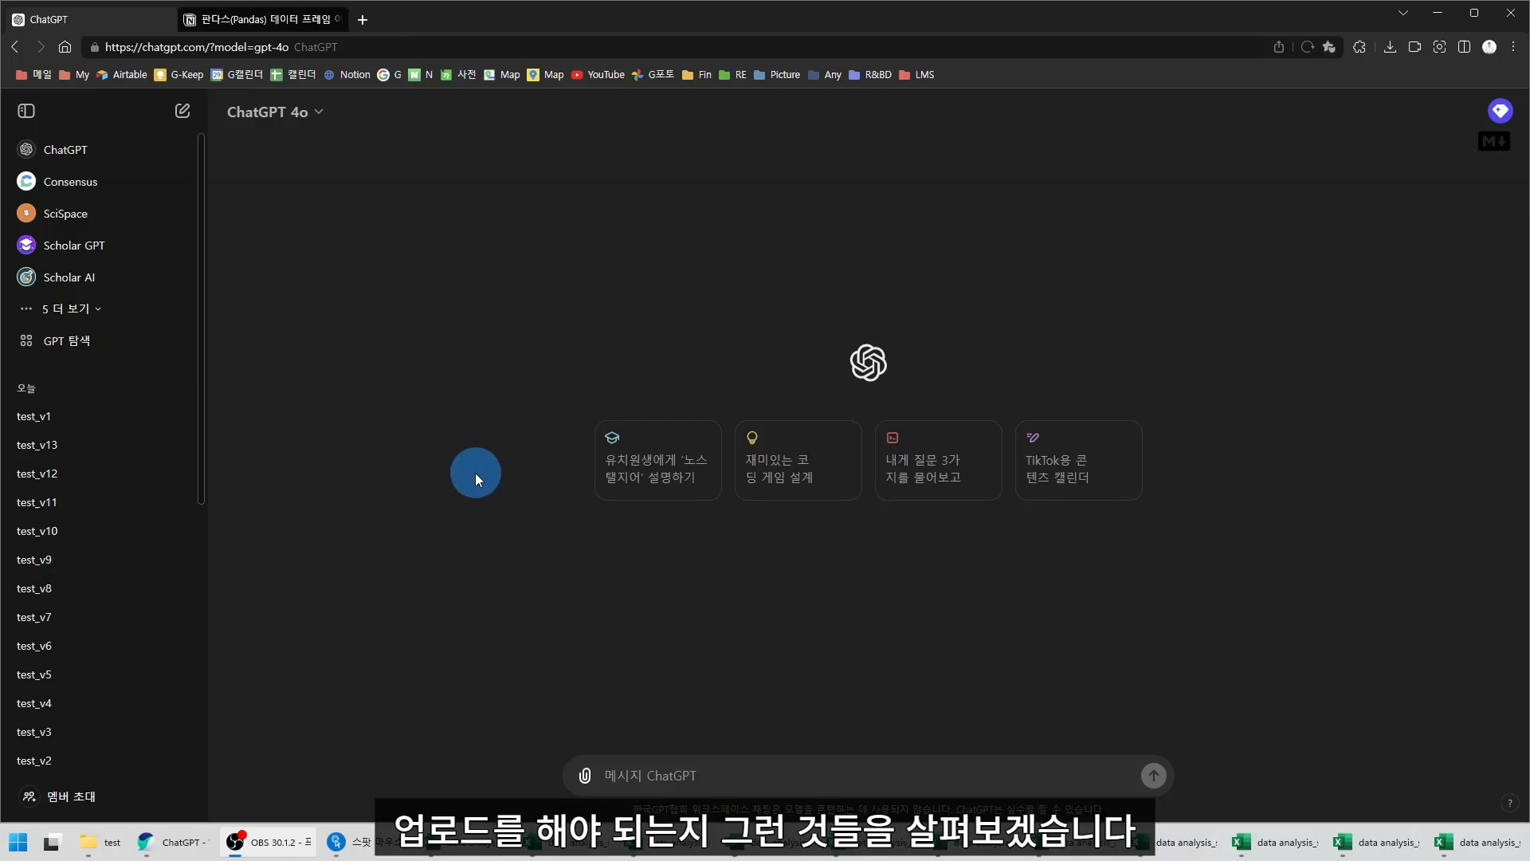
Switch to the Excel survey workbook and examine the empty first row above the column names
click(473, 844)
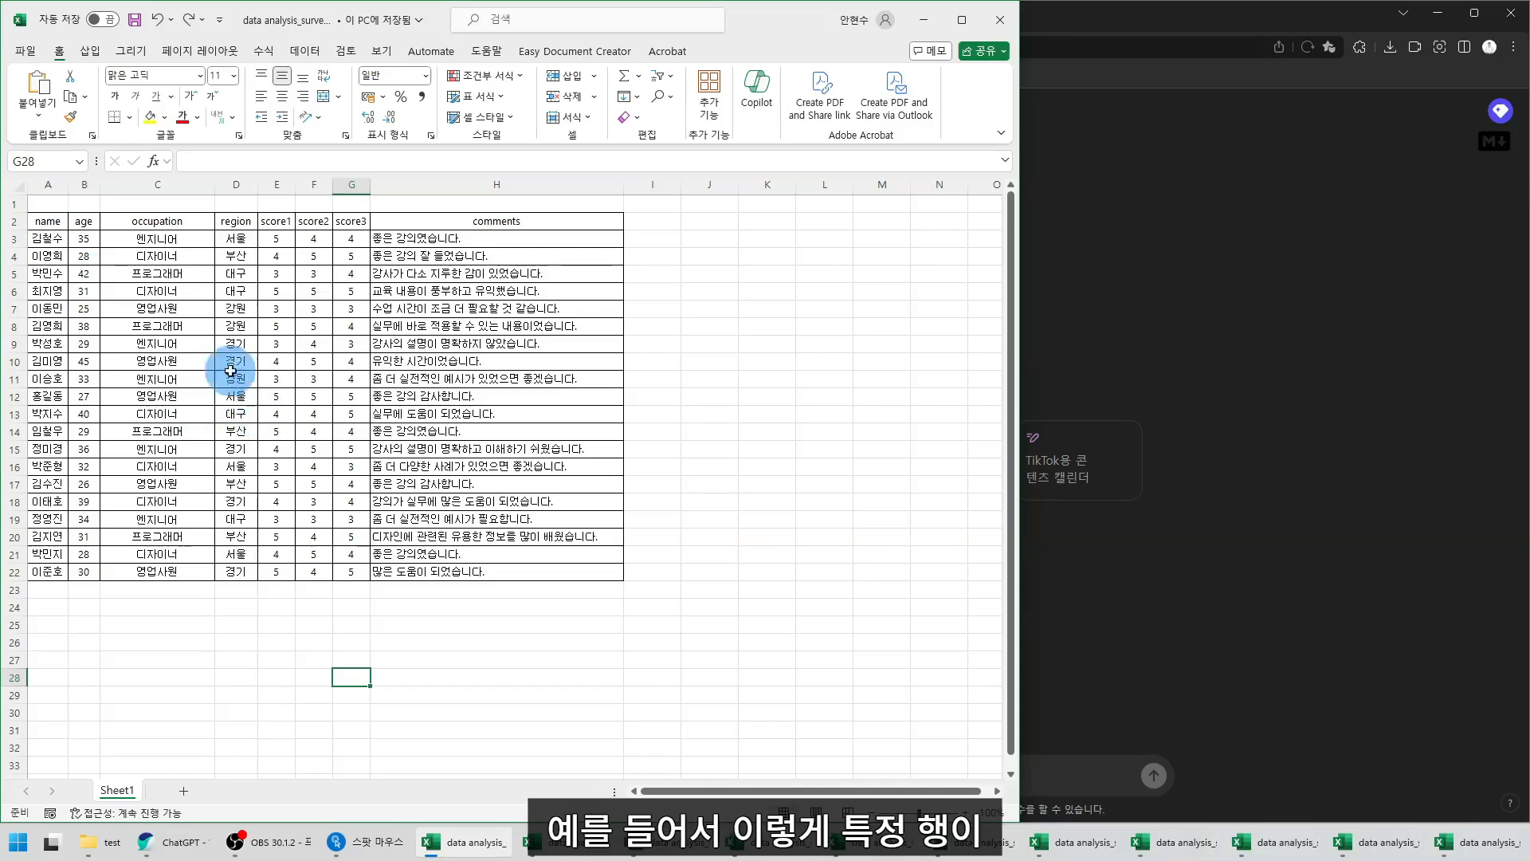
click(12, 200)
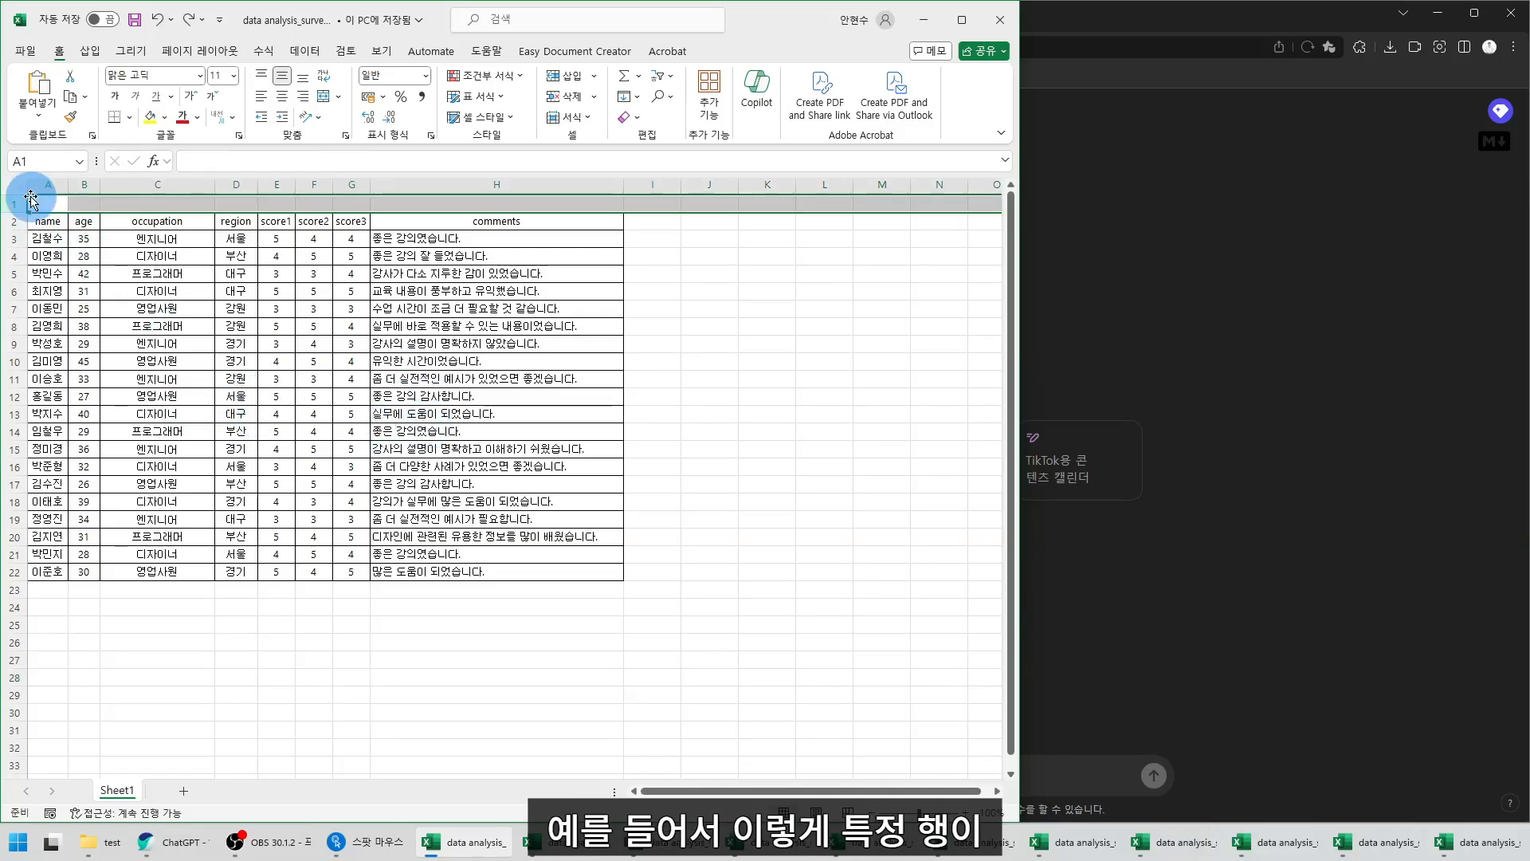
drag(36, 204, 633, 192)
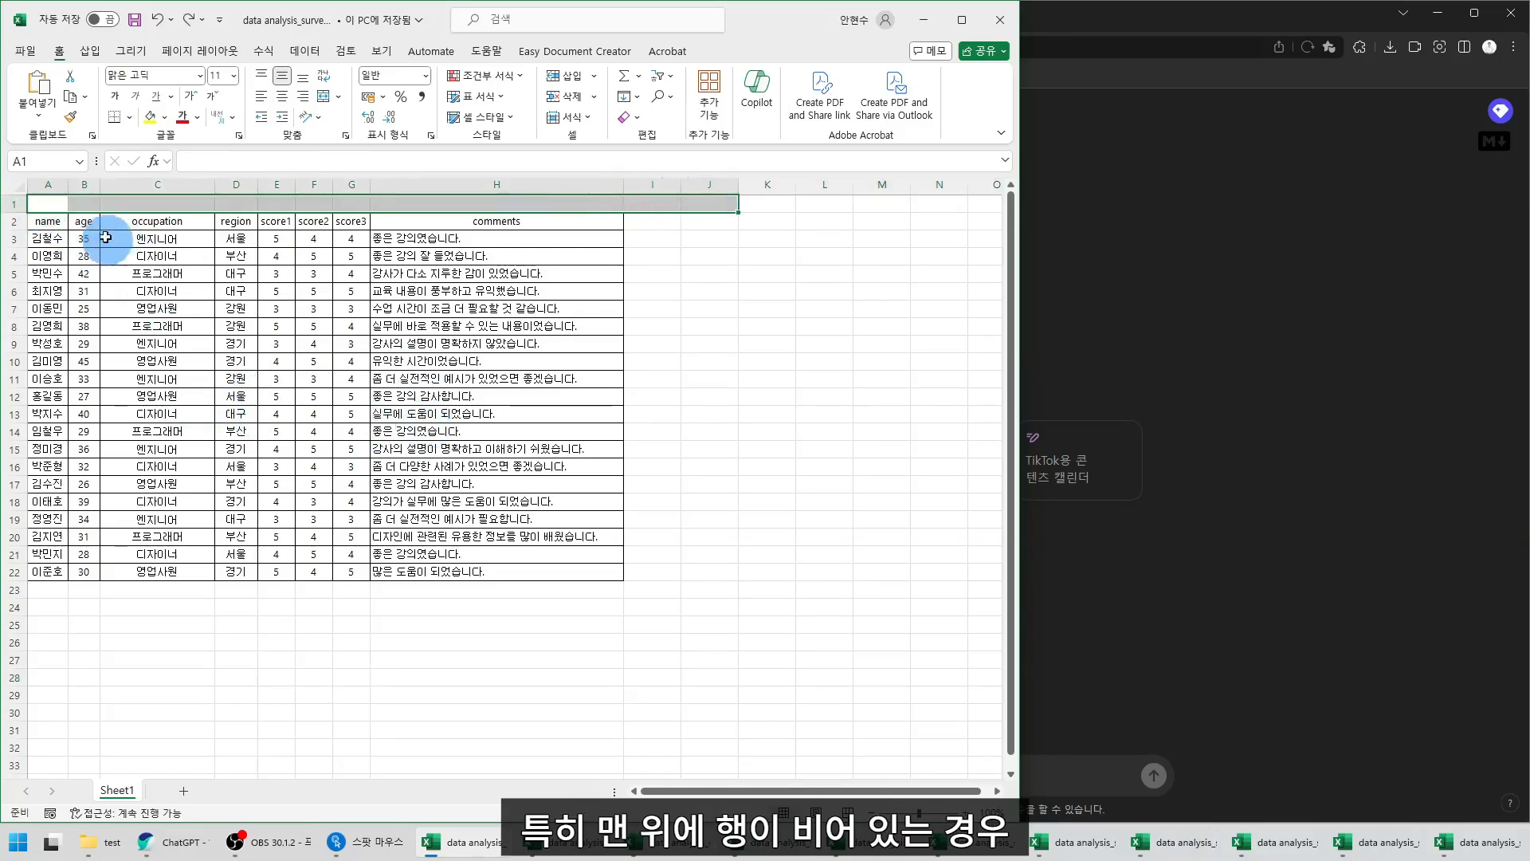
click(53, 198)
drag(53, 198, 614, 198)
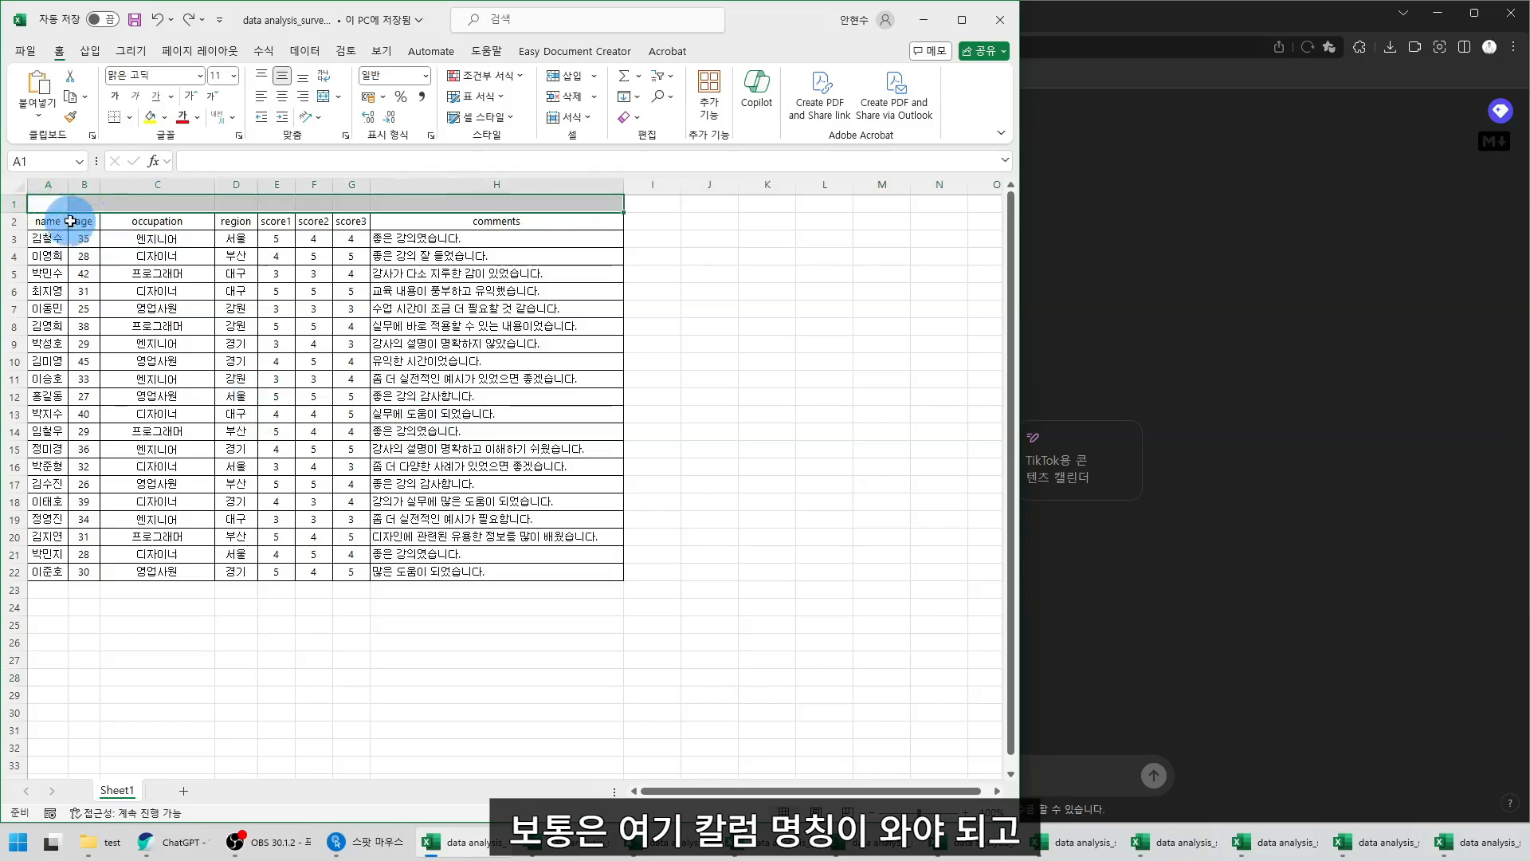
Examine the column names in row 2, the occupation and region data beneath them, and their placement below the blank row
drag(64, 220, 518, 216)
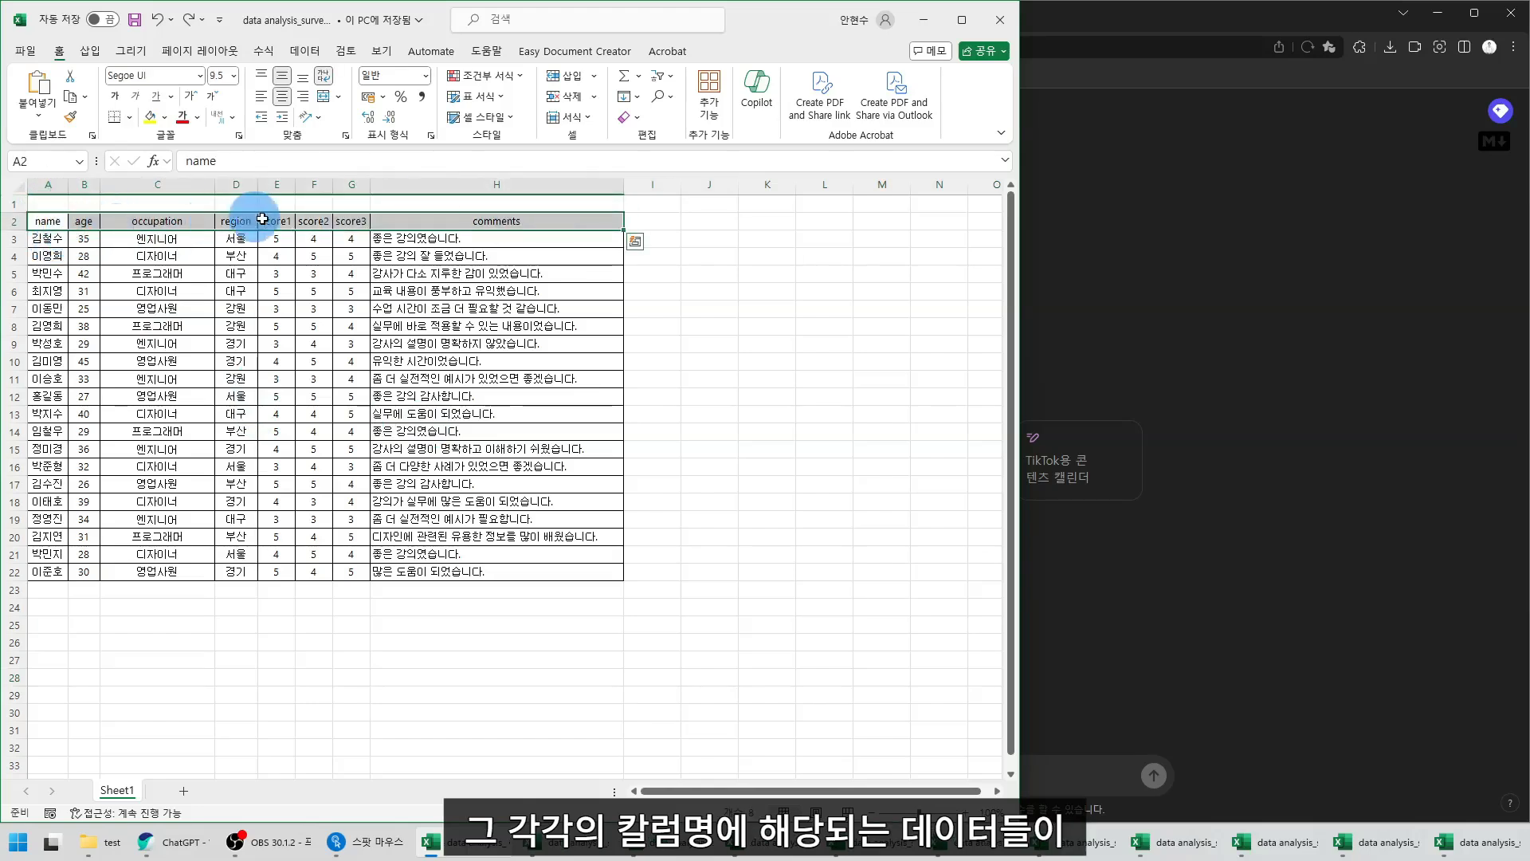
drag(155, 241, 177, 454)
drag(234, 242, 233, 480)
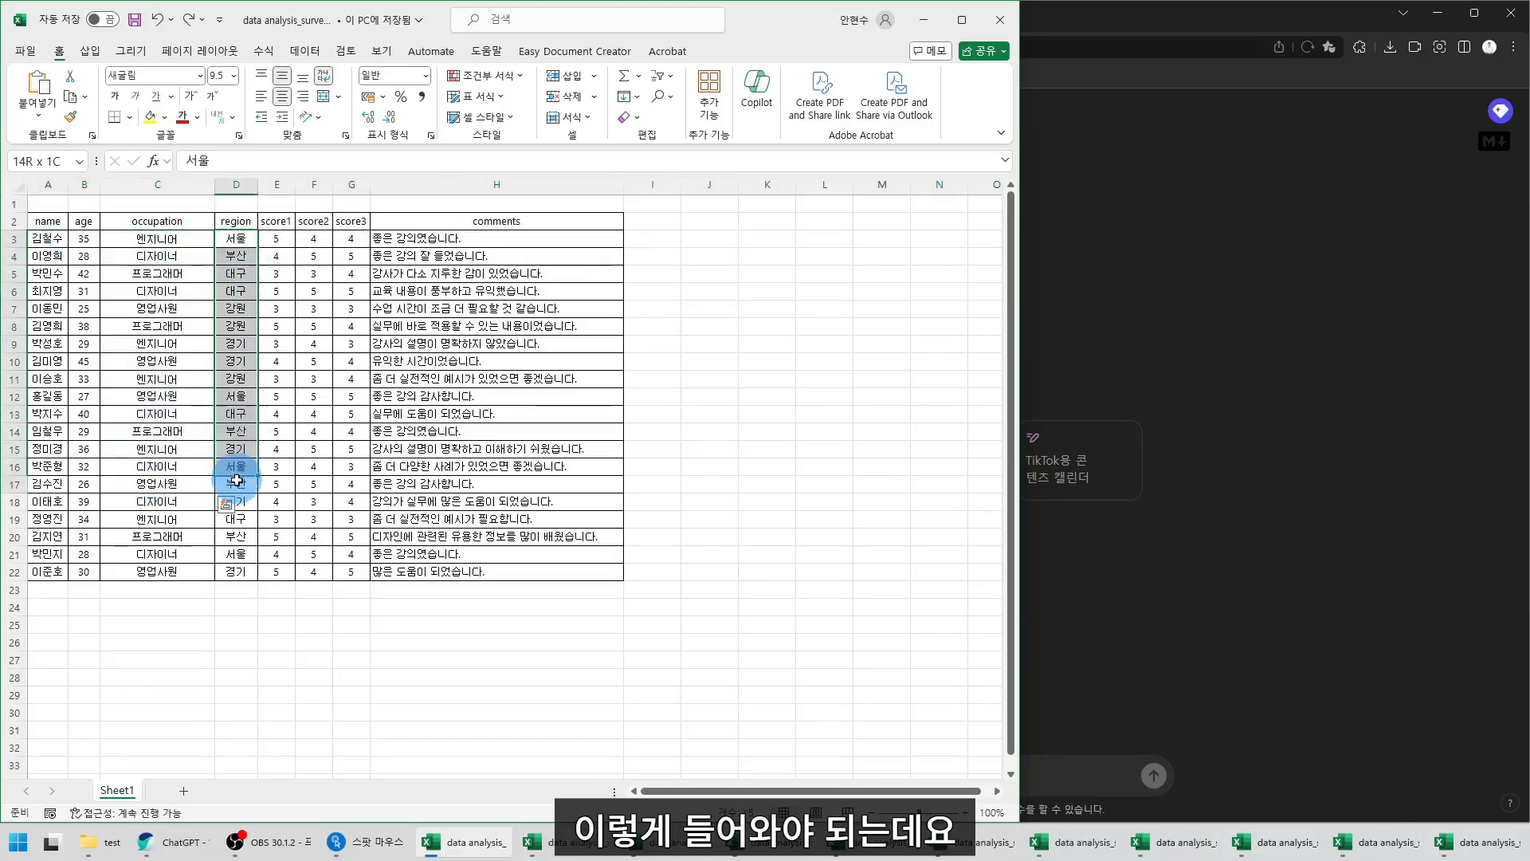
click(481, 375)
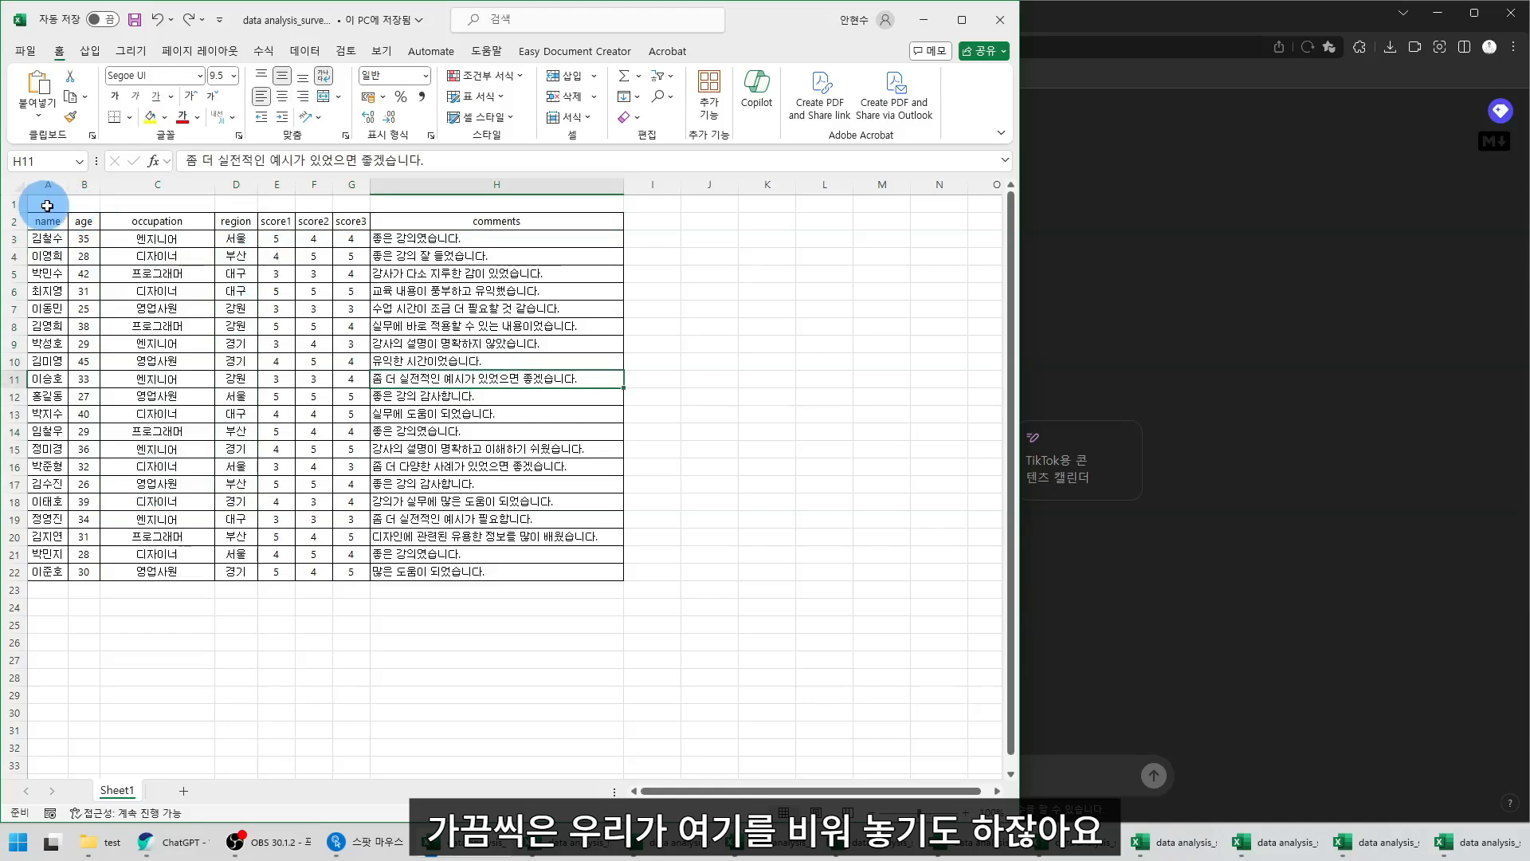
drag(47, 205, 671, 206)
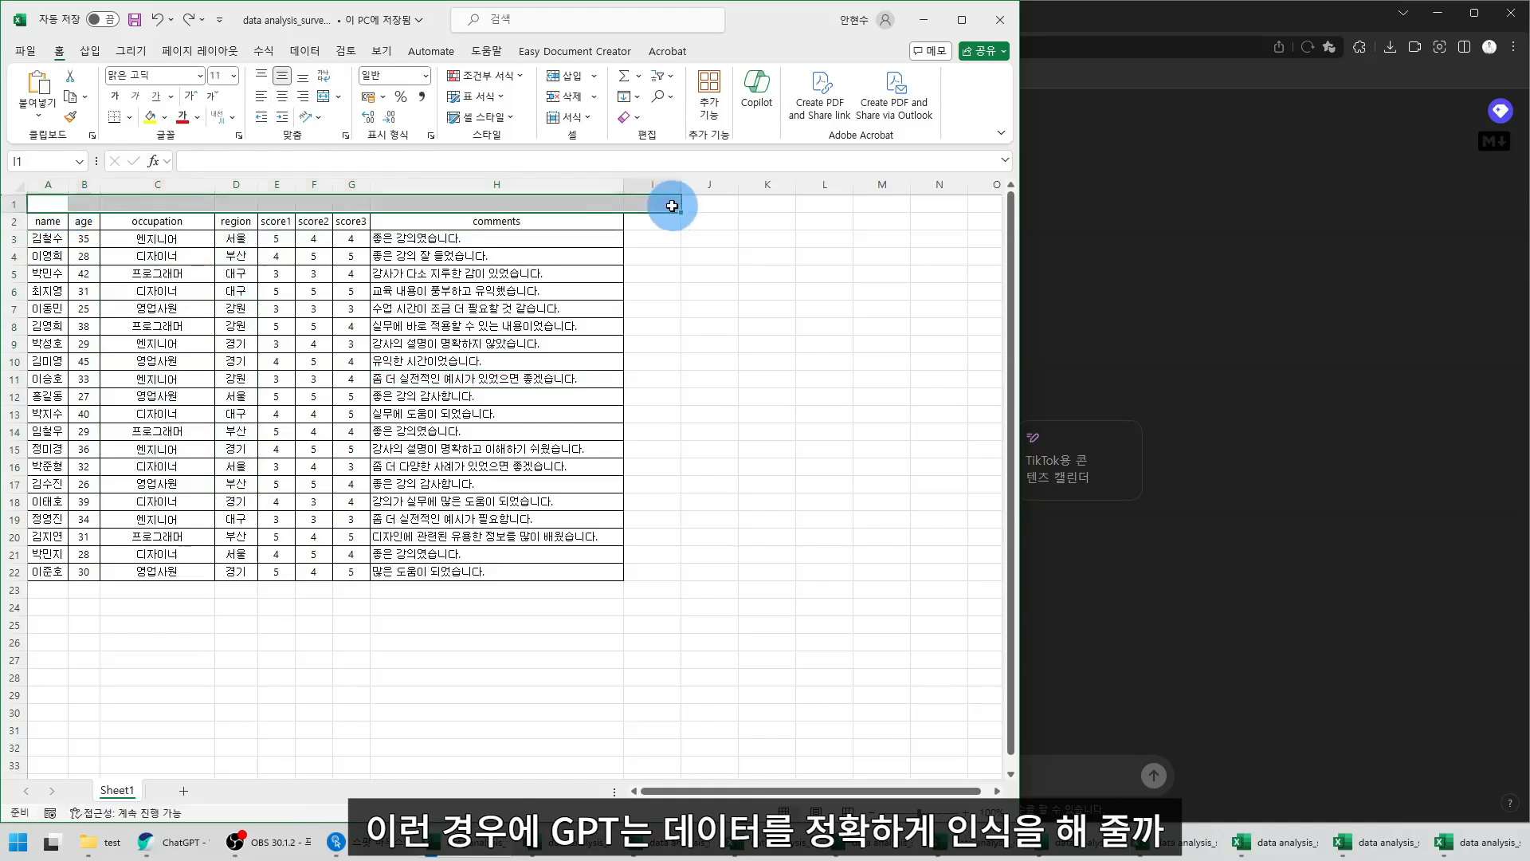
click(705, 220)
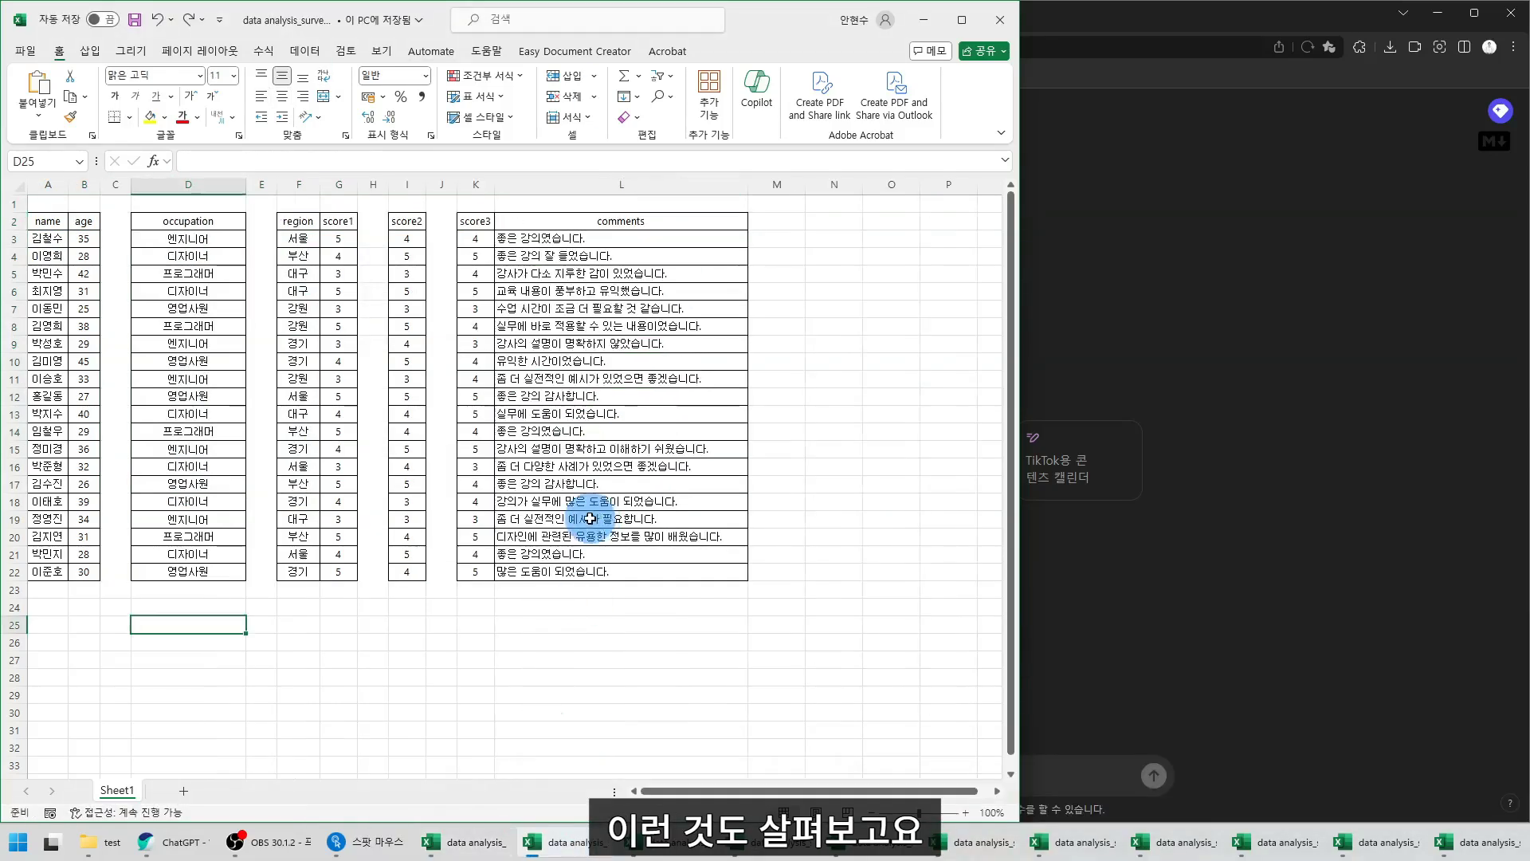
Examine the blank columns inserted between the survey data, including columns C, E and J
click(115, 184)
click(261, 184)
click(441, 184)
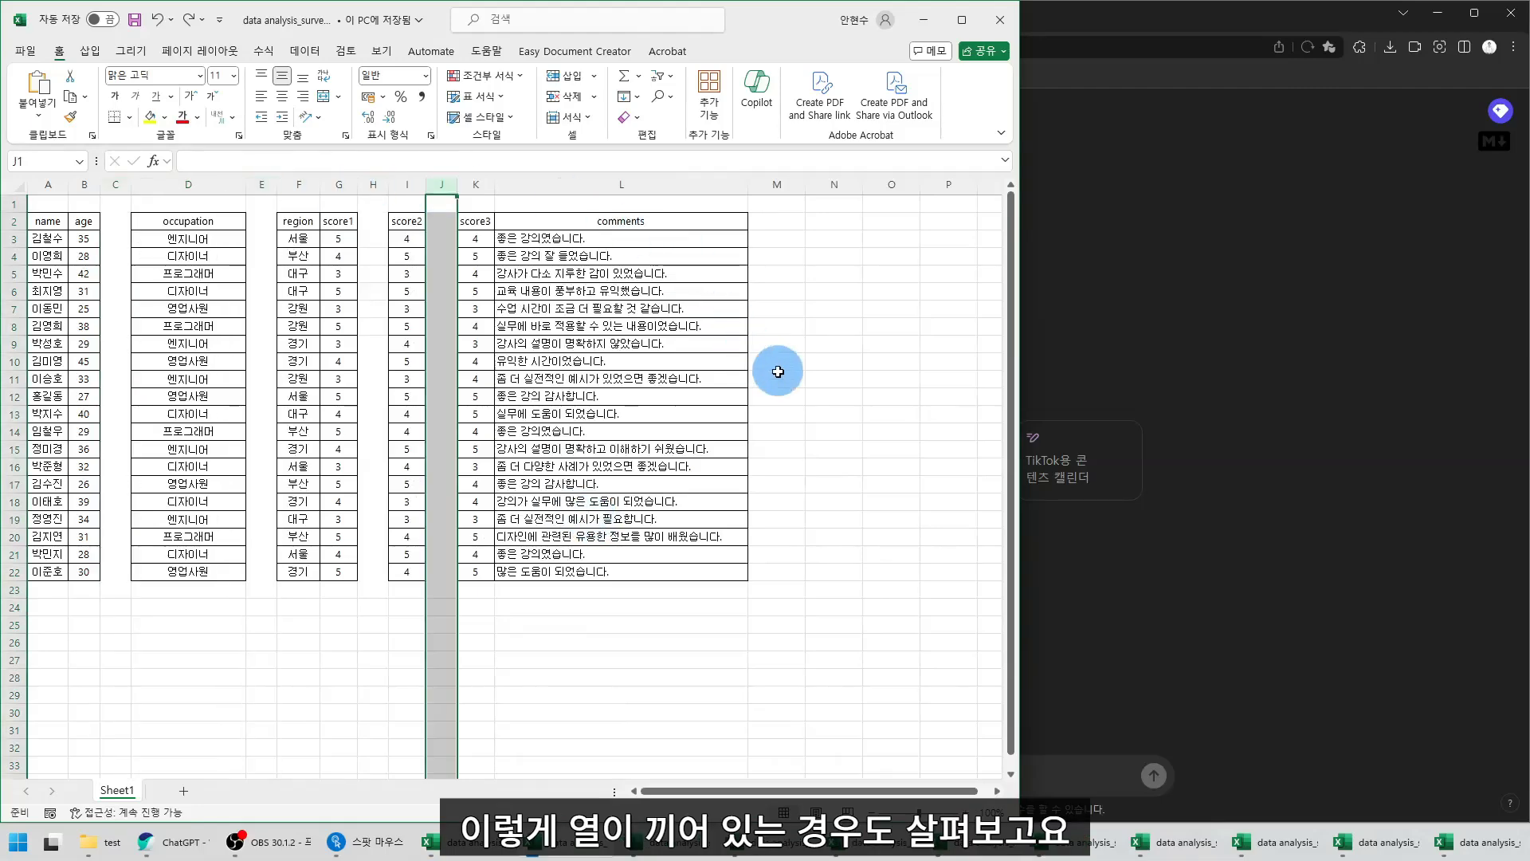
click(810, 379)
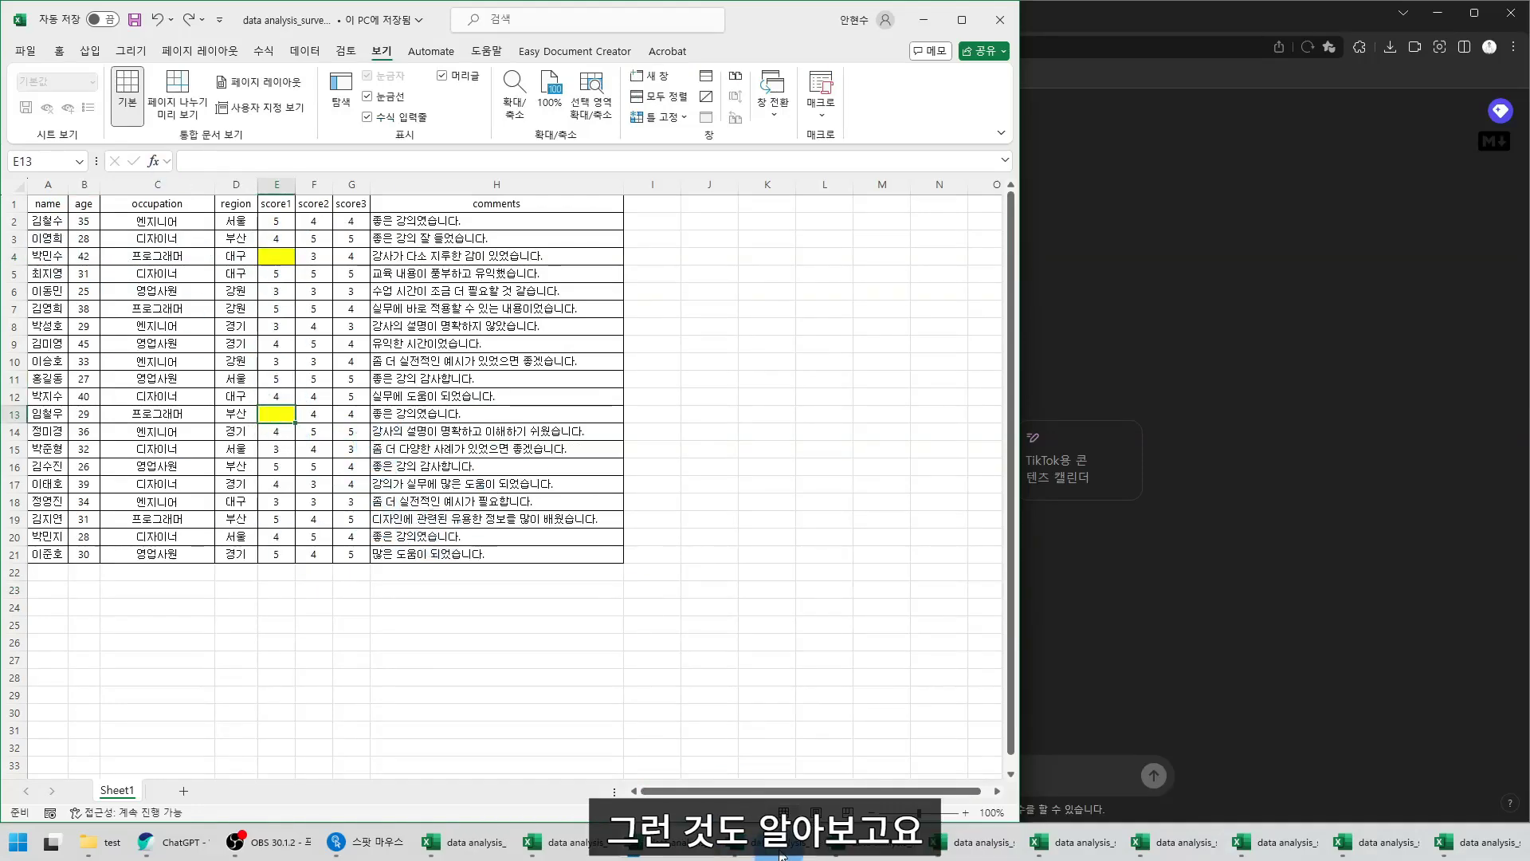
Open the multi-sheet survey workbook and review how its data is divided across Sheet1 to Sheet5
click(779, 851)
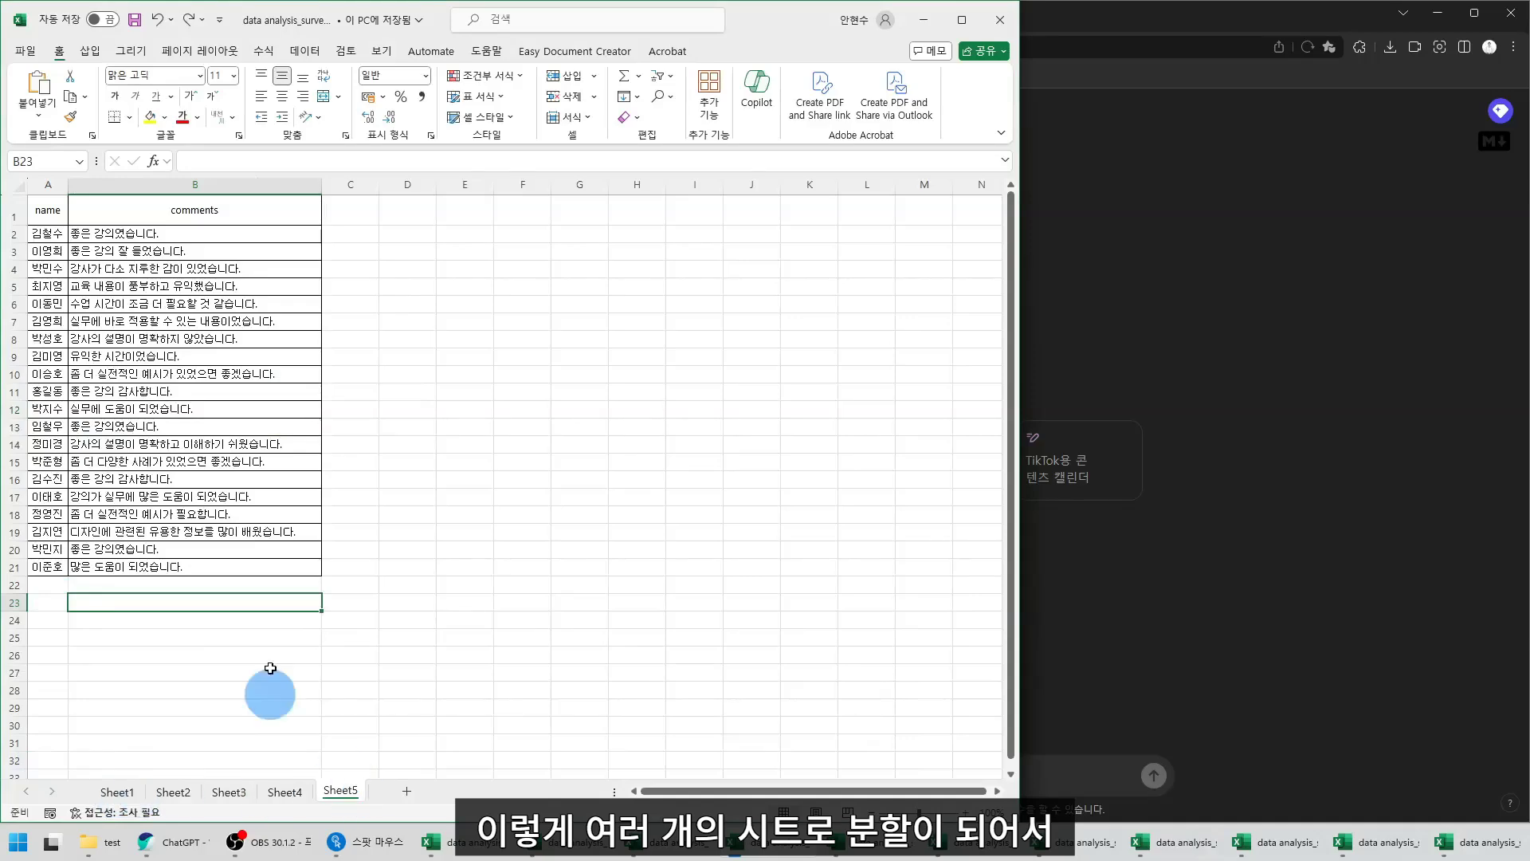
click(116, 791)
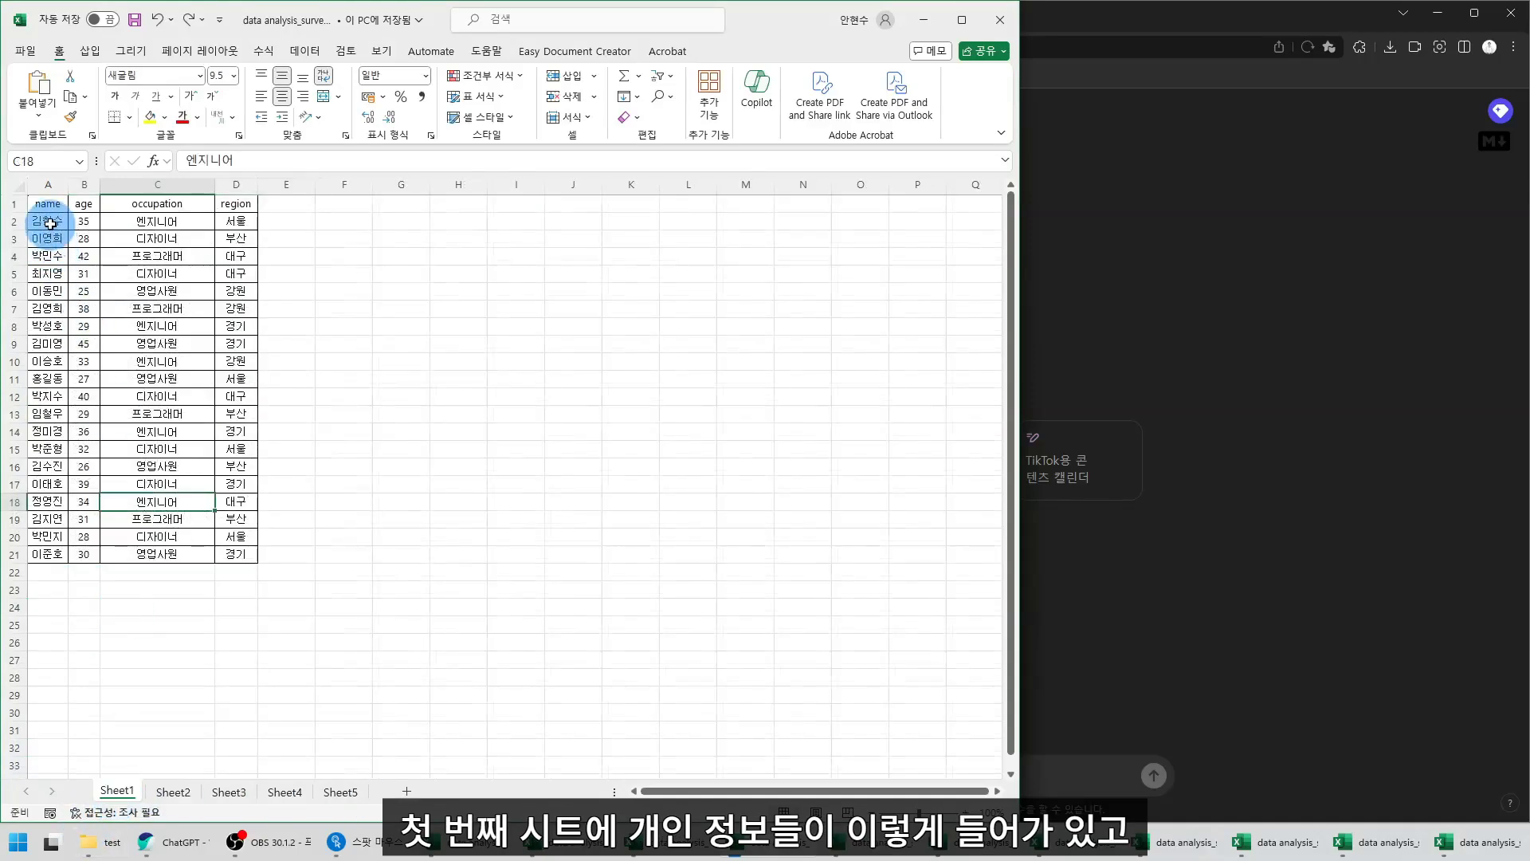
drag(48, 203, 231, 553)
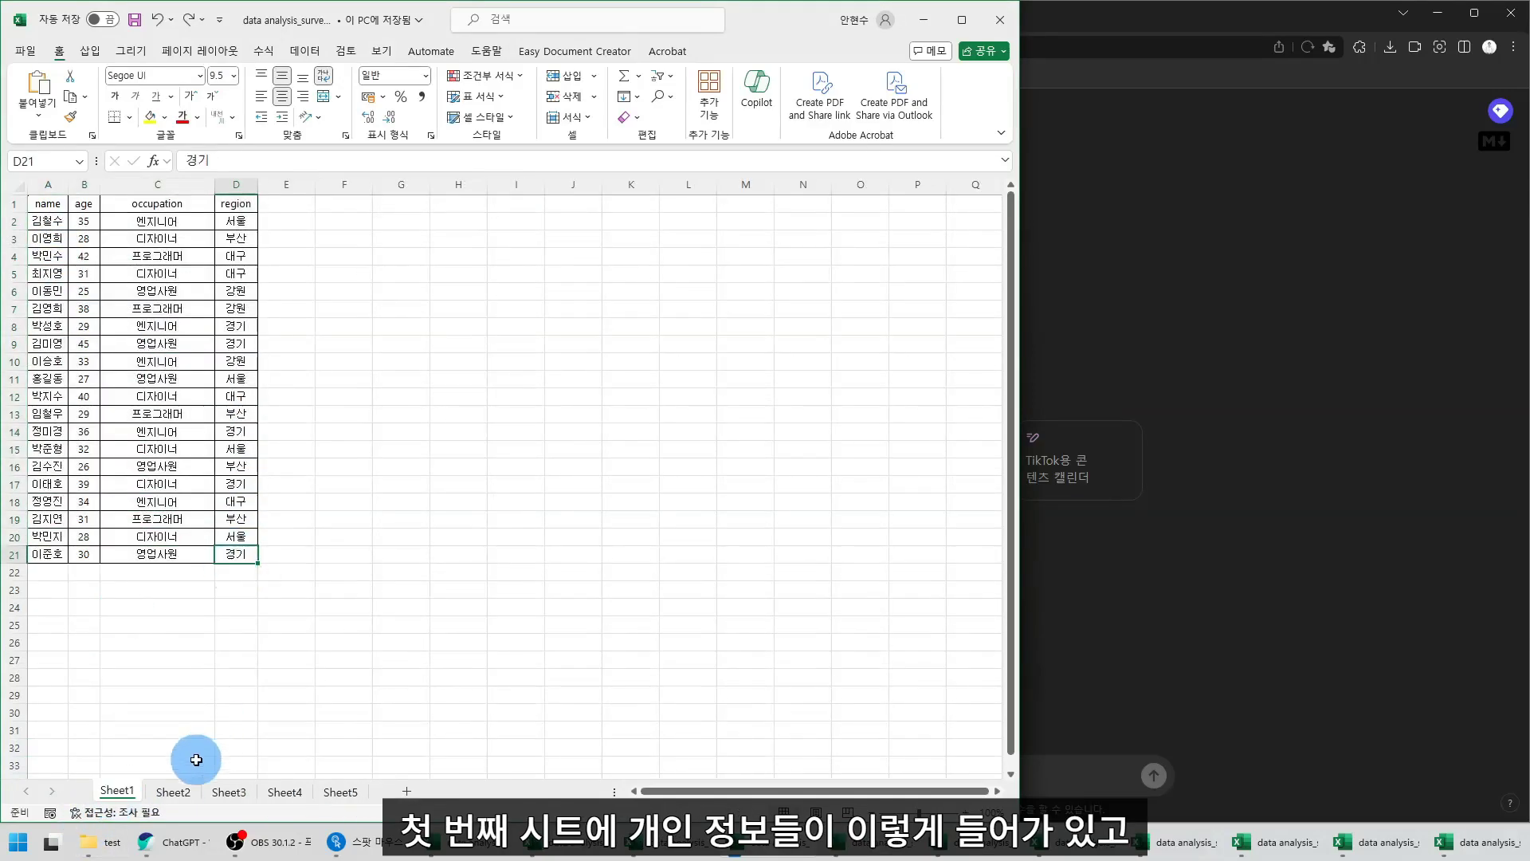
click(173, 792)
drag(79, 199, 94, 557)
click(230, 790)
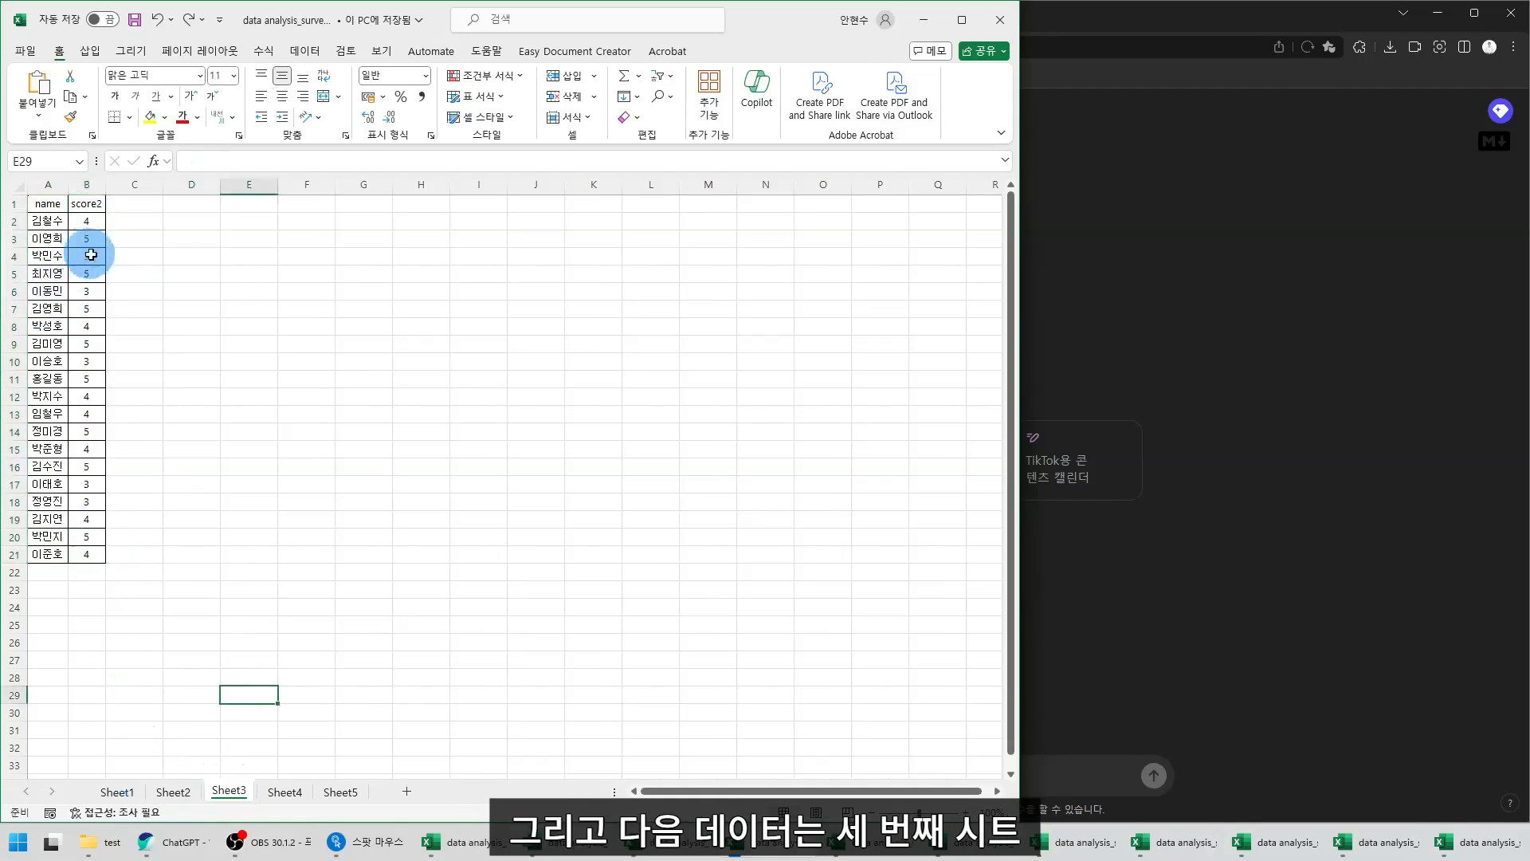
click(287, 792)
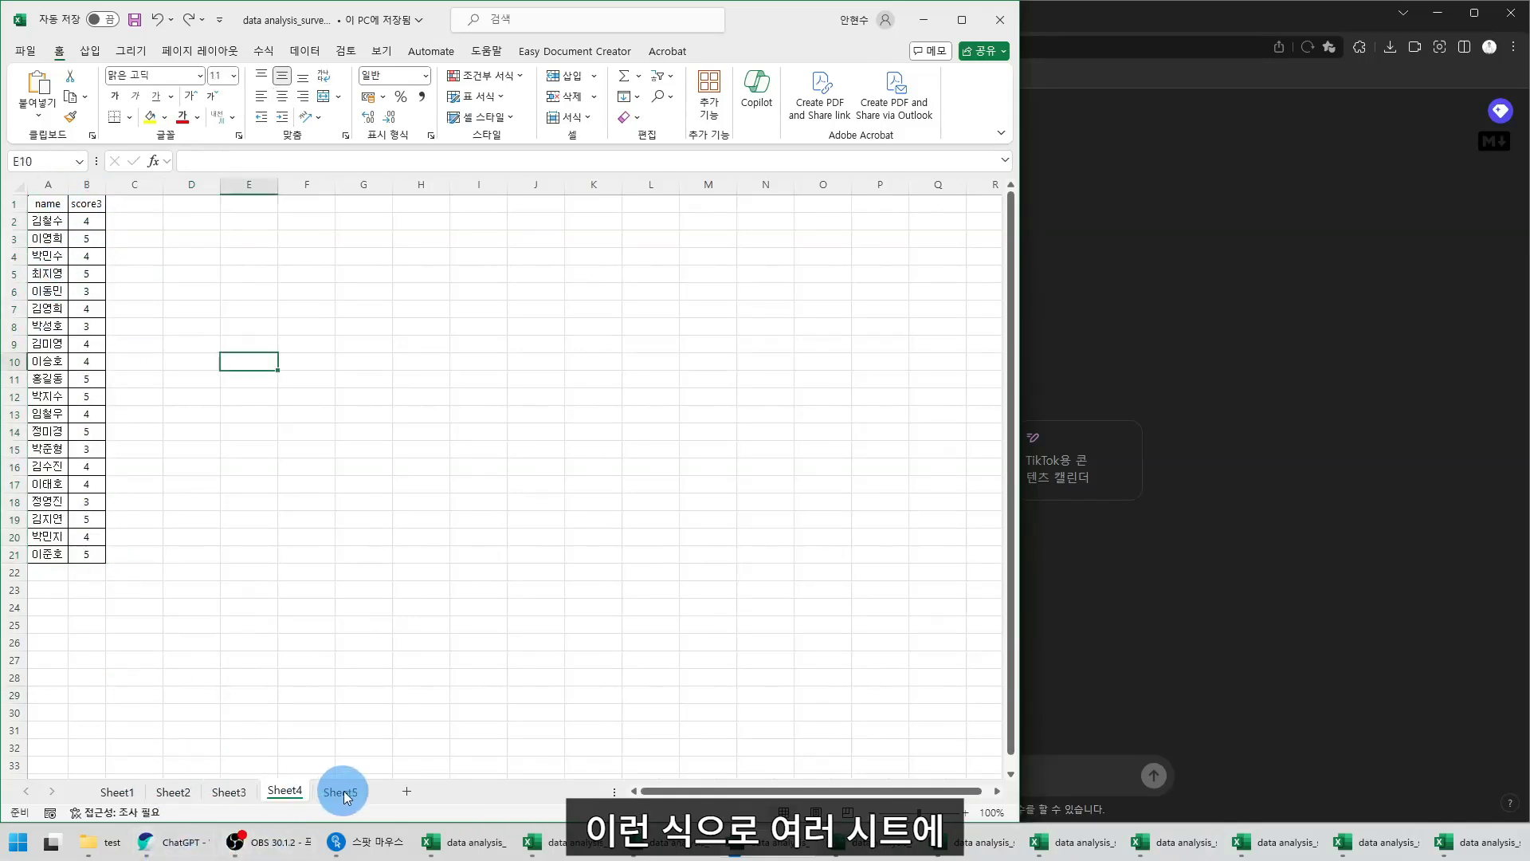
click(342, 792)
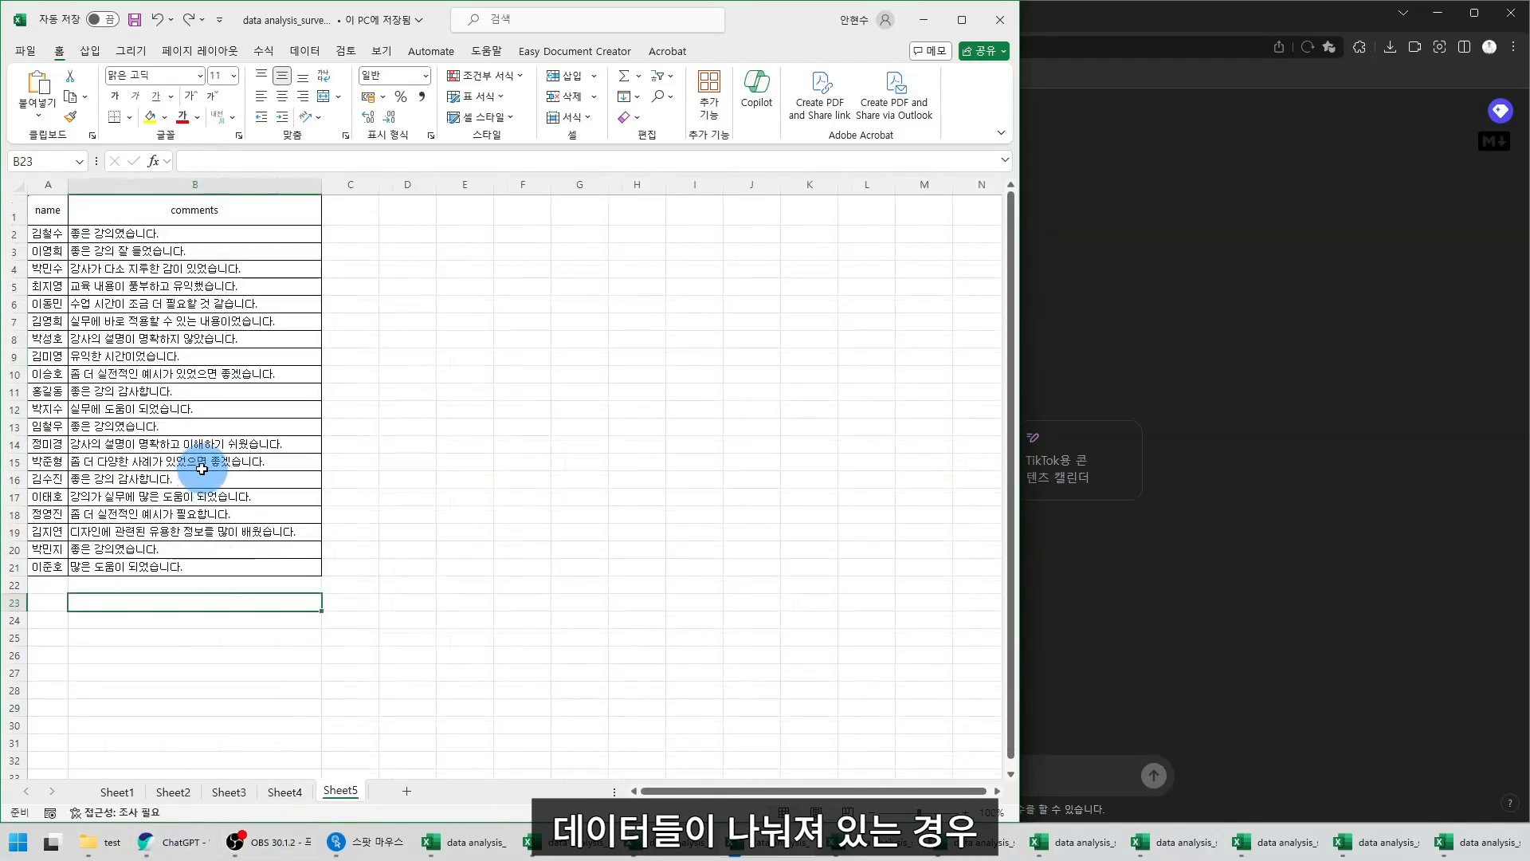
click(104, 303)
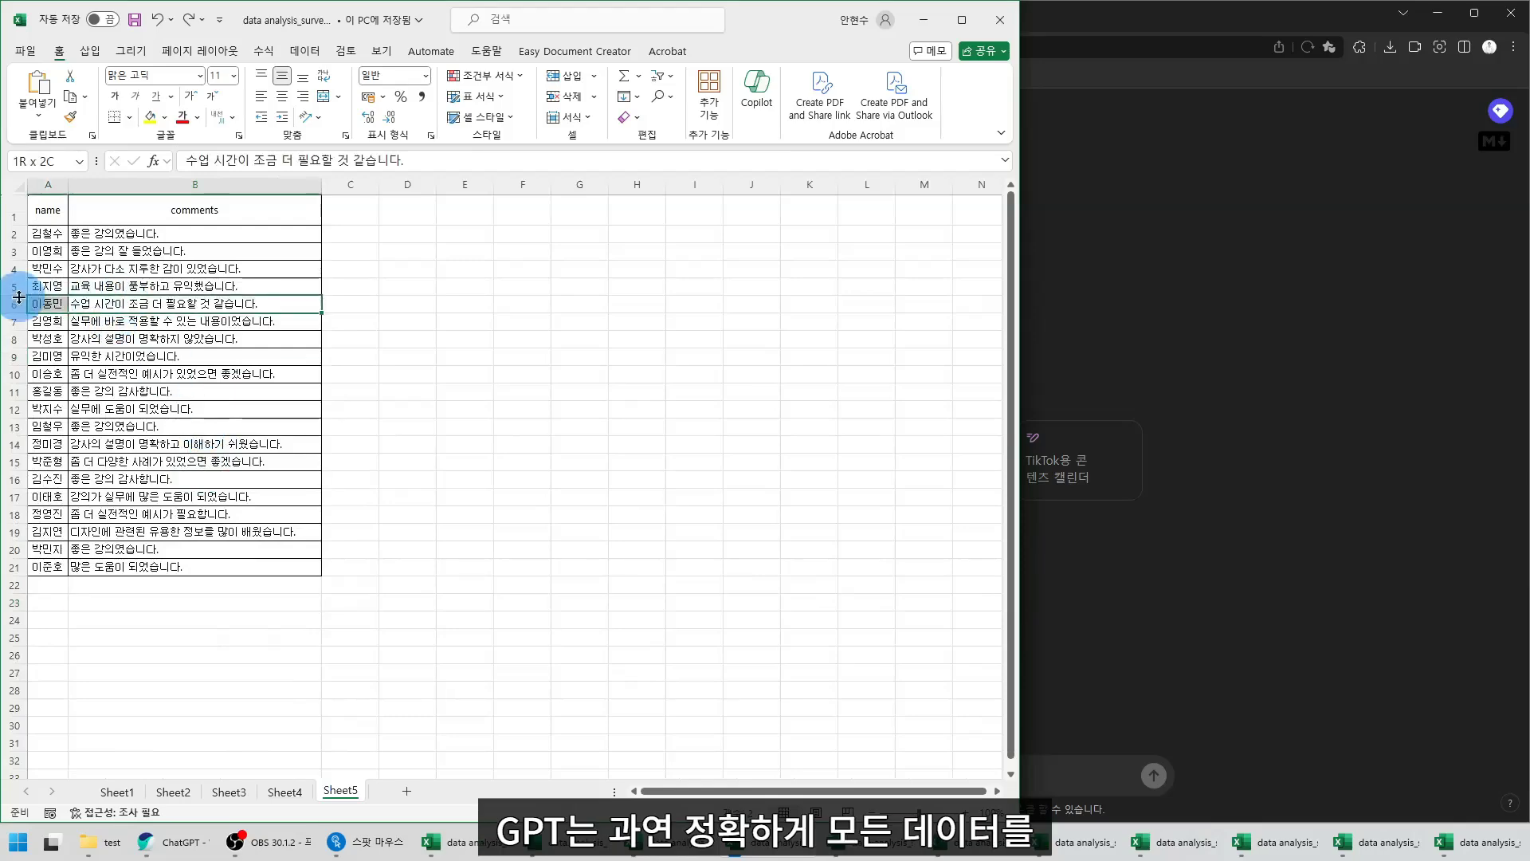
click(48, 251)
click(118, 791)
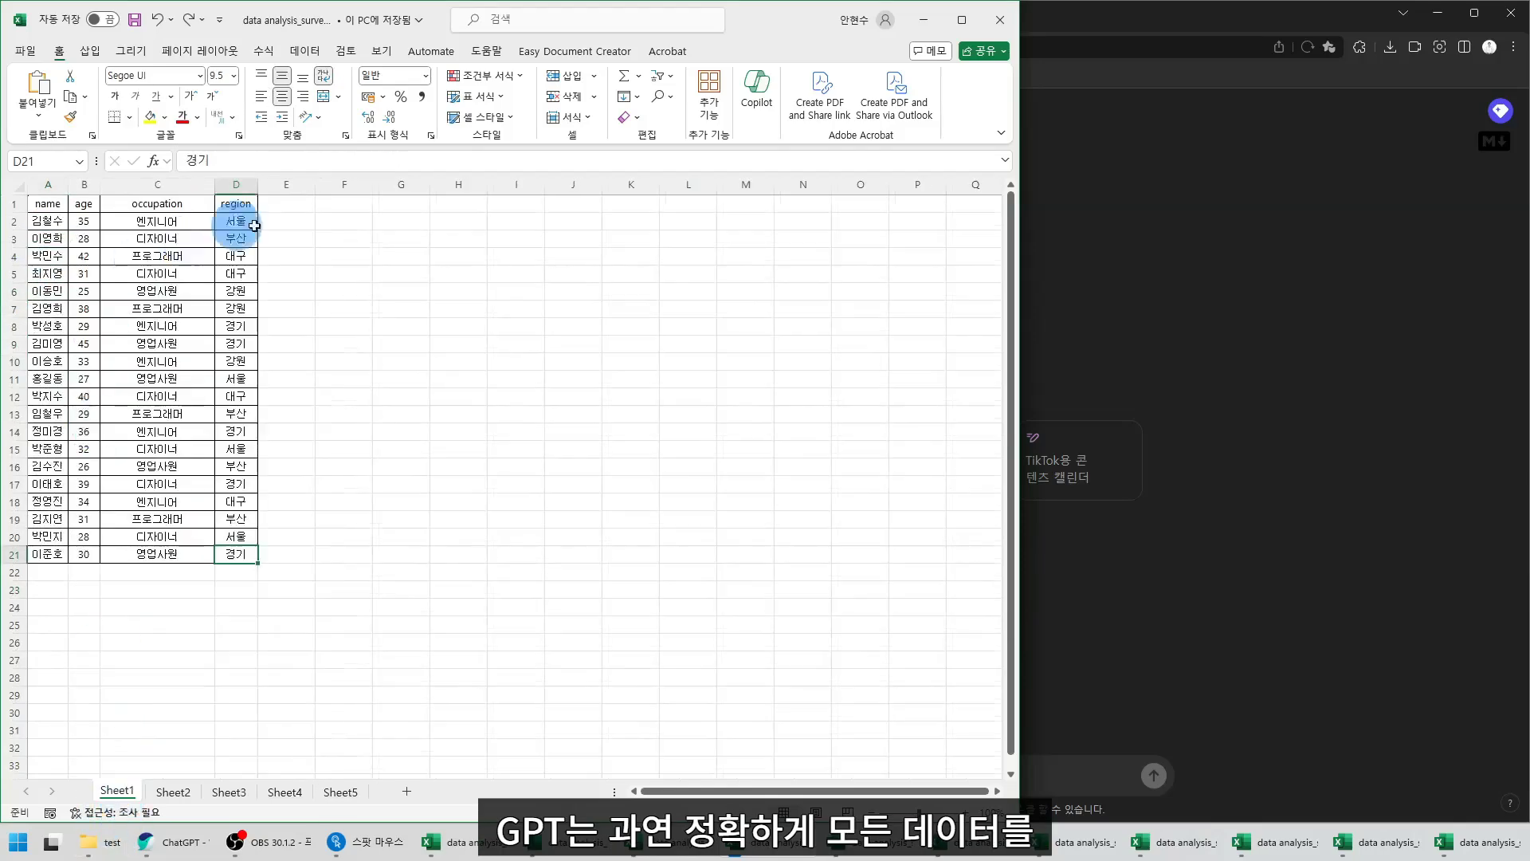
Open the next survey workbook and inspect the score1 column, checking how the content of highlighted cell E9 is stored
click(869, 846)
click(829, 725)
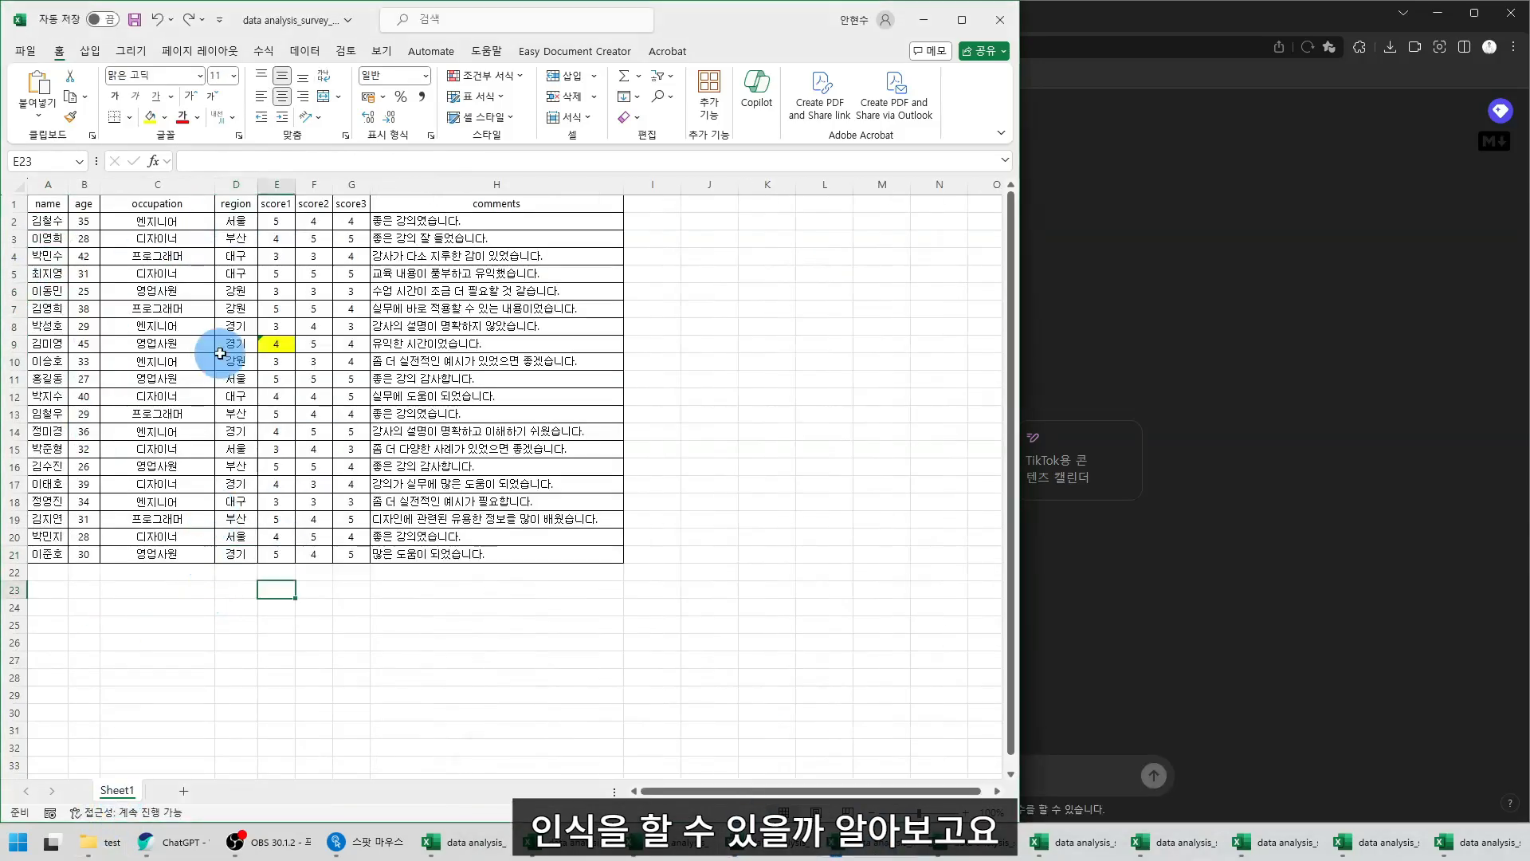
click(276, 206)
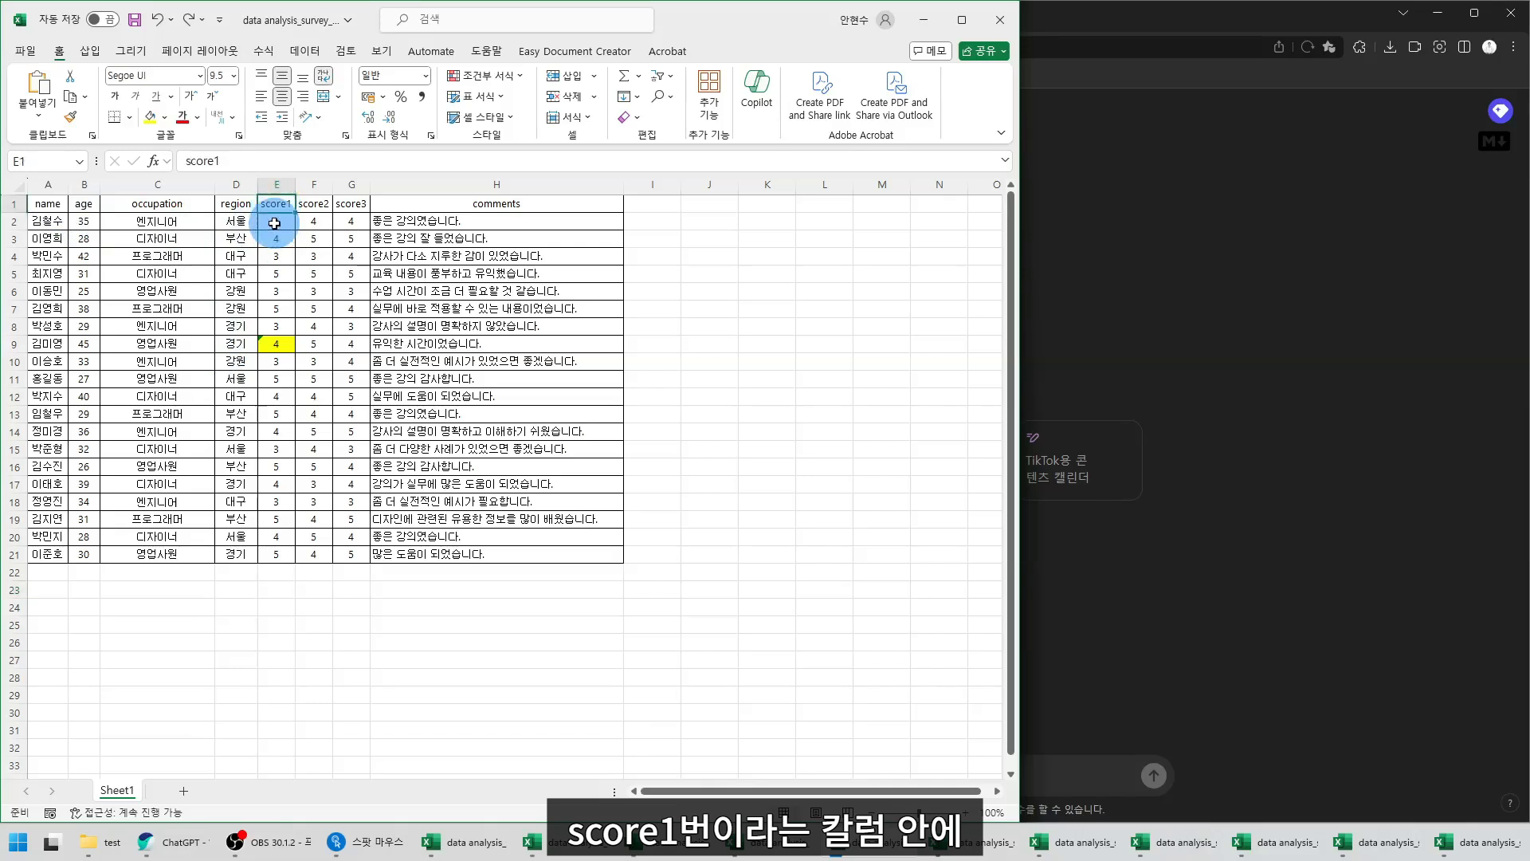
drag(275, 220, 274, 555)
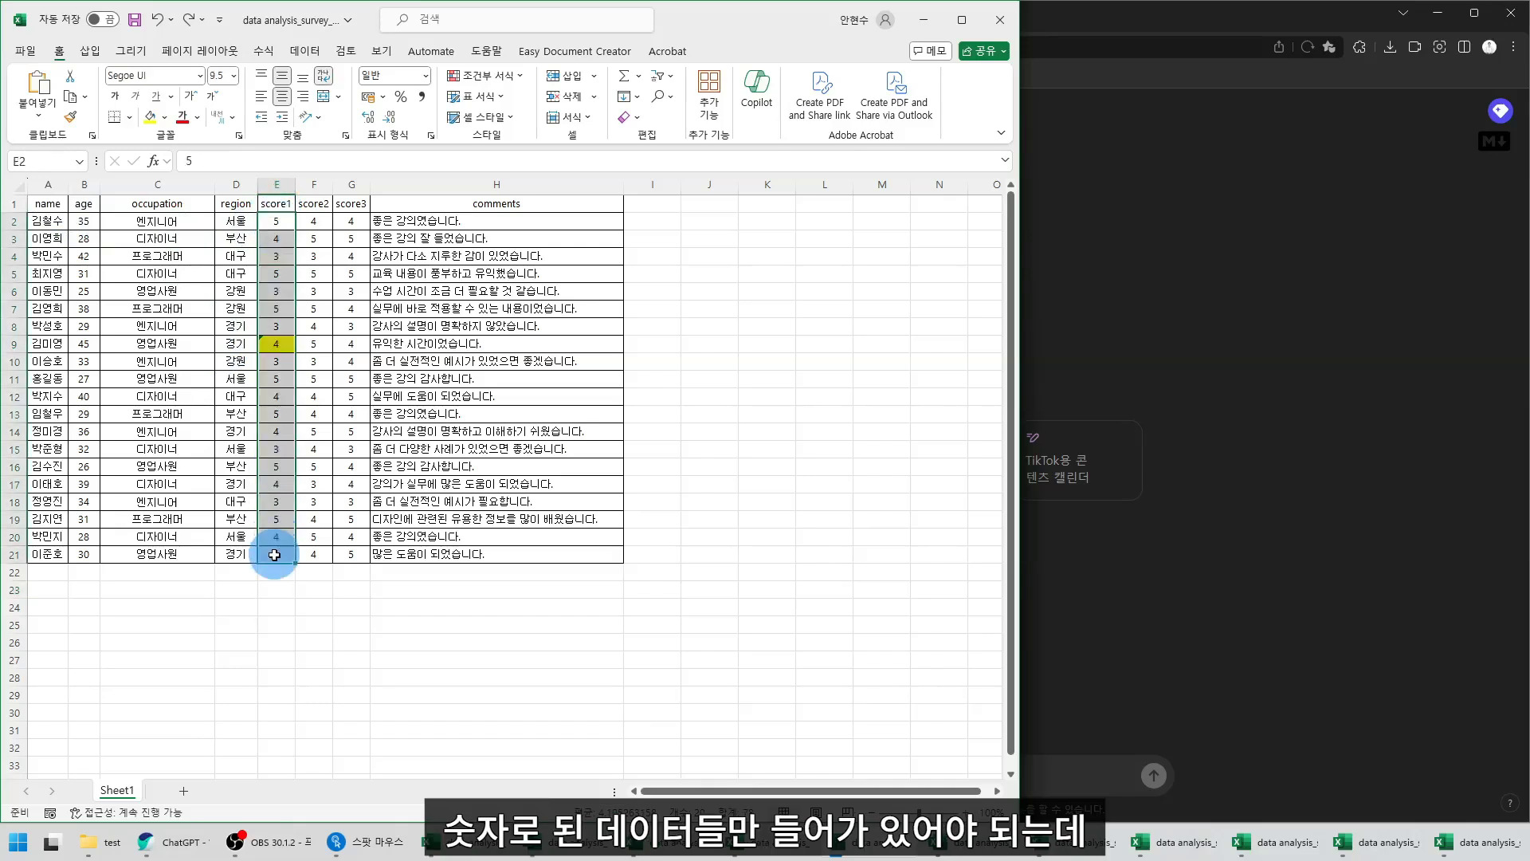
click(275, 345)
click(179, 161)
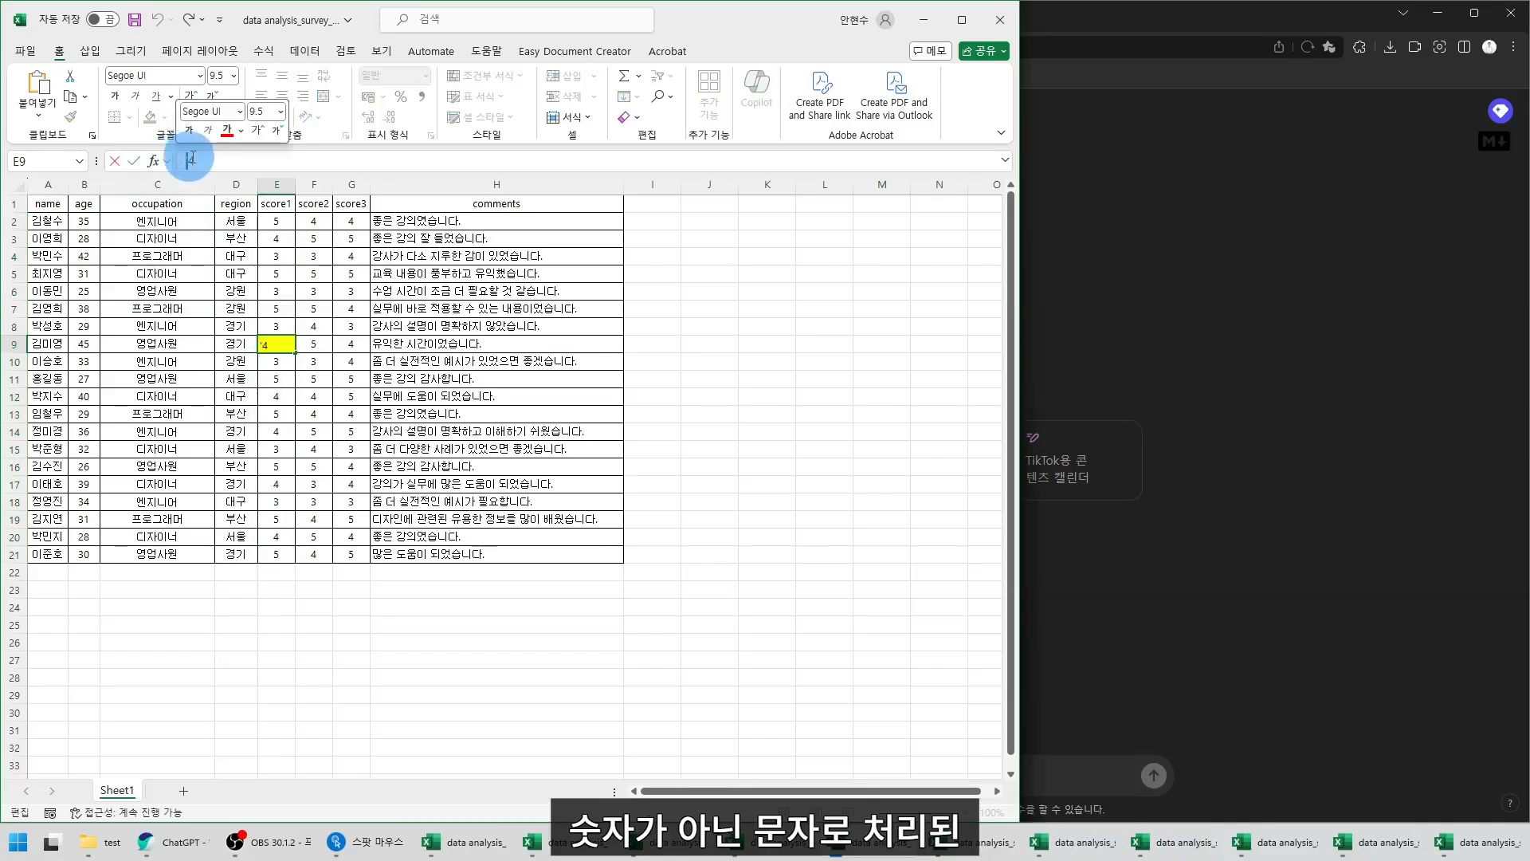
click(282, 356)
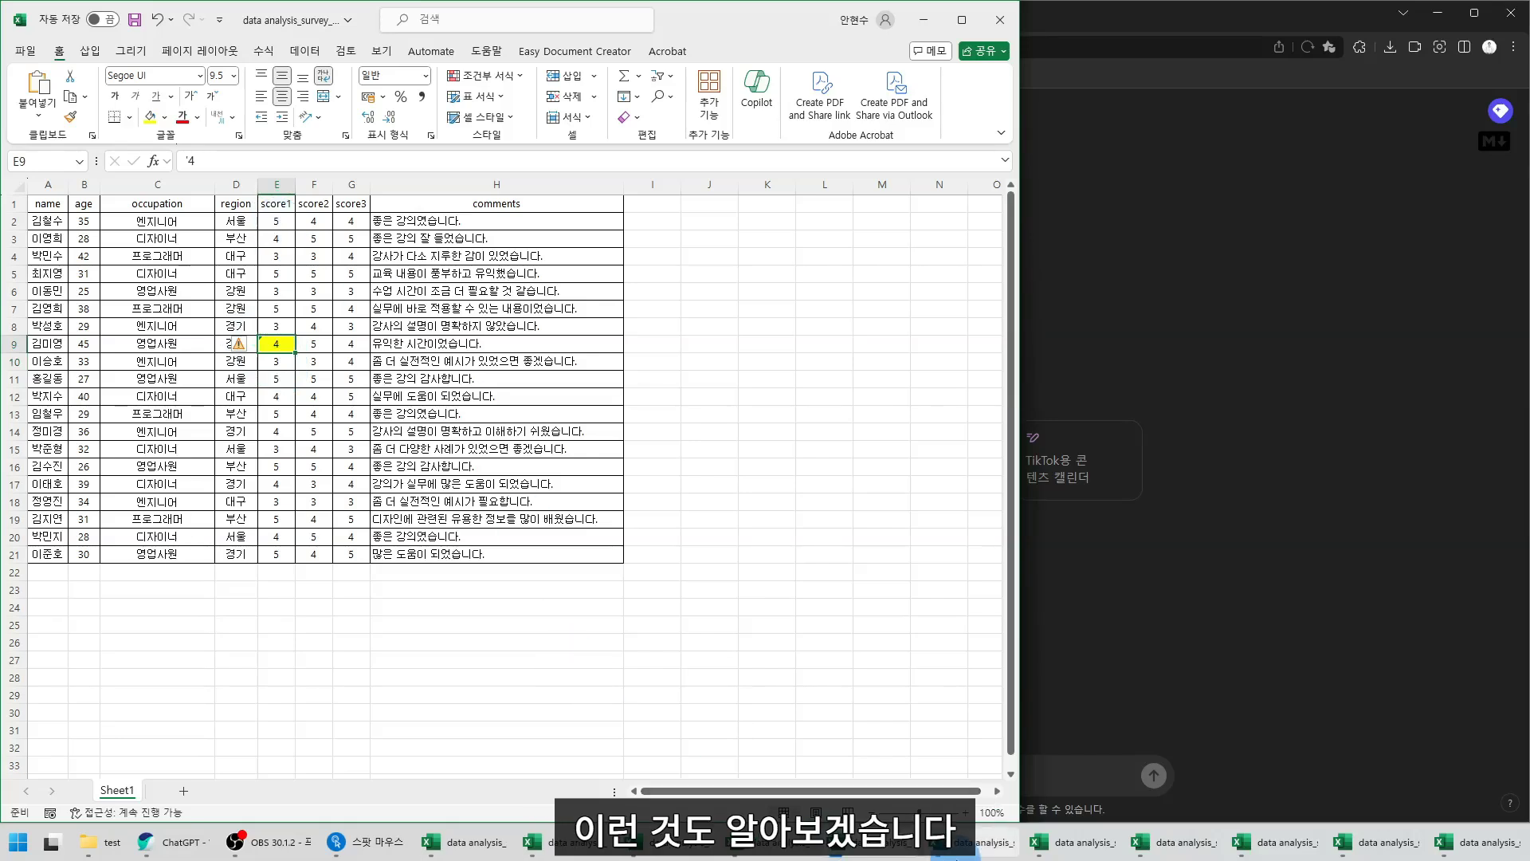
Open the next two survey workbooks and inspect their highlighted cells, E9 under score1 and G15 under score3
click(976, 846)
click(279, 343)
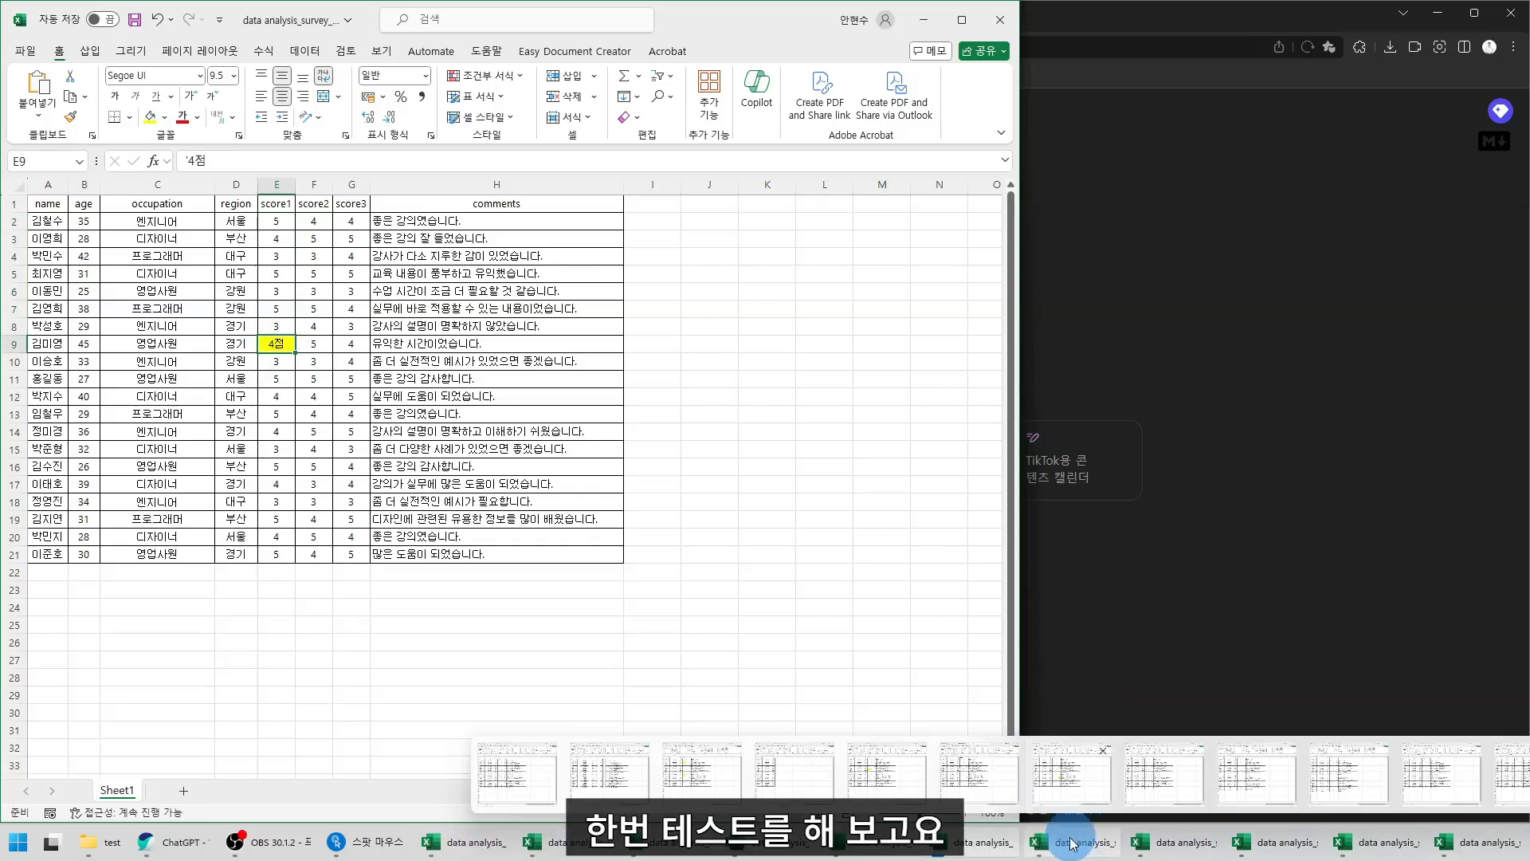
click(1184, 846)
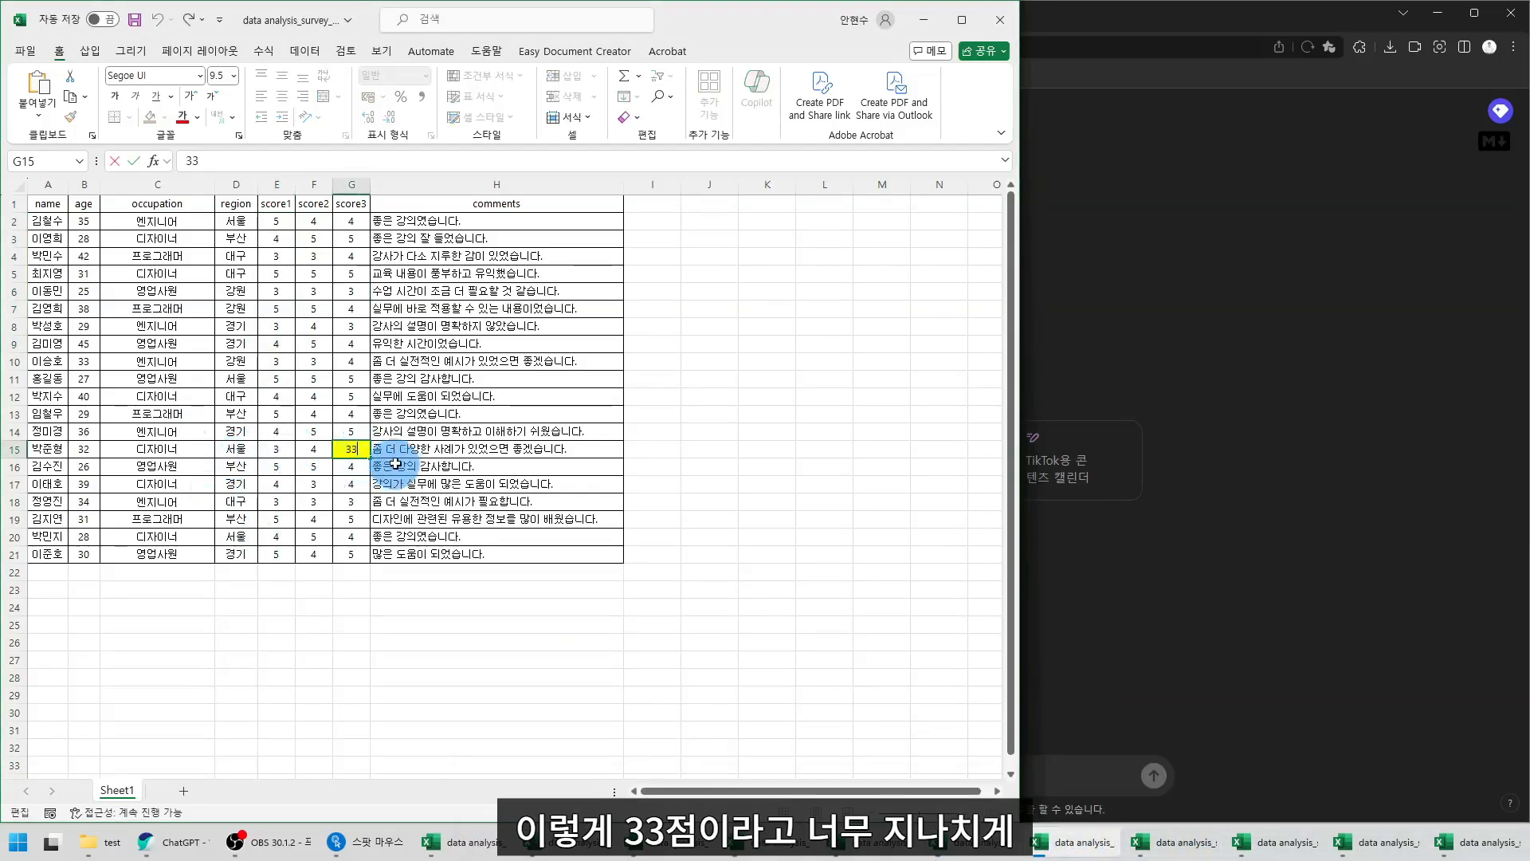
key(Right)
click(359, 451)
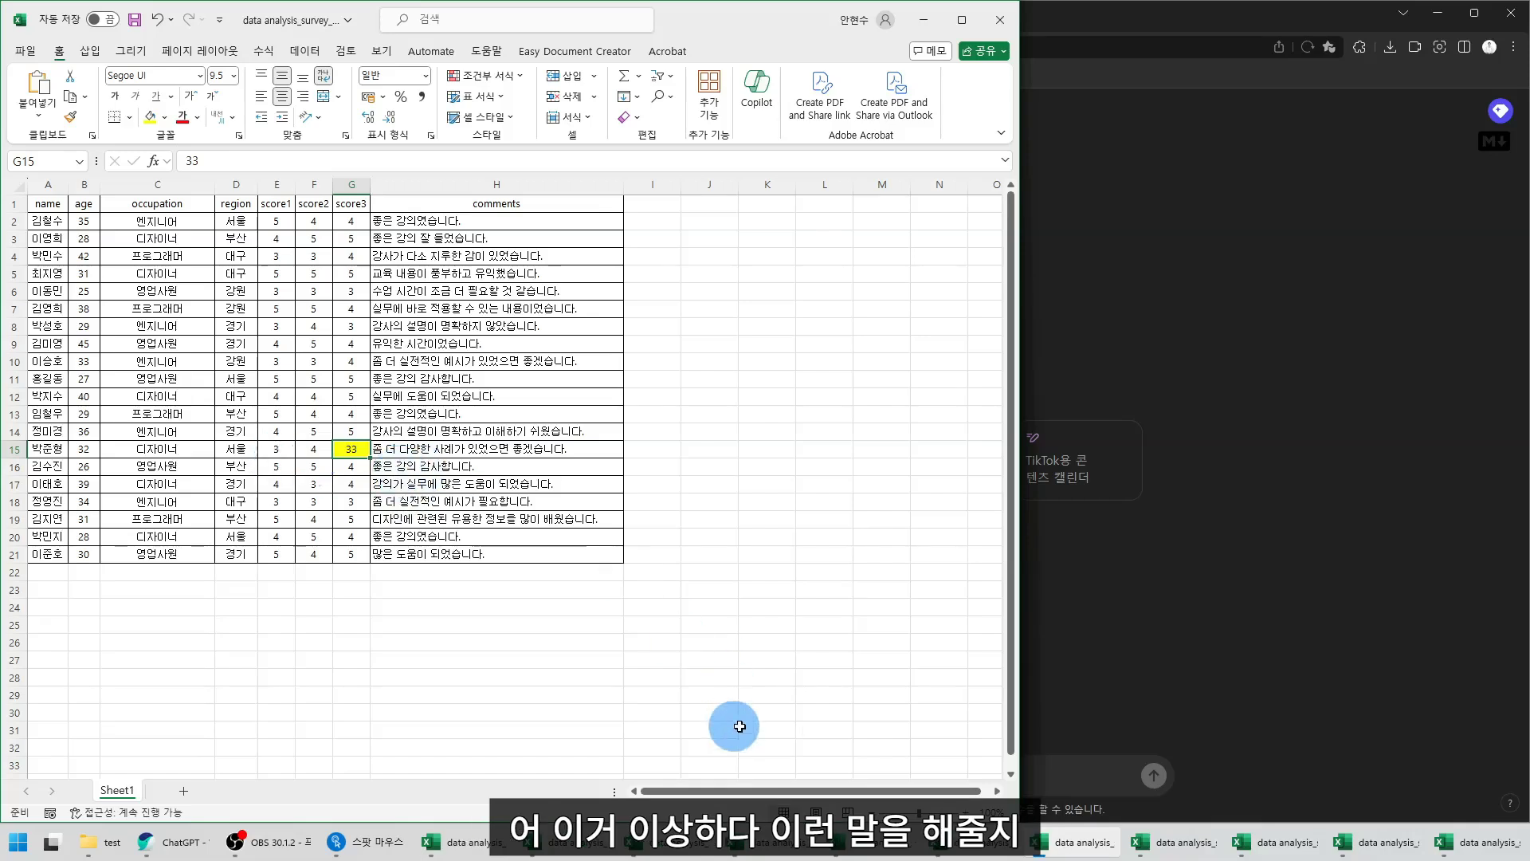
Open the workbook with group average rows and examine the A그룹 row, its source rows 2 to 11 and its age formula
click(1163, 847)
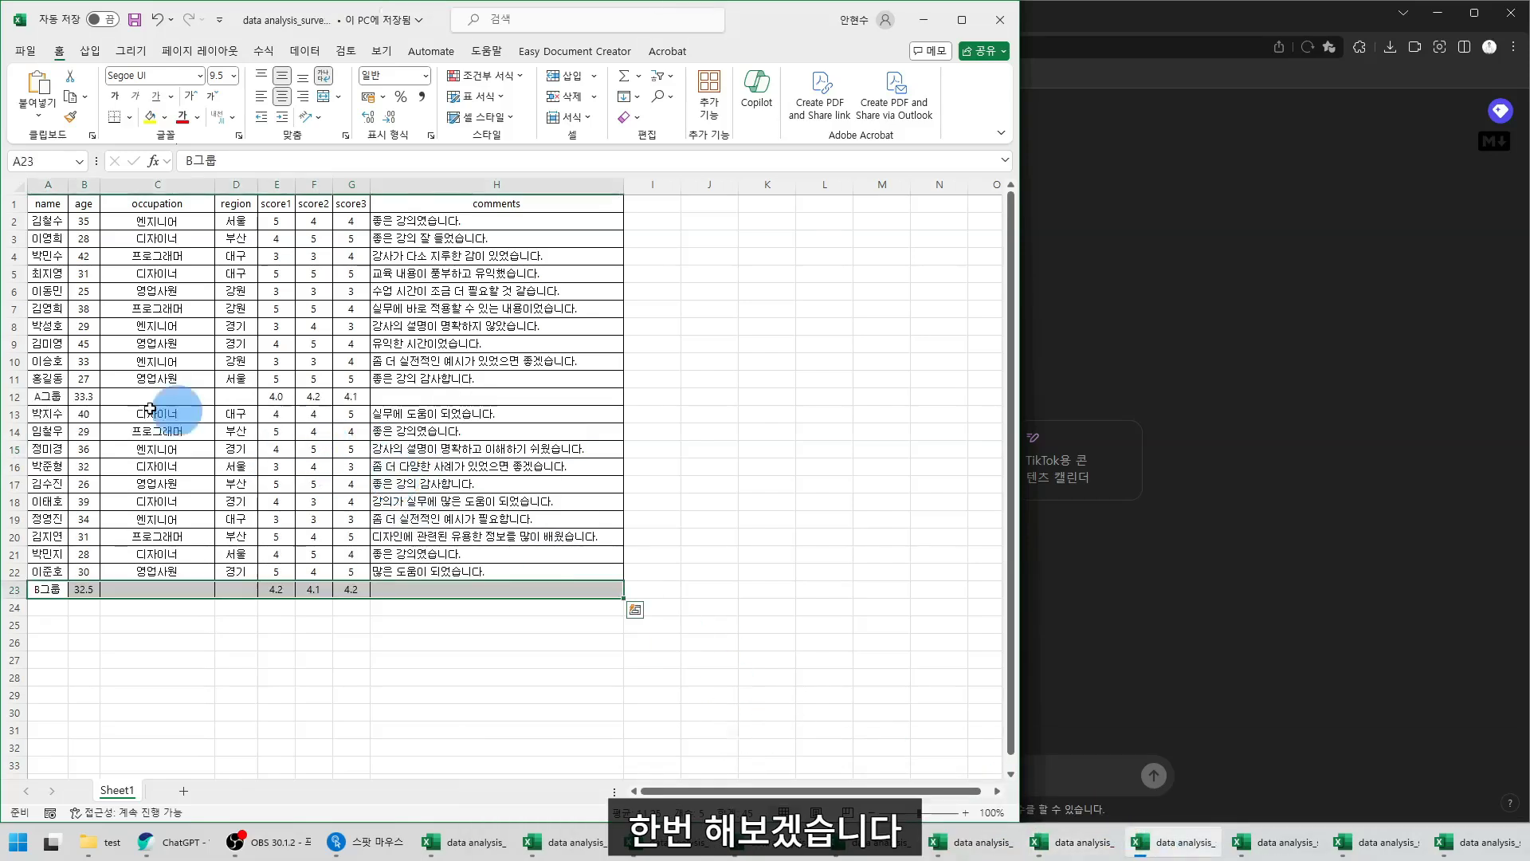
click(8, 397)
drag(48, 221, 538, 381)
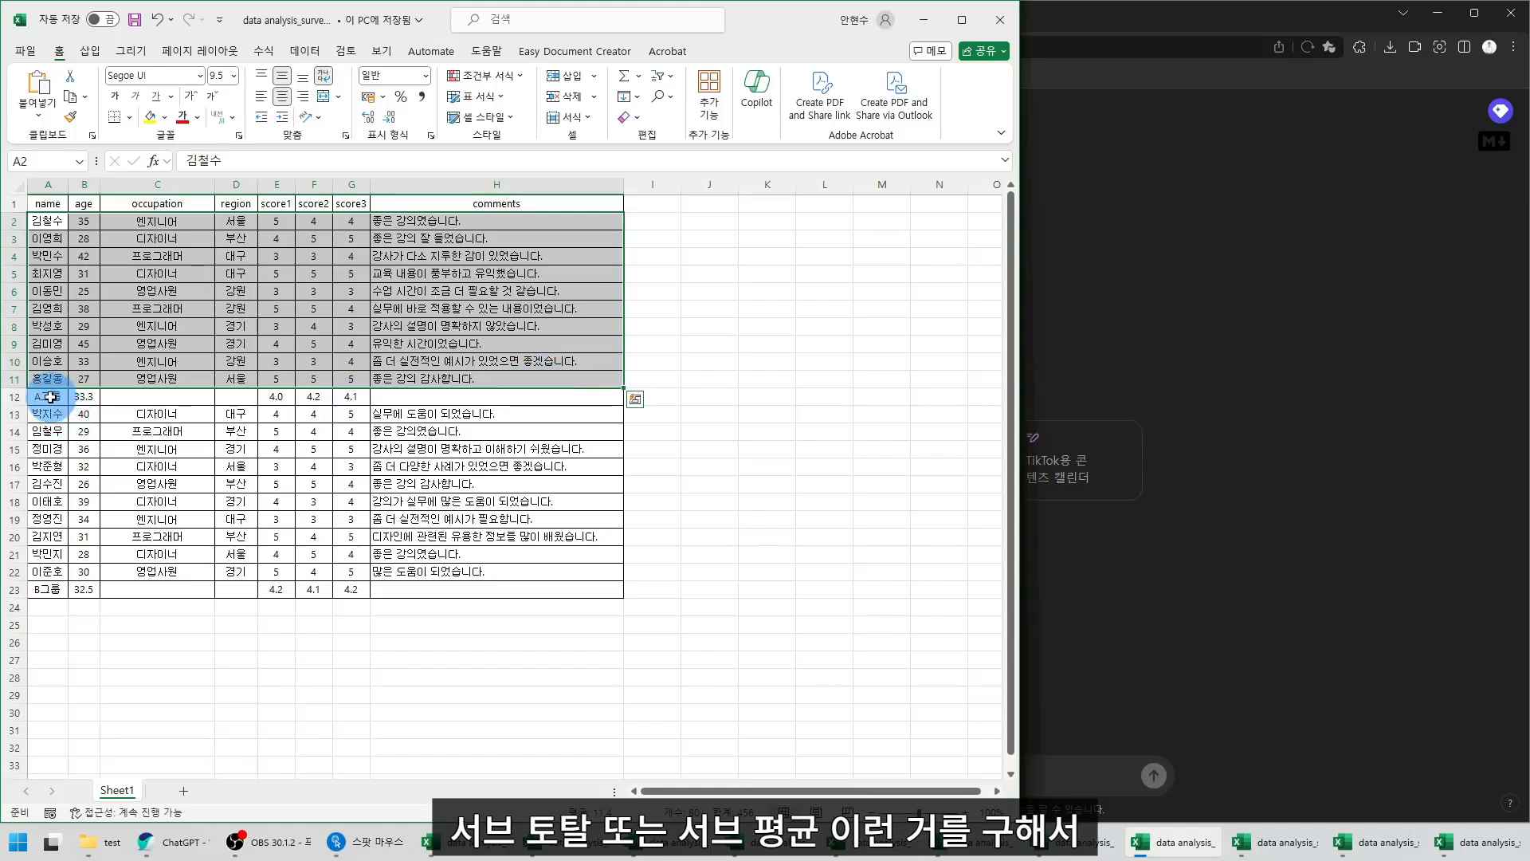
drag(44, 396, 433, 396)
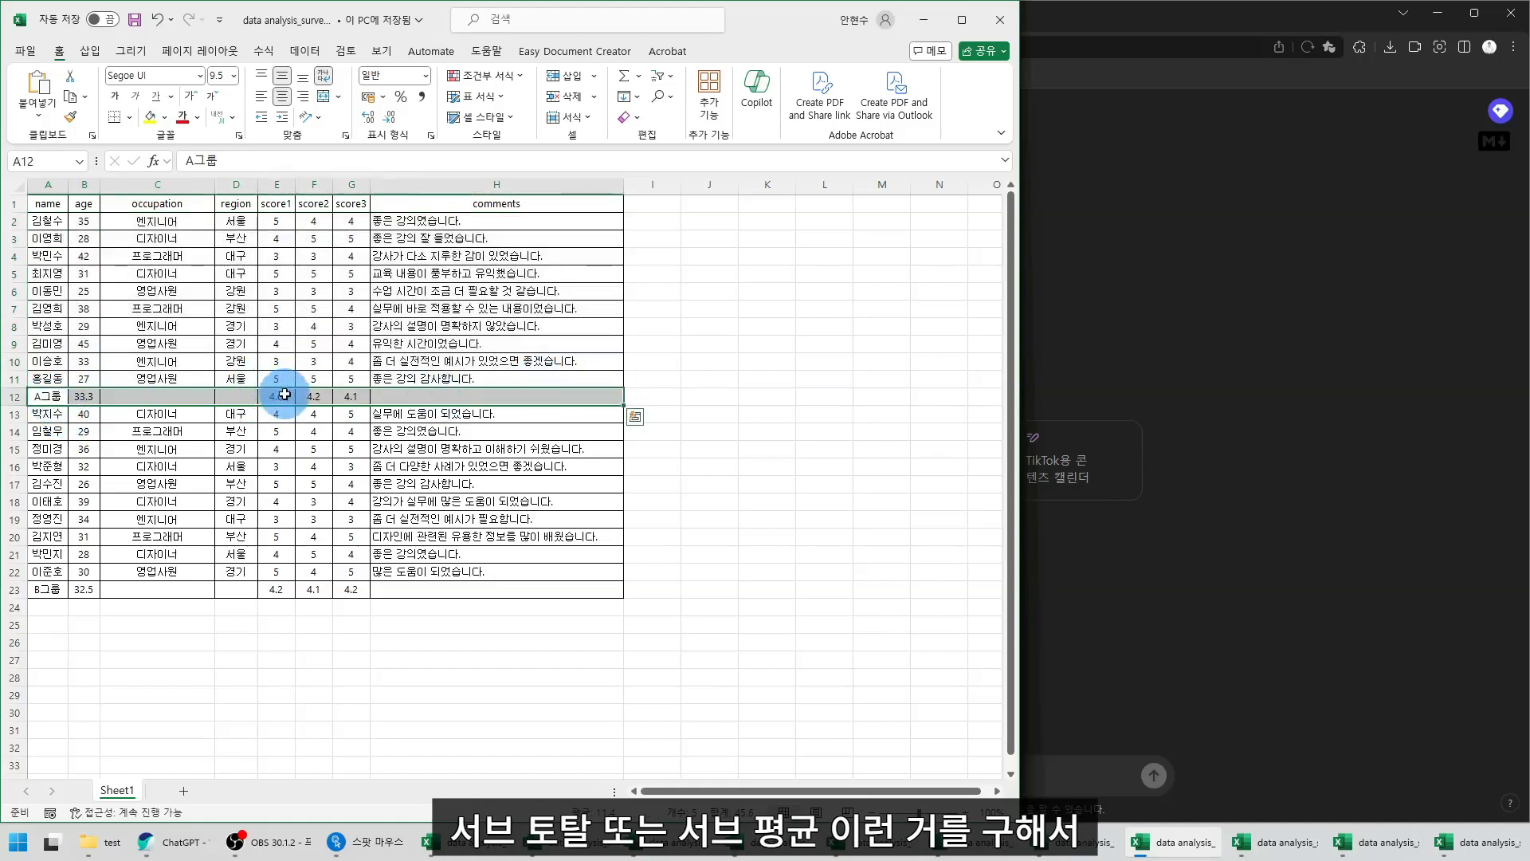
drag(83, 223, 86, 371)
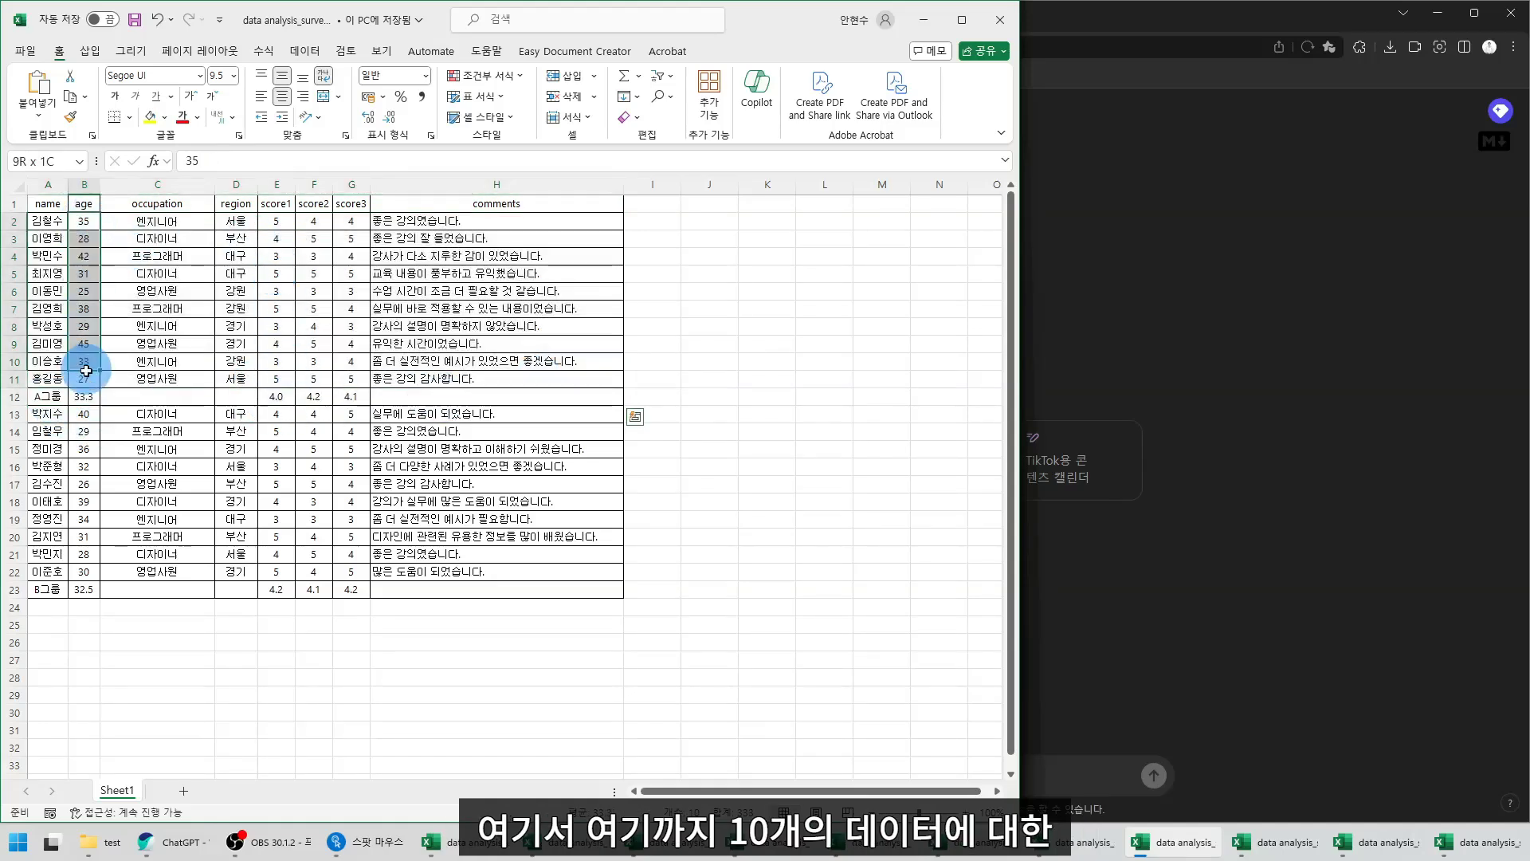
click(88, 398)
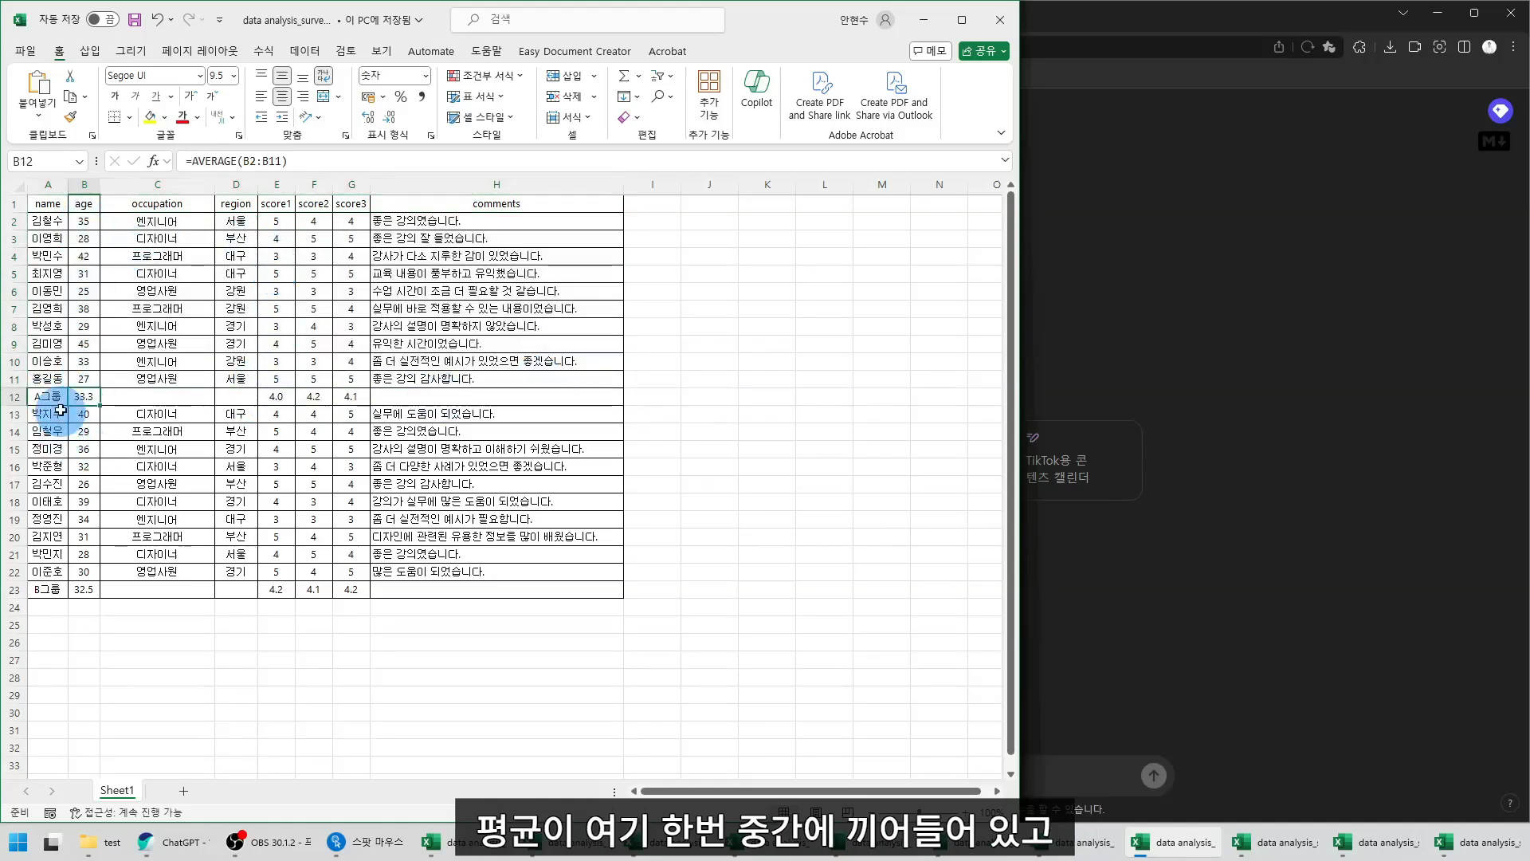
Examine the B그룹 average row in row 23 and the ages above it that belong to the second group
drag(84, 414, 86, 564)
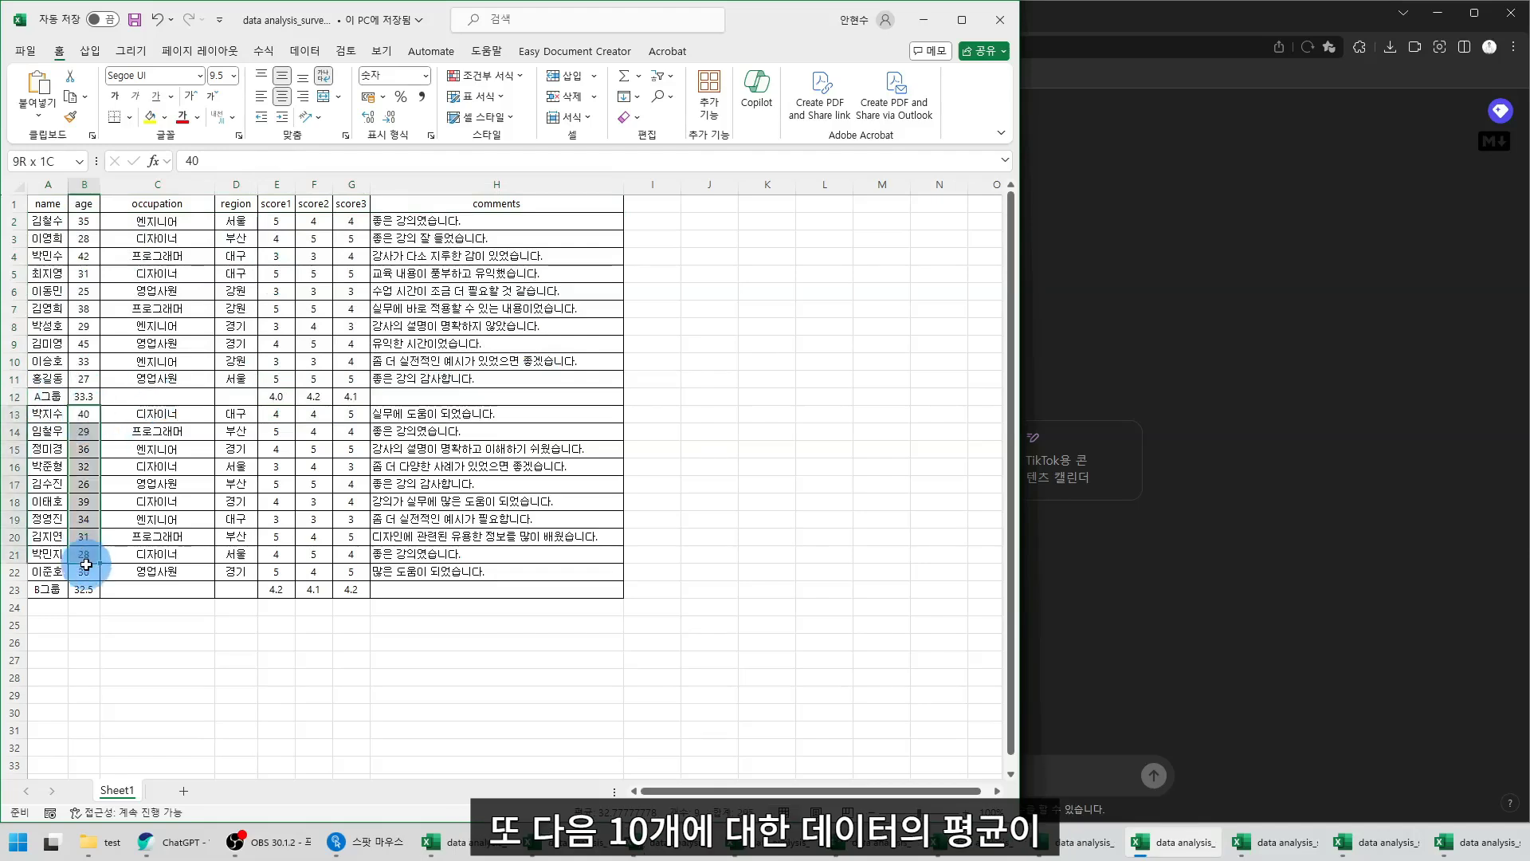
click(14, 589)
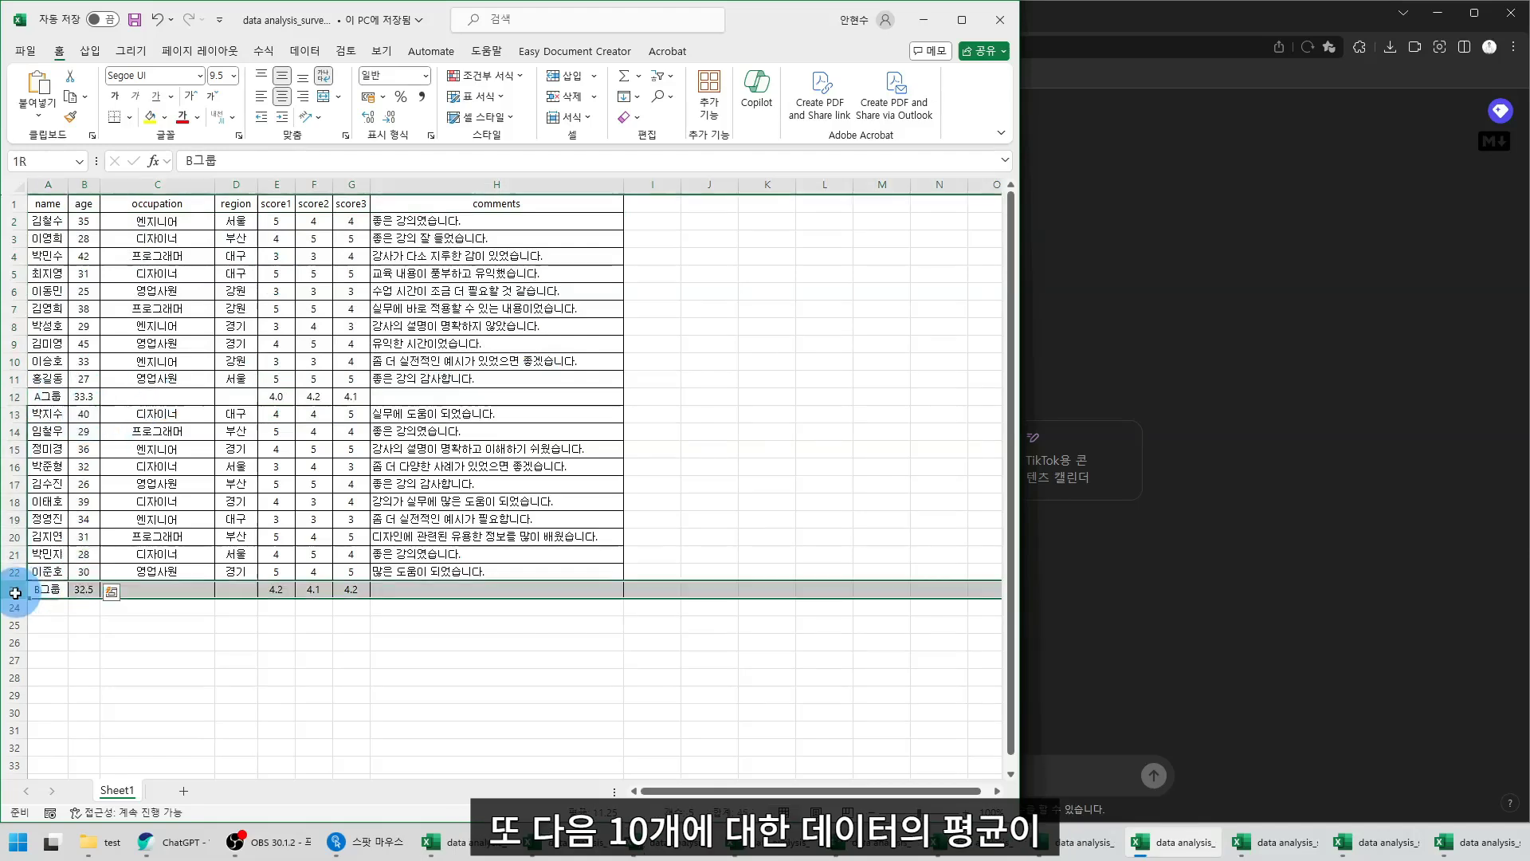
click(85, 589)
click(121, 623)
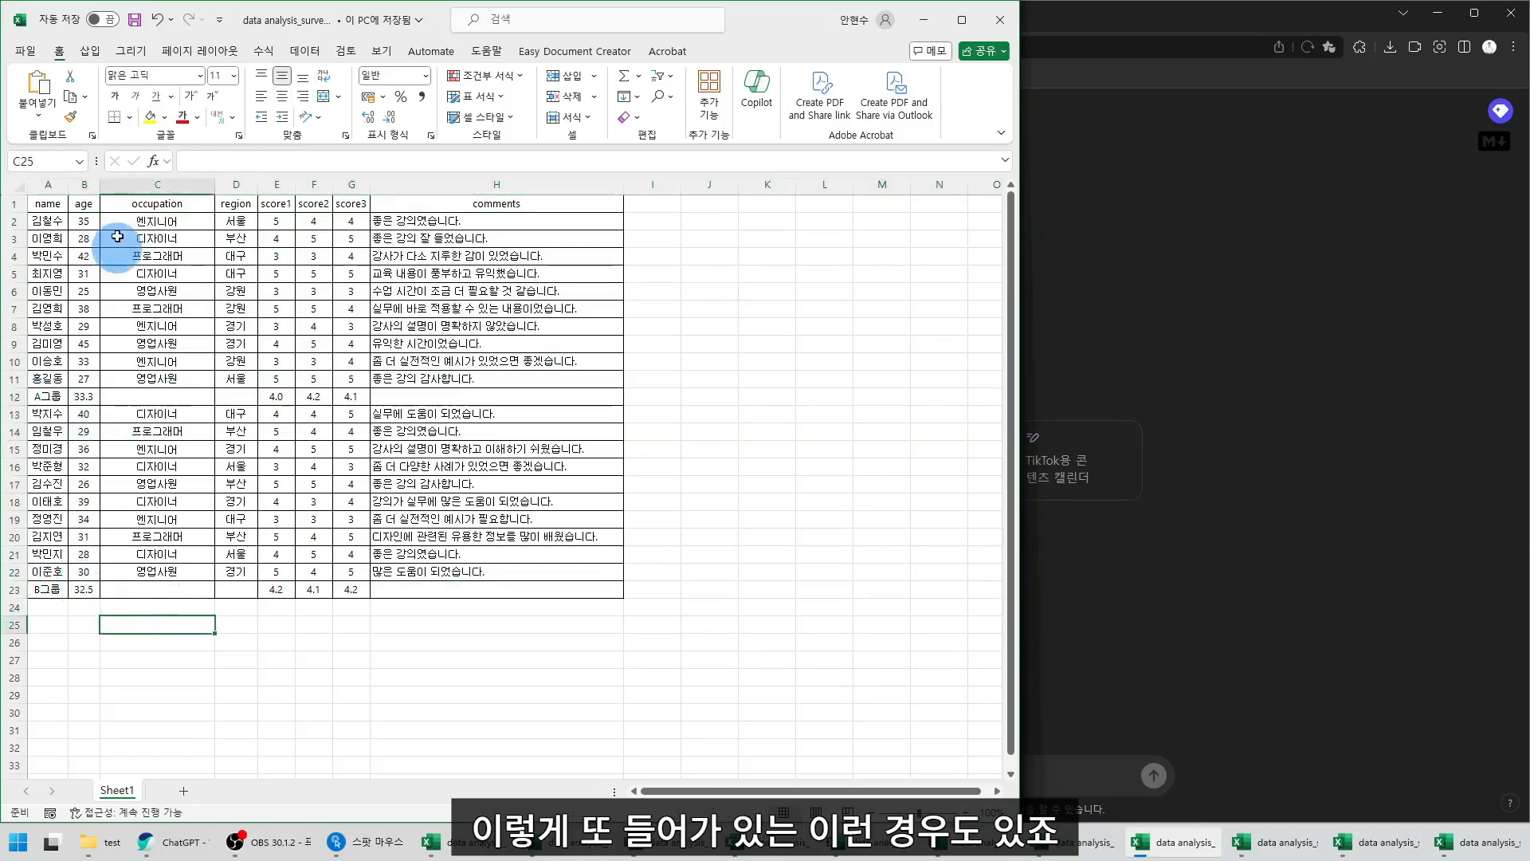
Examine the age values in B2:B23 together with both group average rows, and check score3 in row 13
drag(81, 217, 85, 589)
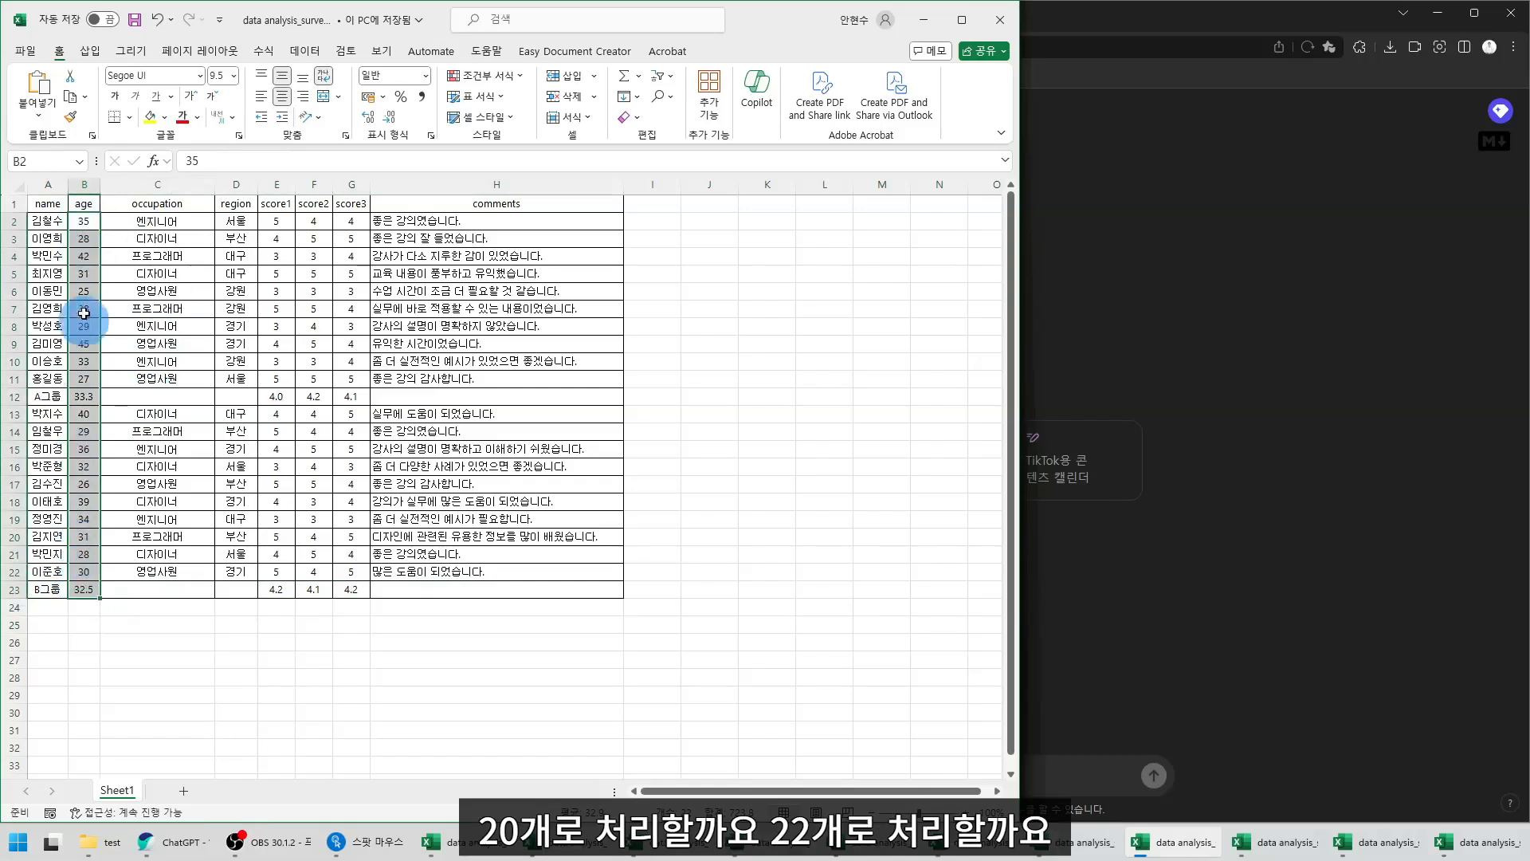
click(355, 412)
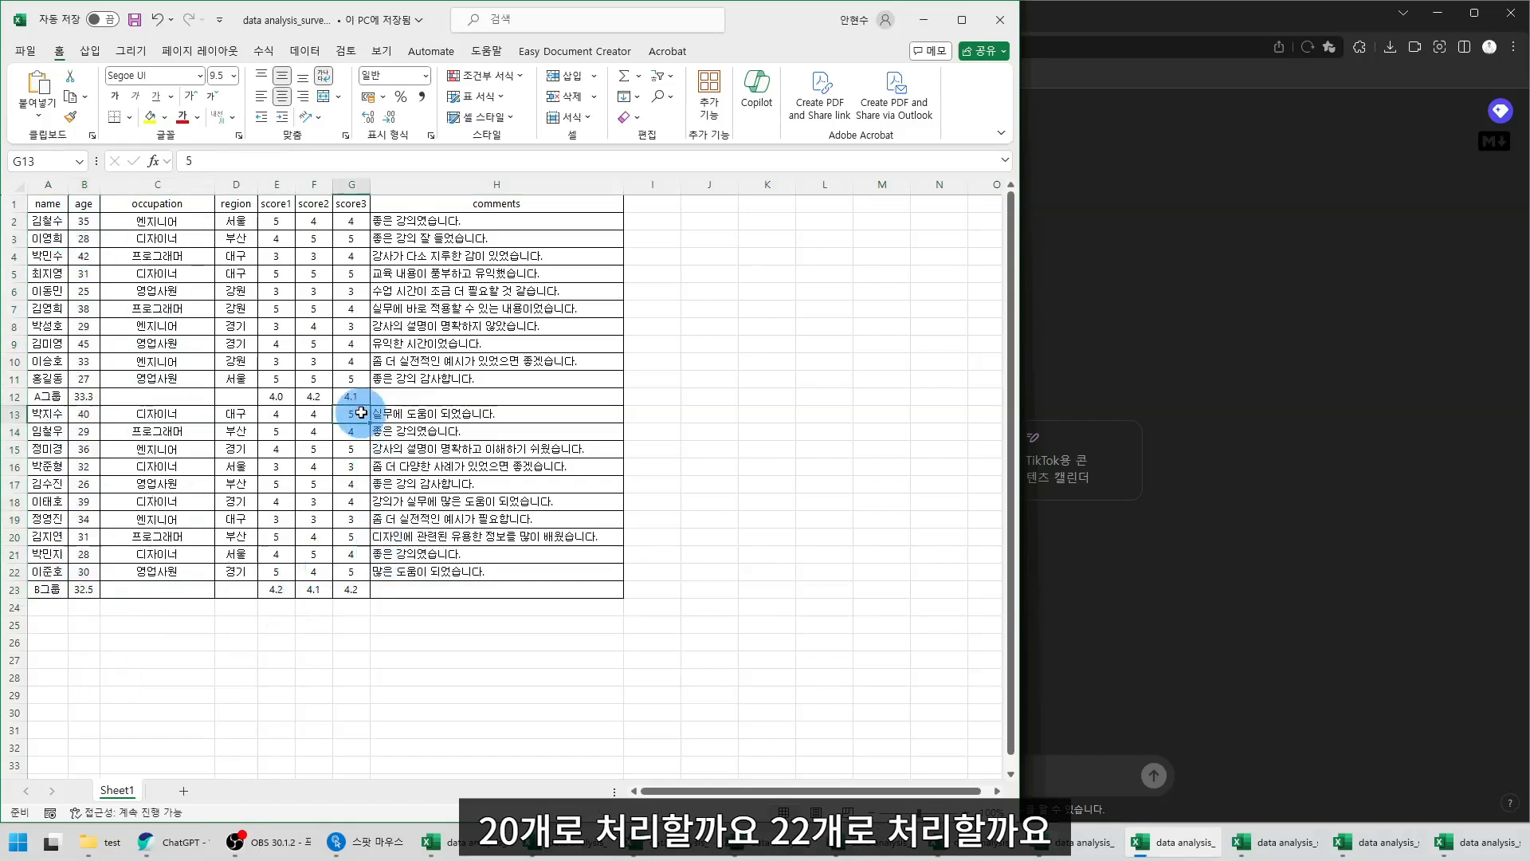
Open the survey workbook with blank separator rows and inspect the empty rows 13, 19 and 7
click(1275, 843)
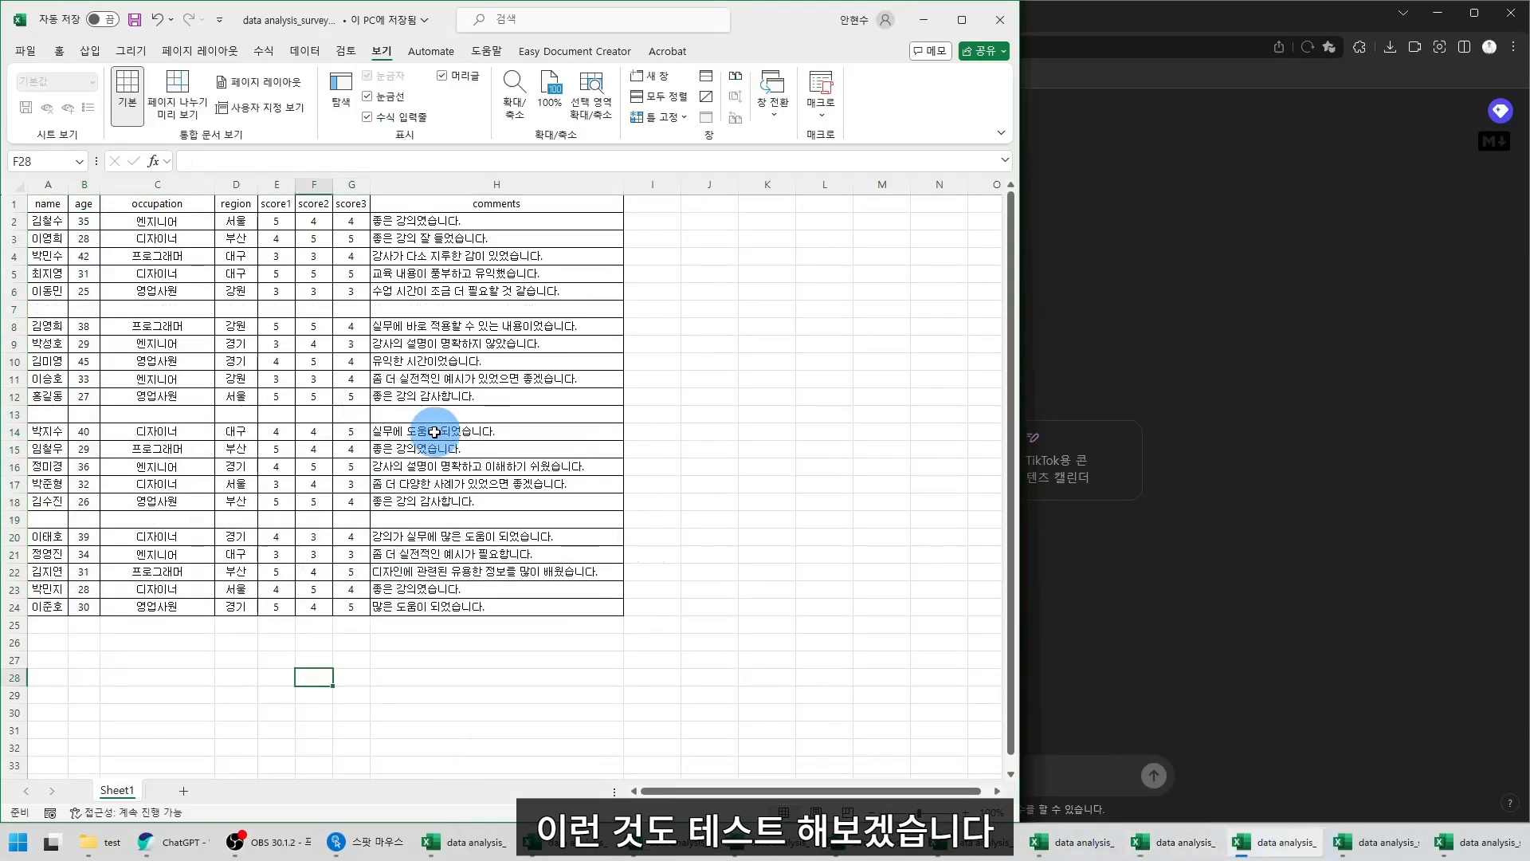
click(17, 416)
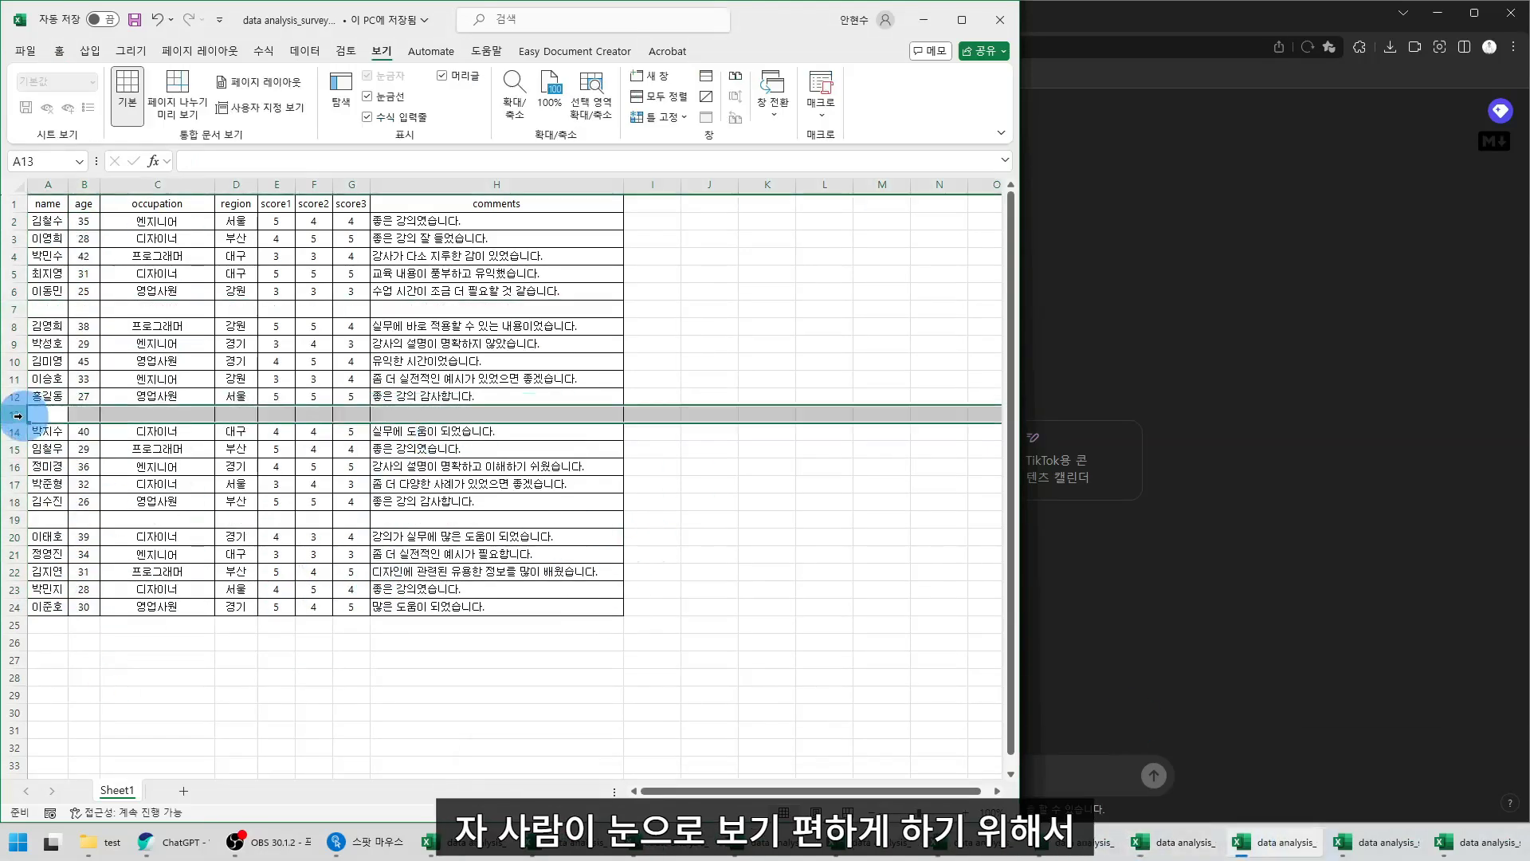
click(18, 521)
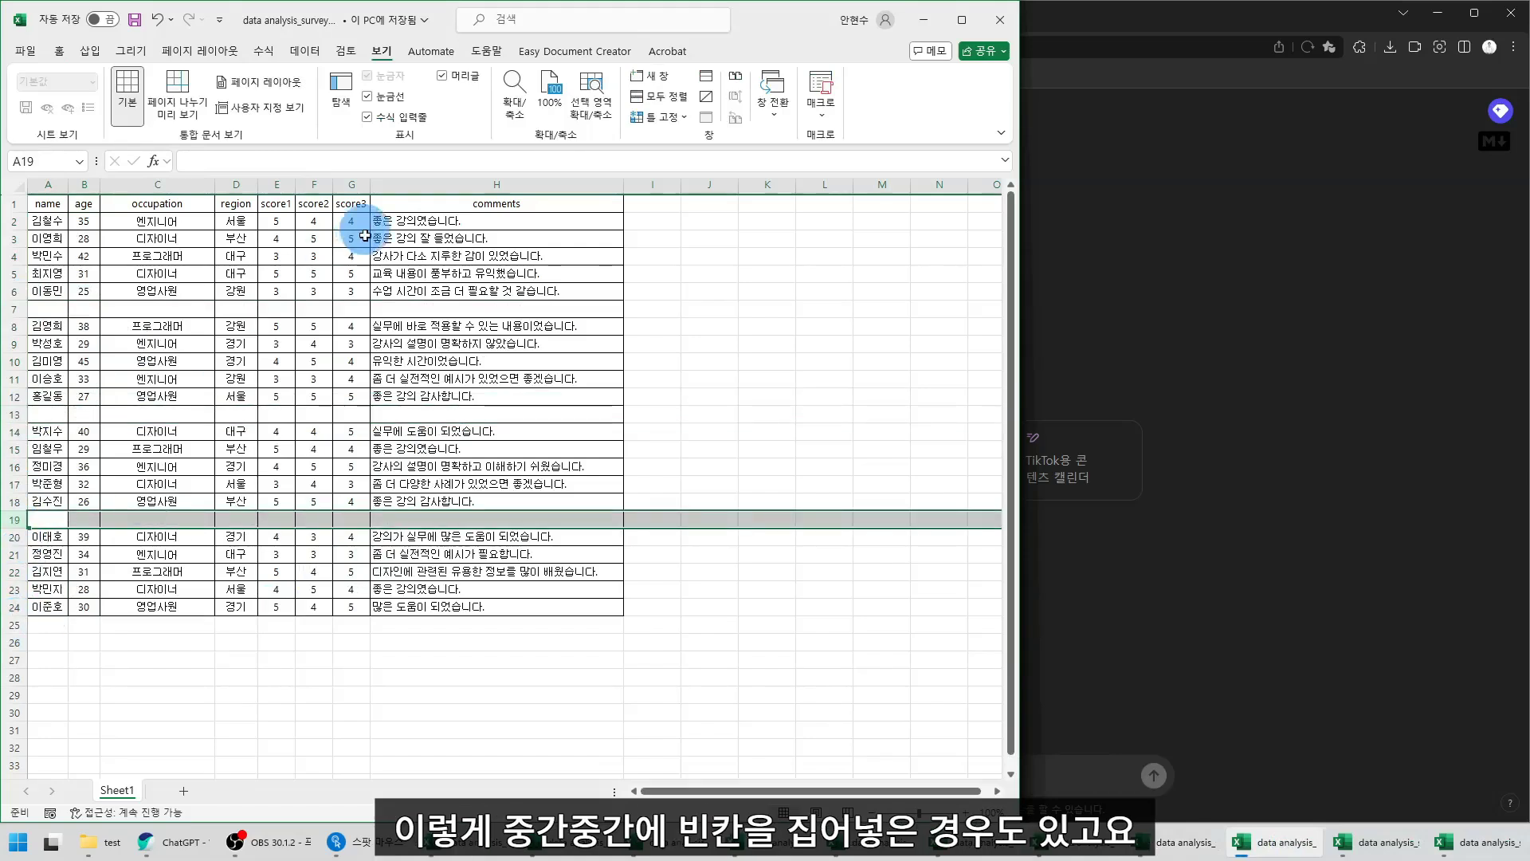
drag(50, 309, 459, 309)
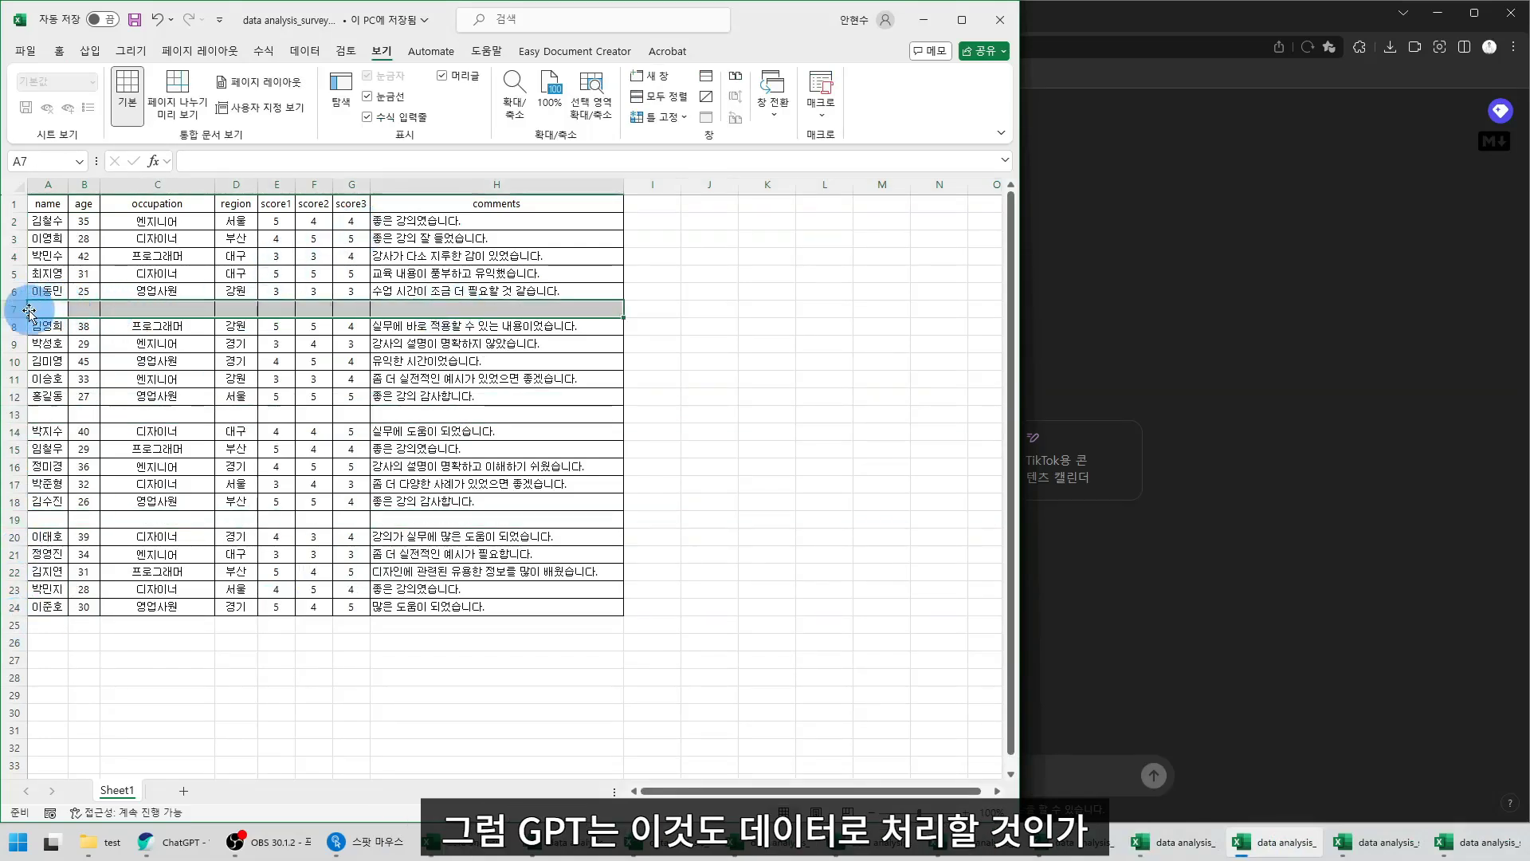
click(500, 413)
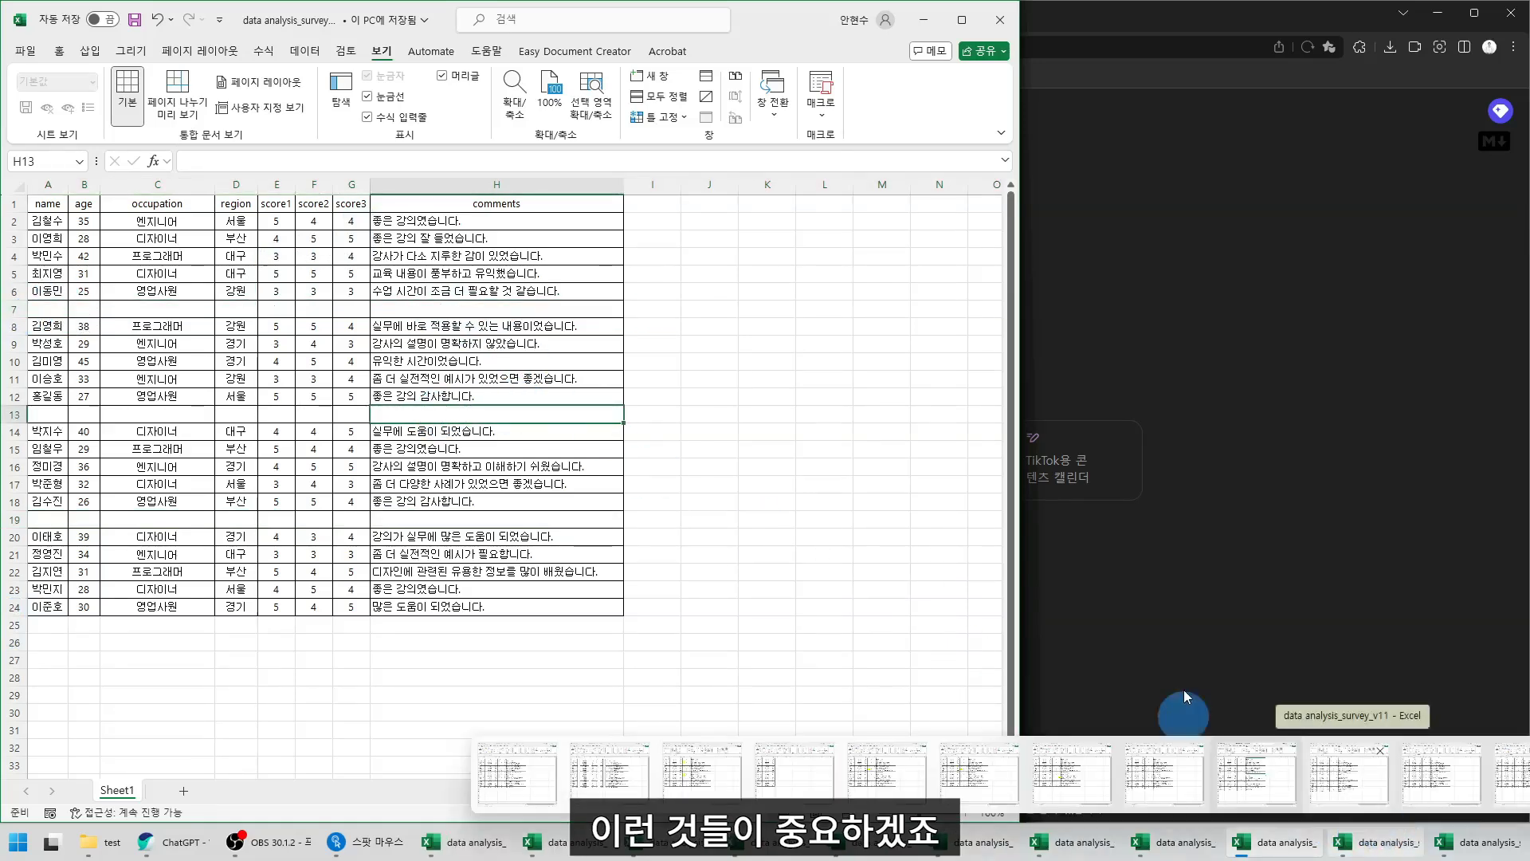
Open the workbook with division heading rows and inspect the B본부, C본부 and D본부 rows between the records
click(1364, 842)
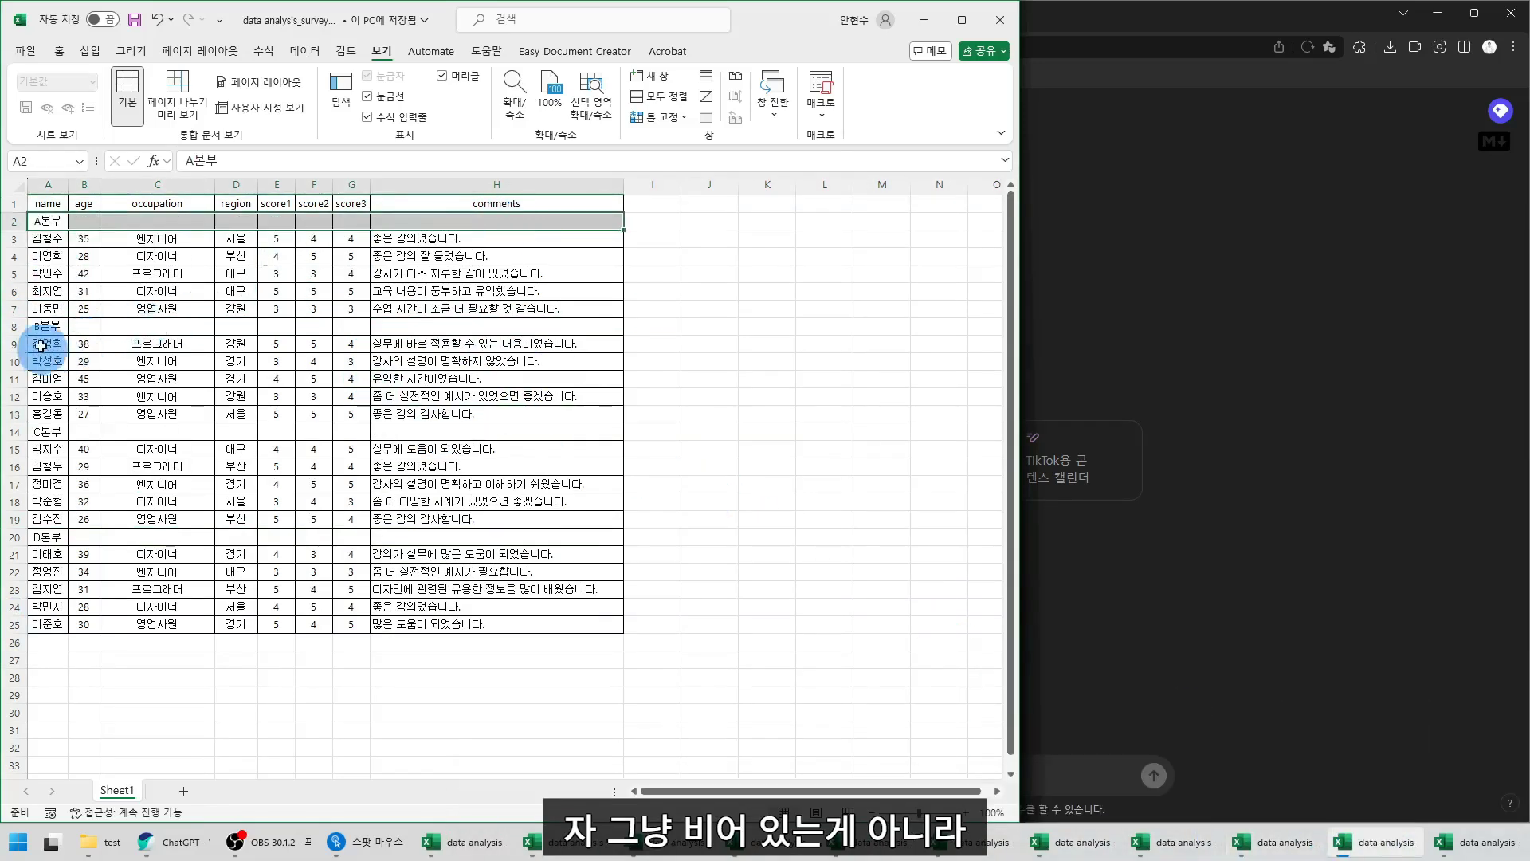
click(35, 328)
click(32, 430)
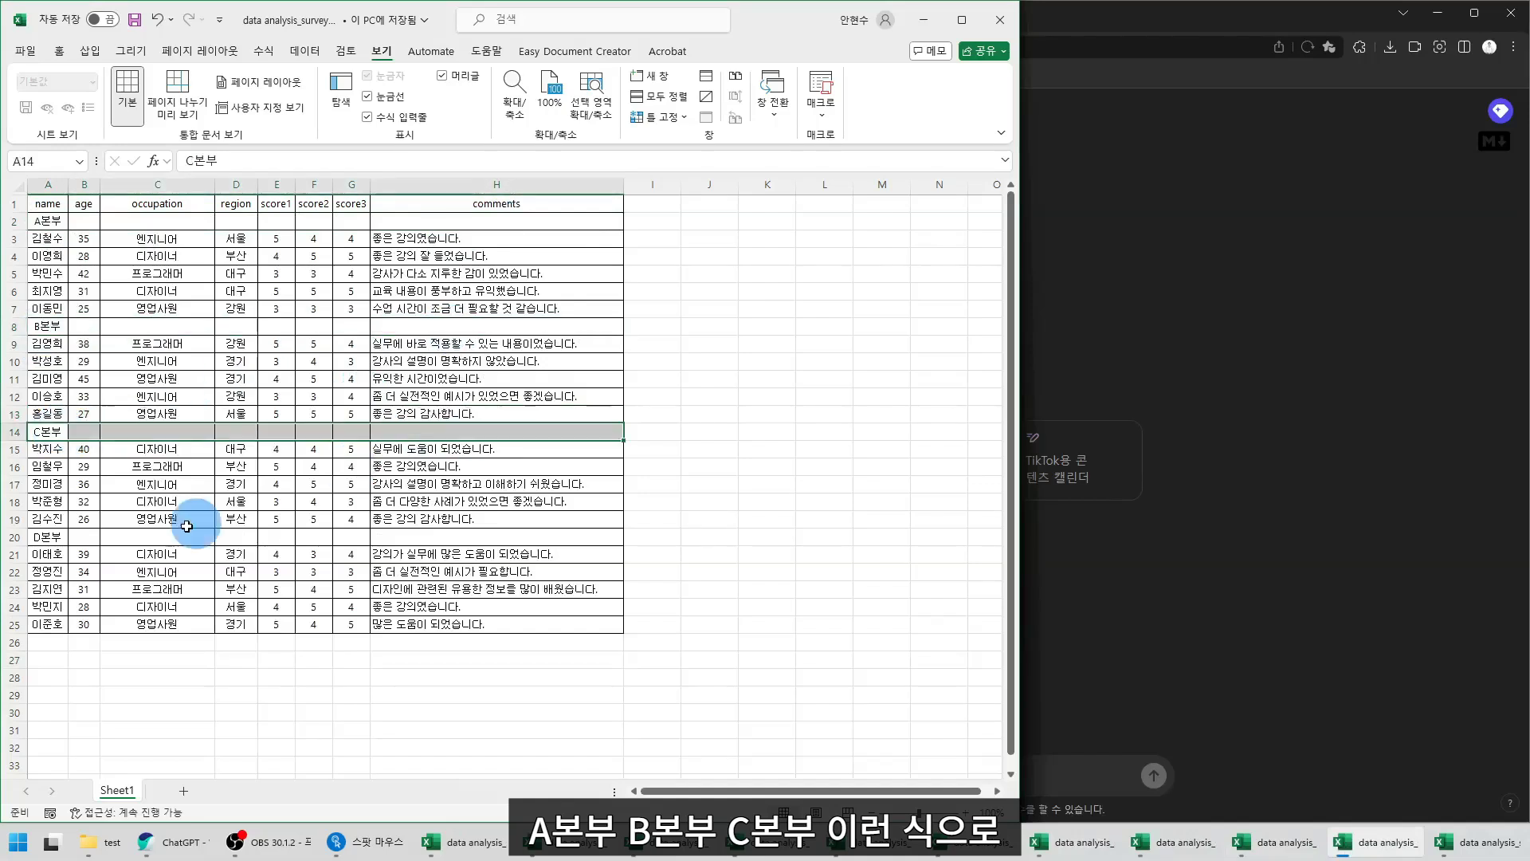
click(45, 536)
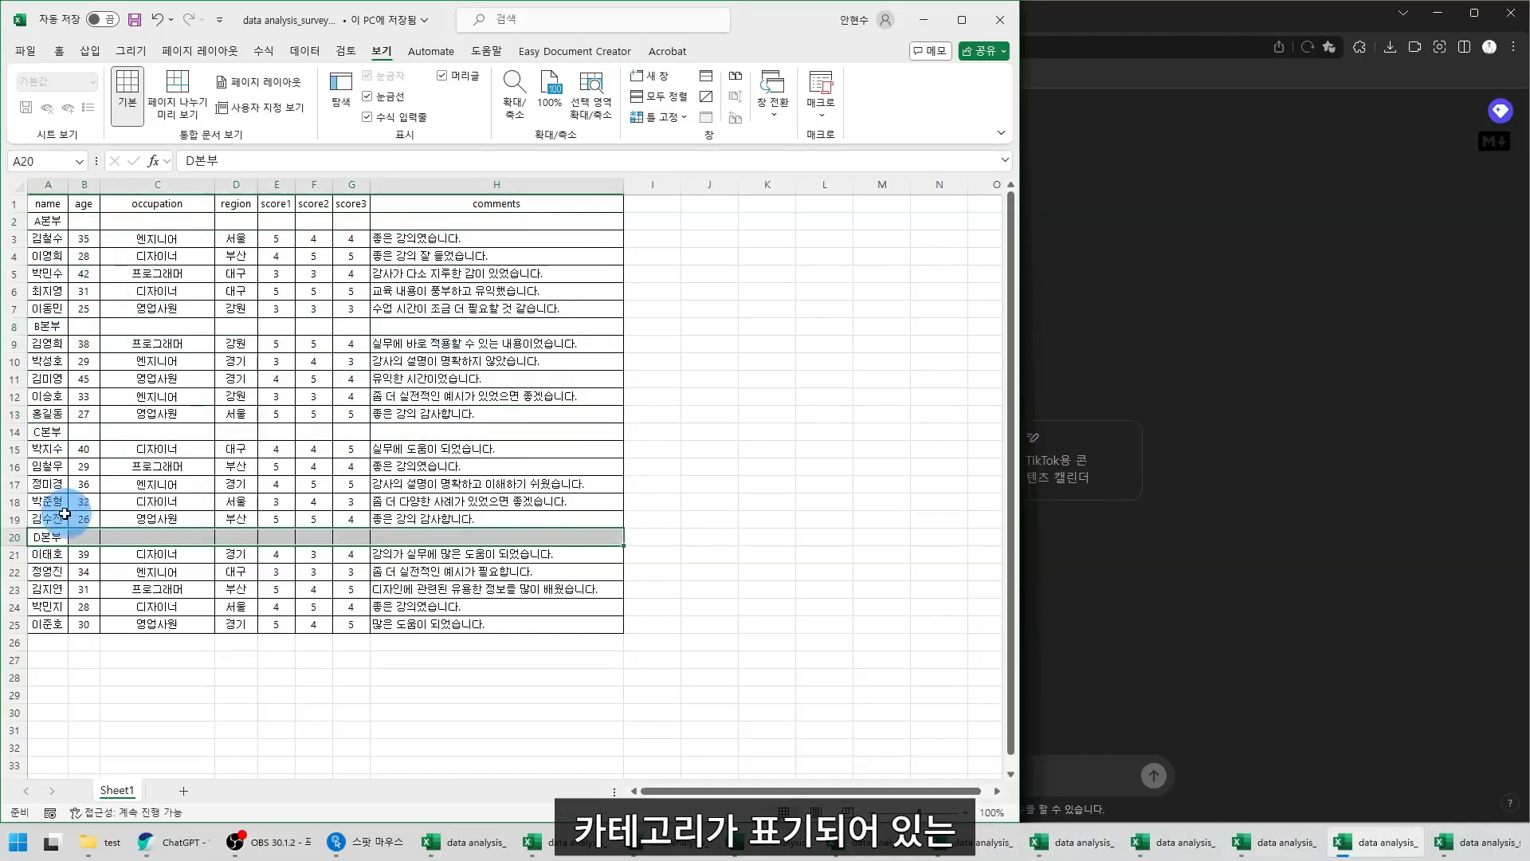
Open the workbook with the two-level column header and examine header rows 1 and 2, starting from the name field
click(1482, 845)
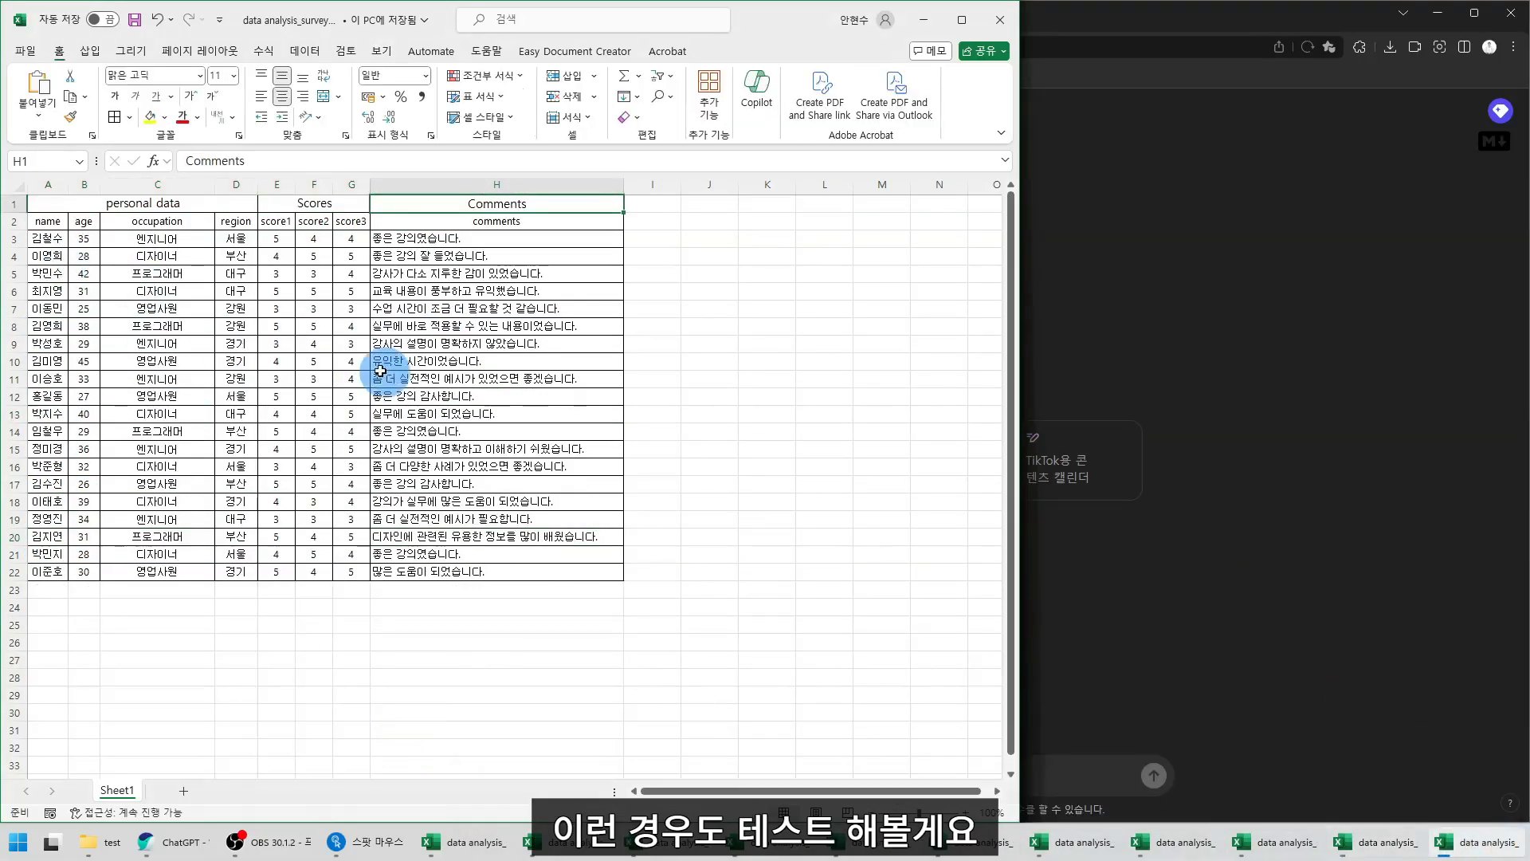
drag(46, 201, 474, 221)
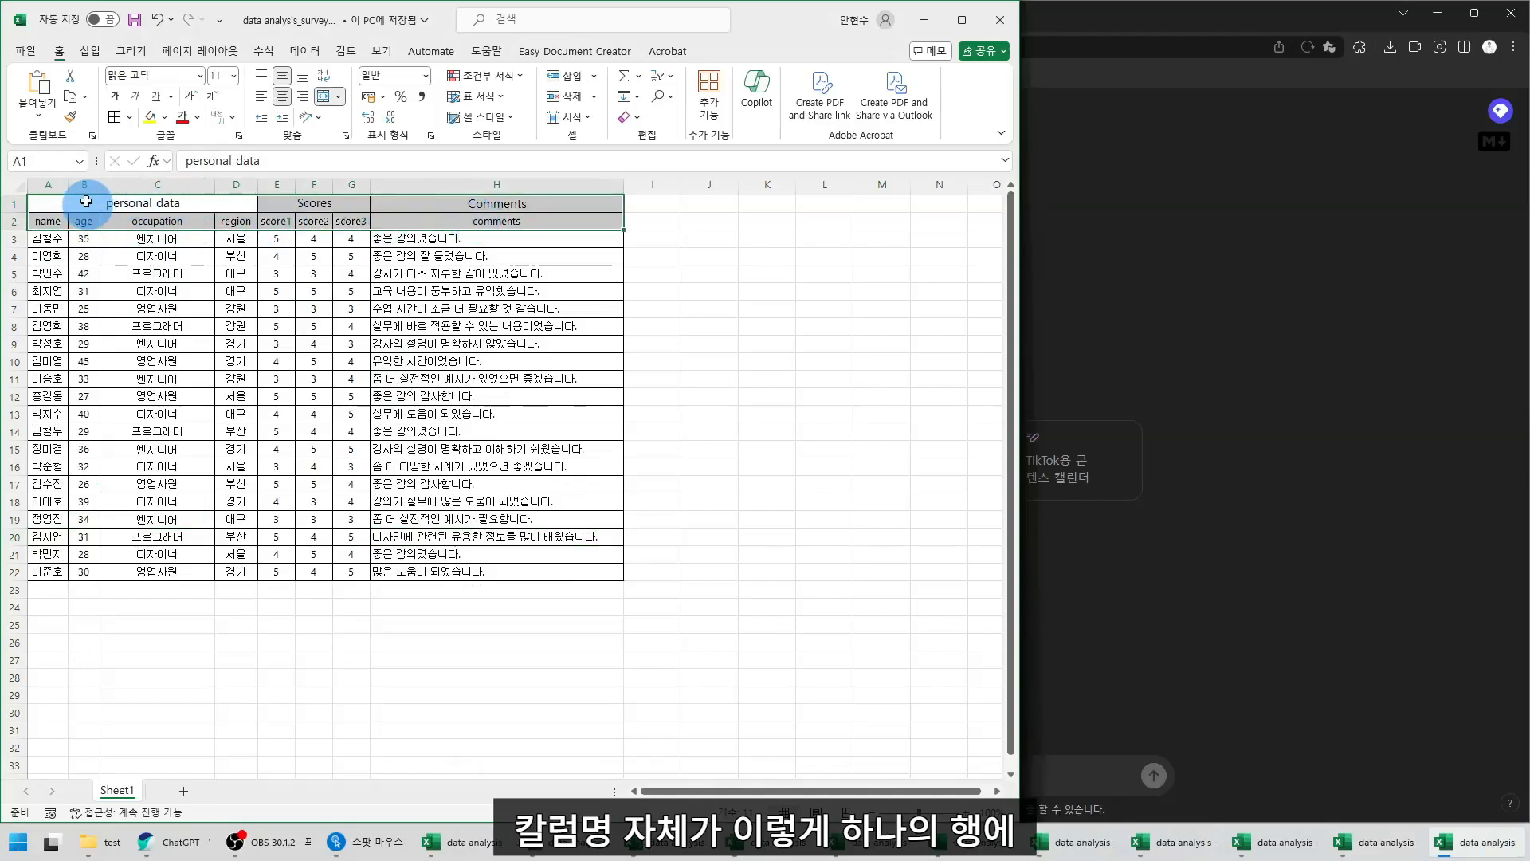
click(42, 223)
key(Right)
key(Right)
key(Right)
key(Right)
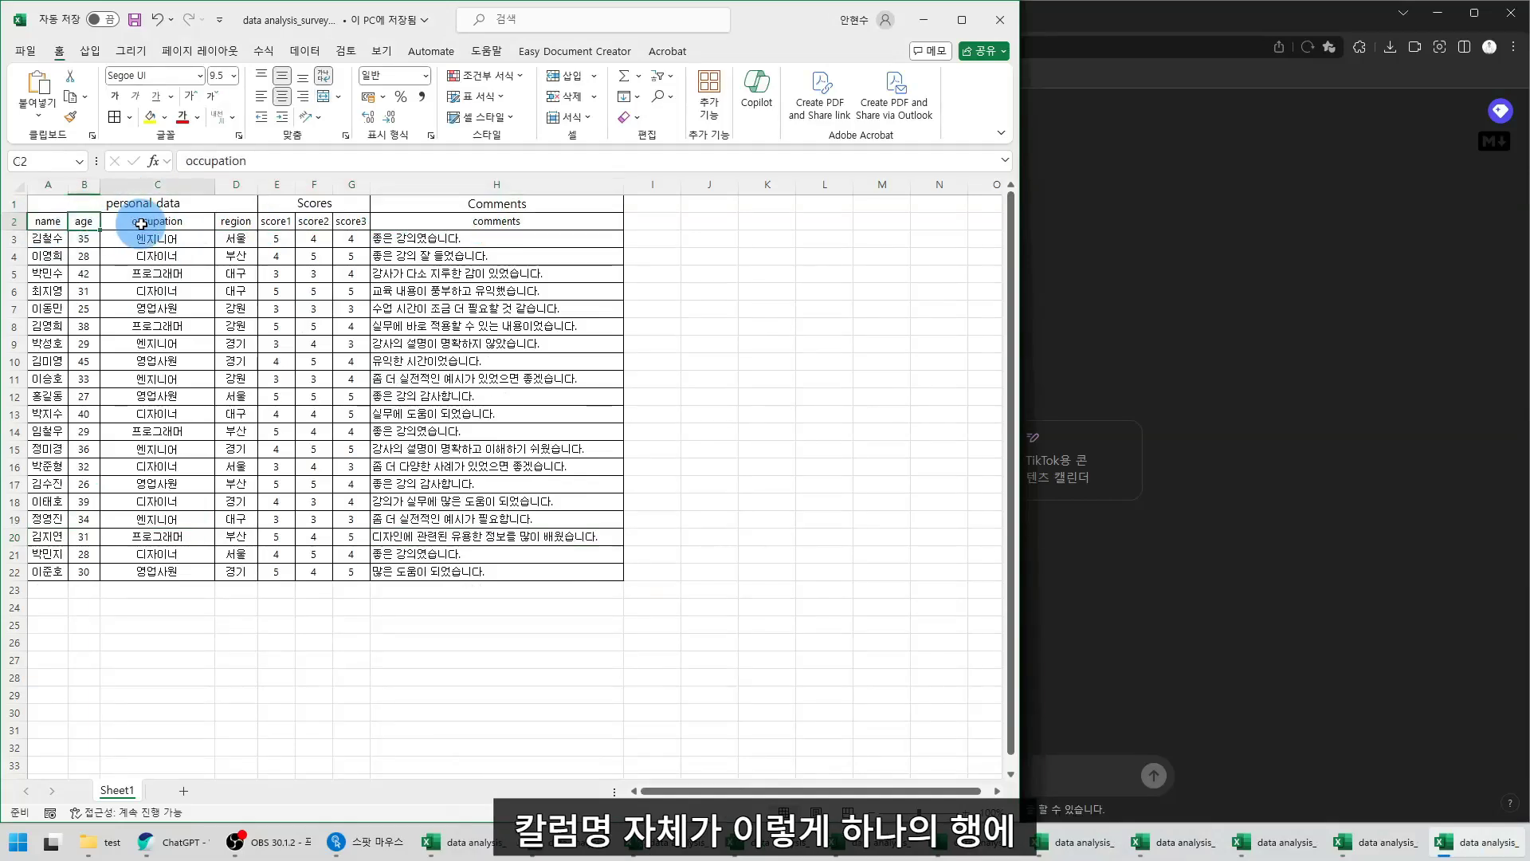
Go through the field names in row 2 one by one, from name across to comments
click(44, 222)
key(Right)
key(Right)
key(Right)
key(Right)
key(Right)
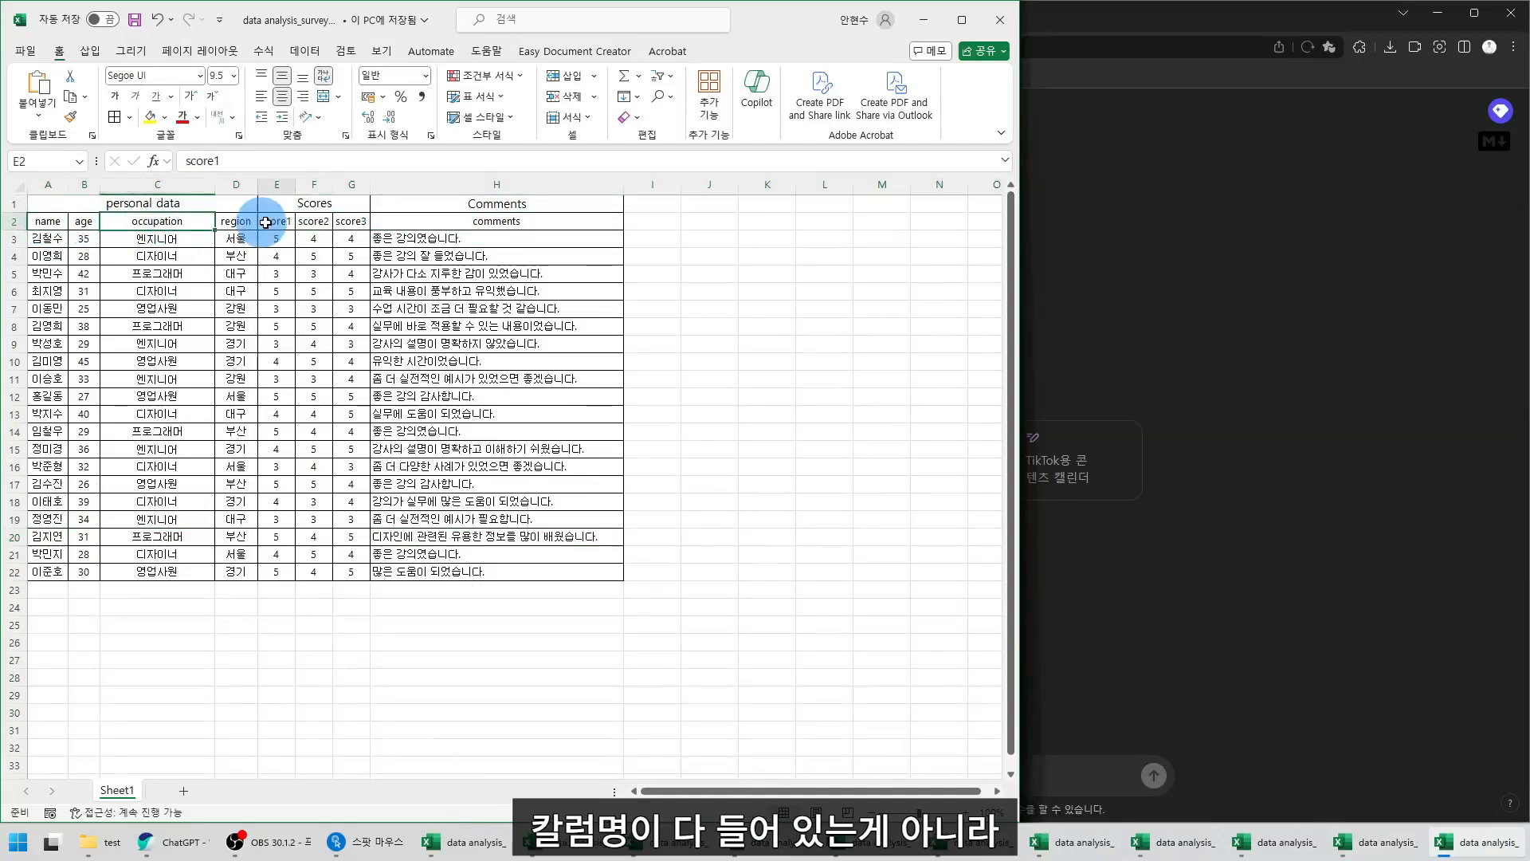
click(230, 221)
click(453, 221)
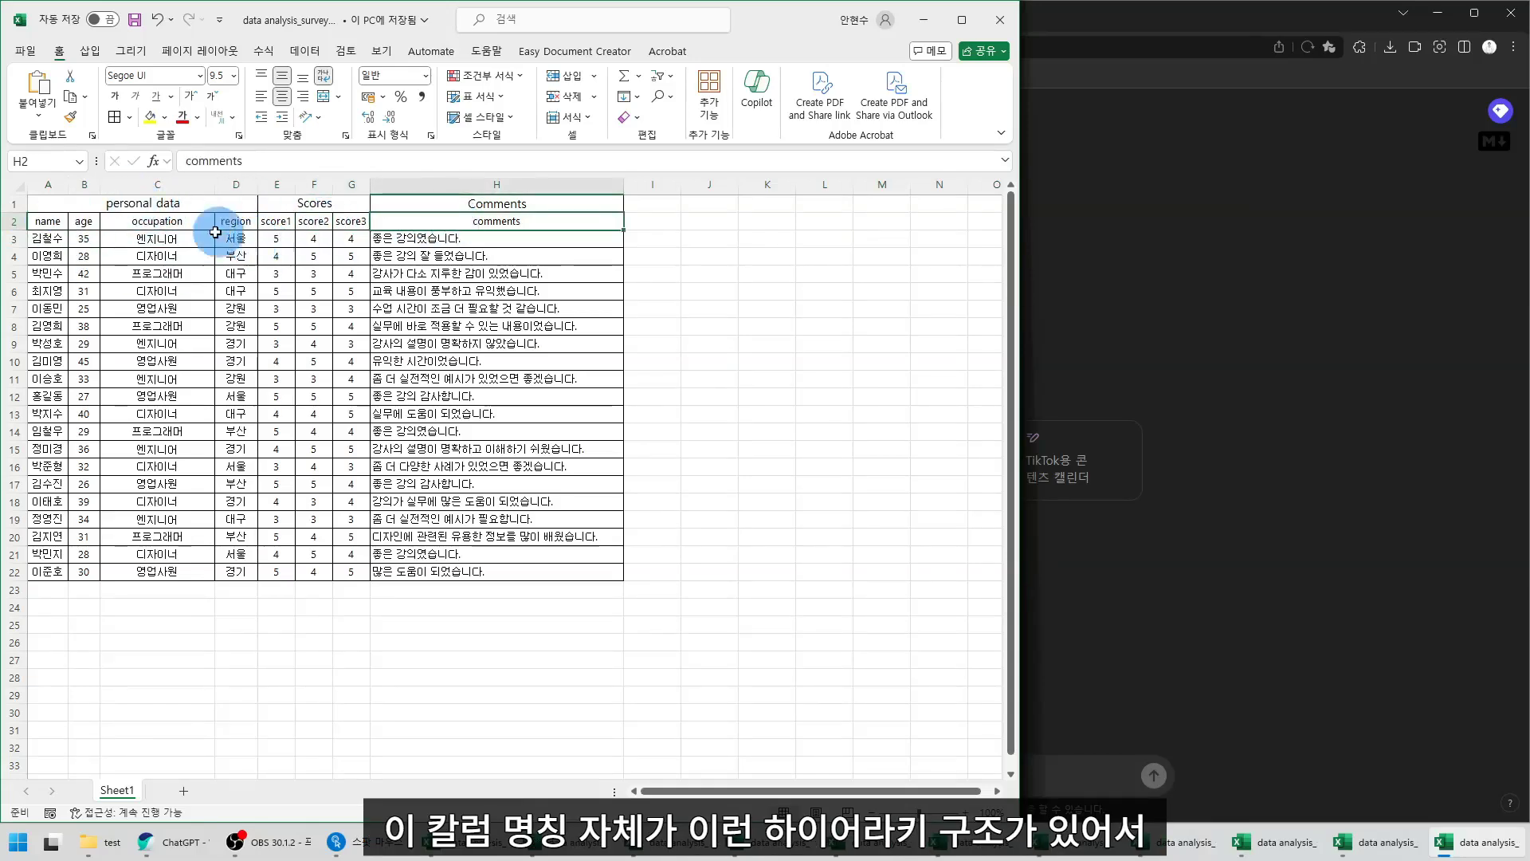
Examine the personal data heading and the name, age, occupation and region fields grouped under it
click(148, 210)
click(44, 221)
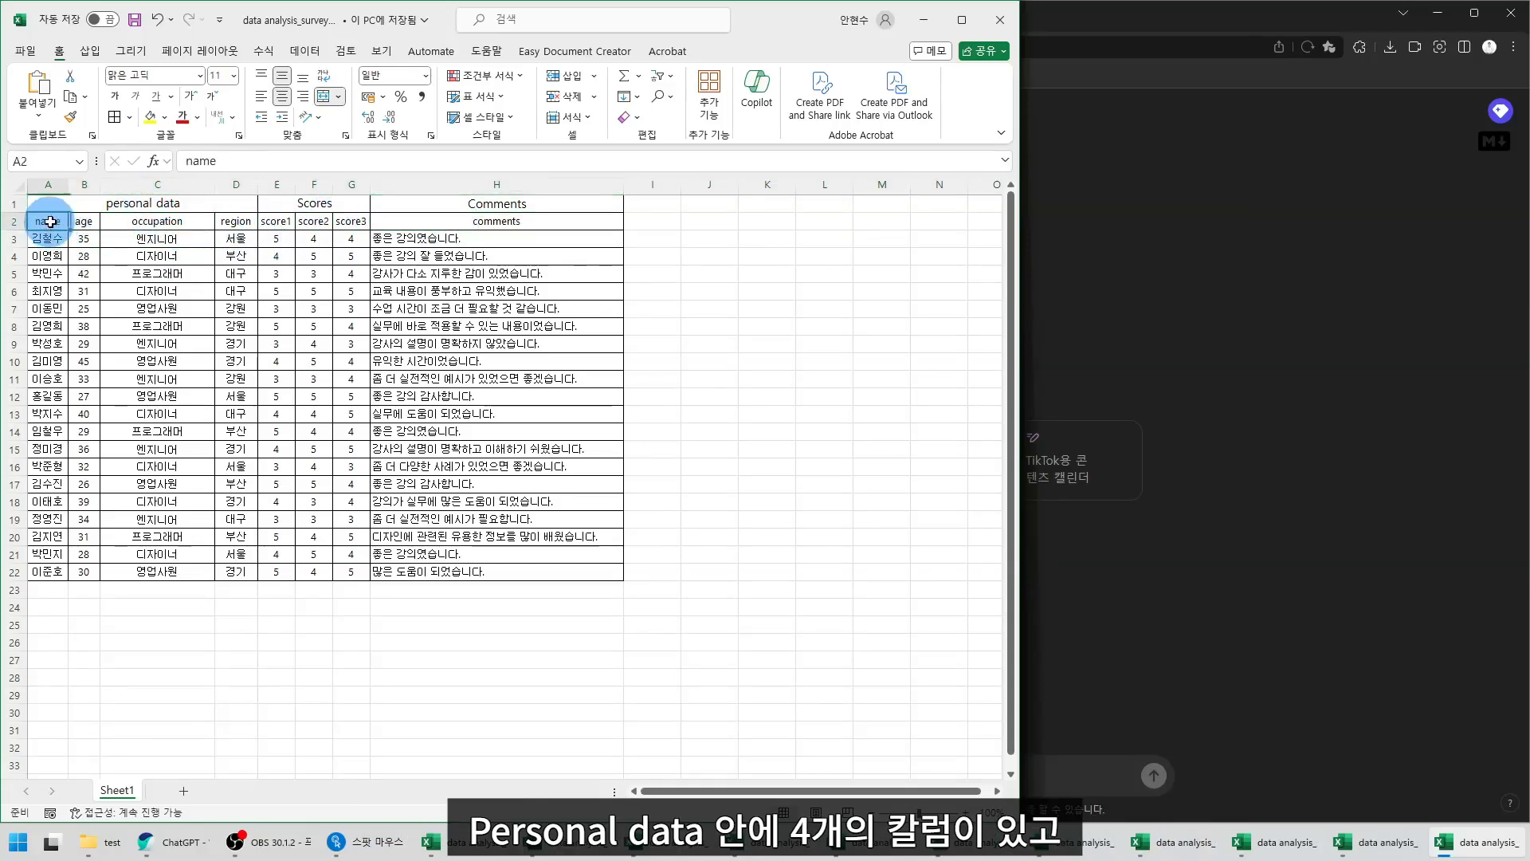
click(93, 223)
click(157, 221)
click(236, 221)
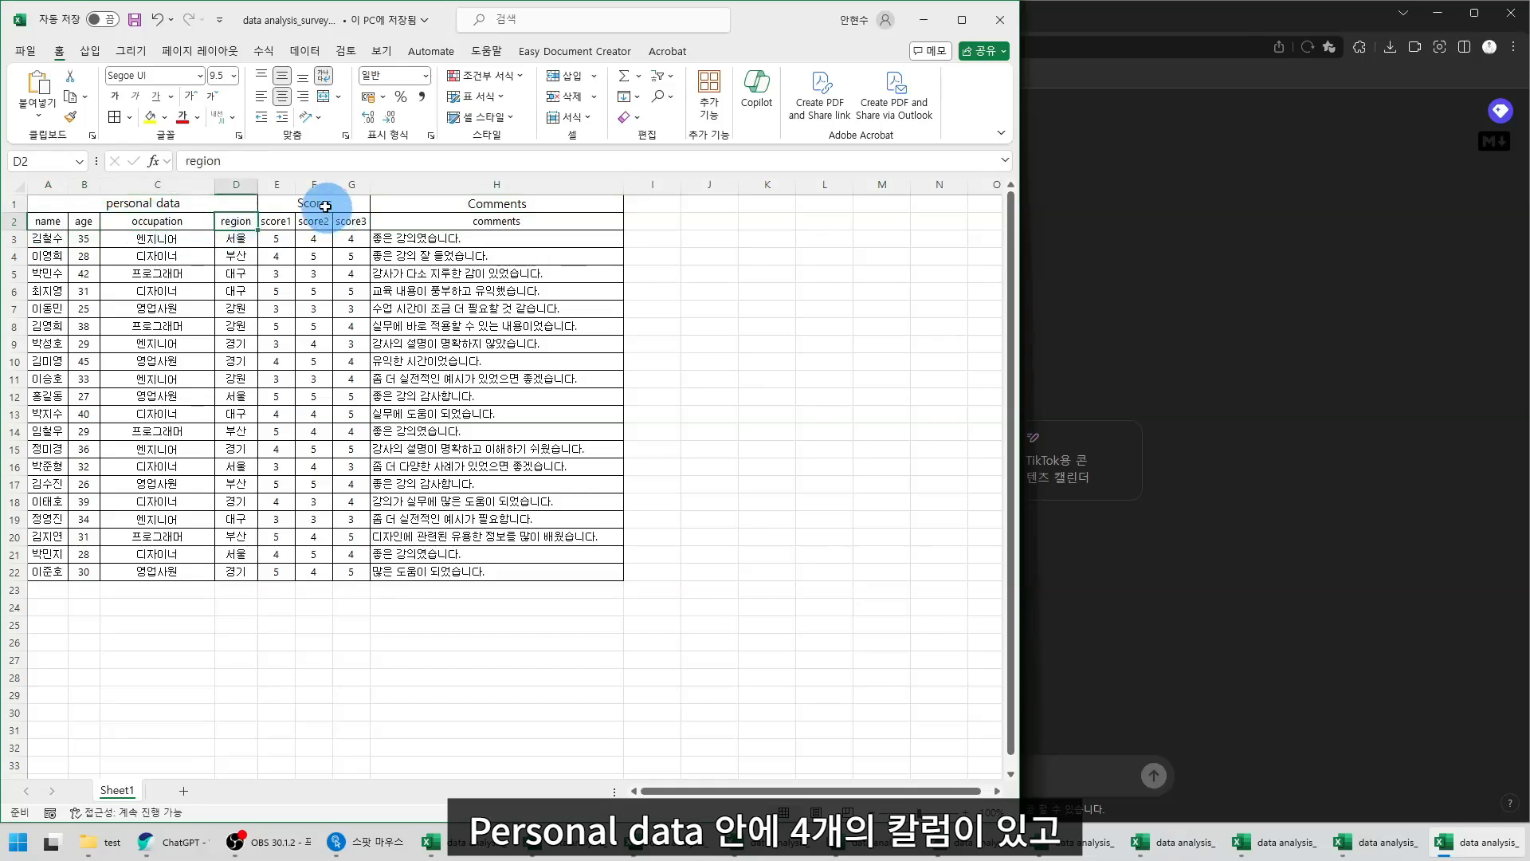
Examine the Scores heading with its score fields, and review the complete two-row header across all columns
click(319, 205)
click(276, 220)
click(361, 221)
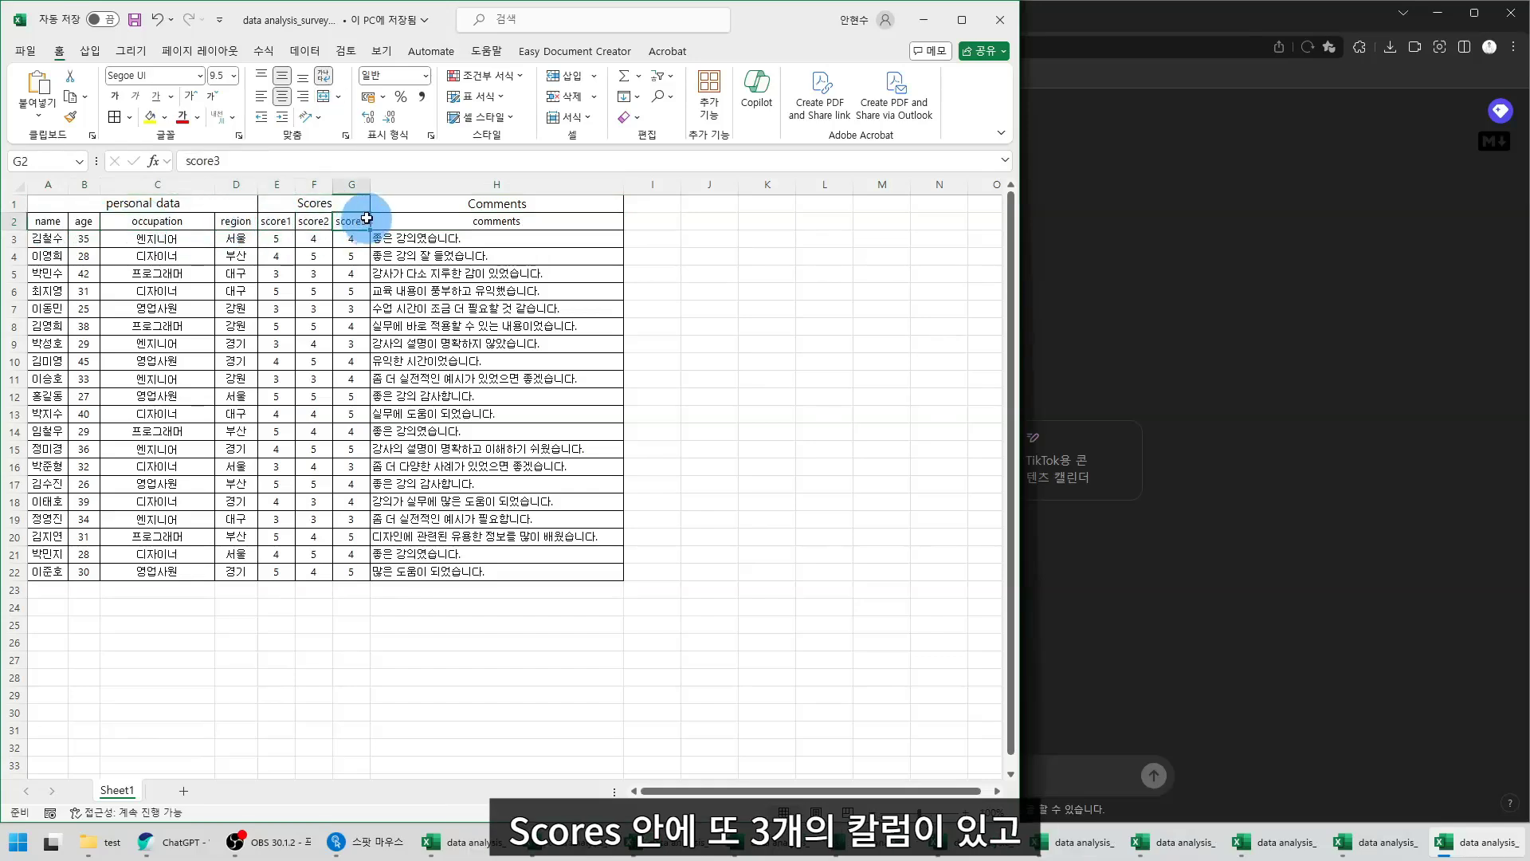
drag(103, 199, 494, 222)
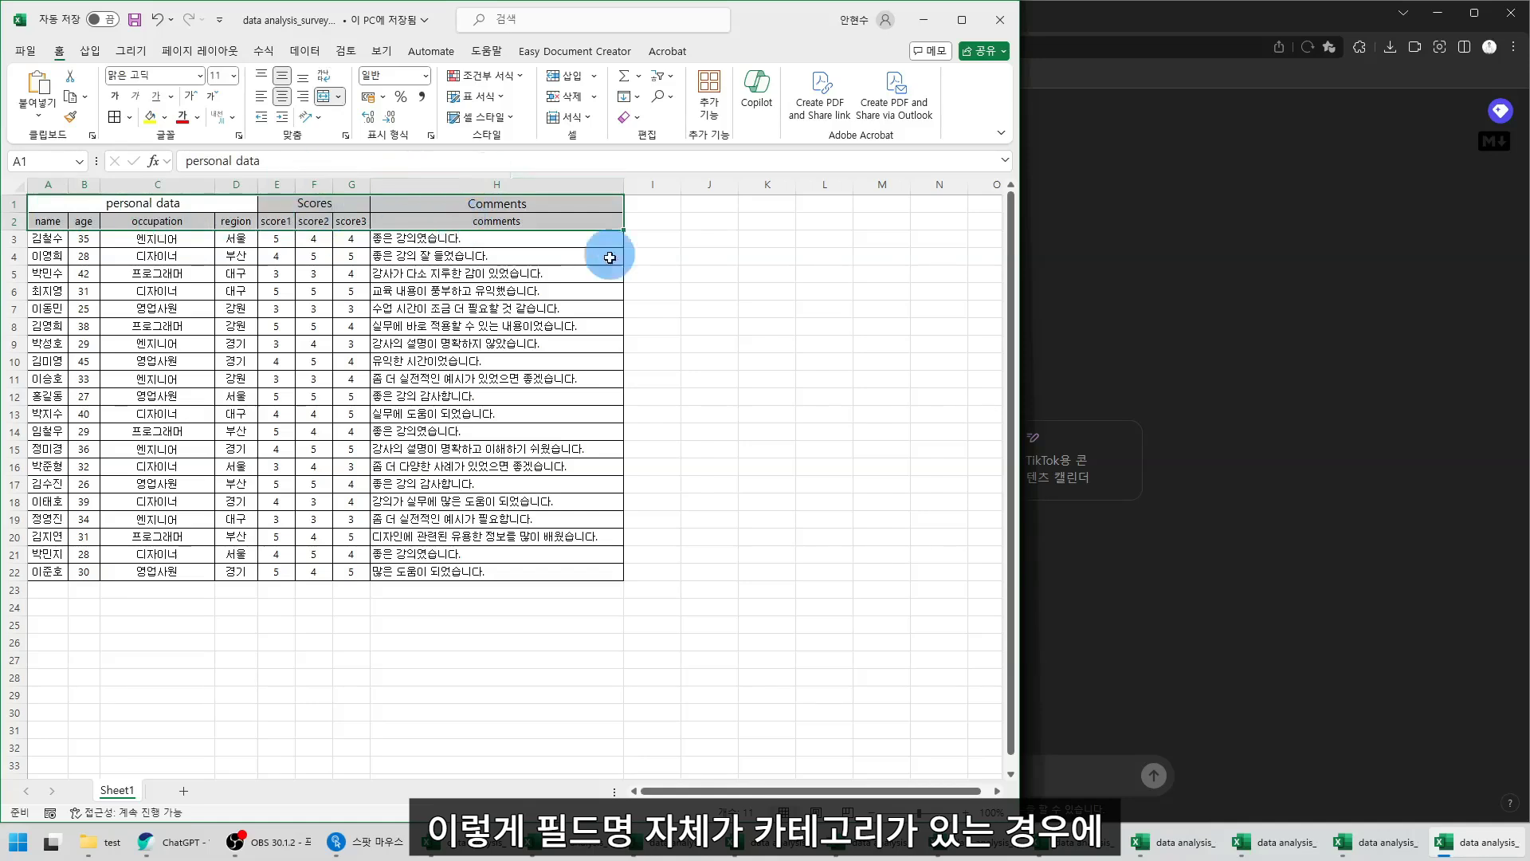
click(560, 257)
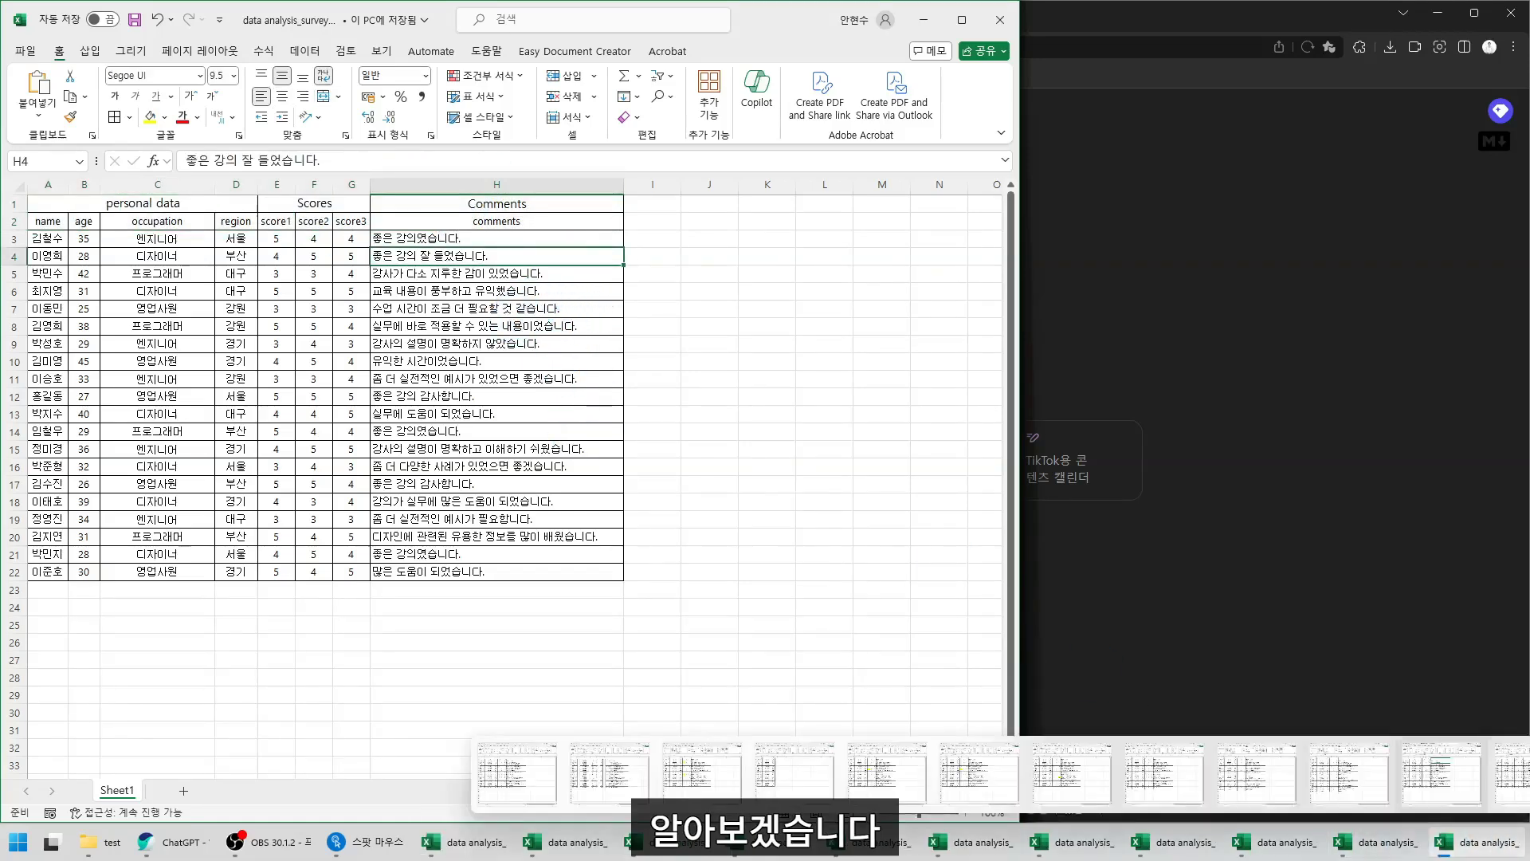
Open the clean survey workbook and check each field name in row 1, from name to comments
click(769, 841)
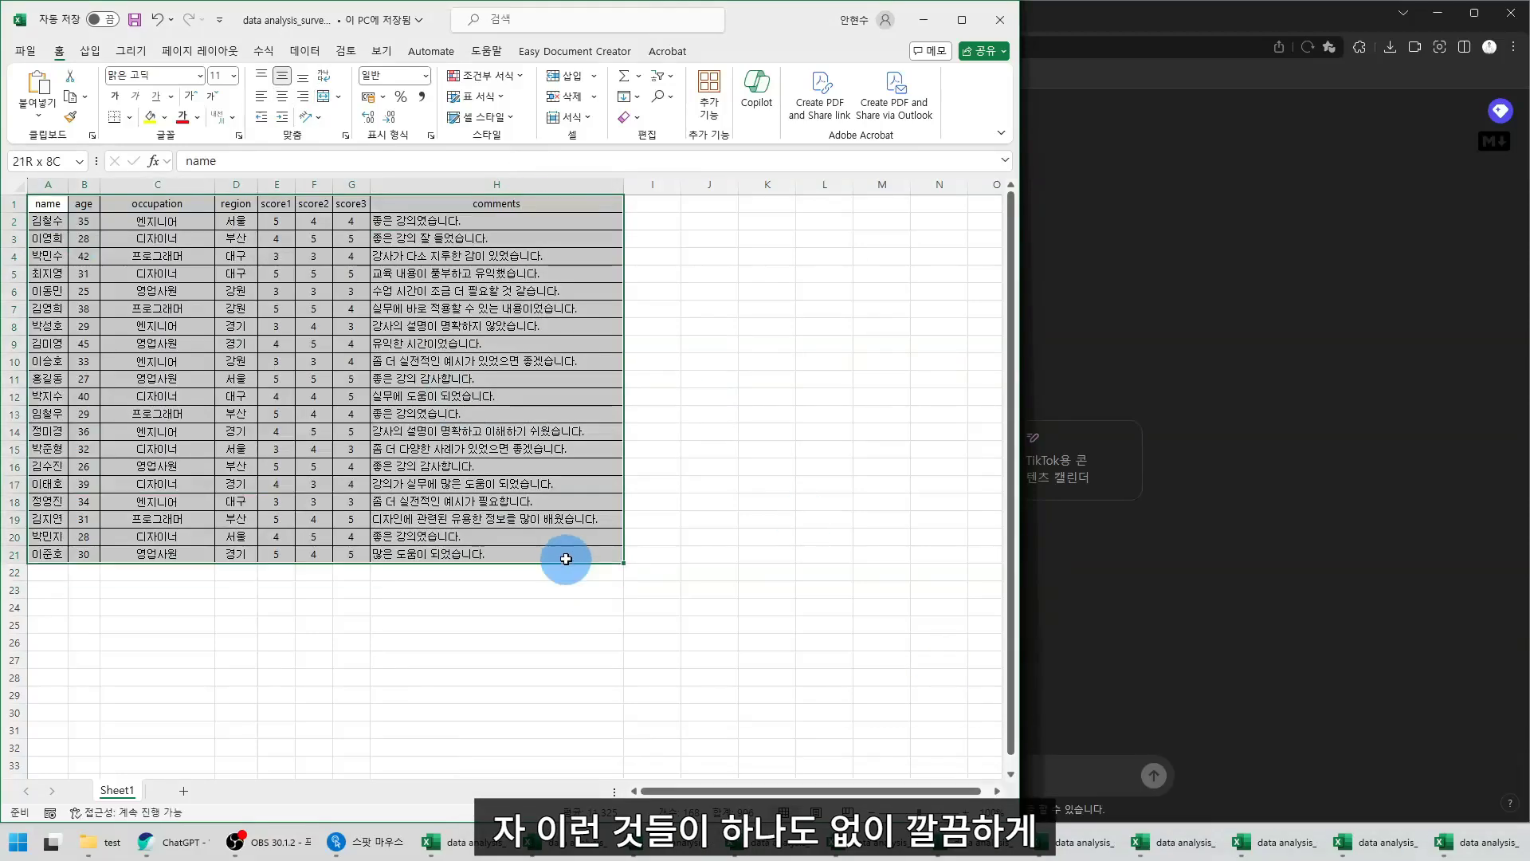
click(78, 588)
click(41, 204)
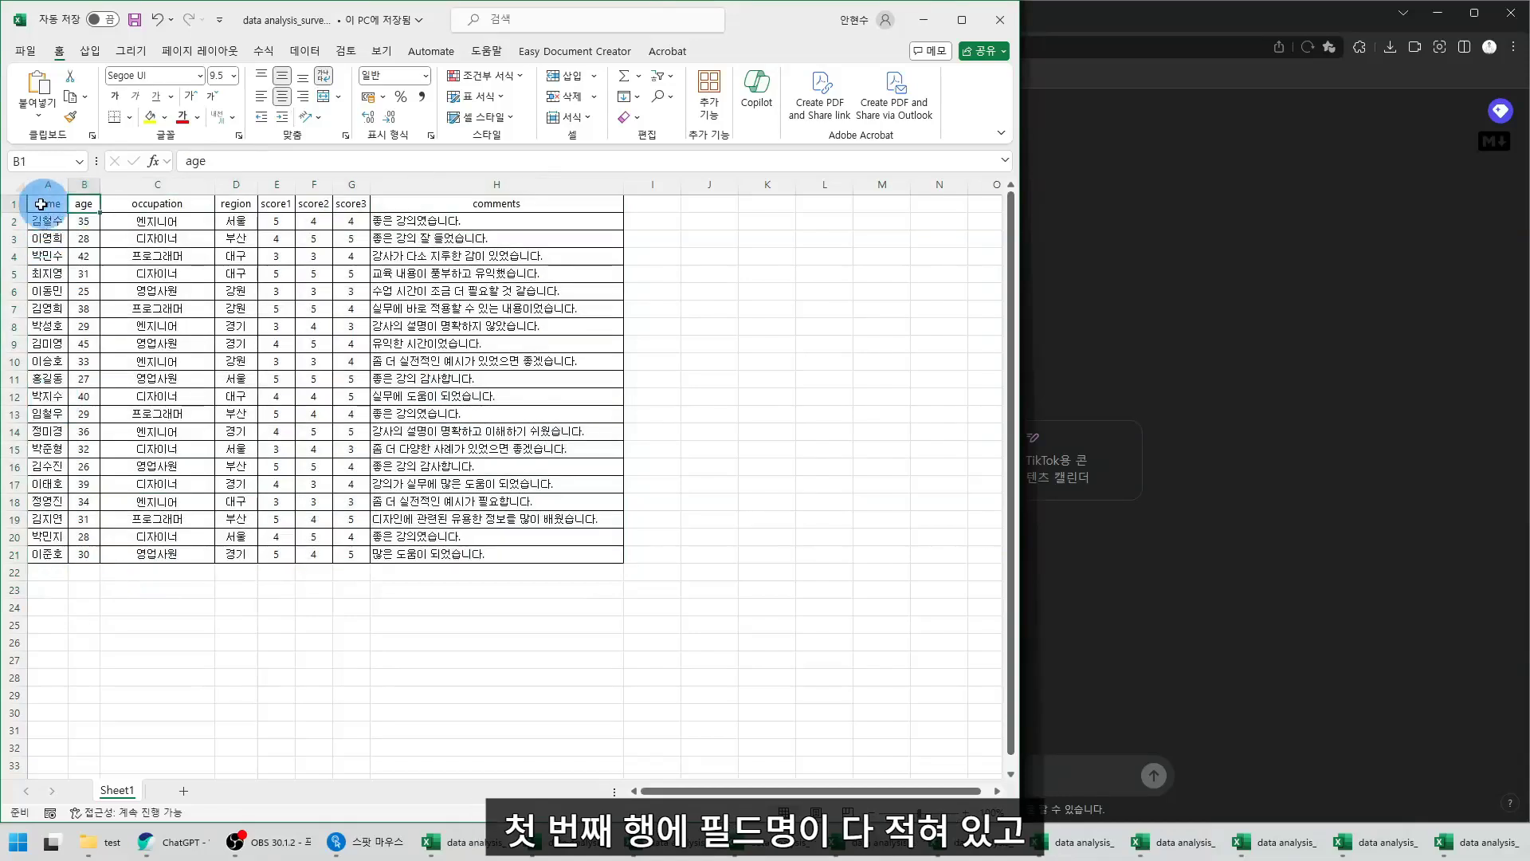
click(13, 202)
click(51, 204)
click(84, 203)
click(157, 203)
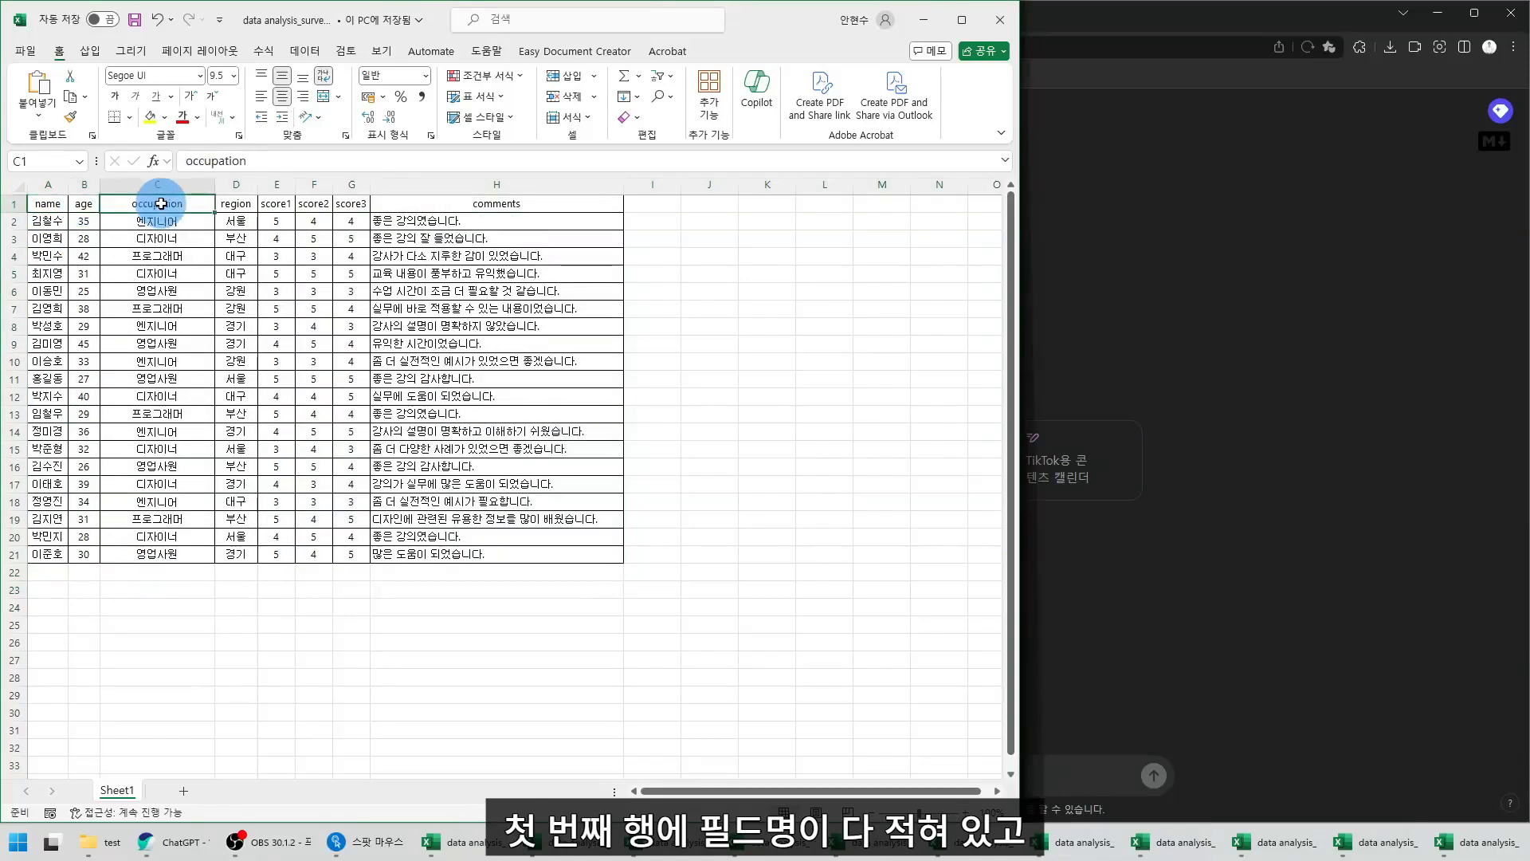
click(231, 205)
click(292, 208)
click(314, 205)
click(352, 204)
click(374, 205)
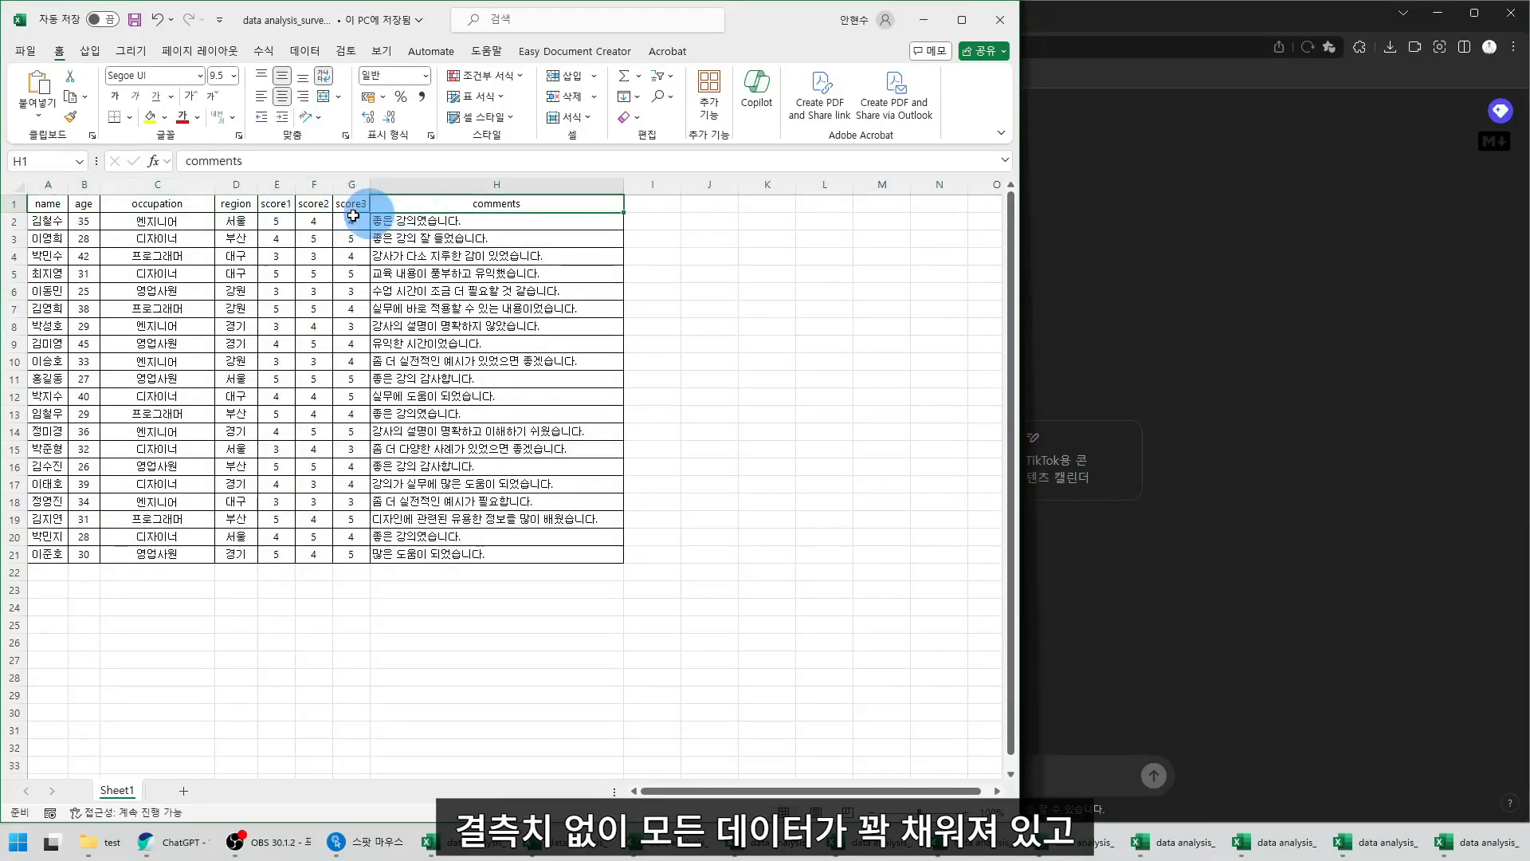
Check the clean workbook's data rows for missing values and consistent formatting, looking closely at rows 2 and 3
click(57, 225)
drag(56, 226, 423, 514)
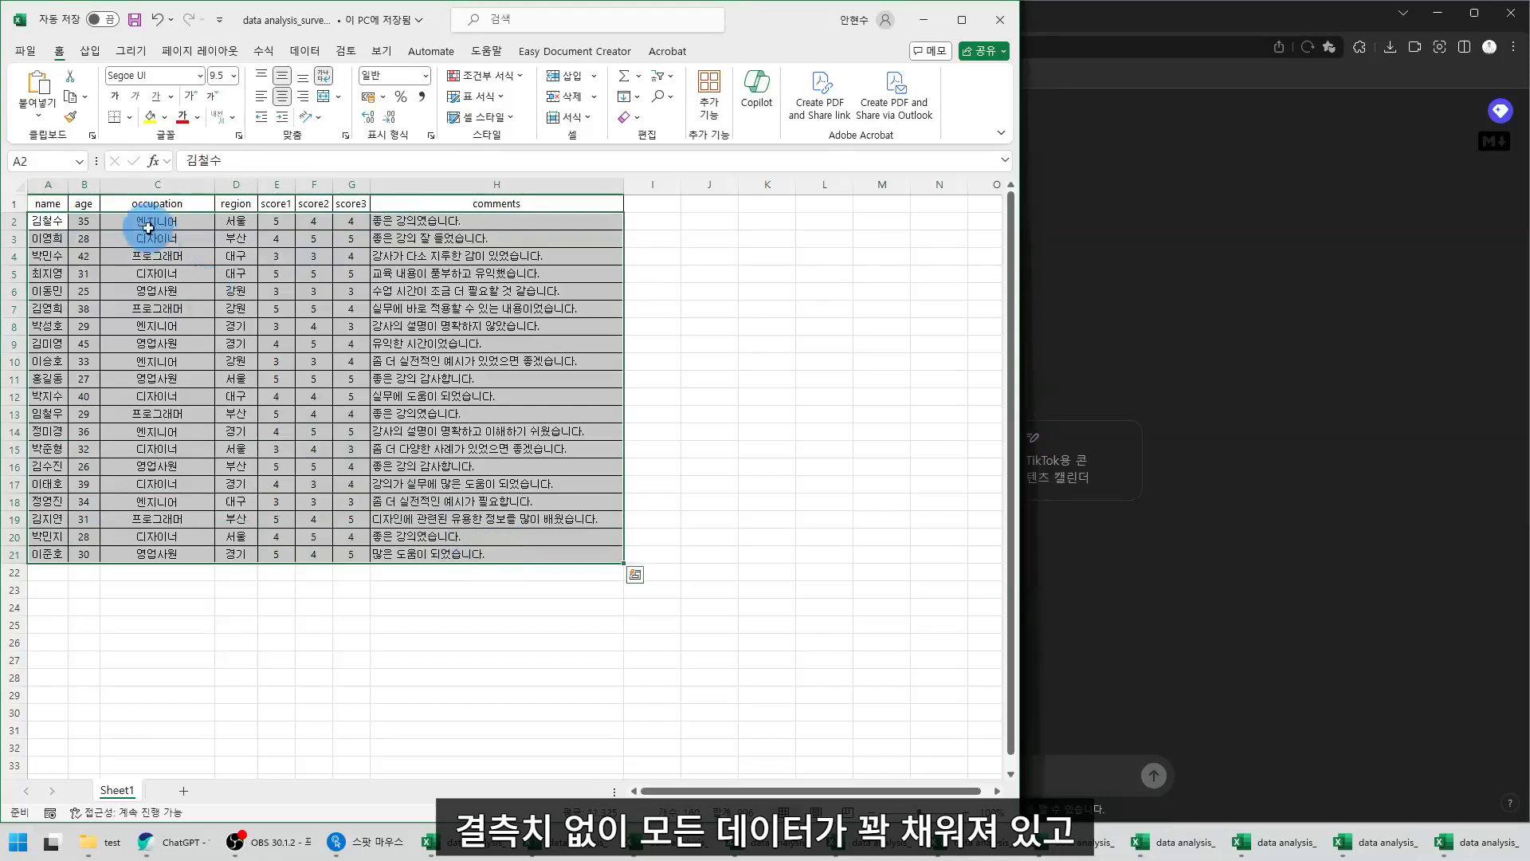
drag(36, 221, 480, 225)
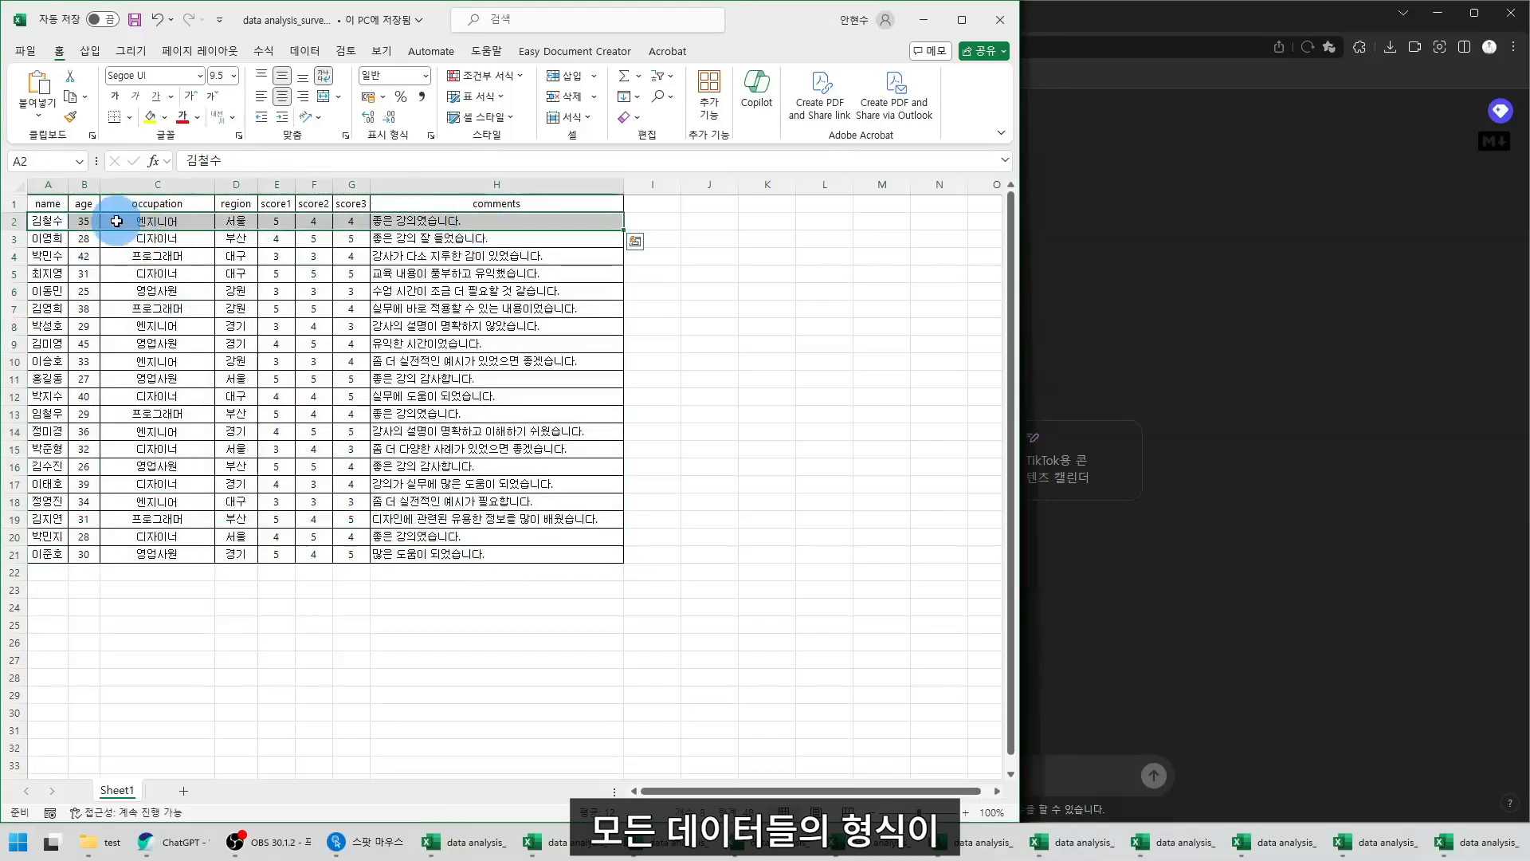
drag(48, 238, 464, 239)
click(48, 590)
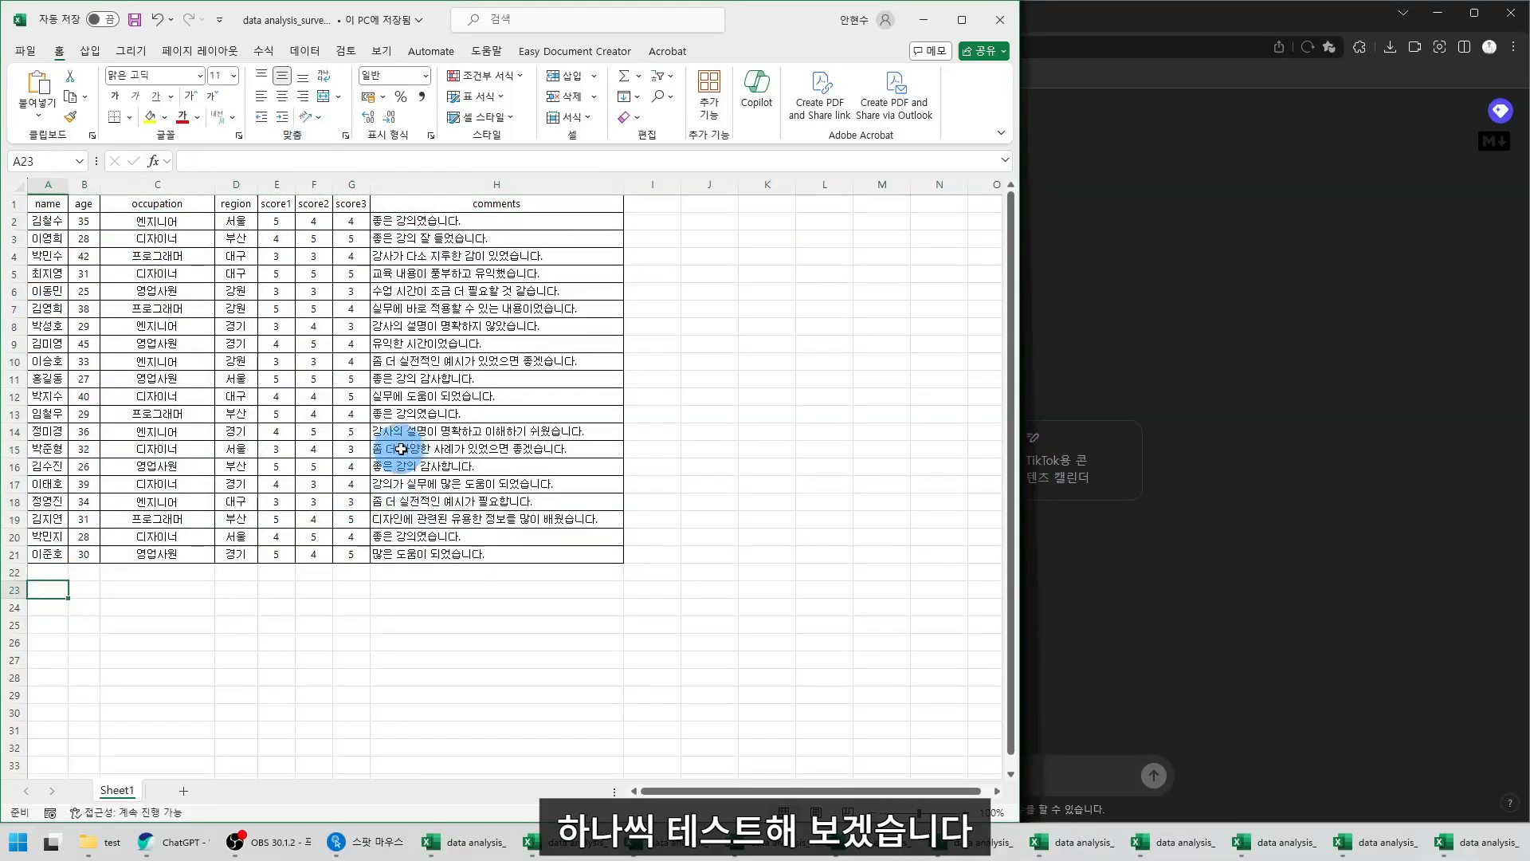
Switch to ChatGPT 4o, attach data analysis_survey_v1.xlsx from the computer and send it for analysis
click(1308, 310)
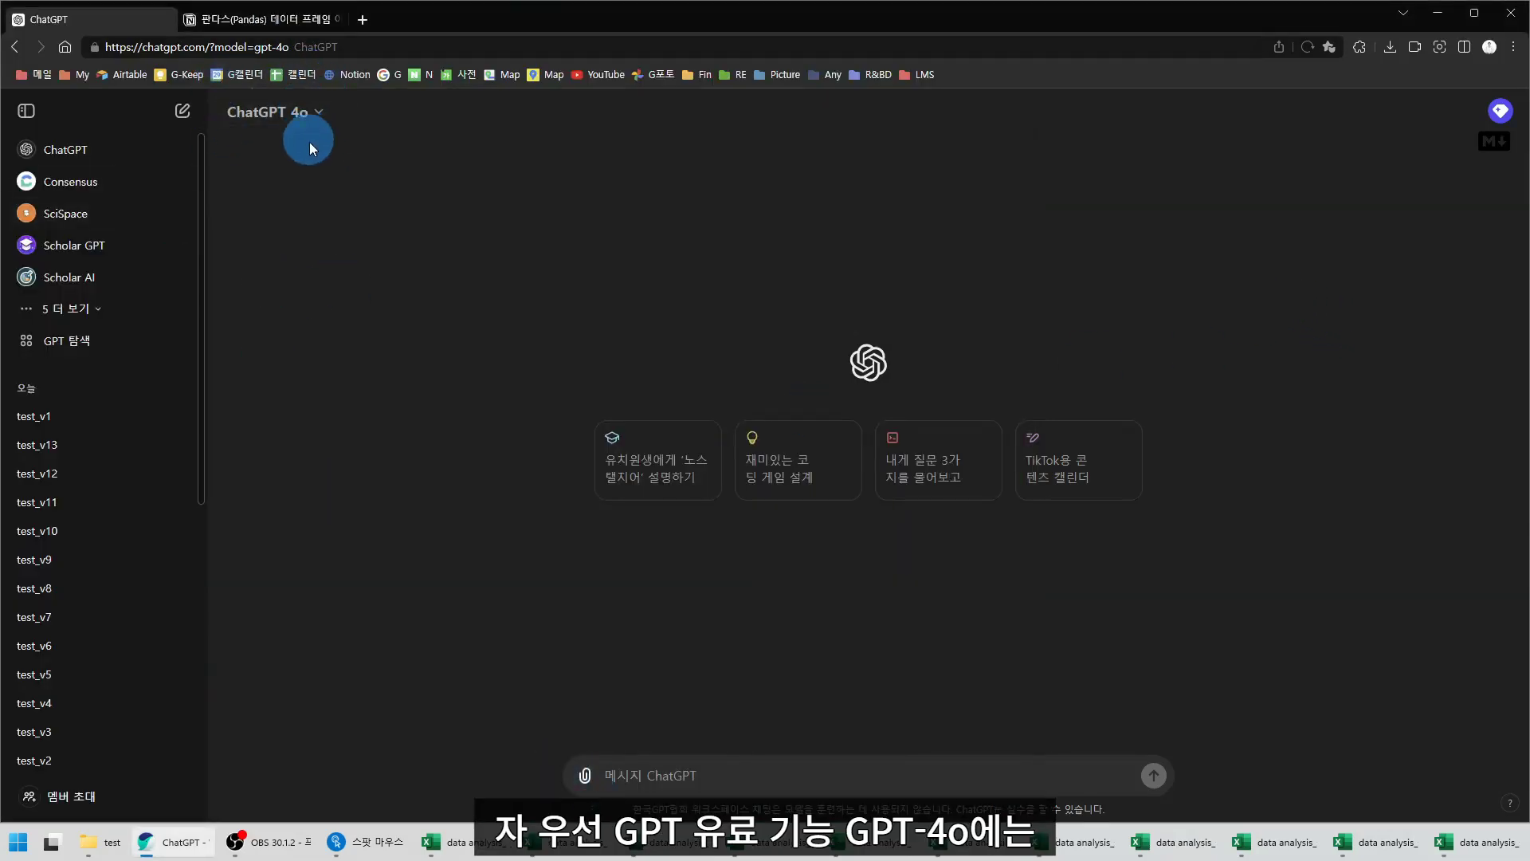
click(585, 776)
click(638, 734)
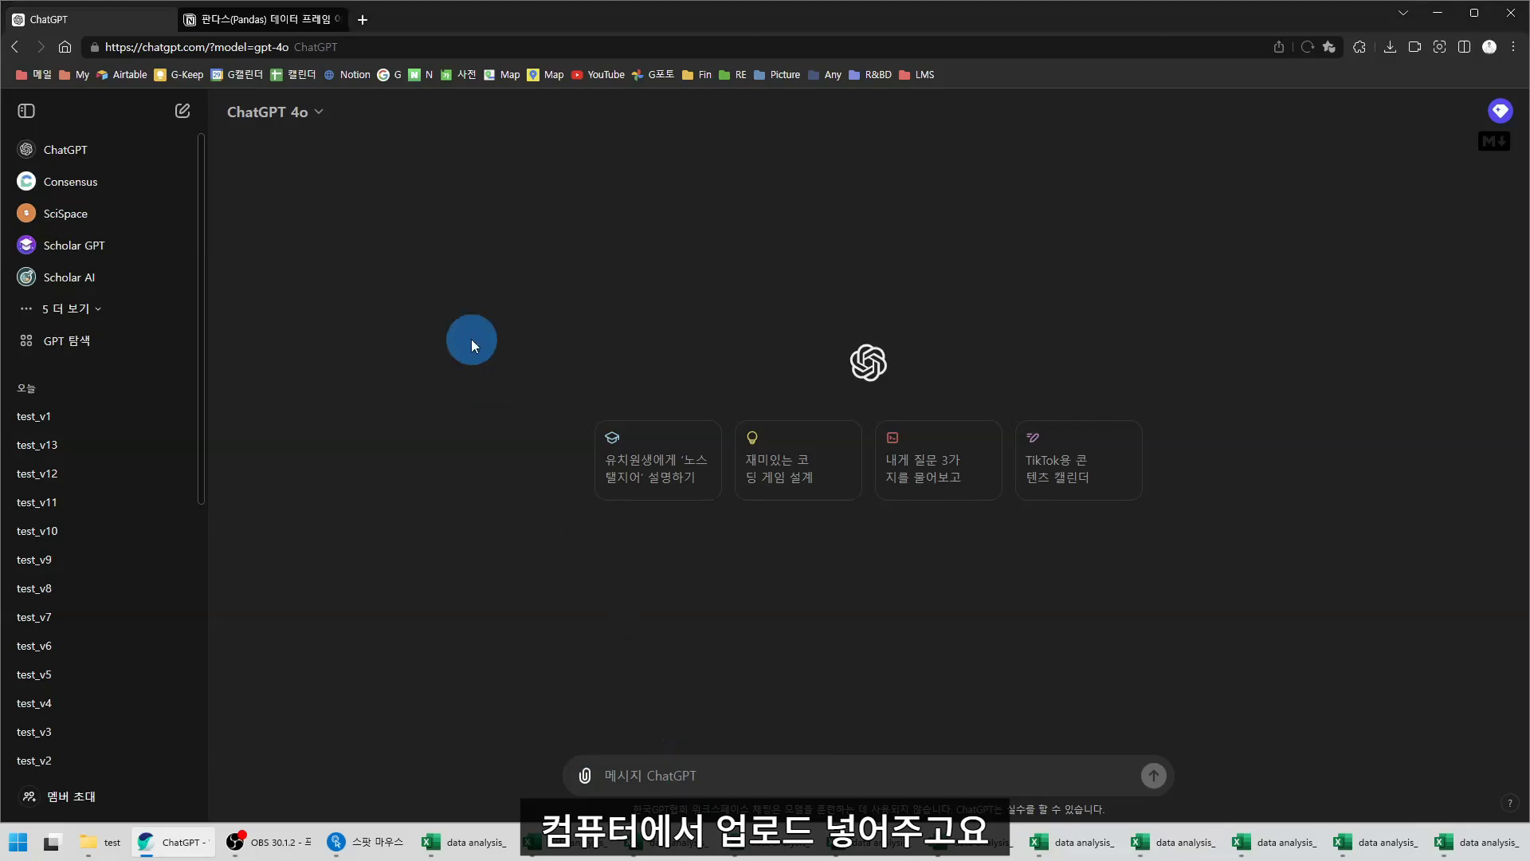
scroll(188, 223, up, 5)
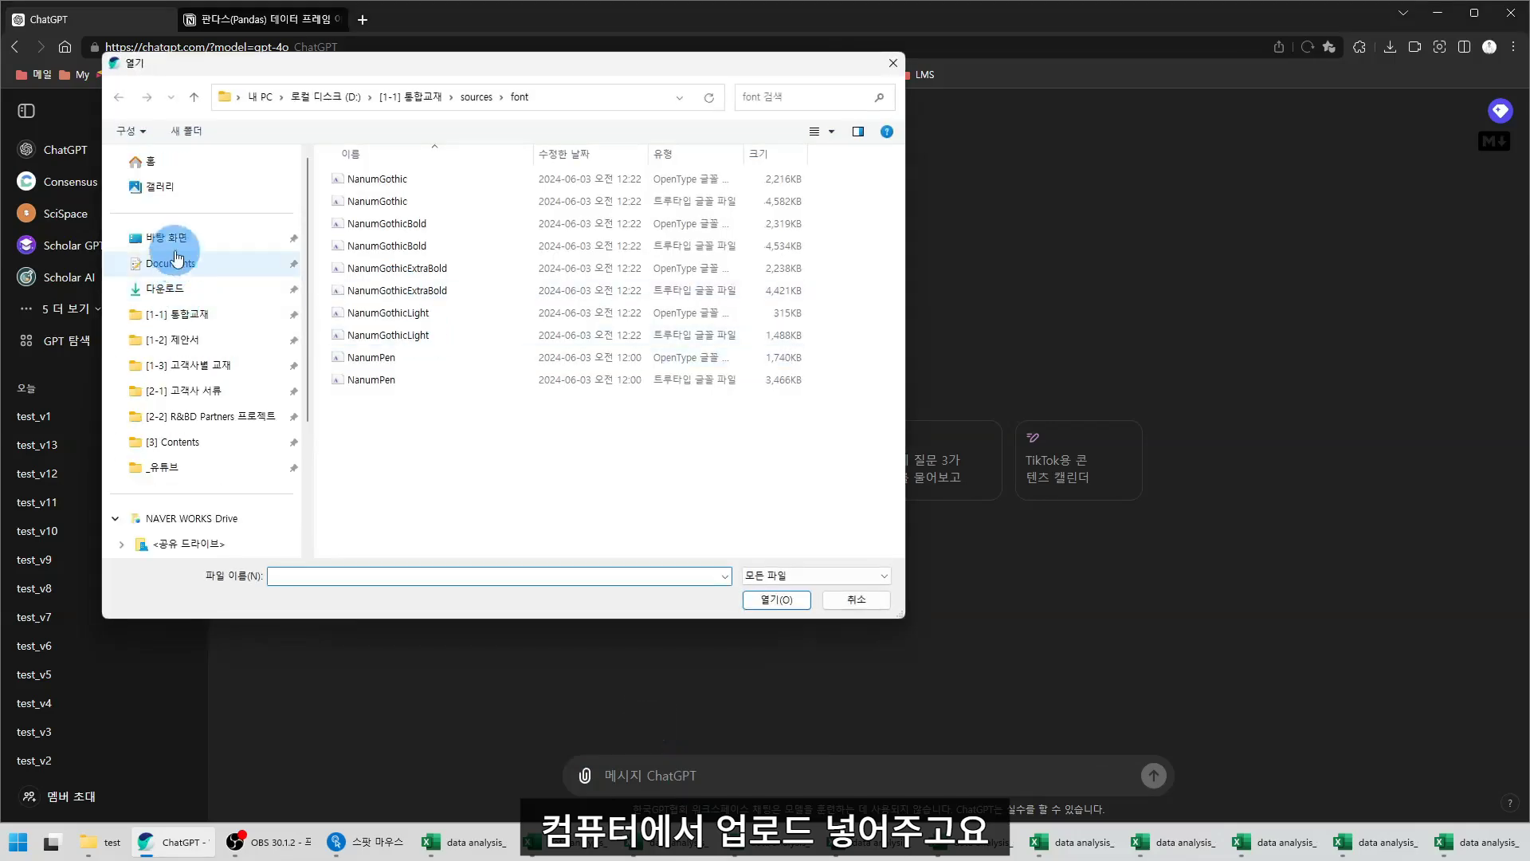
click(396, 179)
click(775, 599)
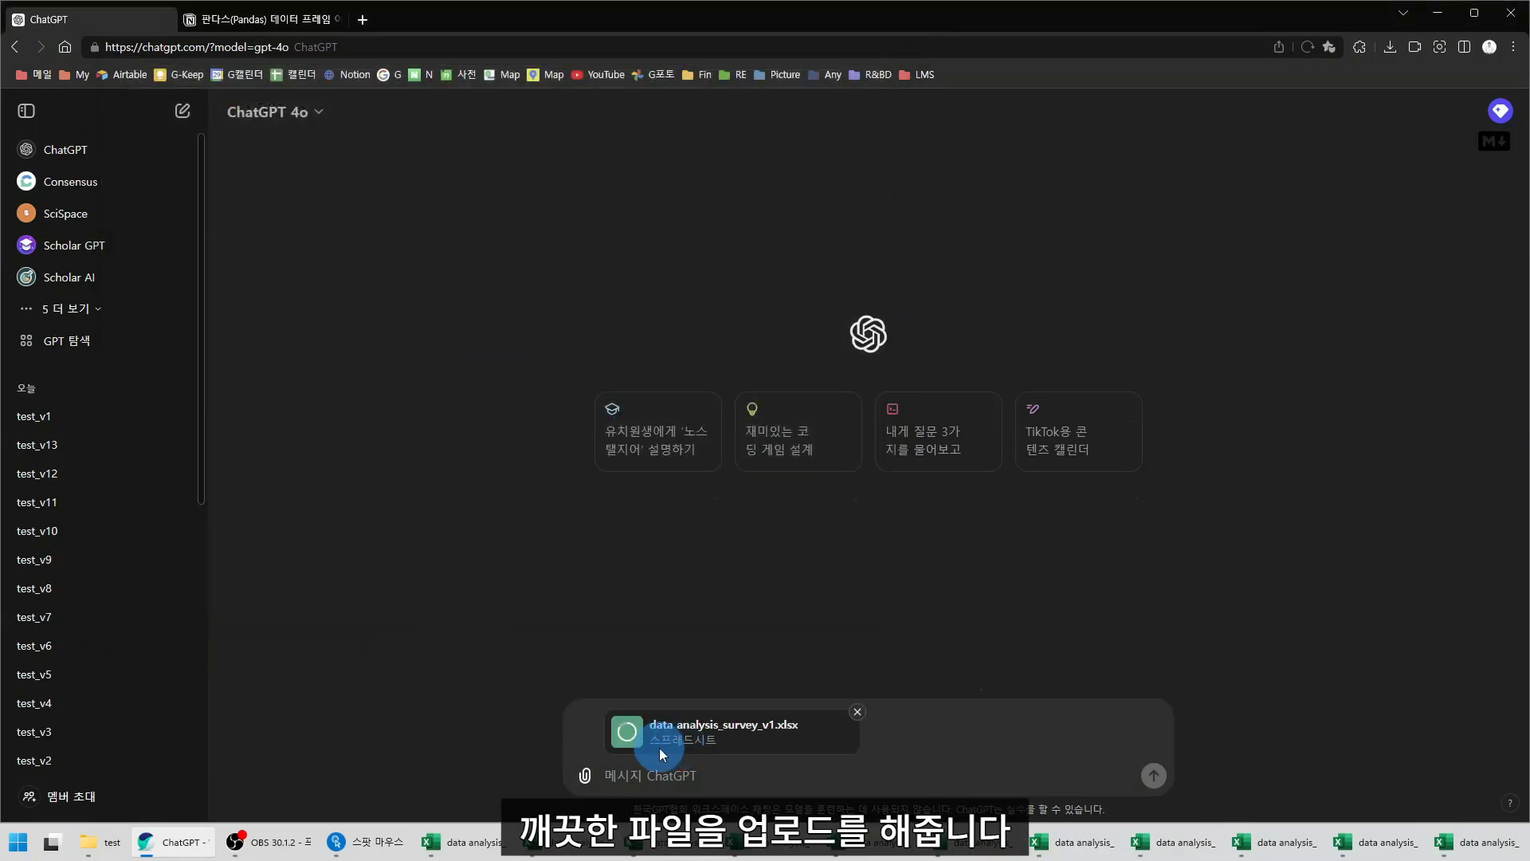
click(1153, 775)
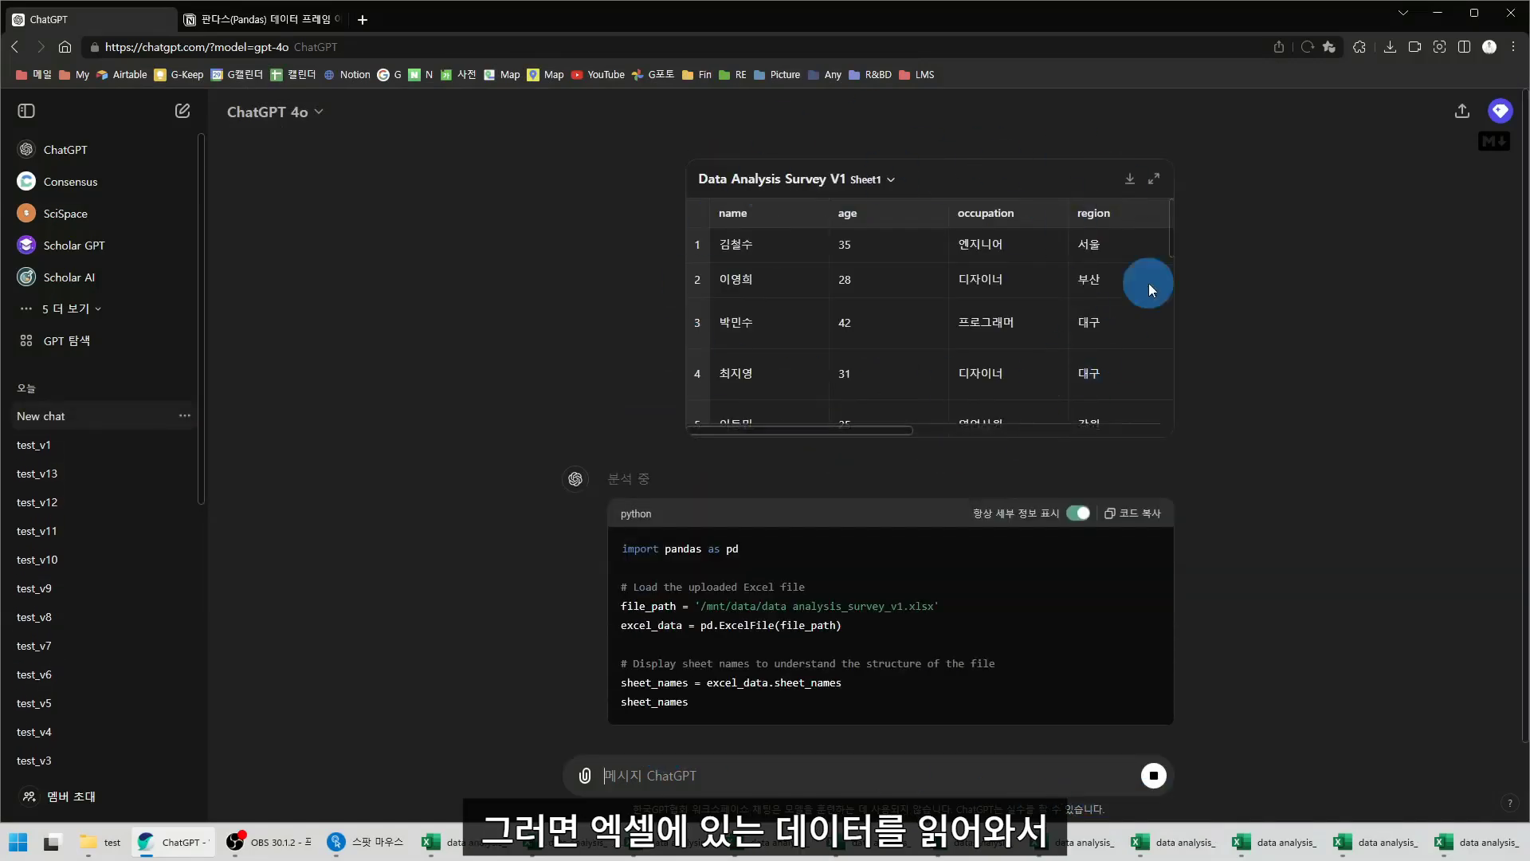
Expand the Data Analysis Survey V1 table preview and check all its rows and columns against the uploaded data
click(1157, 178)
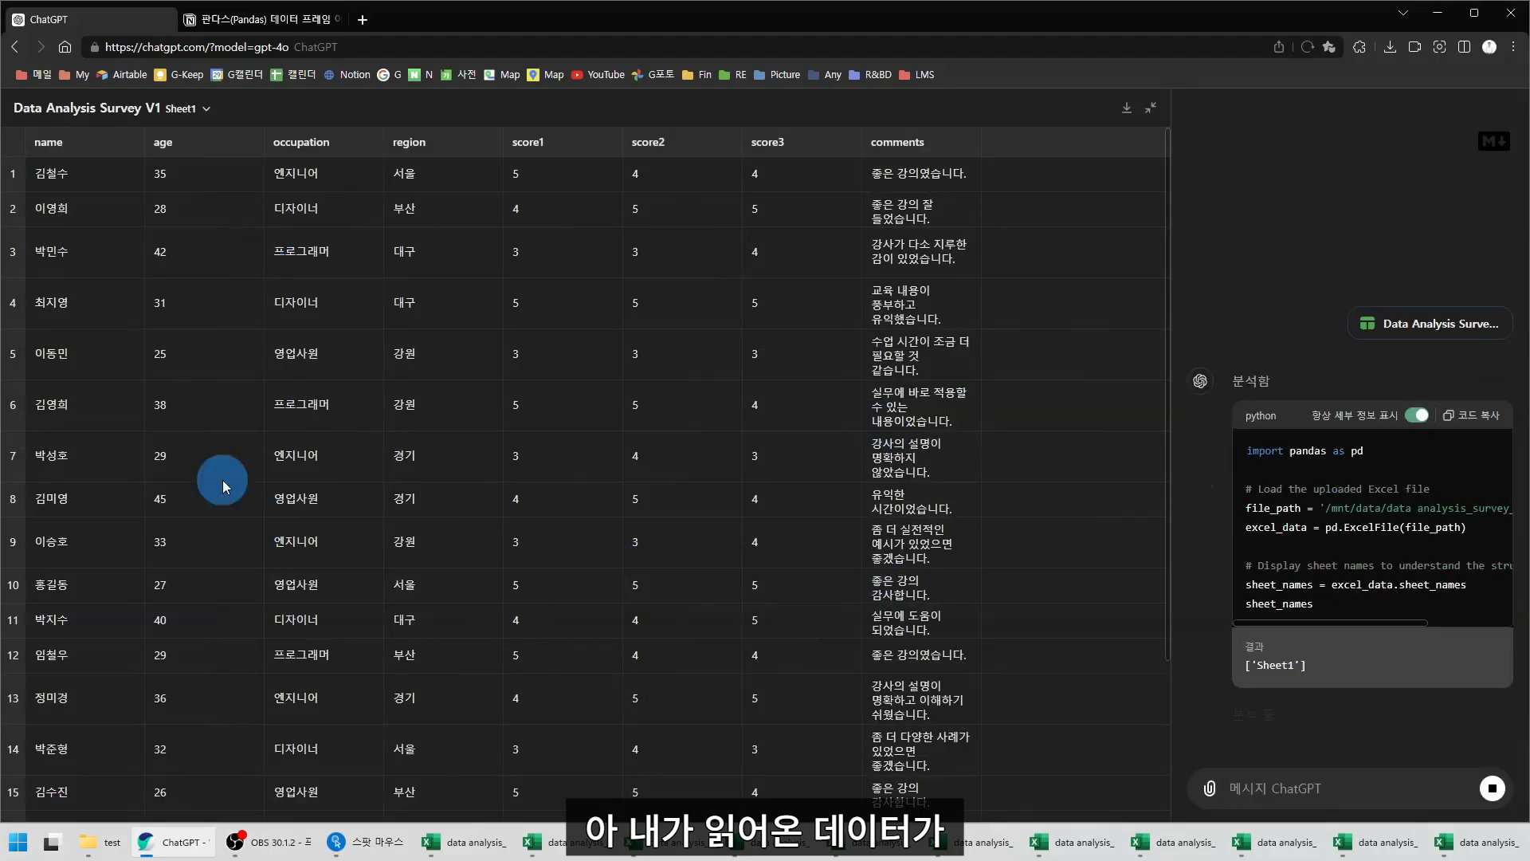
scroll(500, 440, down, 3)
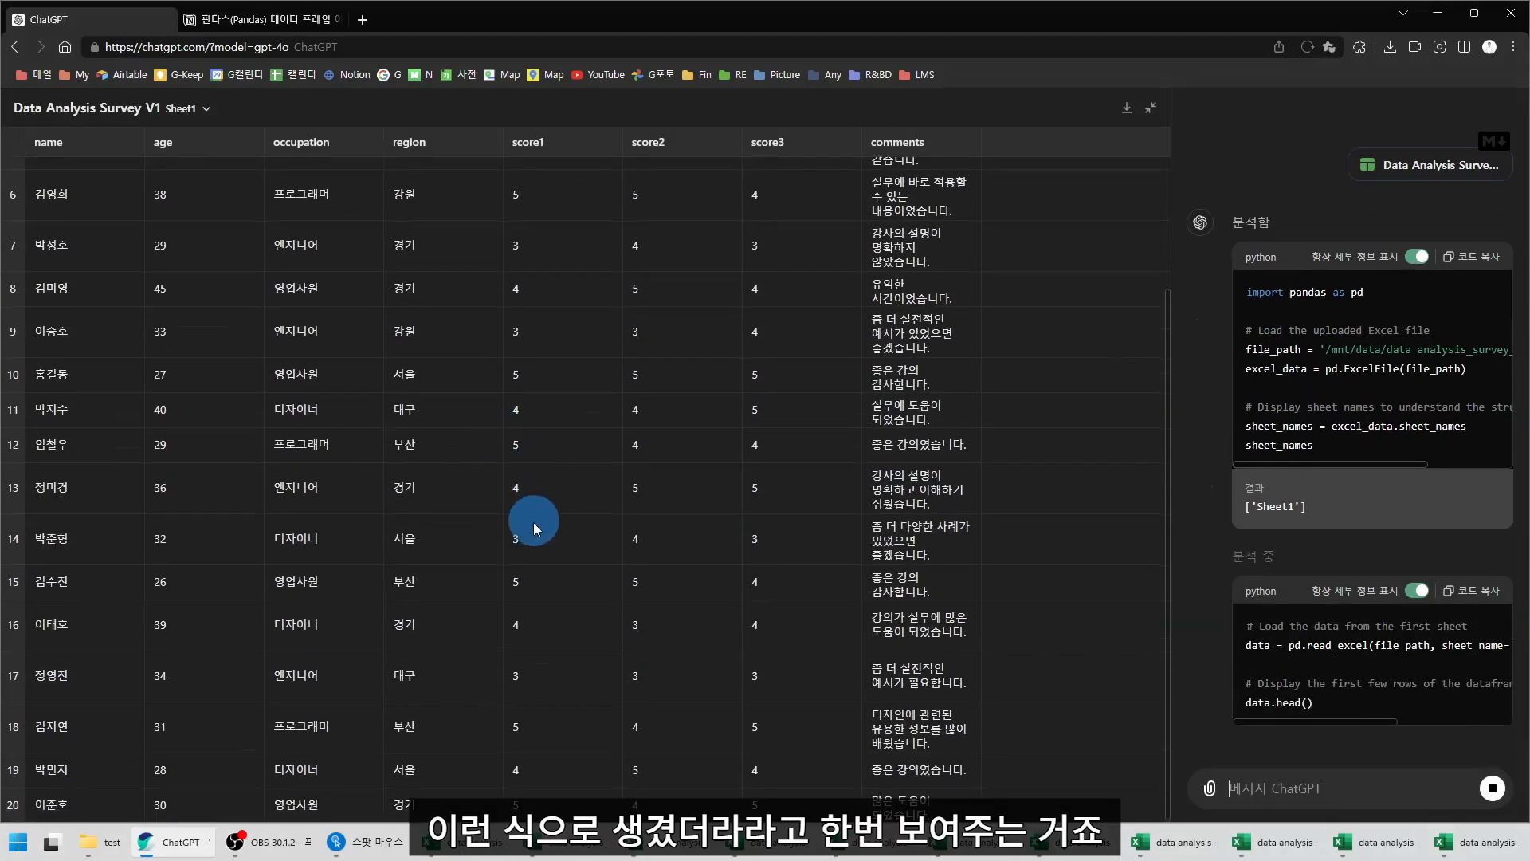
scroll(513, 528, up, 3)
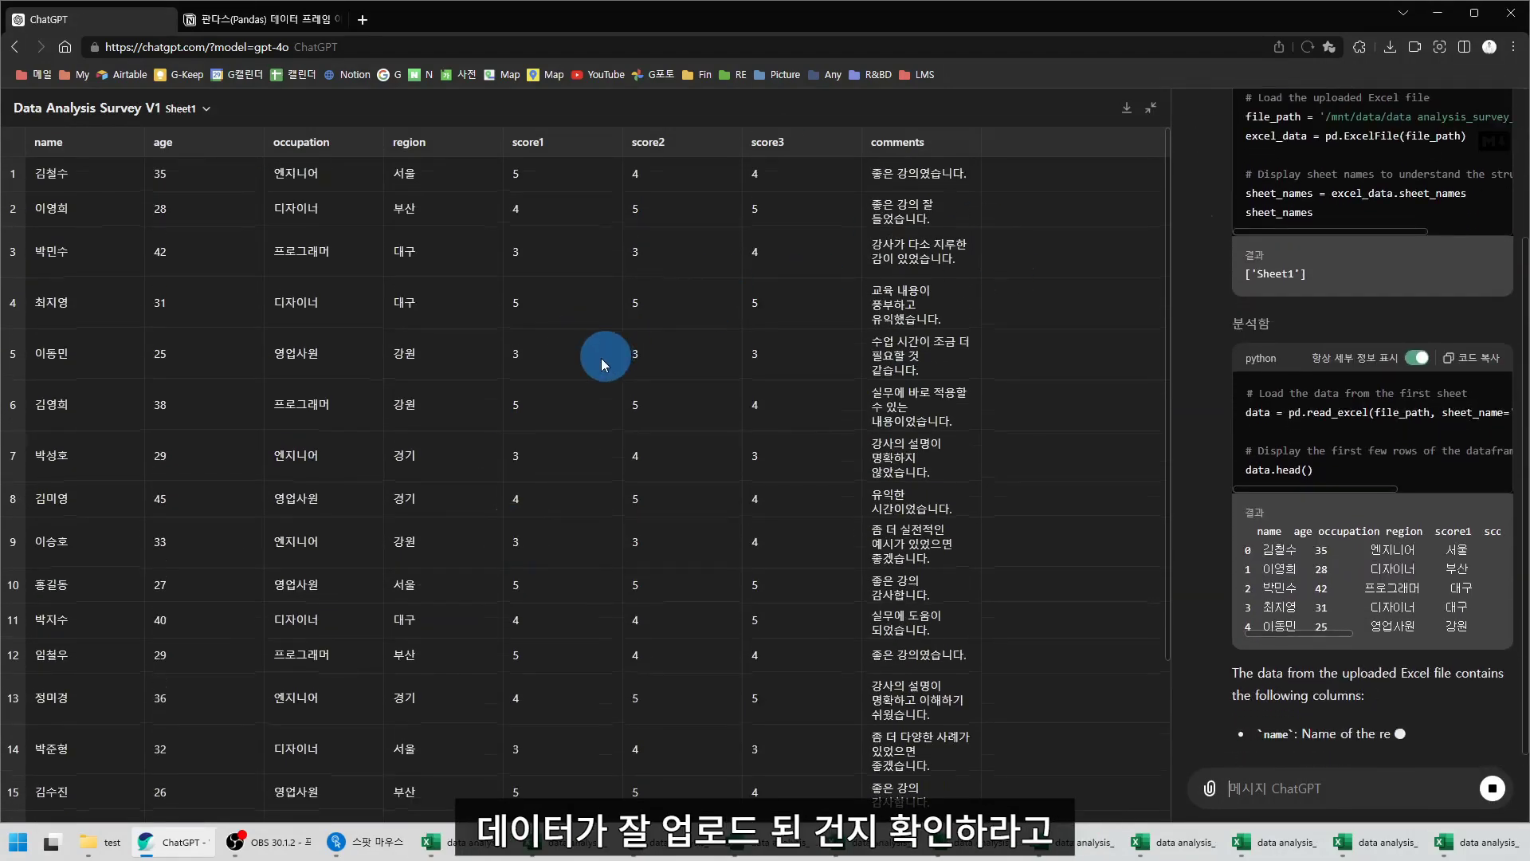
Close the expanded survey table, then hide the Python analysis code in ChatGPT's reply and show it again
click(1151, 107)
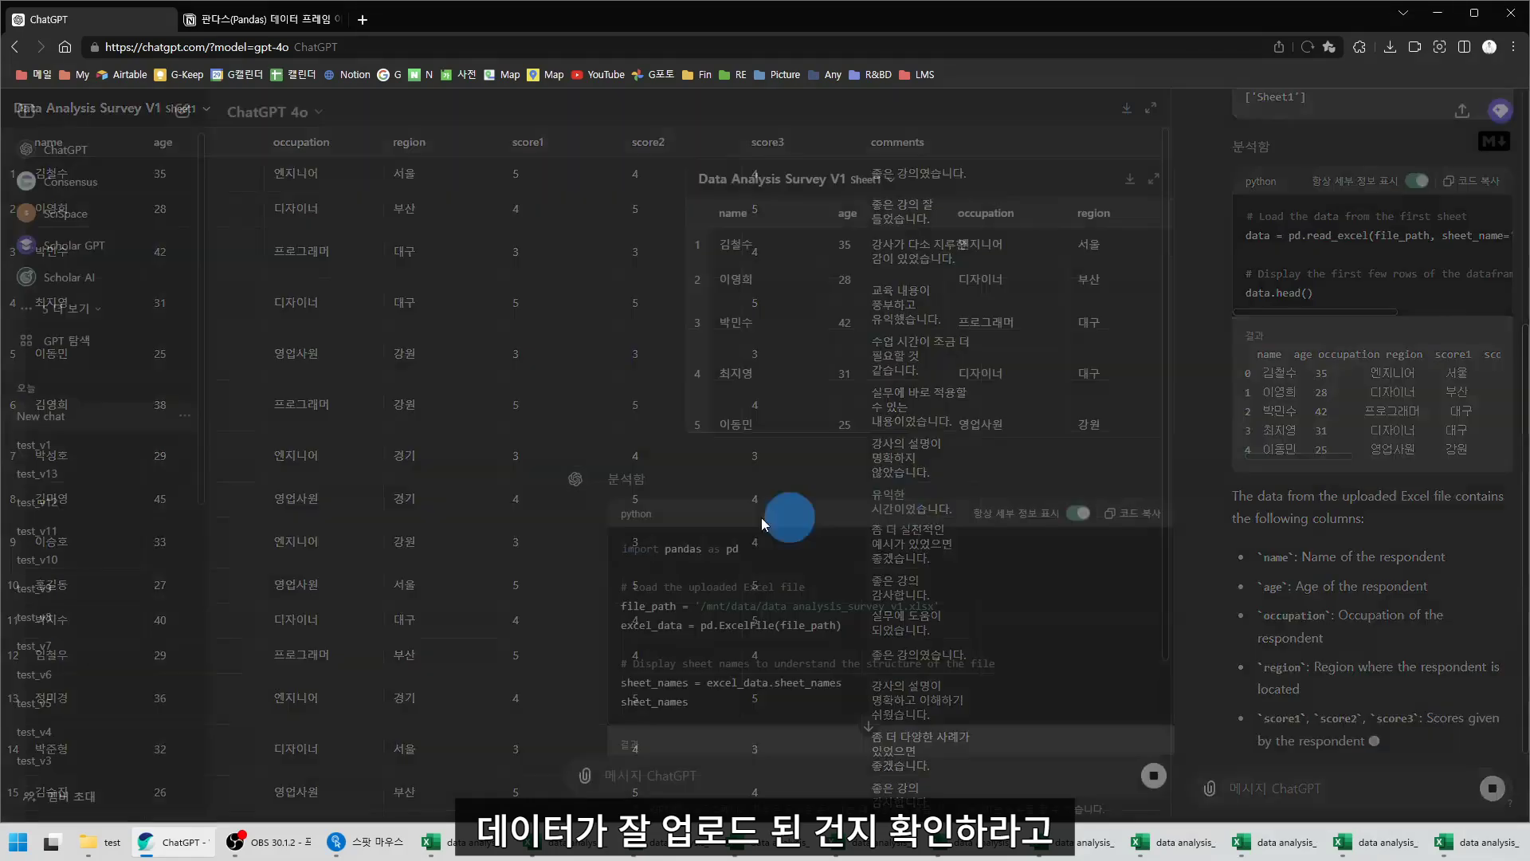
click(630, 514)
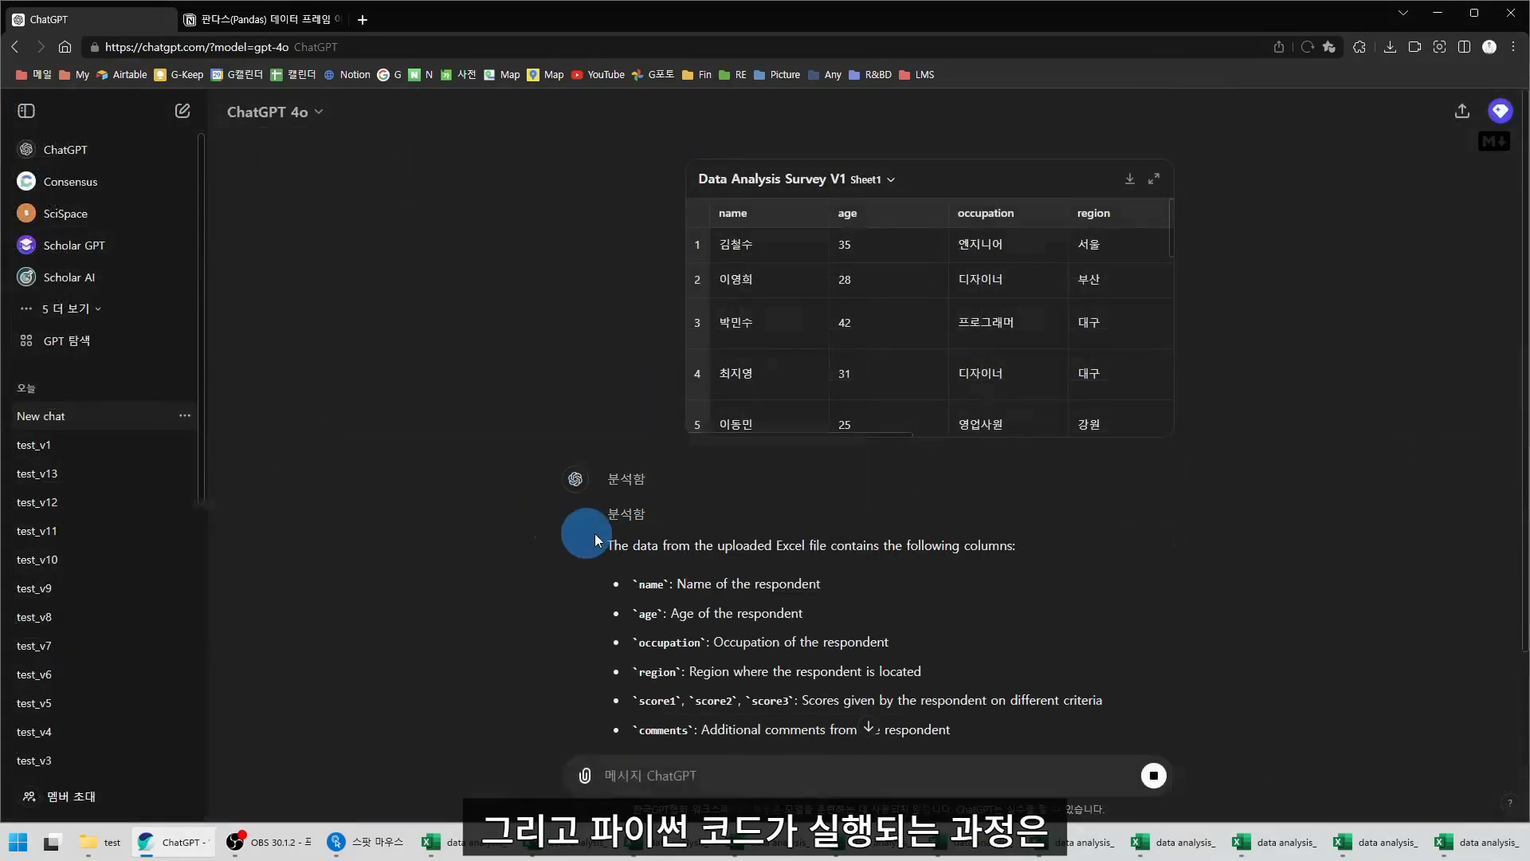
scroll(529, 546, down, 3)
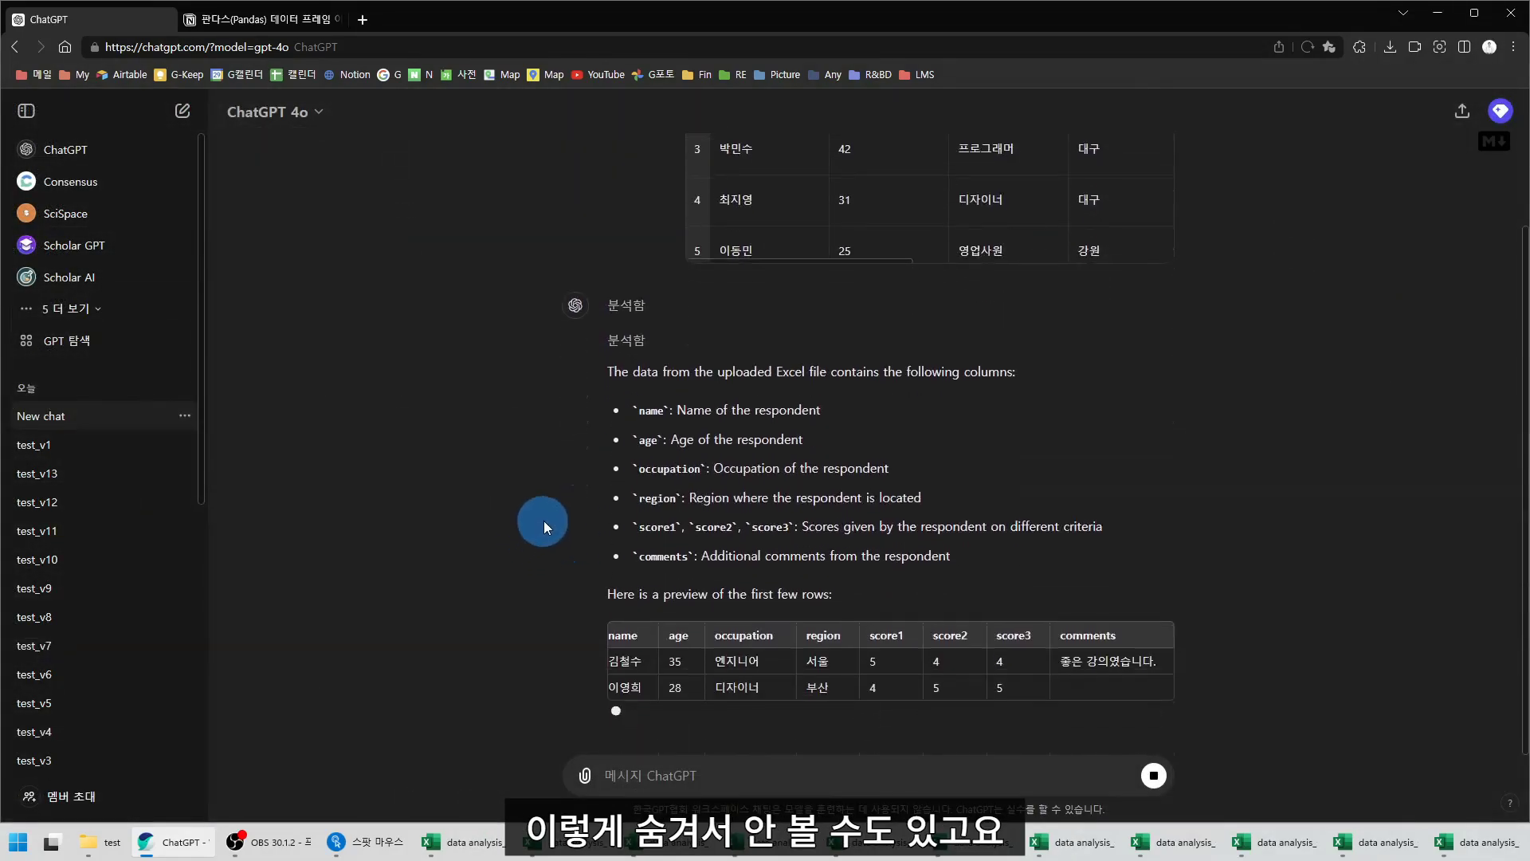
click(620, 333)
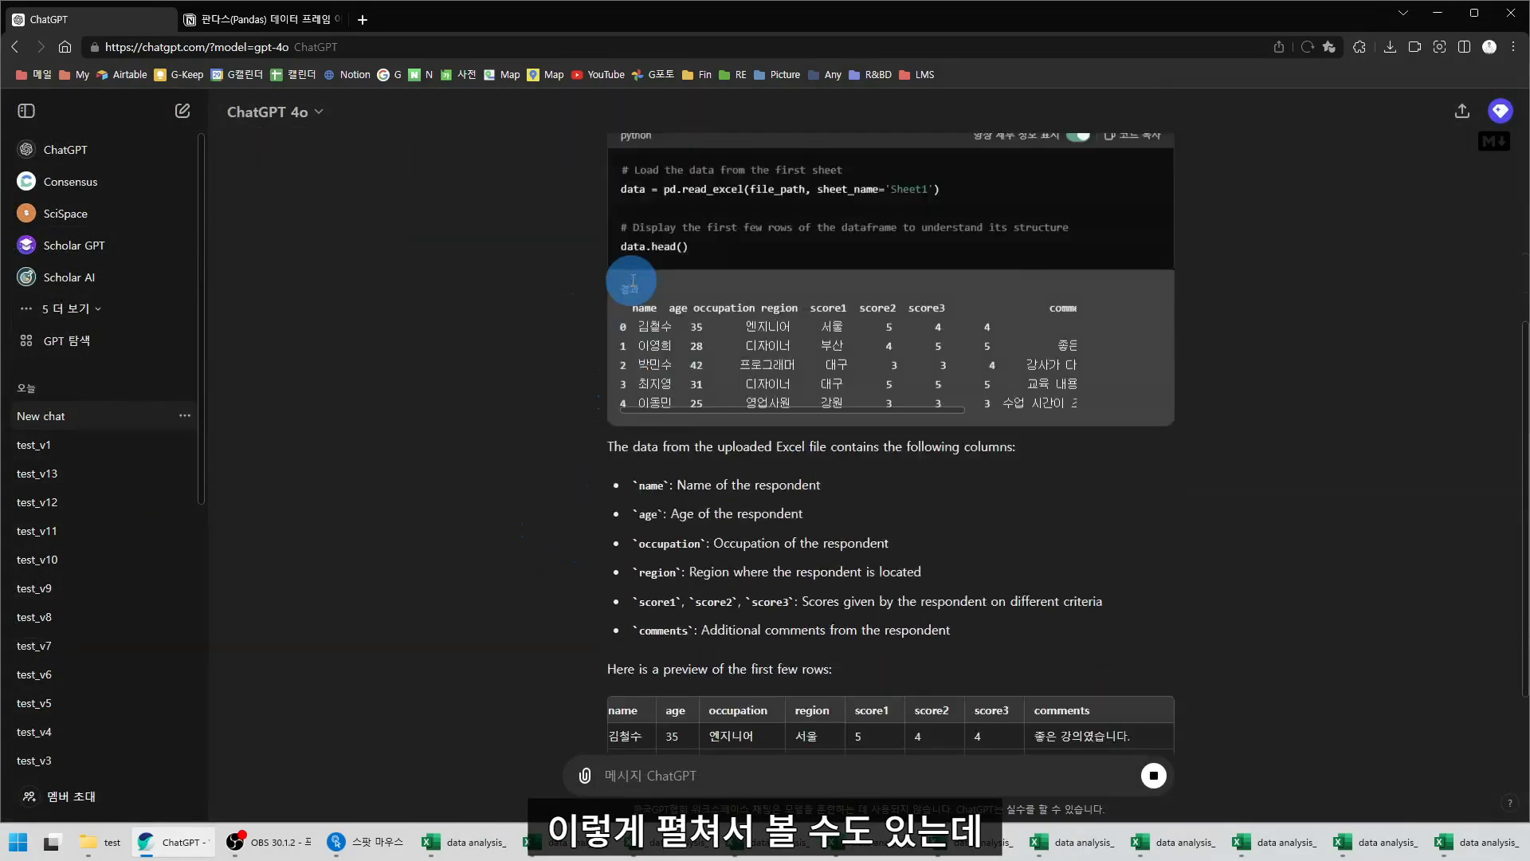
click(625, 412)
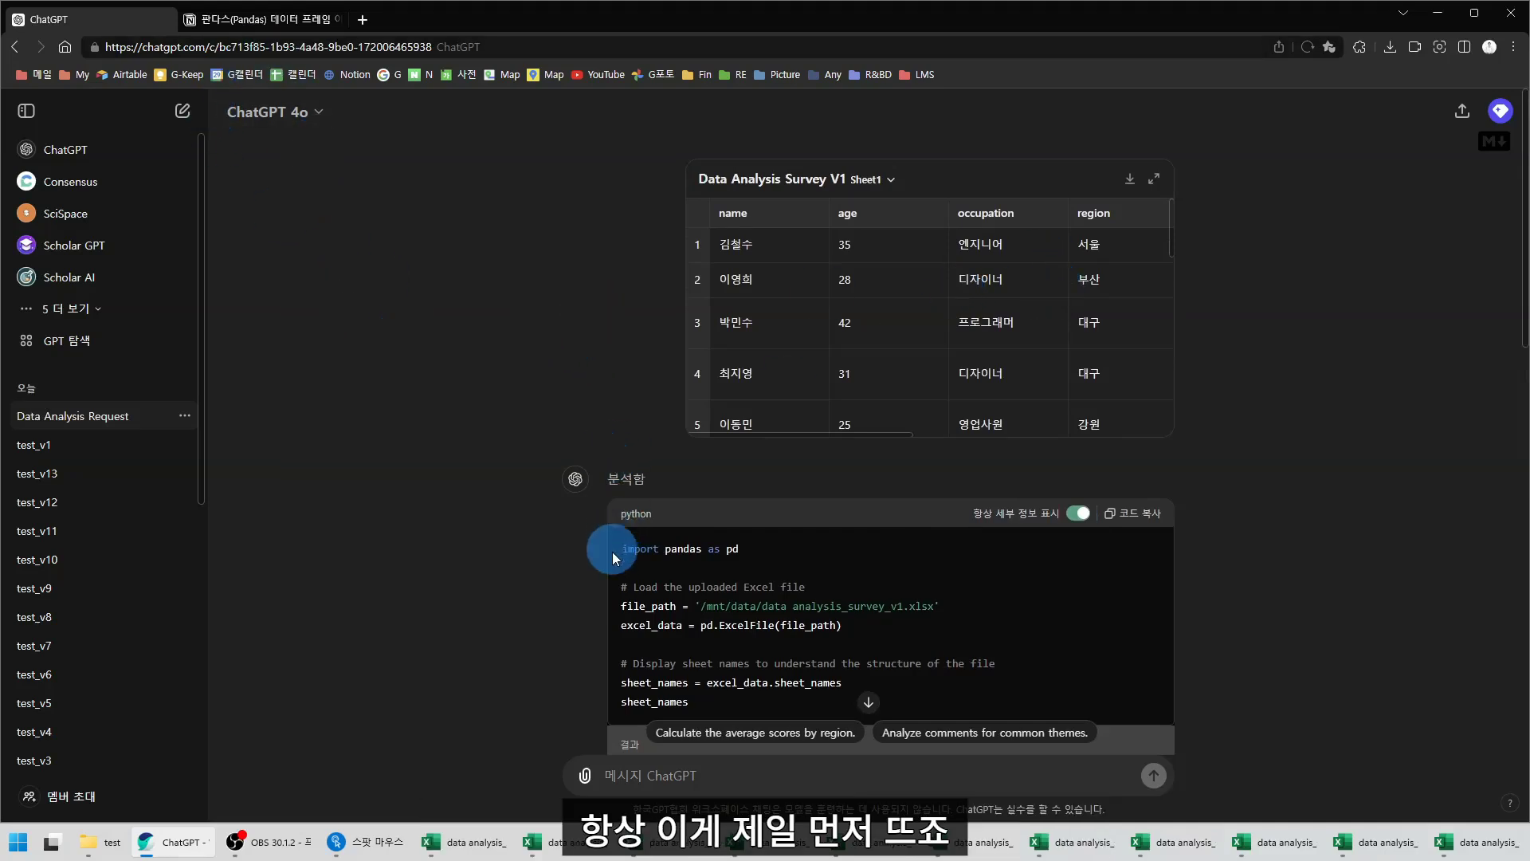
Examine the first Python code block line by line: the pandas import, file_path, excel_data and sheet_names
drag(619, 548, 781, 558)
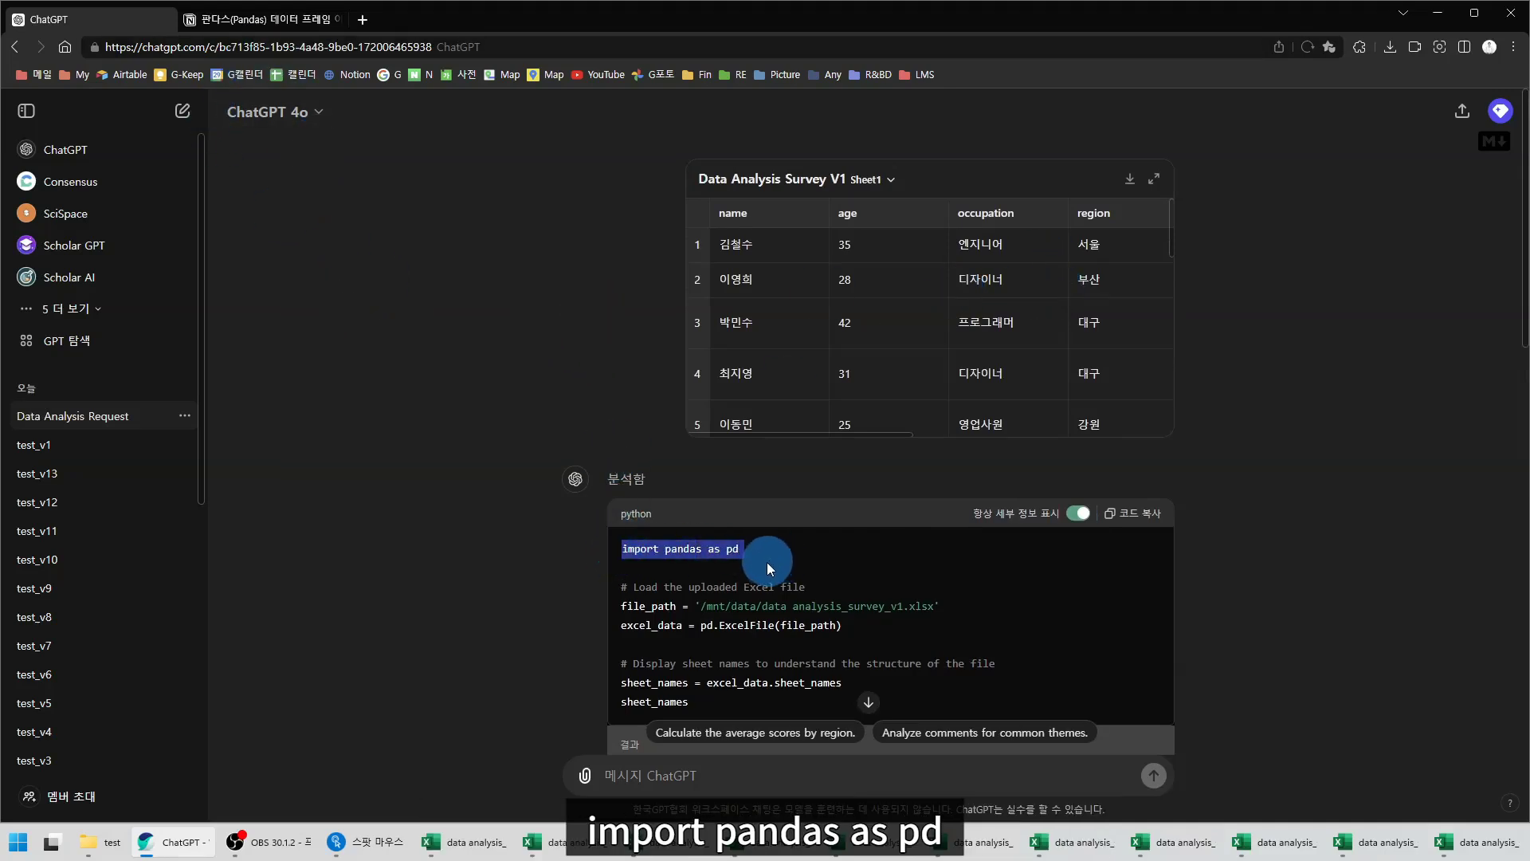
click(632, 437)
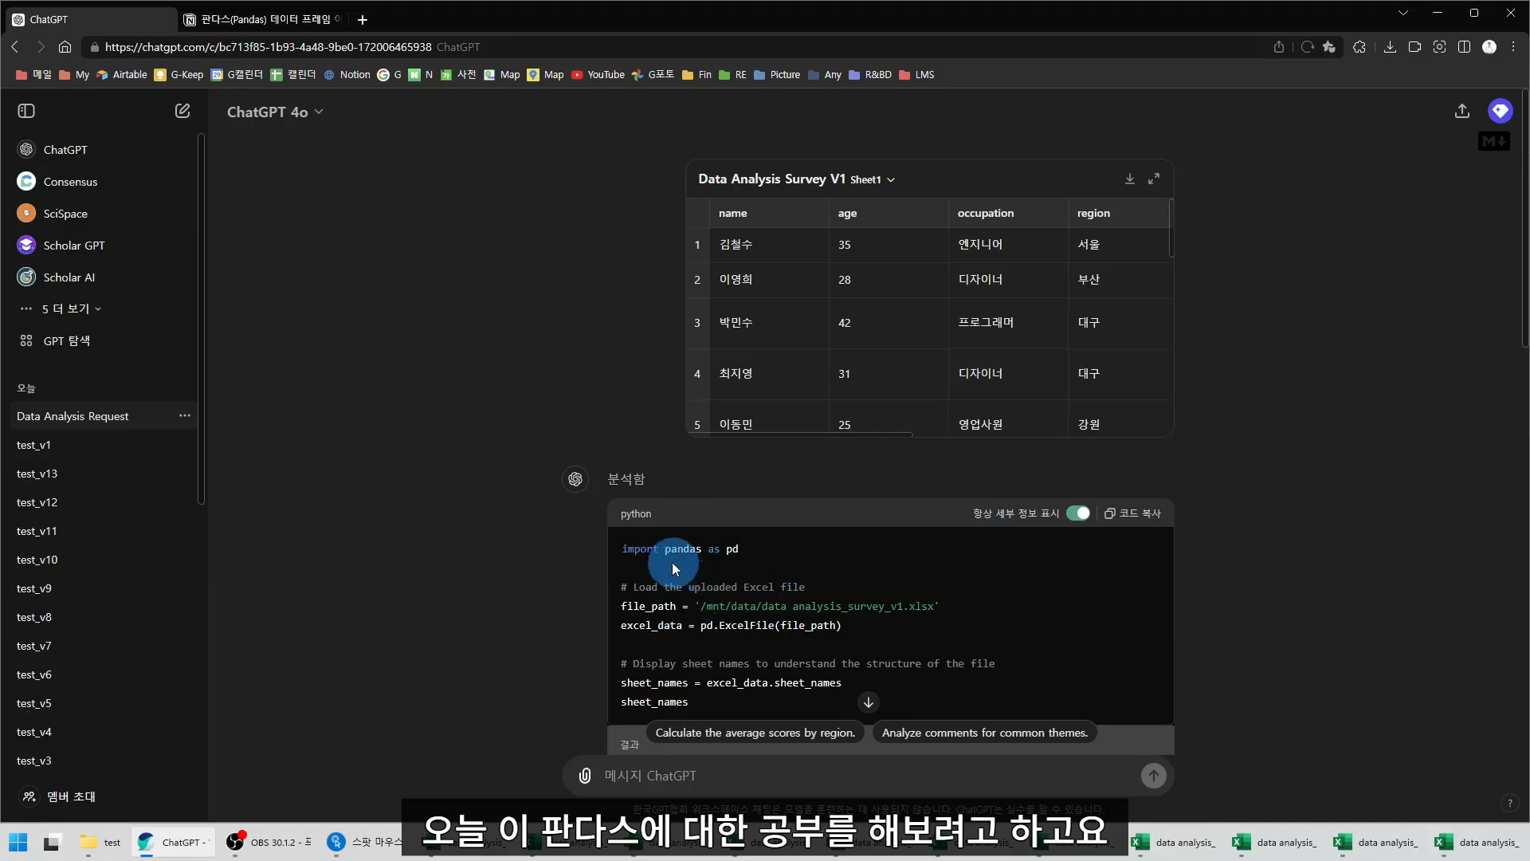
drag(665, 549, 693, 563)
scroll(694, 563, down, 3)
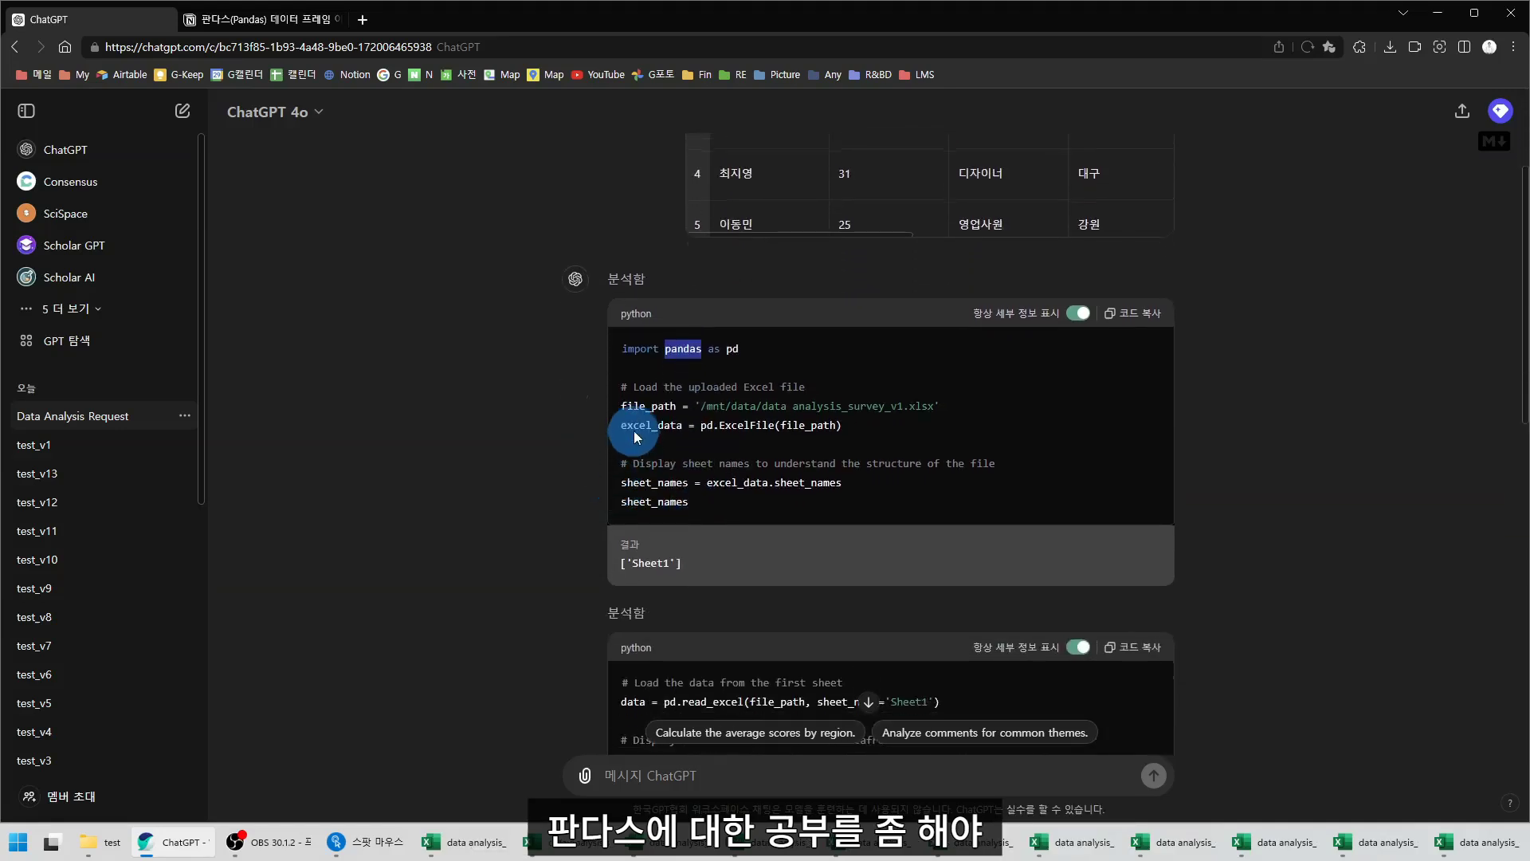
drag(620, 405, 951, 408)
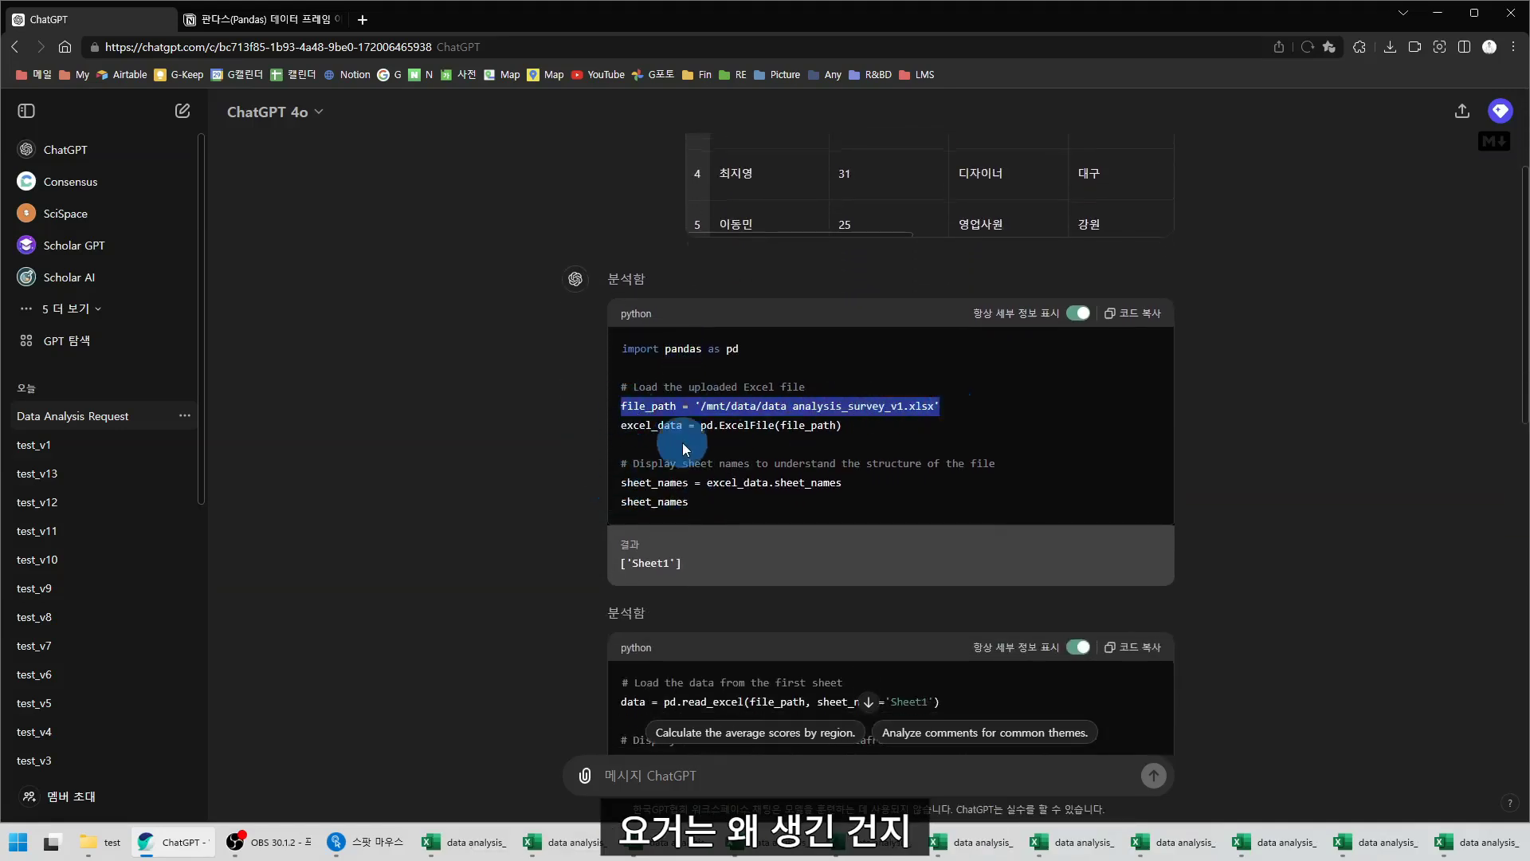
drag(620, 431, 819, 447)
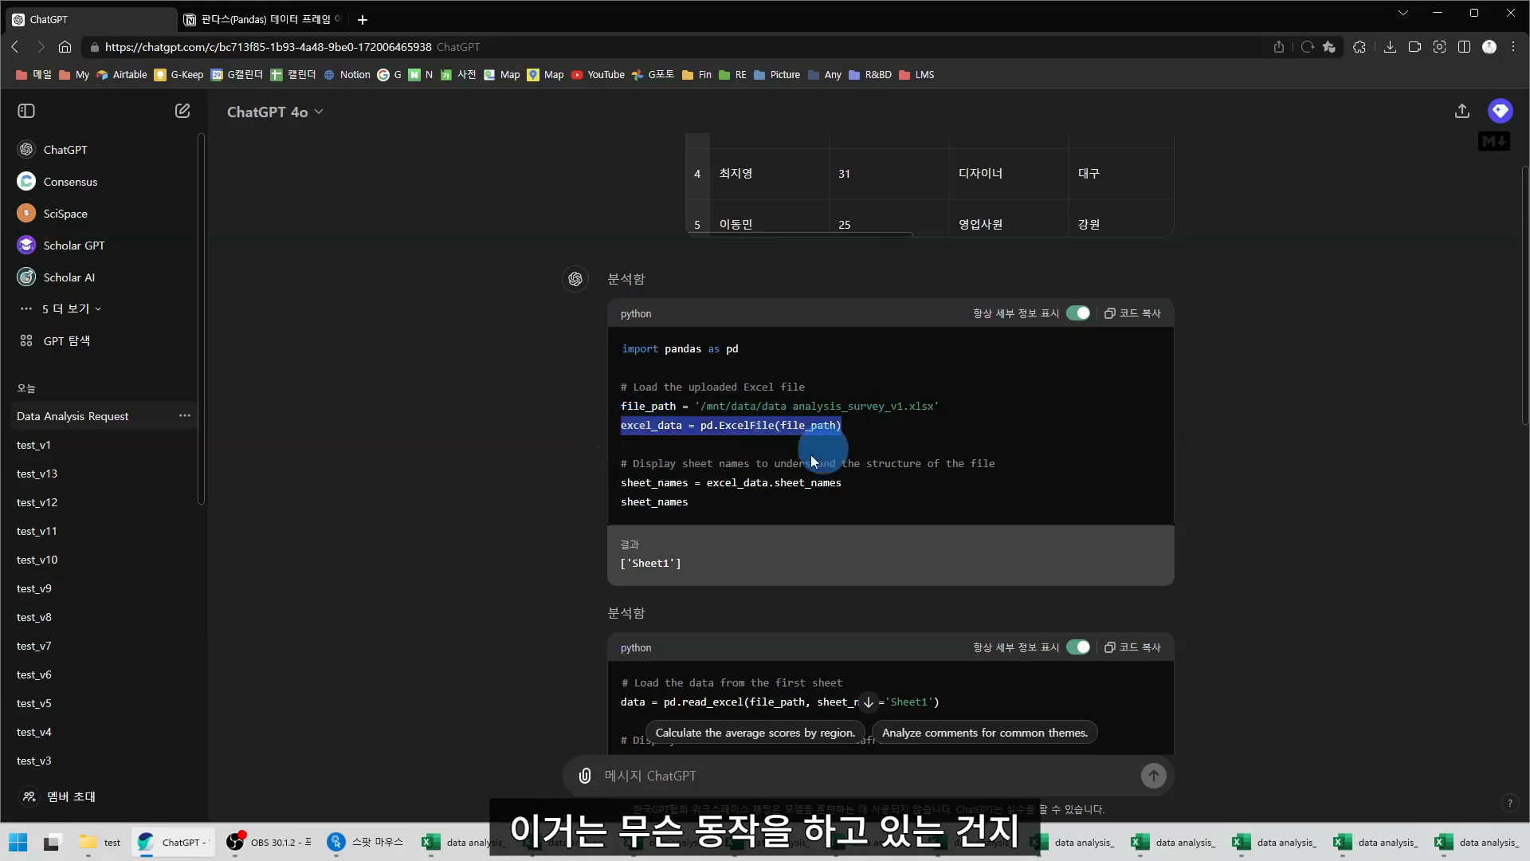
drag(623, 485, 854, 514)
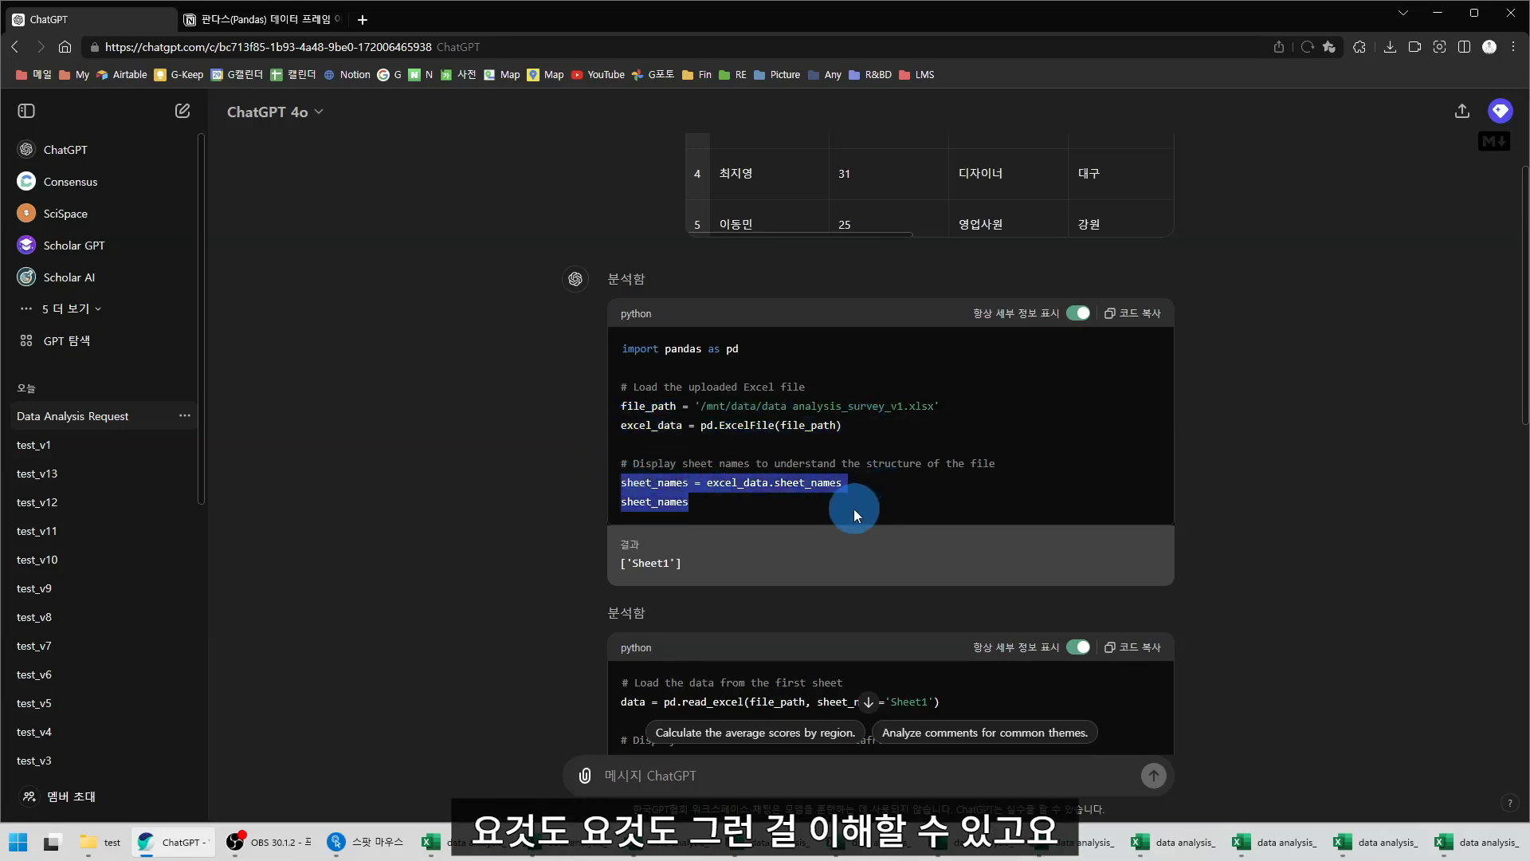
Examine the second code block, focusing on the read_excel line, the data variable, data.head() and the rows it outputs
scroll(548, 502, down, 3)
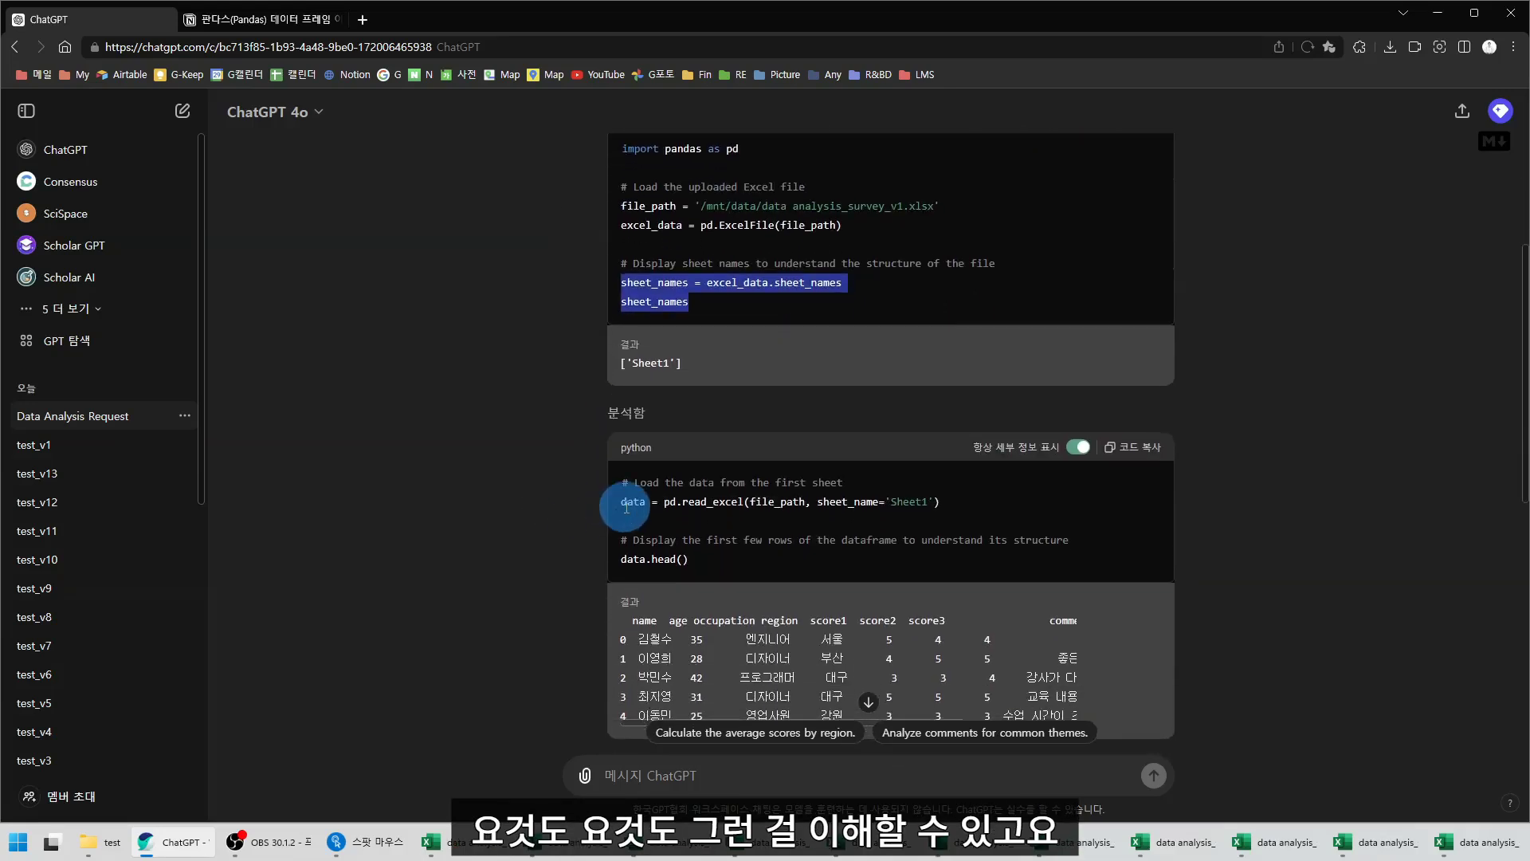
drag(661, 502, 990, 511)
drag(663, 502, 647, 503)
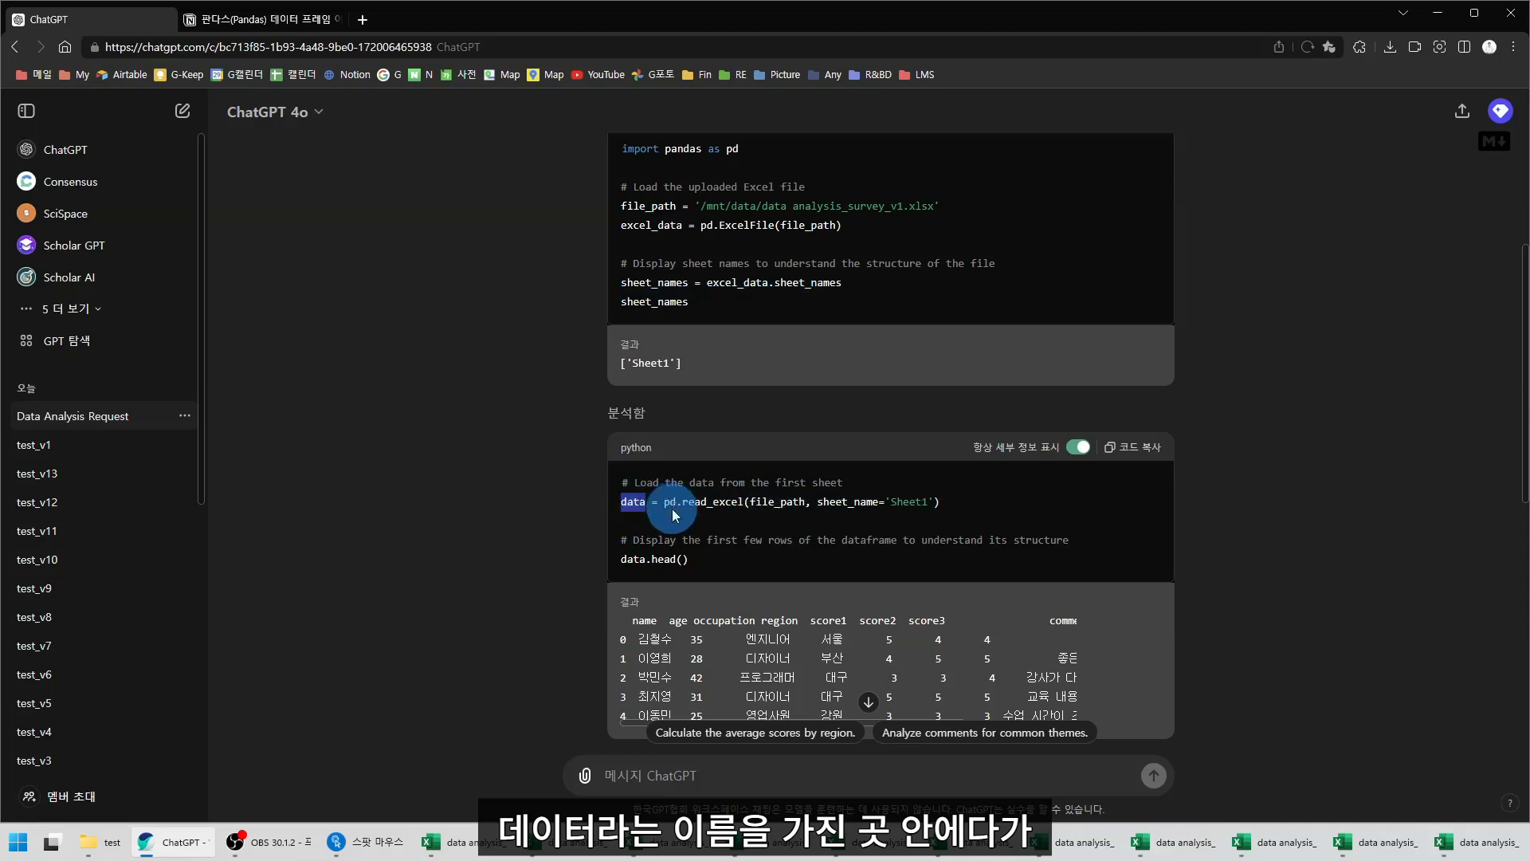
click(635, 563)
drag(652, 561, 689, 560)
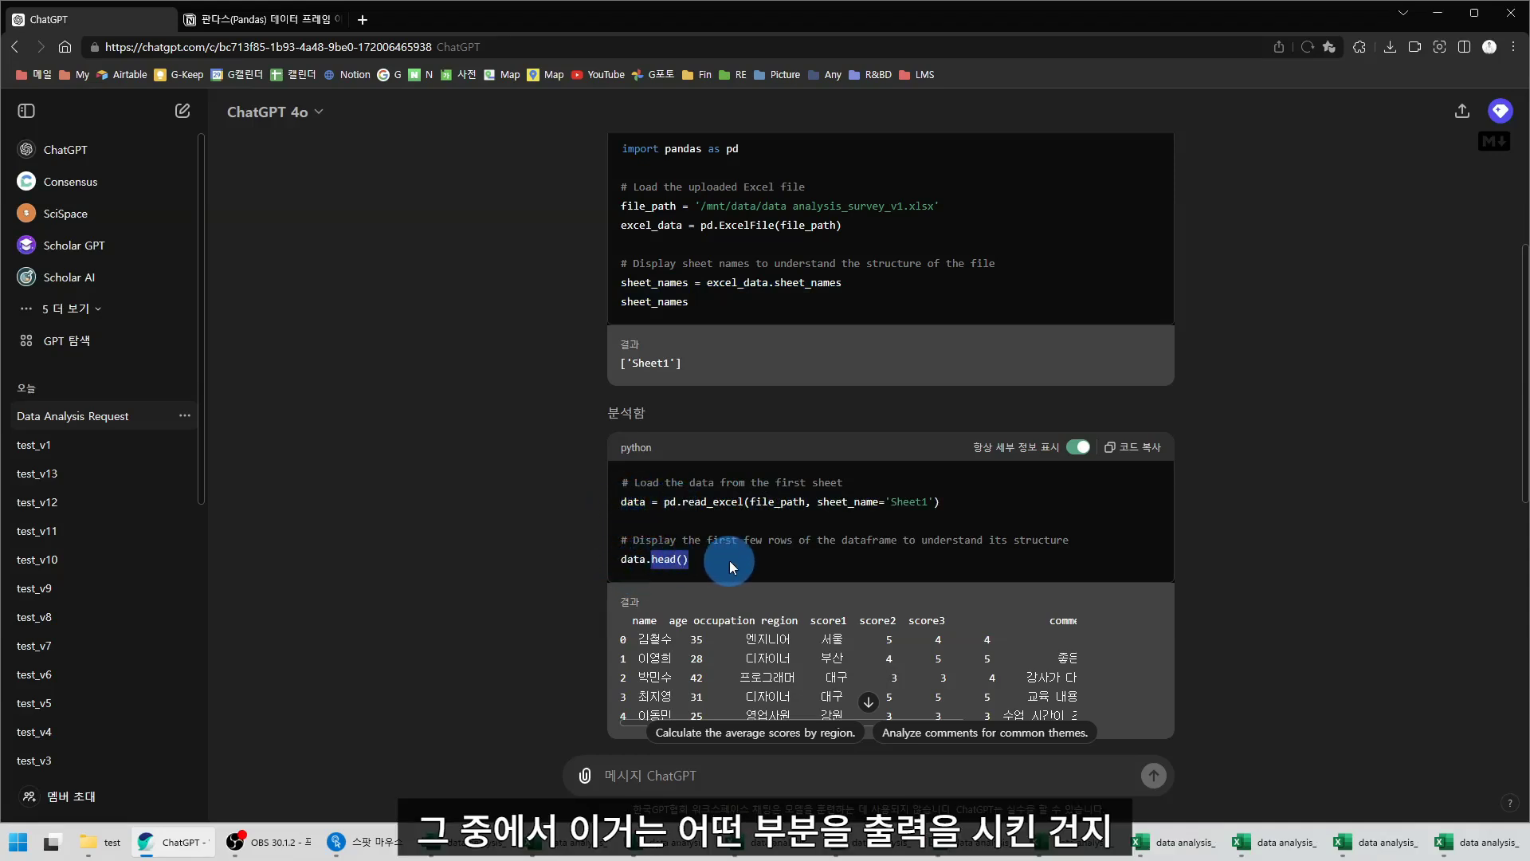
scroll(580, 533, down, 3)
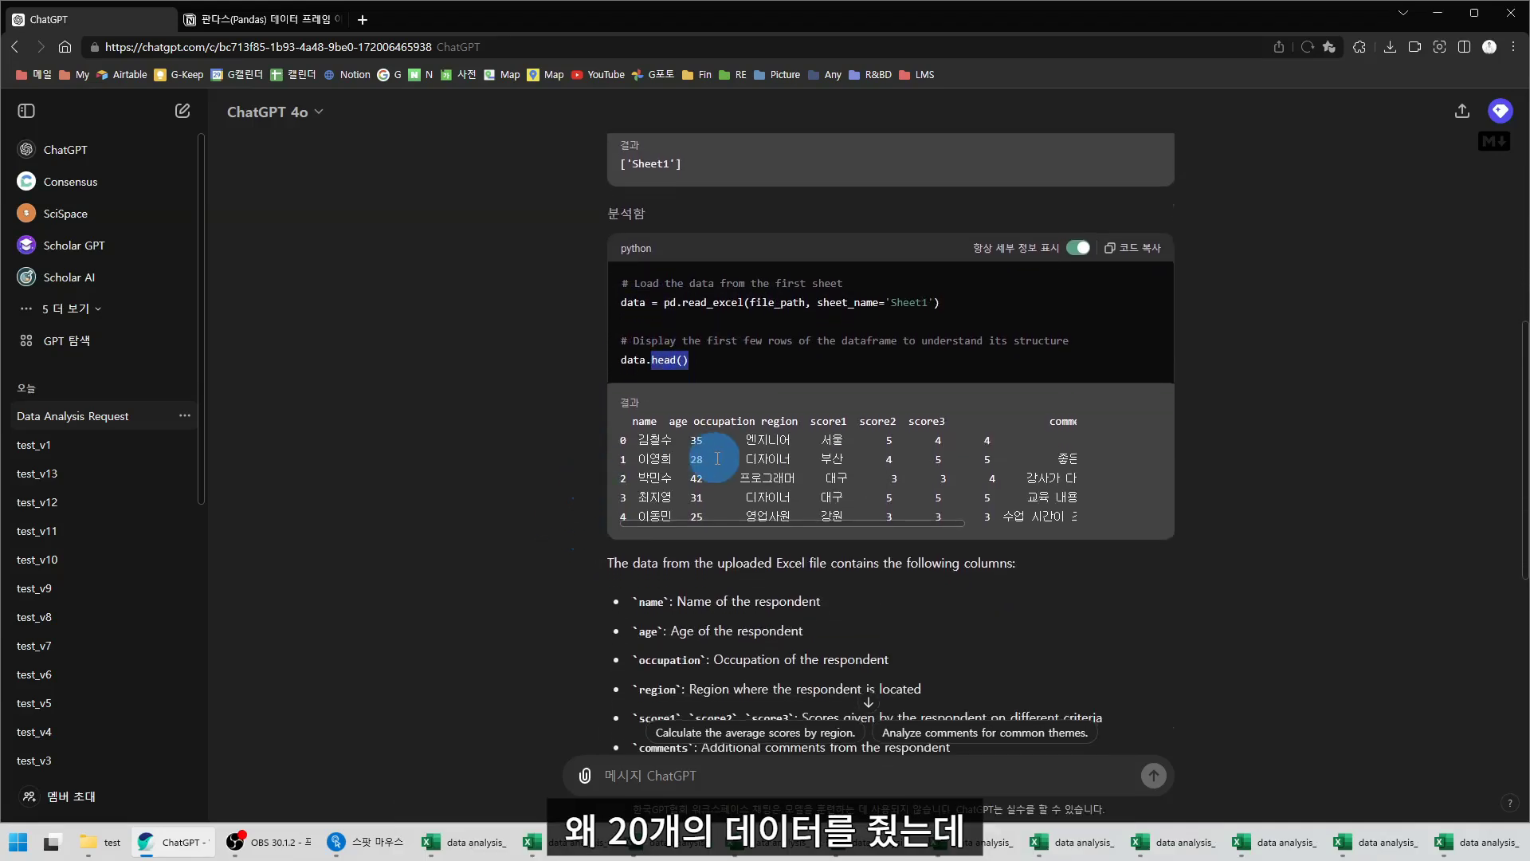
scroll(773, 463, down, 1)
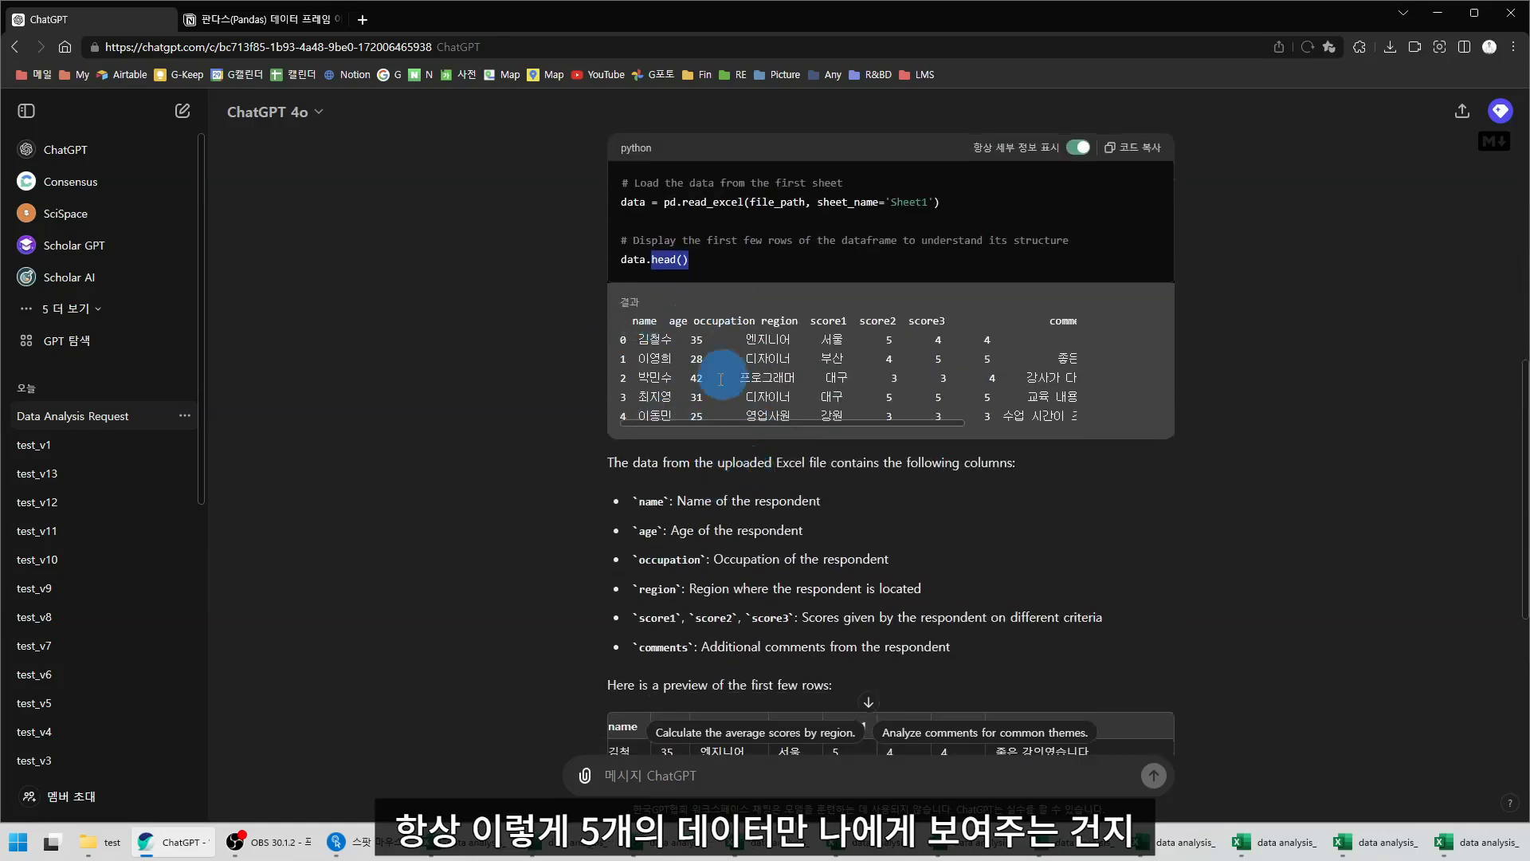
drag(623, 344, 702, 422)
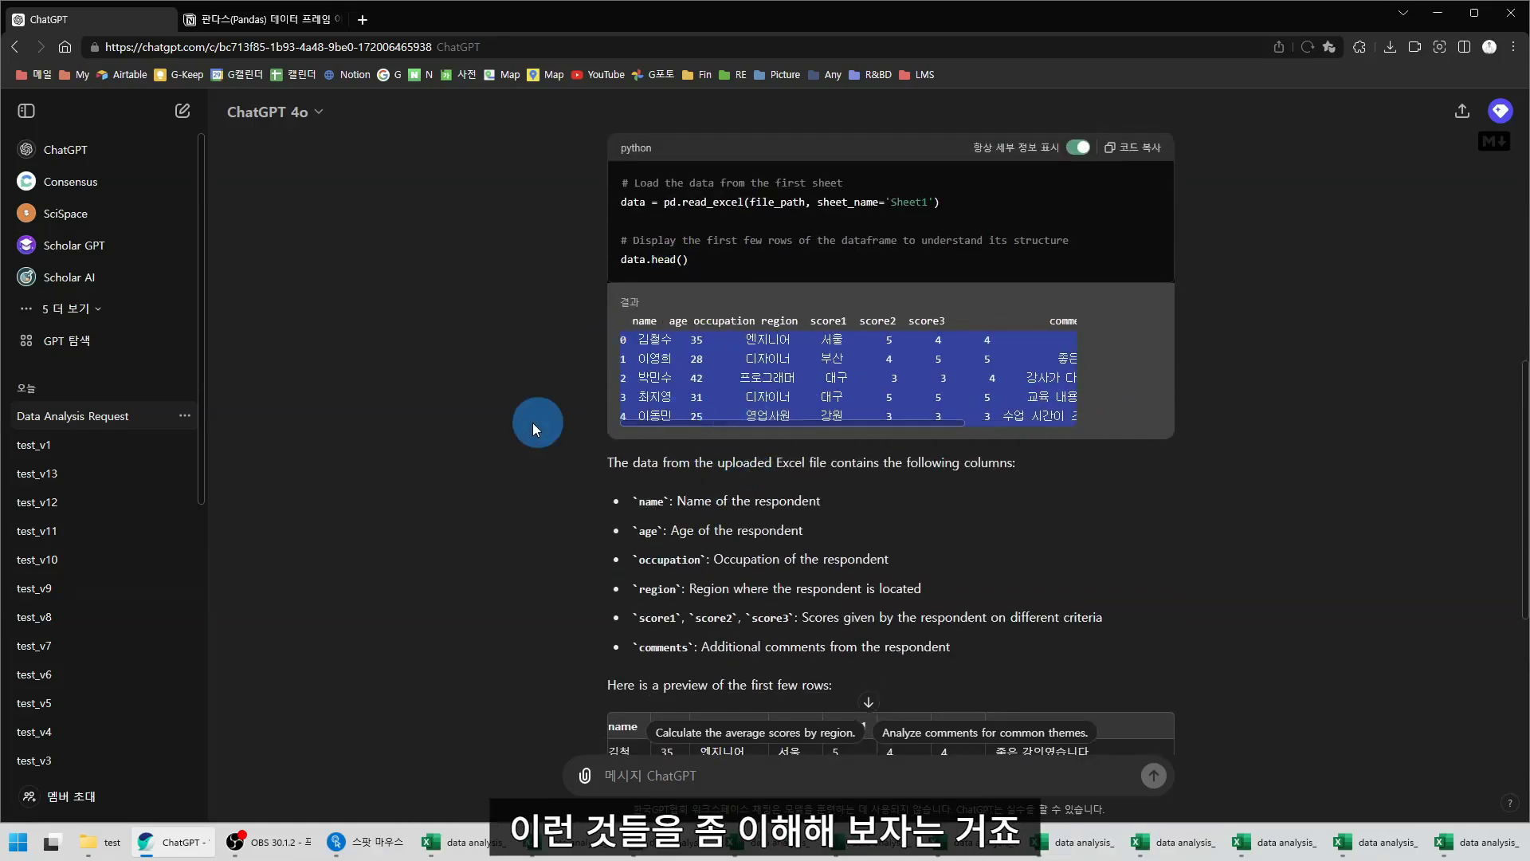
click(515, 423)
Ask ChatGPT for a basic statistics analysis by sending the message "기초통계량 분석"
scroll(512, 418, down, 3)
scroll(510, 408, down, 1)
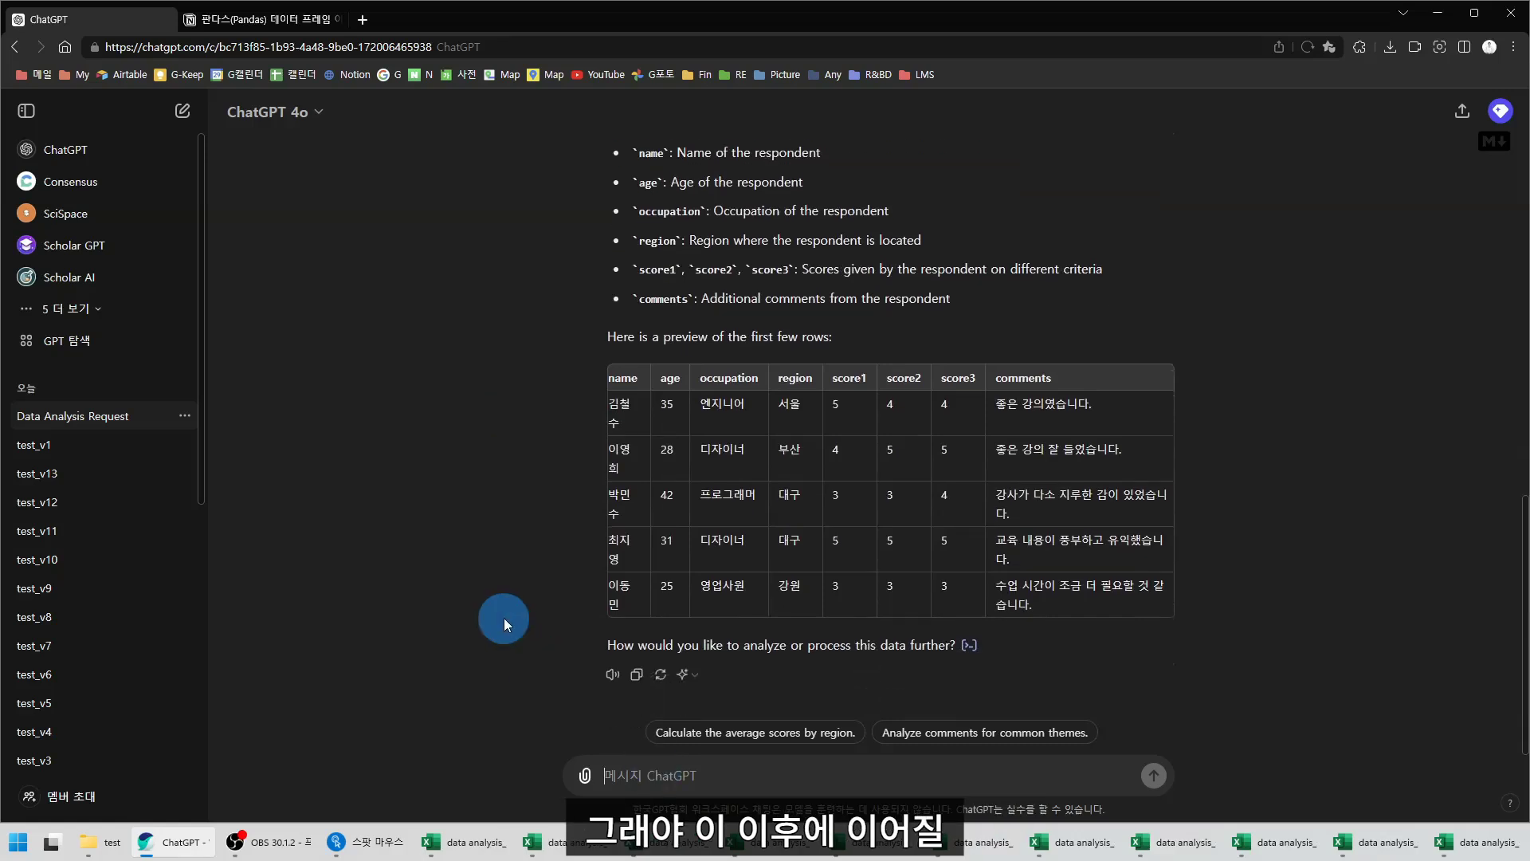
text(기초통계량 분석)
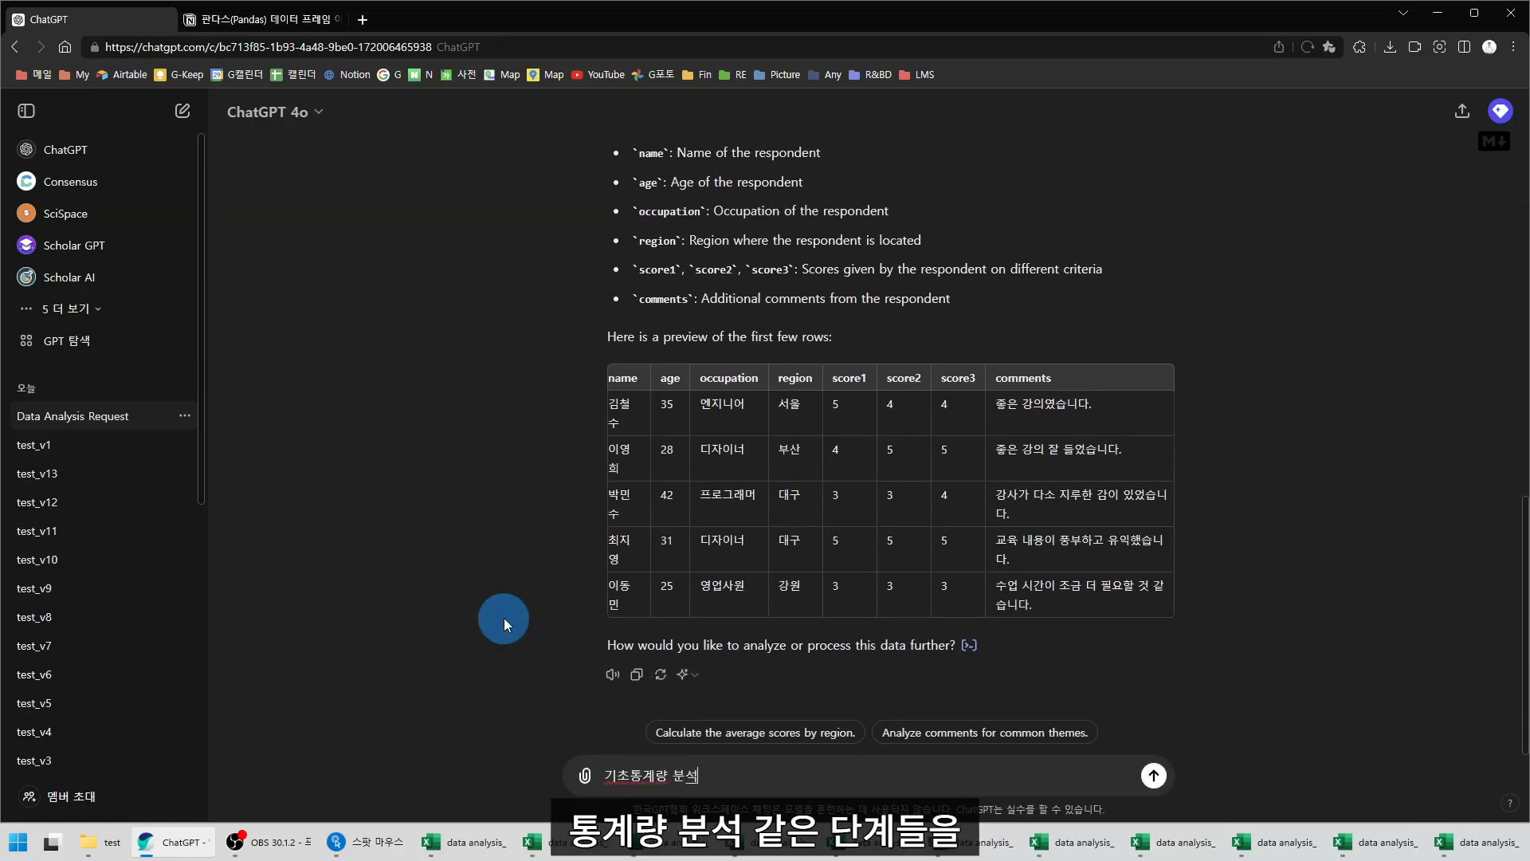
key(Return)
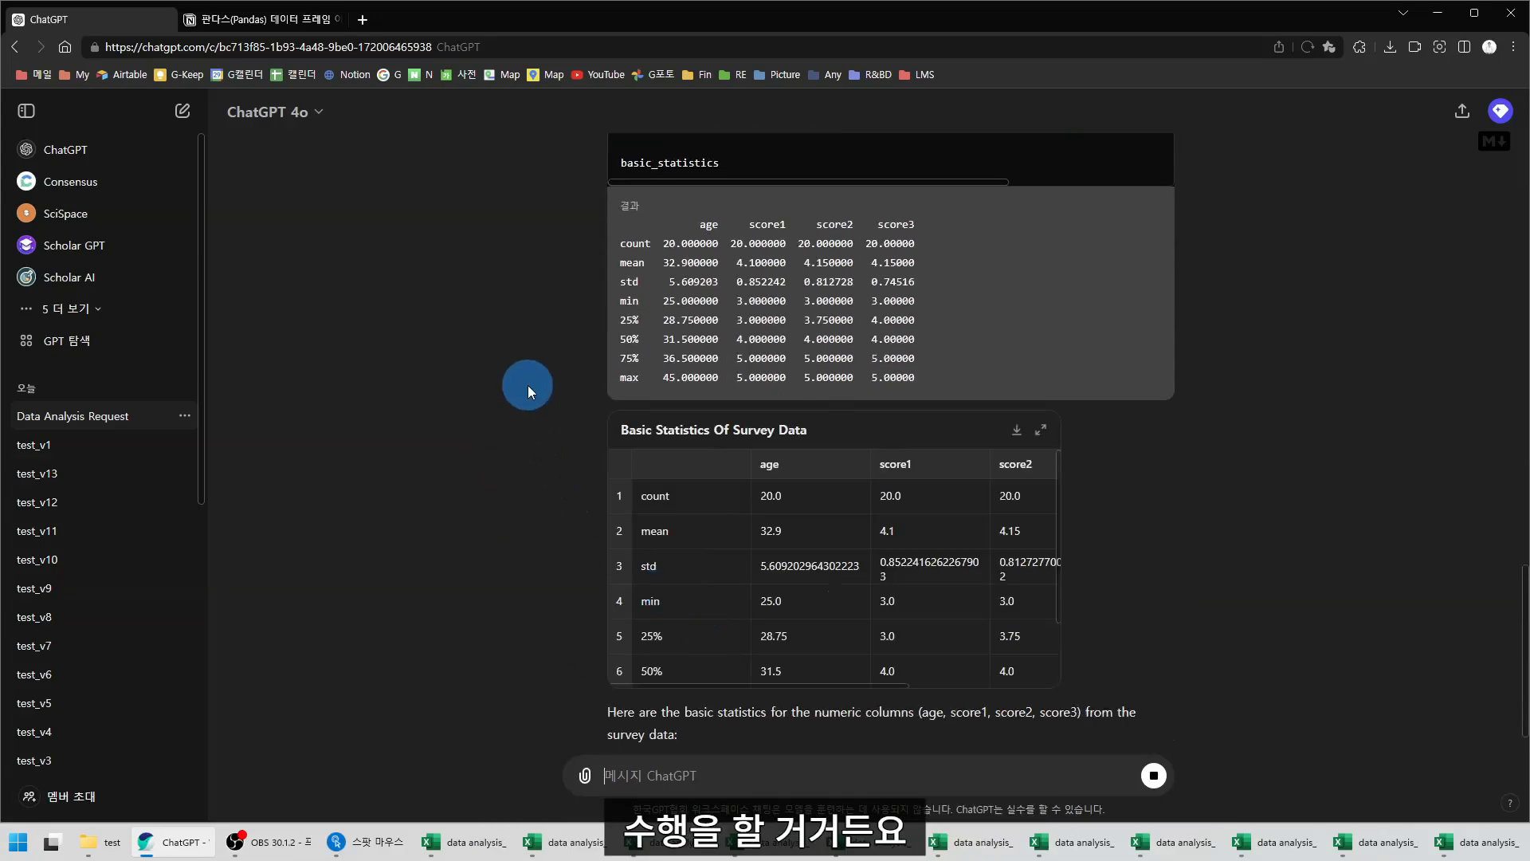
Review the basic statistics reply: the describe() code, its output, the statistics table and the written summary for each numeric column
scroll(527, 381, up, 5)
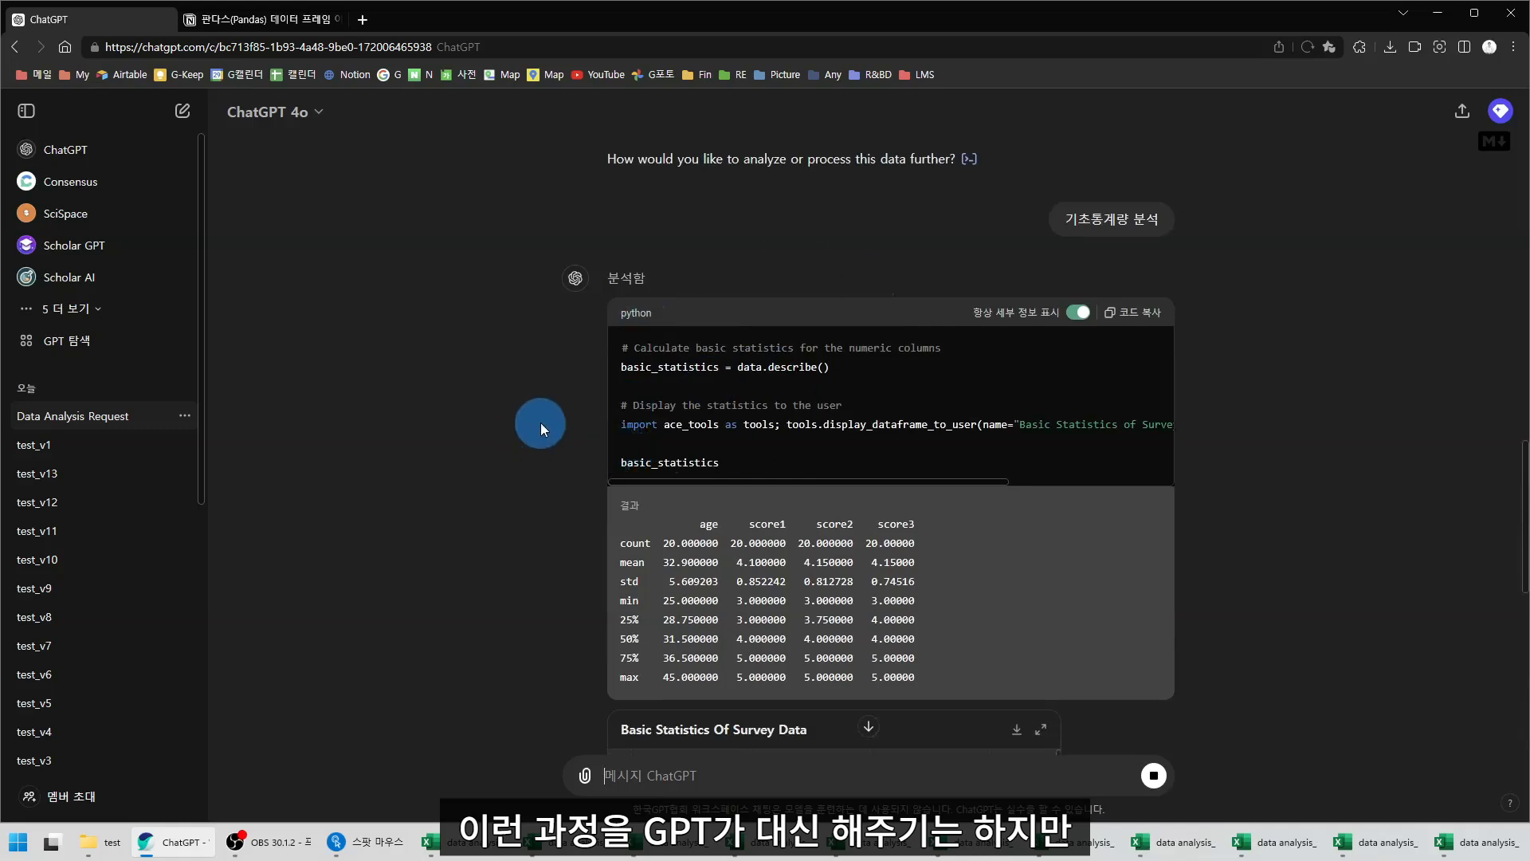
drag(618, 348, 956, 465)
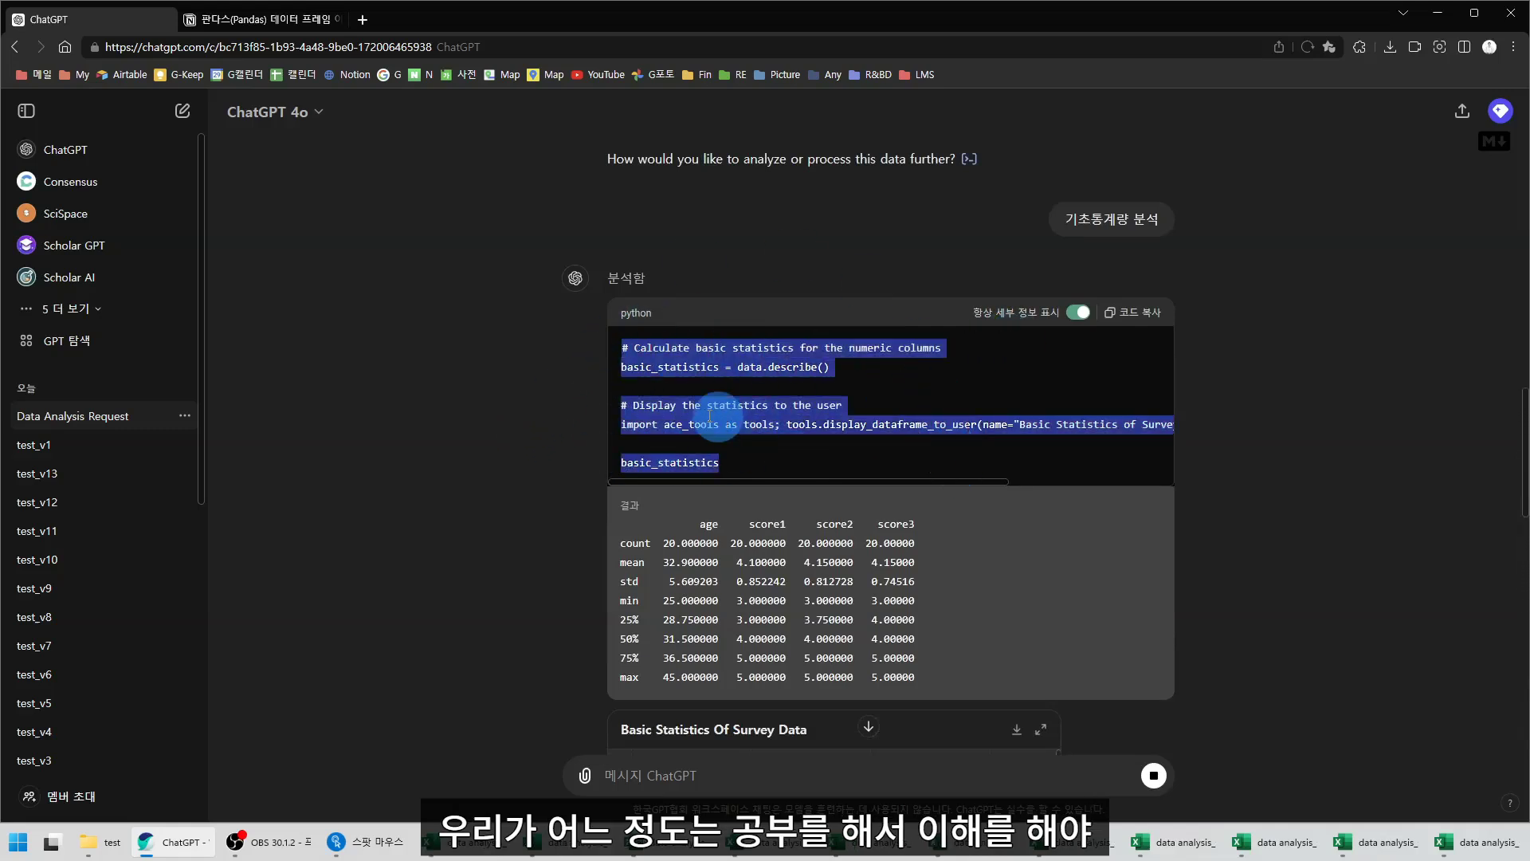
scroll(560, 441, down, 1)
scroll(559, 442, down, 1)
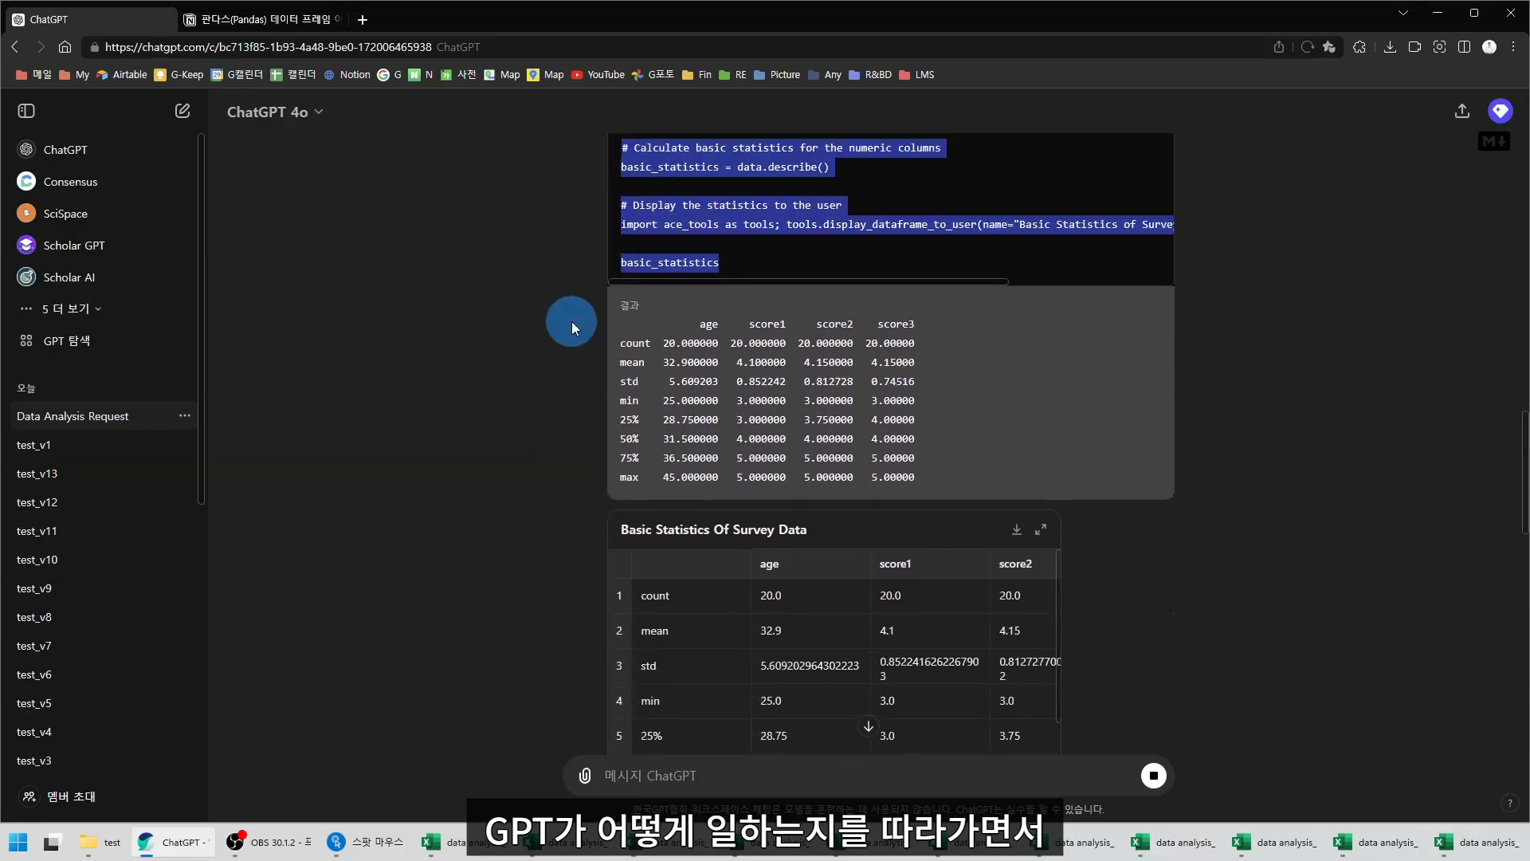
scroll(491, 523, down, 2)
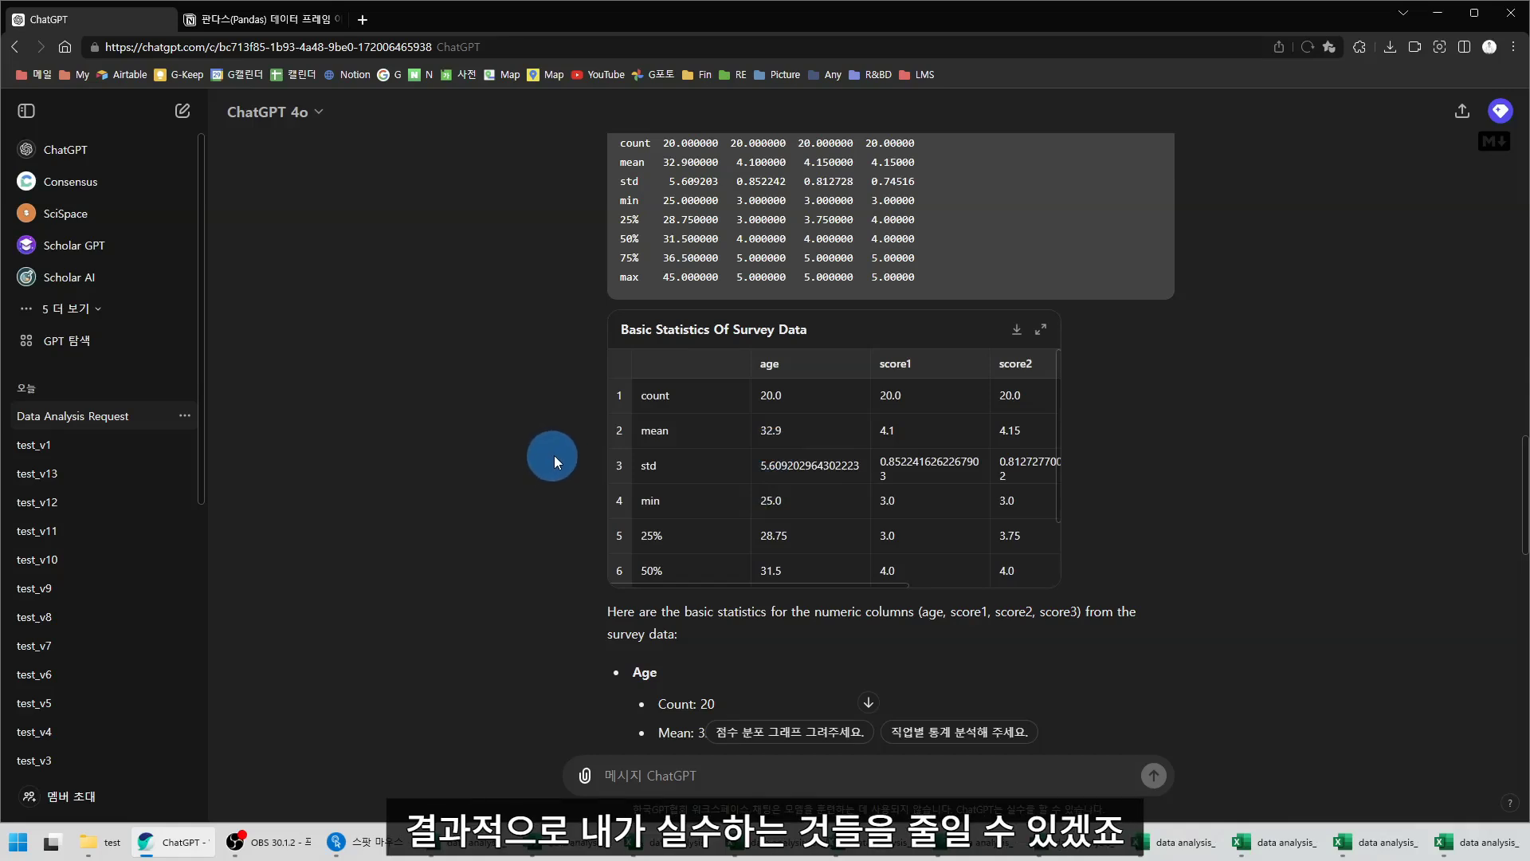
scroll(554, 456, down, 7)
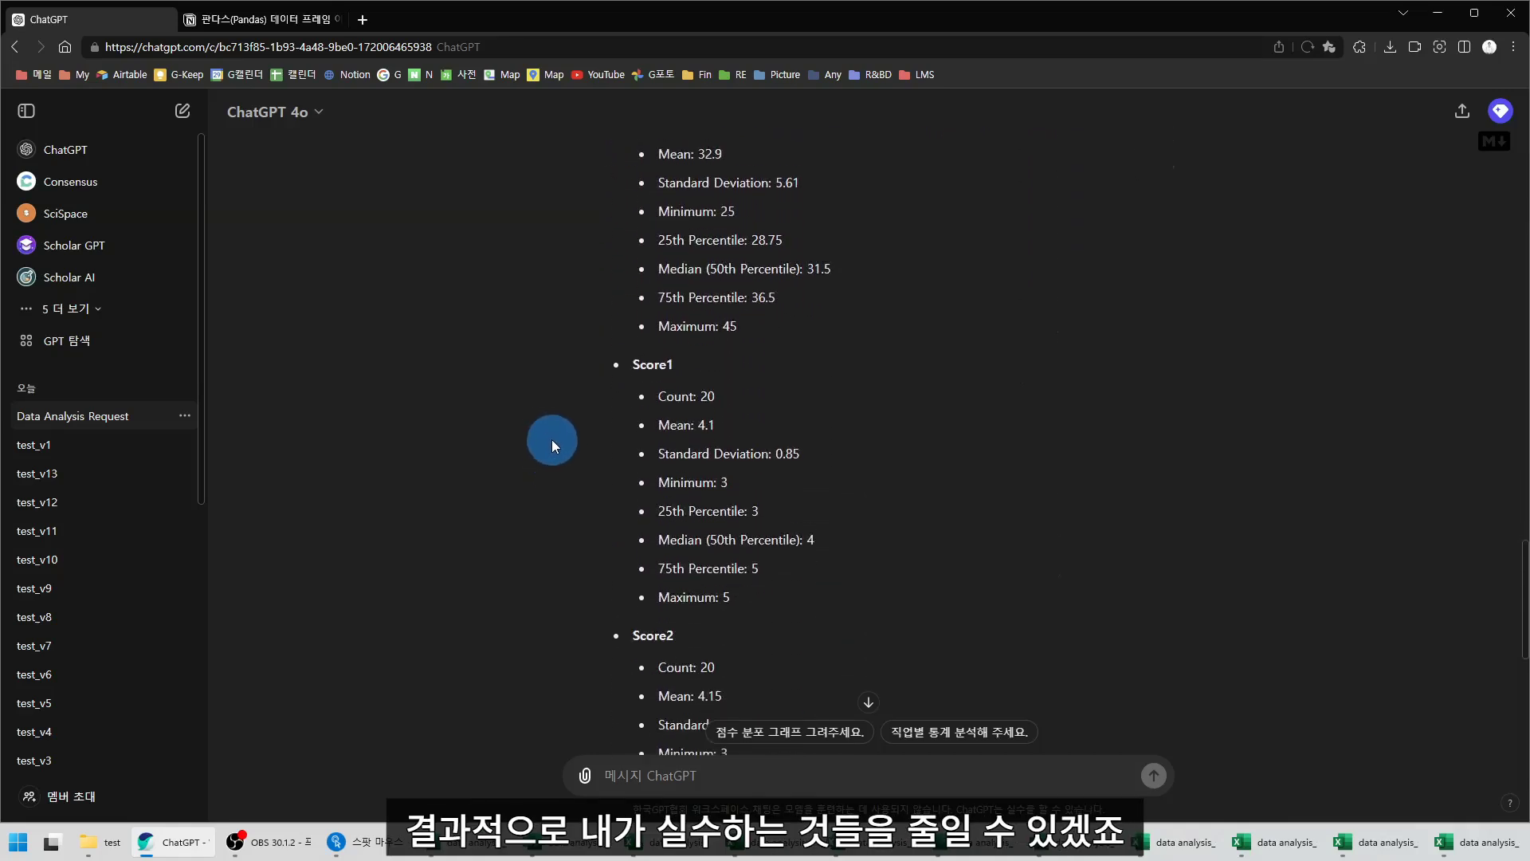
scroll(554, 434, down, 1)
Switch to the Notion page on Pandas data frames and read its title and the "import pandas as pd" section
click(265, 10)
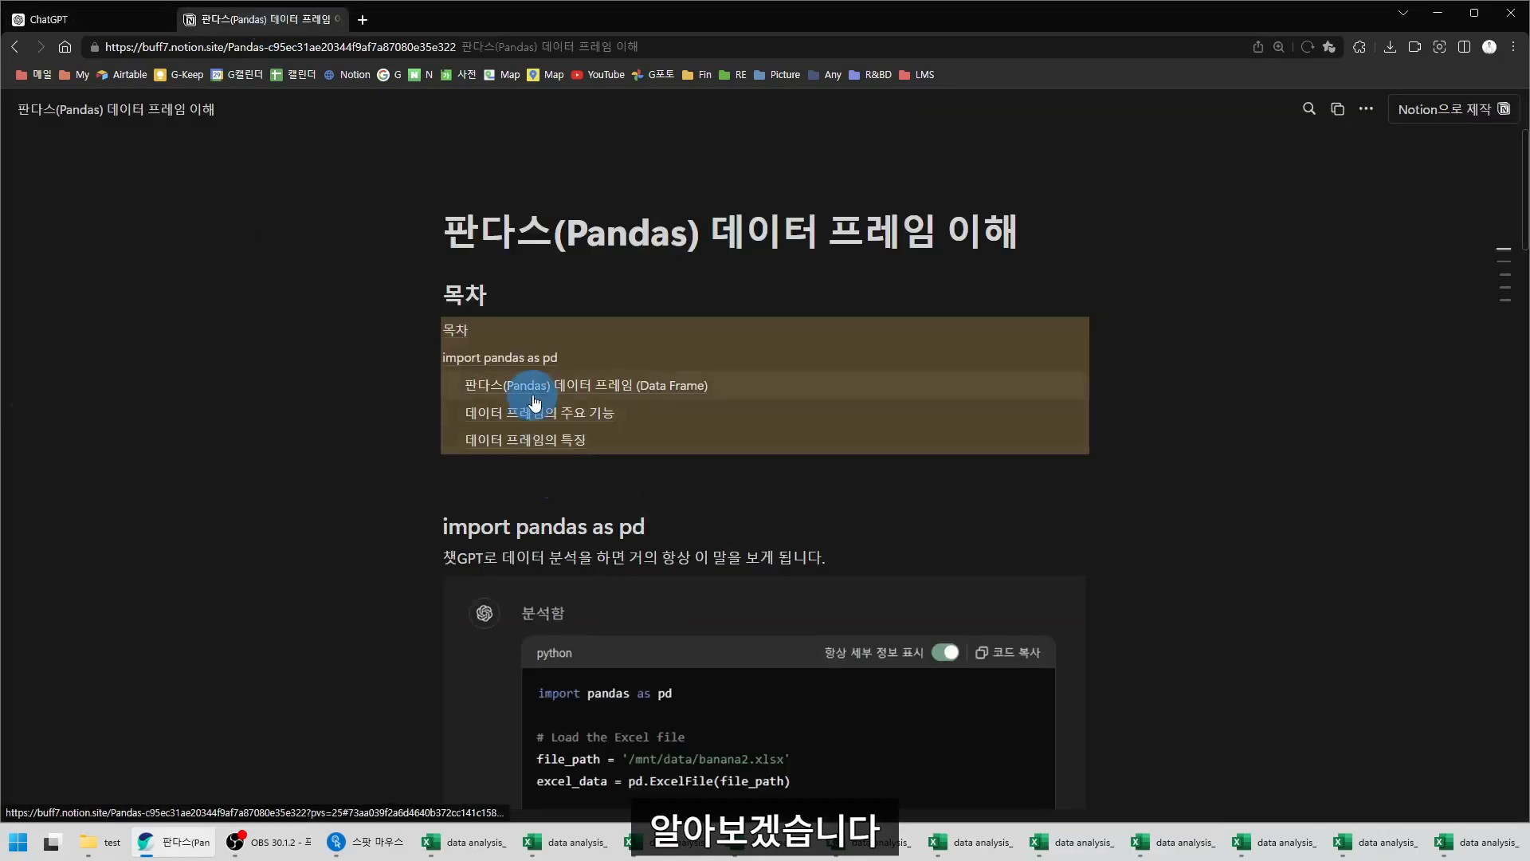
drag(453, 225, 1103, 250)
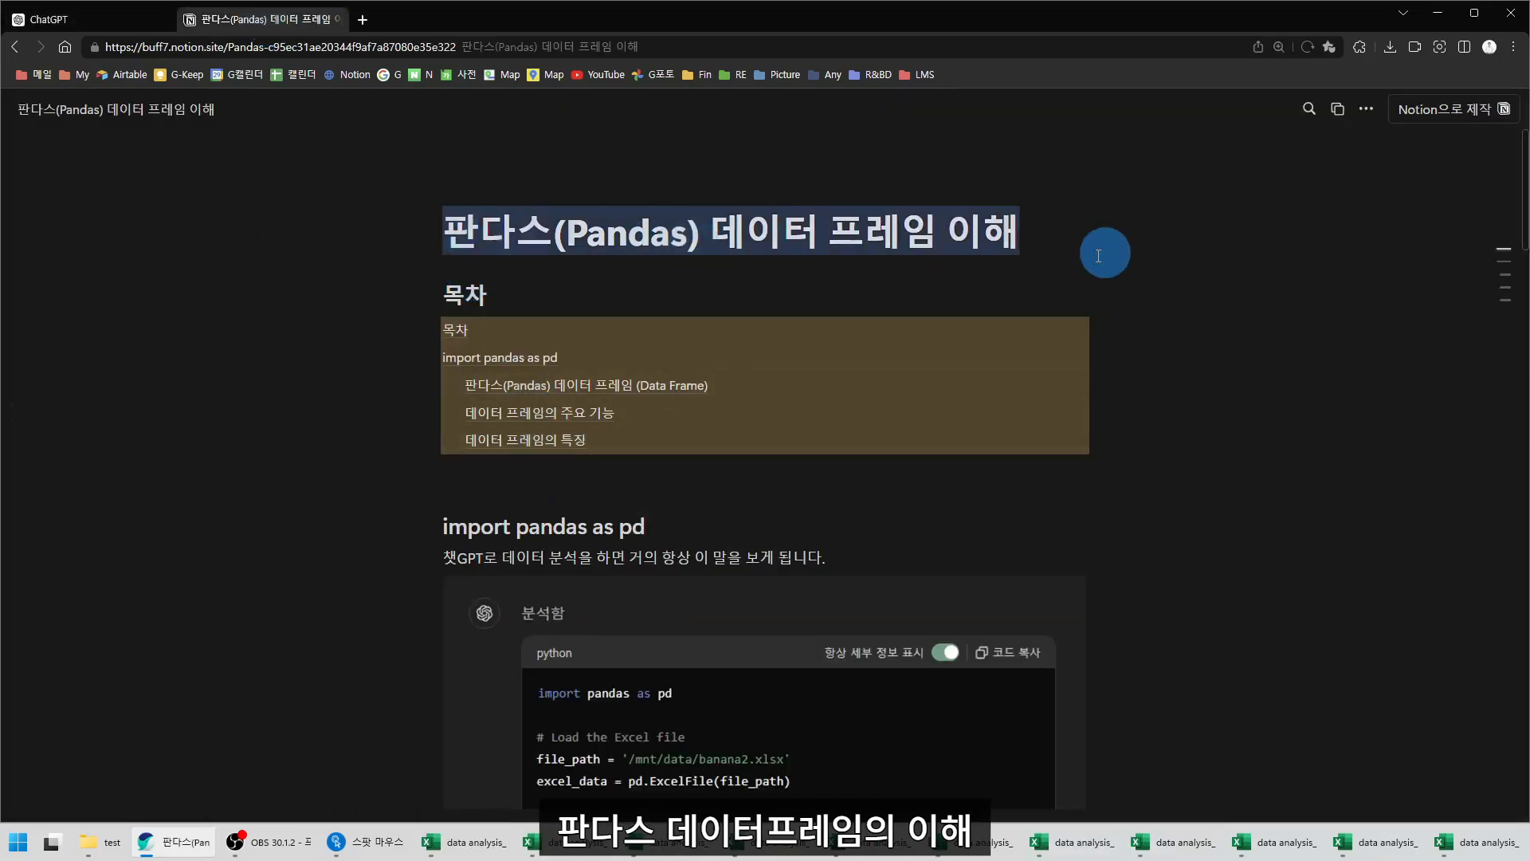
scroll(382, 406, down, 2)
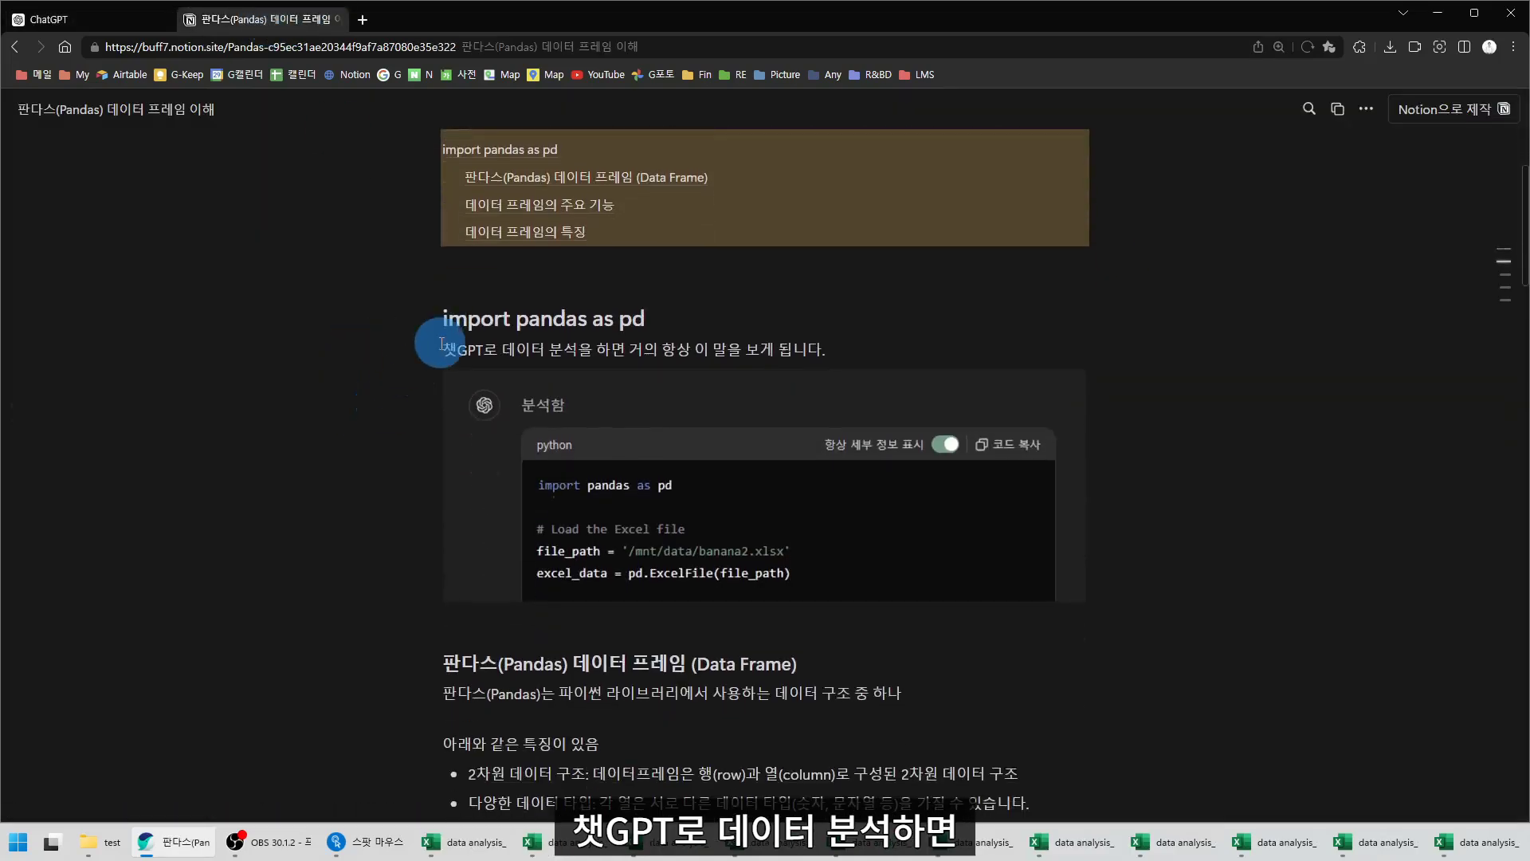
drag(444, 348, 916, 345)
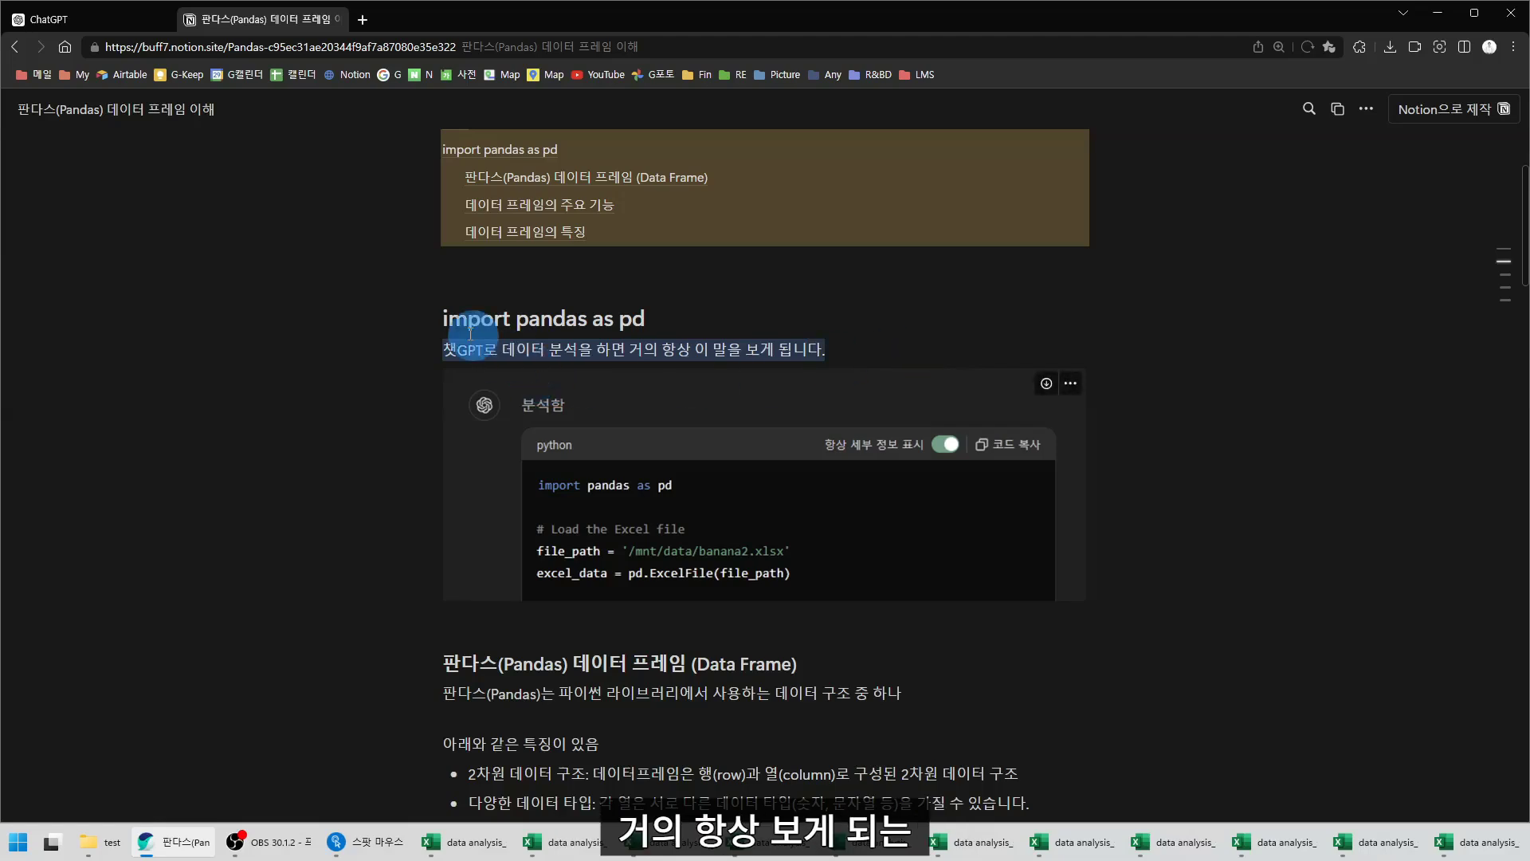
drag(441, 320, 690, 322)
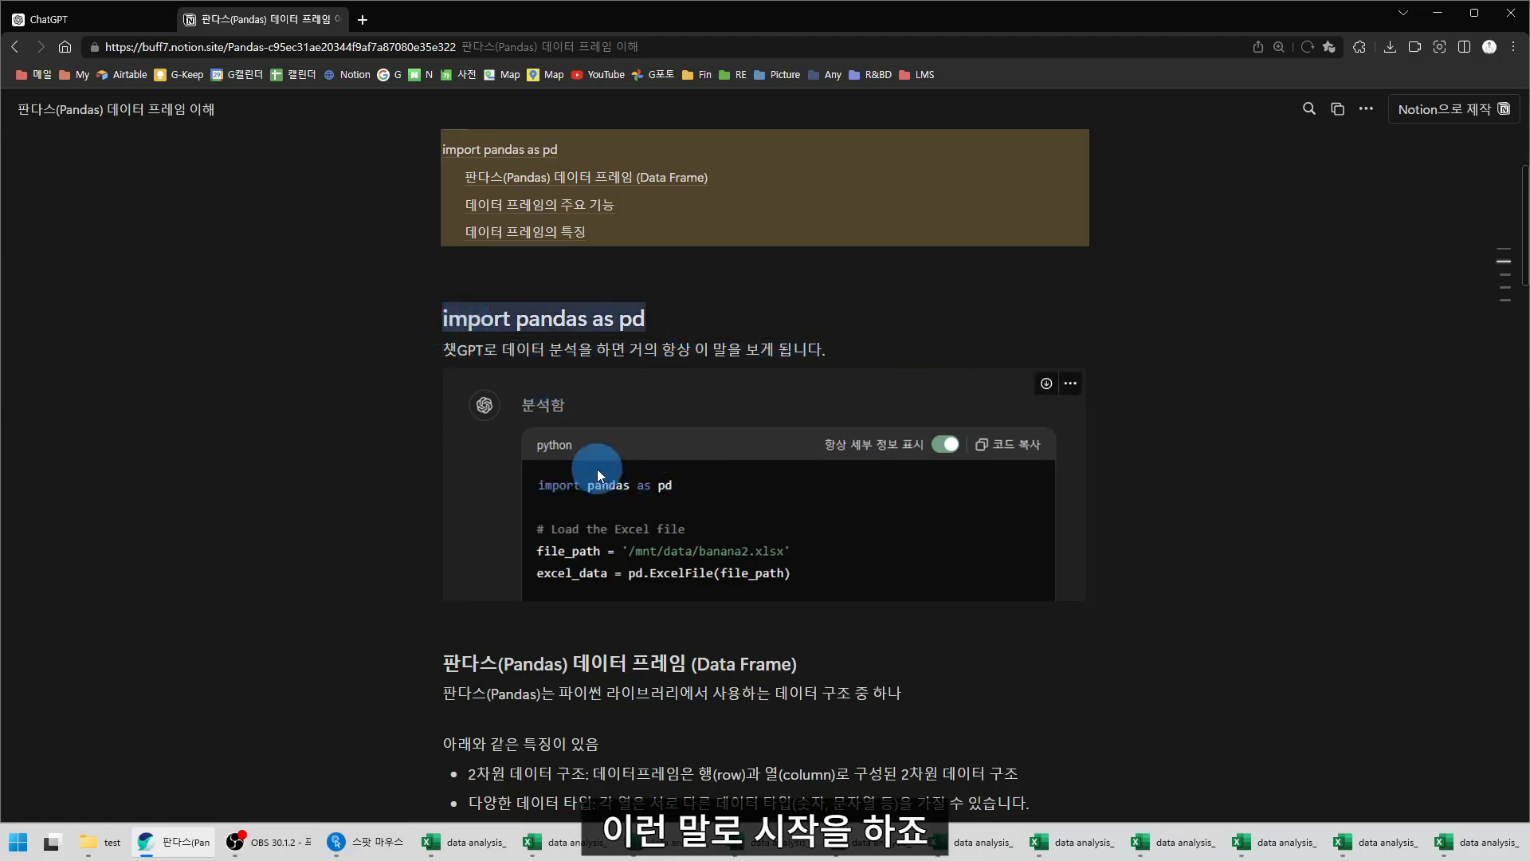
scroll(610, 422, down, 1)
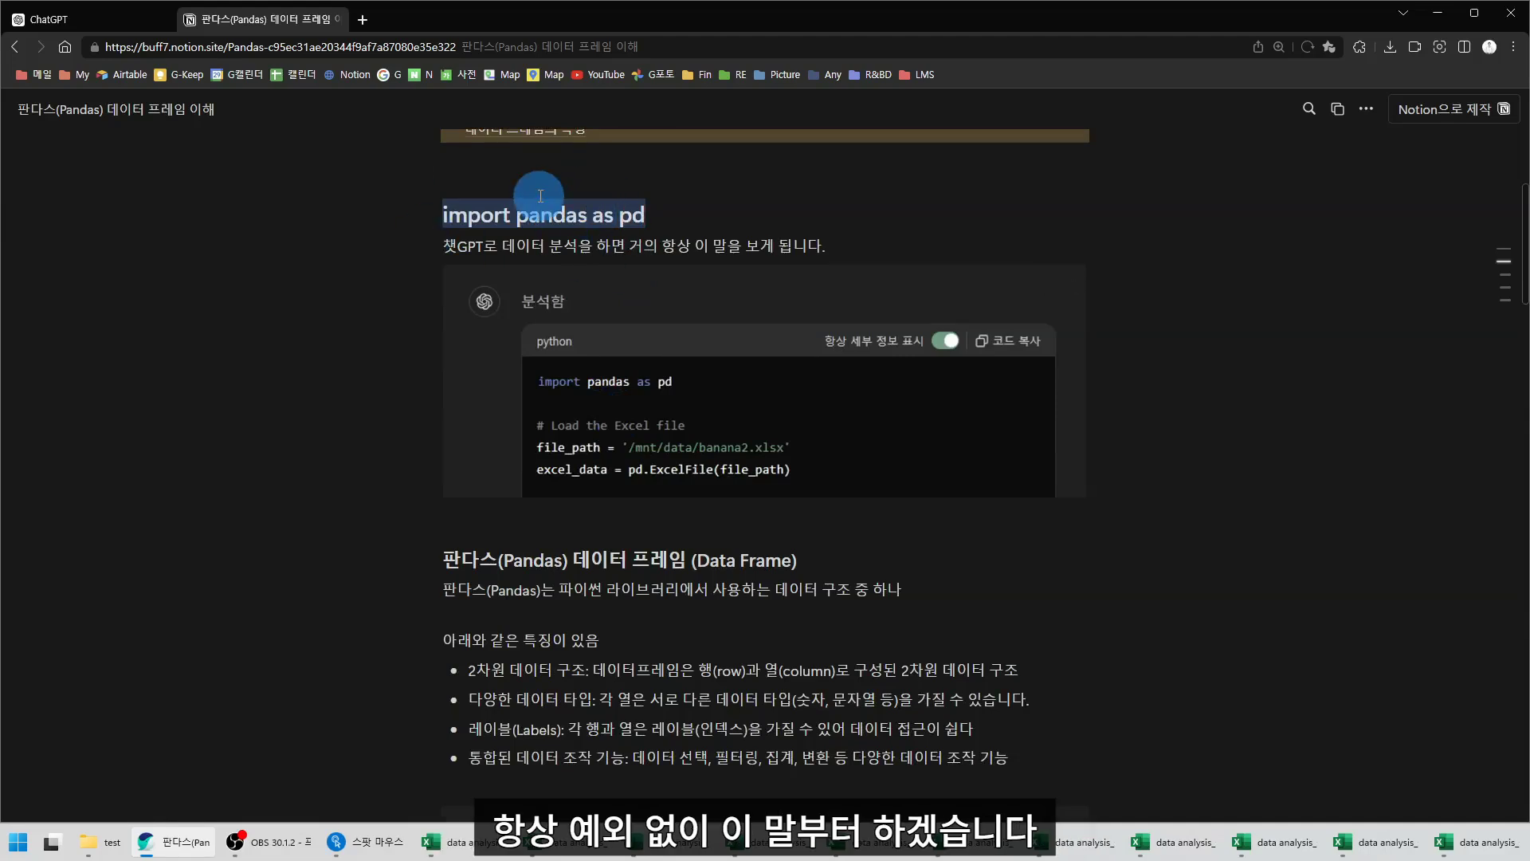
Read the definition under the "판다스(Pandas) 데이터 프레임 (Data Frame)" heading, highlighting the Python library and data structure phrases
scroll(494, 359, down, 1)
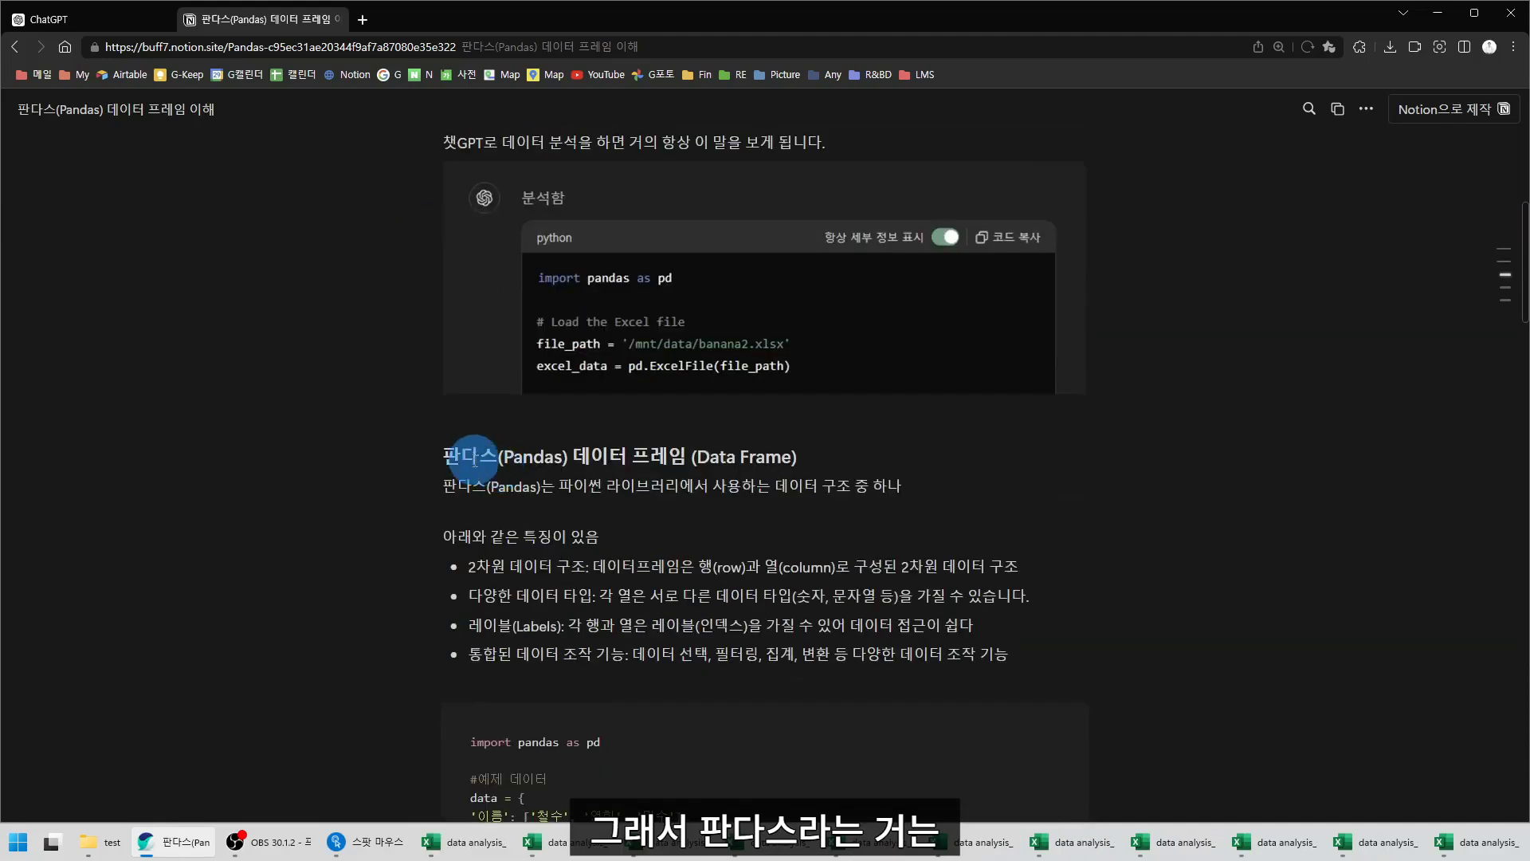
drag(439, 458, 684, 493)
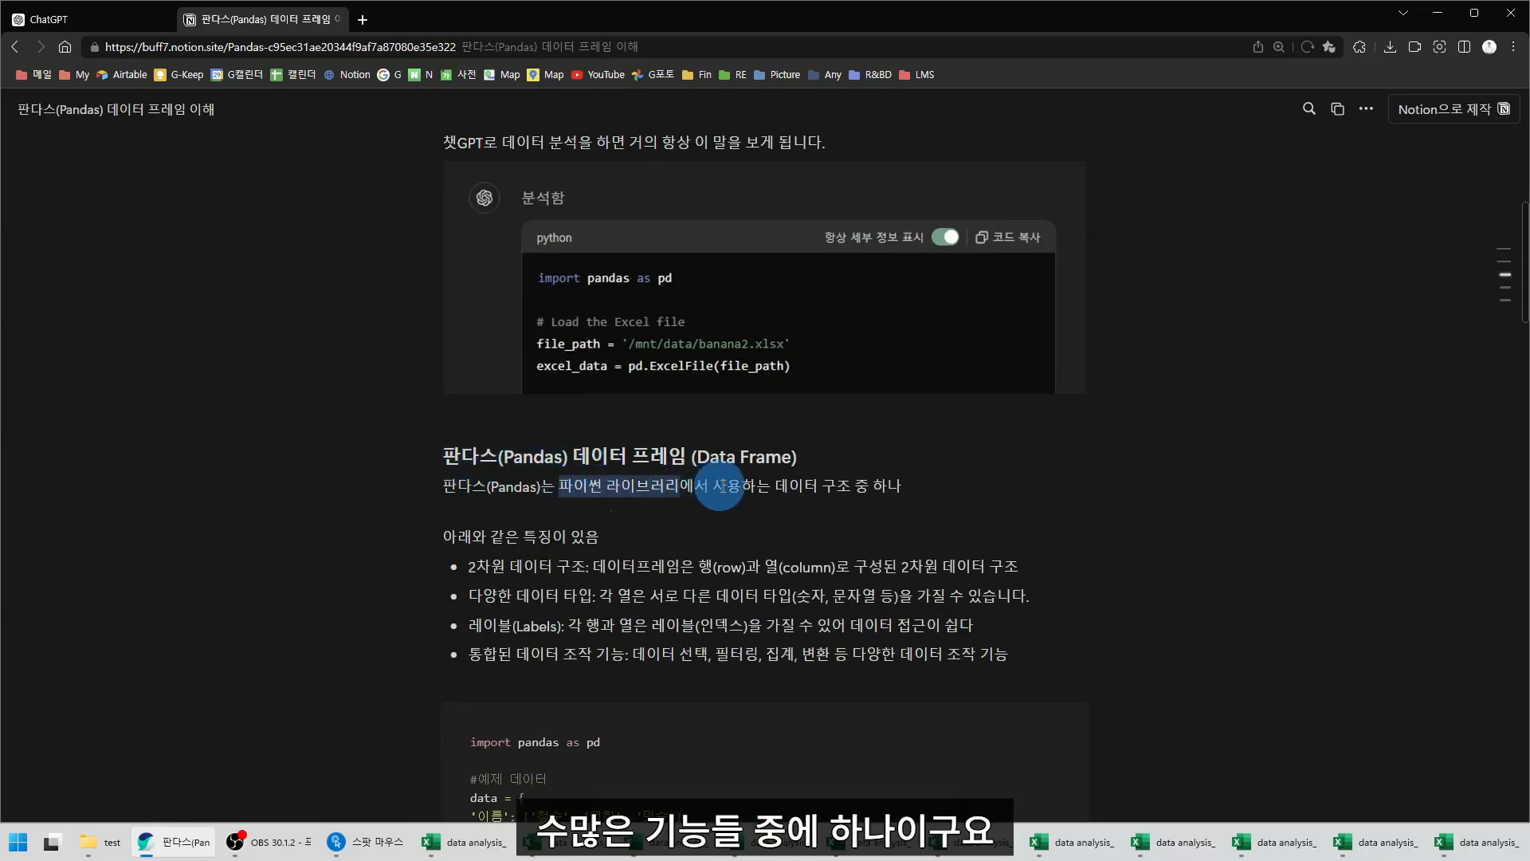
click(721, 486)
drag(775, 488, 896, 488)
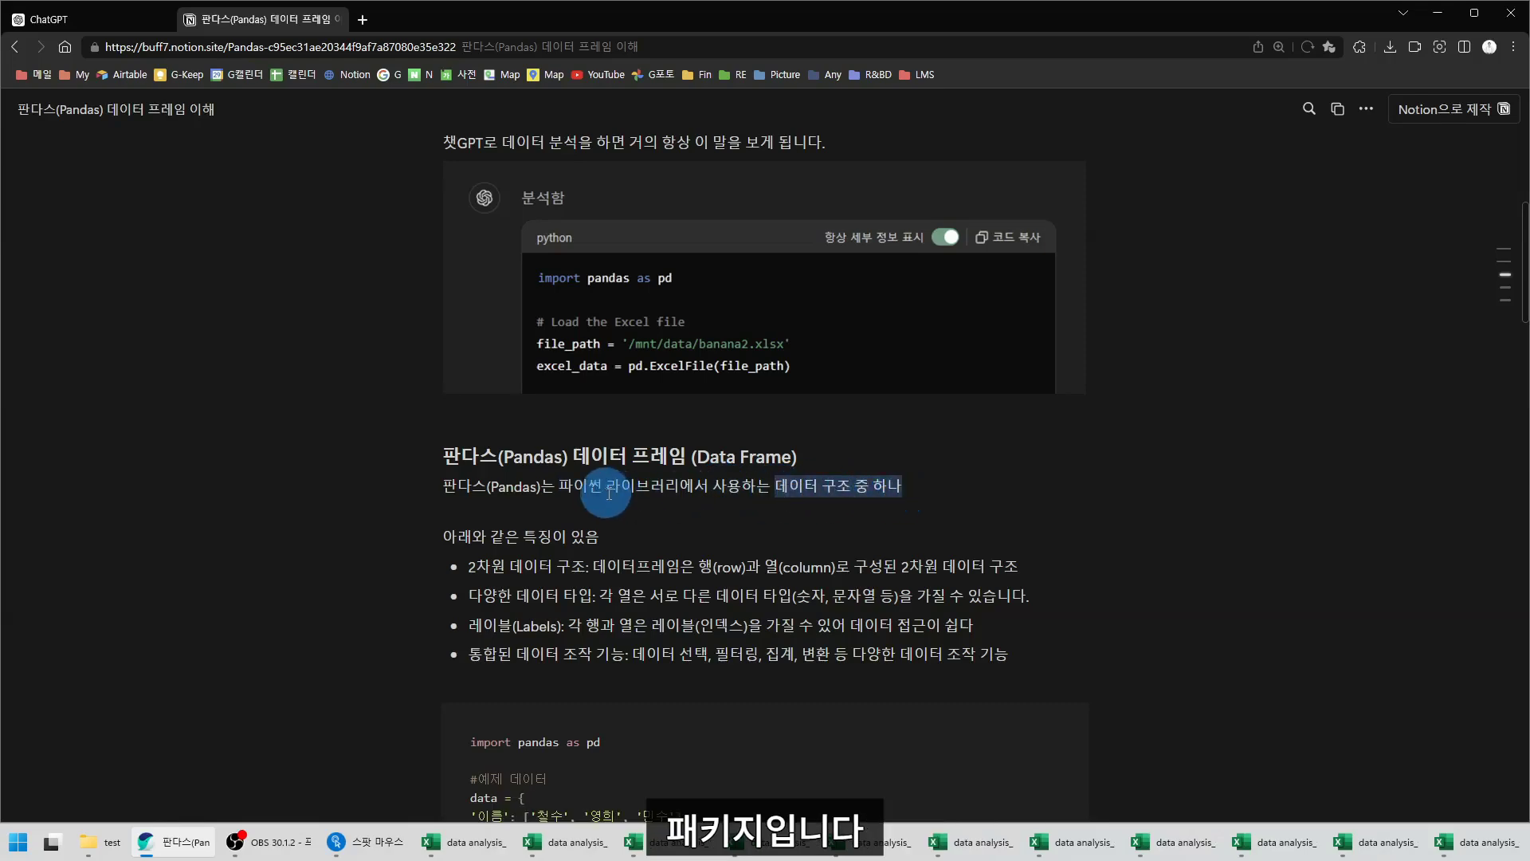
Study the first data frame feature, the two-dimensional structure of rows and columns, together with the Data Frame heading
scroll(468, 494, down, 3)
drag(441, 328, 605, 327)
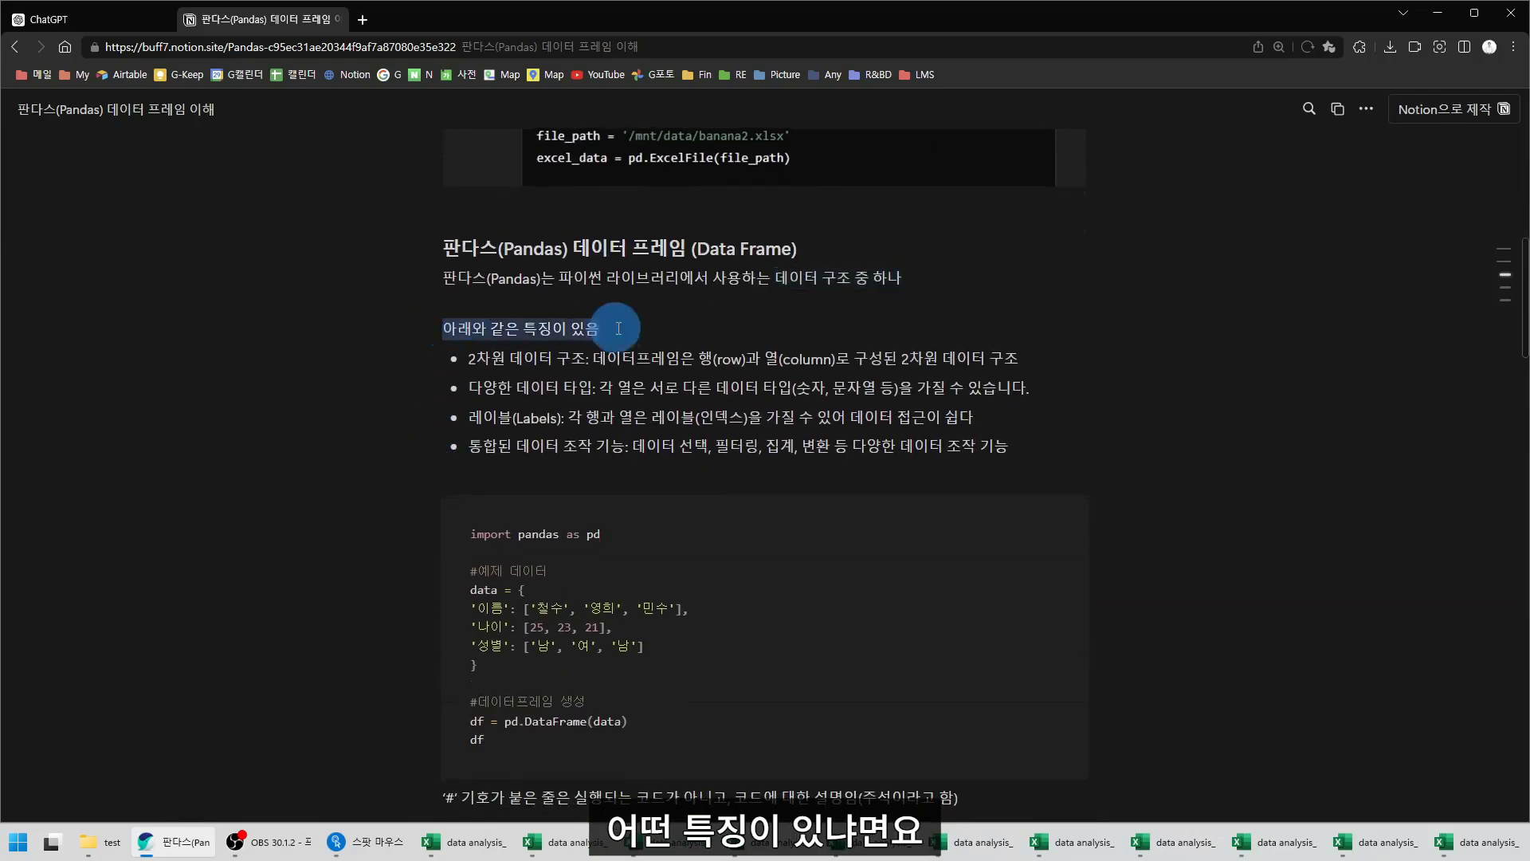
drag(468, 358, 594, 363)
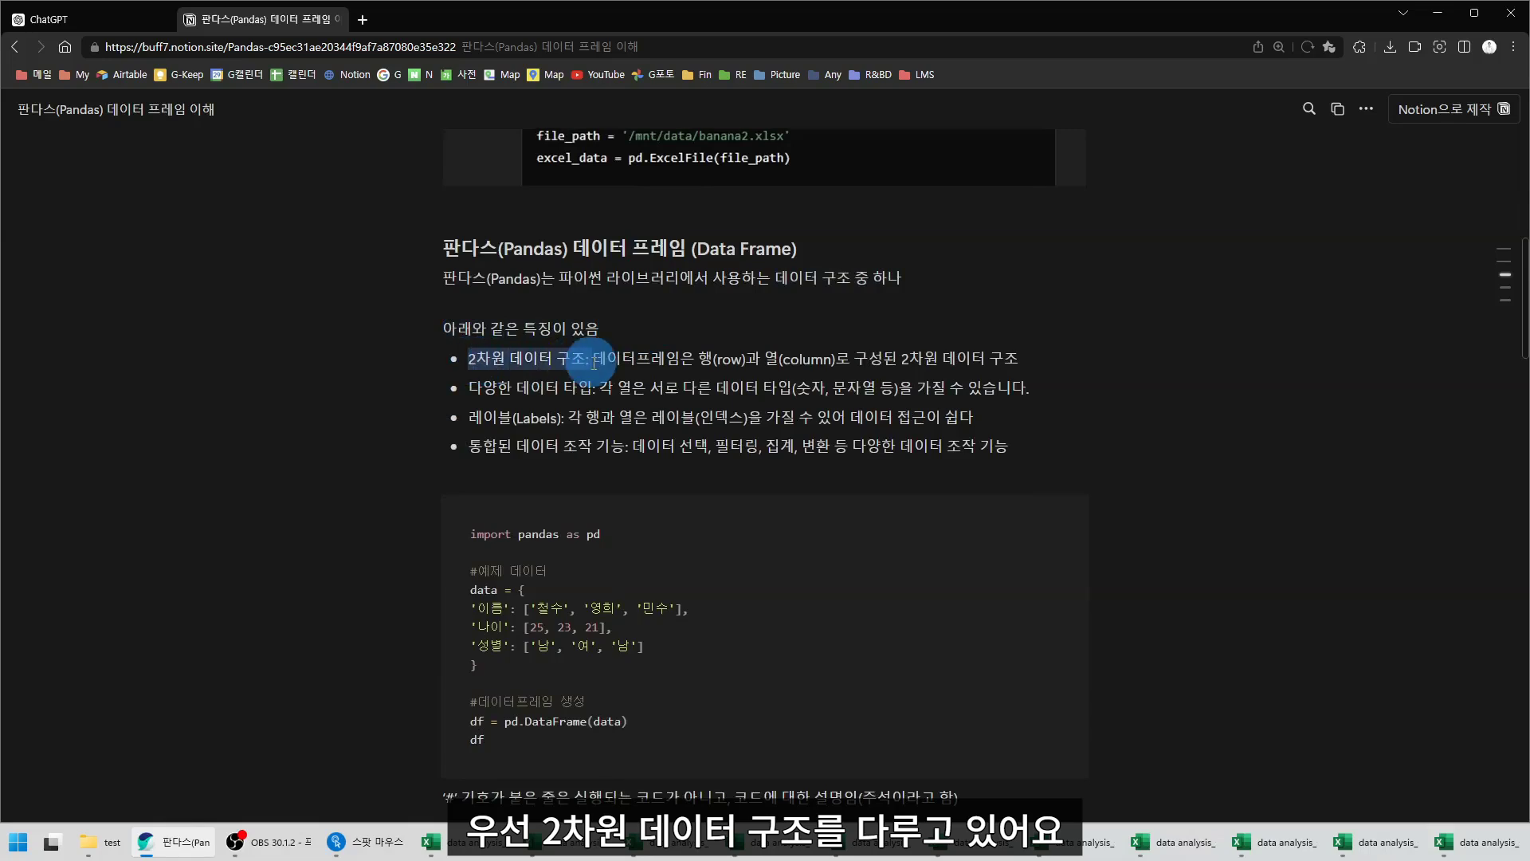
scroll(486, 326, up, 3)
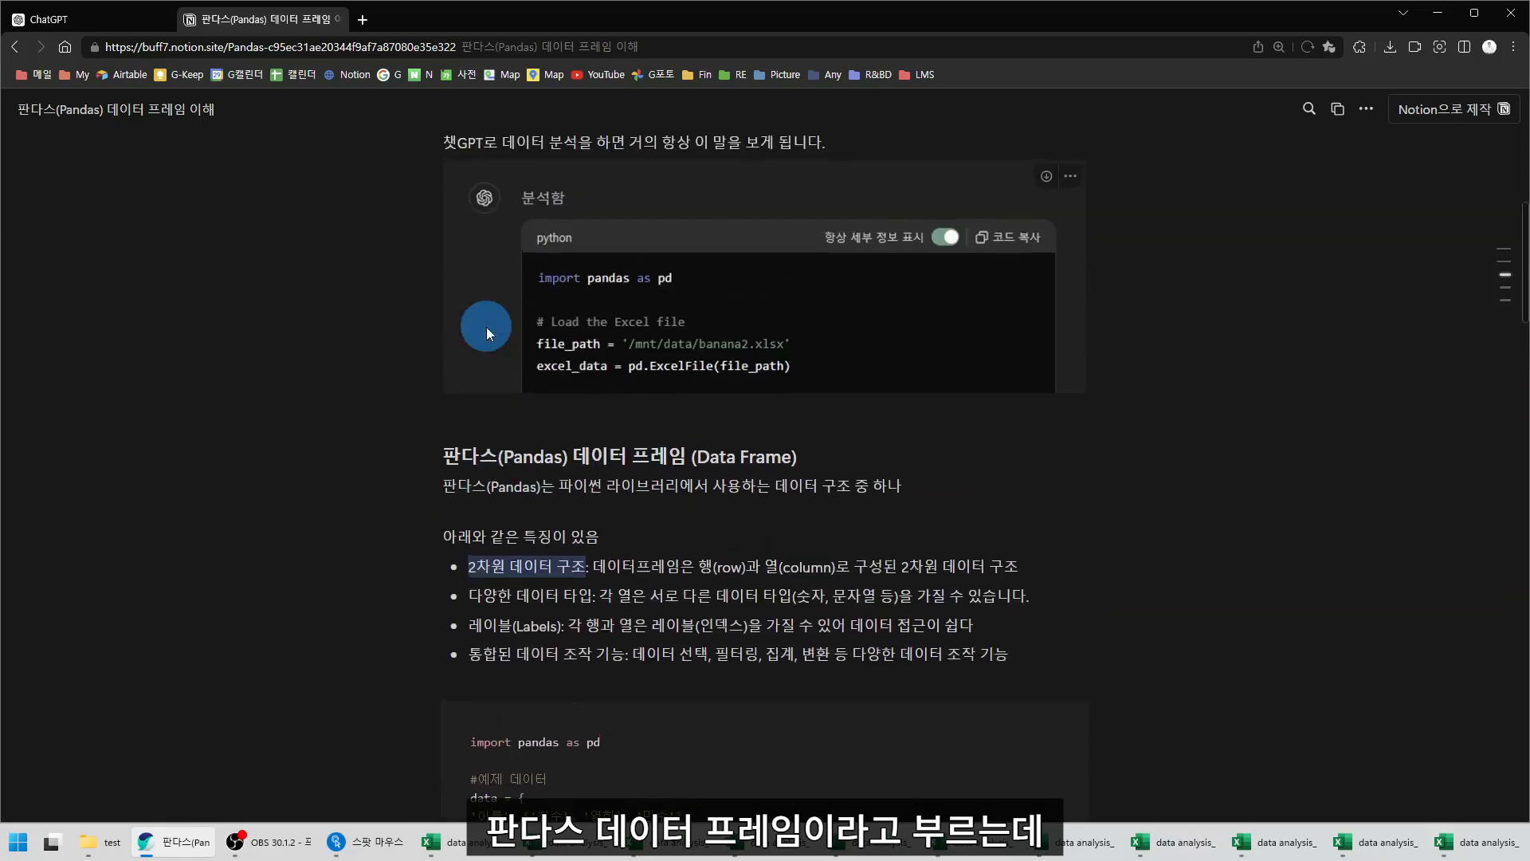
drag(573, 456, 823, 454)
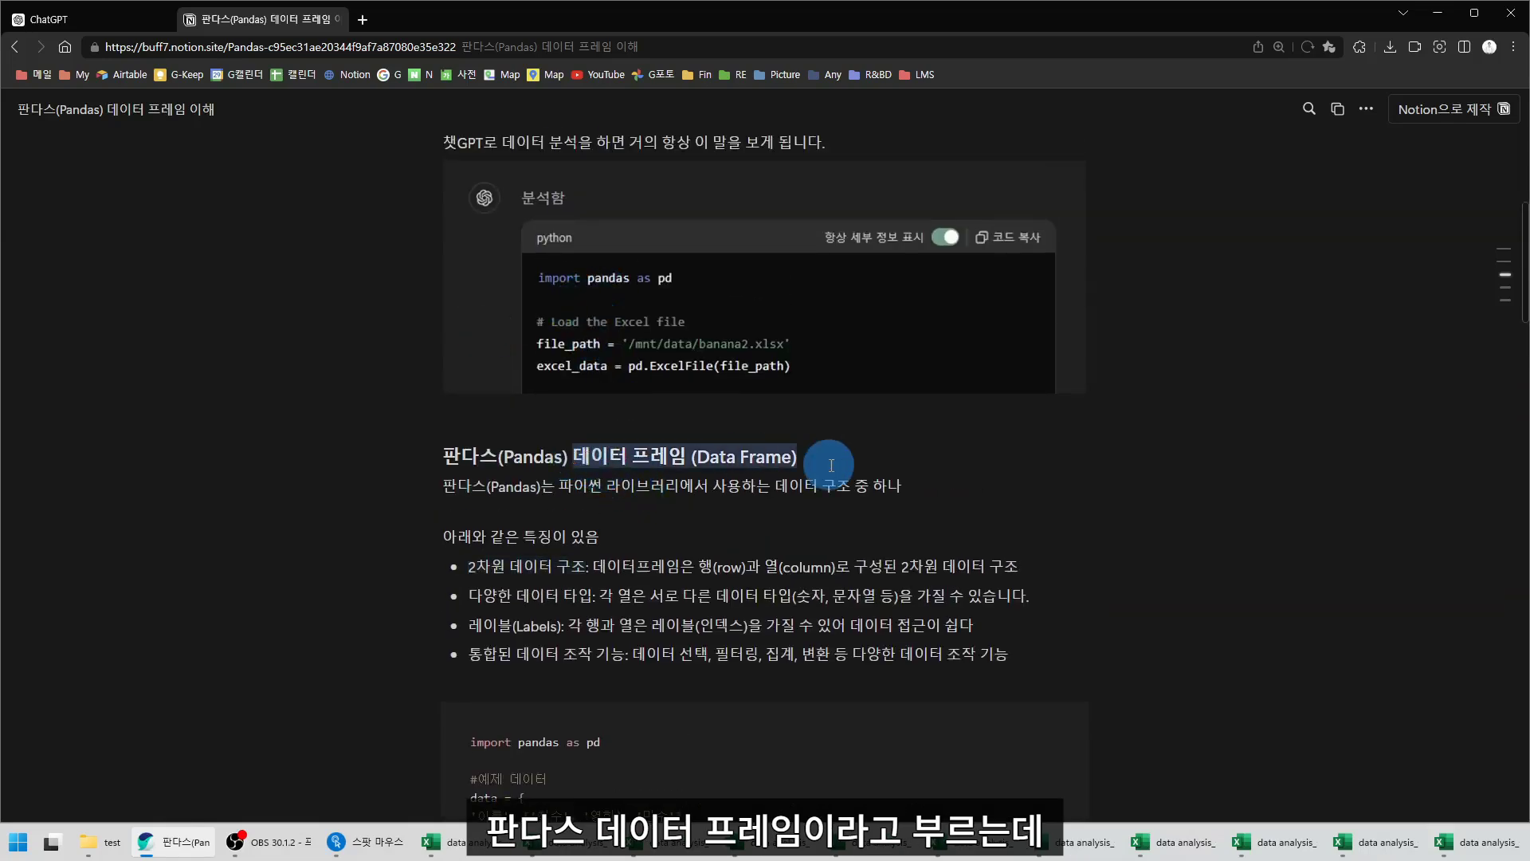
scroll(669, 481, down, 2)
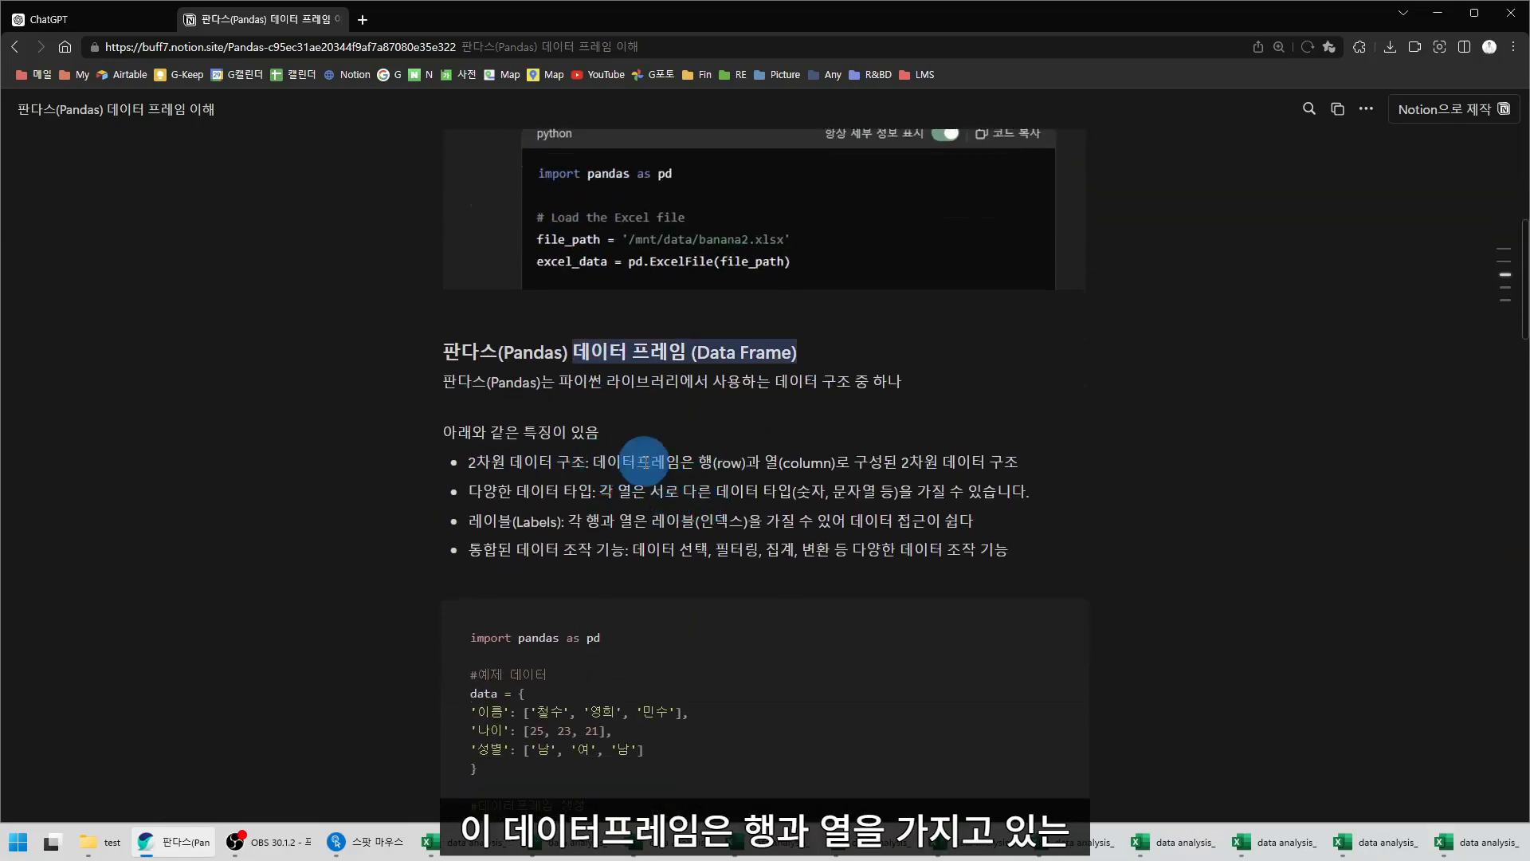
drag(699, 462, 823, 468)
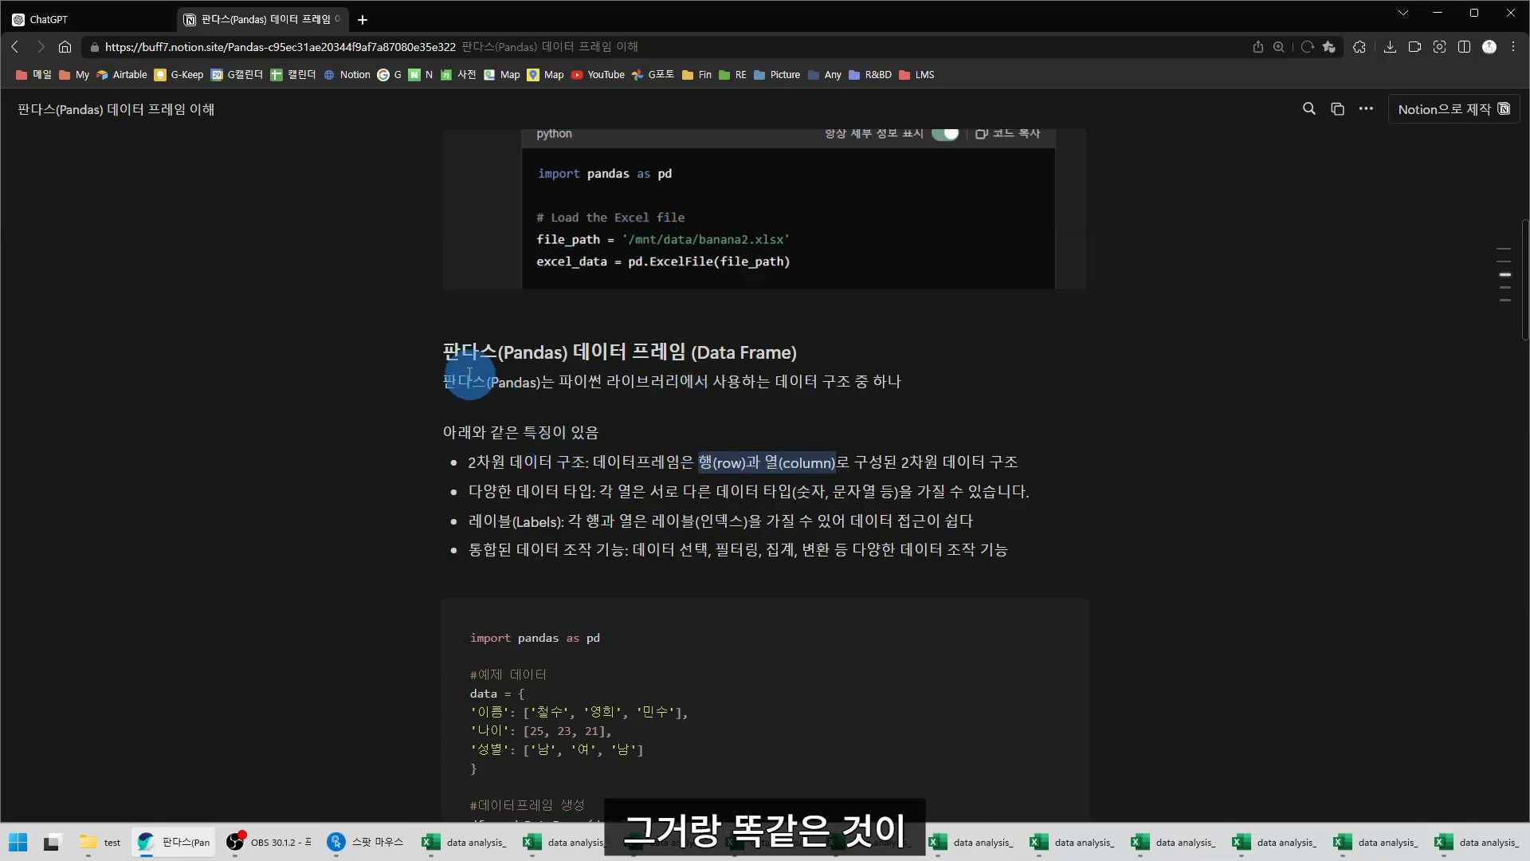
drag(444, 353, 895, 351)
drag(469, 462, 1079, 462)
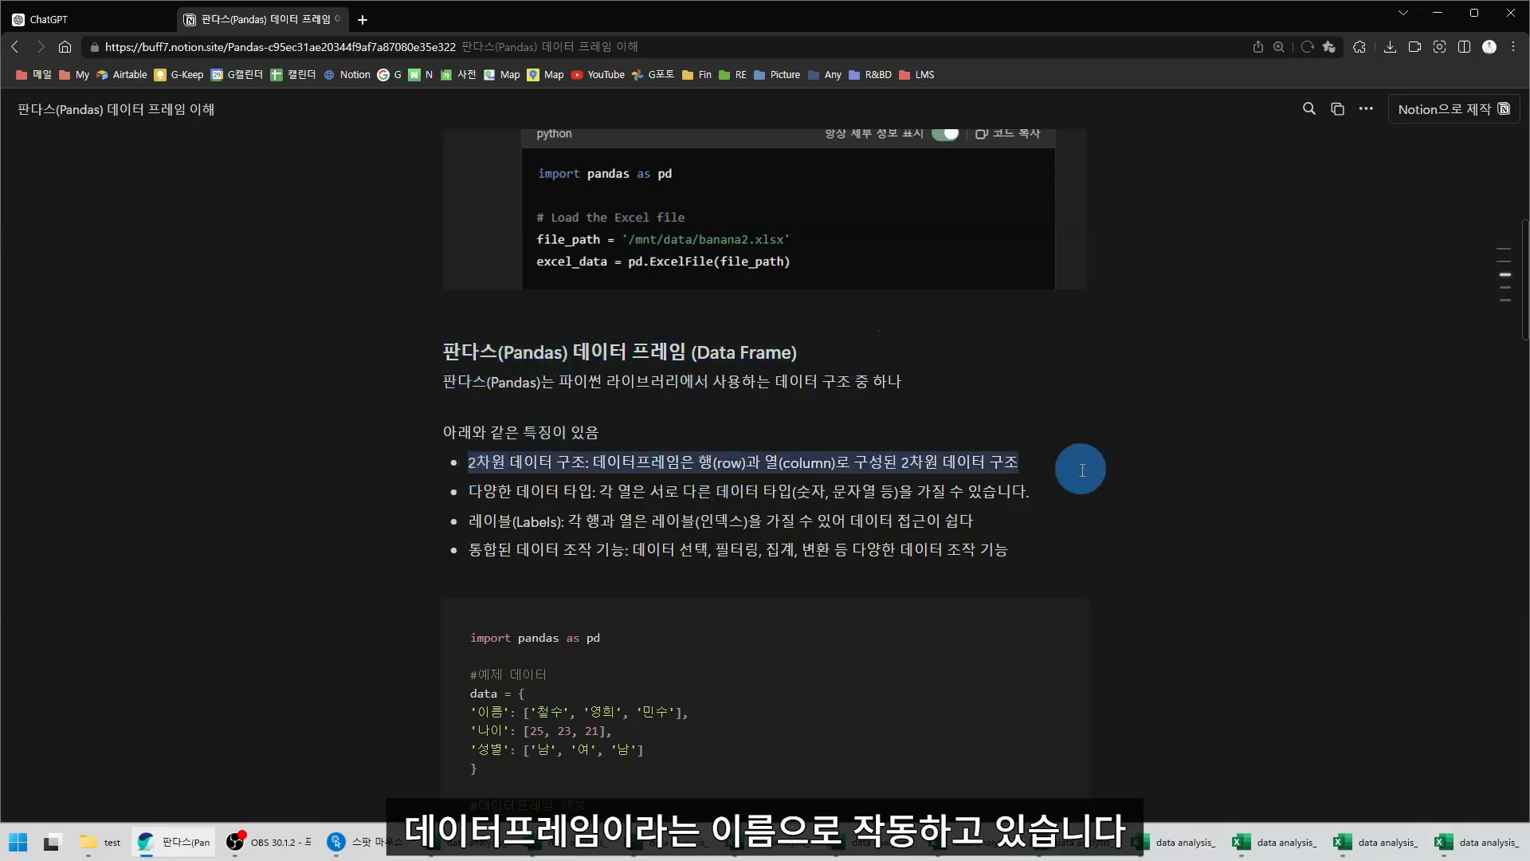
Read the data frame features on varied data types (numbers, strings) and on row and column labels (index)
drag(470, 492, 584, 492)
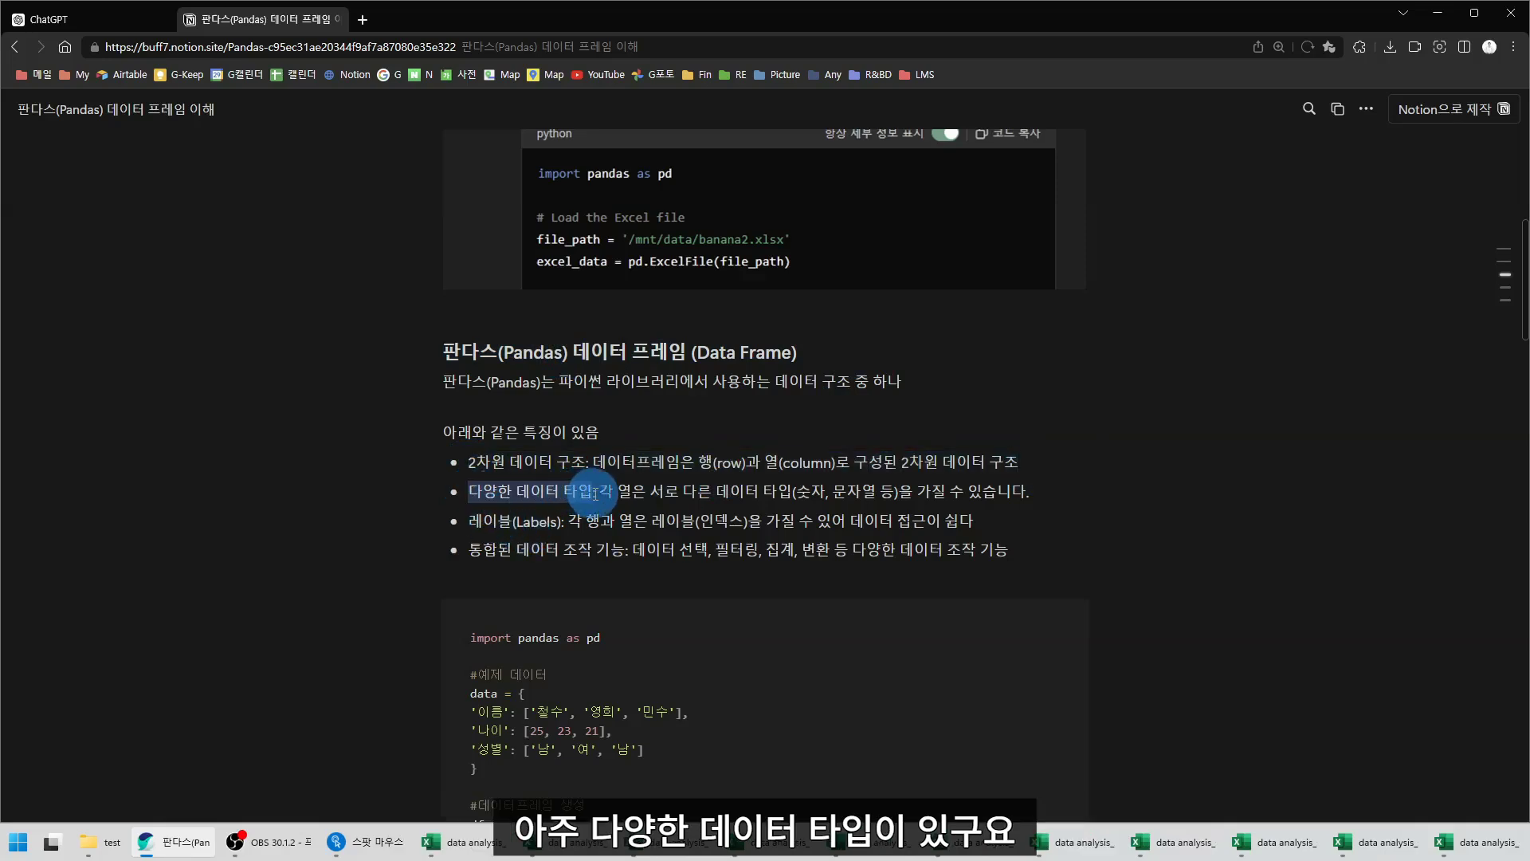
drag(795, 491, 894, 493)
drag(798, 496, 820, 495)
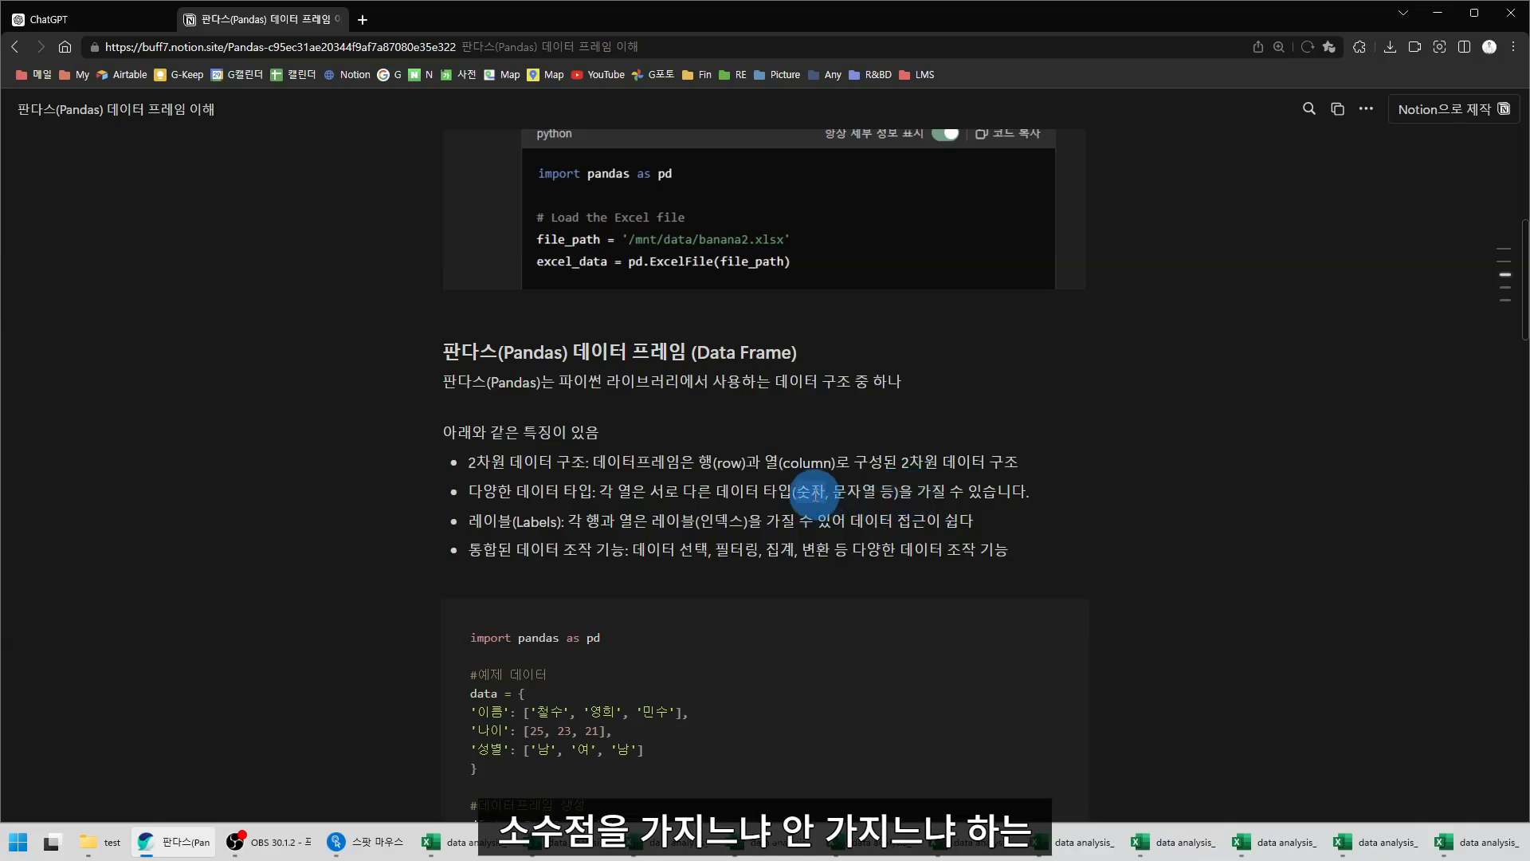
drag(516, 492, 603, 484)
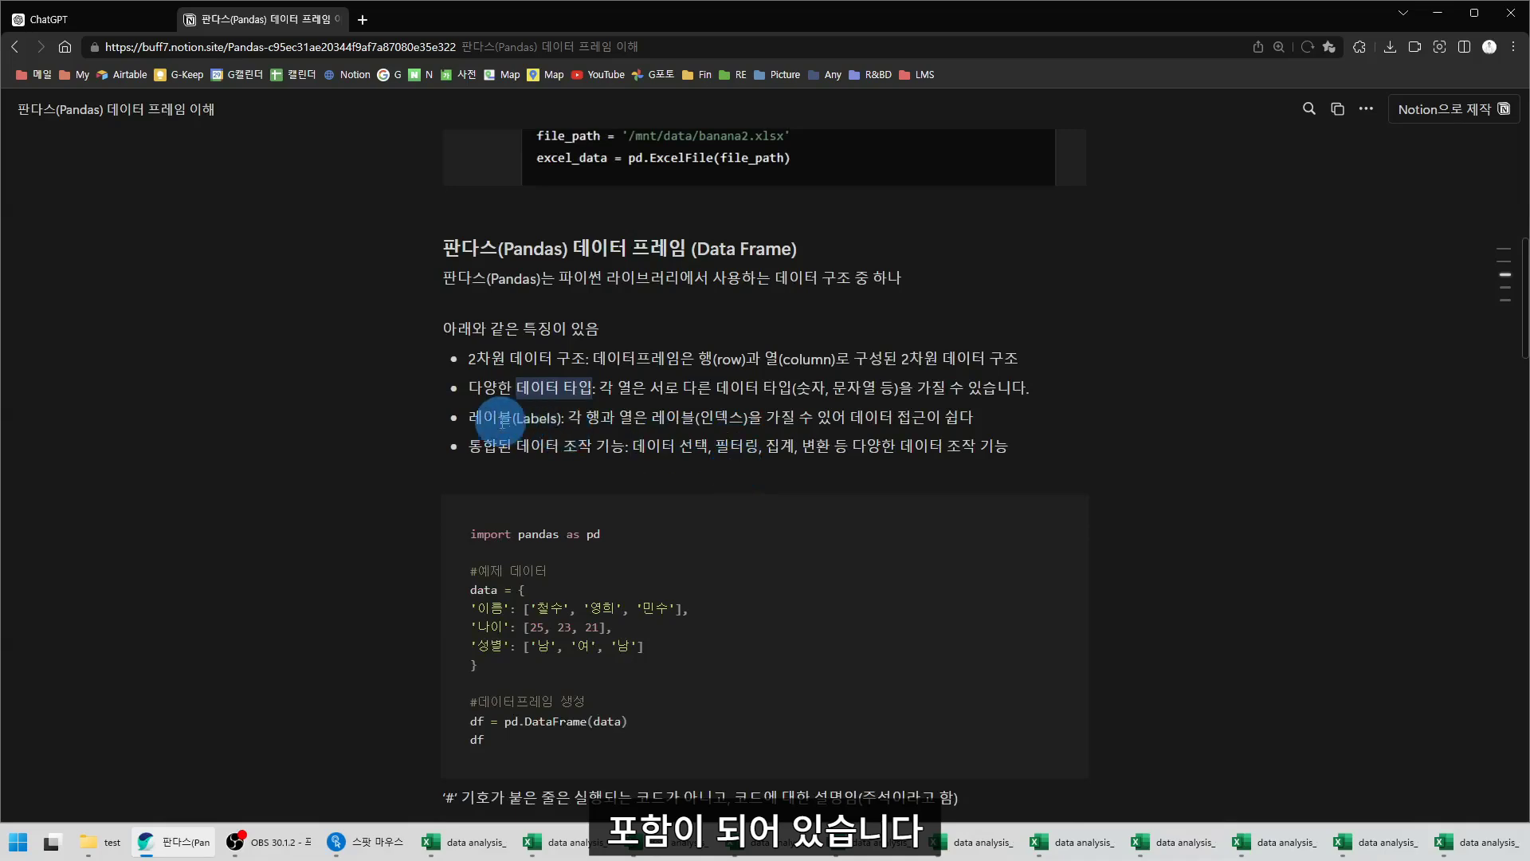
scroll(502, 303, up, 1)
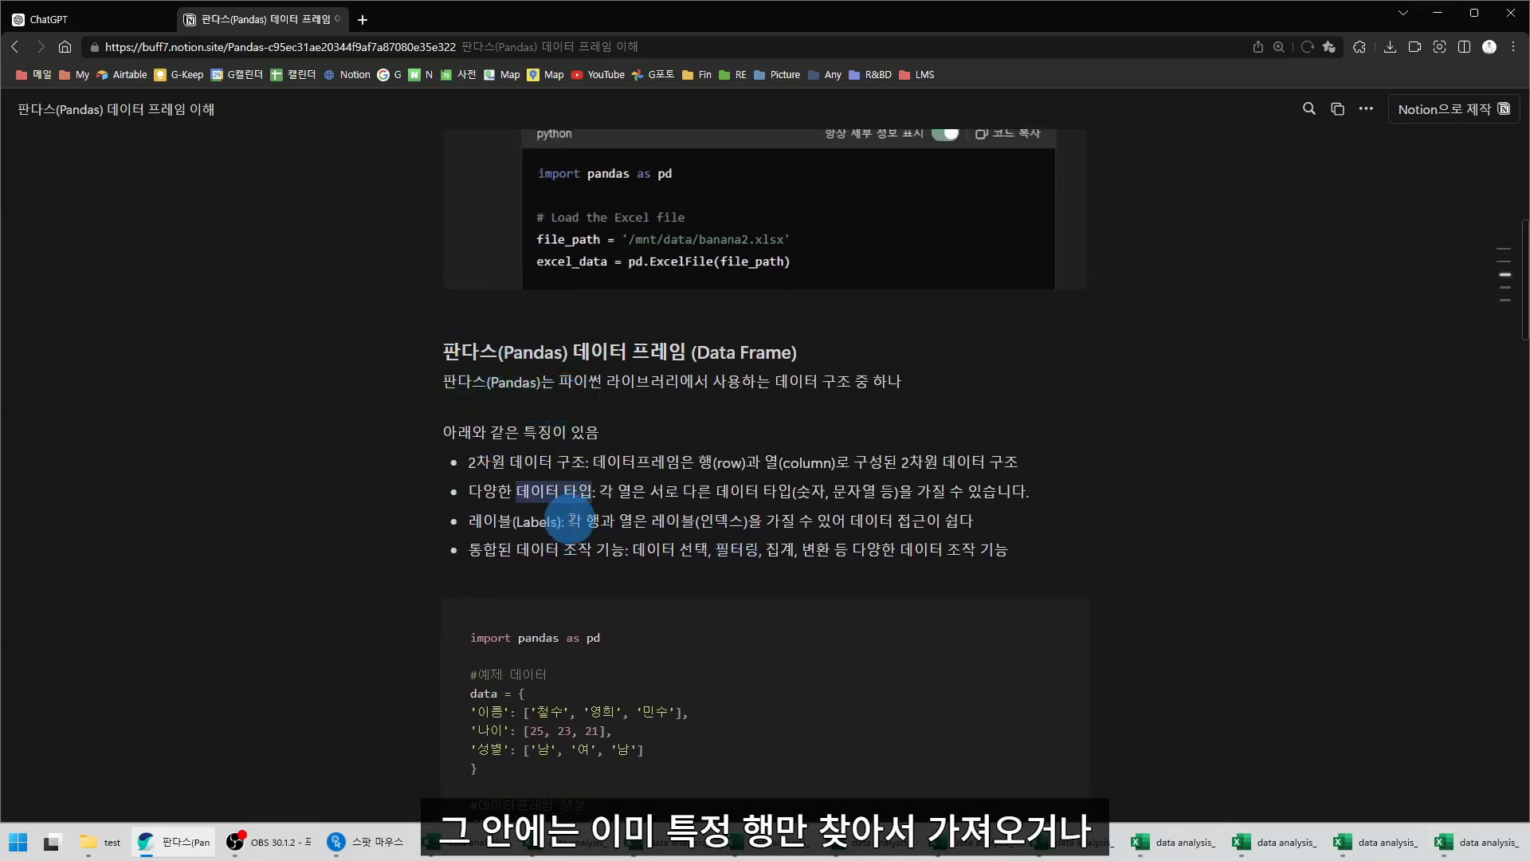
drag(568, 521, 757, 522)
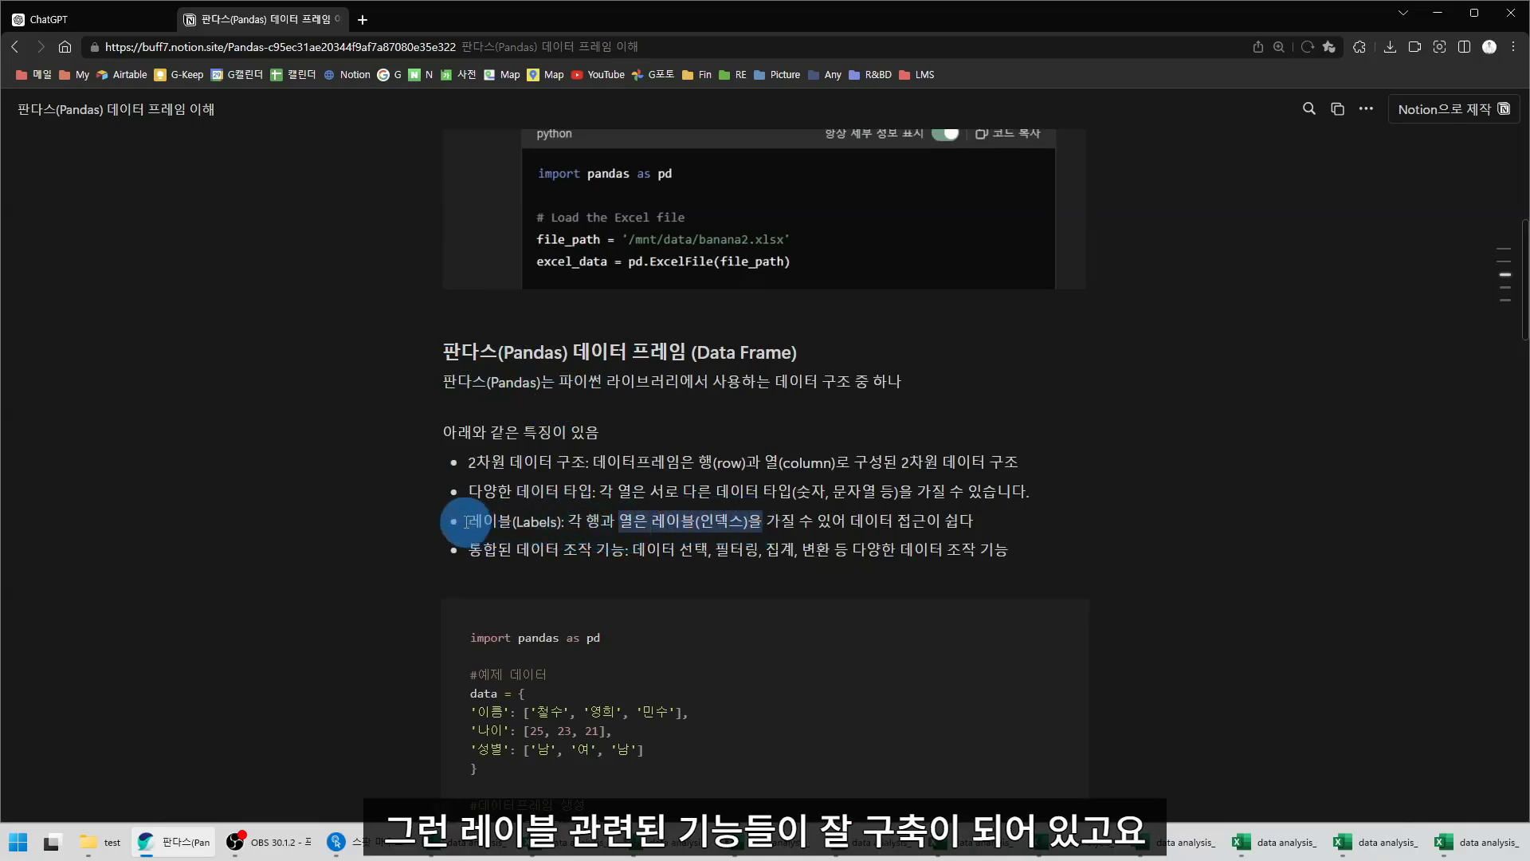
drag(469, 522, 575, 523)
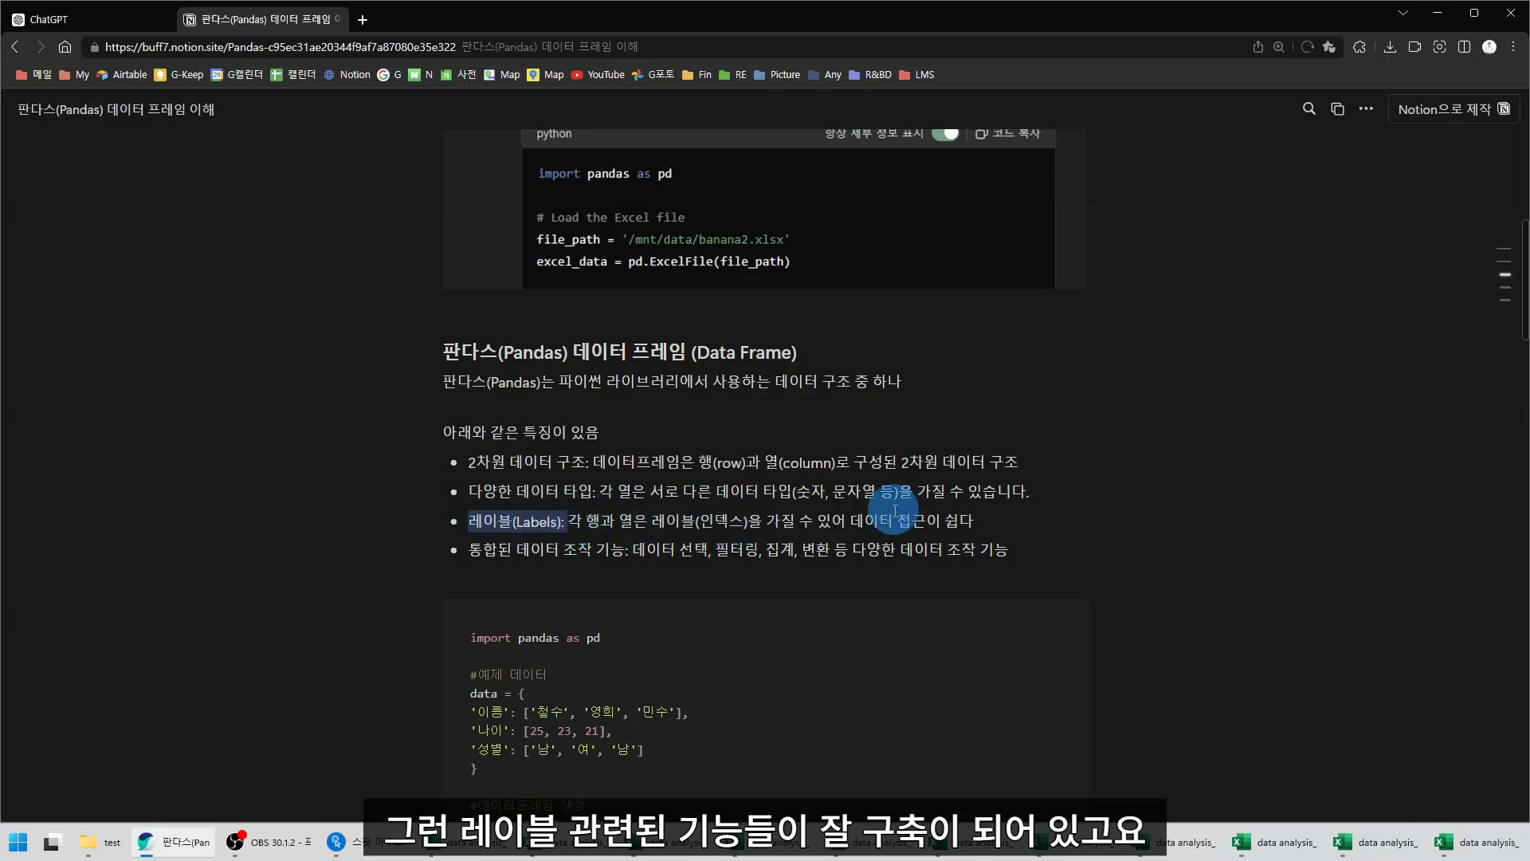
Read the feature on integrated data manipulation (selection, filtering, aggregation, transformation) and go over the whole Pandas feature list again
drag(632, 549, 708, 550)
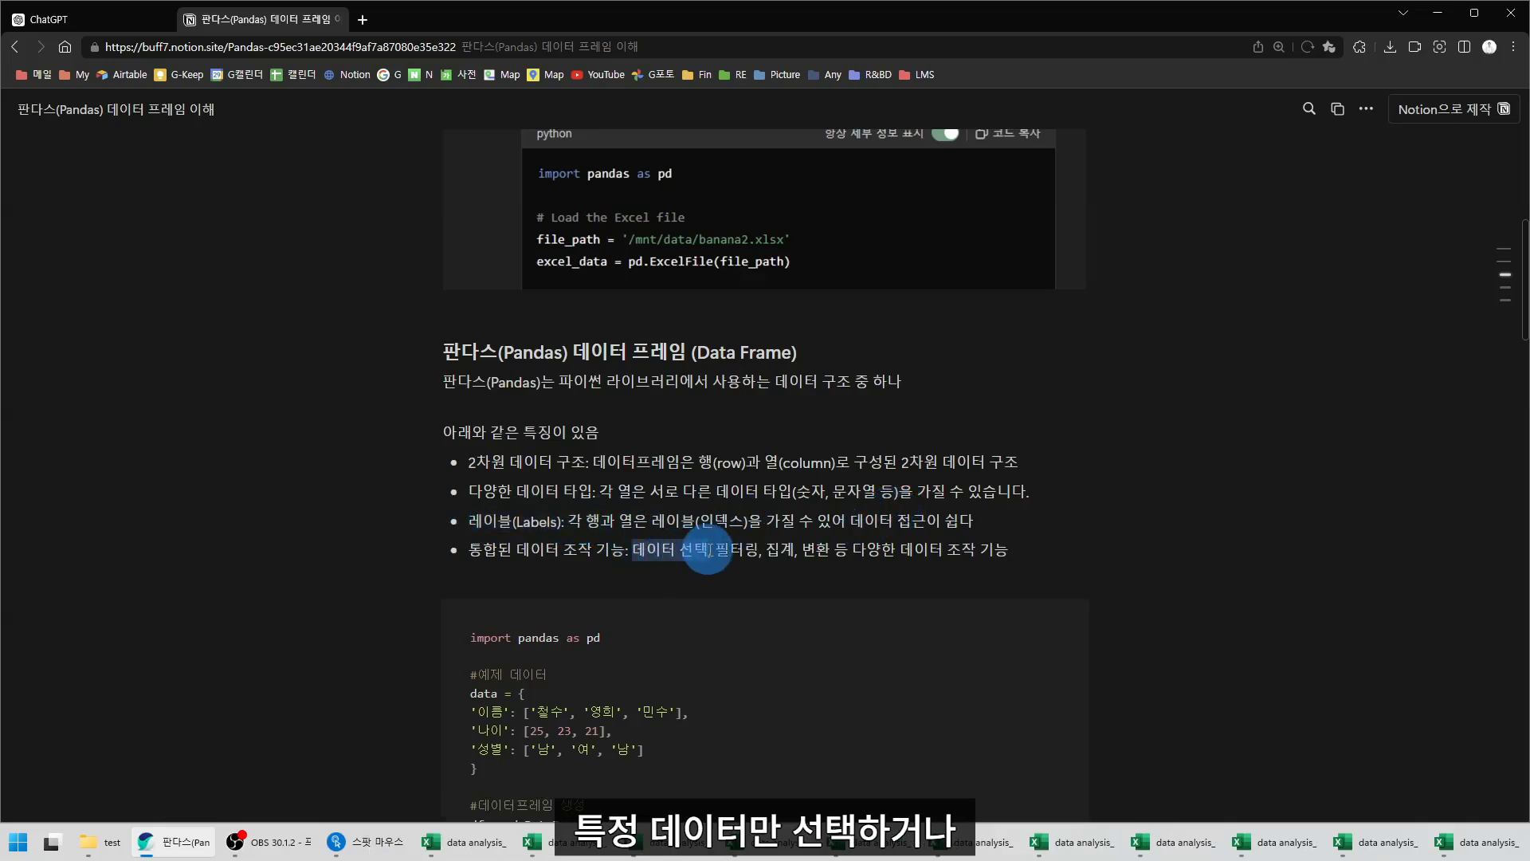
double_click(721, 549)
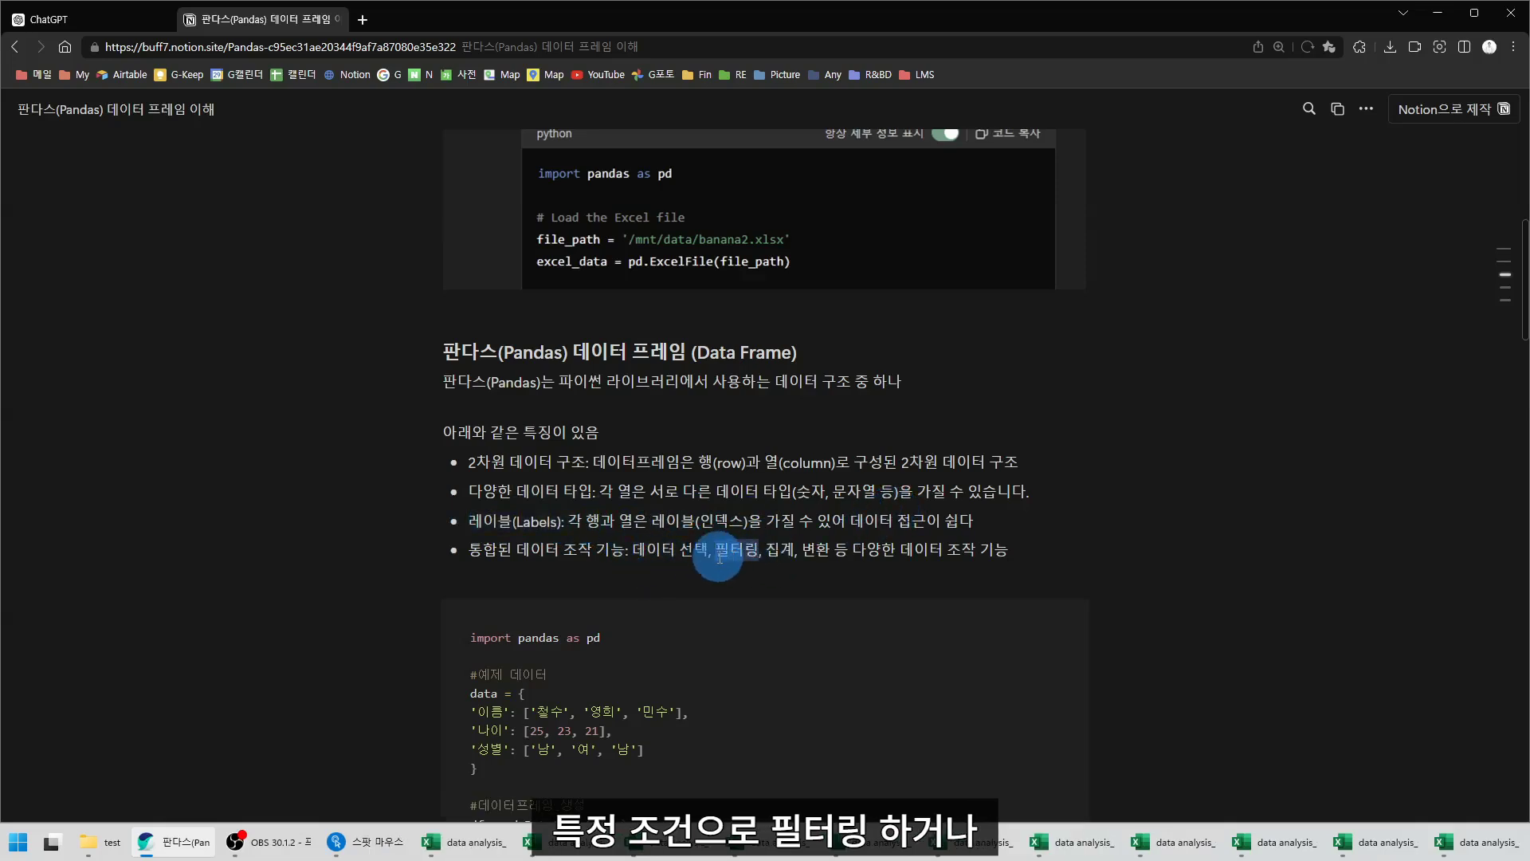
drag(767, 550, 1031, 553)
click(1076, 553)
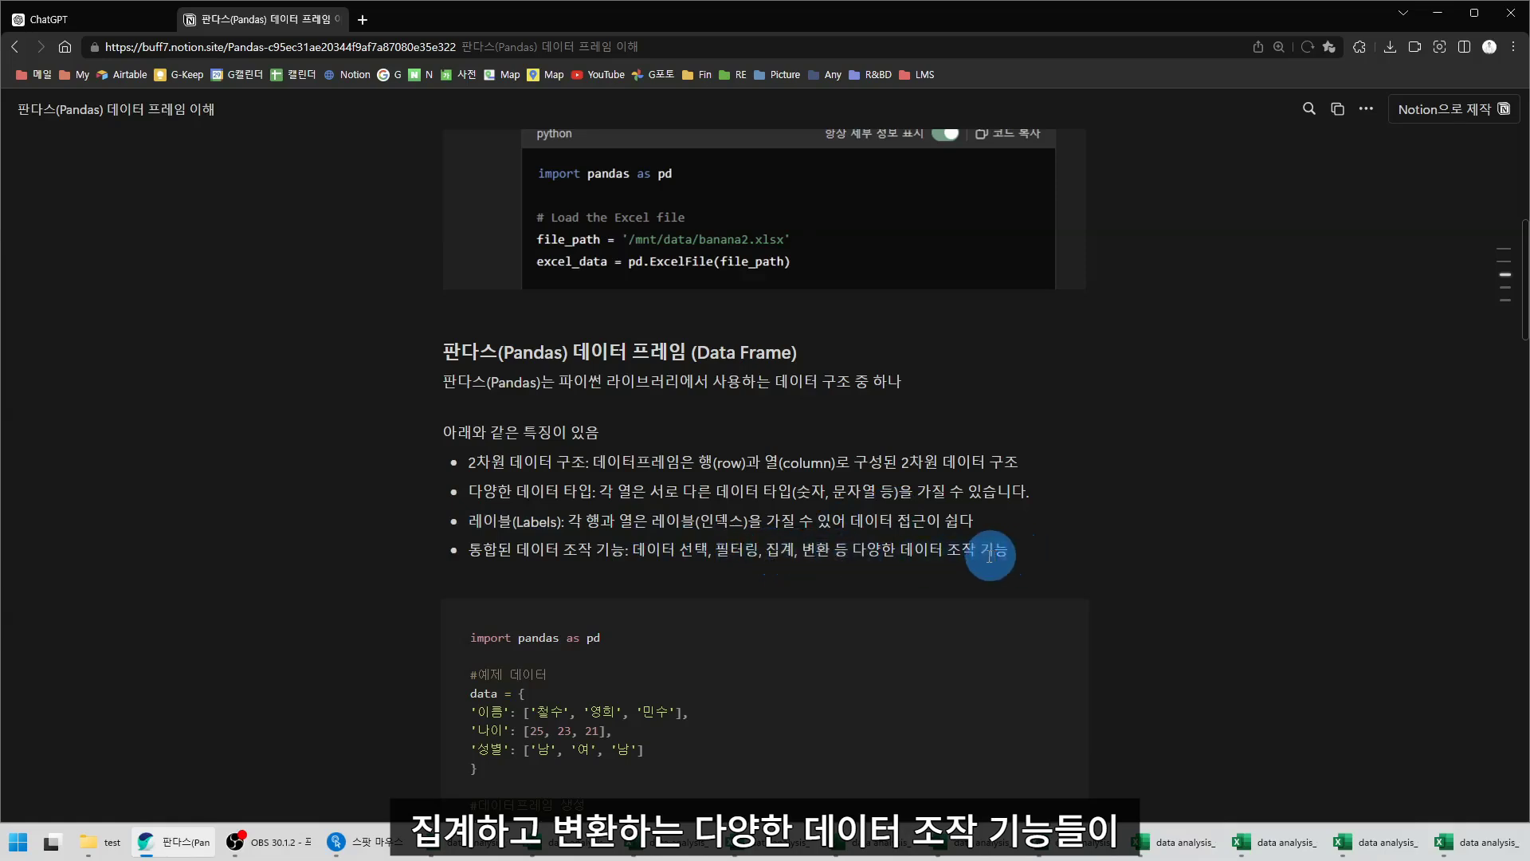
drag(901, 549, 1045, 553)
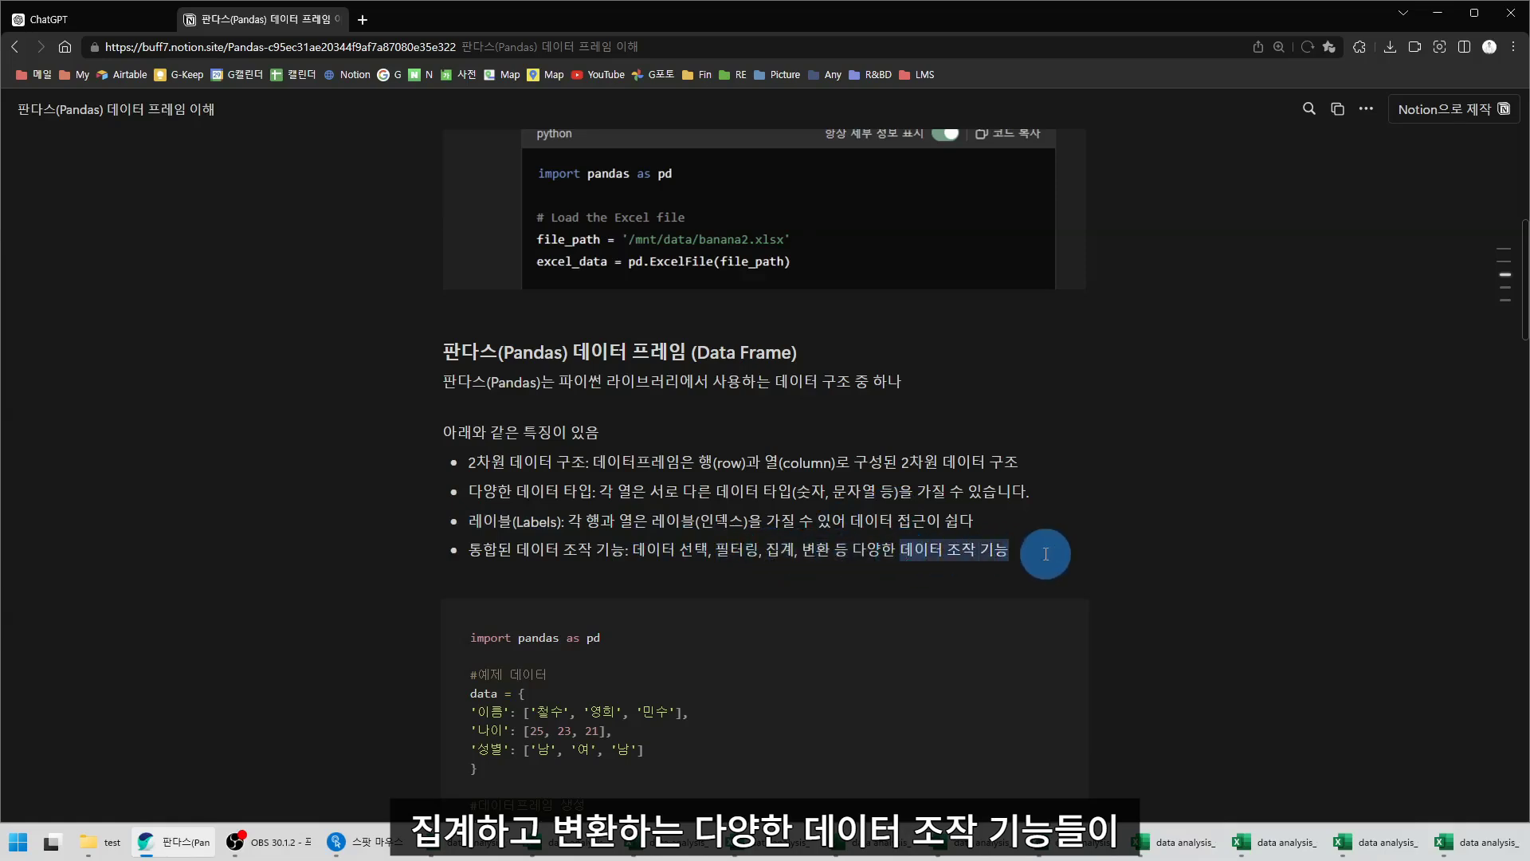
drag(1025, 556, 1062, 553)
click(427, 431)
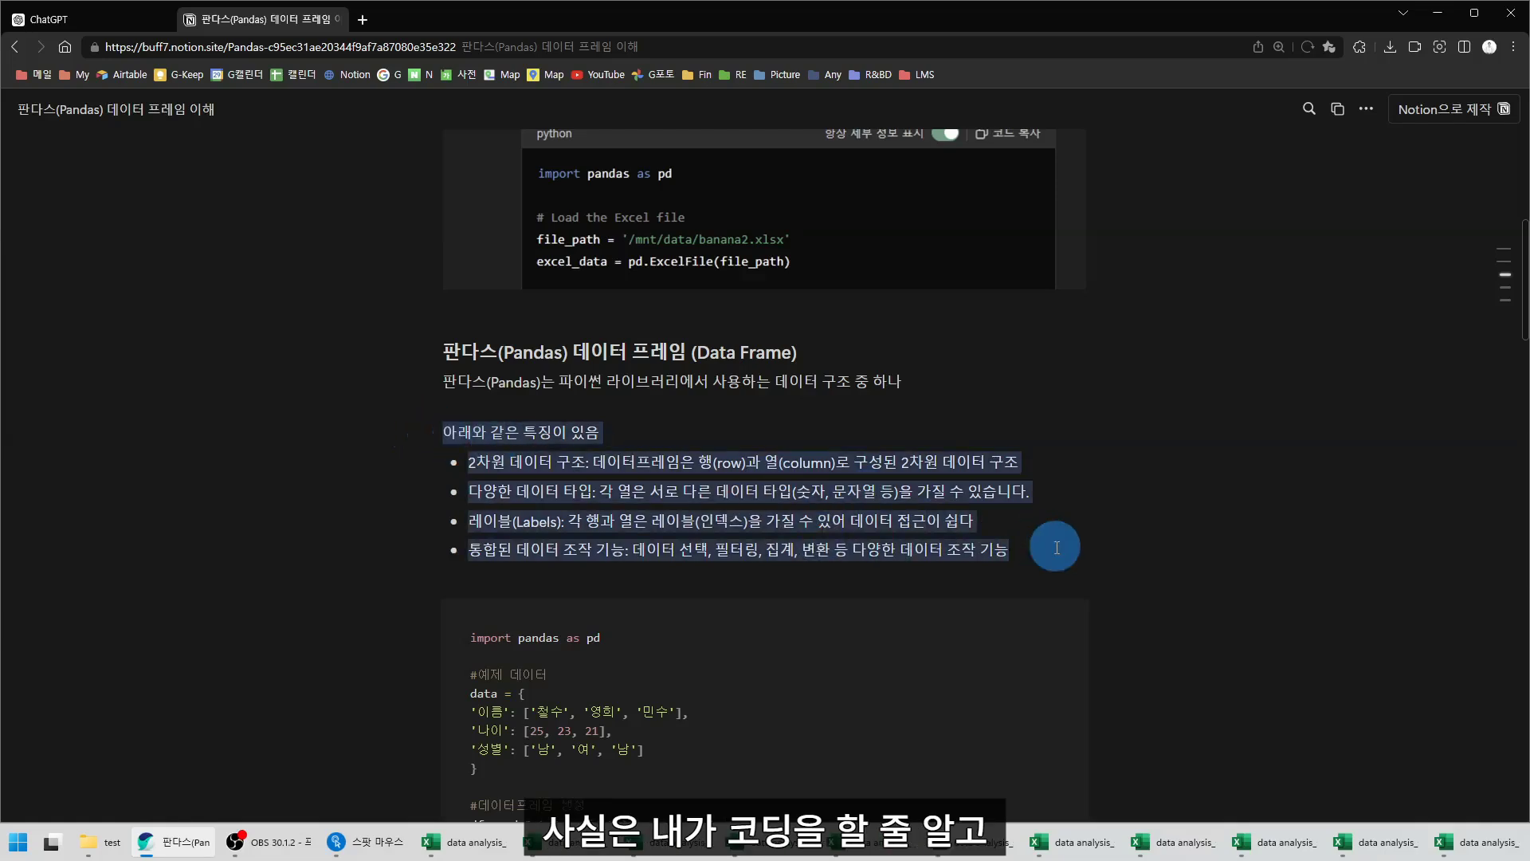
drag(443, 351, 570, 356)
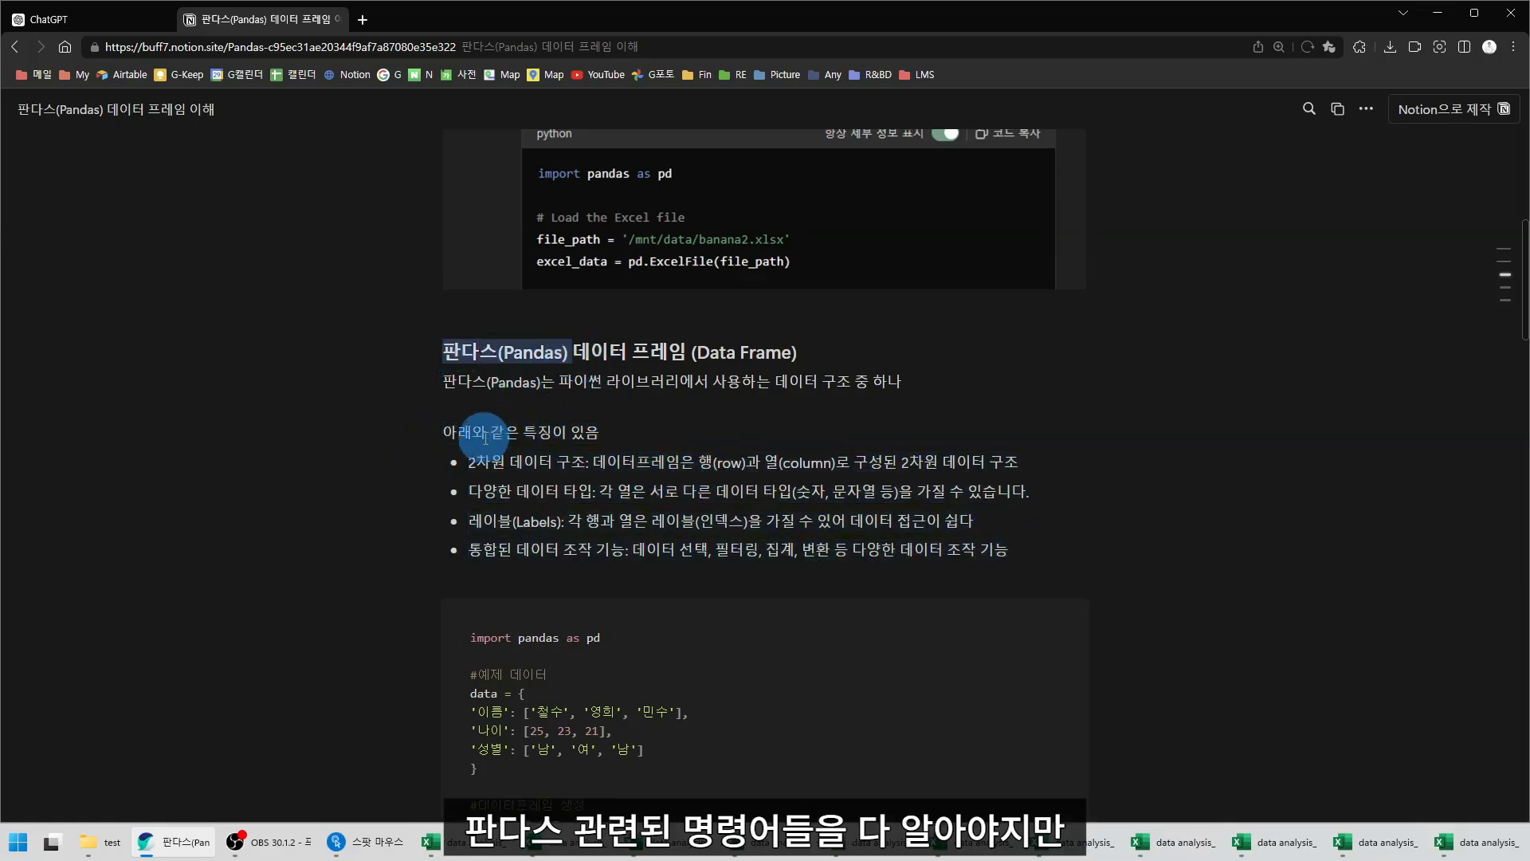
scroll(426, 439, down, 1)
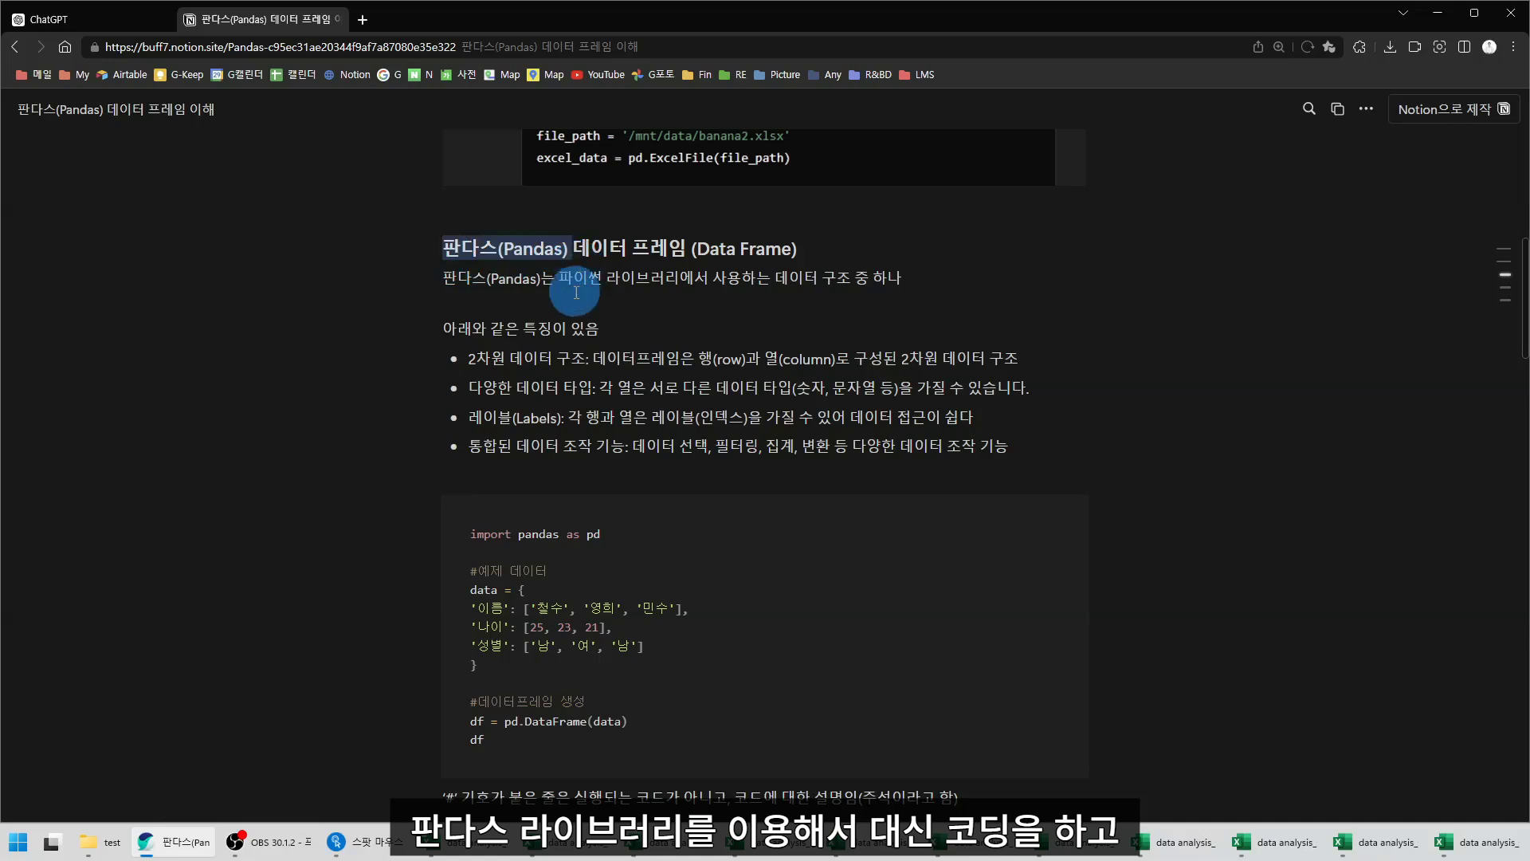
Examine the example Python code: import pandas as pd, the data variable with its 이름, 나이 and 성별 fields, and df = pd.DataFrame(data)
scroll(402, 318, down, 3)
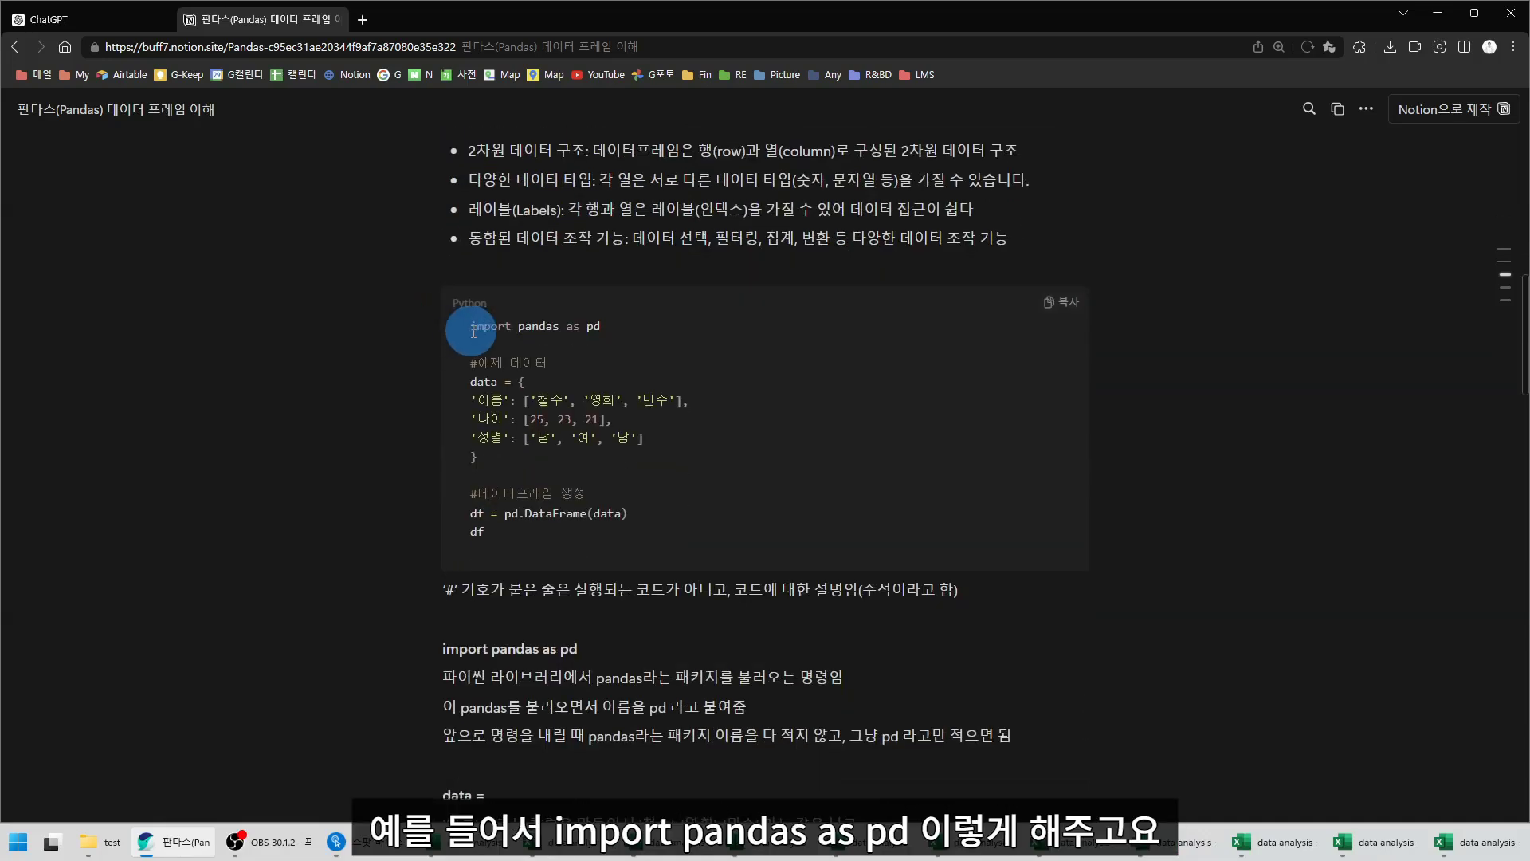
drag(470, 326, 648, 332)
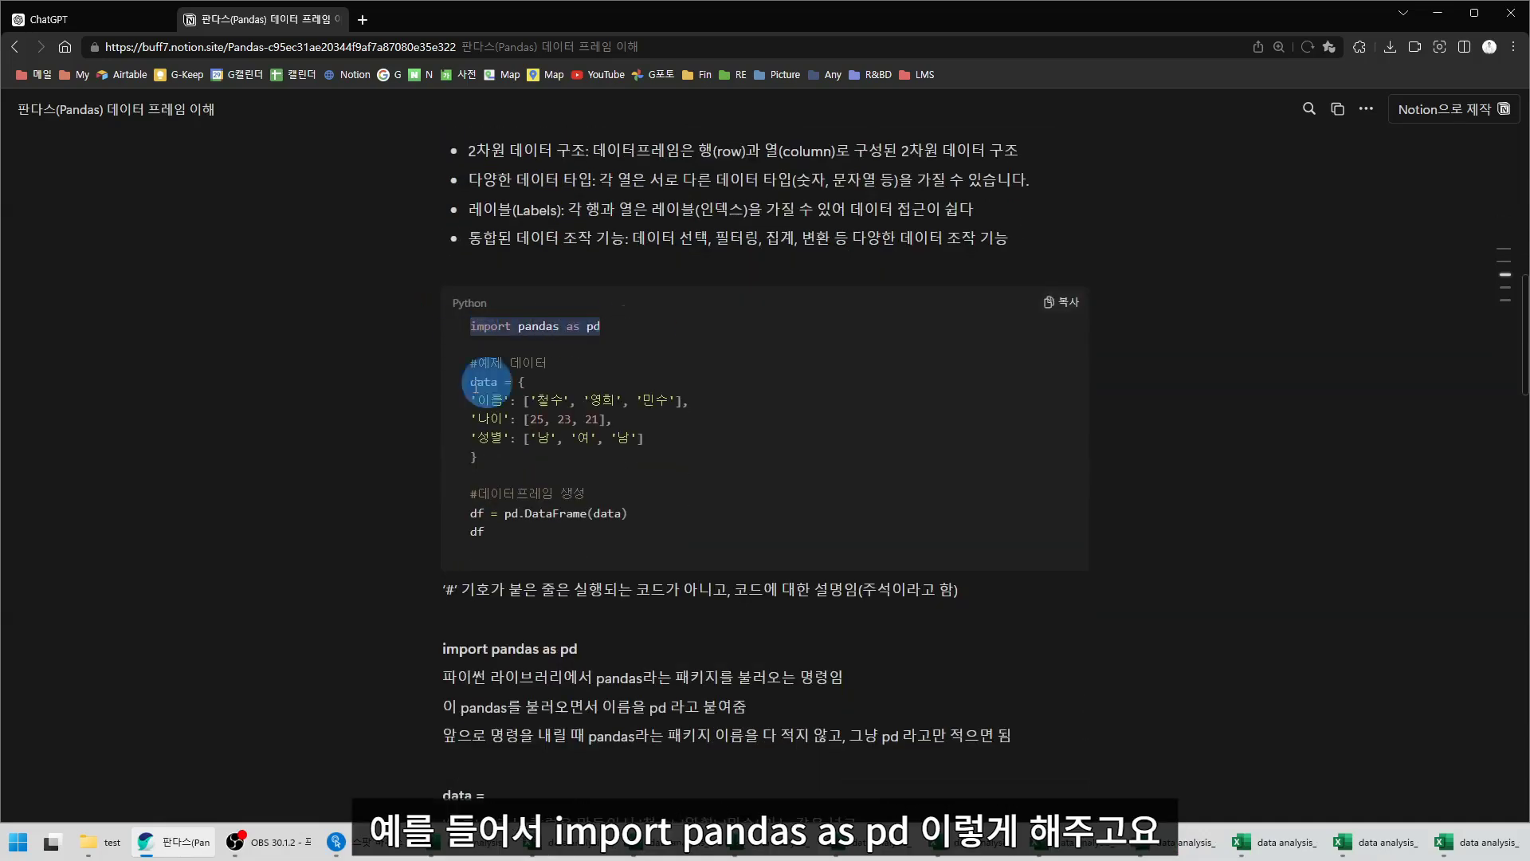
click(376, 400)
drag(478, 366, 557, 366)
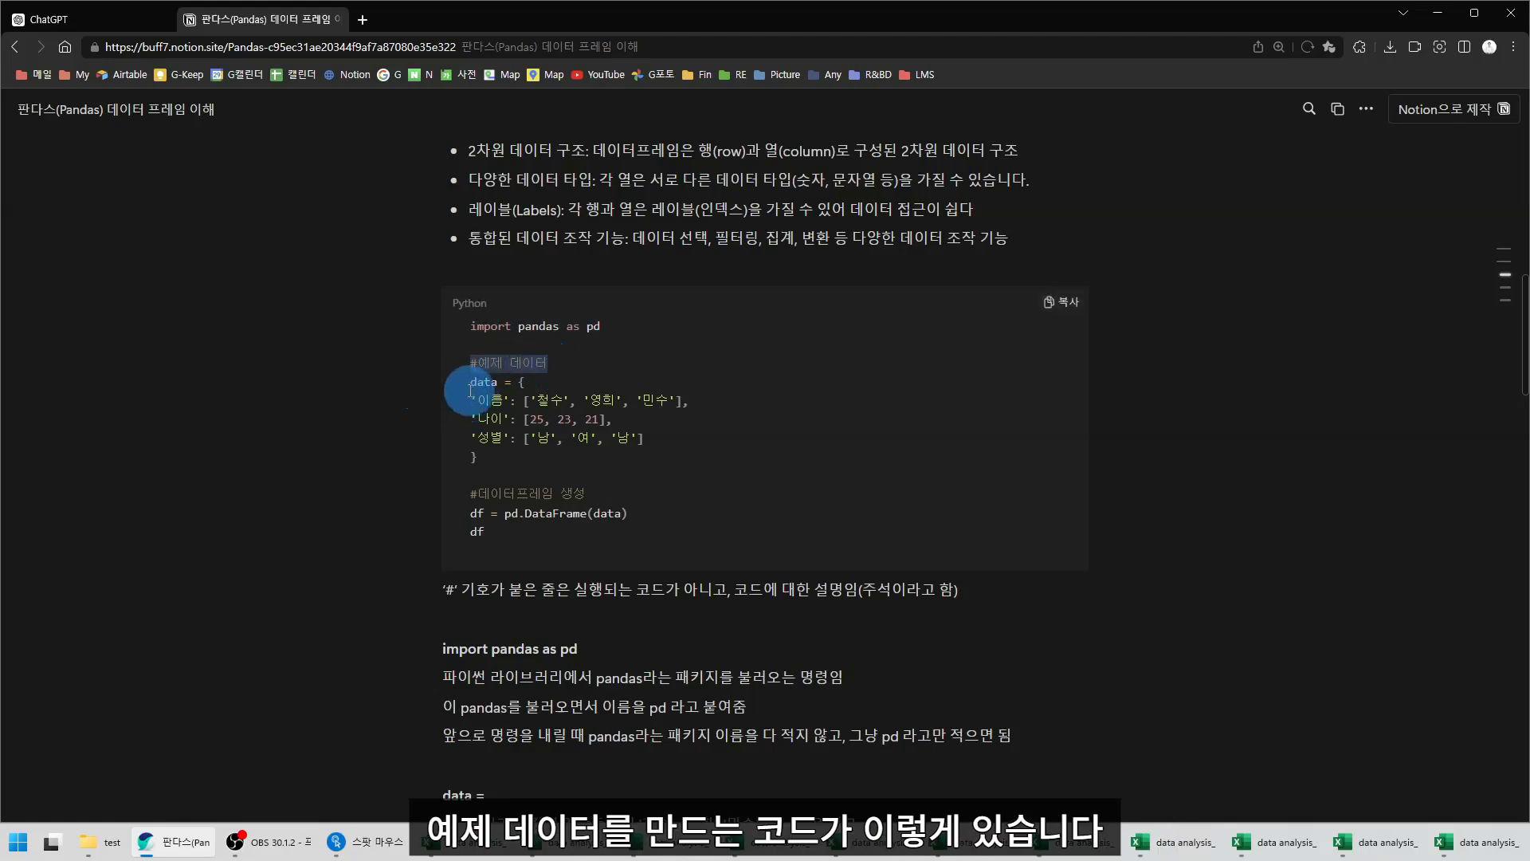
drag(471, 386, 498, 387)
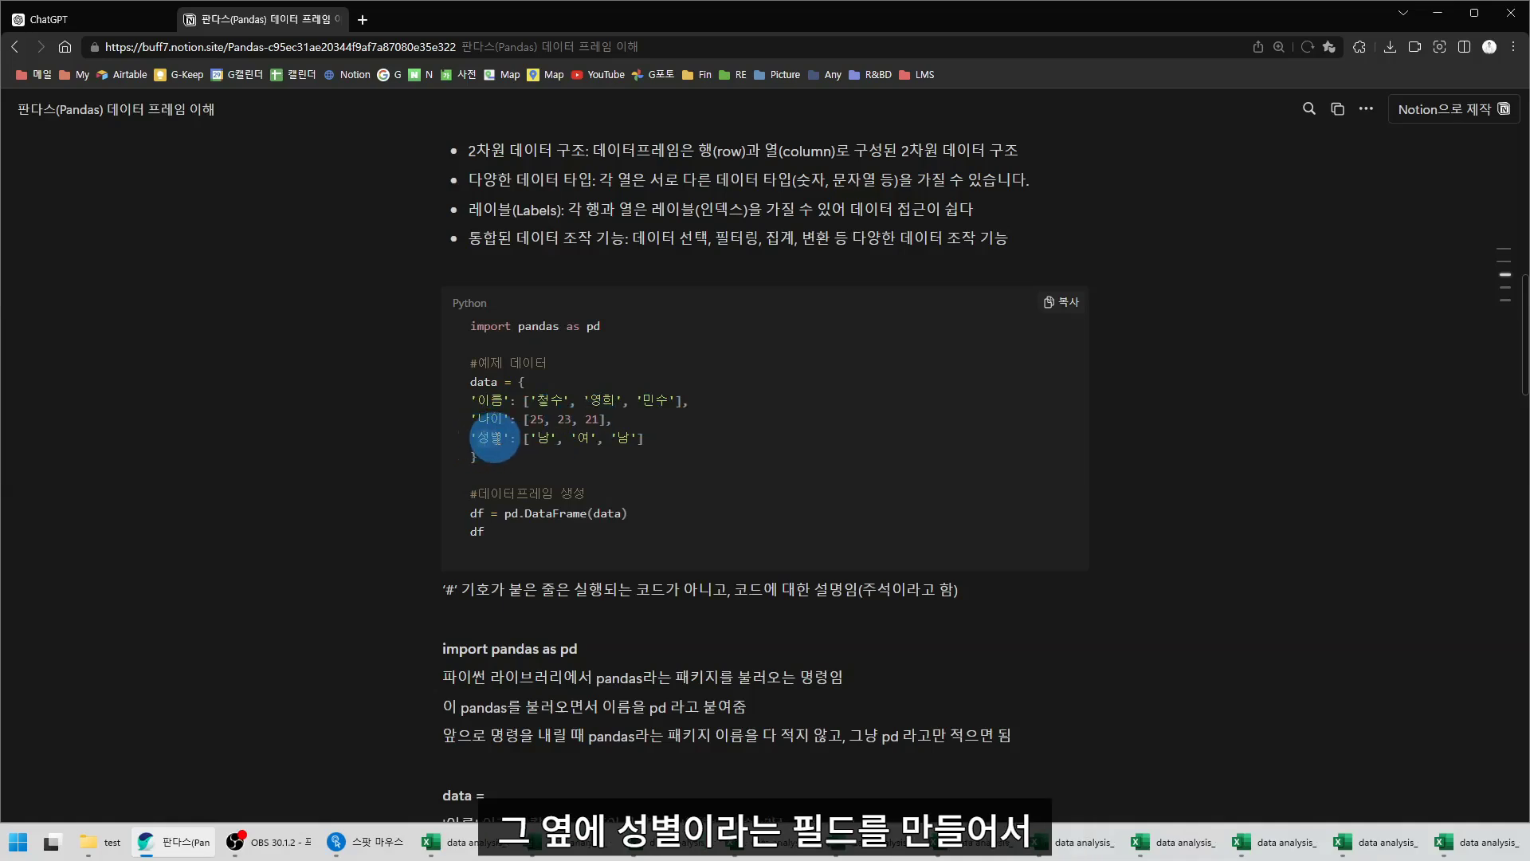
double_click(494, 436)
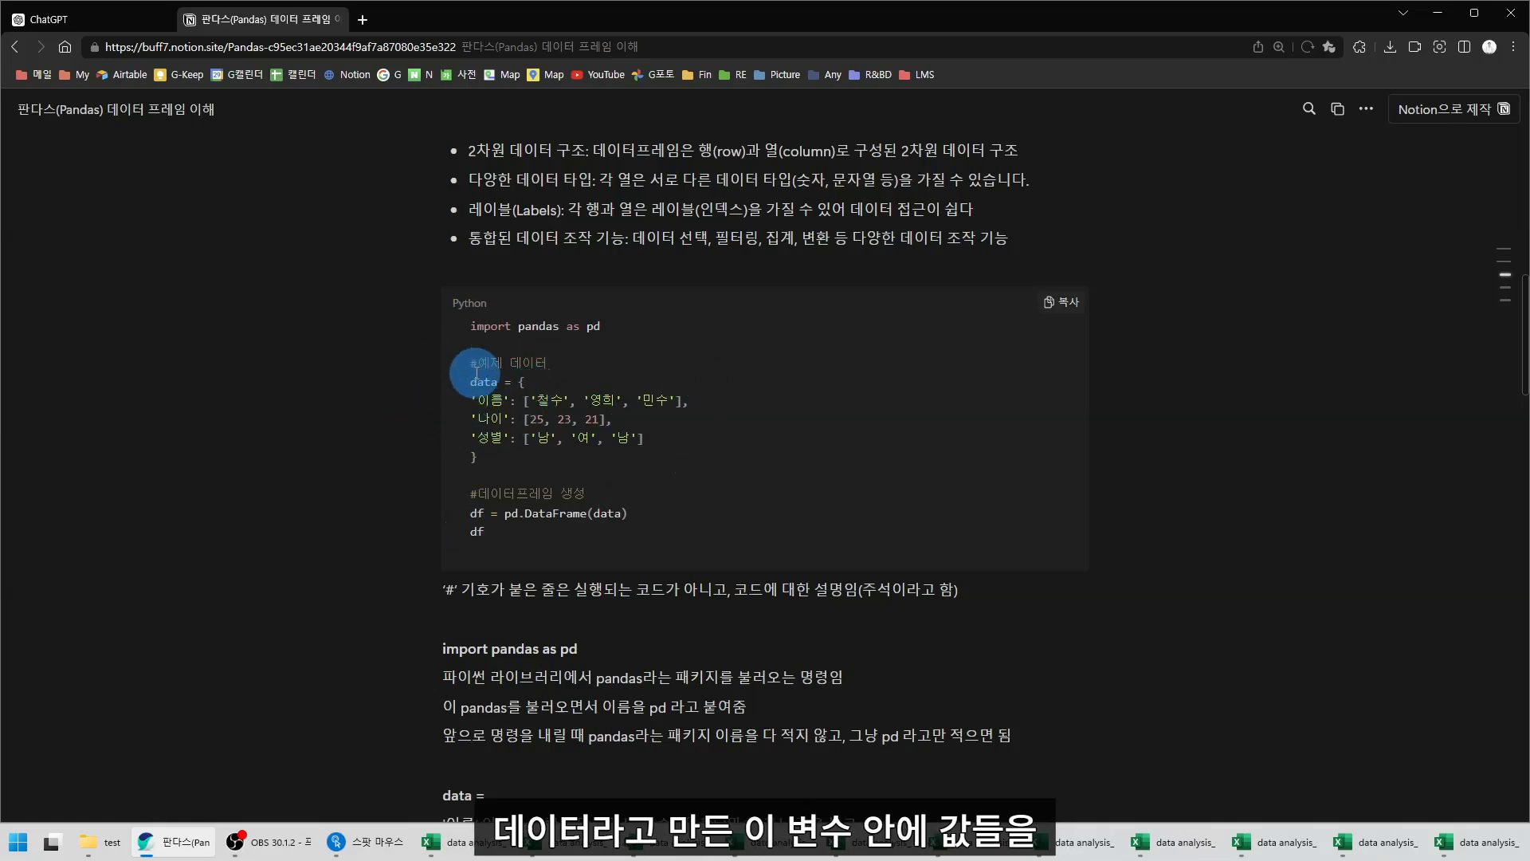
drag(472, 382, 648, 464)
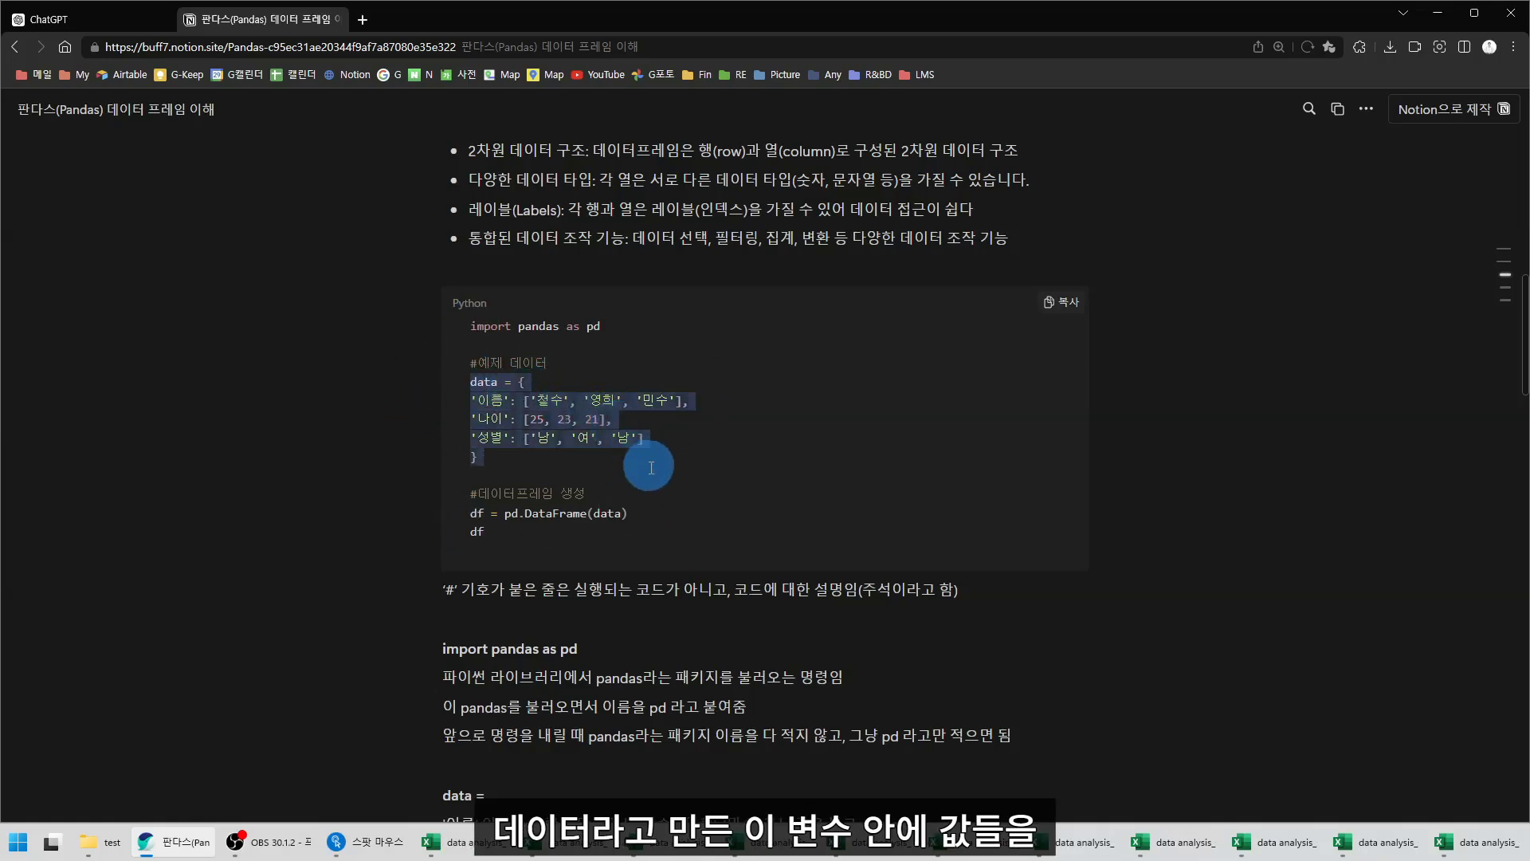
double_click(607, 514)
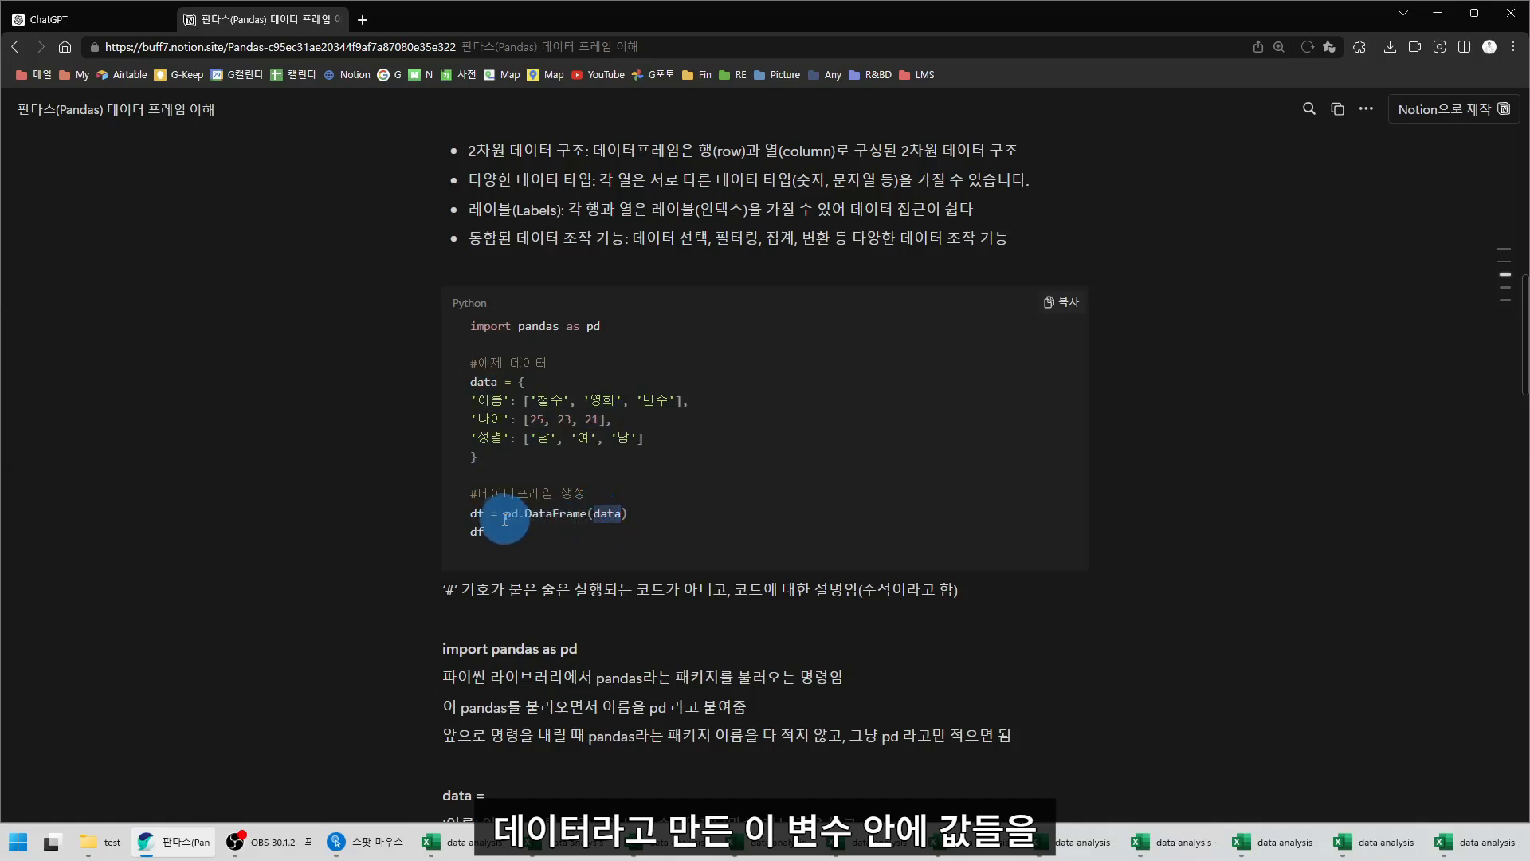
drag(505, 519, 590, 522)
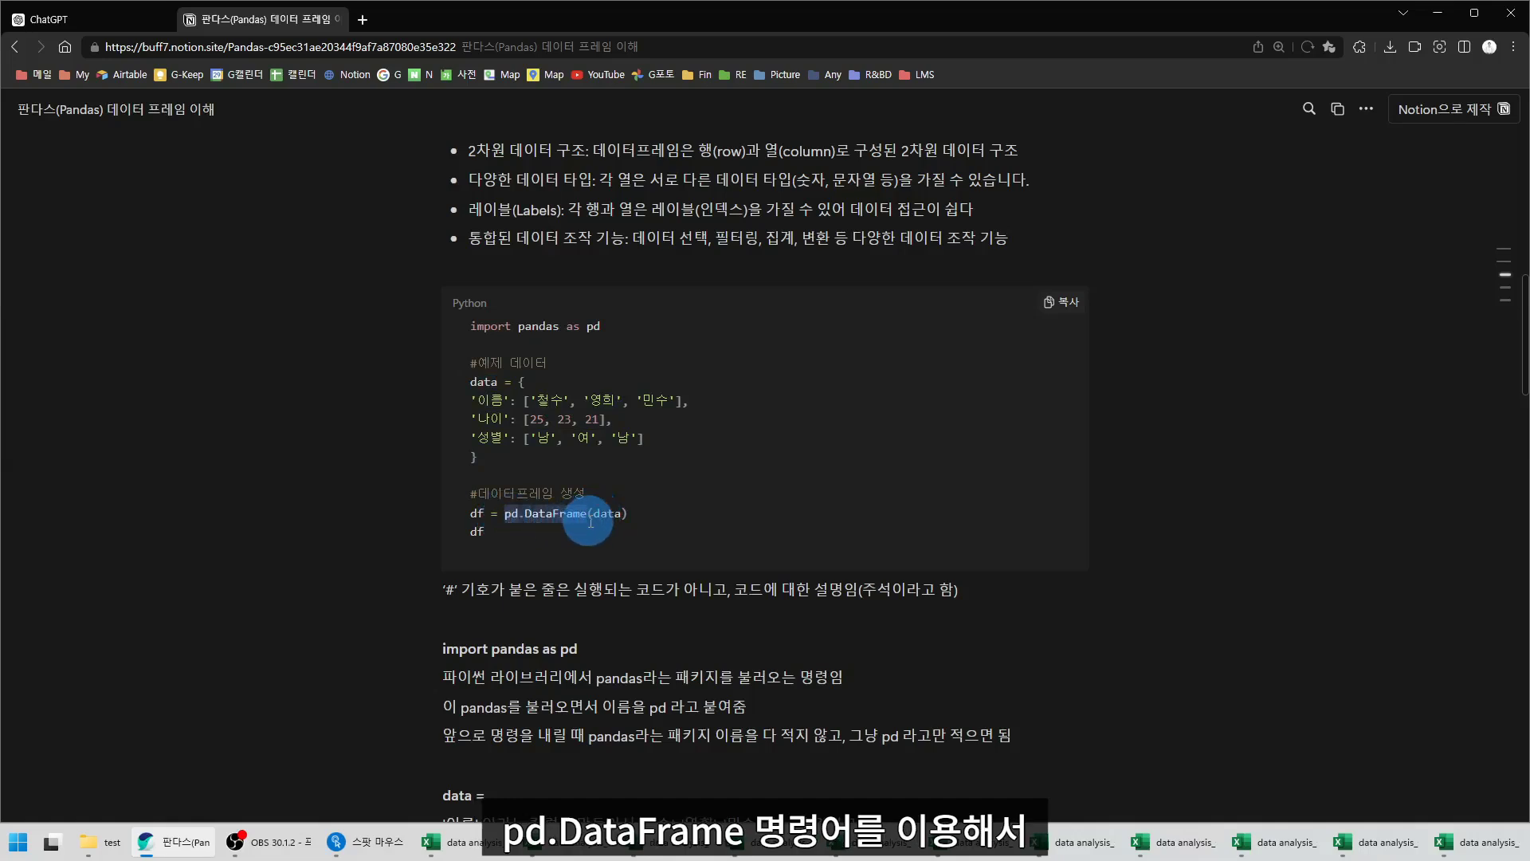
drag(471, 514, 482, 514)
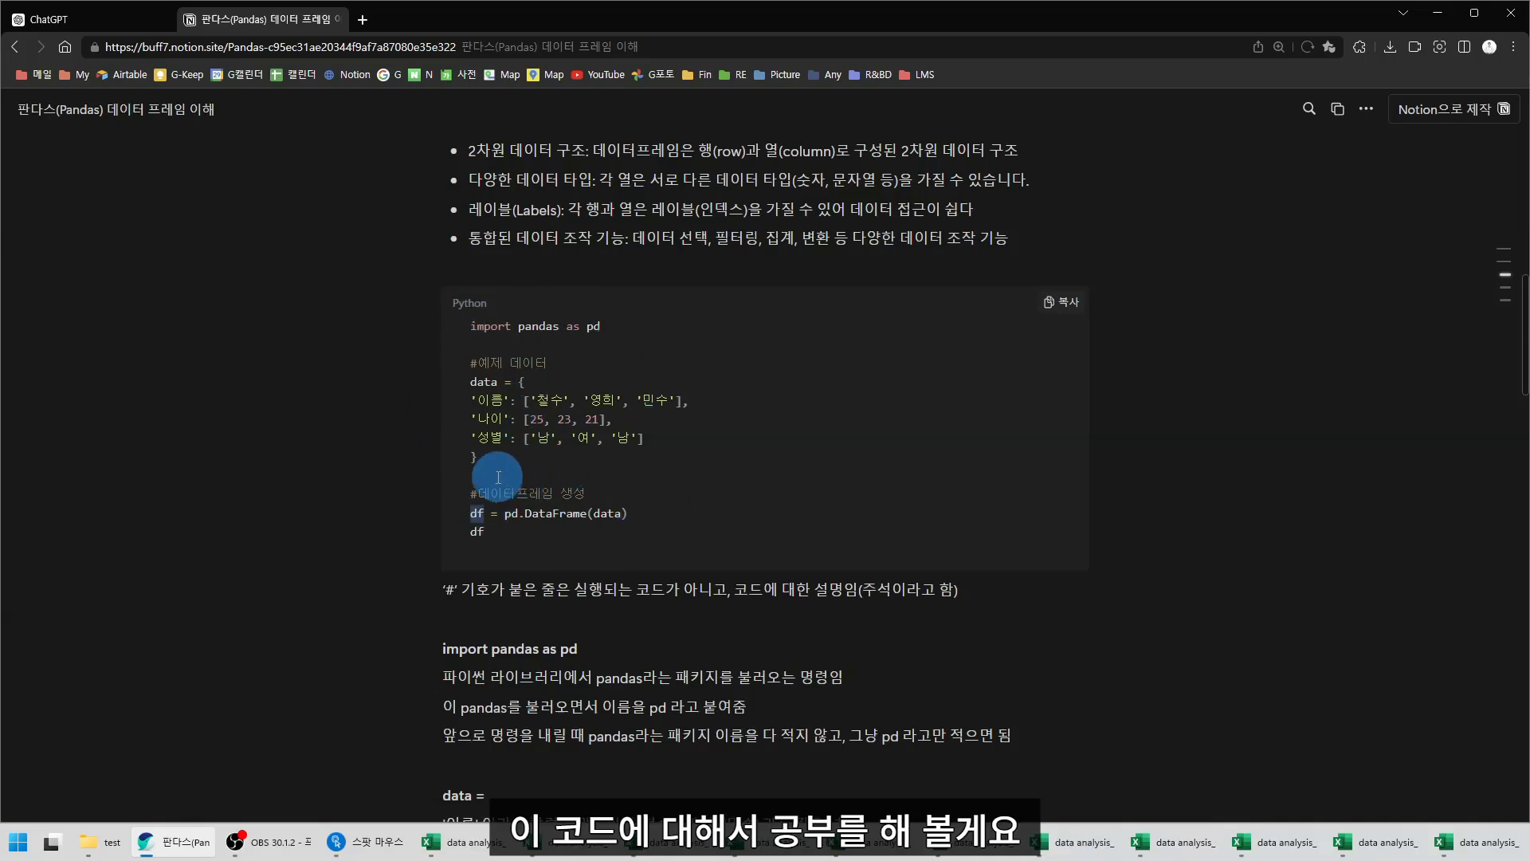
Examine the comment lines "#예제 데이터" and "#데이터프레임 생성" and read the note below the code explaining the '#' symbol
scroll(498, 477, down, 1)
drag(471, 259, 546, 260)
drag(470, 390, 608, 392)
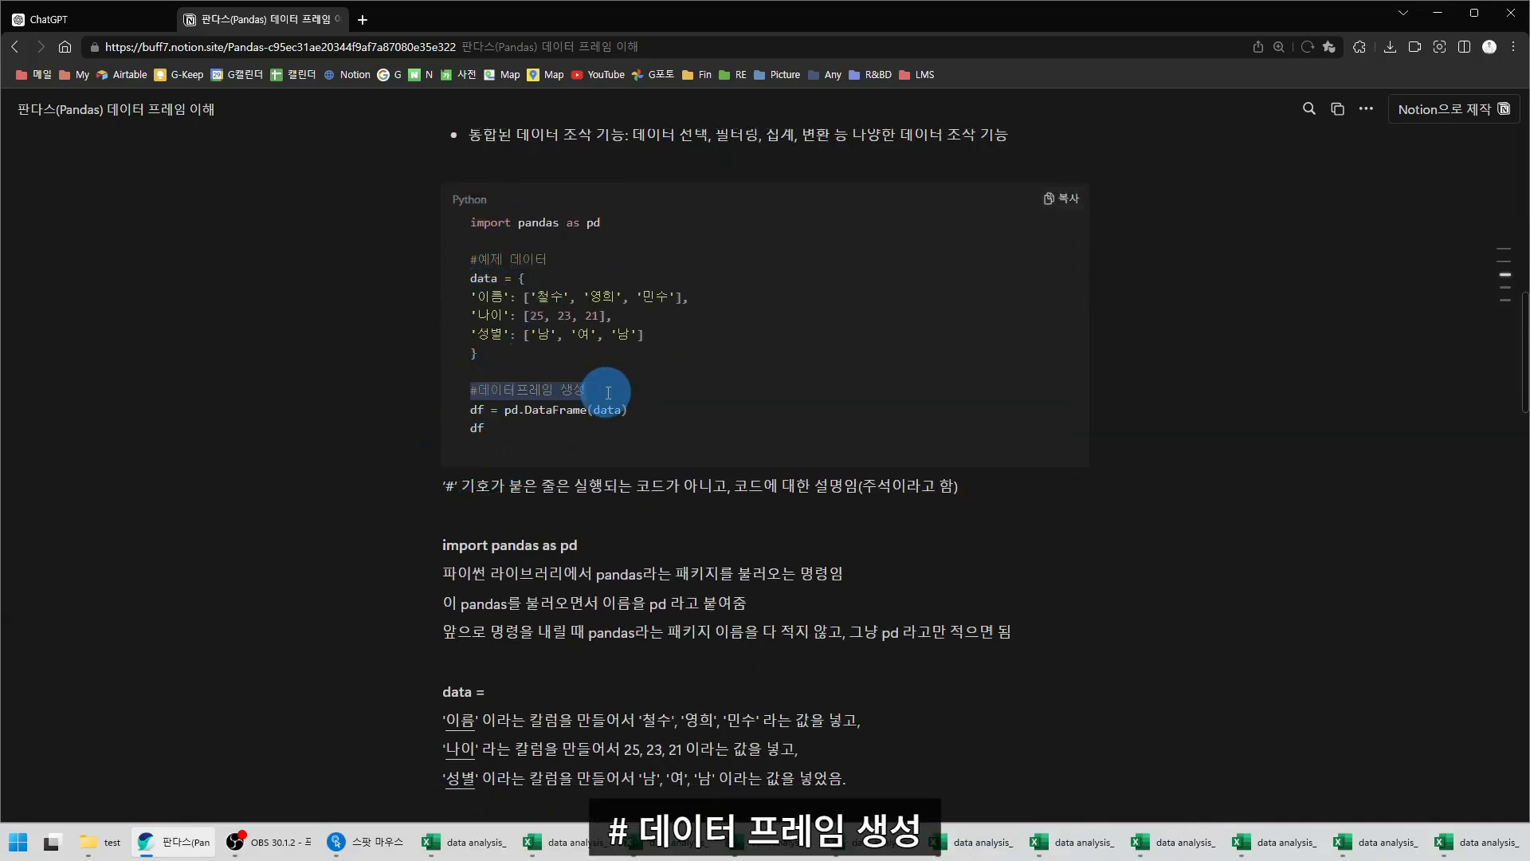
click(447, 487)
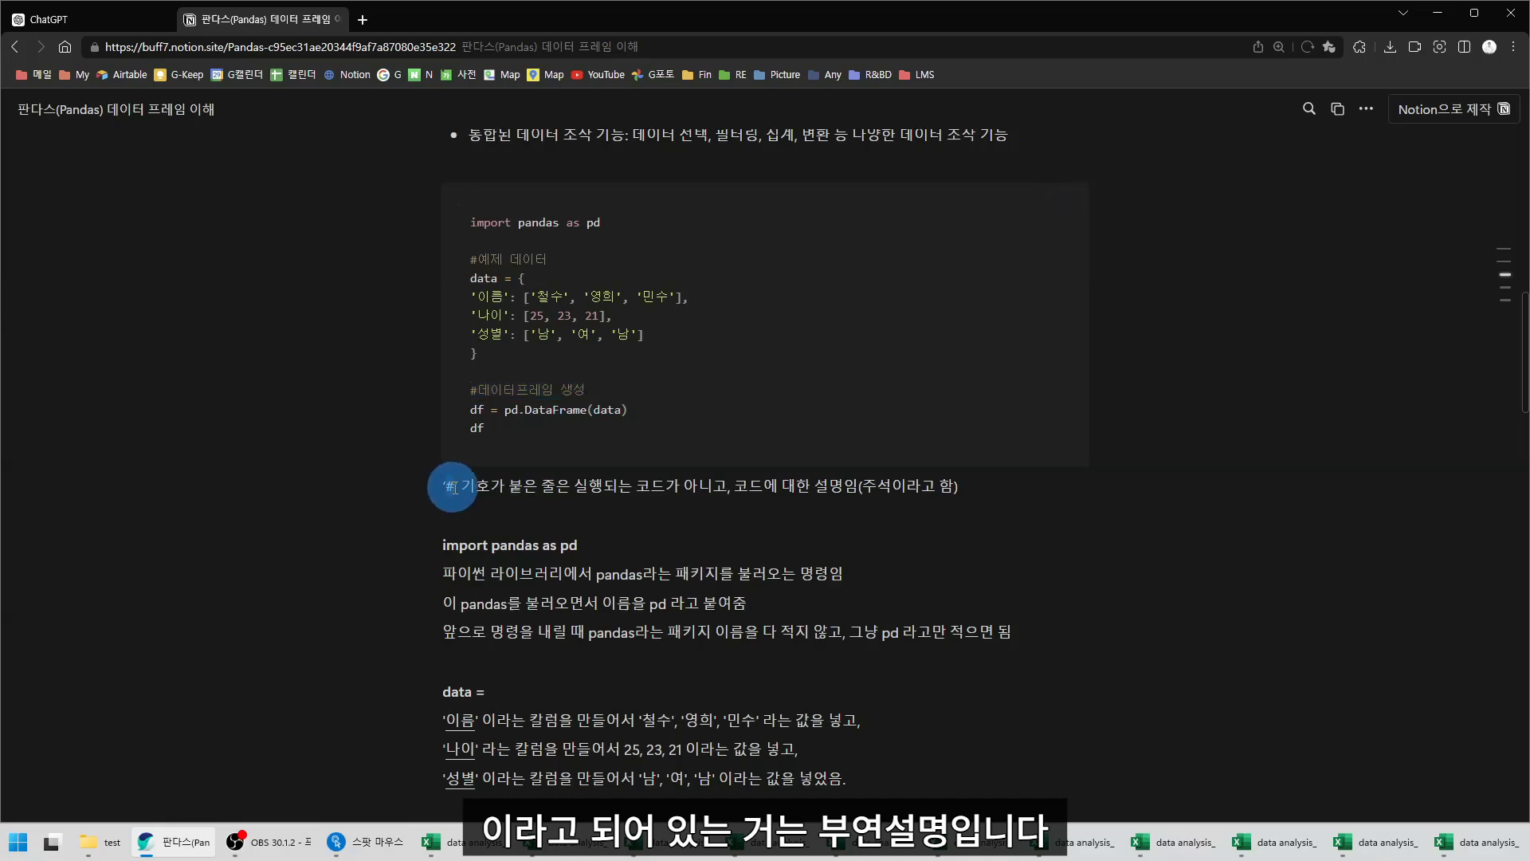
drag(465, 488, 735, 493)
click(734, 488)
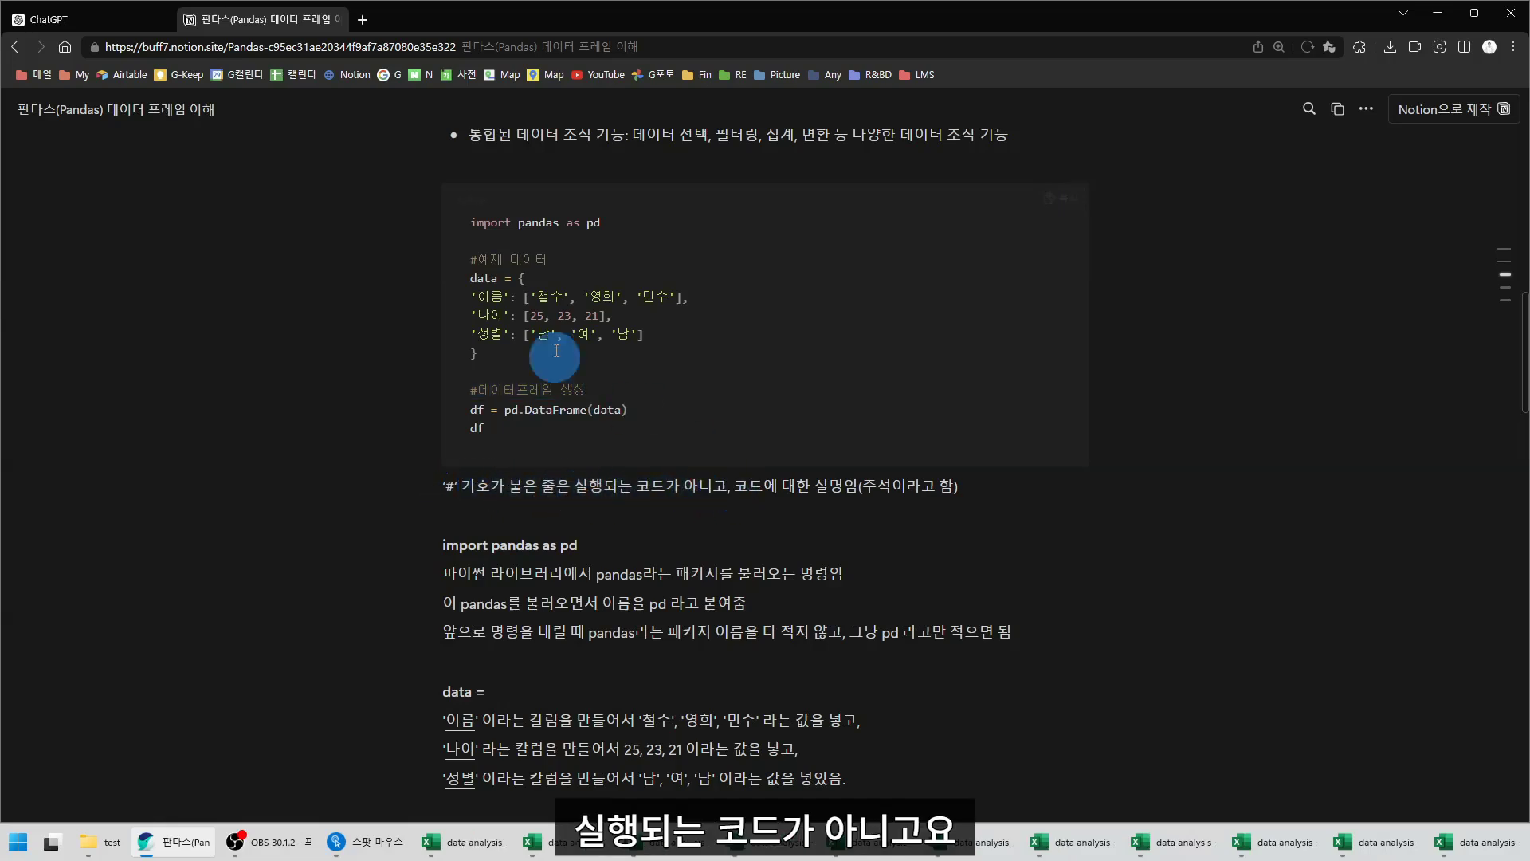
Match the comments "#예제 데이터" and "#데이터프레임 생성" to the code beneath them and reread the note calling such lines 주석
drag(470, 278, 542, 358)
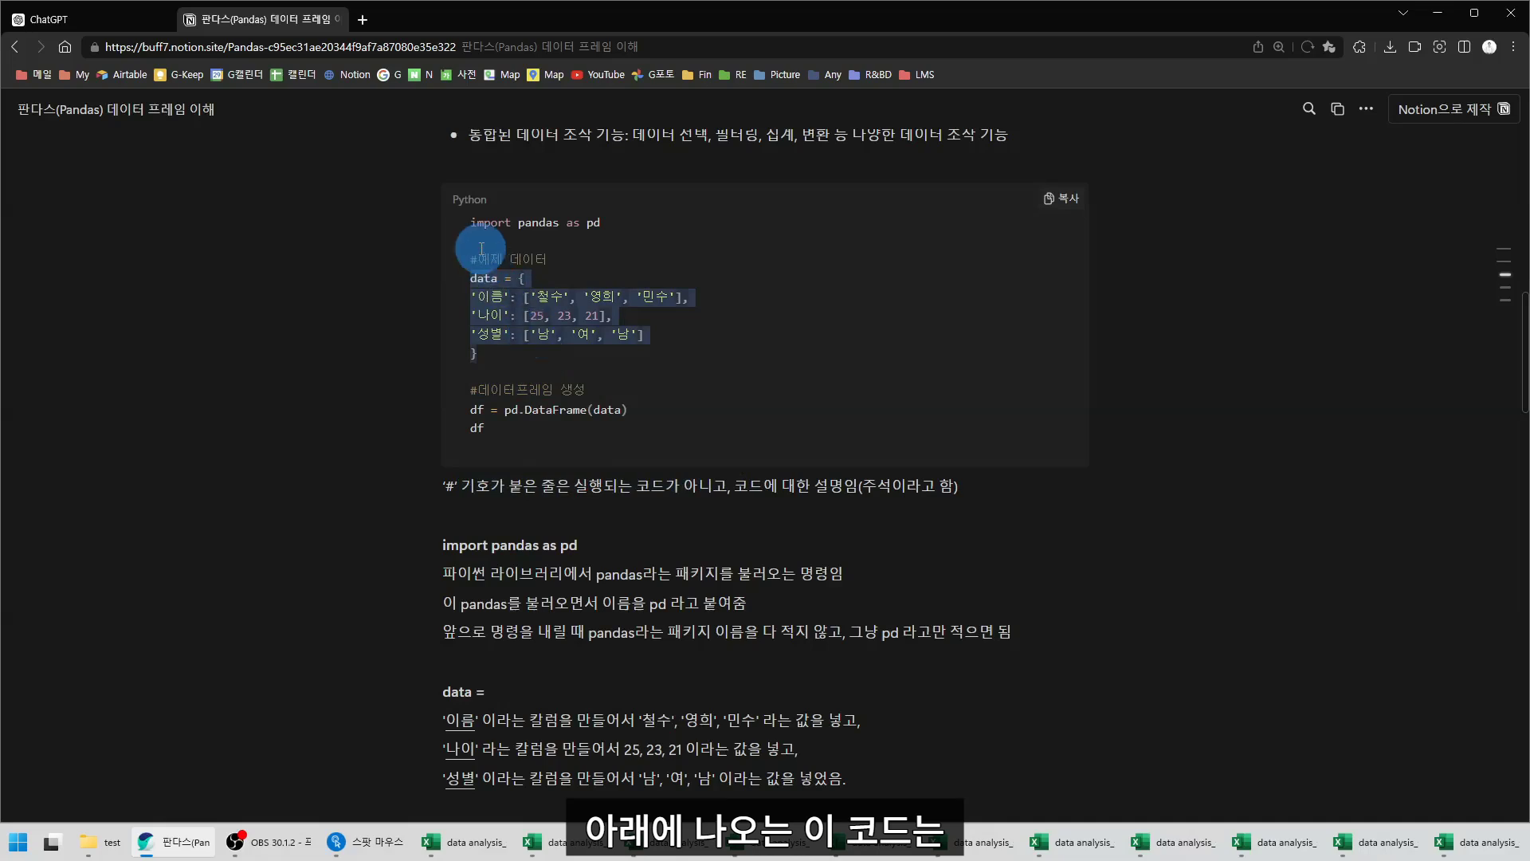
drag(477, 258, 541, 263)
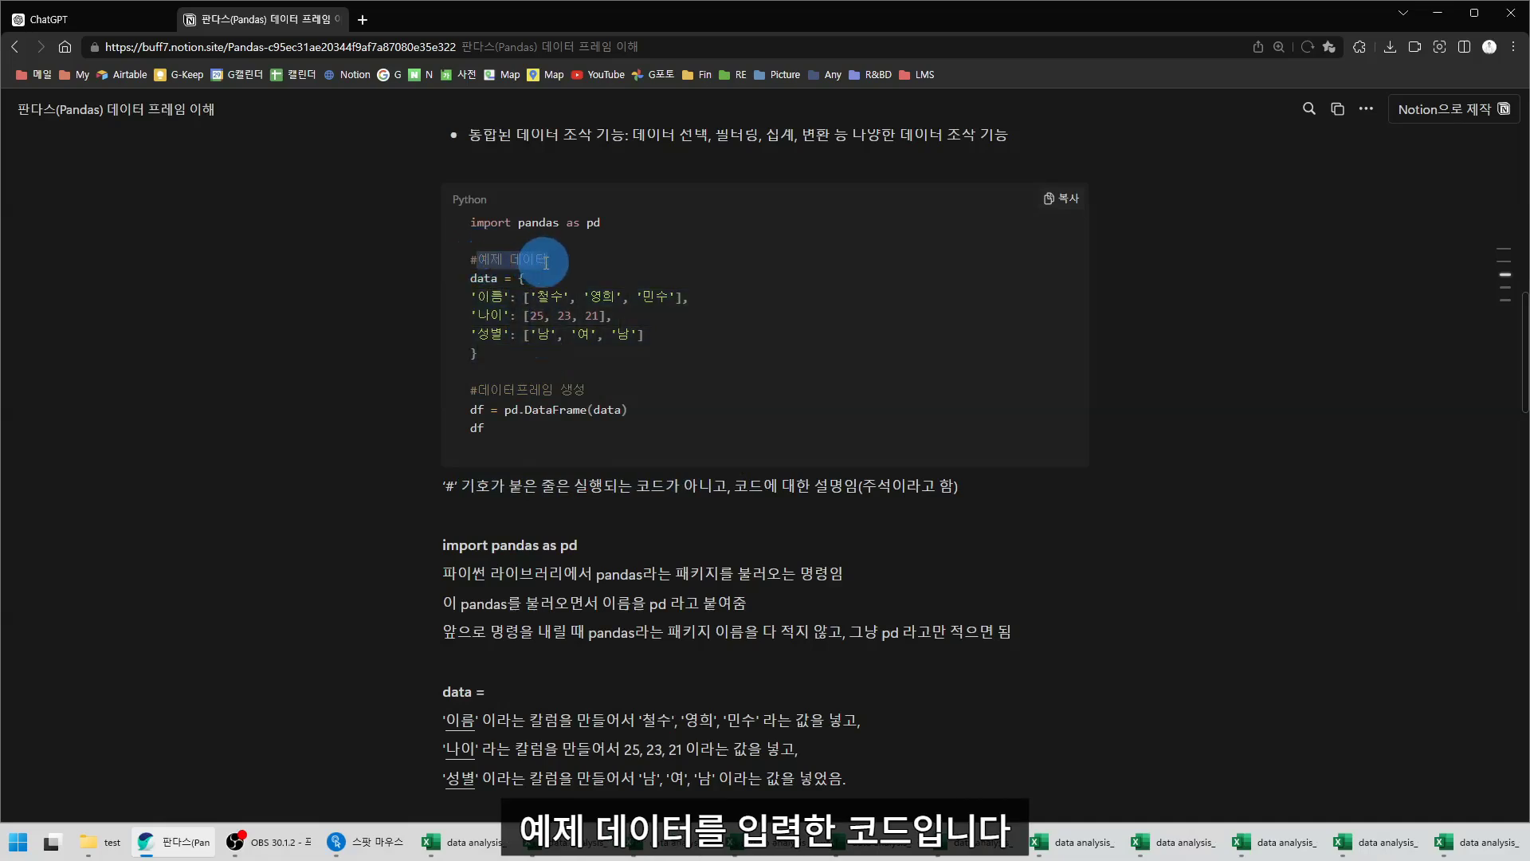
drag(469, 408, 596, 394)
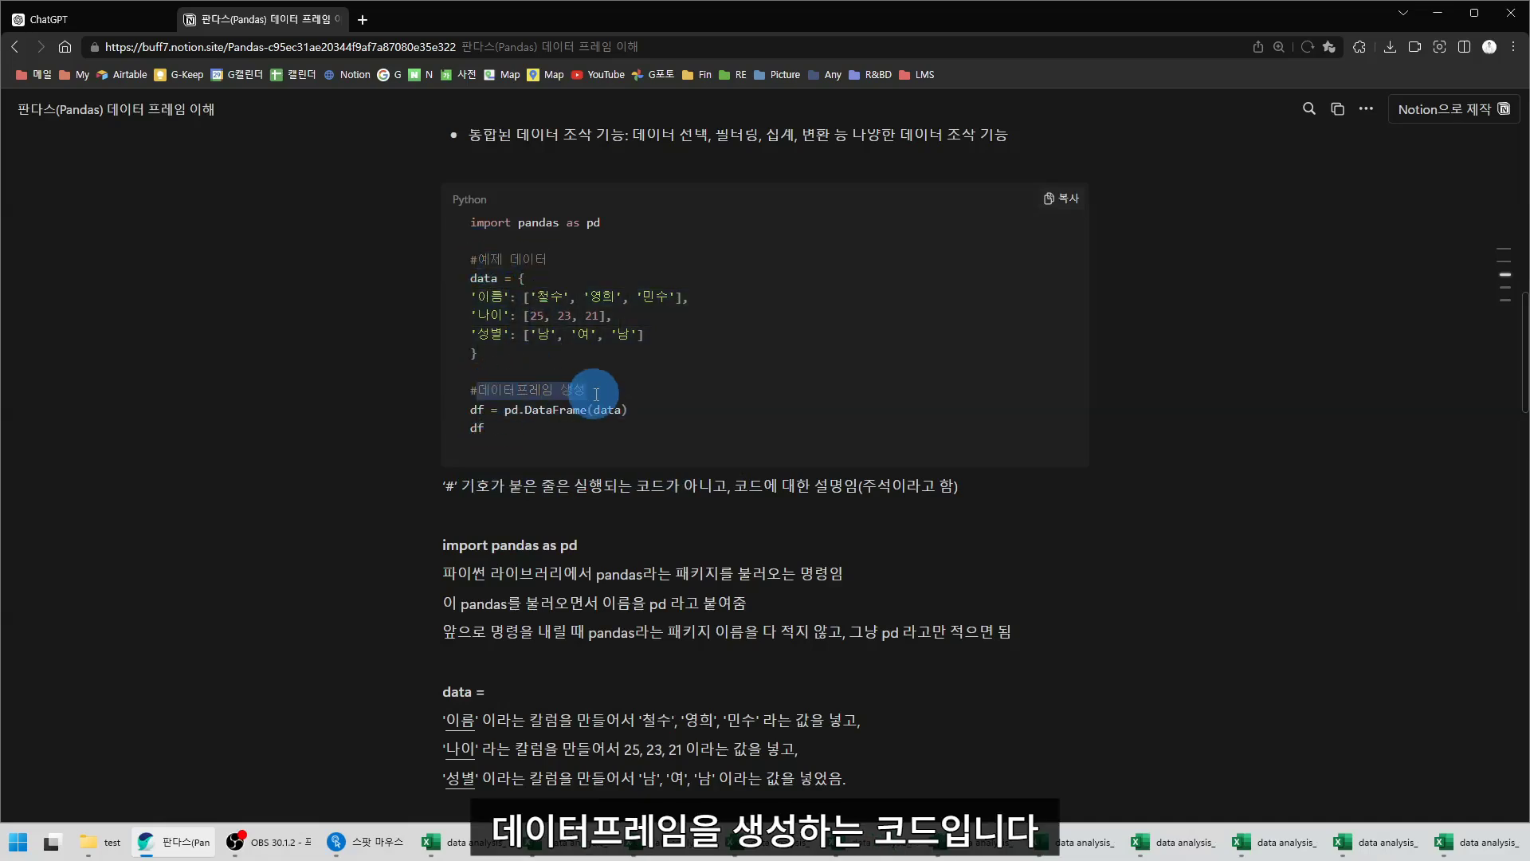
drag(734, 489, 911, 479)
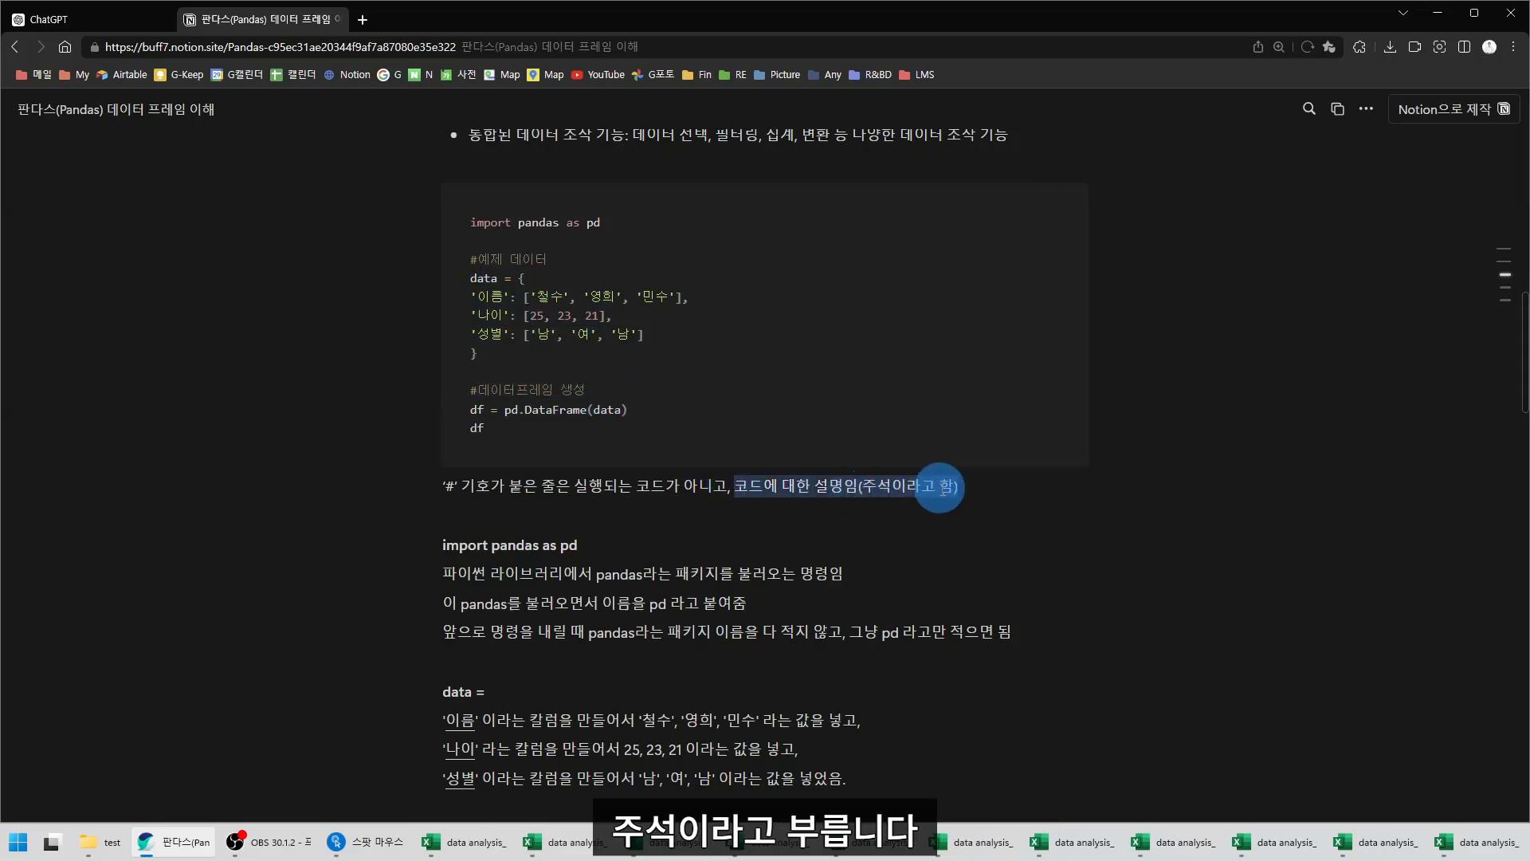
Study the import pandas as pd line and its explanation about loading the pandas package under the short name pd
drag(464, 221, 677, 236)
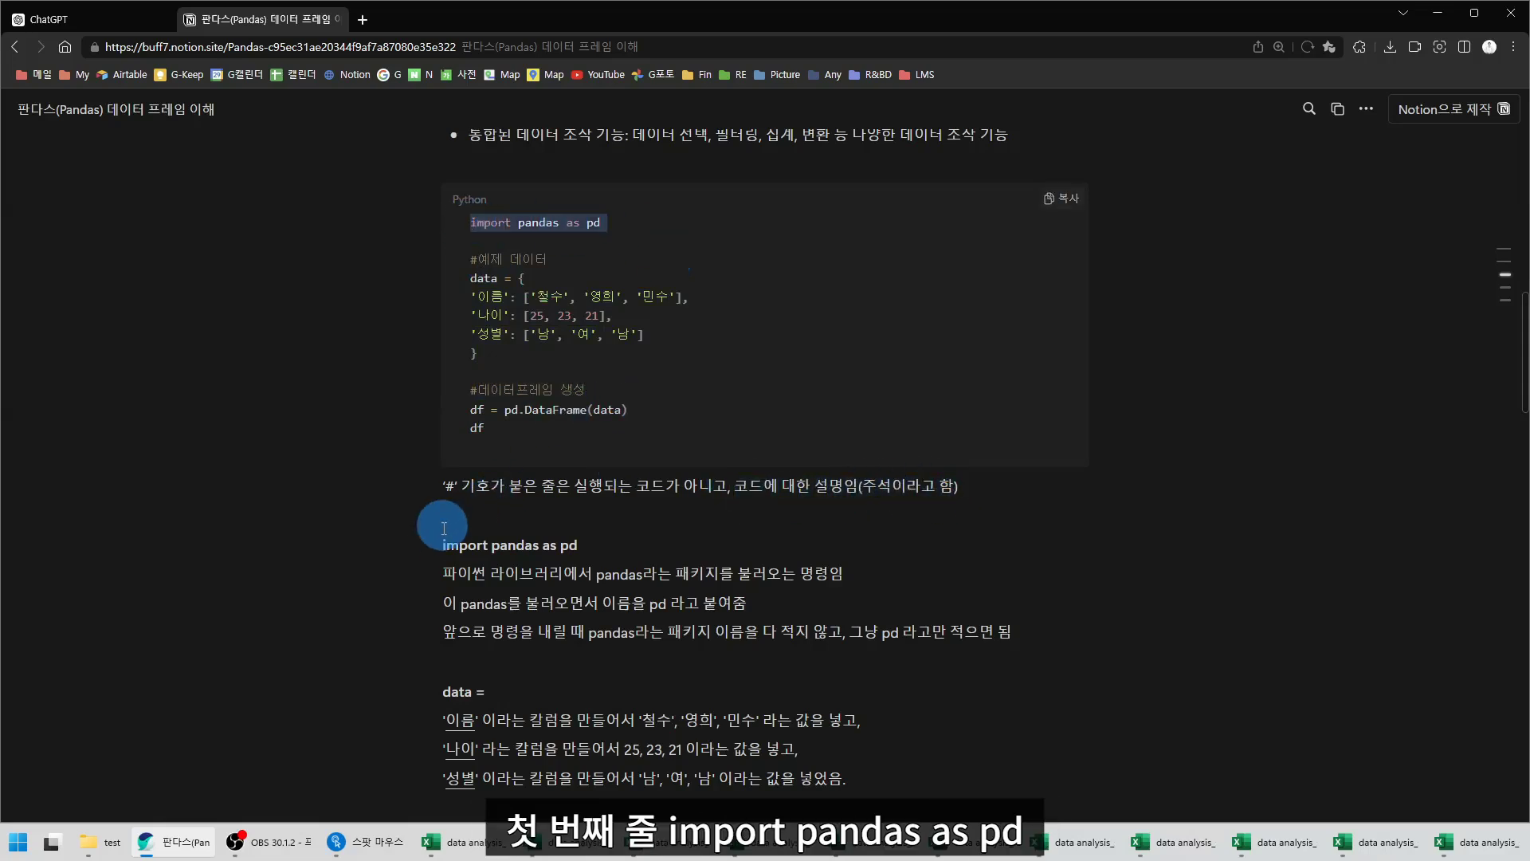
drag(439, 544, 597, 538)
drag(443, 572, 843, 574)
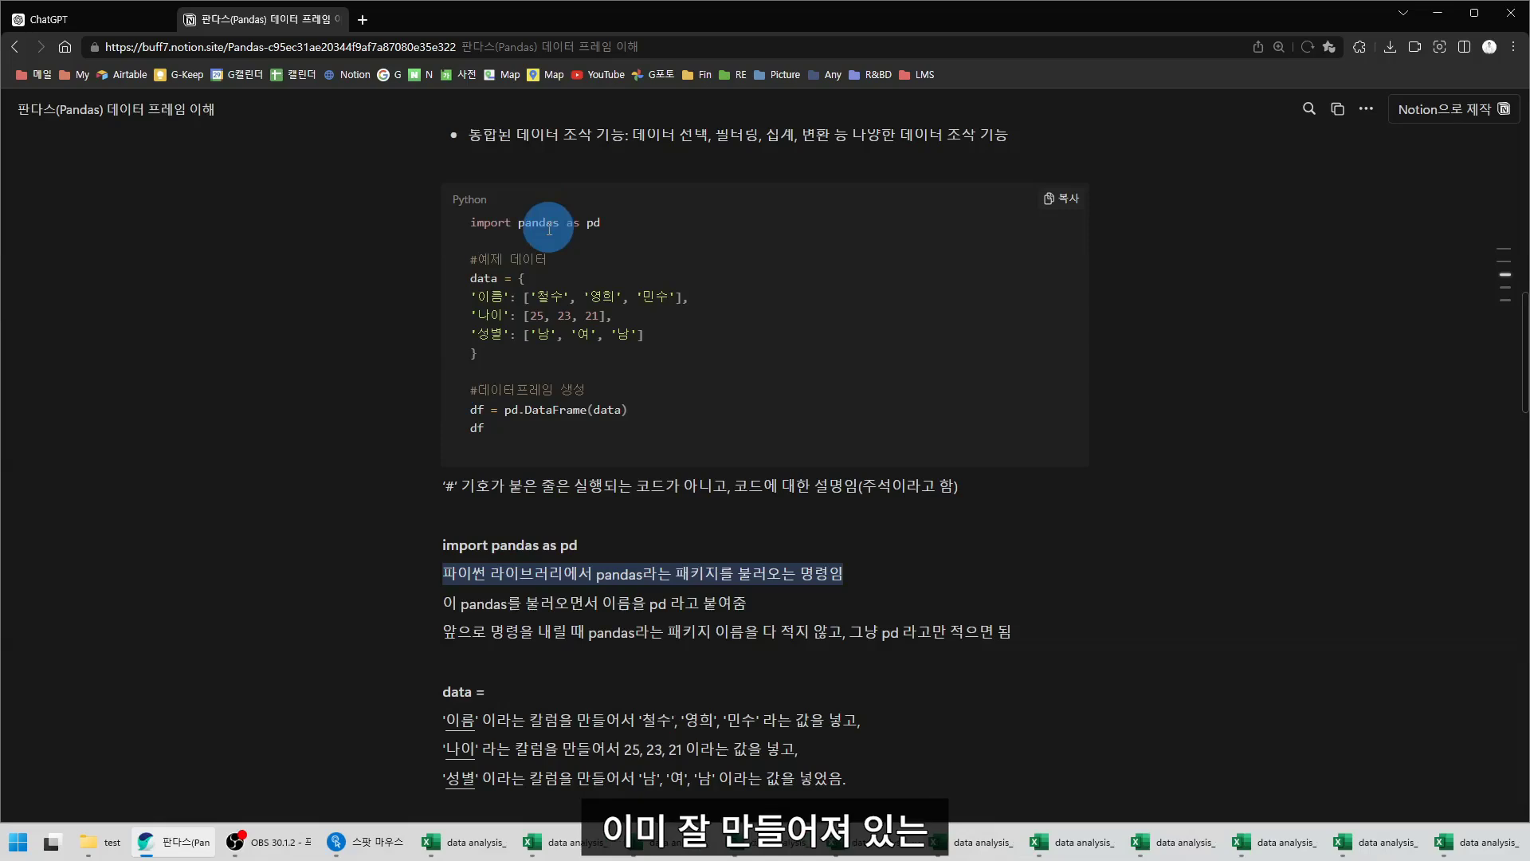
drag(448, 606, 739, 604)
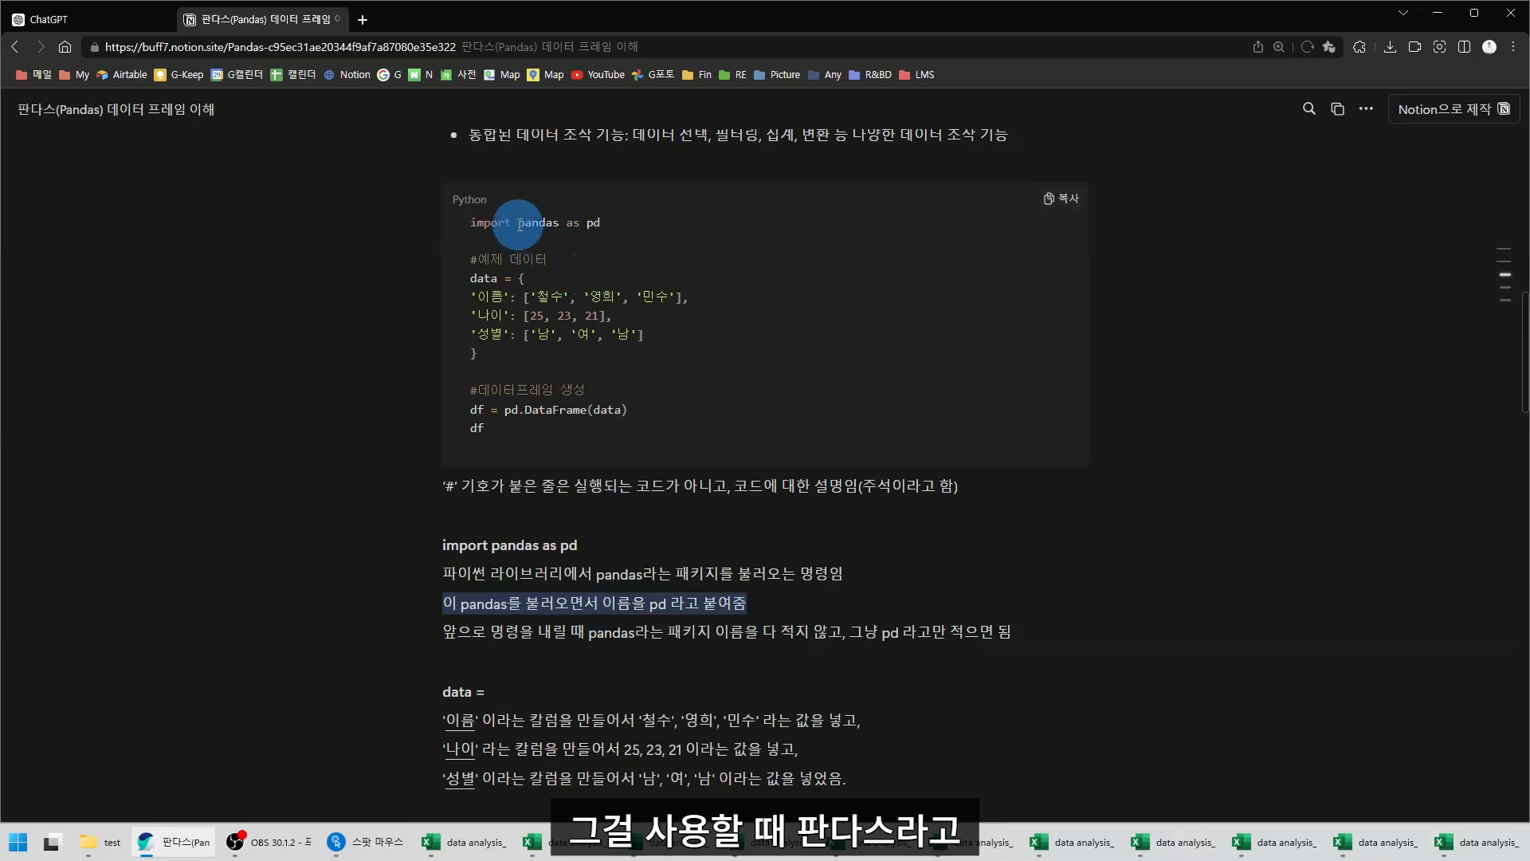
drag(519, 222, 601, 225)
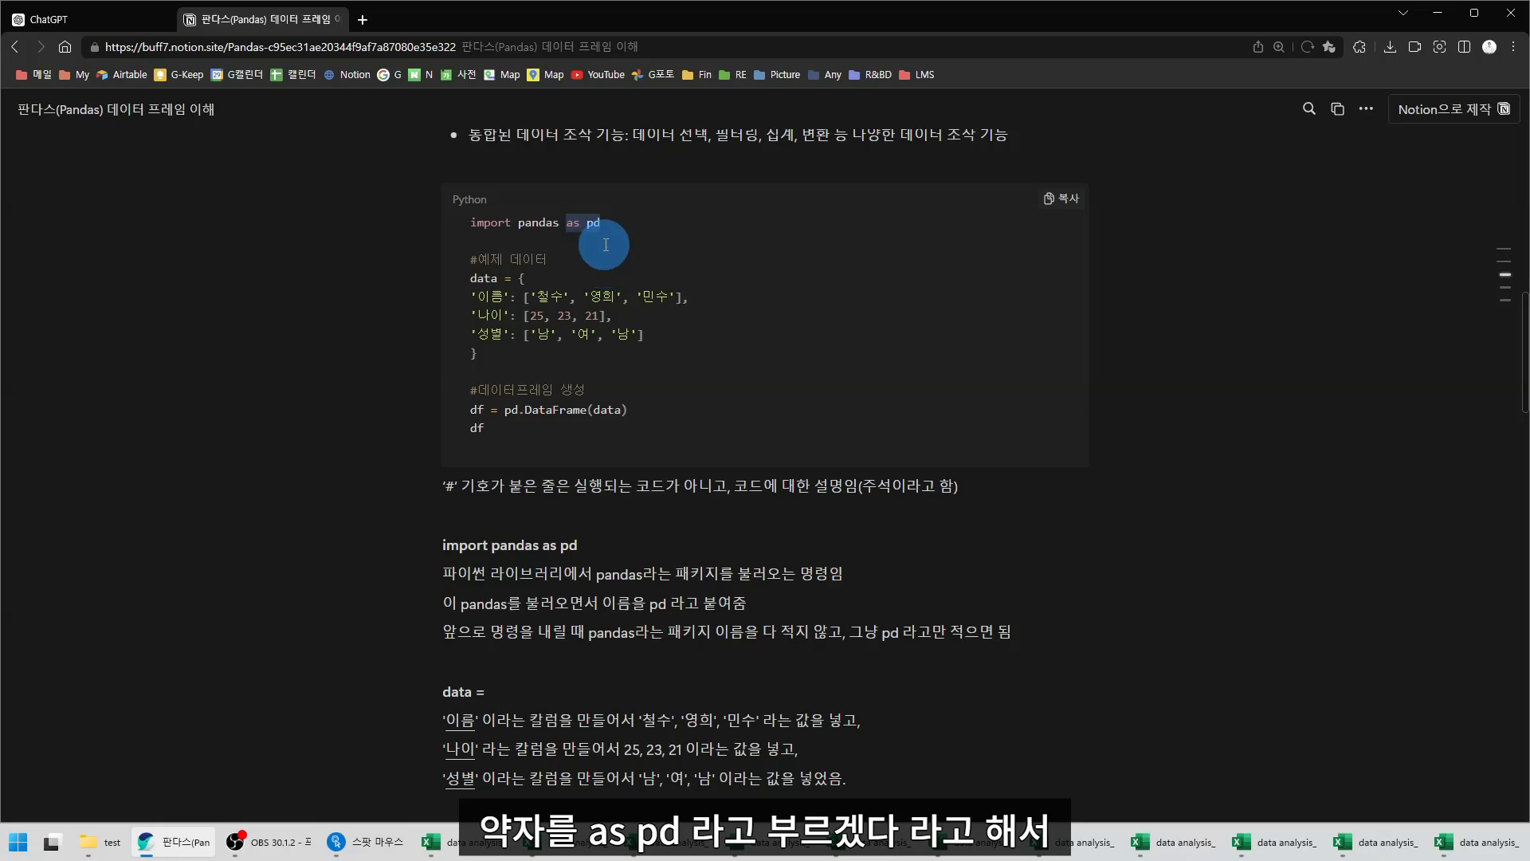
click(530, 219)
double_click(520, 224)
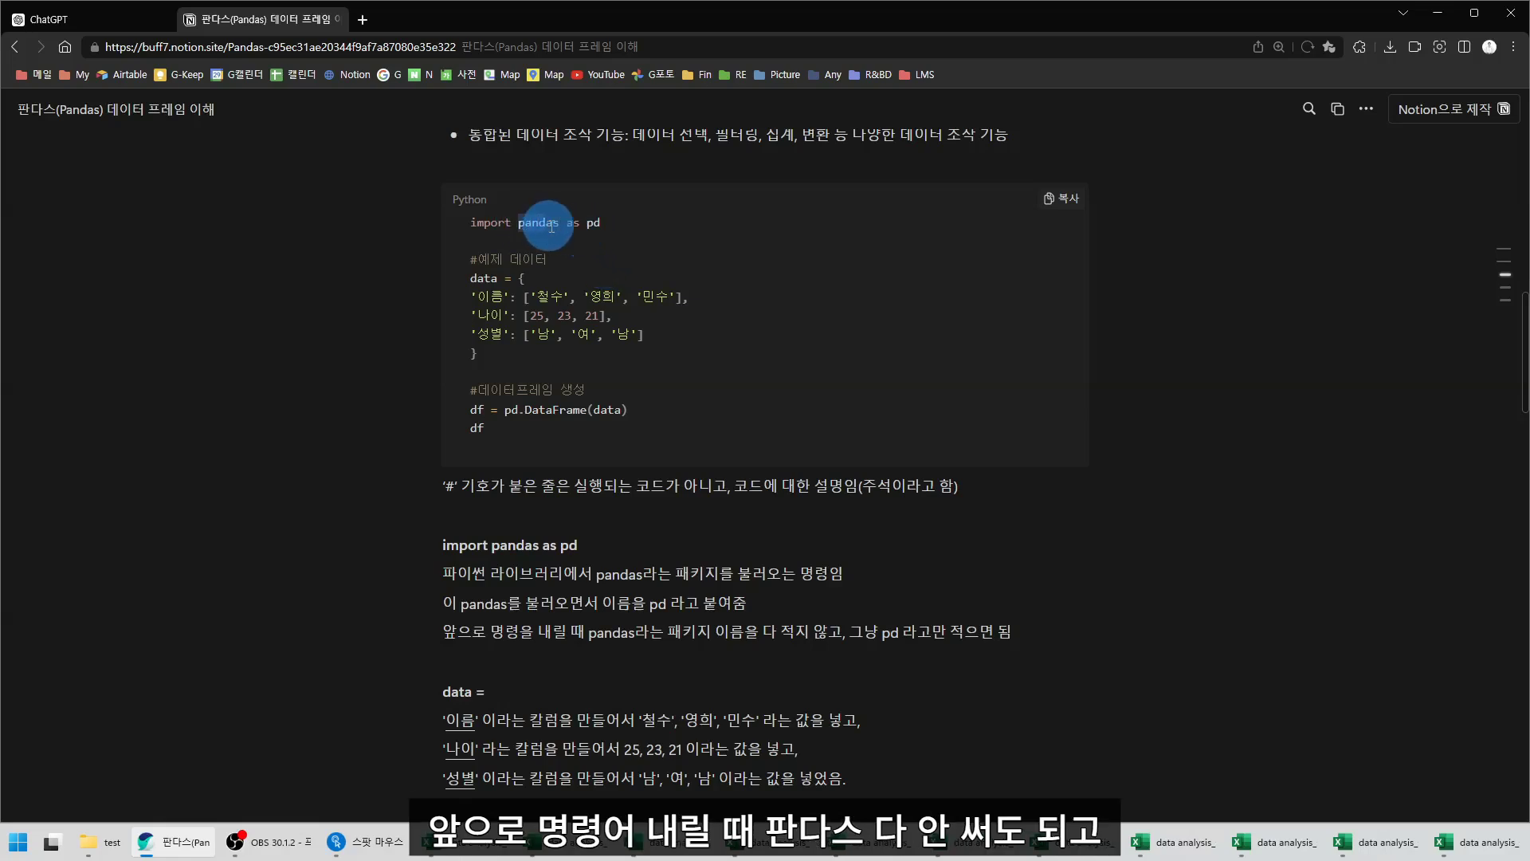
double_click(592, 223)
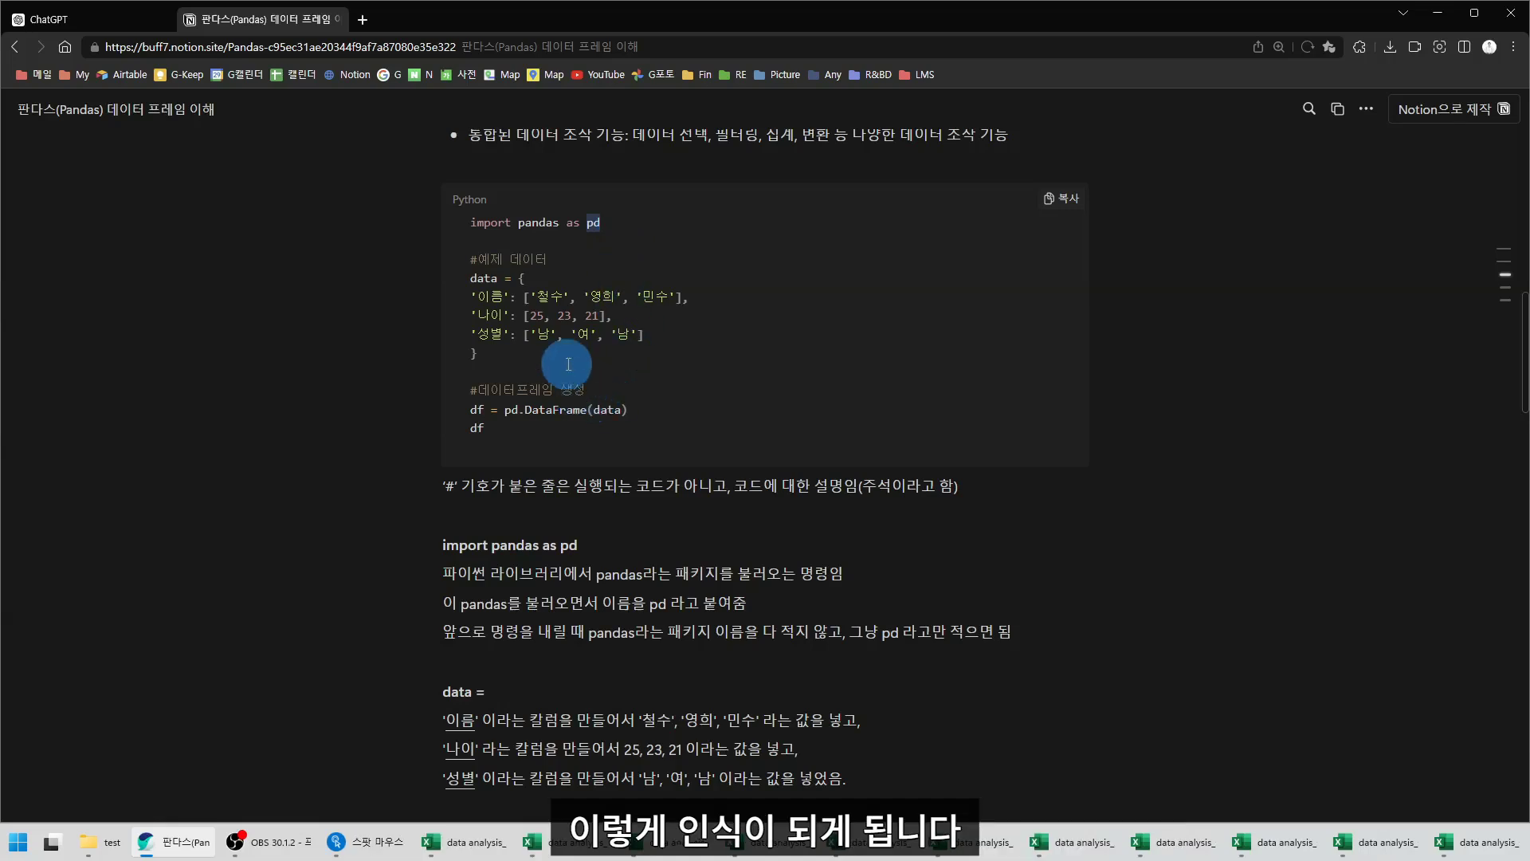
Read the "data =" explanation of the 이름, 나이 and 성별 columns, comparing the quoted text values with the plain numbers
scroll(512, 347, down, 1)
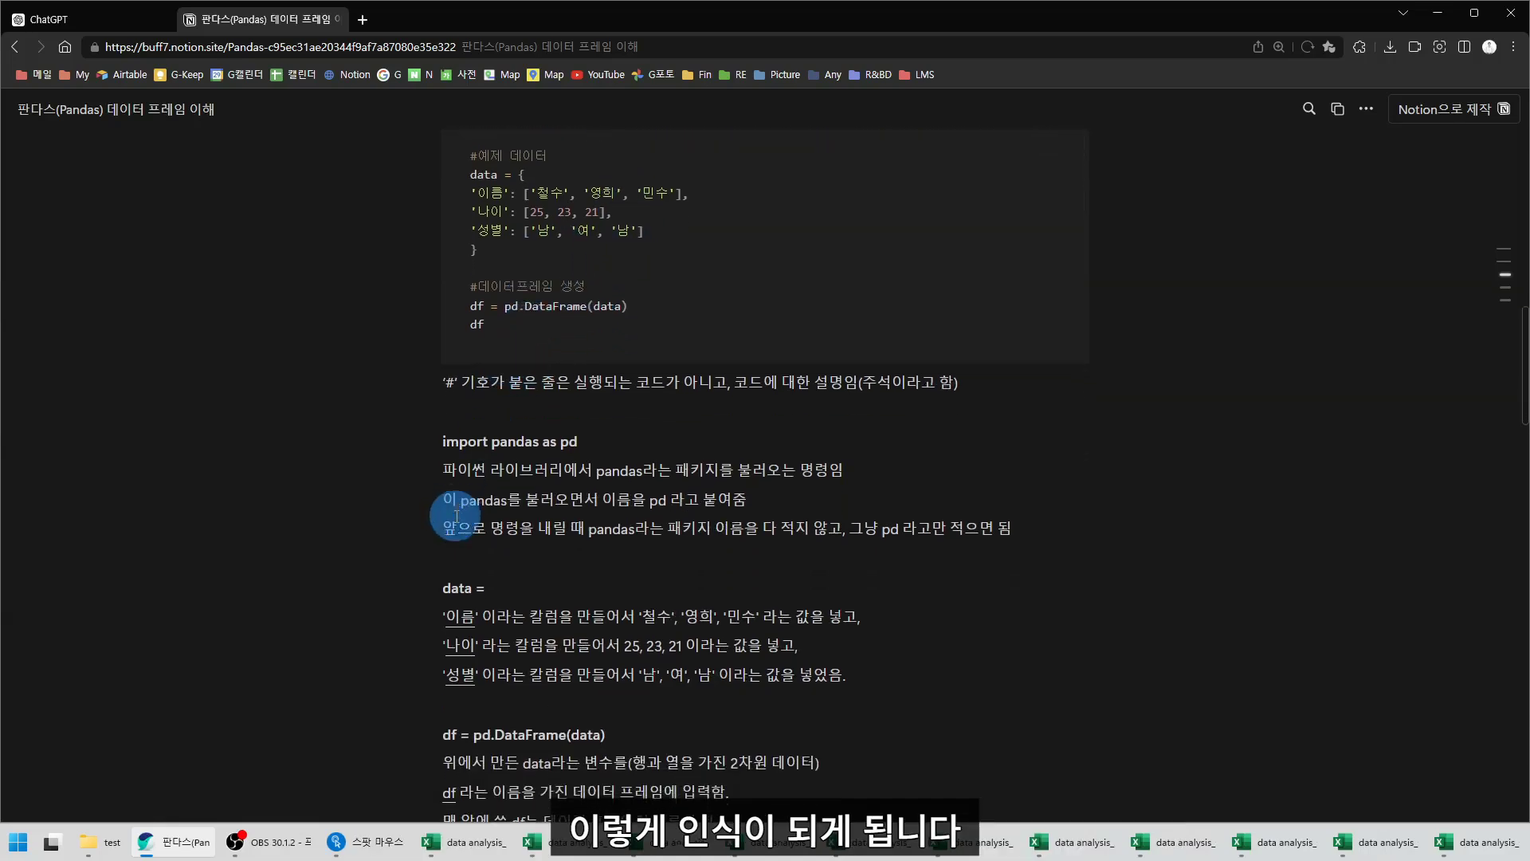
scroll(438, 478, down, 2)
drag(427, 382, 863, 476)
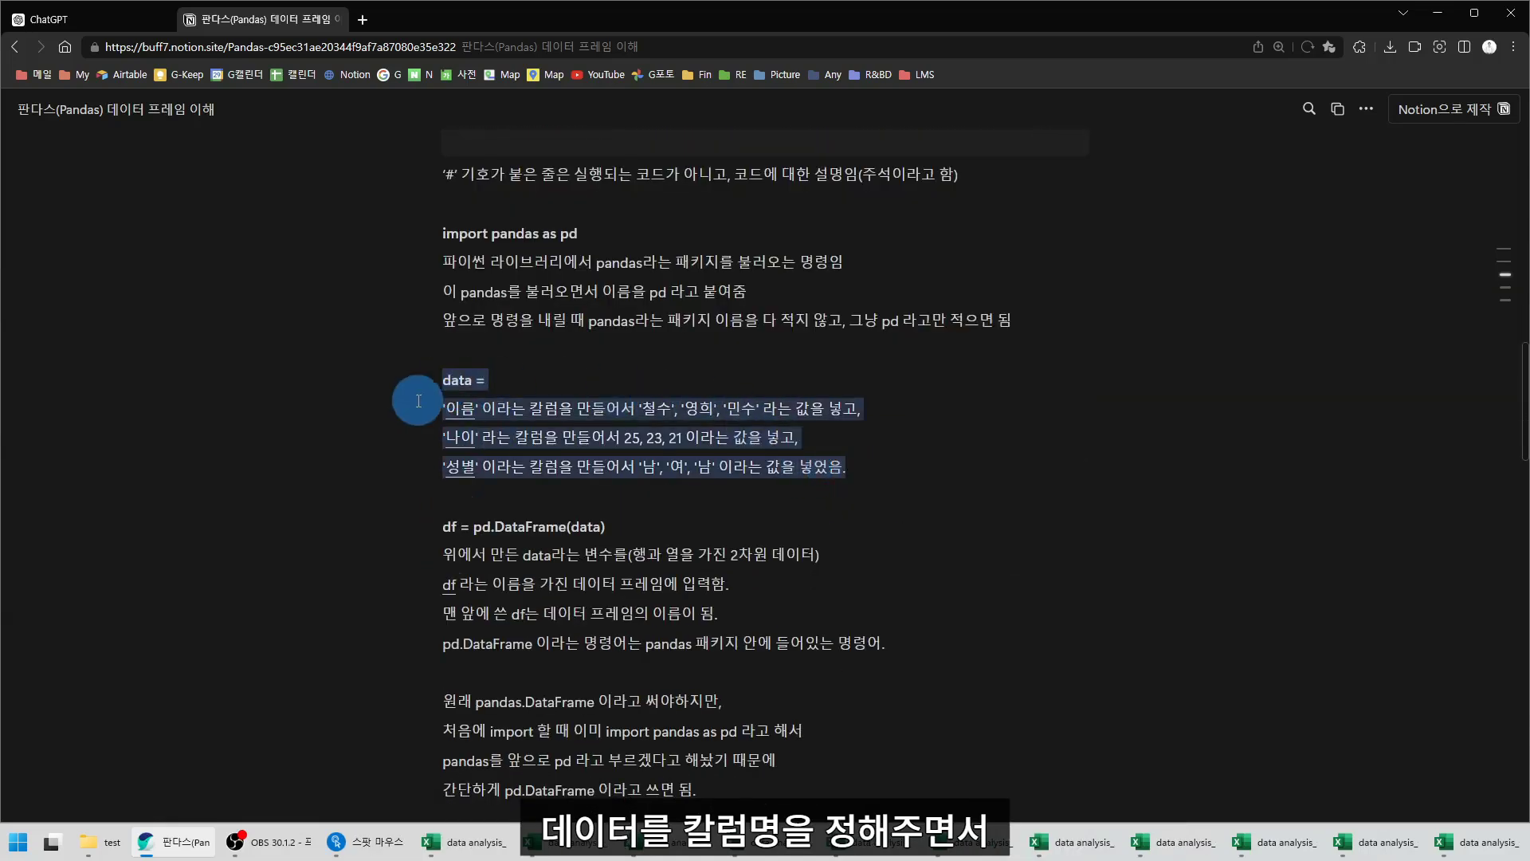
click(467, 409)
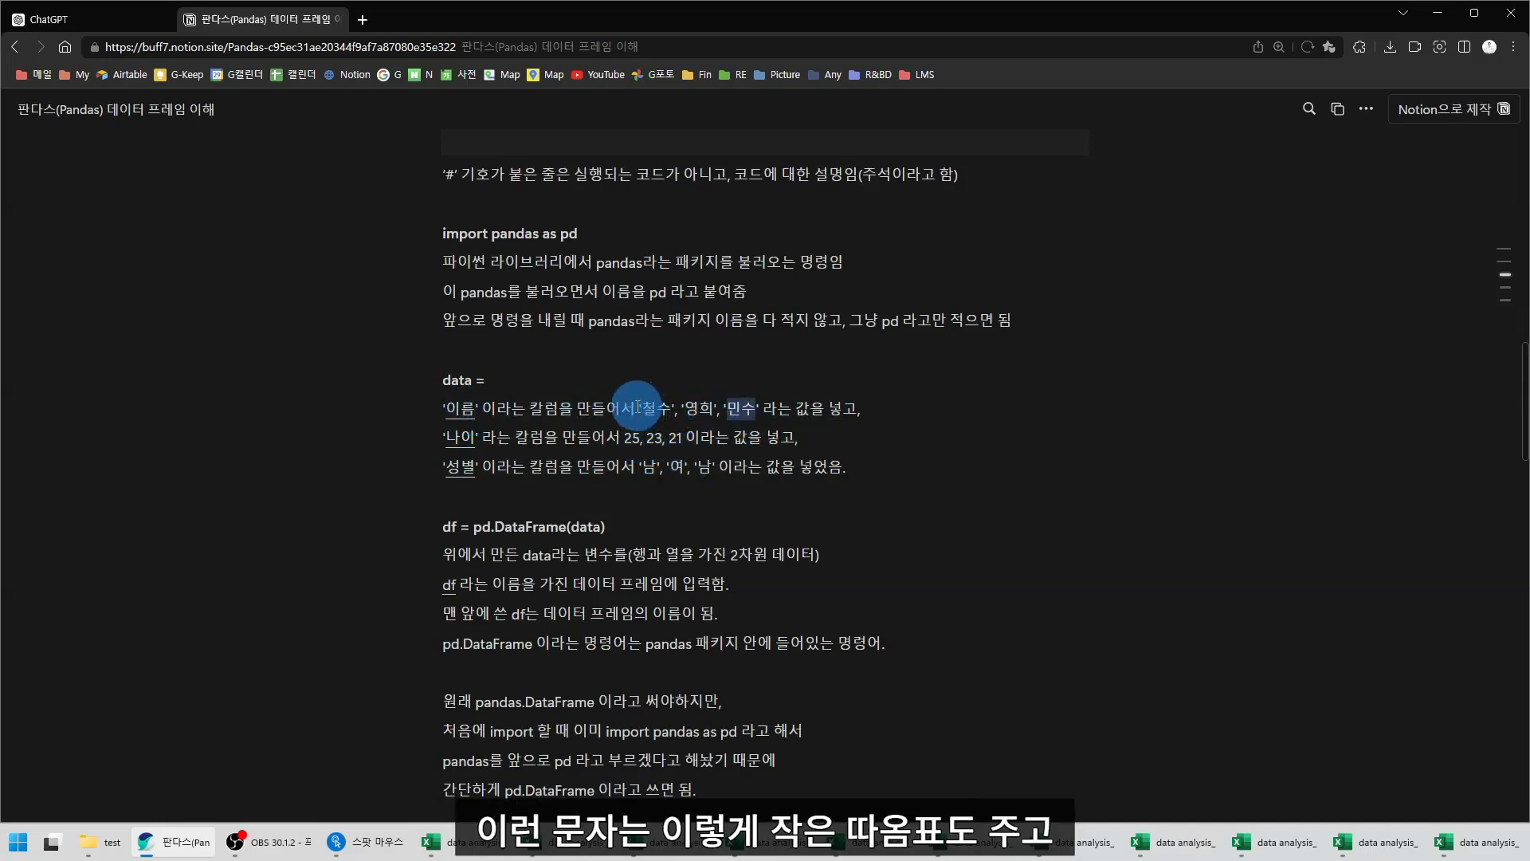
drag(635, 409, 644, 438)
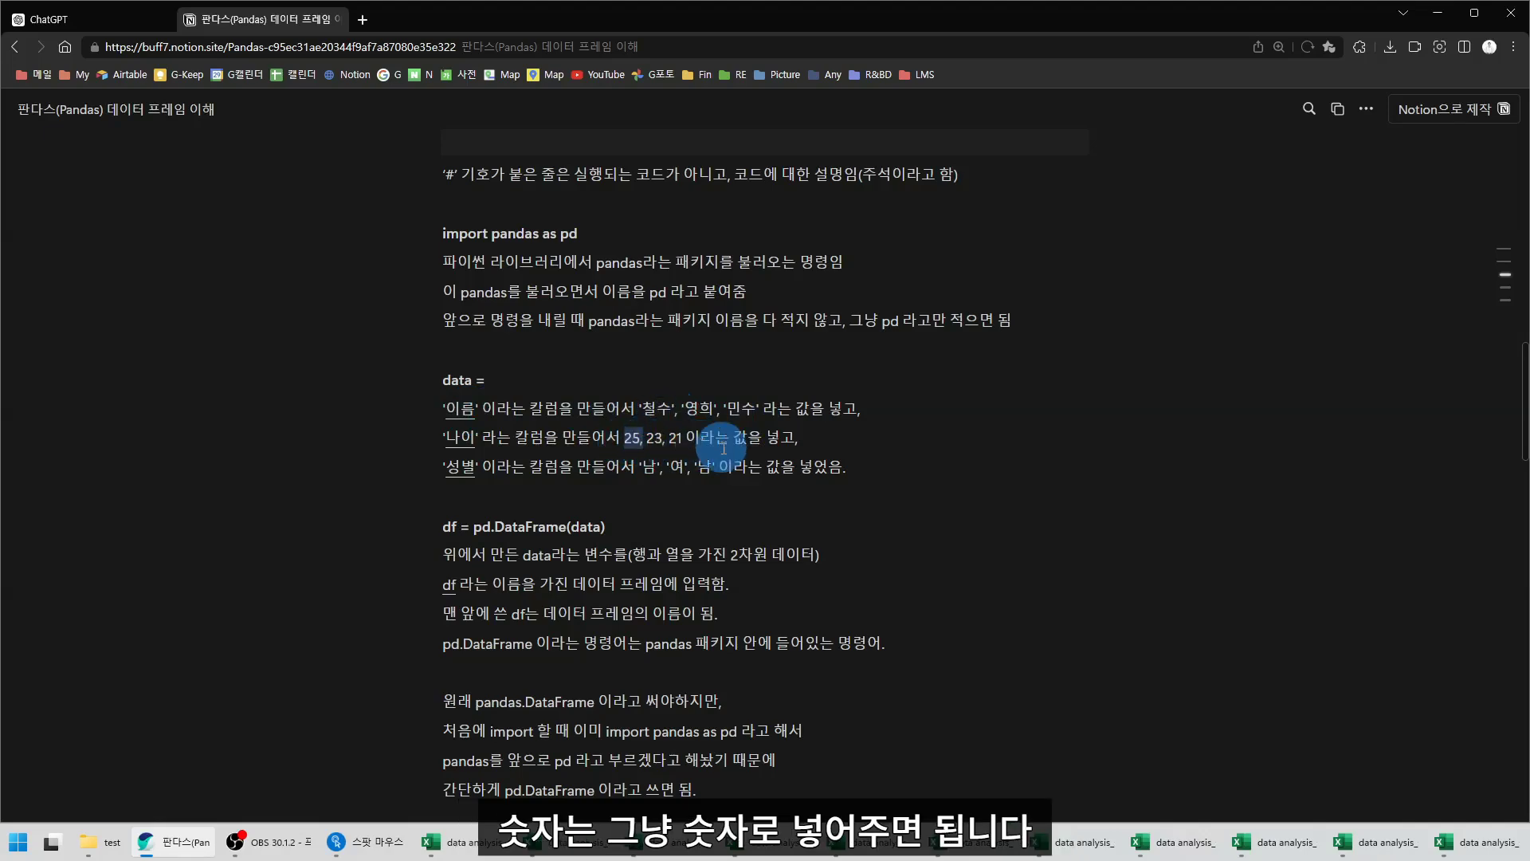
Examine the line df = pd.DataFrame(data), focusing on the df variable and tracing pd back to pandas as pd
scroll(529, 478, up, 3)
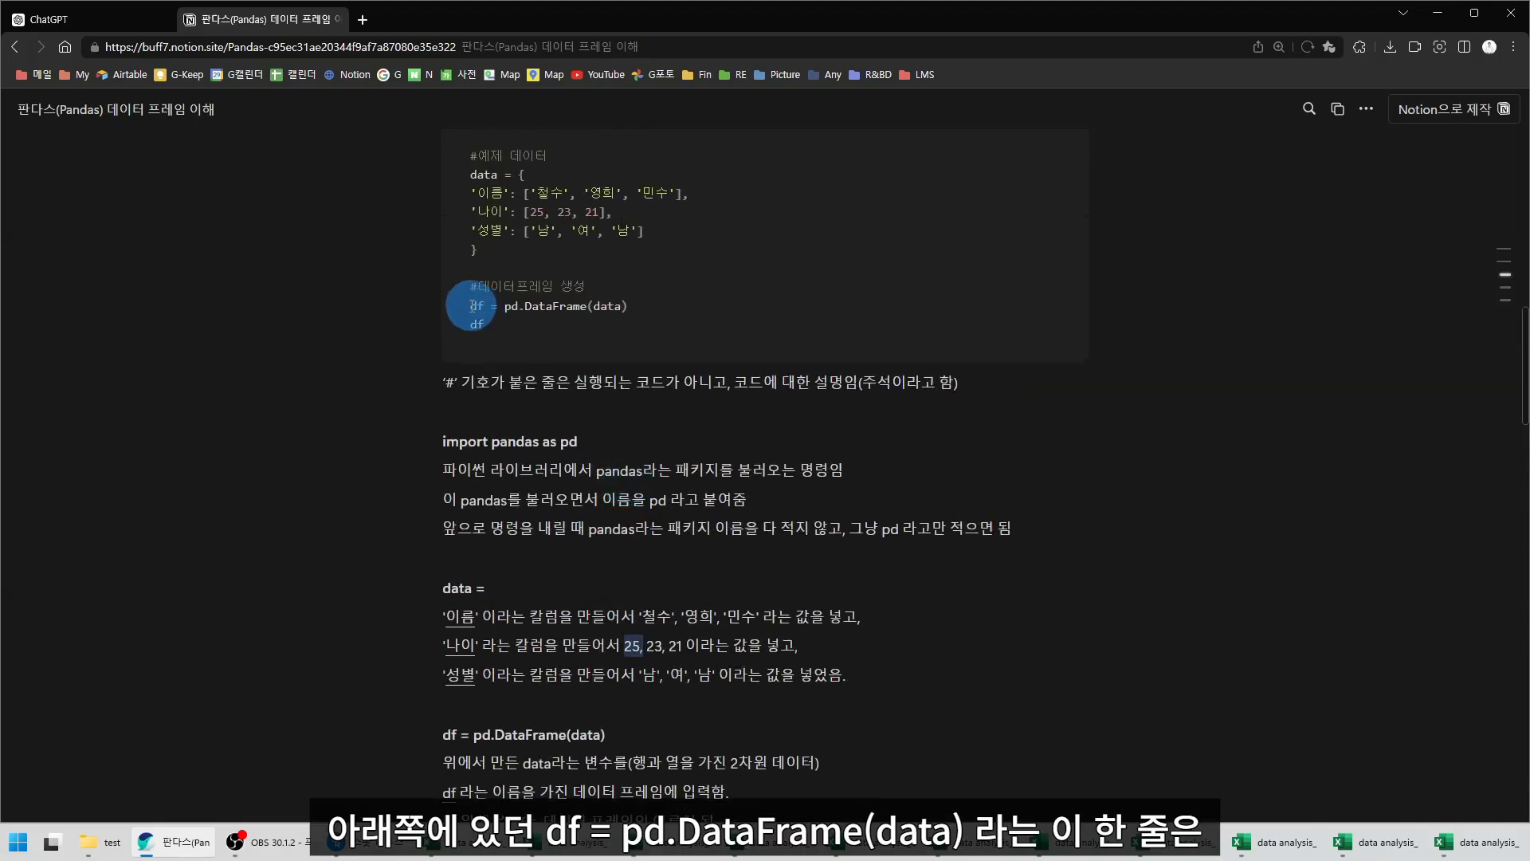
drag(473, 305, 623, 312)
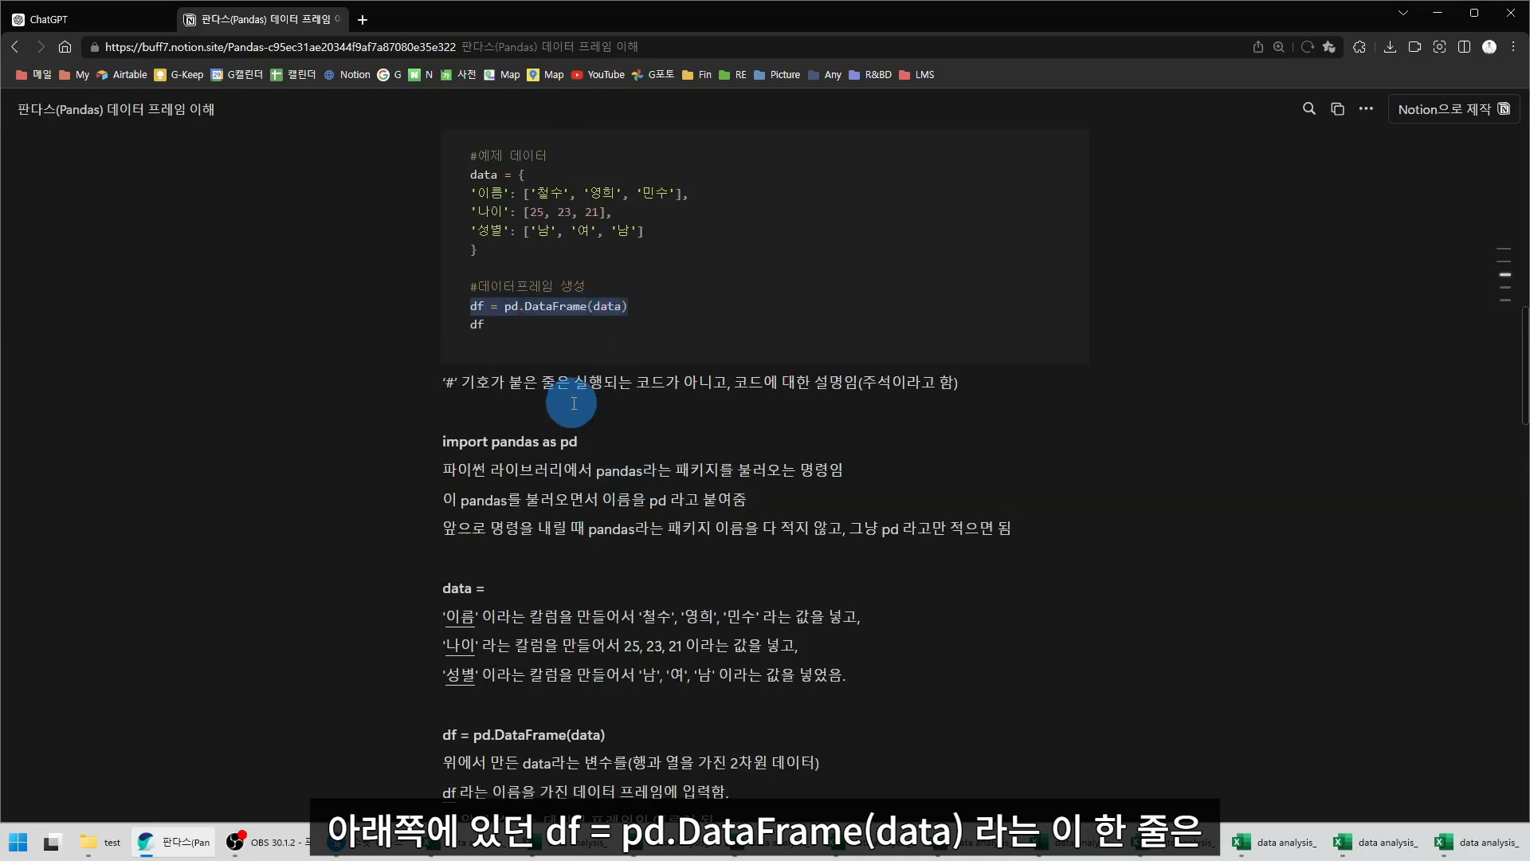
click(475, 306)
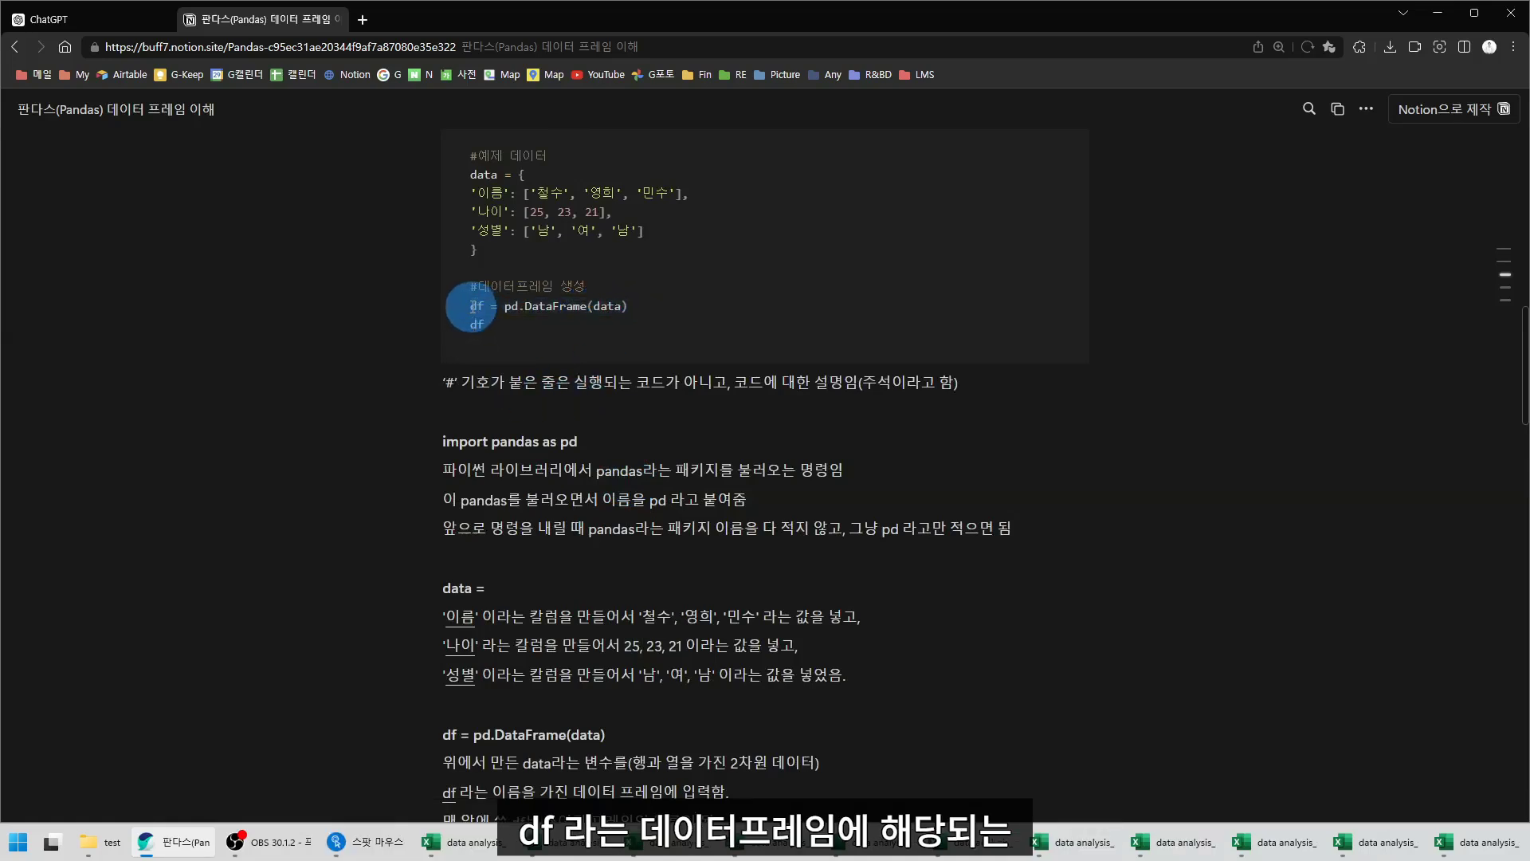
drag(473, 306, 482, 306)
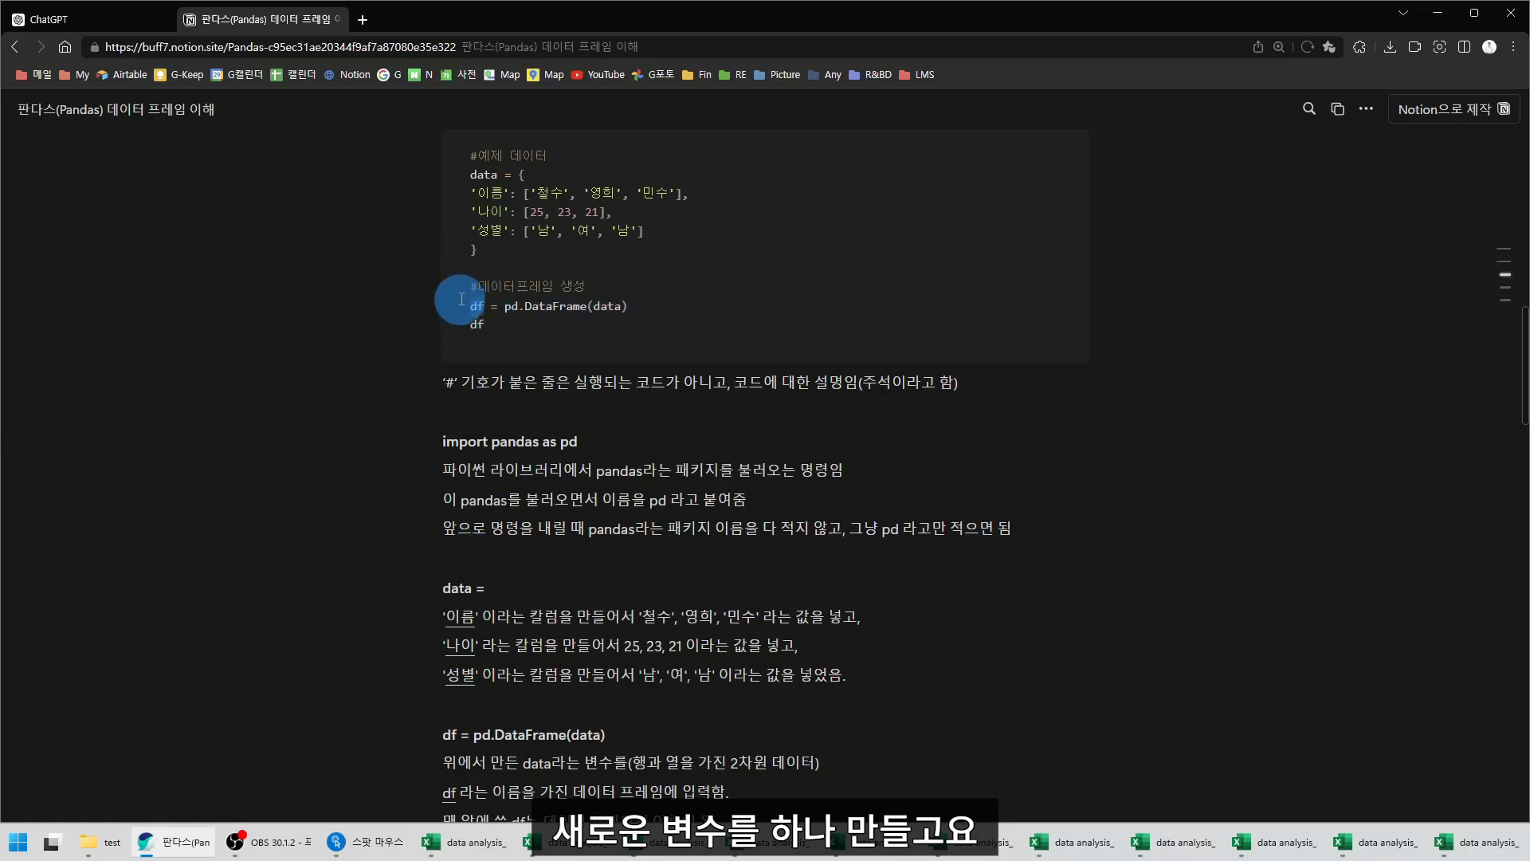
drag(506, 308, 515, 308)
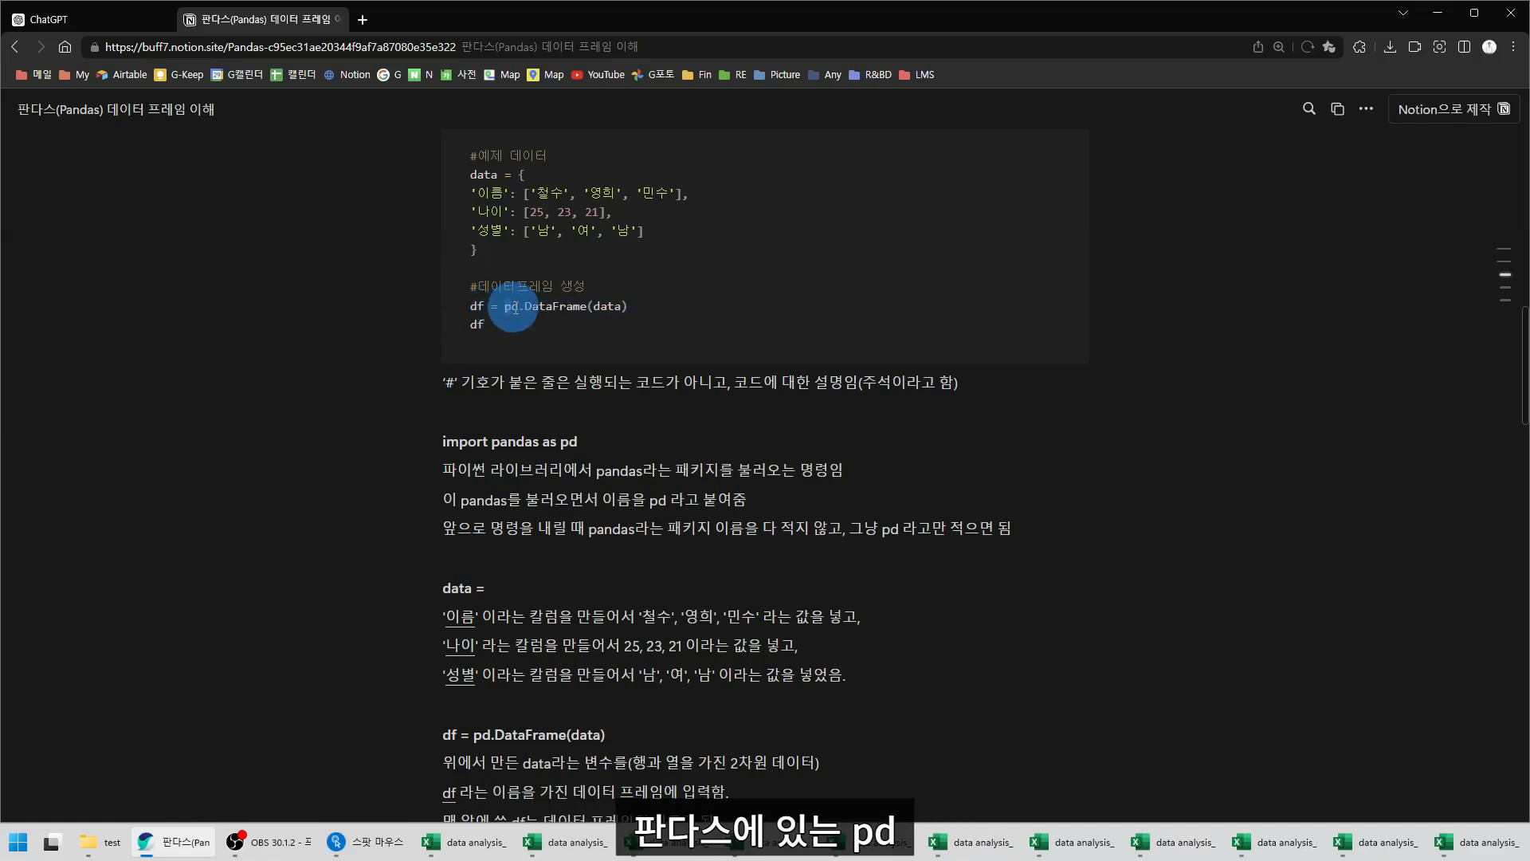
scroll(511, 305, up, 1)
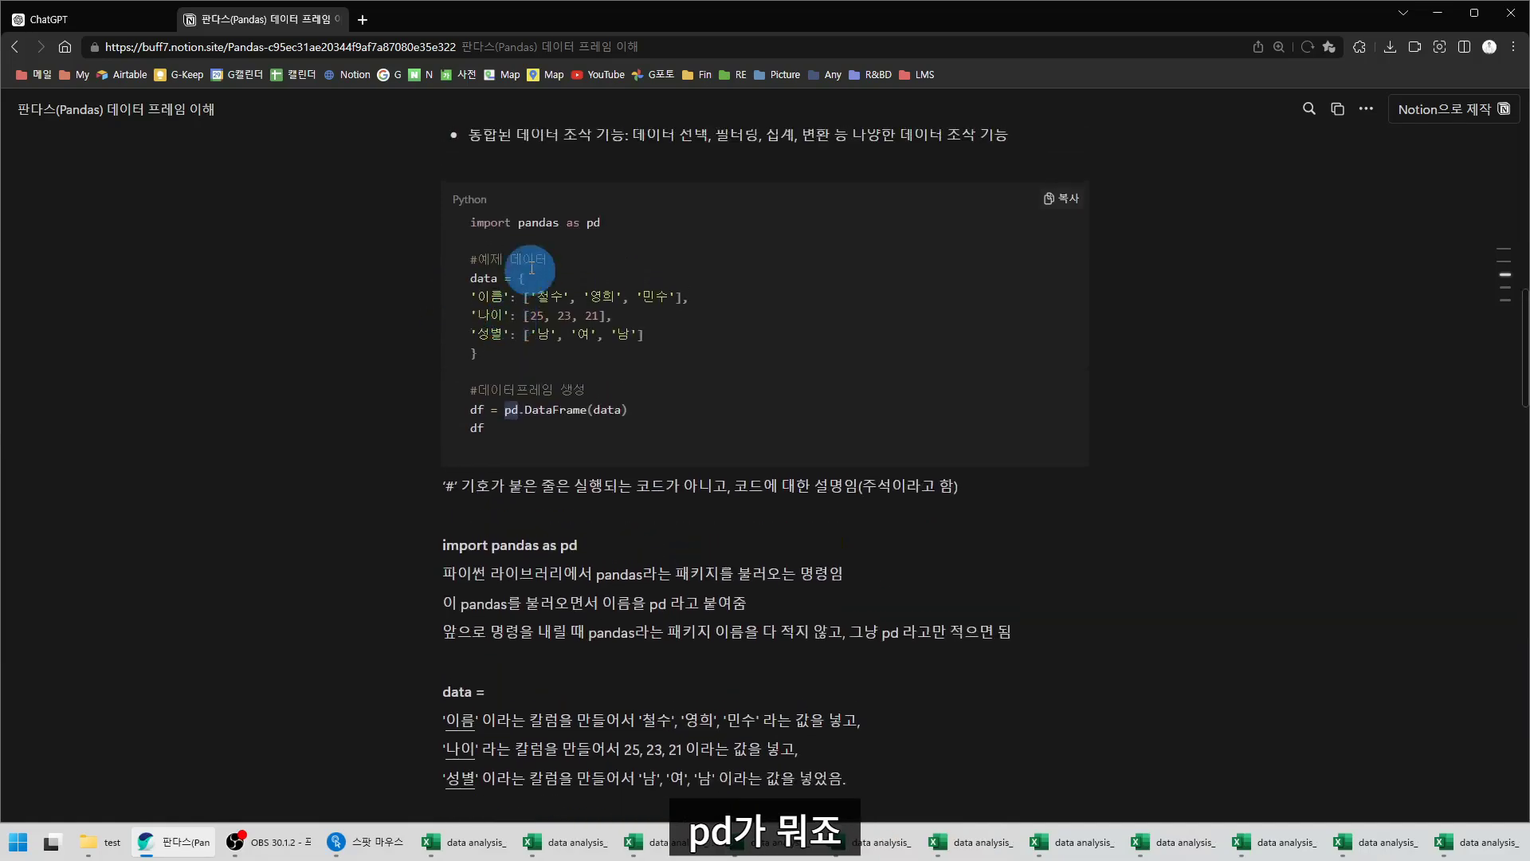
drag(518, 222, 624, 225)
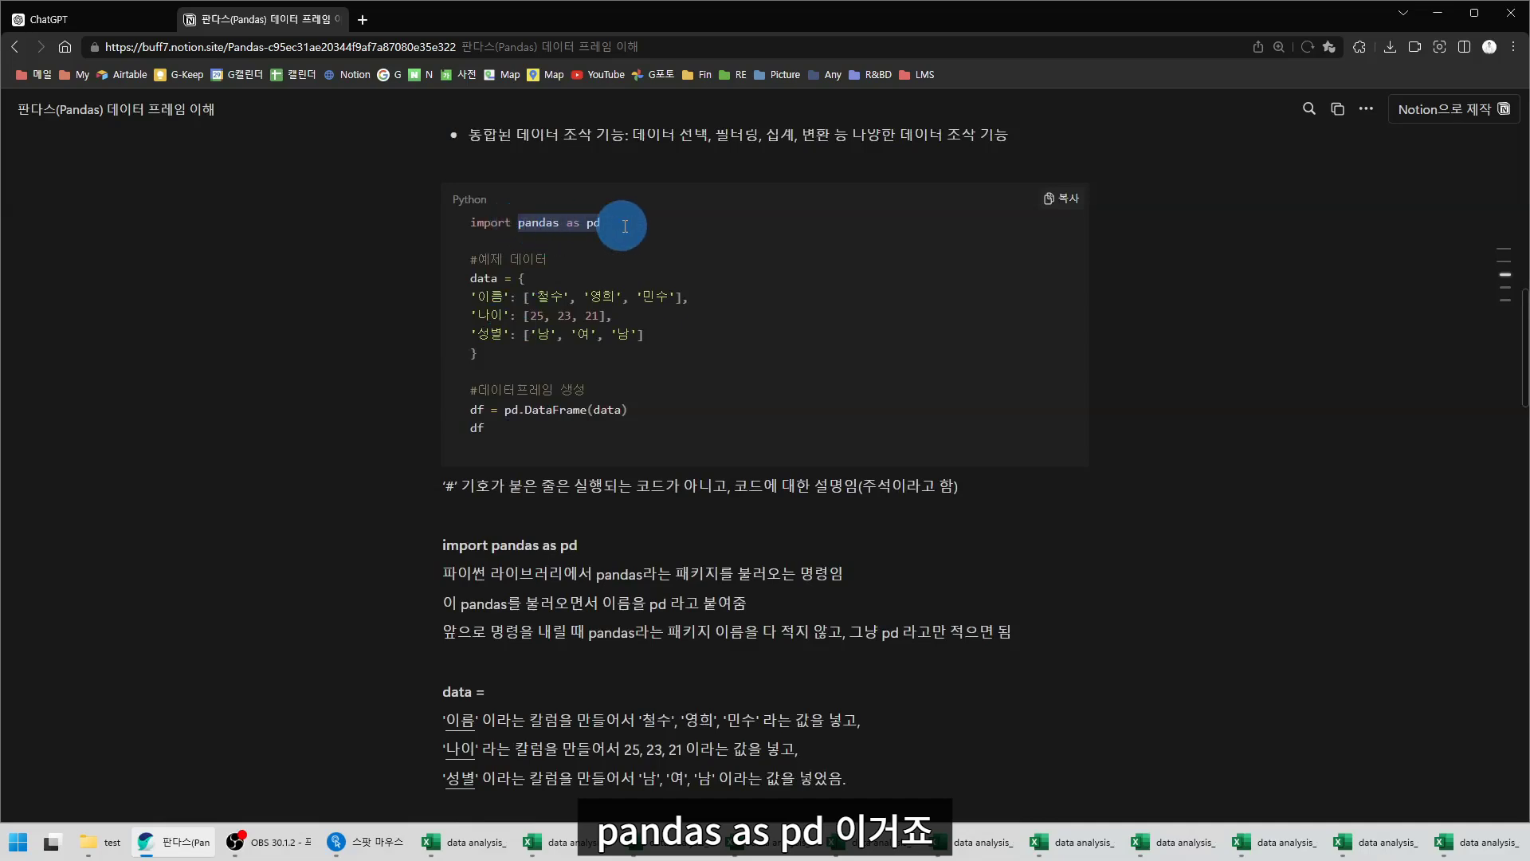
click(616, 229)
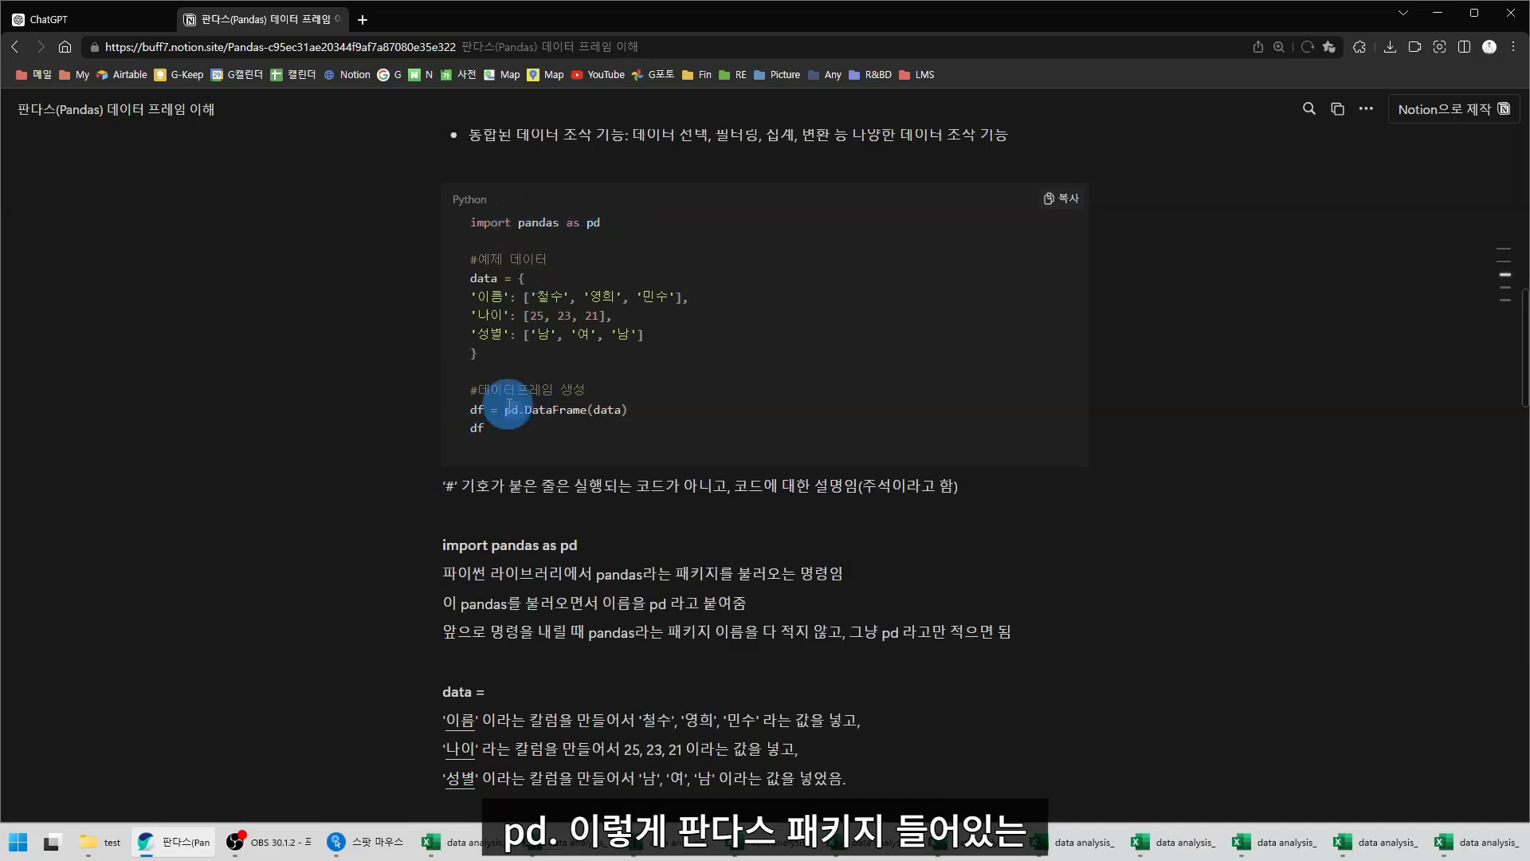
Examine the DataFrame command and its data argument, relating them to the data variable block defined above
drag(523, 413, 588, 415)
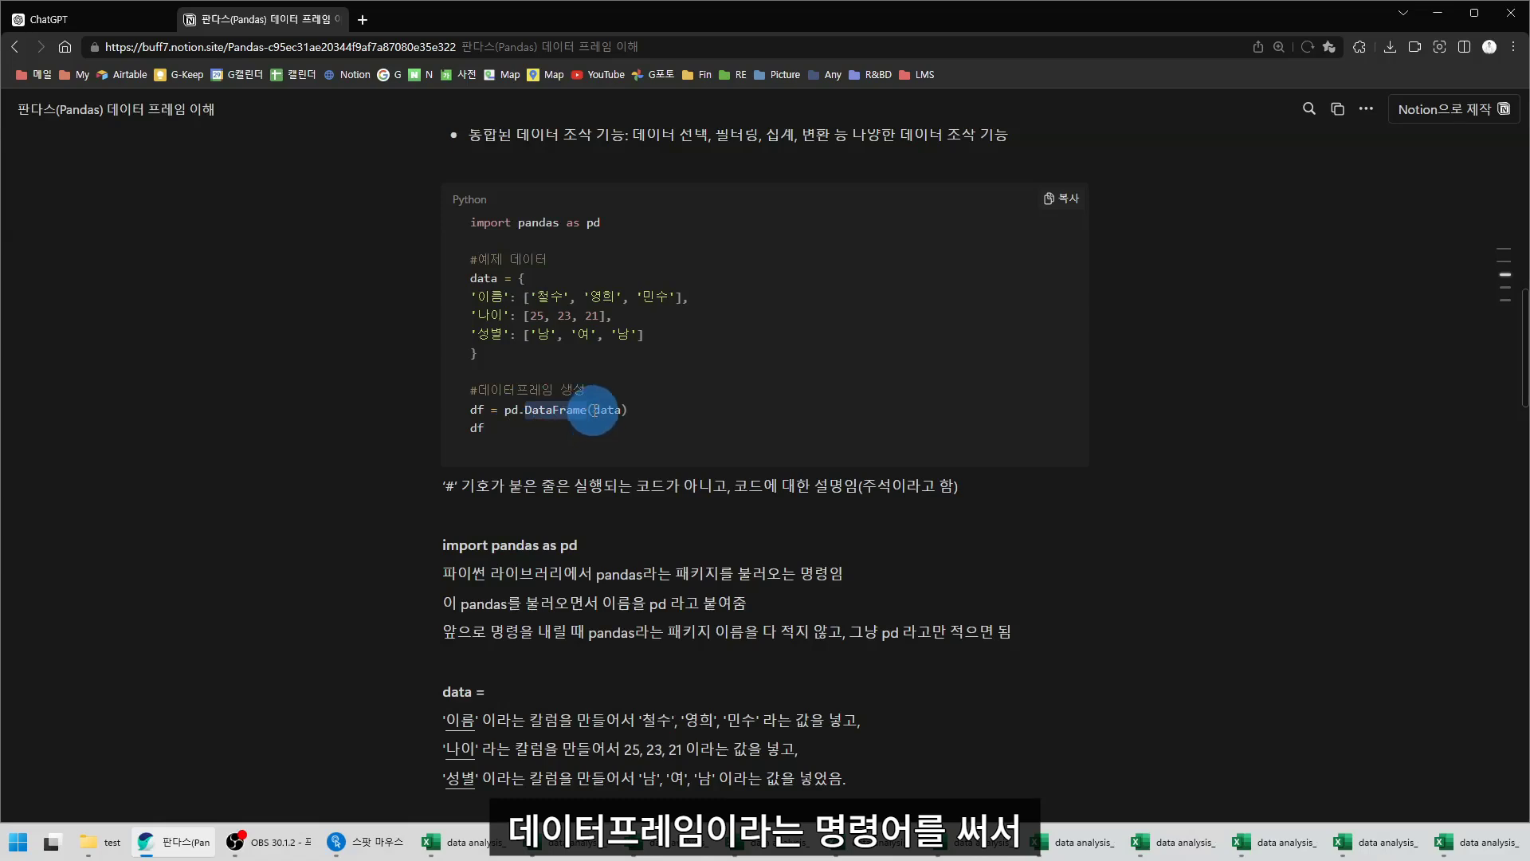
drag(595, 410, 619, 411)
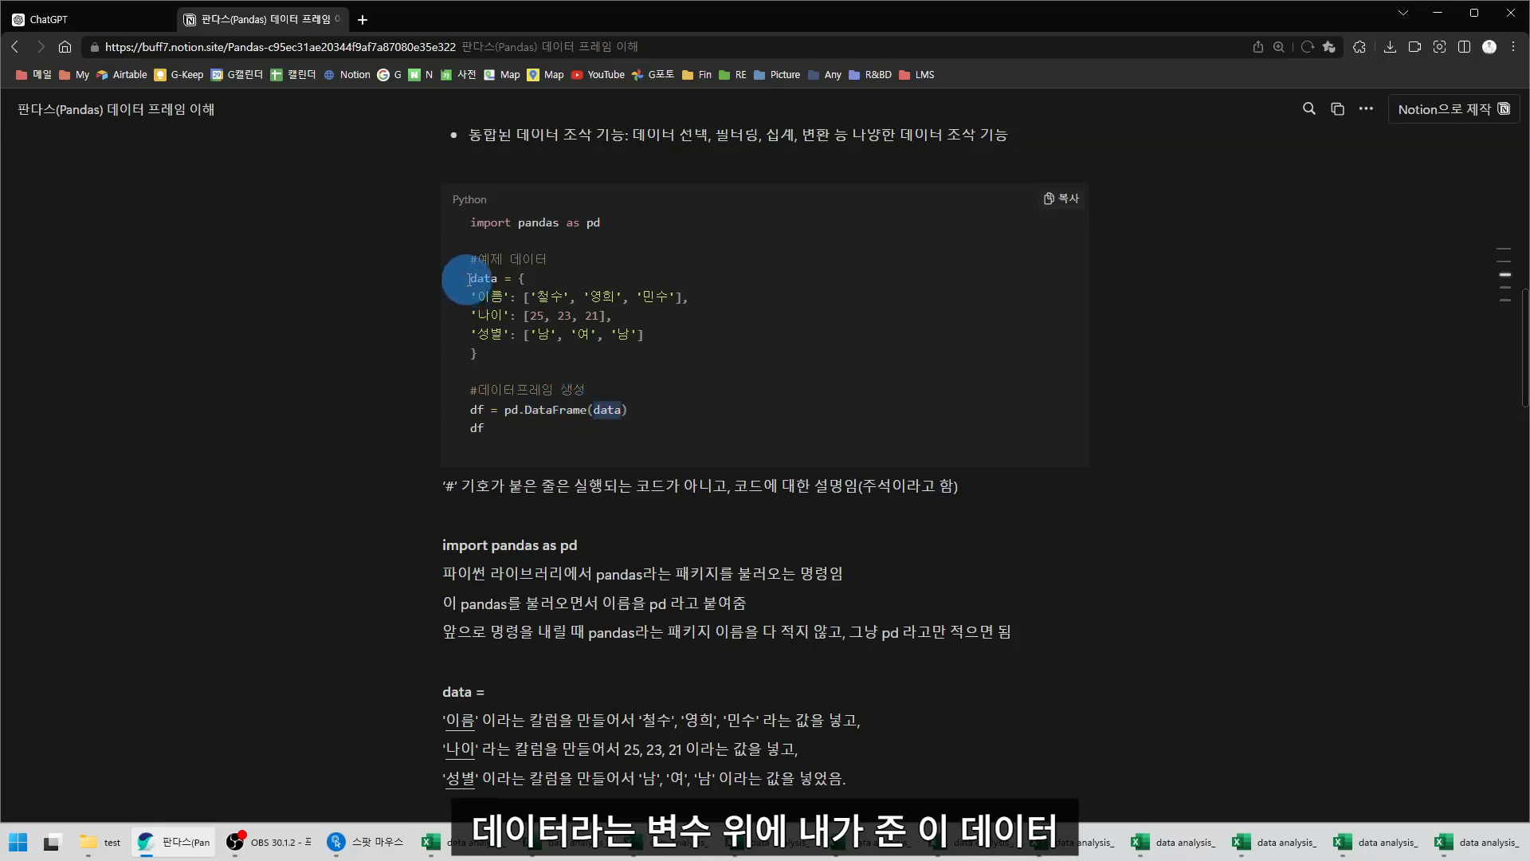
drag(468, 278, 518, 359)
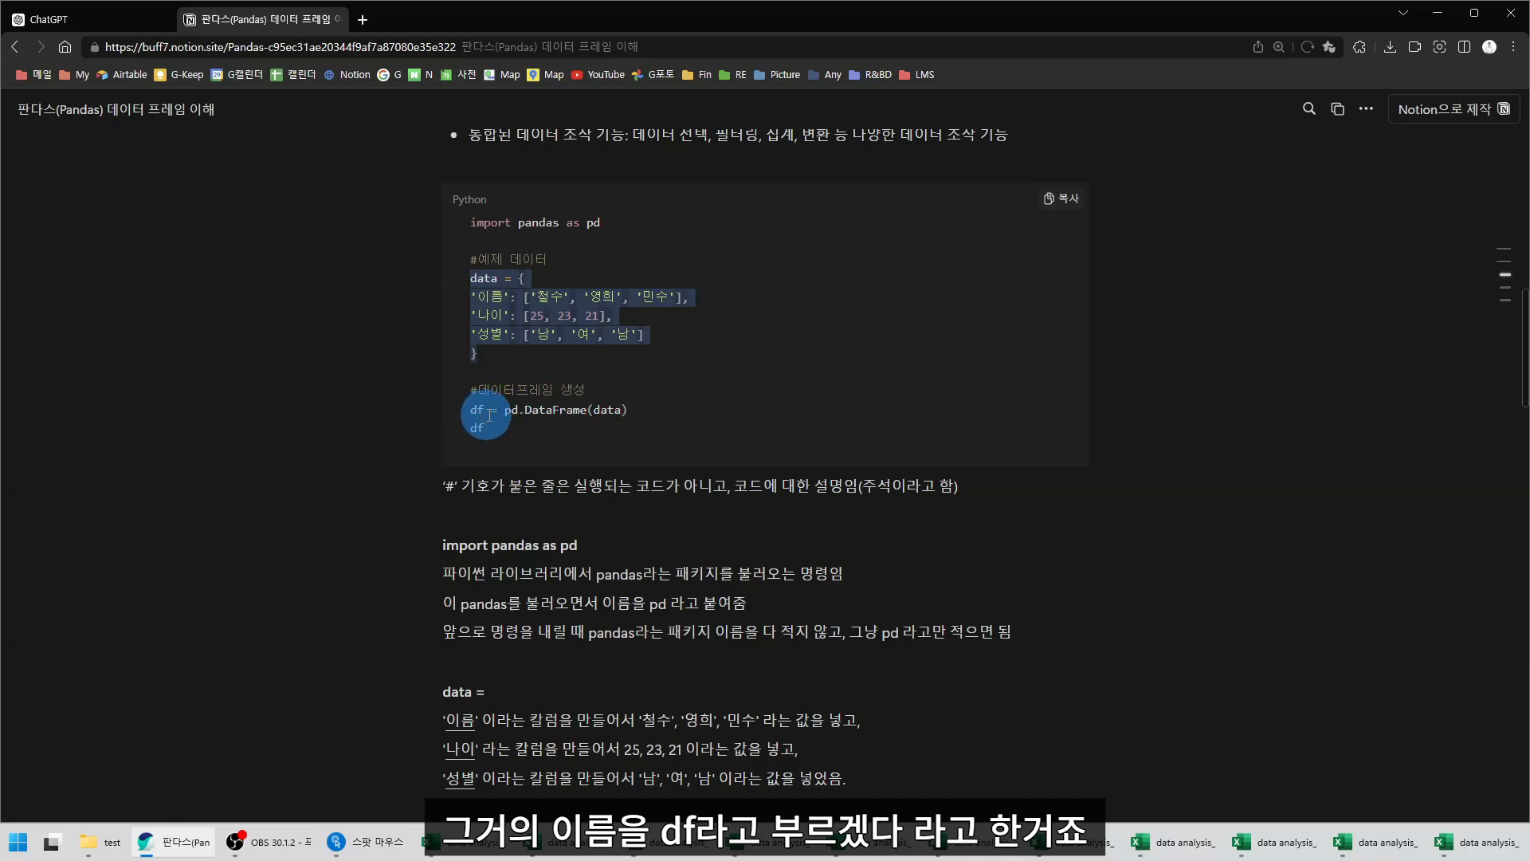
drag(472, 410, 666, 419)
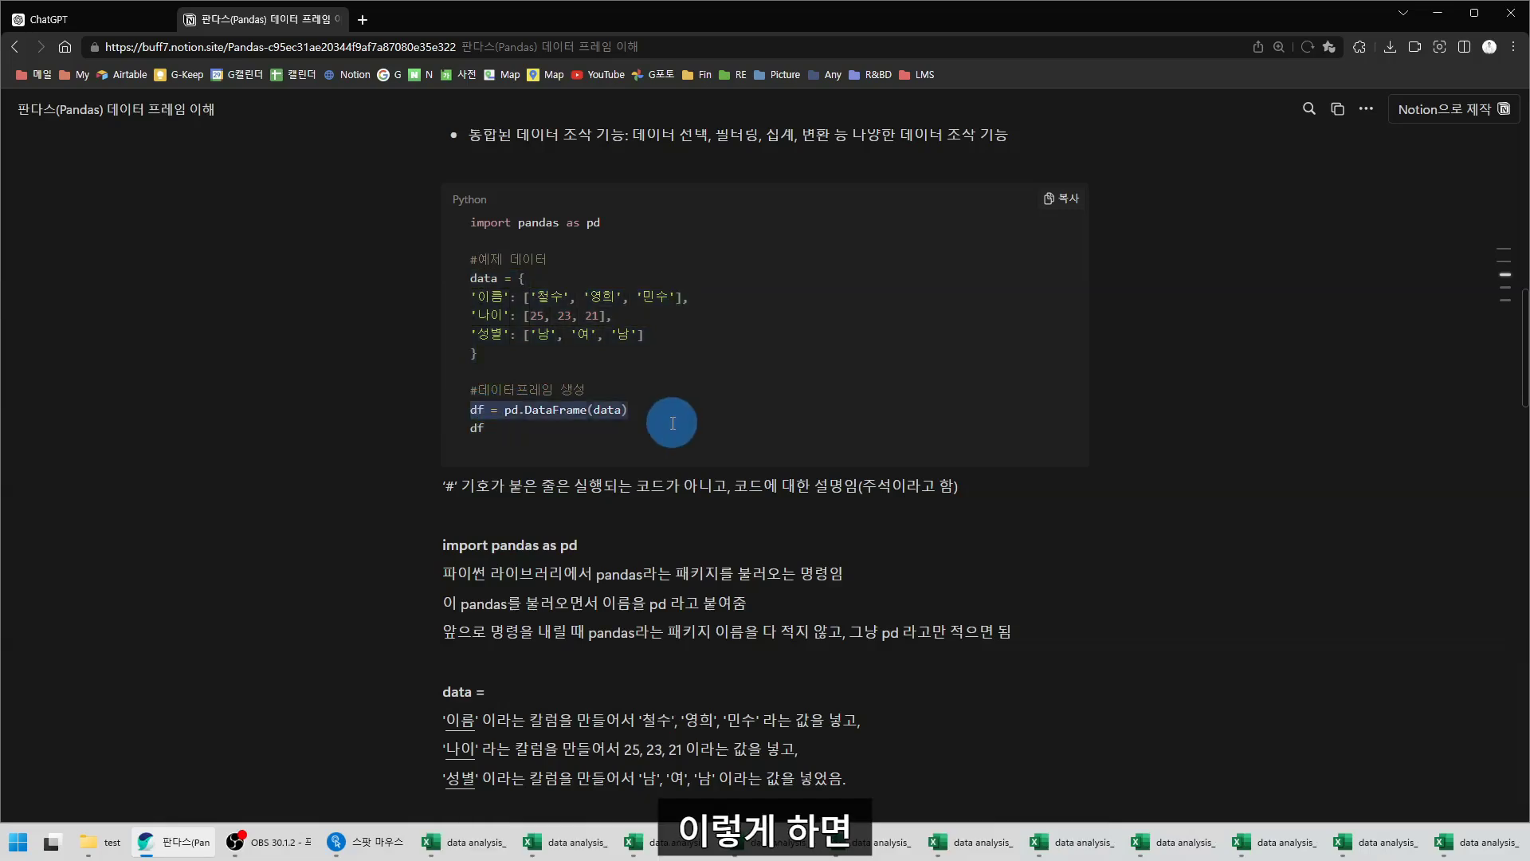
drag(468, 276, 608, 326)
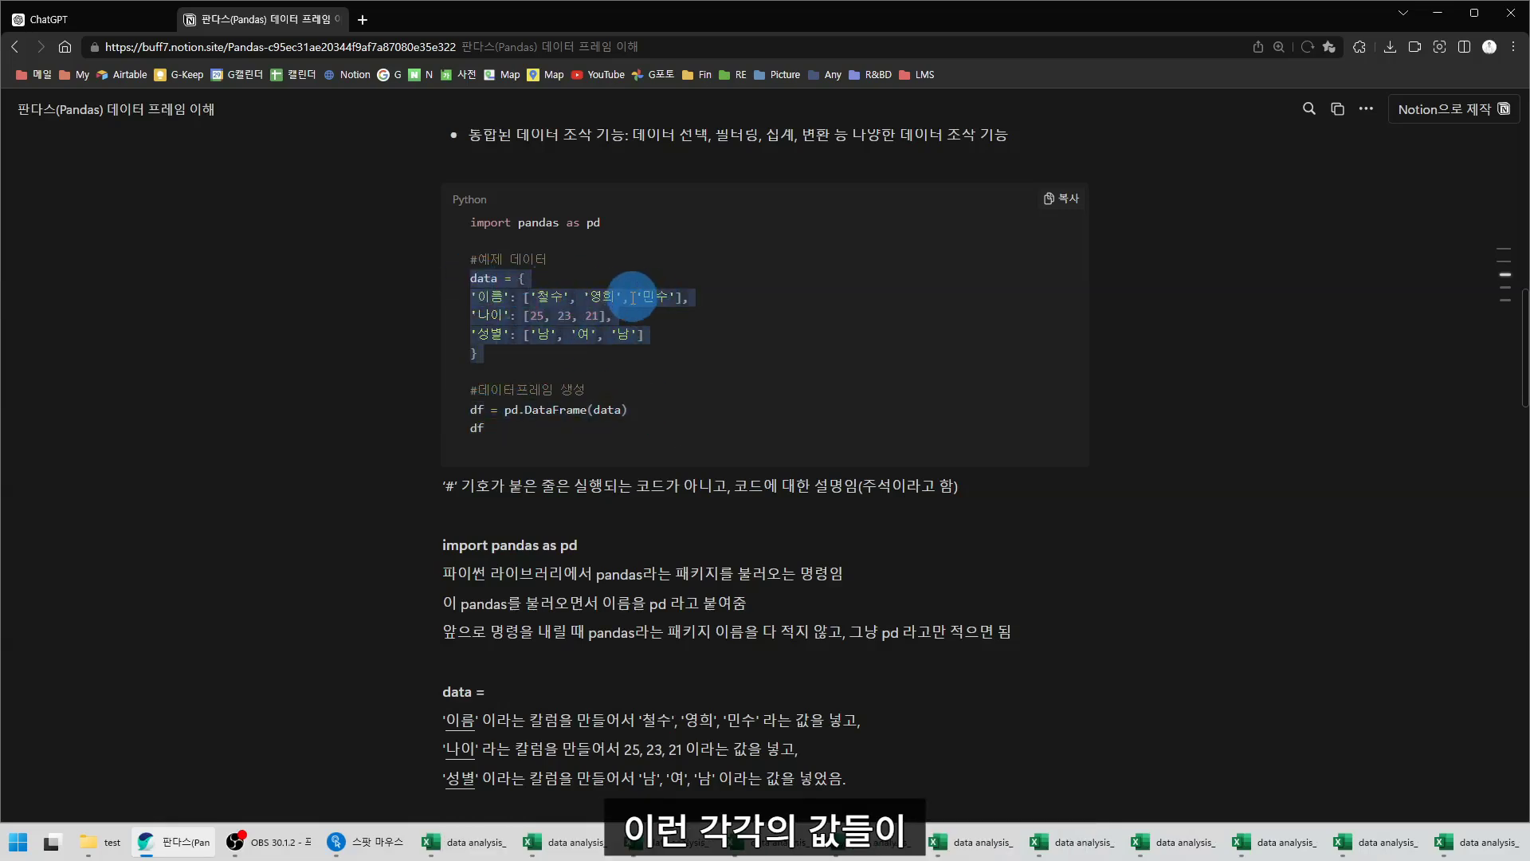
Review how pd.DataFrame(data) is assigned to df, and examine the final df line of the example code
scroll(632, 298, down, 1)
drag(504, 306, 587, 306)
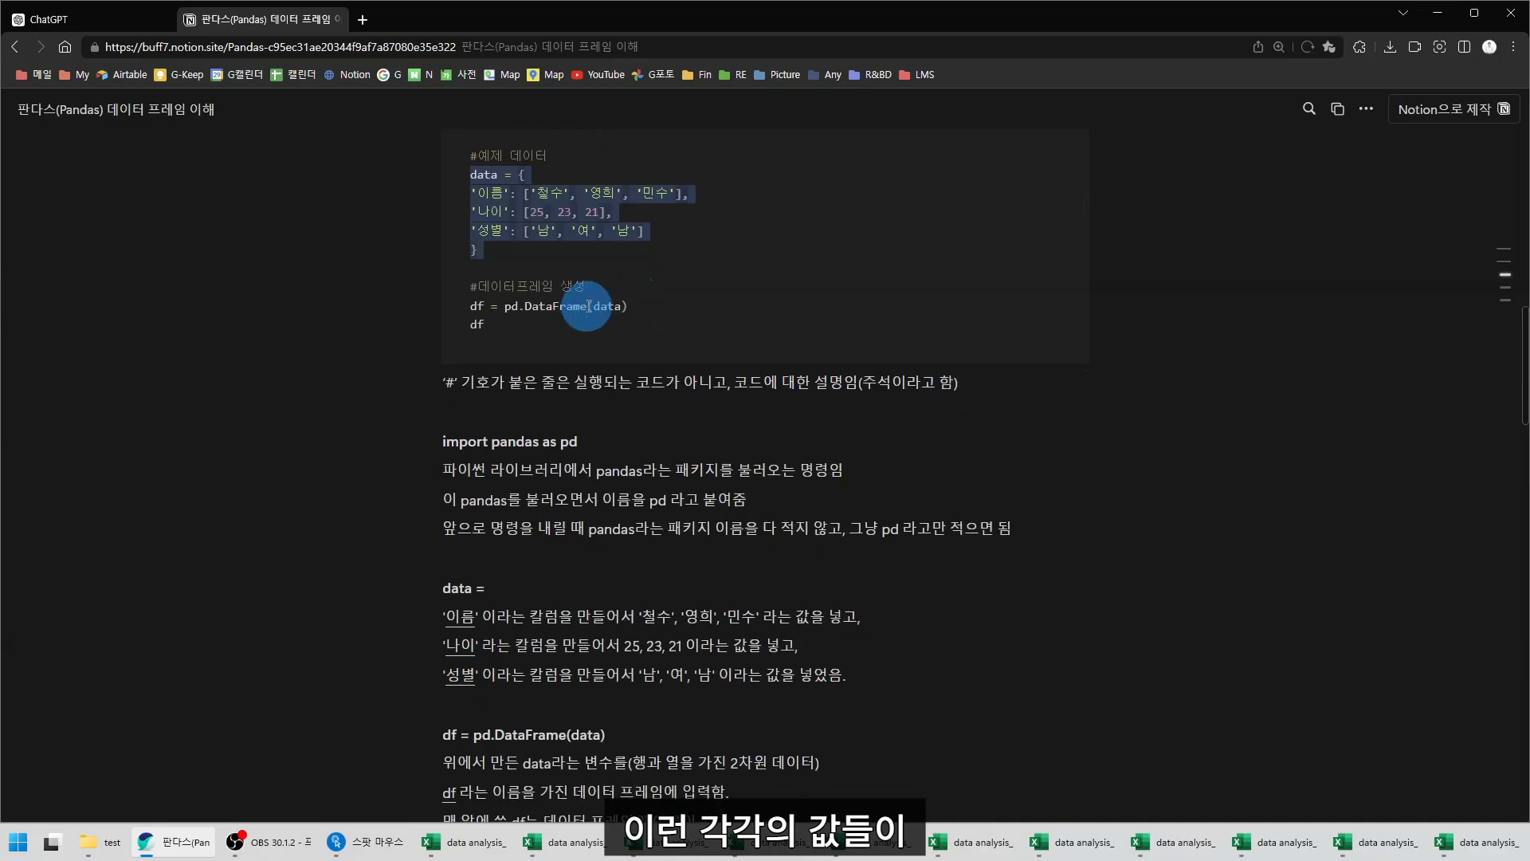
double_click(543, 306)
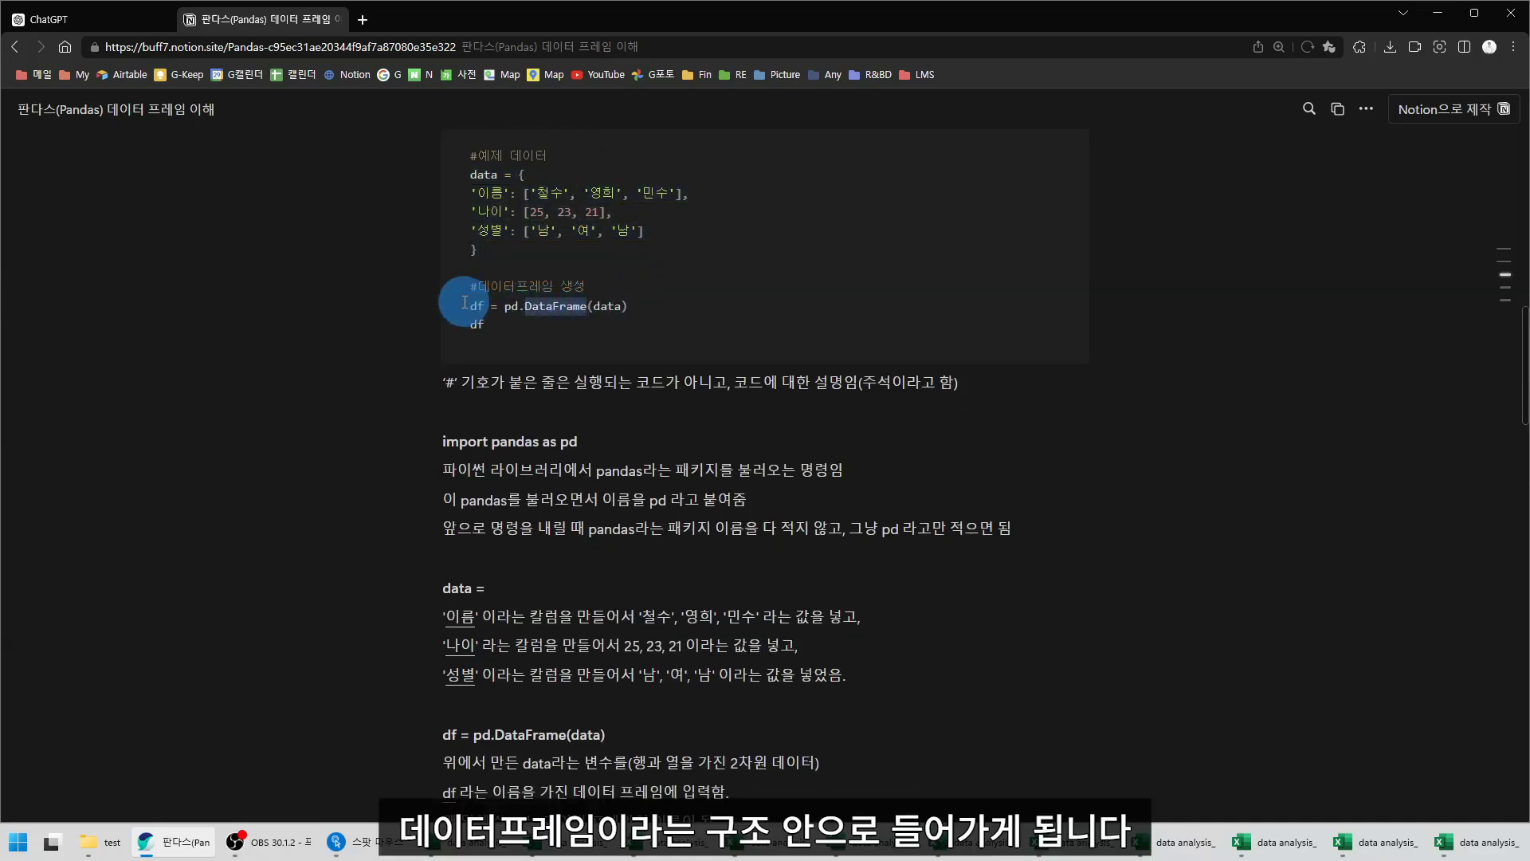
click(481, 329)
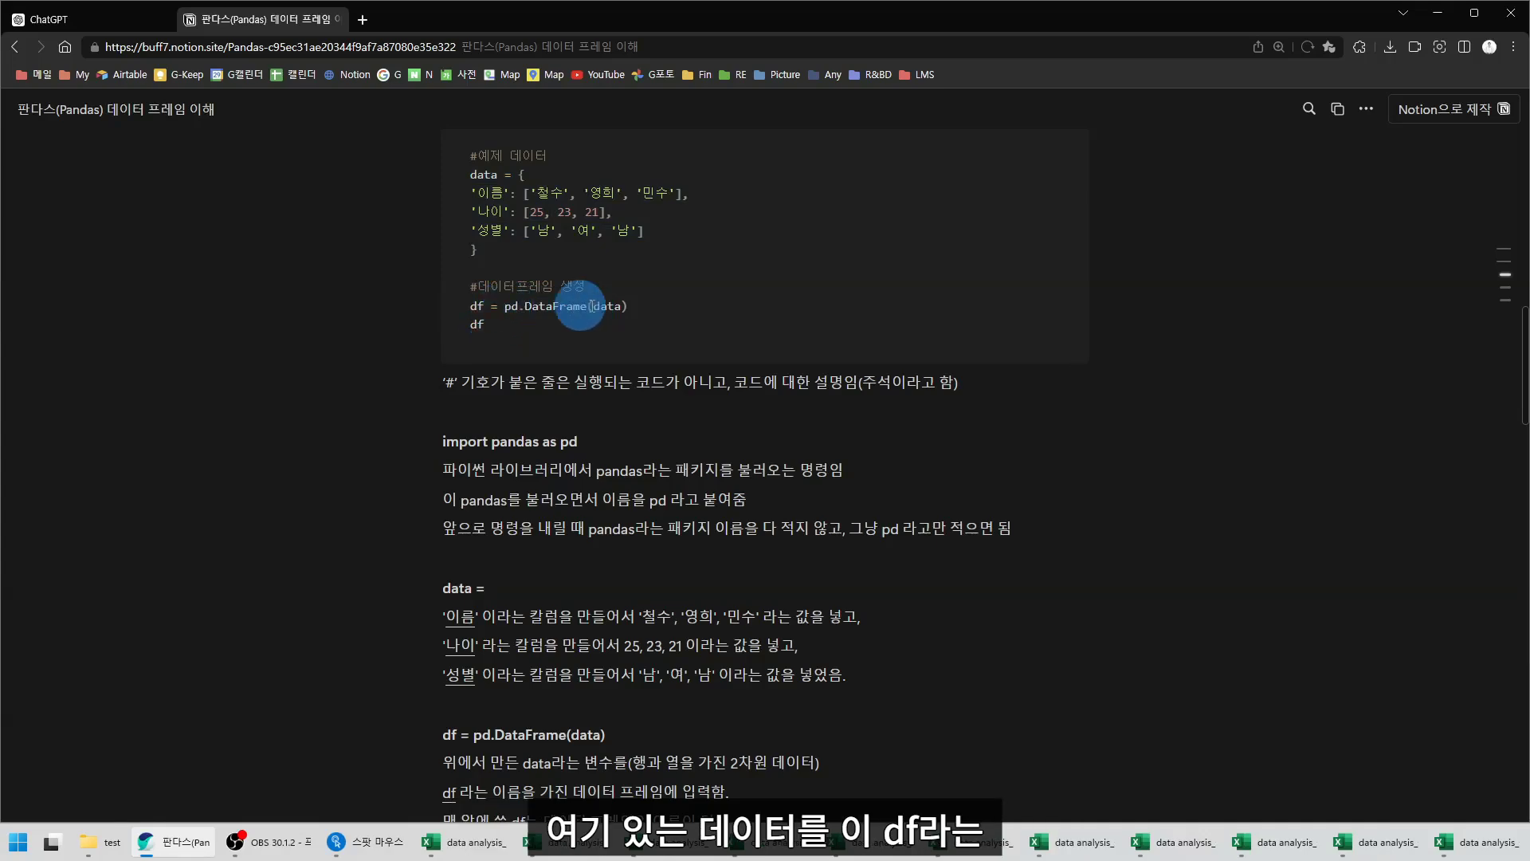
drag(630, 306, 488, 306)
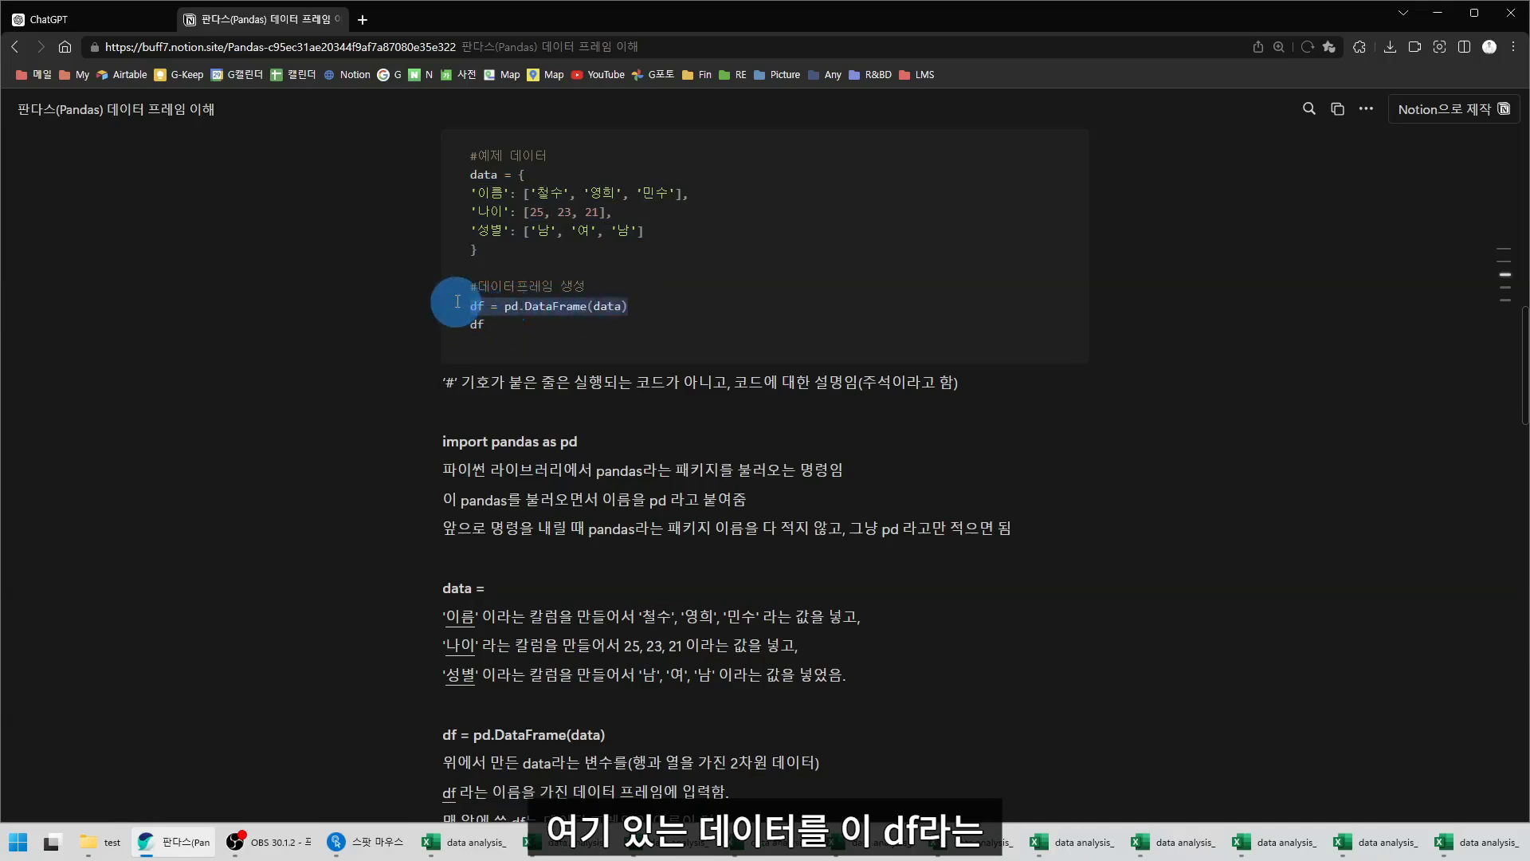
Read the explanation of the final df command and look at the example output table below it
scroll(470, 301, down, 3)
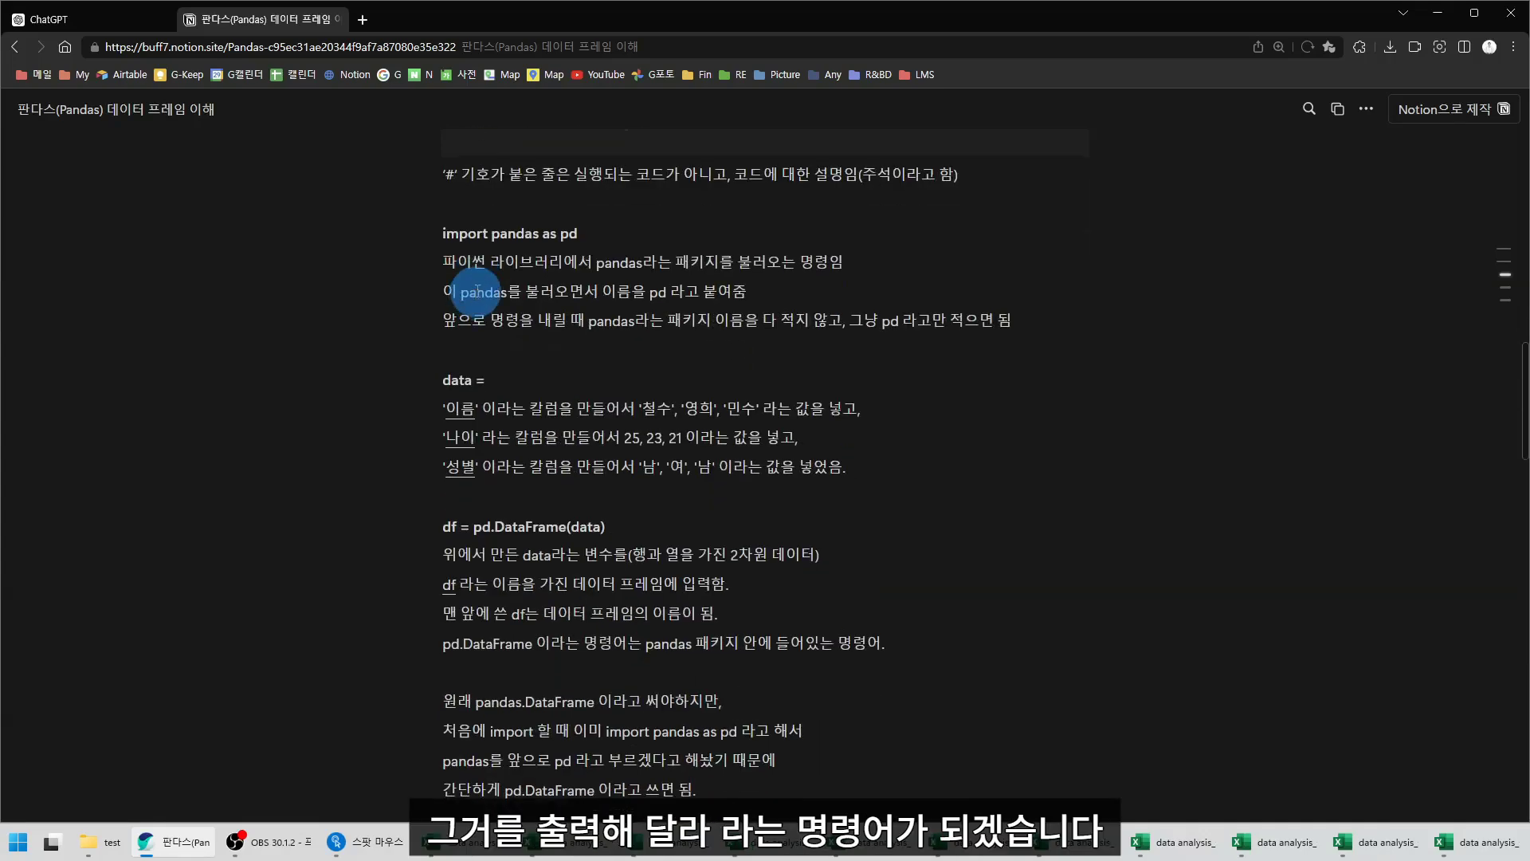
scroll(454, 478, down, 4)
drag(446, 538, 906, 634)
double_click(445, 545)
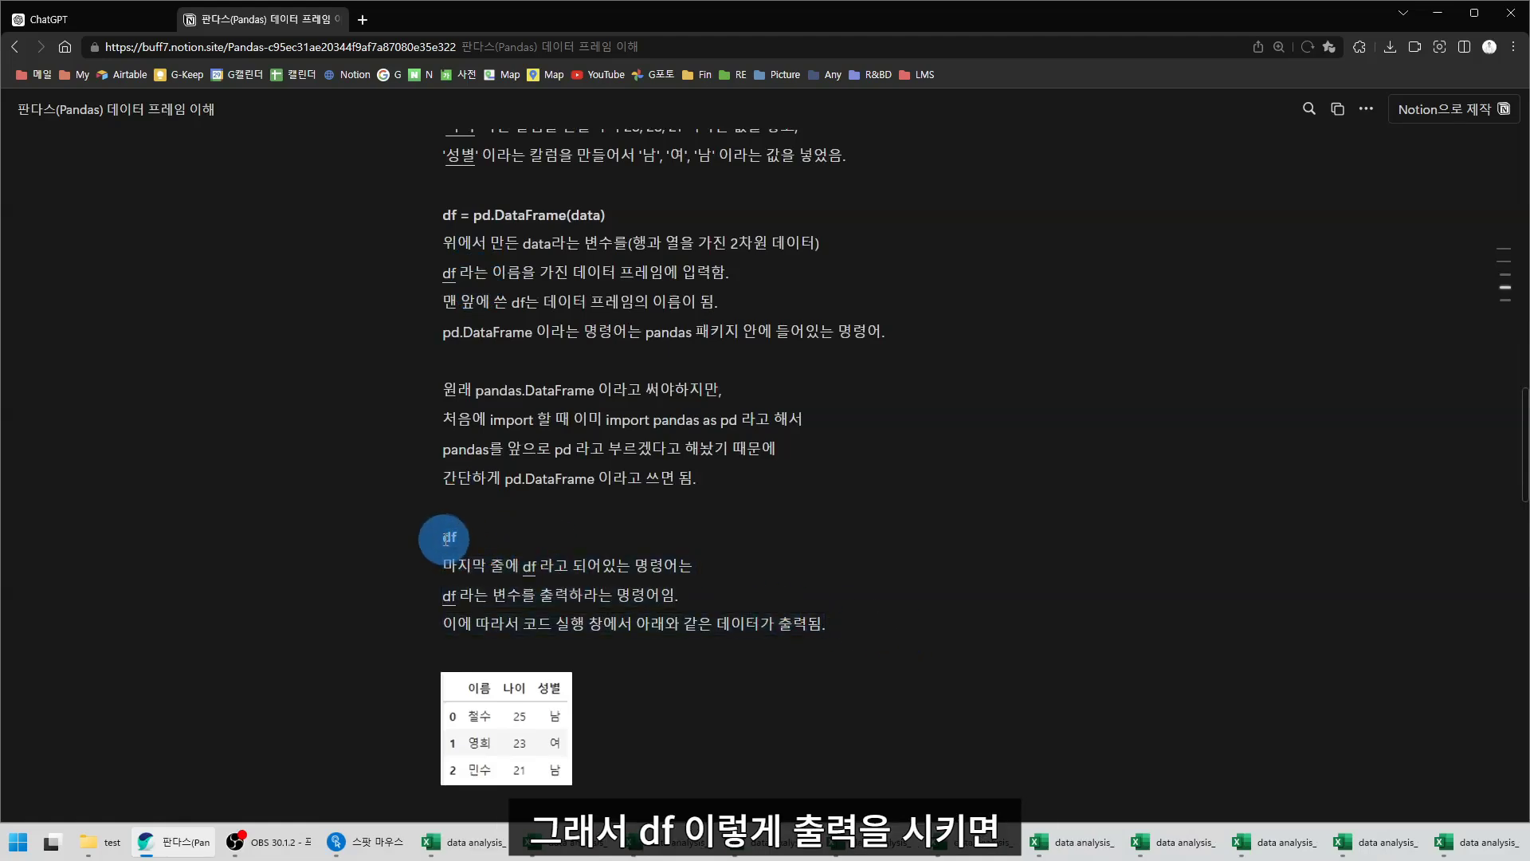
Read the 데이터 프레임의 주요 기능 section's first item on accessing data through row and column indexes
scroll(474, 538, down, 3)
scroll(475, 538, down, 1)
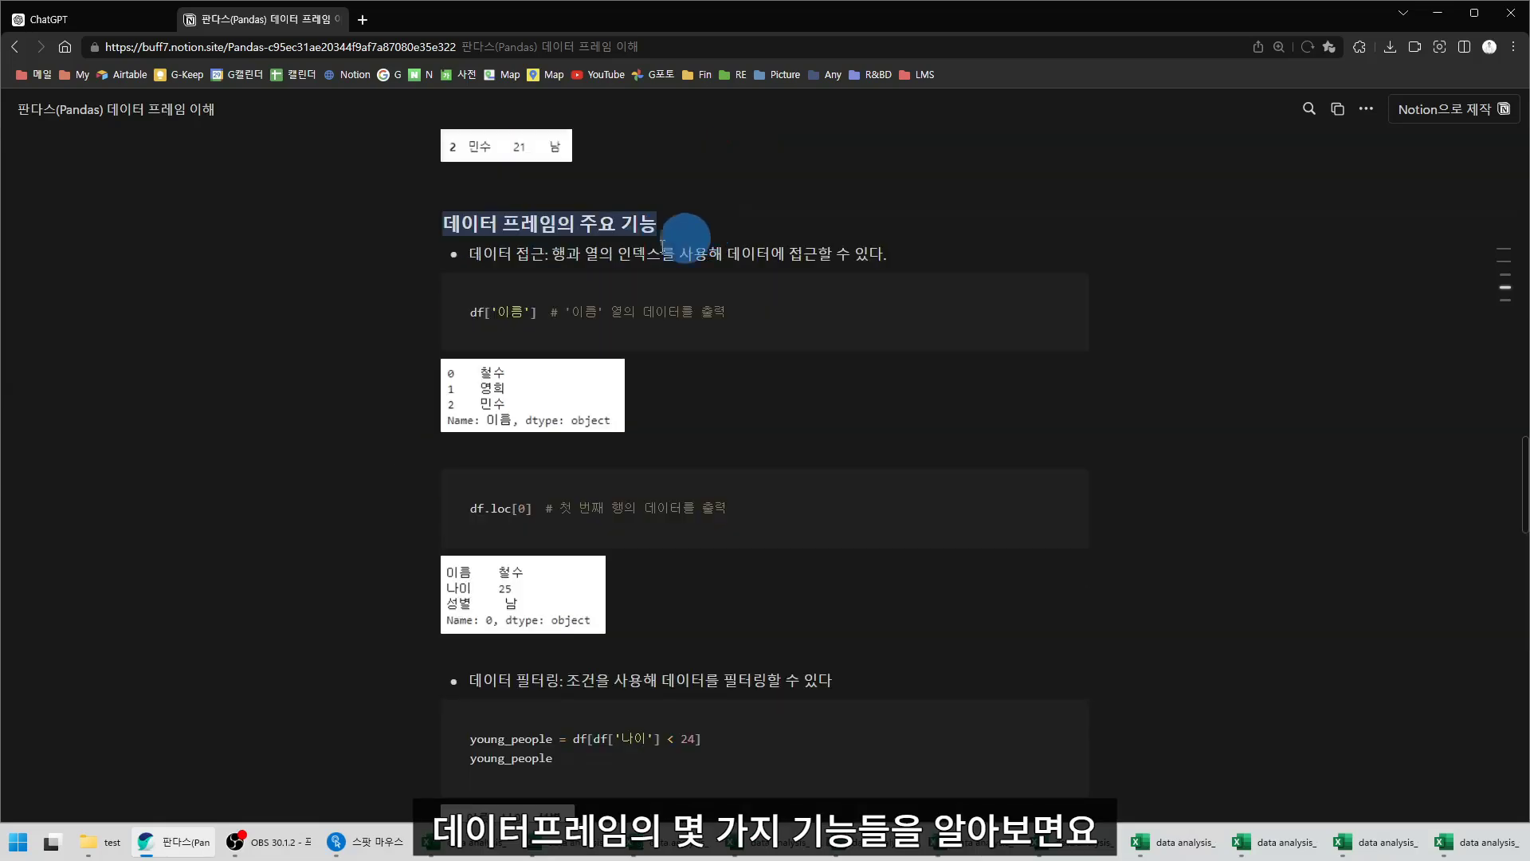
drag(553, 255, 914, 259)
click(914, 259)
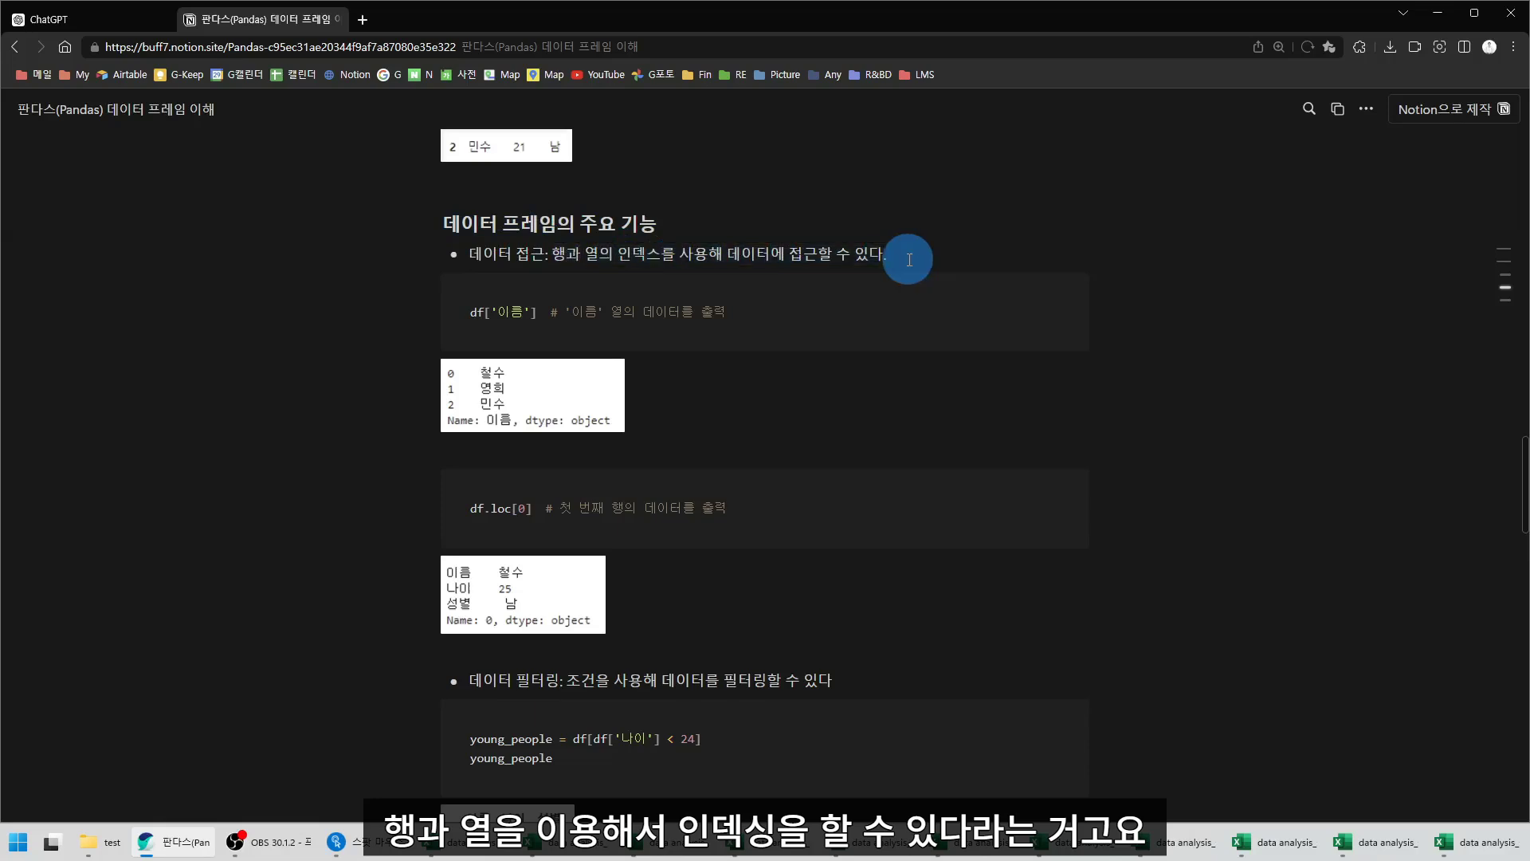
Study the df['이름'] example, relating the column name in the brackets to the single column it outputs
double_click(476, 313)
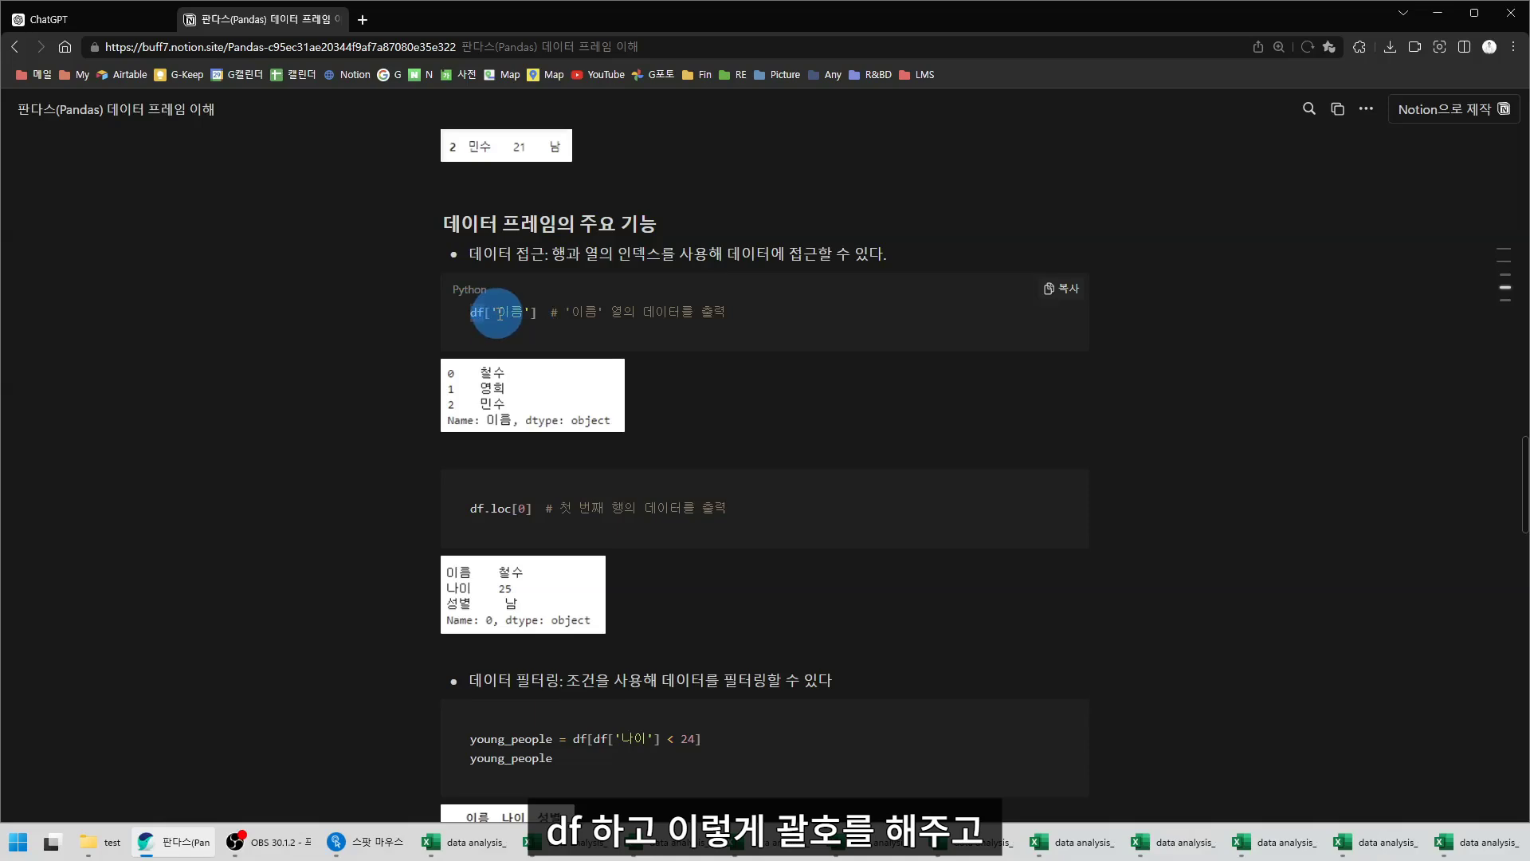
drag(500, 315, 521, 315)
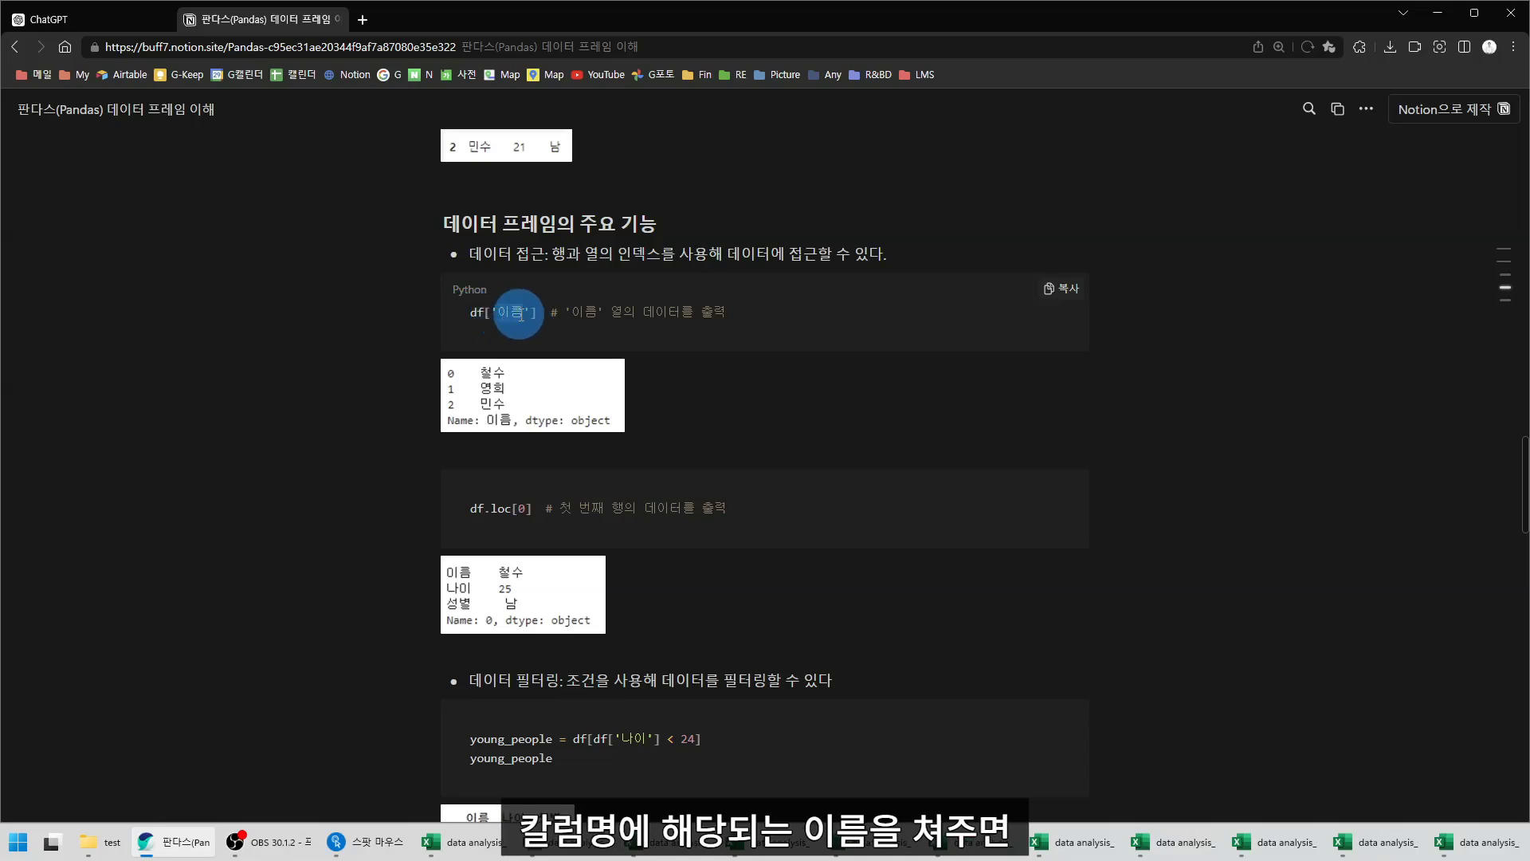
double_click(478, 315)
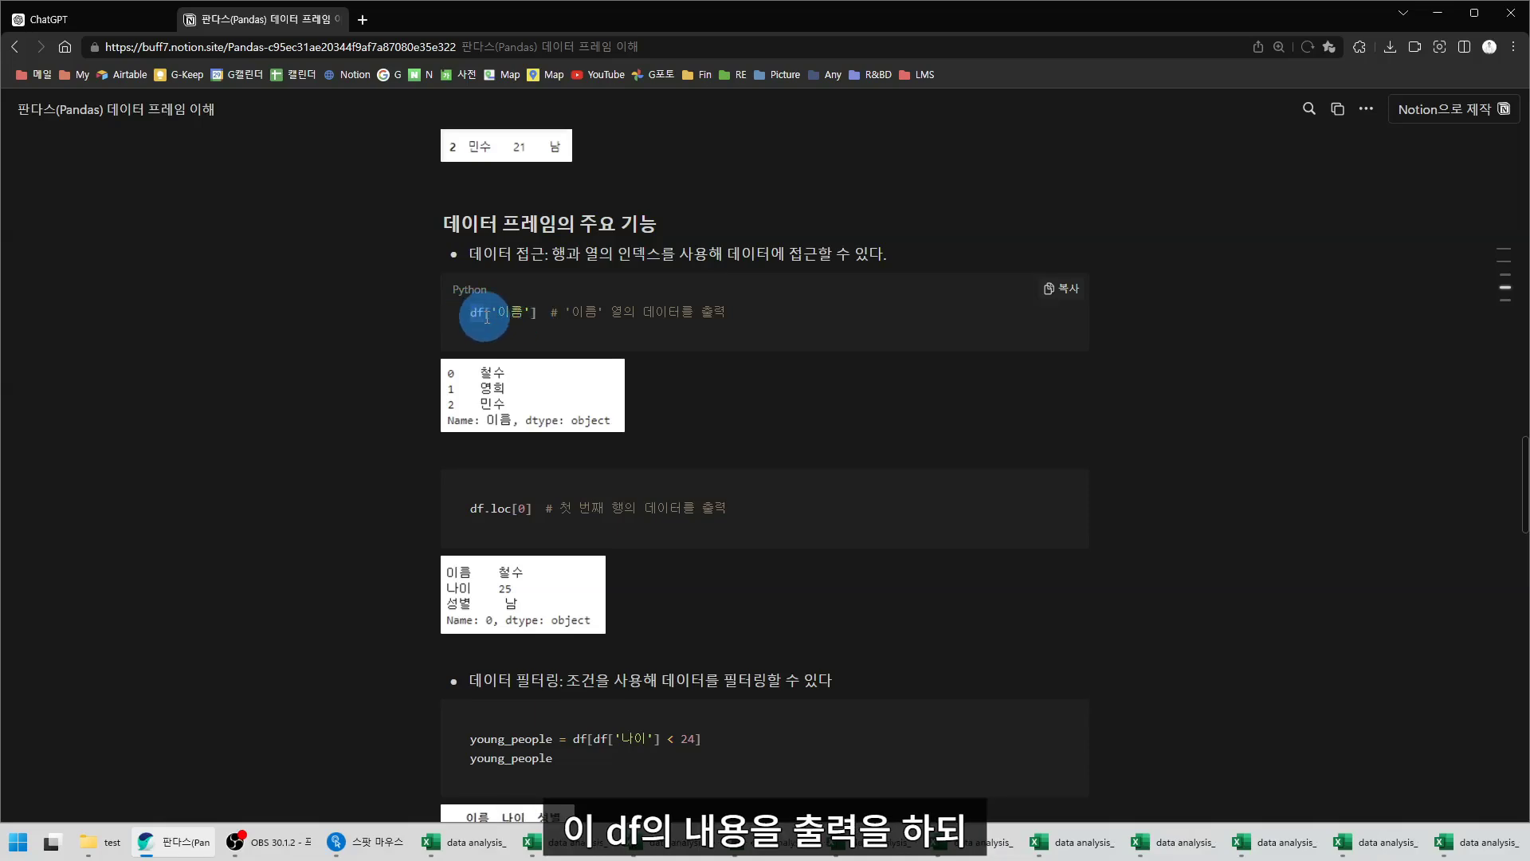
drag(487, 317, 569, 322)
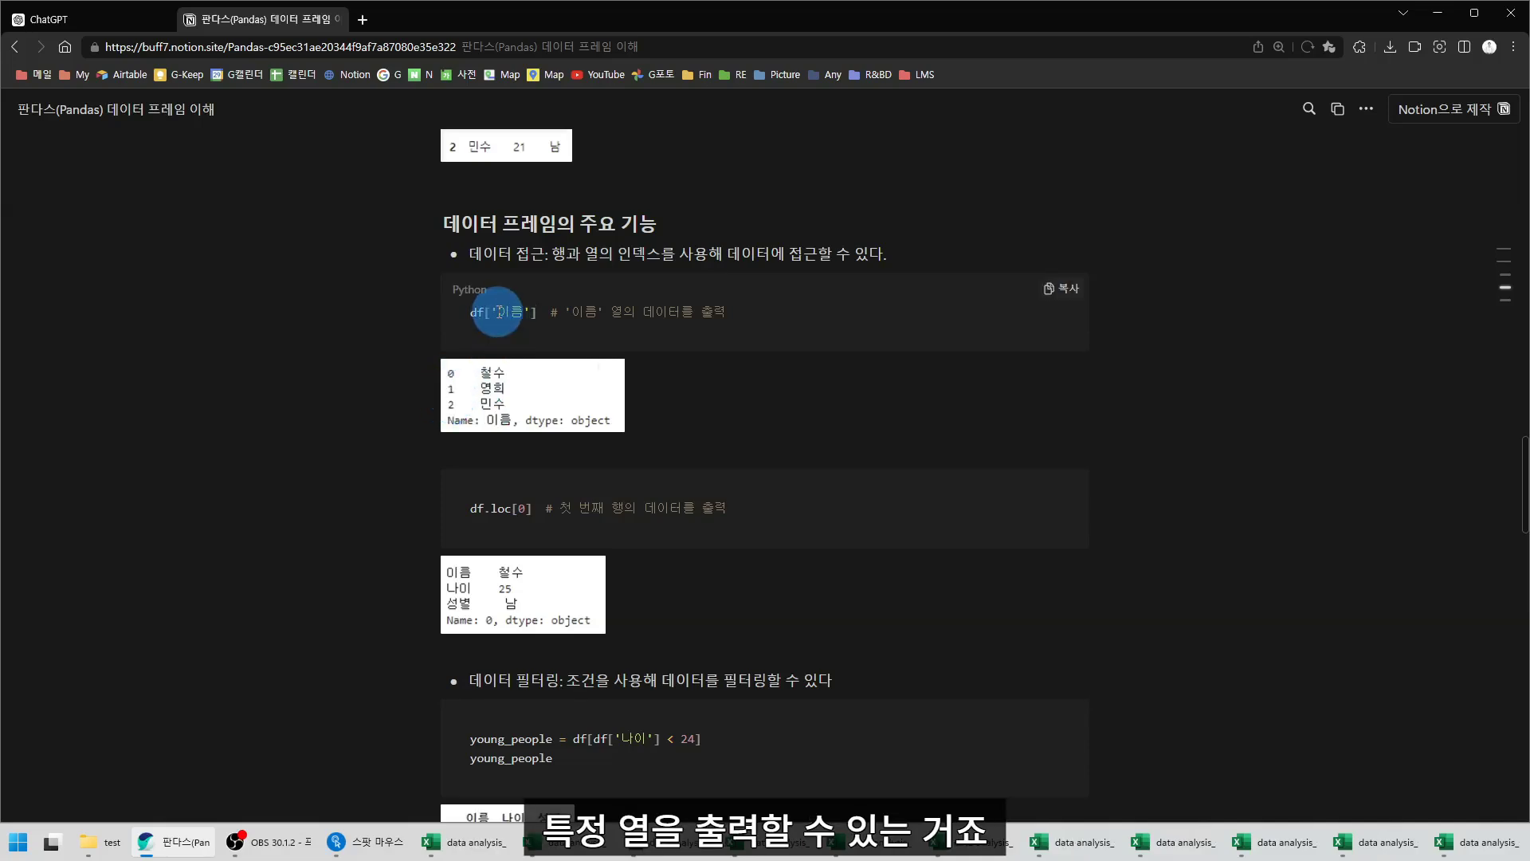
drag(498, 313, 529, 315)
Study the df.loc[0] example and its row index, comparing its output with the full df table above
scroll(527, 313, down, 2)
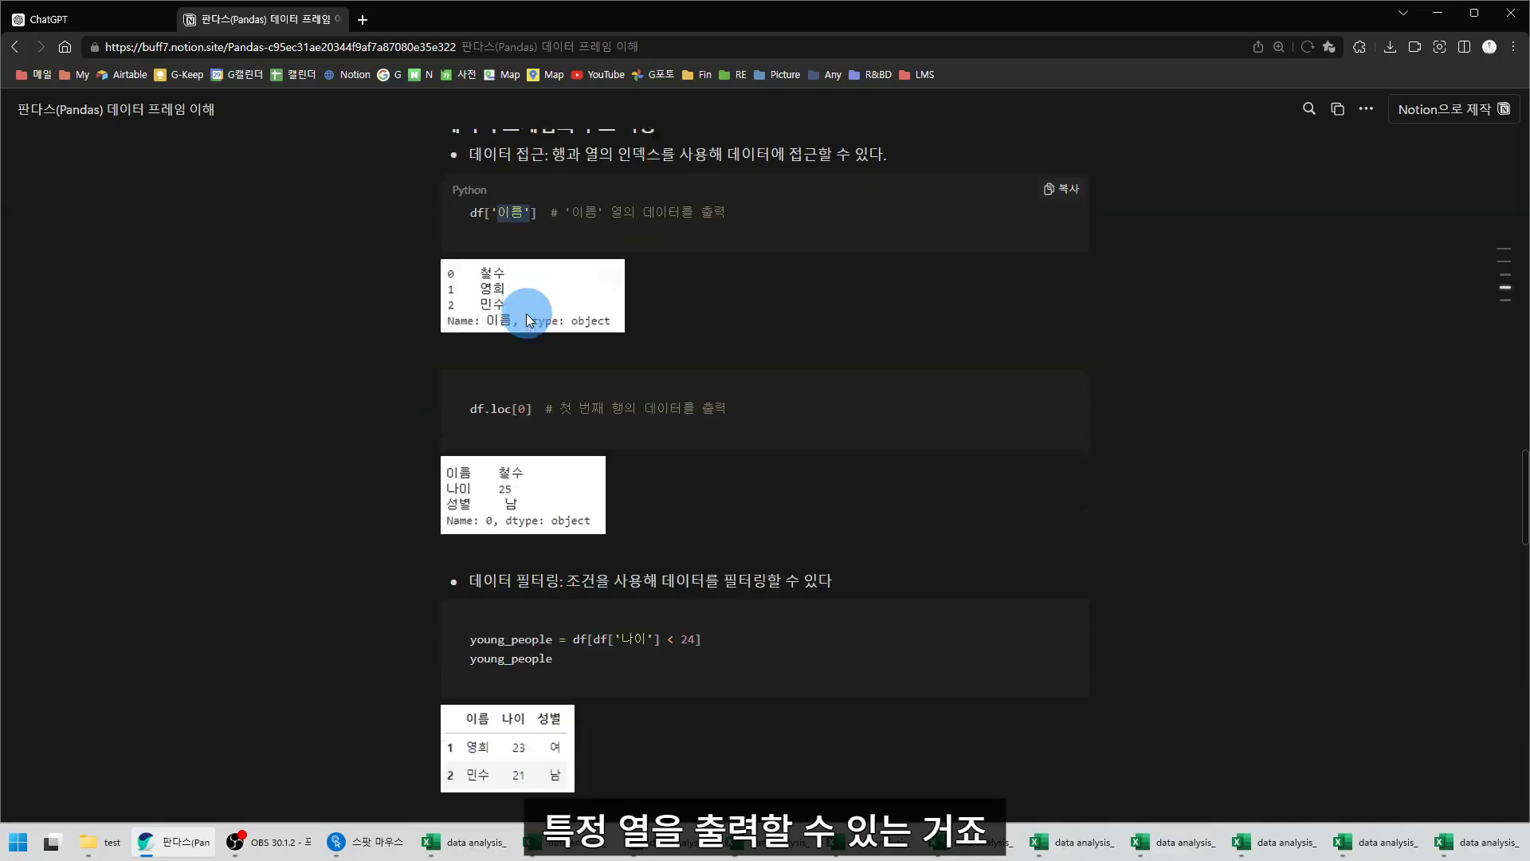
drag(483, 404, 523, 408)
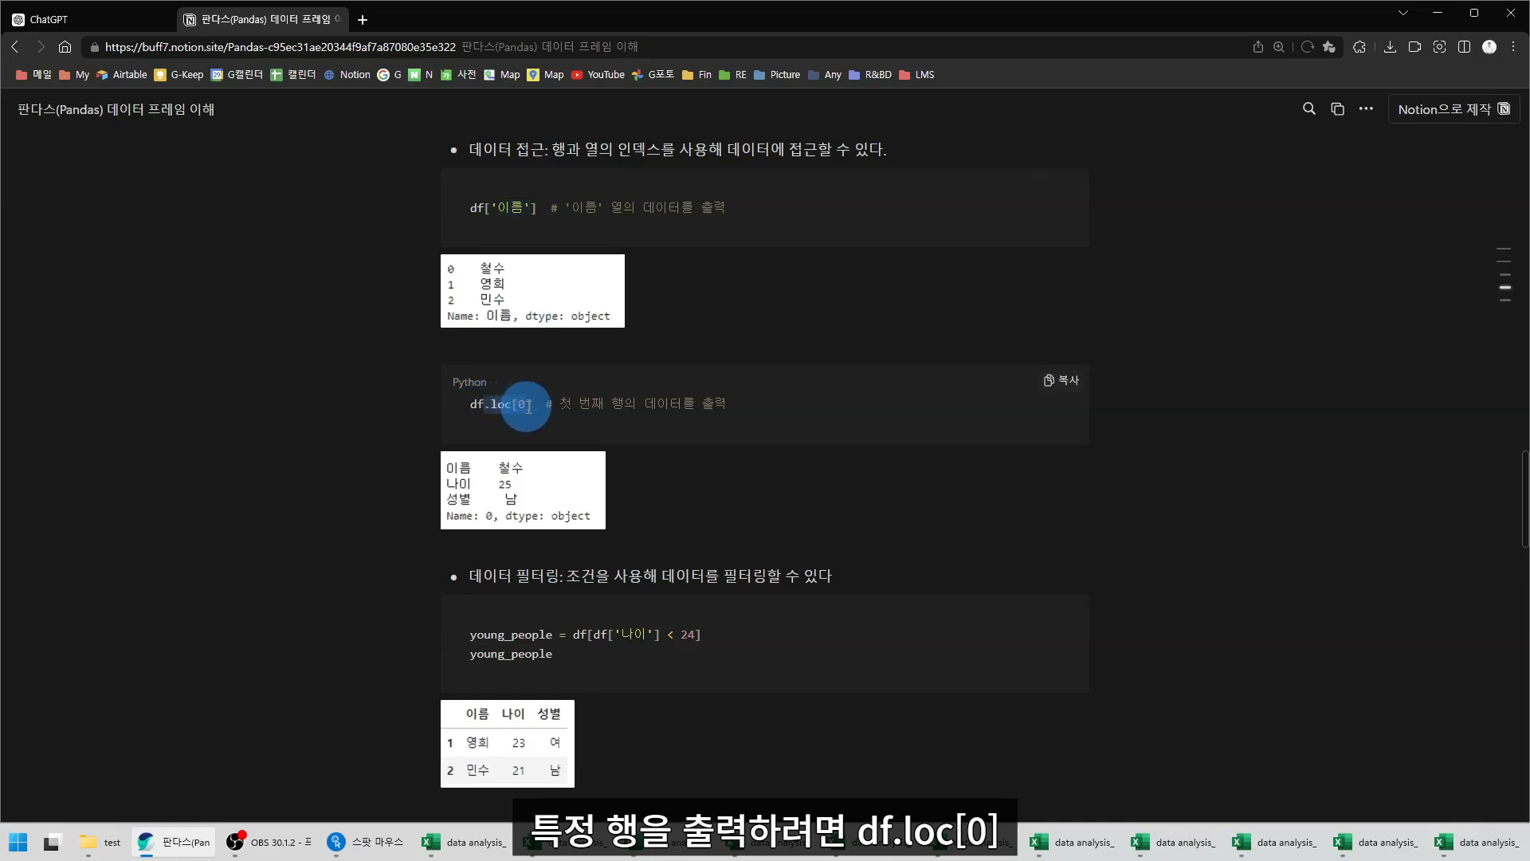
click(528, 407)
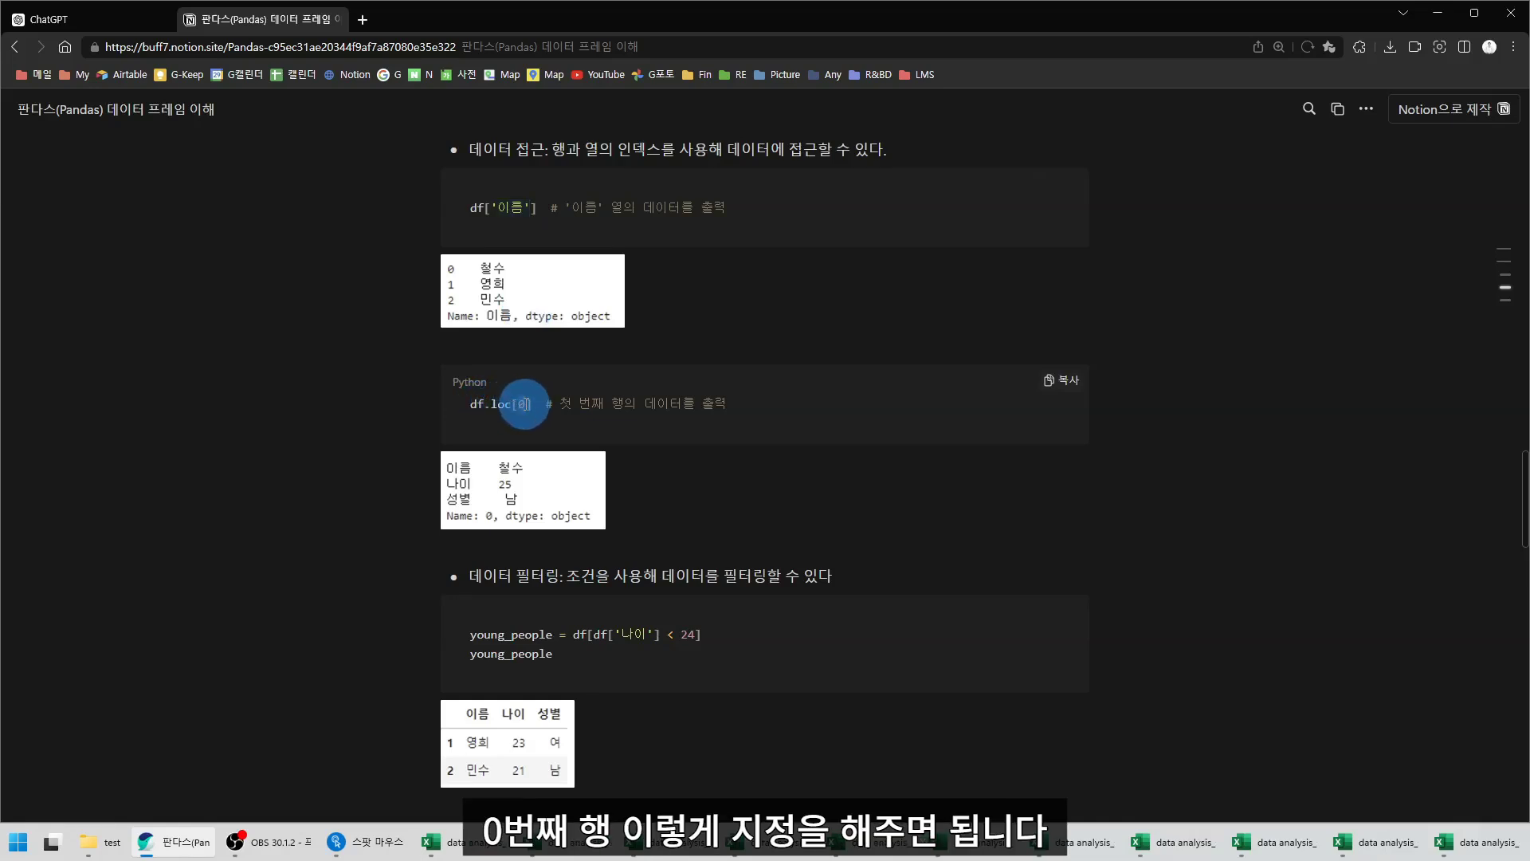
scroll(523, 404, up, 3)
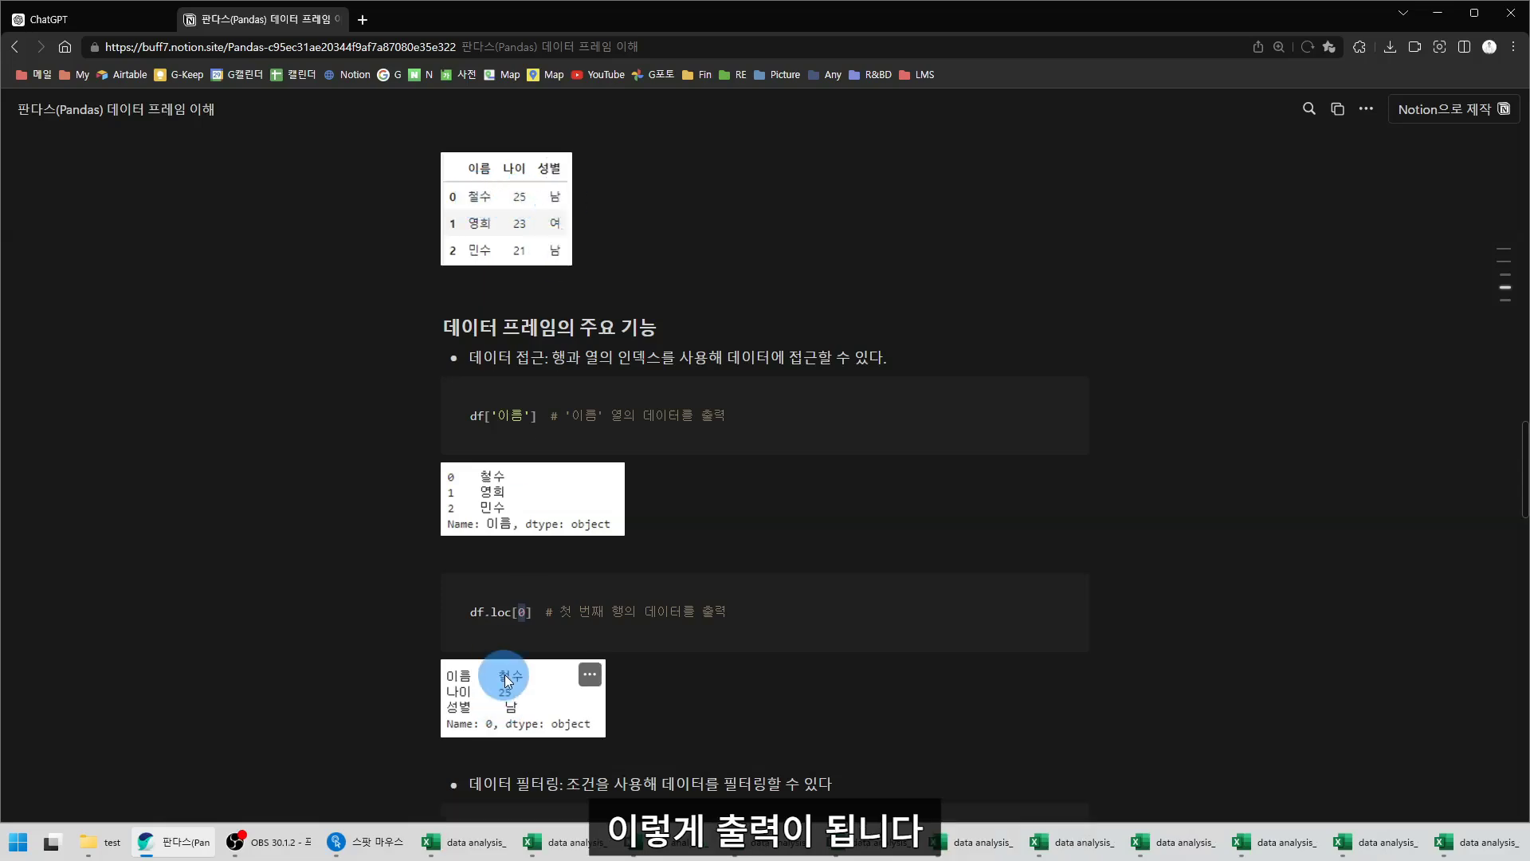
Read the 데이터 필터링 item and examine the condition df['나이'] < 24 in its example code
scroll(514, 709, down, 6)
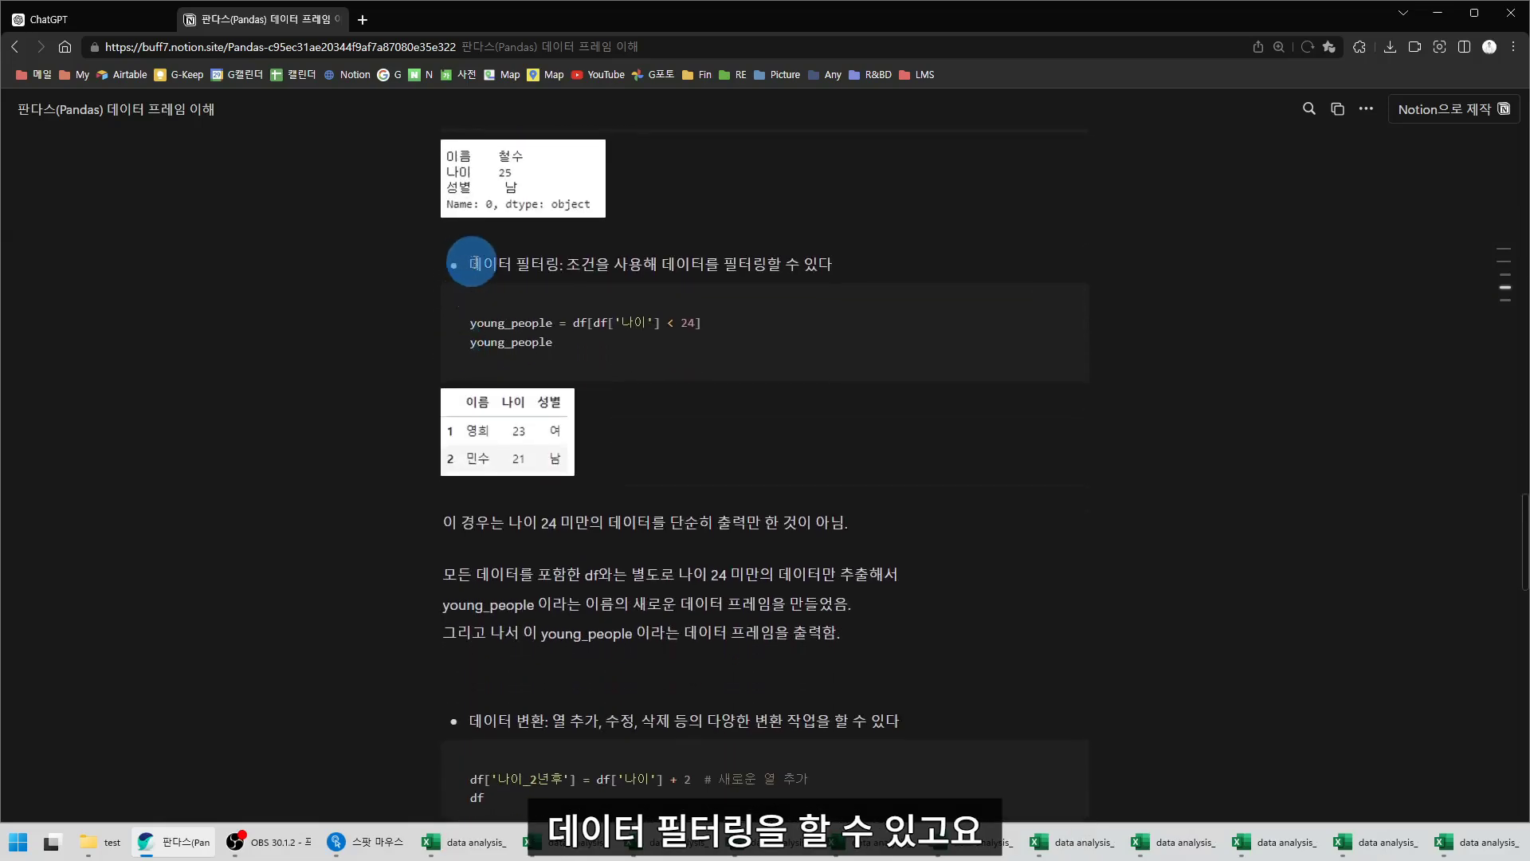
drag(470, 262, 881, 271)
click(828, 286)
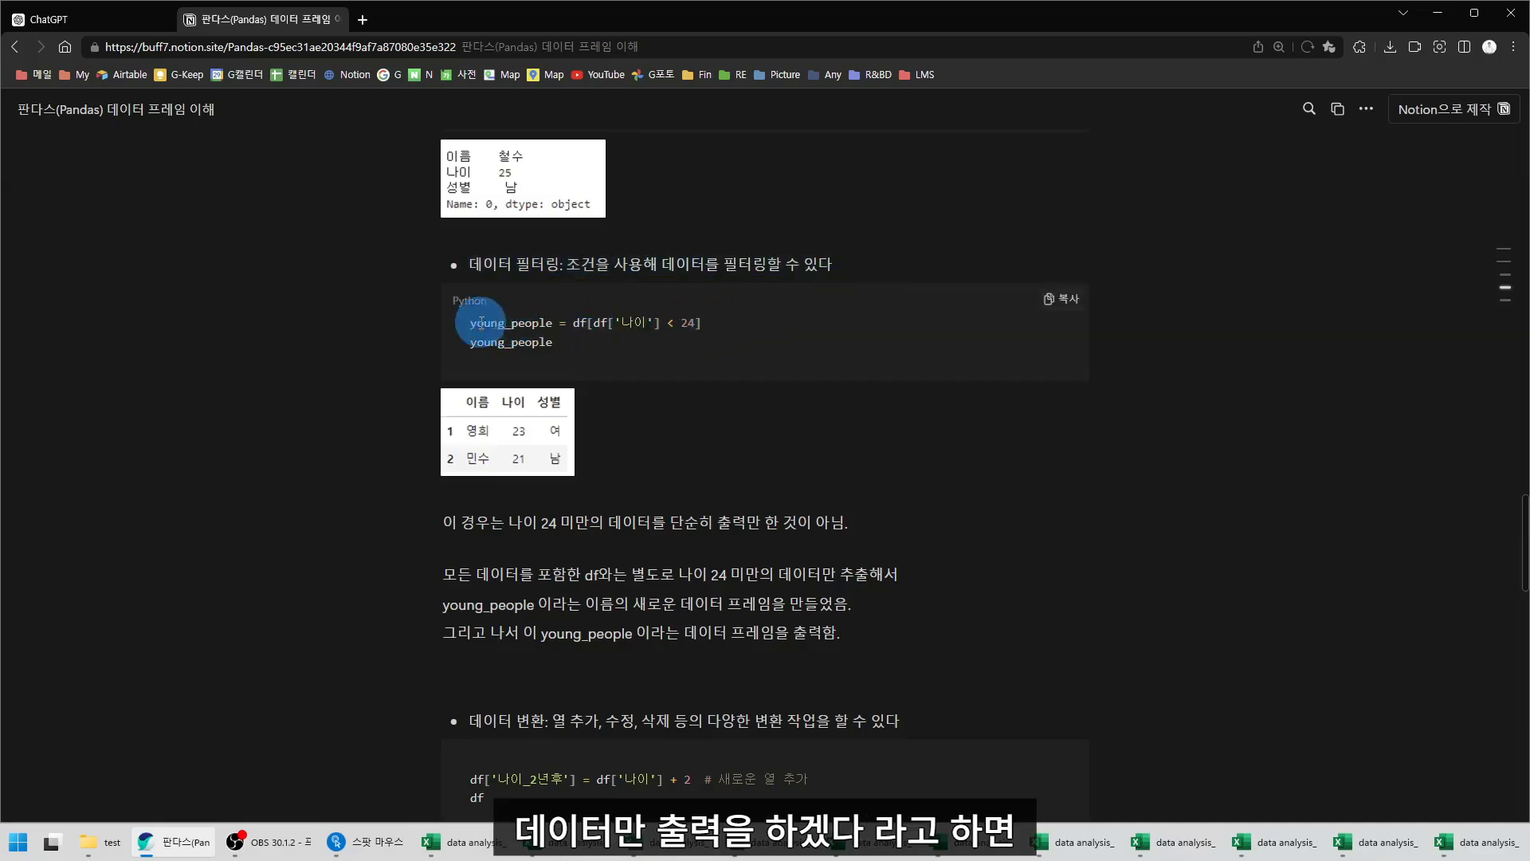
drag(472, 322, 555, 326)
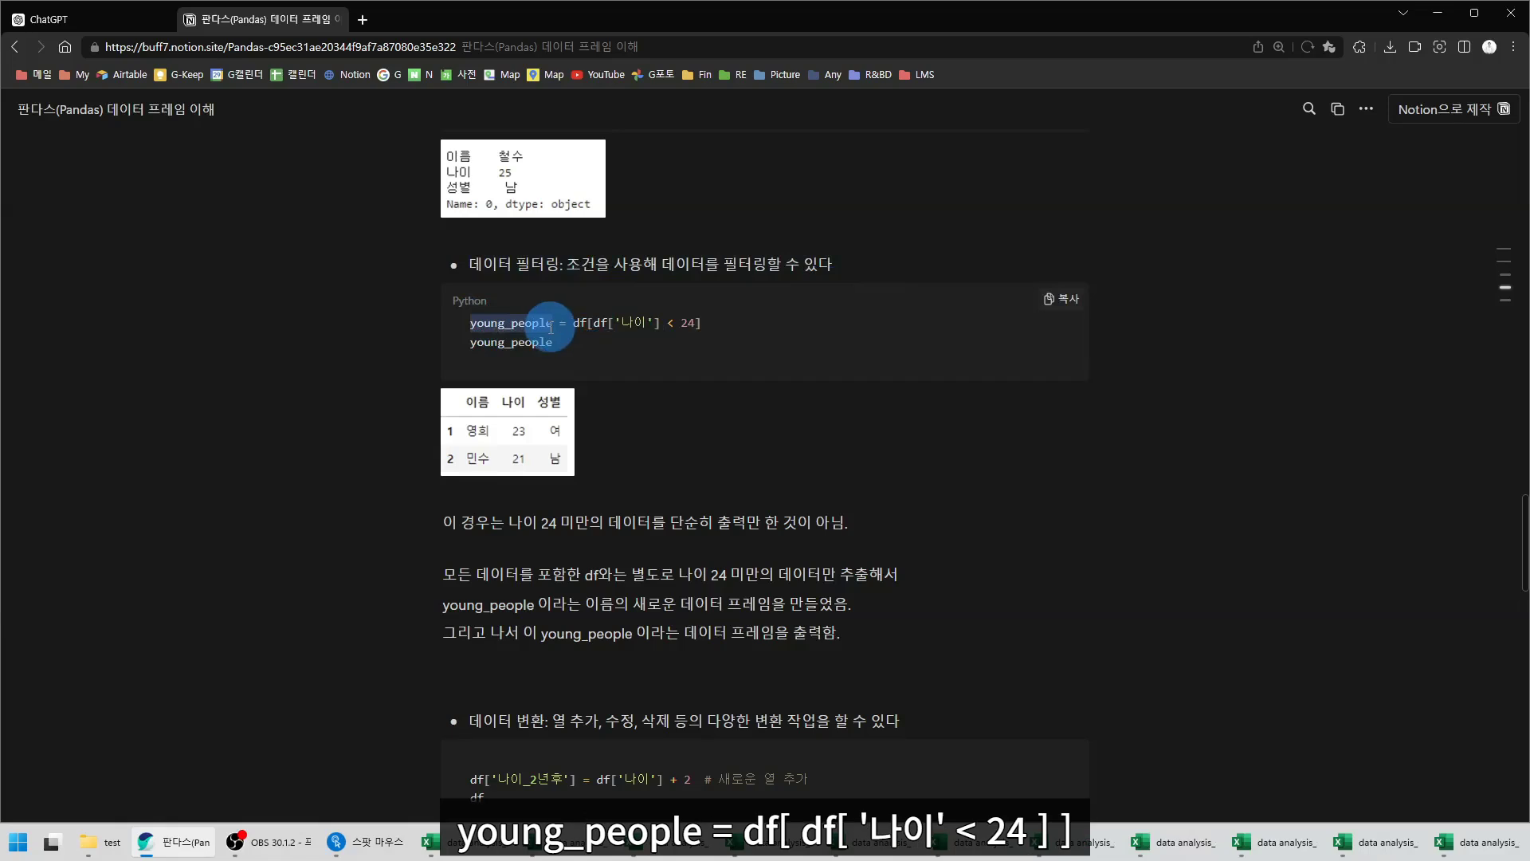
click(564, 324)
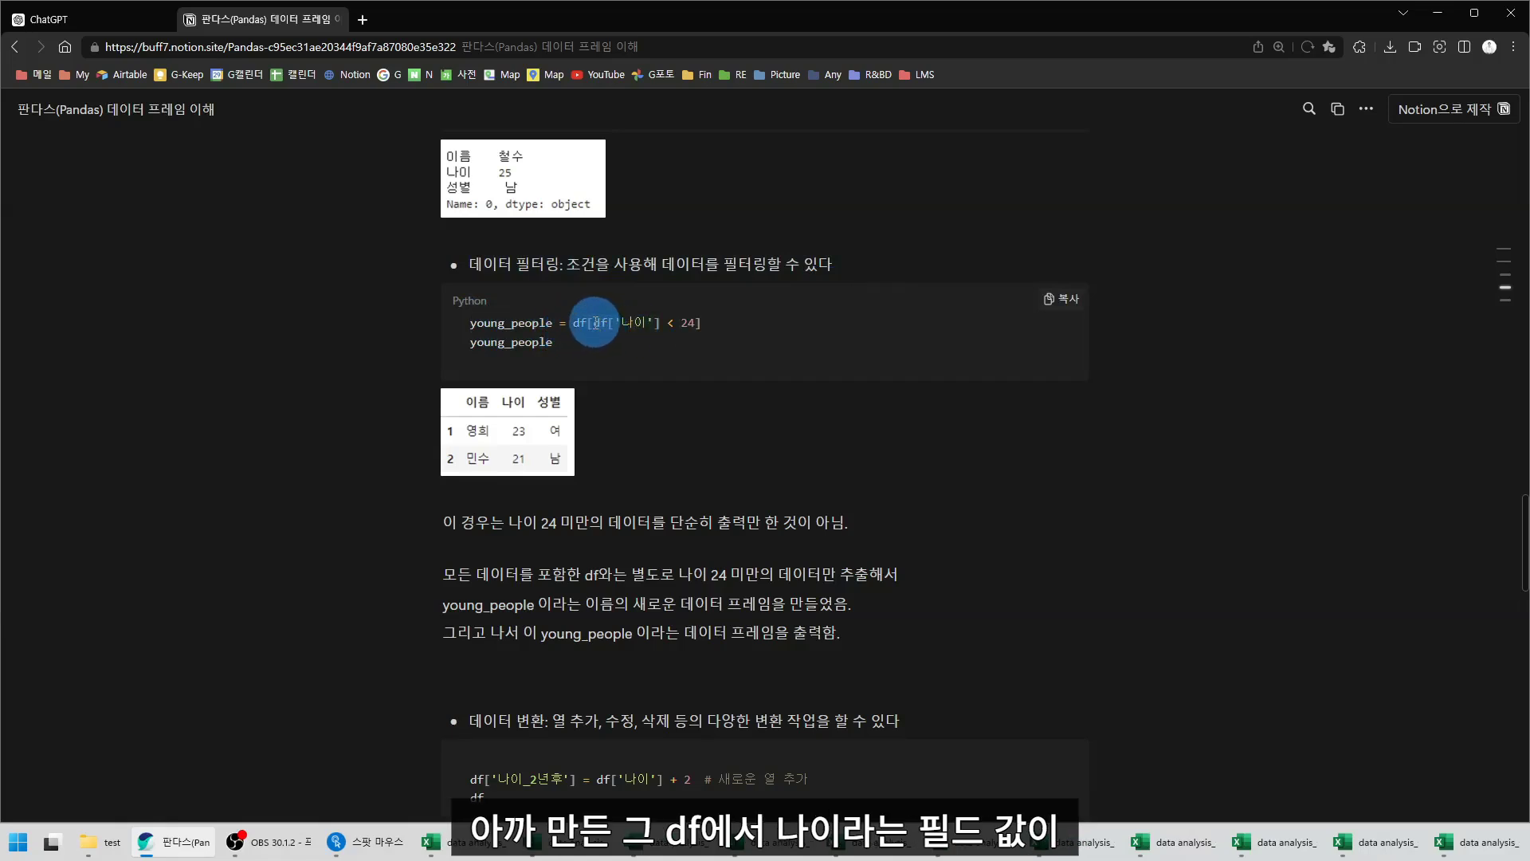
drag(594, 324, 693, 324)
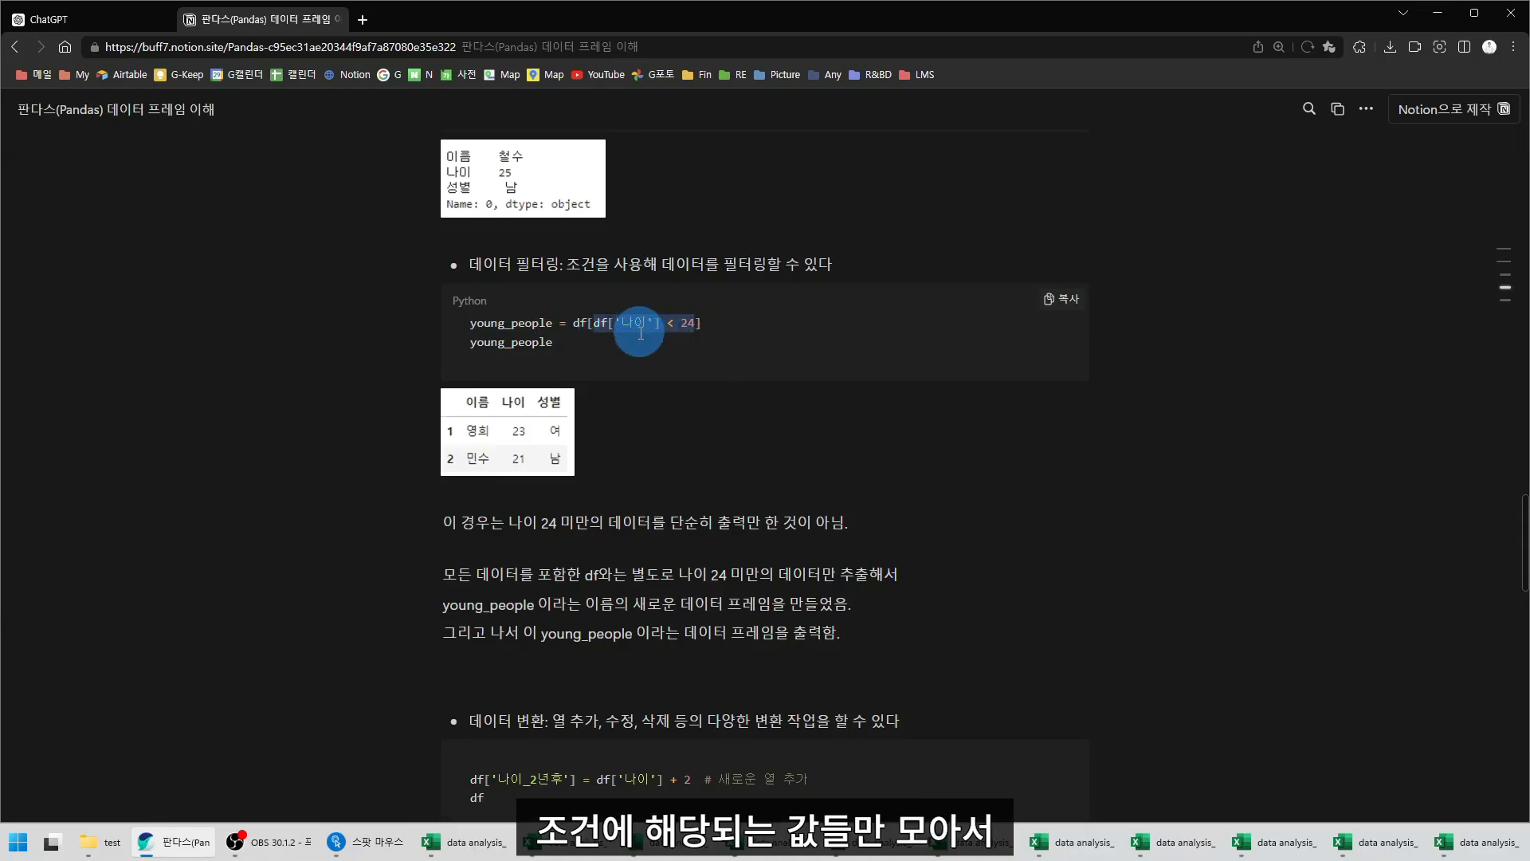
Review how the filtered df is assigned to the young_people variable in the first line of the filtering code
click(582, 321)
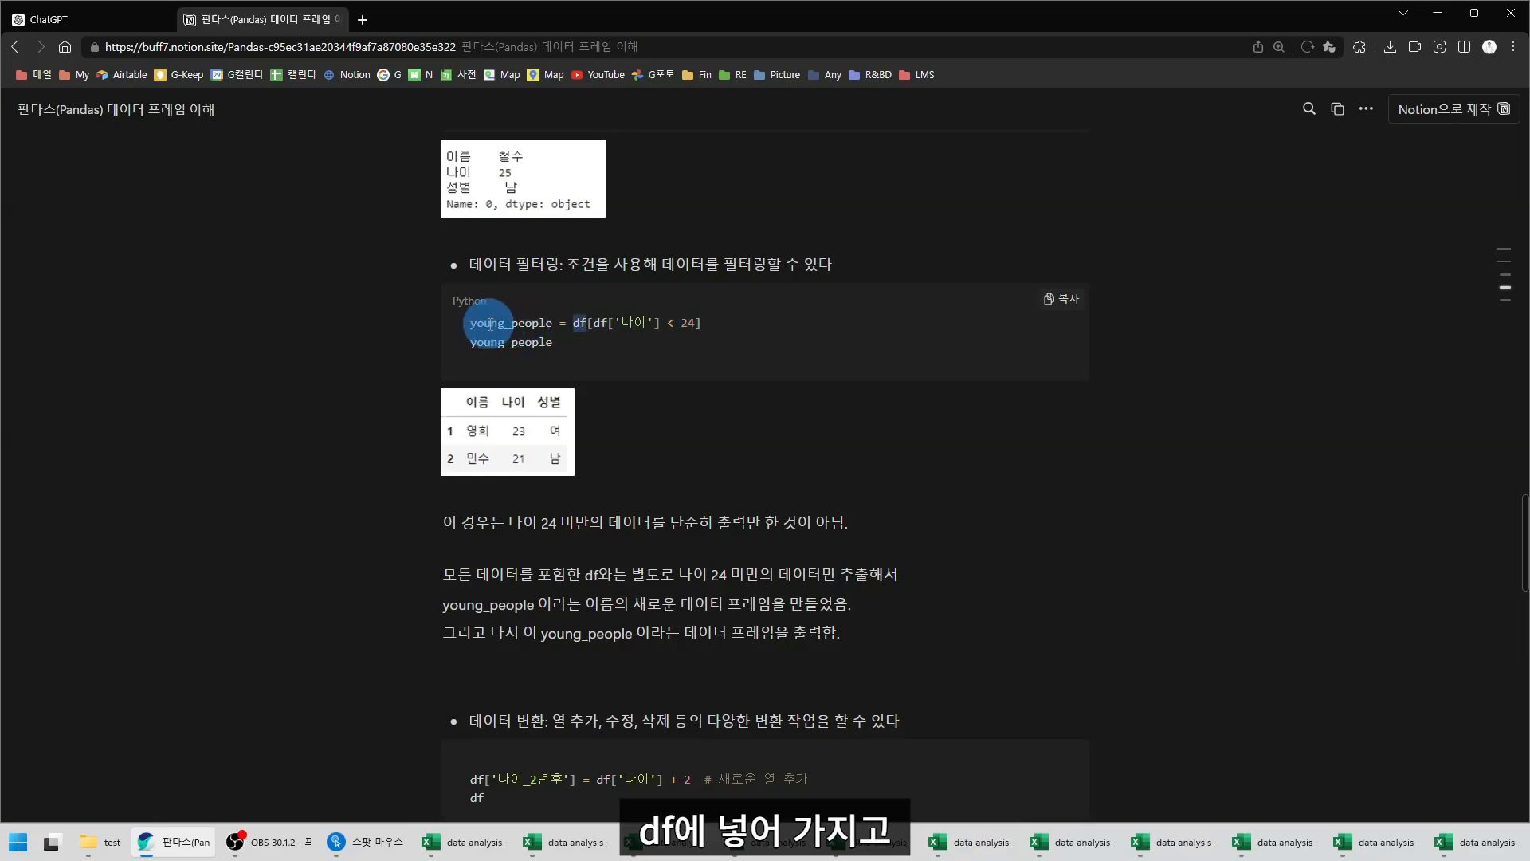
drag(470, 325, 549, 325)
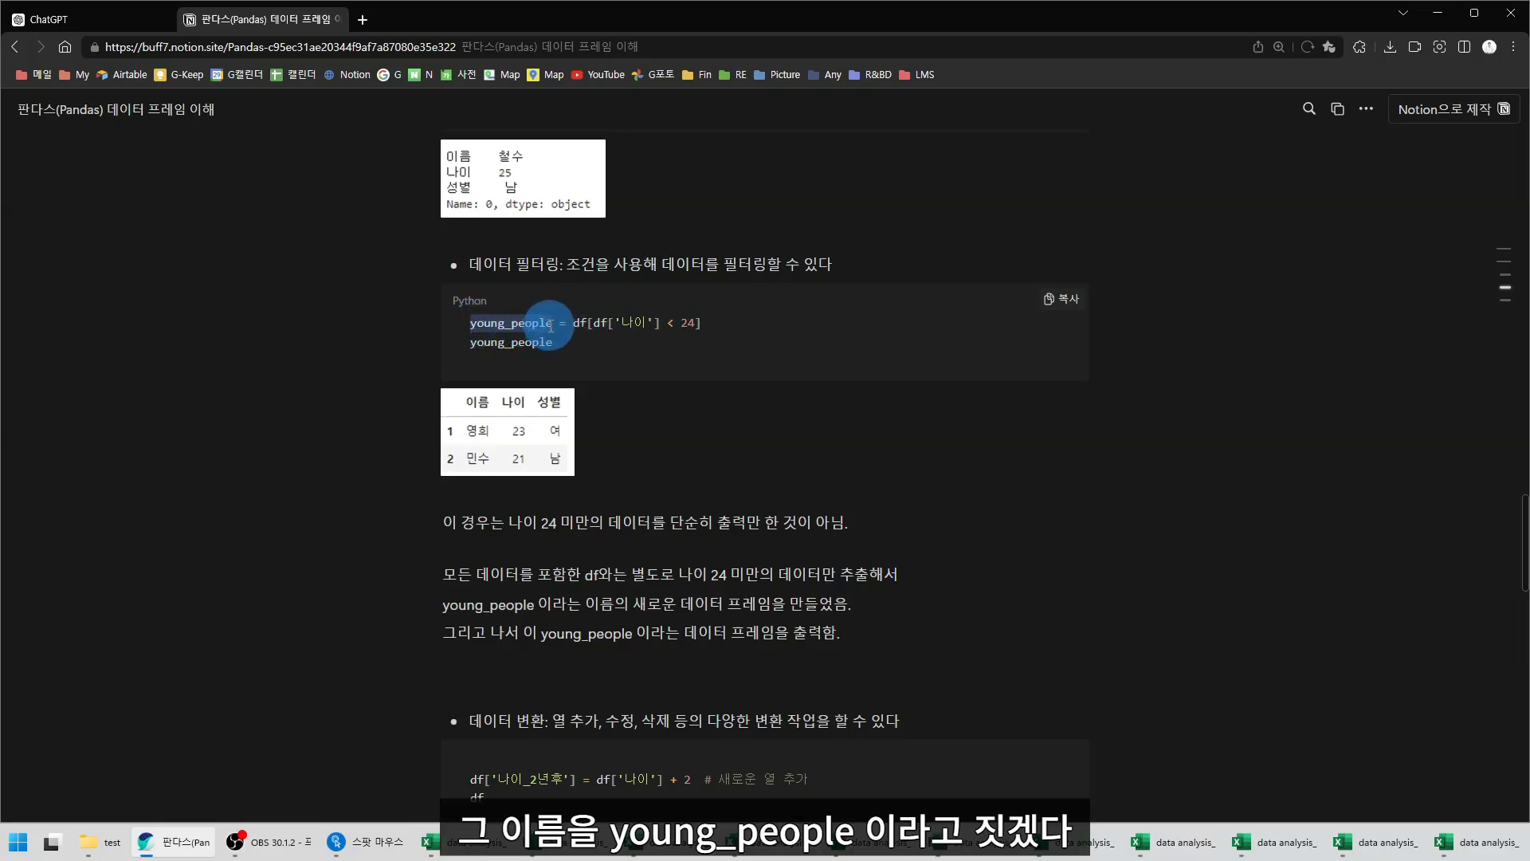
click(473, 327)
drag(472, 326, 705, 324)
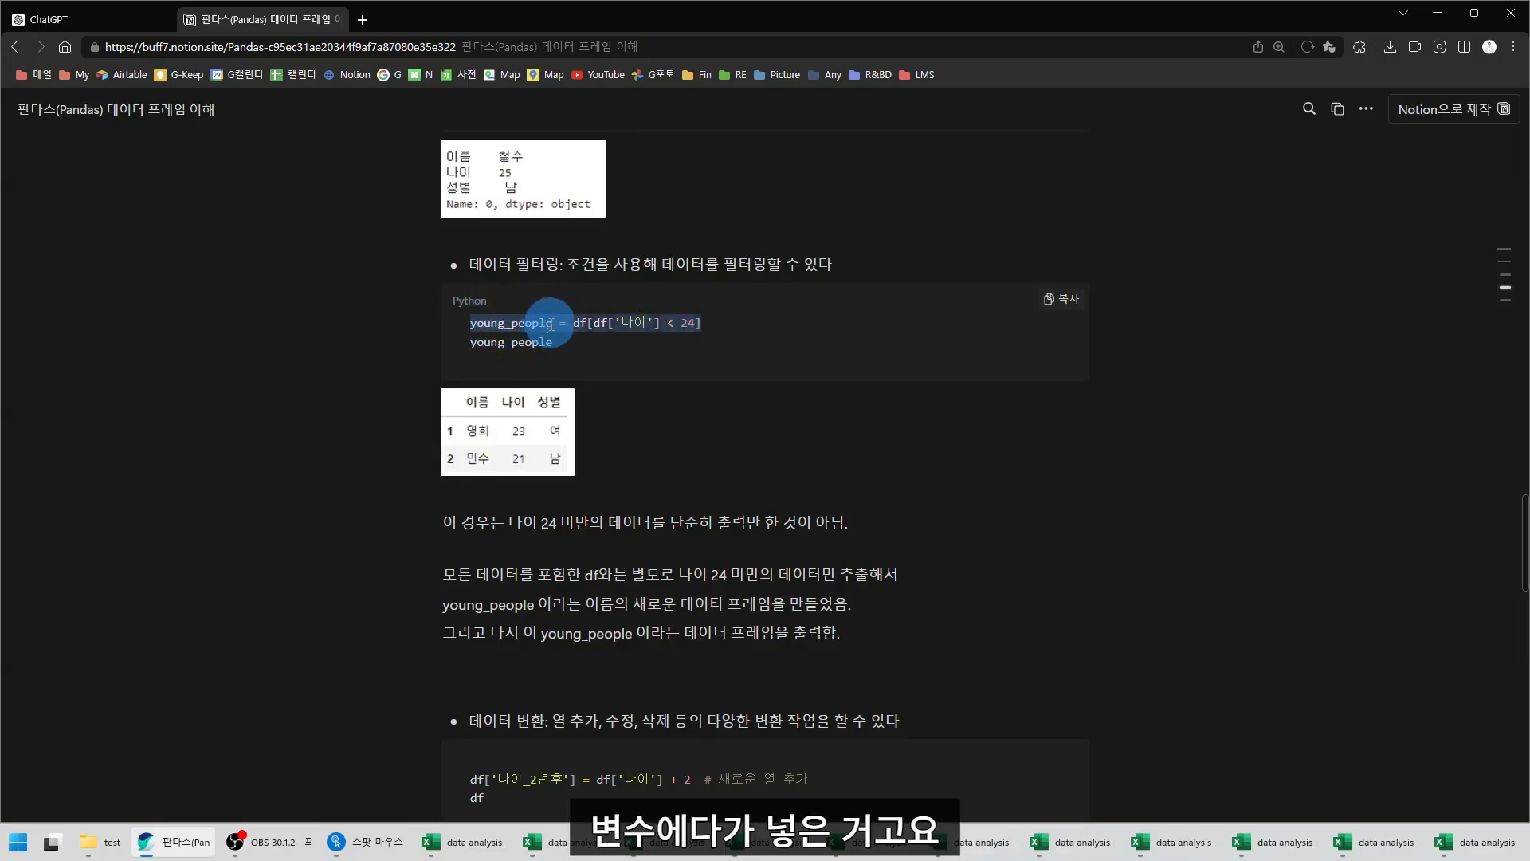
Relate the closing young_people output line to the df[df['나이'] < 24] extraction and the result table below
drag(471, 343, 563, 346)
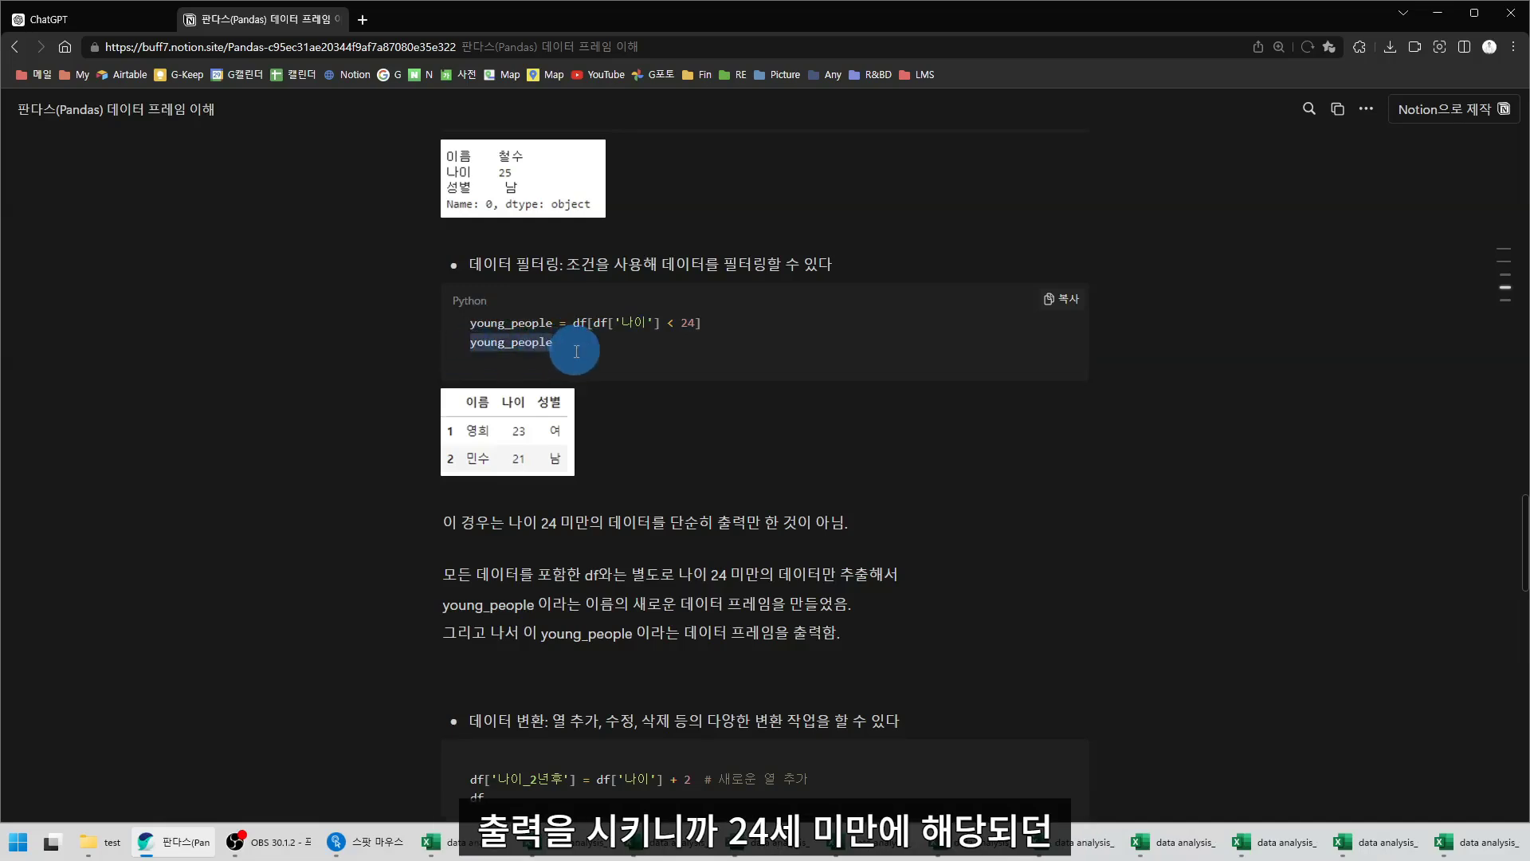
drag(615, 321, 695, 322)
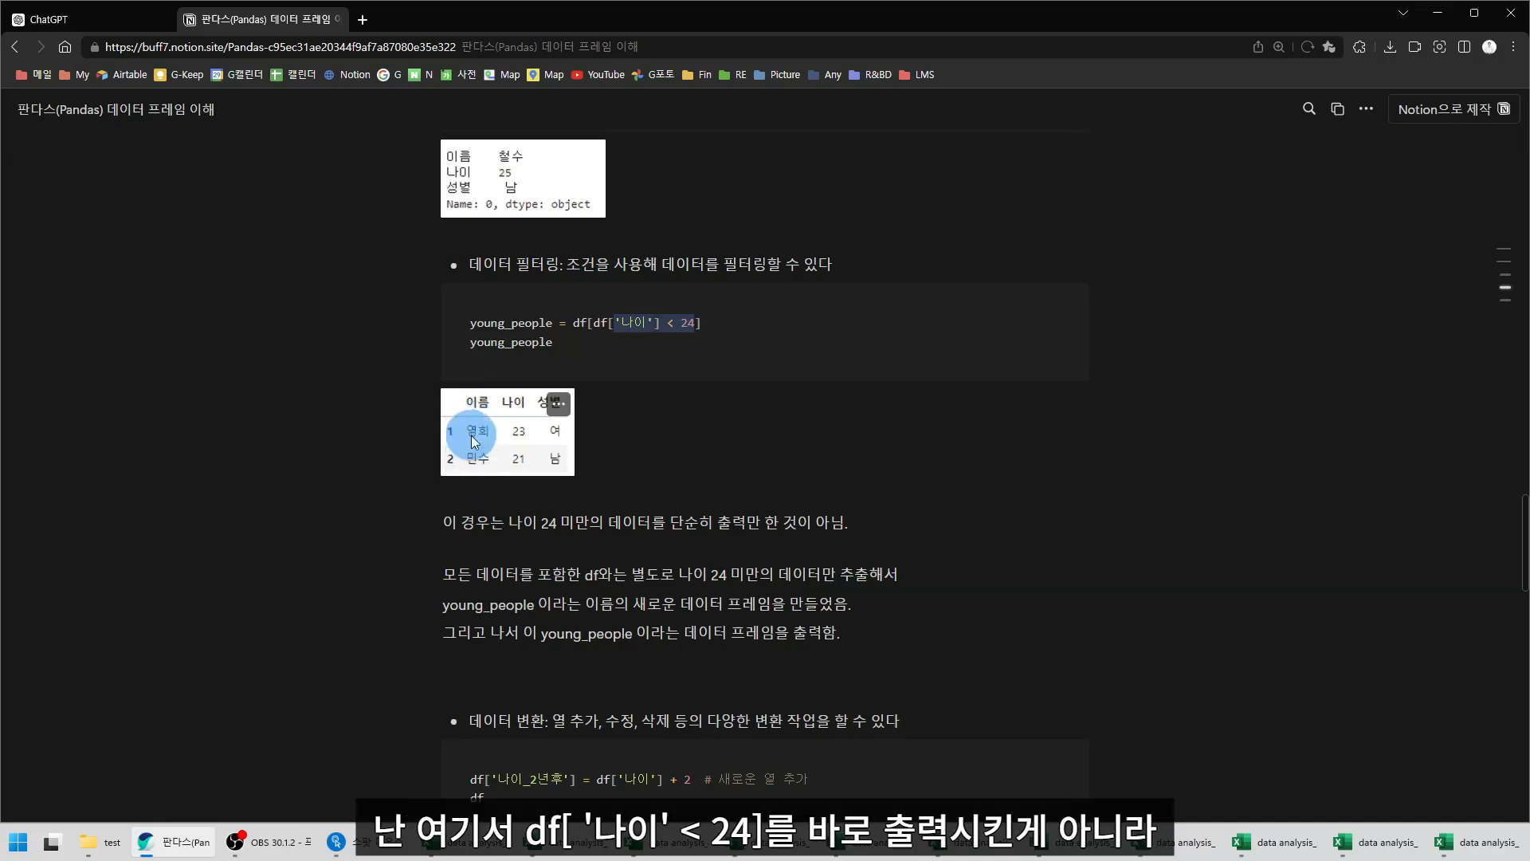
drag(595, 323, 695, 323)
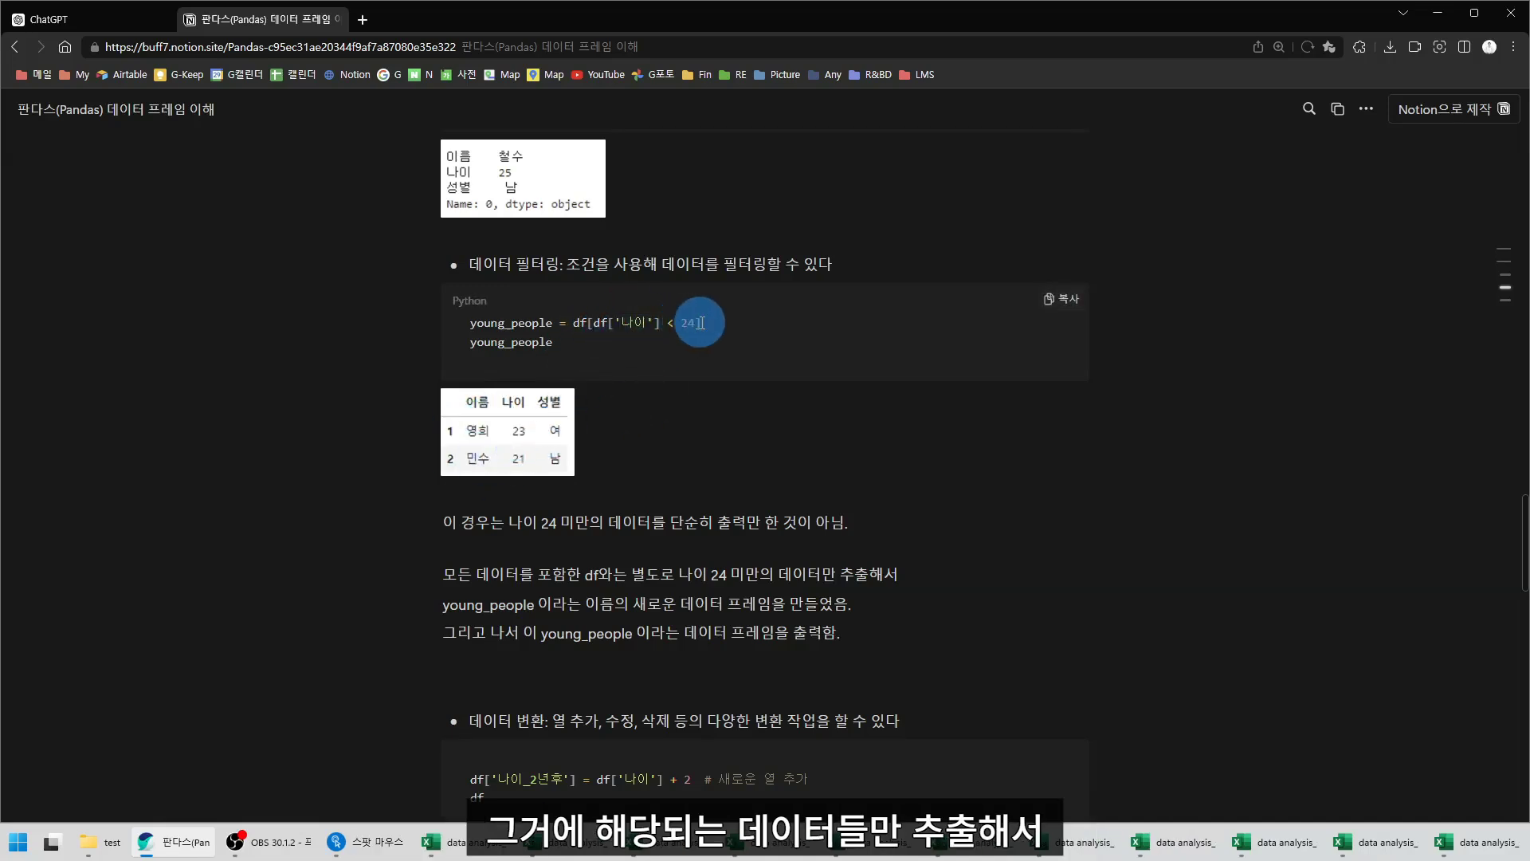
drag(698, 322, 576, 327)
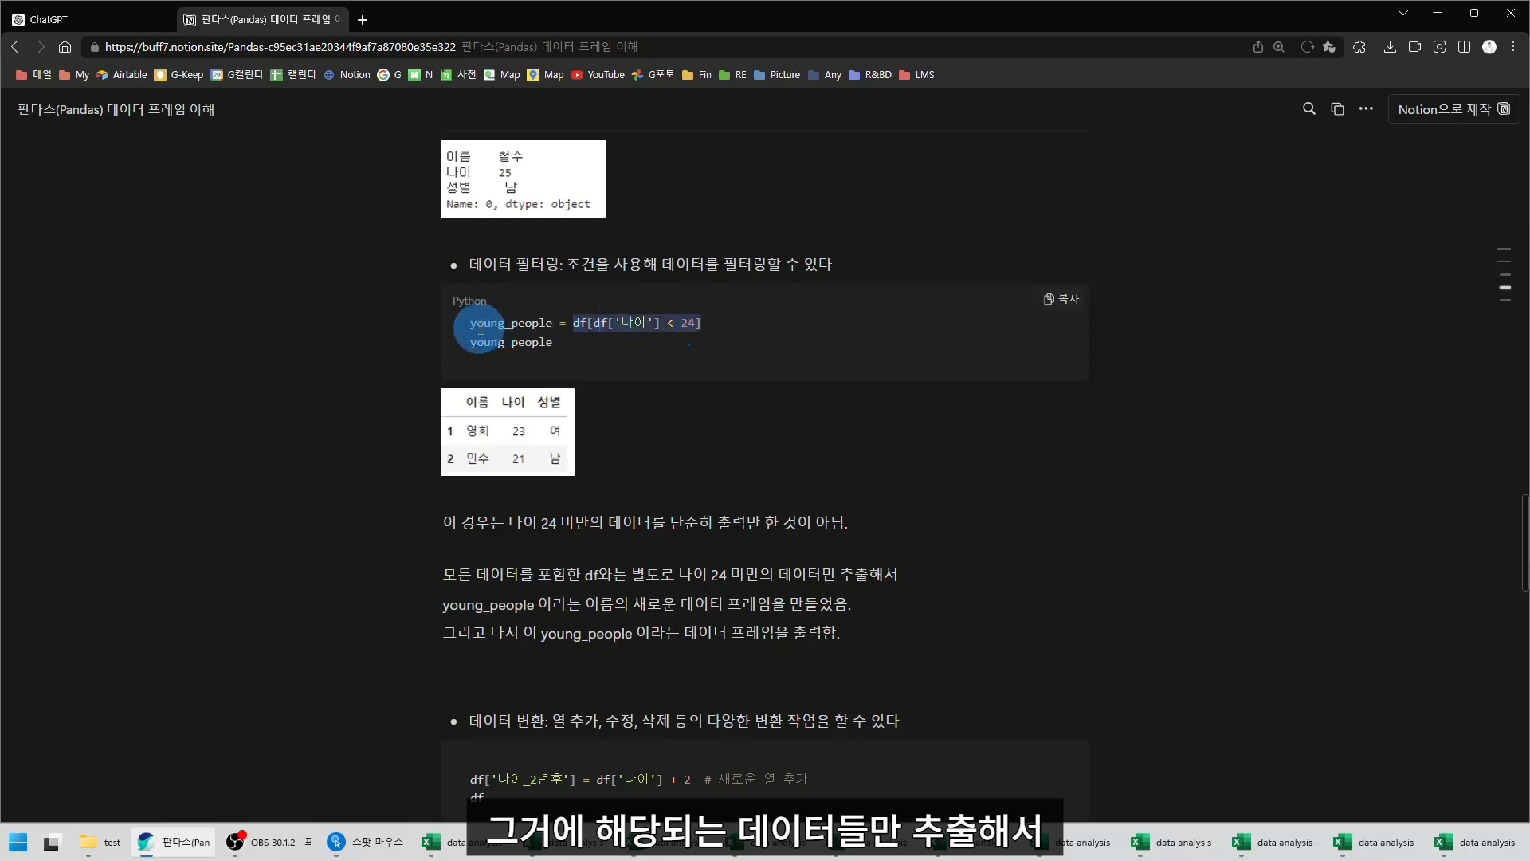
drag(470, 323, 552, 349)
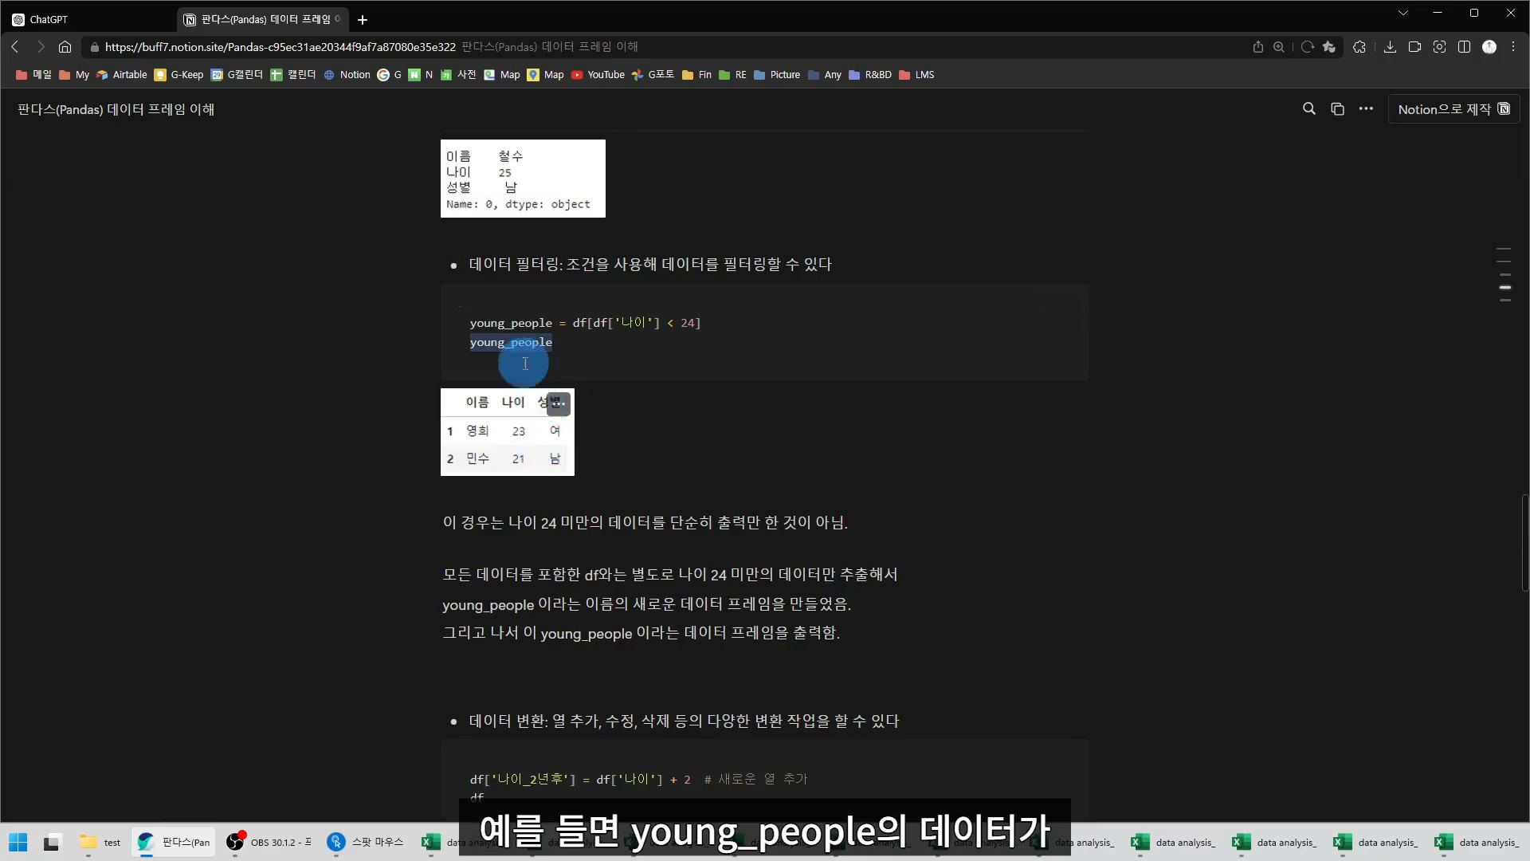
Compare the young_people data frame and its ages with the original df table and the filtering assignment
click(470, 346)
drag(471, 347, 578, 356)
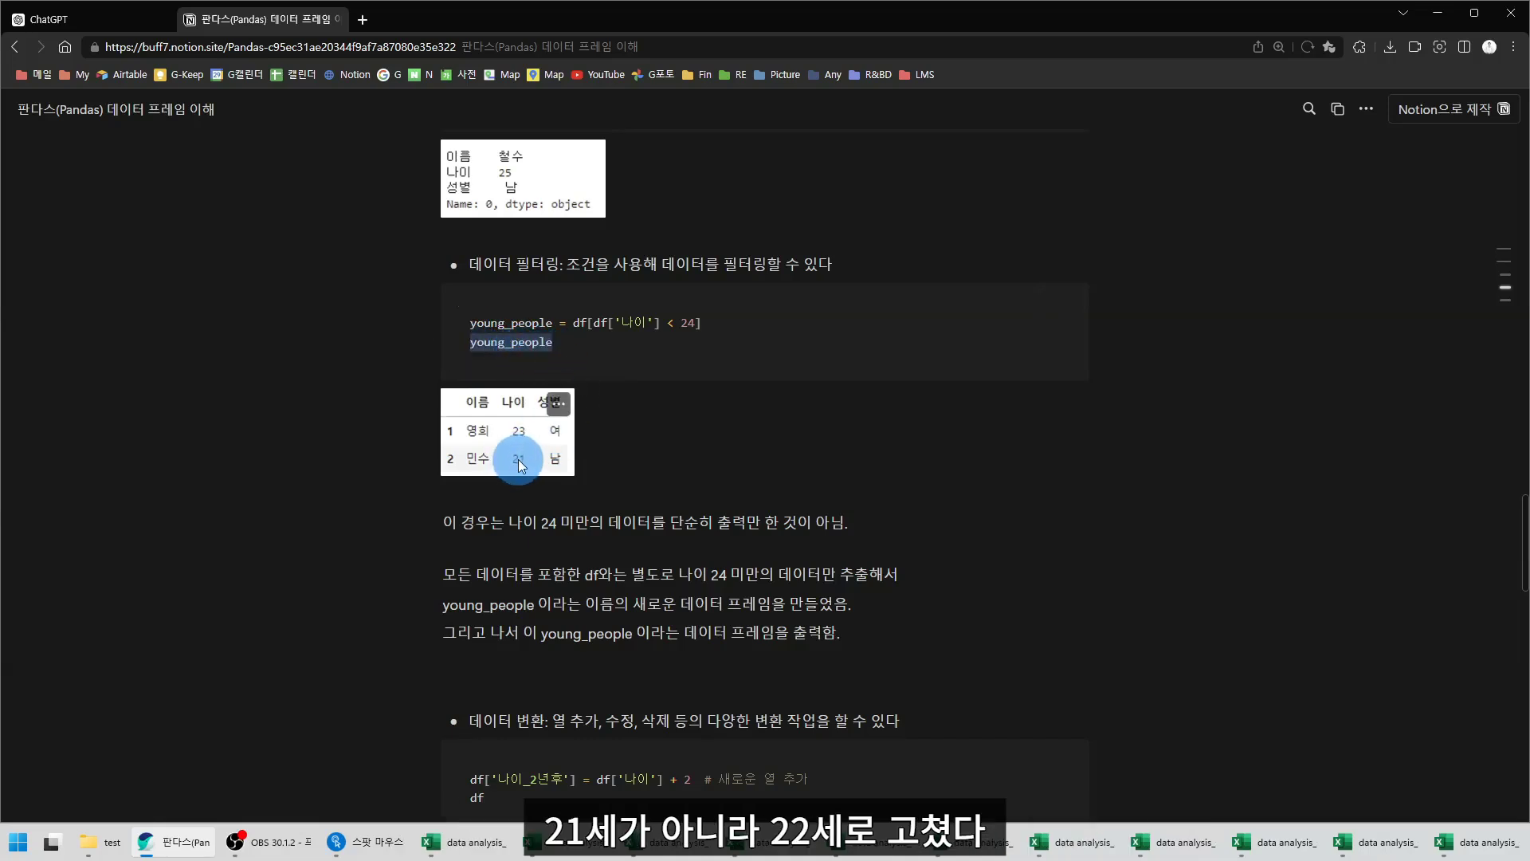
click(468, 342)
drag(469, 344, 575, 357)
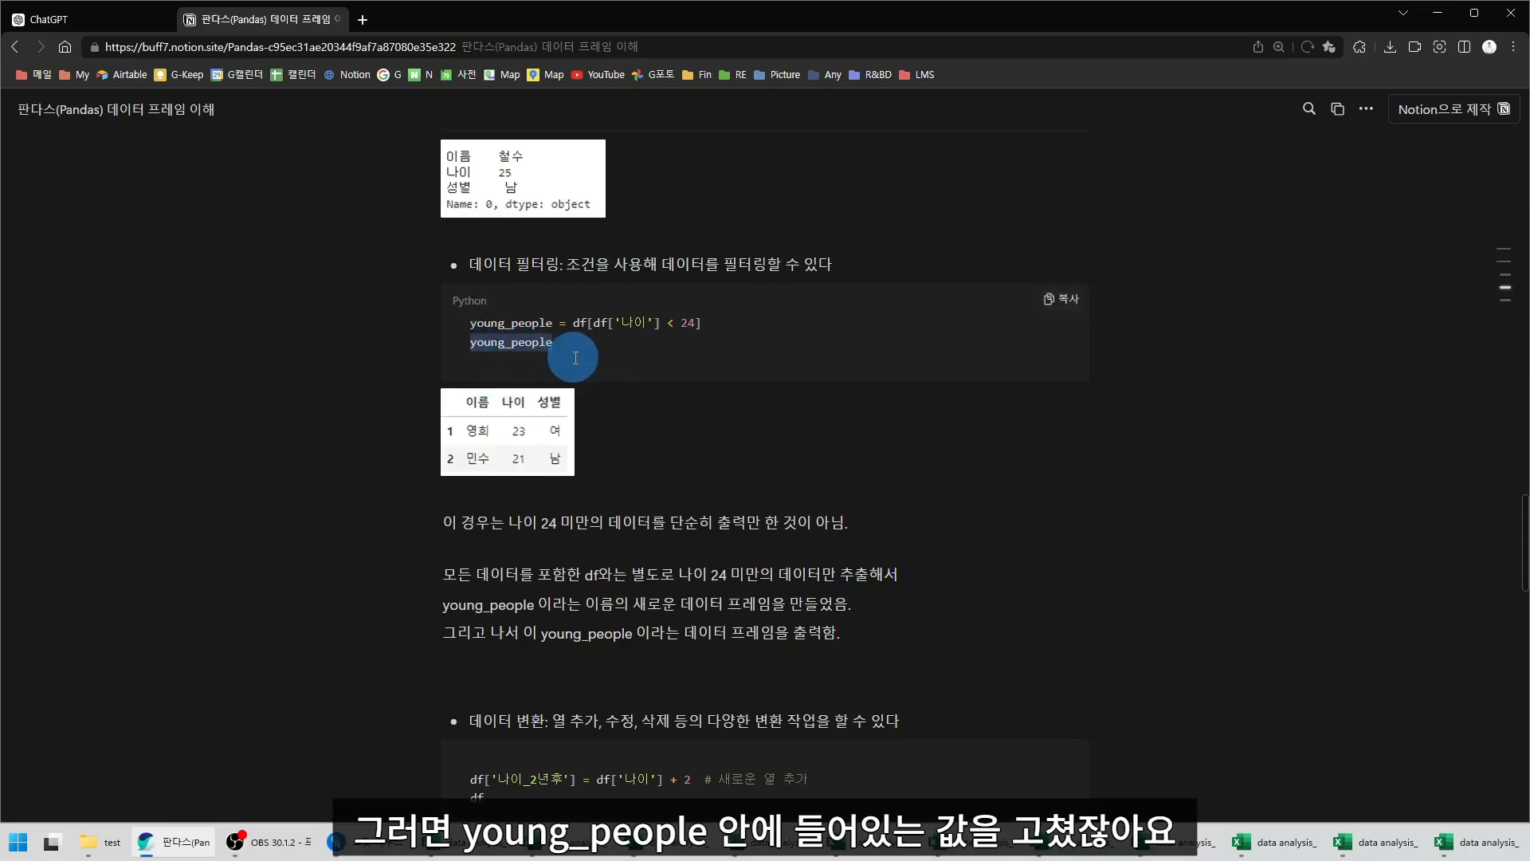
scroll(529, 422, up, 6)
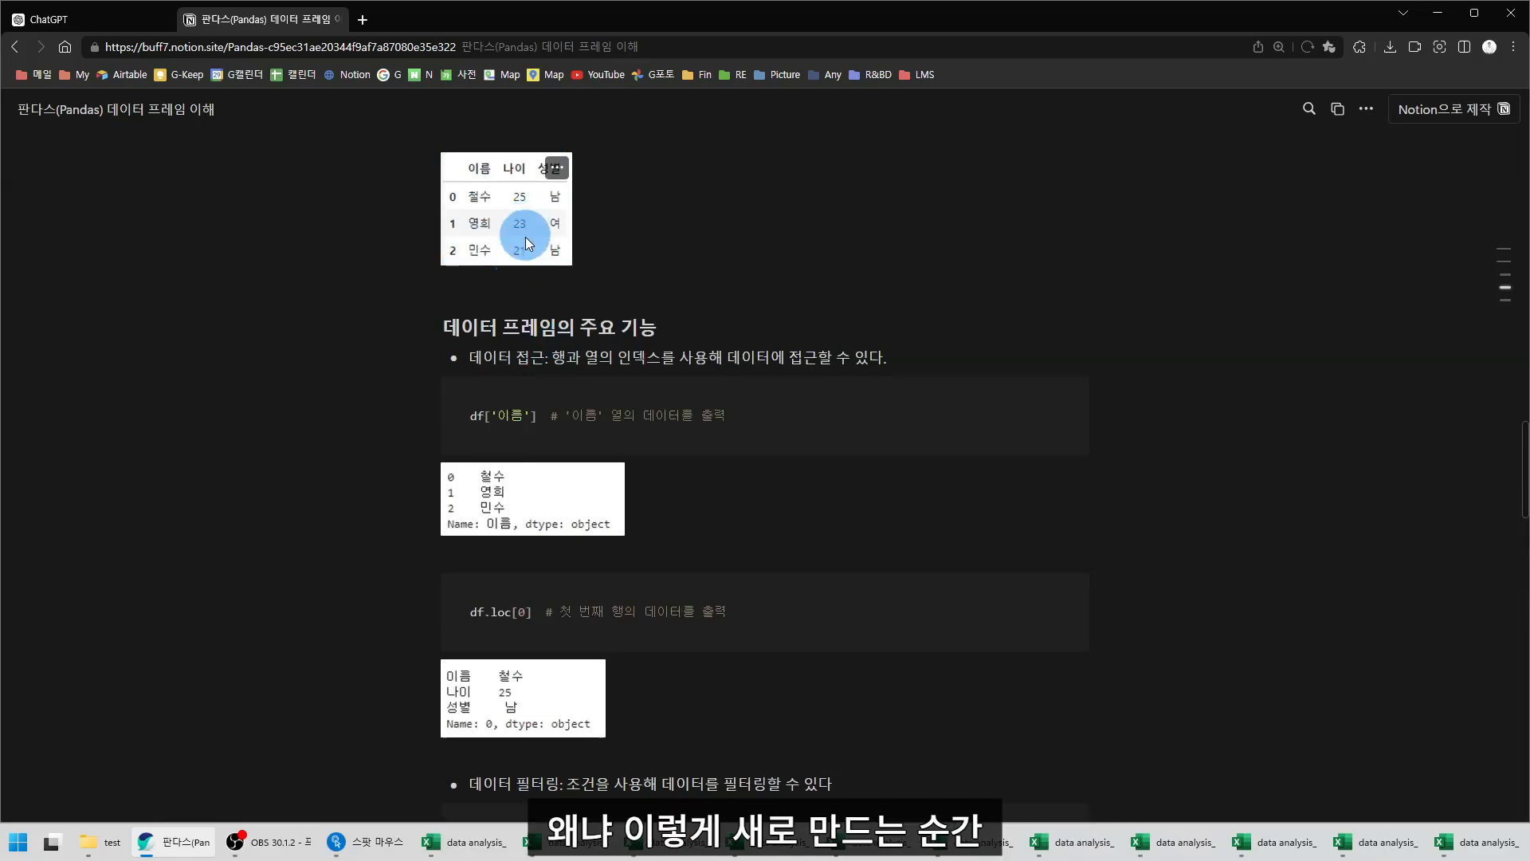
scroll(515, 702, down, 2)
drag(474, 738, 745, 740)
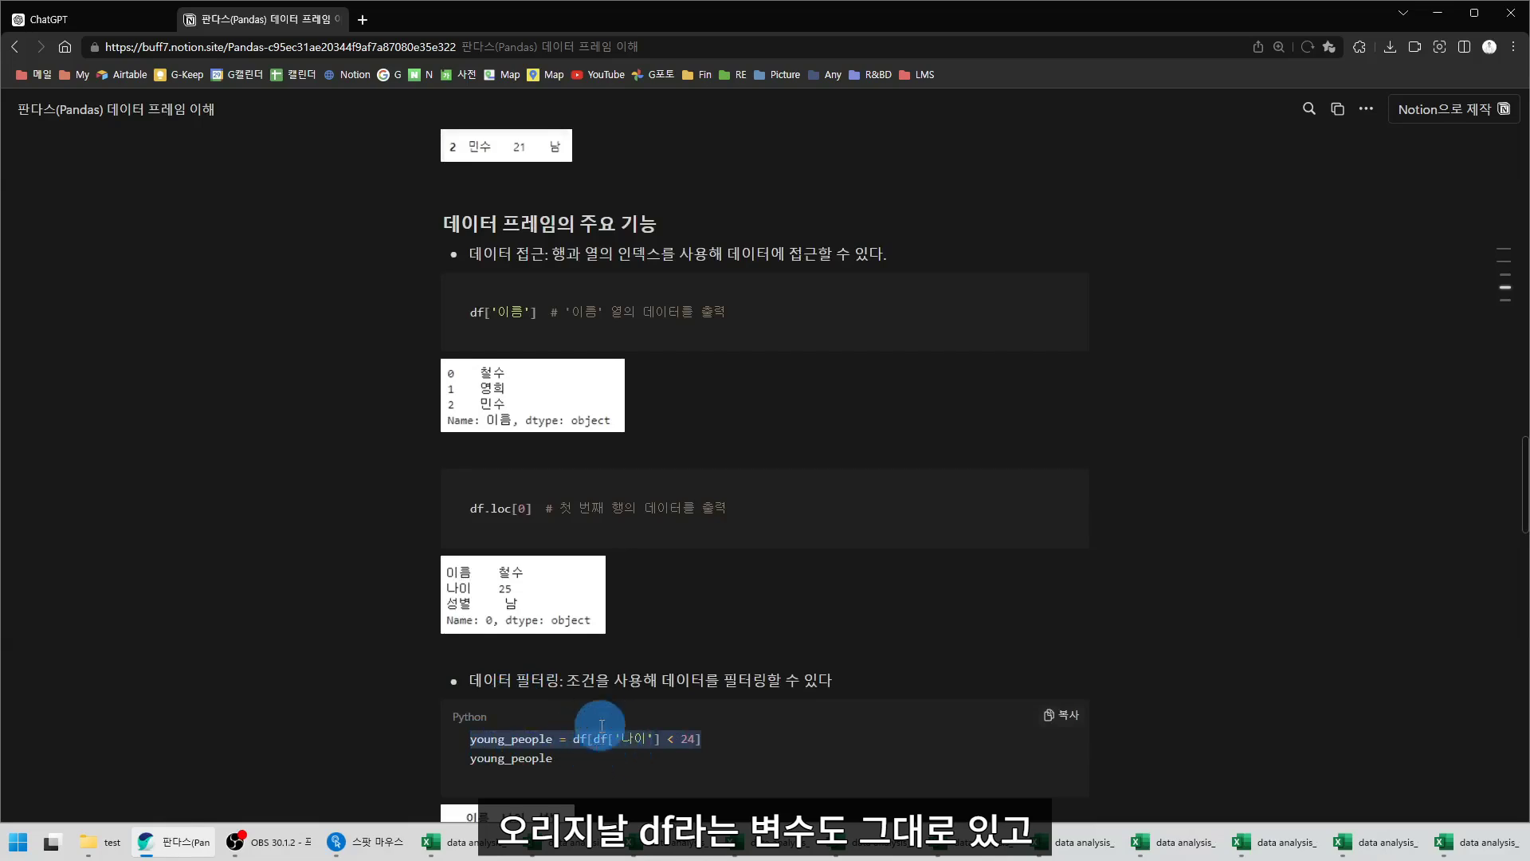
Review both lines of the young_people filtering code together with the output table and explanation below
scroll(518, 745, down, 4)
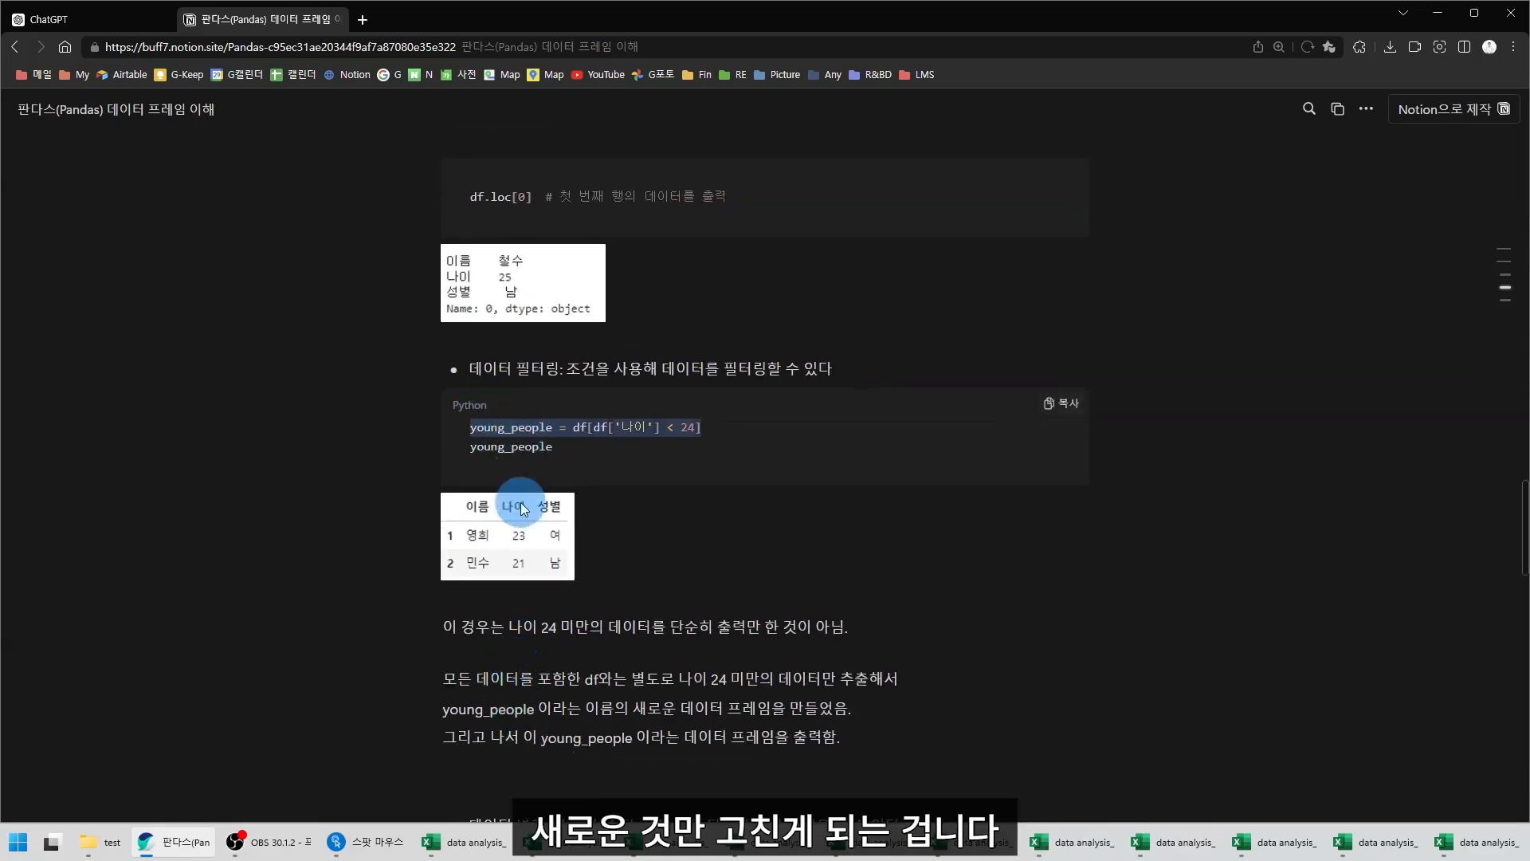
scroll(518, 550, down, 3)
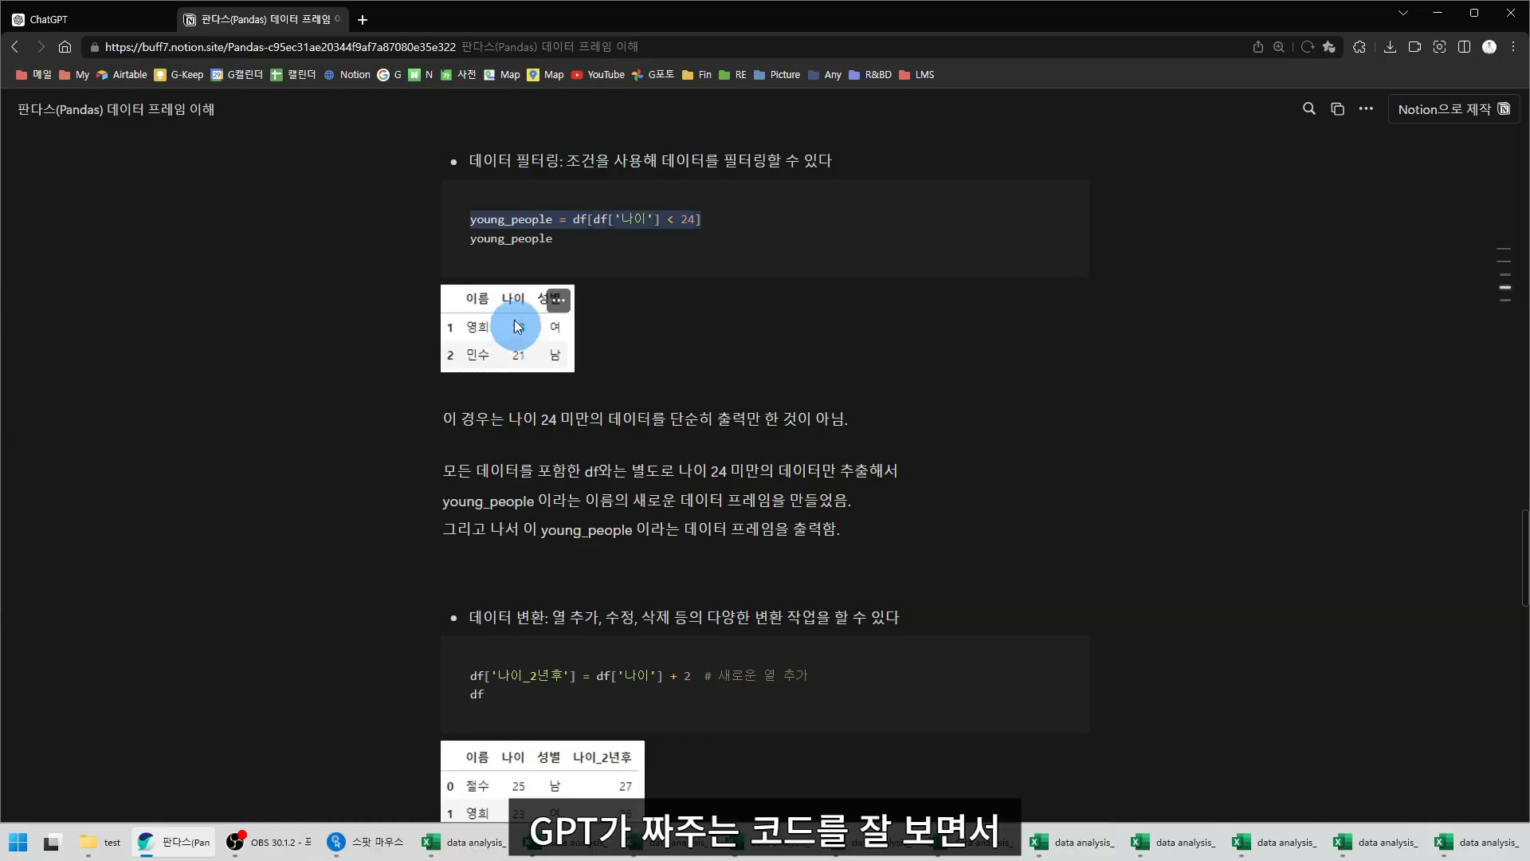
click(471, 224)
mouse_move(470, 224)
mouse_down()
mouse_move(591, 246)
mouse_move(474, 223)
mouse_up()
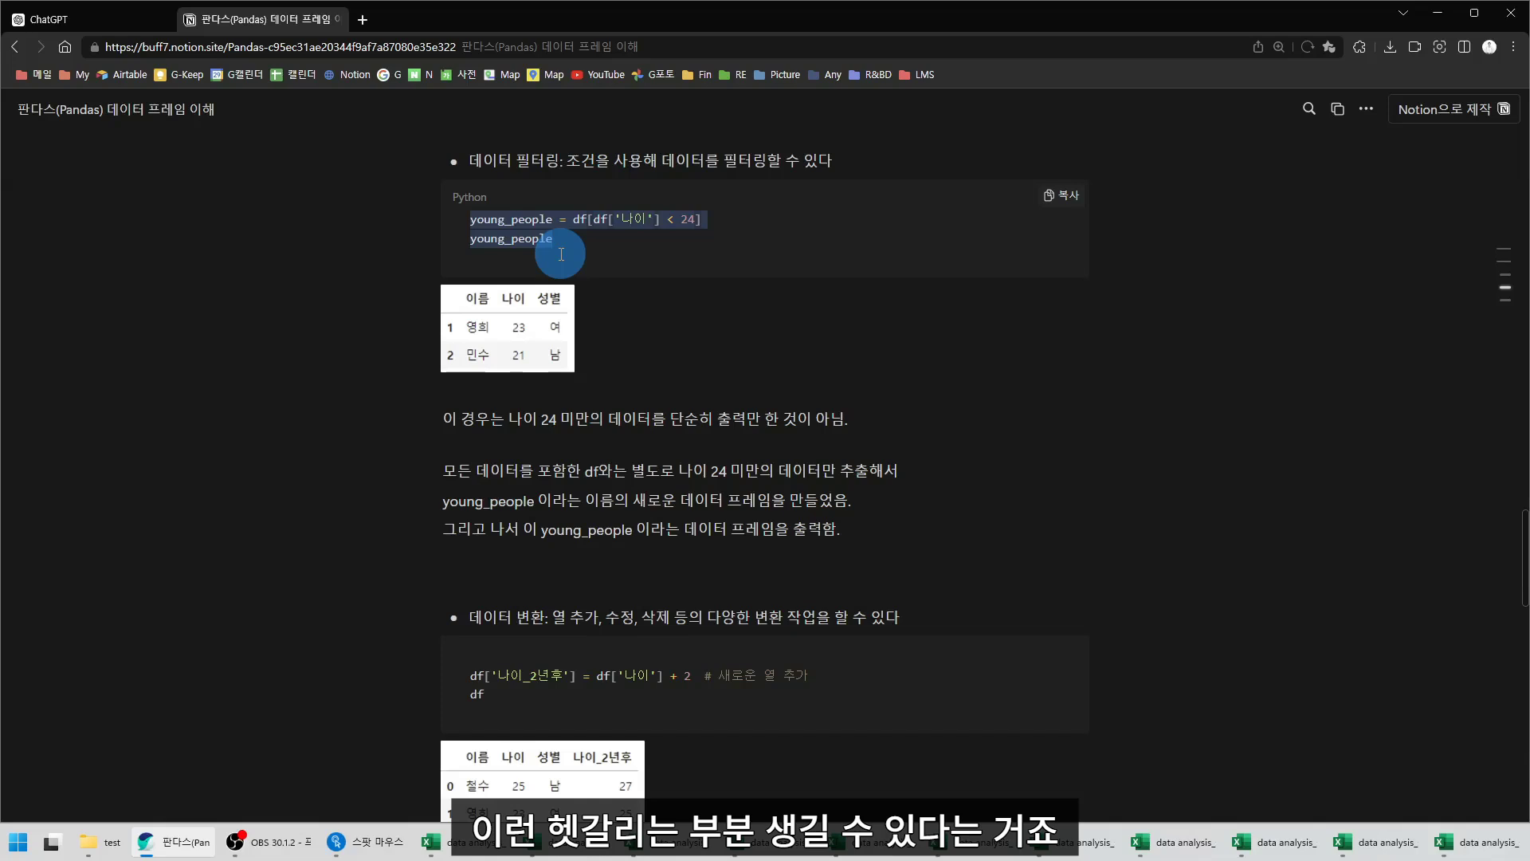
Read the 데이터 변환 item and study how df['나이_2년후'] = df['나이'] + 2 adds a new column
scroll(562, 275, down, 3)
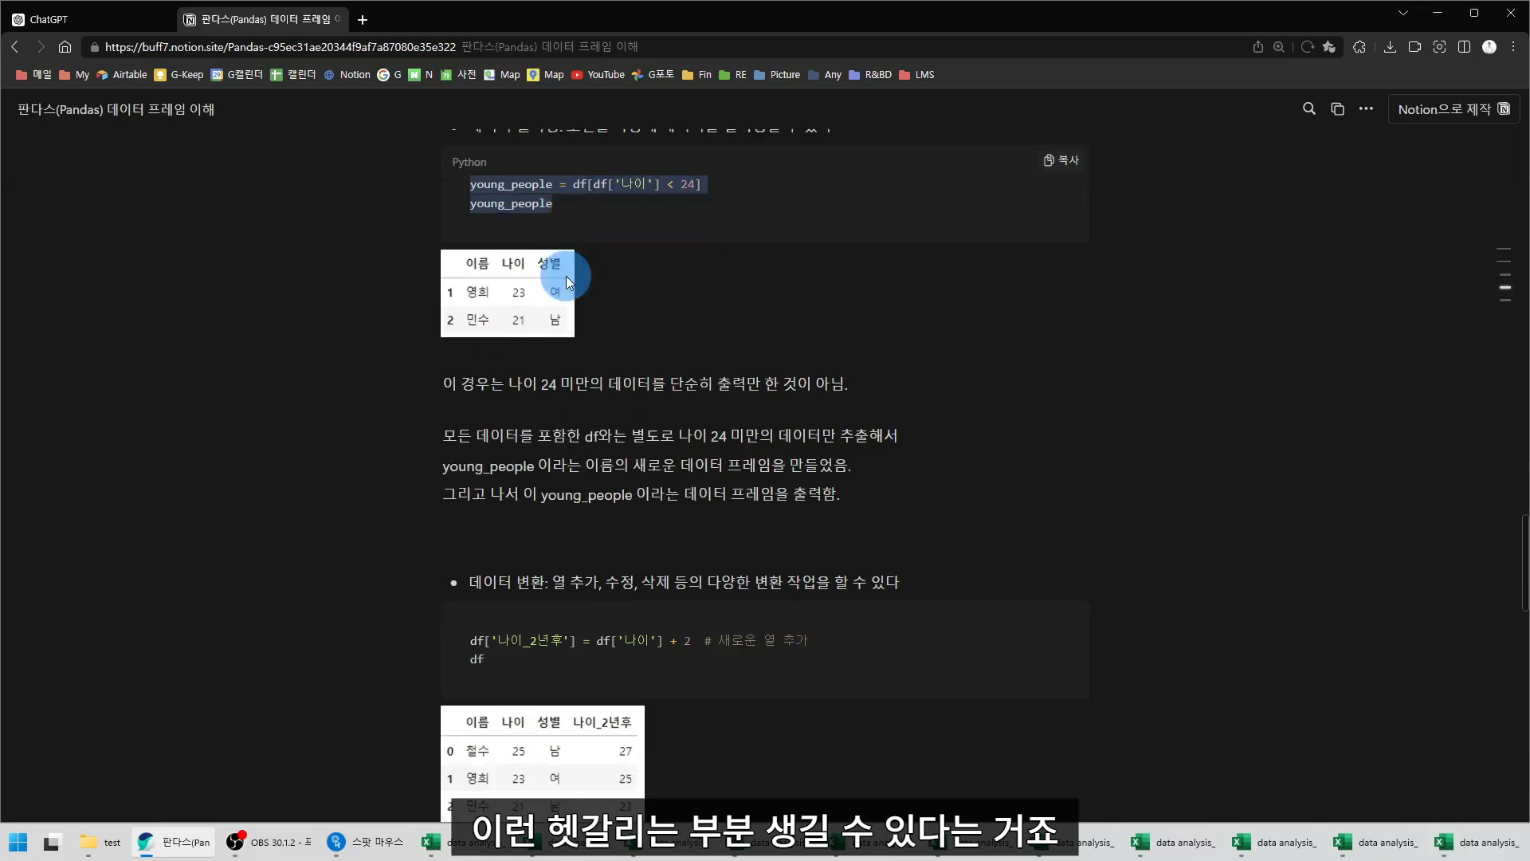
drag(468, 408, 943, 408)
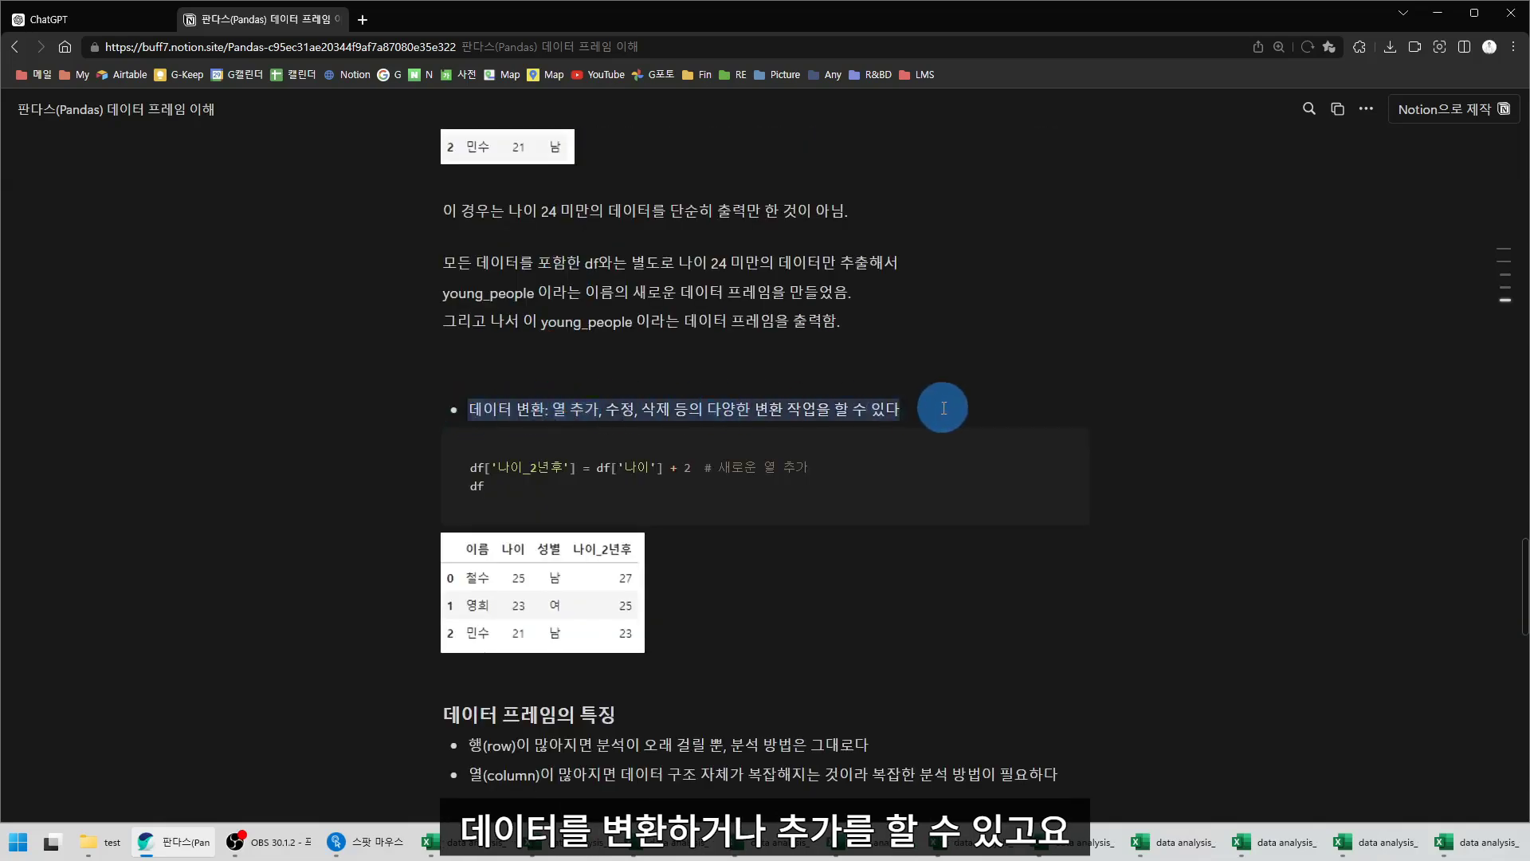
drag(470, 466, 556, 468)
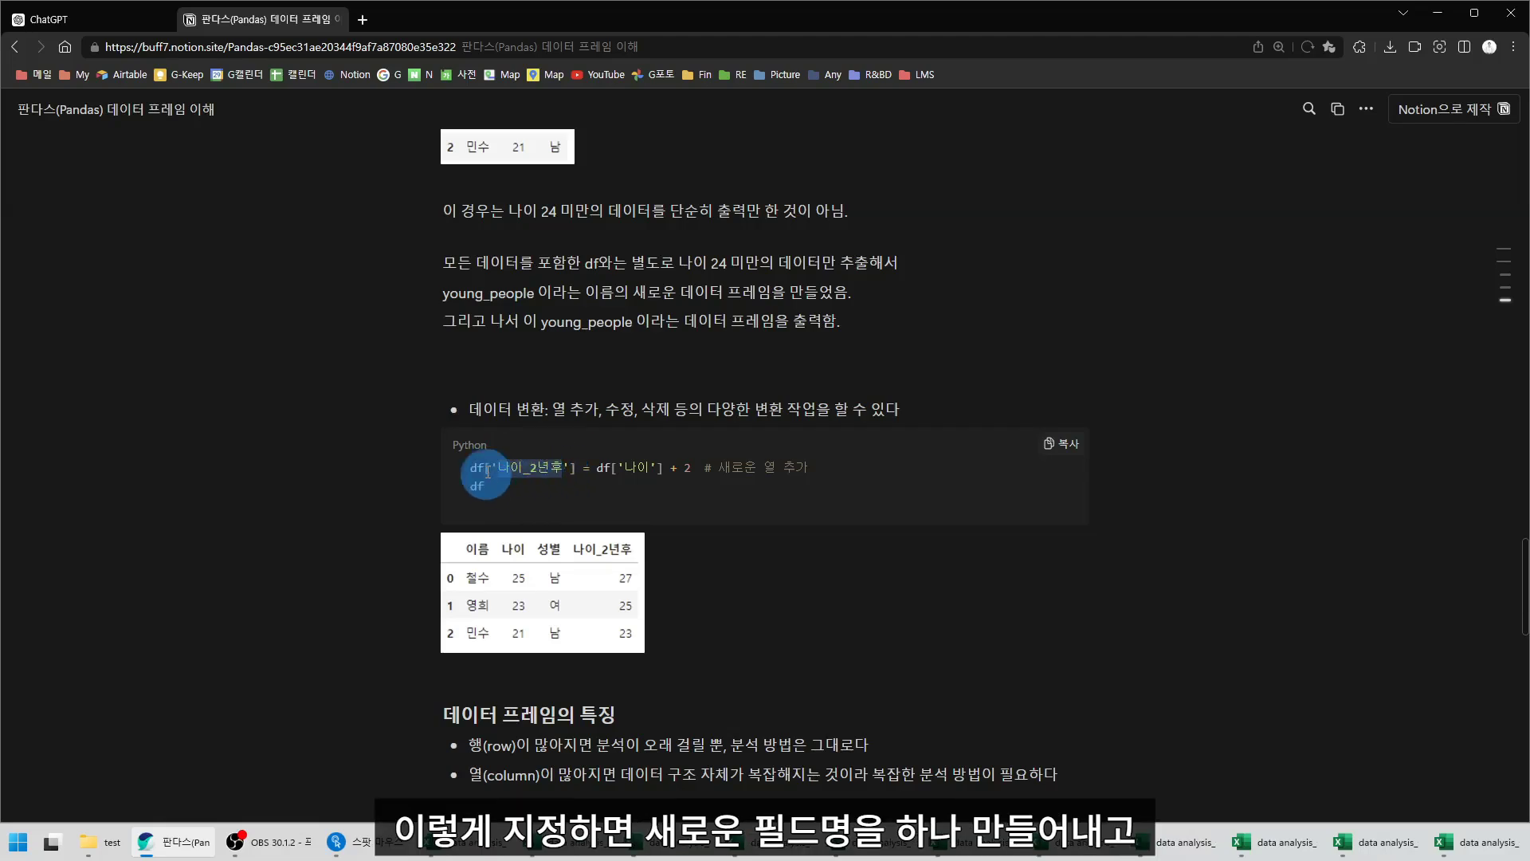
drag(471, 467, 573, 470)
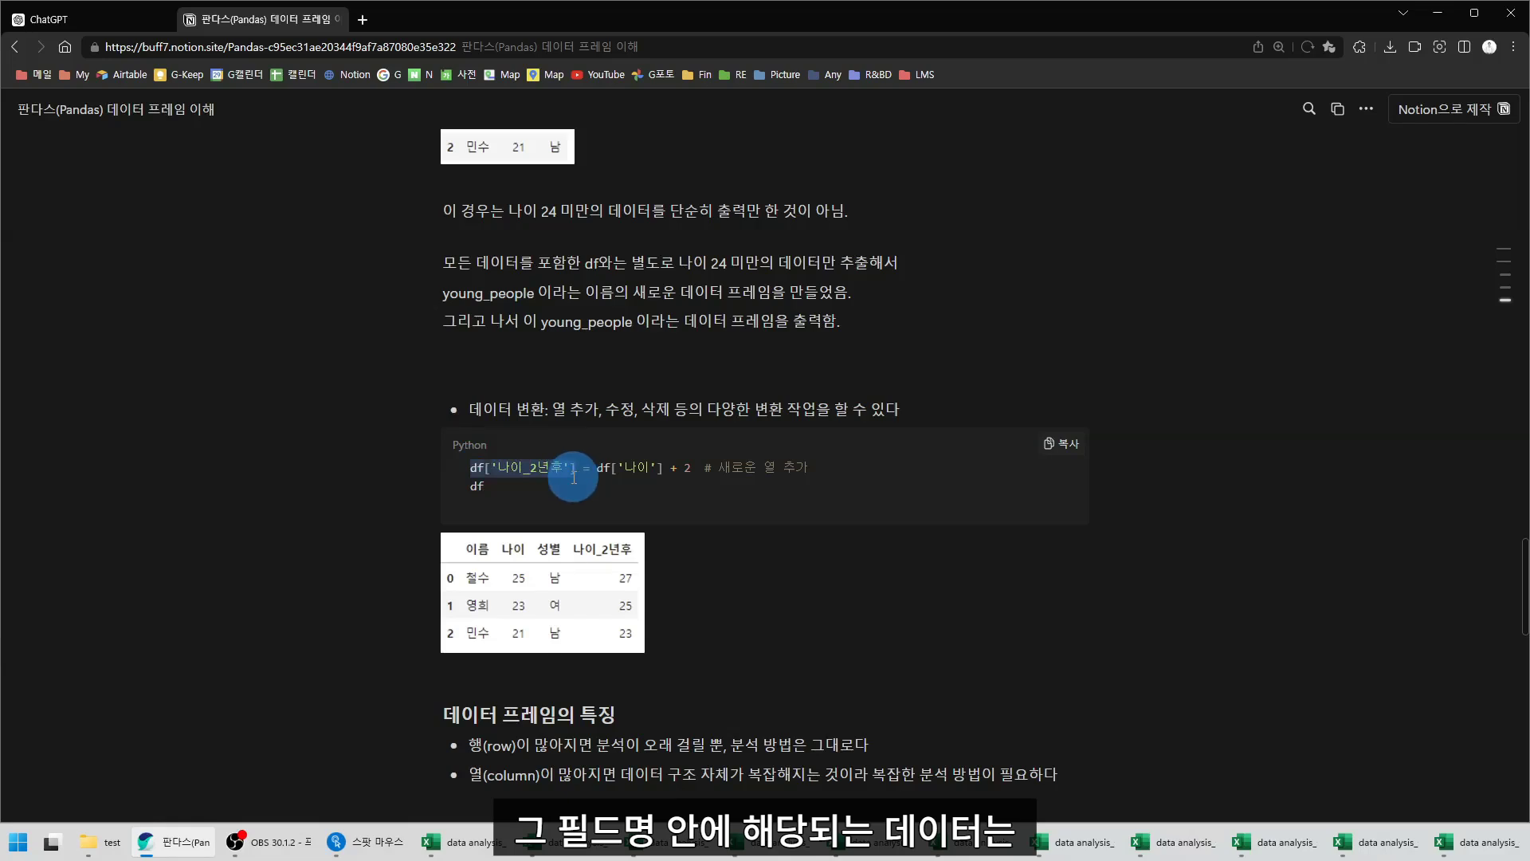
drag(596, 468, 669, 470)
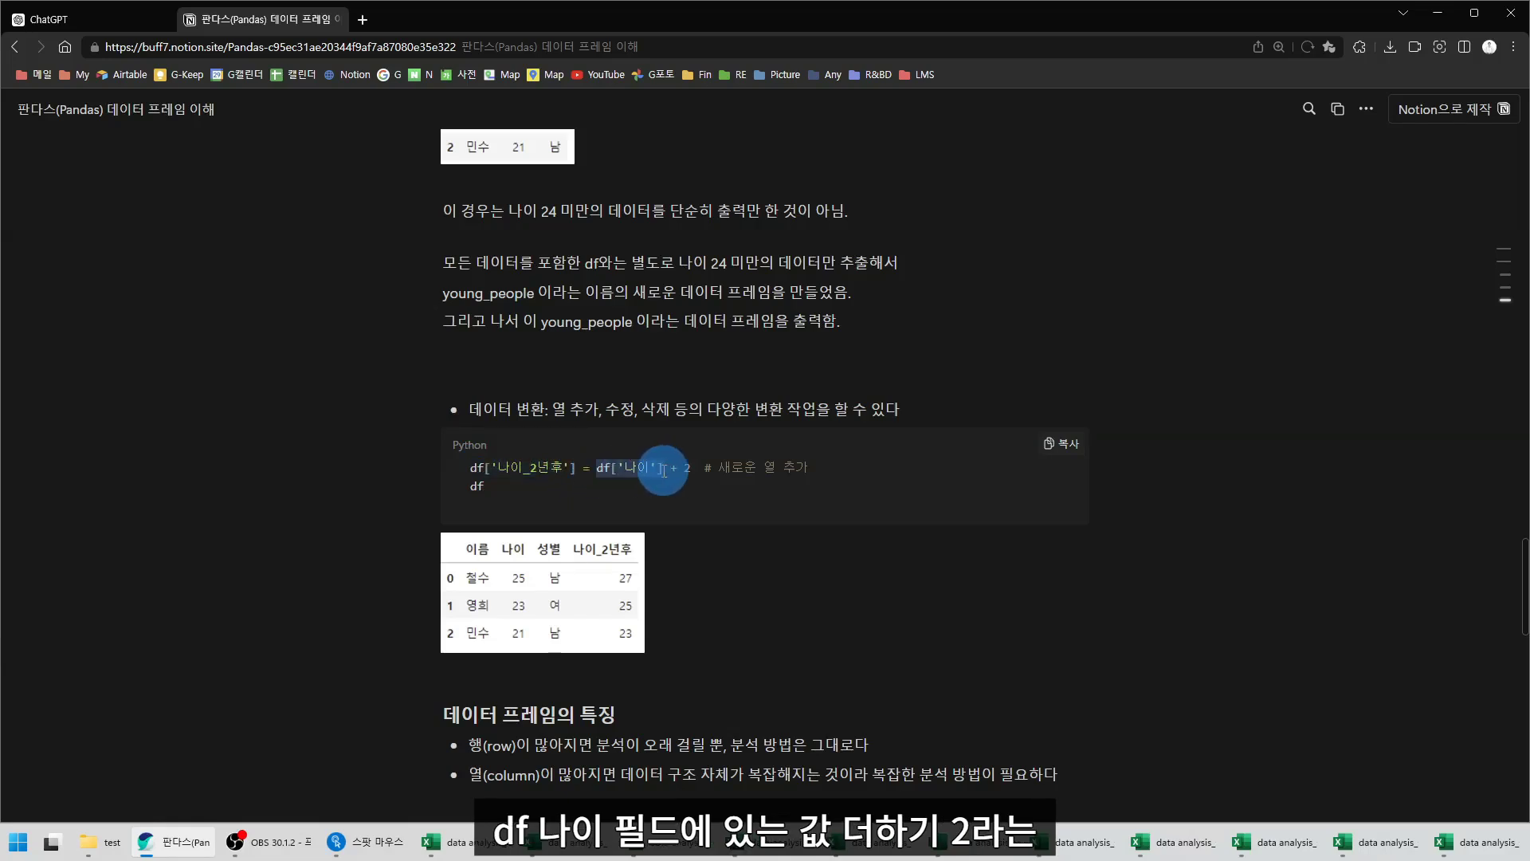
mouse_move(666, 470)
mouse_down()
mouse_move(692, 470)
mouse_move(608, 443)
mouse_move(690, 469)
mouse_up()
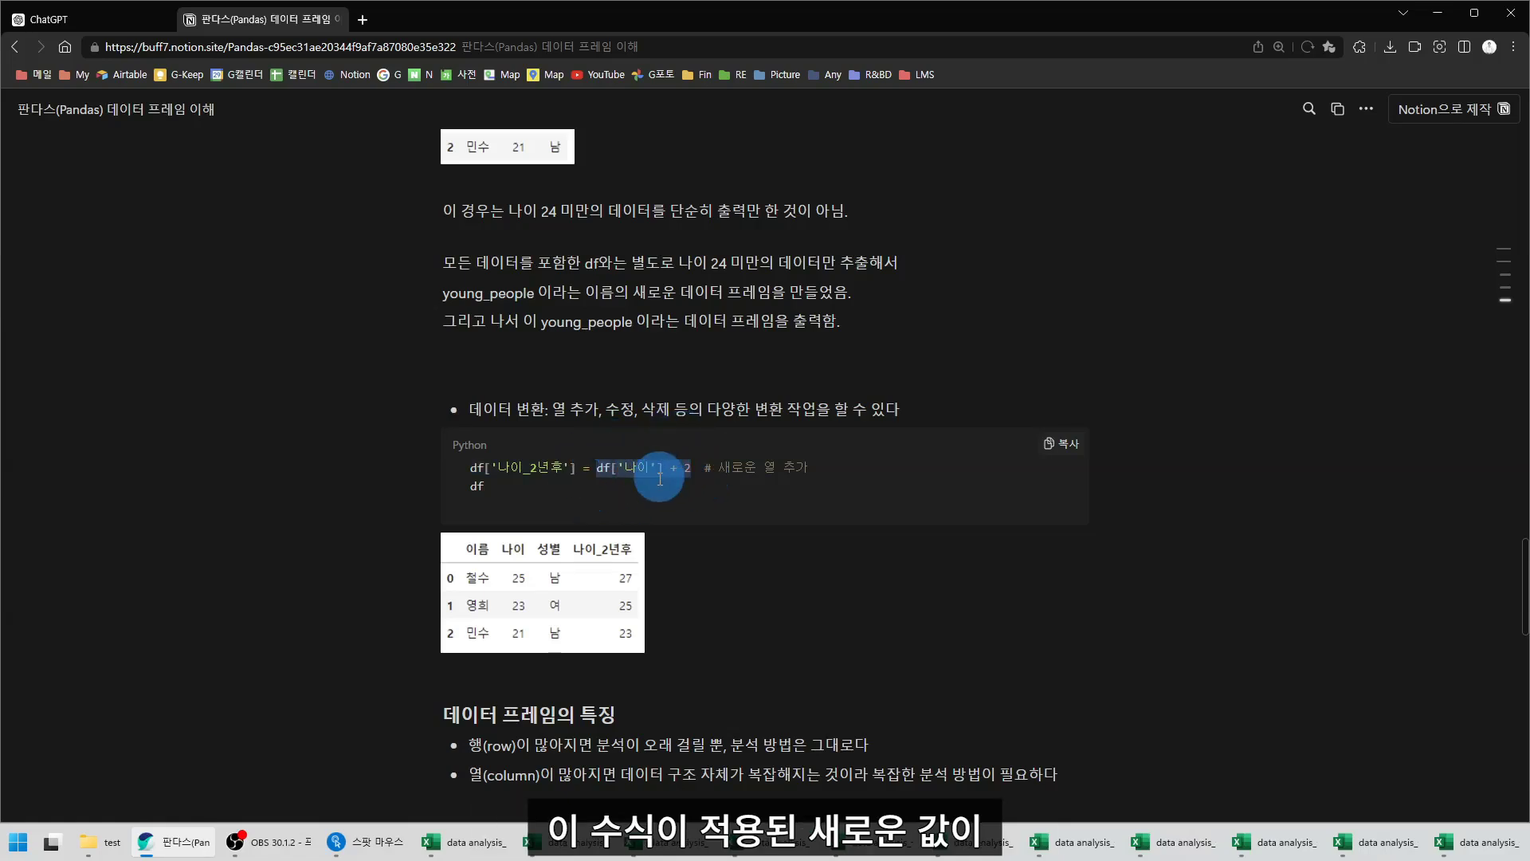
drag(499, 468, 563, 466)
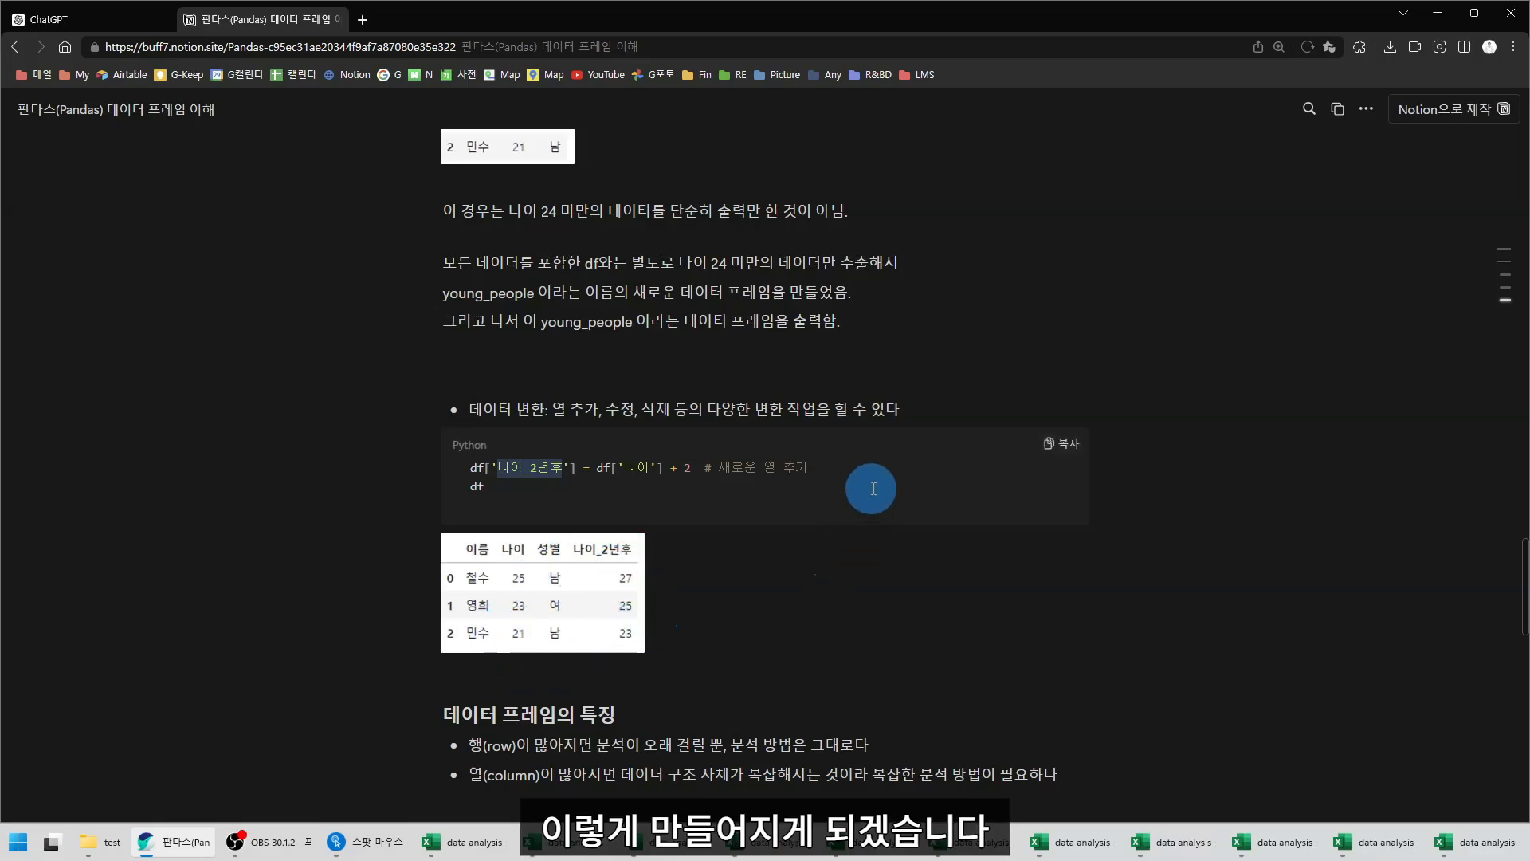
Switch to the v1 survey workbook in Excel and examine its field-name row from name to comments and the data rows beneath
scroll(873, 489, down, 4)
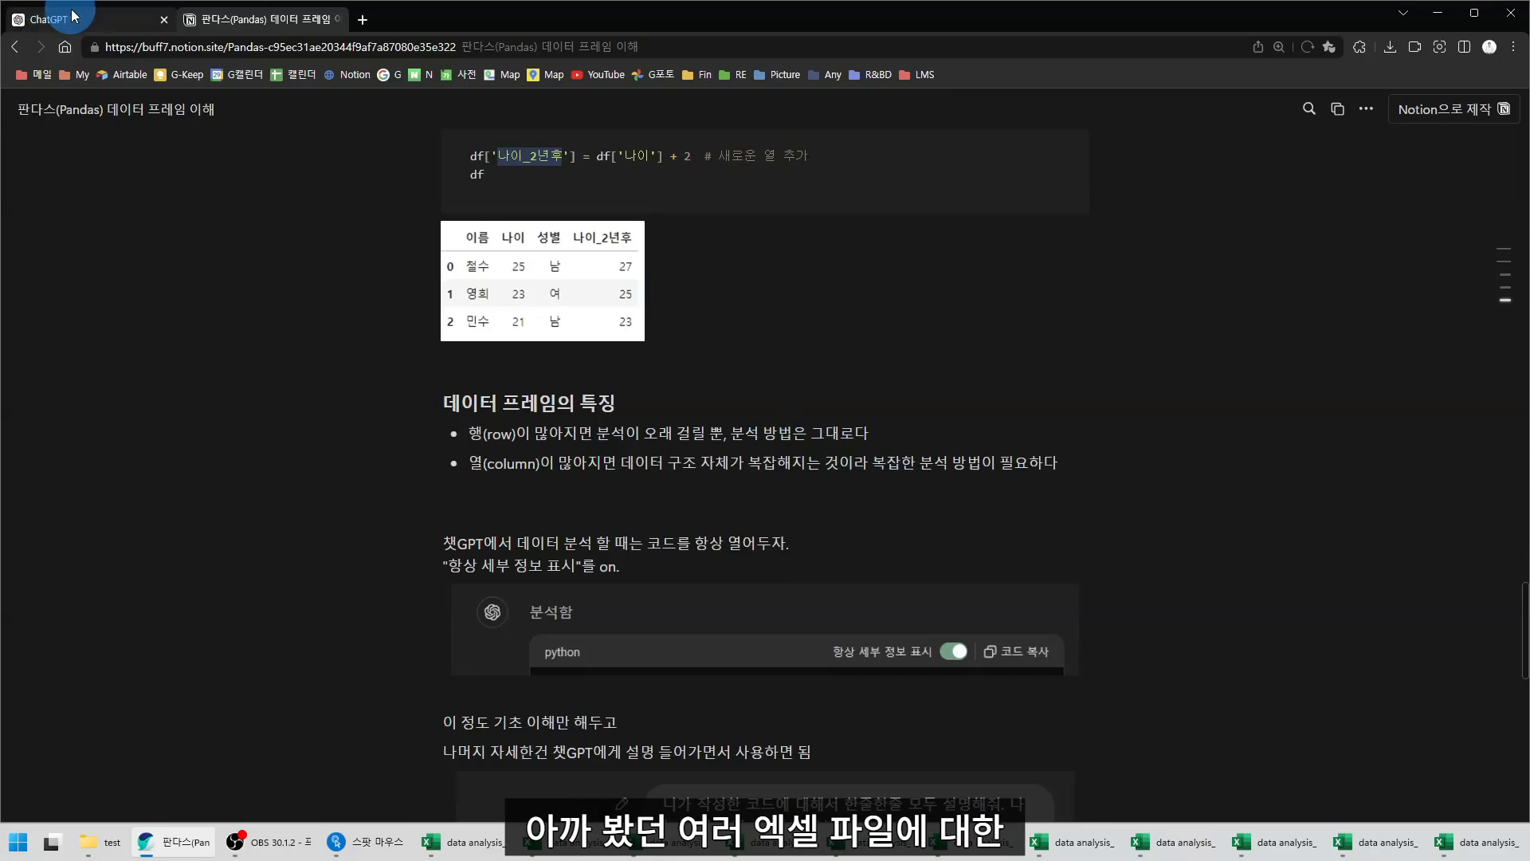
click(73, 16)
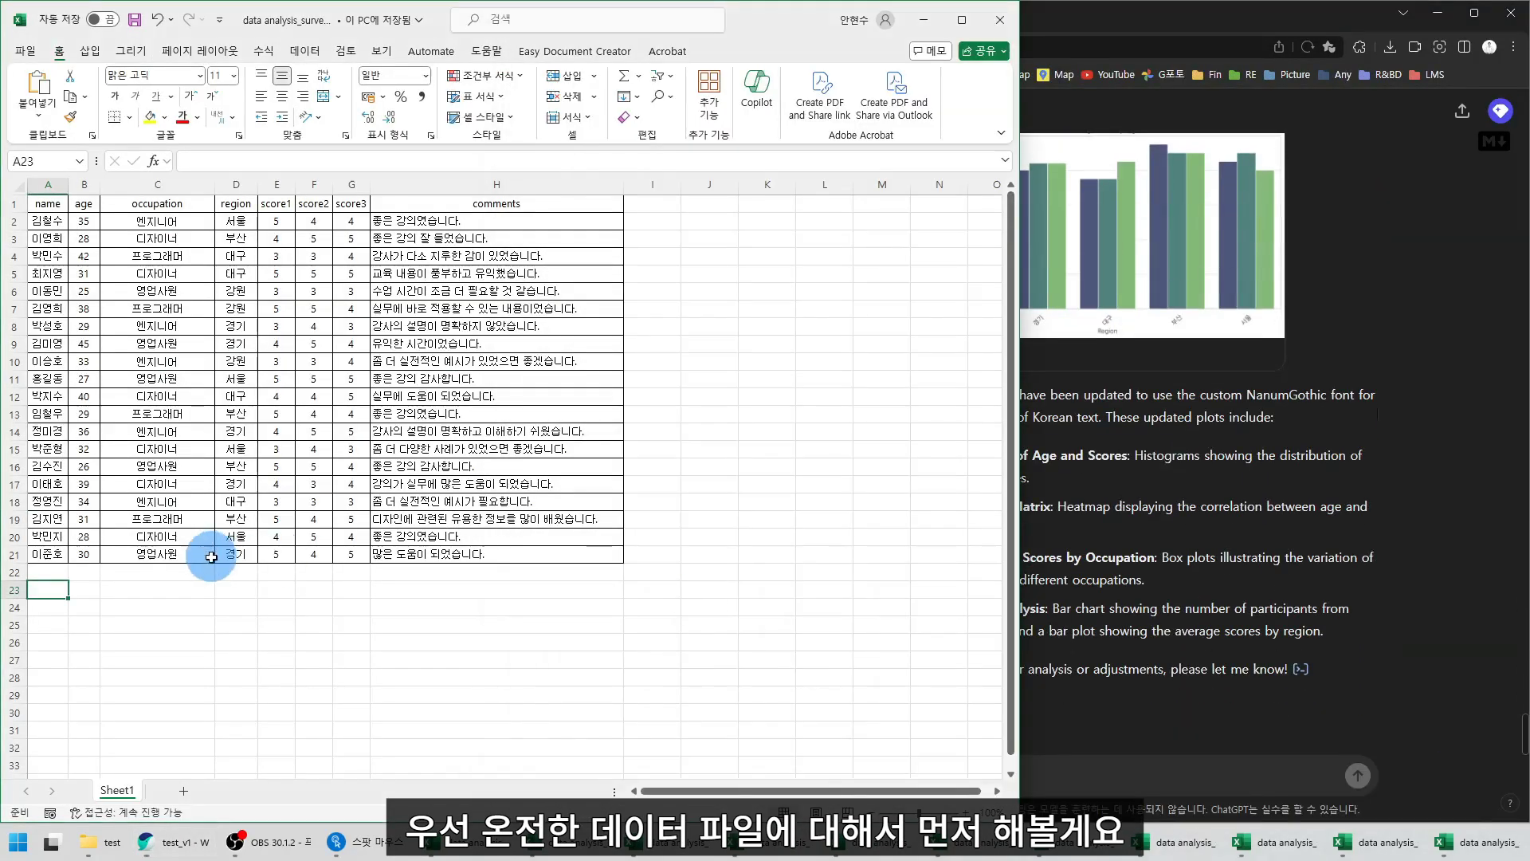
click(209, 557)
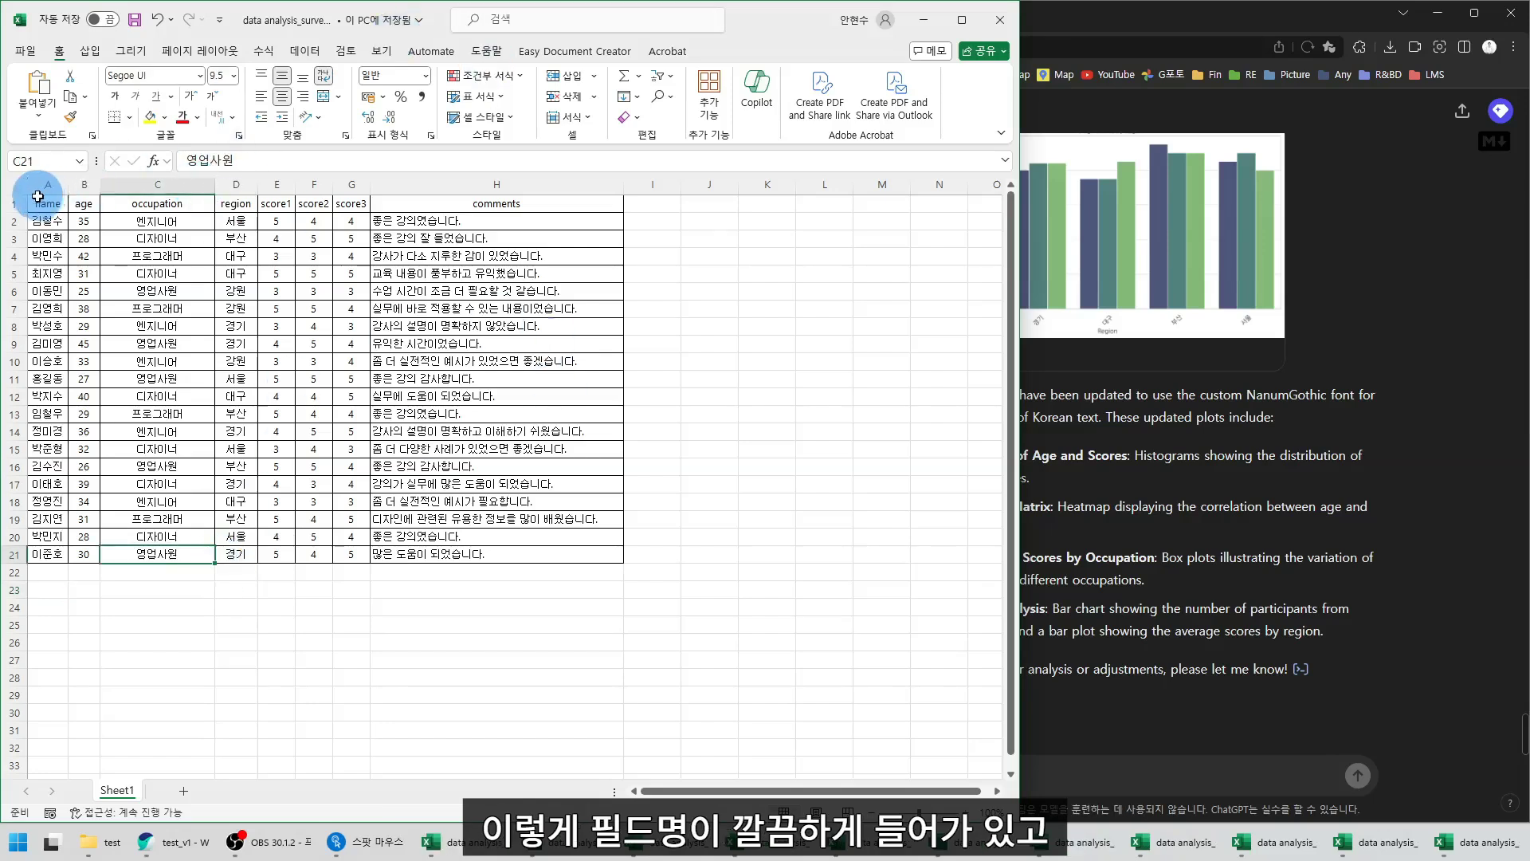
drag(43, 204, 478, 205)
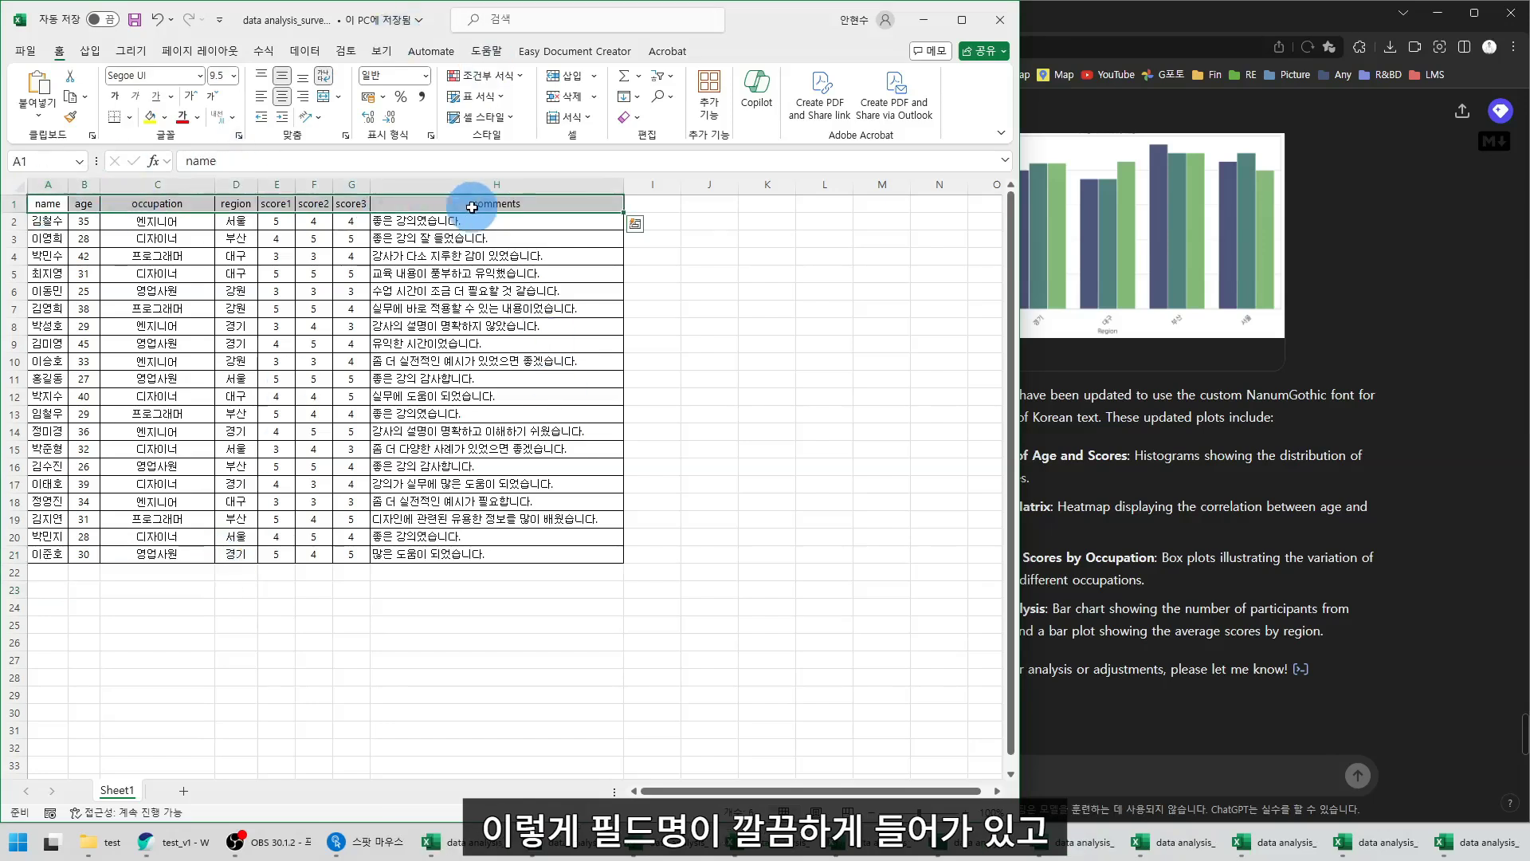
drag(47, 223, 507, 548)
click(51, 205)
drag(51, 204, 447, 204)
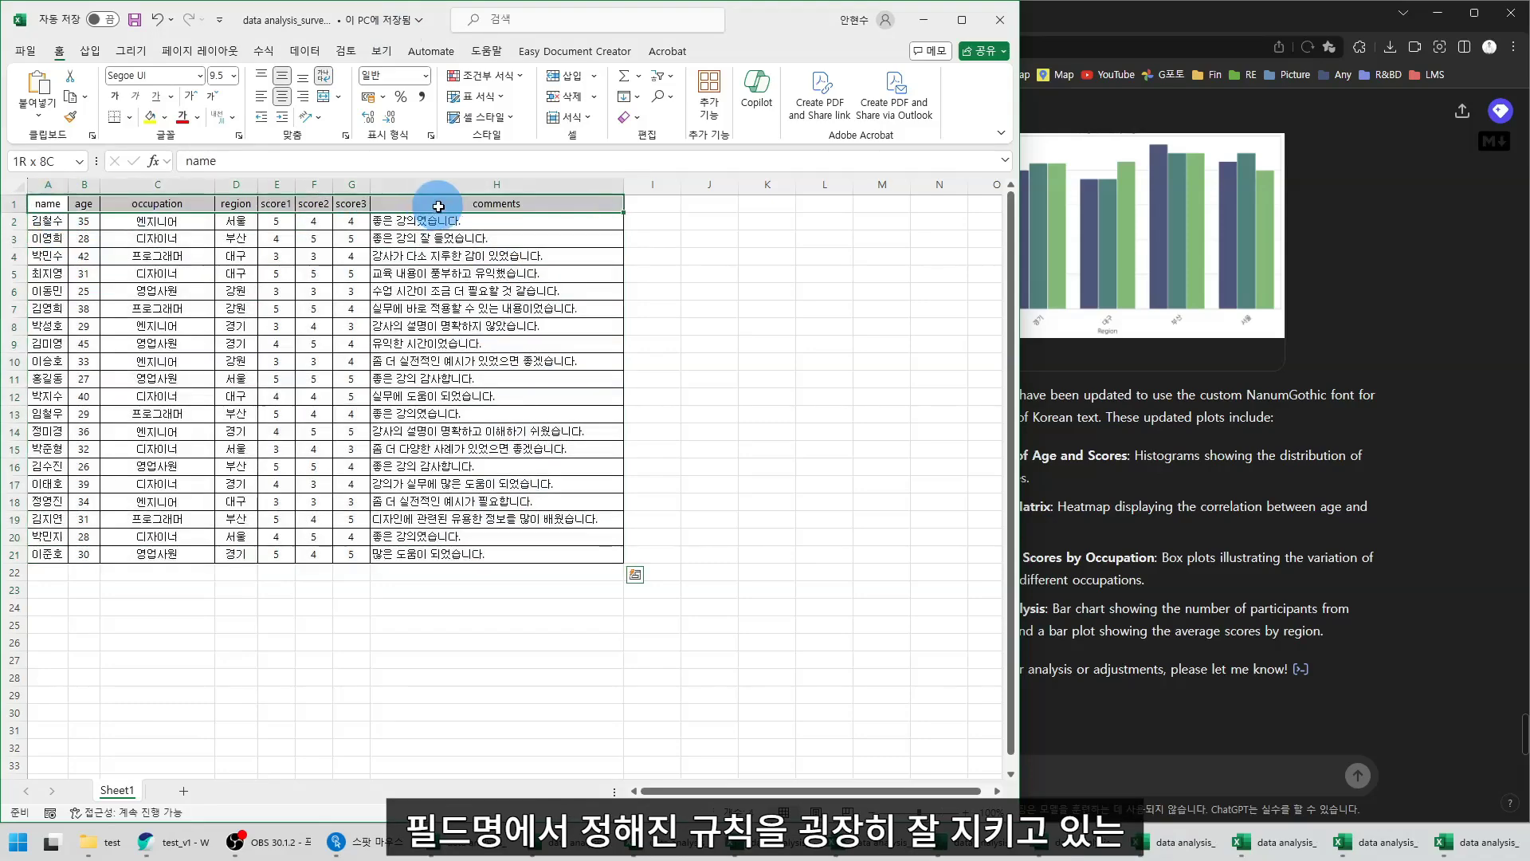
click(70, 597)
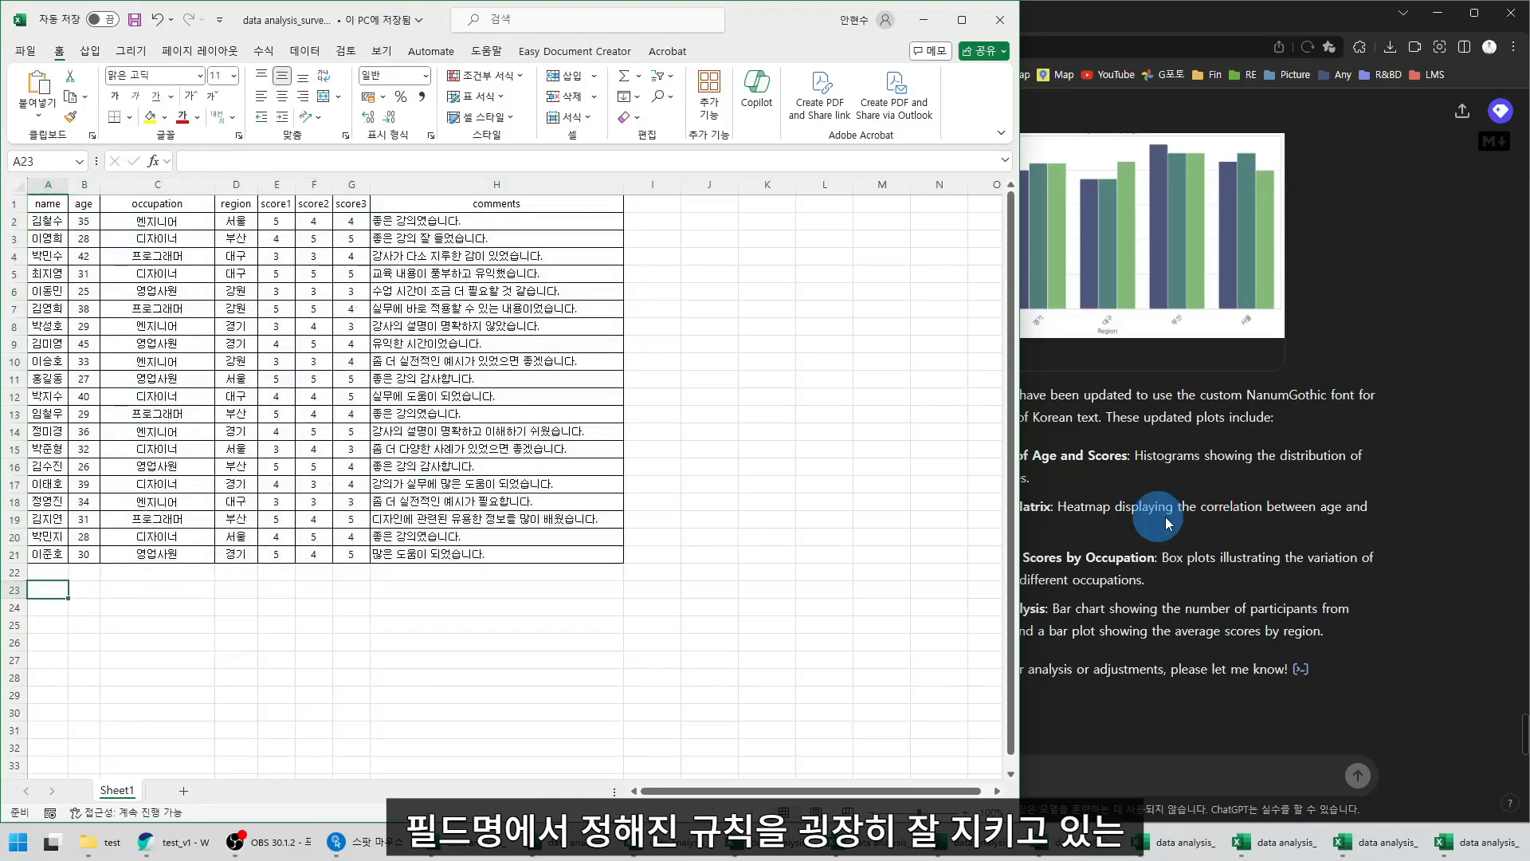
Return to the beginning of the test_v1 chat in ChatGPT and look at the options for uploading a file
click(1125, 433)
scroll(1125, 433, up, 3)
scroll(1126, 433, up, 20)
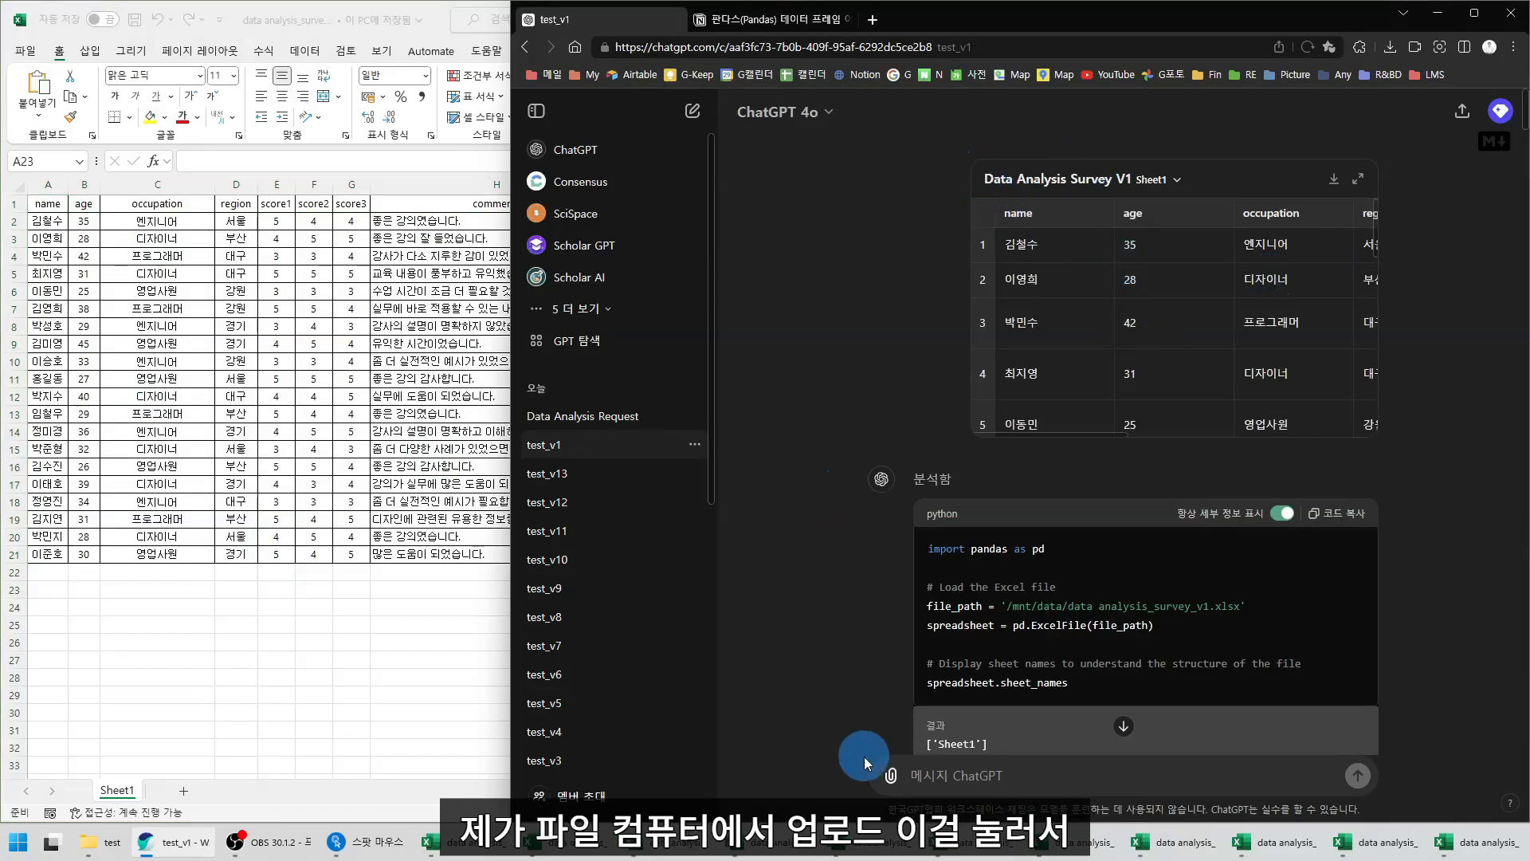
click(891, 775)
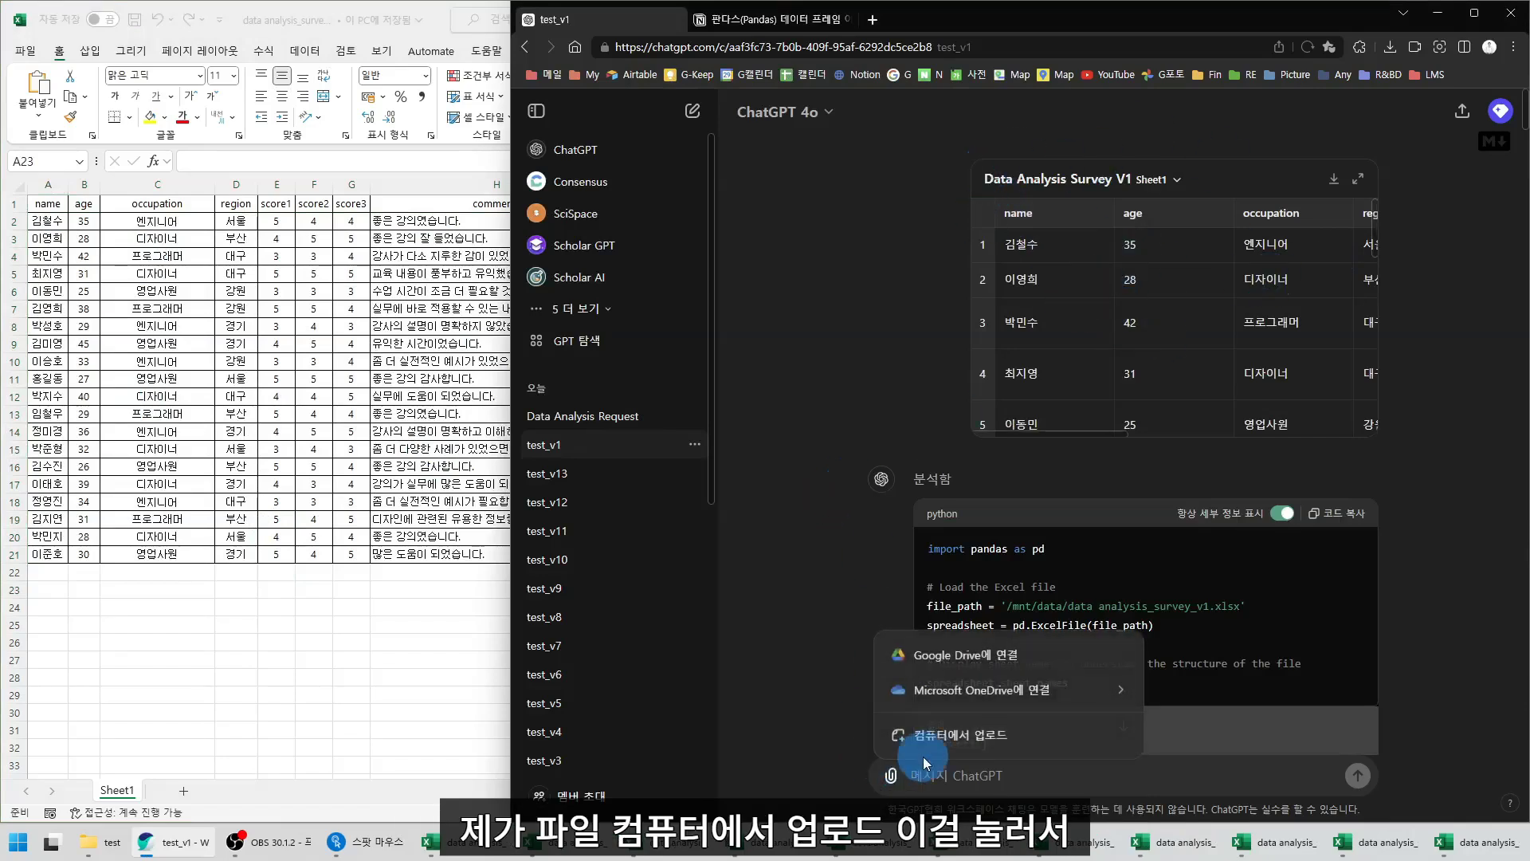
click(893, 255)
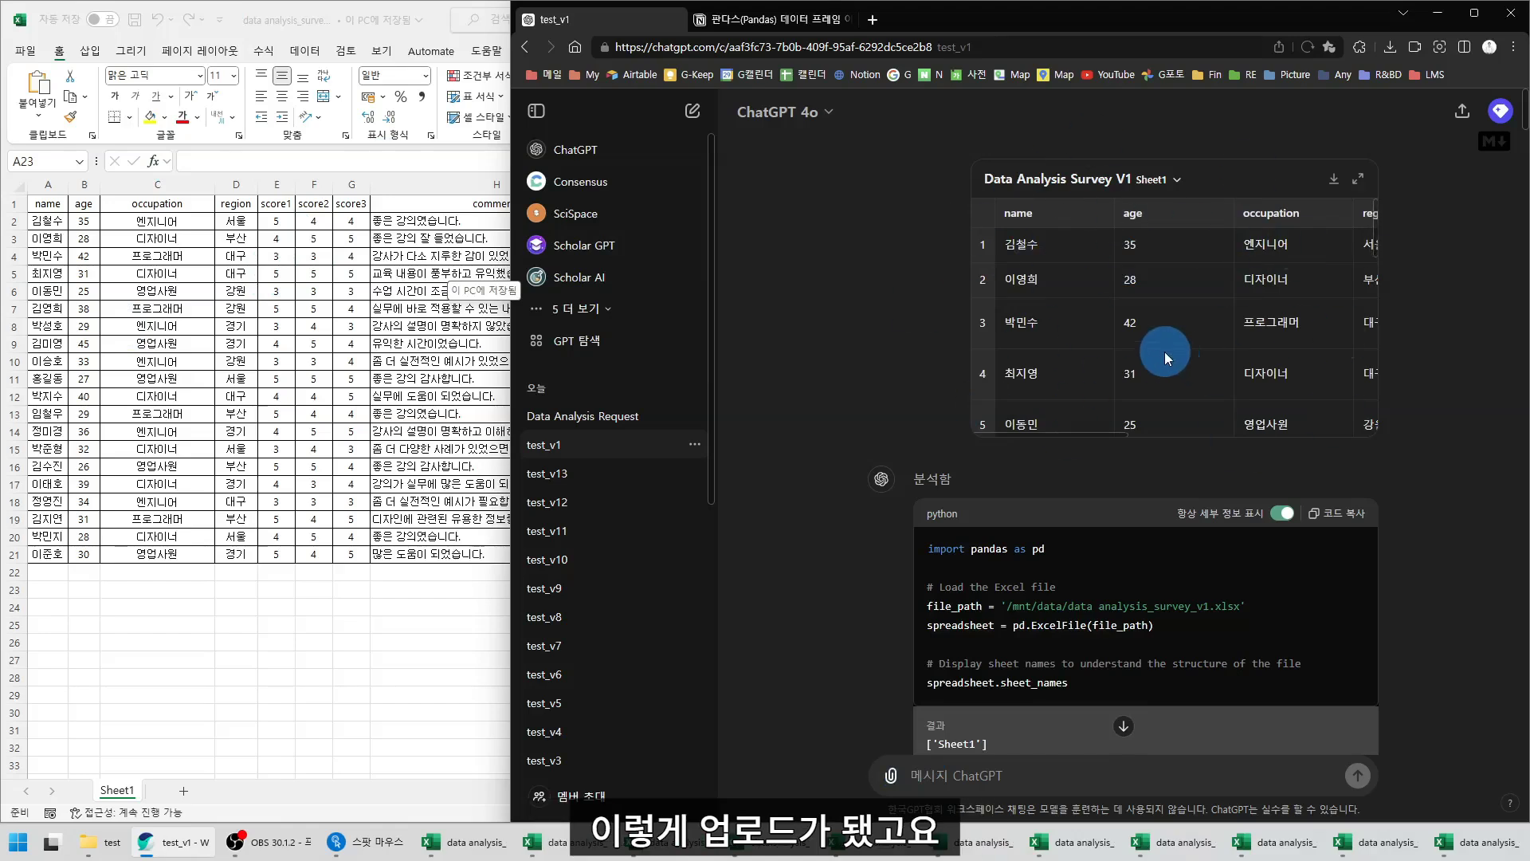
Study the import pandas as pd line in the first code block, including the package name and its alias pd
scroll(1148, 350, down, 1)
scroll(877, 362, down, 3)
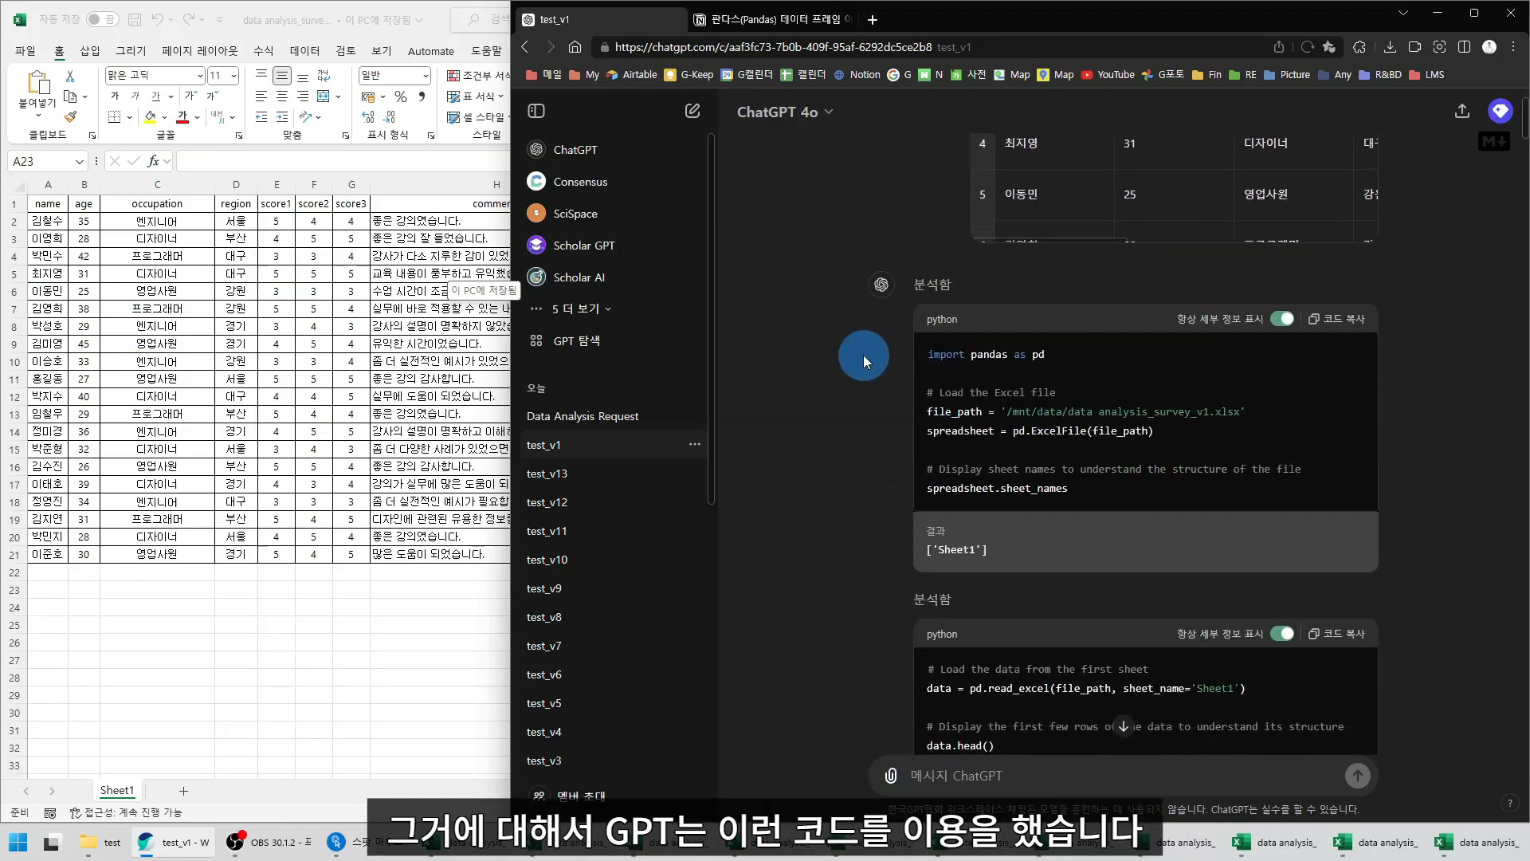
drag(929, 349, 1054, 350)
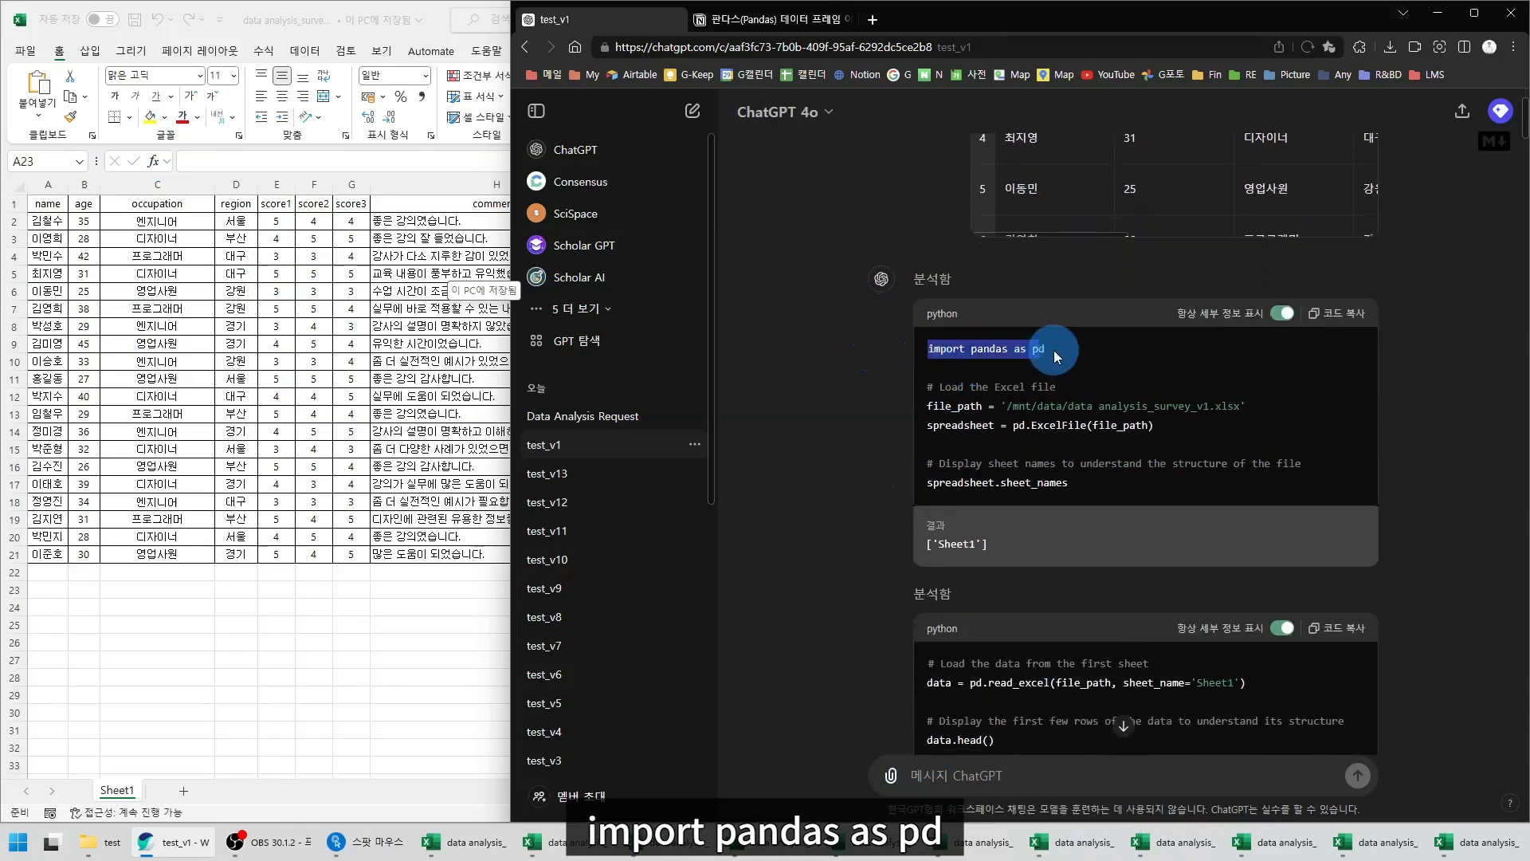
click(1072, 356)
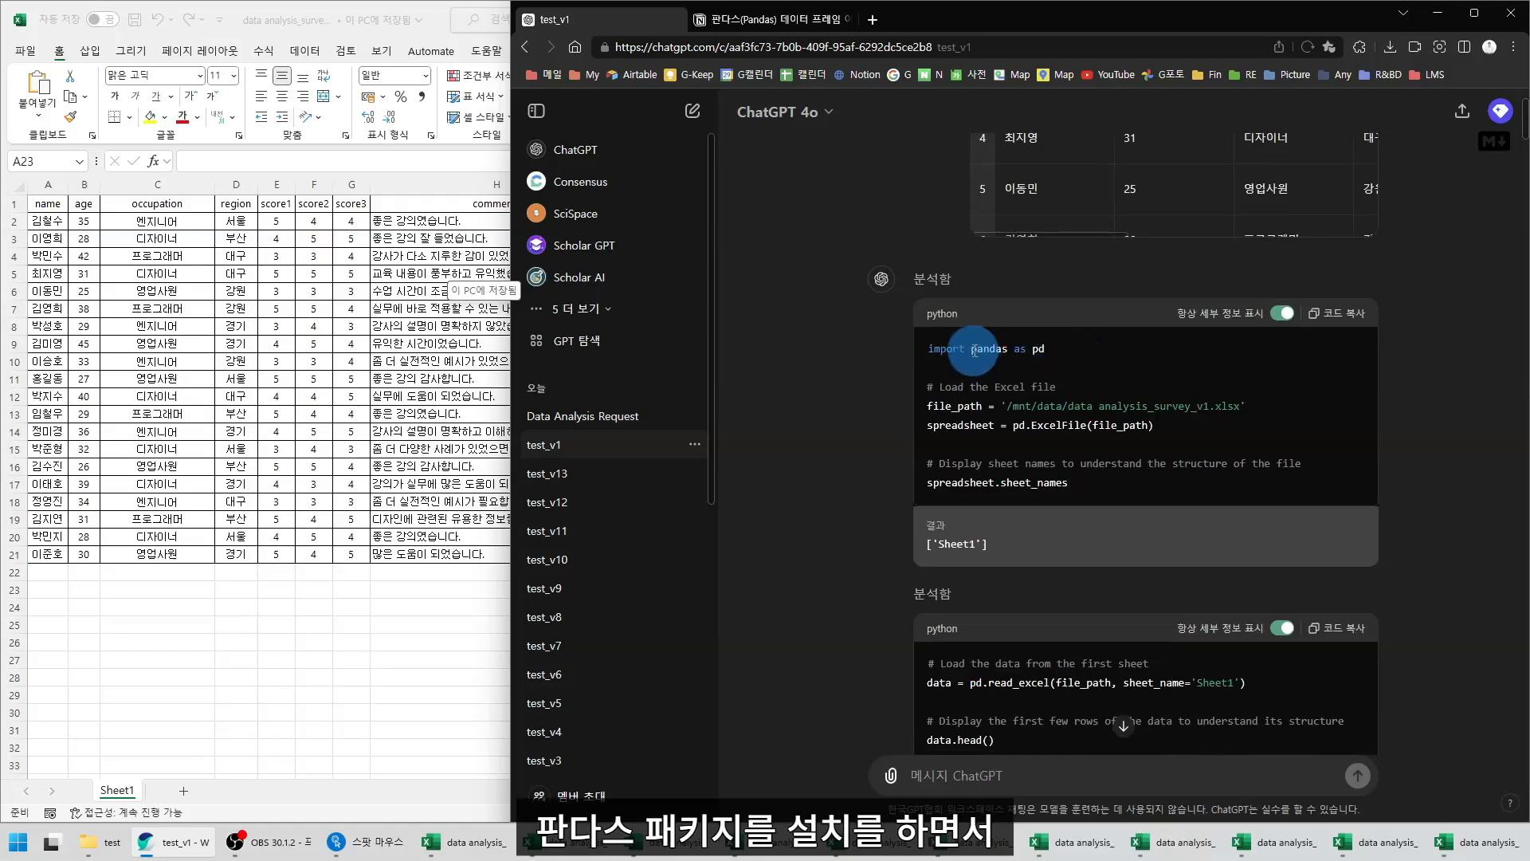
drag(979, 349, 1004, 352)
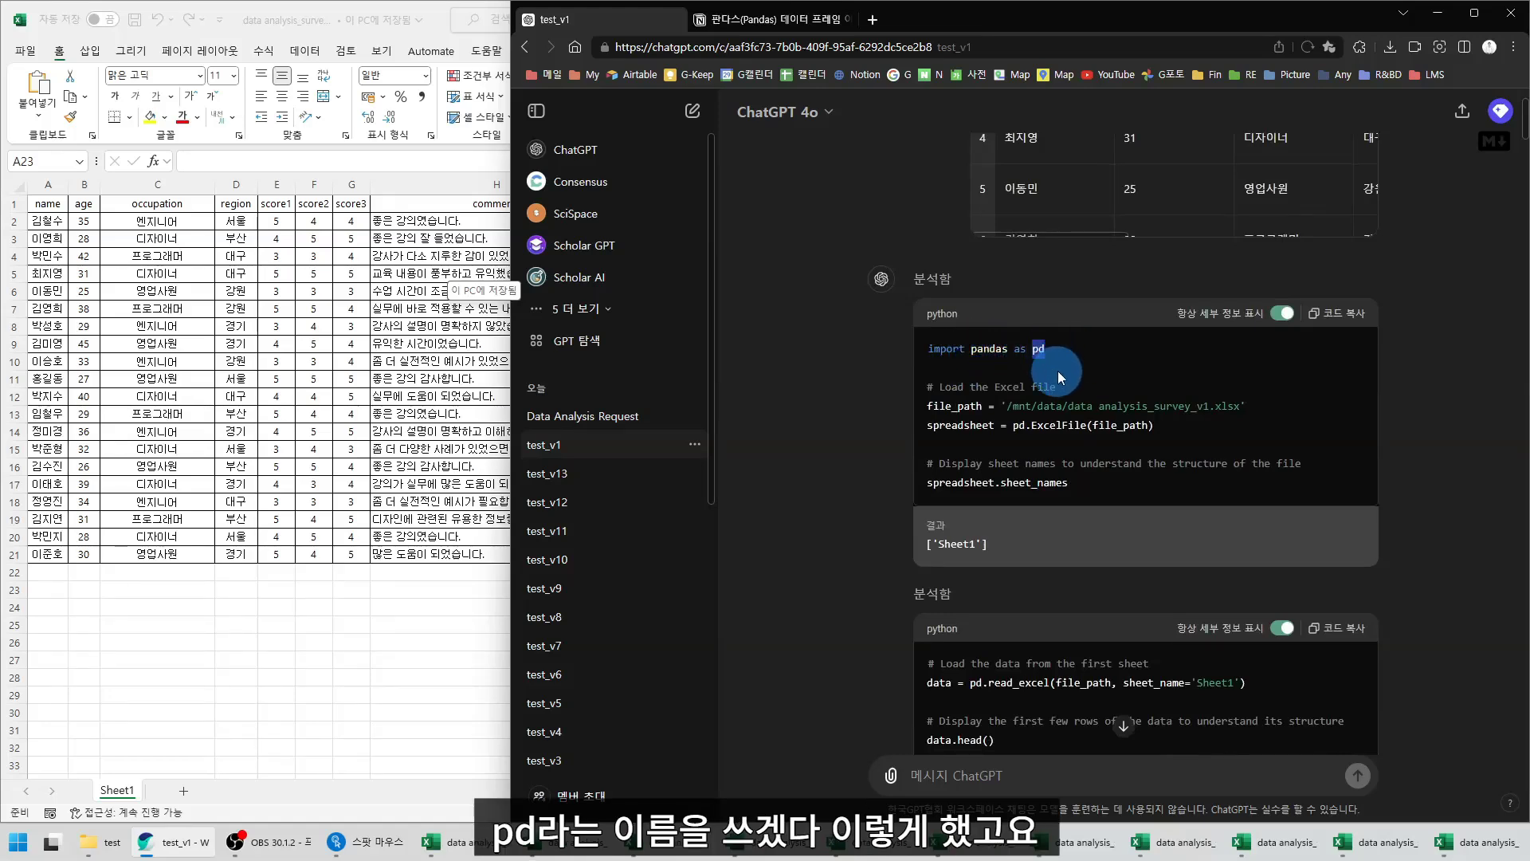
Examine the file_path line, its /mnt/data/ folder and its file name, comparing the name with the workbook in the local test folder
drag(926, 408, 997, 407)
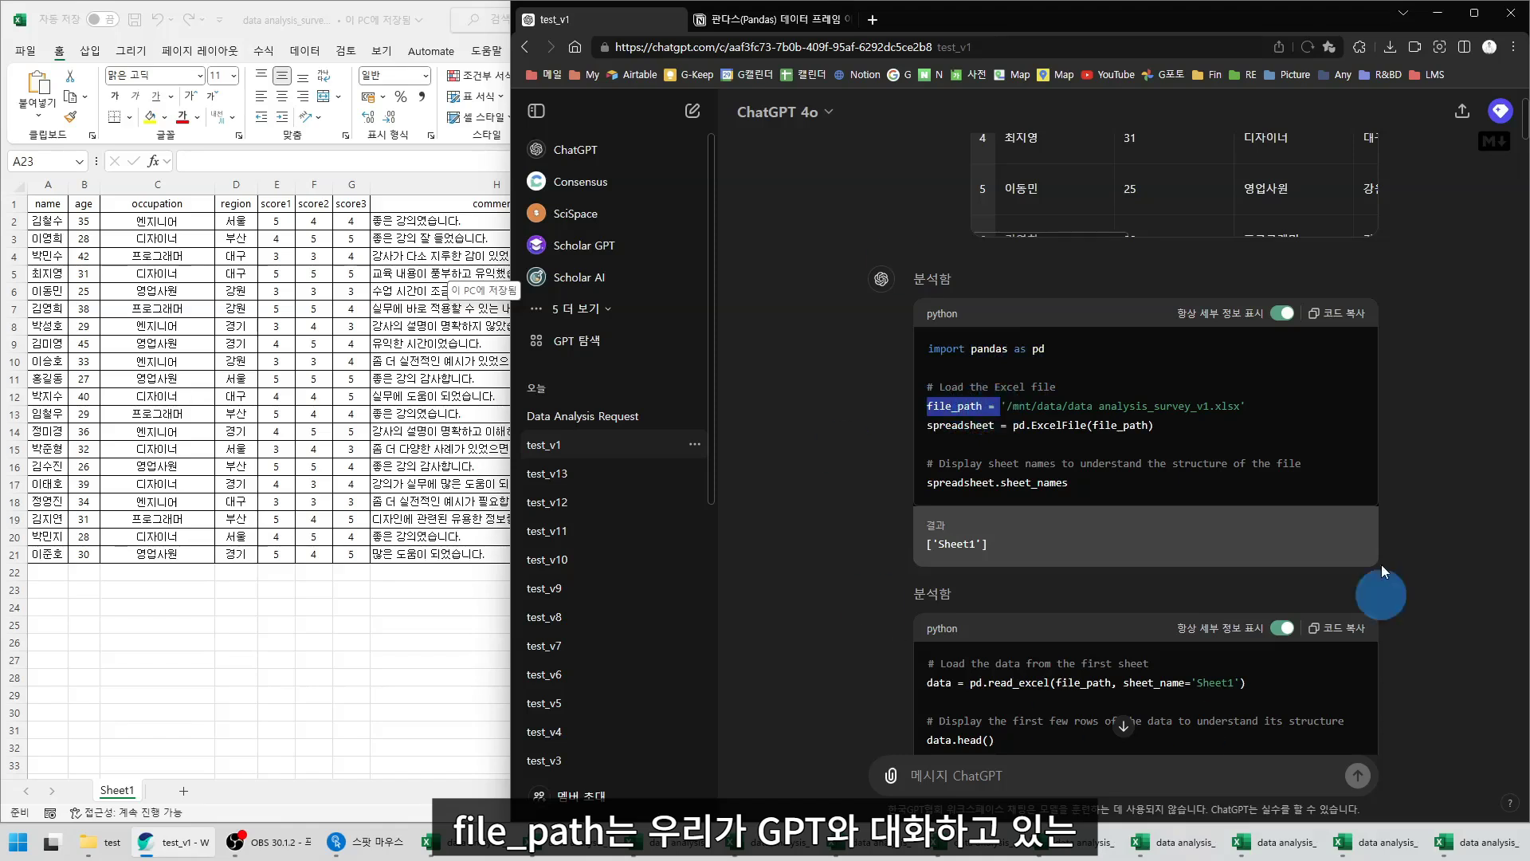
click(1006, 409)
drag(1006, 407, 1068, 410)
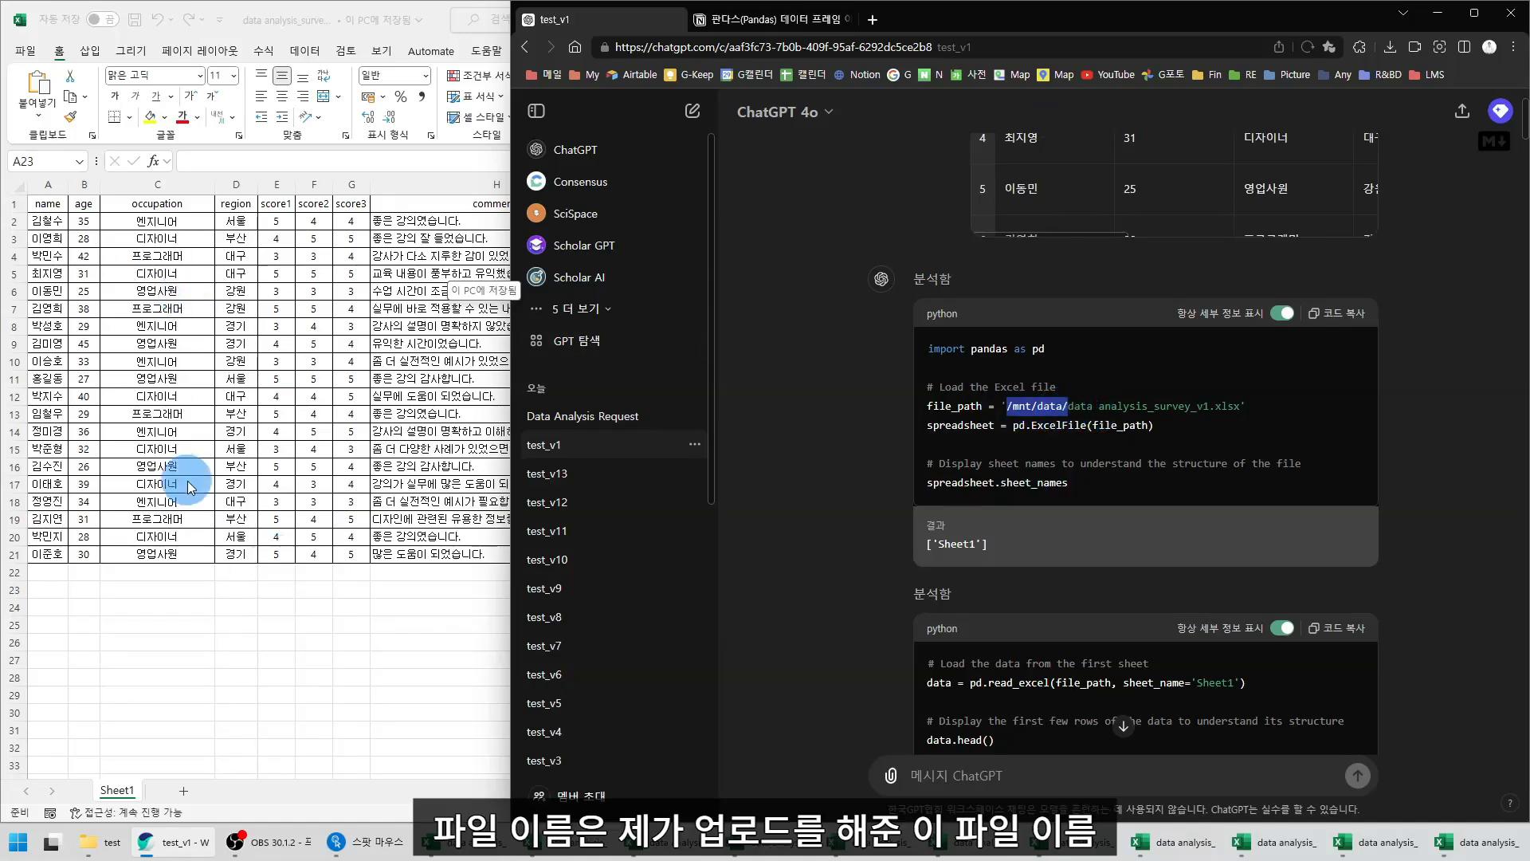
click(102, 842)
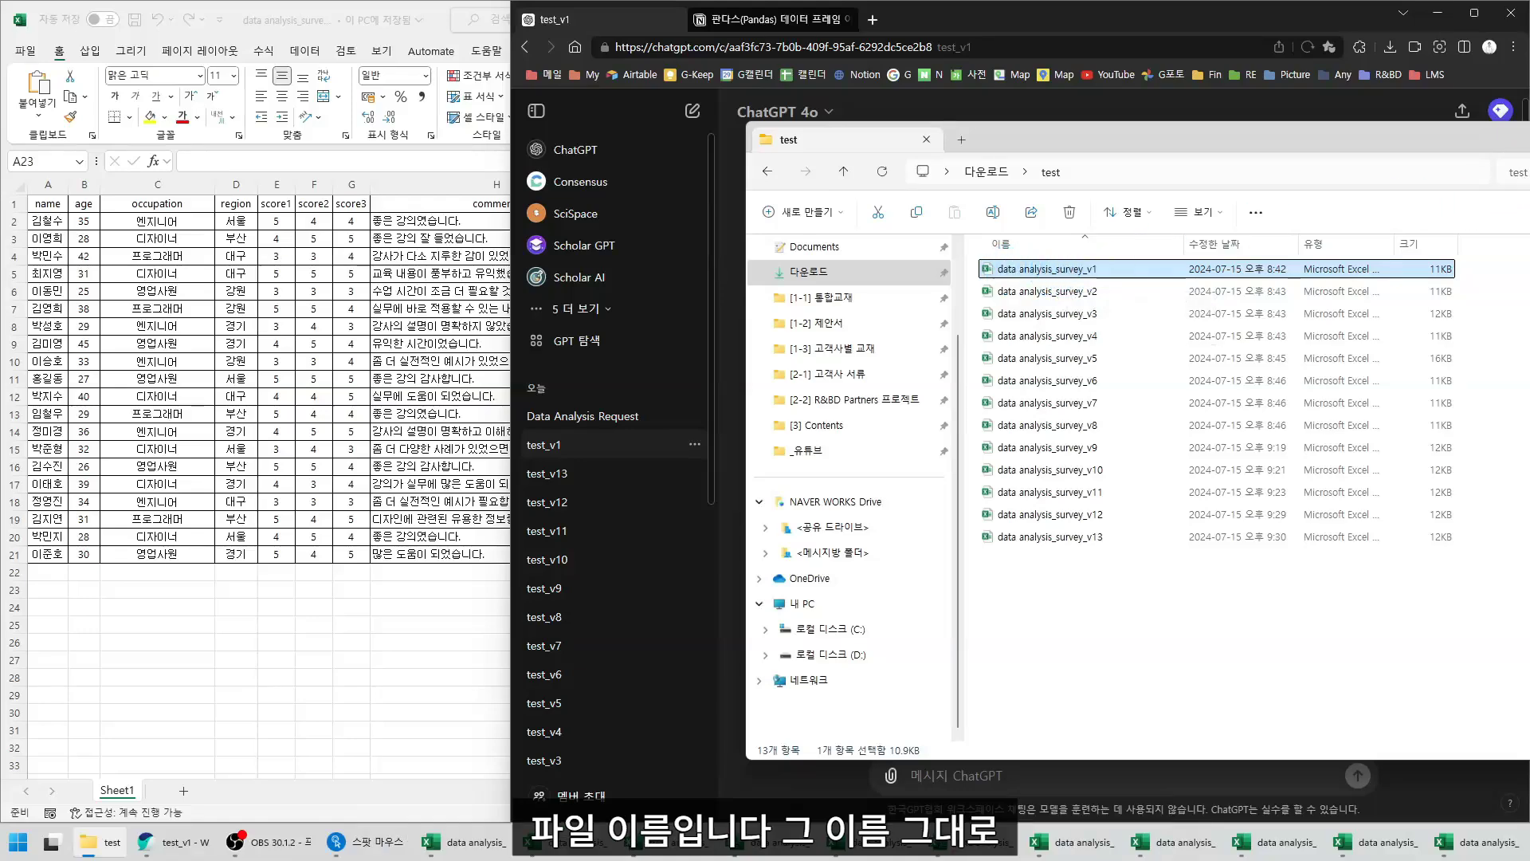
key(alt+Tab)
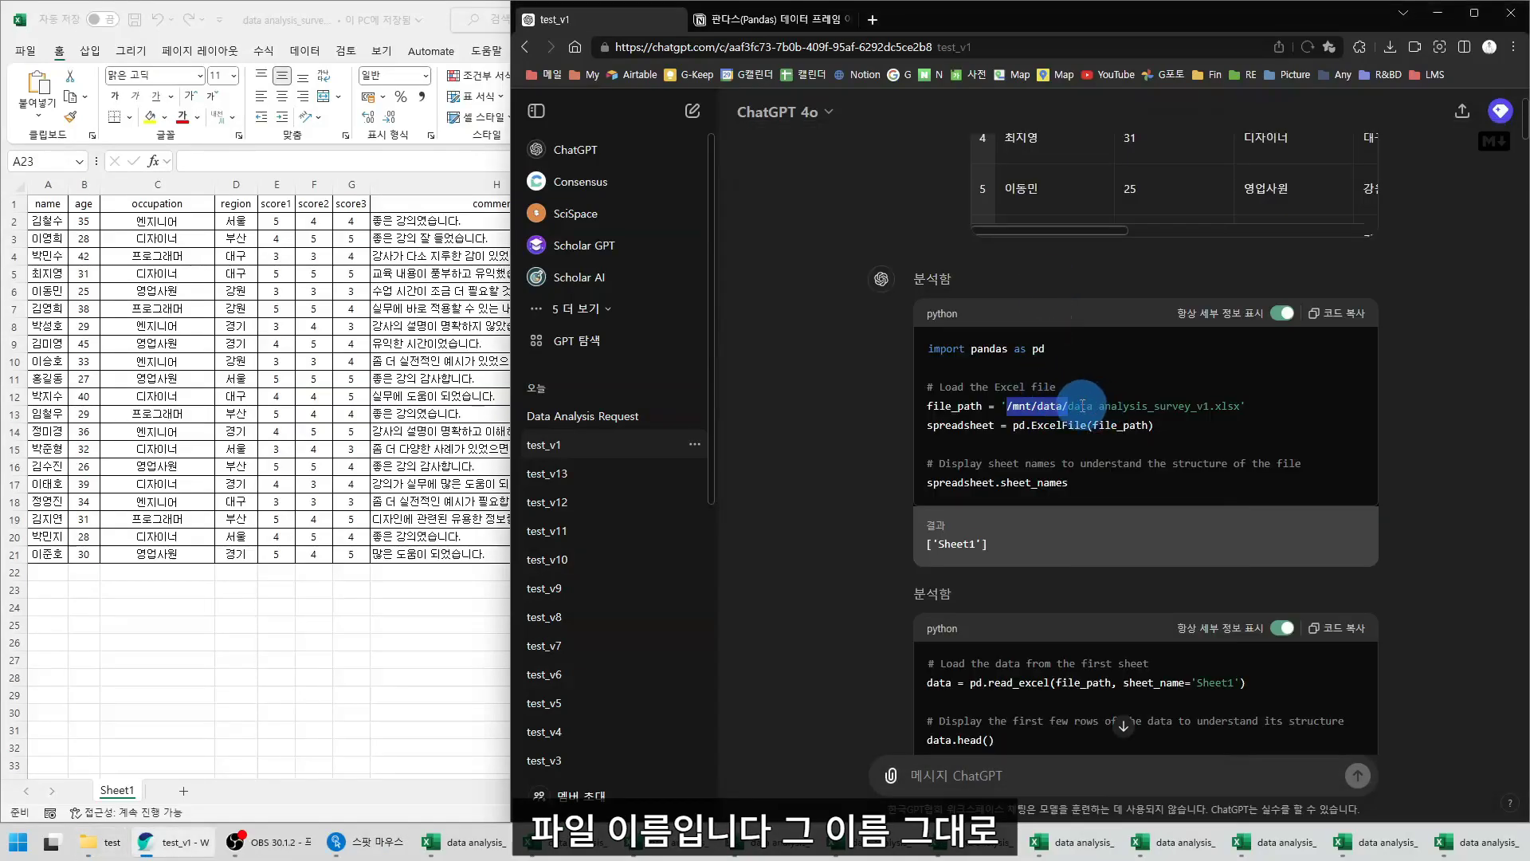
drag(1069, 408, 1247, 410)
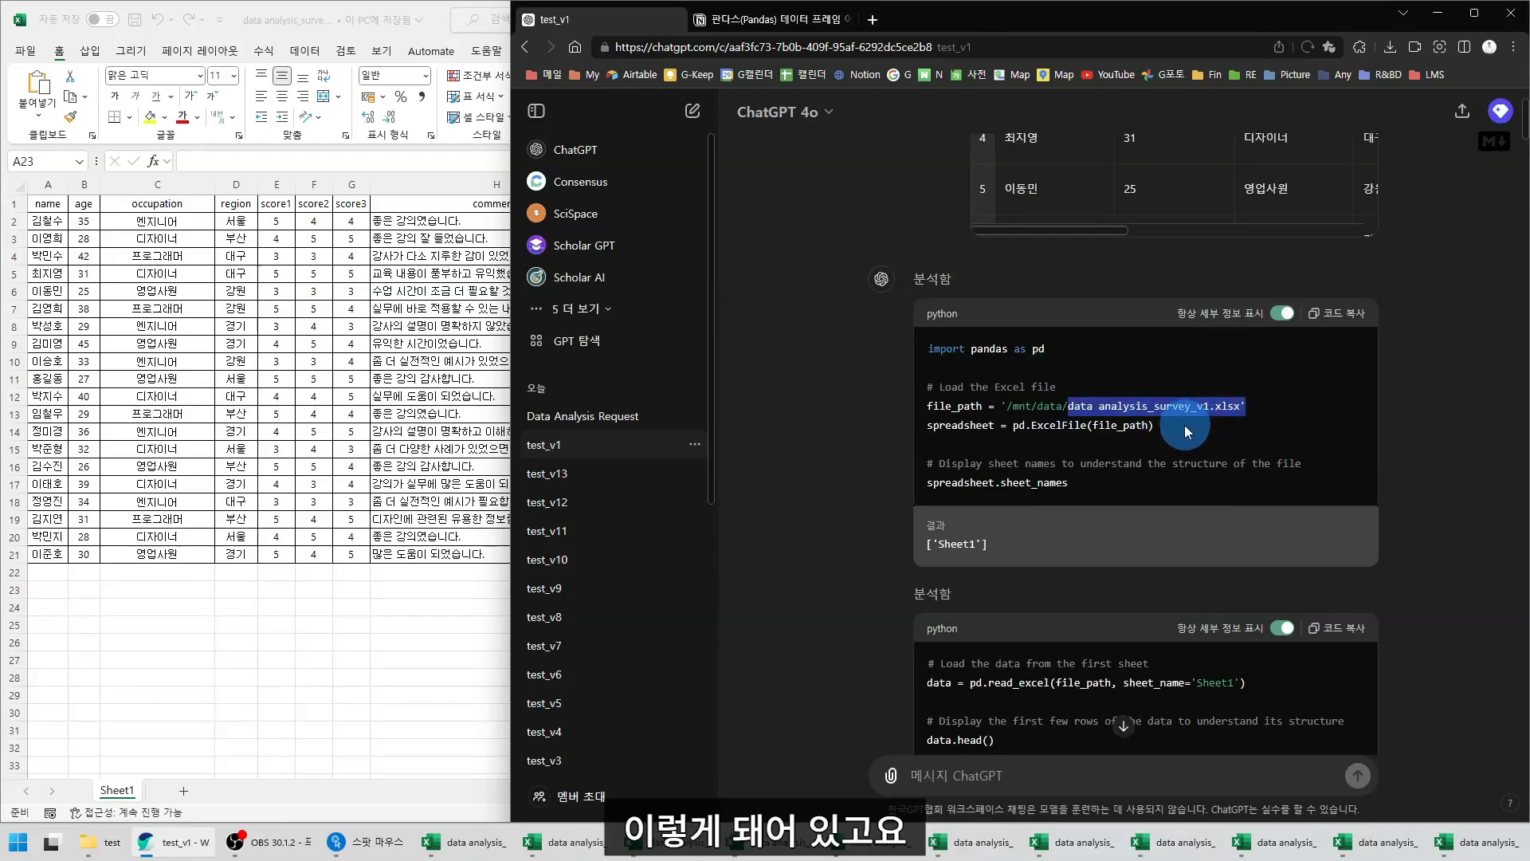
click(930, 406)
drag(930, 405, 1259, 406)
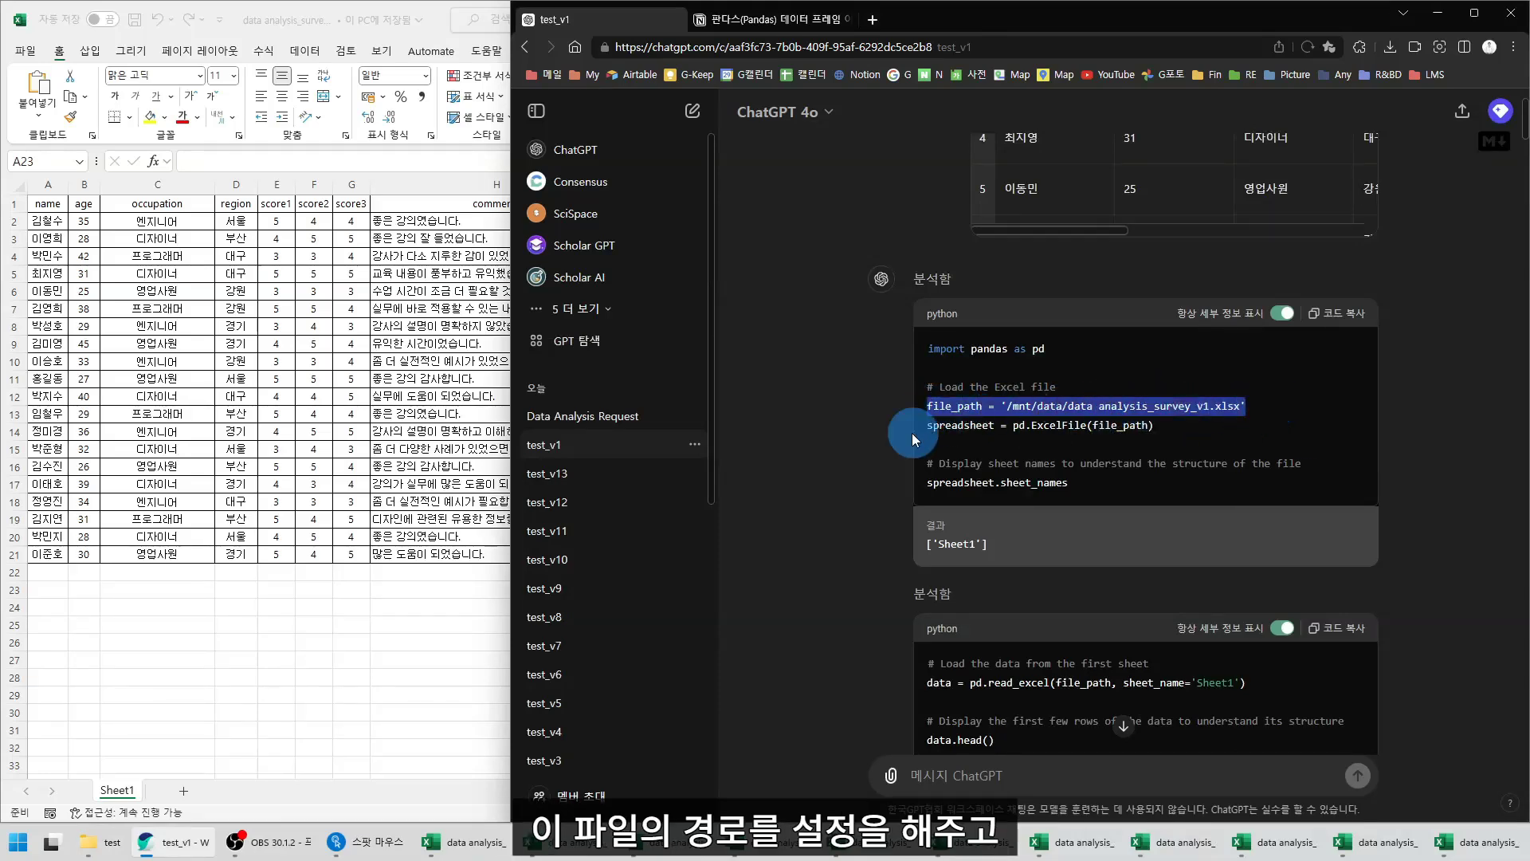
Study how spreadsheet = pd.ExcelFile(file_path) uses the imported Pandas package to load the workbook into the spreadsheet variable
drag(1062, 425, 1027, 428)
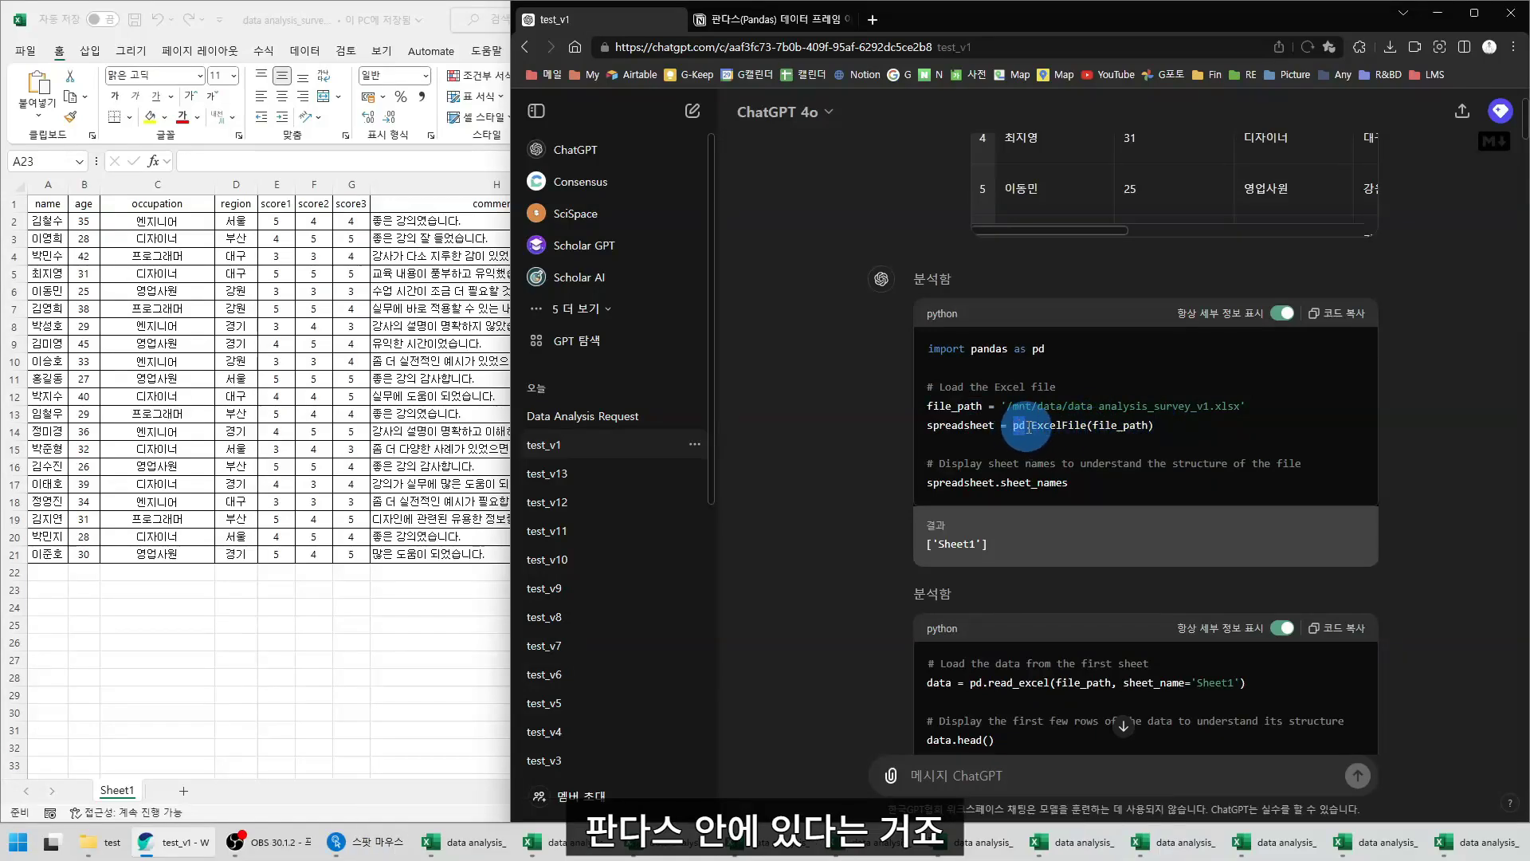
click(1016, 423)
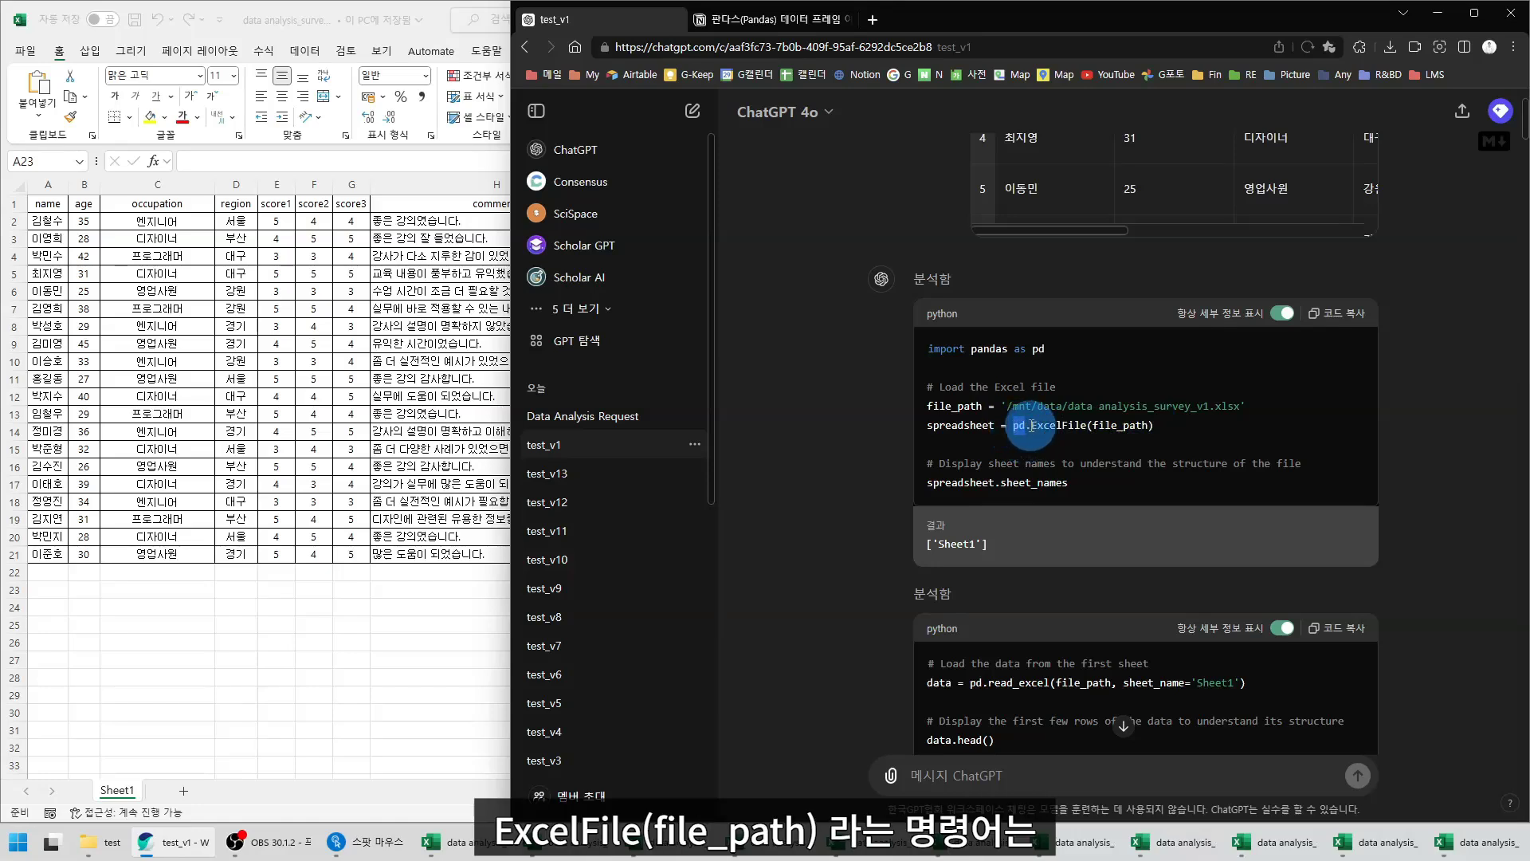
drag(1031, 426, 1158, 434)
click(1097, 424)
drag(1162, 427, 1028, 432)
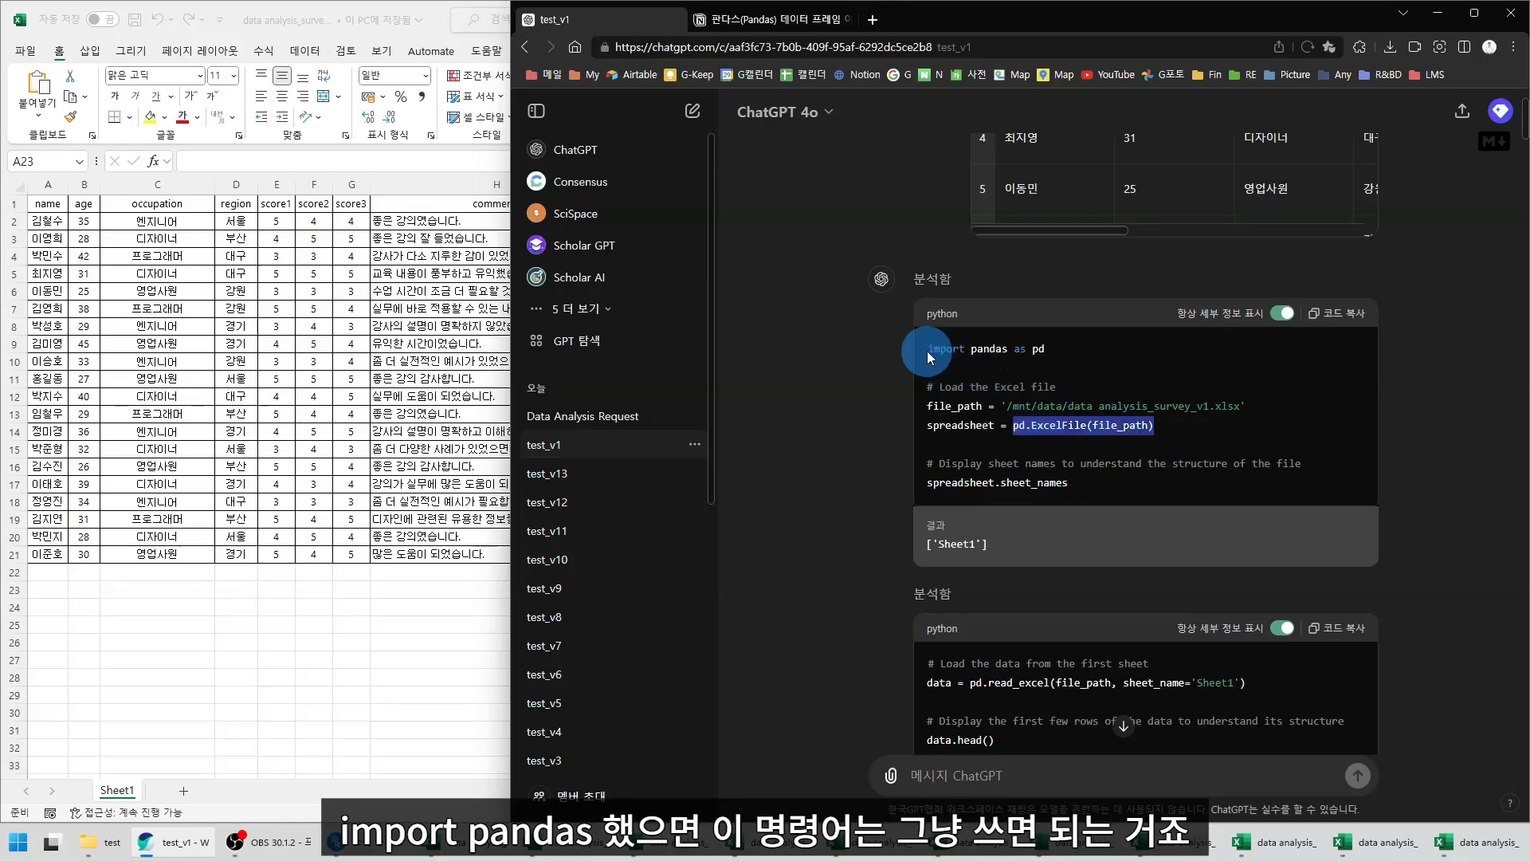
drag(927, 349, 1014, 348)
drag(1013, 425, 1154, 425)
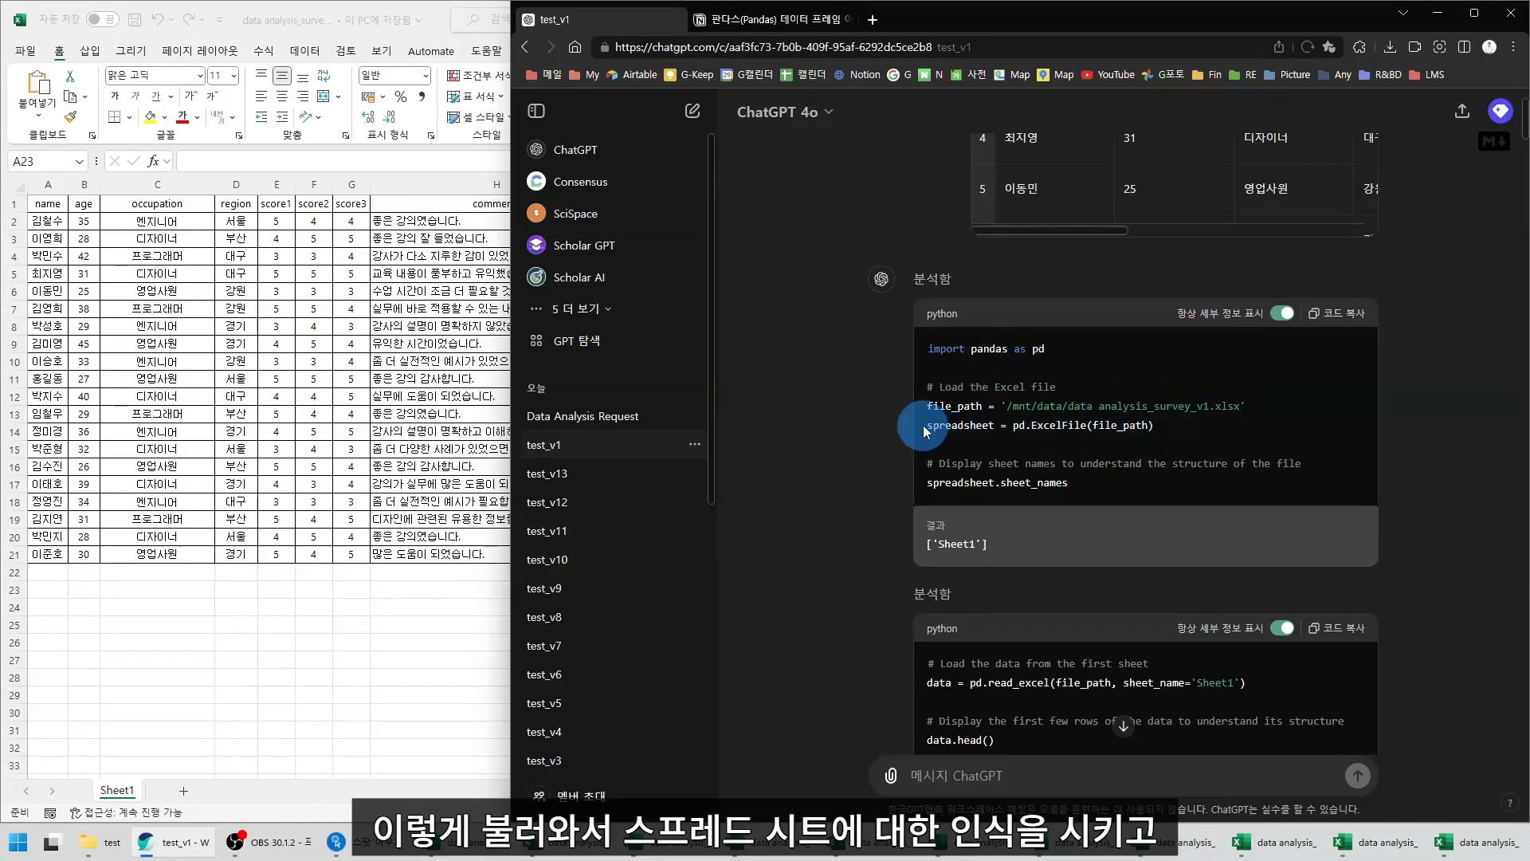
drag(925, 425, 997, 437)
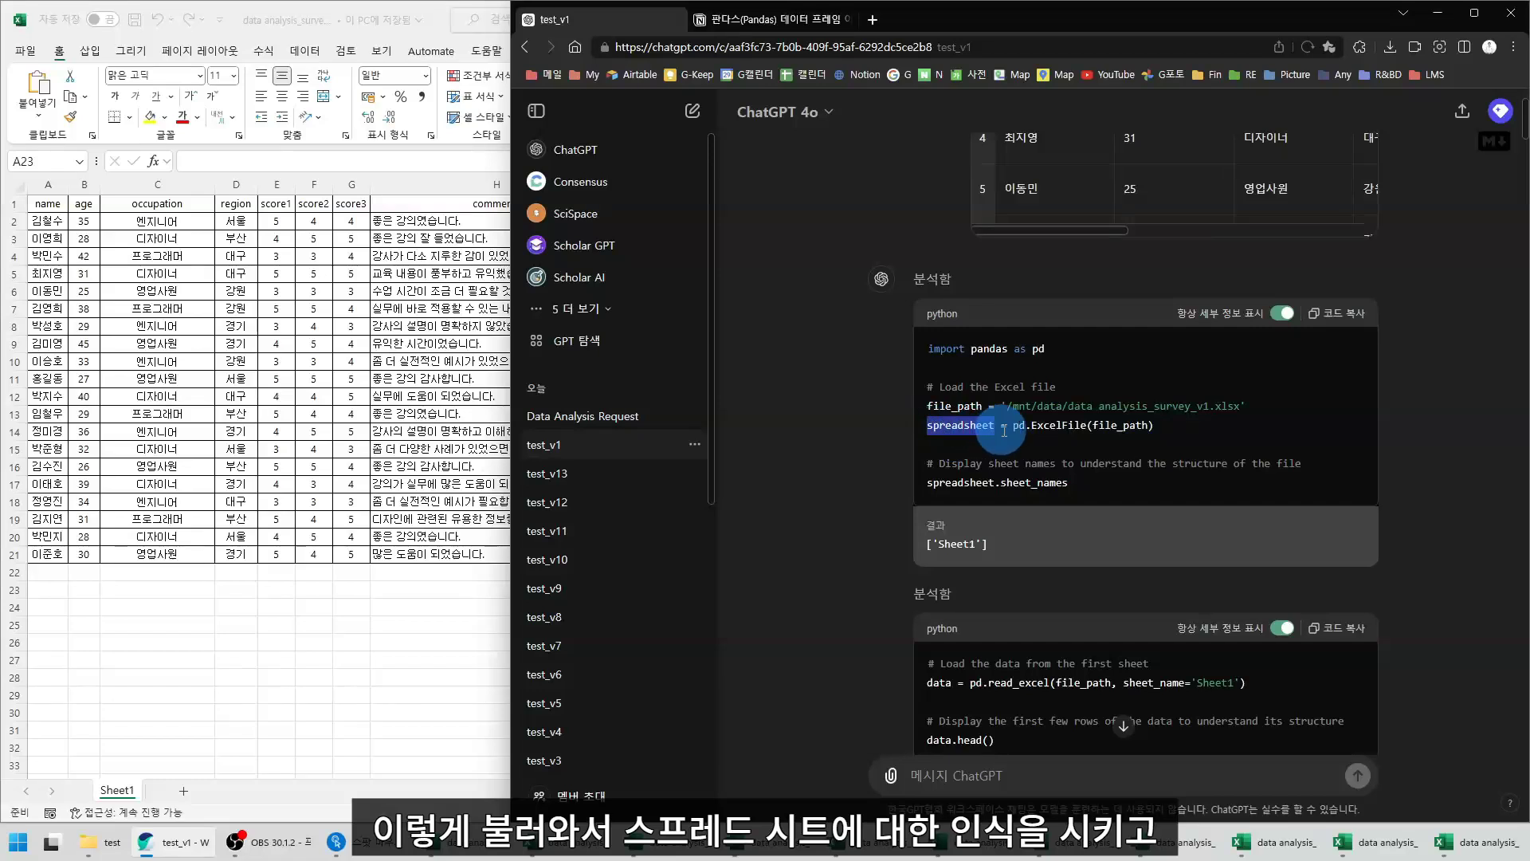
Relate the spreadsheet.sheet_names line to the sheet name printed in the first code block's result
drag(927, 483, 1109, 485)
click(1109, 484)
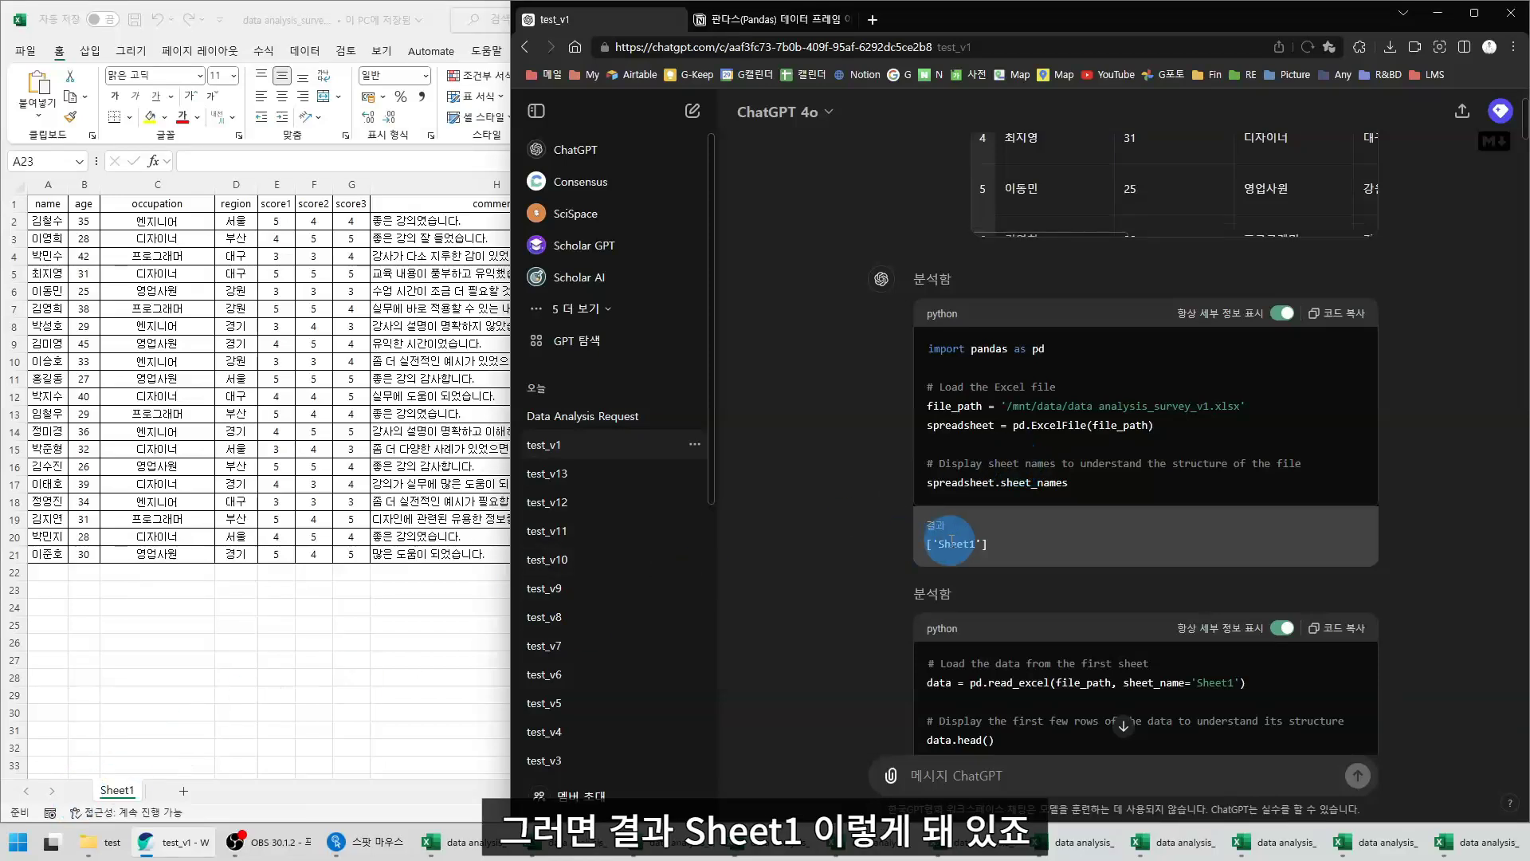
click(1031, 548)
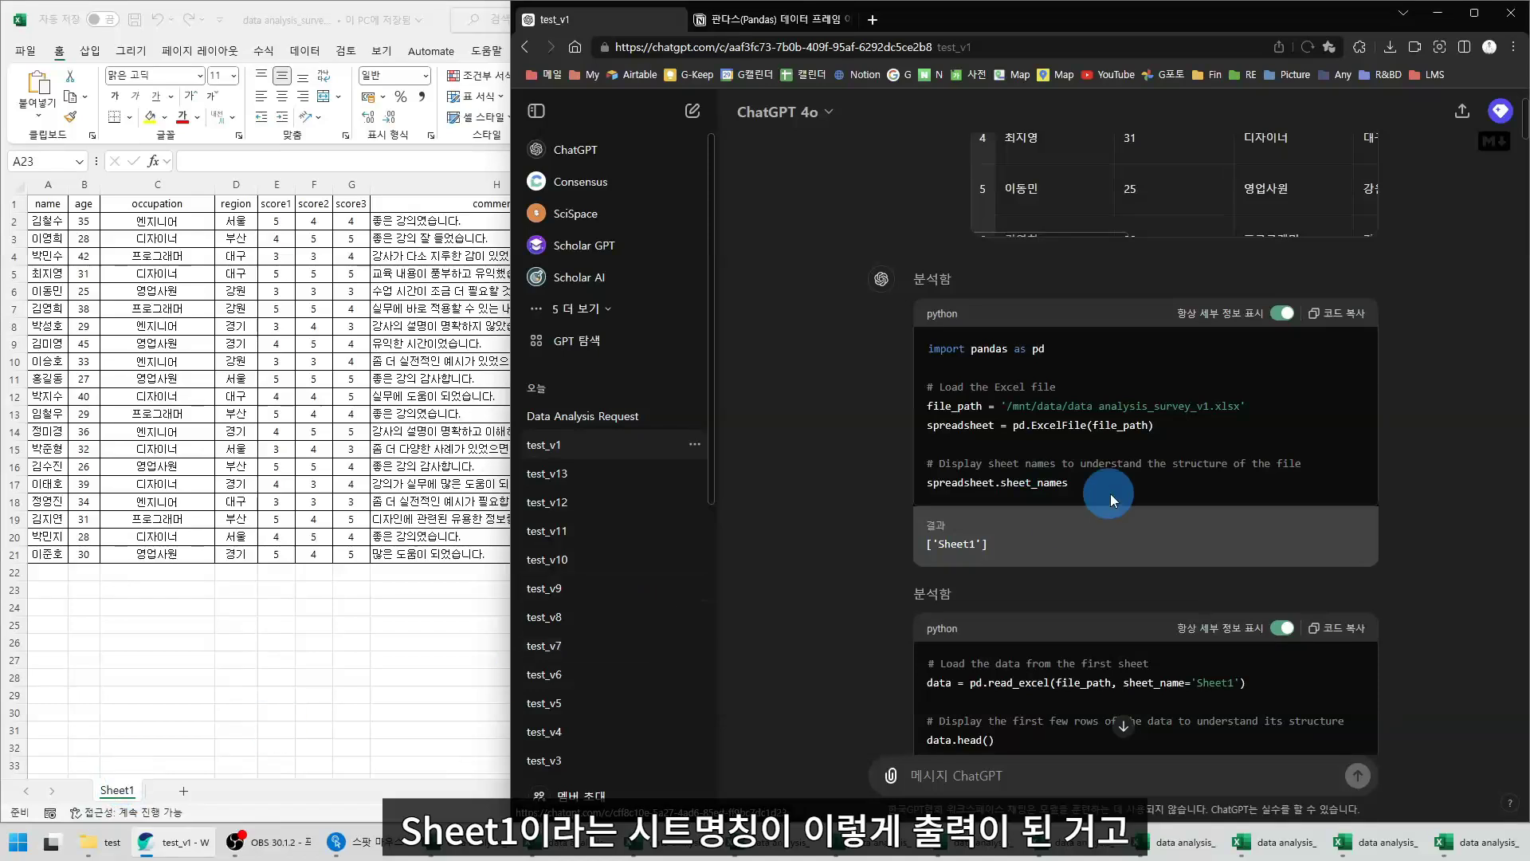
triple_click(955, 549)
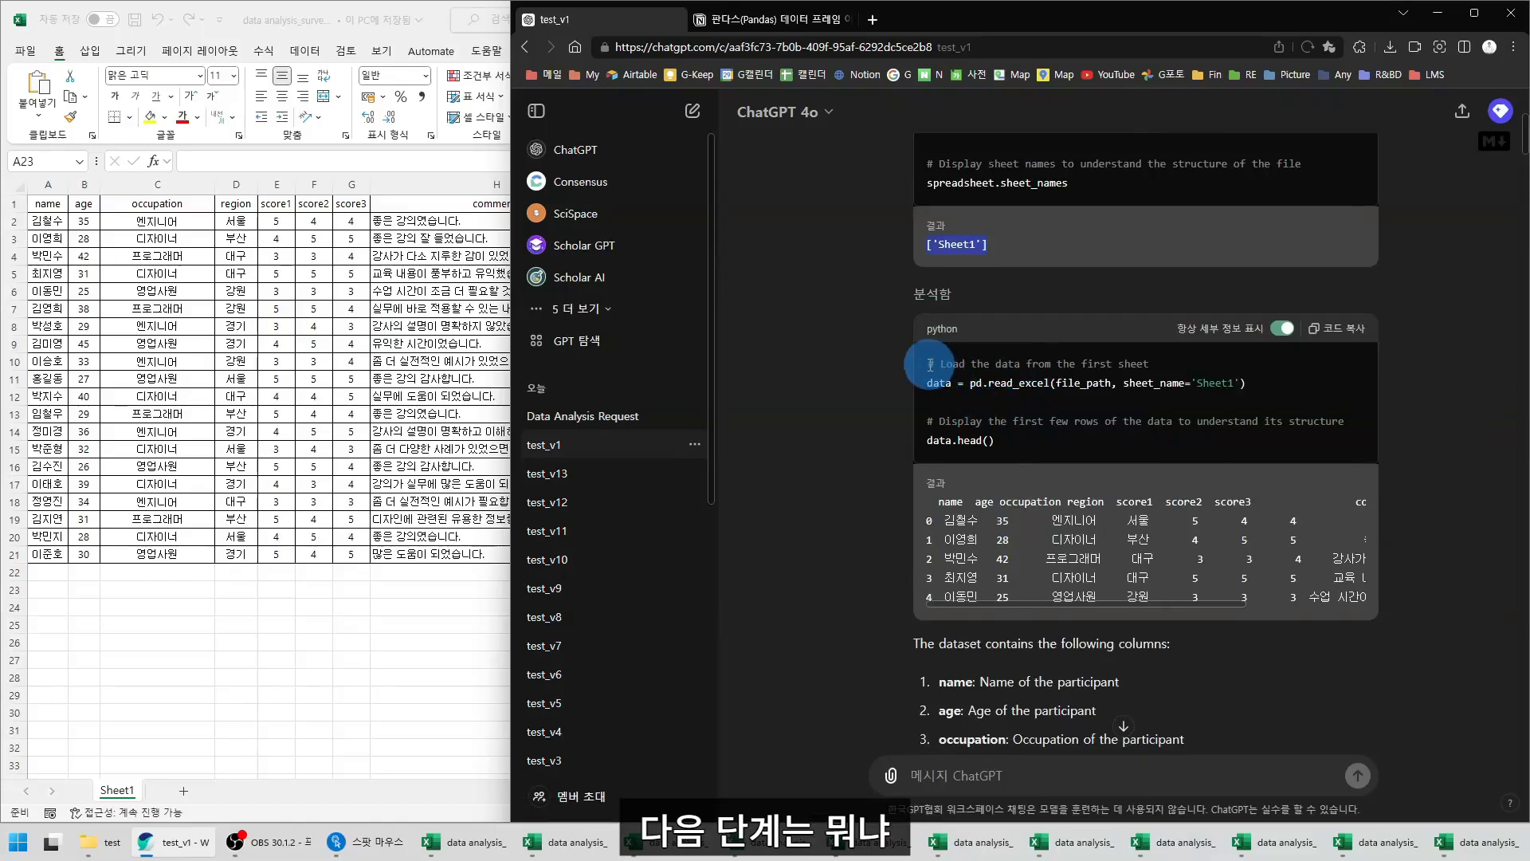
Read the '# Load the data from the first sheet' comment and the pd.read_excel command in the second code block
drag(930, 365, 1203, 368)
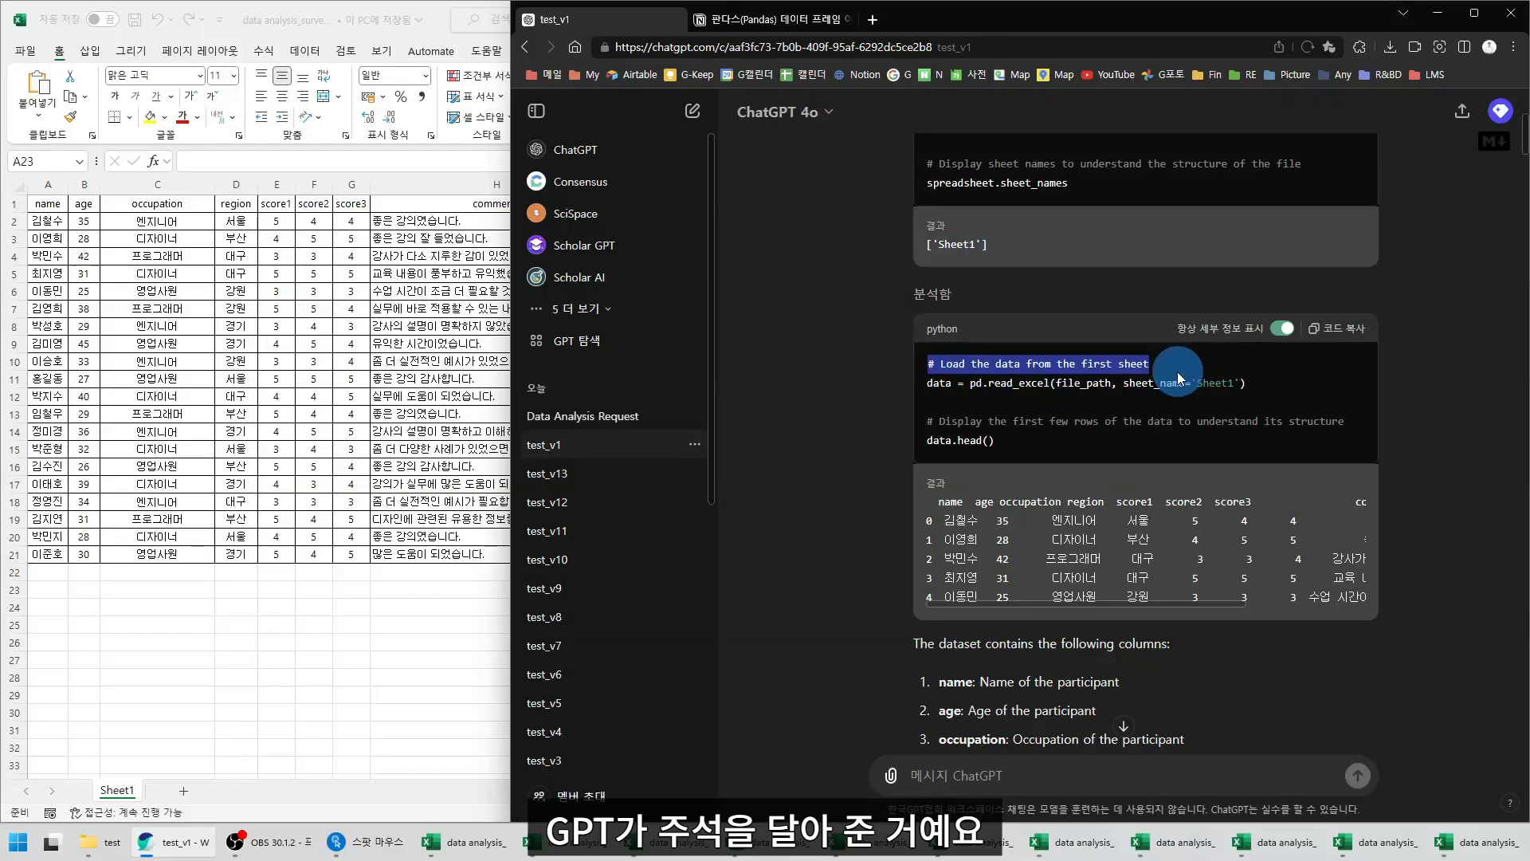
drag(1178, 372, 990, 382)
click(929, 366)
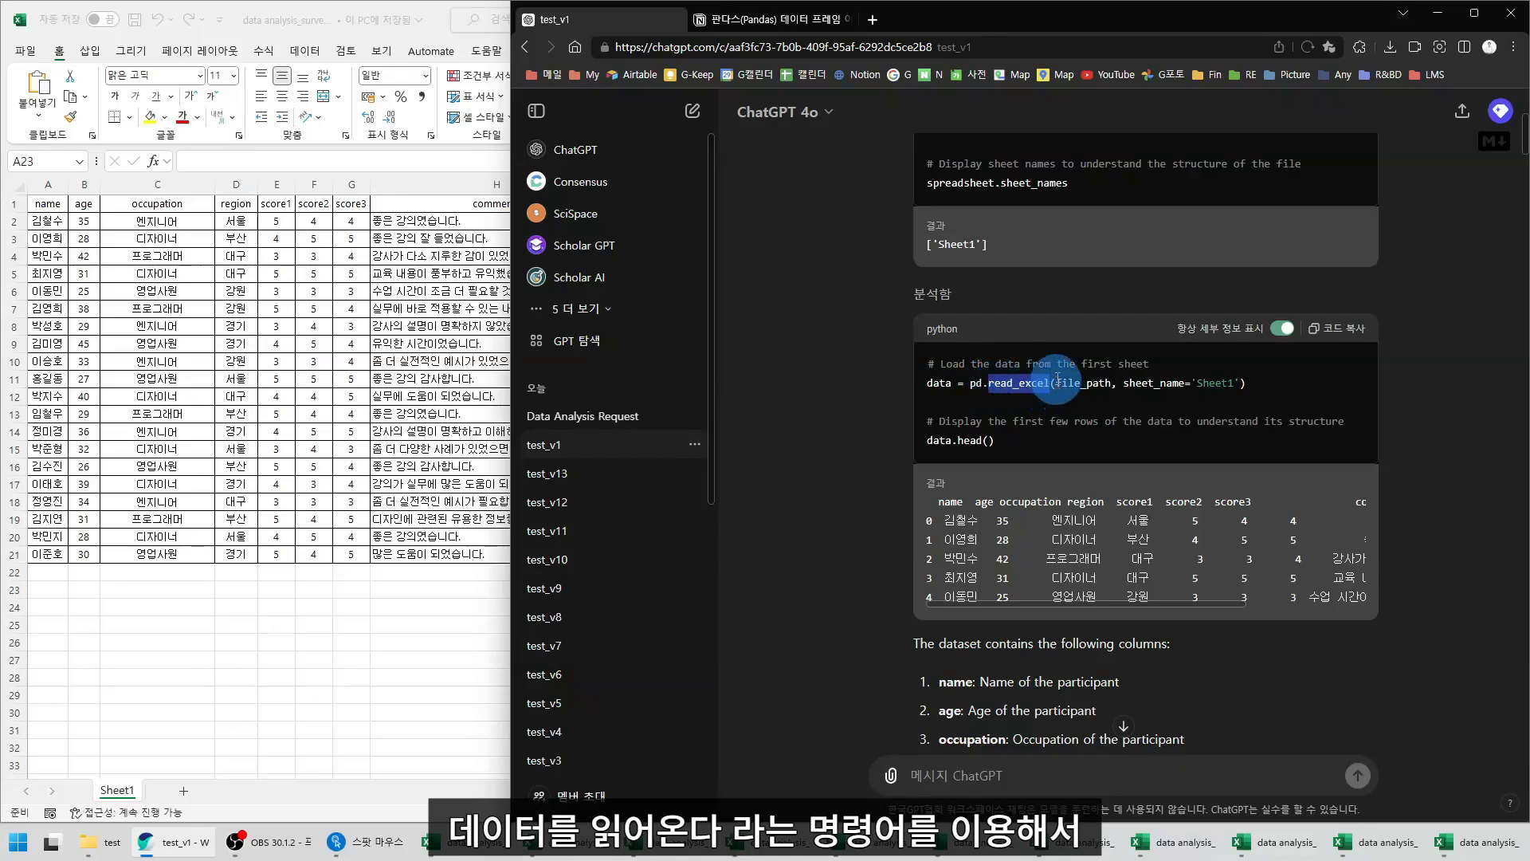
Trace the file_path and sheet_name='Sheet1' arguments of read_excel back to the path and sheet-name output of the first code block
drag(1057, 383, 1110, 383)
scroll(1110, 383, up, 3)
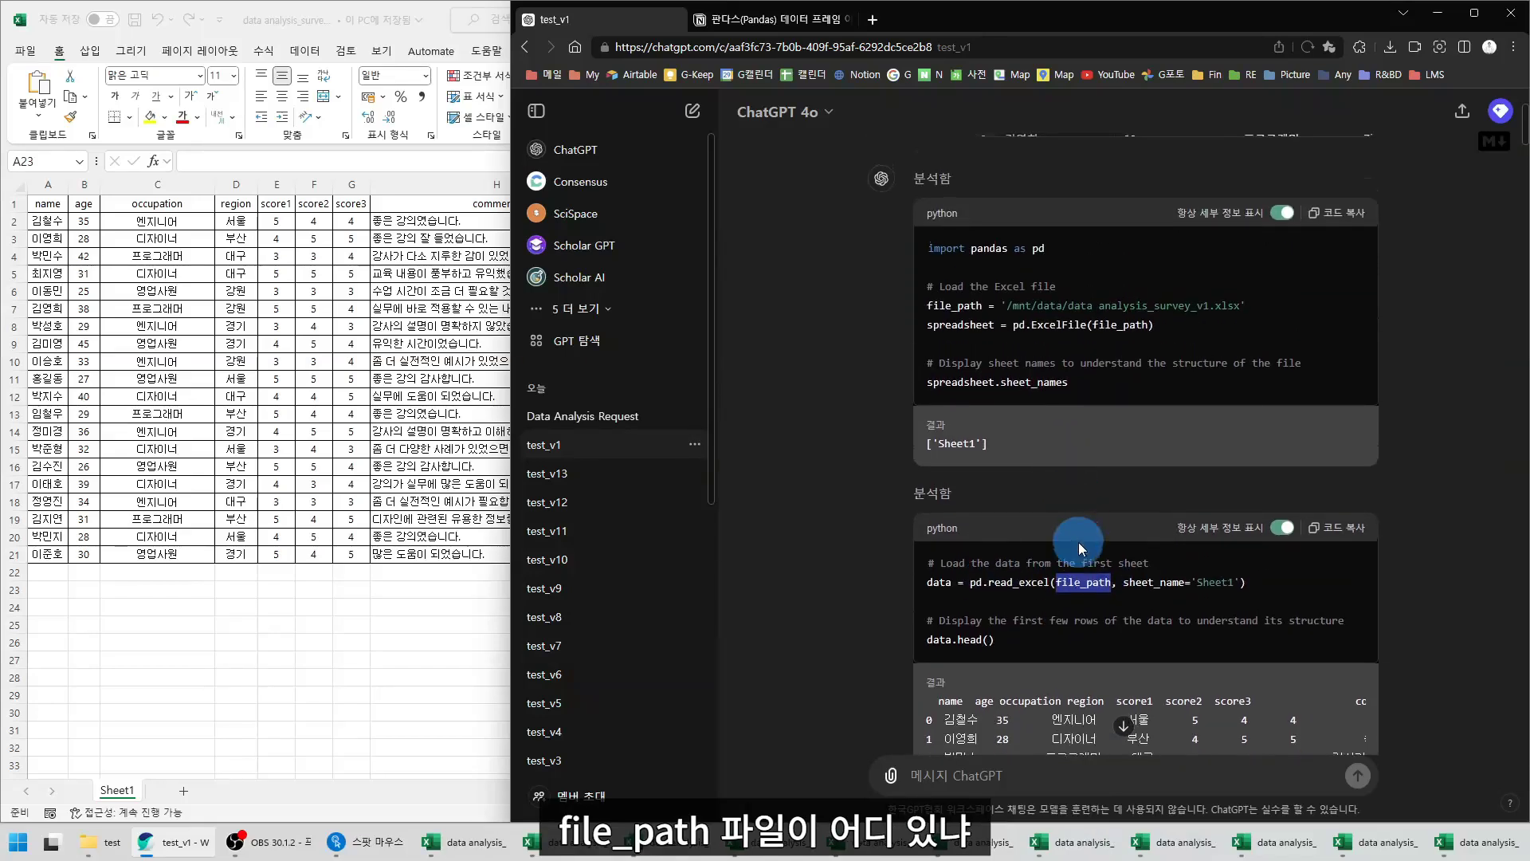
drag(1006, 306, 1277, 307)
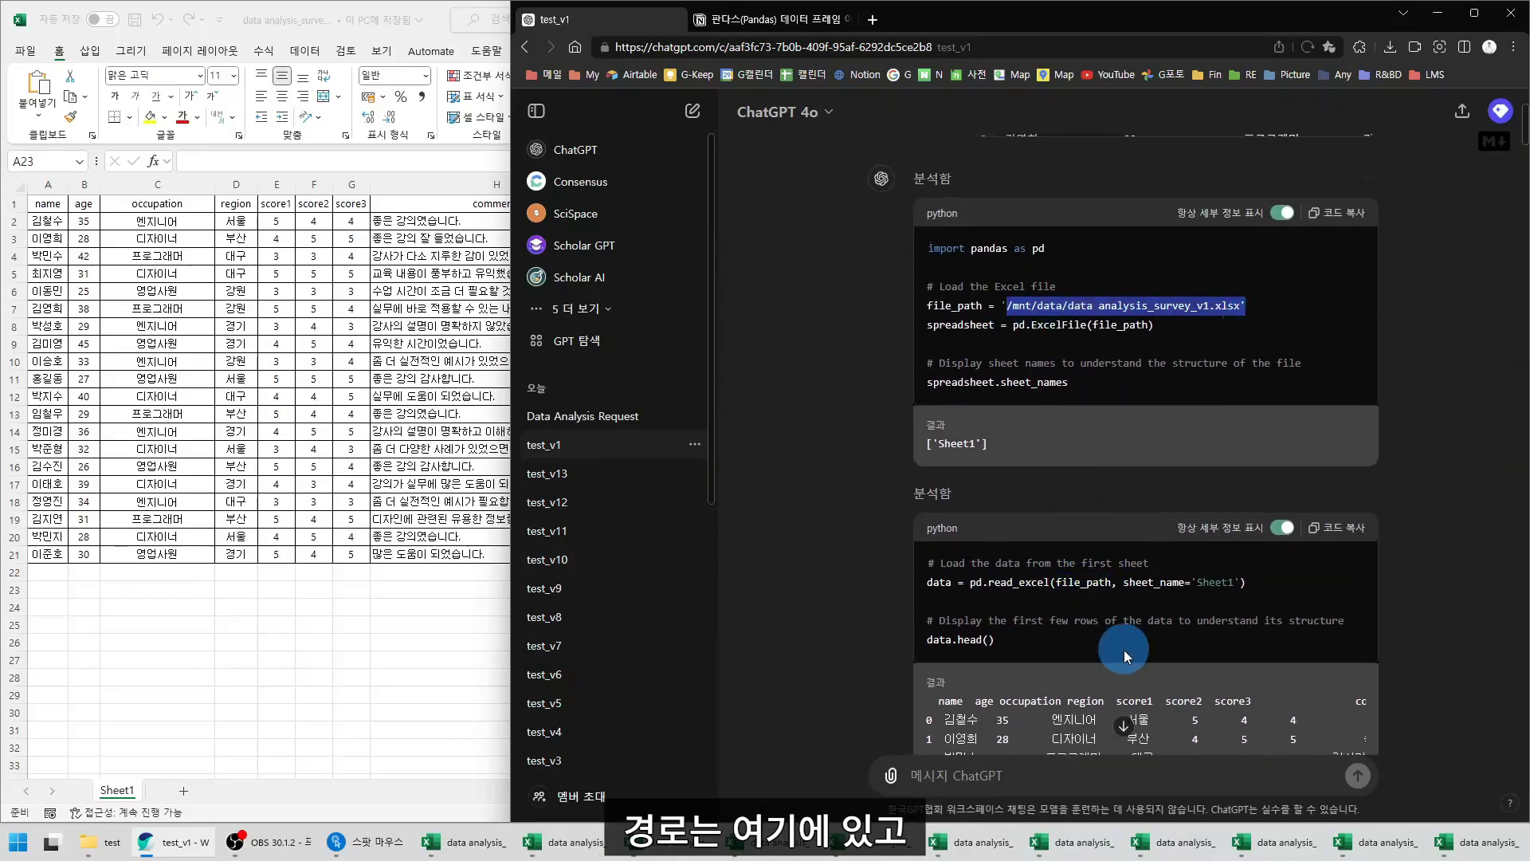
drag(1124, 581, 1234, 583)
click(1238, 581)
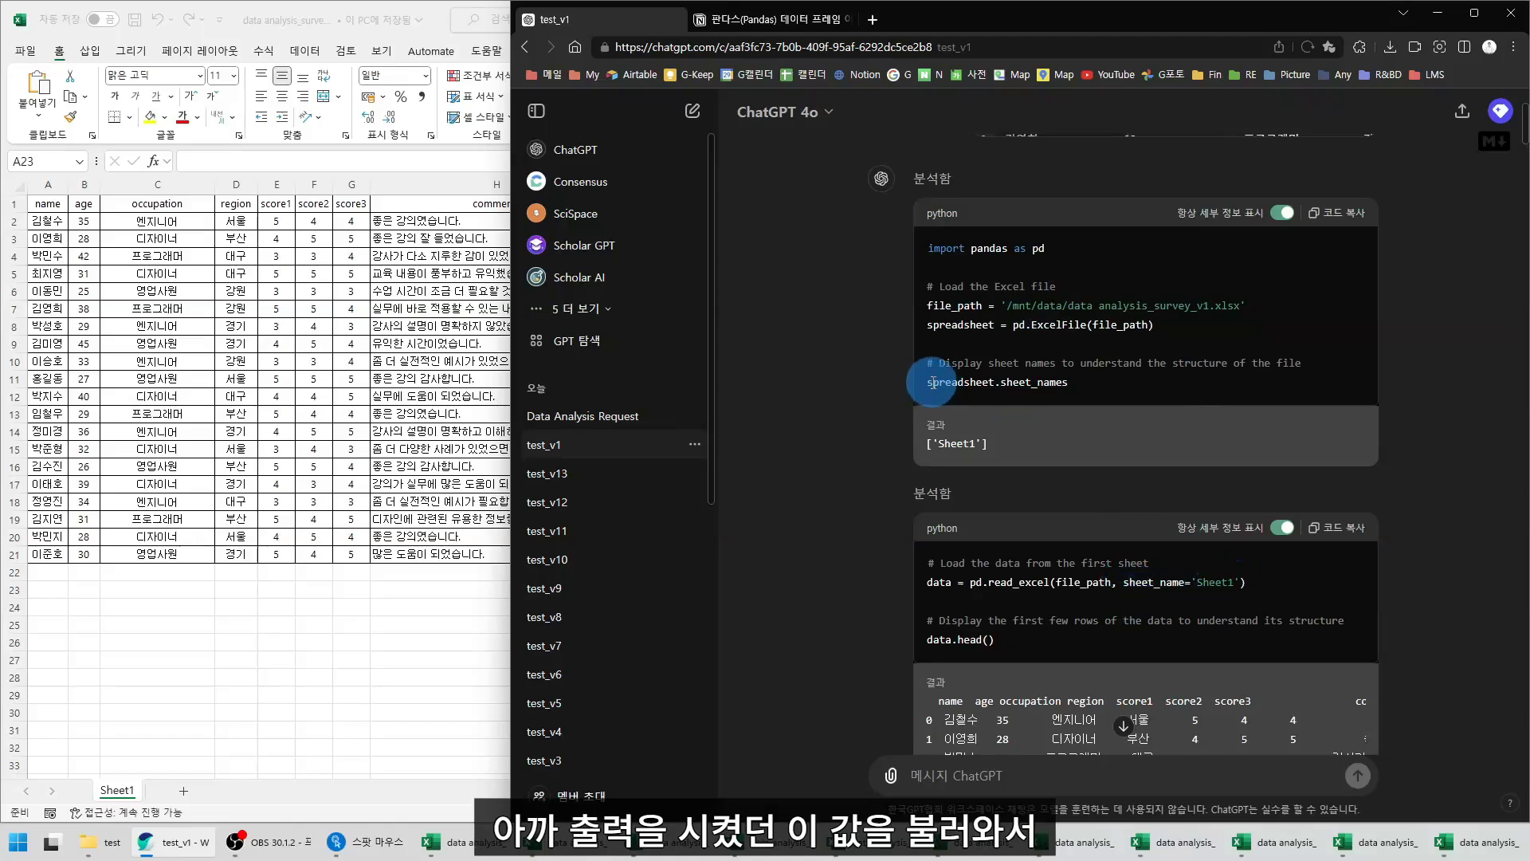
drag(927, 381, 1119, 384)
drag(938, 453, 973, 446)
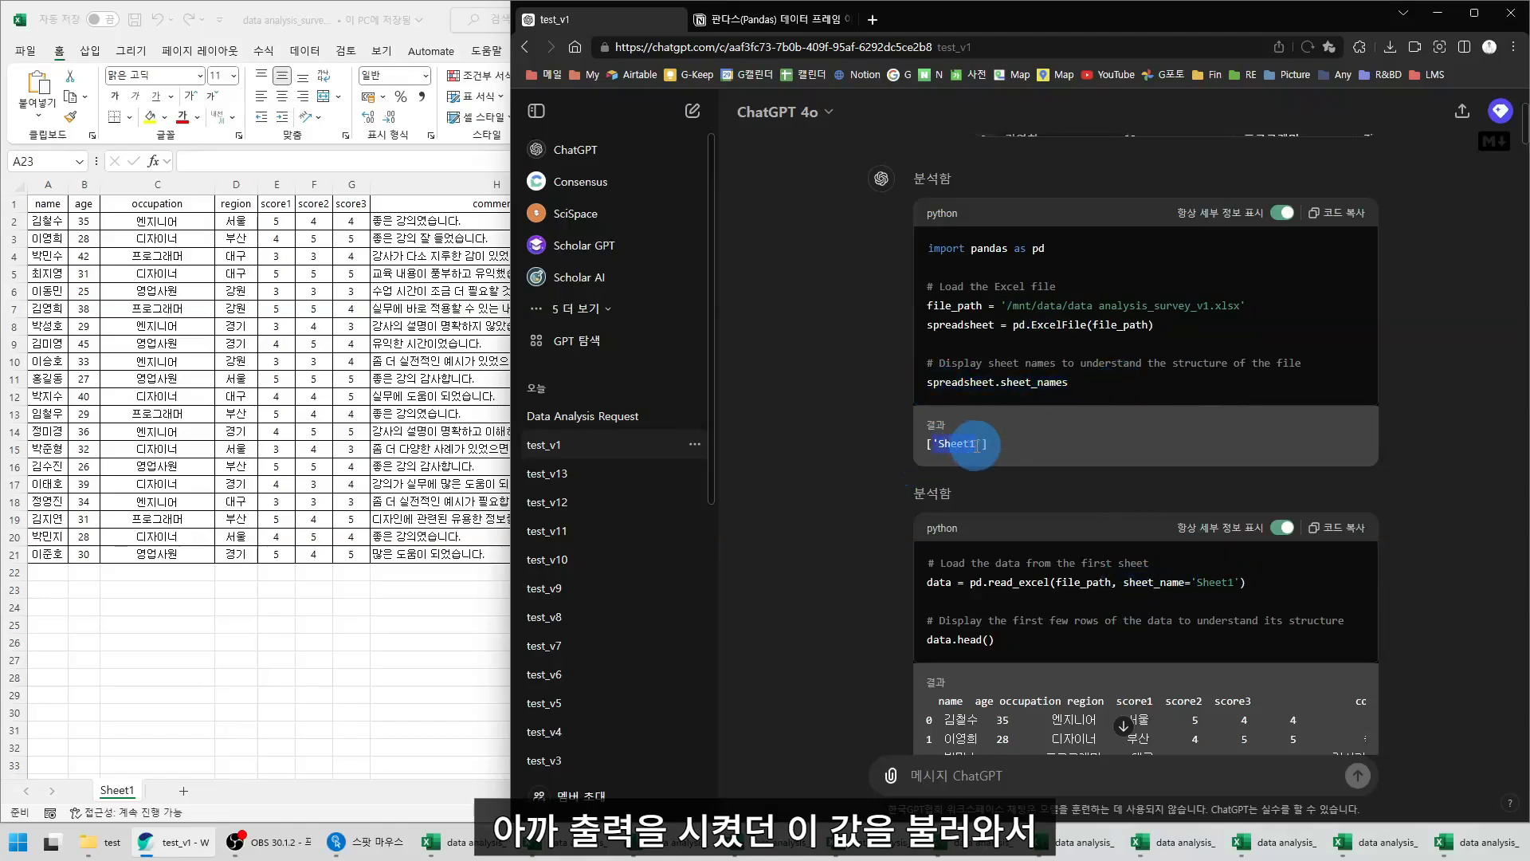
Review the whole pd.read_excel(file_path, sheet_name='Sheet1') call and the data variable it is assigned to
drag(1247, 583, 966, 584)
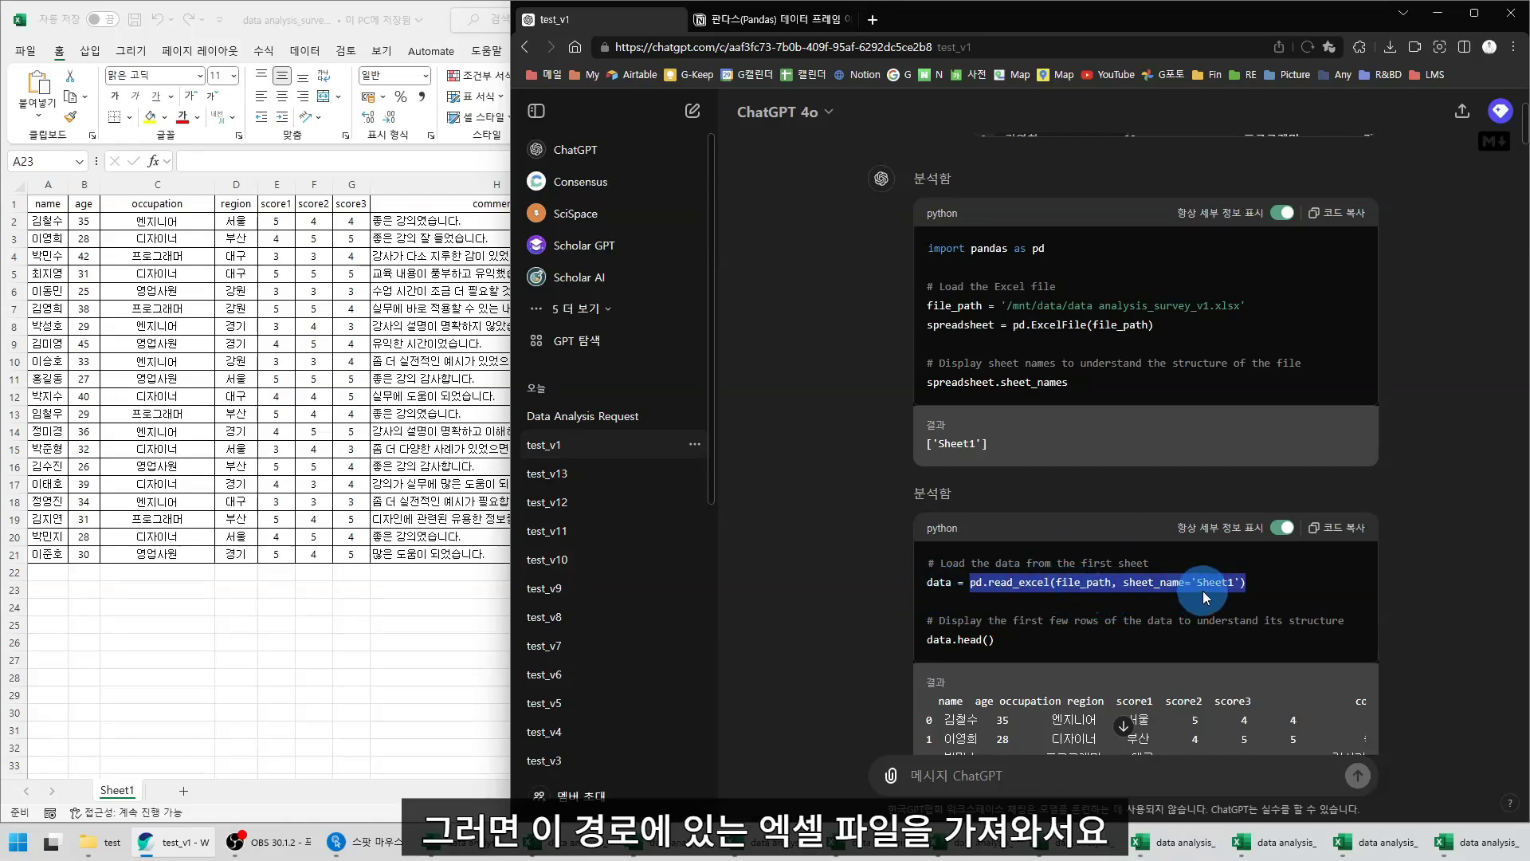
click(990, 586)
drag(989, 586, 951, 586)
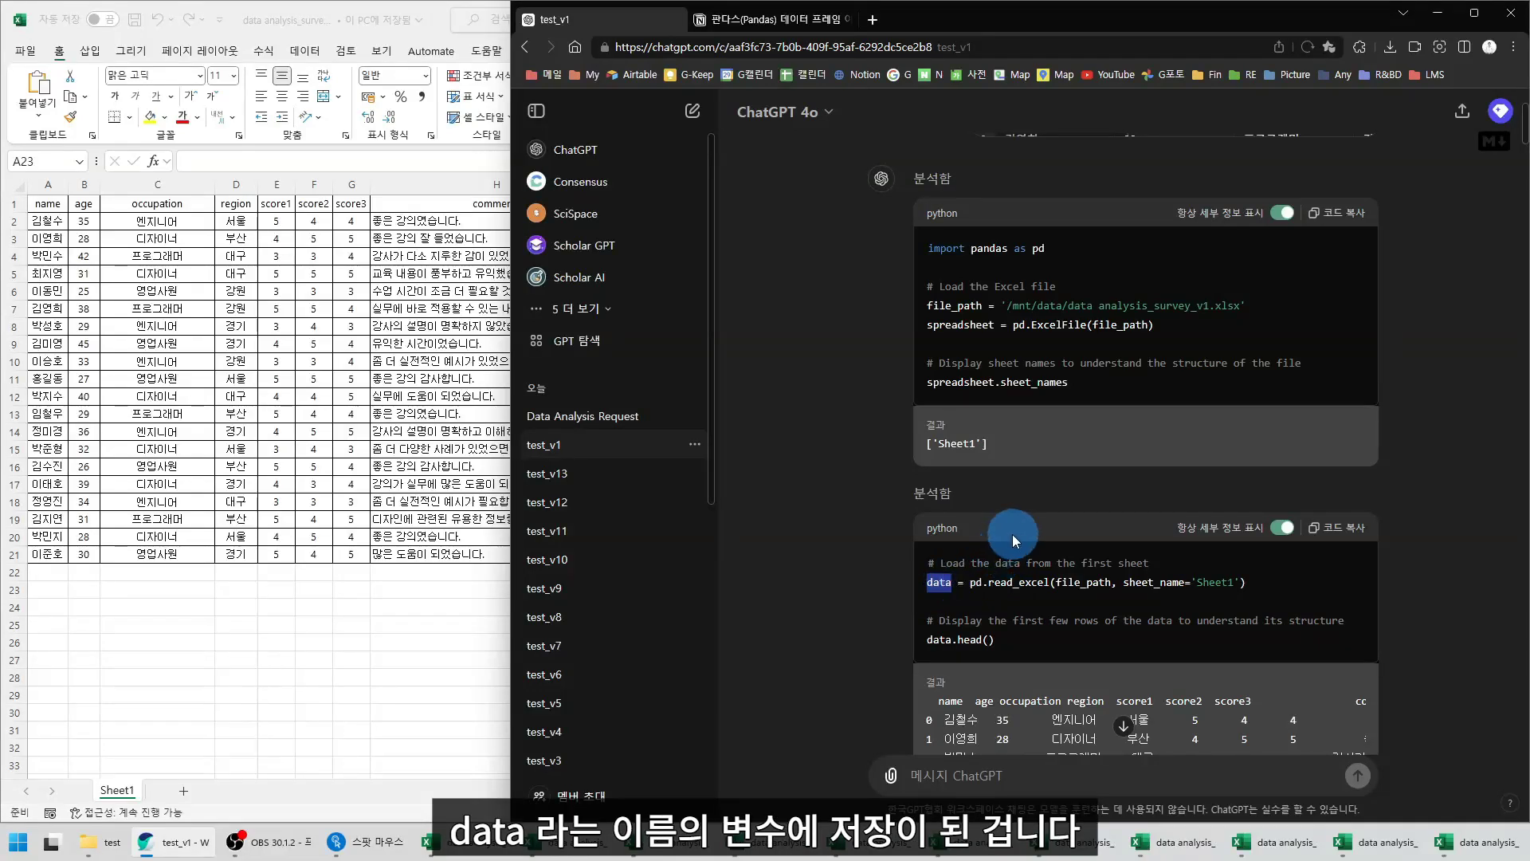
Read the '# Display the first few rows of the data' comment and both parts of the data.head() command in the second code block
scroll(1008, 530, down, 1)
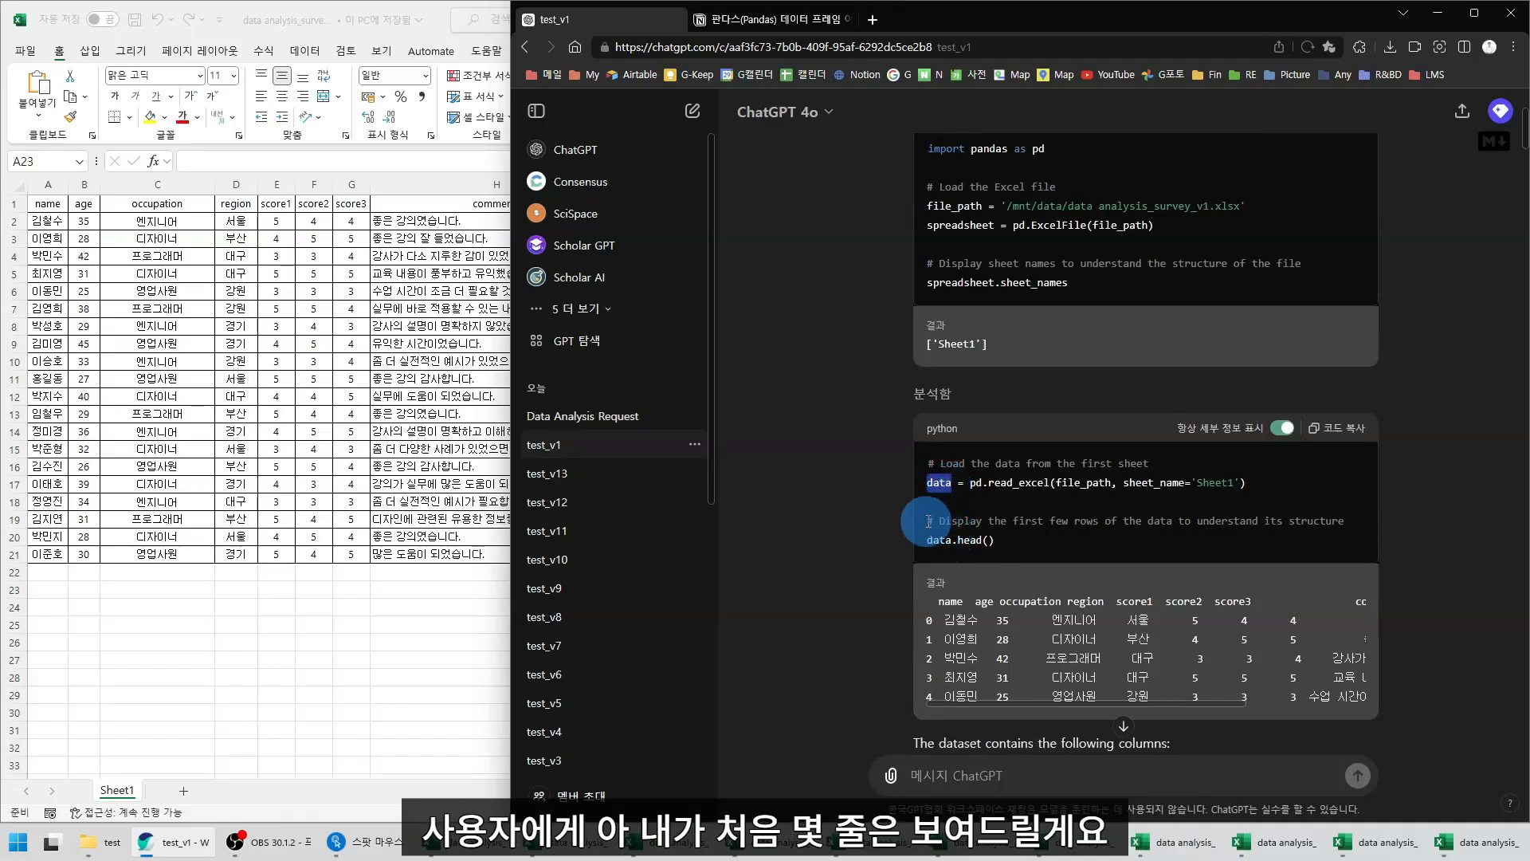
drag(928, 521, 1349, 532)
click(1286, 518)
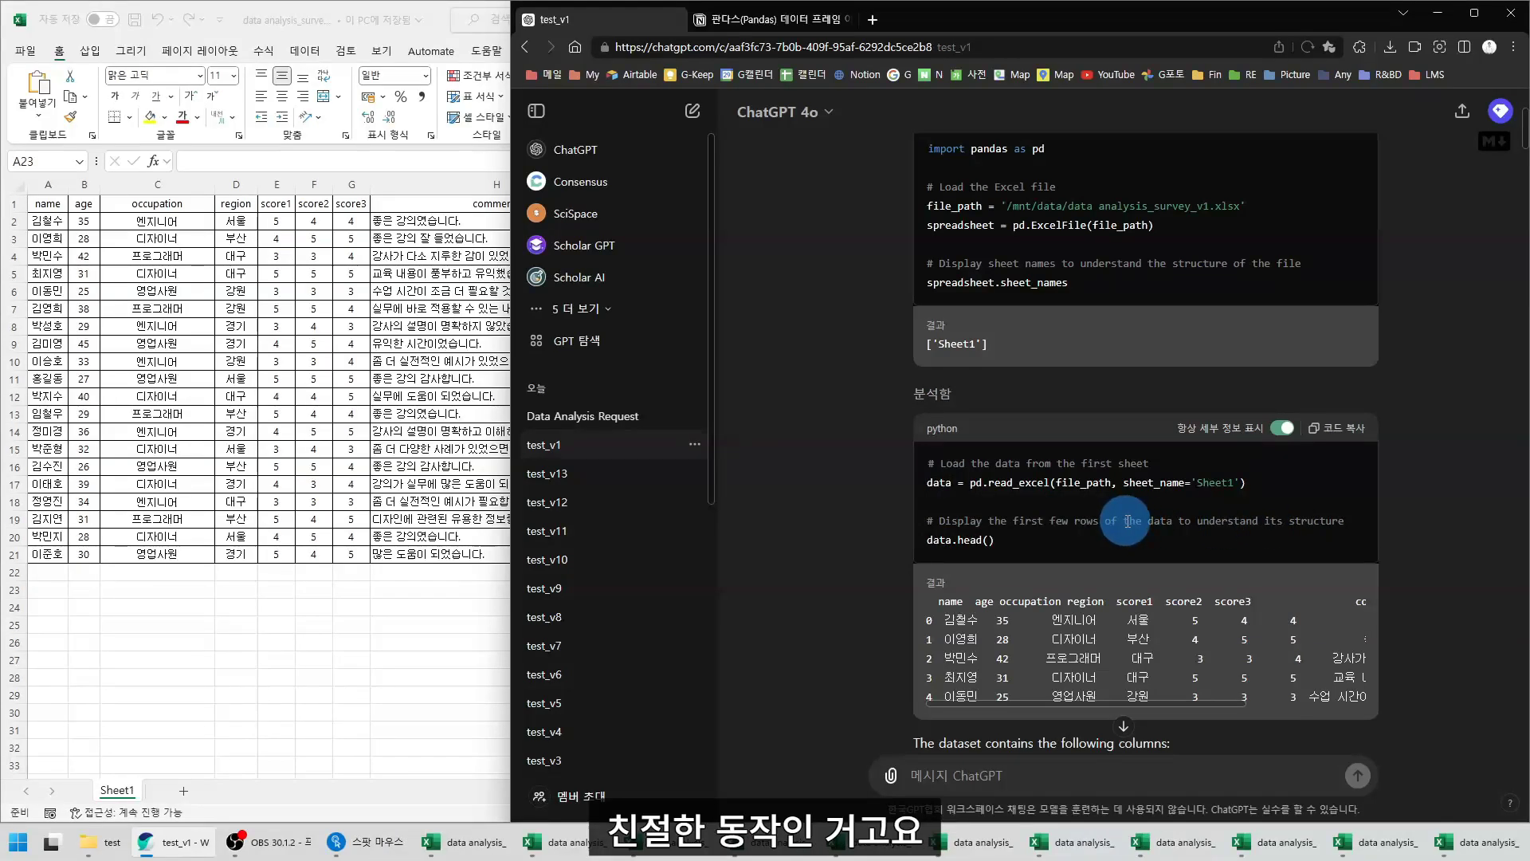
mouse_move(926, 542)
mouse_down()
mouse_move(1008, 545)
mouse_move(929, 545)
mouse_move(952, 541)
mouse_up()
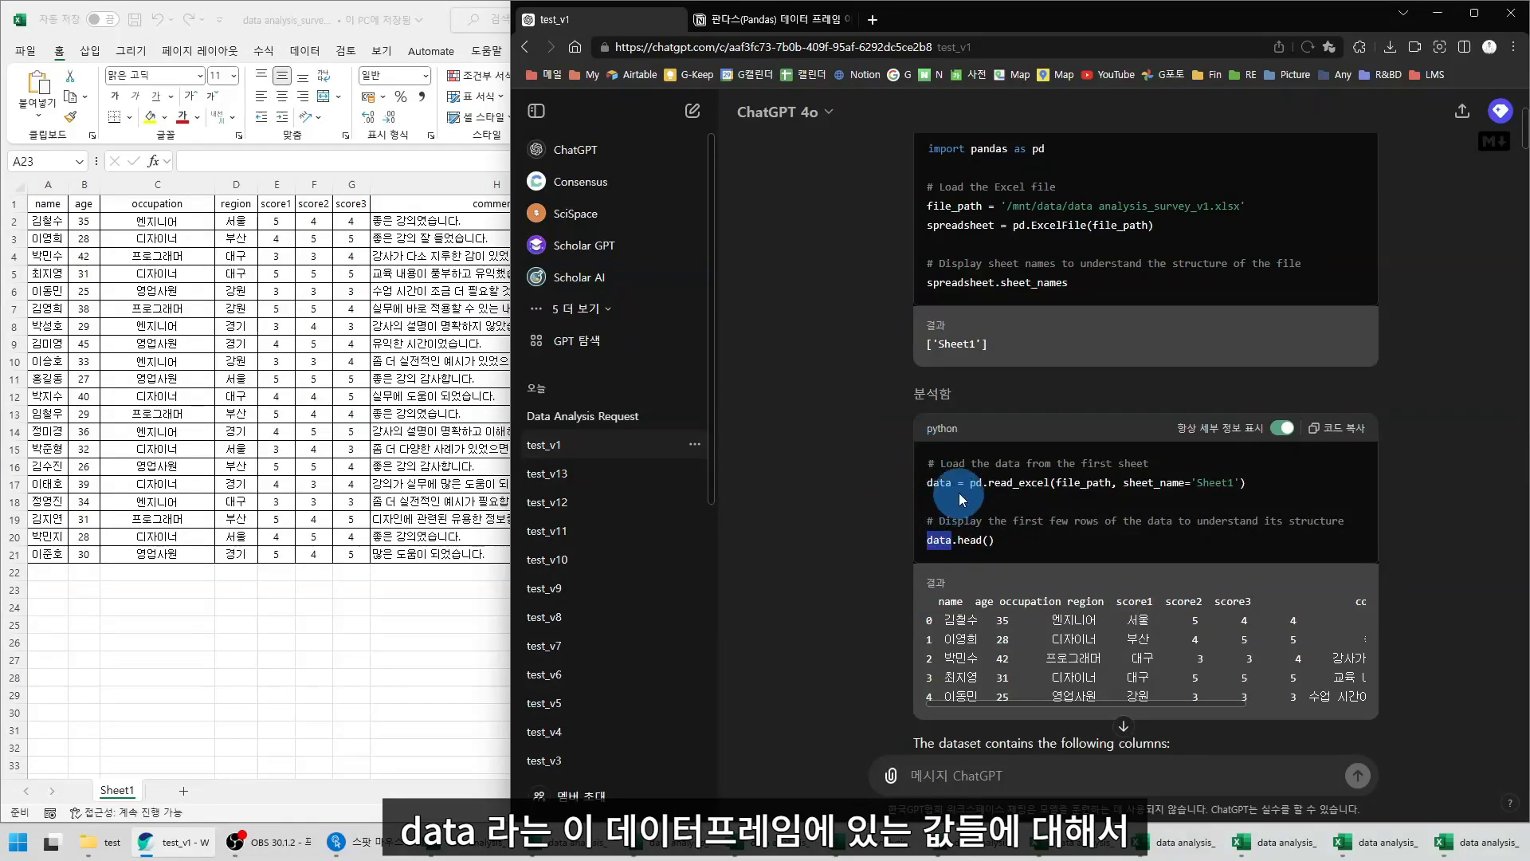
drag(957, 541, 976, 542)
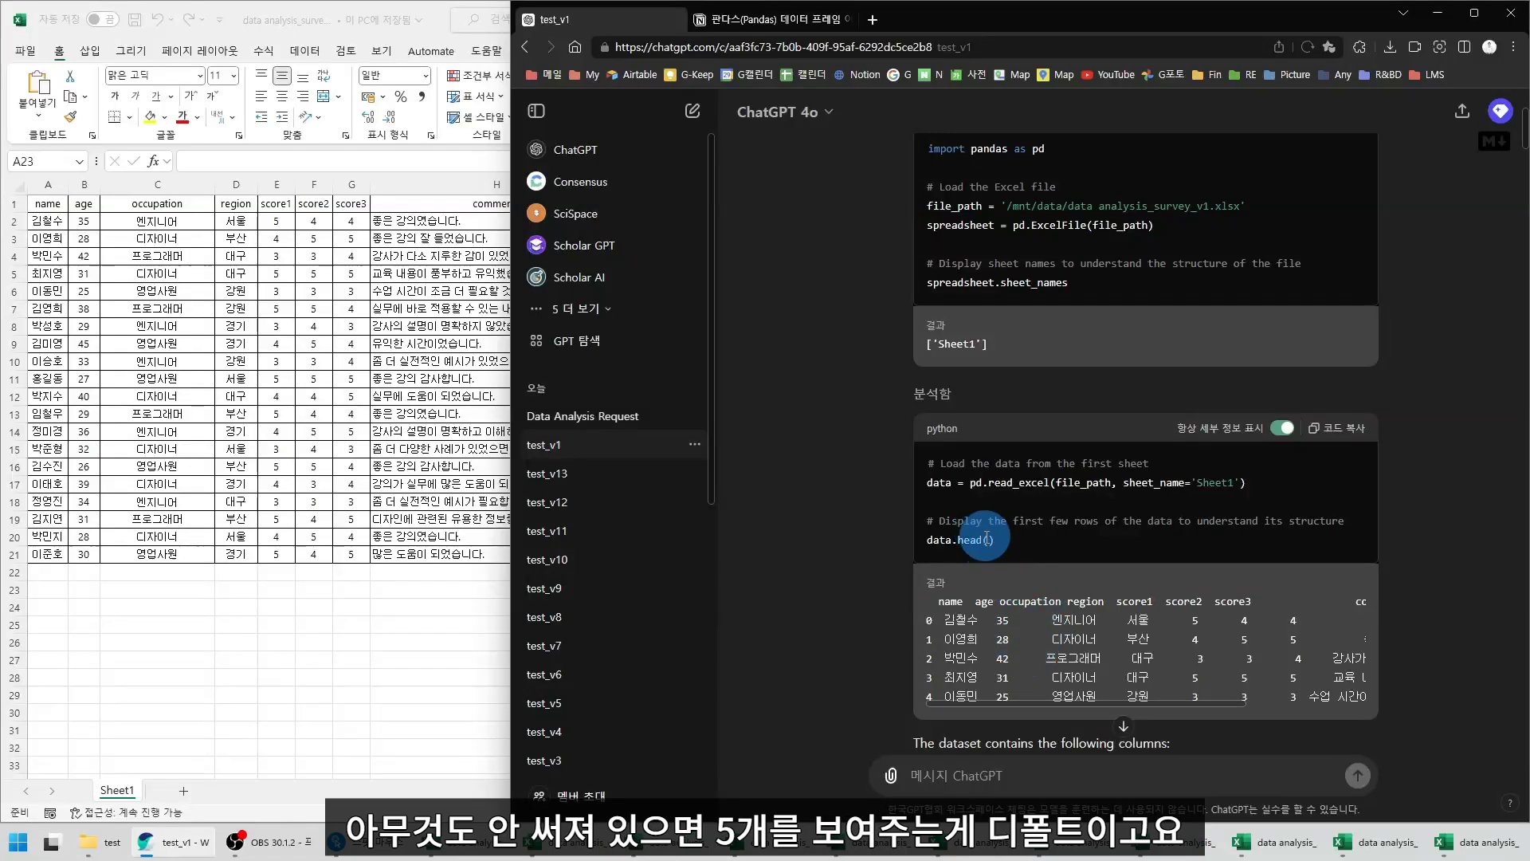
Examine the row index, column names and hidden horizontal part of the data.head() result
scroll(992, 486, down, 3)
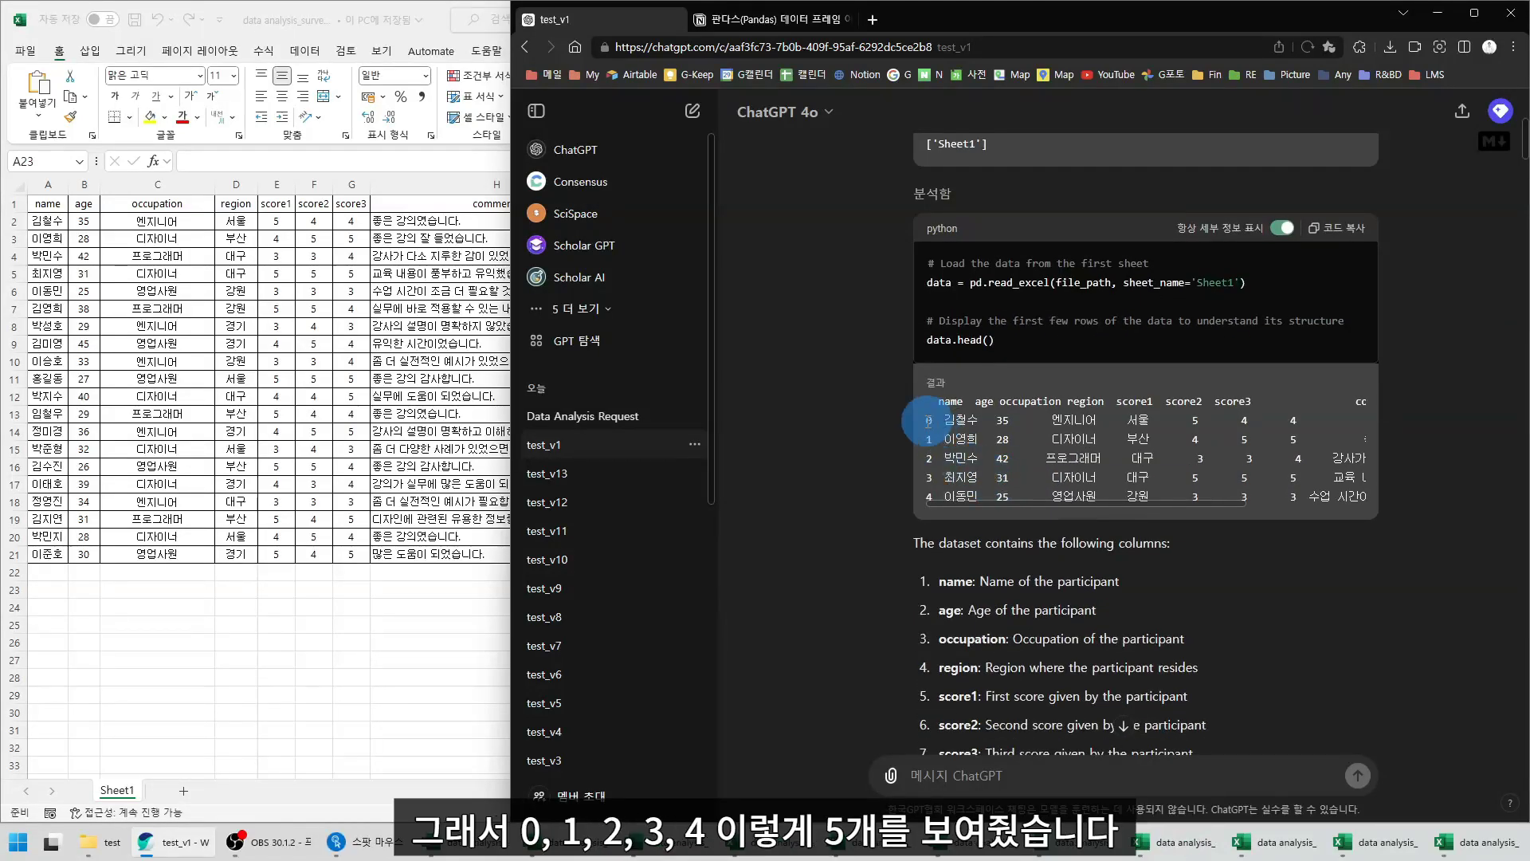
drag(928, 420, 936, 477)
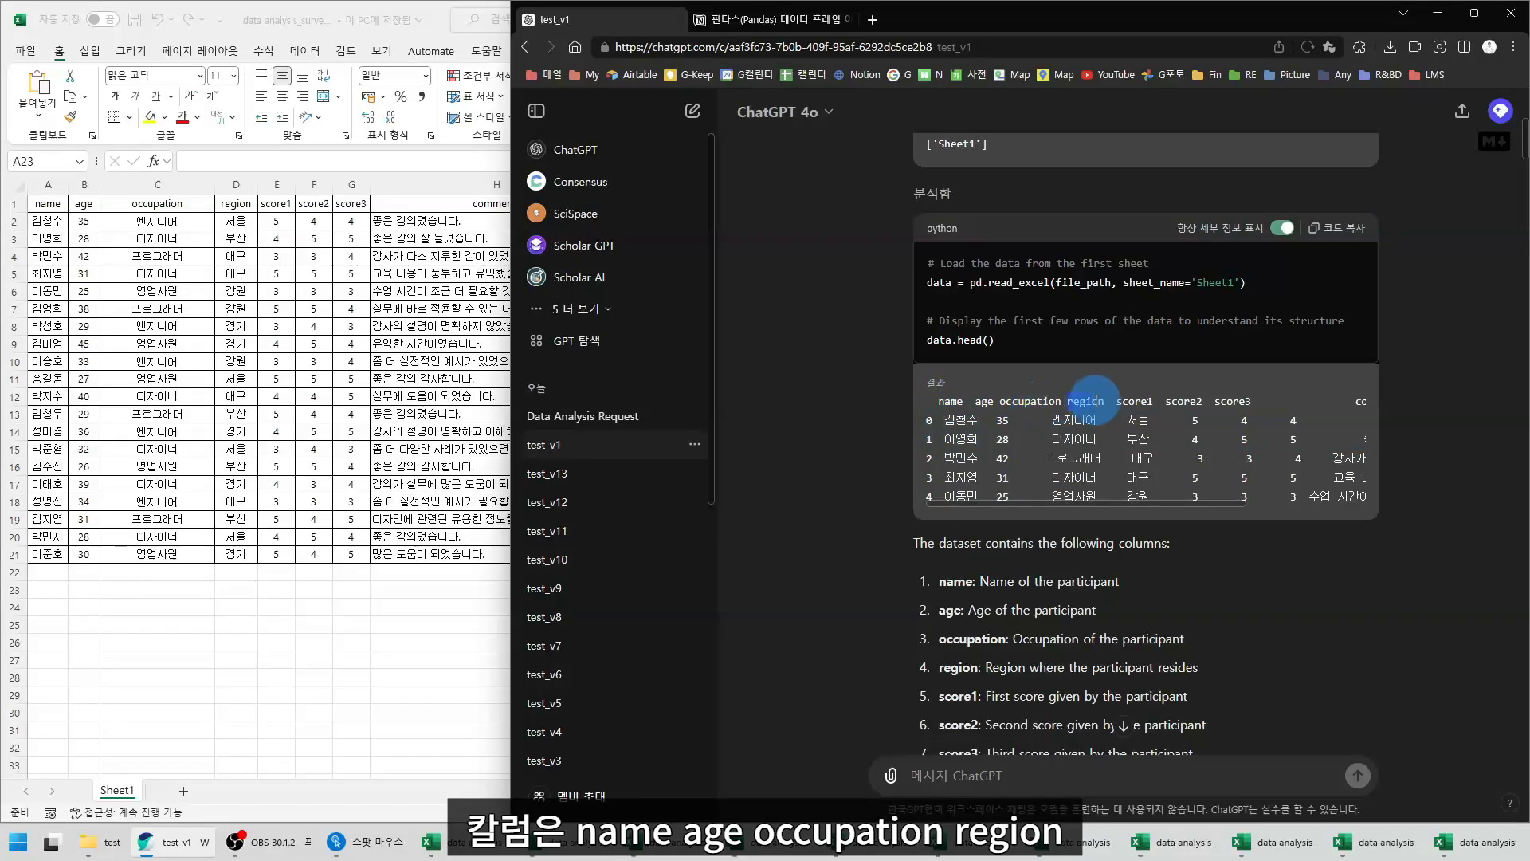
drag(1155, 402, 1331, 406)
drag(1171, 495, 996, 499)
Compare the Excel sheet's header cells A1:H1 with the data.head() command and its result in ChatGPT
click(222, 233)
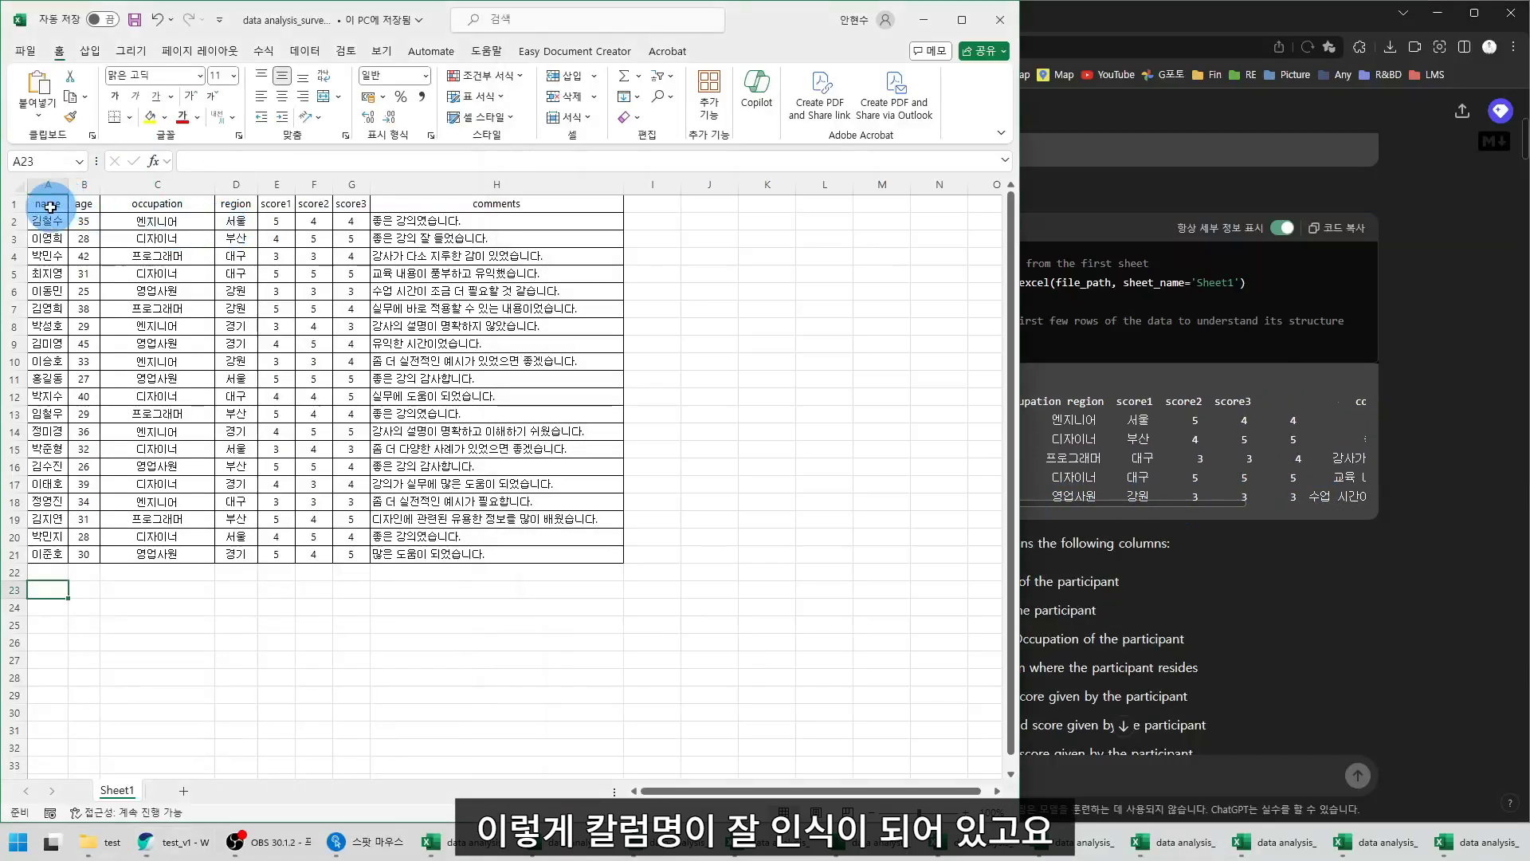
drag(42, 204, 502, 205)
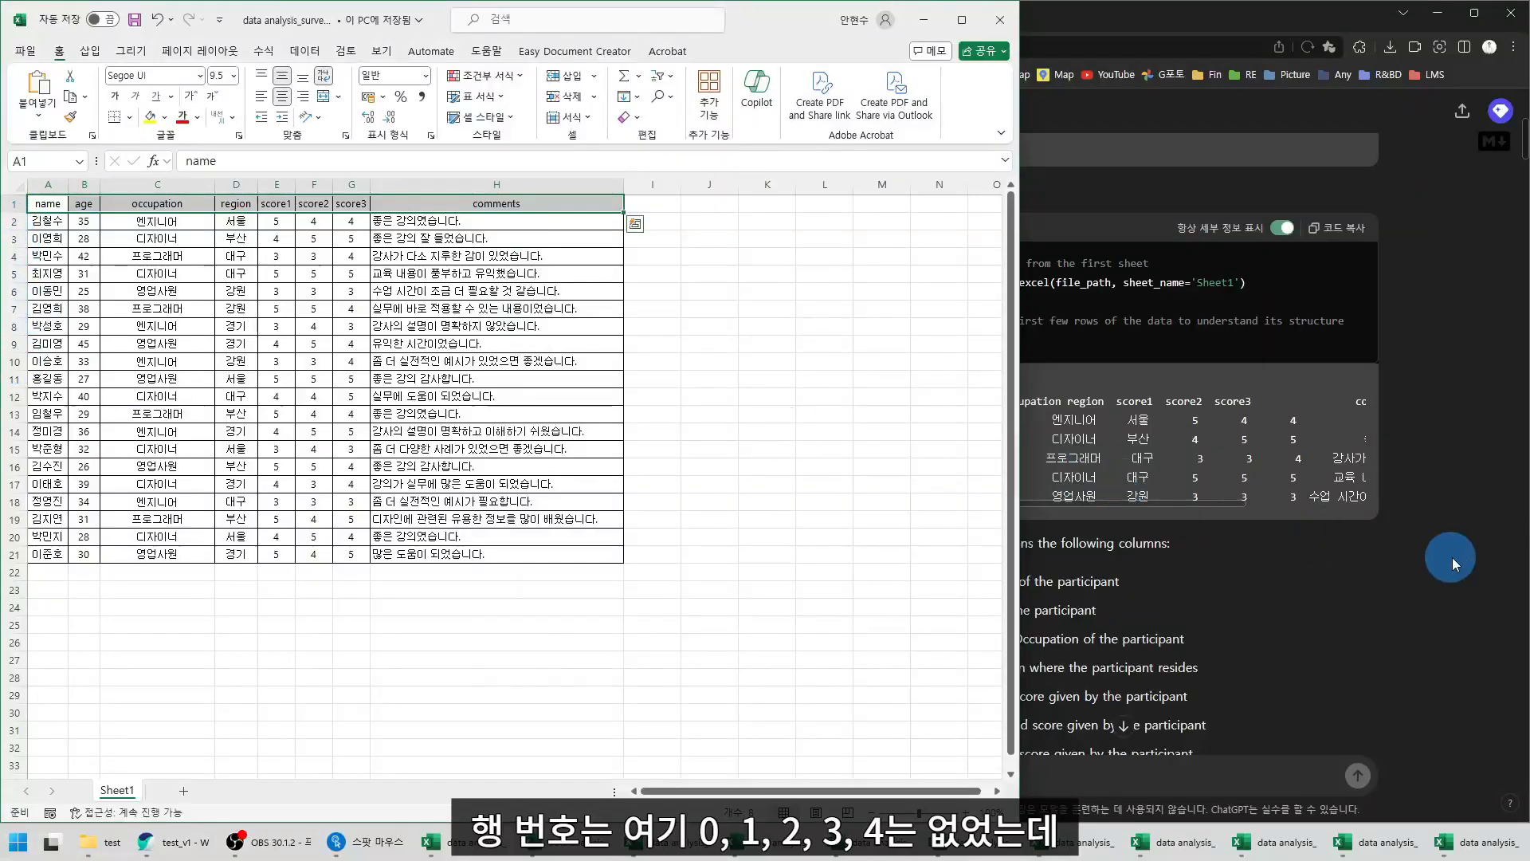
click(1133, 305)
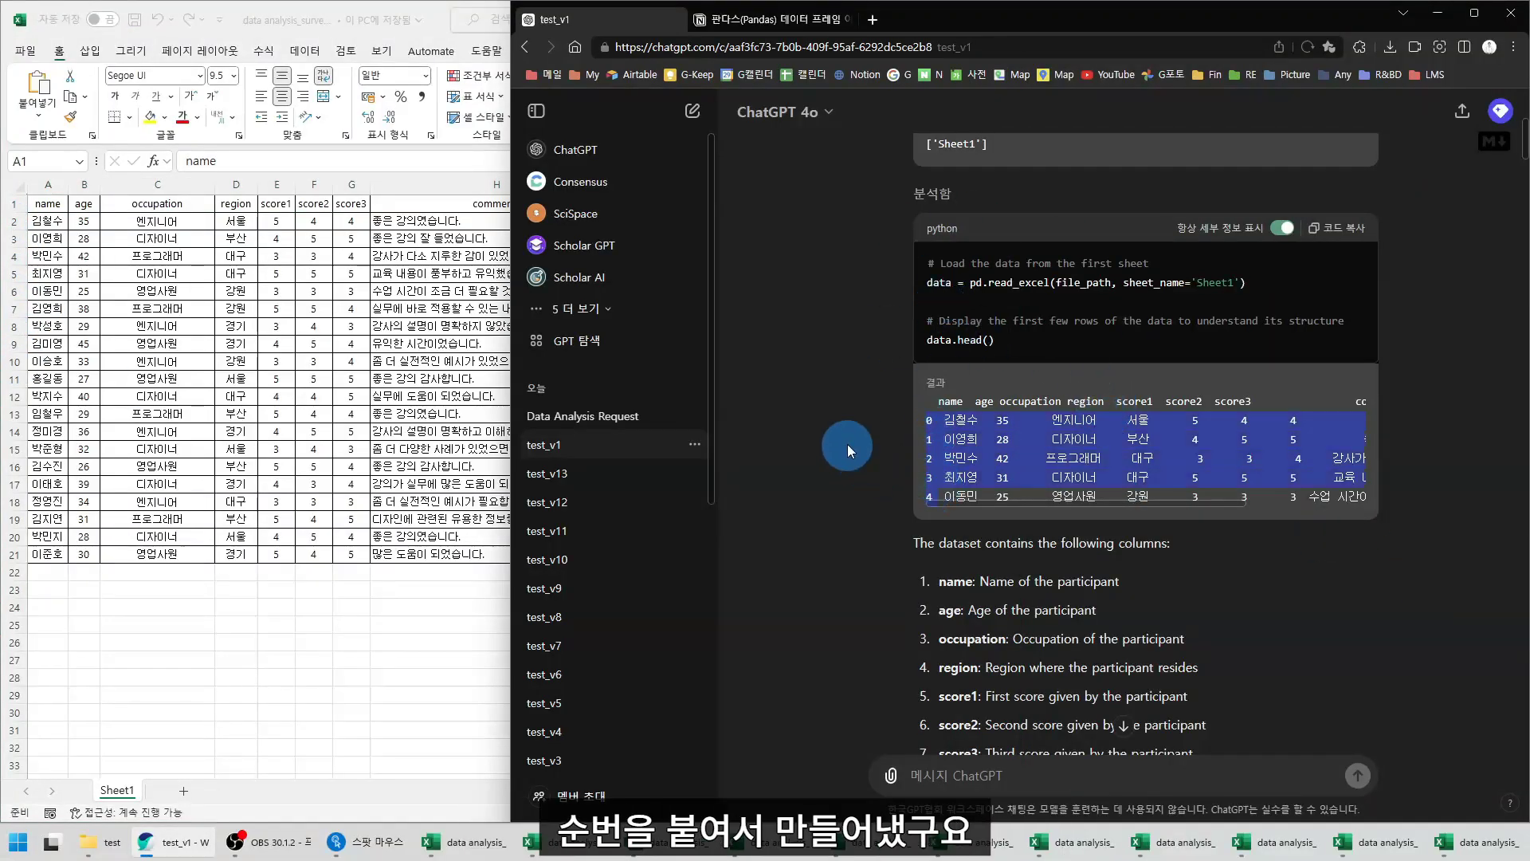
drag(925, 340, 1053, 342)
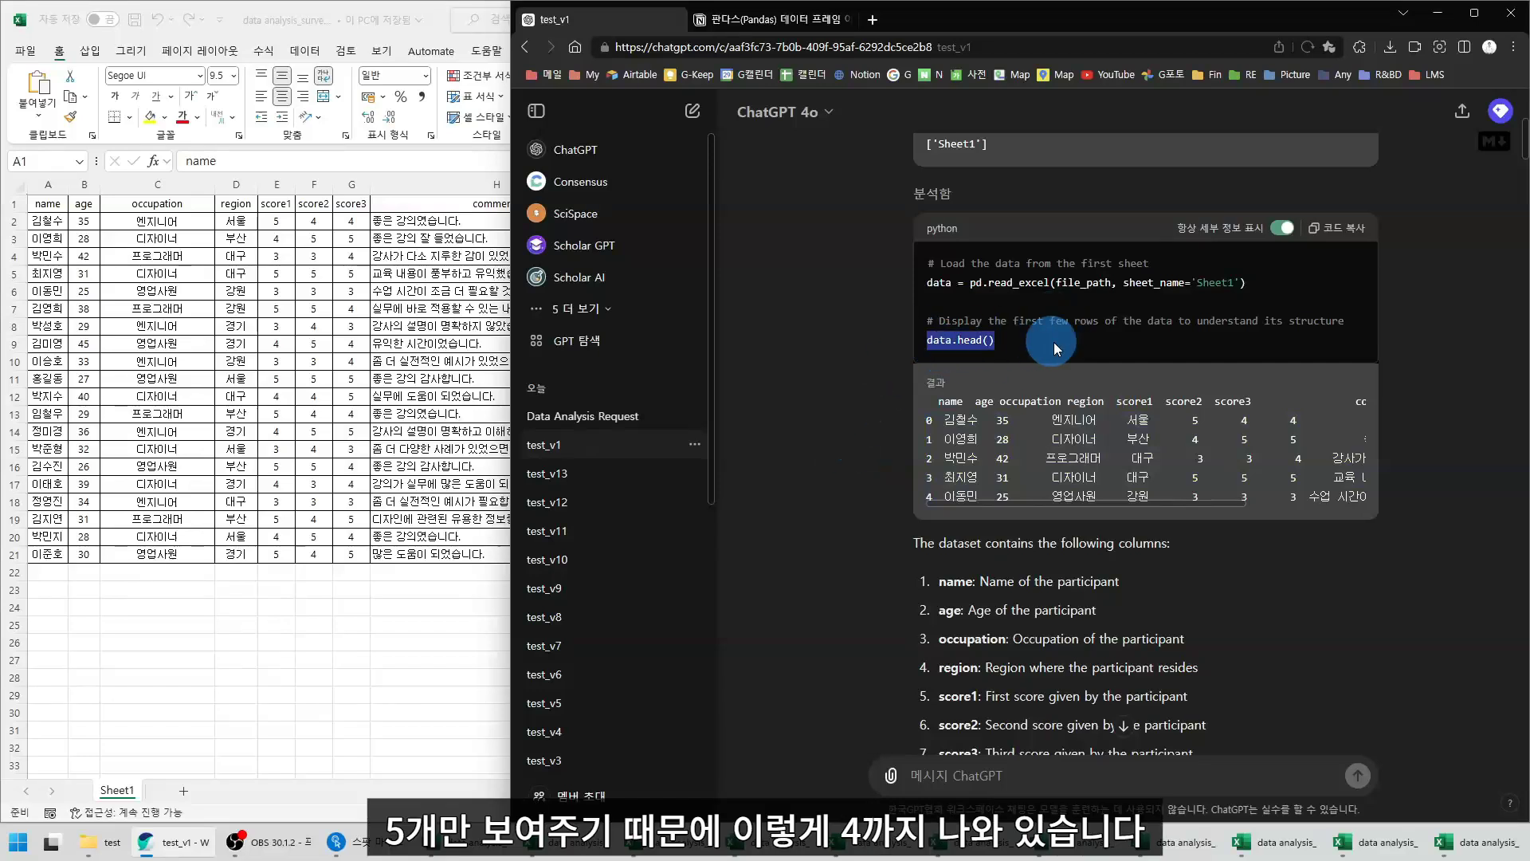
Review ChatGPT's list of dataset columns and the '기초통계량 분석' request that follows it
scroll(864, 436, down, 3)
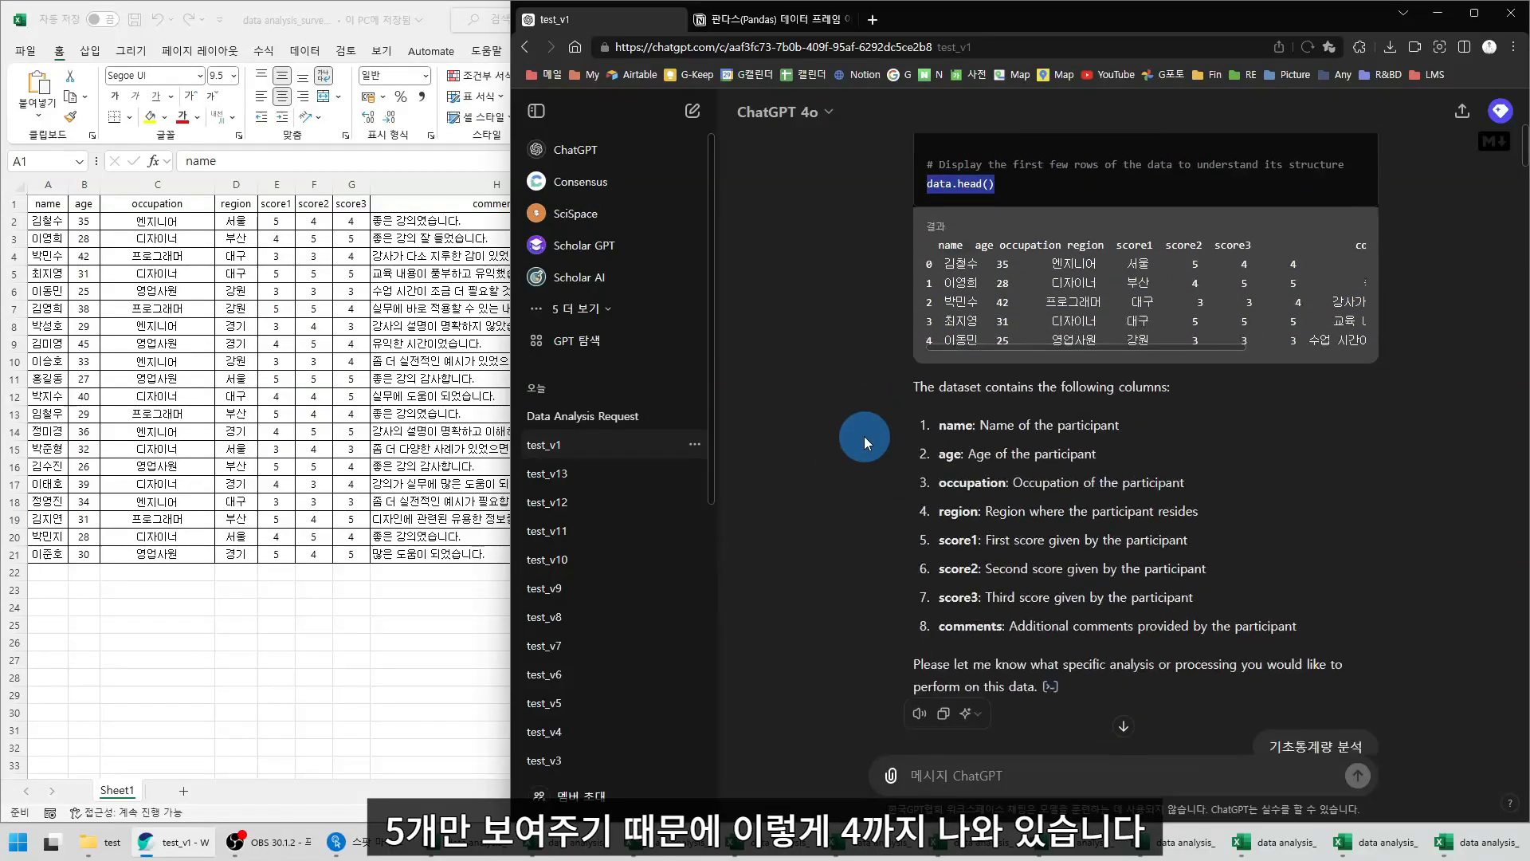
drag(939, 383, 883, 384)
click(1316, 581)
click(883, 384)
scroll(882, 384, down, 3)
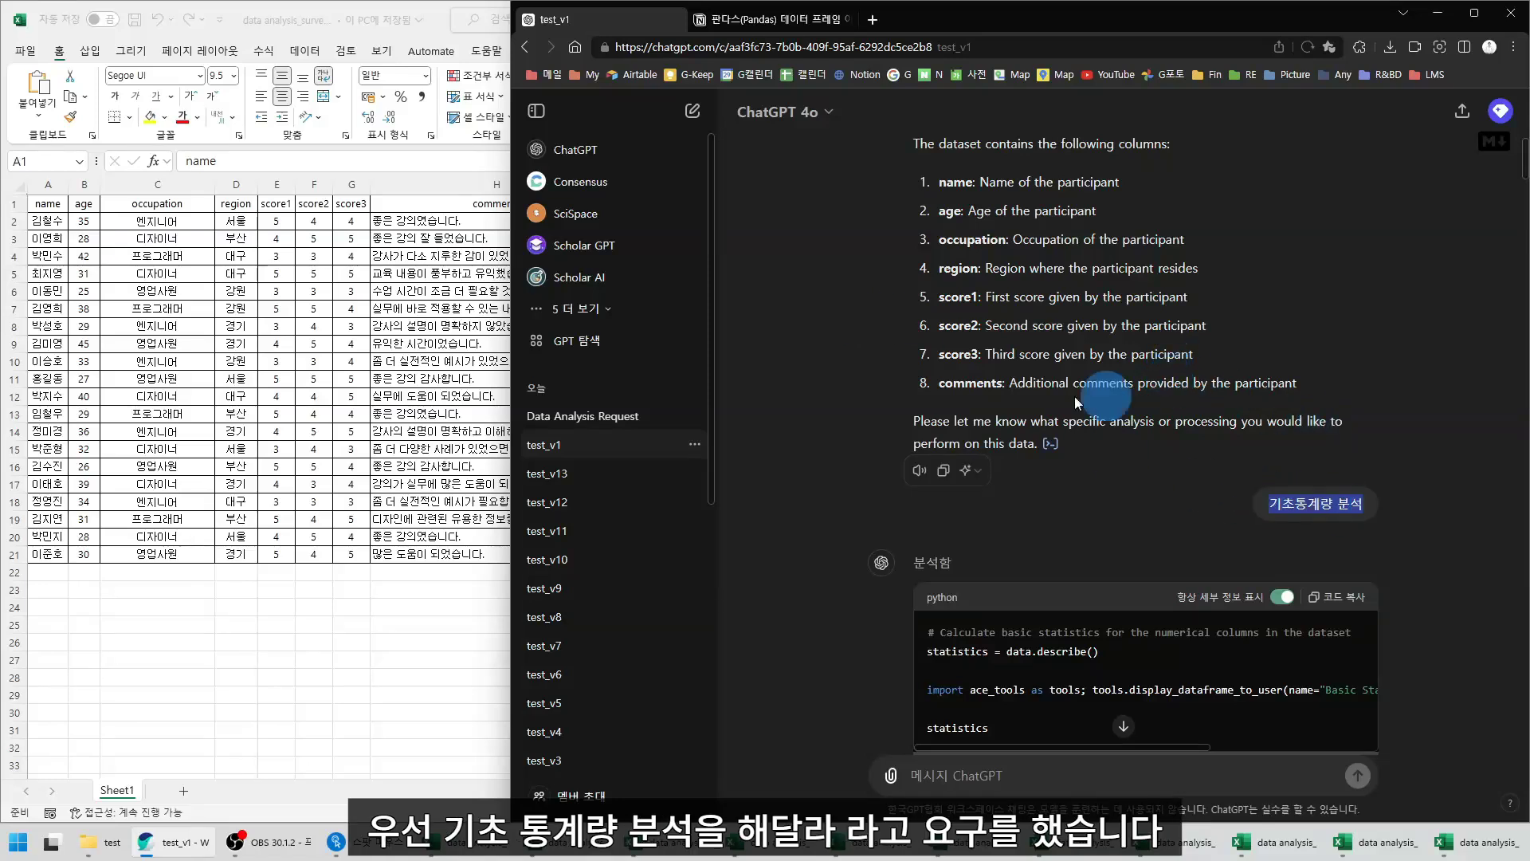
Highlight the score1 values in E2:E21 of the Excel sheet as an example of data for basic statistics
click(268, 183)
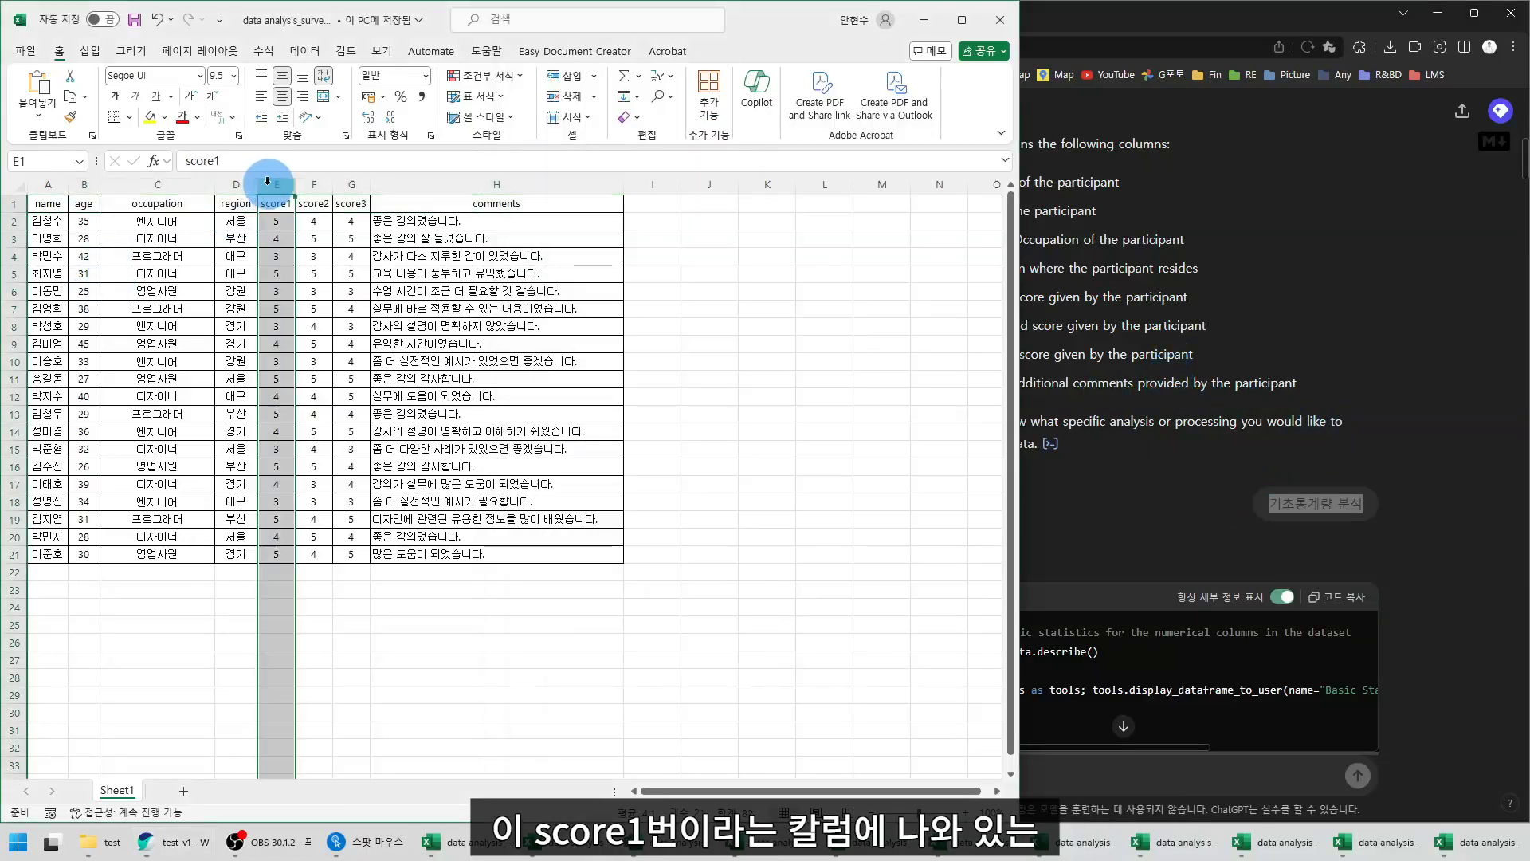
drag(275, 221, 278, 555)
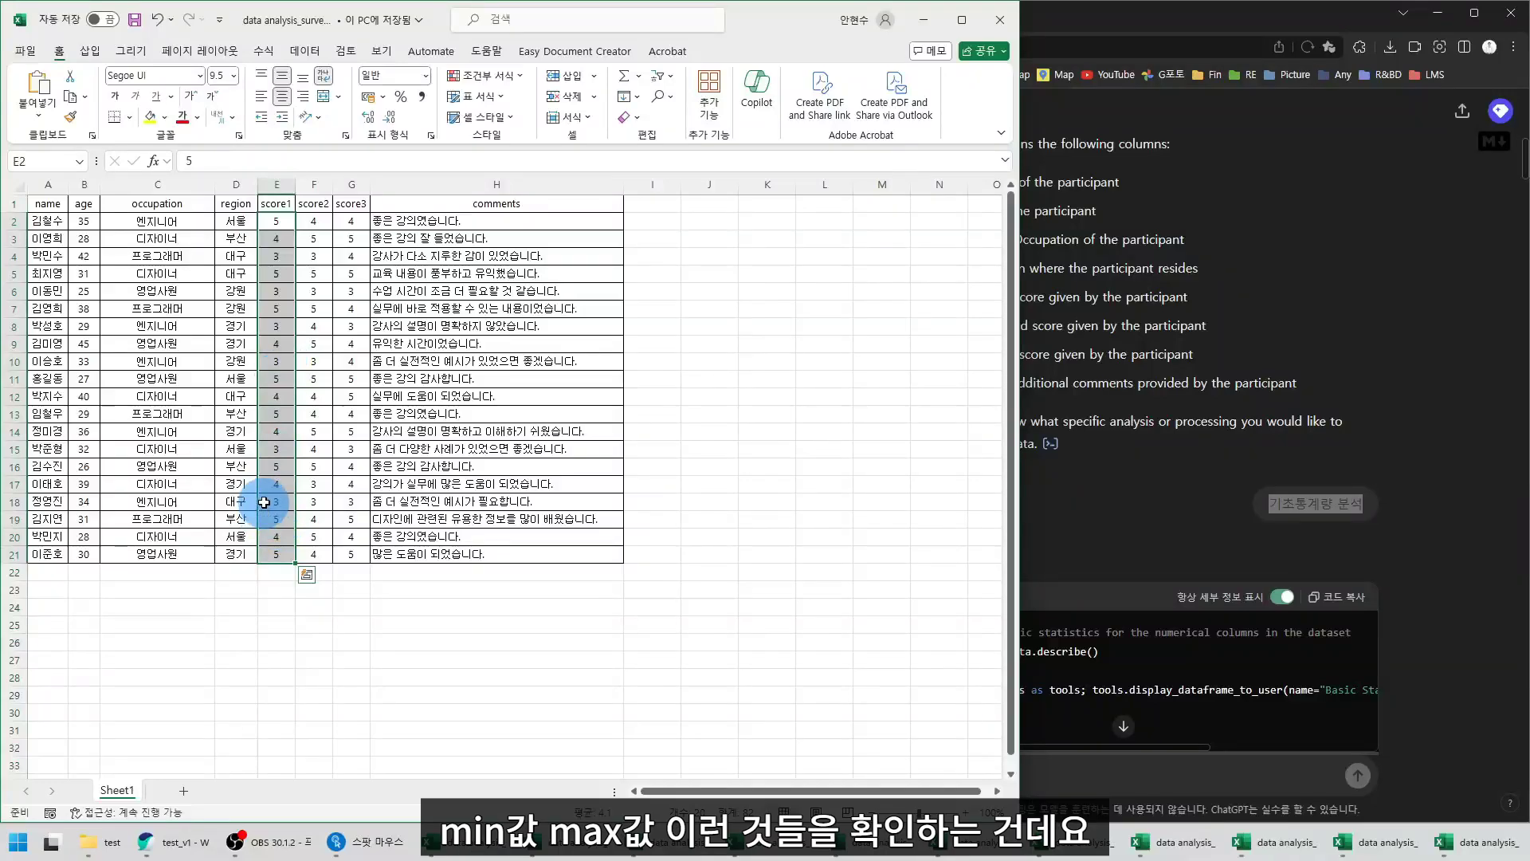
click(1165, 514)
Relate the '기초통계량 분석' request in ChatGPT to the Python code block generated beneath it
scroll(1388, 427, down, 1)
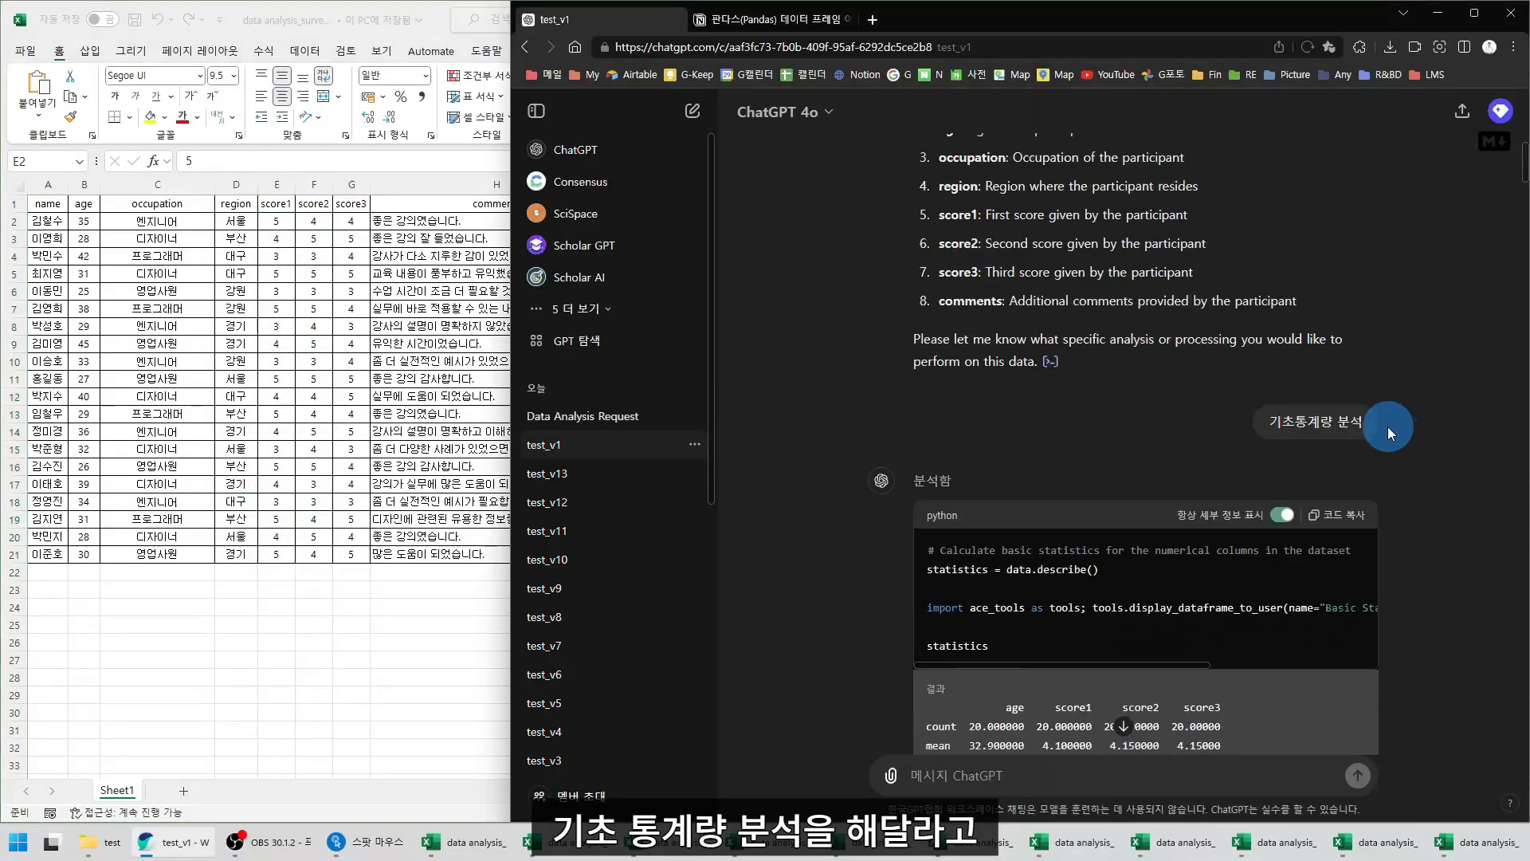
scroll(1388, 427, down, 1)
drag(1259, 303, 1366, 311)
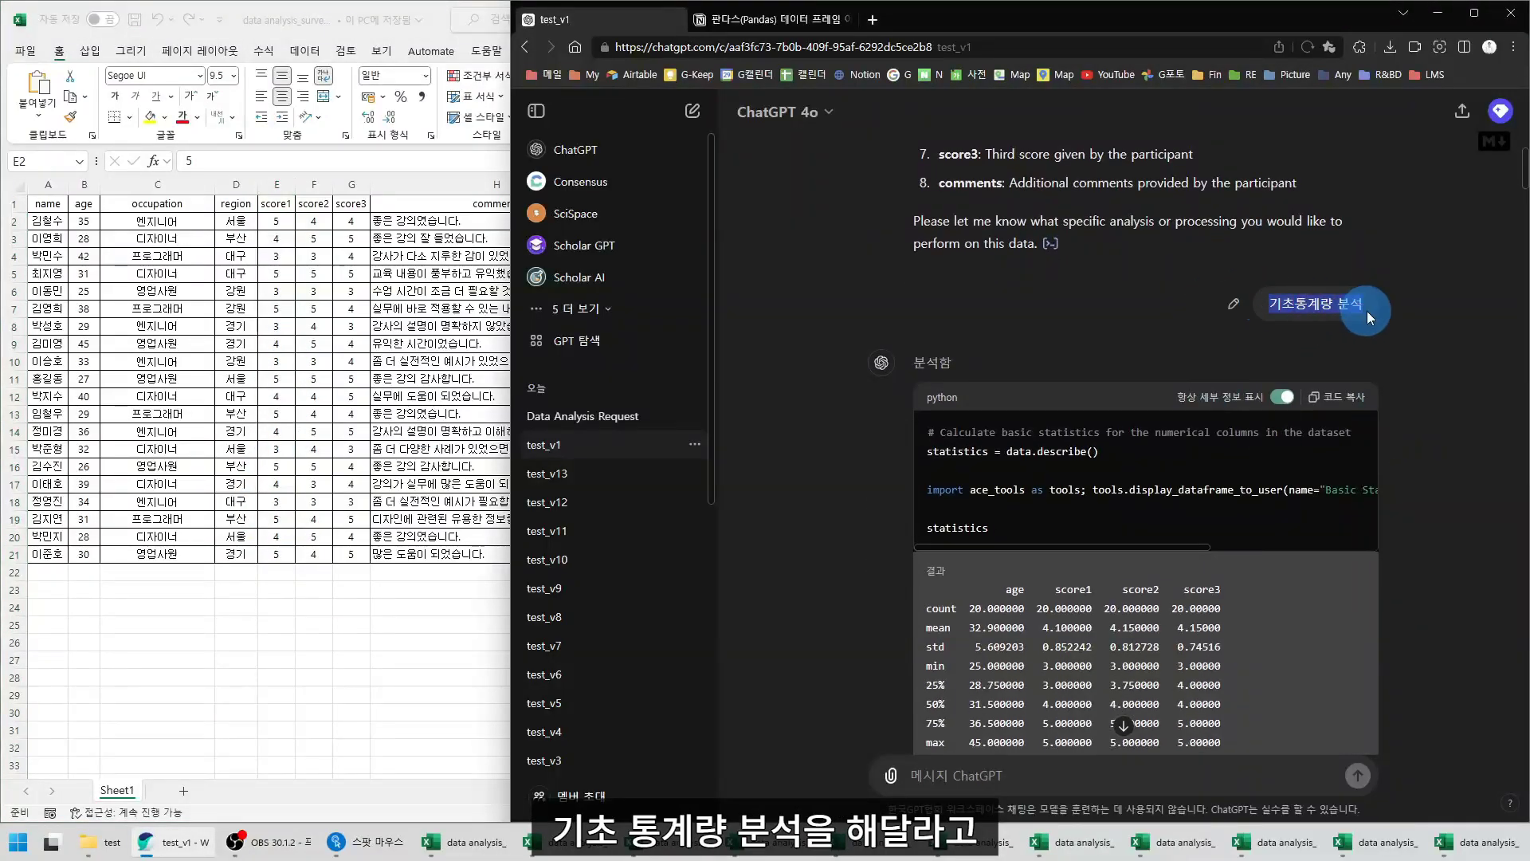
click(1403, 347)
click(940, 396)
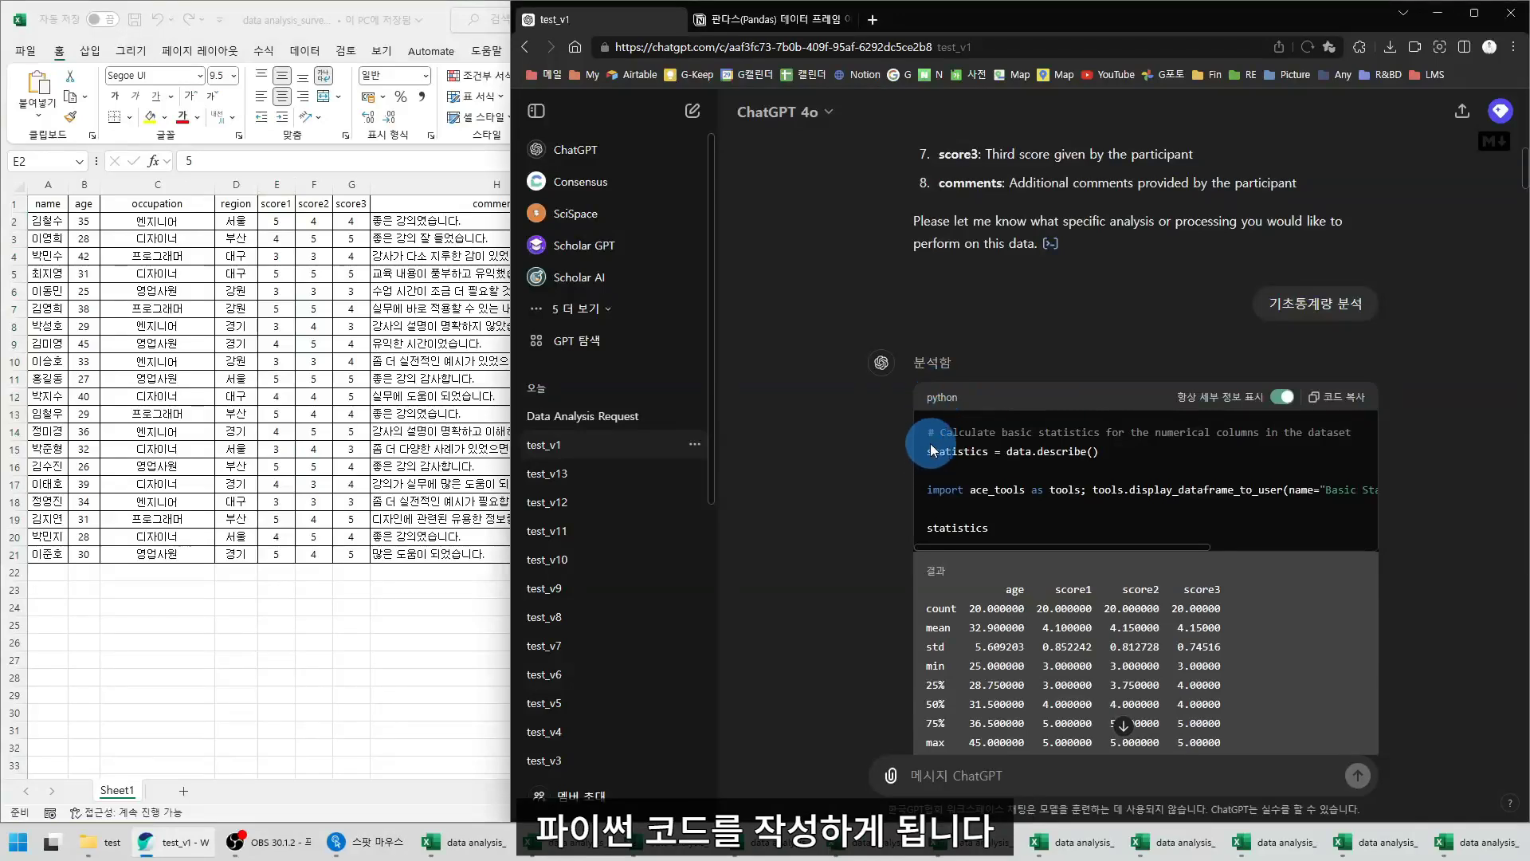
Read the statistics = data.describe() line, covering its variable, the data object and the describe() command
drag(926, 451, 988, 456)
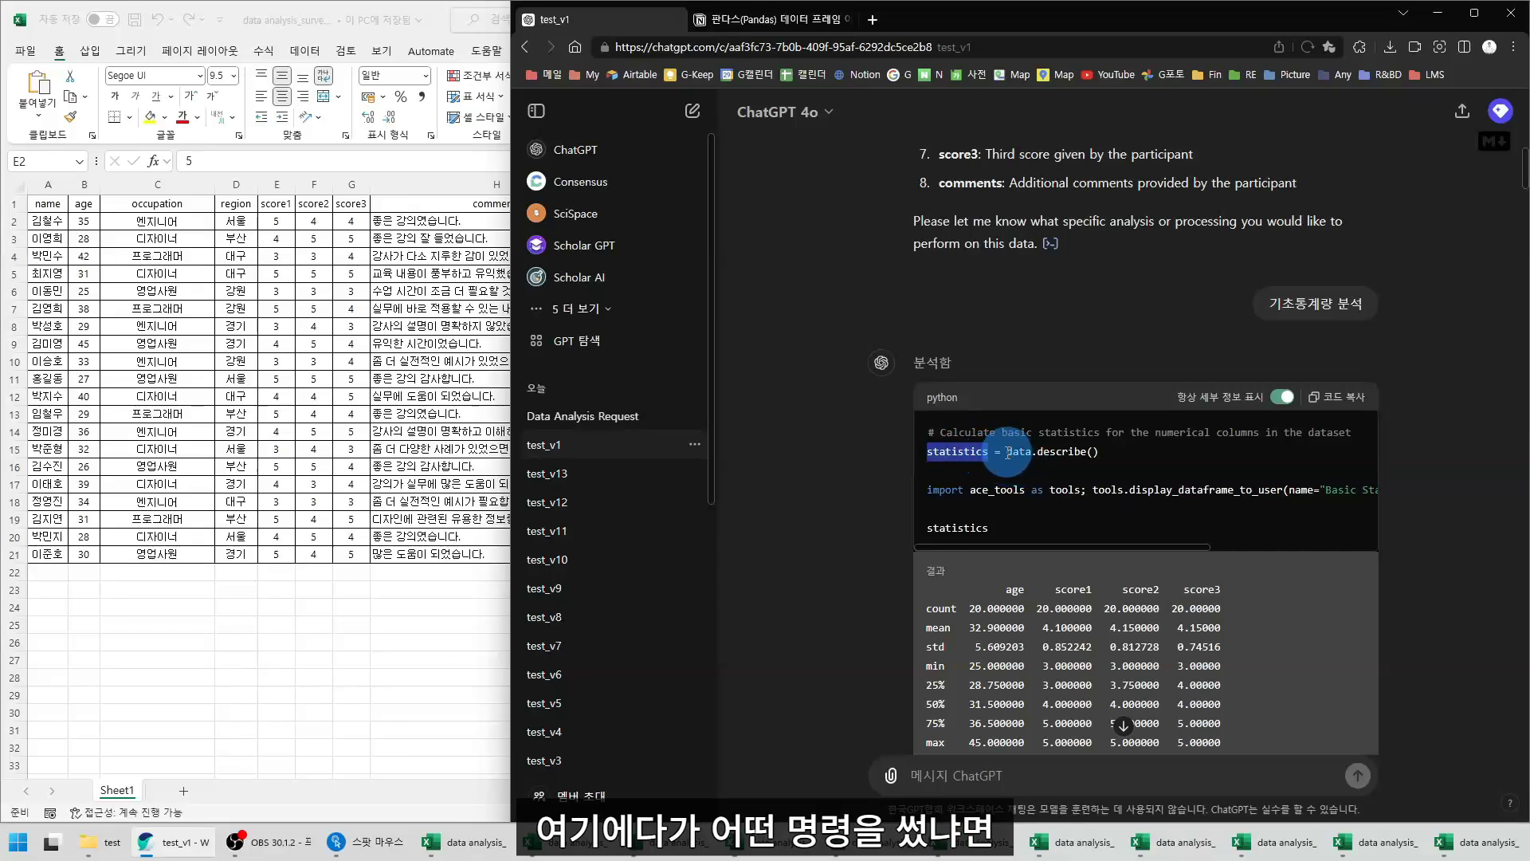
drag(1006, 452, 1033, 452)
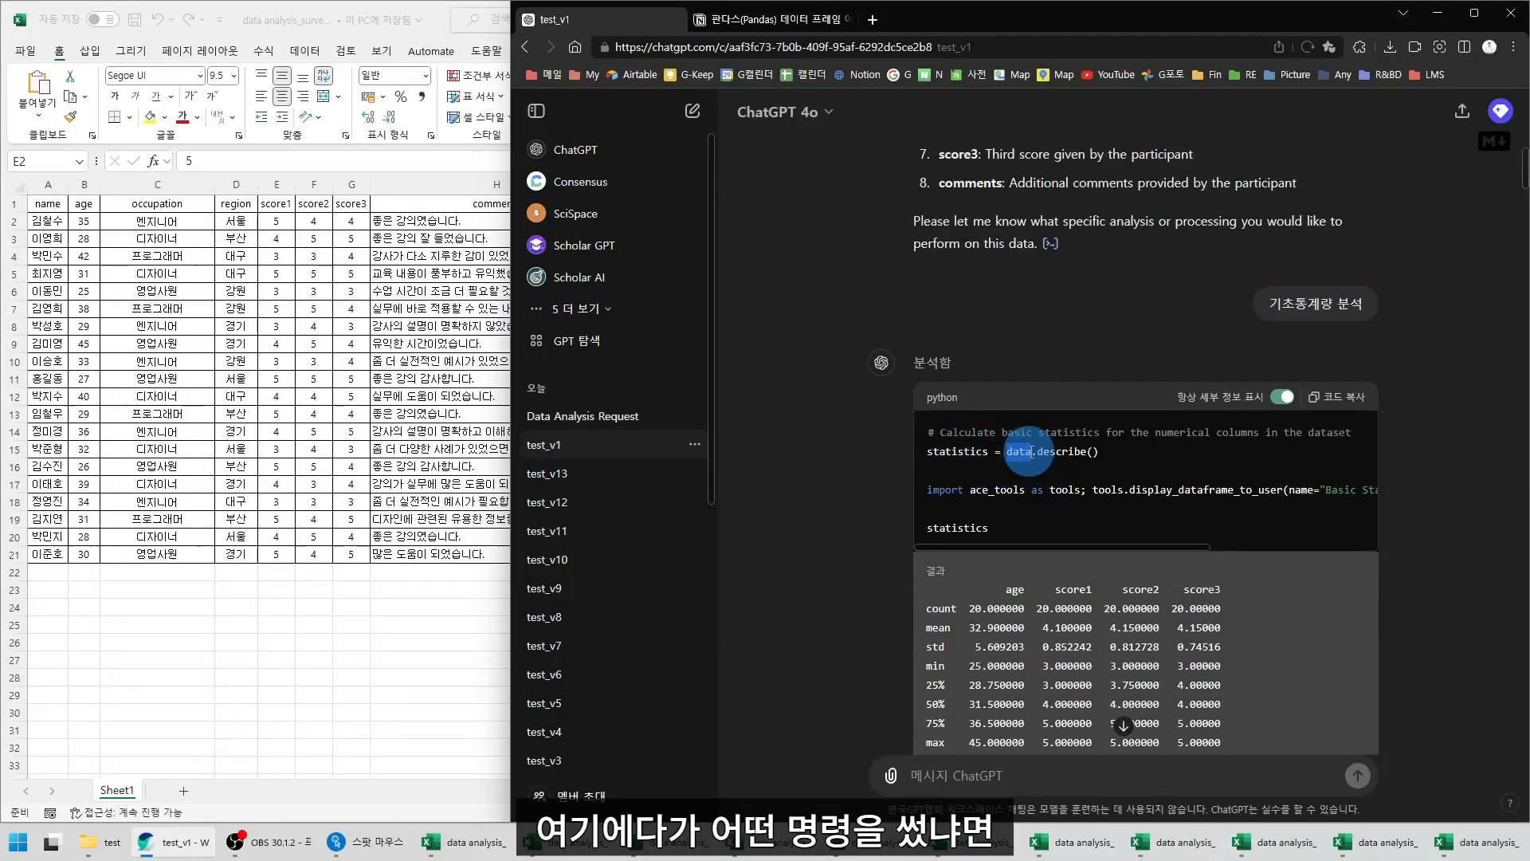
drag(1132, 452, 1005, 456)
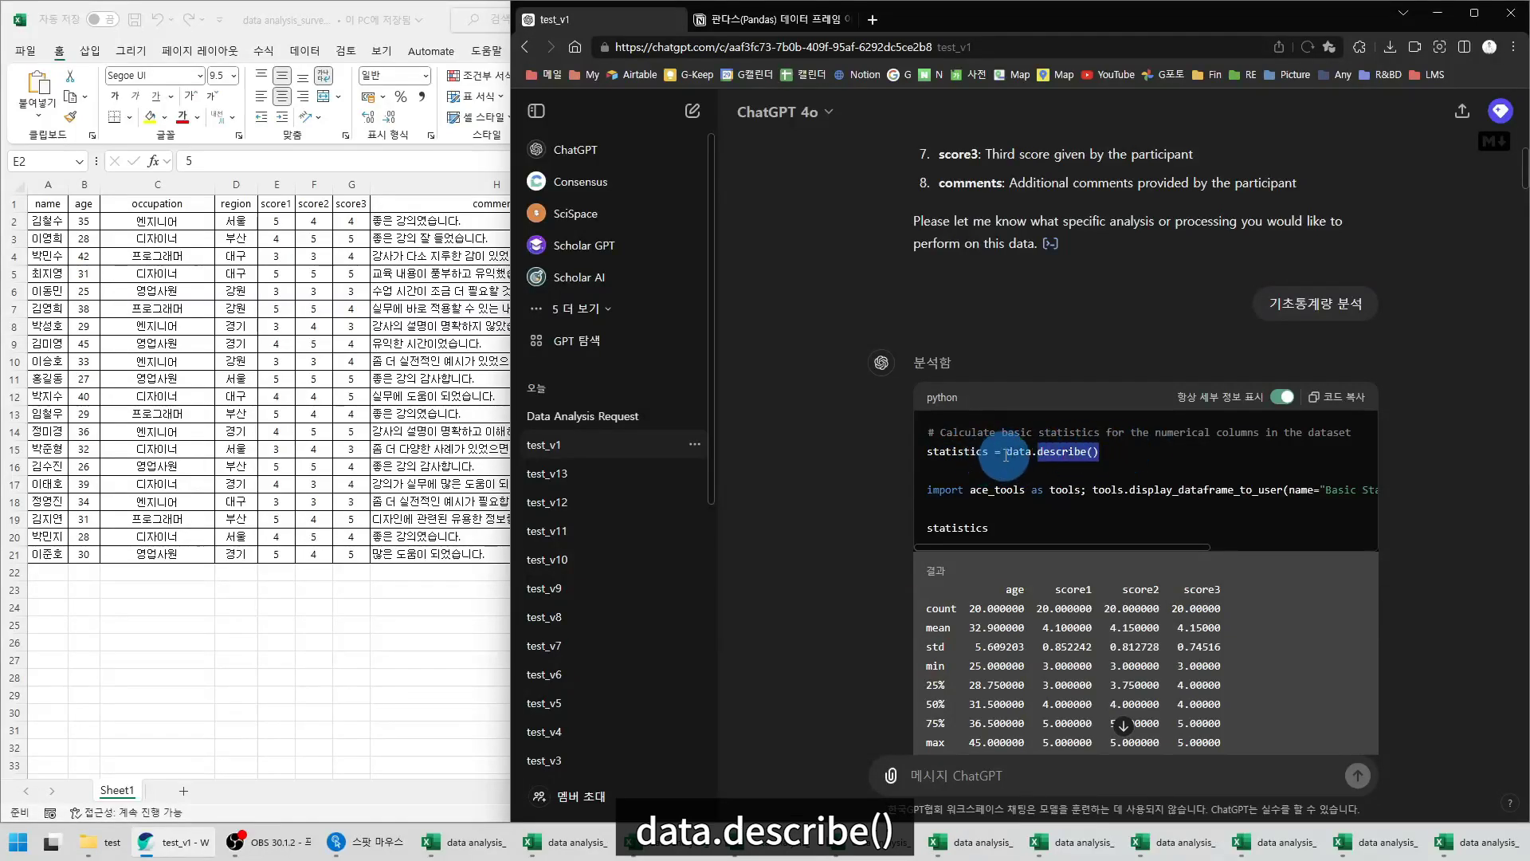
Trace the data variable back to its pd.read_excel(file_path, sheet_name='Sheet1') assignment and the data.head() result
scroll(984, 427, up, 9)
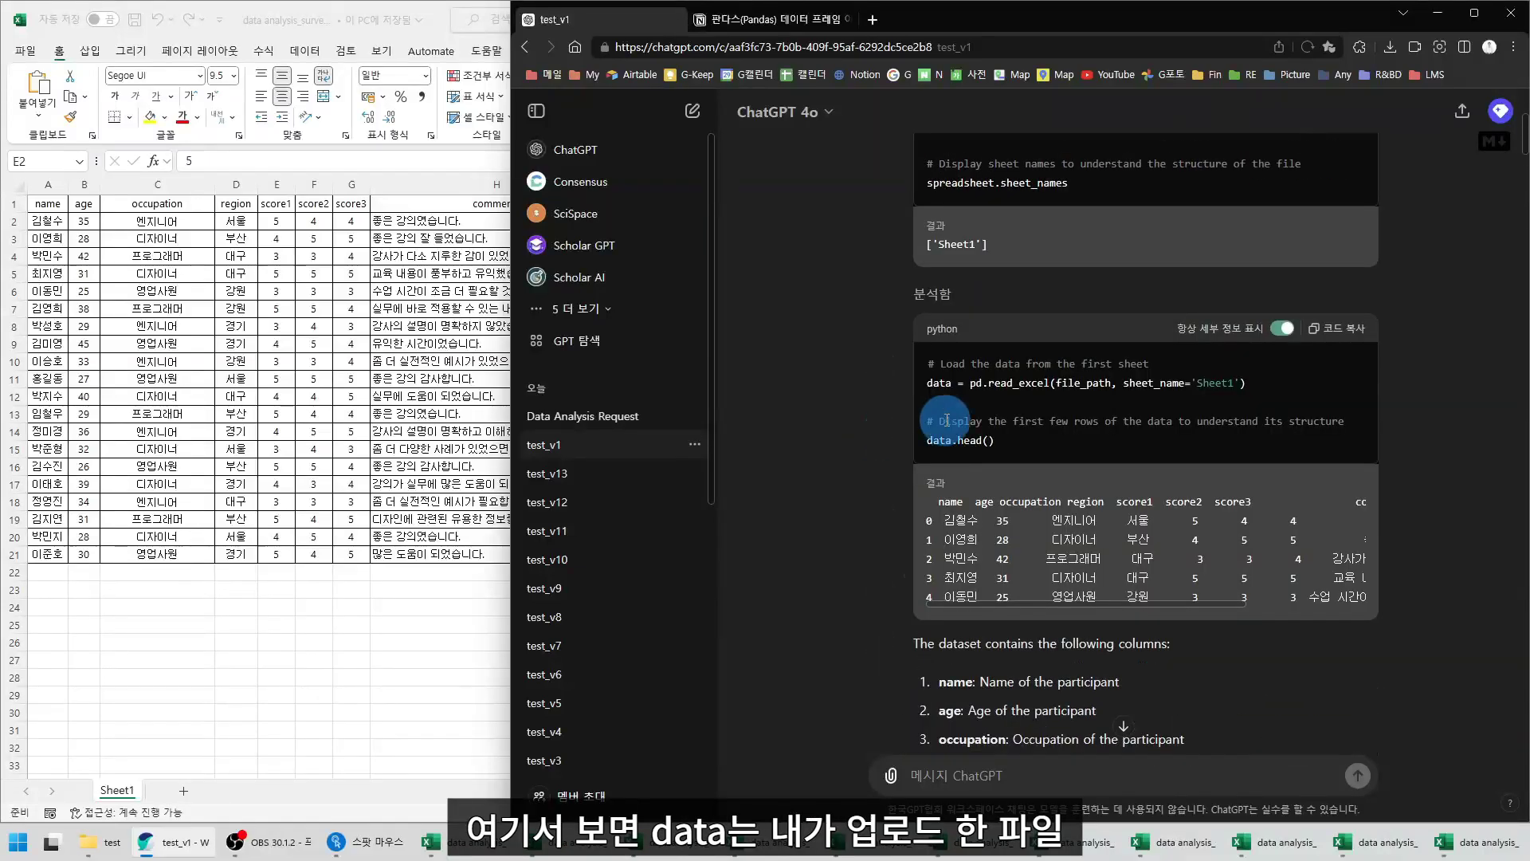
double_click(930, 386)
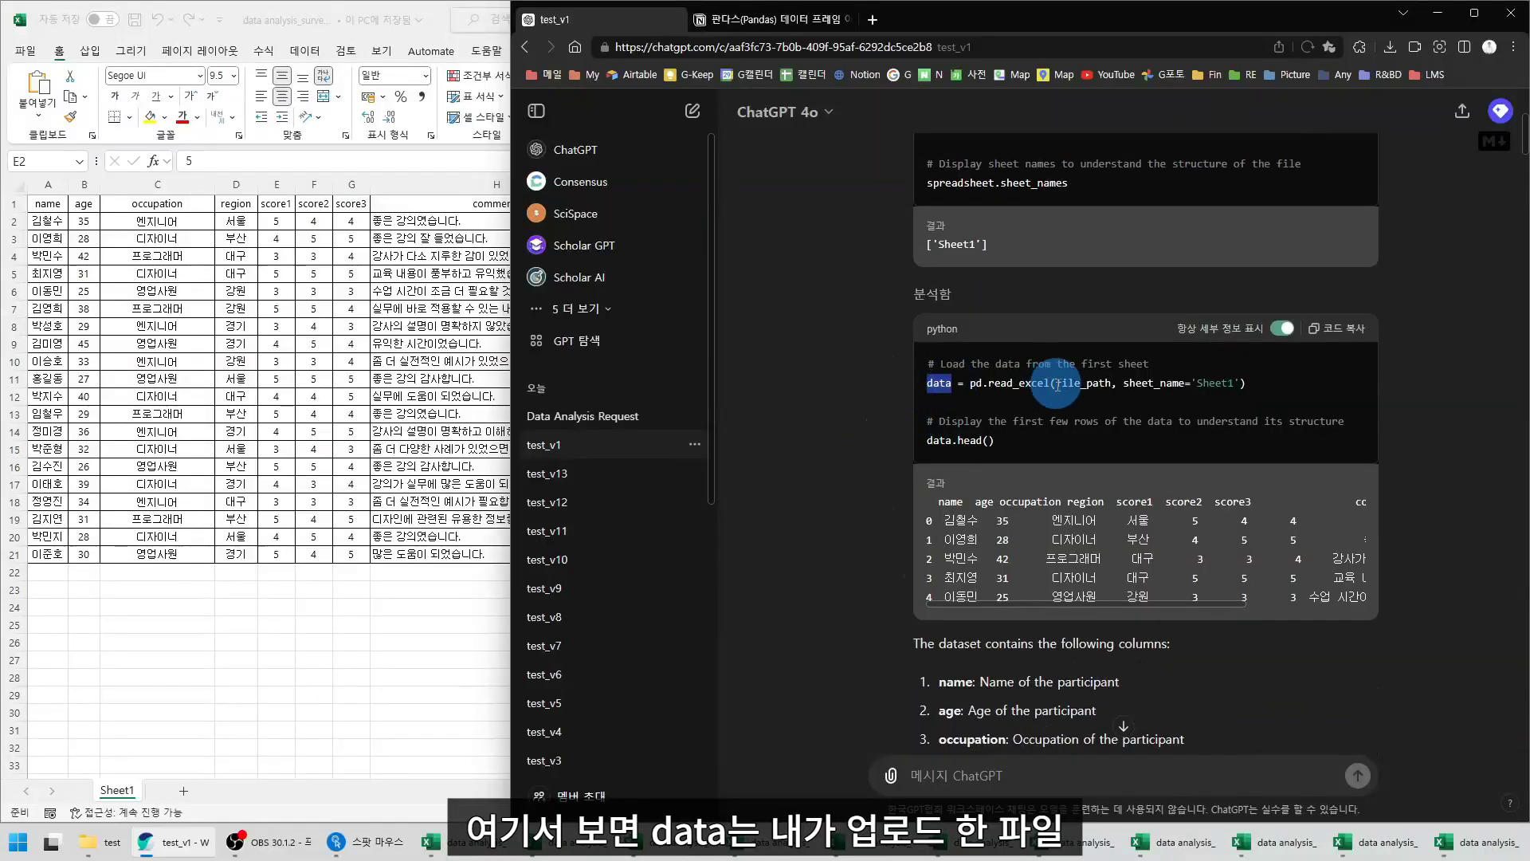
drag(1057, 385, 1245, 383)
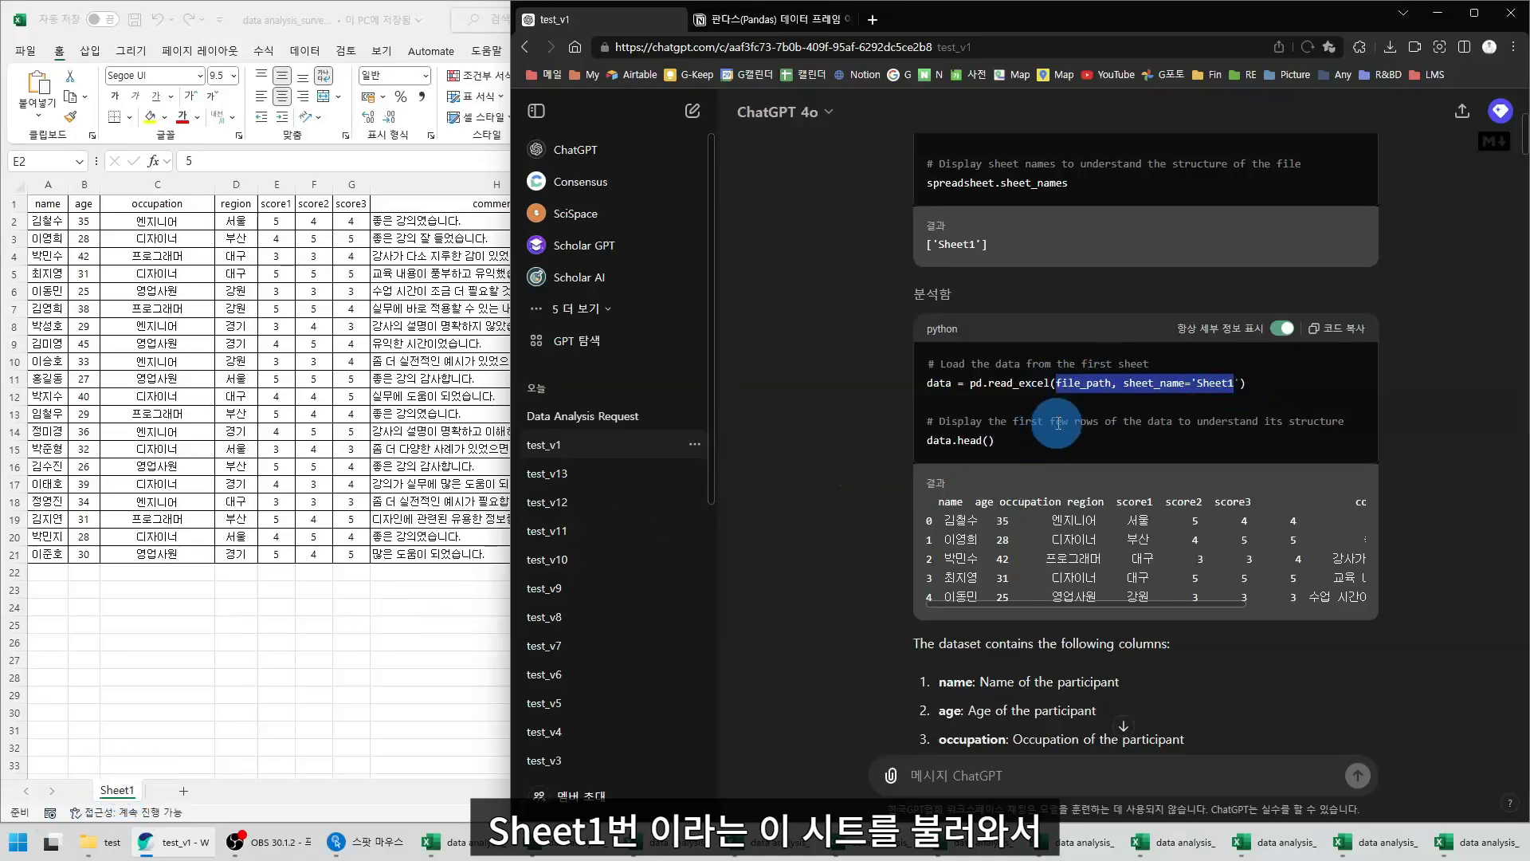
drag(1052, 385, 971, 384)
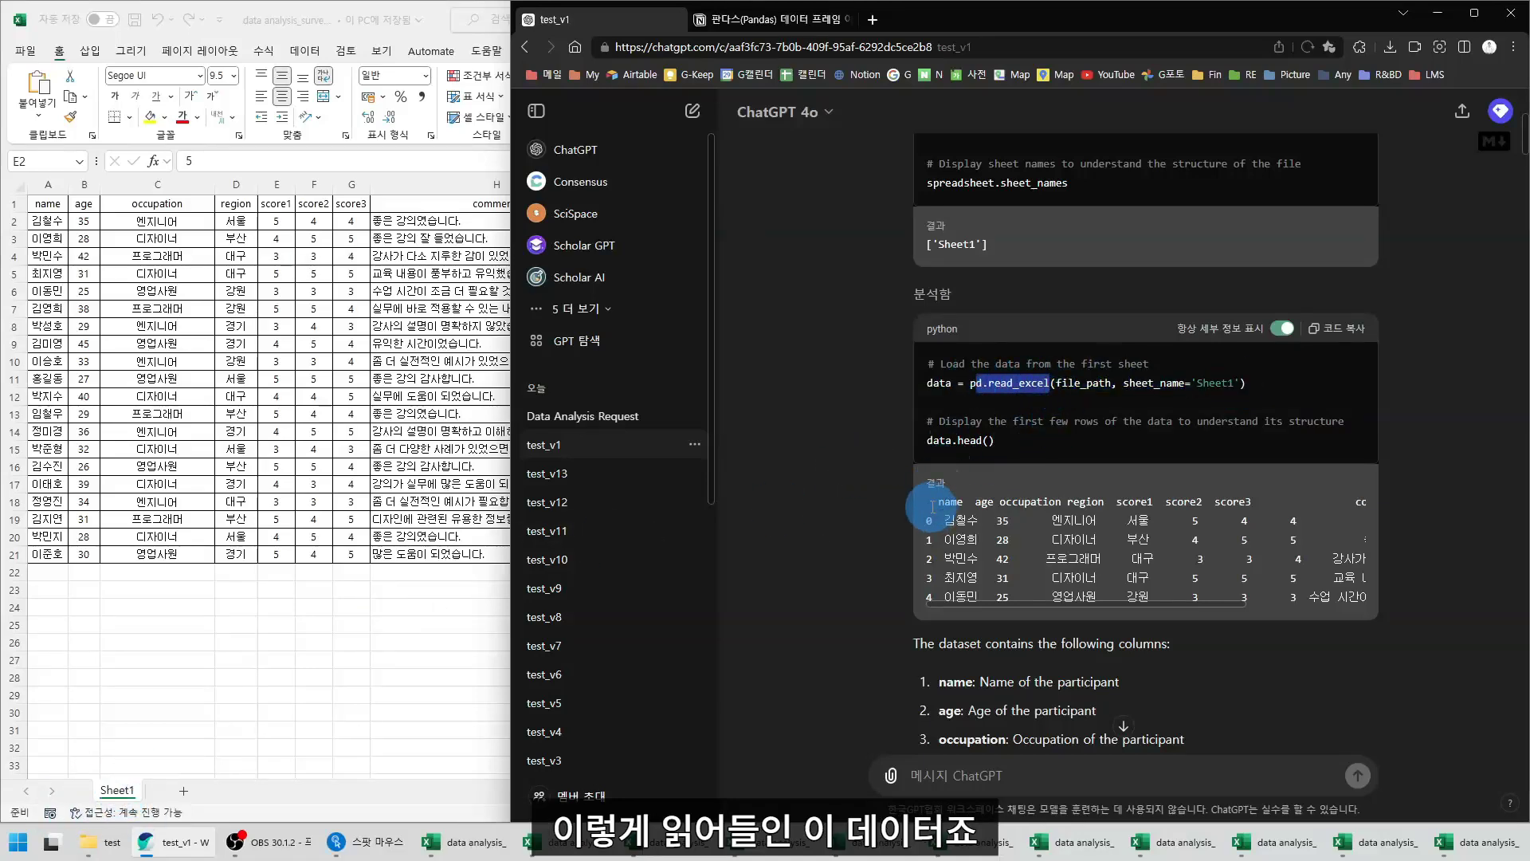
drag(932, 501, 1114, 593)
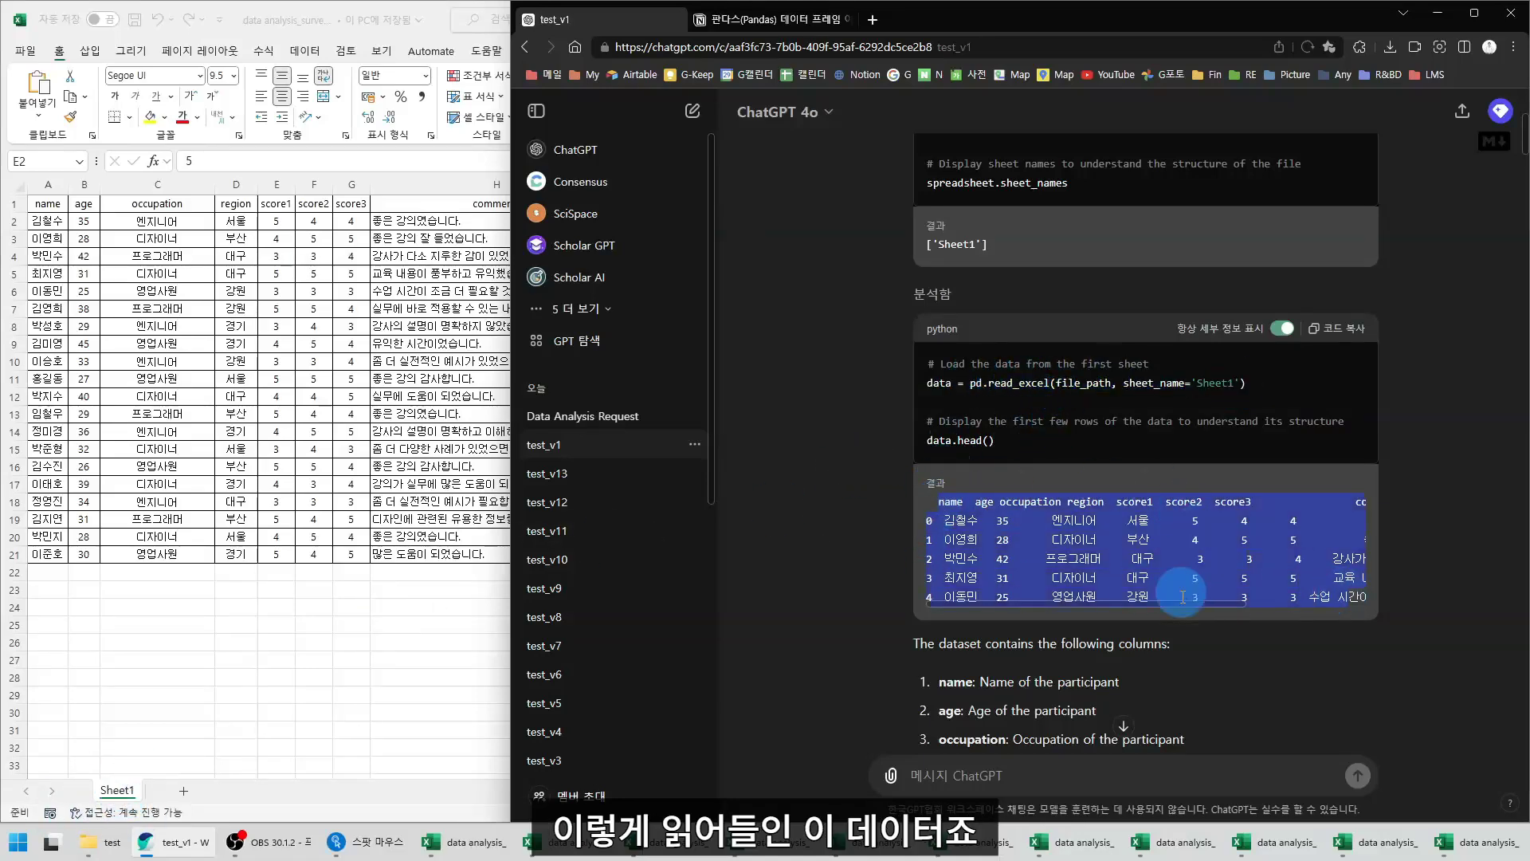
double_click(939, 382)
Highlight the names in A2:A21 and then the whole survey table in Excel to check what data contains
click(78, 234)
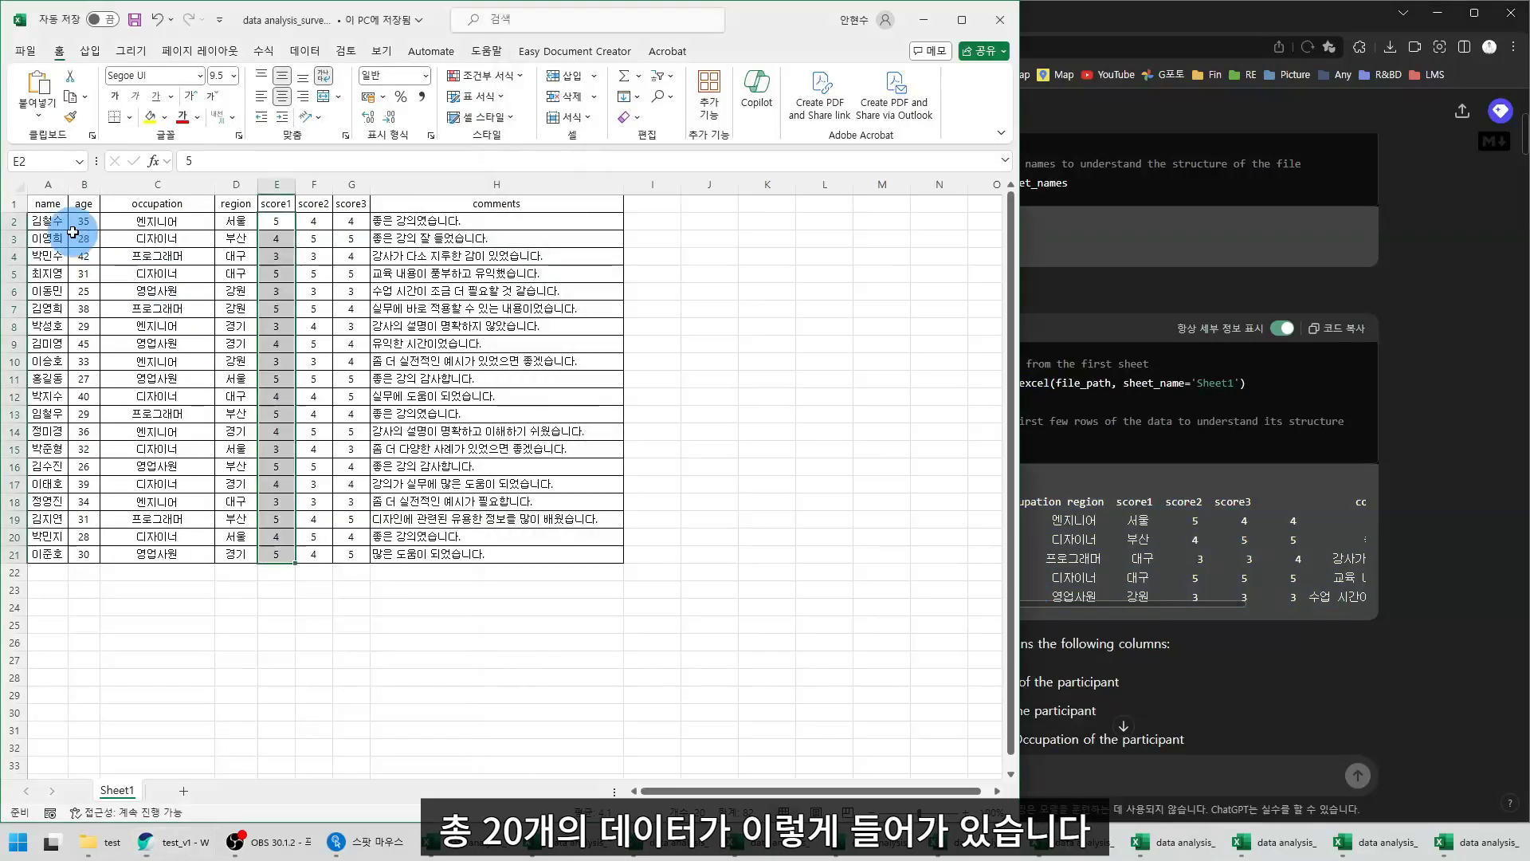
drag(53, 222, 55, 546)
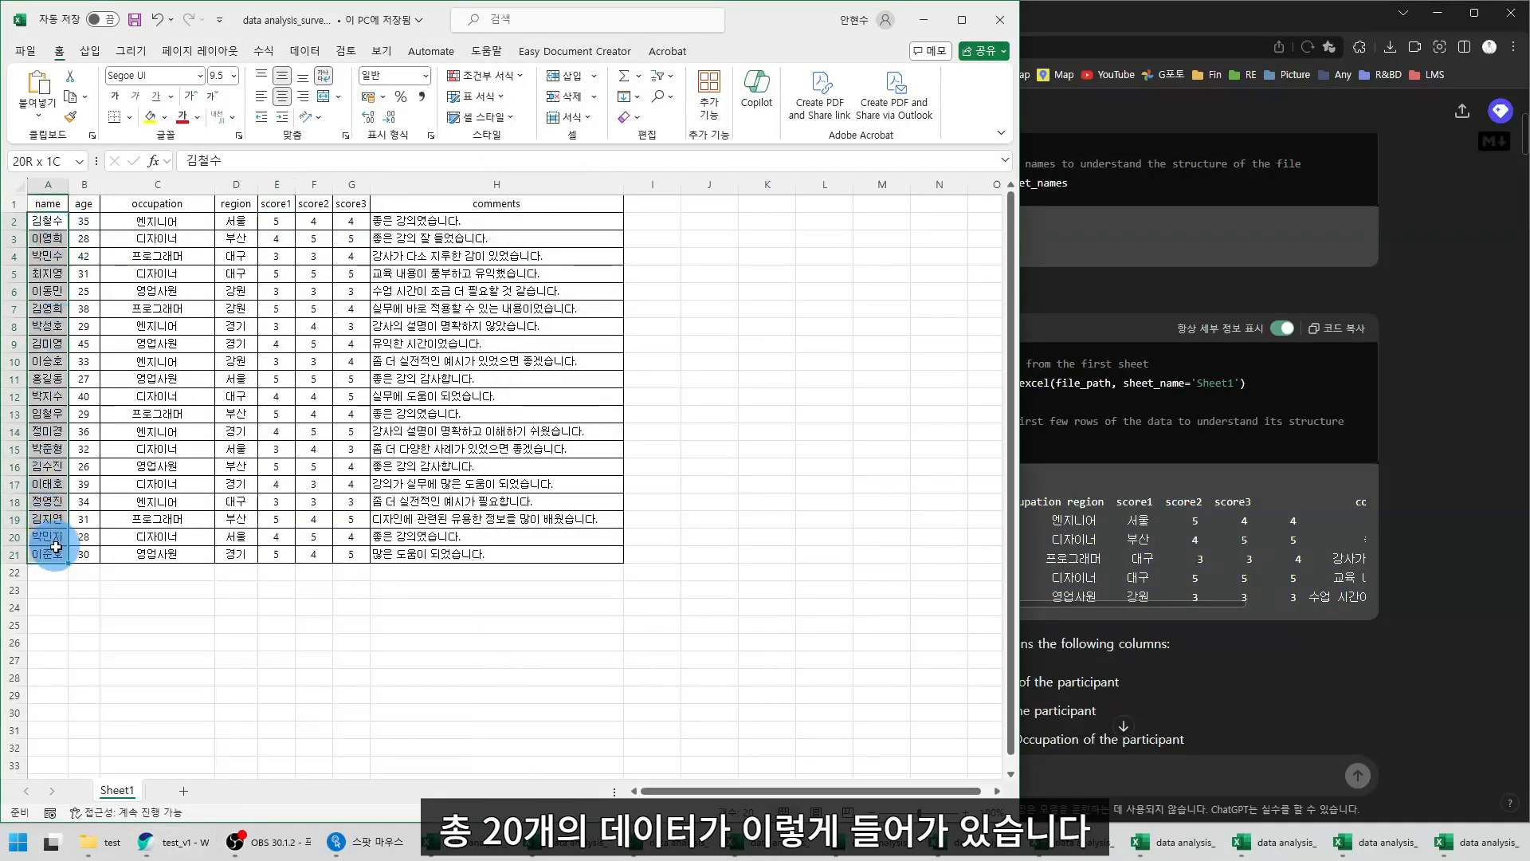
key(ctrl+a)
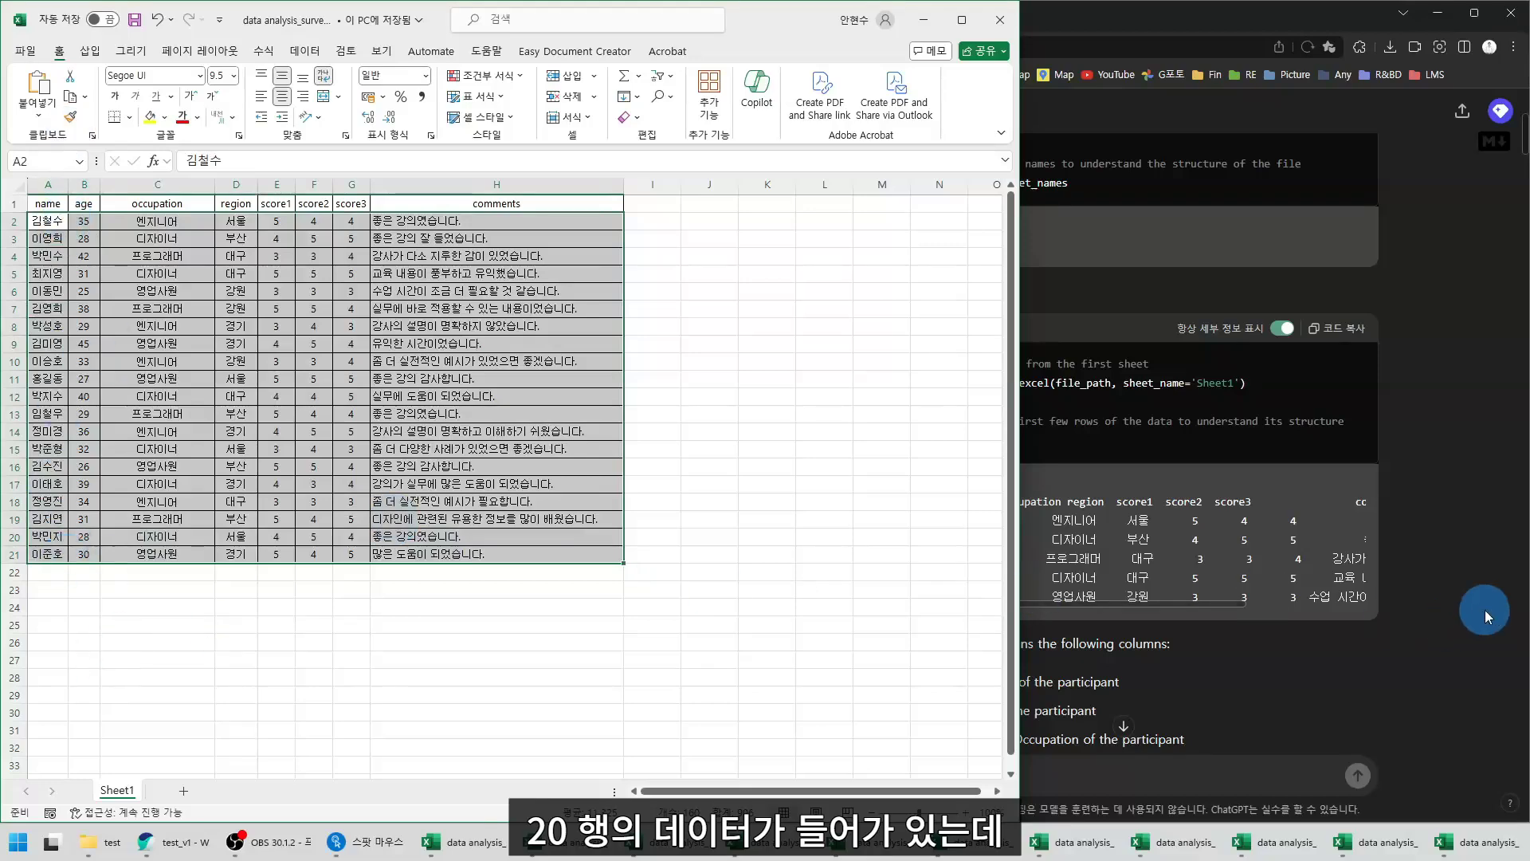
click(1485, 610)
Return to the basic statistics code block in ChatGPT and study its describe() command
scroll(1432, 509, down, 9)
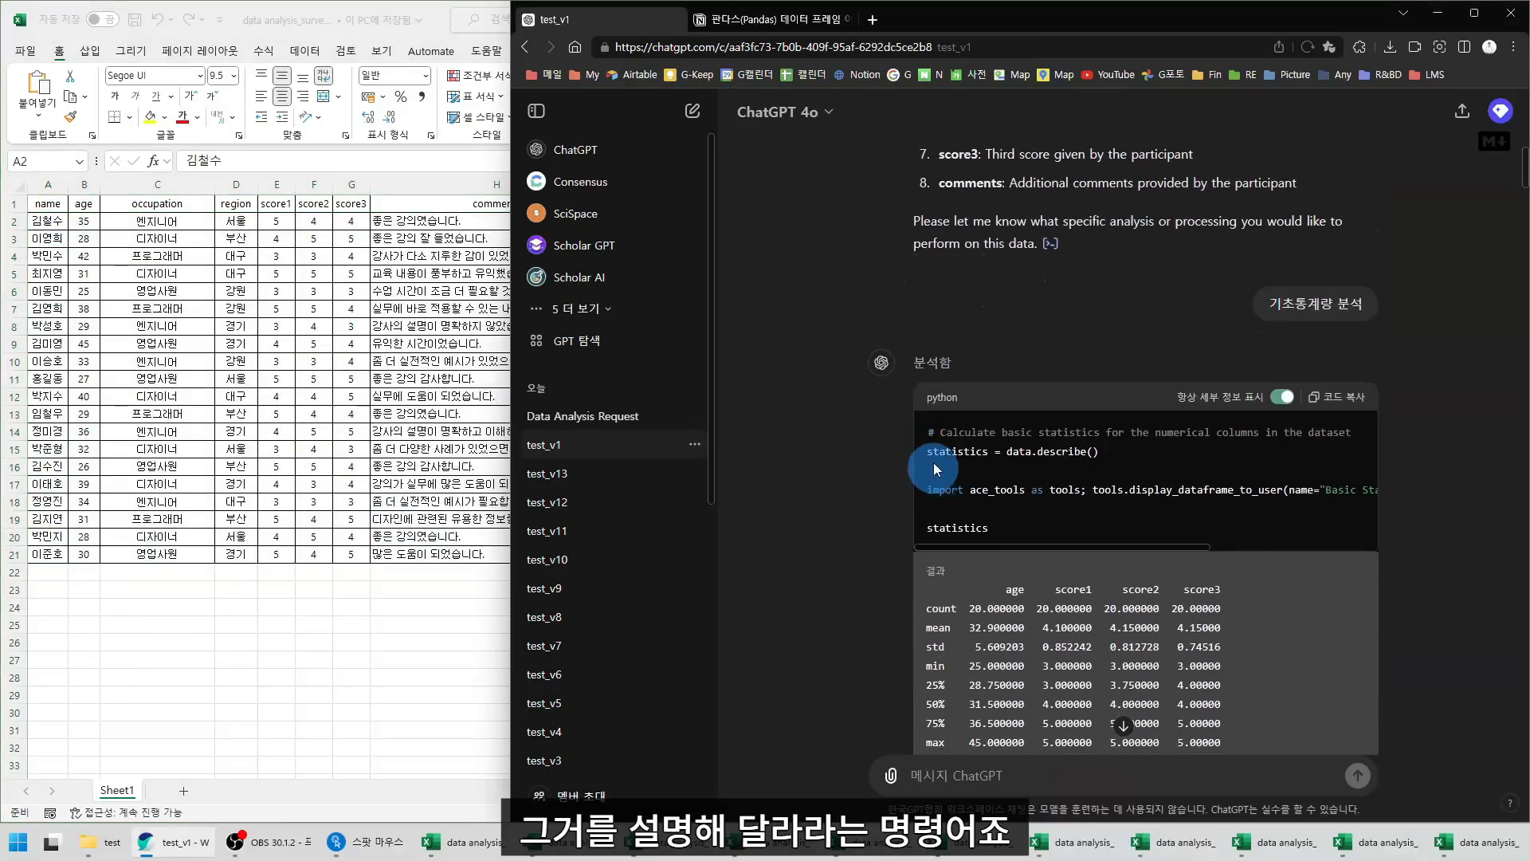
drag(1037, 452, 1120, 465)
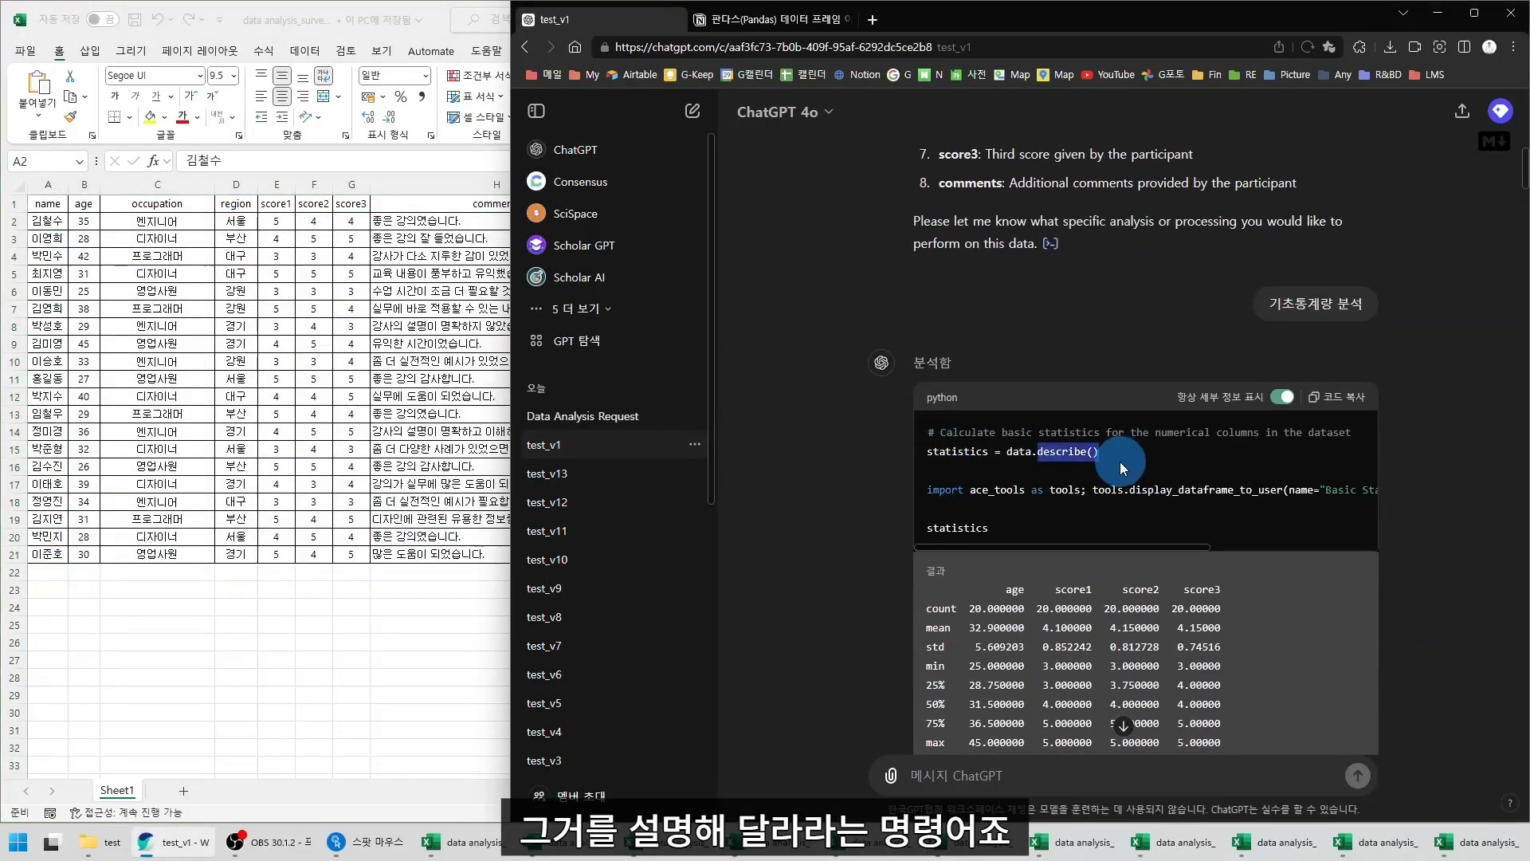
click(1040, 456)
drag(1037, 453, 1133, 456)
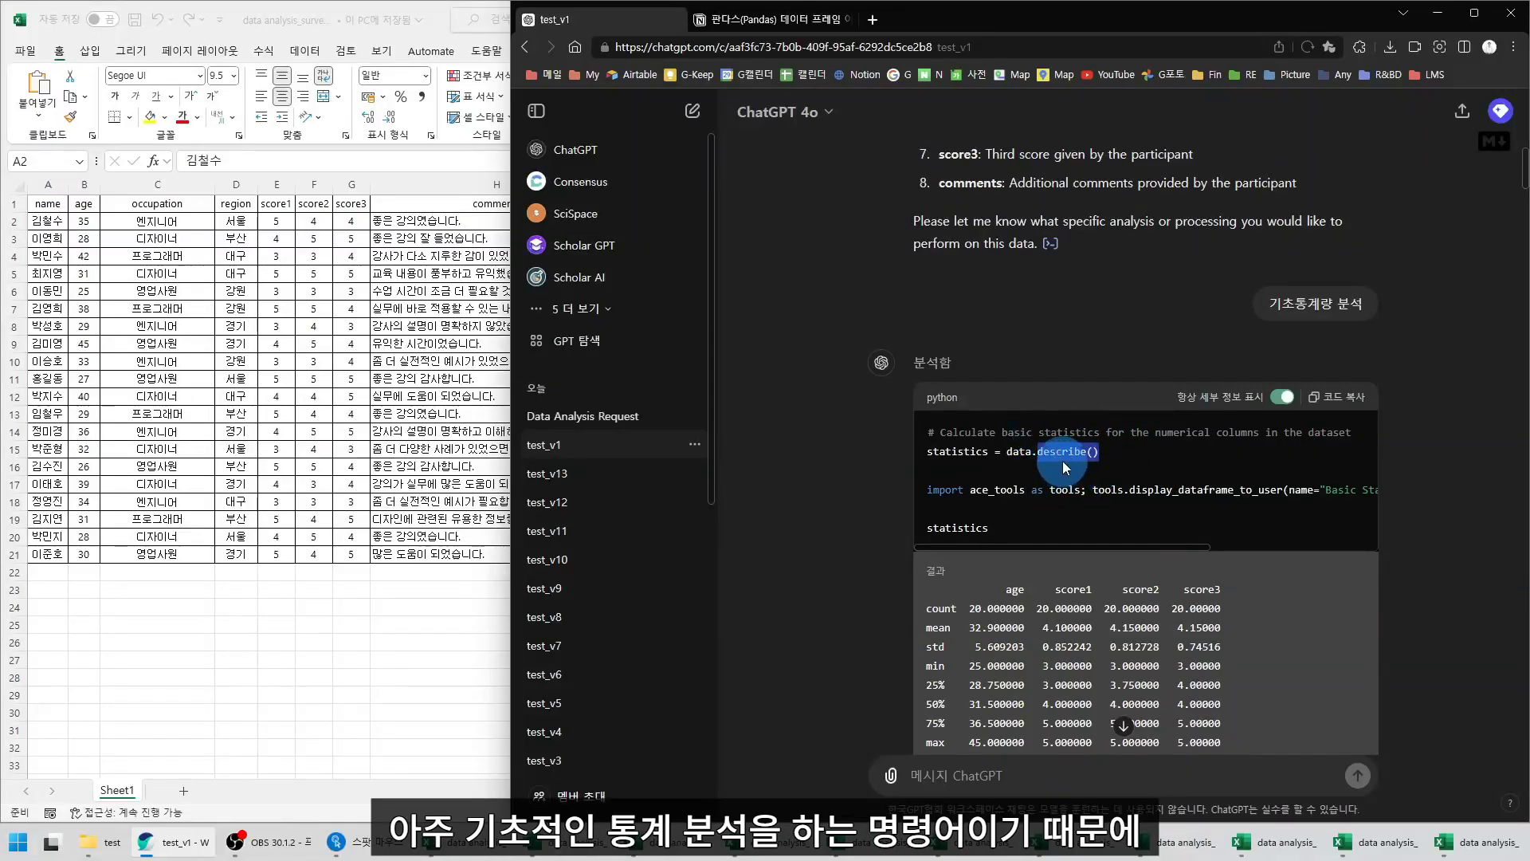
Match the '기초통계량 분석' request to the describe() command and view the statistics result it outputs
drag(1273, 305, 1386, 303)
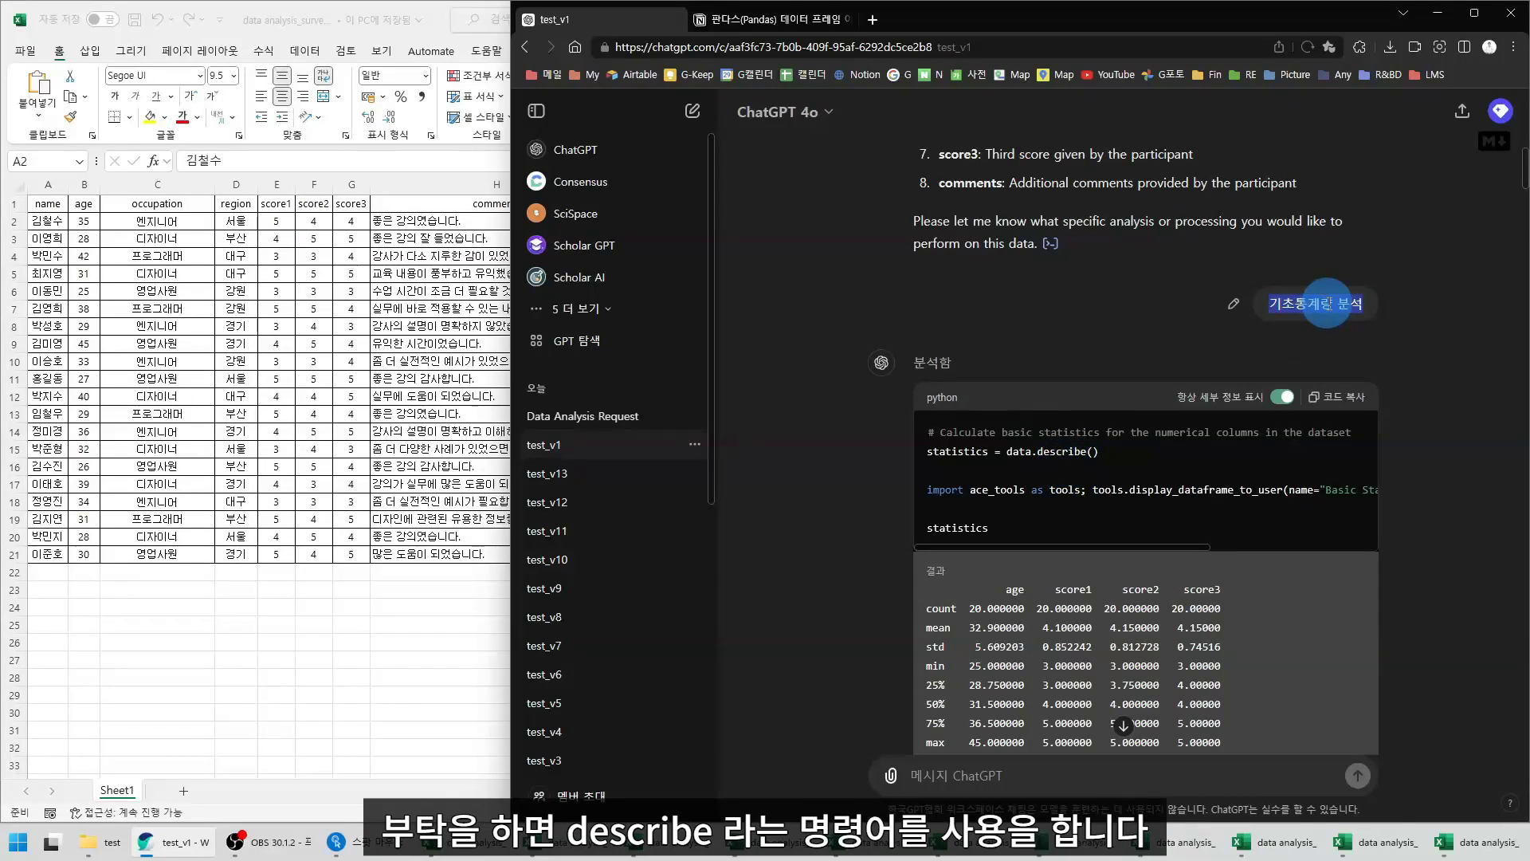
double_click(1052, 452)
drag(1118, 460, 1129, 463)
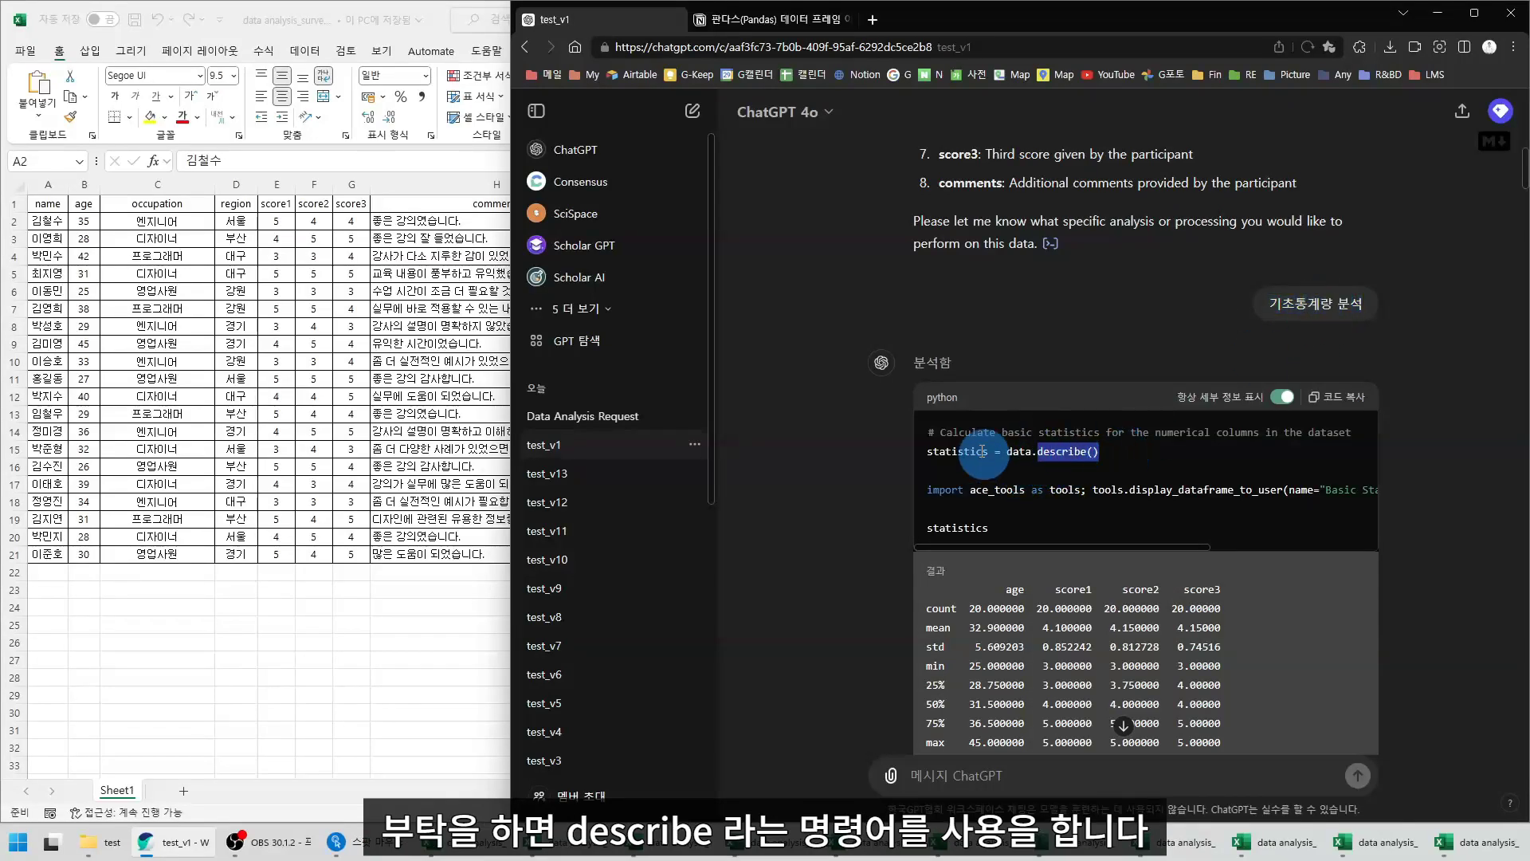
scroll(839, 470, down, 3)
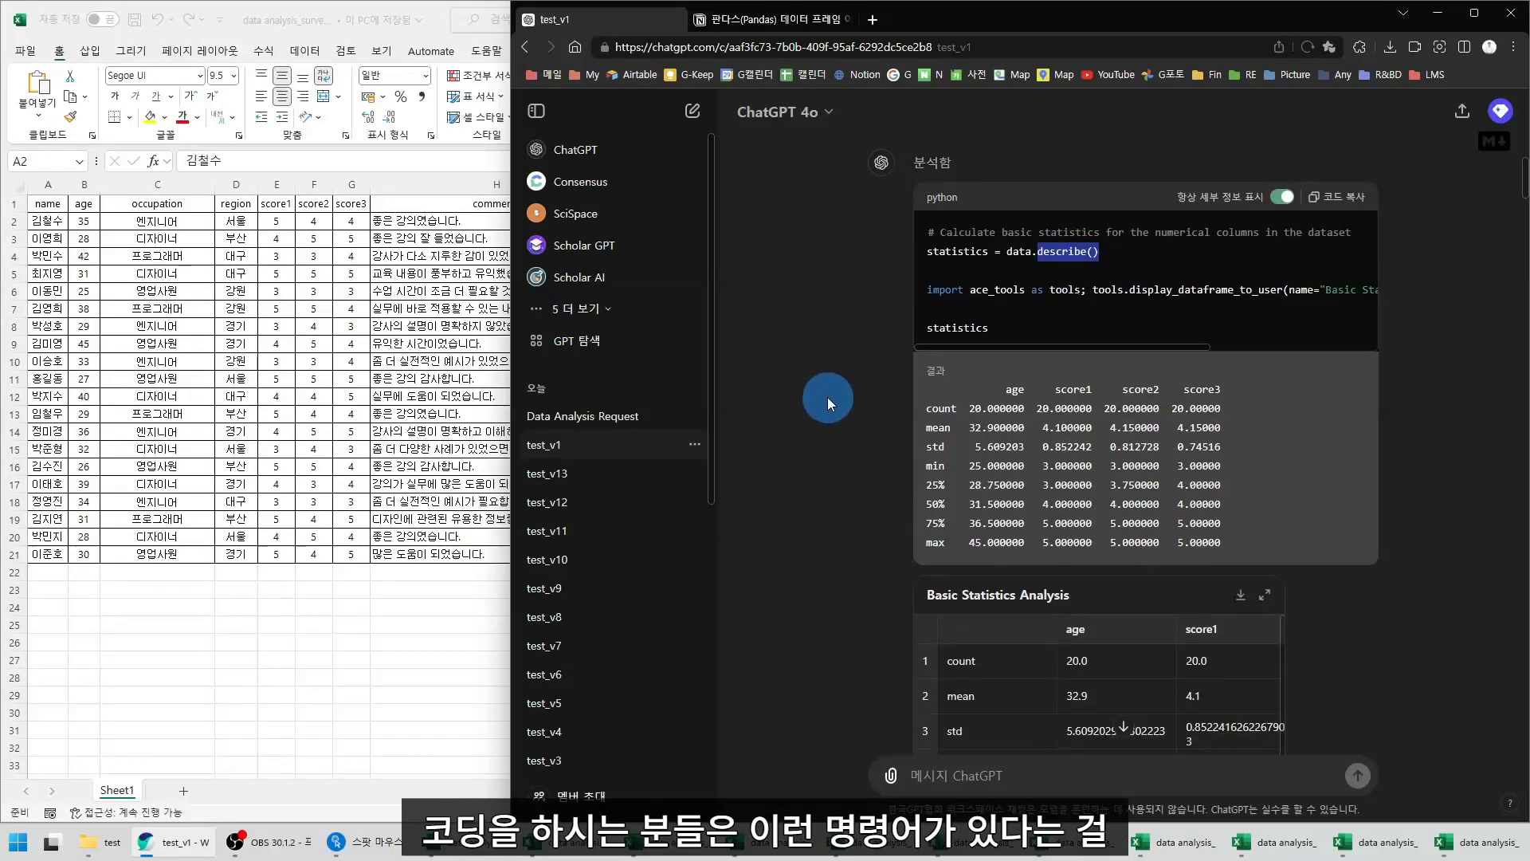
click(1039, 252)
drag(1040, 252, 1126, 256)
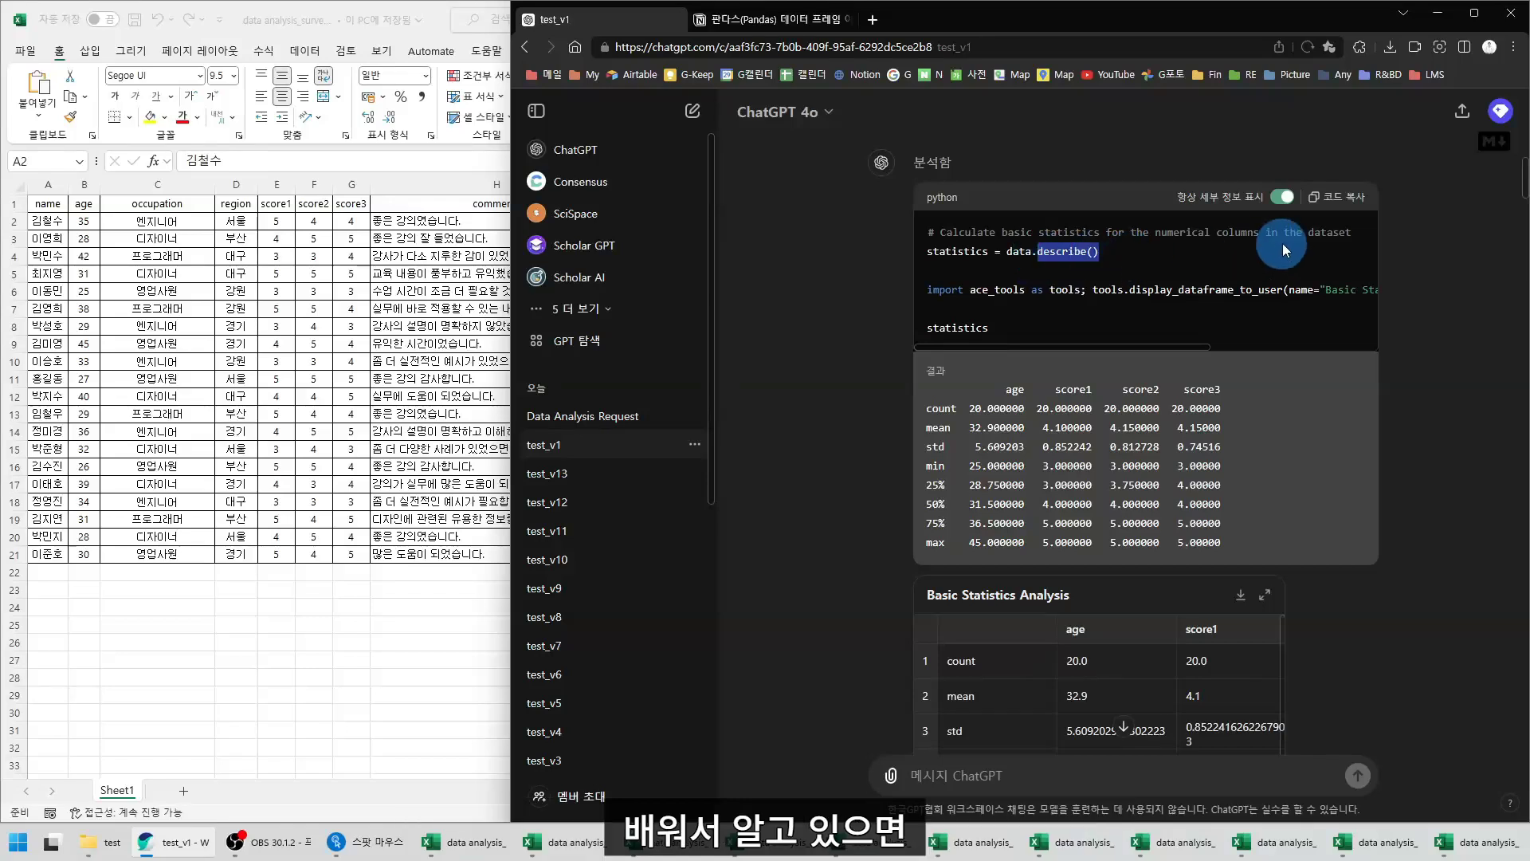
Highlight the data.describe() command in the basic statistics code and single out its .describe() part
scroll(1251, 263, up, 2)
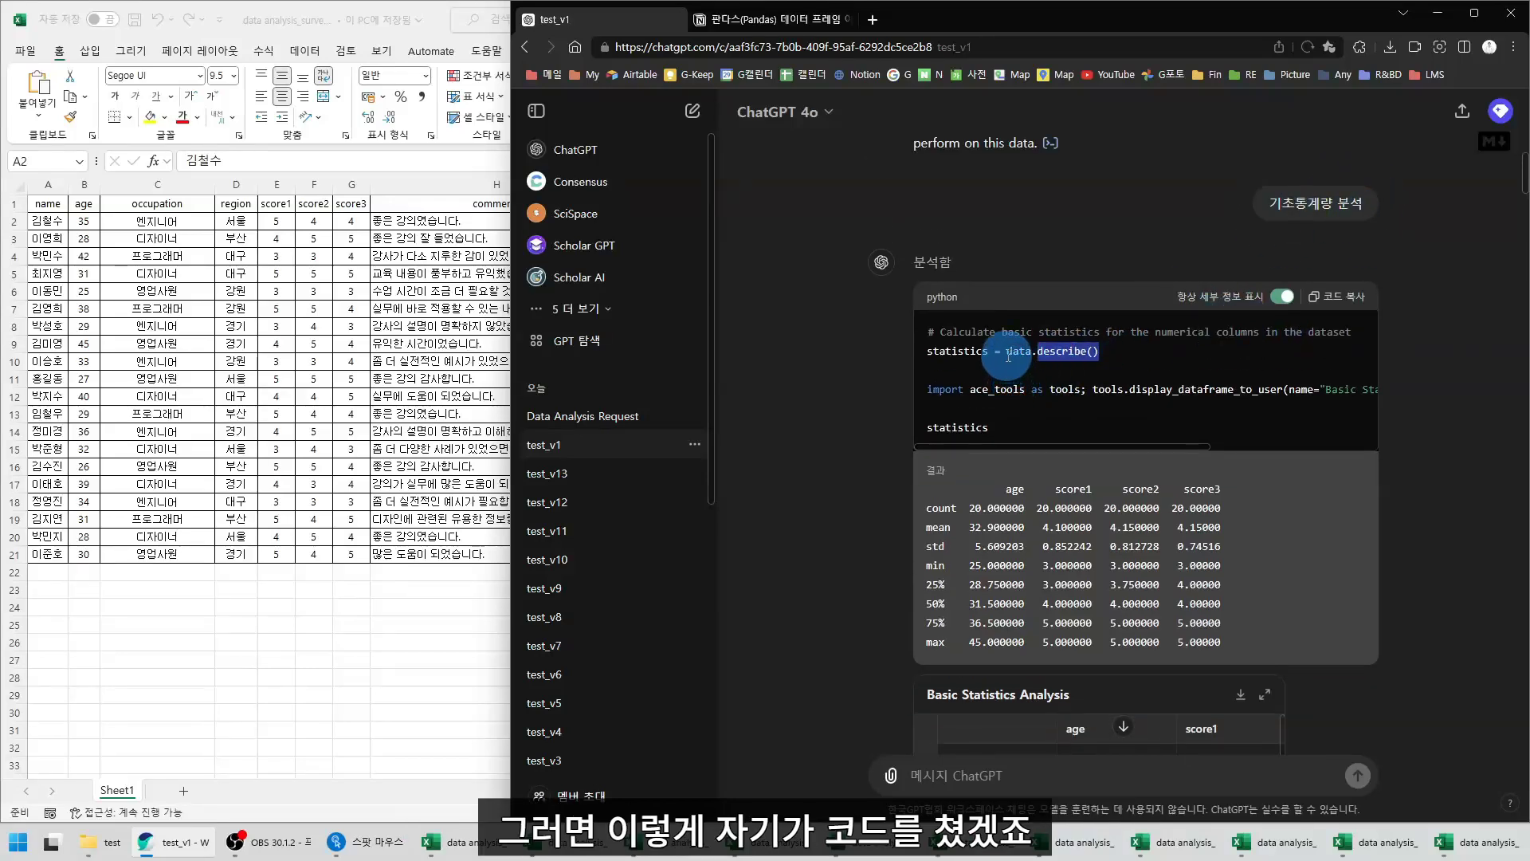
drag(1006, 359, 1141, 356)
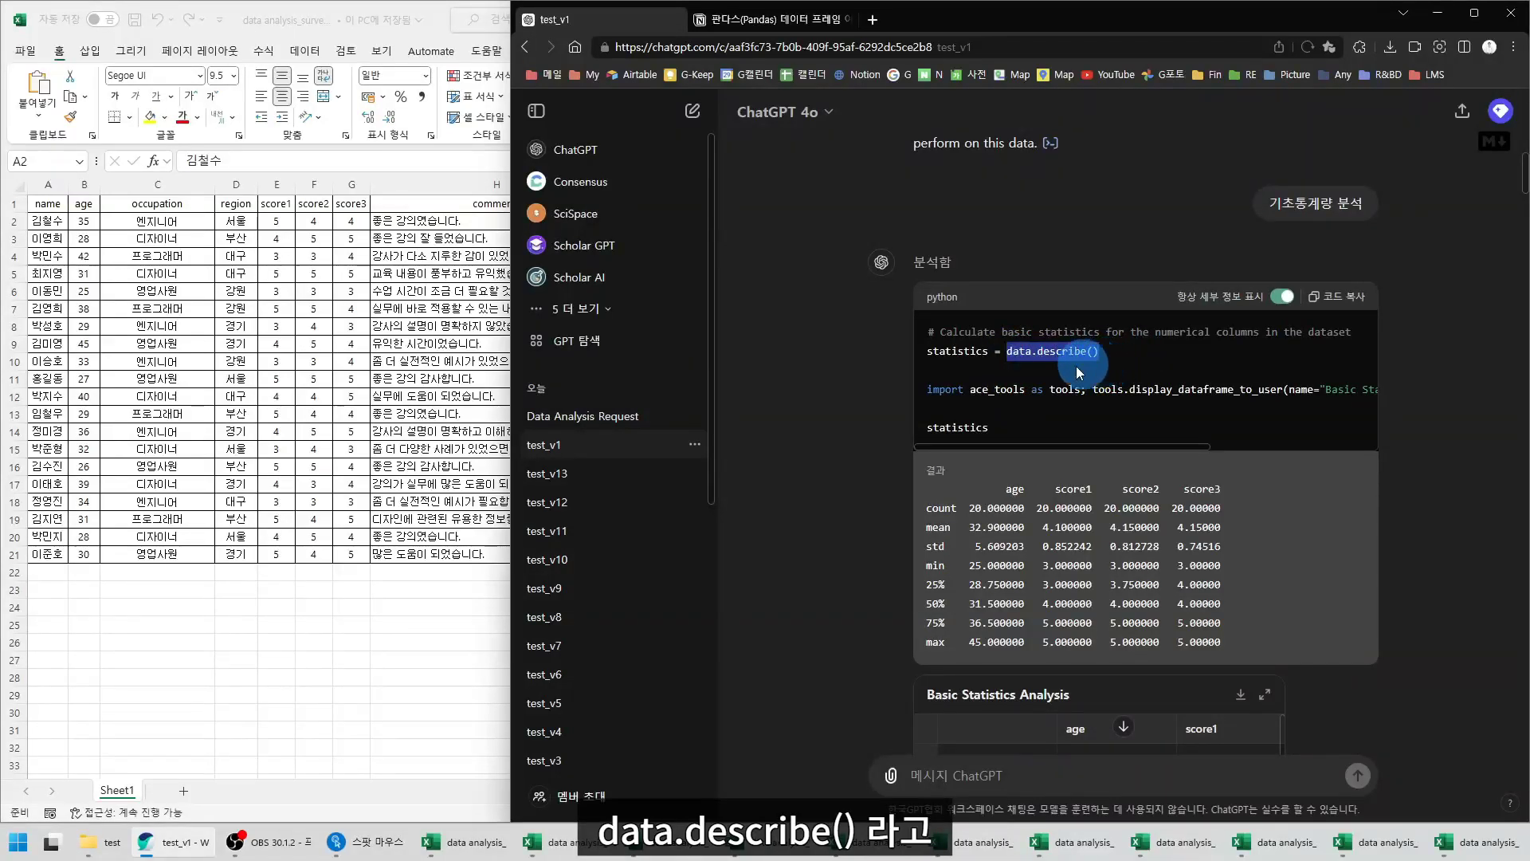
click(1009, 356)
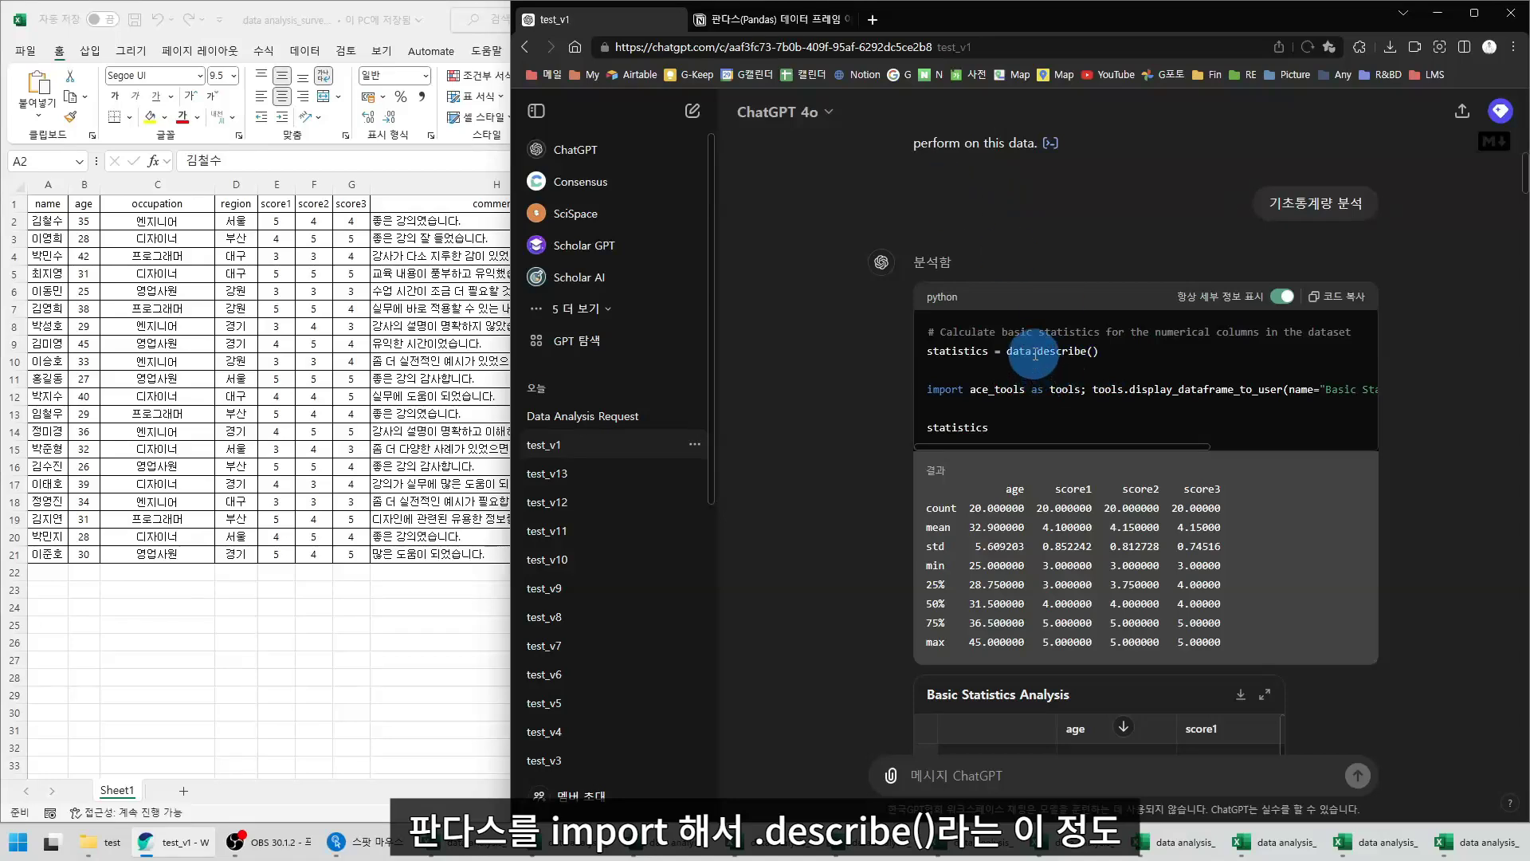
drag(1035, 354, 1090, 352)
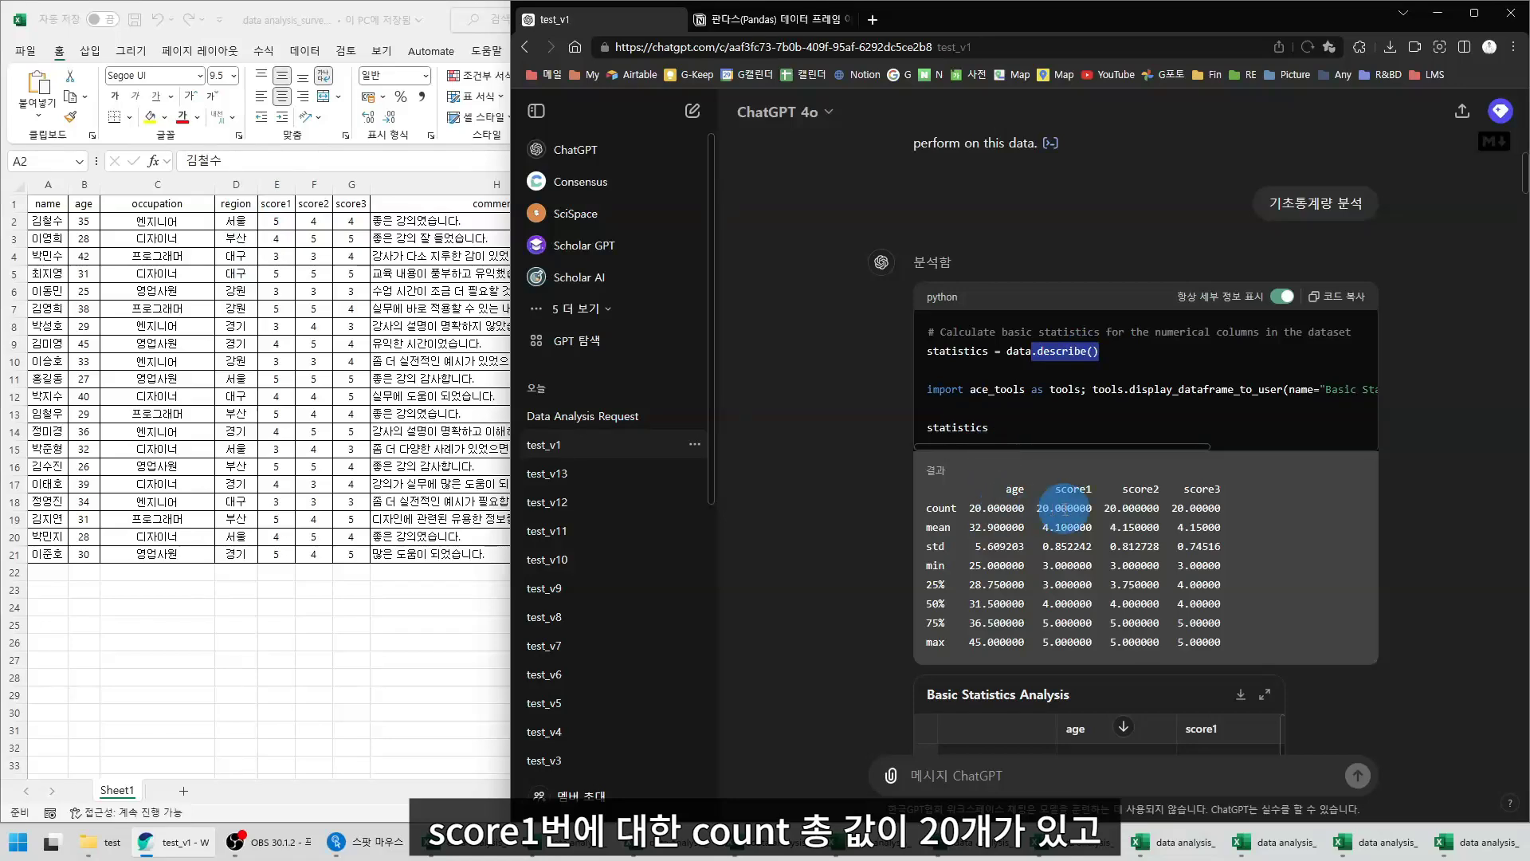
Read the score1 statistics from count through max in the code result and trace them back to the .describe() command
drag(1037, 507, 1077, 516)
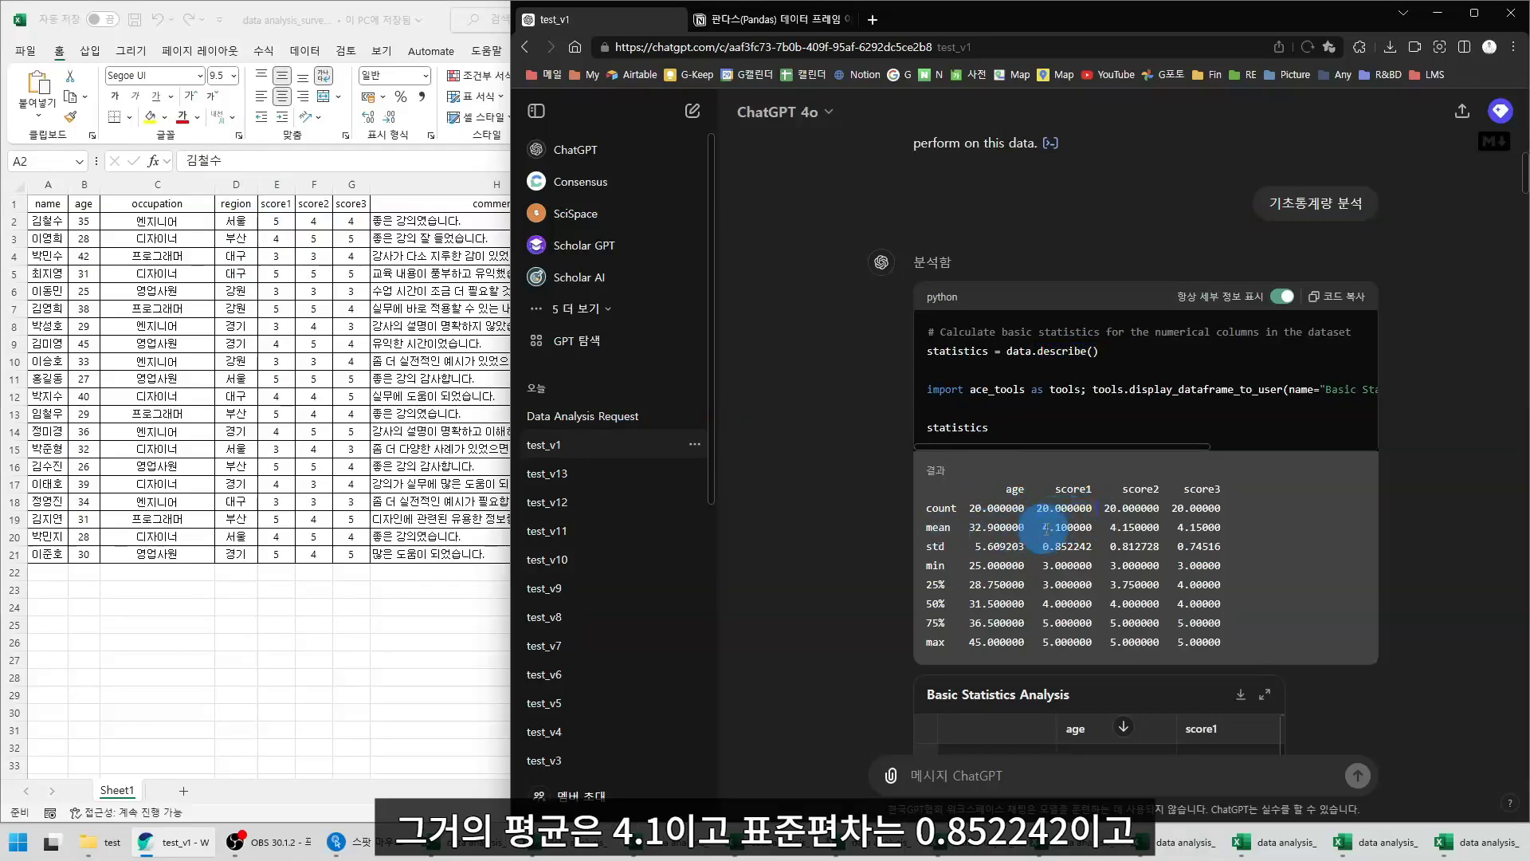
drag(1039, 527, 1091, 566)
click(951, 582)
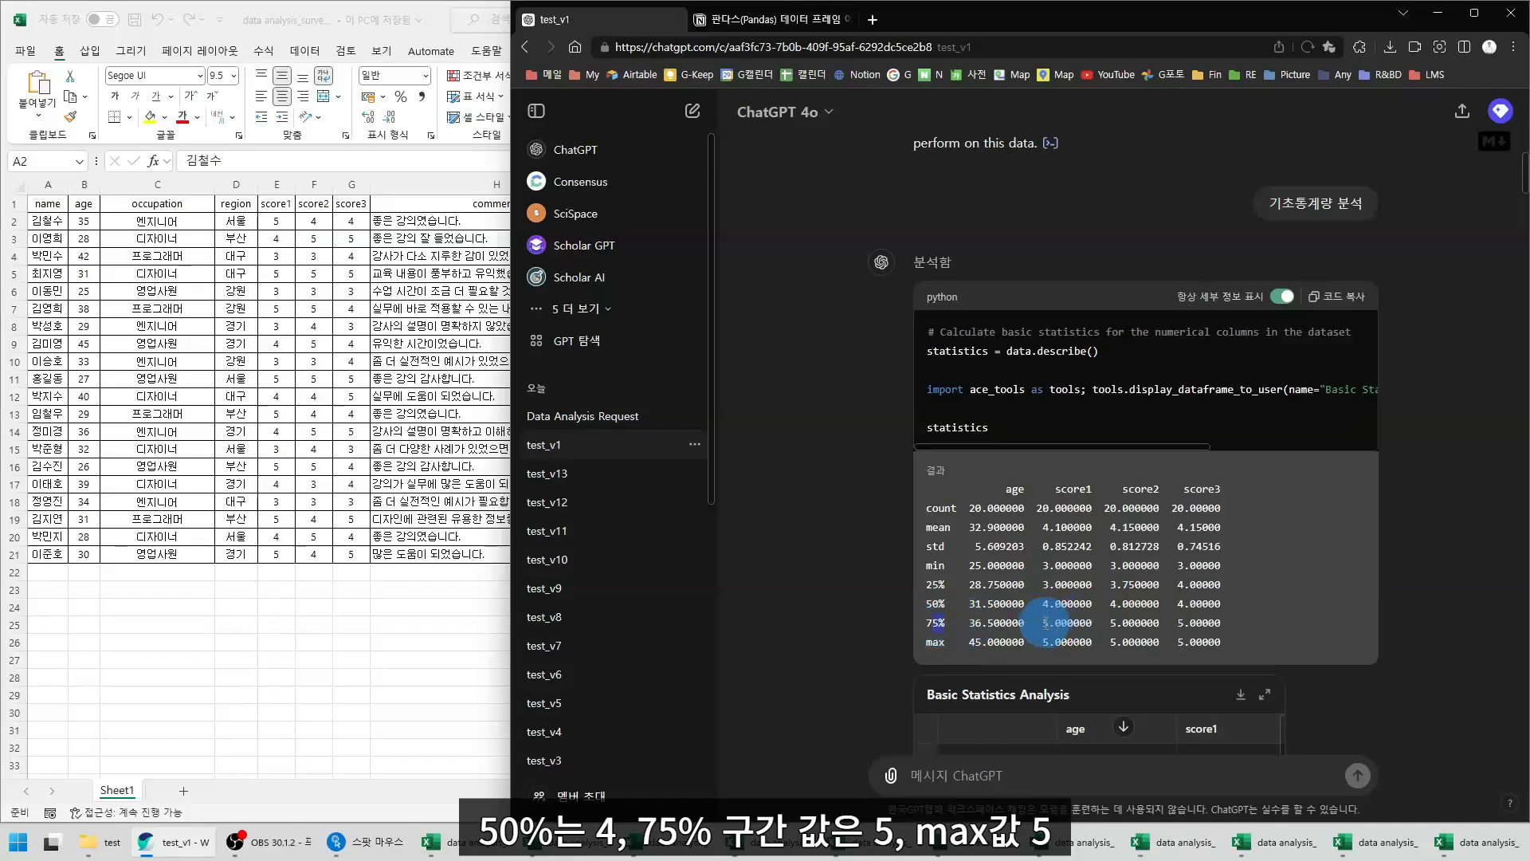
double_click(935, 642)
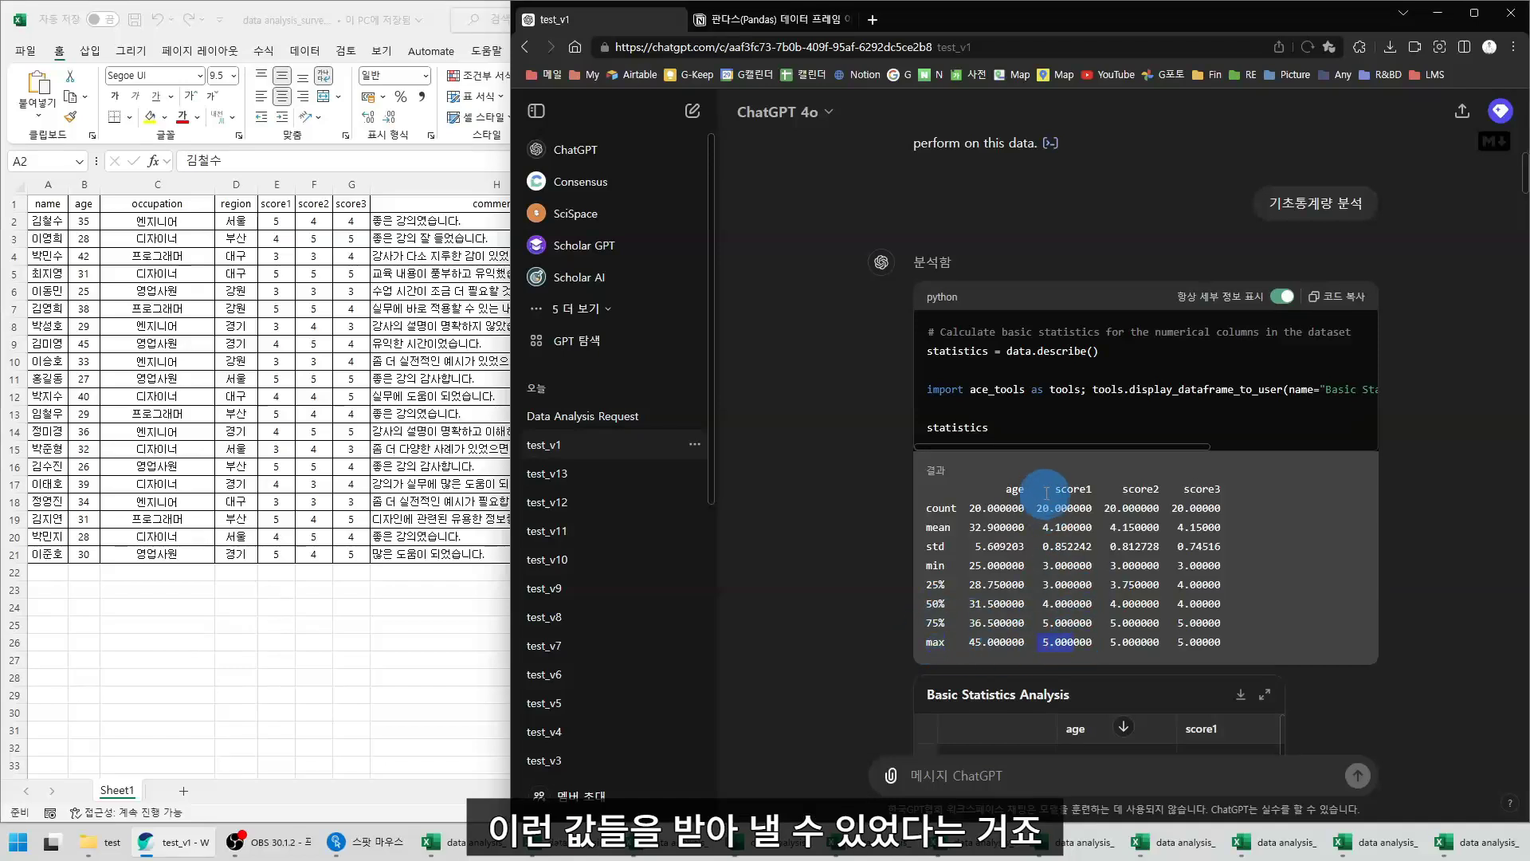
drag(1044, 489, 1089, 642)
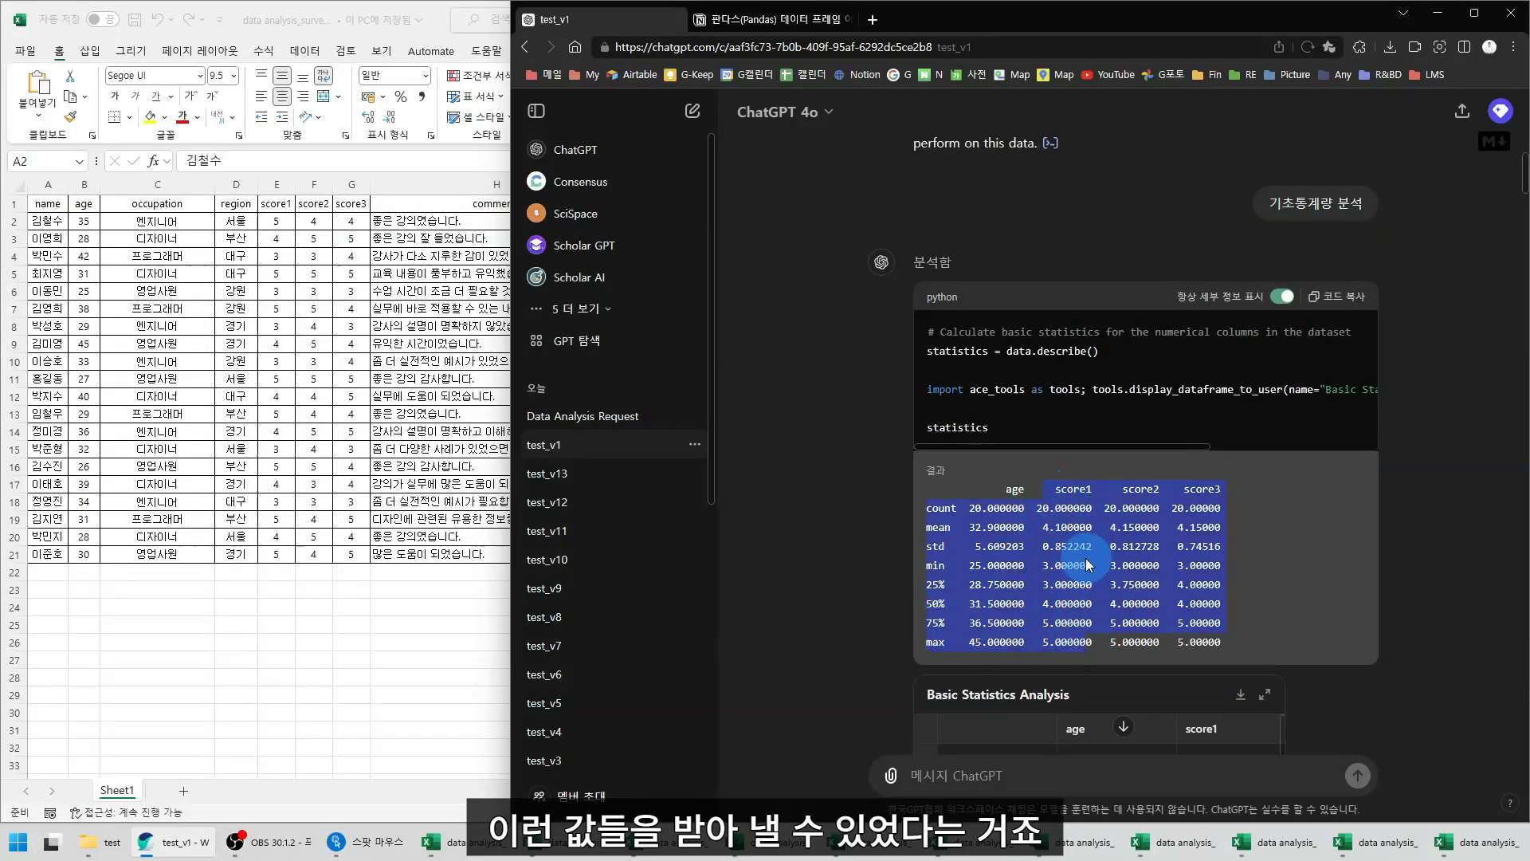
click(1033, 351)
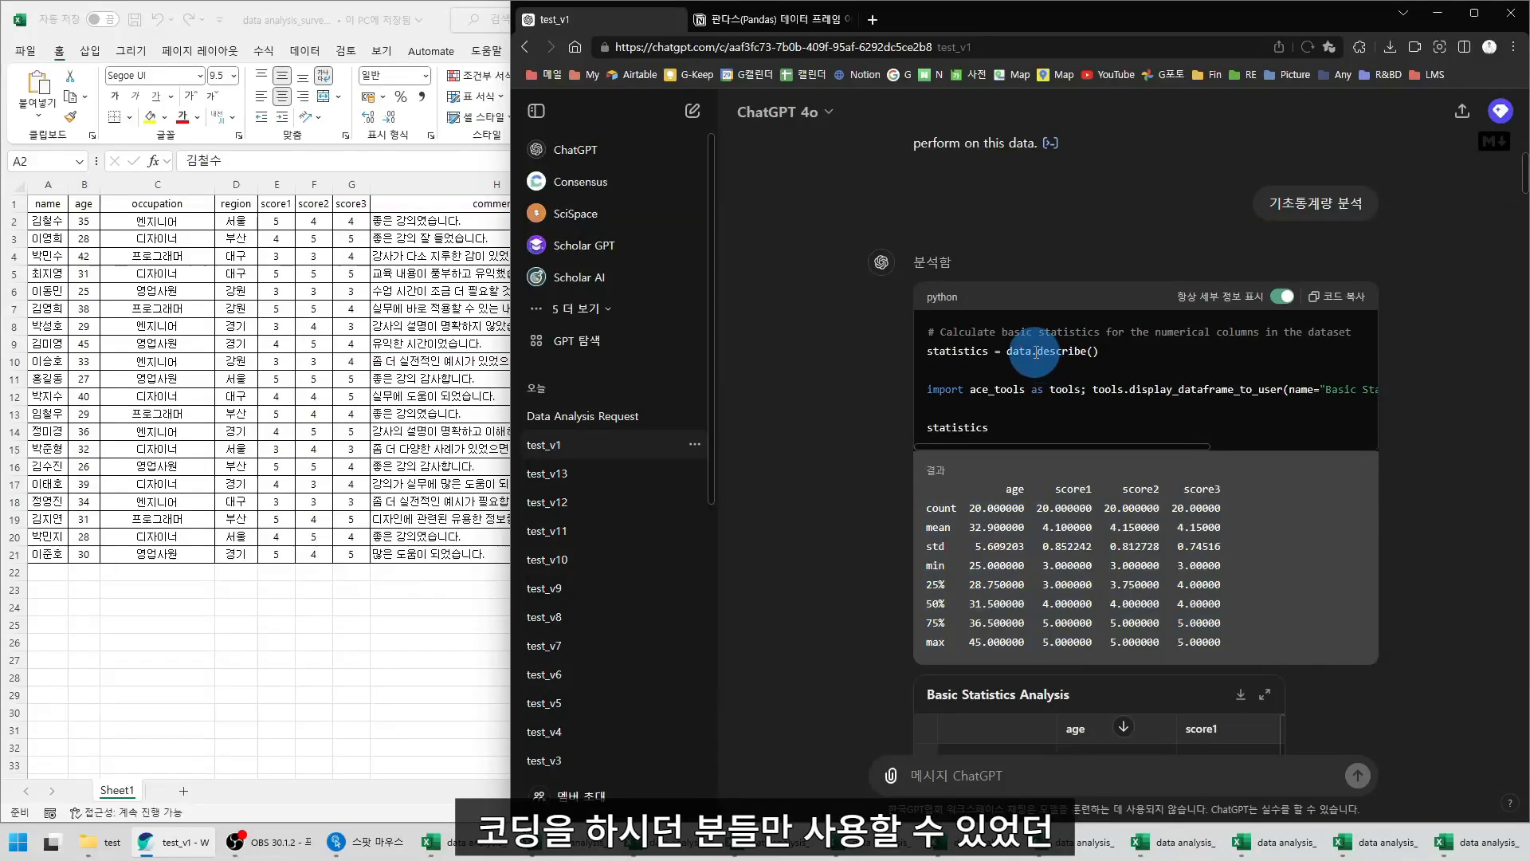
drag(1033, 350, 1129, 357)
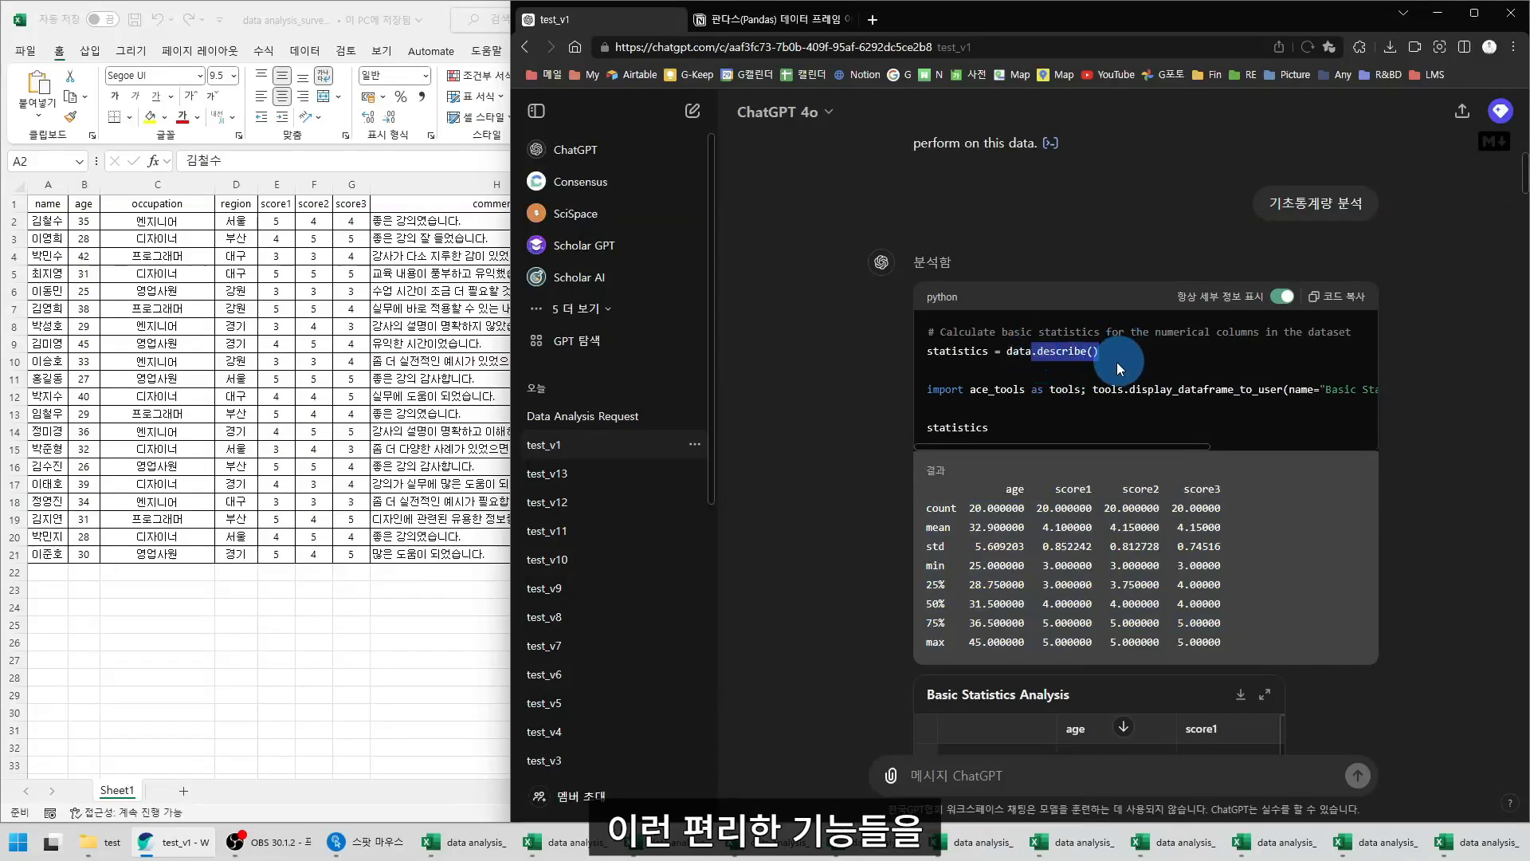
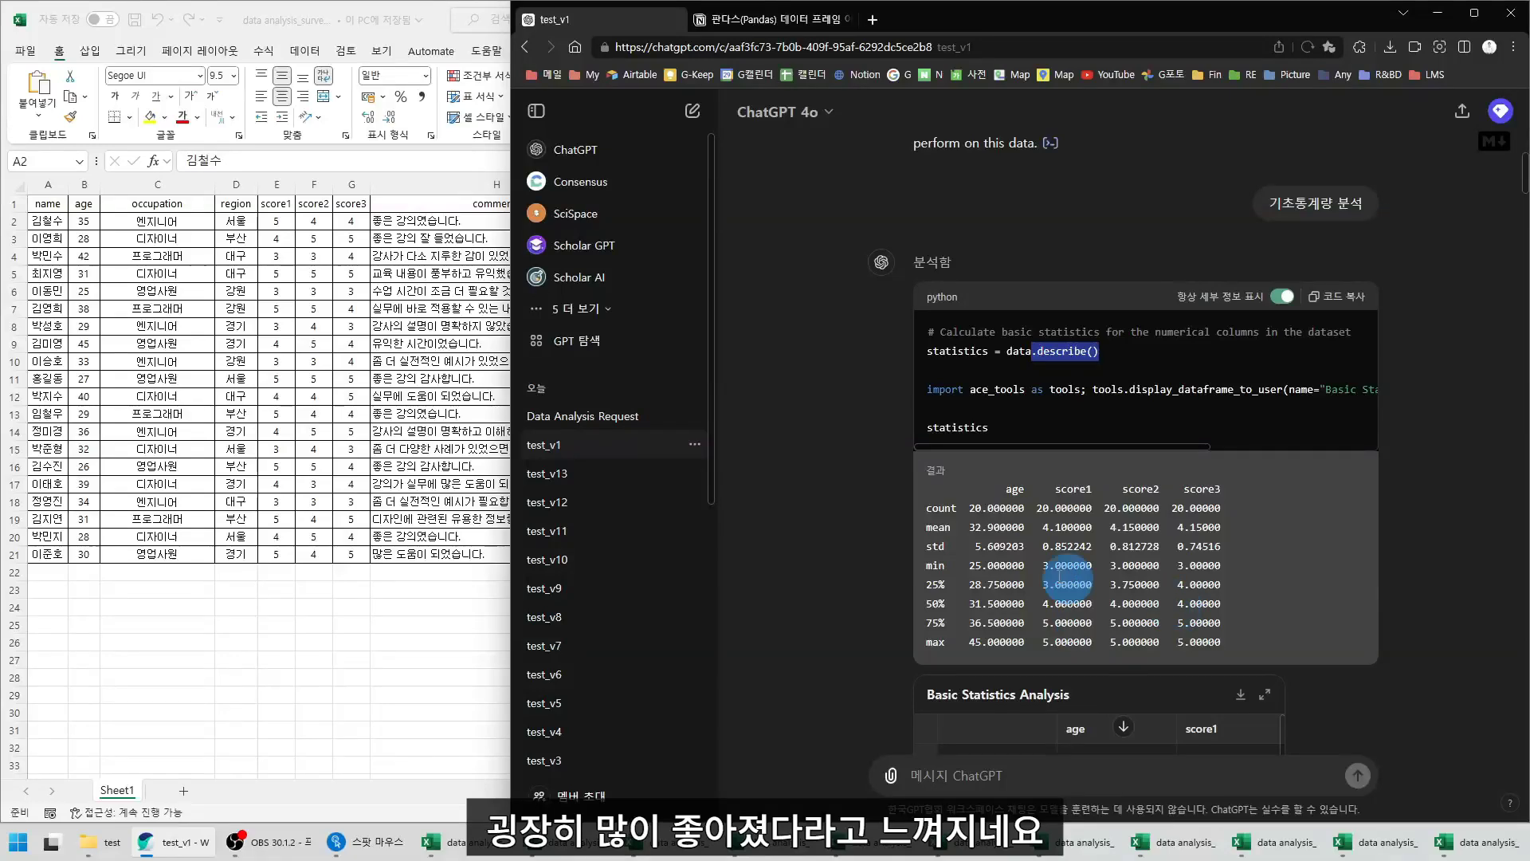
Compare the count, mean and std rows of the Basic Statistics Analysis table with the raw Python result, clearing the cell reference from the prompt
scroll(951, 370, down, 5)
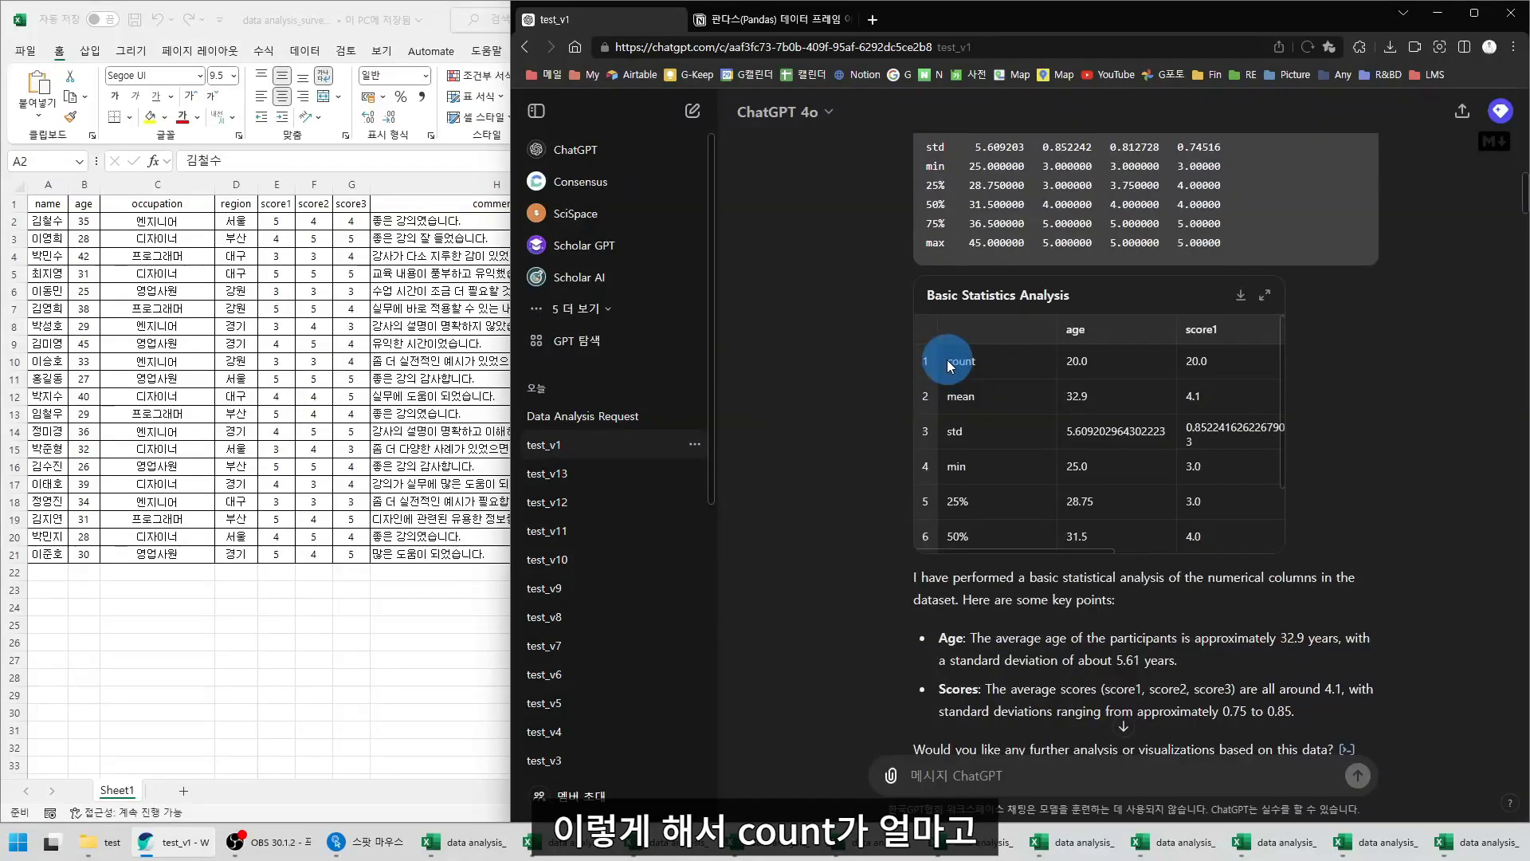
drag(951, 366, 1015, 437)
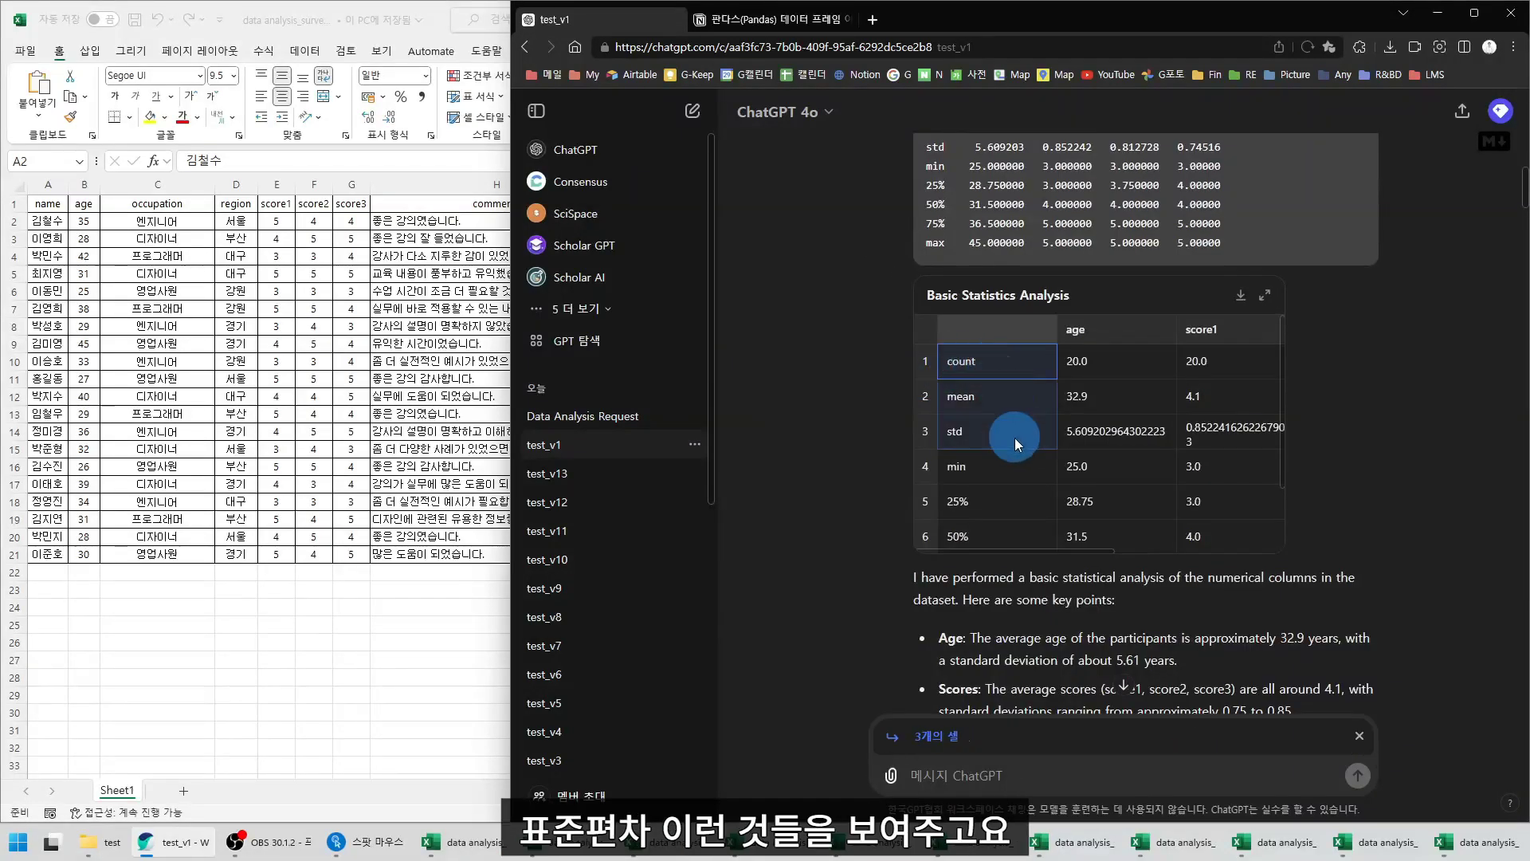
click(1358, 747)
scroll(1174, 458, up, 5)
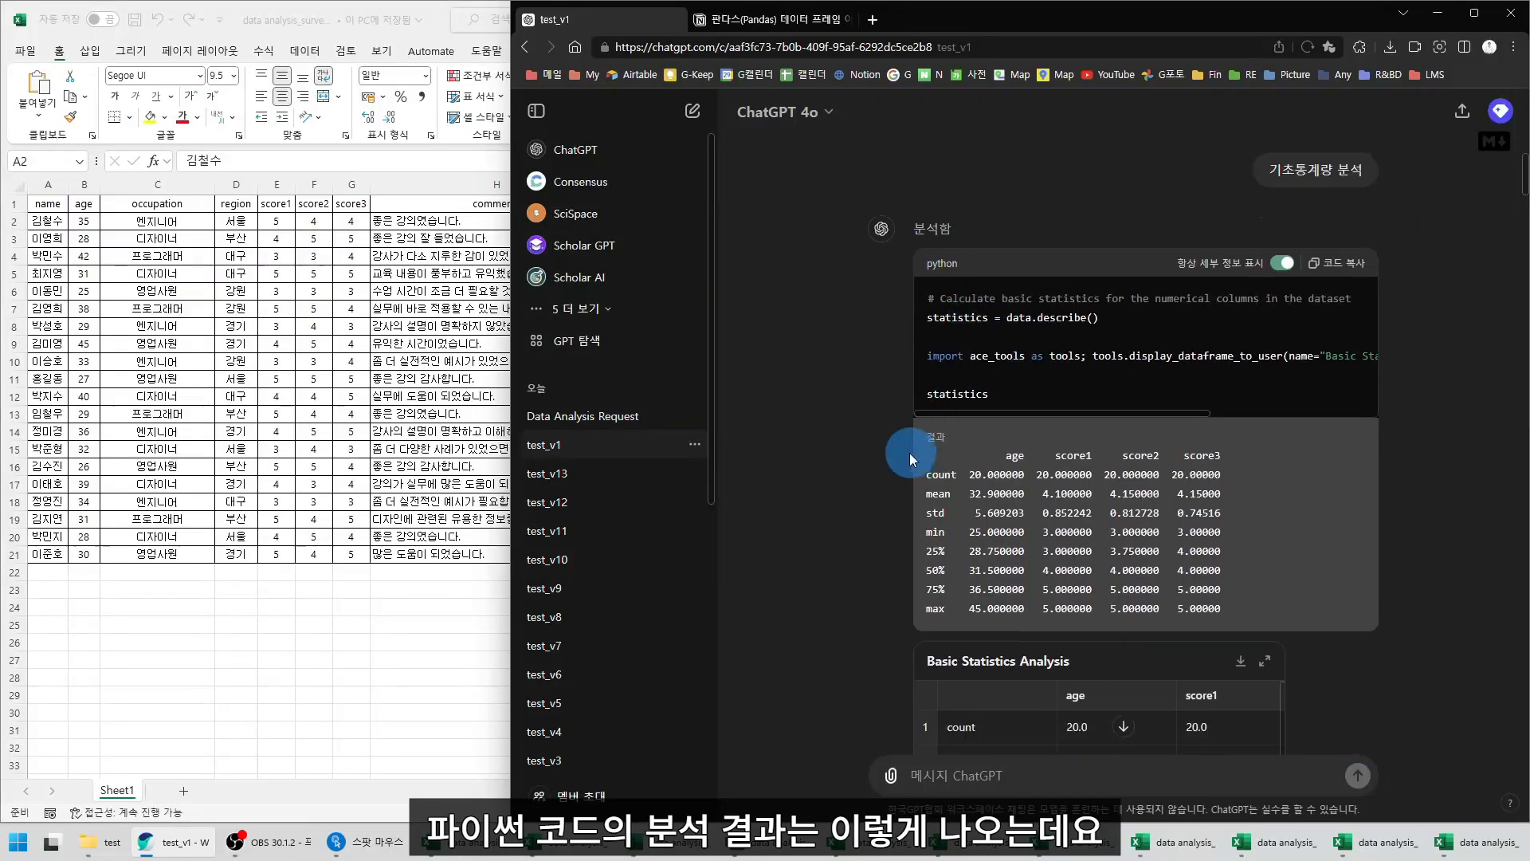
scroll(912, 459, down, 2)
drag(923, 277, 1274, 436)
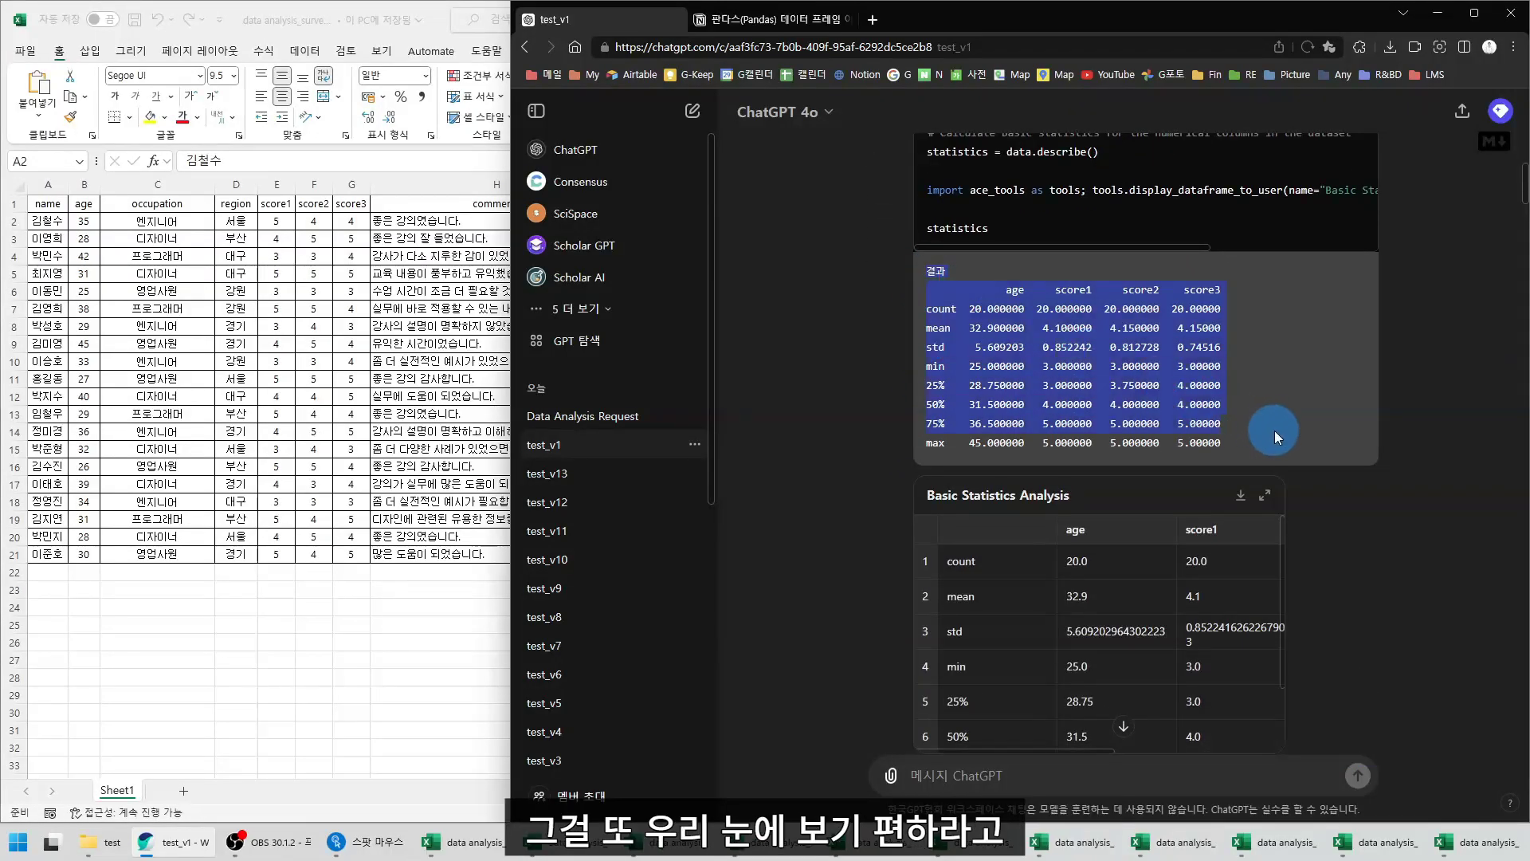
View the Basic Statistics Analysis table in its expanded view twice, returning to the conversation each time
click(1263, 497)
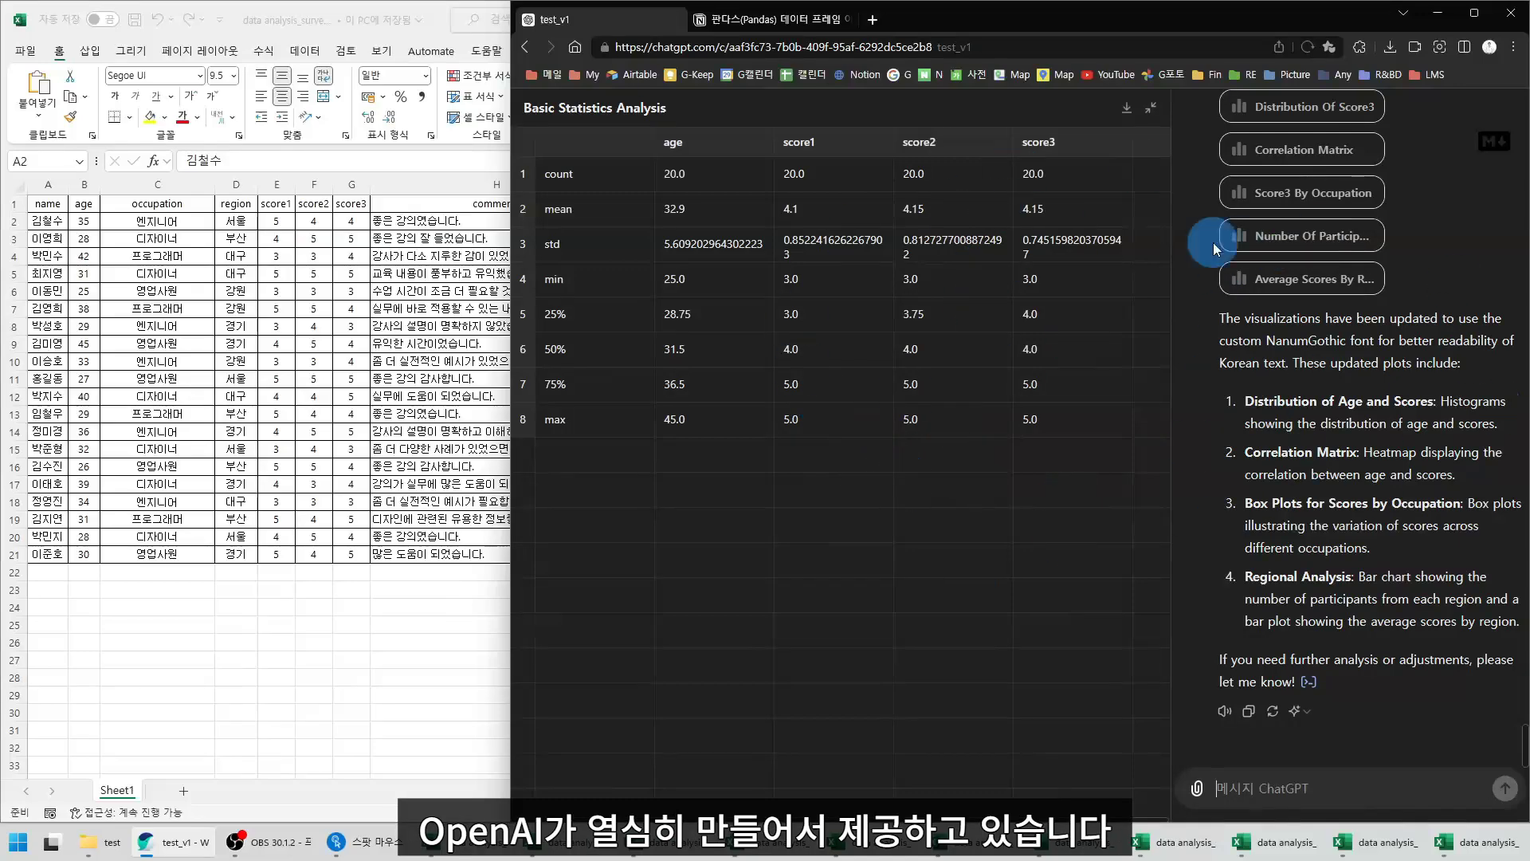
key(Escape)
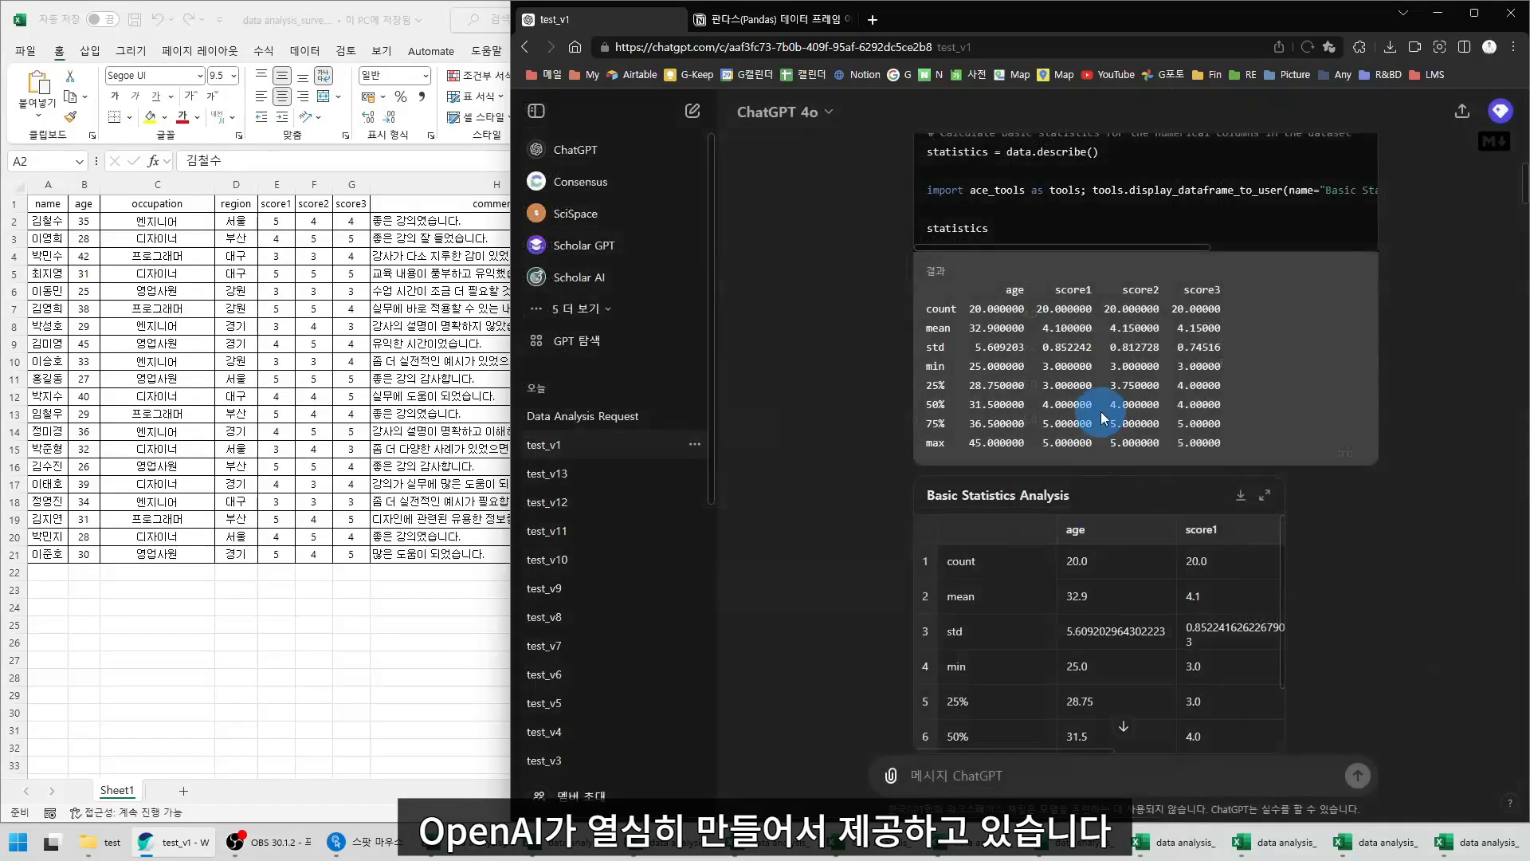
scroll(1262, 361, down, 2)
click(1275, 396)
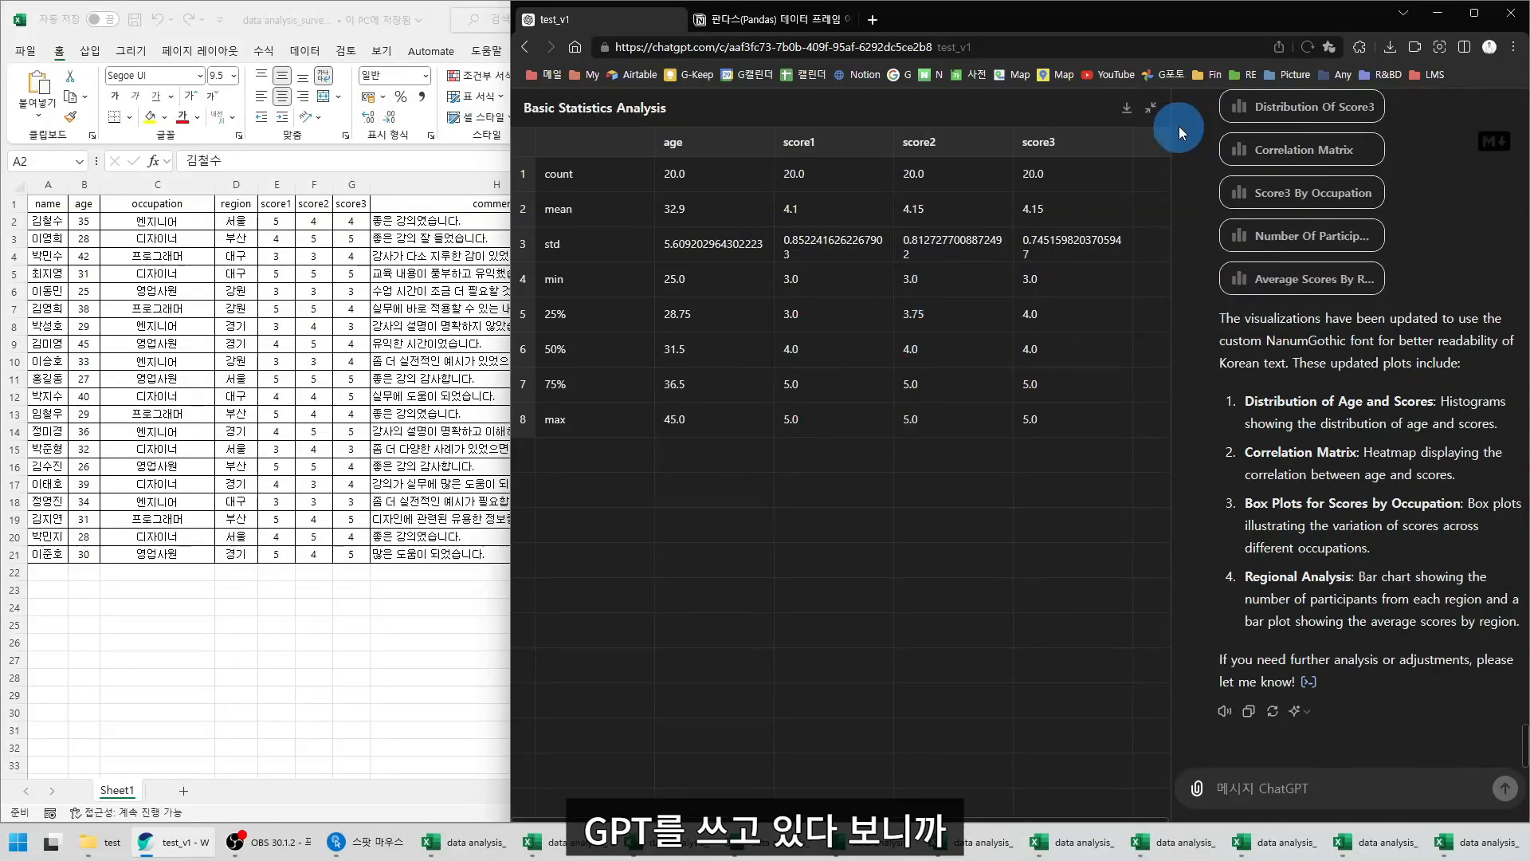
click(1152, 109)
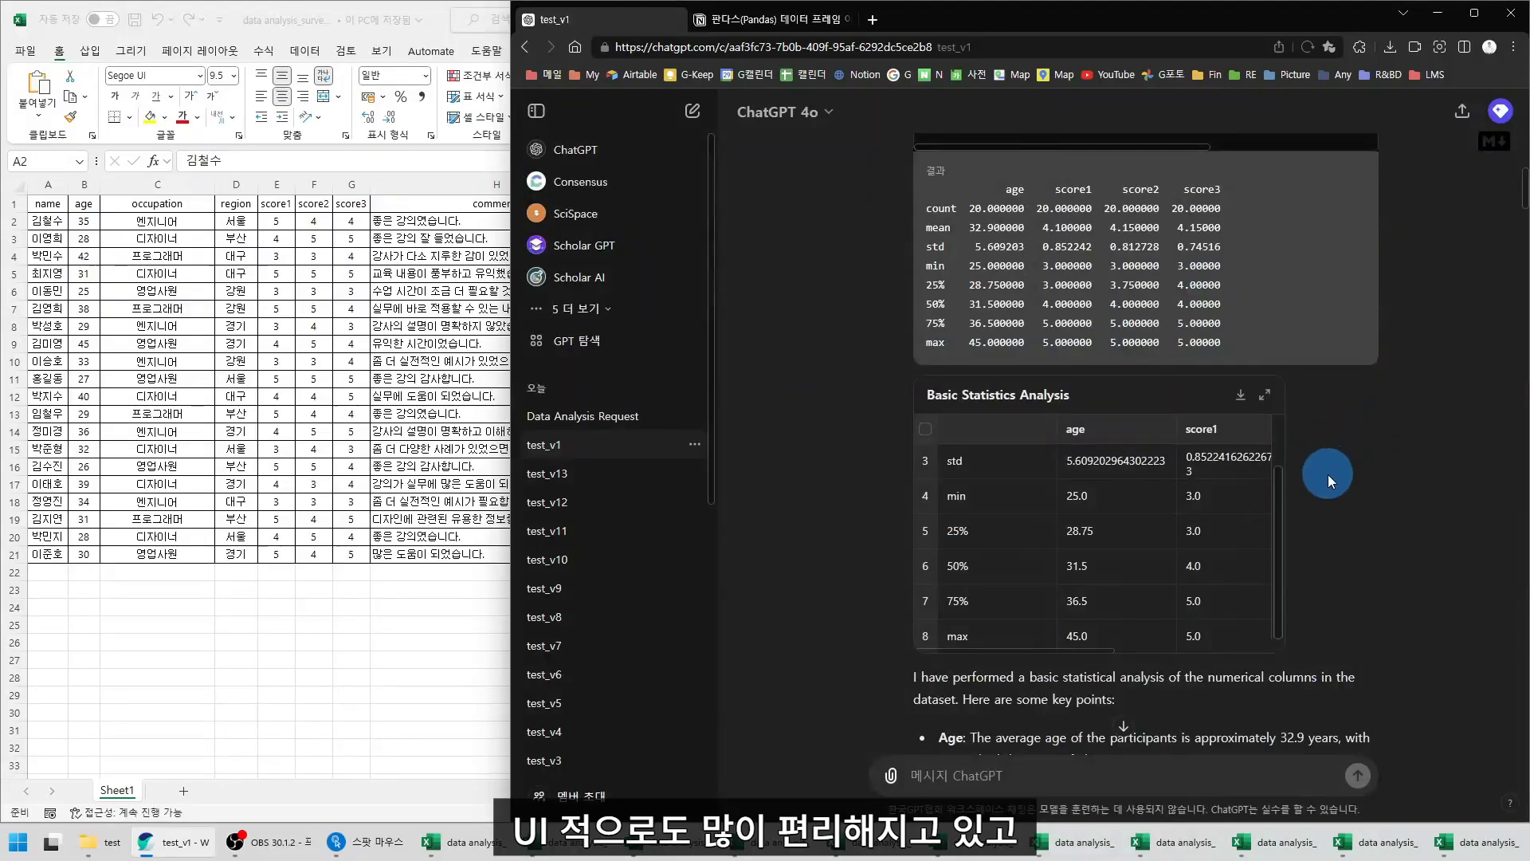
Go to the 'EDA 분석' request and highlight the opening sentence of the Exploratory Data Analysis reply
scroll(1327, 485, down, 6)
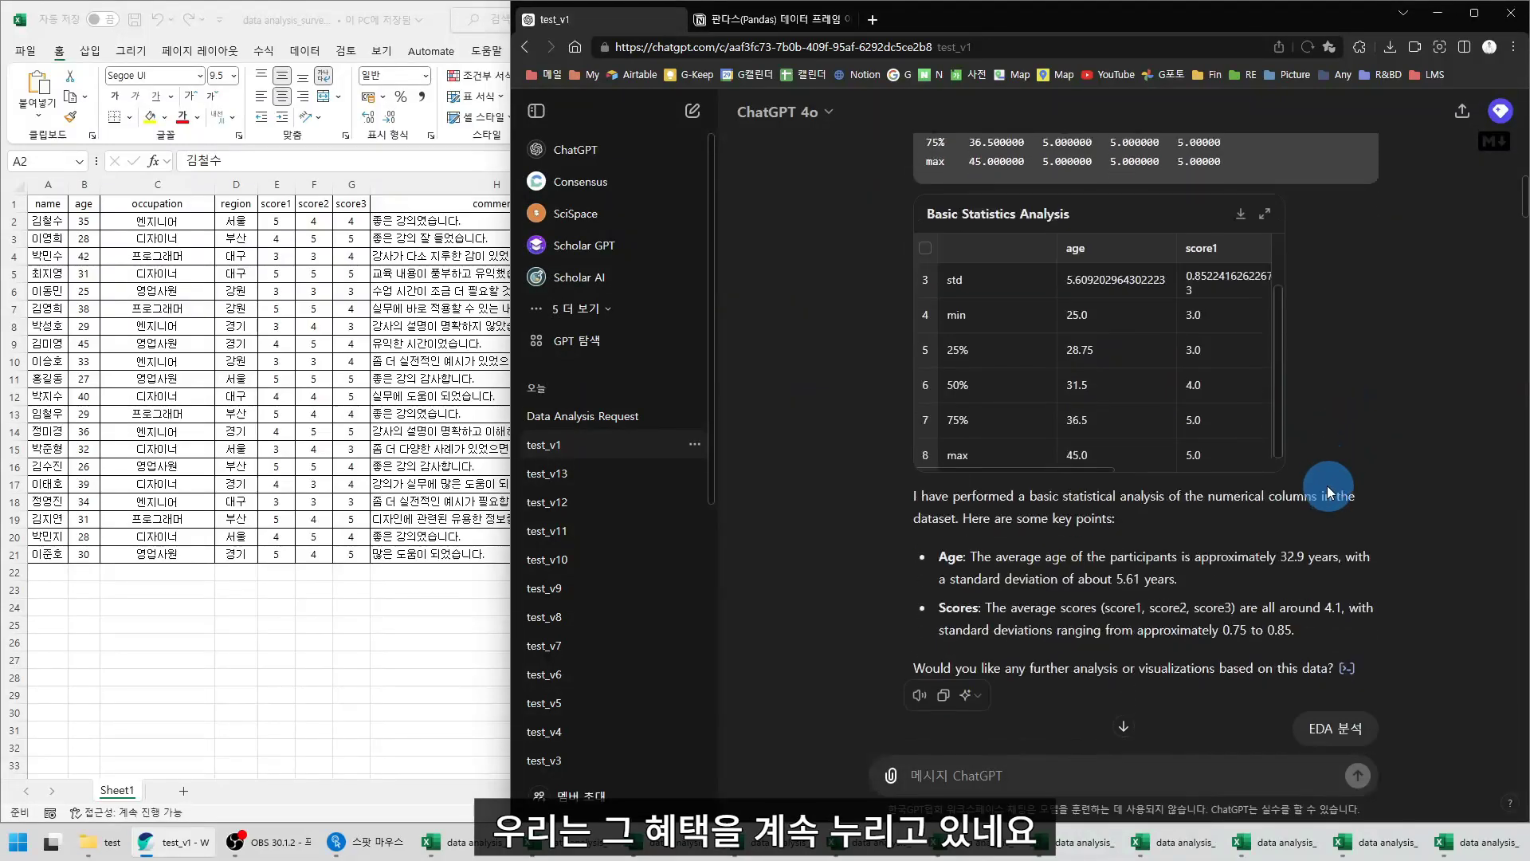
scroll(1012, 425, down, 1)
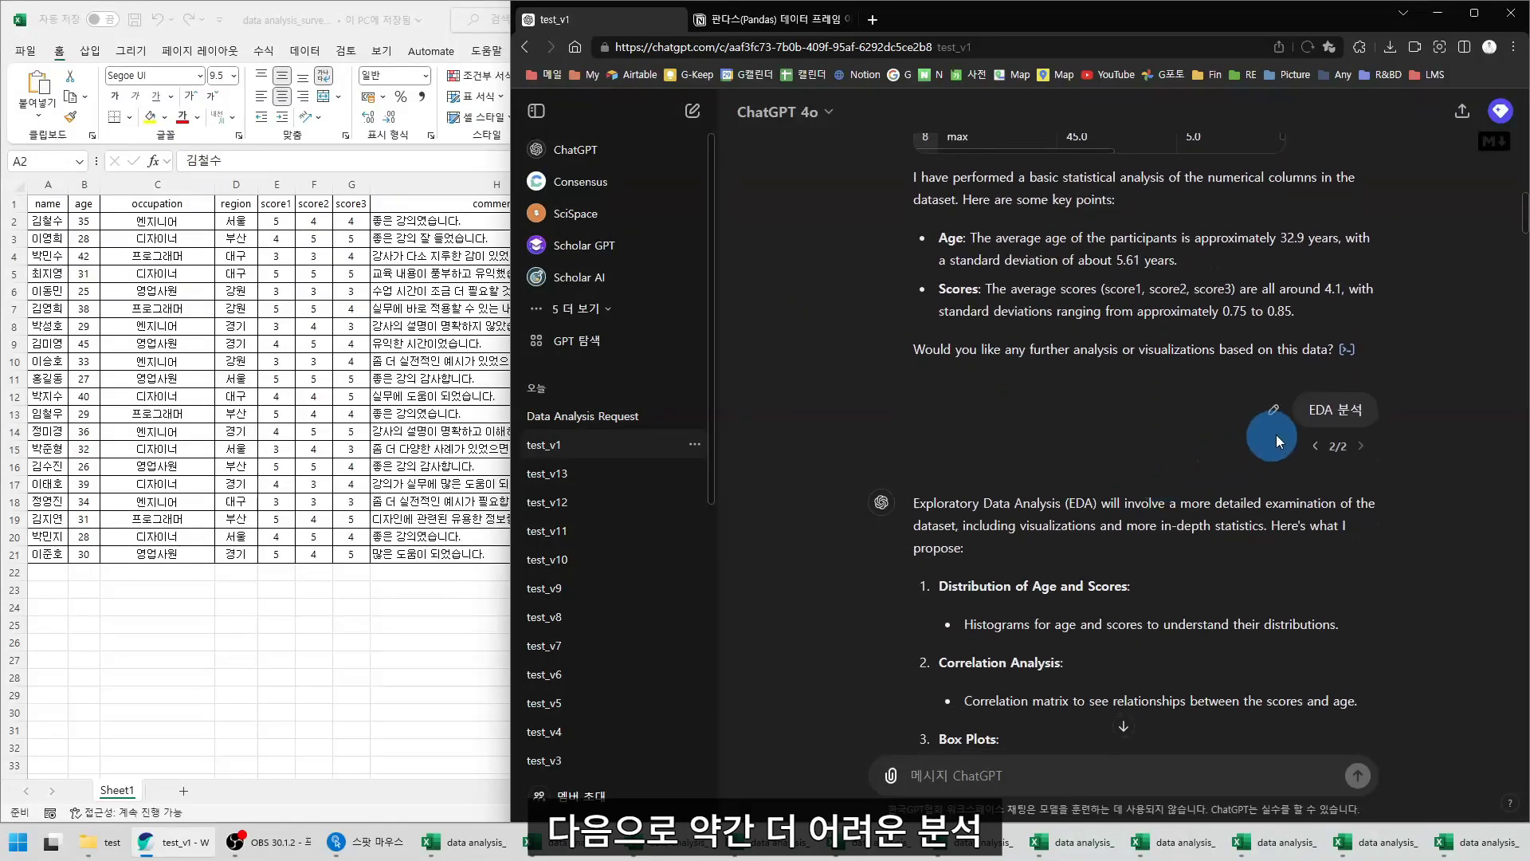
drag(1306, 410, 1365, 416)
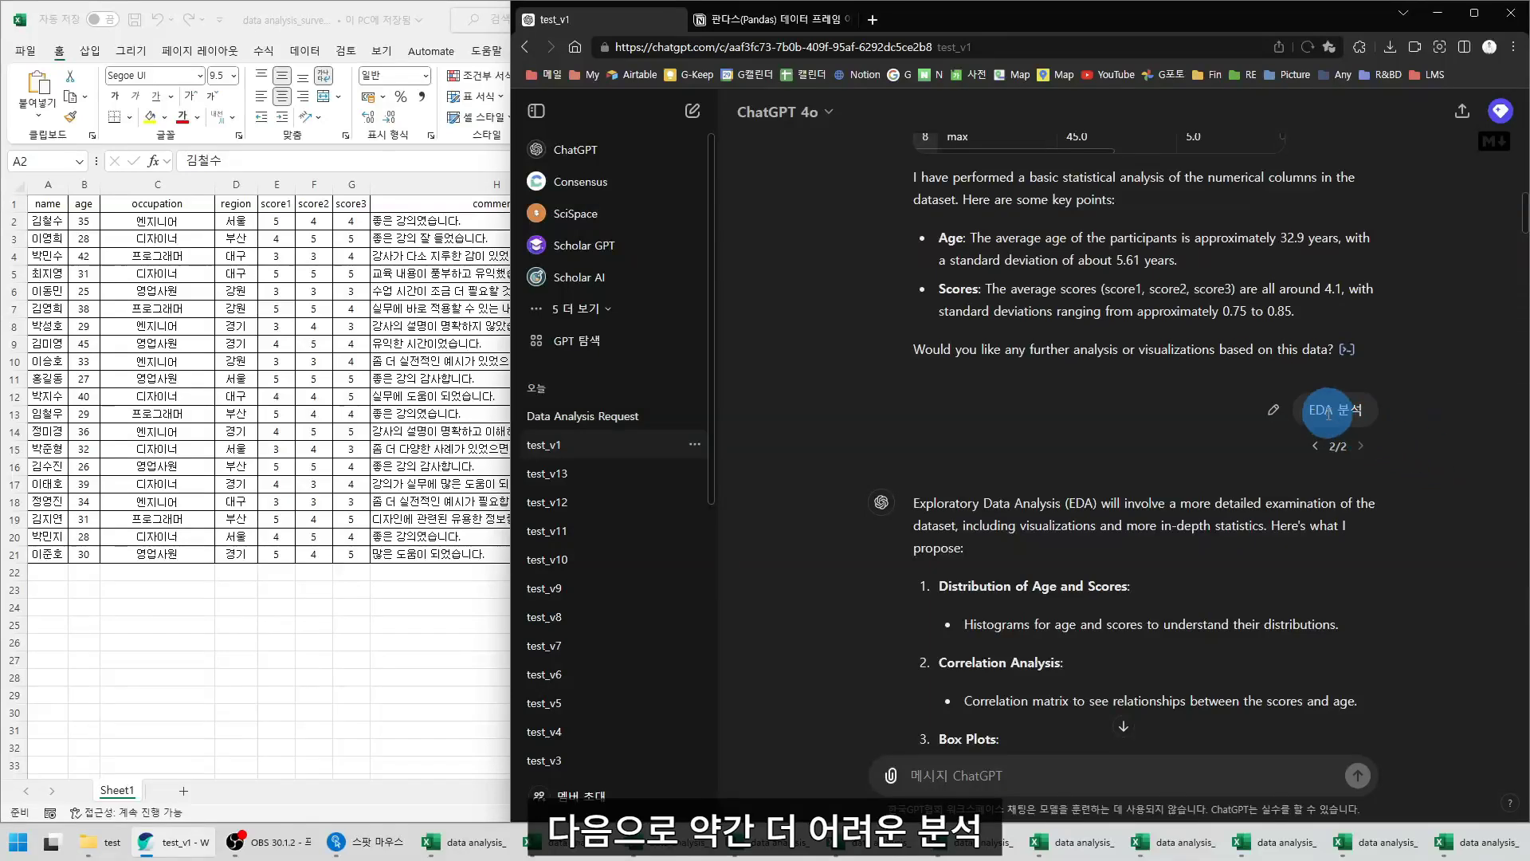
click(1385, 454)
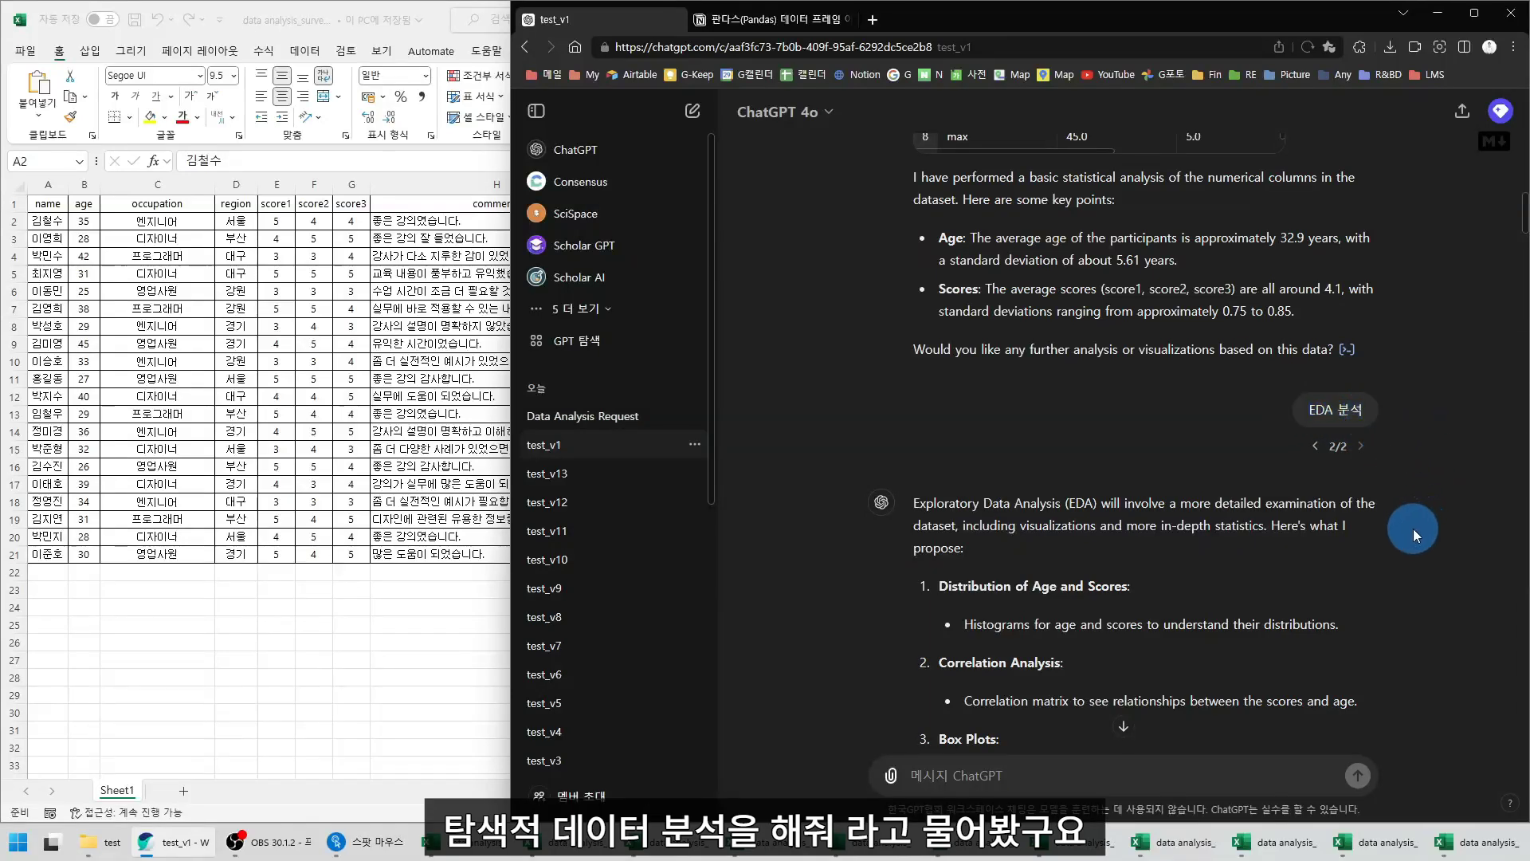
scroll(1413, 529, down, 3)
drag(910, 303, 1264, 327)
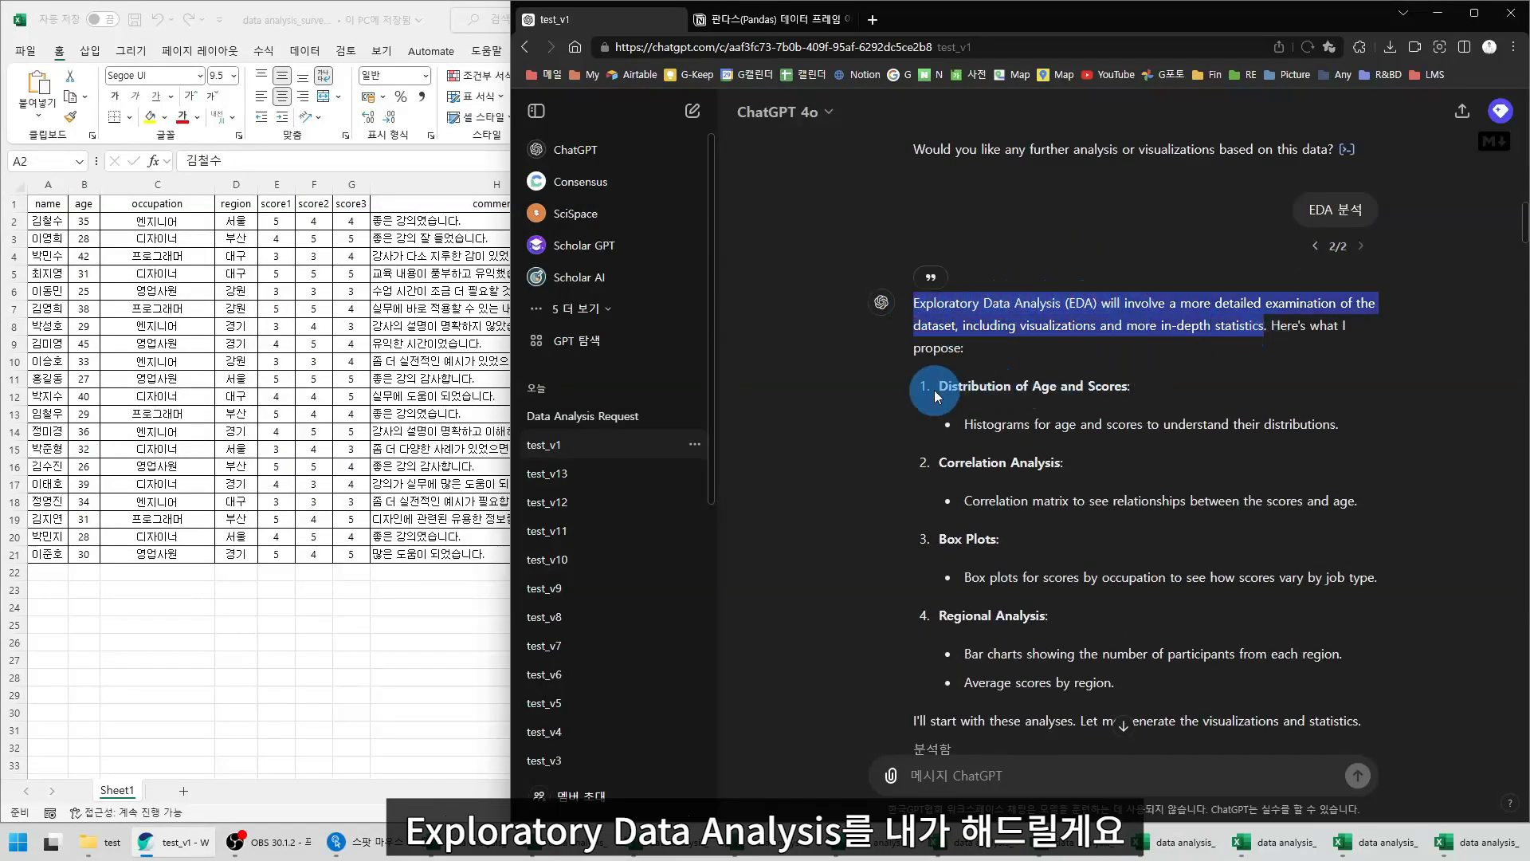
Review the four proposed EDA analyses: Distribution of Age and Scores, Correlation Analysis, Box Plots and Regional Analysis
click(1012, 391)
drag(1033, 390, 1127, 388)
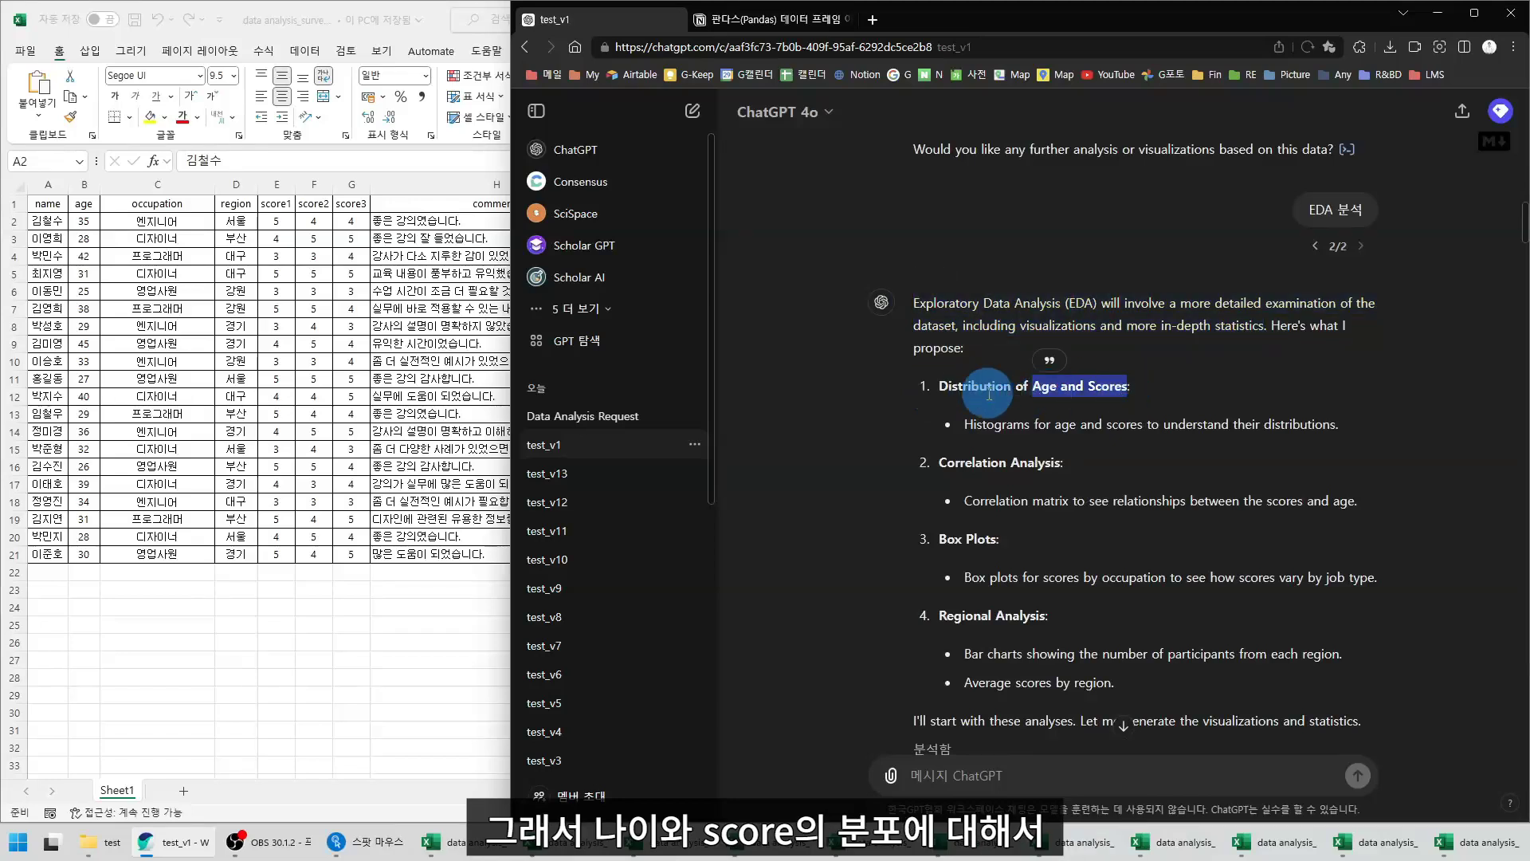
drag(940, 385, 1374, 425)
drag(963, 424, 1055, 426)
drag(939, 467, 1090, 469)
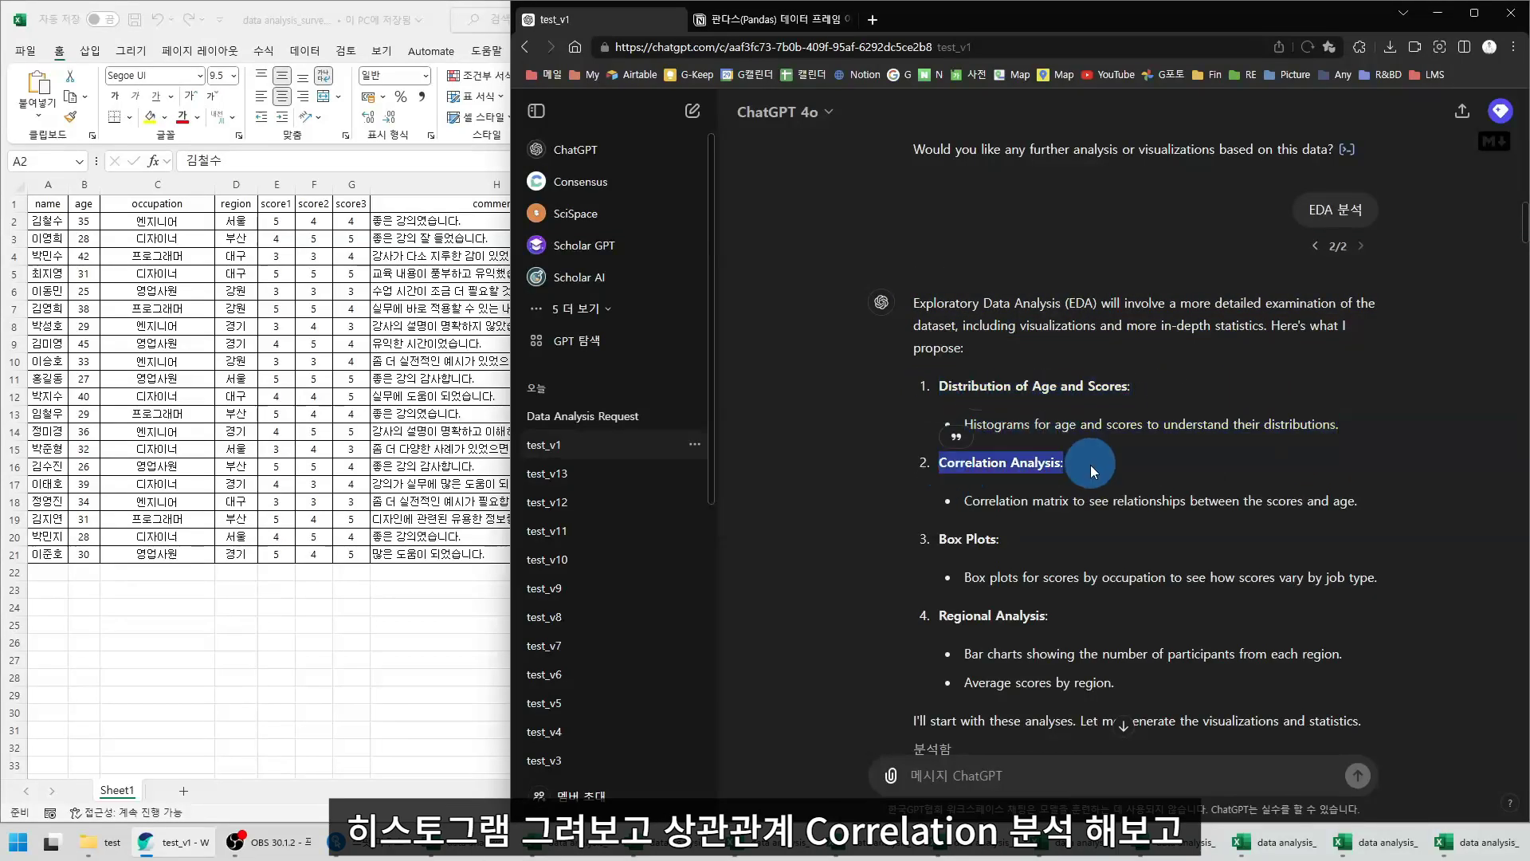
scroll(1088, 462, down, 3)
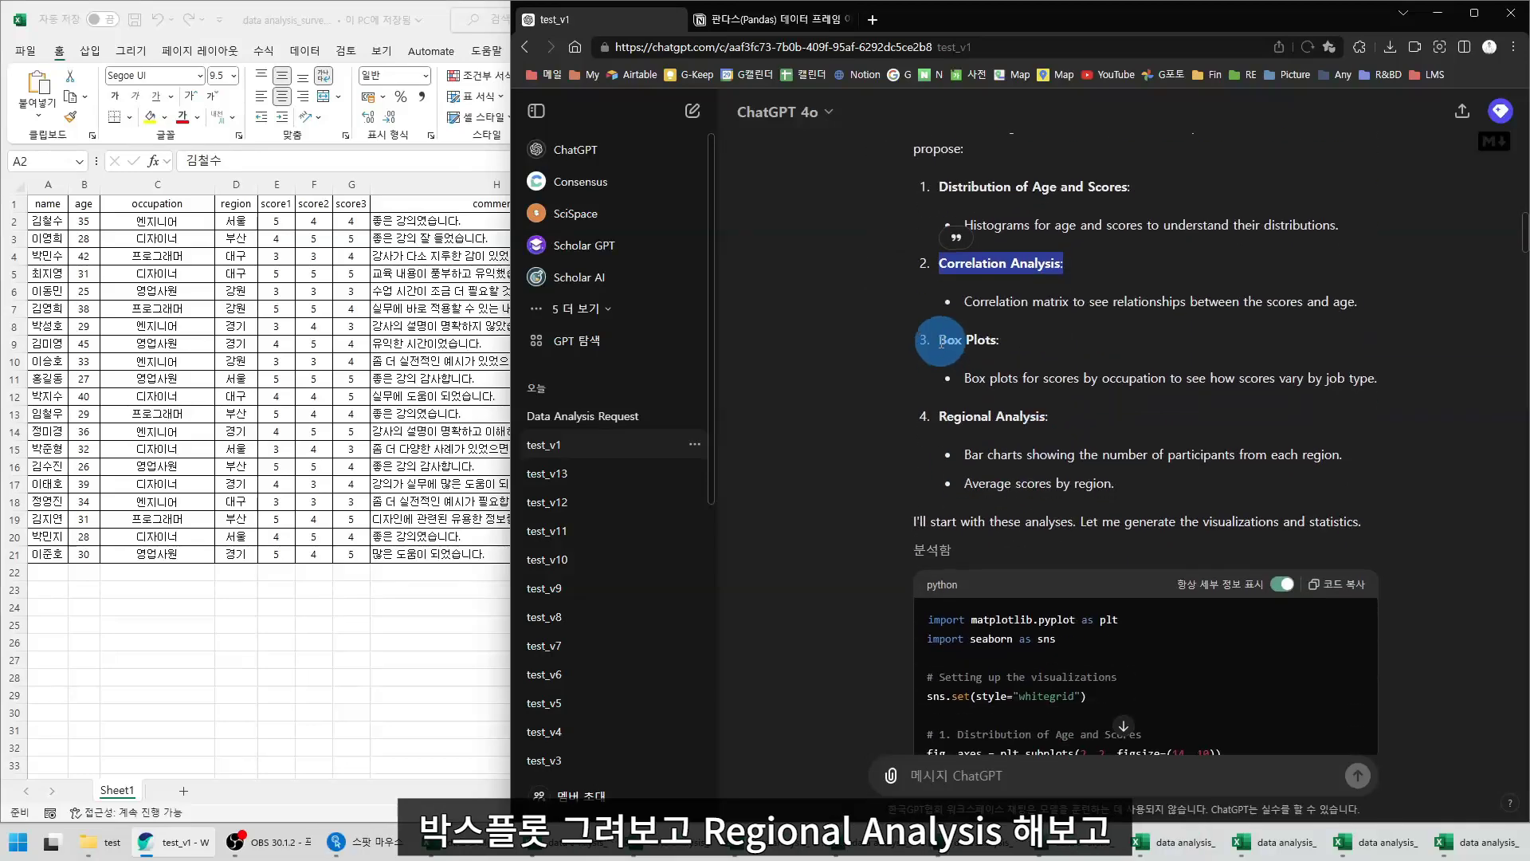
drag(941, 343, 1044, 341)
drag(937, 418, 1090, 422)
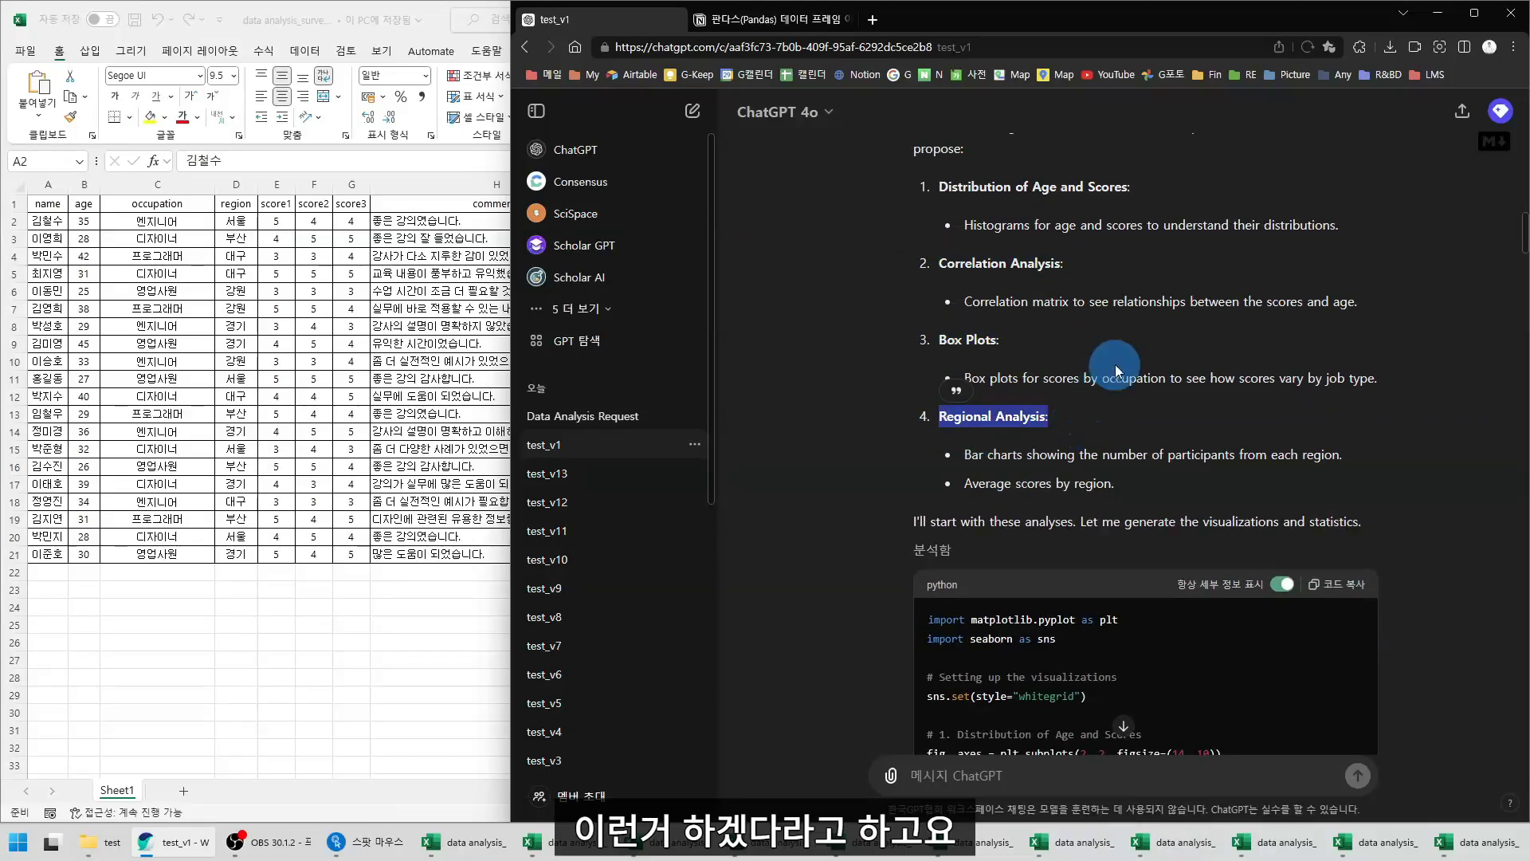
Study the import matplotlib.pyplot as plt line of the EDA code, highlighting the matplotlib package name and the plt alias
scroll(891, 384, down, 3)
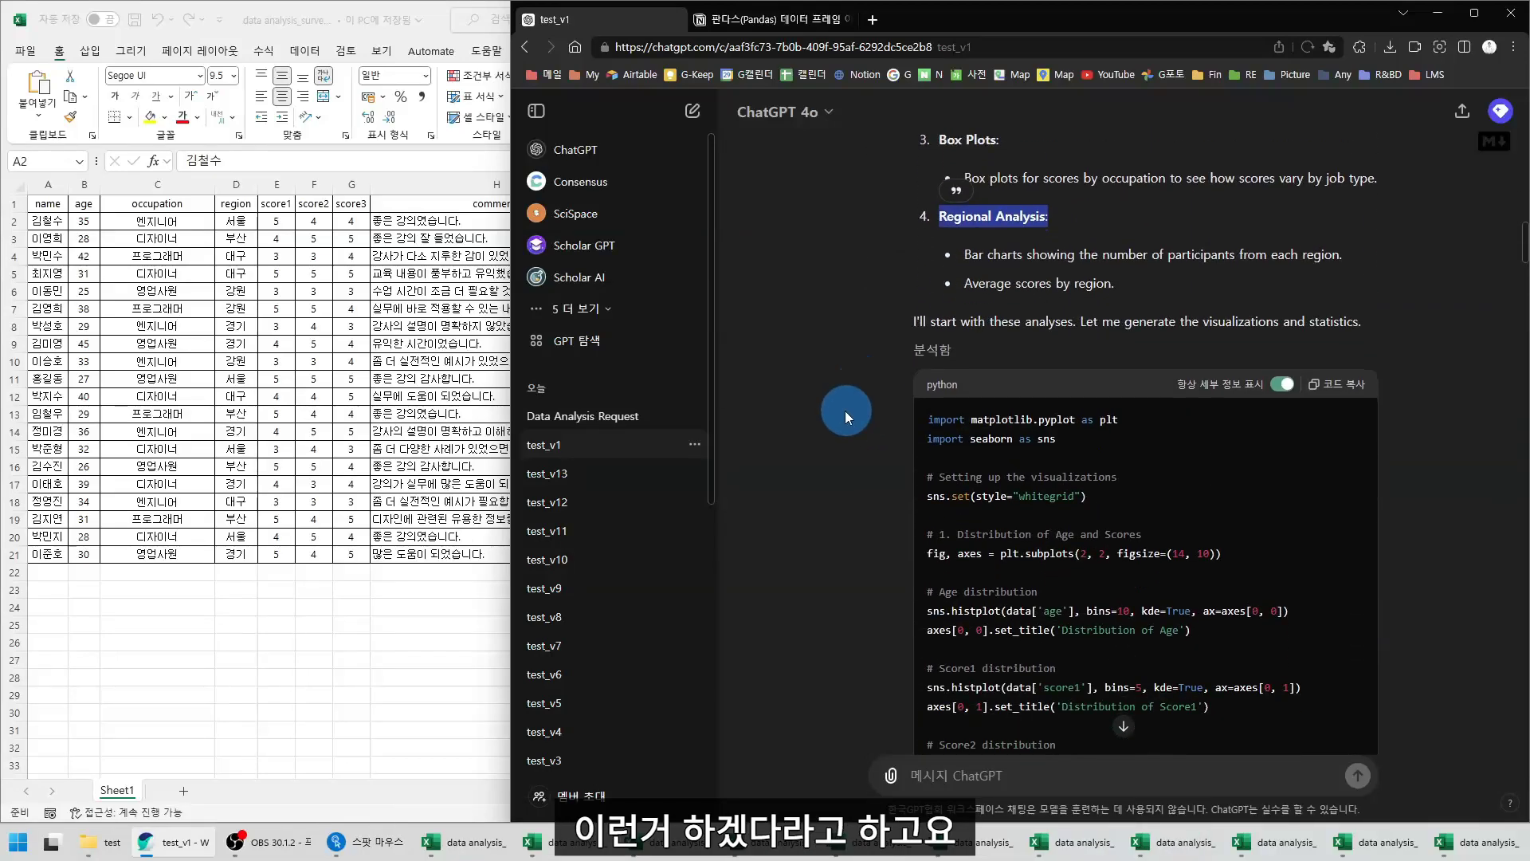
click(926, 418)
drag(925, 419, 1162, 419)
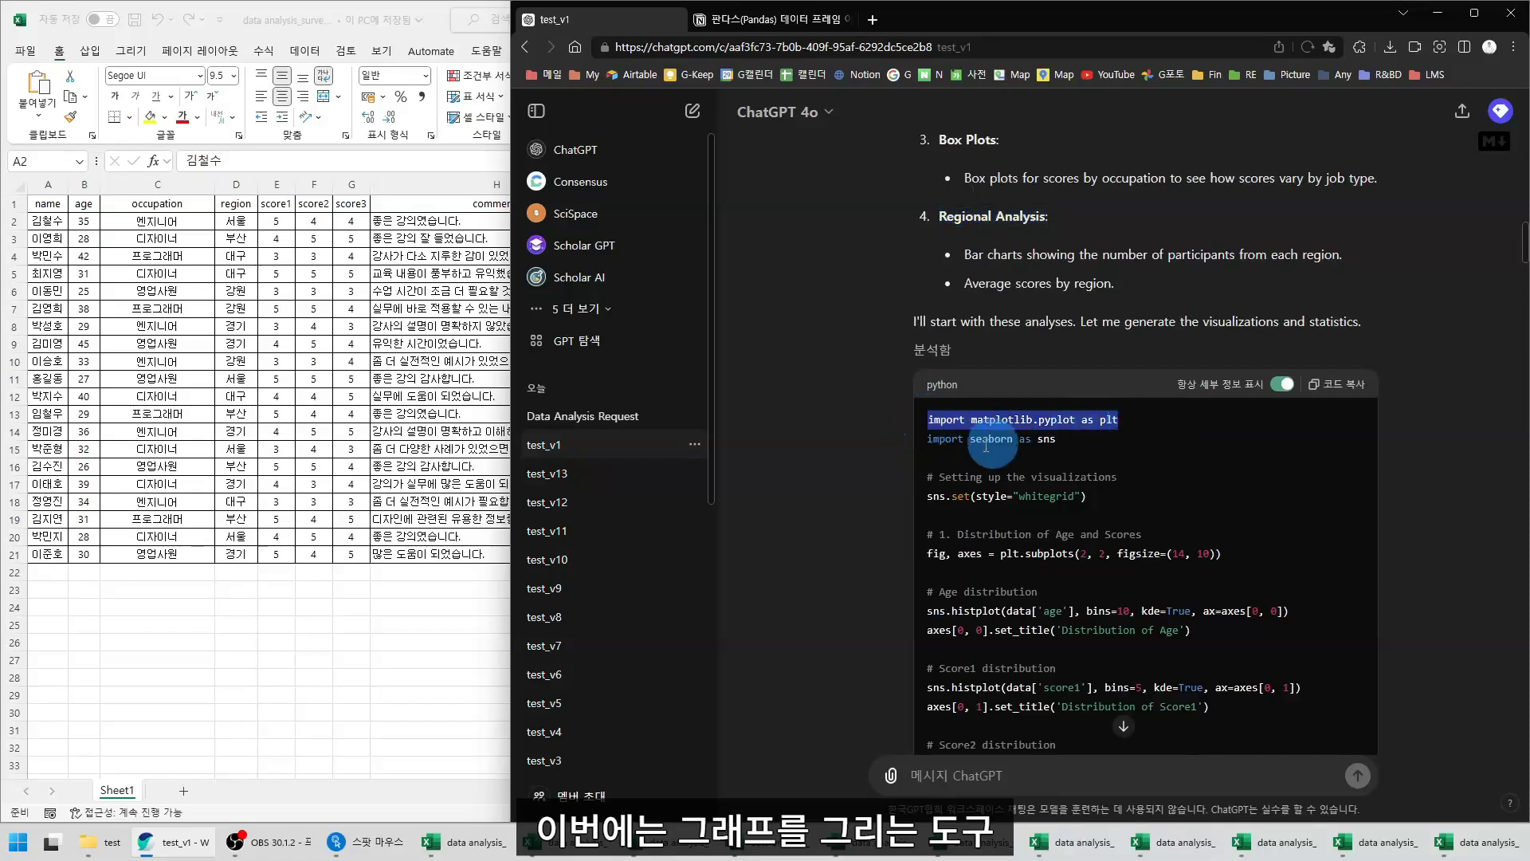
click(961, 436)
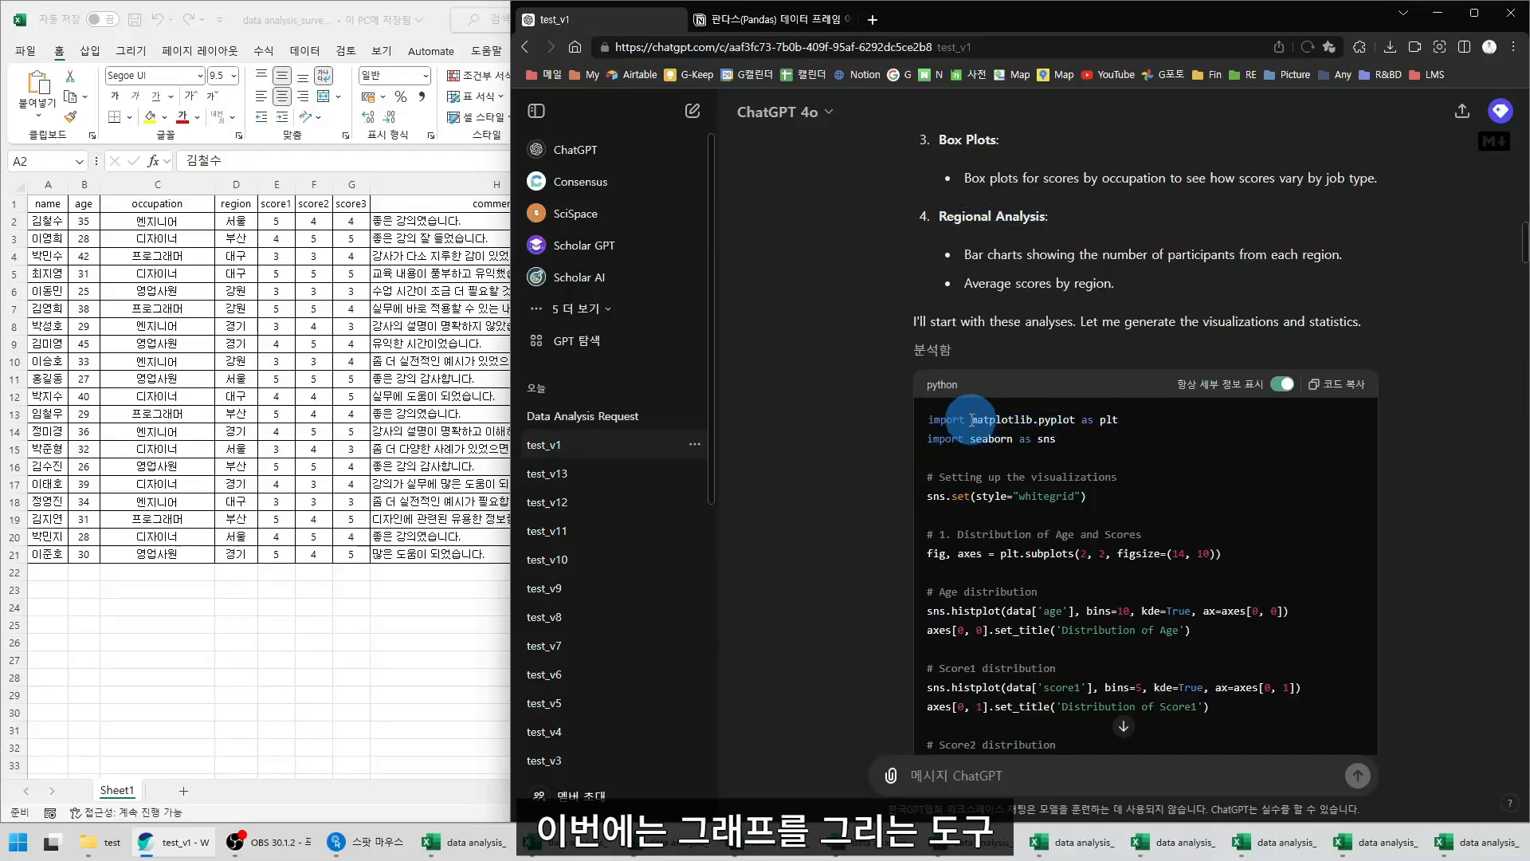
drag(971, 419, 1032, 419)
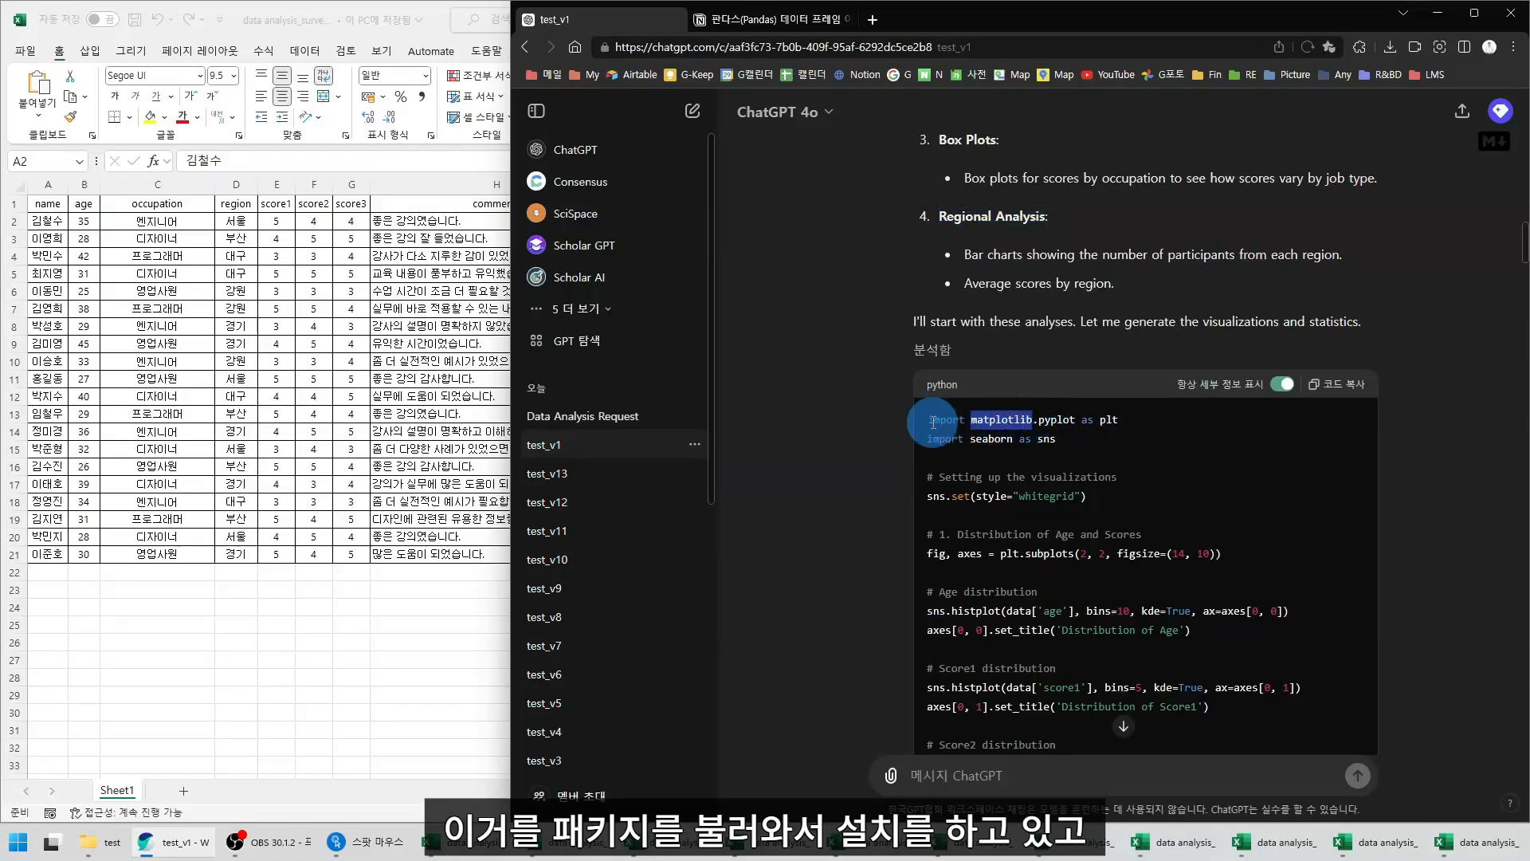
drag(925, 419, 1138, 421)
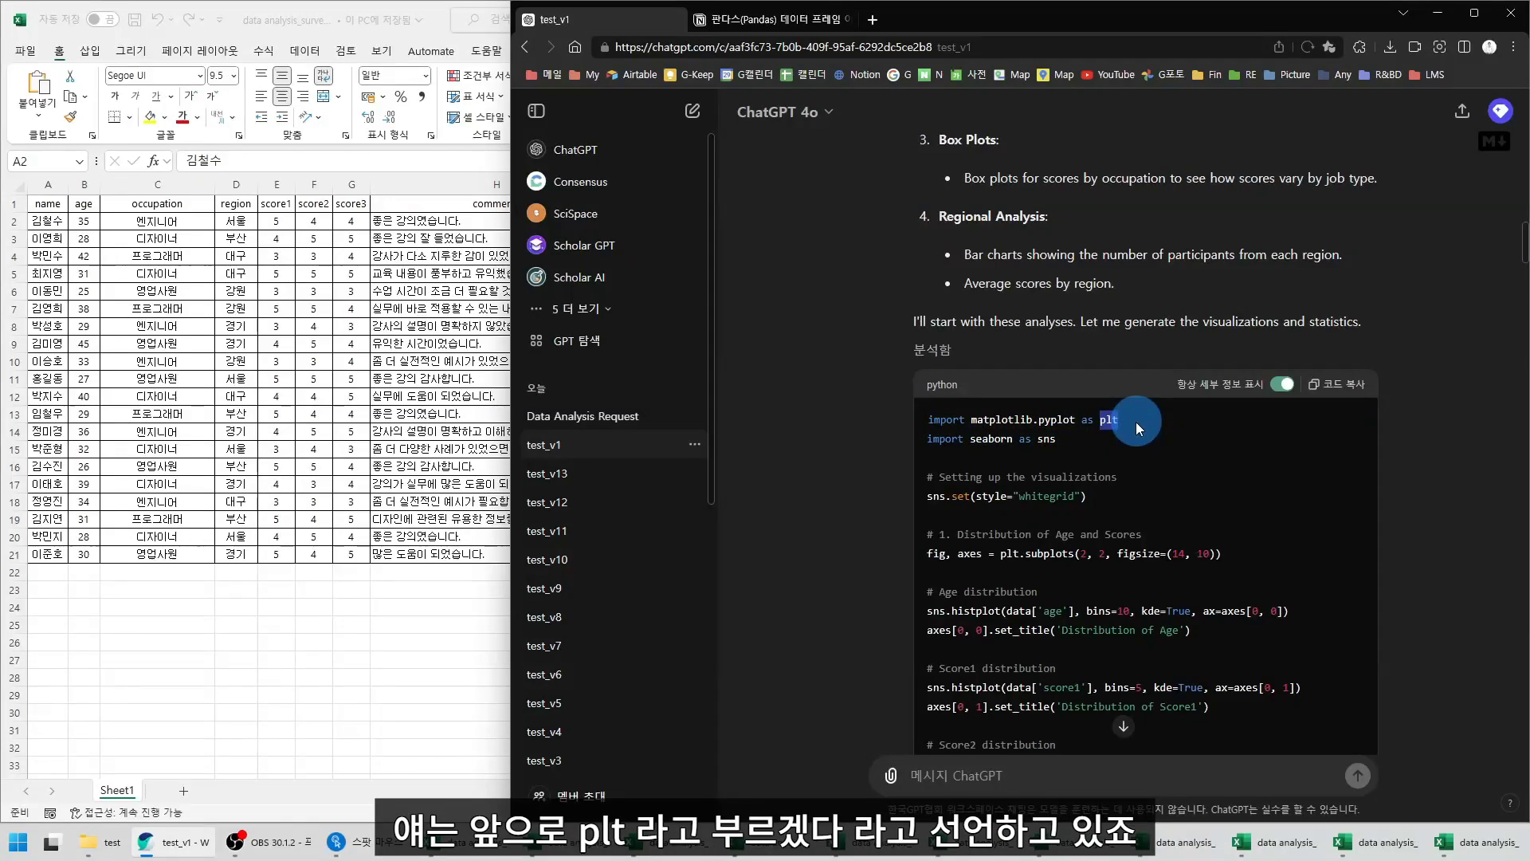
Examine the import seaborn as sns line and the 'Setting up the visualizations' section of the EDA code
drag(926, 439, 1094, 440)
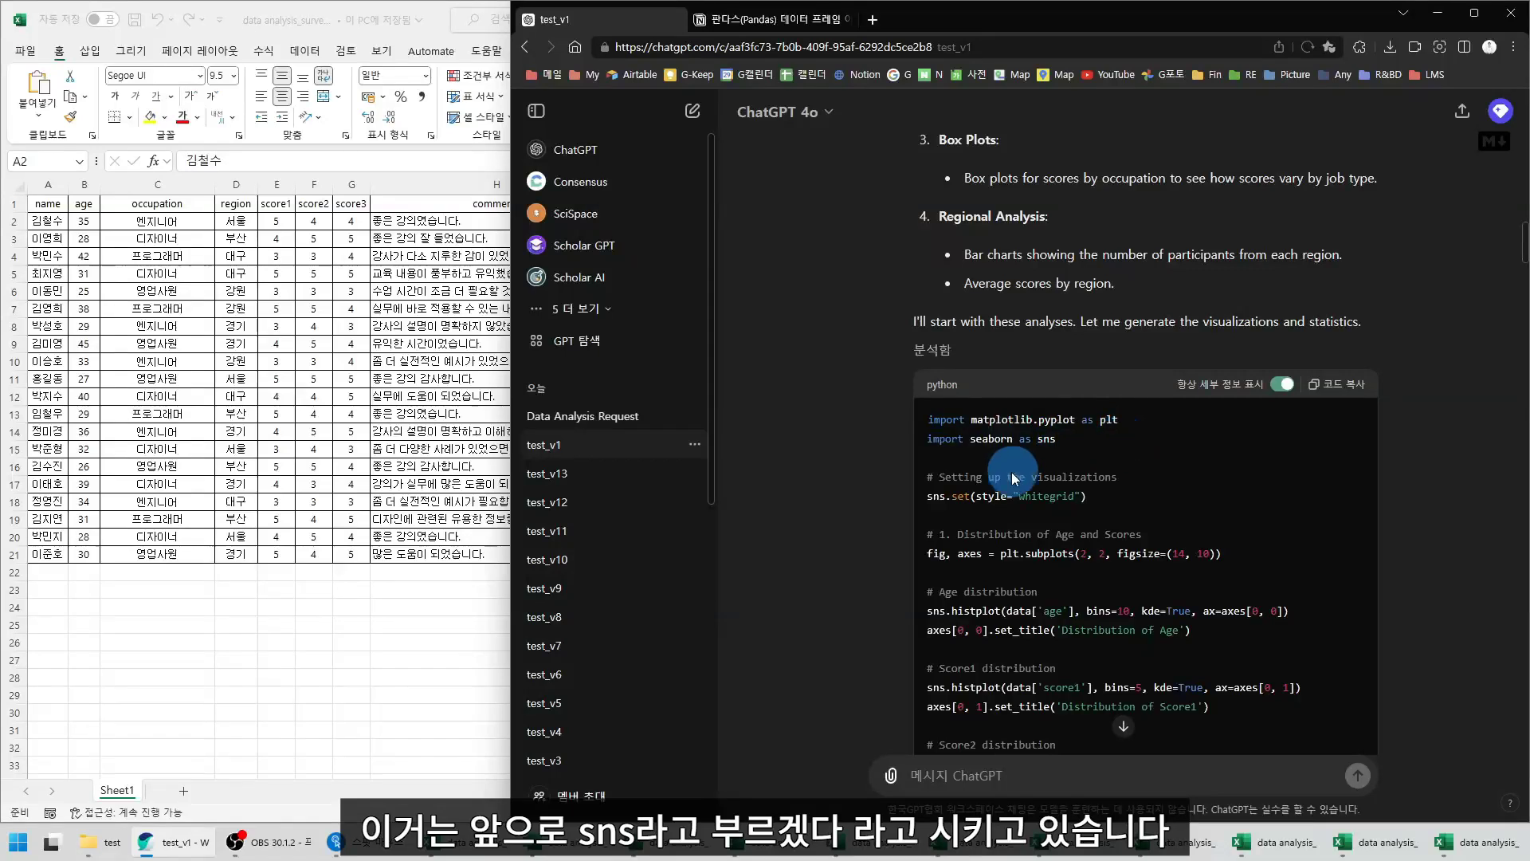
drag(924, 495, 1203, 476)
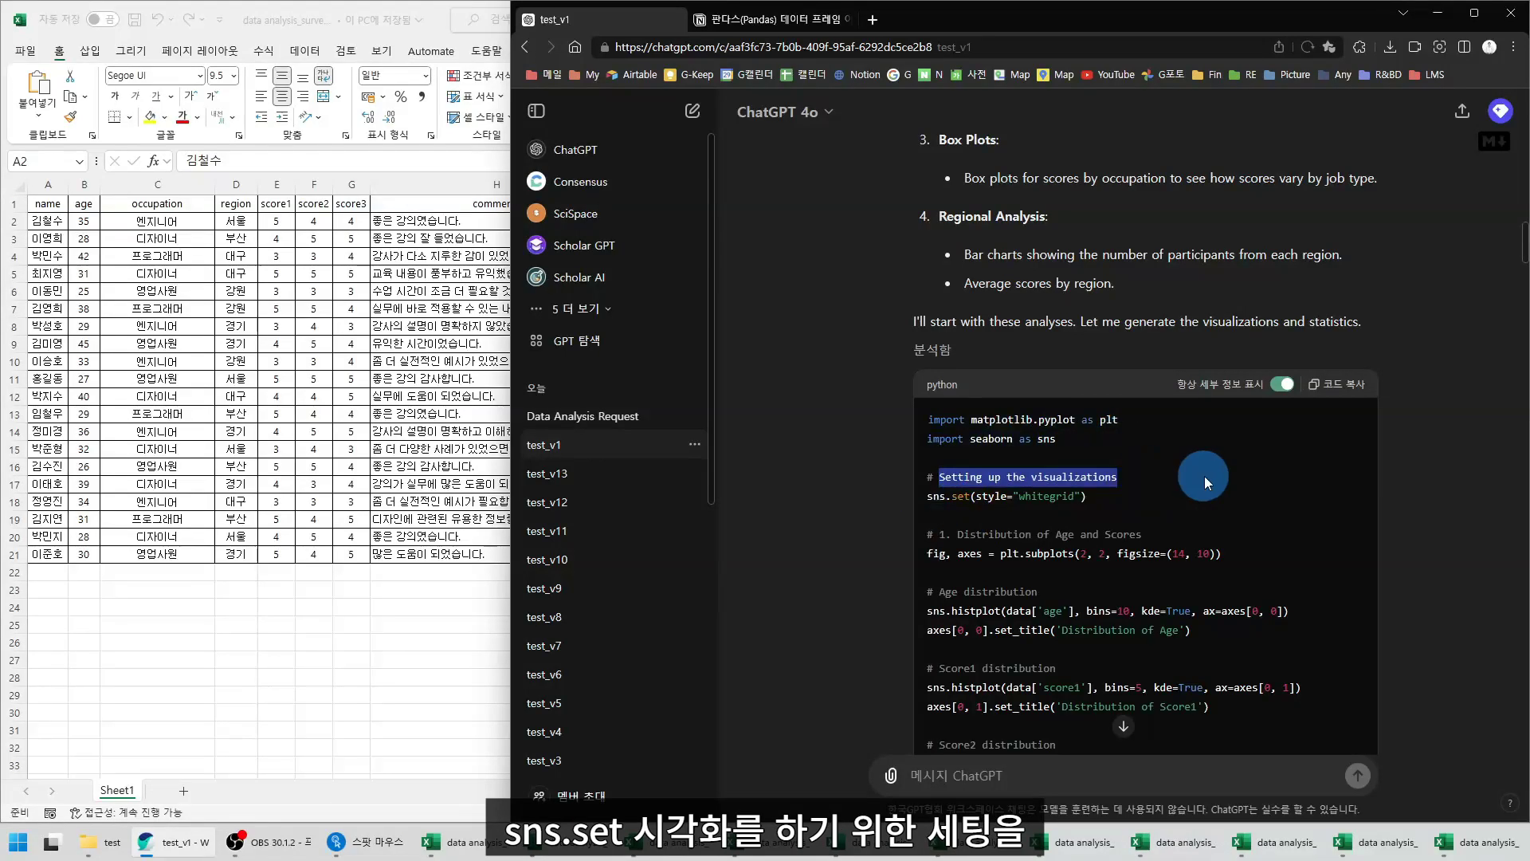
Study the sns.set(style="whitegrid") line of the EDA code, highlighting sns, the imported seaborn package and the style argument
double_click(939, 497)
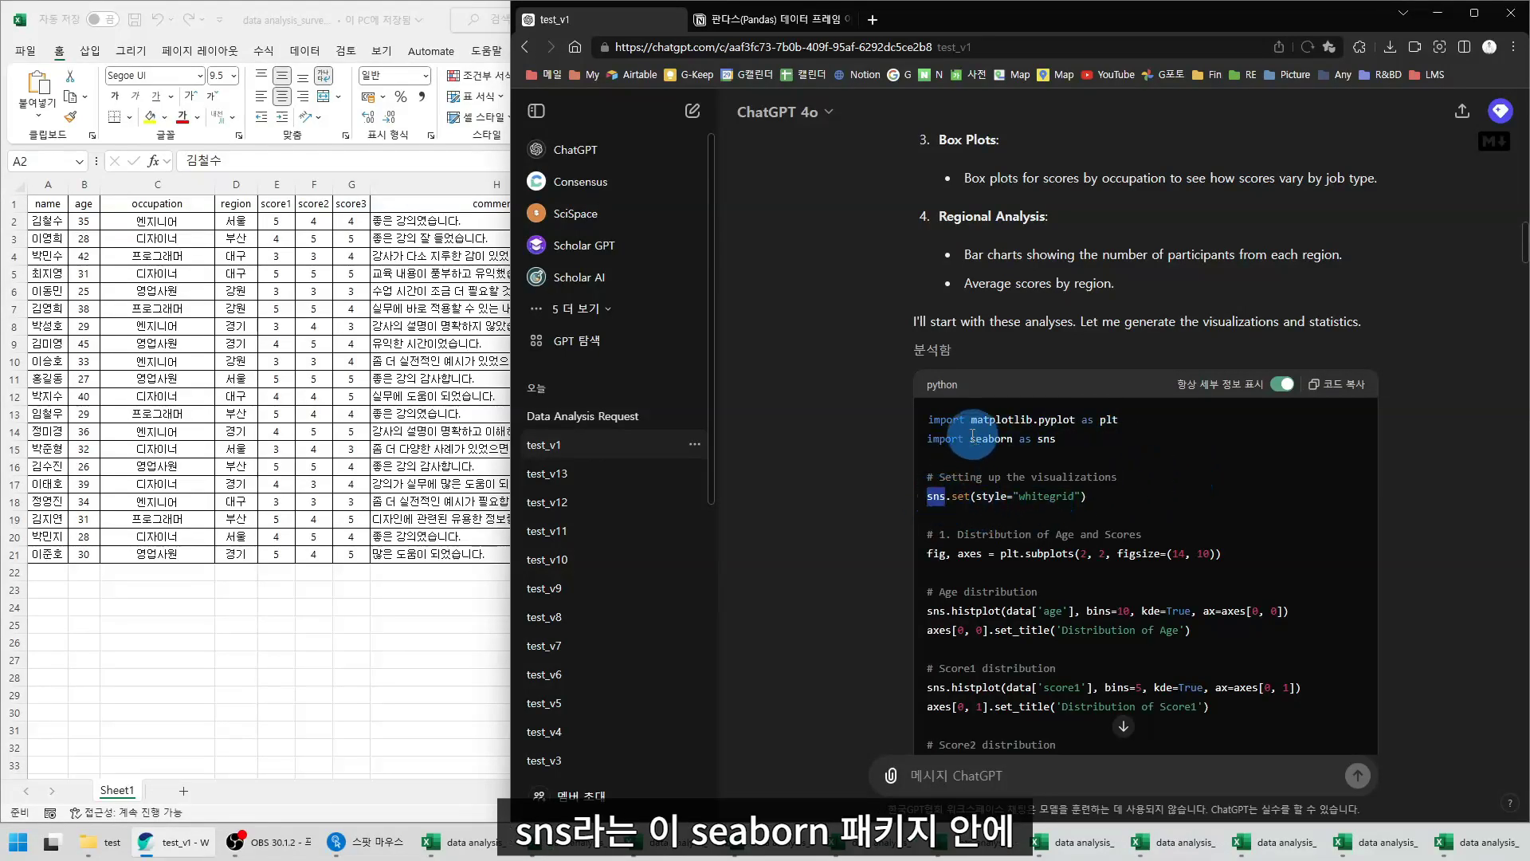
drag(979, 442, 1013, 439)
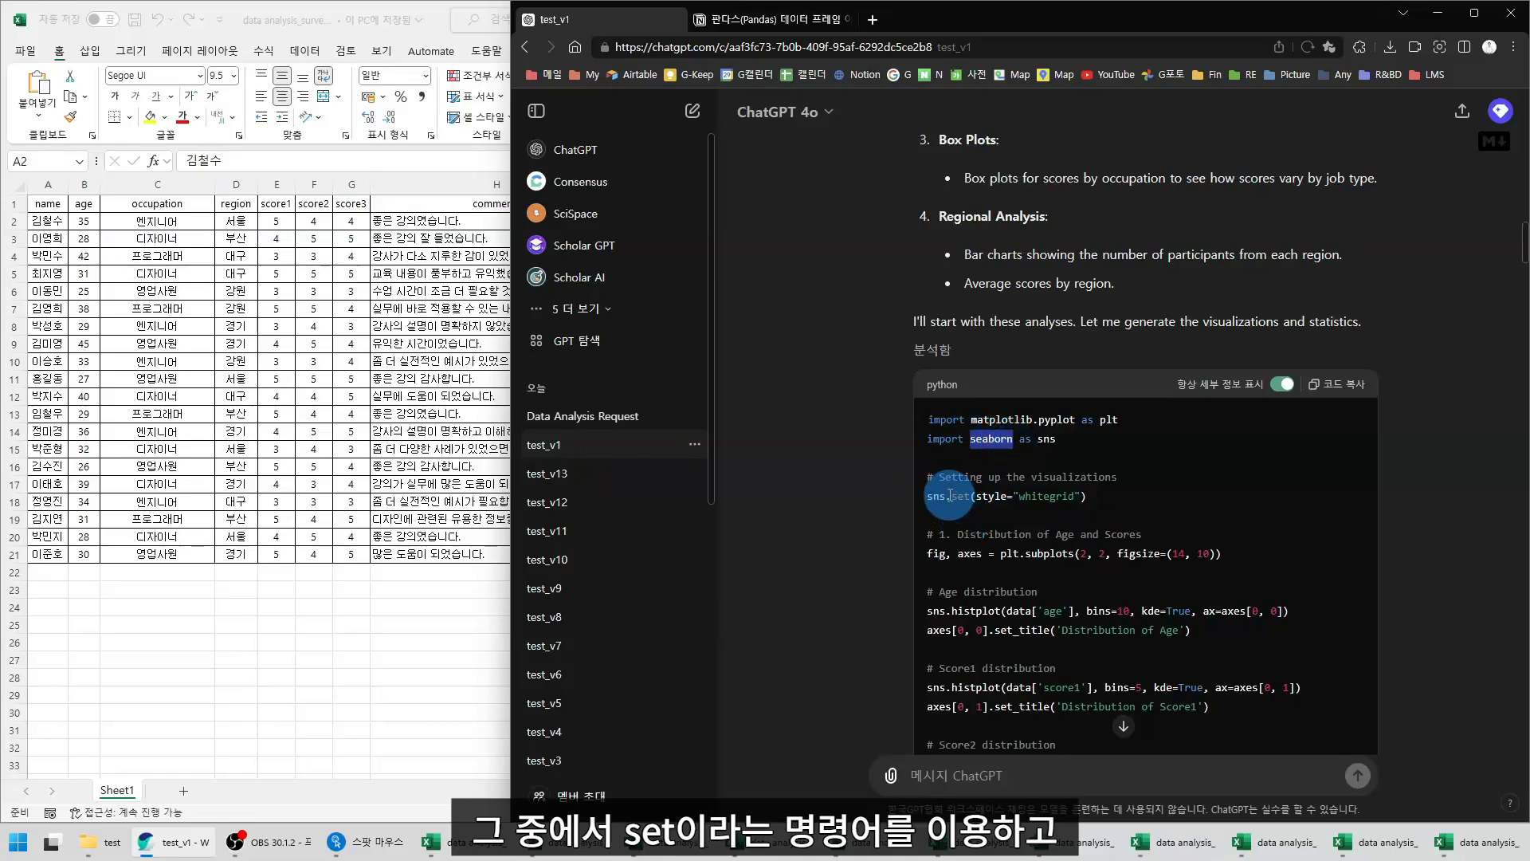
drag(952, 497, 1100, 496)
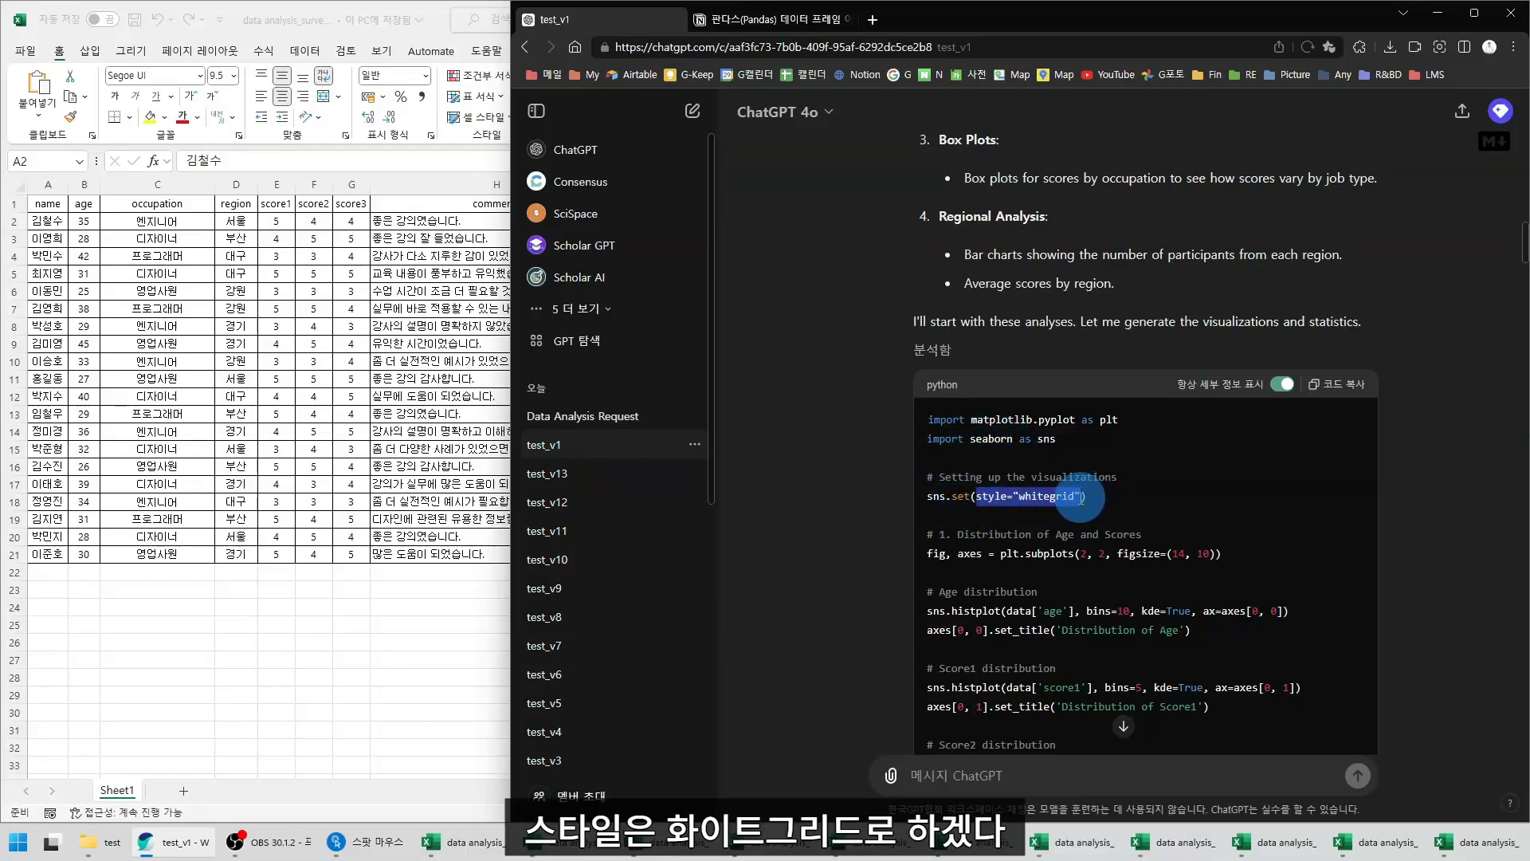
Study the fig, axes = plt.subplots(2, 2, figsize=(14, 10)) line, highlighting the plt.subplots call and the matplotlib package it comes from
scroll(728, 444, down, 1)
click(951, 452)
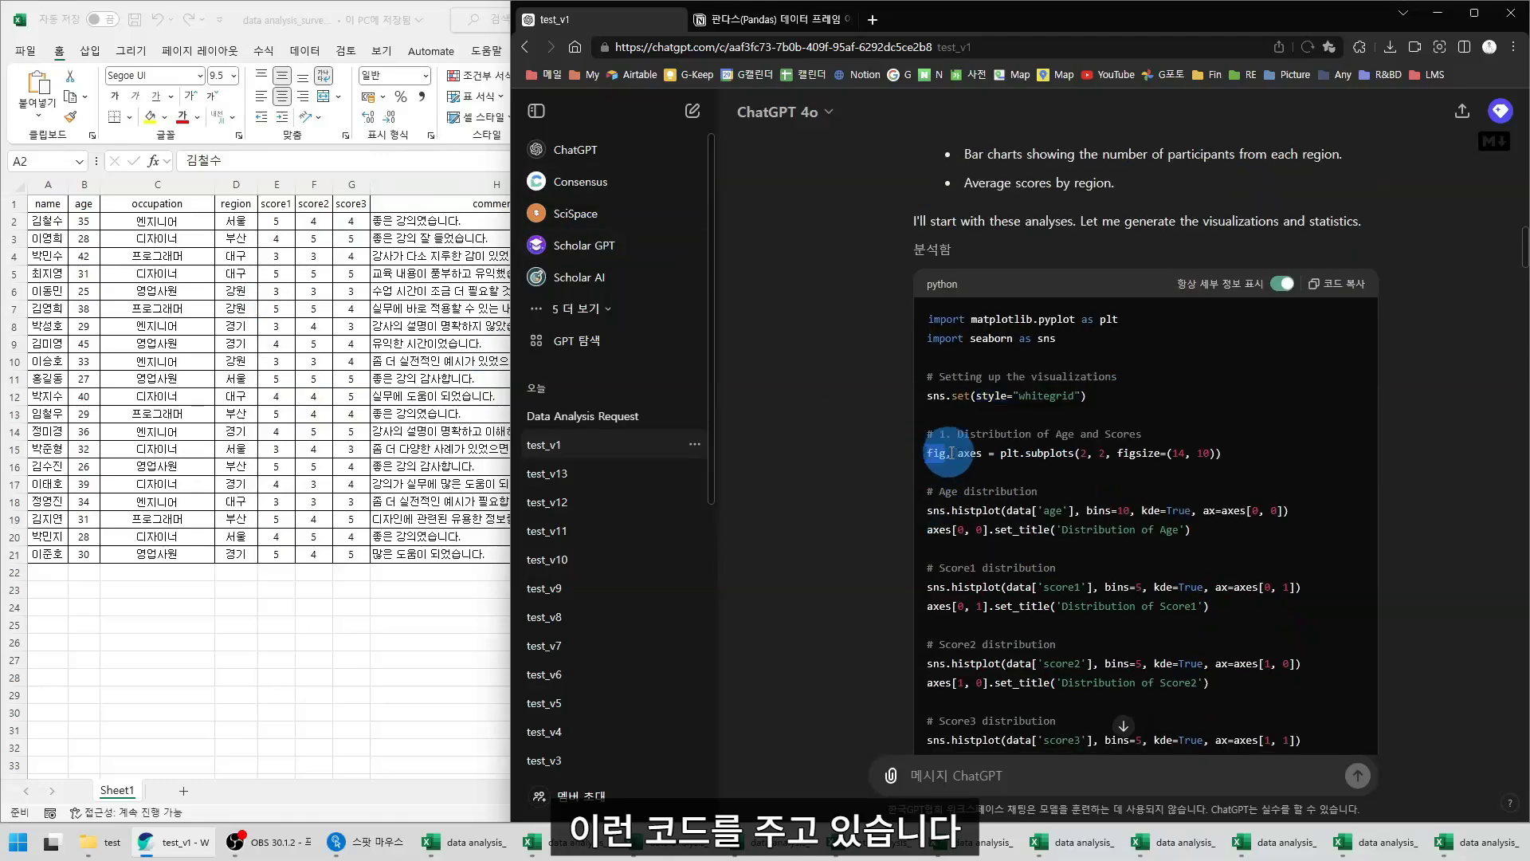
drag(950, 452, 1264, 452)
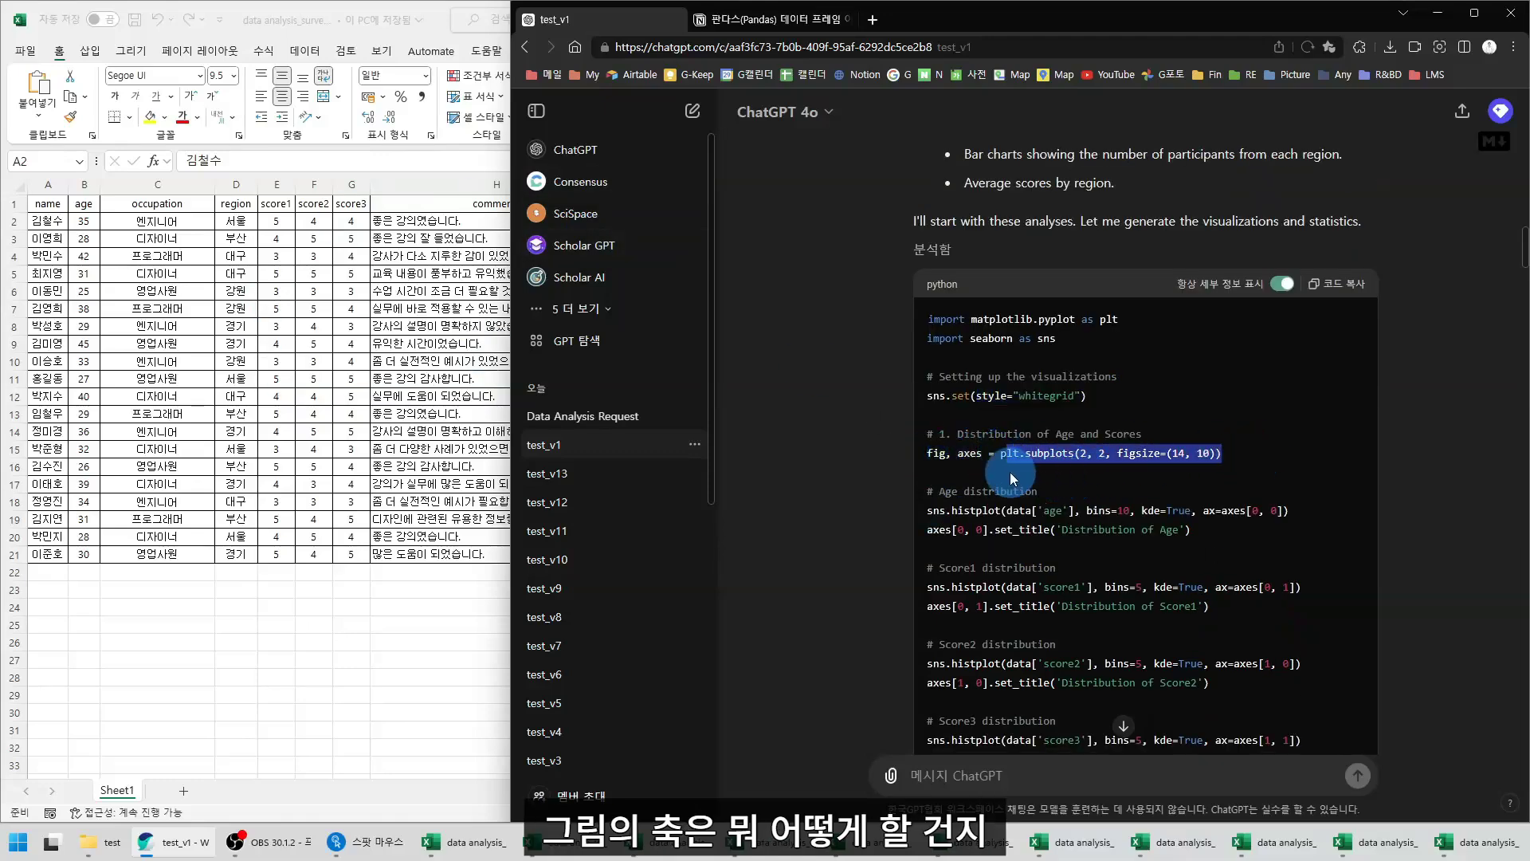
drag(1010, 471, 1012, 452)
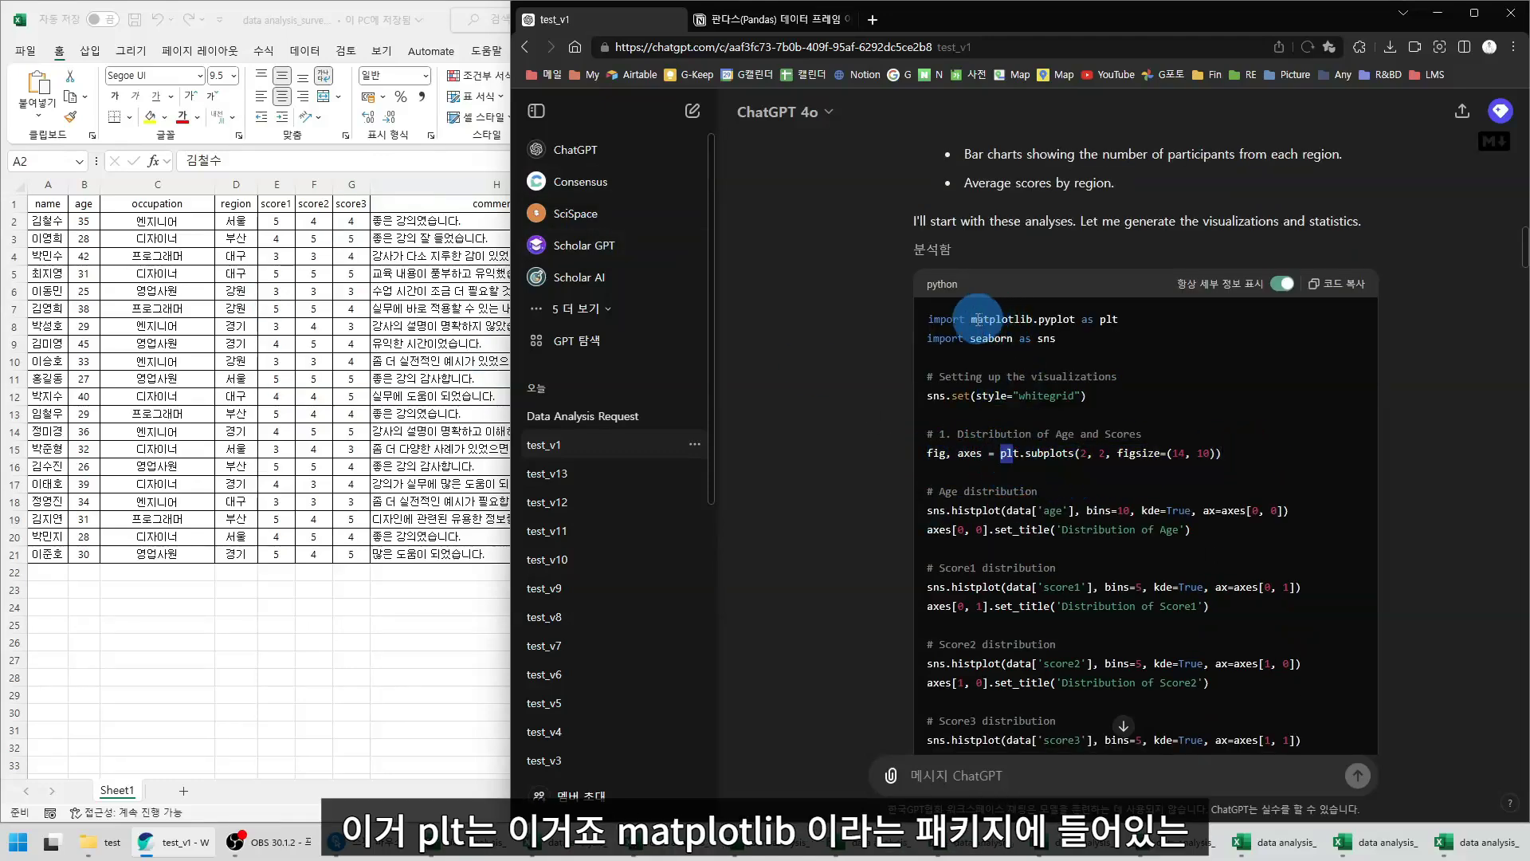
drag(971, 319, 1032, 319)
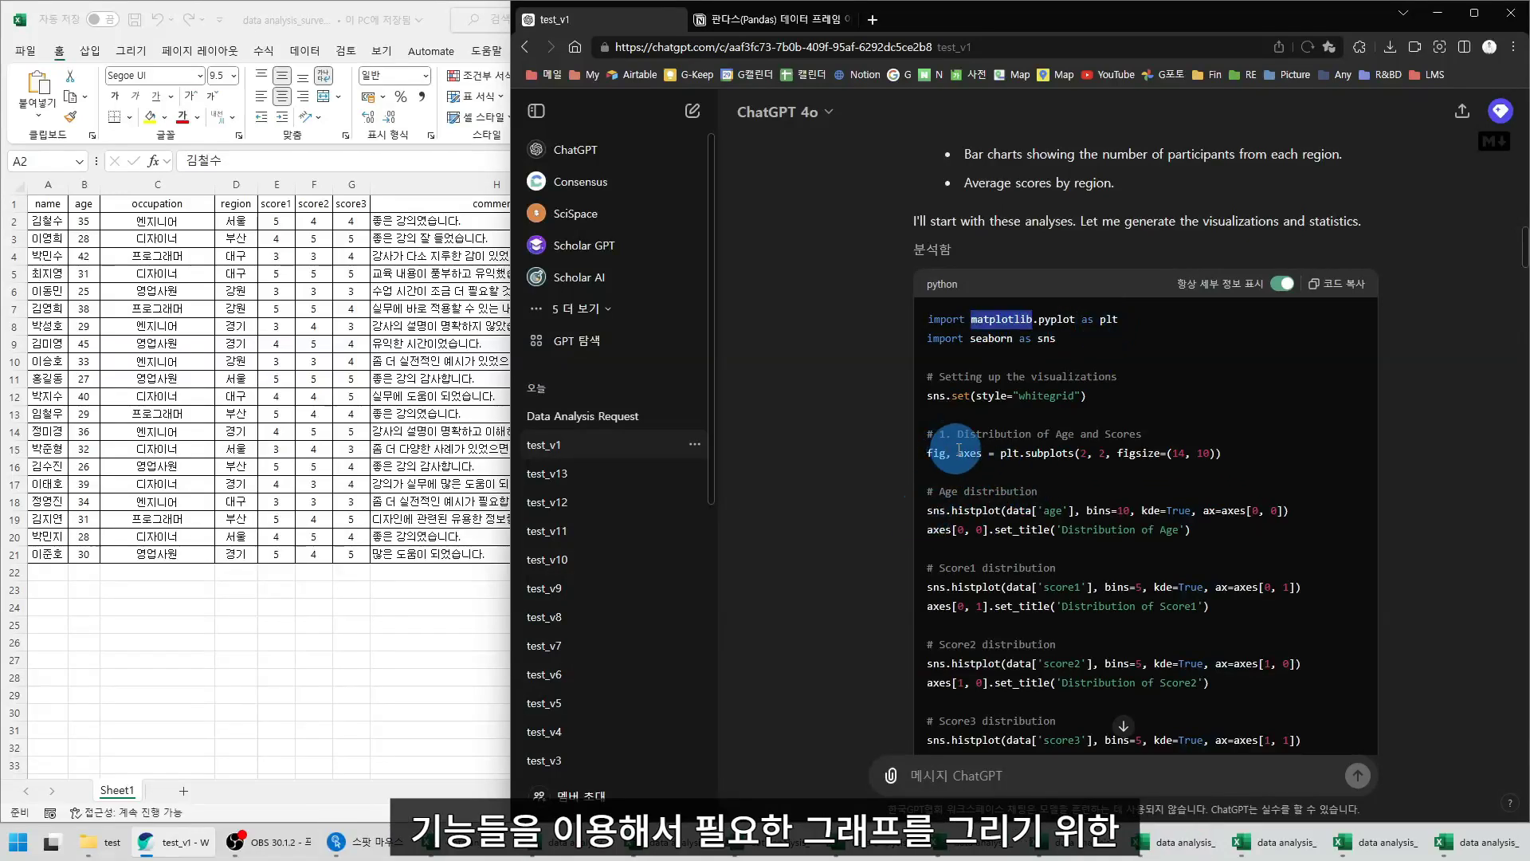
drag(1000, 452, 1072, 454)
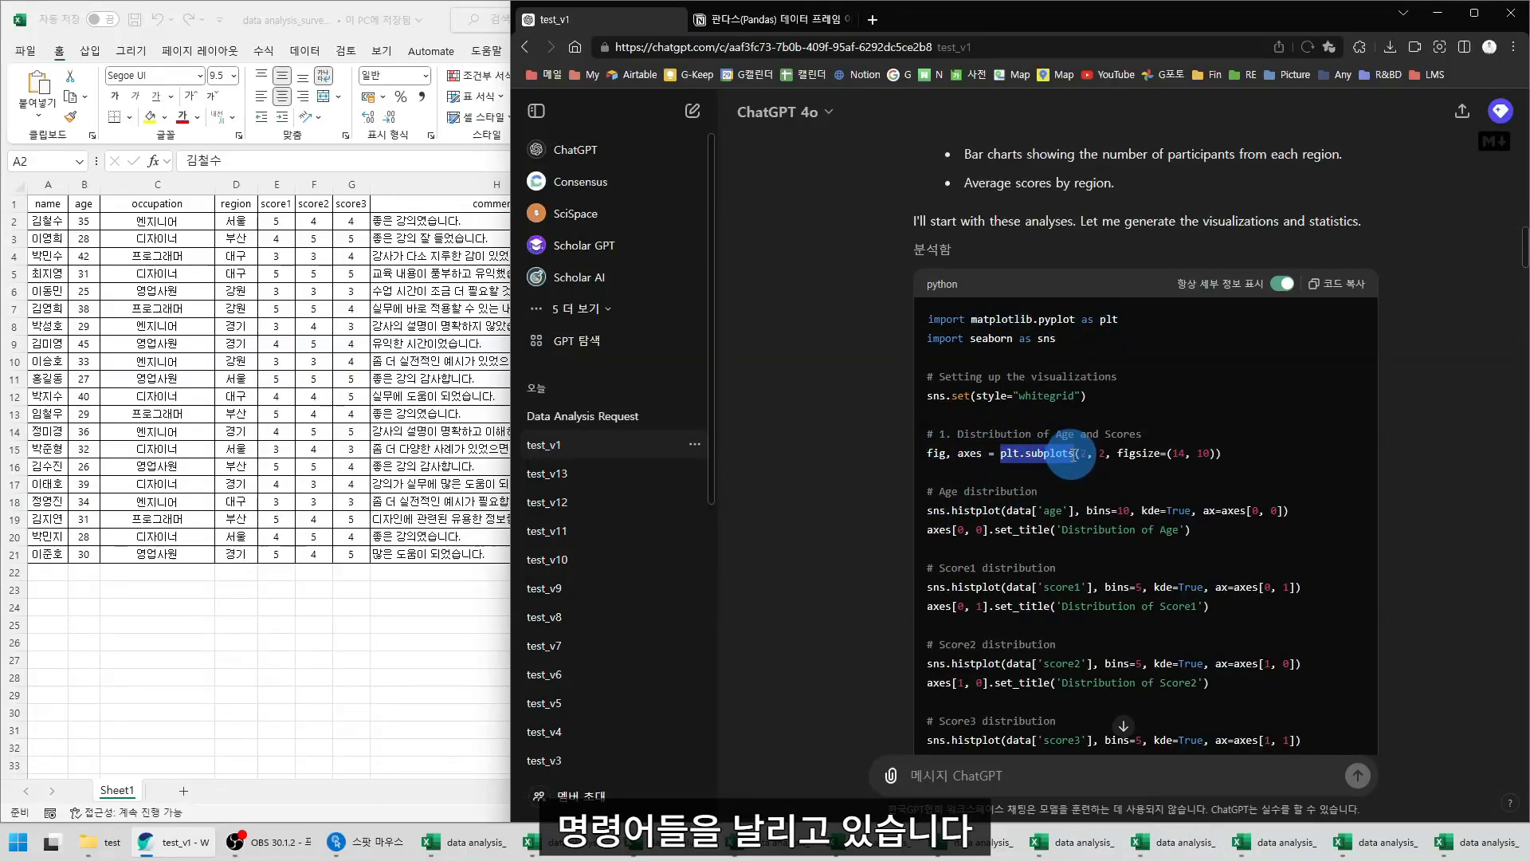
Review the age and score distribution code with its histograms, and the Correlation Matrix heatmap
scroll(1065, 453, down, 4)
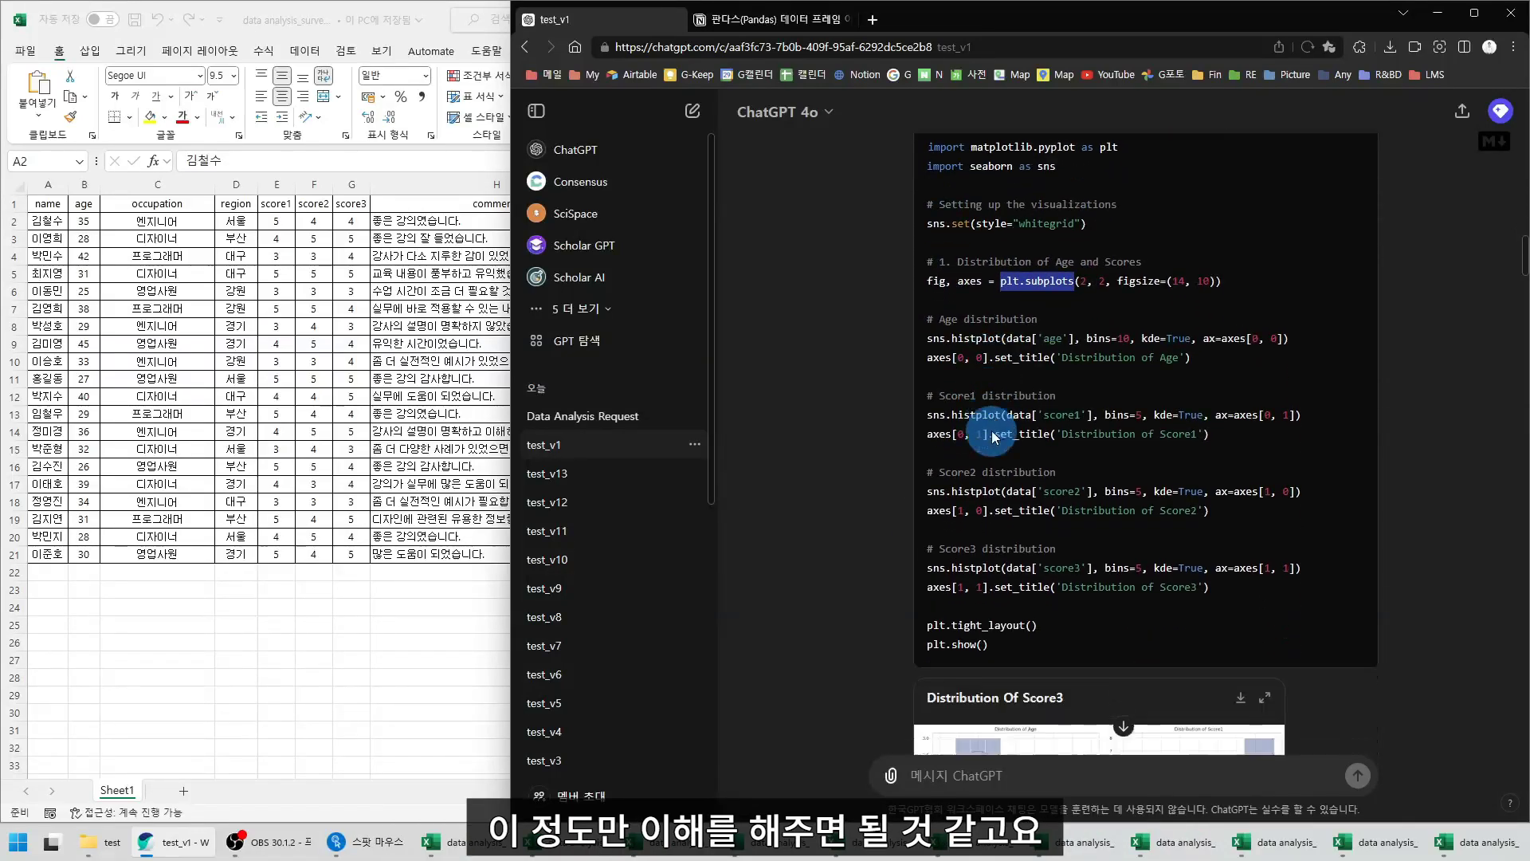
drag(958, 192, 1181, 489)
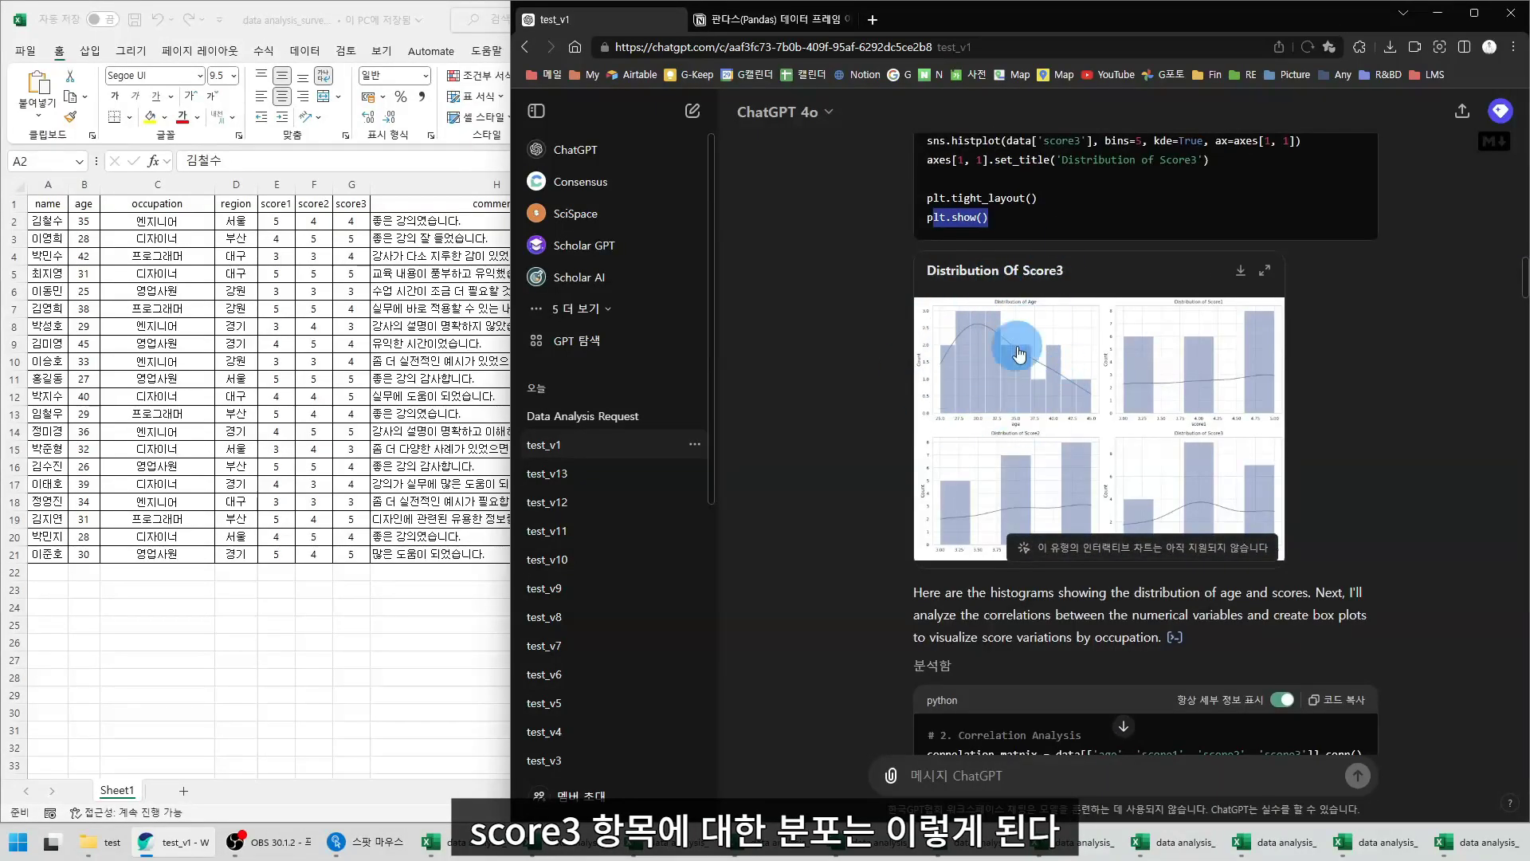
scroll(1164, 408, down, 5)
scroll(834, 418, down, 3)
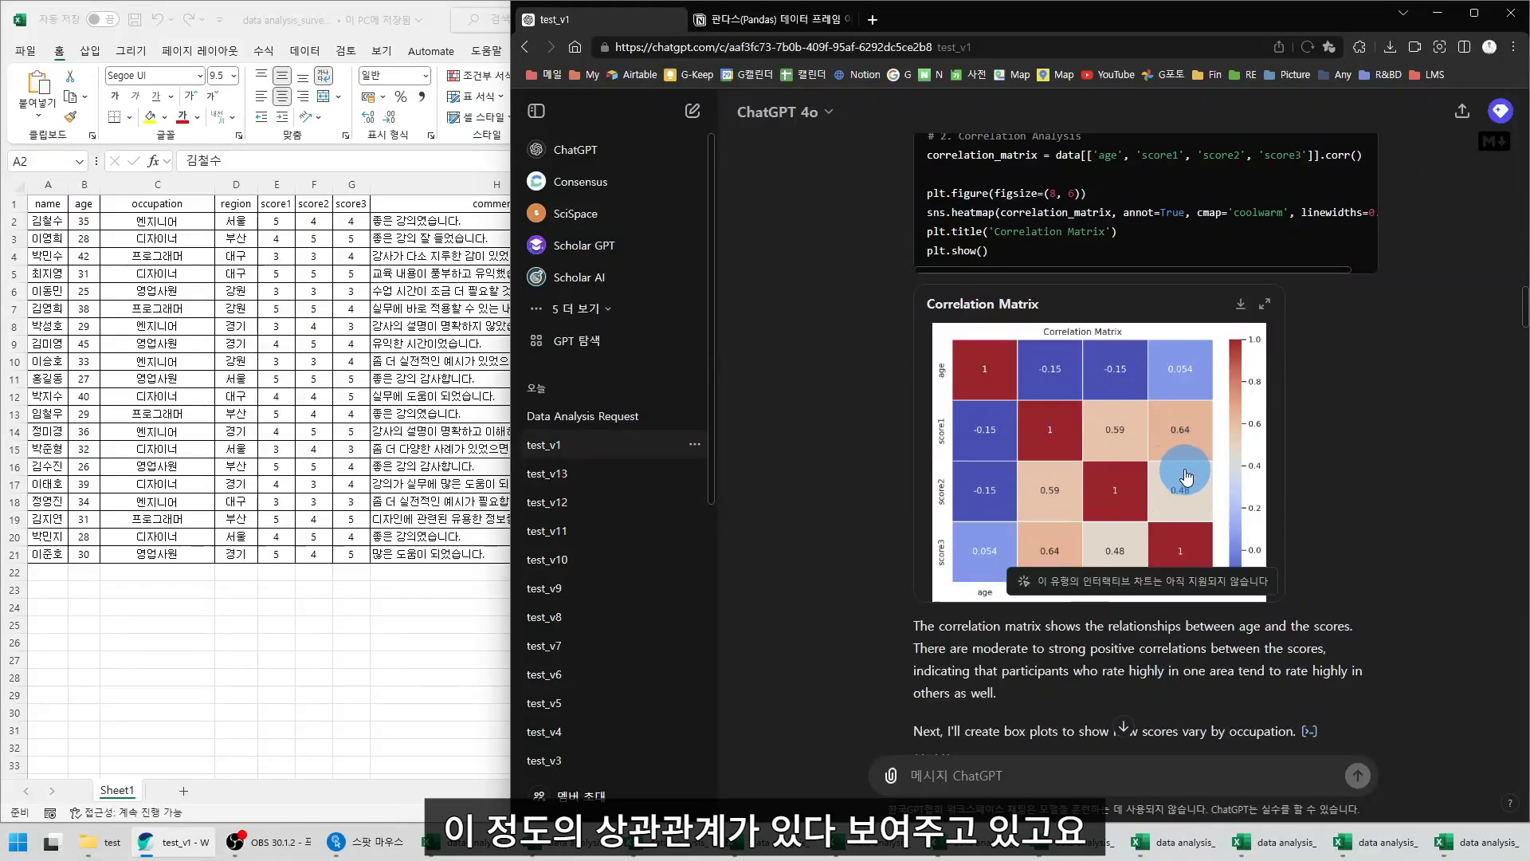
Review the Score3 By Occupation box plots and the Number Of Participants By Region chart, highlighting the regional chart's title
scroll(877, 359, down, 15)
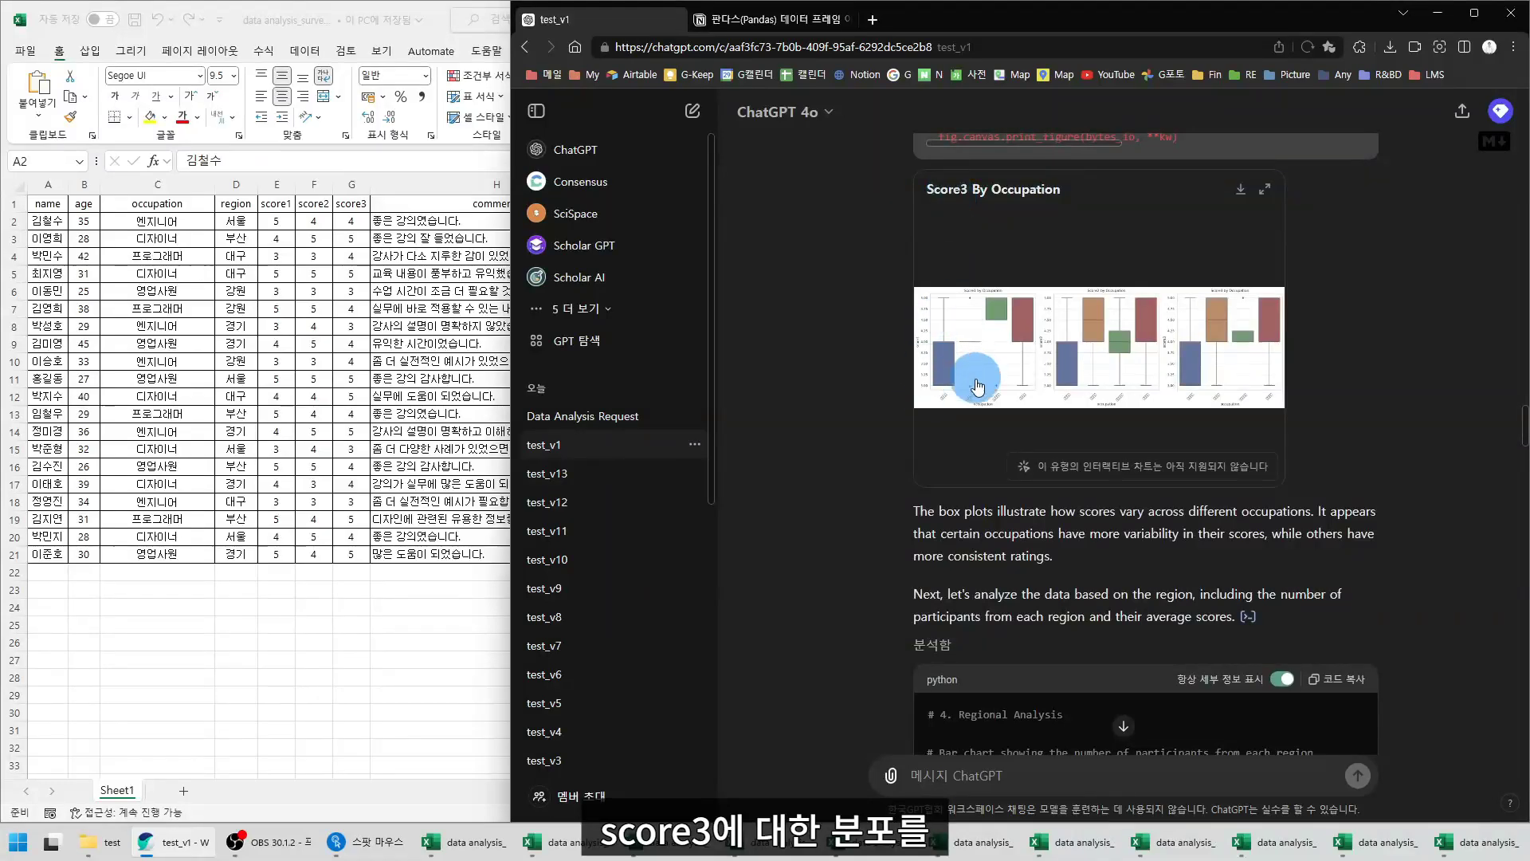
scroll(810, 395, down, 2)
scroll(810, 390, down, 9)
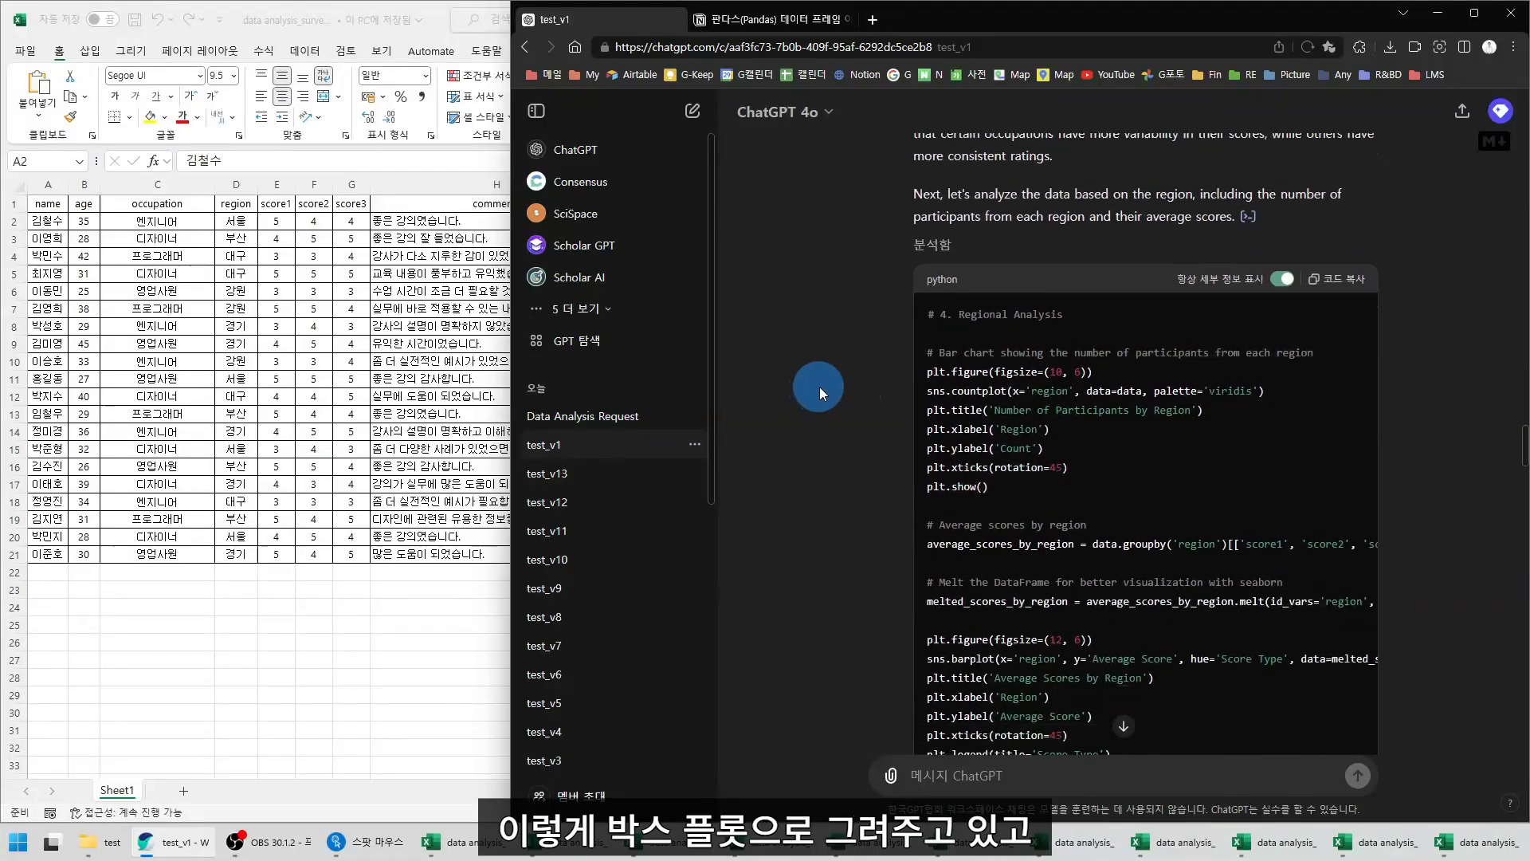
scroll(874, 293, down, 5)
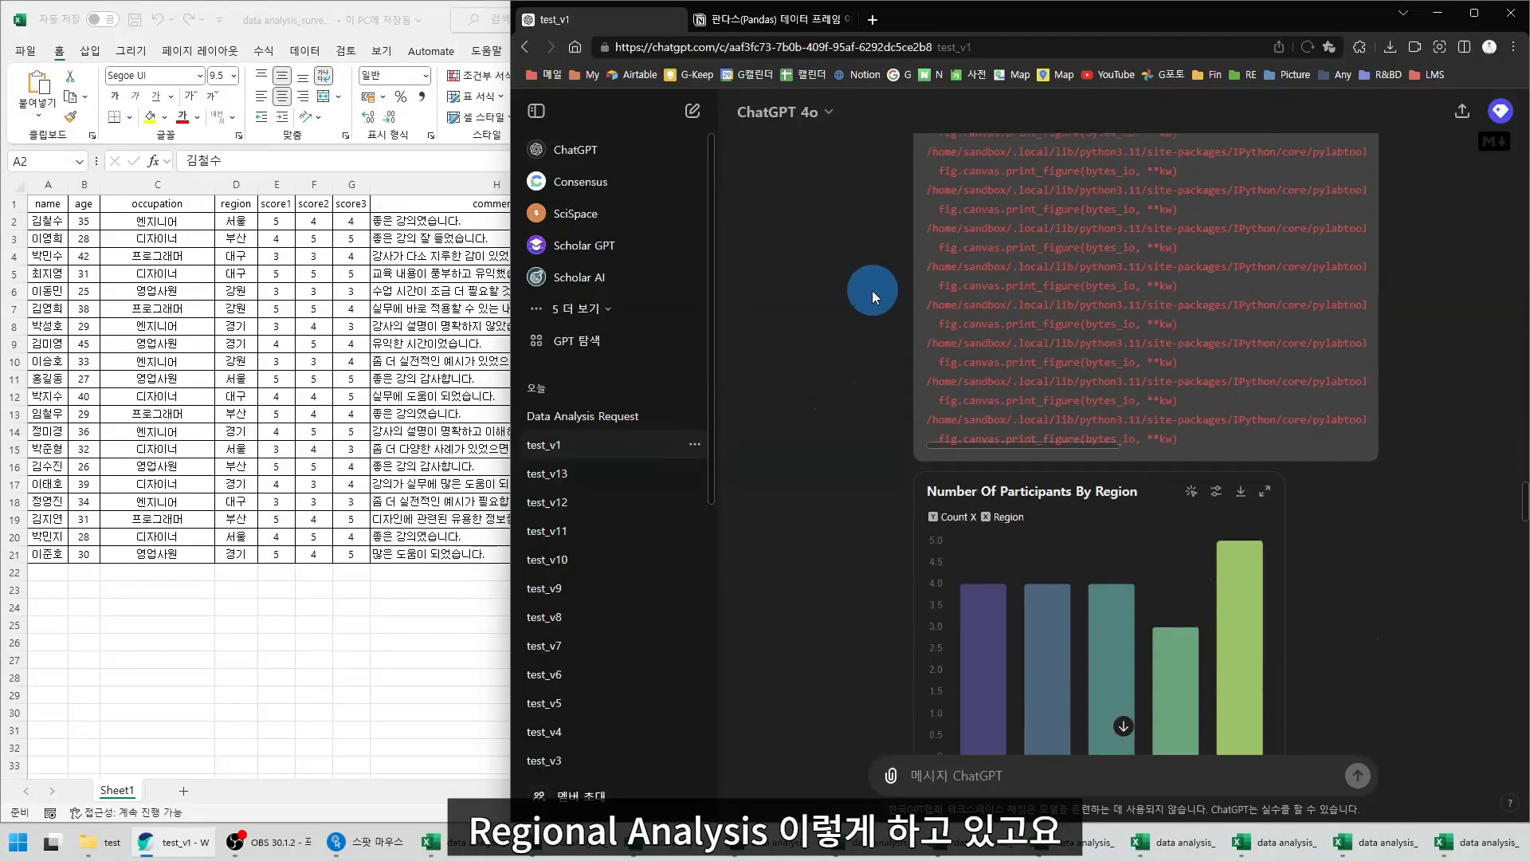
scroll(840, 387, down, 3)
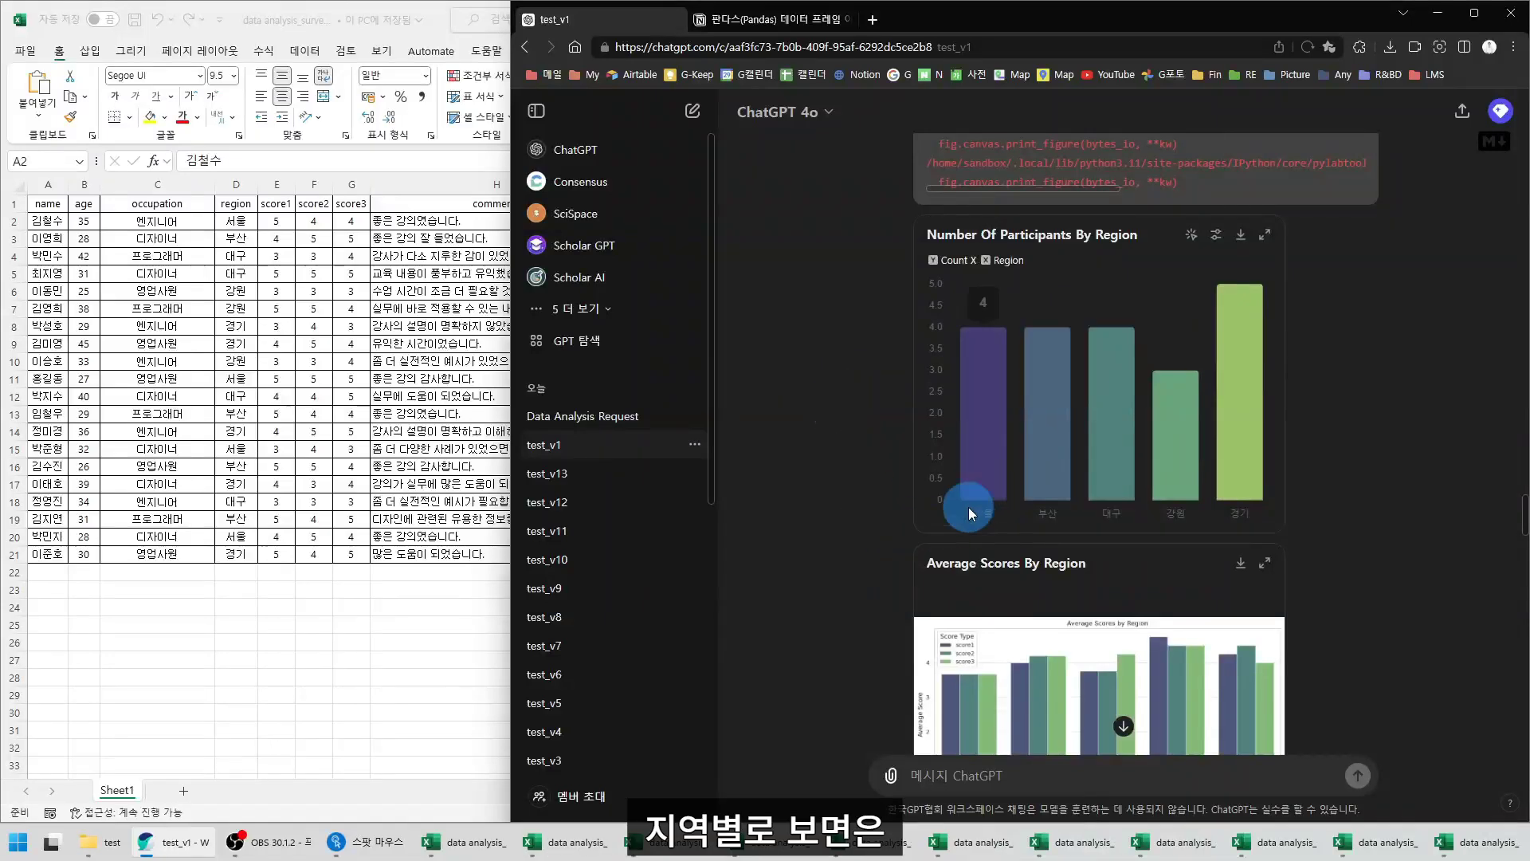
drag(1001, 235, 1130, 236)
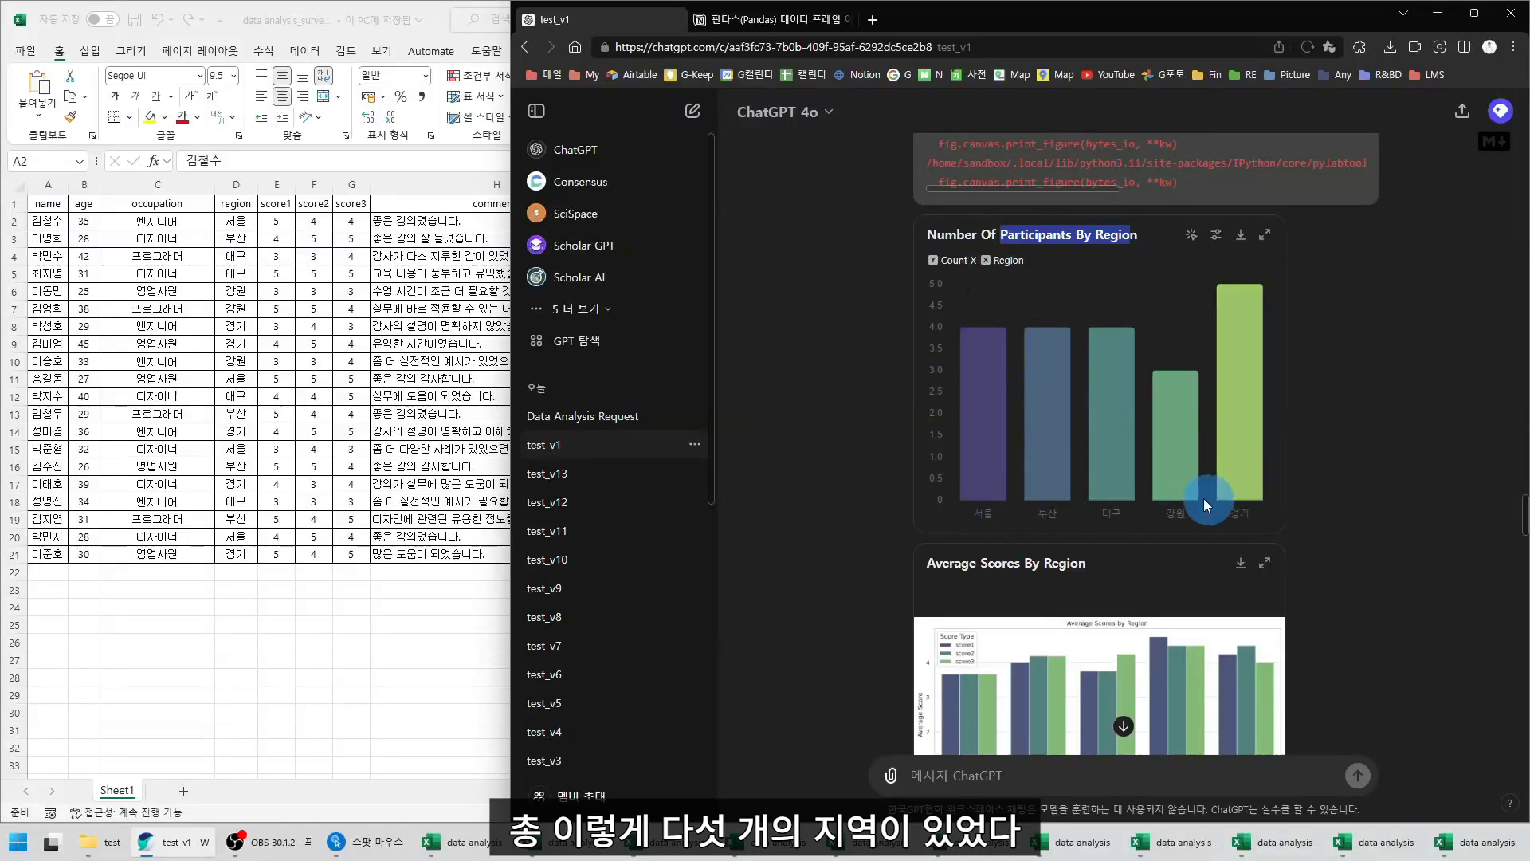
Examine the region labels of the Average Scores By Region chart against the participants chart and the plotting code's output
scroll(1203, 499, down, 4)
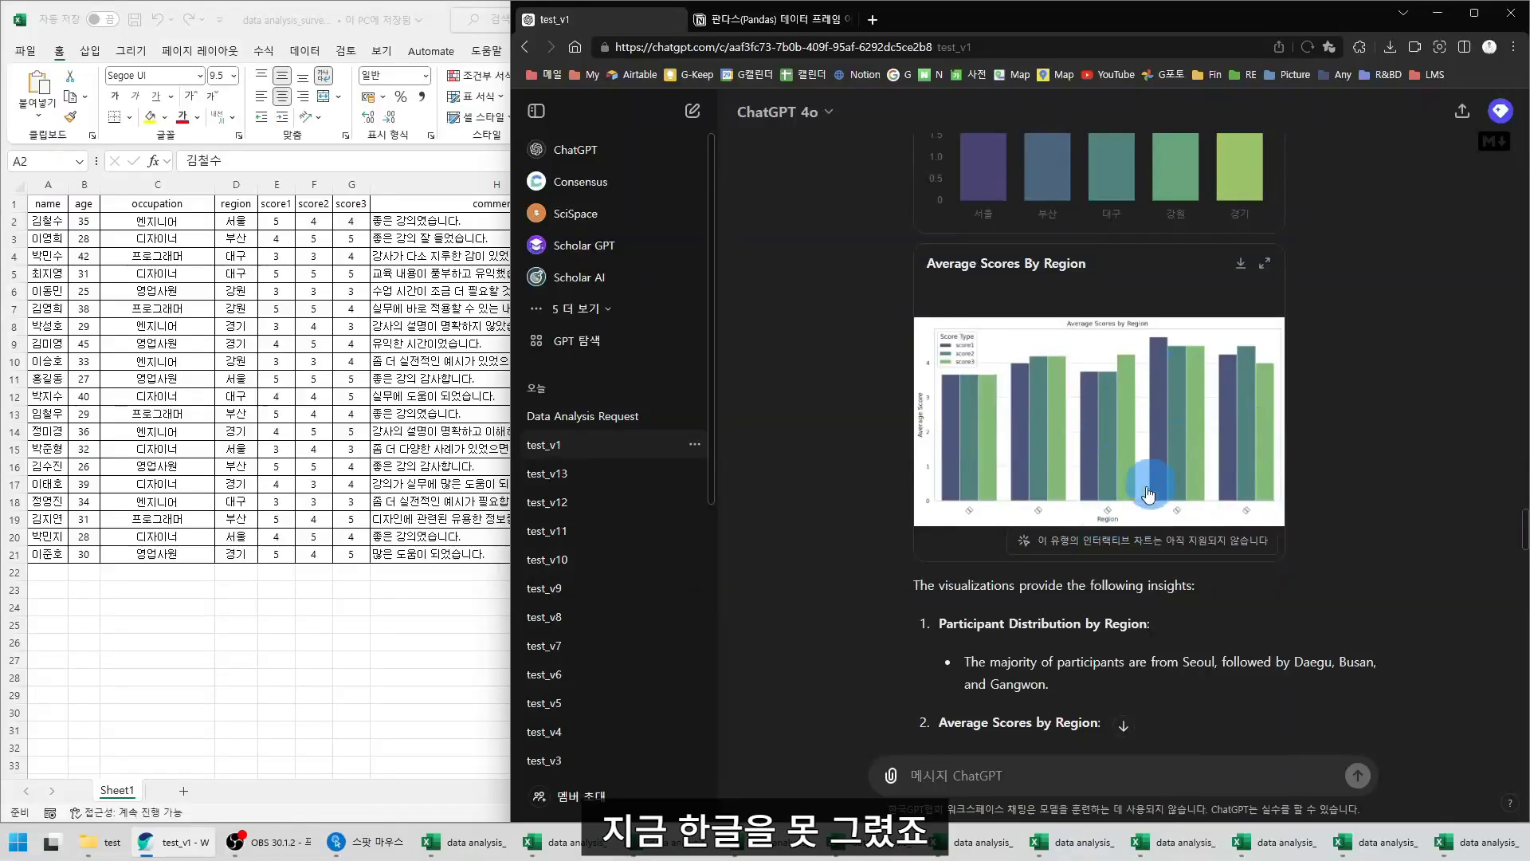
scroll(1094, 522, up, 3)
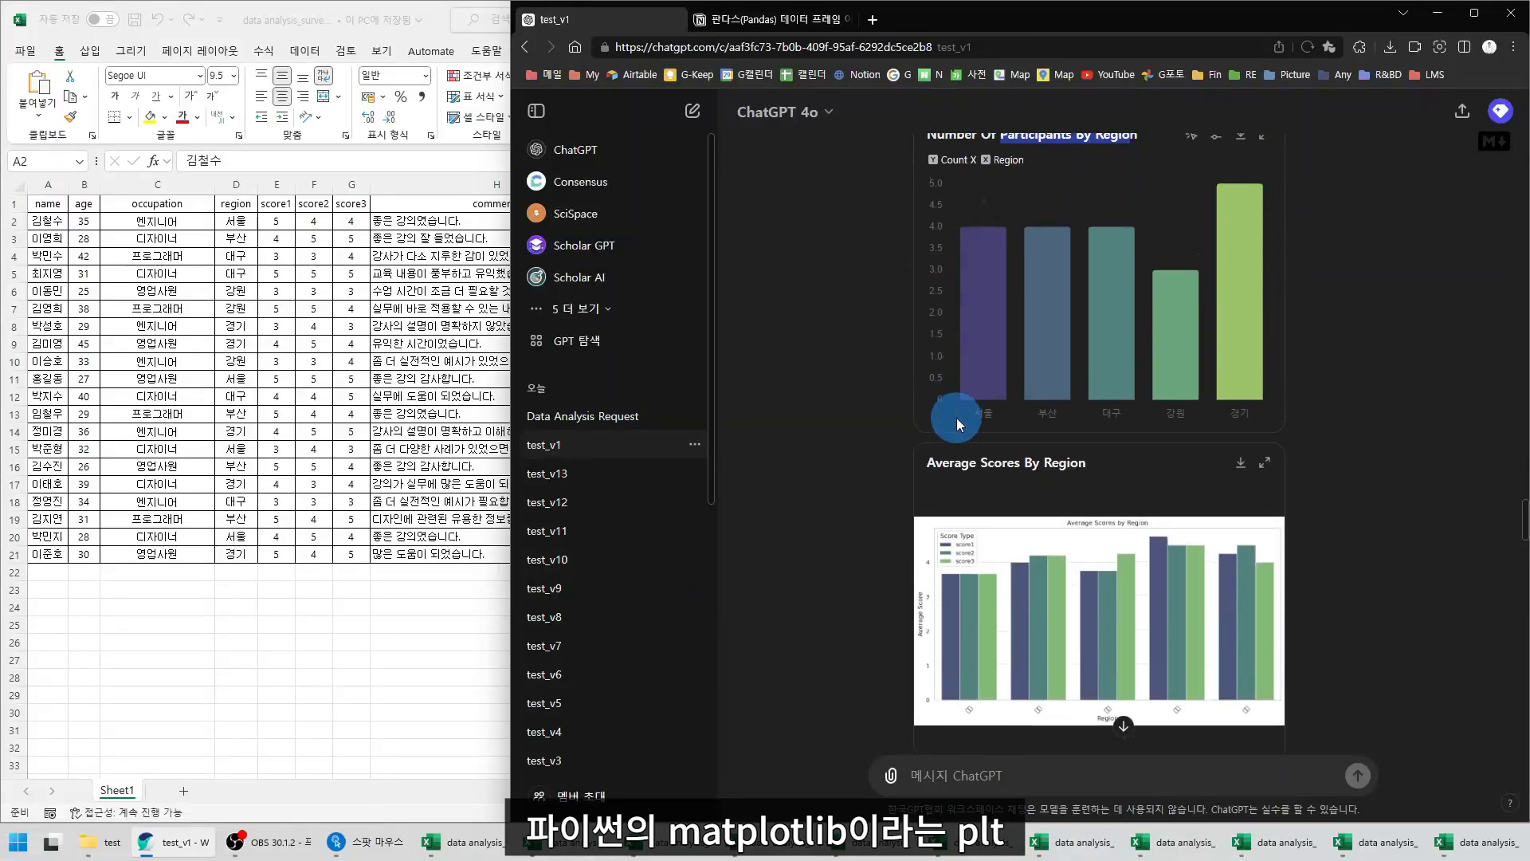
scroll(956, 417, up, 15)
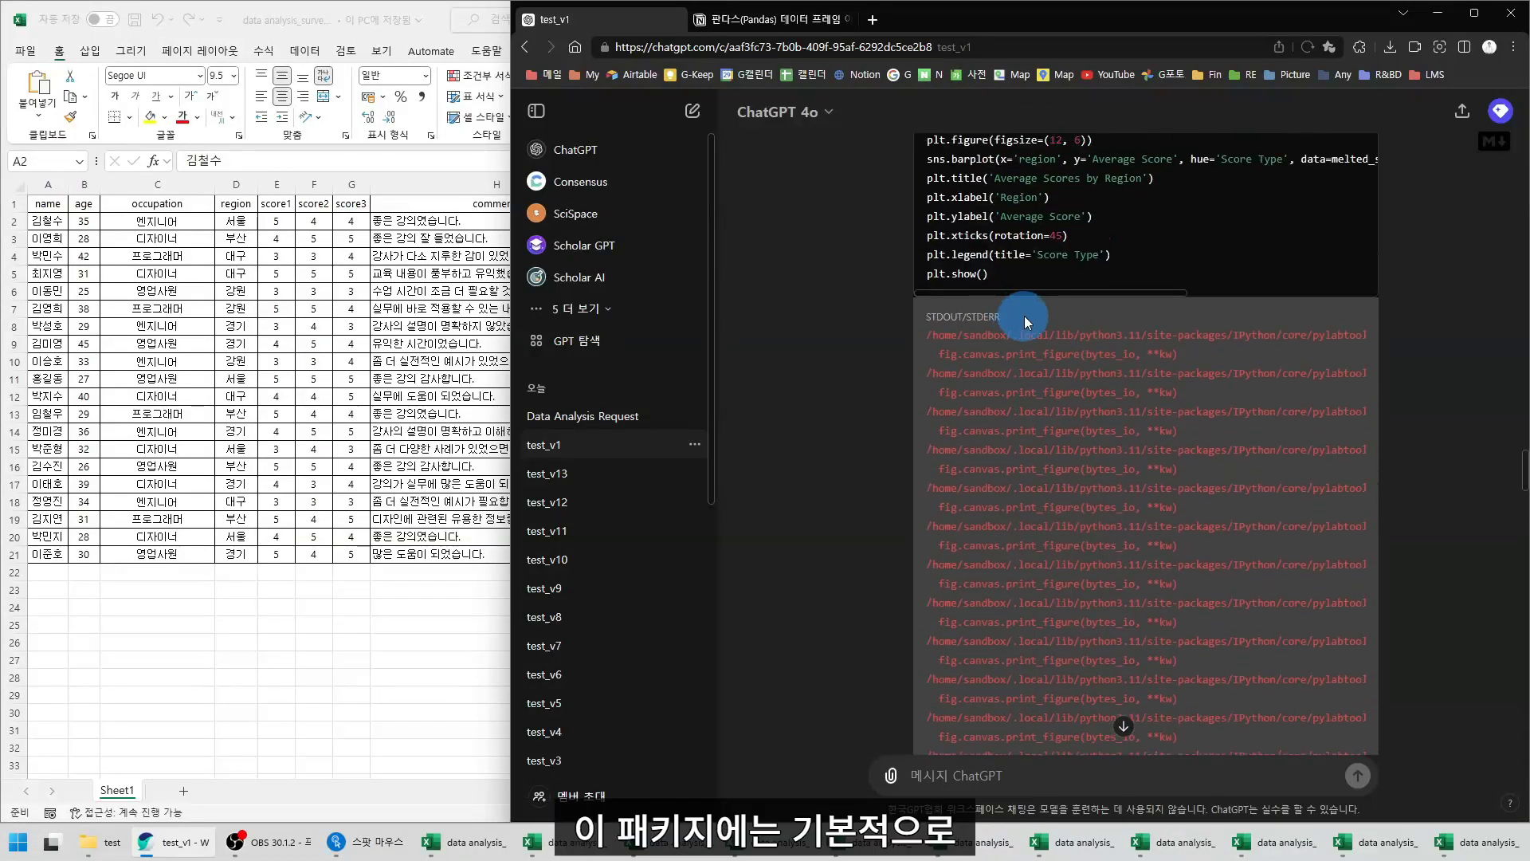
scroll(1044, 338, down, 6)
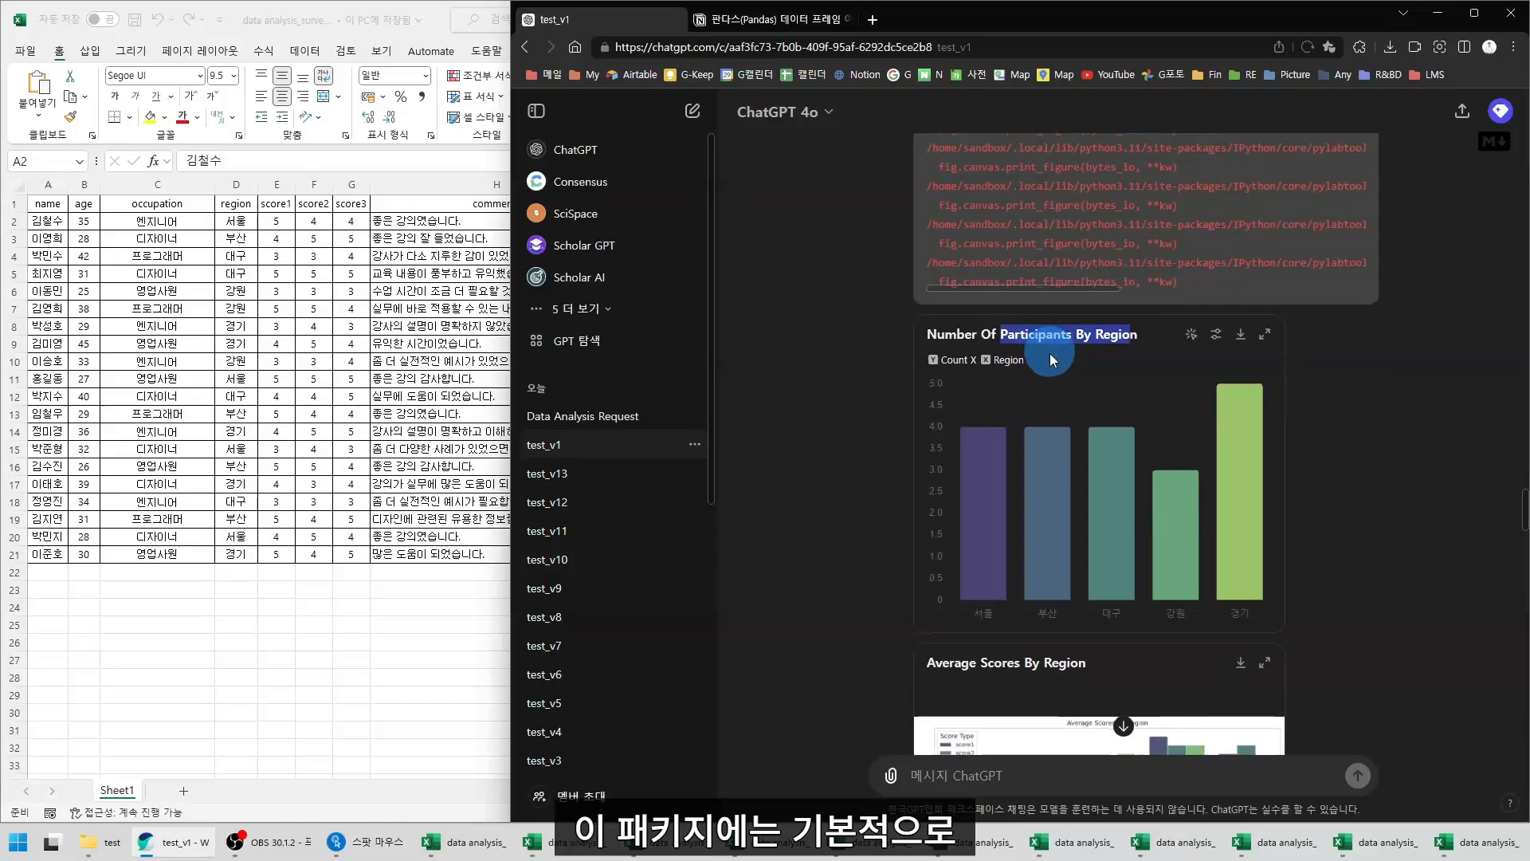
scroll(948, 453, down, 5)
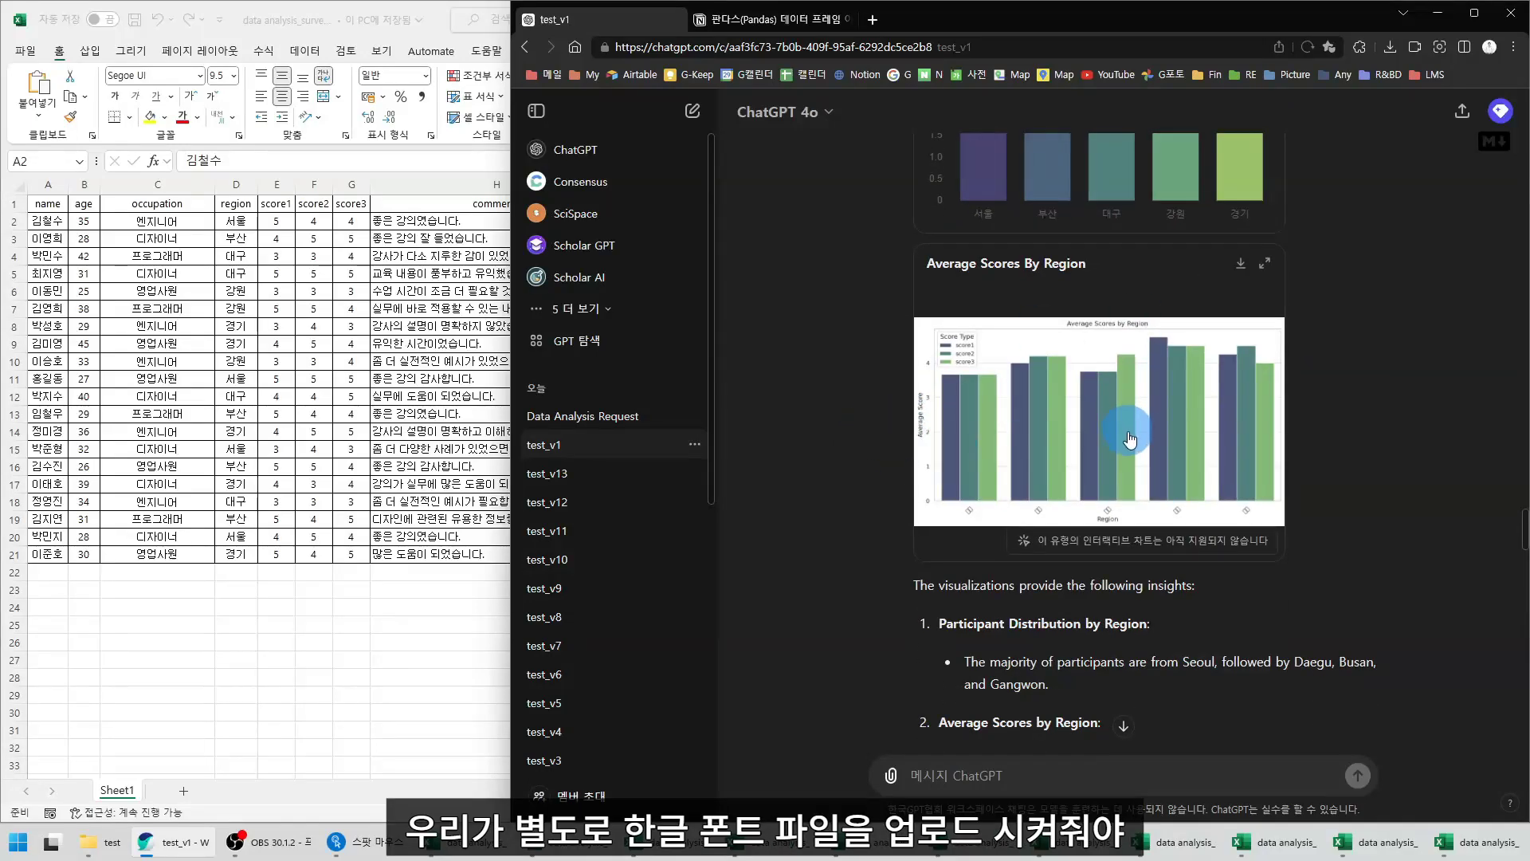
scroll(963, 423, down, 2)
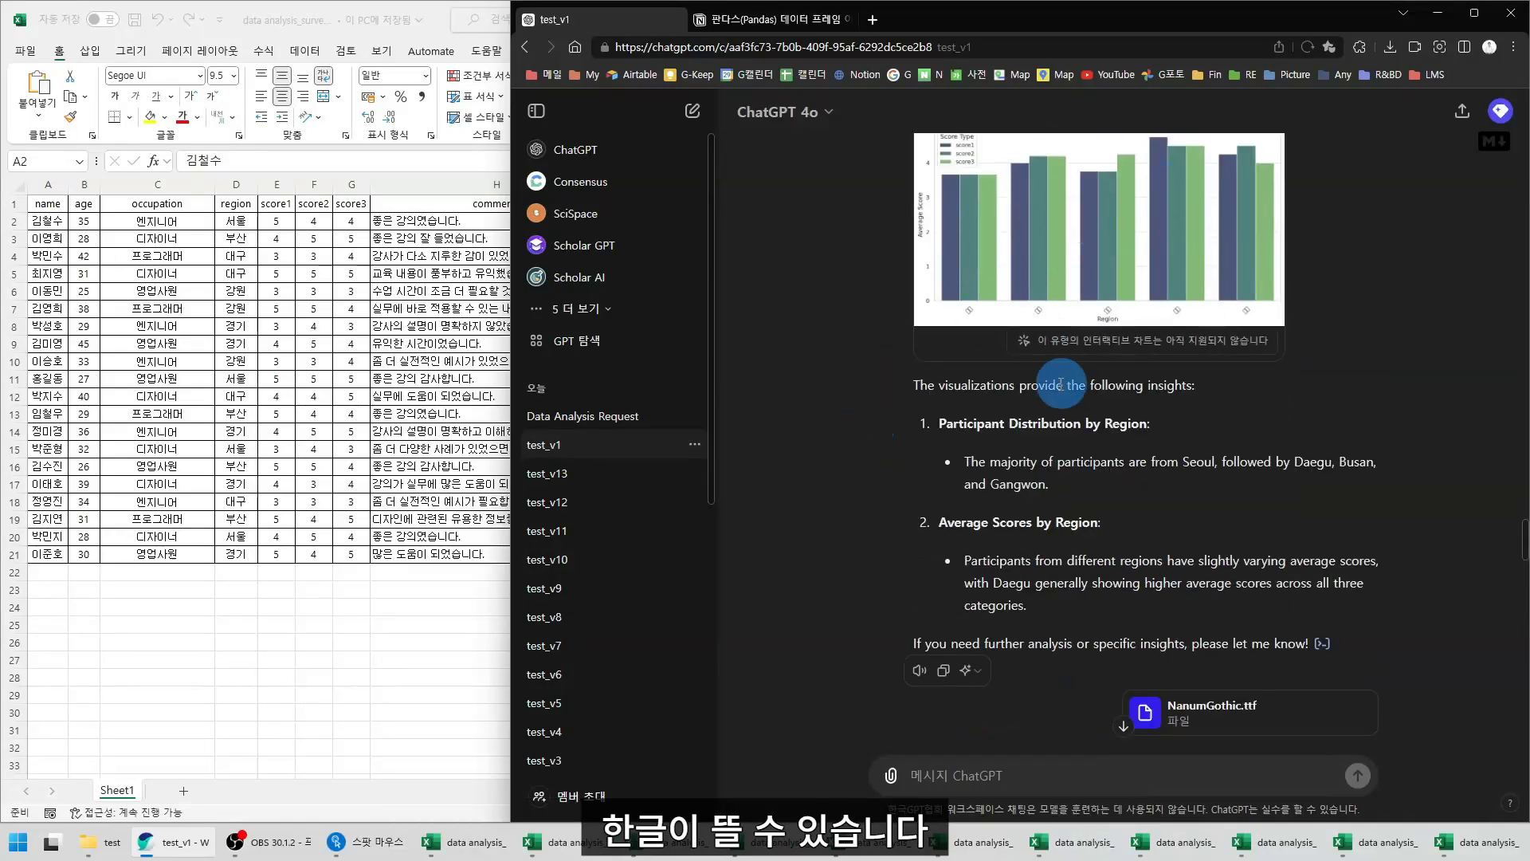
Go to the NanumGothic.ttf upload and highlight the matplotlib.font_manager import and custom font loading lines in the reply's code
scroll(1060, 384, down, 2)
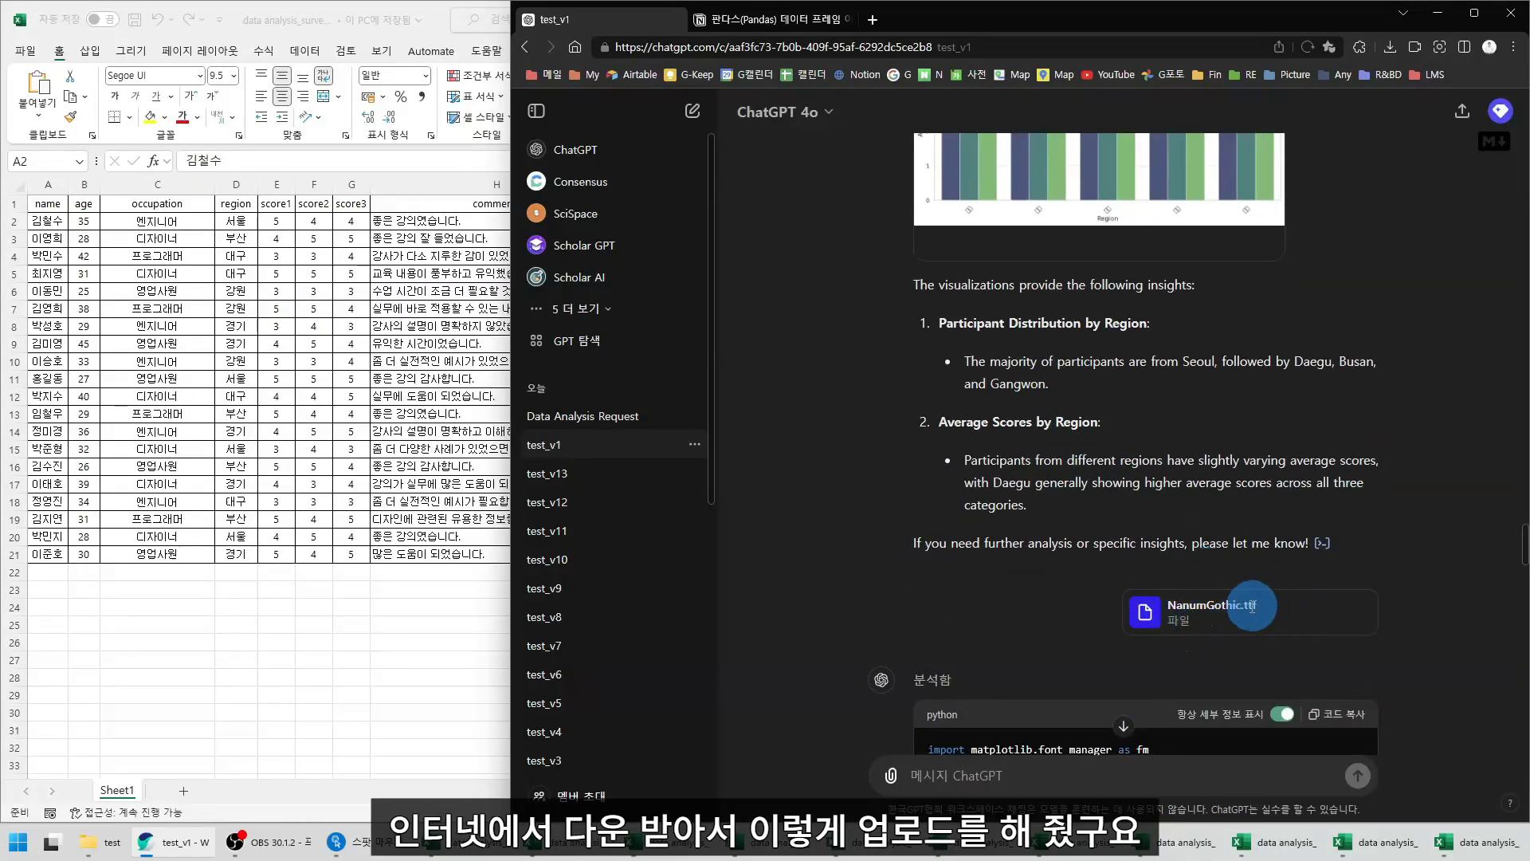
scroll(1251, 606, down, 3)
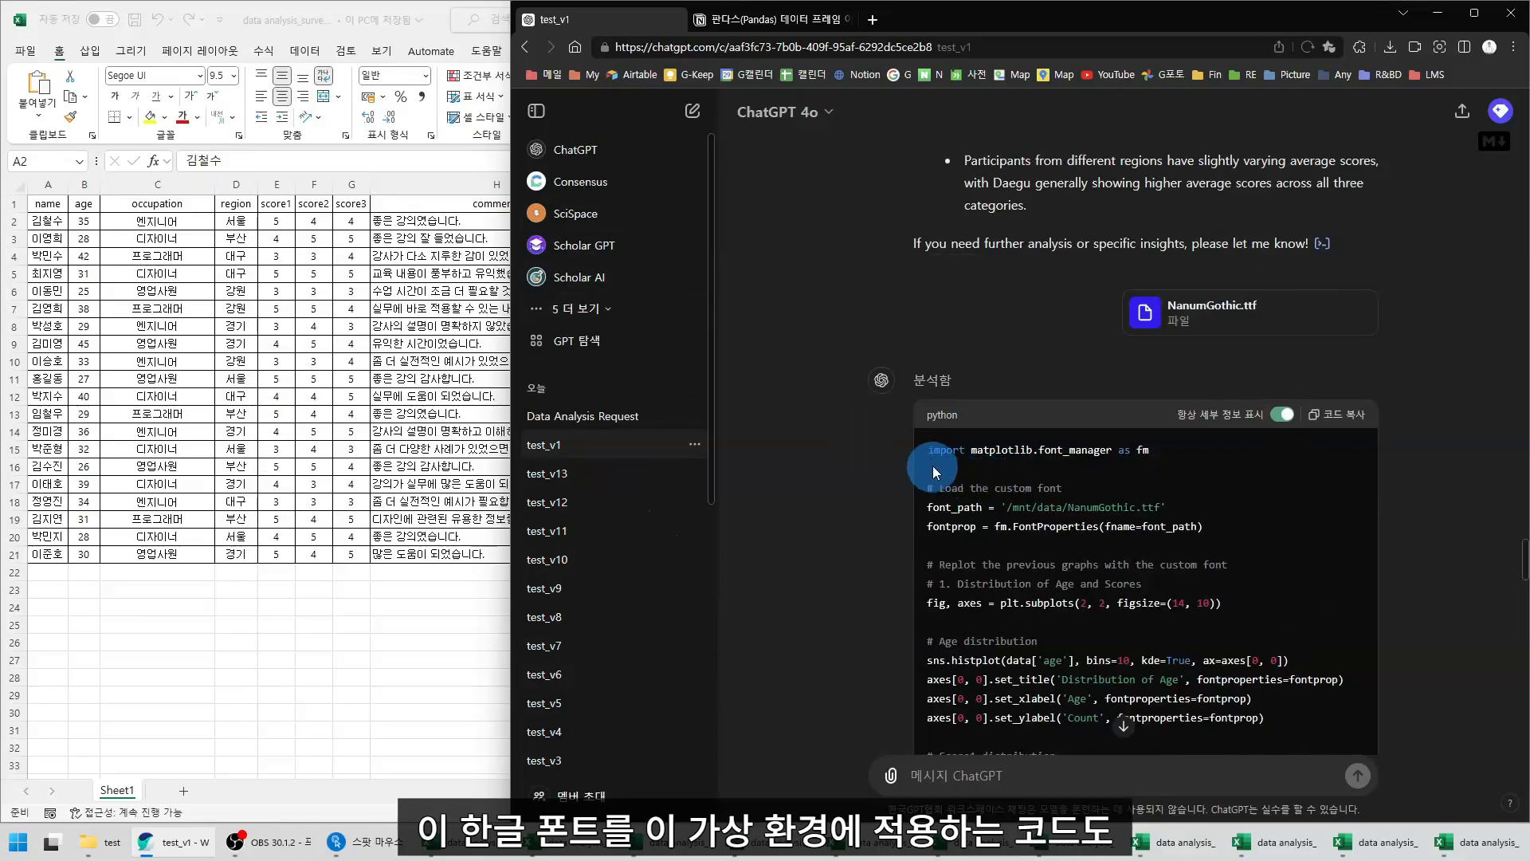
drag(929, 450, 1108, 449)
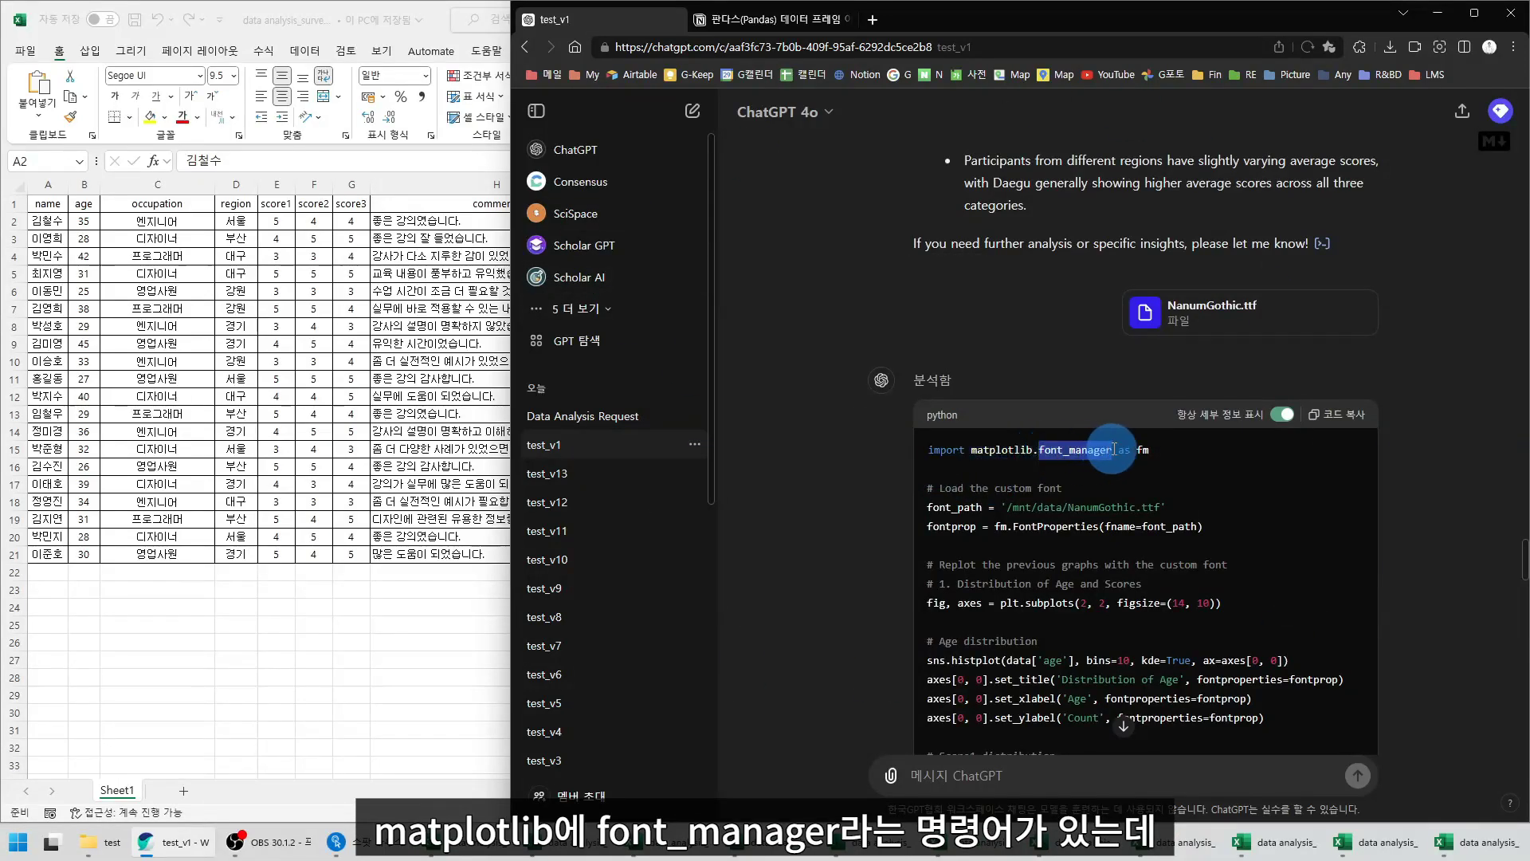
drag(930, 451, 1081, 534)
Examine the code that replots the distribution, correlation and box plot graphs with the custom font
scroll(1035, 510, down, 6)
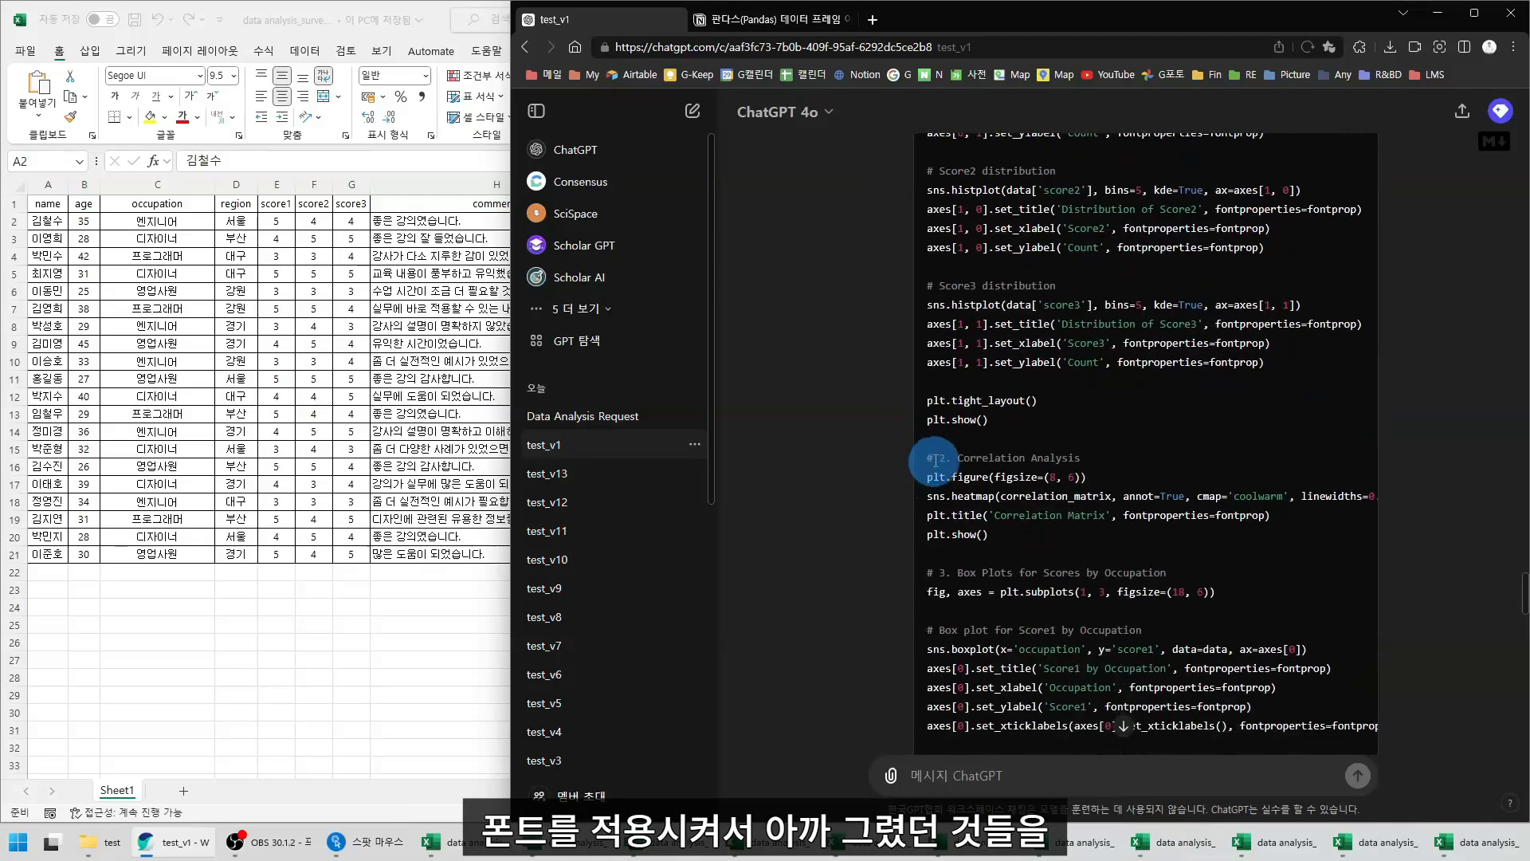
drag(957, 209, 1140, 625)
scroll(1033, 508, down, 11)
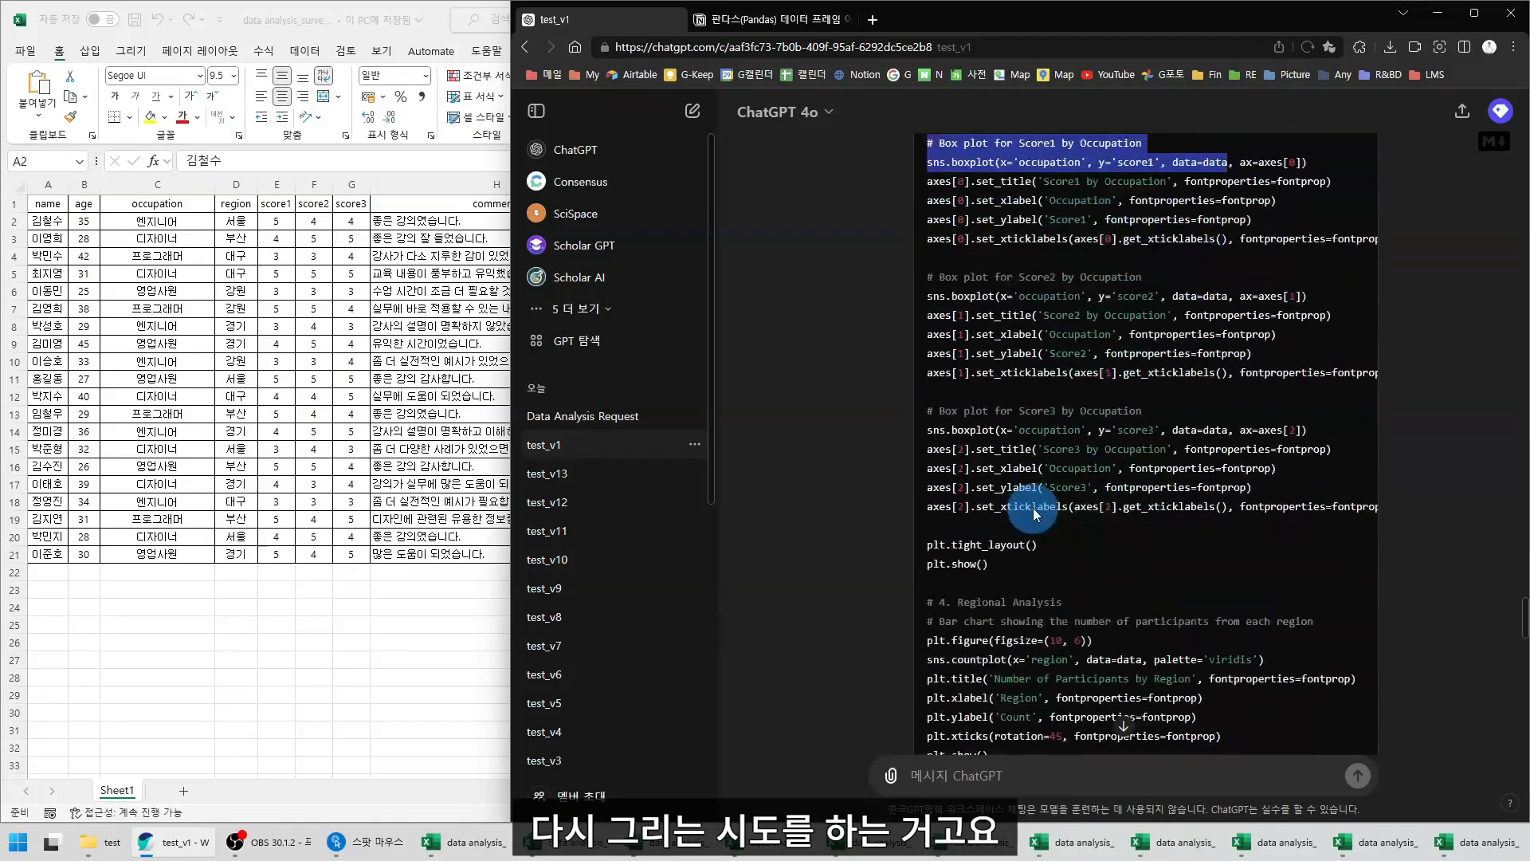
View the redrawn Score3 By Occupation box plots enlarged to check their Korean labels, and close the enlarged view
scroll(866, 466, down, 7)
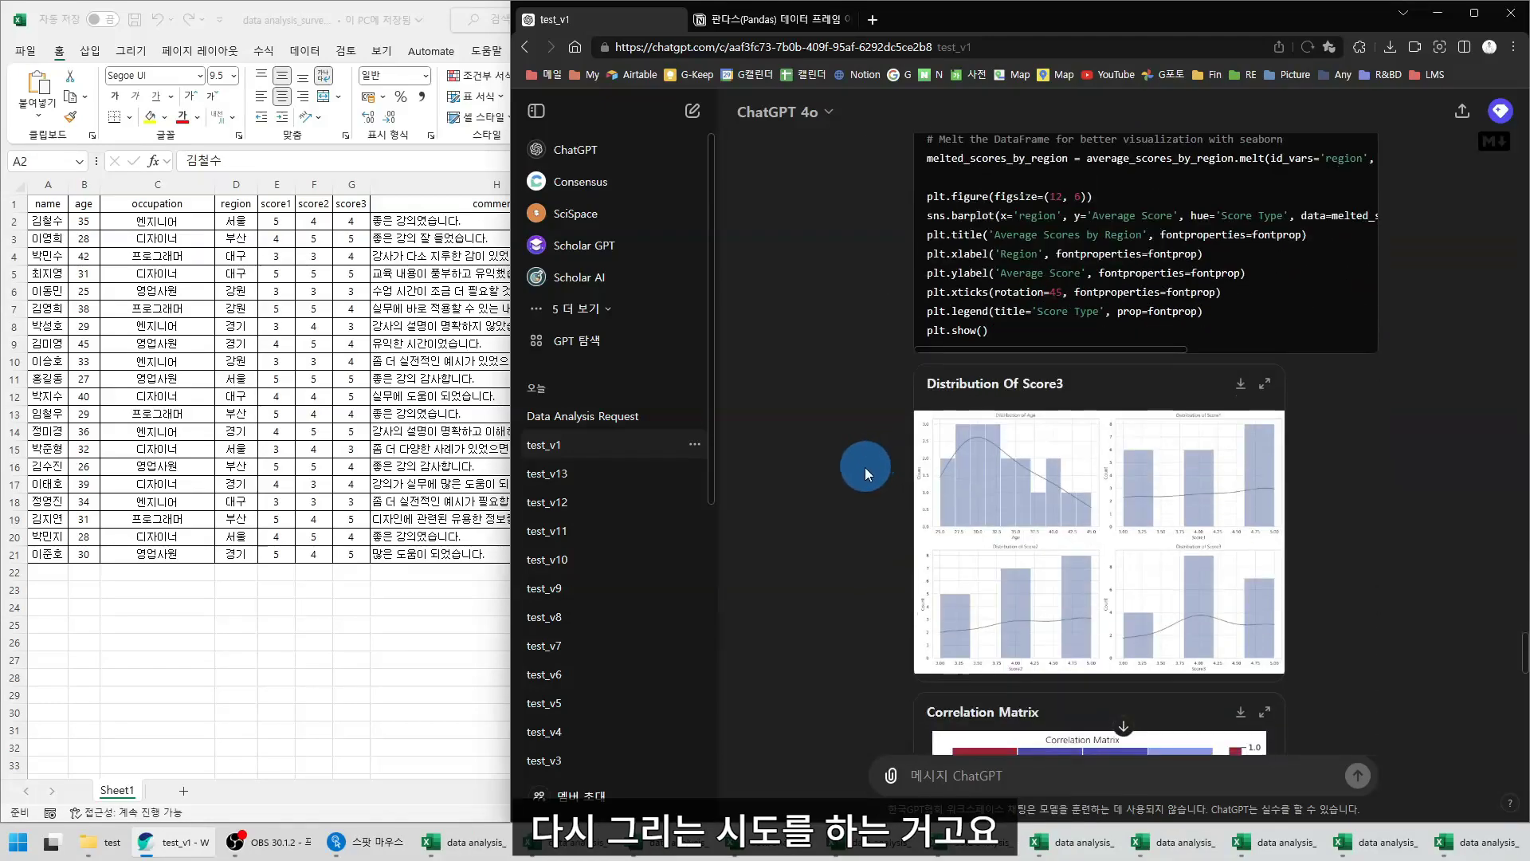
click(942, 450)
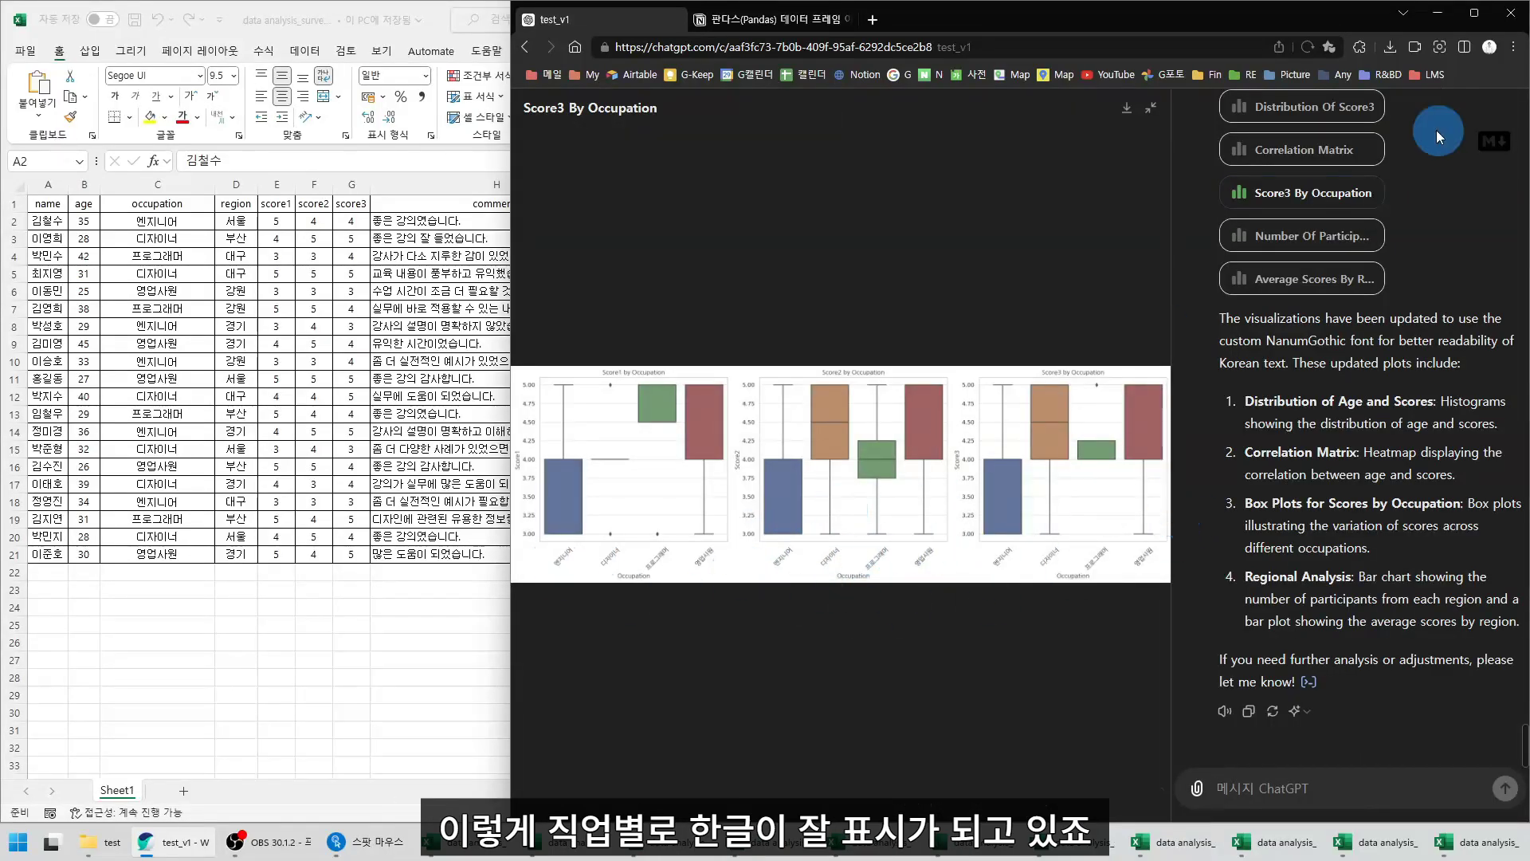
click(1149, 110)
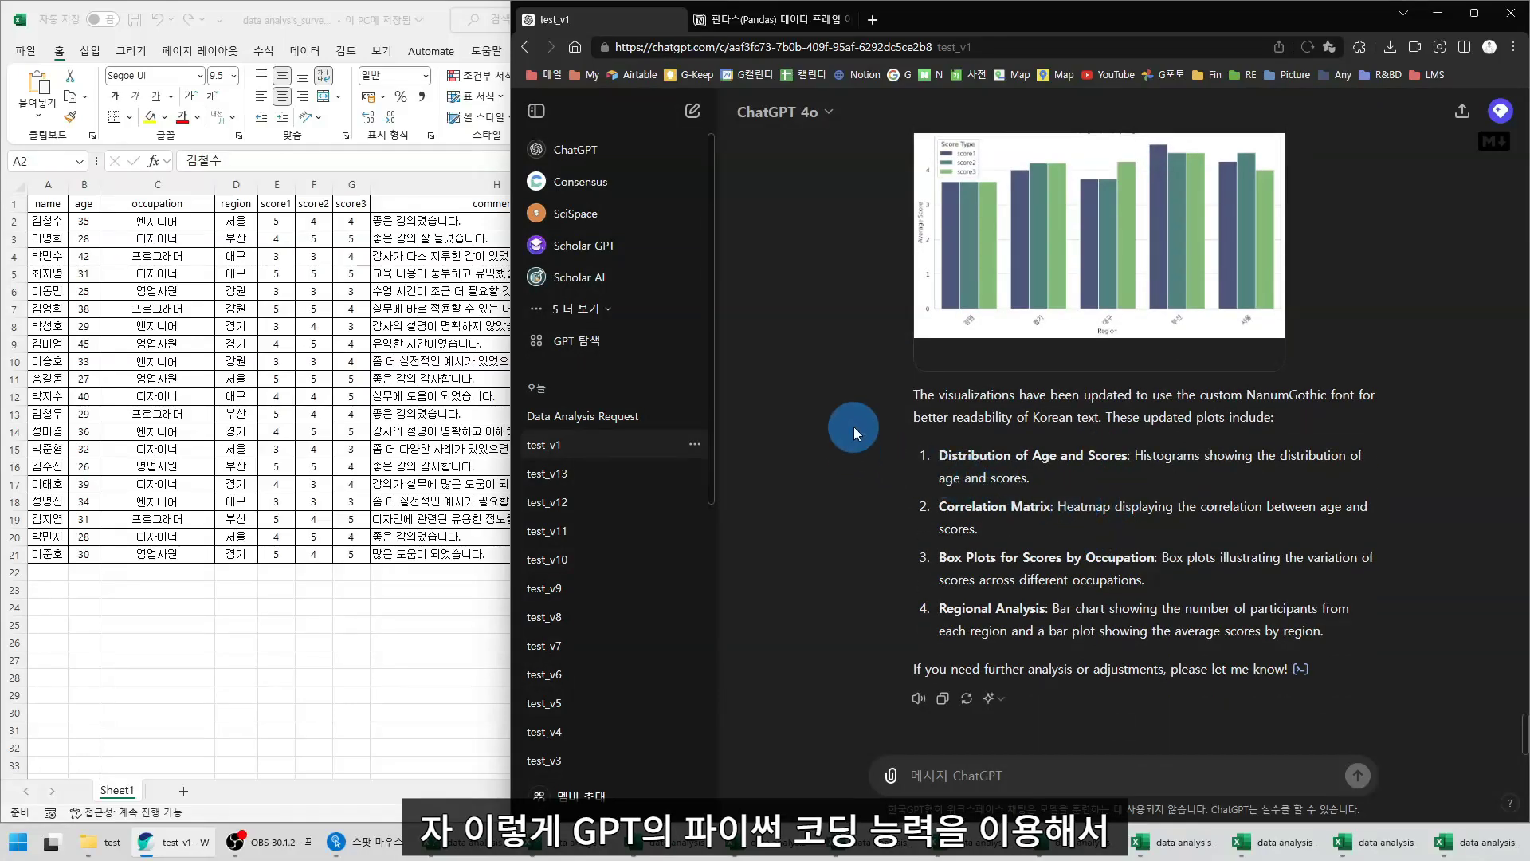
scroll(856, 424, up, 15)
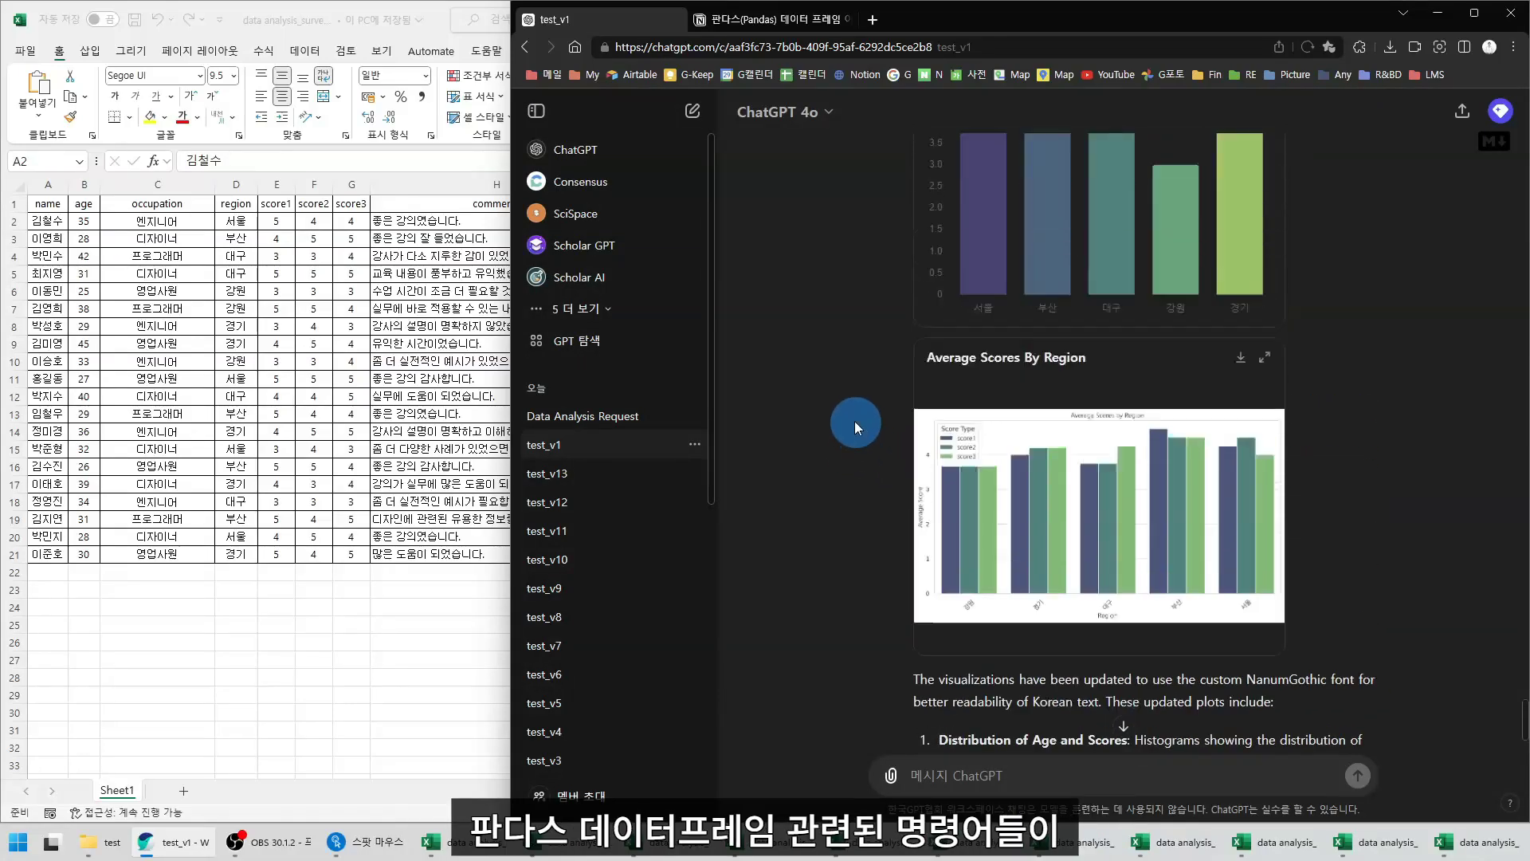
scroll(855, 421, up, 4)
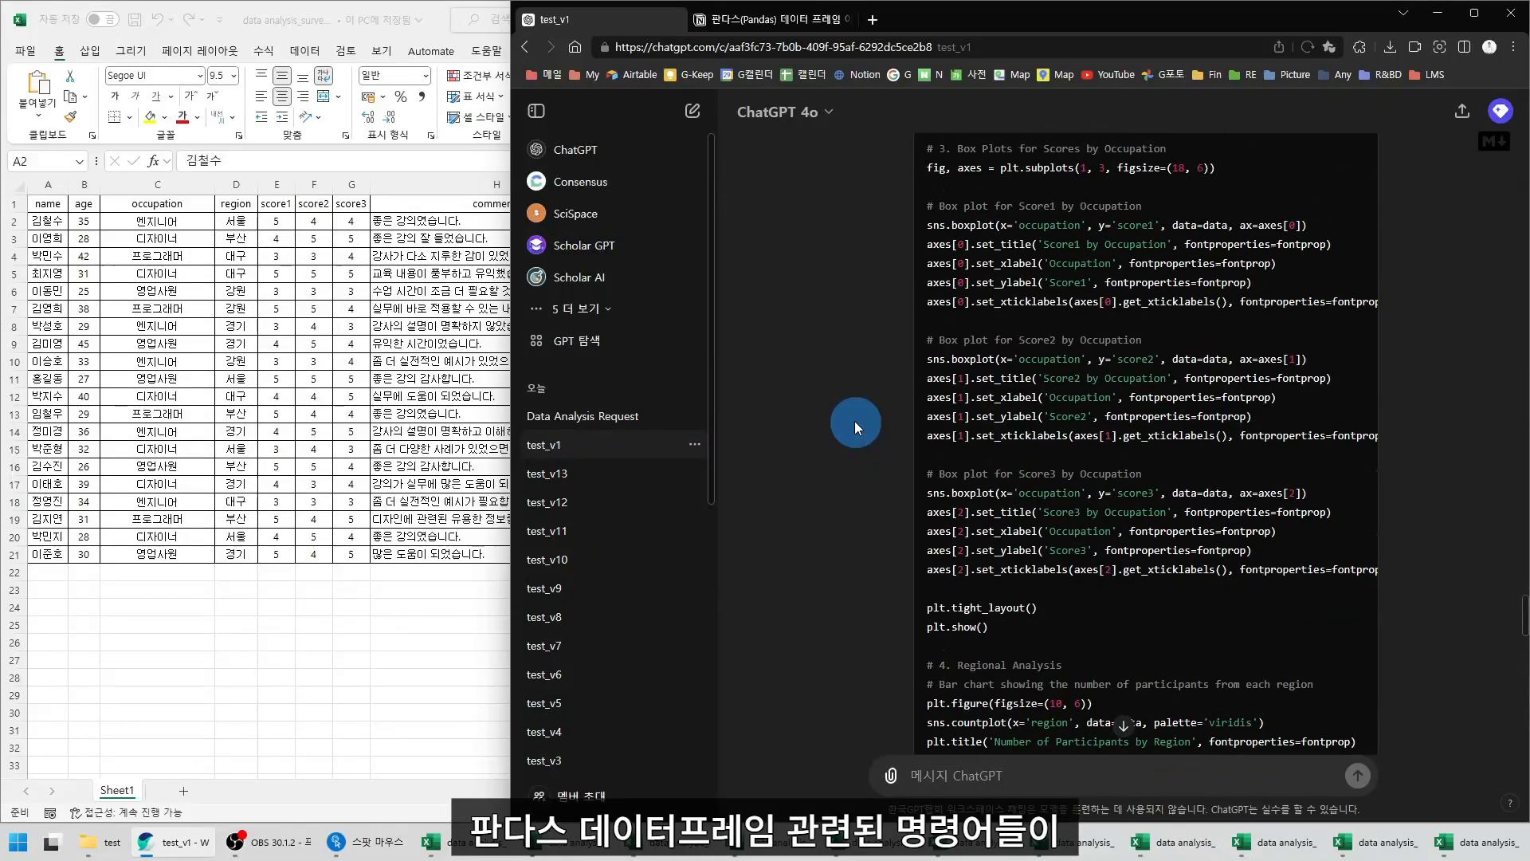
scroll(854, 420, up, 20)
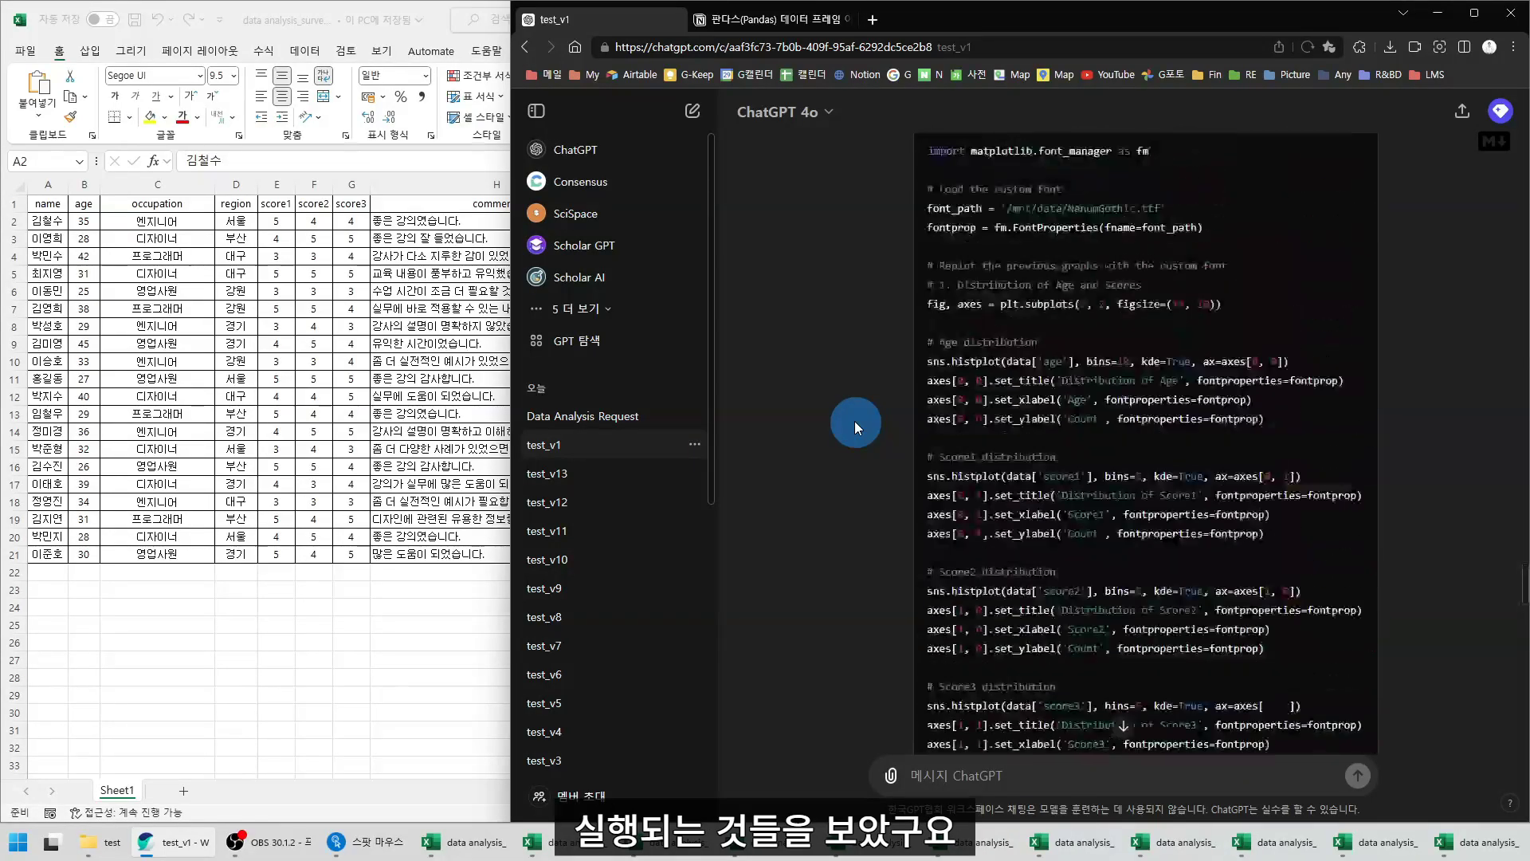
scroll(854, 416, down, 10)
Switch to the Excel survey workbook and highlight the whole data table, from the name header through the comments column
click(29, 221)
key(ctrl+a)
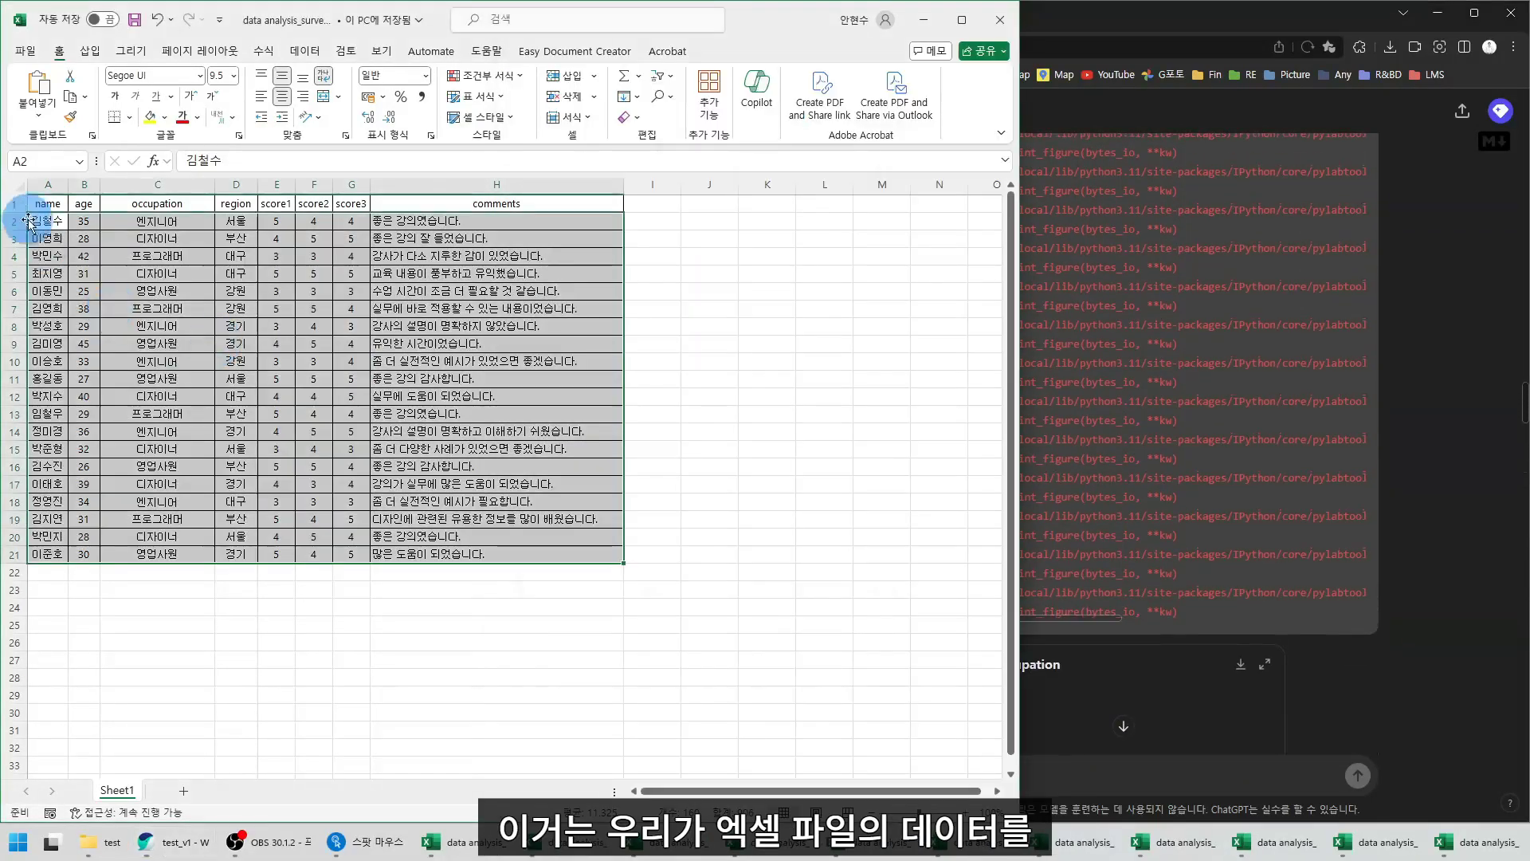
drag(38, 204, 572, 547)
click(167, 588)
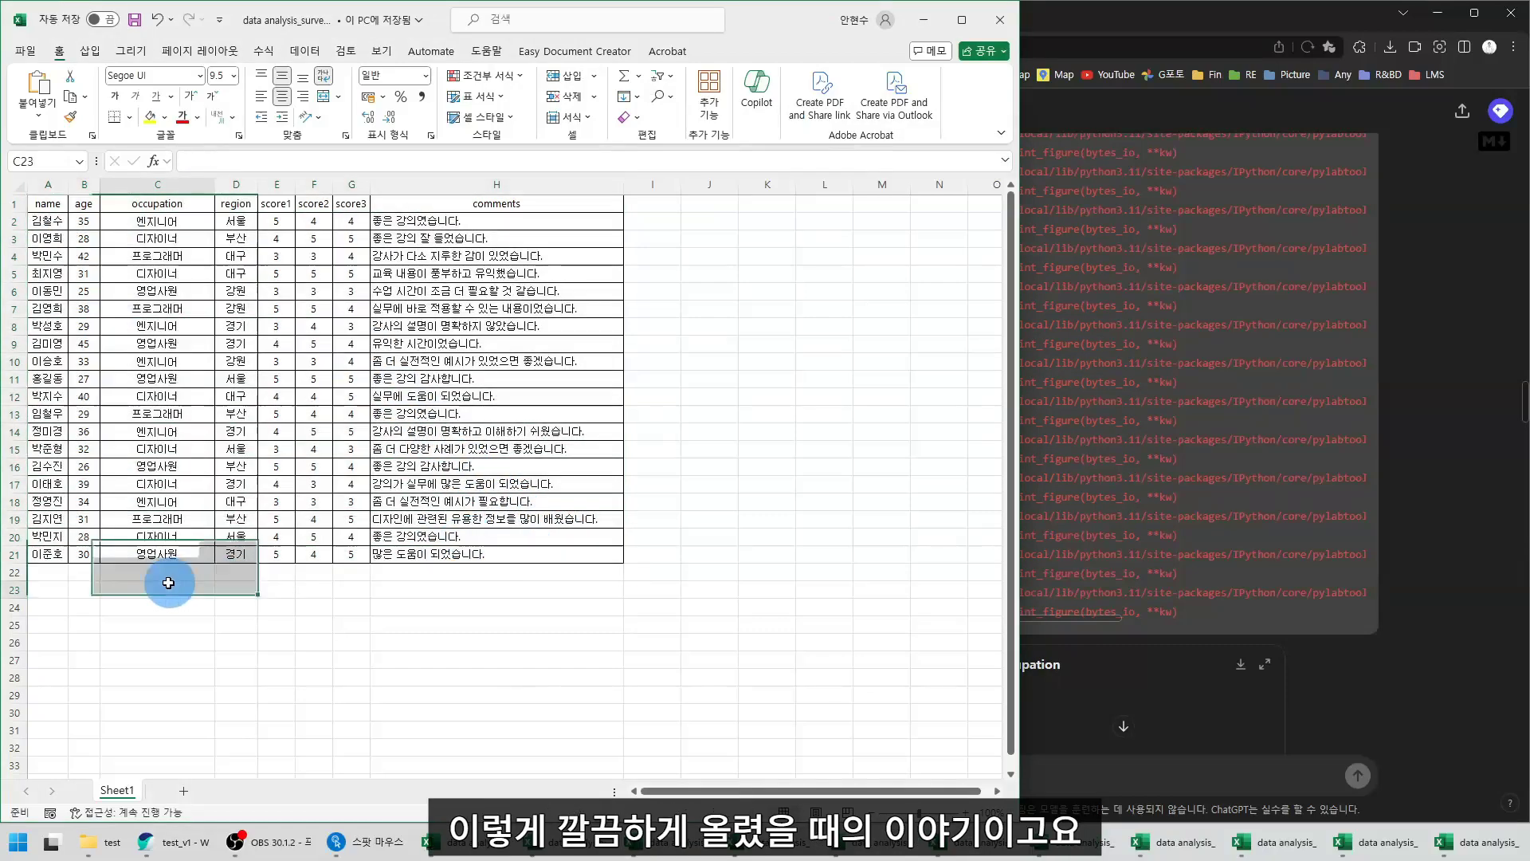
Switch to the v2 survey workbook and highlight its empty first row above the column headers
click(481, 851)
click(198, 433)
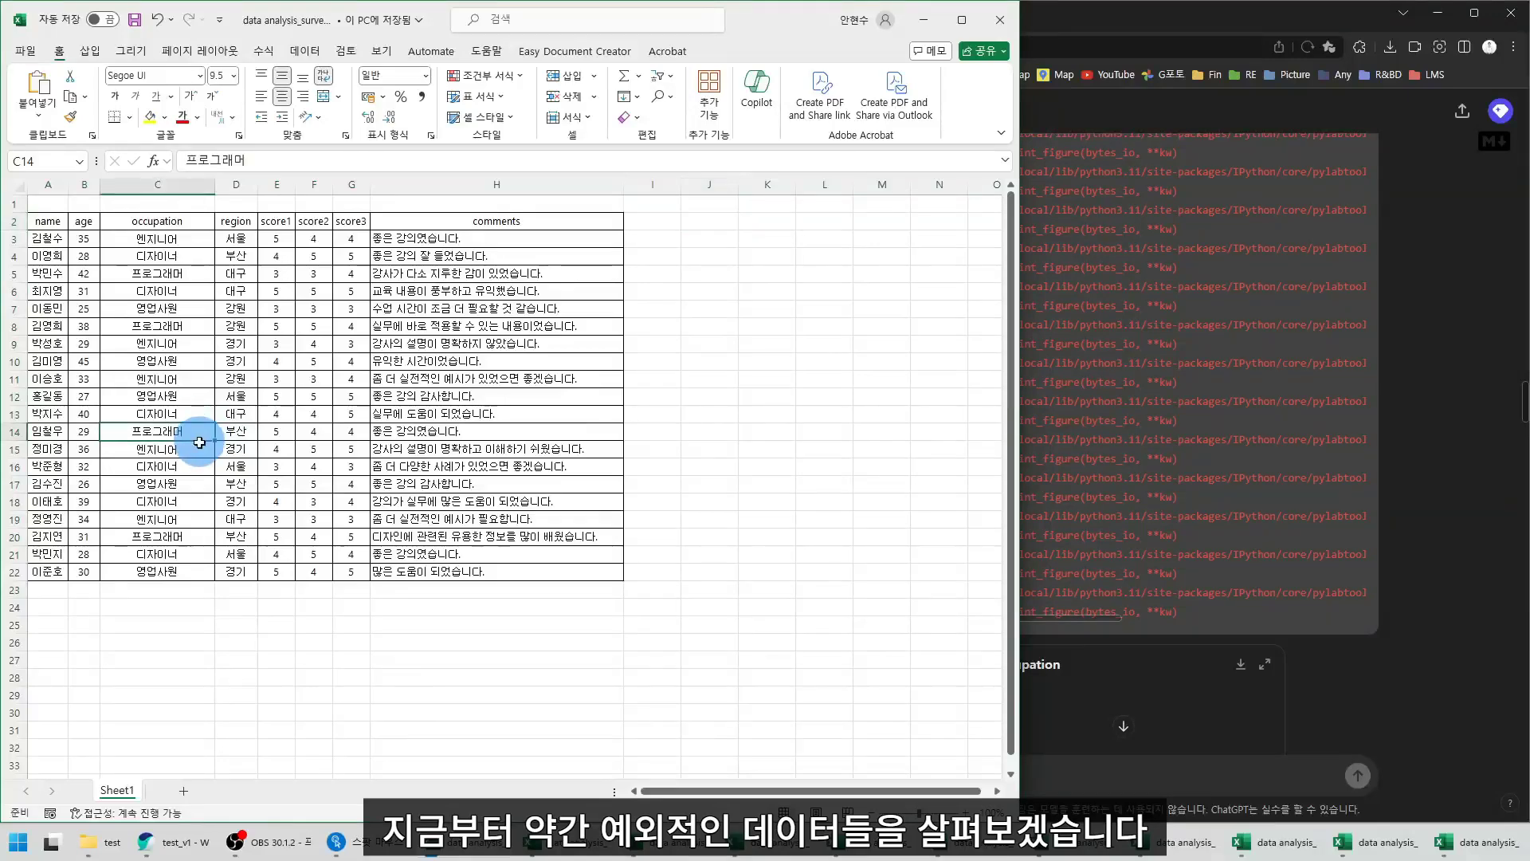
click(14, 204)
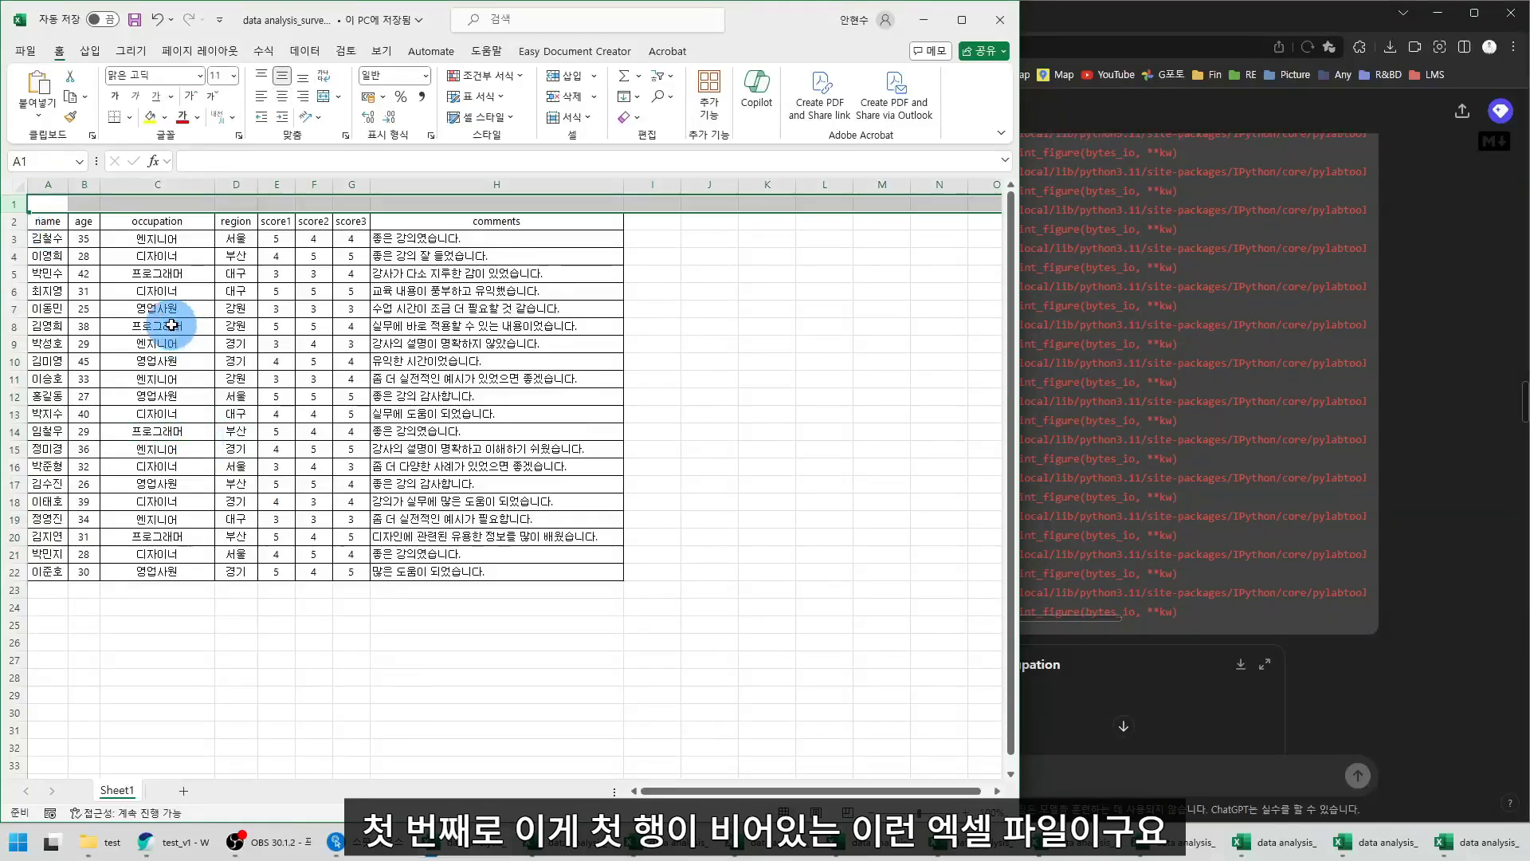
click(159, 319)
Switch to ChatGPT, open the test_v2 chat and go to its Data Analysis Survey V2 table preview
click(1199, 11)
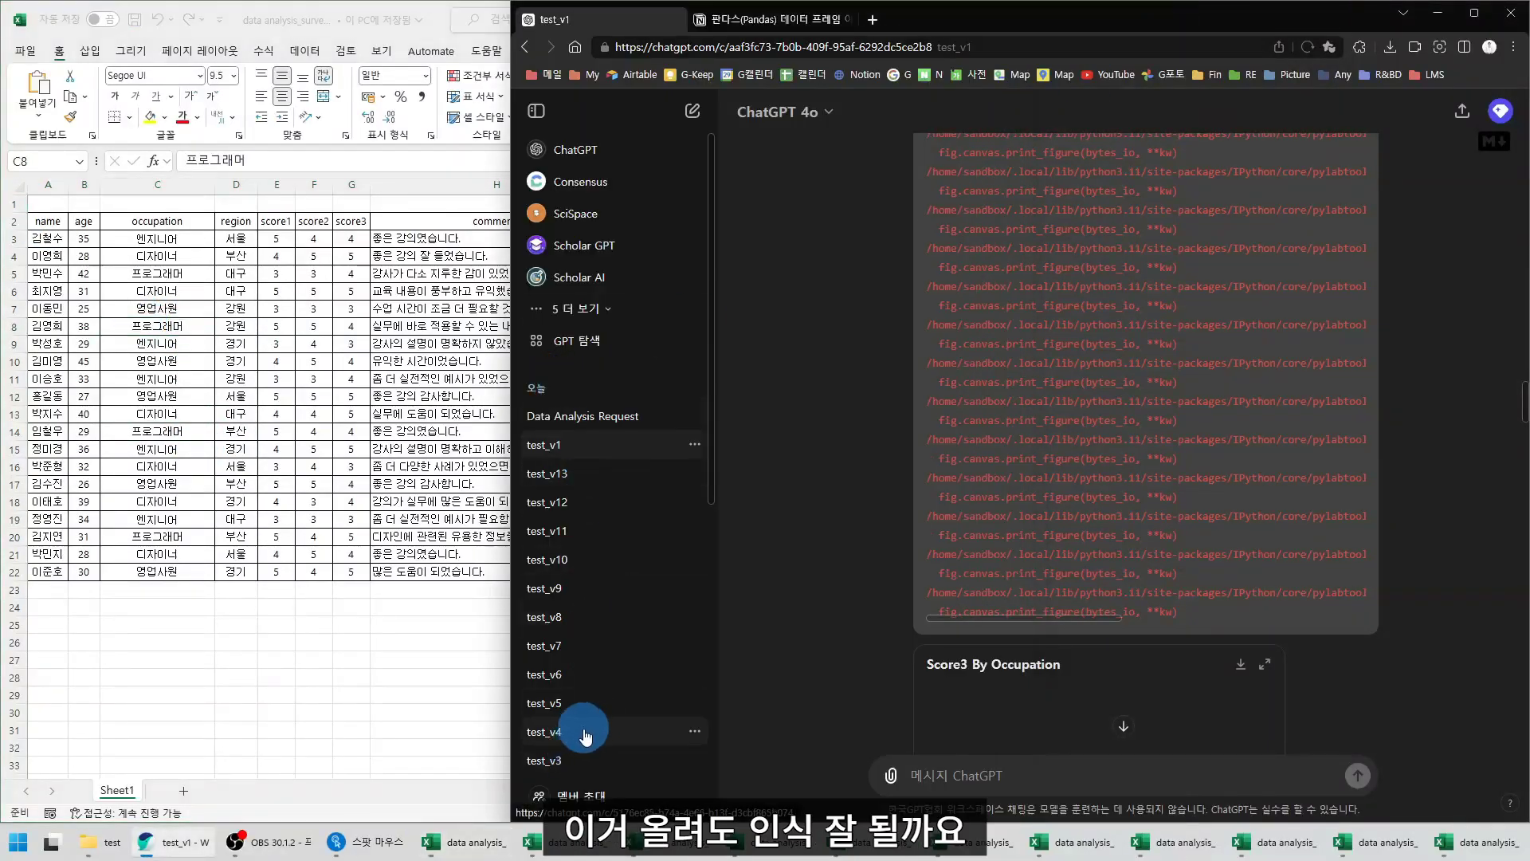
scroll(565, 685, down, 3)
click(550, 597)
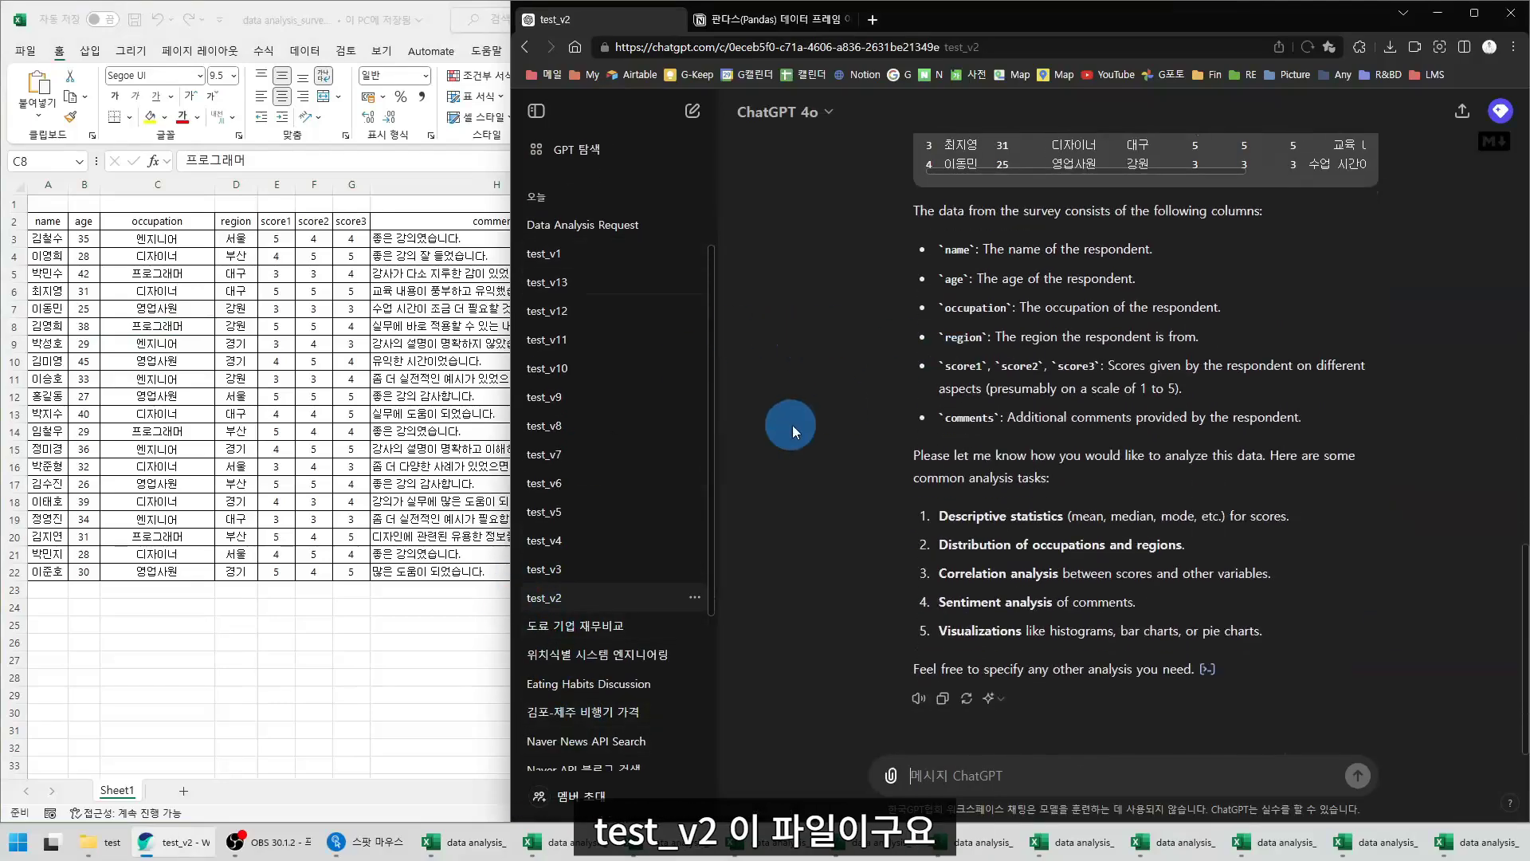
scroll(797, 319, up, 10)
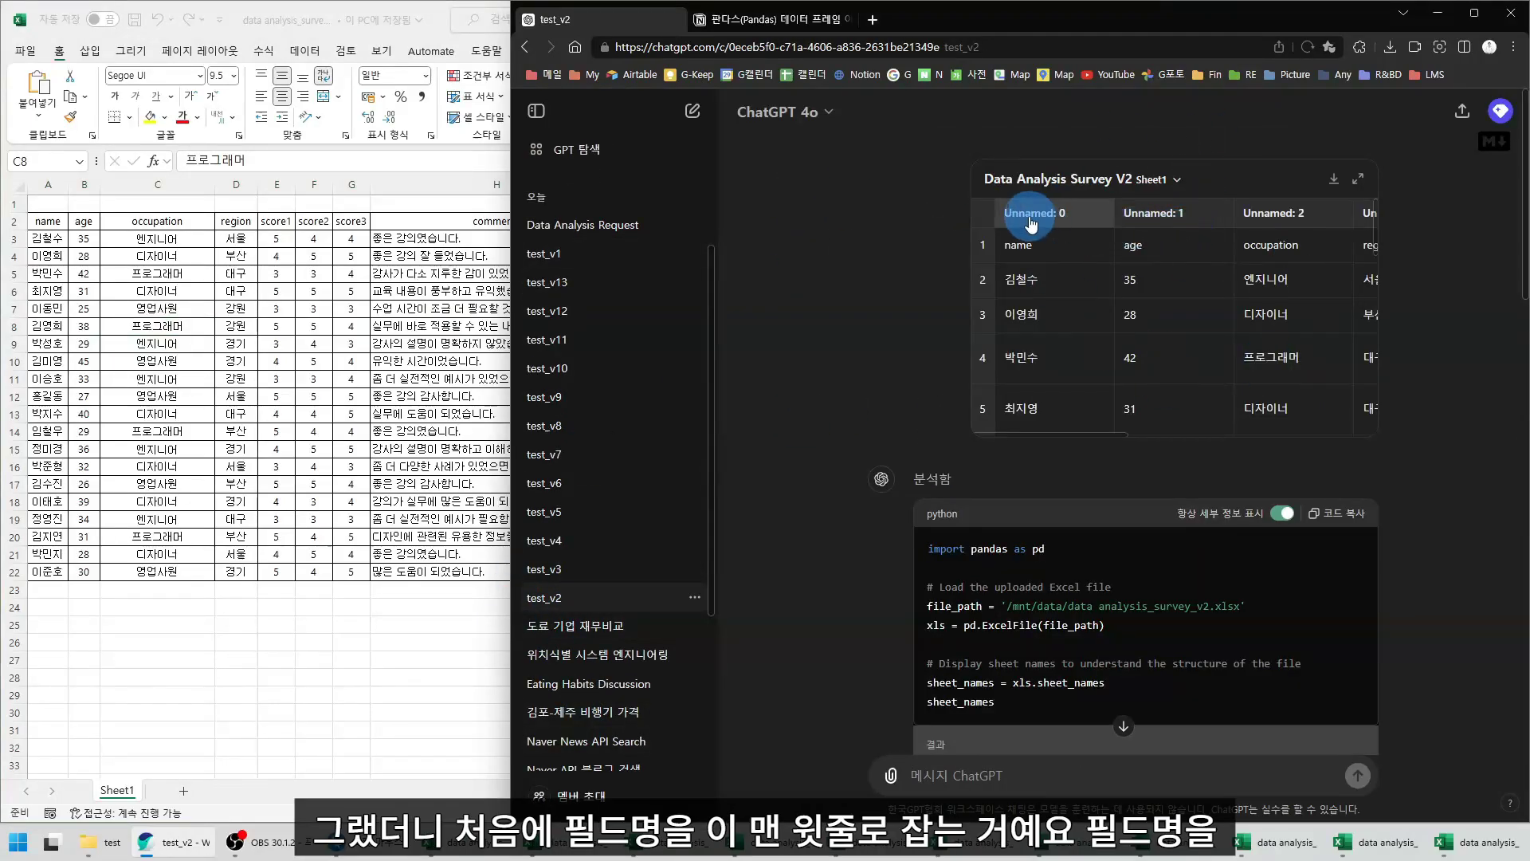
Switch back to the Excel workbook and point out the empty row 1 cells above the headers, ending at the comments column
click(56, 209)
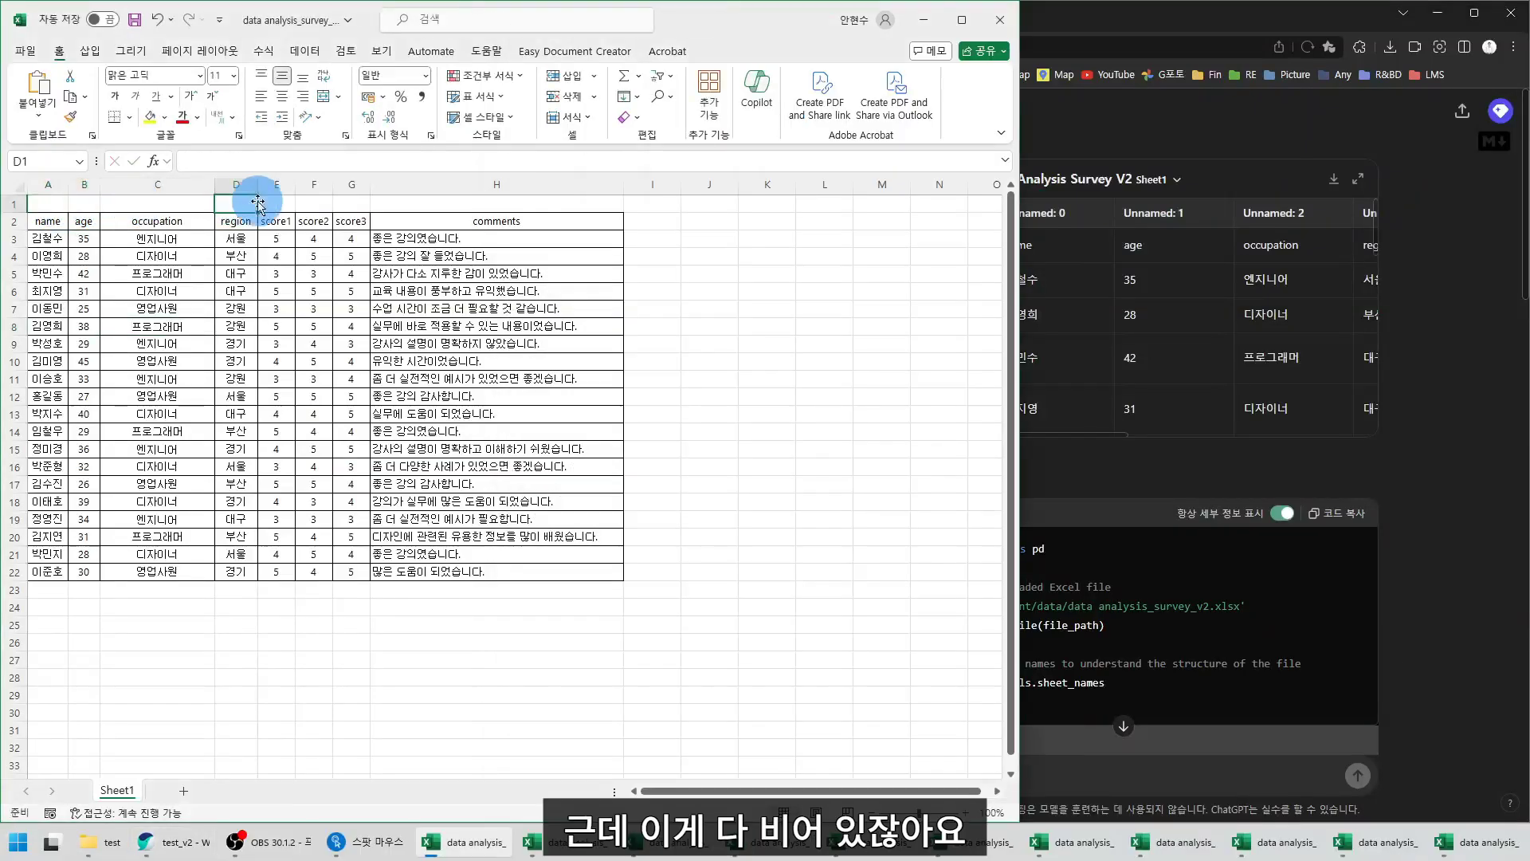
click(352, 203)
click(377, 200)
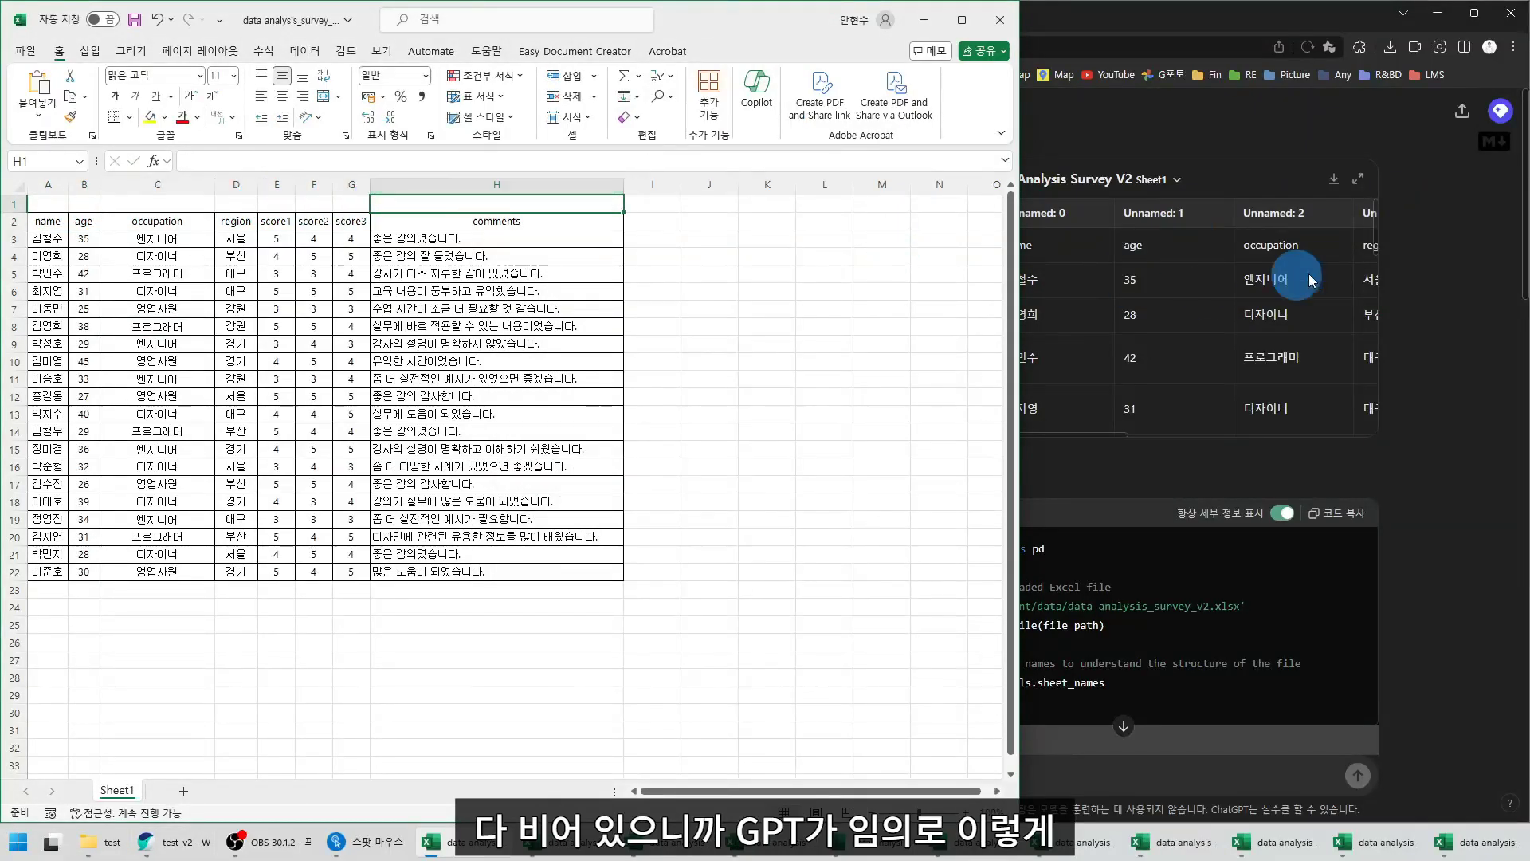
View the Data Analysis Survey V2 table enlarged in ChatGPT, check its column names and rows, and close the enlarged view
click(1439, 255)
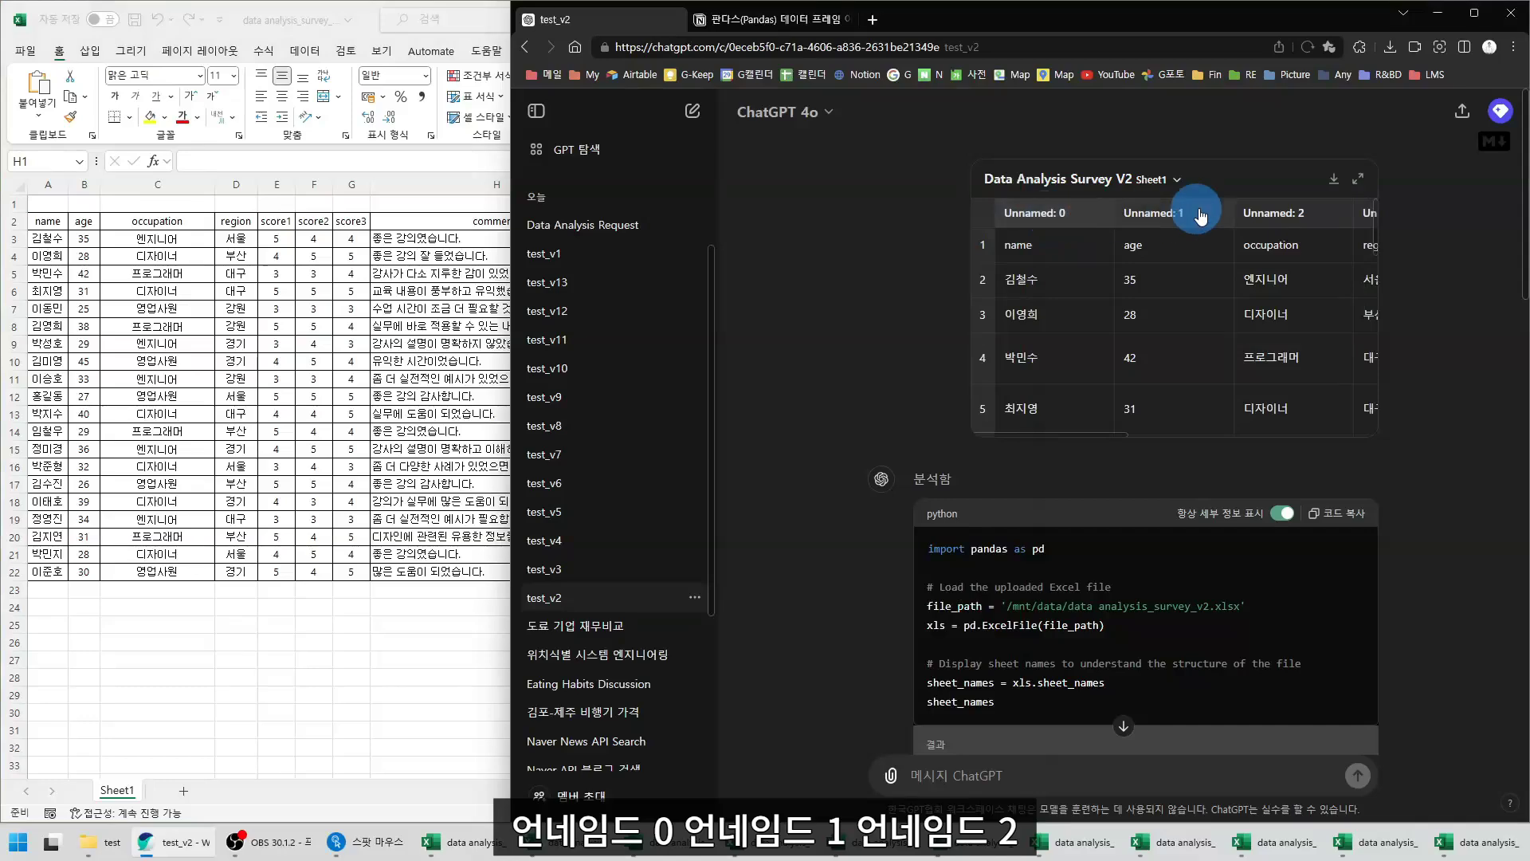
click(1357, 180)
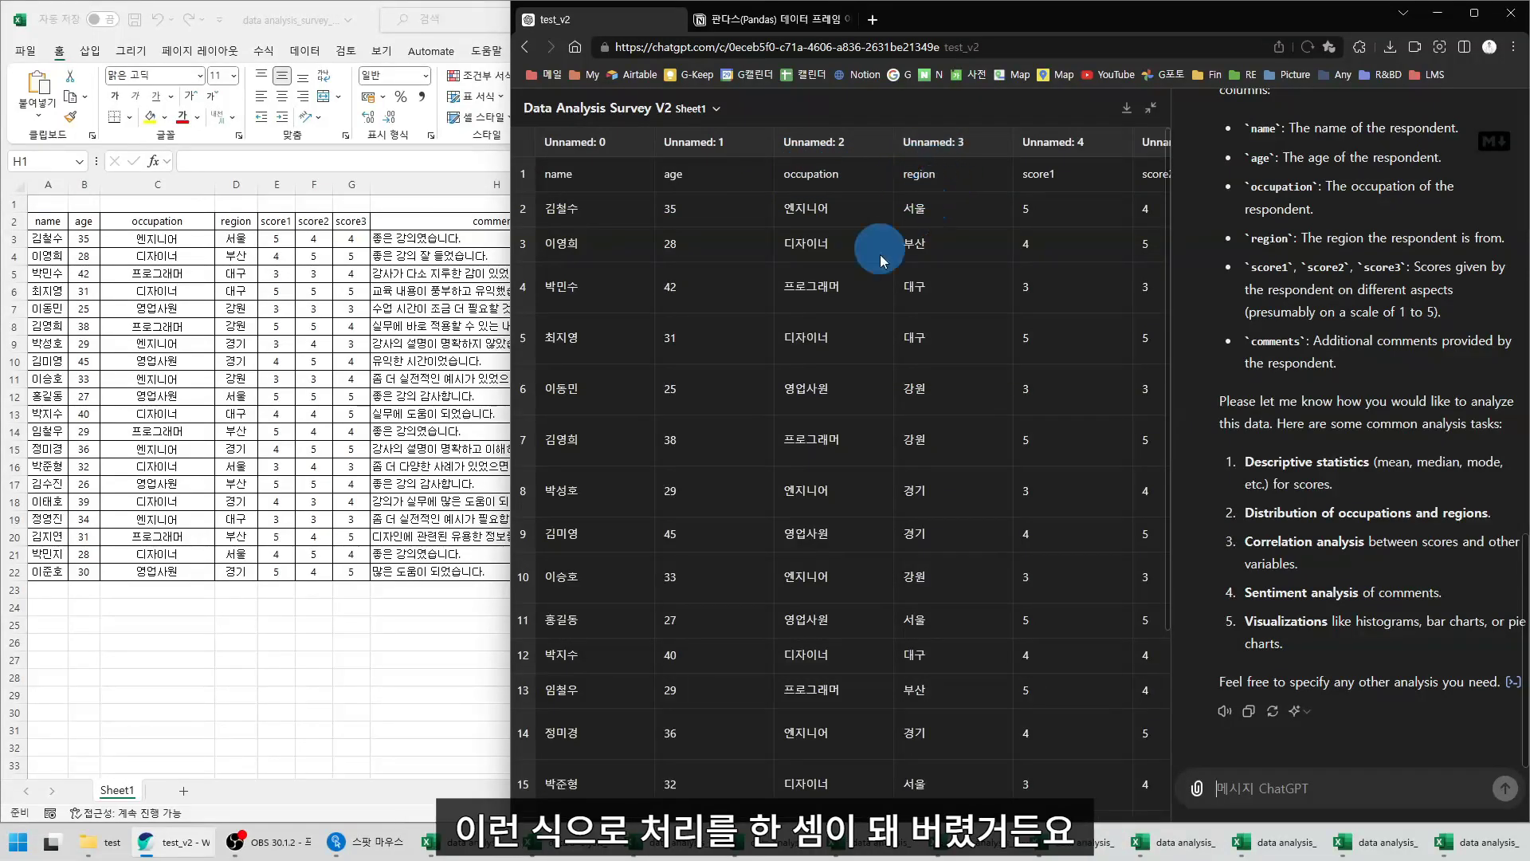
scroll(743, 356, down, 1)
scroll(743, 355, down, 3)
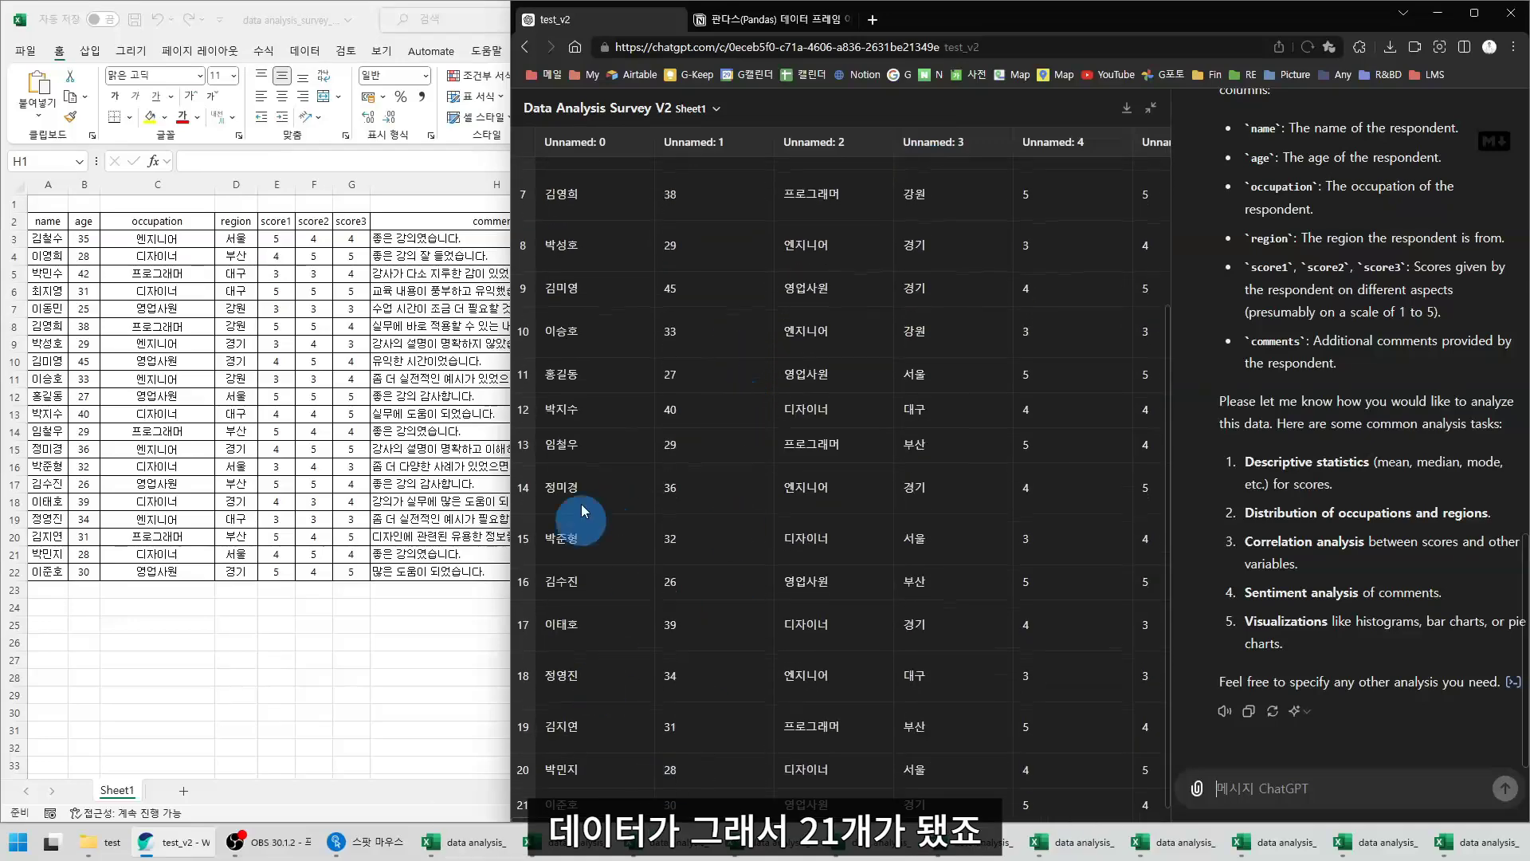
click(1150, 107)
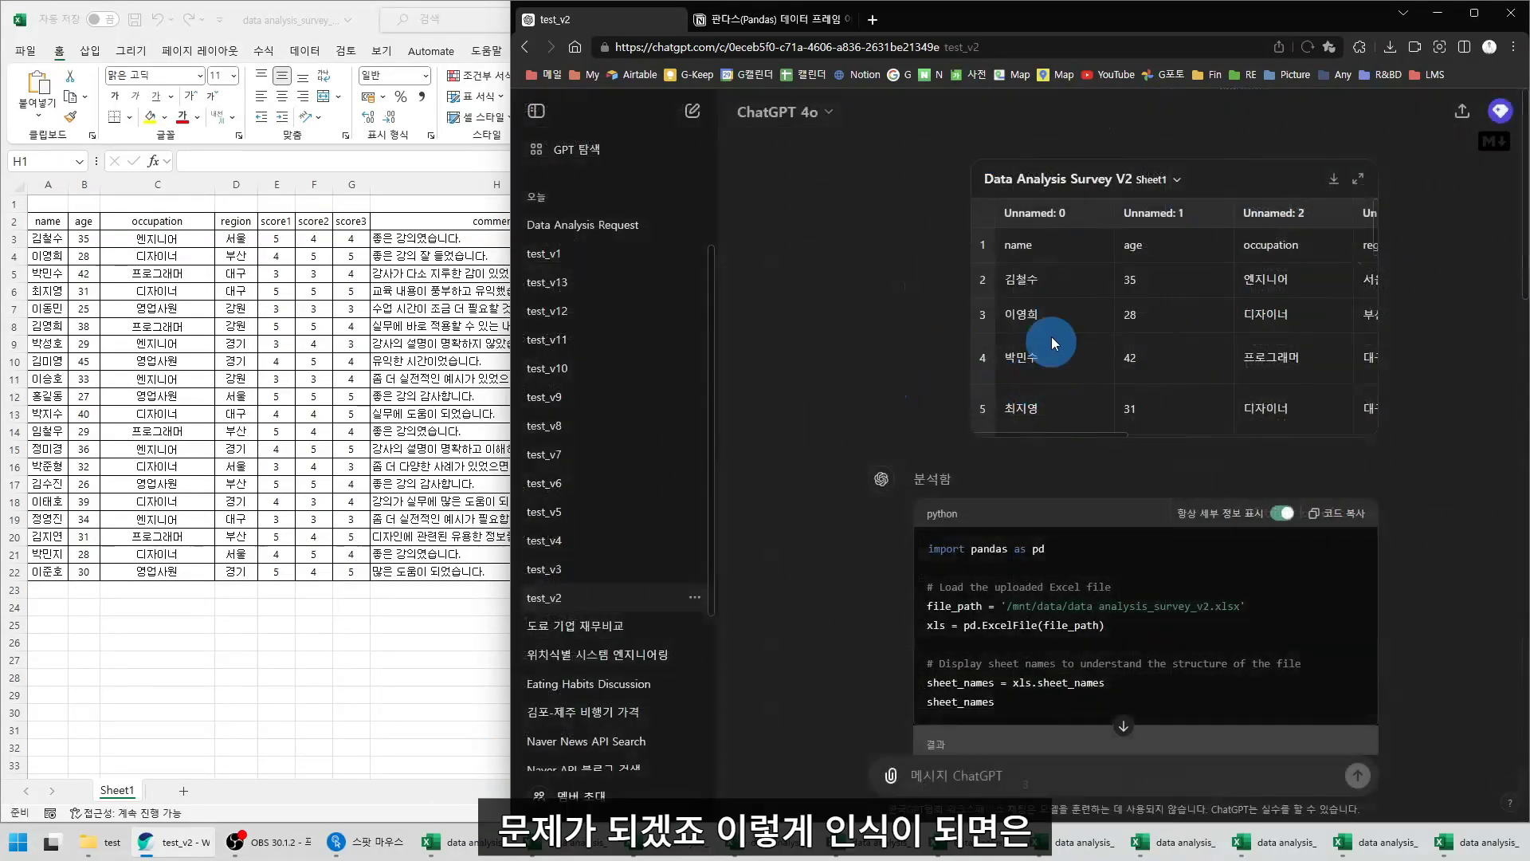
Highlight the empty first row and the name-to-comments header row in the Excel workbook
click(8, 204)
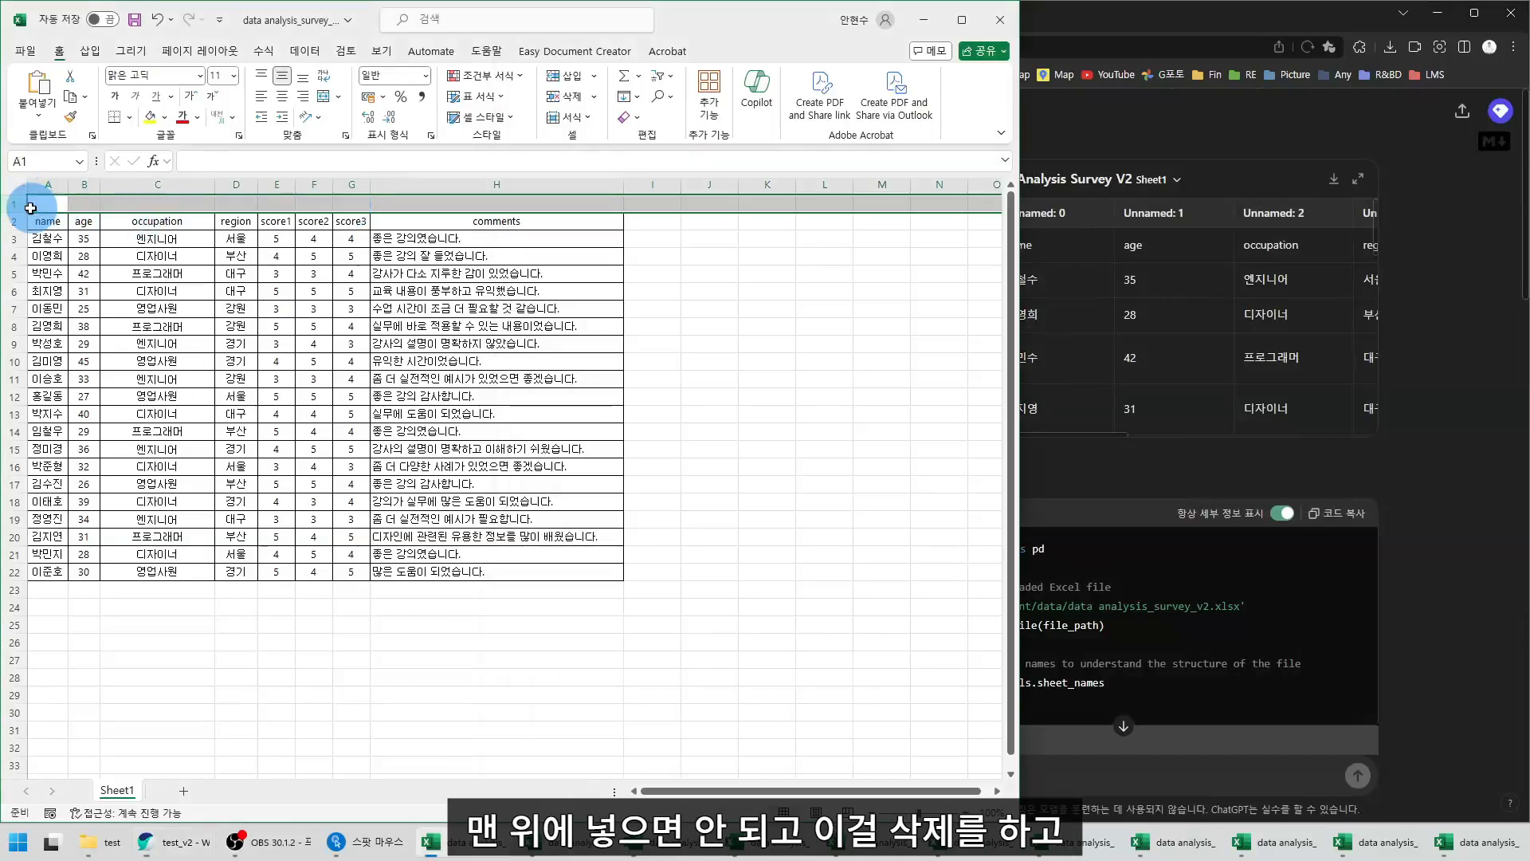
drag(39, 223, 491, 216)
click(527, 201)
mouse_move(17, 200)
mouse_down()
mouse_move(505, 198)
mouse_move(41, 199)
mouse_up()
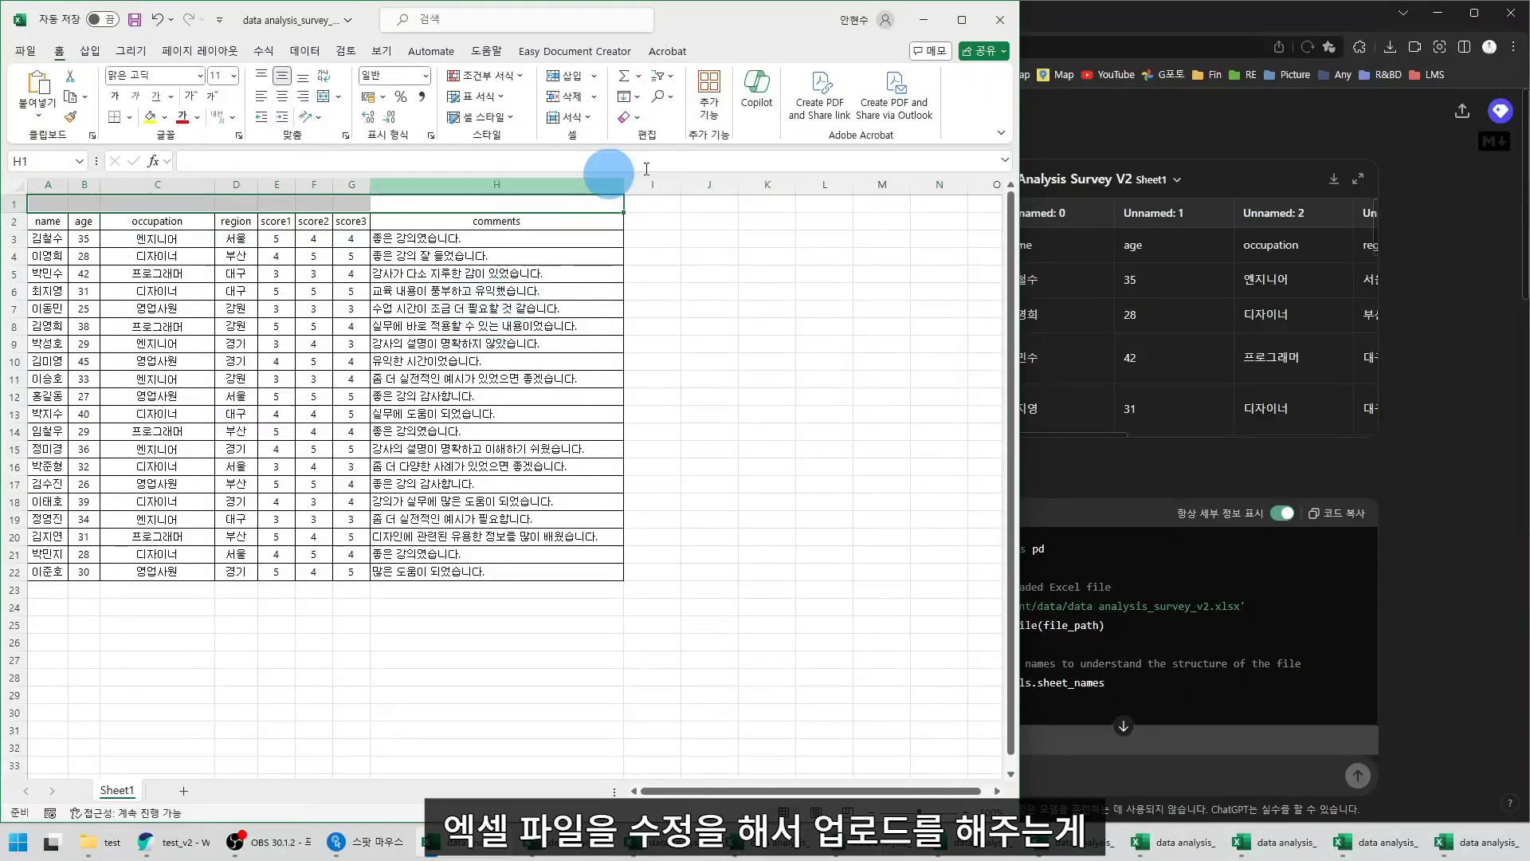
In ChatGPT's first code block, highlight the pandas import, file_path, ExcelFile and sheet_names lines and the sheet name output
click(1200, 15)
click(954, 468)
scroll(882, 491, down, 1)
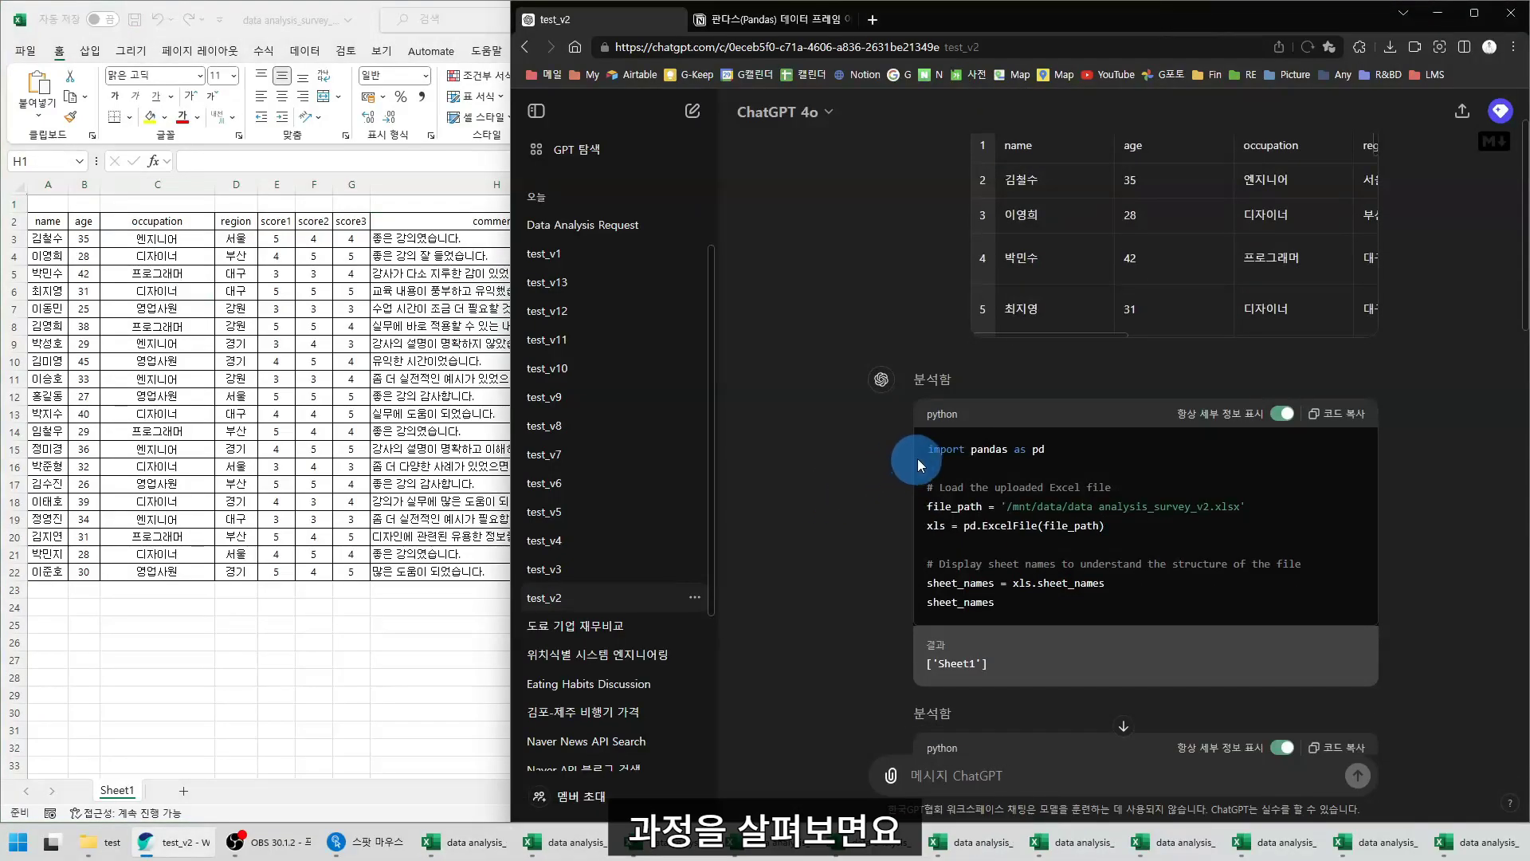
drag(930, 449, 1108, 446)
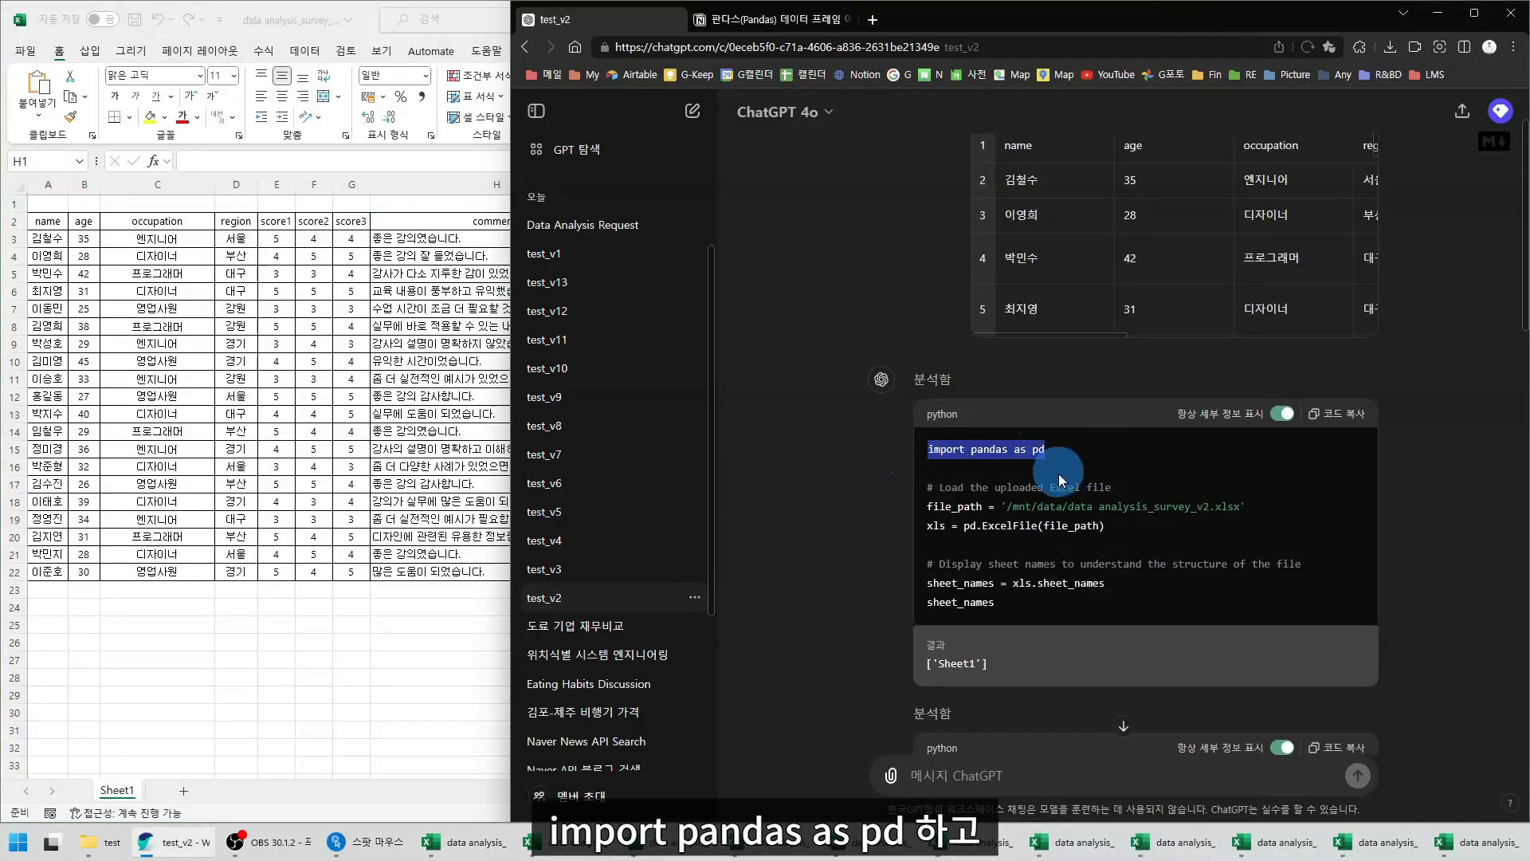
drag(927, 506, 1272, 510)
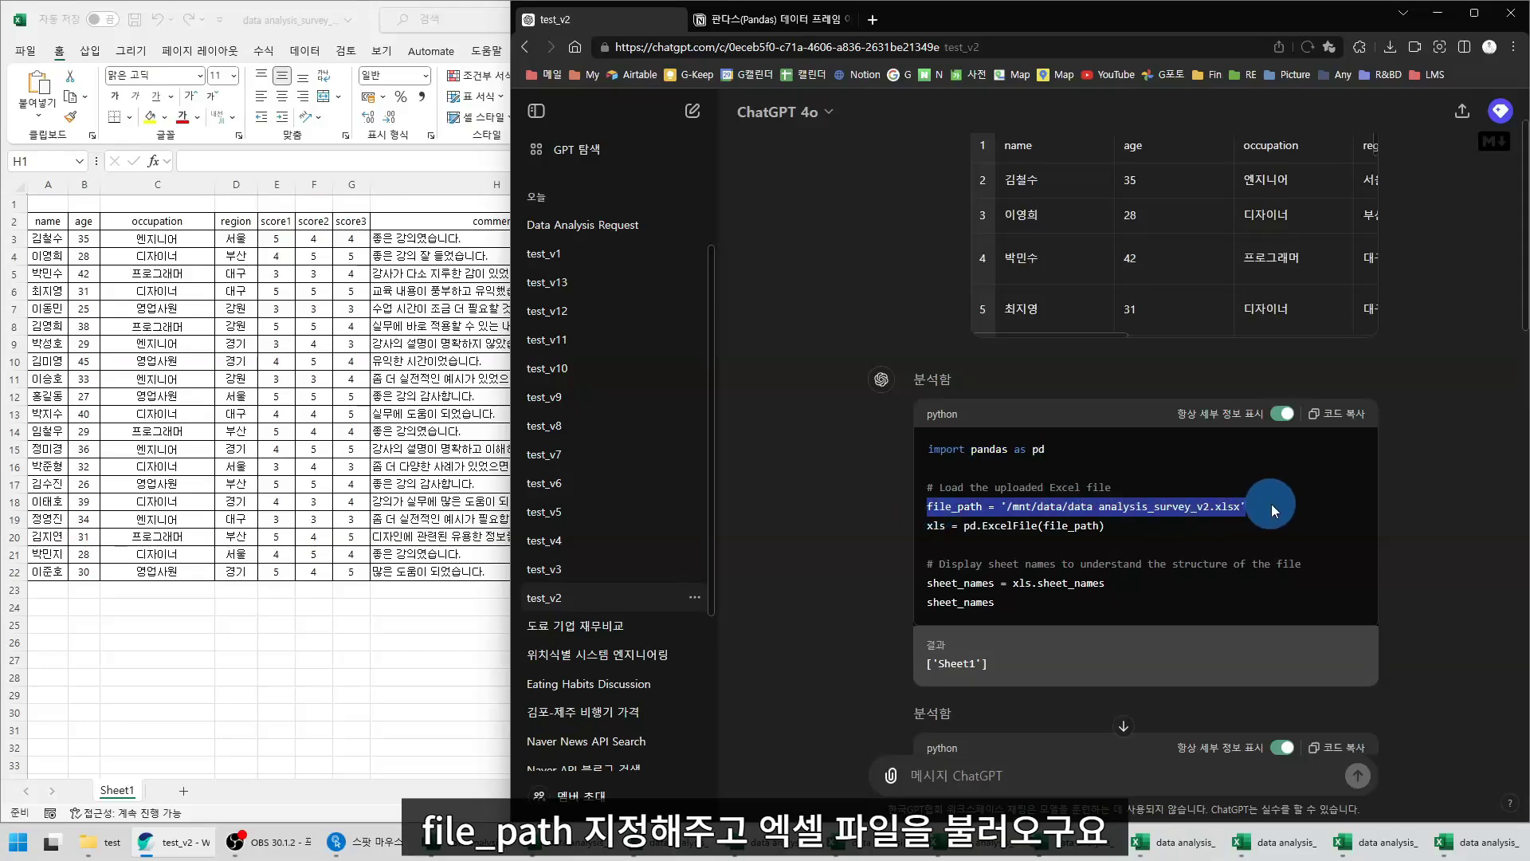
drag(964, 526, 1106, 526)
drag(932, 586, 1106, 599)
scroll(1036, 550, down, 3)
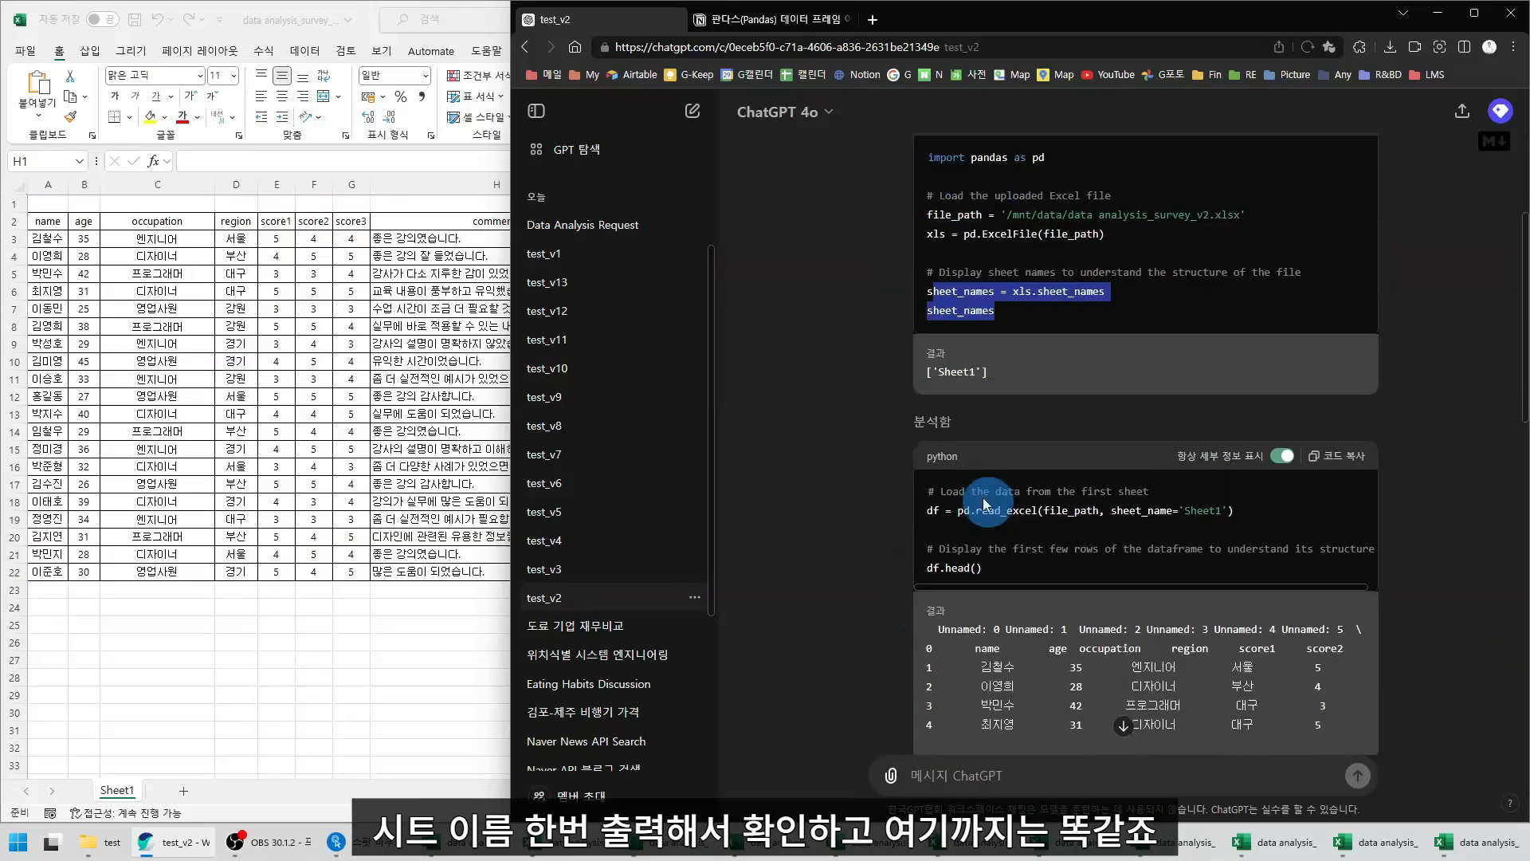
drag(932, 363, 994, 365)
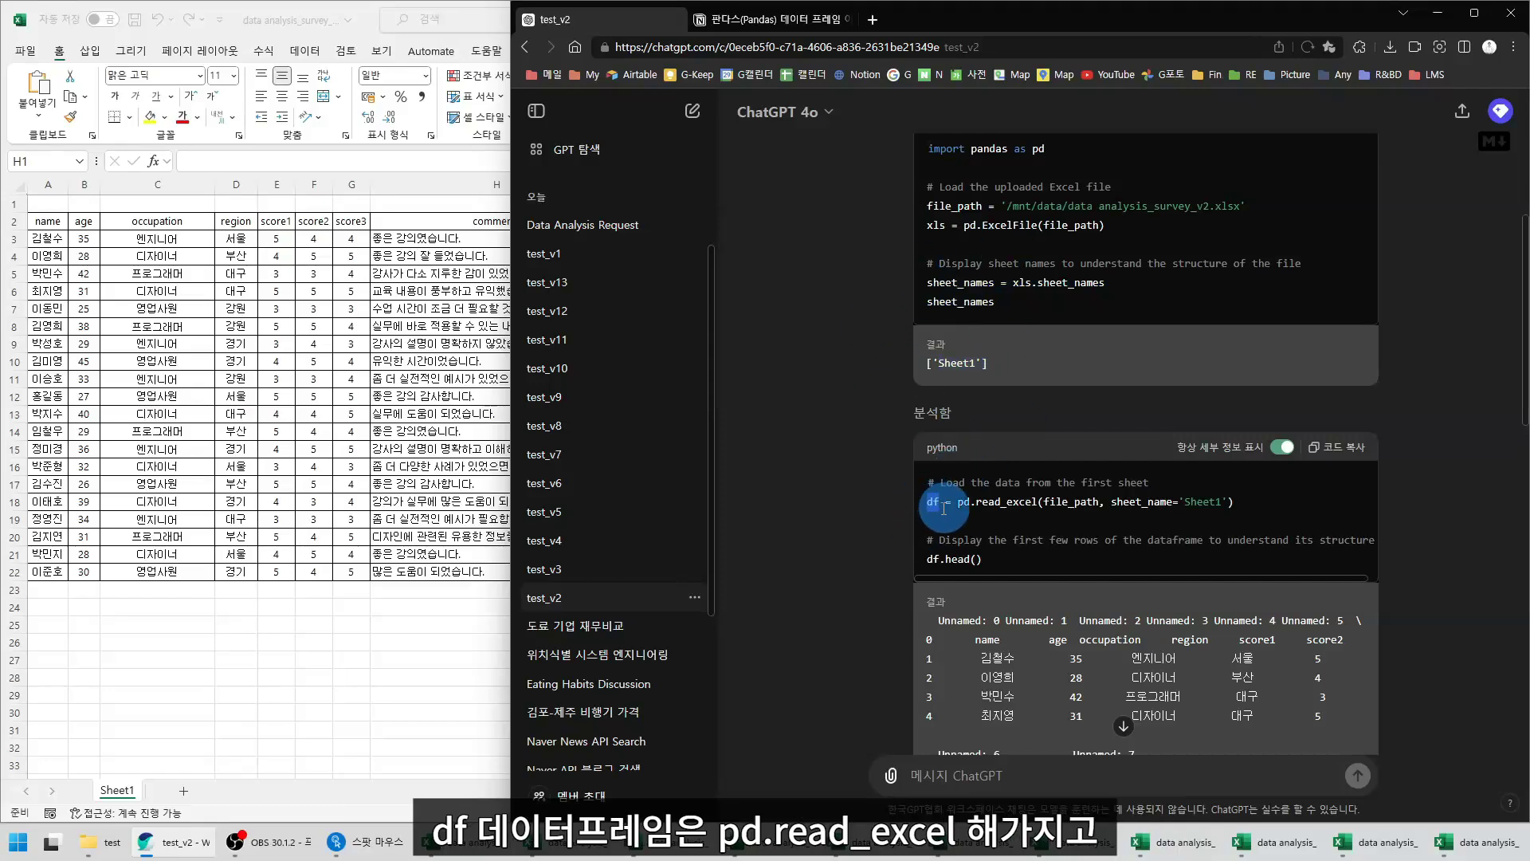
Highlight the pd.read_excel call with its file_path and sheet_name='Sheet1' arguments, plus the df.head() line, in the second code block
drag(965, 502, 1096, 502)
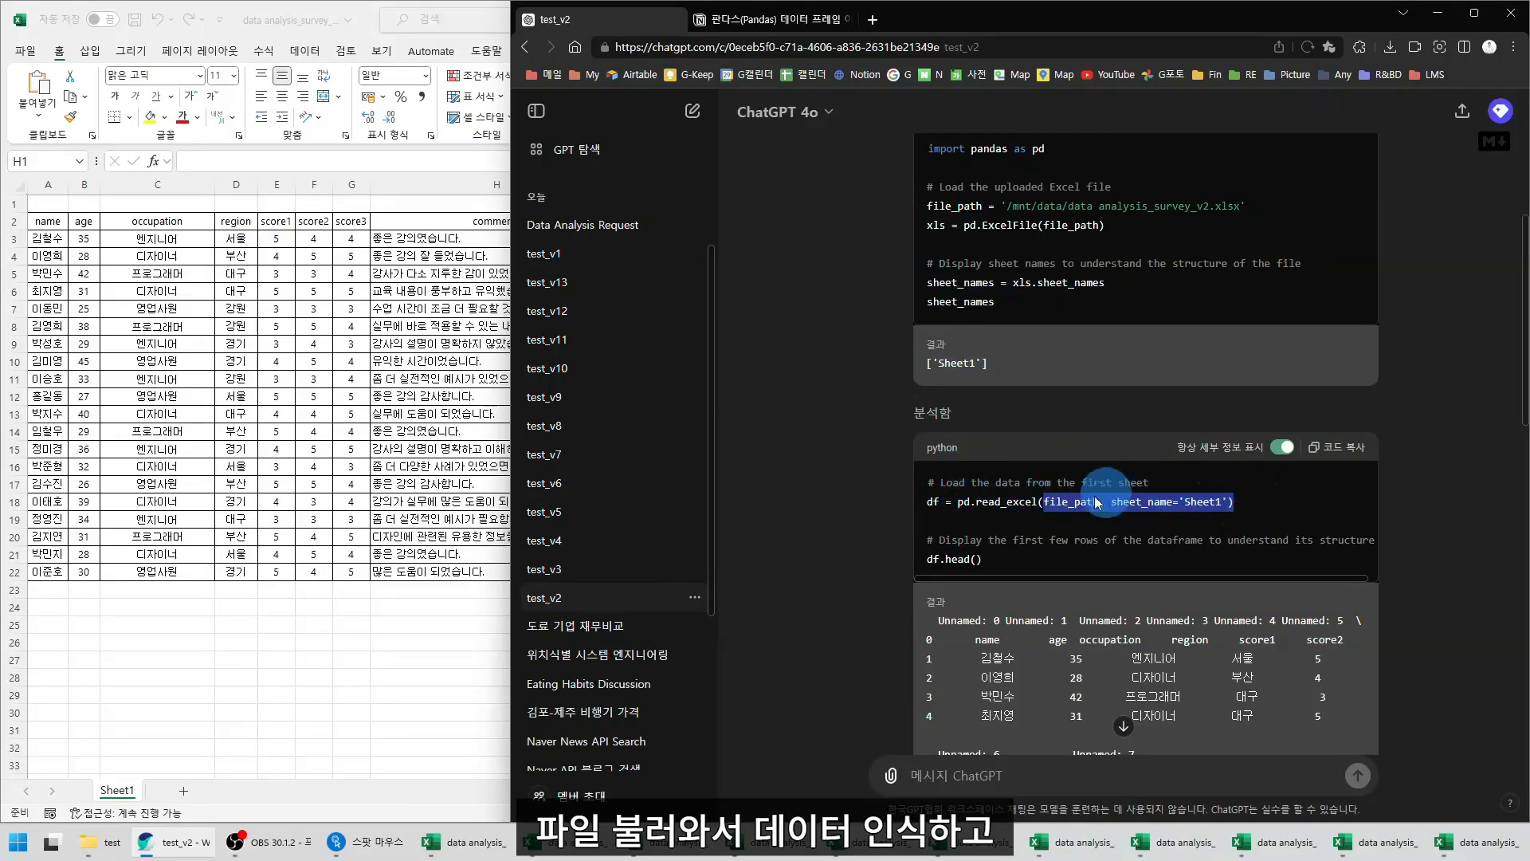
scroll(1012, 430, down, 2)
click(929, 360)
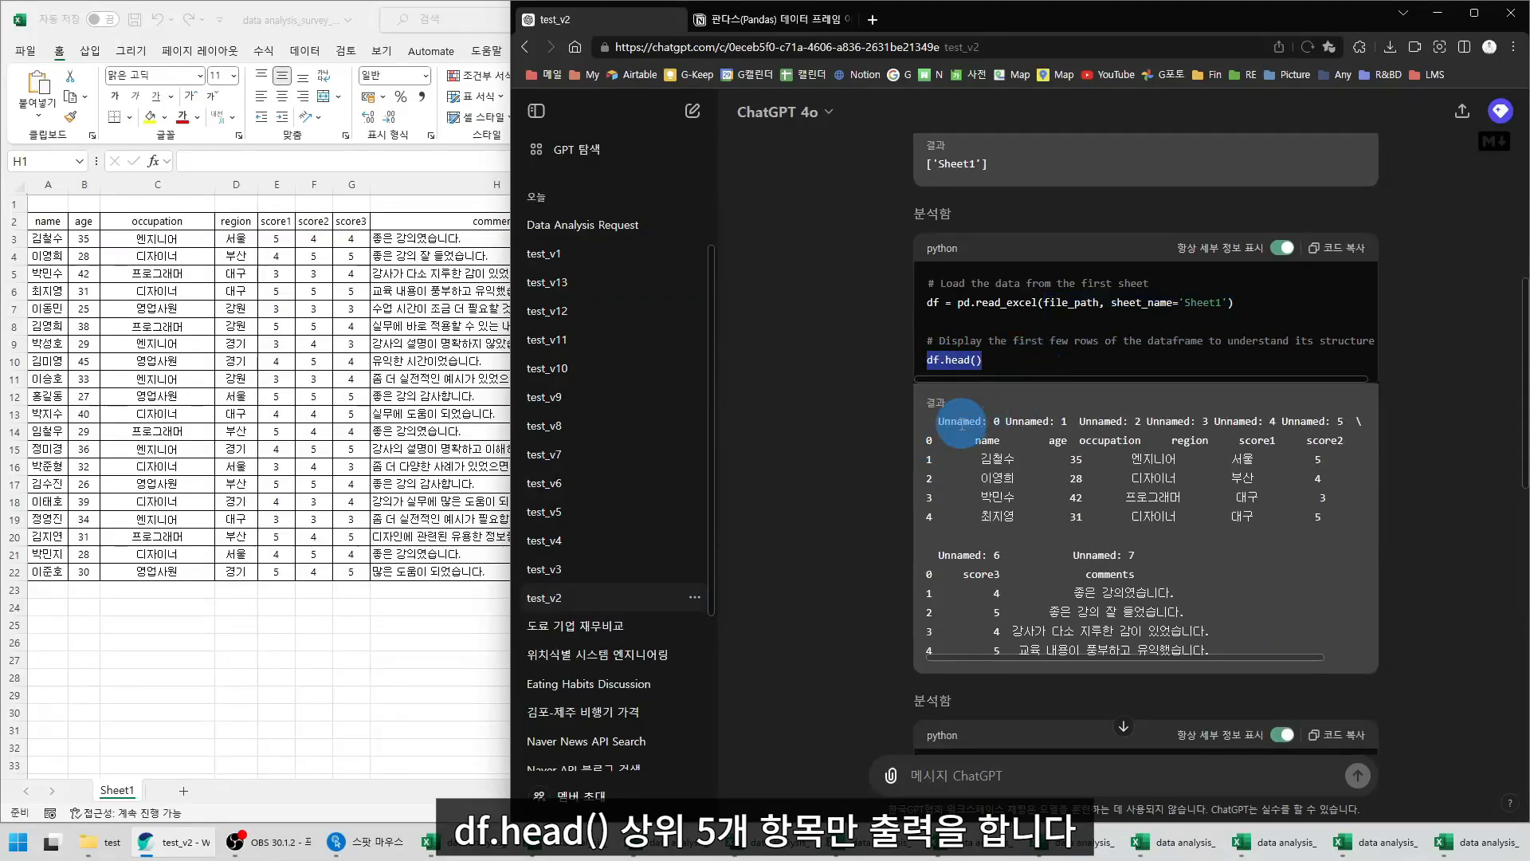
Highlight the Unnamed column headers in the df.head() output and compare them with the code around it
drag(938, 422, 1322, 423)
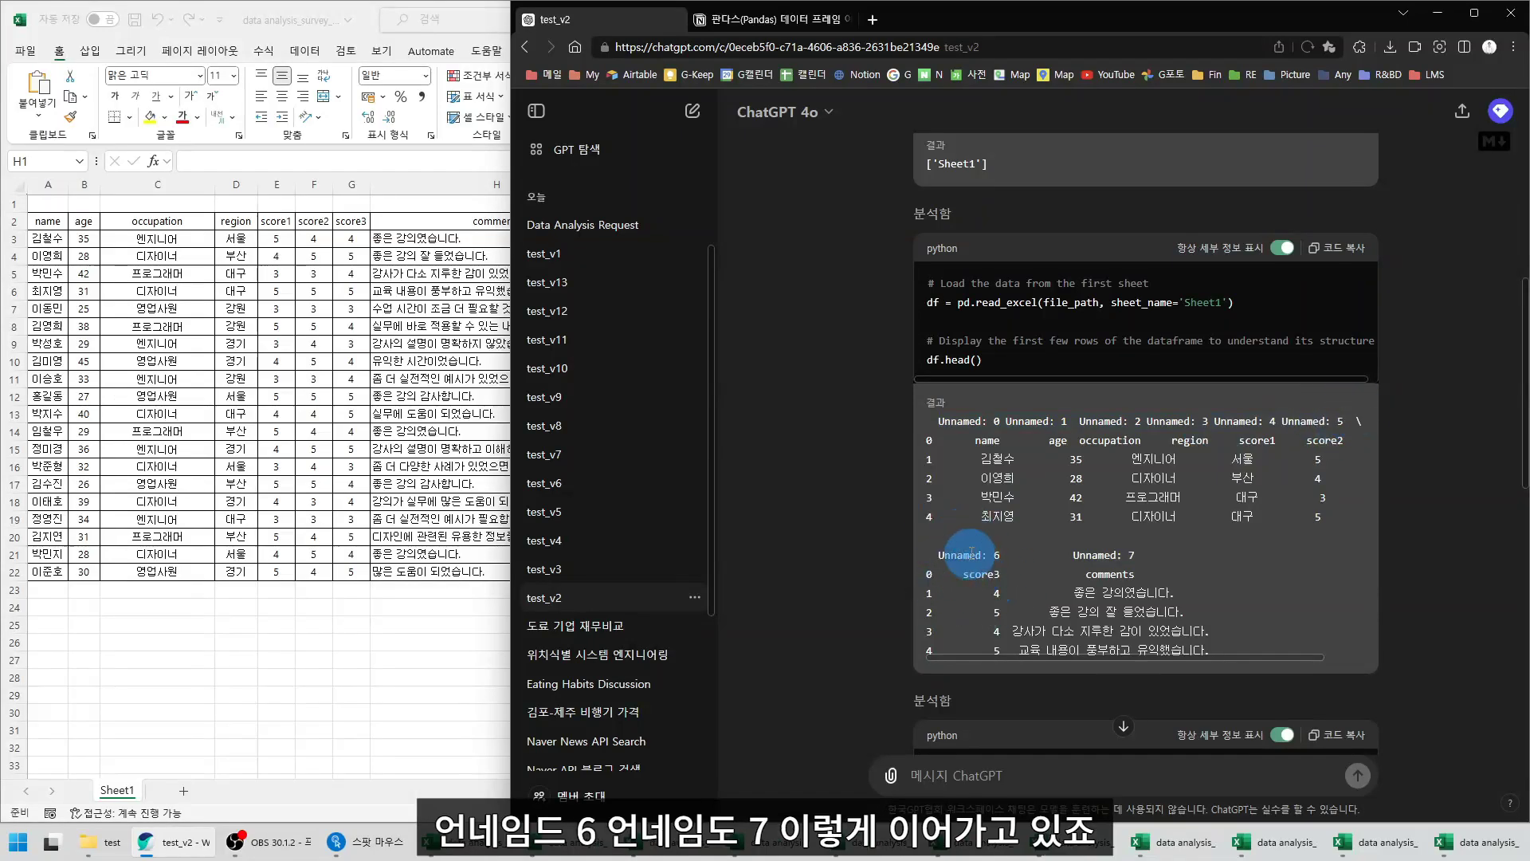
scroll(863, 480, down, 1)
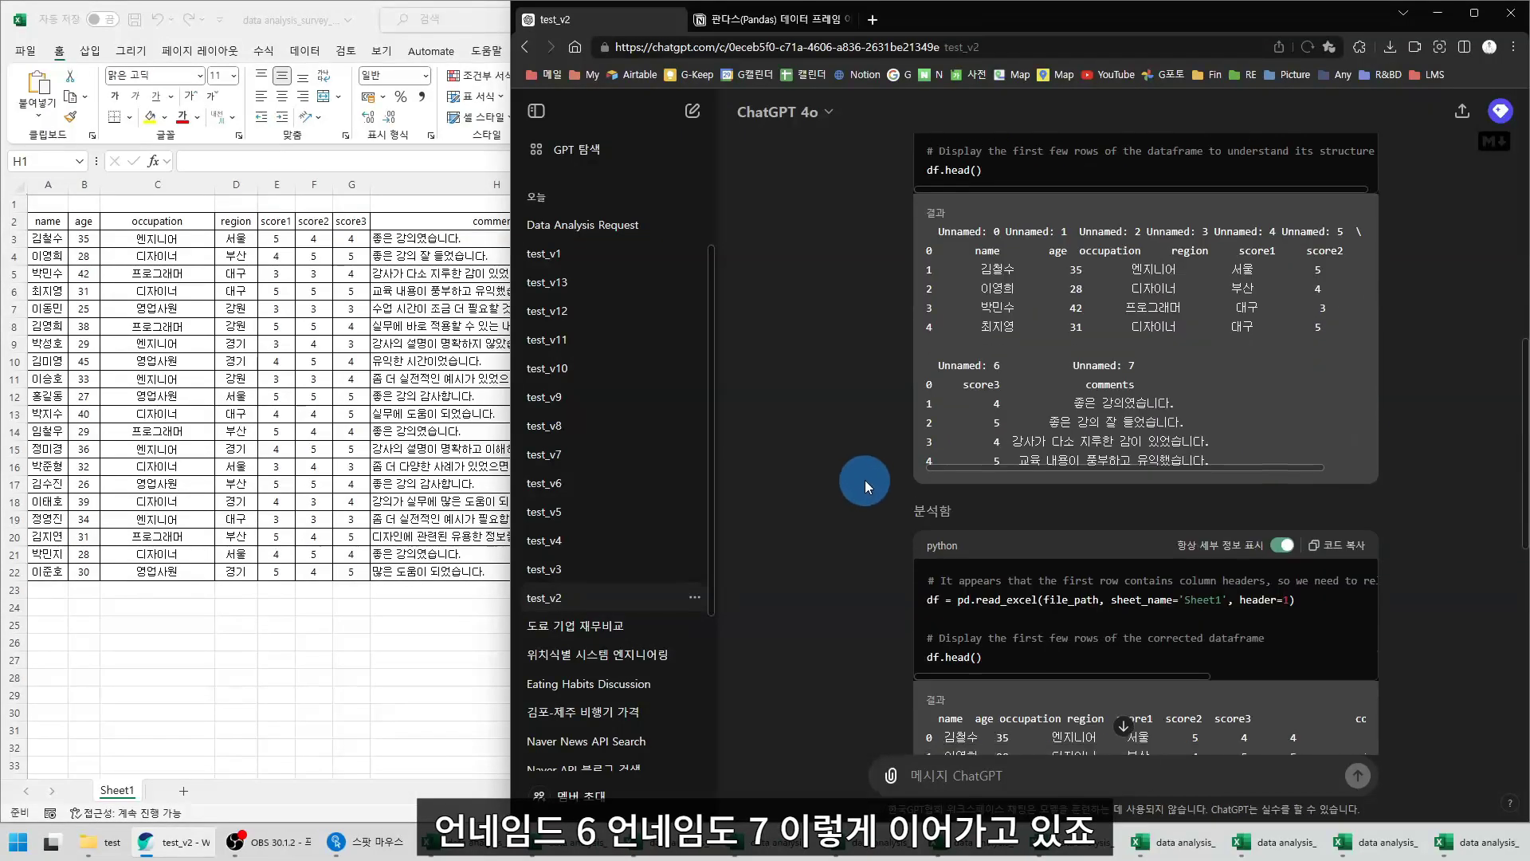
scroll(842, 373, up, 1)
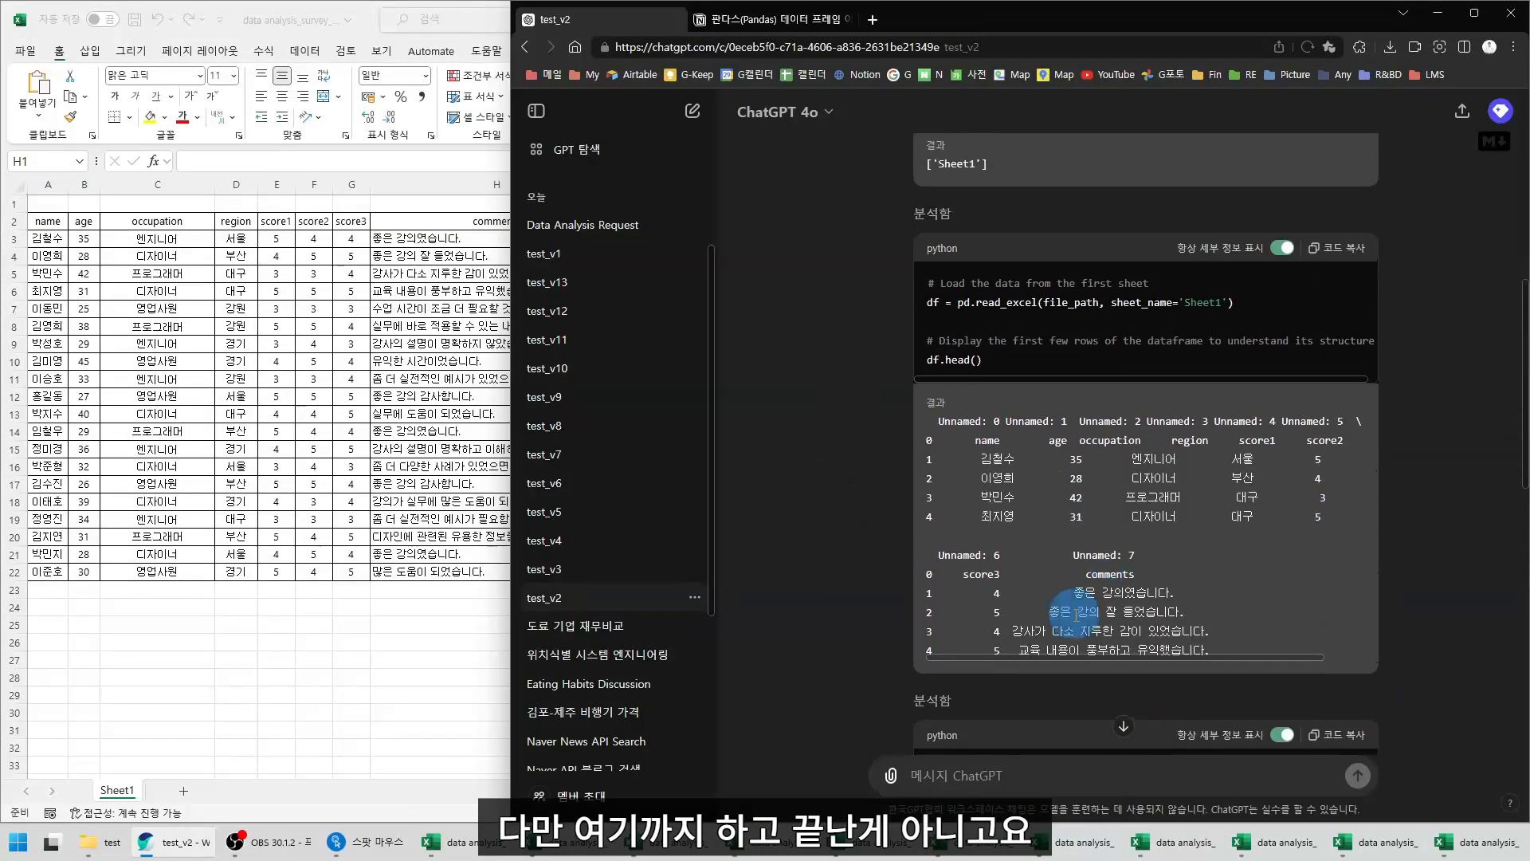
scroll(1121, 440, up, 1)
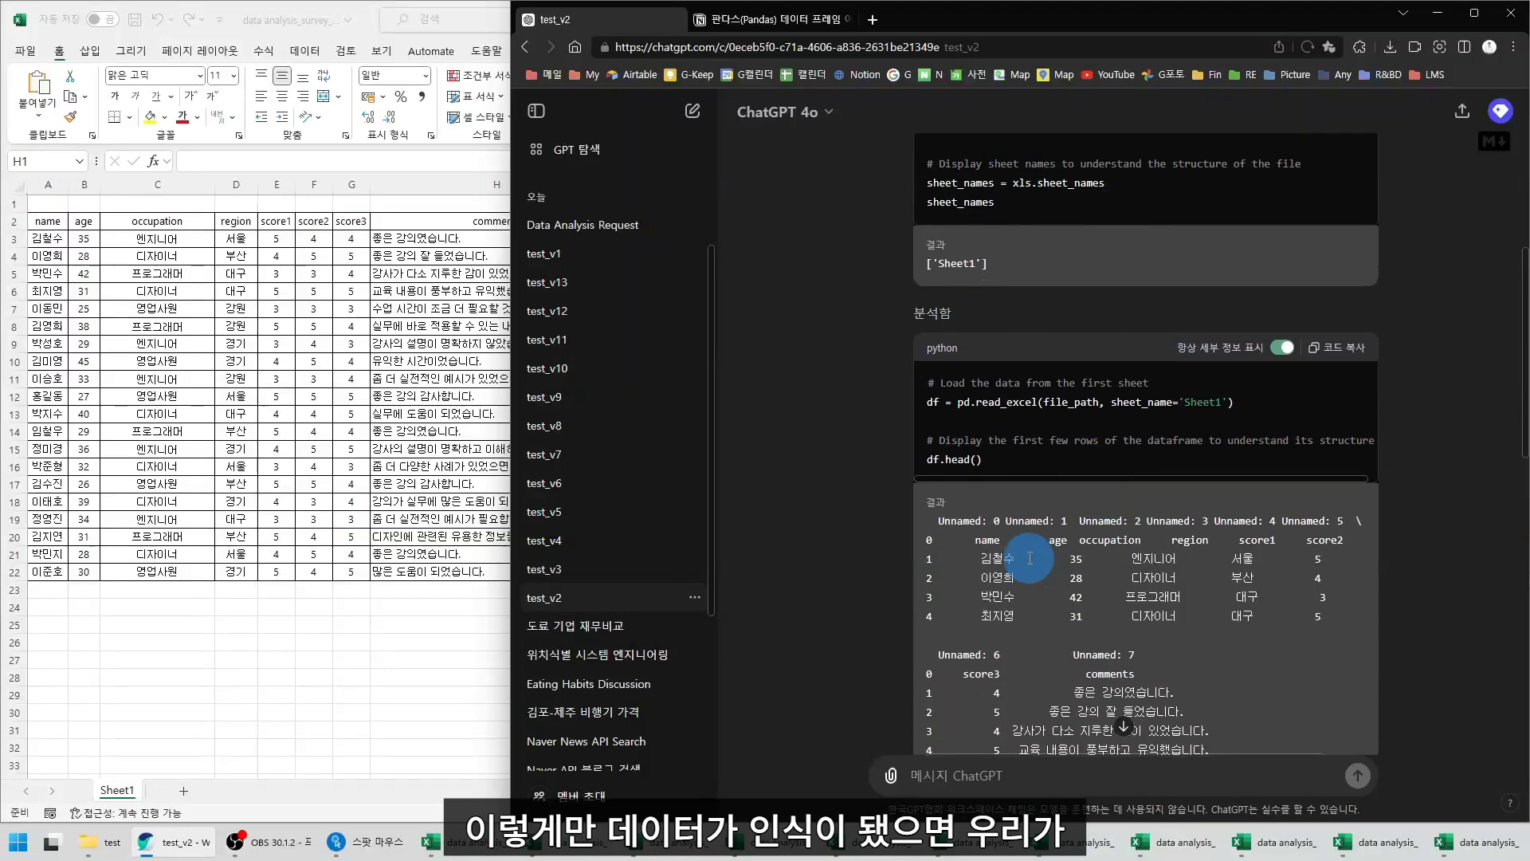
scroll(1040, 589, down, 1)
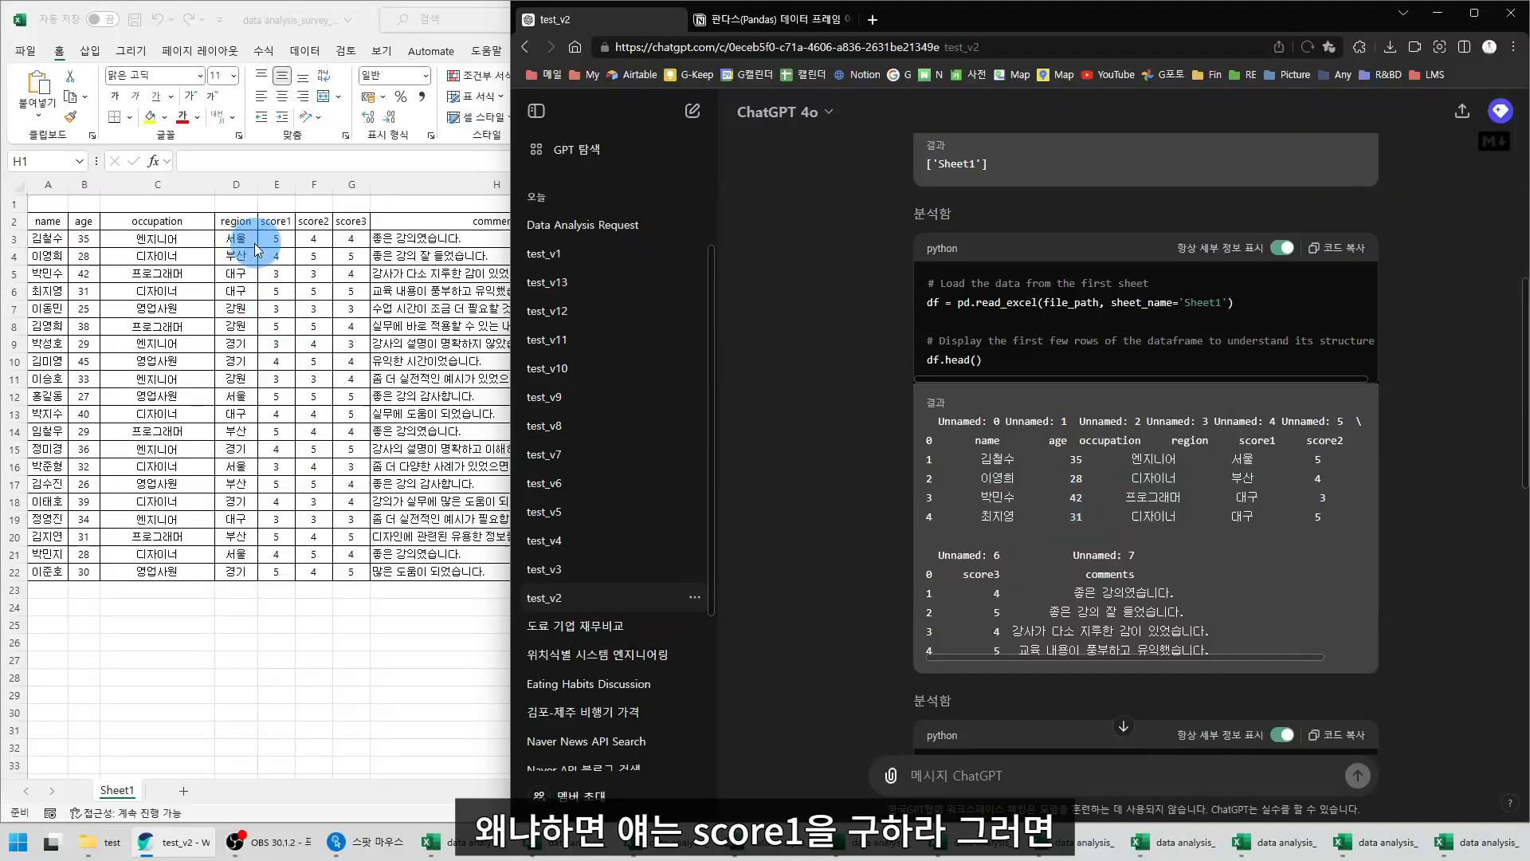
In the Excel workbook, highlight the header row, the score1 values in E3:E22, and the score1 column including its header
click(275, 203)
click(276, 221)
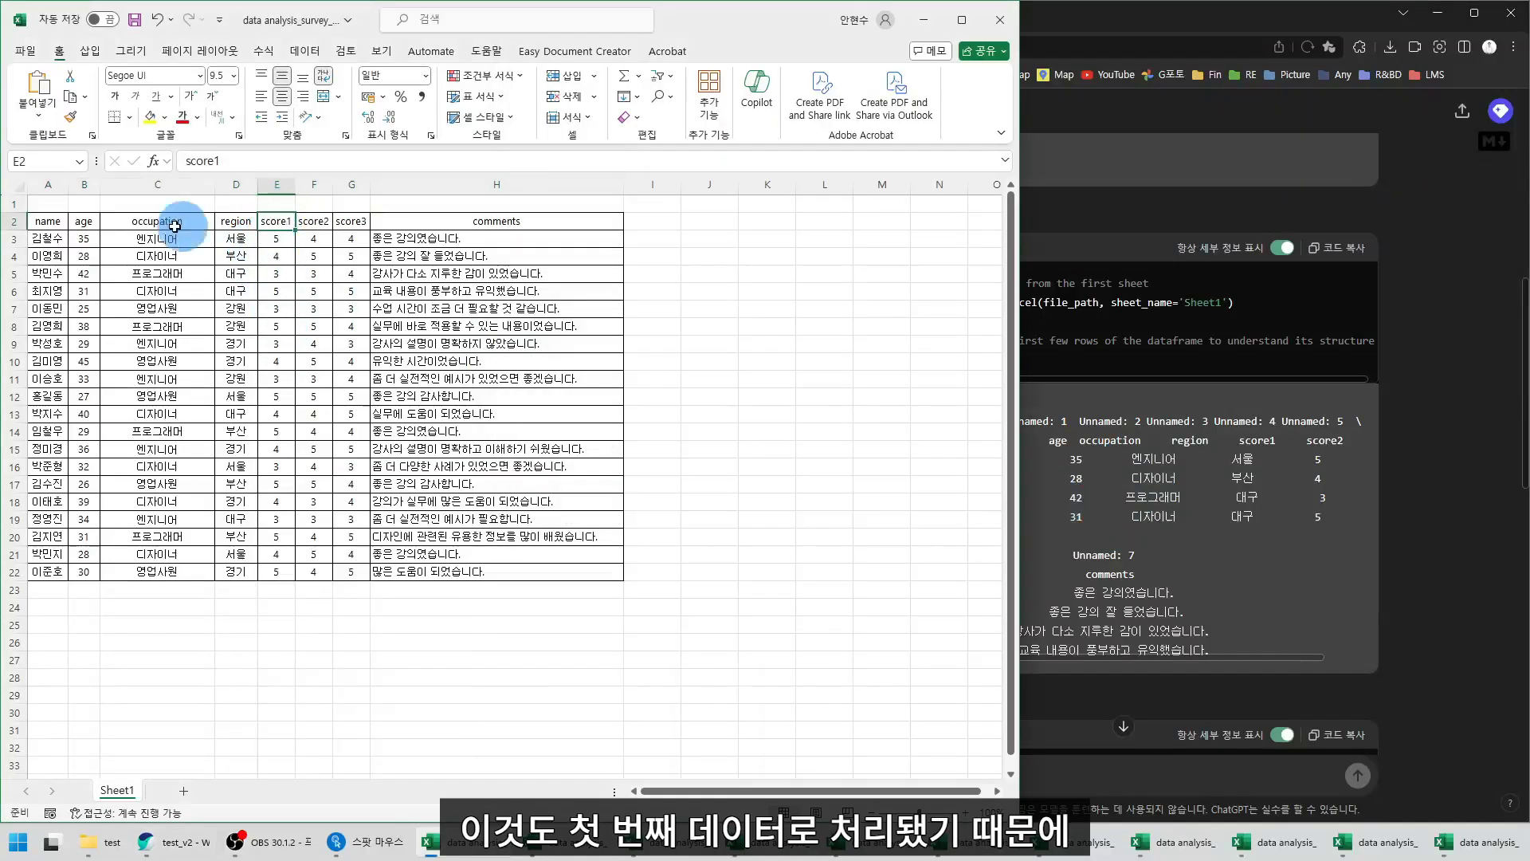
click(13, 221)
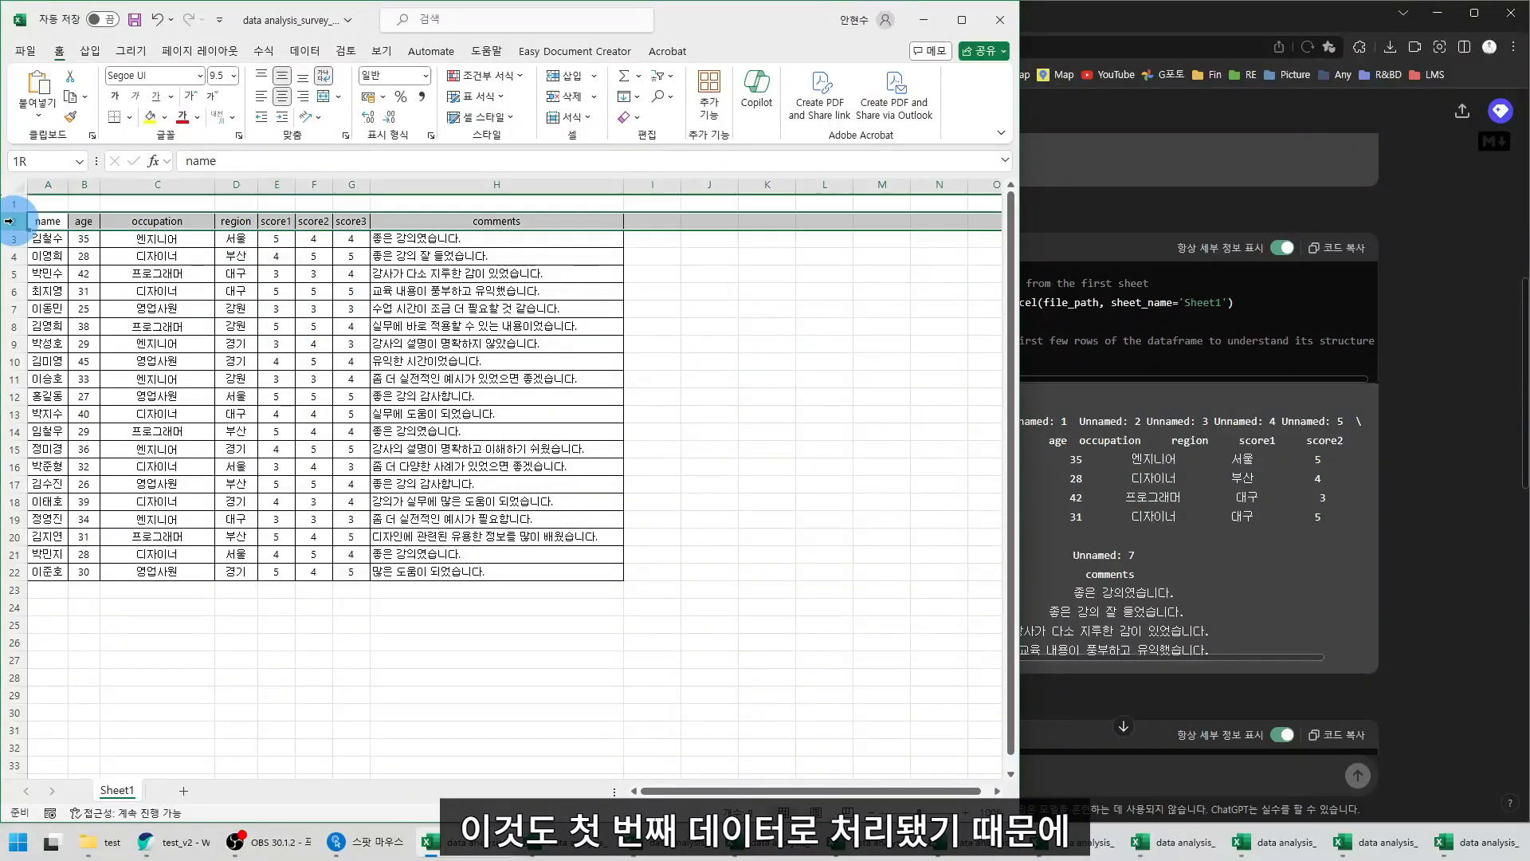
click(277, 223)
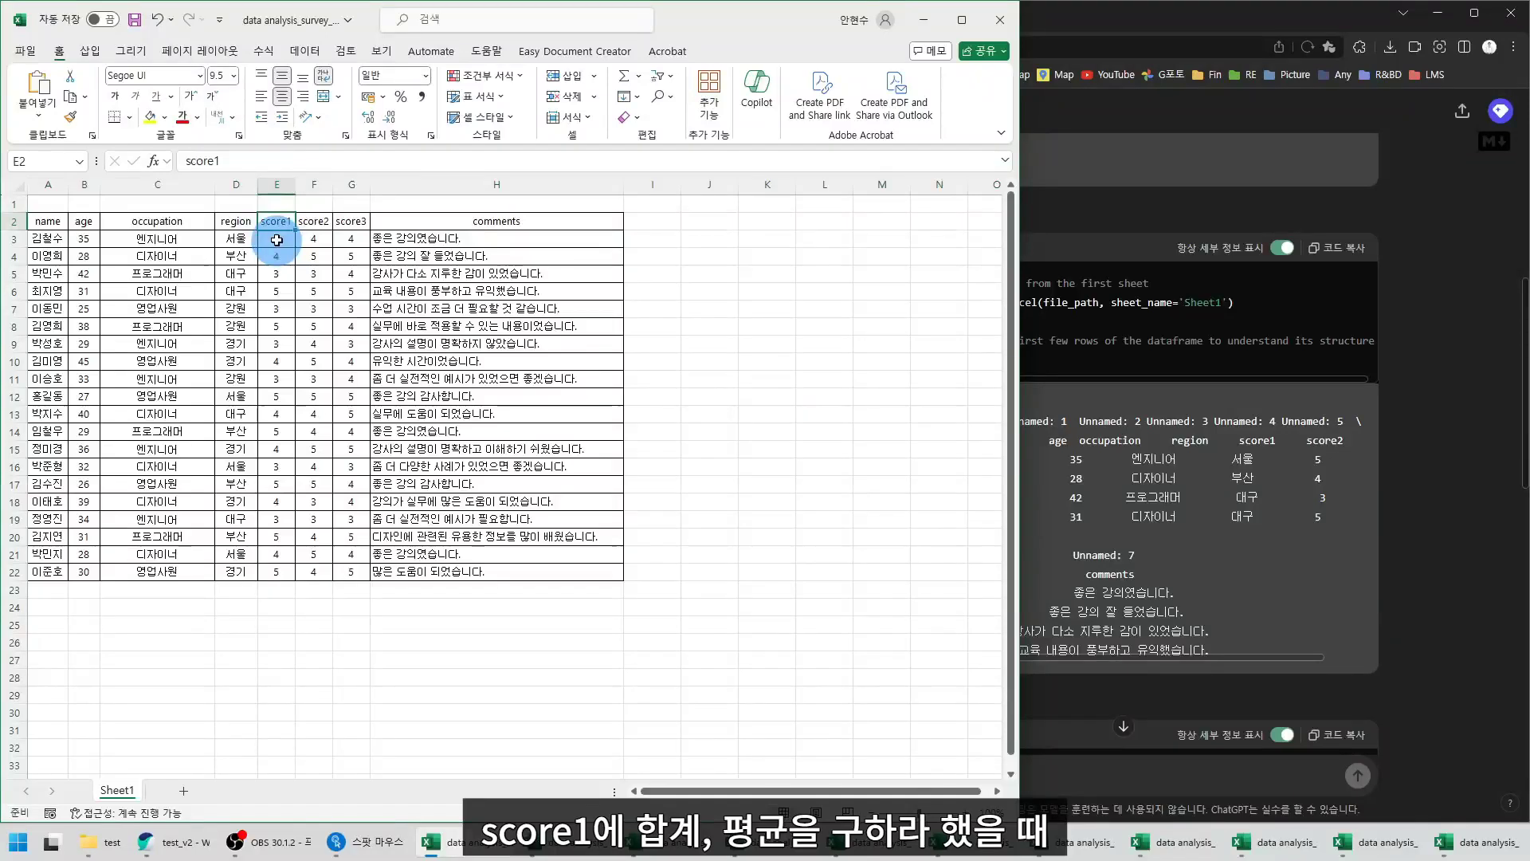
drag(276, 240, 279, 566)
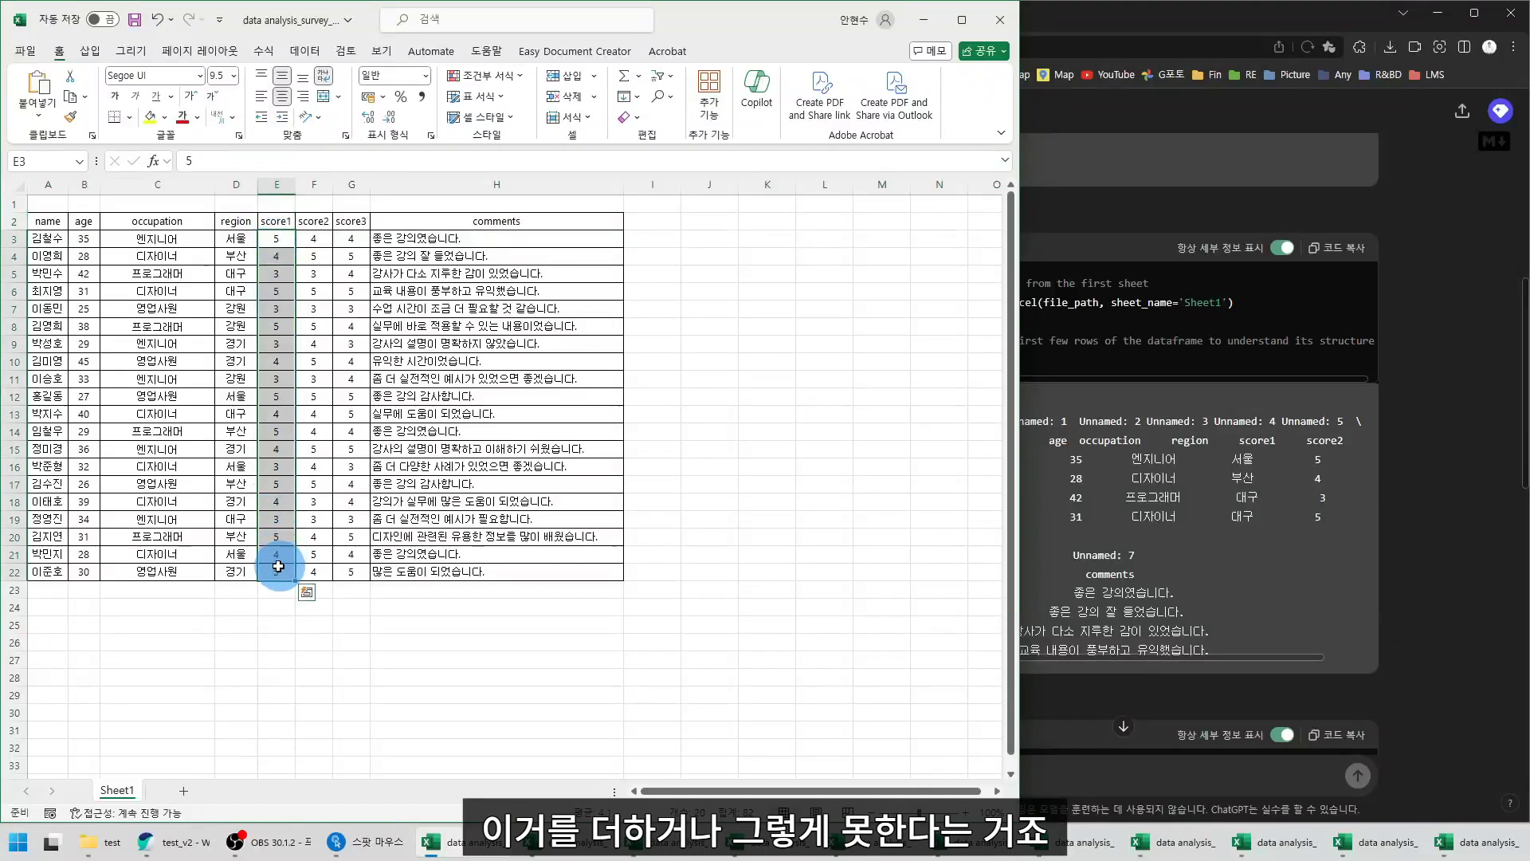
drag(275, 221, 283, 572)
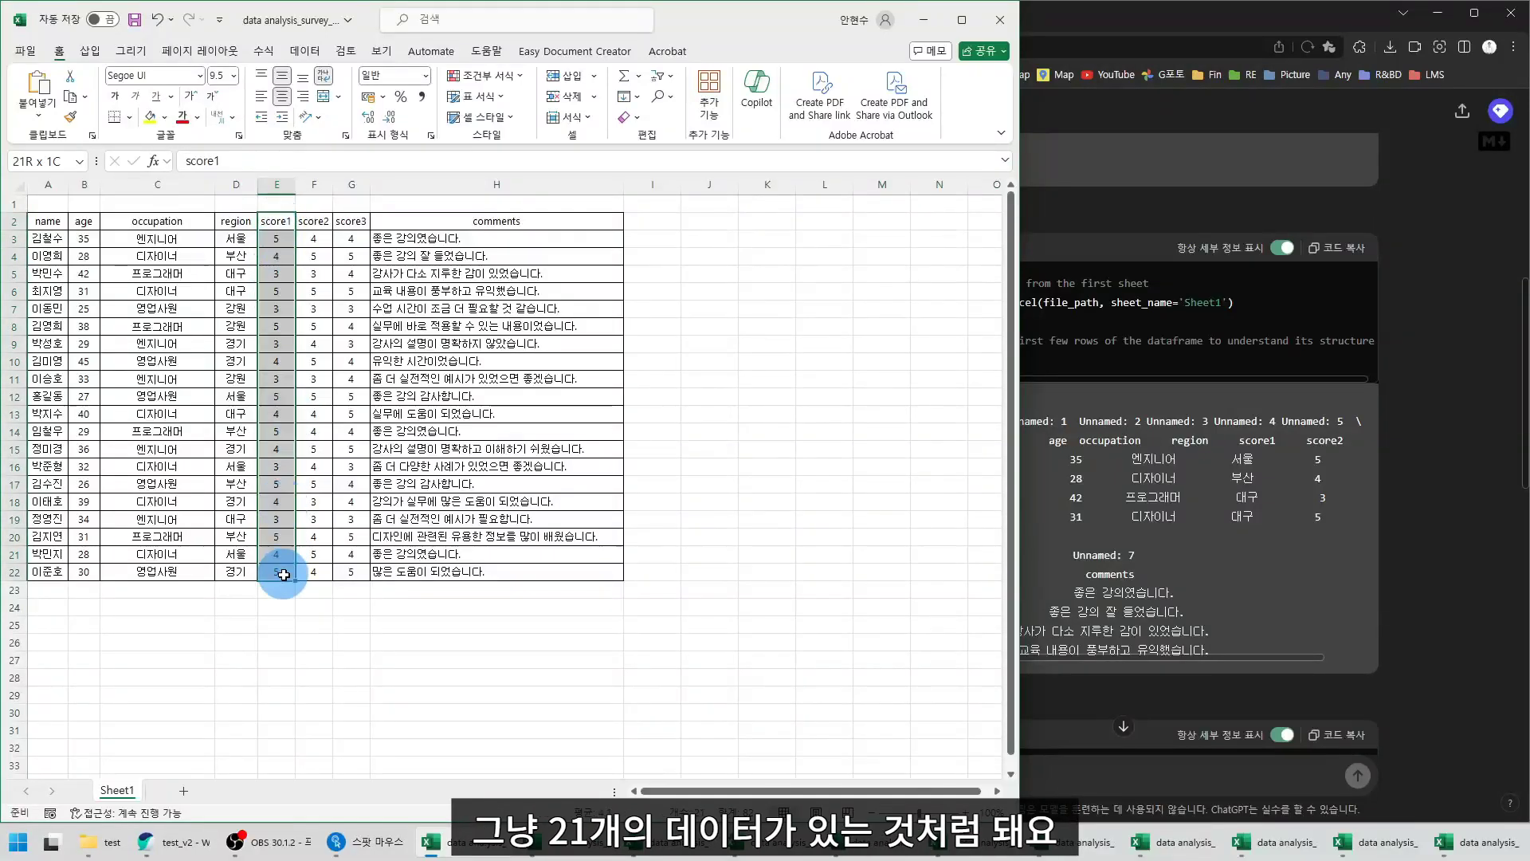
Return to ChatGPT, highlight the Unnamed output table and go to the following code block that rereads Sheet1 with header=1
click(1410, 350)
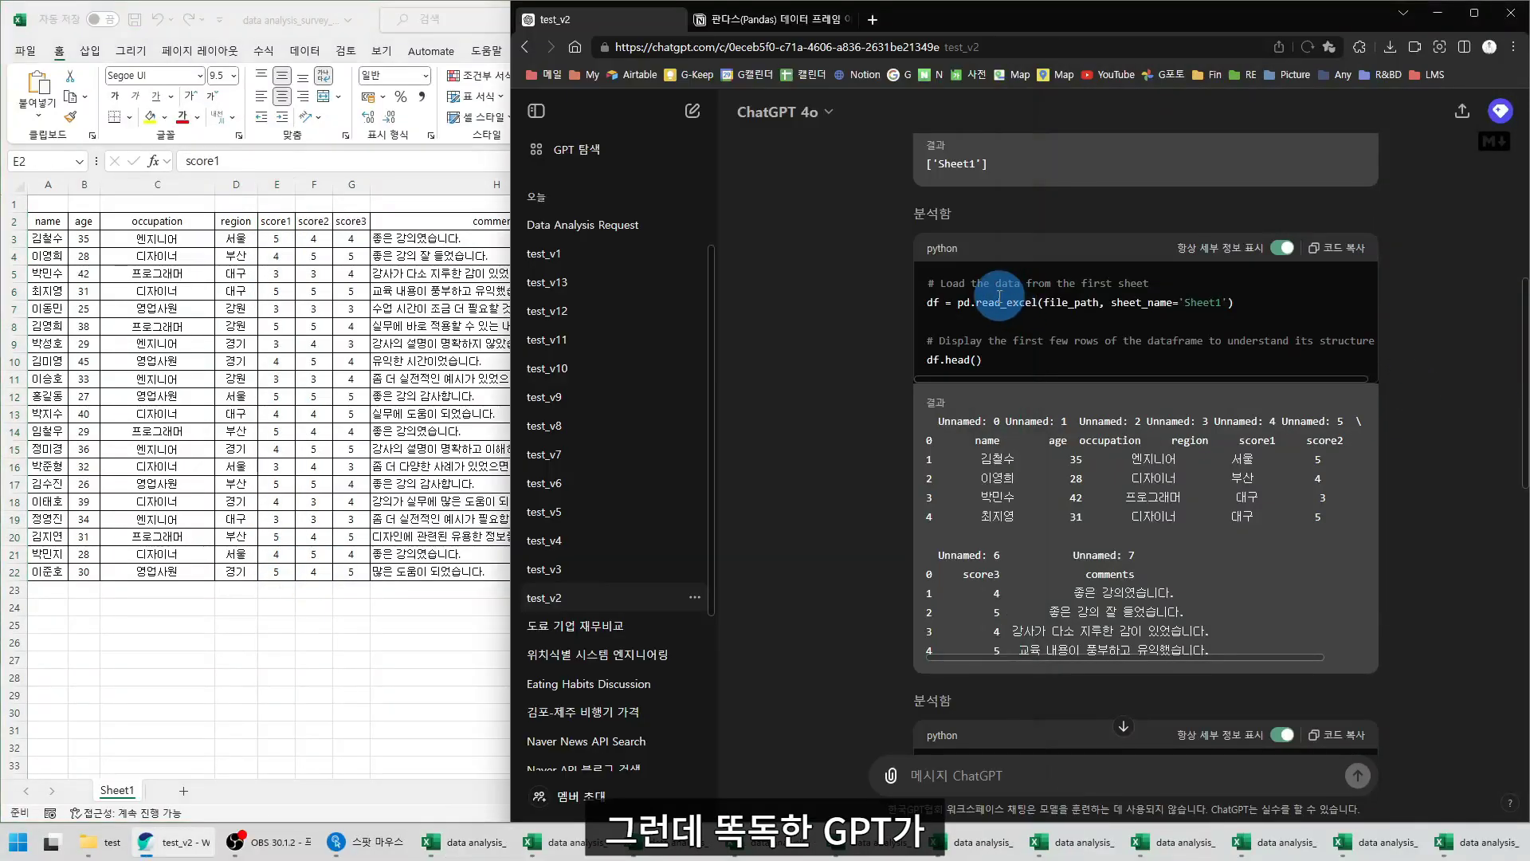
scroll(881, 308, down, 1)
scroll(881, 309, down, 1)
scroll(875, 312, up, 3)
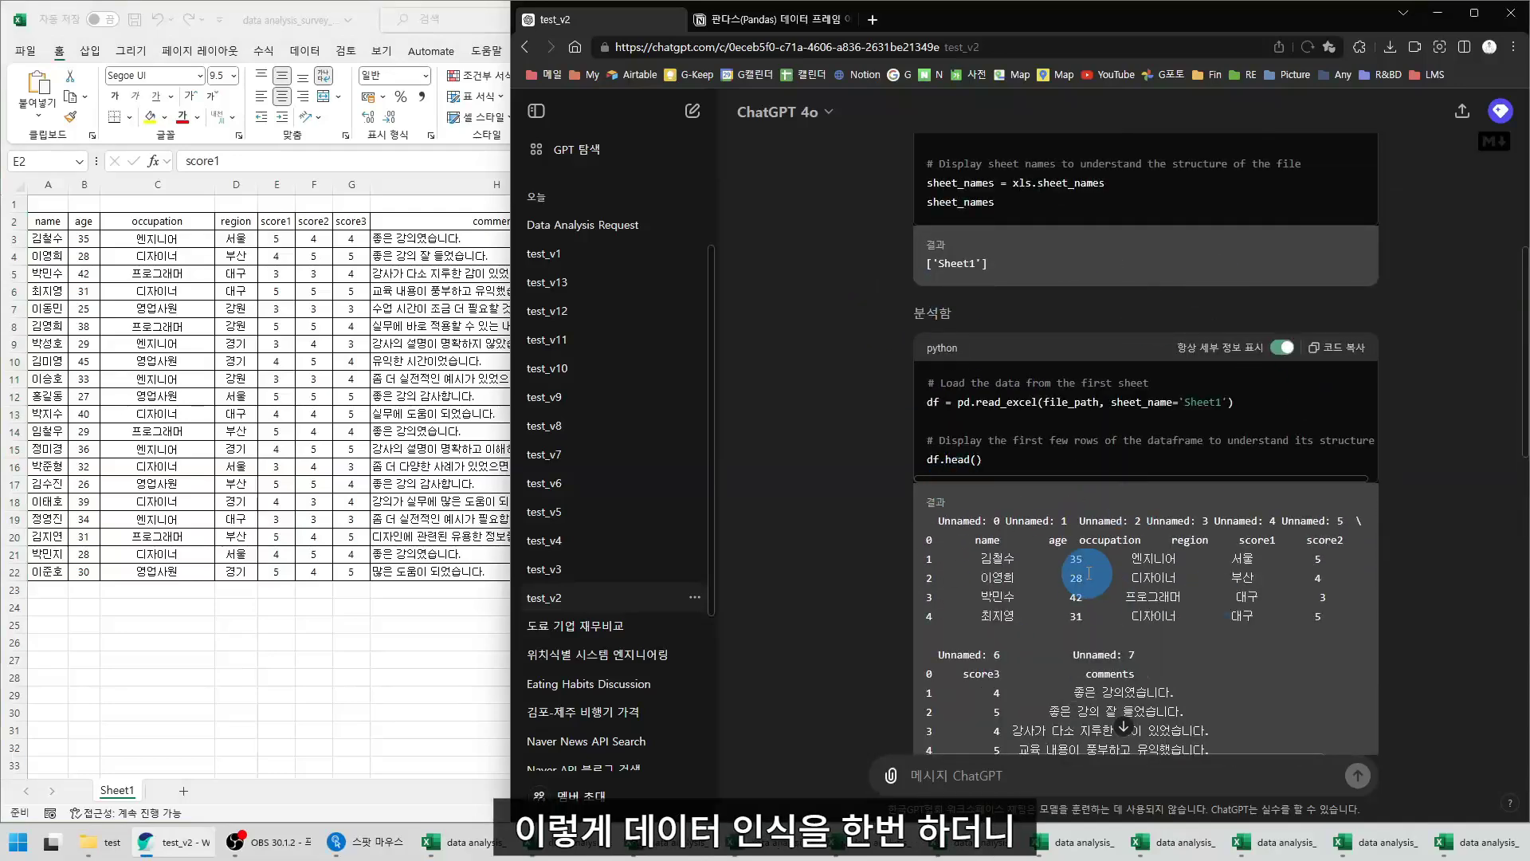
scroll(1088, 567, down, 1)
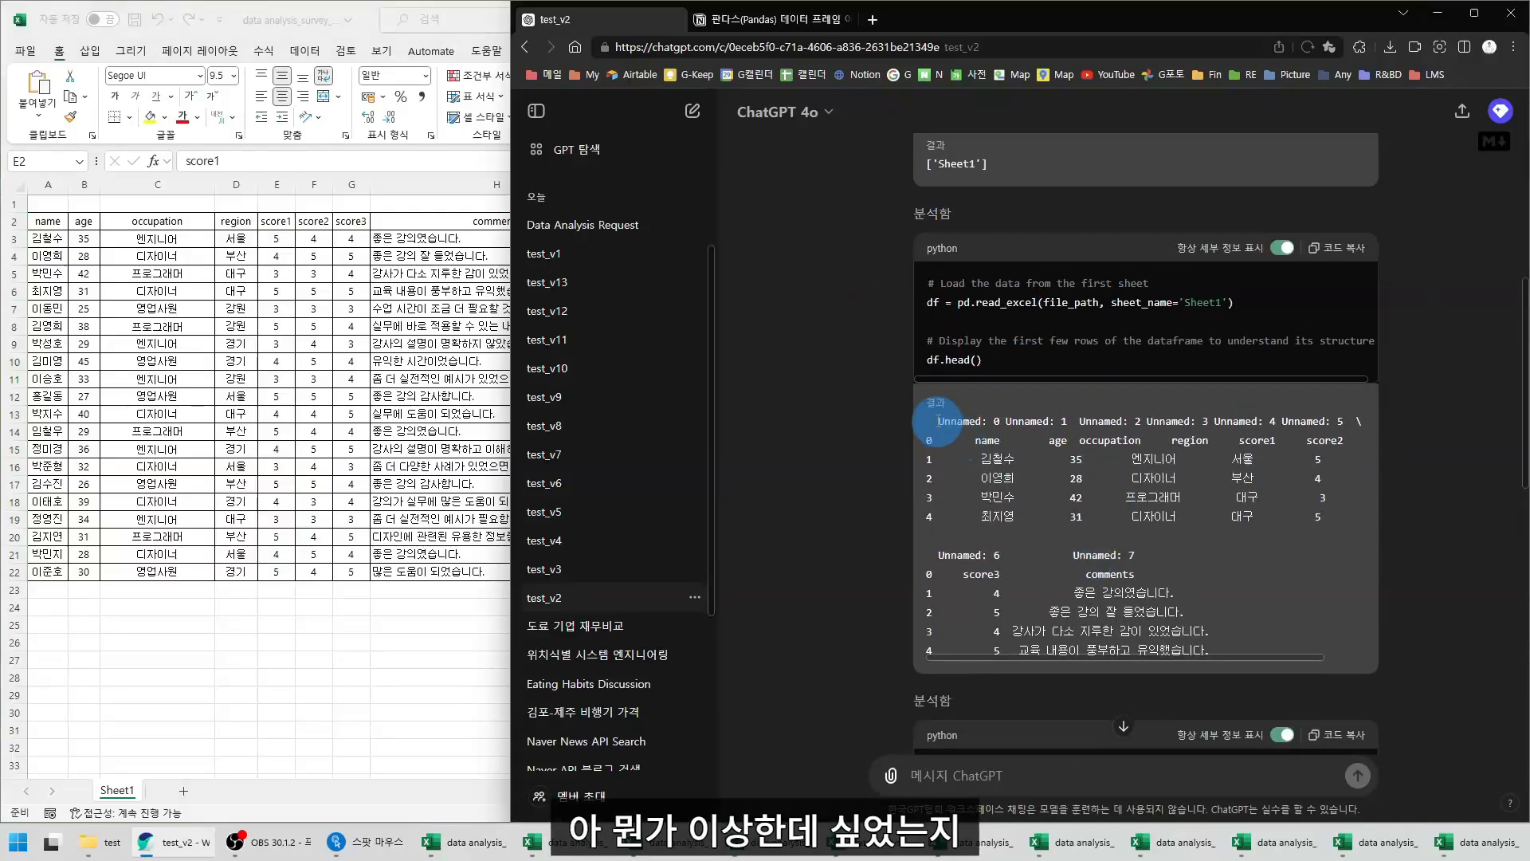
drag(1327, 428, 1221, 571)
scroll(1222, 571, down, 3)
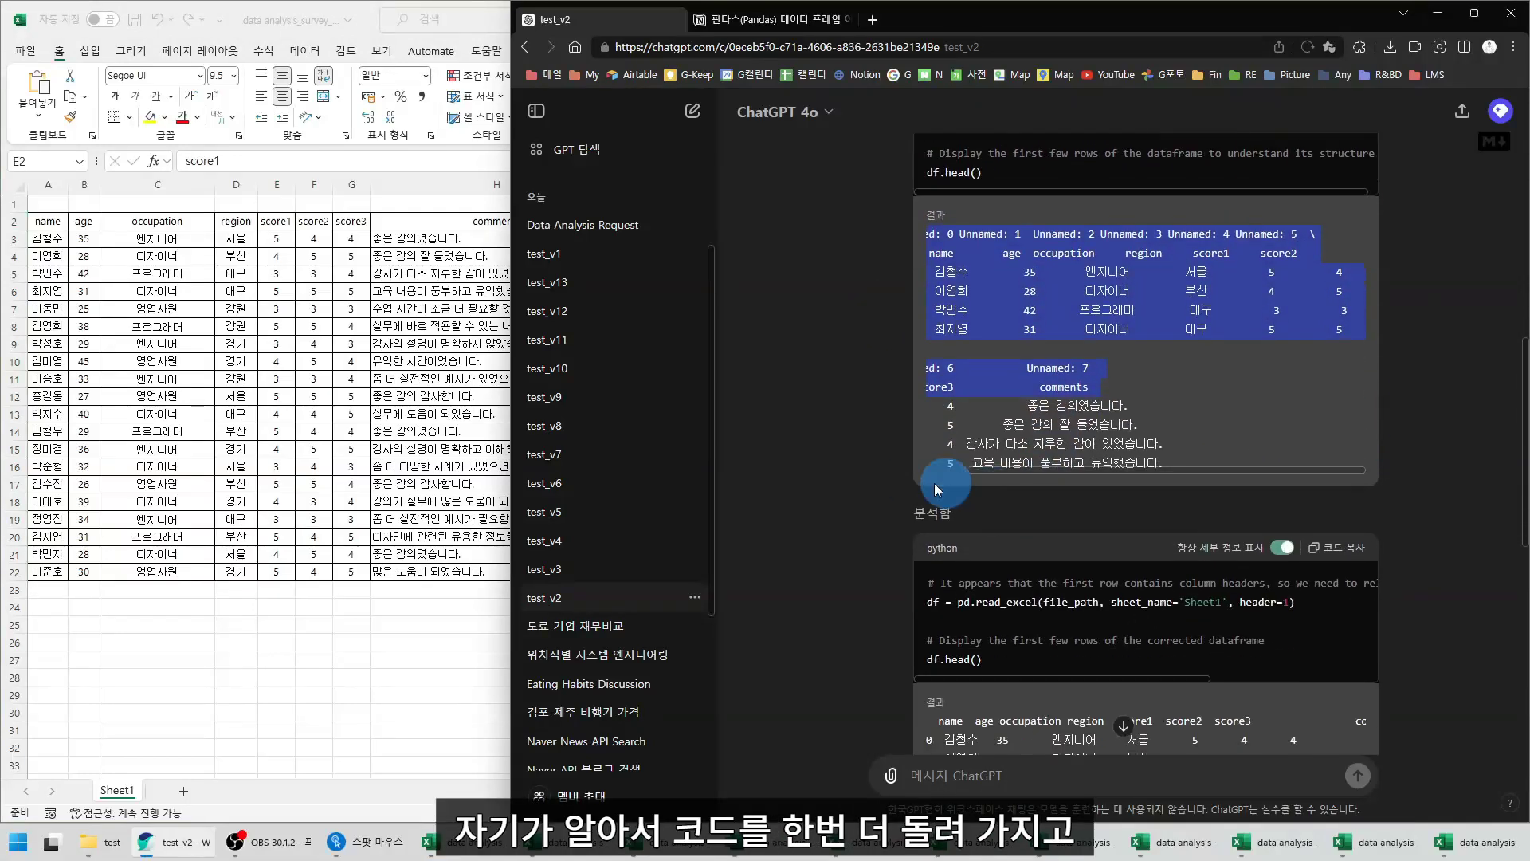
scroll(932, 506, down, 3)
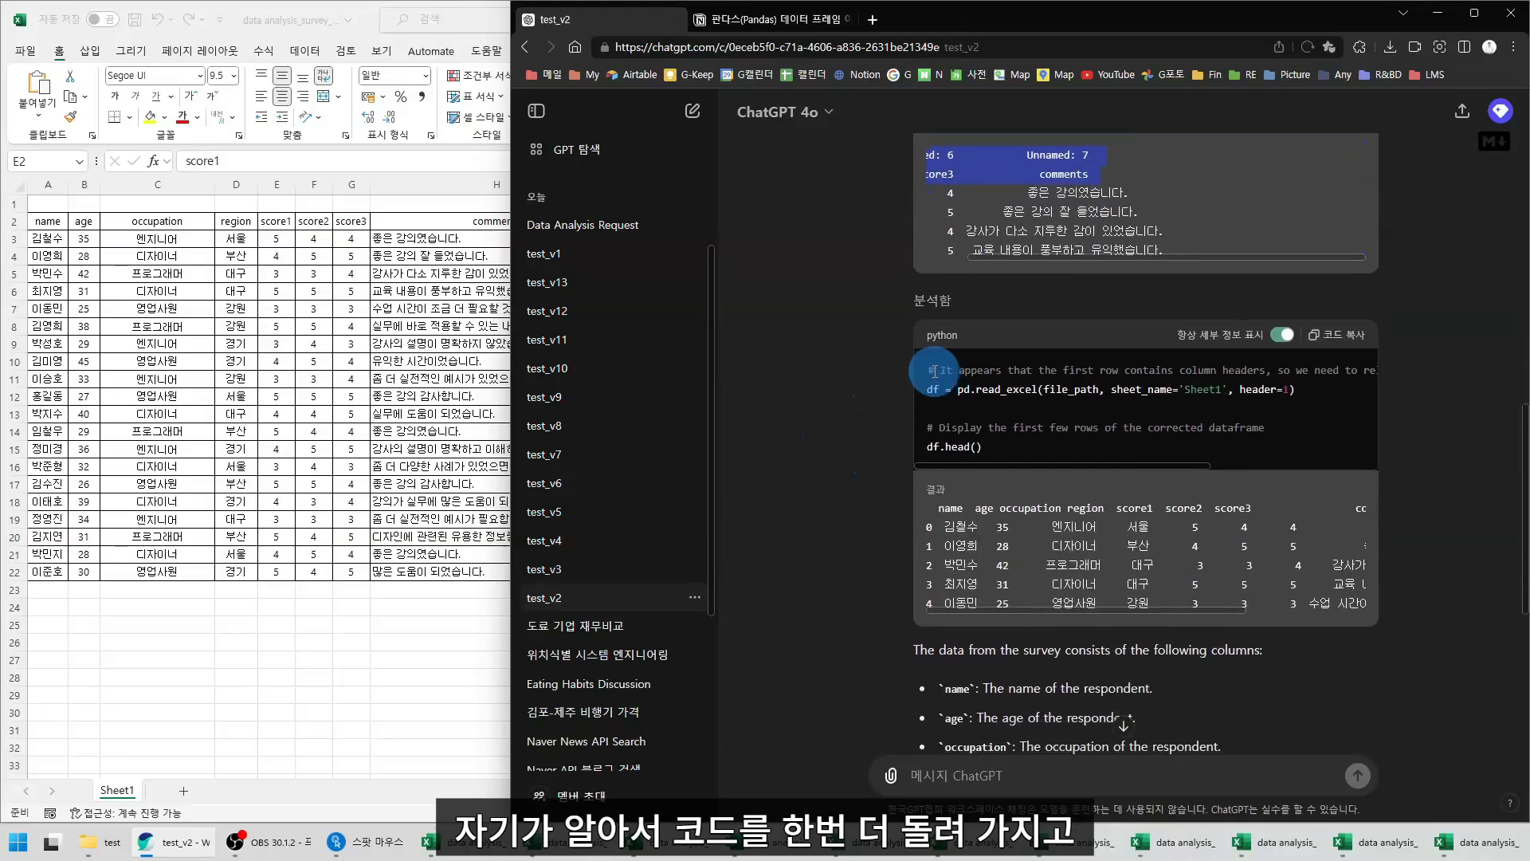
Read the code comment about reloading the data with the correct header row to its end, highlighting the word "reload"
drag(929, 376, 1357, 368)
click(1357, 368)
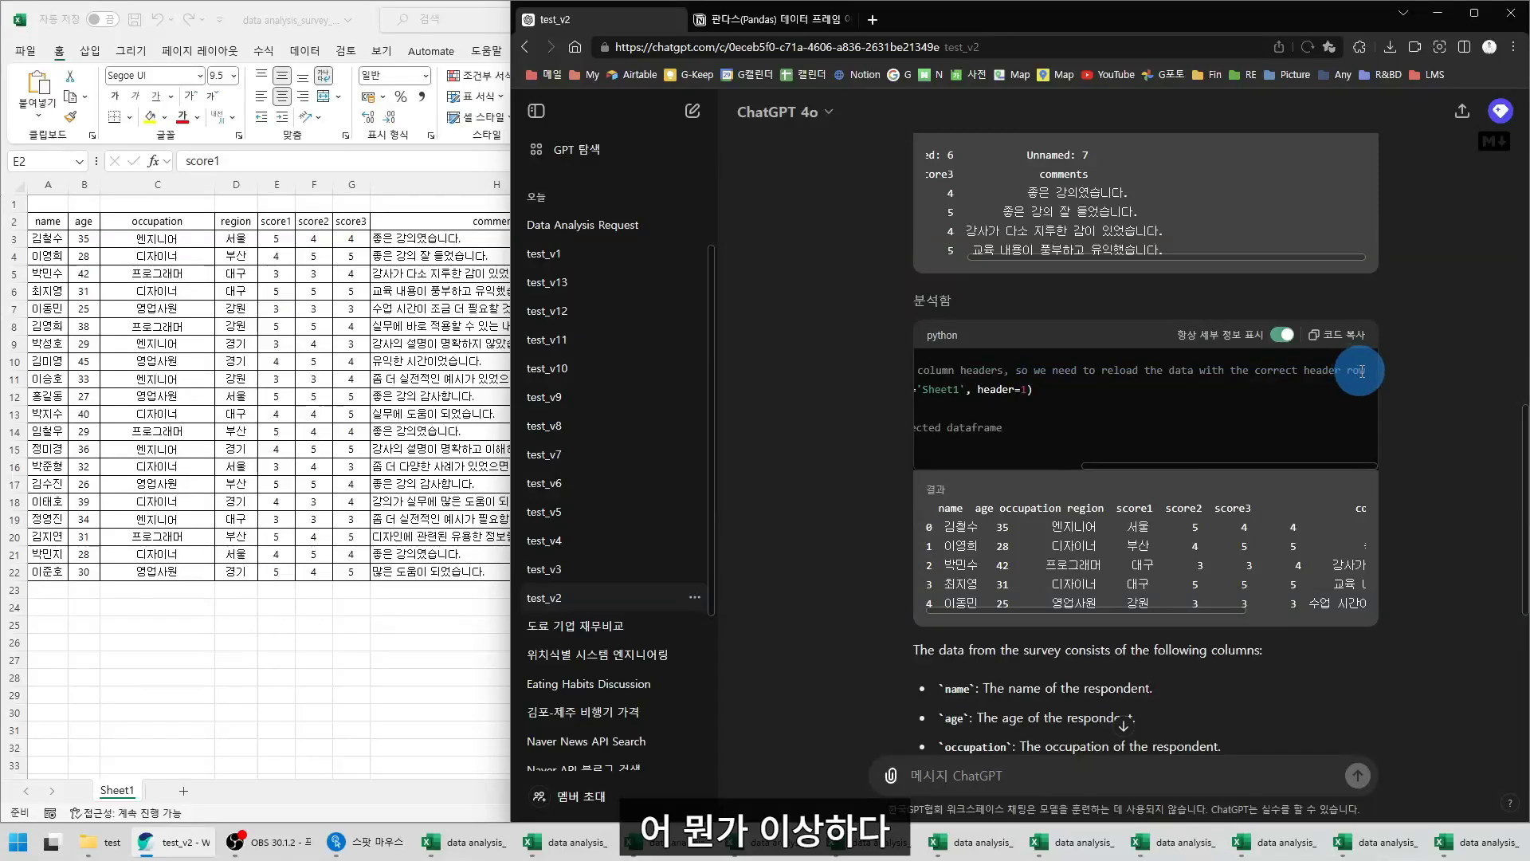
drag(1102, 370, 1149, 373)
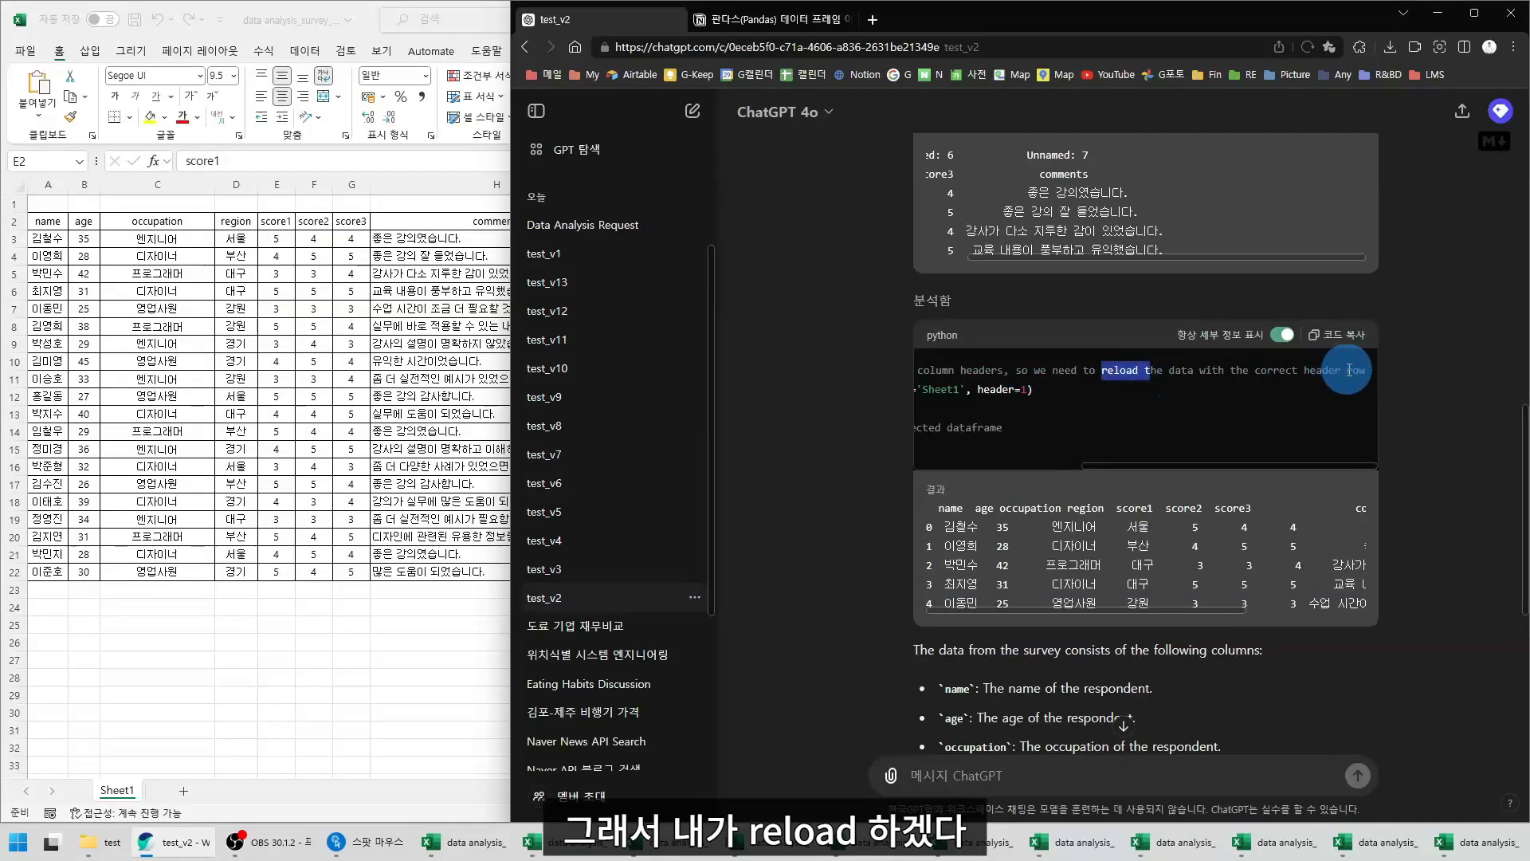
Highlight the file_path and sheet_name='Sheet1' arguments, plus the header=1 argument, in the corrected pd.read_excel call
drag(1365, 371, 1044, 391)
click(947, 387)
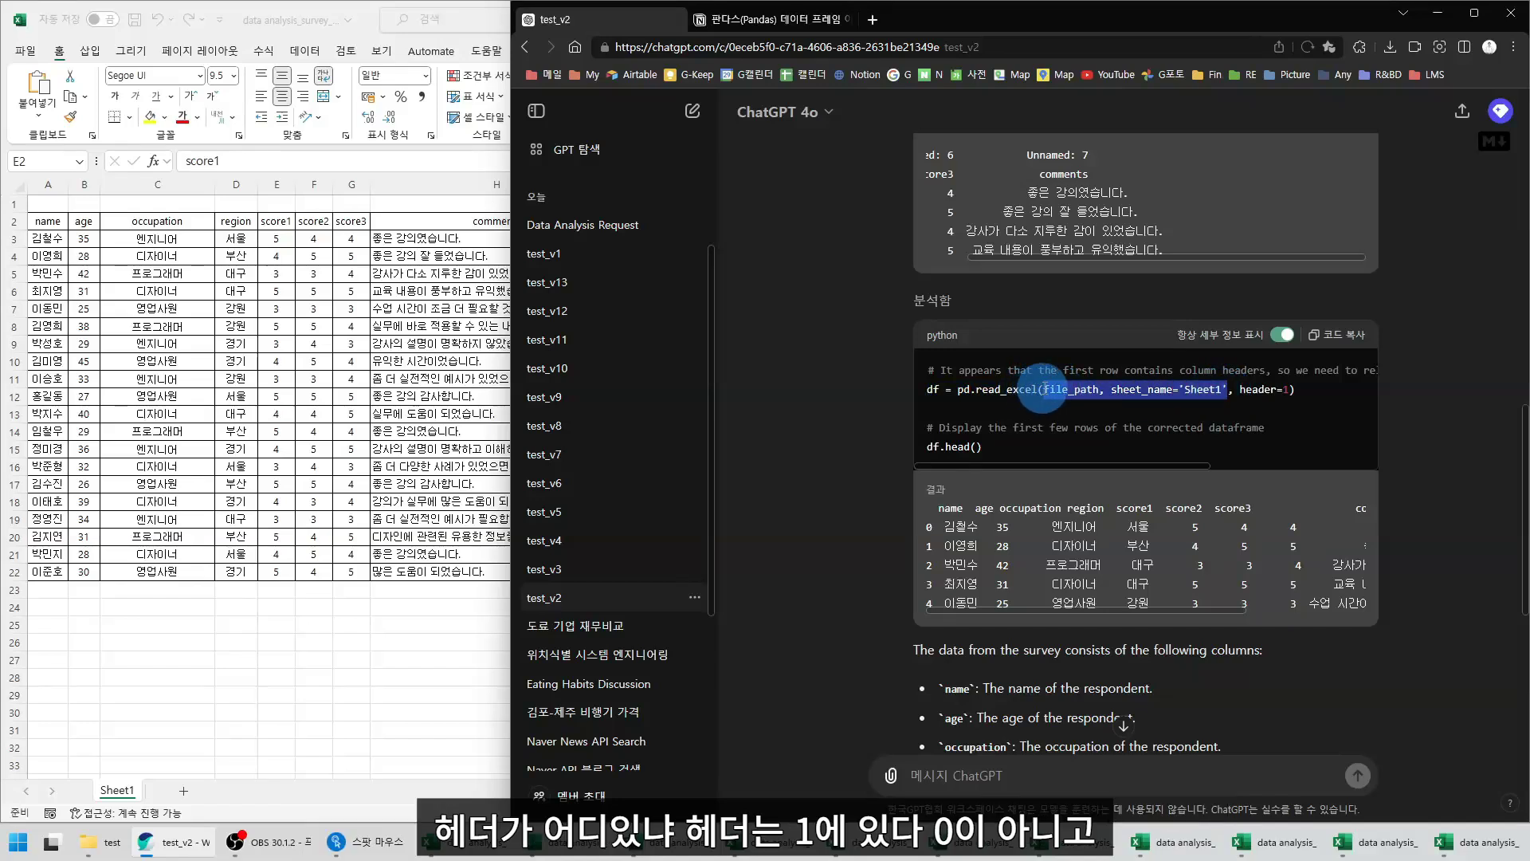
drag(1288, 390, 1241, 390)
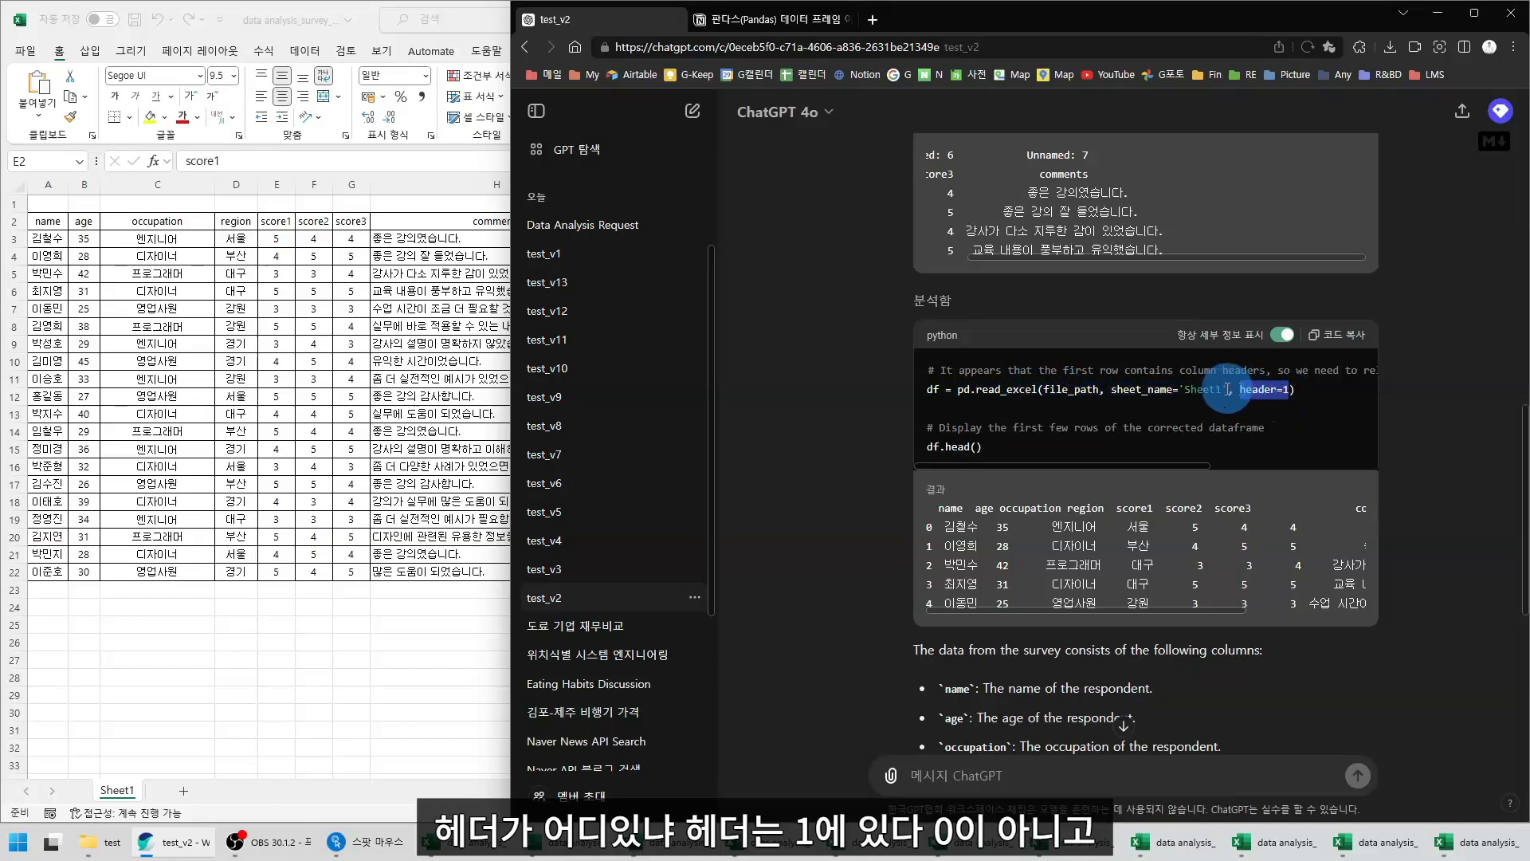
Switch to the Excel workbook and select the empty row 1 across A1:H1, followed by the header row A2:H2
click(14, 204)
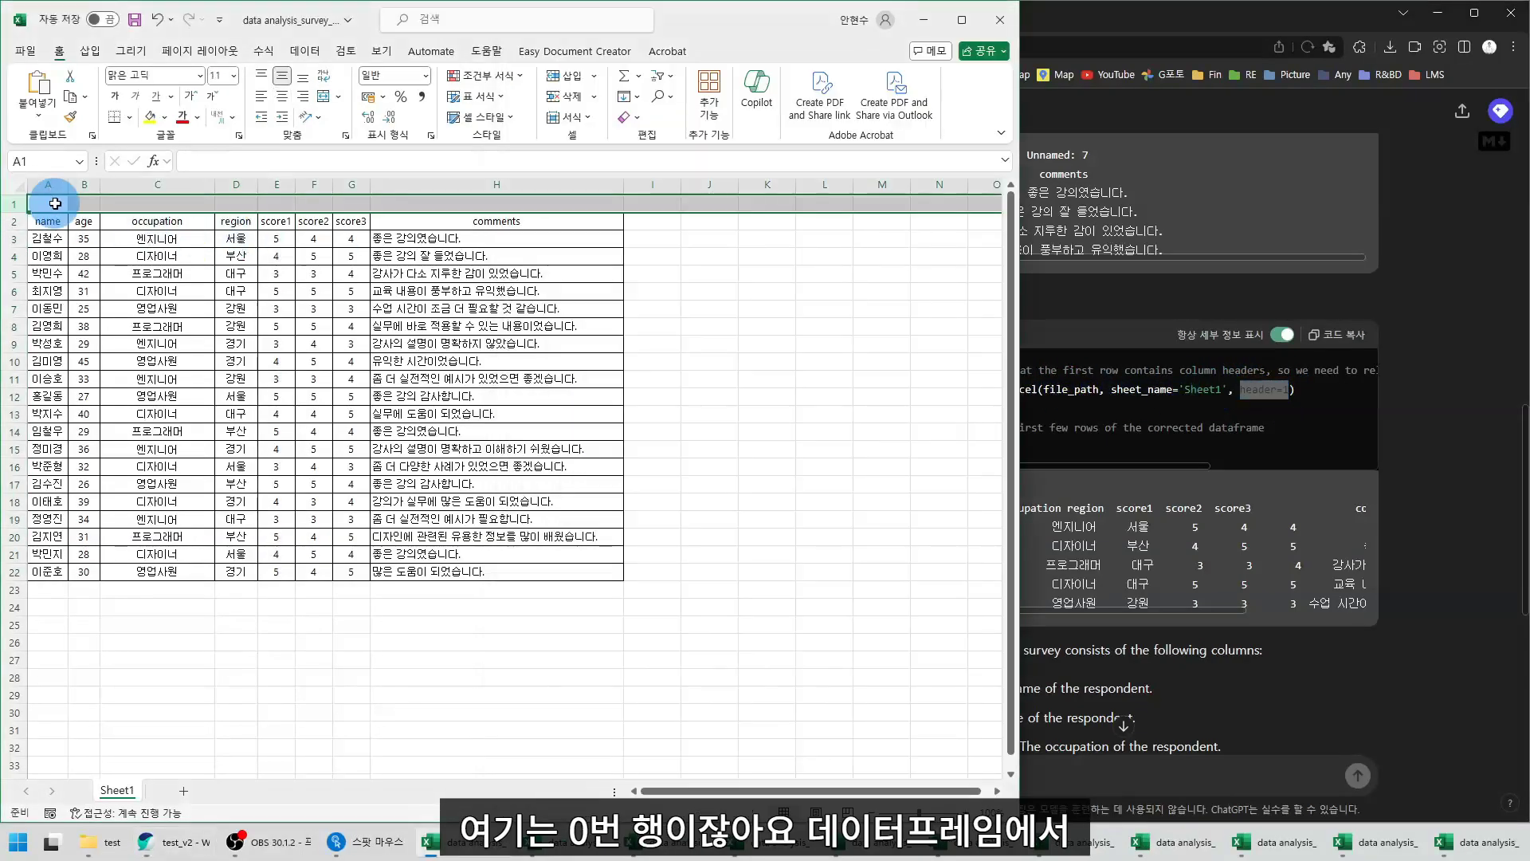
drag(55, 204, 574, 204)
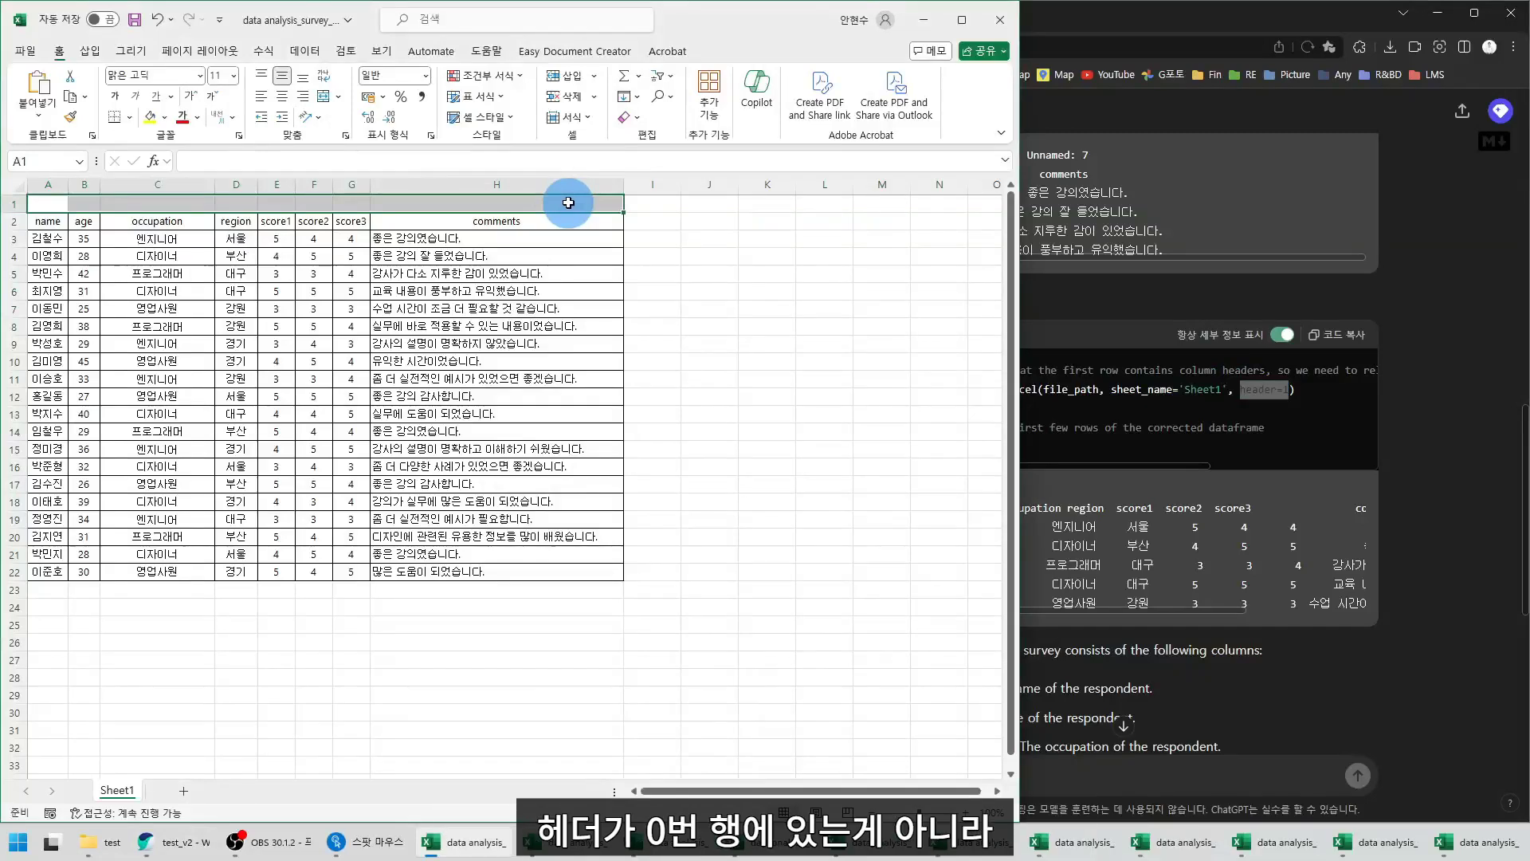
drag(44, 220, 518, 226)
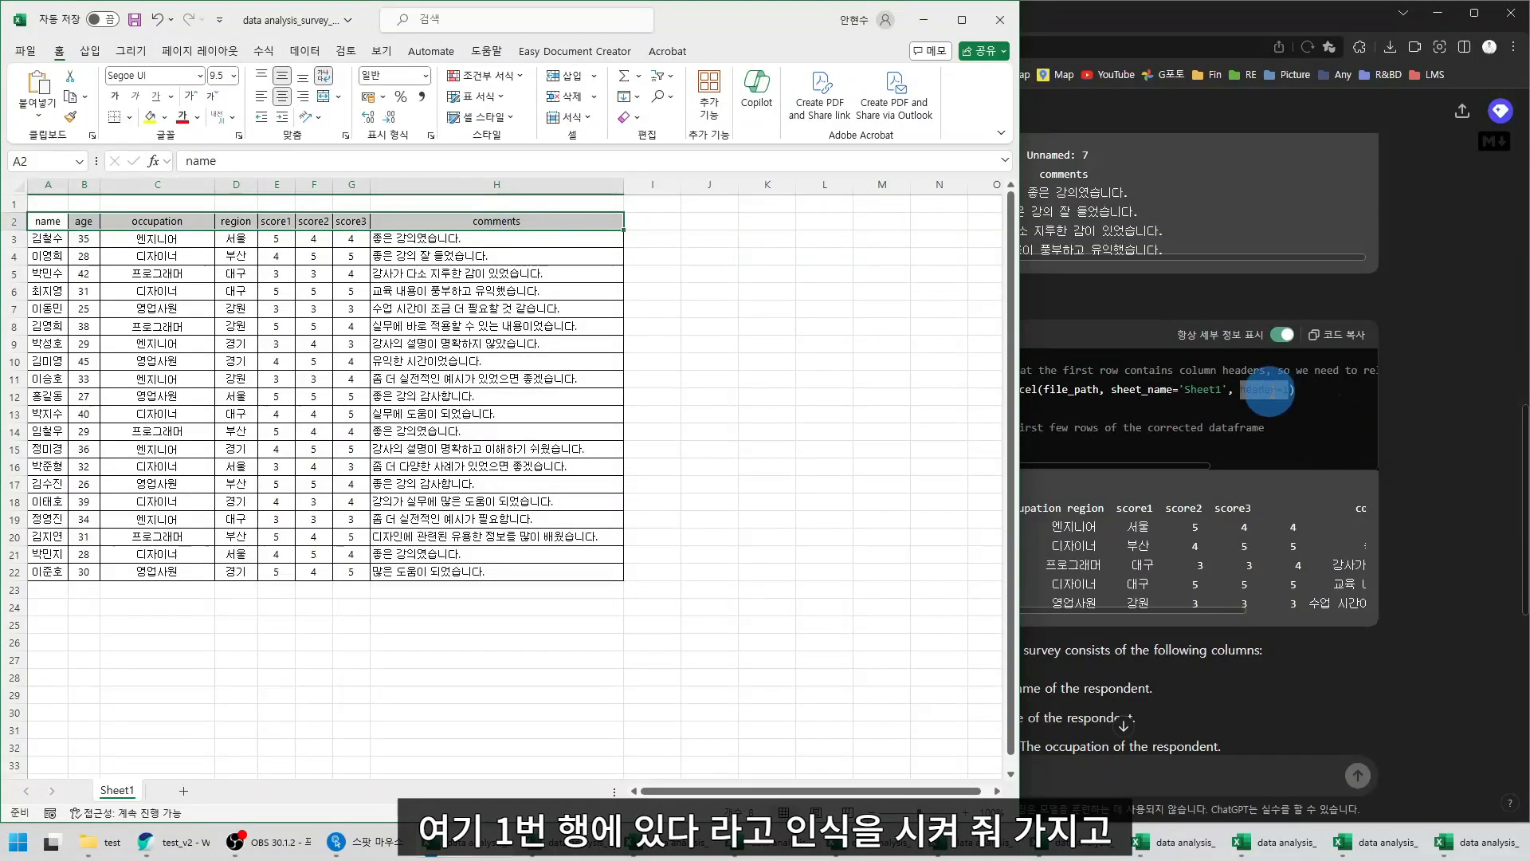
In the test_v2 chat, compare the initial read_excel code and its Unnamed column headers with the reload code using header=1
click(1270, 390)
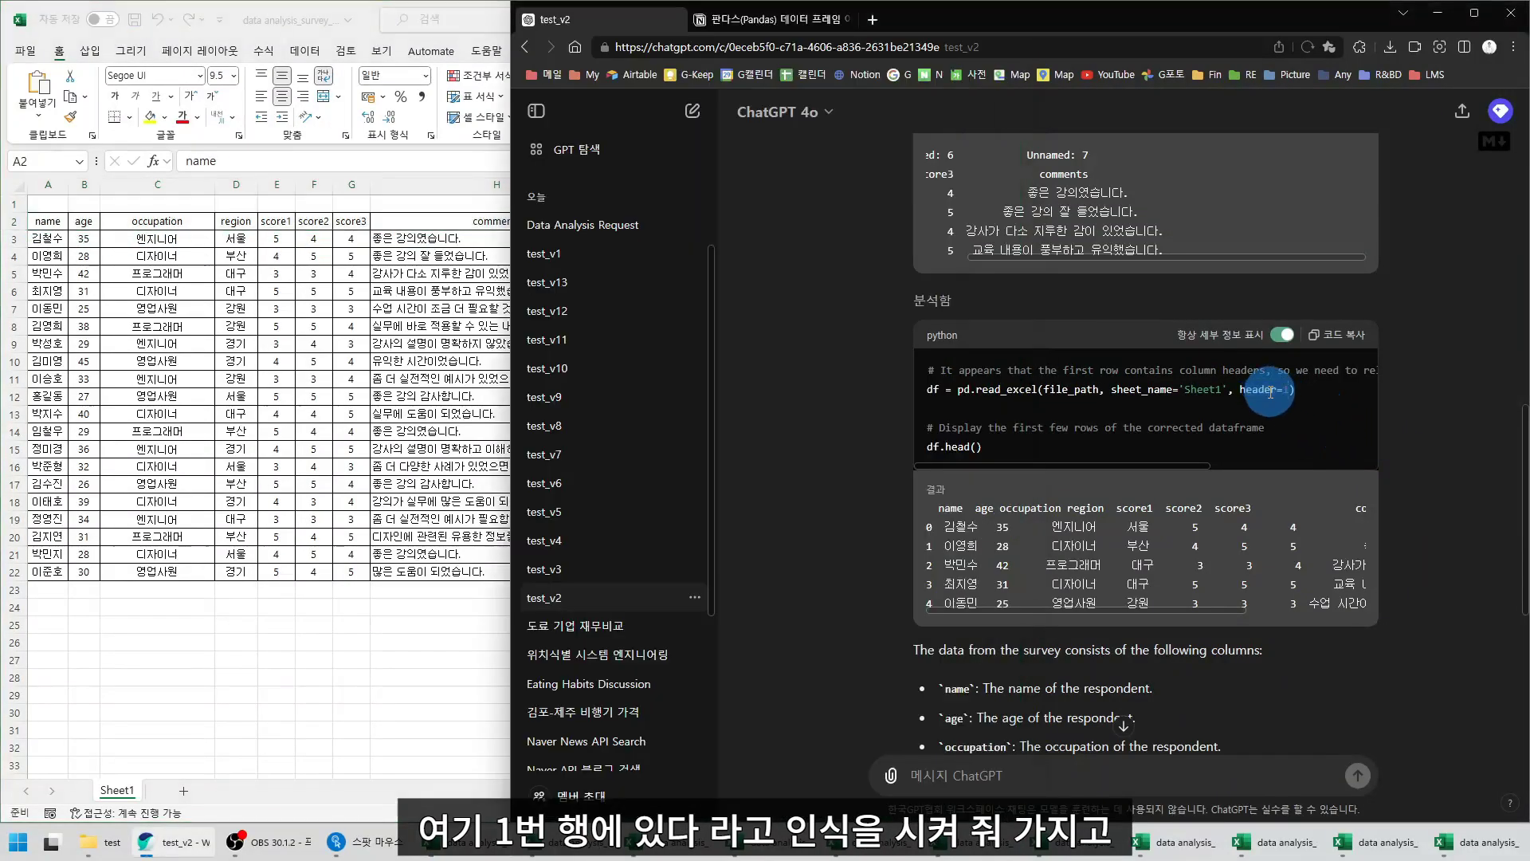
double_click(933, 389)
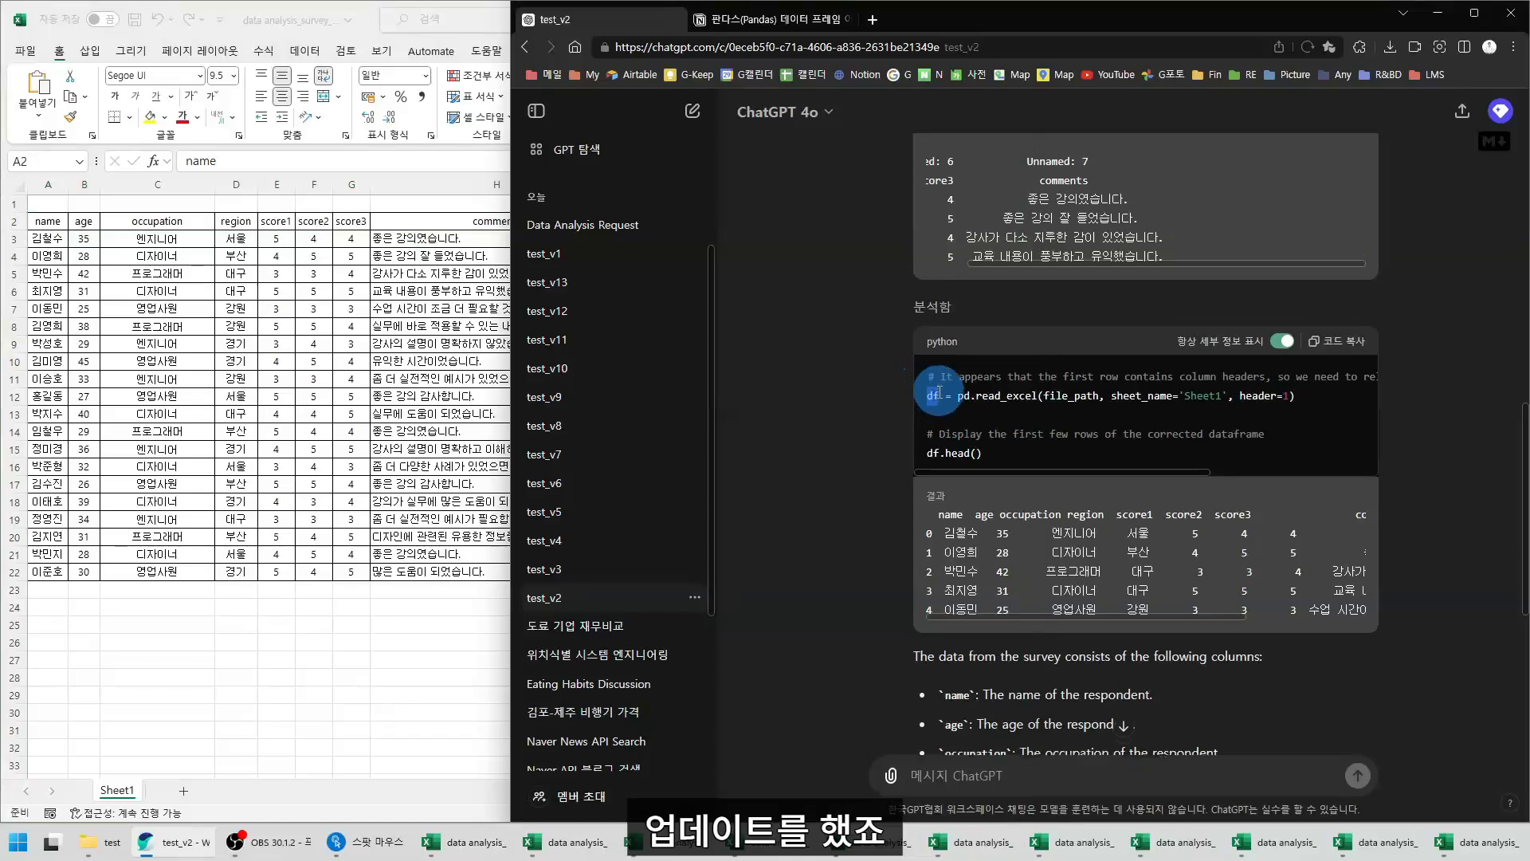
scroll(939, 239, up, 4)
drag(926, 202, 1273, 201)
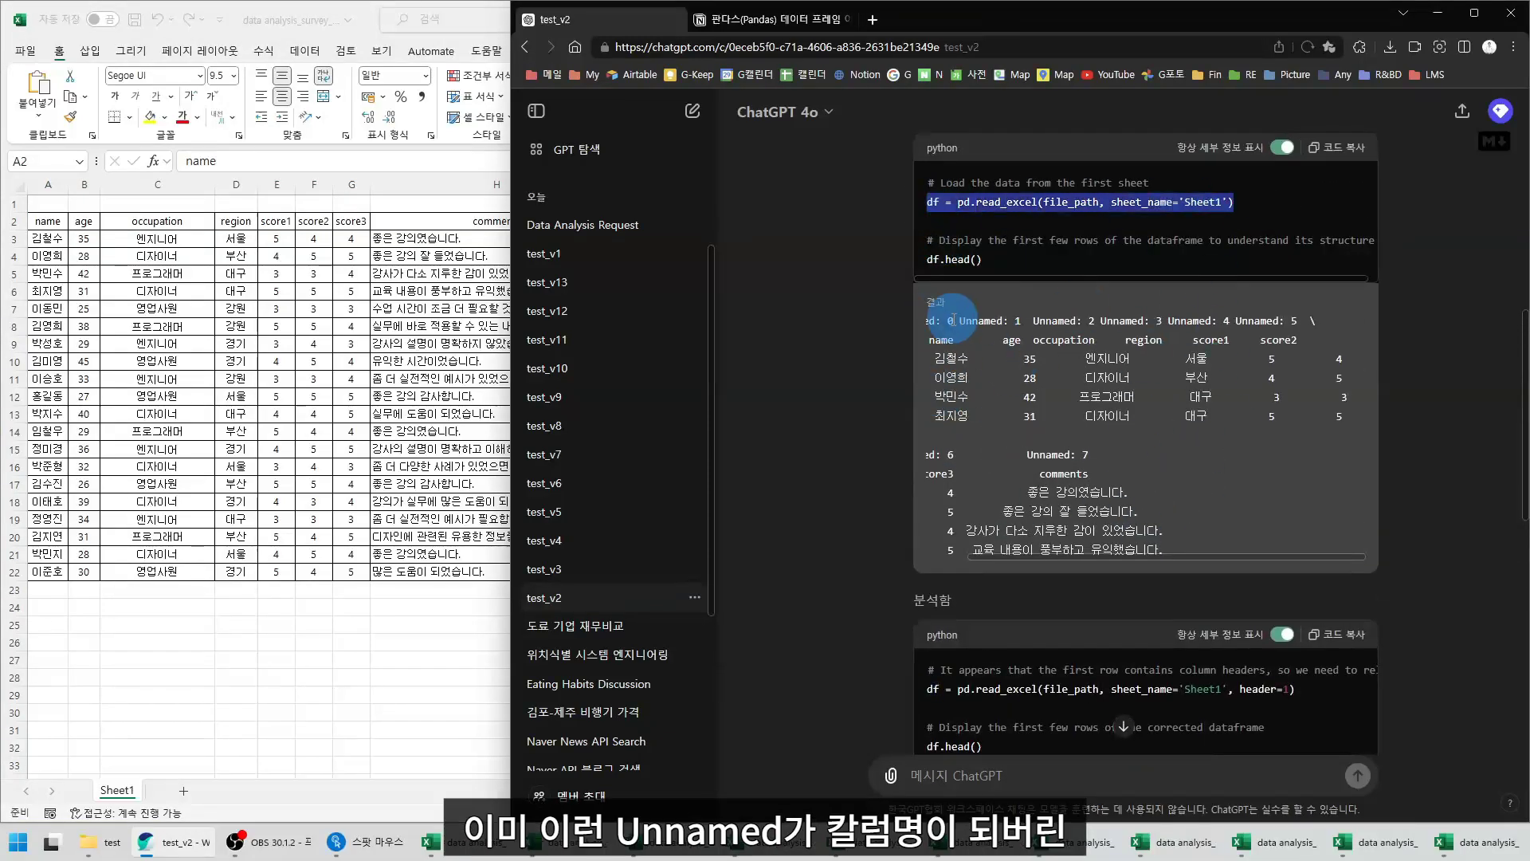
drag(953, 321, 1258, 323)
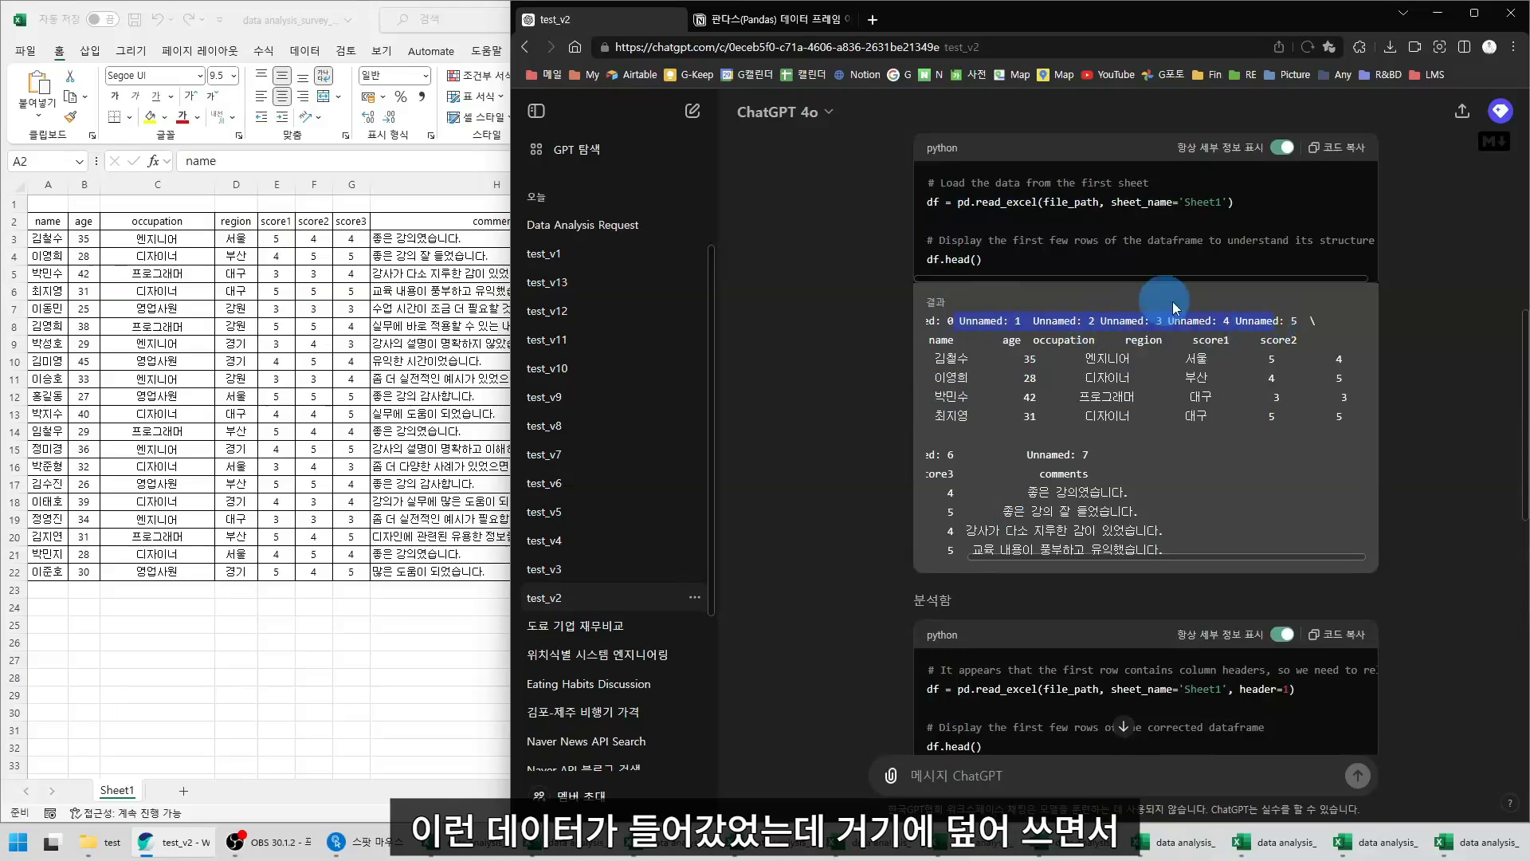
scroll(925, 385, down, 2)
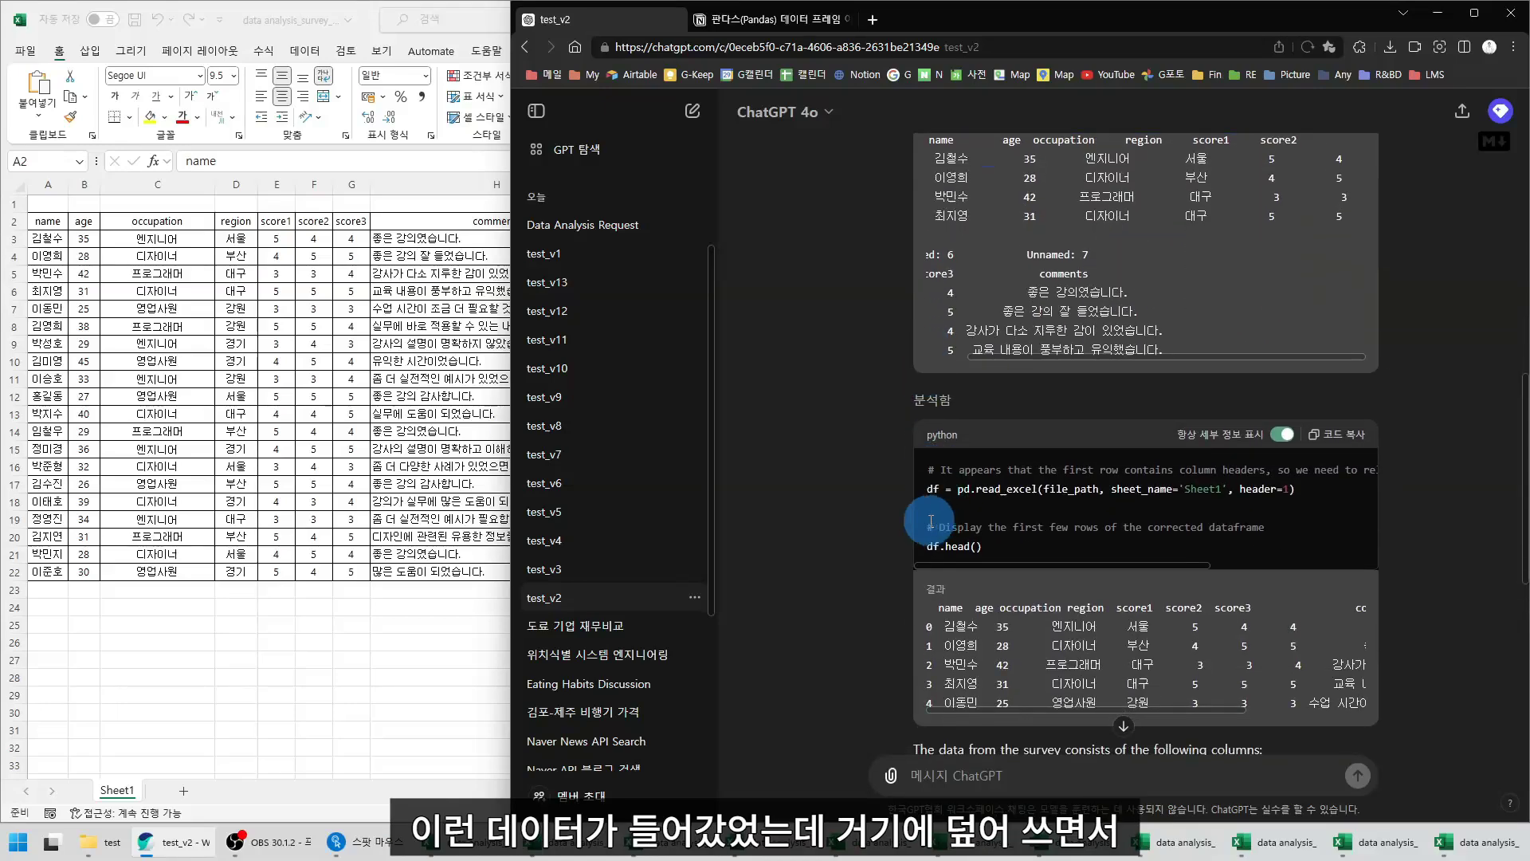
drag(927, 488, 1321, 489)
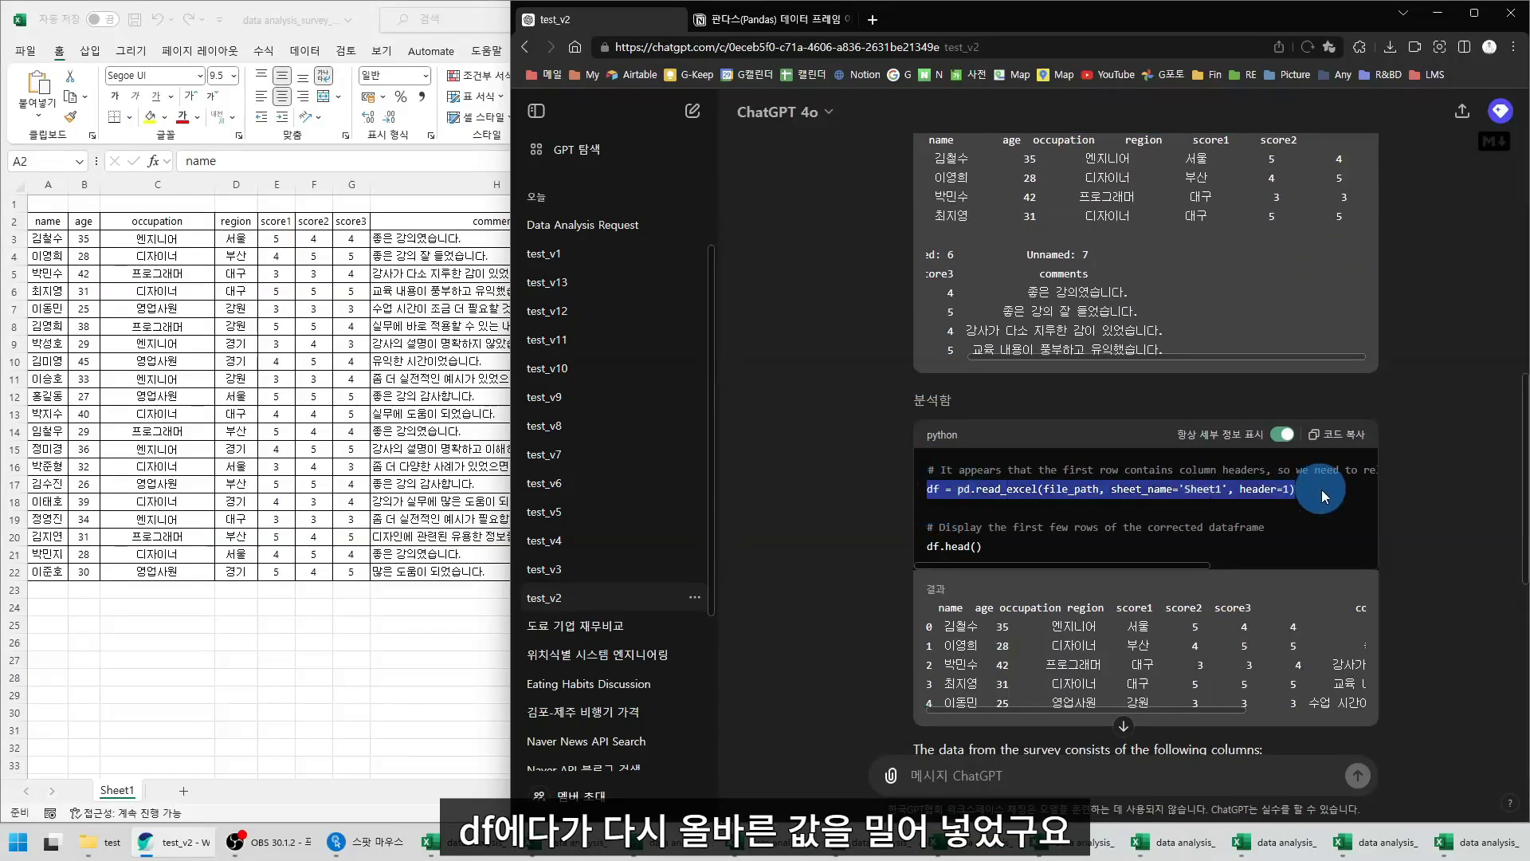
scroll(1303, 486, down, 2)
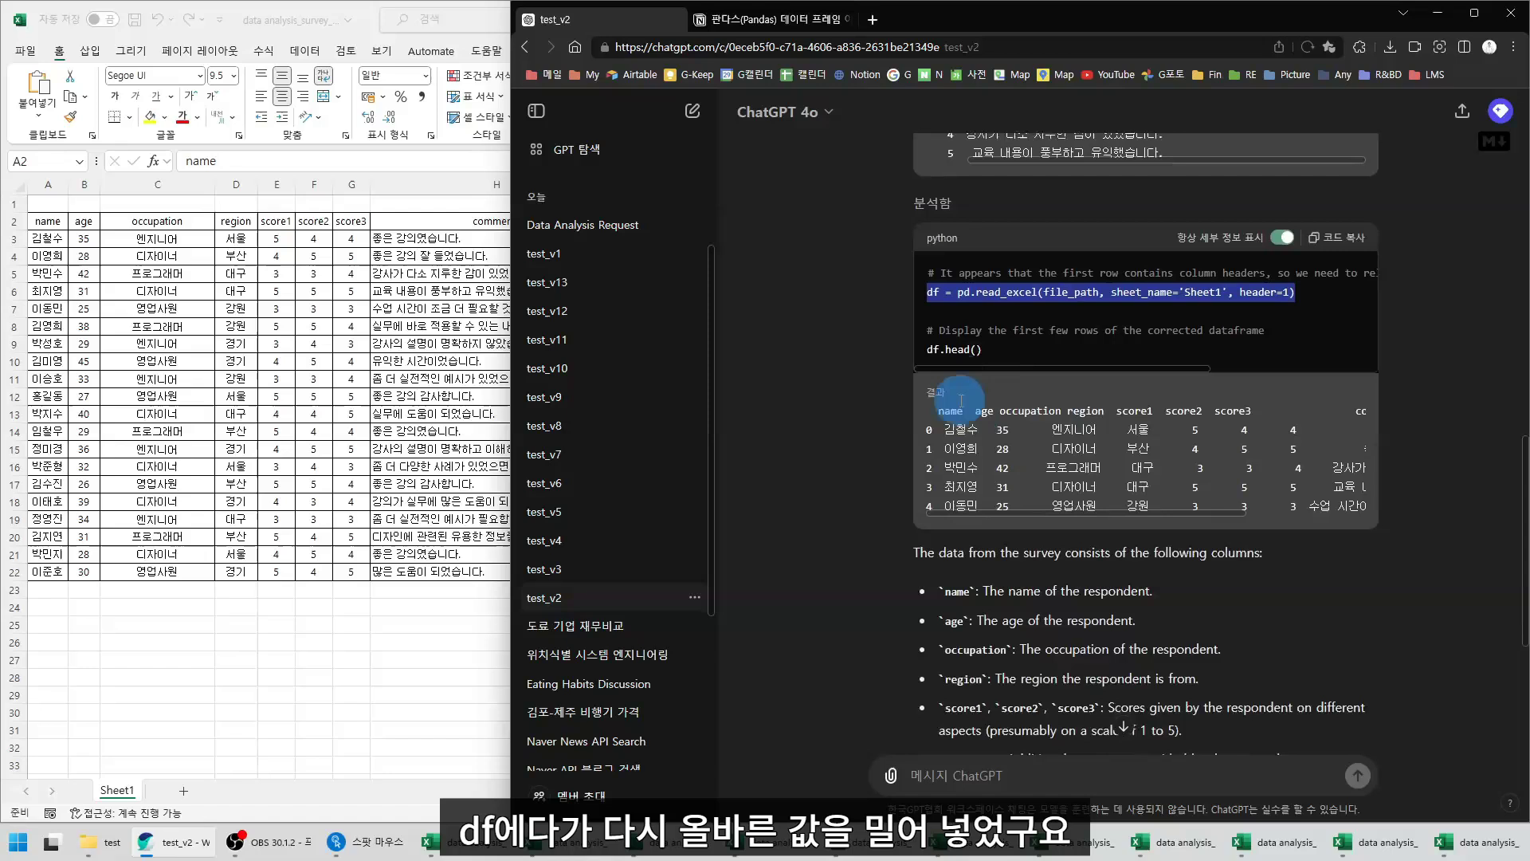
Check the corrected df.head() output's column names and rows against header row 2 of the Excel sheet
click(926, 355)
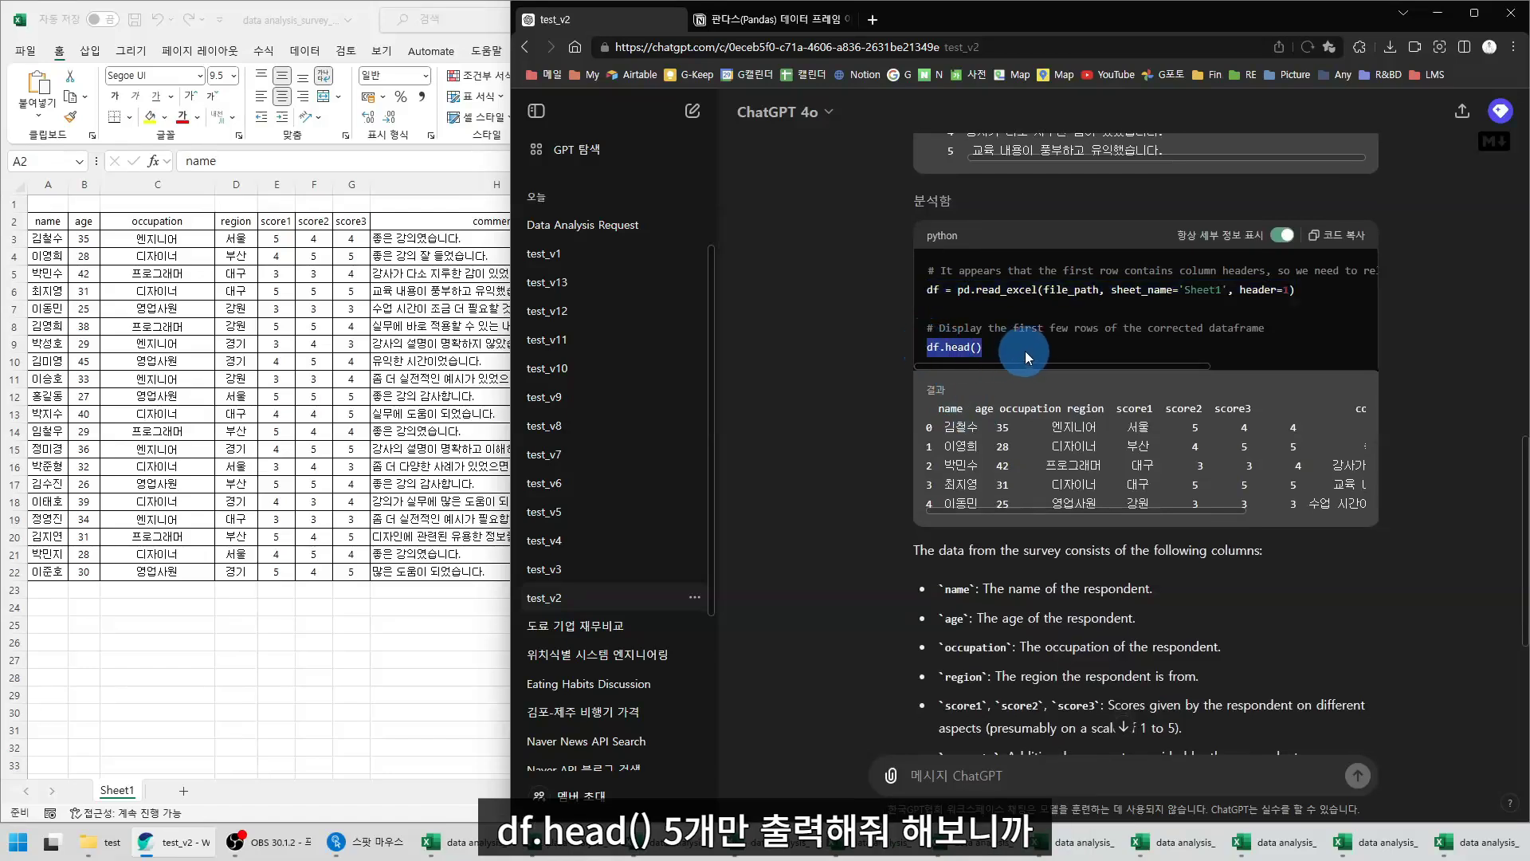
click(938, 410)
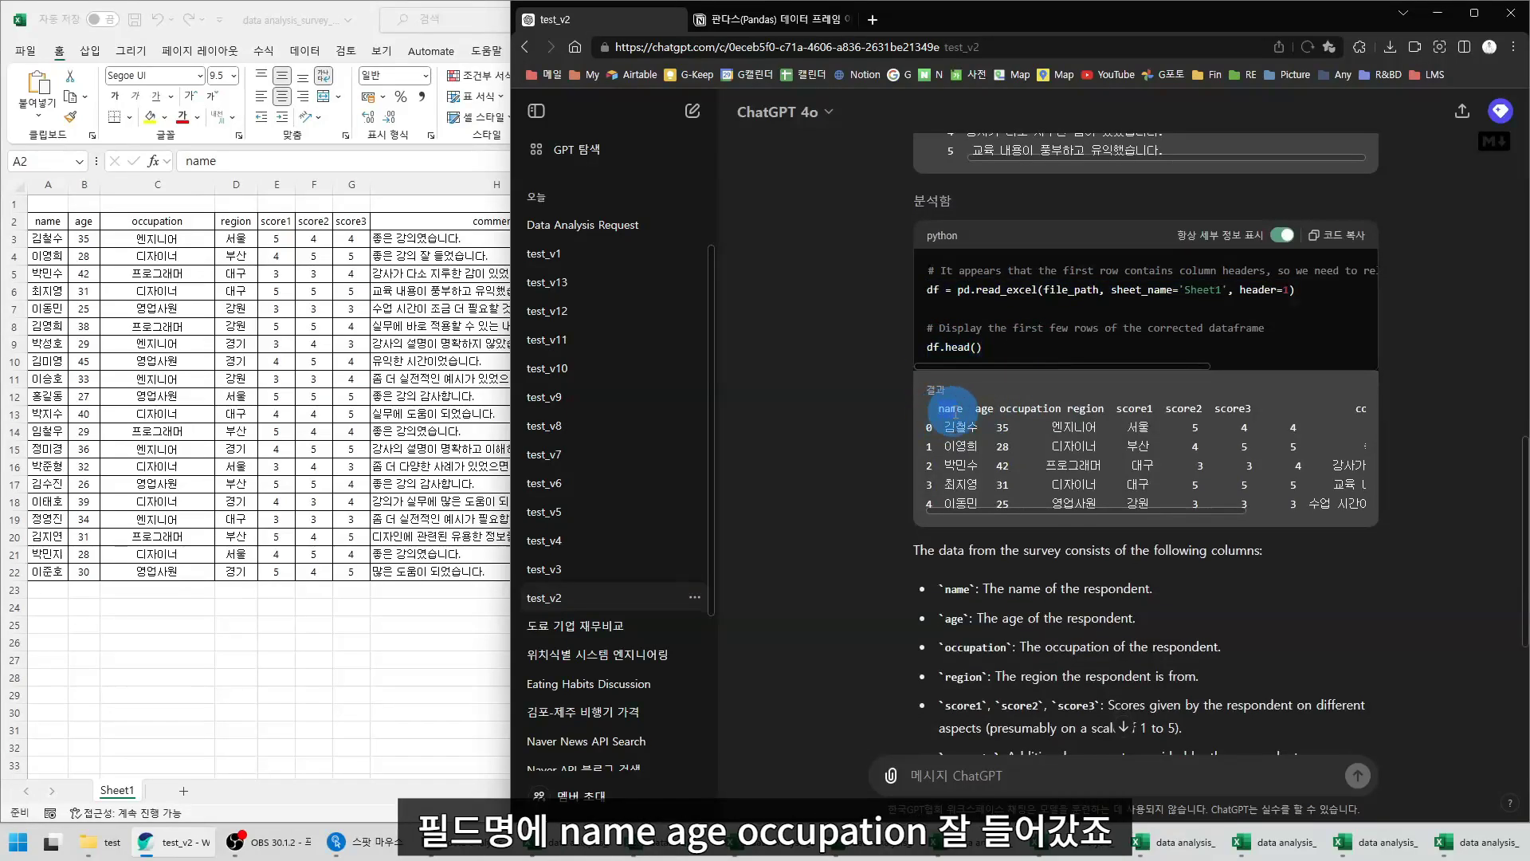
drag(954, 413, 1265, 410)
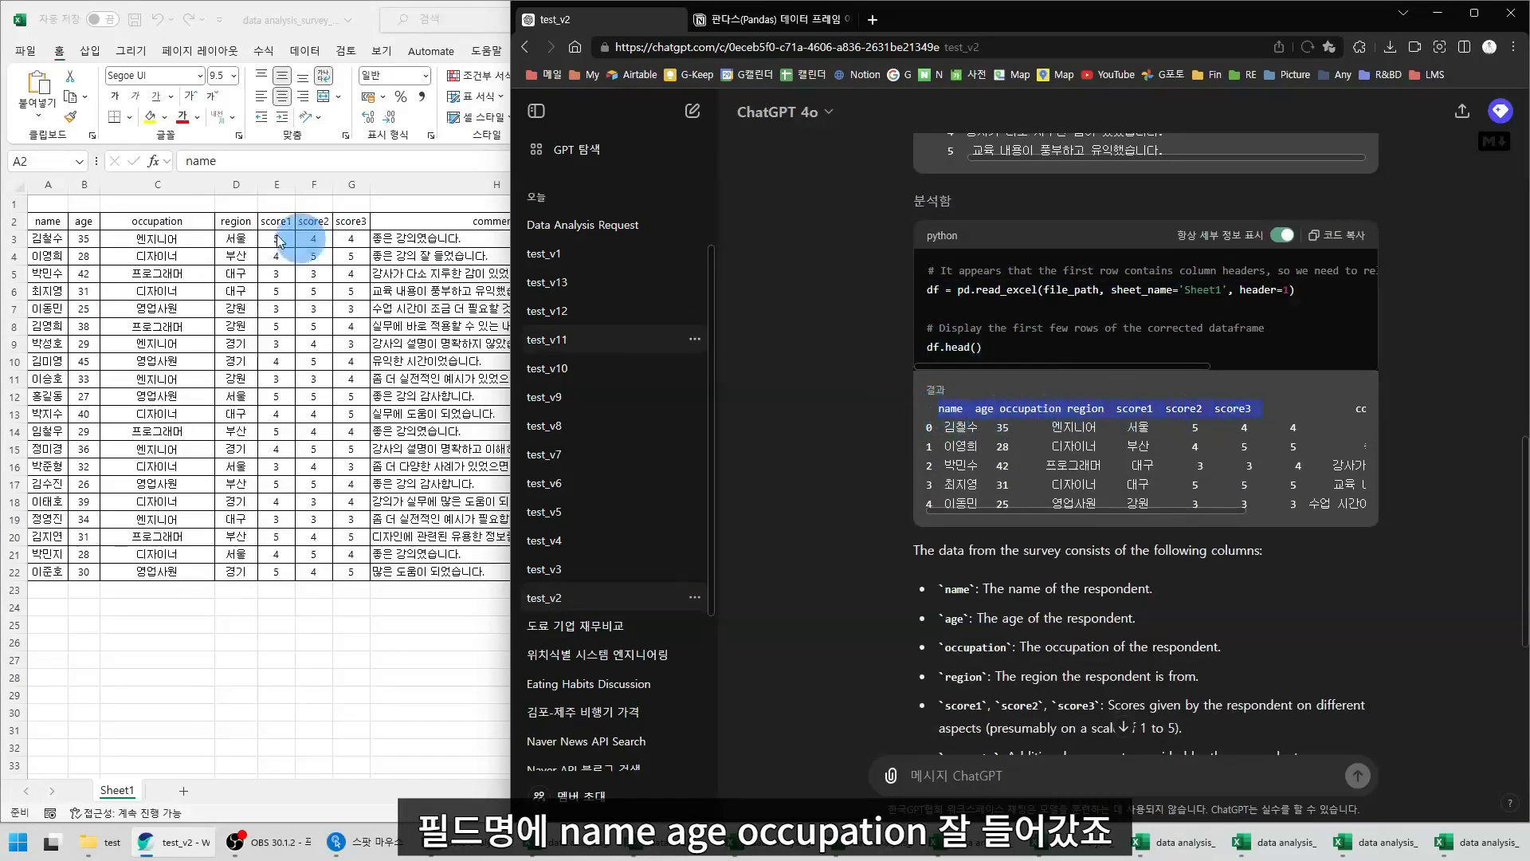
click(279, 240)
click(7, 217)
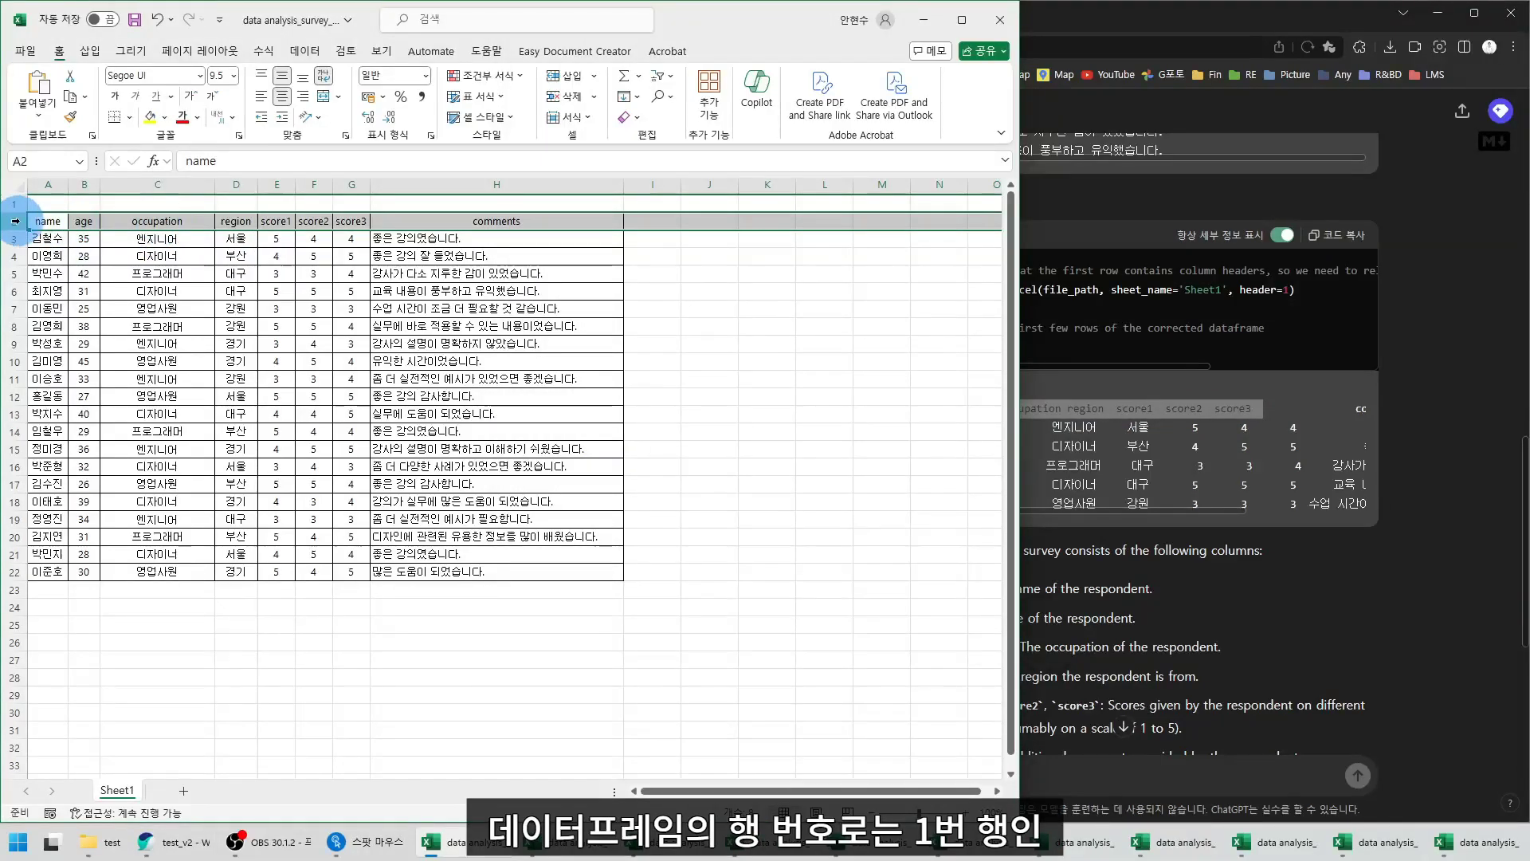
click(1052, 383)
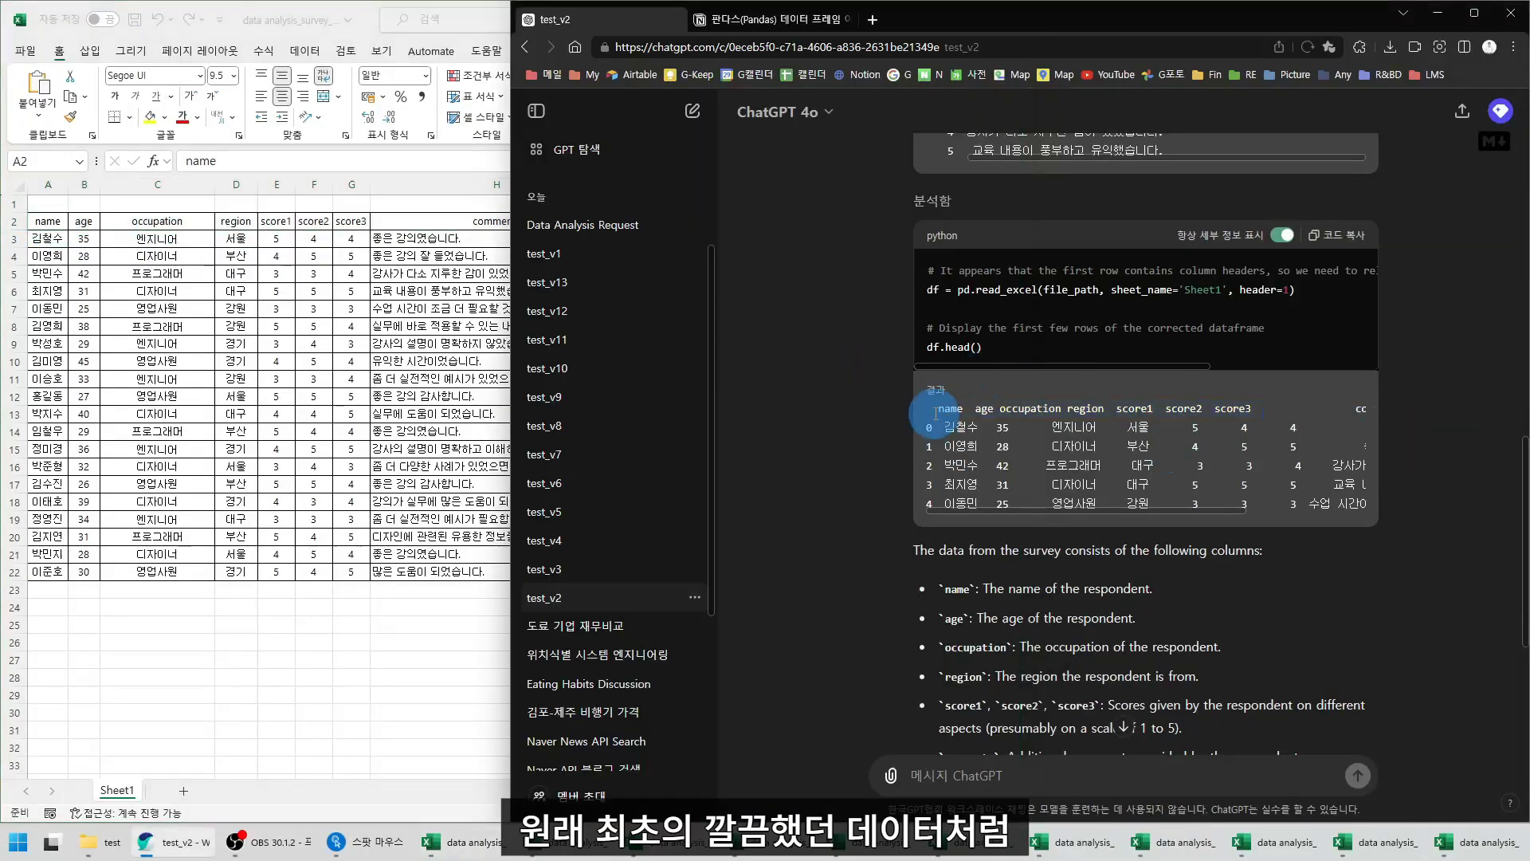
drag(936, 413, 1156, 509)
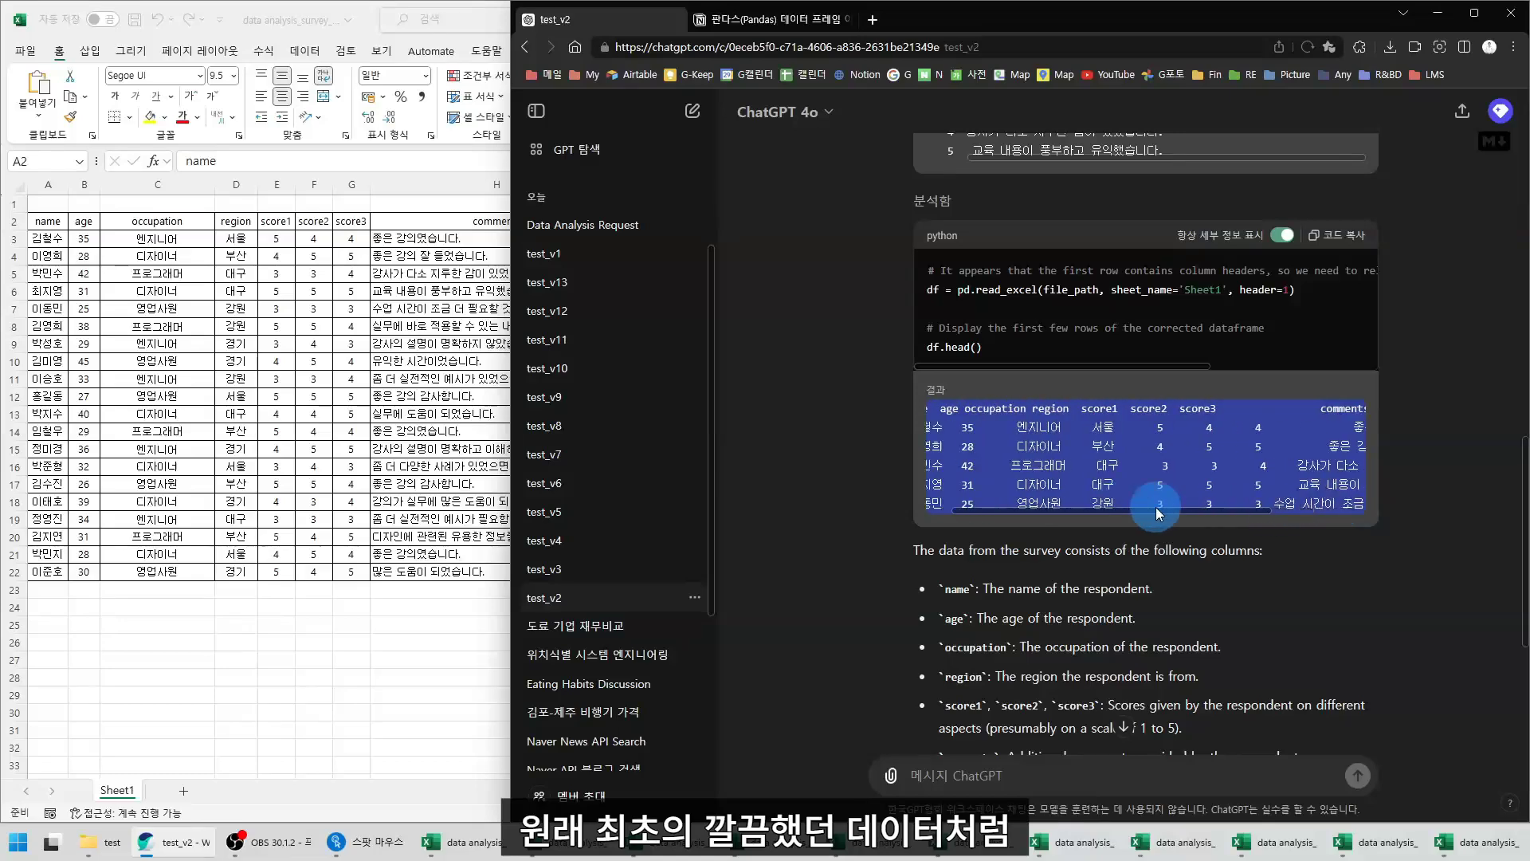
Review the column descriptions and suggested analyses in test_v2, and recheck the Unnamed headers against the corrected table
click(878, 470)
scroll(877, 467, down, 4)
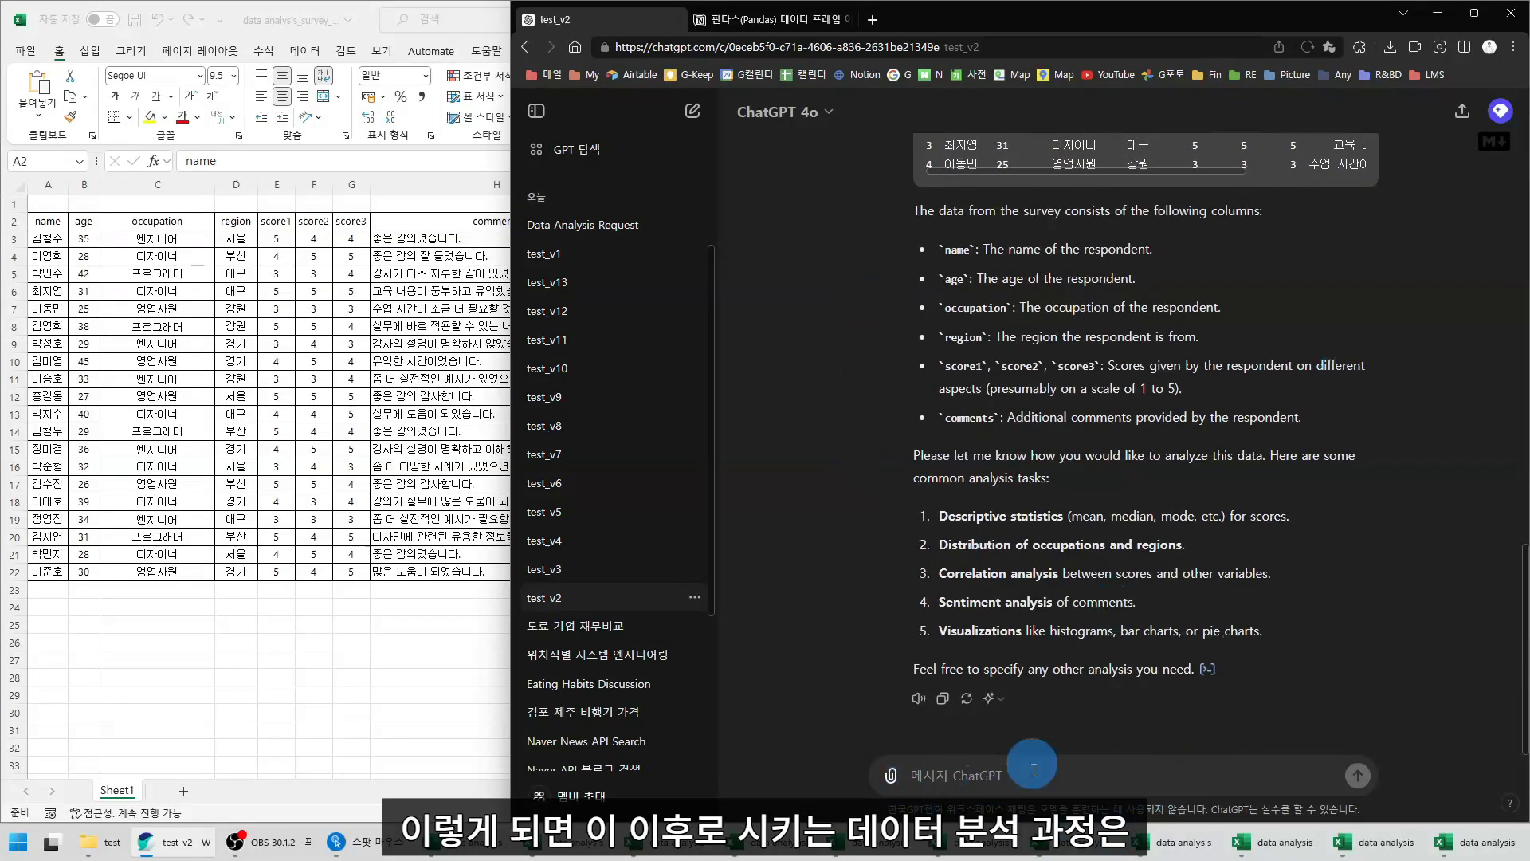
scroll(852, 486, up, 4)
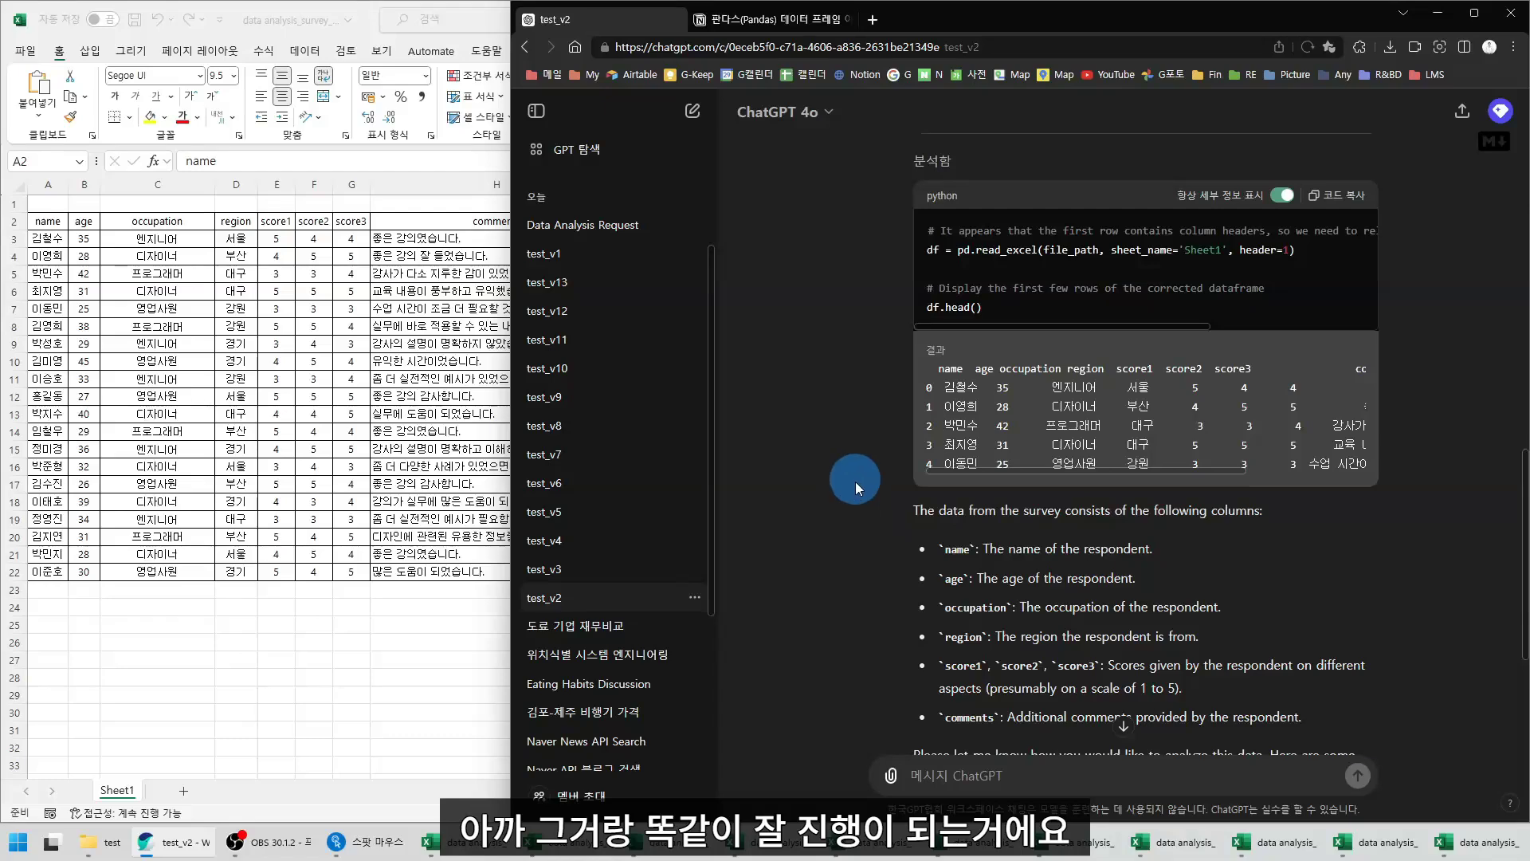
scroll(845, 510, up, 7)
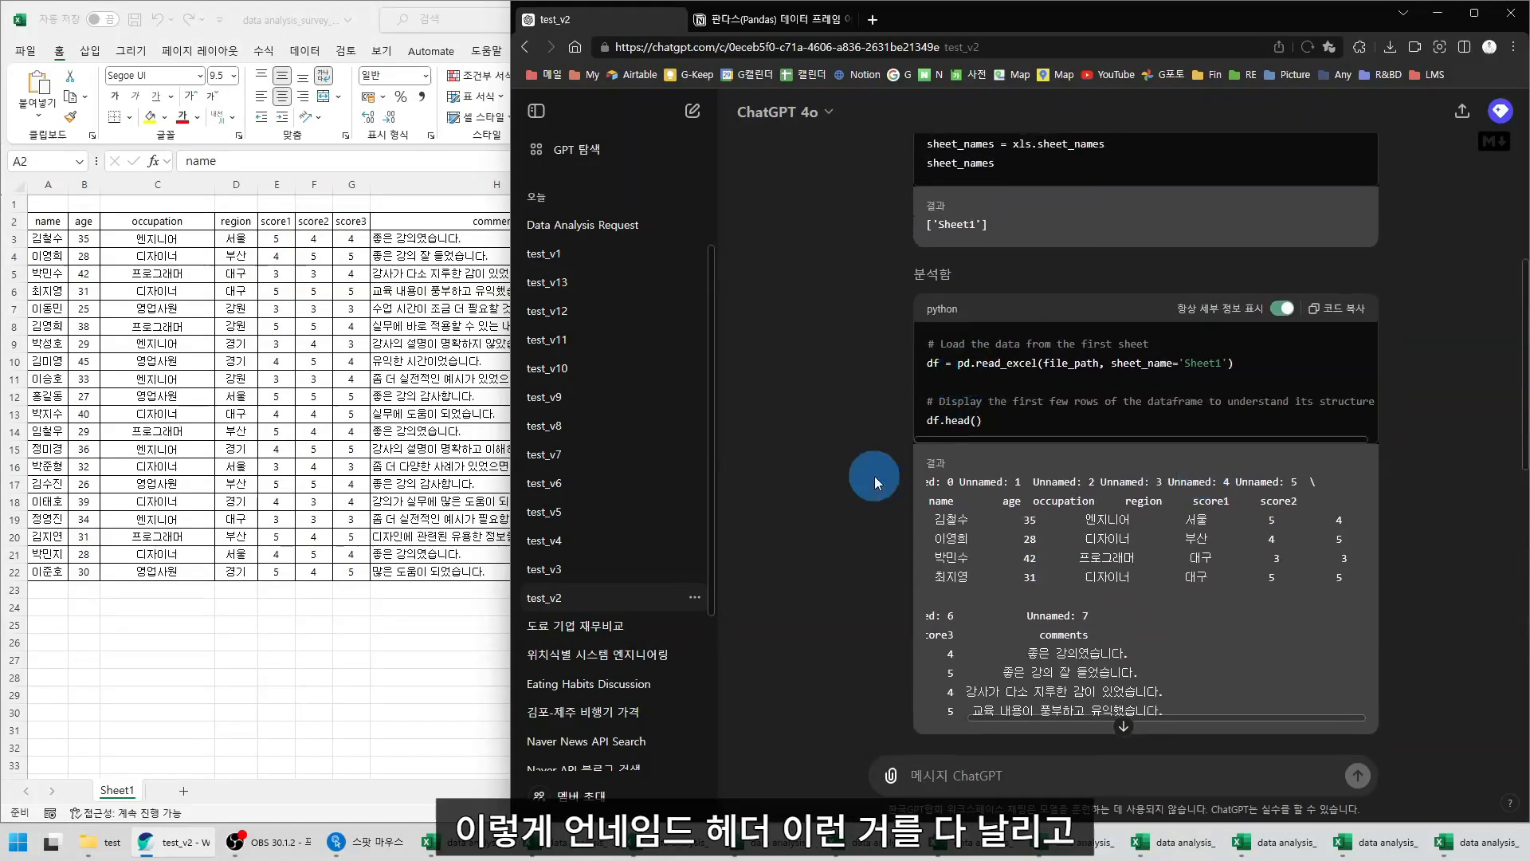
drag(958, 481, 1200, 483)
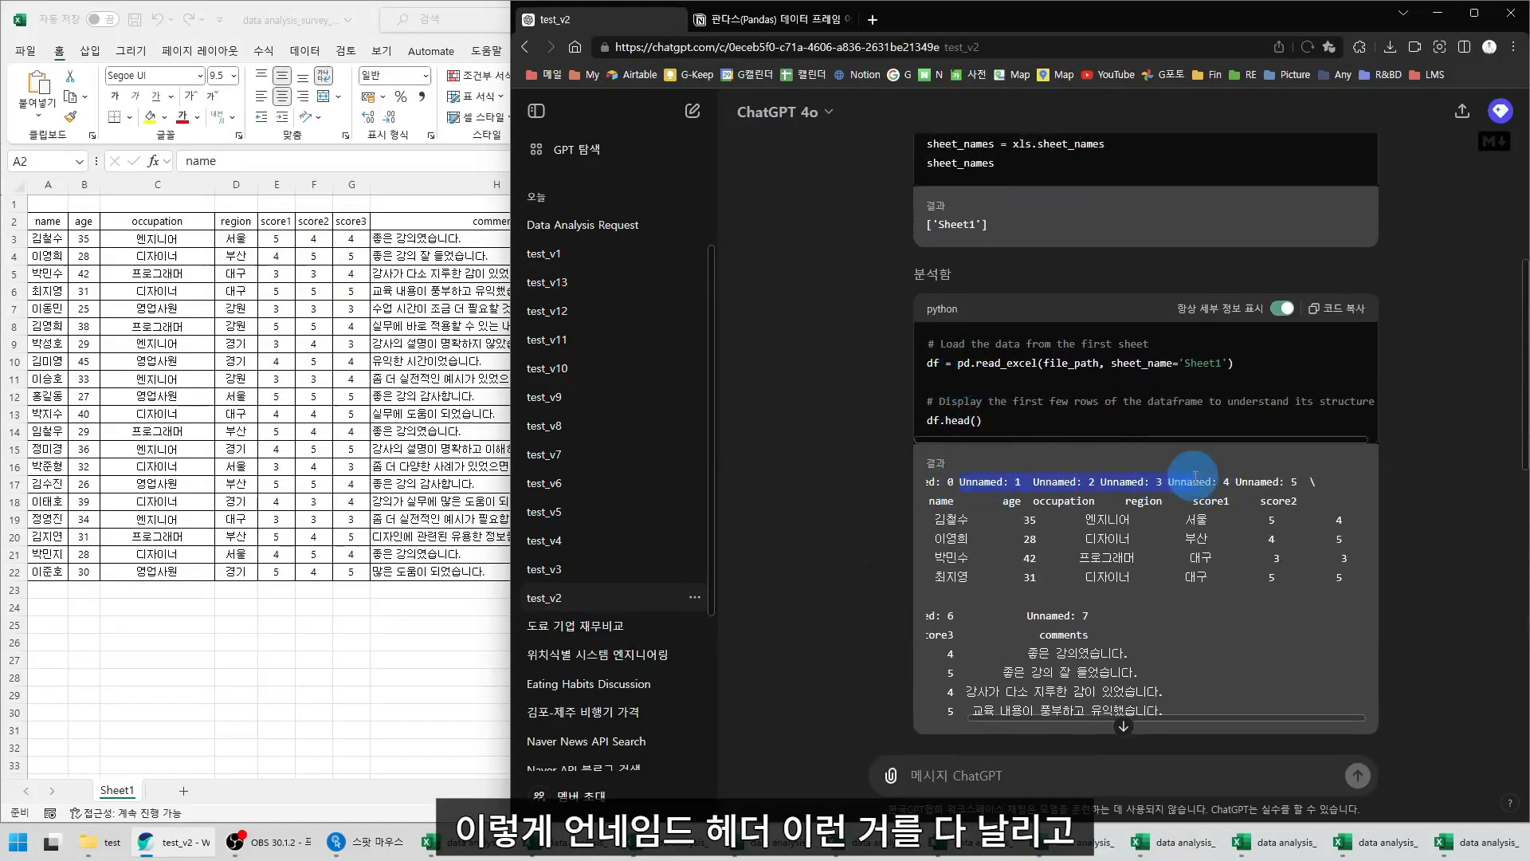
scroll(885, 446, down, 4)
scroll(917, 478, down, 3)
drag(938, 467, 1317, 563)
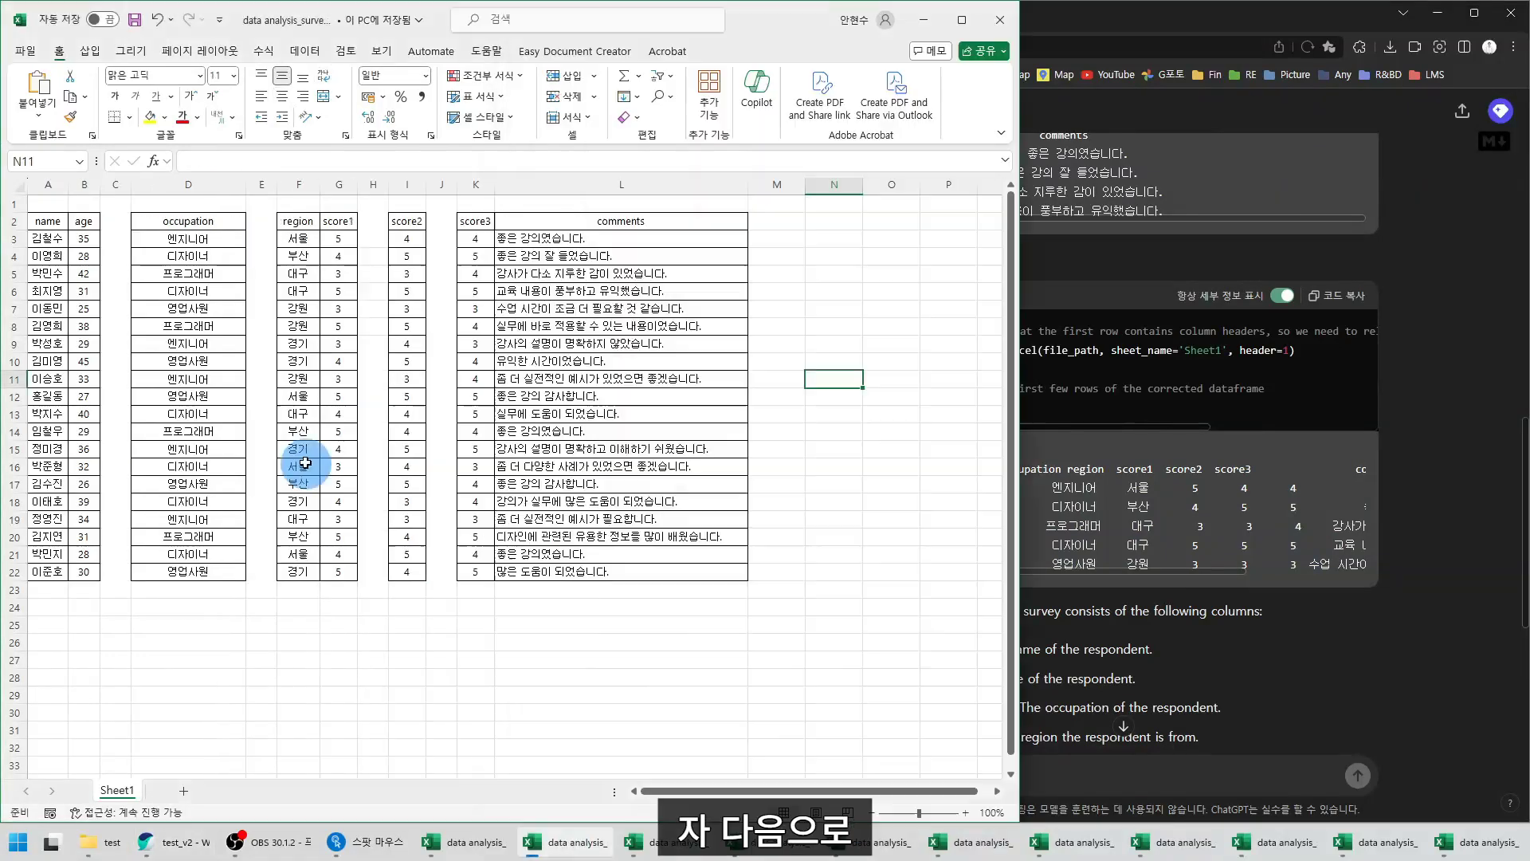
Inspect the empty columns C, E and H in the survey workbook with gaps between its data columns
click(117, 187)
click(262, 185)
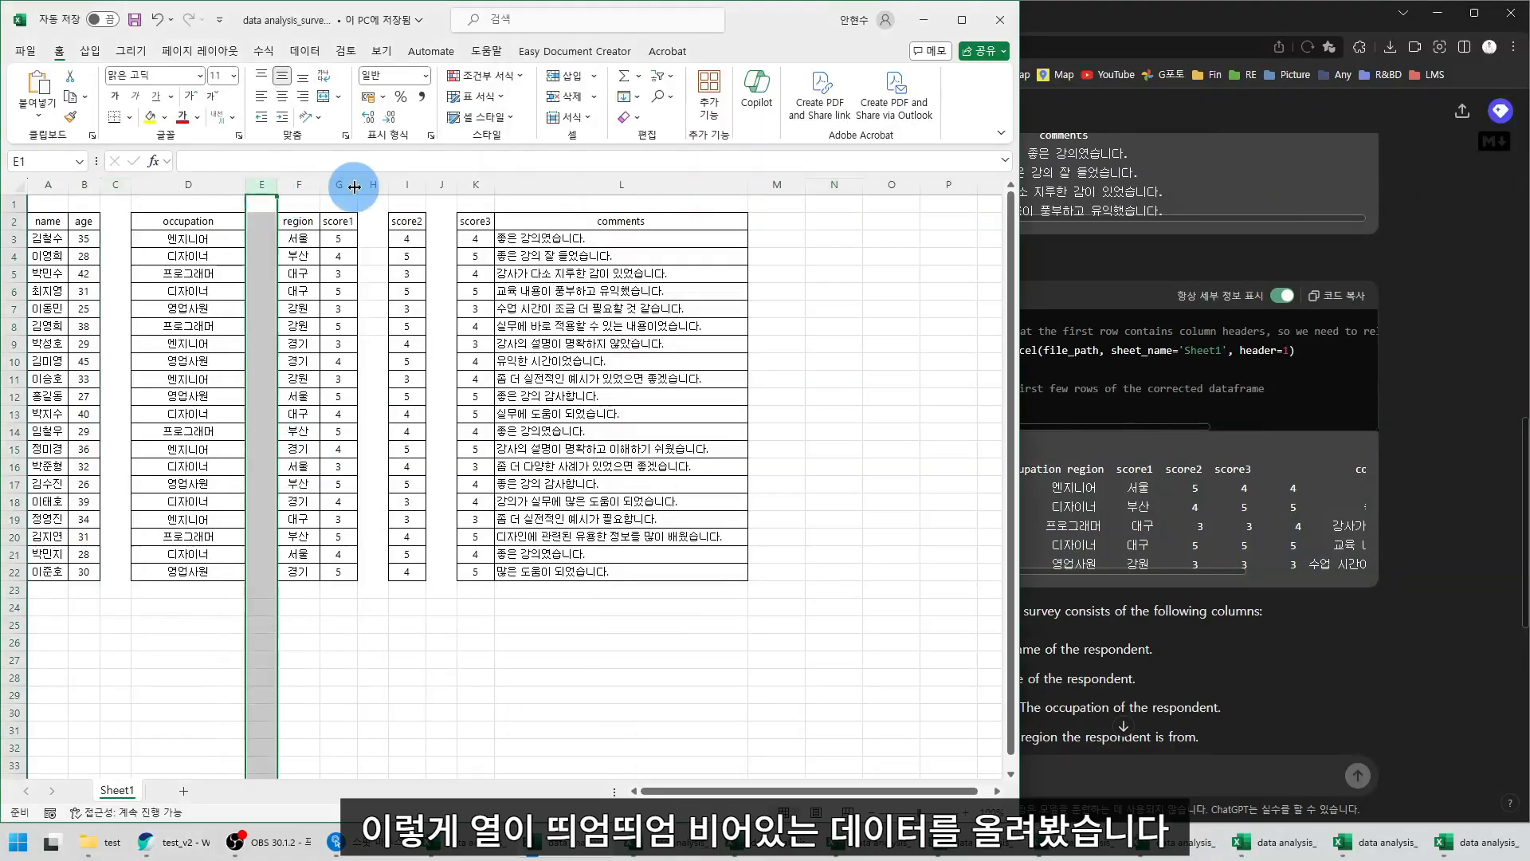
click(373, 184)
Switch to ChatGPT, open the test_v3 chat and compare its data preview with row 1 of the Excel sheet
click(1359, 374)
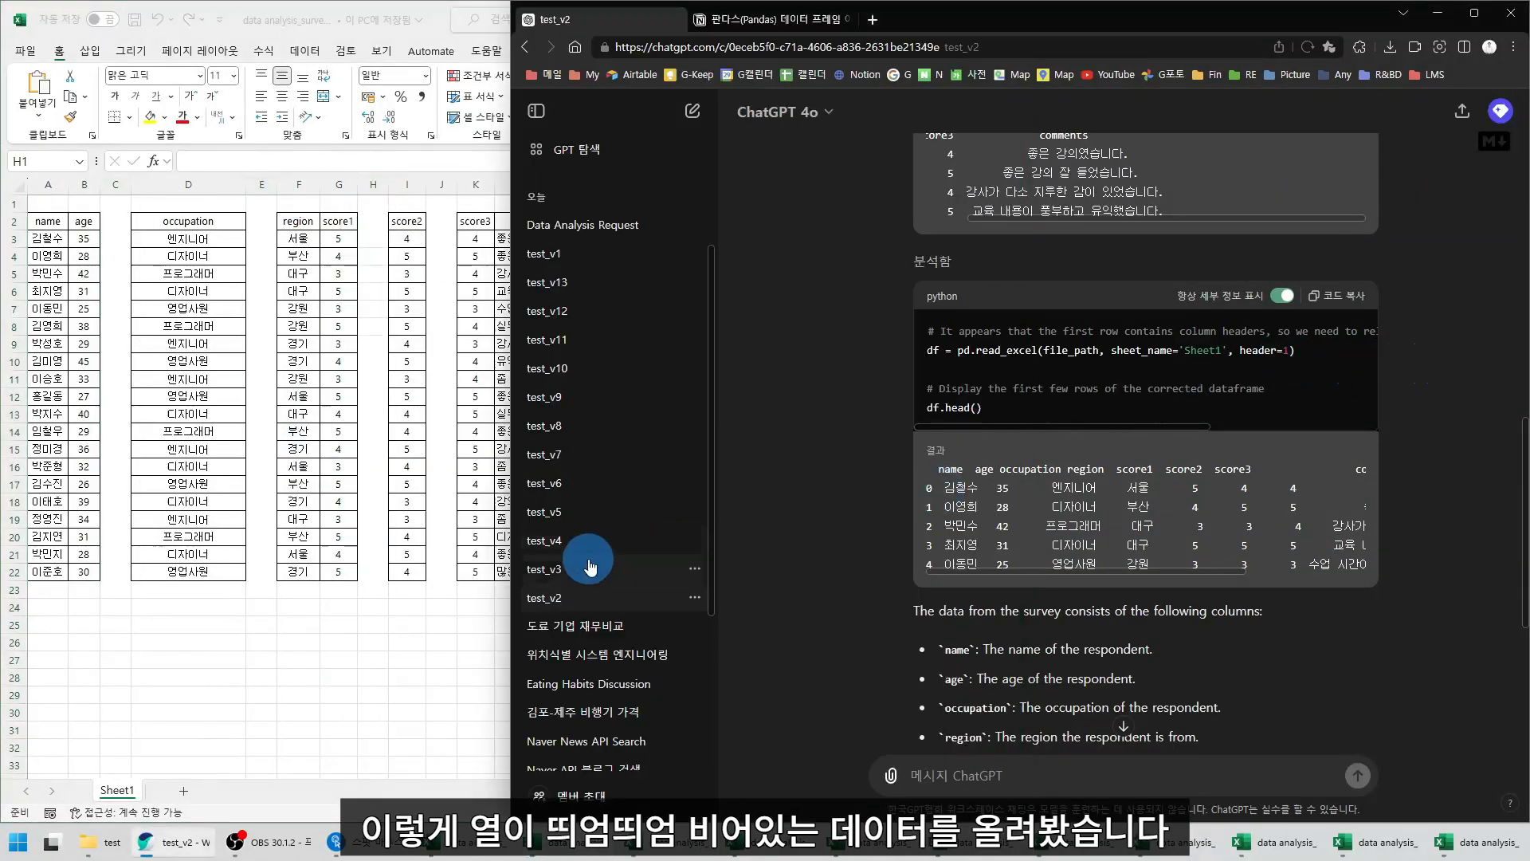
click(543, 569)
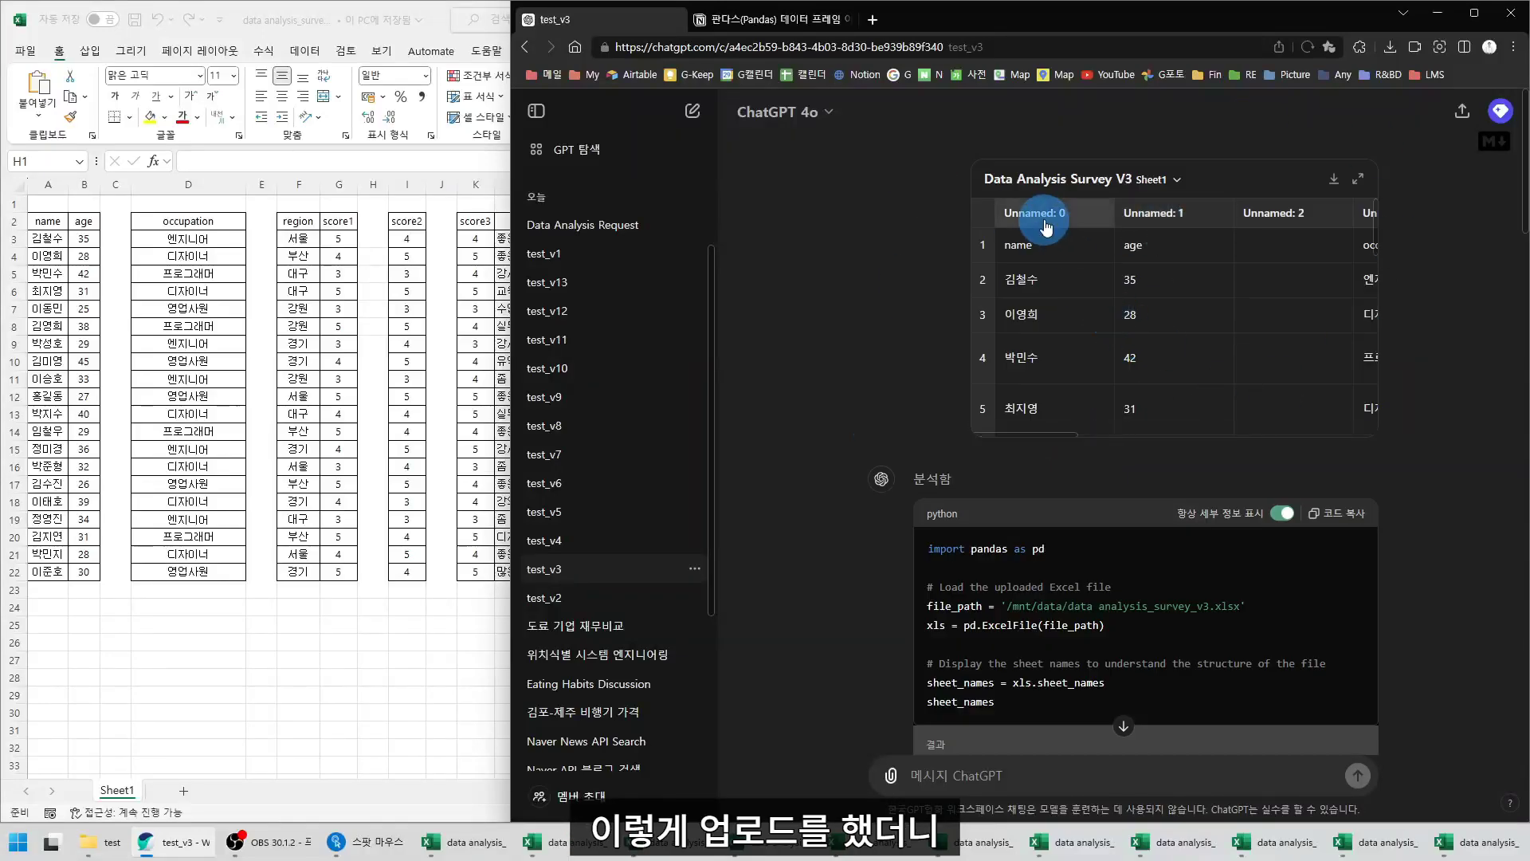
click(14, 204)
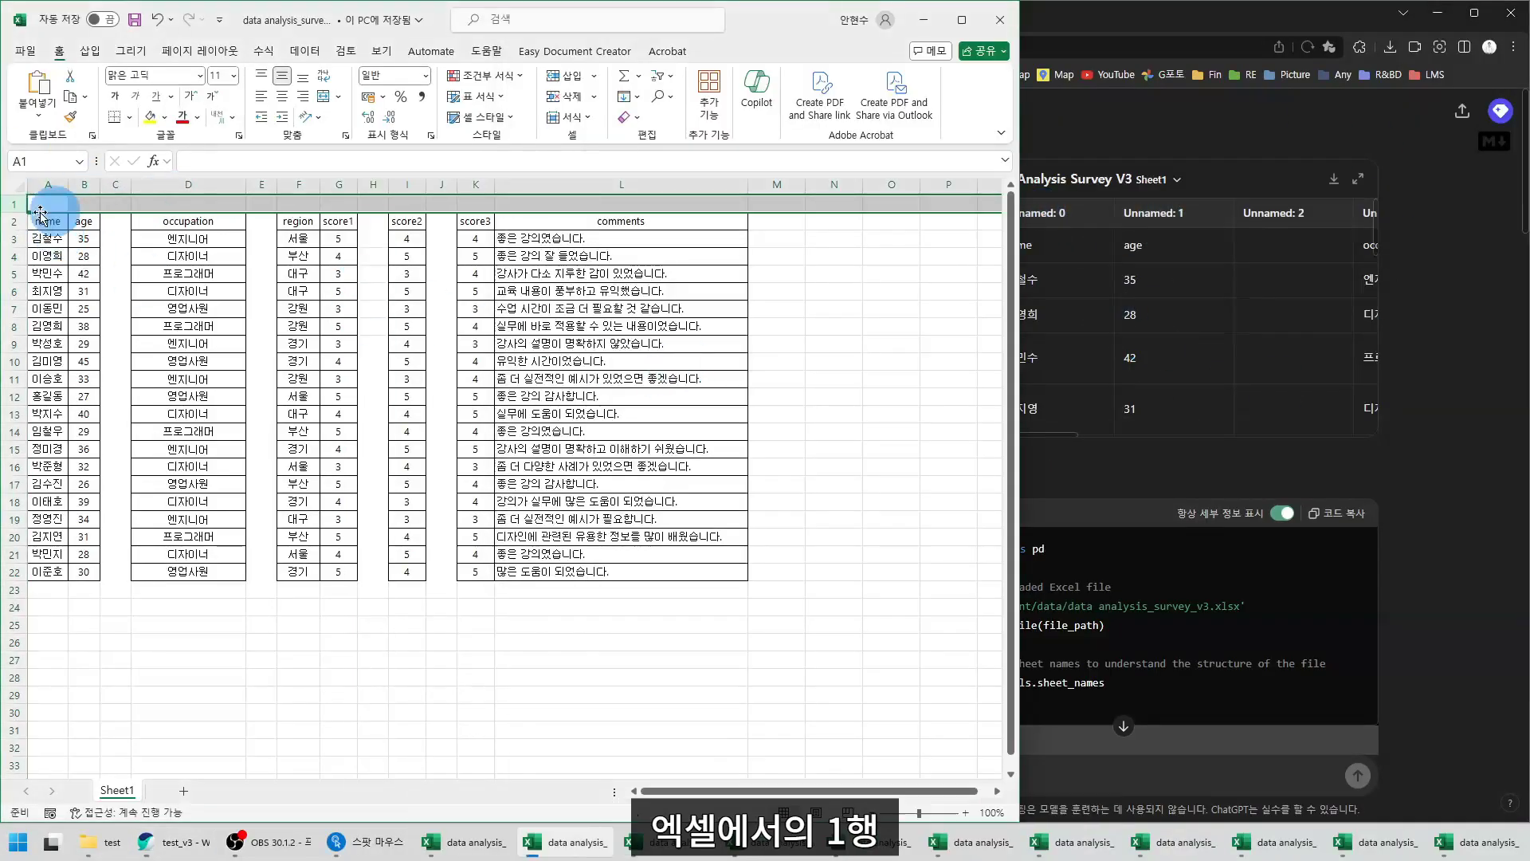
click(1369, 263)
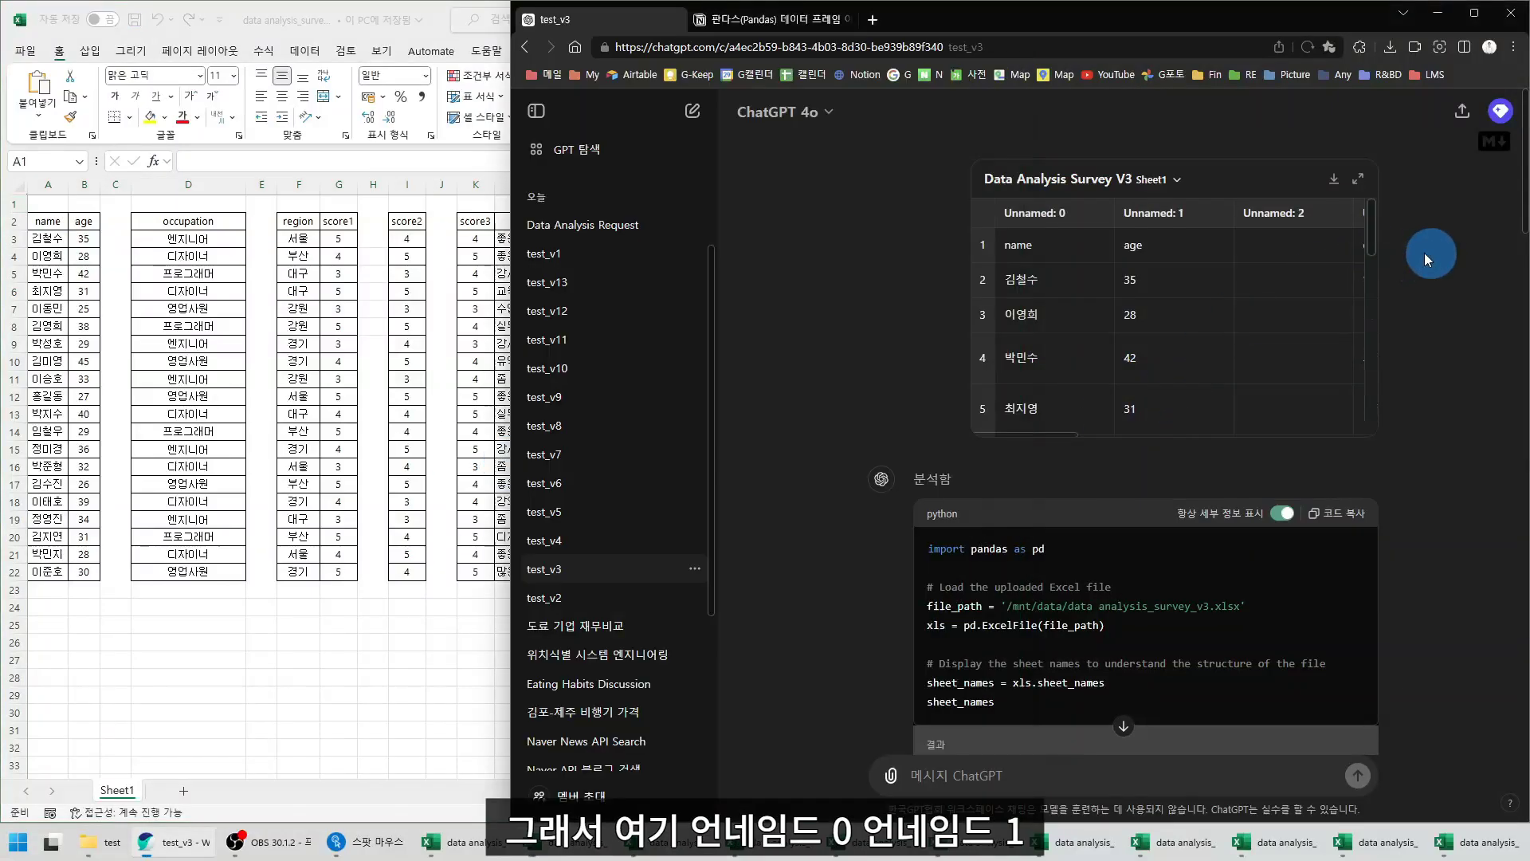
Select the Unnamed: 0, Unnamed: 1 and Unnamed: 2 columns one after another in the Data Analysis Survey V3 preview
click(1034, 213)
click(1171, 213)
click(1283, 214)
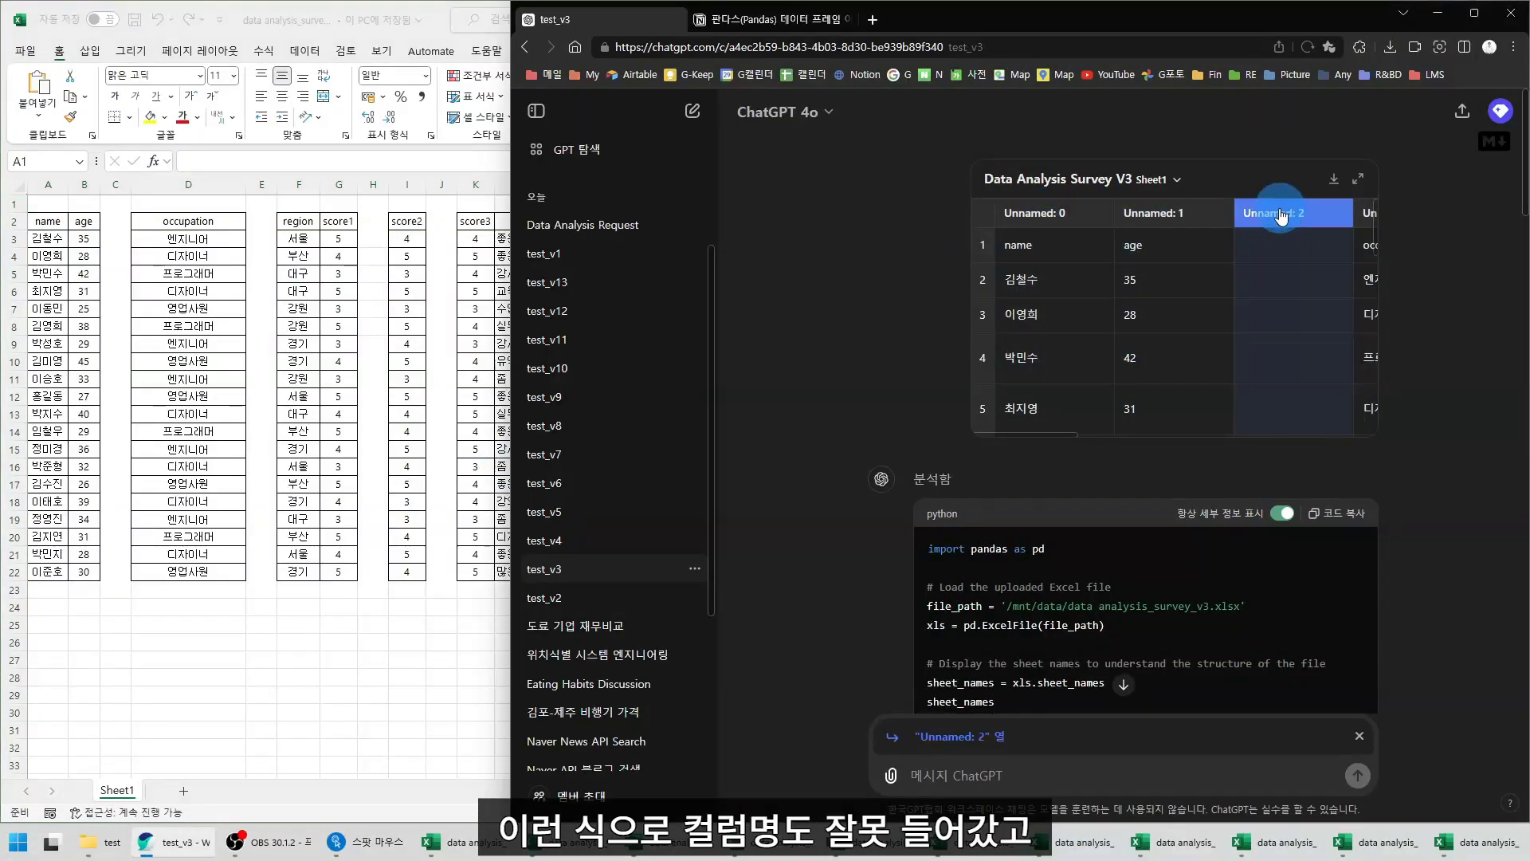
click(1064, 214)
click(1180, 213)
click(1255, 212)
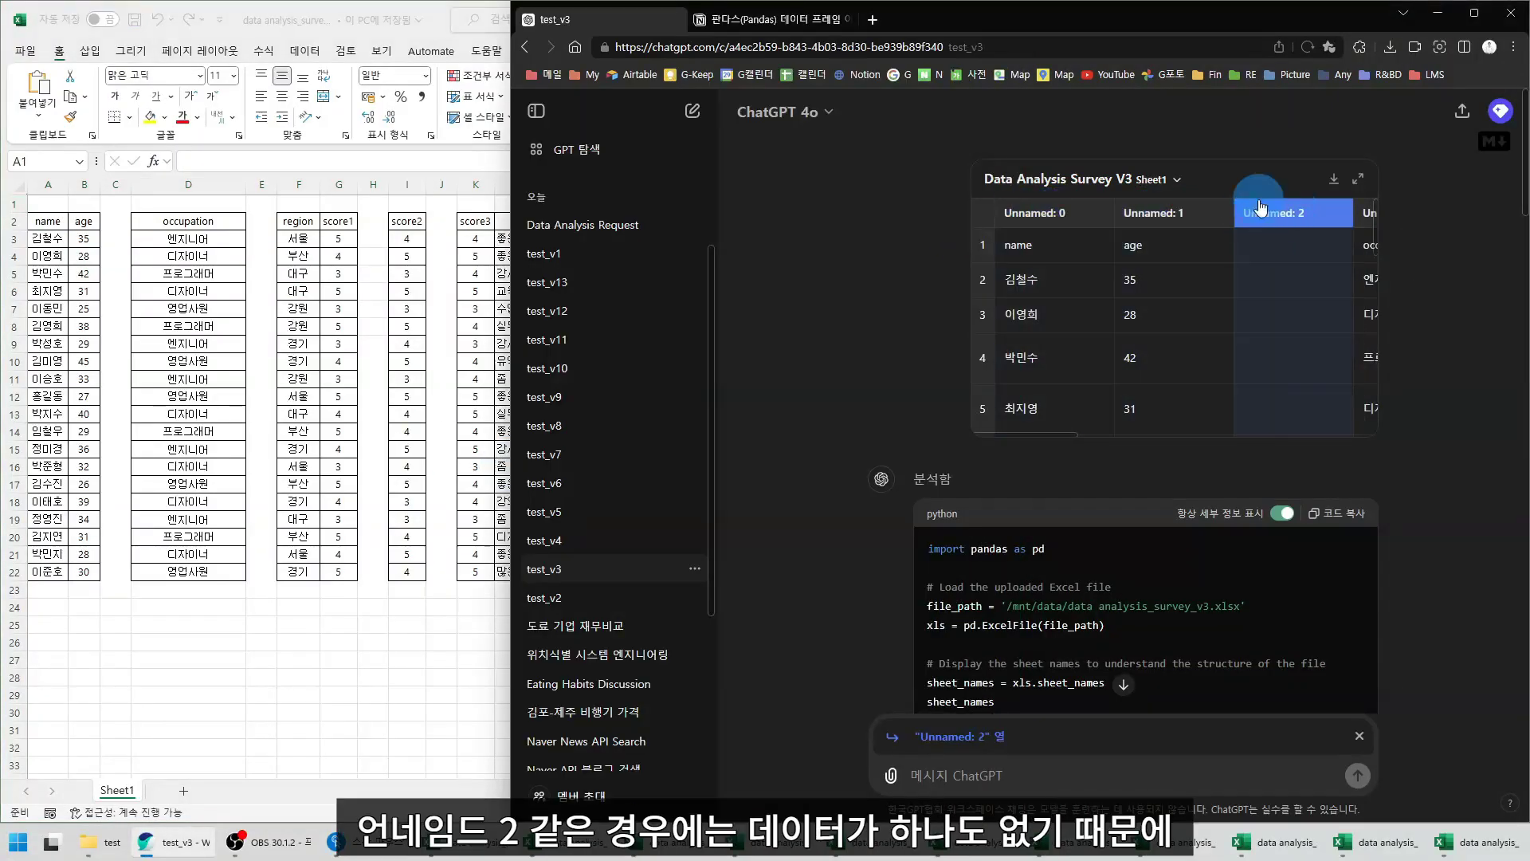
Check the cells of the Unnamed: 2 column in rows 1 to 5, and remove the cell reference from the message prompt
click(1289, 249)
click(1286, 282)
click(1284, 314)
click(1288, 354)
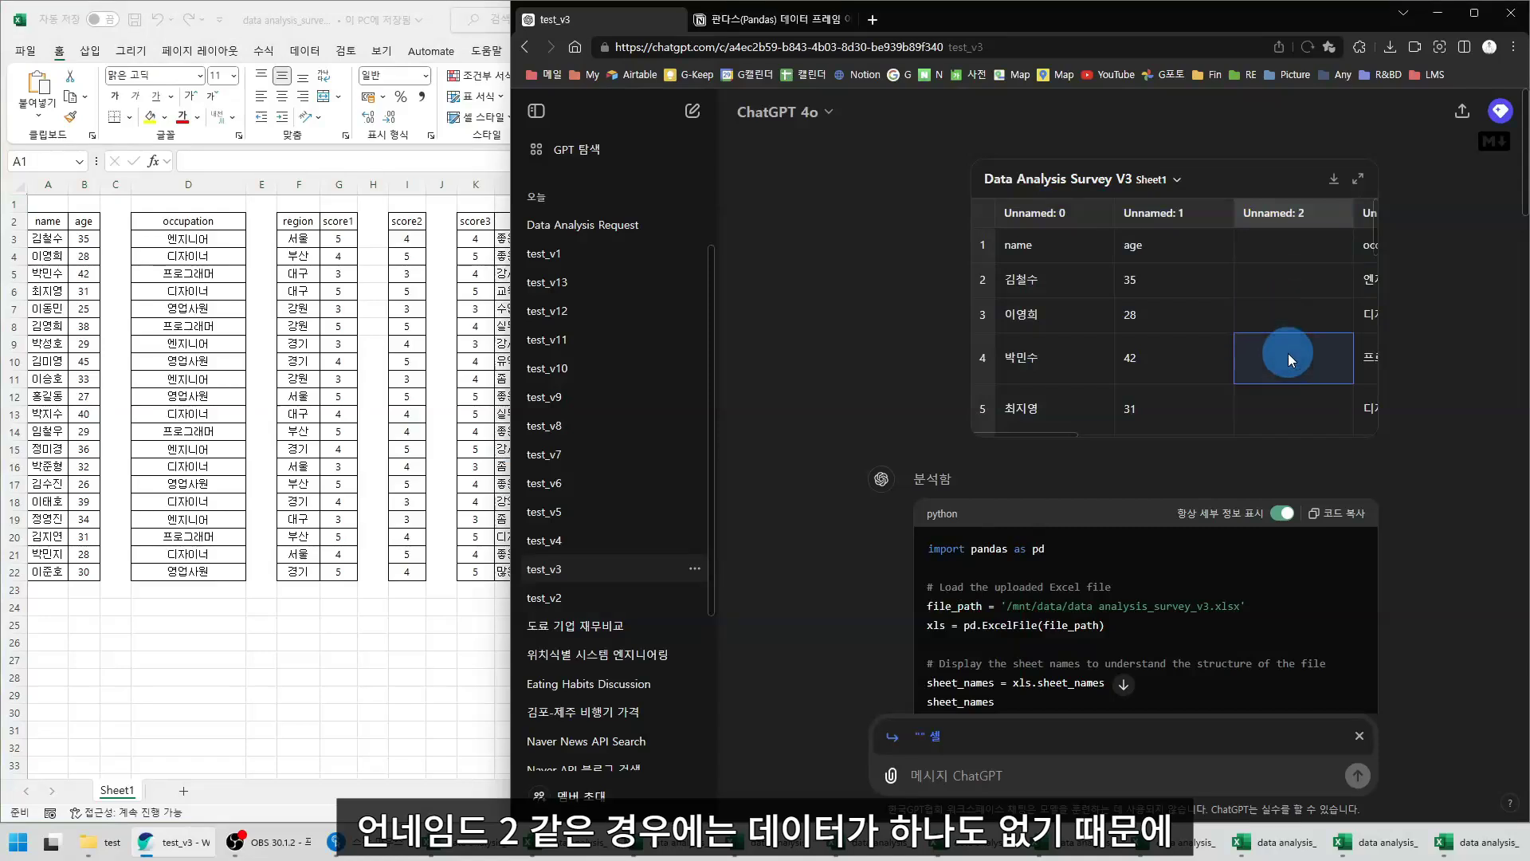
click(1293, 411)
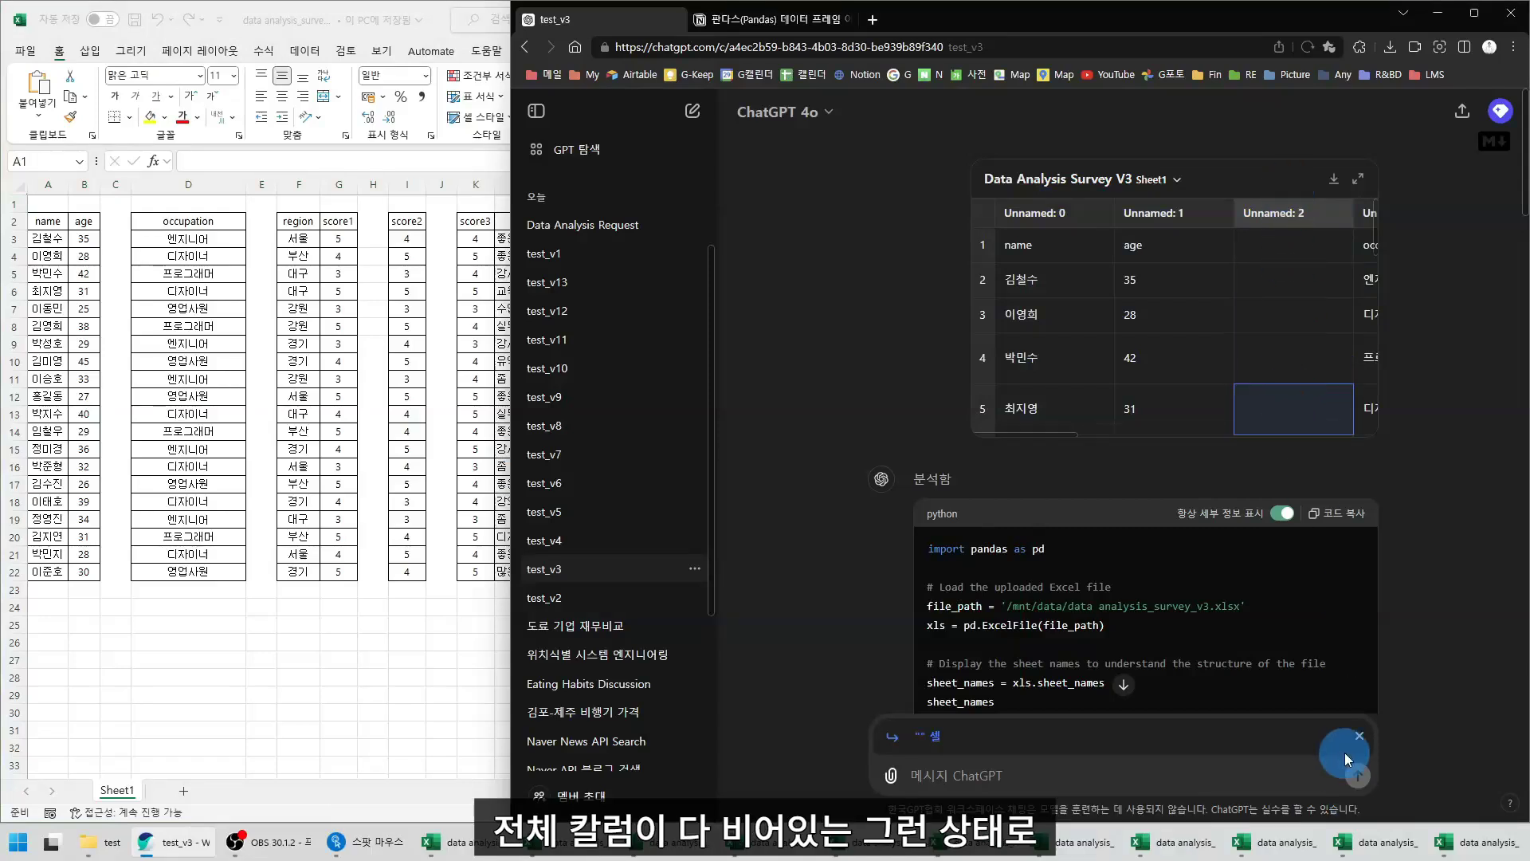
click(1357, 736)
Examine the test_v3 code that lists the sheet names and loads Sheet1, along with its first output
scroll(1286, 258, down, 4)
drag(927, 249, 1044, 406)
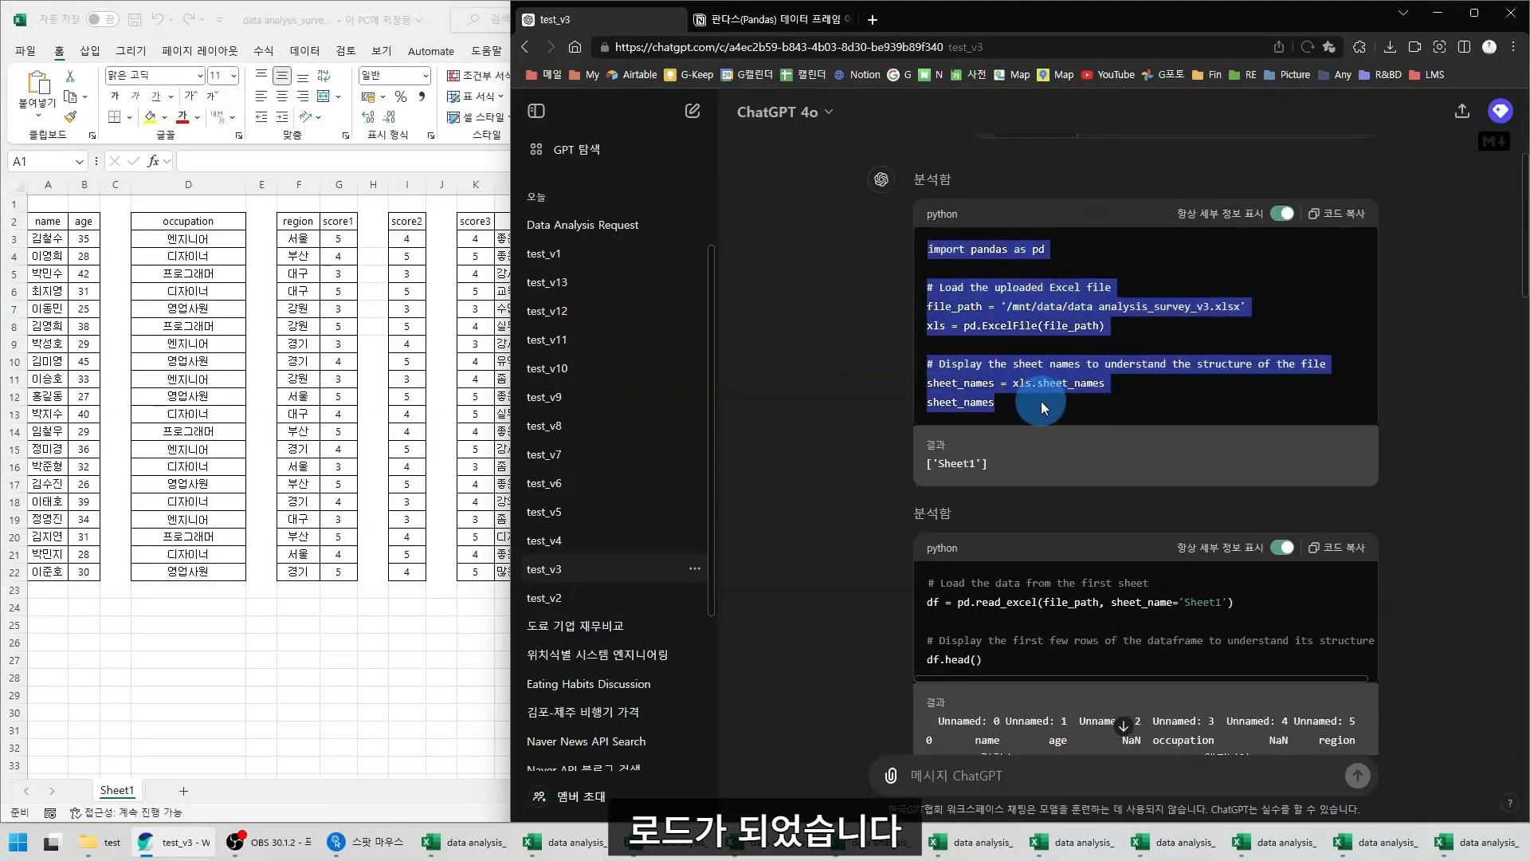
scroll(957, 367, down, 3)
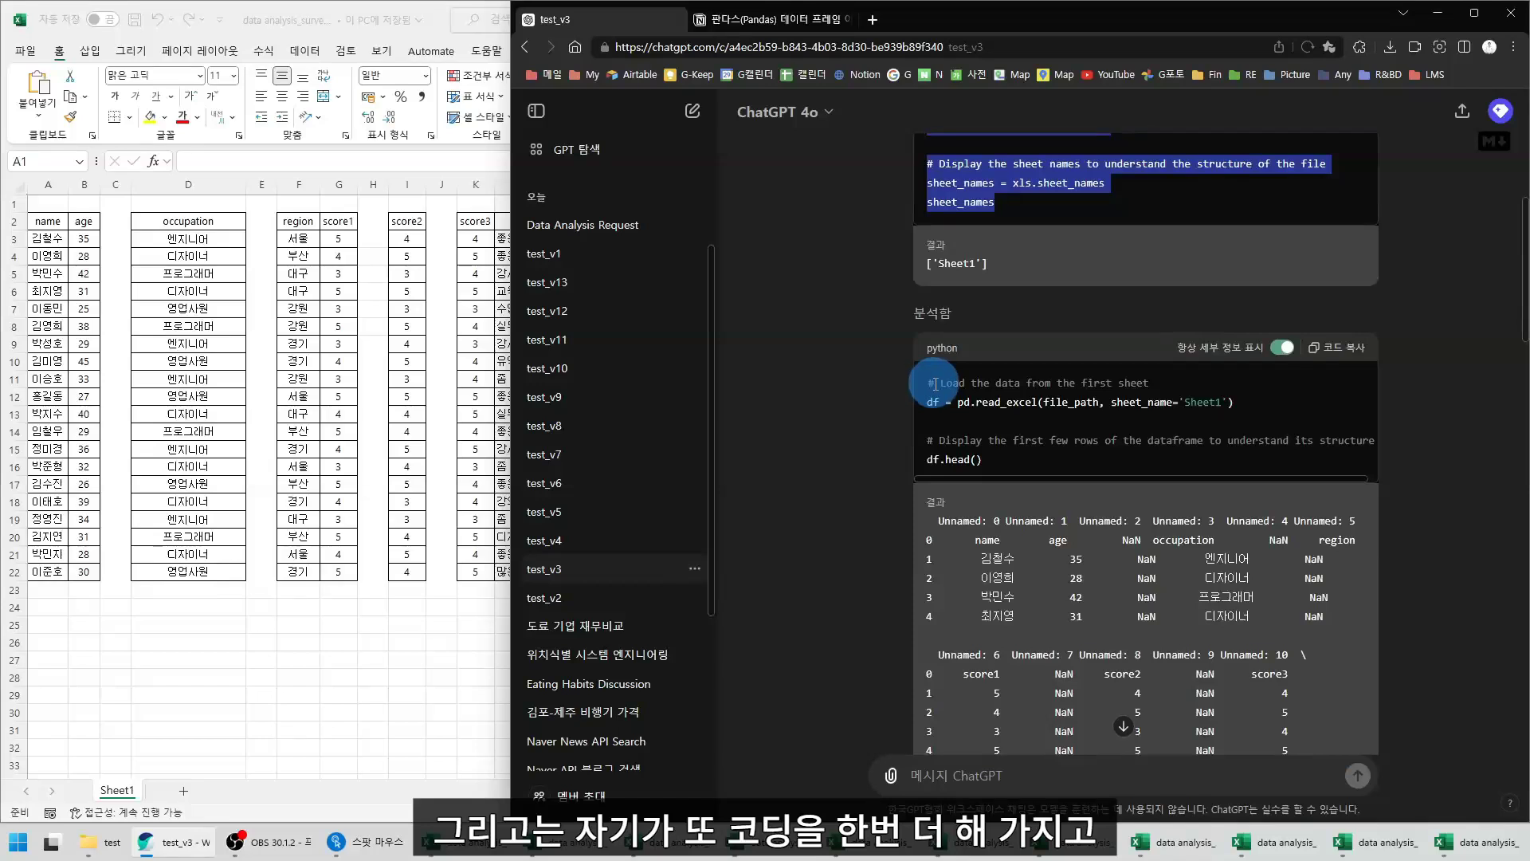
scroll(917, 398, down, 8)
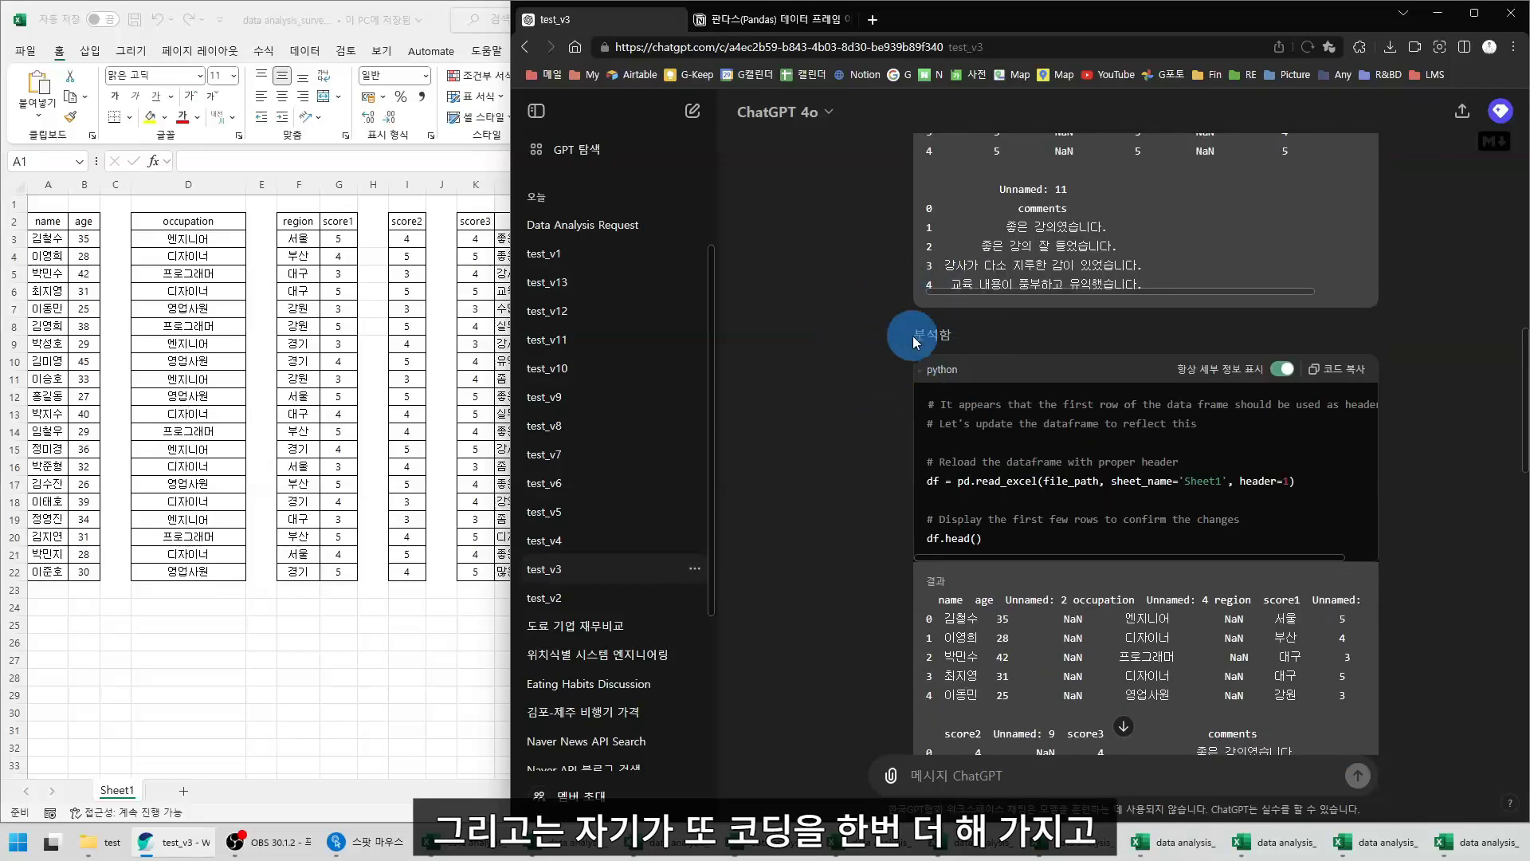
Examine the test_v3 reload code with header=1 and the name, age and Unnamed: 2 column headers in its output
drag(940, 404, 1300, 430)
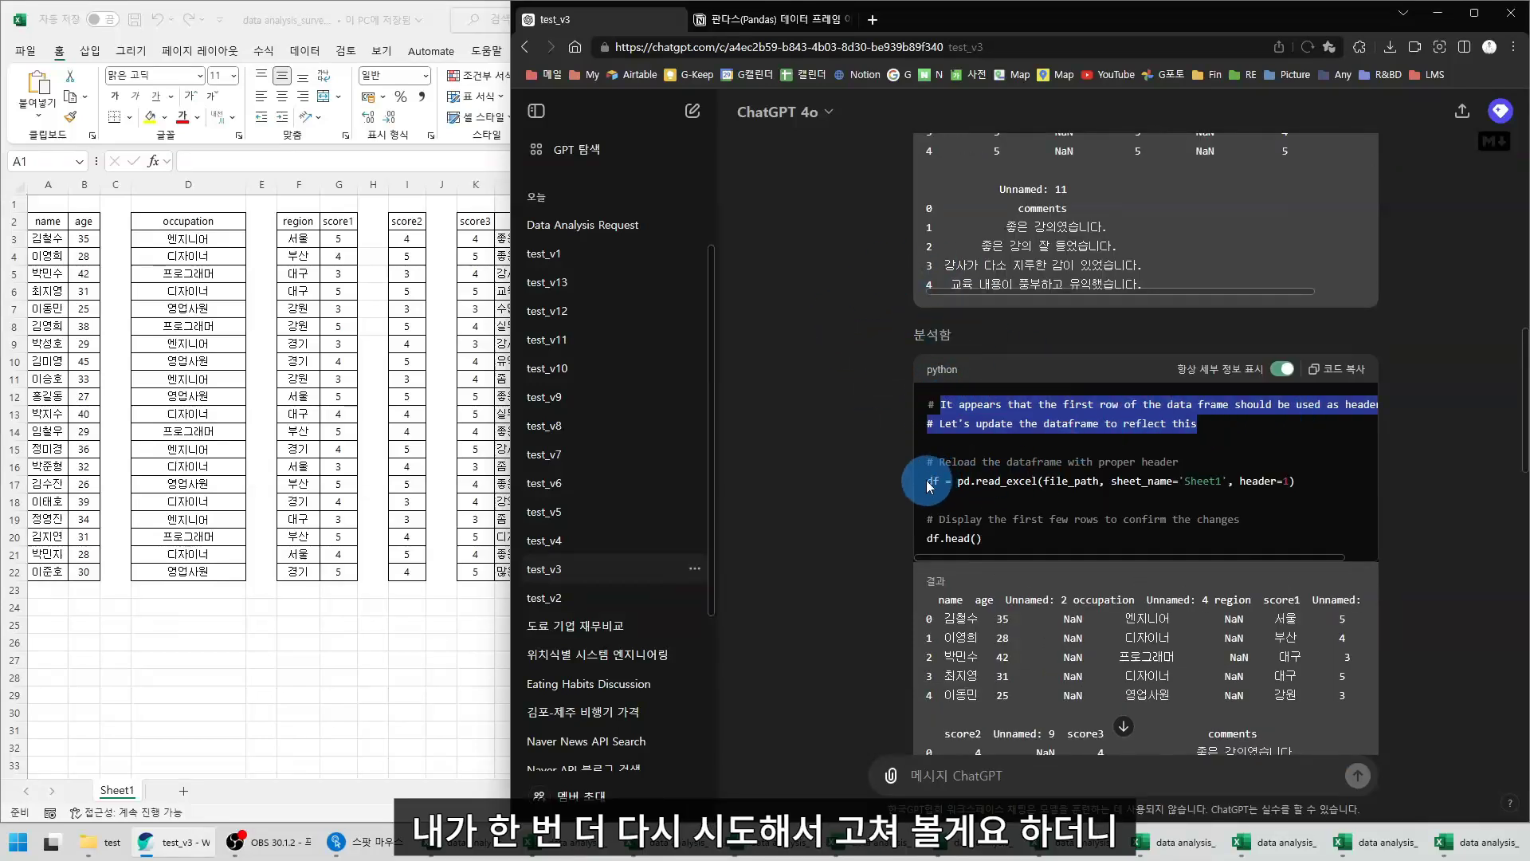
drag(926, 482, 1240, 480)
click(1295, 481)
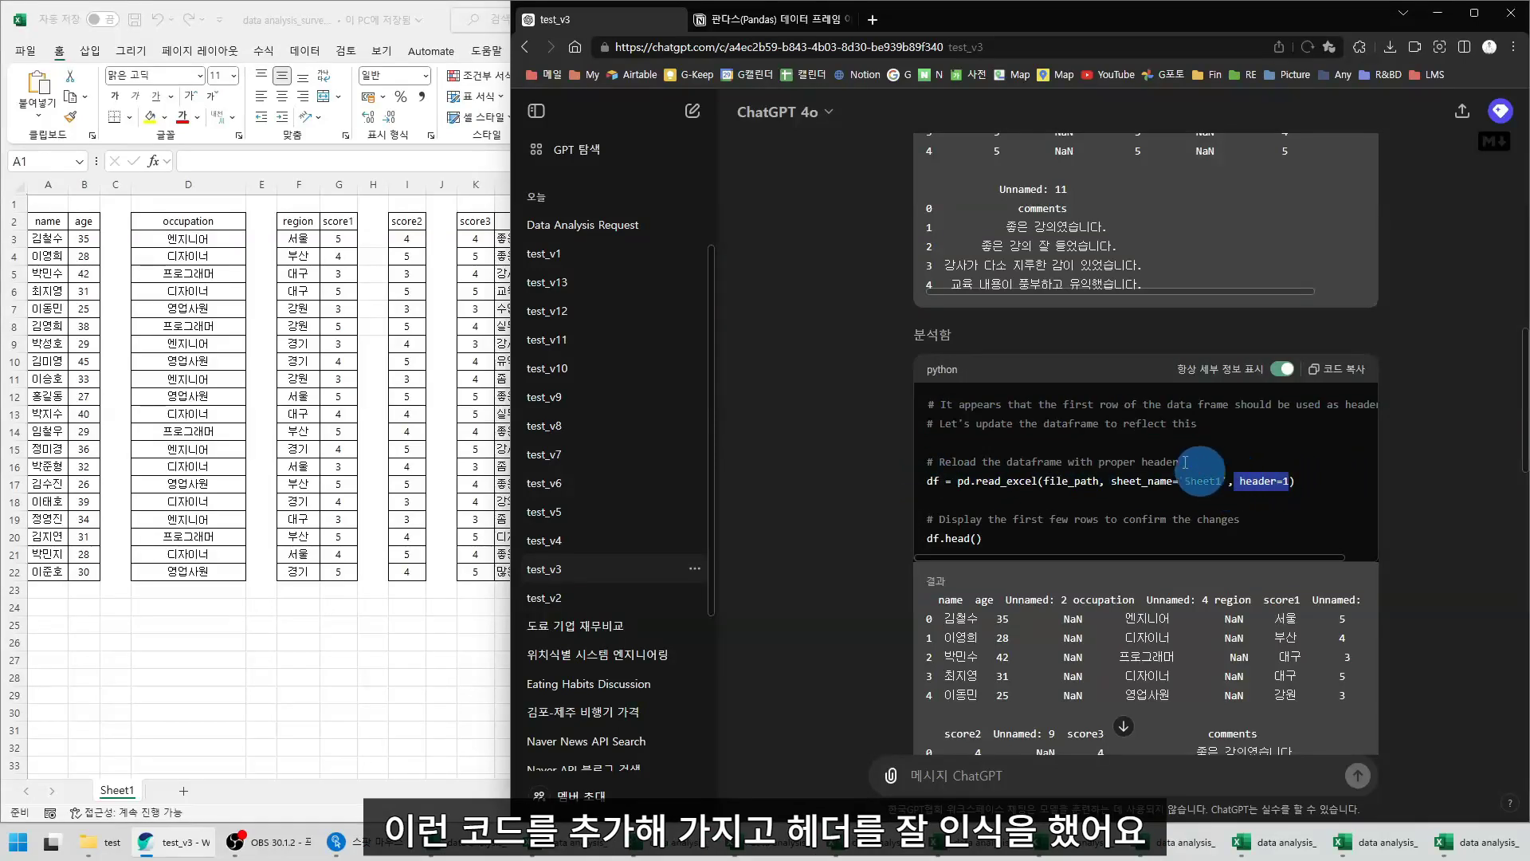
scroll(956, 598, down, 1)
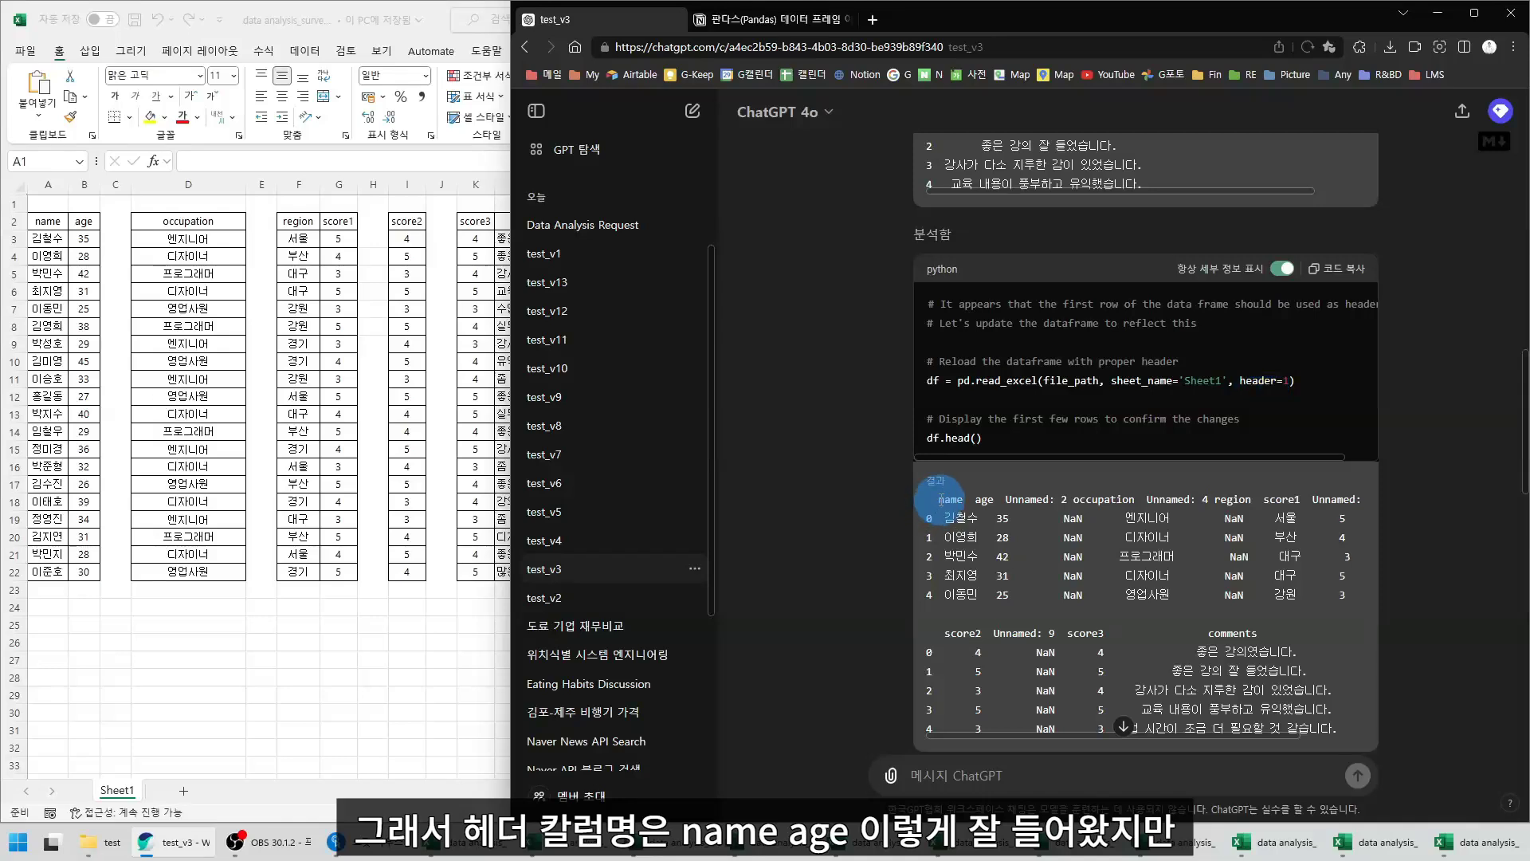
drag(941, 500, 1006, 500)
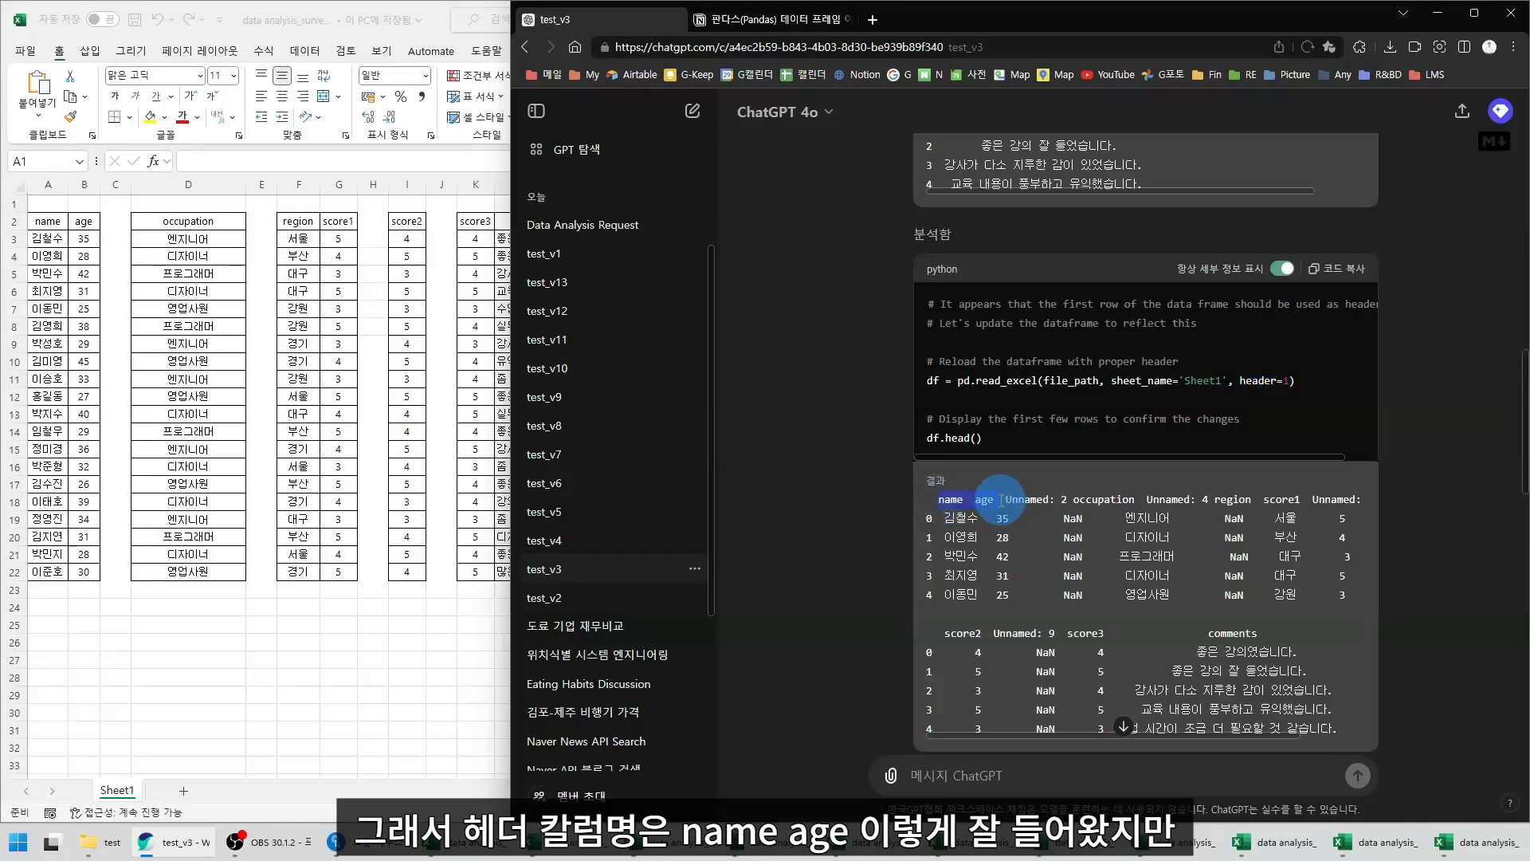
drag(1006, 501, 1062, 502)
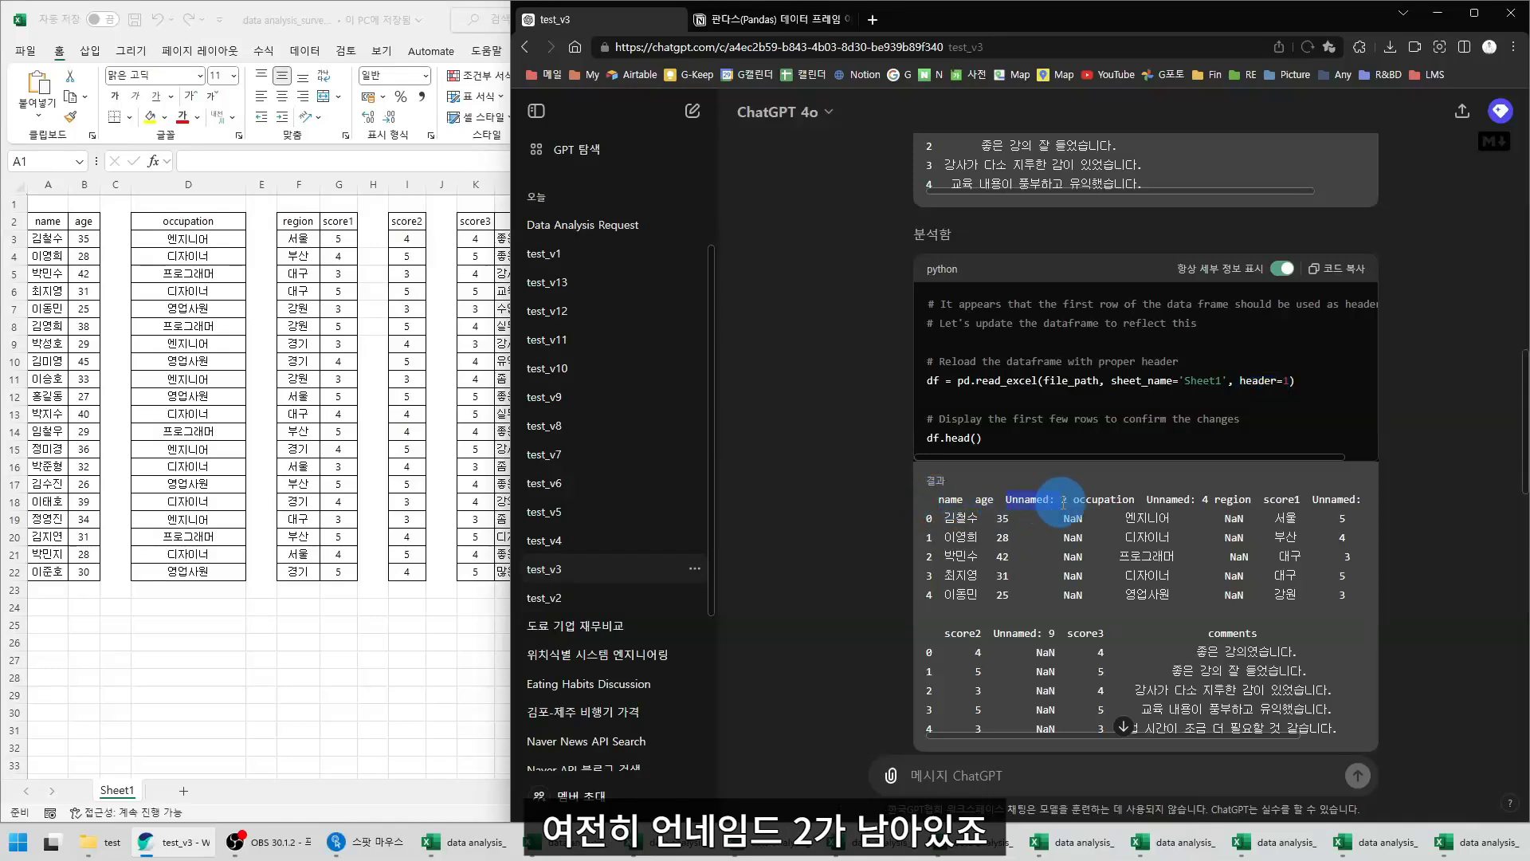
Check the cells A1 to C1 and A2 to C2 in the survey worksheet against the name, age and Unnamed: 2 headers
click(125, 206)
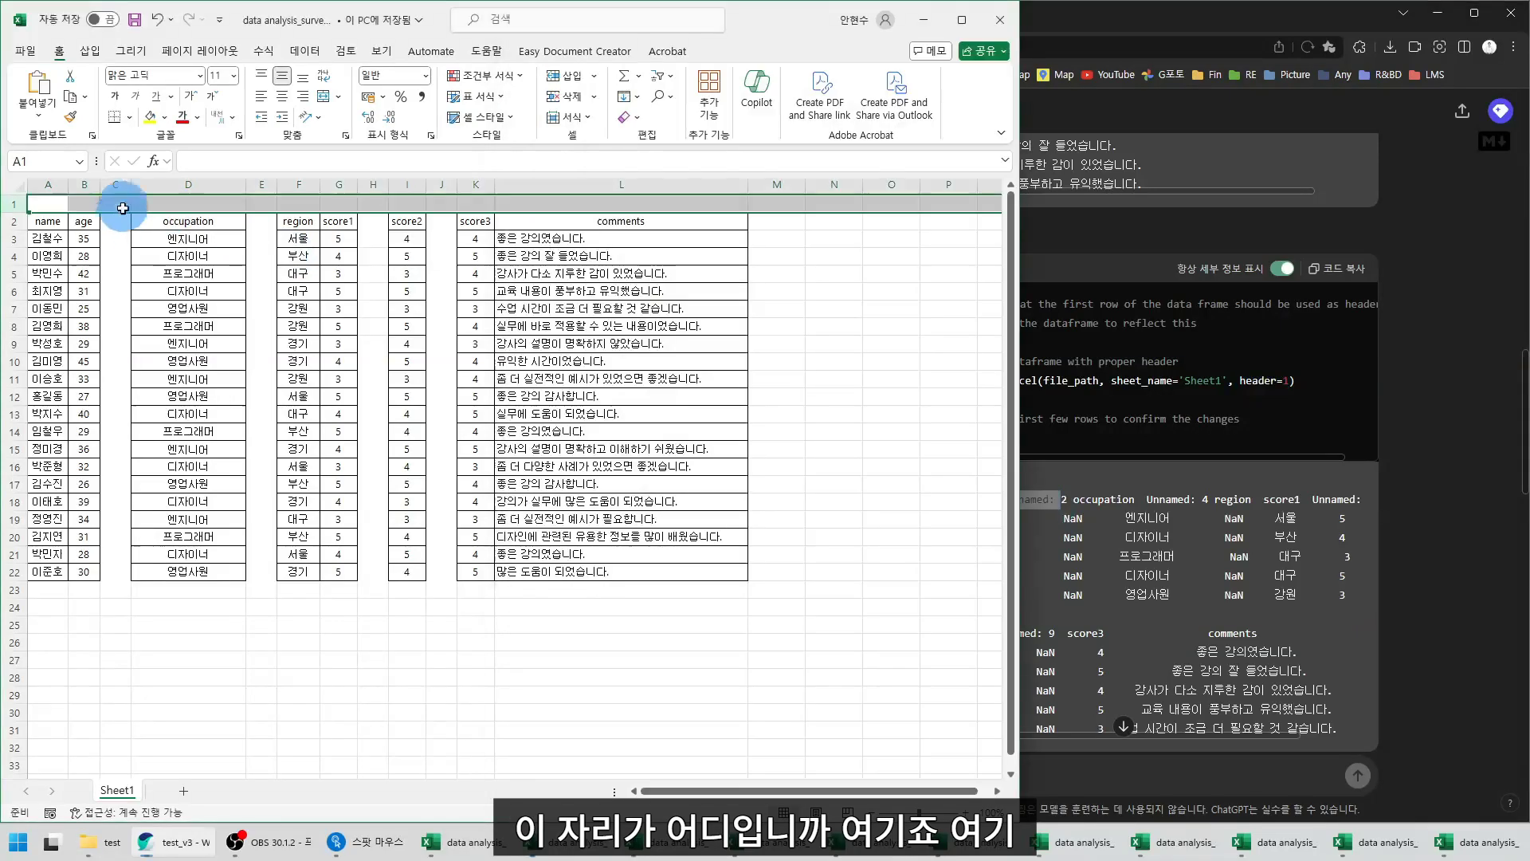
click(113, 216)
click(54, 216)
click(77, 217)
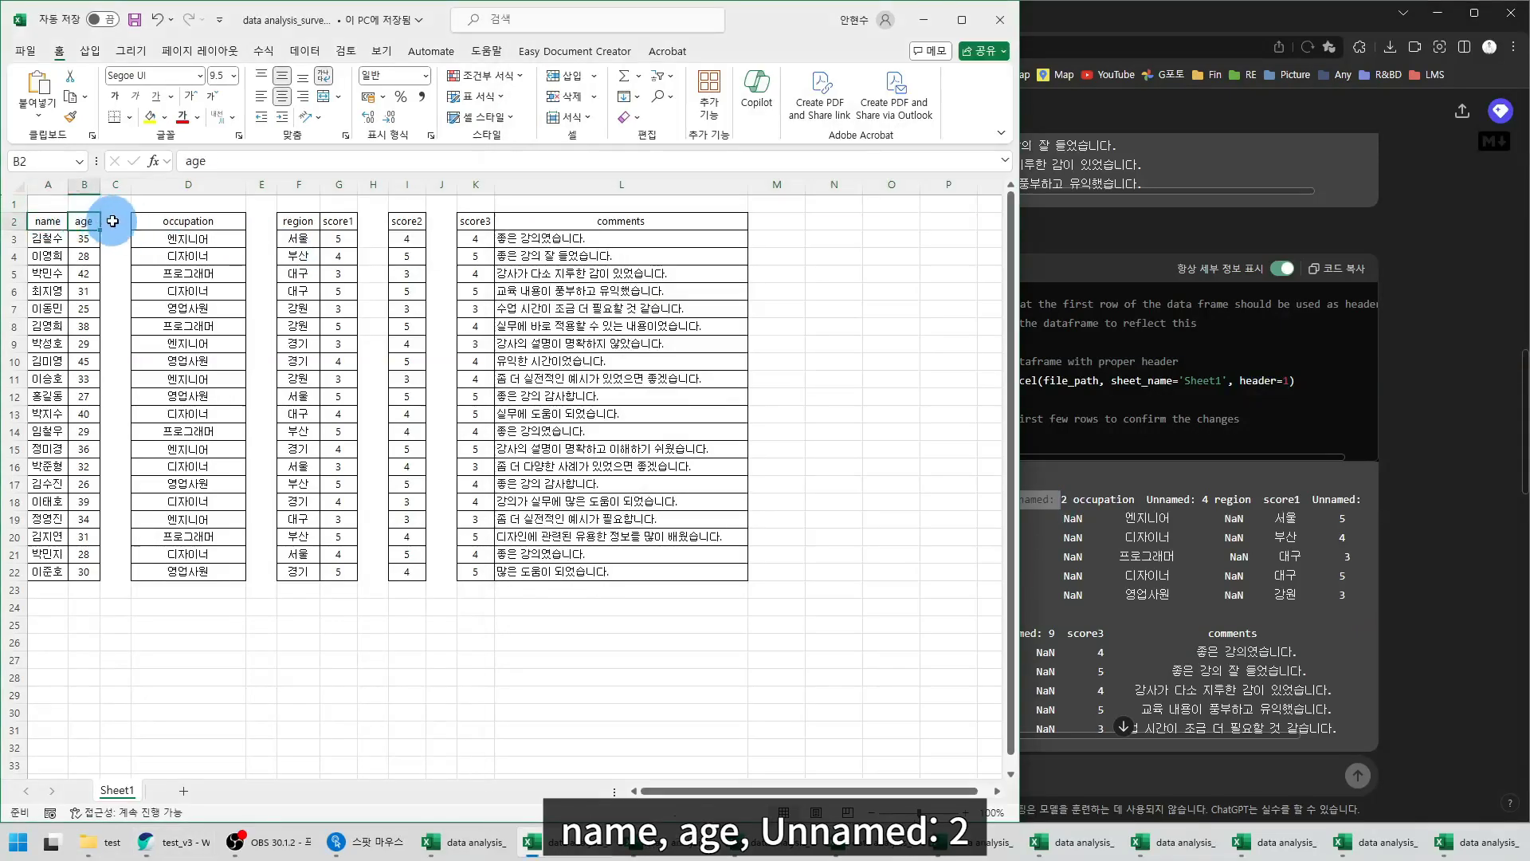
click(113, 219)
click(51, 205)
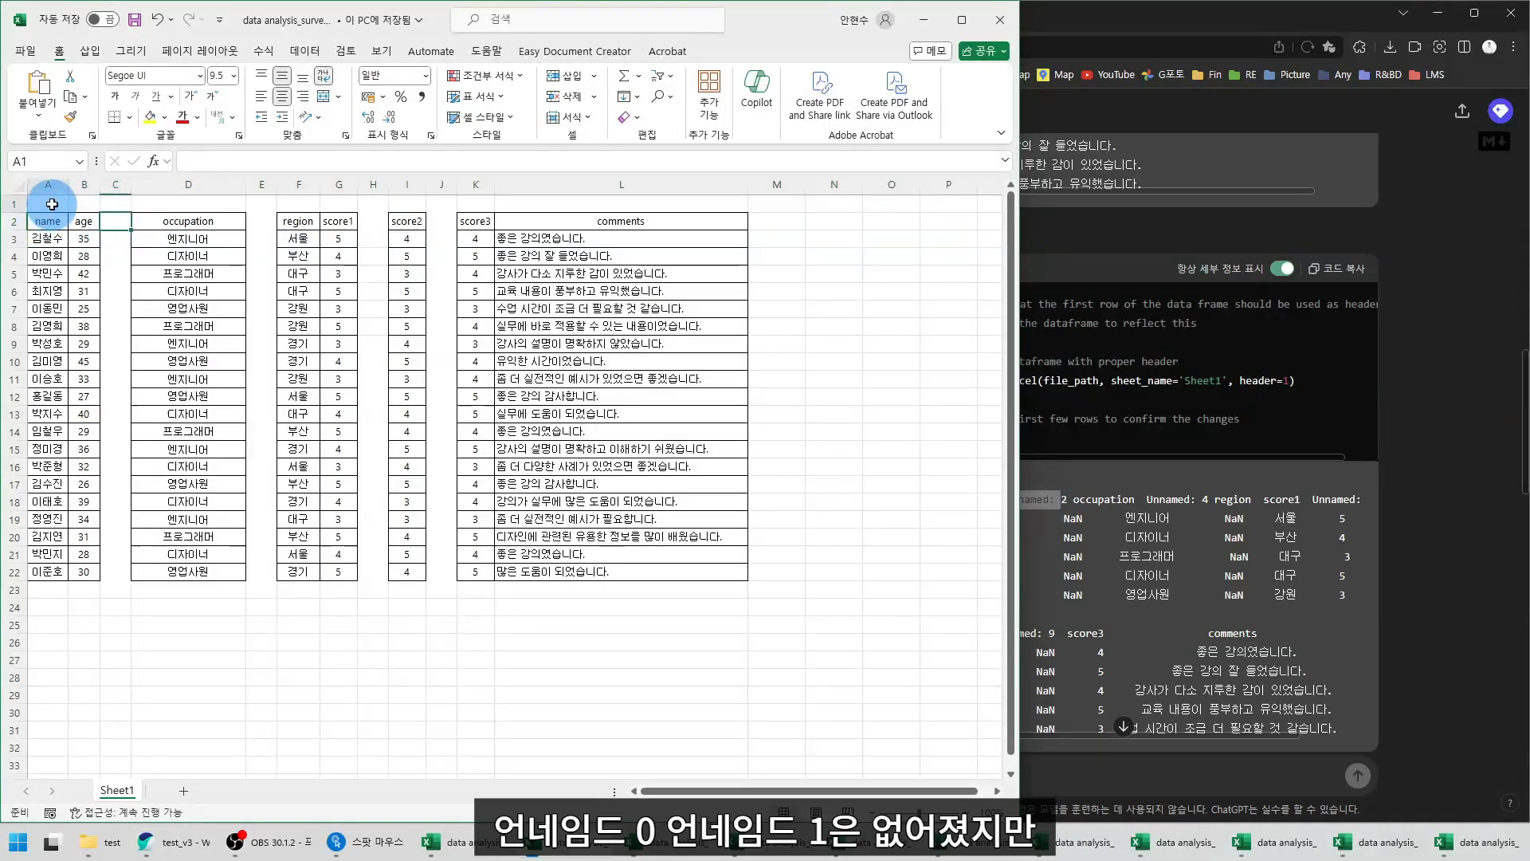
click(93, 201)
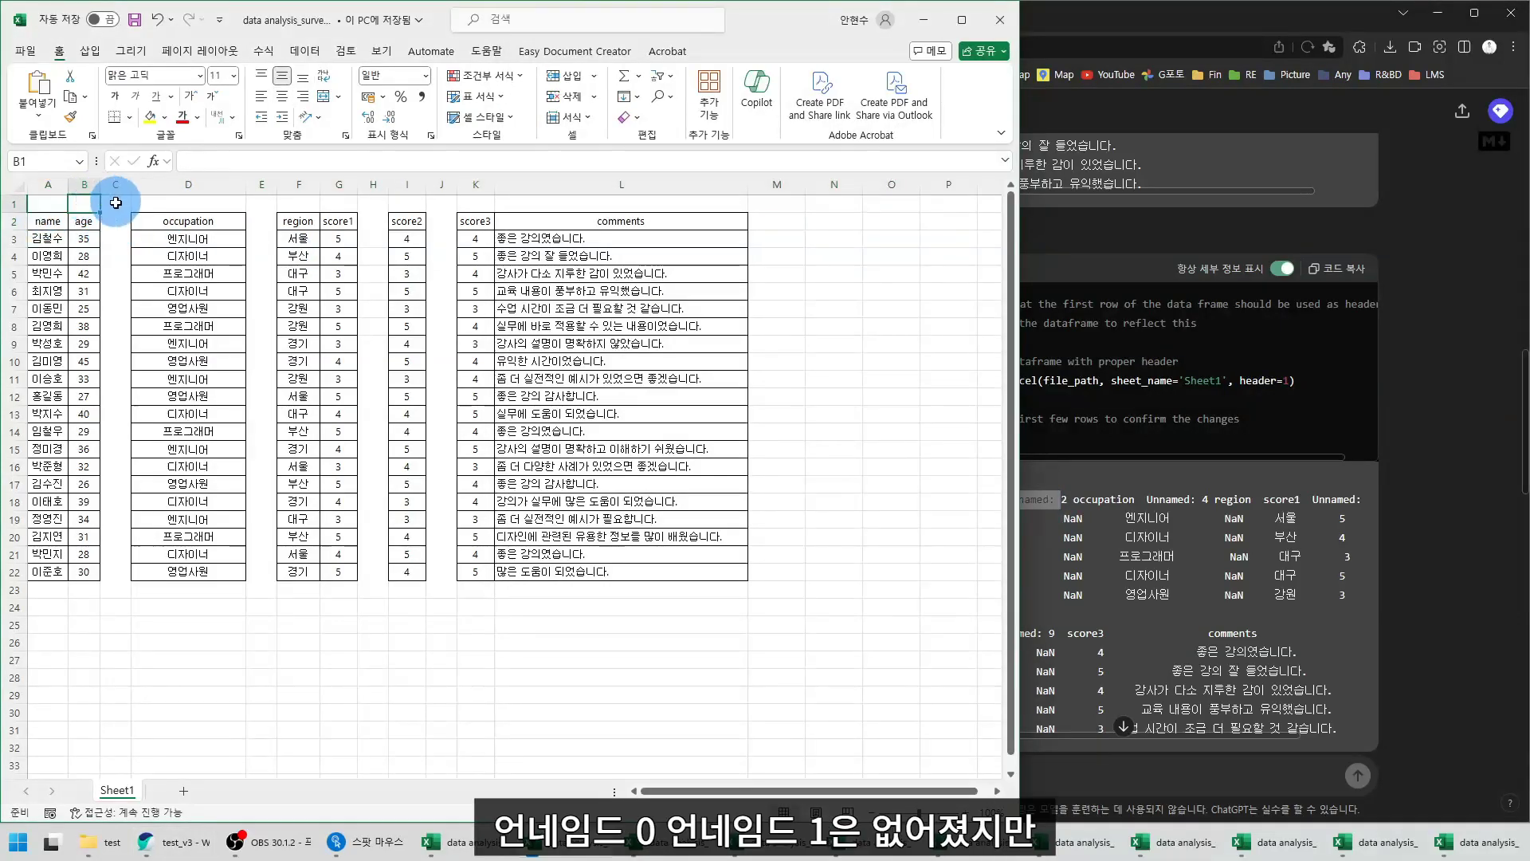
click(116, 202)
Fill the blank header cells C2, E2, H2 and J2 of the survey worksheet with yellow
click(114, 223)
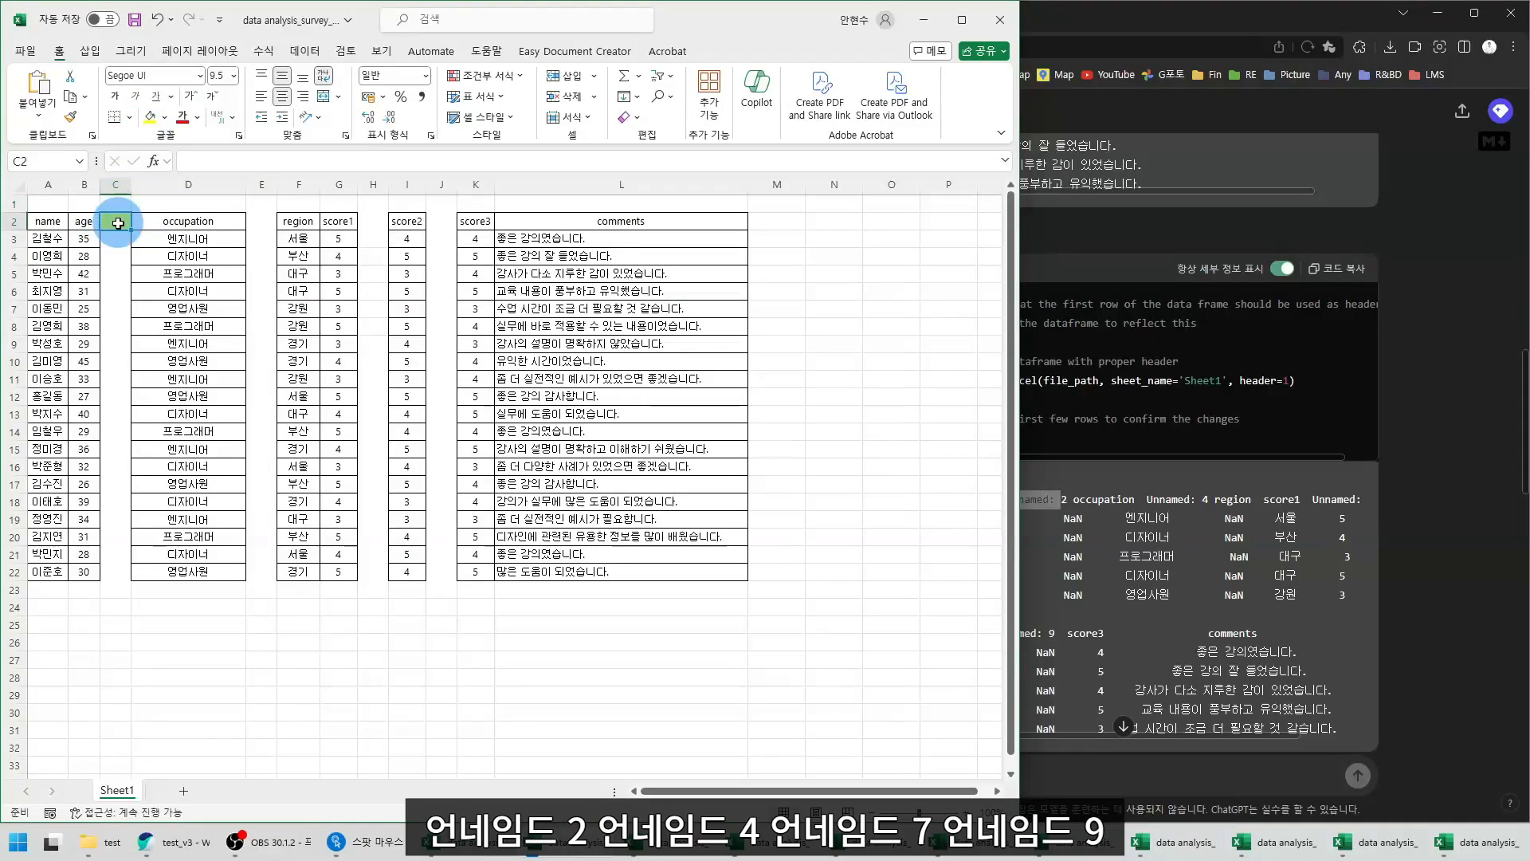
click(261, 222)
click(151, 117)
key(Right)
key(Right)
key(Right)
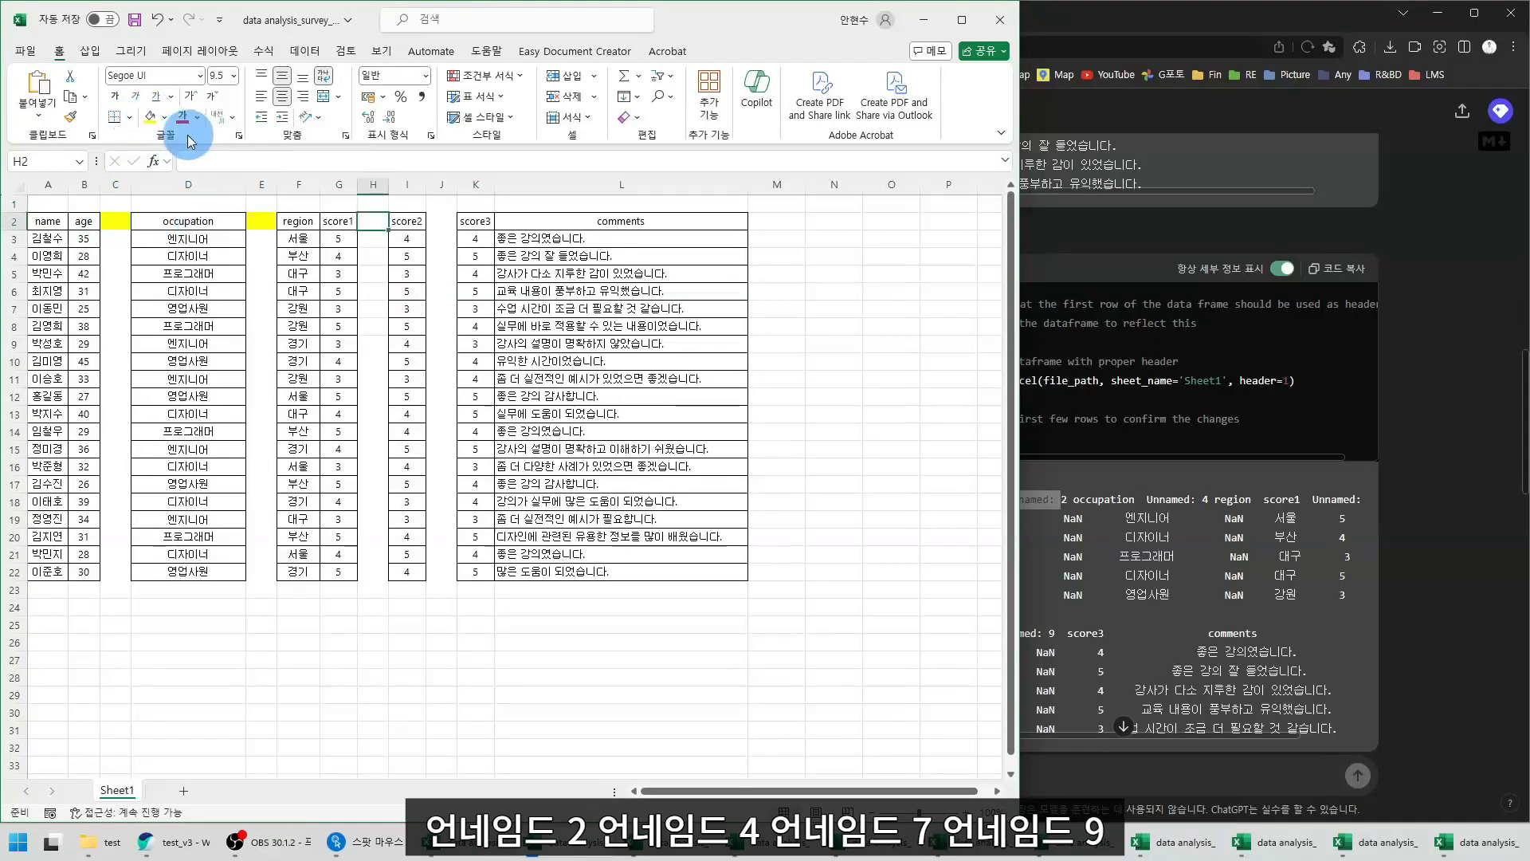
click(151, 117)
key(Right)
key(Right)
click(151, 117)
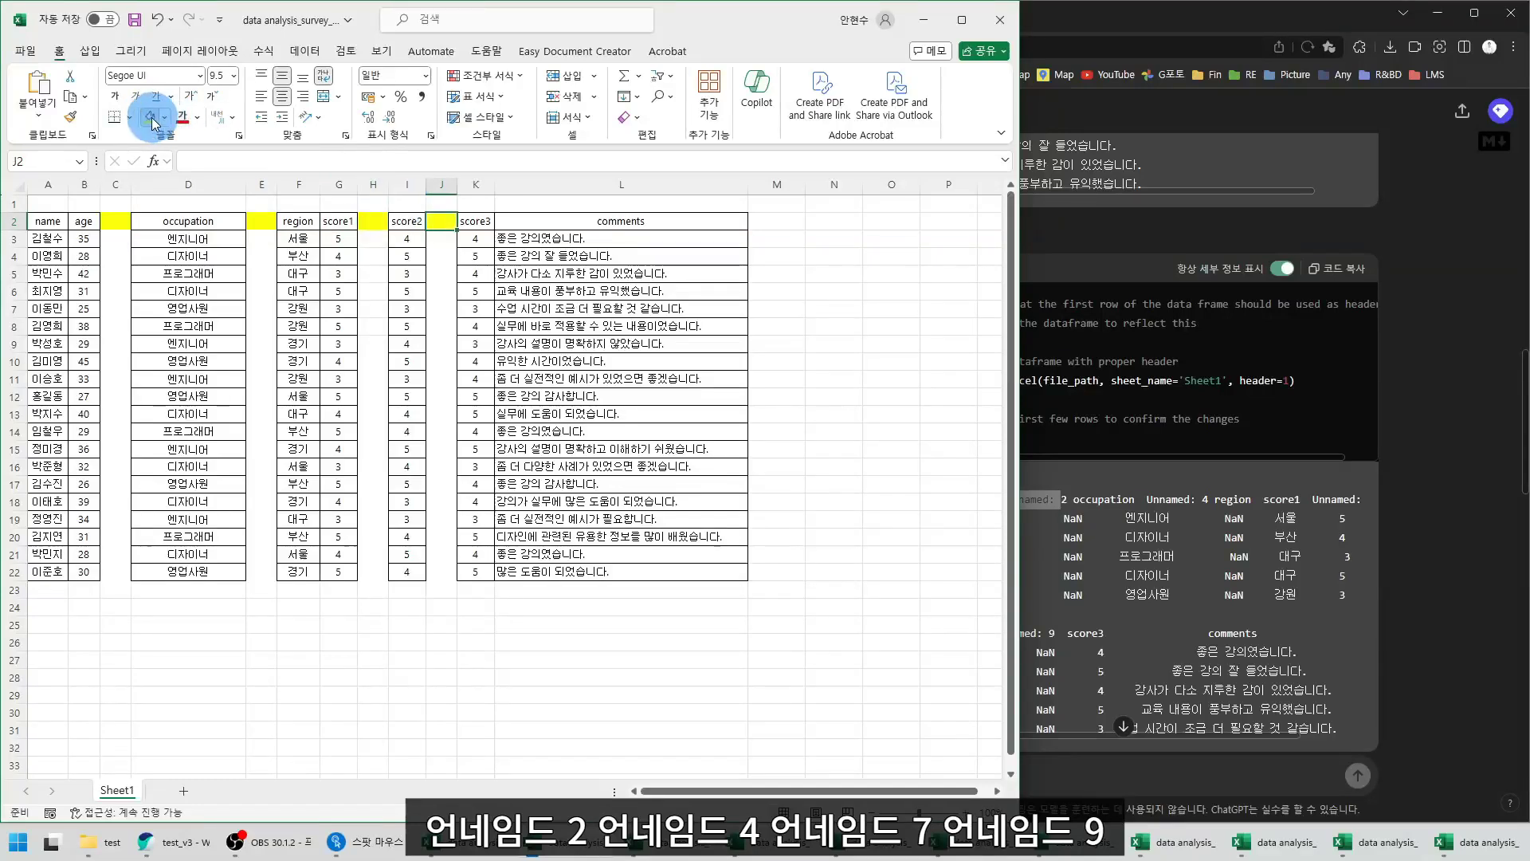
click(299, 326)
Examine the NaN values in the test_v3 output and the reply's remark on the Unnamed: 2, 4, 7 and 9 columns
click(1340, 448)
click(1410, 437)
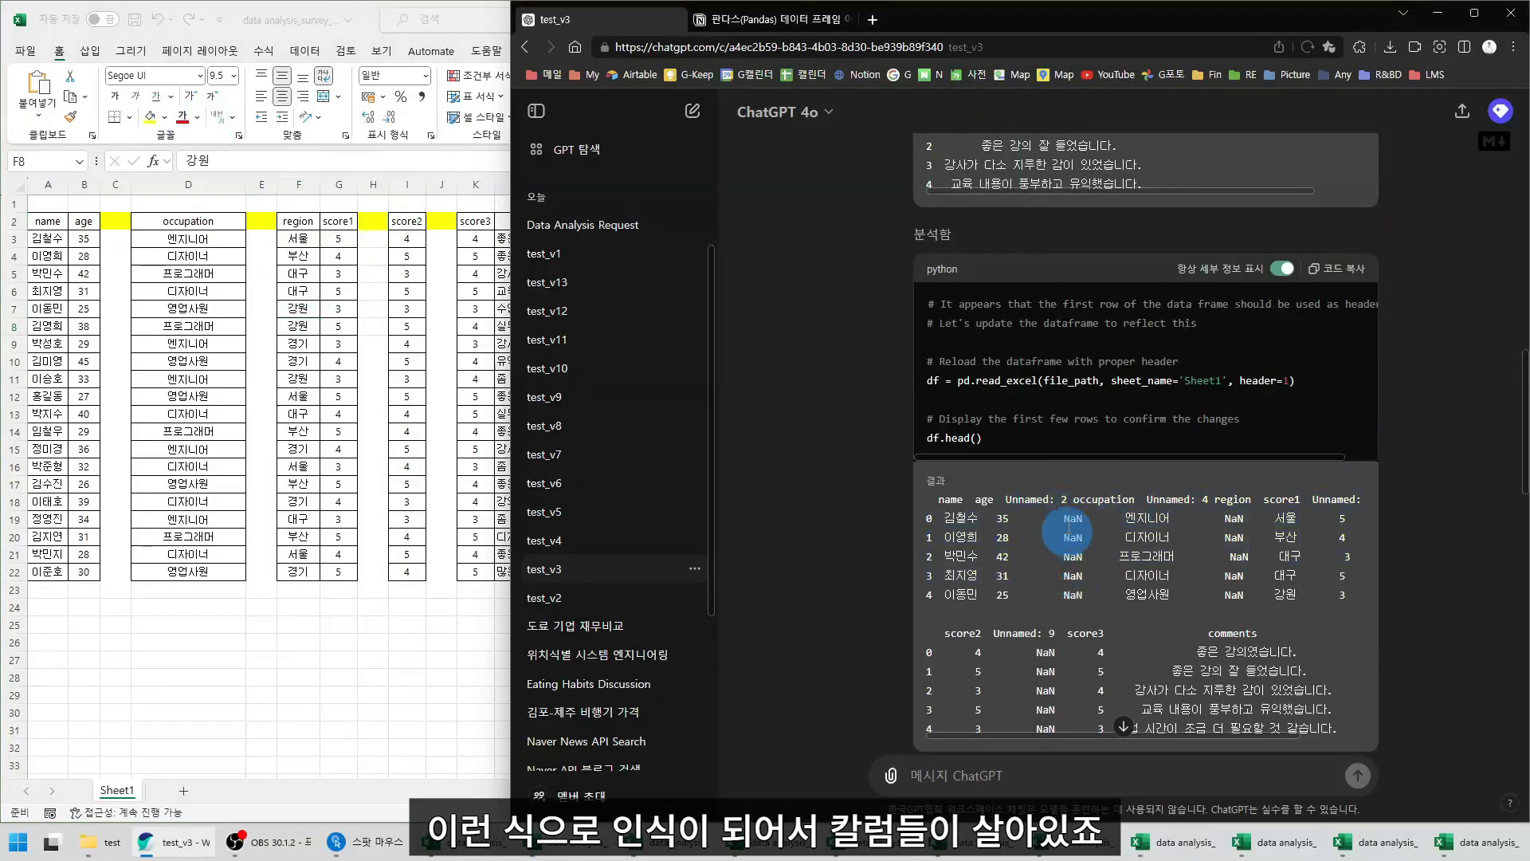
scroll(1077, 516, down, 3)
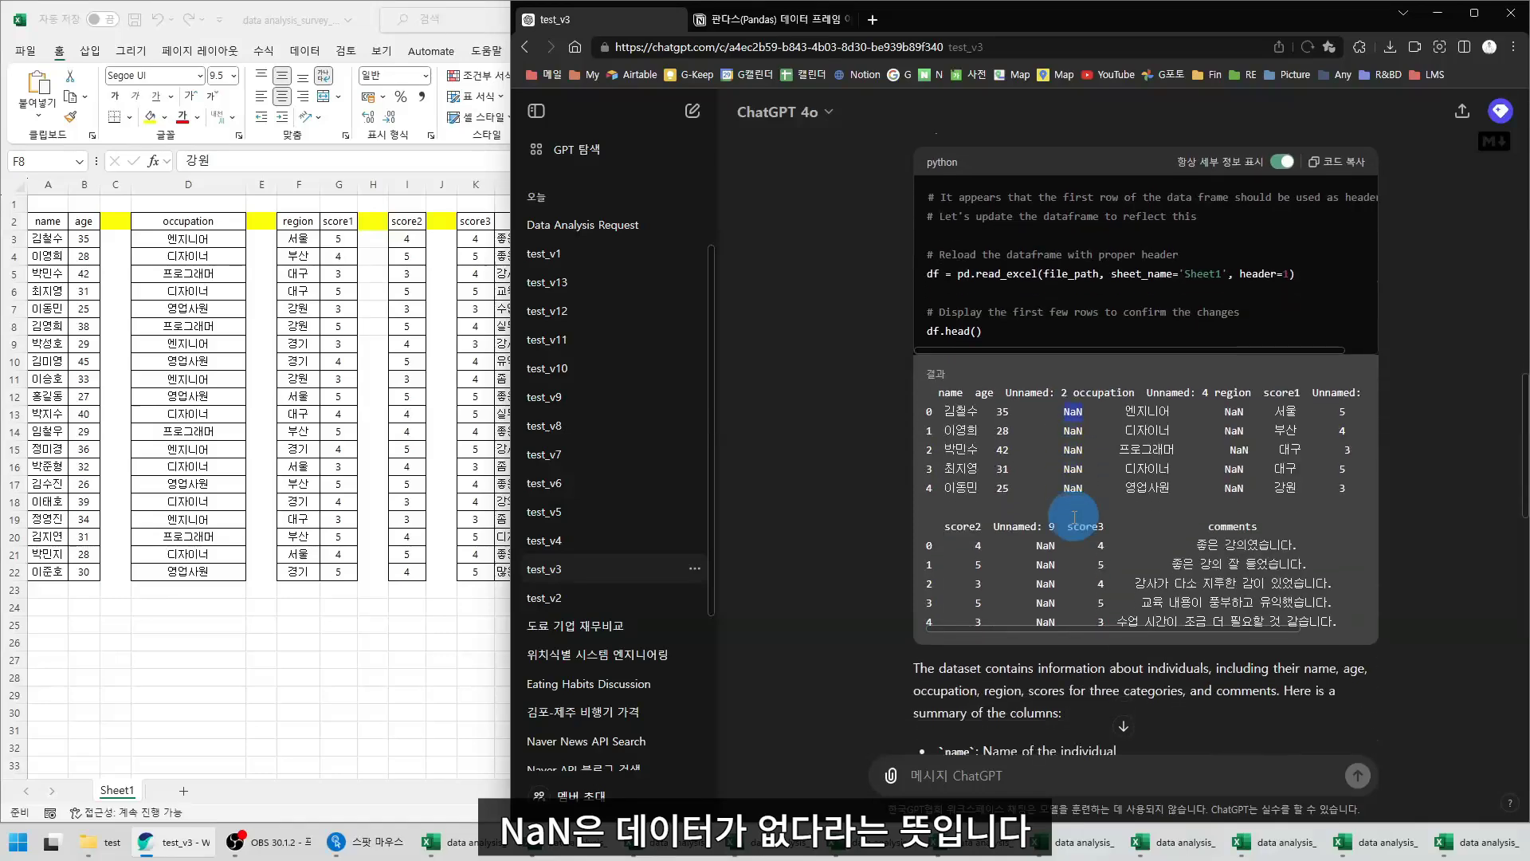
scroll(1108, 328, down, 5)
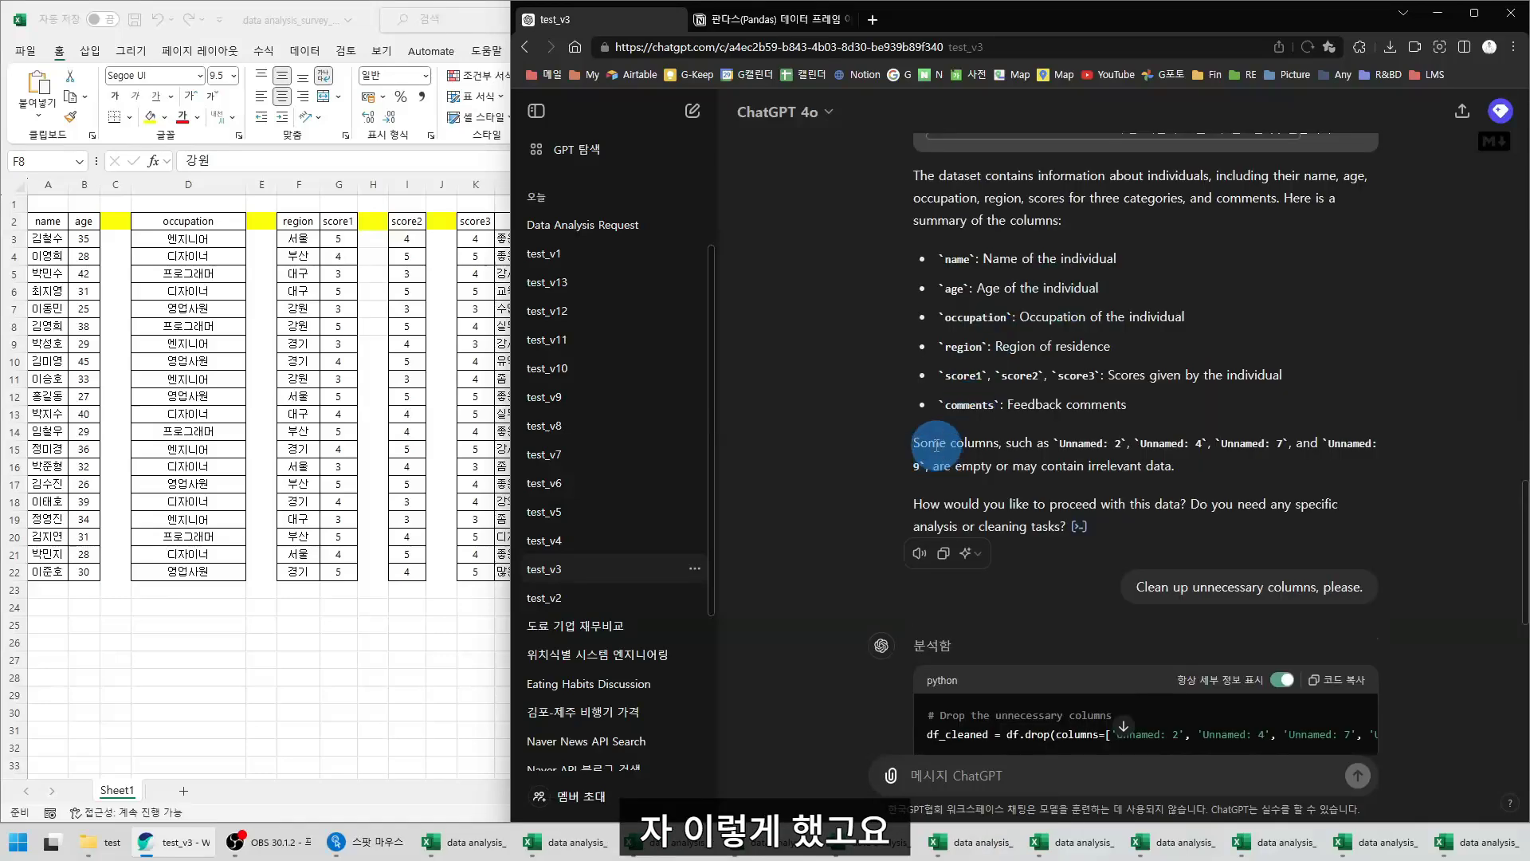
drag(1071, 446, 1352, 447)
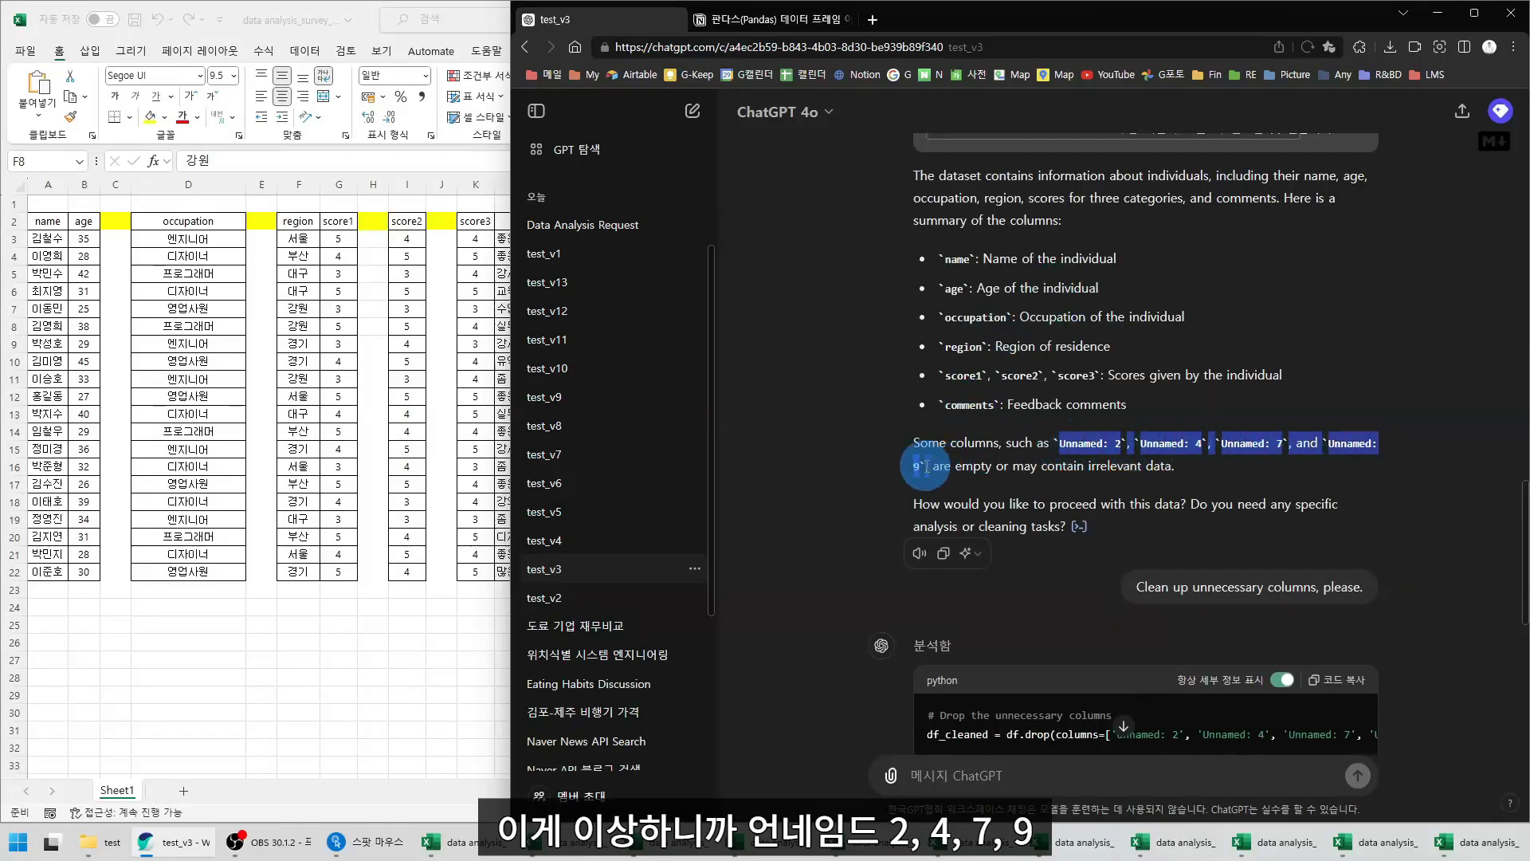
drag(932, 466, 995, 473)
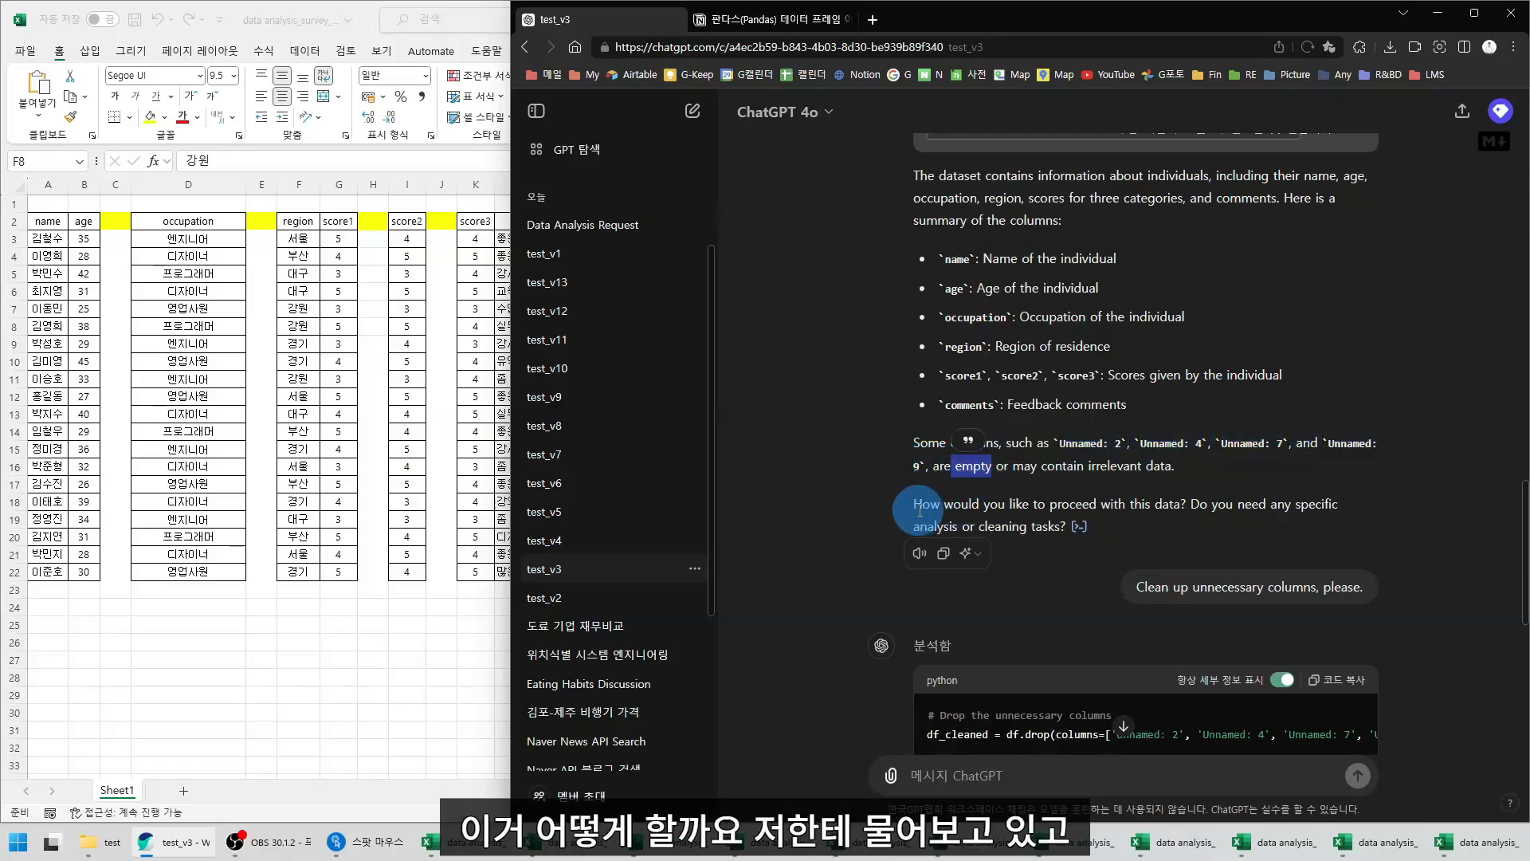
drag(911, 503, 1059, 526)
click(1005, 628)
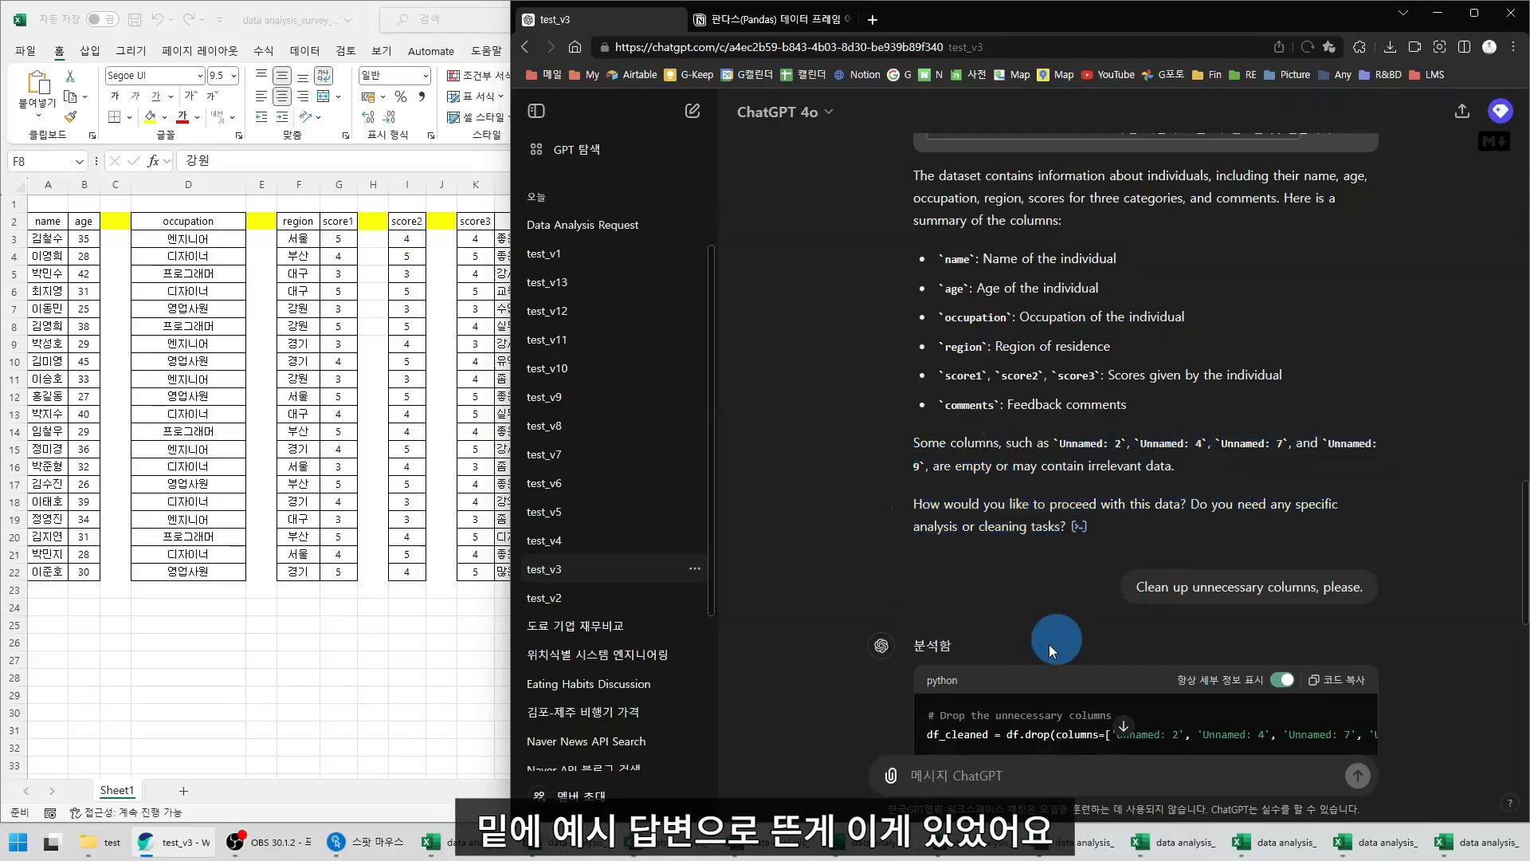
Examine the "Clean up unnecessary columns, please." request and the df_cleaned variable in the code that answers it
drag(1141, 604, 1364, 589)
scroll(1211, 494, down, 3)
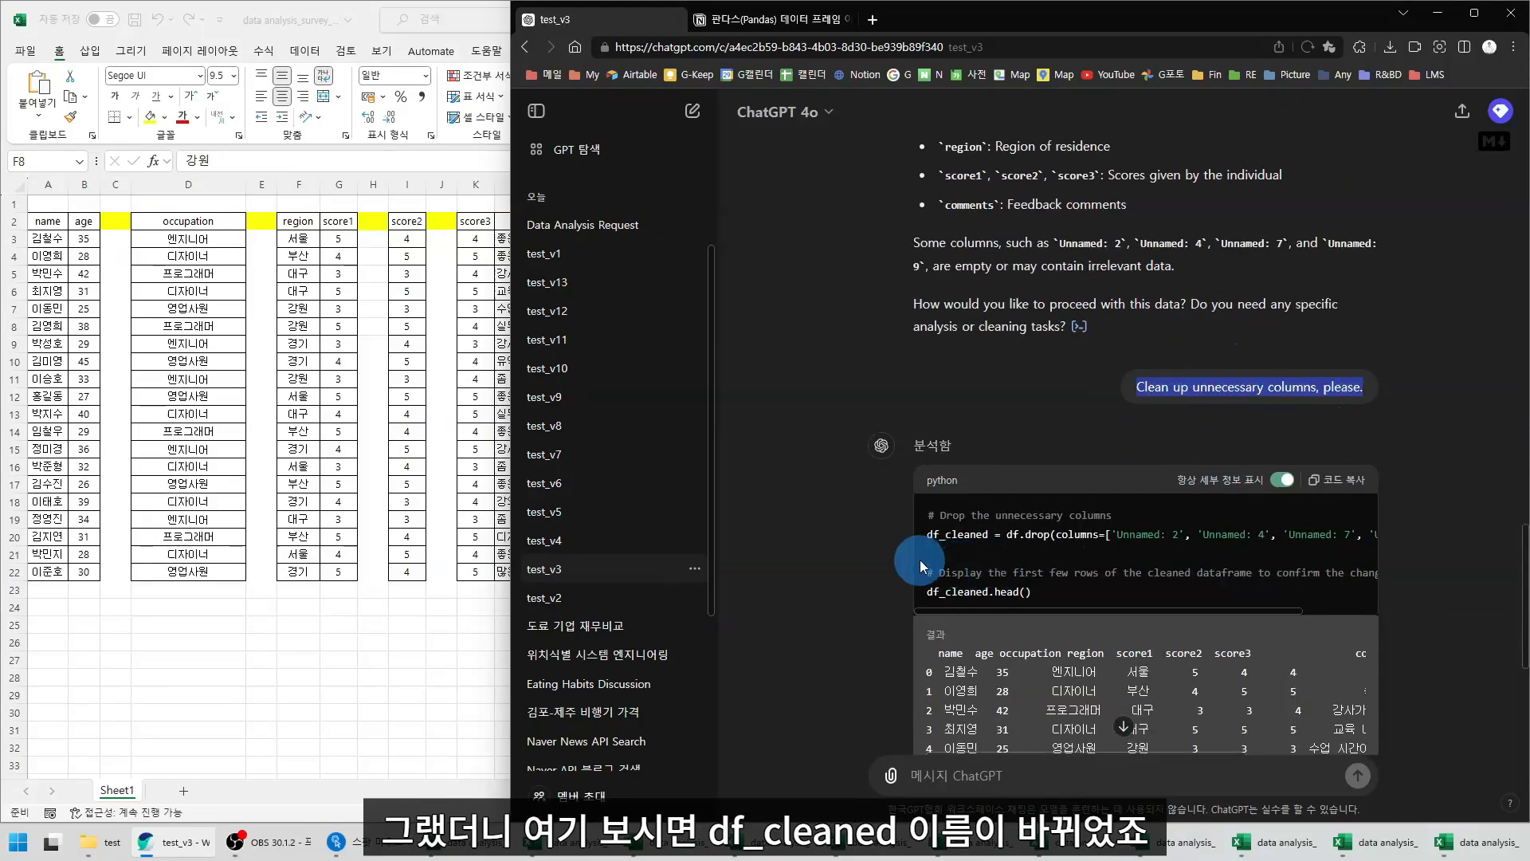
click(941, 536)
drag(941, 535, 988, 535)
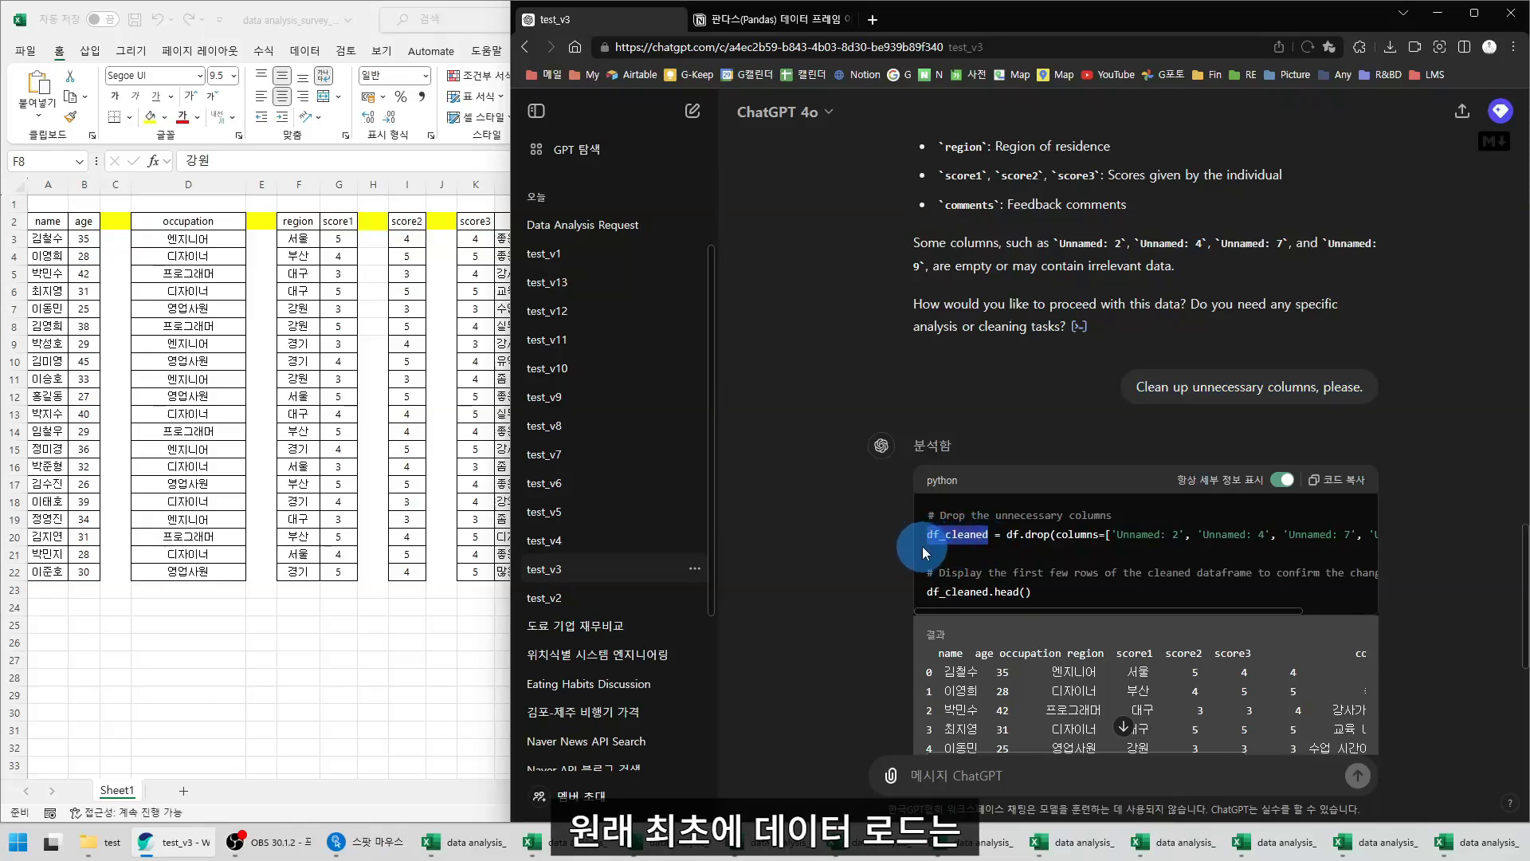
drag(929, 537, 940, 537)
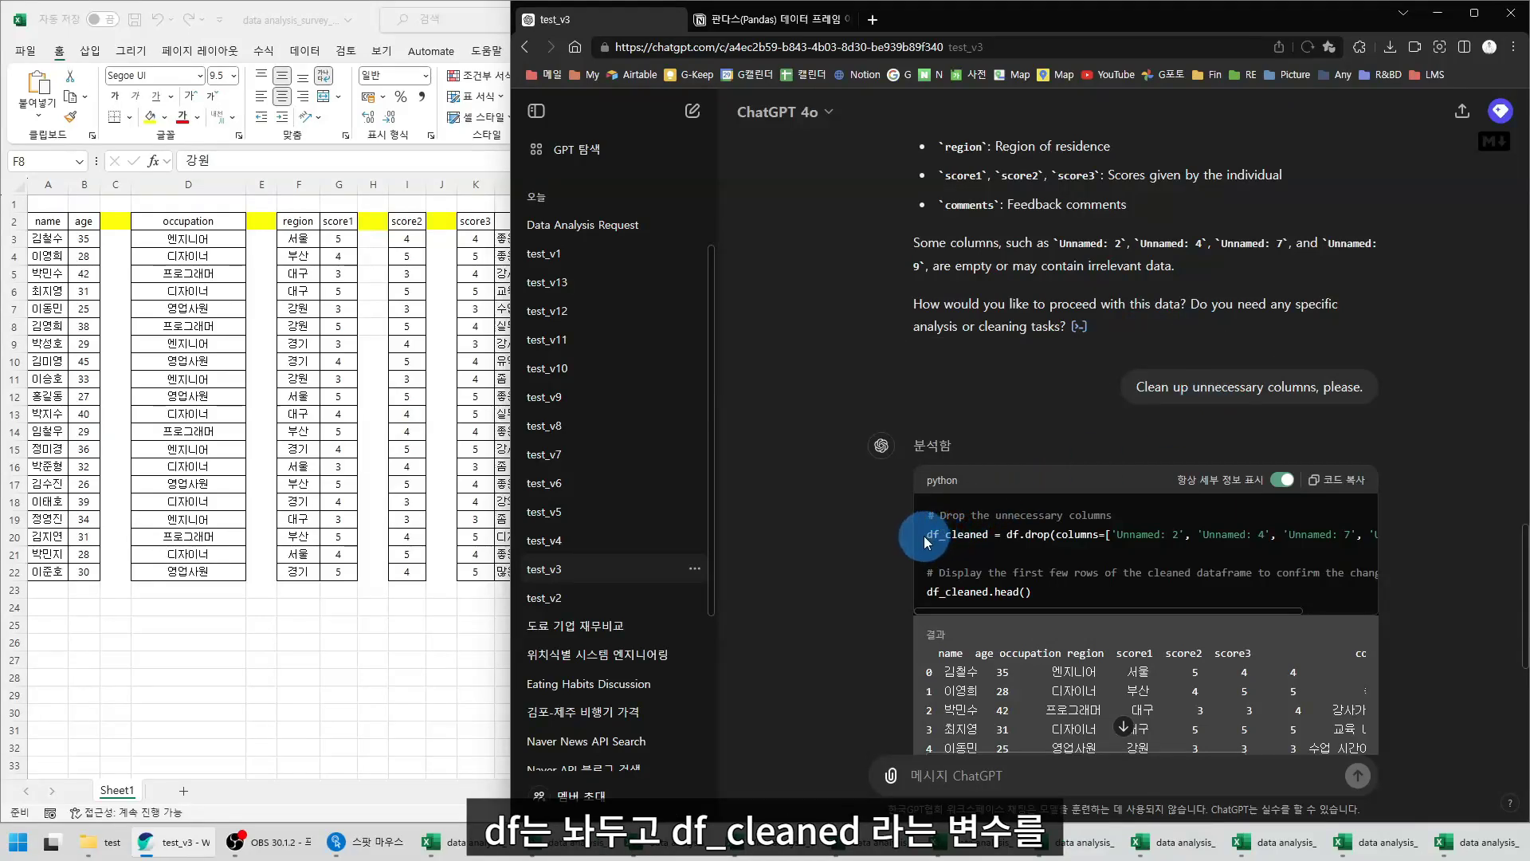
drag(924, 535, 981, 542)
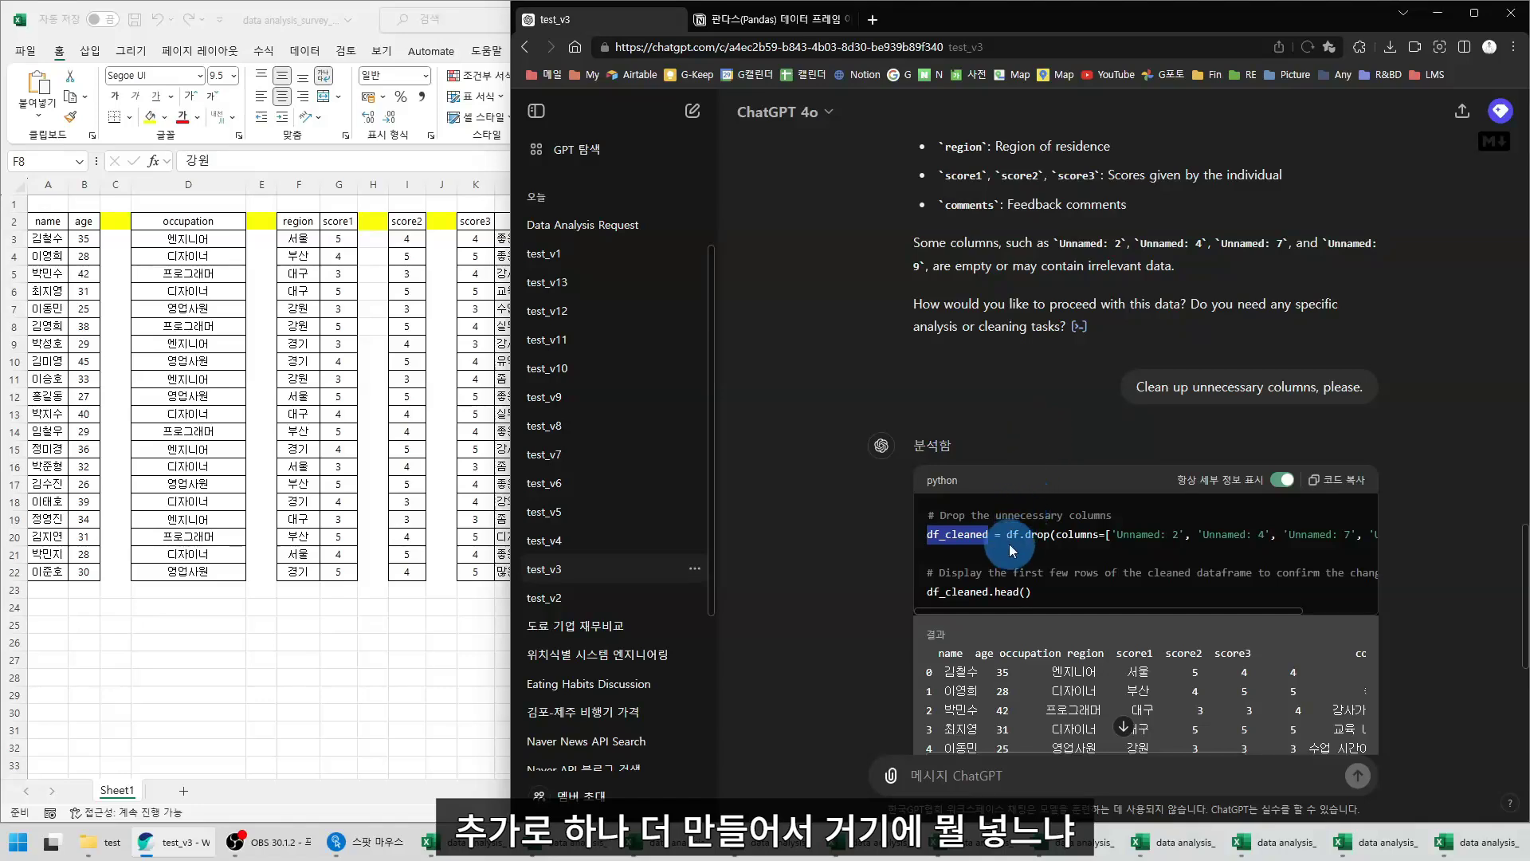
Examine the df.drop call with its list of Unnamed columns, and the df_cleaned variable that receives the result
drag(1006, 534, 1020, 534)
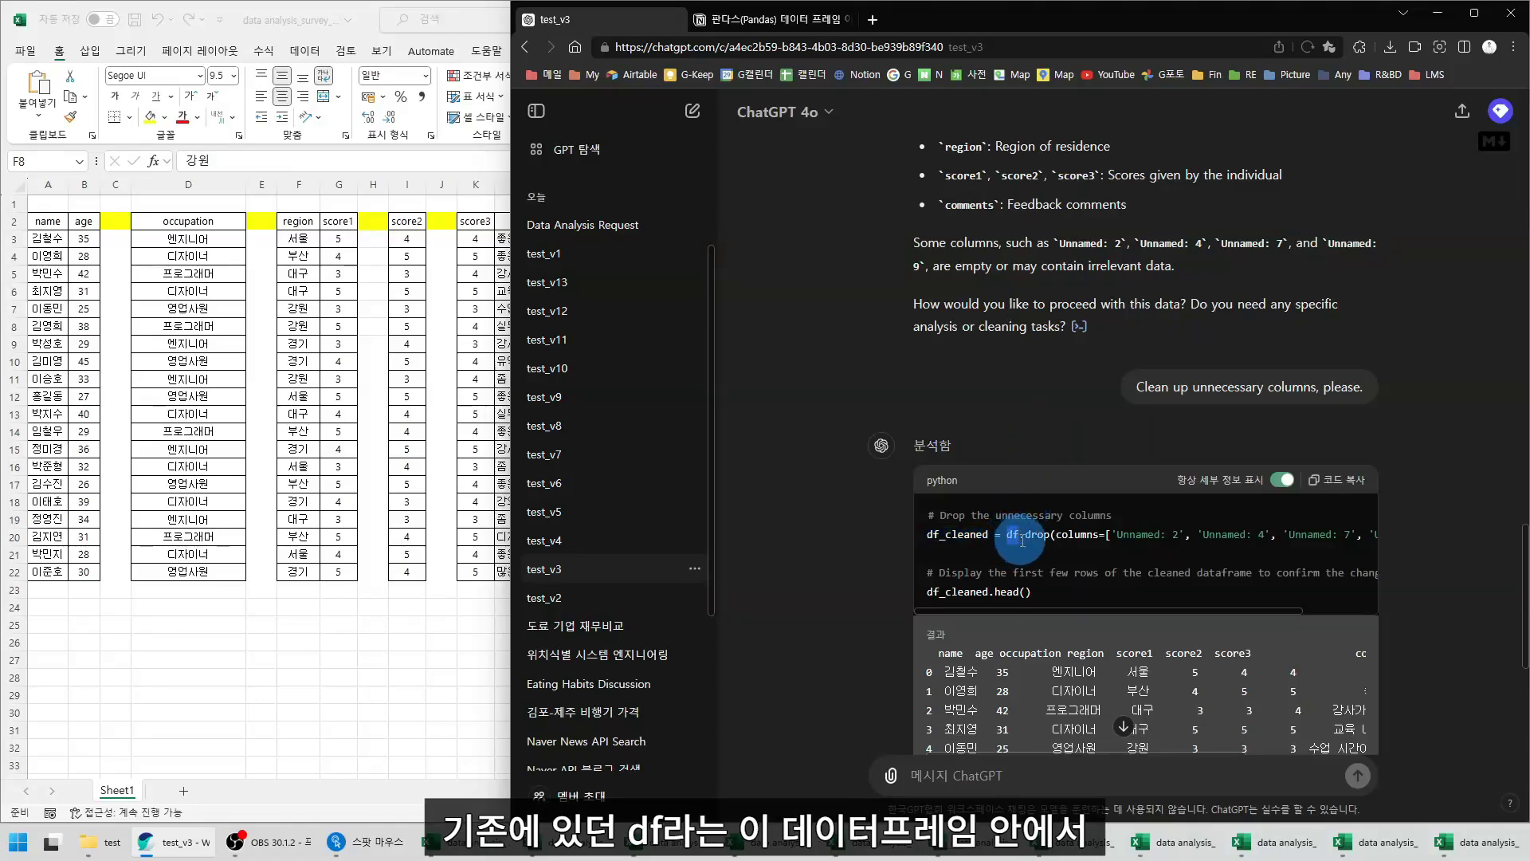
double_click(1040, 534)
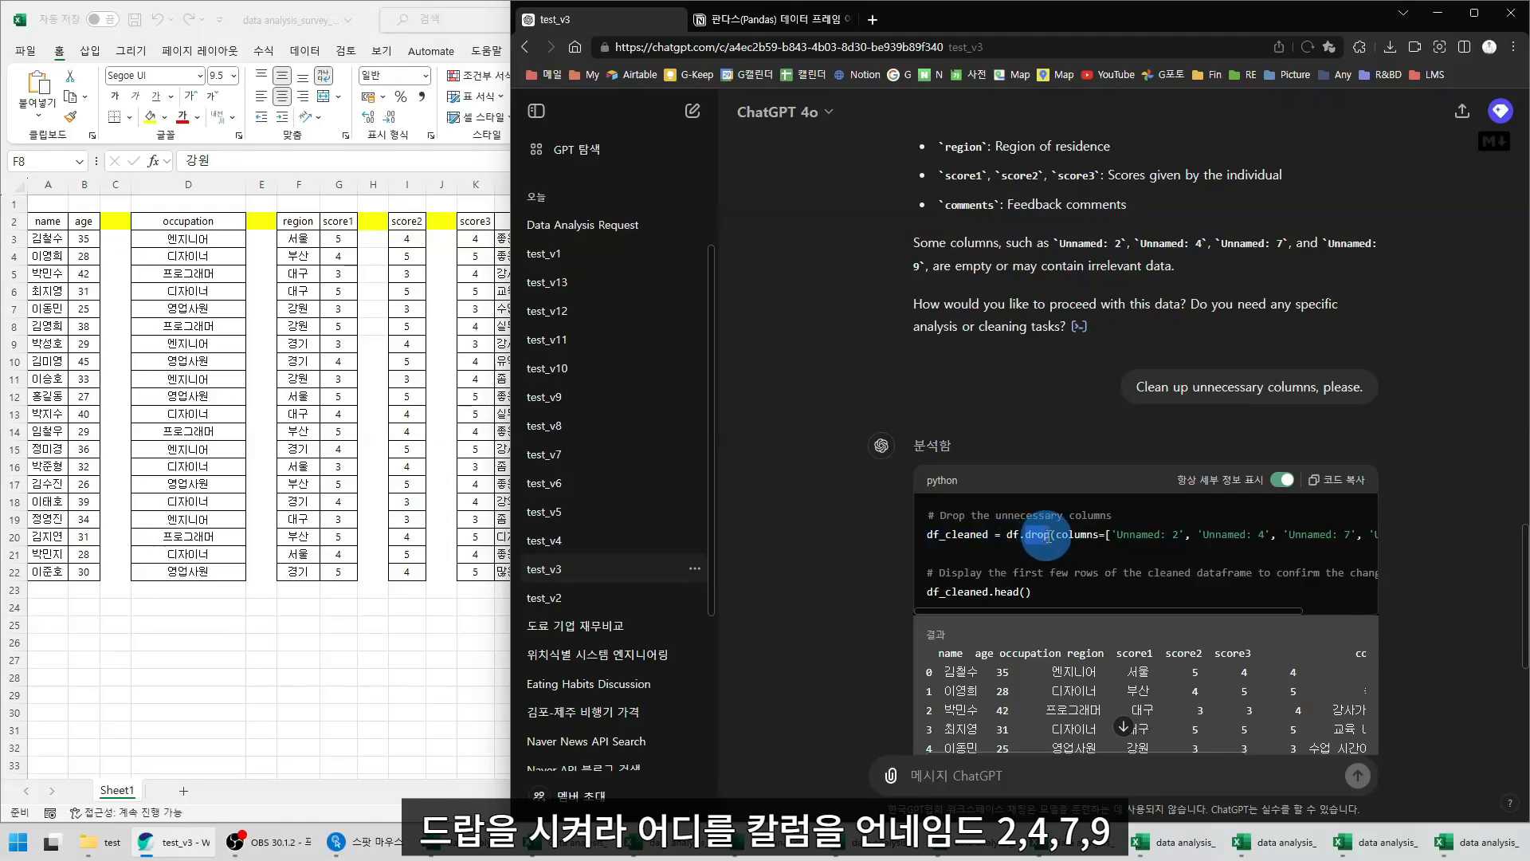
drag(1059, 539, 1347, 537)
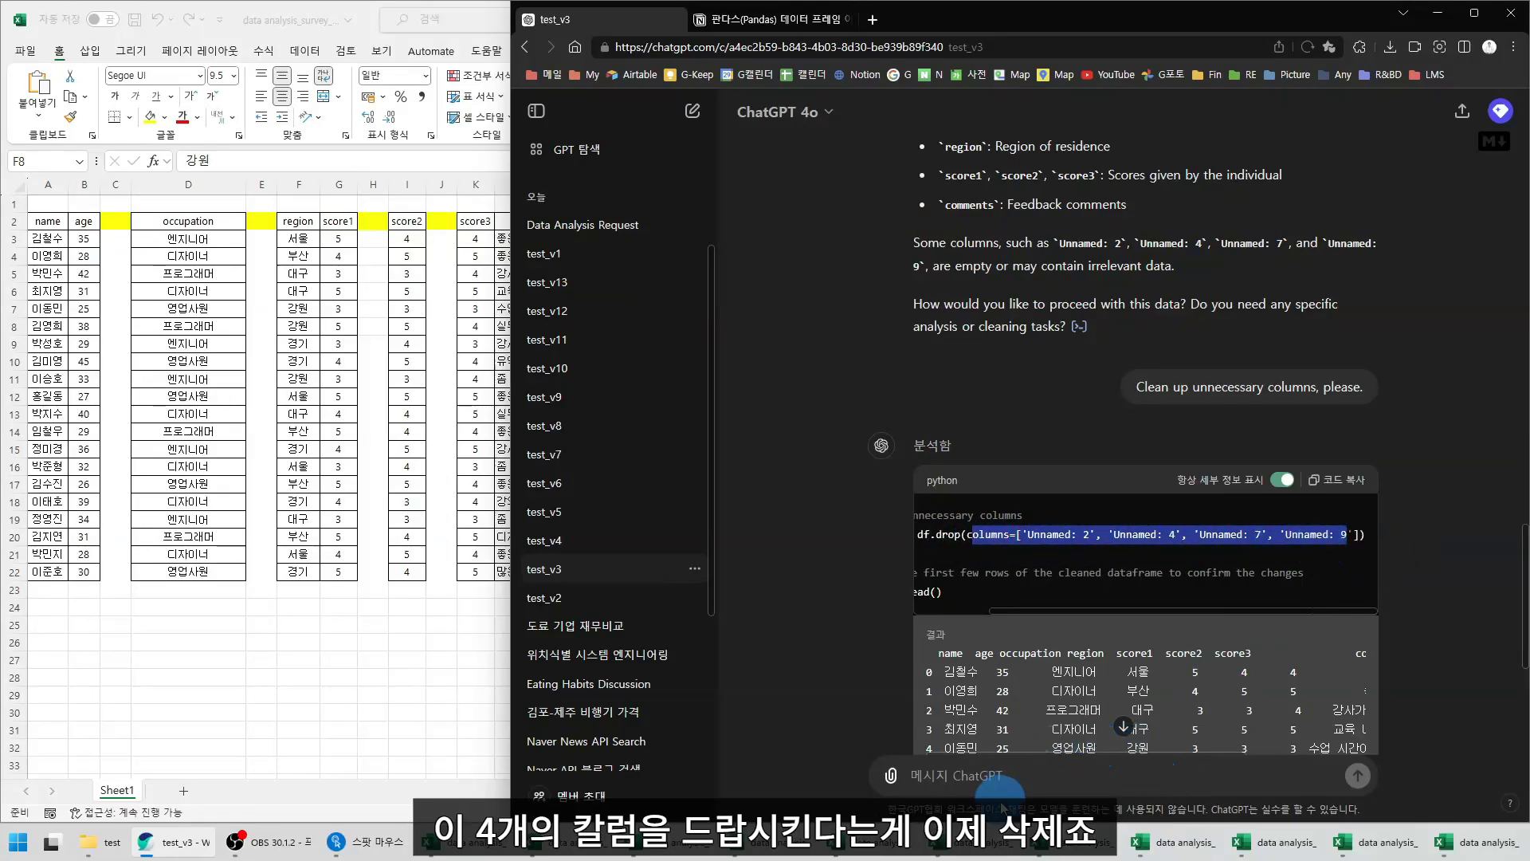
click(1062, 538)
double_click(1346, 536)
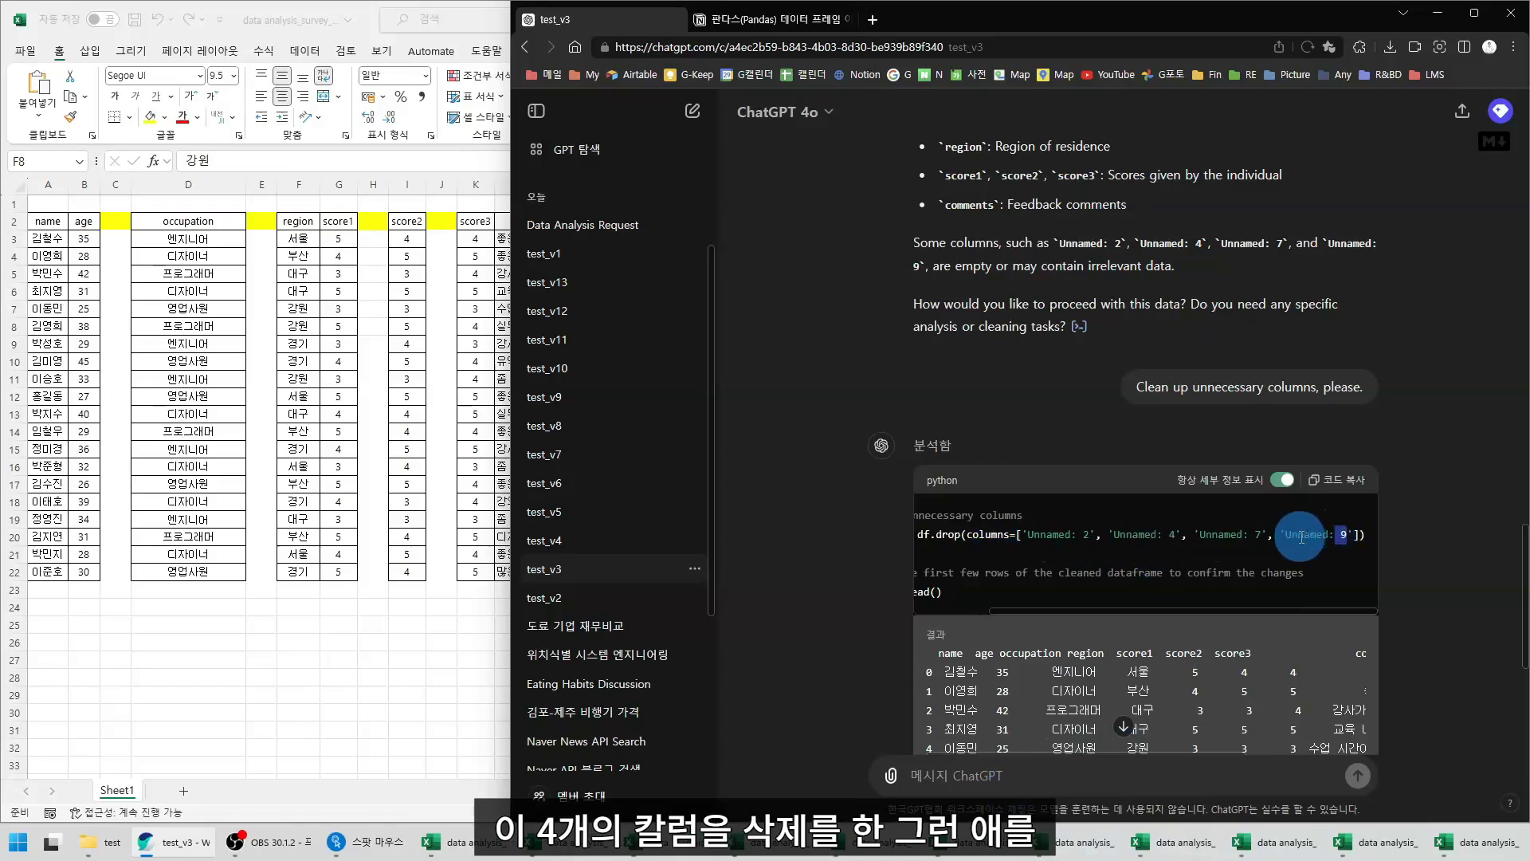
drag(1301, 536, 1122, 532)
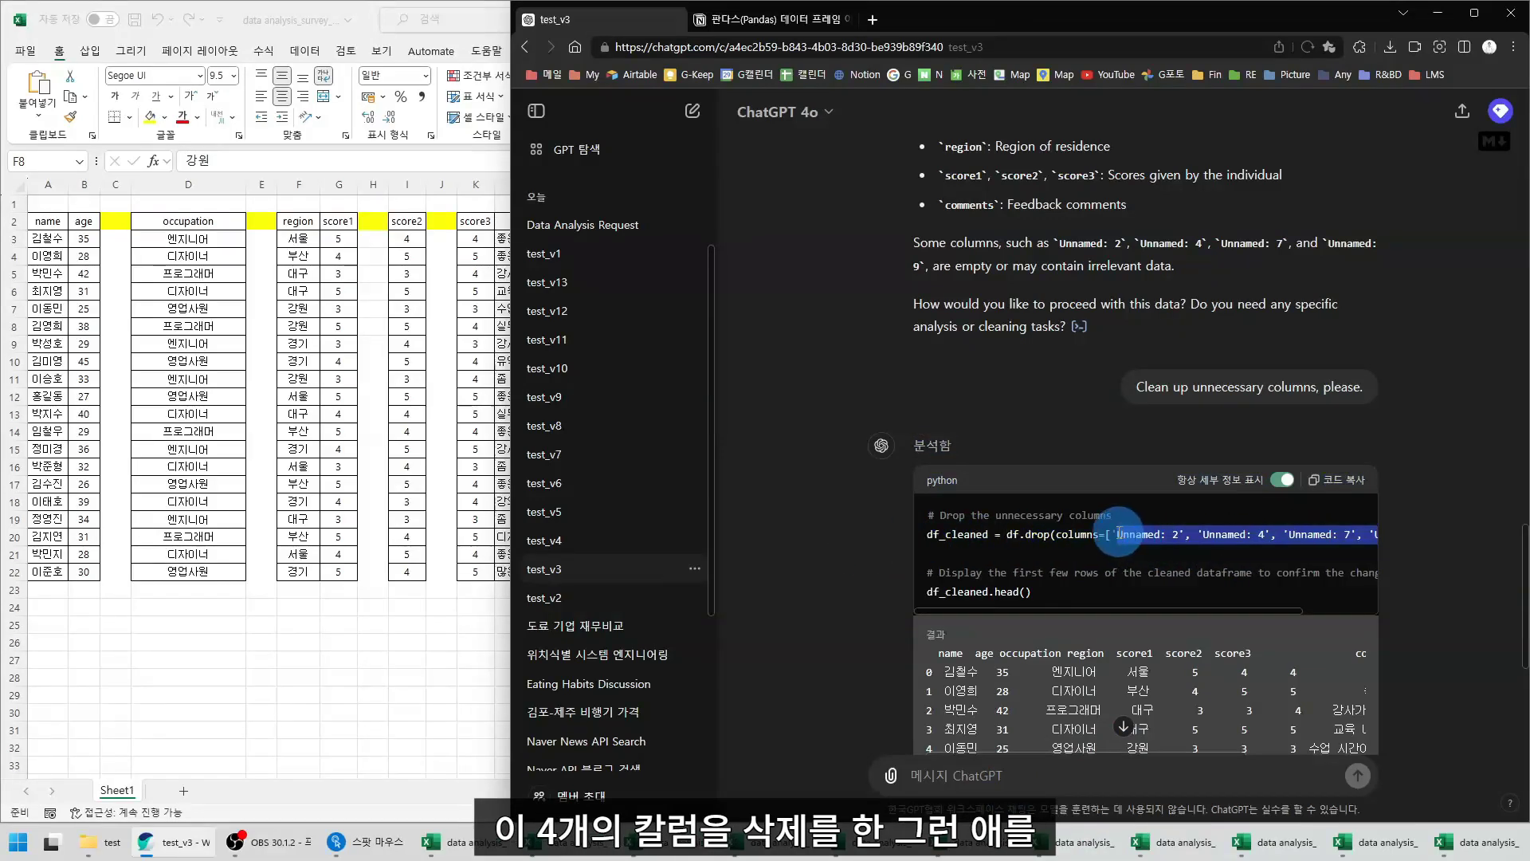
click(988, 536)
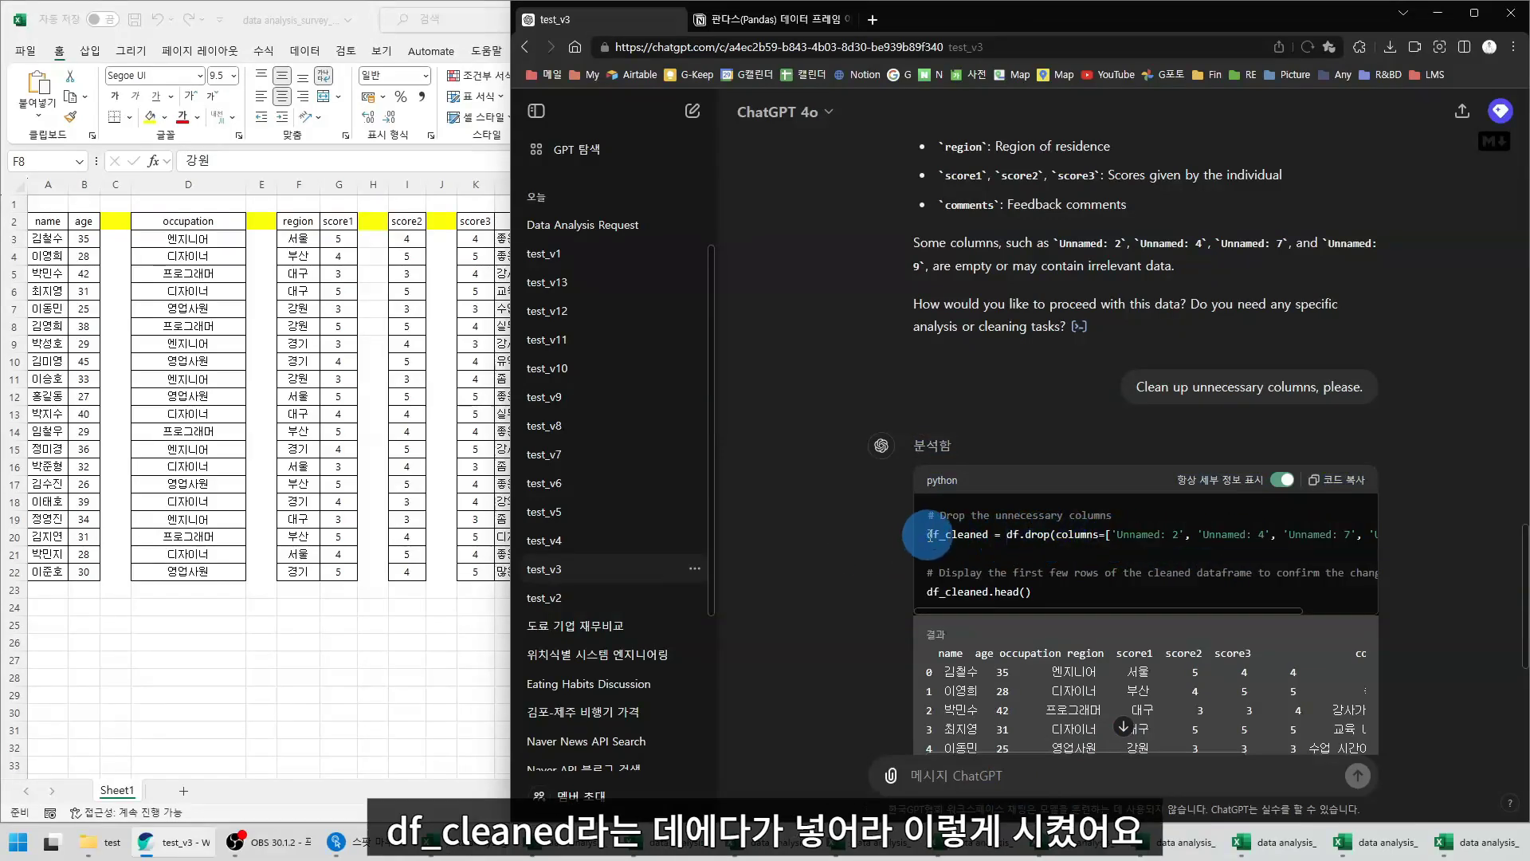
drag(929, 535, 982, 549)
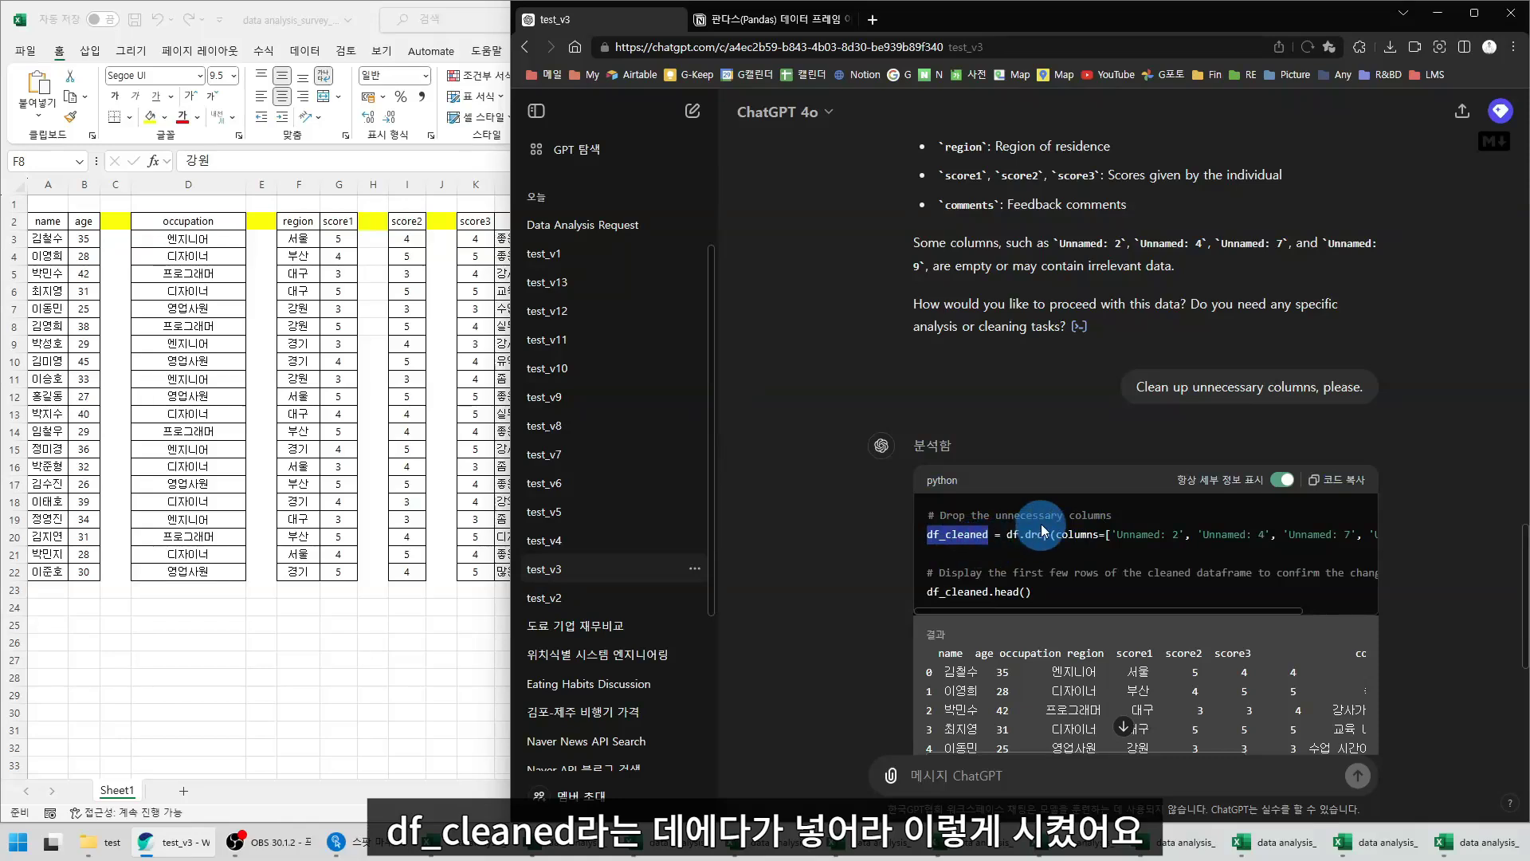
Review the df_cleaned.head() call, its output table and the summary of the cleaned columns
scroll(872, 428, down, 1)
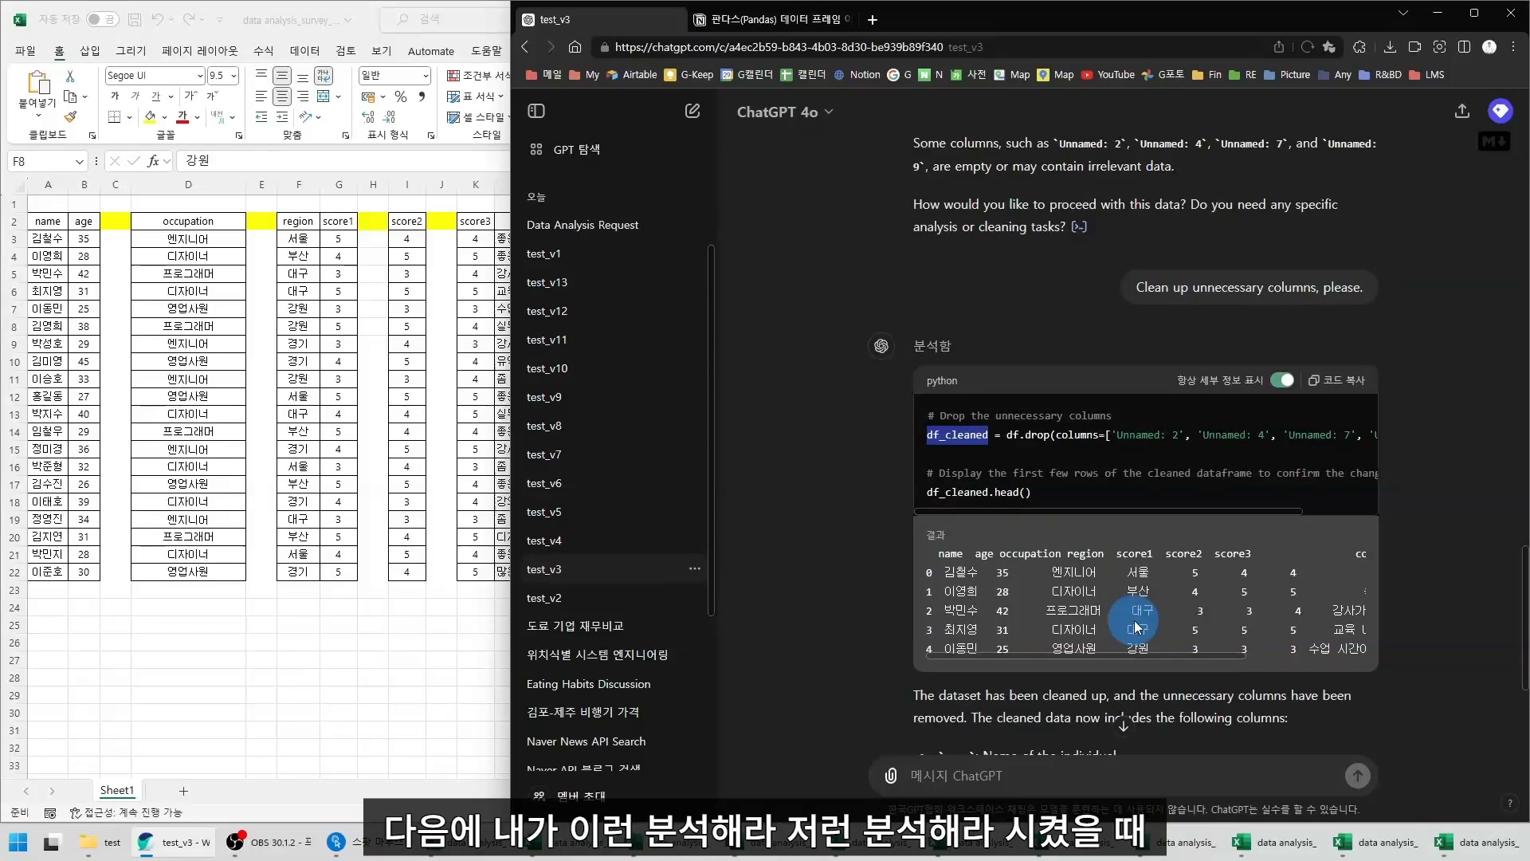
scroll(1135, 626, down, 2)
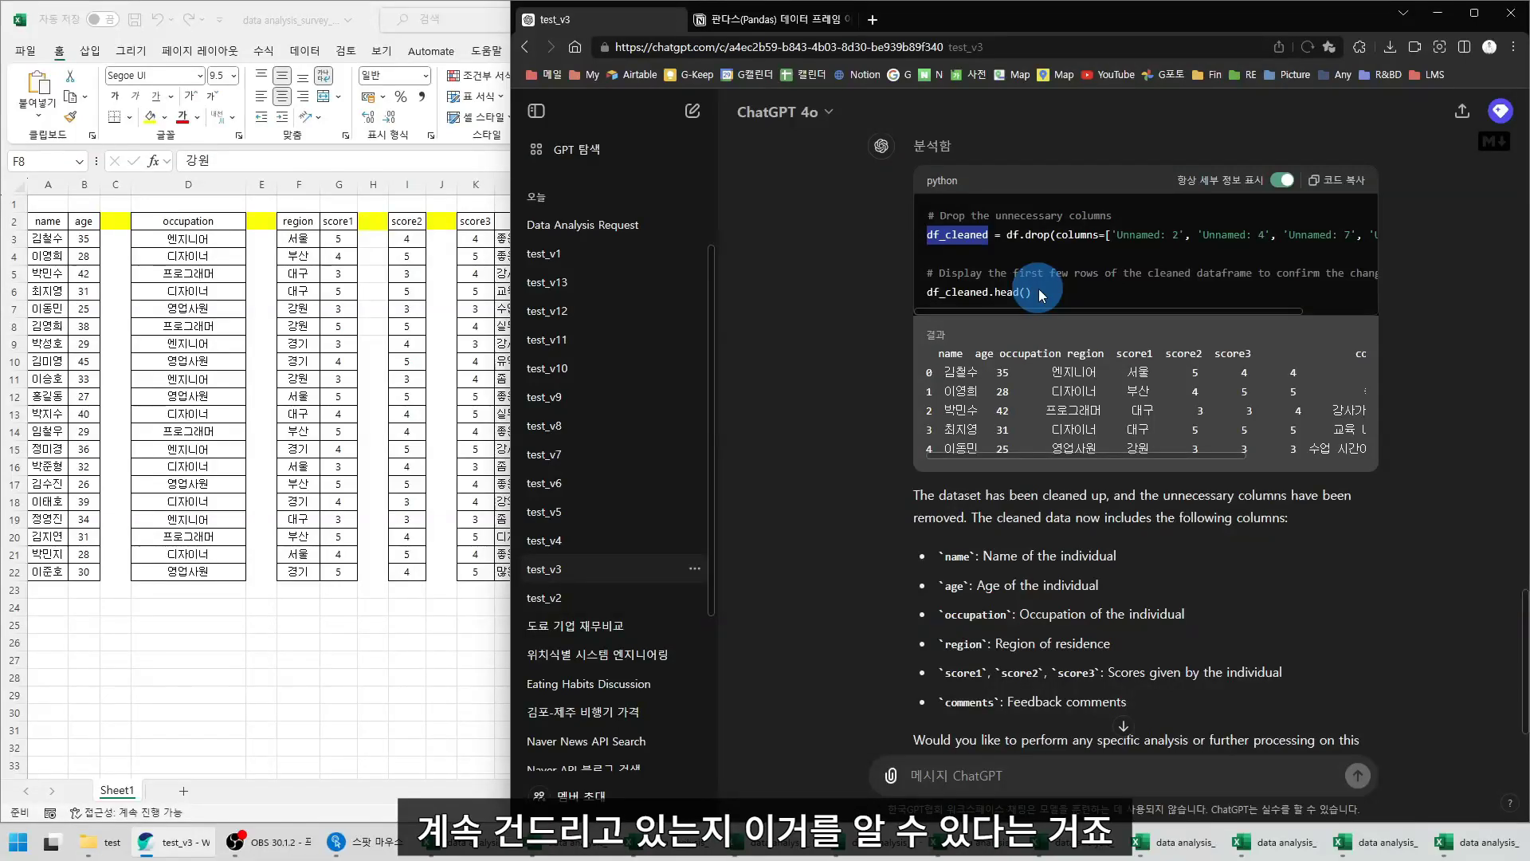
drag(927, 294, 1057, 297)
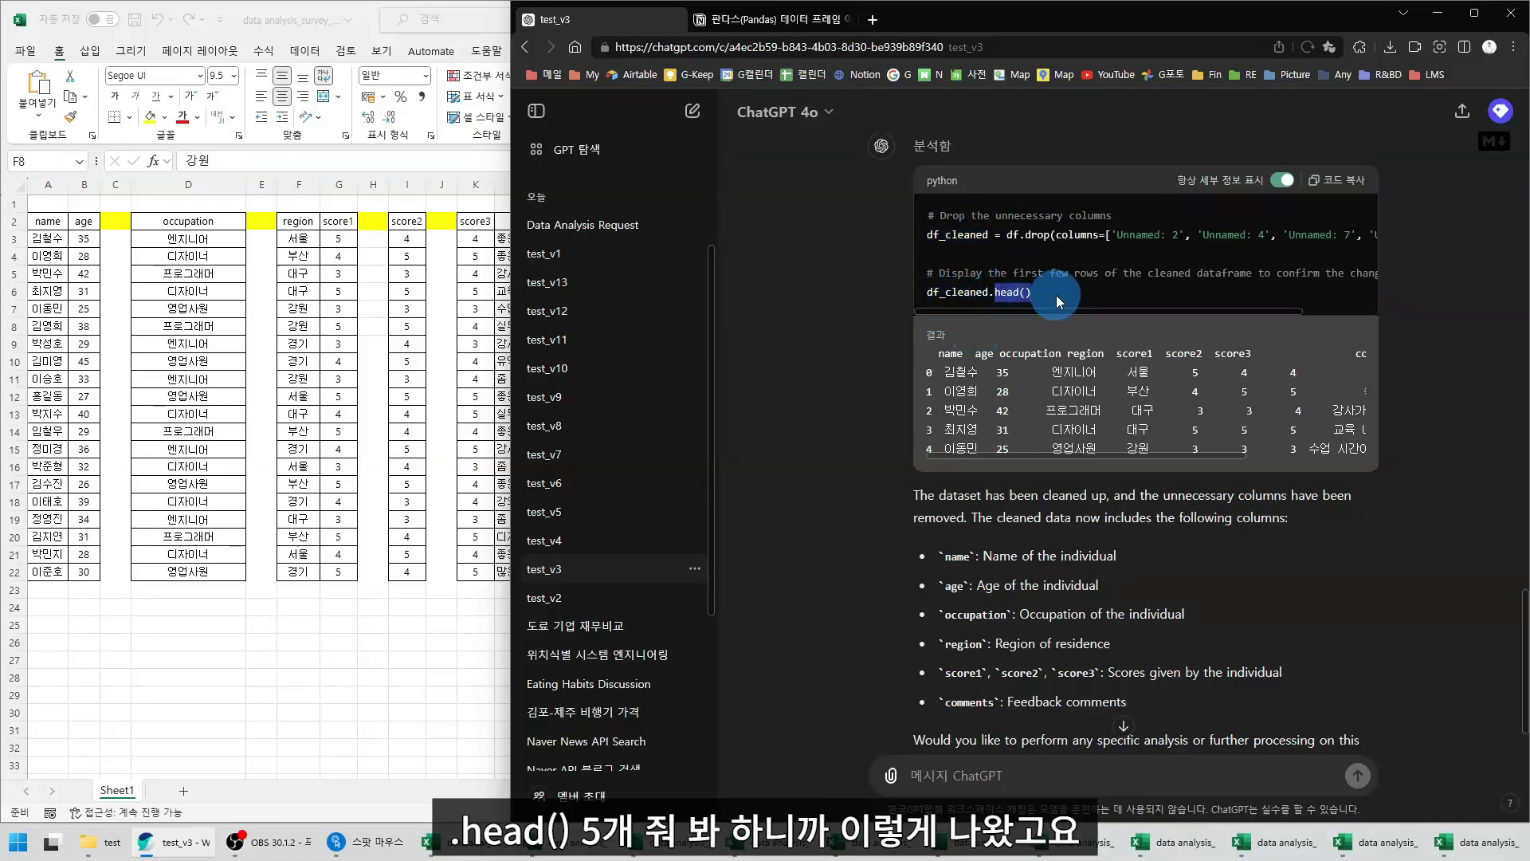
scroll(1063, 290, down, 1)
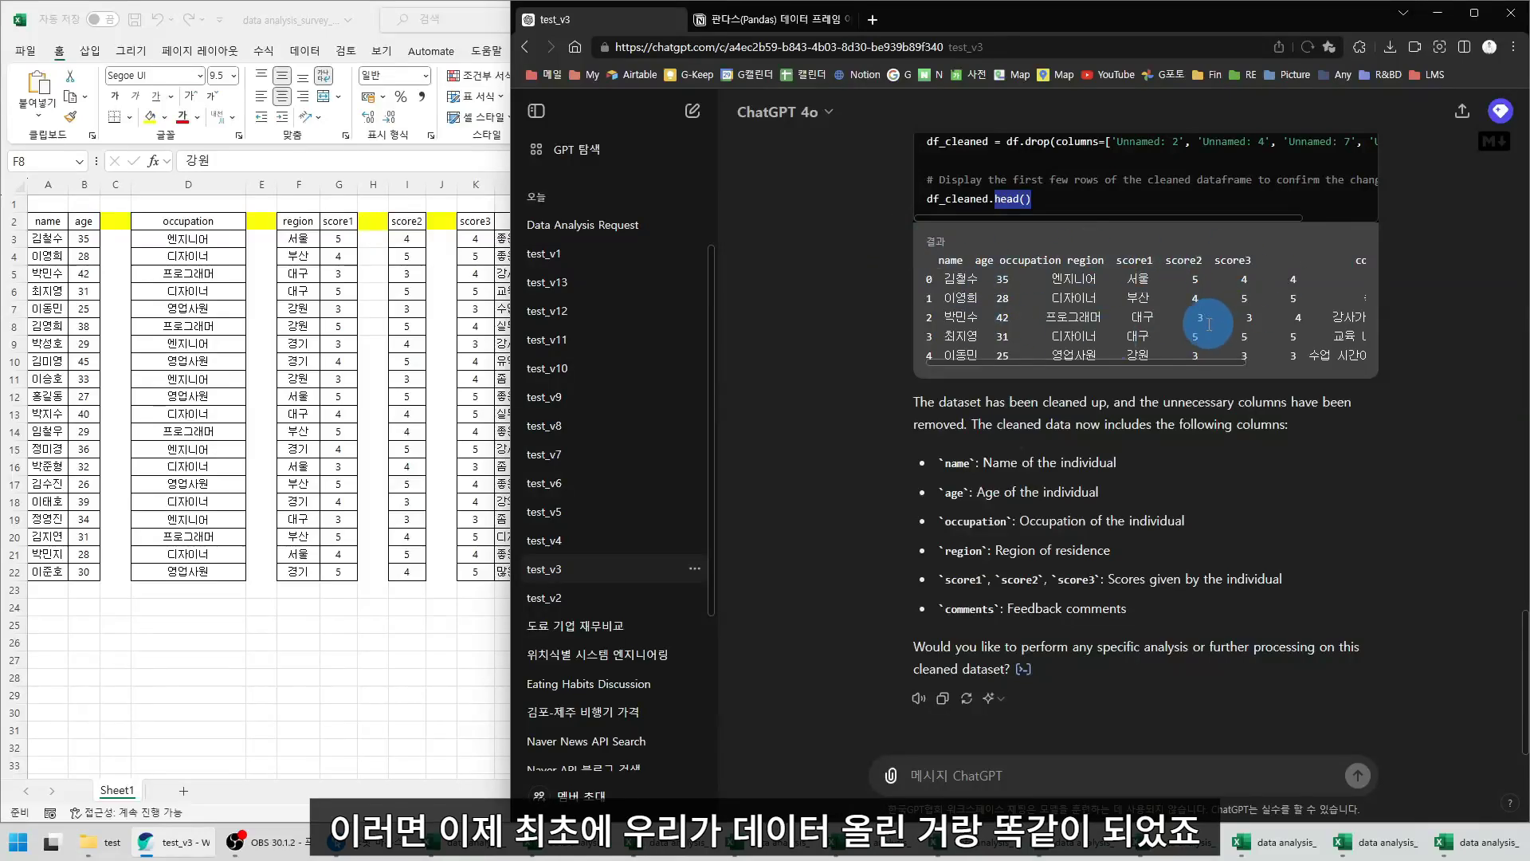
Select the blank row 1 together with the blank columns C, E, H and J in the survey worksheet
click(220, 401)
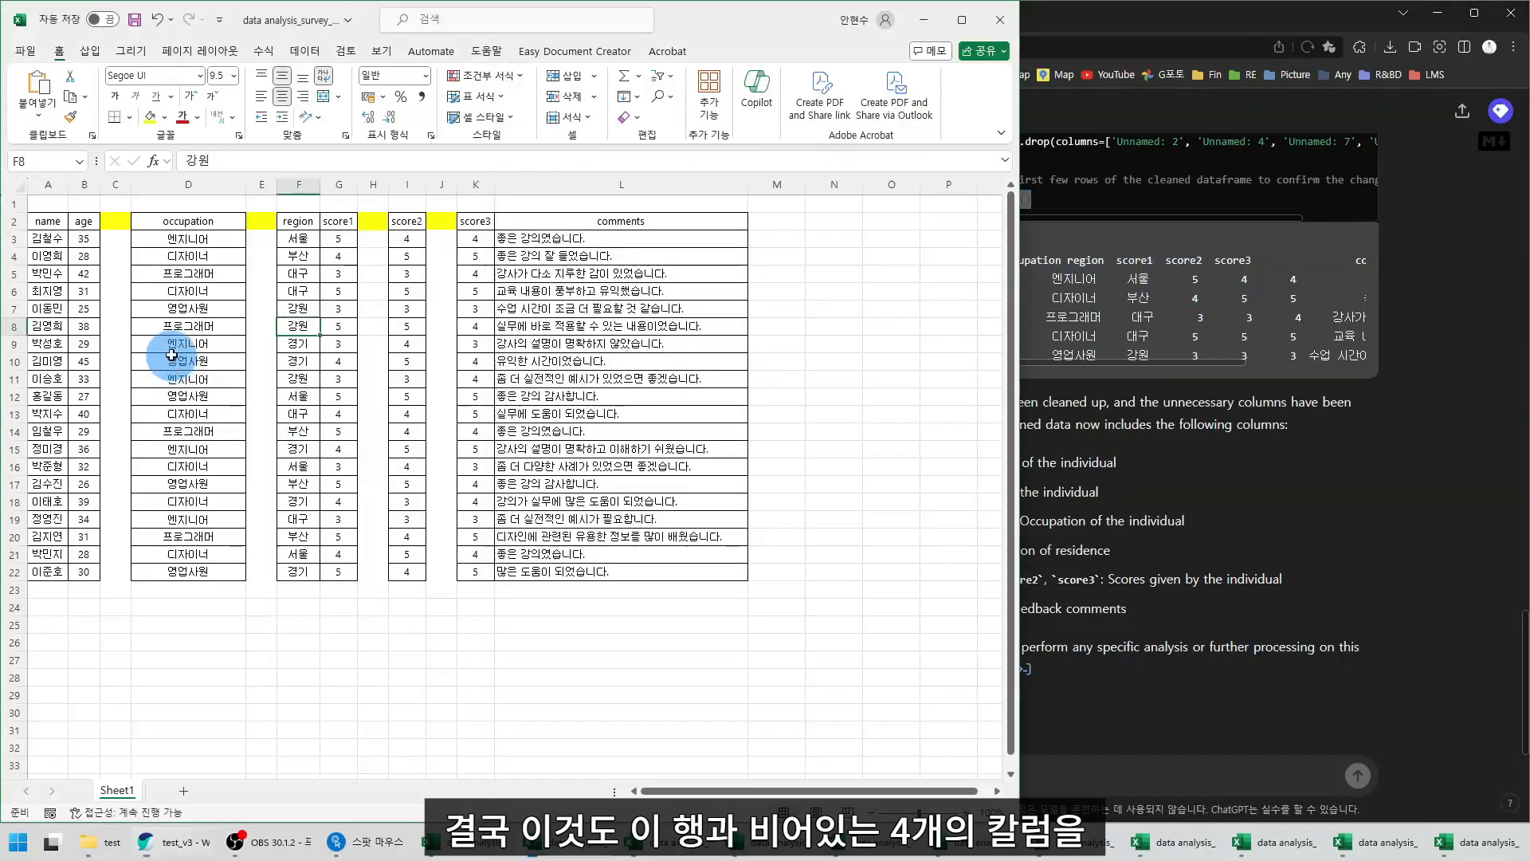
click(10, 205)
ctrl+click(116, 184)
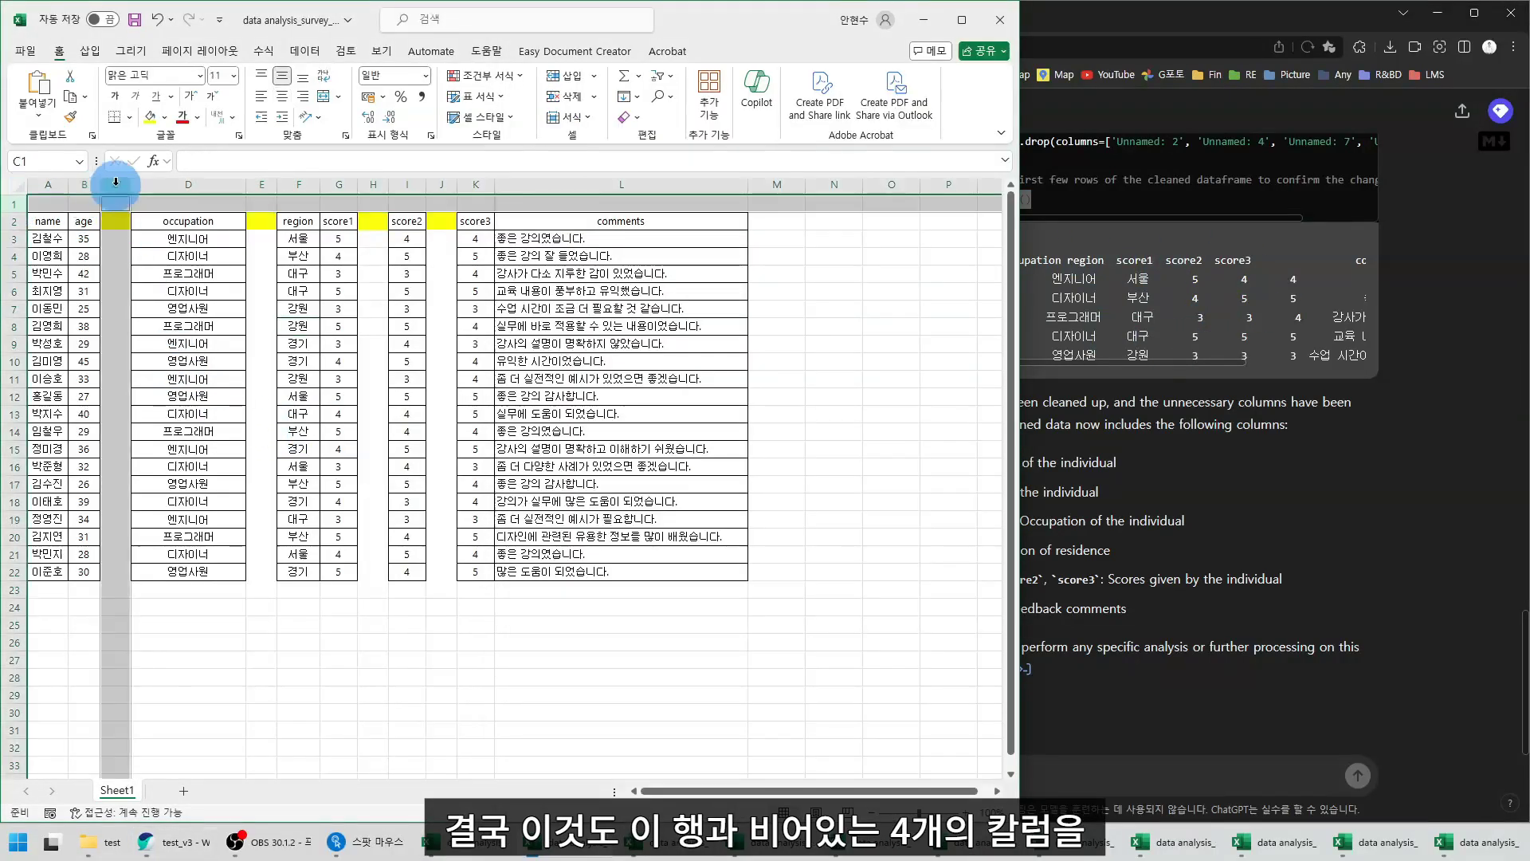
ctrl+click(263, 184)
ctrl+click(372, 184)
click(445, 184)
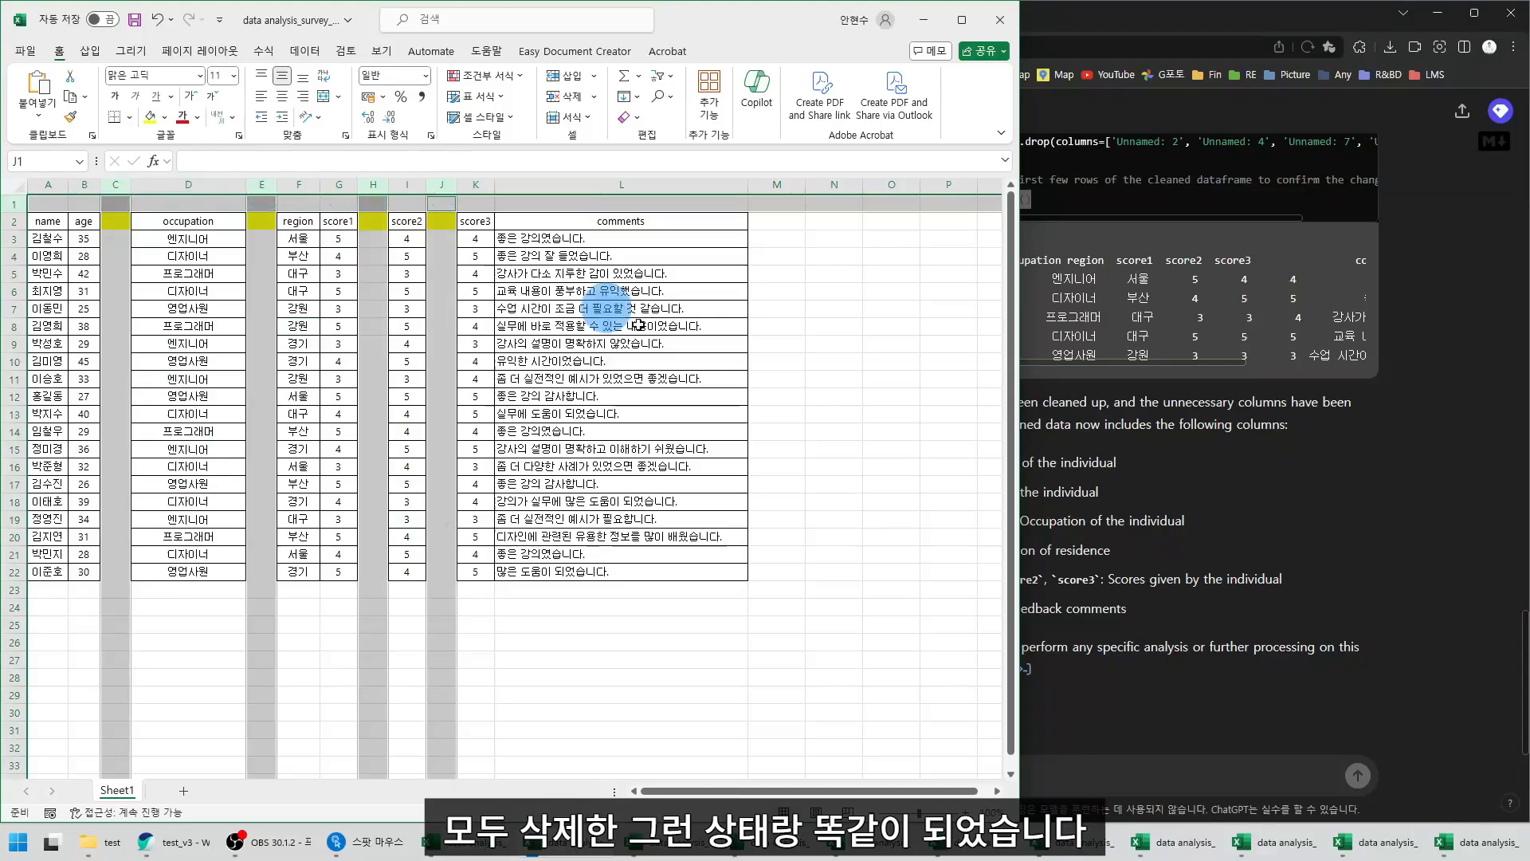
Compare the cleaned test_v3 output with the blank row and columns in the original survey worksheet
click(1345, 490)
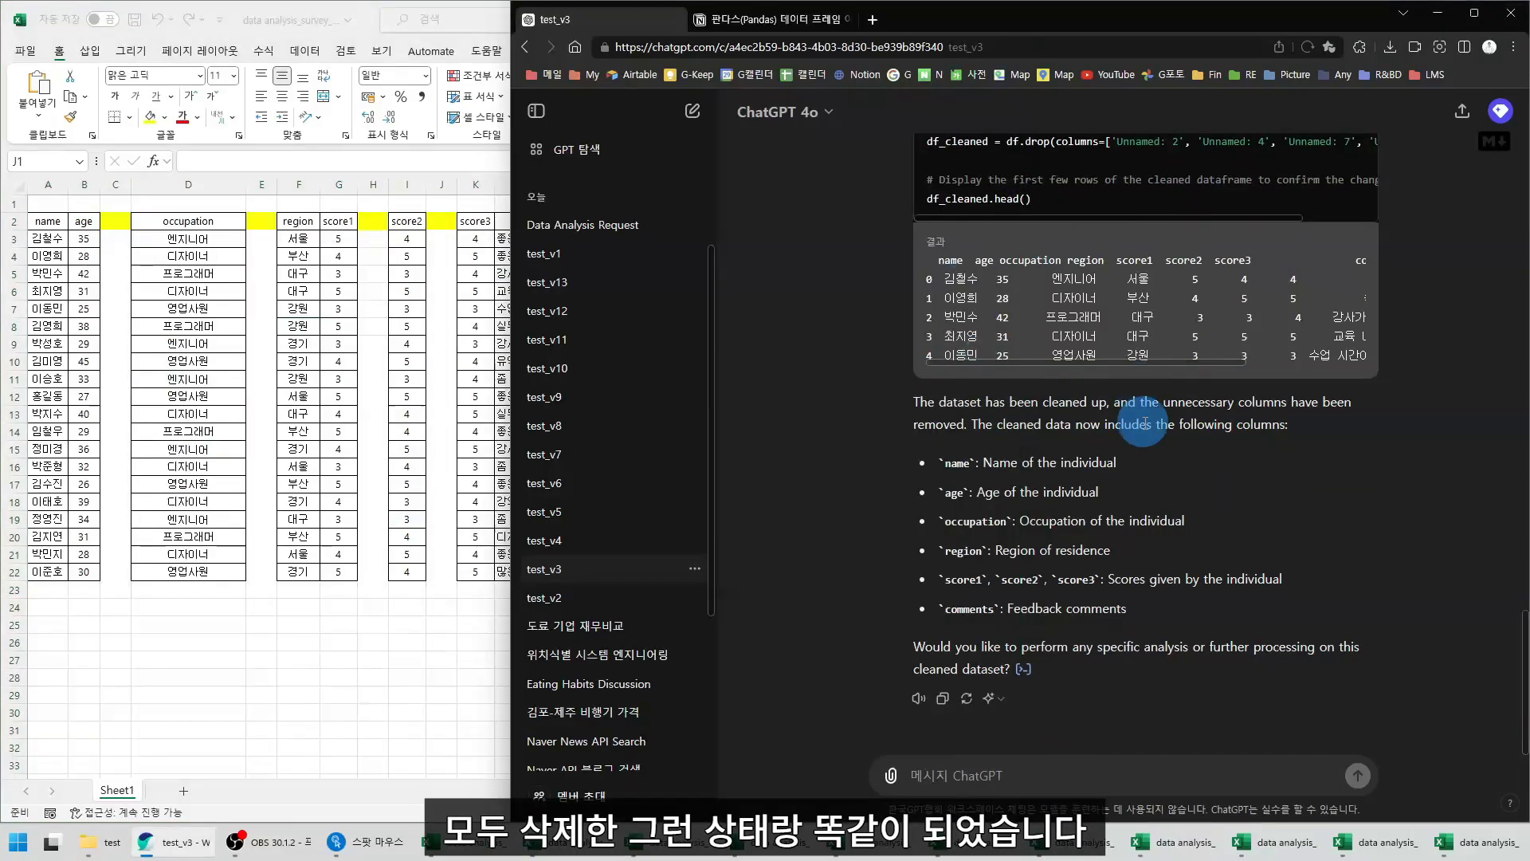
scroll(1139, 455, up, 2)
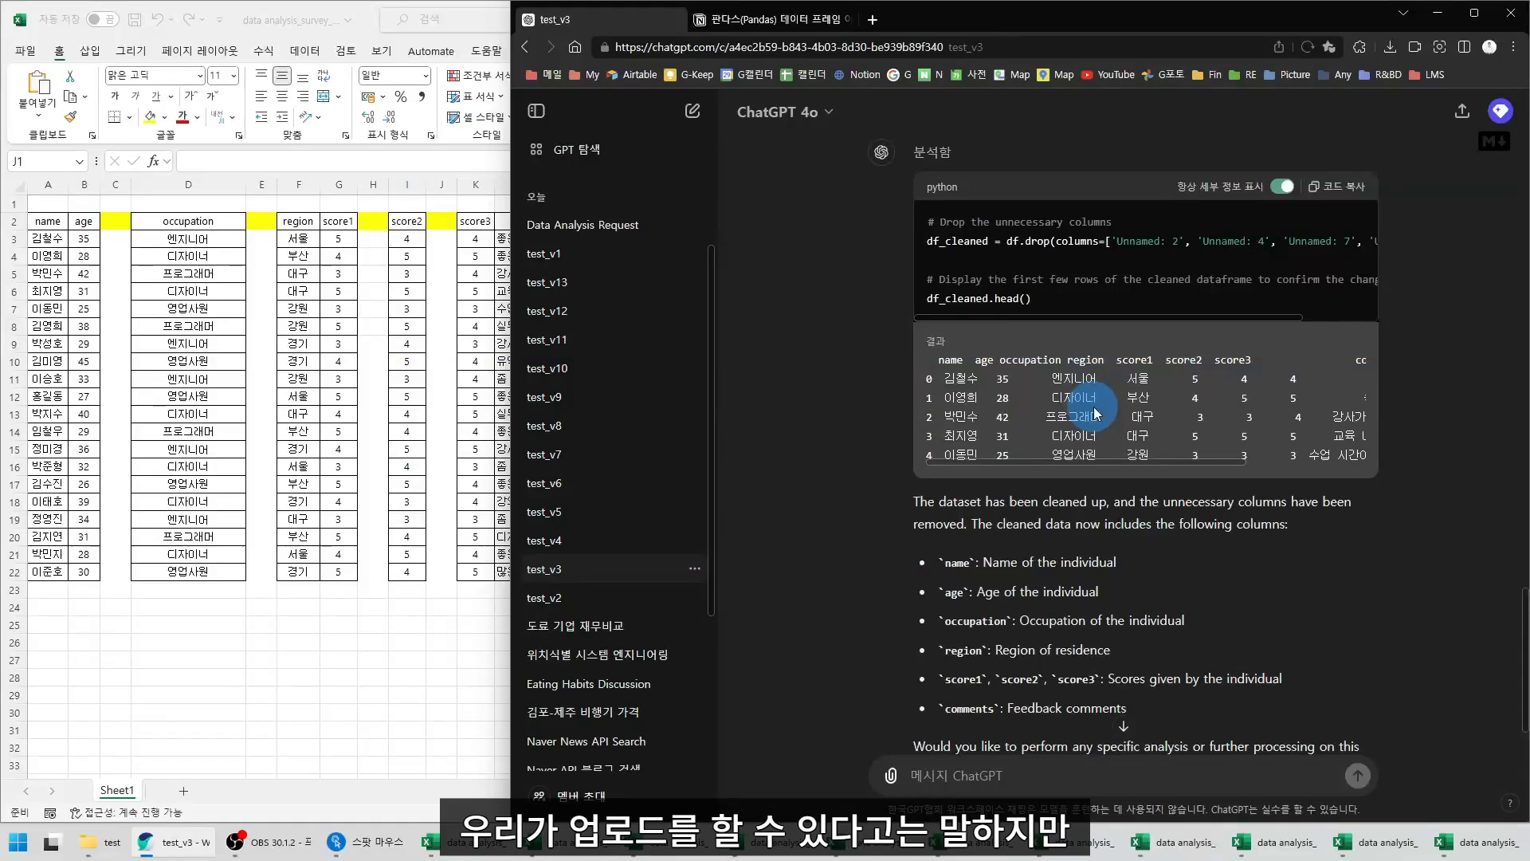
click(110, 185)
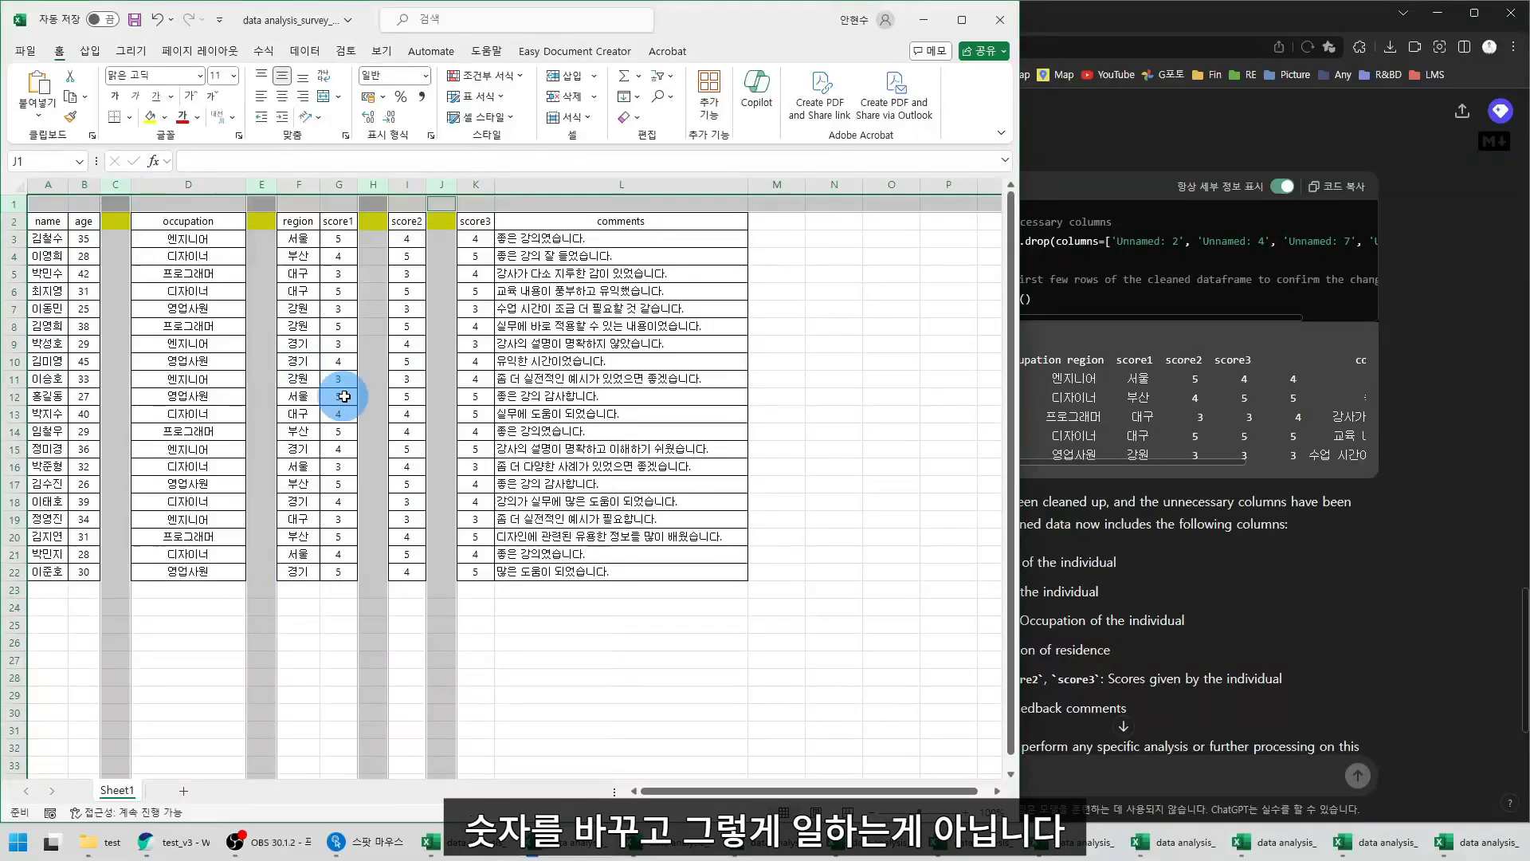
click(1179, 551)
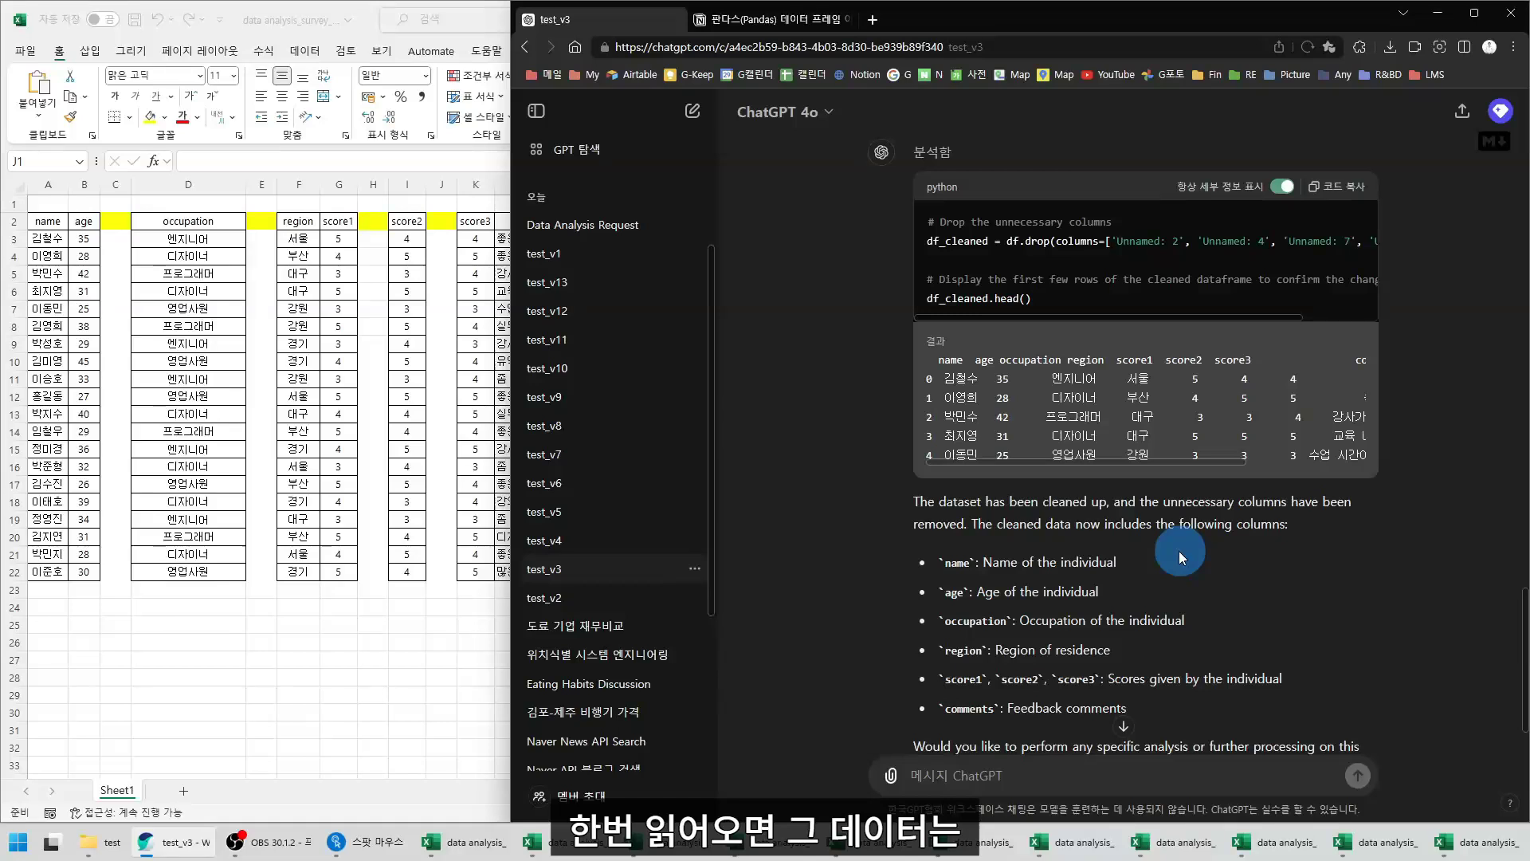
Review the df_cleaned assignment, the earlier file-loading code and the cleaned-column summary in the test_v3 chat
drag(925, 240, 992, 253)
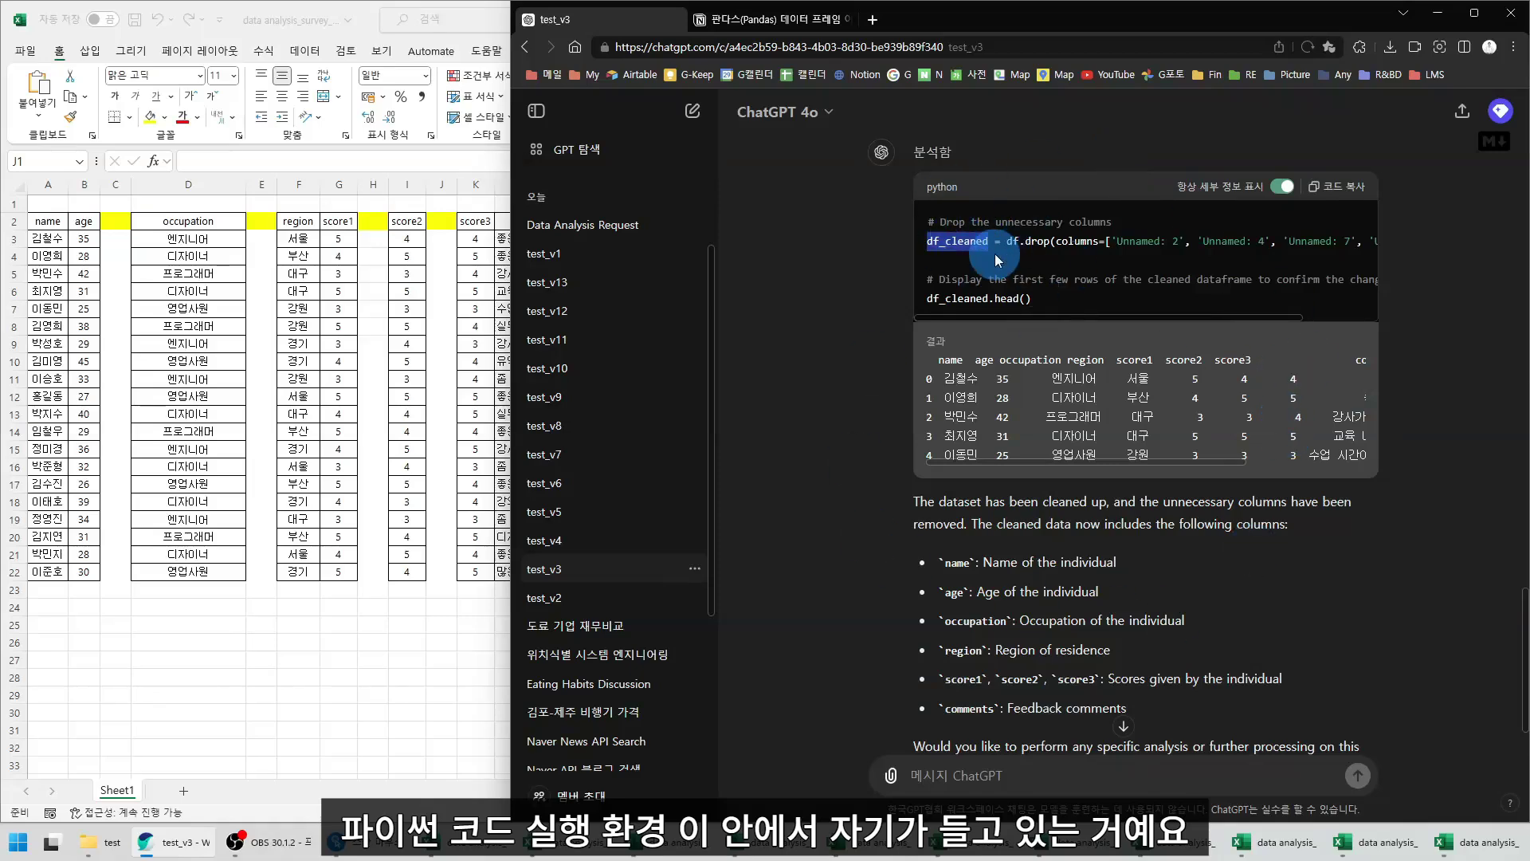
scroll(996, 259, up, 10)
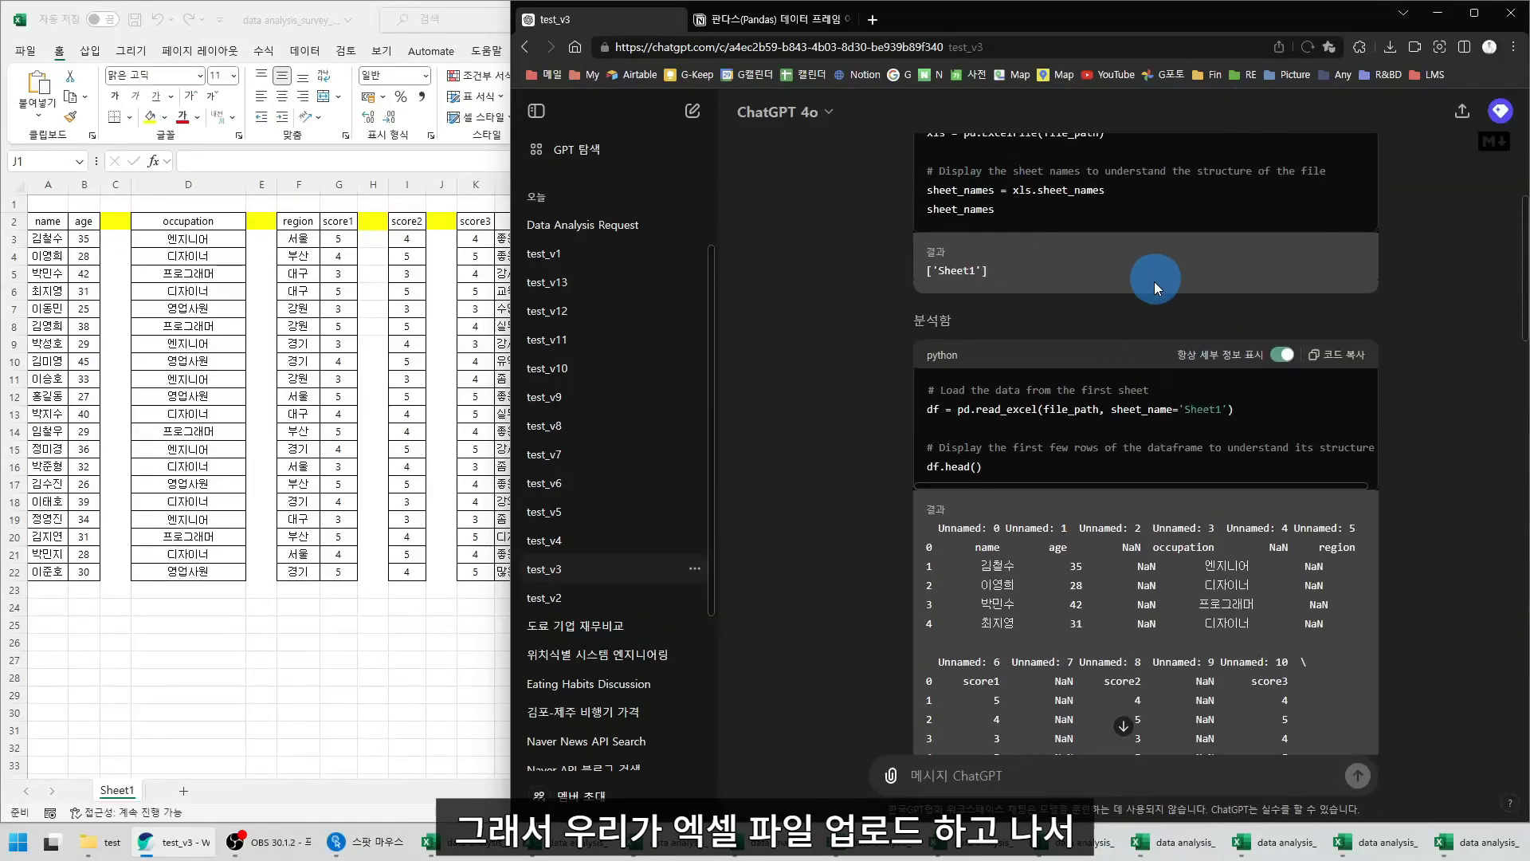
scroll(1154, 280, down, 10)
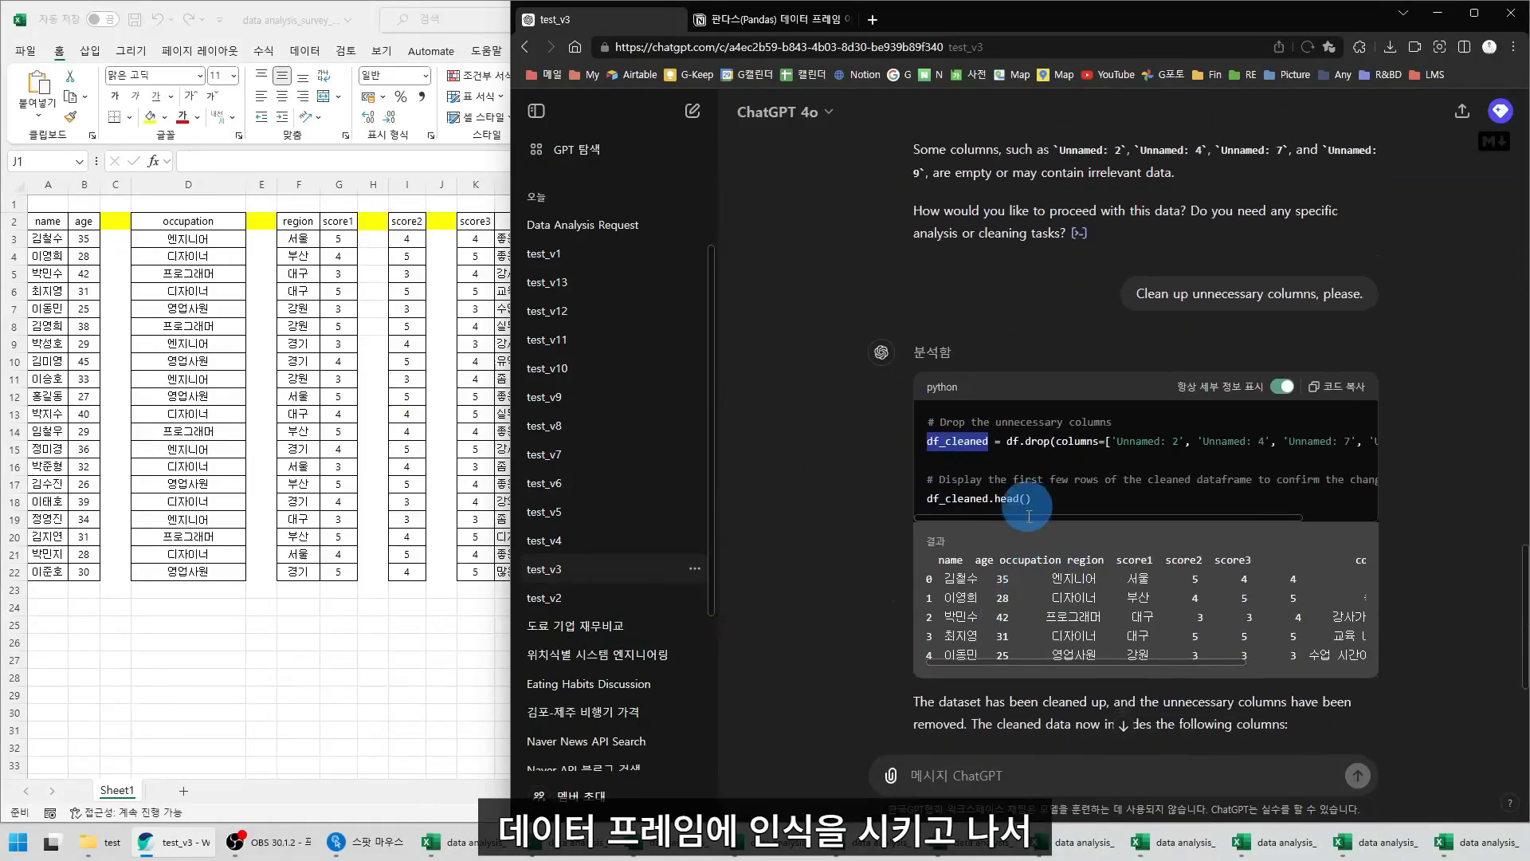
click(162, 302)
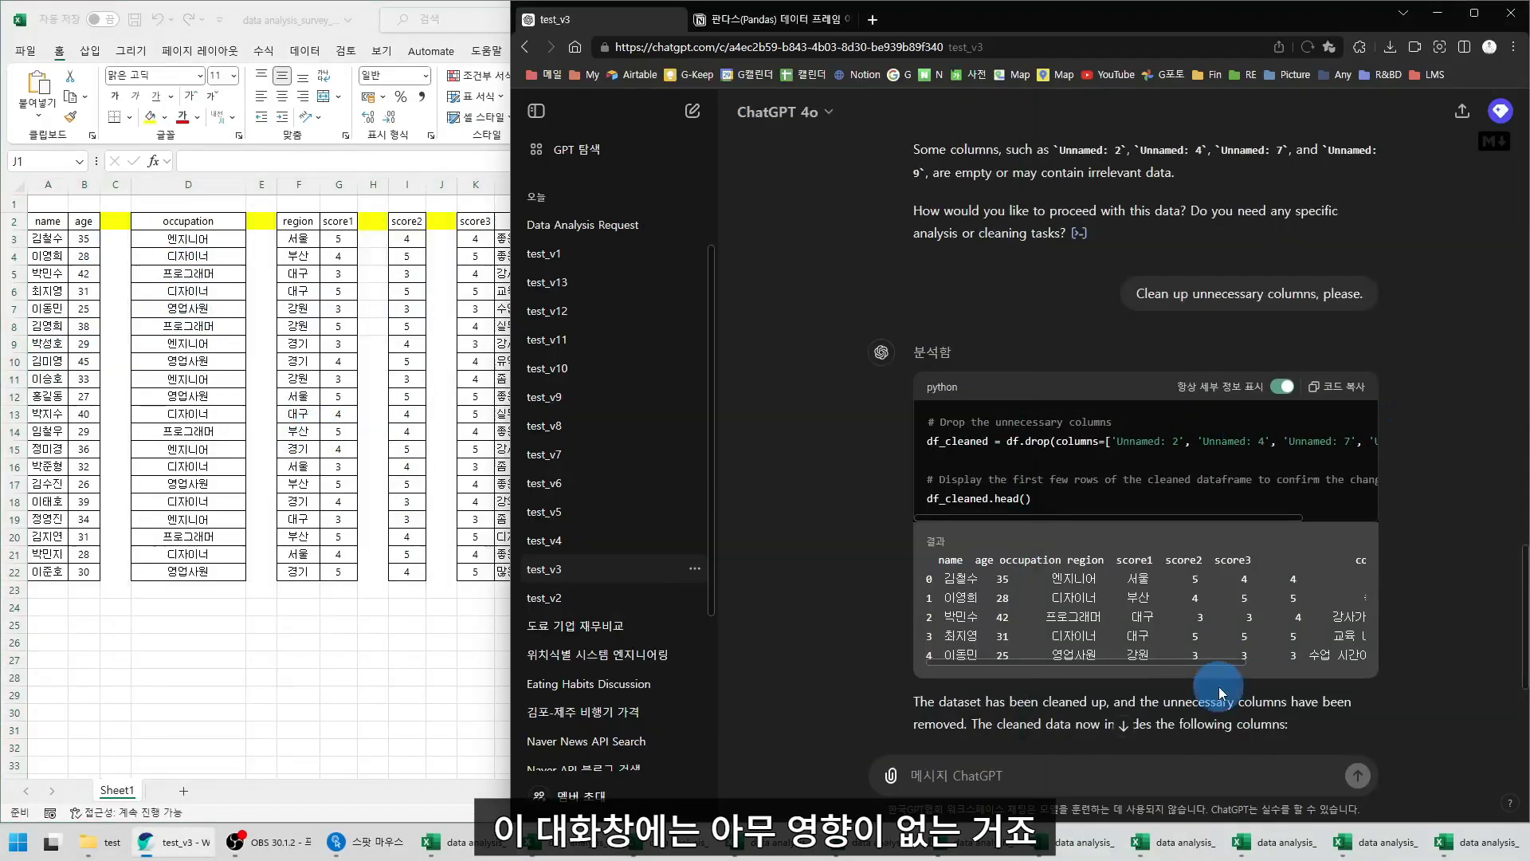
click(1394, 423)
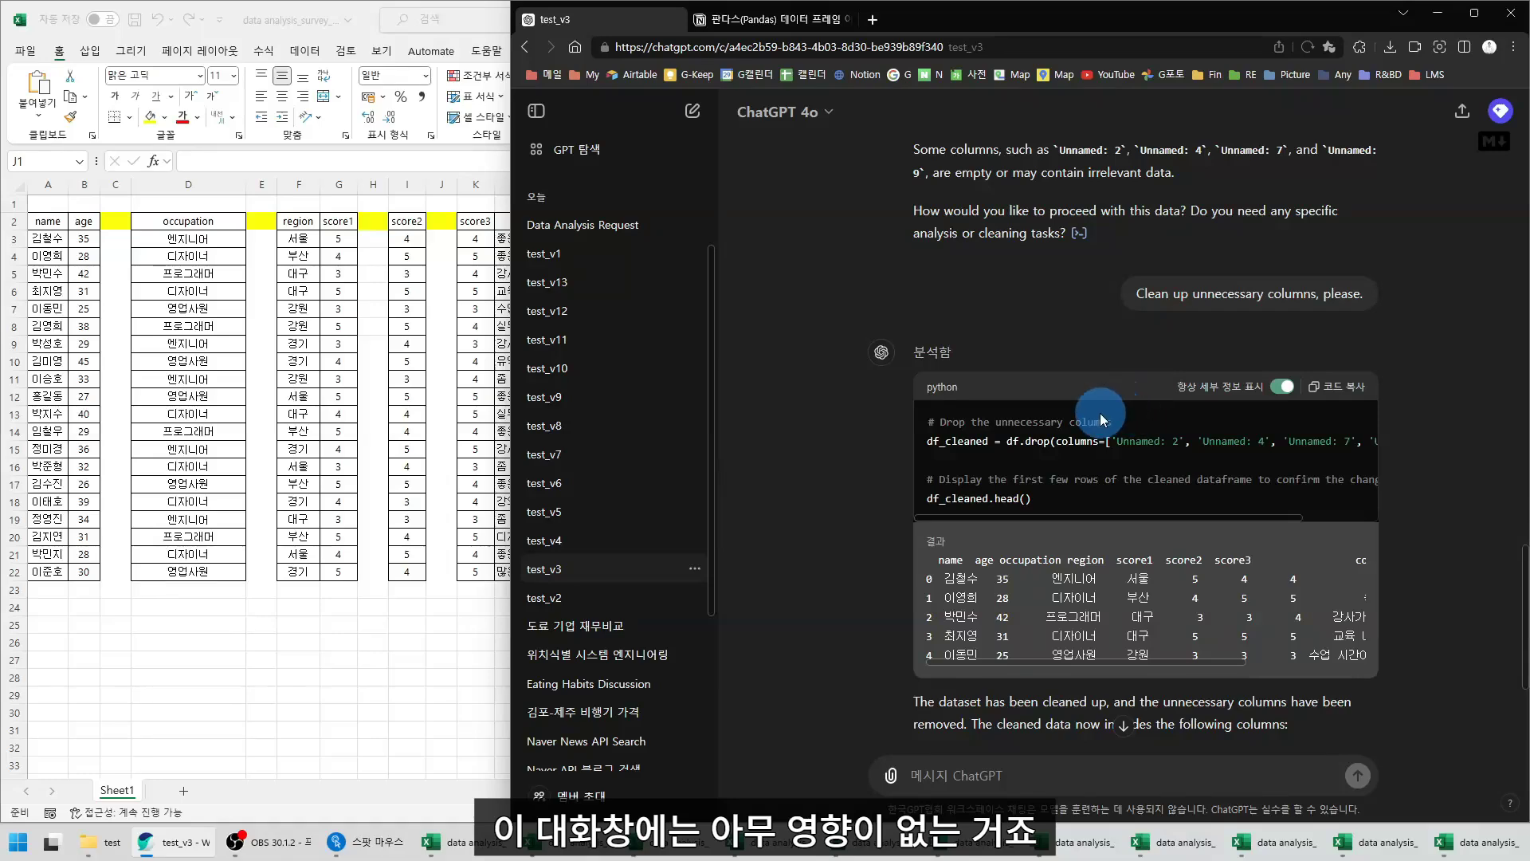
scroll(1099, 412, down, 3)
scroll(1084, 458, down, 1)
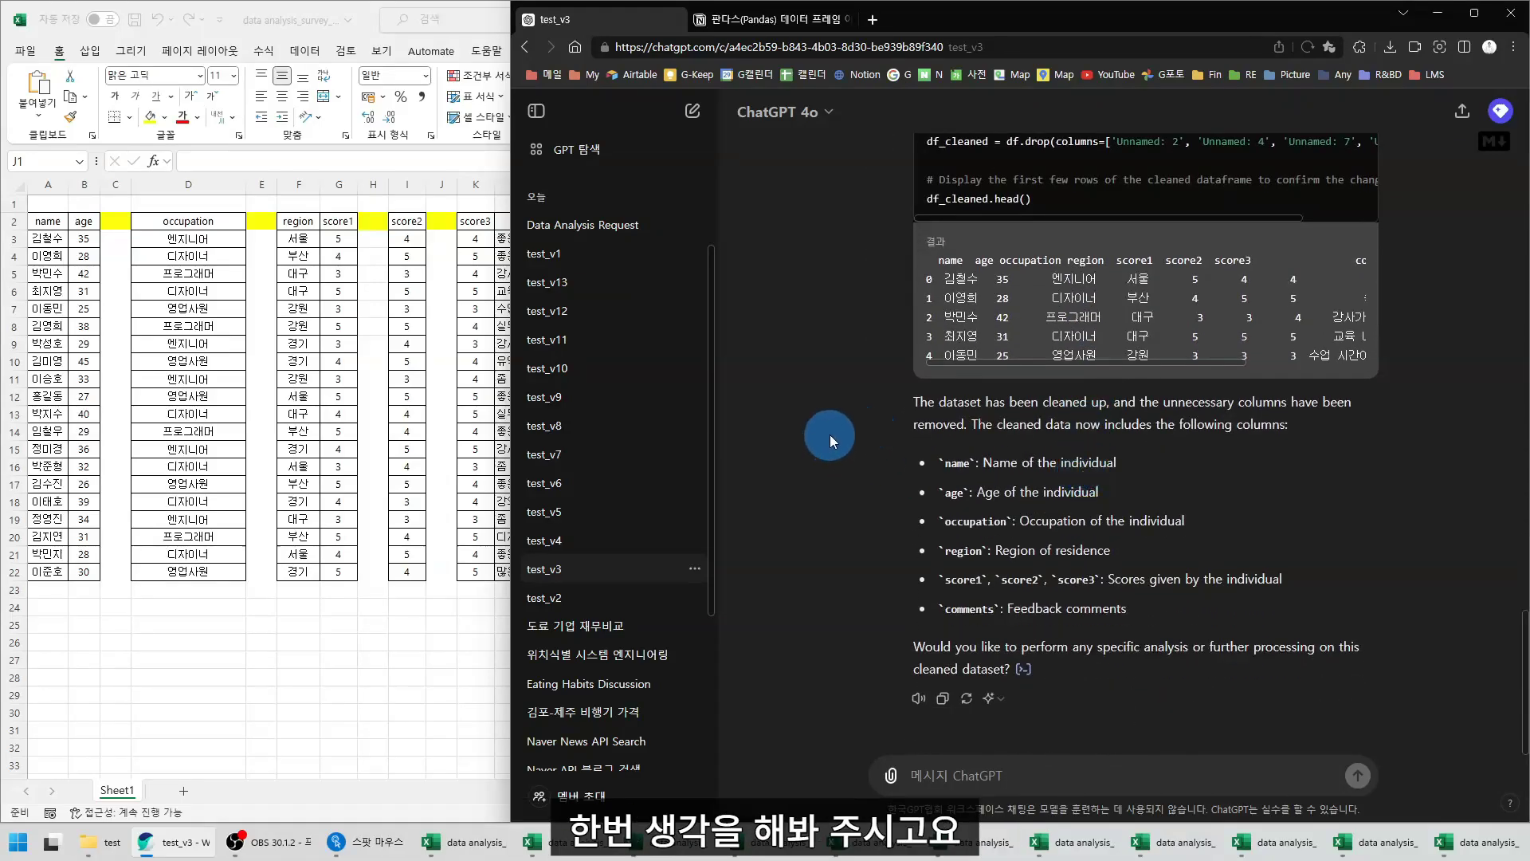
scroll(830, 433, up, 2)
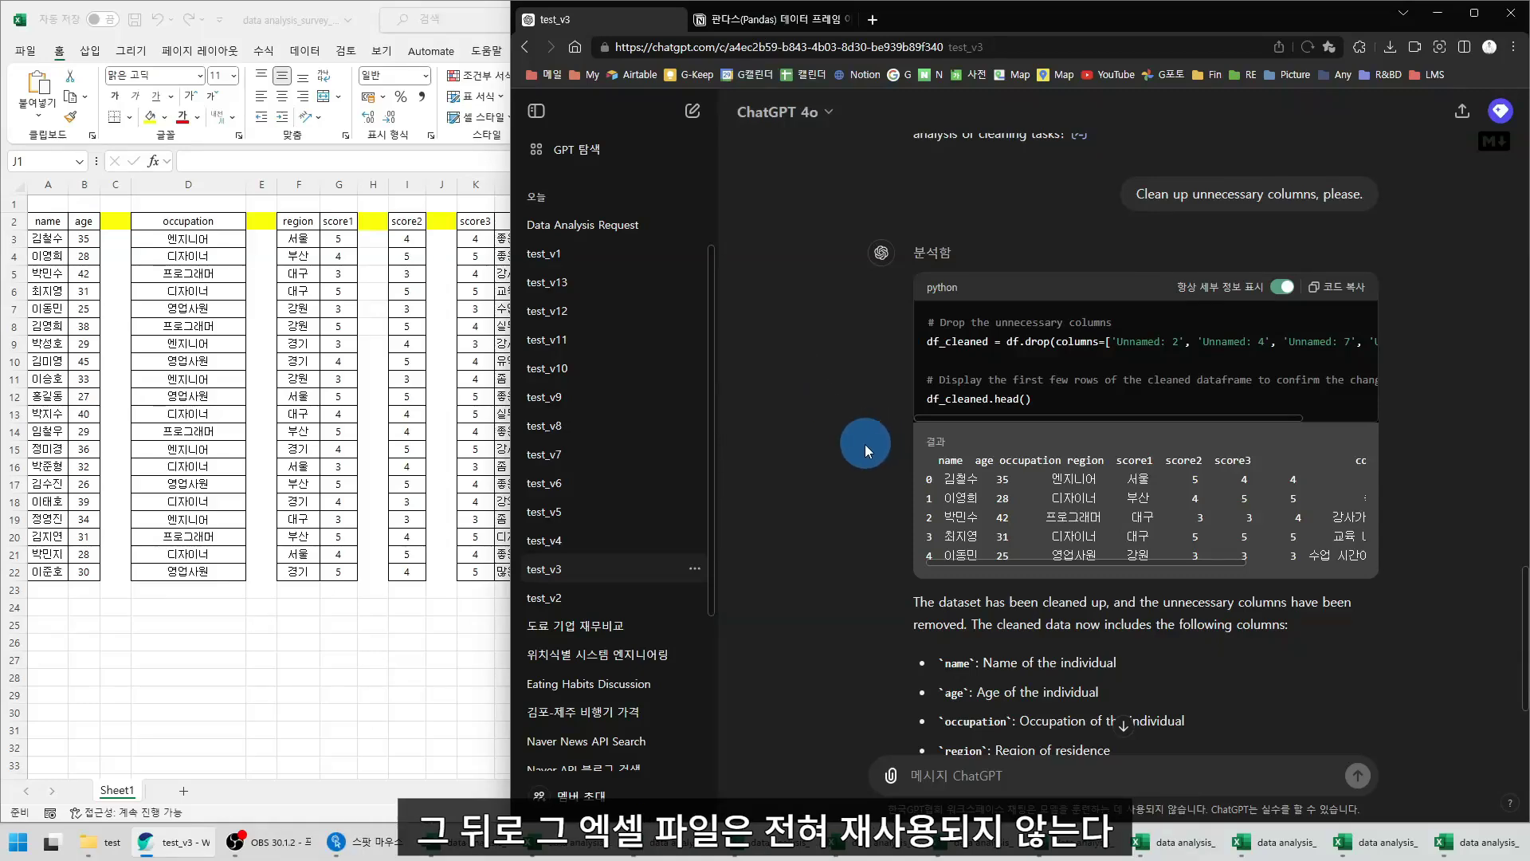
scroll(847, 478, down, 3)
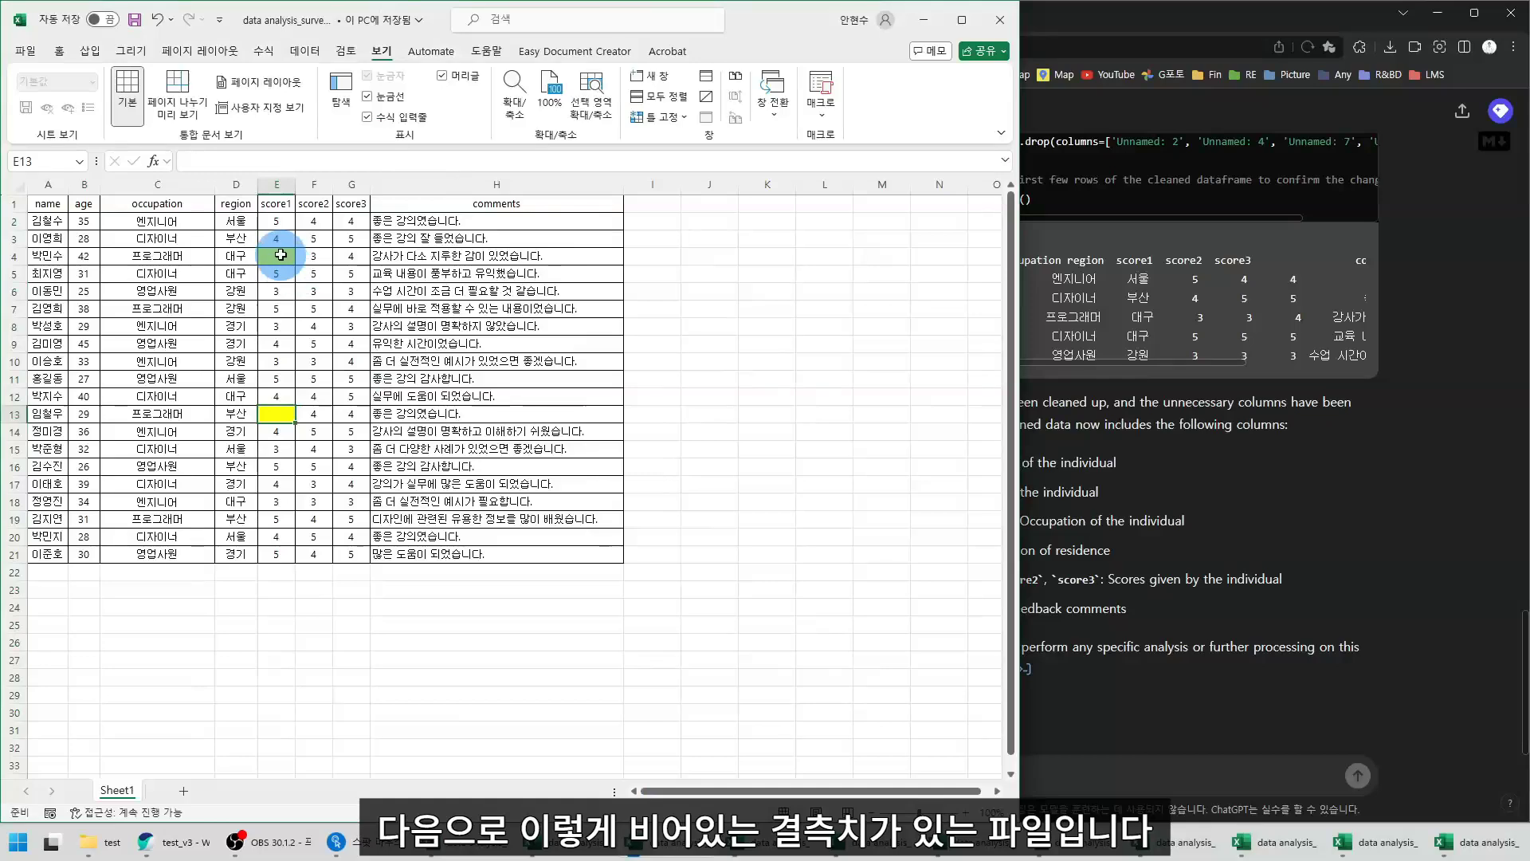
Check the blank score1 cells E4 and E13 in the survey worksheet, and open the test_v4 chat
click(280, 255)
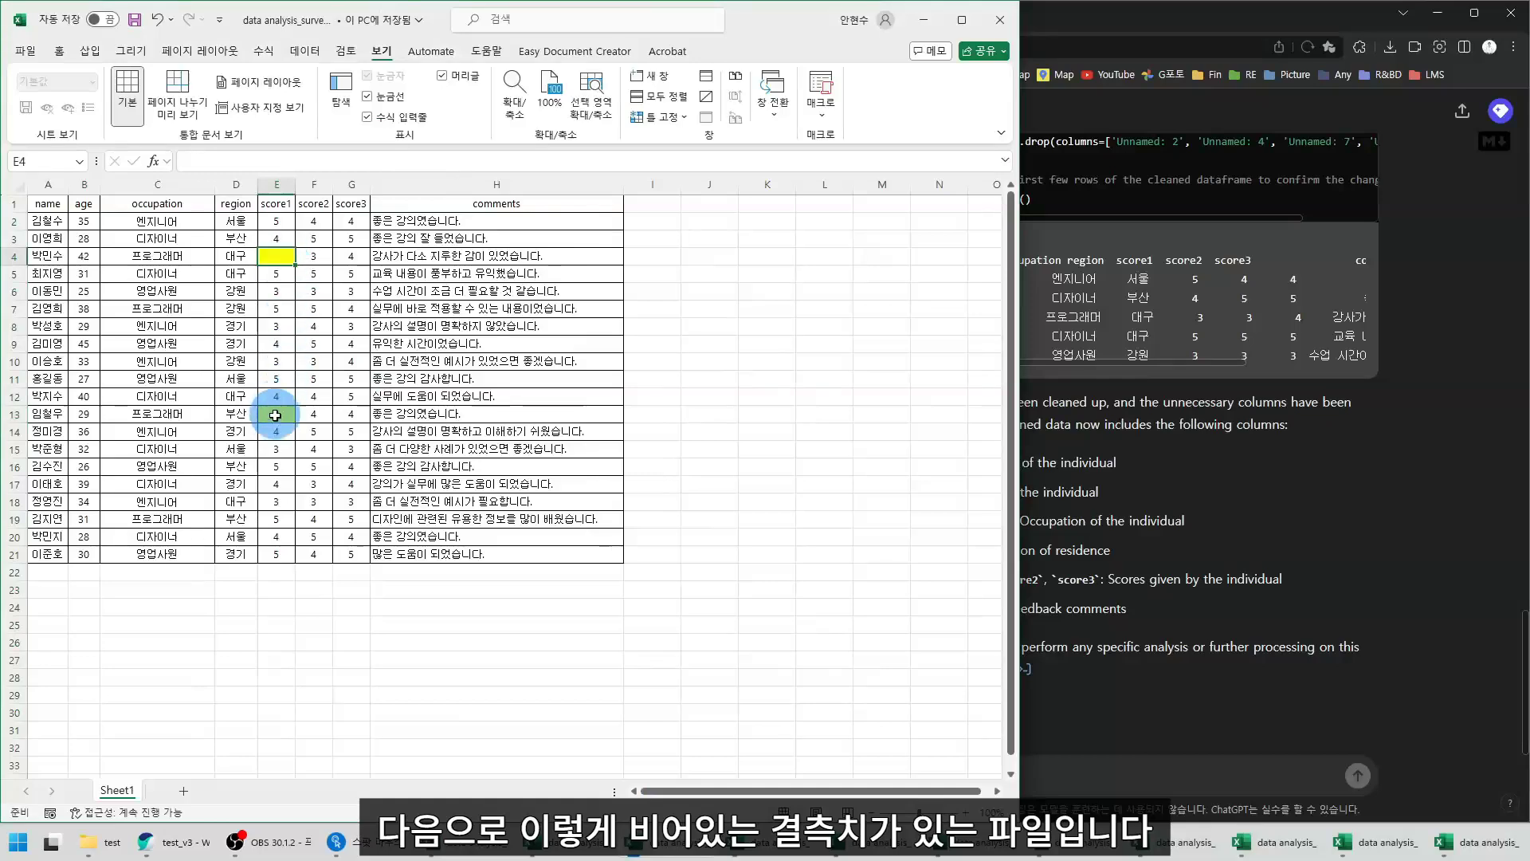
click(273, 414)
click(1340, 509)
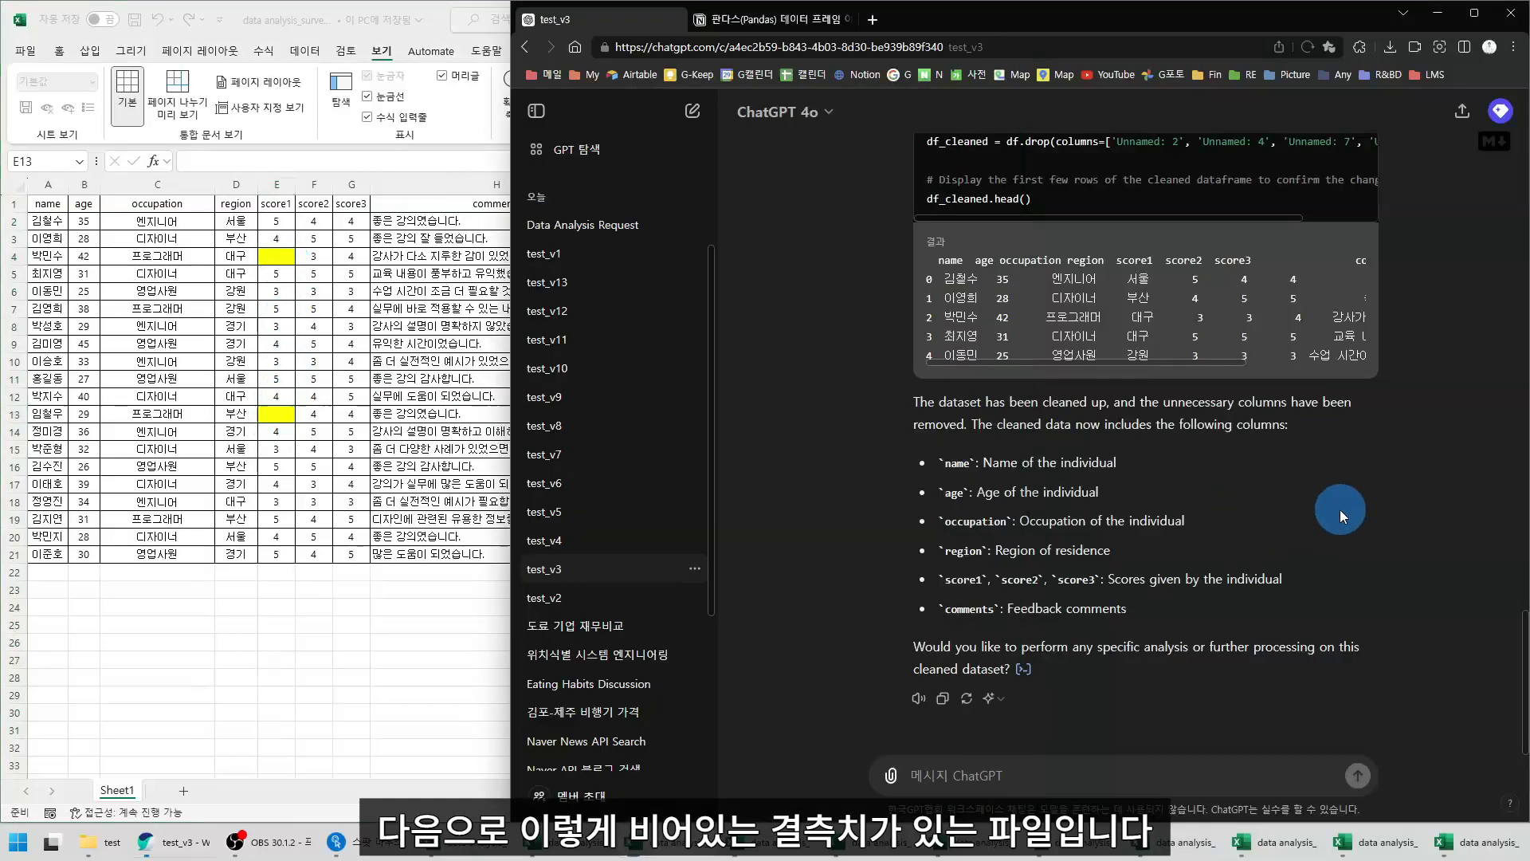
click(578, 549)
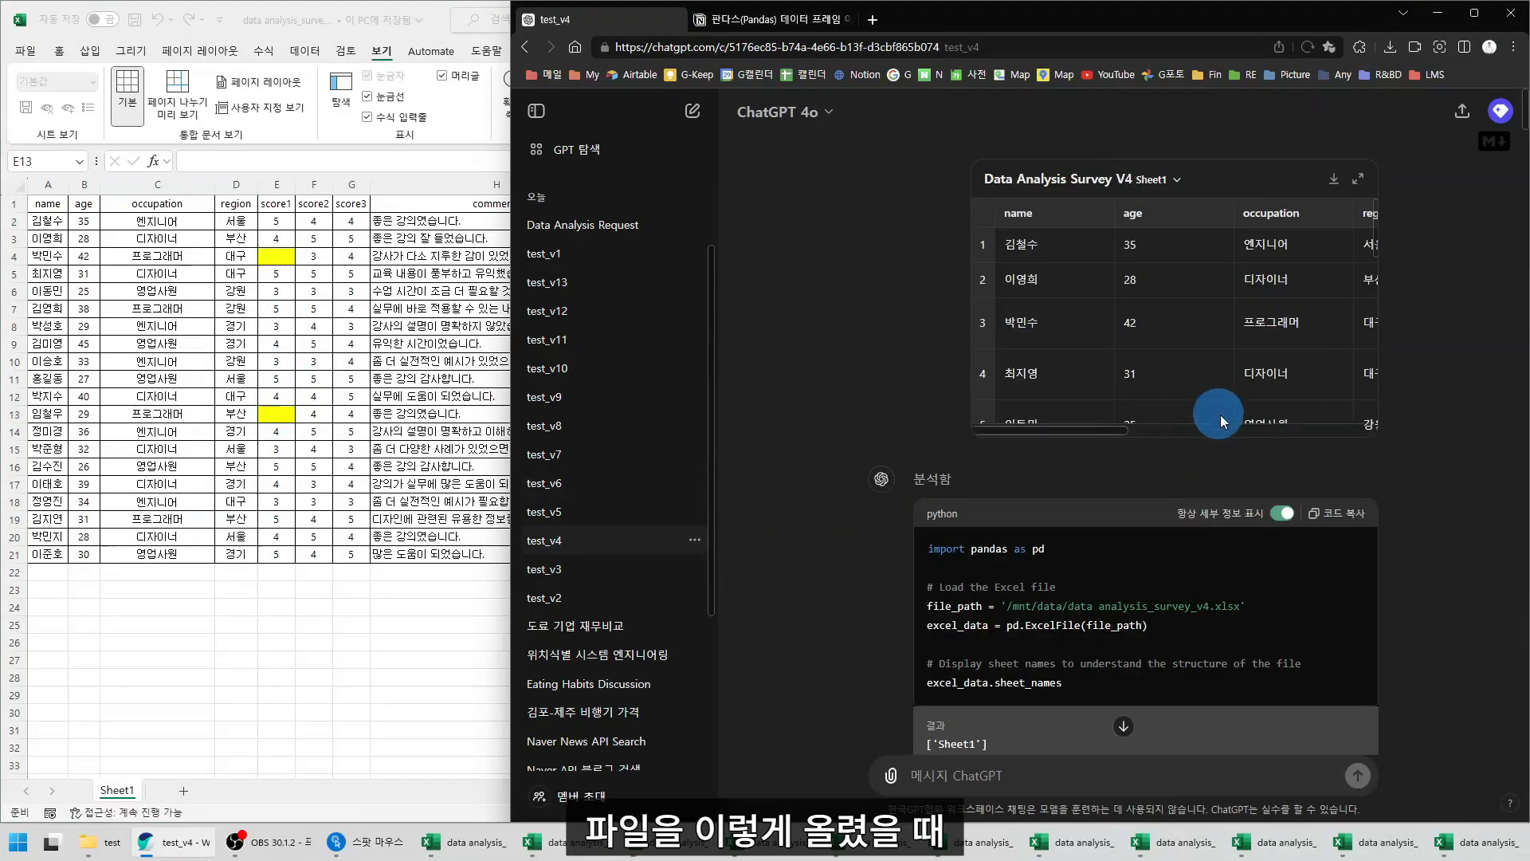
Compare the blank score1 cell E4 in the worksheet with the same cell in the uploaded Data Analysis Survey V4 preview
click(286, 259)
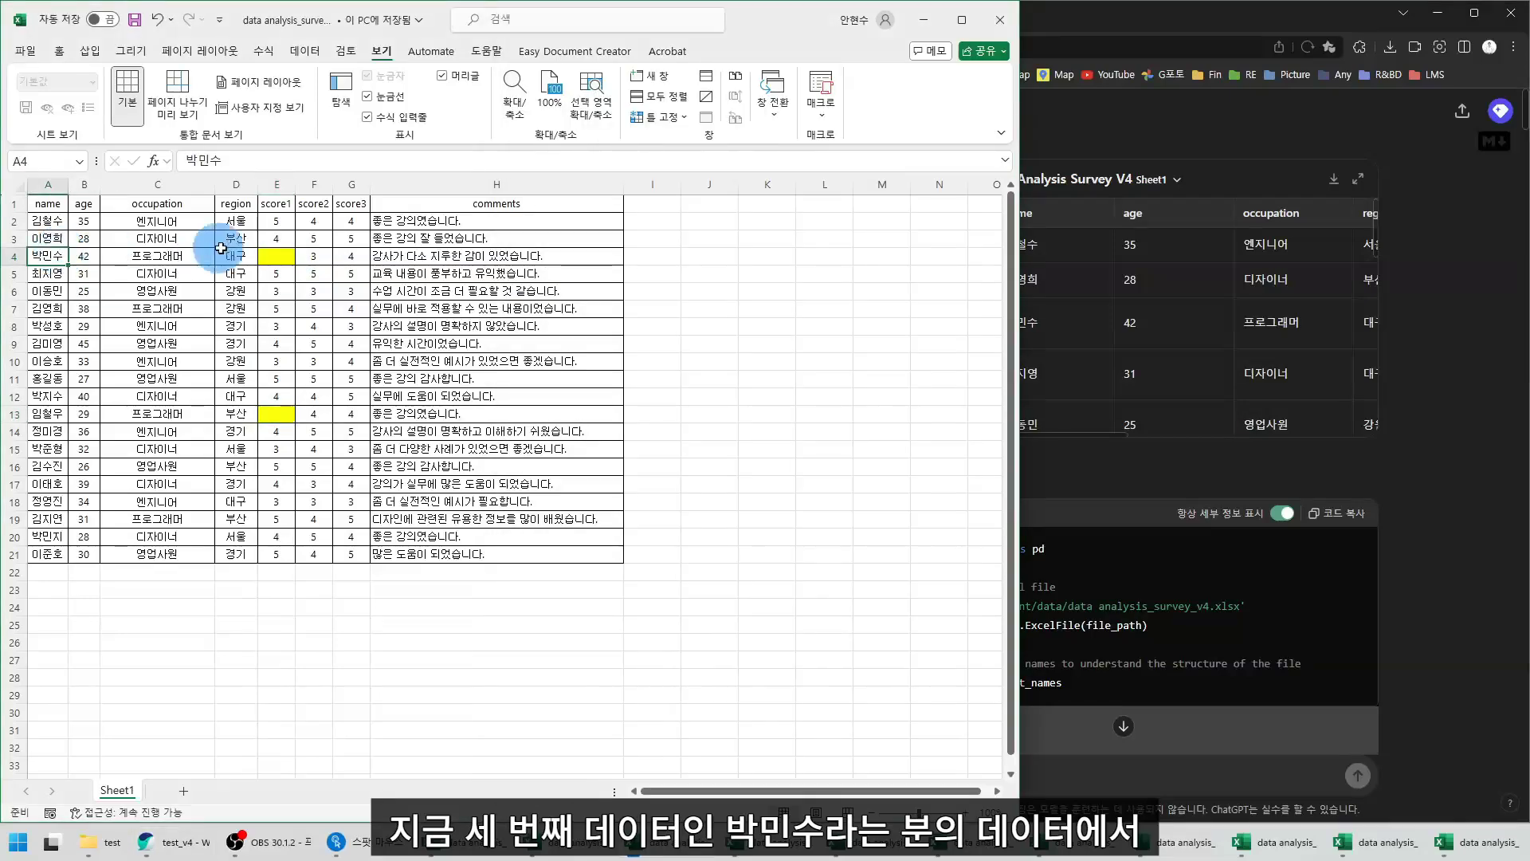
click(1428, 284)
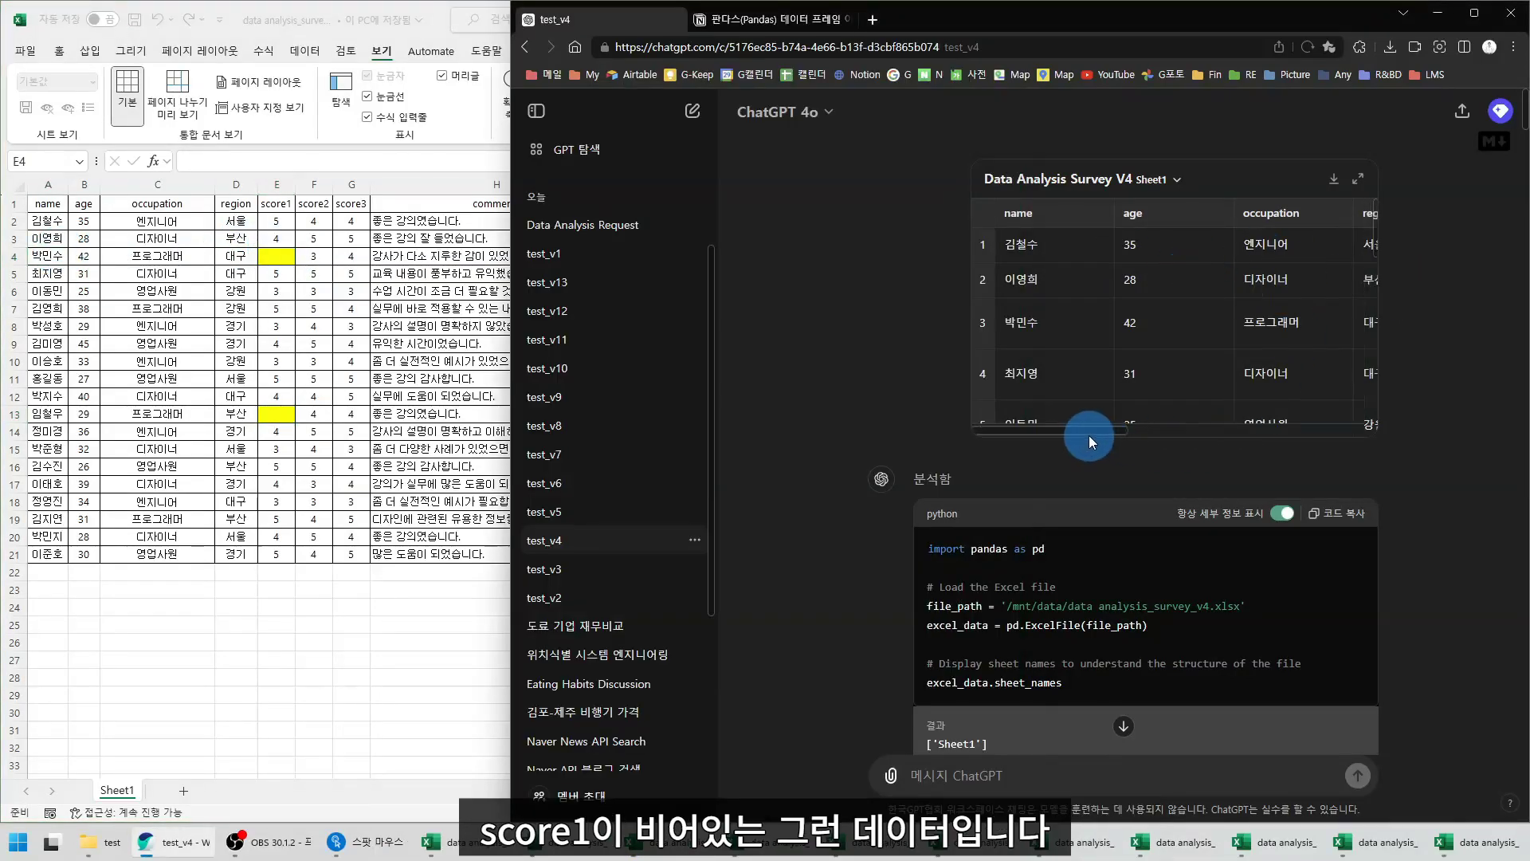
drag(1082, 428, 1208, 431)
click(1164, 322)
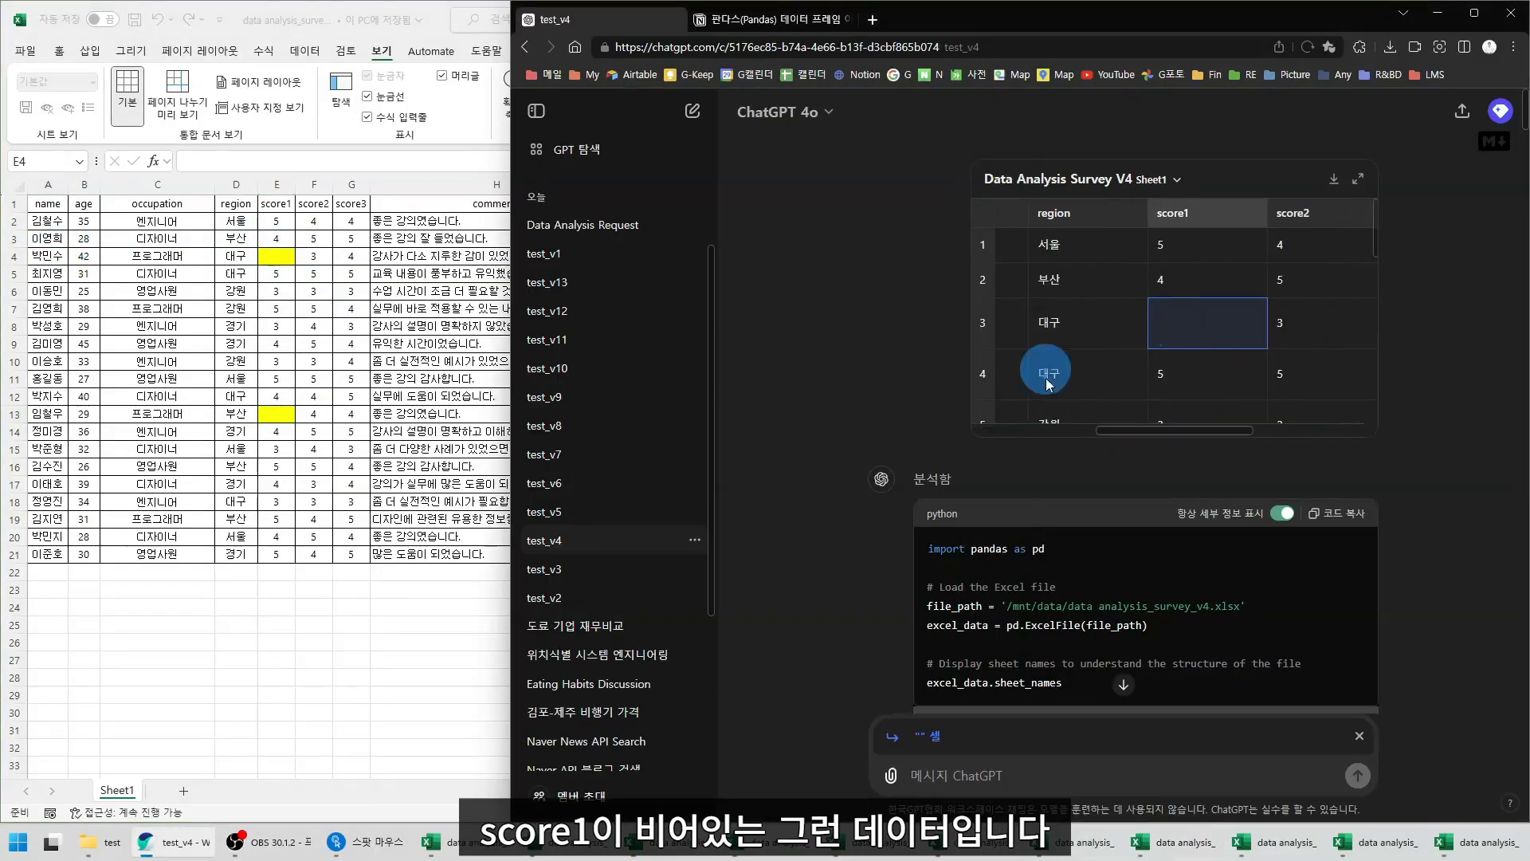
Examine the test_v4 code that imports pandas, reads Sheet1 with pd.read_excel and calls df.head()
scroll(1049, 385, down, 2)
drag(924, 359, 1216, 515)
scroll(1058, 461, down, 3)
drag(923, 397, 1296, 485)
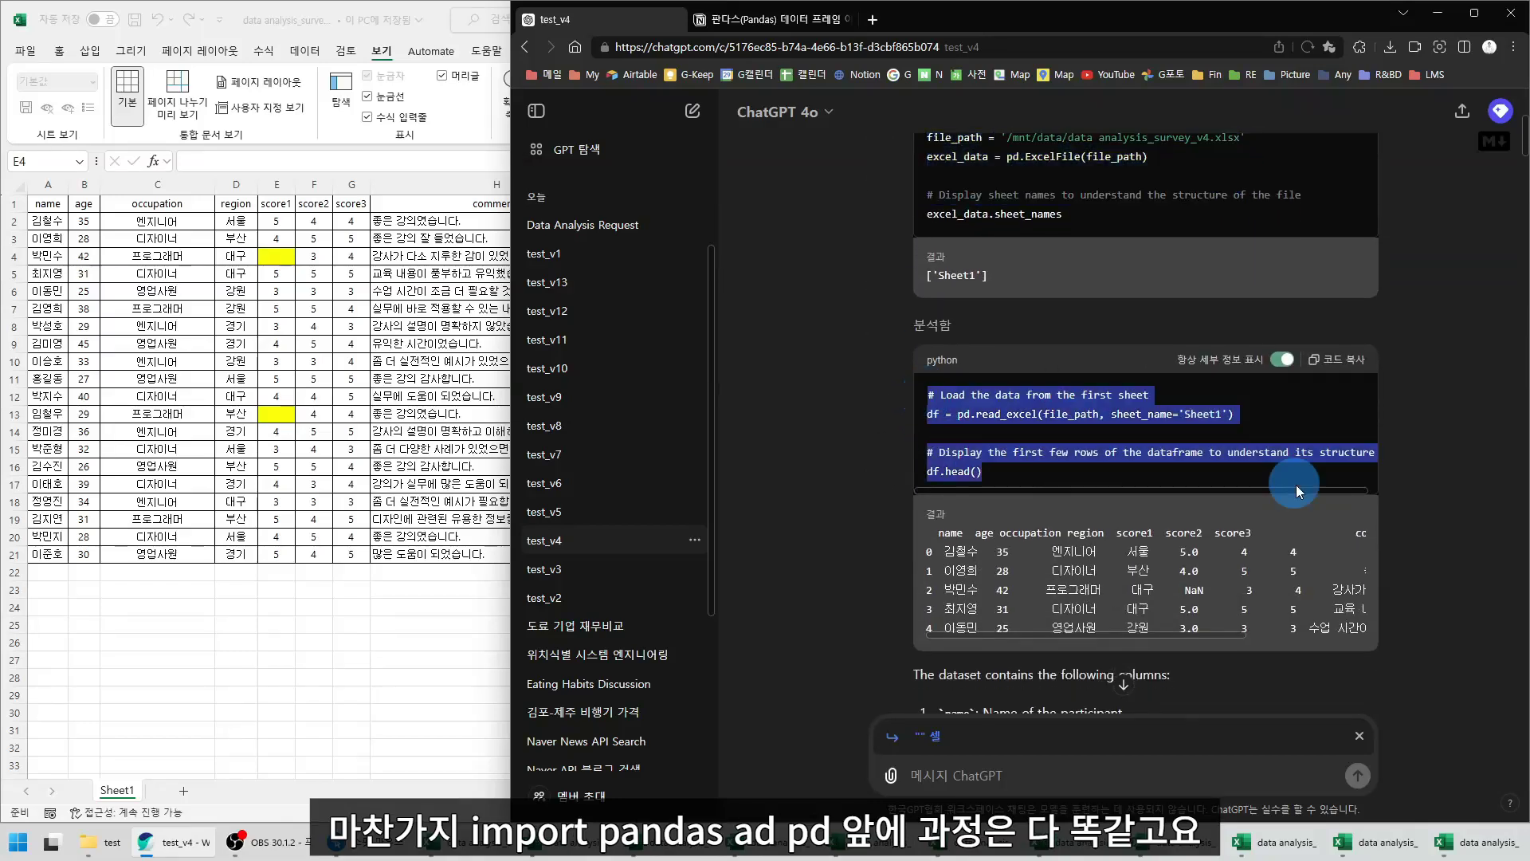
Examine how the missing score1 value appears in the df.head() output and in the brief data table
scroll(1192, 406, down, 1)
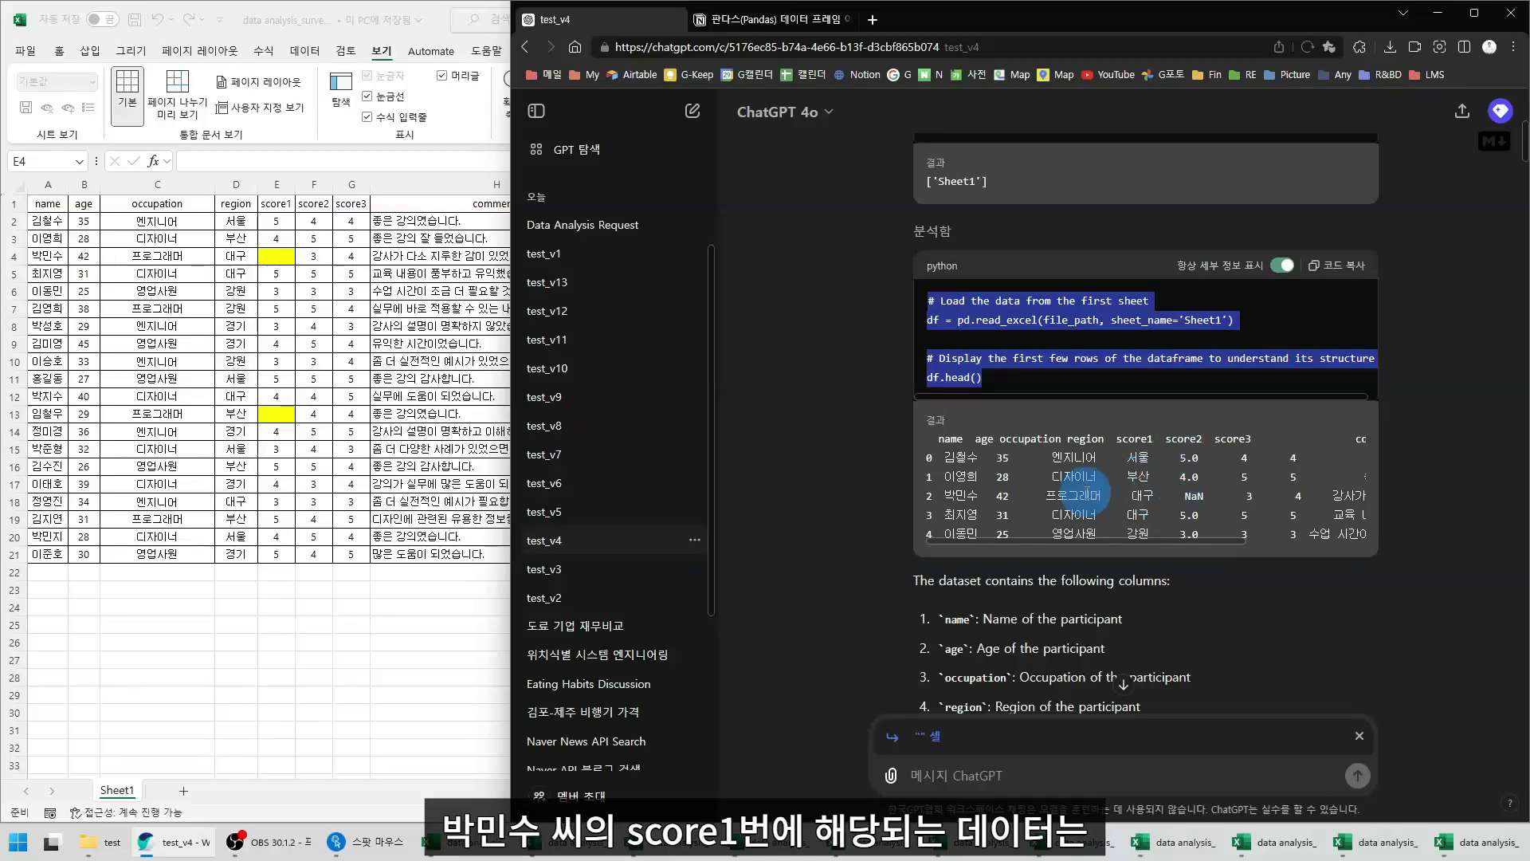
click(961, 495)
drag(961, 495, 1200, 495)
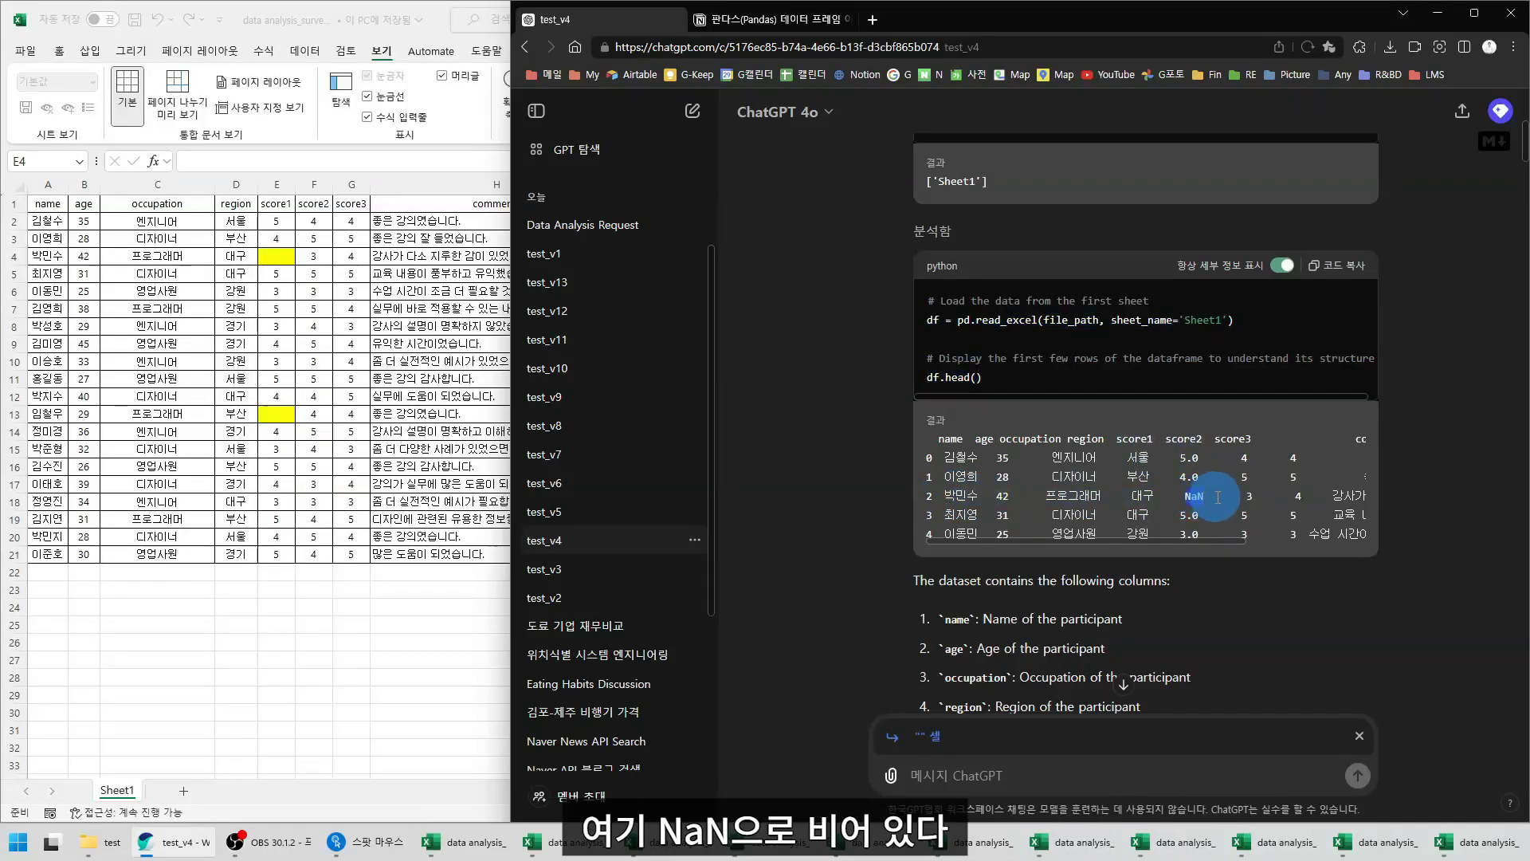
scroll(1163, 483, down, 7)
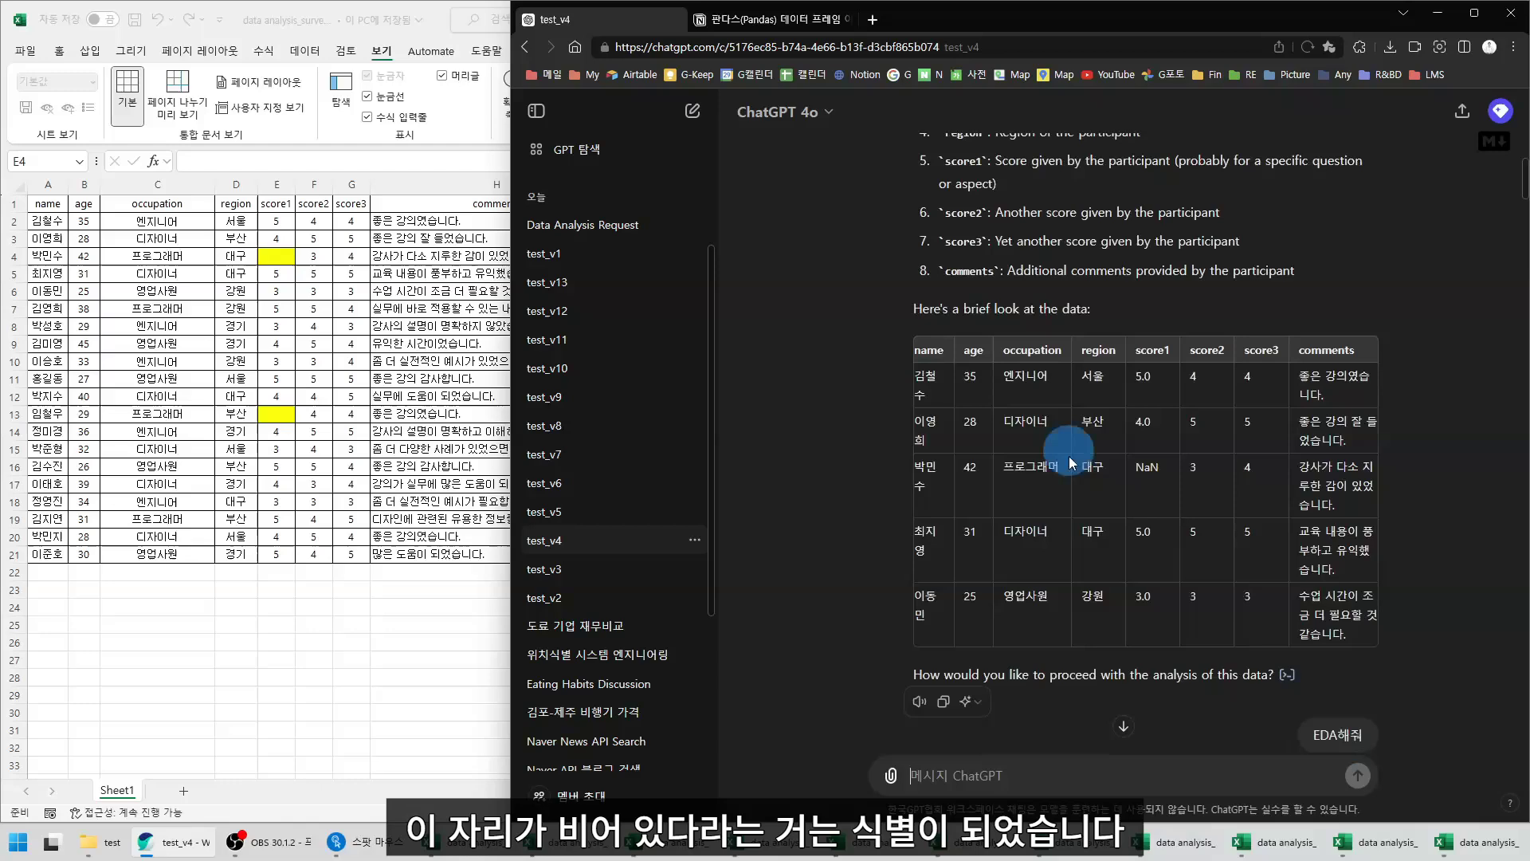
double_click(1140, 470)
Review the "EDA해줘" request and the matplotlib and seaborn plotting code generated for it
scroll(891, 480, down, 4)
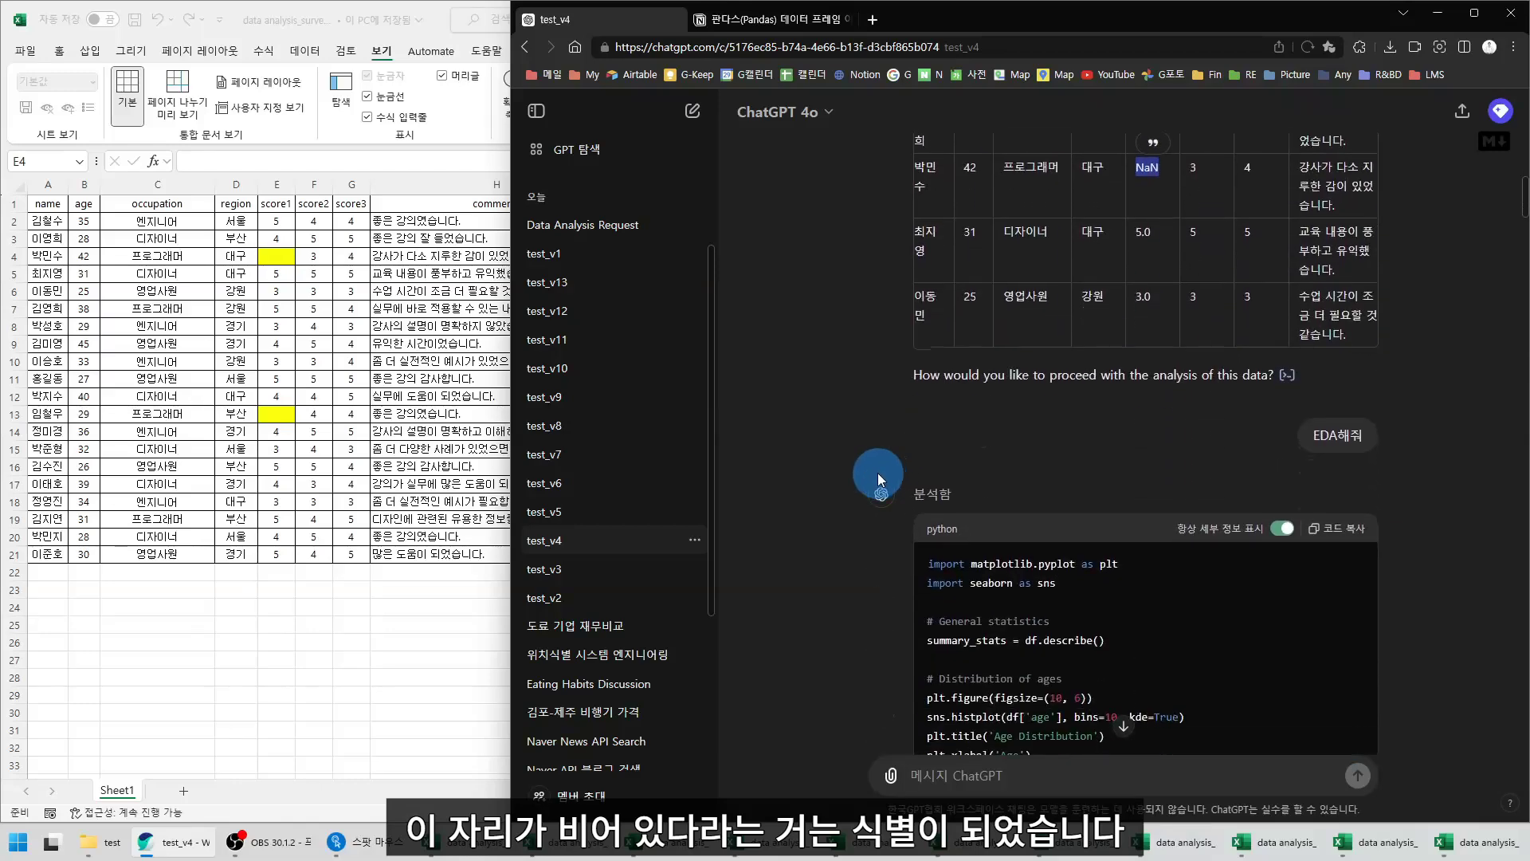
scroll(877, 472, up, 1)
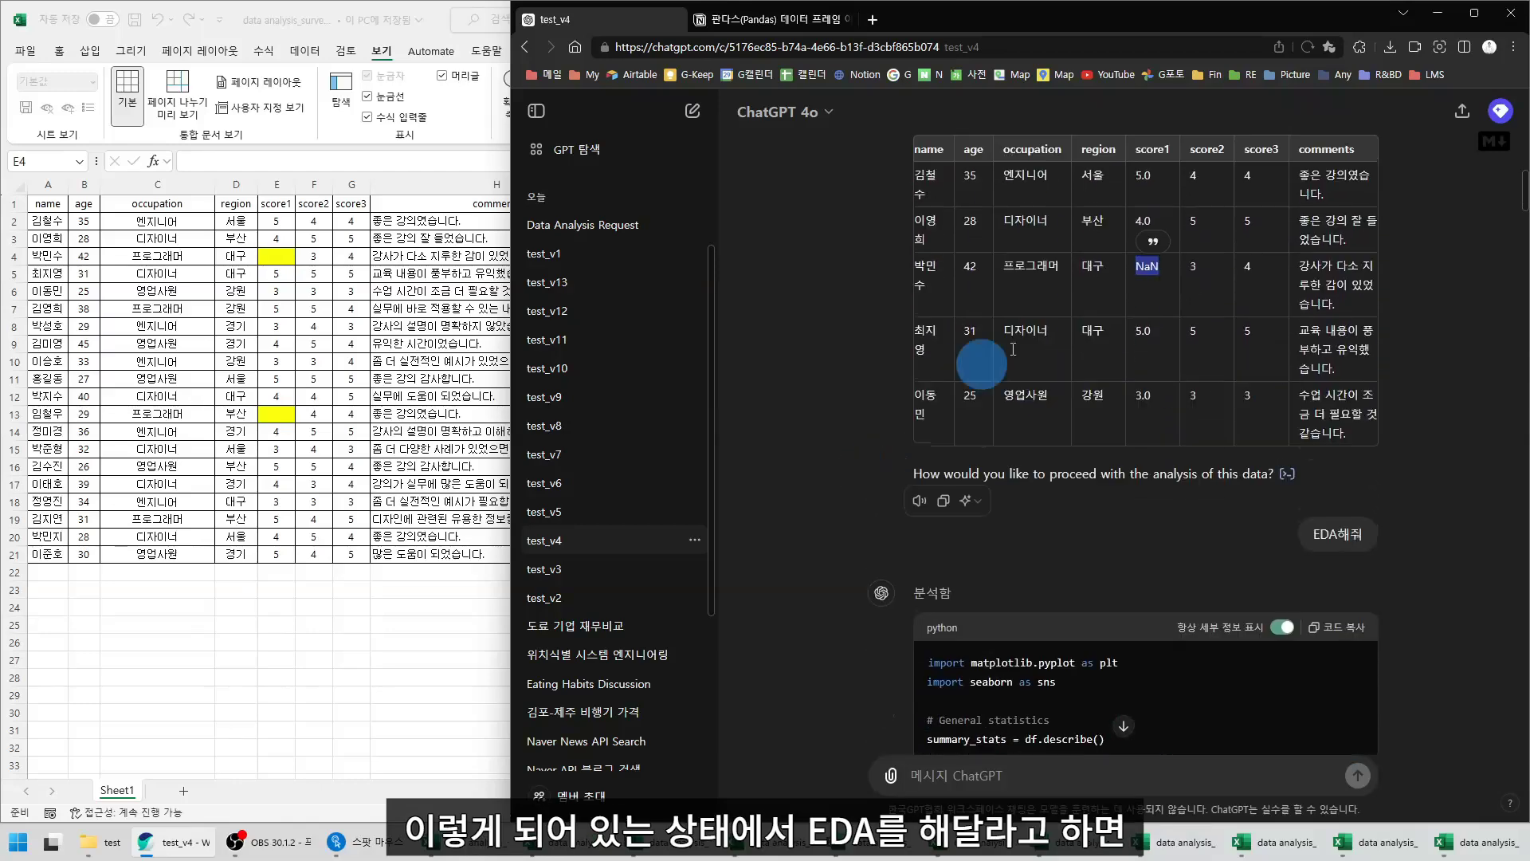
double_click(1321, 540)
scroll(811, 433, down, 4)
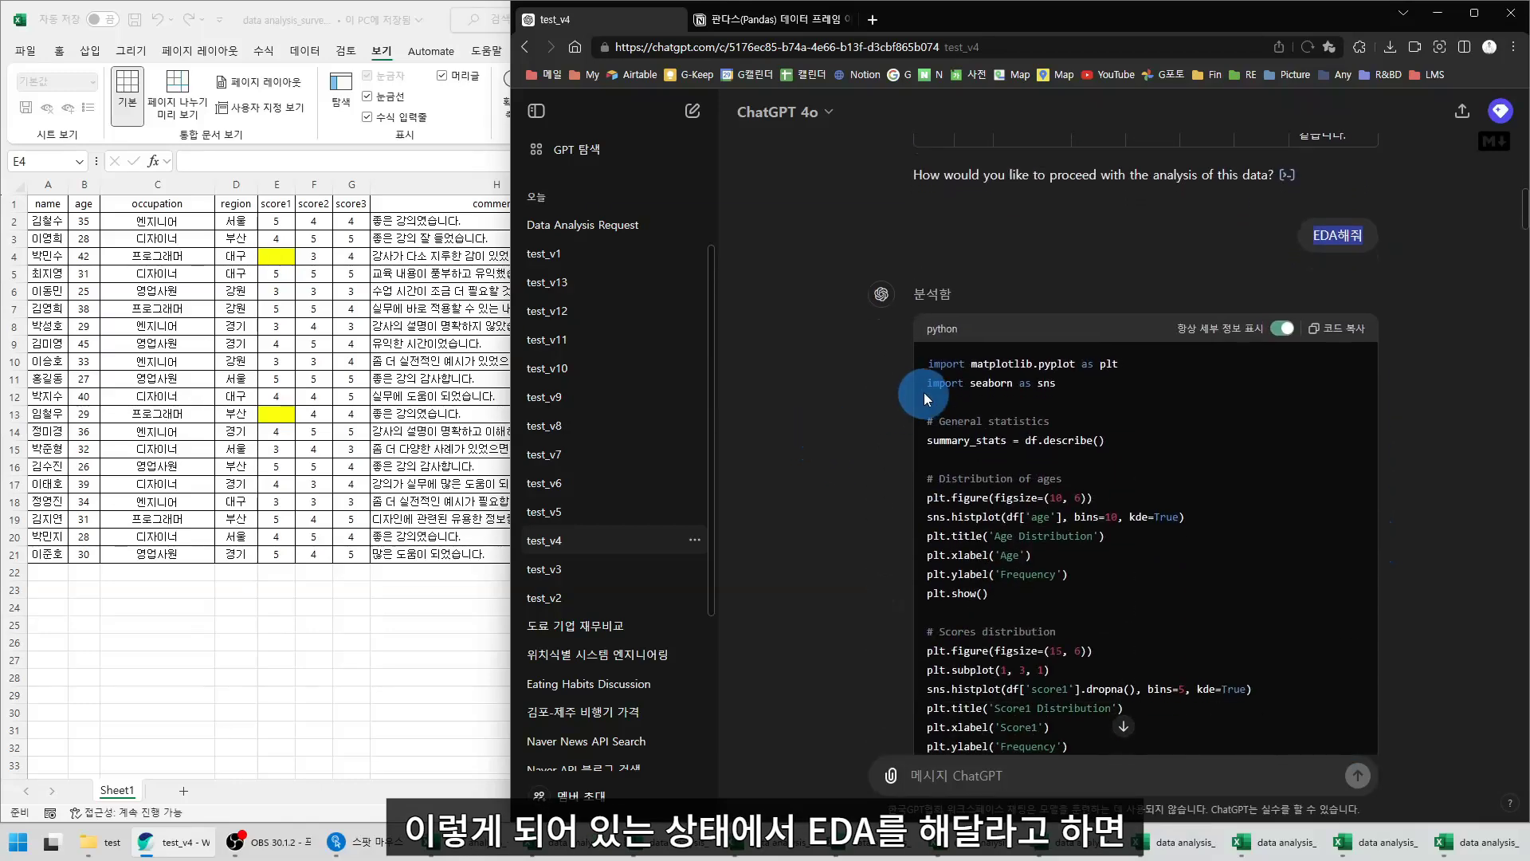
drag(970, 363, 1014, 388)
scroll(877, 403, down, 12)
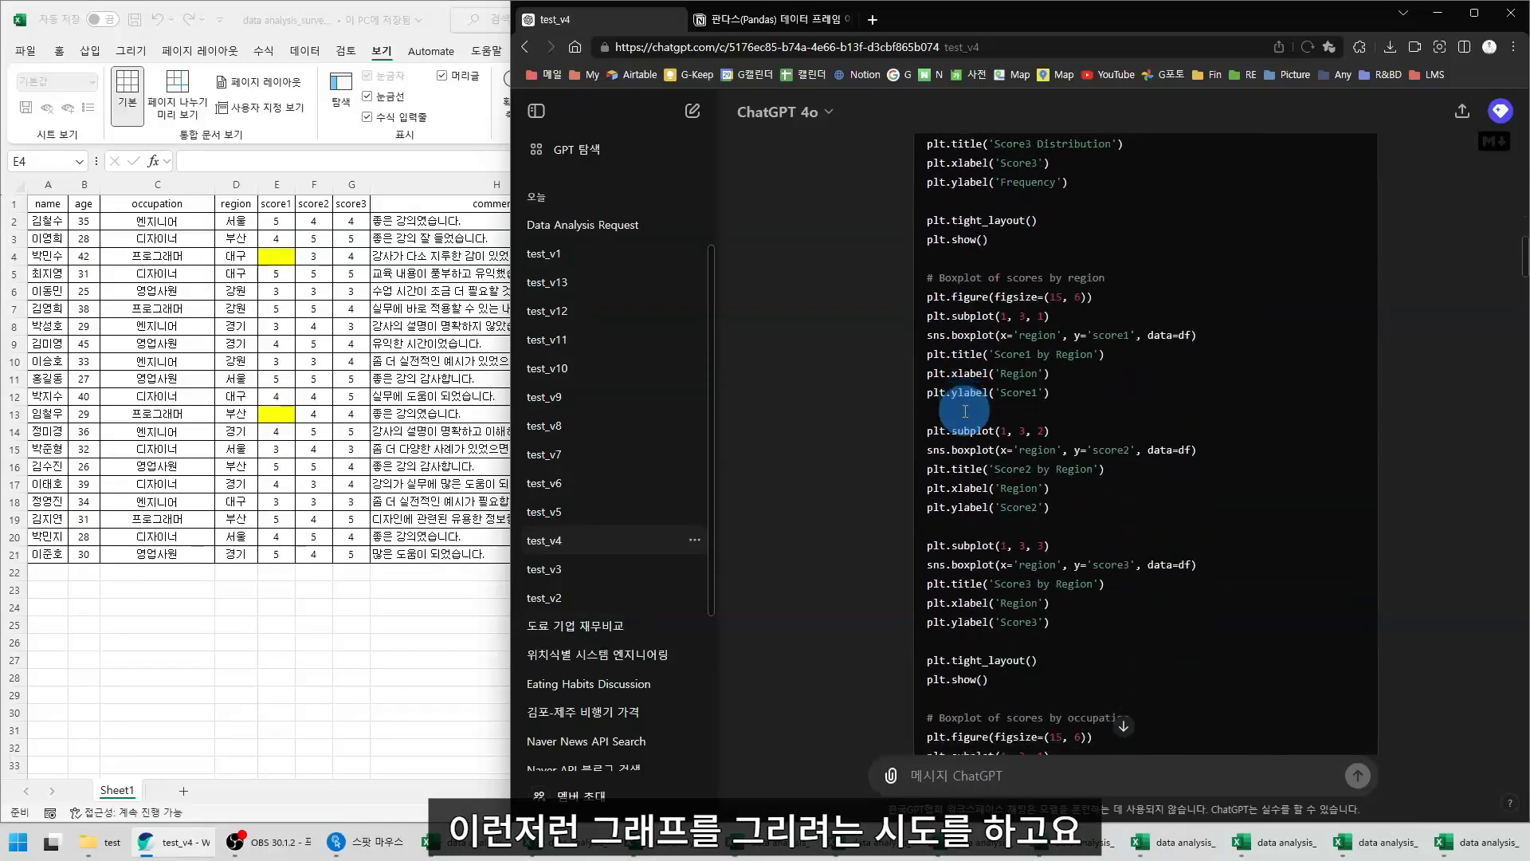
Examine the Hangul glyph warnings in the STDOUT/STDERR output of the EDA code
scroll(809, 341, down, 3)
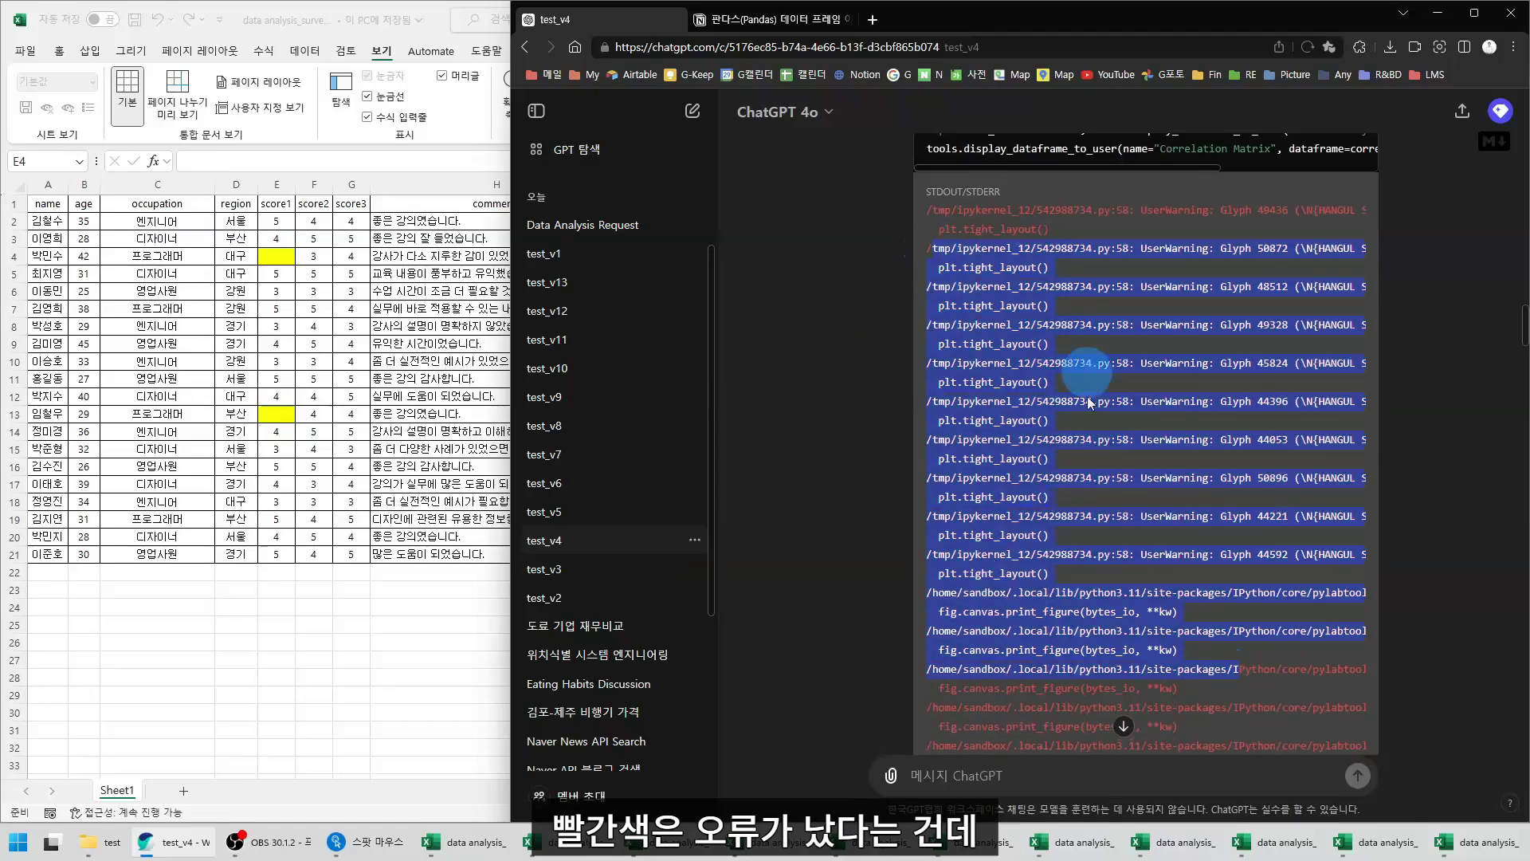
scroll(1060, 398, up, 7)
drag(1014, 553, 1174, 430)
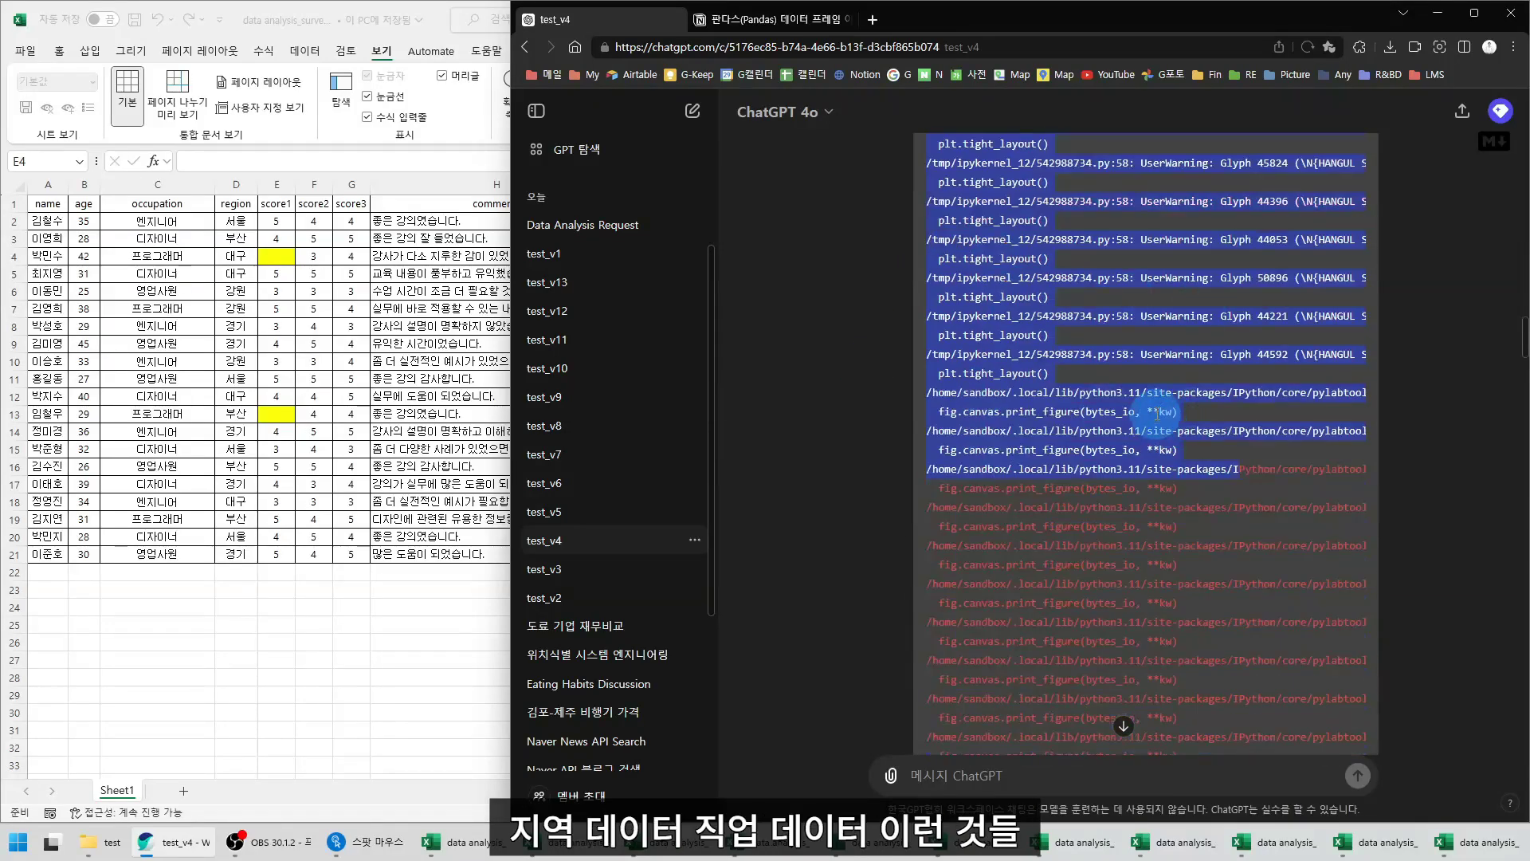
scroll(1017, 436, down, 3)
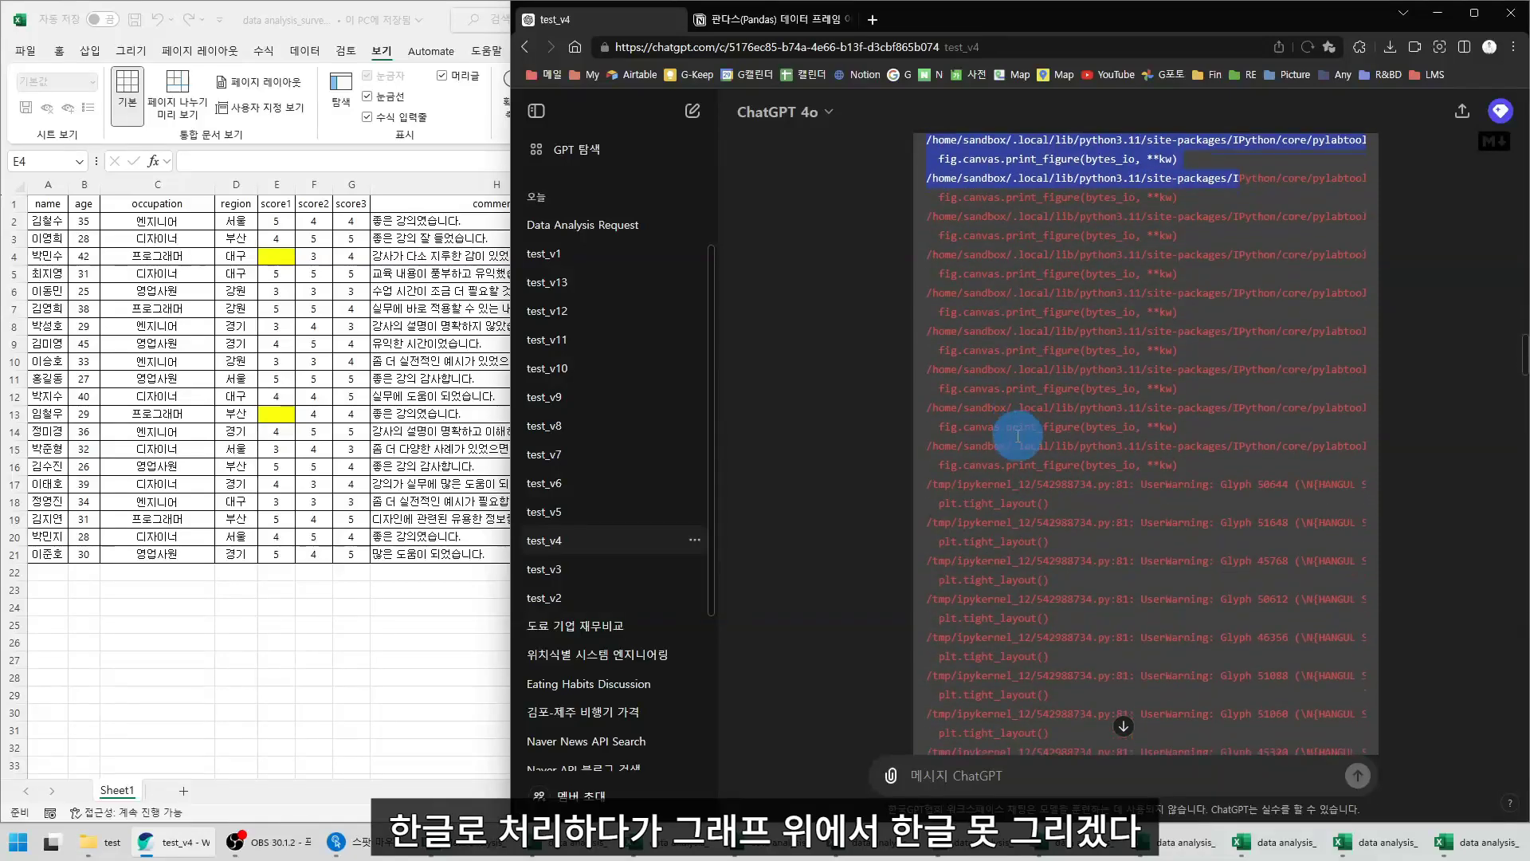
scroll(1018, 436, down, 10)
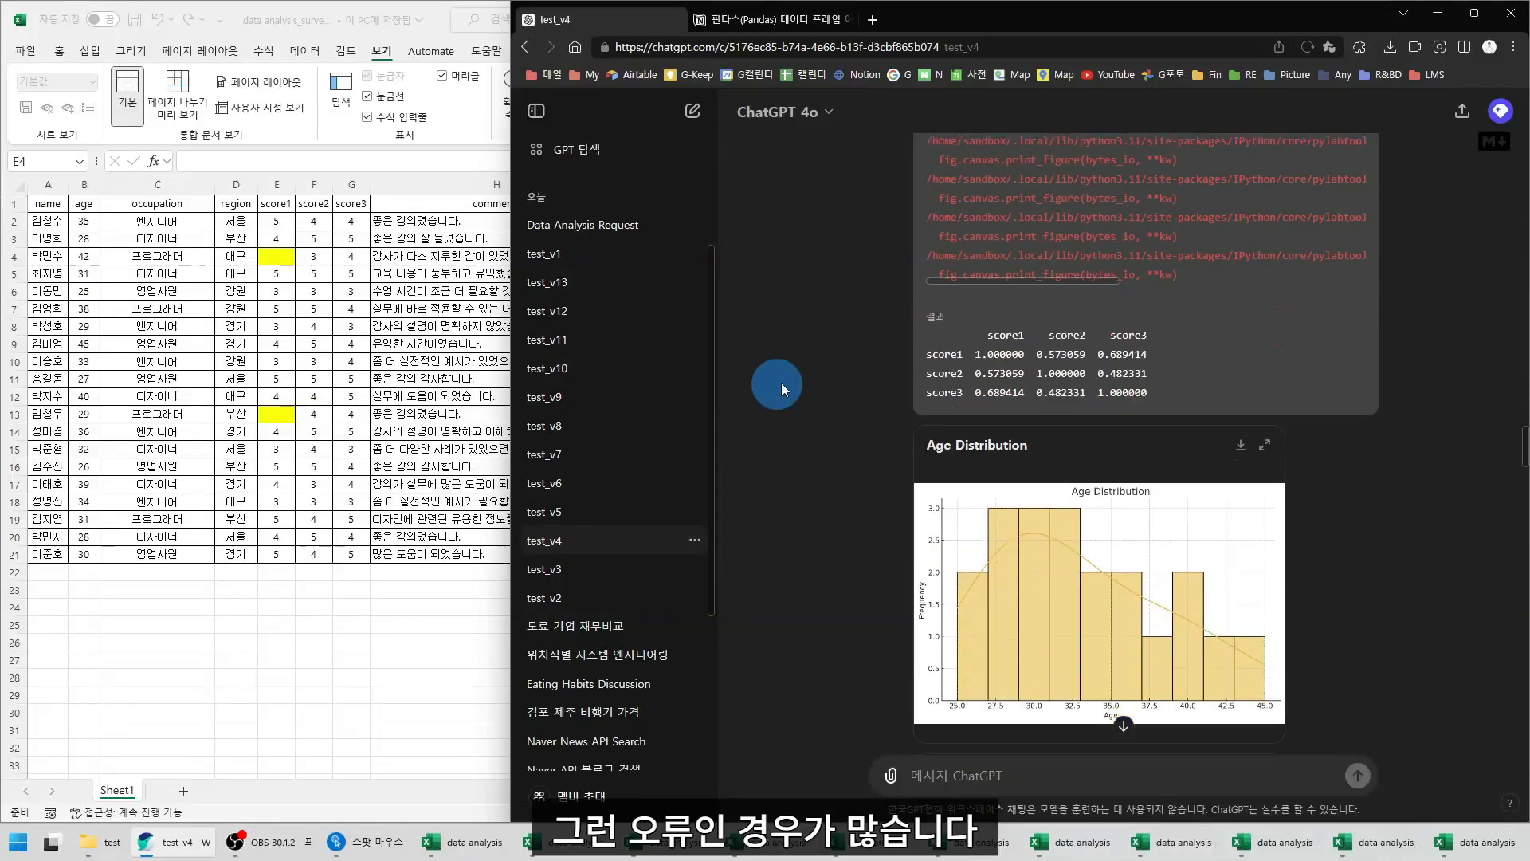
Review the age distribution chart, the score box plots by region and occupation, and the statistics tables below them
scroll(829, 437, down, 3)
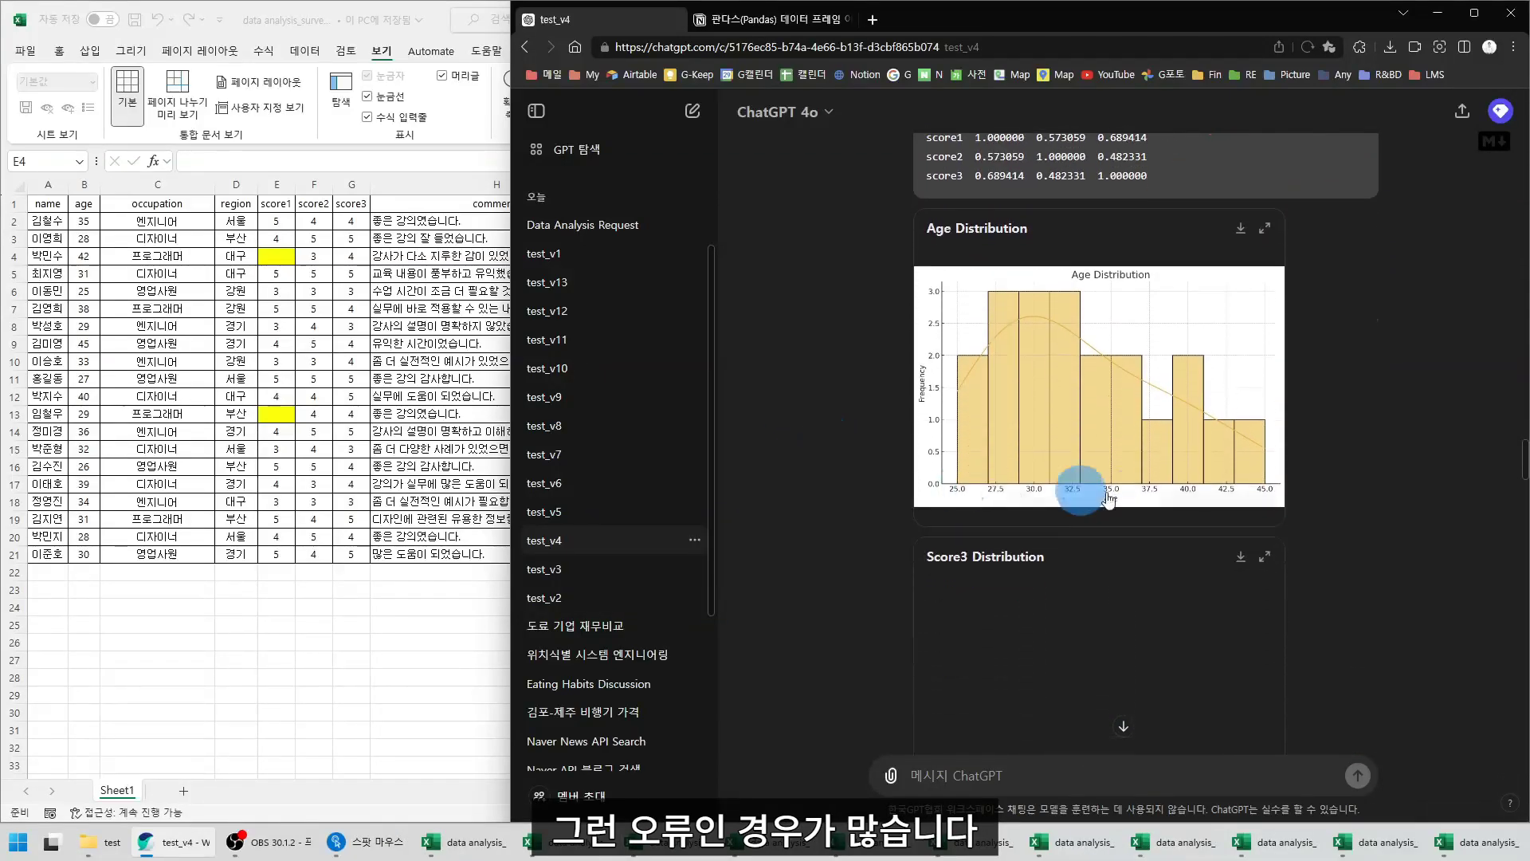
scroll(877, 438, down, 8)
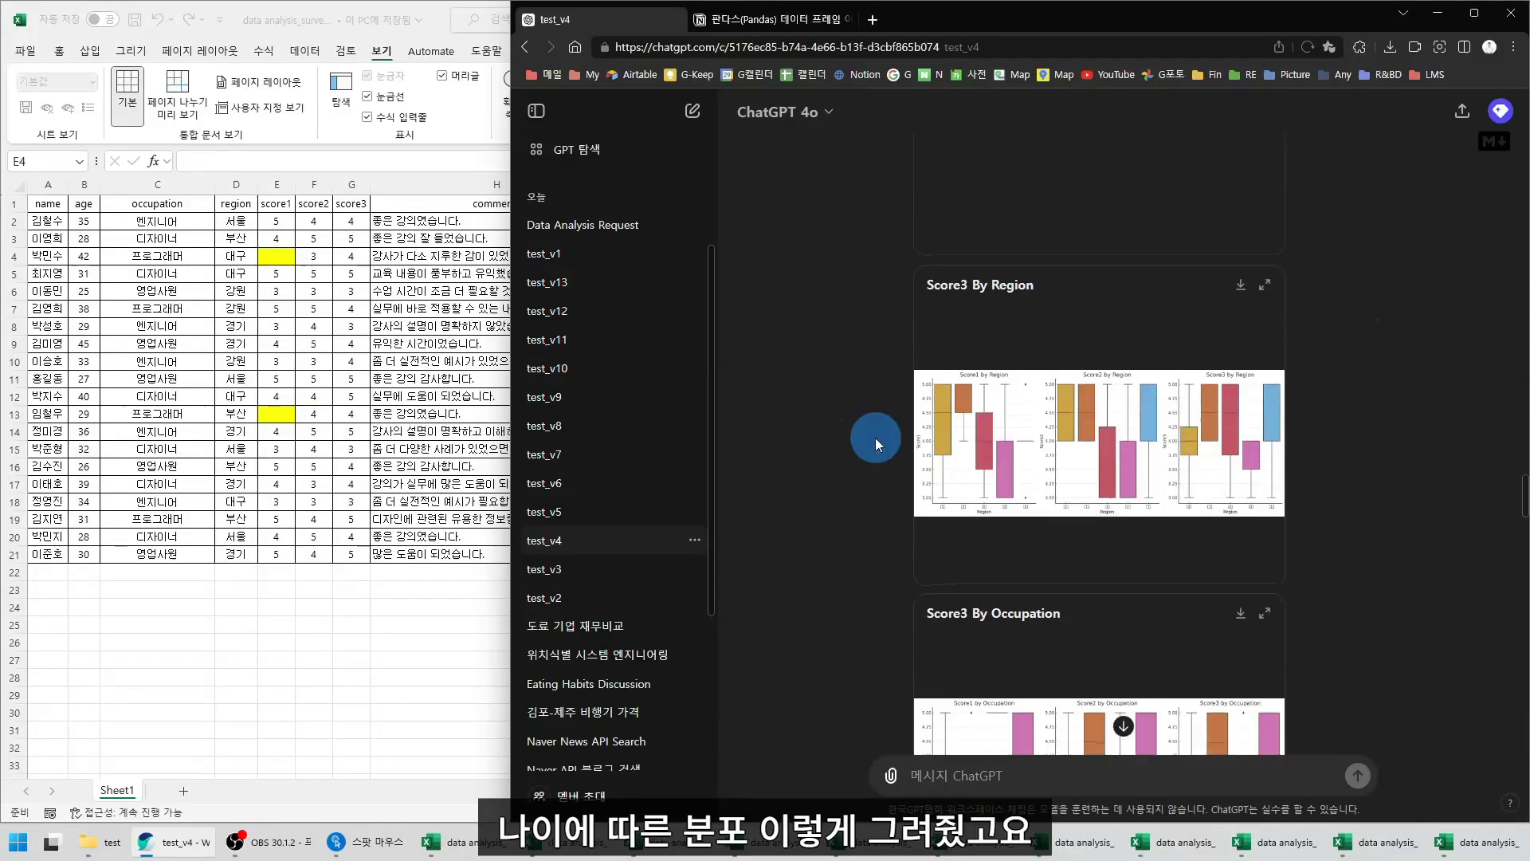
scroll(875, 438, down, 8)
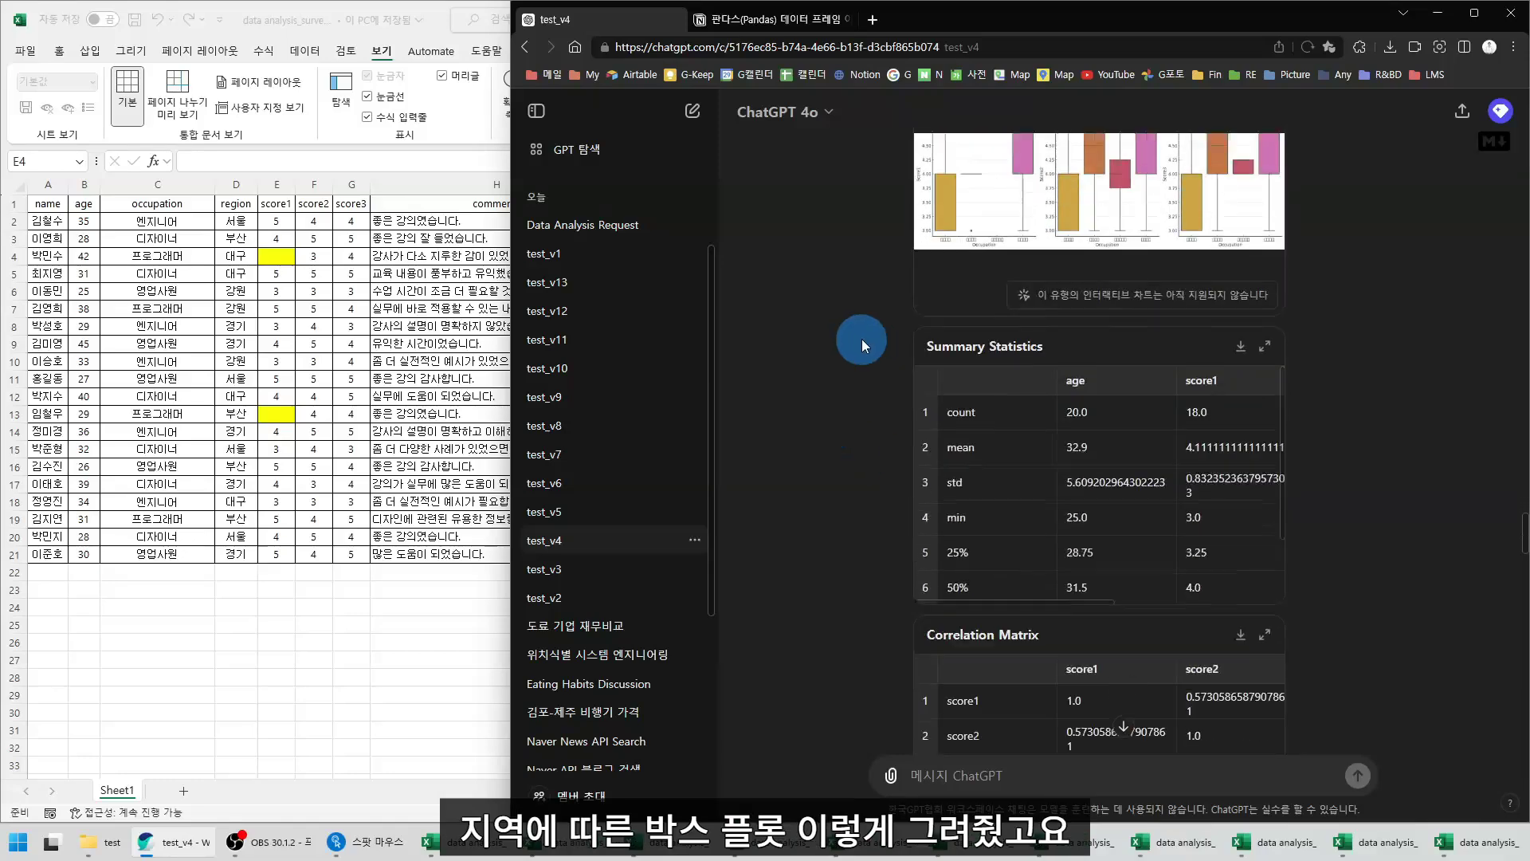
scroll(862, 338, down, 1)
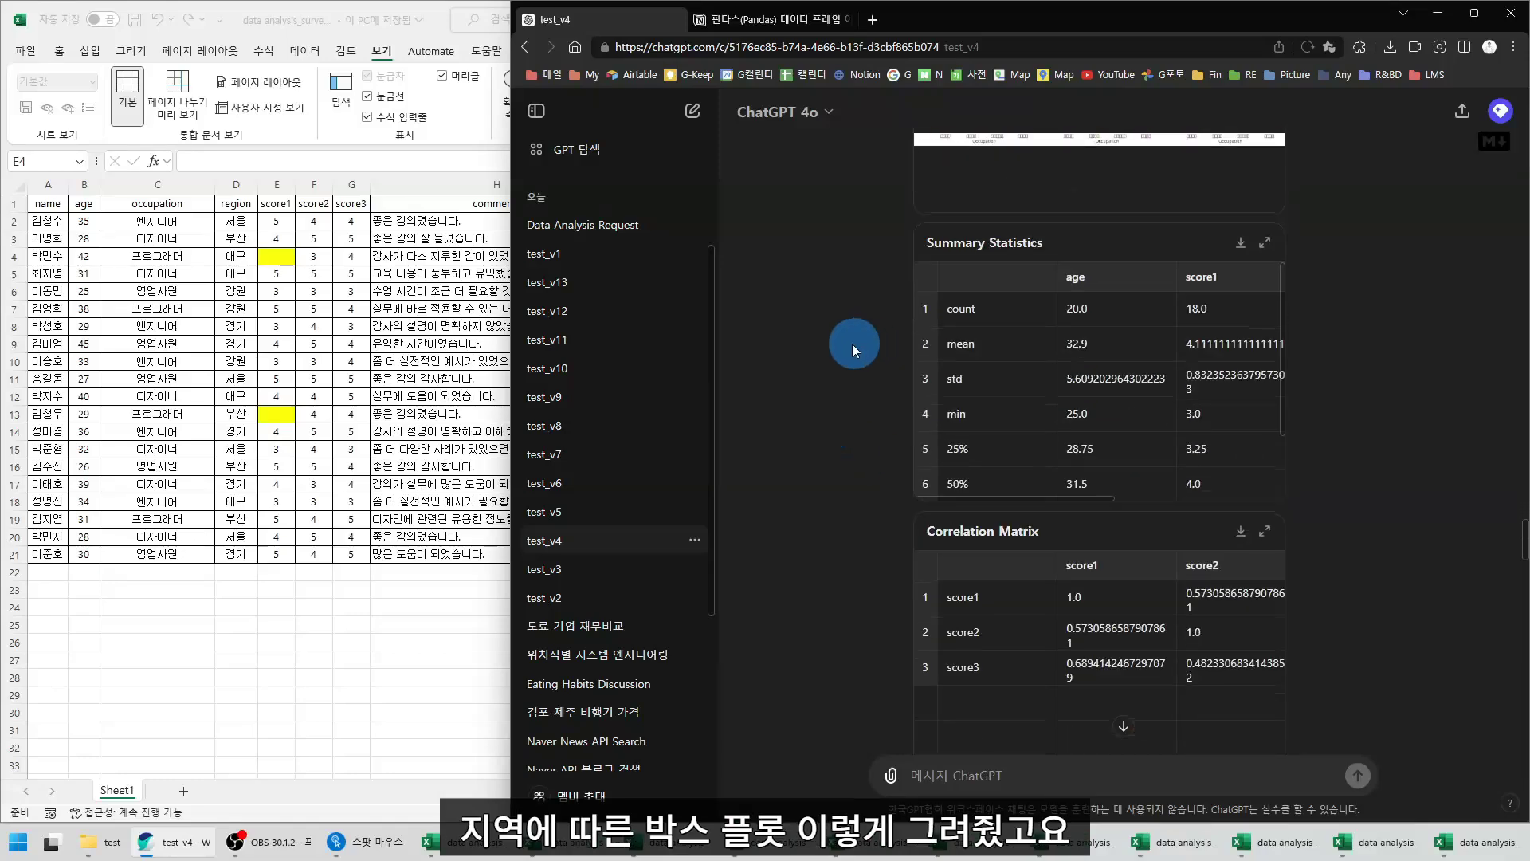
Inspect the score1 count in the Summary Statistics table
triple_click(944, 243)
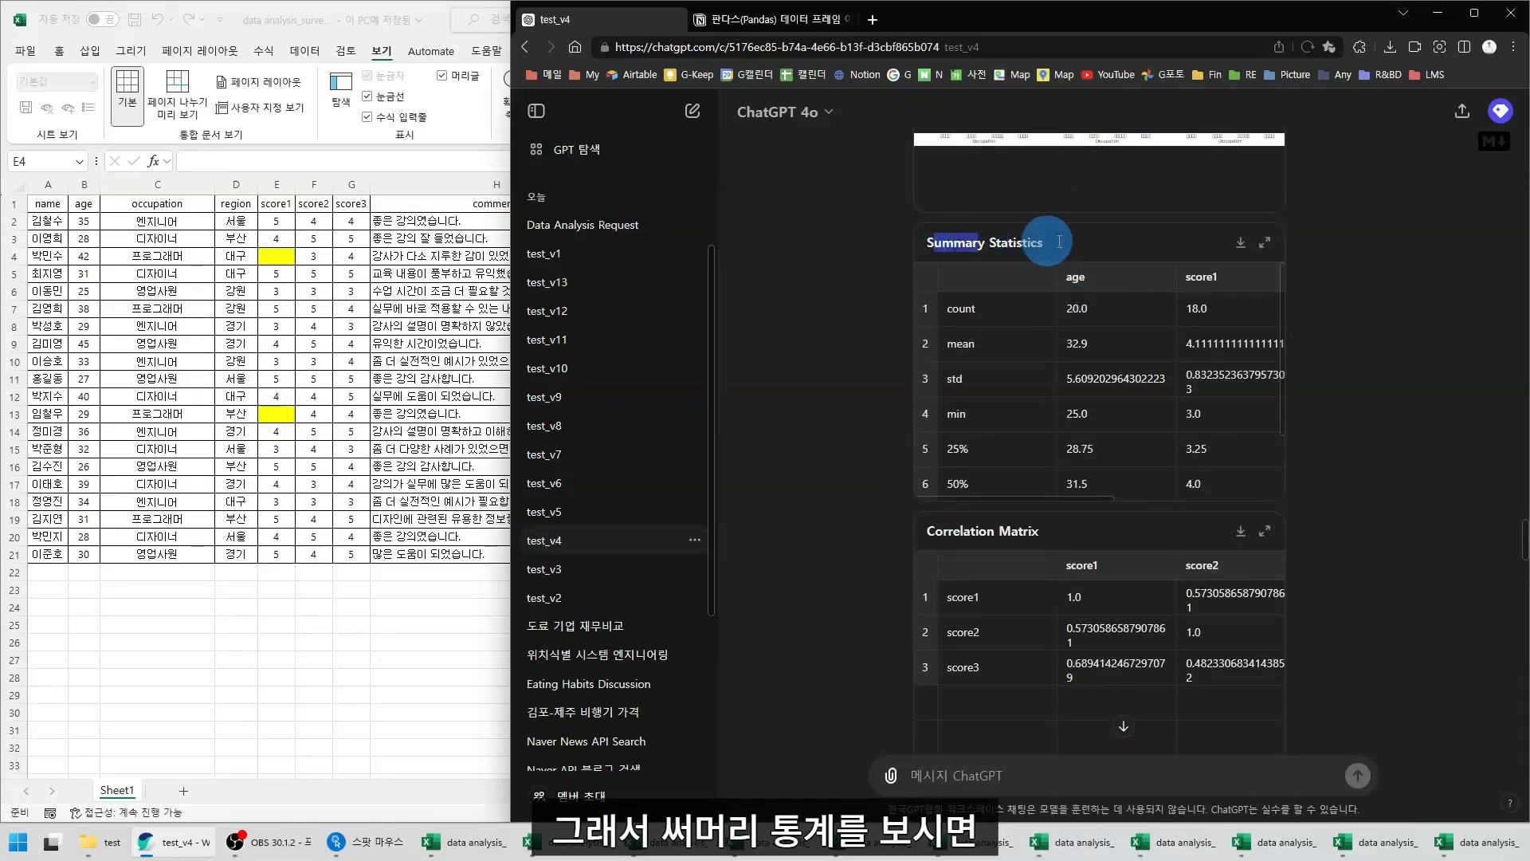
click(992, 494)
scroll(1033, 500, right, 2)
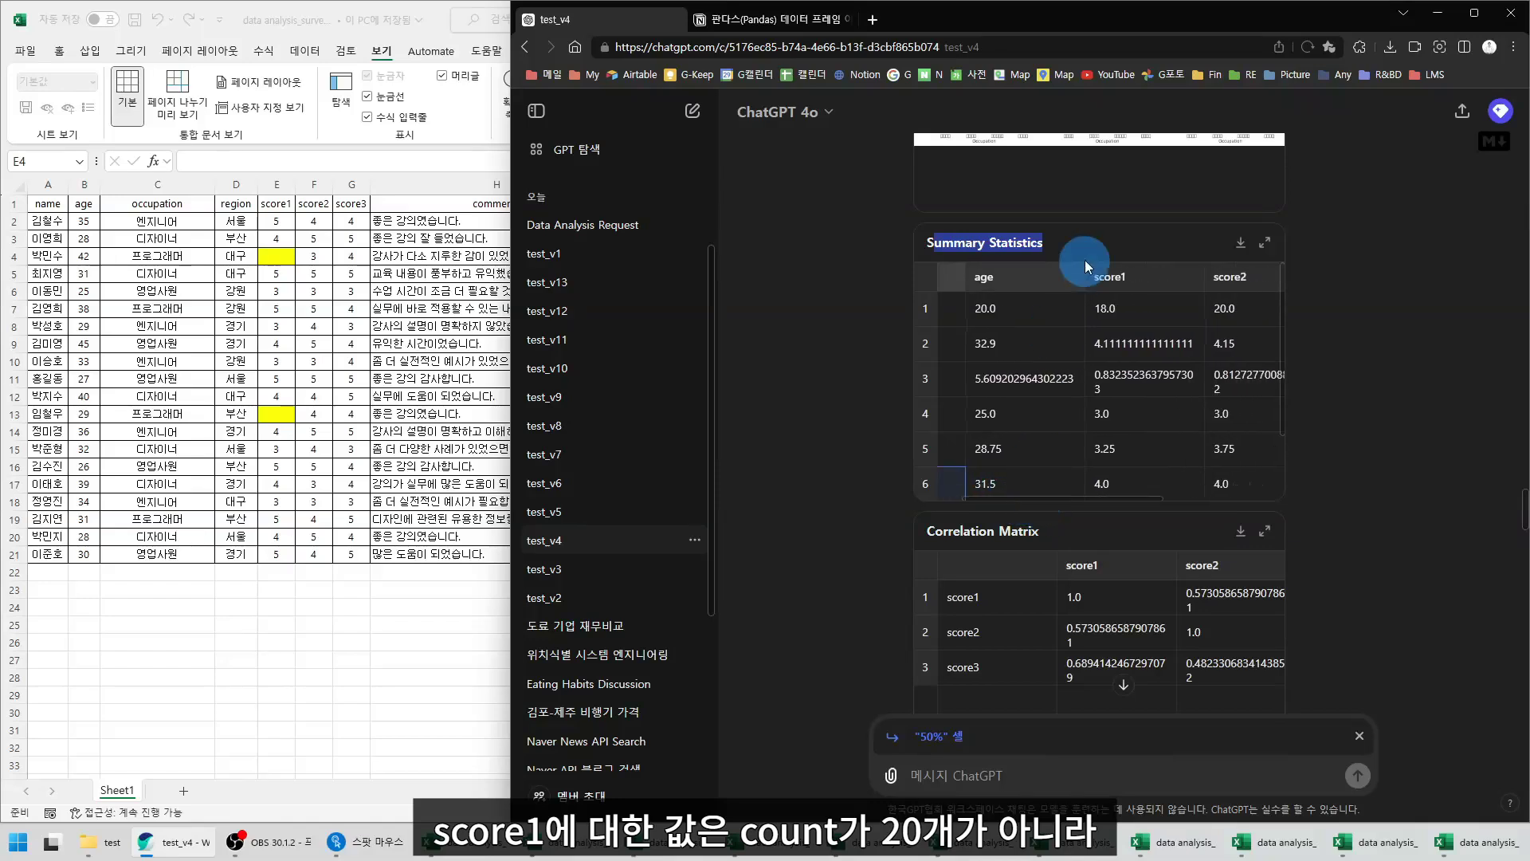
click(1110, 312)
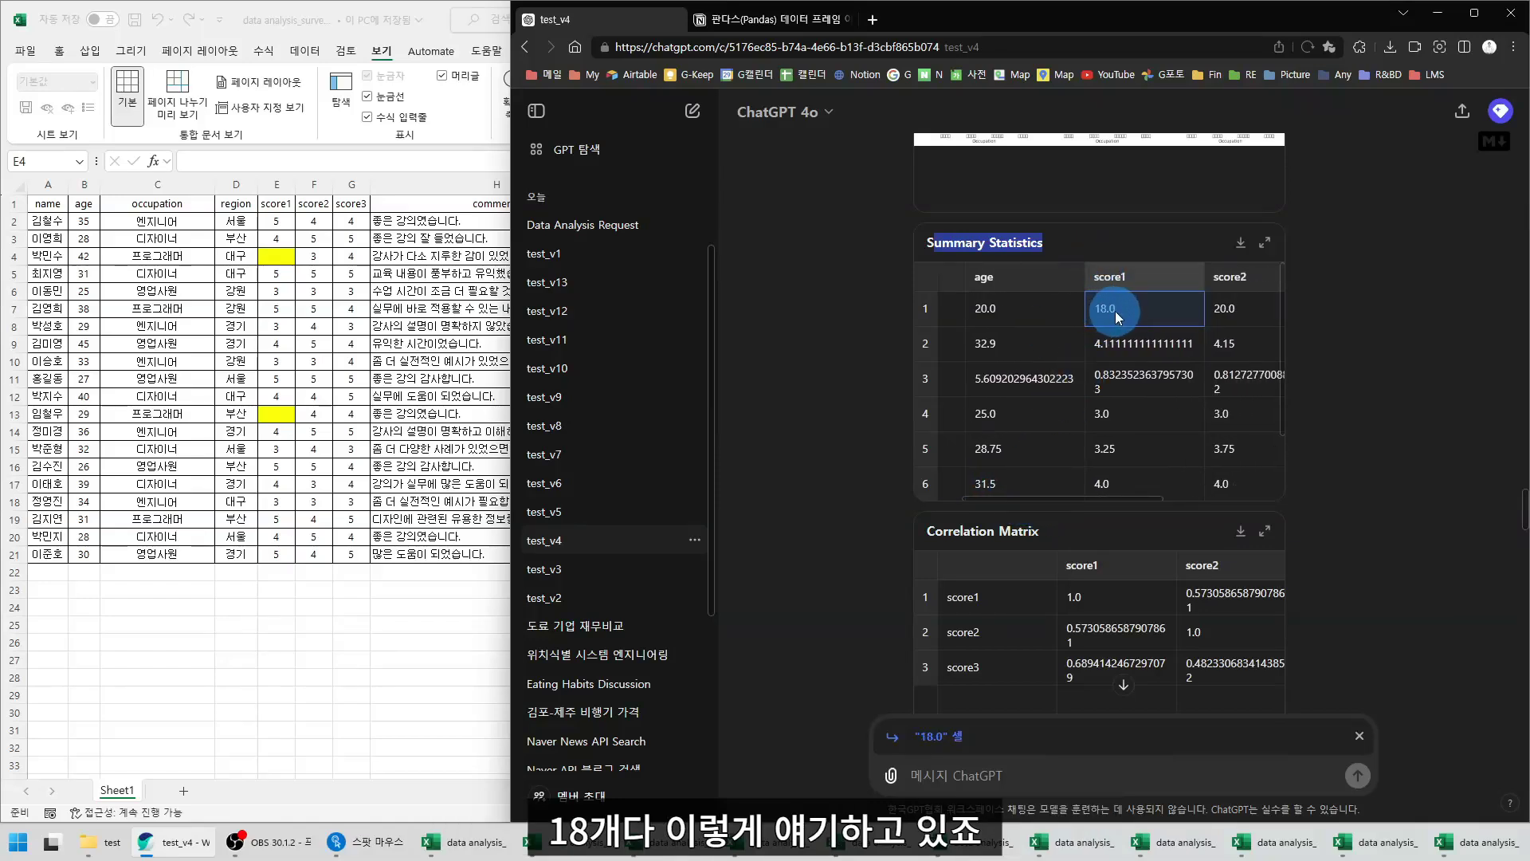
Check the score1 mean in Summary Statistics against the worksheet by selecting the score1 values in E2:E21
click(1144, 346)
click(277, 220)
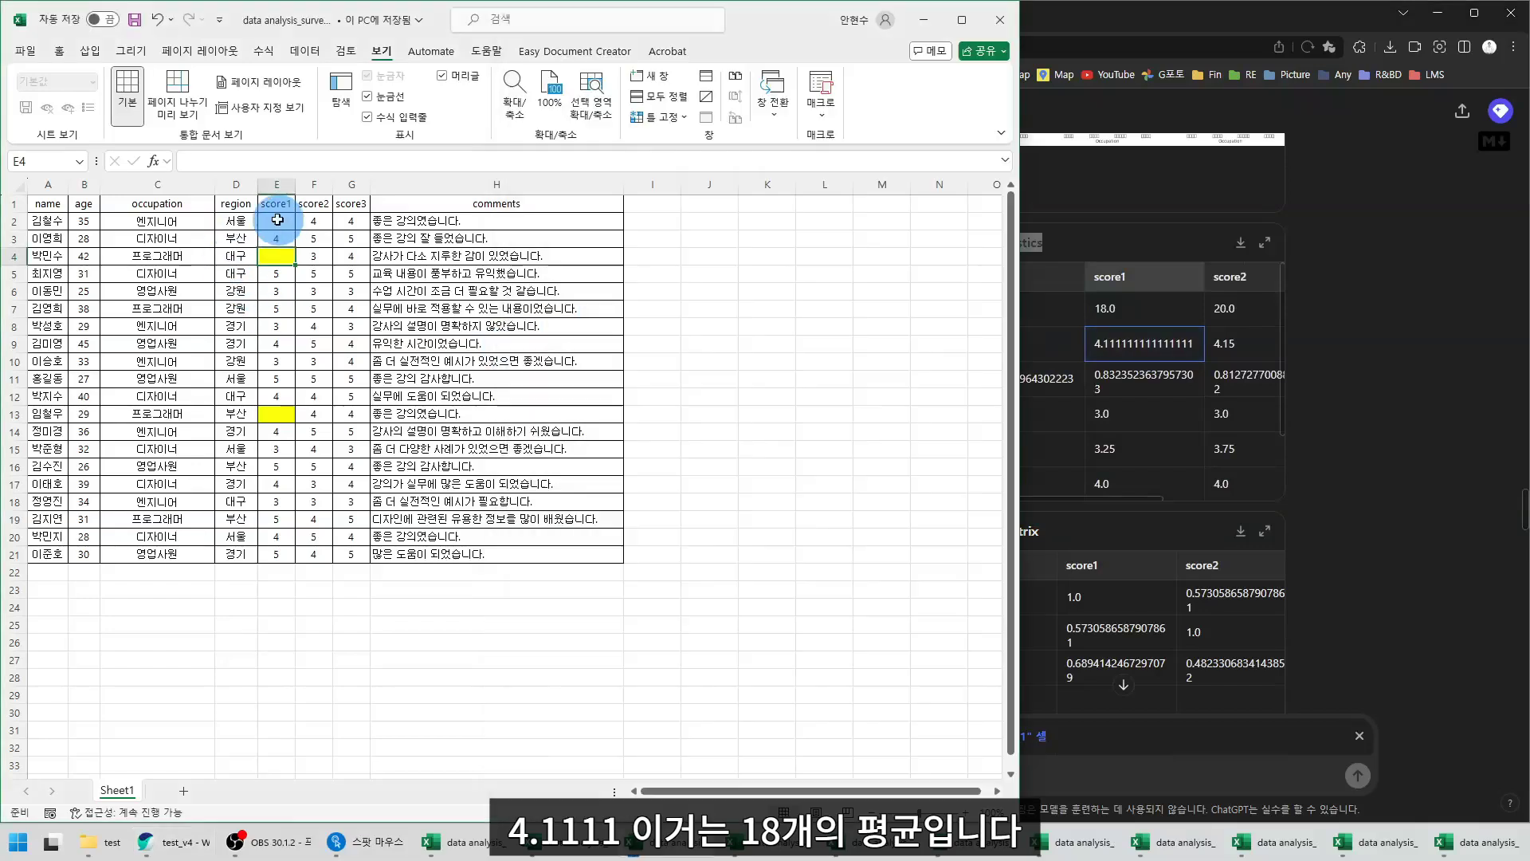
drag(277, 220, 281, 563)
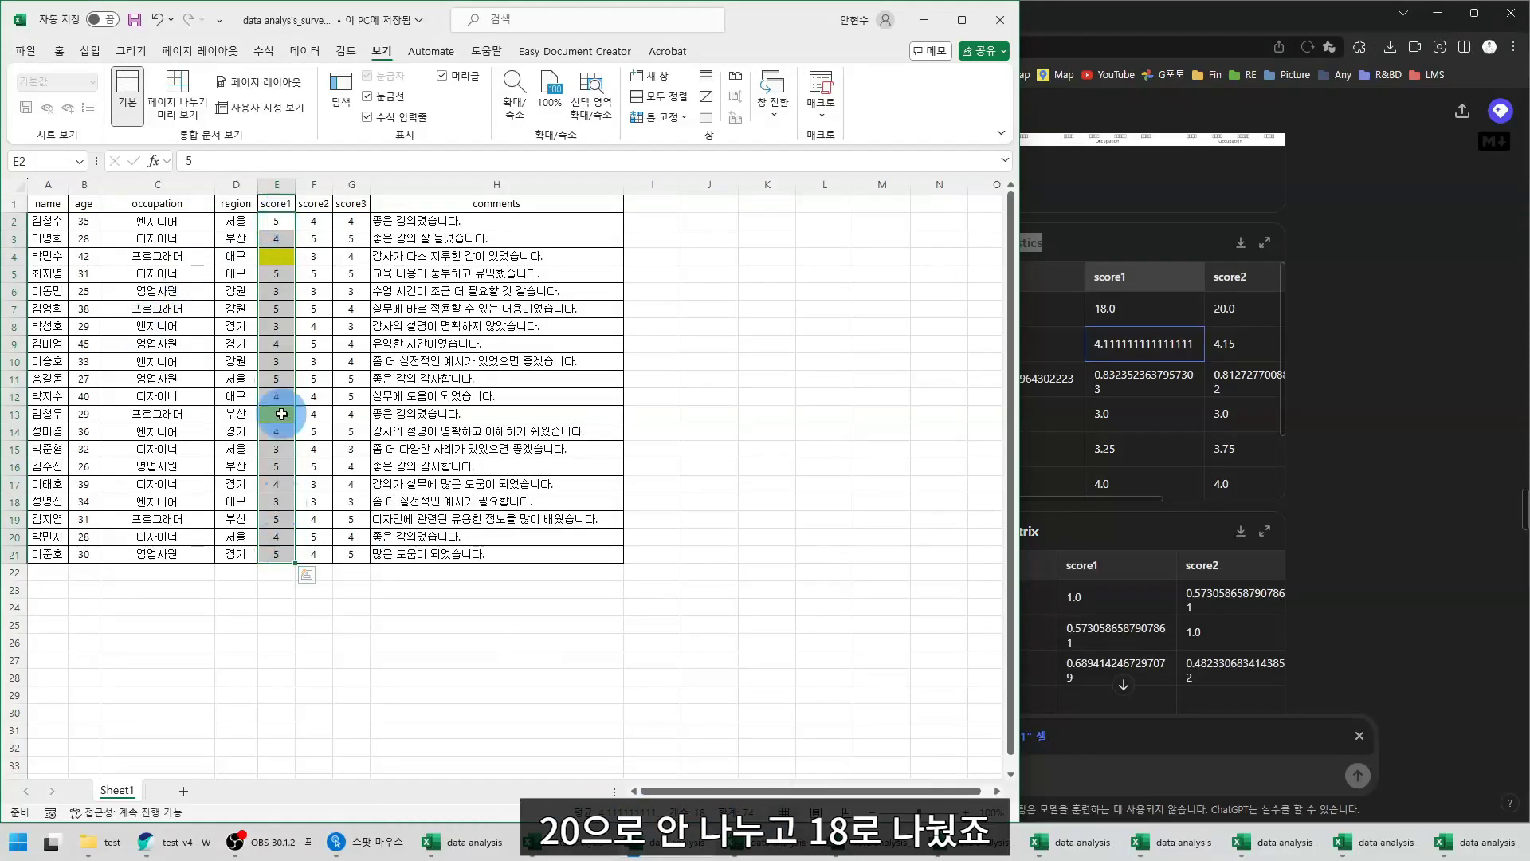
Enter 0 in the blank score1 cells E4 and E13, and select E2:E21 to check the resulting average
click(273, 256)
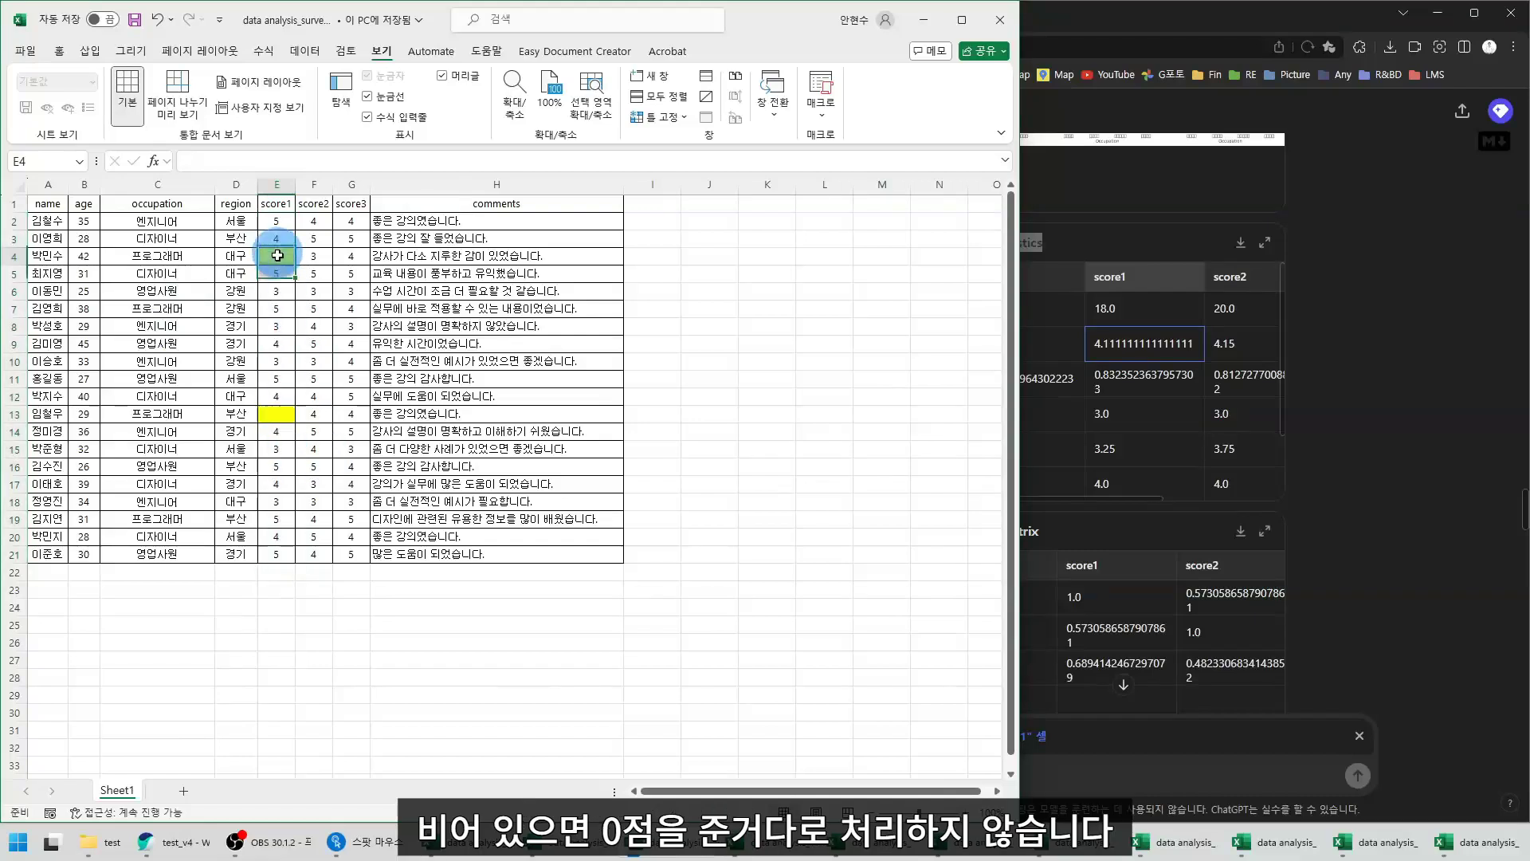
click(276, 414)
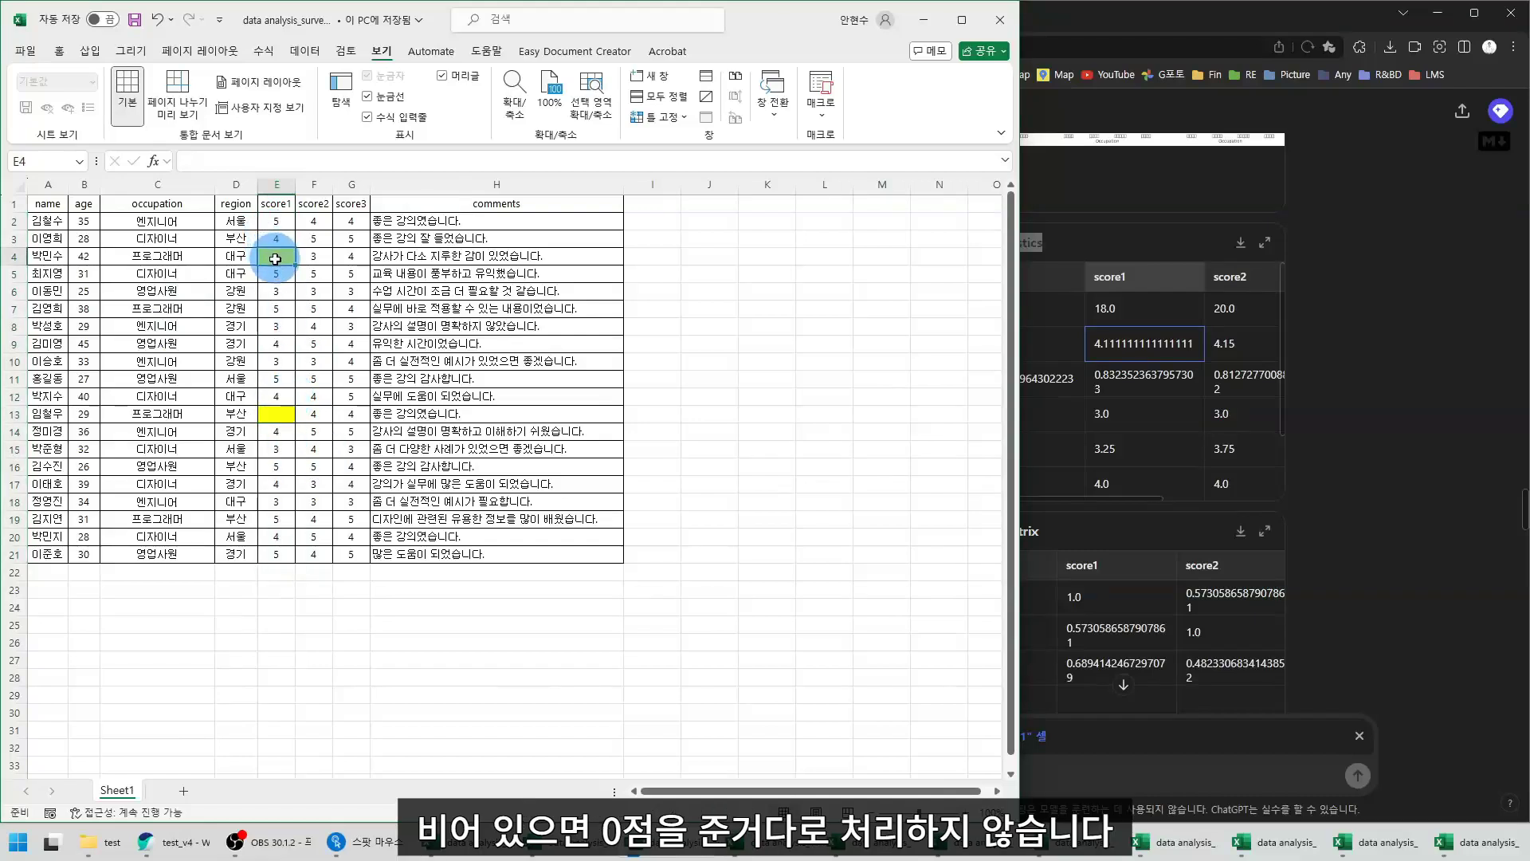
click(276, 413)
text(0)
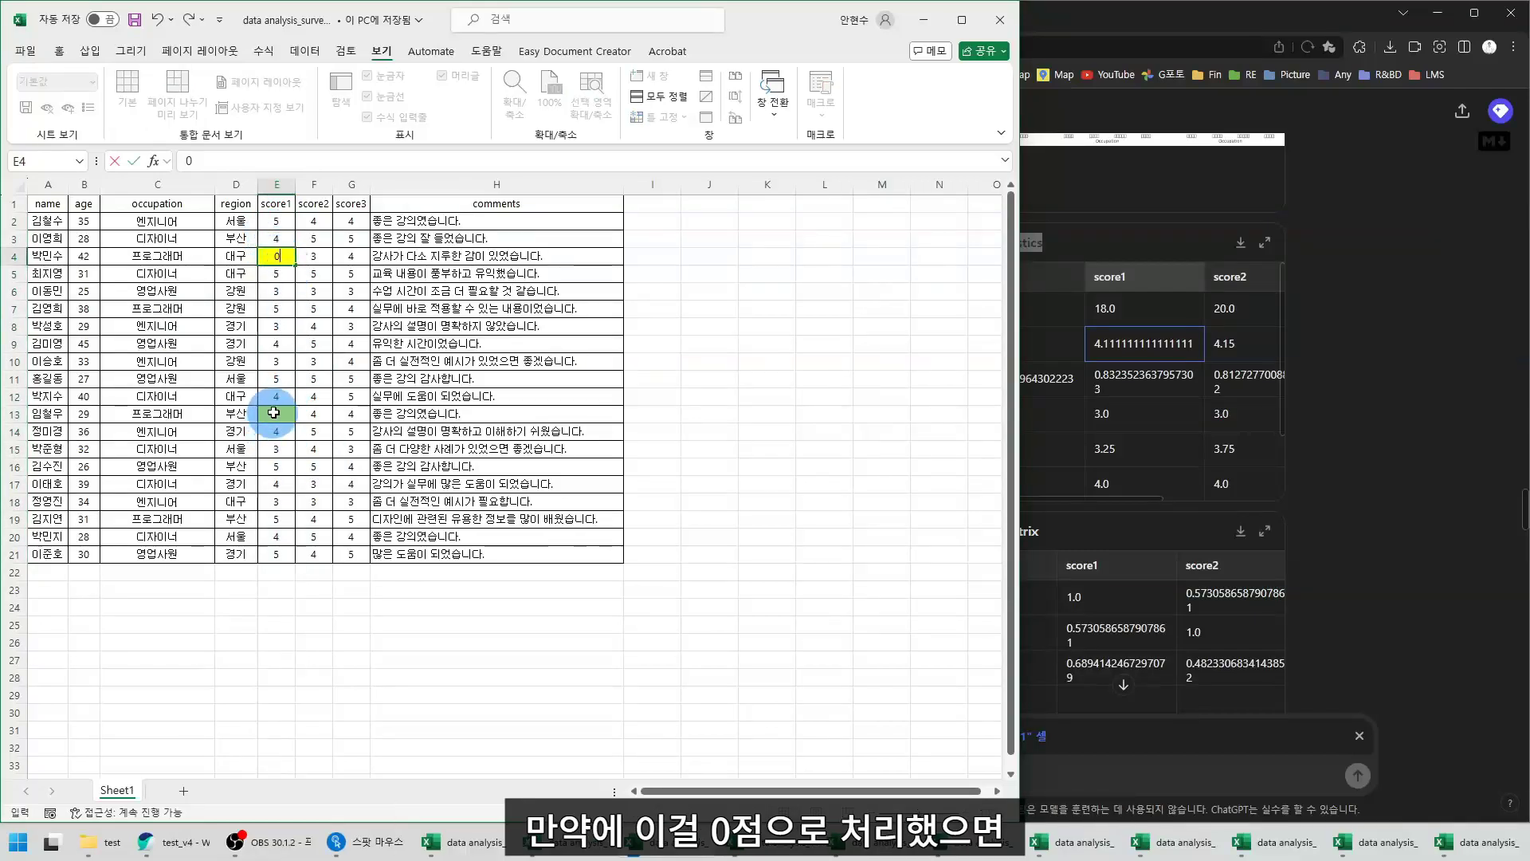
drag(276, 220, 276, 554)
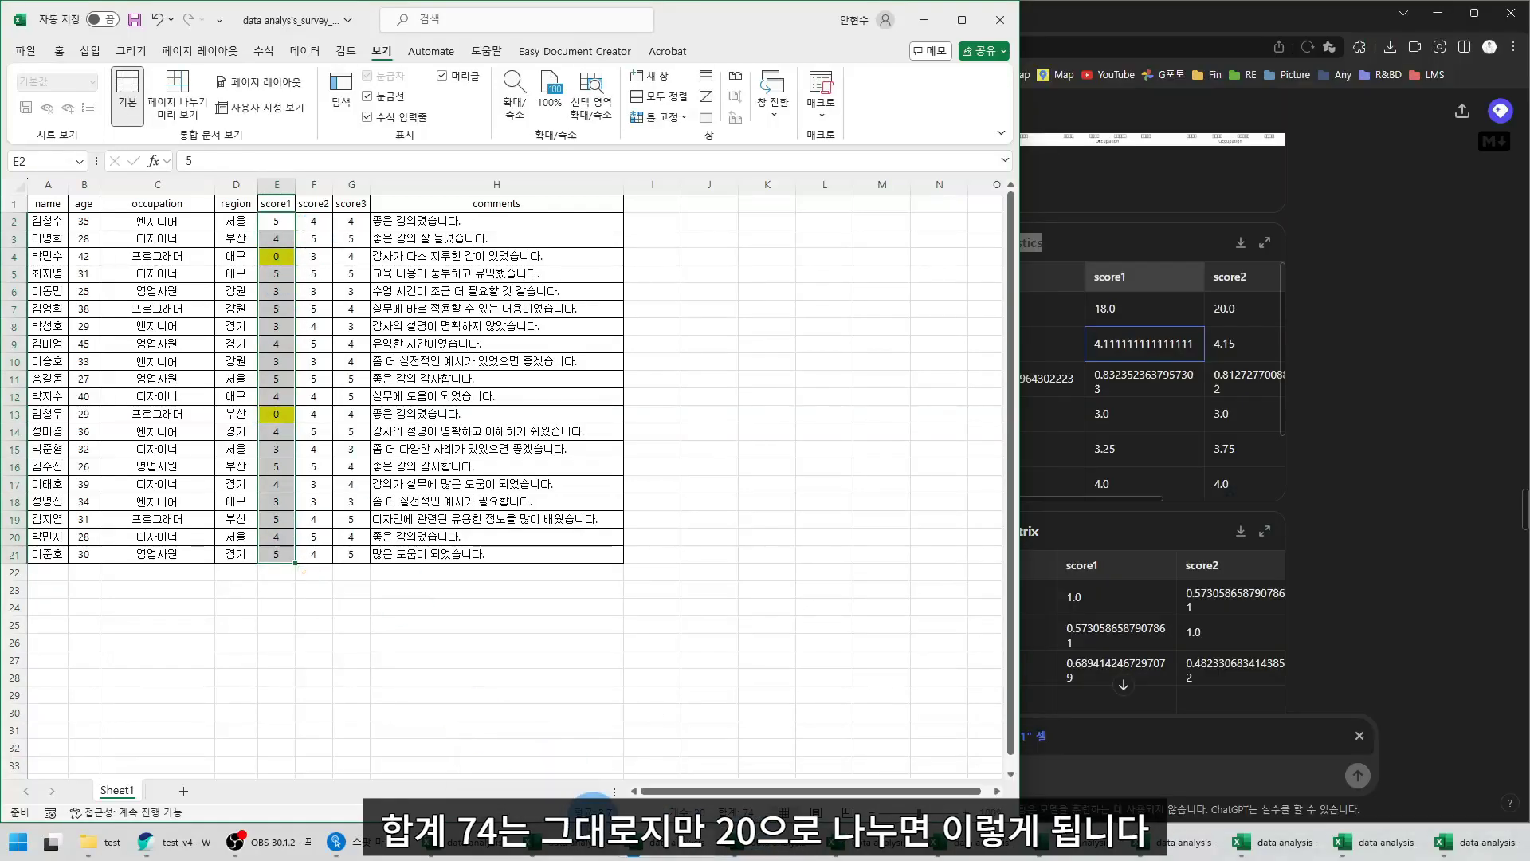
Clear the 0 values from score1 cells E4 and E13
click(276, 256)
key(Delete)
click(277, 414)
key(Delete)
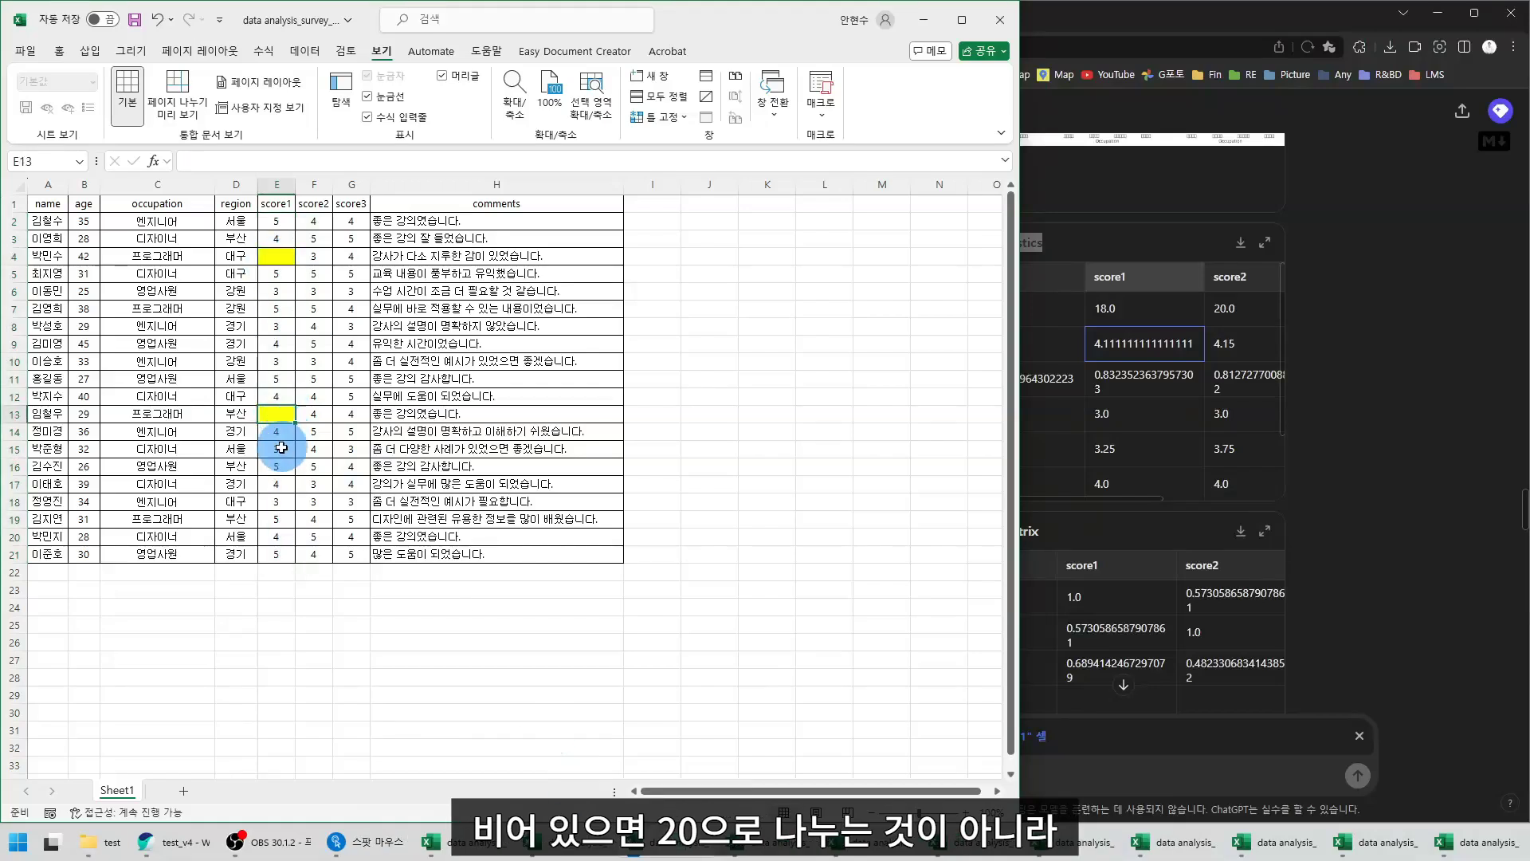
Compare the average of E2:E21 with the score1 count and mean in ChatGPT's Summary Statistics, and discard the quoted cell reference
click(281, 447)
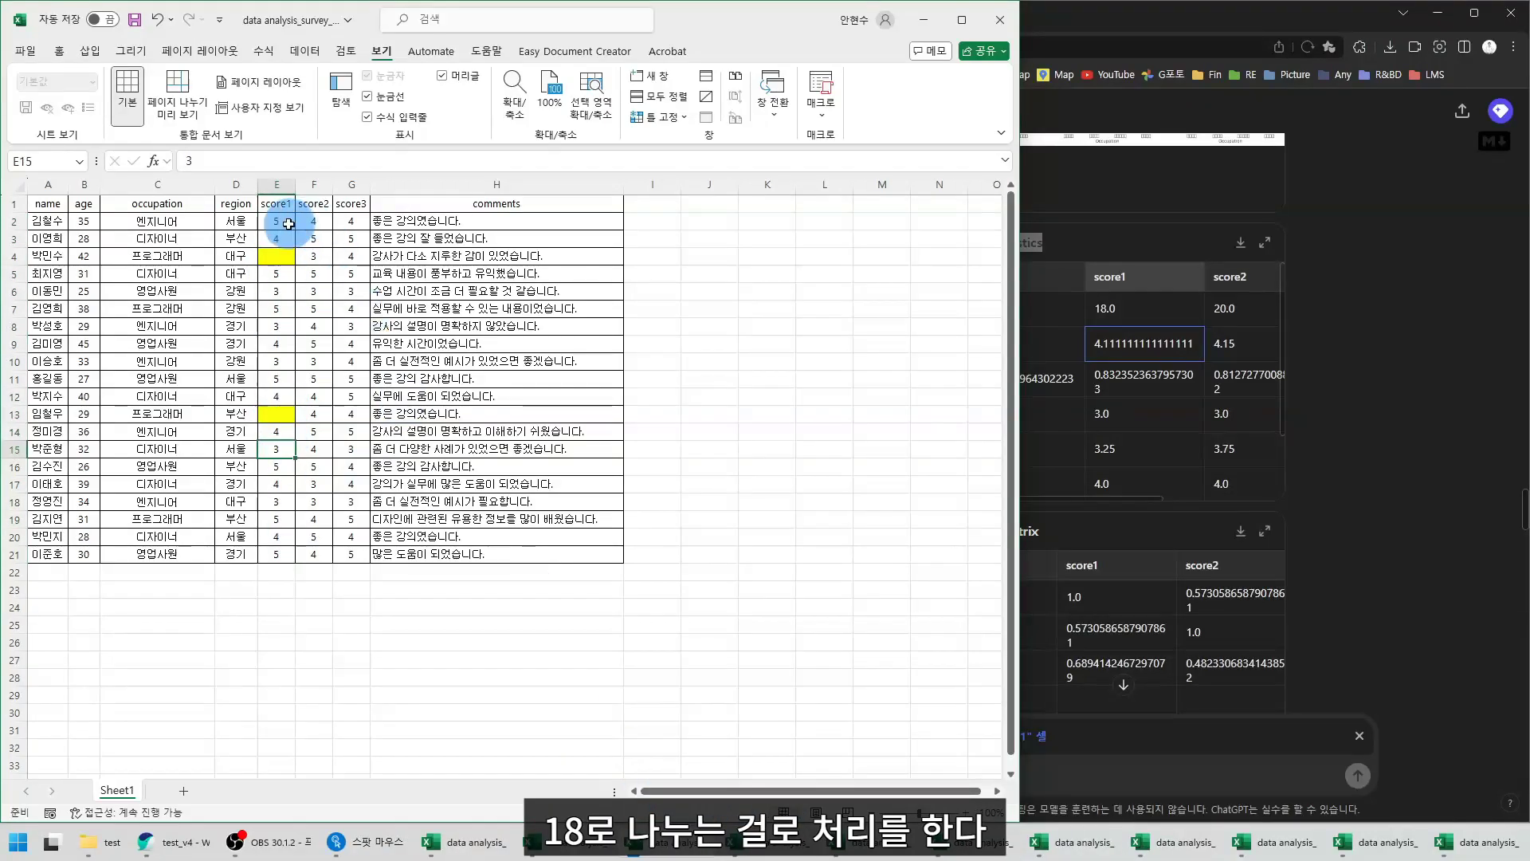
drag(288, 224, 276, 553)
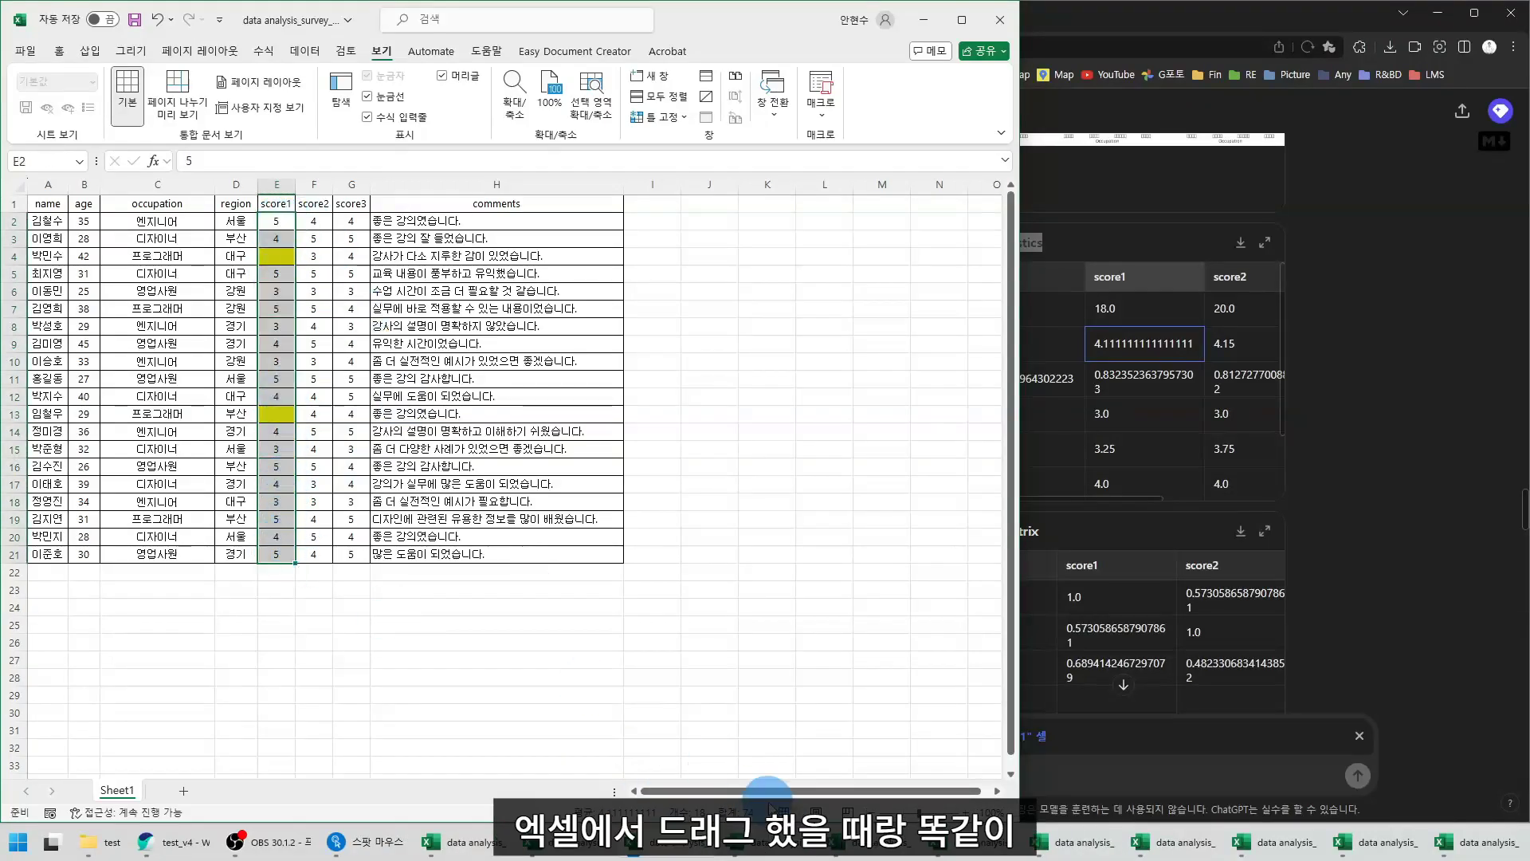
click(1073, 593)
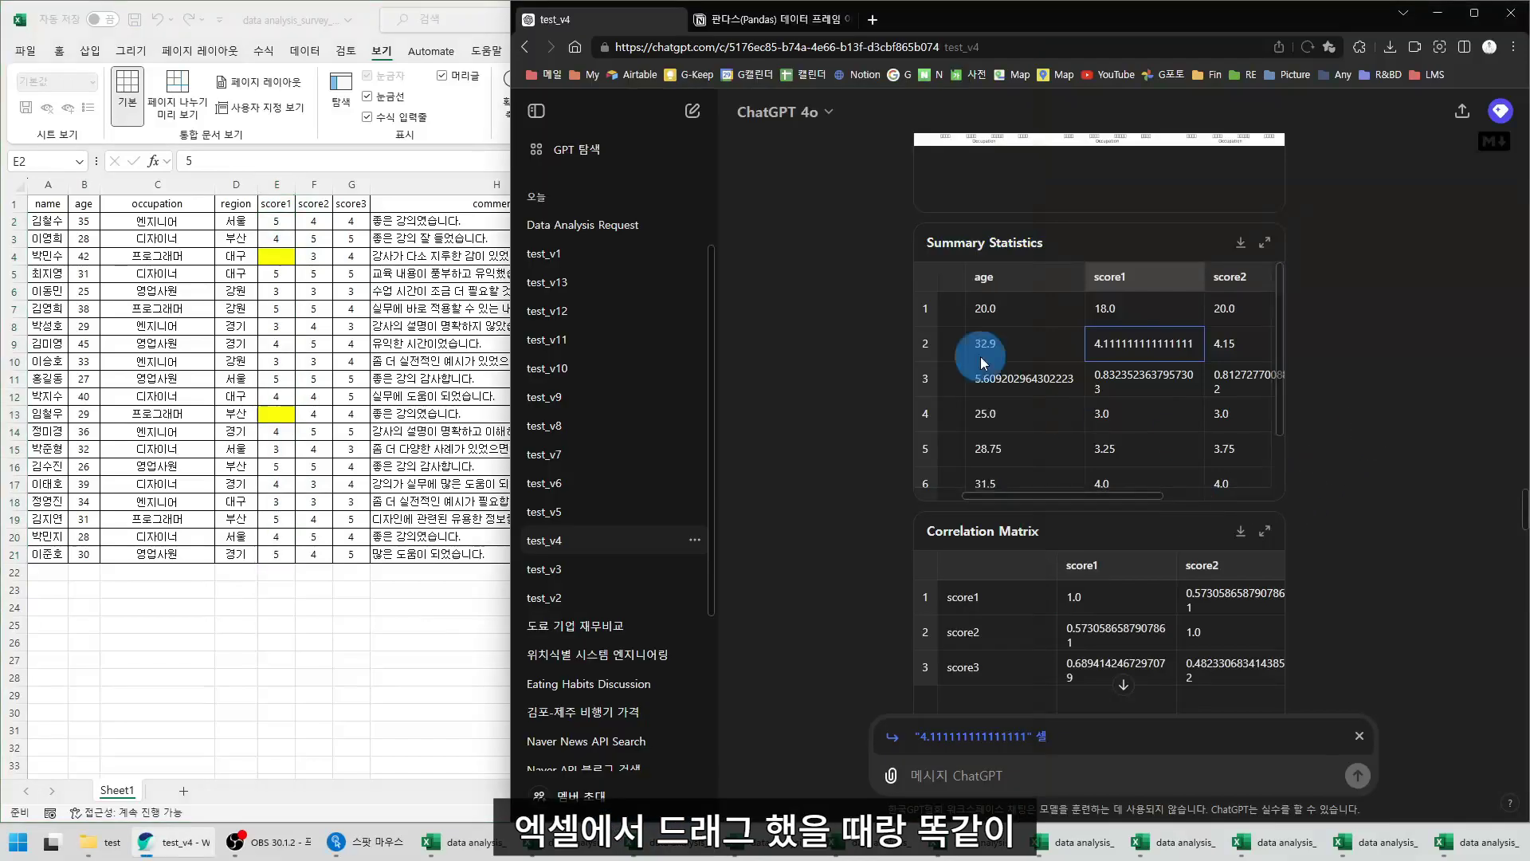
click(1102, 309)
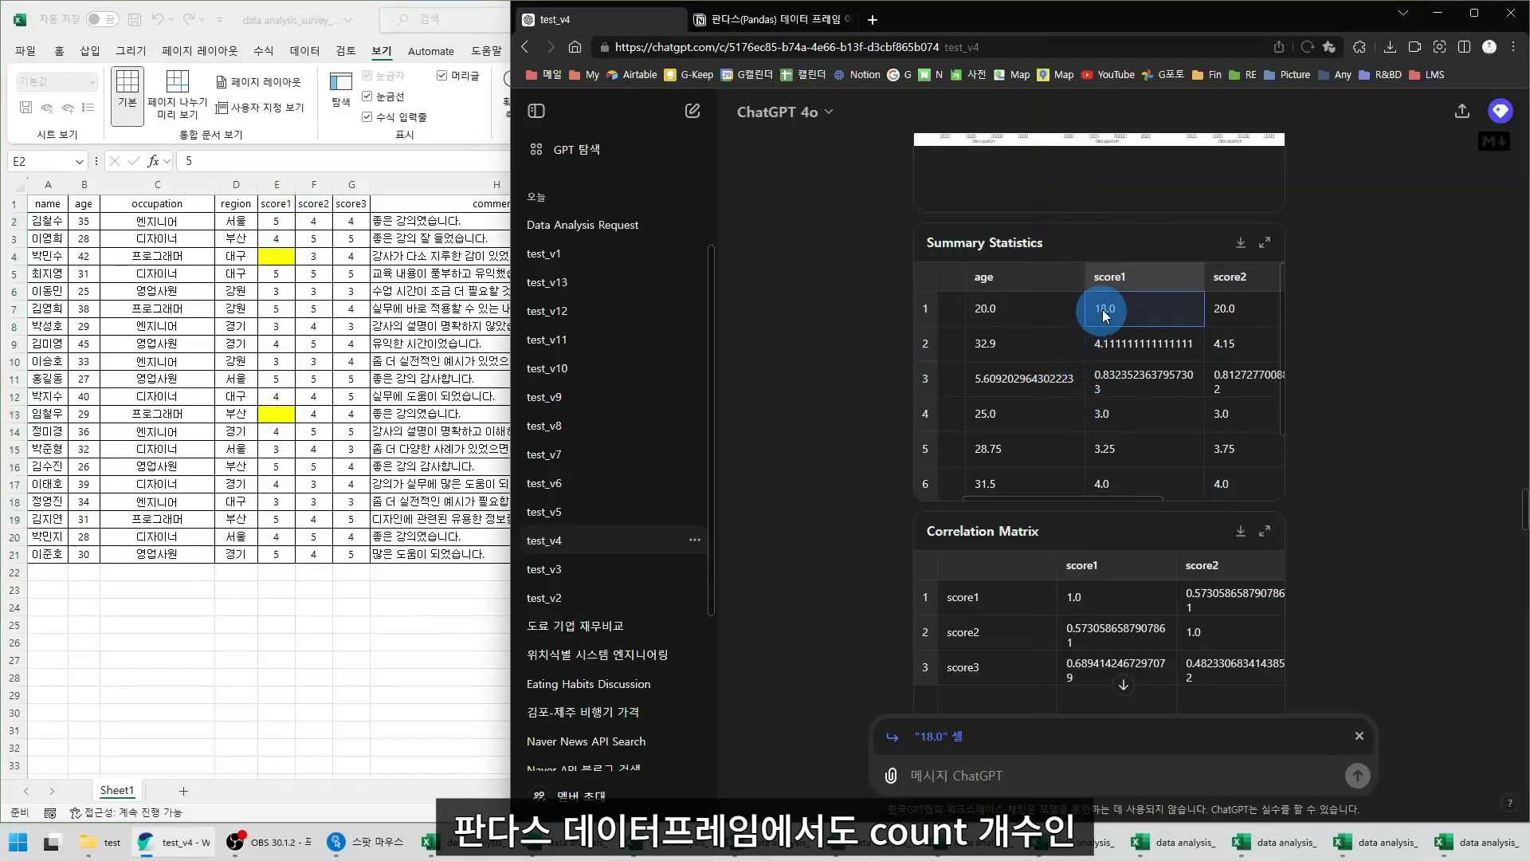
click(1153, 351)
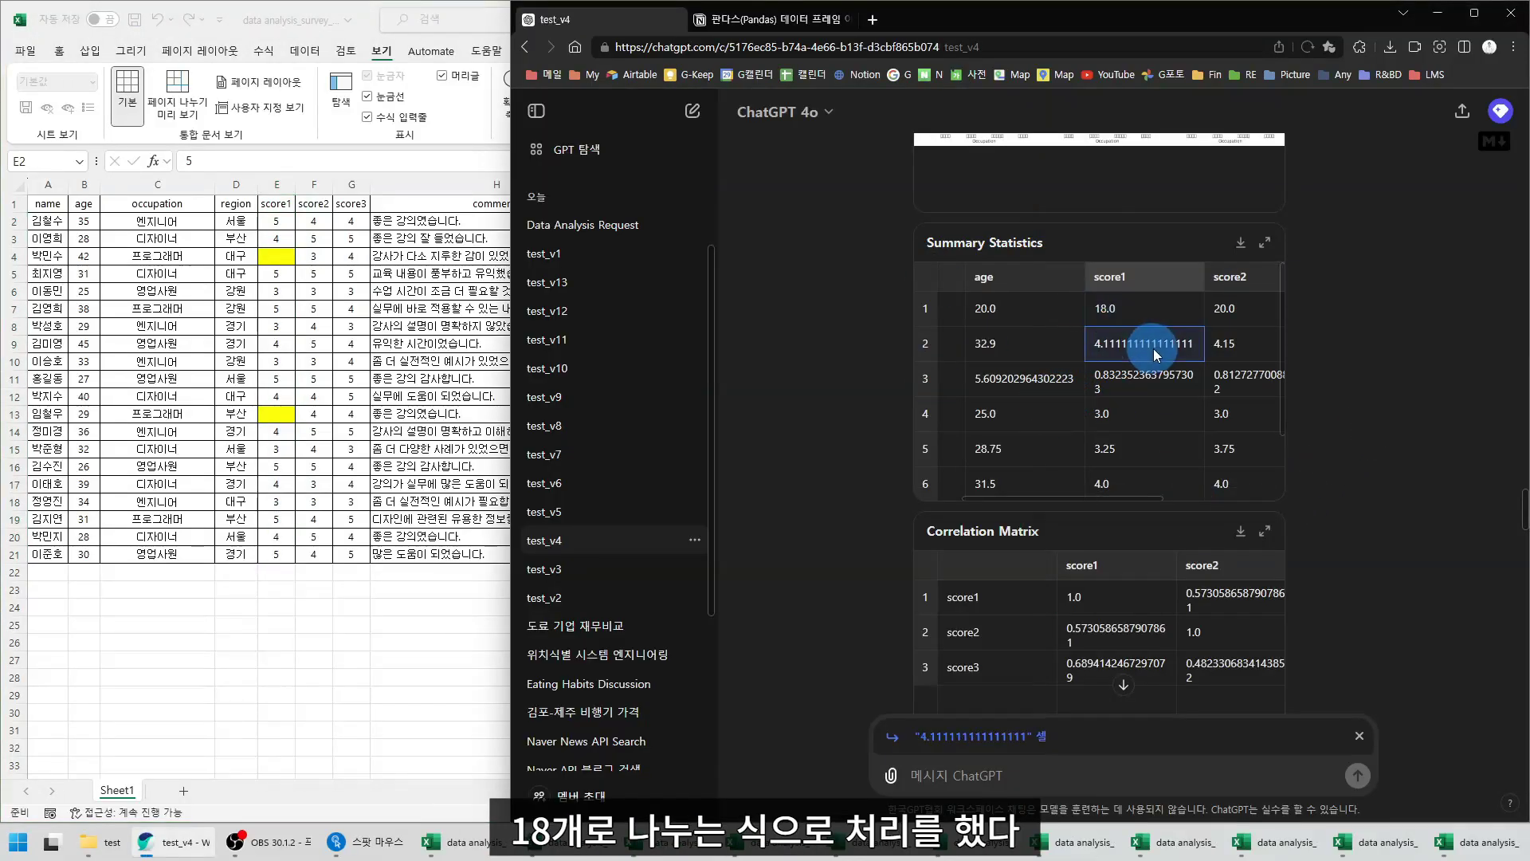
click(1360, 737)
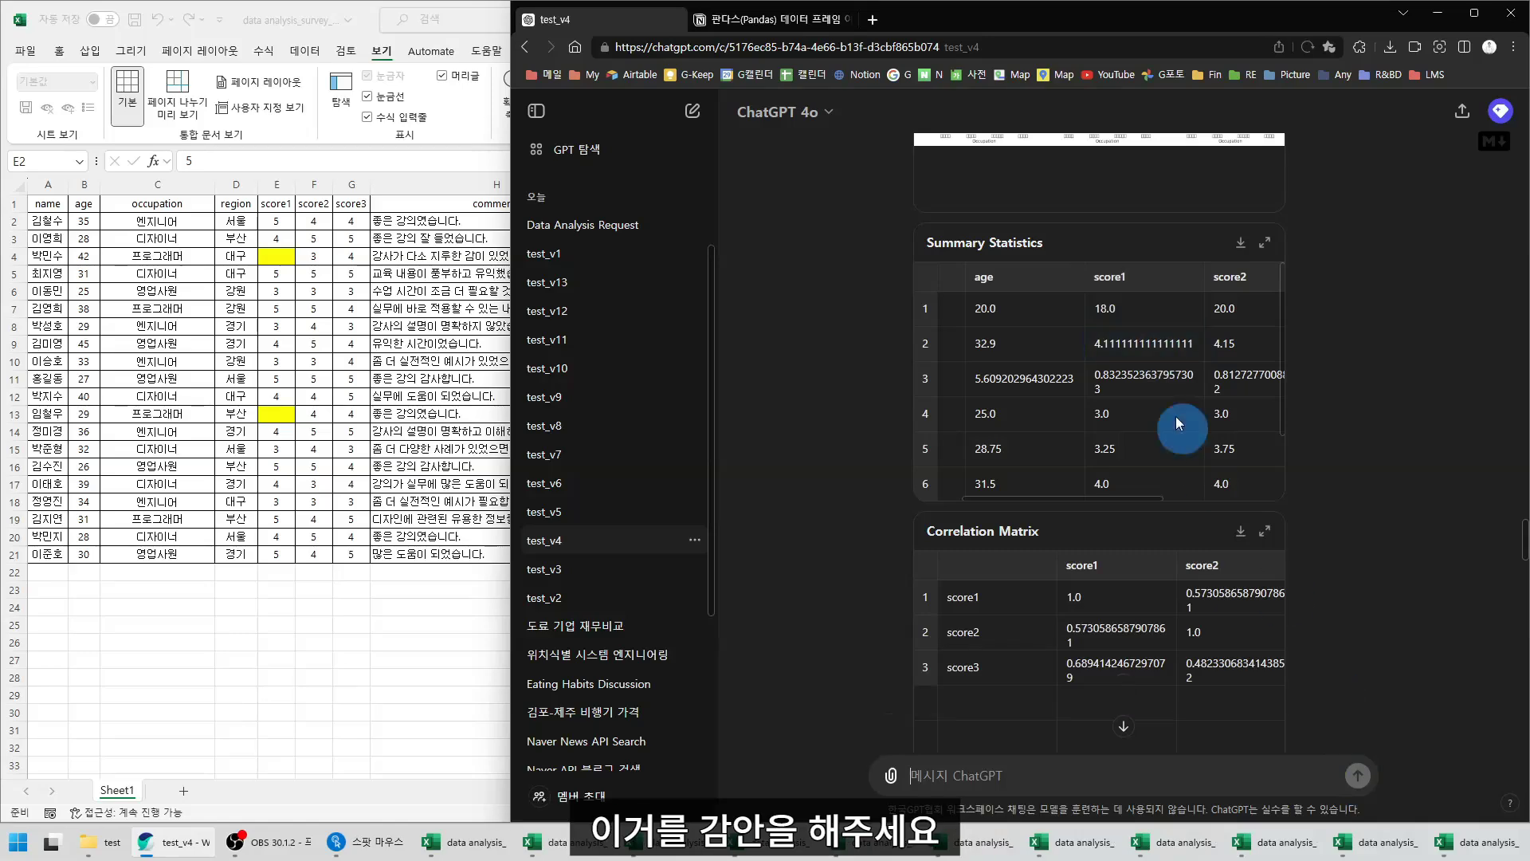
Review the answer to "score1 기초통계량", checking the count and mean in the describe() output
scroll(1101, 380, down, 3)
scroll(1359, 525, down, 4)
scroll(1359, 525, down, 10)
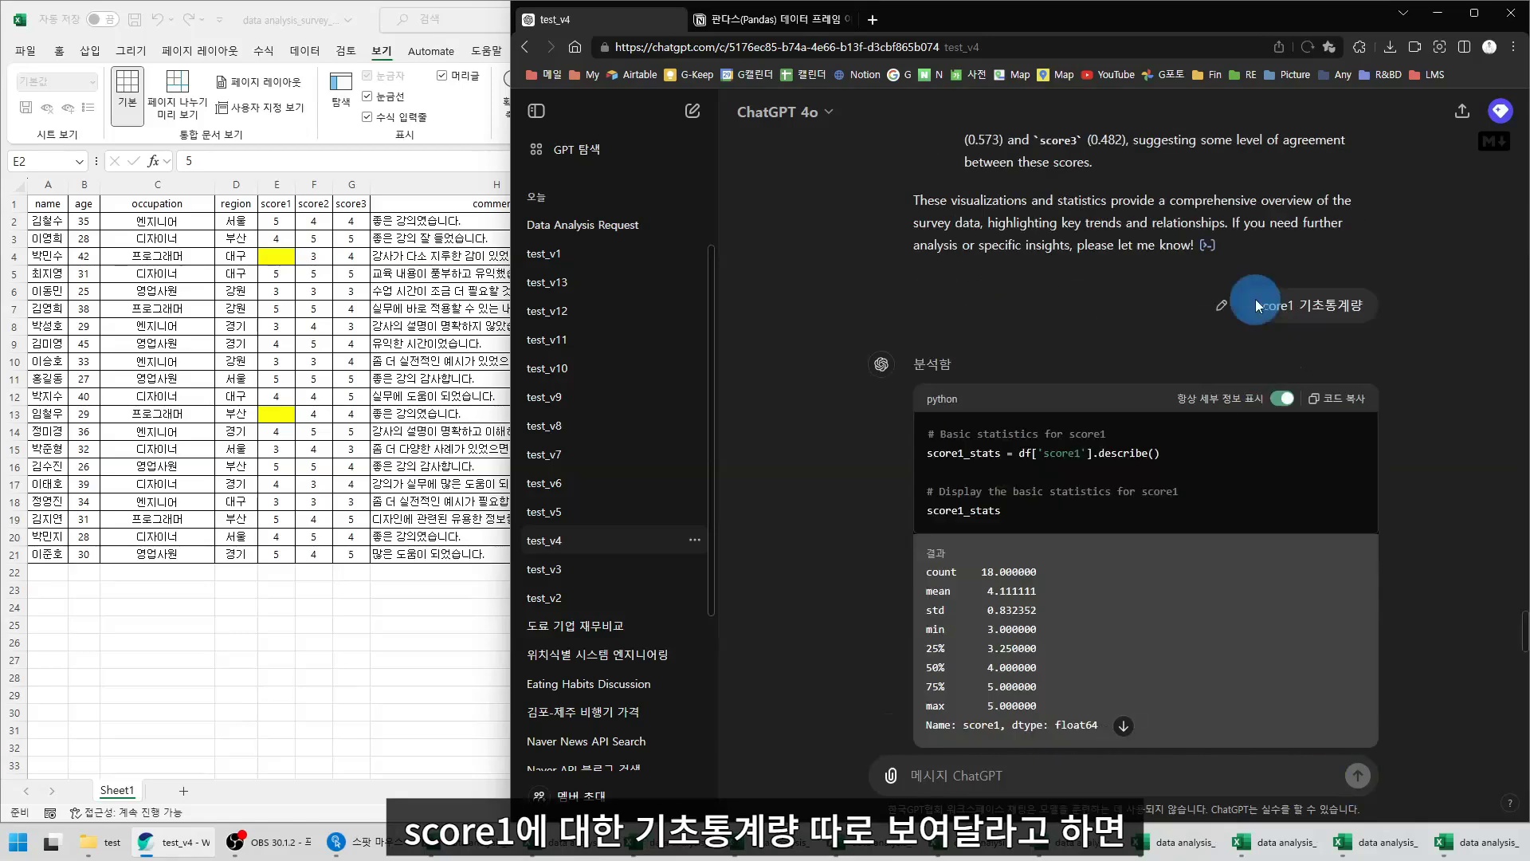
drag(1255, 301, 1395, 314)
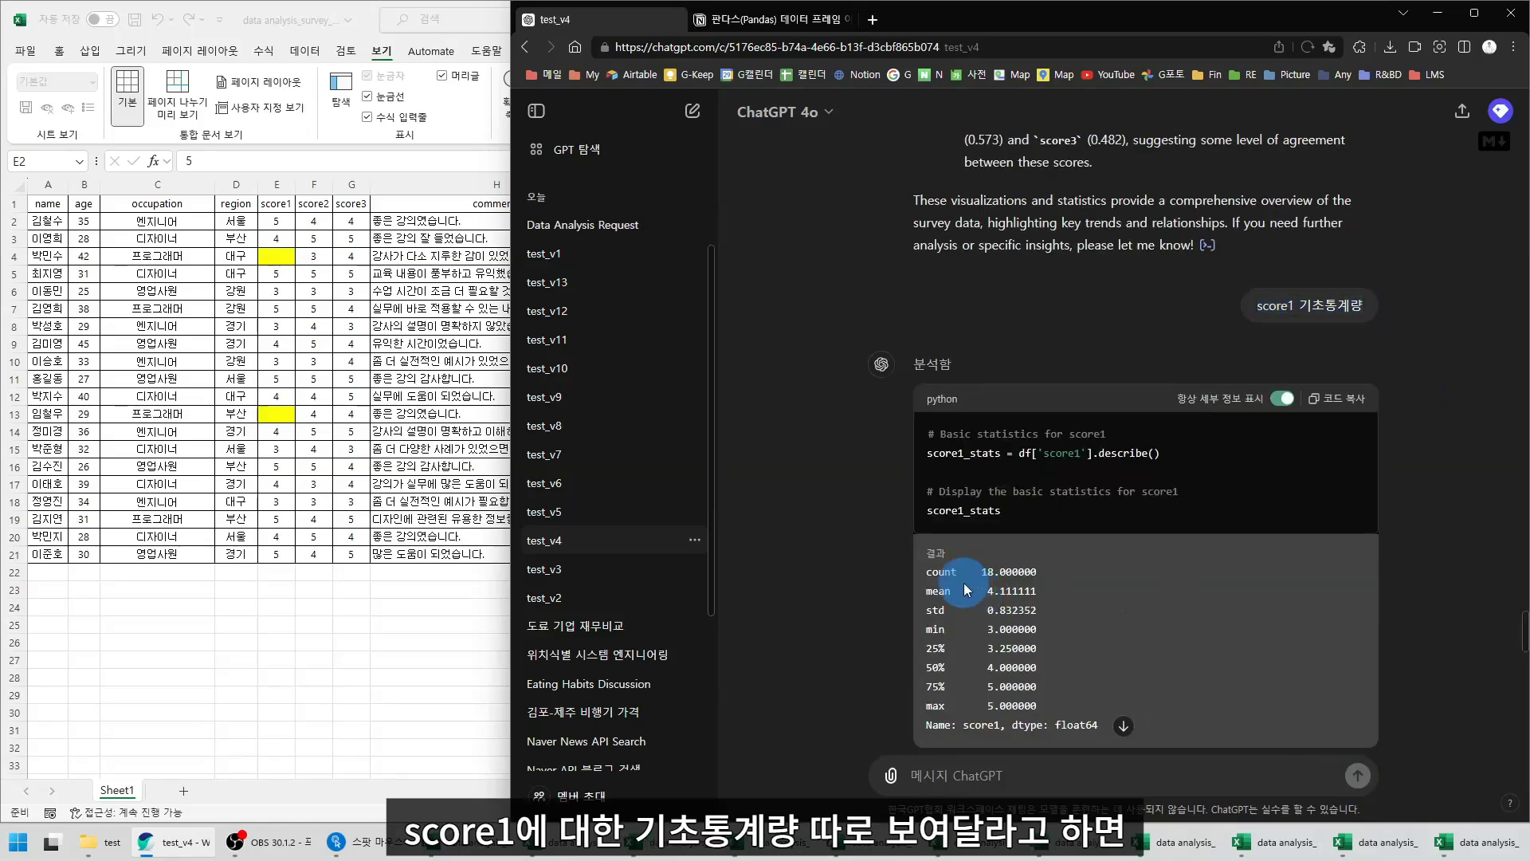
drag(924, 571, 1036, 571)
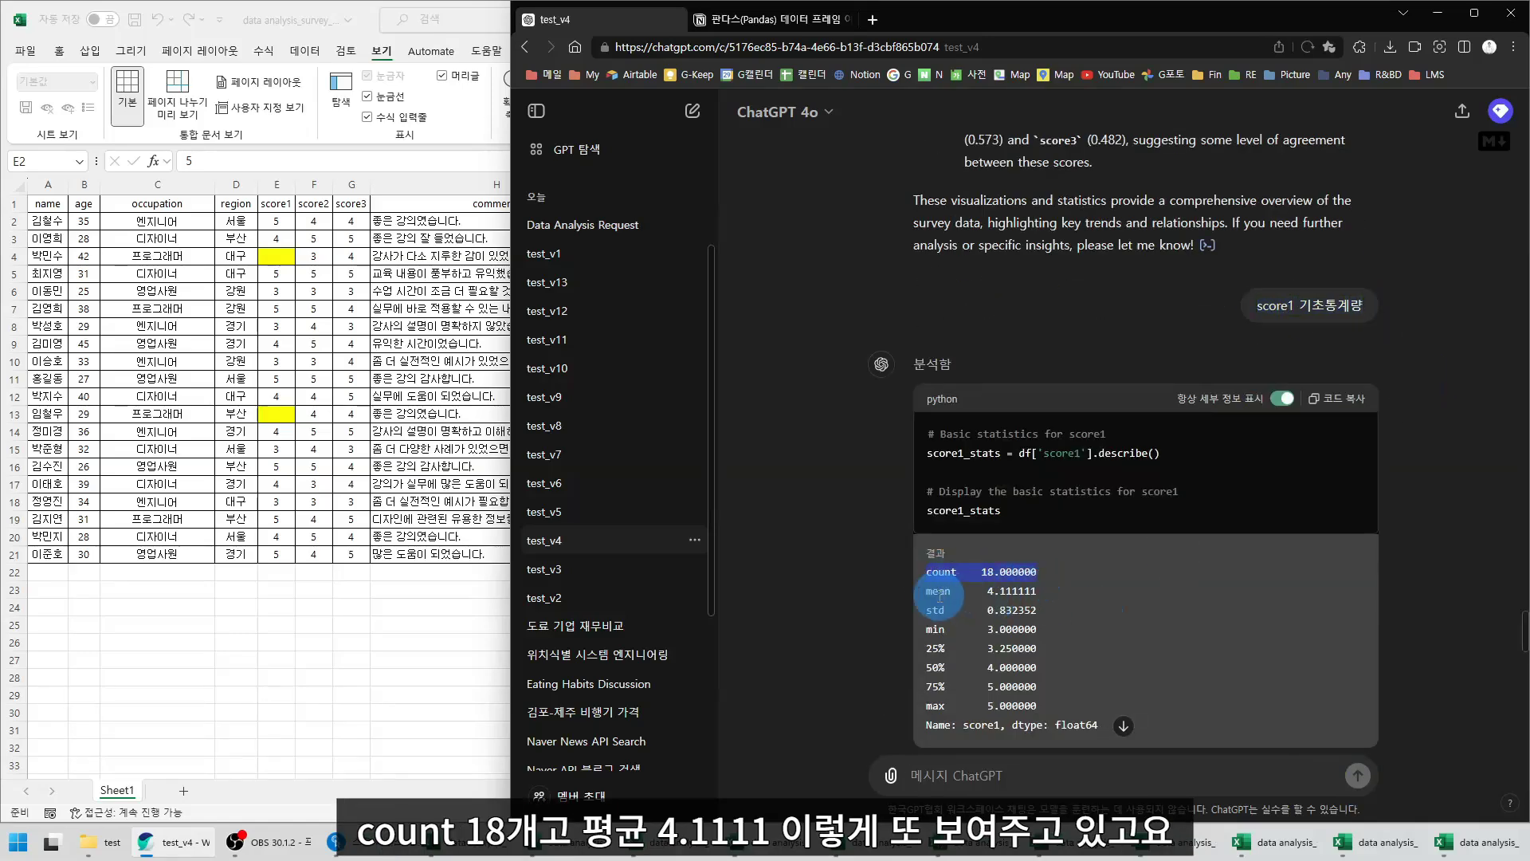
scroll(1239, 606, down, 7)
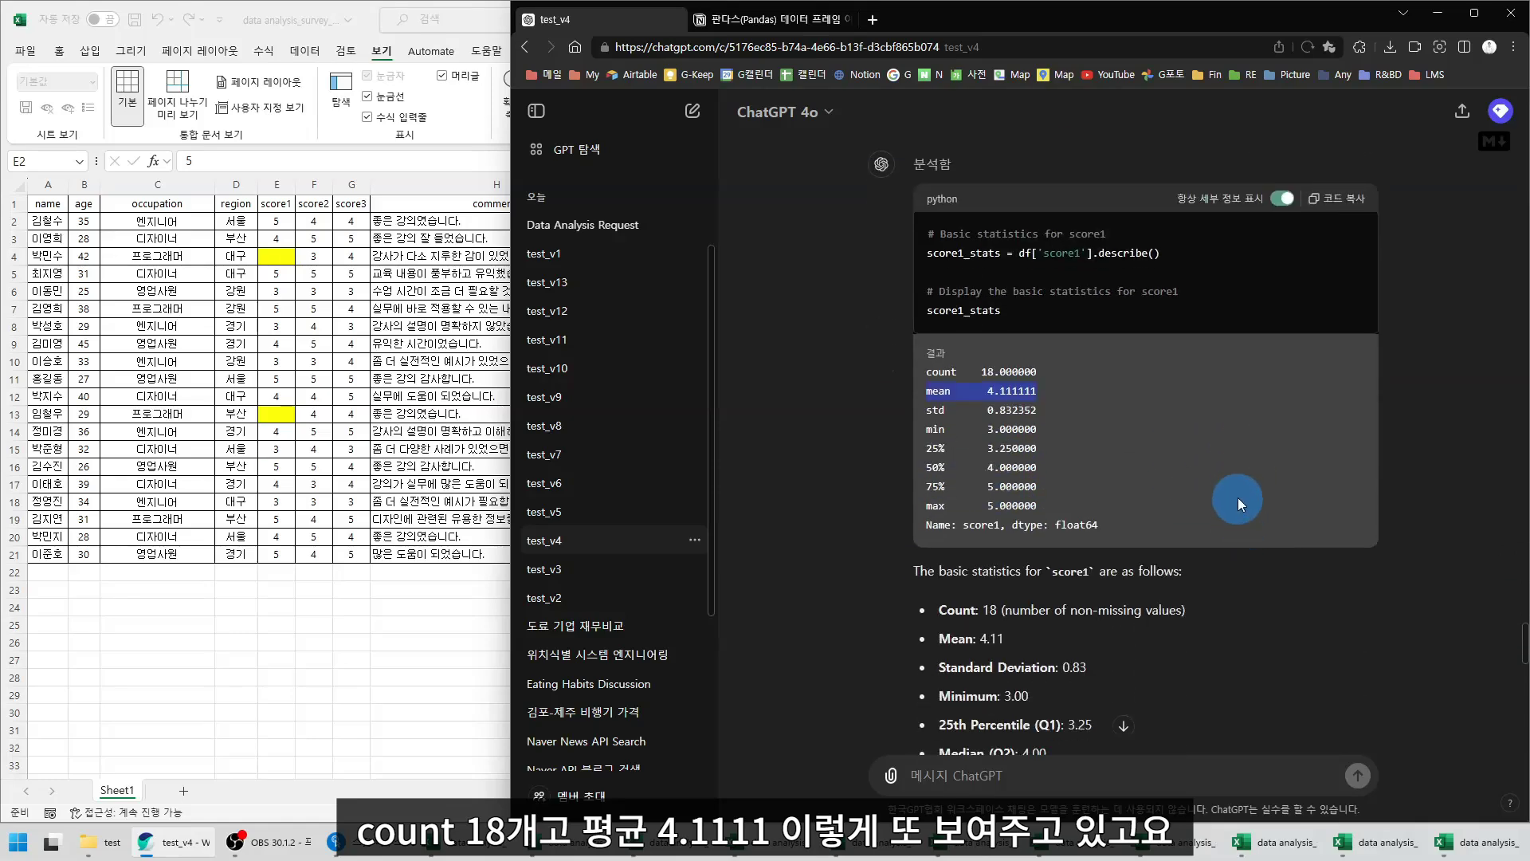
Examine the answer to "결측치 있어?", including the df.isnull().sum() code and the missing value count for score1
scroll(1231, 490, down, 2)
drag(1289, 451, 1363, 451)
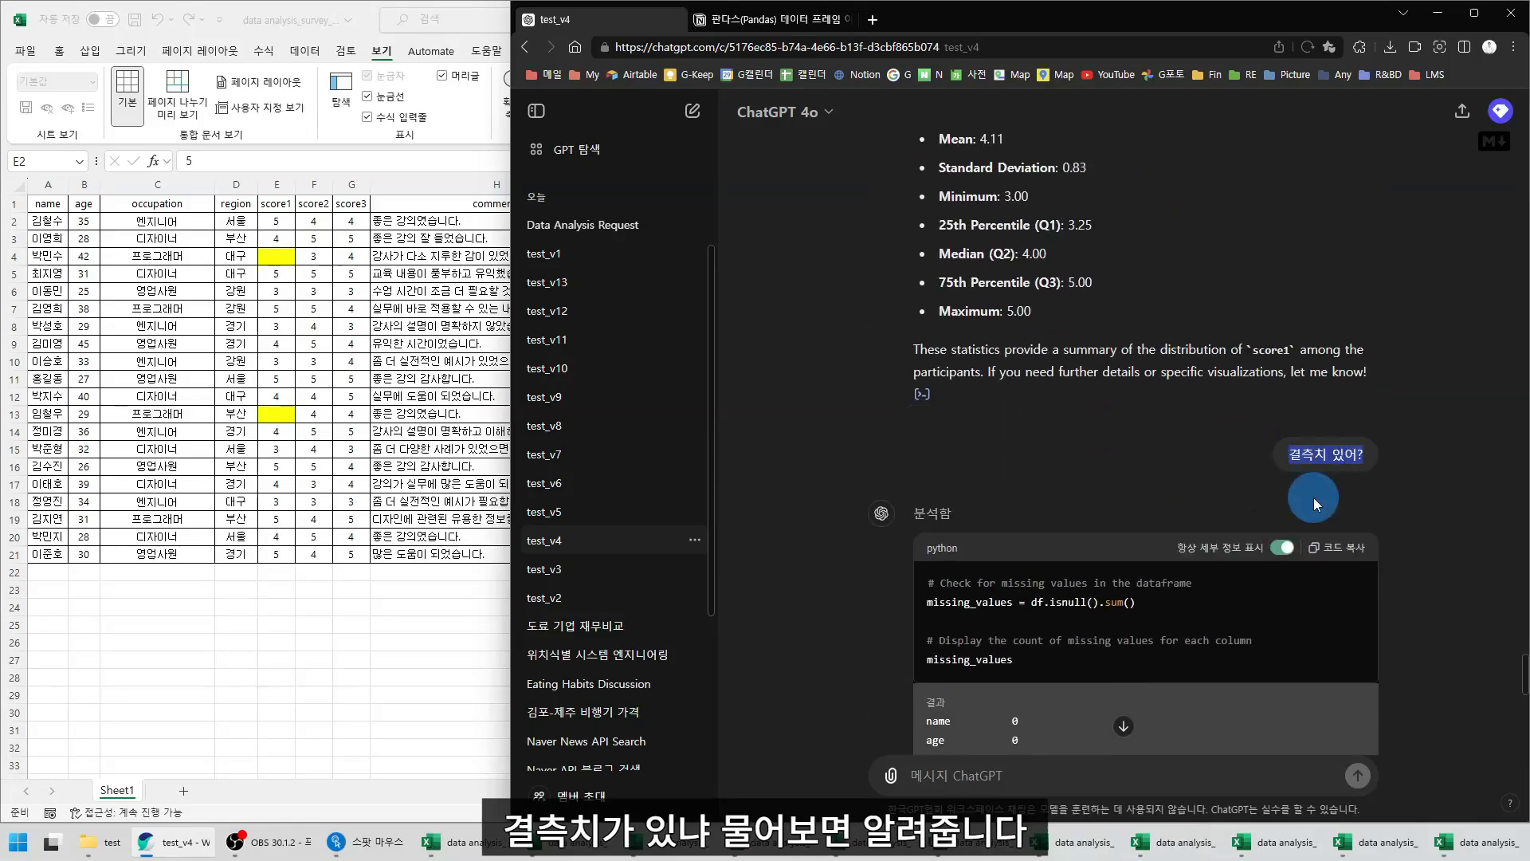
scroll(1026, 423, down, 1)
scroll(1026, 423, down, 2)
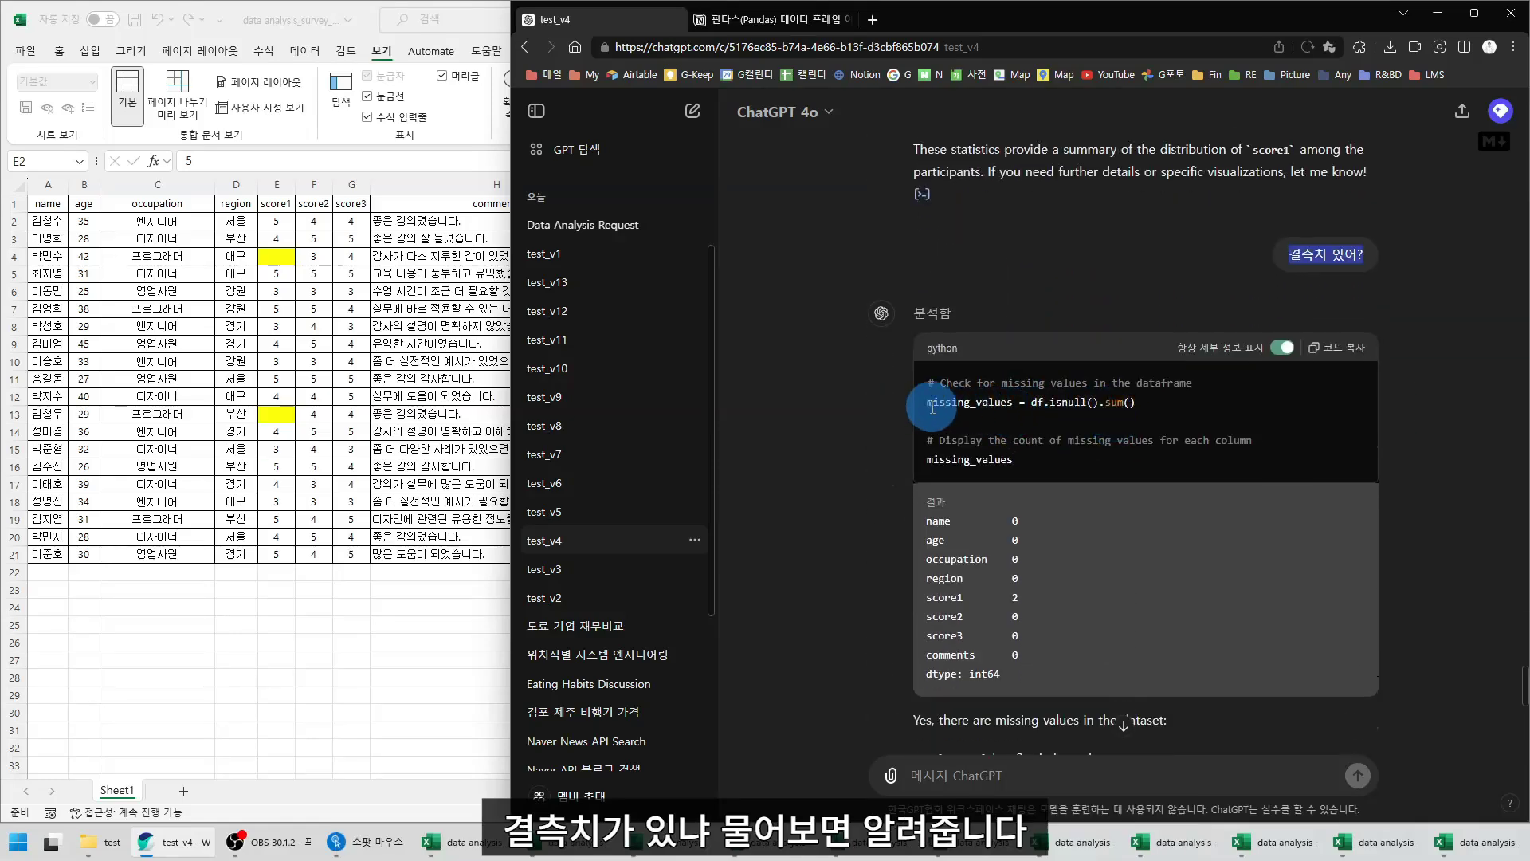
click(1031, 401)
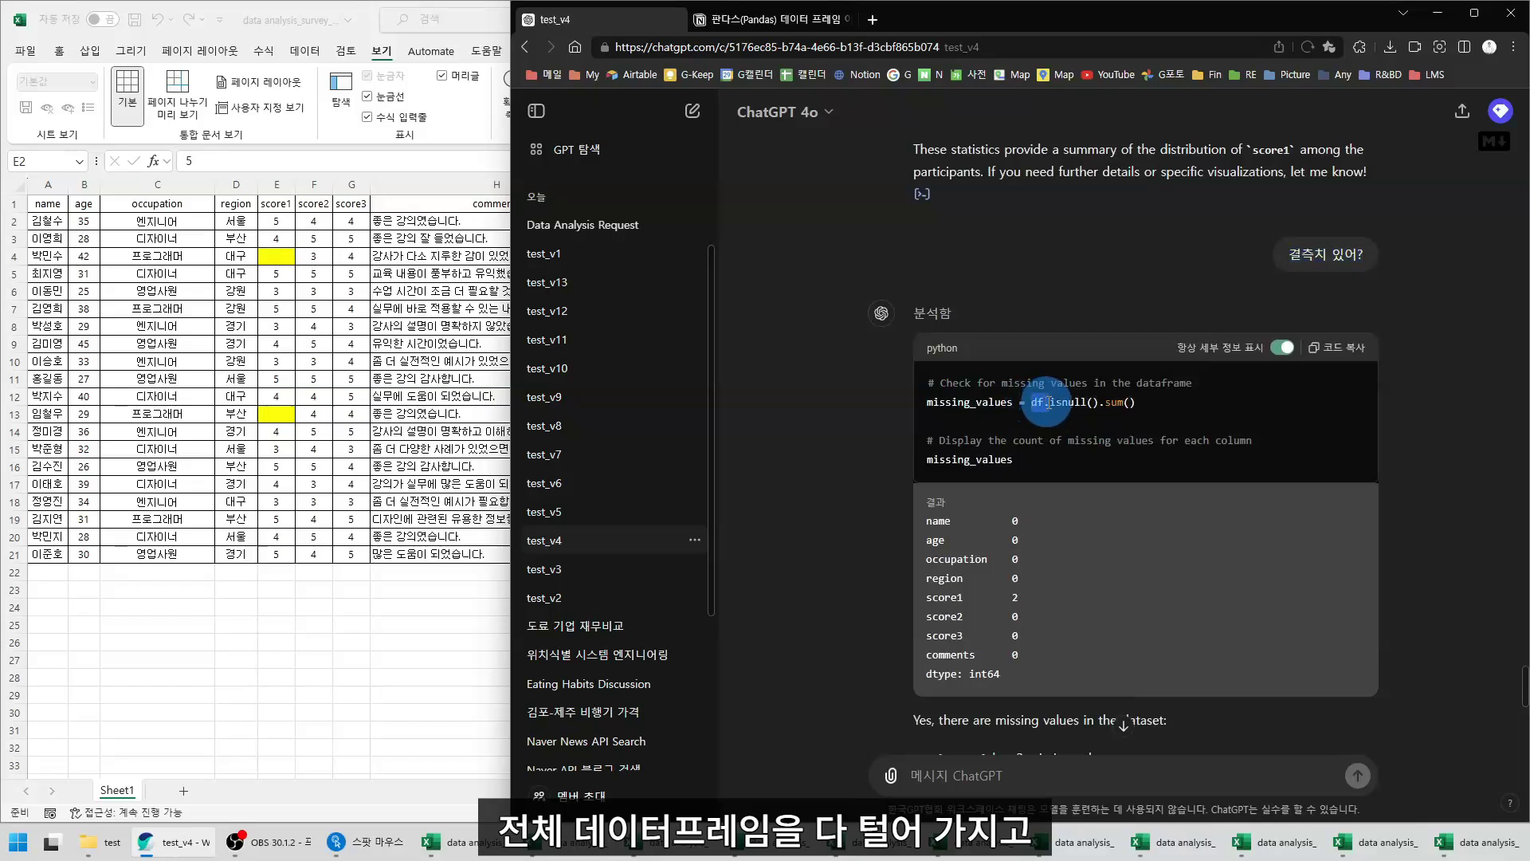
double_click(1060, 400)
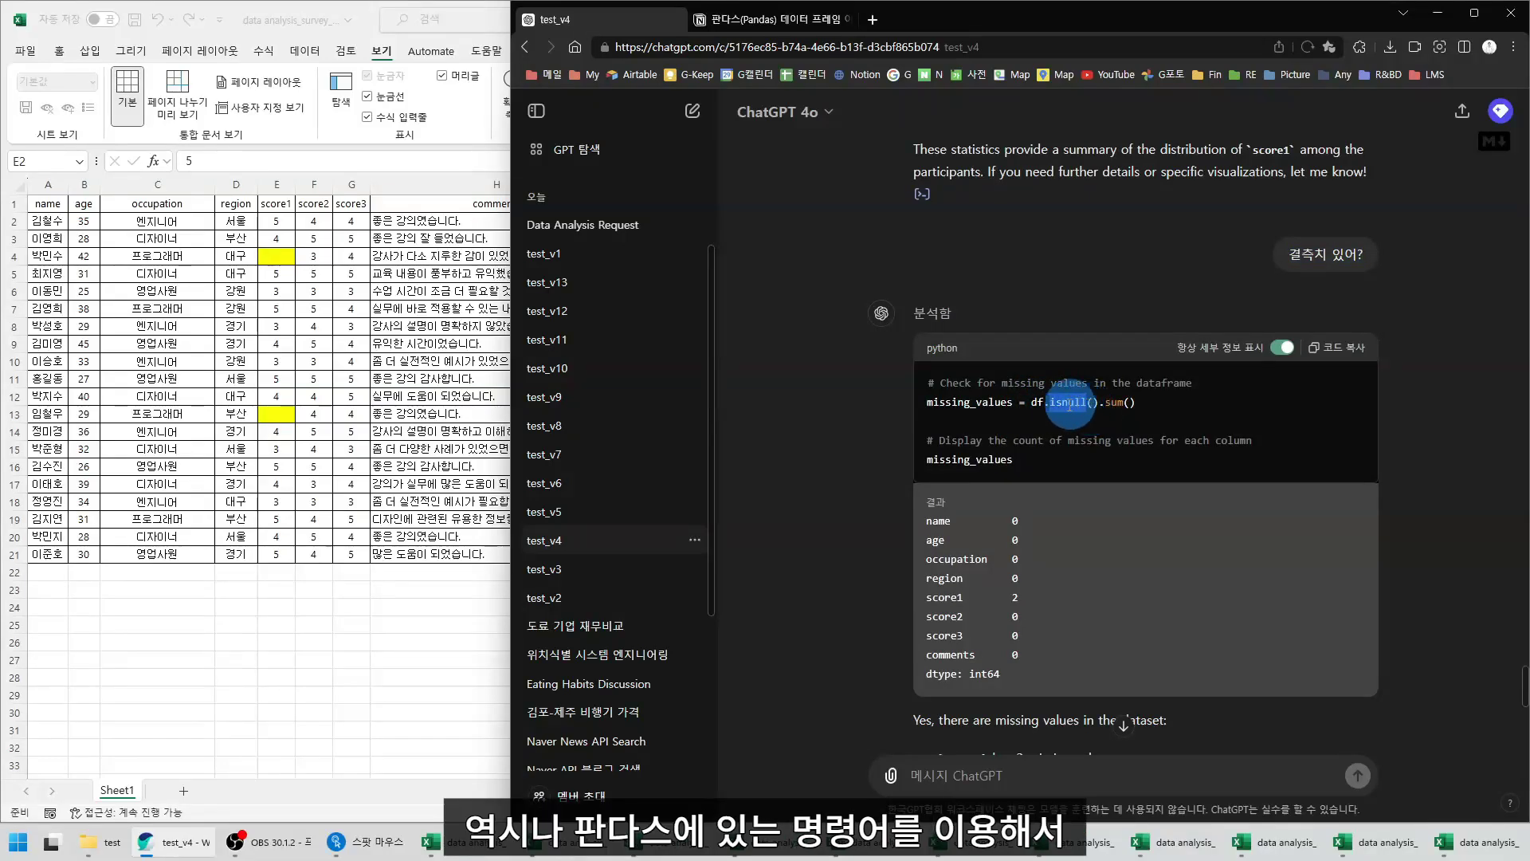
drag(1051, 402, 1160, 409)
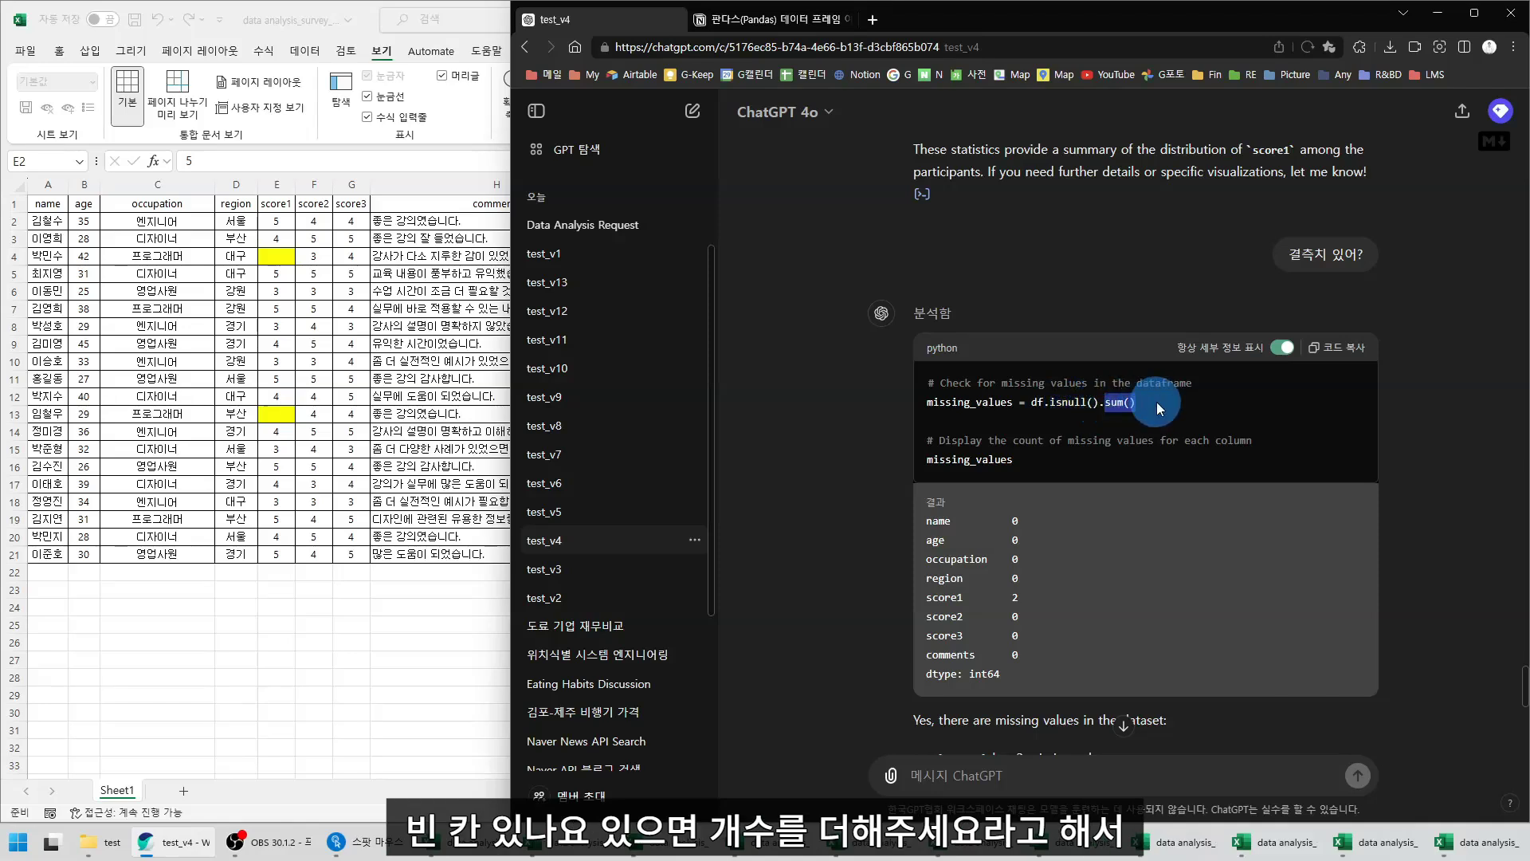
drag(924, 516, 1024, 676)
drag(926, 596, 1009, 597)
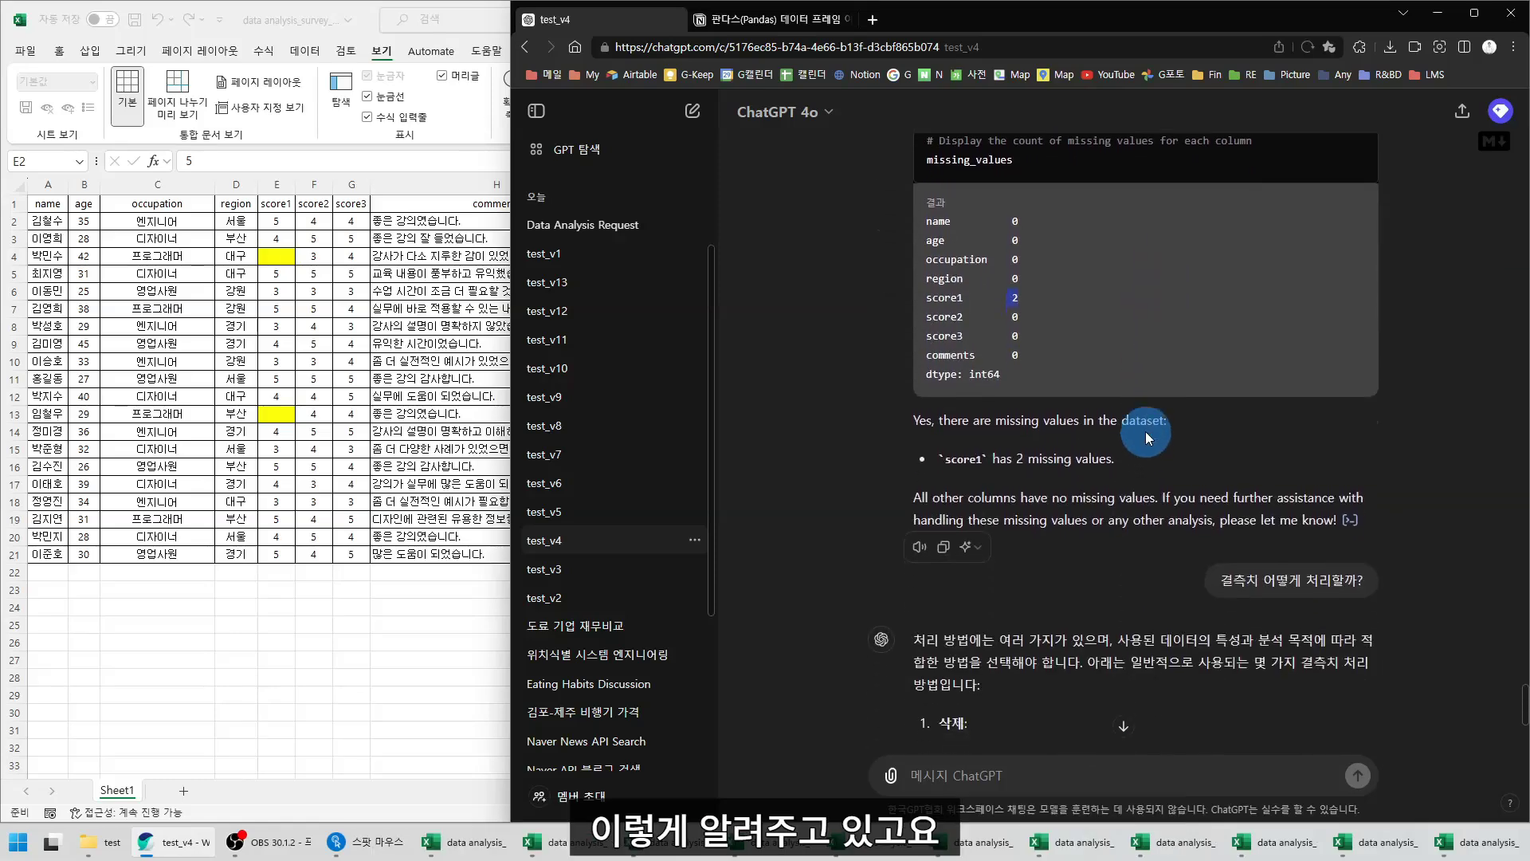
Read the answer to "결측치 어떻게 처리할까?", focusing on the method of deleting rows with missing values
drag(1218, 575, 1373, 586)
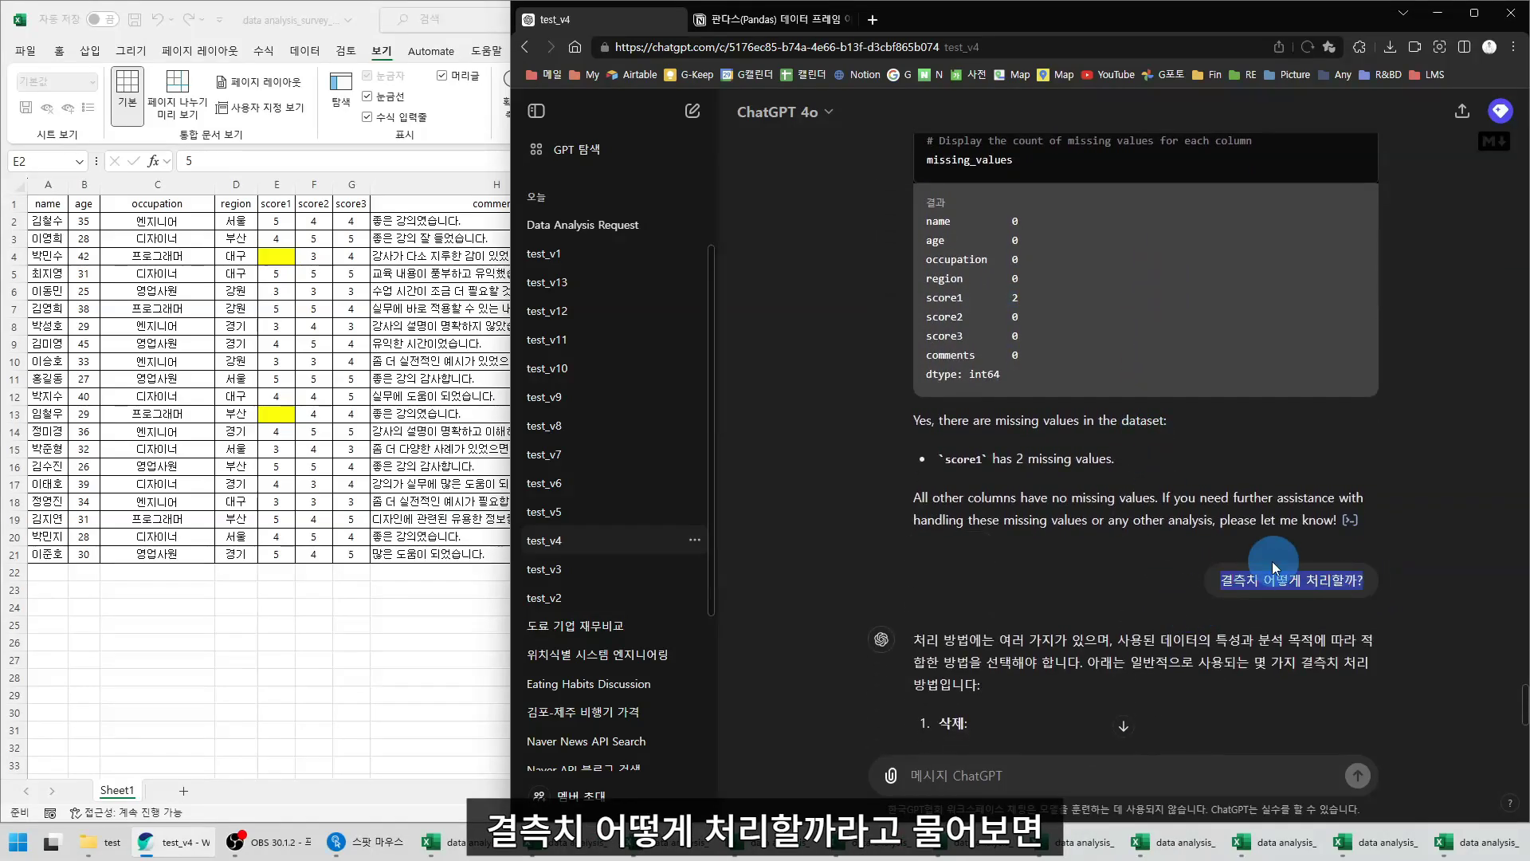
scroll(1272, 561, down, 1)
scroll(1272, 561, down, 4)
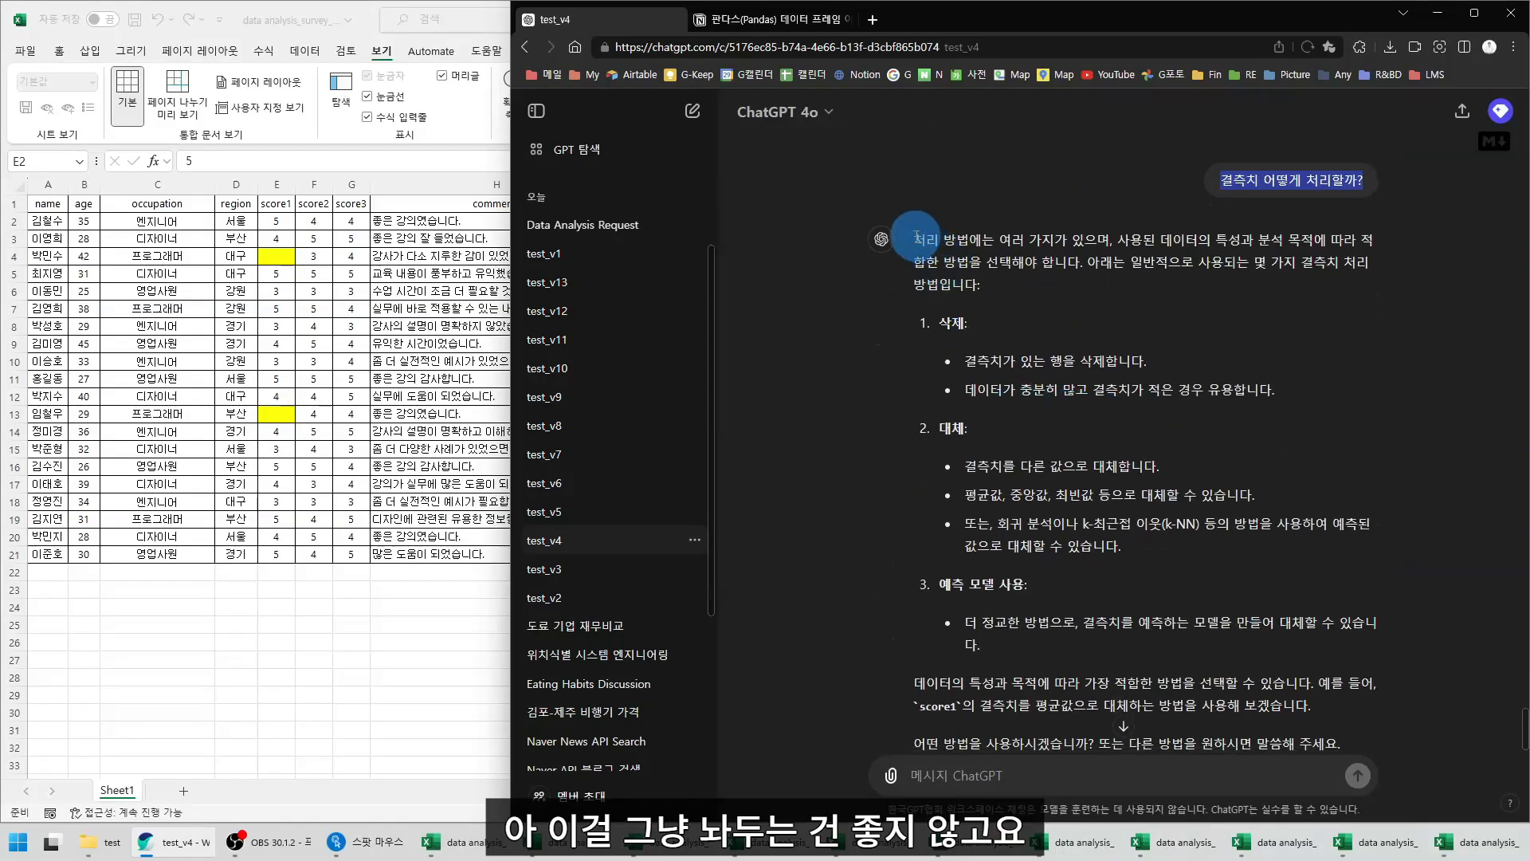
drag(913, 239, 1175, 285)
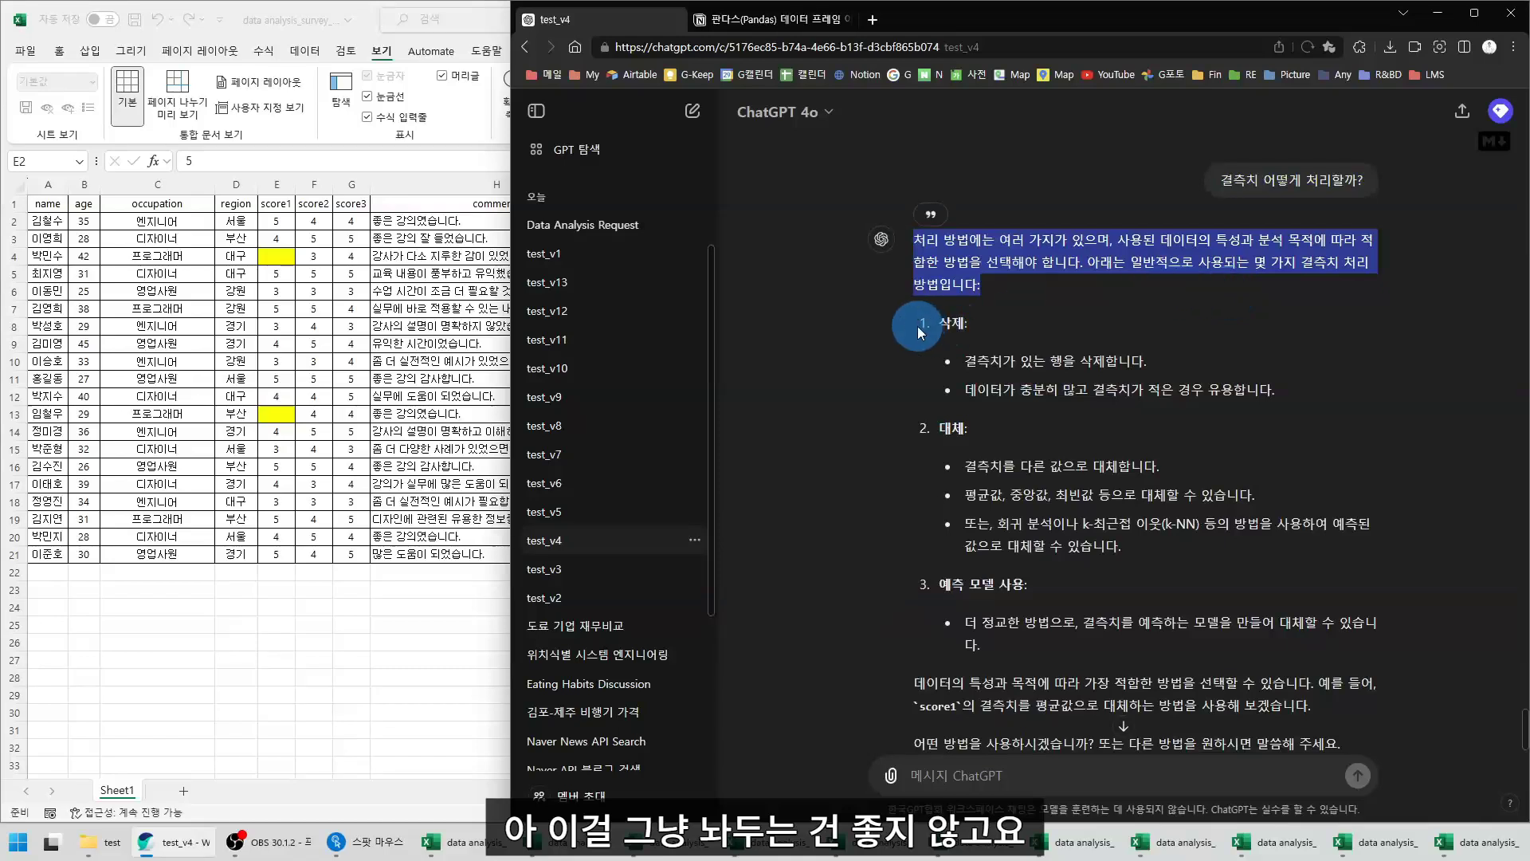
drag(936, 319, 1214, 355)
click(968, 362)
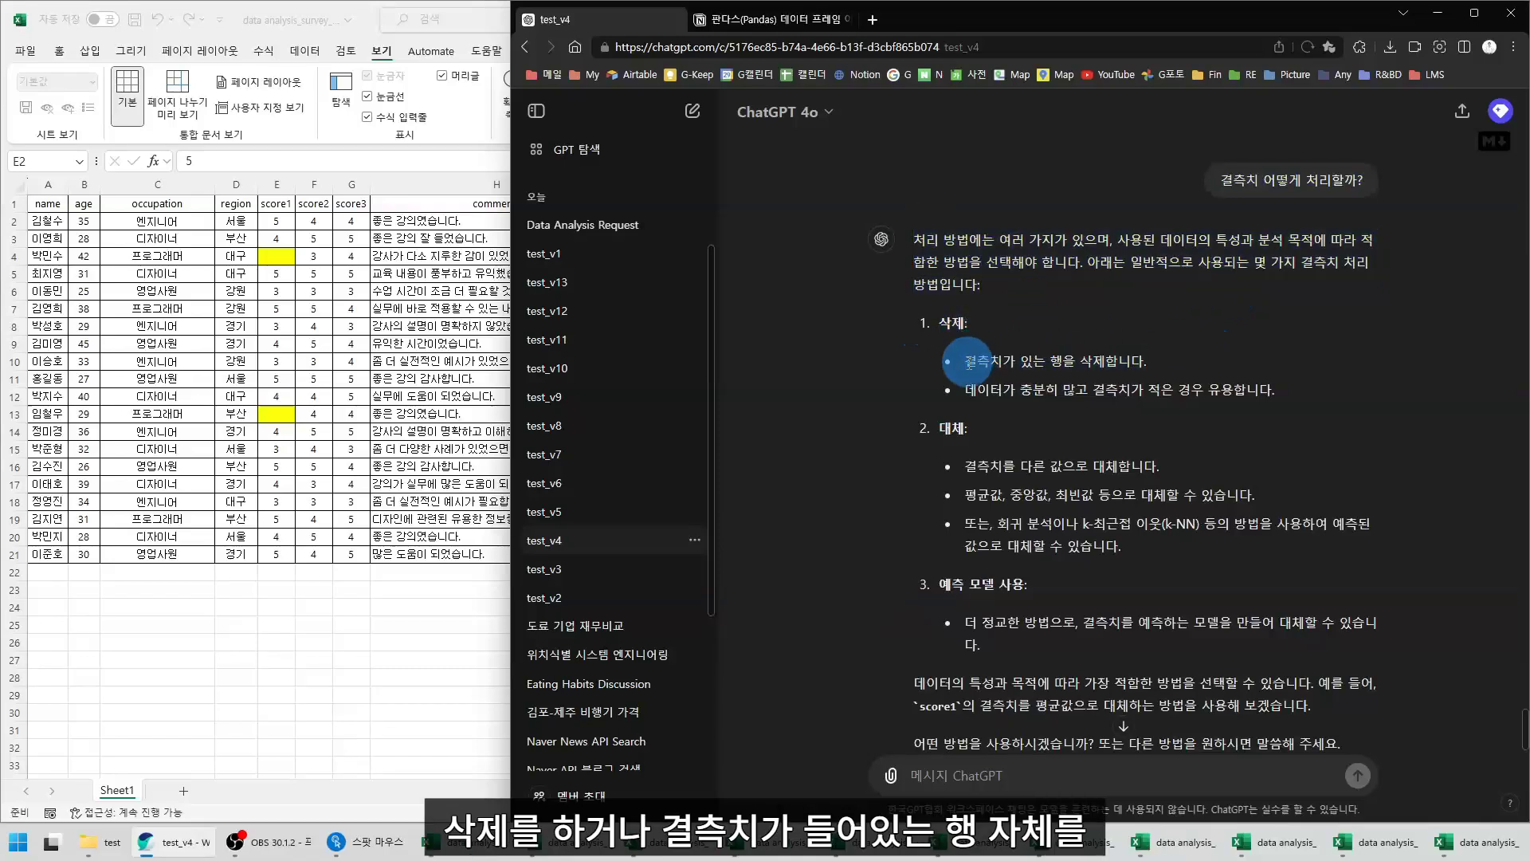
drag(967, 362, 1231, 364)
click(1231, 363)
Switch to the Excel worksheet and select rows 4 and 13, which contain the blank score1 cells
click(15, 256)
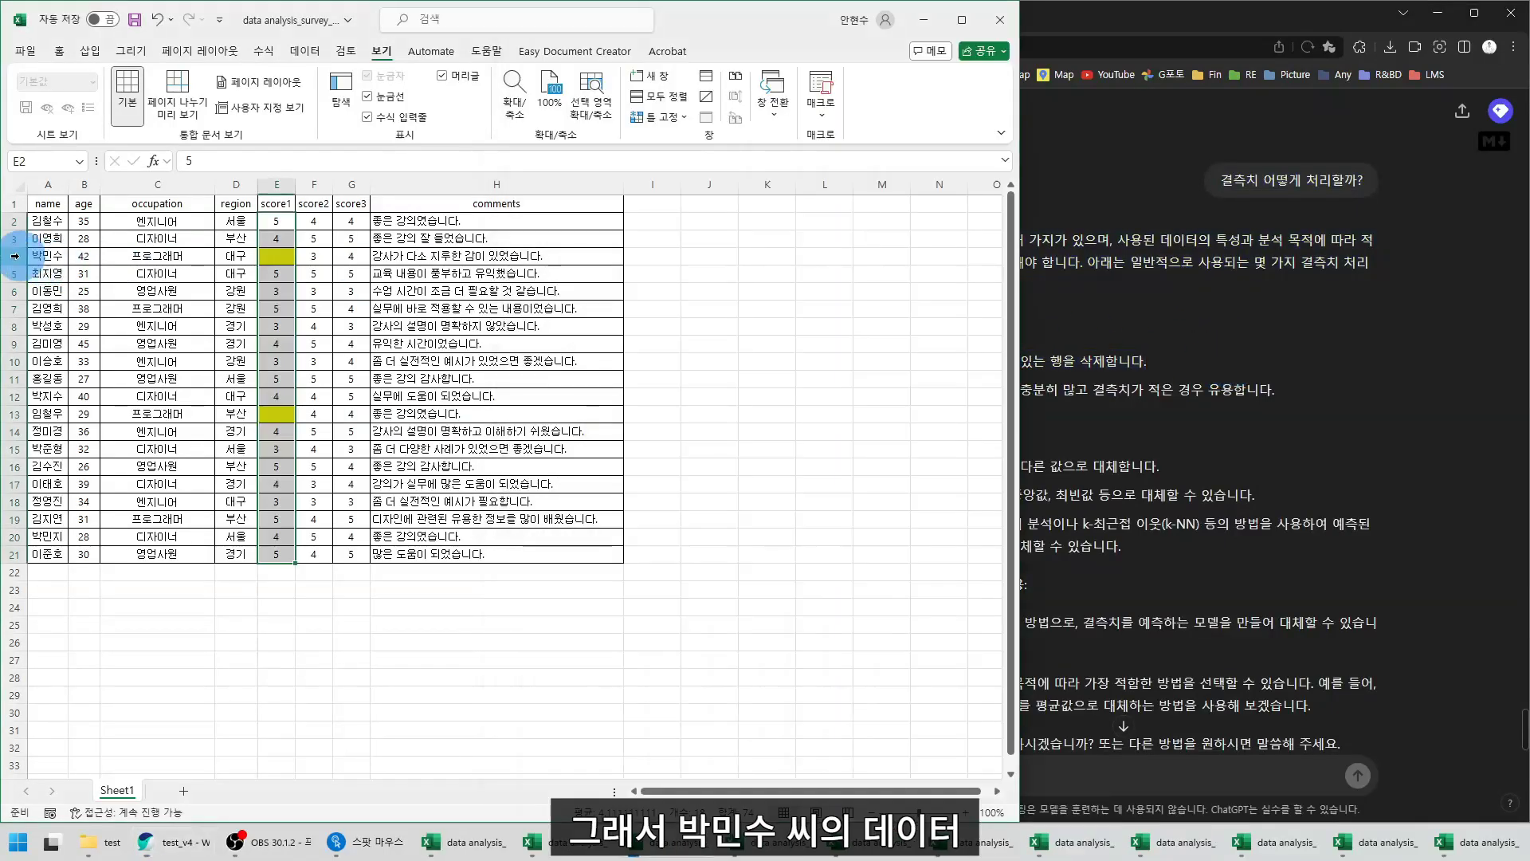
click(15, 256)
ctrl+click(14, 413)
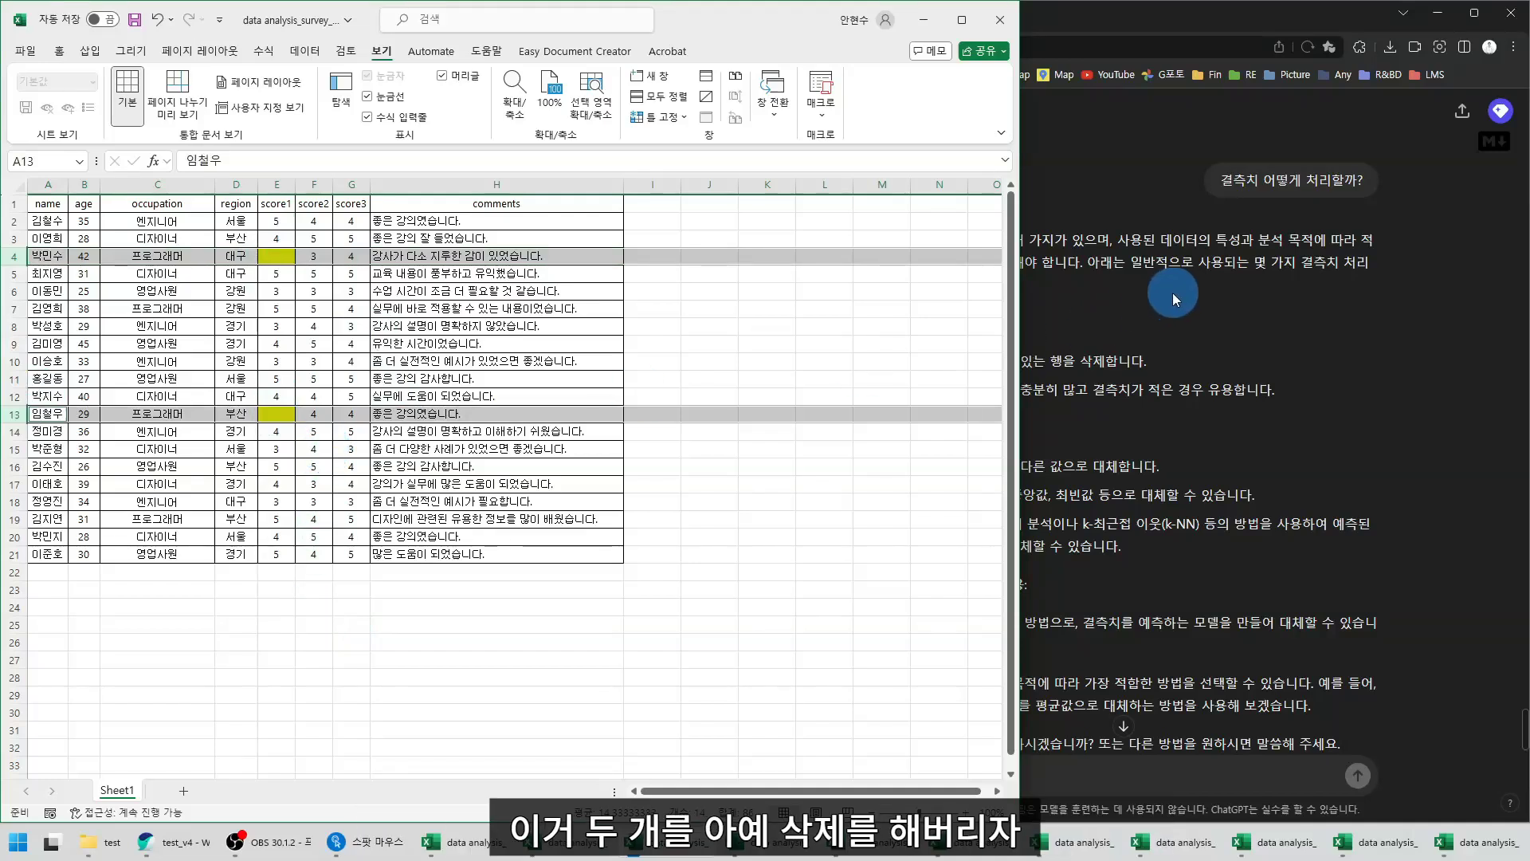
Compare the averages and counts of score1 and score2 by selecting their values in E2:E21 and F2:F21 in turn
click(275, 272)
drag(275, 217, 276, 551)
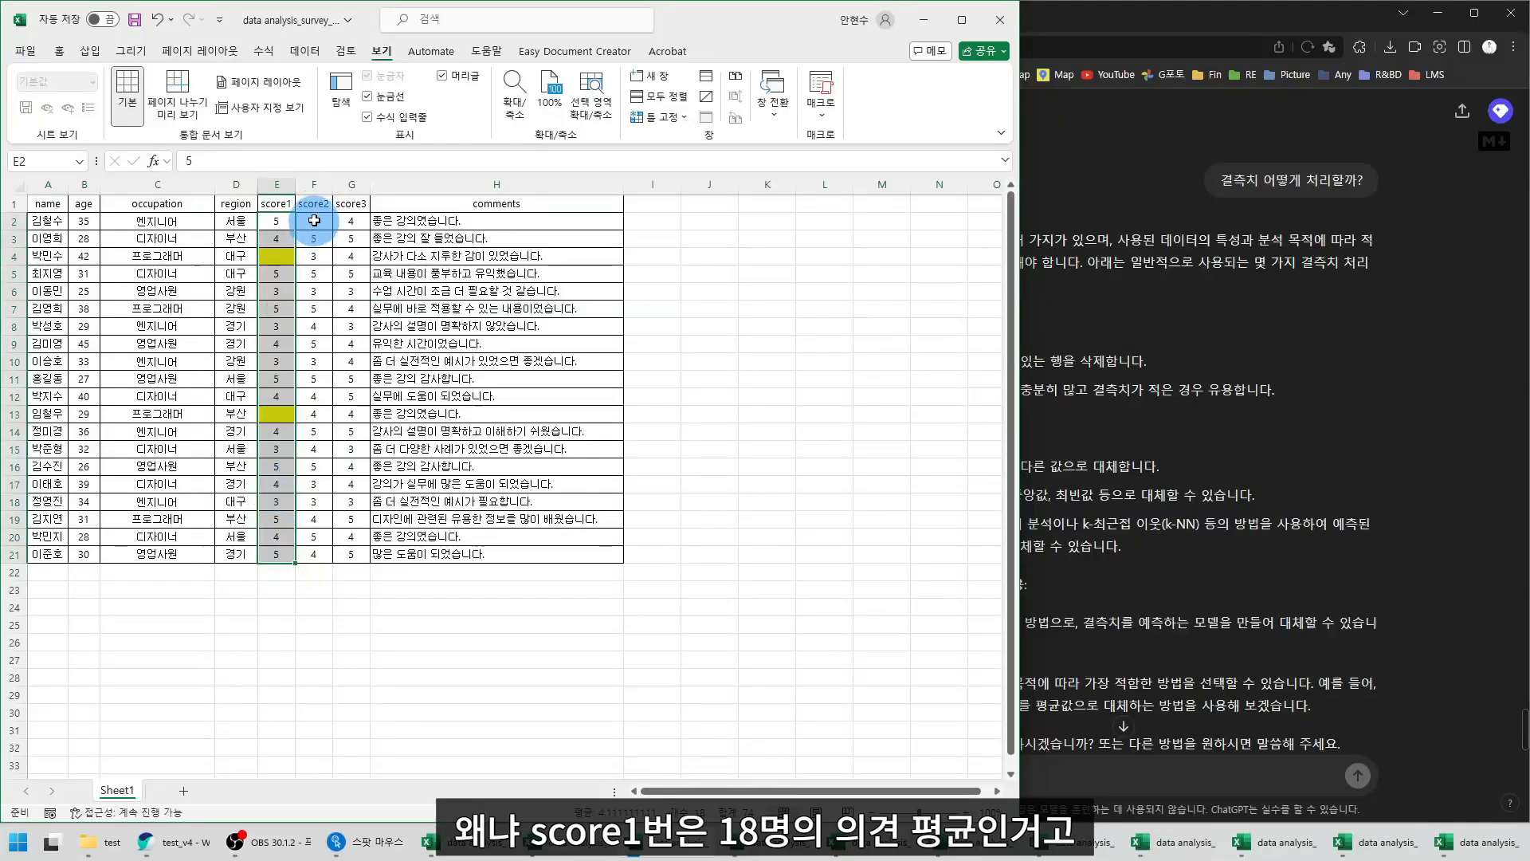
drag(314, 220, 314, 554)
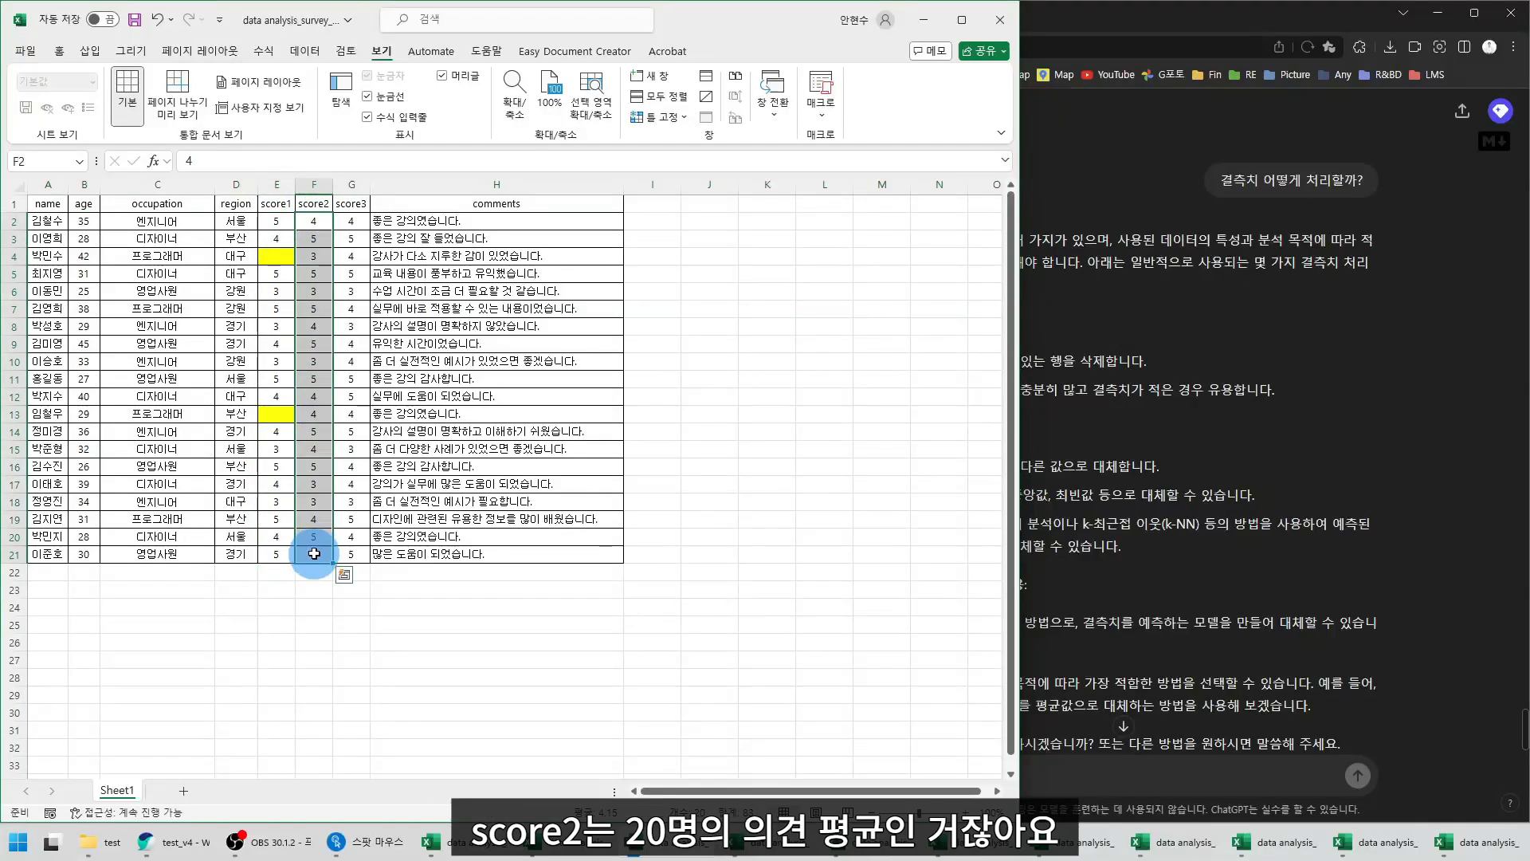
drag(275, 221, 268, 526)
drag(314, 220, 320, 546)
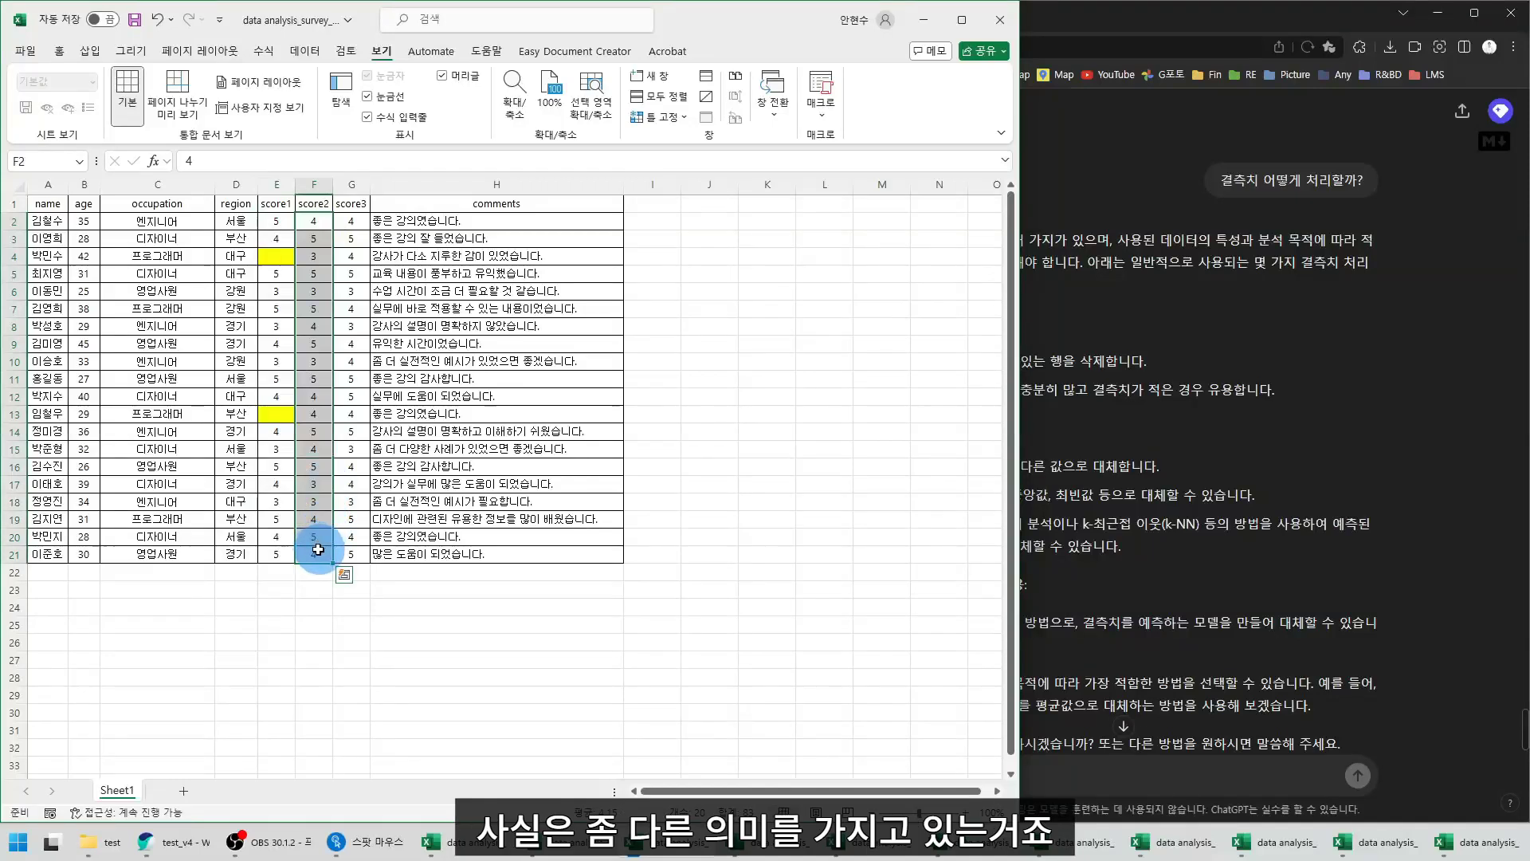
drag(313, 221, 307, 538)
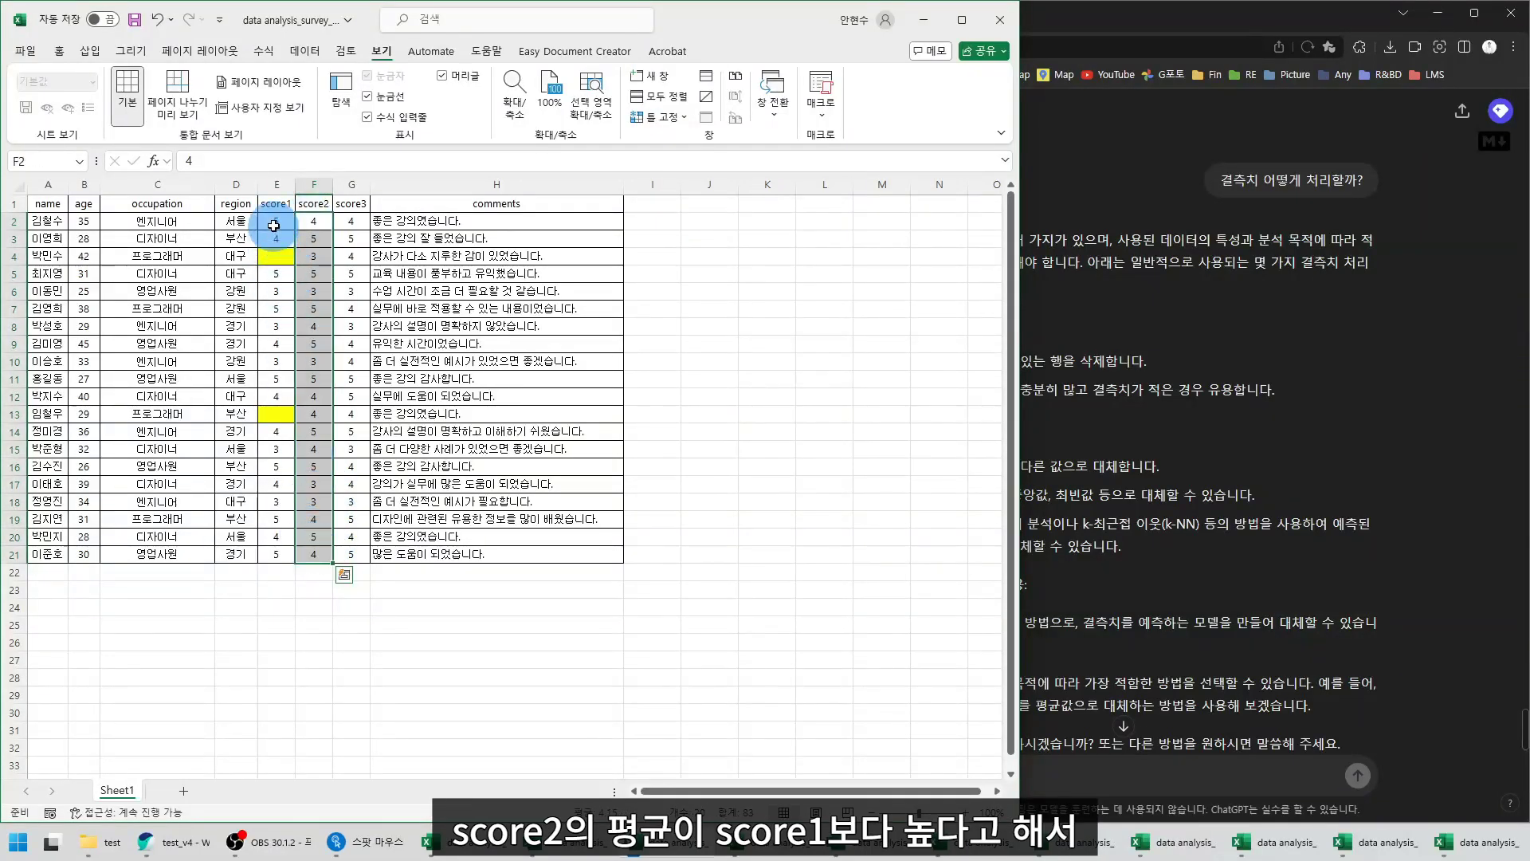
drag(276, 221, 270, 533)
Inspect row 4 and the whole score1 and score2 columns to compare where responses are missing
click(314, 186)
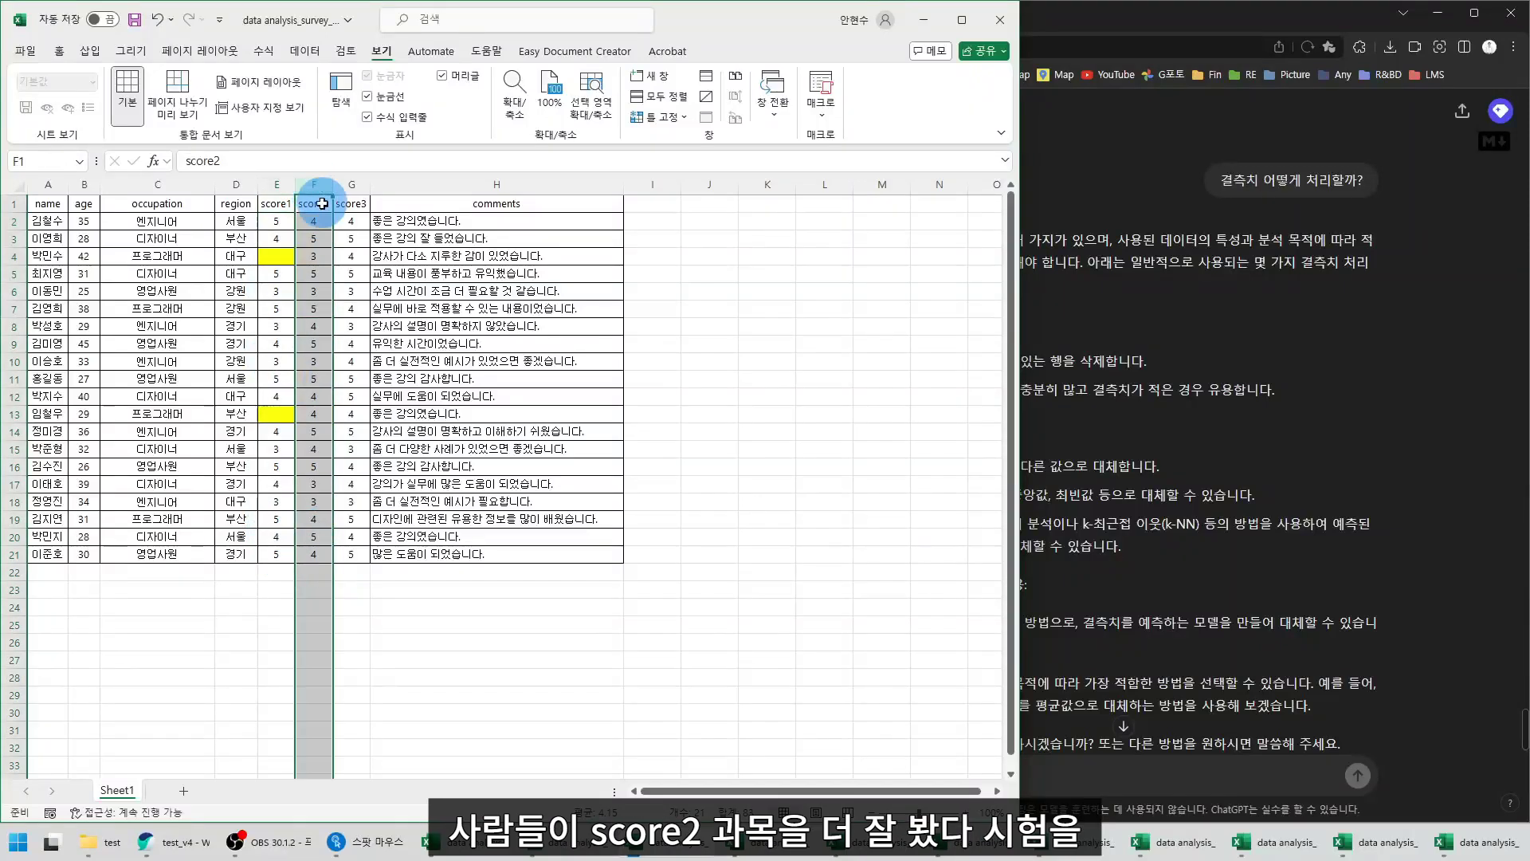
click(315, 199)
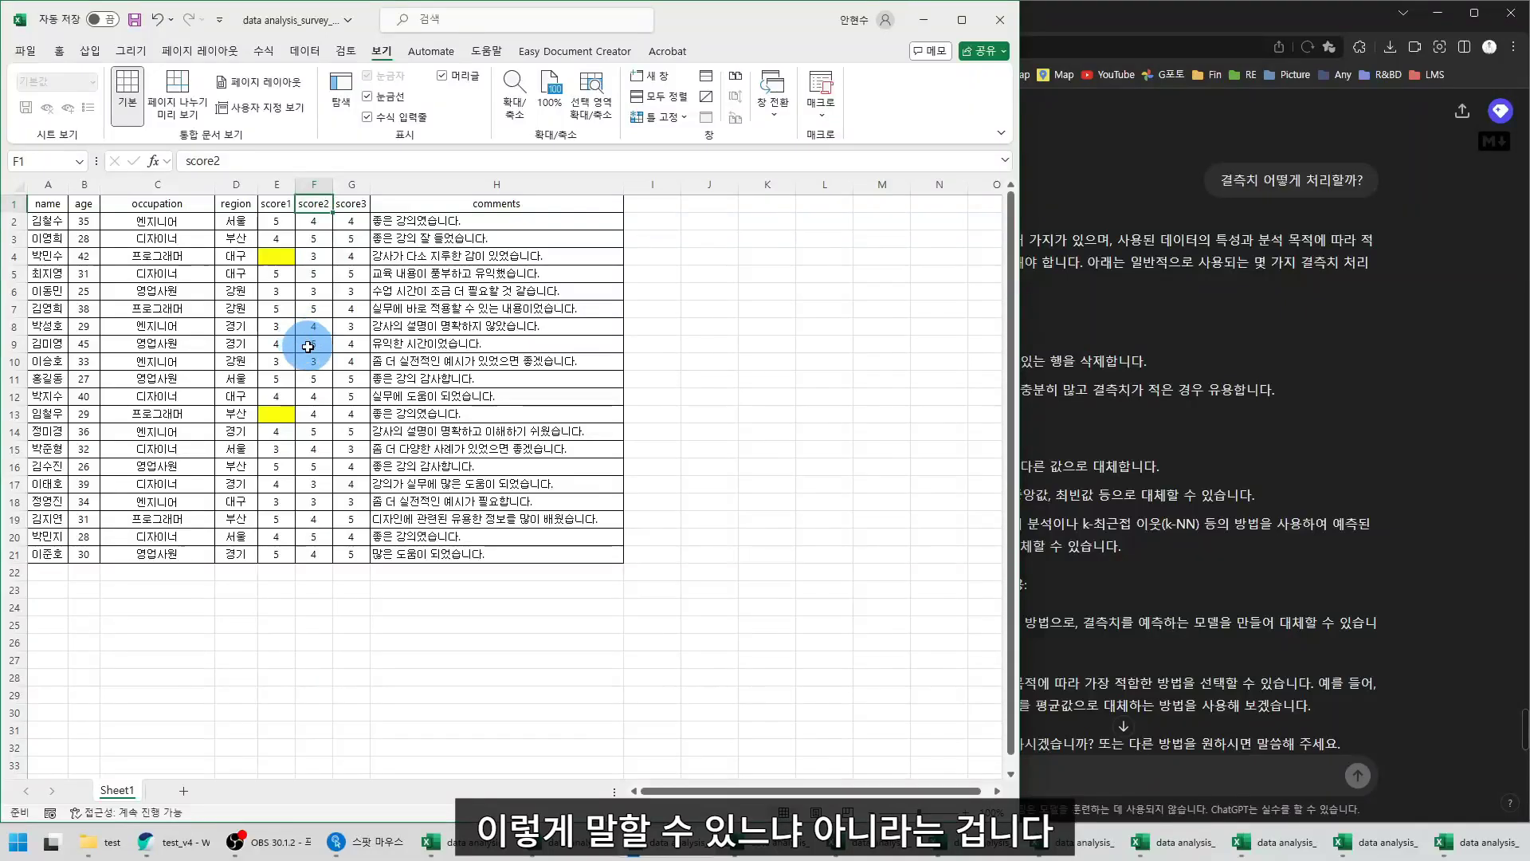
click(14, 256)
click(276, 184)
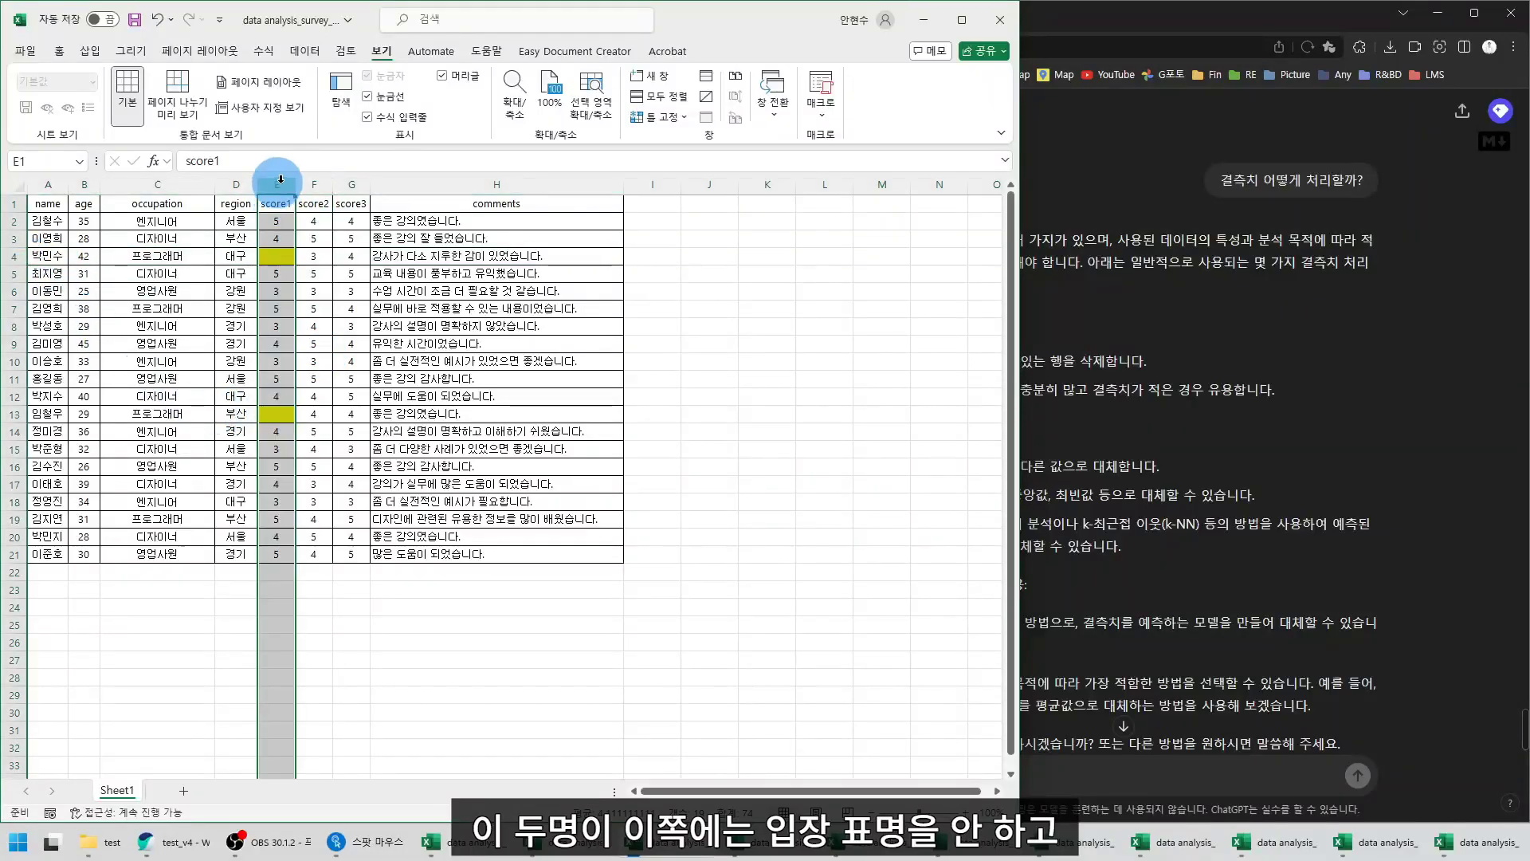
click(318, 183)
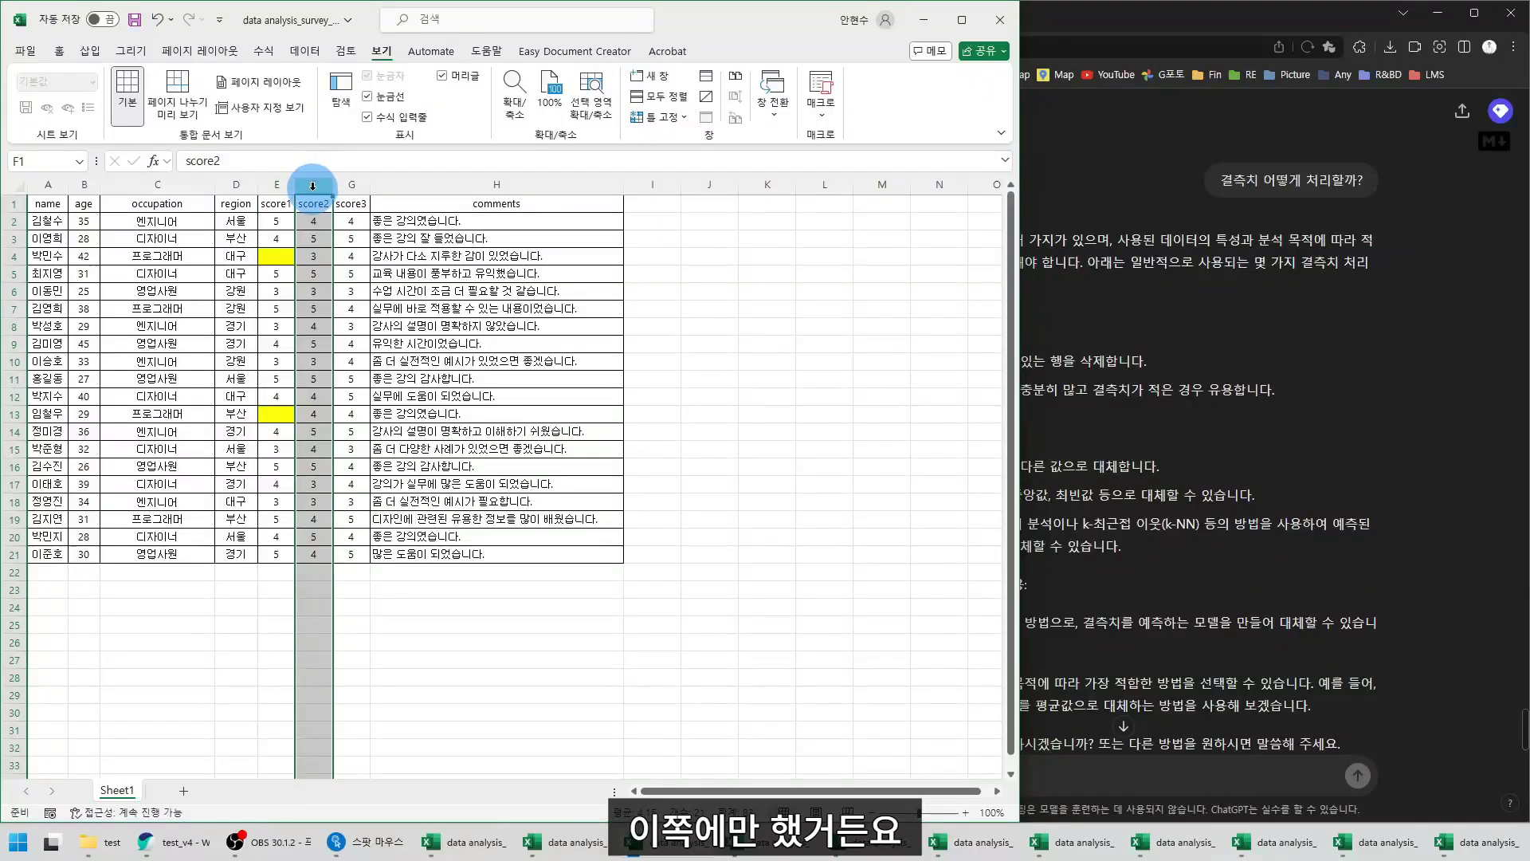
Inspect rows 4 and 13 against the score1 and score2 columns to see how the missing responses could skew each average
click(14, 256)
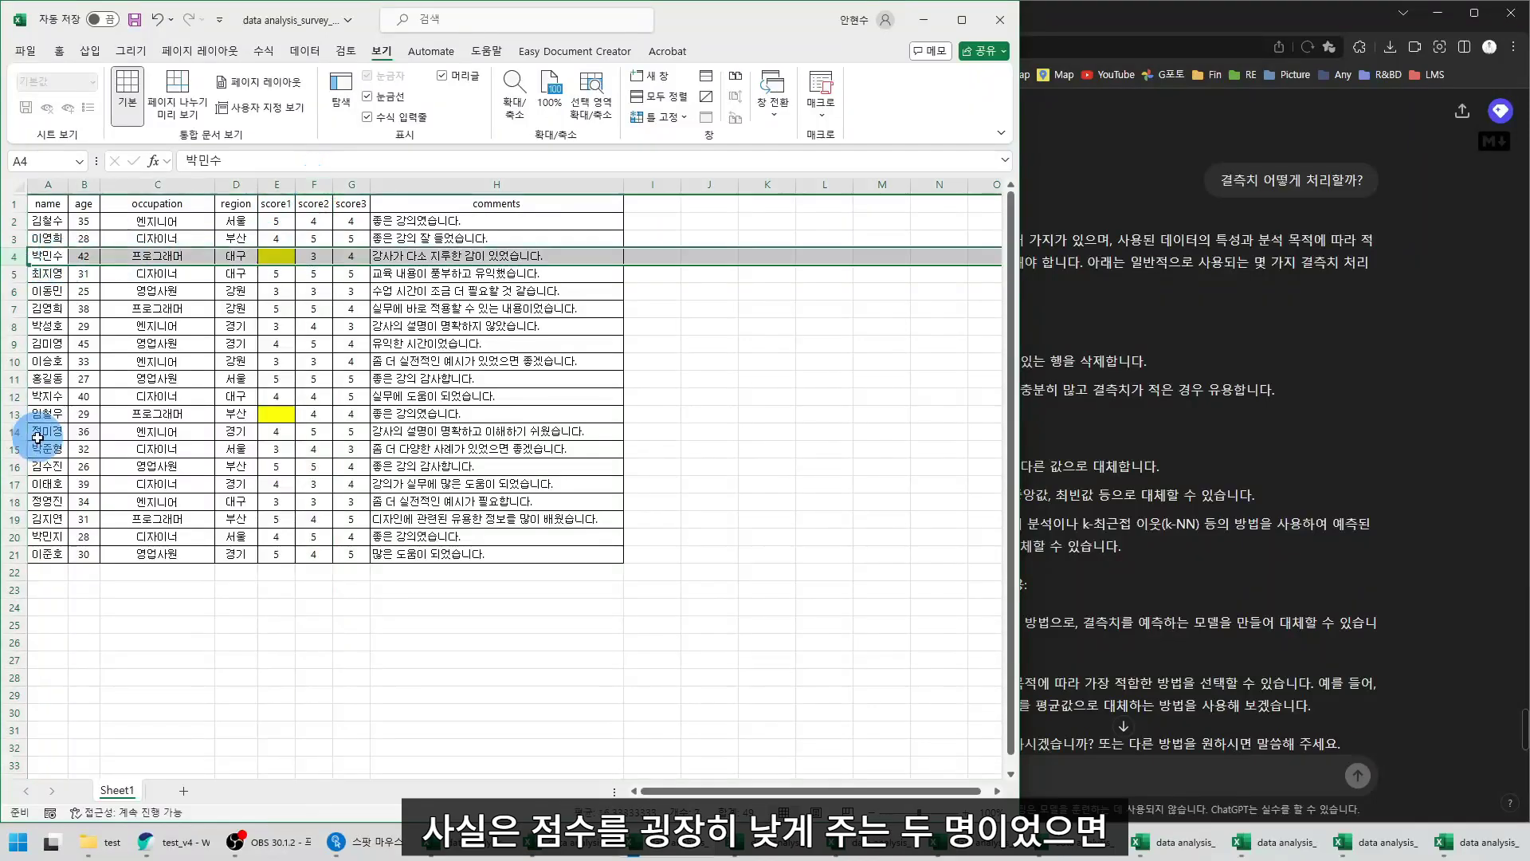
click(14, 413)
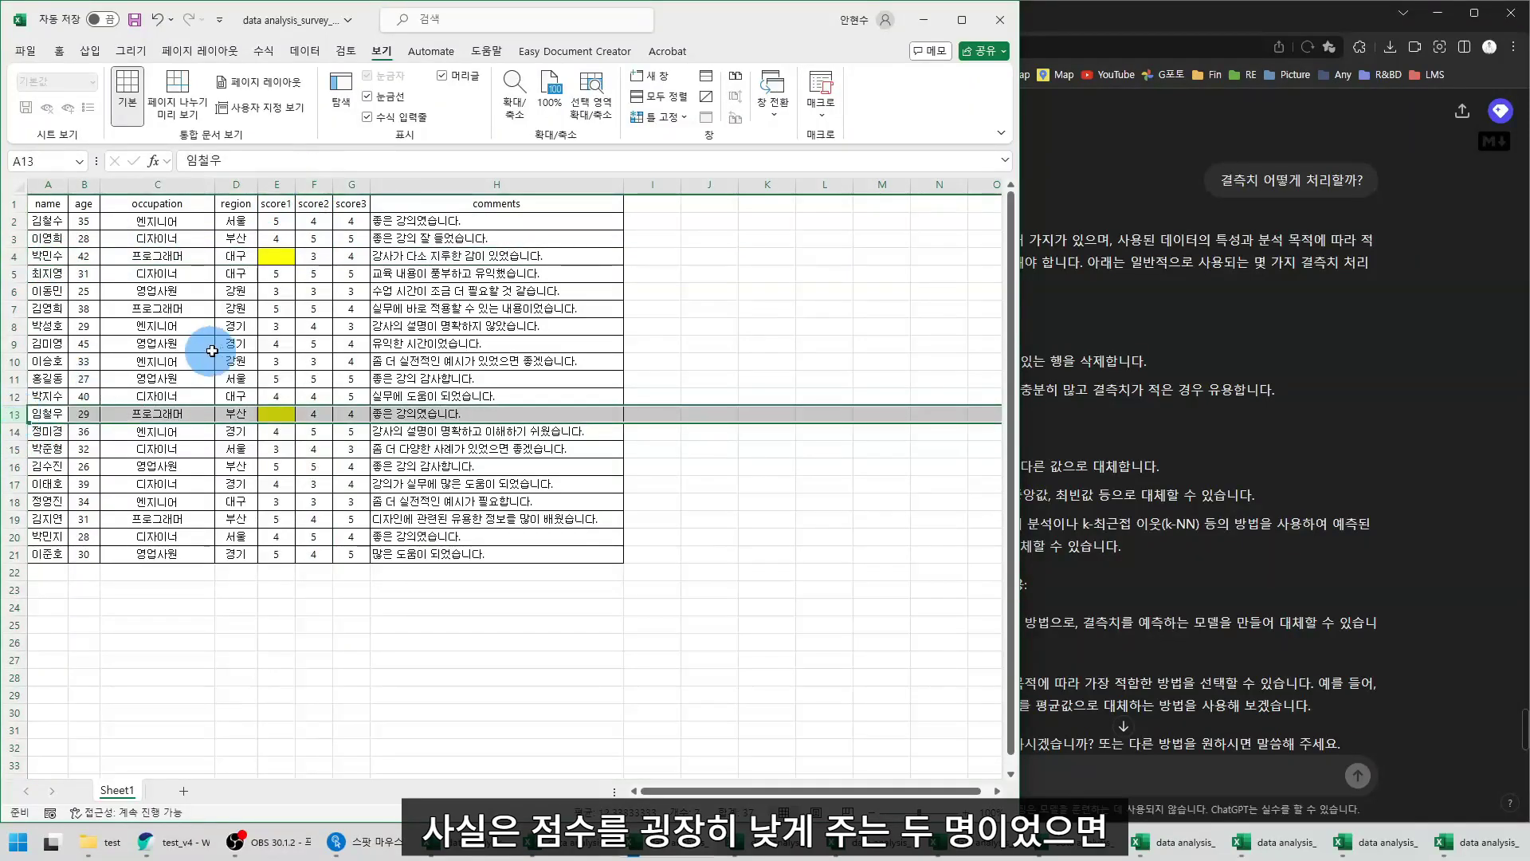
click(272, 193)
click(278, 254)
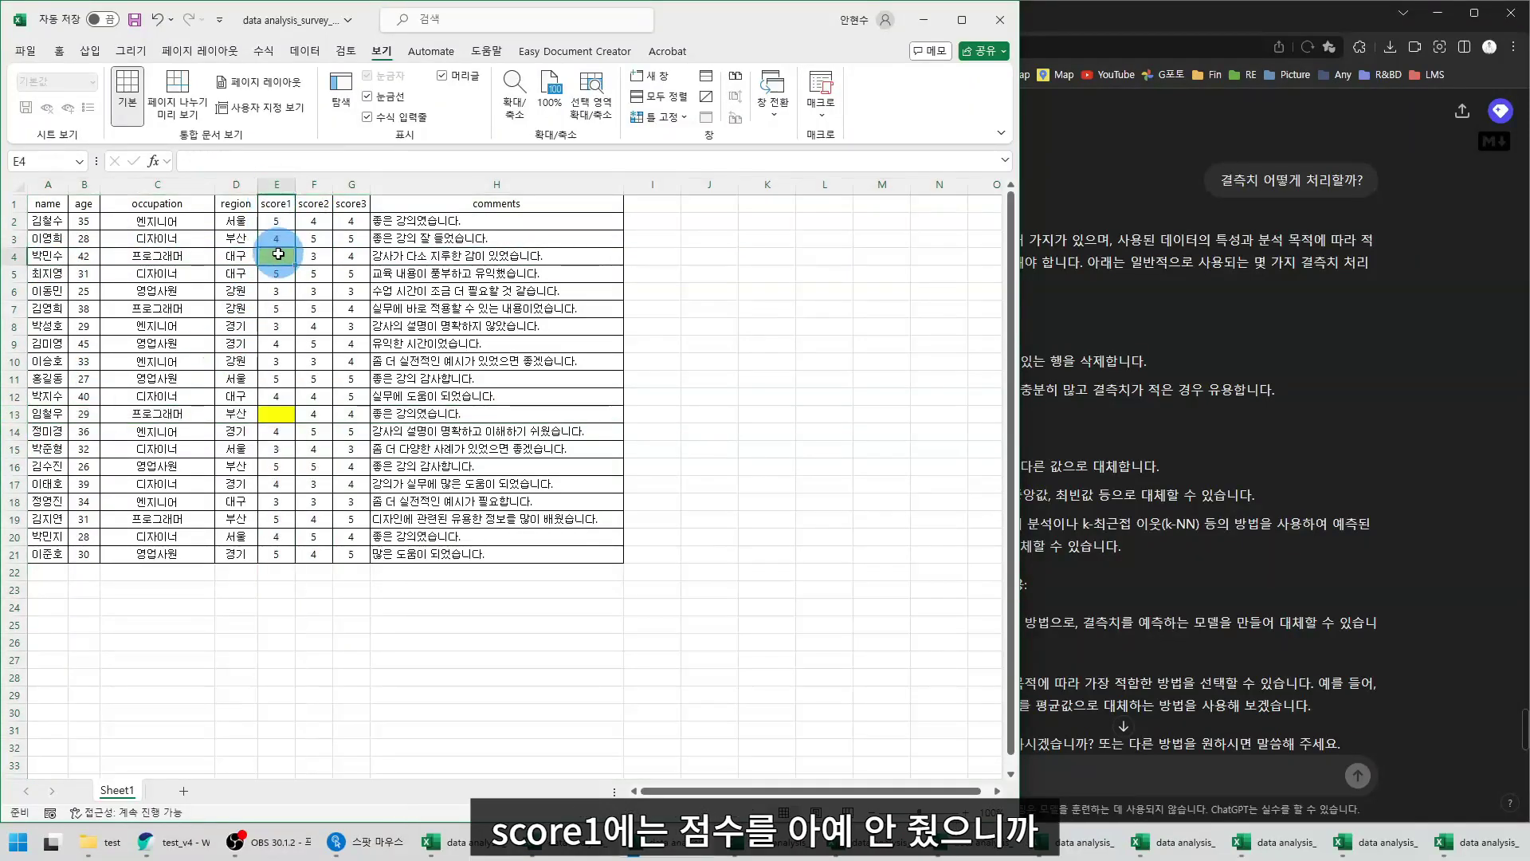
click(271, 187)
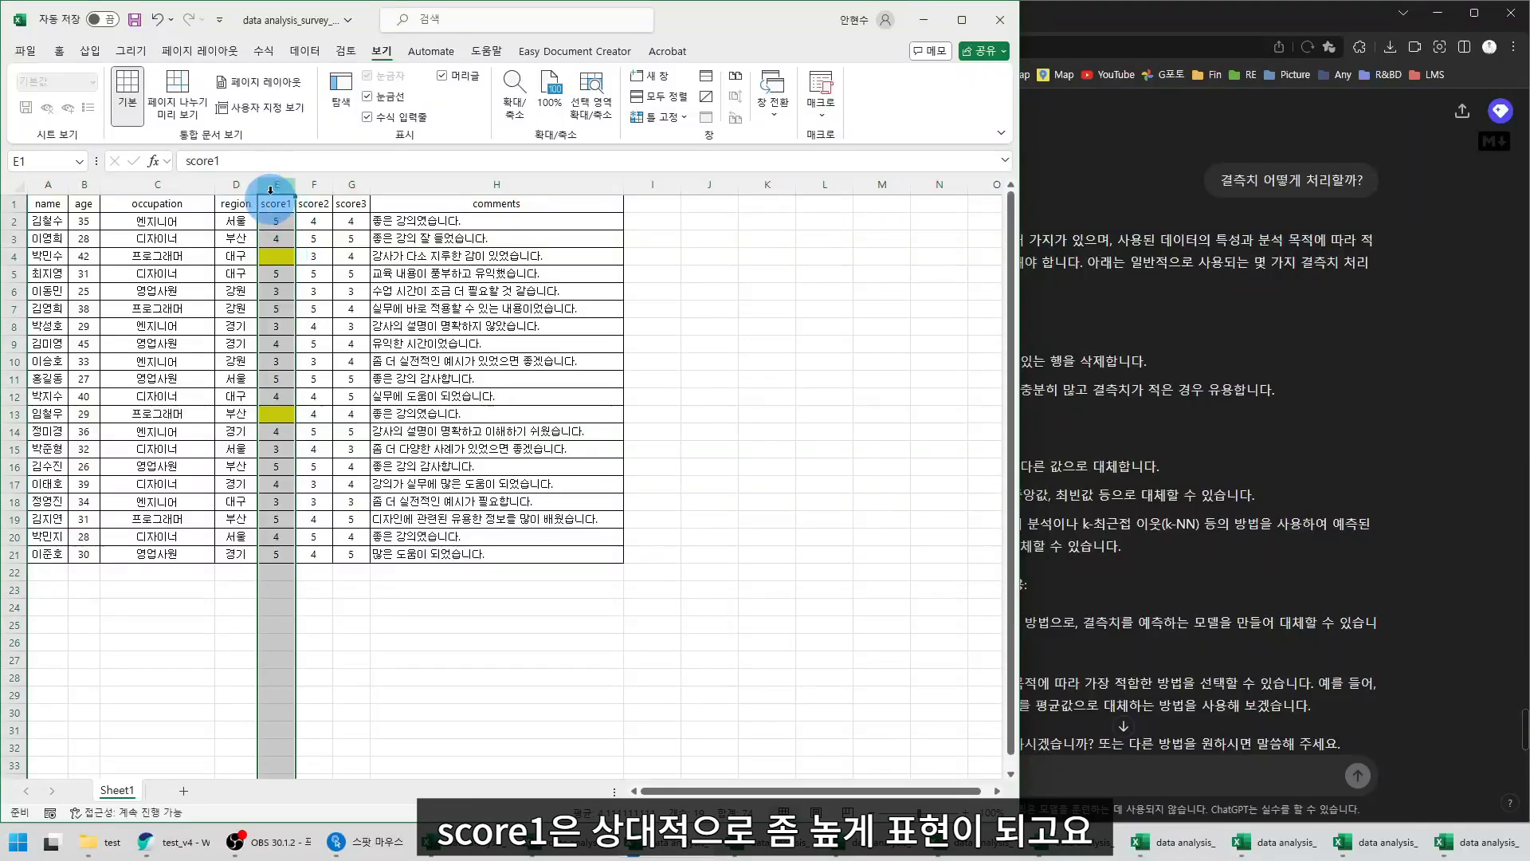
click(314, 185)
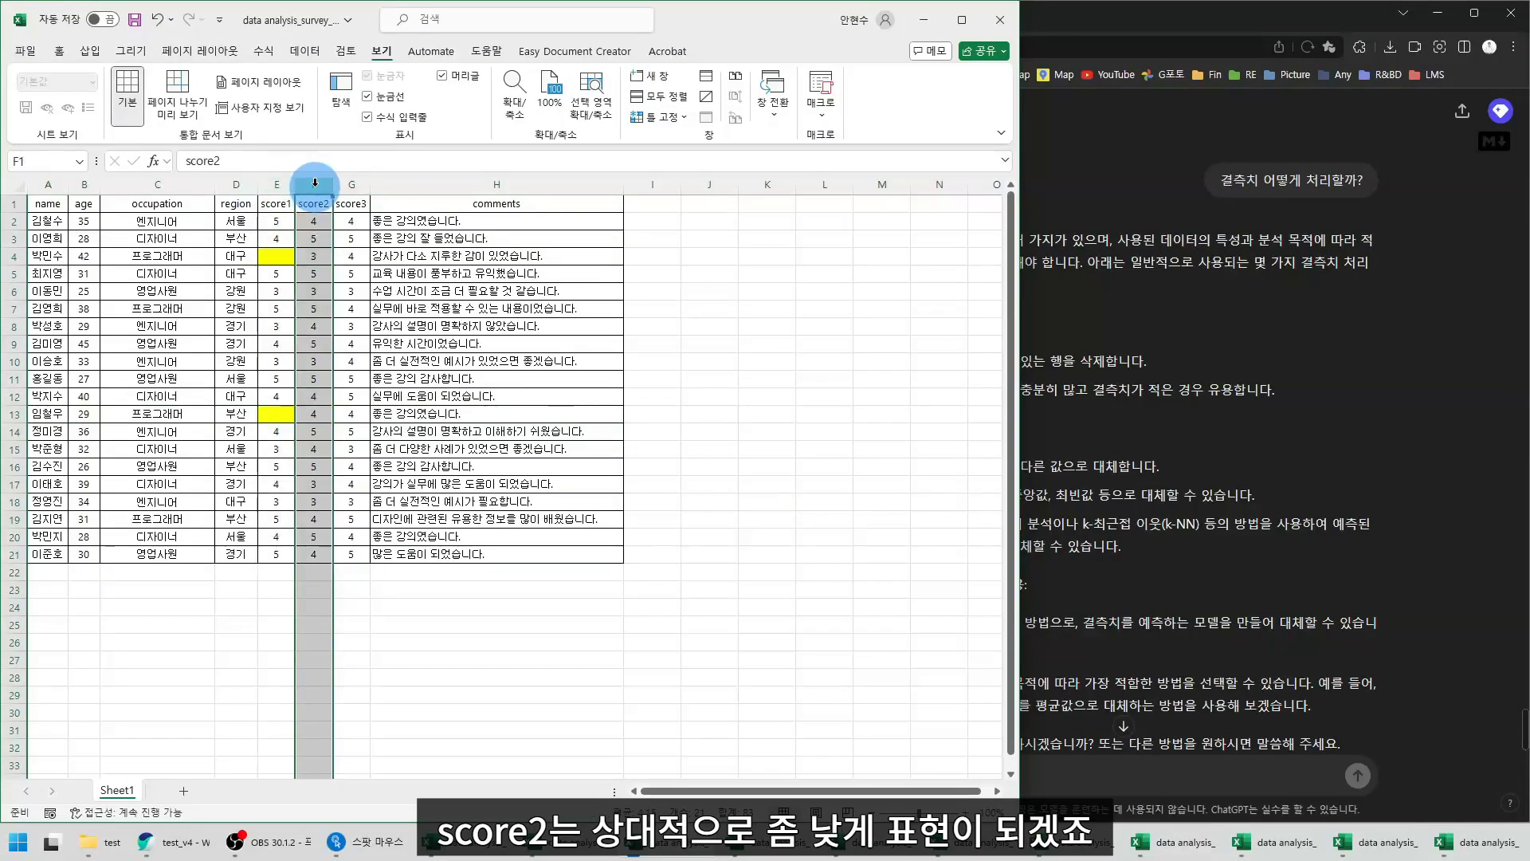
click(314, 255)
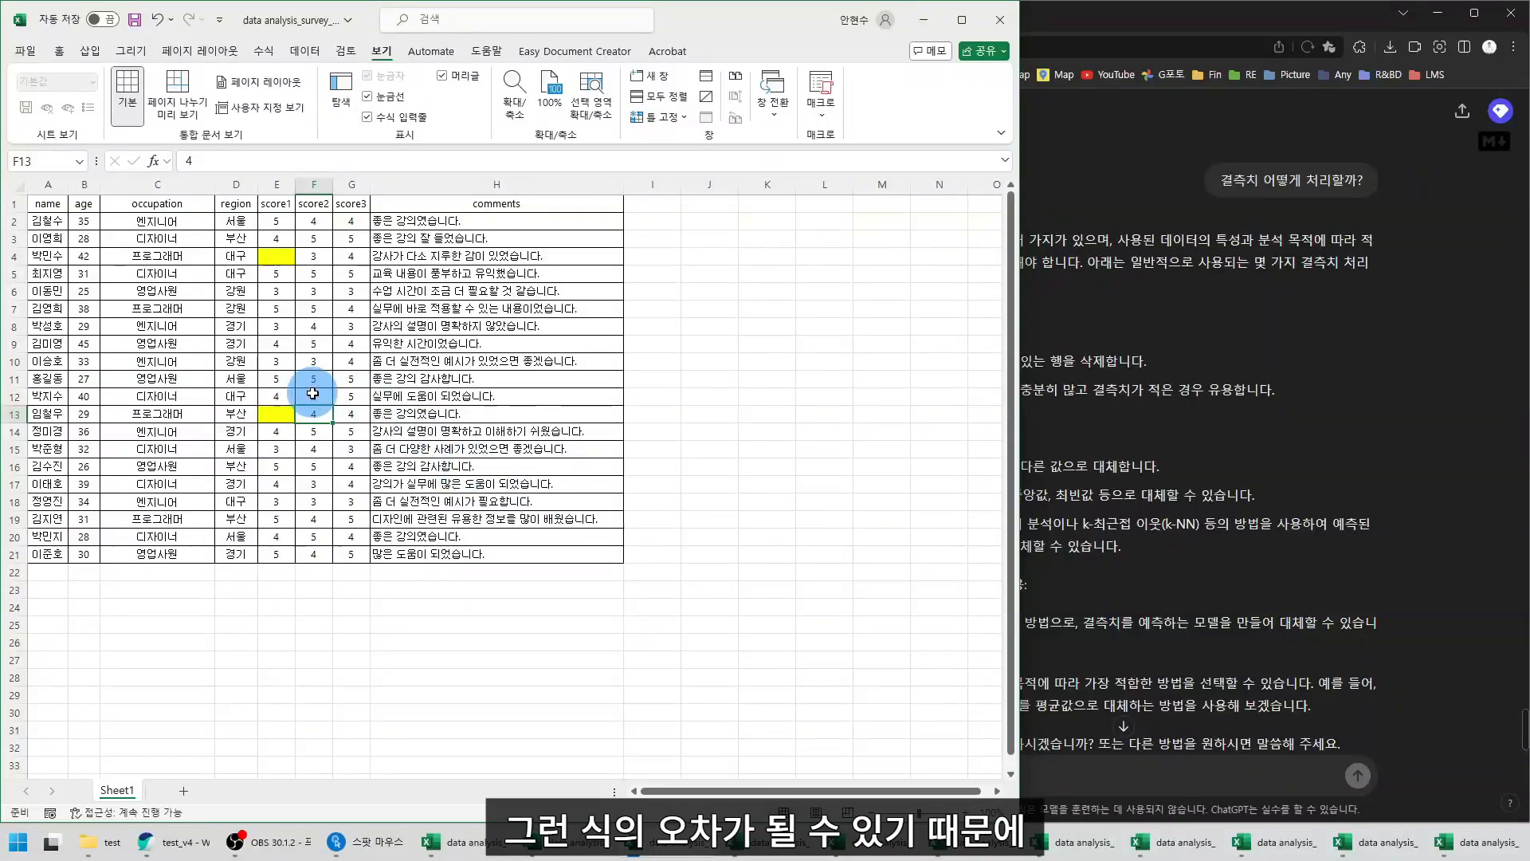
Survey the respondent data and the blank score1 cell E13, and select rows 4 and 13 together as deletion candidates
drag(34, 220, 196, 676)
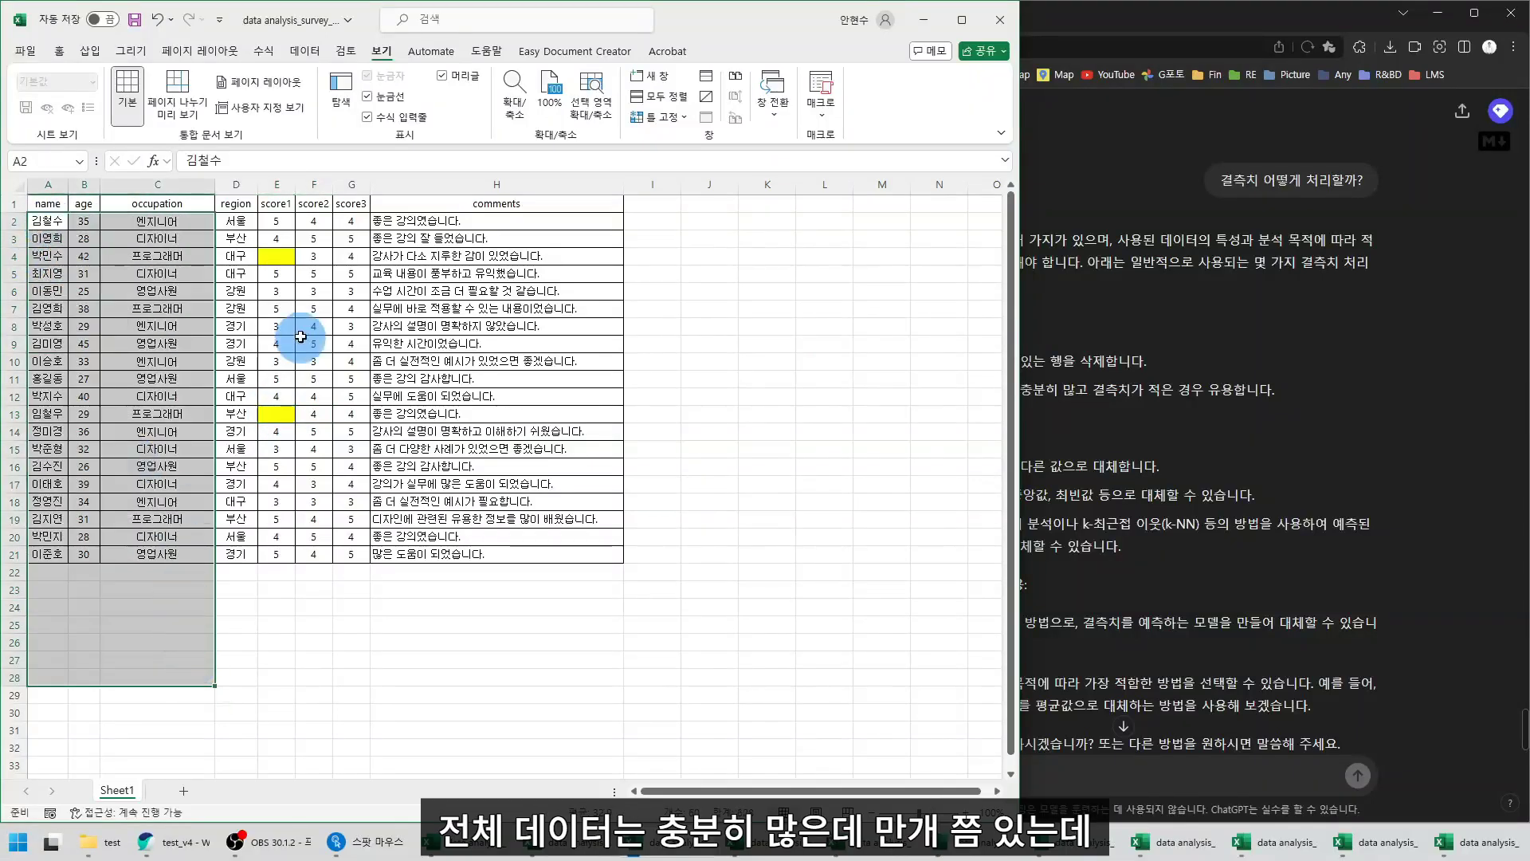
click(277, 414)
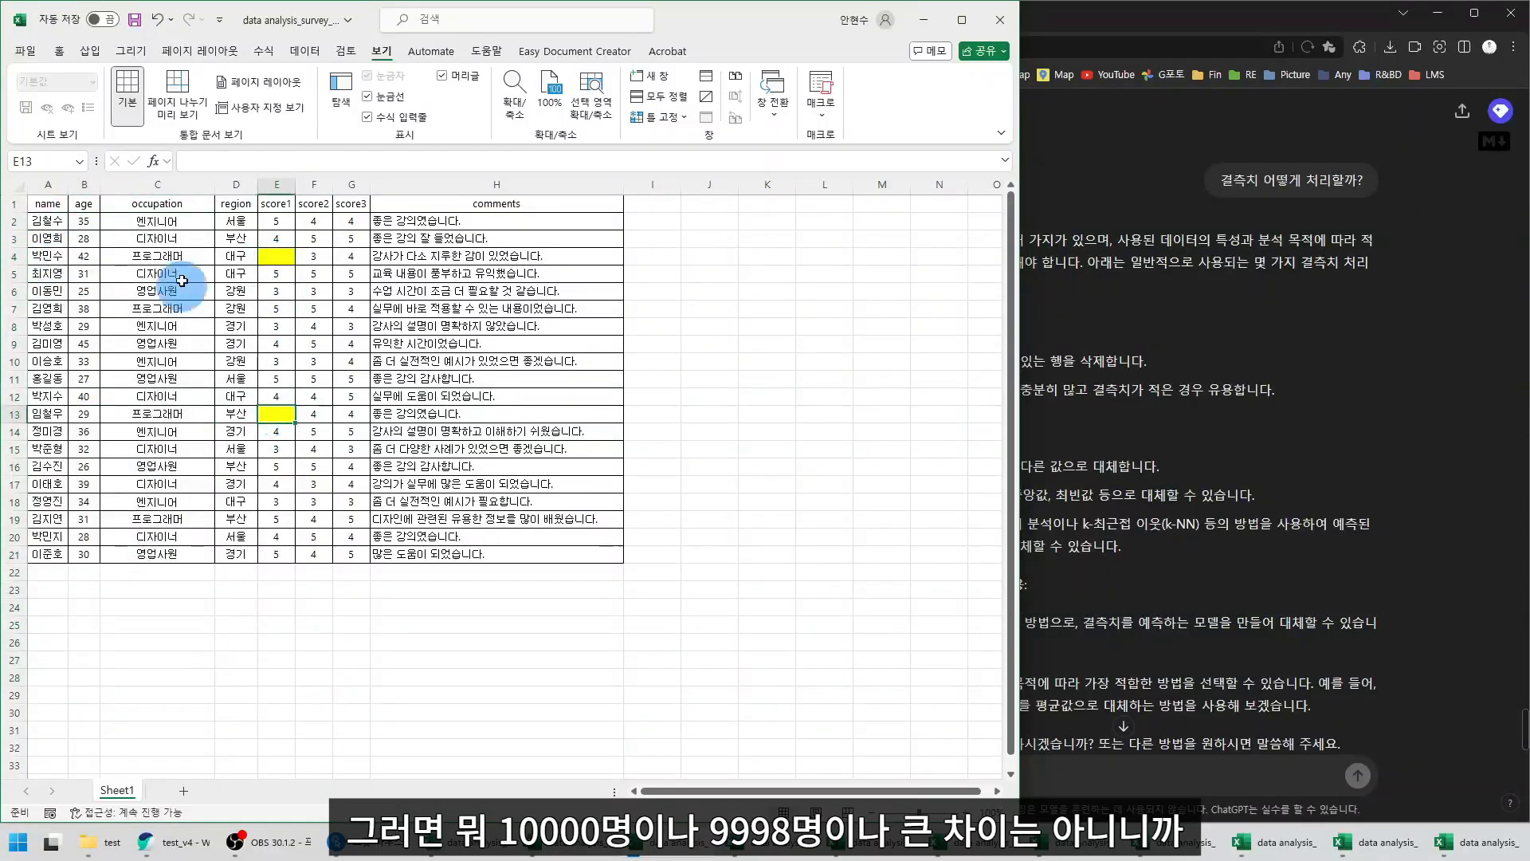
drag(127, 222, 128, 597)
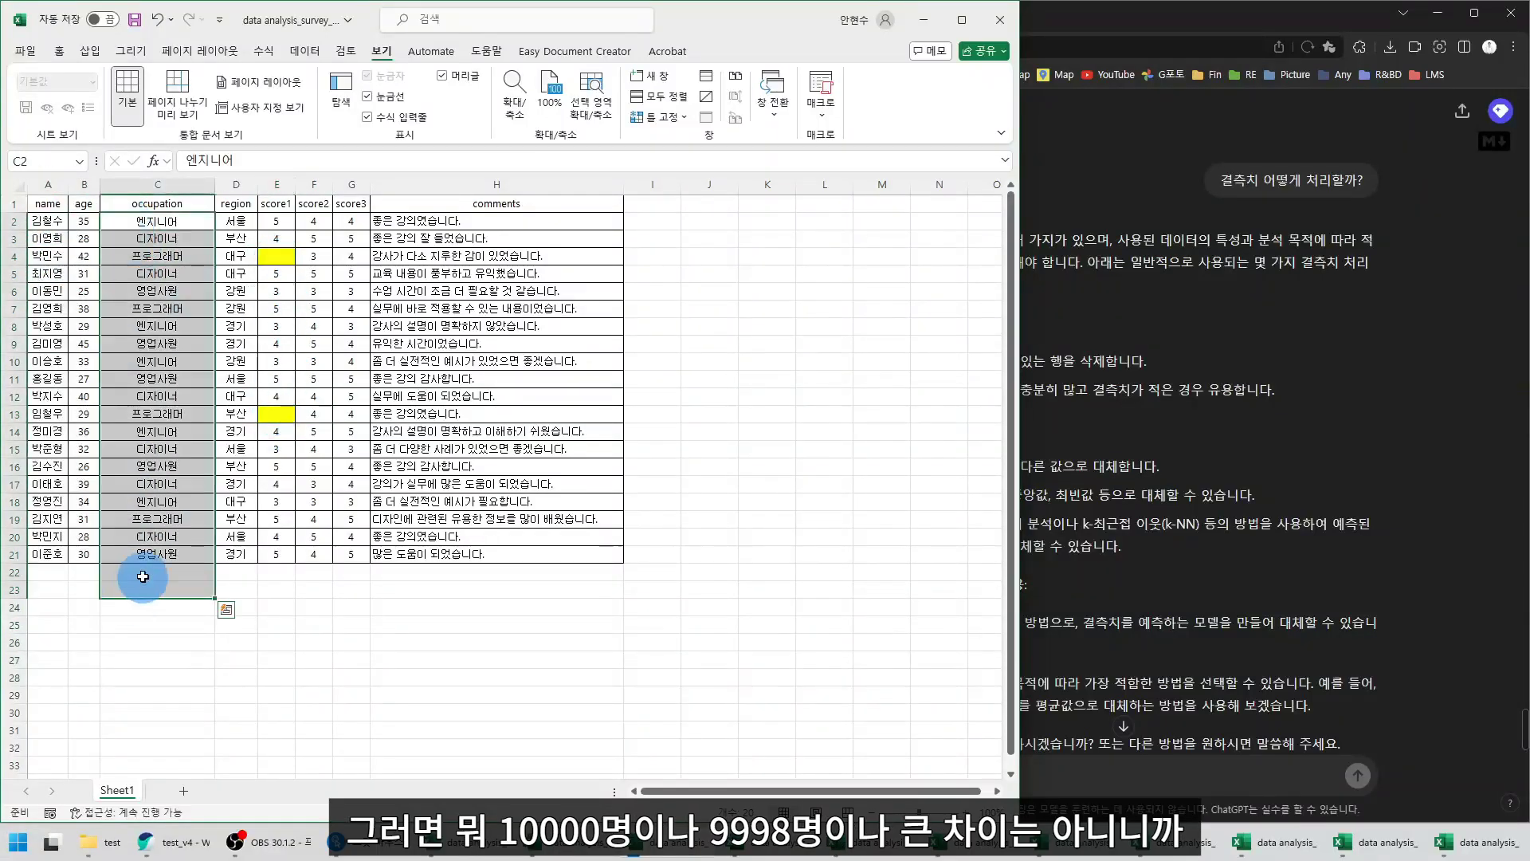
click(12, 260)
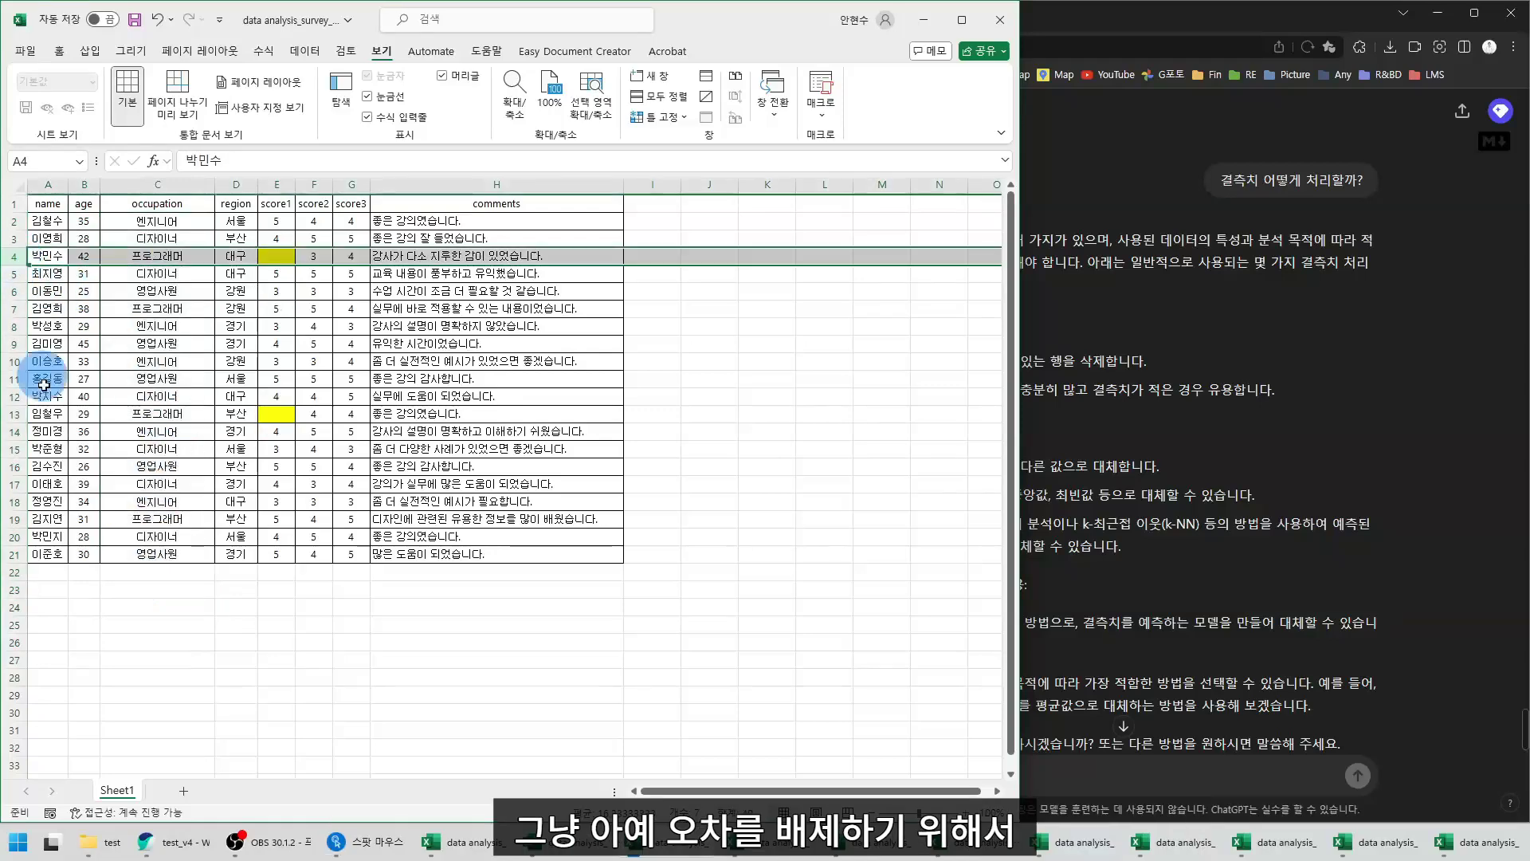
ctrl+click(10, 414)
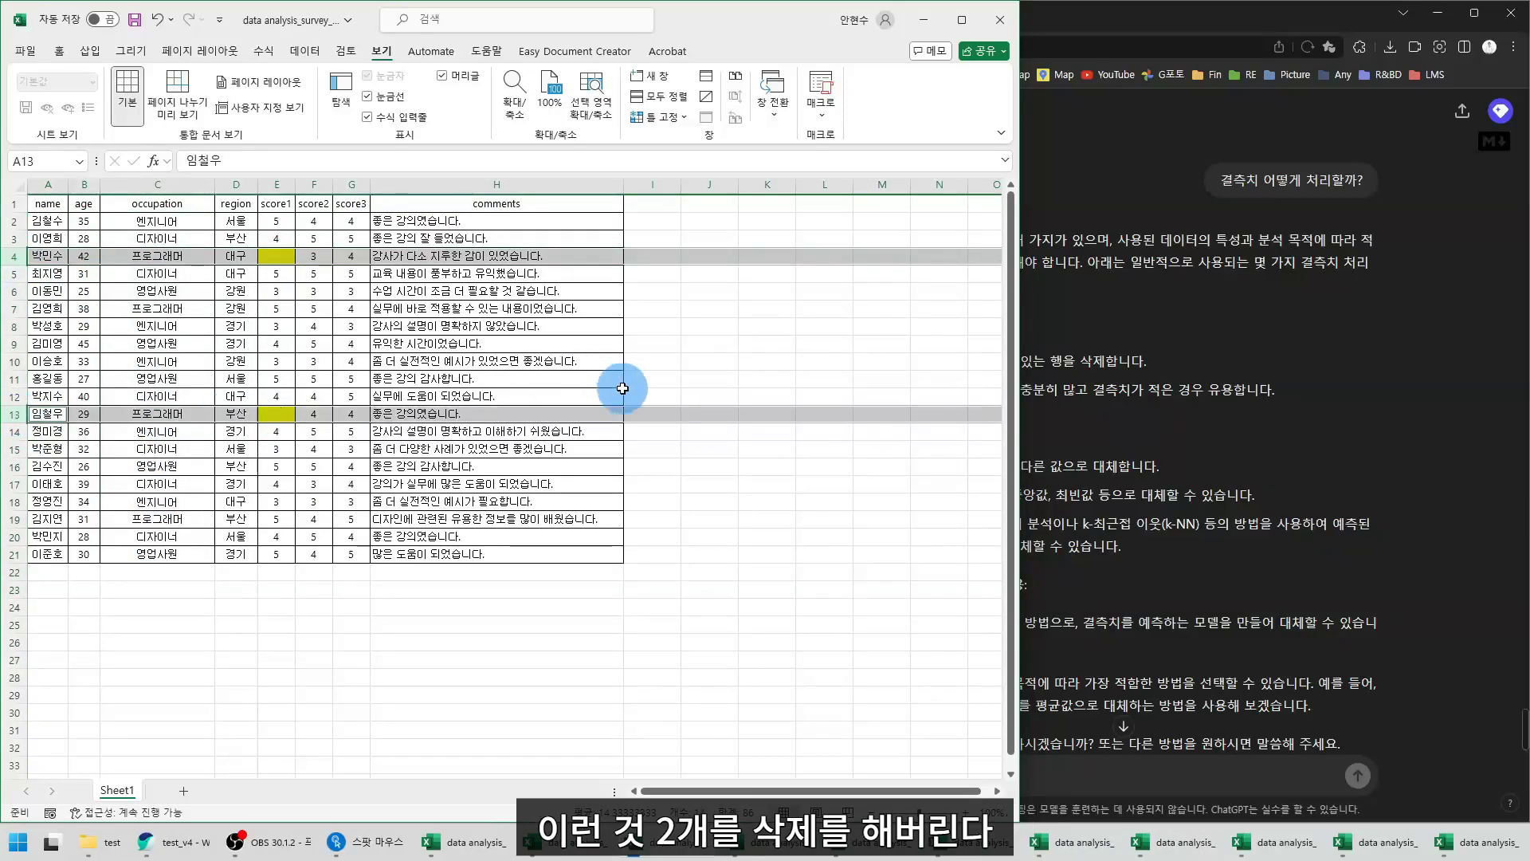
Switch to ChatGPT and highlight the 삭제 (deletion) and 대체 (replacement) methods in the missing-value answer in turn
click(1064, 490)
drag(936, 340, 1316, 386)
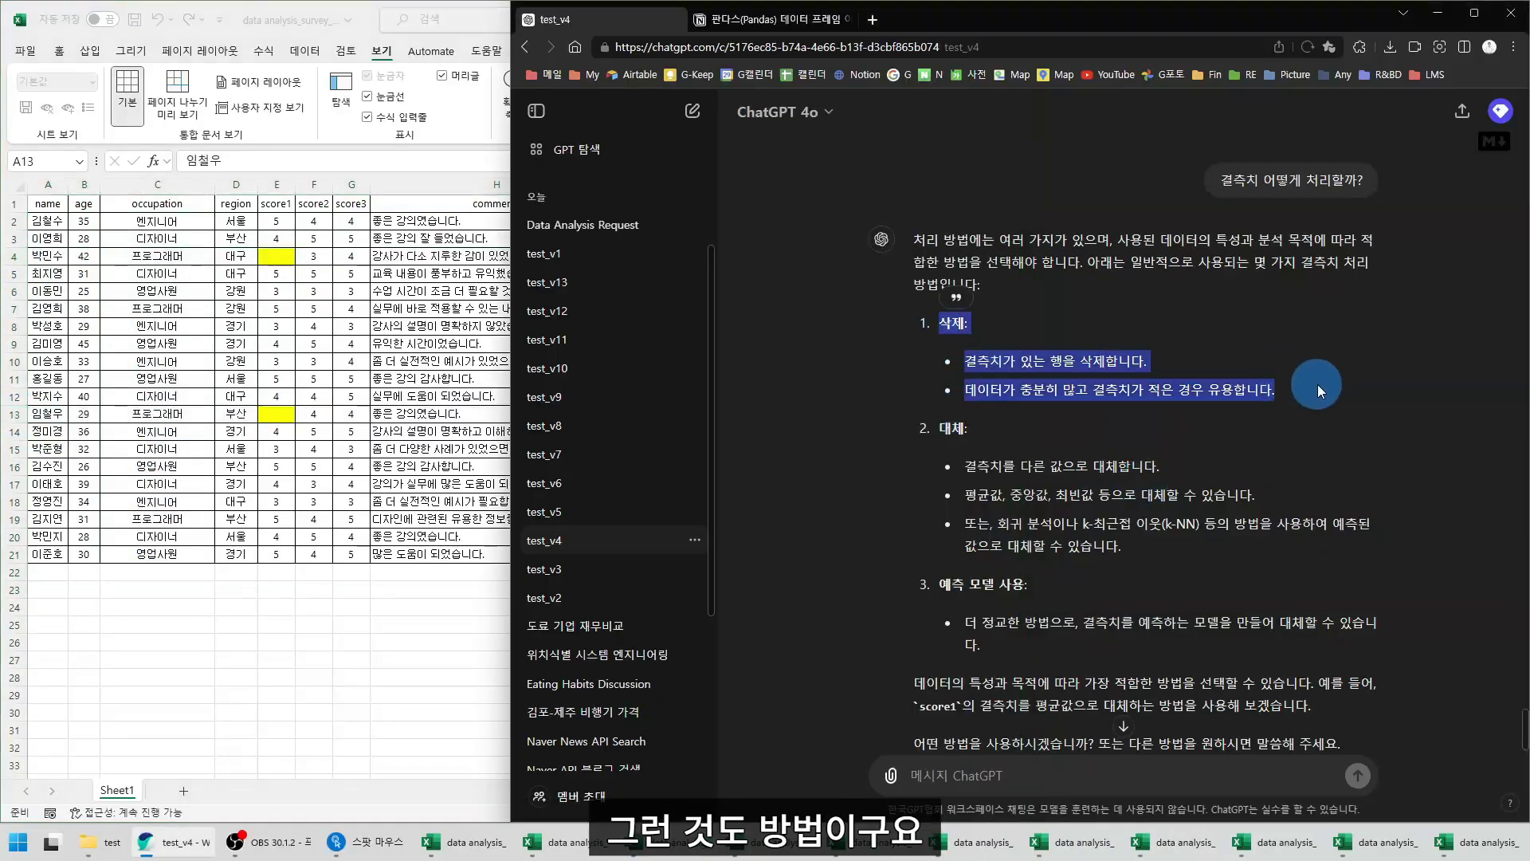
drag(942, 428, 1187, 533)
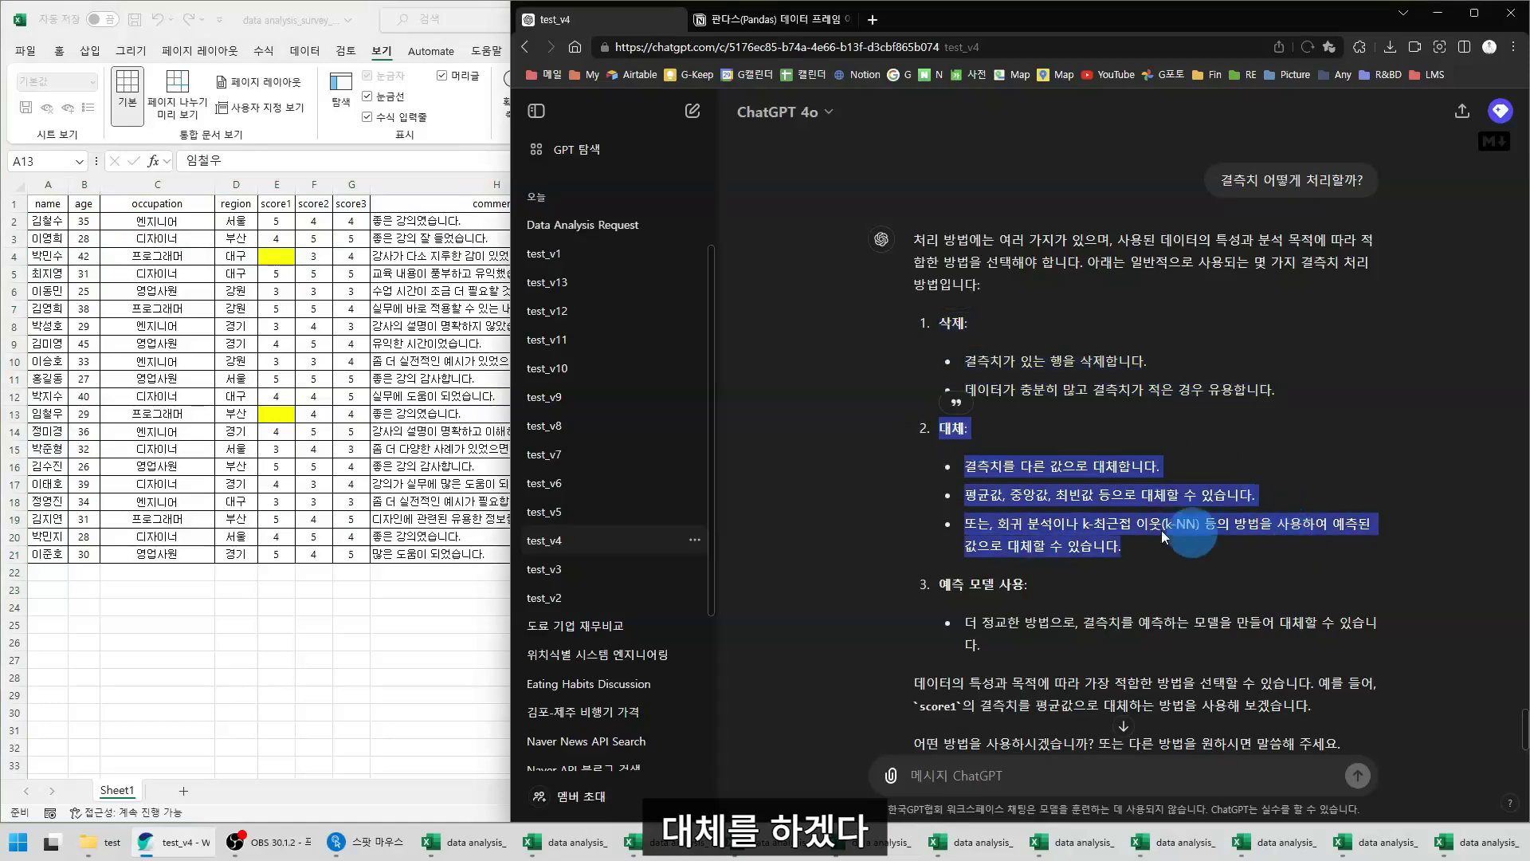
Switch to the Excel worksheet and examine row 4's score2 and score3 values as a basis for filling blank cell E4
click(52, 263)
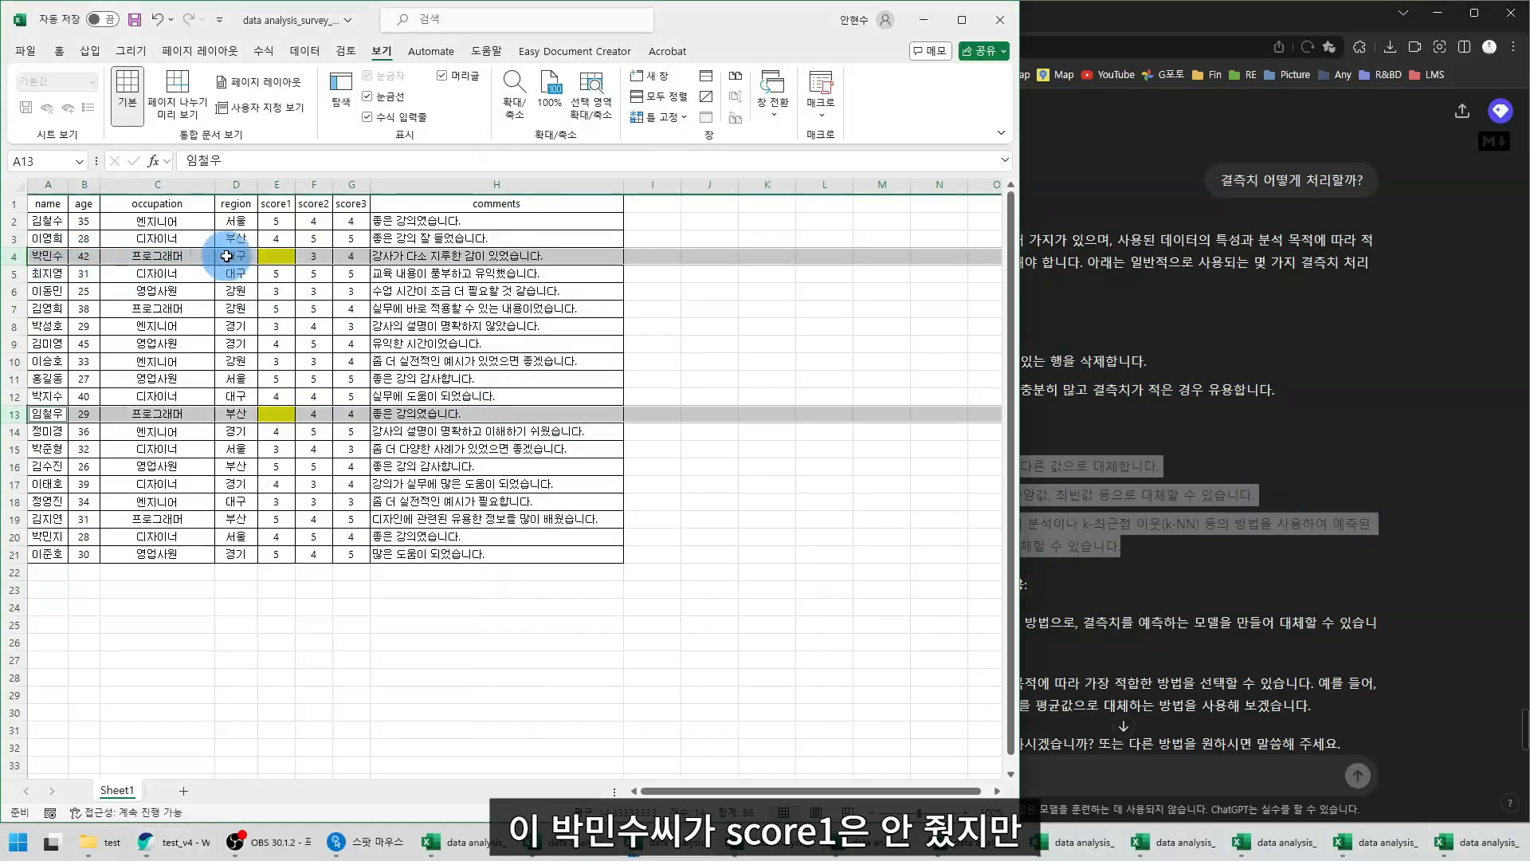
click(277, 256)
click(320, 255)
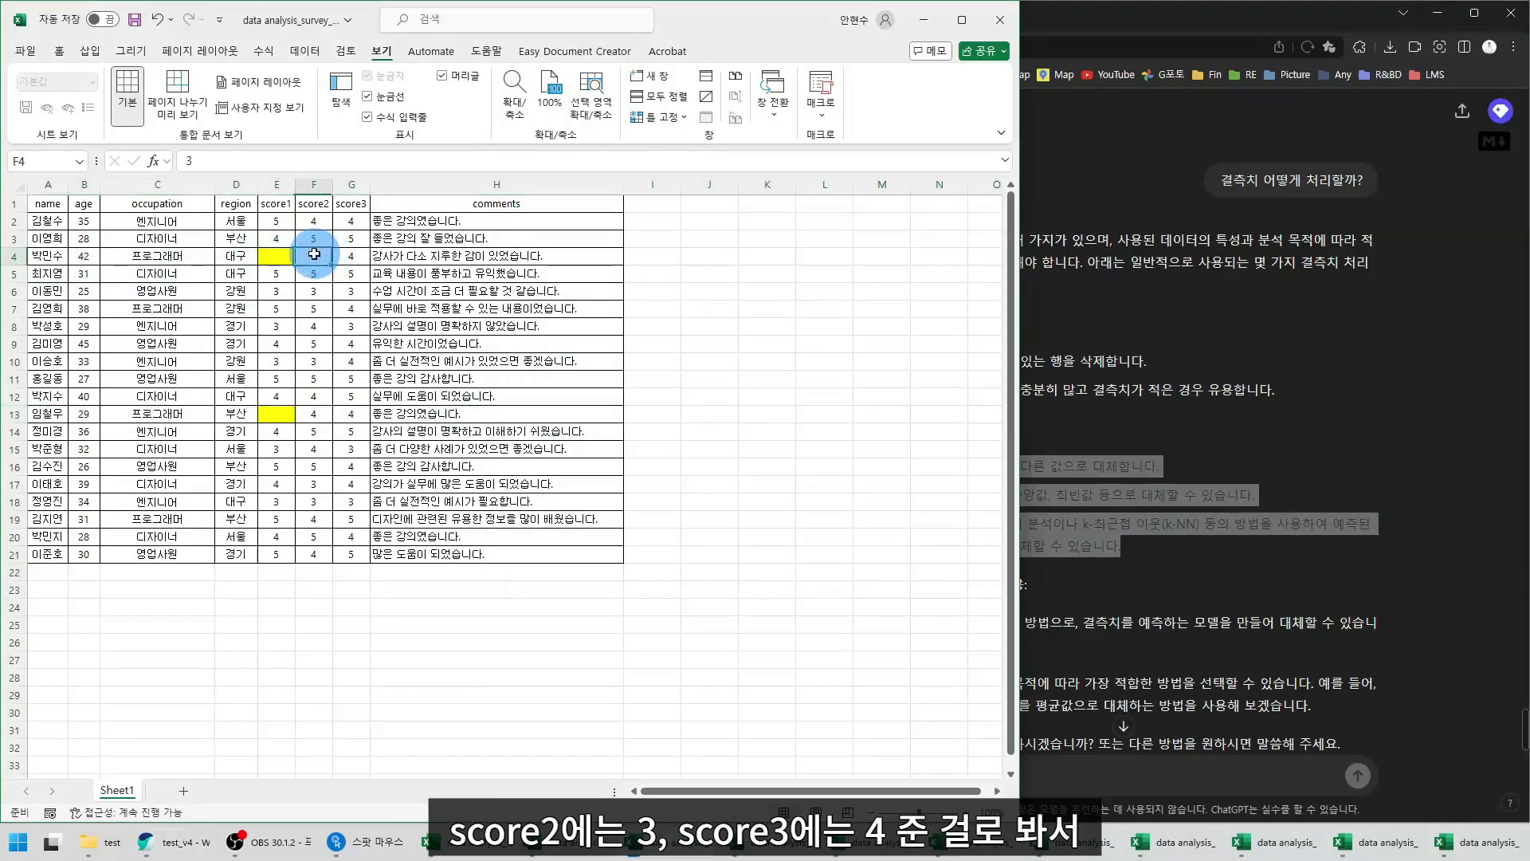
drag(353, 256, 353, 259)
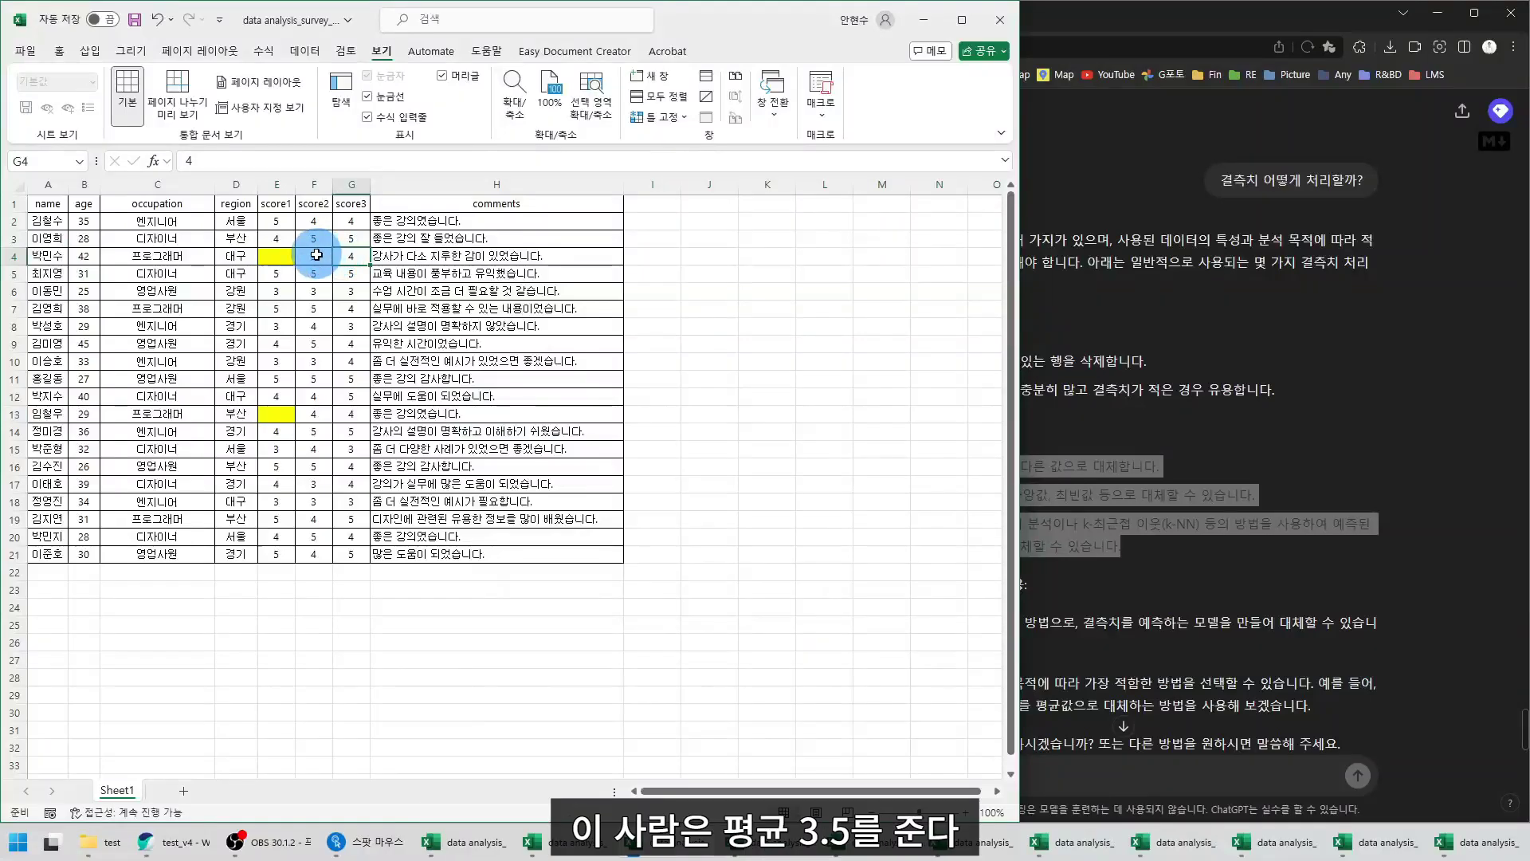
click(280, 256)
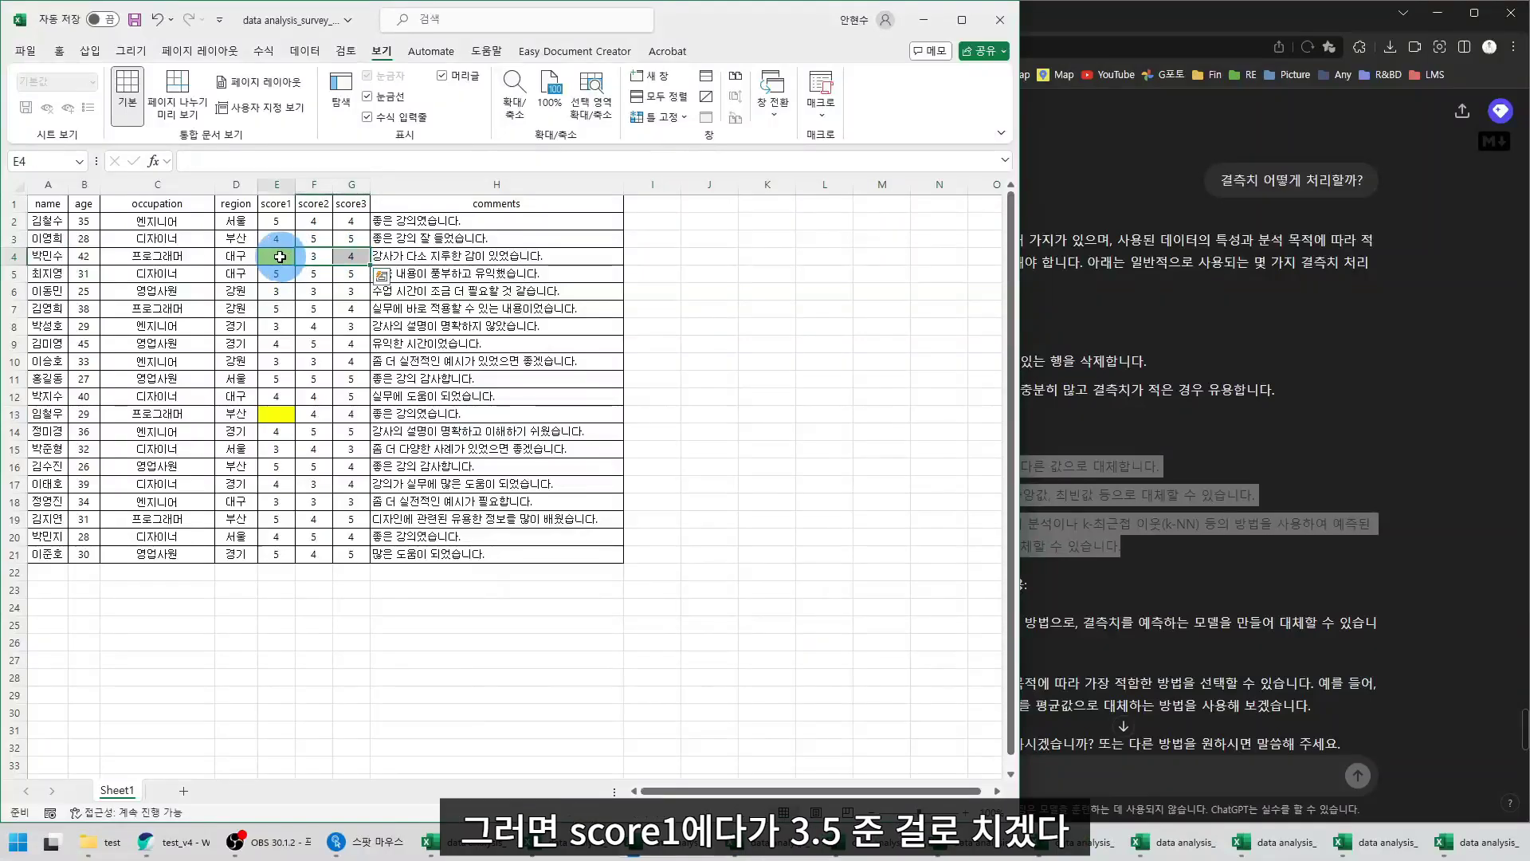
Highlight the 최빈값 replacement option in the ChatGPT answer, and locate the blank cells E4 and E13 it would fill in Excel
click(1139, 557)
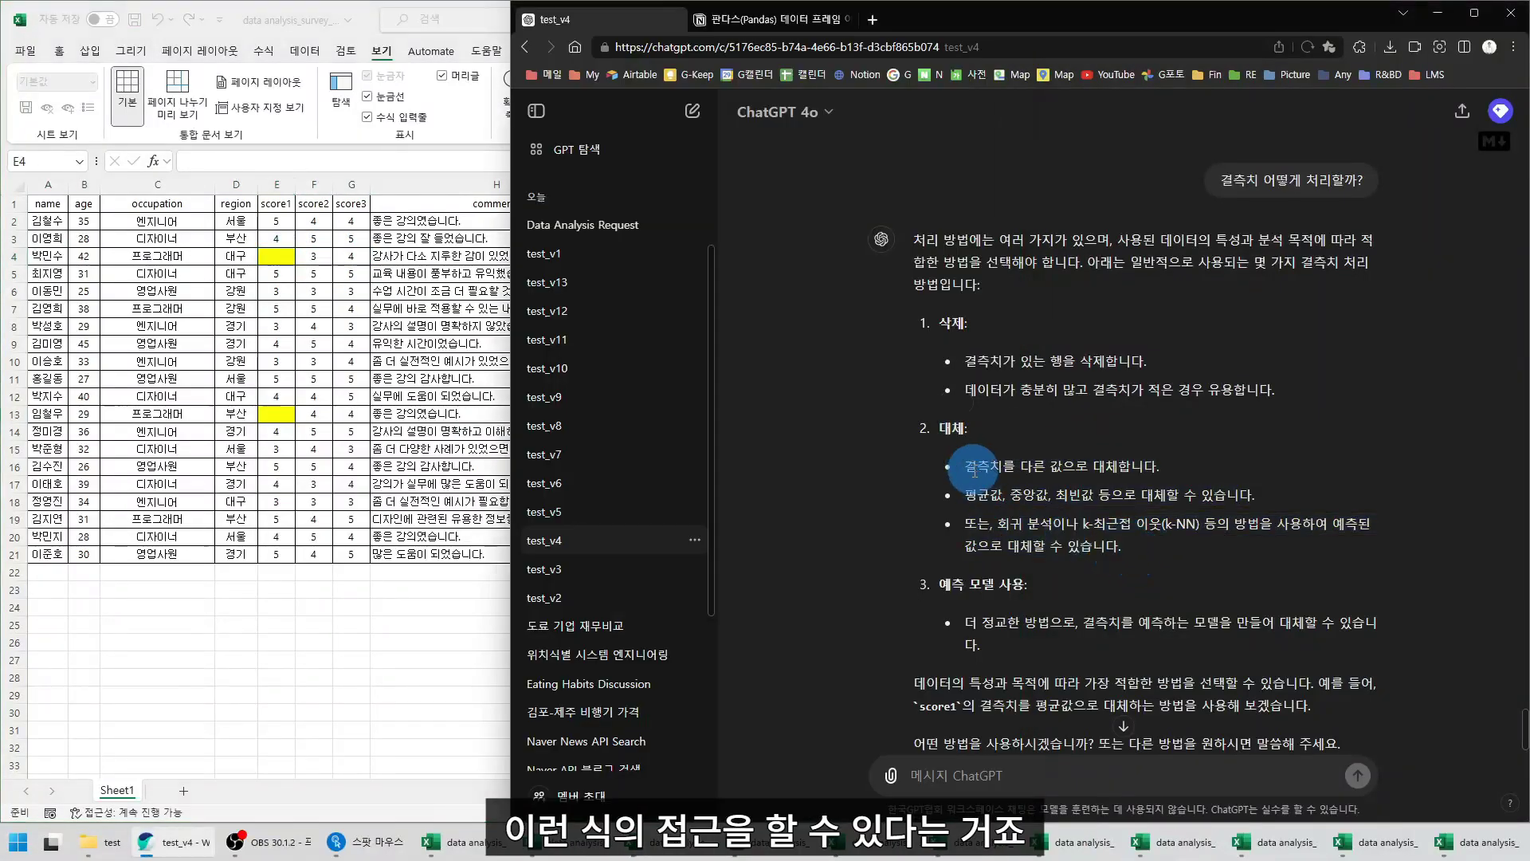
drag(970, 504, 1312, 504)
click(1051, 498)
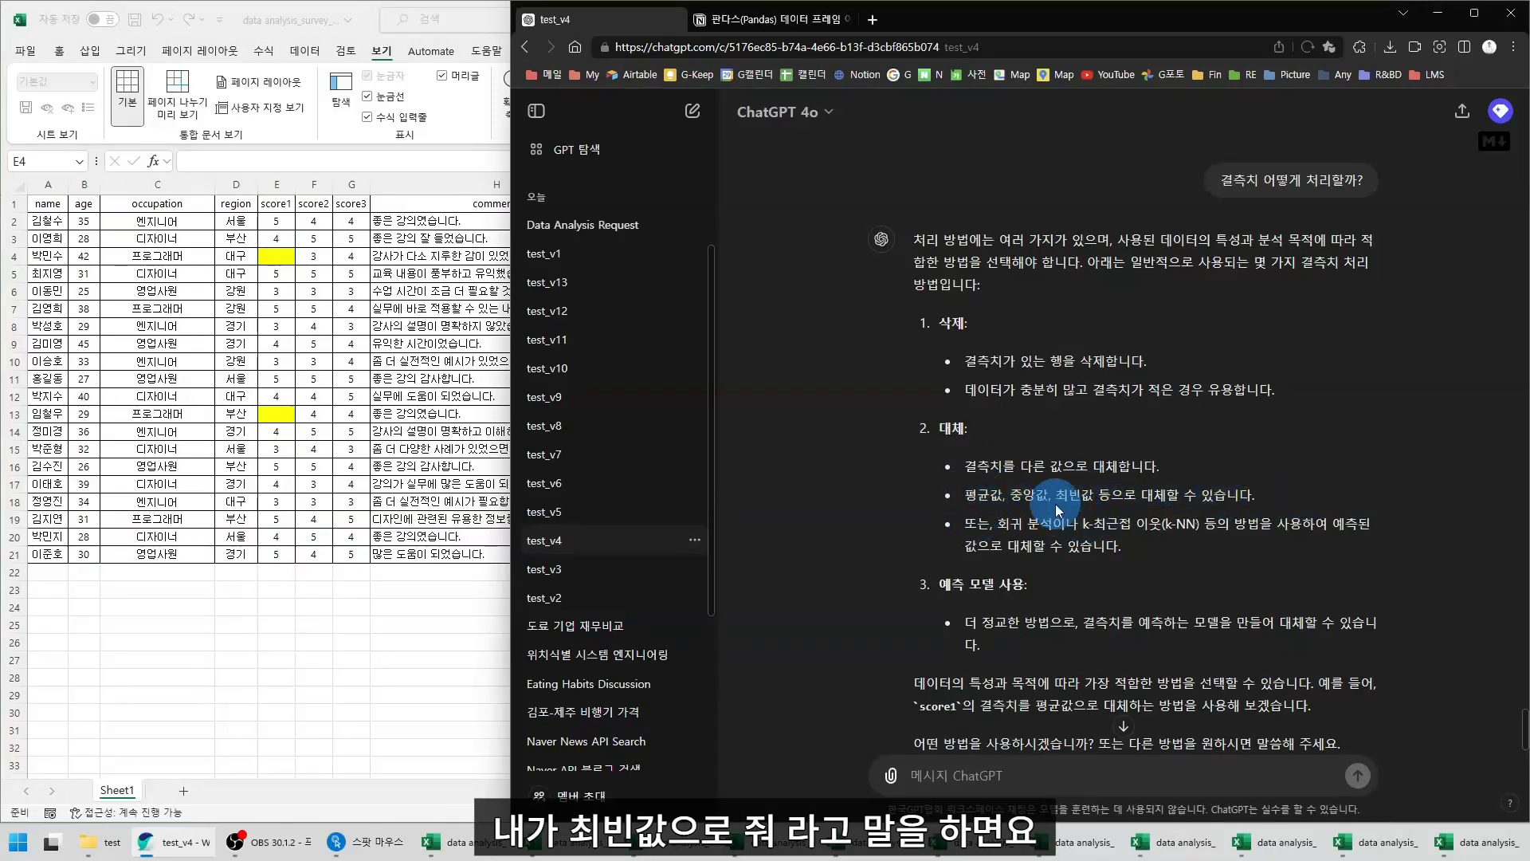
double_click(1082, 495)
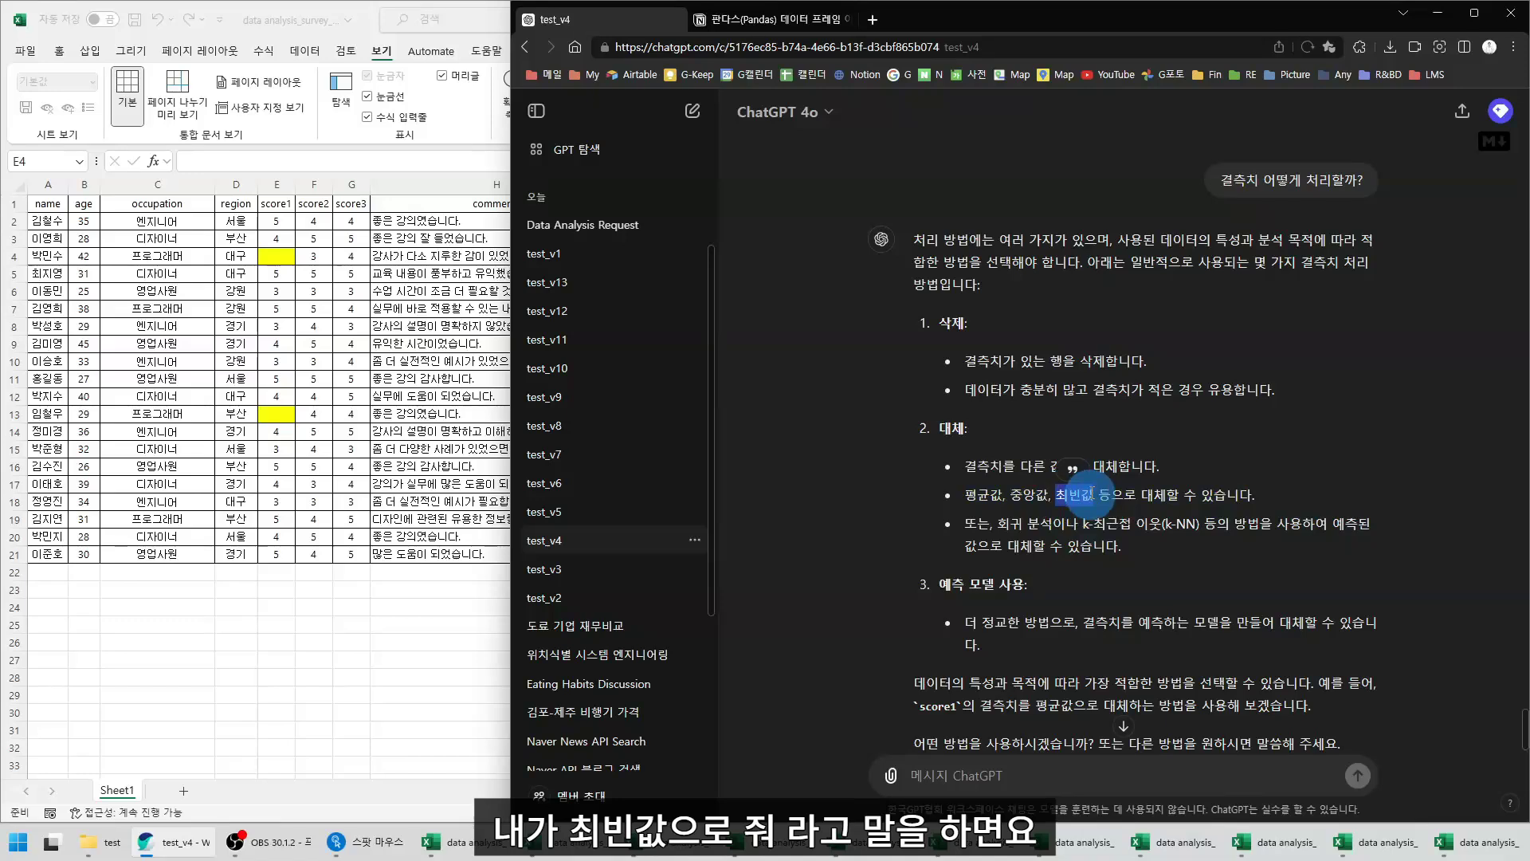
click(275, 255)
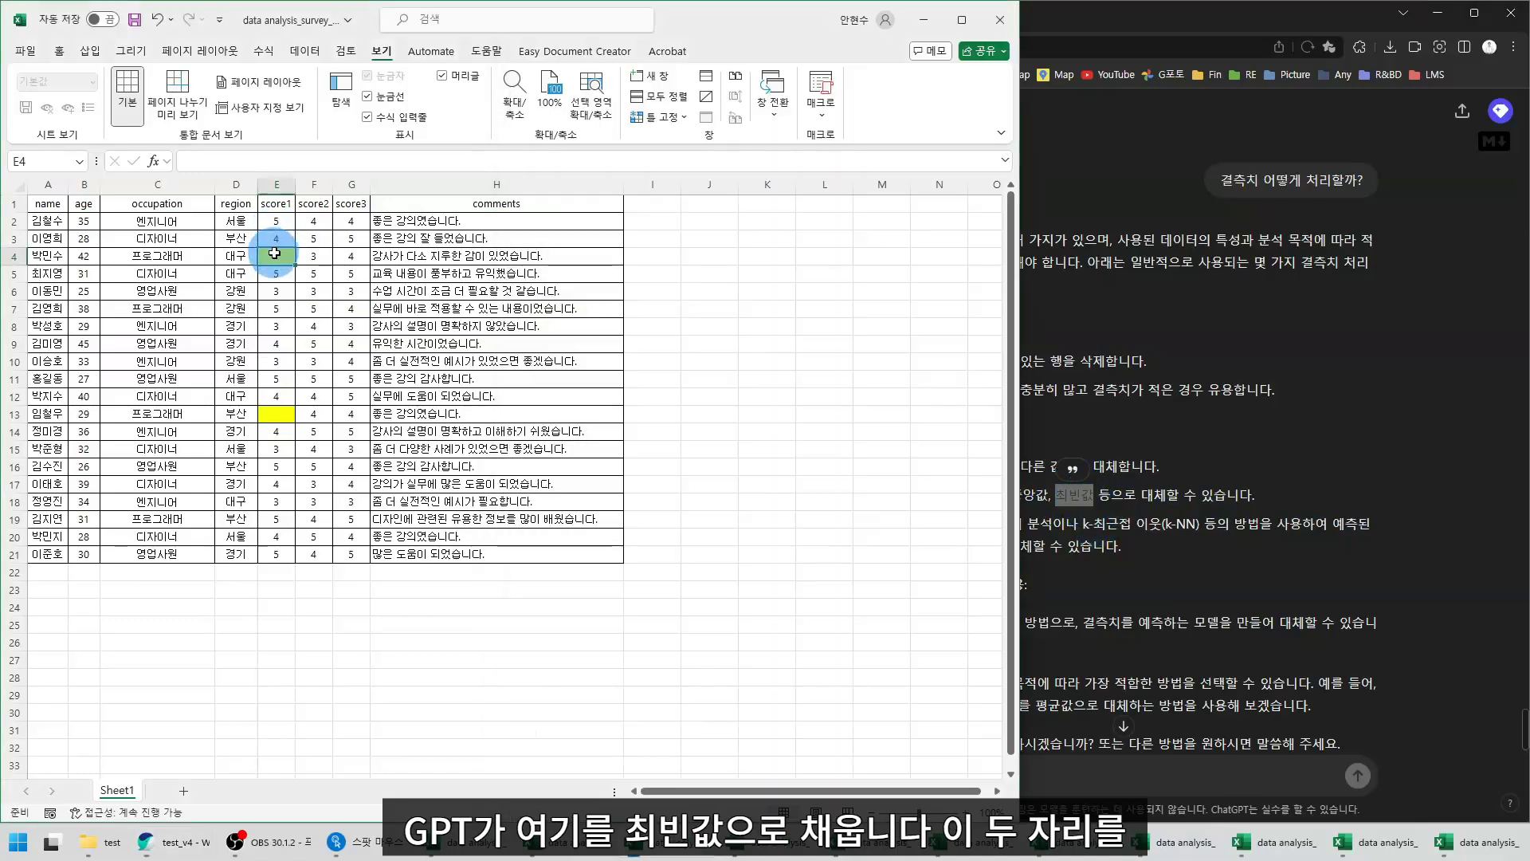
click(274, 411)
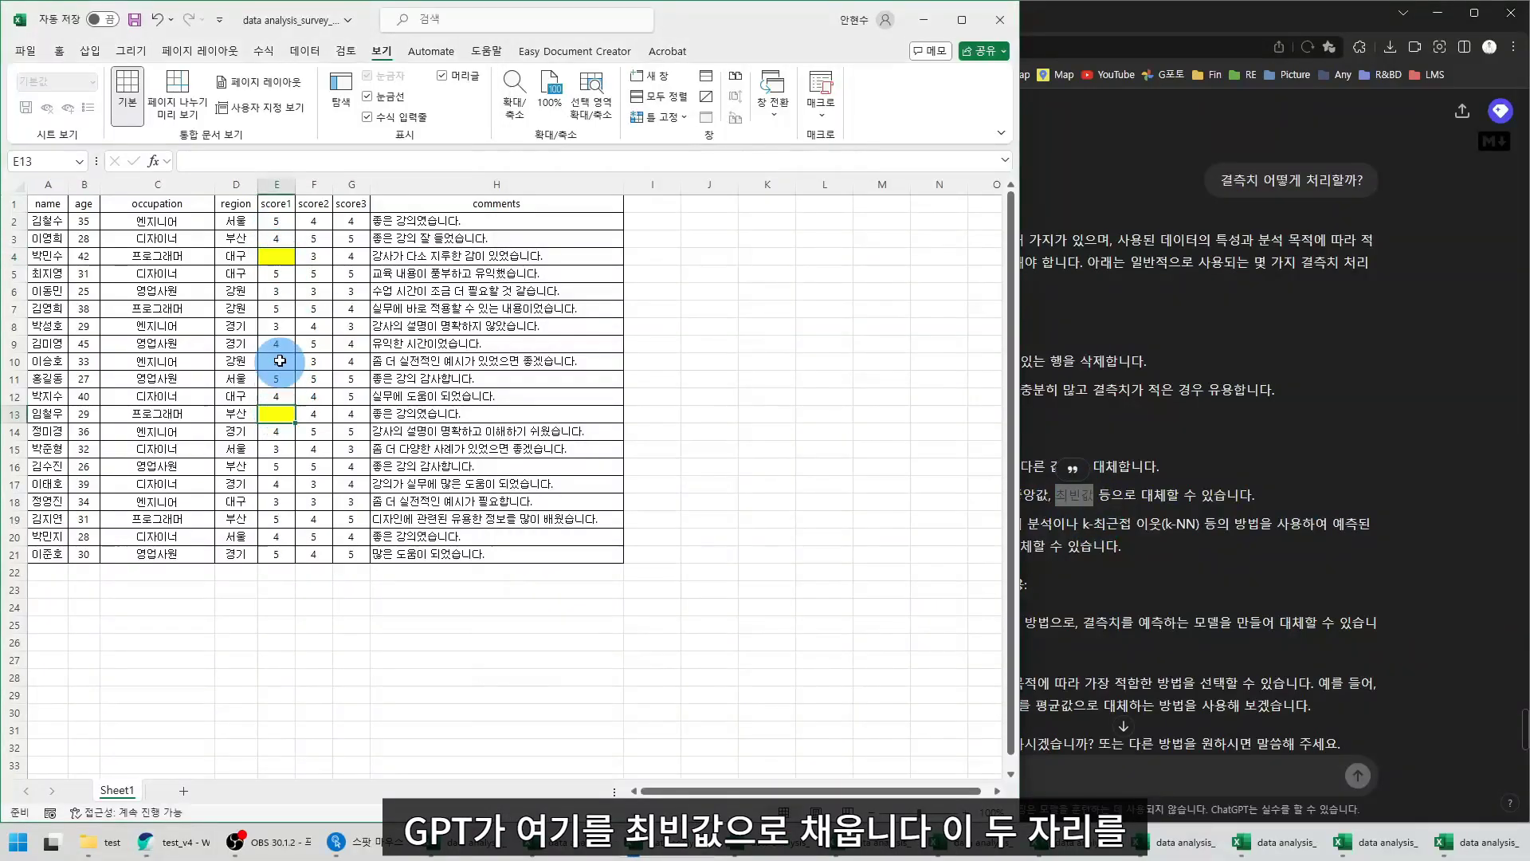
Switch to ChatGPT and review the earlier missing-value check and the basic statistics for score1
click(1278, 493)
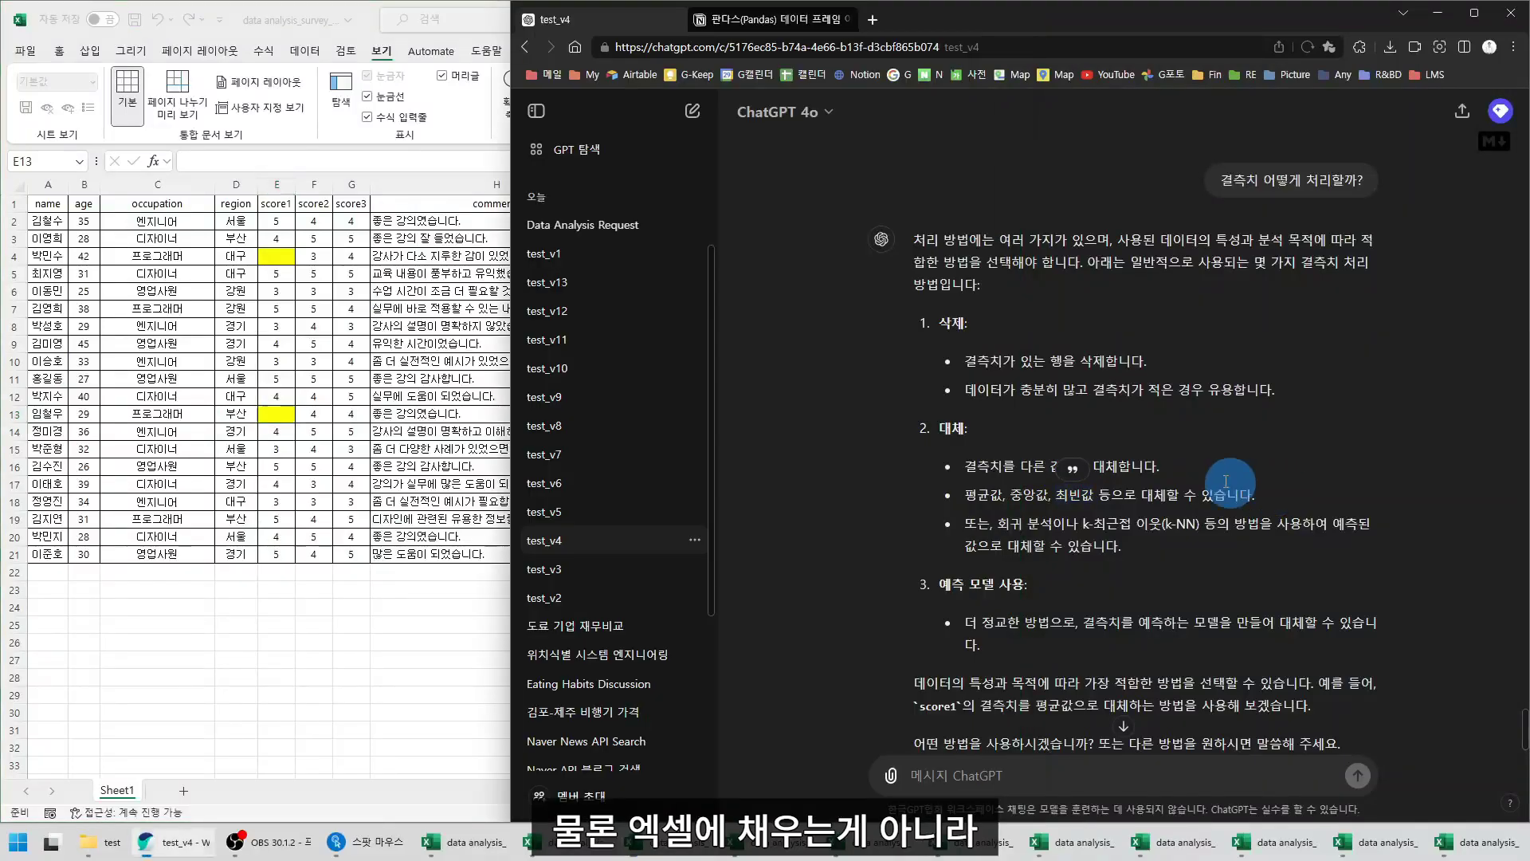
scroll(1216, 476, up, 10)
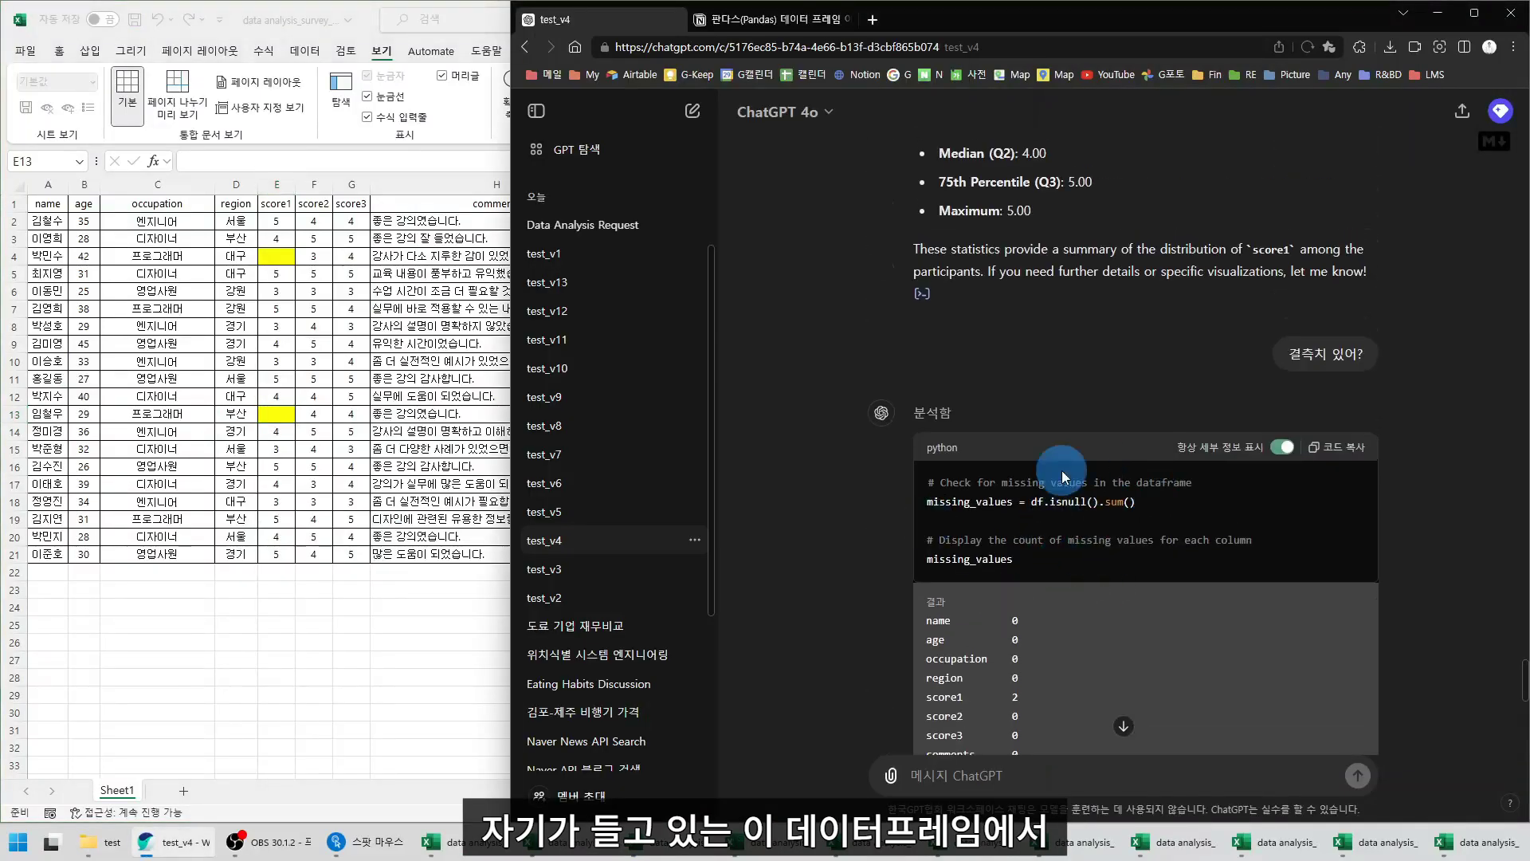
scroll(1039, 524, up, 5)
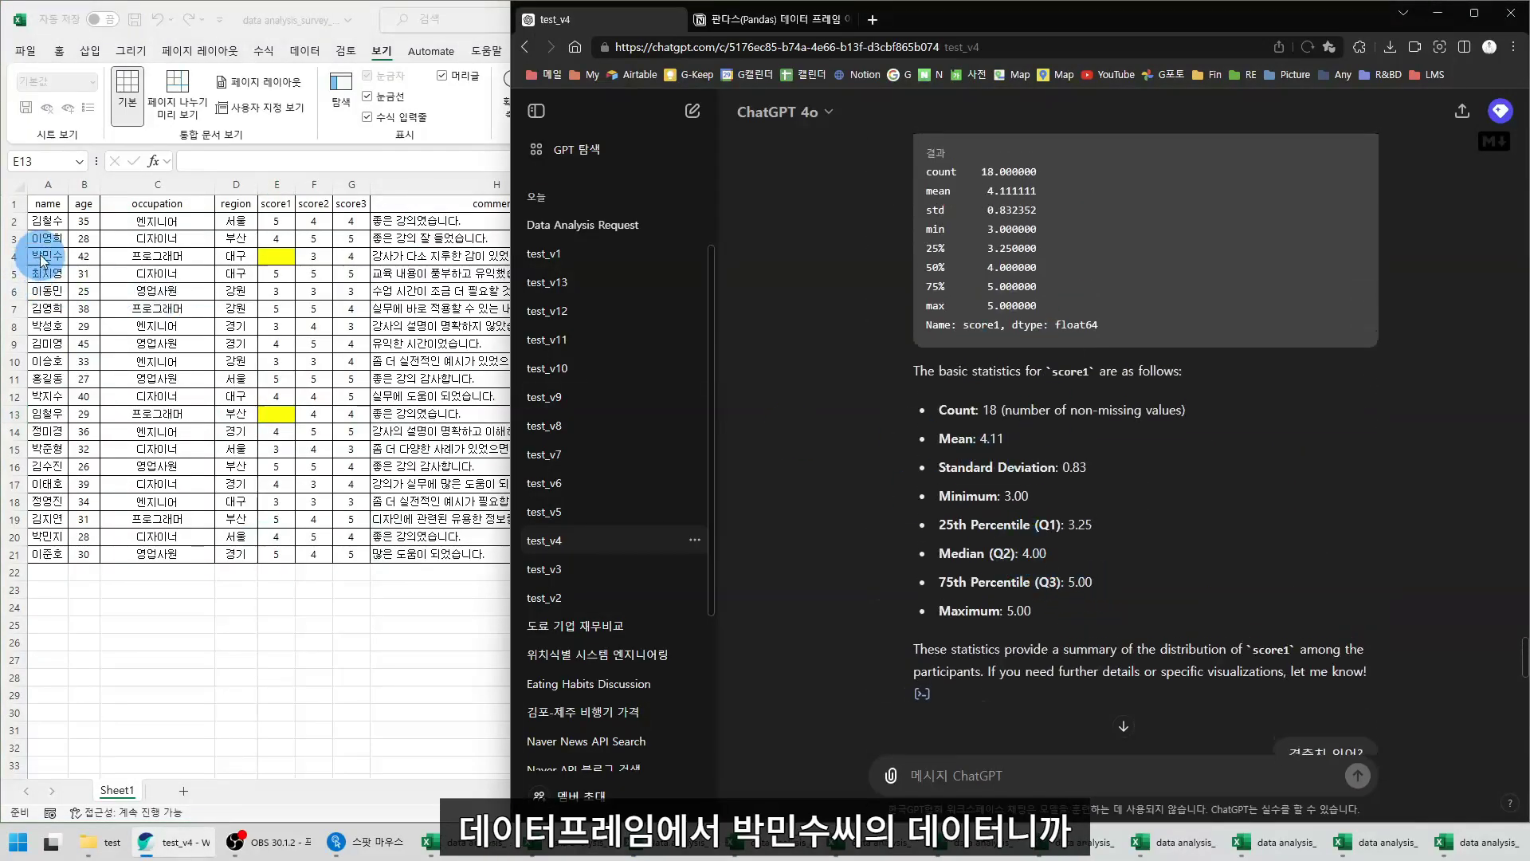
Count down the Excel data rows from row 2 to row 4, and select the score1 column together with row 4
click(40, 219)
click(45, 238)
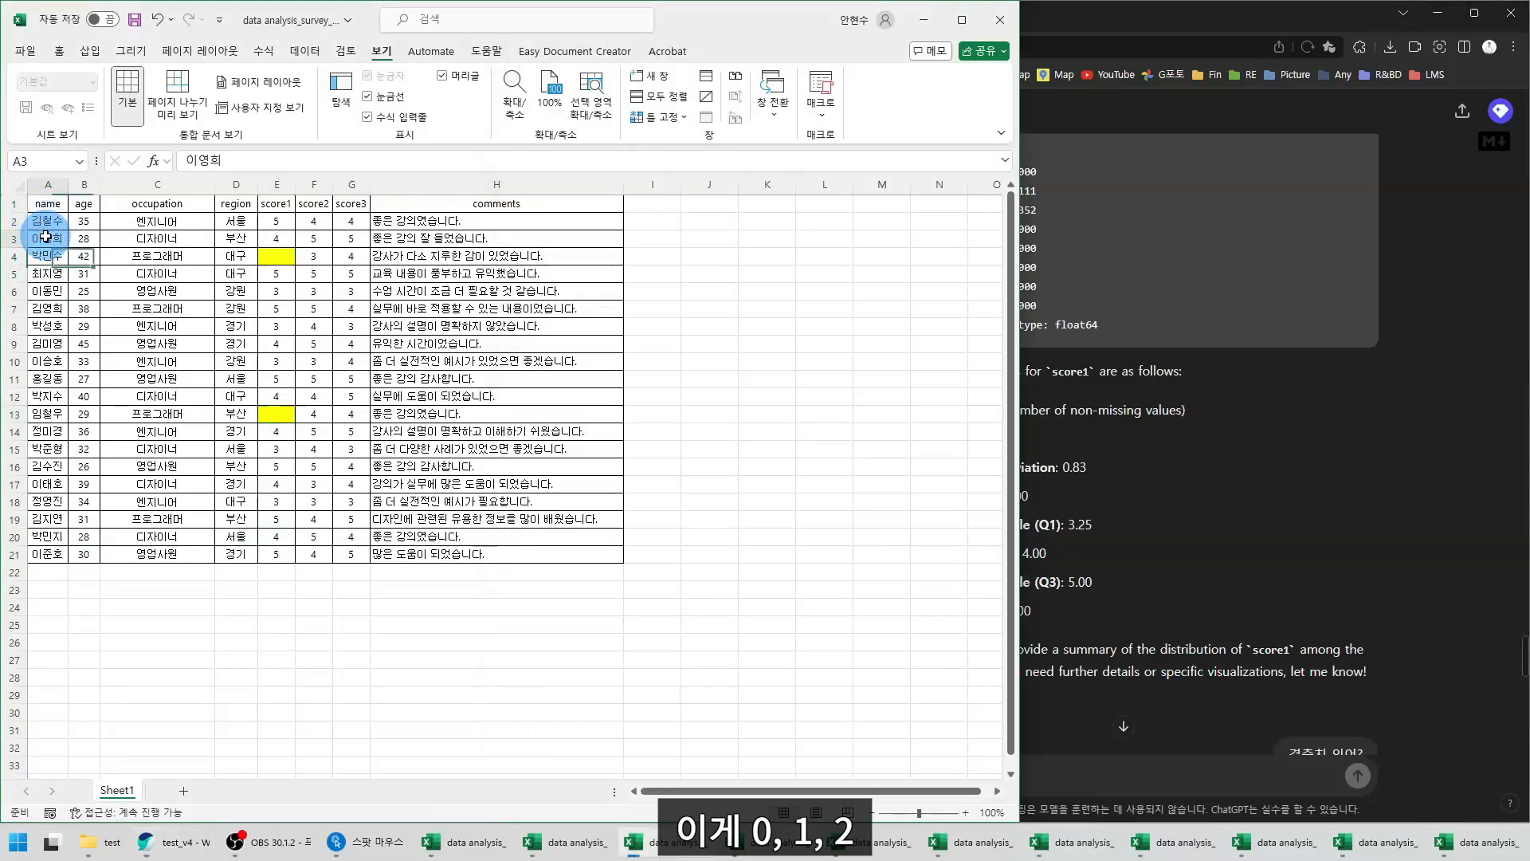
click(49, 253)
click(14, 256)
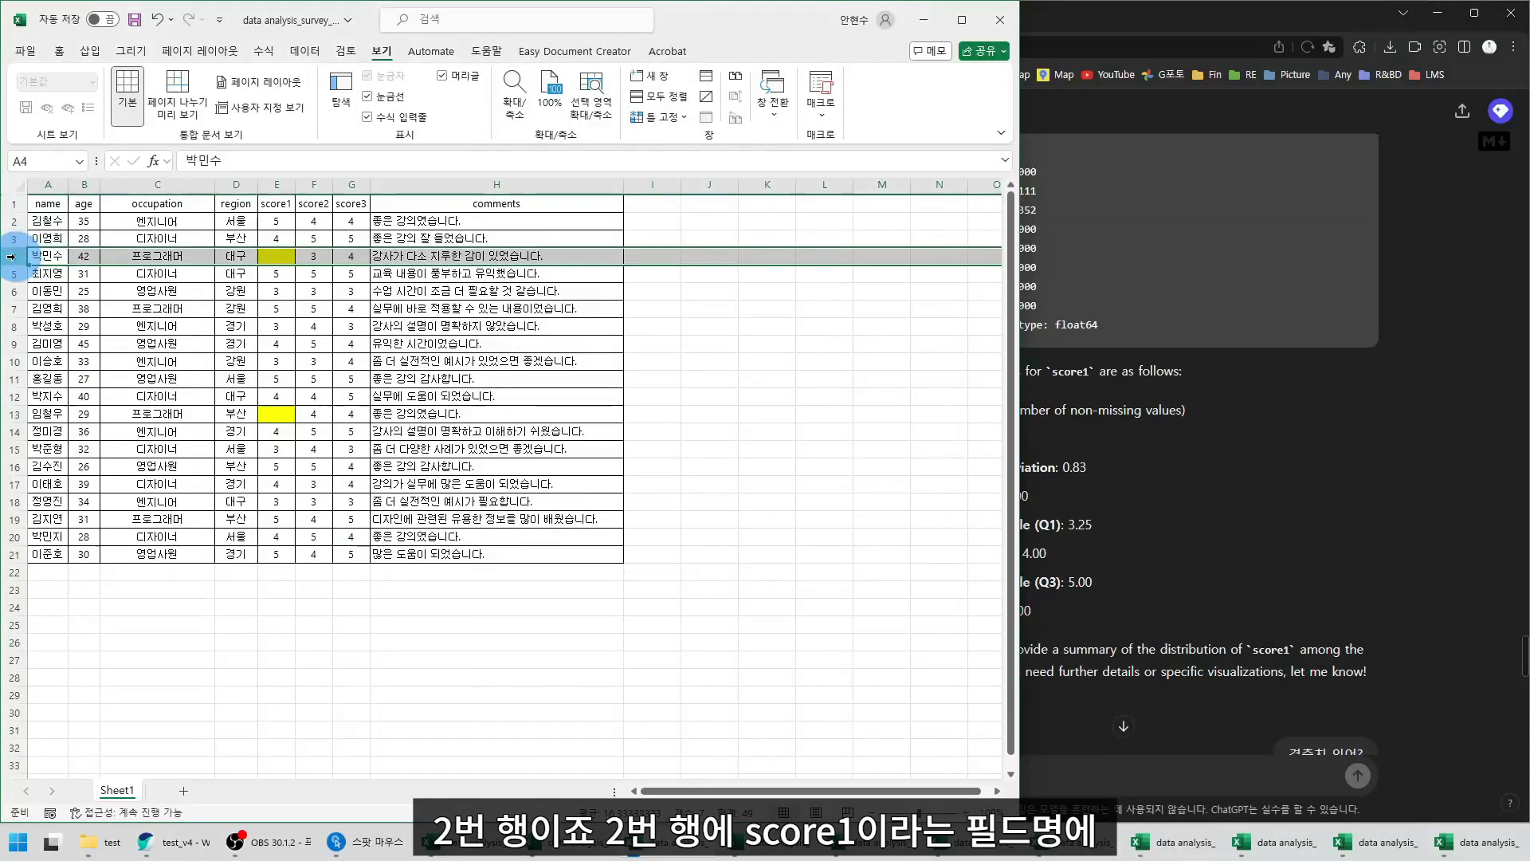
click(275, 182)
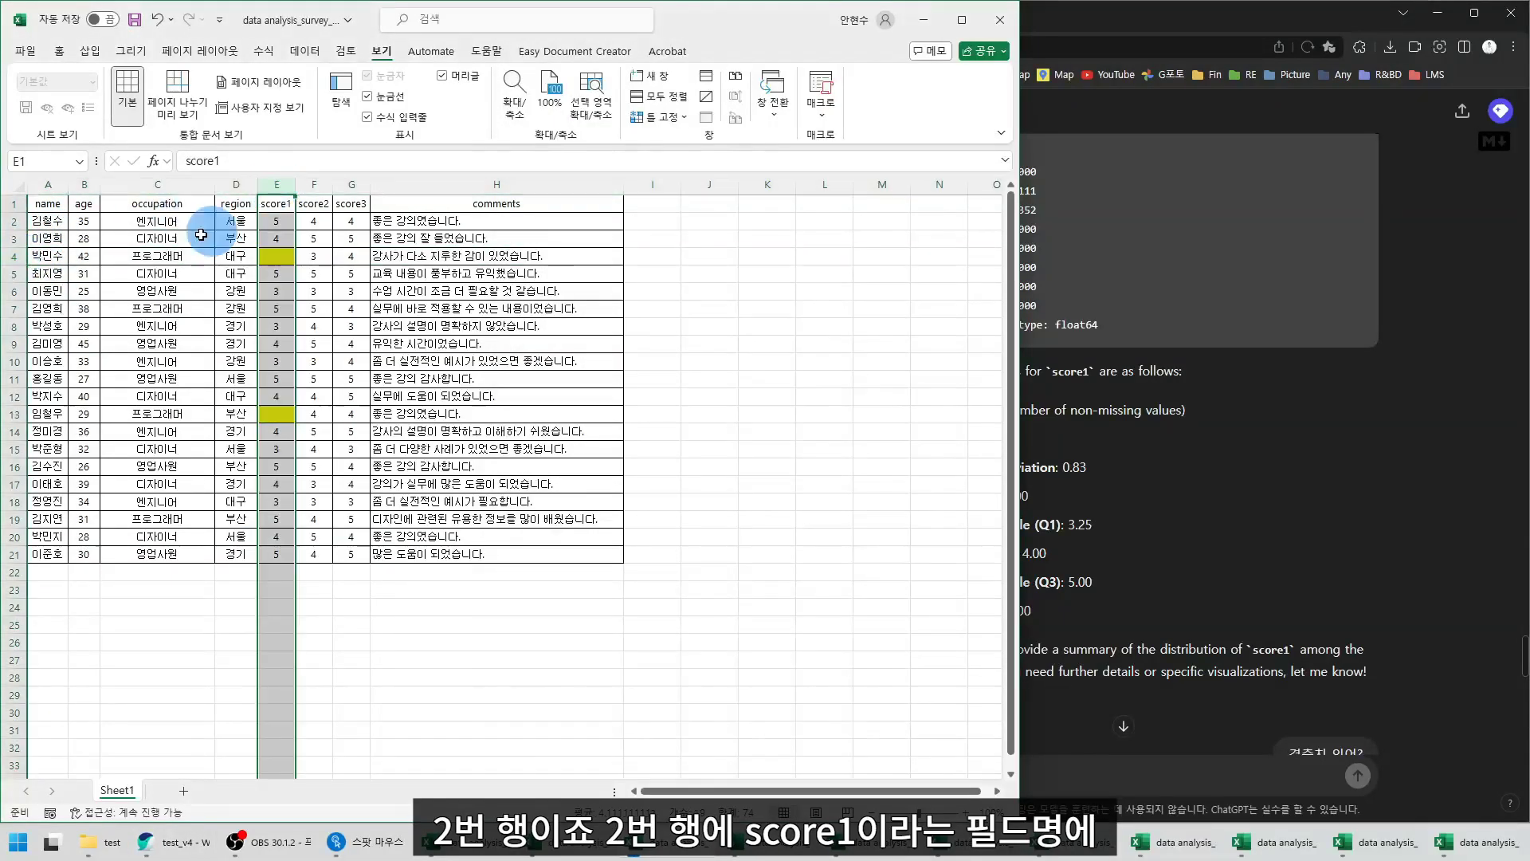
ctrl+click(14, 256)
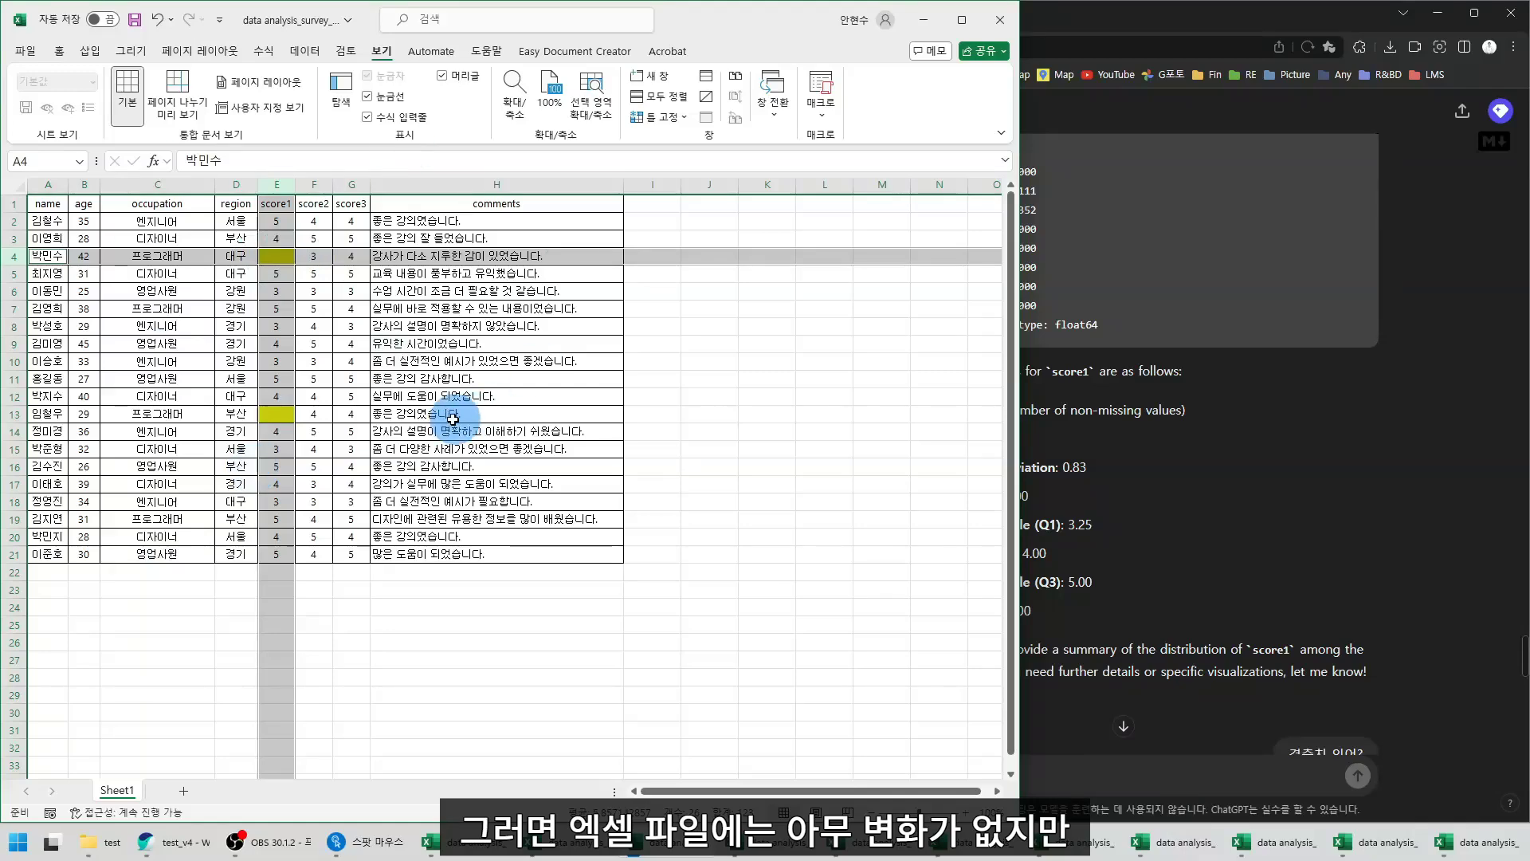
Switch to ChatGPT, review the score1 statistics and missing-value check, and highlight the whole answer to "결측치 어떻게 처리할까?"
click(1282, 470)
scroll(995, 199, up, 4)
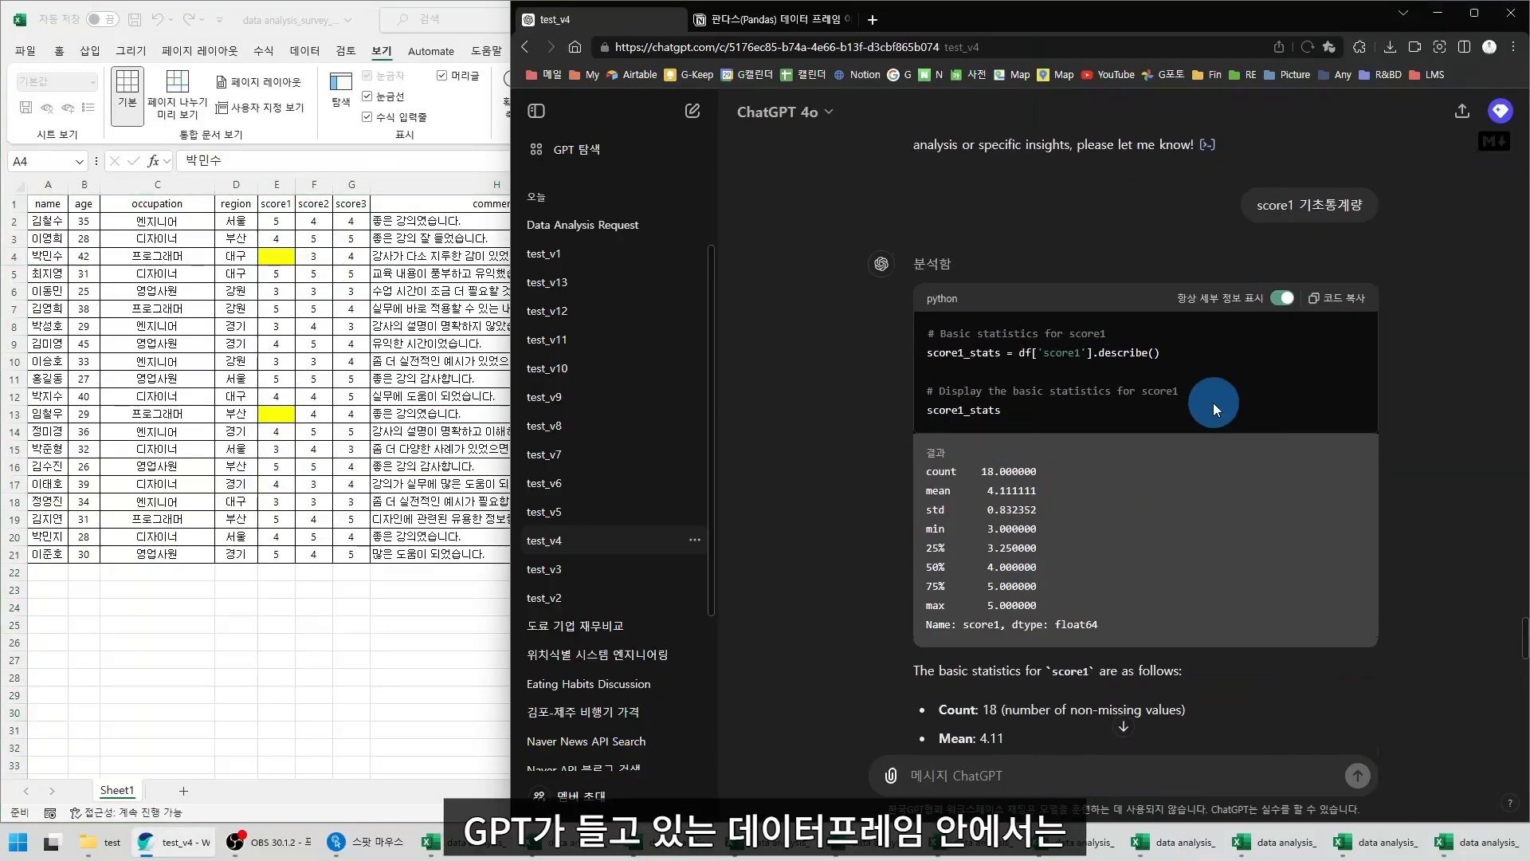
scroll(950, 380, down, 10)
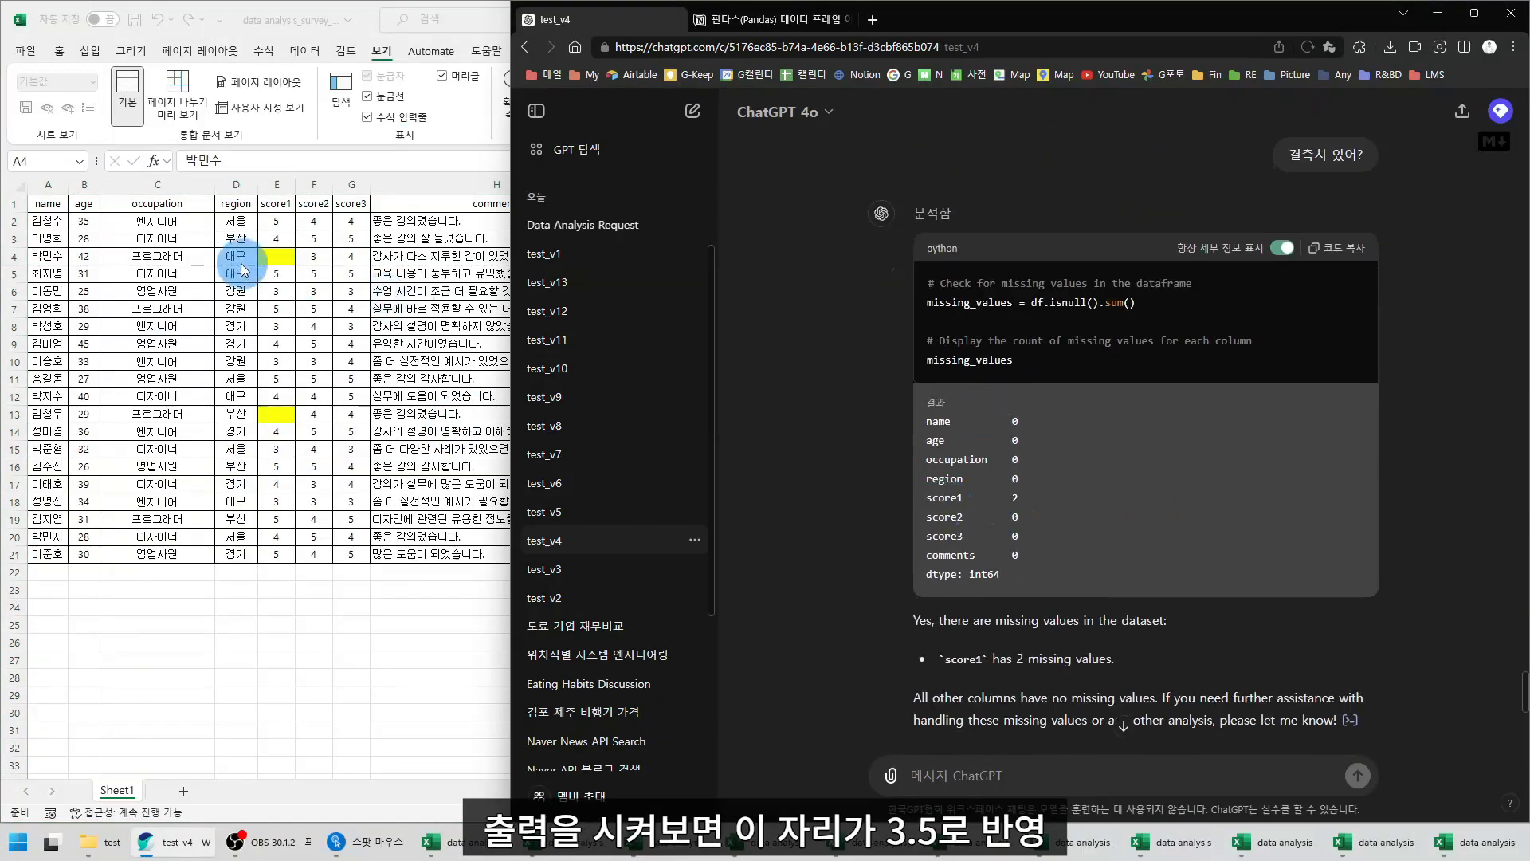
scroll(1157, 537, down, 10)
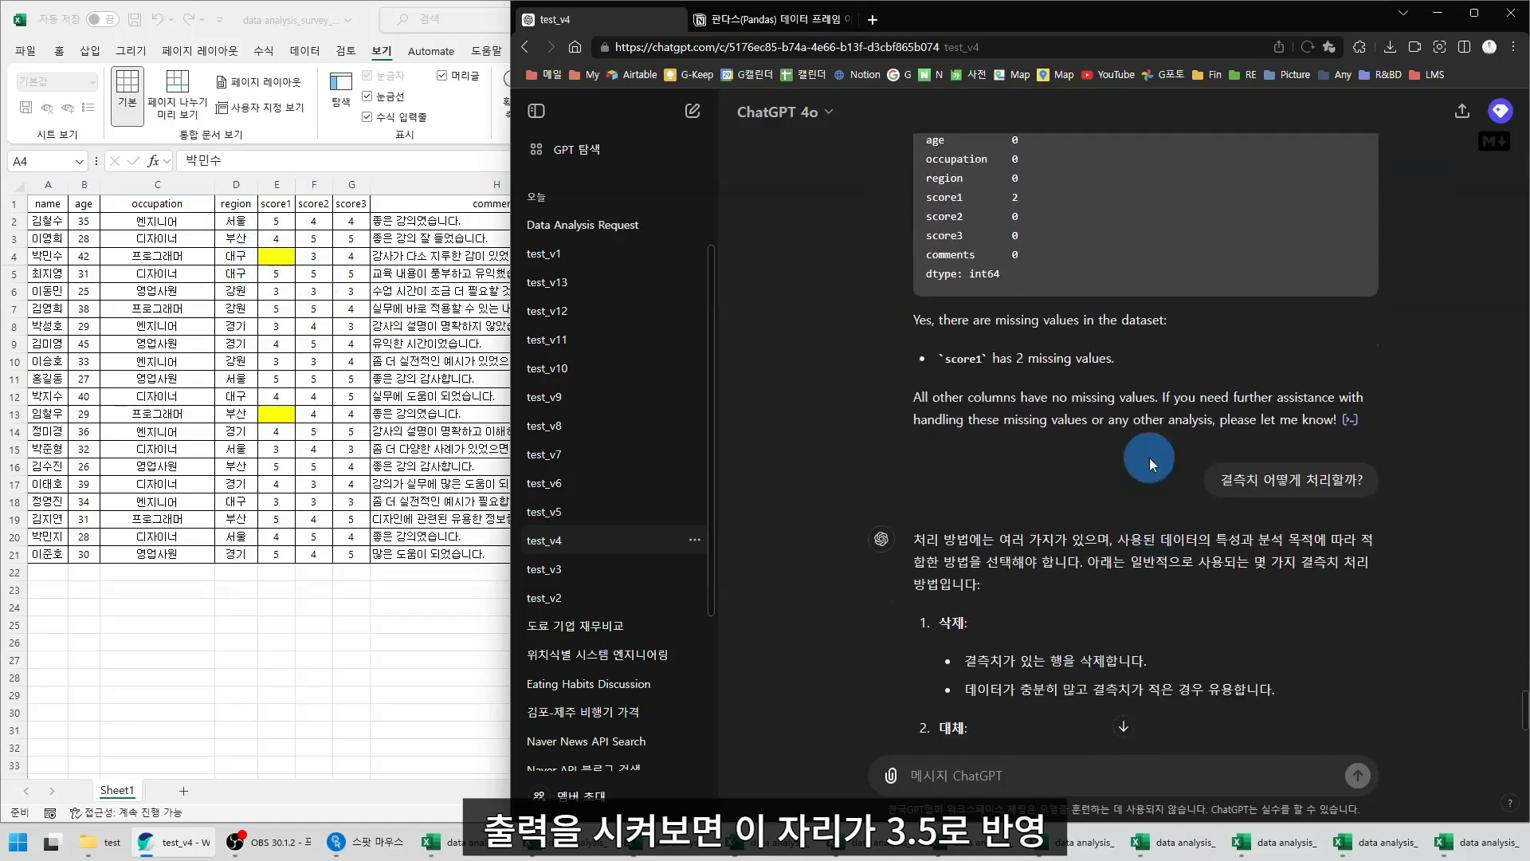
scroll(1022, 336, up, 2)
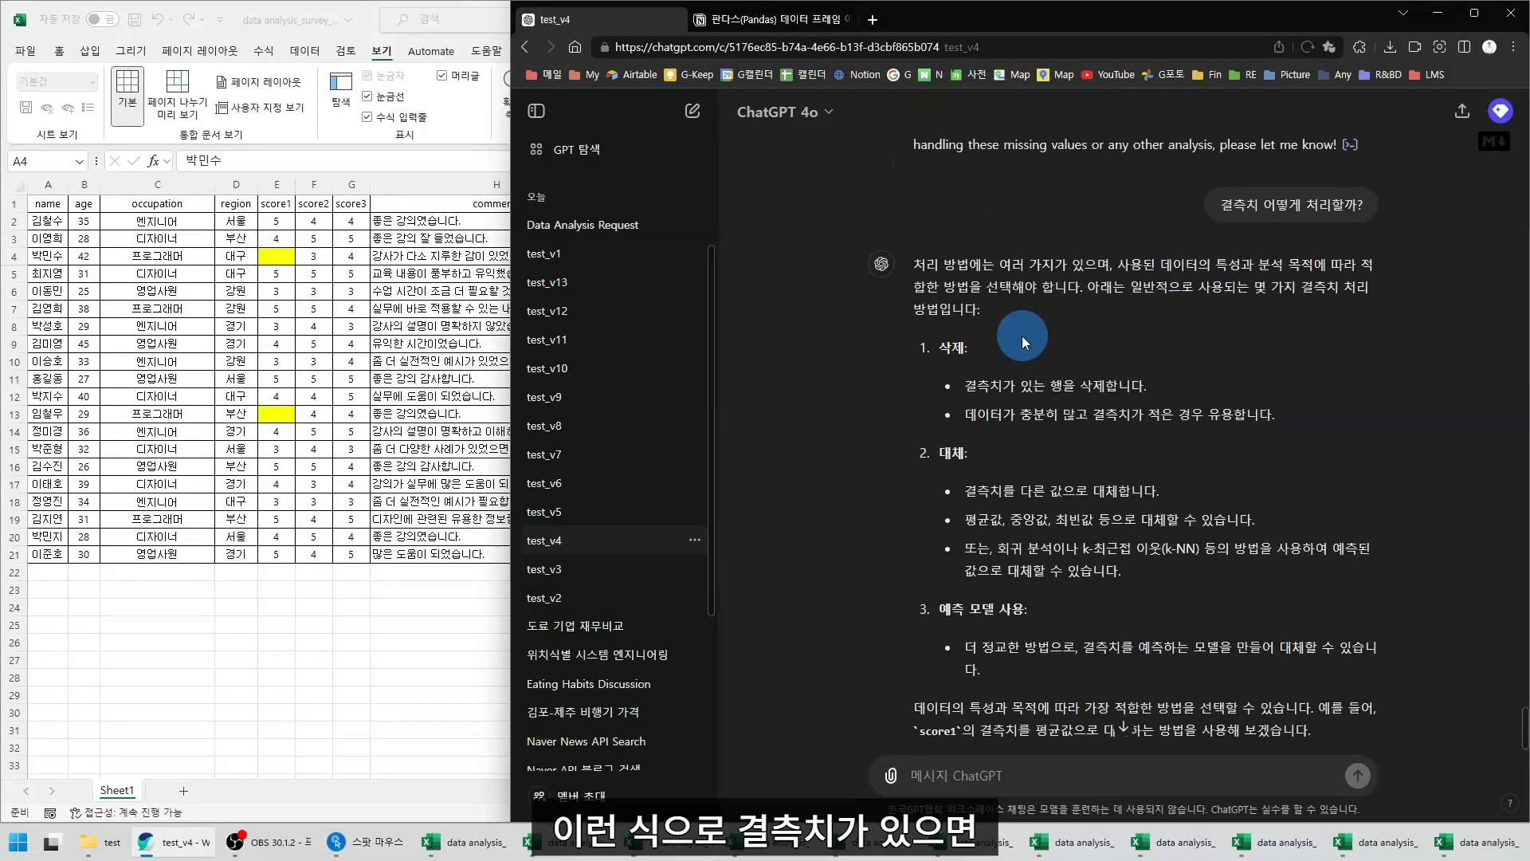
scroll(1001, 346, down, 2)
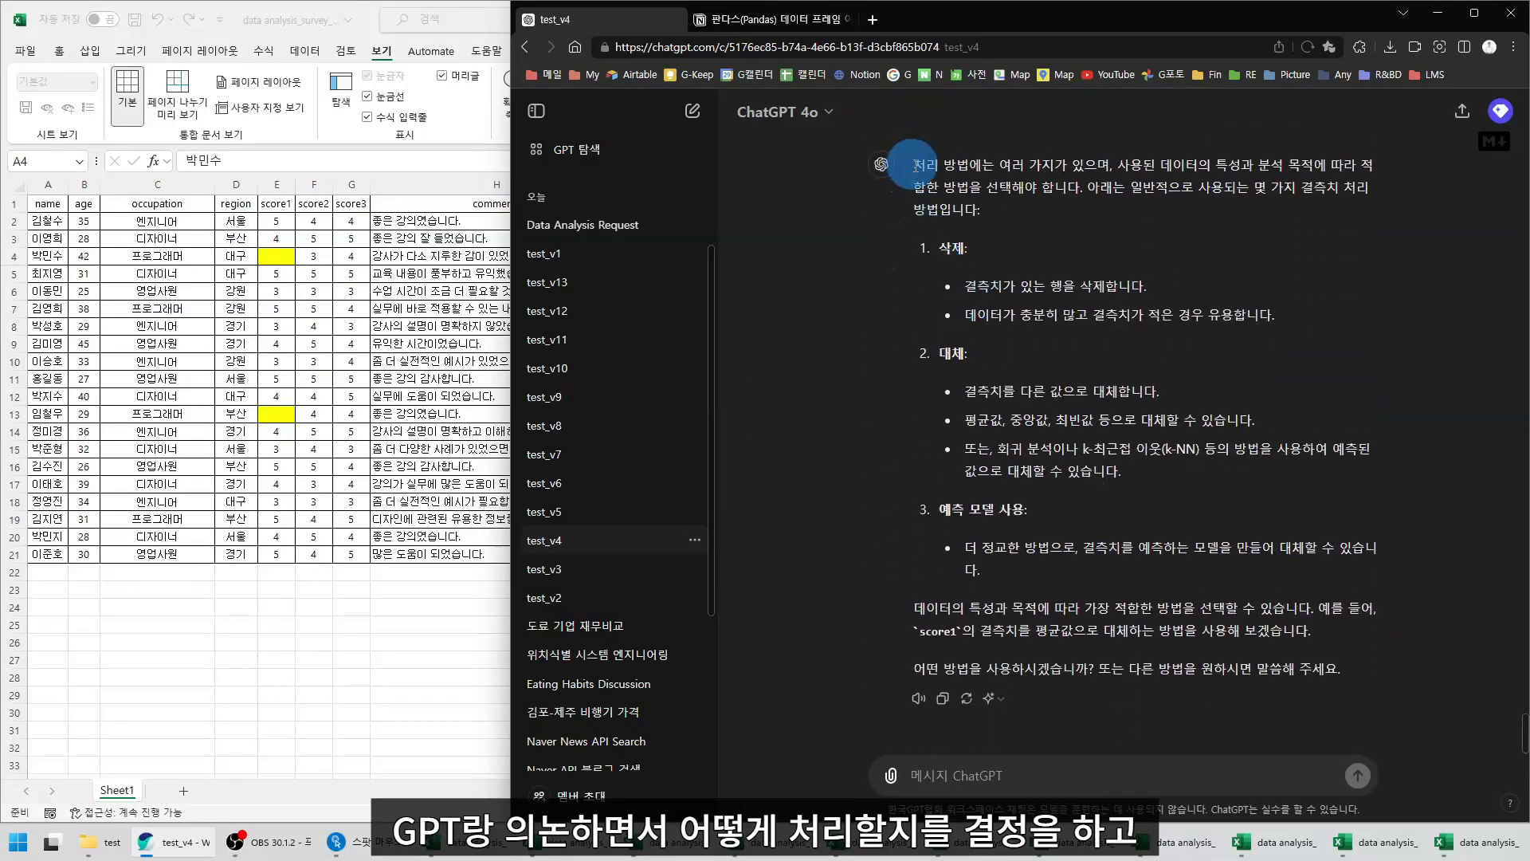
drag(913, 165, 1361, 673)
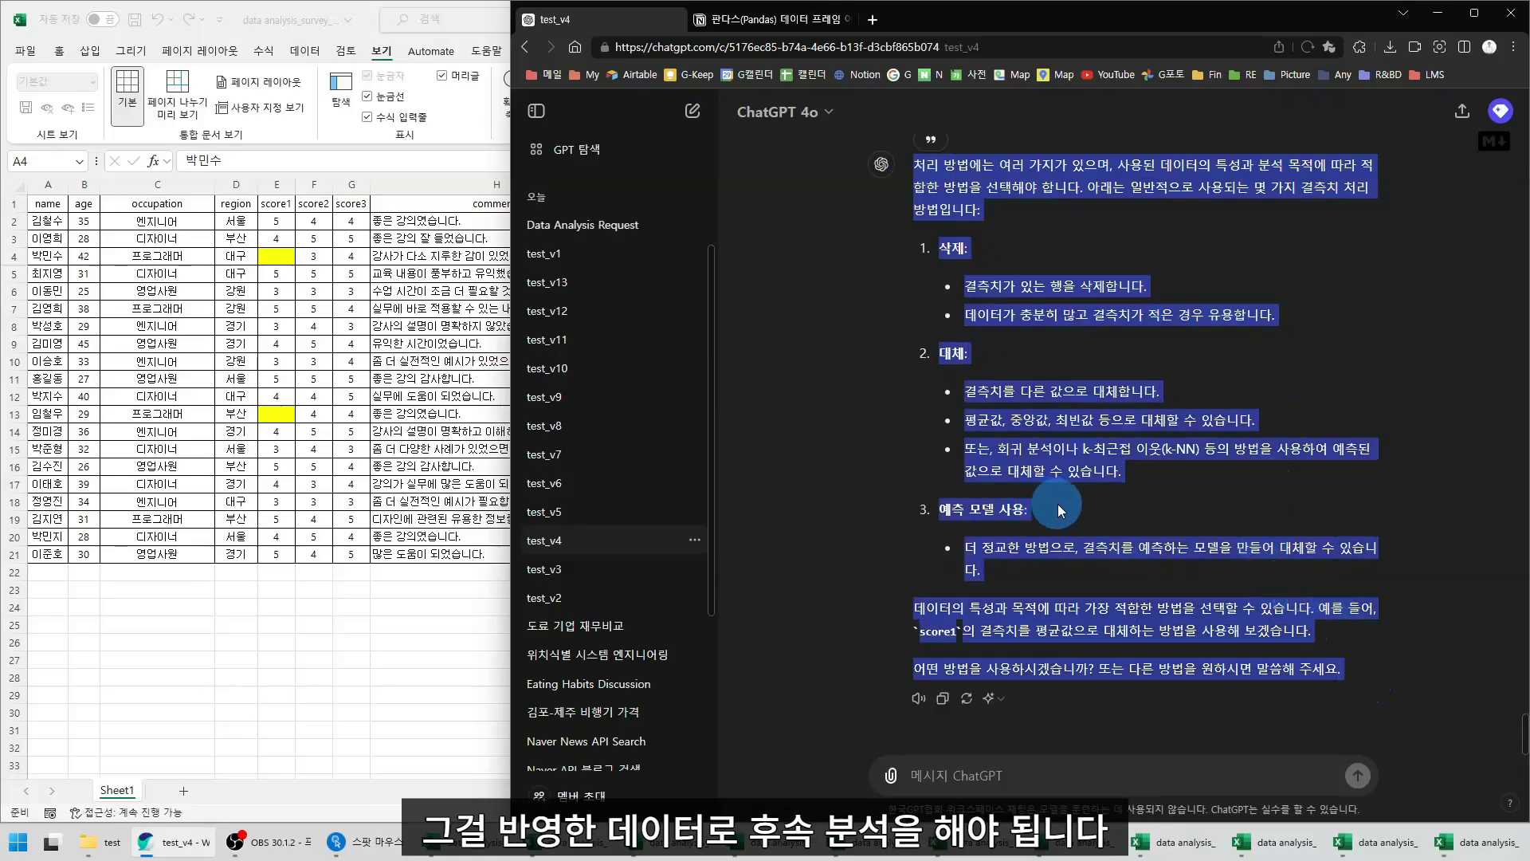
Review the earlier answers in the test_v4 chat, from the missing-value check back to the Correlation Matrix summary and the score1 statistics
scroll(1068, 520, up, 4)
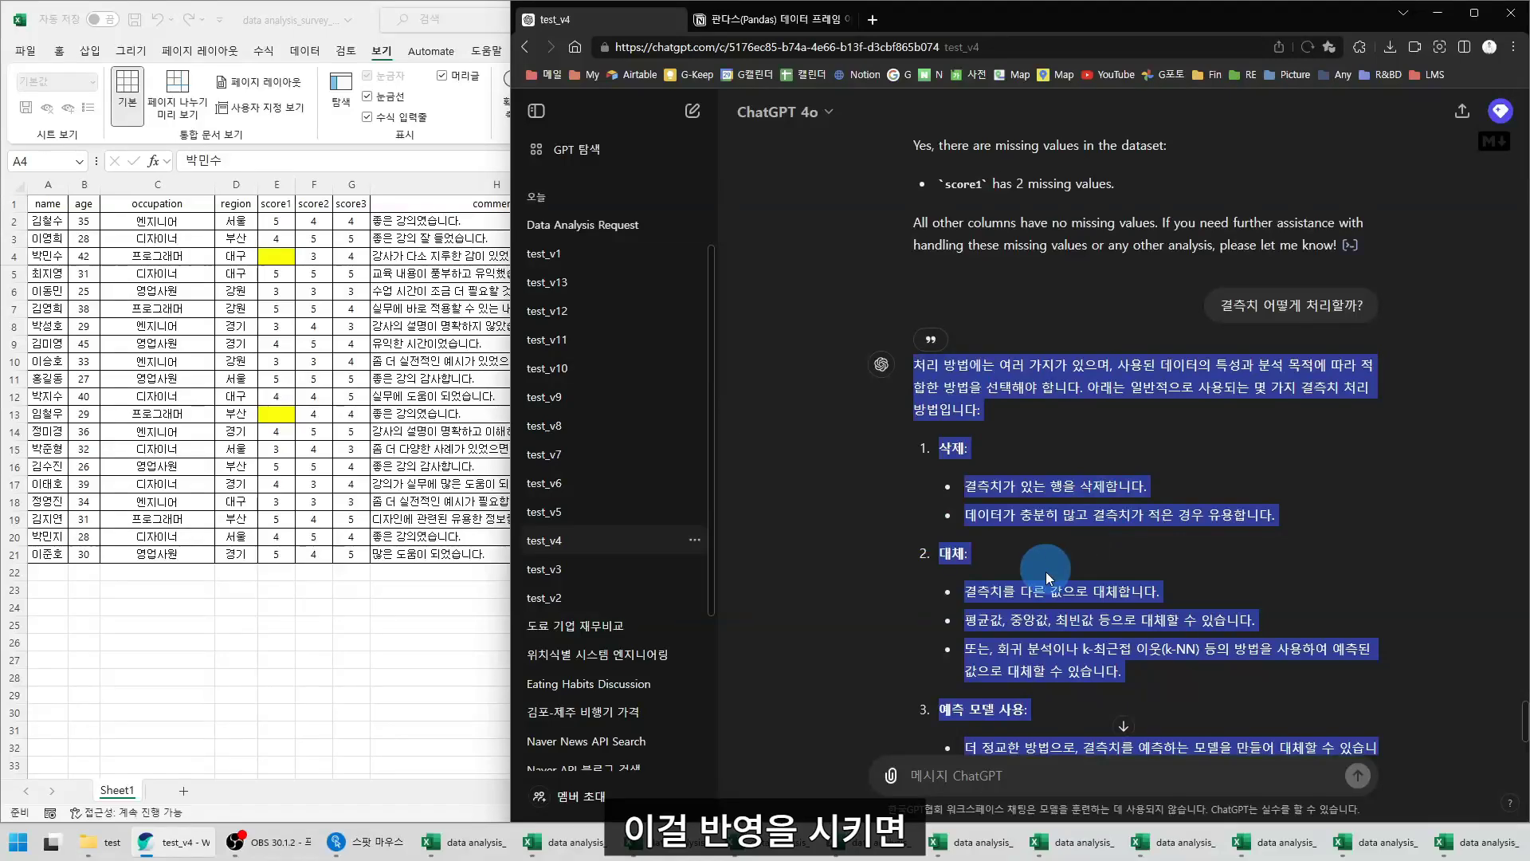
scroll(1045, 571, up, 10)
scroll(1039, 566, up, 8)
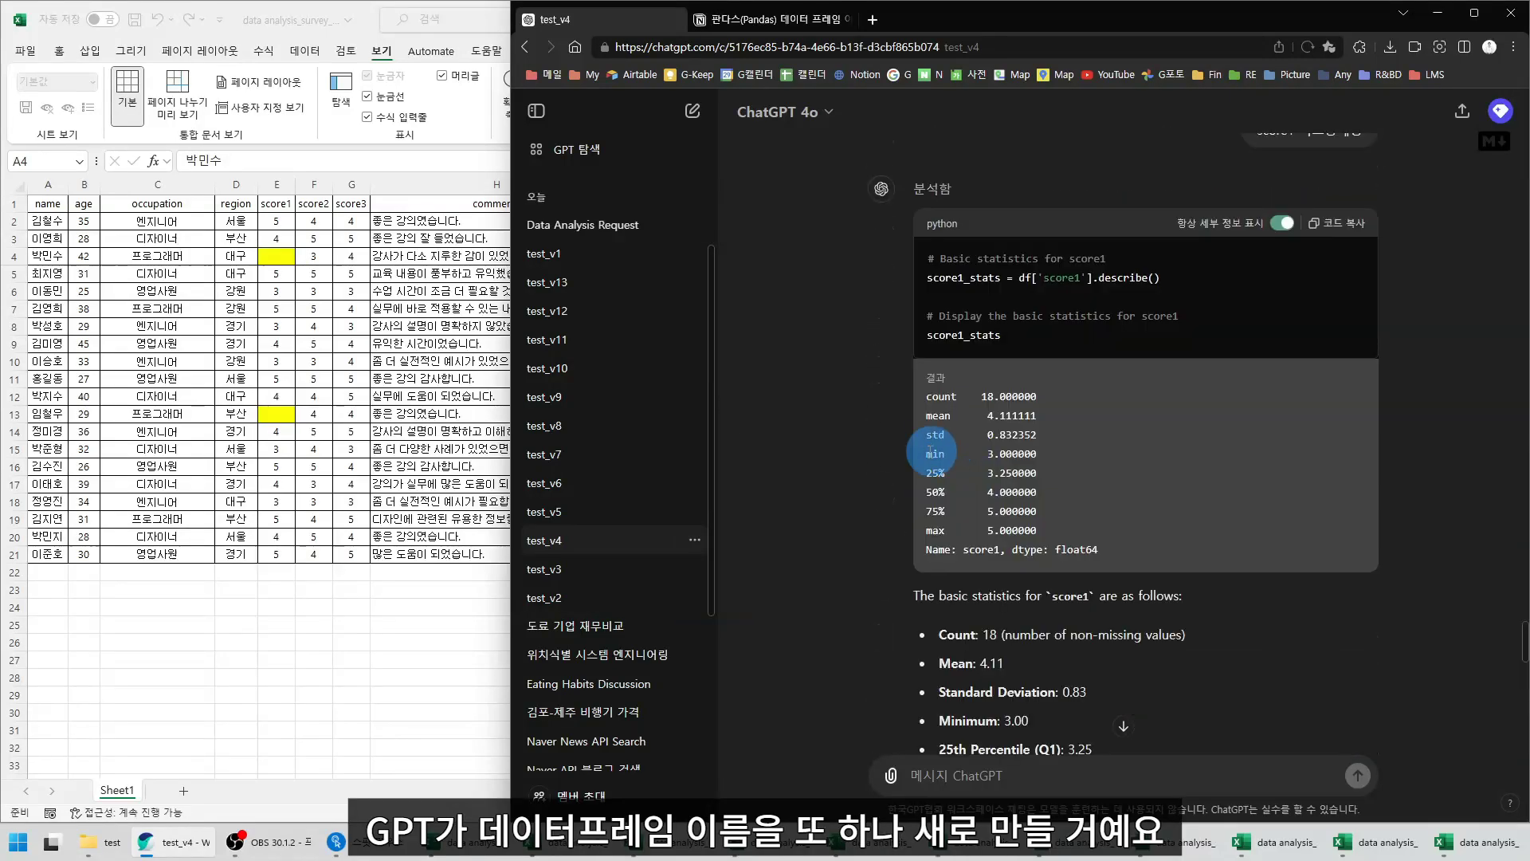
scroll(933, 447, up, 3)
scroll(940, 482, up, 10)
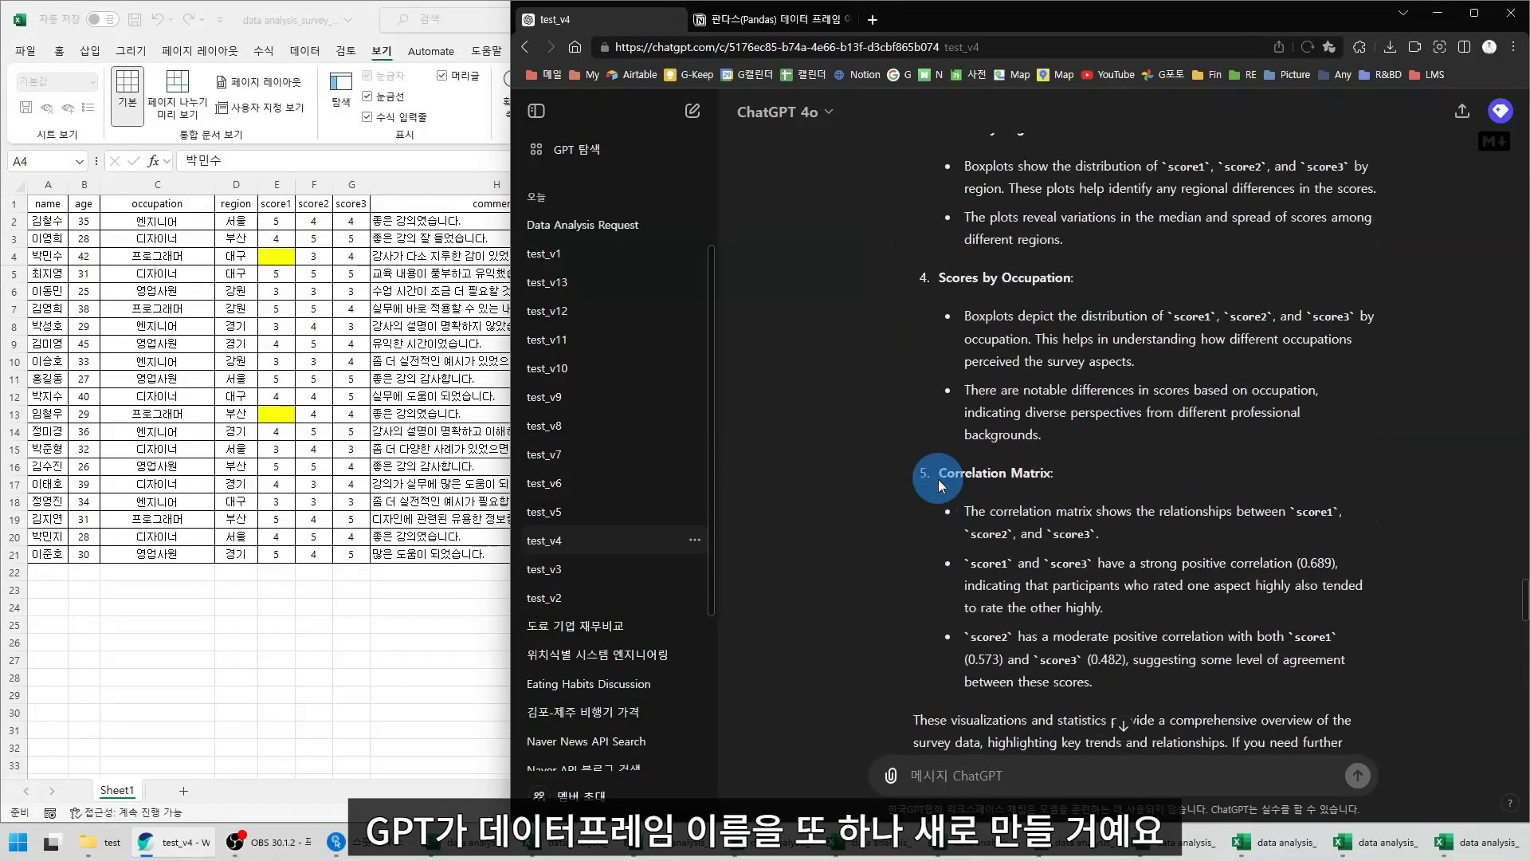
scroll(880, 530, down, 10)
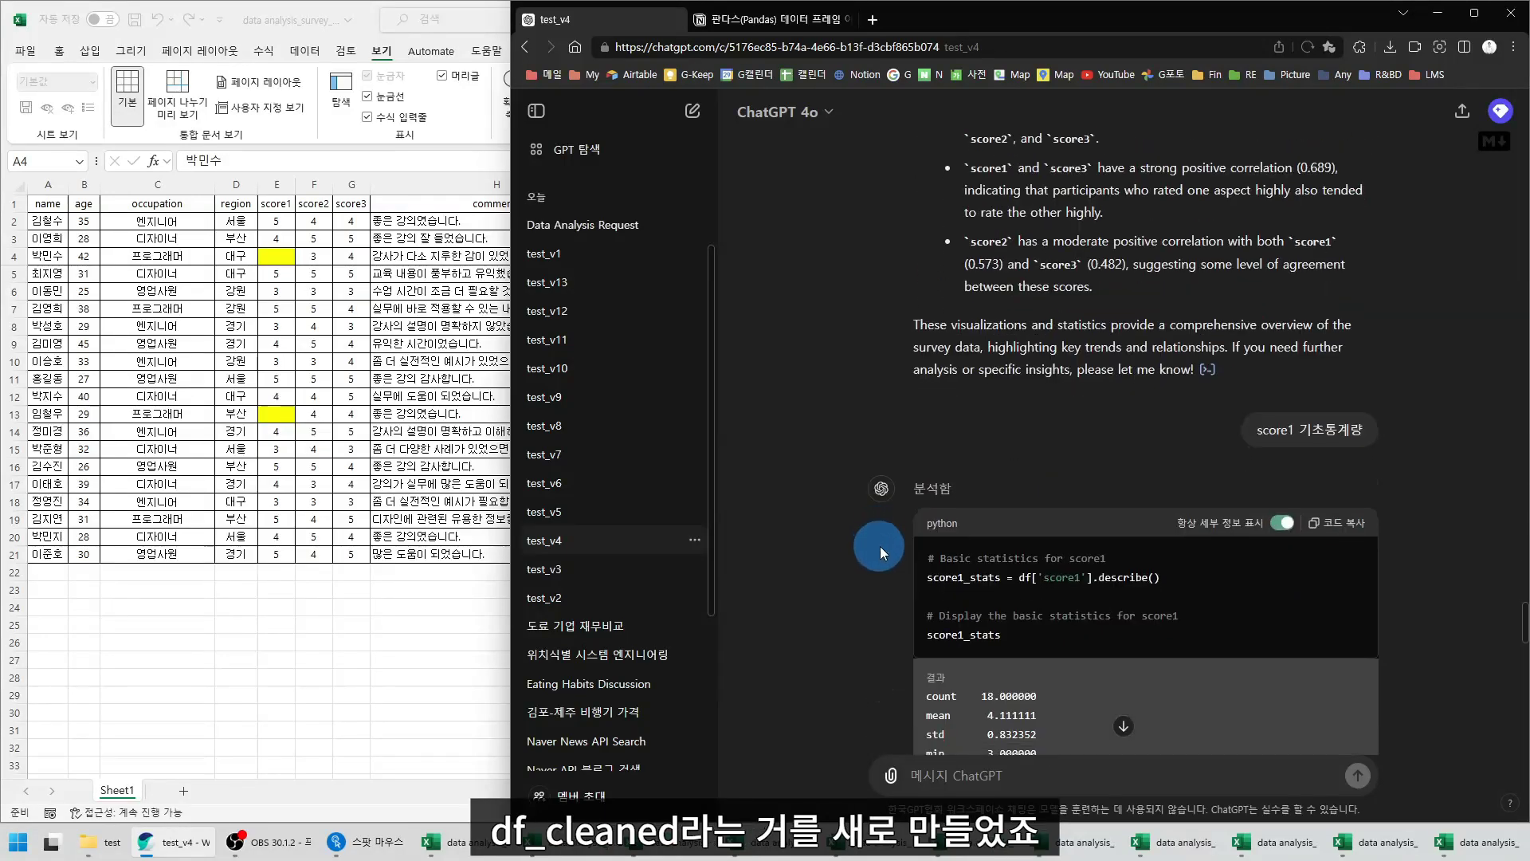
scroll(880, 547, down, 5)
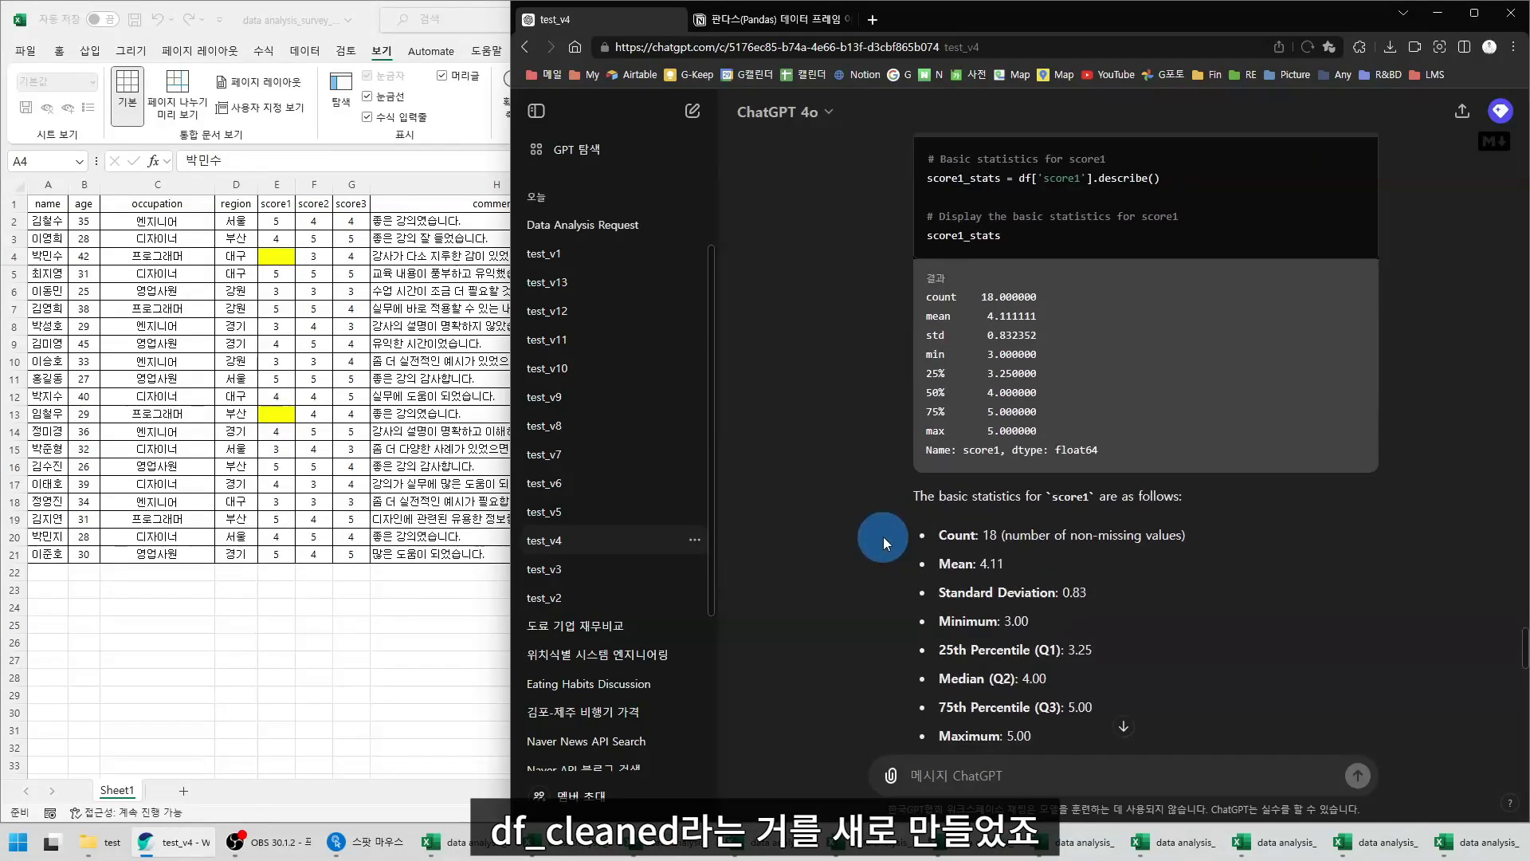
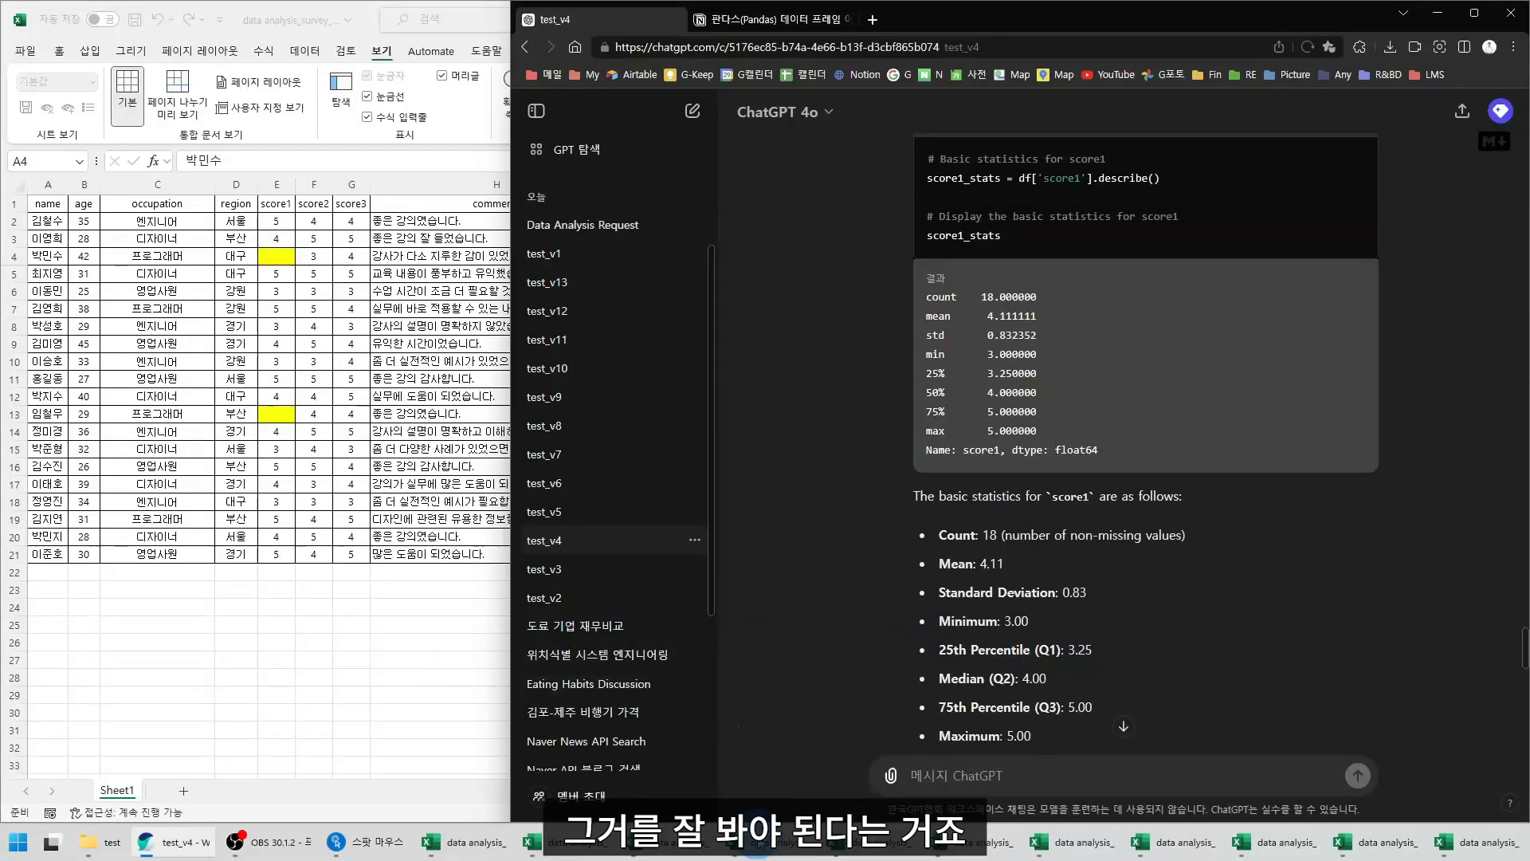
Switch to the five-sheet survey workbook in Excel and look through Sheet2 to Sheet5, returning to Sheet1
click(695, 847)
click(410, 381)
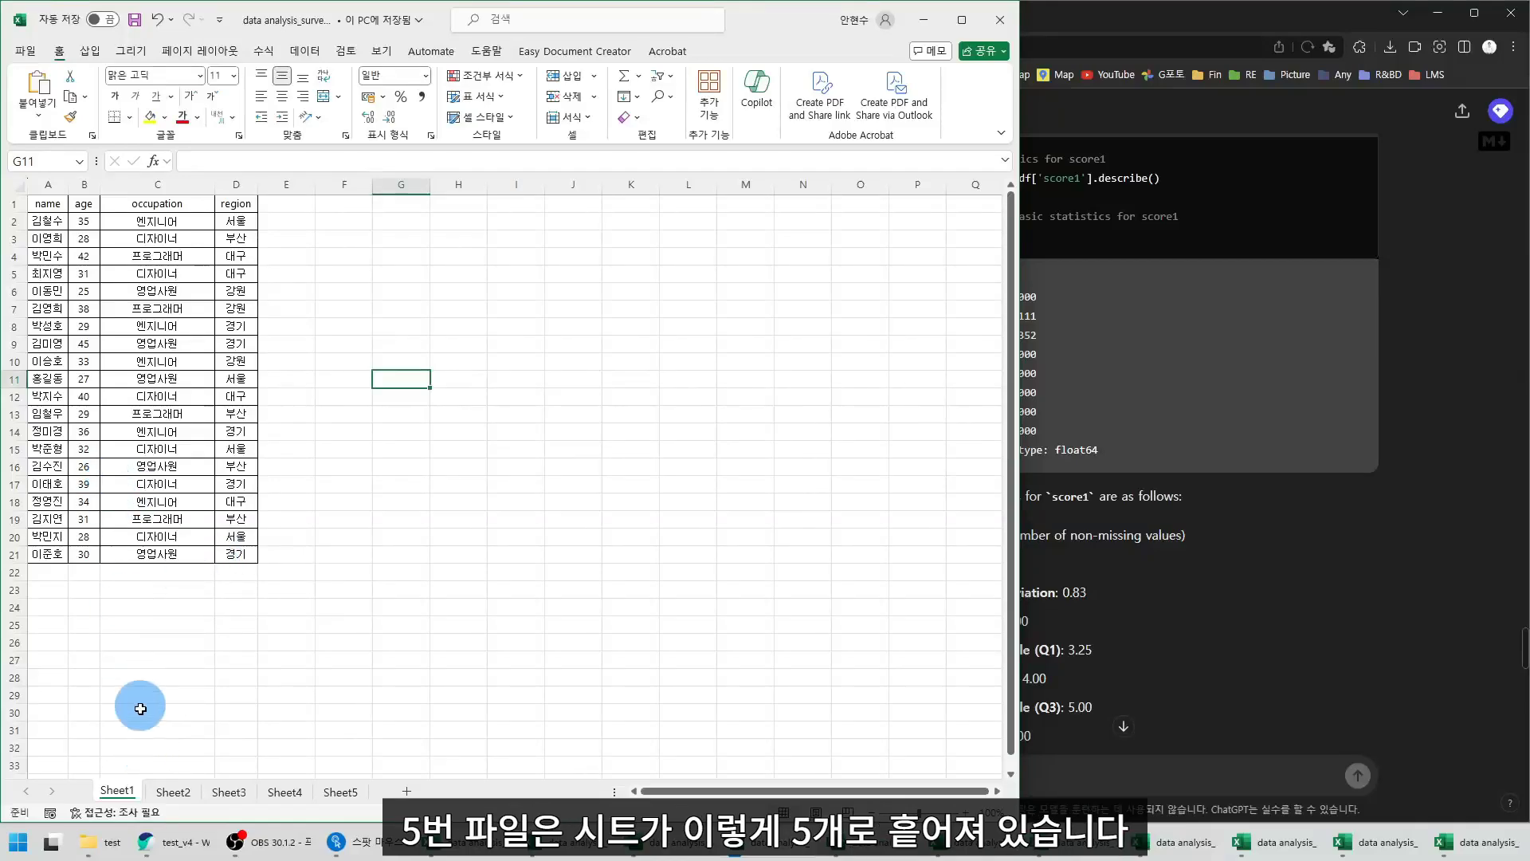
click(175, 789)
click(228, 789)
click(284, 789)
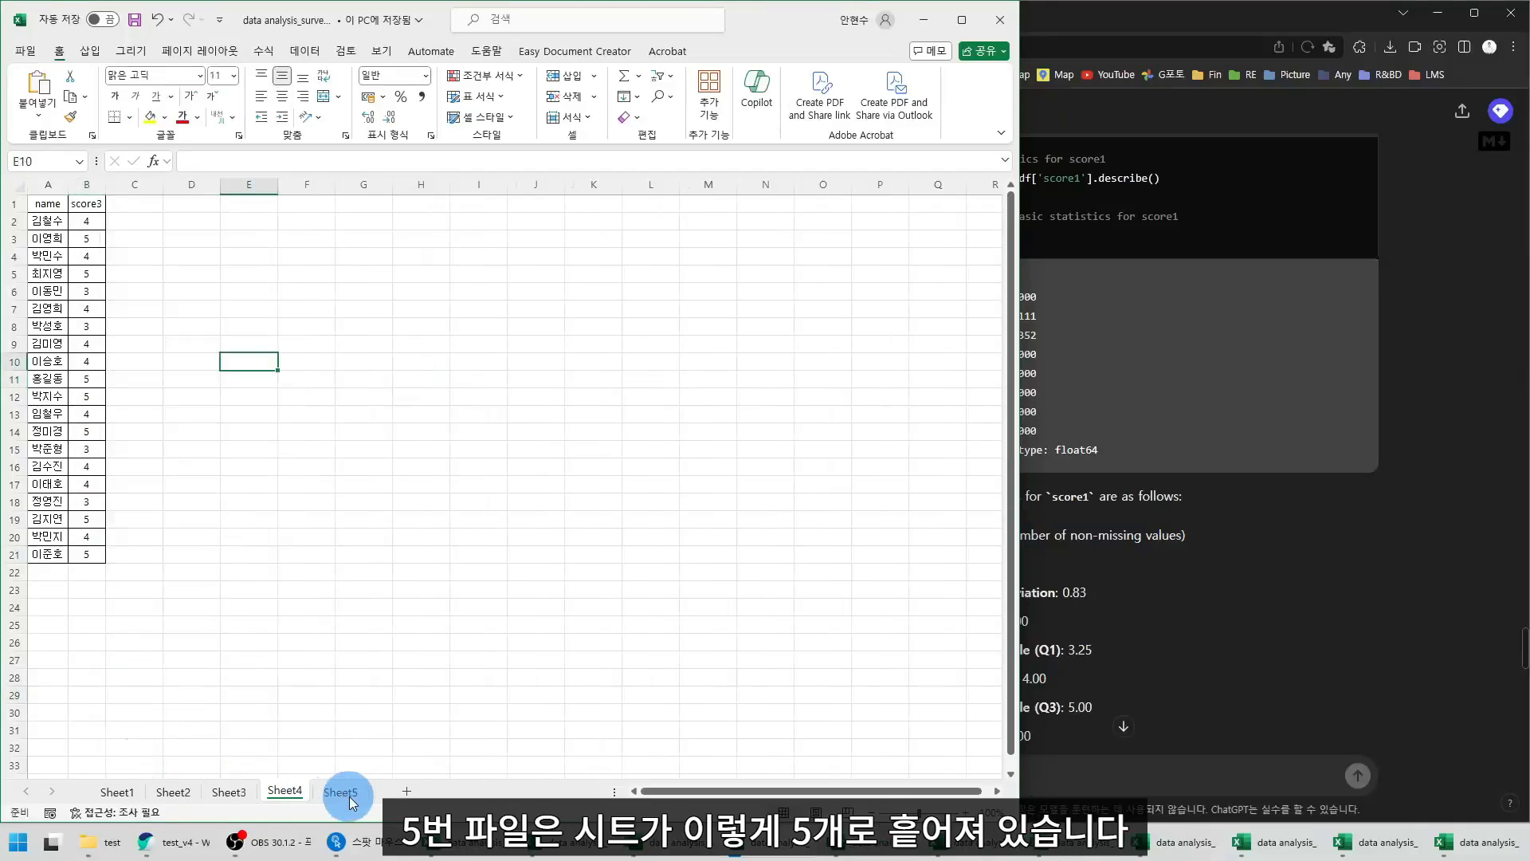
click(340, 789)
click(125, 791)
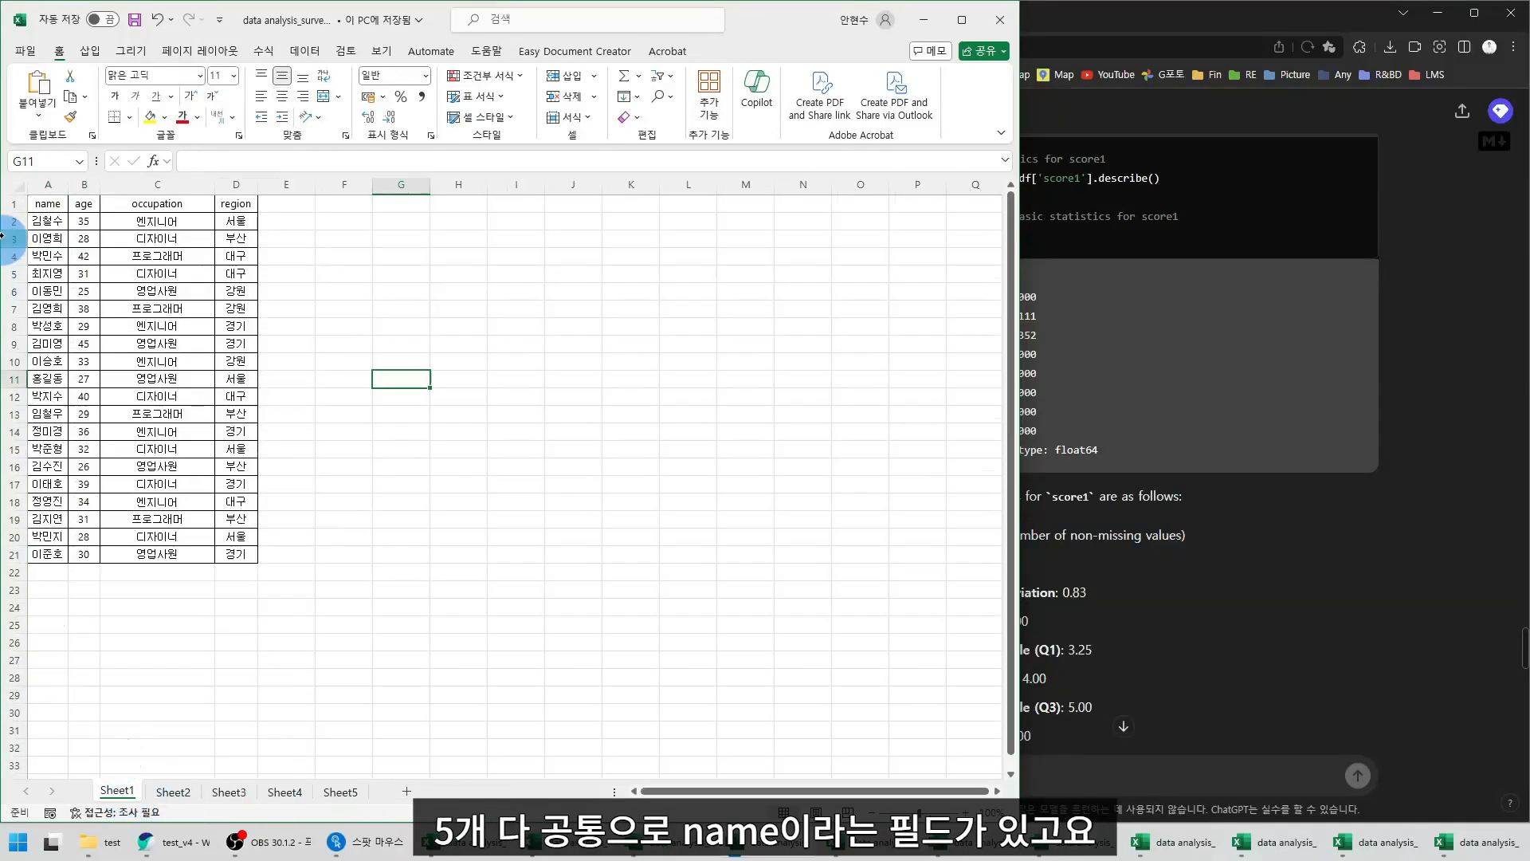
Select the name column and the age, occupation and region data on Sheet1, and compare them with the fields on the other sheets through Sheet5
click(45, 207)
drag(43, 213, 35, 554)
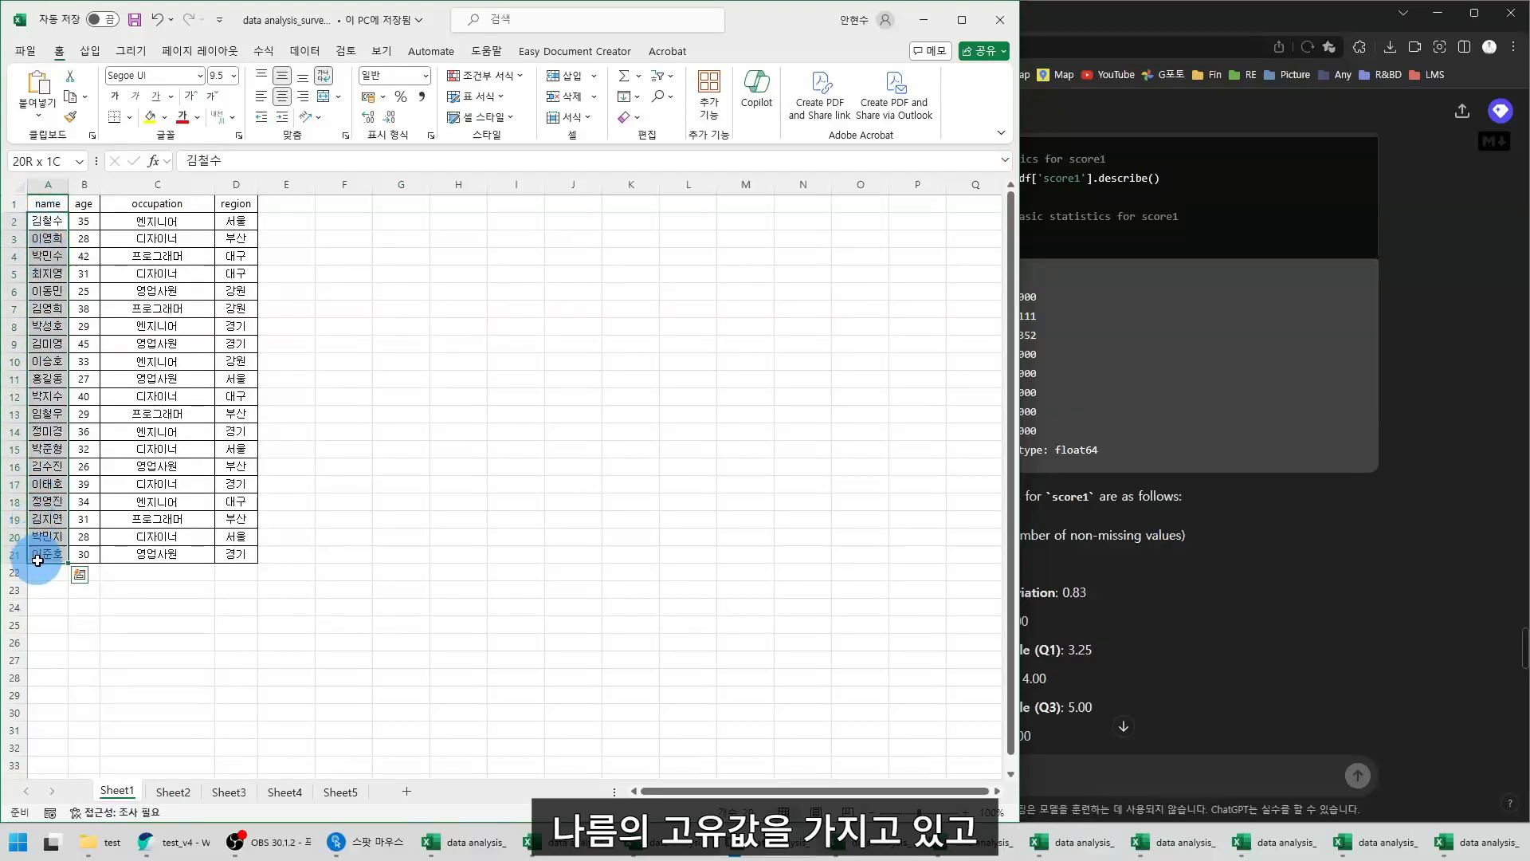
click(45, 325)
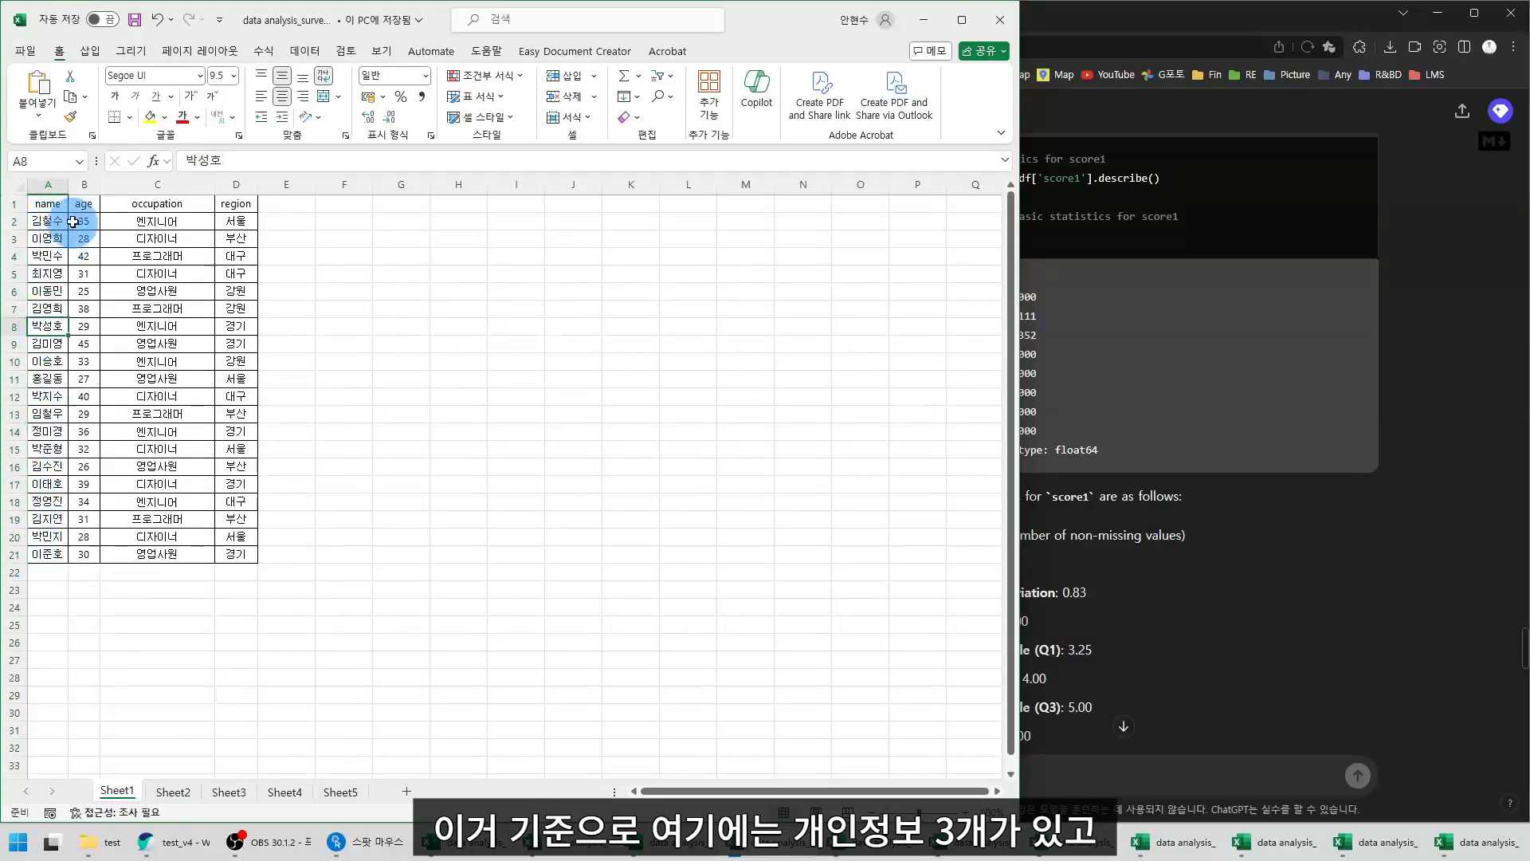
drag(79, 206, 235, 554)
click(168, 801)
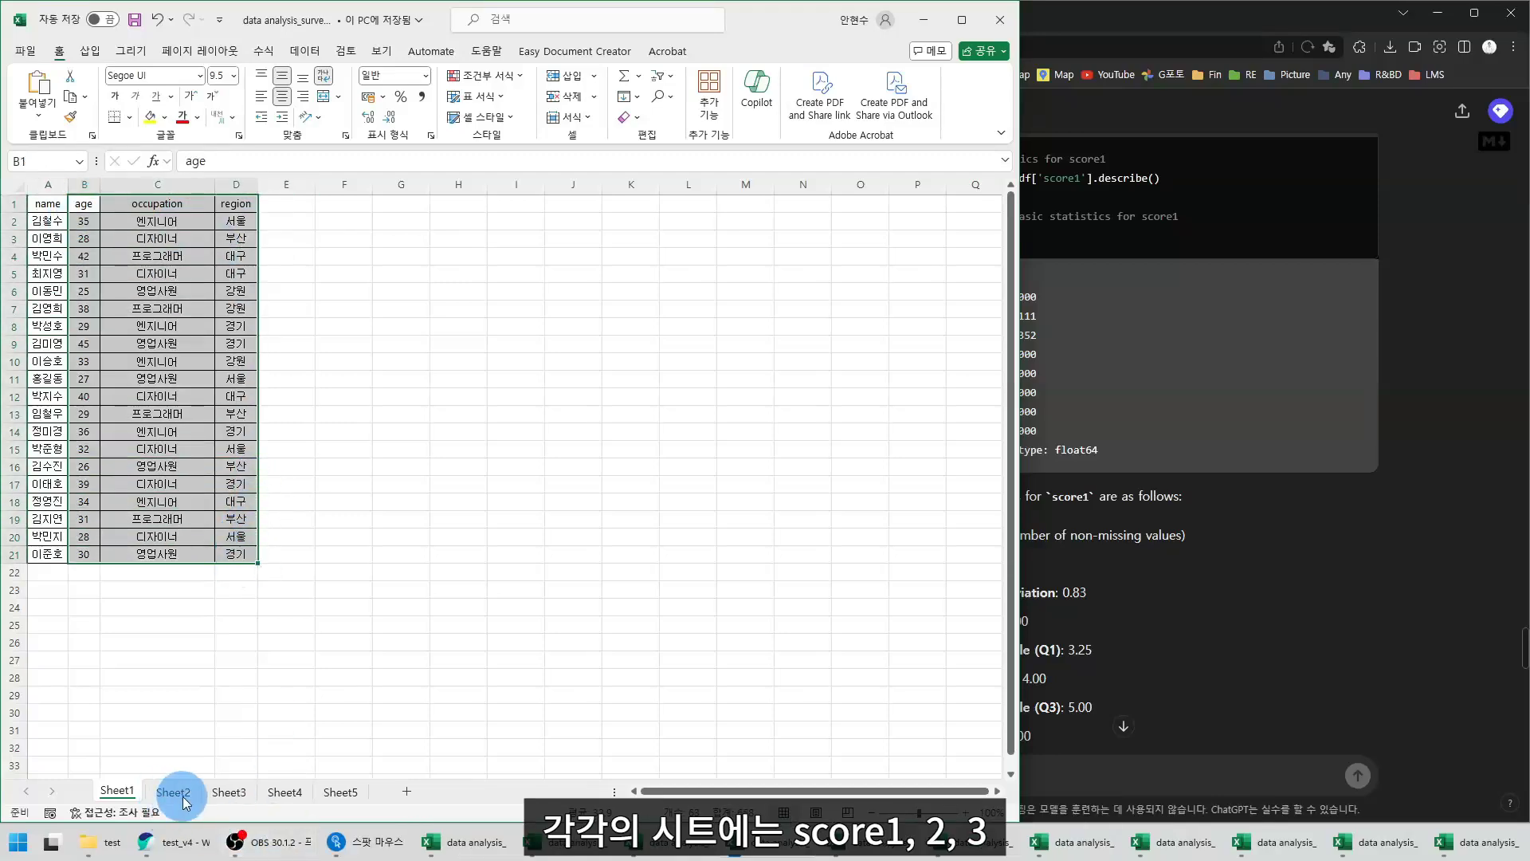
click(239, 797)
click(285, 793)
click(341, 793)
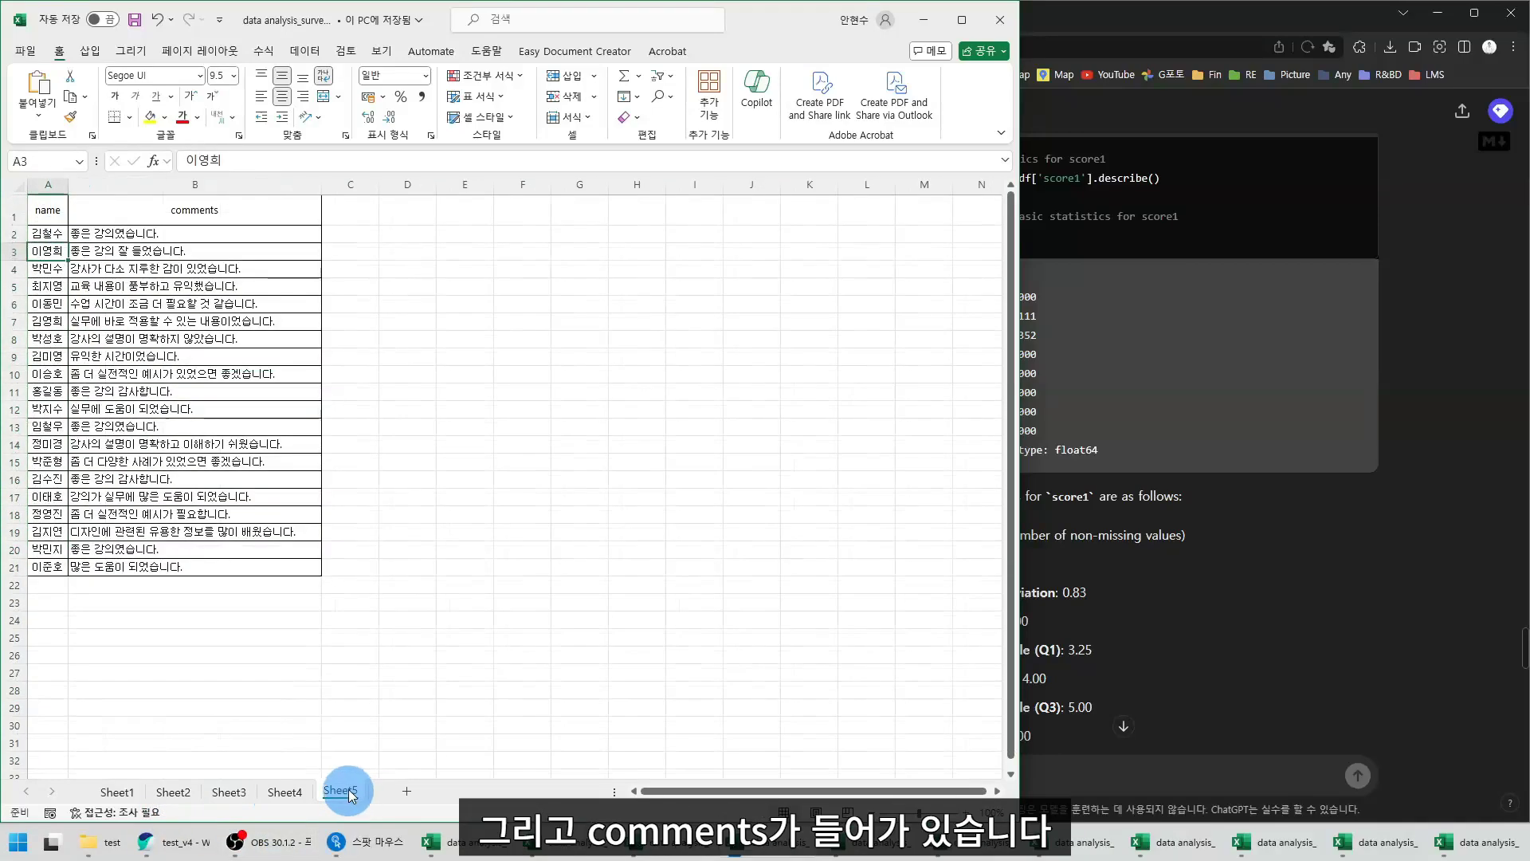
Switch to ChatGPT, open the test_v5 chat, and preview Sheet1 through Sheet5 in the Data Analysis Survey V5 table
click(1367, 223)
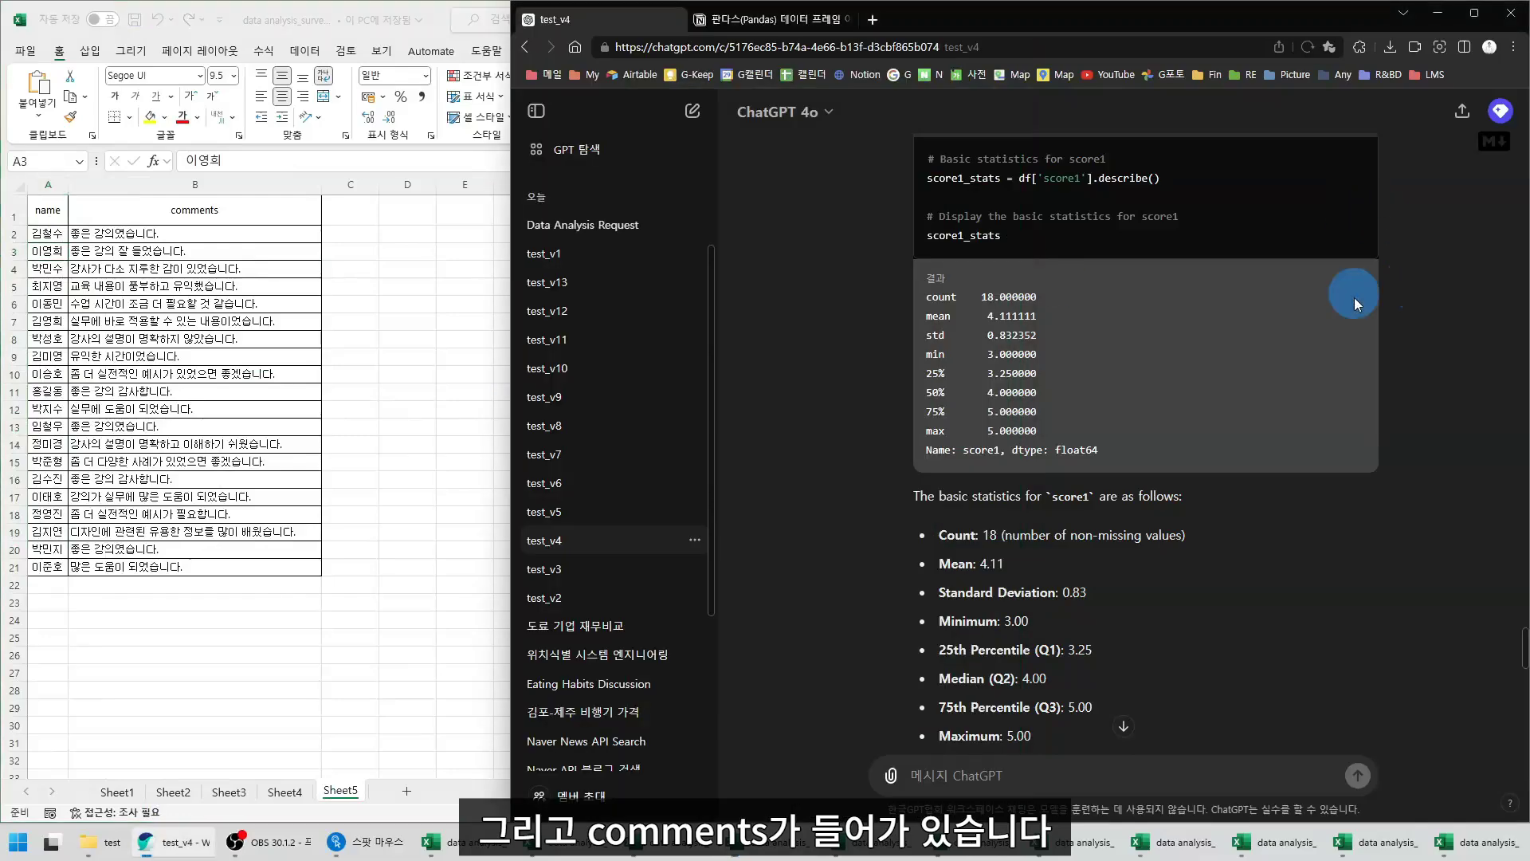
click(616, 514)
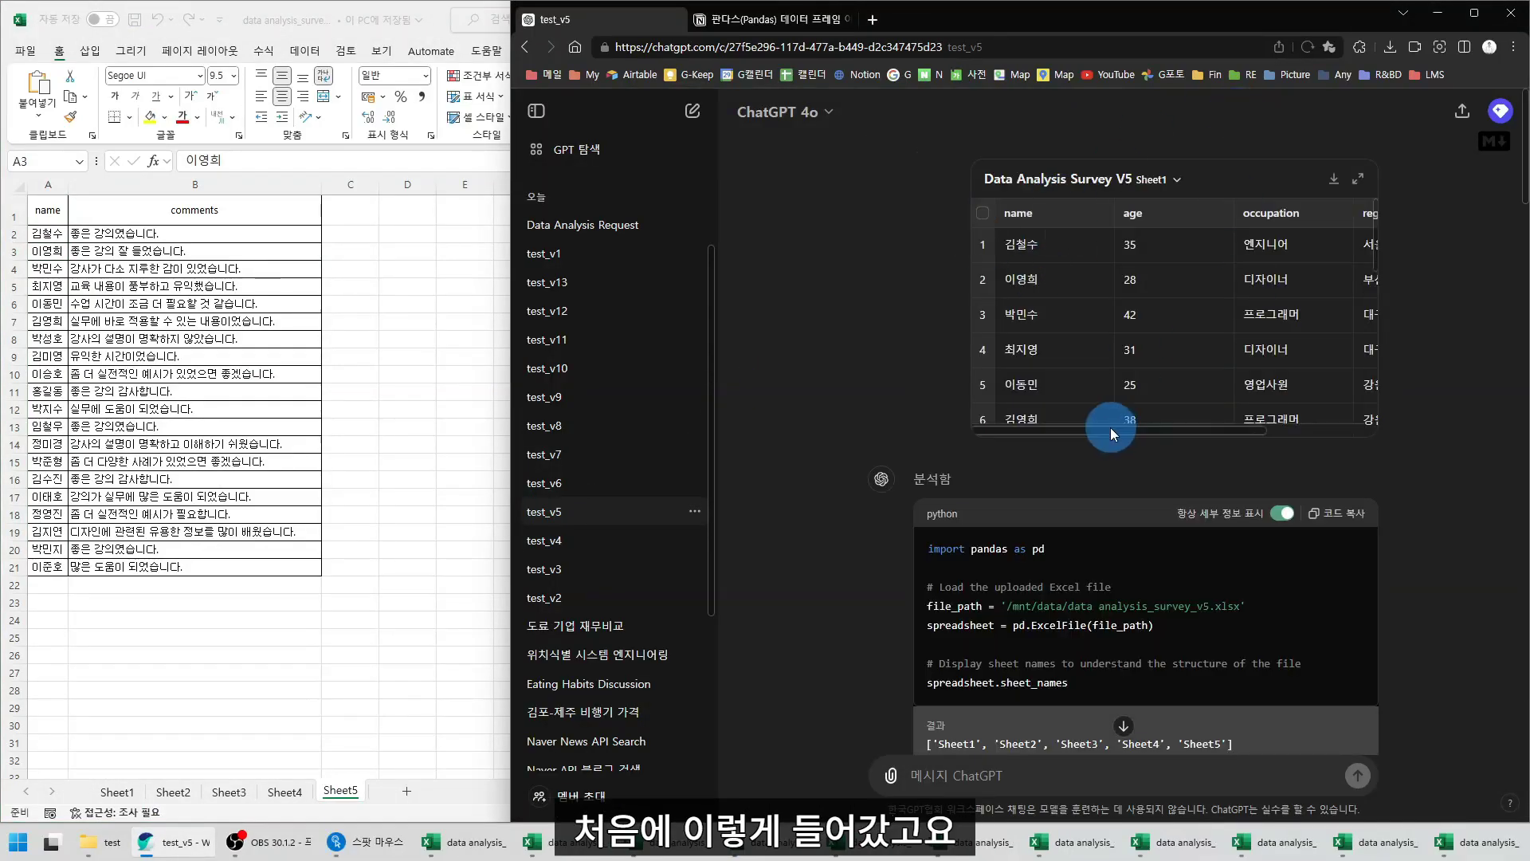
drag(1111, 428, 1266, 432)
click(1176, 185)
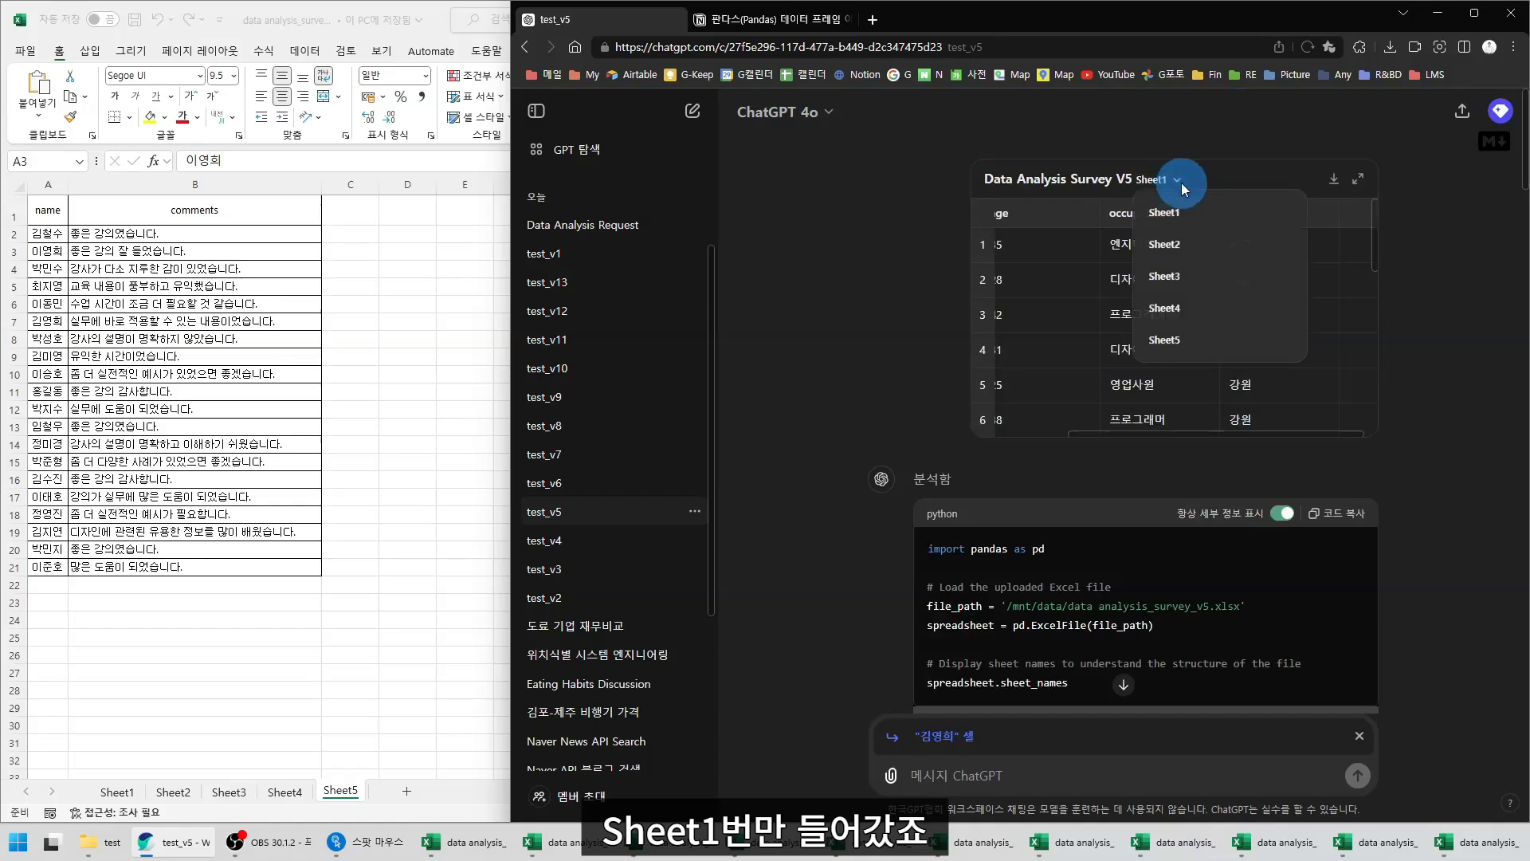
click(1176, 246)
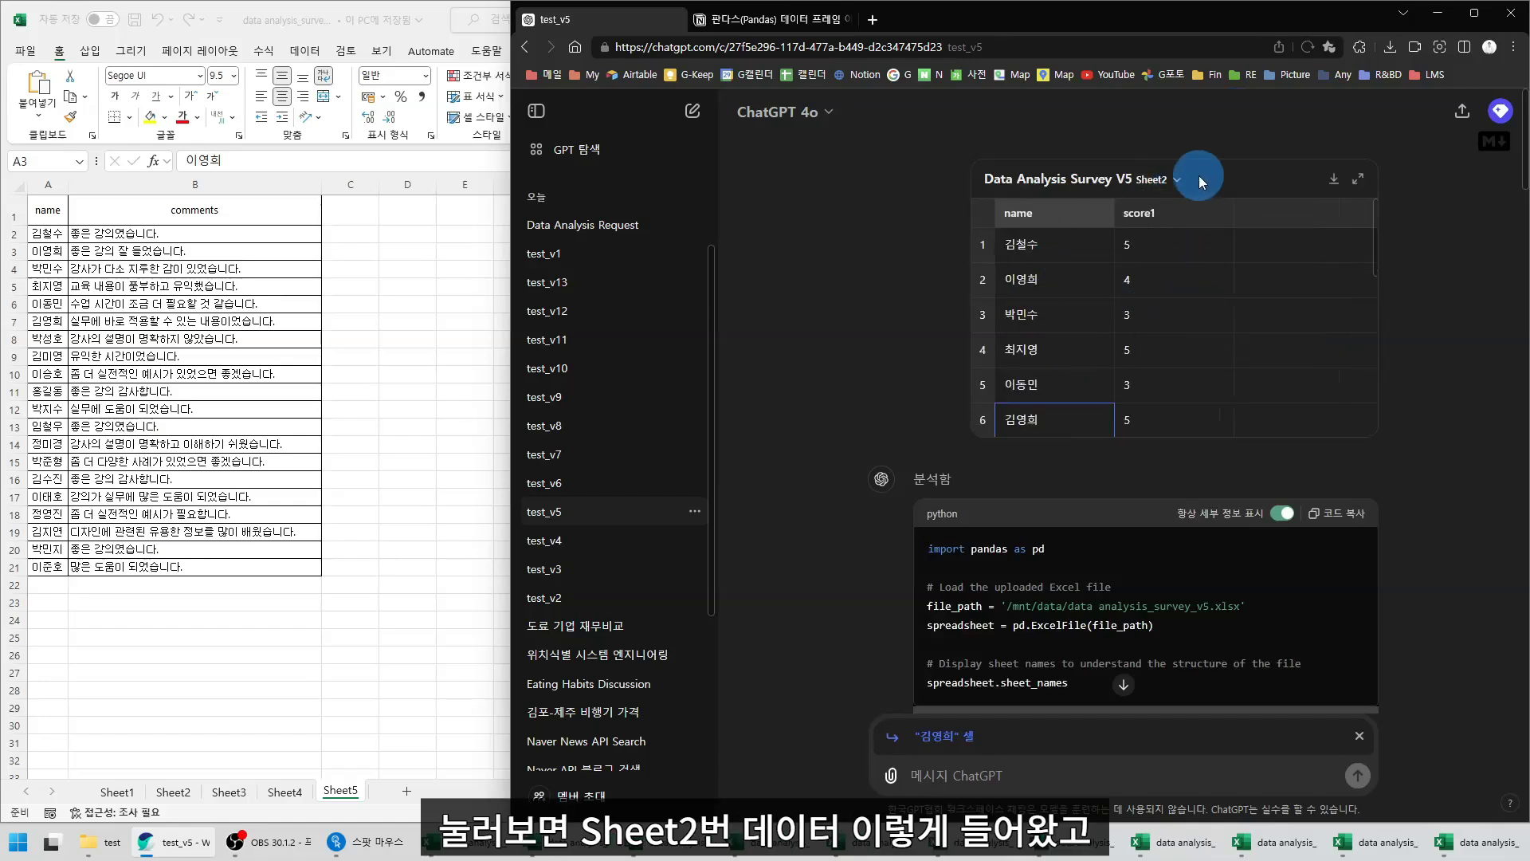
click(1180, 185)
click(1171, 276)
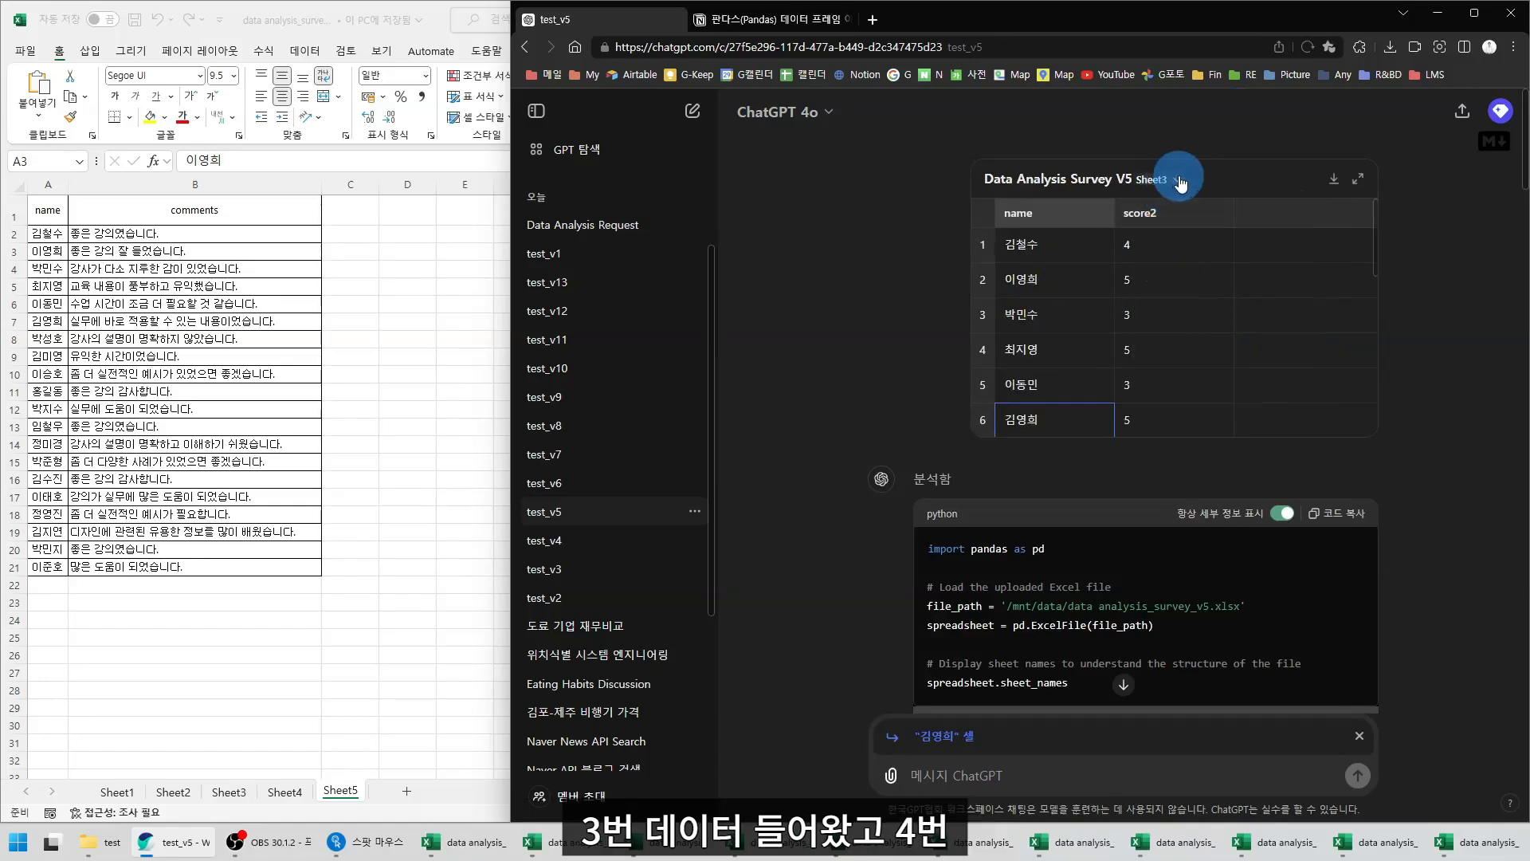
click(1178, 180)
click(1168, 307)
click(1178, 183)
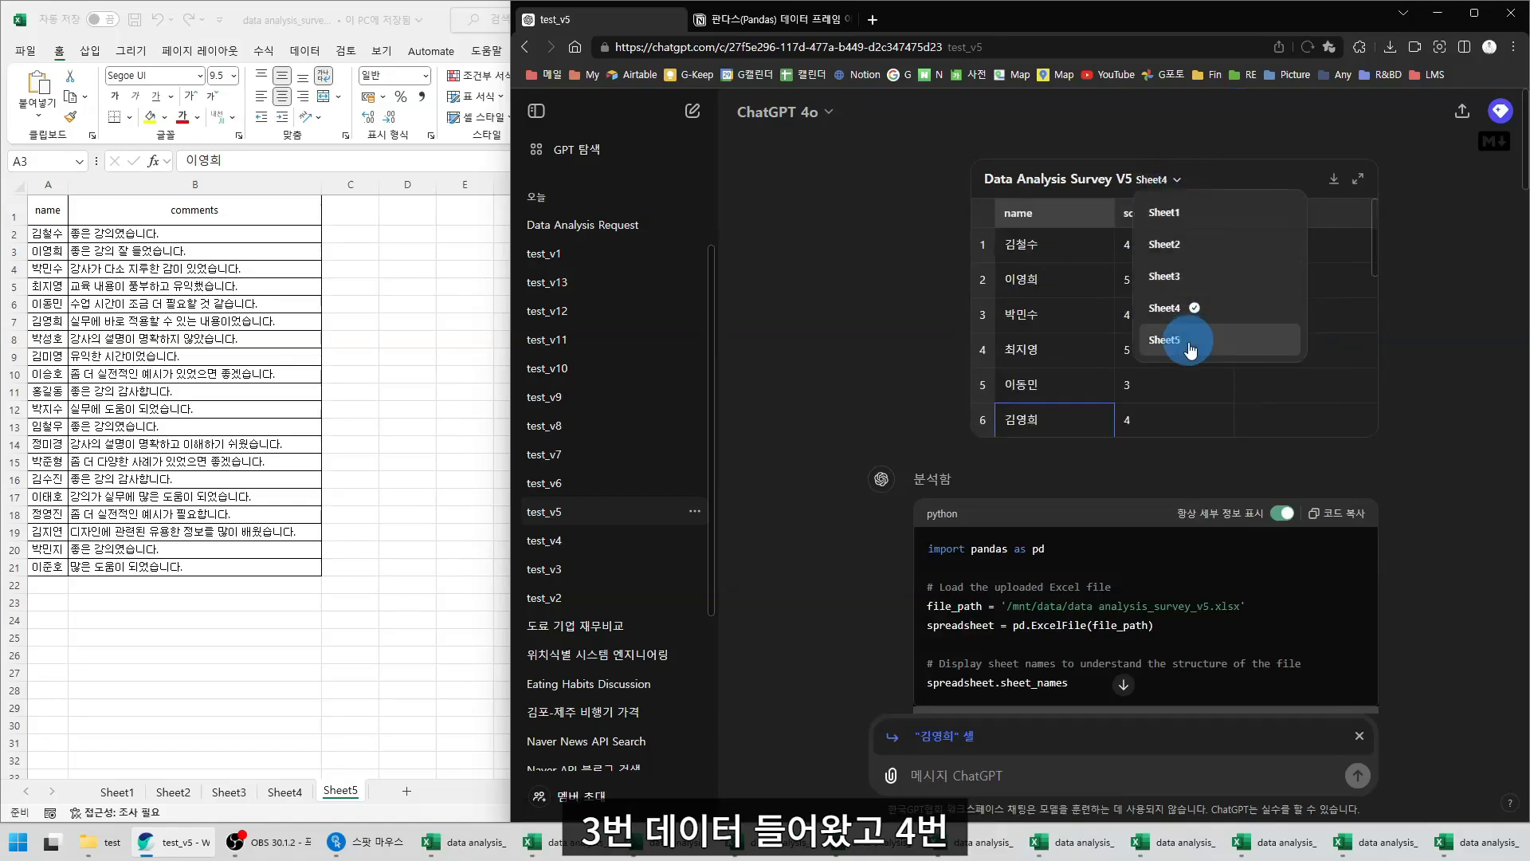
click(1181, 341)
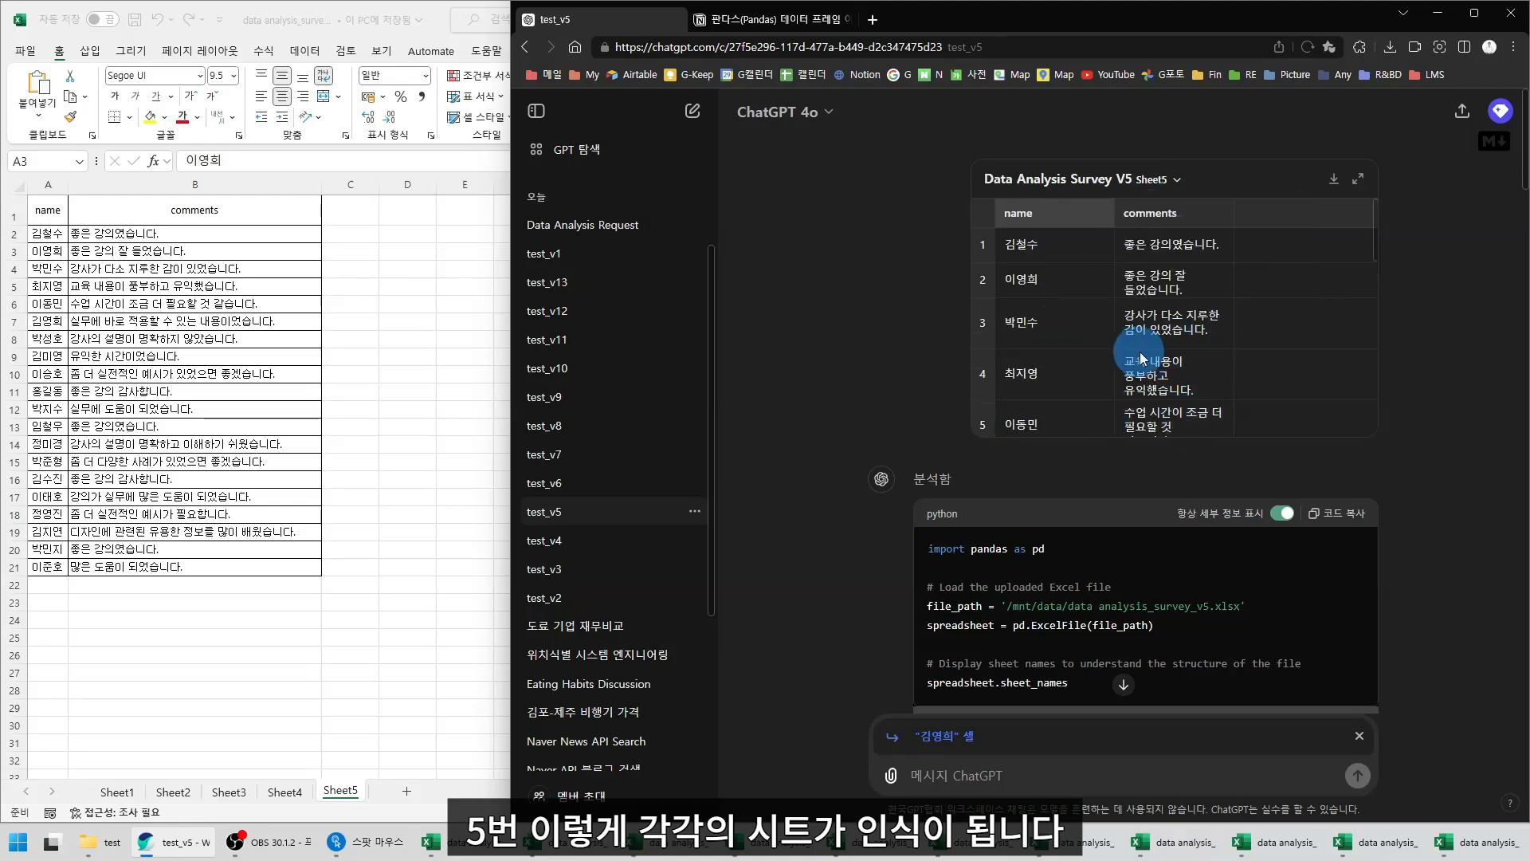
Highlight the Python code that imports pandas and loads the Excel file, the spreadsheet.sheet_names line, and its sheet list output
scroll(859, 333, down, 4)
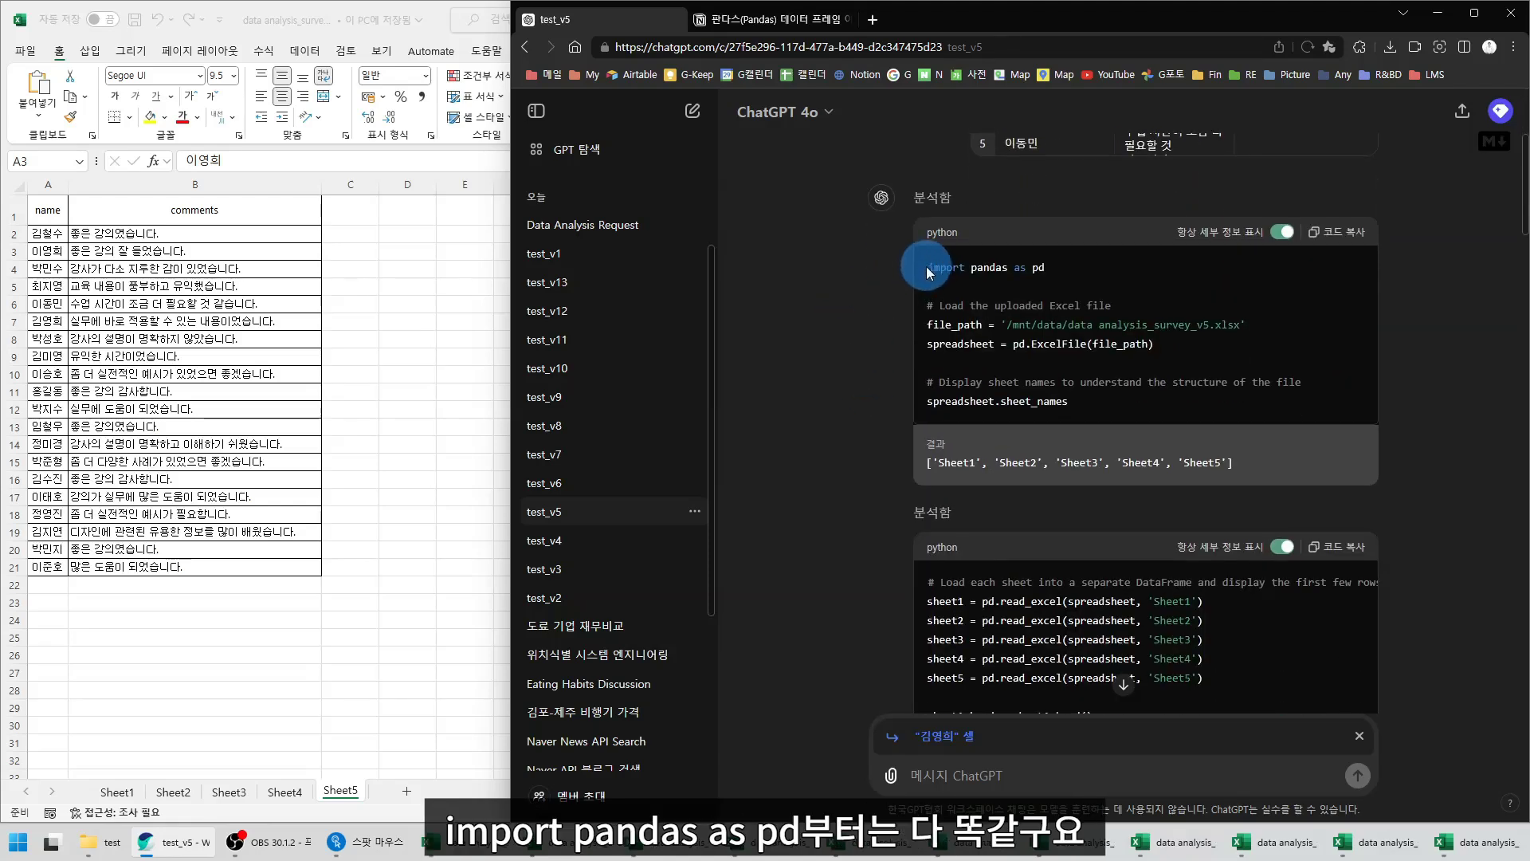
drag(926, 266, 1084, 285)
click(925, 271)
drag(939, 265, 1212, 371)
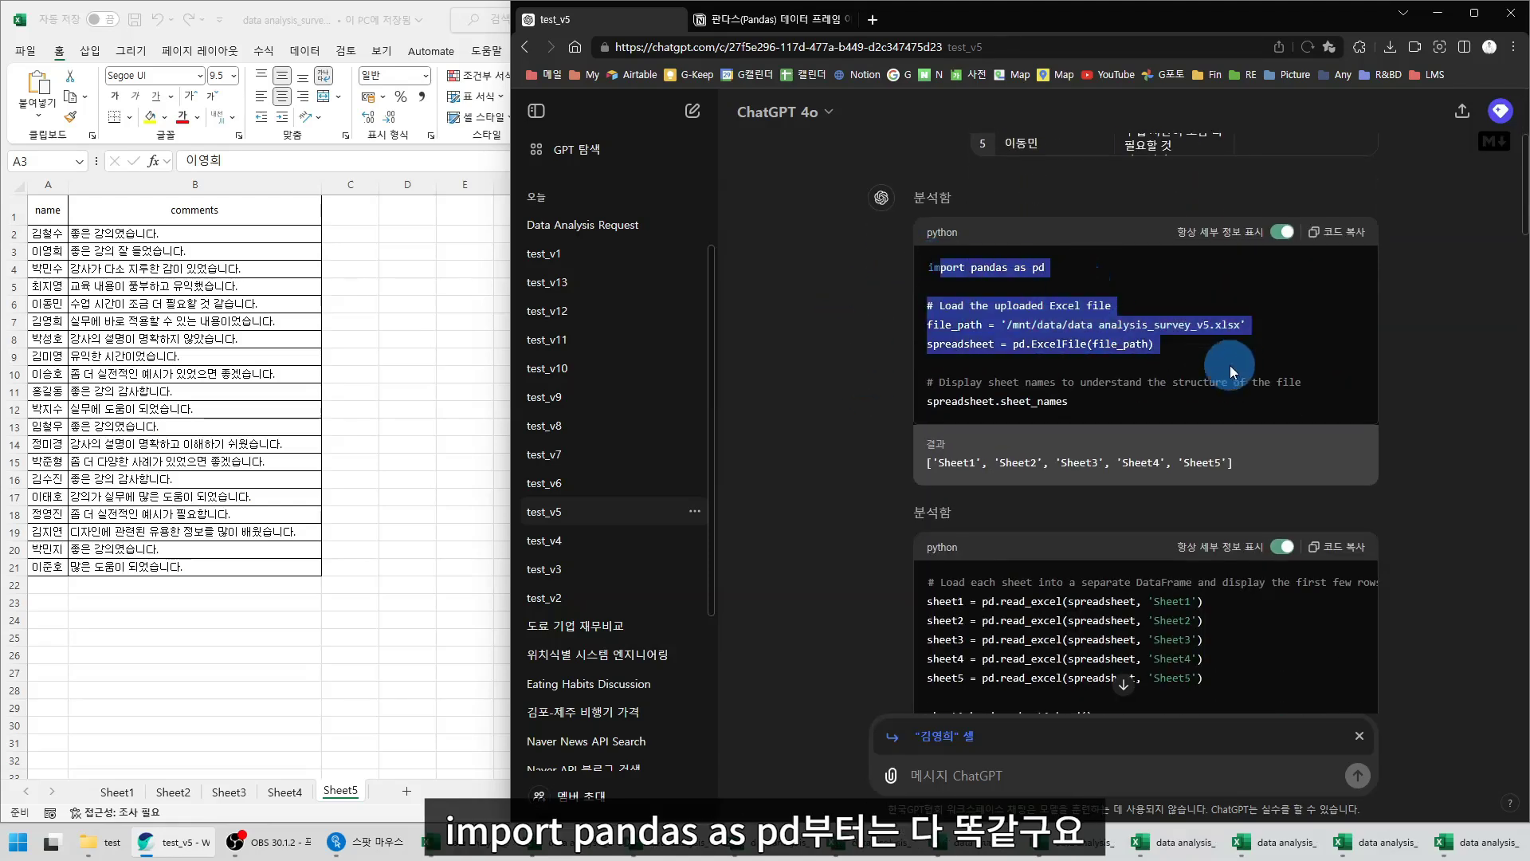
drag(926, 402, 1140, 409)
scroll(1139, 398, down, 1)
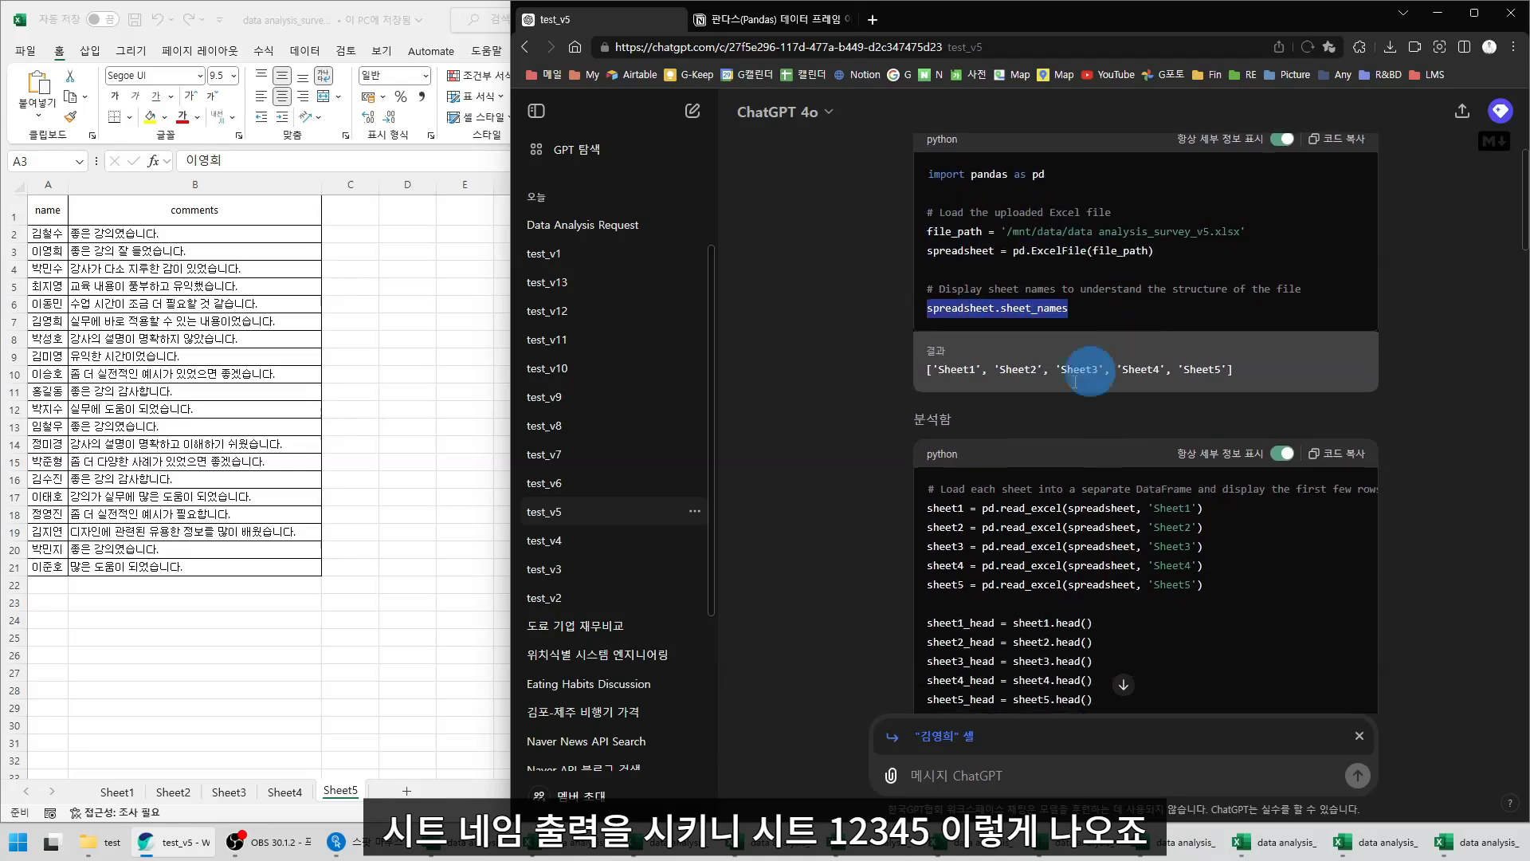
drag(924, 369, 1275, 368)
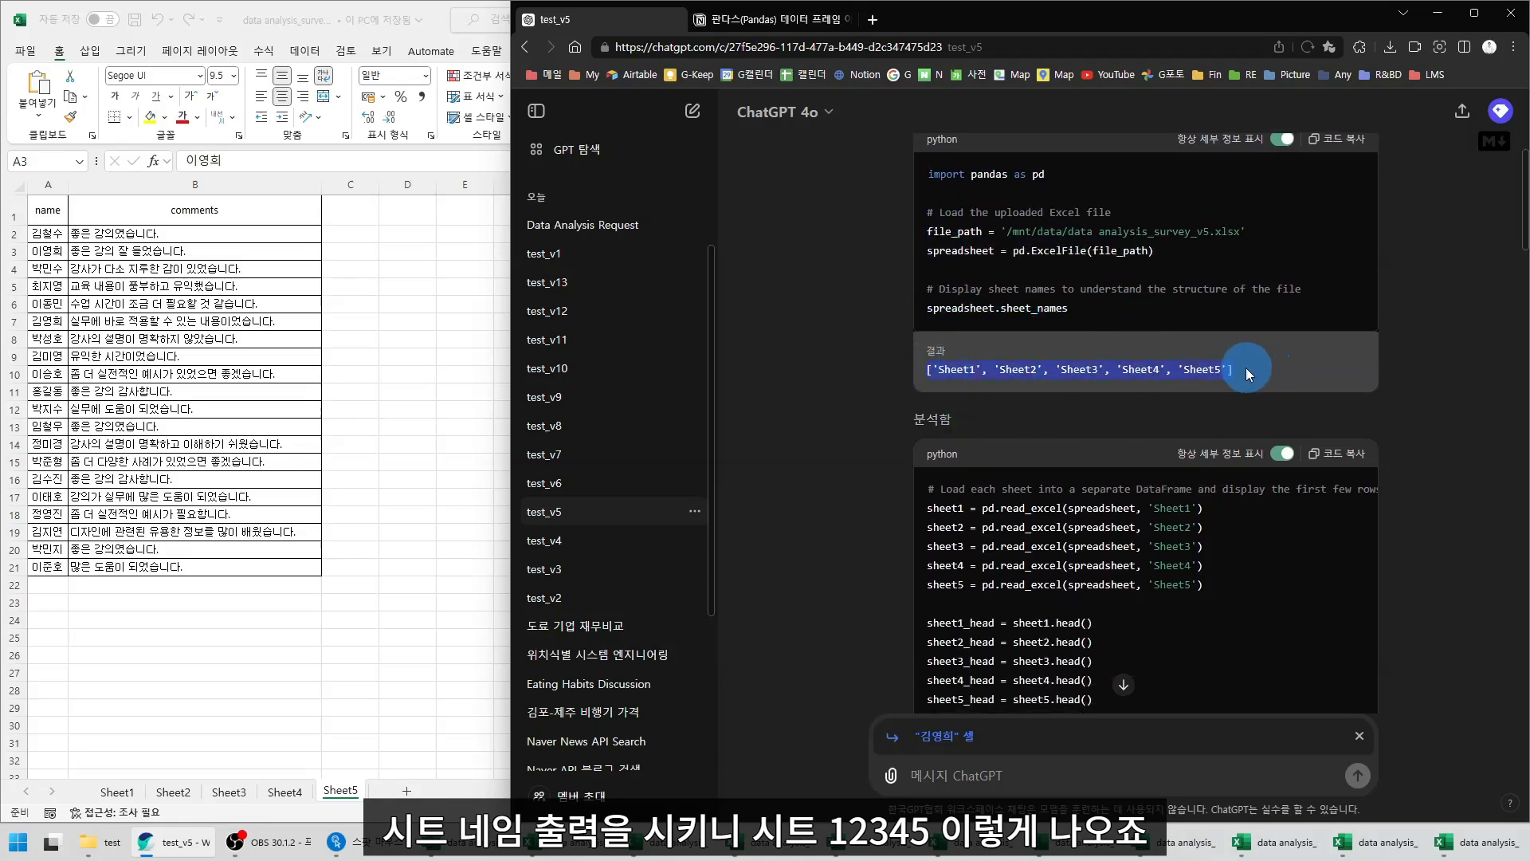
Highlight the five pd.read_excel lines that load Sheet1 to Sheet5 into separate DataFrames
scroll(1082, 339, down, 1)
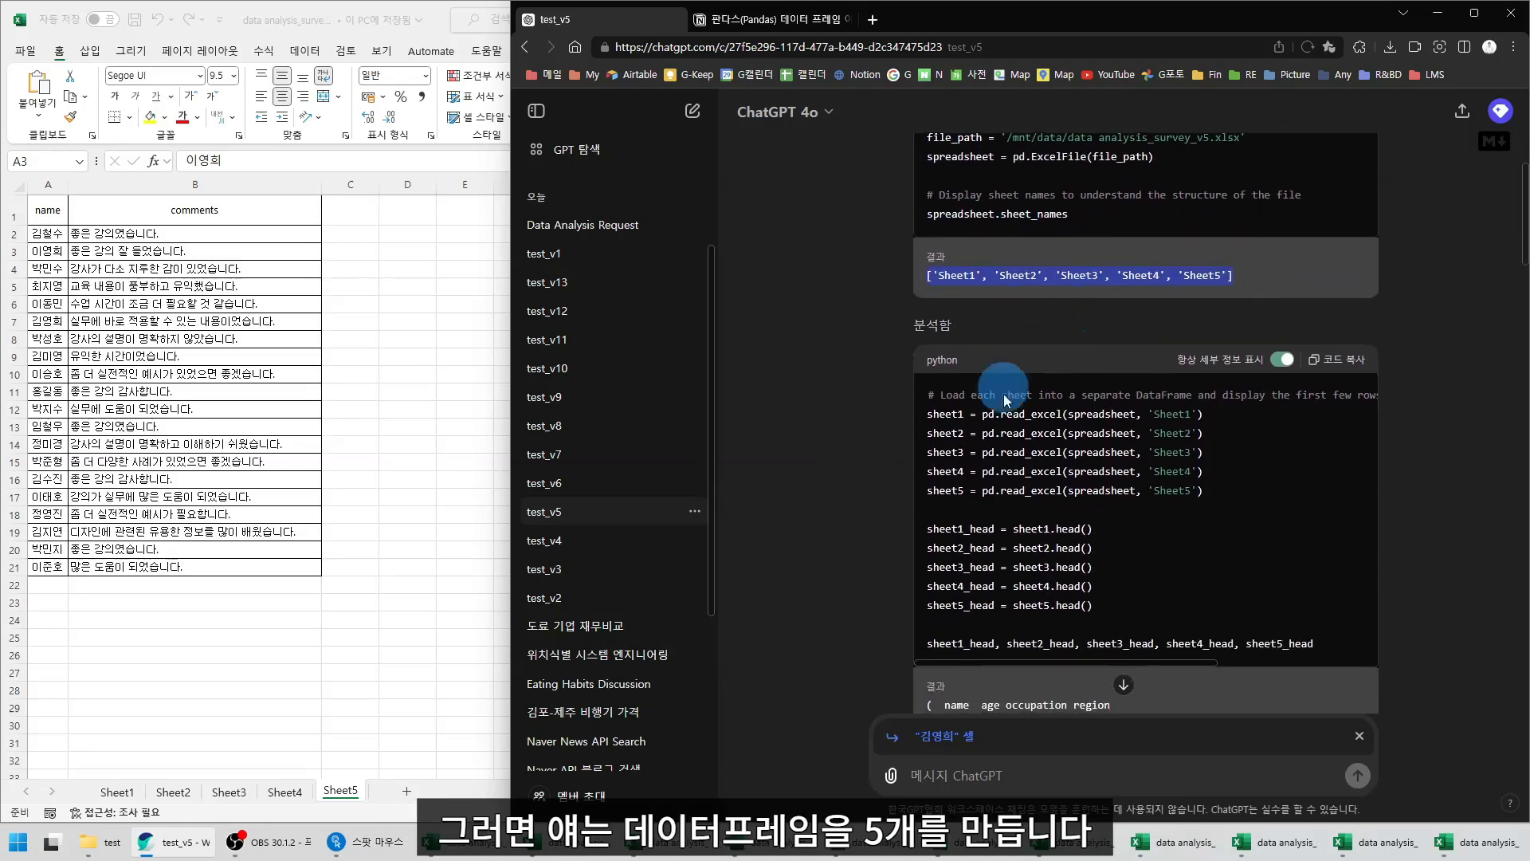
drag(927, 414, 961, 495)
click(960, 495)
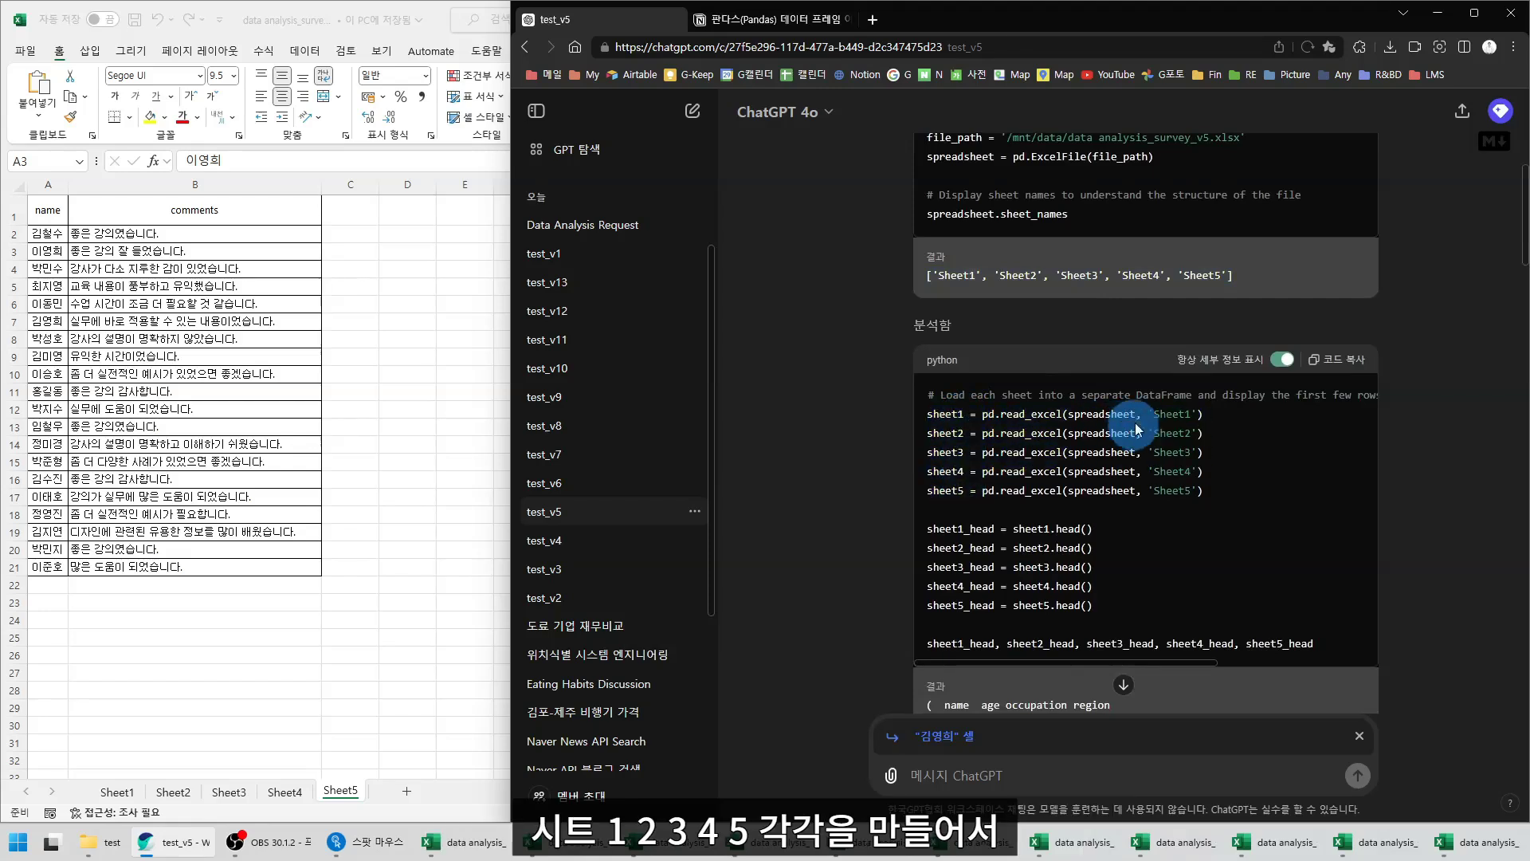
drag(1153, 418, 1233, 421)
click(1234, 421)
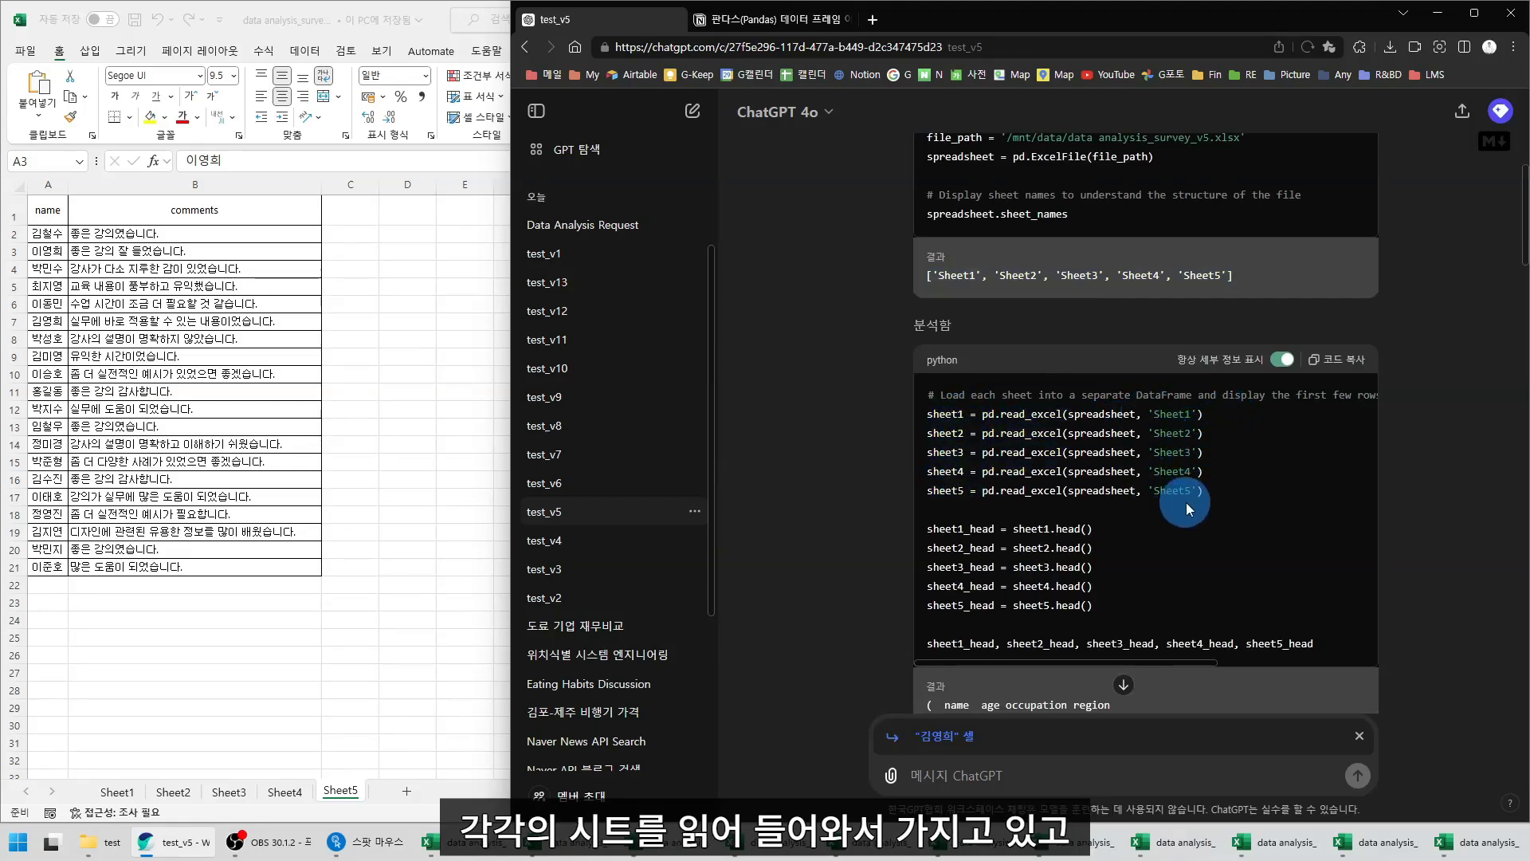
drag(1226, 493, 914, 415)
Highlight the five head() assignments and the line that outputs sheet1_head through sheet5_head
scroll(940, 383, down, 2)
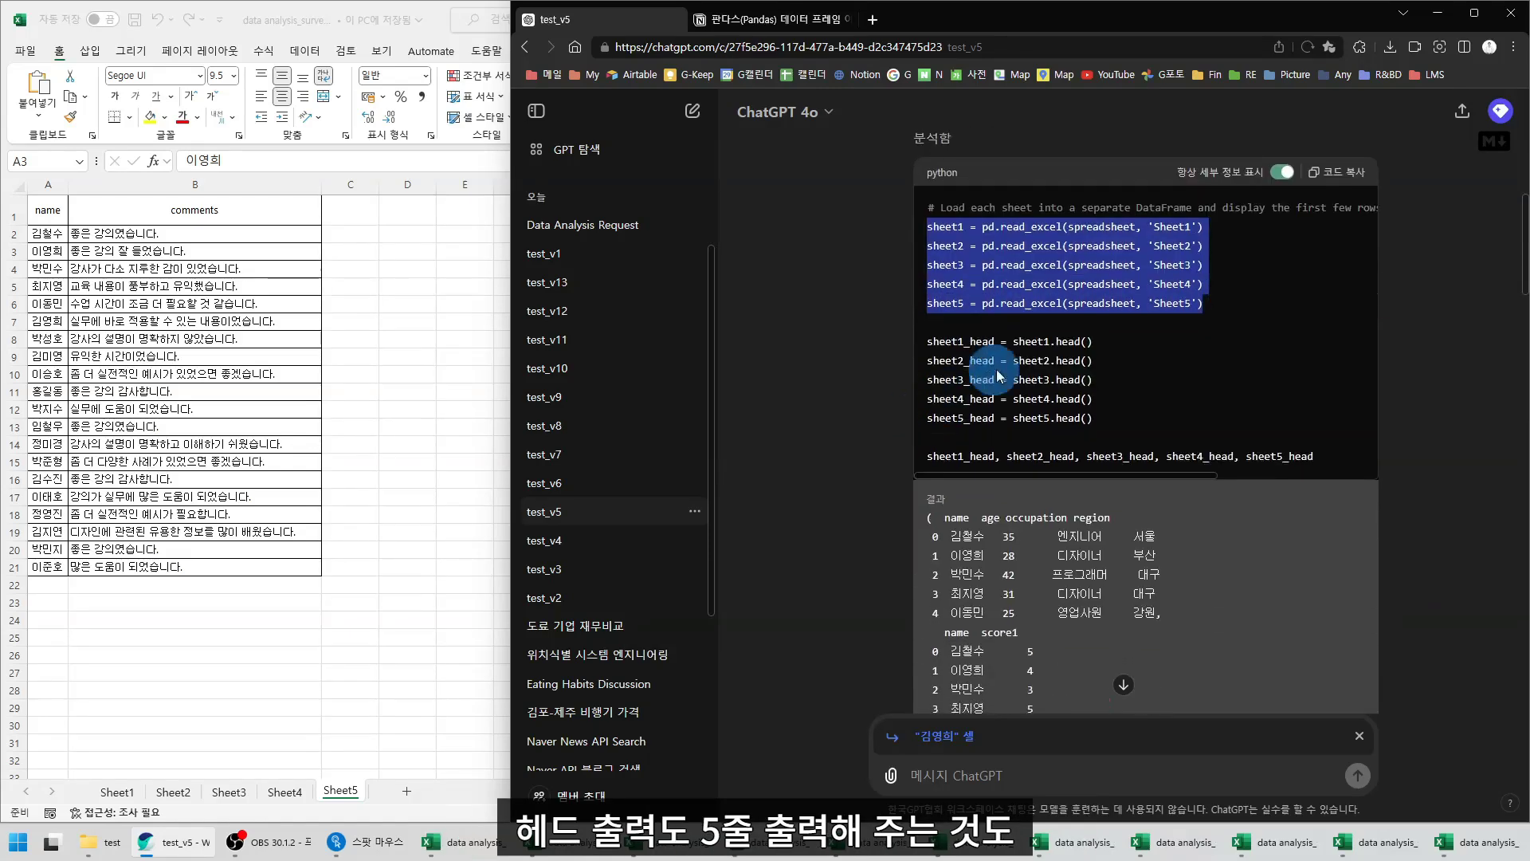
drag(1093, 341, 1022, 341)
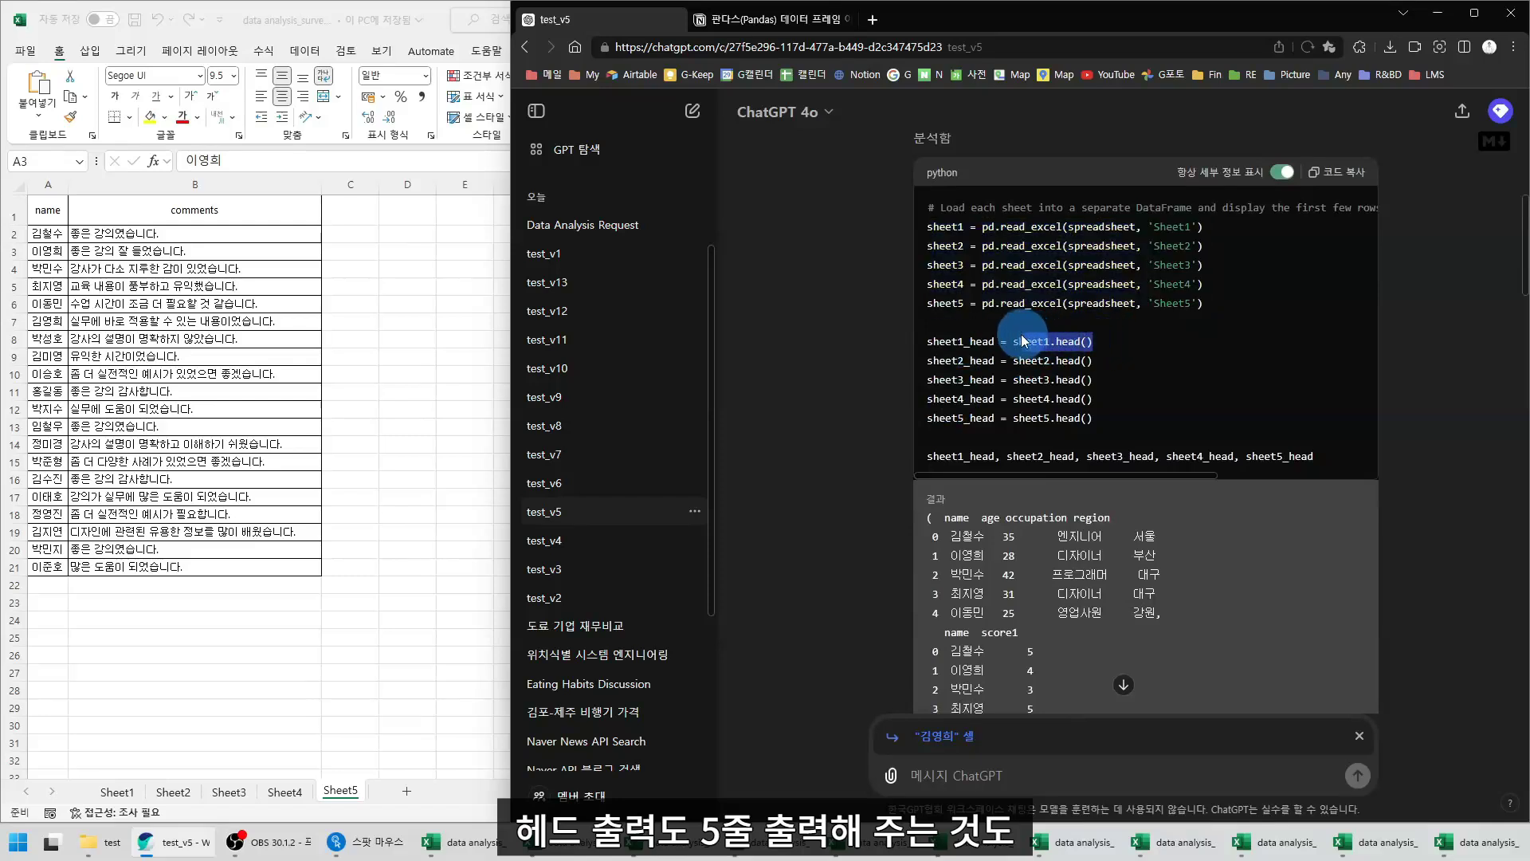
drag(929, 341, 1144, 427)
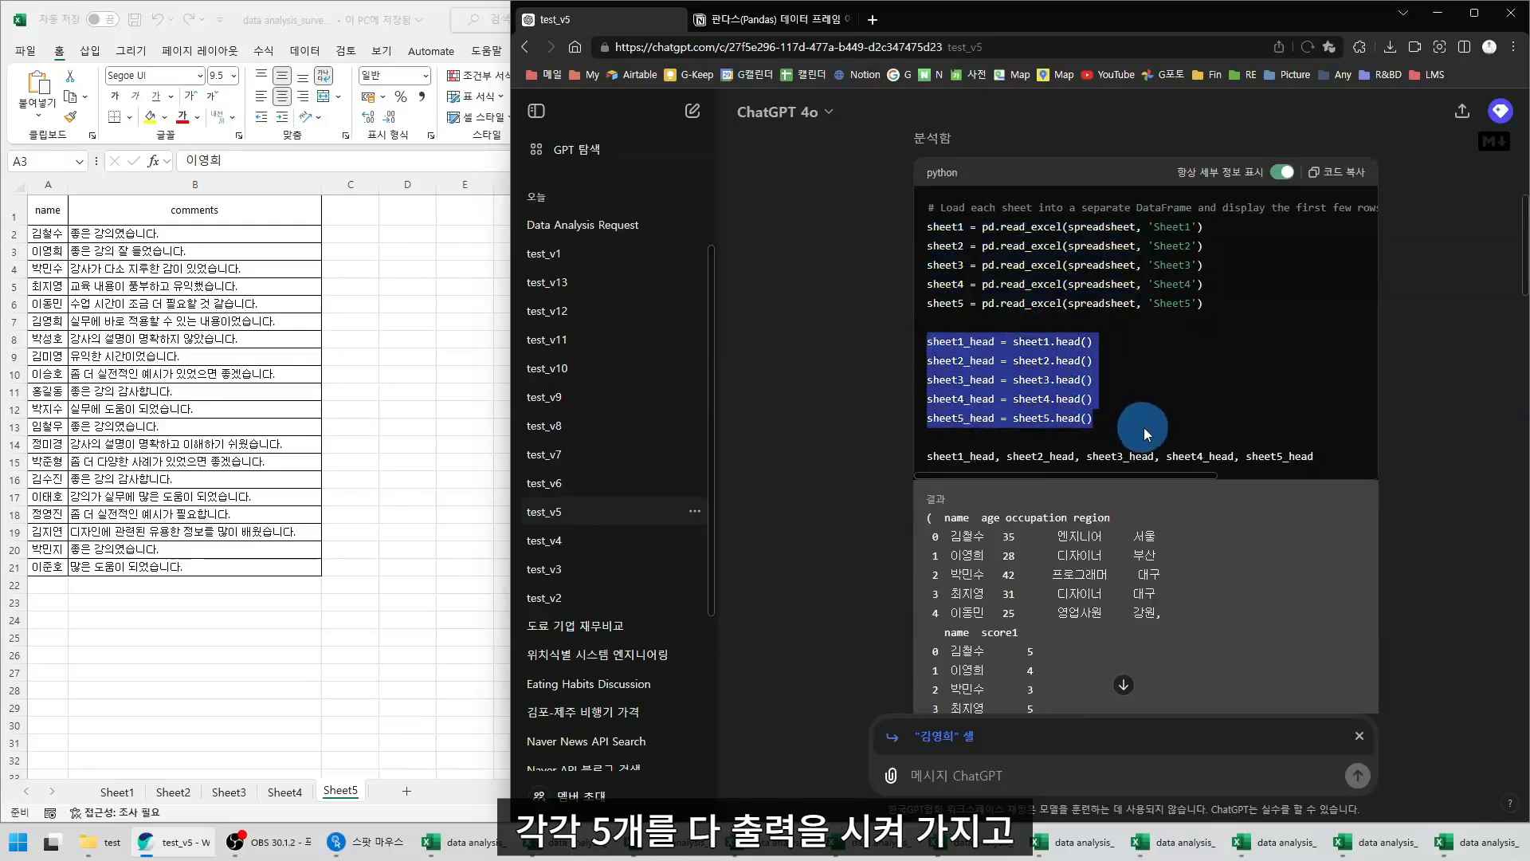
drag(1331, 458, 929, 459)
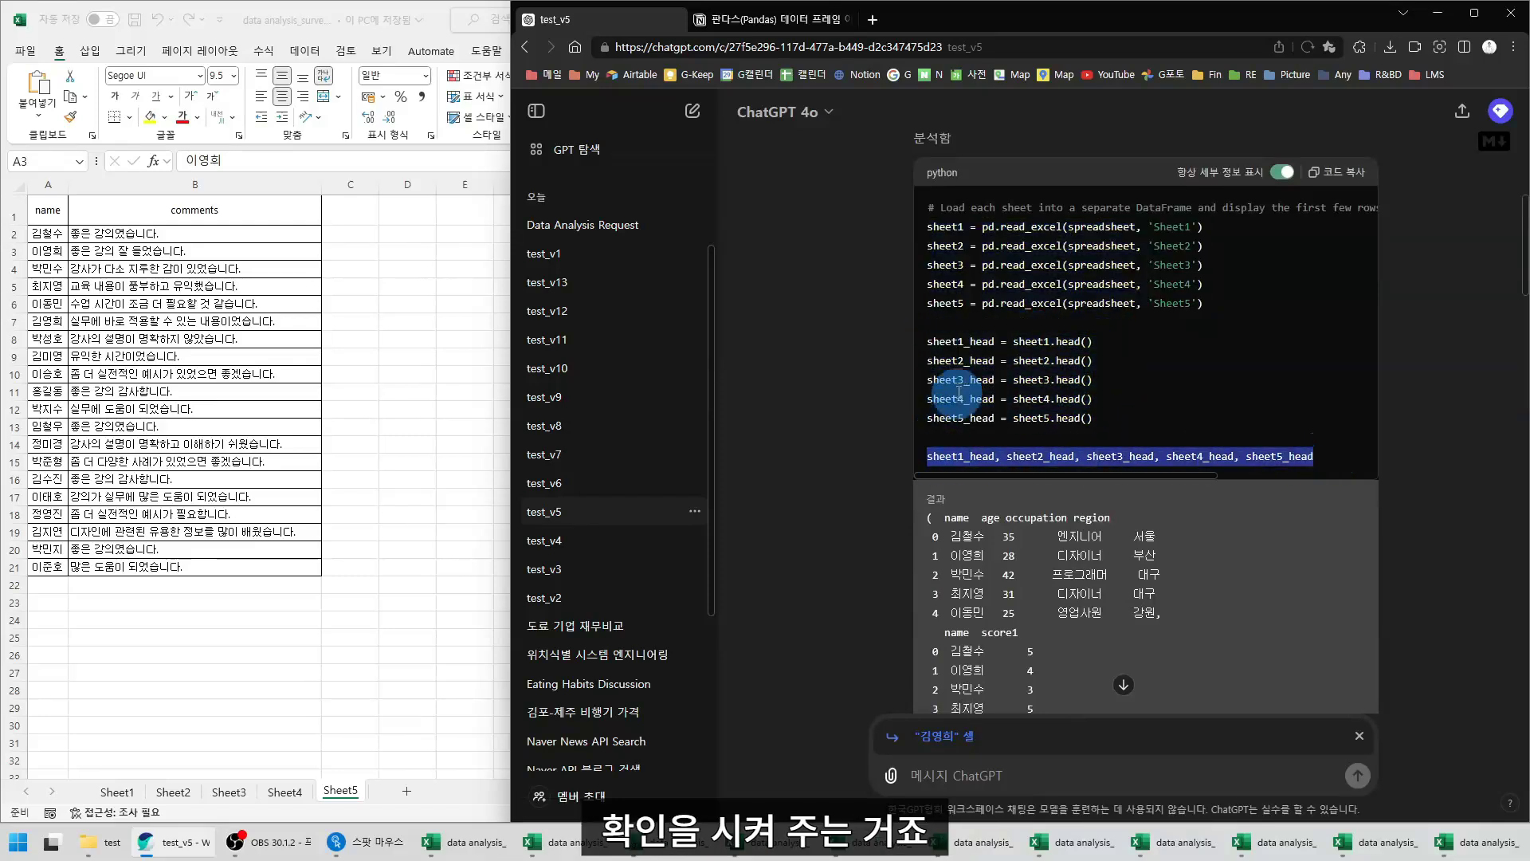
Highlight the head output of each sheet in turn: personal information, score1, score2, score3 and comments
scroll(921, 457, down, 1)
click(946, 418)
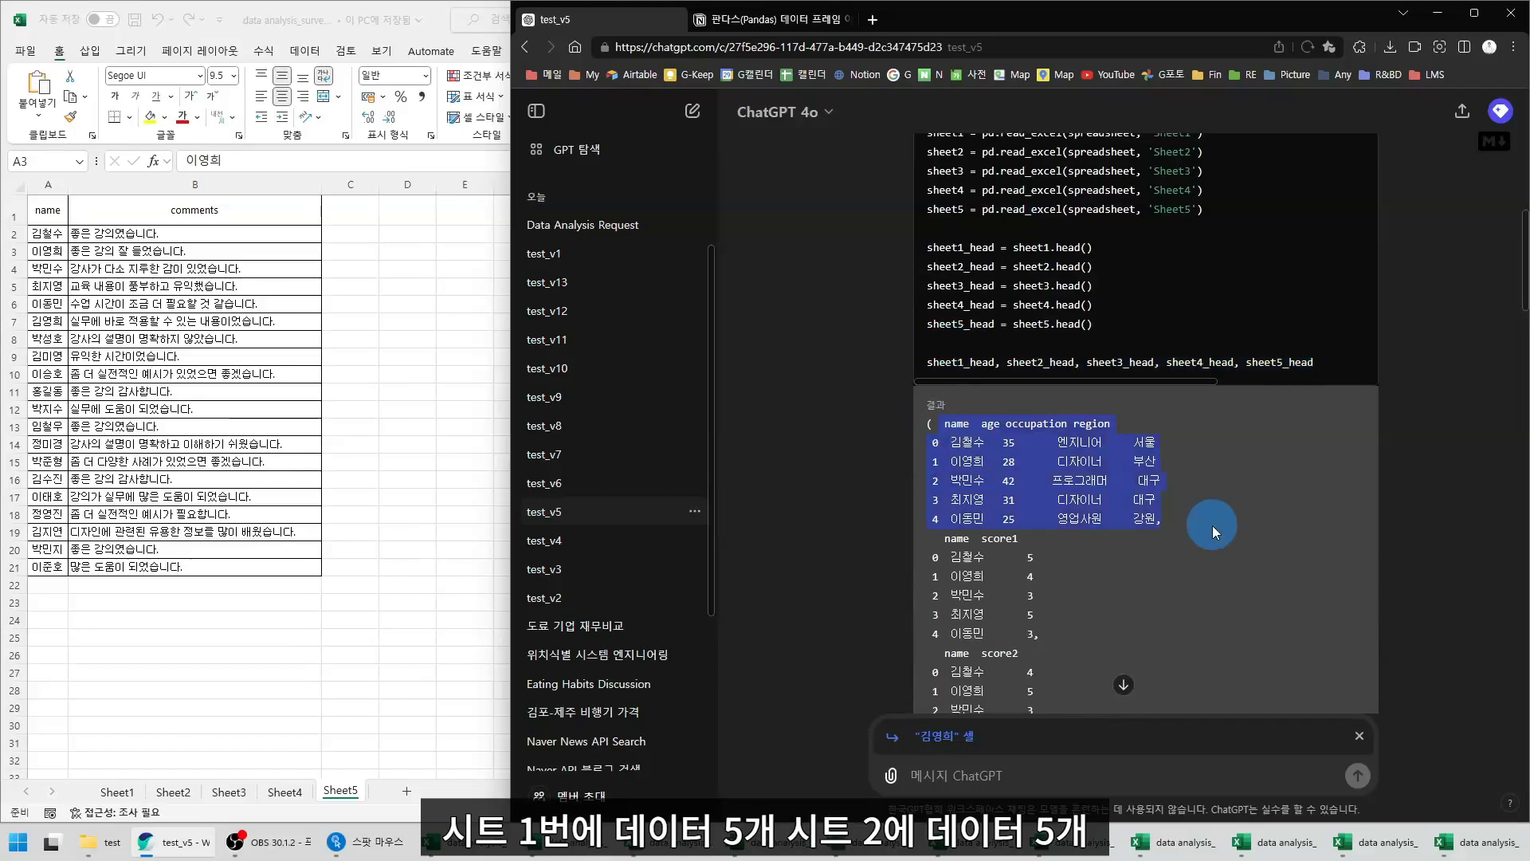
scroll(1212, 524, down, 3)
drag(927, 275, 1059, 339)
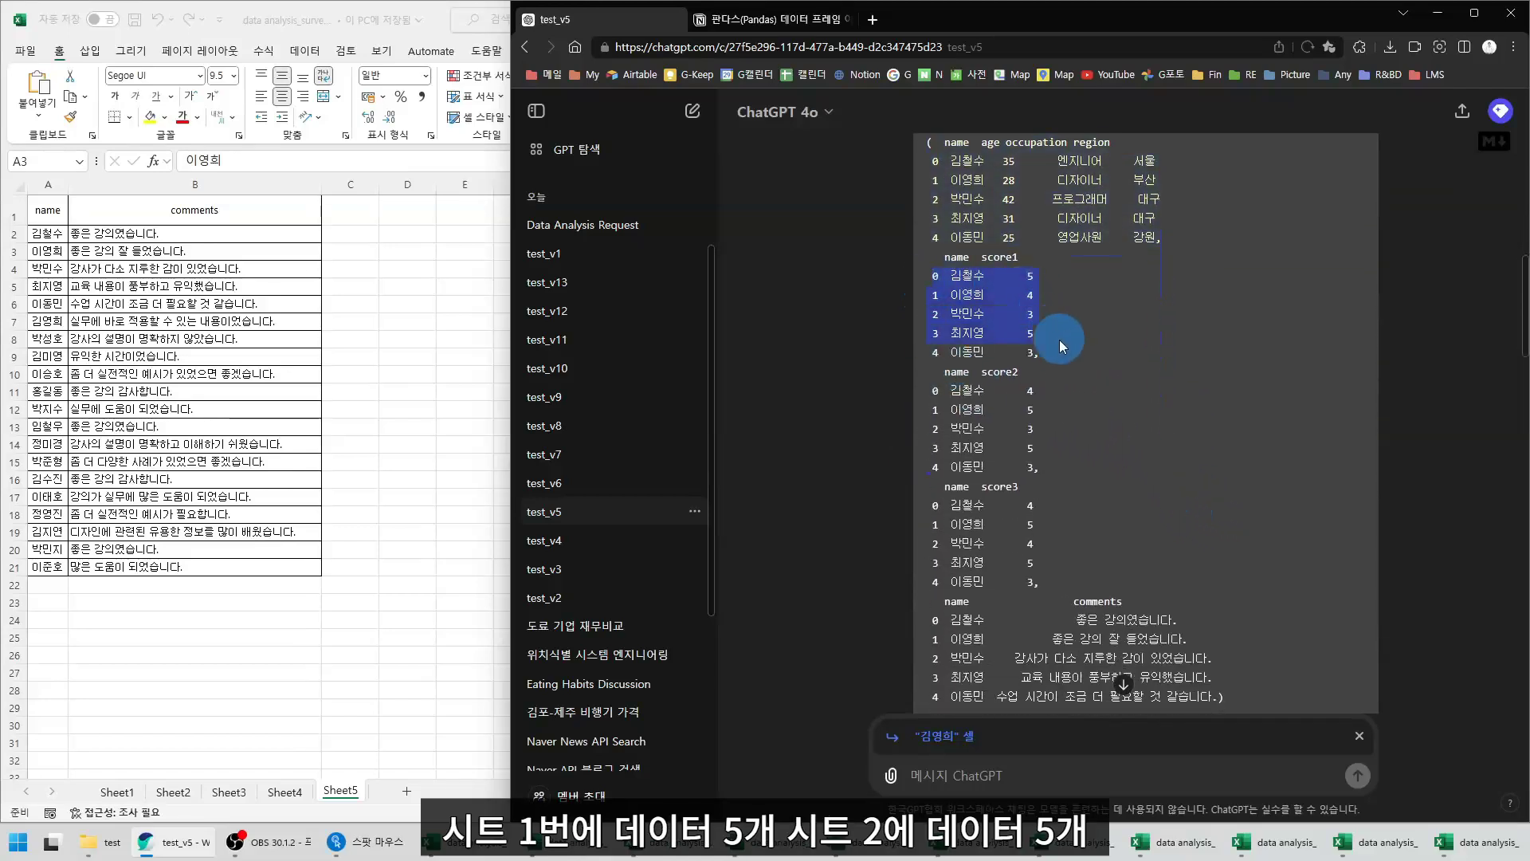
drag(946, 375, 1043, 461)
drag(940, 489, 1032, 567)
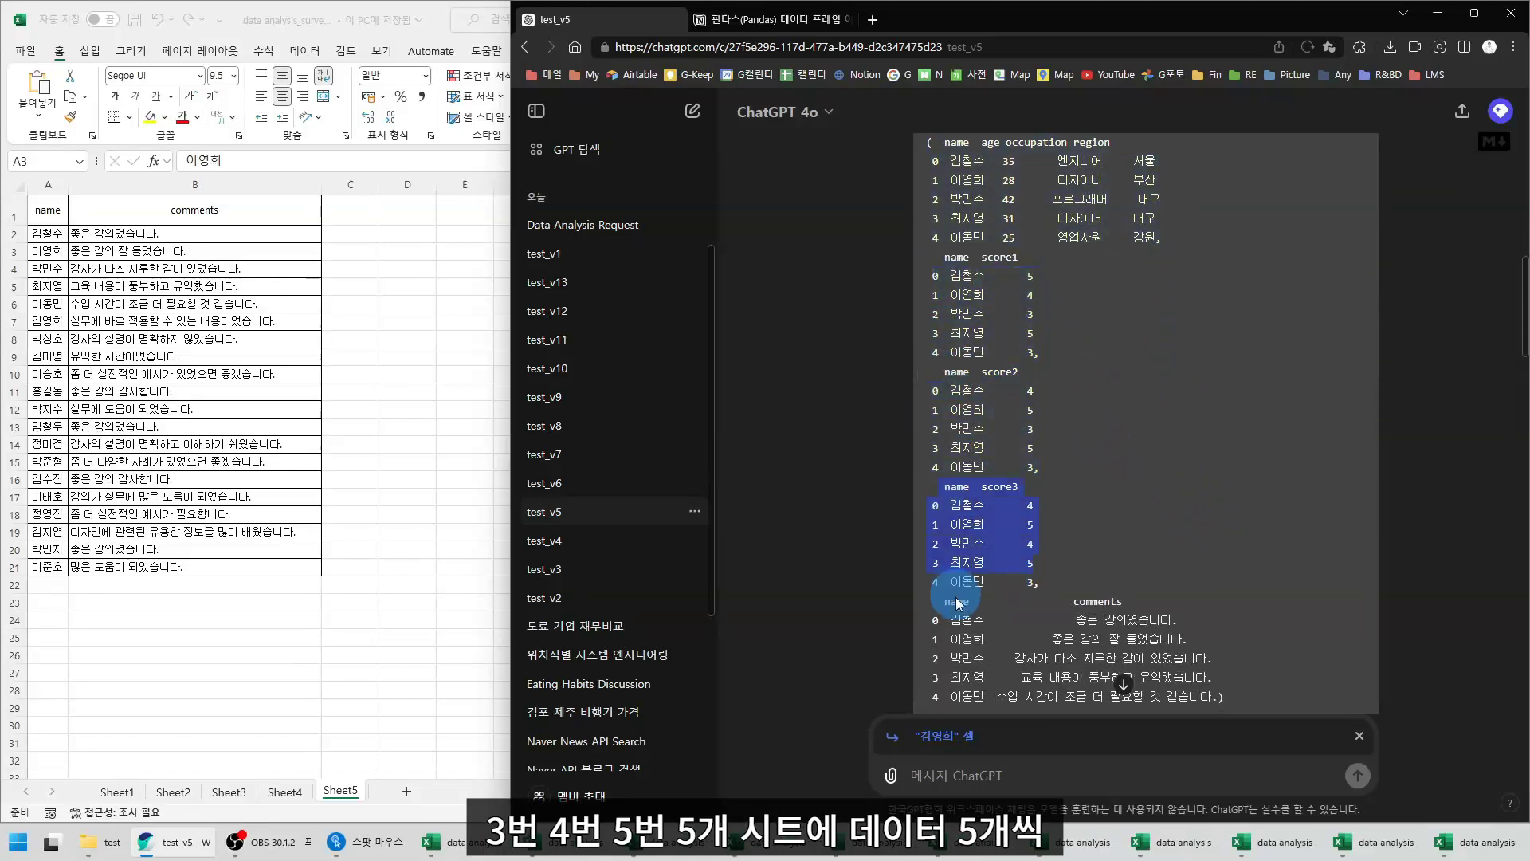
drag(951, 600, 1180, 691)
scroll(1123, 482, down, 2)
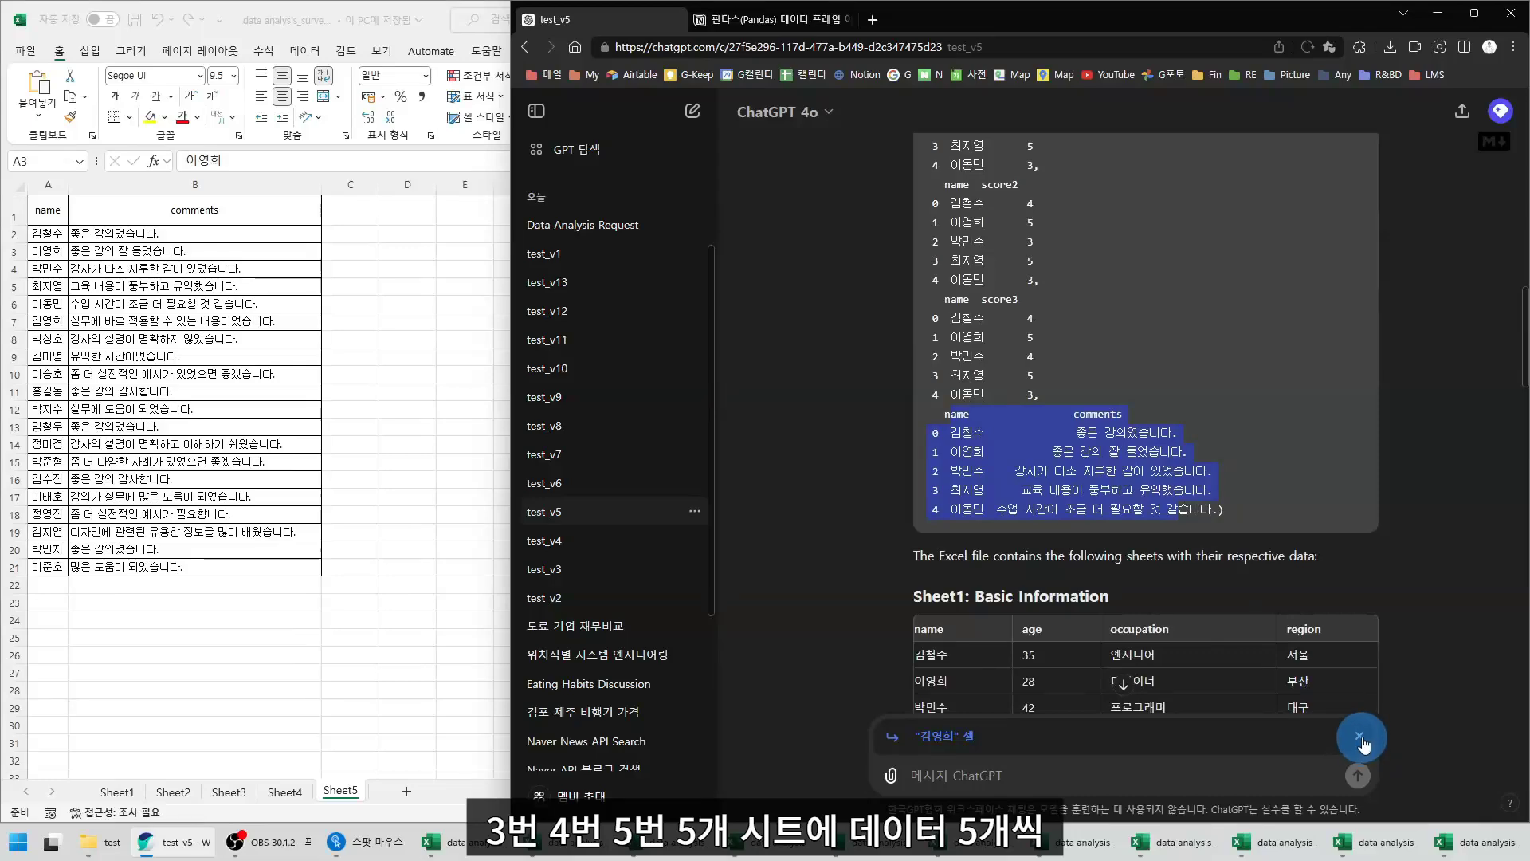
Discard the quoted selection and review the per-sheet summary tables in the reply, highlighting the "Sheet2: Score1" heading
click(1361, 739)
click(1058, 503)
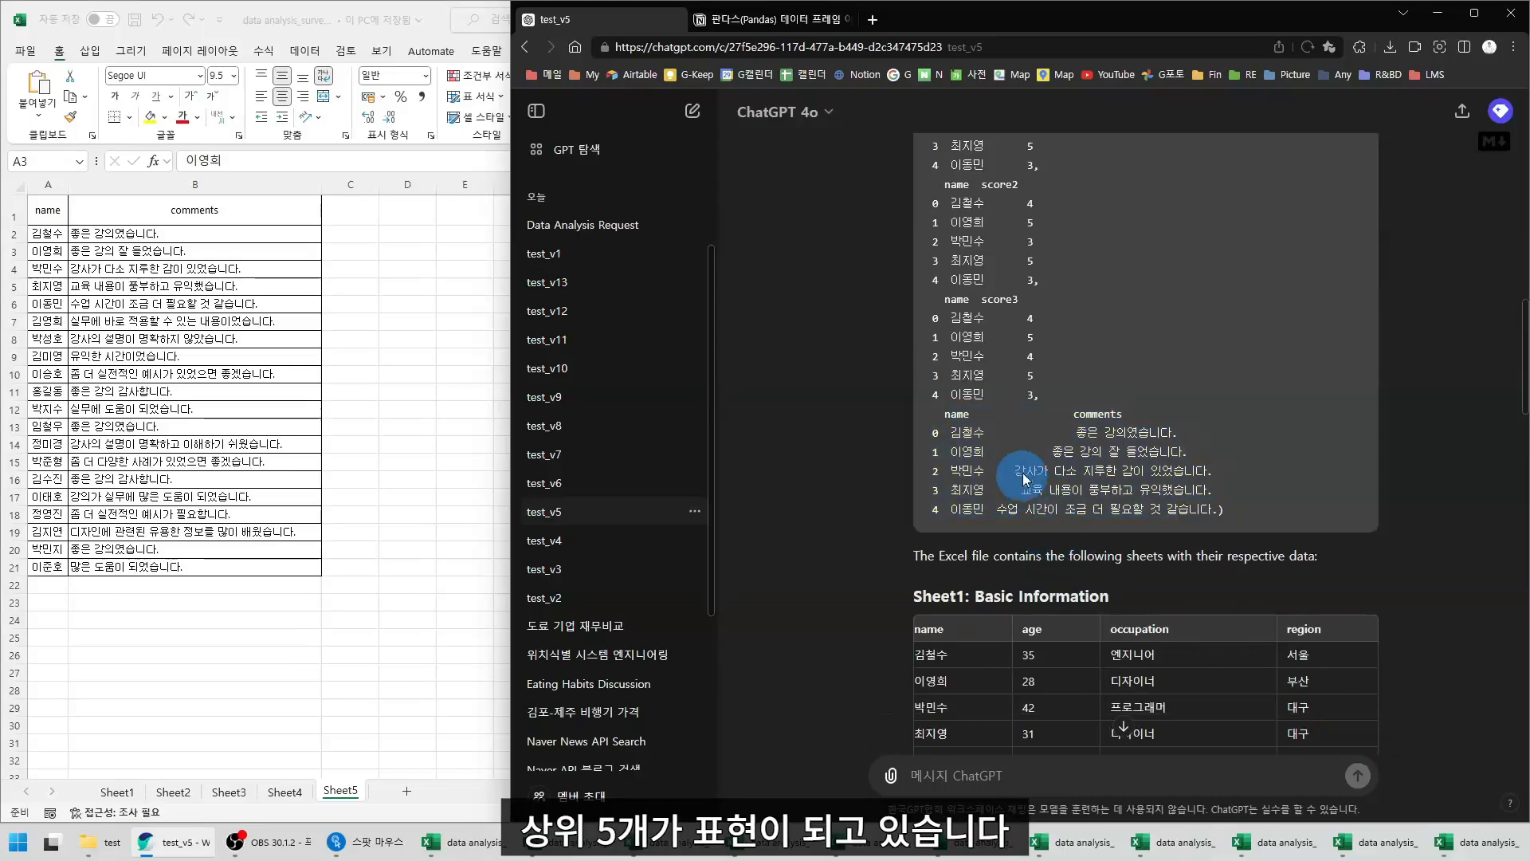
scroll(1011, 463, down, 2)
drag(926, 356, 1189, 394)
click(1189, 393)
scroll(868, 394, down, 3)
drag(923, 300, 1025, 300)
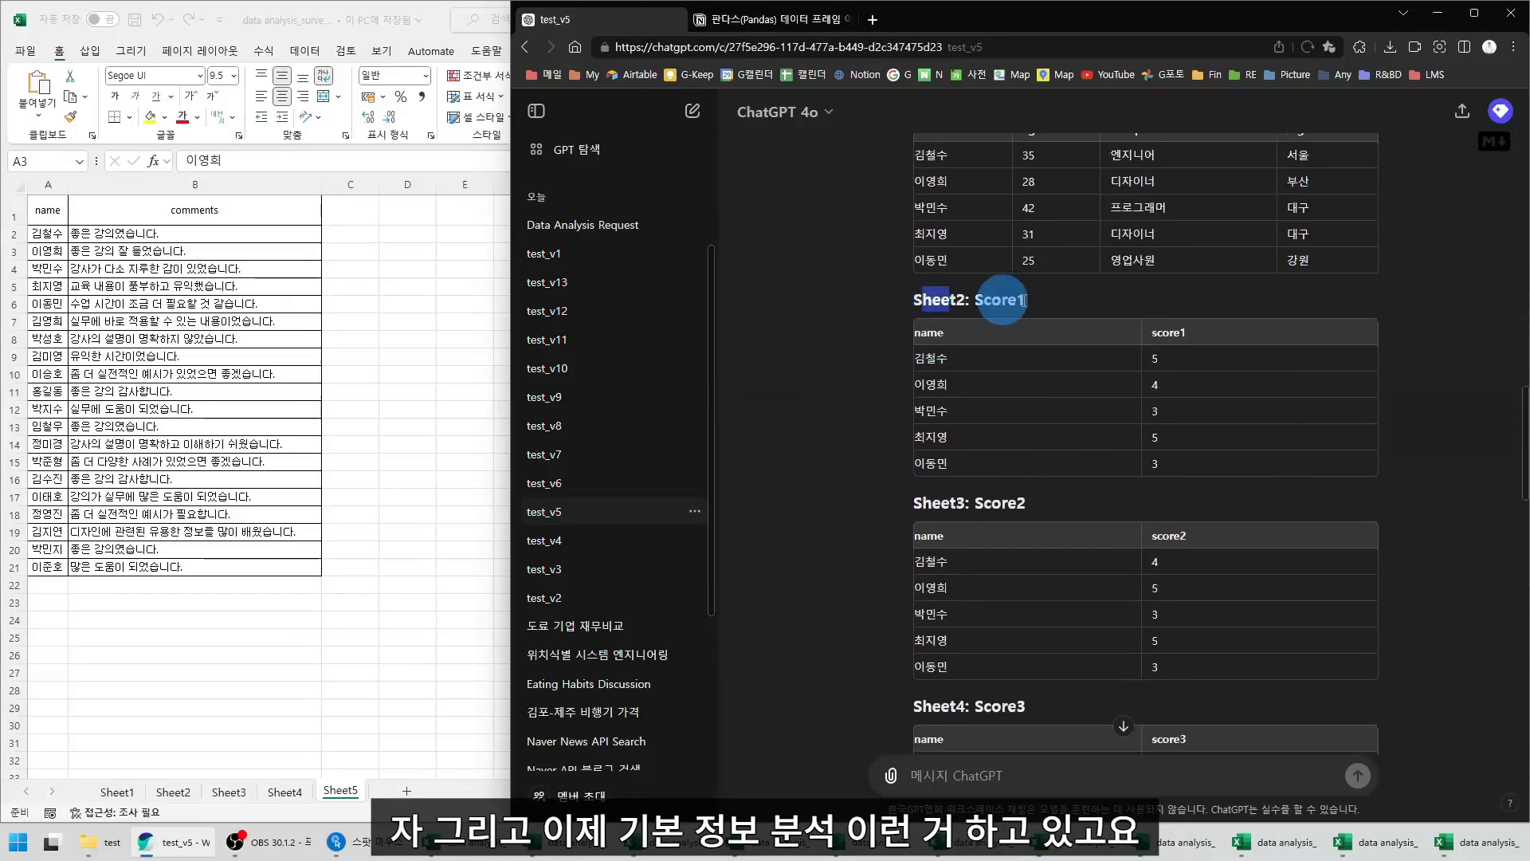
scroll(865, 423, down, 9)
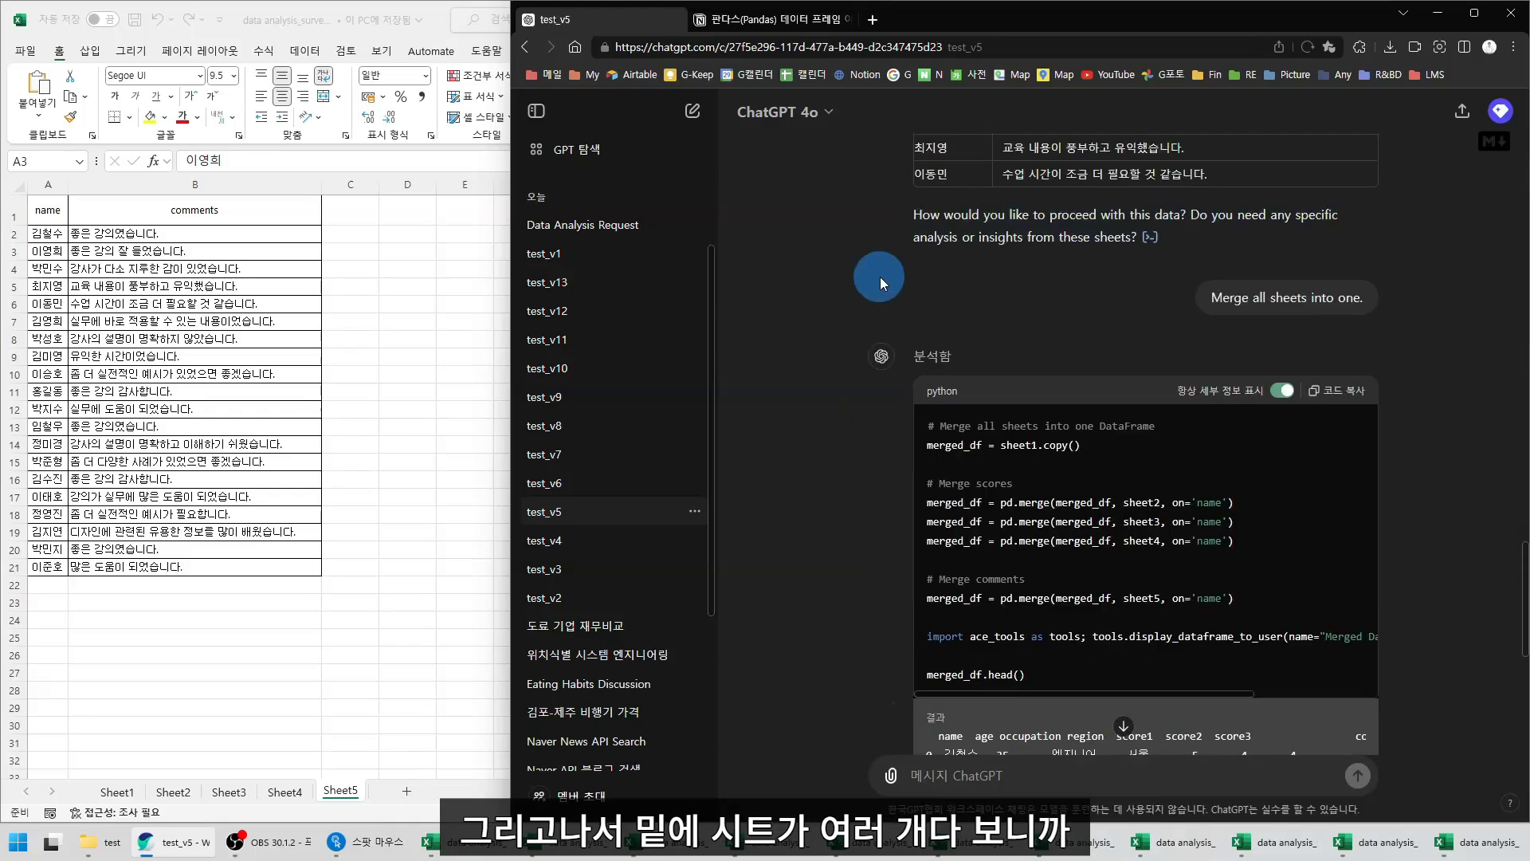
Highlight the "Merge all sheets into one." request that follows ChatGPT's question about how to proceed
scroll(1141, 320, up, 2)
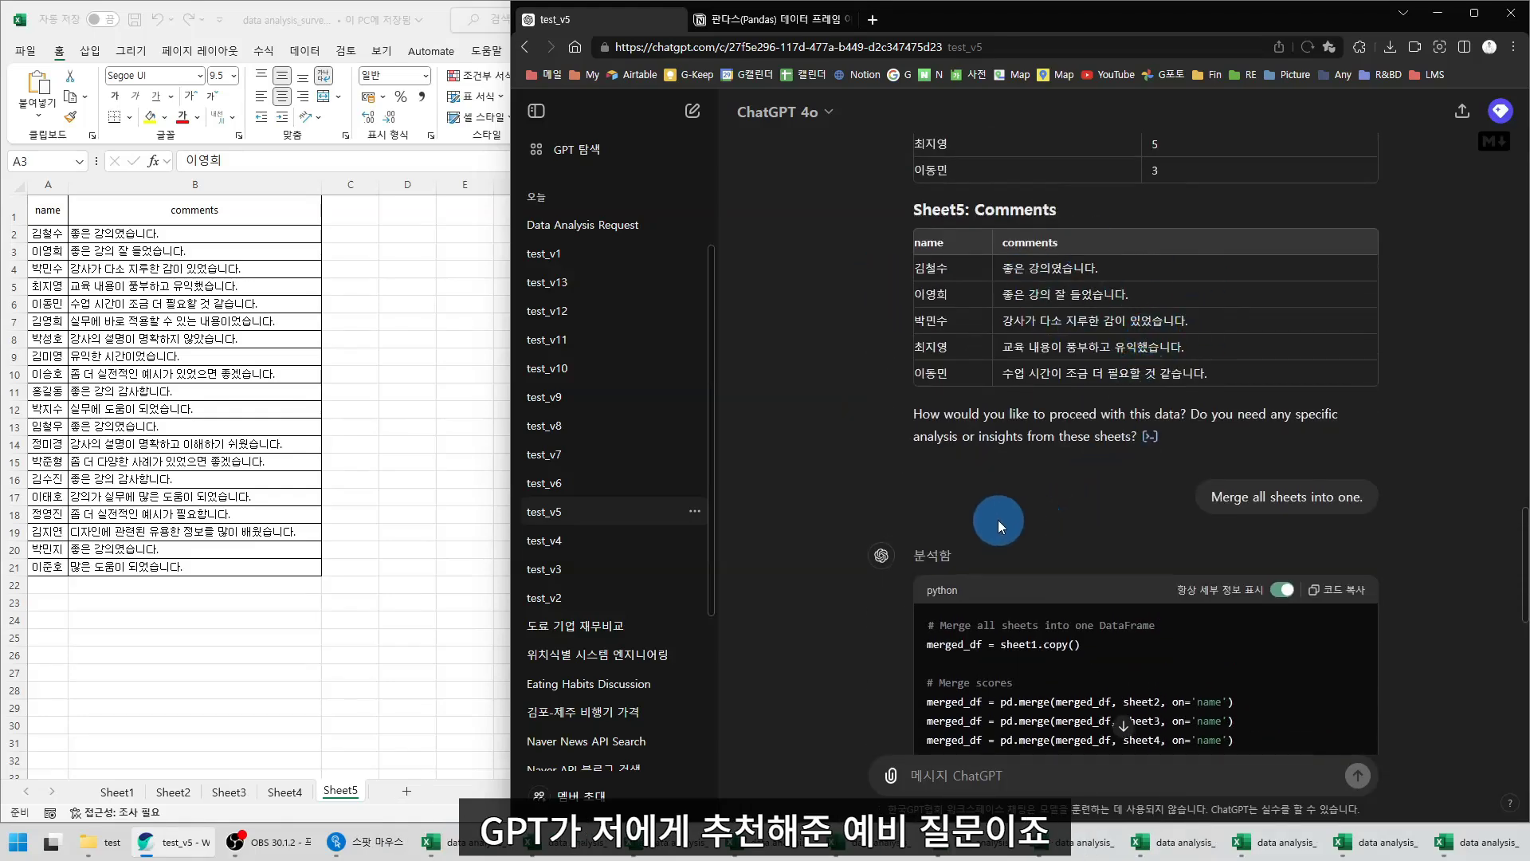
drag(930, 505, 1068, 534)
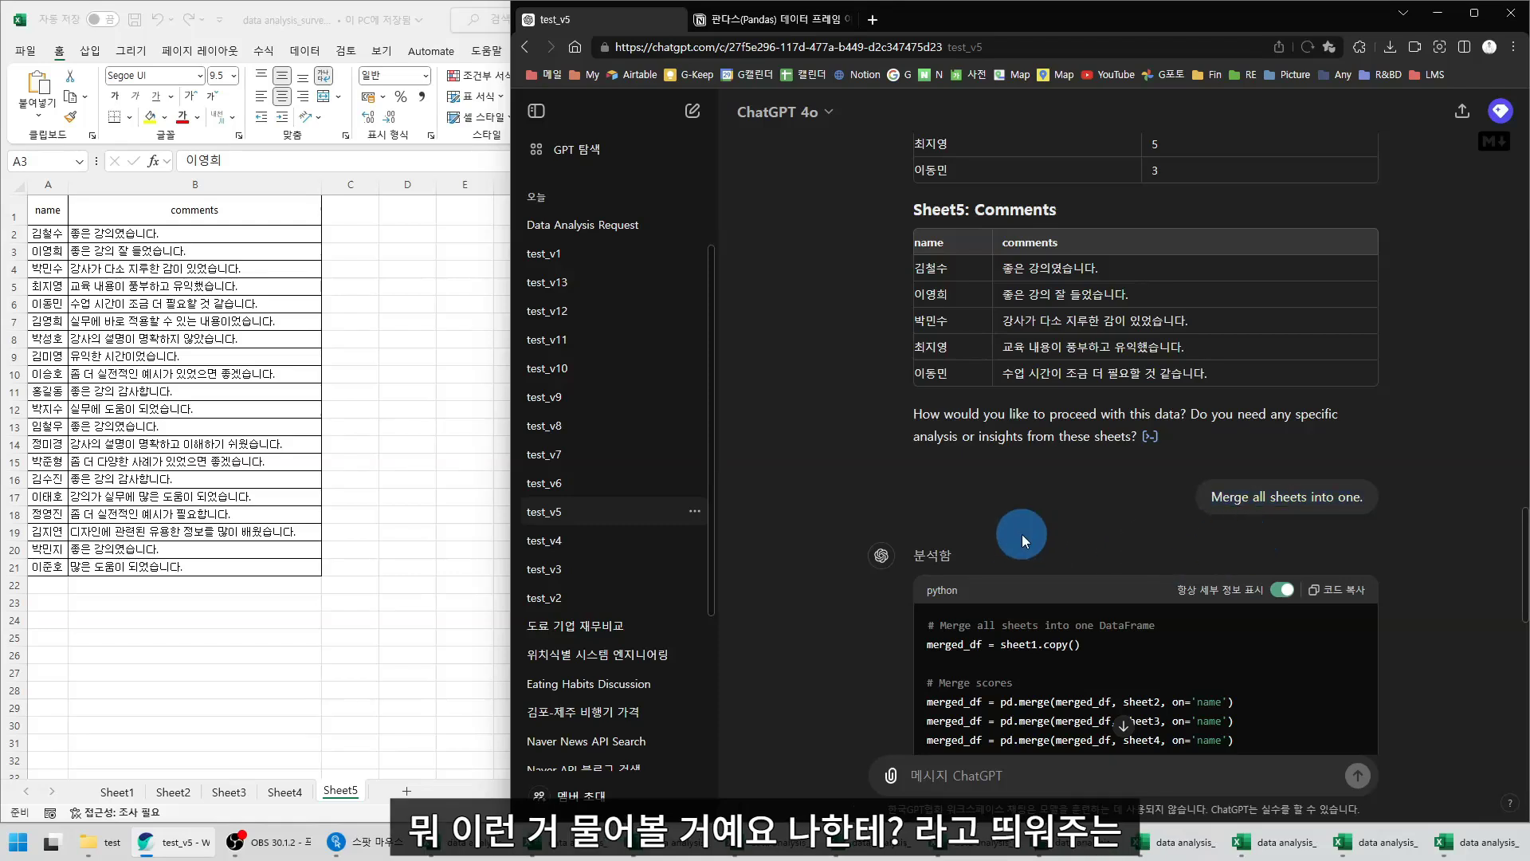
drag(1217, 492, 1402, 496)
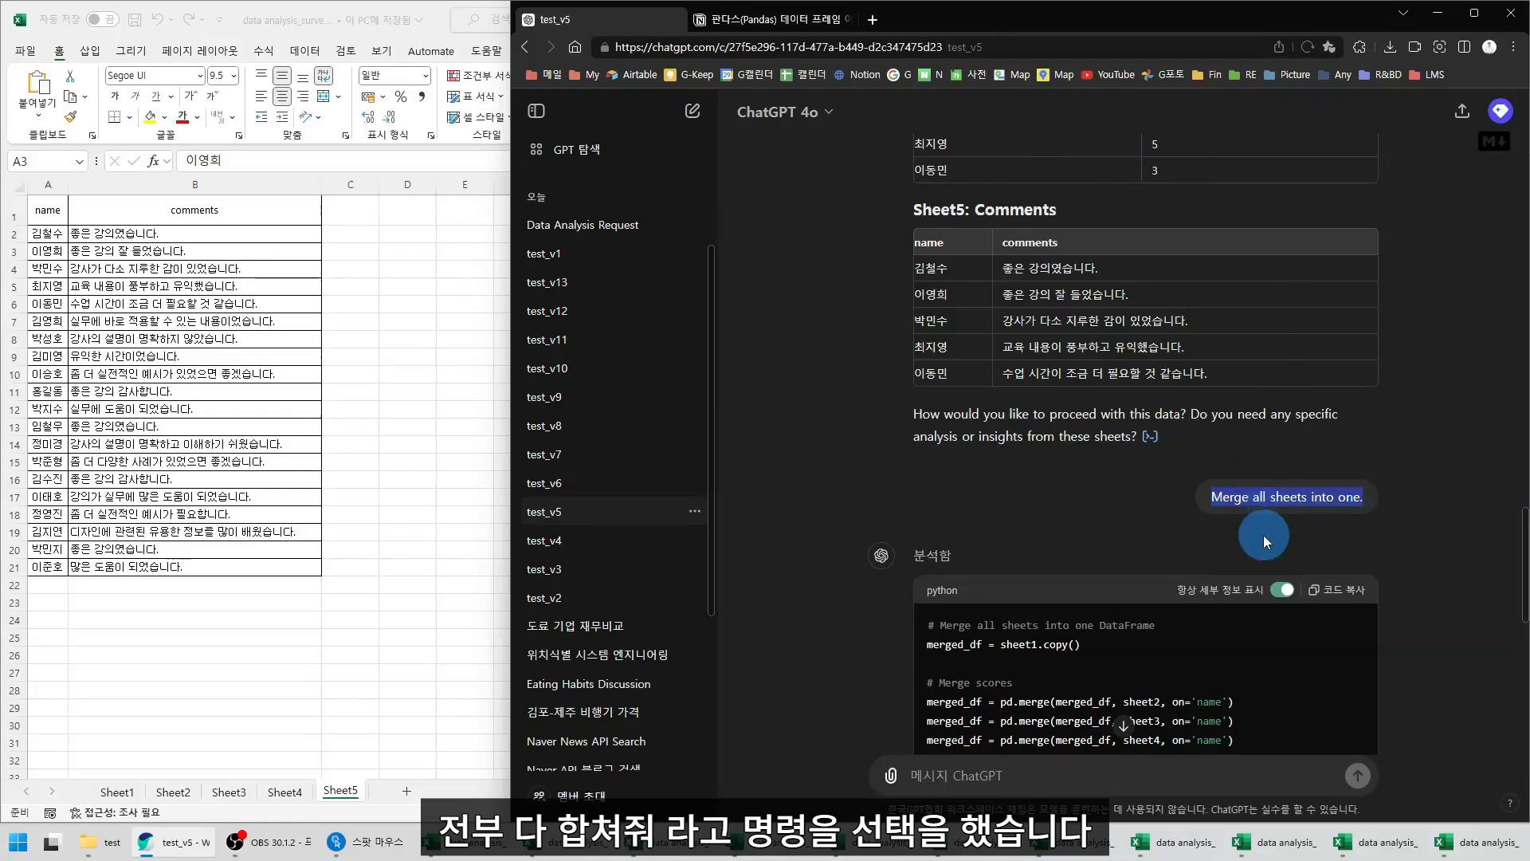
drag(1214, 502, 1364, 503)
click(1331, 504)
scroll(1289, 505, down, 3)
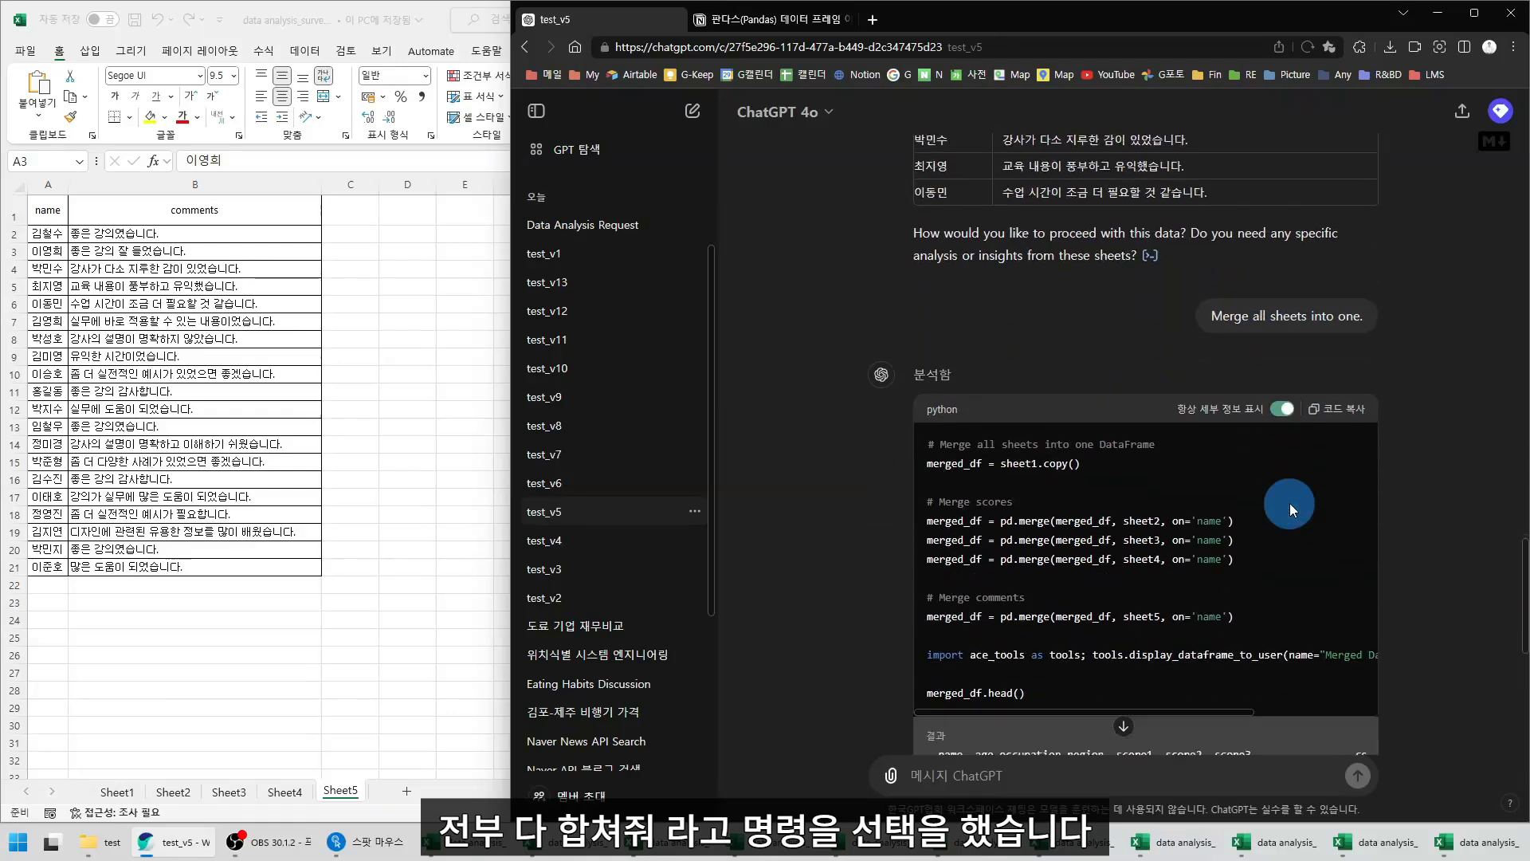
Highlight the "# Merge all sheets into one DataFrame" comment and the merged_df variable below it
drag(926, 425, 1168, 435)
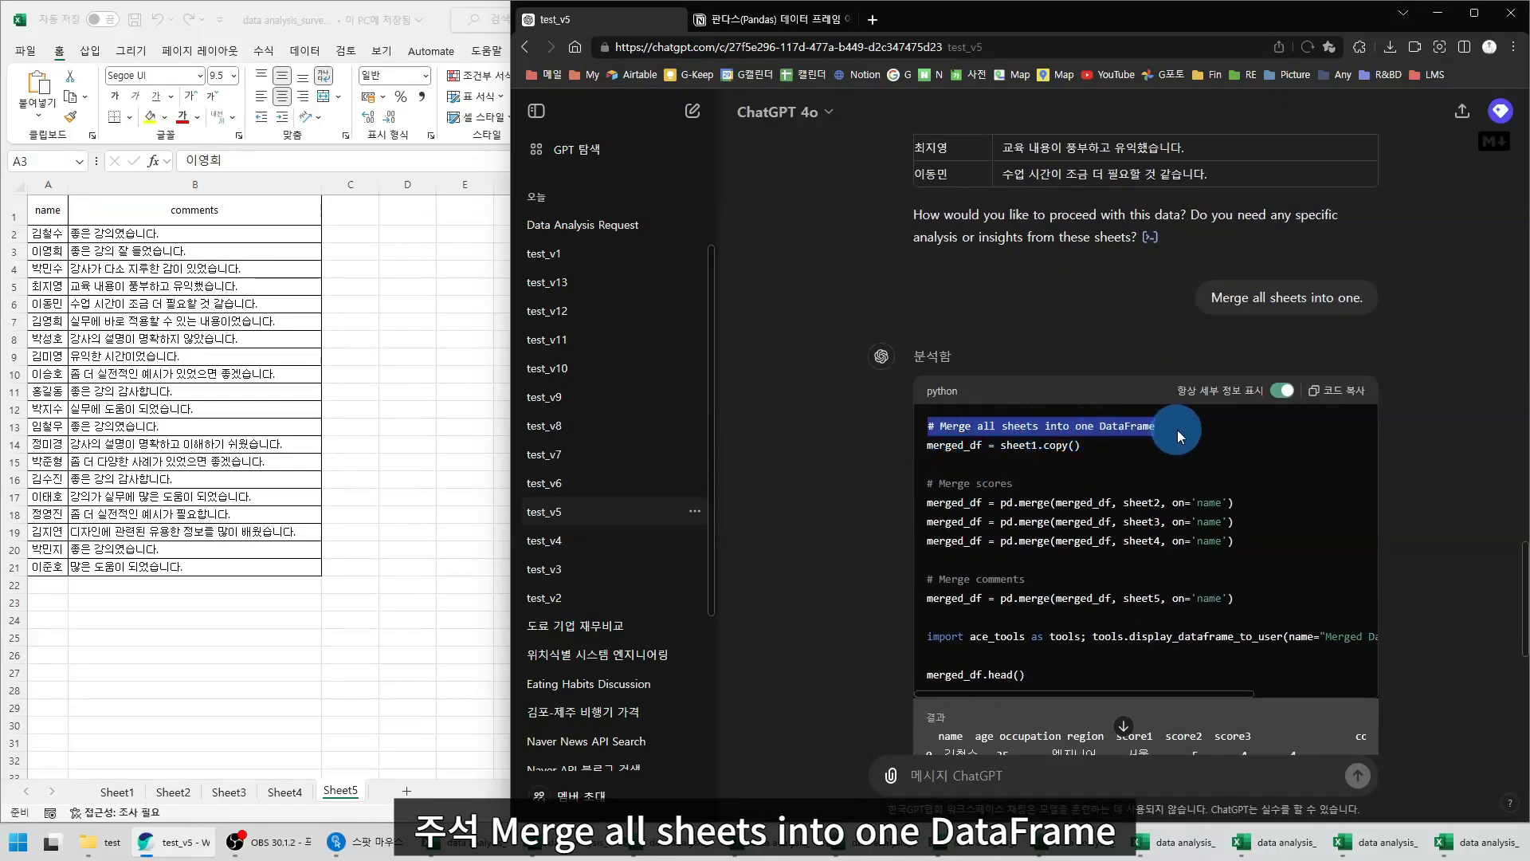
click(944, 426)
drag(927, 431, 1210, 434)
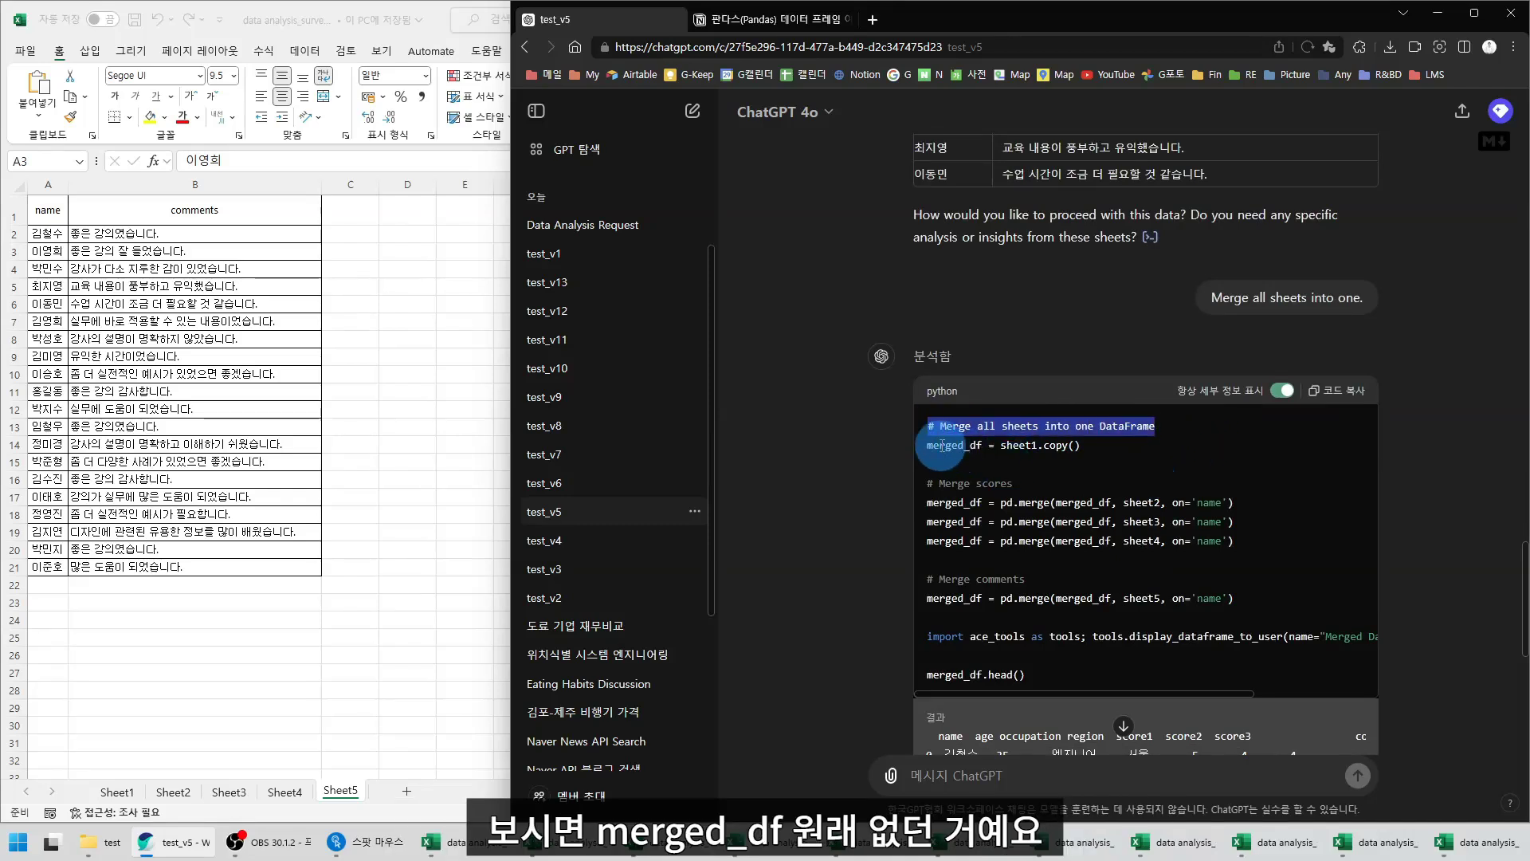
drag(927, 445, 977, 447)
Go back to the earlier code and highlight the five pd.read_excel lines that define sheet1 to sheet5
scroll(893, 318, up, 4)
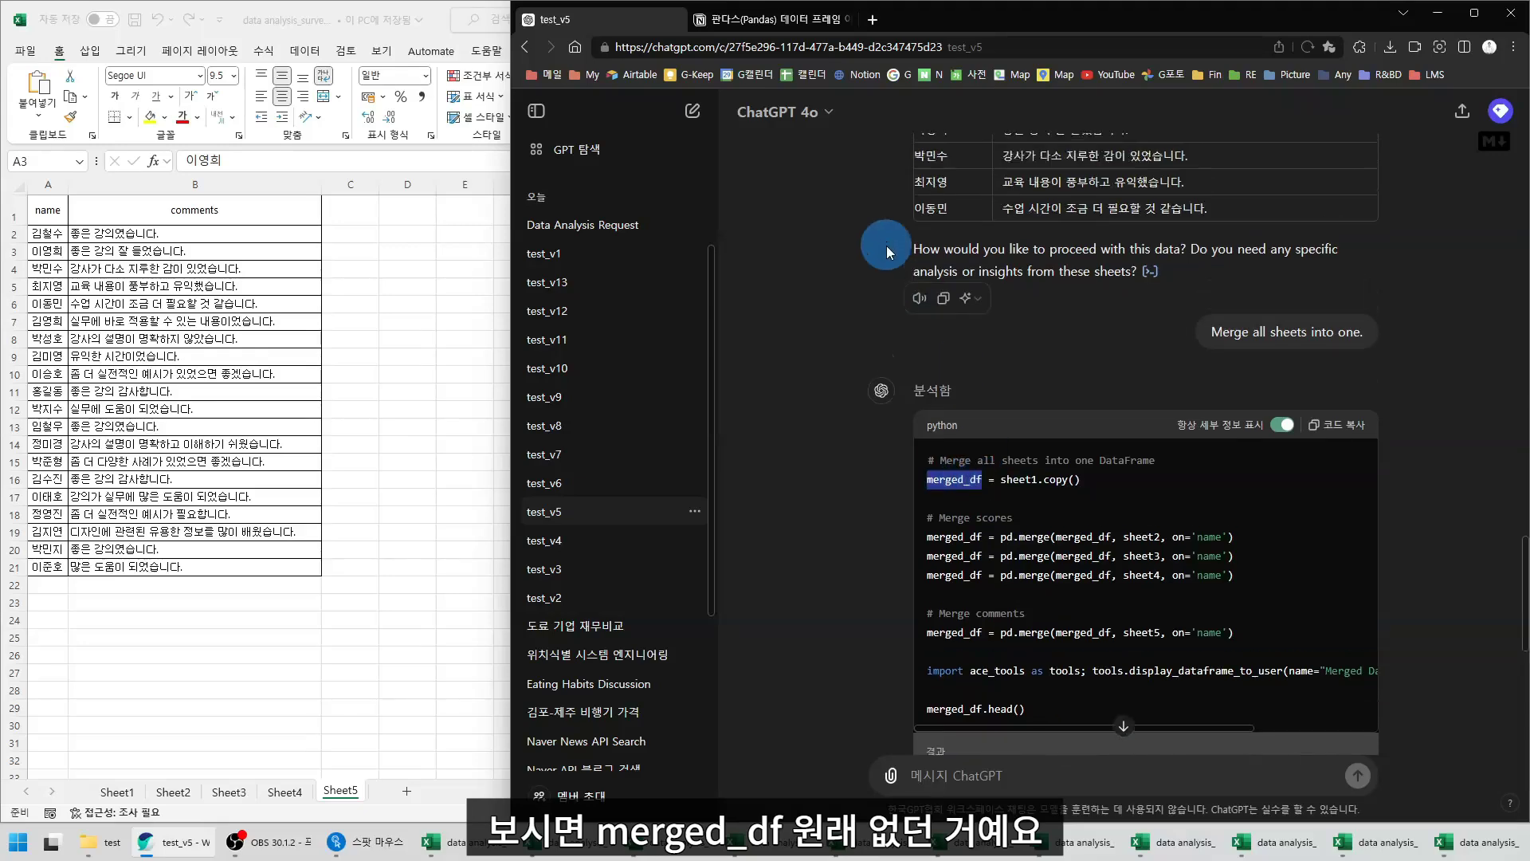
scroll(902, 346, down, 4)
scroll(951, 320, up, 15)
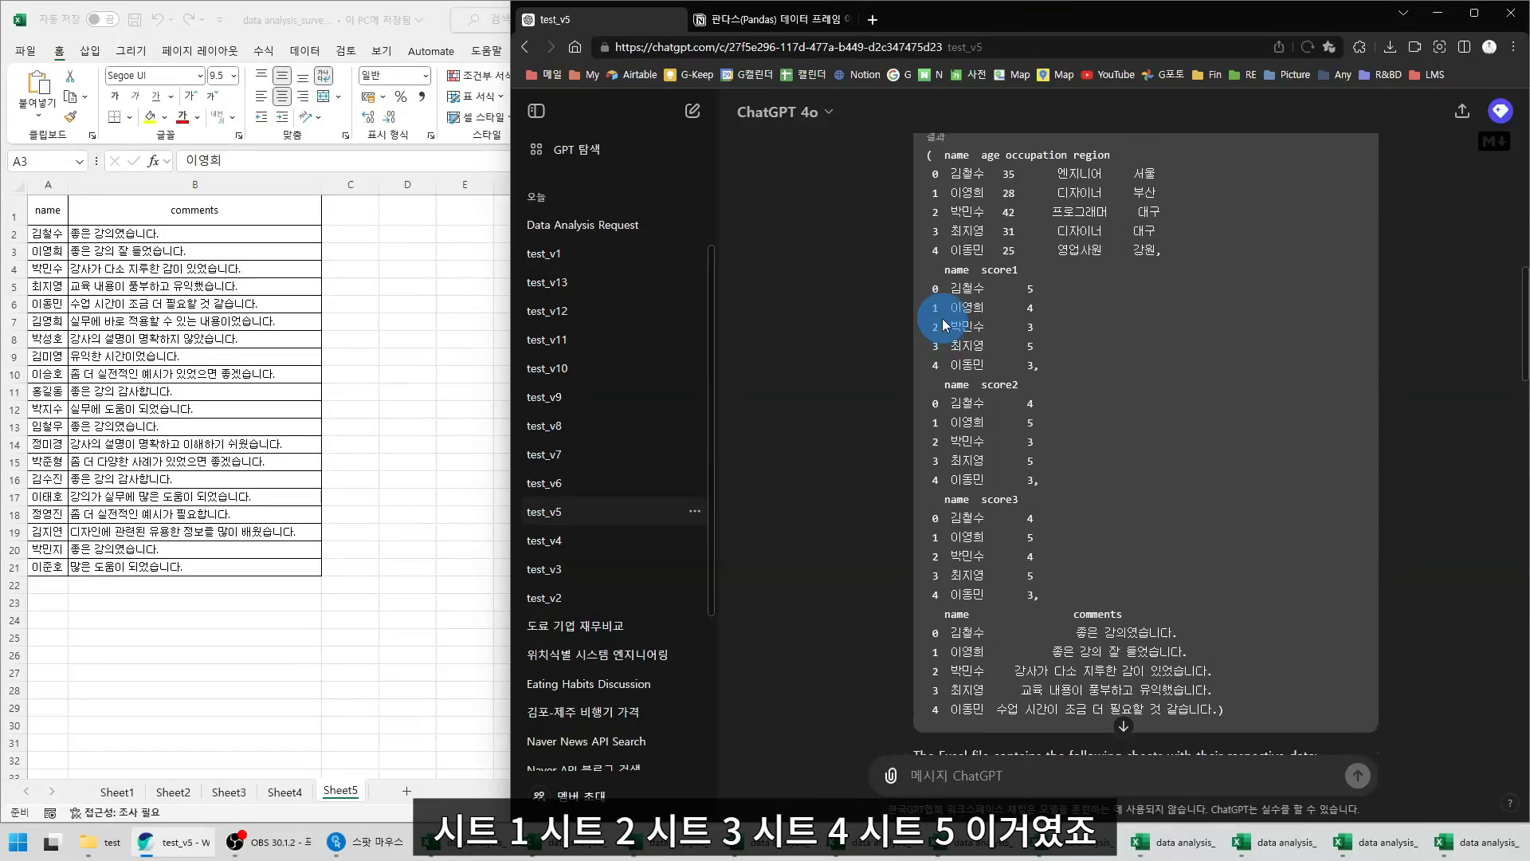
scroll(996, 517, up, 4)
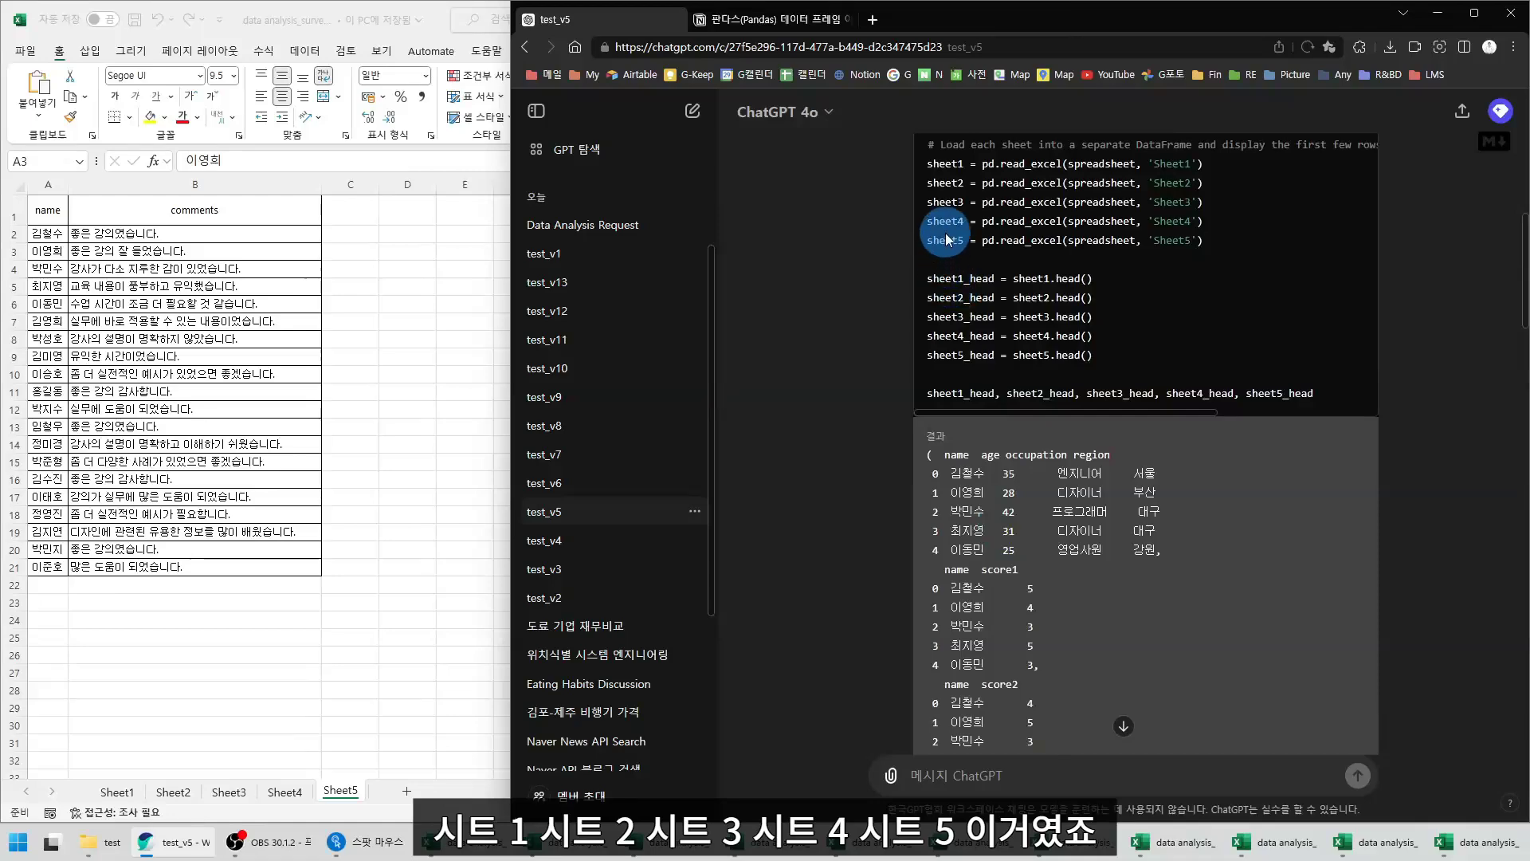
drag(929, 163, 1259, 250)
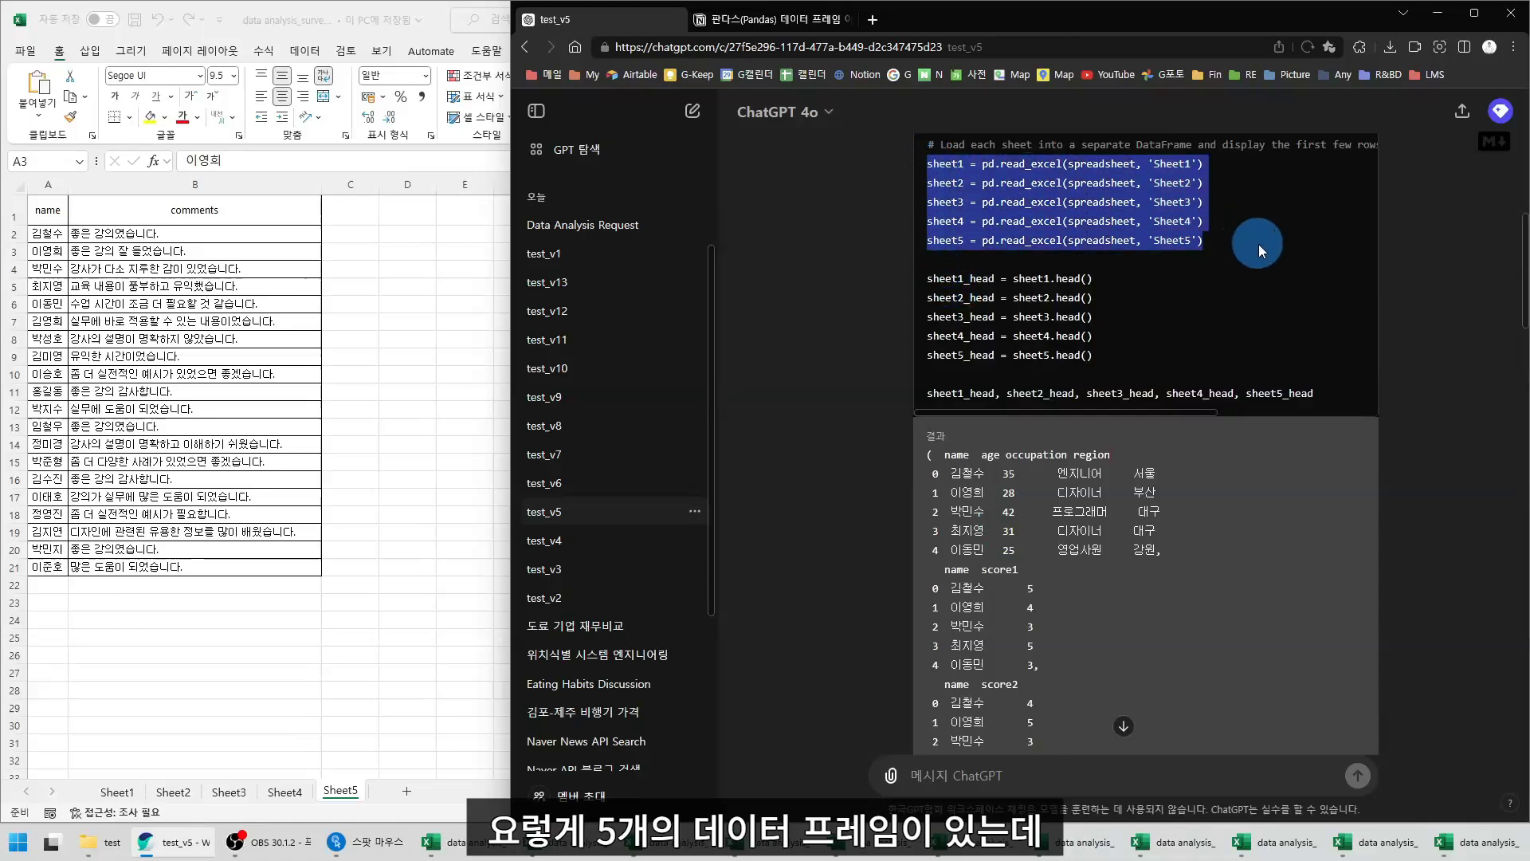
Return to the merge code and highlight the parts of merged_df = sheet1.copy()
scroll(862, 424, down, 15)
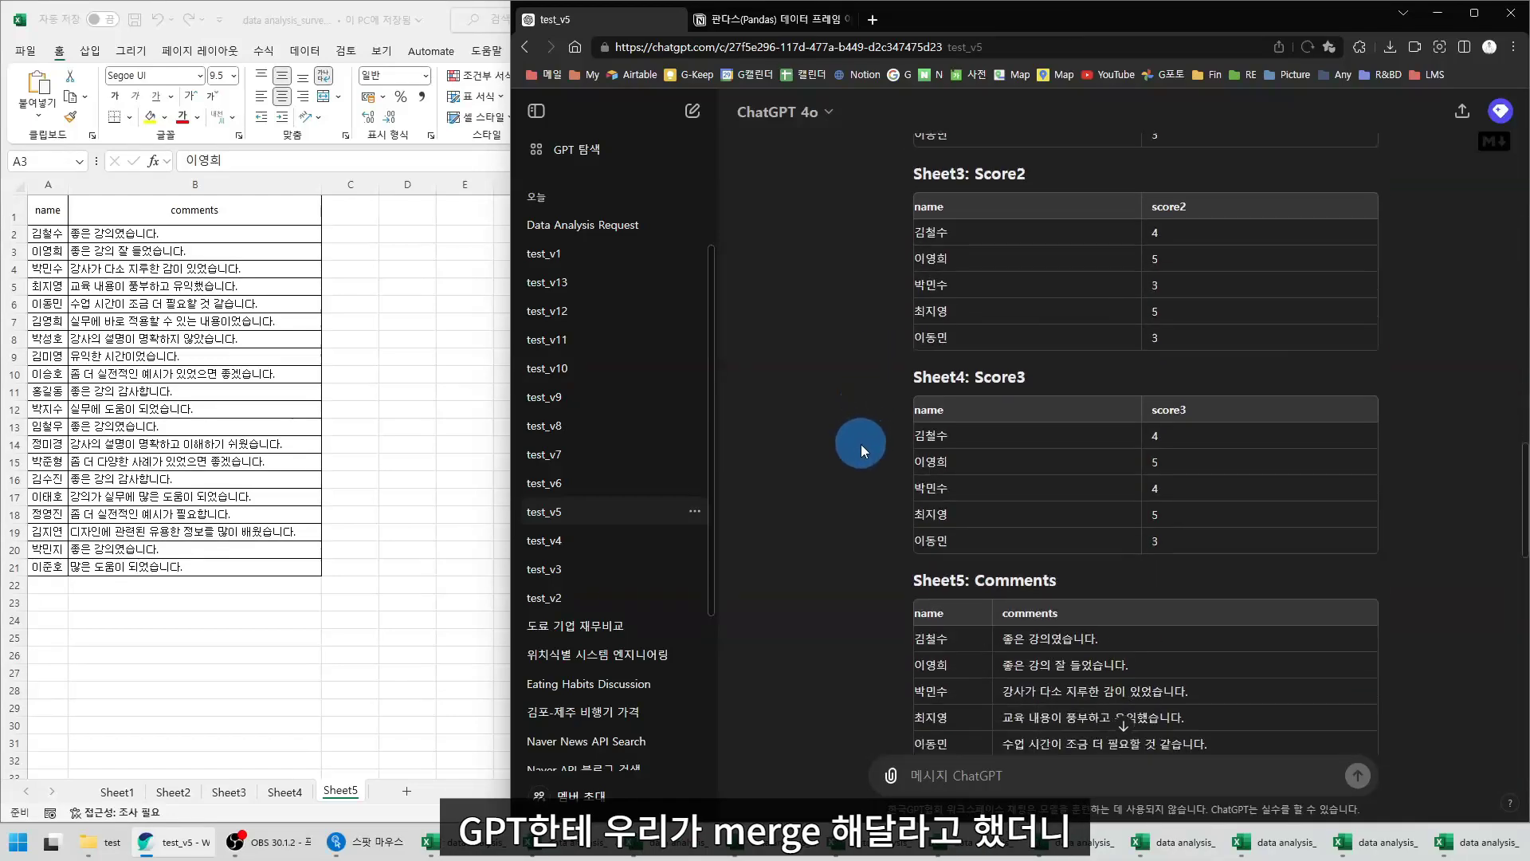
scroll(861, 443, down, 10)
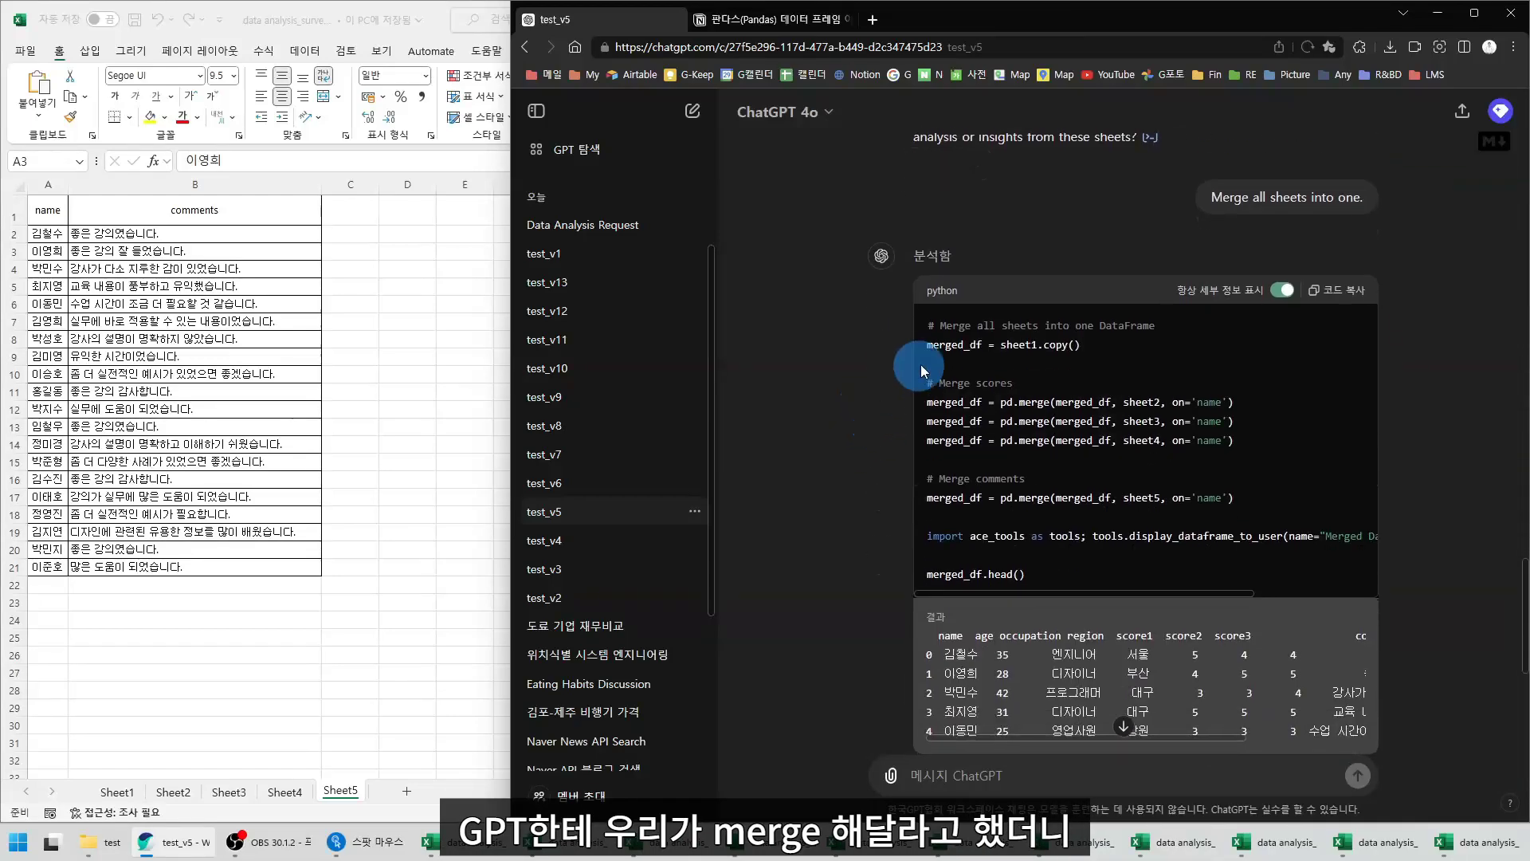
drag(929, 351, 990, 351)
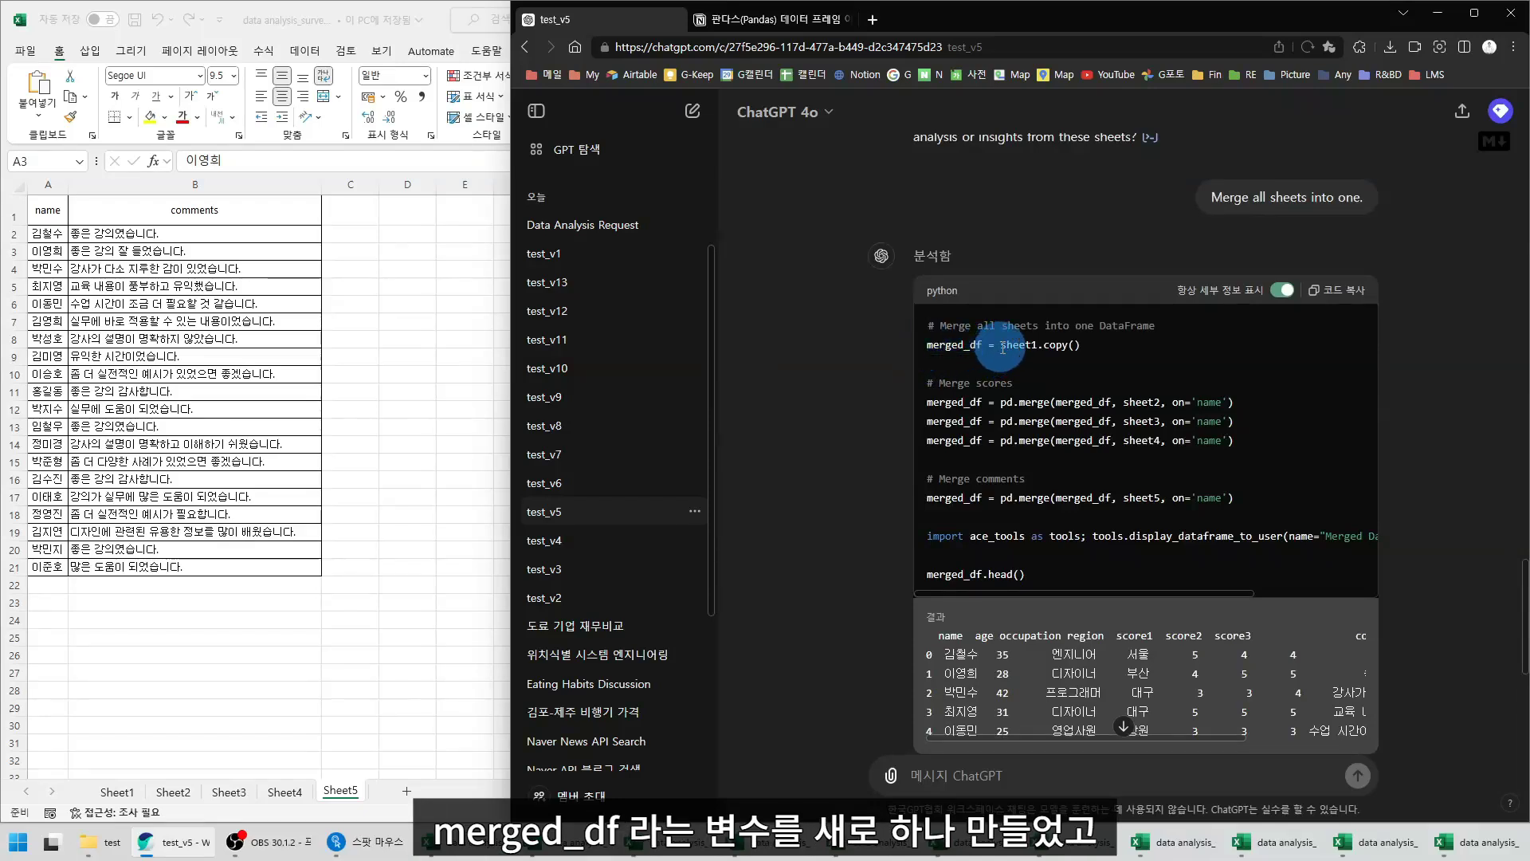
drag(1001, 346, 1039, 346)
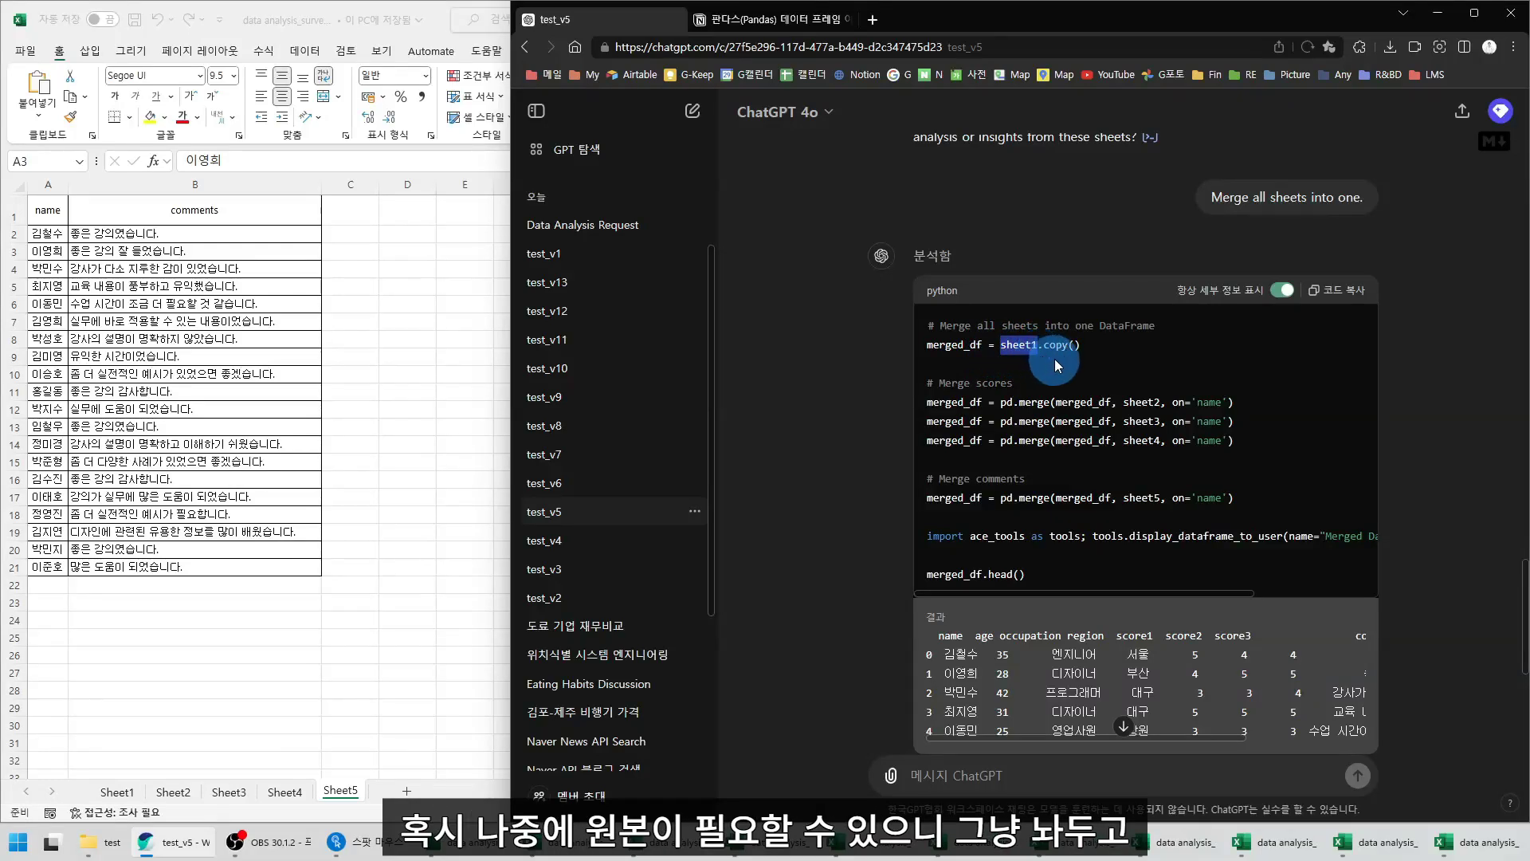
drag(1081, 349, 980, 347)
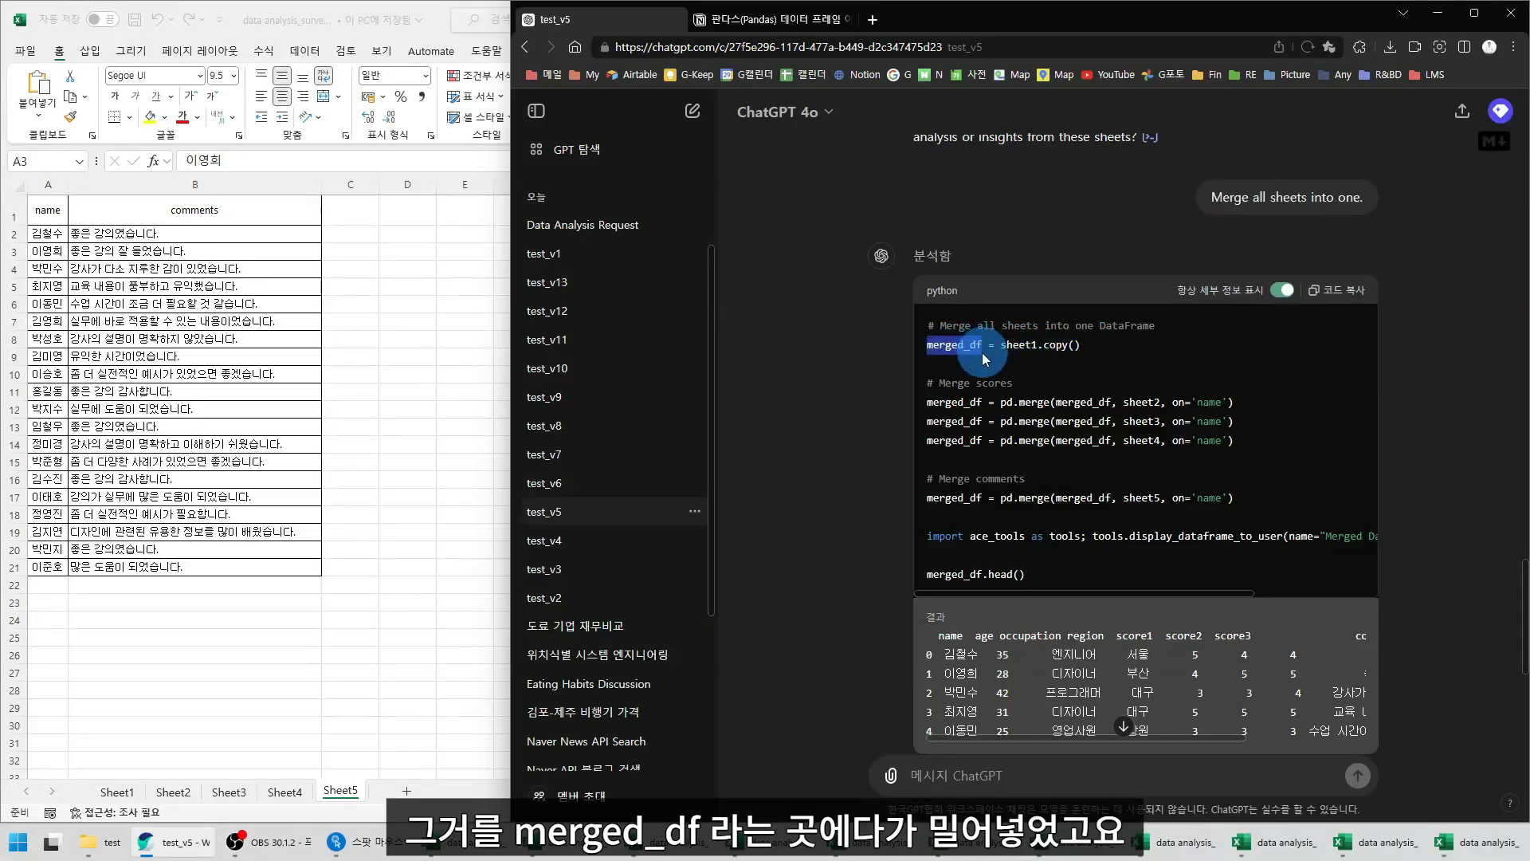
Highlight each part of the first pd.merge line in turn: the merge function, merged_df, sheet2 and on='name'
drag(927, 403, 1022, 404)
click(1001, 403)
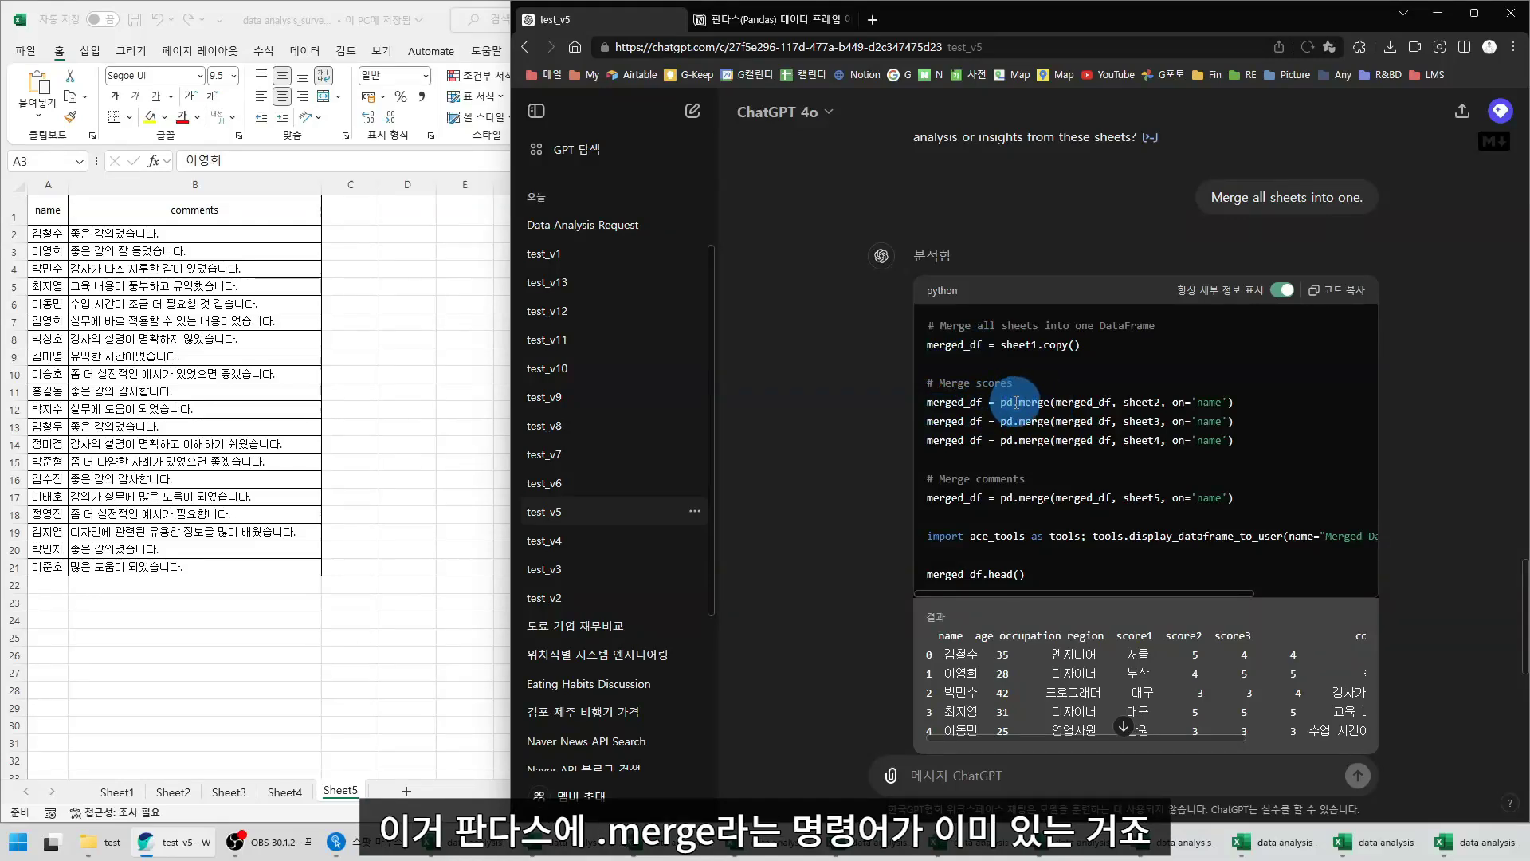
drag(1025, 401, 1050, 403)
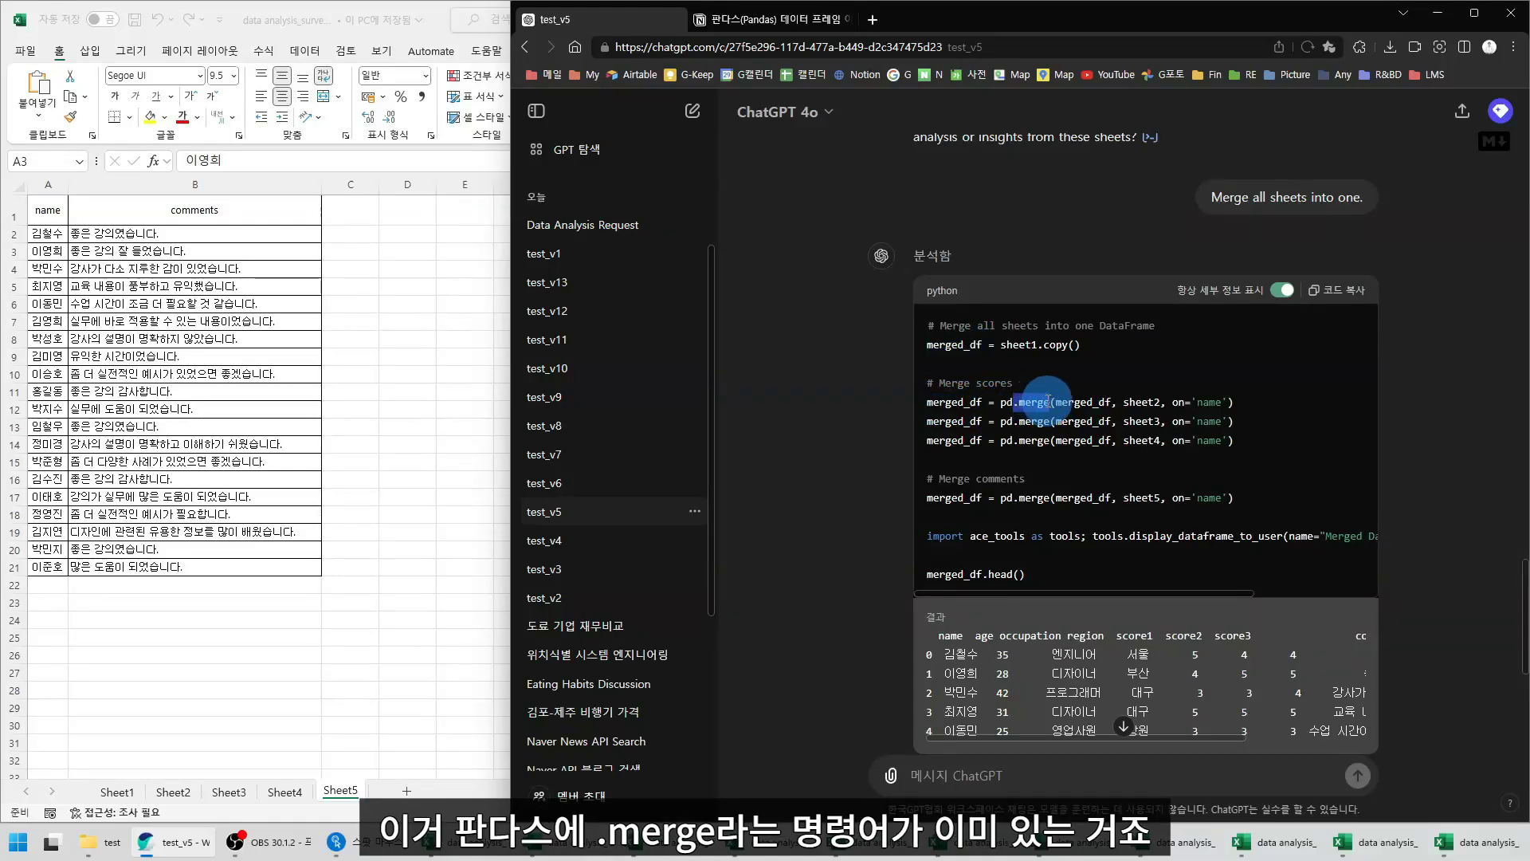
drag(1056, 404, 1104, 404)
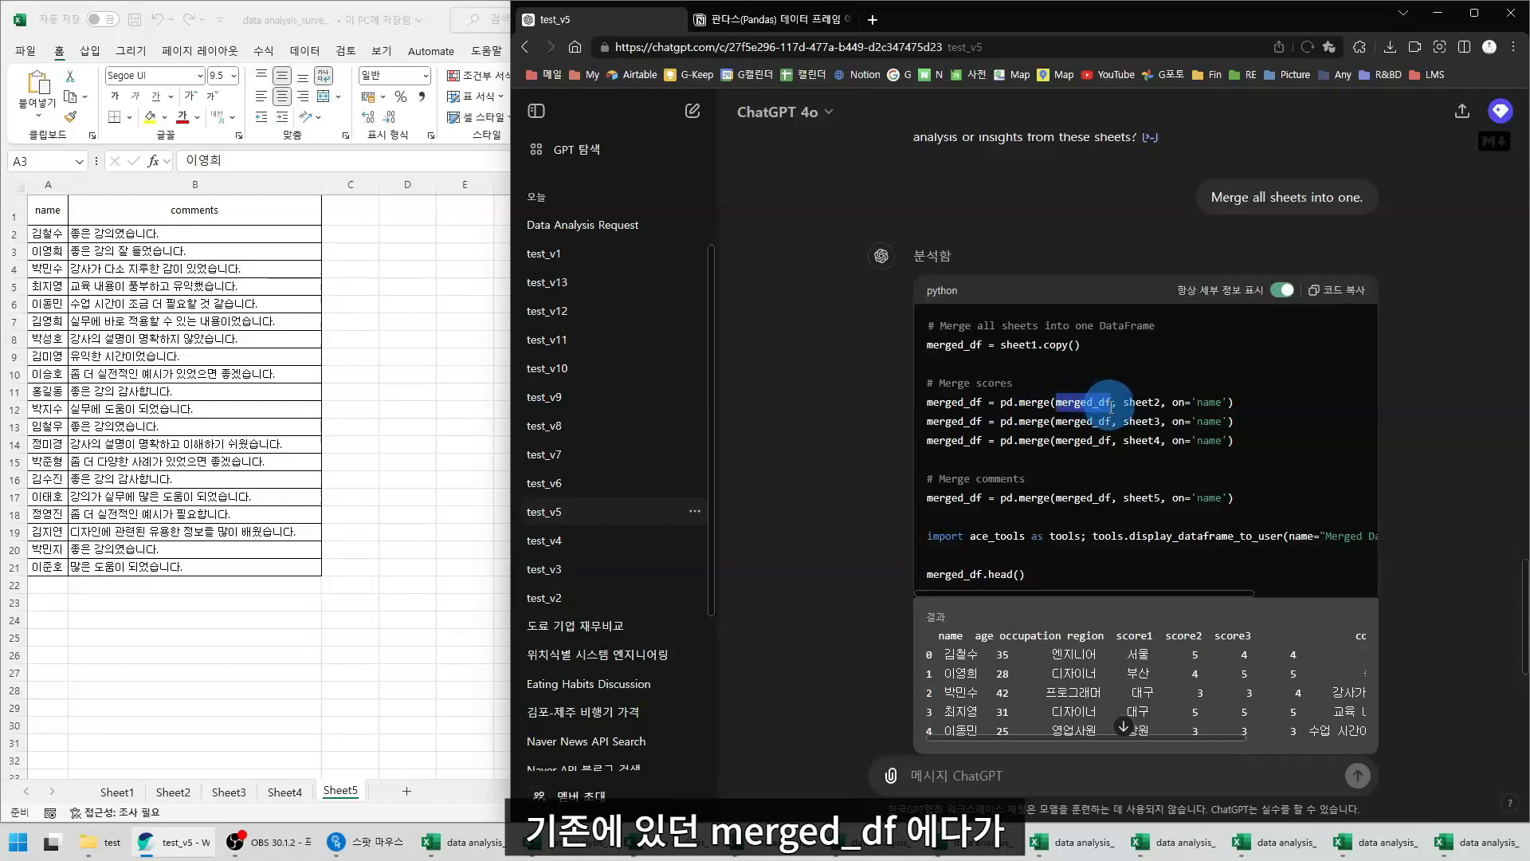
drag(1124, 404, 1157, 405)
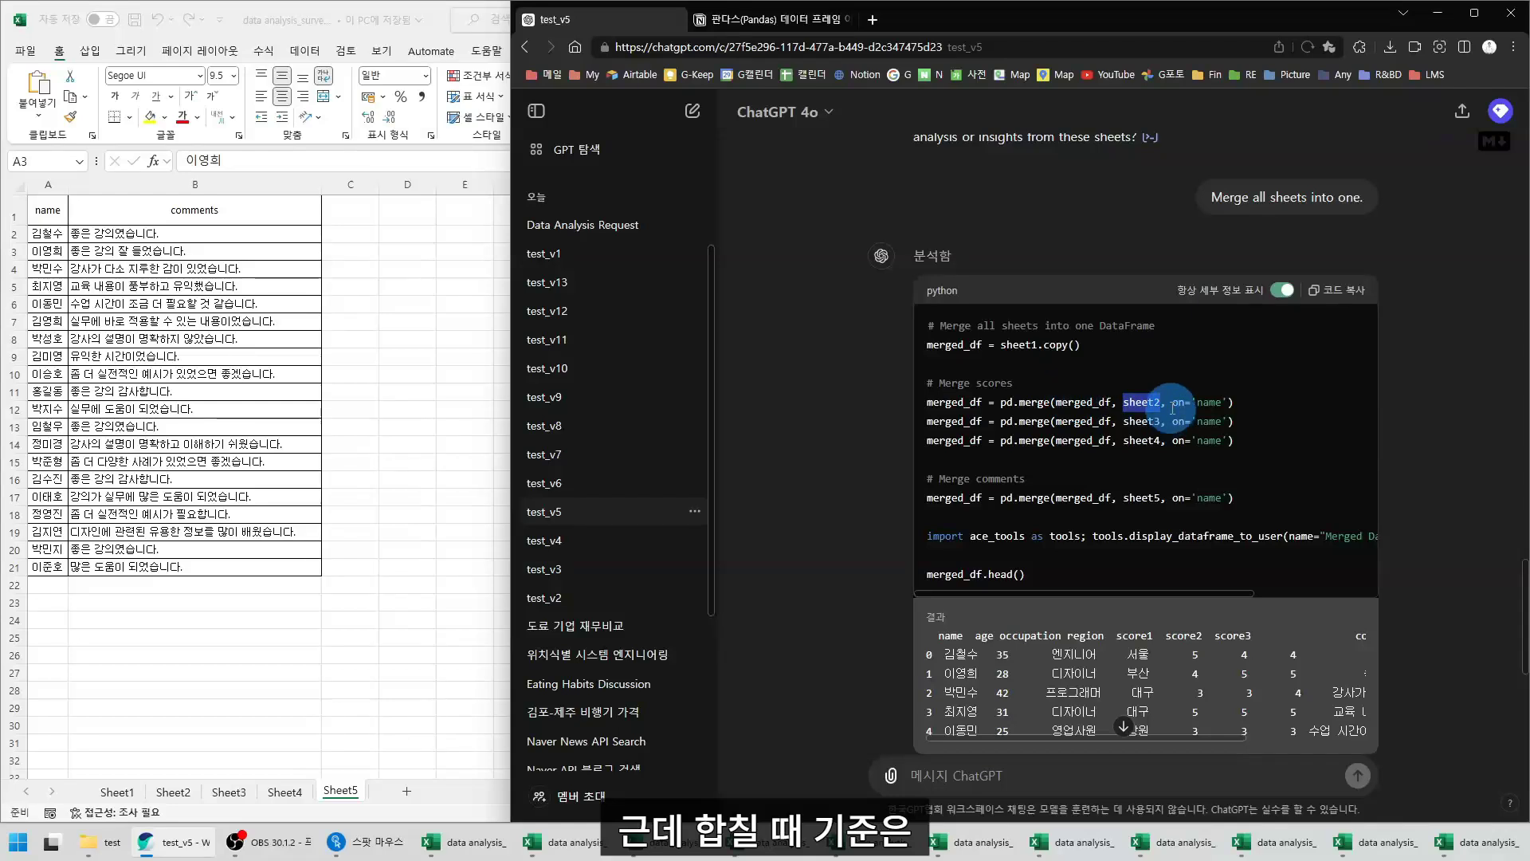
drag(1177, 406, 1228, 406)
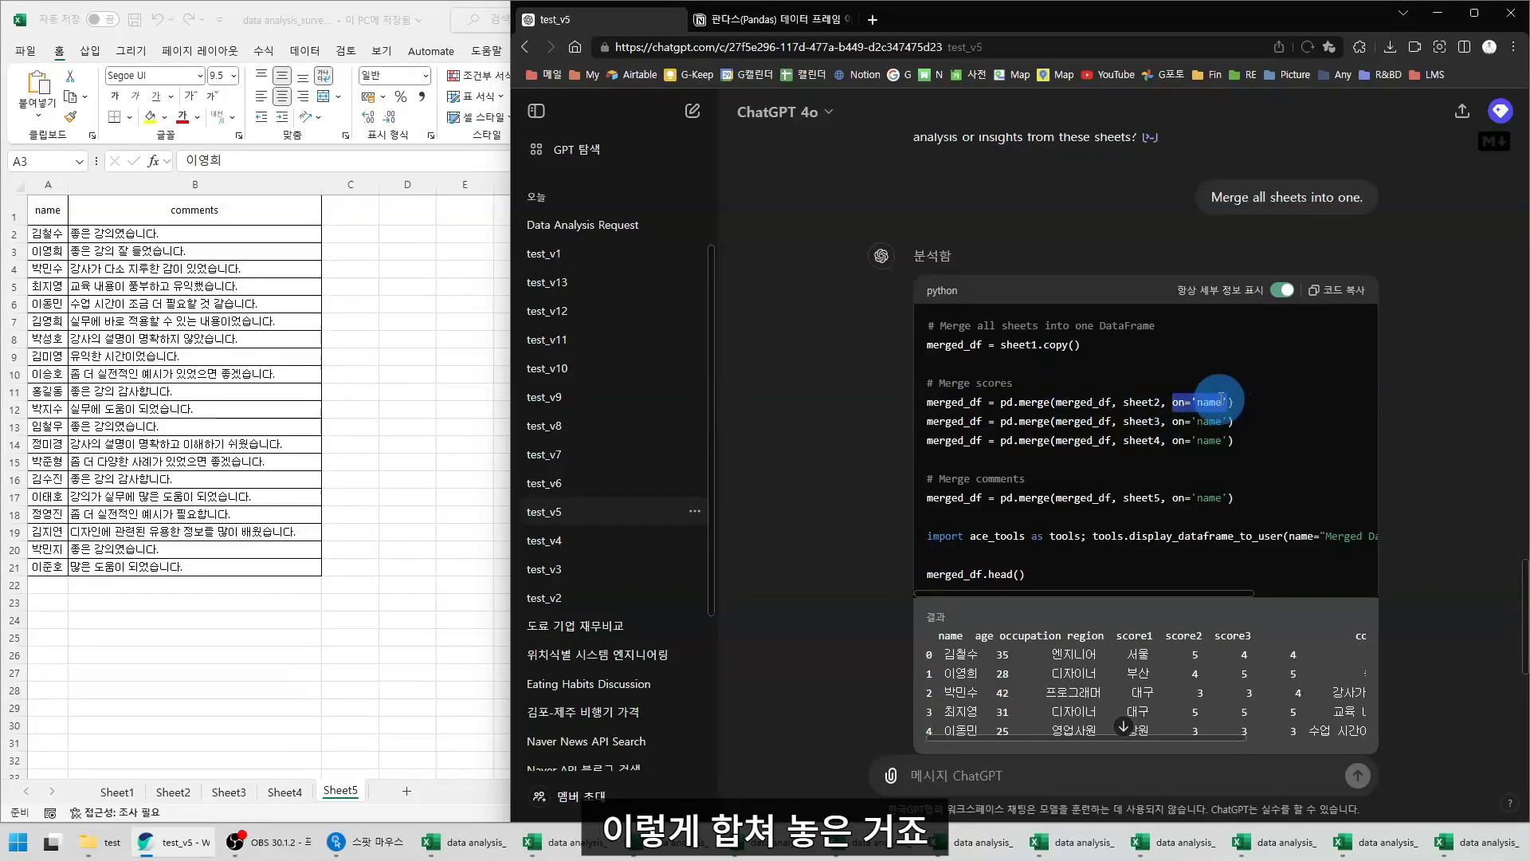
Switch to the Excel workbook and compare row 2 of Sheet5 and Sheet4, selecting the name, comment and score3 cells
click(19, 233)
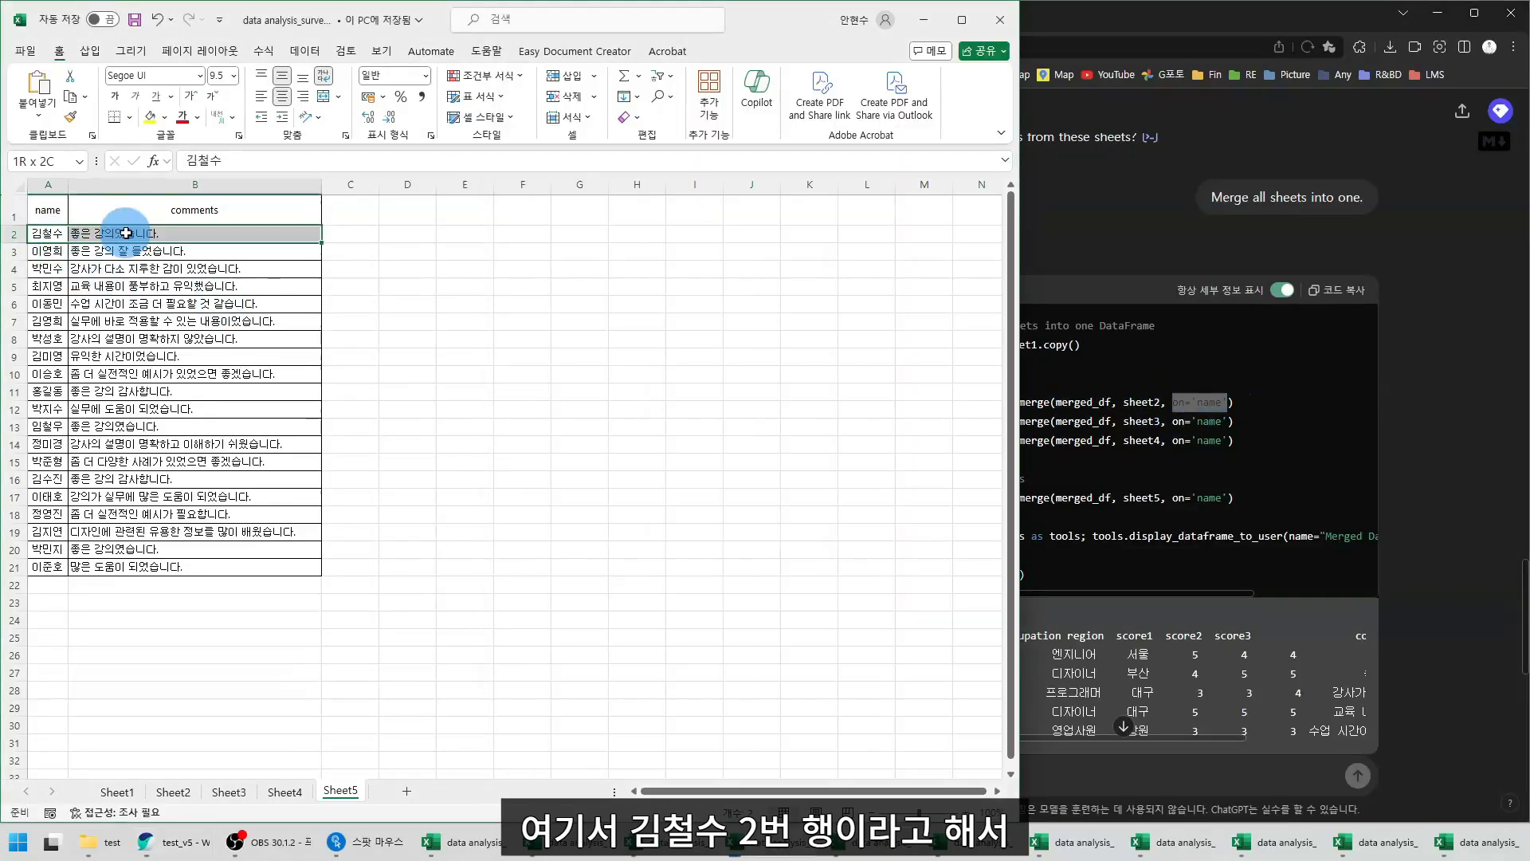
click(16, 233)
click(280, 792)
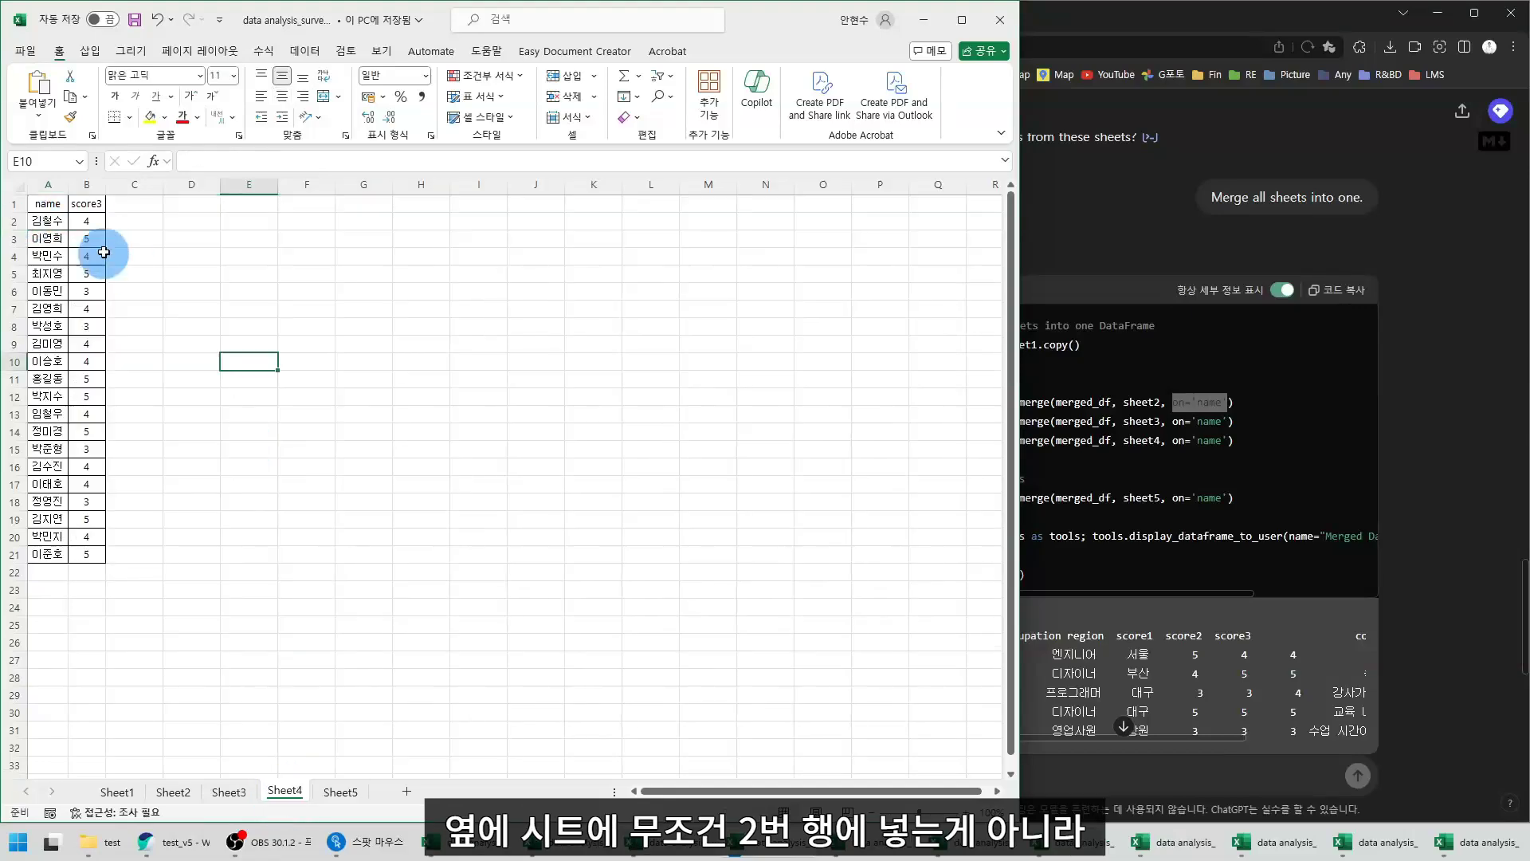
click(14, 221)
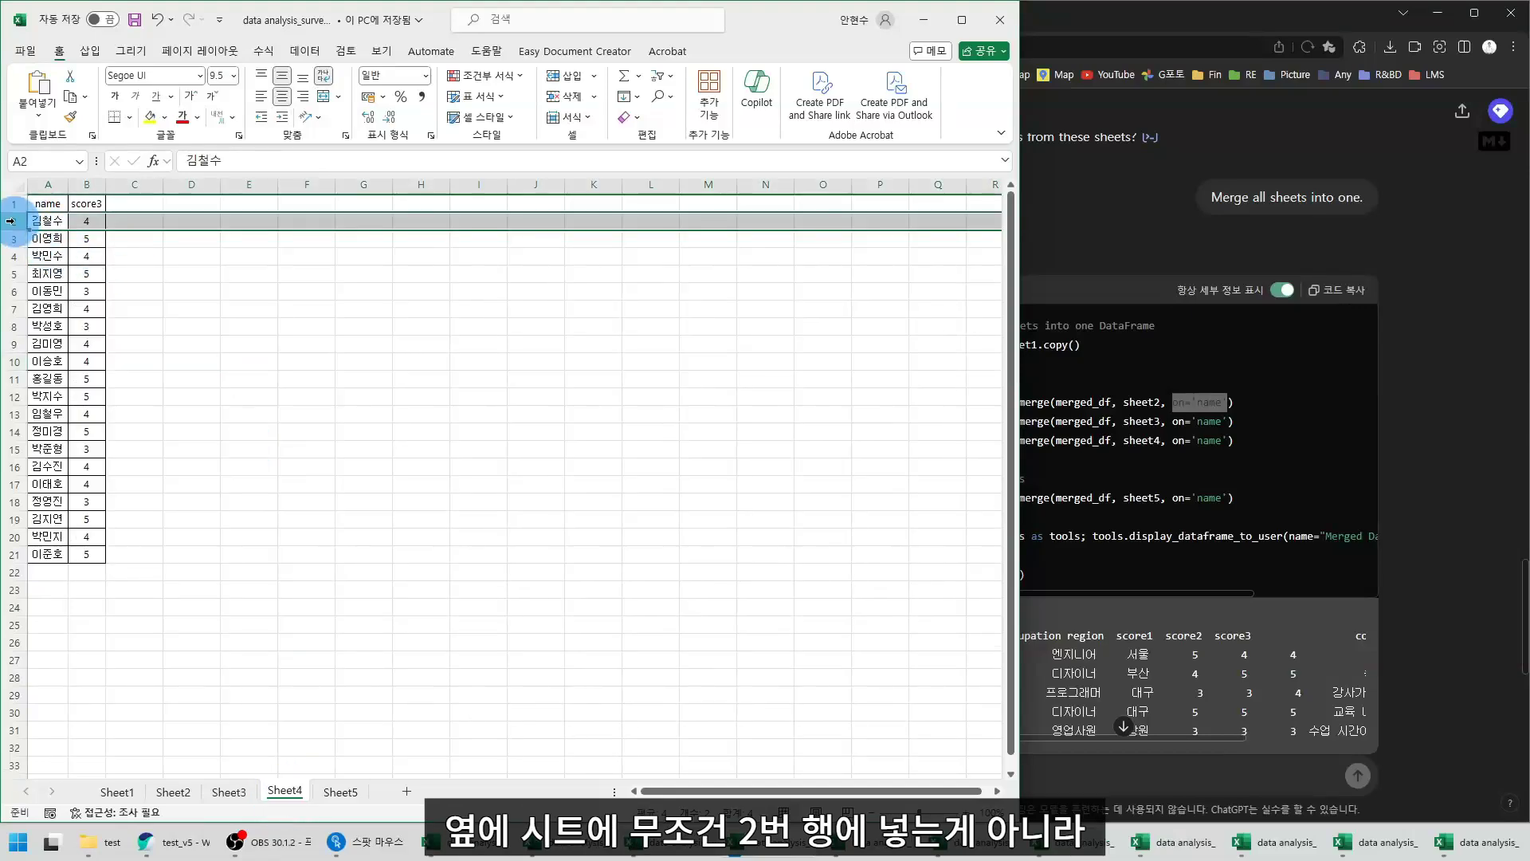
click(340, 791)
click(46, 233)
click(119, 232)
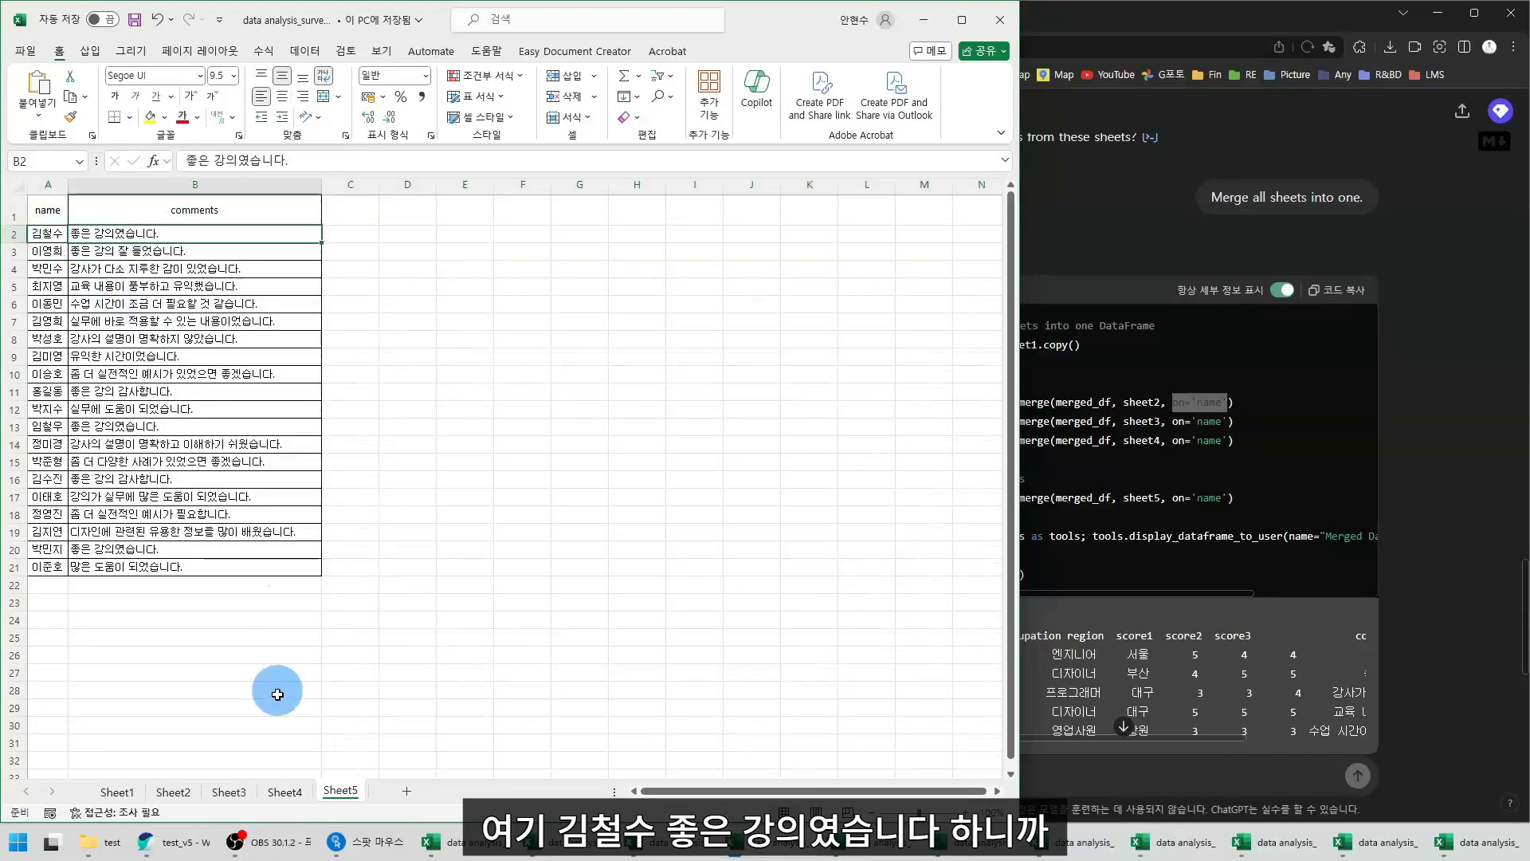
click(280, 791)
click(85, 220)
click(140, 216)
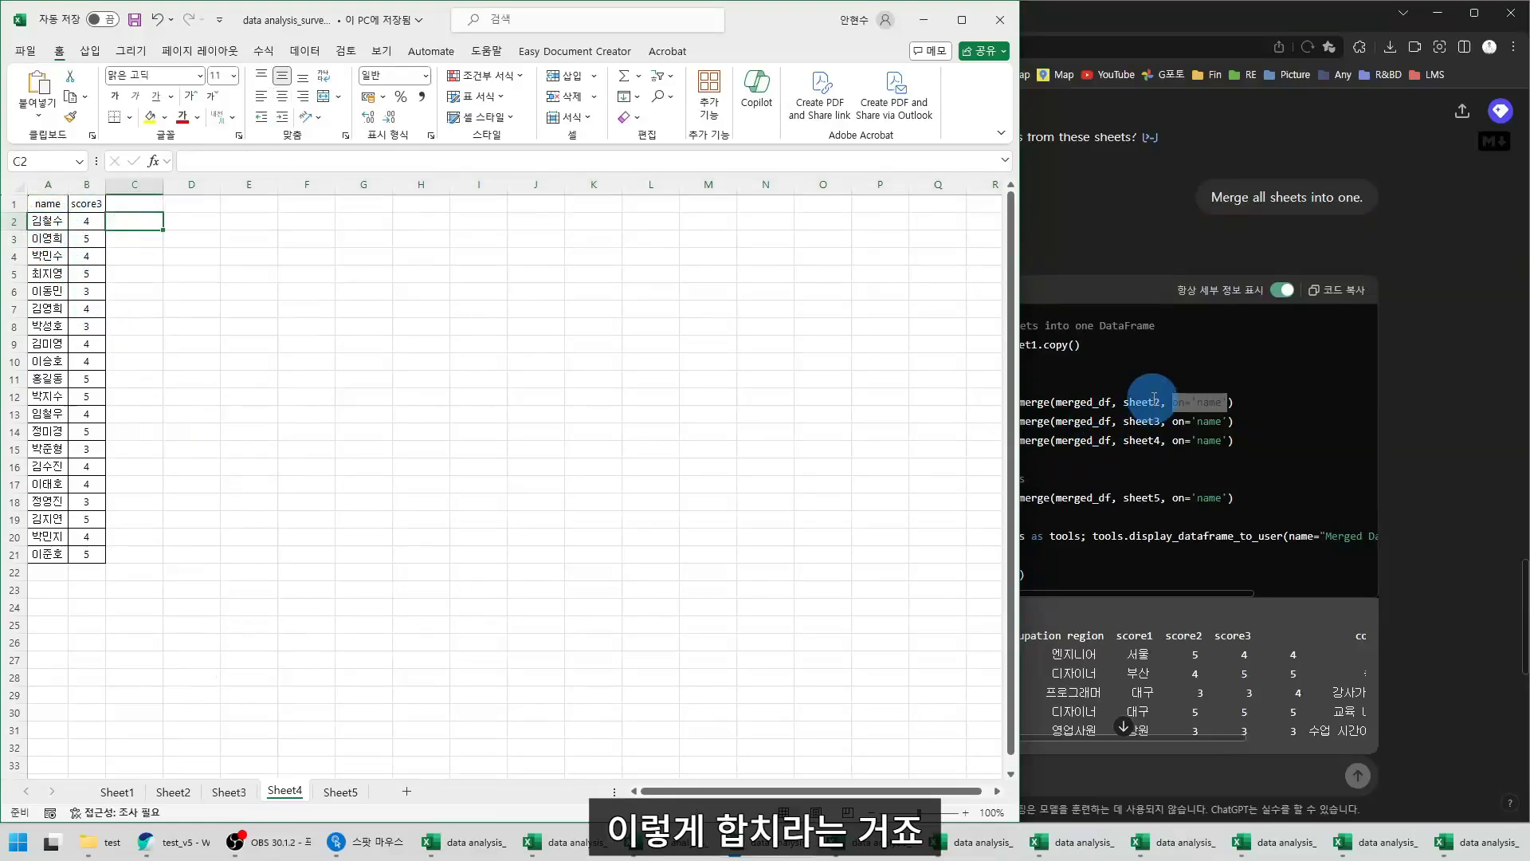
Highlight sheet1.copy() in the ChatGPT code and open the workbook's Sheet1 to show the data being copied
click(1154, 398)
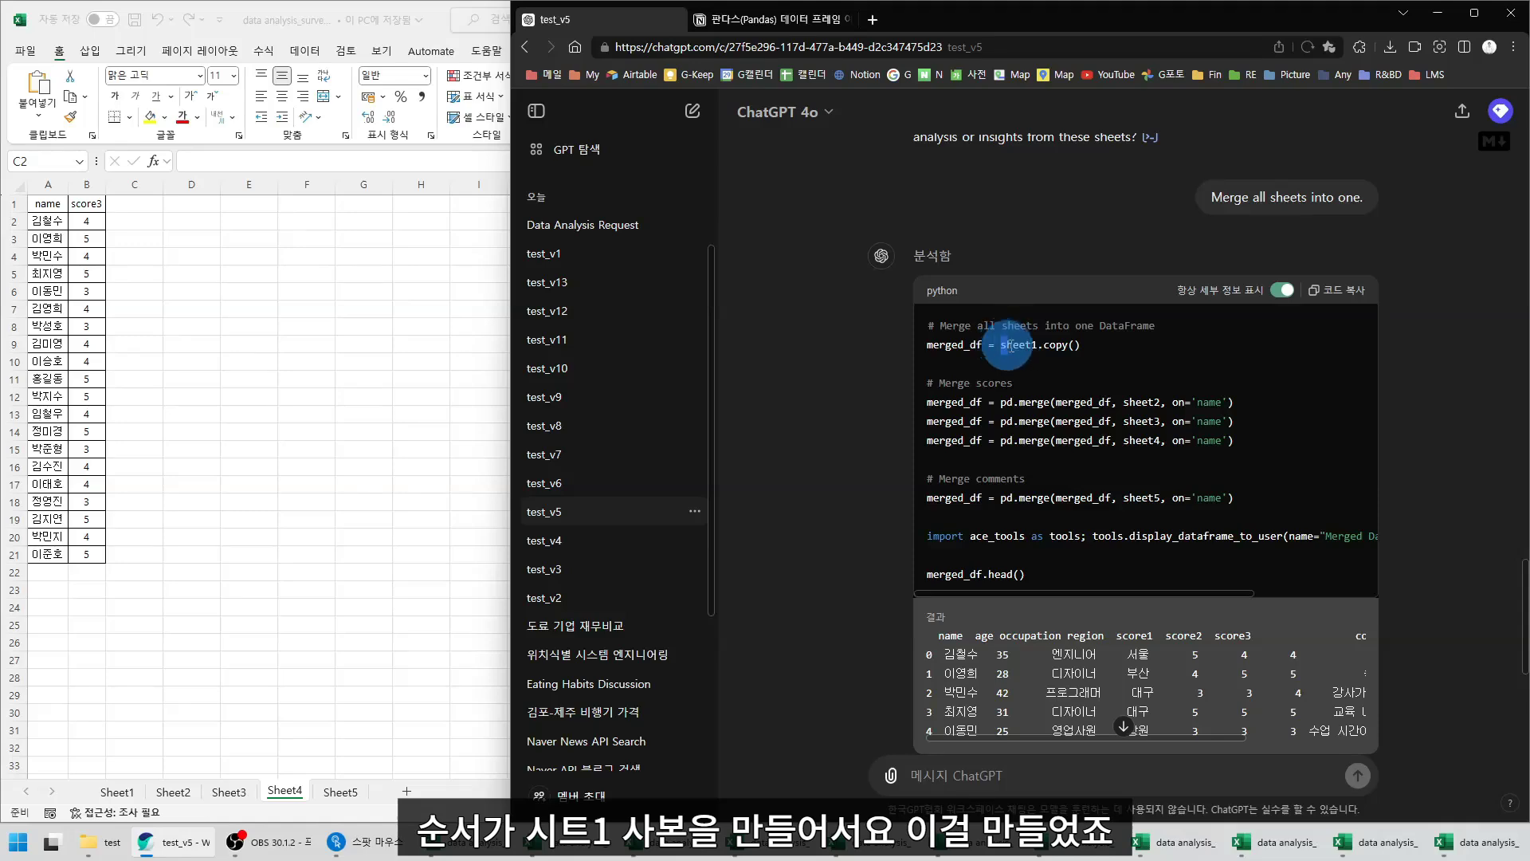
drag(1009, 344, 1080, 344)
click(113, 778)
click(118, 791)
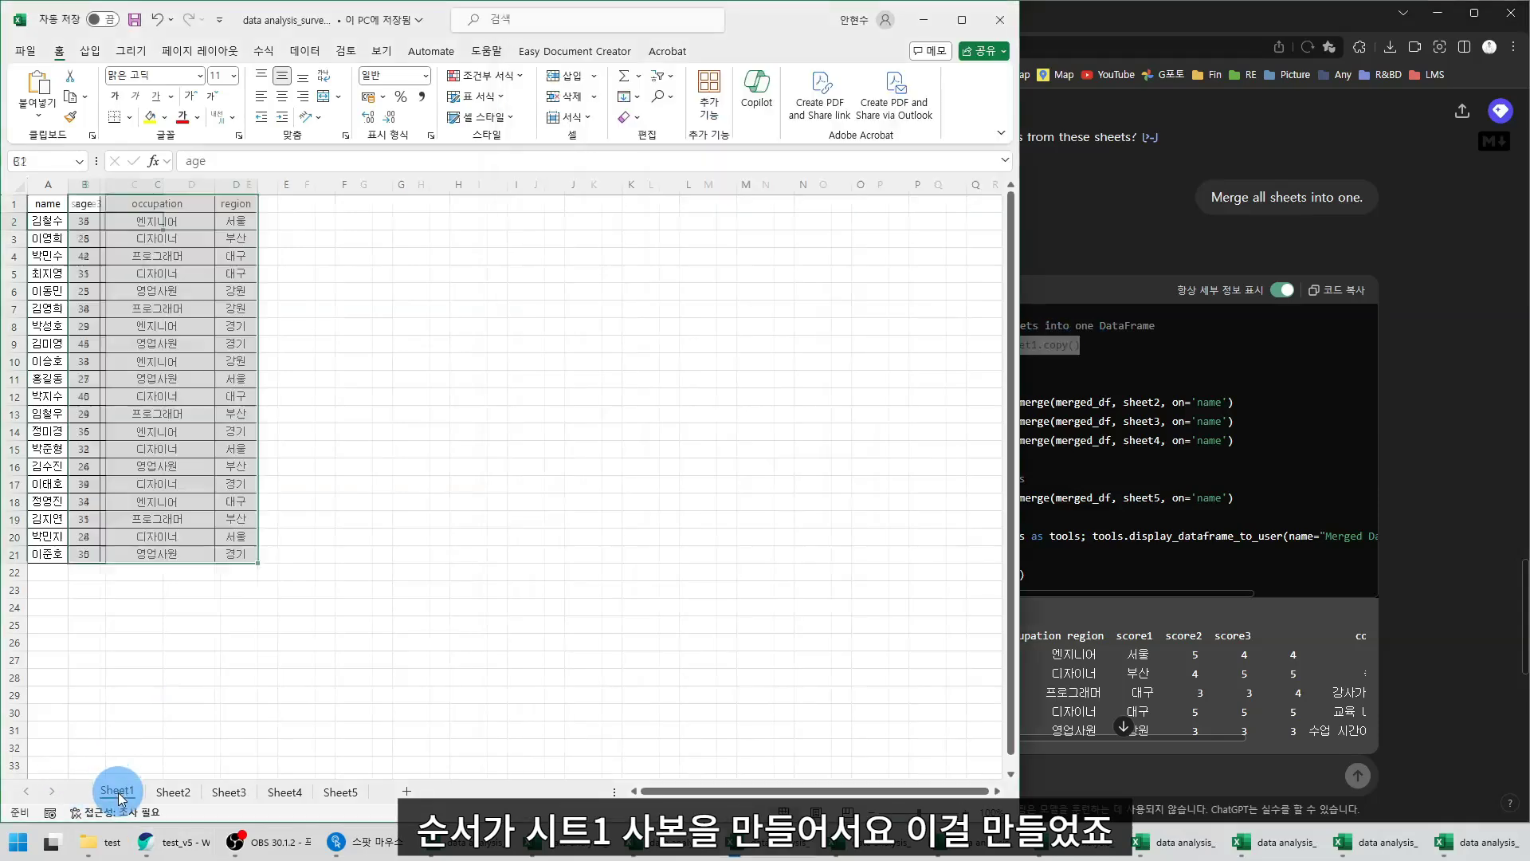
click(159, 325)
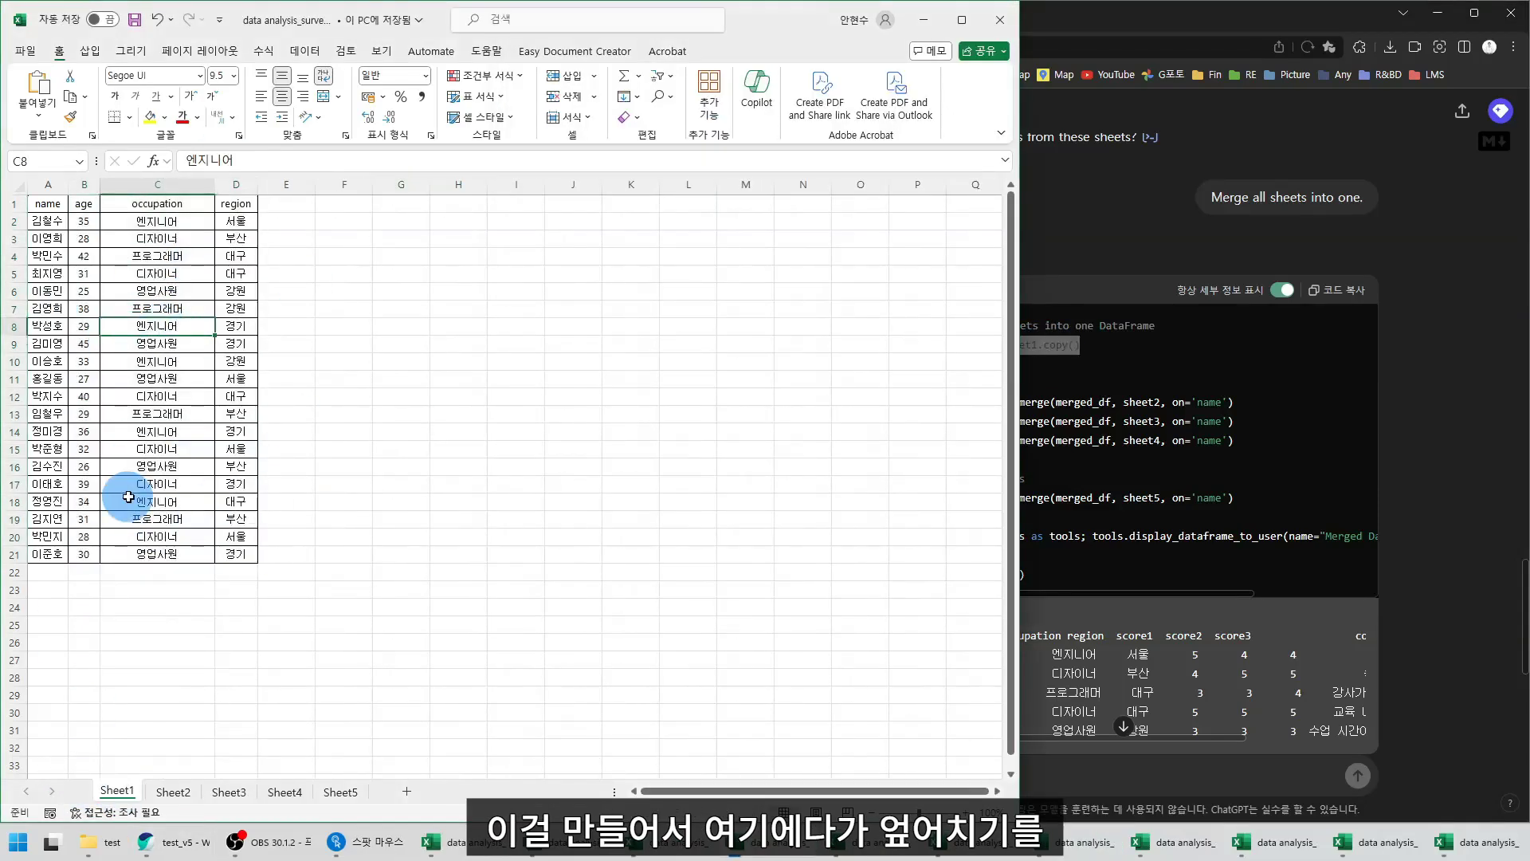
Open Sheet2 and select the first person's name and score1 value
click(171, 794)
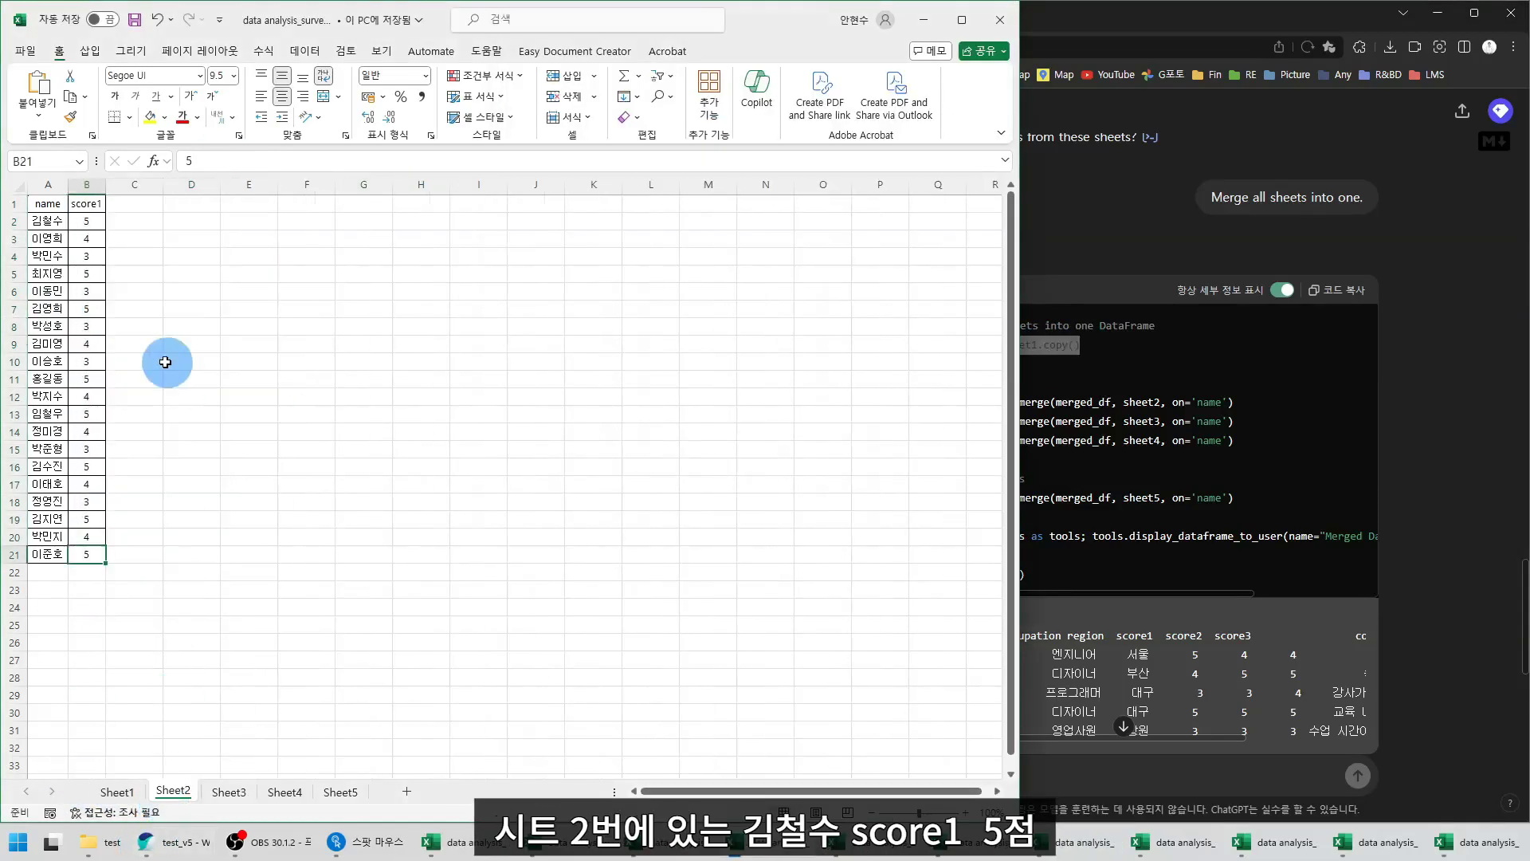
click(48, 220)
click(78, 206)
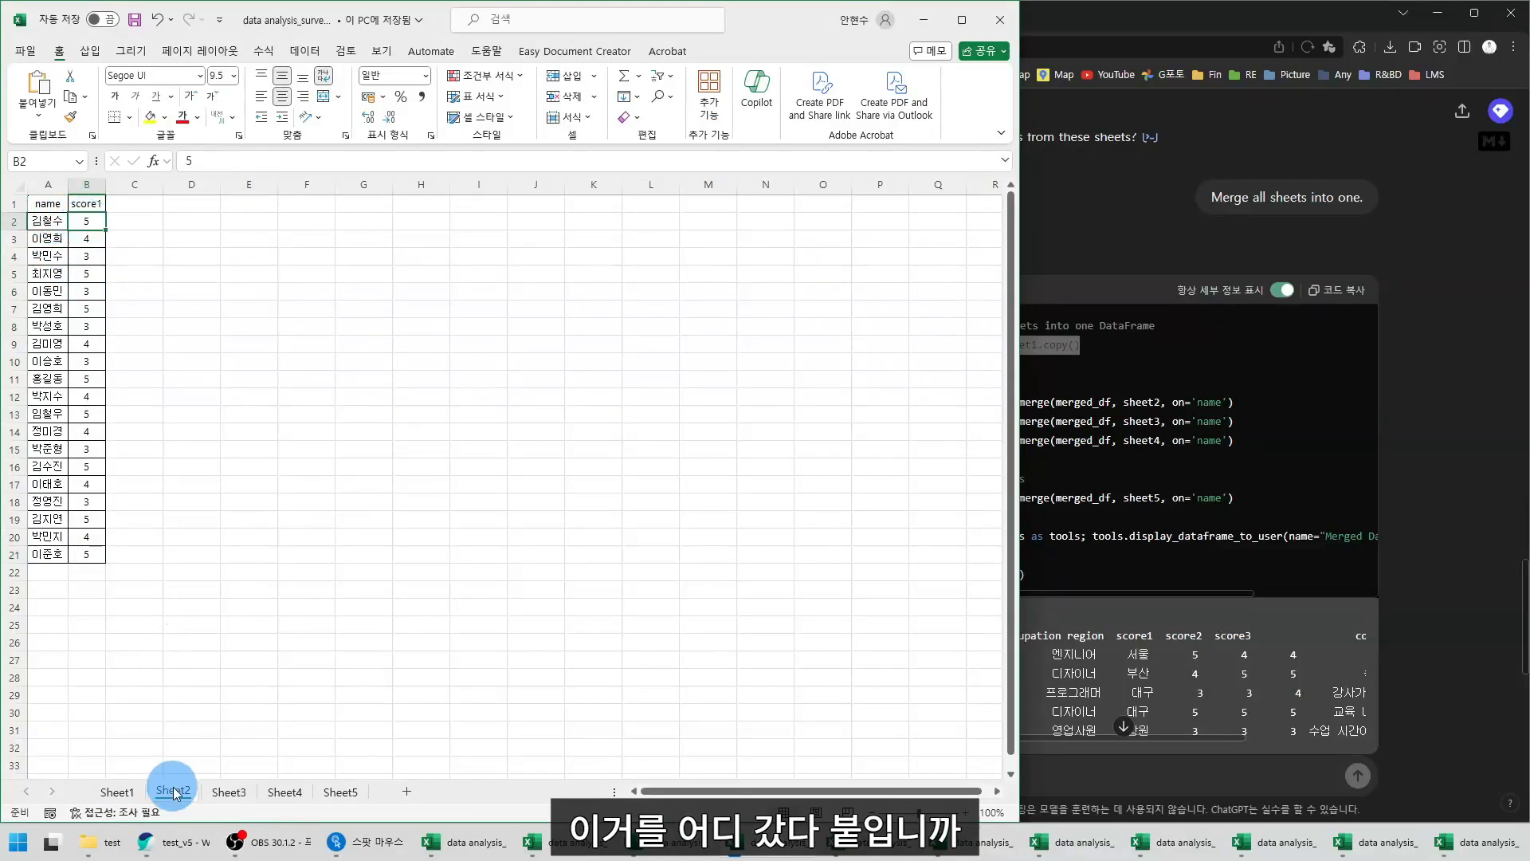
Switch back to ChatGPT and highlight the merged_df argument of the sheet2 merge and the sheet1.copy() call
click(1156, 401)
drag(1155, 400, 1060, 400)
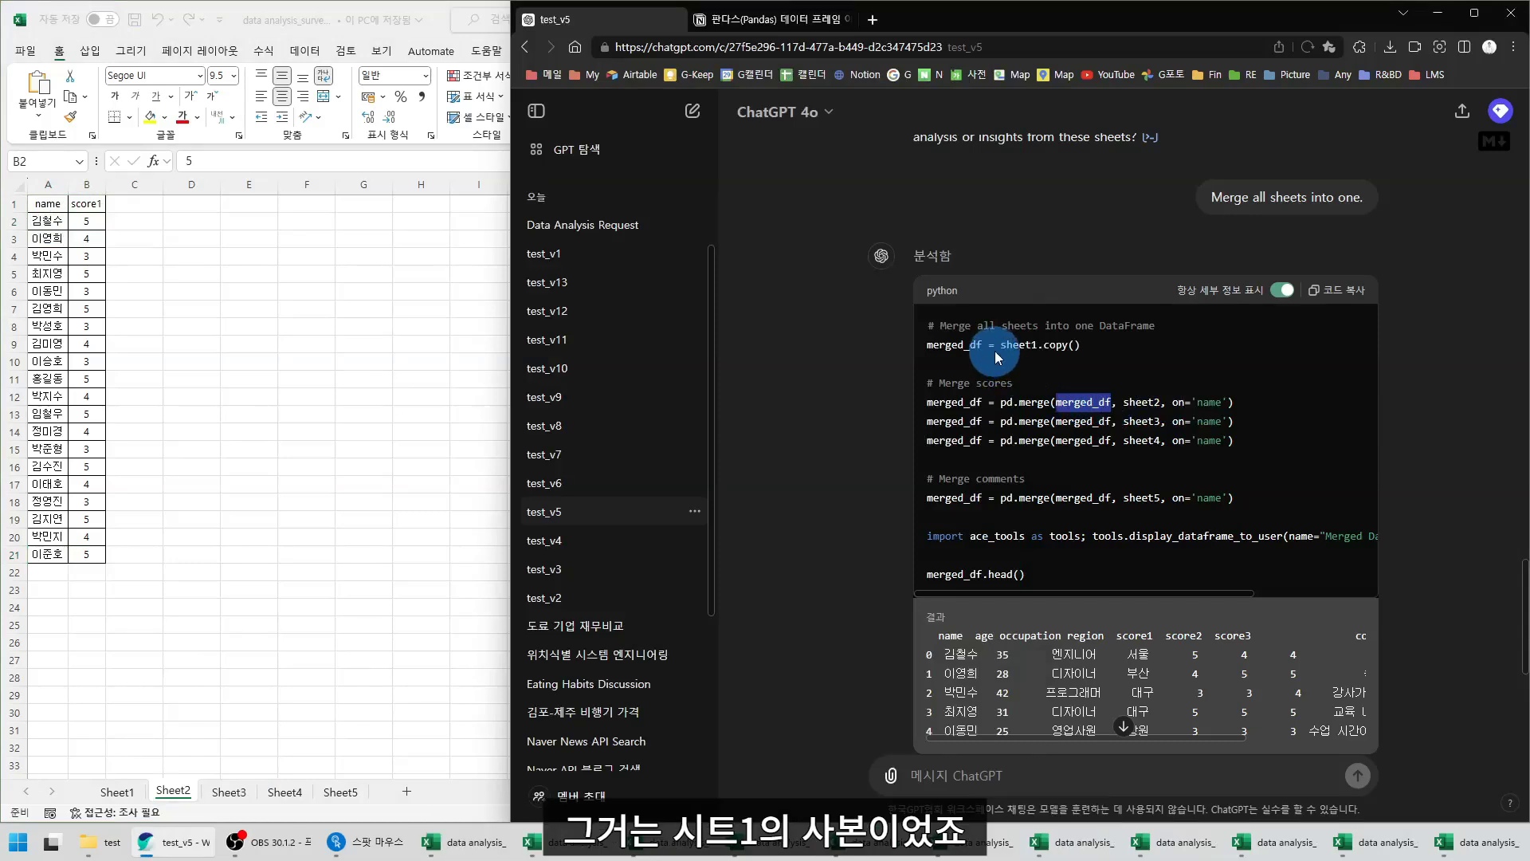
drag(1001, 345, 1133, 345)
click(1057, 347)
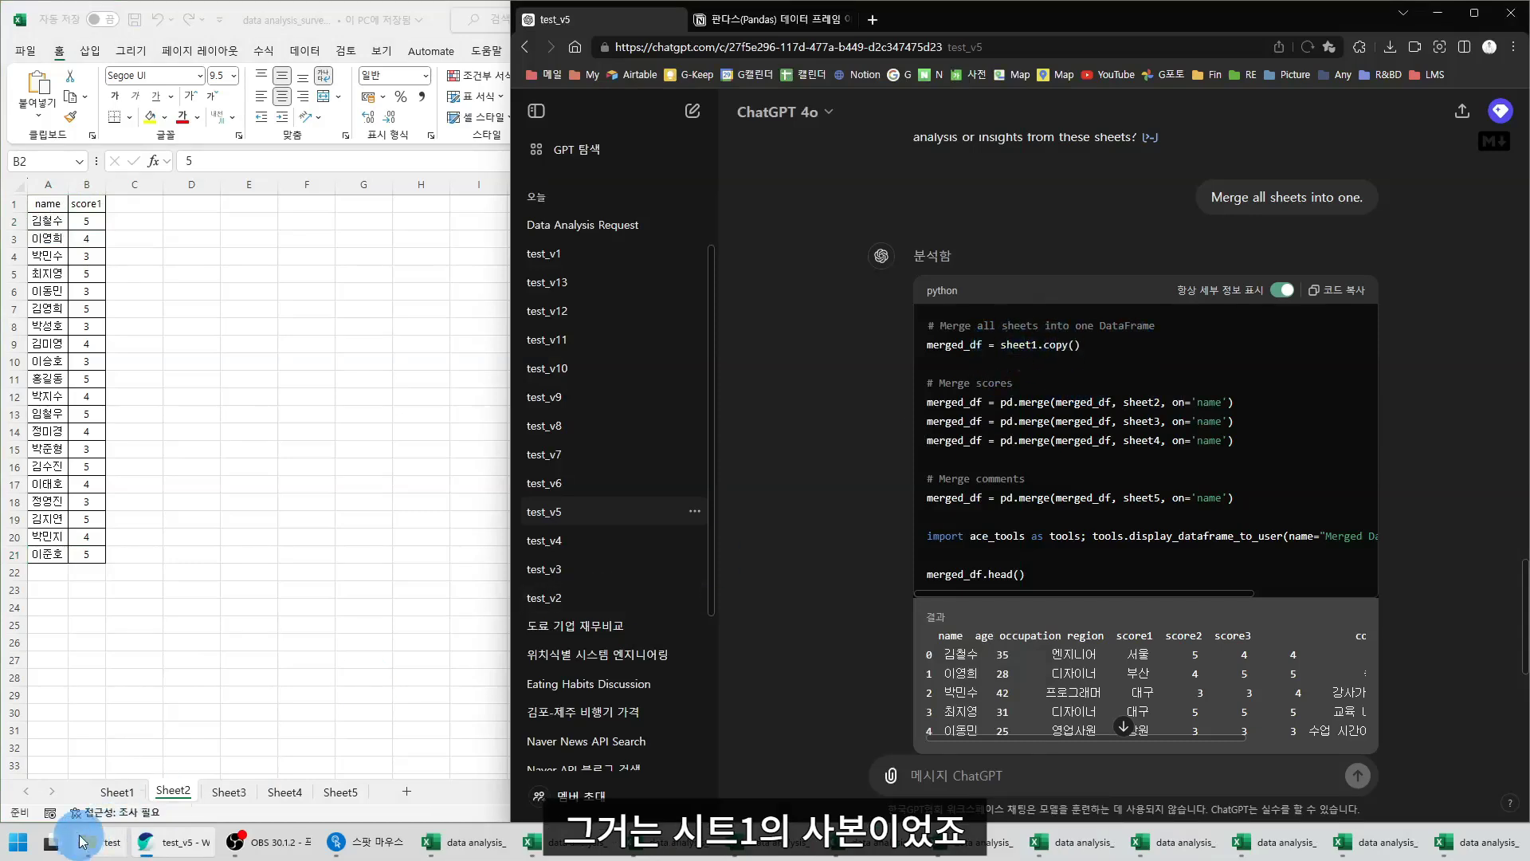
Switch to the workbook's Sheet1, select the first person's row 2 data, and select E1 and E2 as the place for score1
click(108, 792)
click(119, 793)
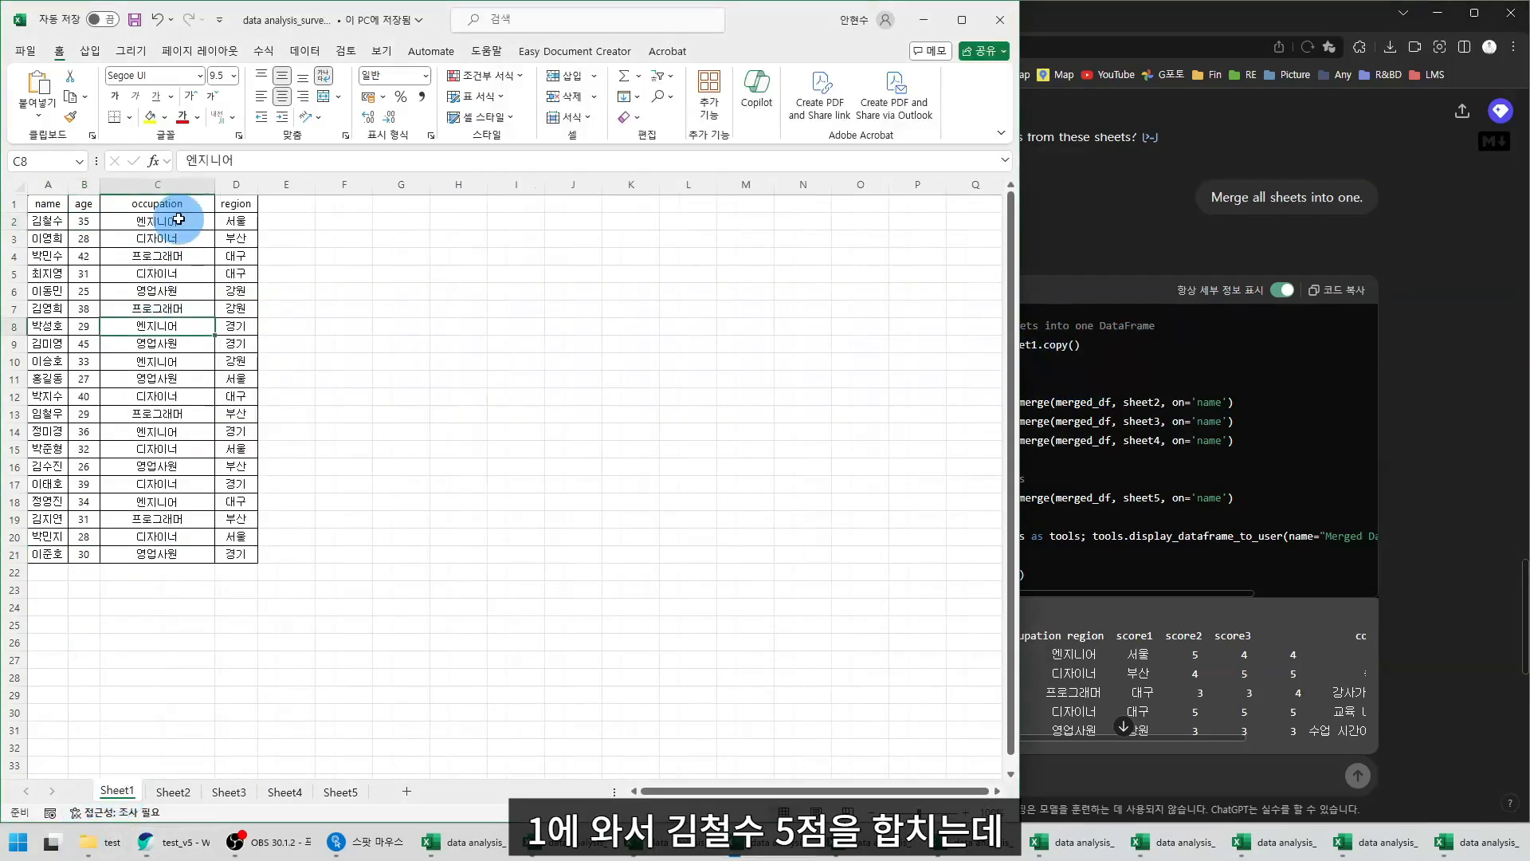
click(45, 219)
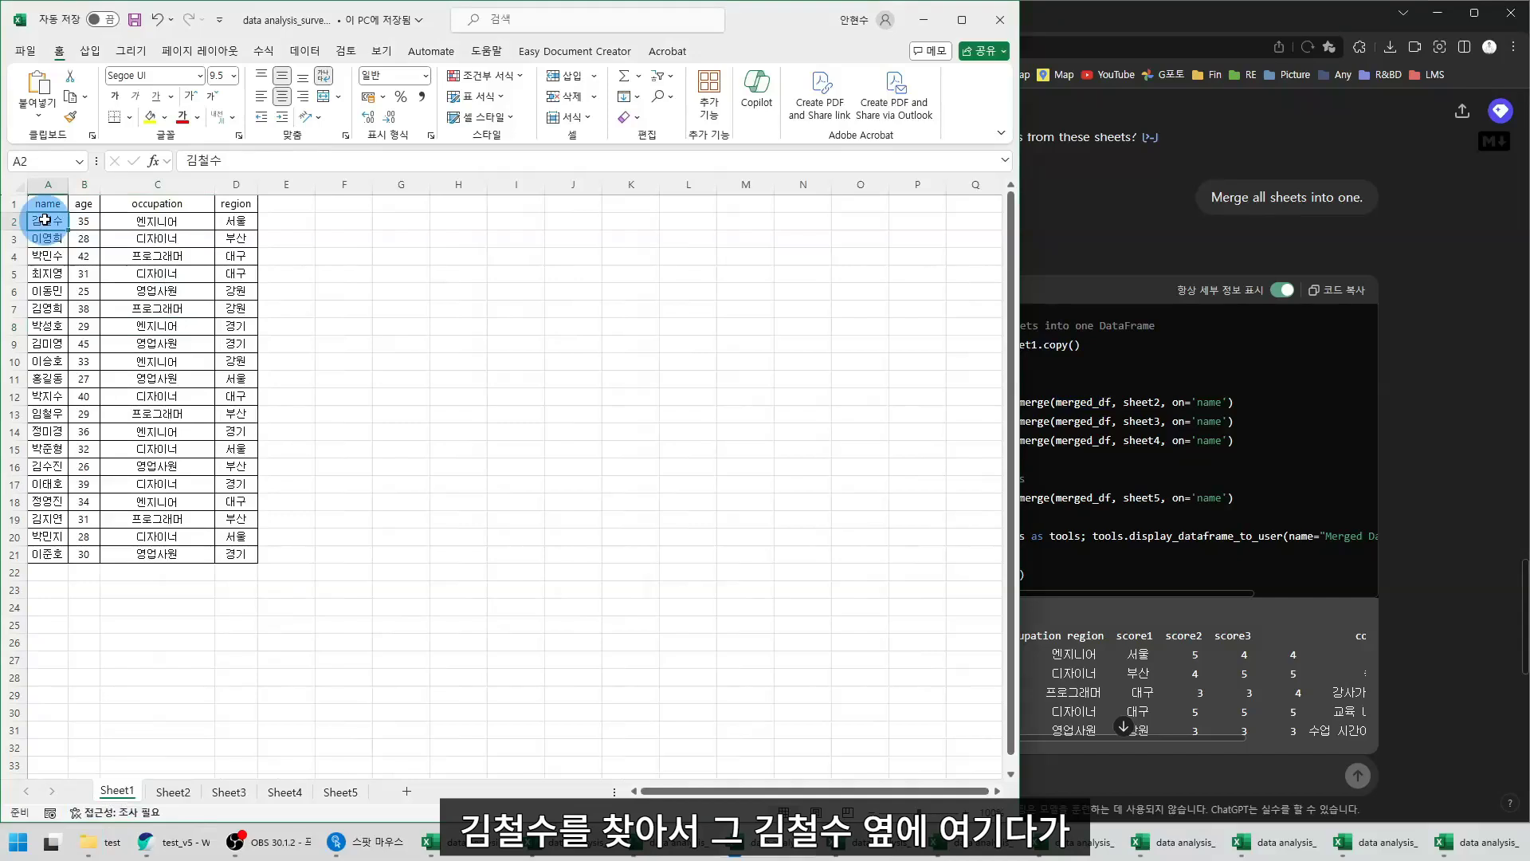
drag(45, 220, 318, 228)
click(284, 205)
click(282, 223)
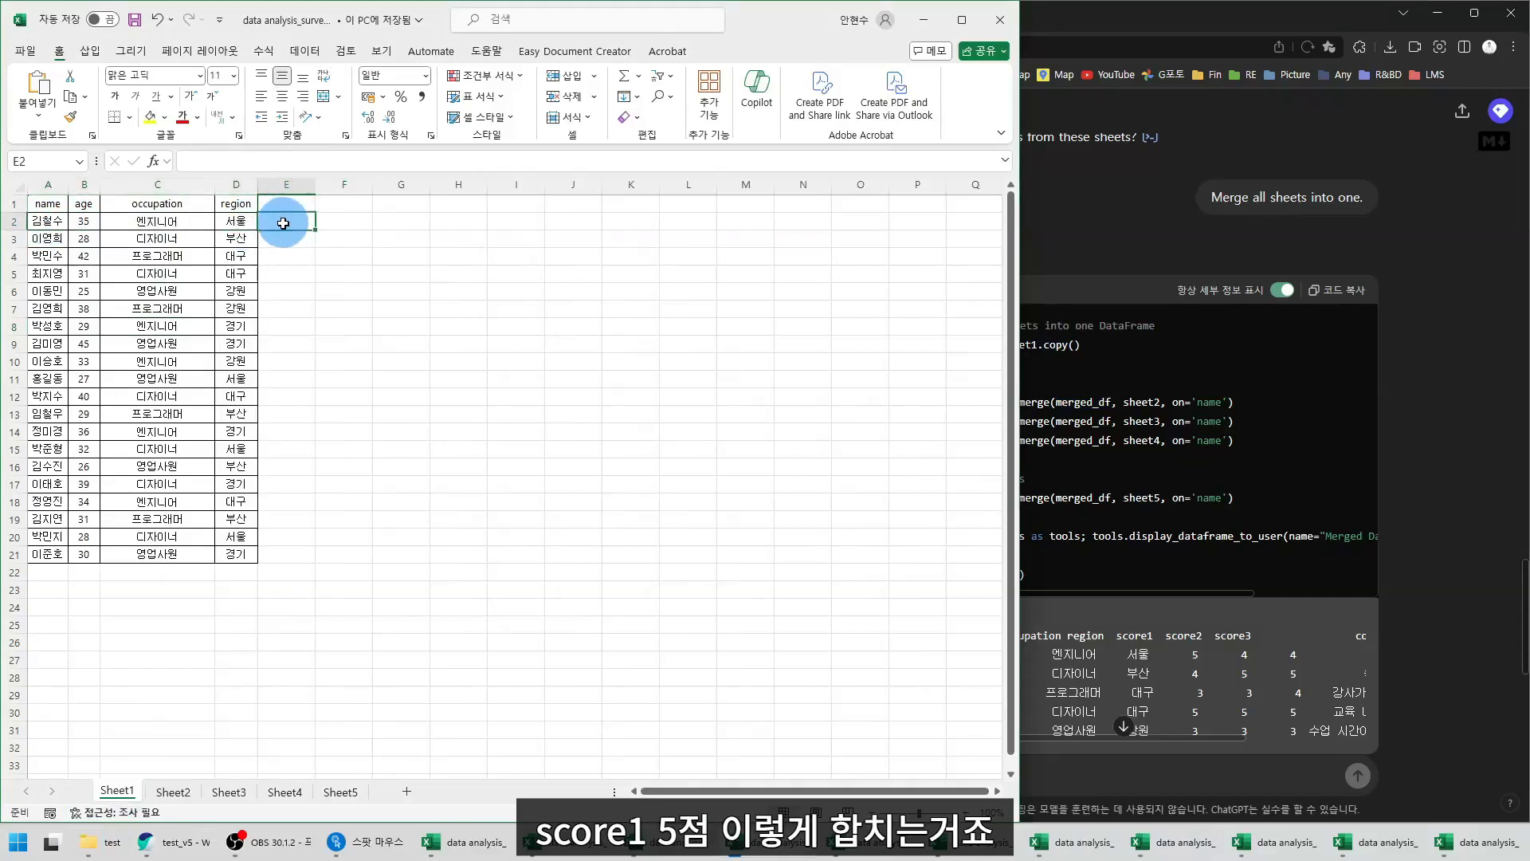
Select the row 15 name and score1 on Sheet2, and select the same person's row and cell E15 on Sheet1
click(173, 791)
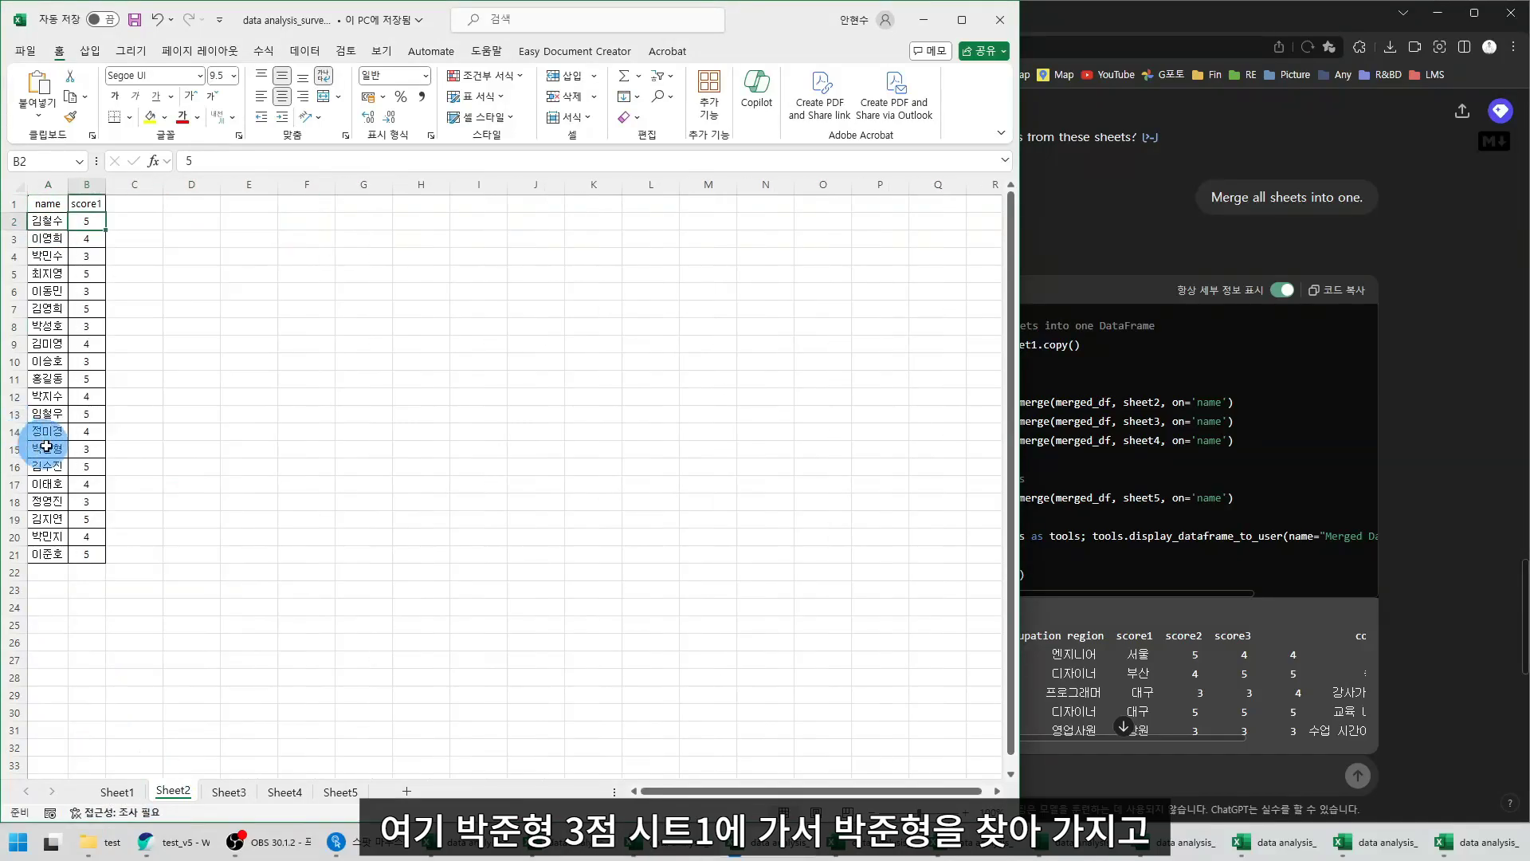
click(47, 448)
click(169, 713)
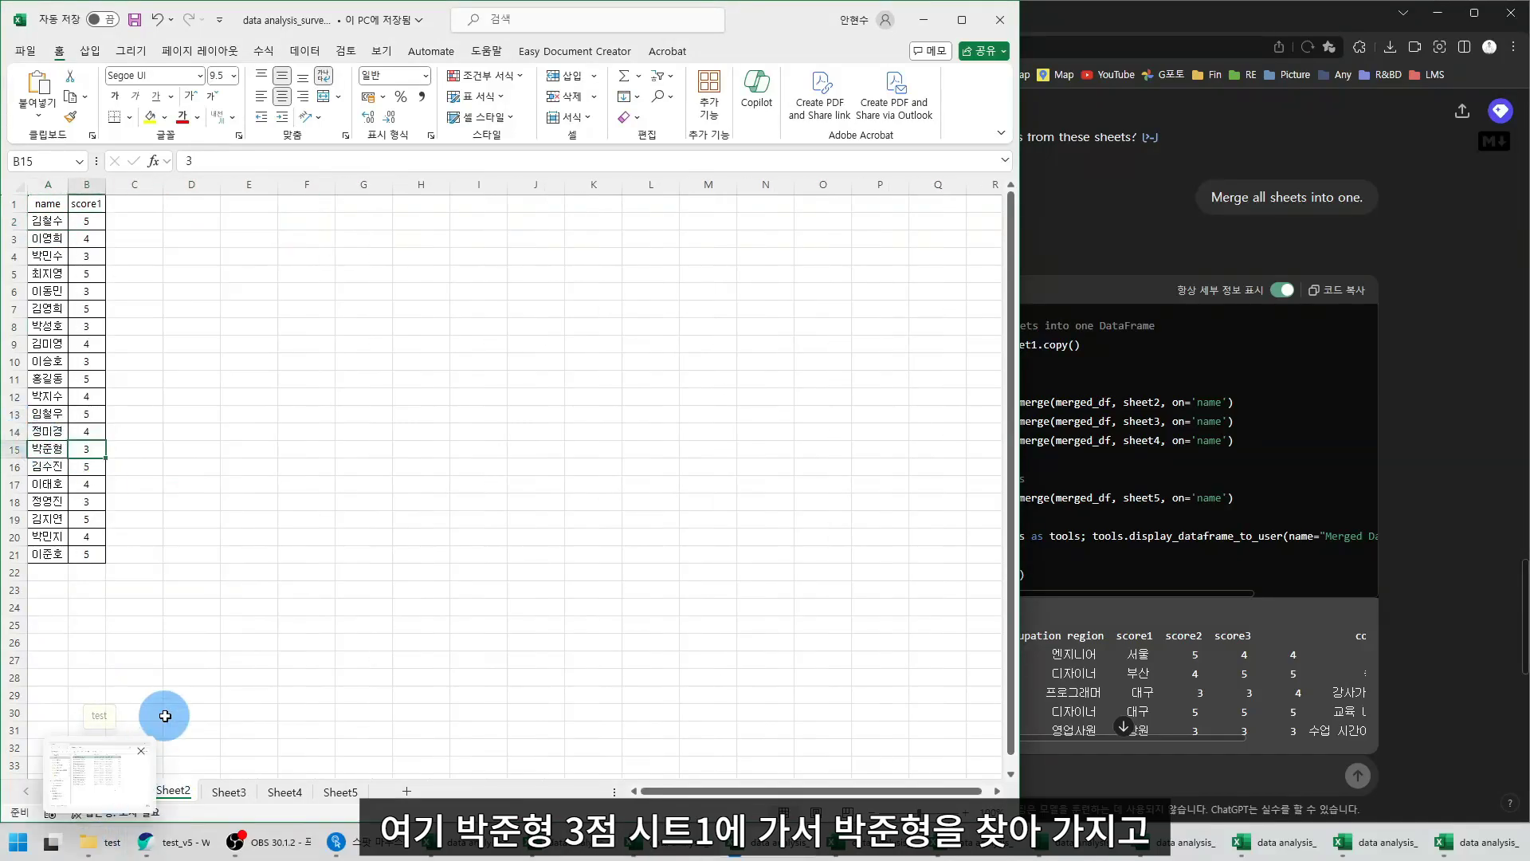
click(114, 792)
drag(34, 447, 271, 451)
click(270, 451)
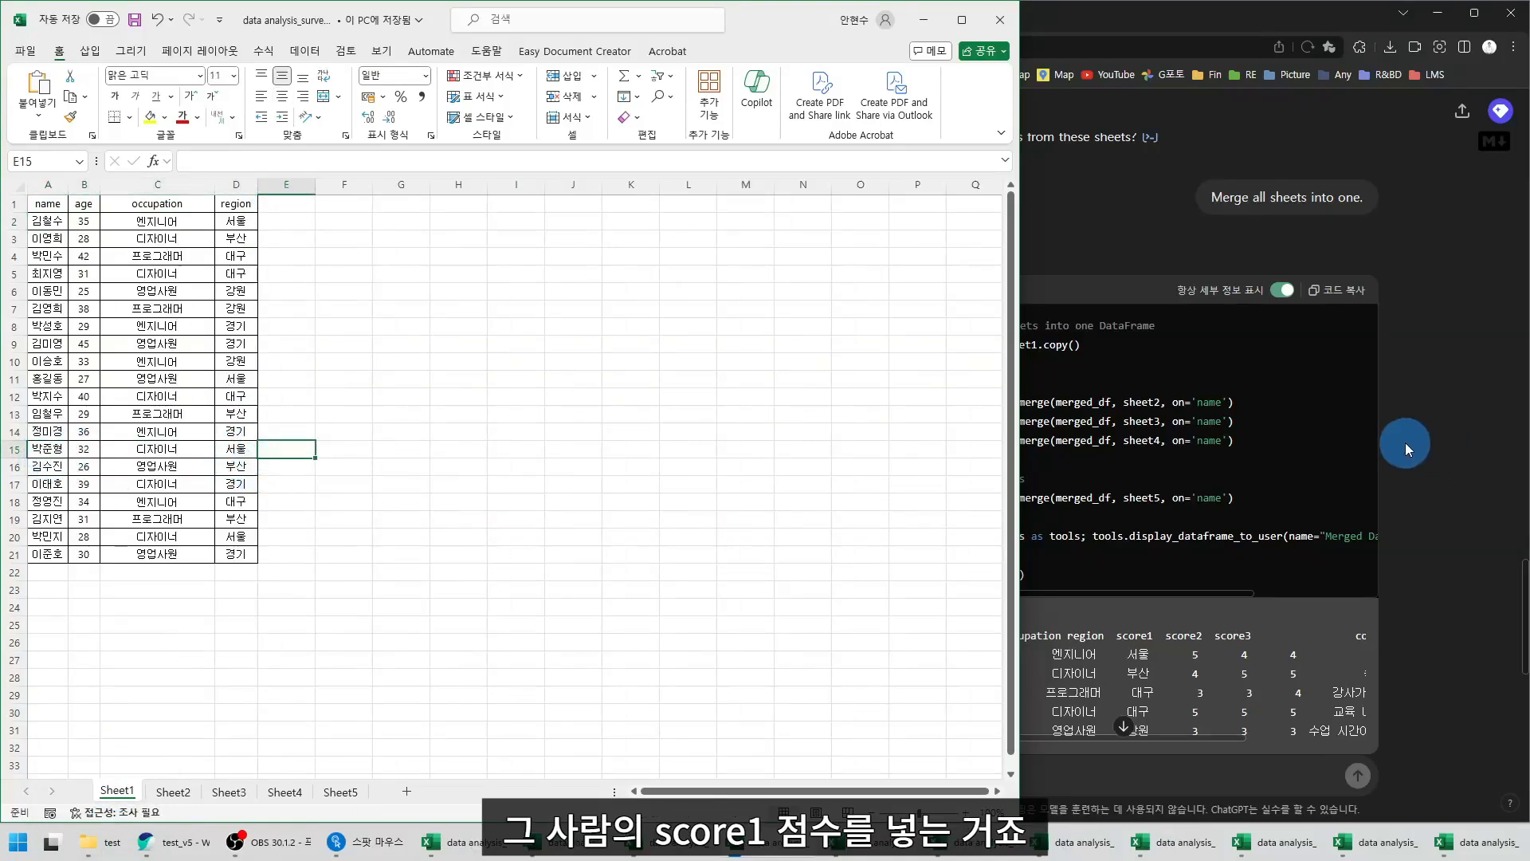
Switch to ChatGPT and highlight the merged_df argument and the sheet2 to sheet5 arguments of the pd.merge calls
click(1329, 435)
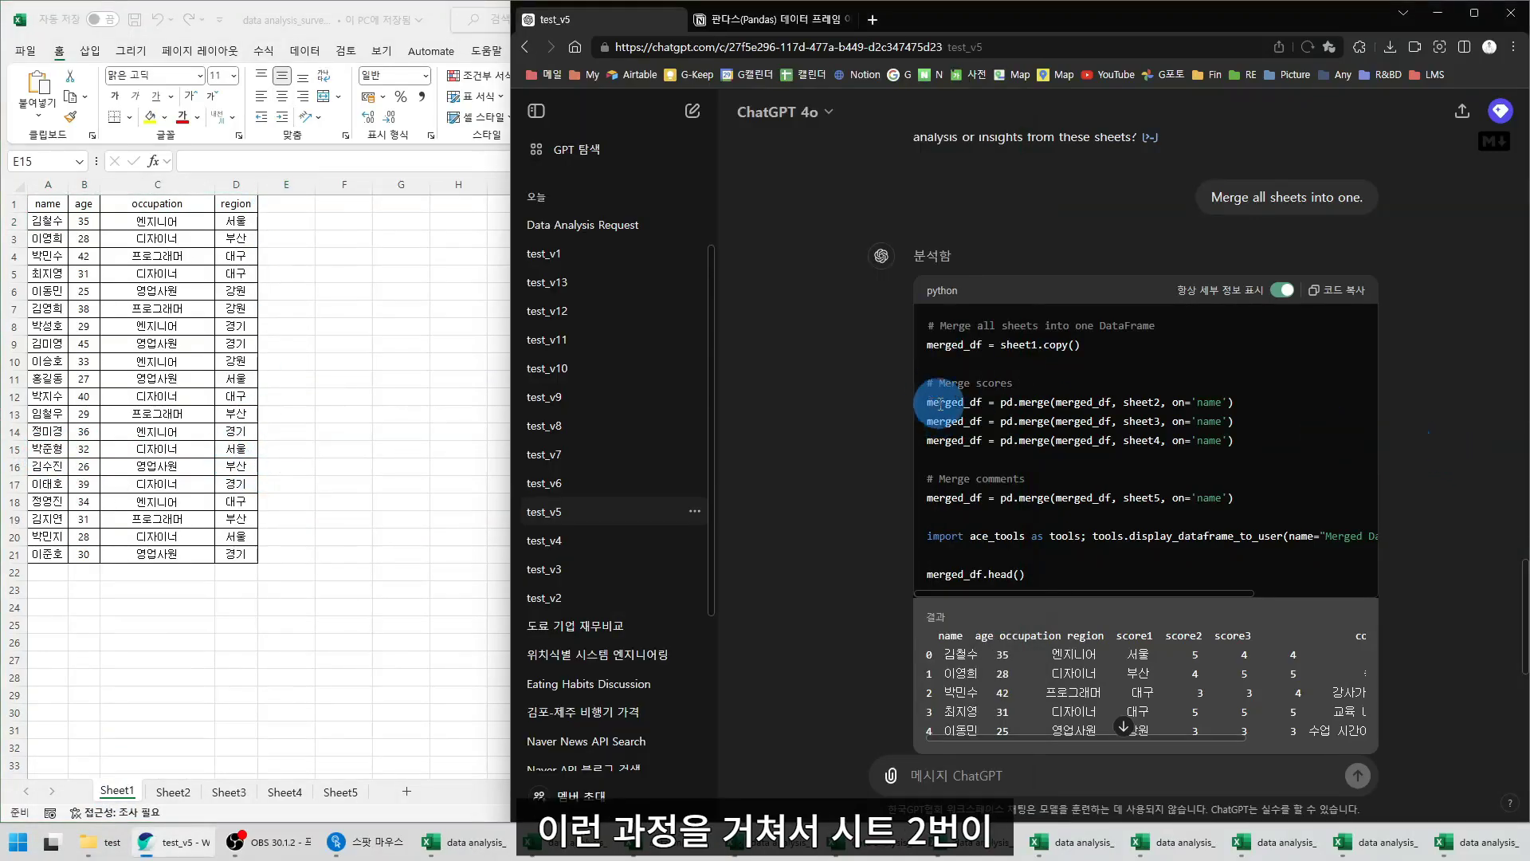
double_click(1141, 401)
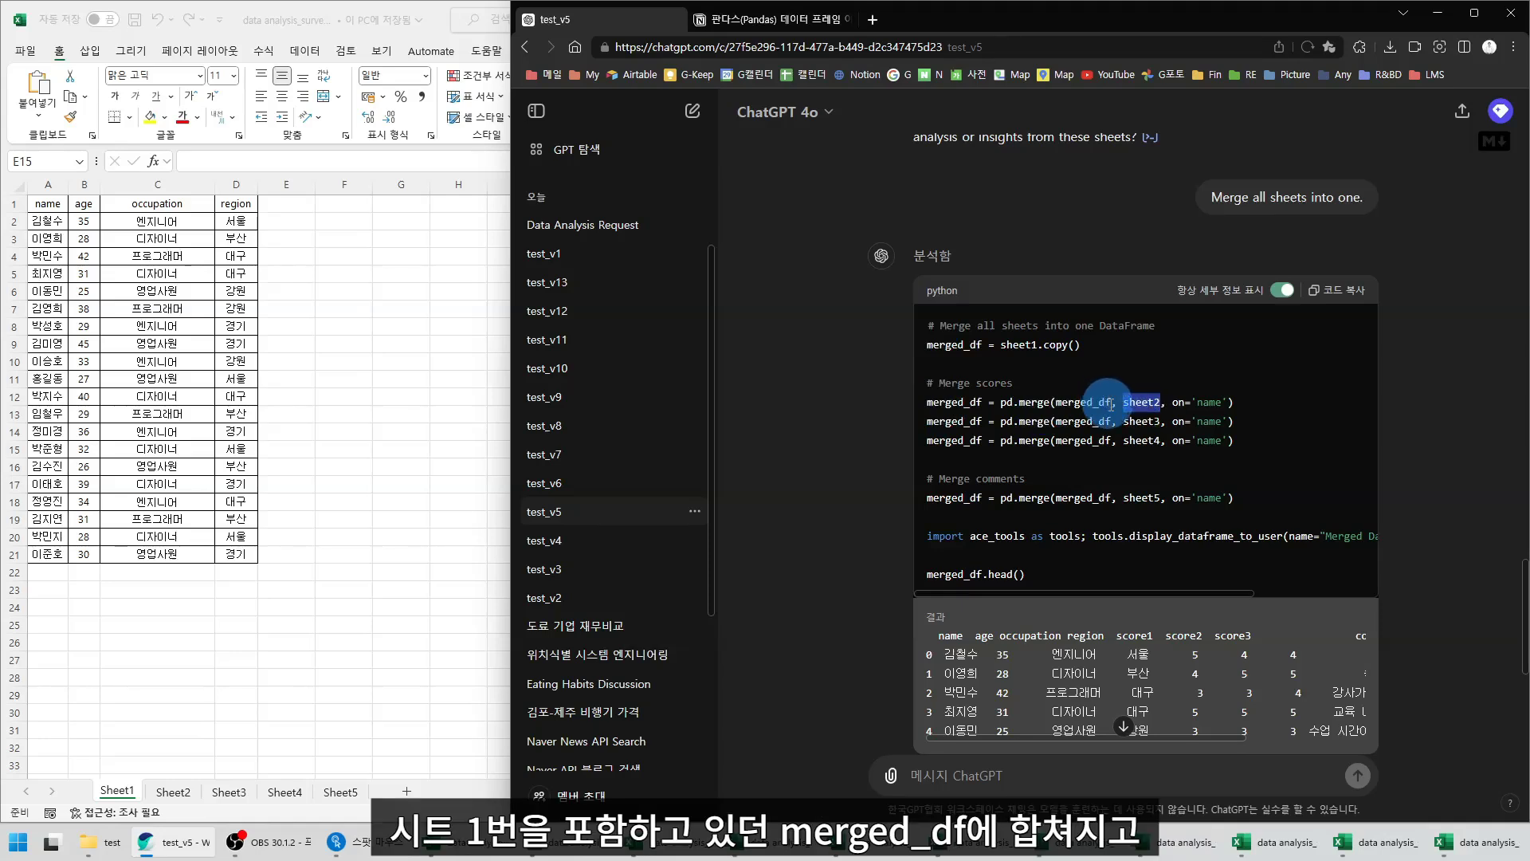
drag(1110, 405, 1056, 404)
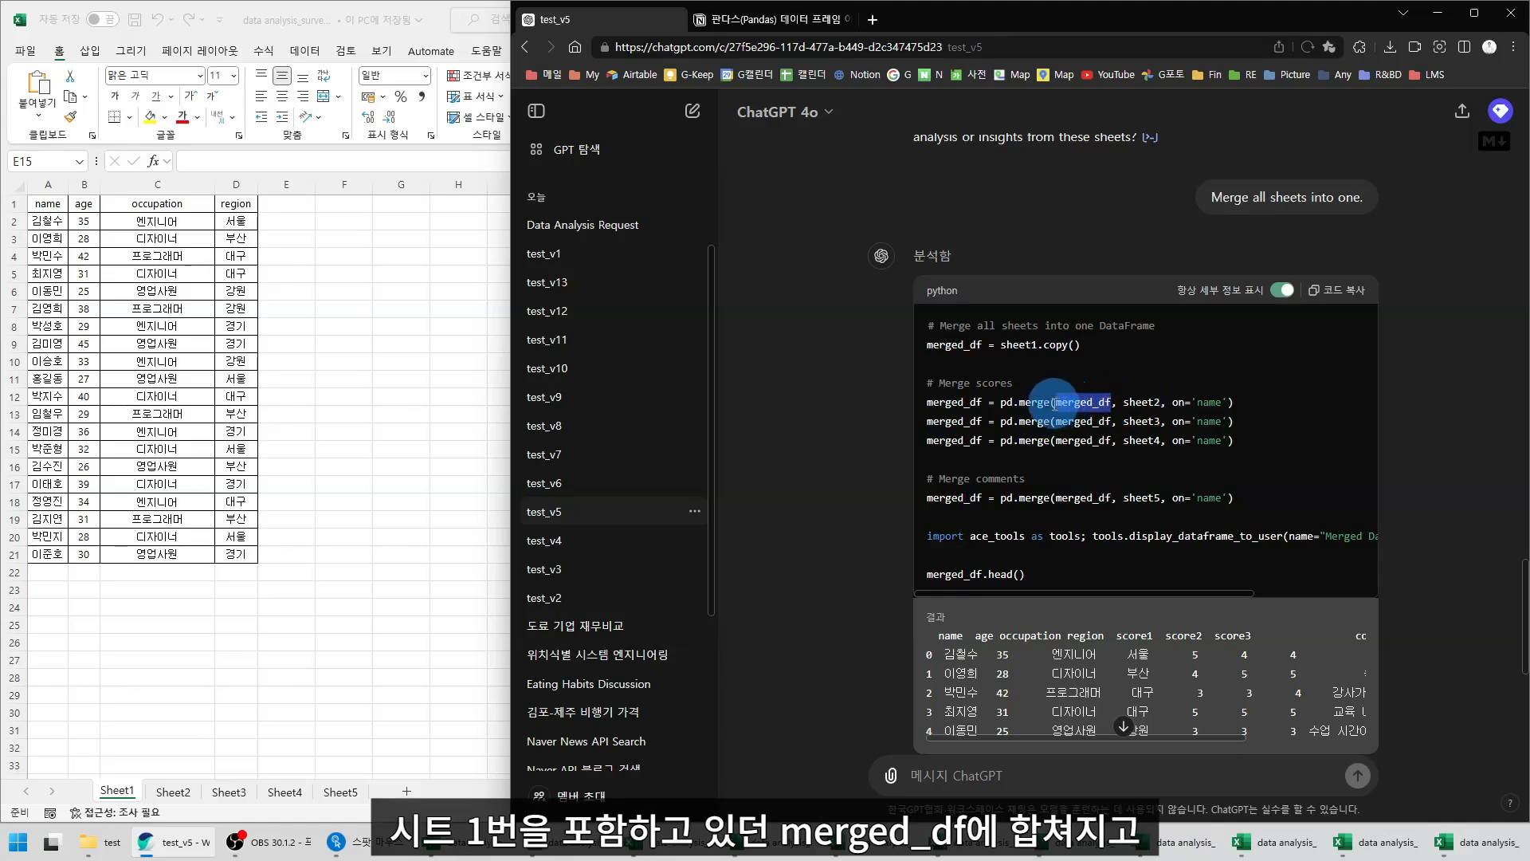
drag(1162, 421, 1117, 441)
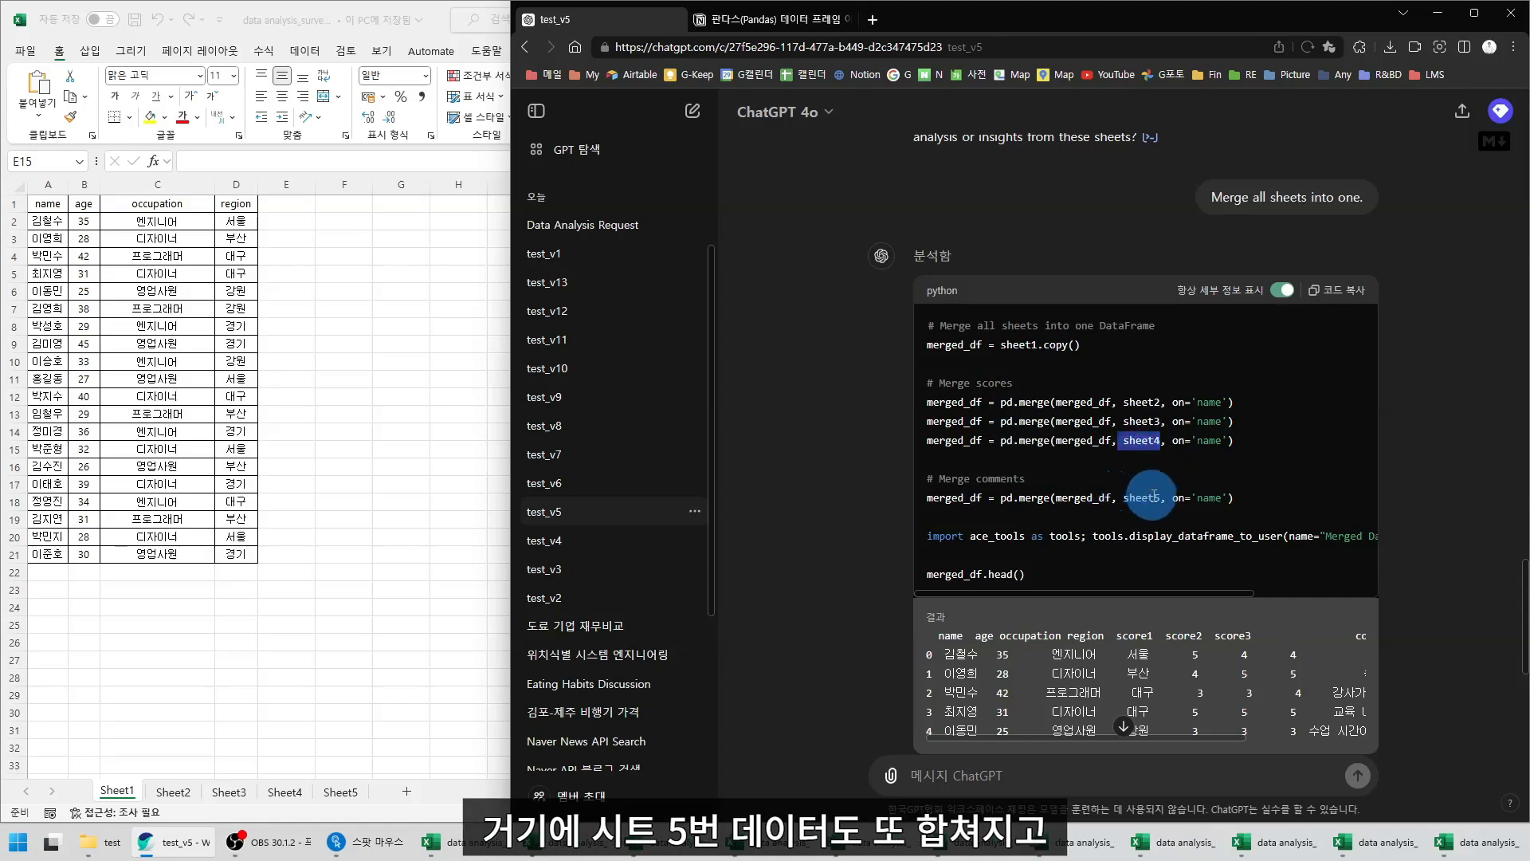
drag(1160, 497, 1123, 499)
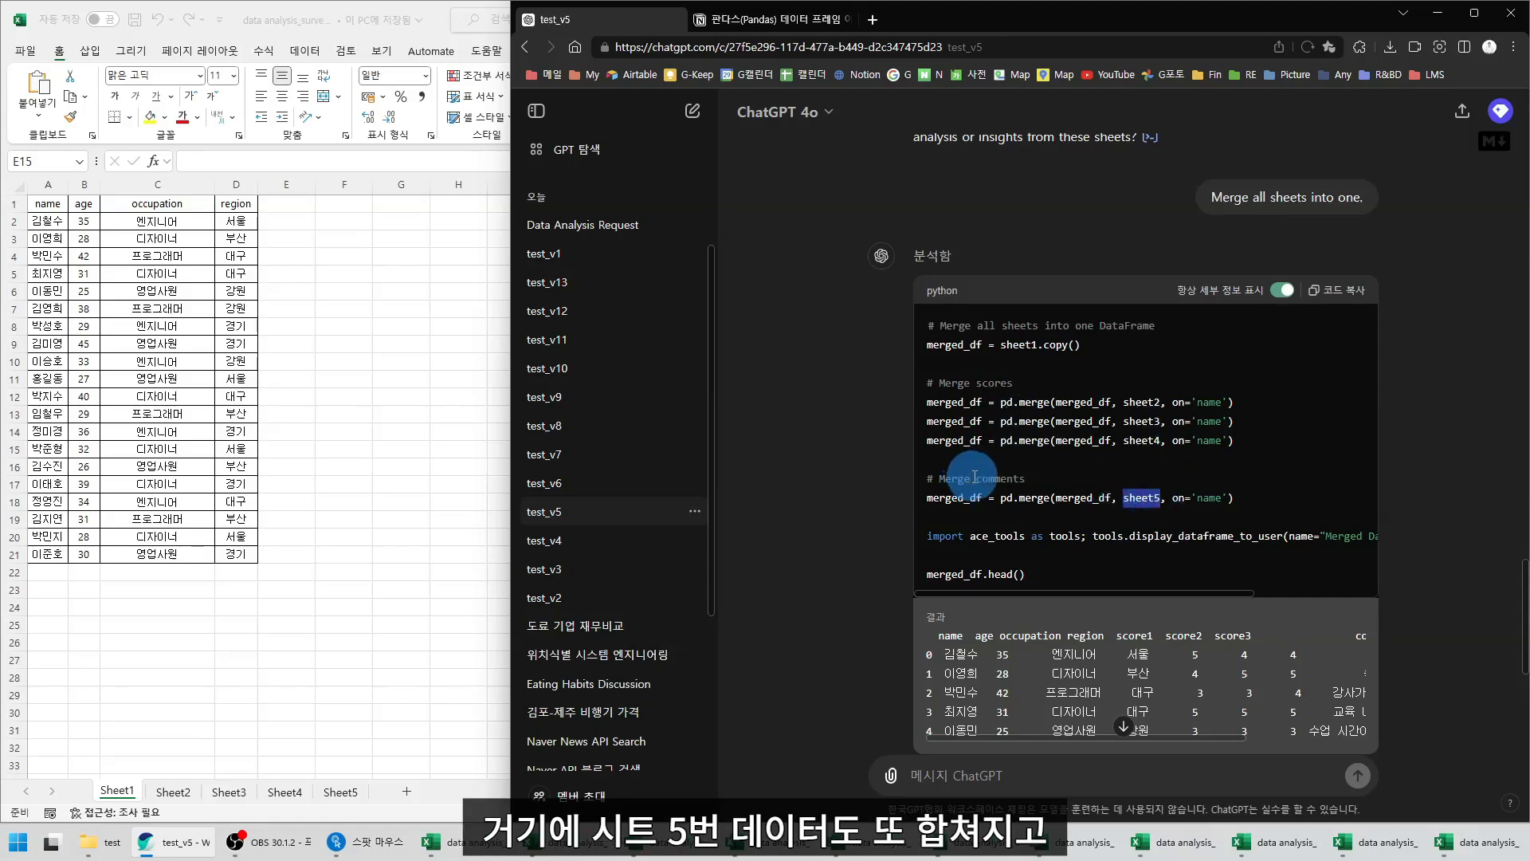
Highlight the merged_df variable receiving the sheet5 merge, and the code from sheet1.copy() through the last merge
drag(925, 501, 981, 502)
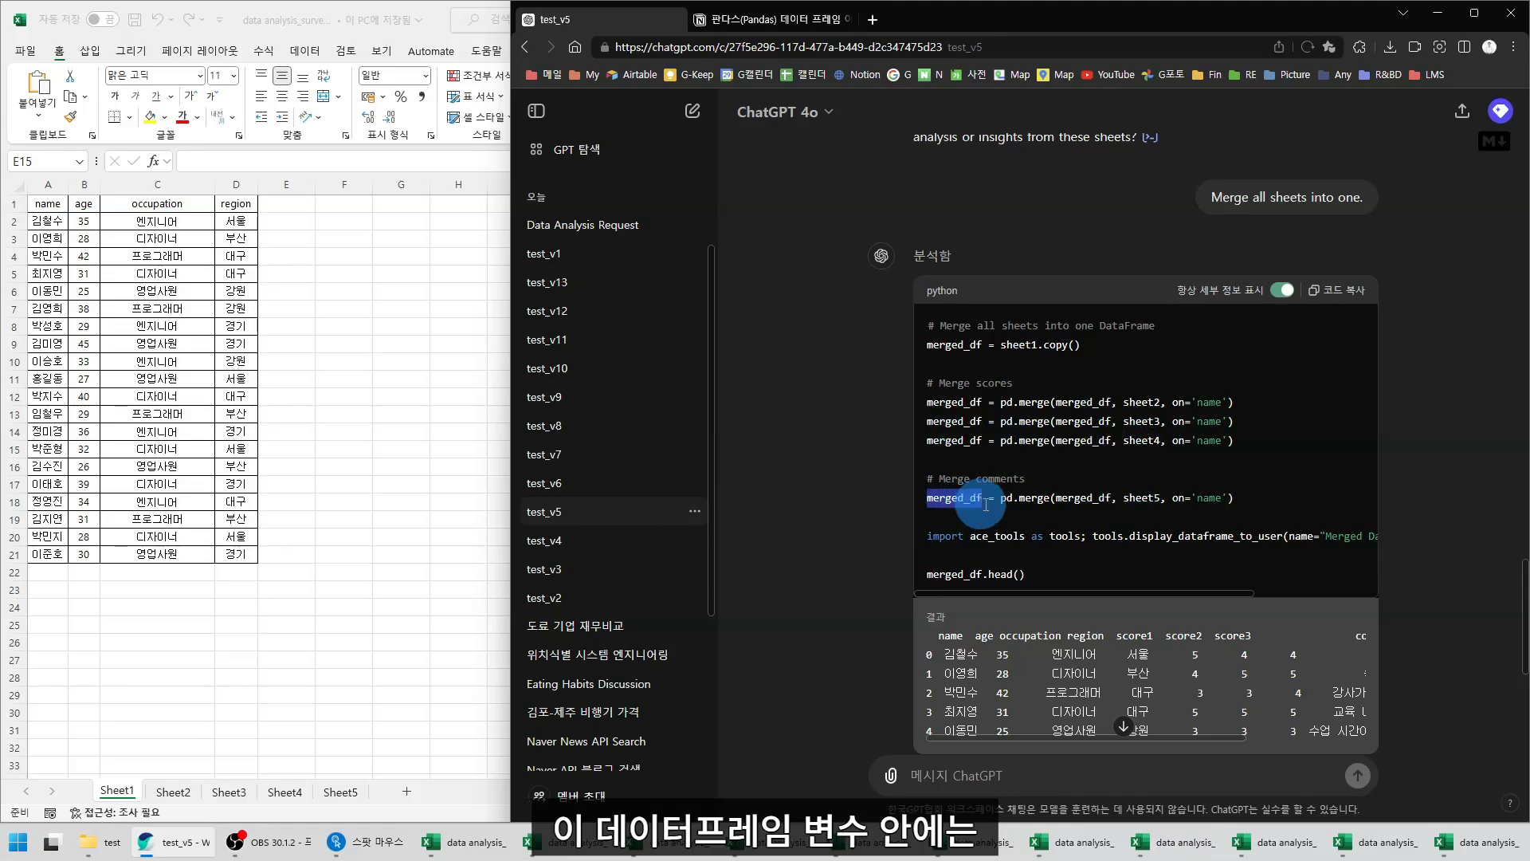
drag(1001, 343, 1236, 500)
click(1232, 509)
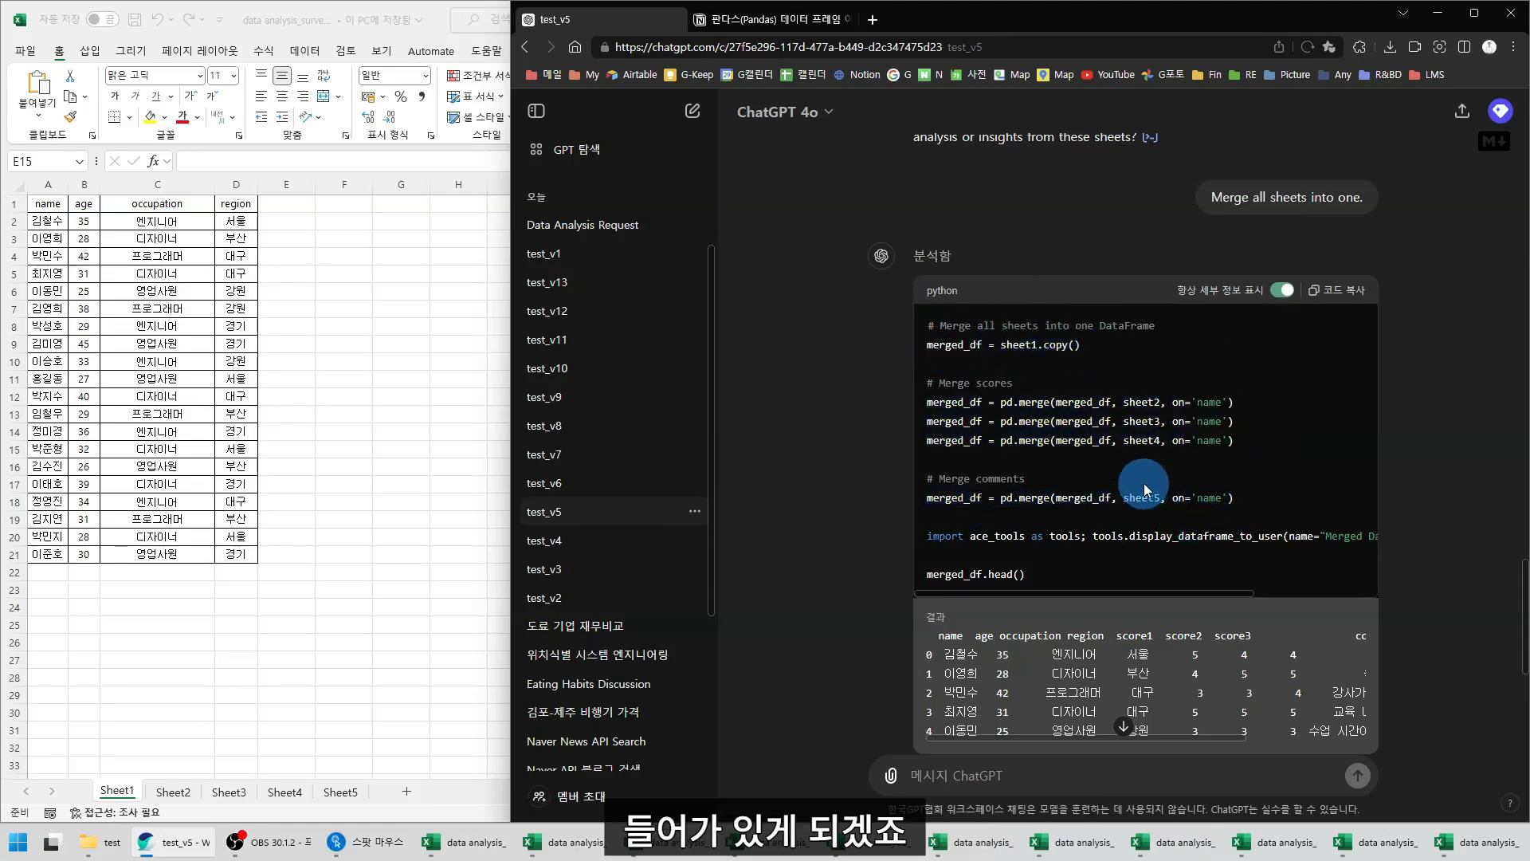
Highlight the head() call in the code and inspect its output rows across to the comments column
drag(926, 574, 1058, 580)
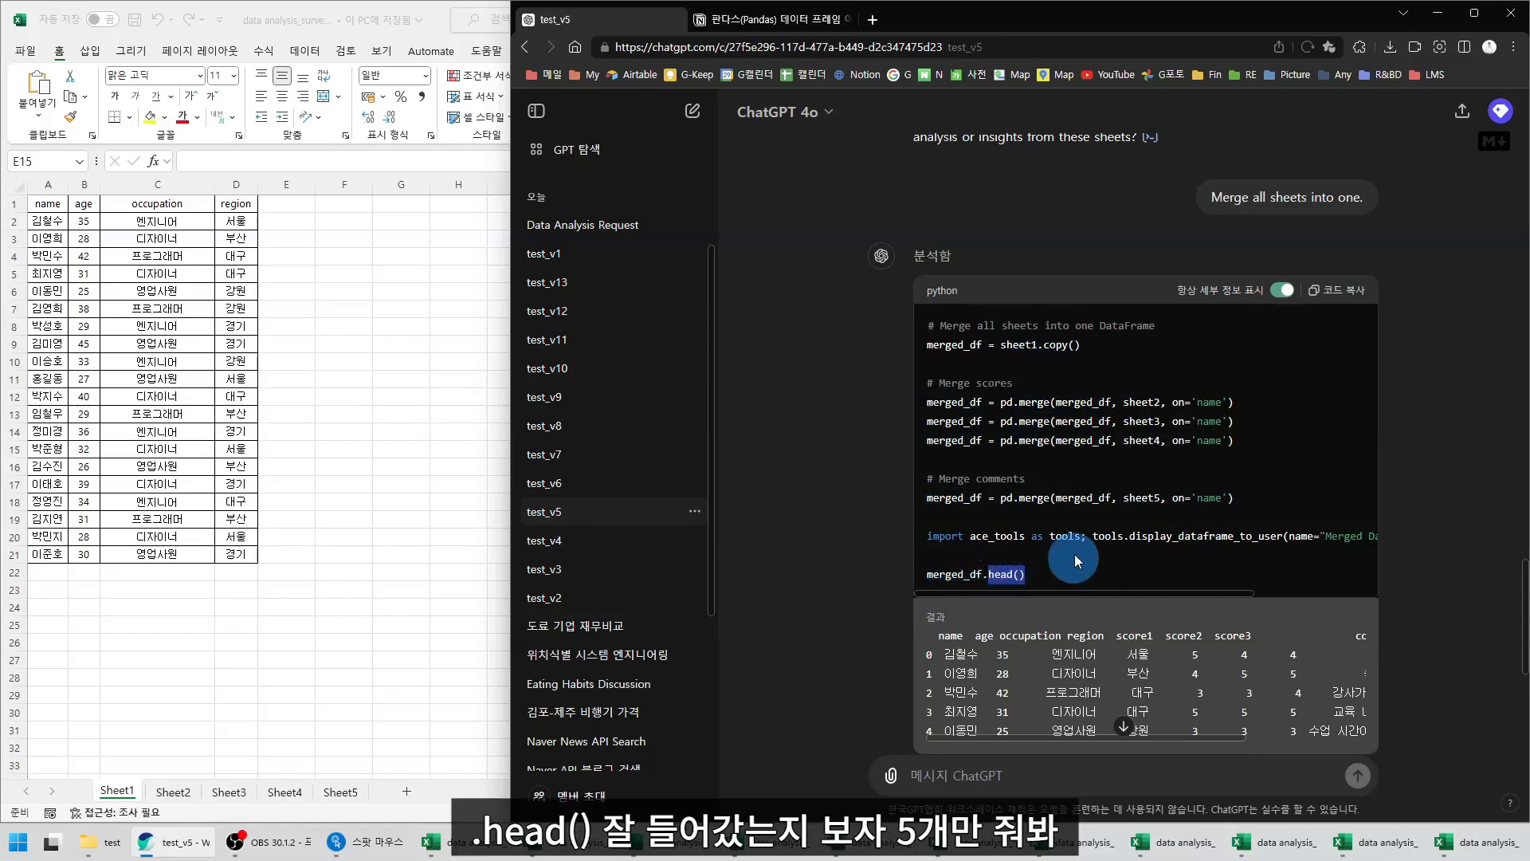
scroll(1063, 490, down, 2)
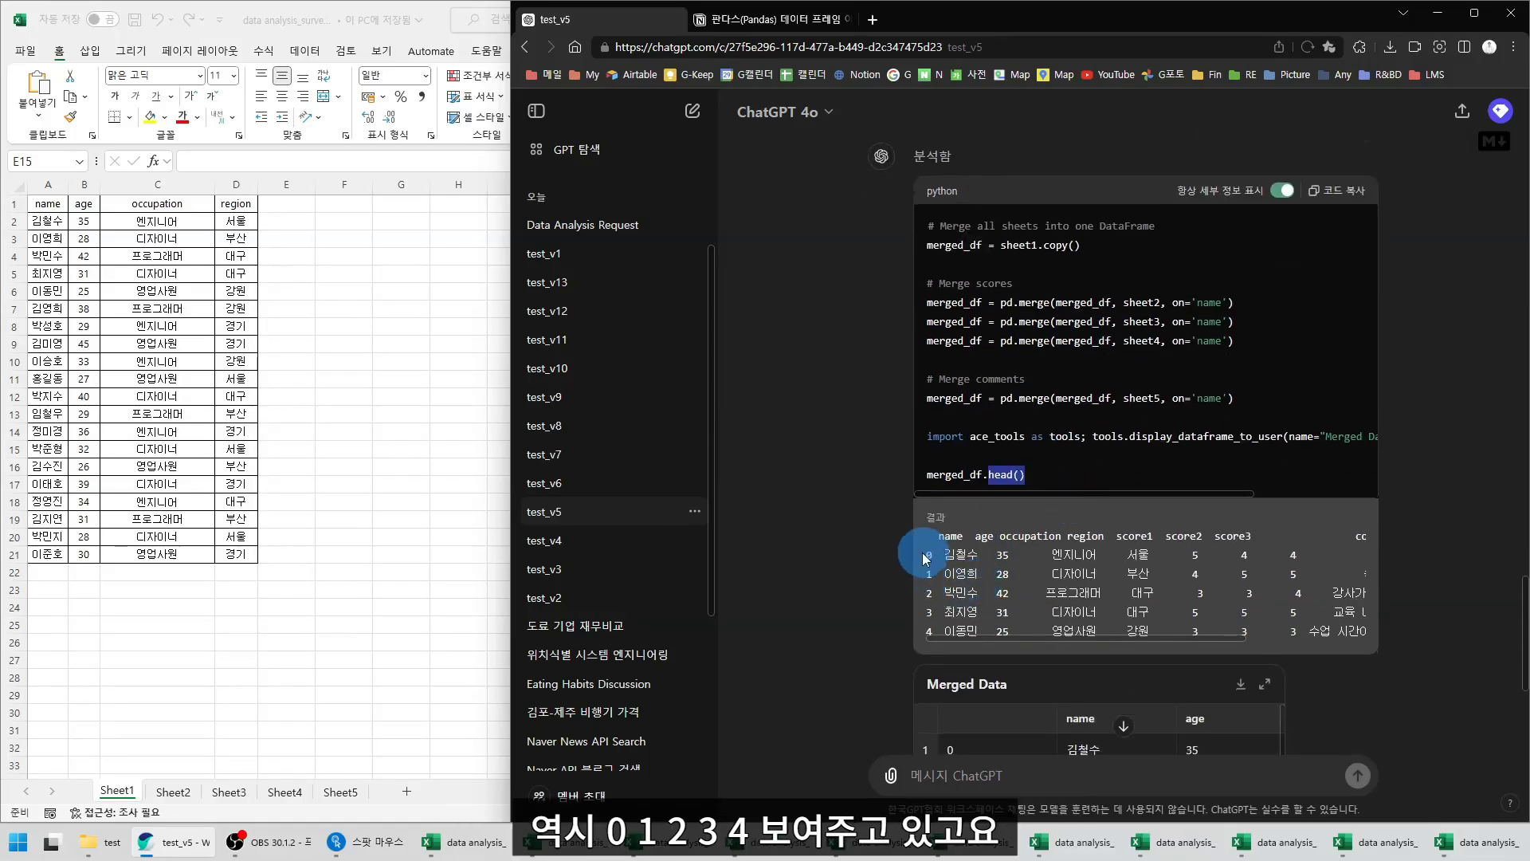
drag(922, 551, 1259, 634)
click(1187, 589)
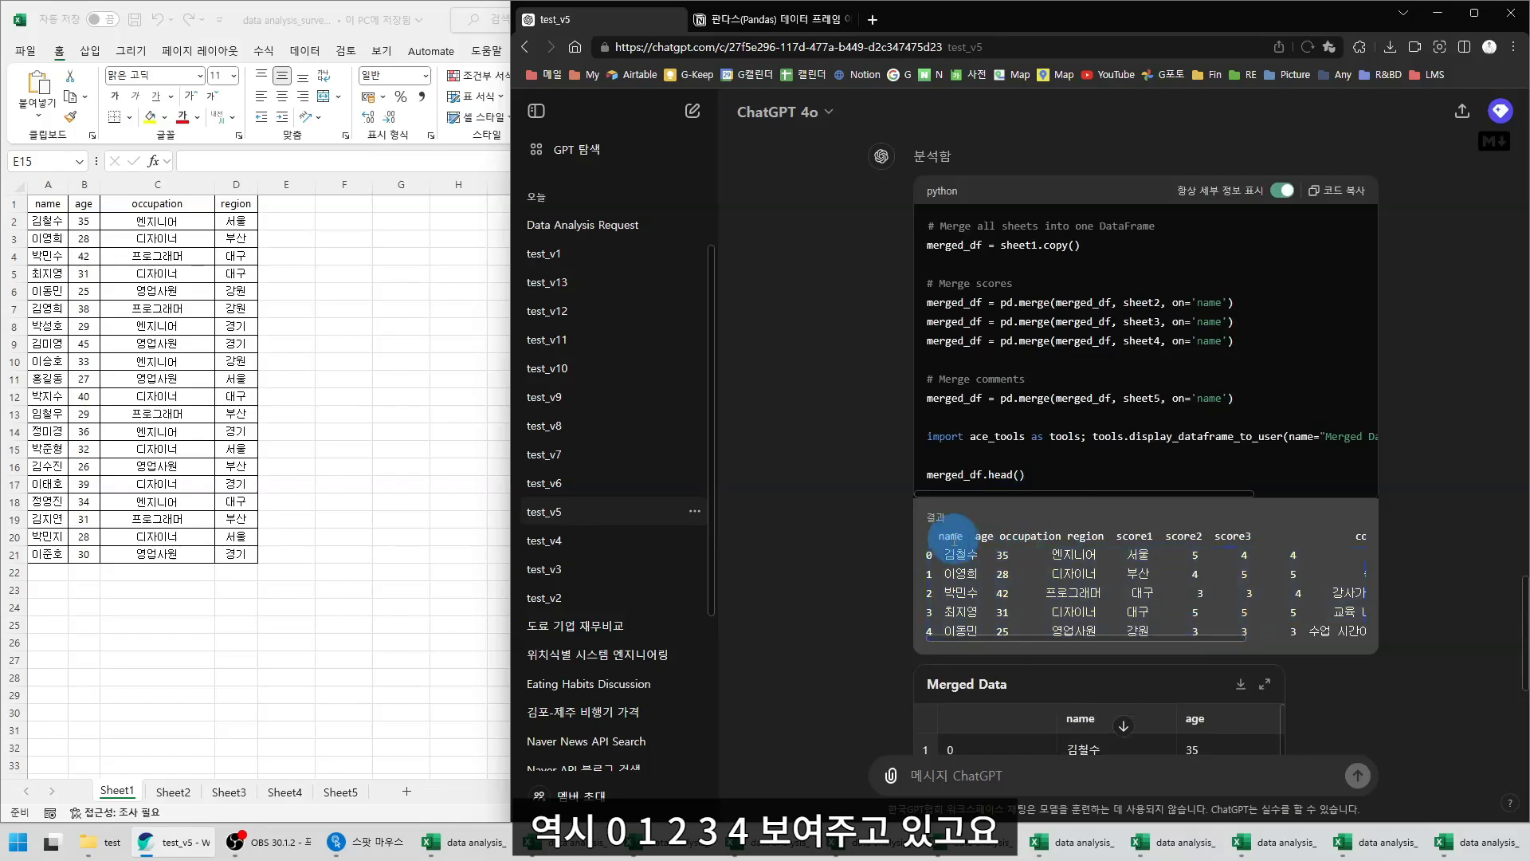
drag(992, 557, 1354, 562)
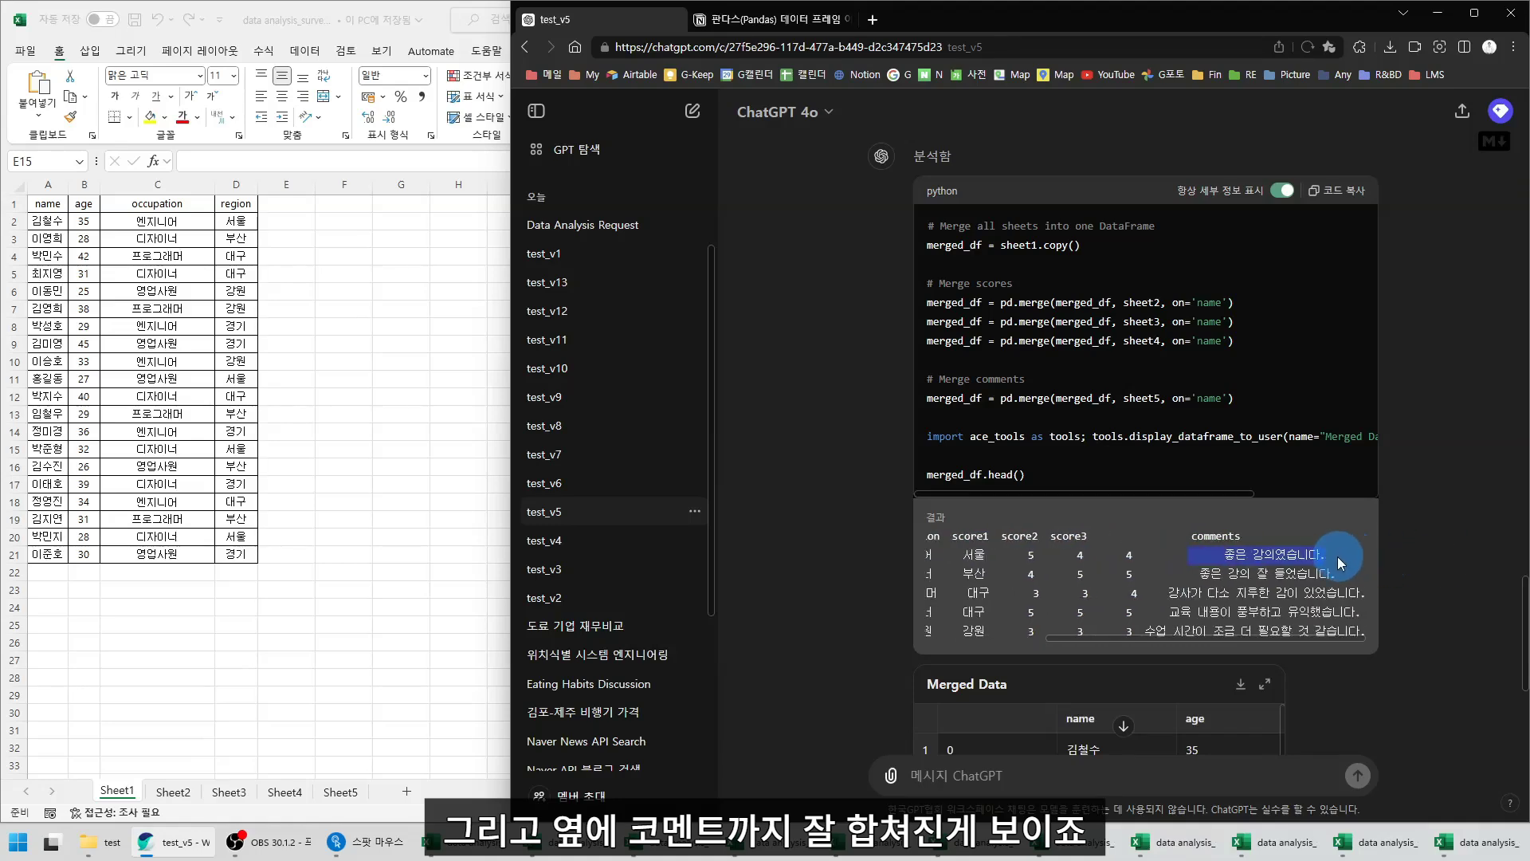
Expand the Merged Data table, review its merged rows, and collapse it again
scroll(1340, 562, down, 3)
scroll(956, 566, down, 1)
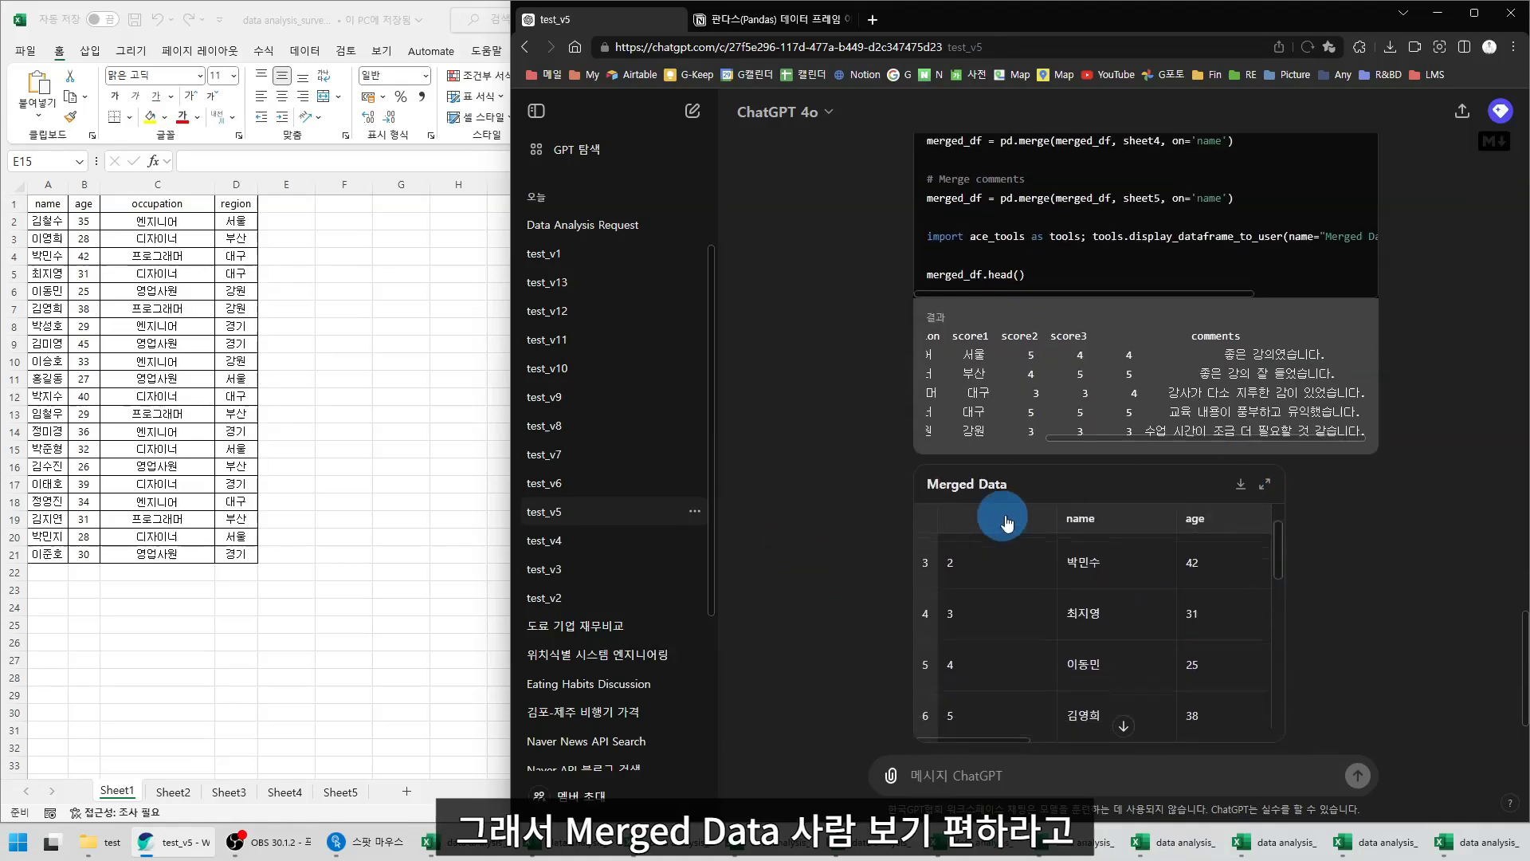
click(1267, 487)
scroll(864, 533, down, 1)
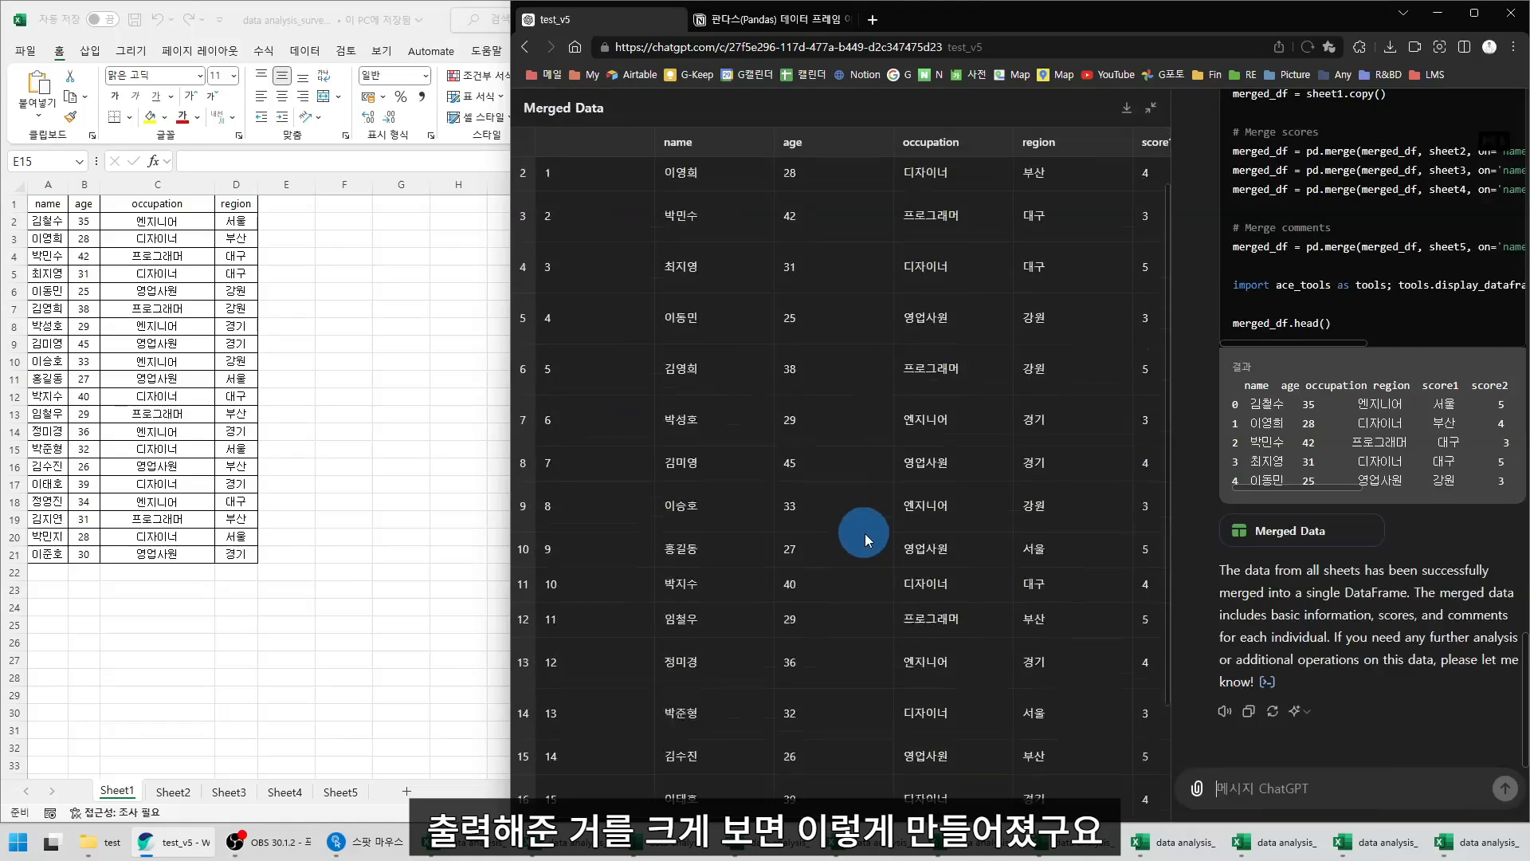
scroll(845, 535, up, 1)
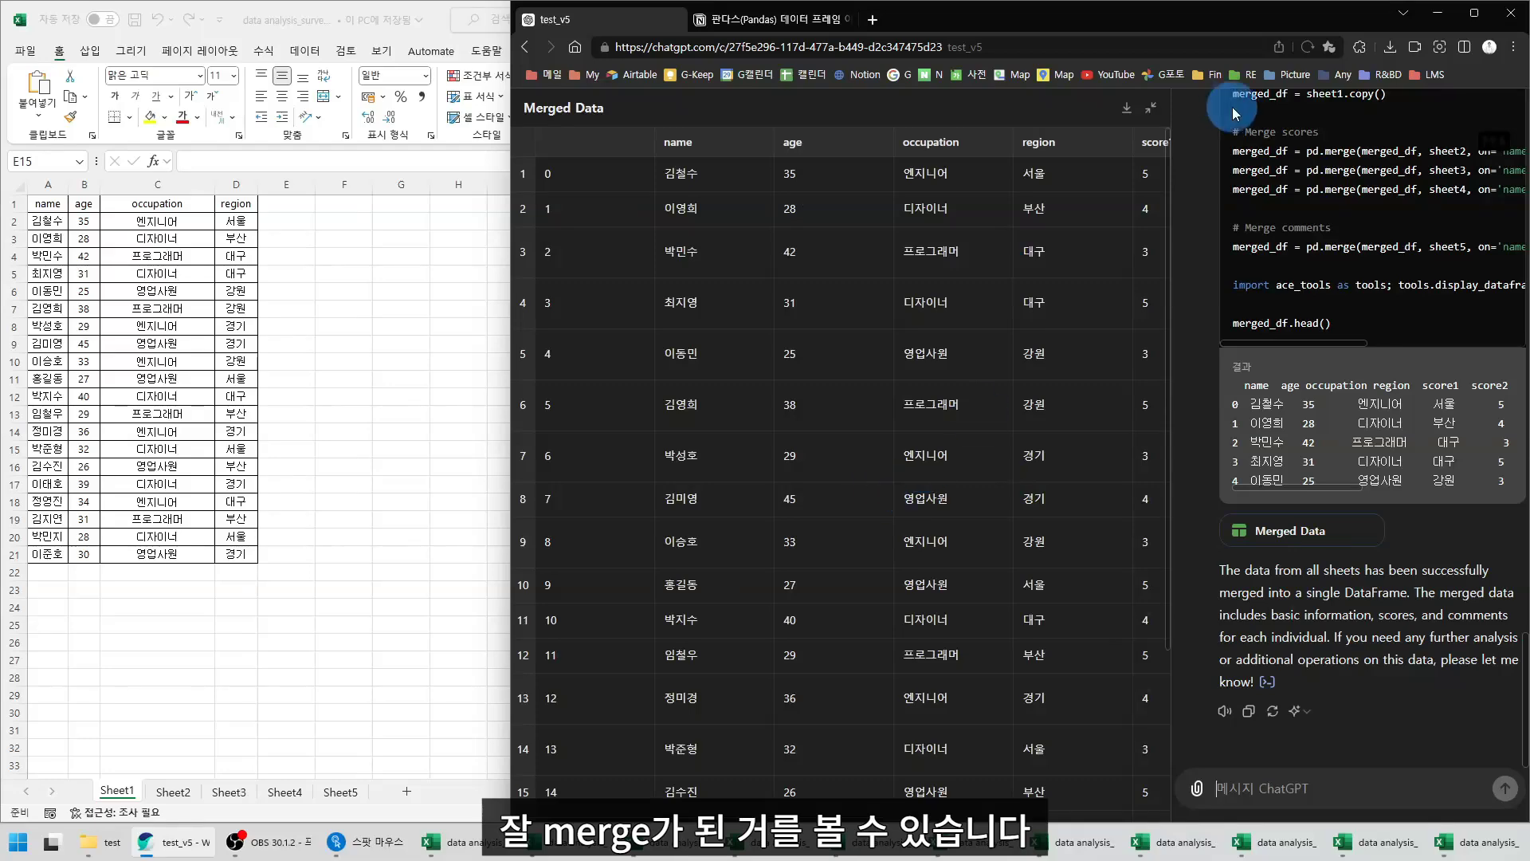
click(1153, 112)
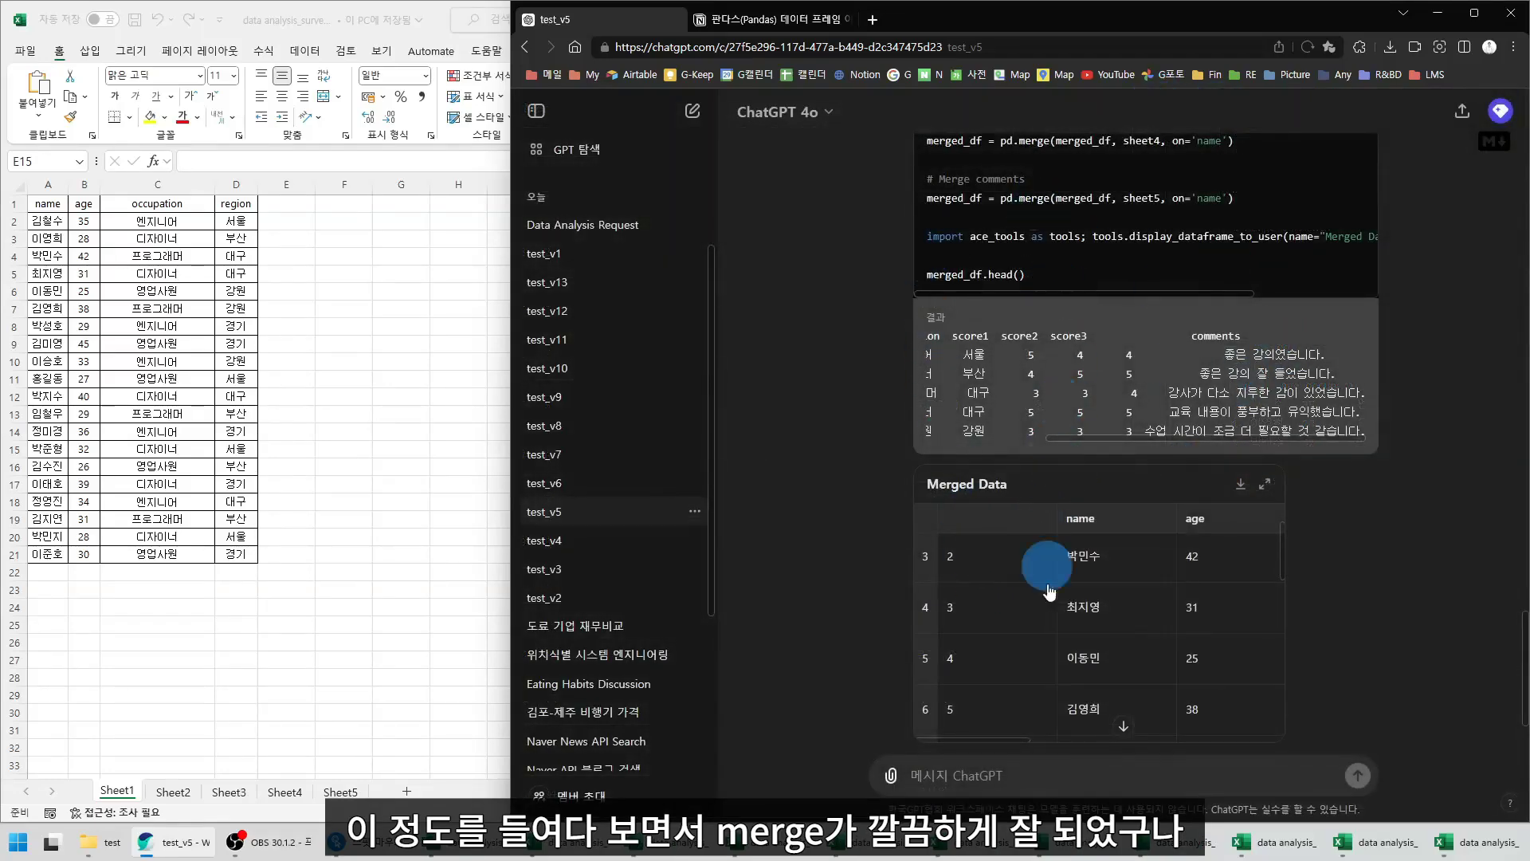
Review the Merged Data preview and the reply below it, and highlight merged_df on the sheet5 merge line
scroll(1036, 622, down, 1)
scroll(1031, 598, down, 3)
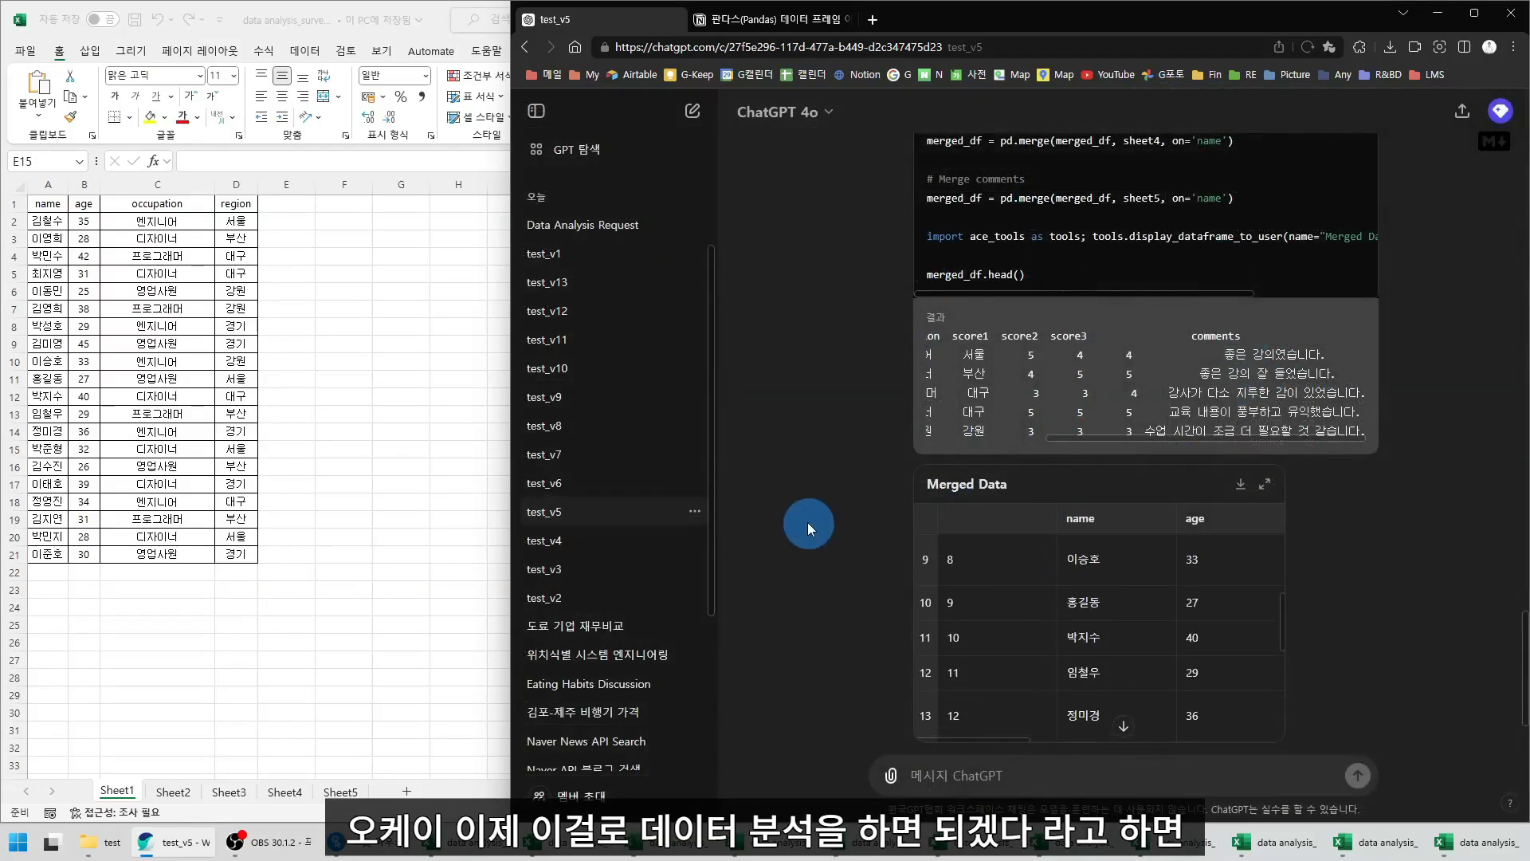
scroll(805, 522, down, 2)
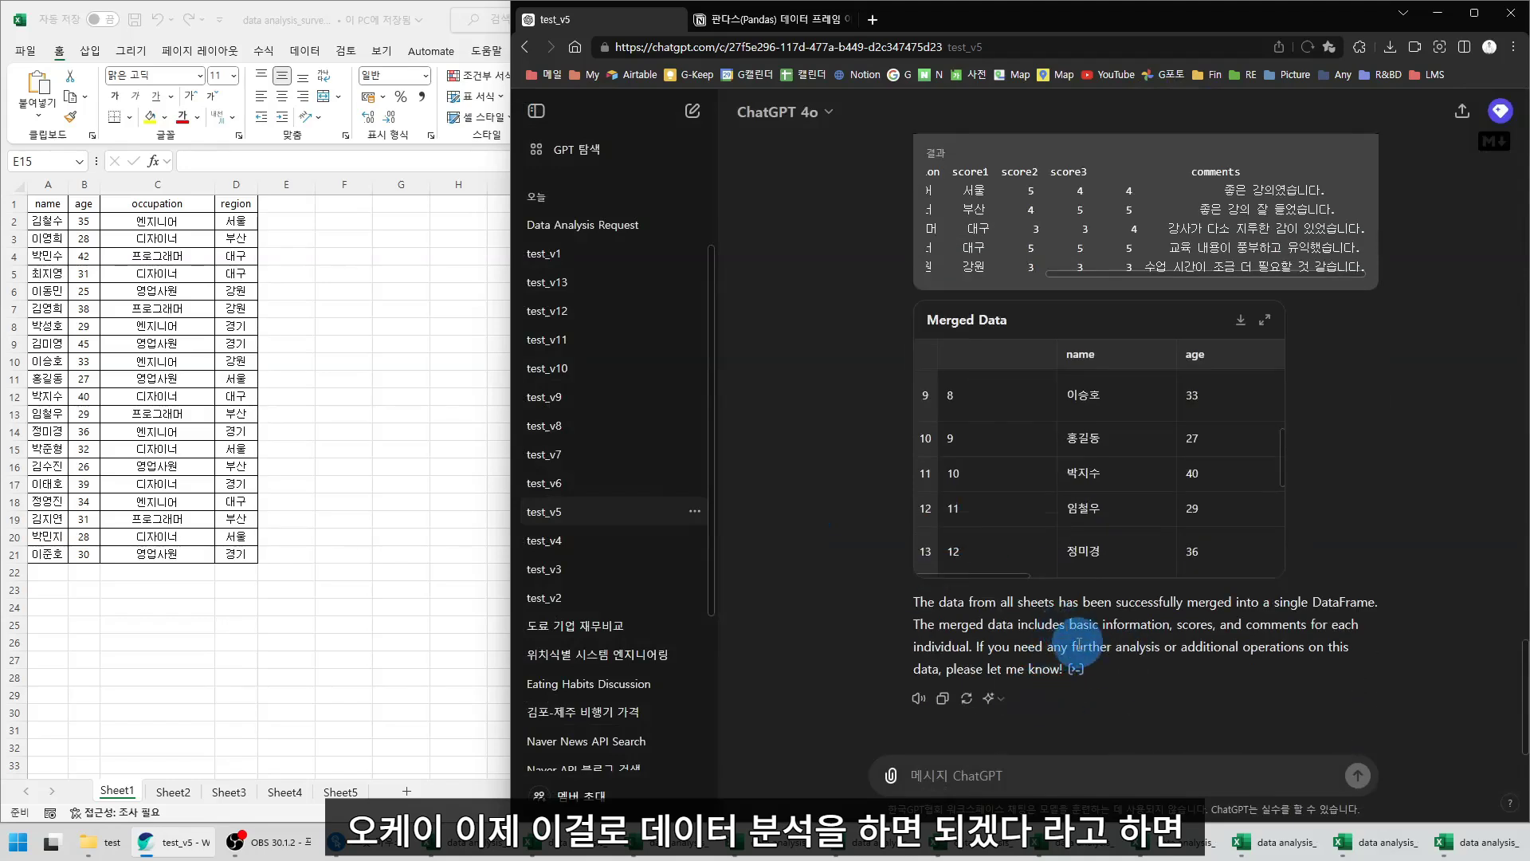
scroll(806, 558, up, 4)
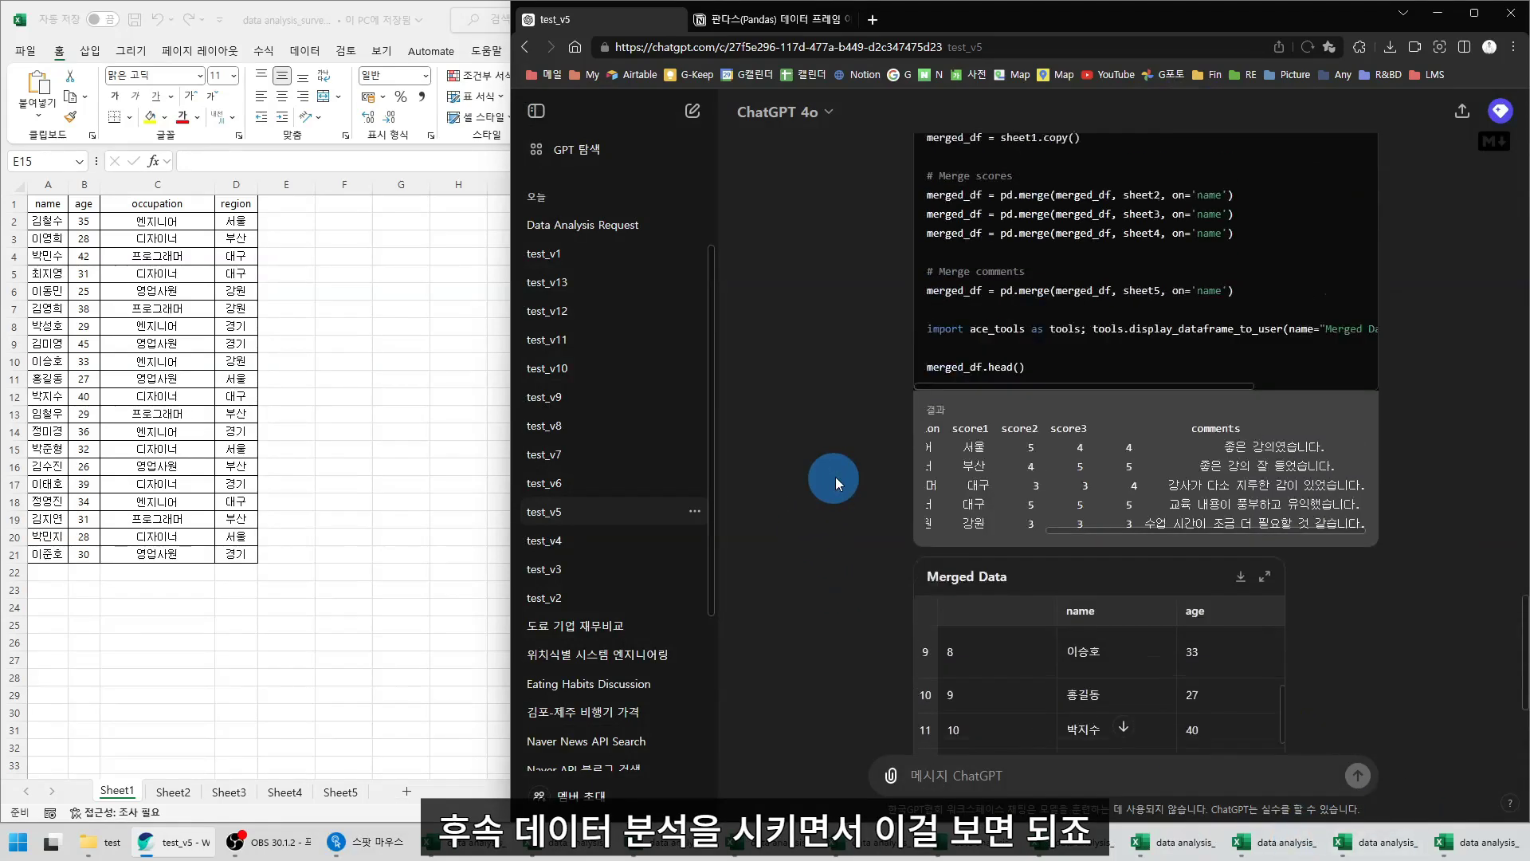
drag(928, 333, 982, 334)
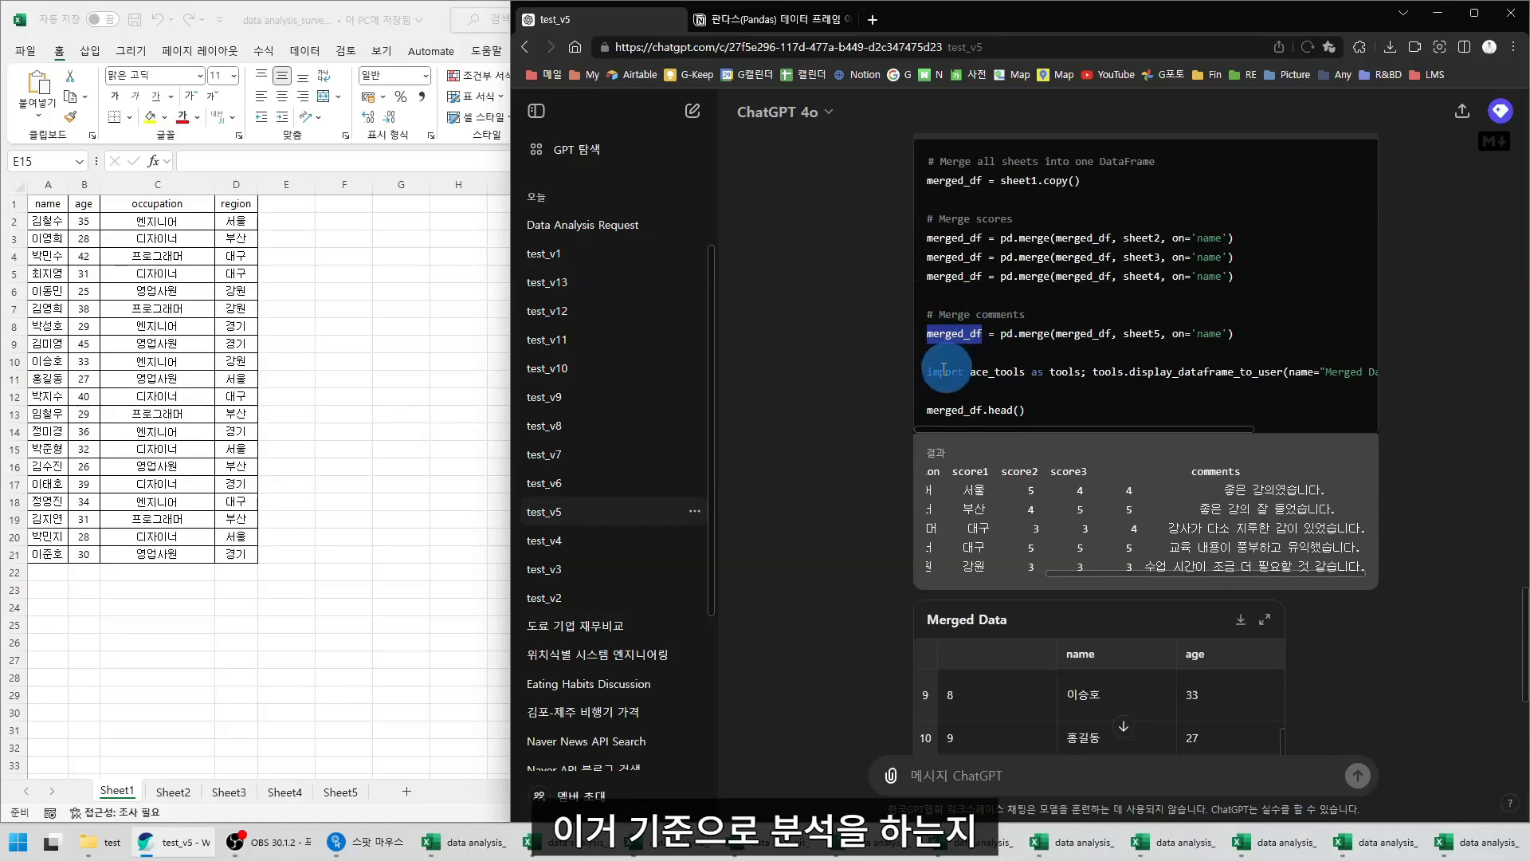
scroll(826, 589, down, 3)
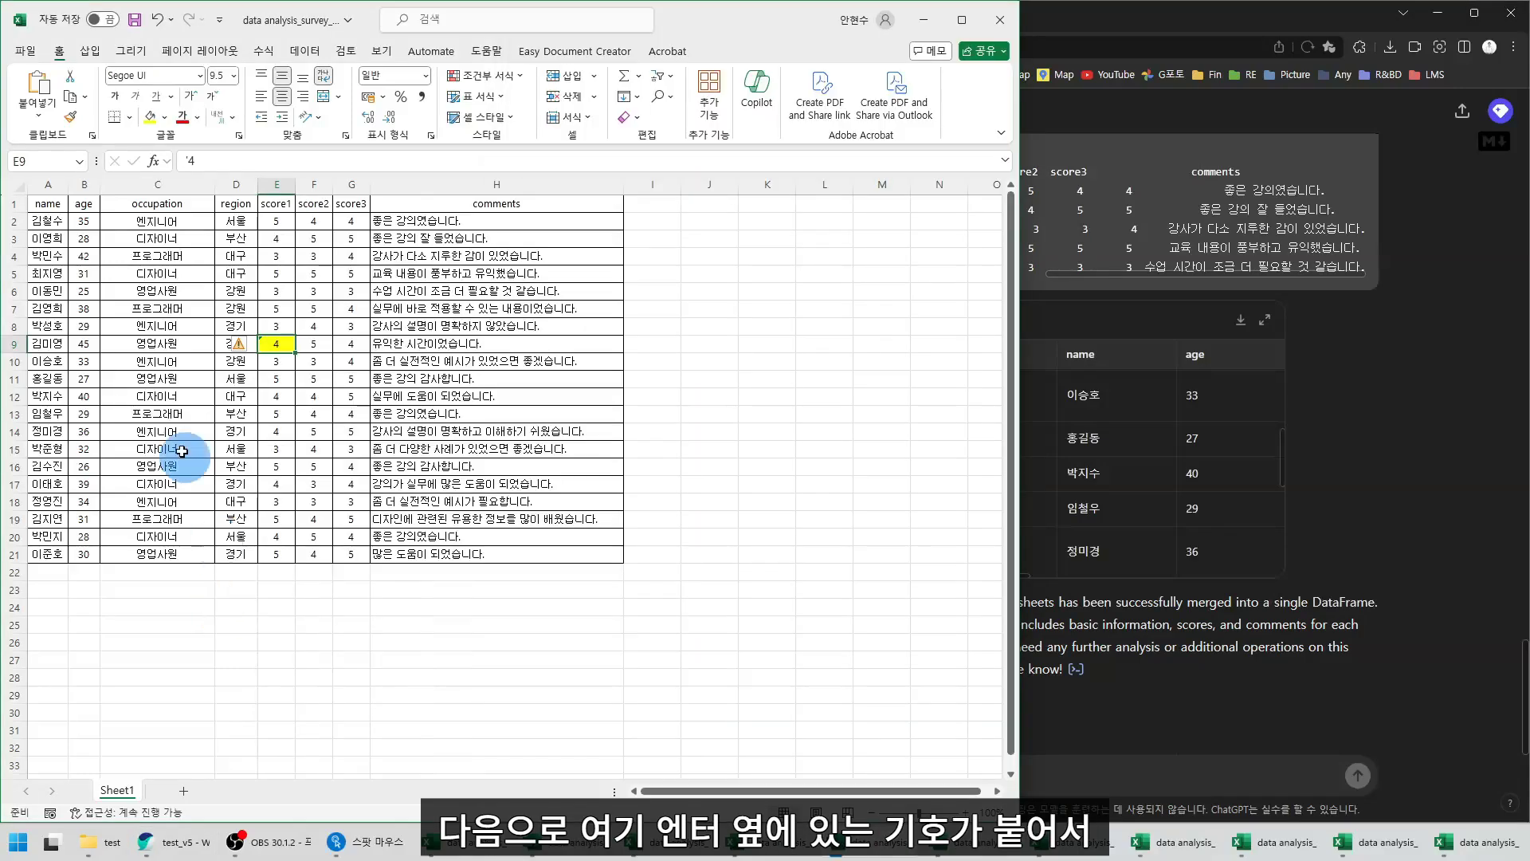
In the single-sheet Excel survey file, inspect the apostrophe in yellow cell E9 and select E2:E21 to read the score1 statistics
drag(190, 161, 171, 161)
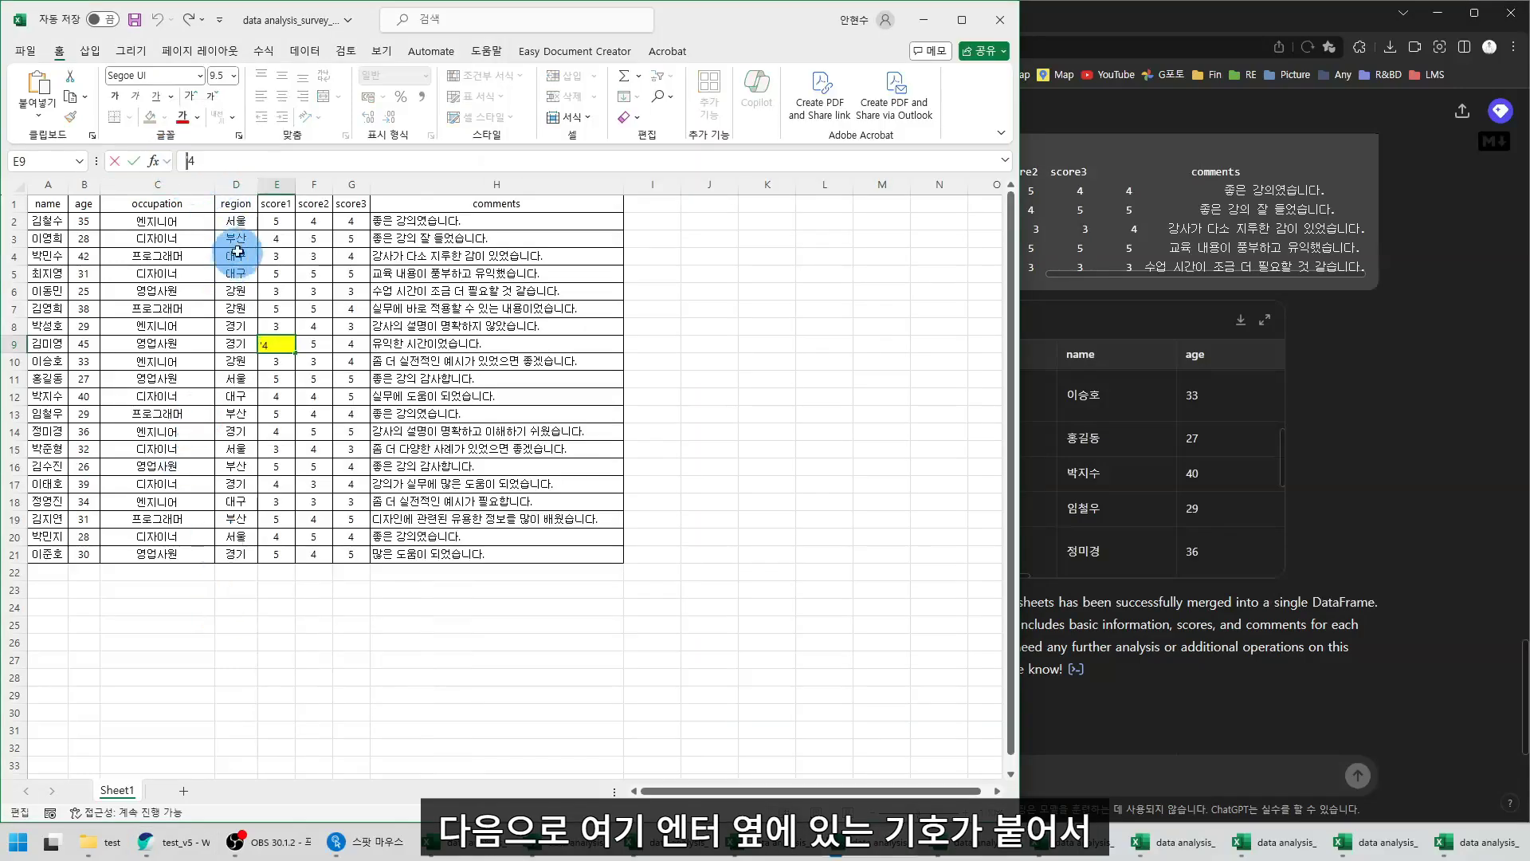
click(280, 344)
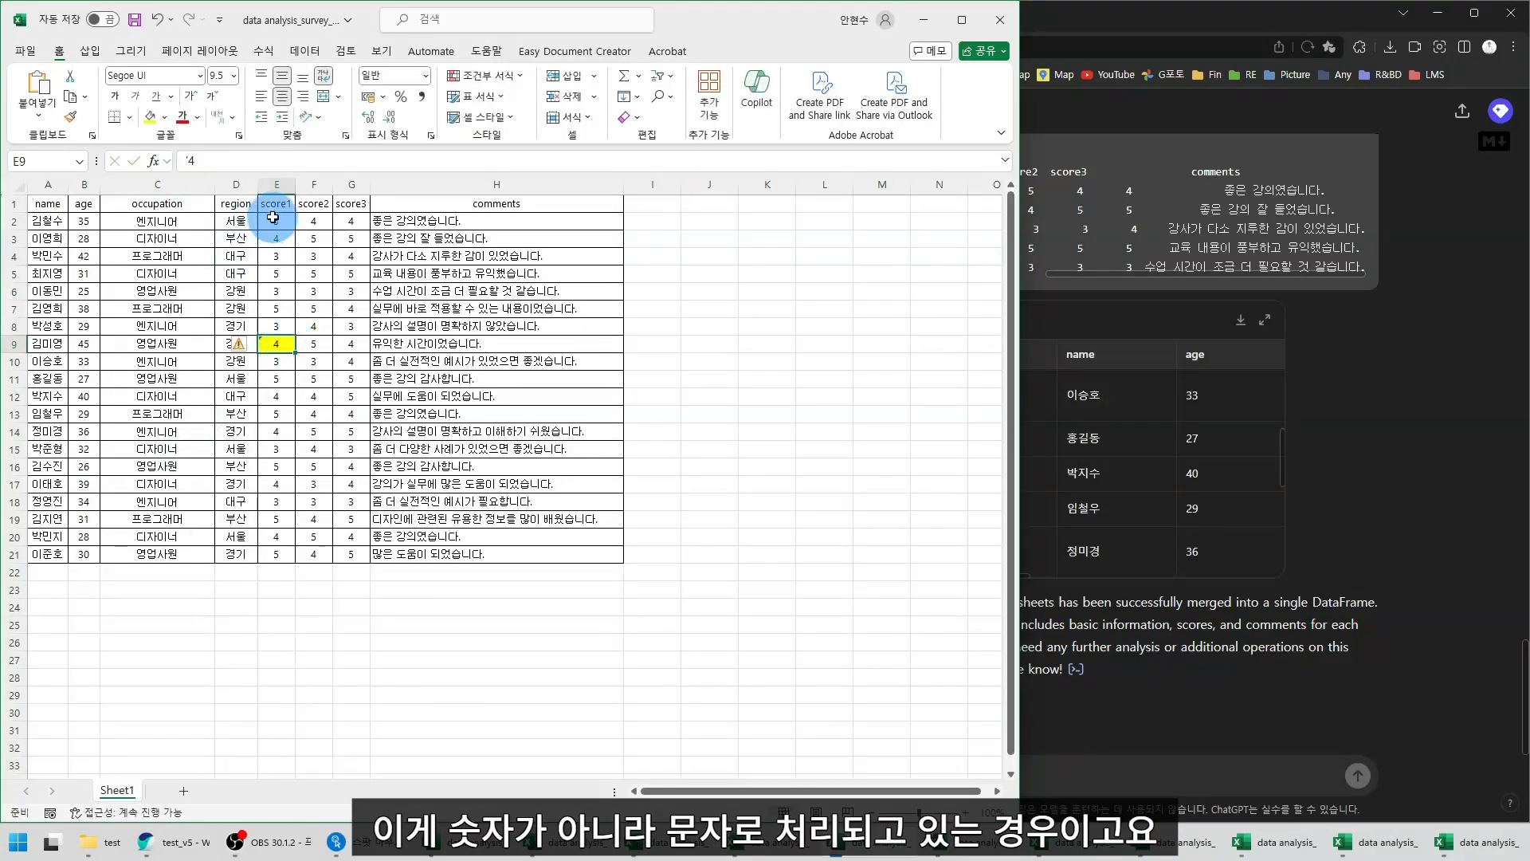
drag(276, 221, 276, 545)
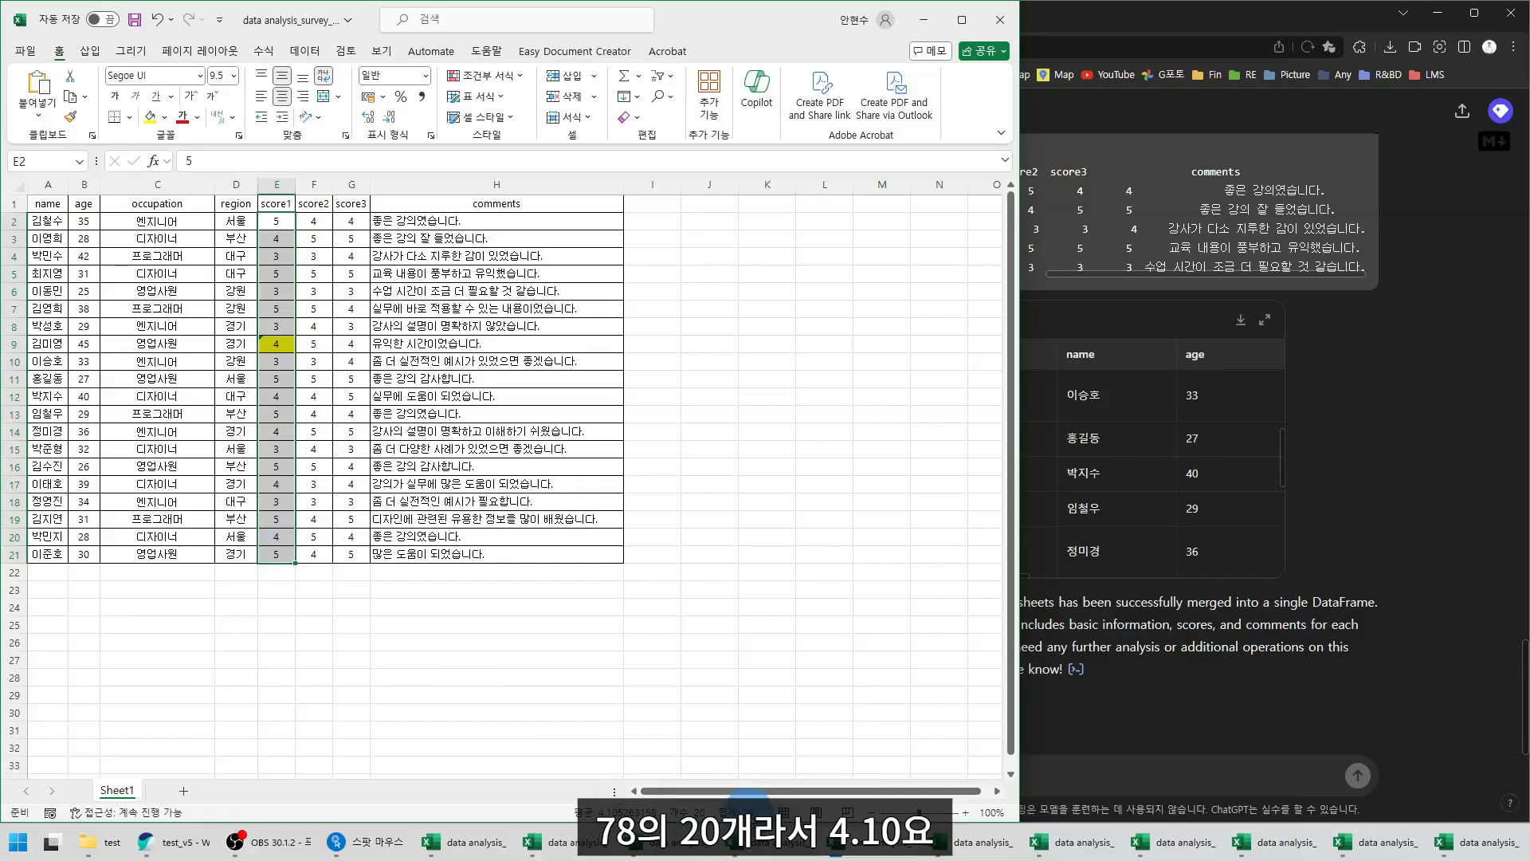
Clear score1 cell E9 and select E2:E21 to check the statistics without it
click(276, 345)
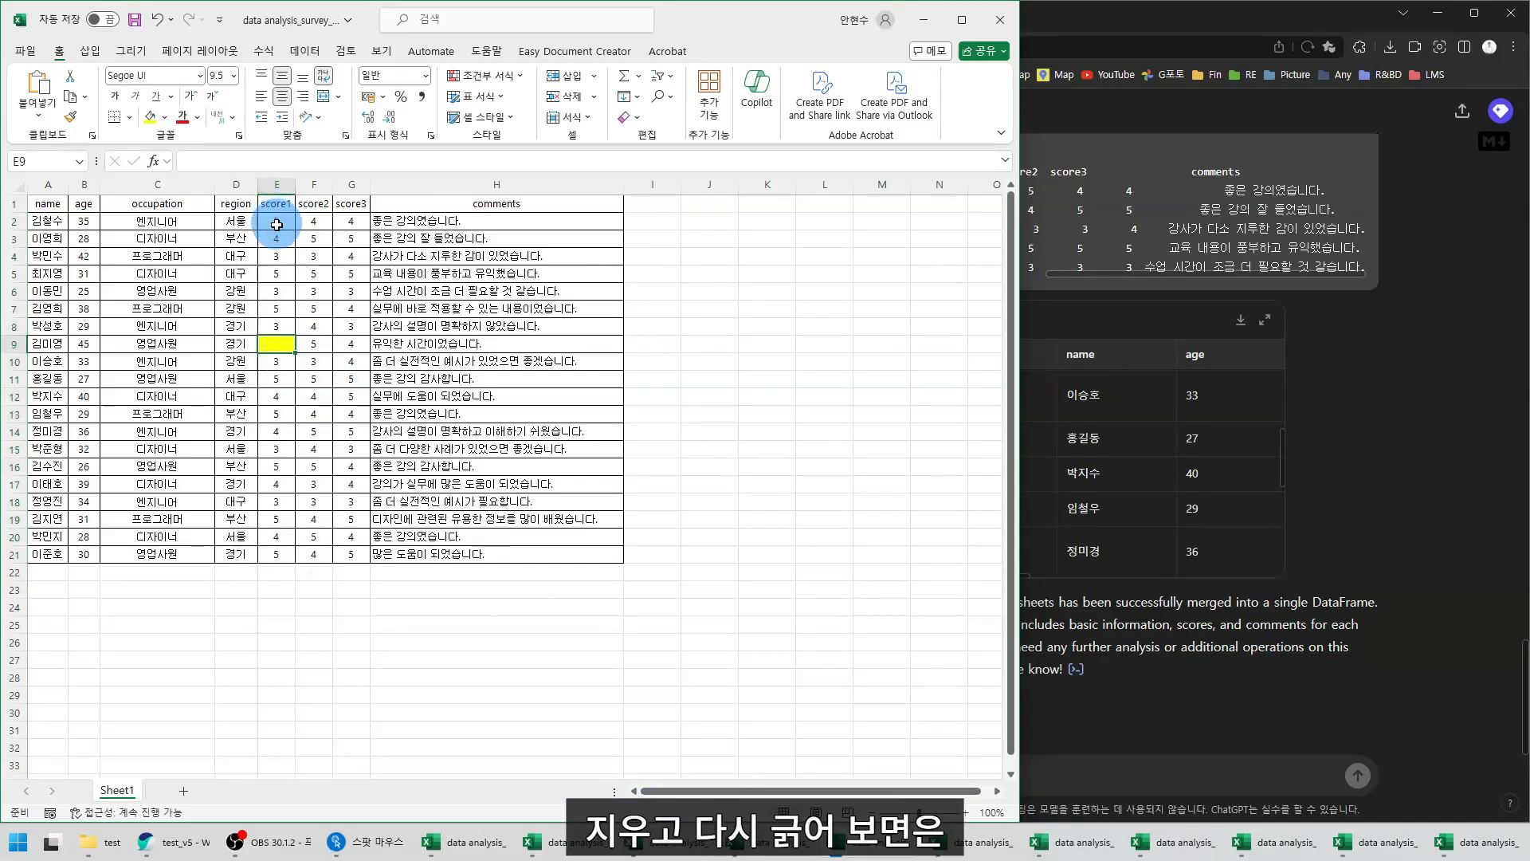
drag(277, 225, 289, 547)
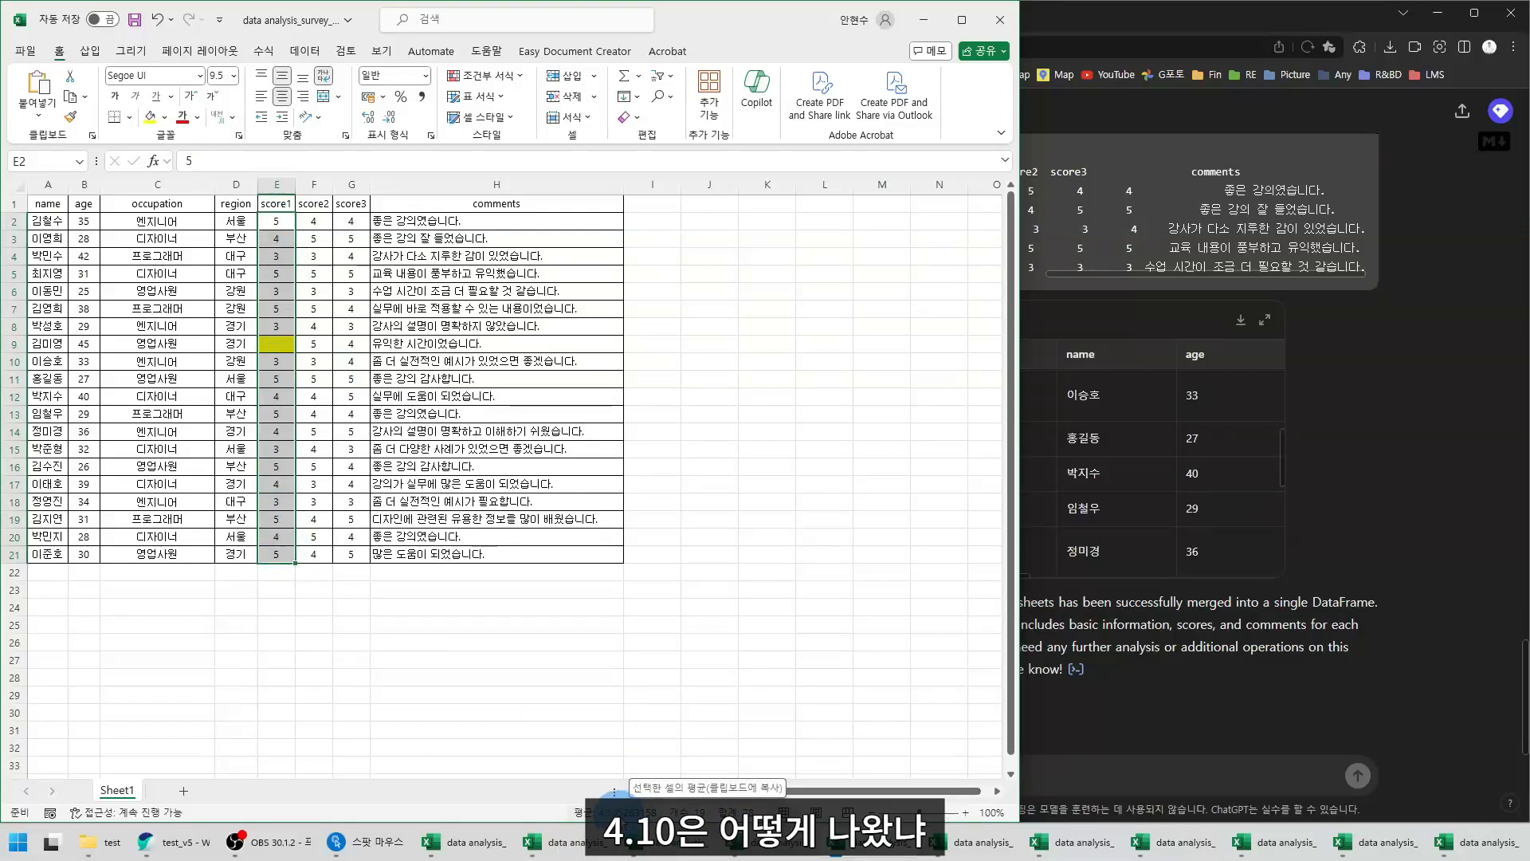
Enter '4 as text in cell E9 and select E2:E21 to check the score1 sum
click(279, 343)
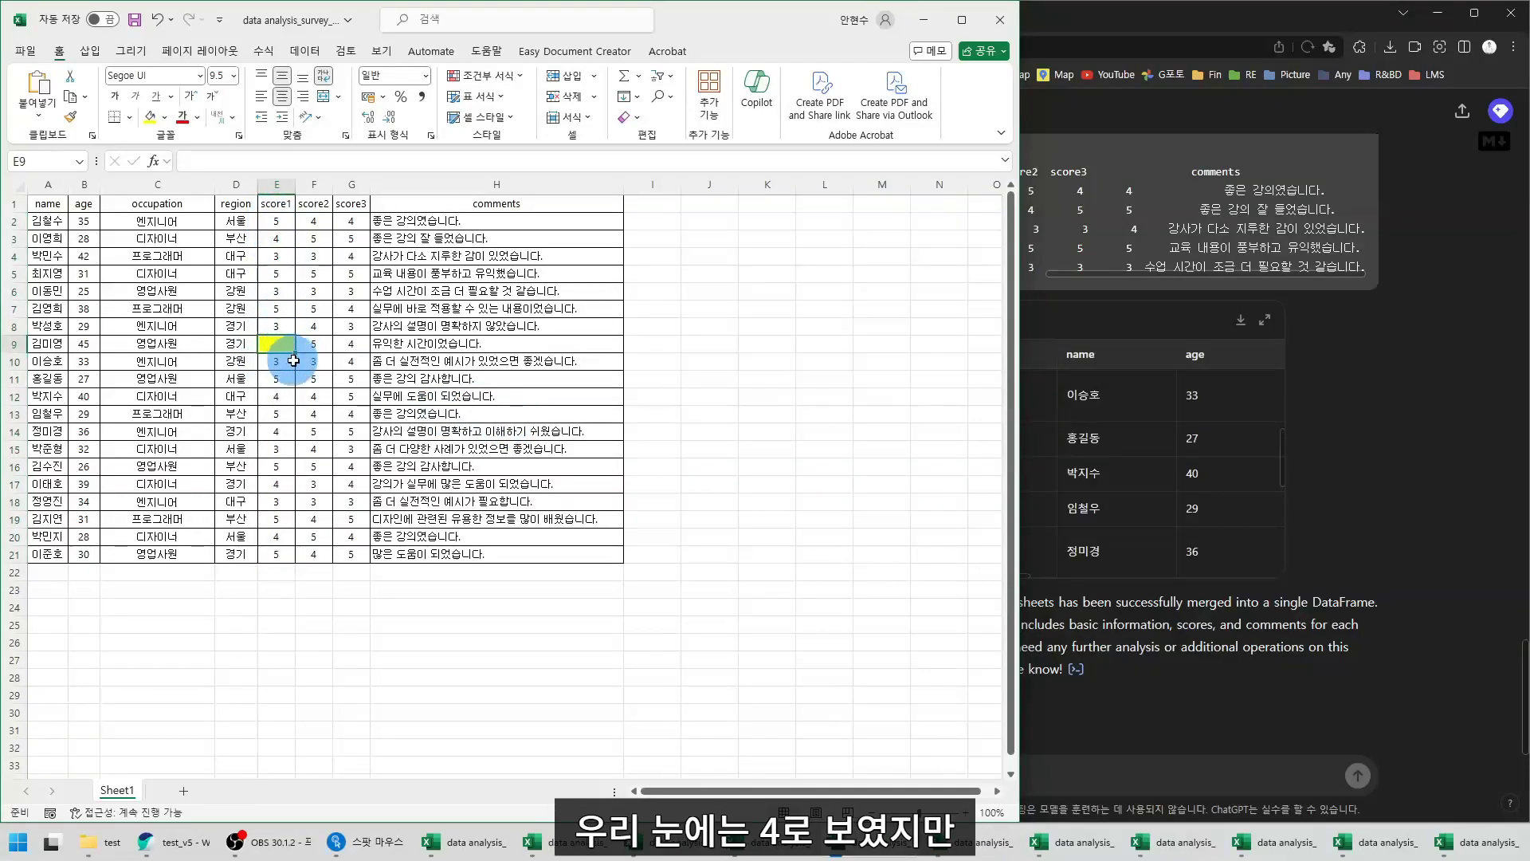
text('4)
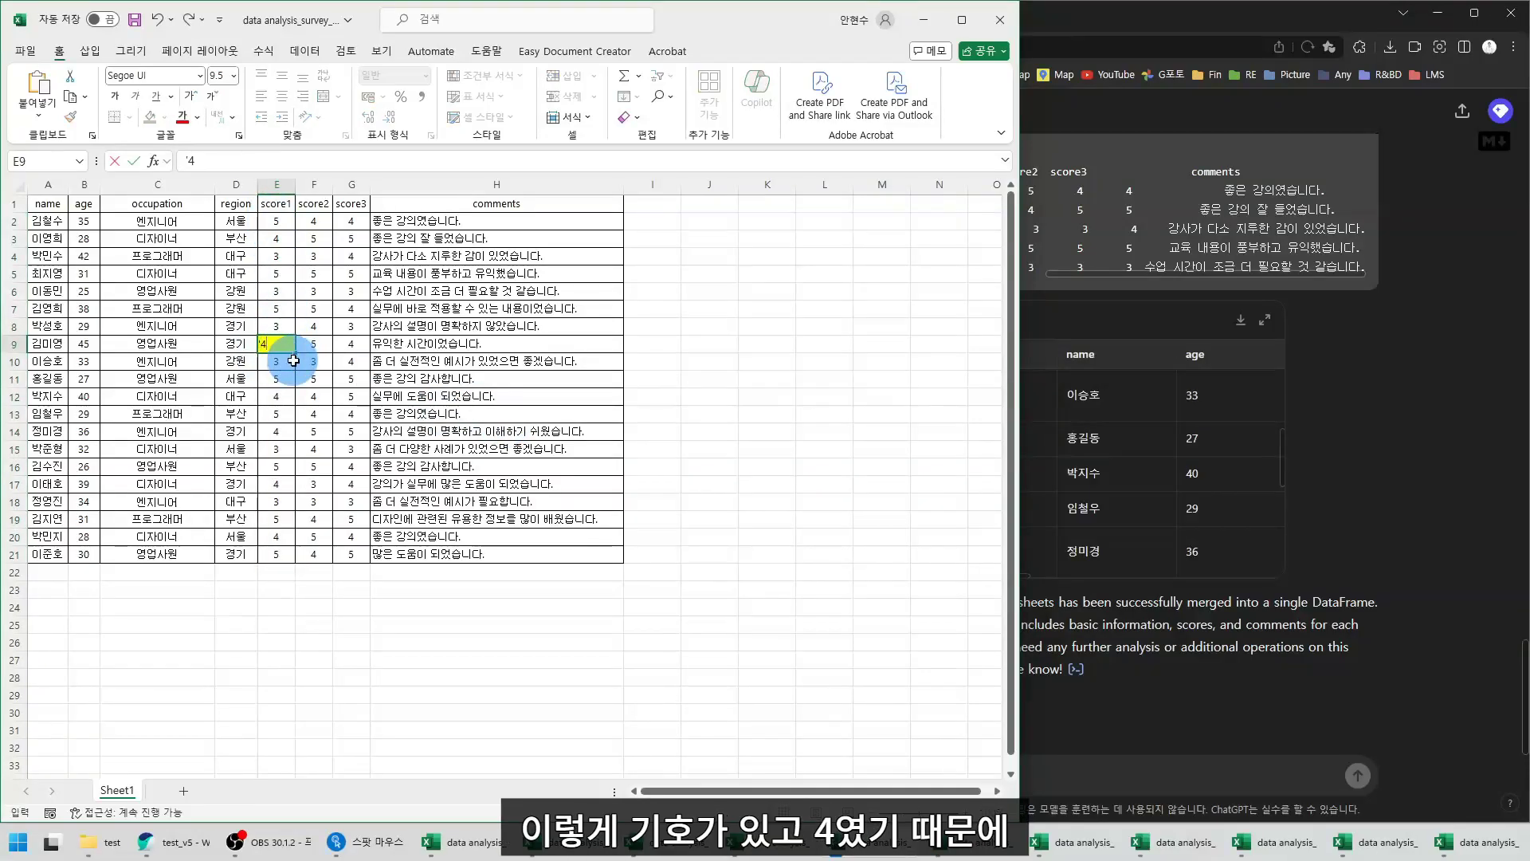
key(Return)
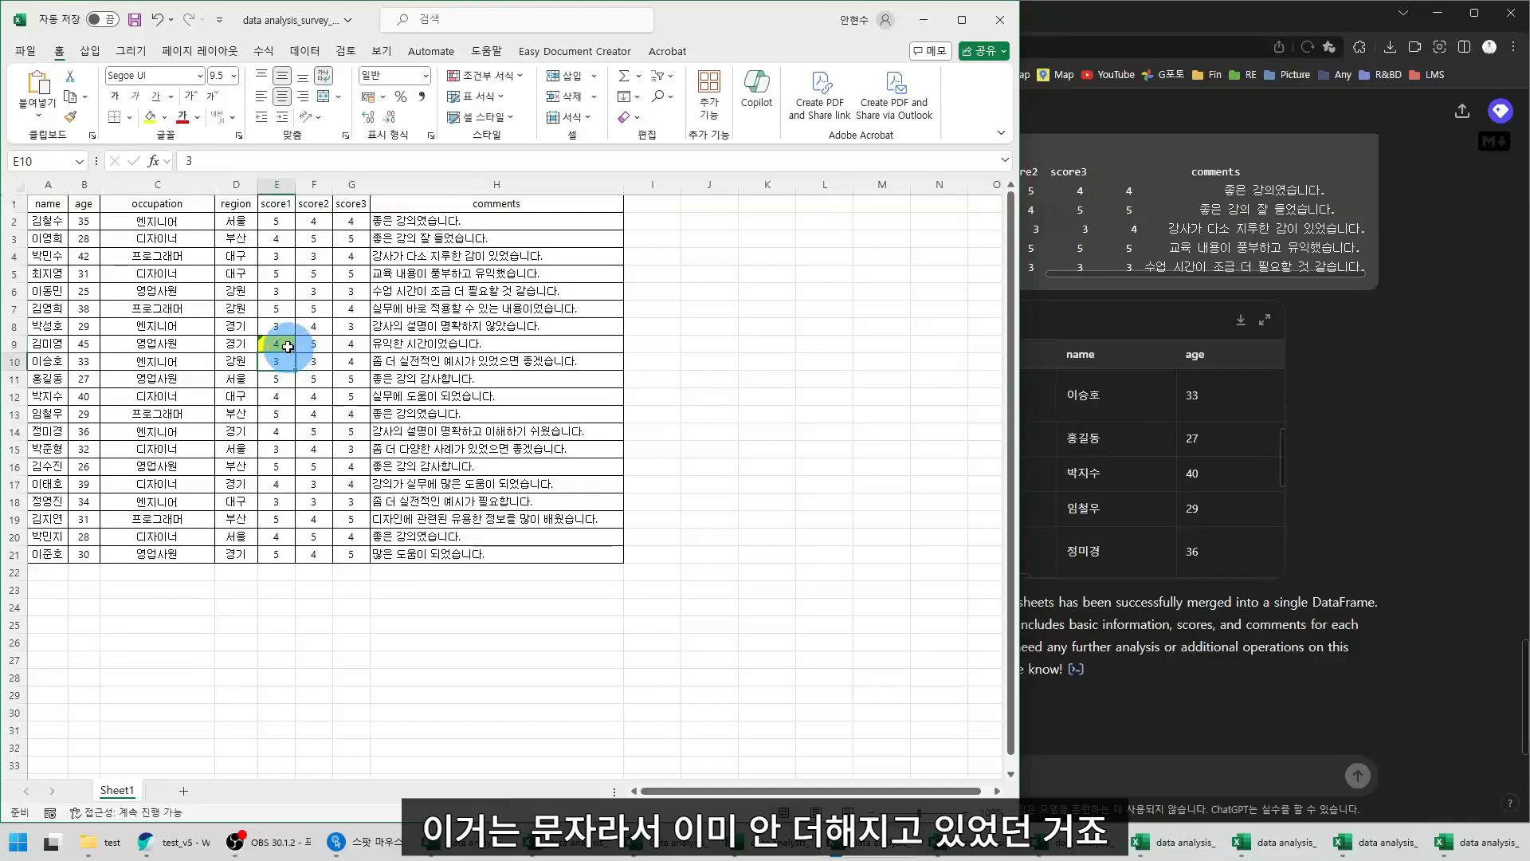
drag(276, 220, 276, 549)
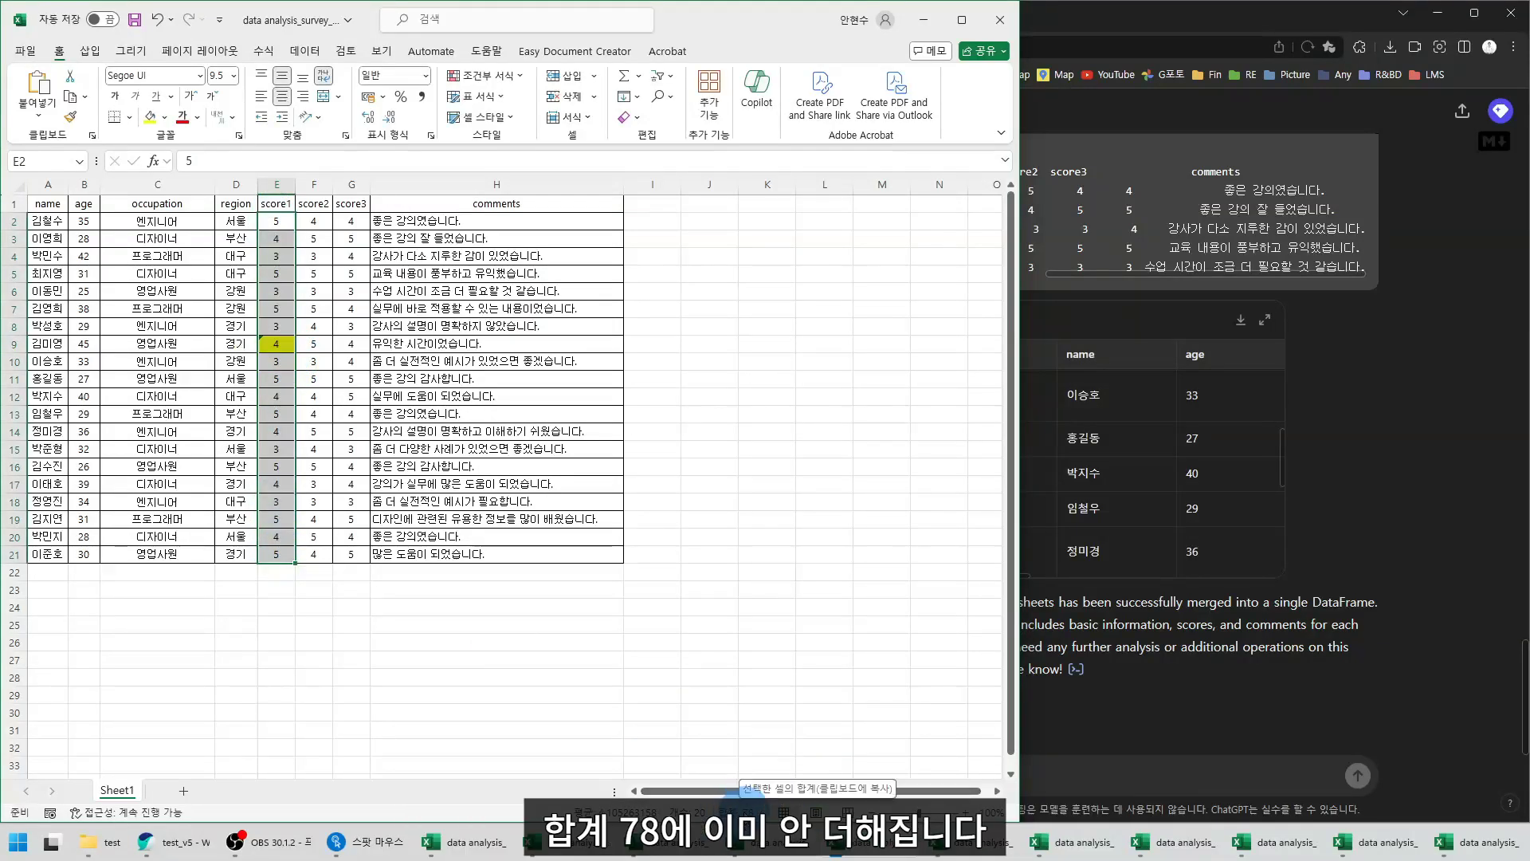
Enter 4 as a number in score1 cell E9 and select E2:E21 to check the sum and average
click(285, 344)
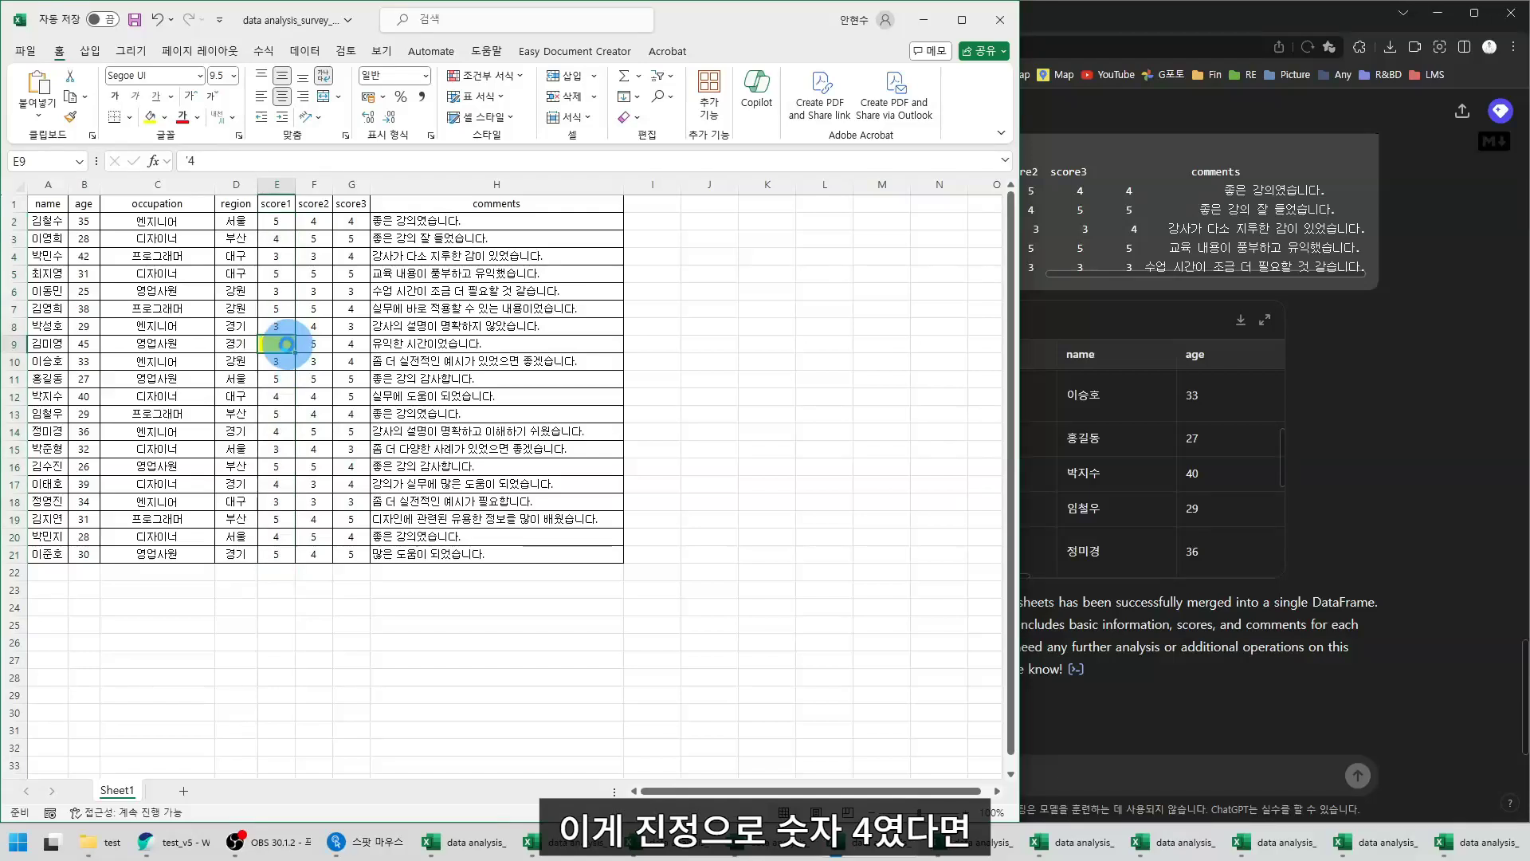
text(4)
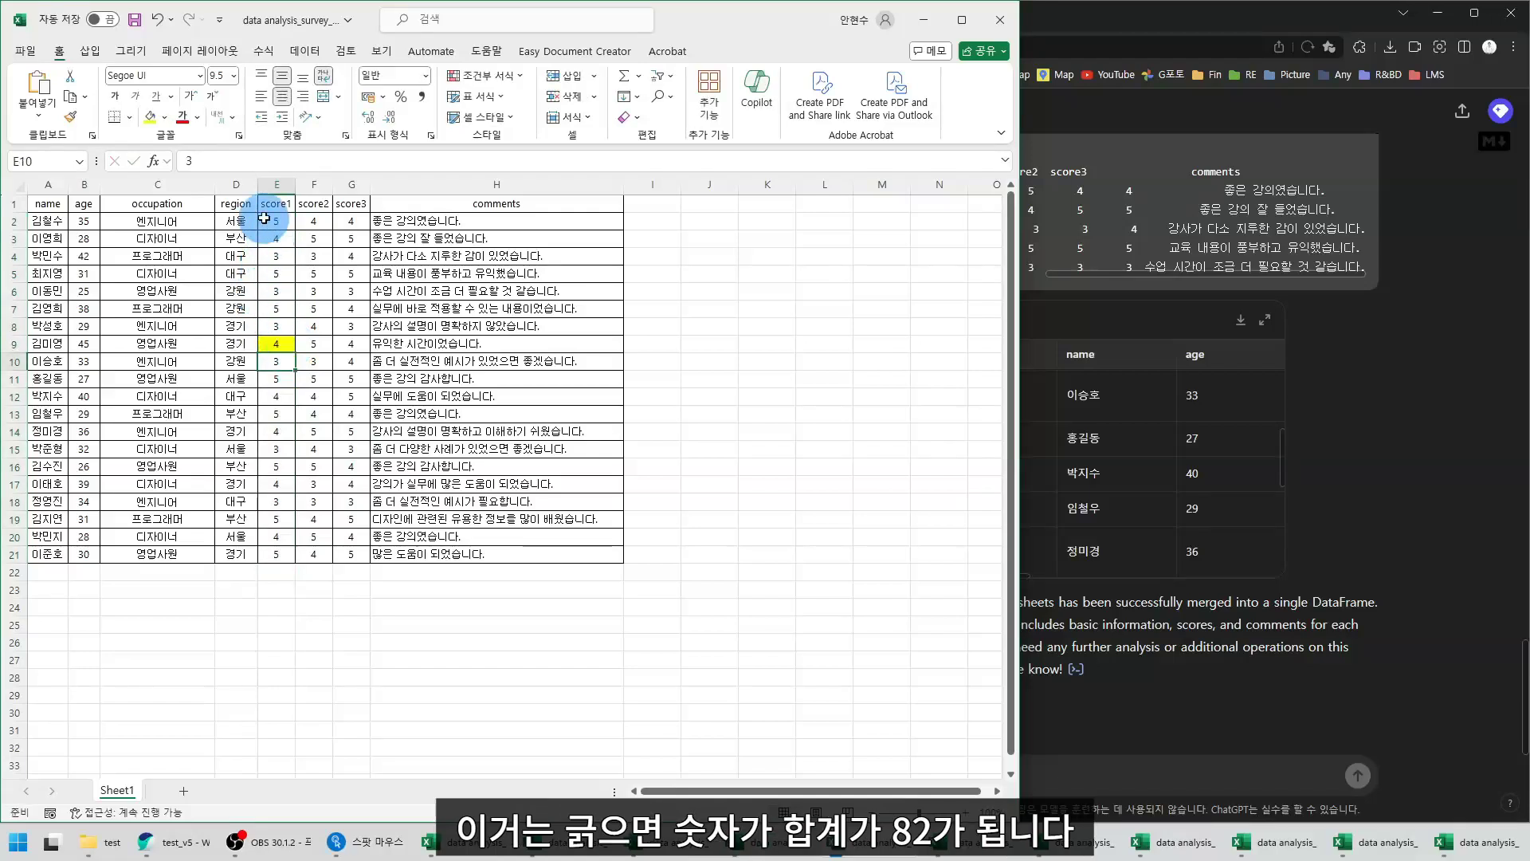
drag(275, 221, 256, 553)
click(750, 805)
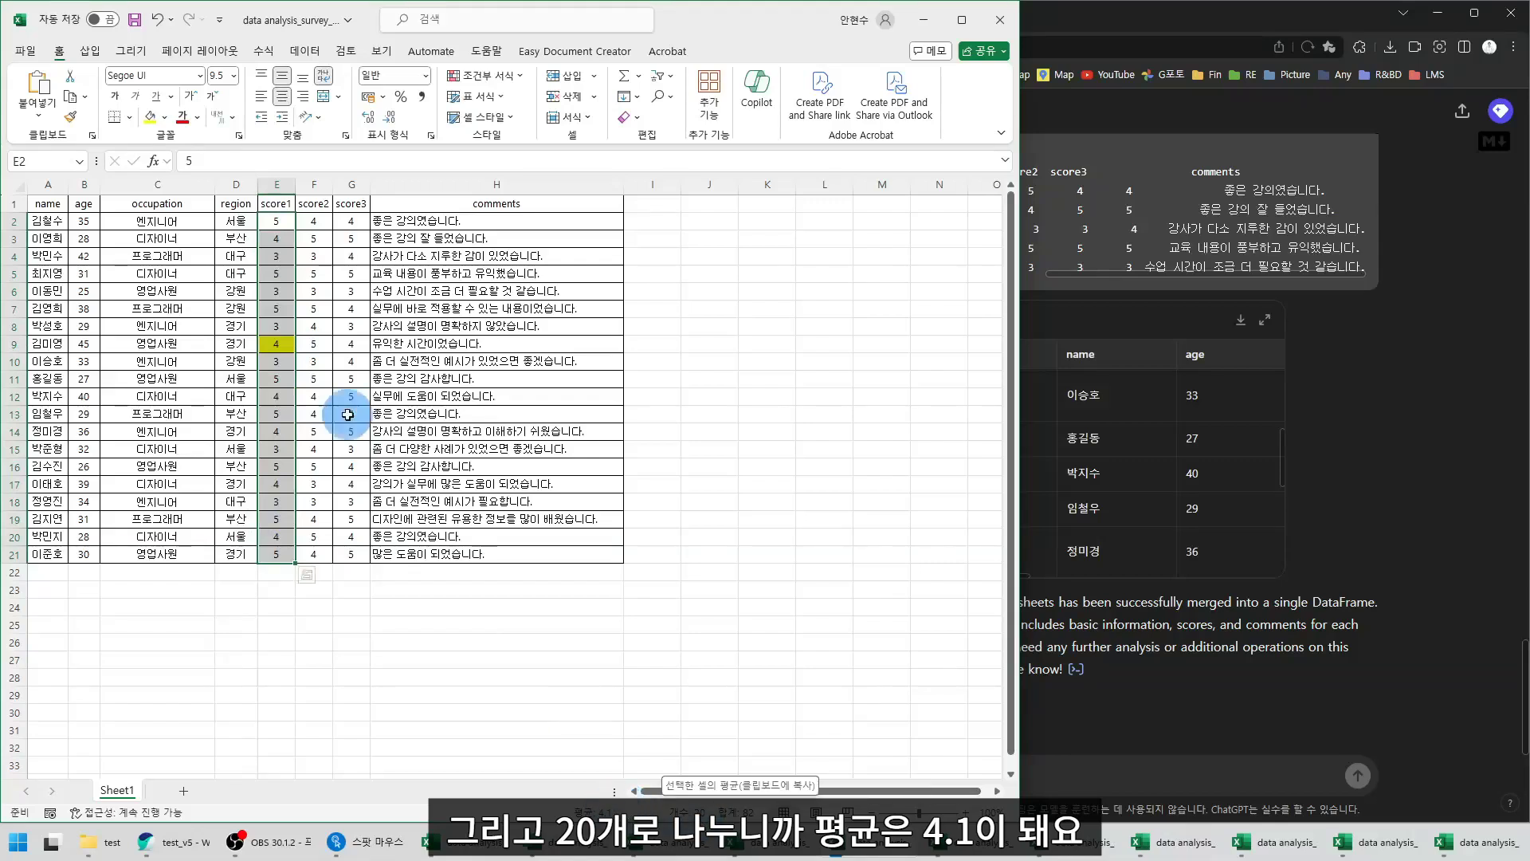
Change E9 back to the text entry '4 and reselect E2:E21 to compare its sum and count
click(277, 344)
key(BackSpace)
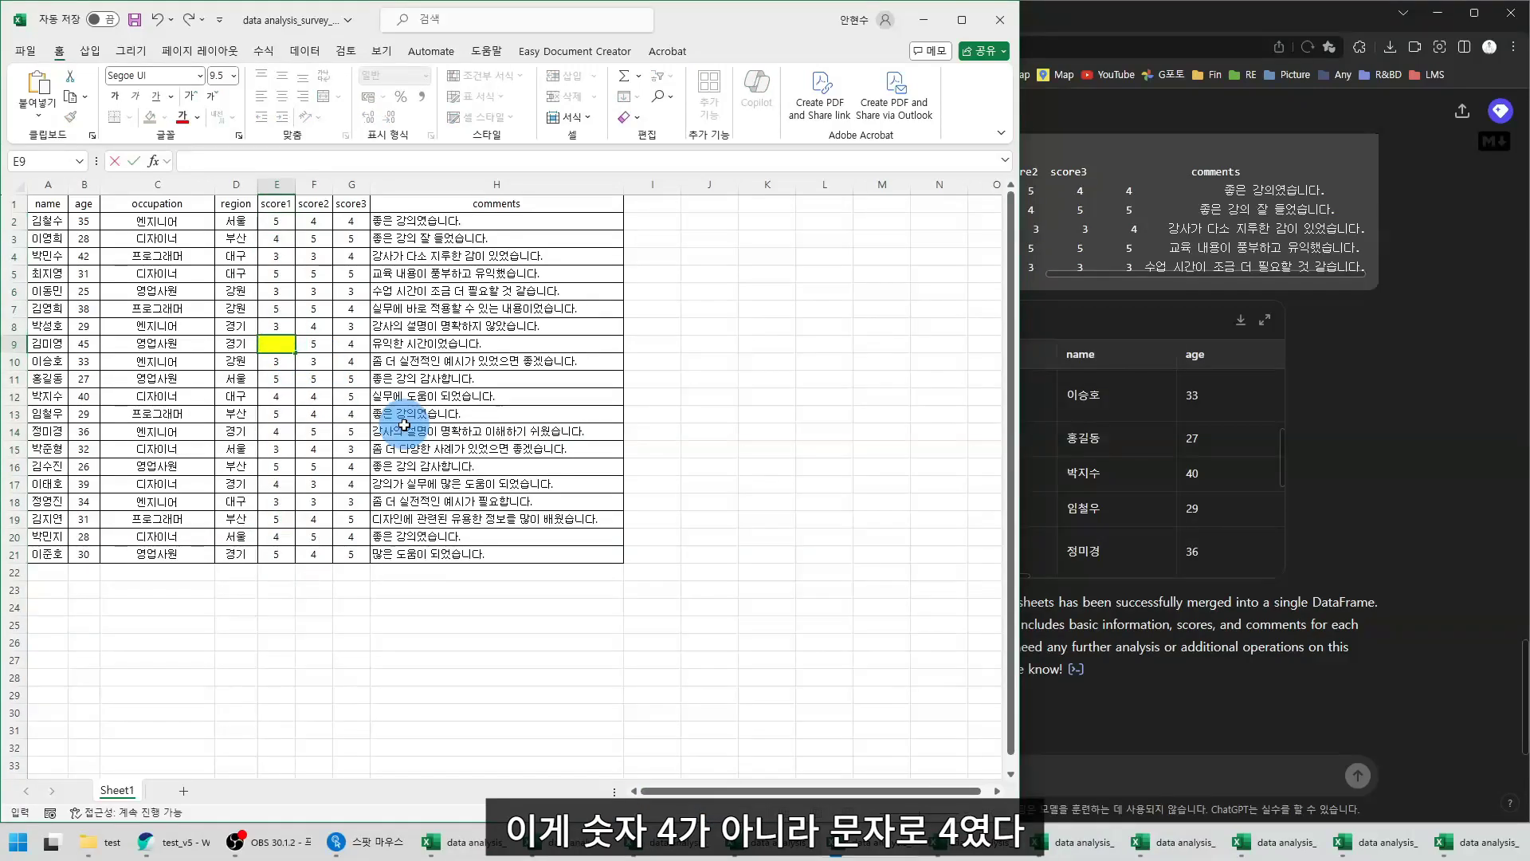
key(Return)
key(Down)
key(Down)
key(Down)
key(Down)
key(Down)
key(Down)
key(Down)
key(Down)
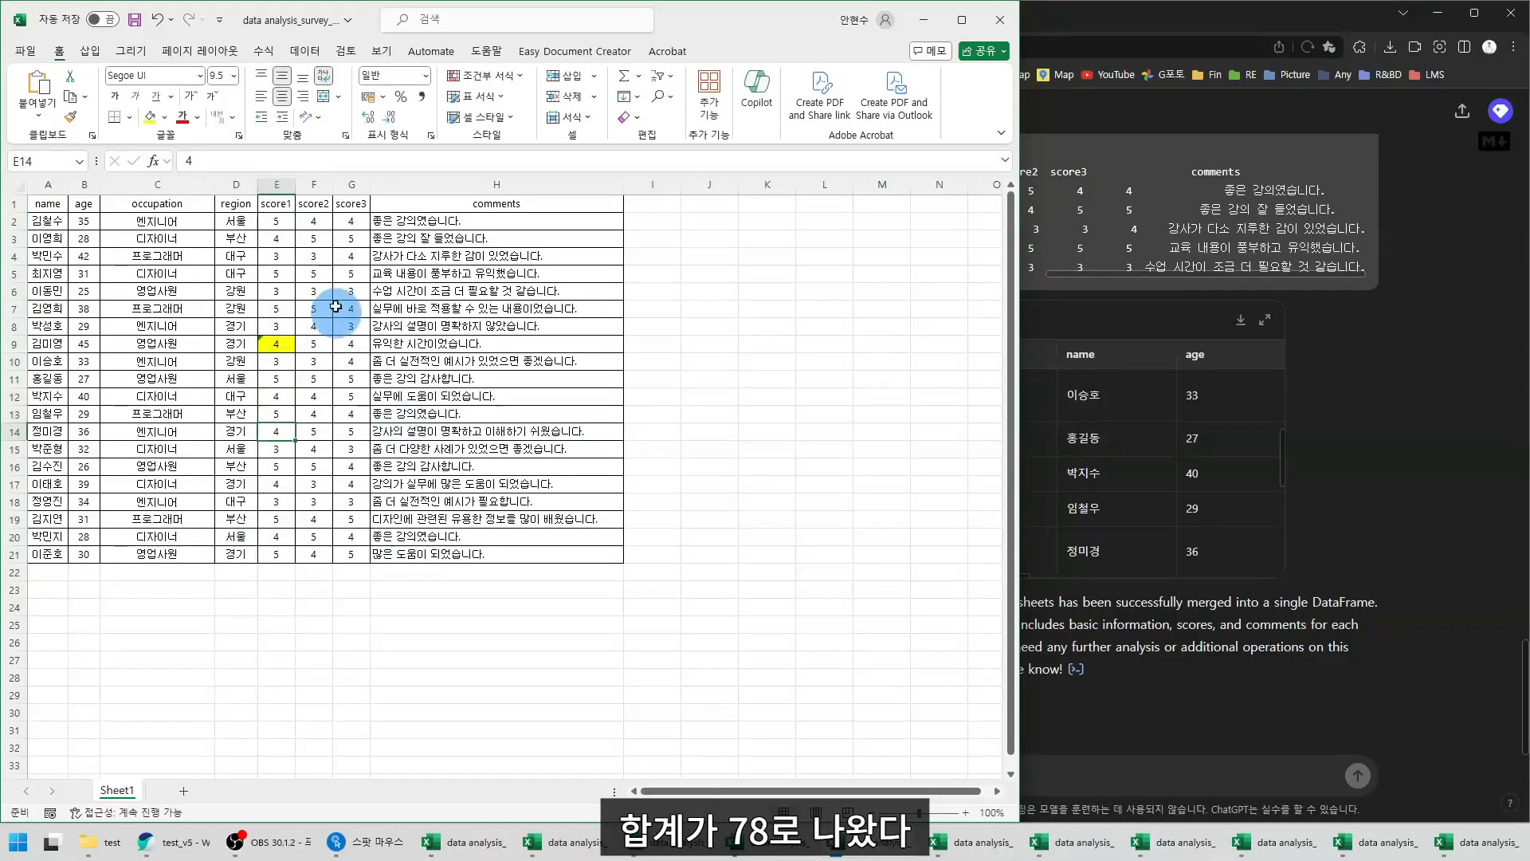
drag(273, 223, 276, 554)
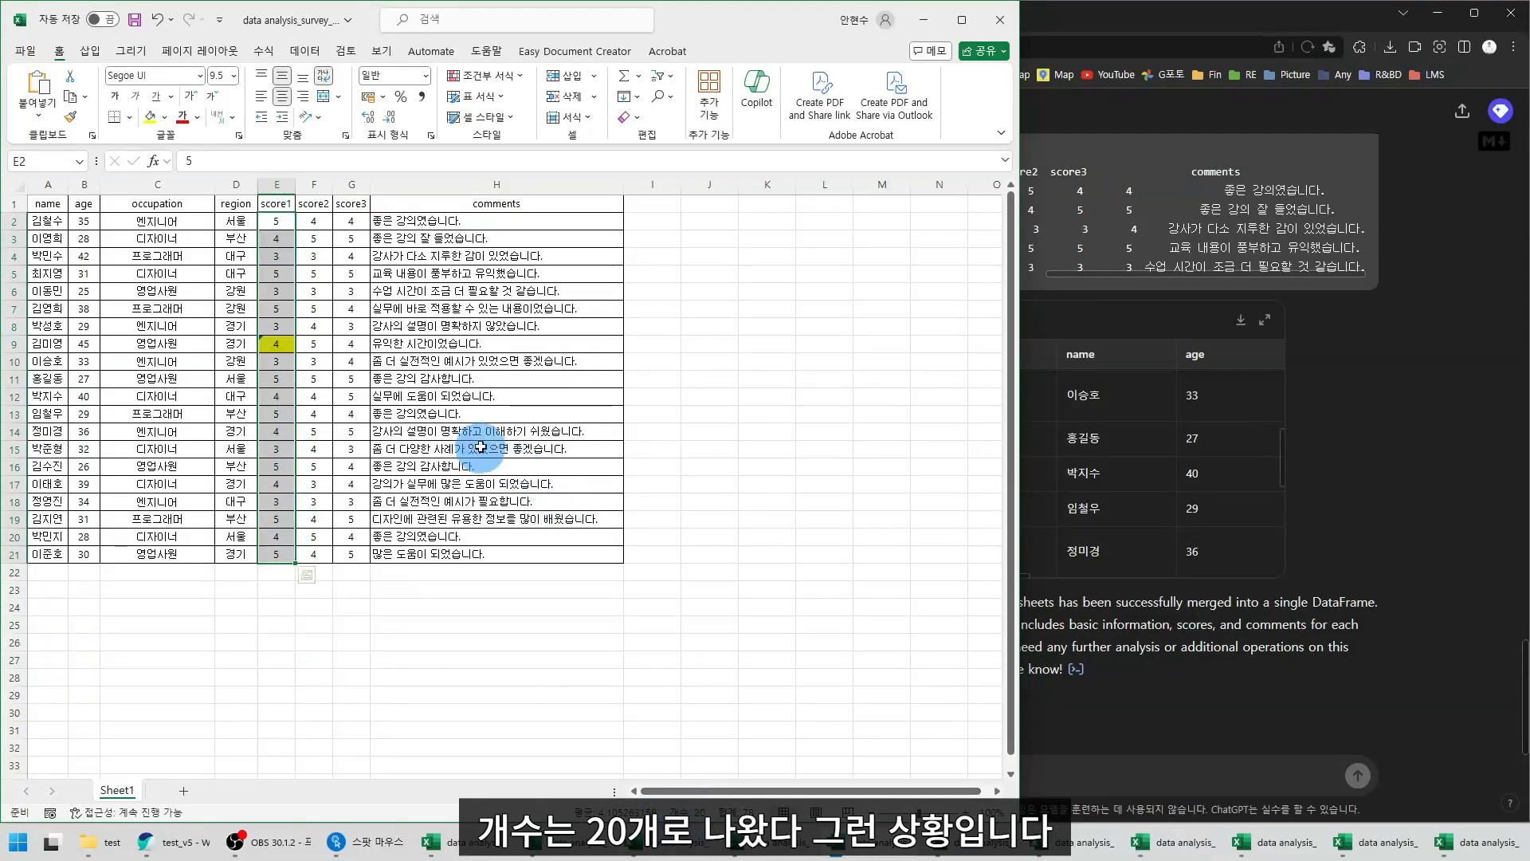
Open the test_v6 chat in ChatGPT and check the score1 value in row 8 of the Data Analysis Survey V6 table
click(1398, 434)
scroll(920, 383, down, 10)
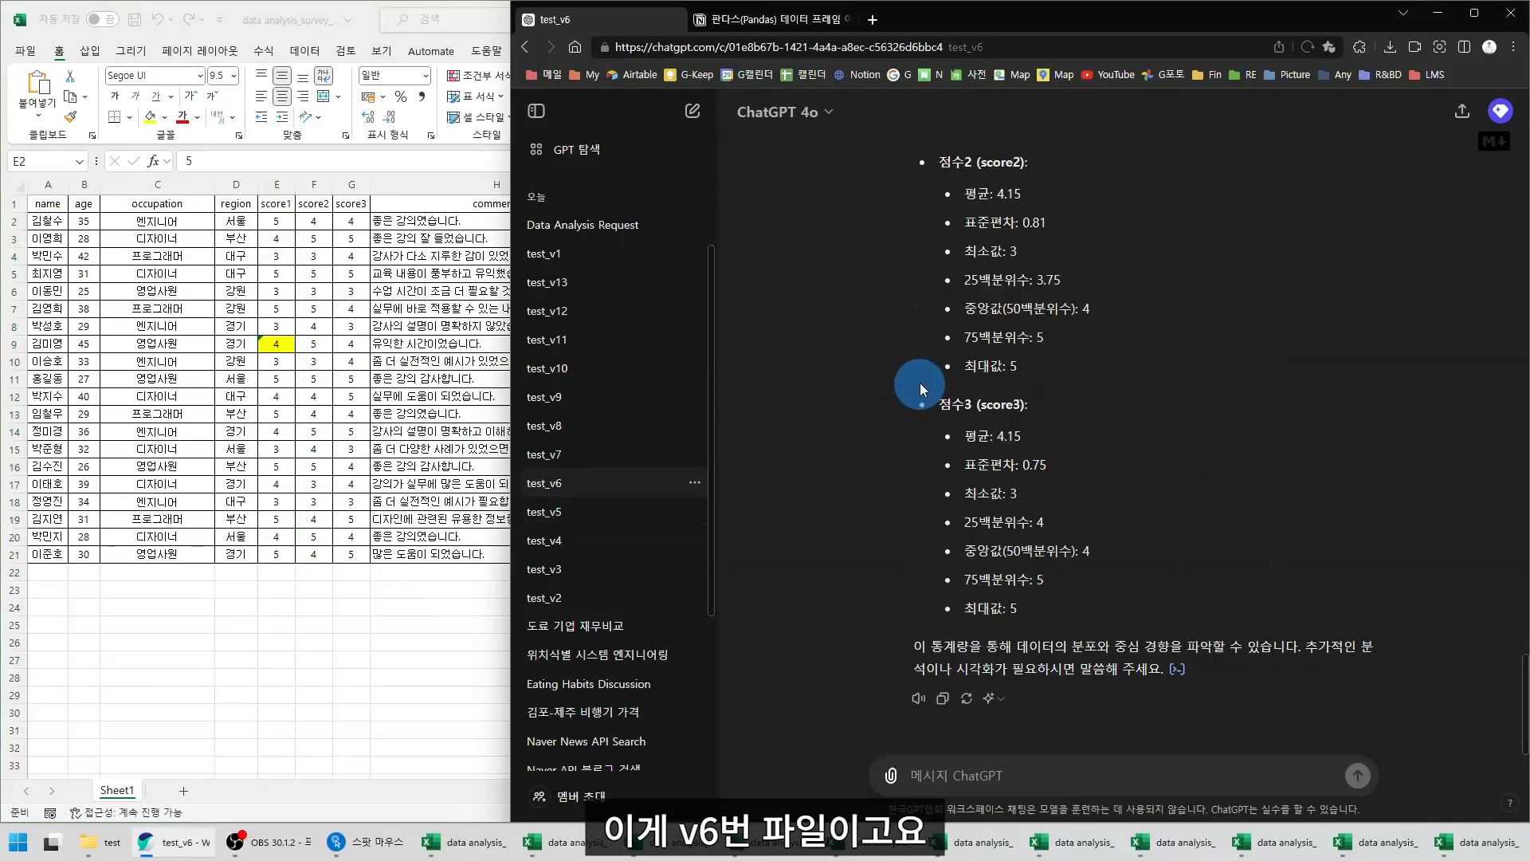
scroll(940, 373, up, 15)
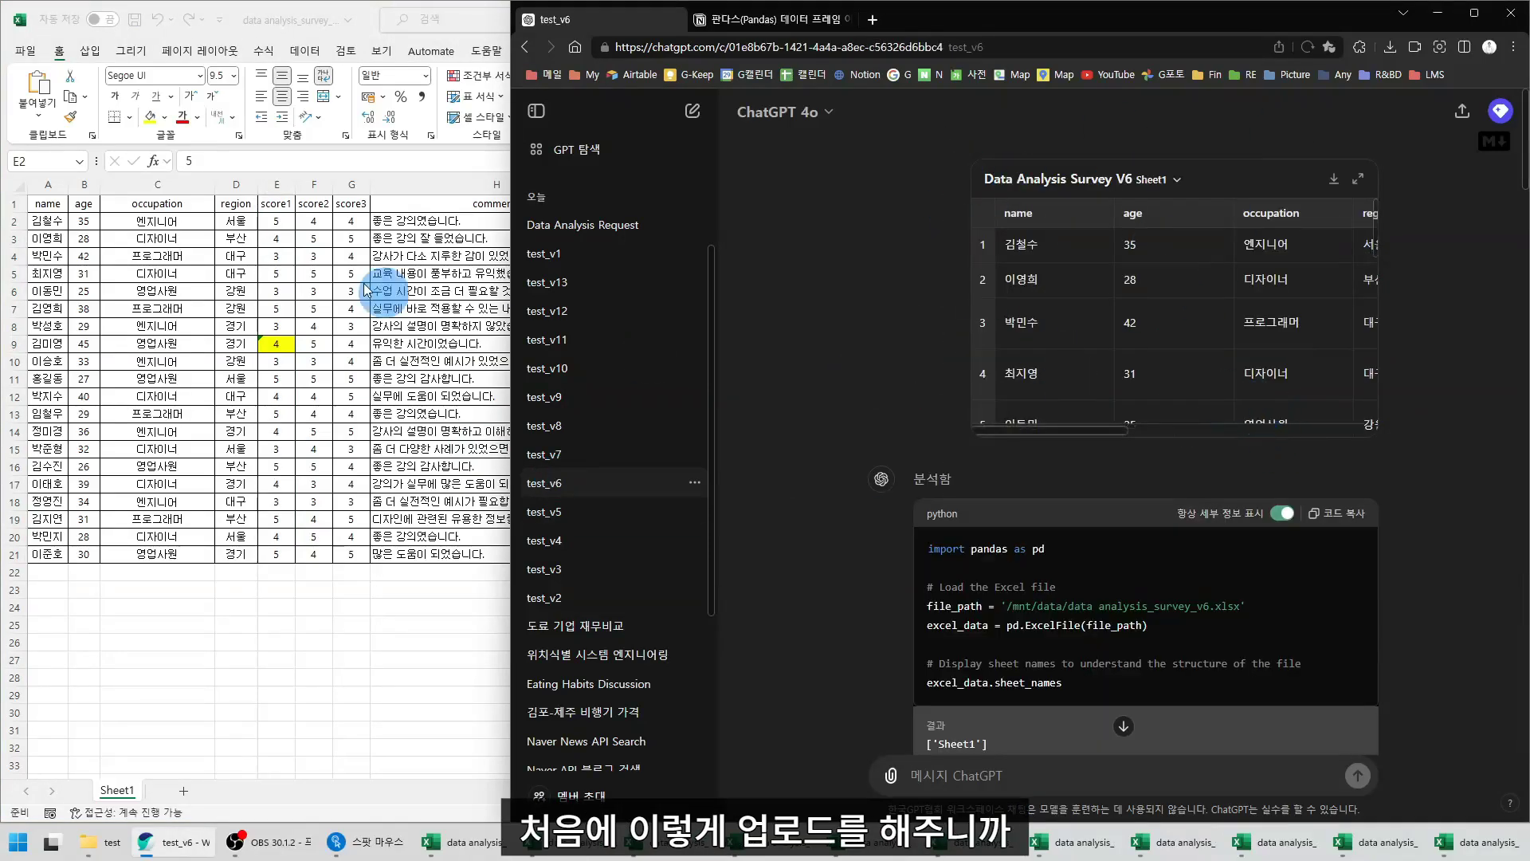
scroll(1165, 330, down, 3)
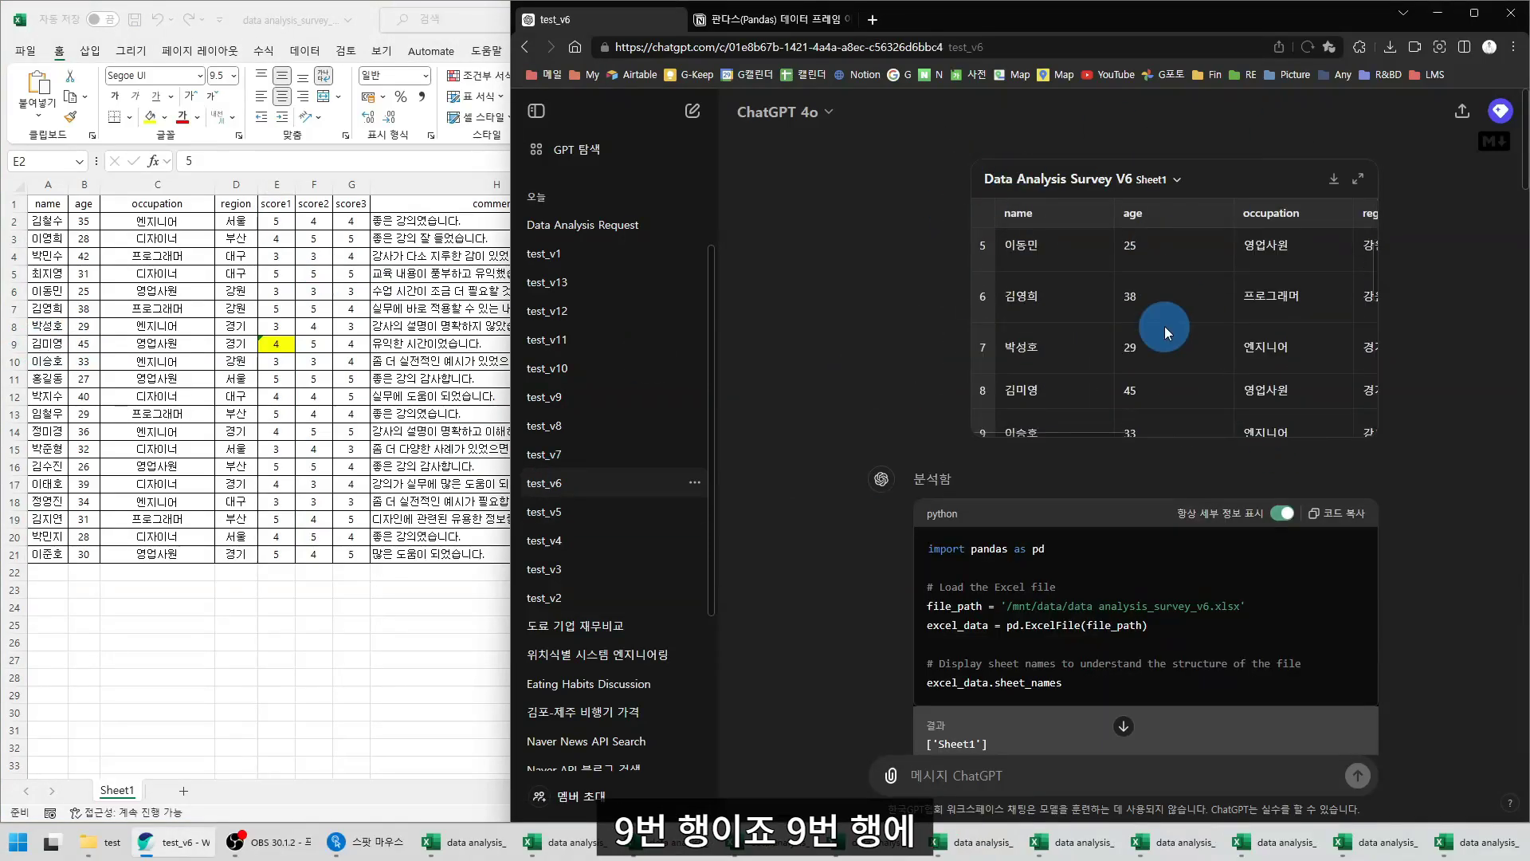
scroll(1097, 399, down, 1)
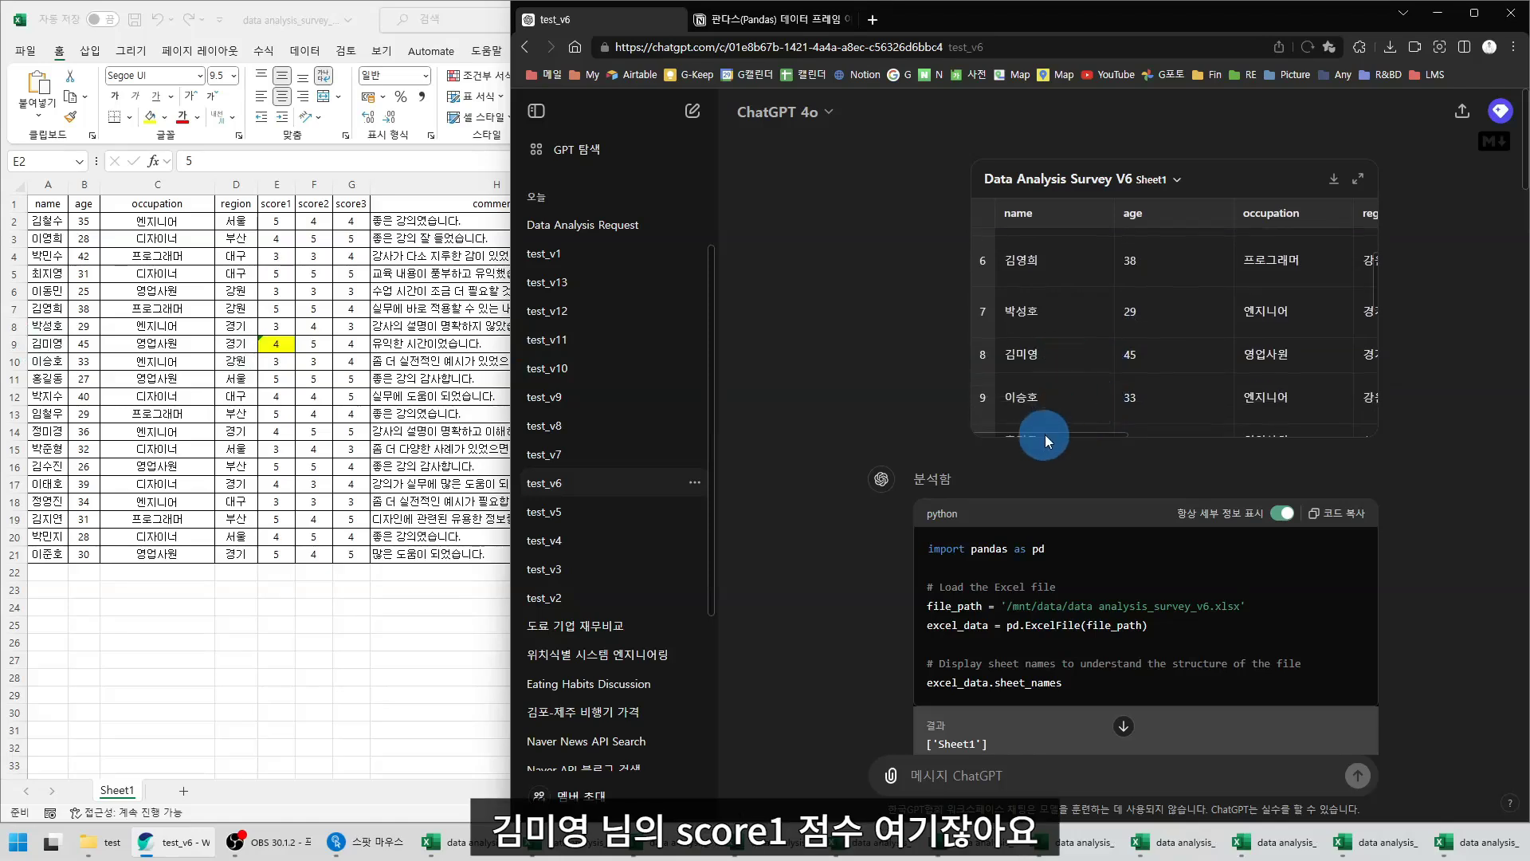
drag(1045, 434, 1204, 391)
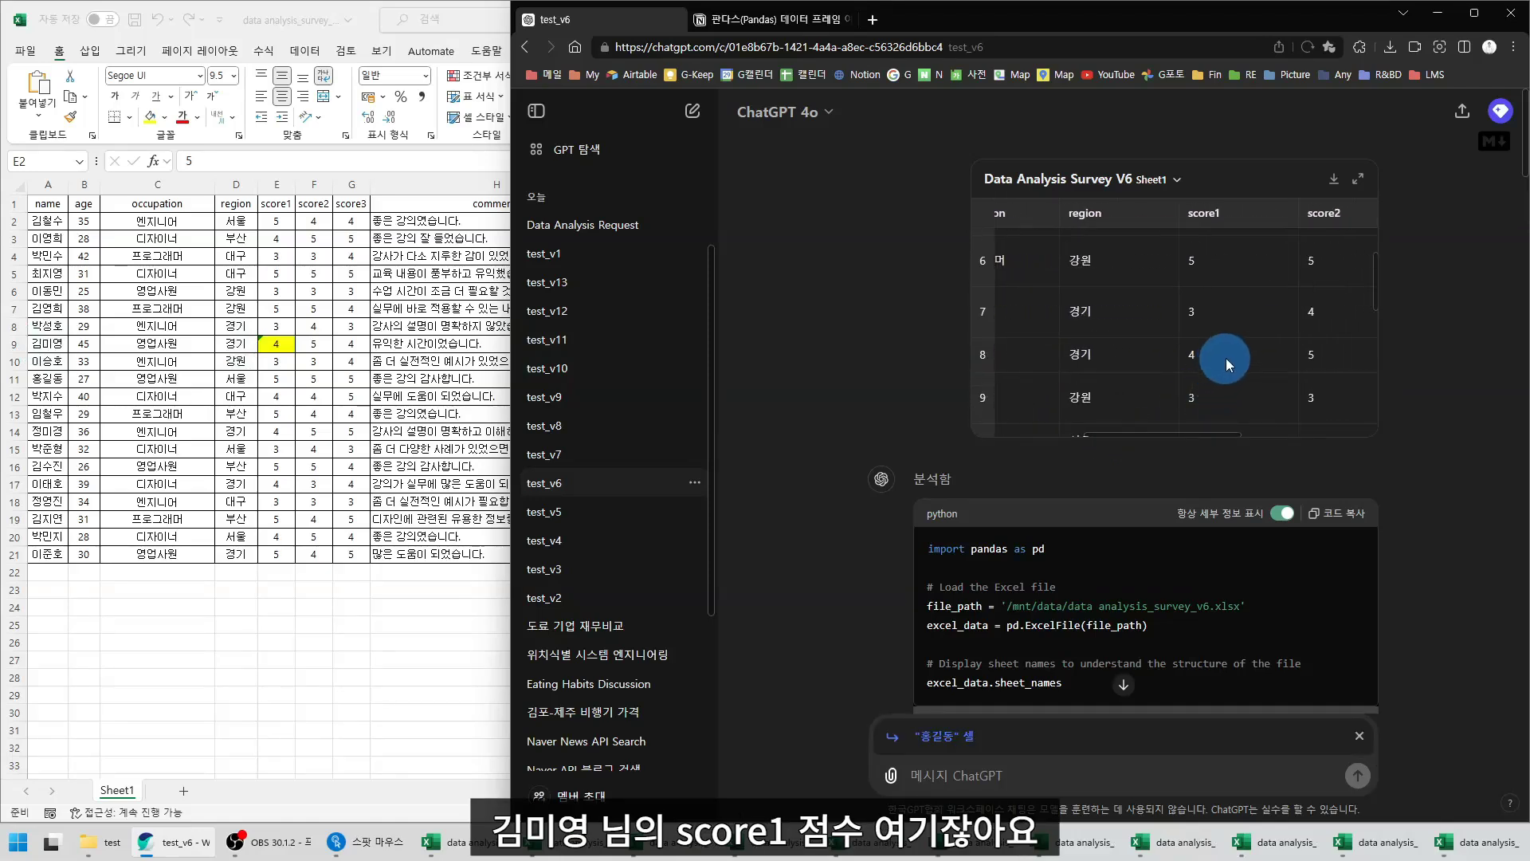
click(1226, 356)
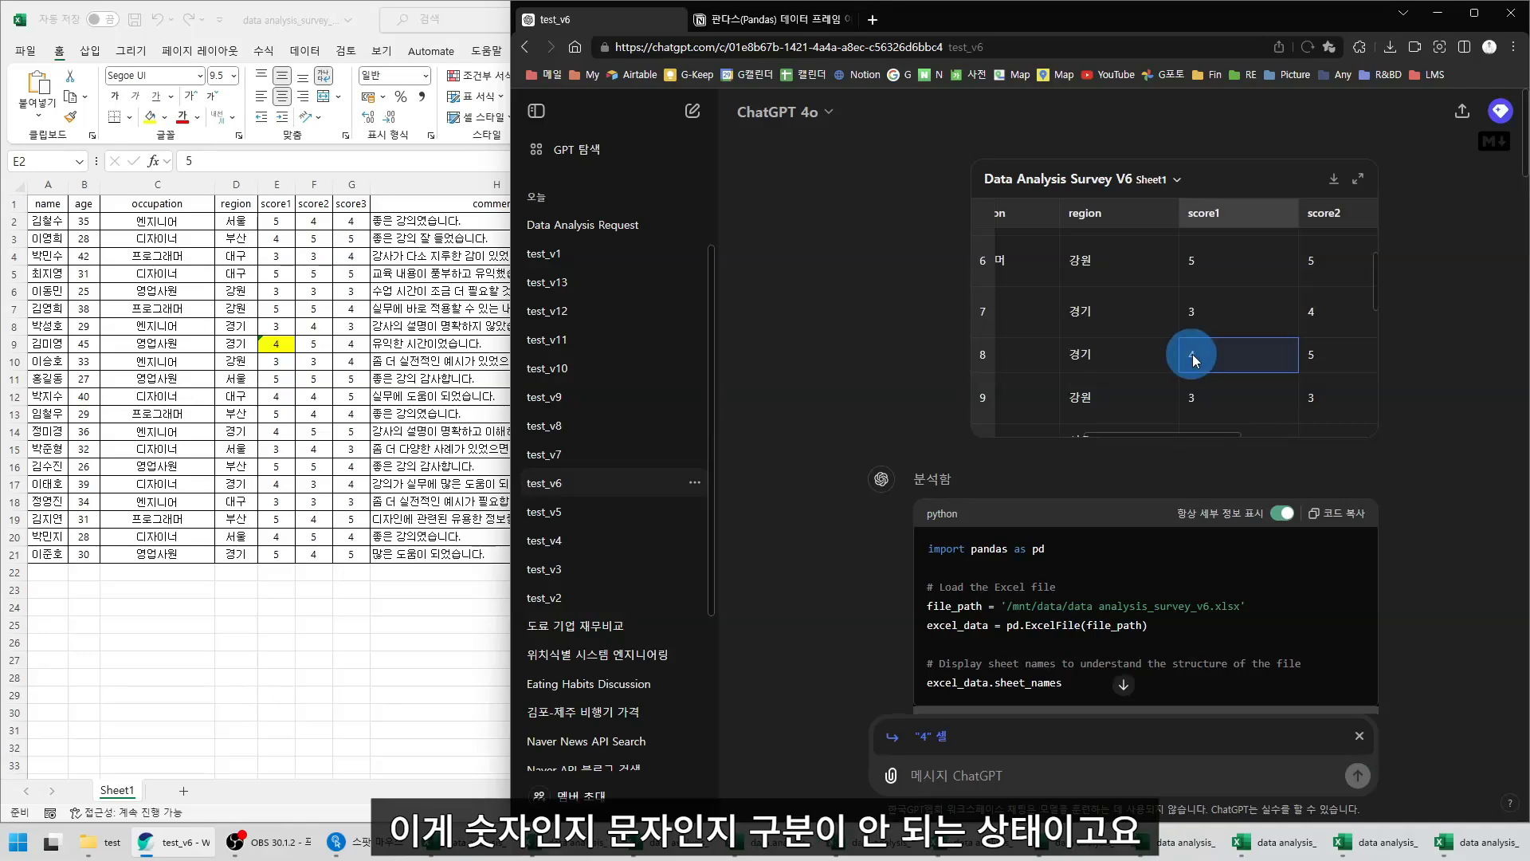
click(1359, 735)
Review the pandas code that loads data analysis_survey_v6.xlsx and Sheet1, highlighting both code blocks, and examine the data.head() output
scroll(1086, 513, down, 3)
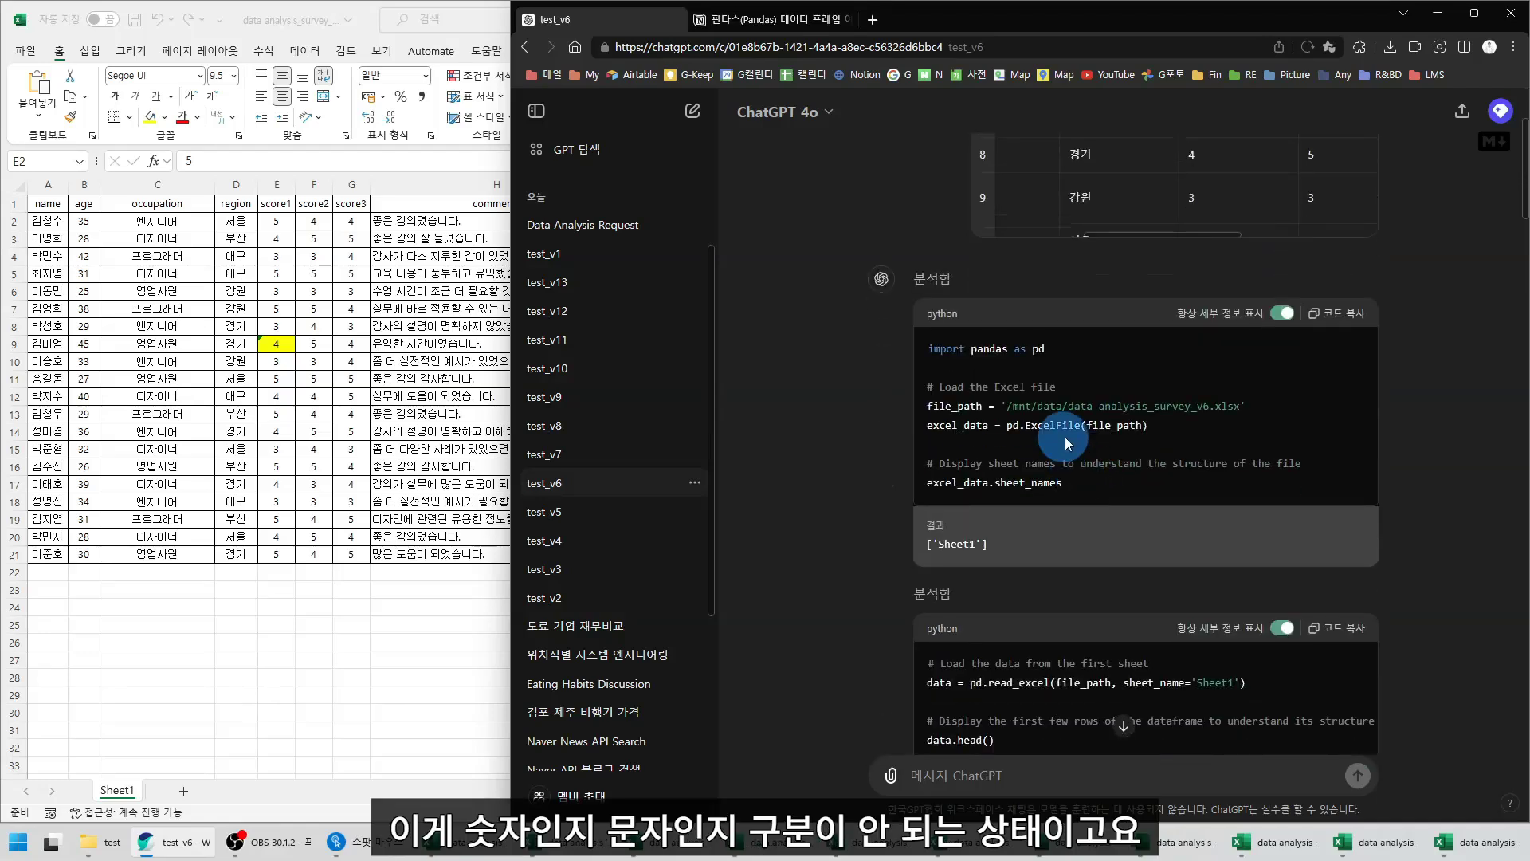
scroll(1063, 437, down, 3)
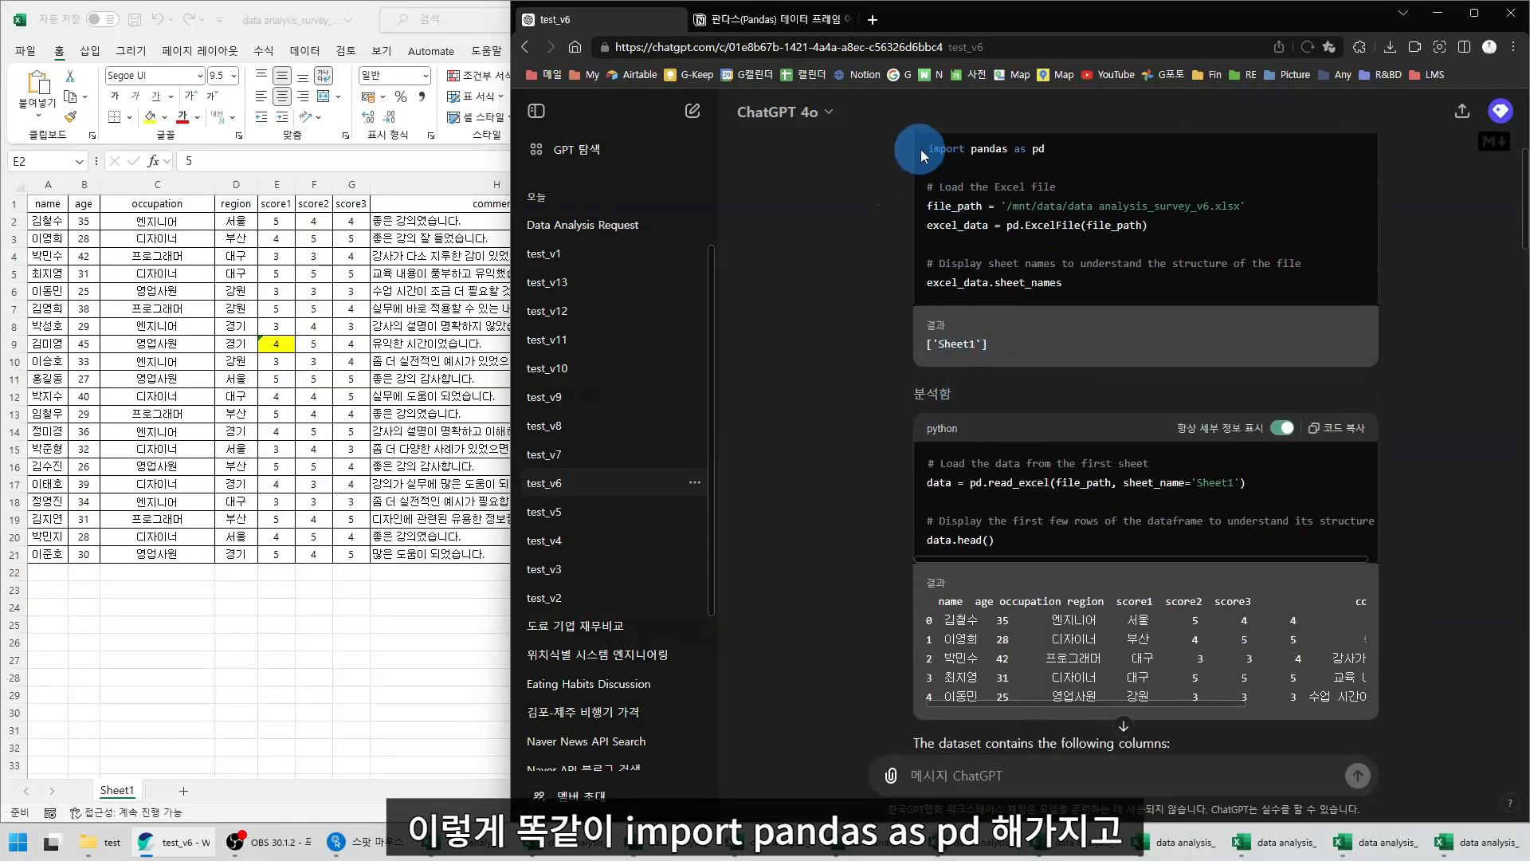
drag(920, 150, 1122, 279)
drag(926, 464, 1178, 536)
click(1154, 516)
scroll(1155, 516, down, 3)
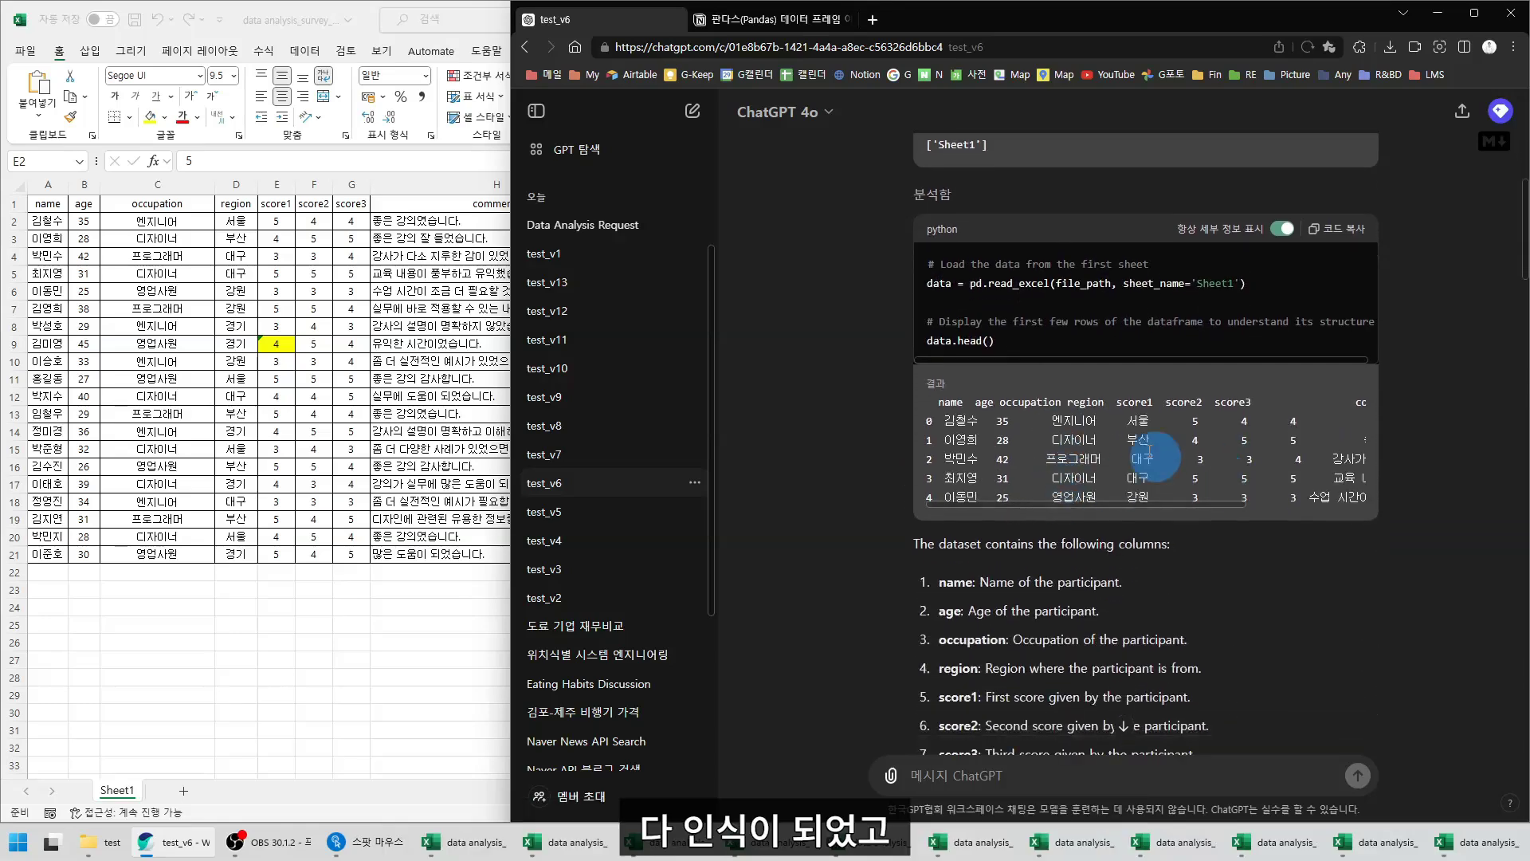
drag(1208, 503, 1227, 507)
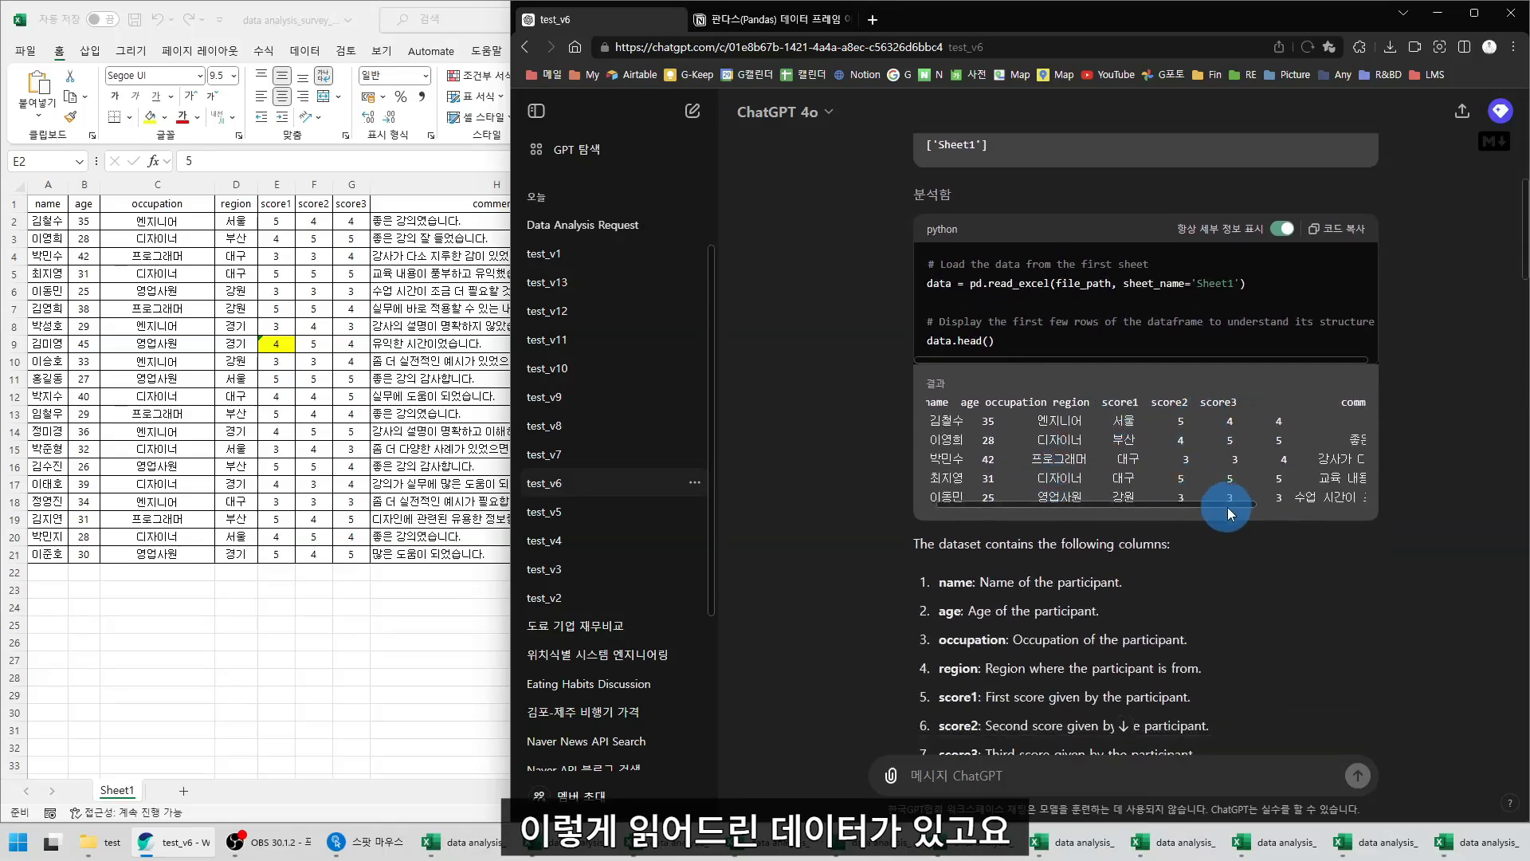
scroll(1227, 507, down, 1)
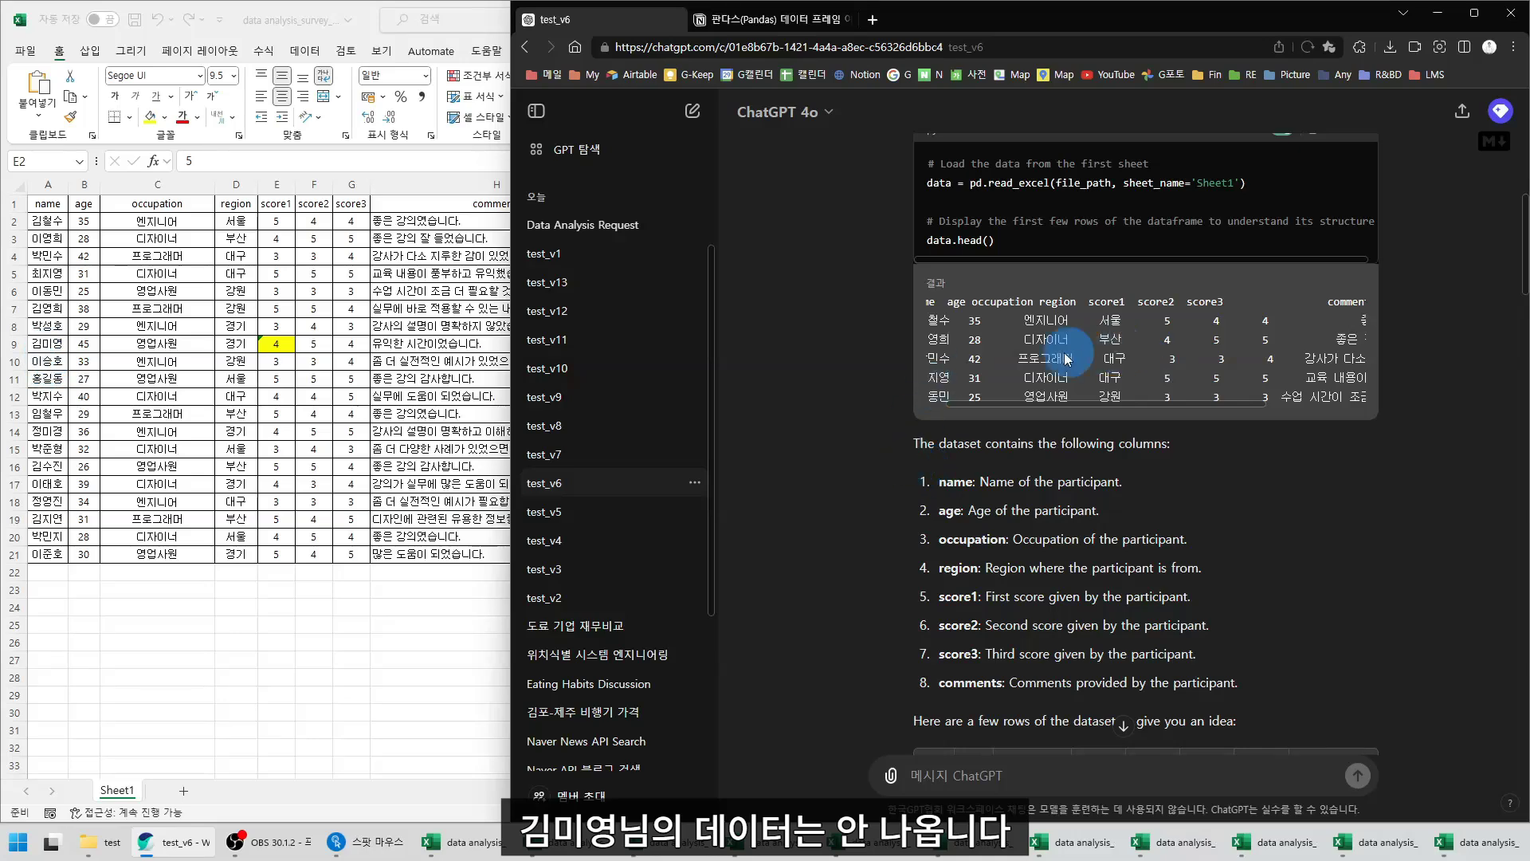
Find the 첫 10개 행 출력 request and highlight the index 7 row in its output to inspect the score1 value
scroll(1069, 348, down, 5)
scroll(977, 337, down, 2)
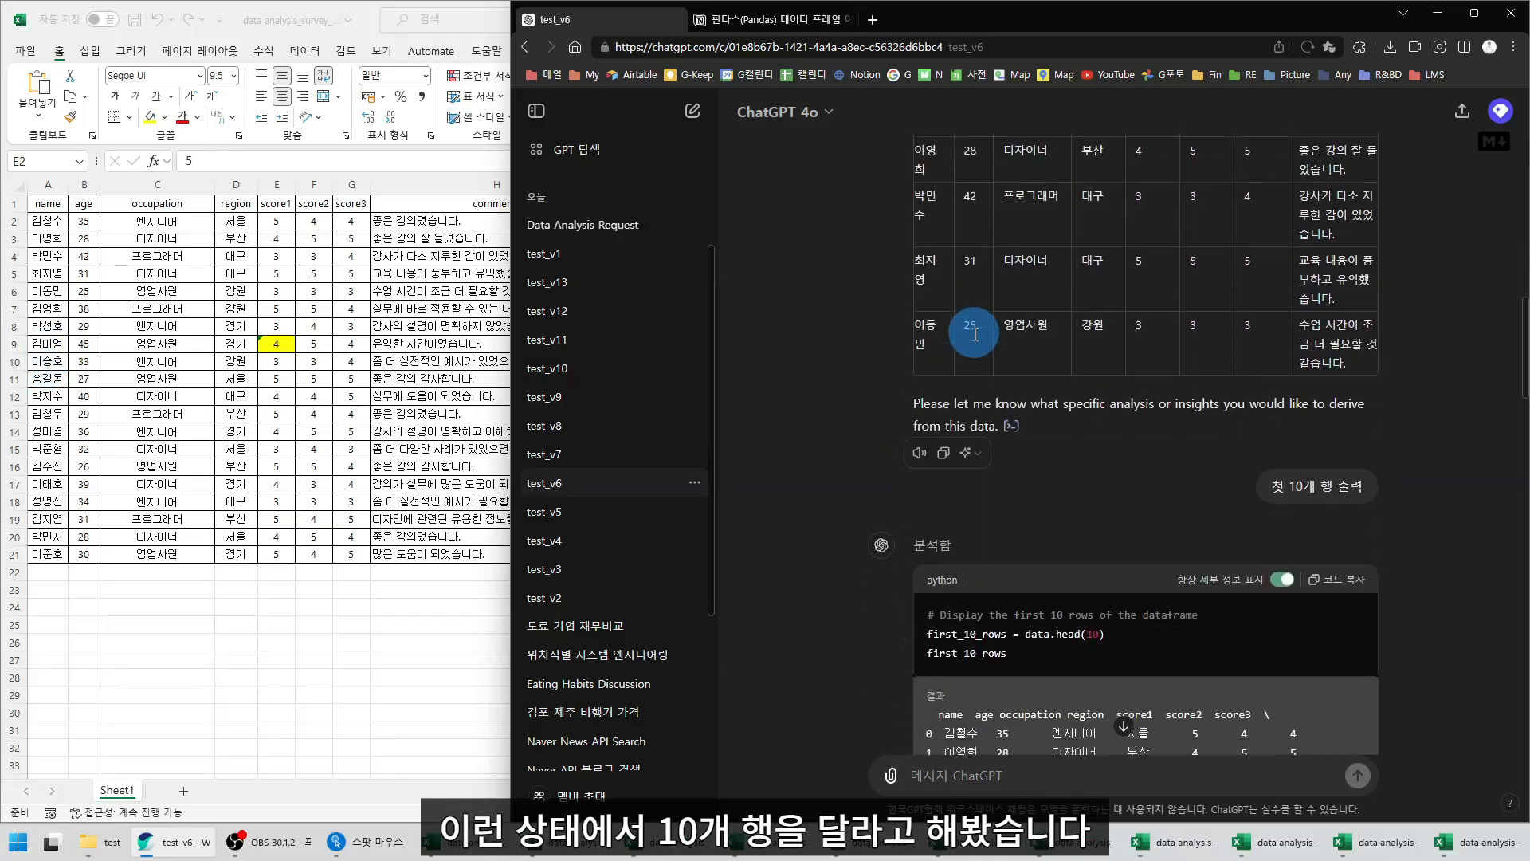
drag(1270, 470, 1361, 475)
scroll(1355, 470, up, 3)
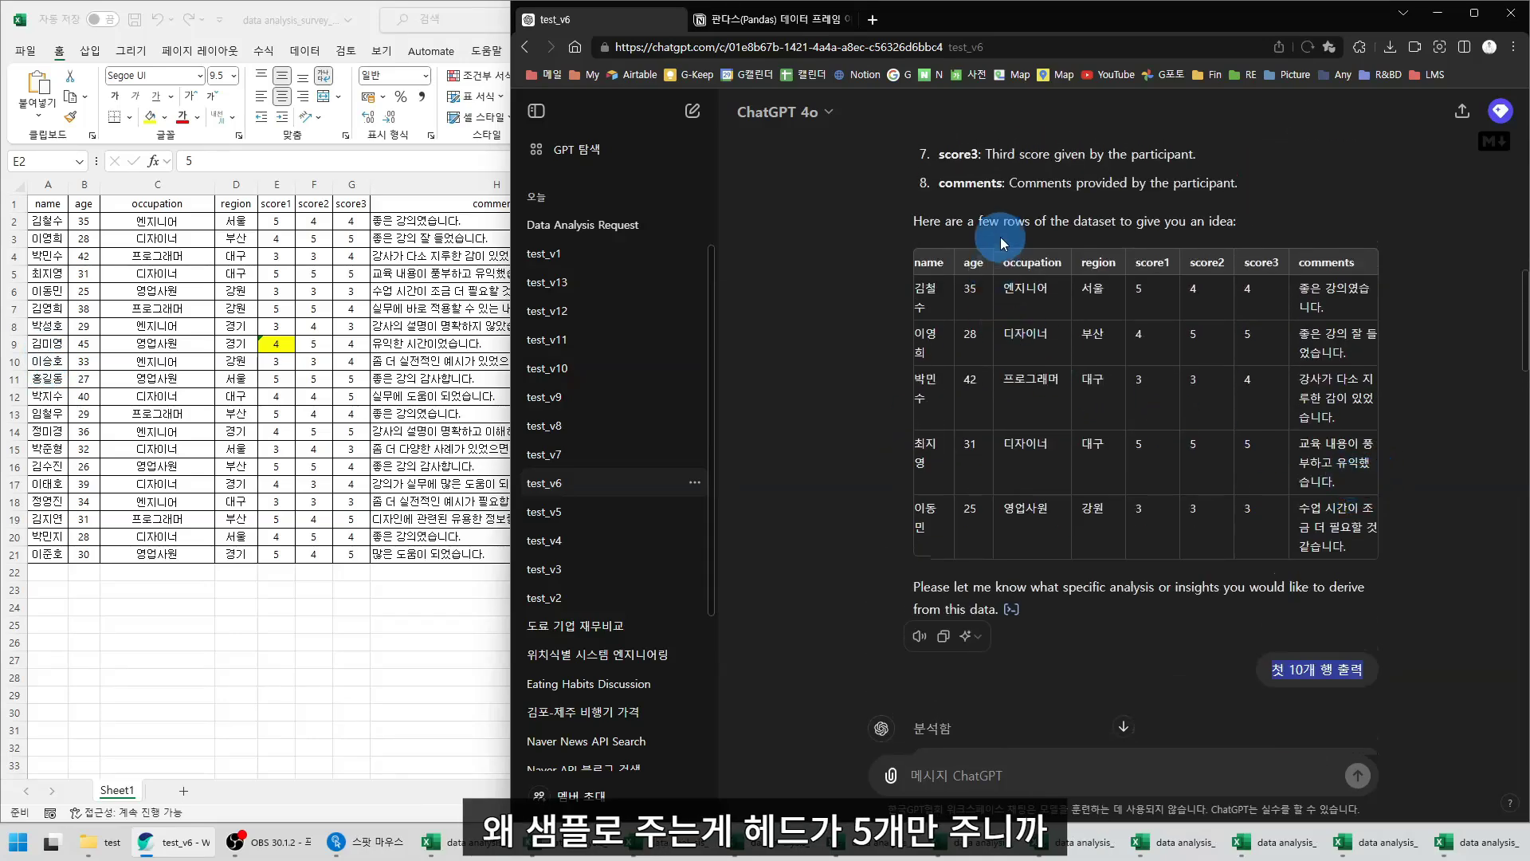
scroll(1083, 301, down, 5)
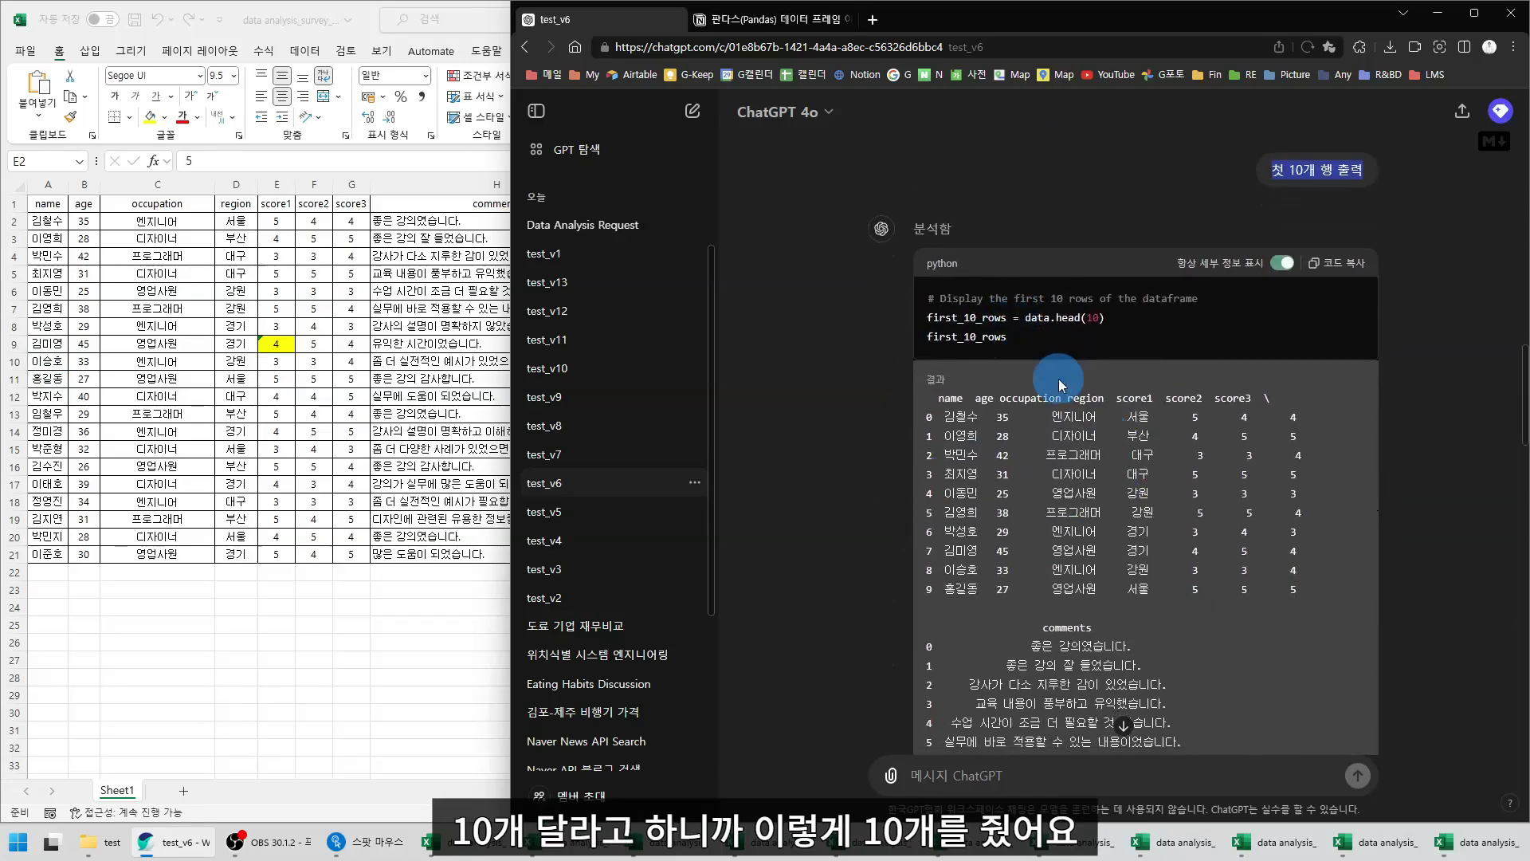
drag(942, 550, 1215, 550)
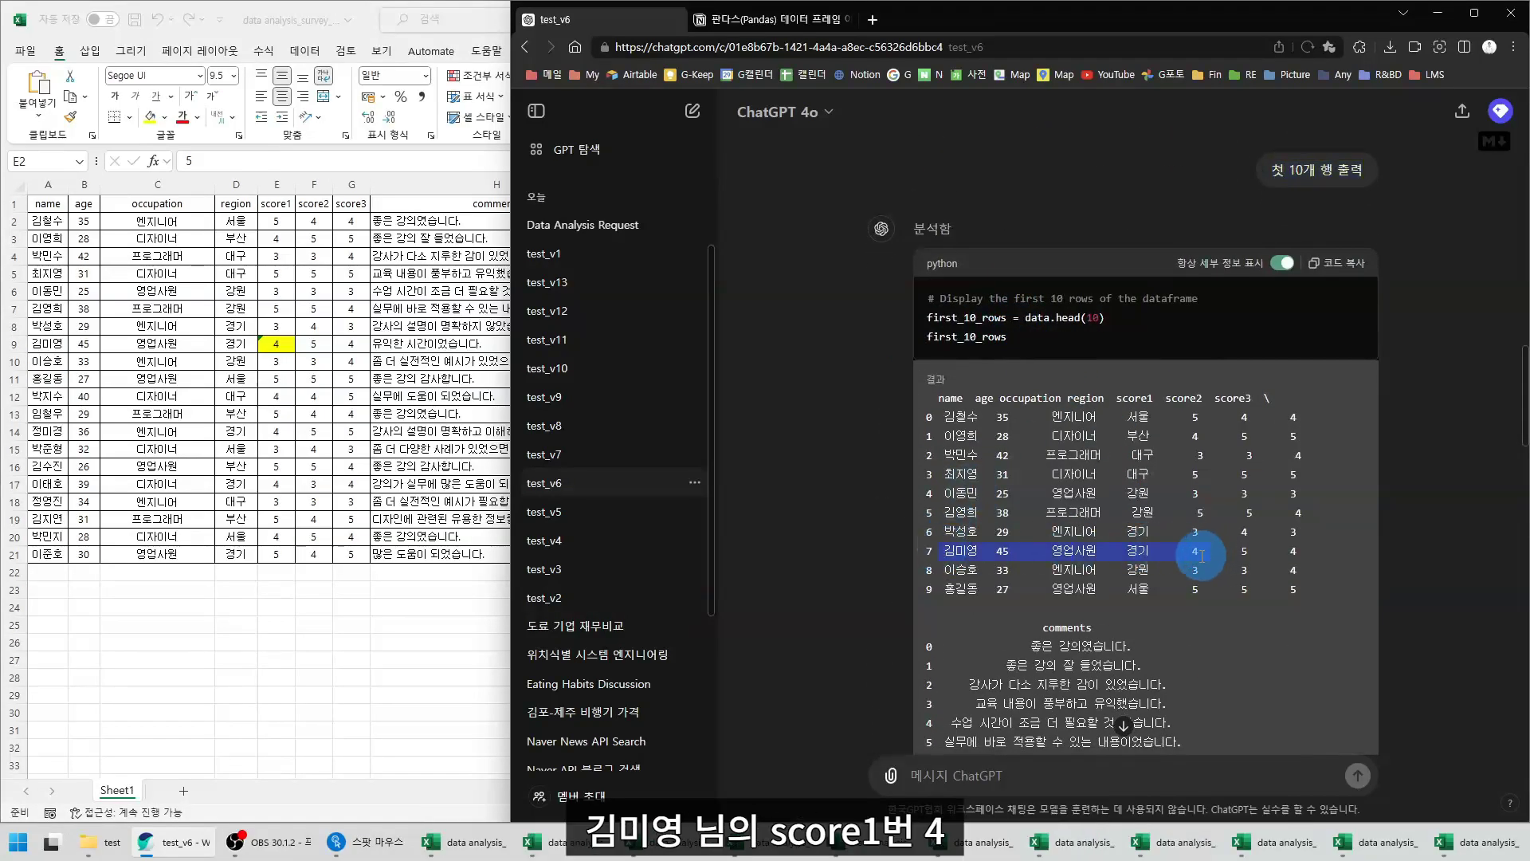
scroll(1200, 551, down, 6)
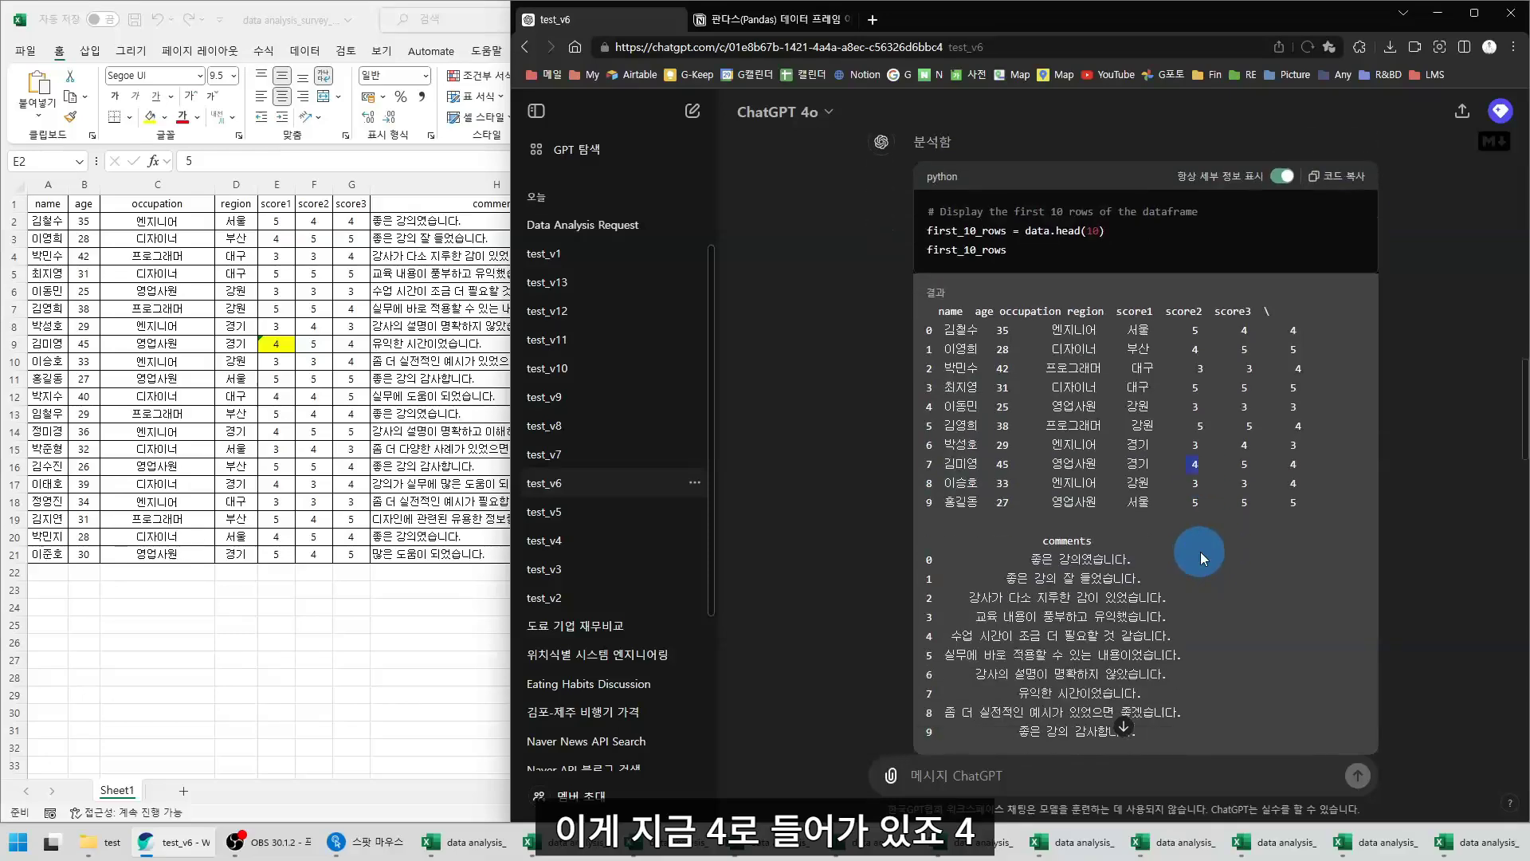
Examine the 기초통계량 분석 result, highlighting the count and mean of score1
drag(1275, 402, 1380, 403)
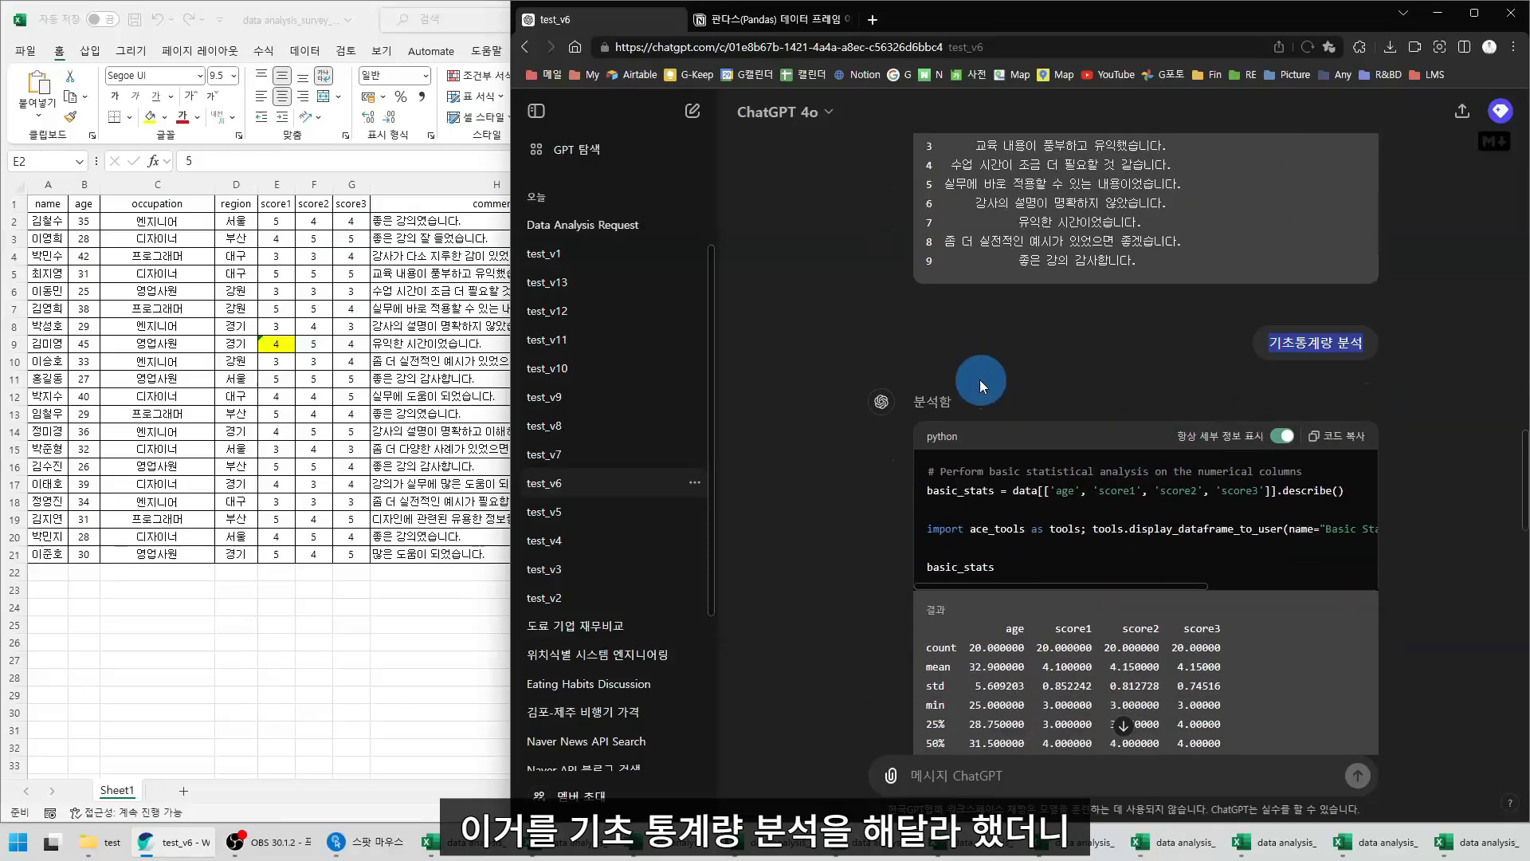
scroll(979, 379, down, 3)
double_click(1052, 489)
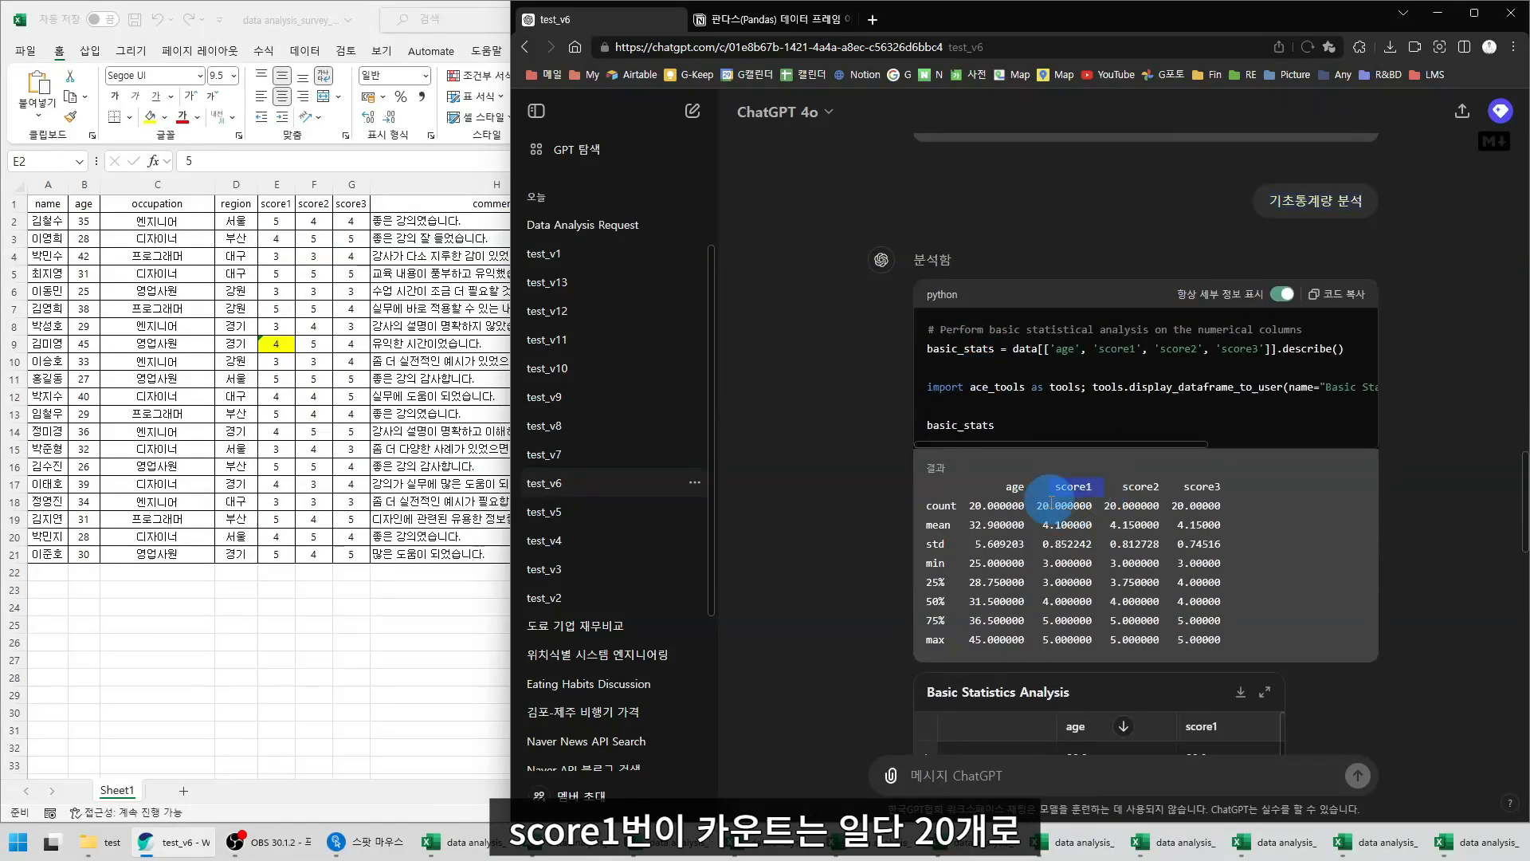
drag(1037, 508, 1114, 510)
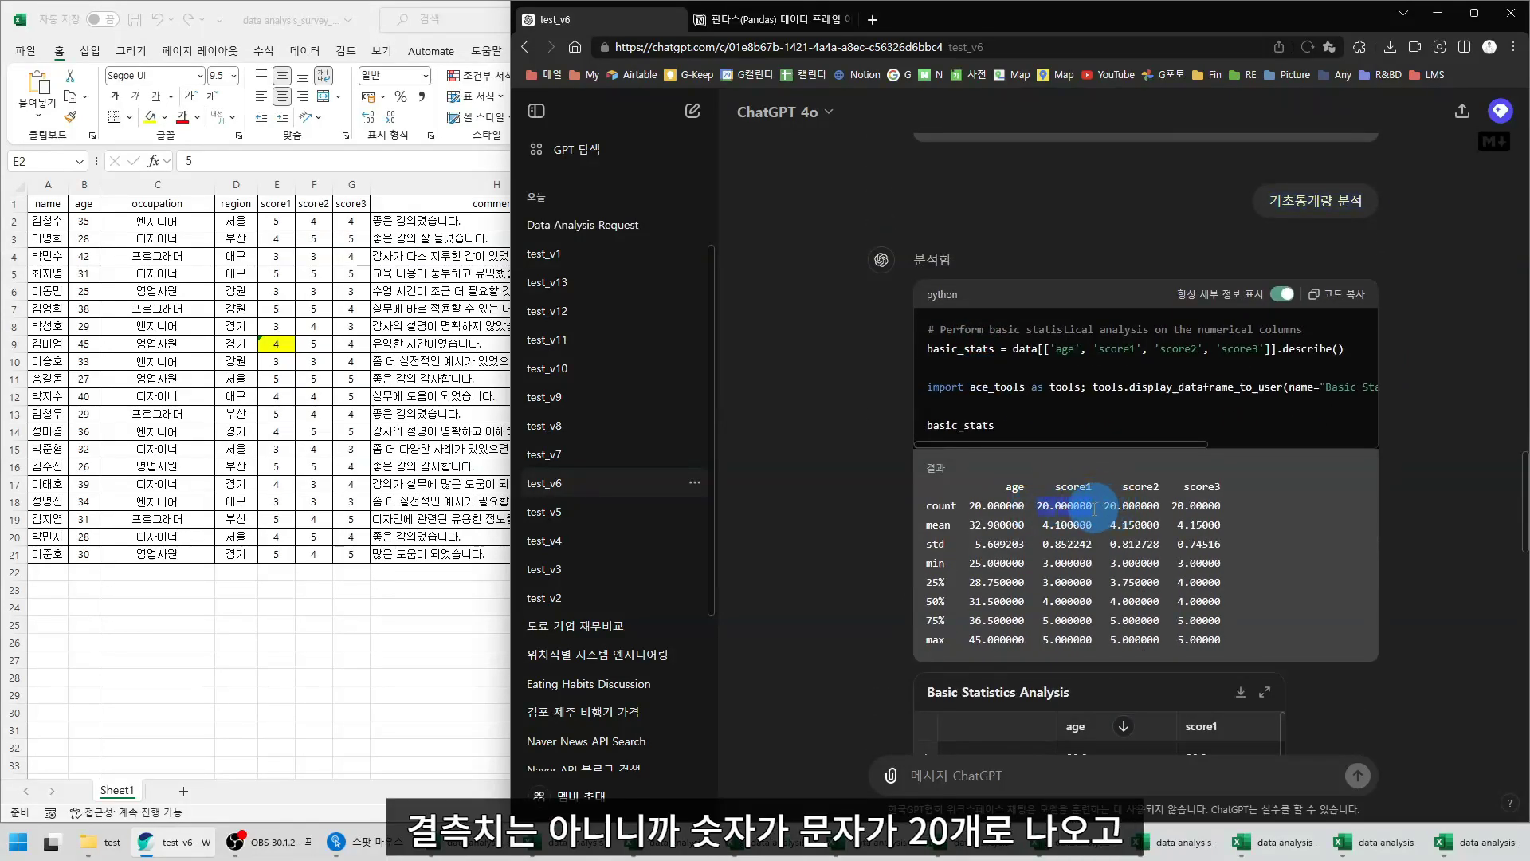
click(1050, 512)
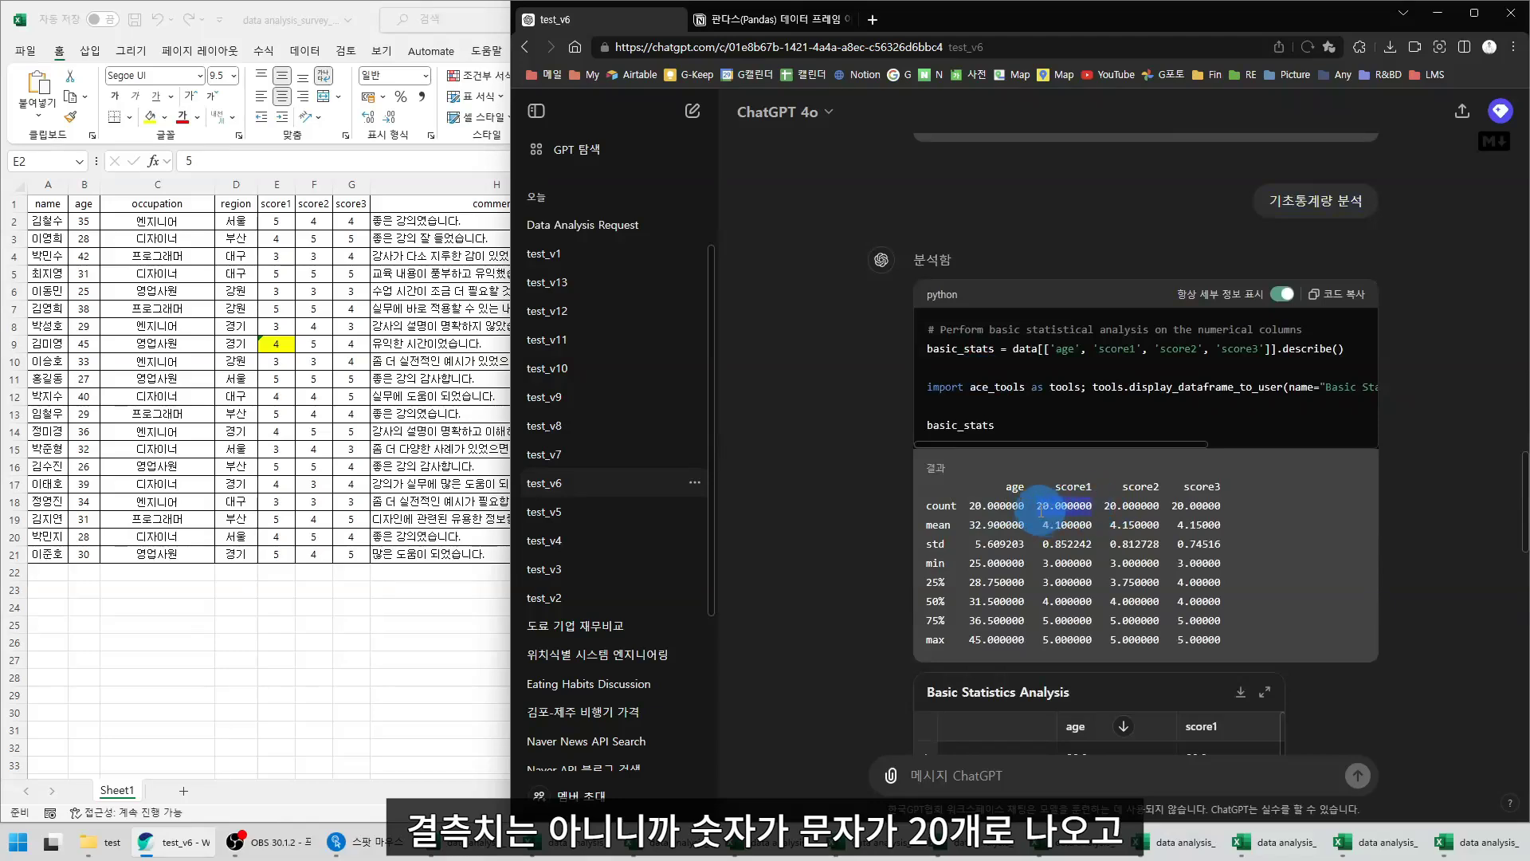
drag(1044, 527, 1071, 529)
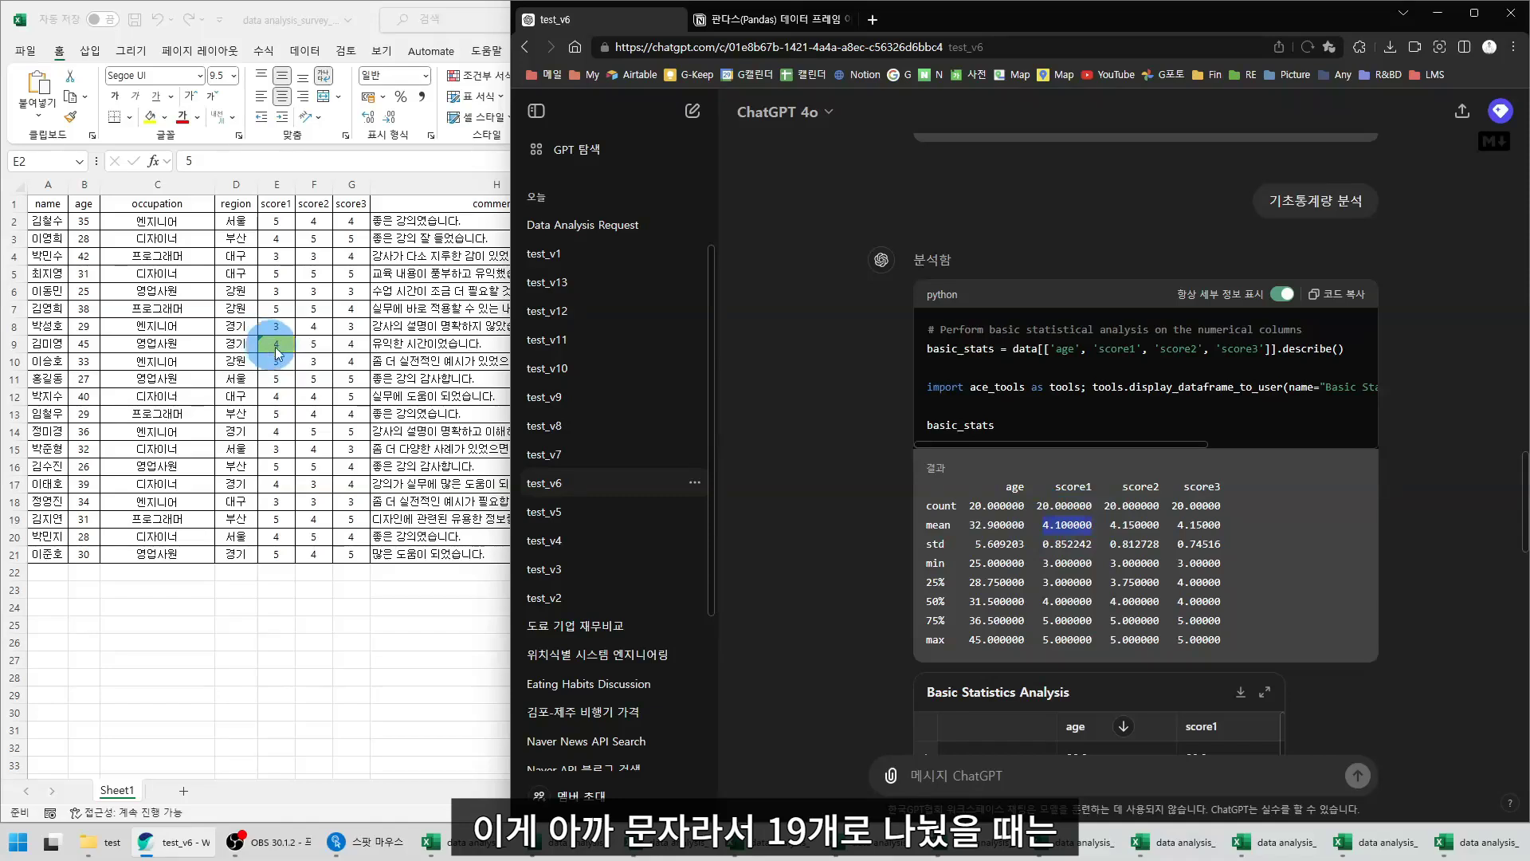
In Excel, check the average of E2:E21 with E9 as text, then again with E9 entered as the number 4
drag(275, 222, 282, 557)
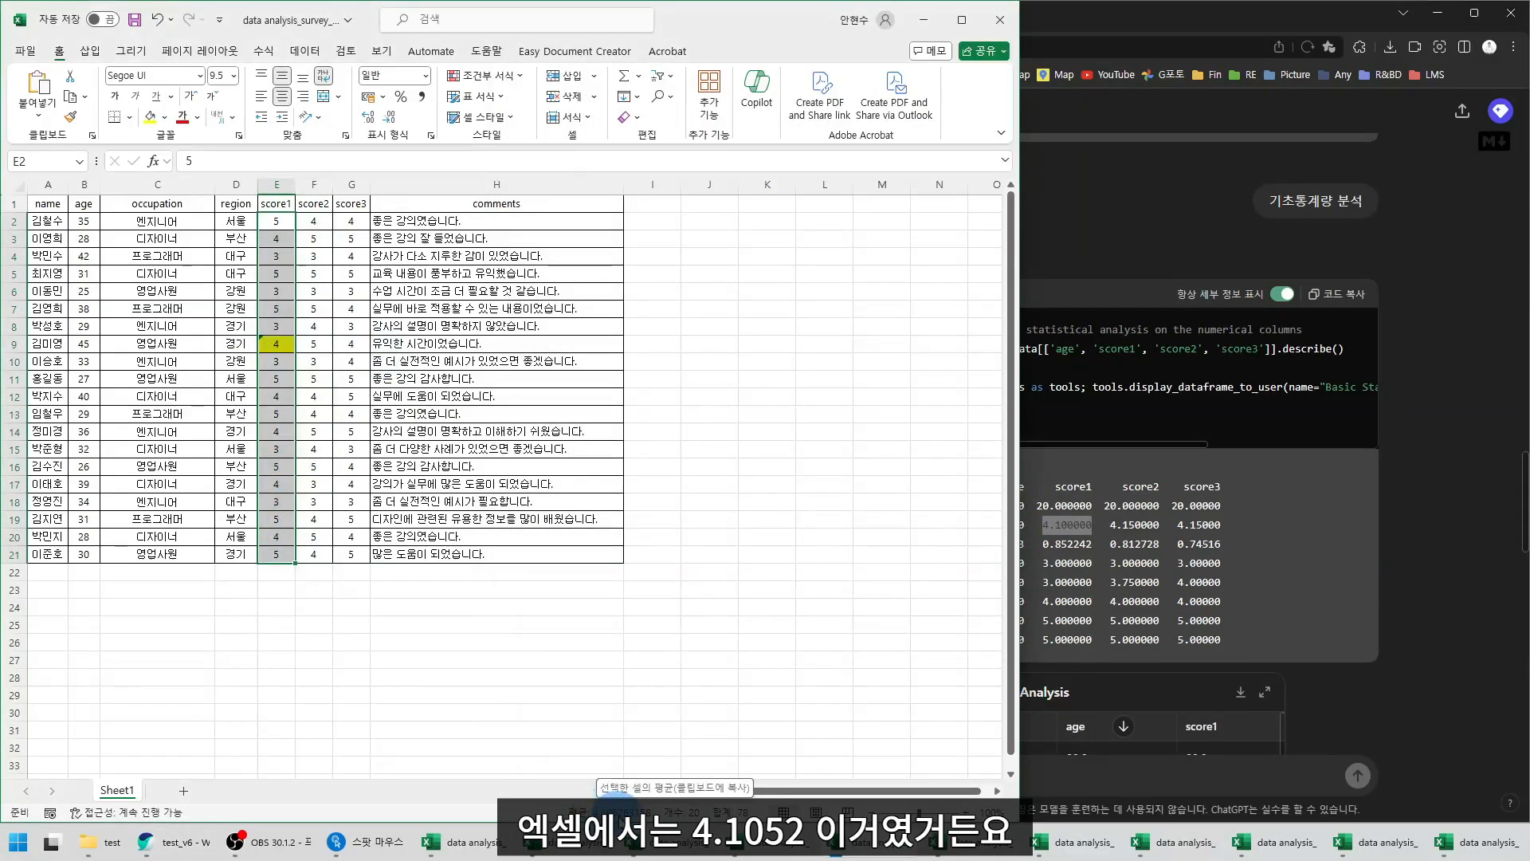
click(276, 344)
text('4)
key(Return)
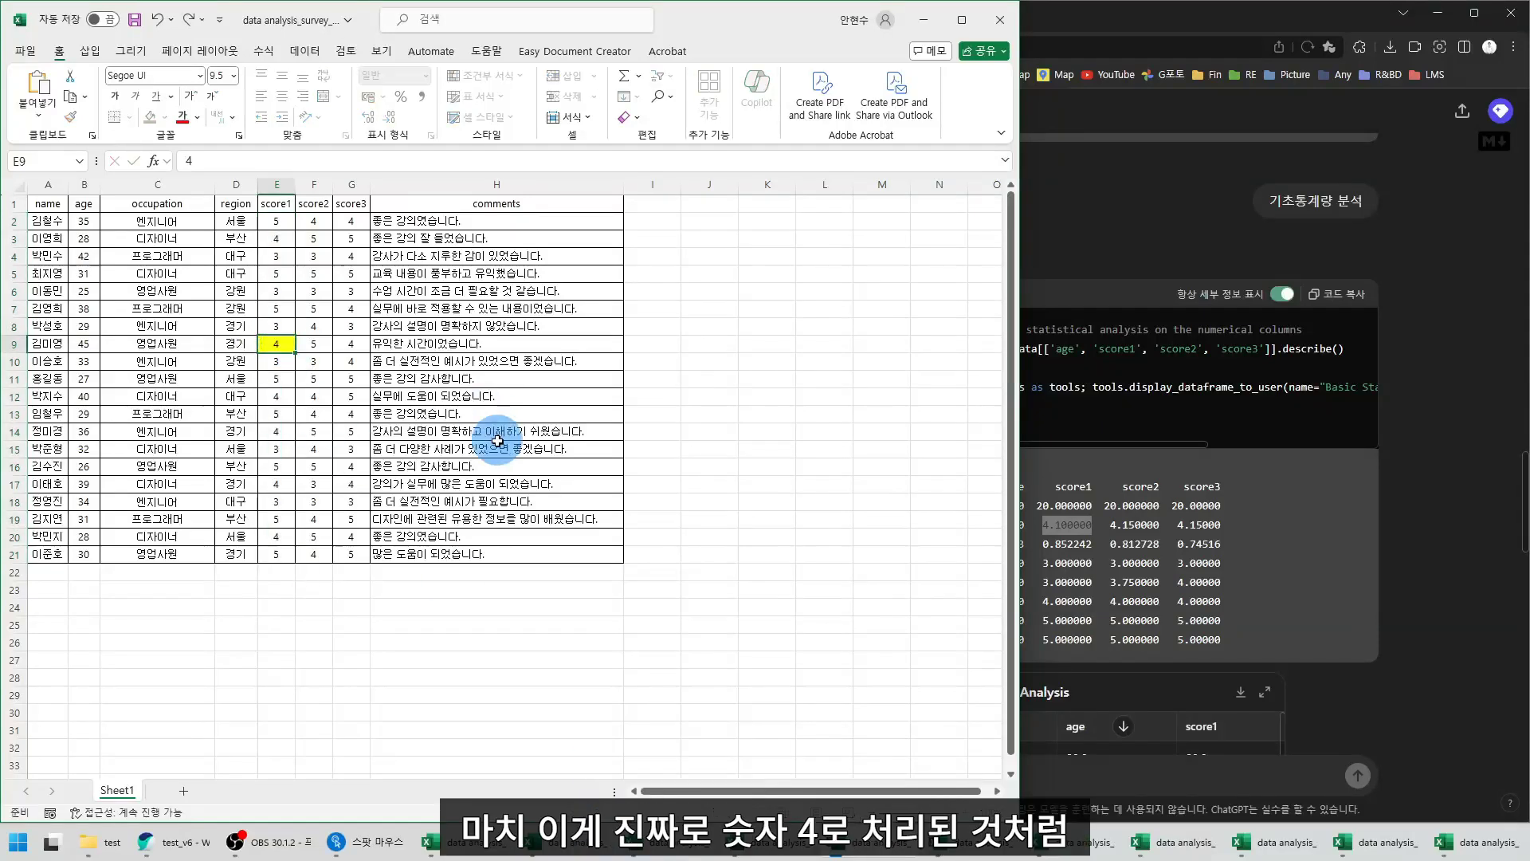
drag(271, 223, 276, 554)
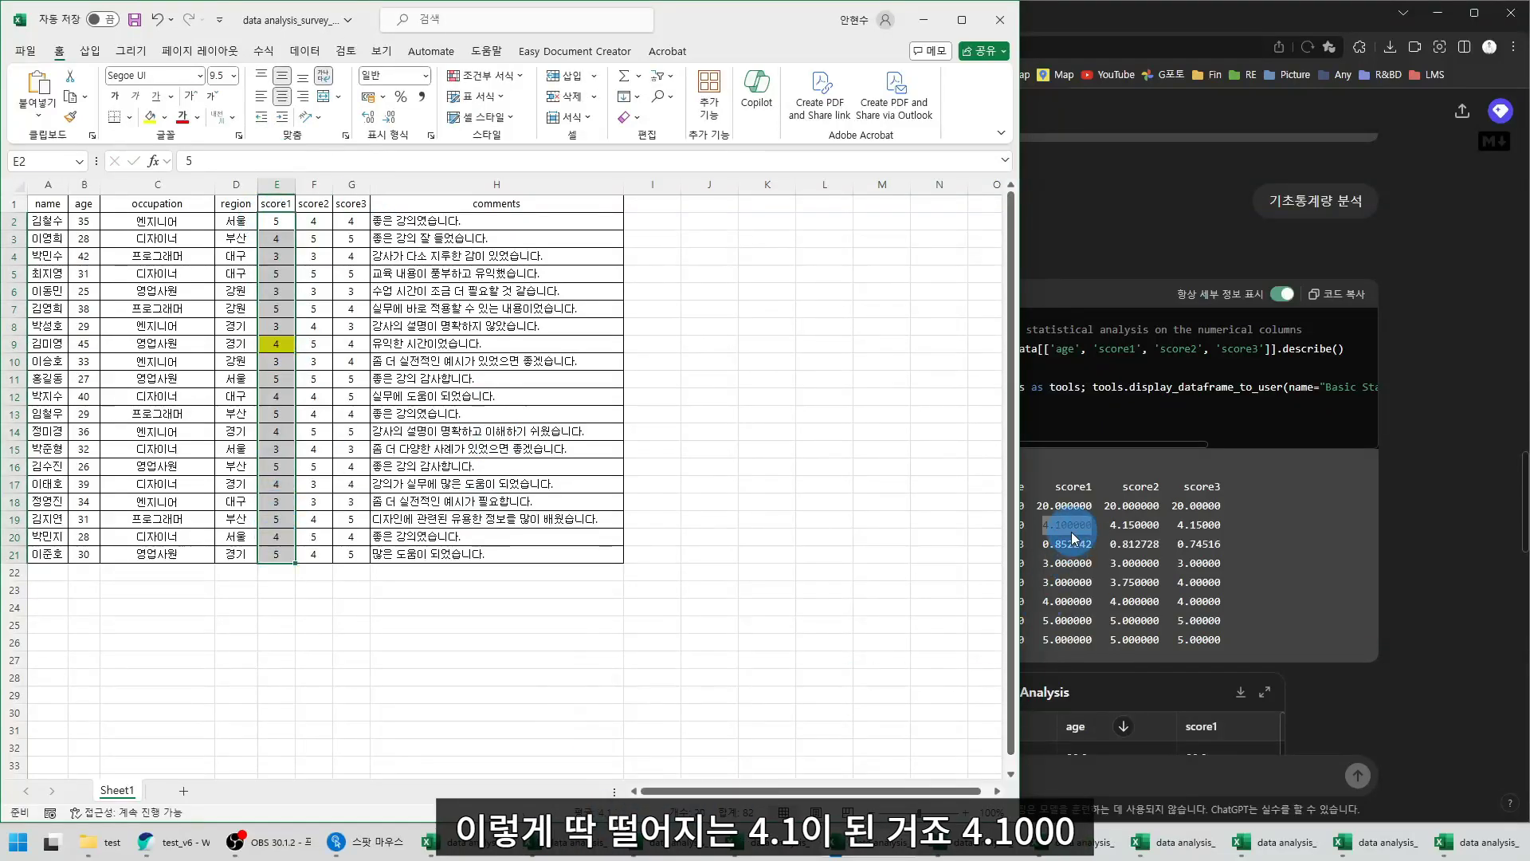
Restore E9 to the text entry '4 and select E2:E21 to recheck the score1 average
double_click(284, 341)
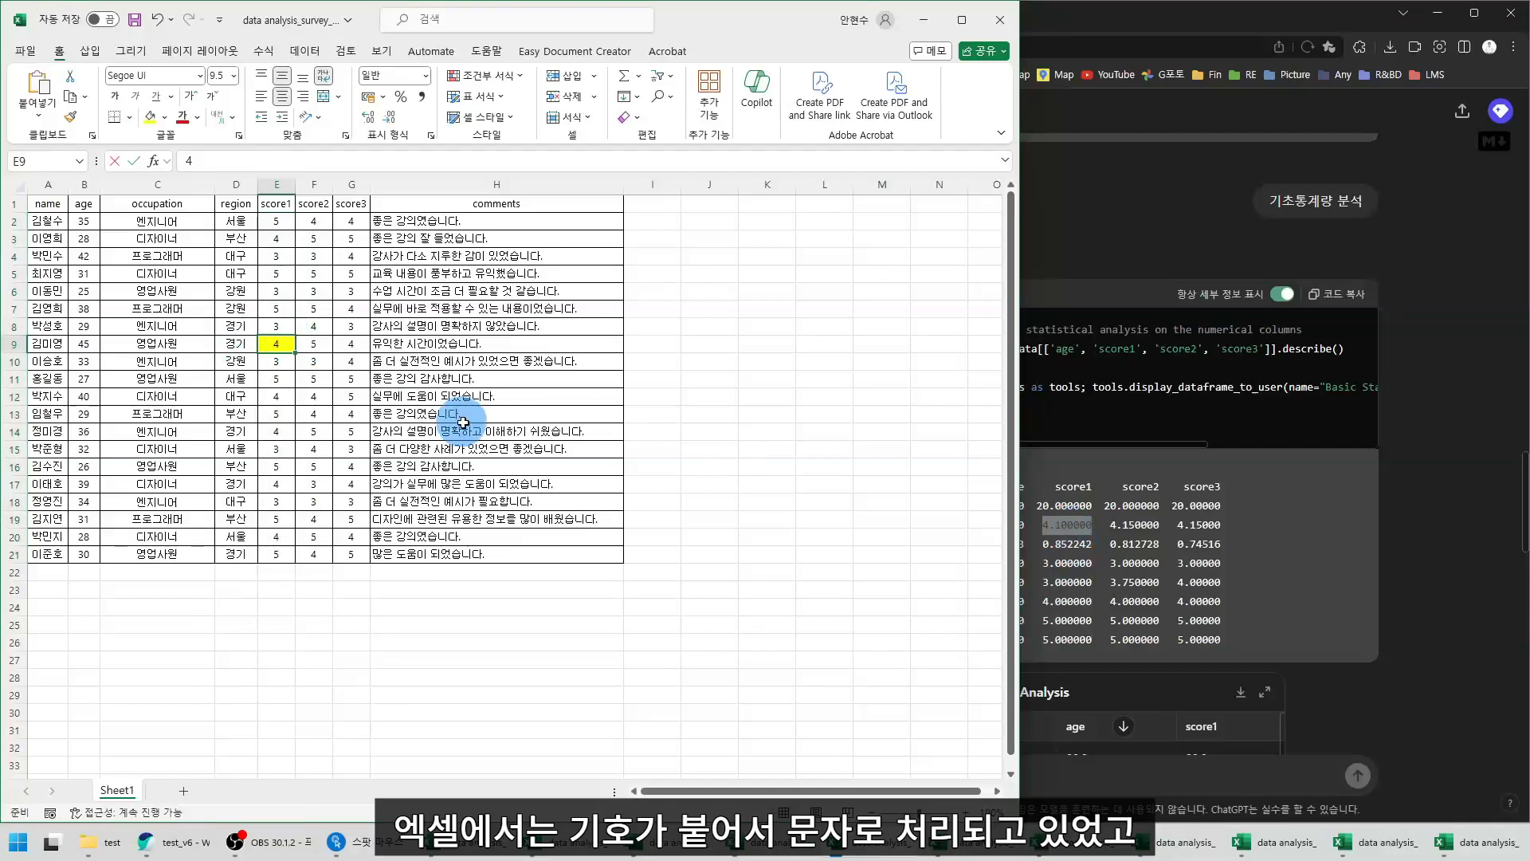
key(Escape)
drag(277, 222, 283, 554)
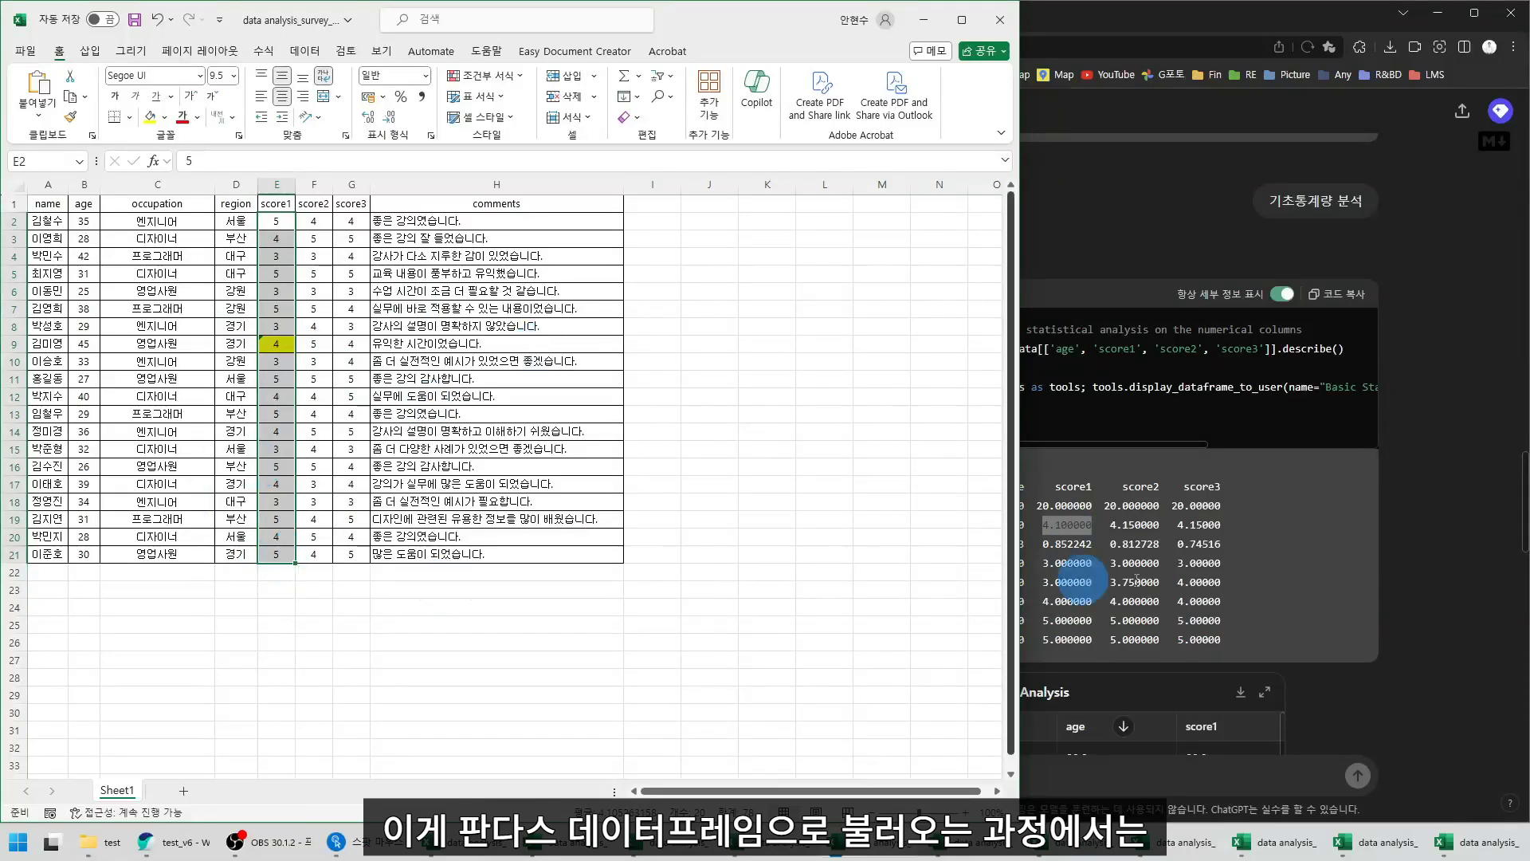
Revisit the score1 statistics and first-10-rows request in ChatGPT, then select E9 in Excel to inspect its apostrophe
click(1159, 543)
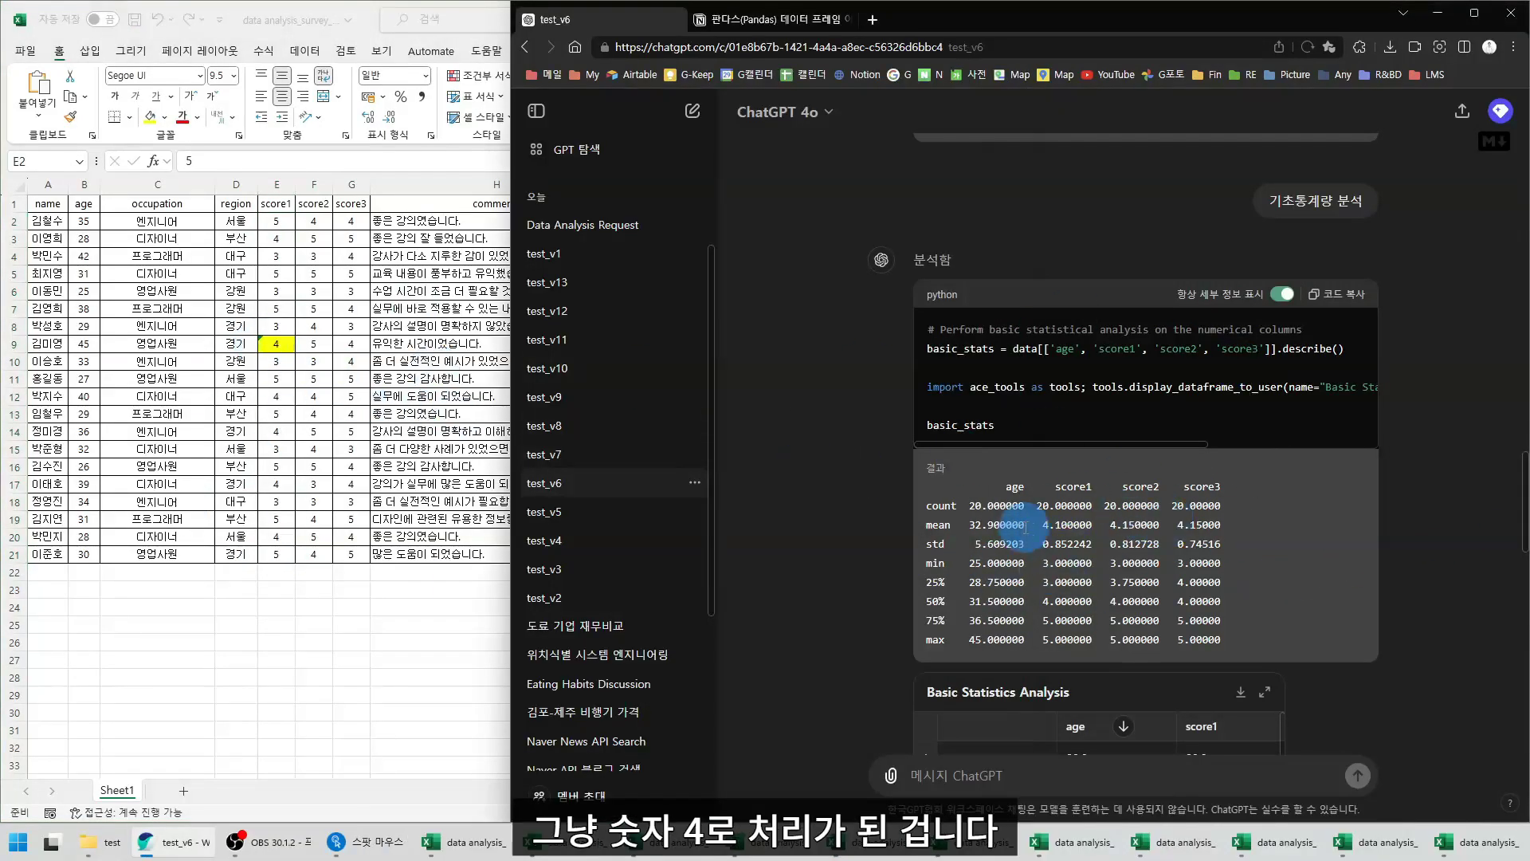
scroll(1076, 494, down, 4)
scroll(1117, 457, up, 10)
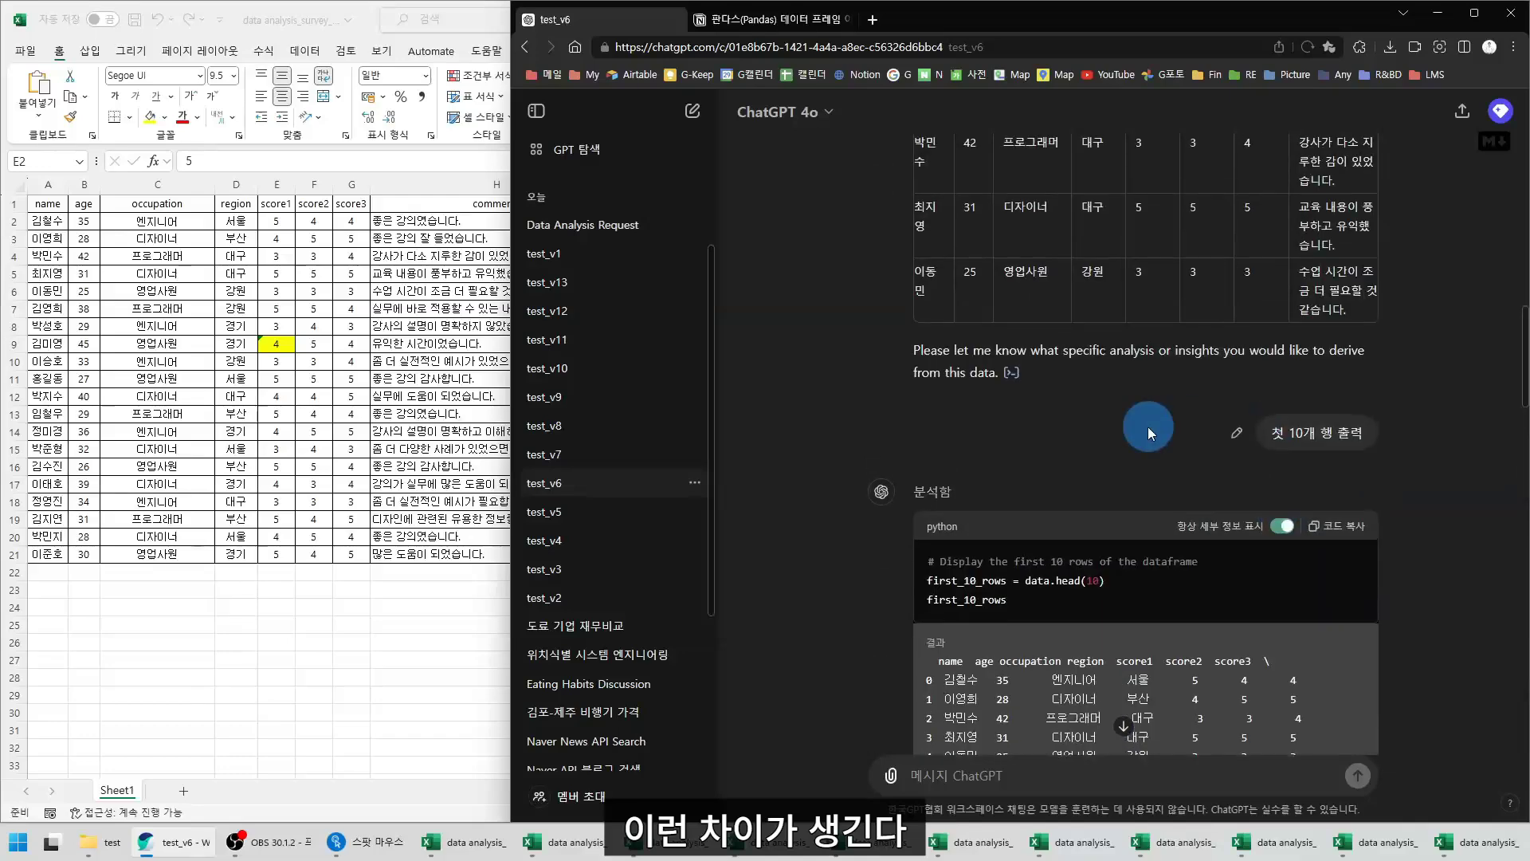
click(276, 343)
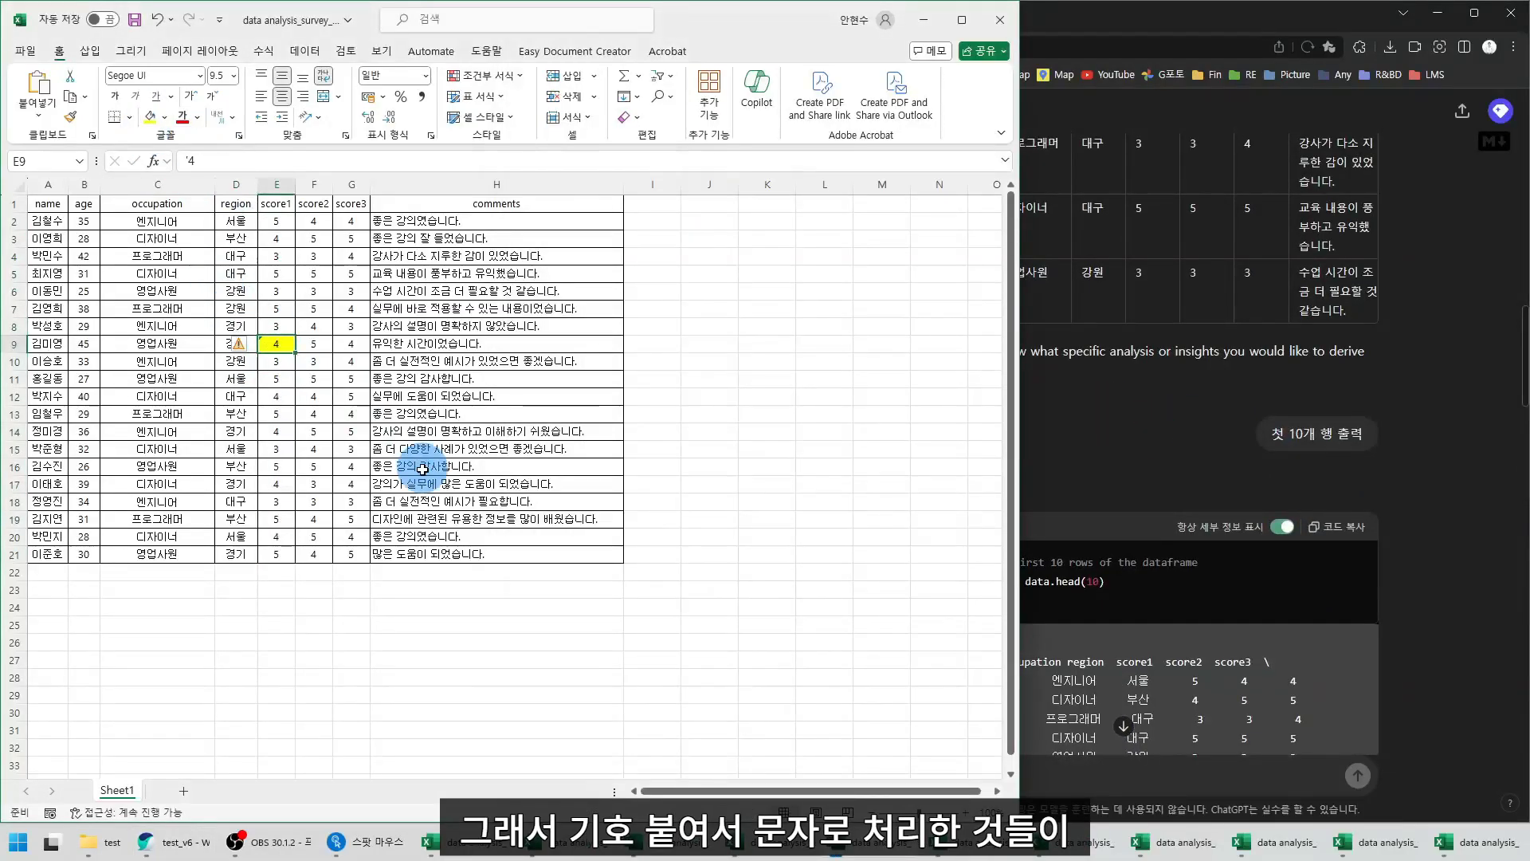
Switch to the v7 survey workbook in Excel and inspect the score1 entry in E9 along with its row
click(1147, 426)
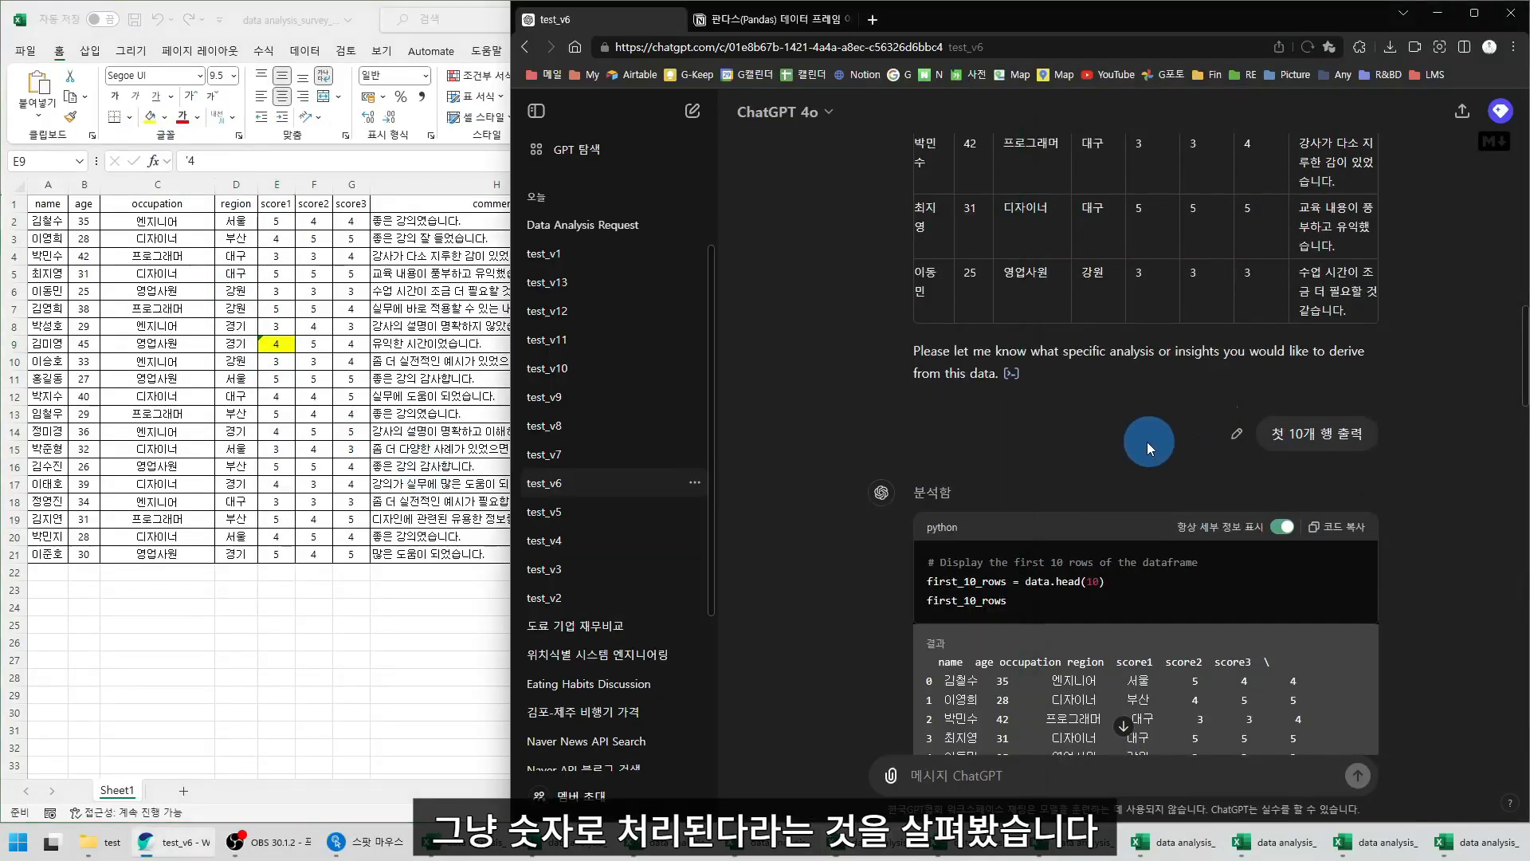
click(976, 854)
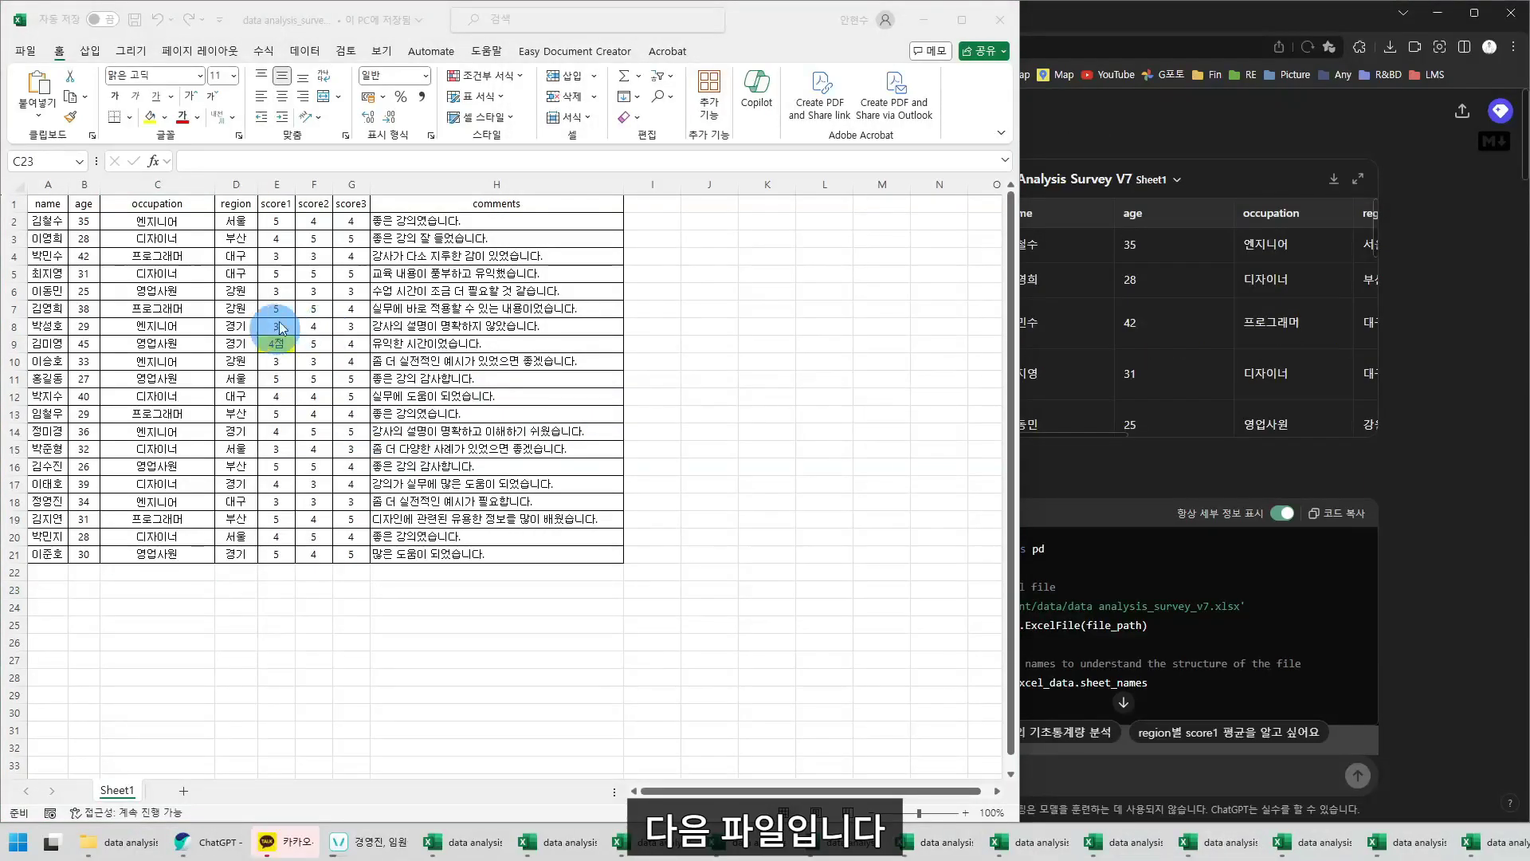
click(276, 343)
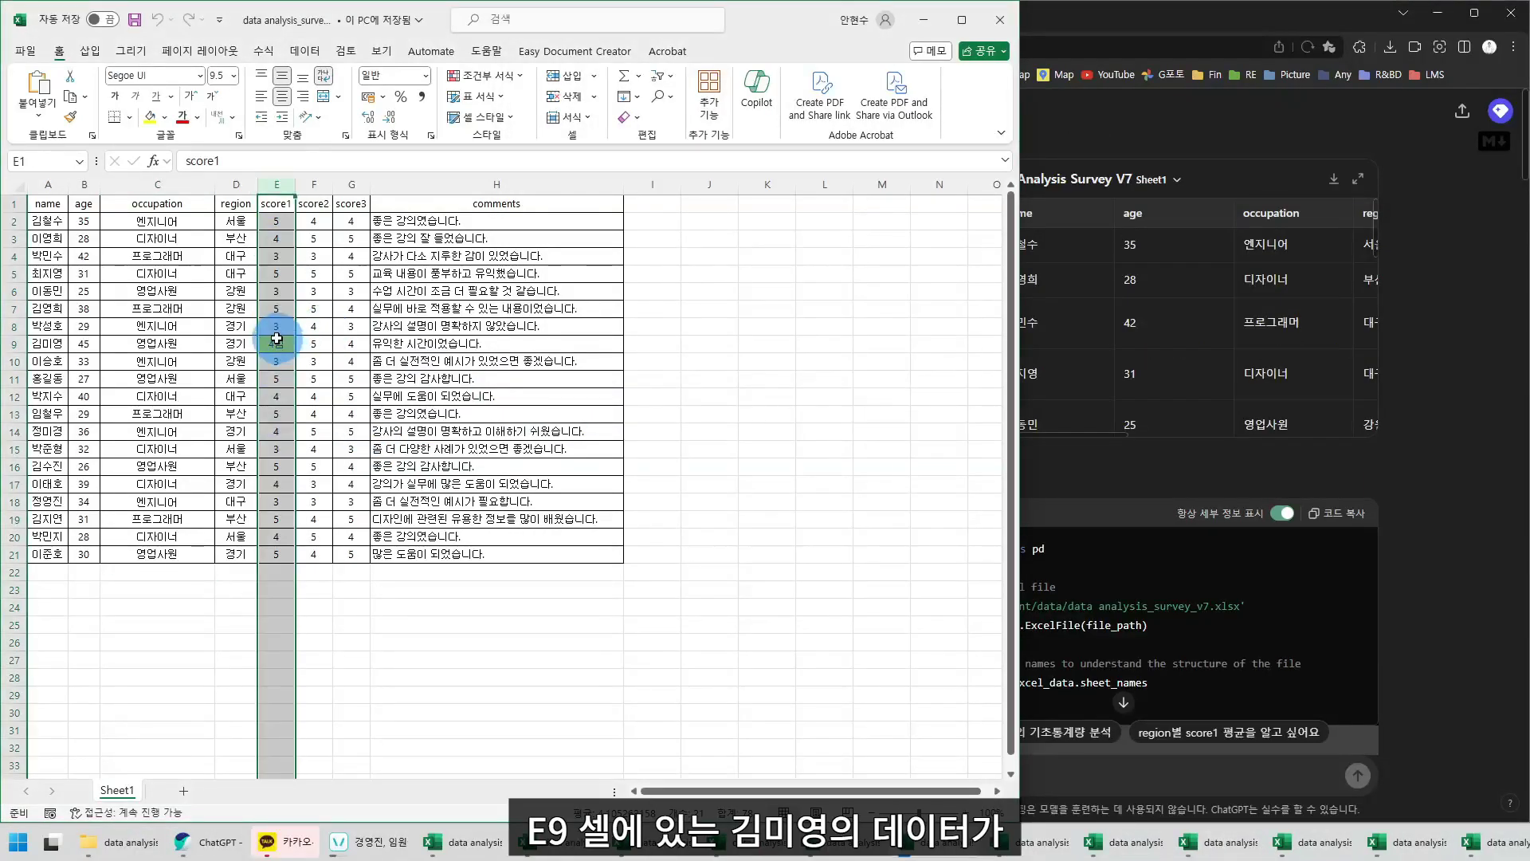
click(155, 343)
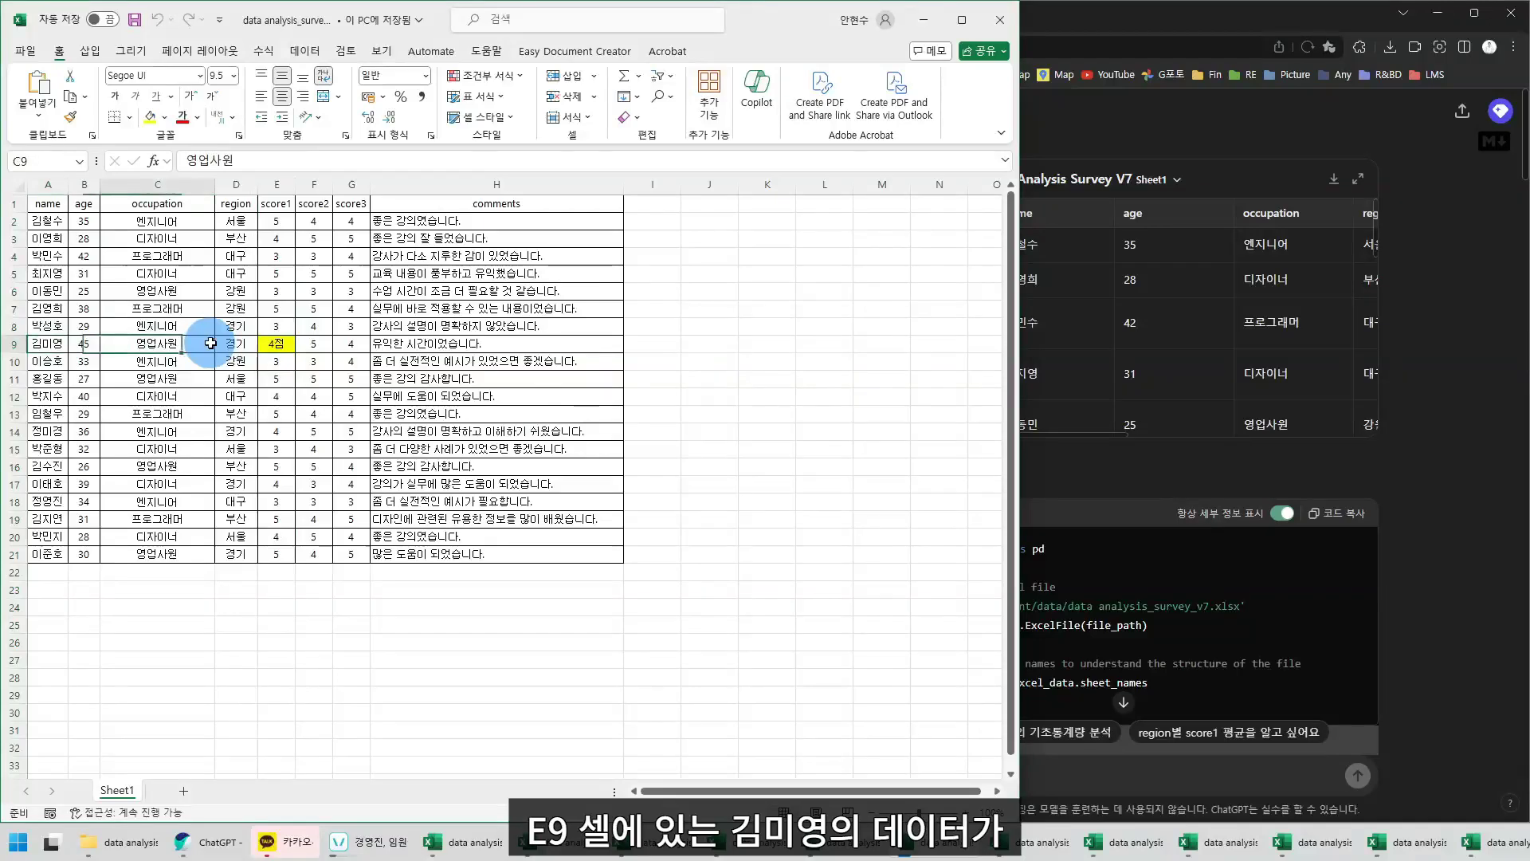
click(281, 204)
click(295, 345)
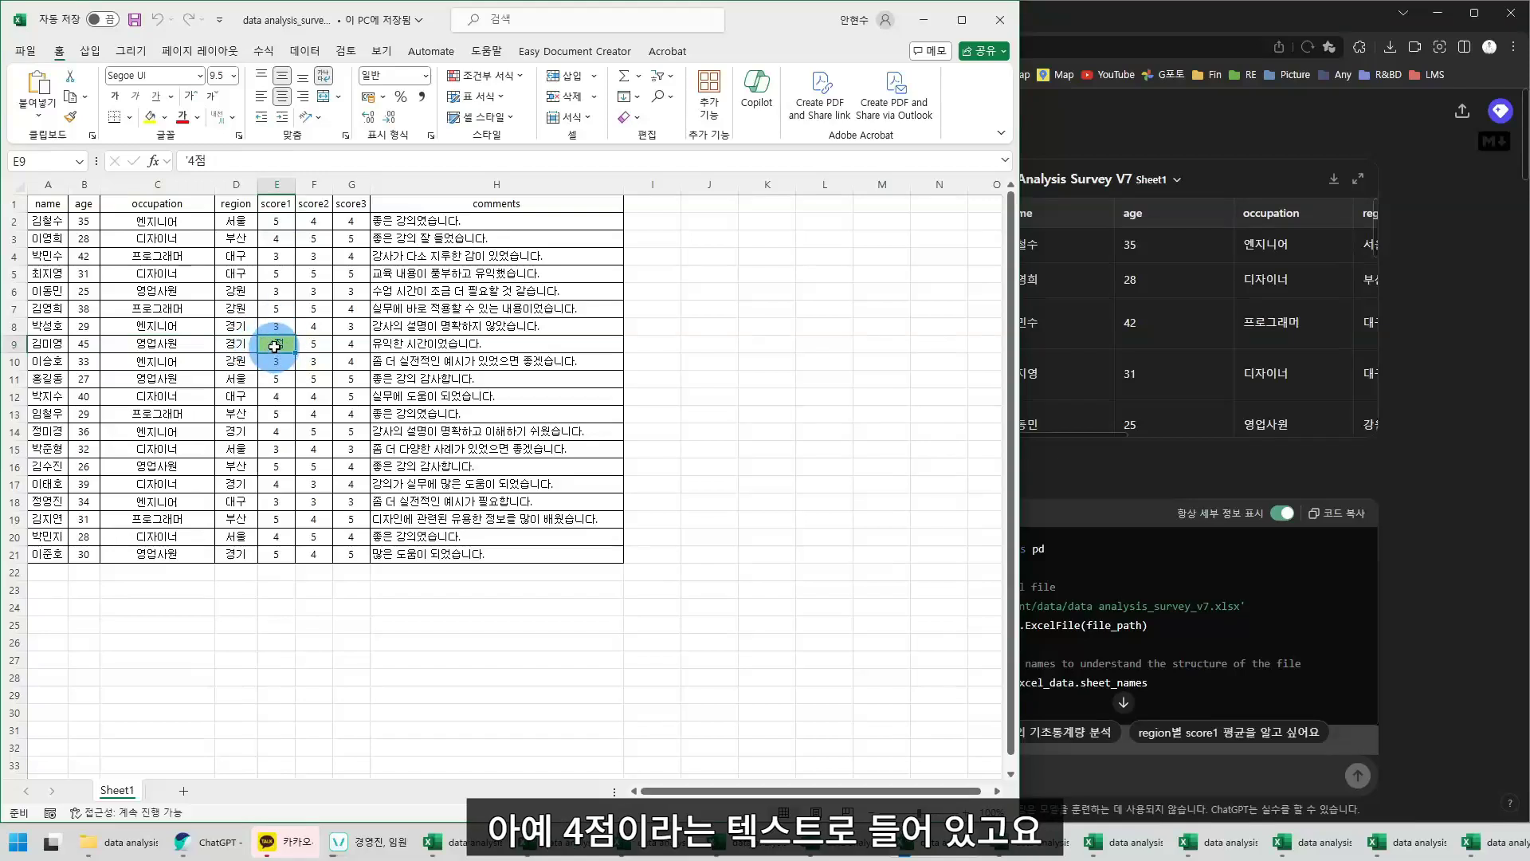
Select the score1 values in E2:E21 to check their average in Excel
drag(276, 220, 280, 558)
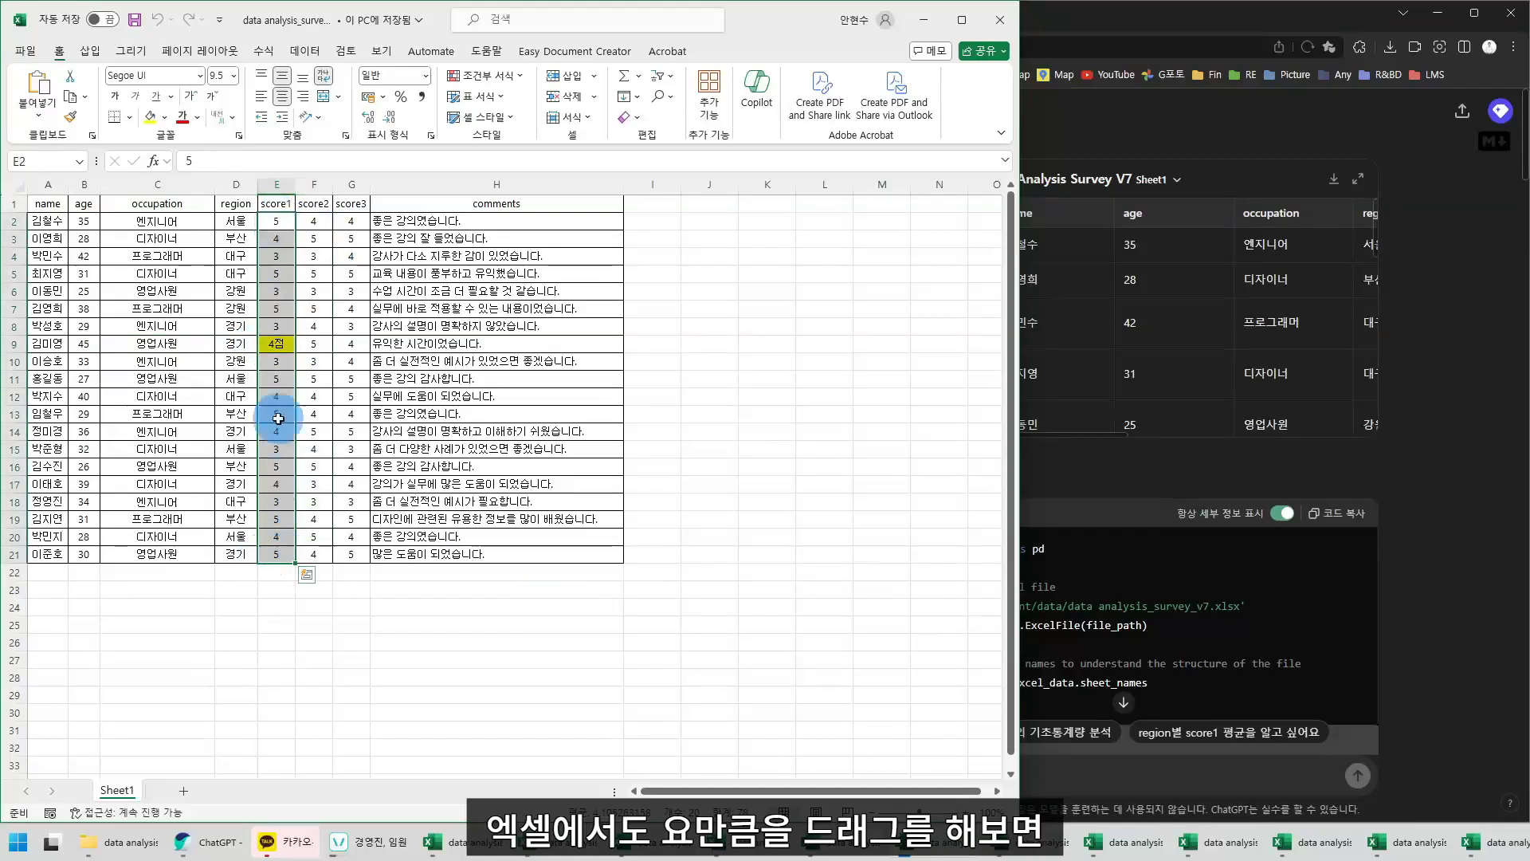
drag(275, 226, 276, 555)
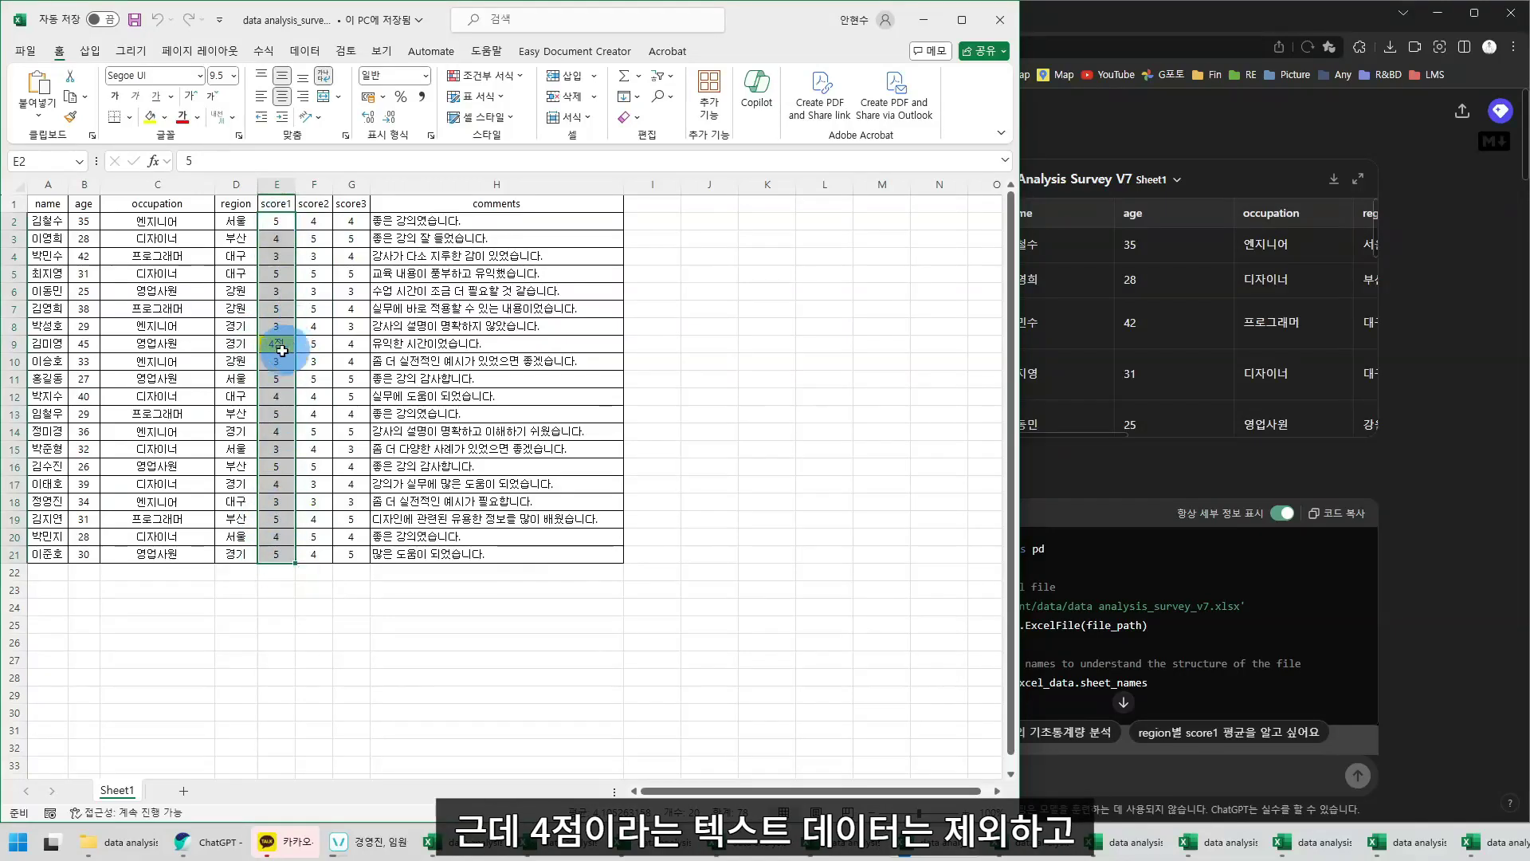
drag(275, 225, 275, 547)
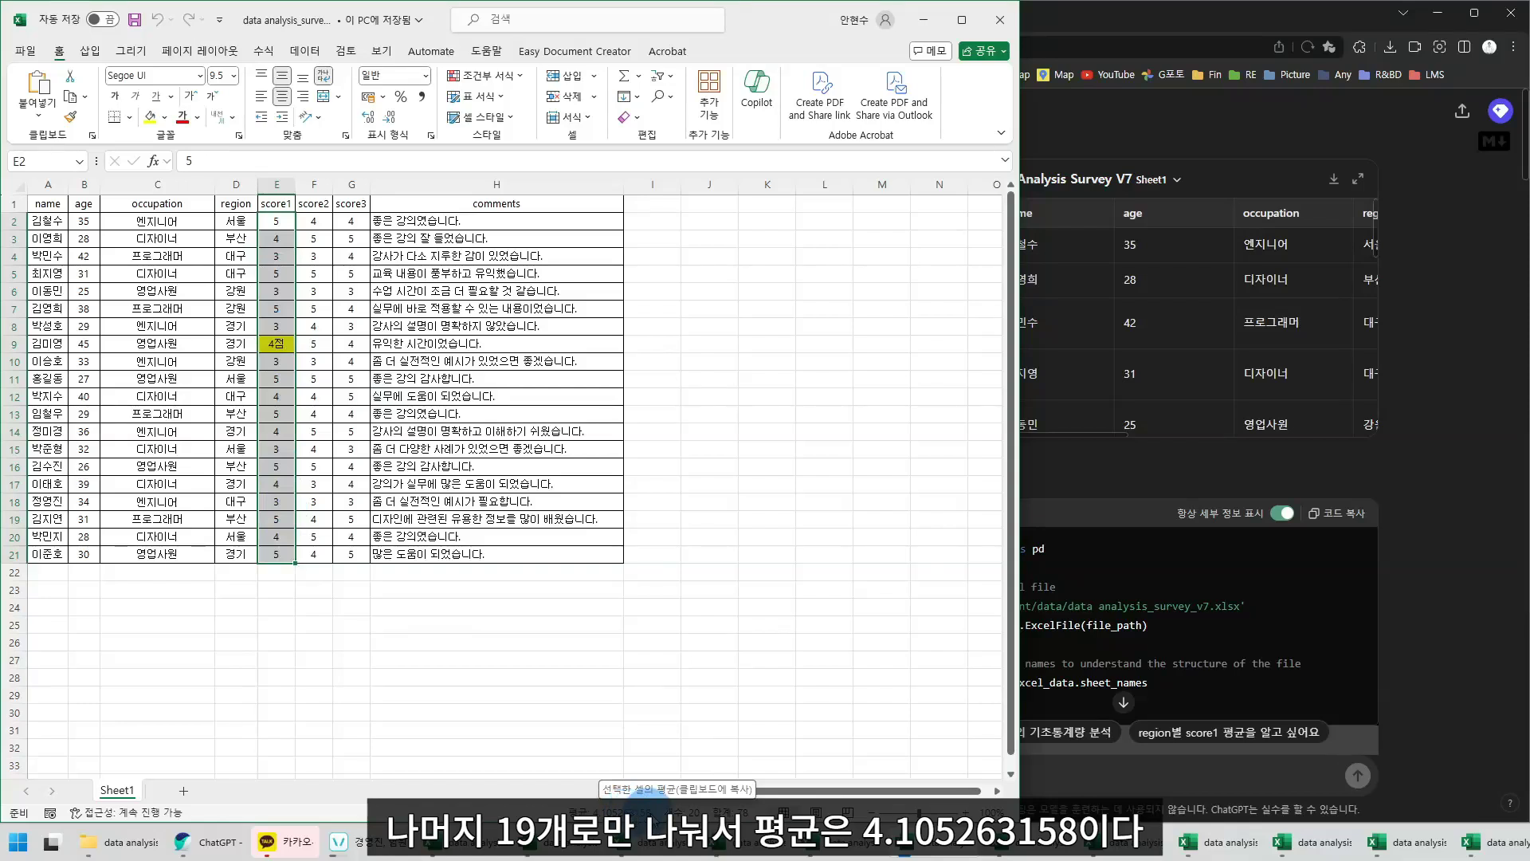
Clear E9 and select E2:E21 again to compare the score1 average with that cell empty
click(278, 342)
key(Delete)
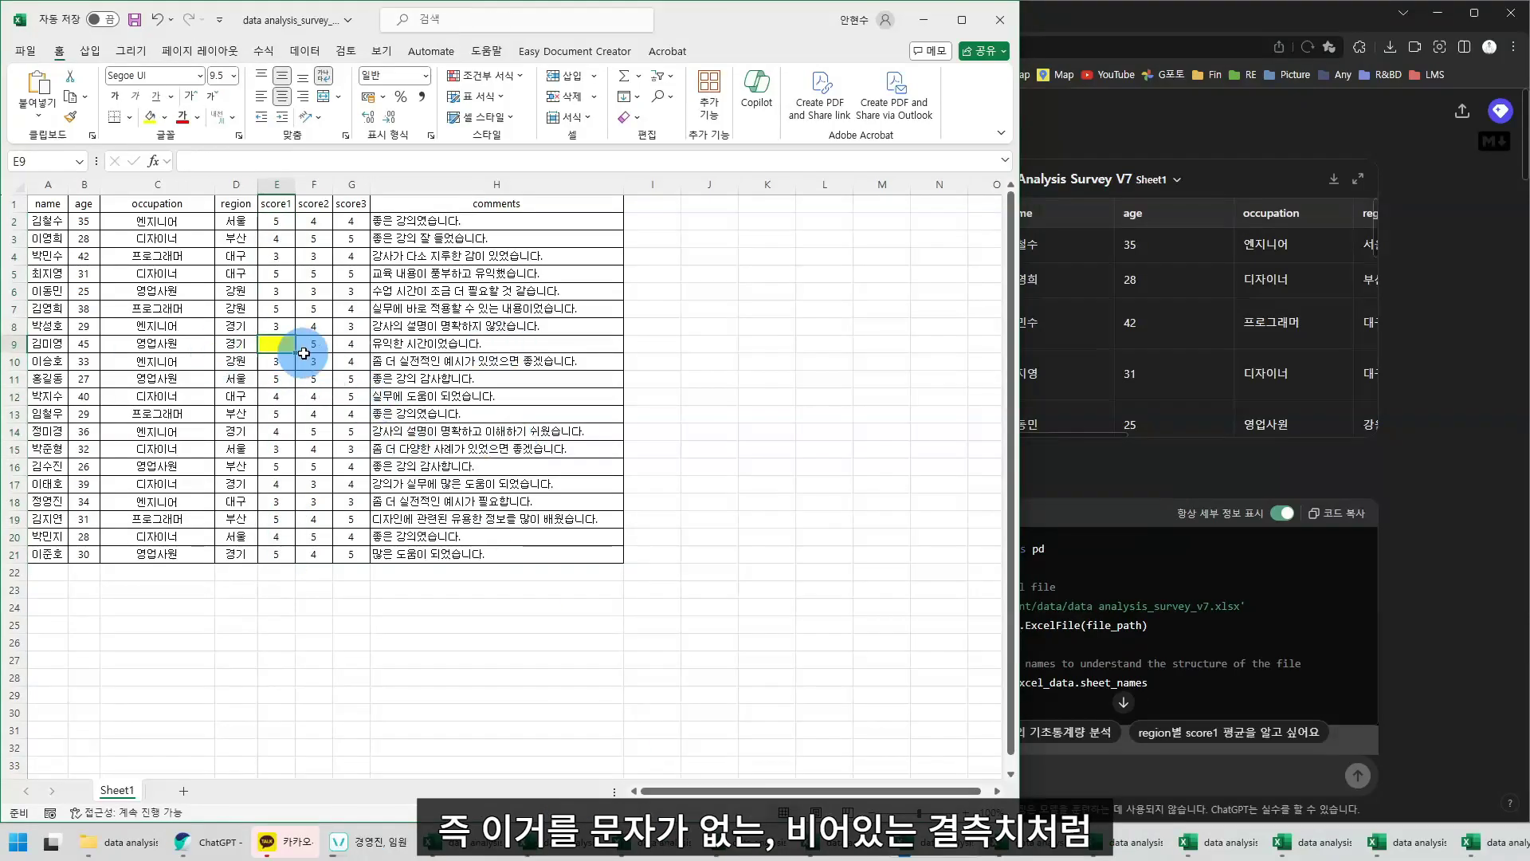
click(278, 224)
drag(278, 224, 279, 555)
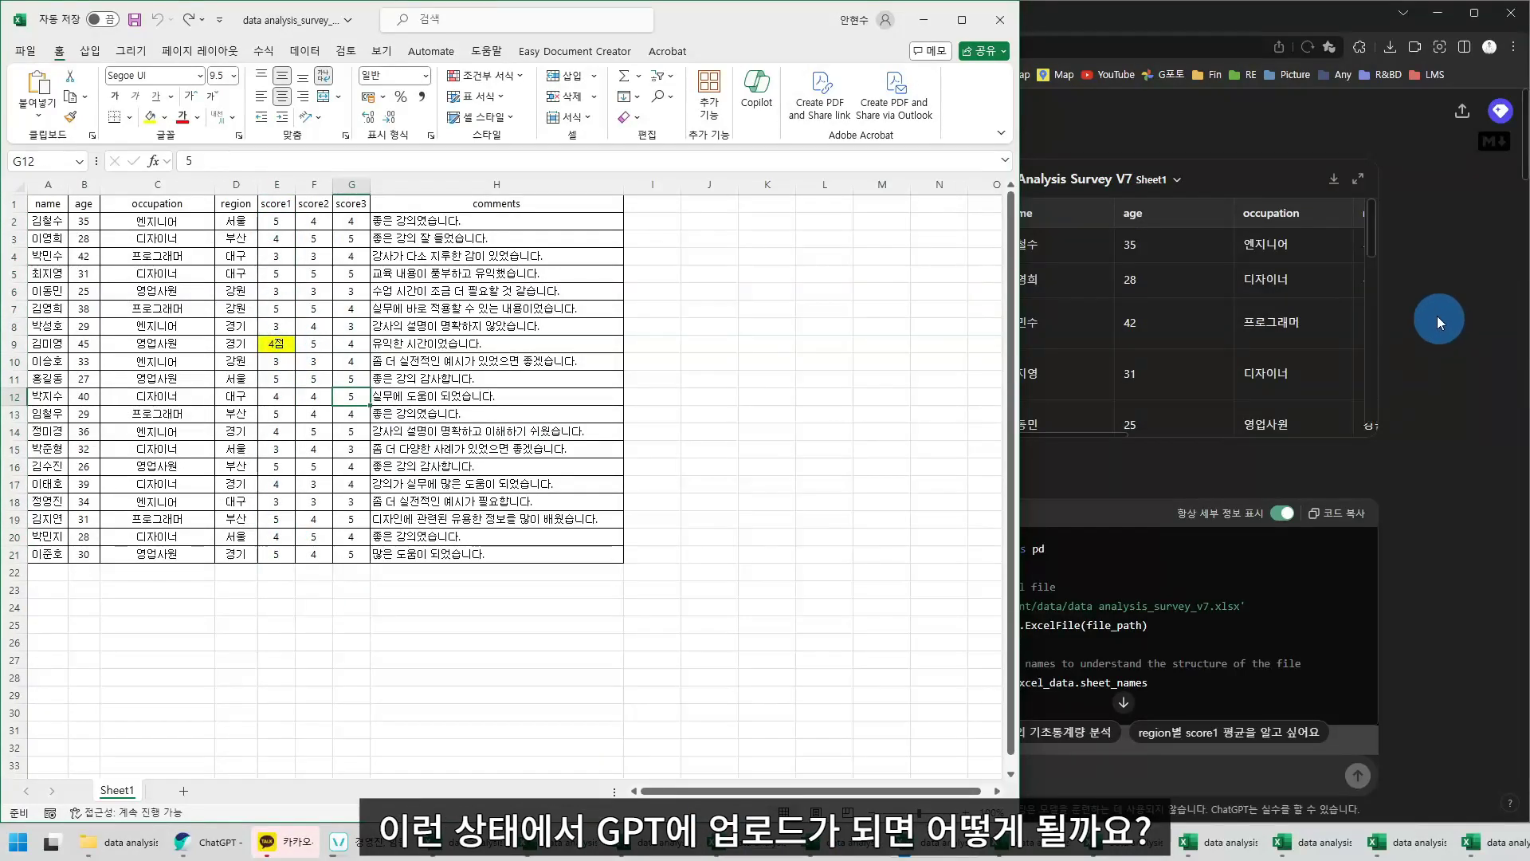
Switch to the ChatGPT chat for the v7 file and examine its loading code, highlighting import pandas as pd and df.head()
click(1275, 311)
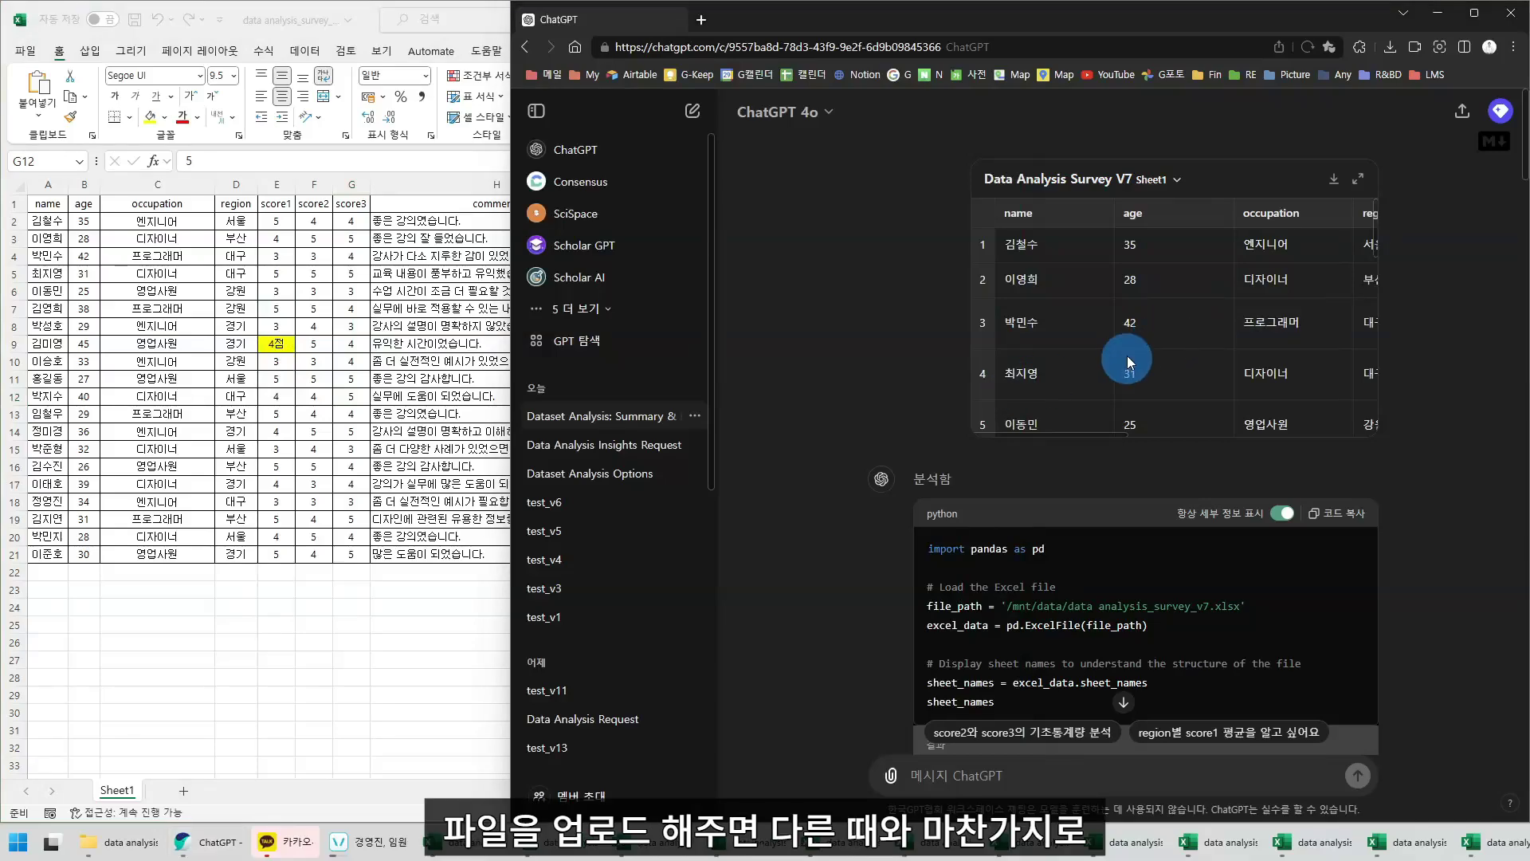
scroll(929, 331, down, 1)
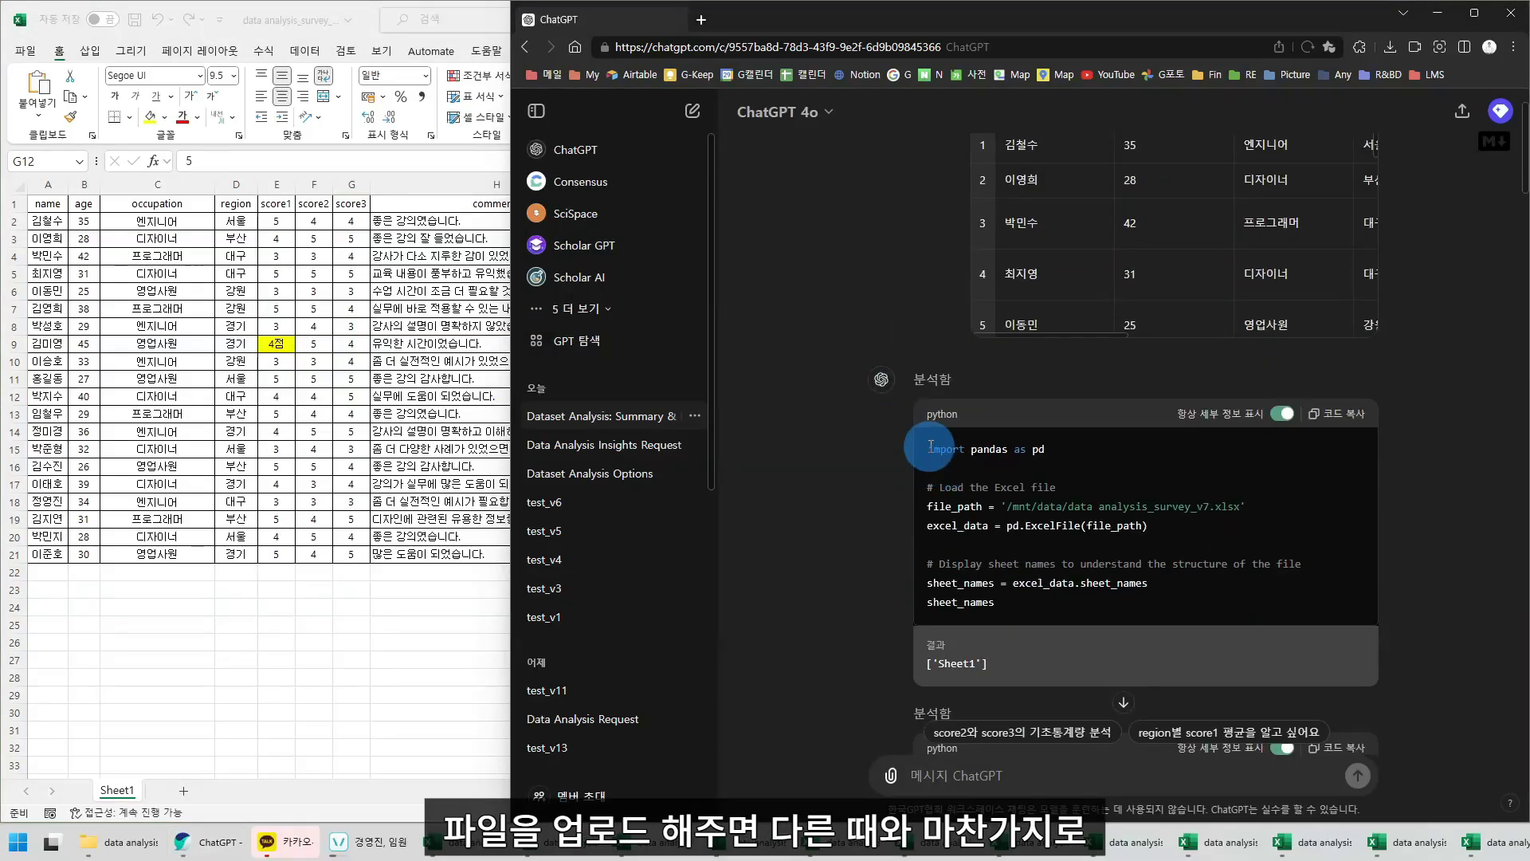
drag(925, 448, 1114, 443)
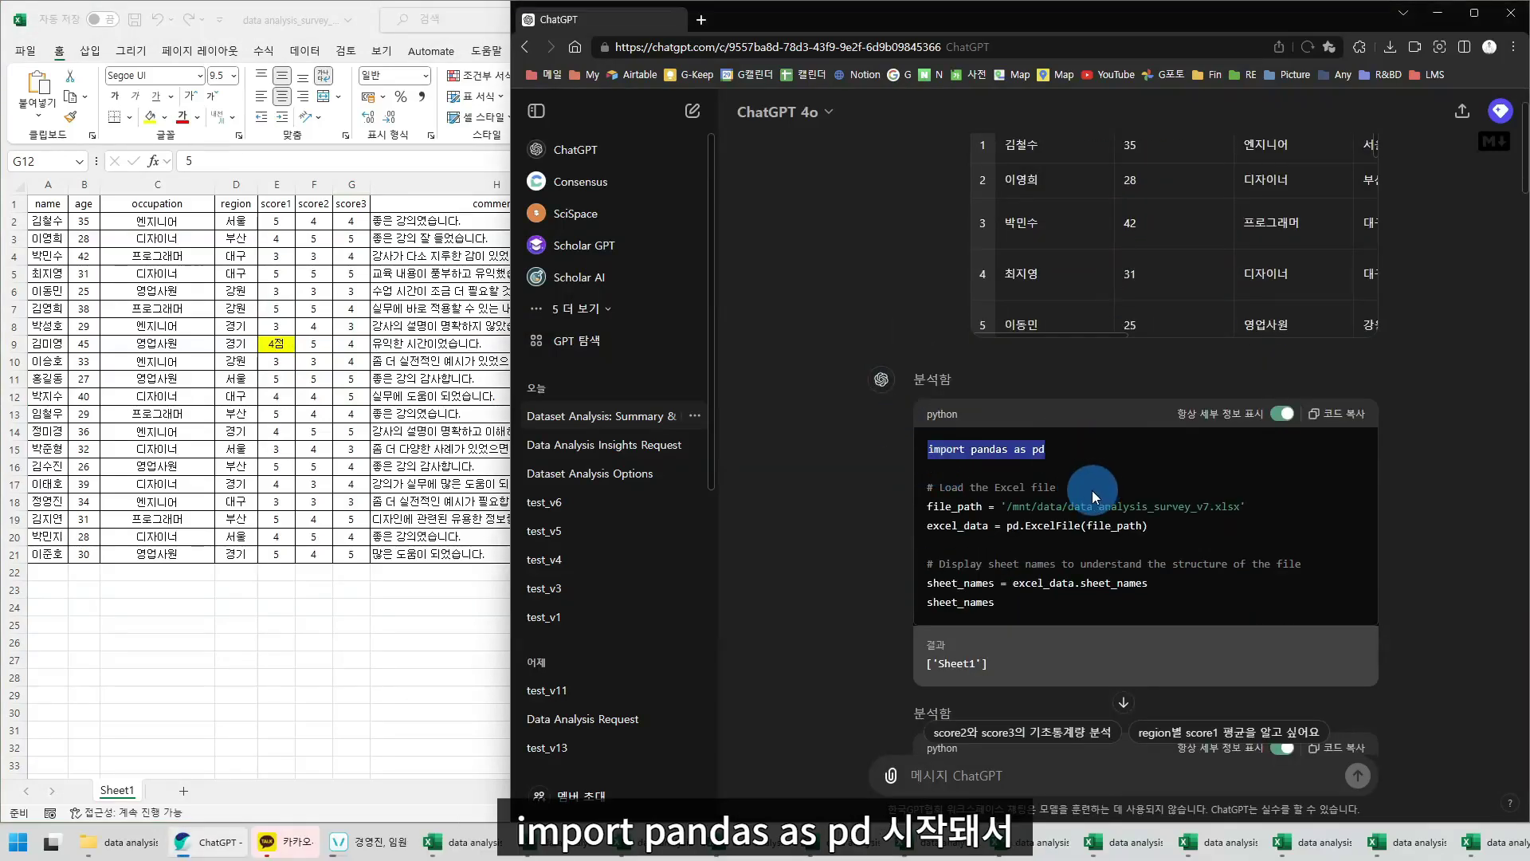
scroll(980, 417, down, 5)
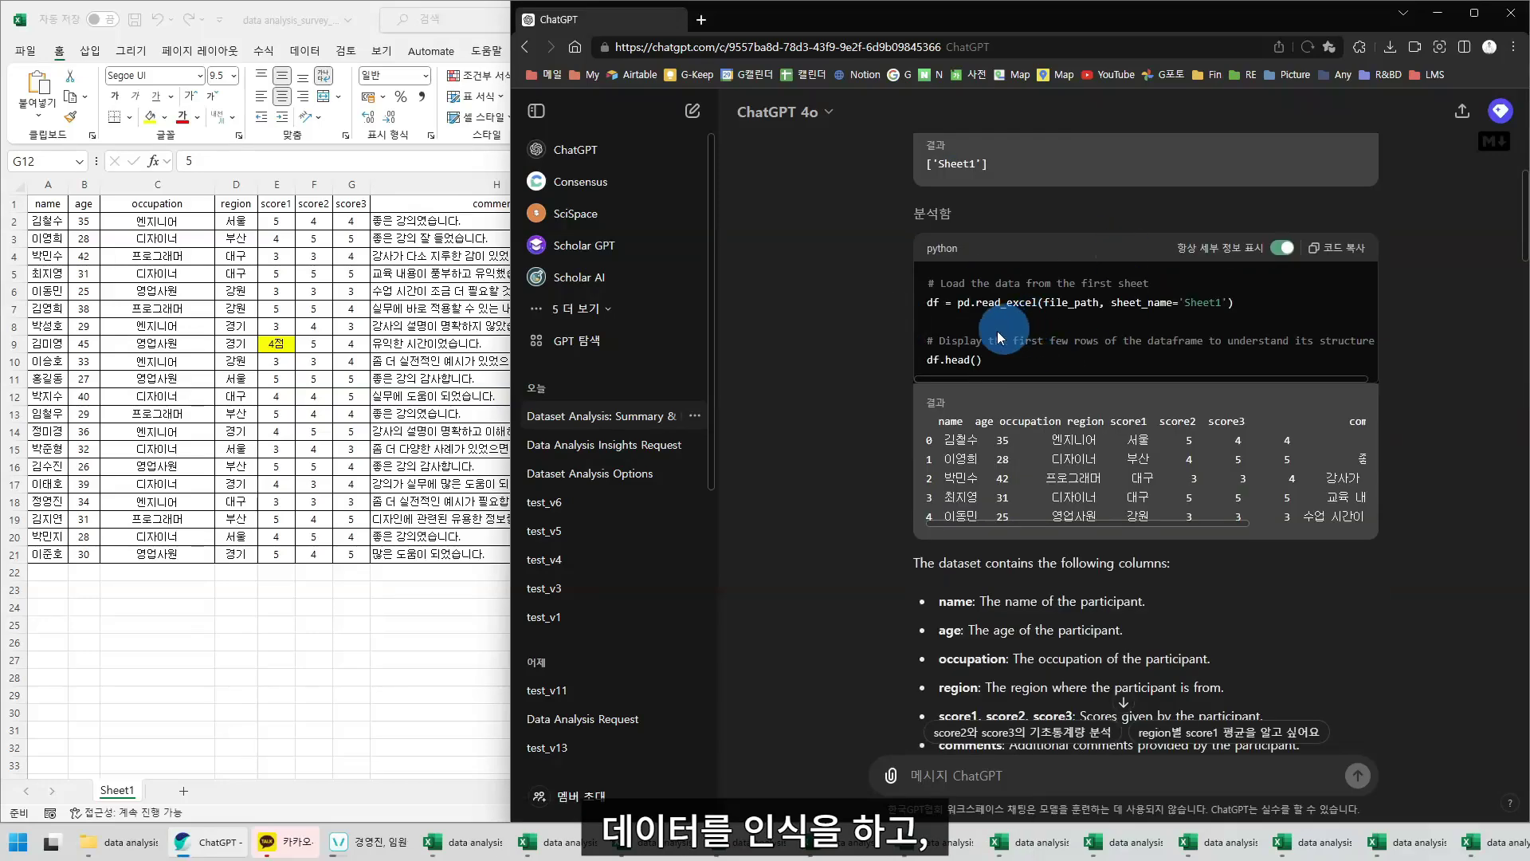
drag(925, 359, 1015, 361)
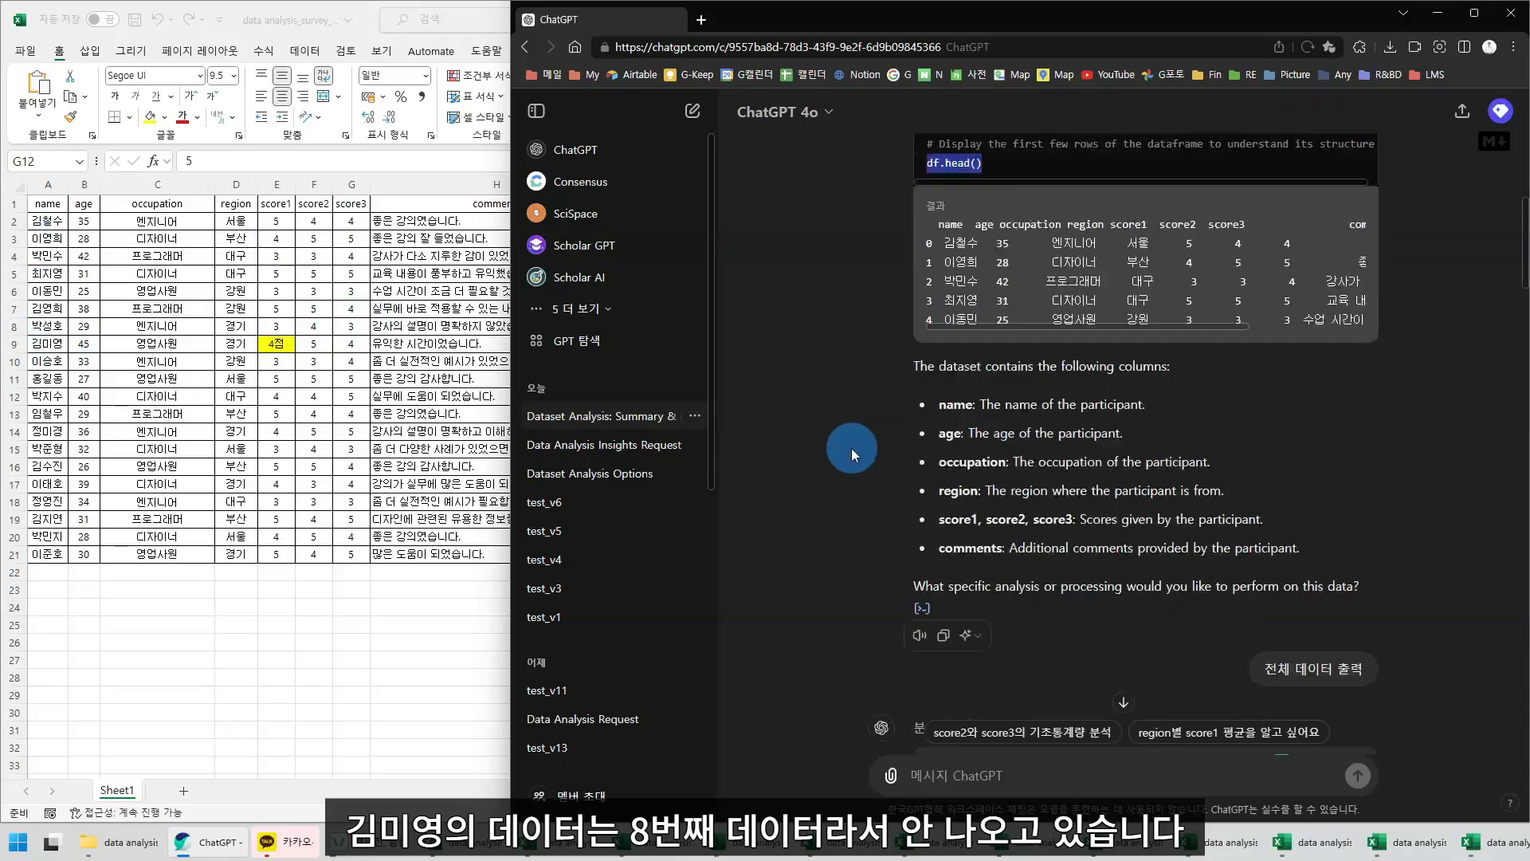
Review the 전체 데이터 출력 request, expand the Survey Data table to inspect row 8's score1 cell, and collapse it again
drag(1263, 462, 1429, 475)
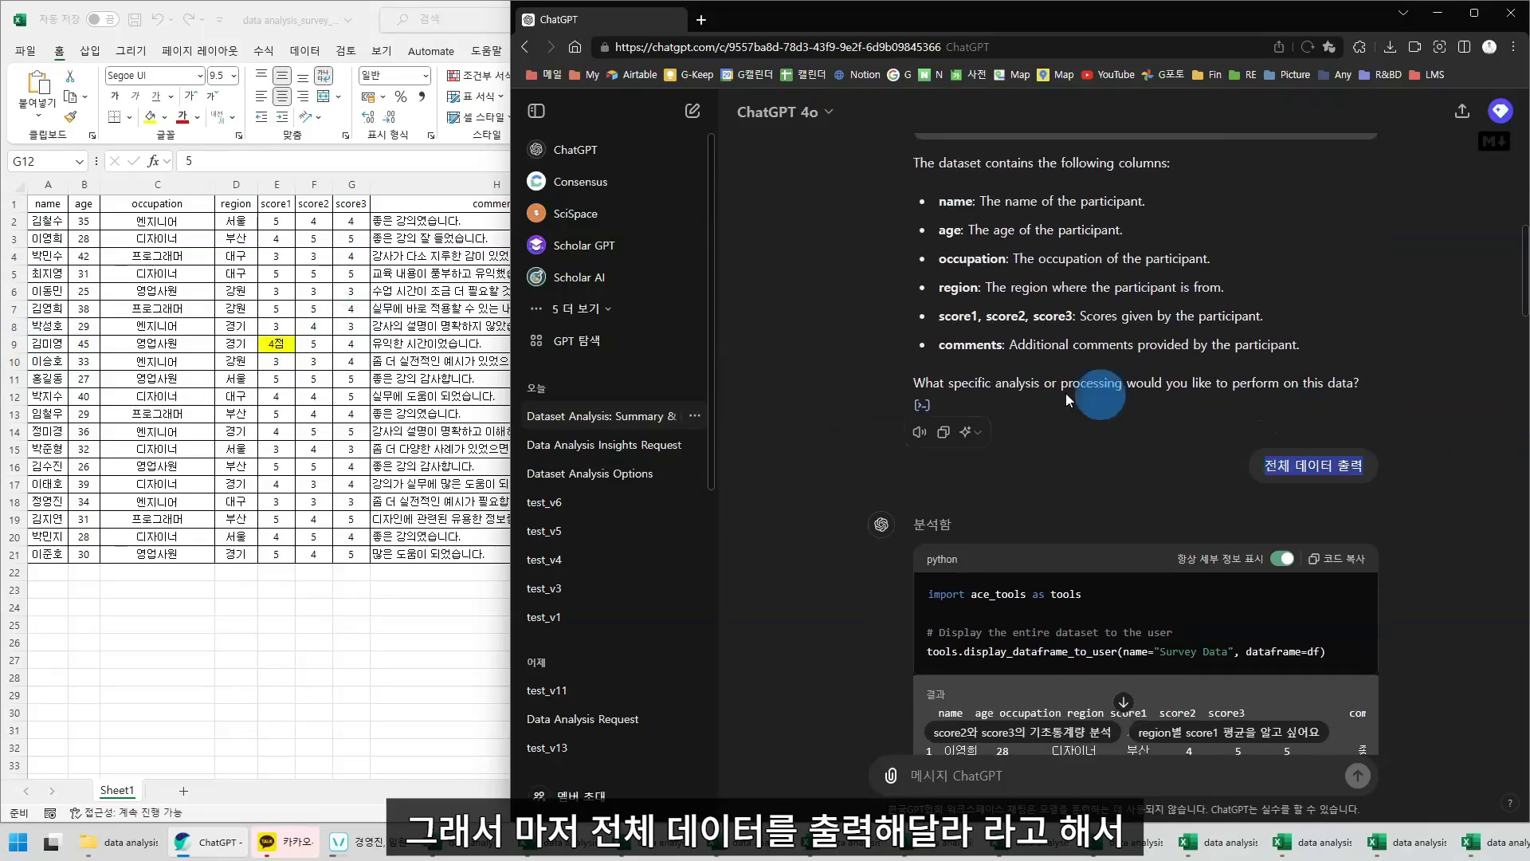
scroll(800, 379, down, 4)
scroll(1046, 433, down, 2)
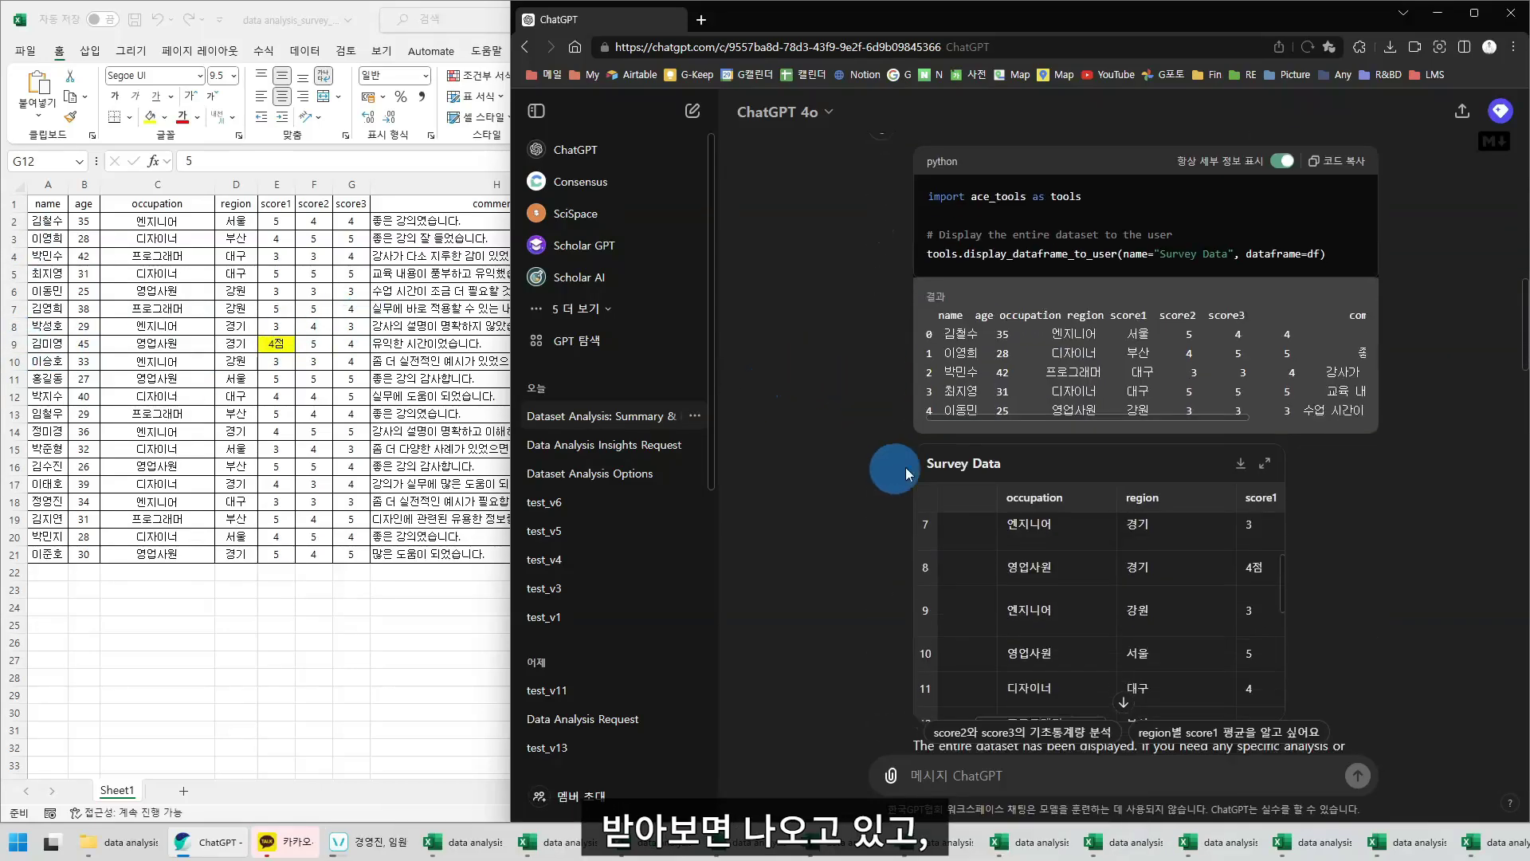
click(900, 467)
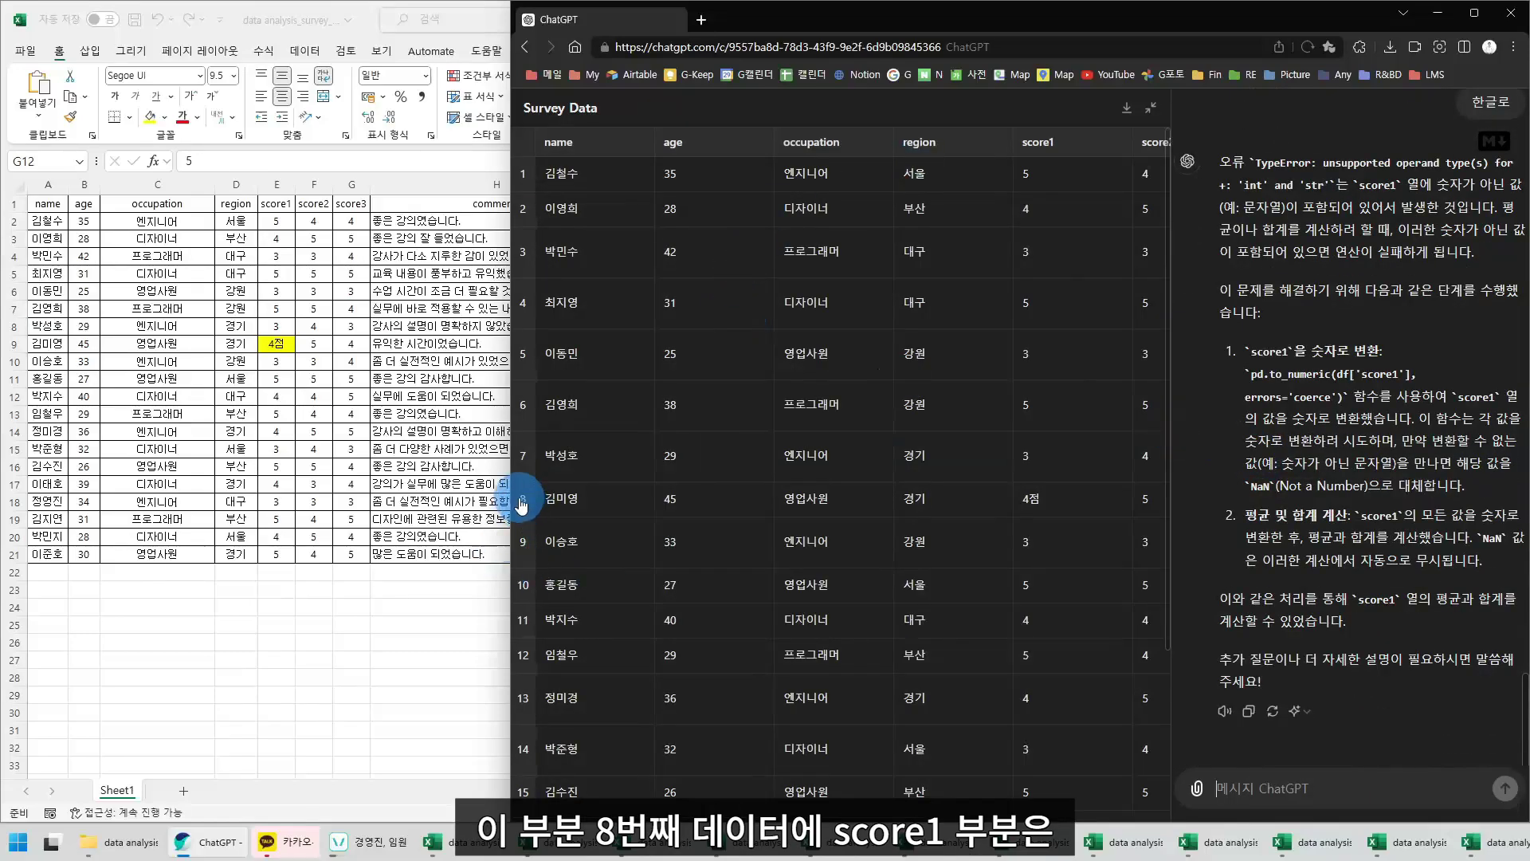
click(1045, 505)
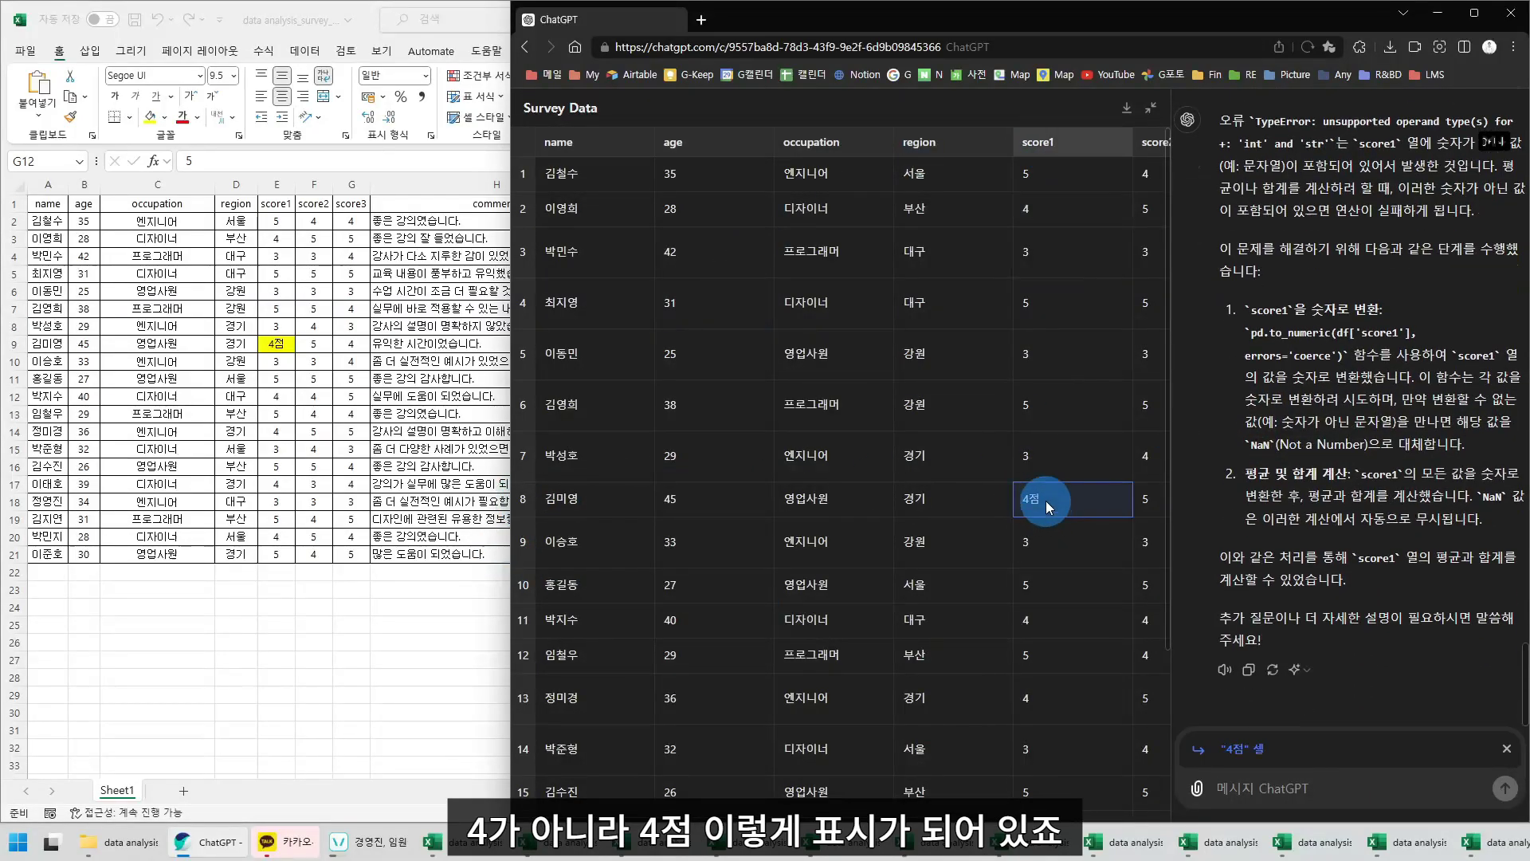
click(1155, 104)
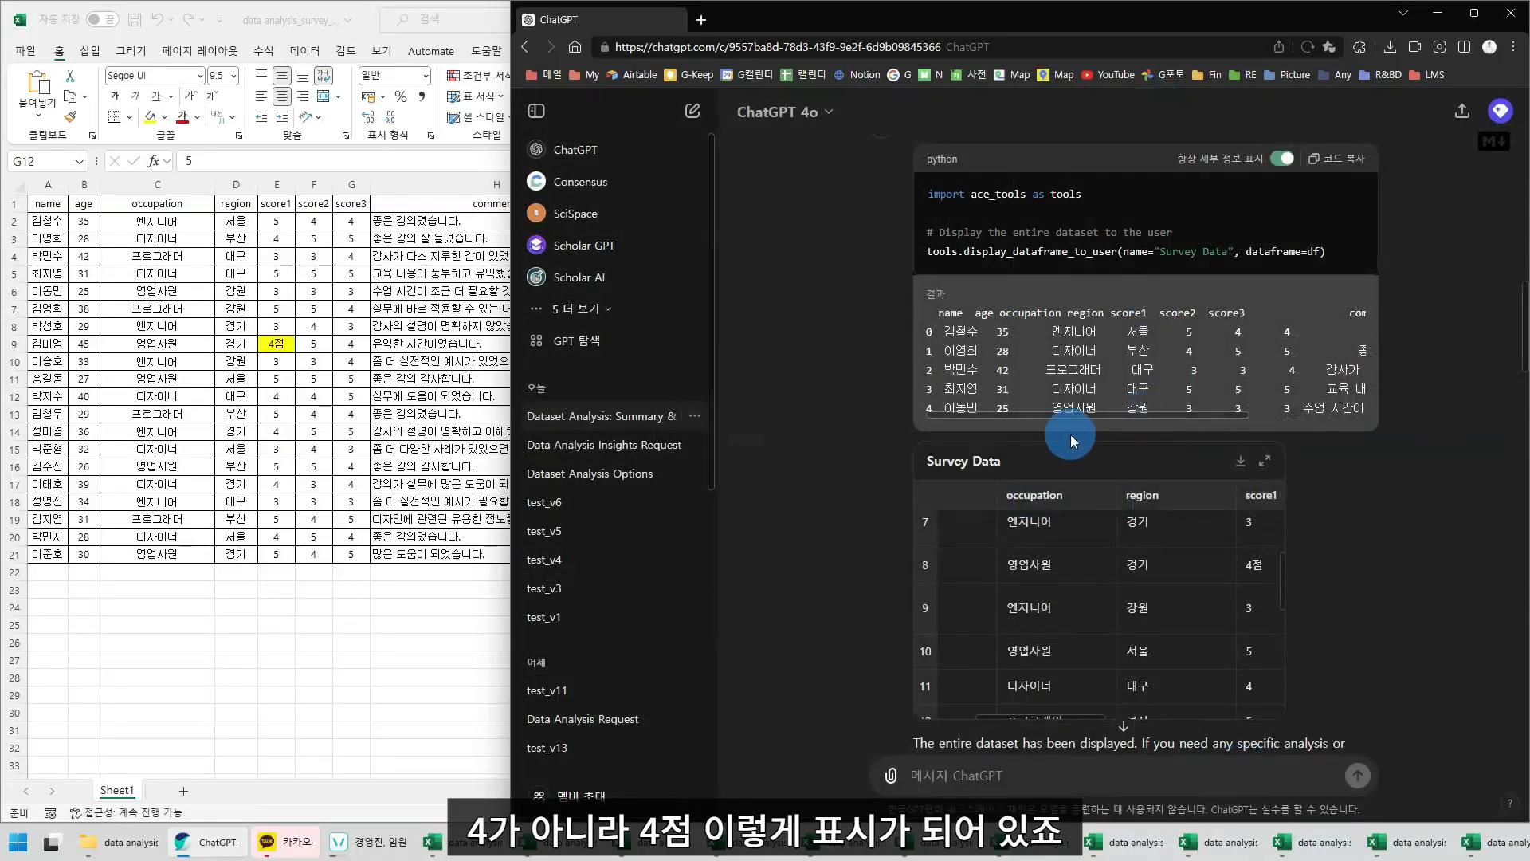
scroll(1126, 523, down, 3)
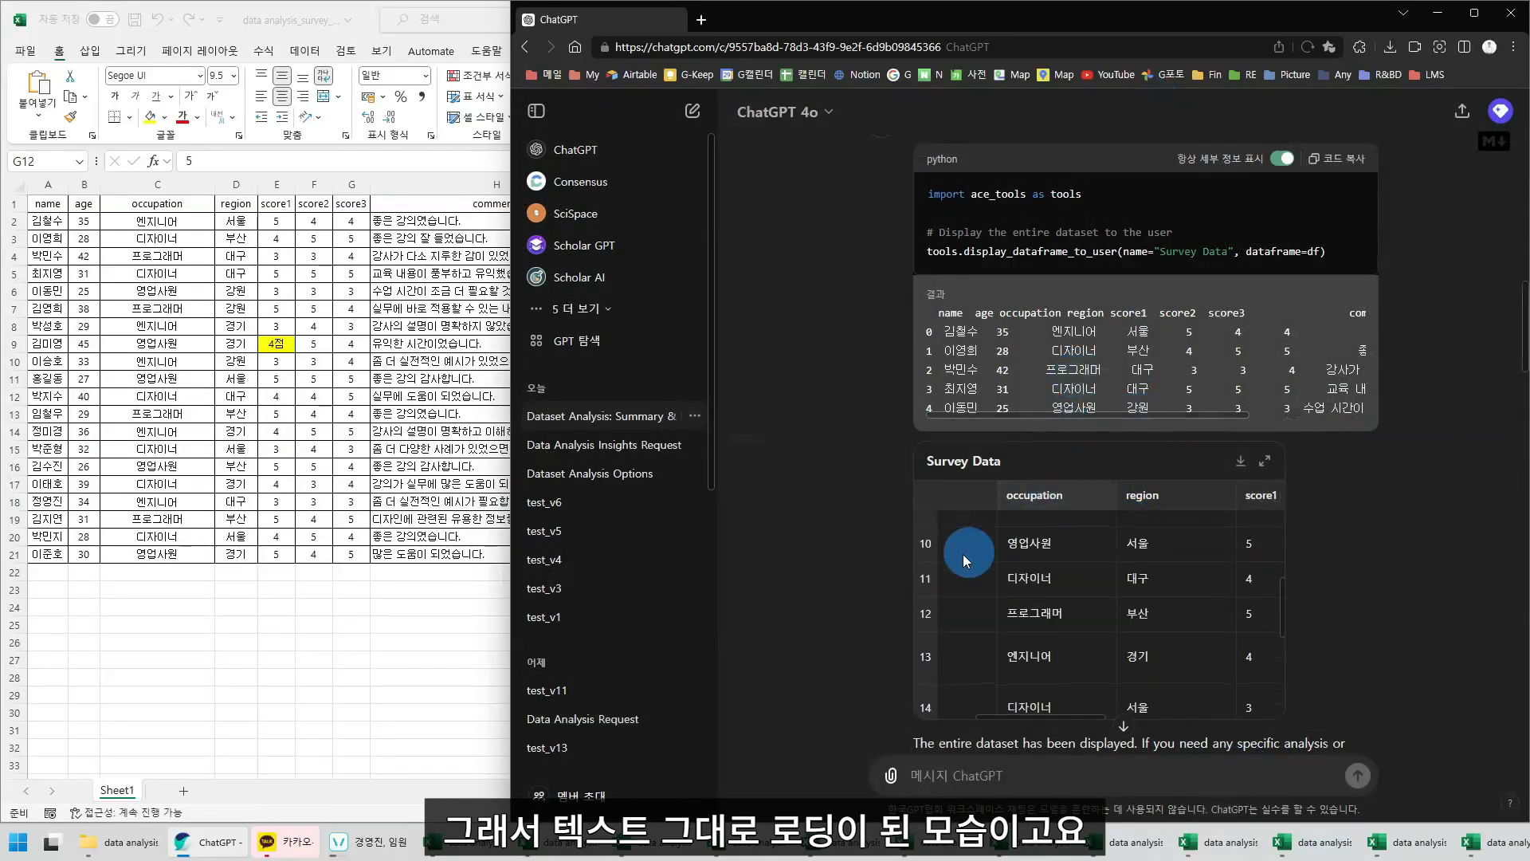
Examine the score1 기초통계량 분석 request and highlight the .describe() call in its code
scroll(1245, 516, down, 4)
drag(1223, 525, 1370, 528)
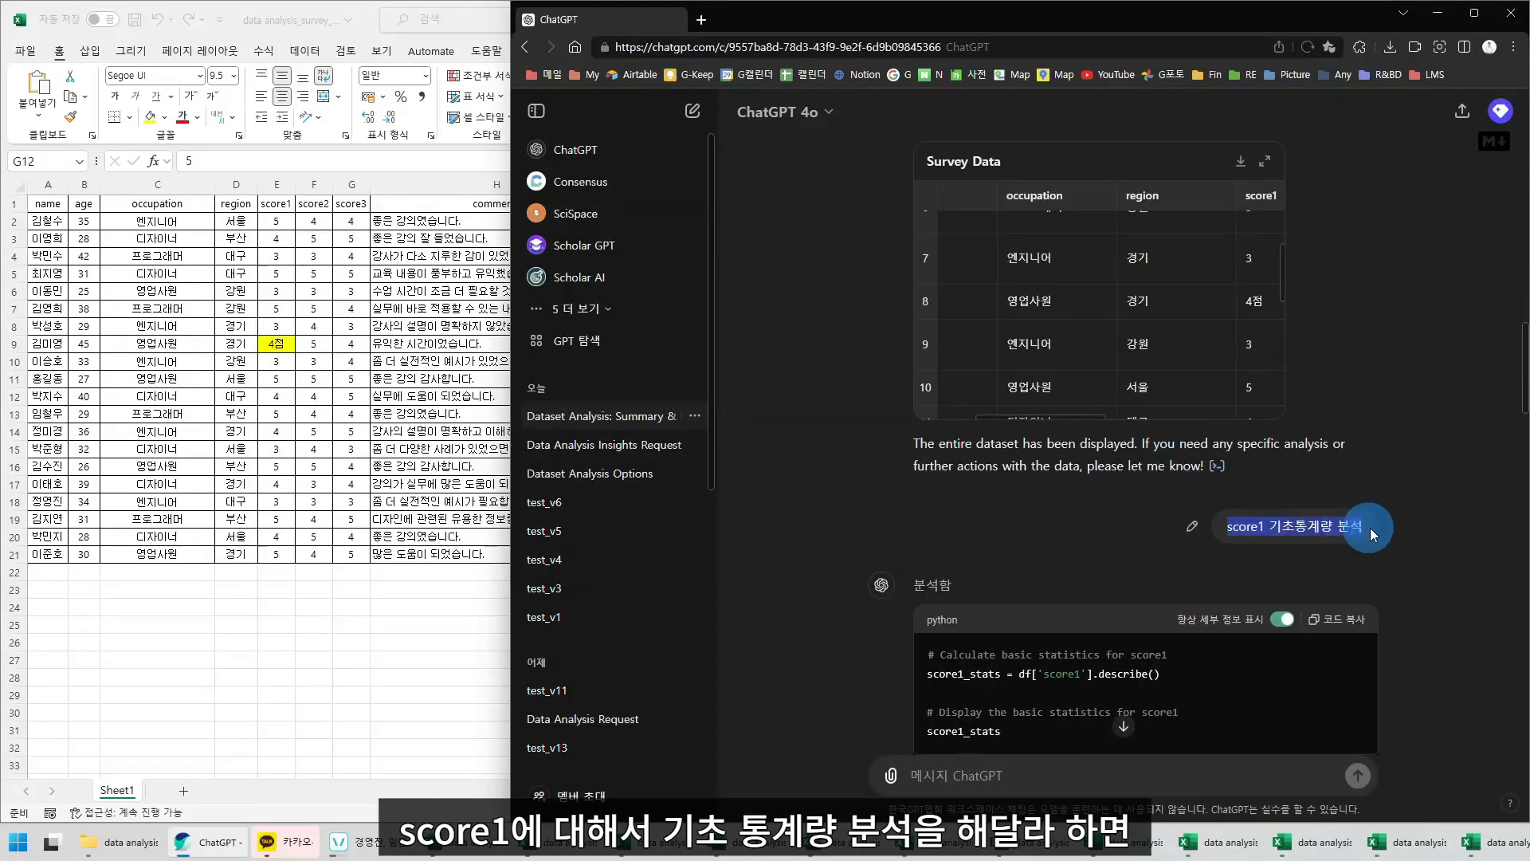
scroll(1179, 357, down, 6)
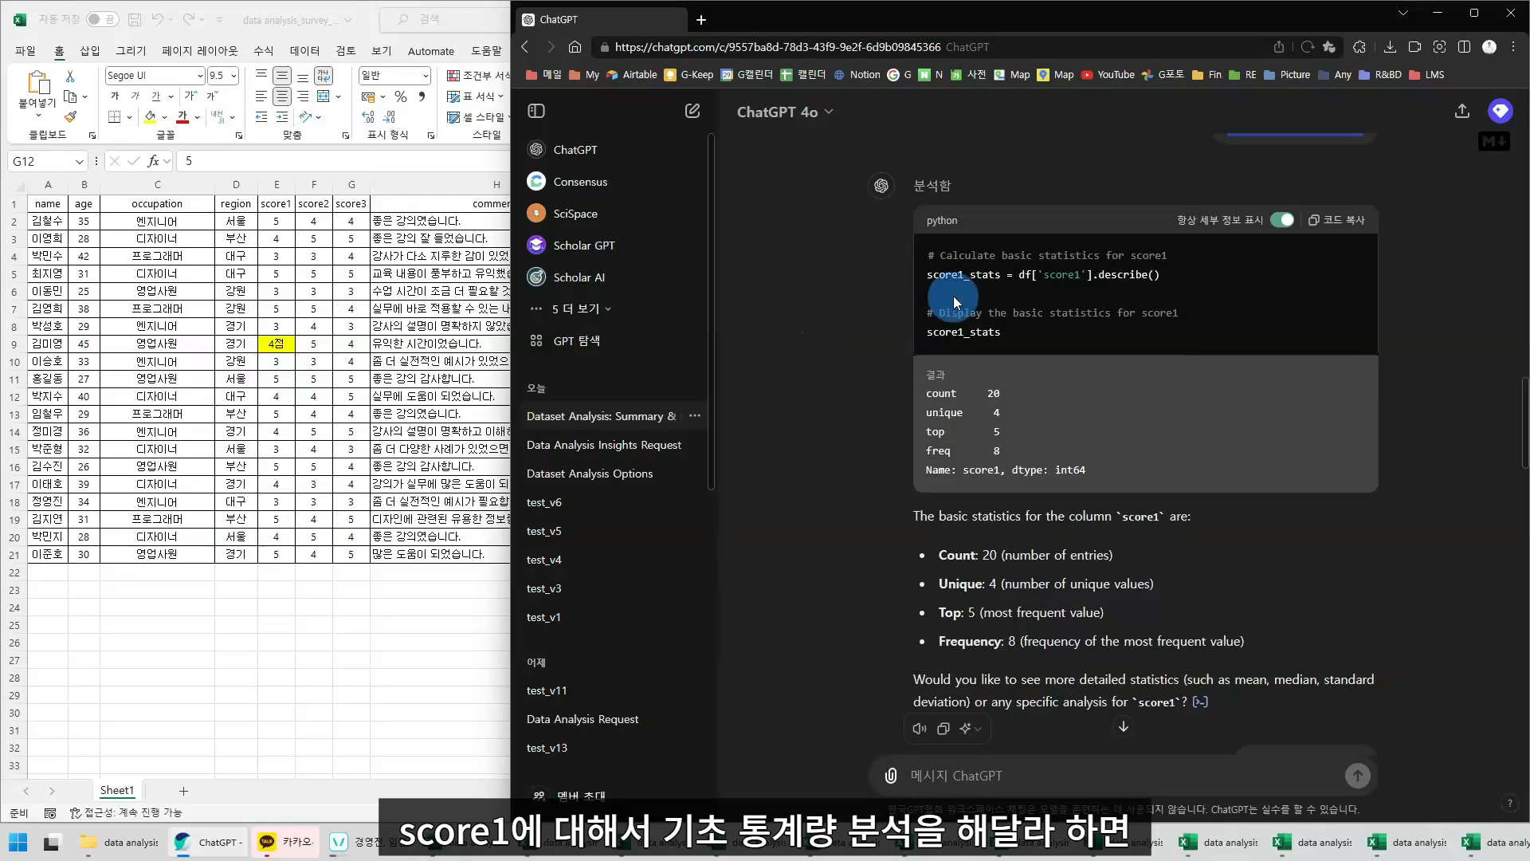
drag(1093, 274, 1179, 275)
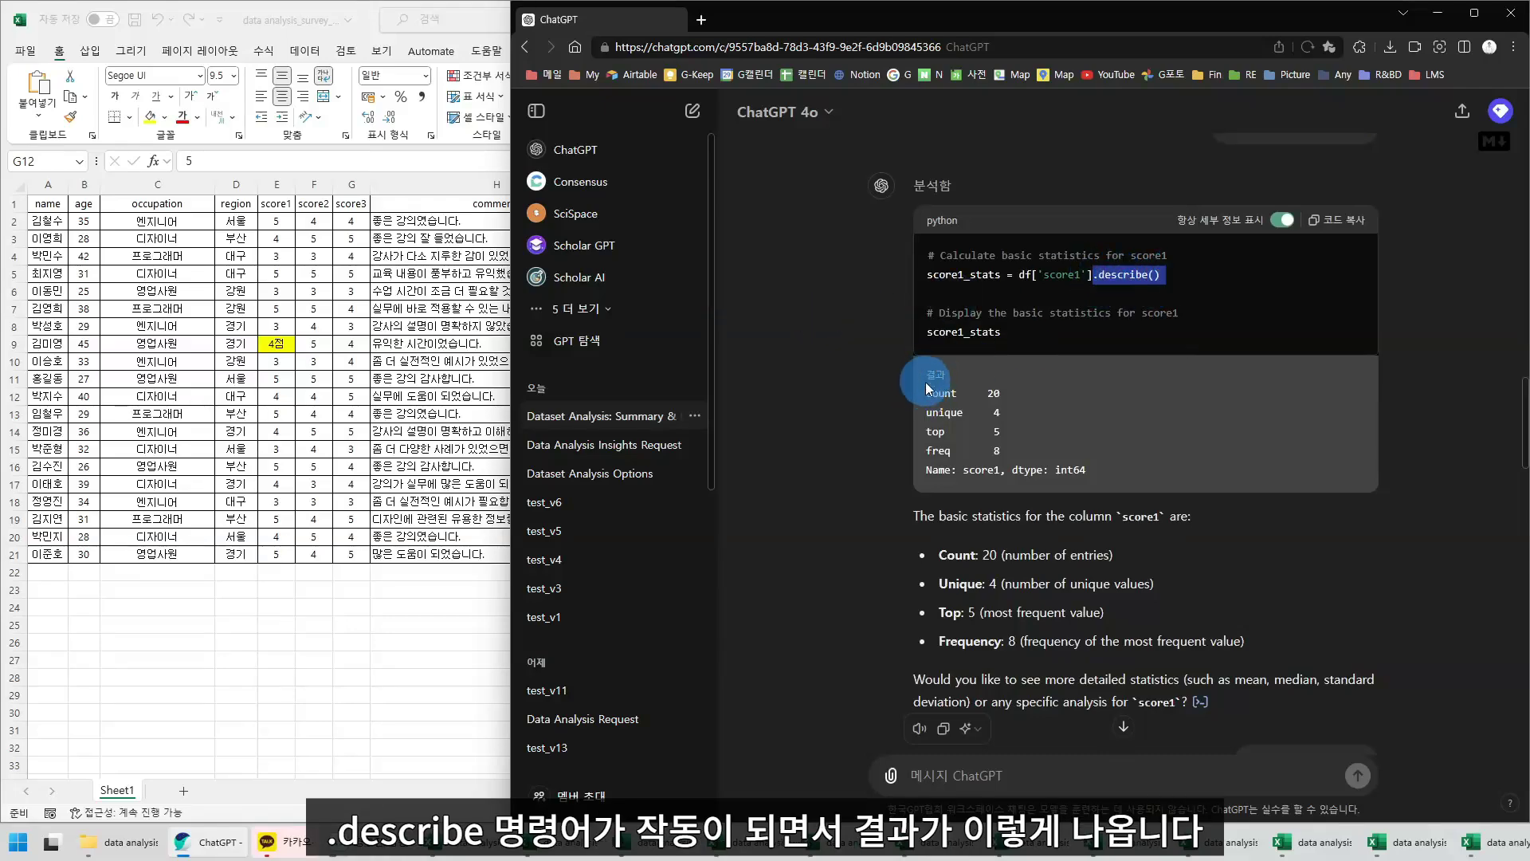
scroll(1148, 239, up, 4)
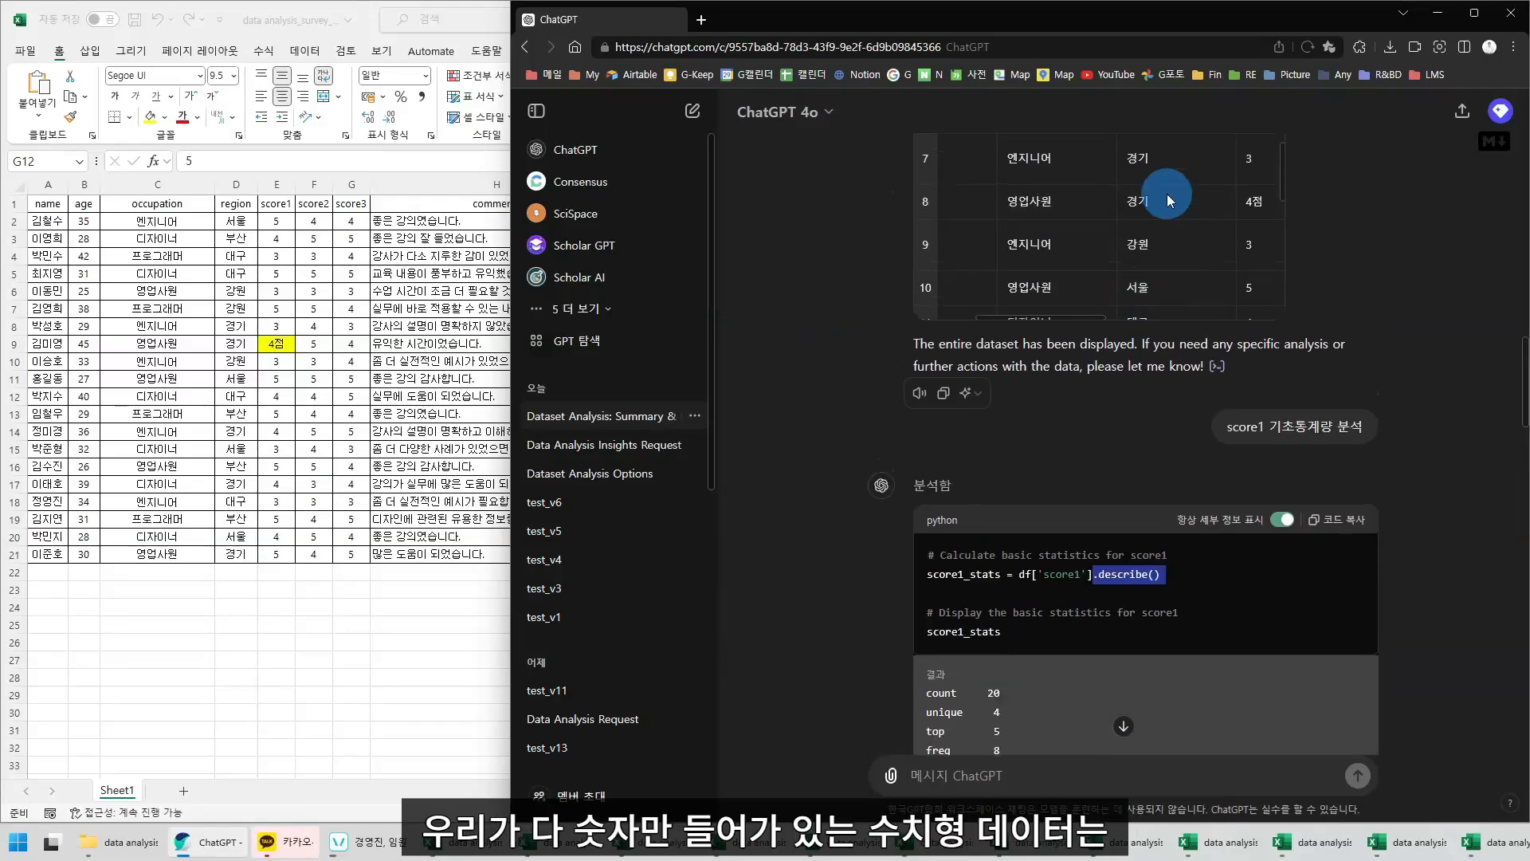
scroll(1155, 414, down, 3)
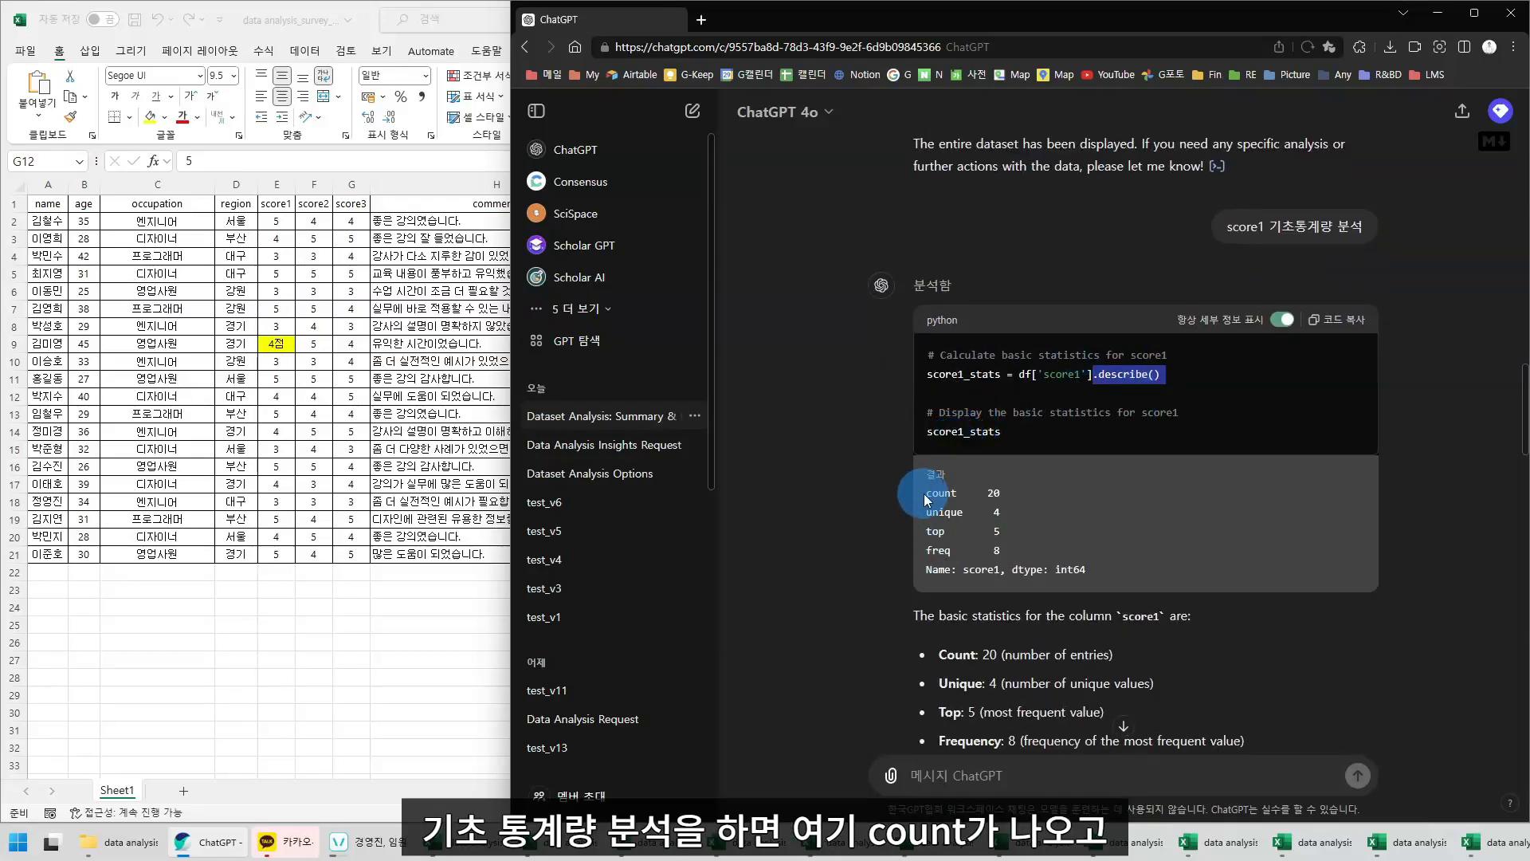
Examine the score1 describe output, highlighting the count, unique, top and freq rows
drag(924, 494, 1011, 494)
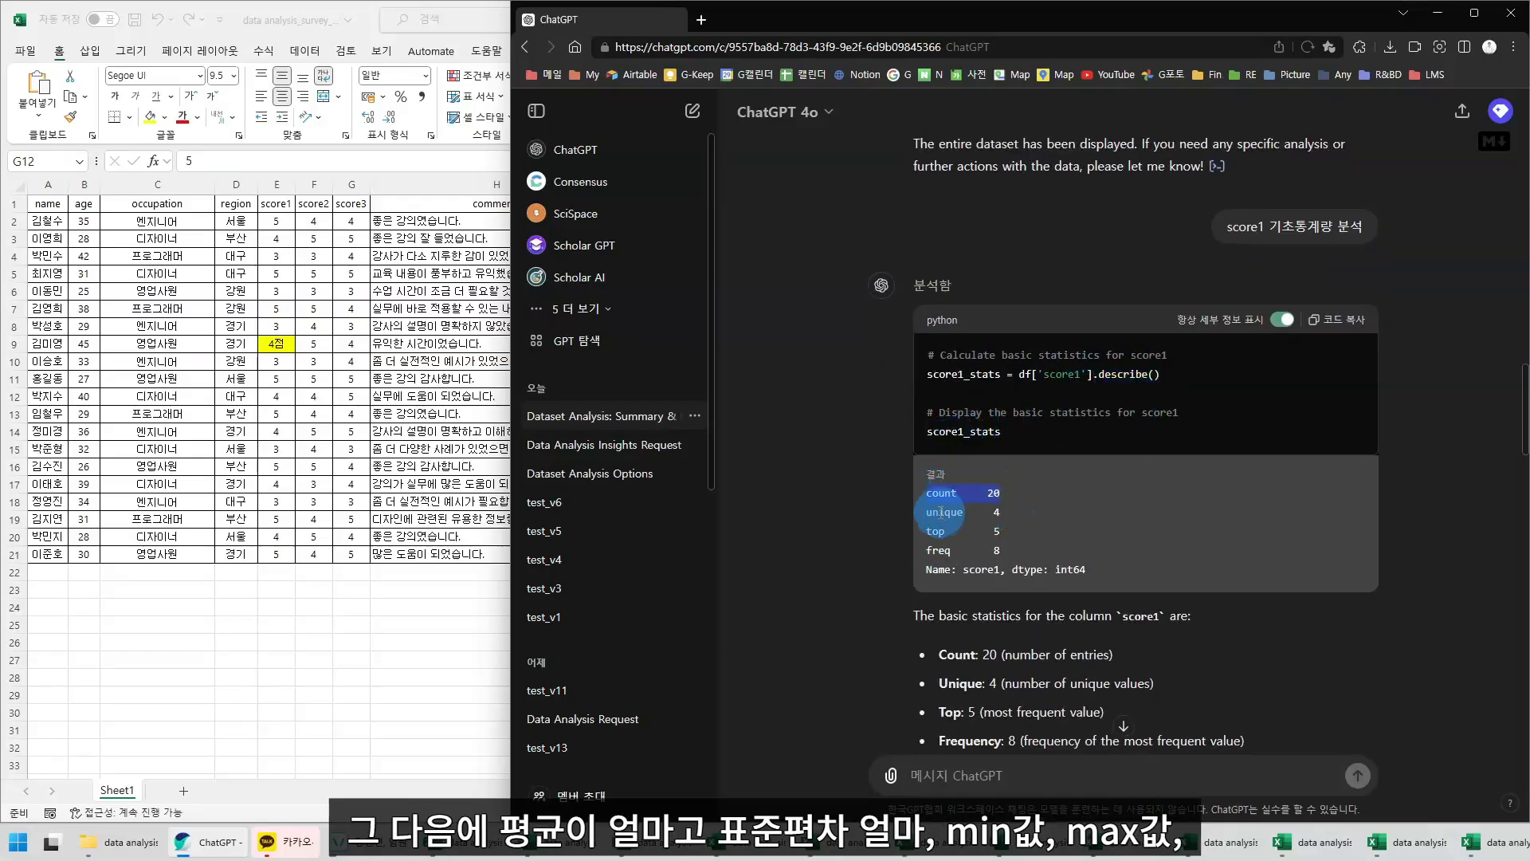
drag(924, 511, 985, 574)
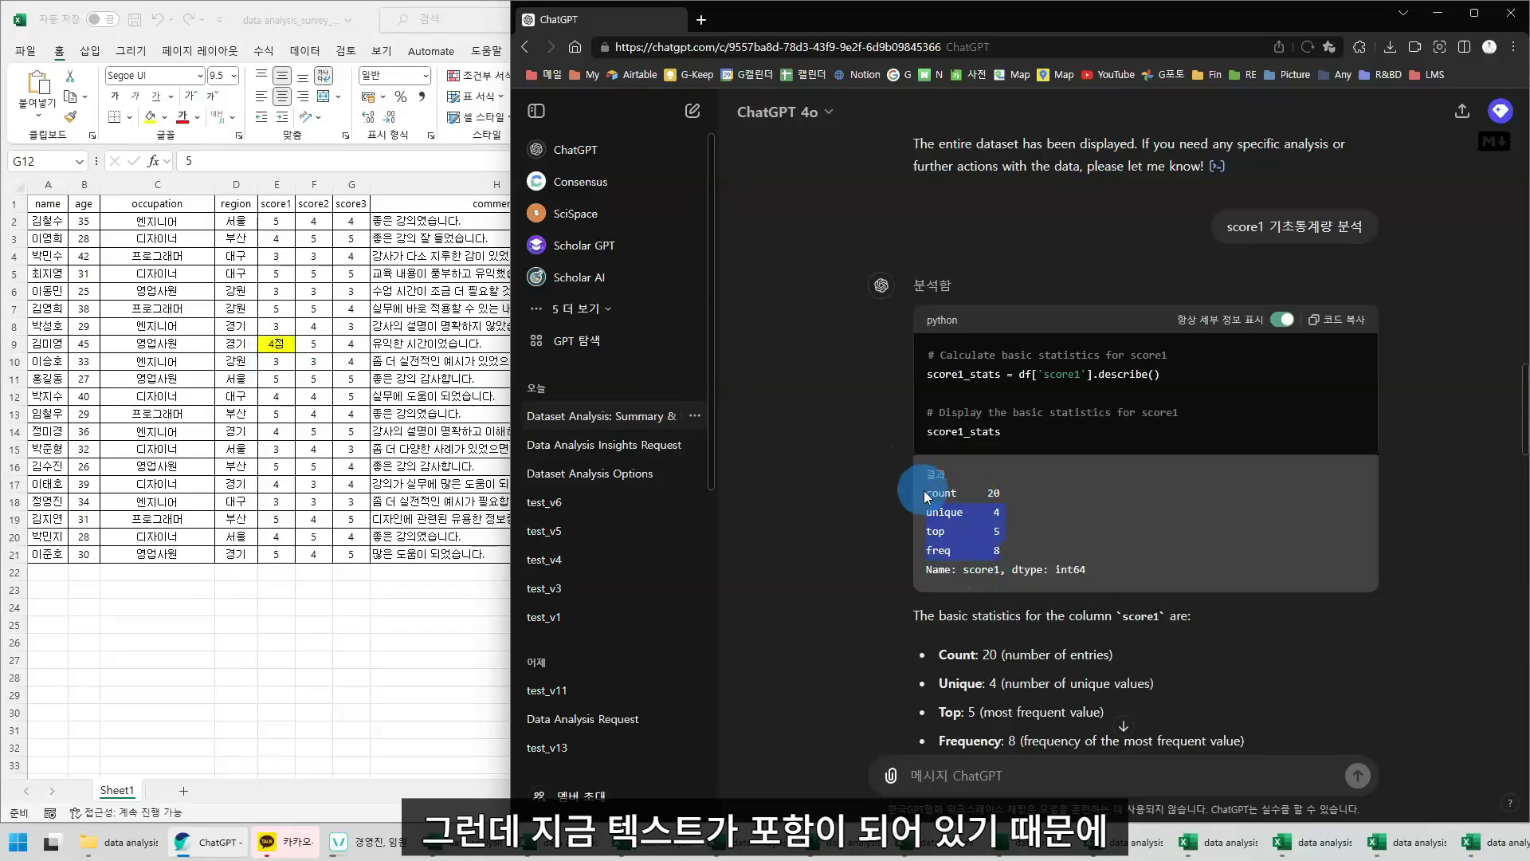
click(1020, 551)
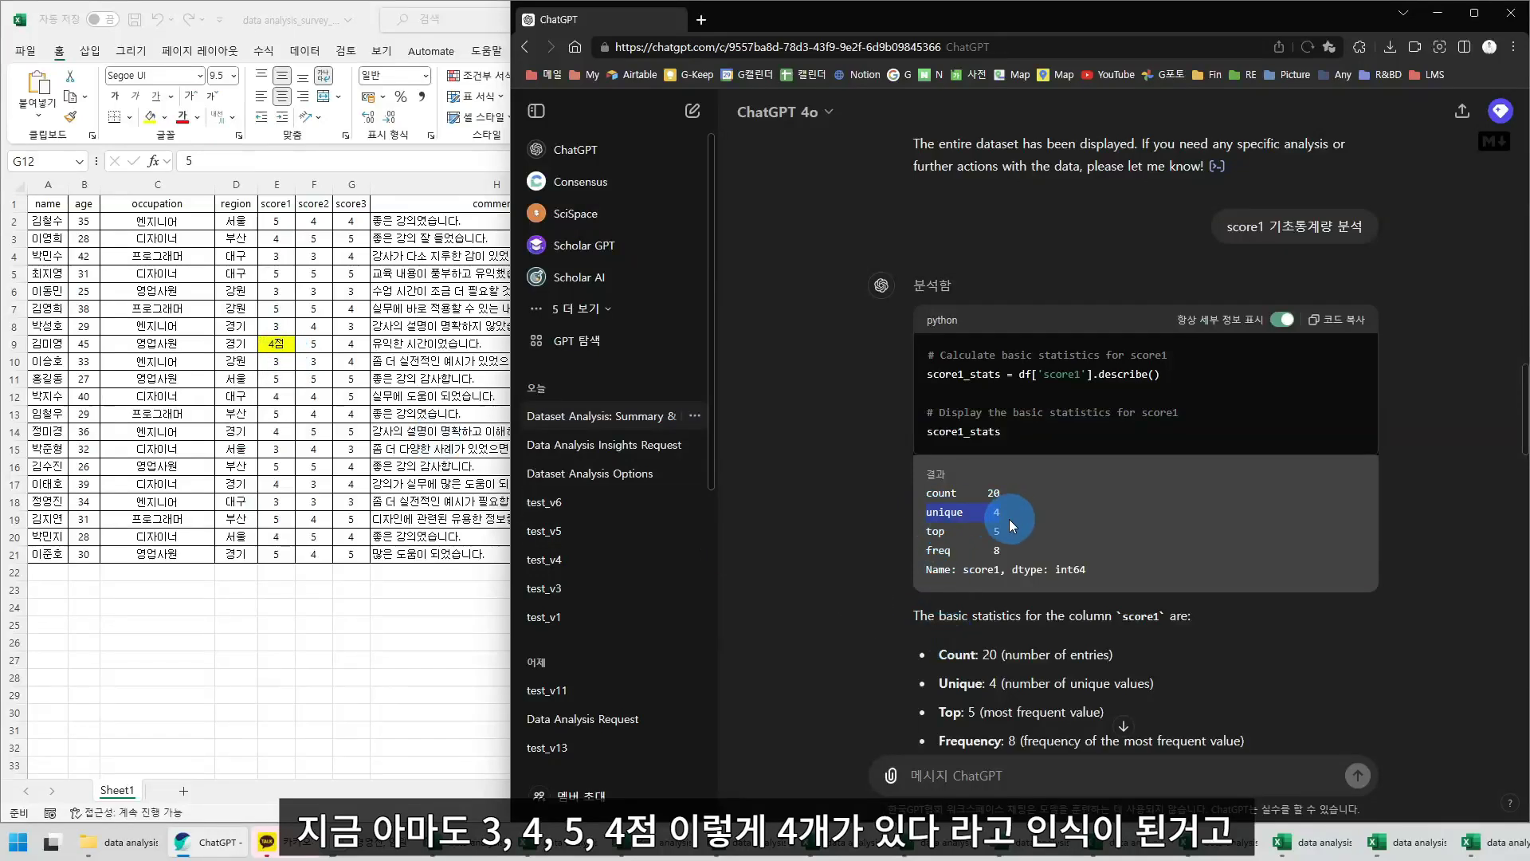
mouse_move(1008, 519)
mouse_down()
mouse_move(926, 512)
mouse_move(1005, 540)
mouse_up()
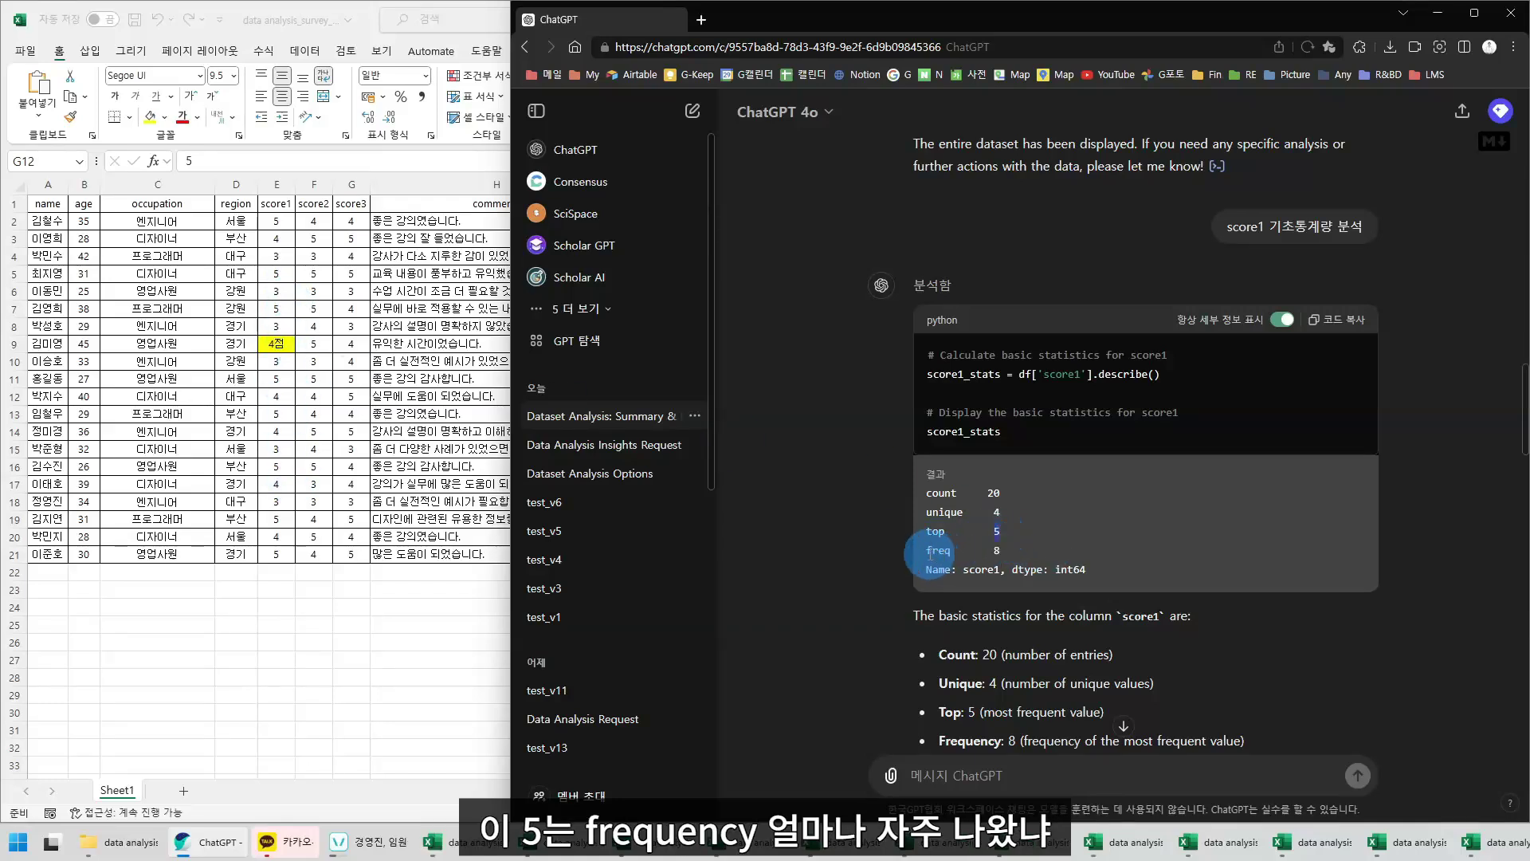
drag(918, 551, 1002, 550)
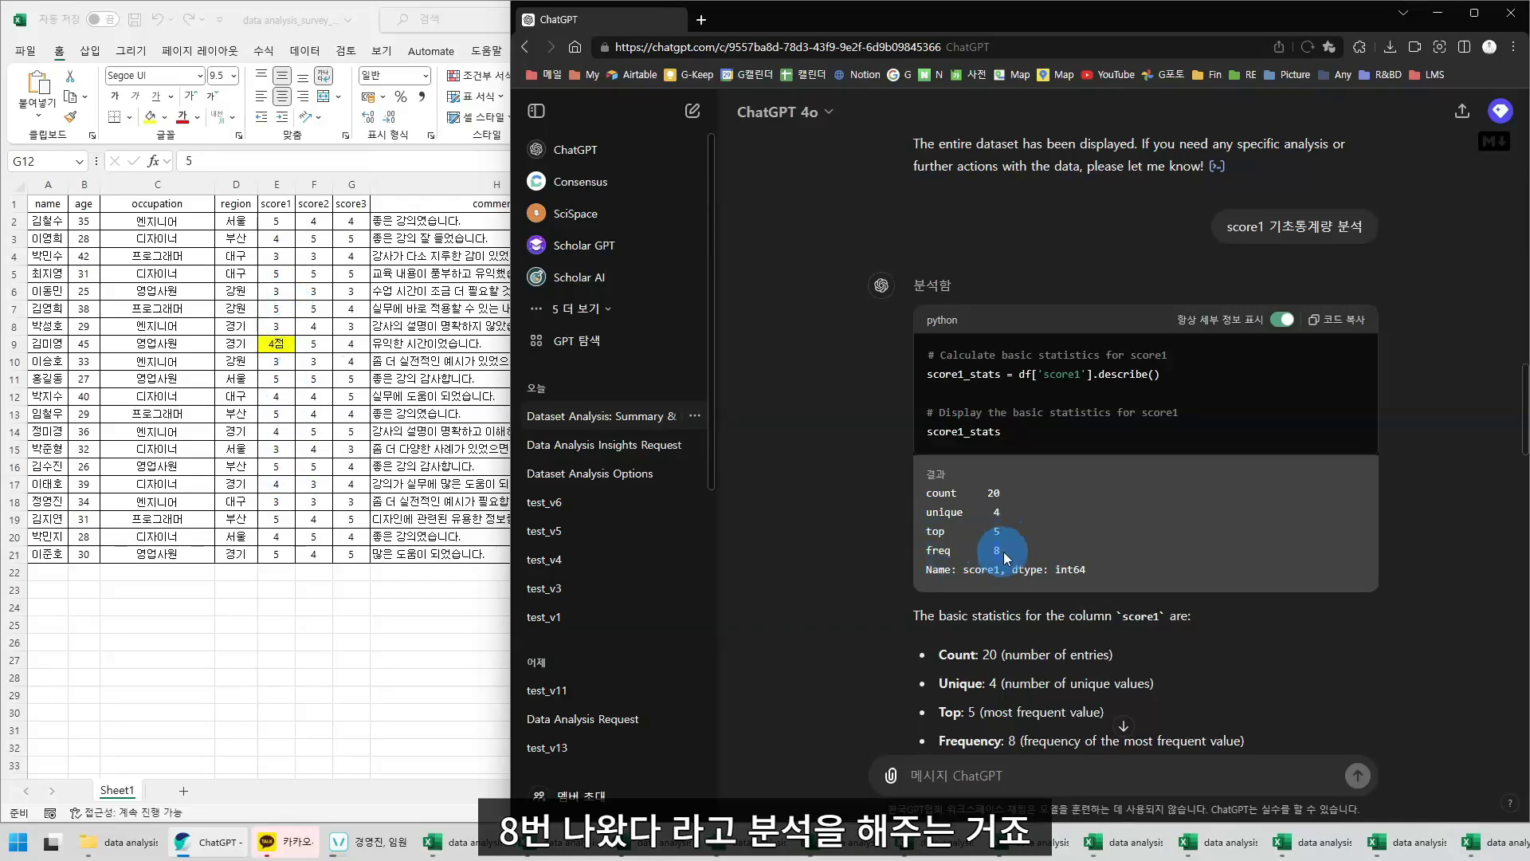
drag(928, 474, 1114, 571)
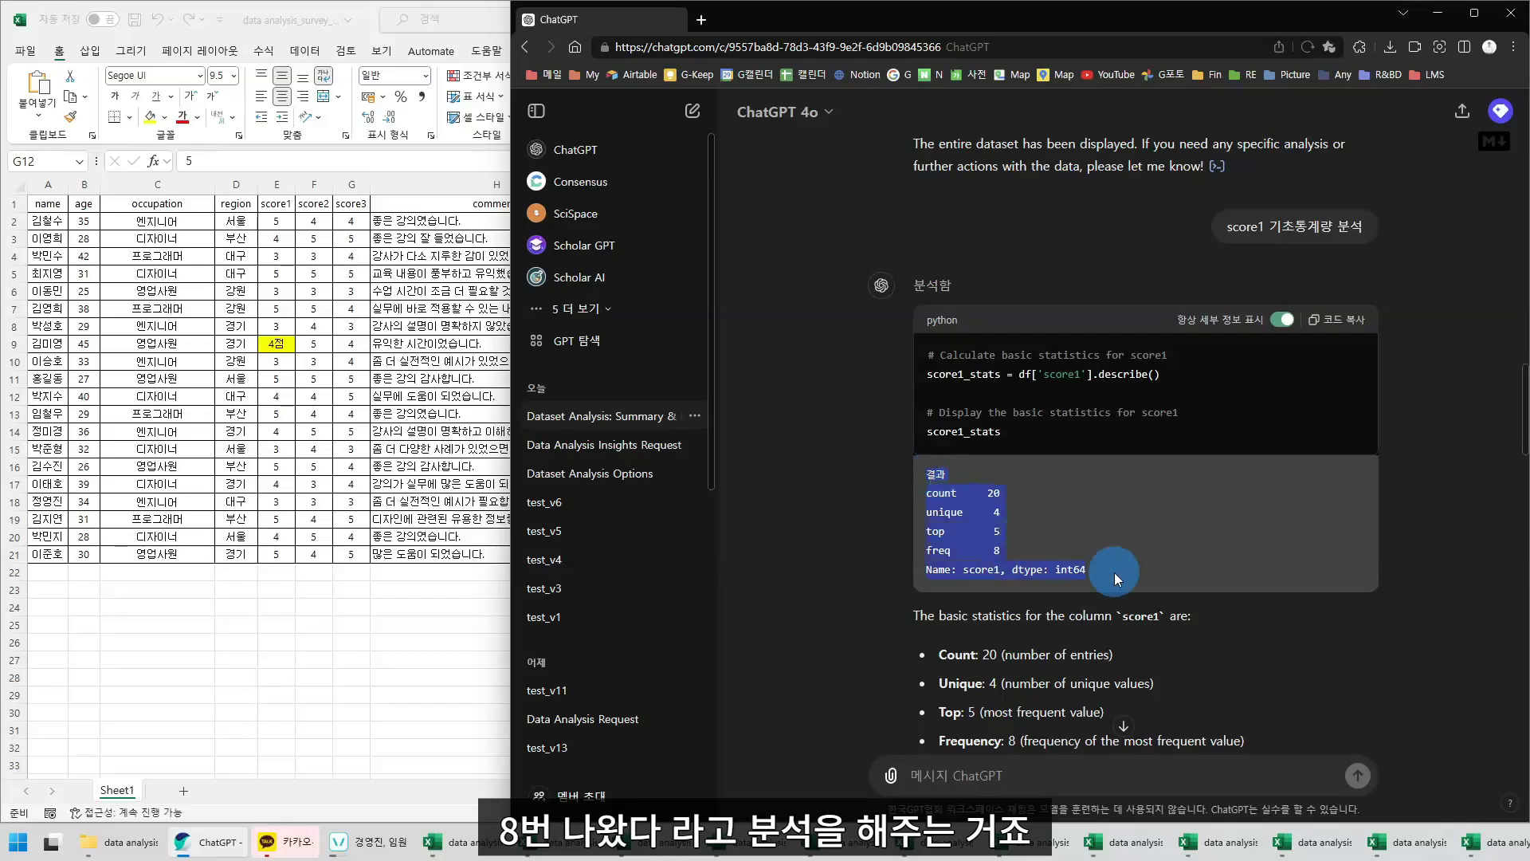
Compare the describe output with the written score1 summary, highlighting its bullets from Count to Frequency
click(937, 499)
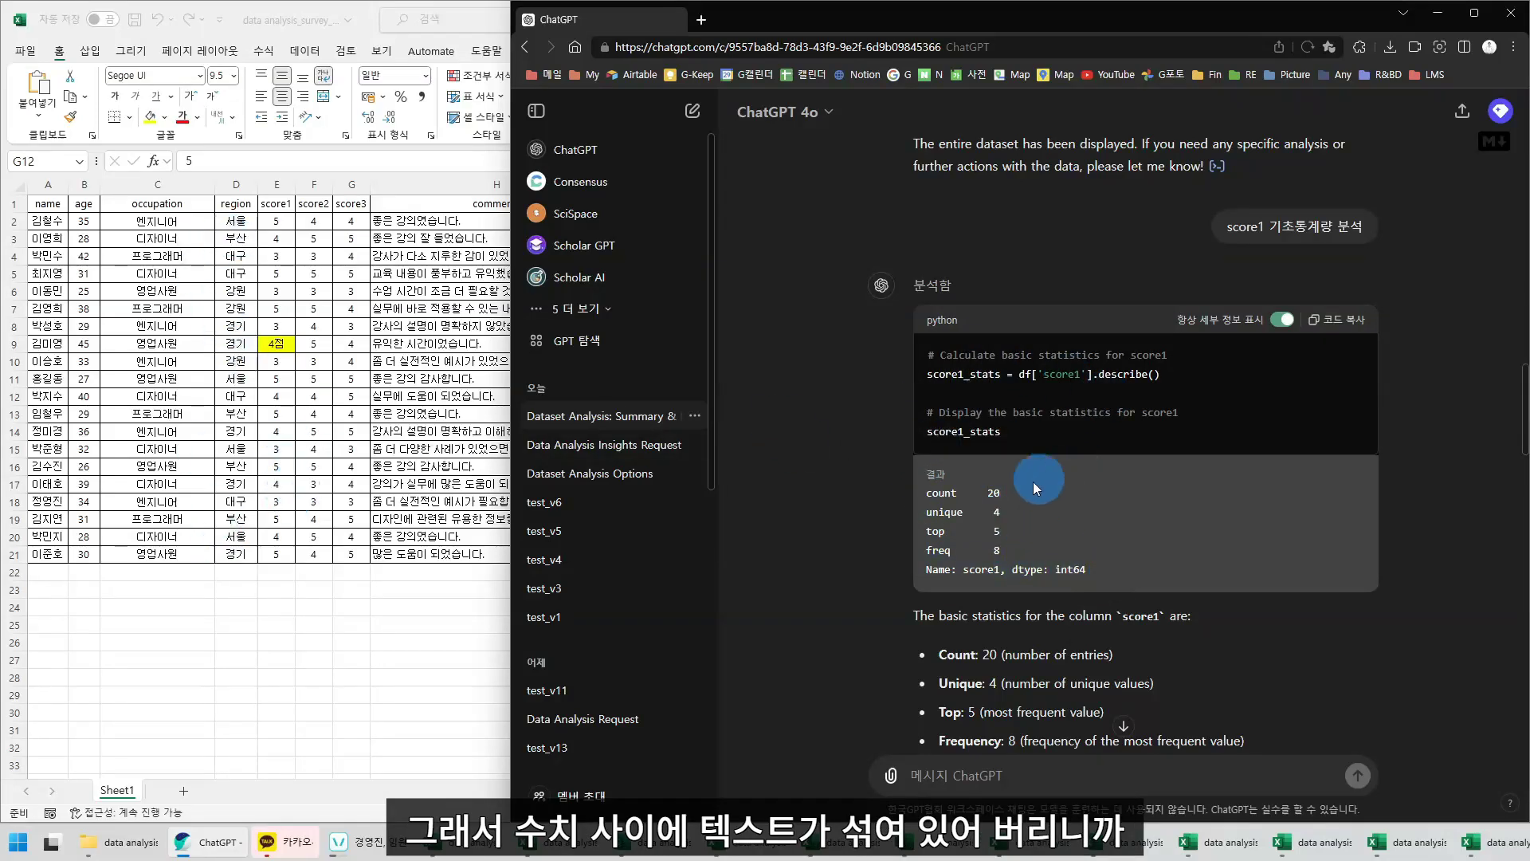
drag(926, 490, 1021, 549)
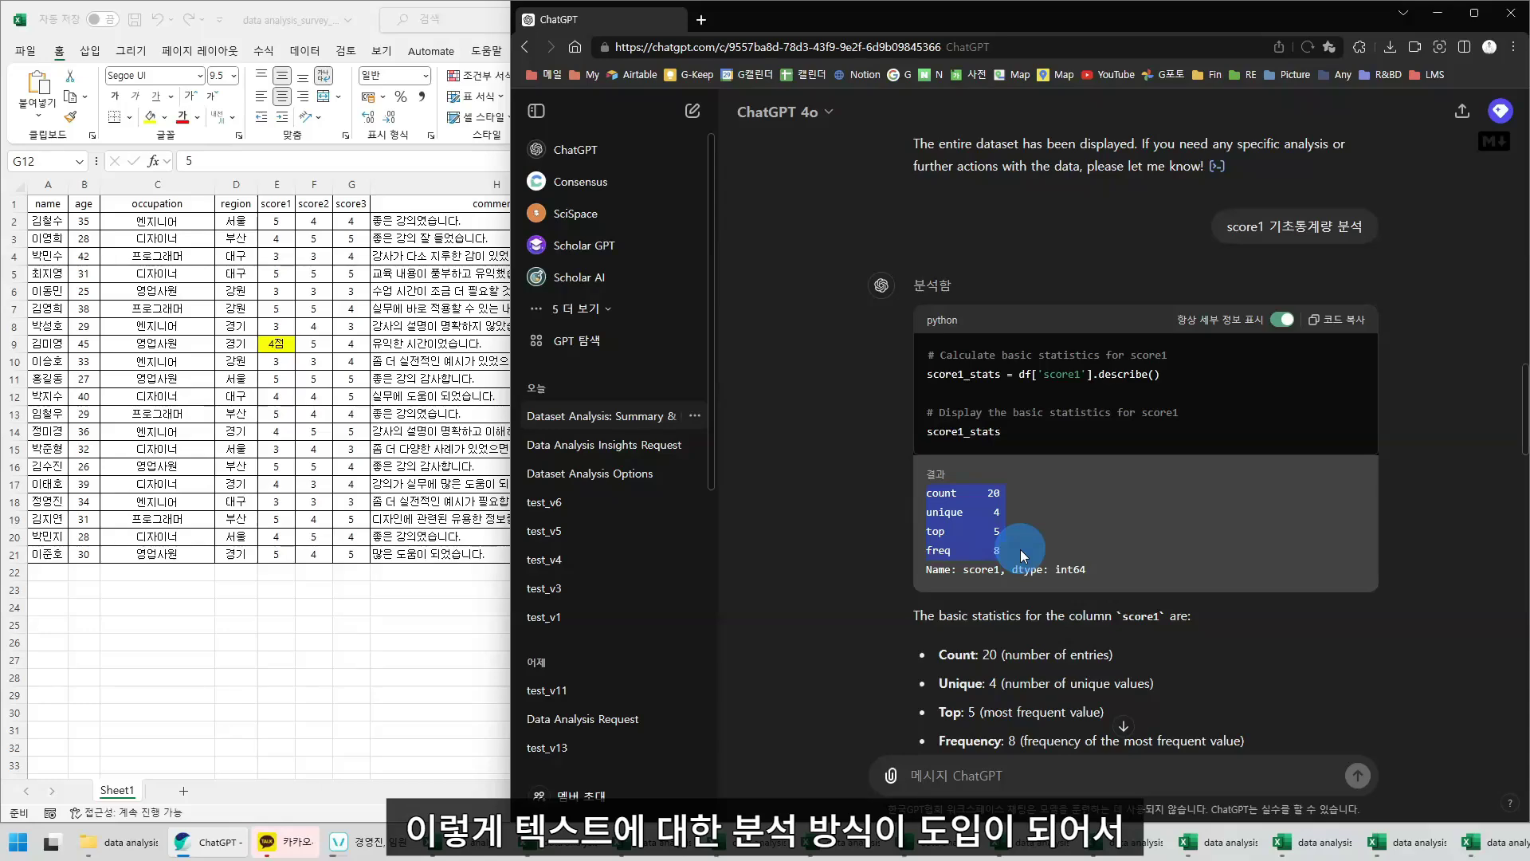
scroll(1026, 539, down, 4)
drag(939, 355, 1317, 435)
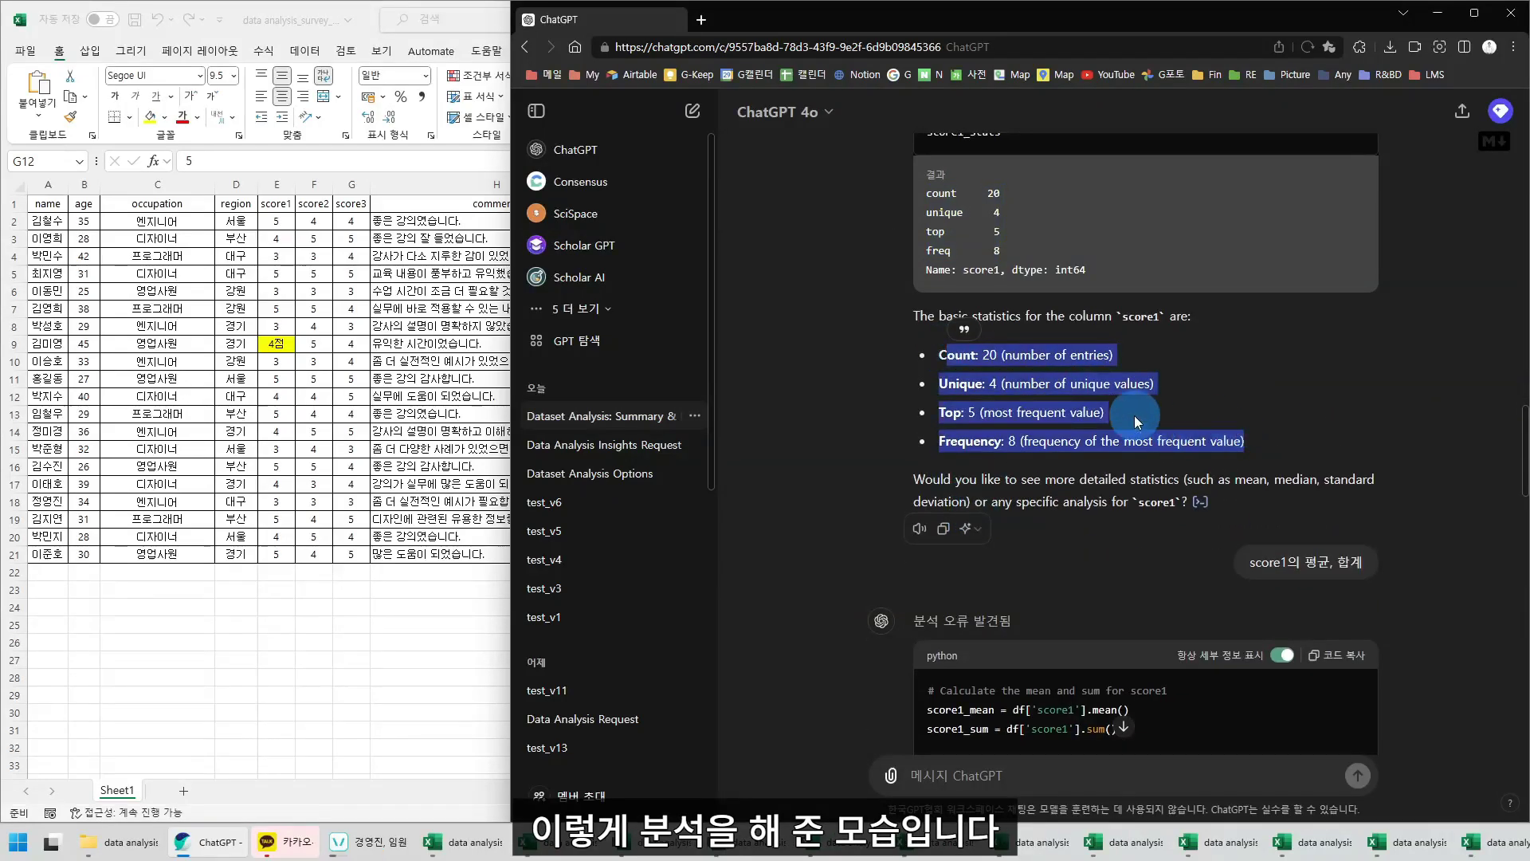
Examine the score1의 평균, 합계 request, highlighting the mean and sum code and the operand types in the traceback's last line
scroll(1135, 415, down, 3)
drag(1248, 362, 1367, 366)
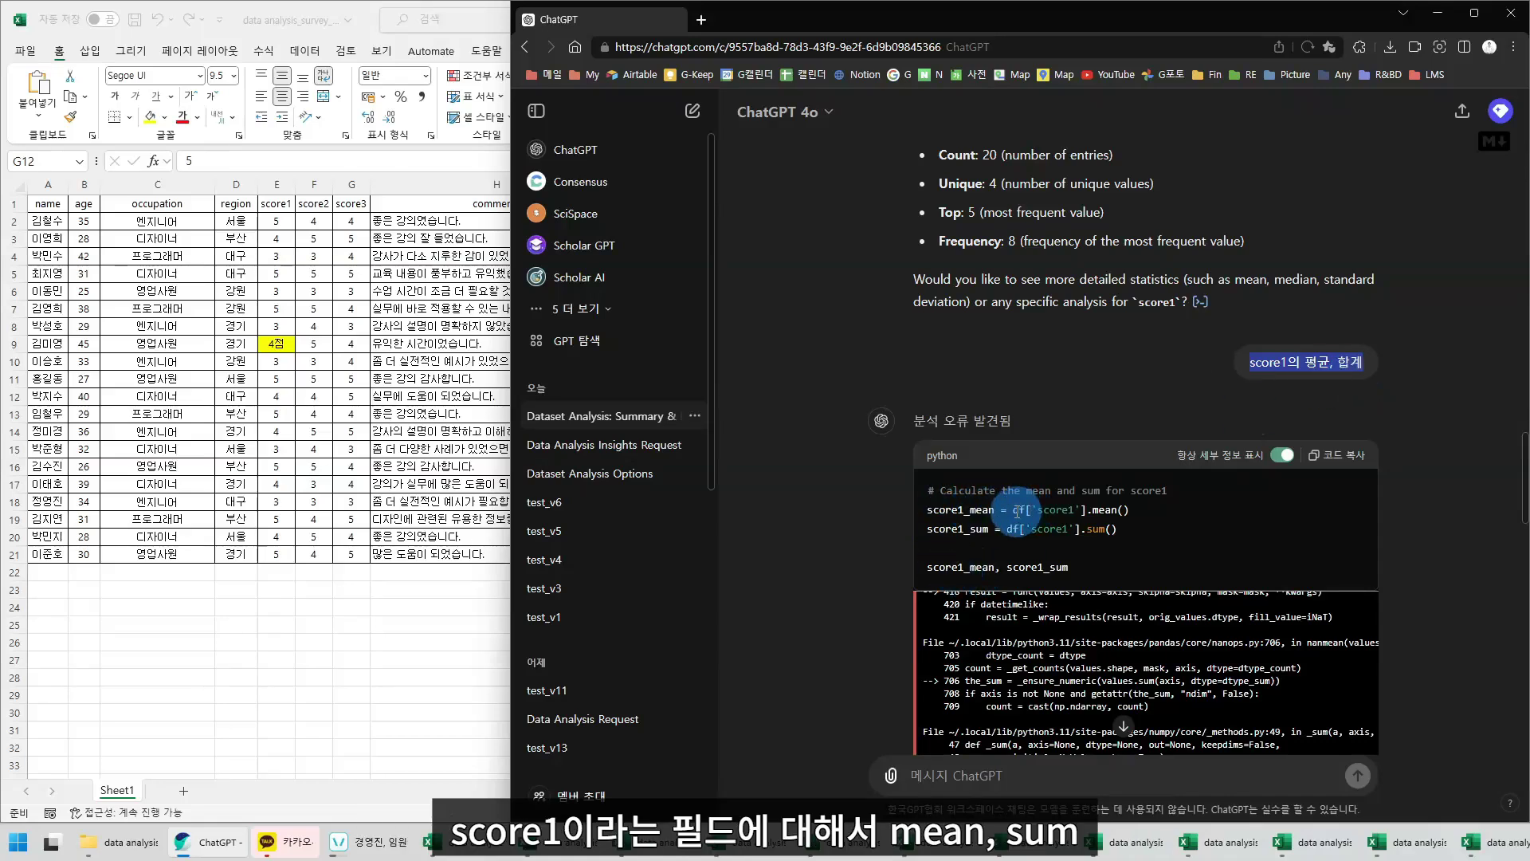
drag(1012, 510, 1135, 539)
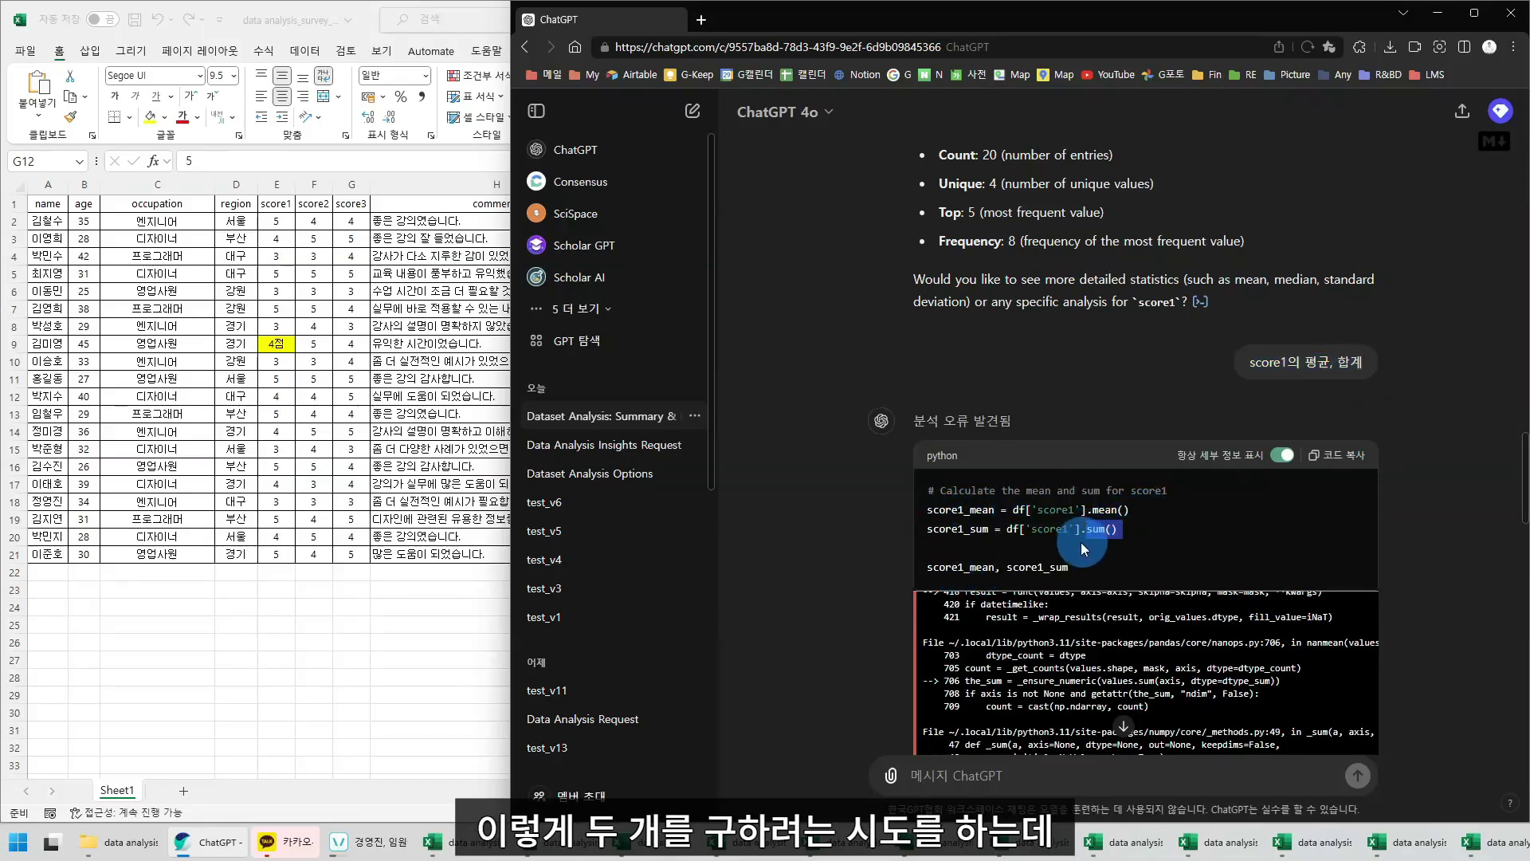
scroll(1084, 548, down, 3)
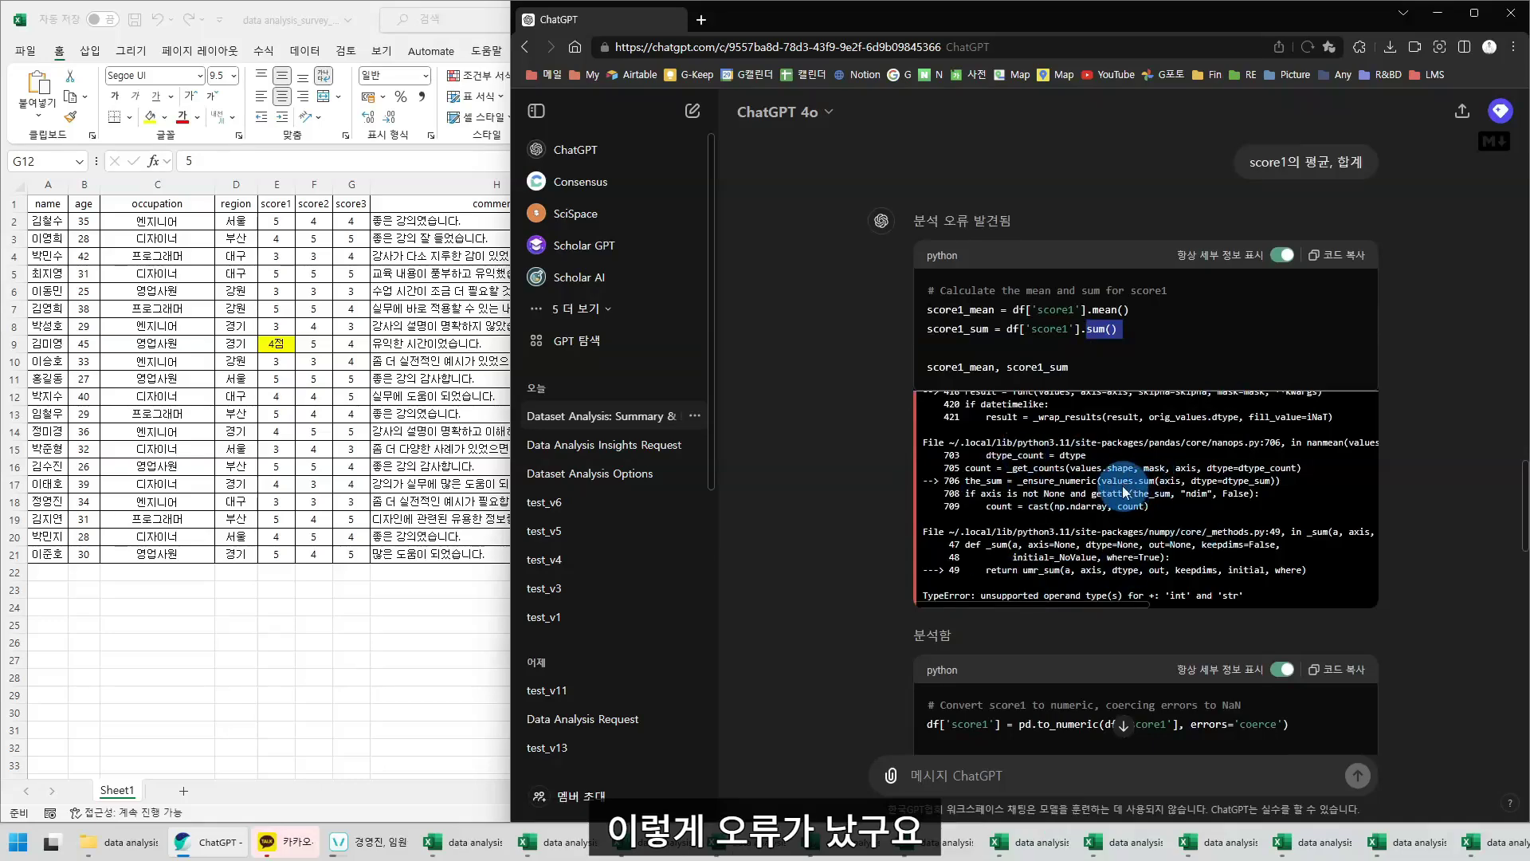
scroll(1123, 490, down, 1)
scroll(964, 495, down, 1)
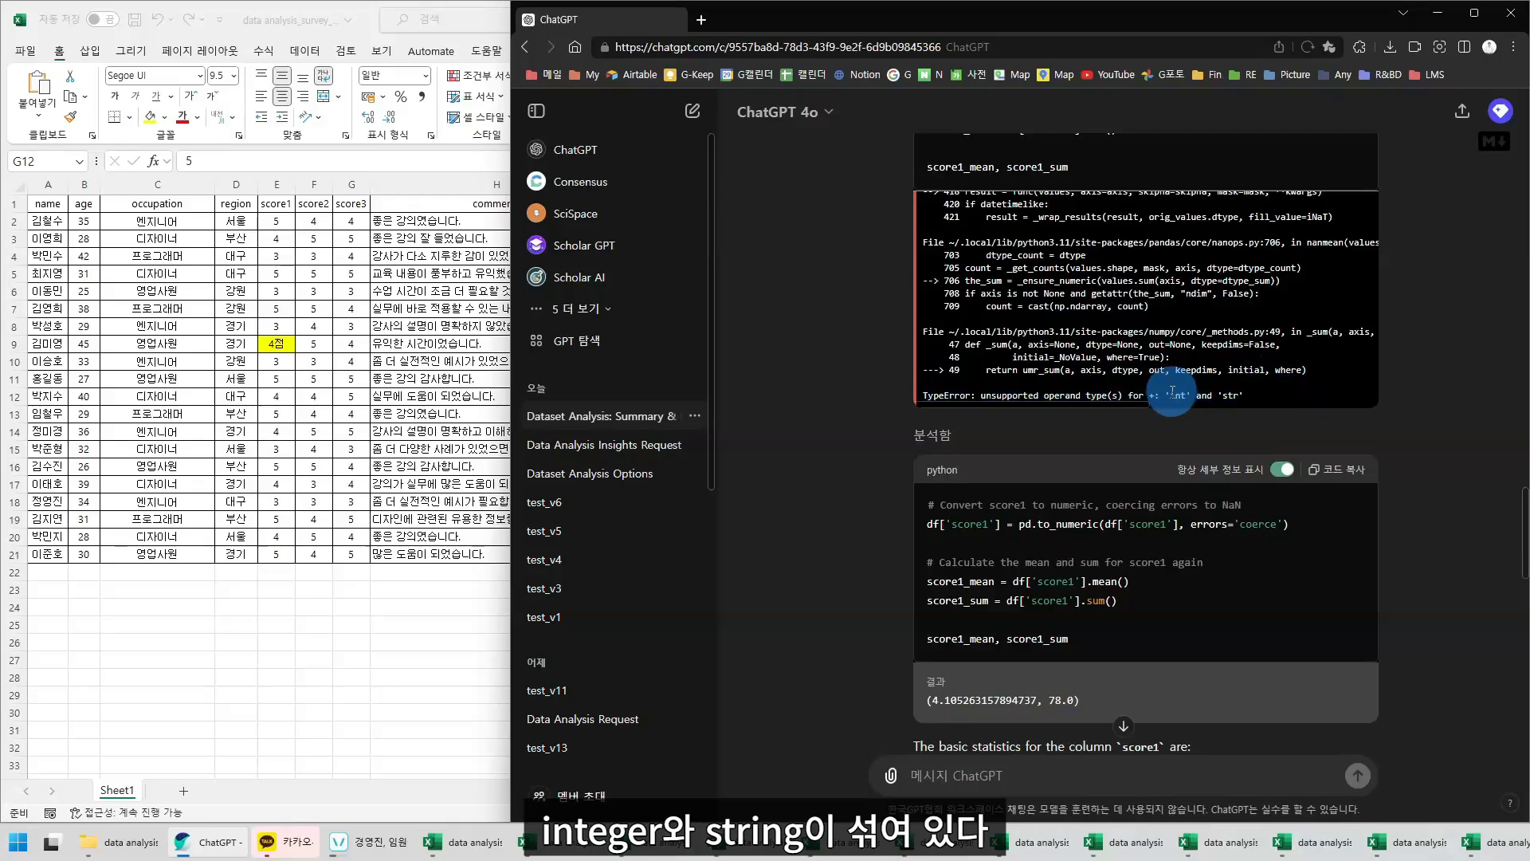
drag(1170, 396, 1268, 397)
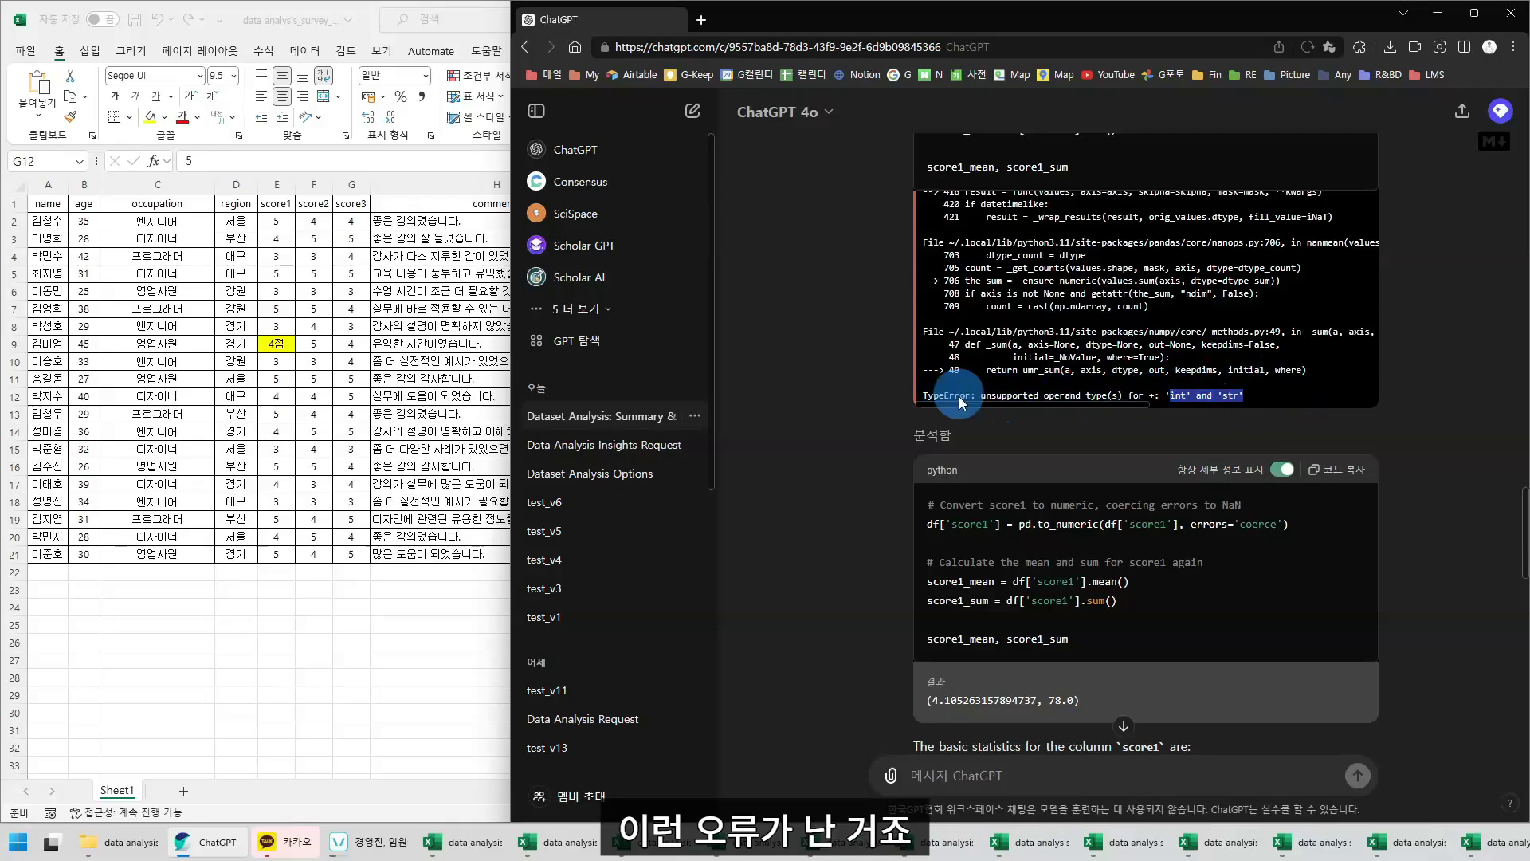
Compare the retried score1 mean and sum output with Excel by selecting E2:E21, and highlight ChatGPT's result
scroll(888, 399, down, 1)
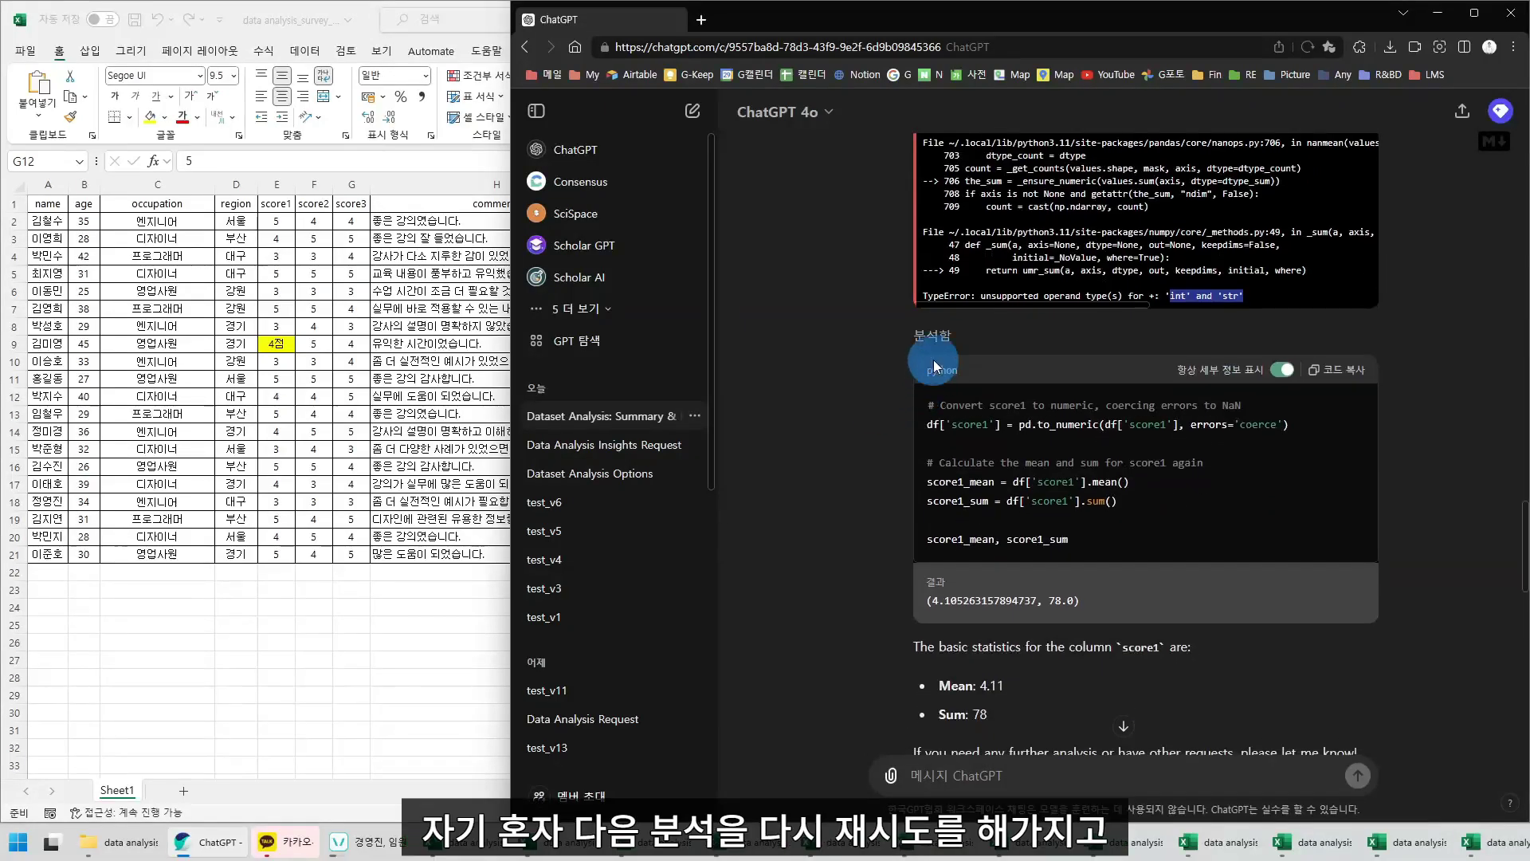
scroll(891, 389, down, 2)
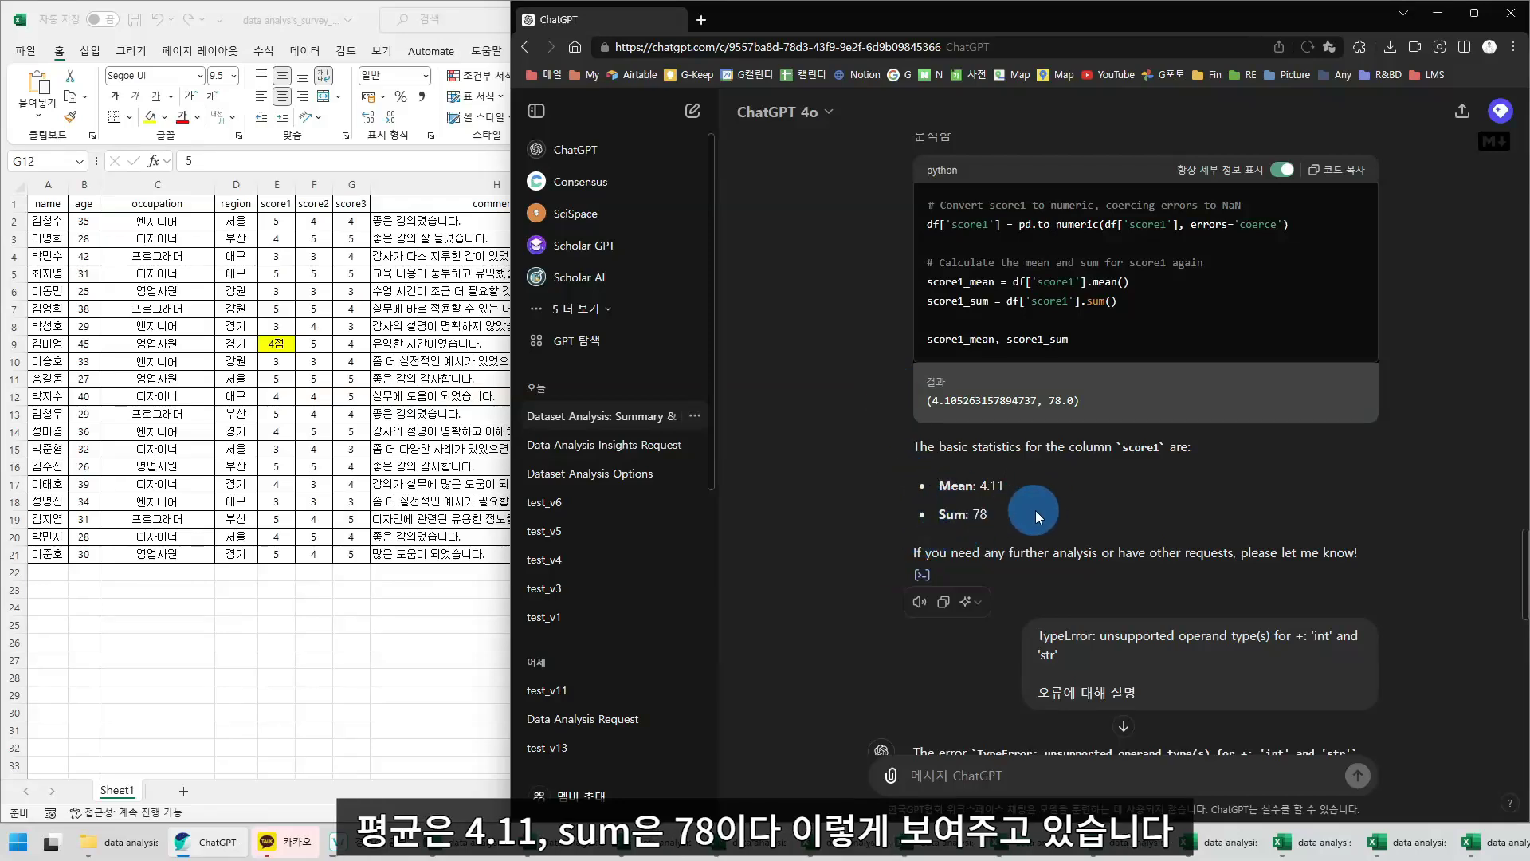
click(275, 343)
drag(276, 221, 277, 560)
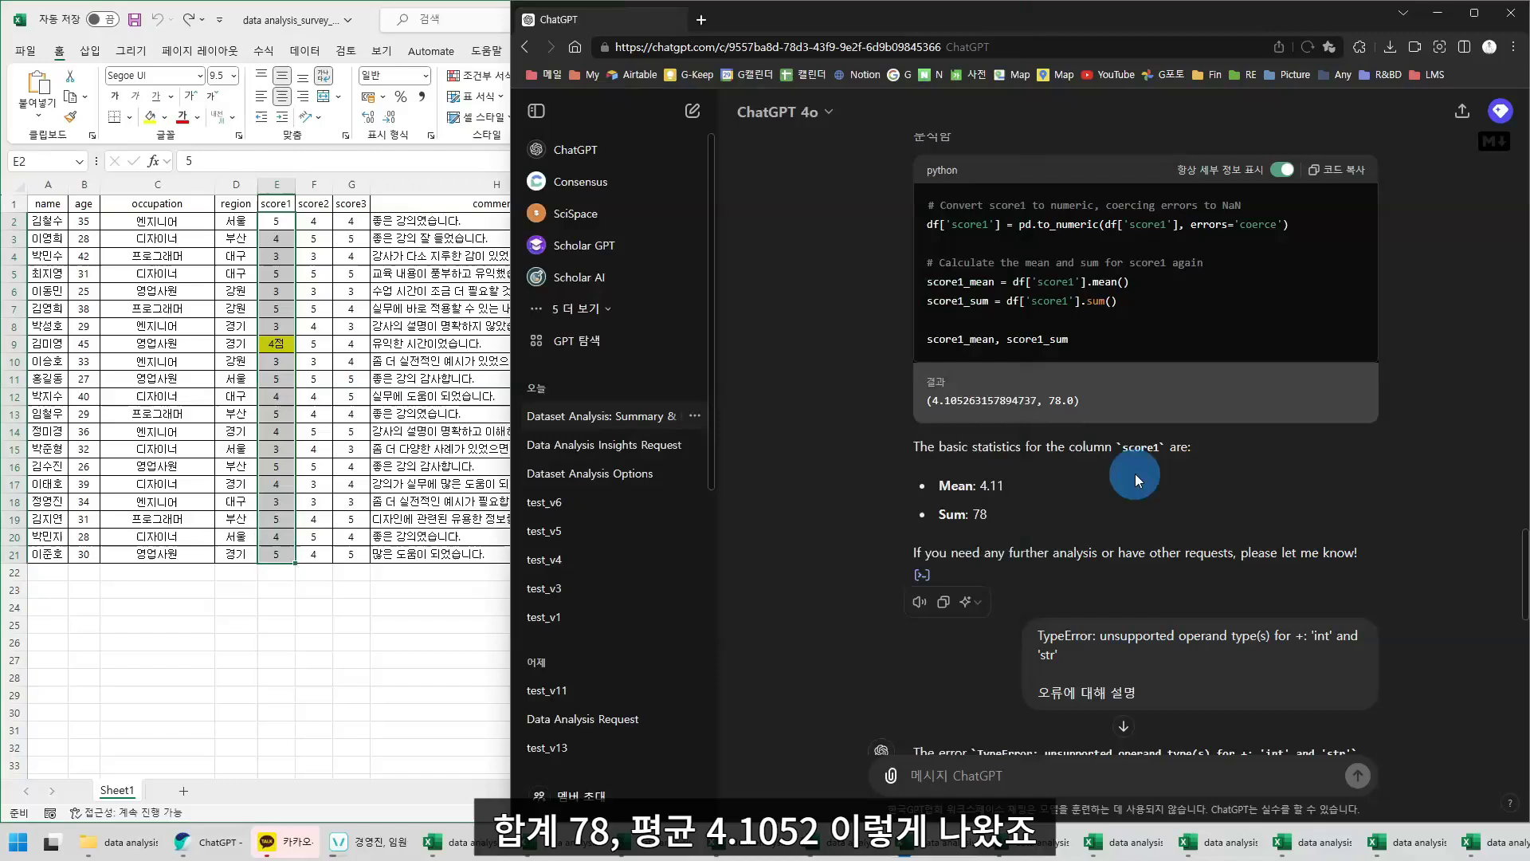
click(1135, 473)
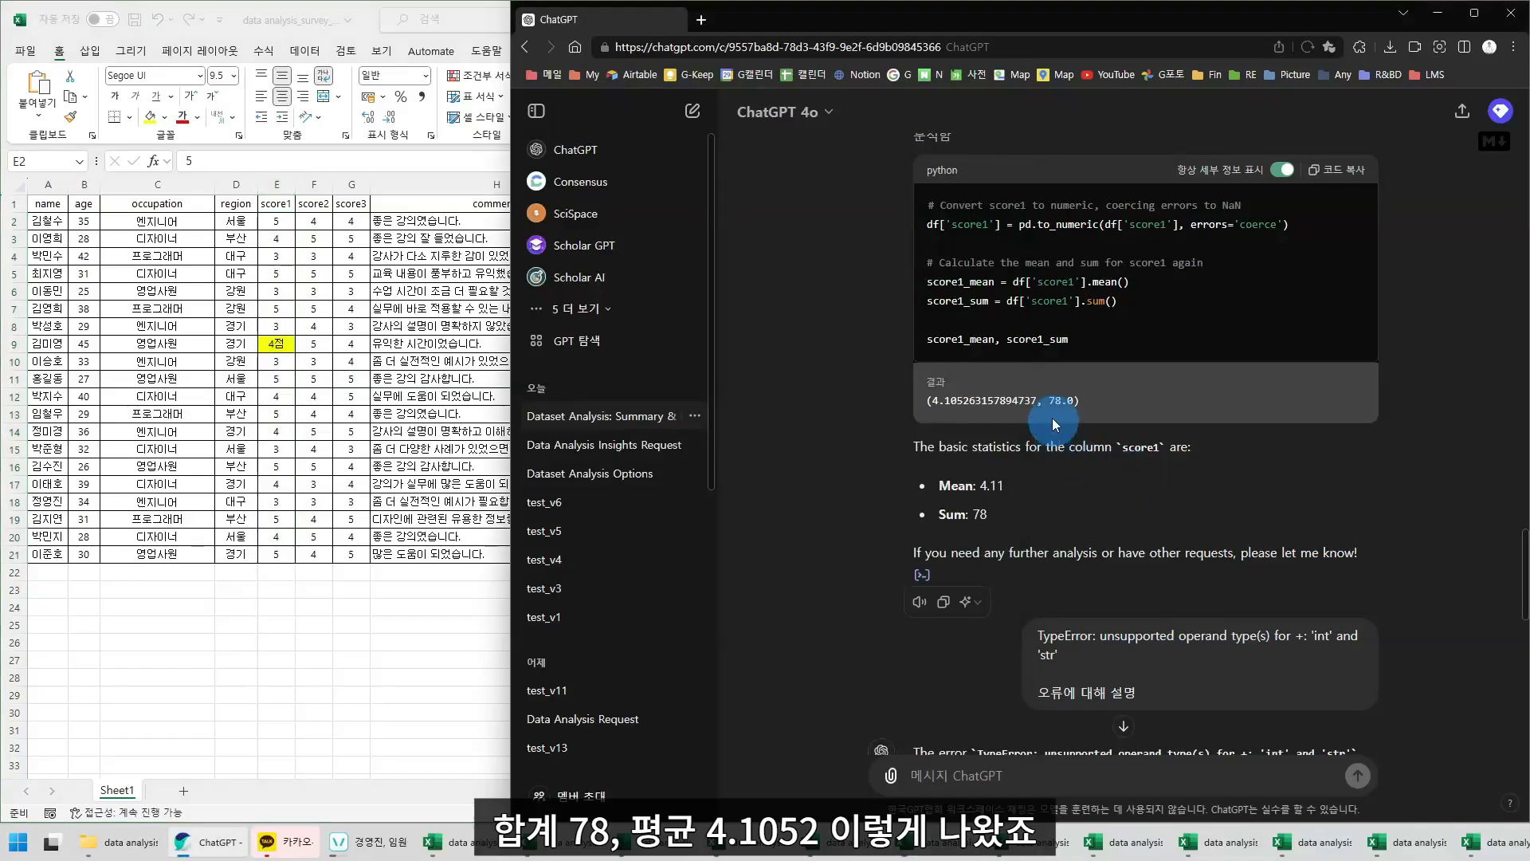
drag(926, 382, 1002, 388)
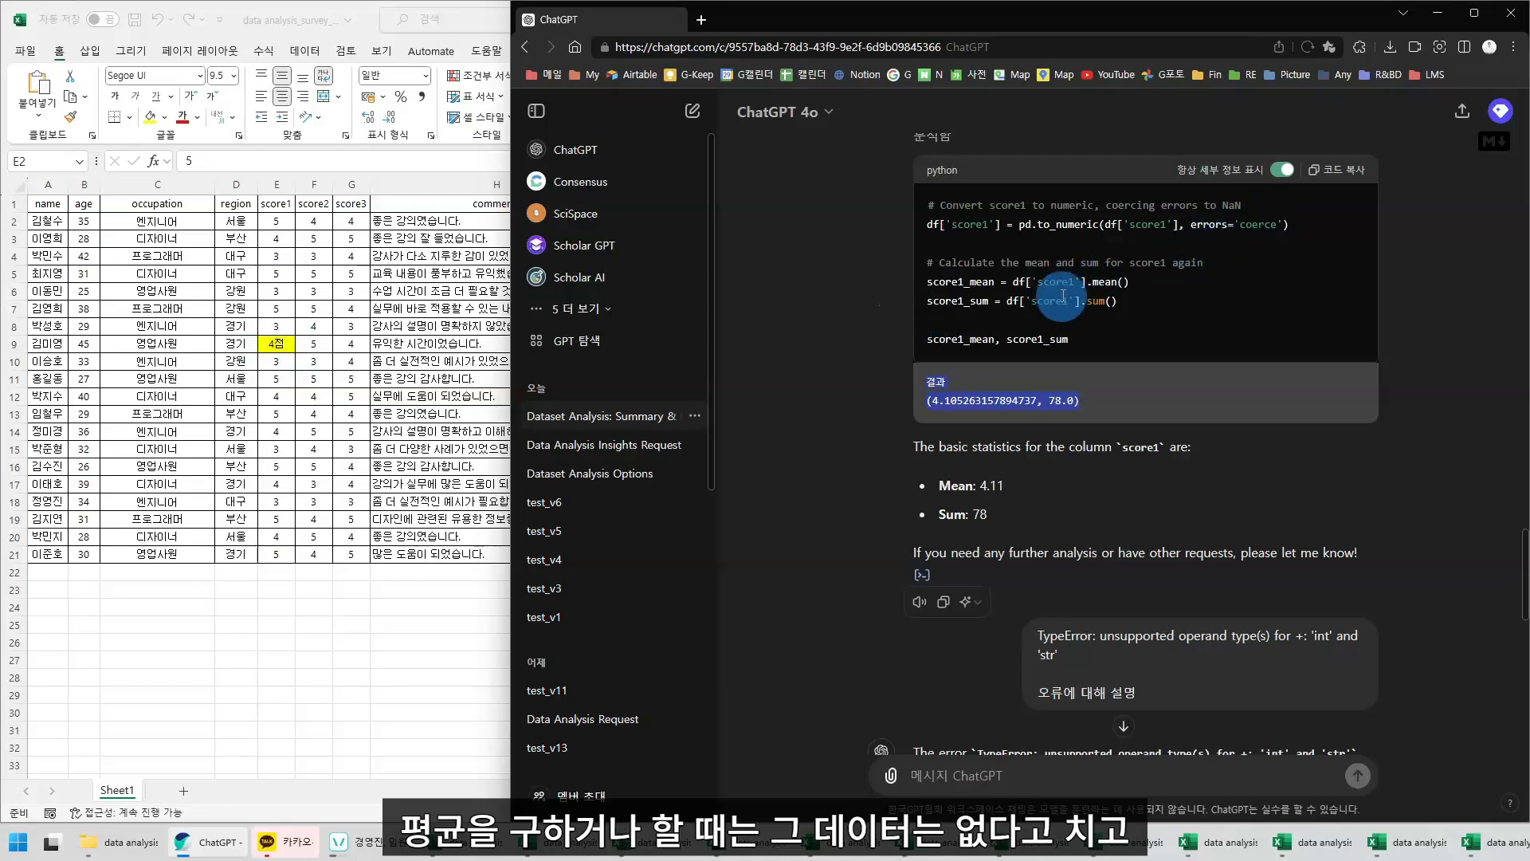
drag(962, 404, 913, 396)
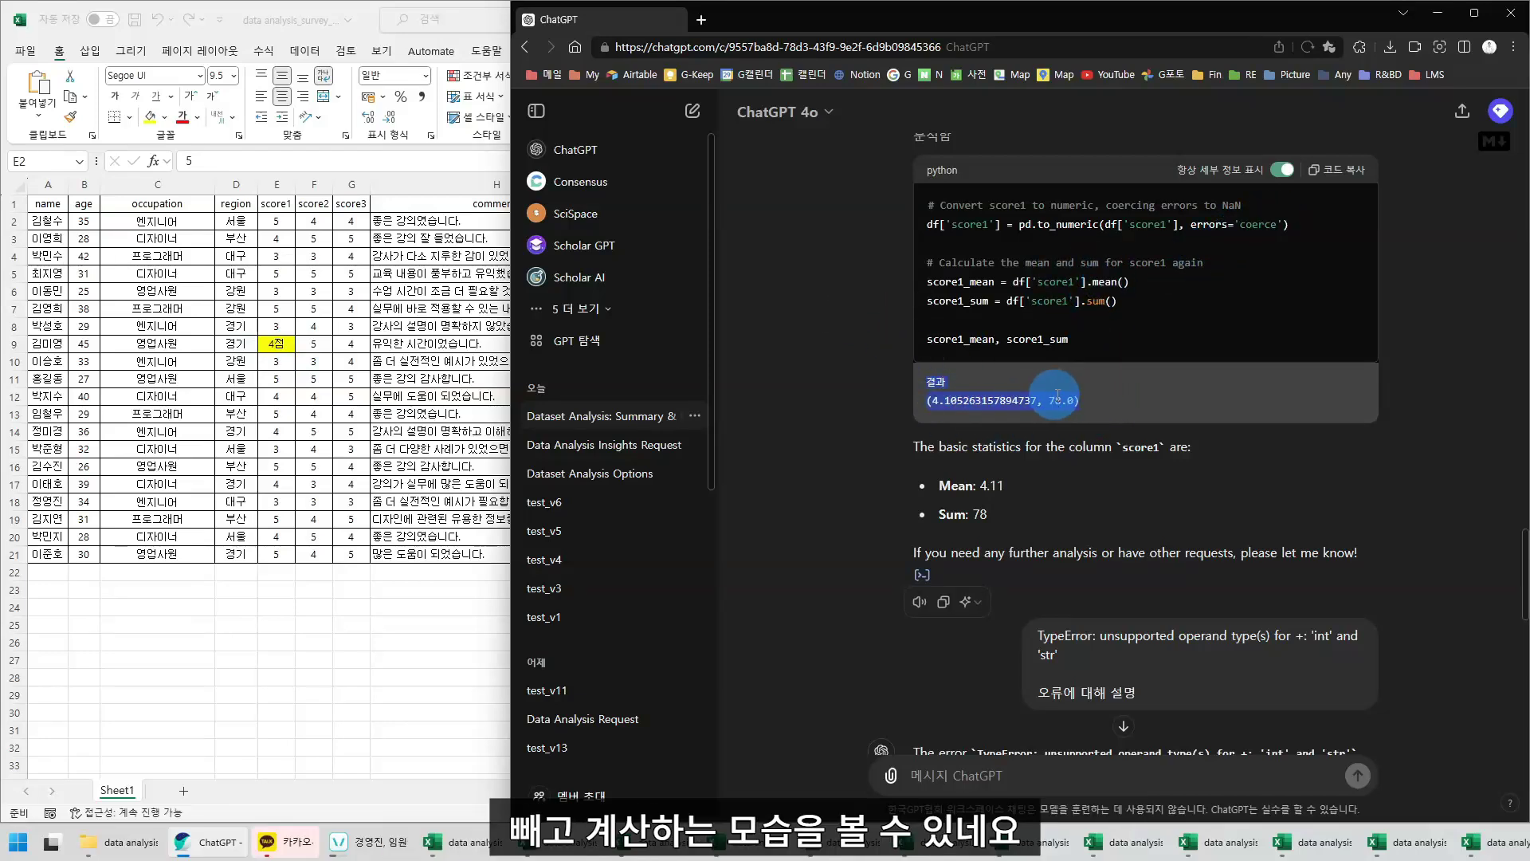
Review the TypeError explanation request beneath the mean and sum results, highlighting the prompt and ChatGPT's English answer
scroll(877, 407, down, 2)
scroll(900, 373, up, 6)
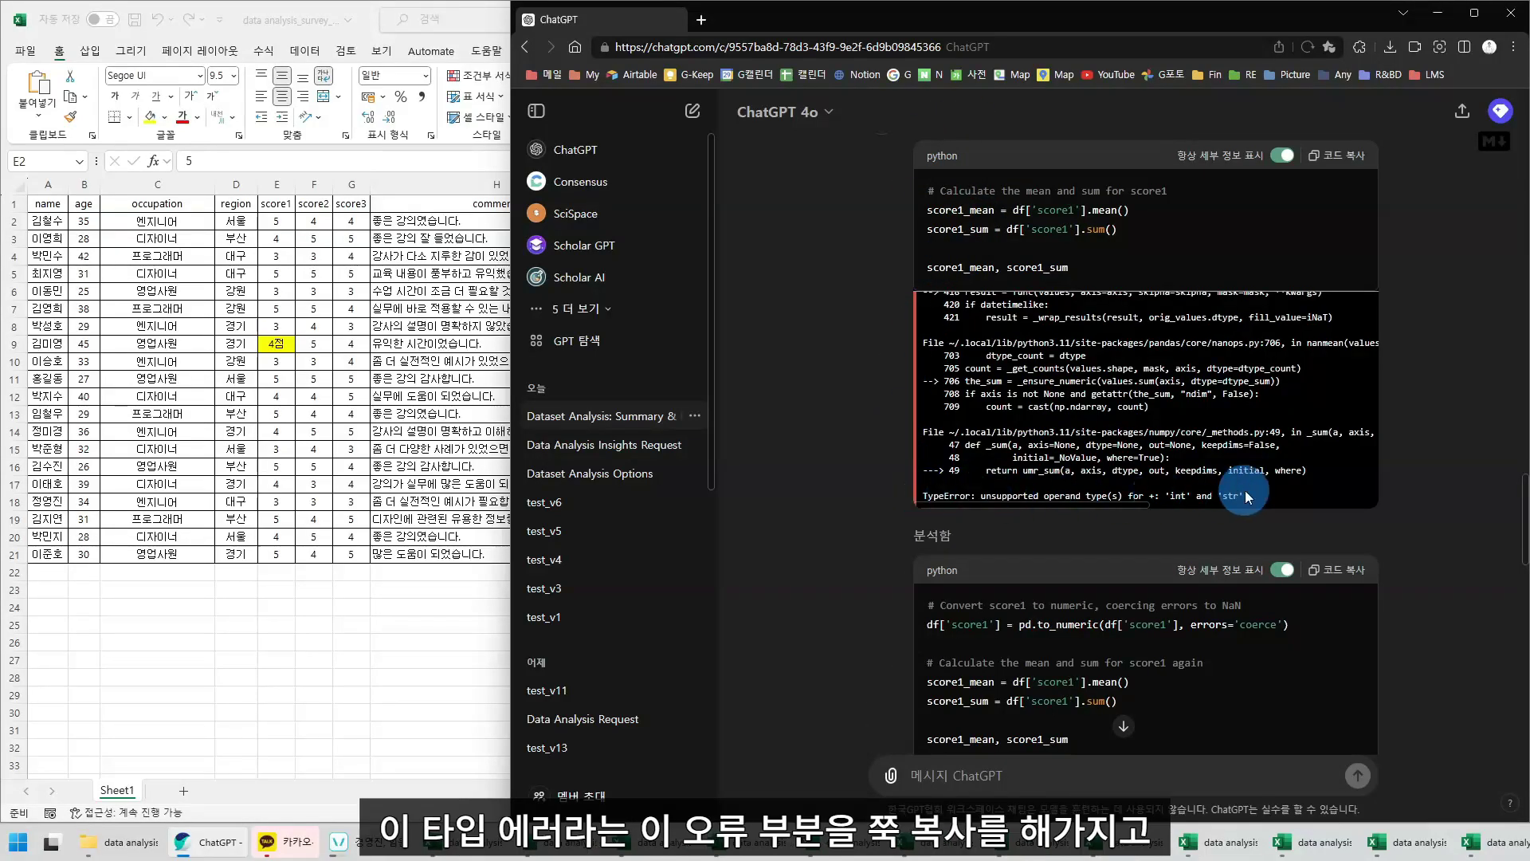
scroll(879, 493, down, 4)
scroll(878, 486, down, 3)
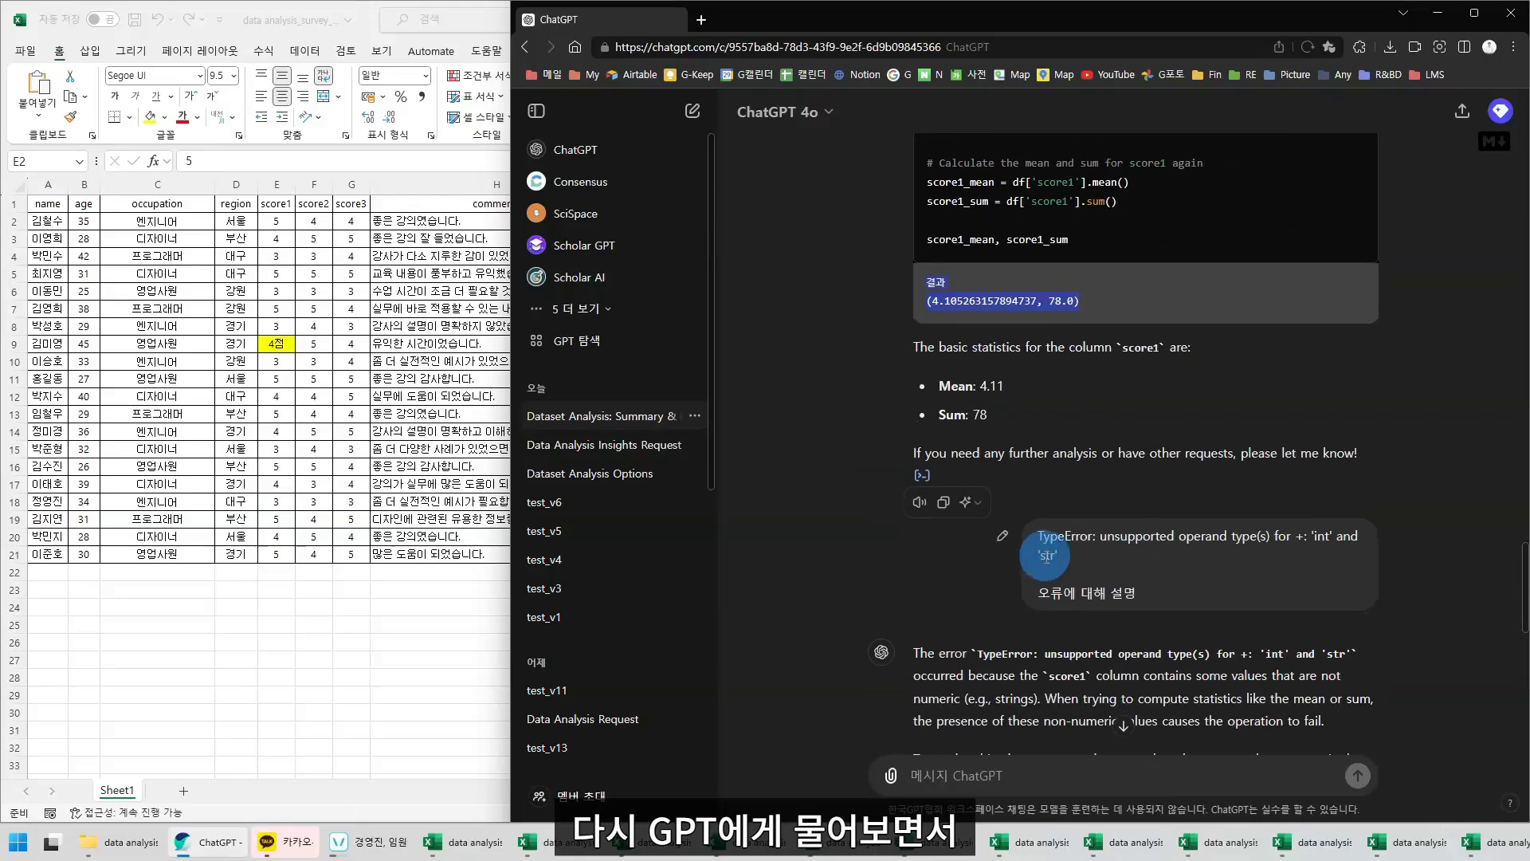
drag(1036, 536, 1180, 599)
scroll(1179, 599, down, 2)
scroll(1179, 590, down, 4)
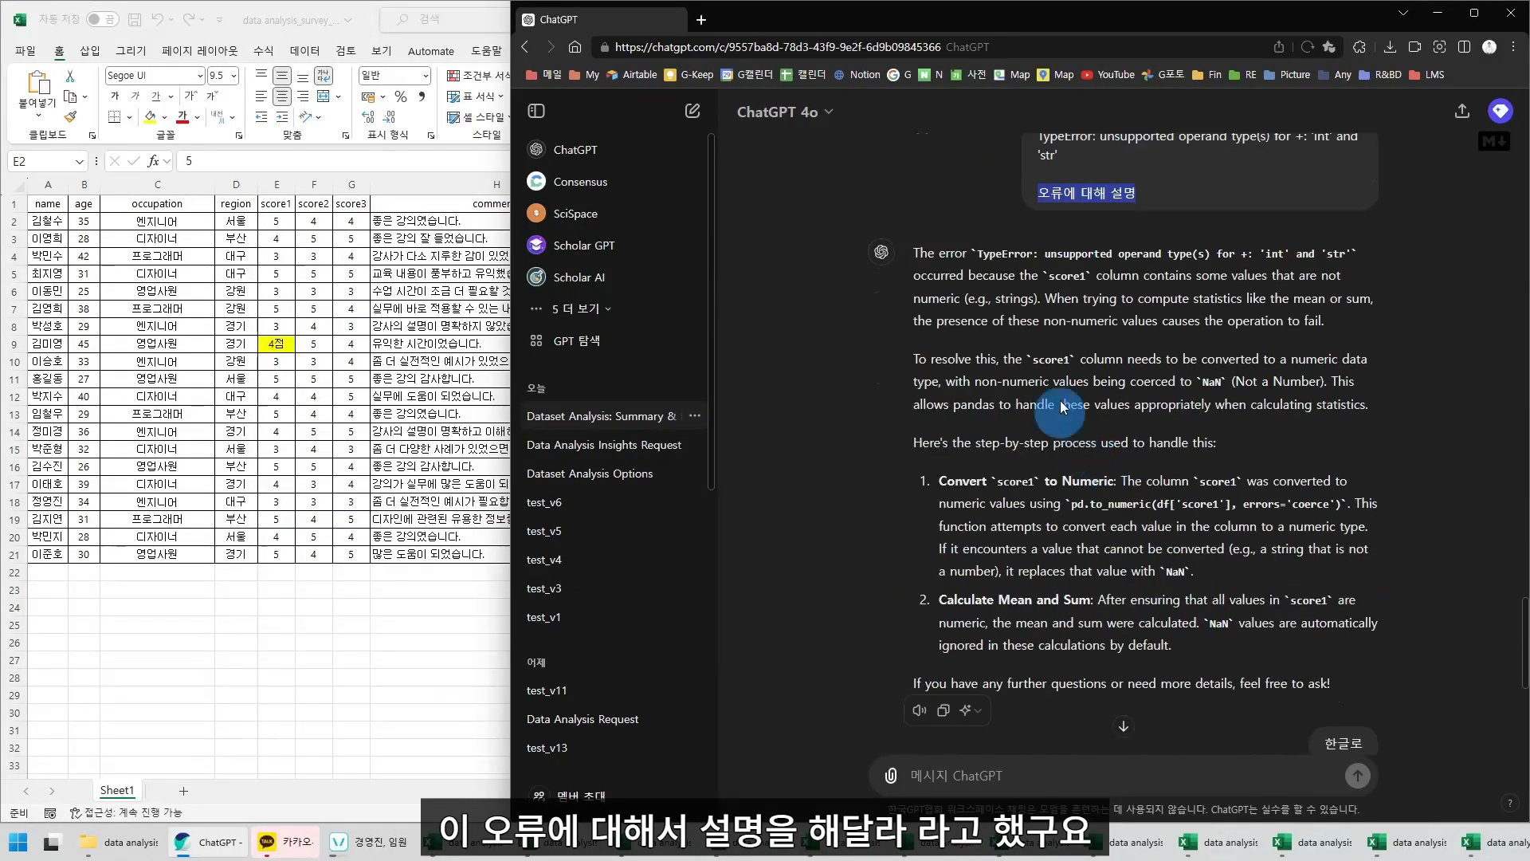
drag(929, 254, 1267, 622)
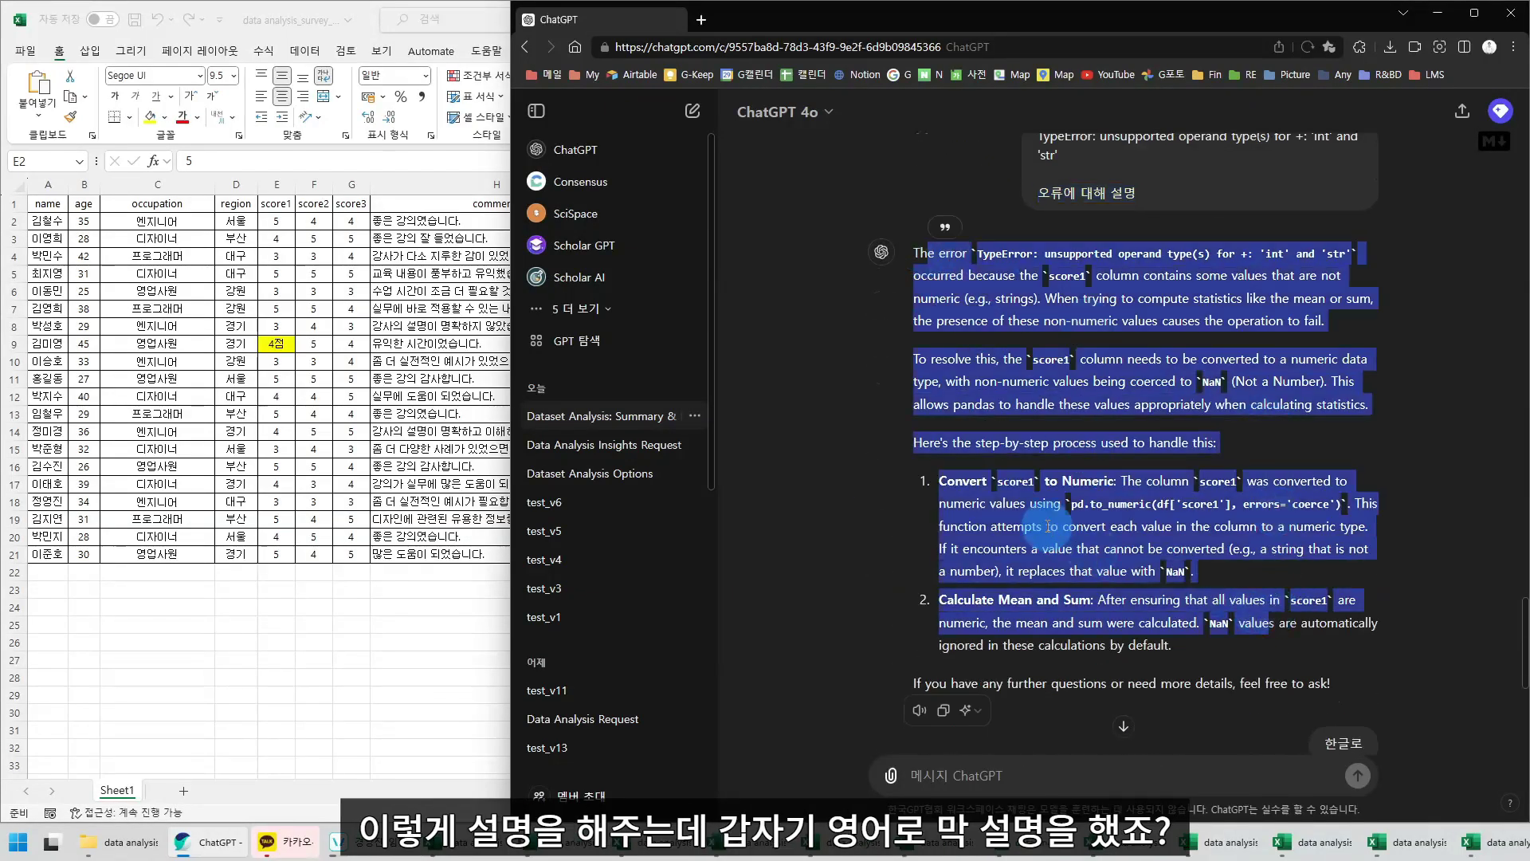
Read the Korean version of the error explanation, highlighting its sentences on the score1 error's cause and the failed calculation
scroll(1104, 381, down, 3)
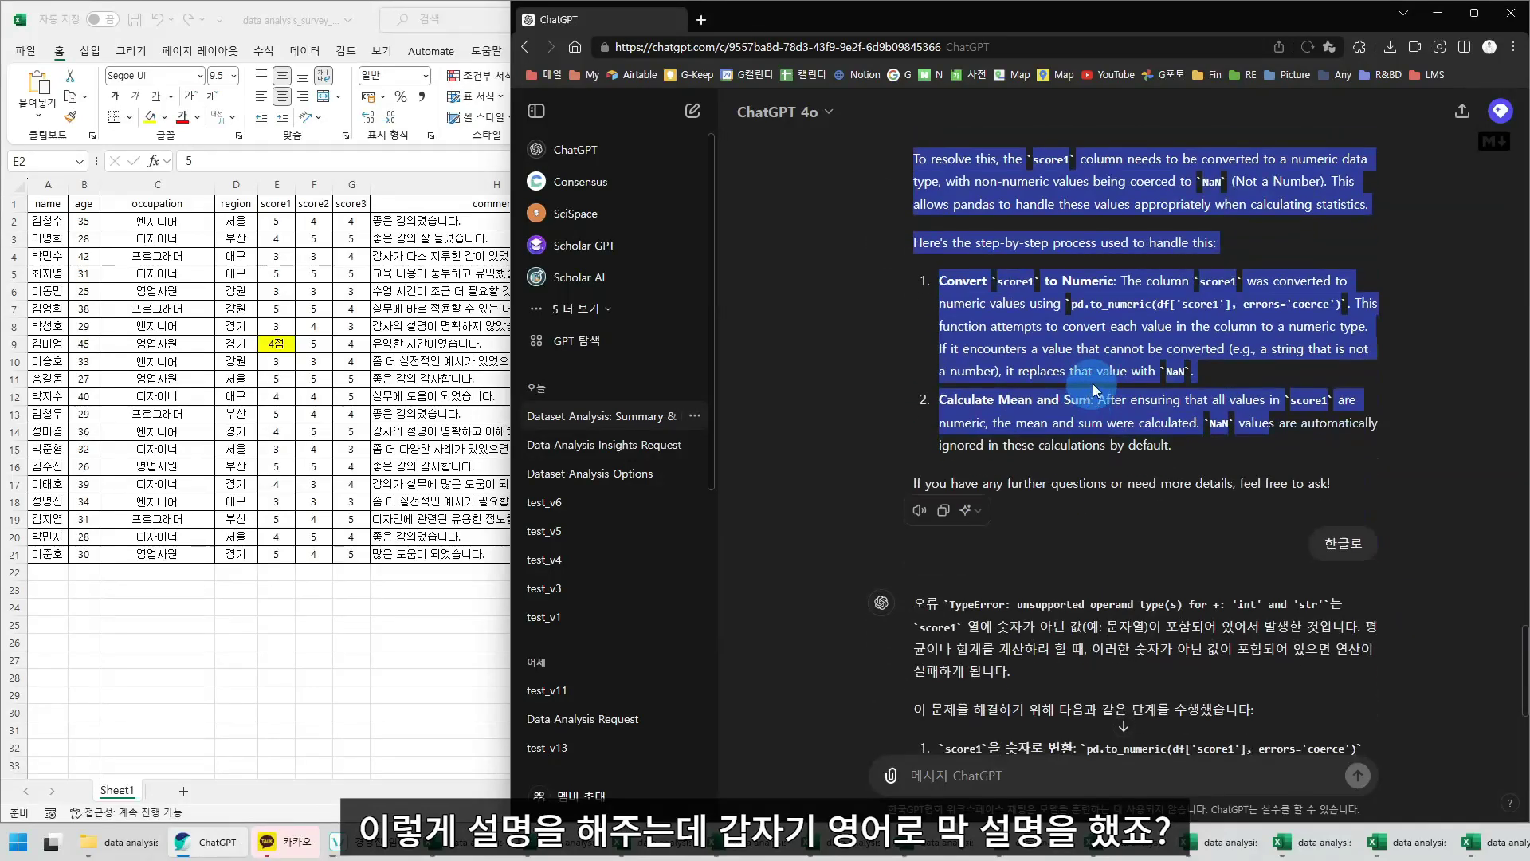
scroll(1093, 384, down, 2)
scroll(1217, 453, down, 3)
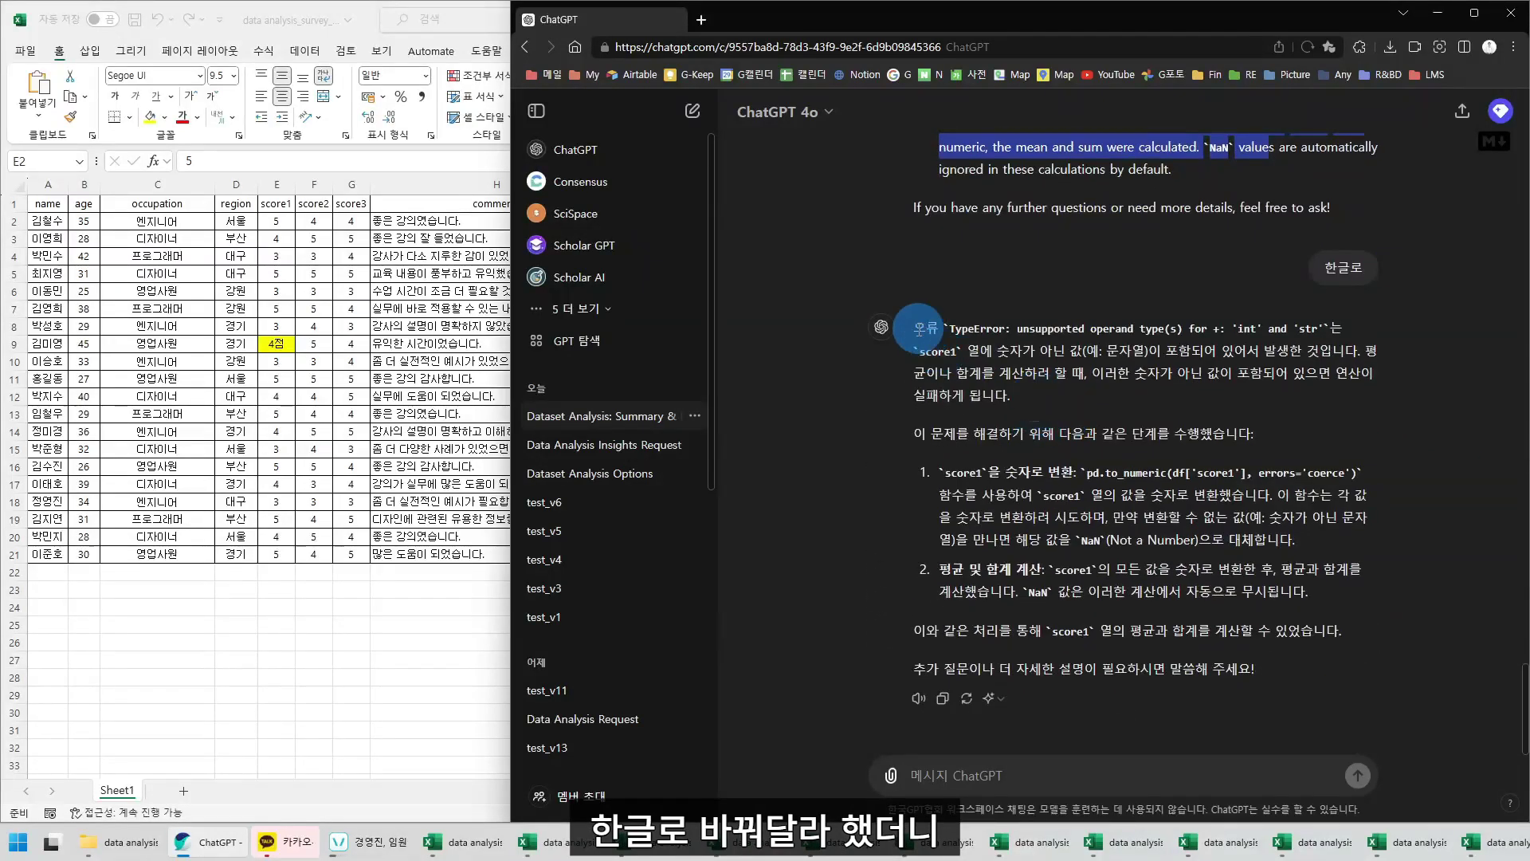
drag(915, 328, 1183, 353)
click(1184, 354)
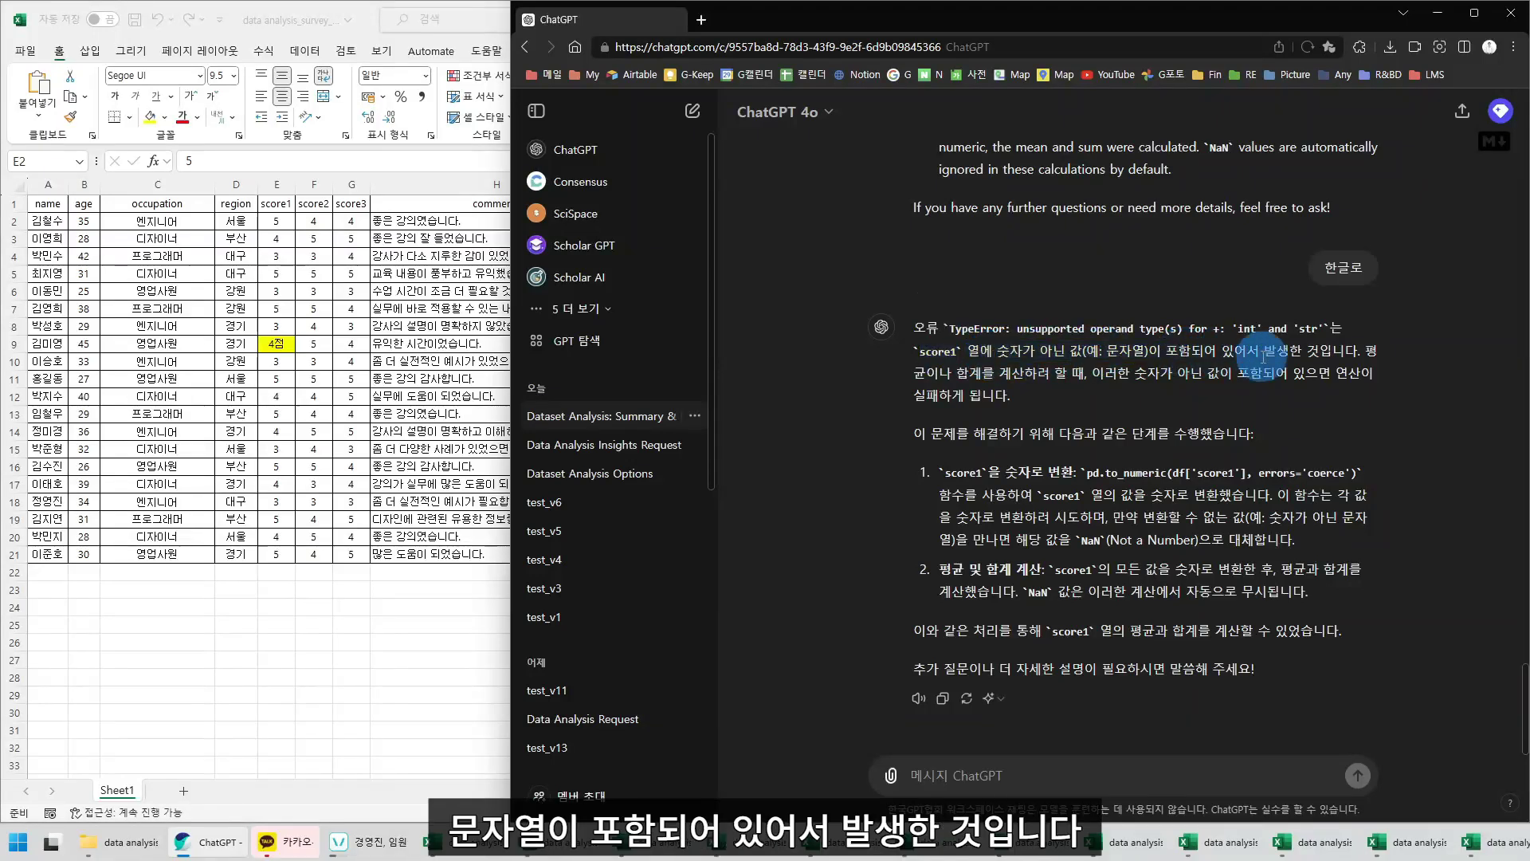
drag(1357, 355, 922, 360)
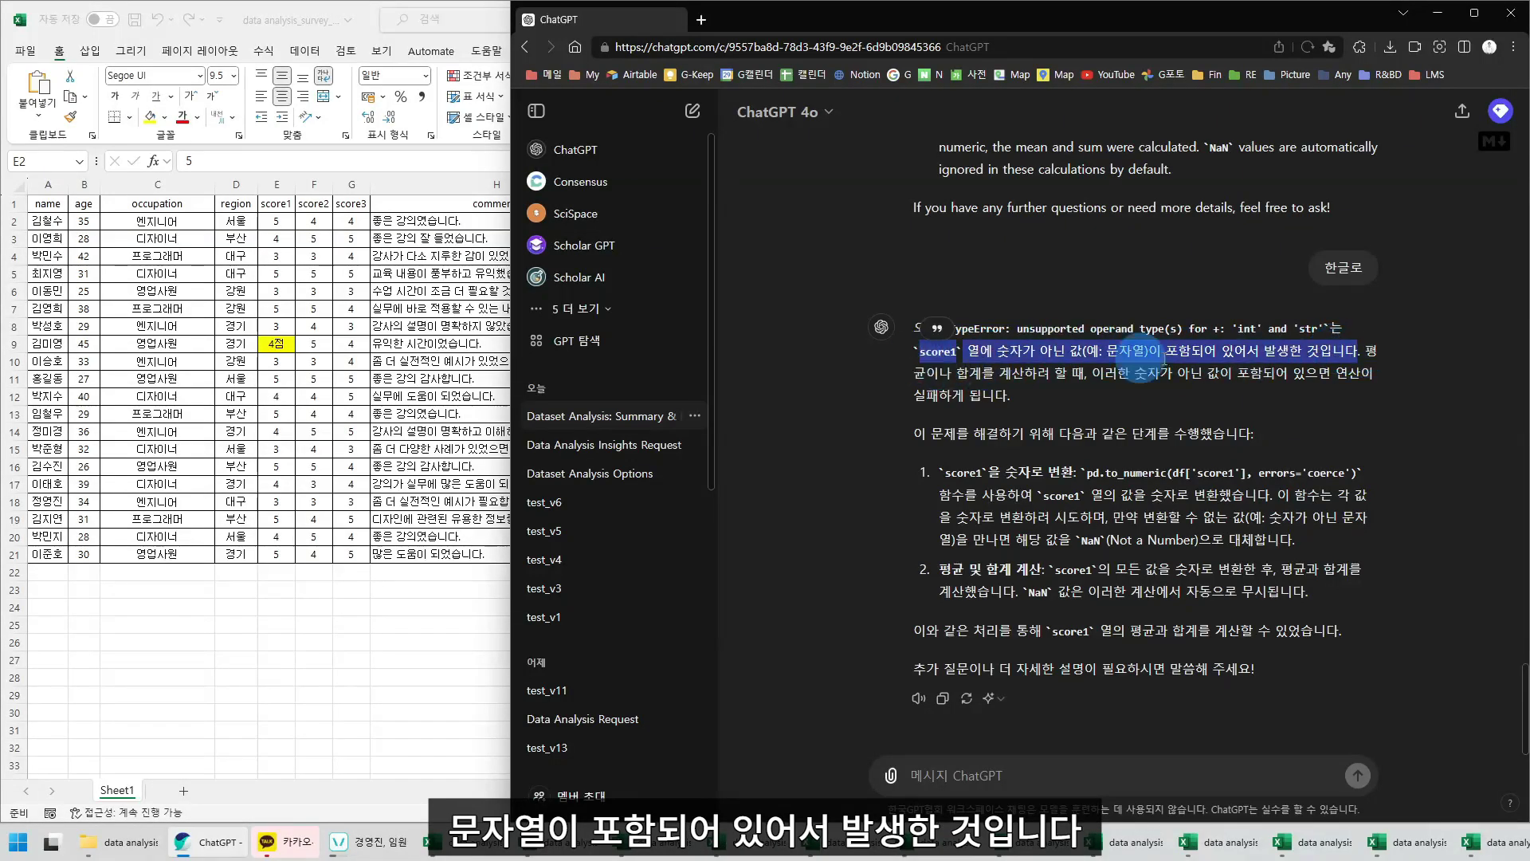
click(1364, 358)
drag(1364, 354, 1274, 394)
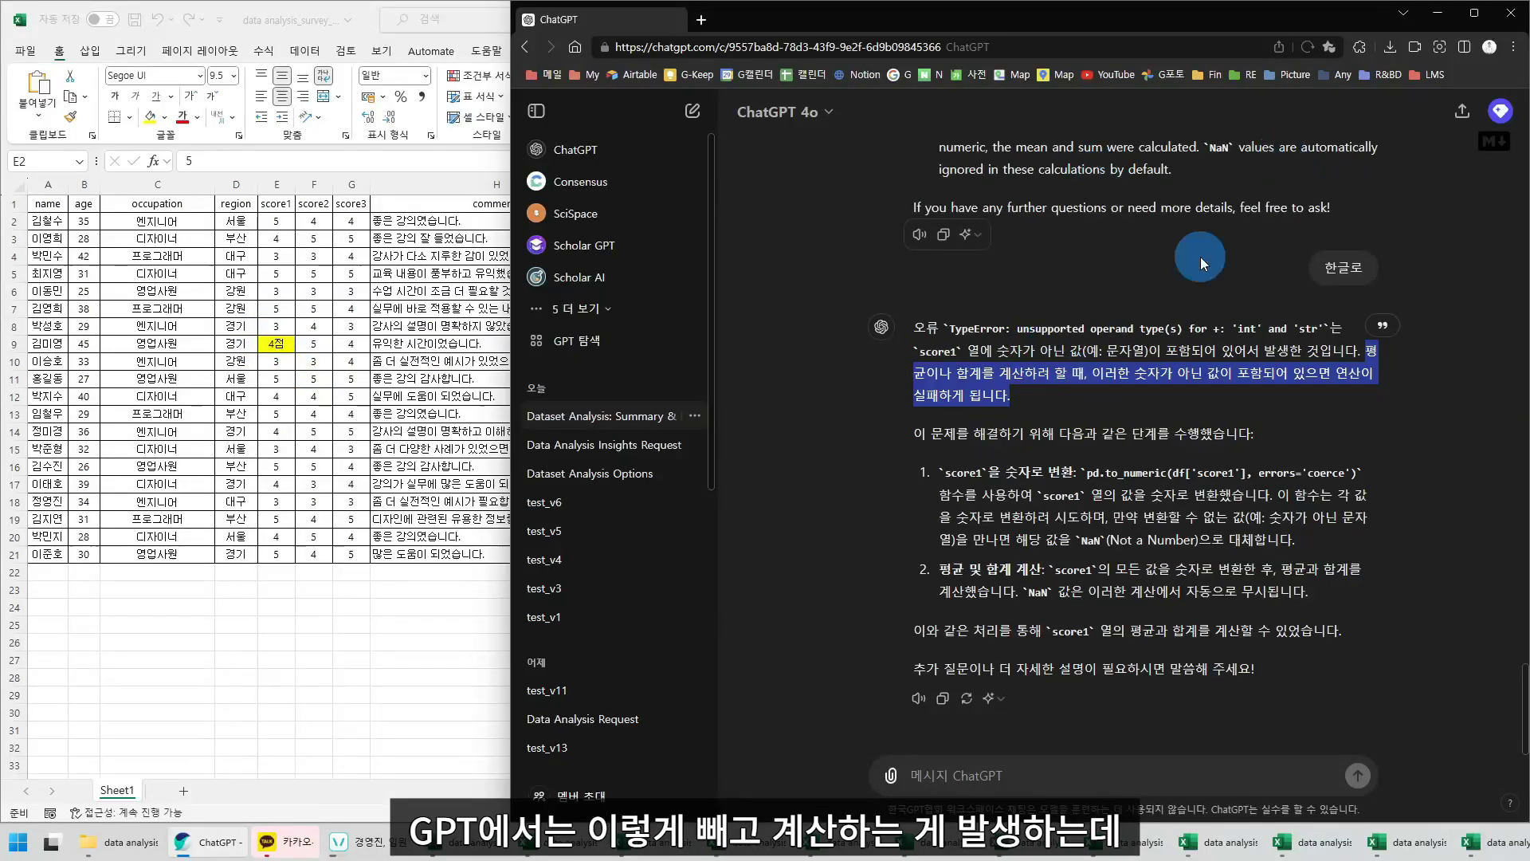
Return to the score1 mean and sum analysis, highlighting the numeric conversion code and the mean in its result
scroll(1143, 465, up, 10)
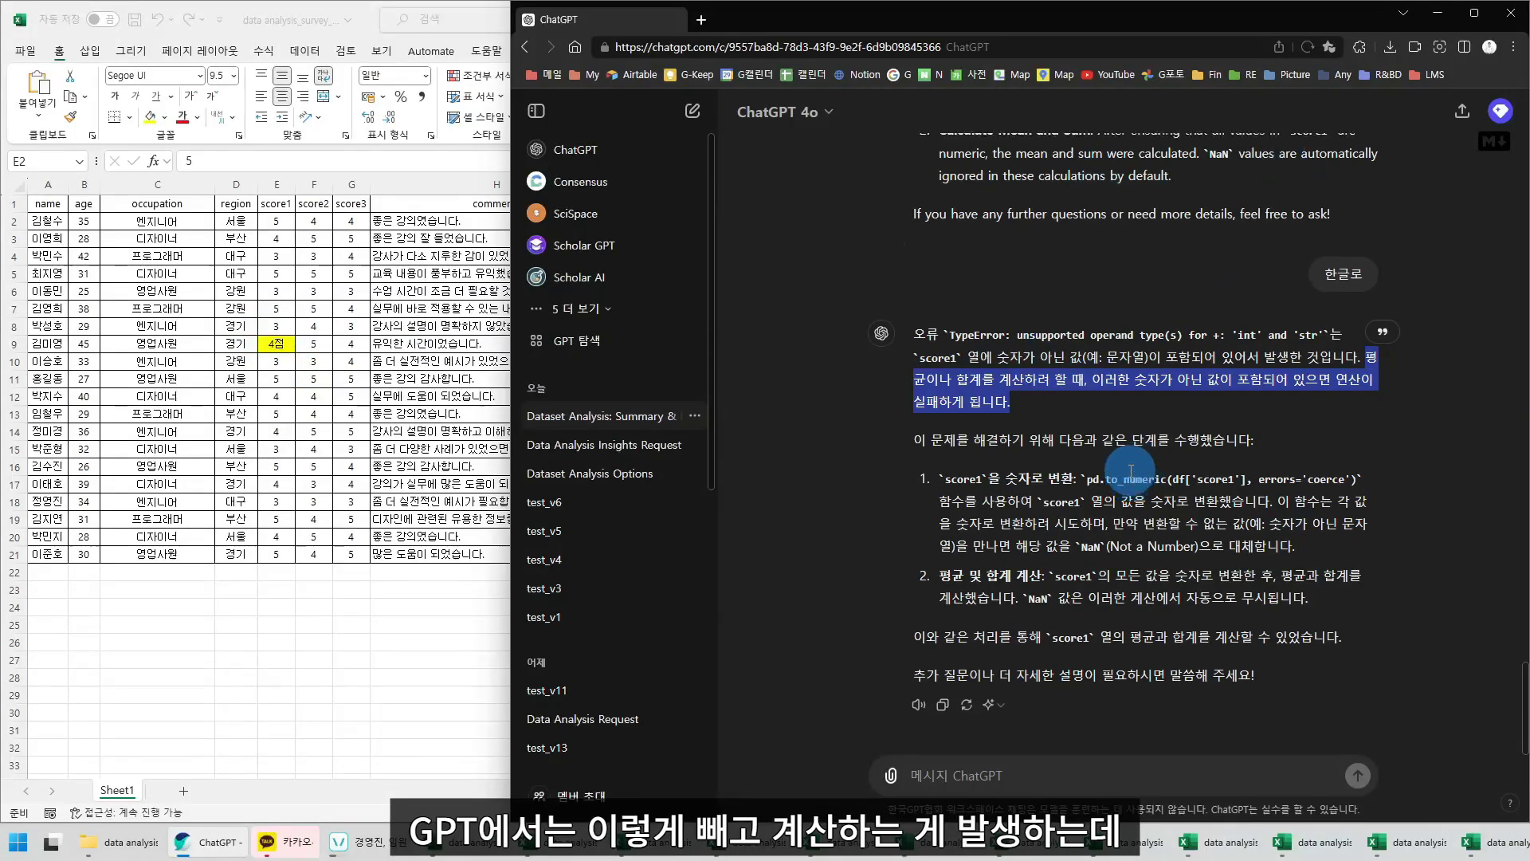
drag(1038, 476, 1120, 534)
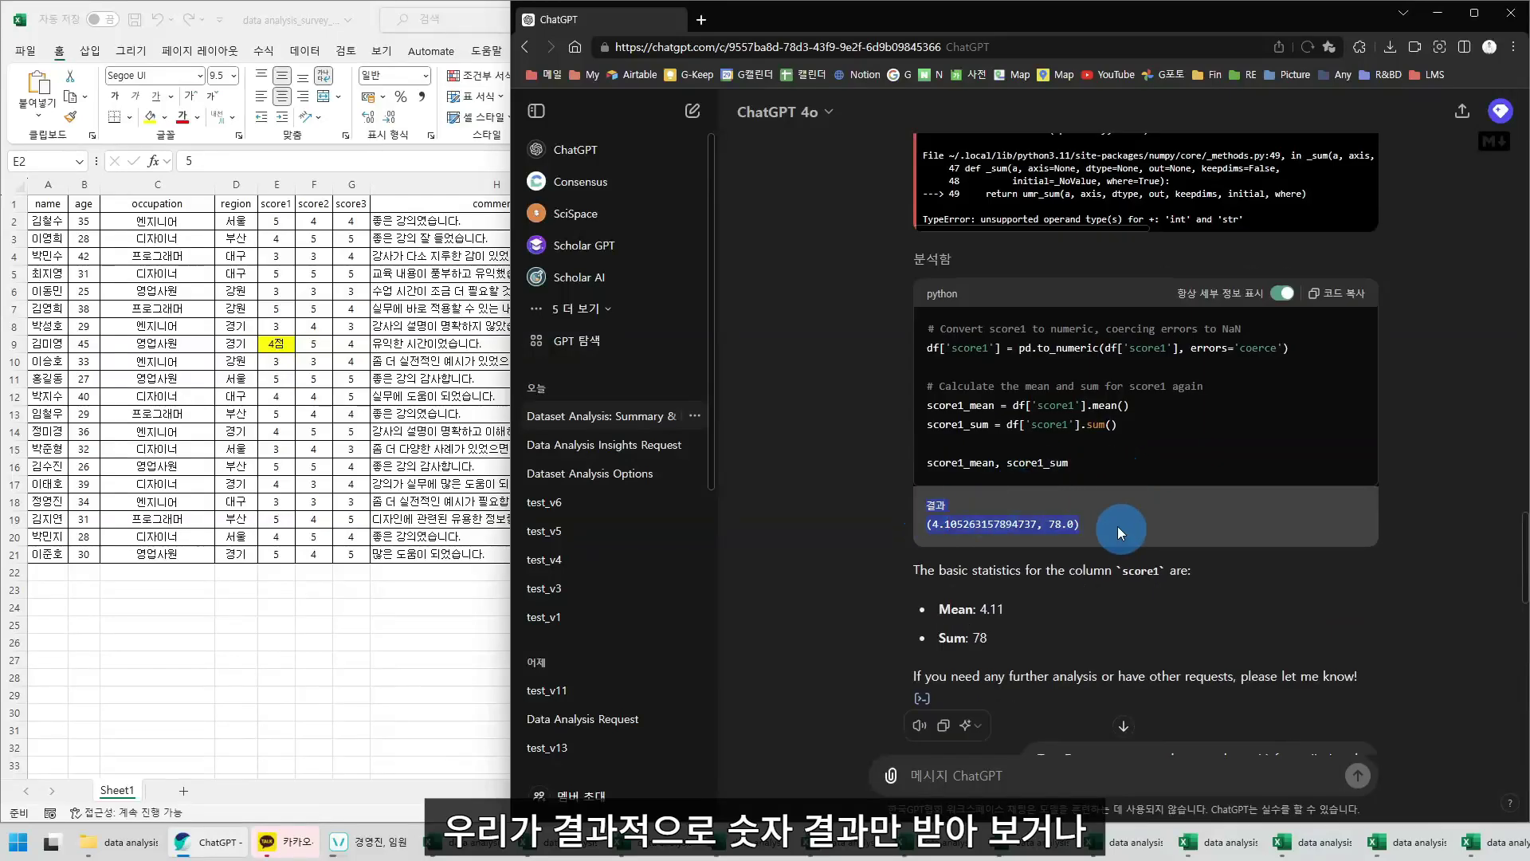
click(1117, 526)
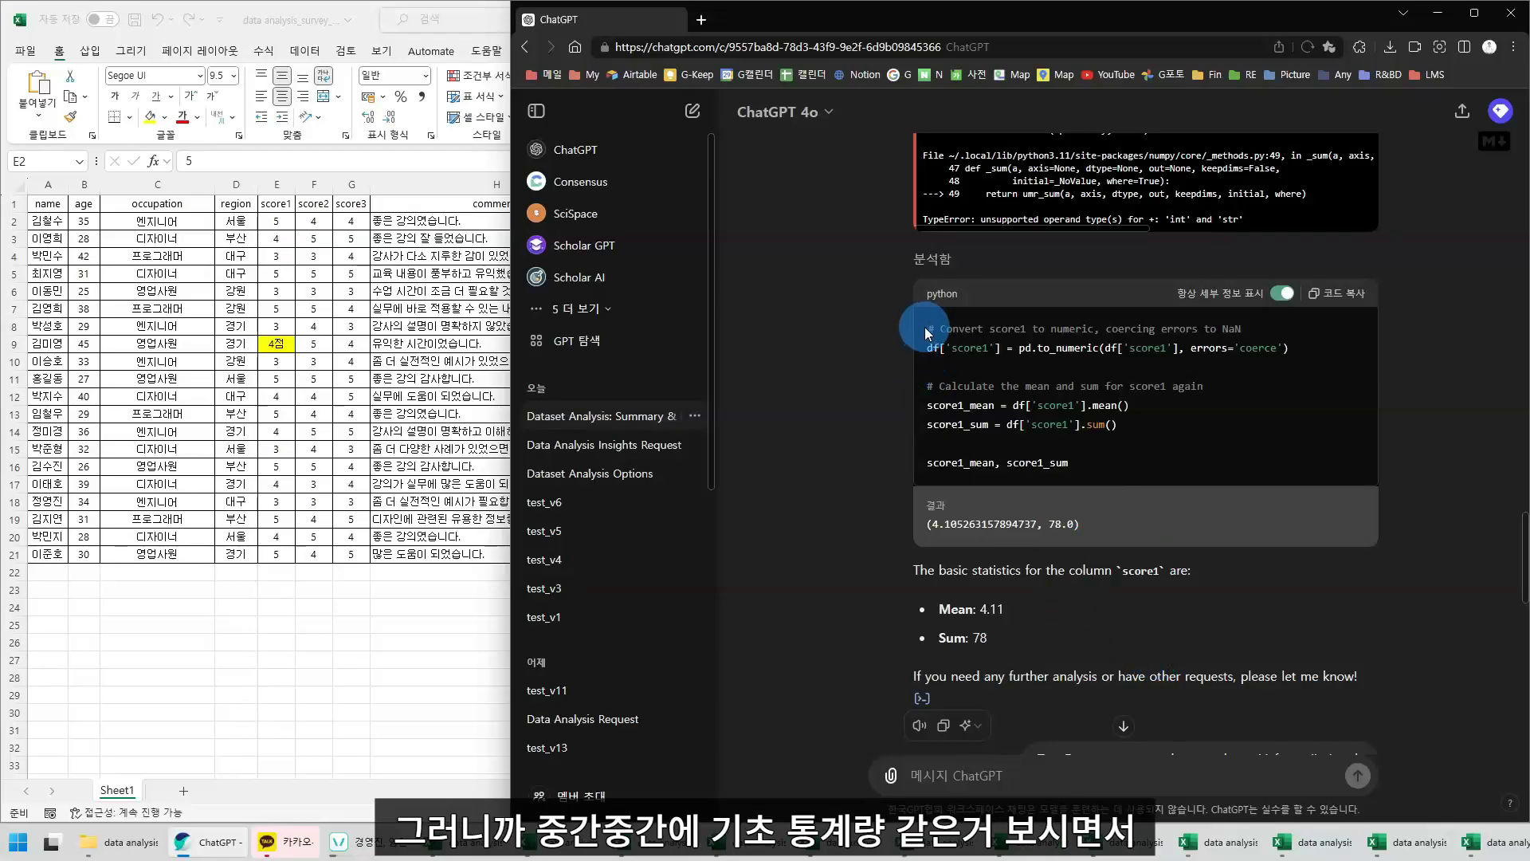
drag(920, 327, 1168, 457)
scroll(1168, 457, up, 4)
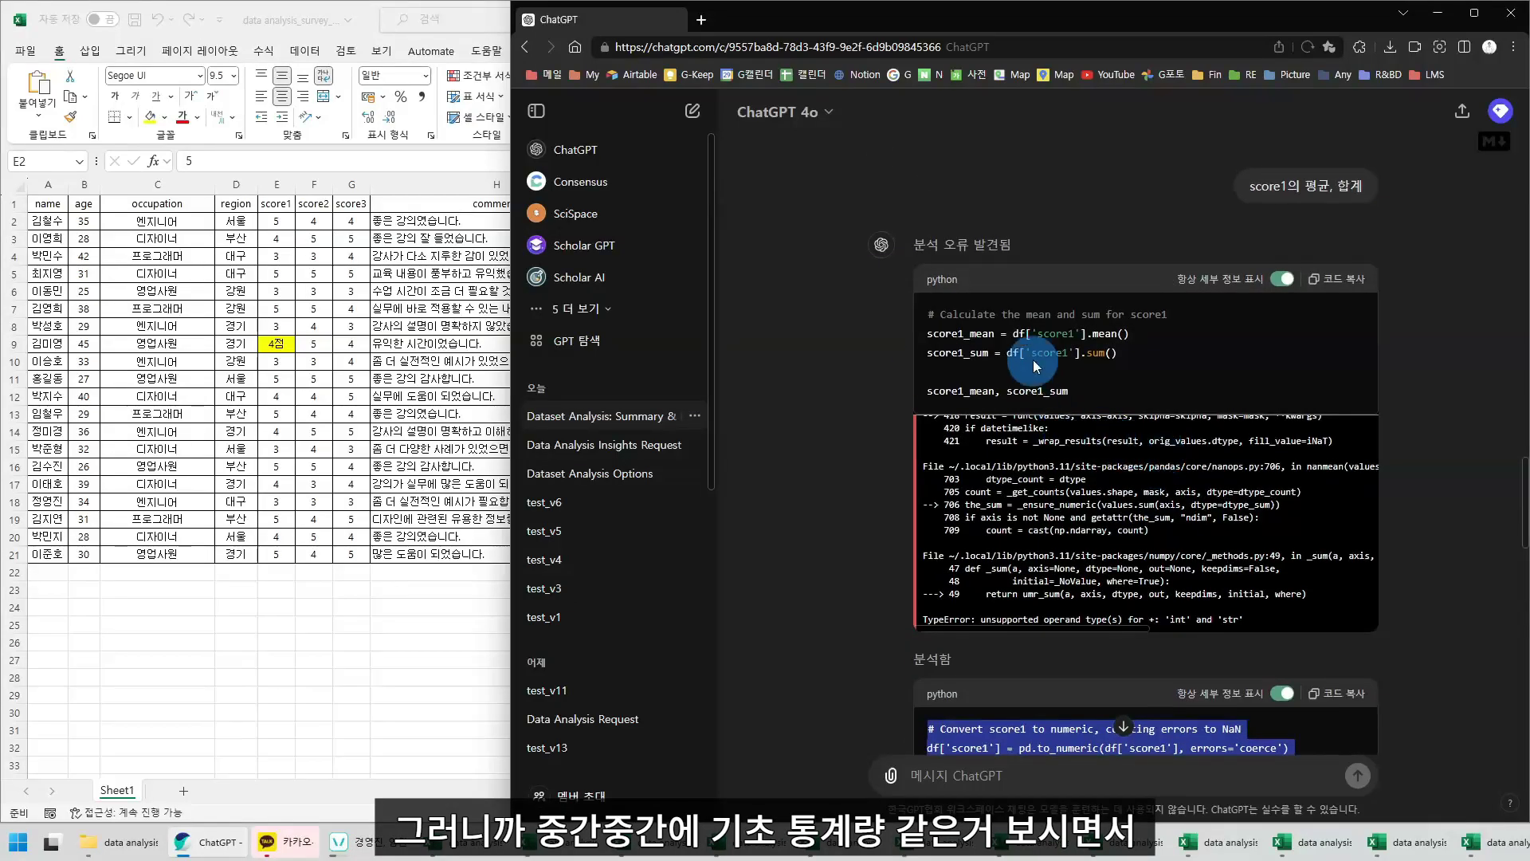
scroll(982, 445, down, 4)
drag(1037, 524, 925, 524)
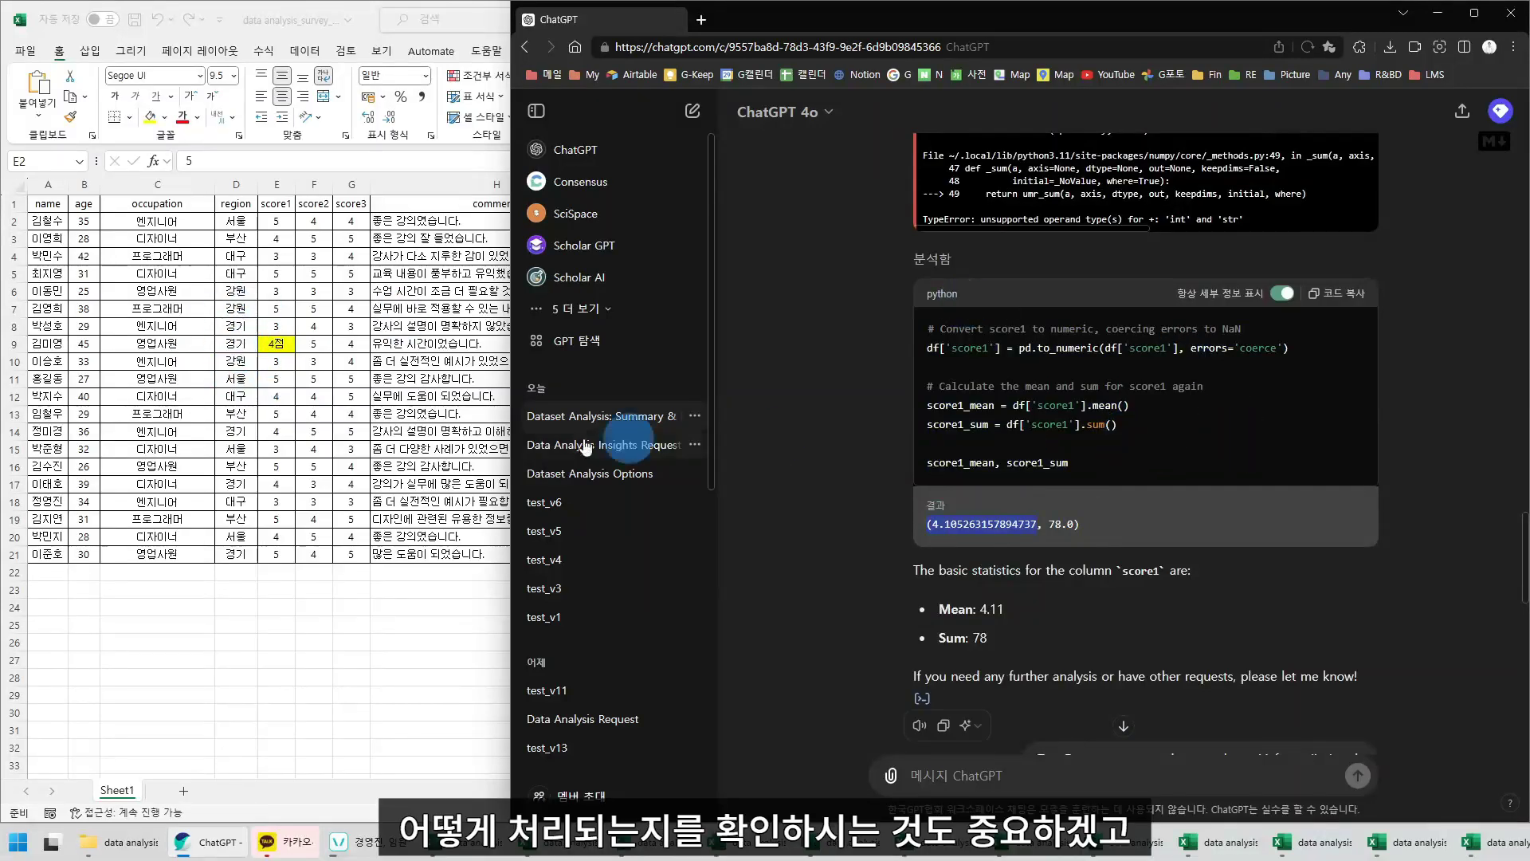
Inspect the whole survey table in Excel, spot-checking score1 cells such as E9, E15 and E12 and nearby score2 cells
click(284, 364)
drag(61, 205, 547, 554)
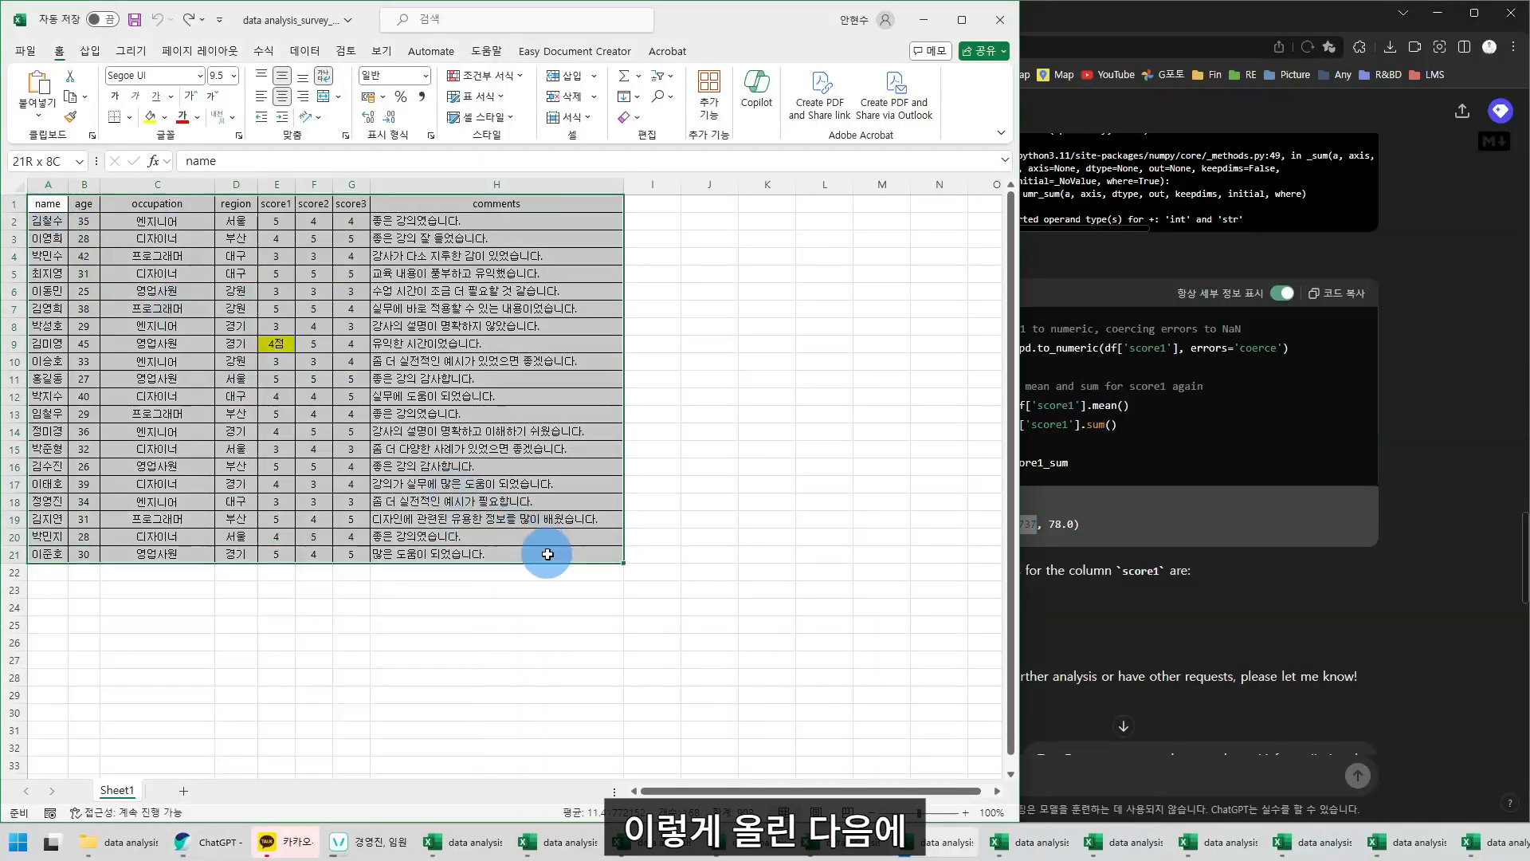
click(279, 343)
click(311, 412)
click(276, 448)
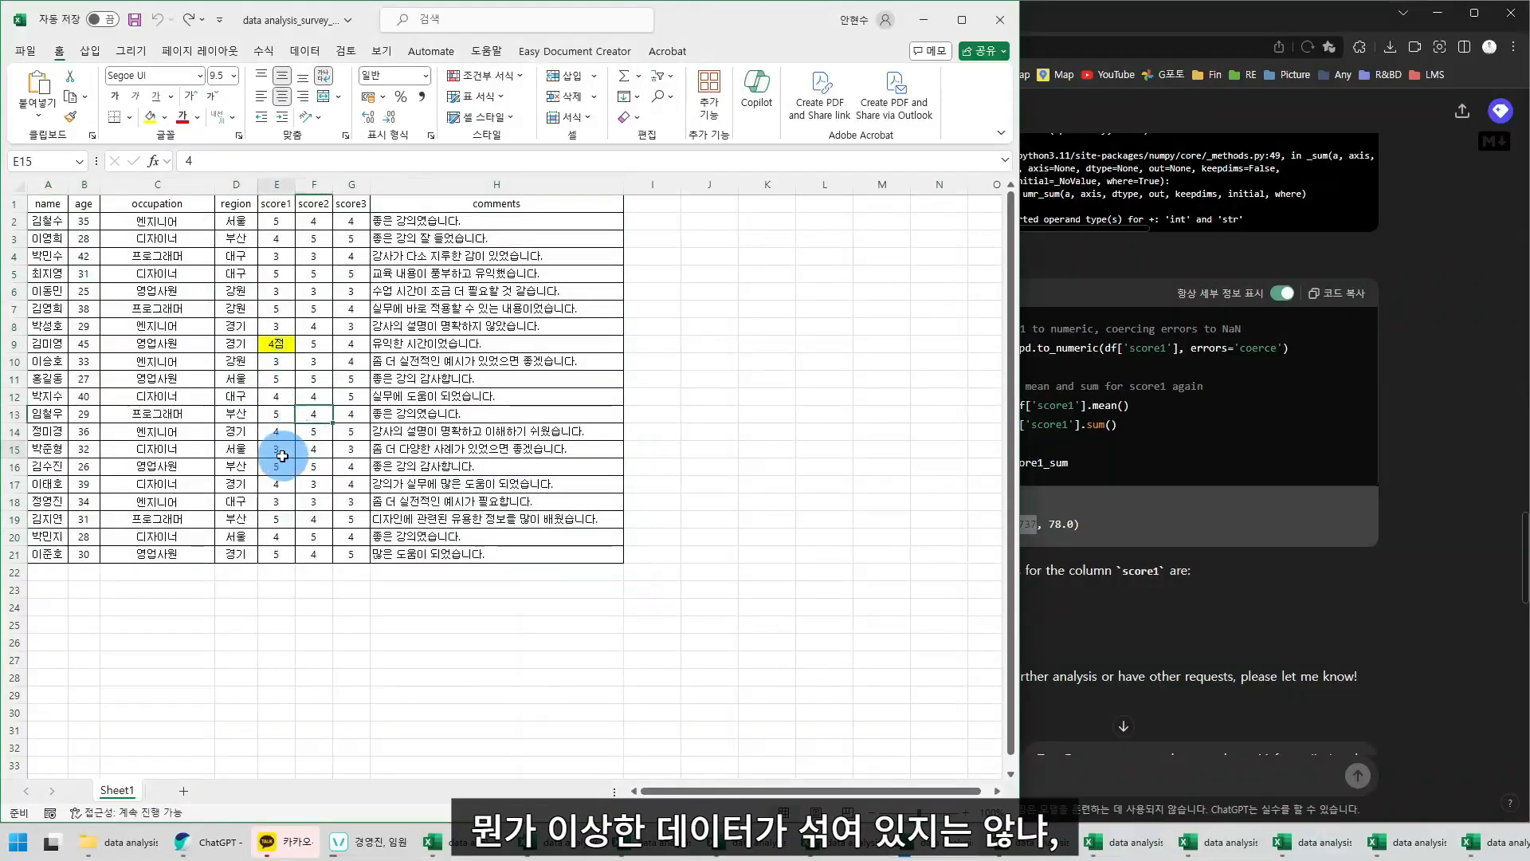
click(1259, 556)
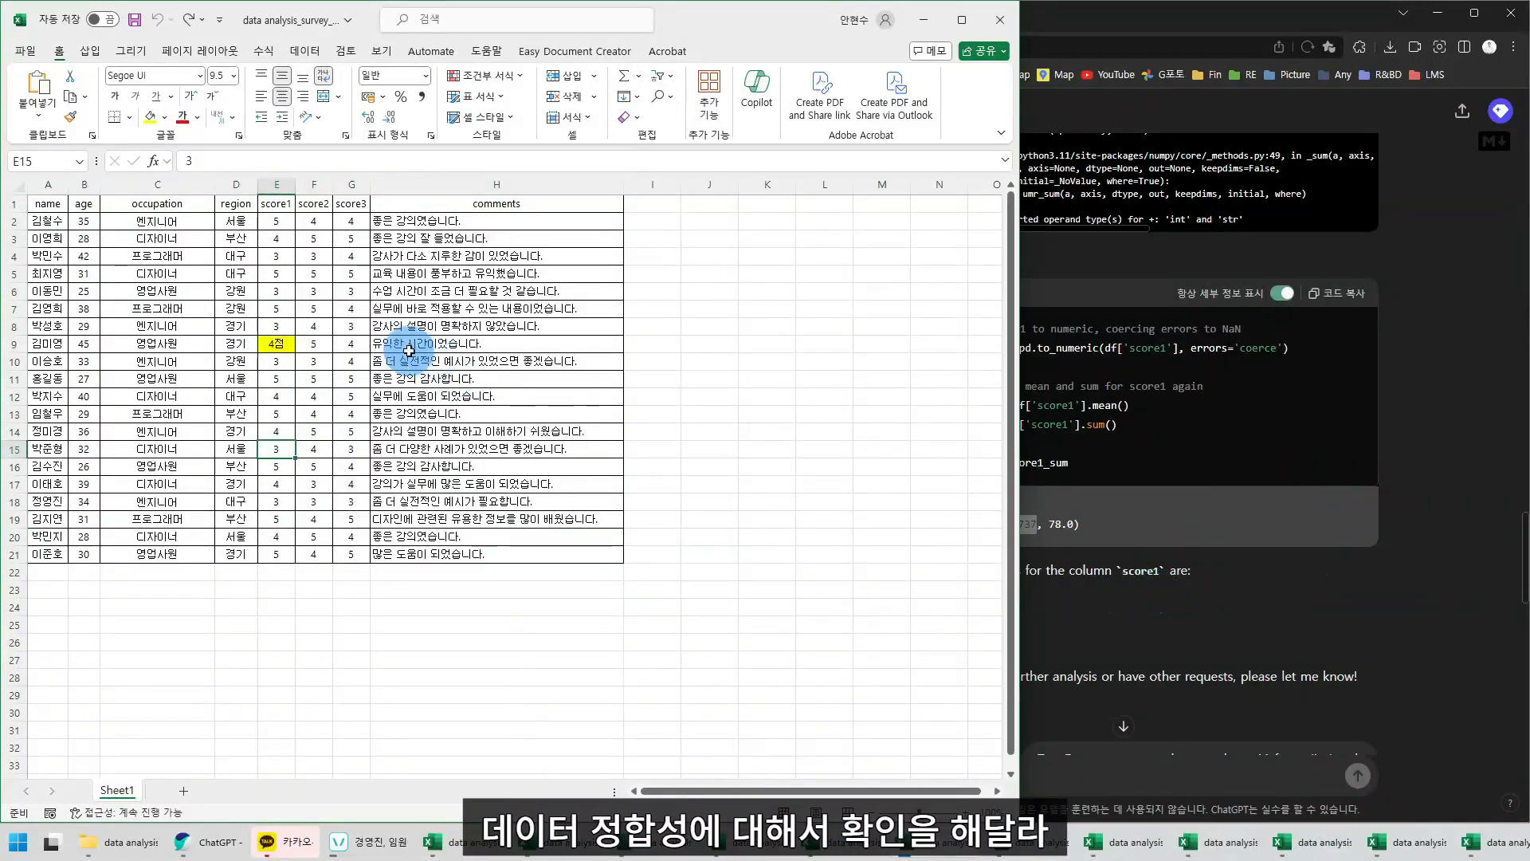
click(319, 310)
click(283, 395)
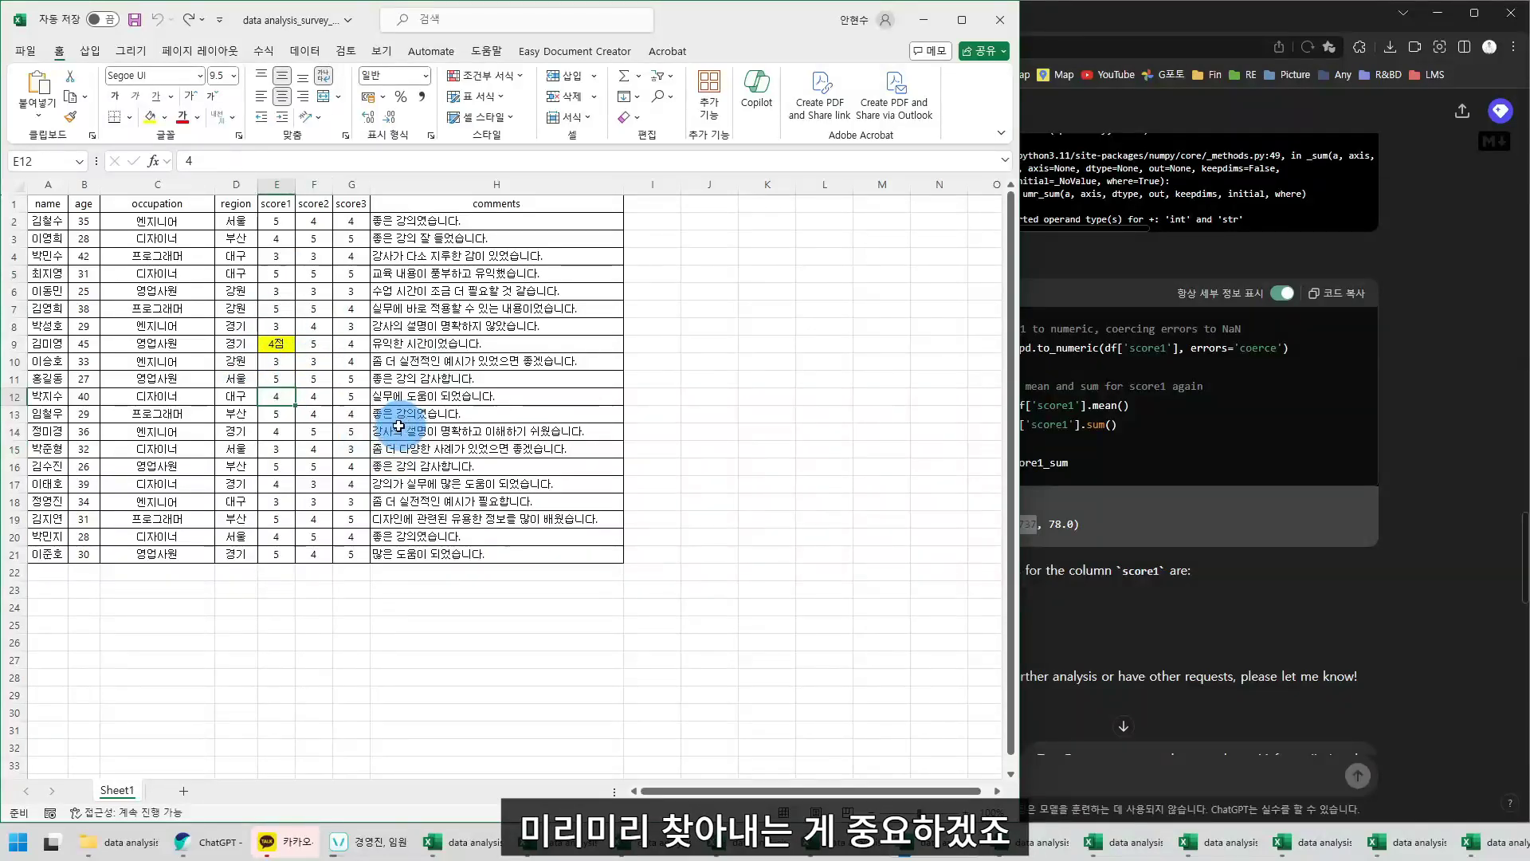
Inspect the survey table and score3 cell G15 in the next Excel file, and switch to the ChatGPT window
drag(47, 203, 548, 569)
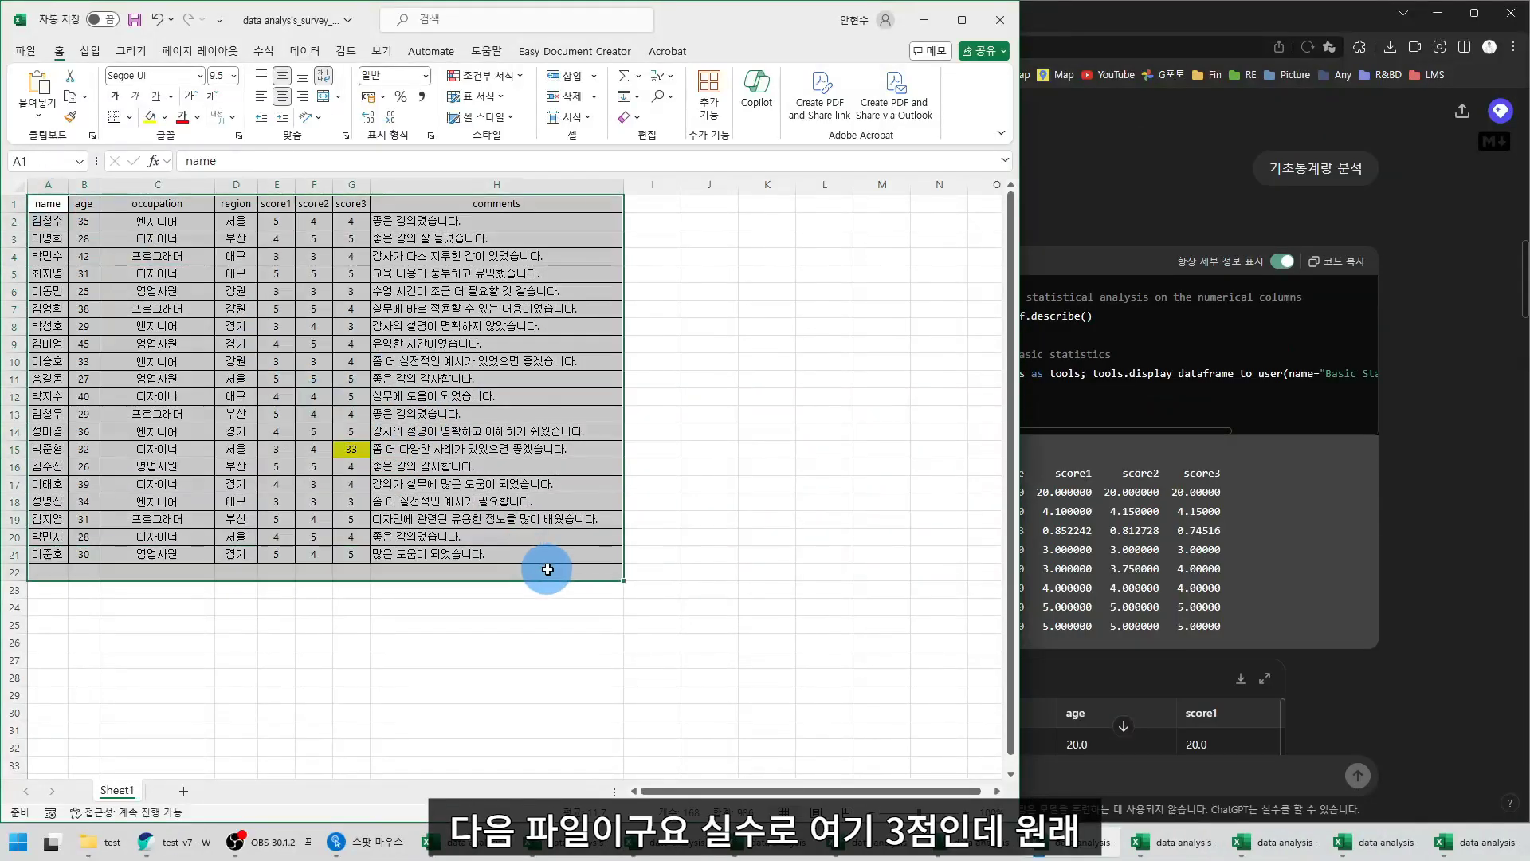
click(351, 448)
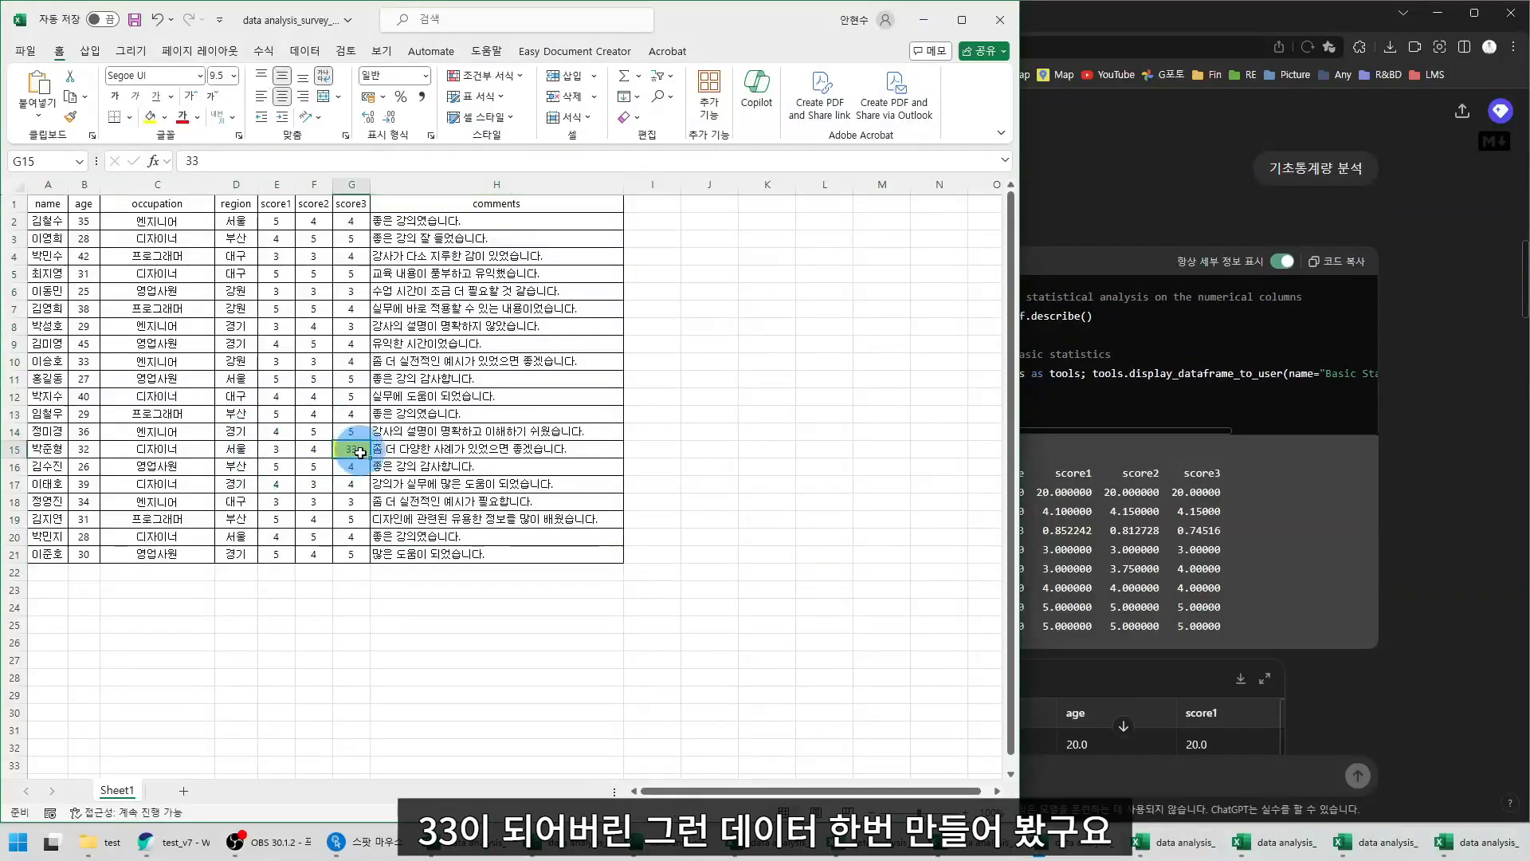
key(alt+Tab)
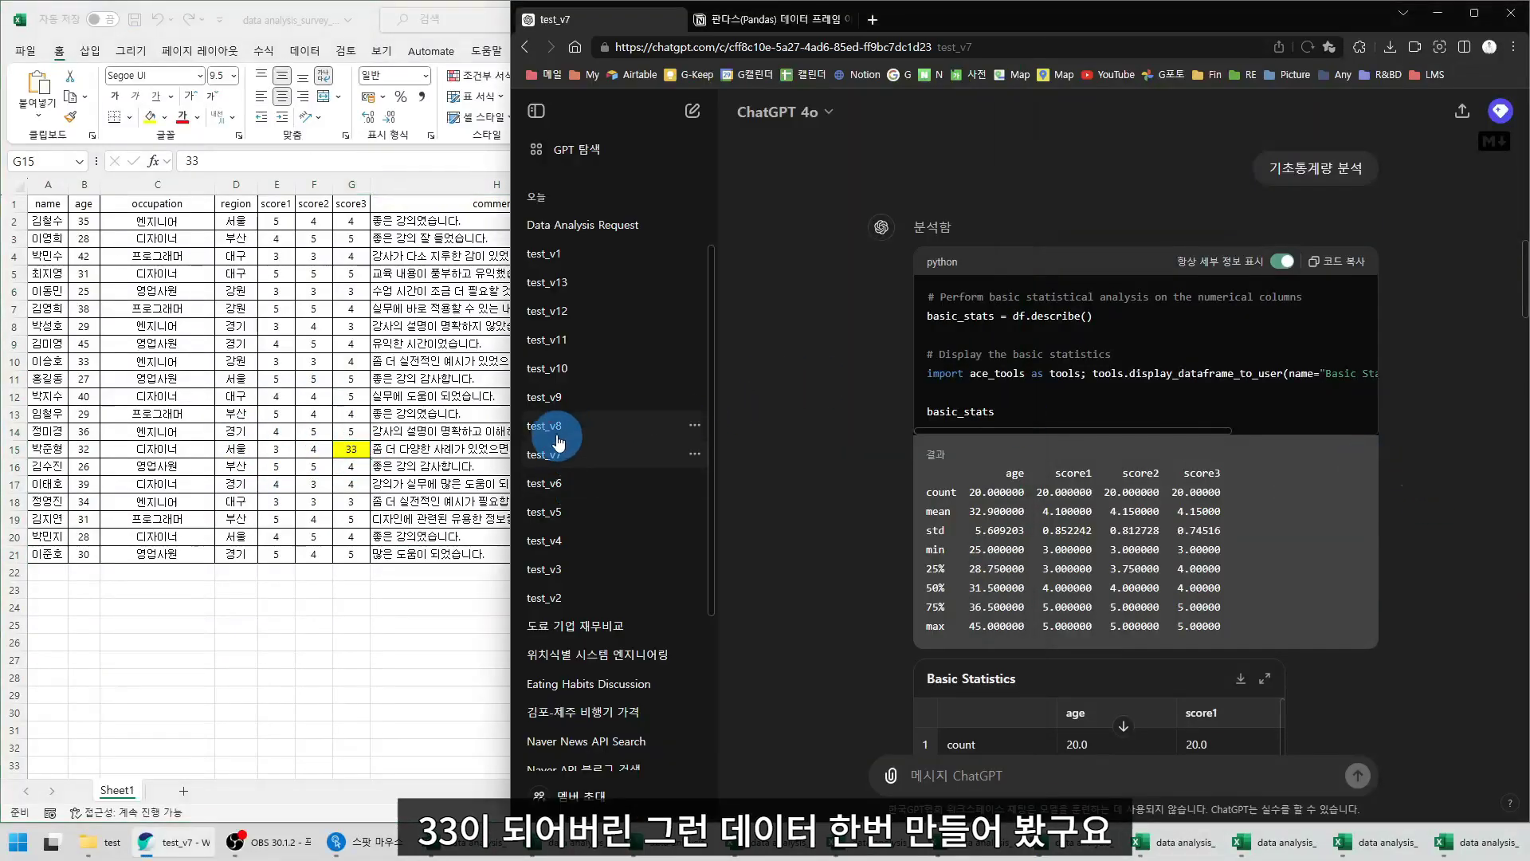
Open the test_v8 chat and select row 14's score3 cell in the Data Analysis Survey V8 preview
click(558, 438)
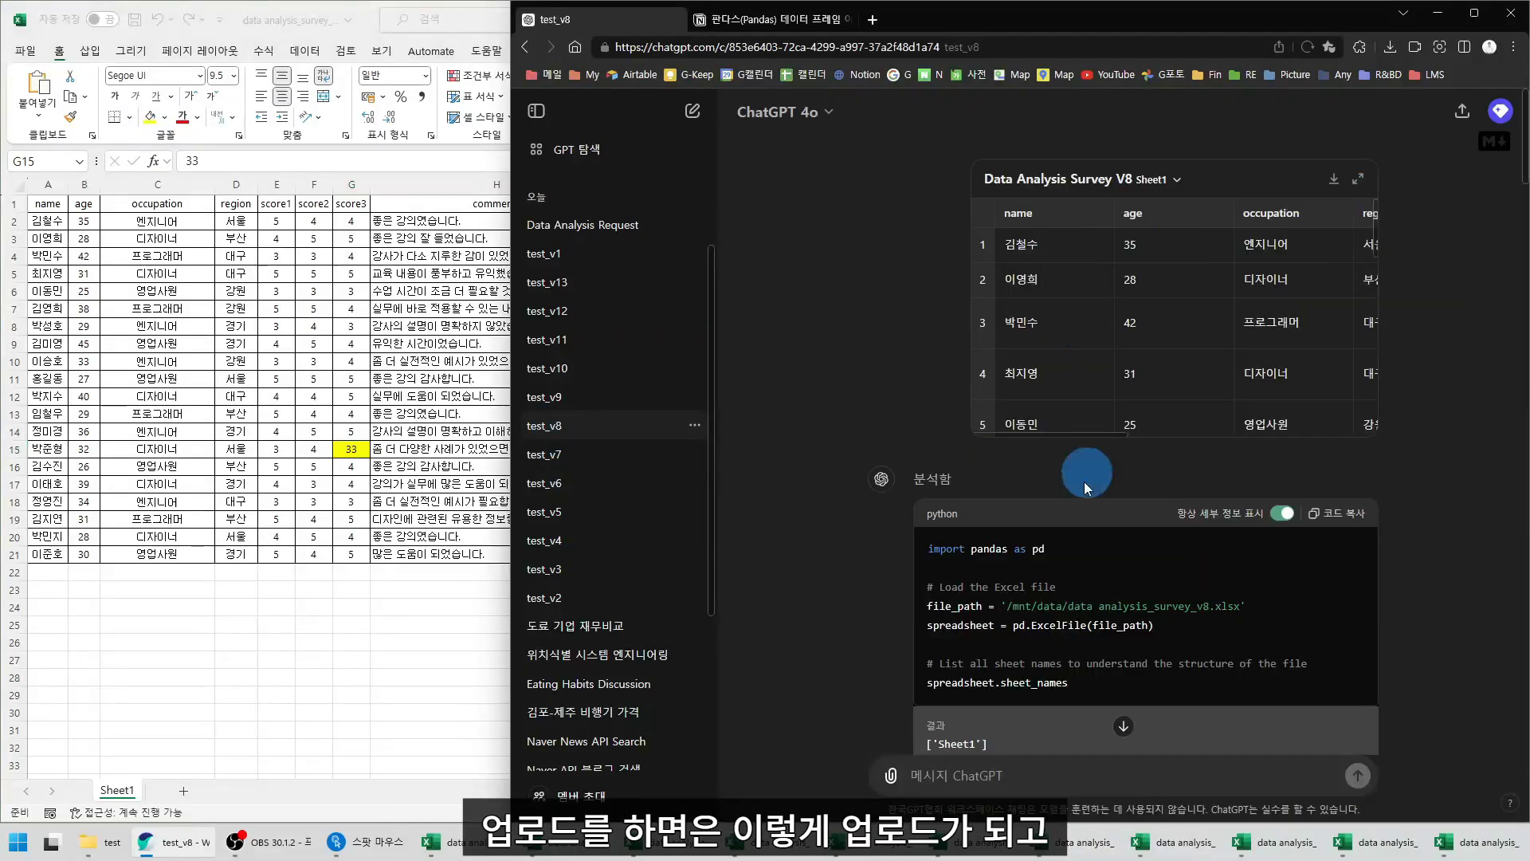
click(1042, 430)
drag(1042, 435, 1275, 437)
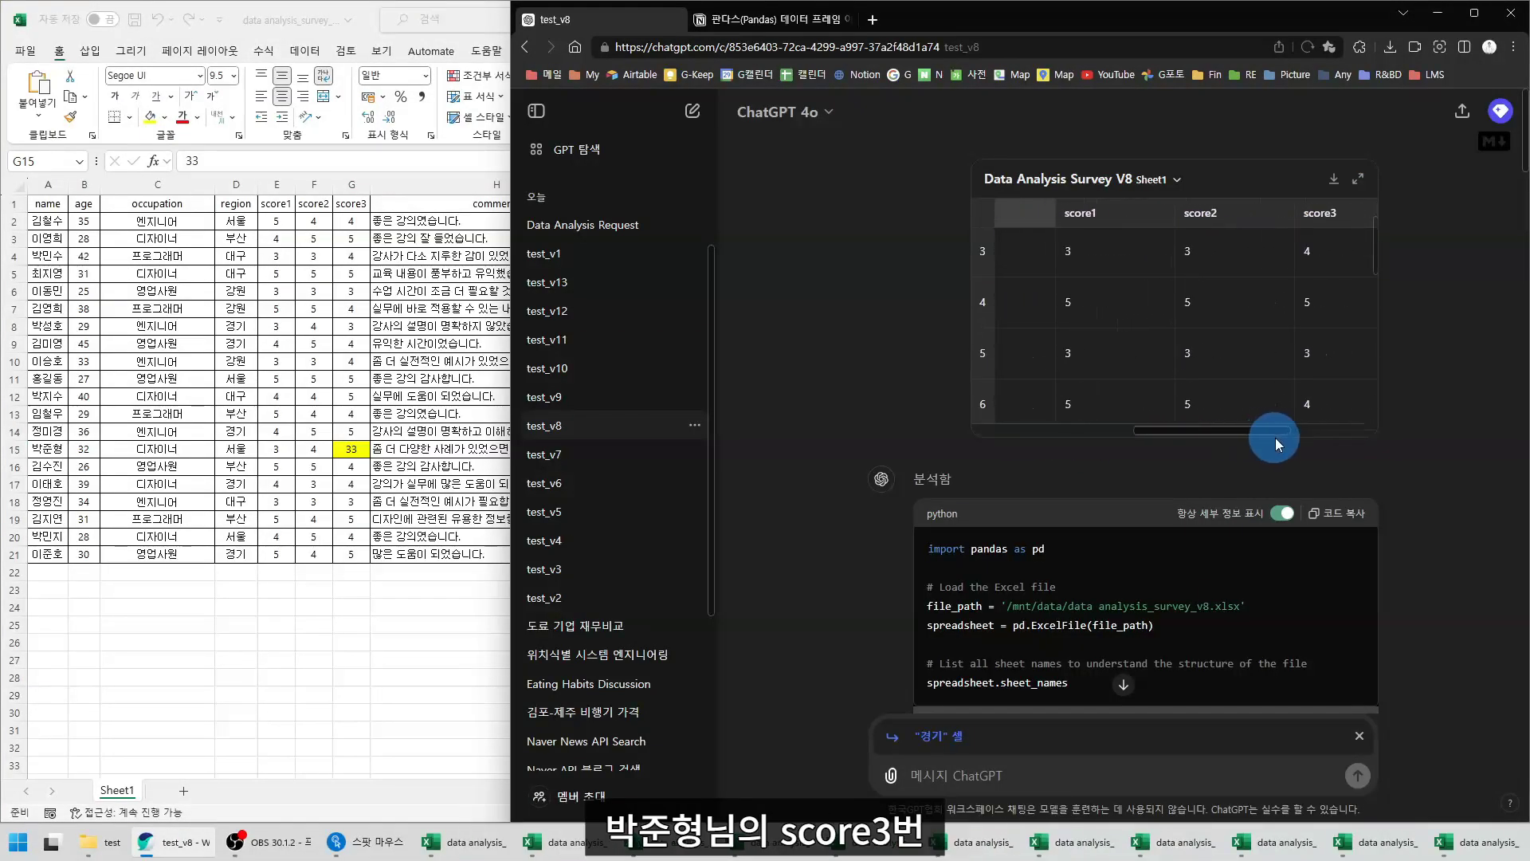
scroll(1235, 374, down, 5)
click(1318, 354)
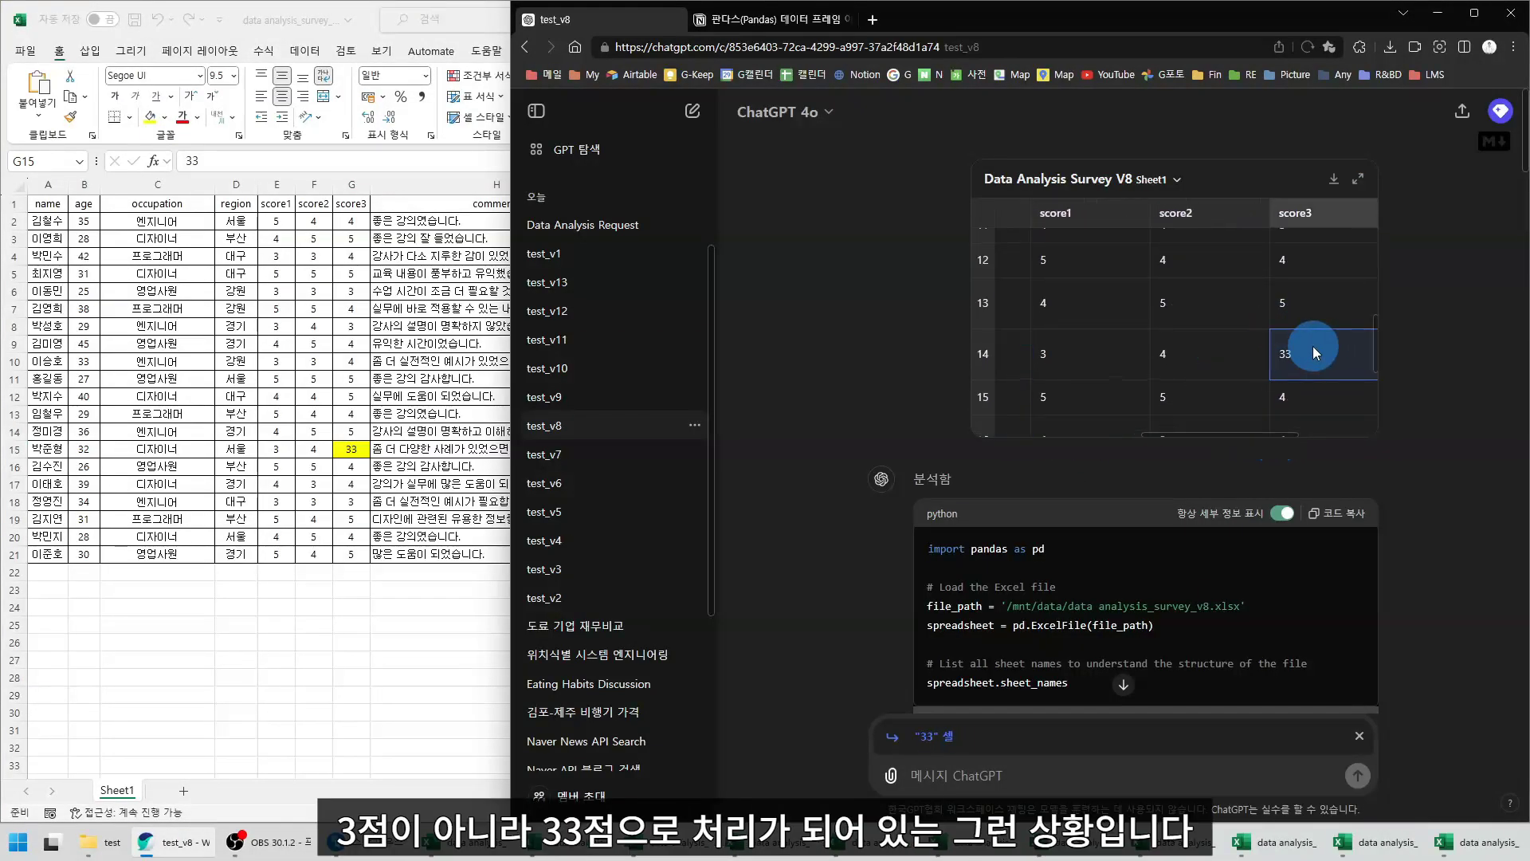
Review test_v8's file-loading and read_excel code, highlighting both blocks, and follow the chat to the scores summary statistics request
scroll(872, 352, down, 2)
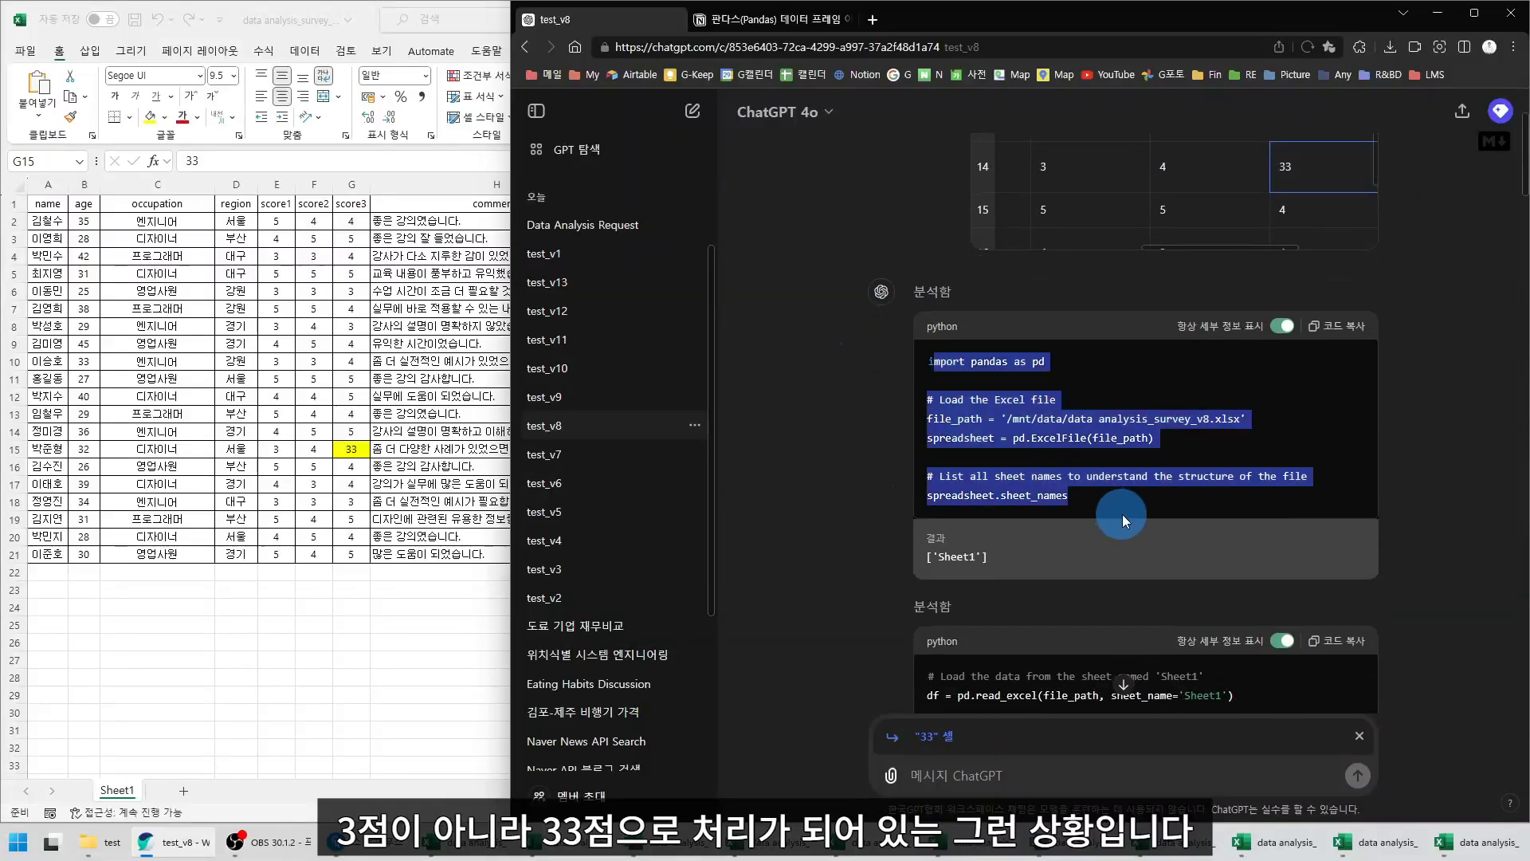
scroll(940, 388, down, 3)
drag(924, 392, 1184, 485)
scroll(1160, 440, down, 2)
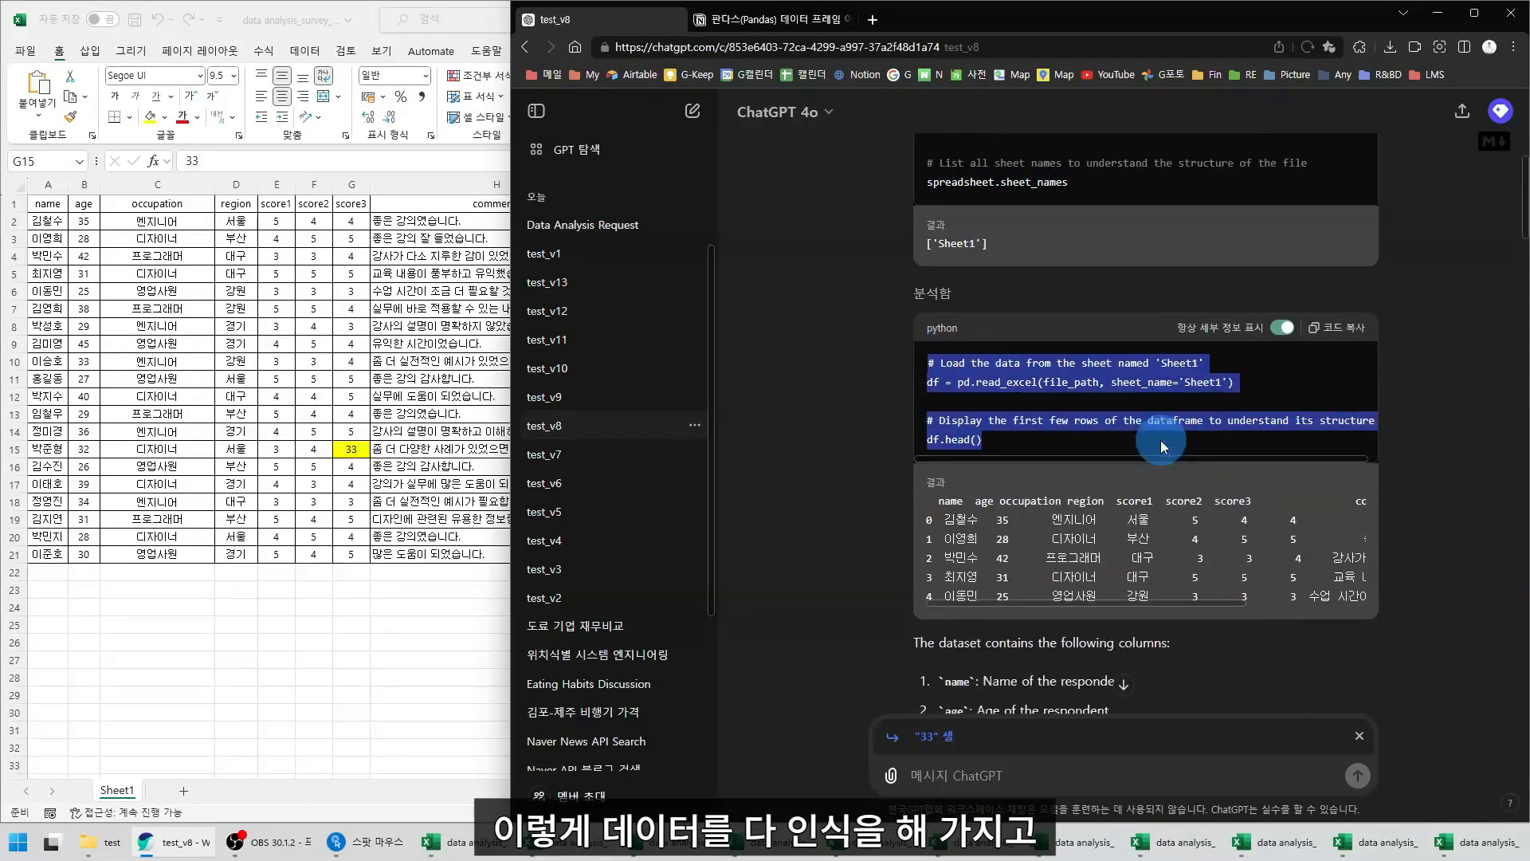
scroll(1102, 446, down, 6)
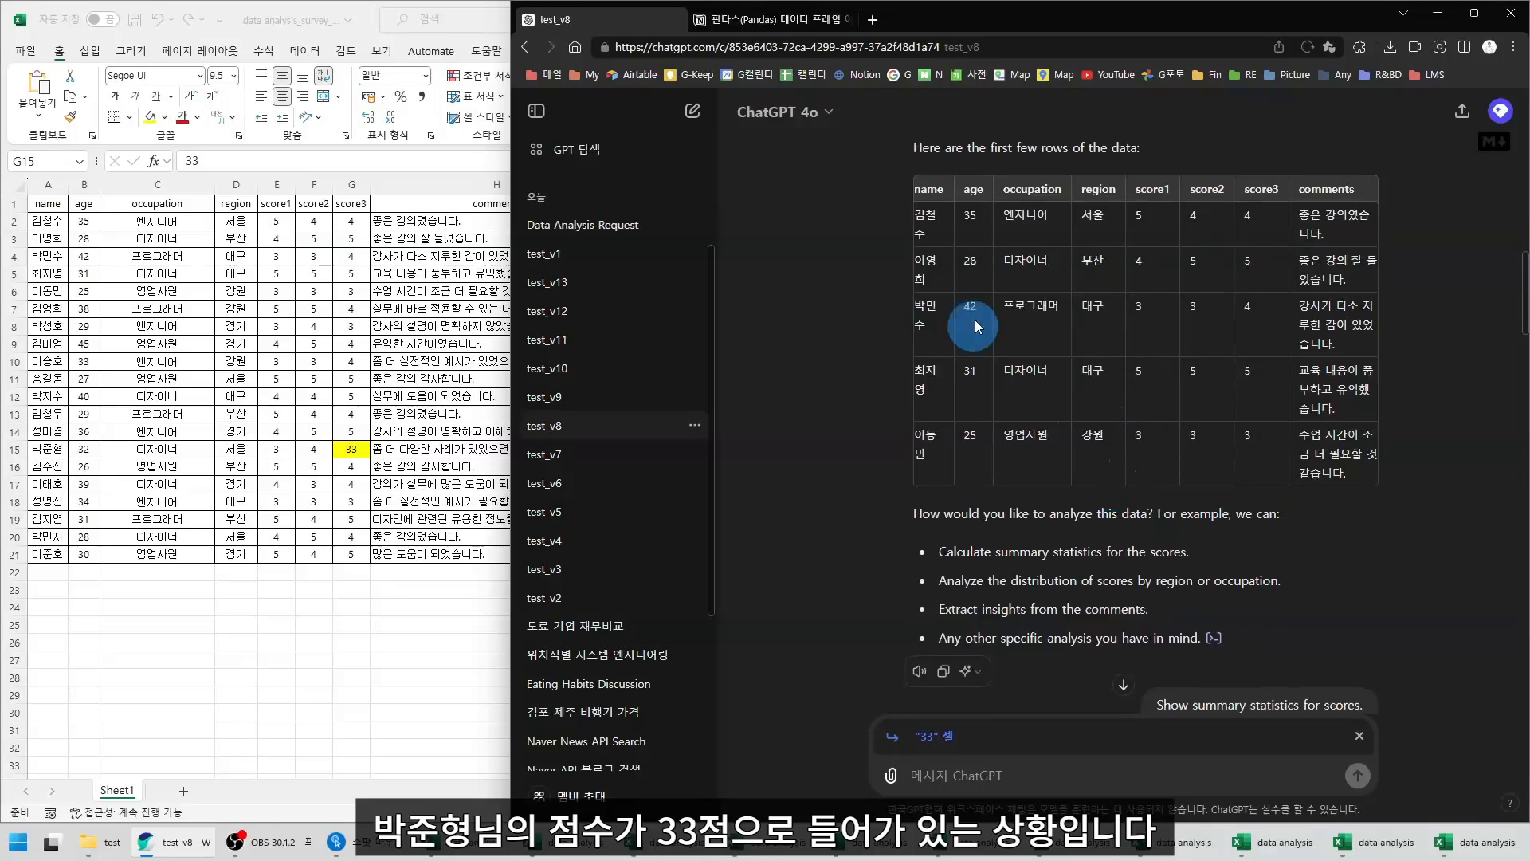
scroll(1117, 383, down, 3)
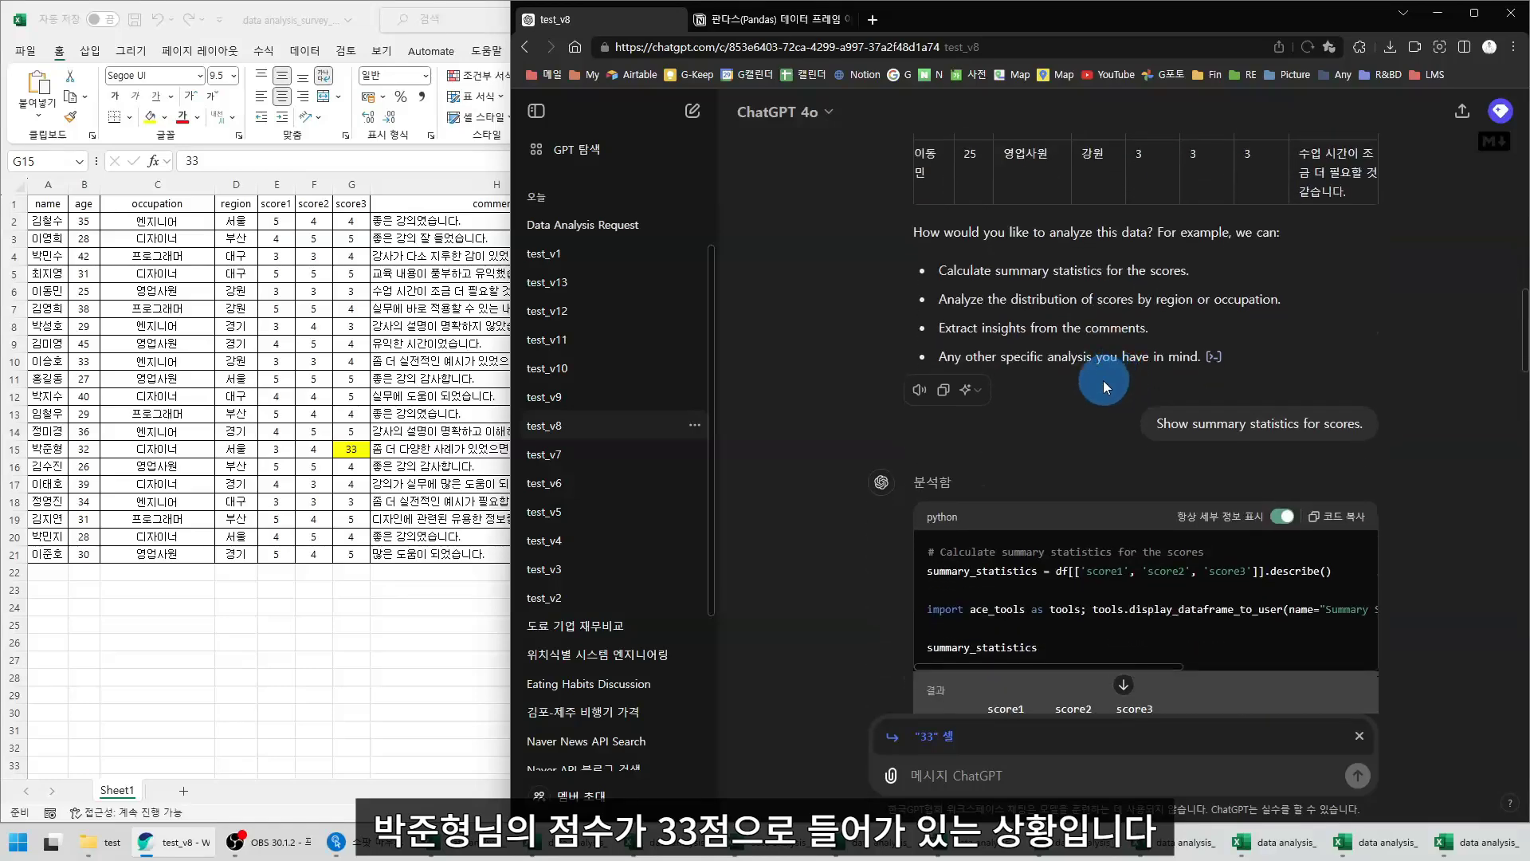
Examine the score summary request, its describe() code, and the count, mean and max values for score3 in the output
drag(1152, 423, 1369, 429)
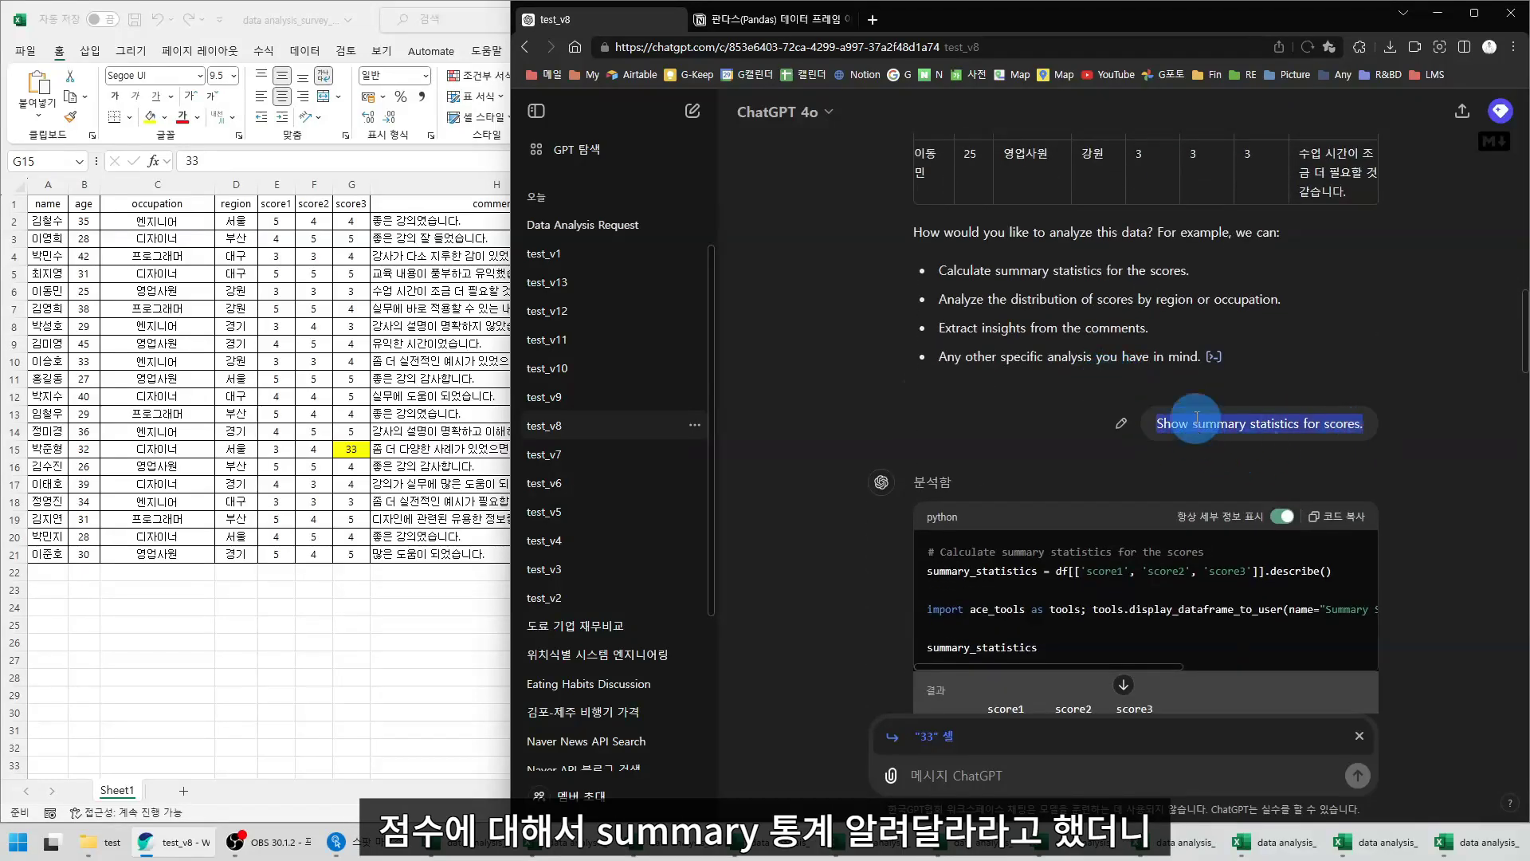
scroll(1267, 375, down, 2)
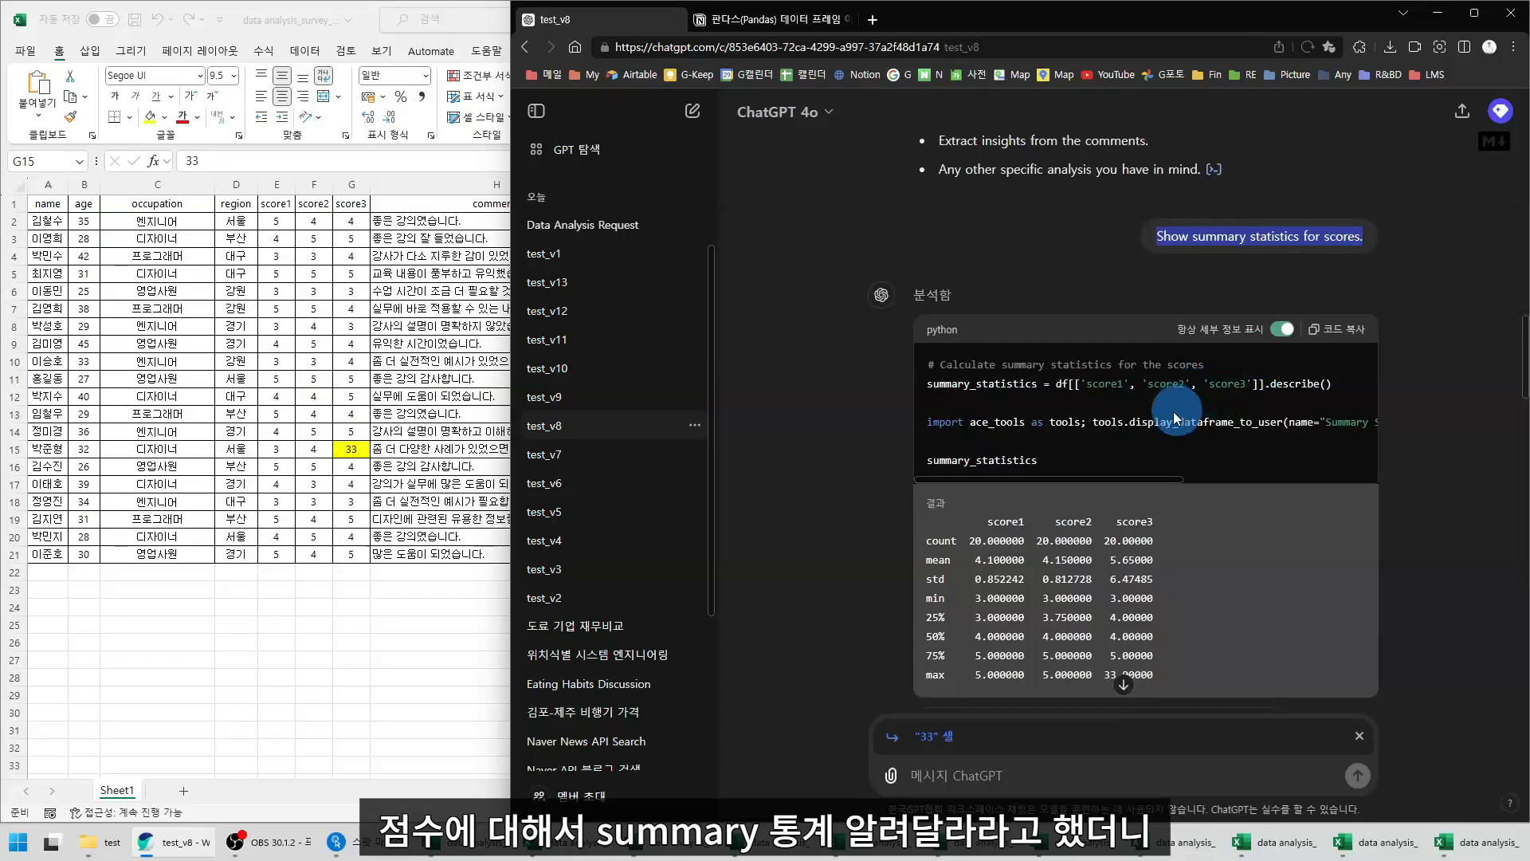
drag(1087, 384, 1350, 385)
scroll(1291, 370, down, 1)
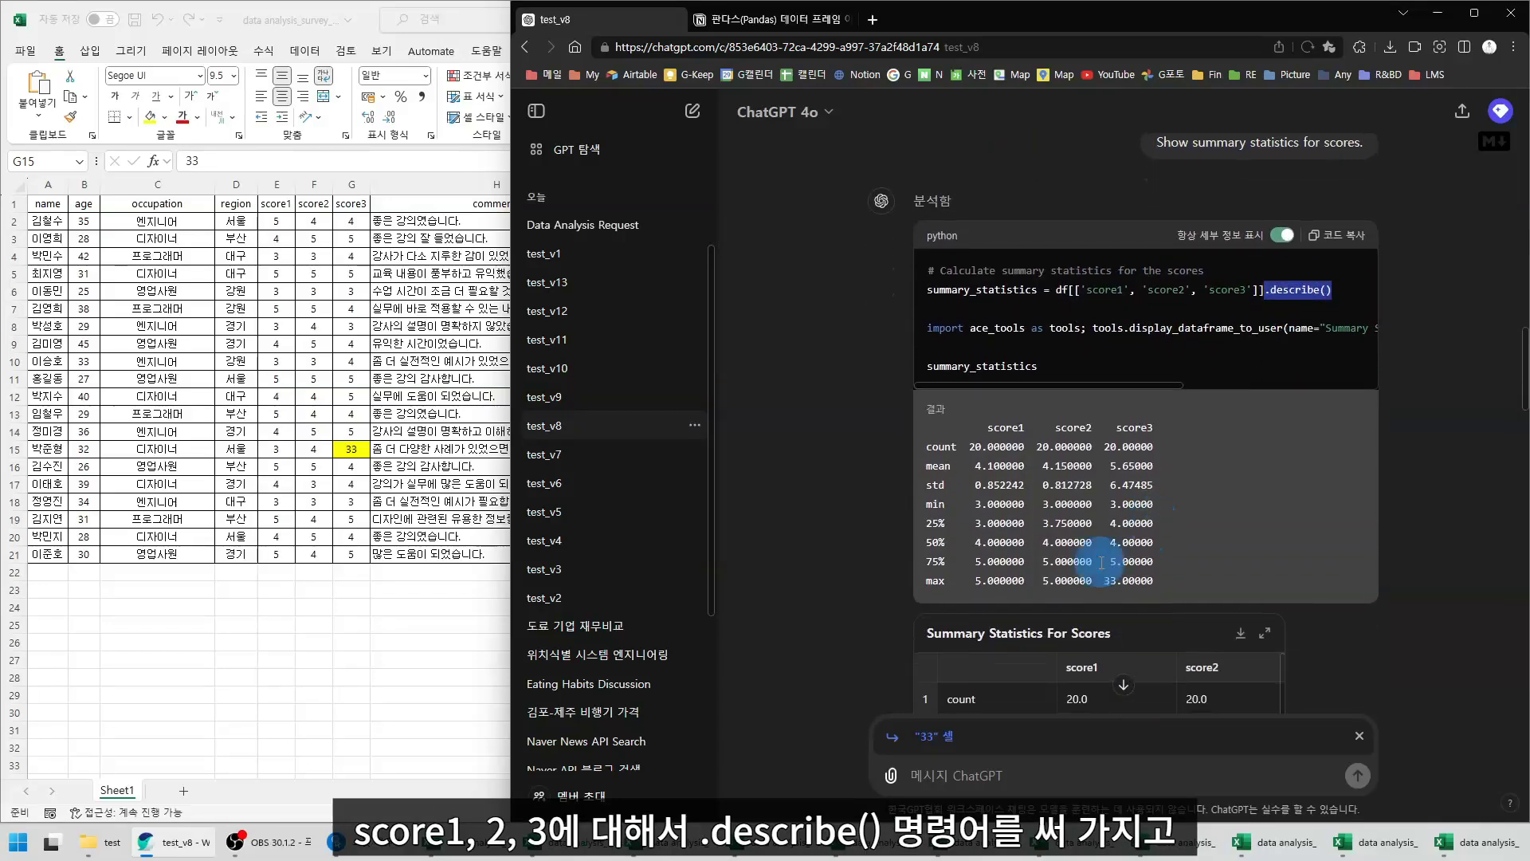
click(1106, 446)
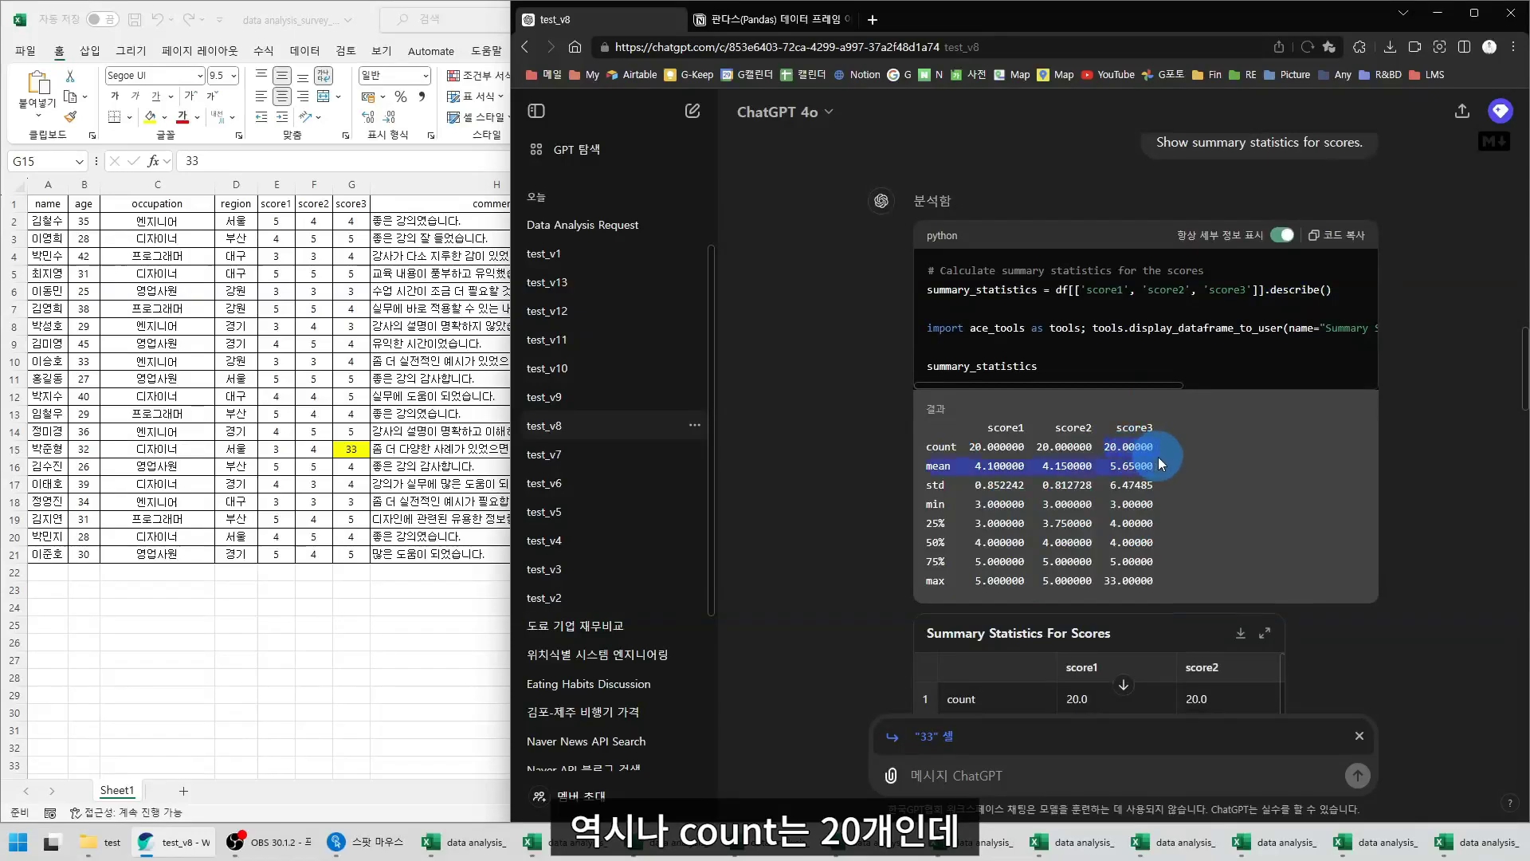
double_click(940, 583)
drag(1106, 581, 1173, 581)
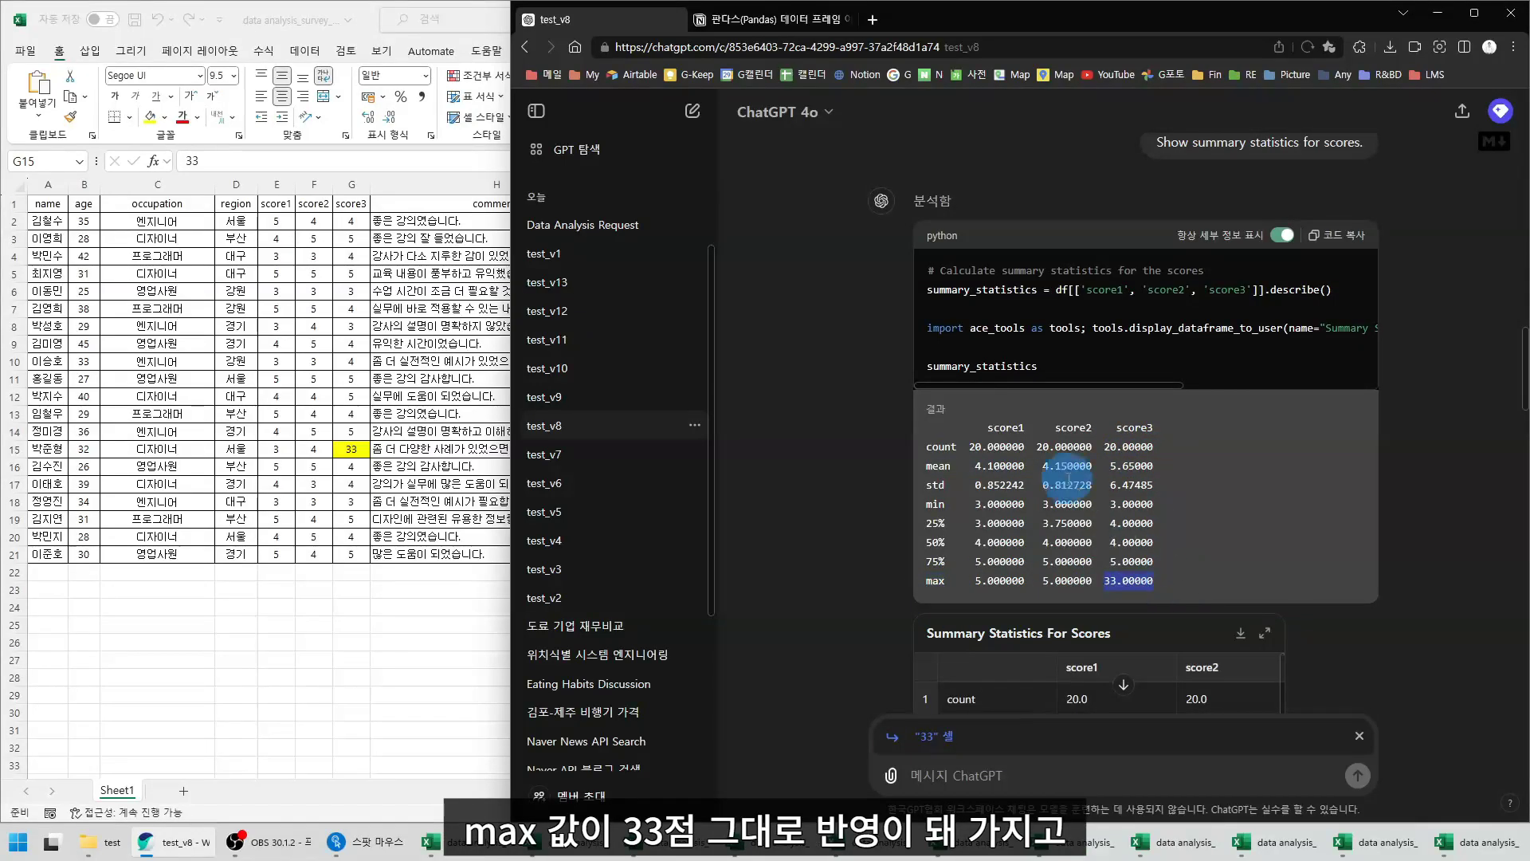
drag(926, 467, 963, 467)
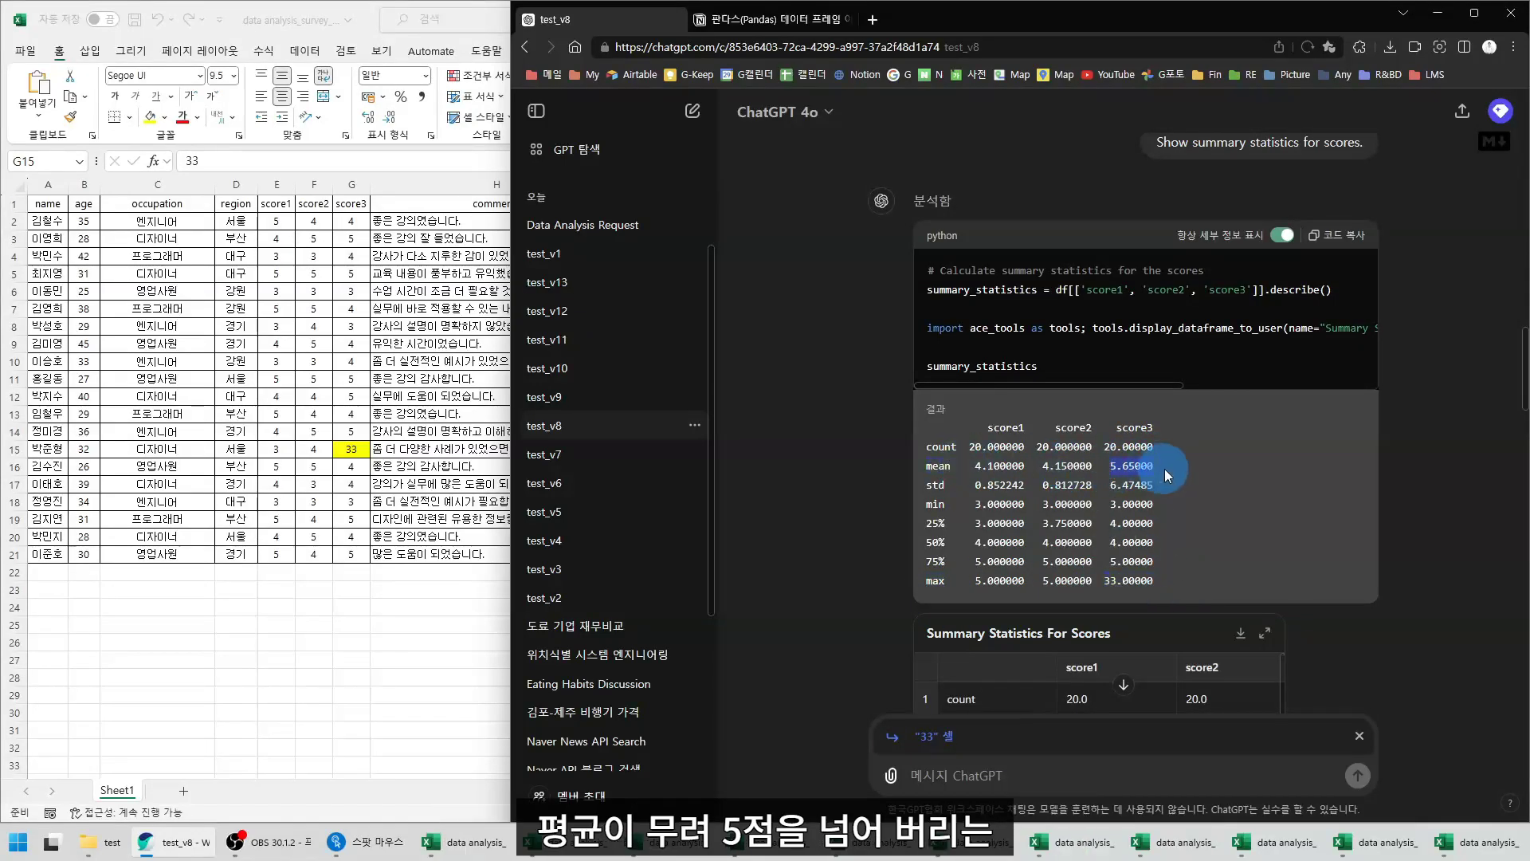
Remove the quoted cell reference from the message box and highlight the data preprocessing request below the summary statistics
scroll(1178, 400, down, 3)
scroll(1133, 217, down, 3)
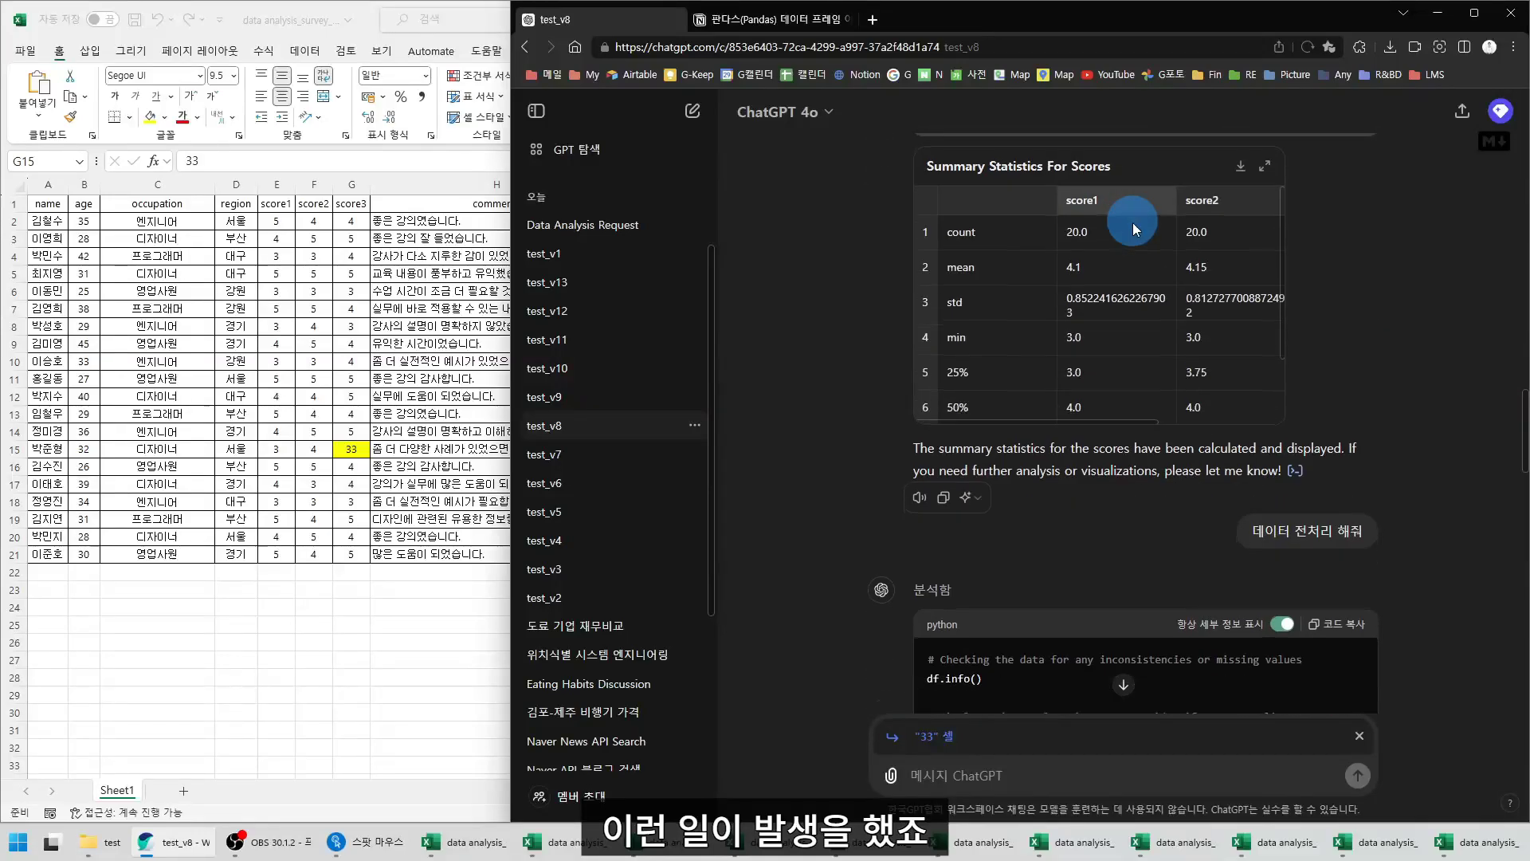
click(1360, 736)
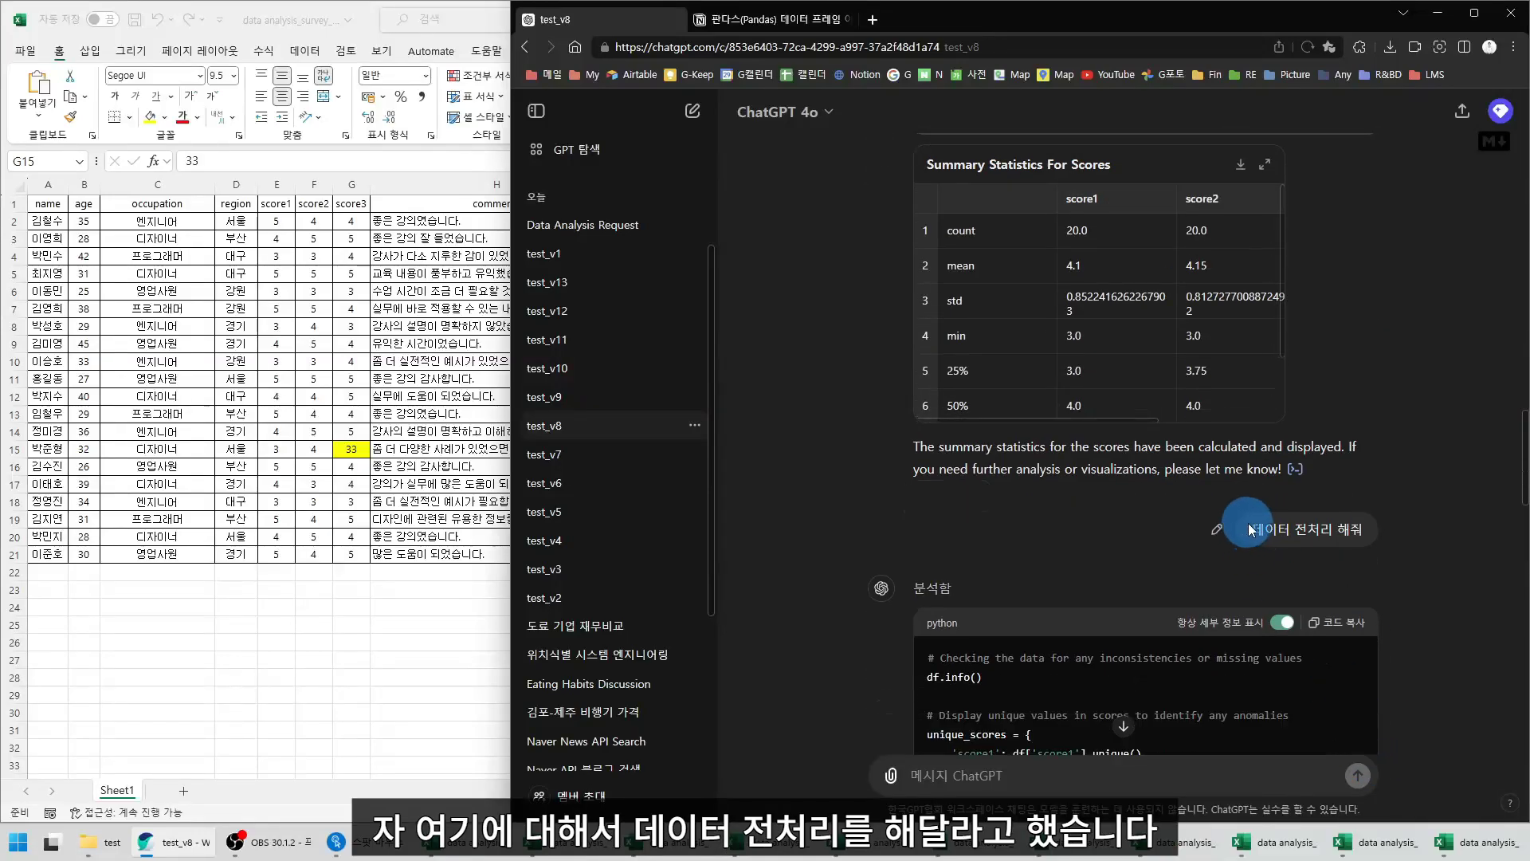
drag(1250, 529, 1385, 542)
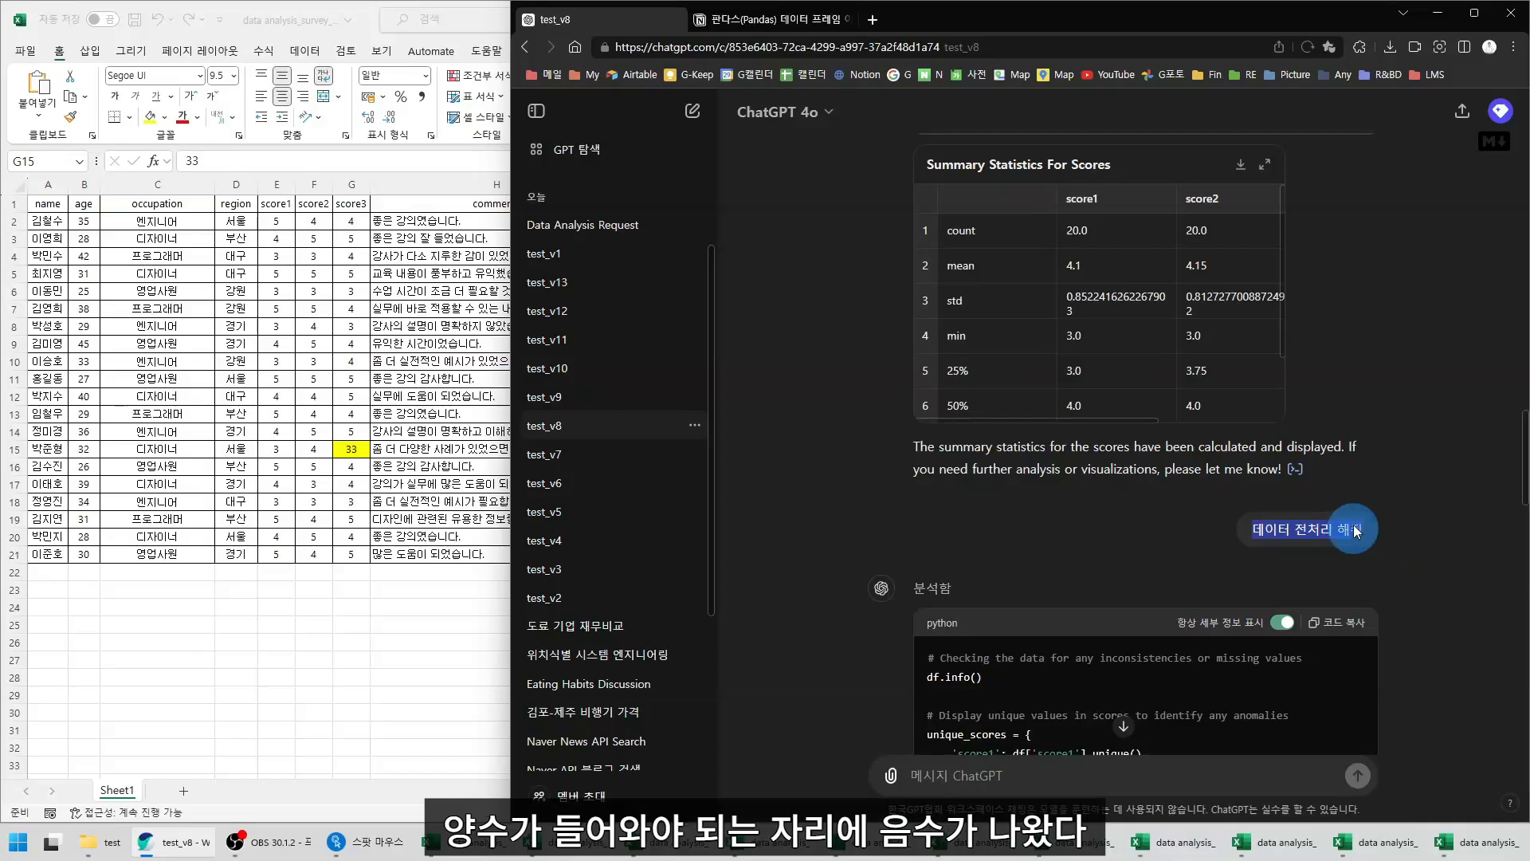
Switch to the Excel survey sheet and inspect the score values in E2:G21, including the yellow score3 cell G15
key(alt+Tab)
click(303, 201)
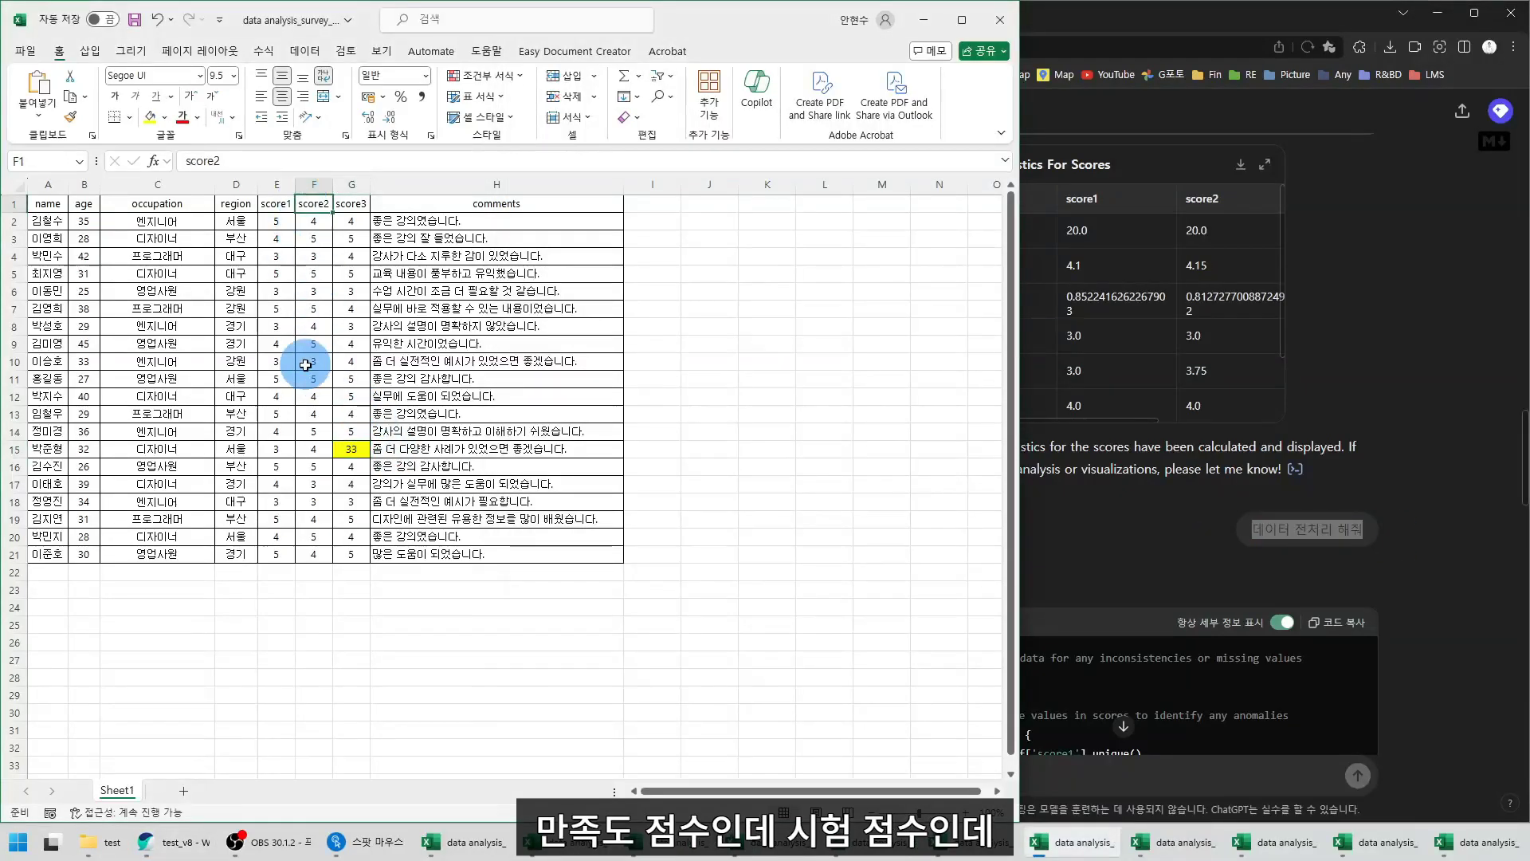
click(305, 366)
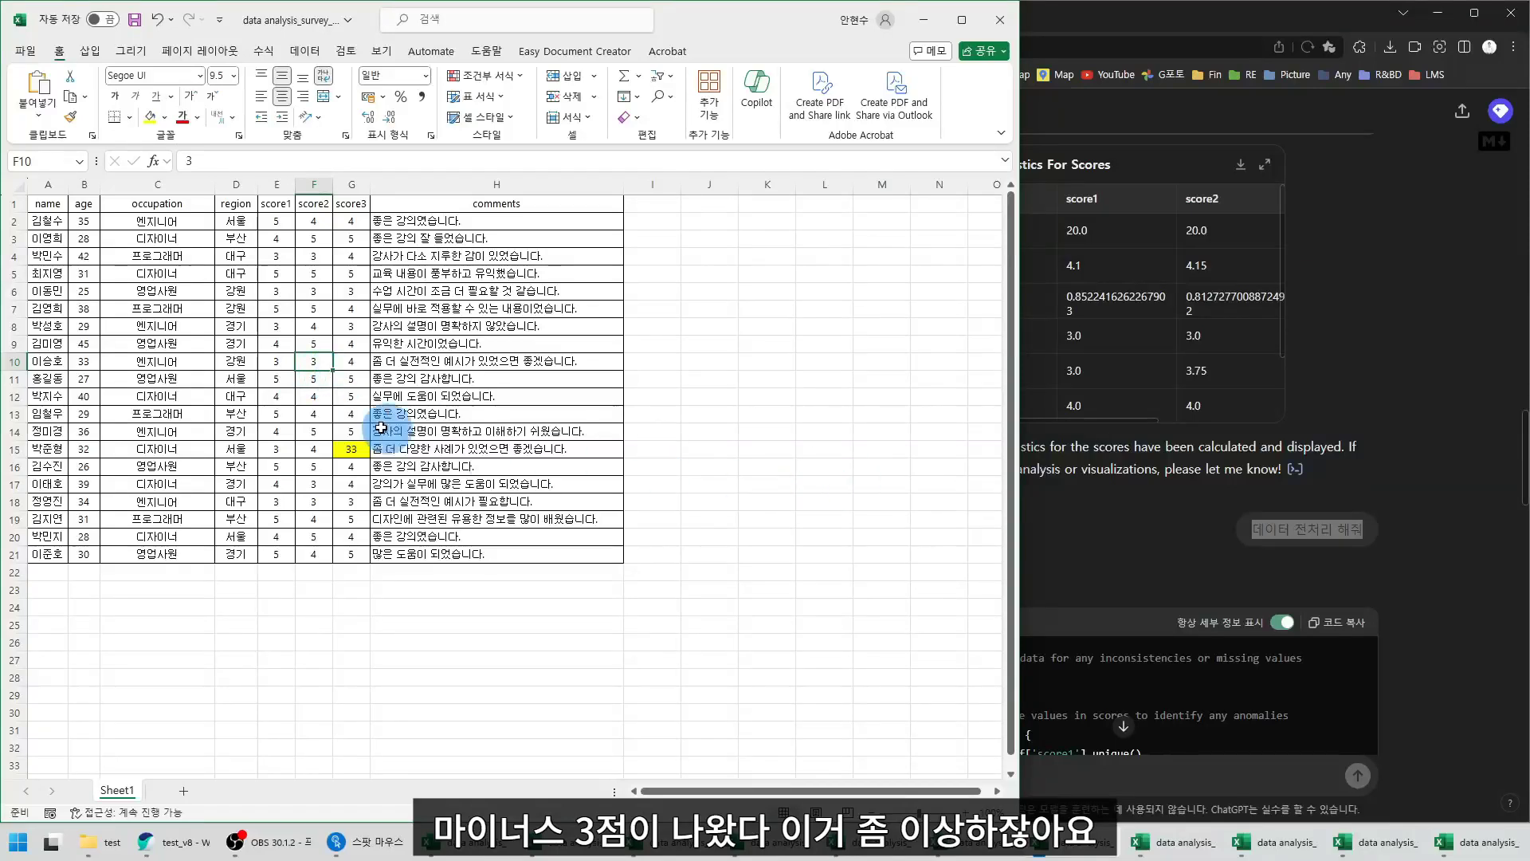
drag(276, 220, 351, 550)
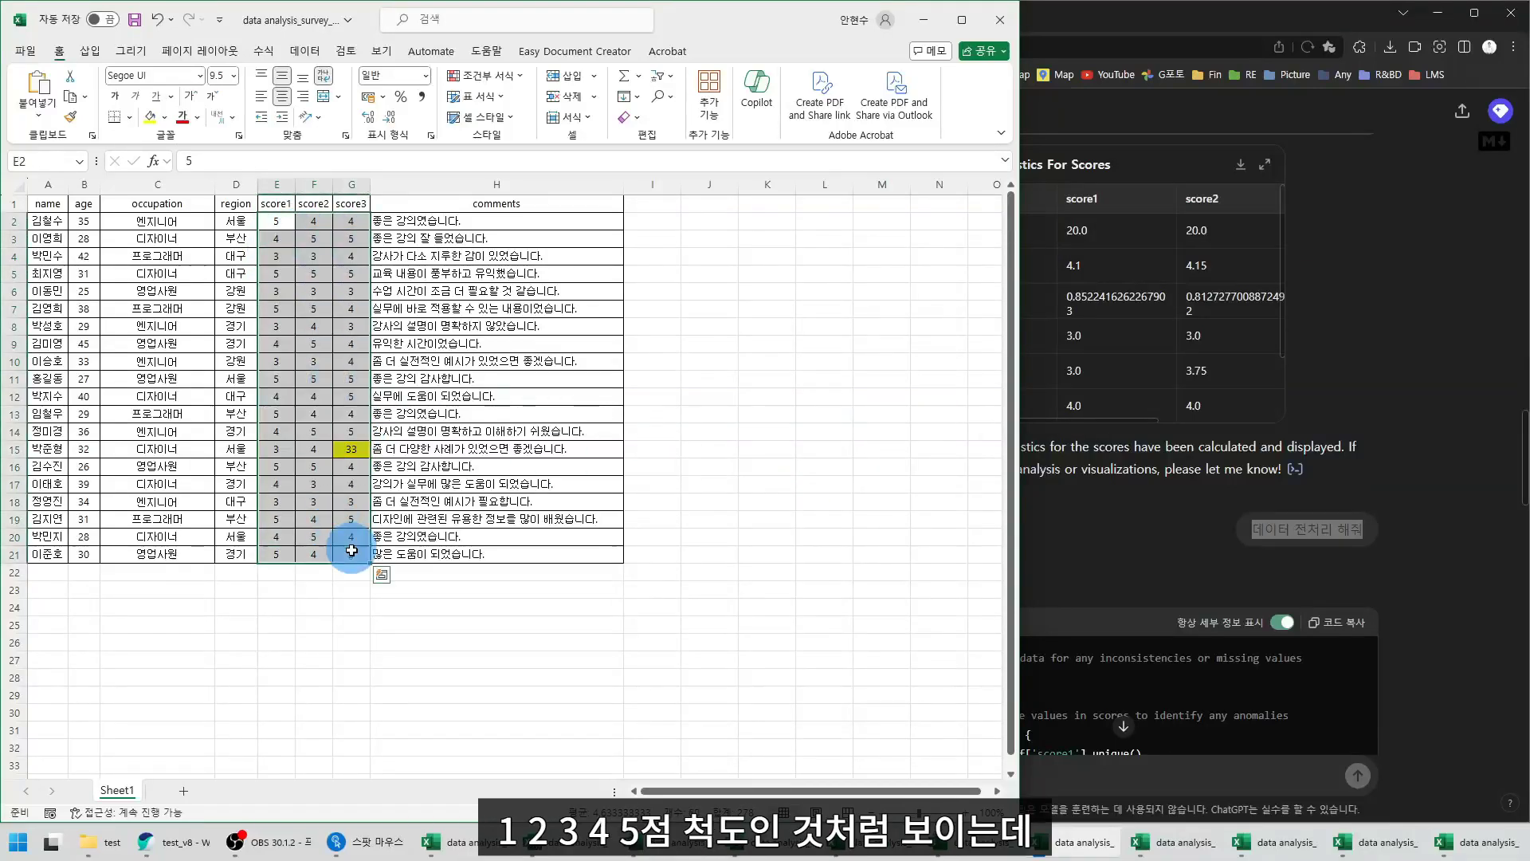
click(349, 449)
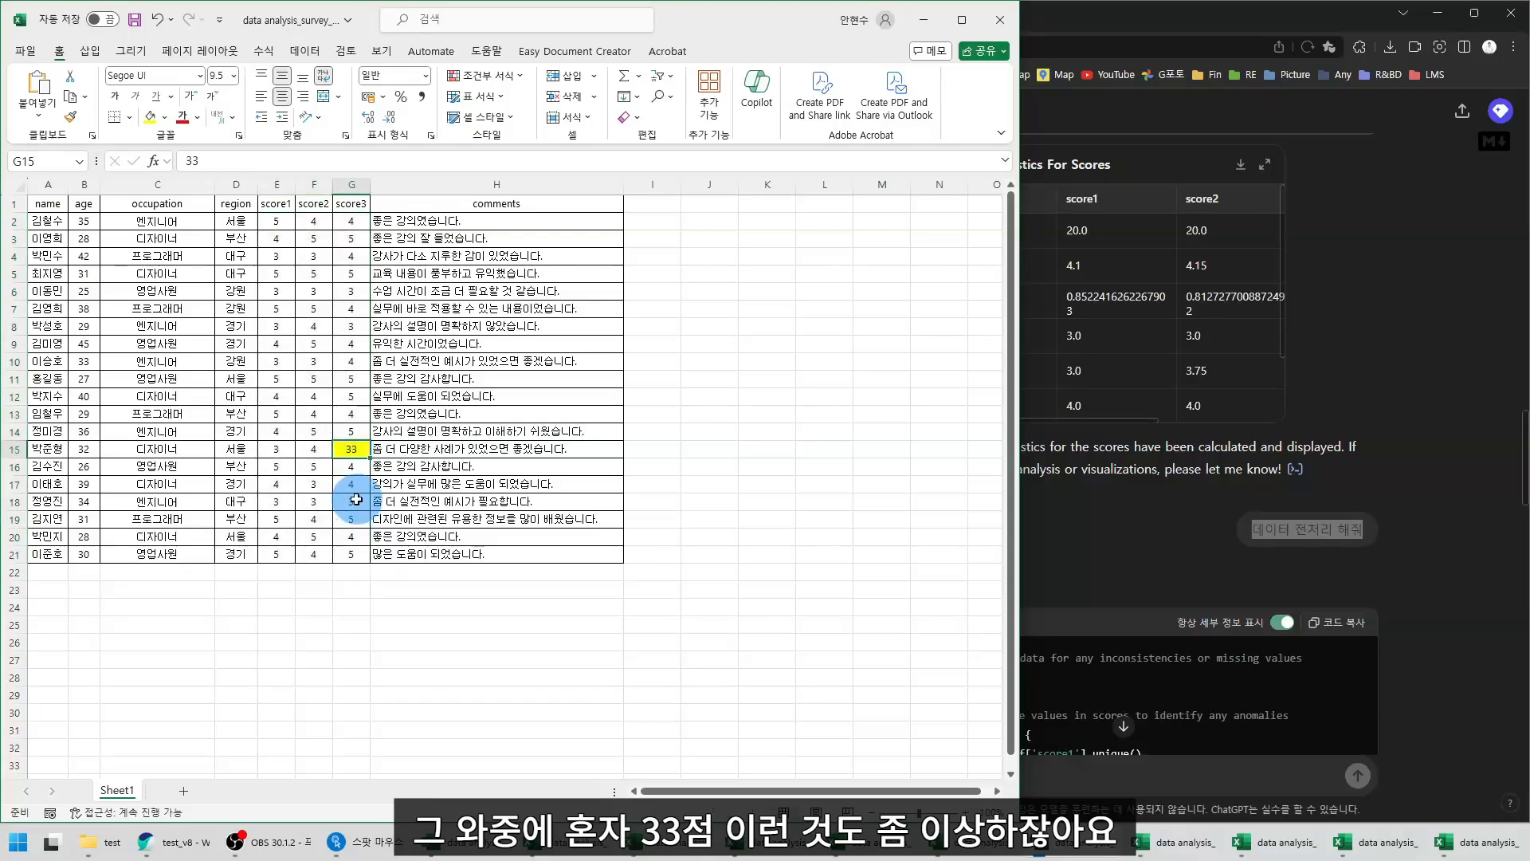
Return to the ChatGPT conversation and examine the preprocessing request and the info() and unique() calls in its code
click(1153, 532)
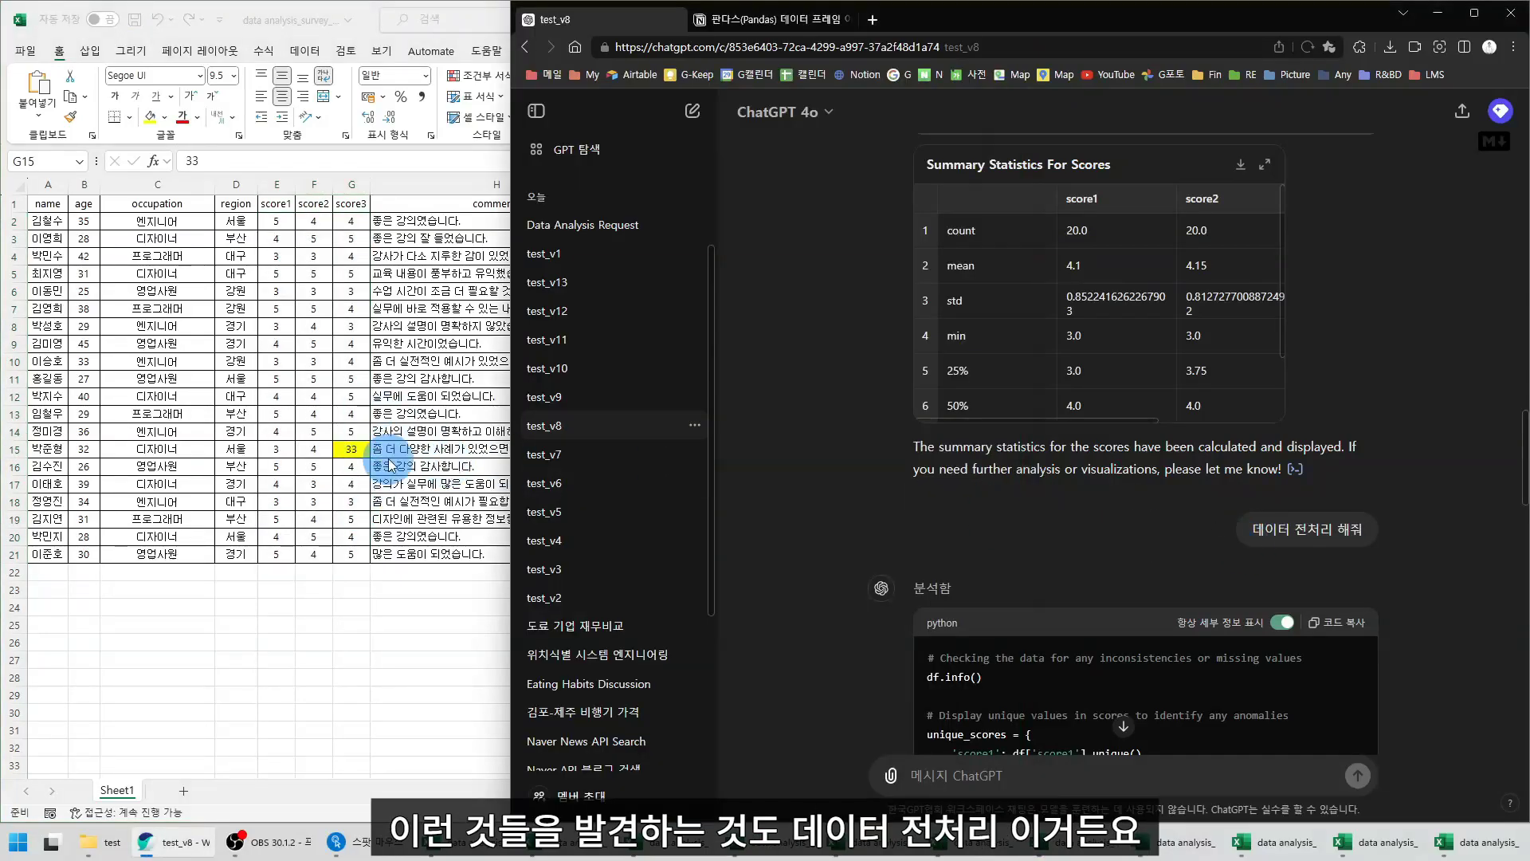
drag(1251, 529, 1381, 539)
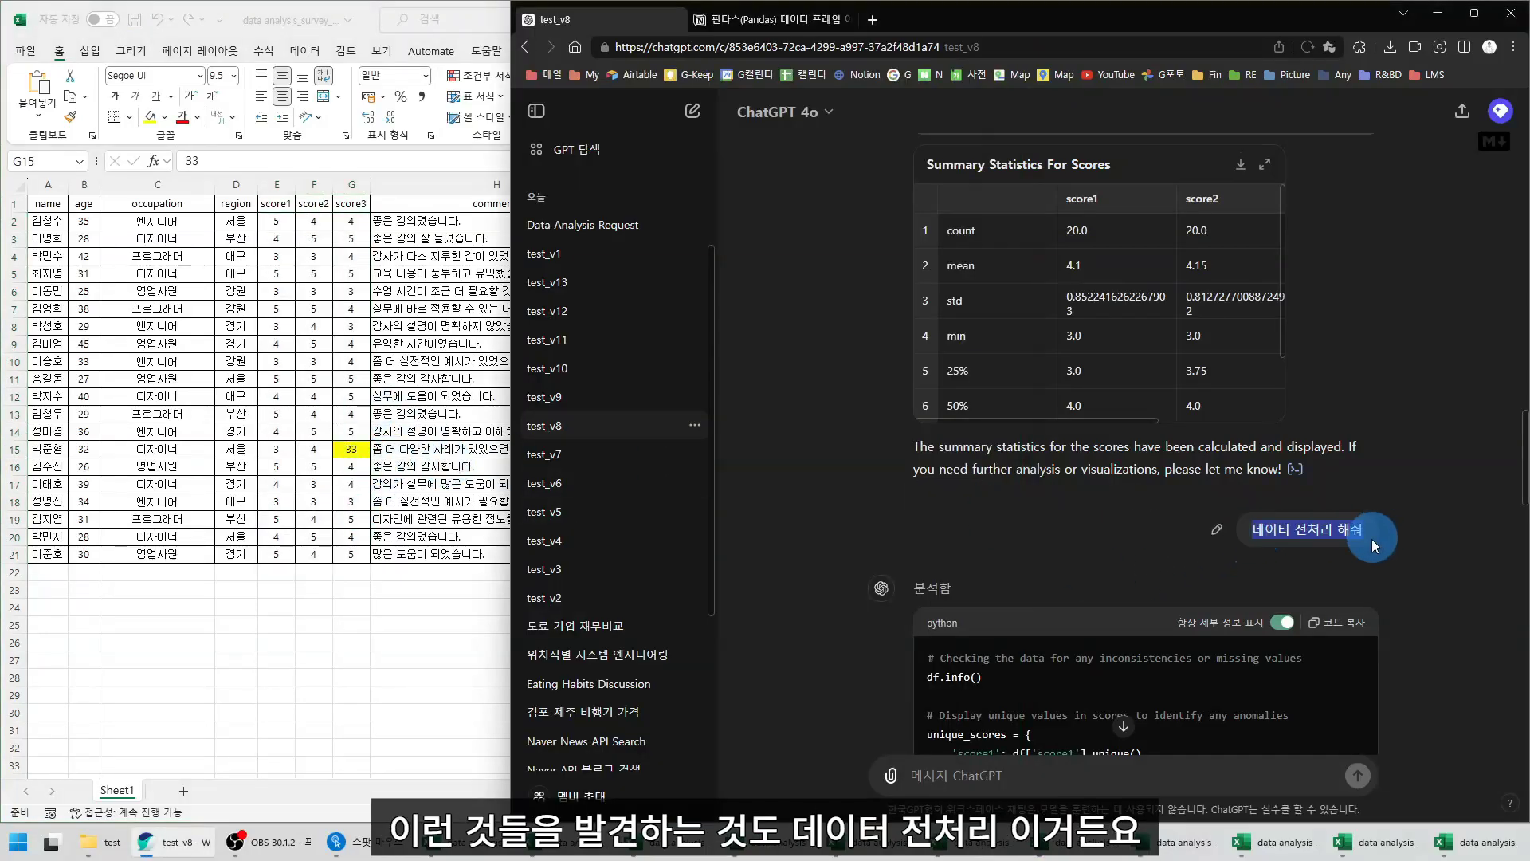
scroll(1370, 539, down, 1)
scroll(1376, 521, down, 2)
scroll(1375, 521, down, 1)
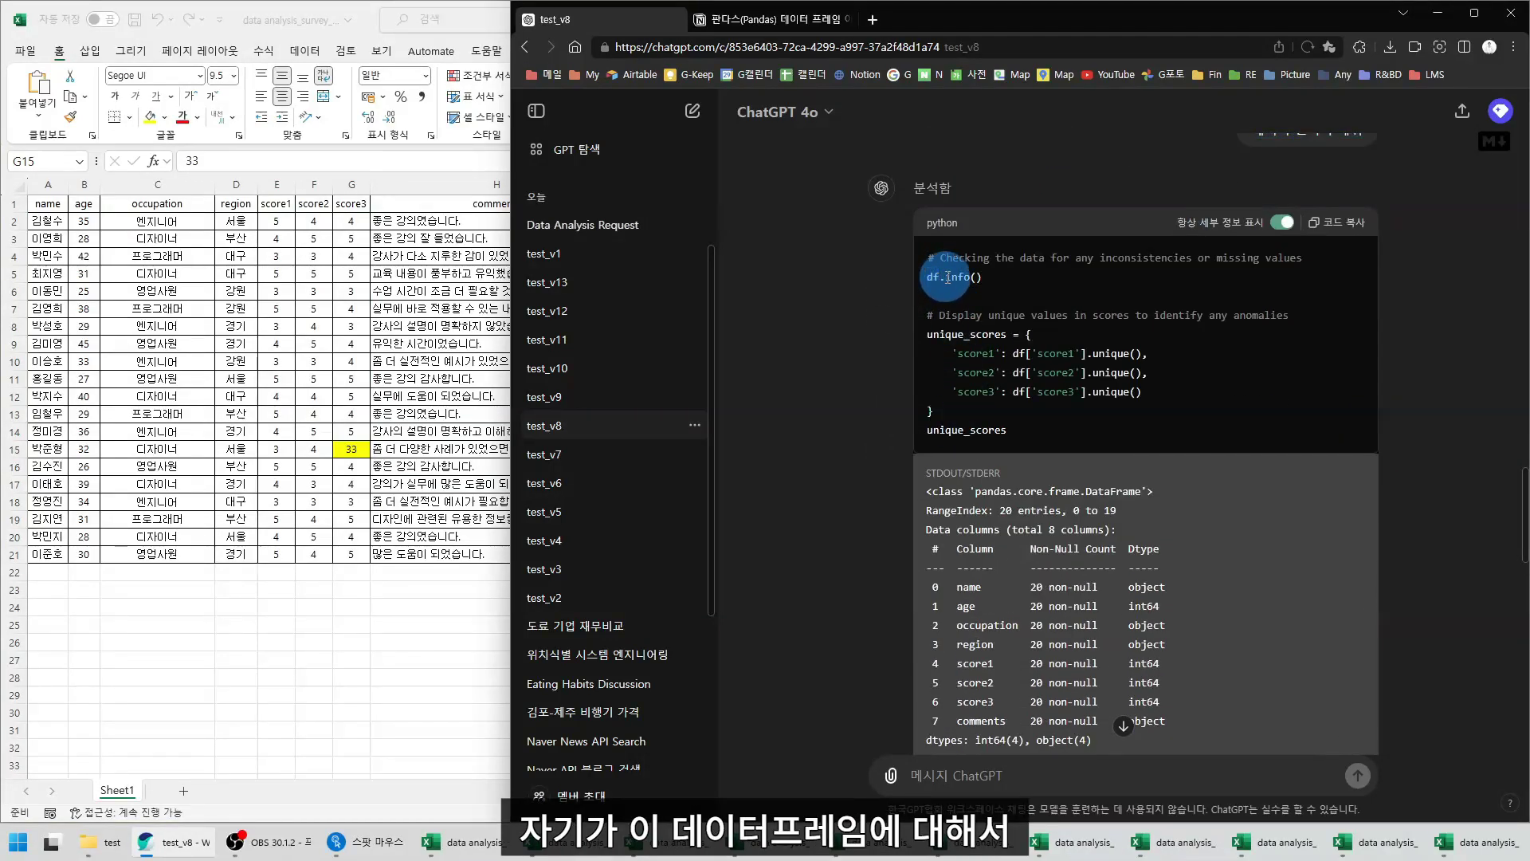
drag(947, 277, 995, 283)
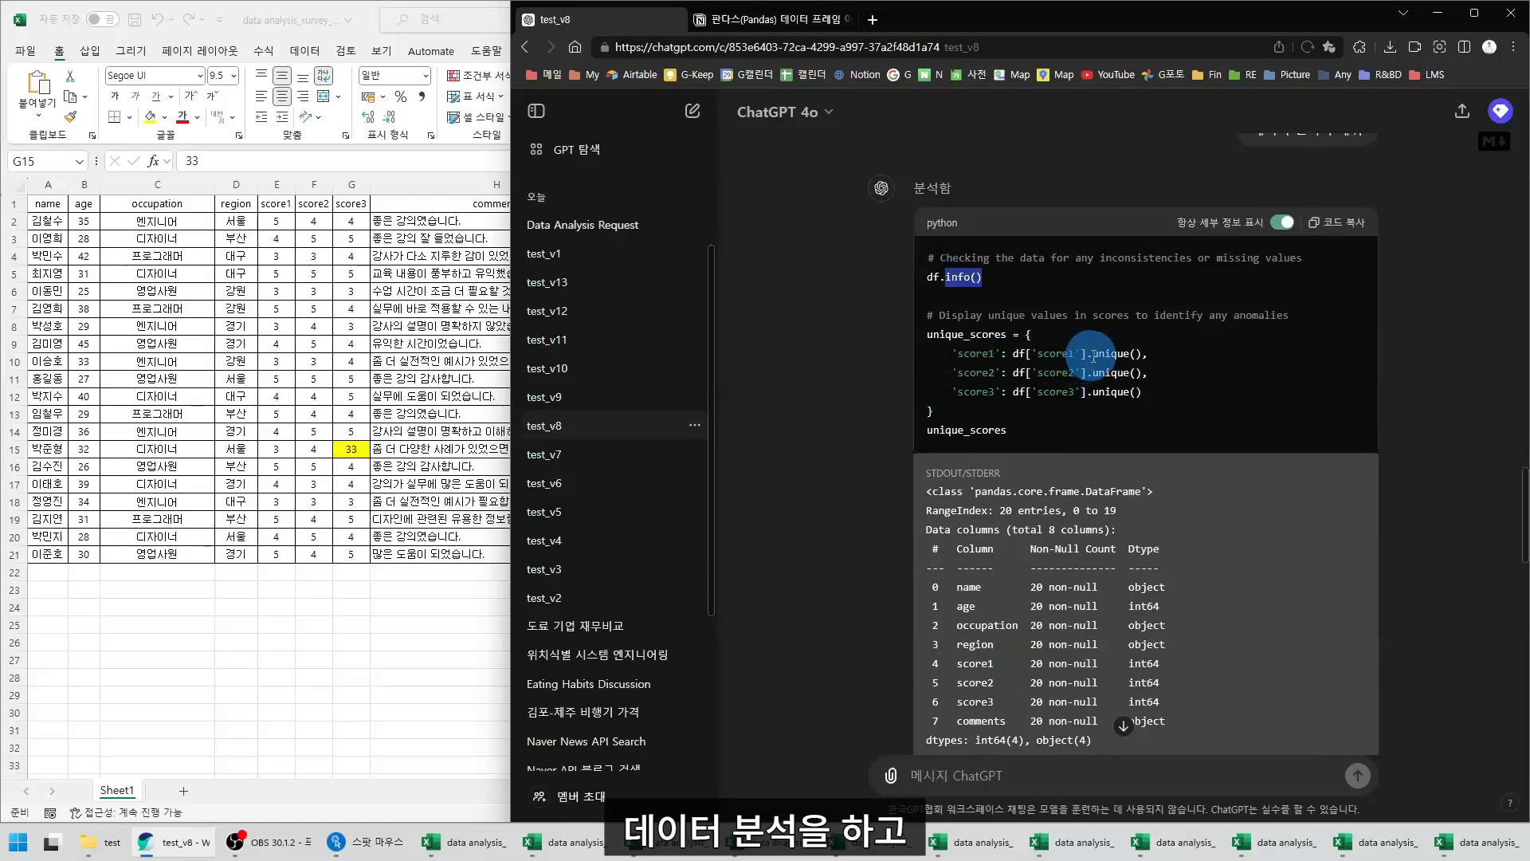
drag(1093, 356, 1159, 387)
click(1158, 391)
Review the non-null counts and data types listed for each column in the DataFrame info output
scroll(1141, 388, down, 3)
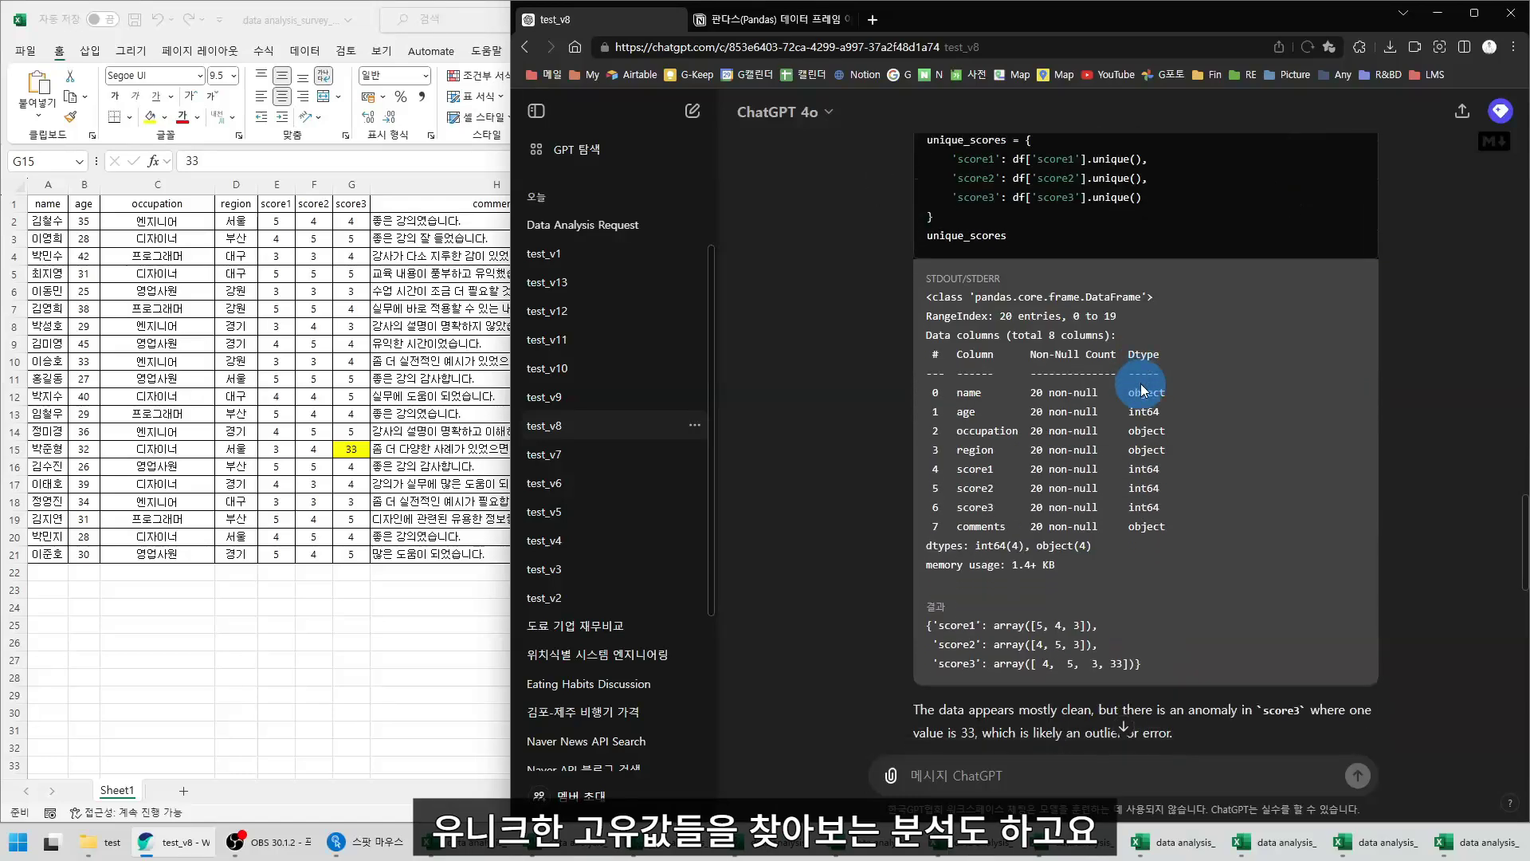
drag(1031, 387, 1091, 524)
click(1087, 518)
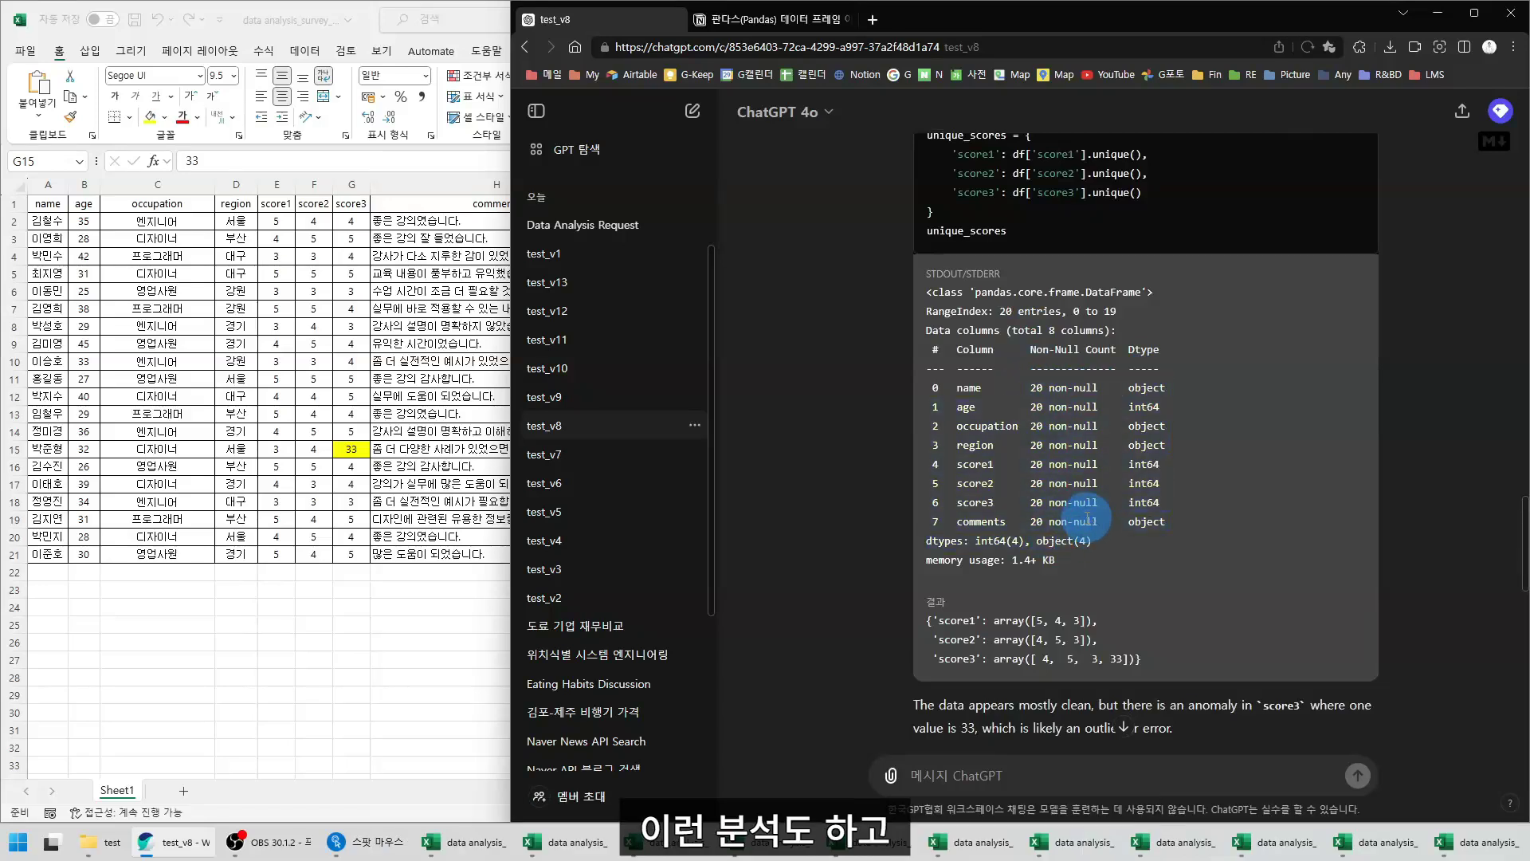
drag(1151, 373, 1165, 519)
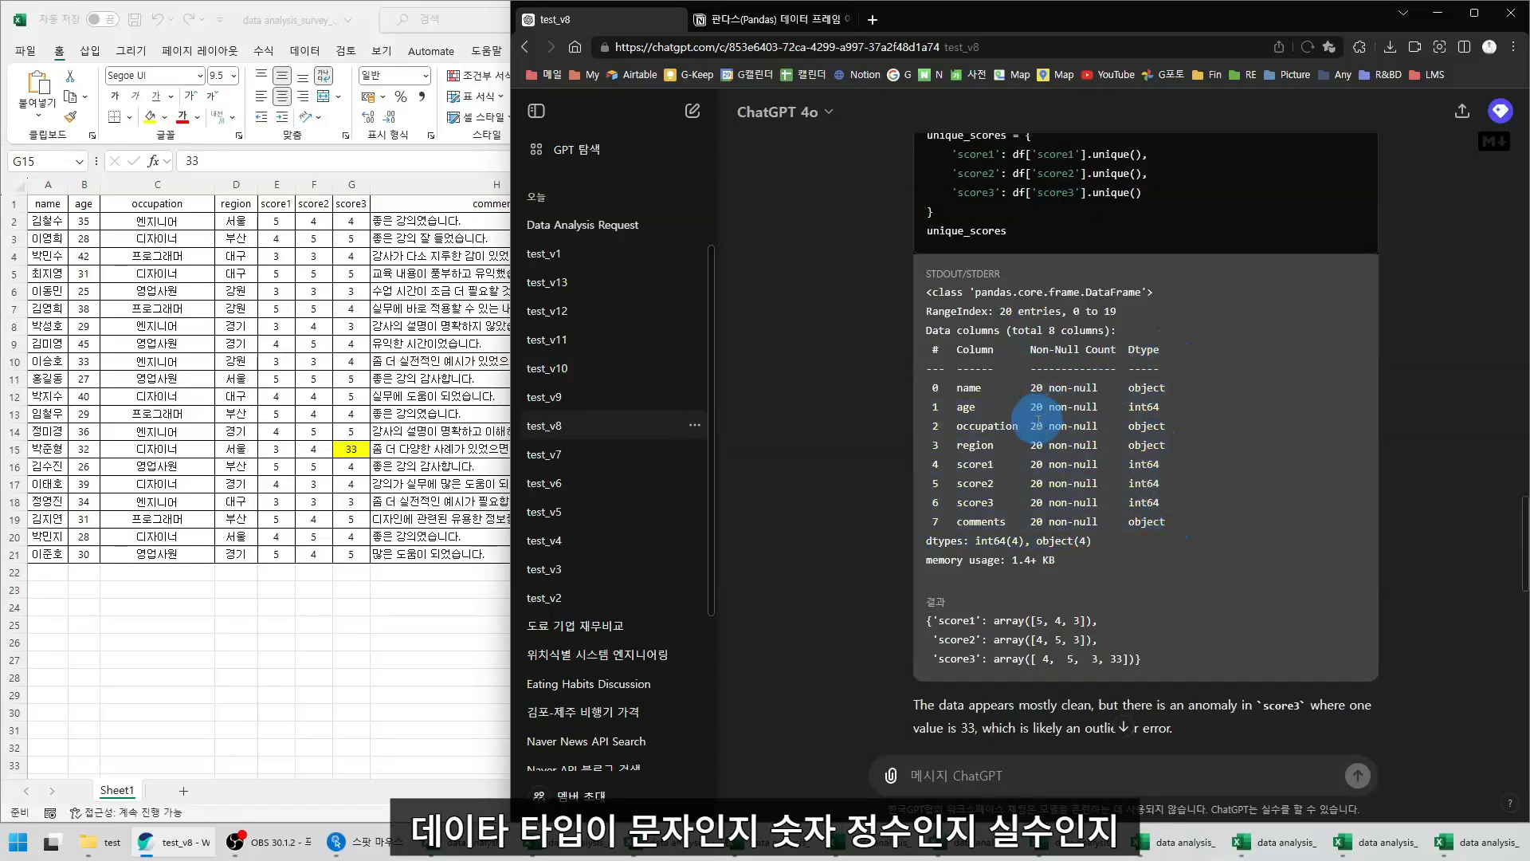
drag(955, 350, 1162, 472)
Read the data quality assessment and the score3 anomaly explanation below the unique score values
scroll(1203, 526, down, 4)
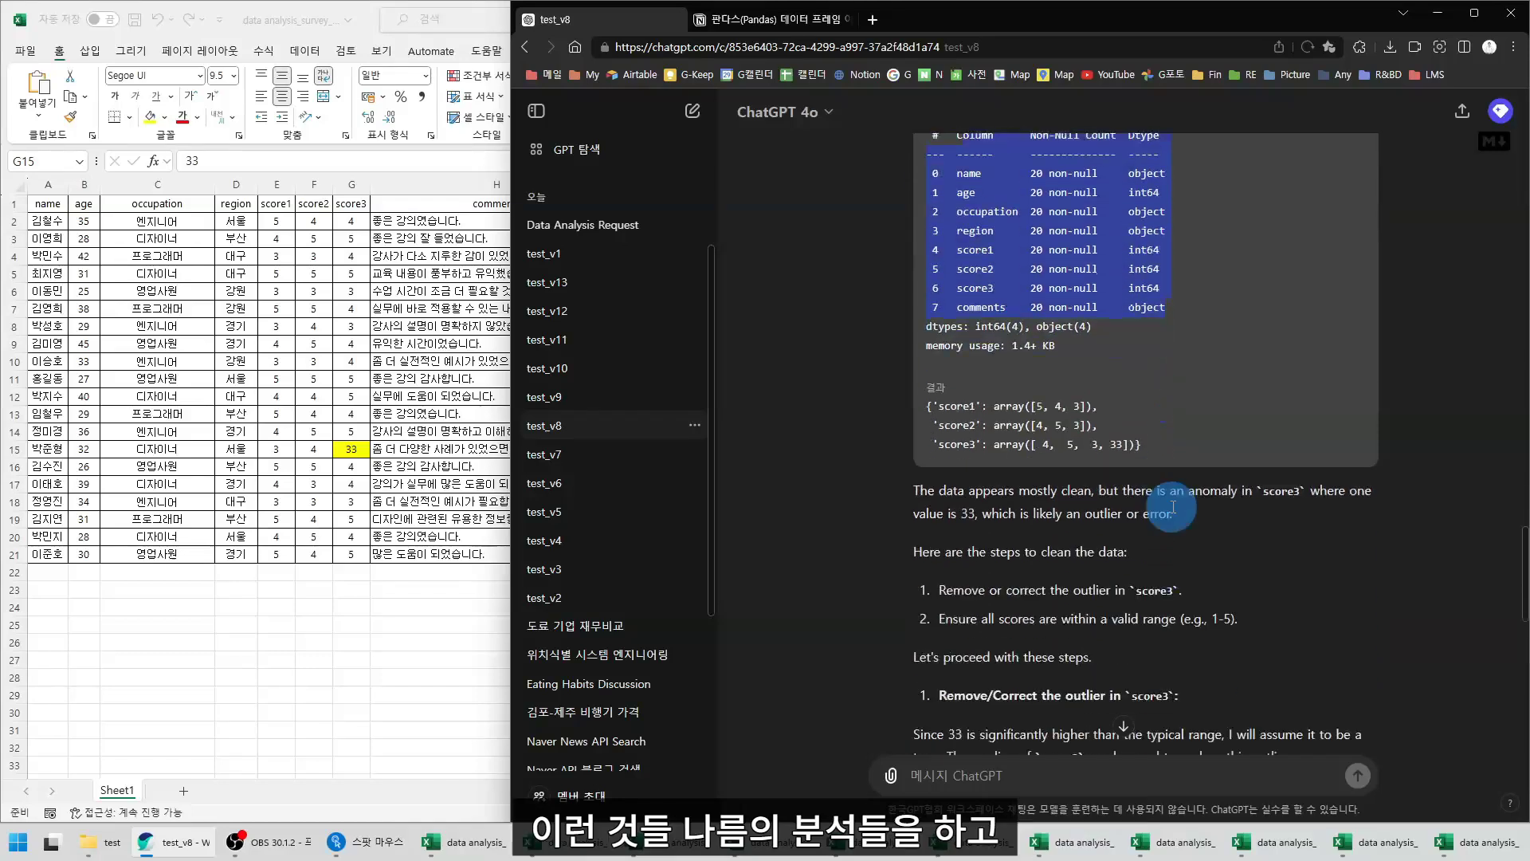
drag(917, 405, 1256, 440)
click(1256, 440)
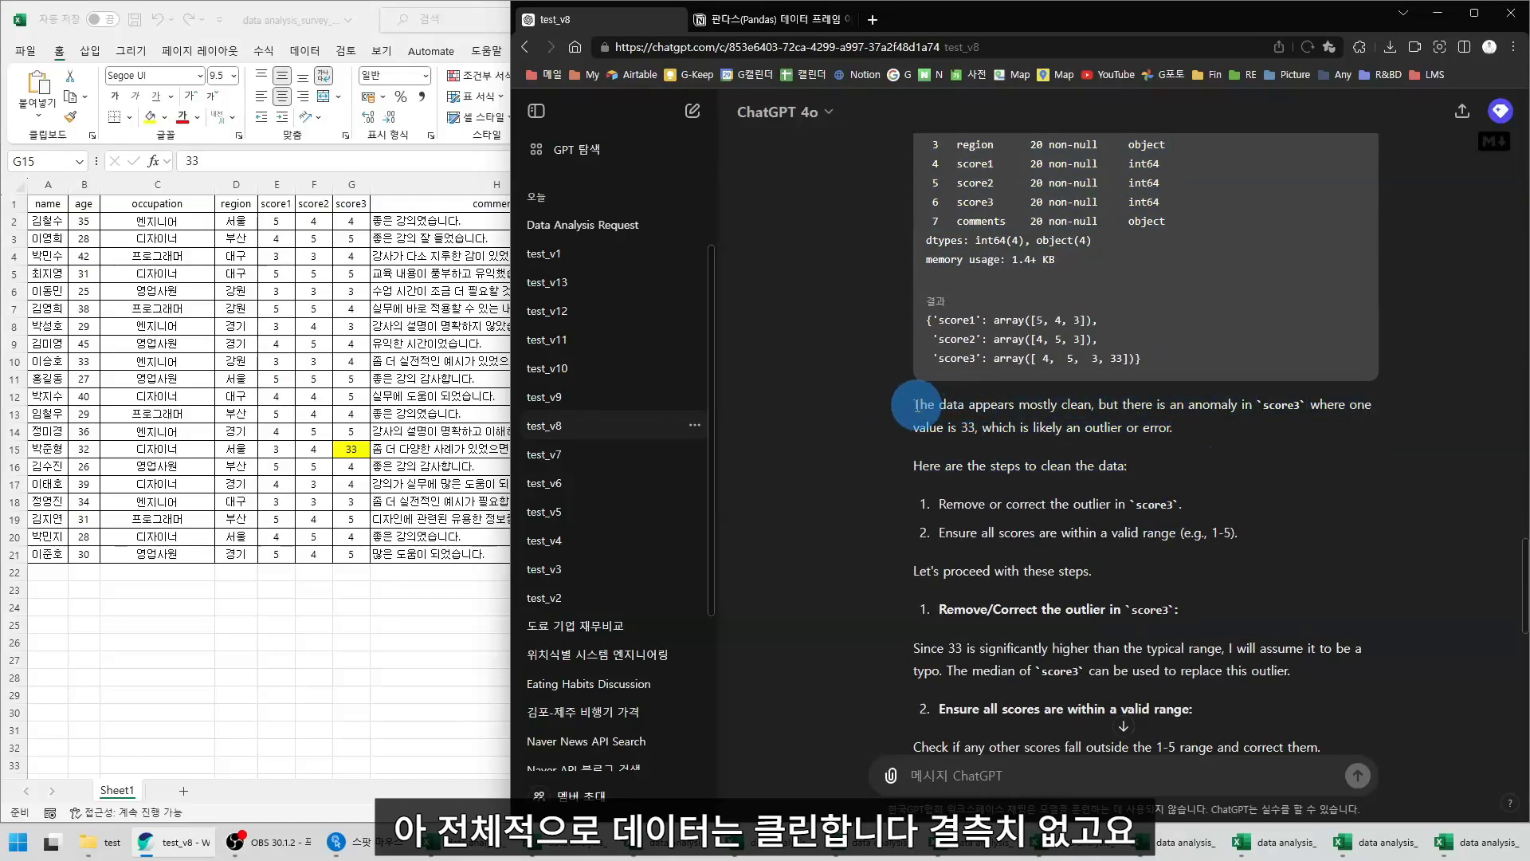
drag(915, 405, 1097, 407)
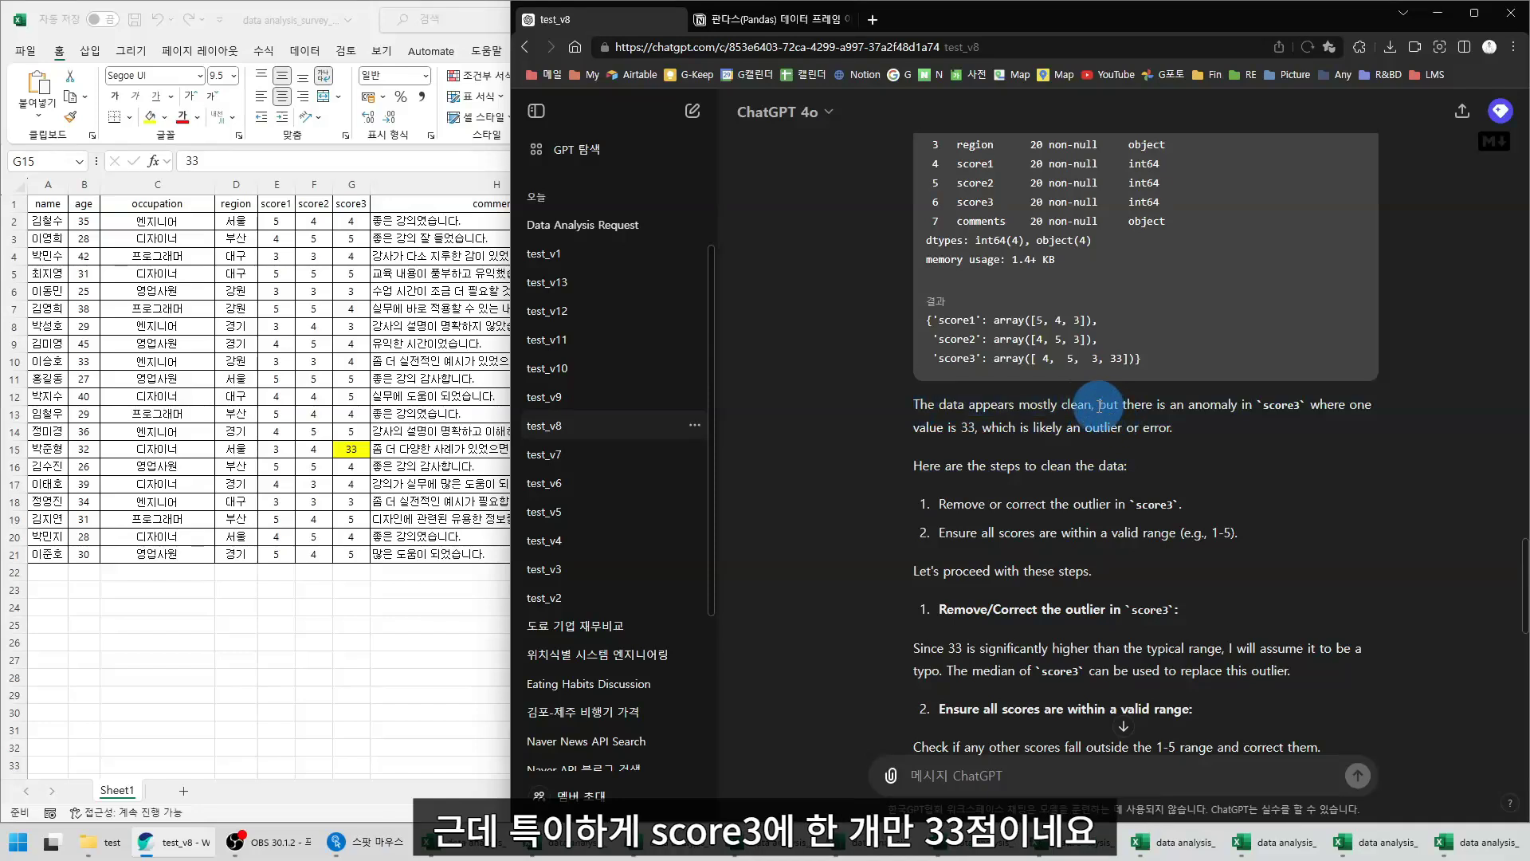
drag(1100, 404, 1137, 467)
drag(1136, 466, 914, 470)
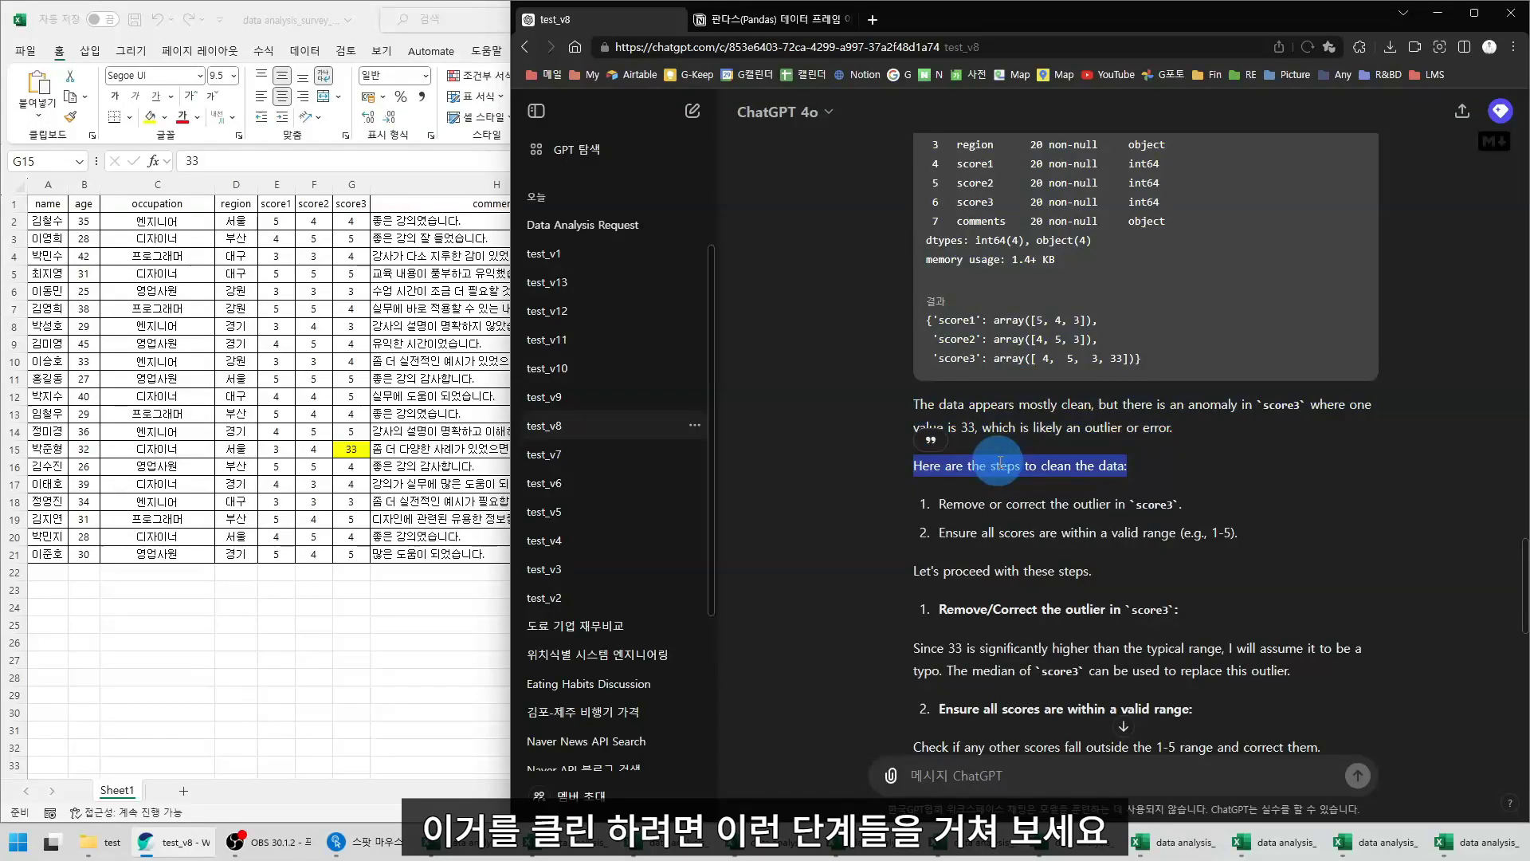
Review the proposed cleaning steps for correcting the score3 outlier and keeping all scores within the valid range
click(983, 526)
drag(940, 505, 1207, 504)
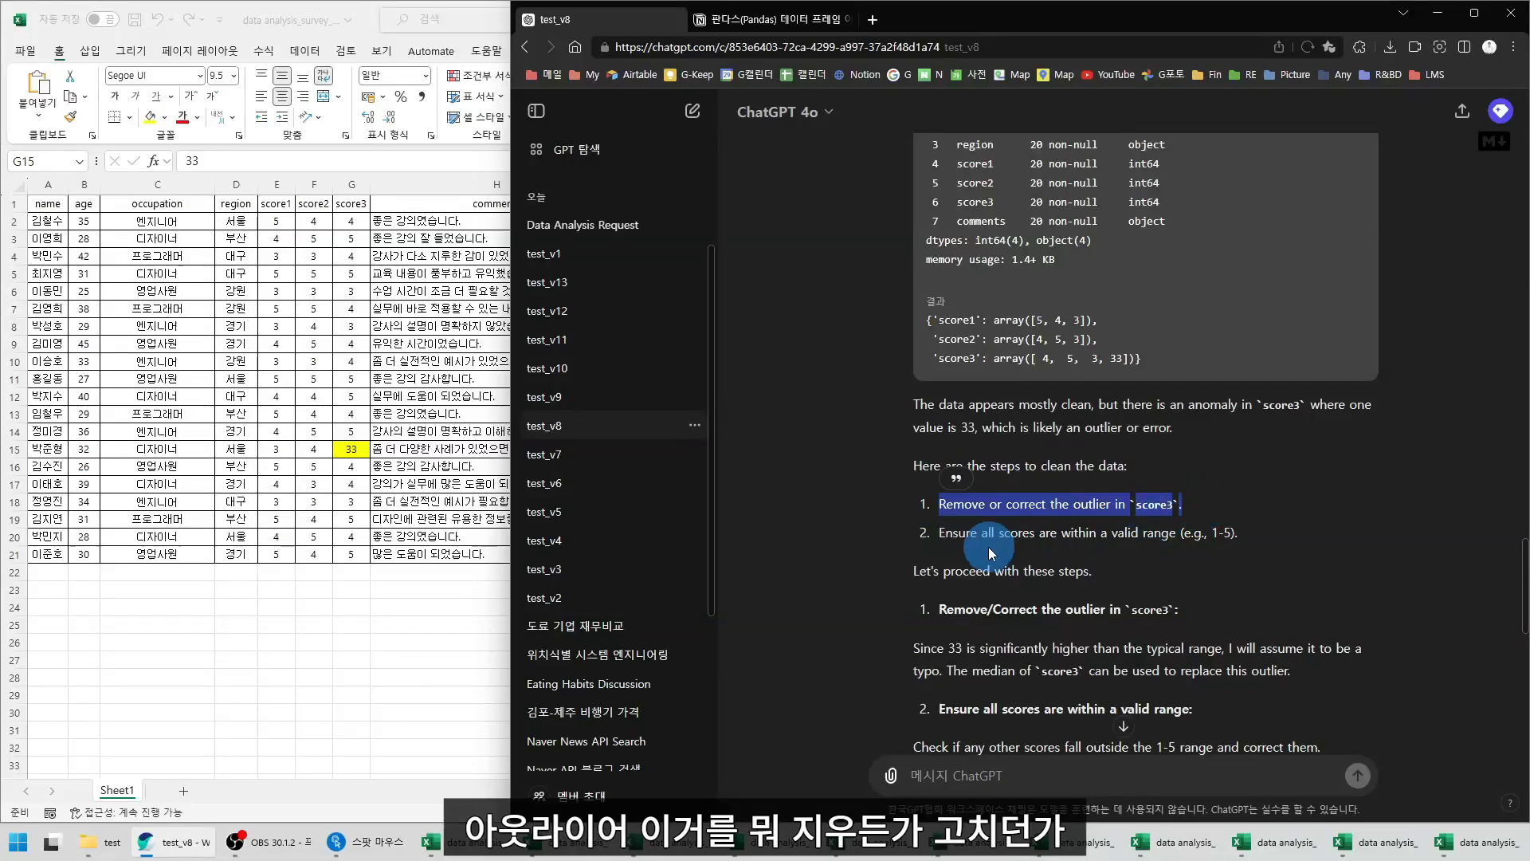
drag(921, 532, 1299, 543)
scroll(861, 498, down, 2)
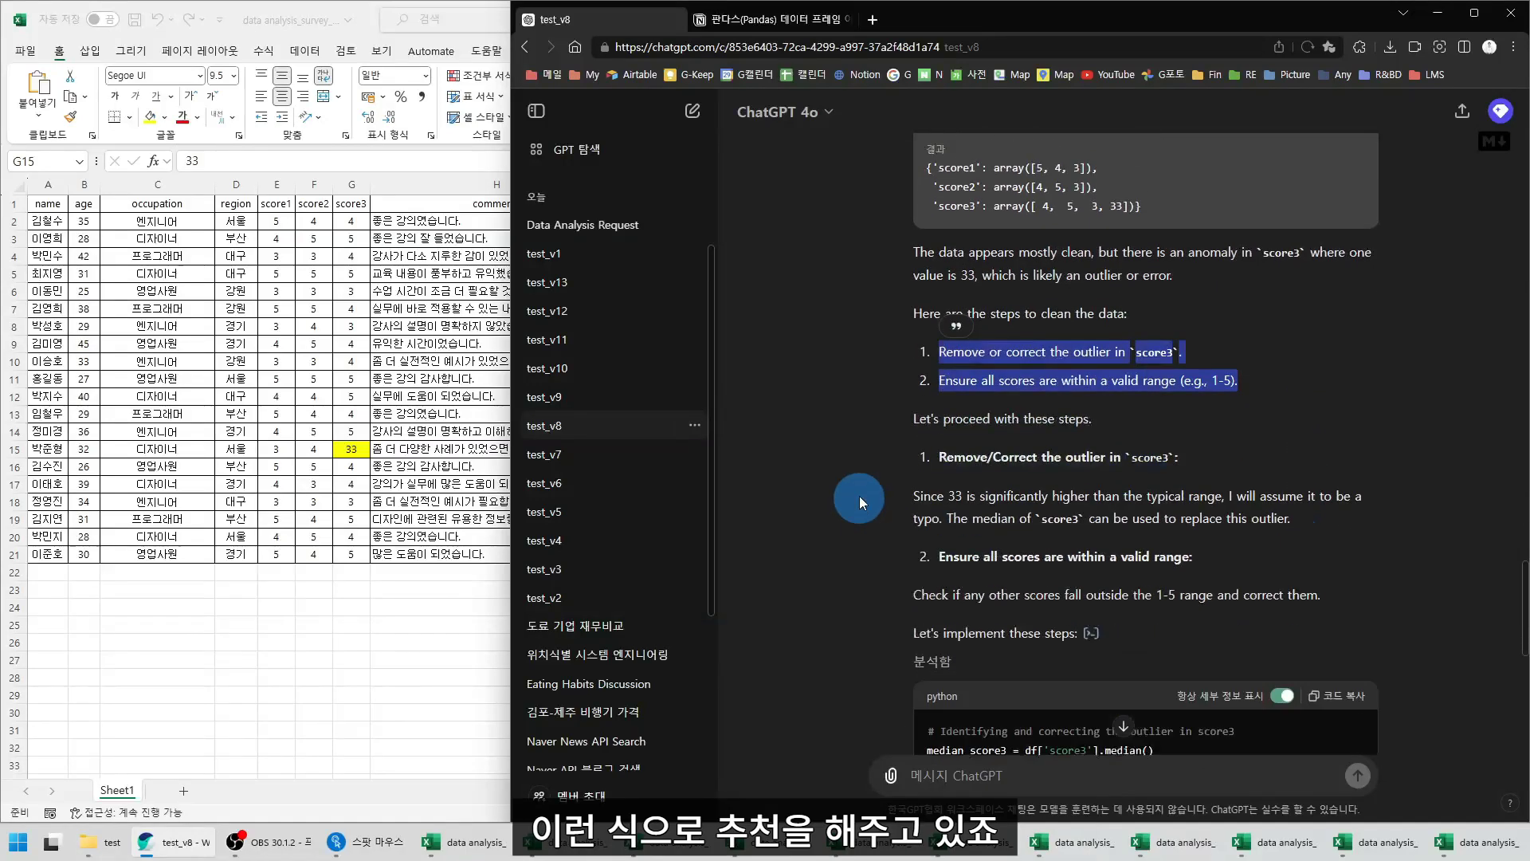
drag(927, 406, 1291, 405)
drag(928, 510, 1342, 513)
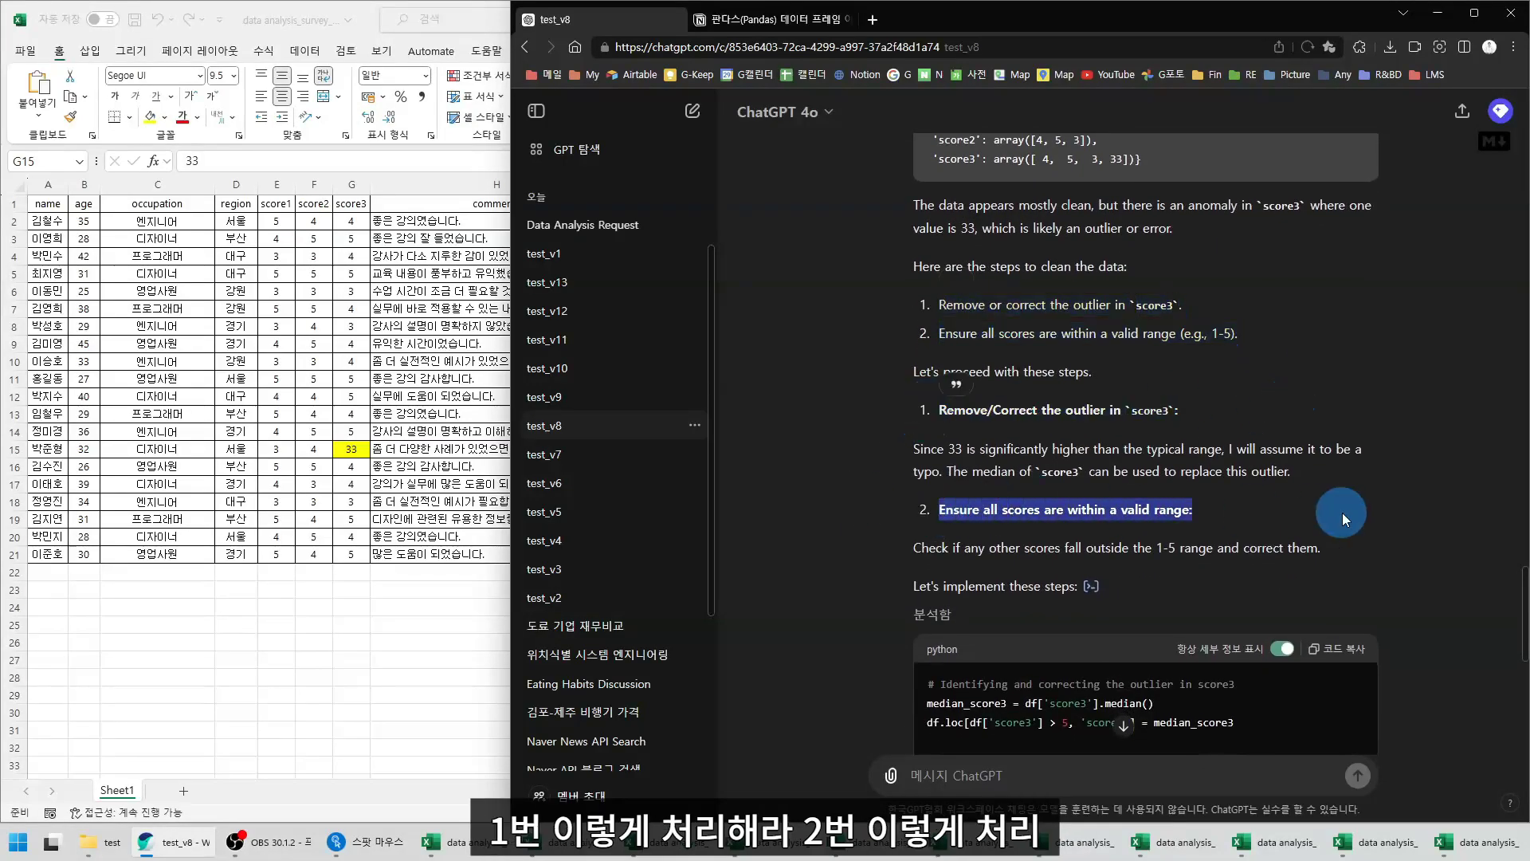
Examine the code that computes the score3 median and the condition that finds score3 values above 5
scroll(1195, 454, down, 3)
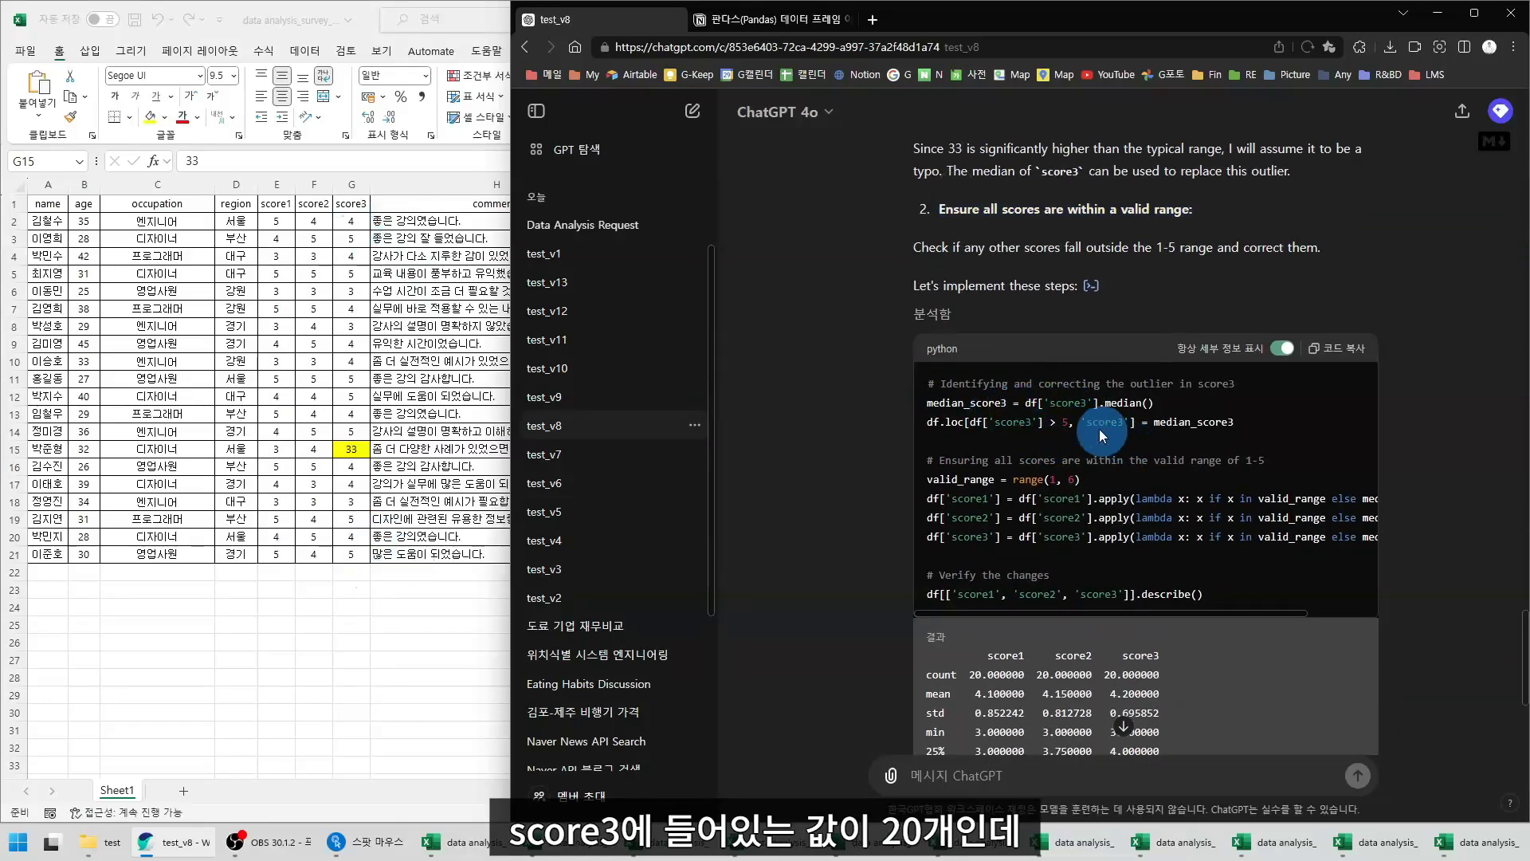
drag(1105, 404, 1193, 410)
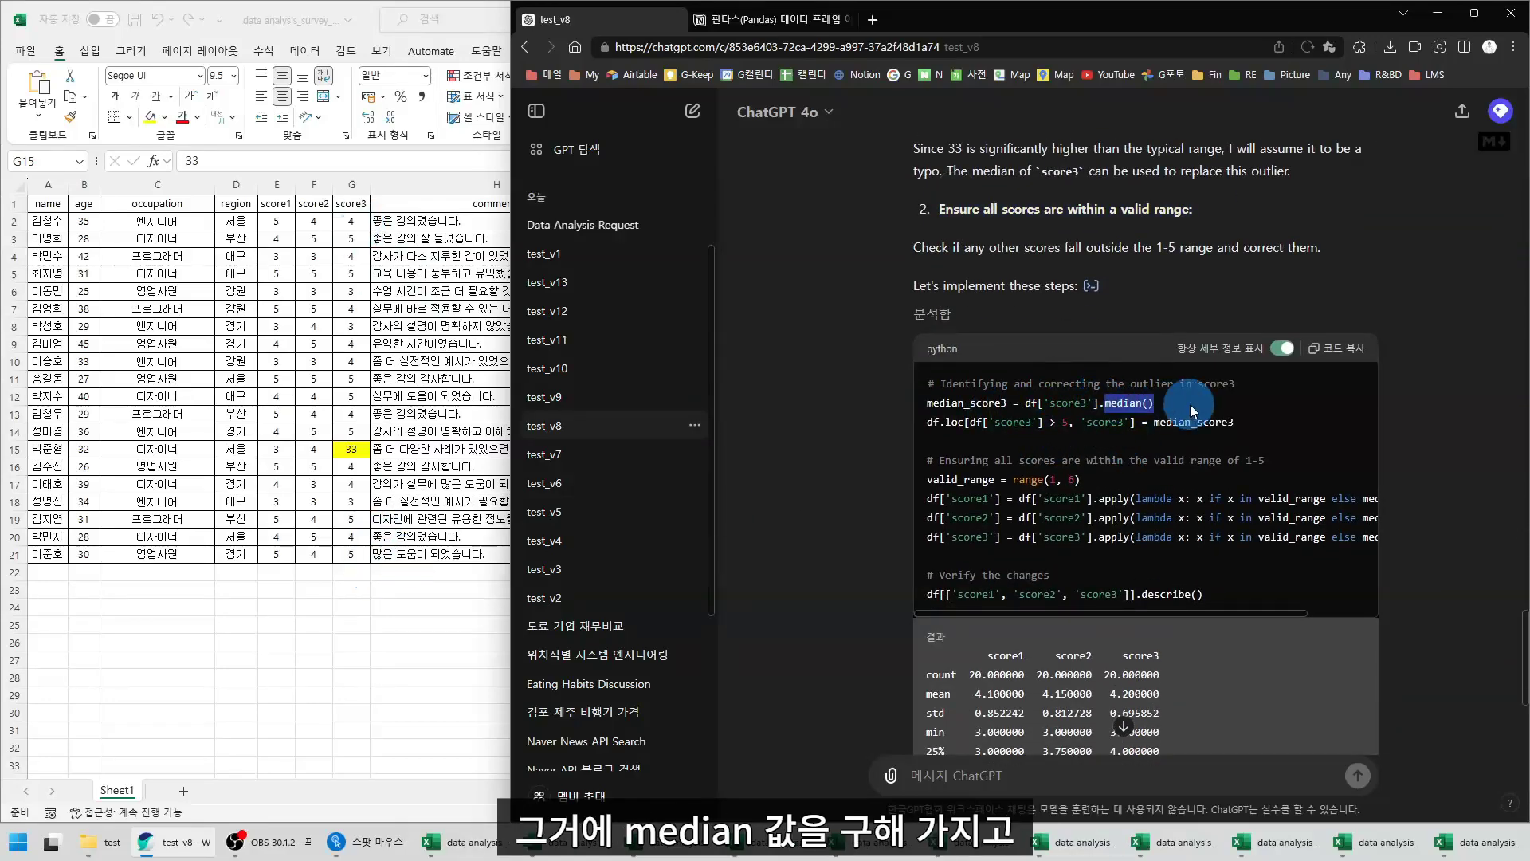
double_click(937, 402)
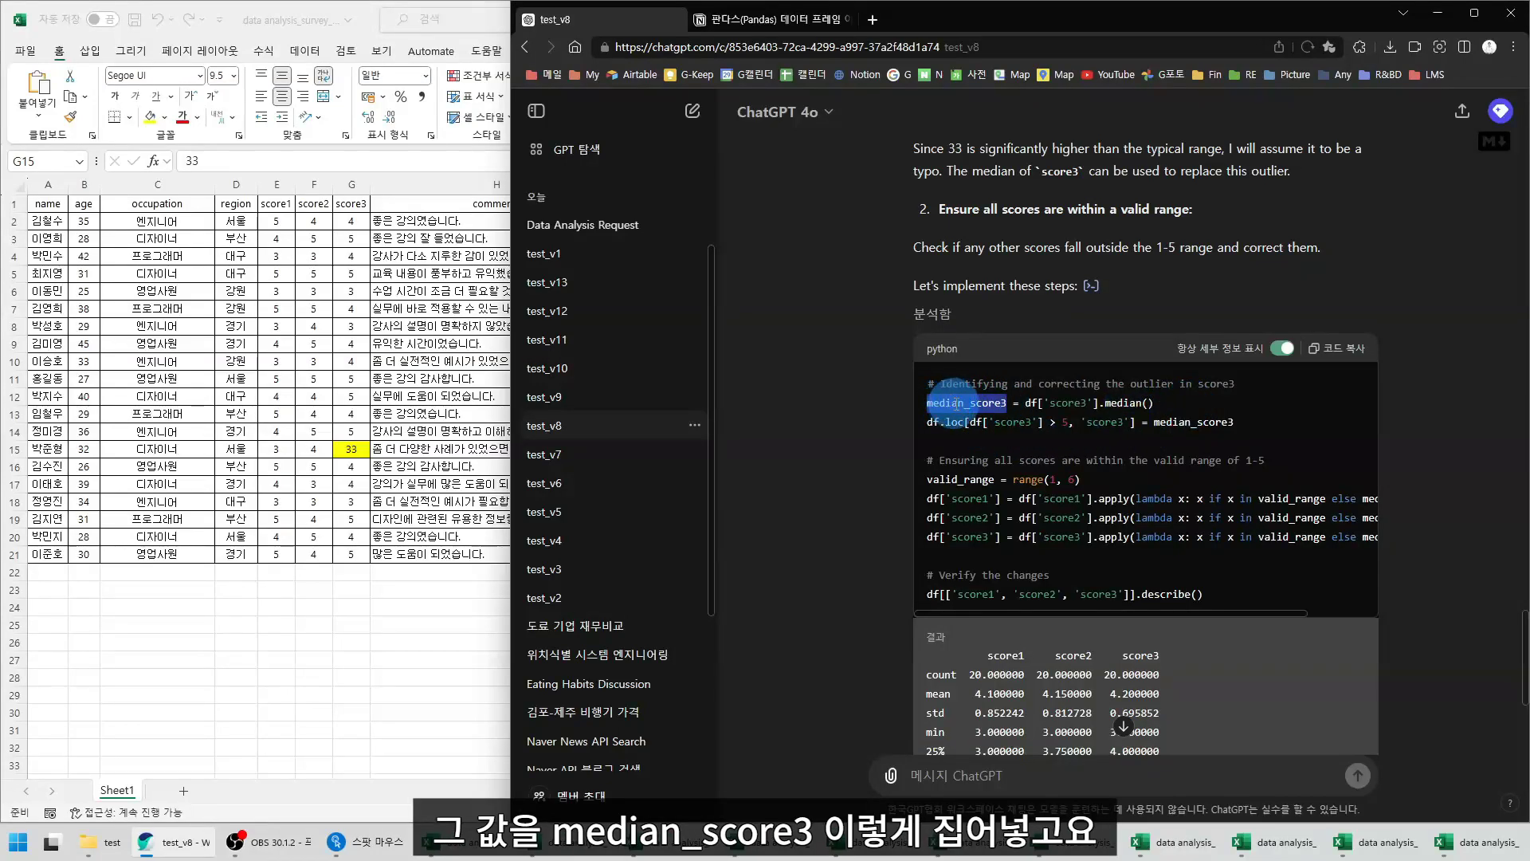
drag(927, 423, 1039, 428)
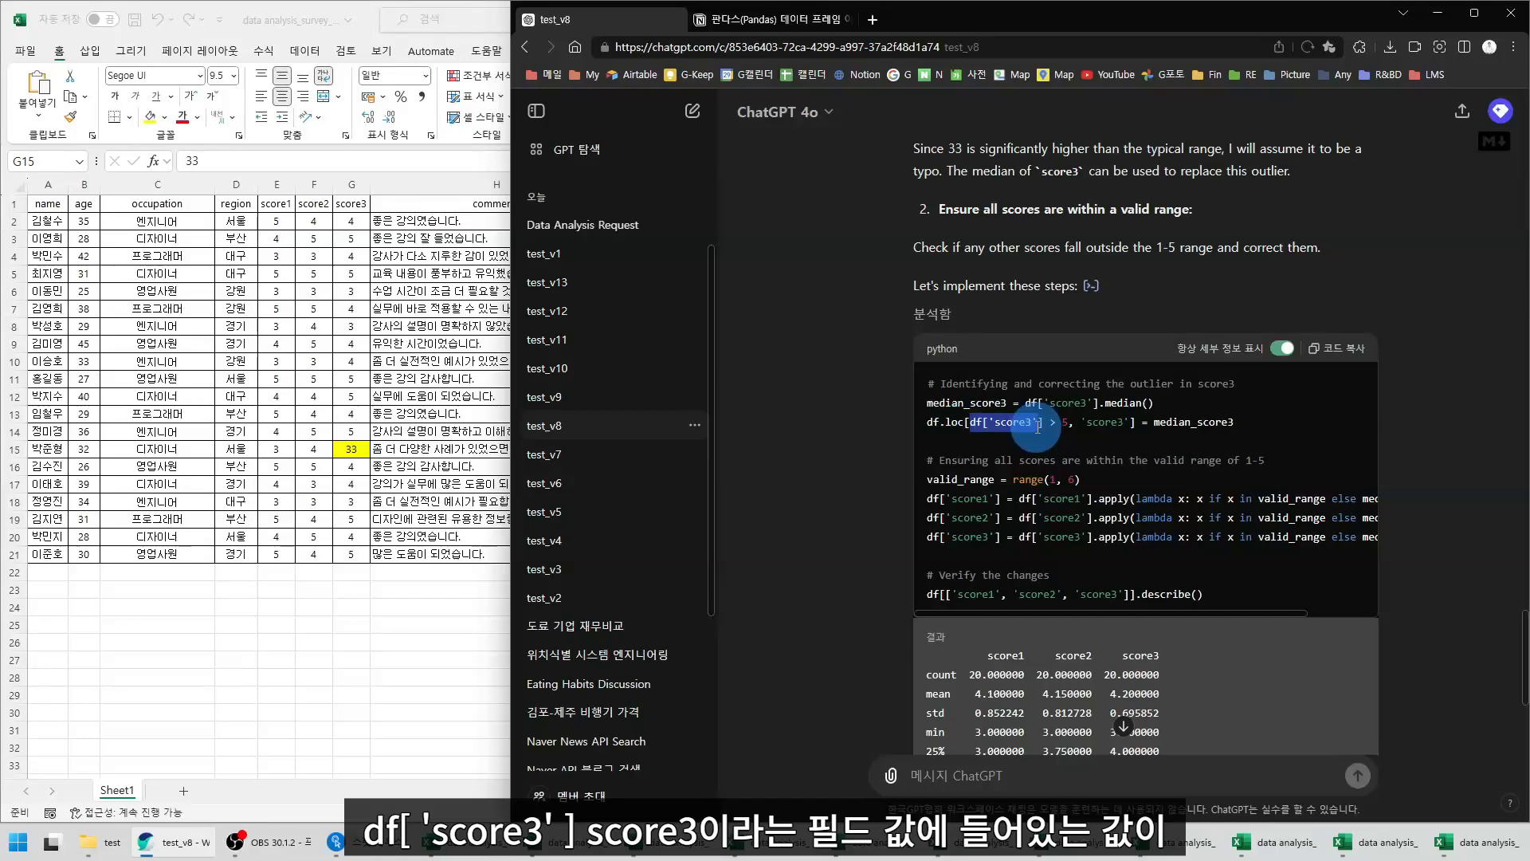
drag(1044, 426, 1070, 428)
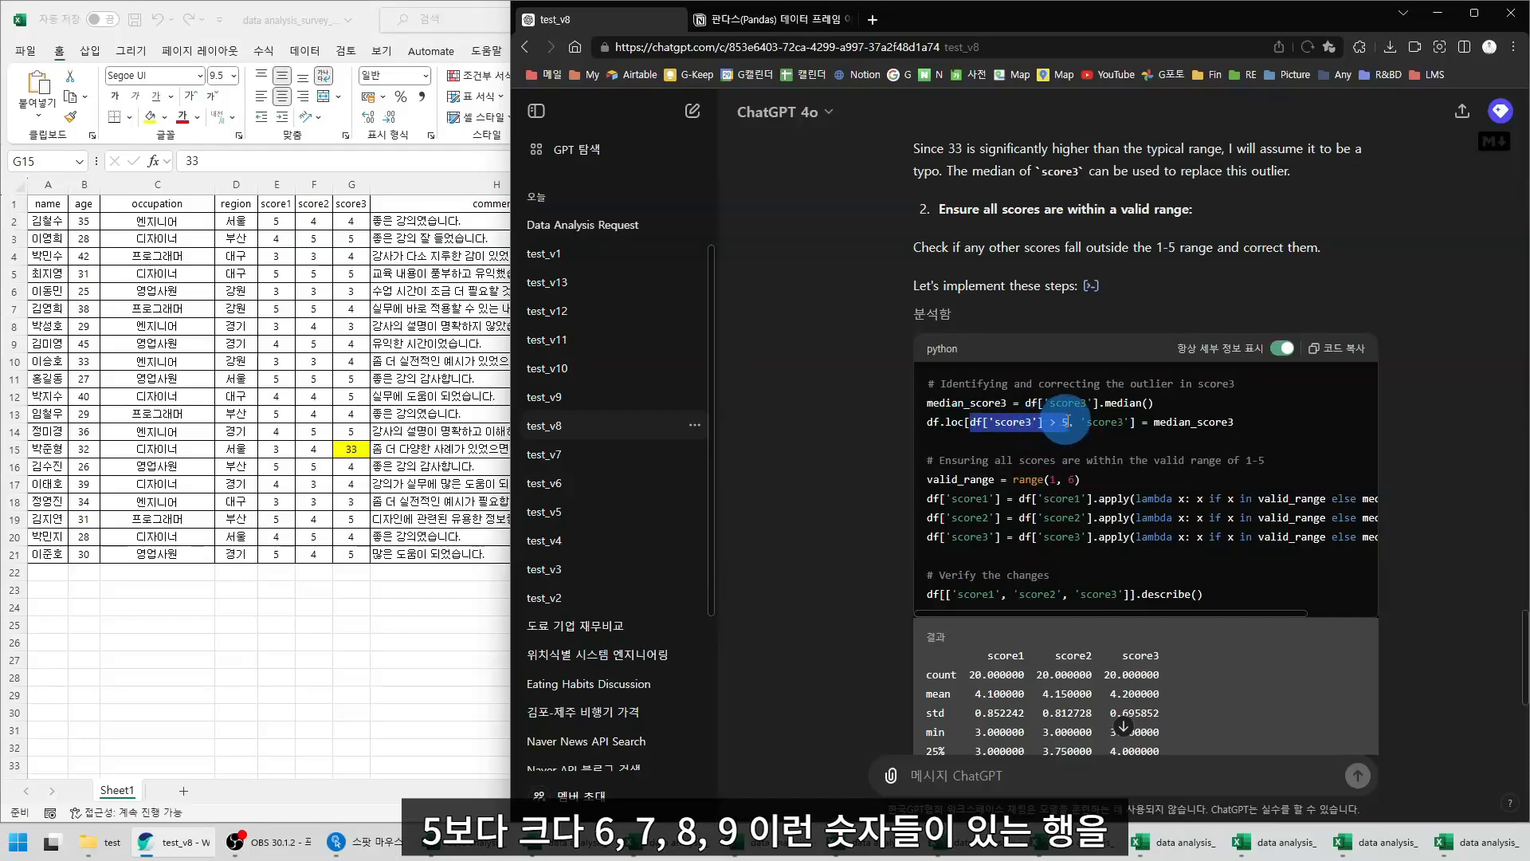
Trace how the df.loc line assigns median_score3 to the matching score3 values, checking it against the median calculation
click(1070, 424)
drag(1069, 426, 1259, 423)
click(929, 422)
click(1111, 424)
drag(1159, 403, 929, 411)
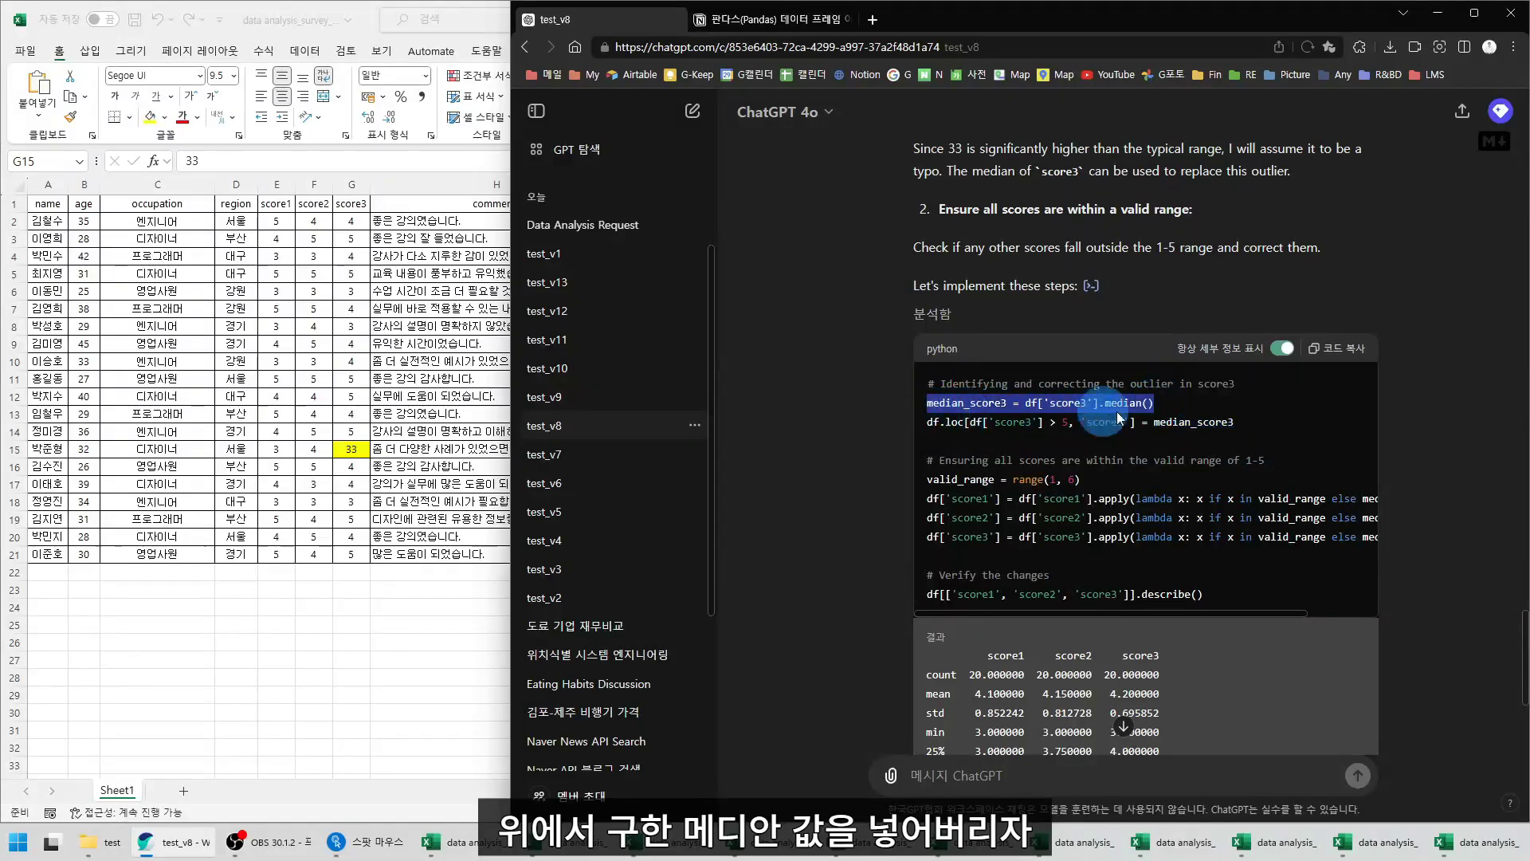
drag(1155, 423, 1256, 423)
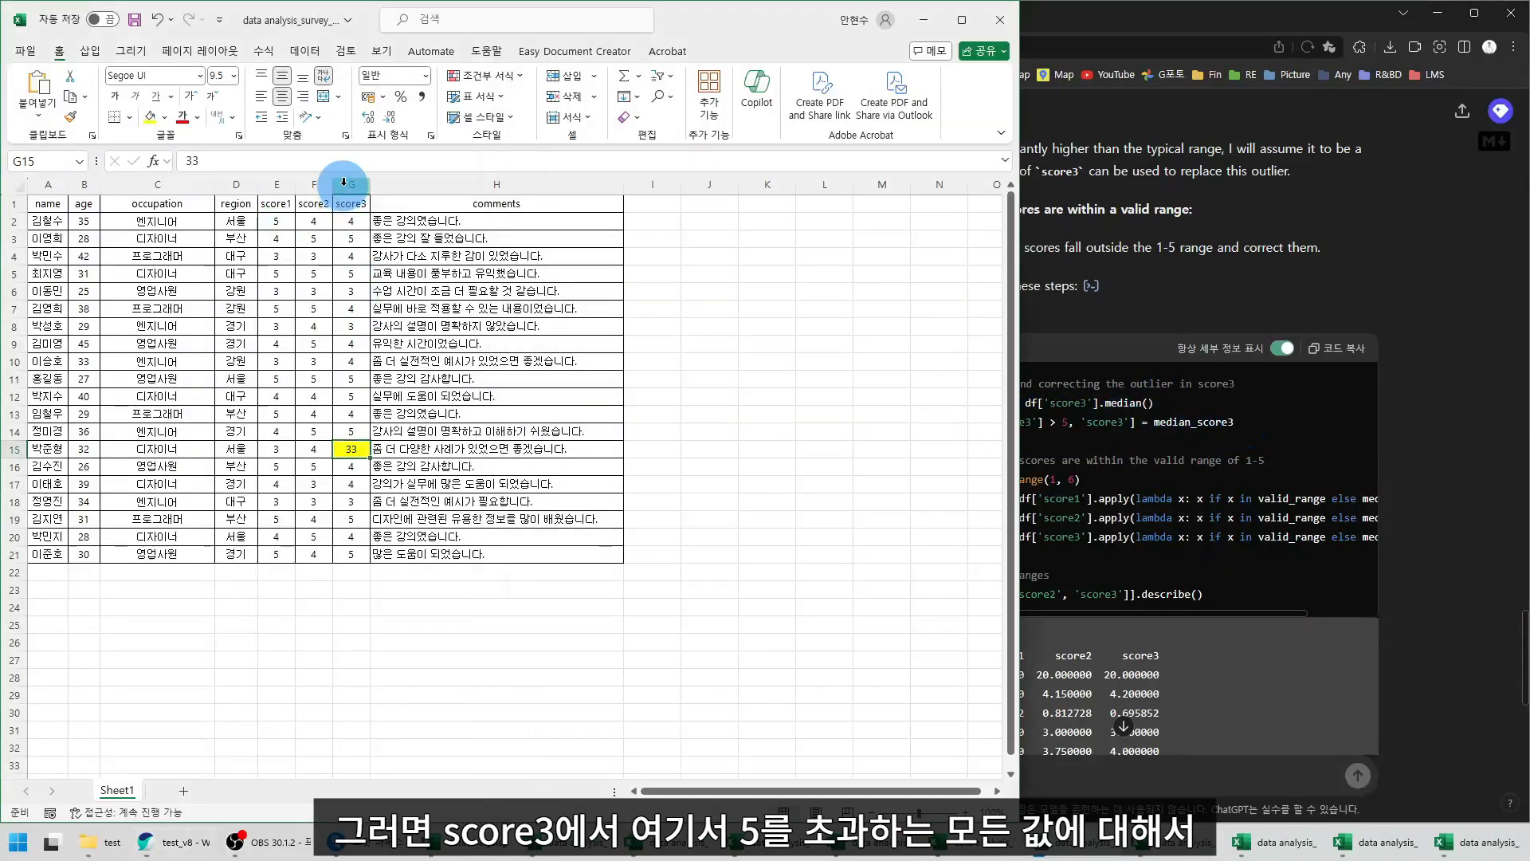
Compare the score3 values in G2:G21 of the Excel sheet with the highlighted outlier in G15 to judge the median replacement
click(349, 185)
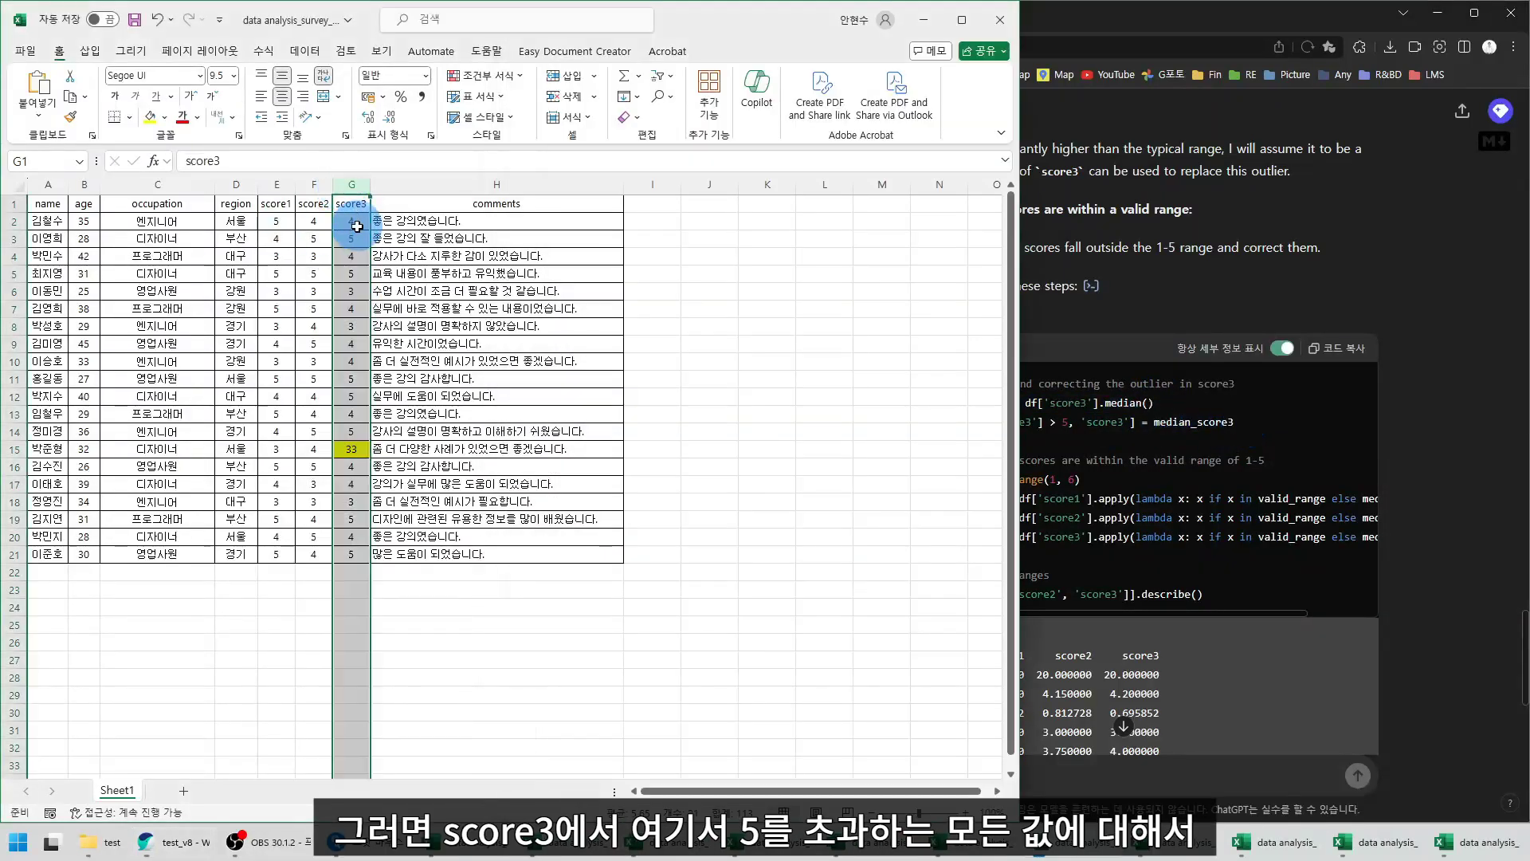
drag(356, 226, 355, 554)
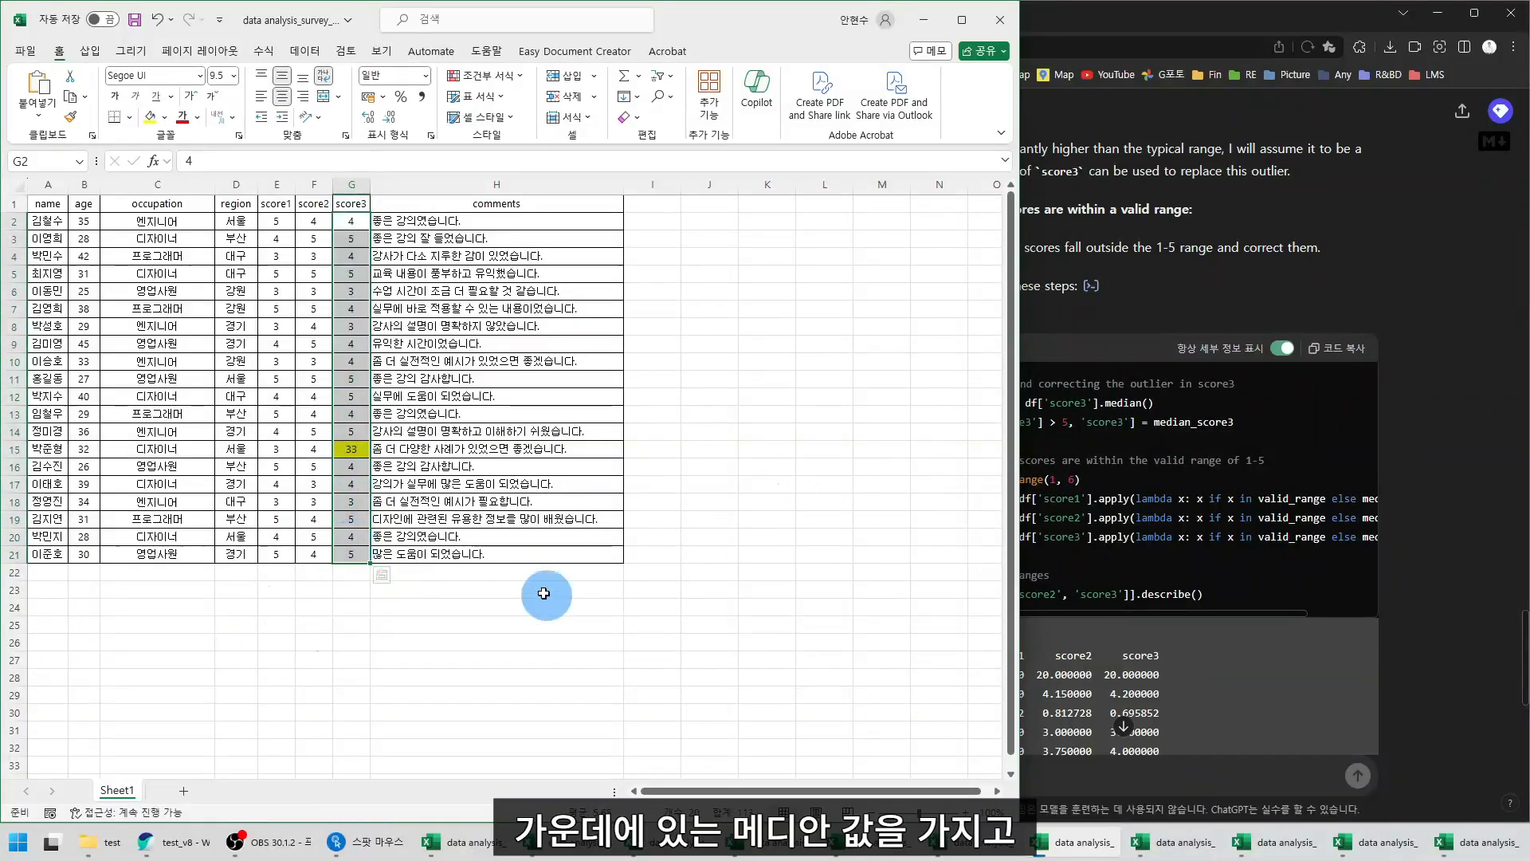
drag(354, 224, 352, 553)
click(353, 447)
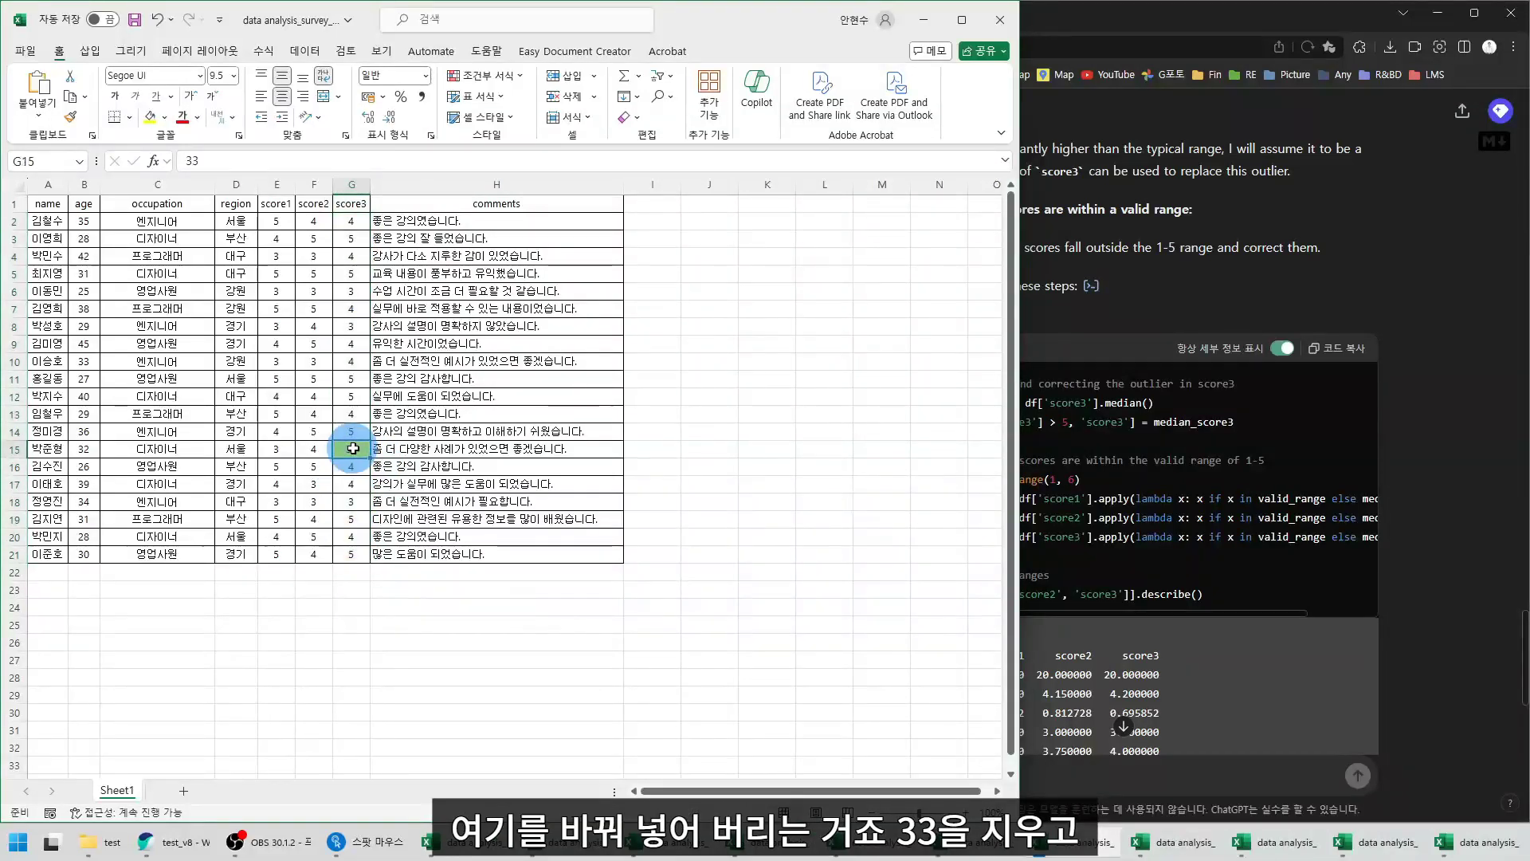
click(355, 220)
drag(355, 221, 355, 555)
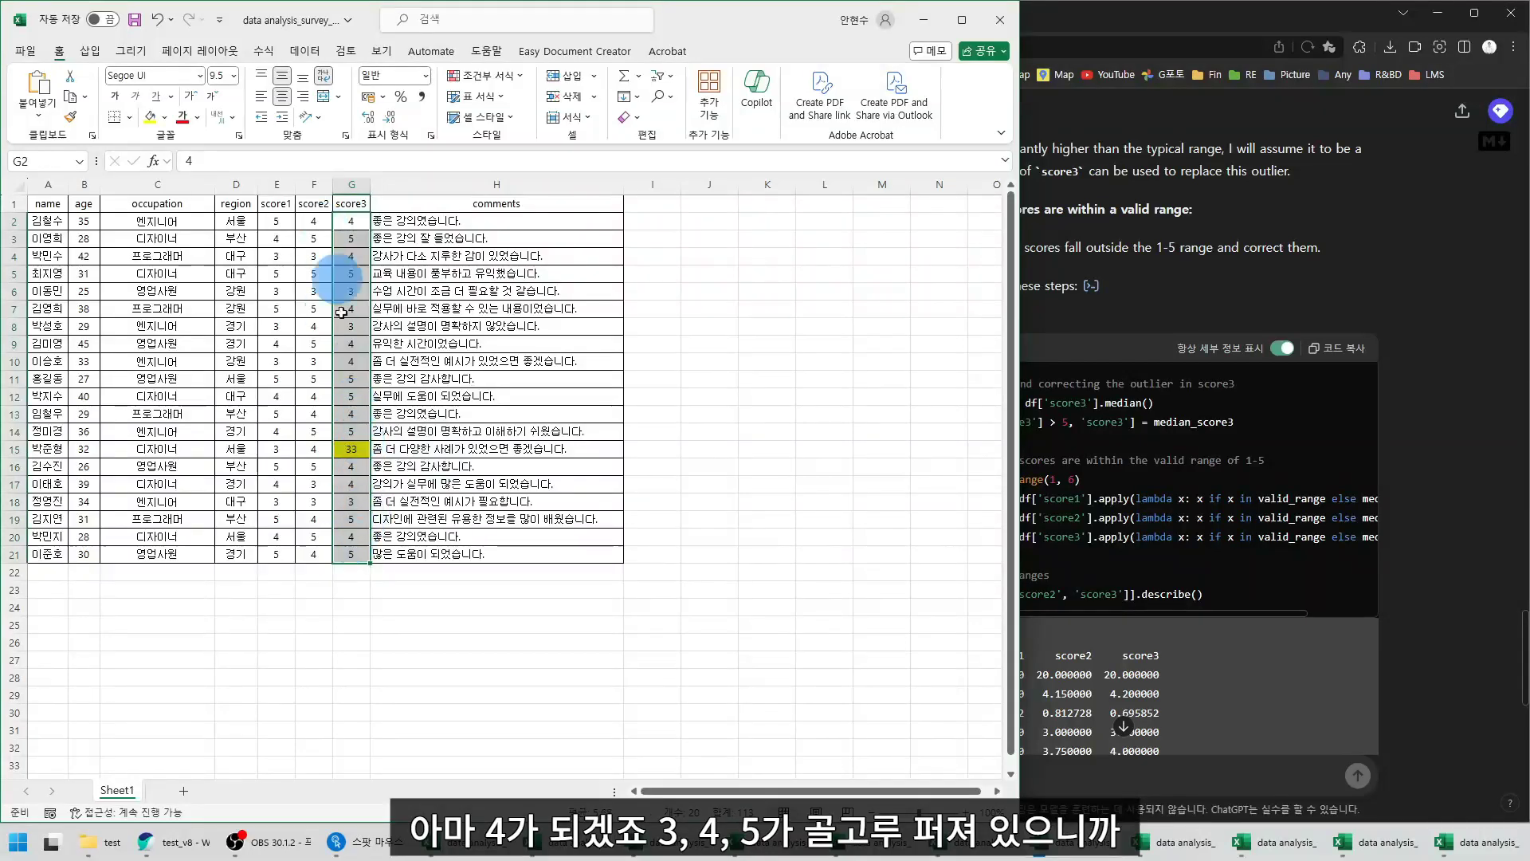
click(353, 448)
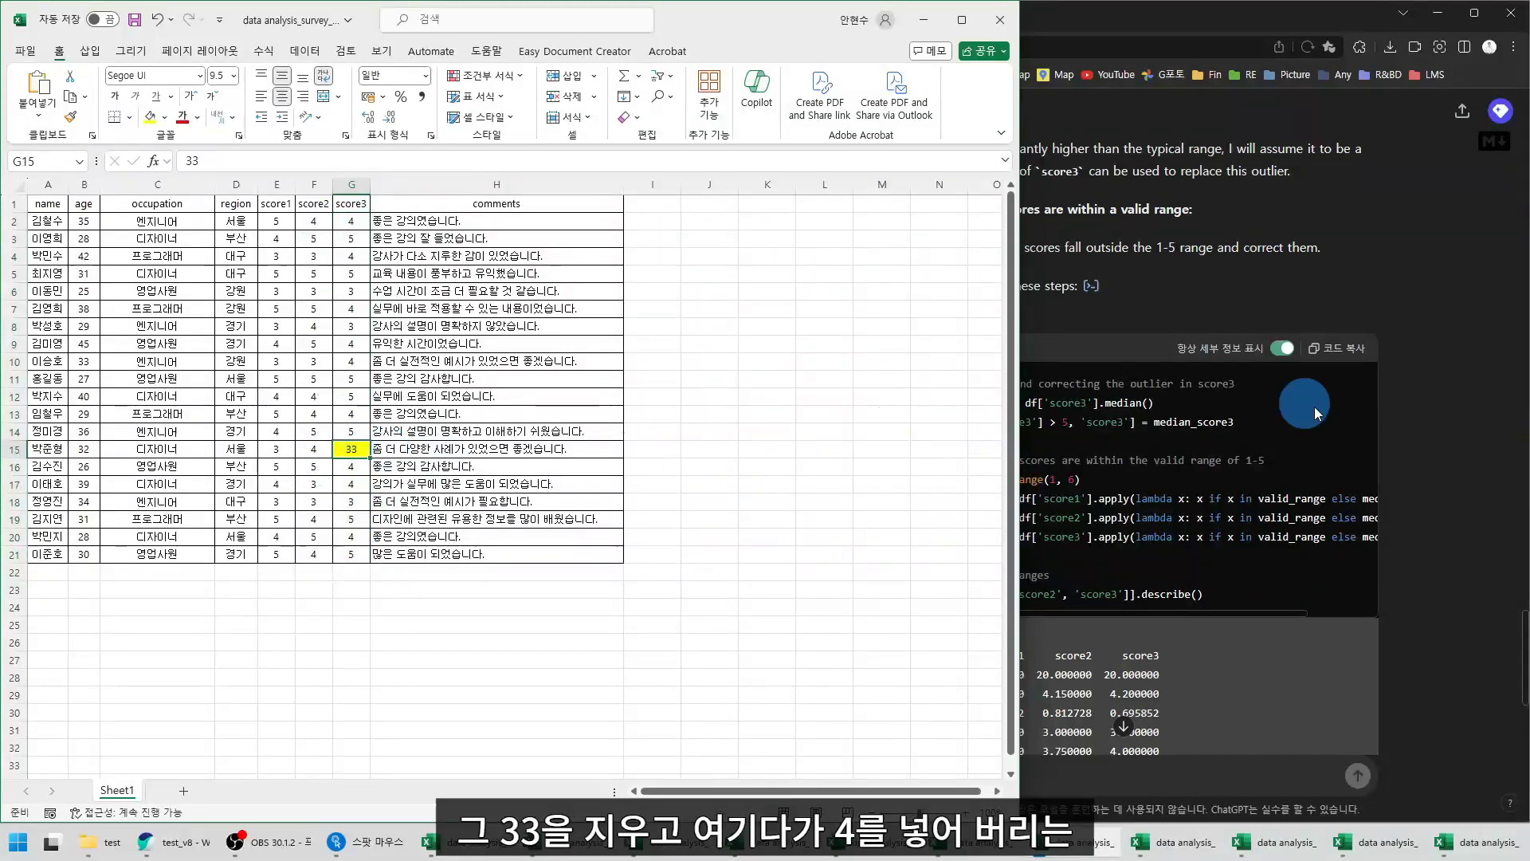
In the ChatGPT window, reread the outlier-correction lines, focusing on the .median() call, the equals sign and the df.loc assignment
drag(1233, 422, 926, 378)
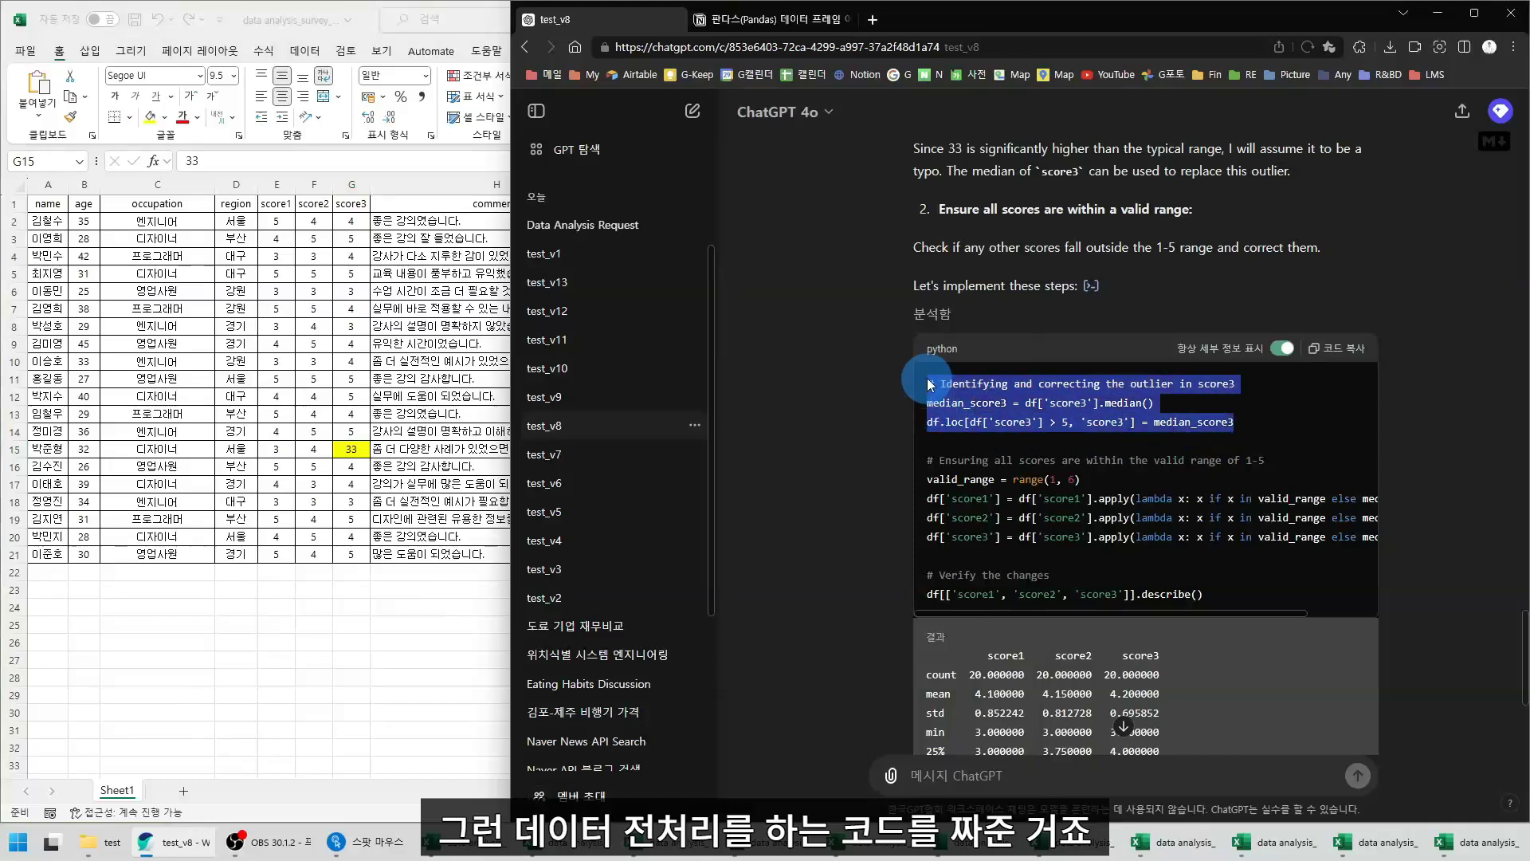
click(968, 415)
double_click(936, 423)
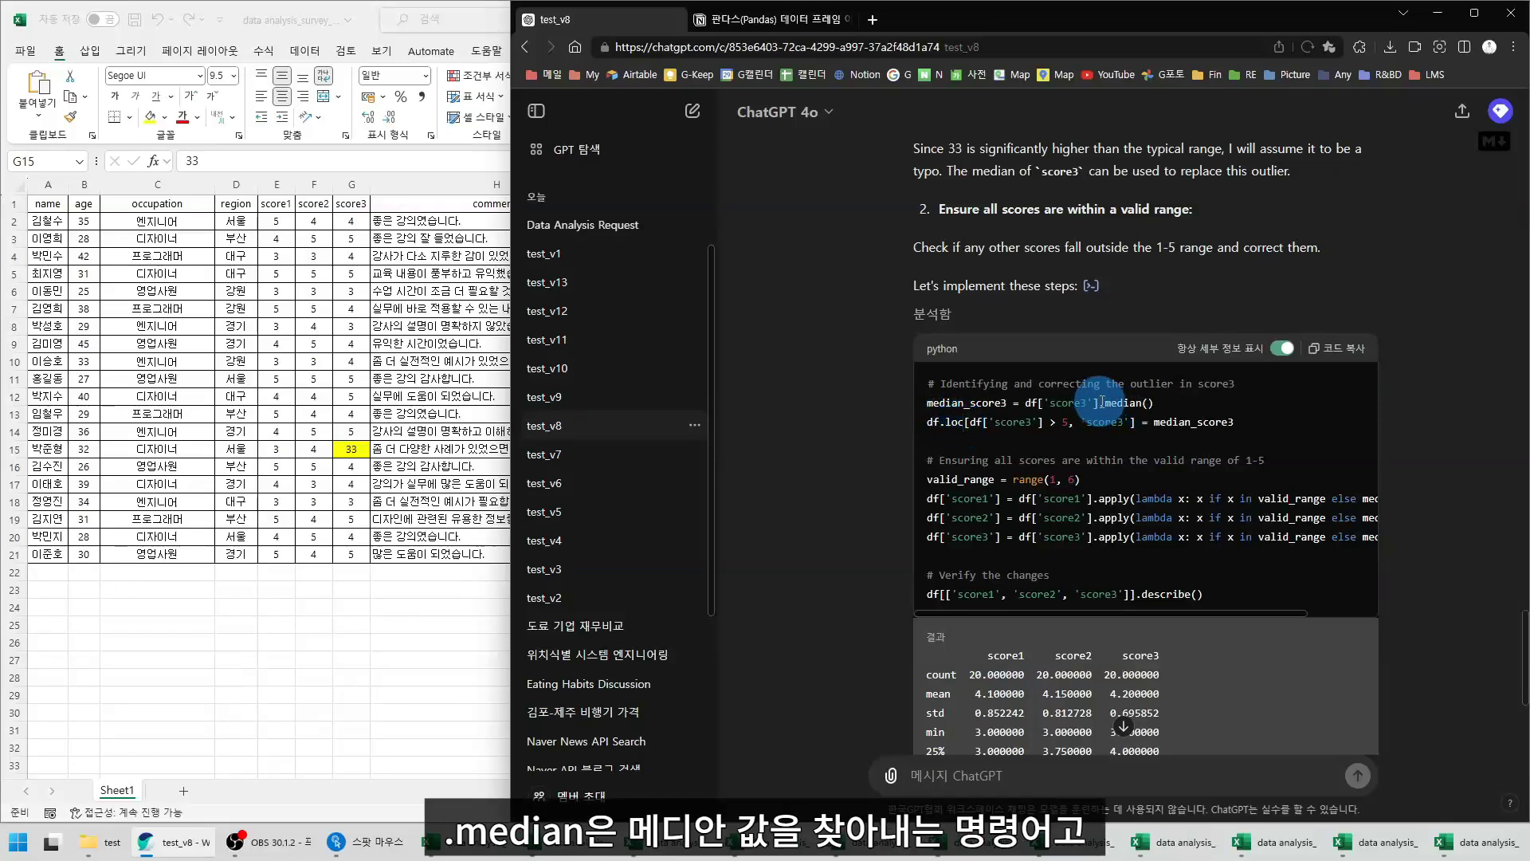
drag(1101, 402, 1181, 415)
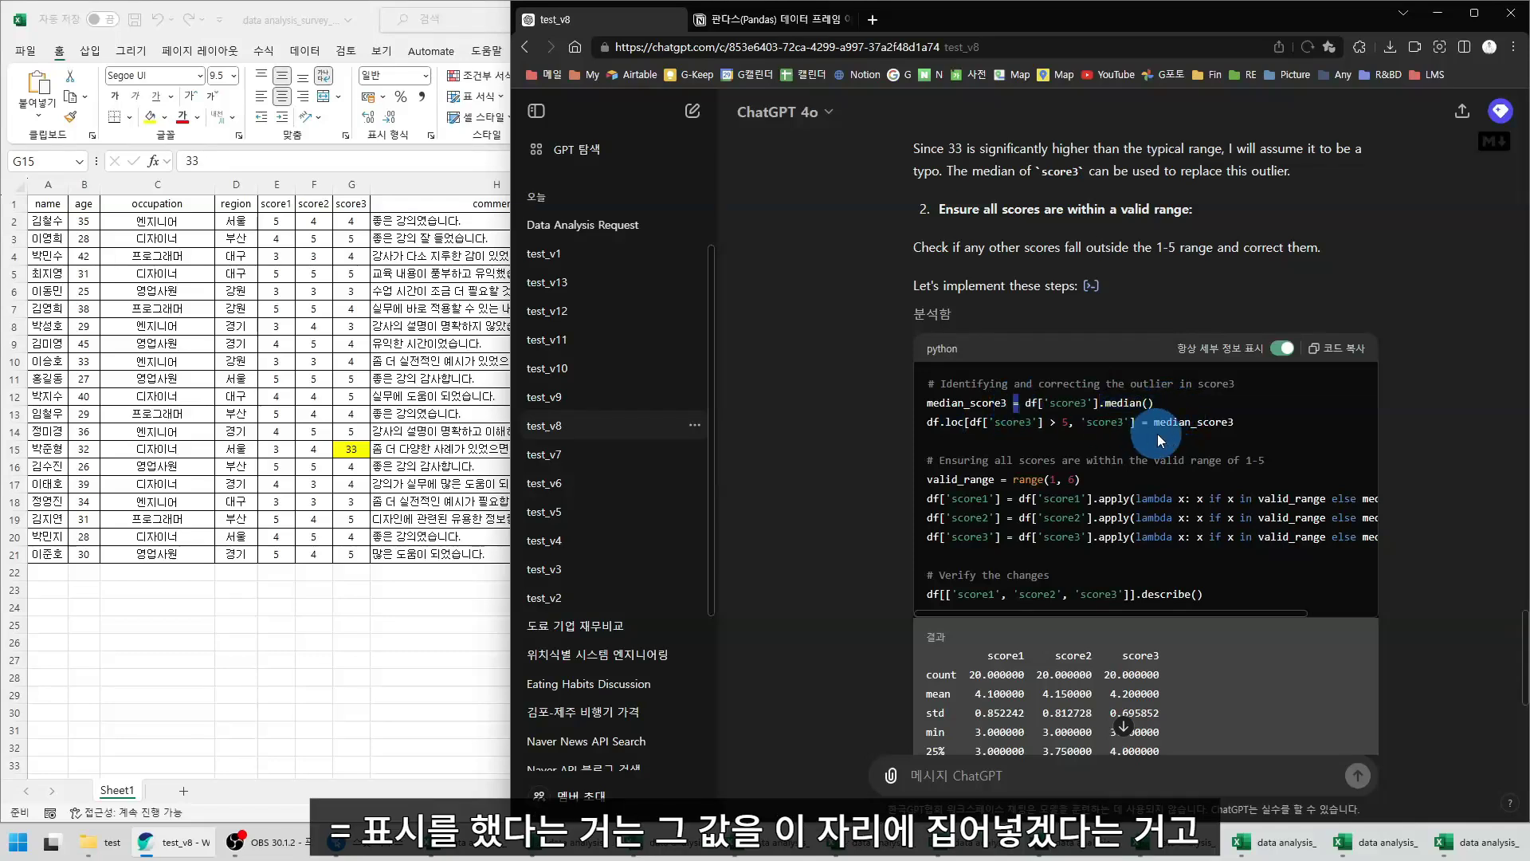
drag(1134, 422, 940, 423)
click(1006, 408)
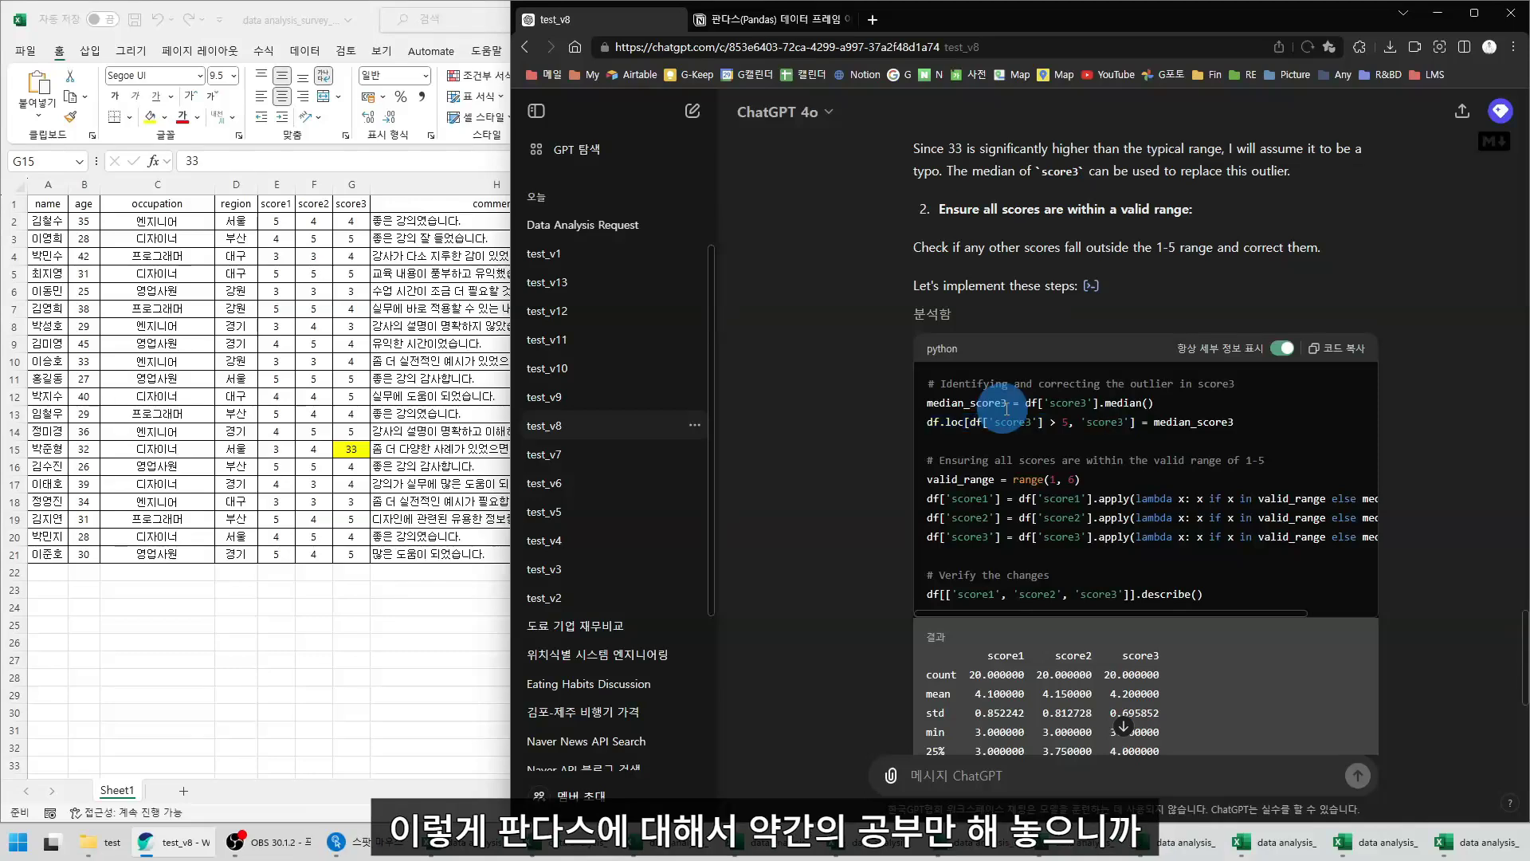
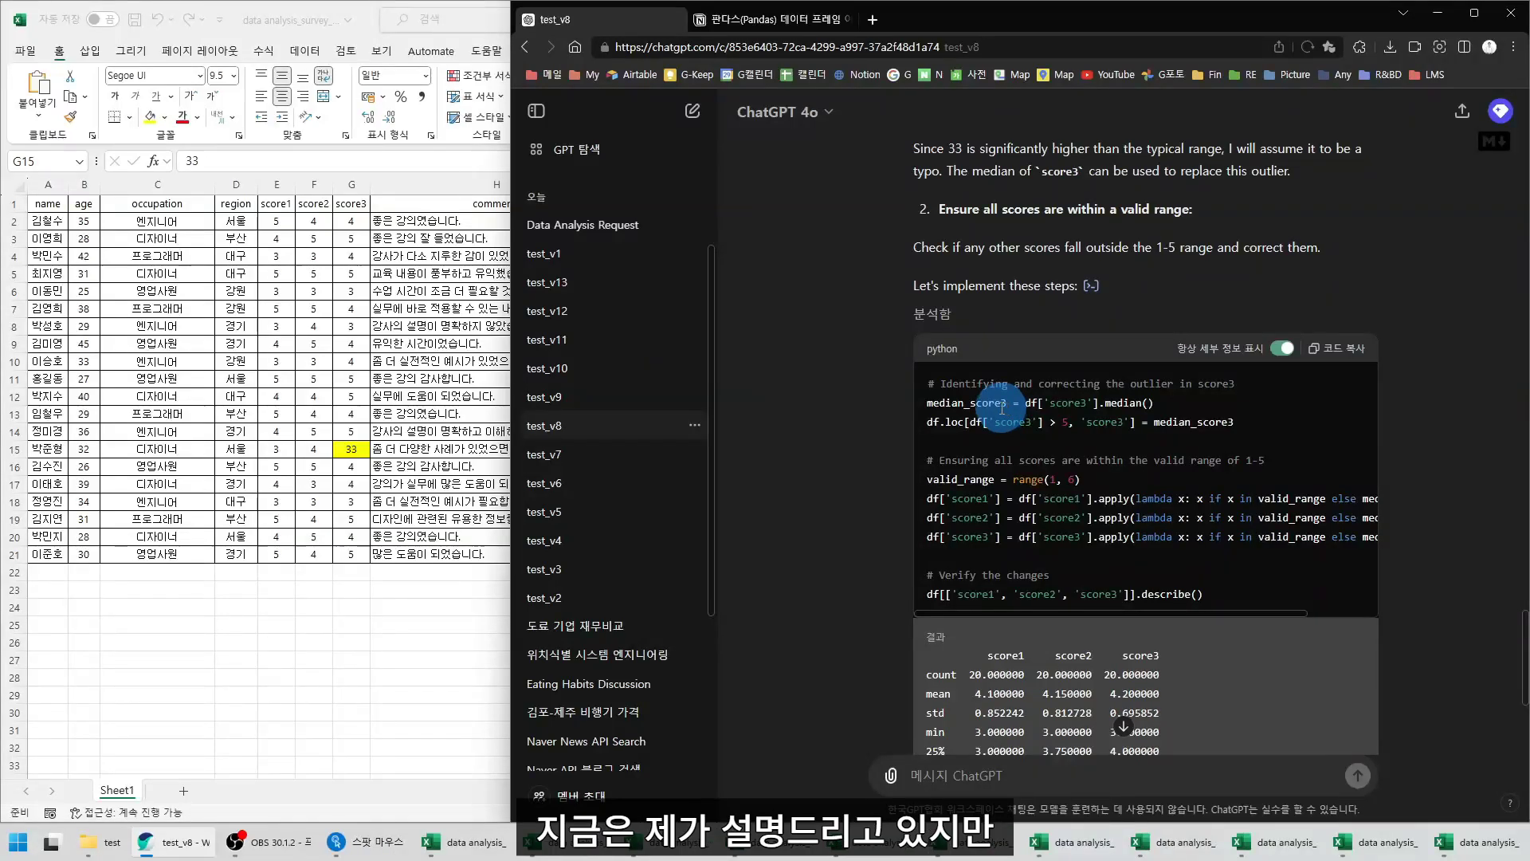
Look over the complete cleaning code block together with its describe() output and the updated summary statistics
drag(926, 384, 1307, 589)
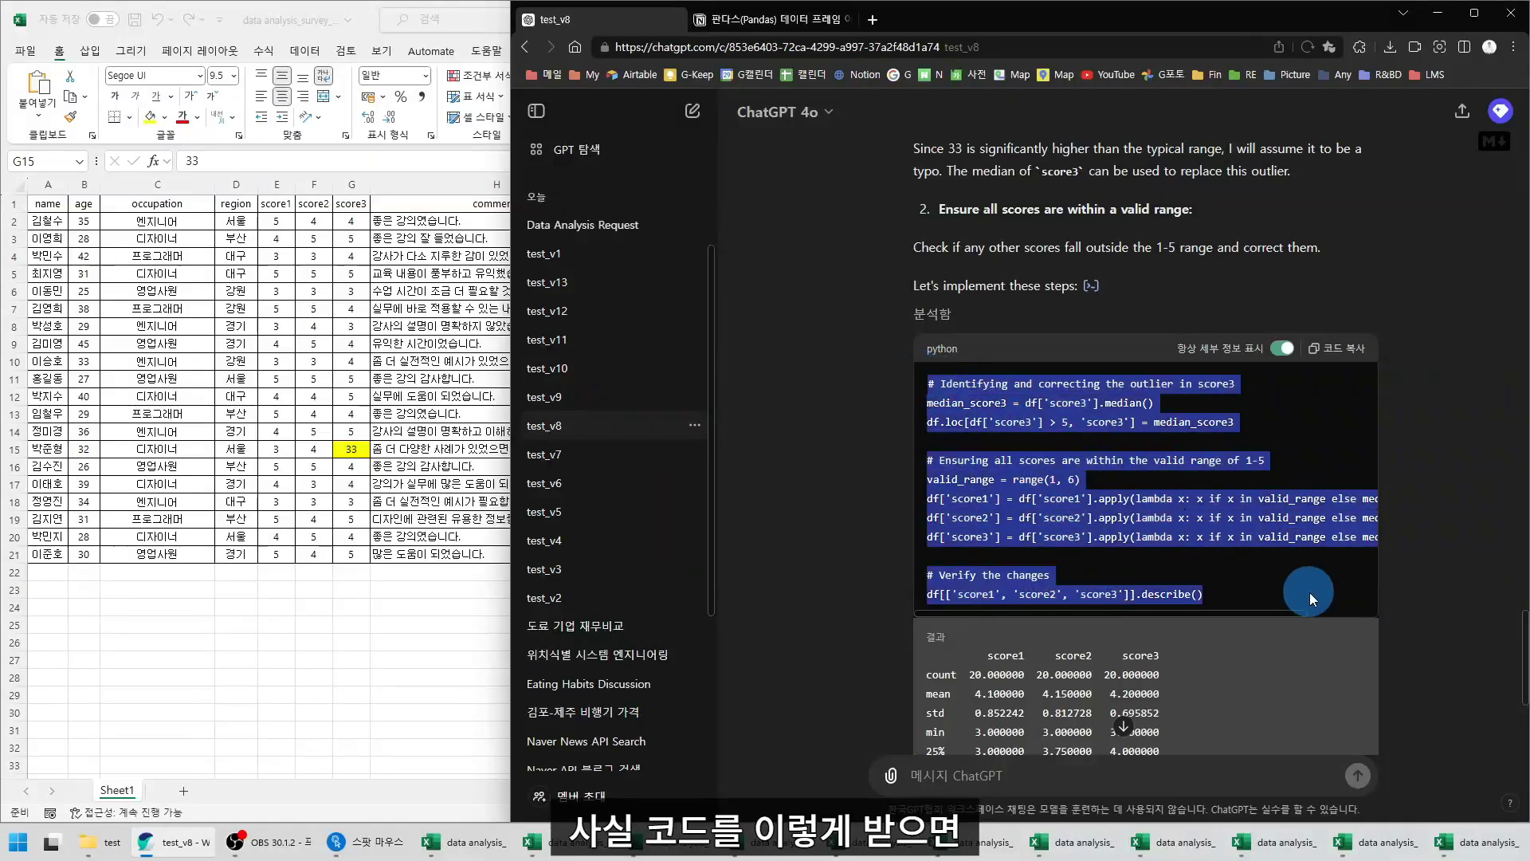
scroll(1205, 554, down, 1)
scroll(1116, 447, down, 3)
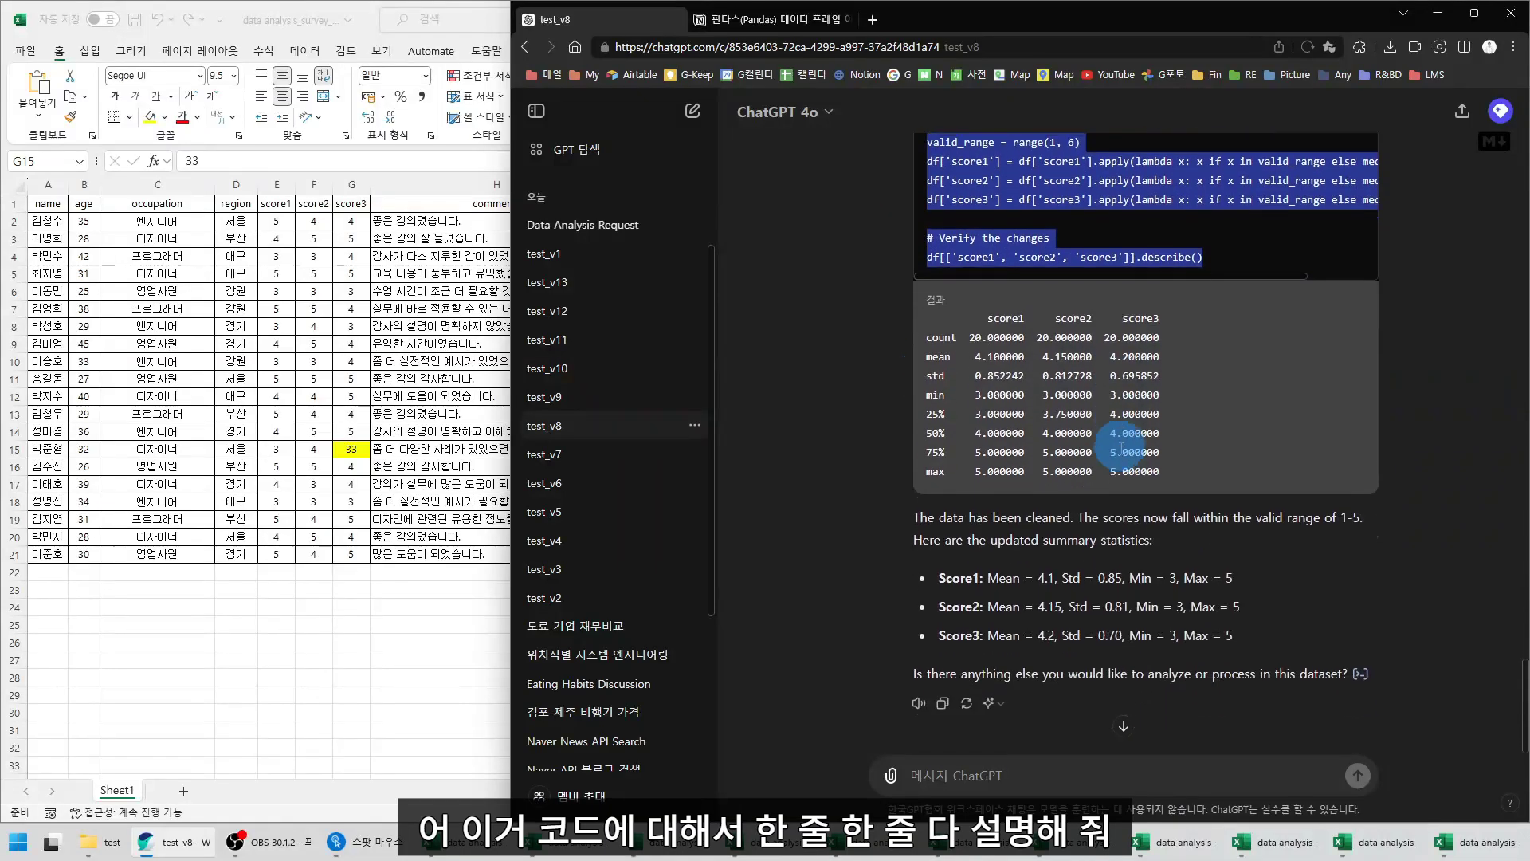
scroll(1067, 526, up, 2)
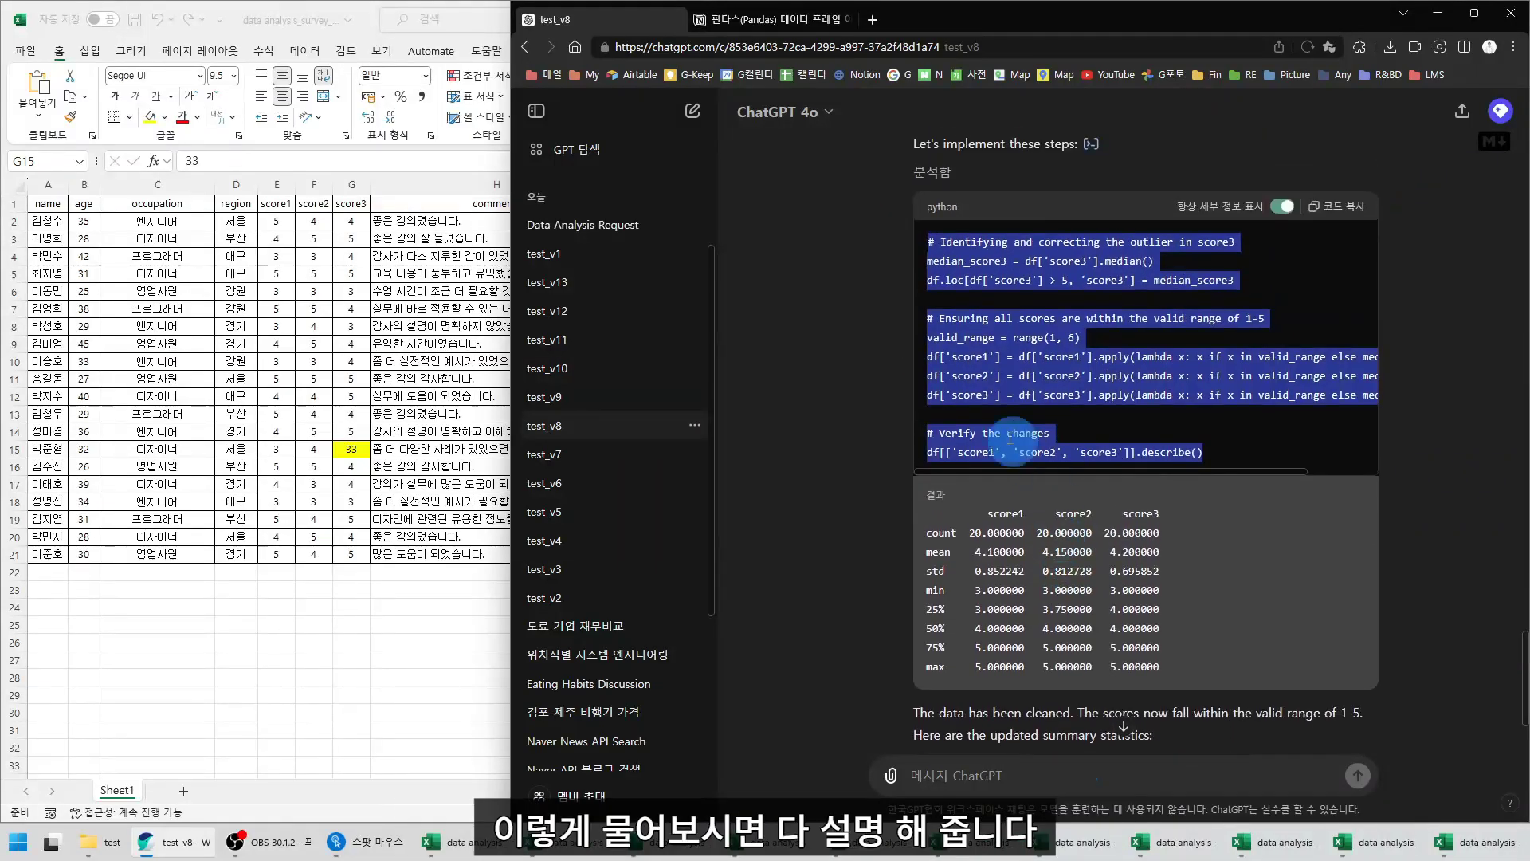
Go through the cleaning code line by line, from the outlier comment and median calculation to the final describe() check
click(931, 241)
drag(929, 242, 1275, 456)
click(934, 244)
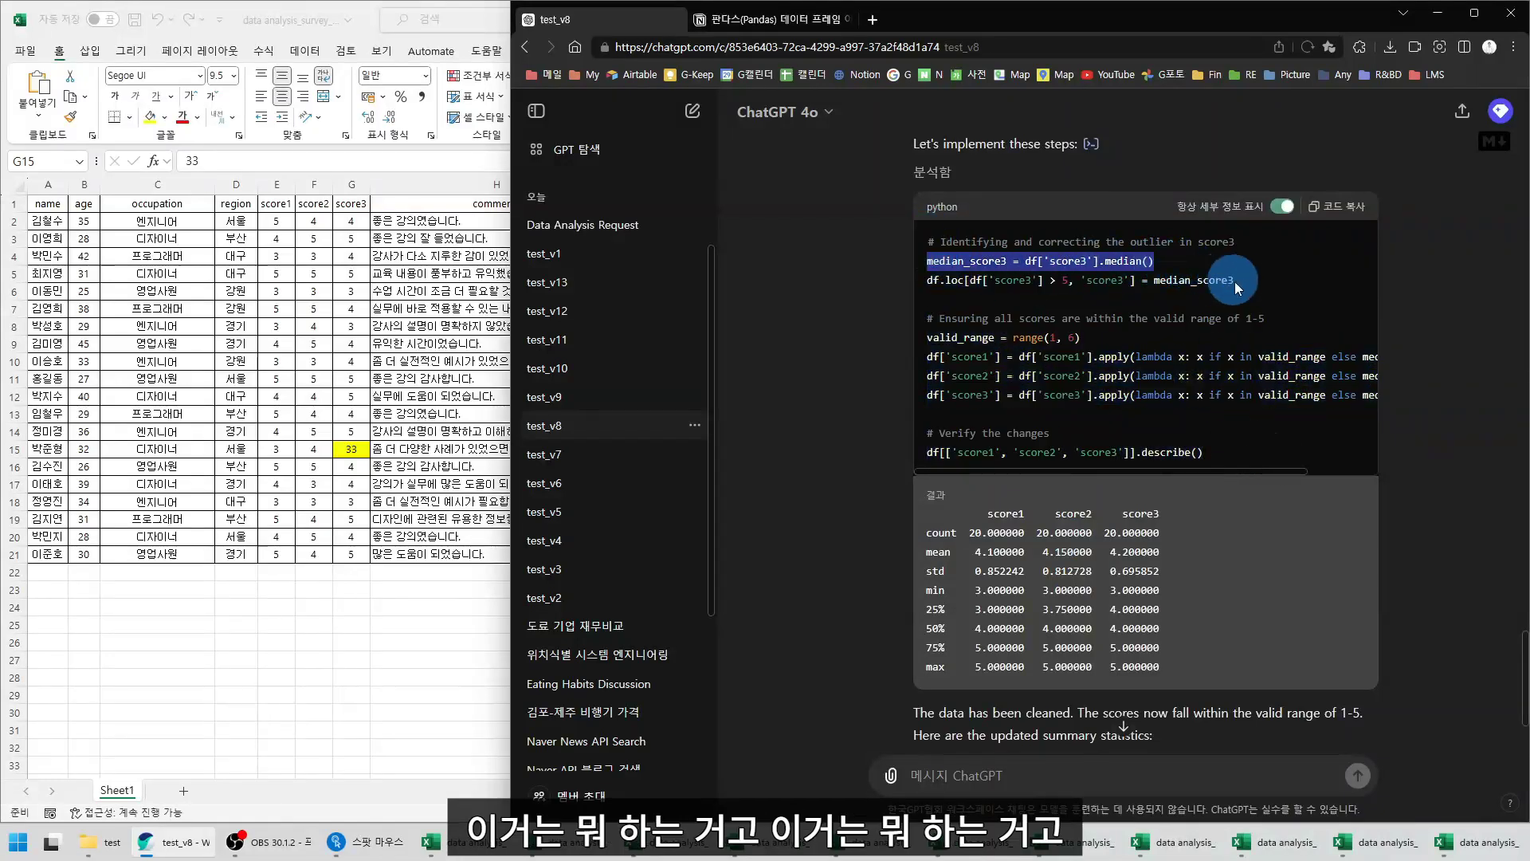
drag(1237, 280, 1275, 247)
click(924, 273)
click(1245, 240)
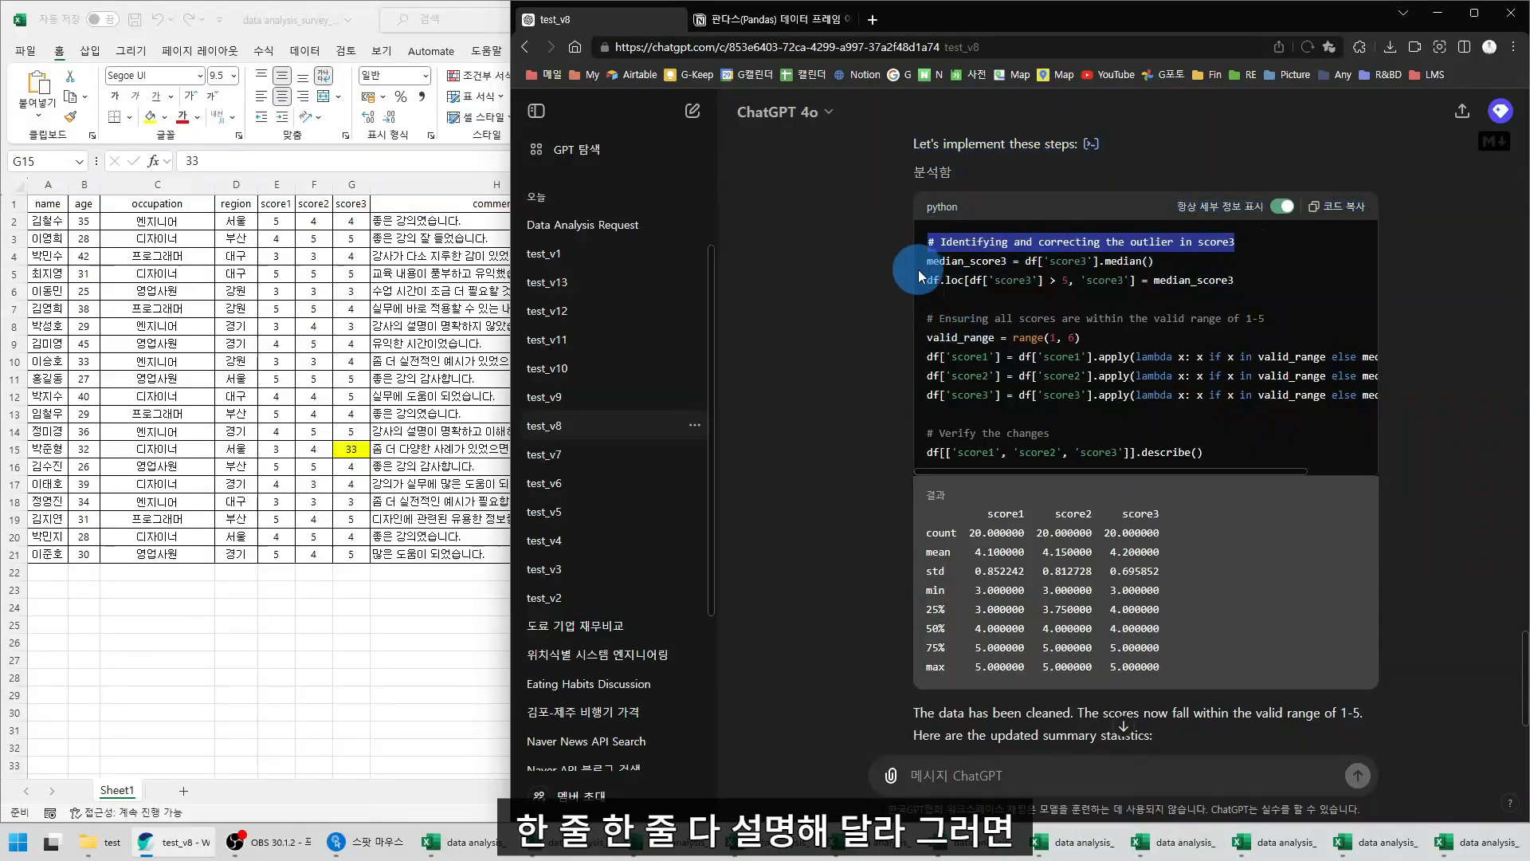
drag(926, 242, 1252, 453)
click(827, 399)
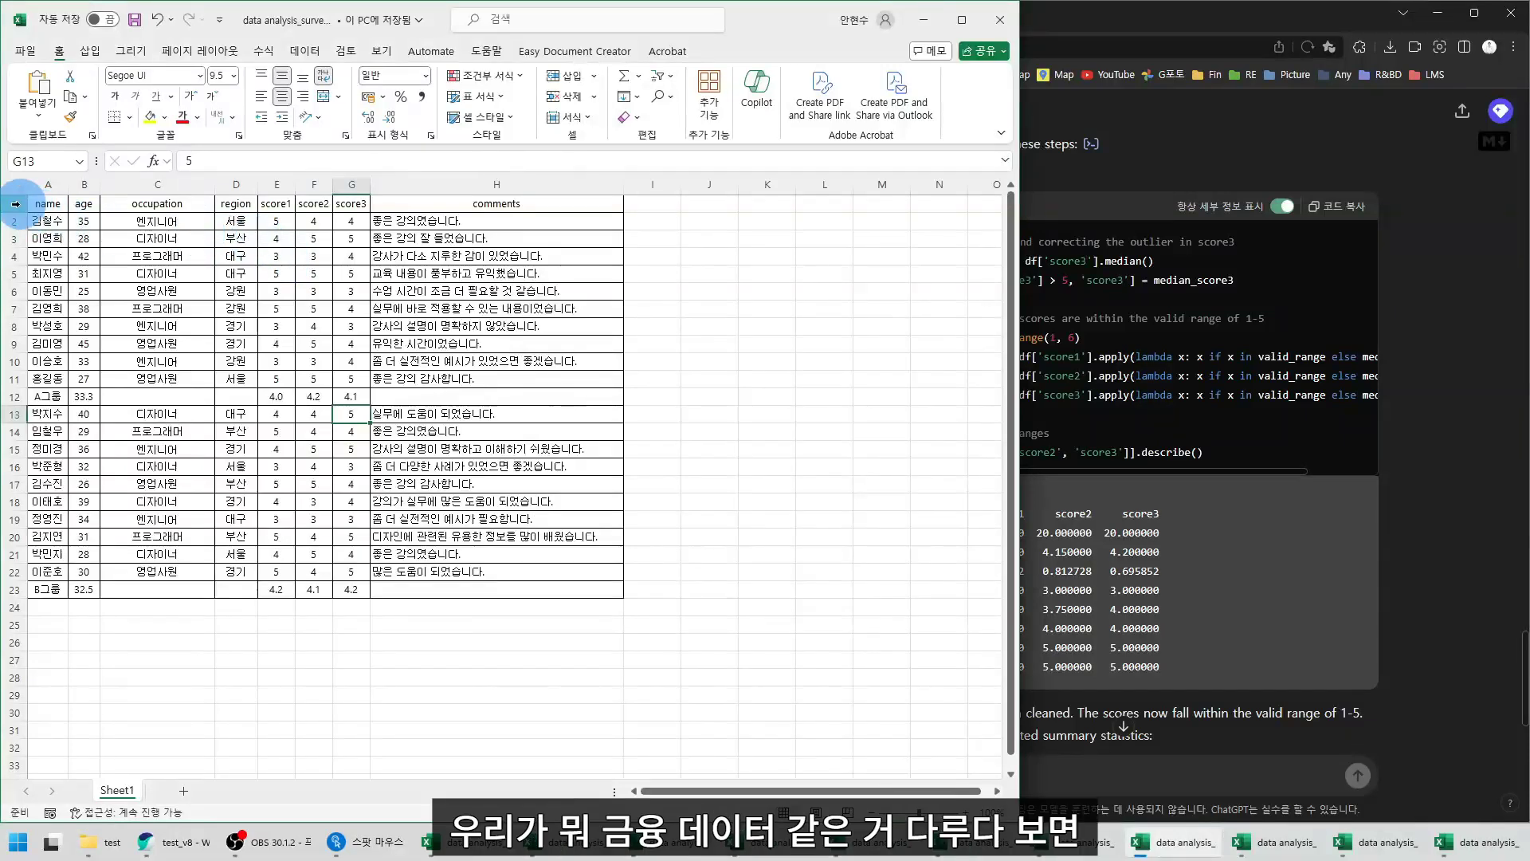
In the Excel survey workbook with group subtotals, inspect the A그룹 row and its average formulas against data rows 2 to 11
click(13, 396)
drag(48, 221, 481, 376)
click(44, 396)
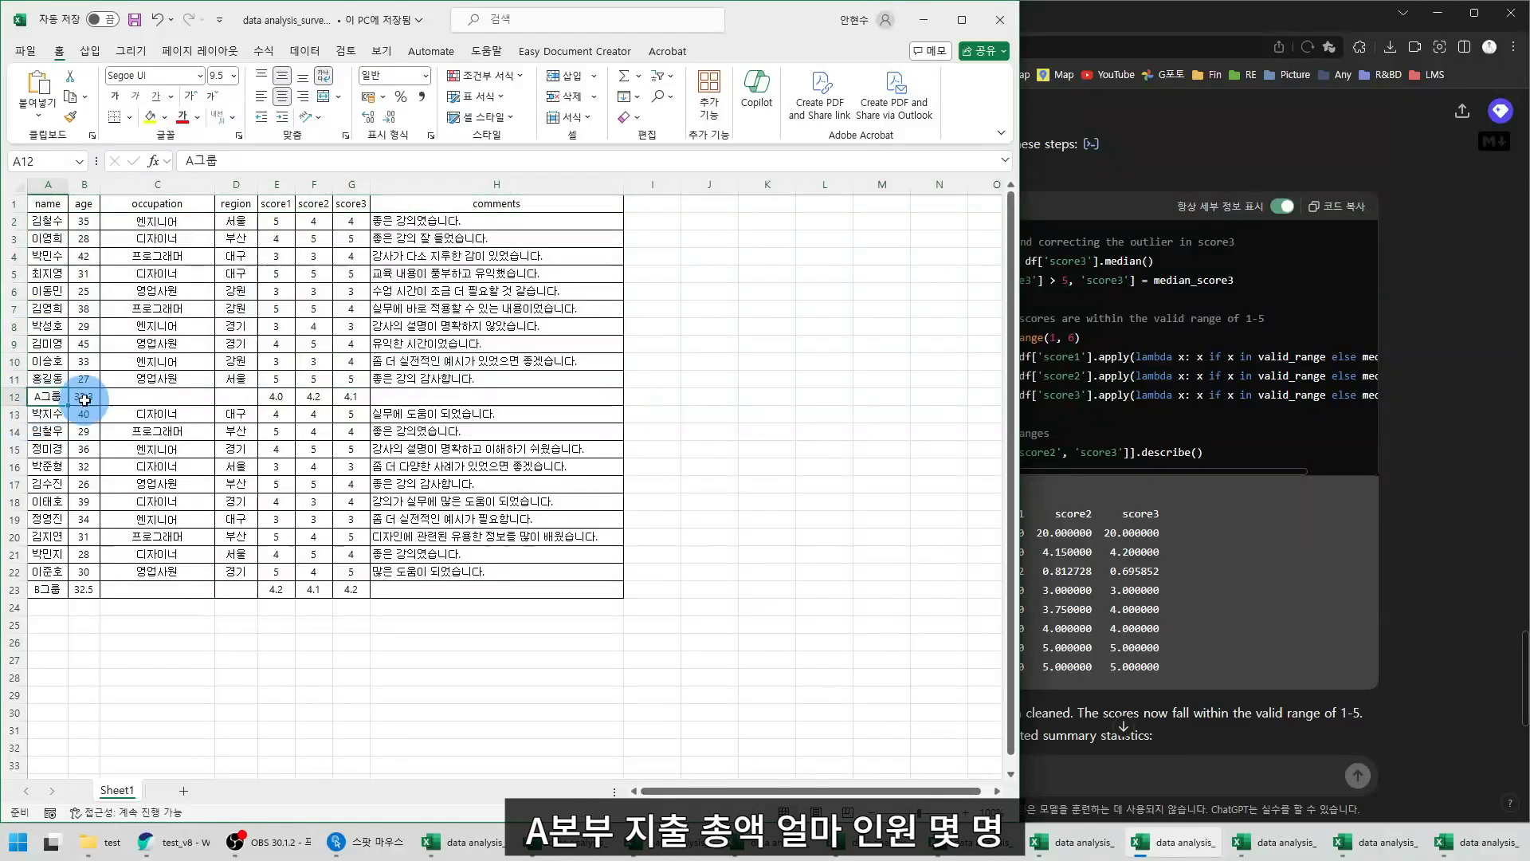
click(84, 396)
click(272, 400)
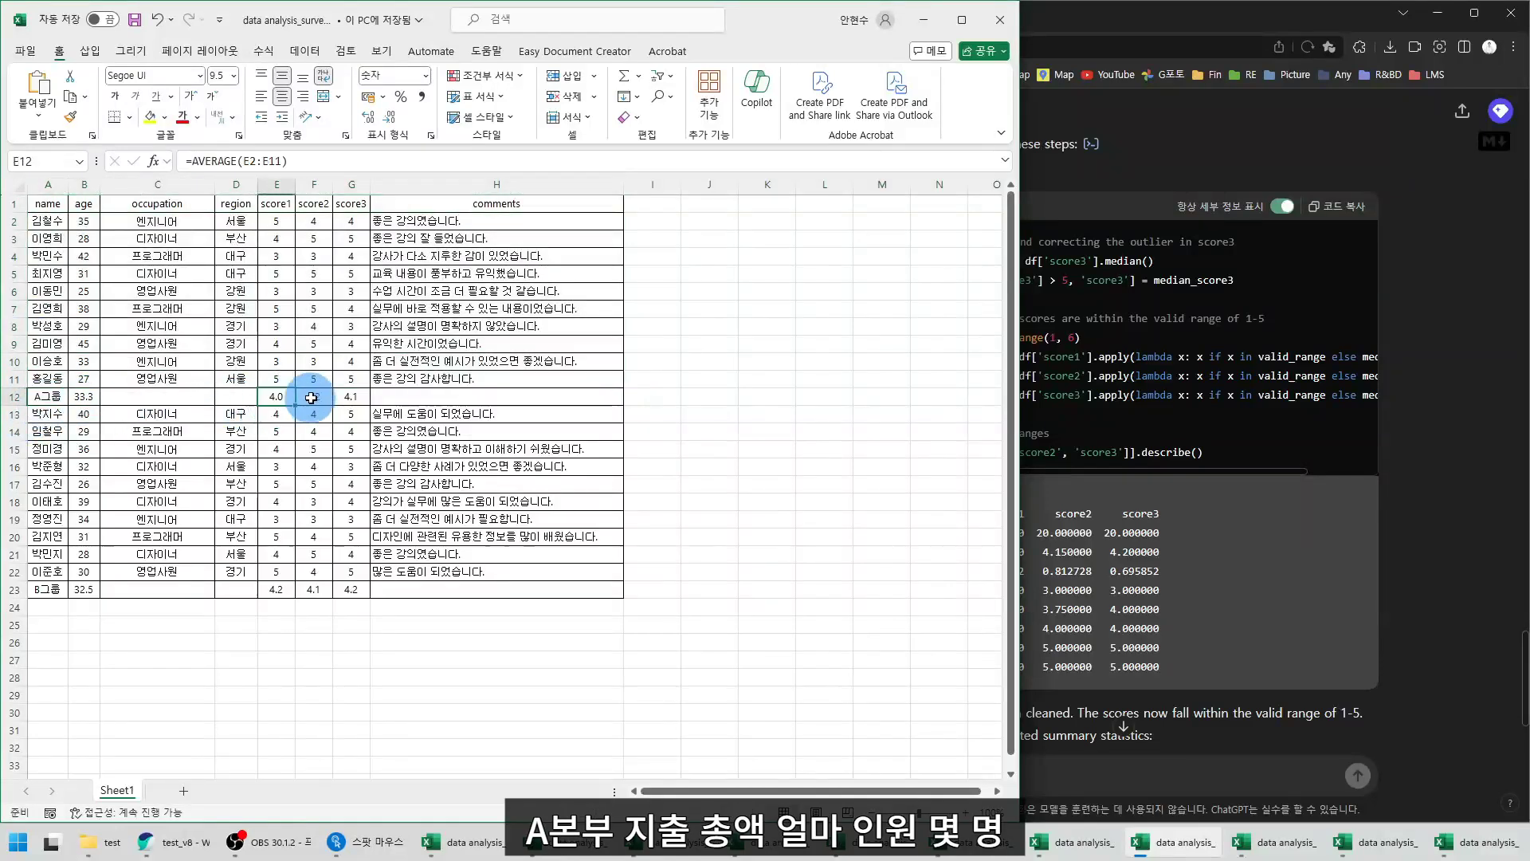
drag(83, 222, 84, 380)
click(85, 396)
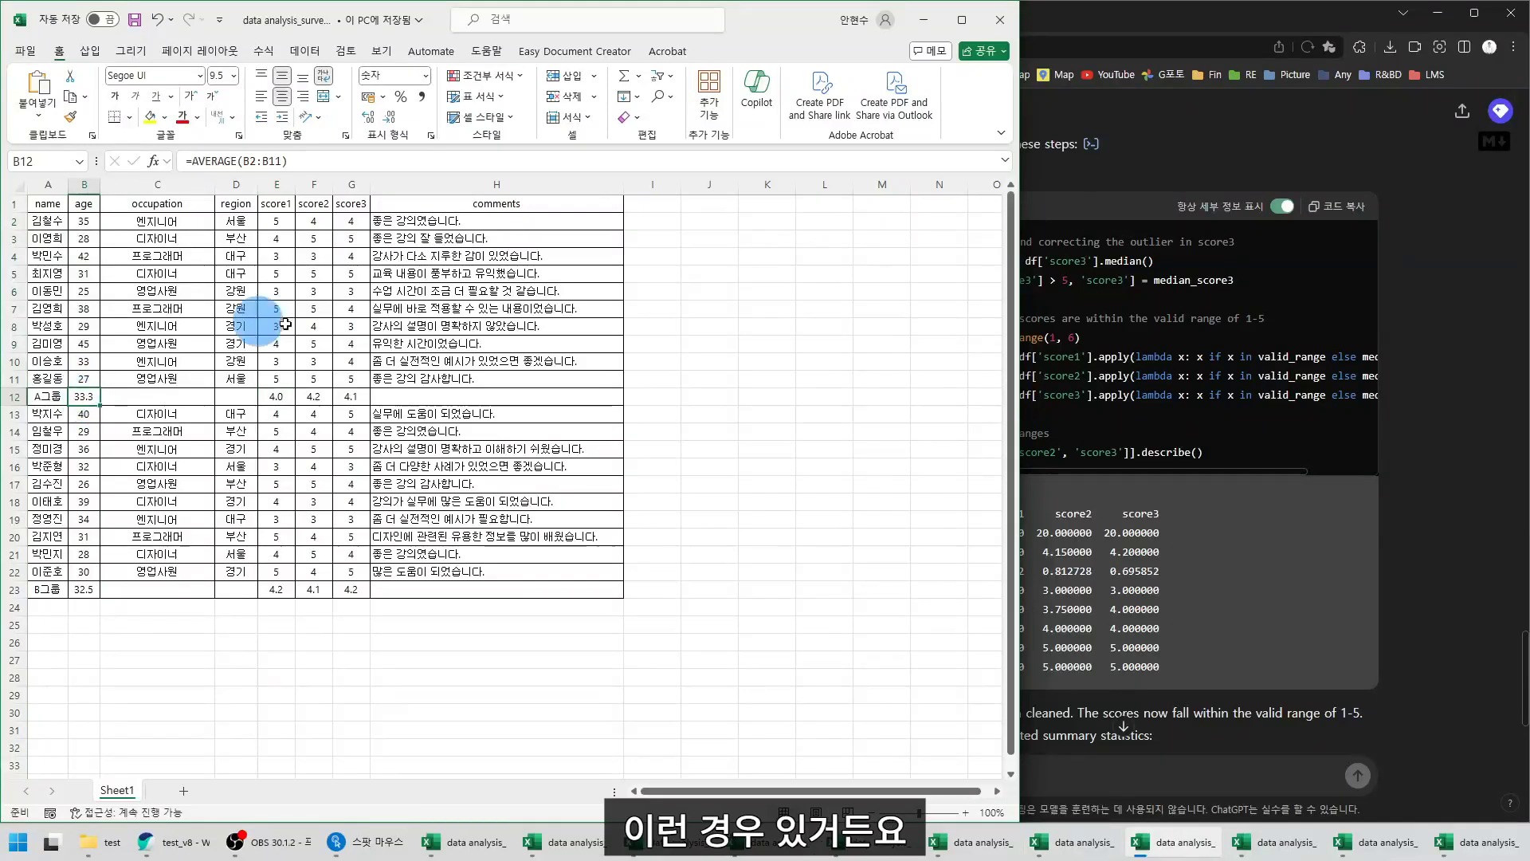
Contrast the individual ages in B2:B11 with the group average stored in the same column at B12
click(83, 184)
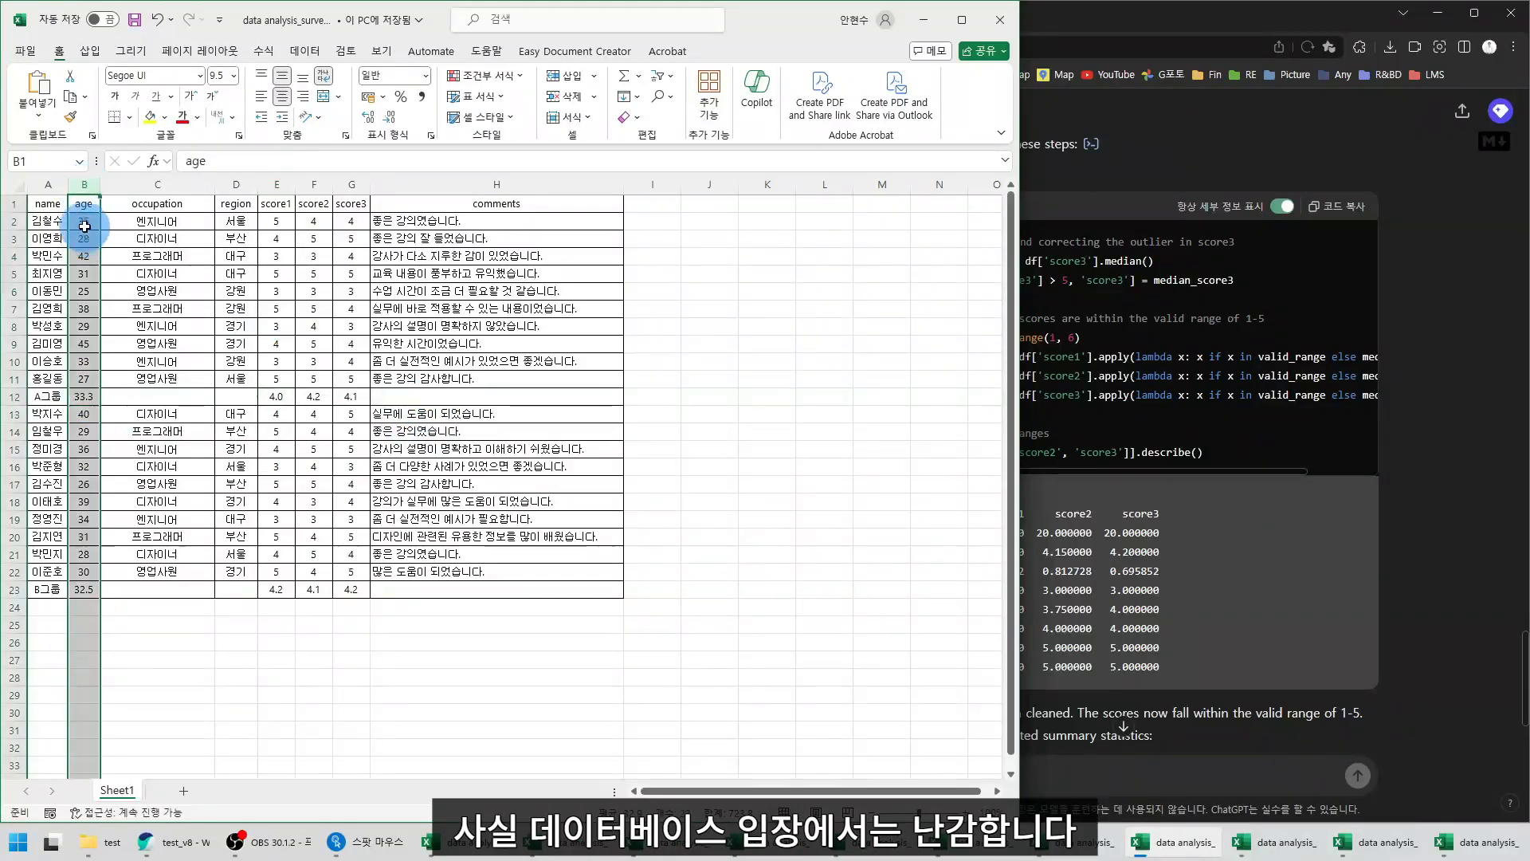
drag(83, 220, 83, 379)
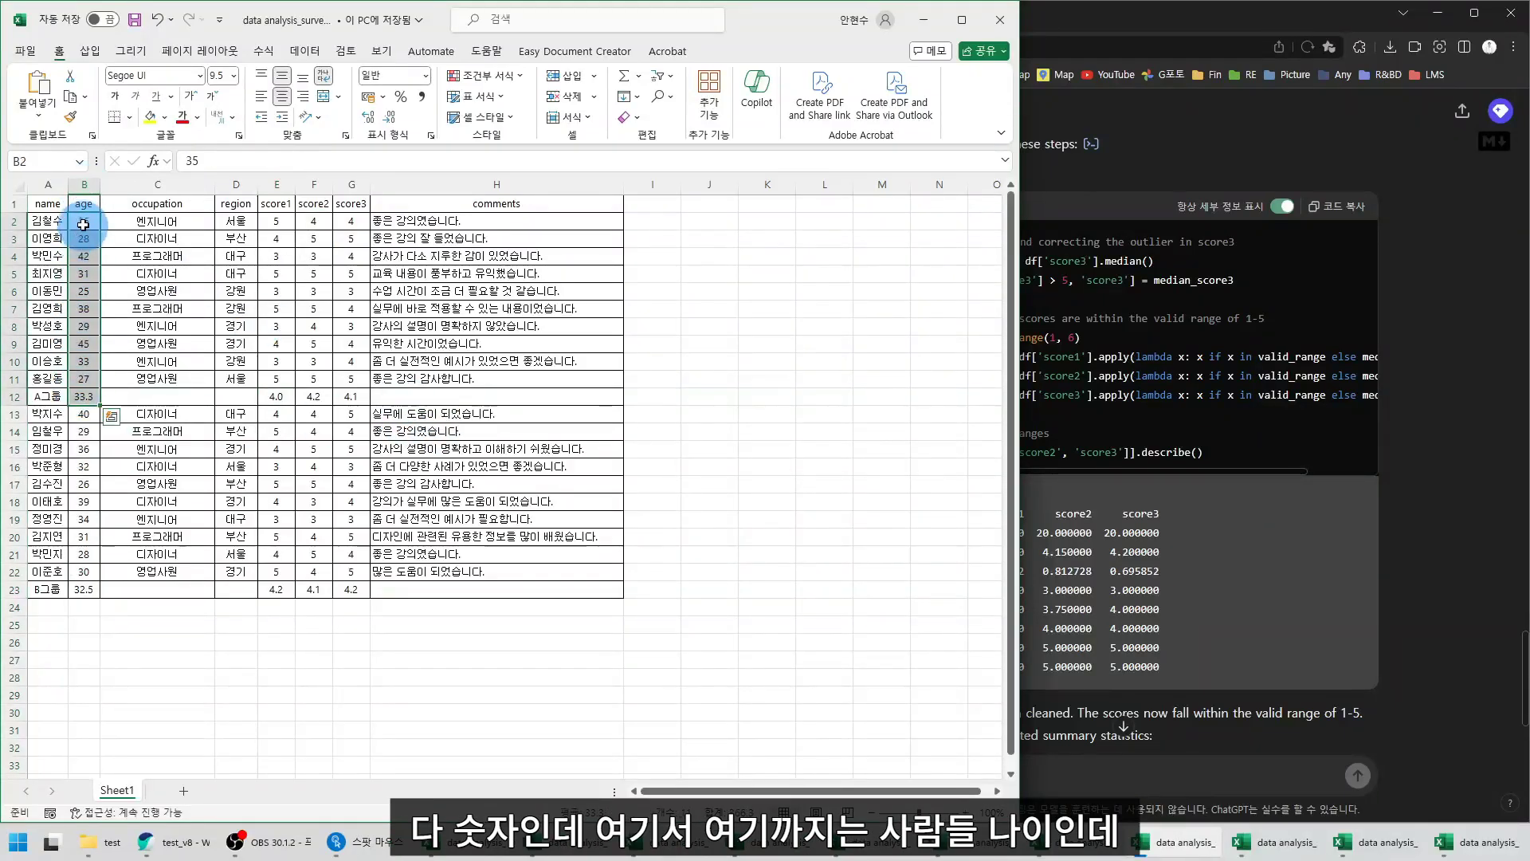
drag(84, 222, 84, 377)
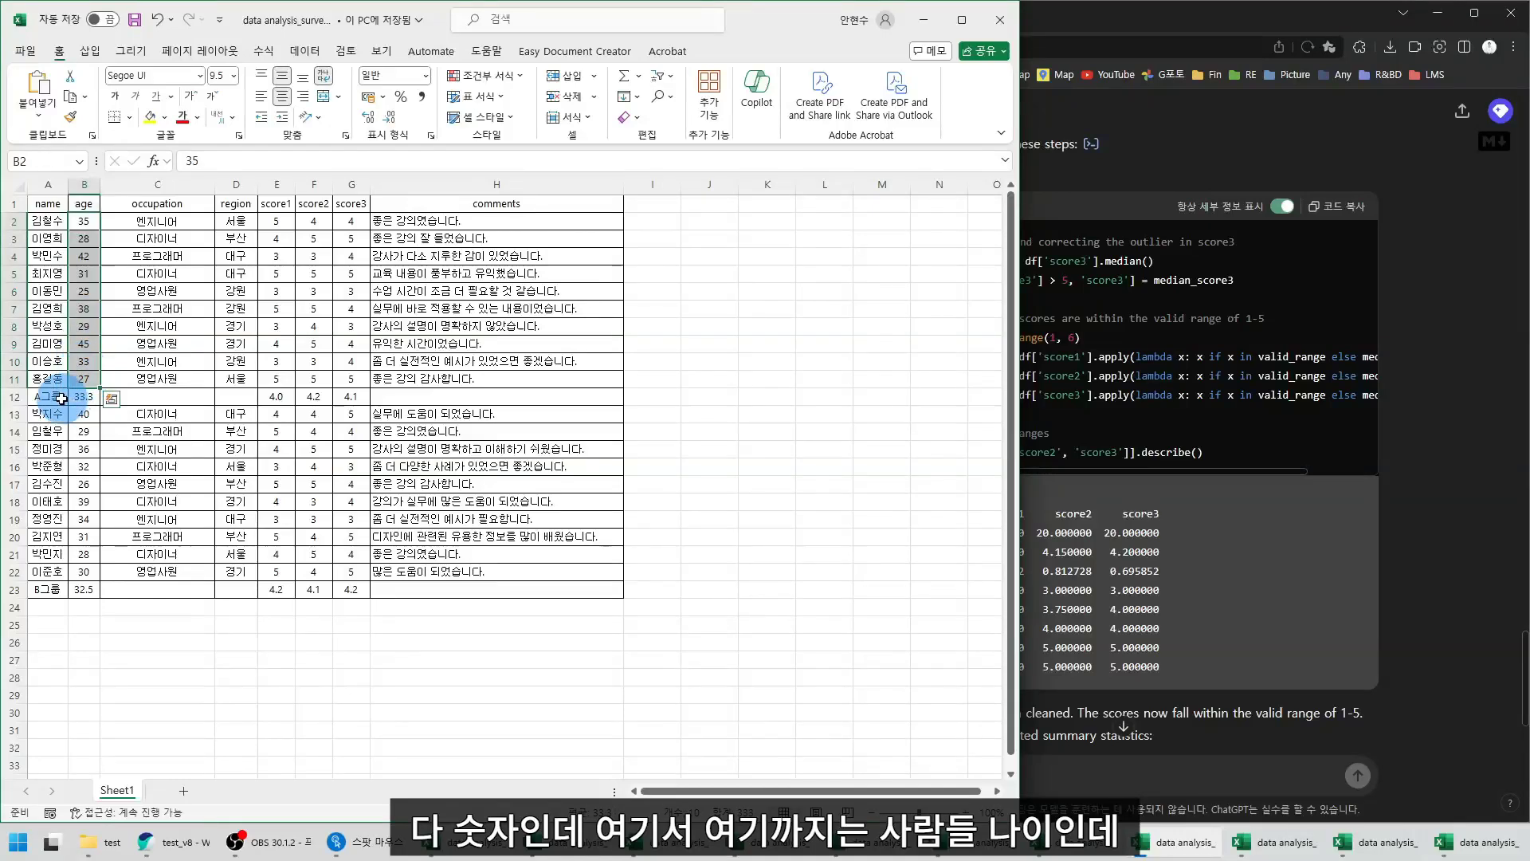
click(61, 399)
click(79, 398)
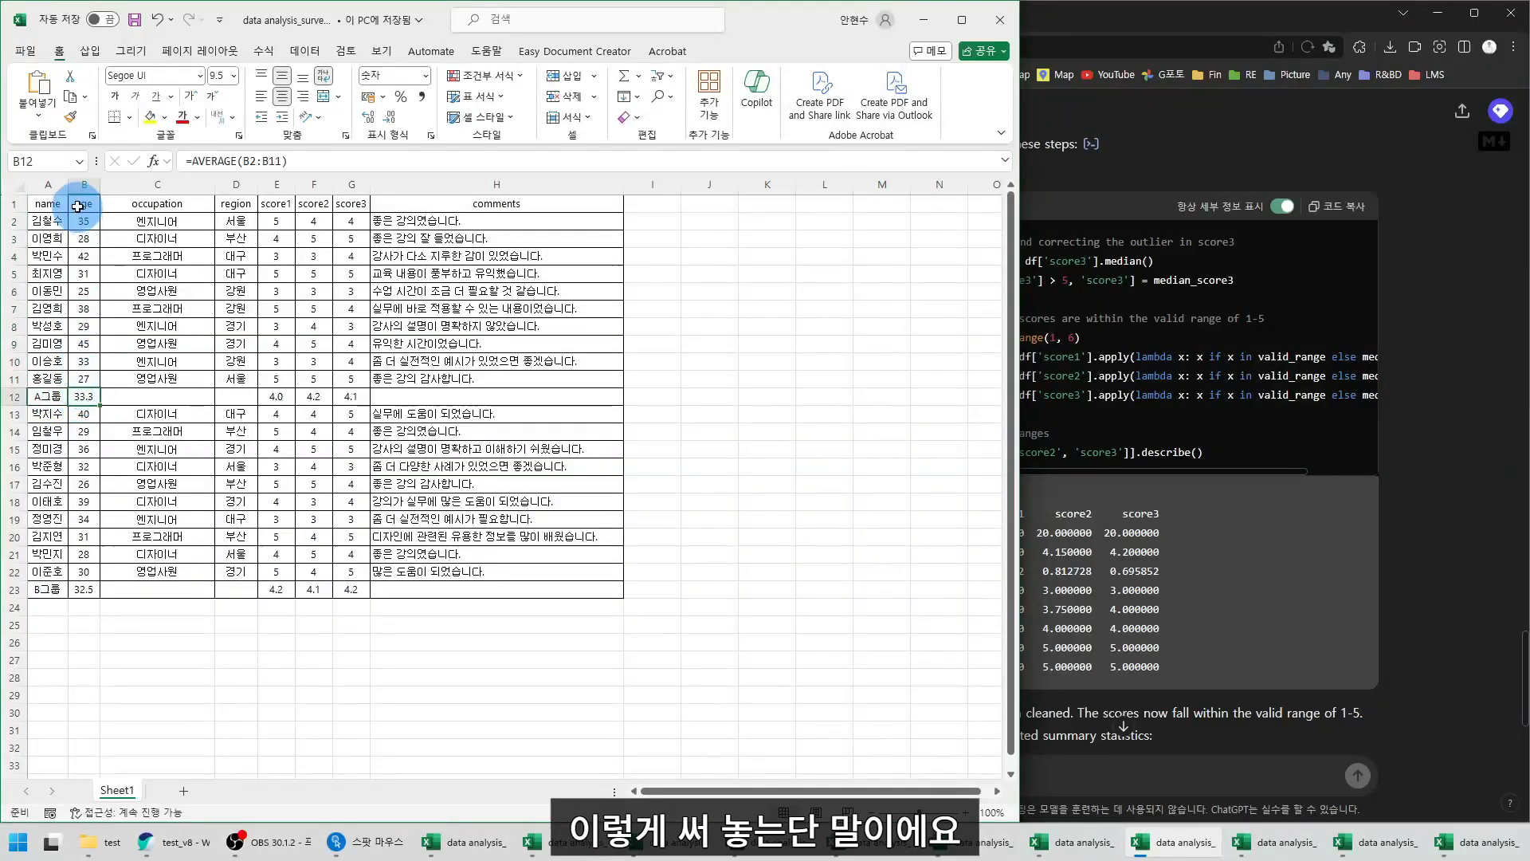
Distinguish the field-name row, data rows 2 to 11, the subtotal in row 12 and data rows 13 to 22
click(13, 205)
drag(13, 220, 16, 380)
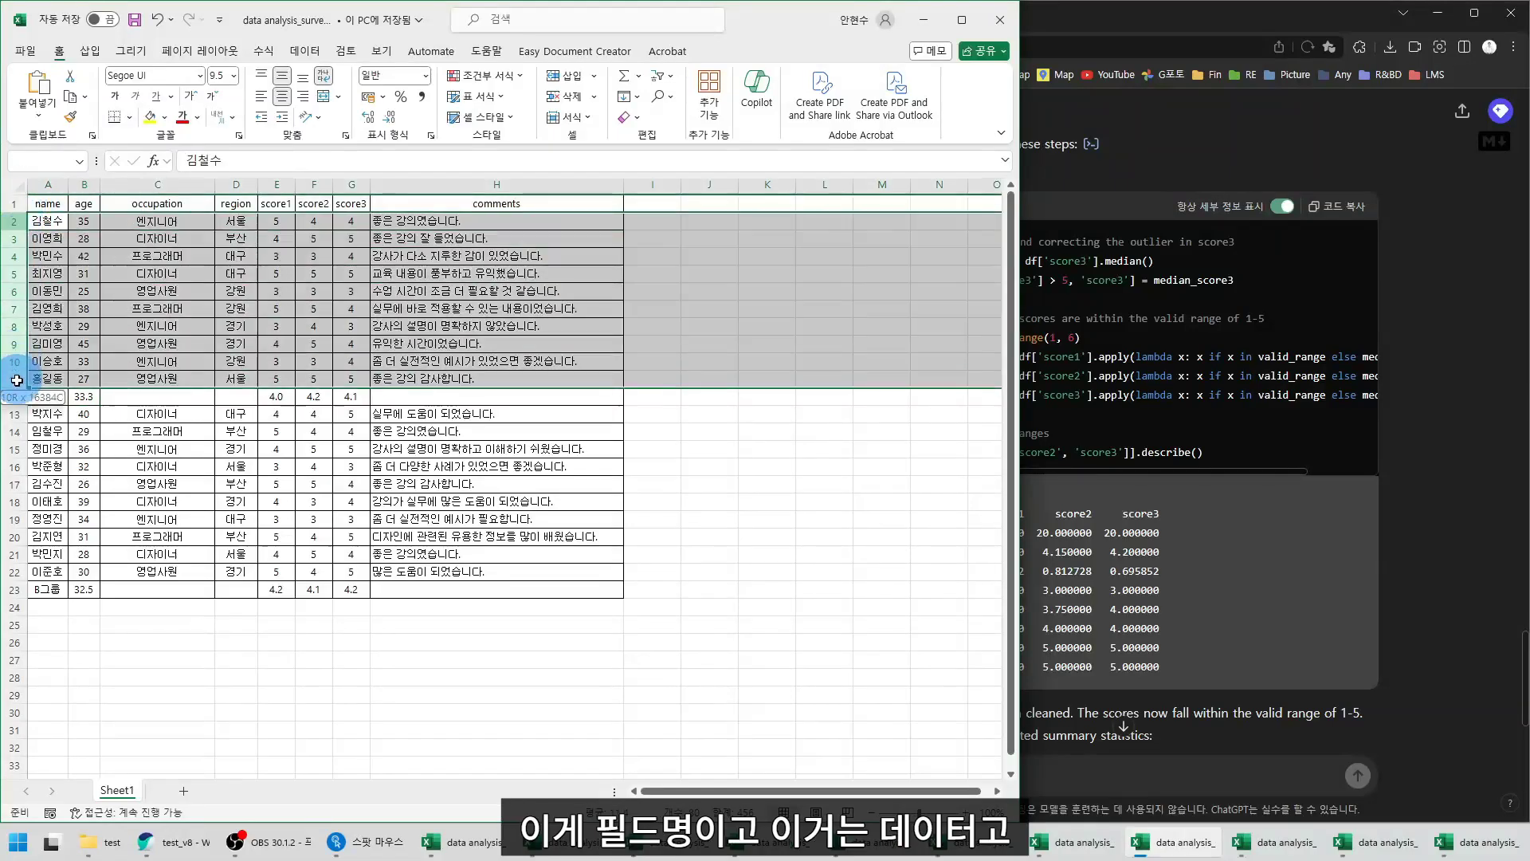
click(13, 396)
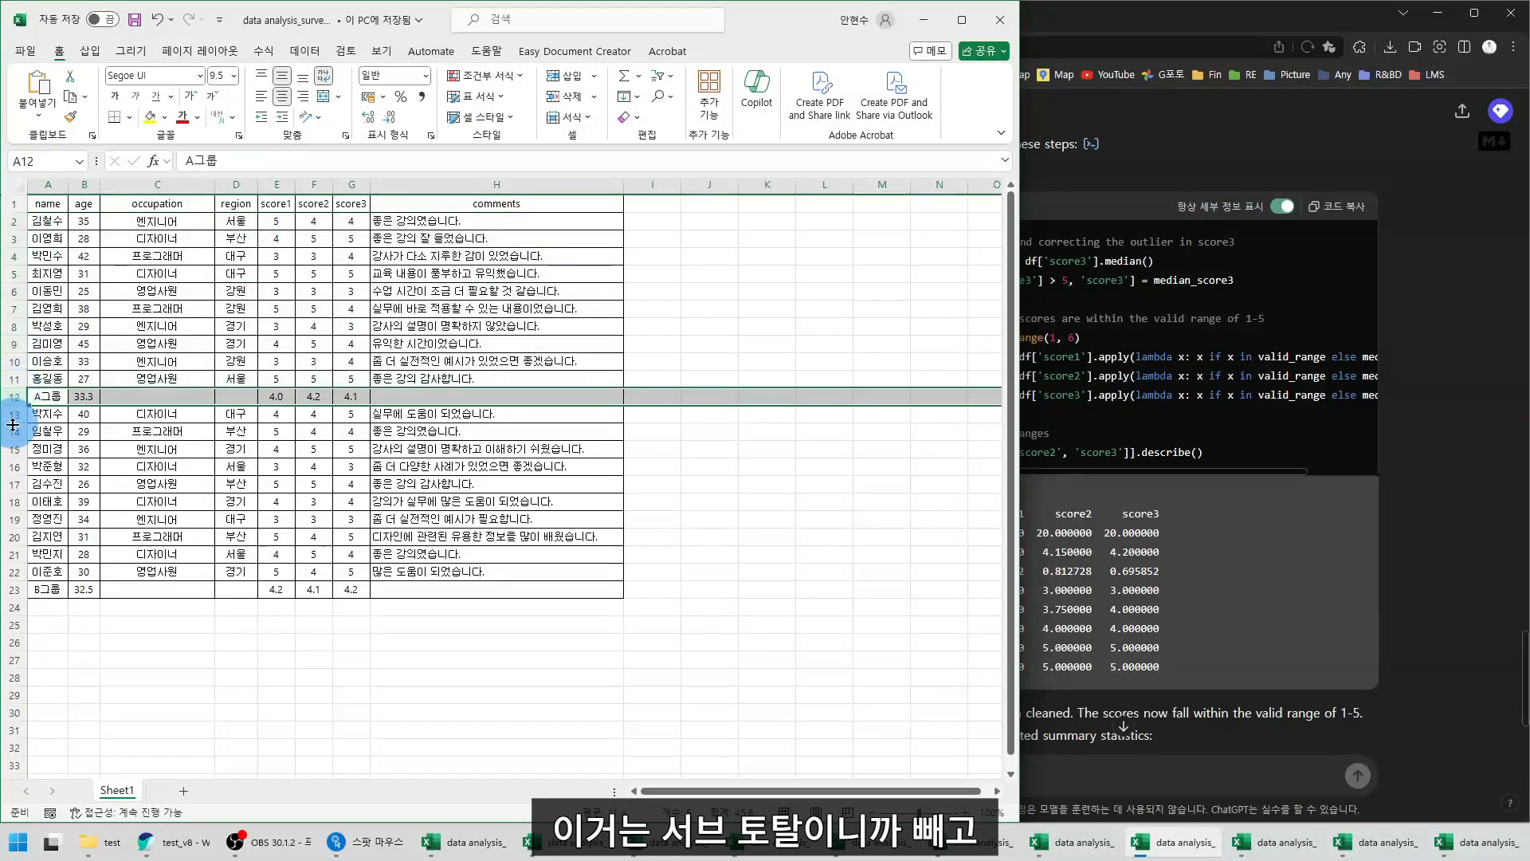
drag(8, 414, 12, 571)
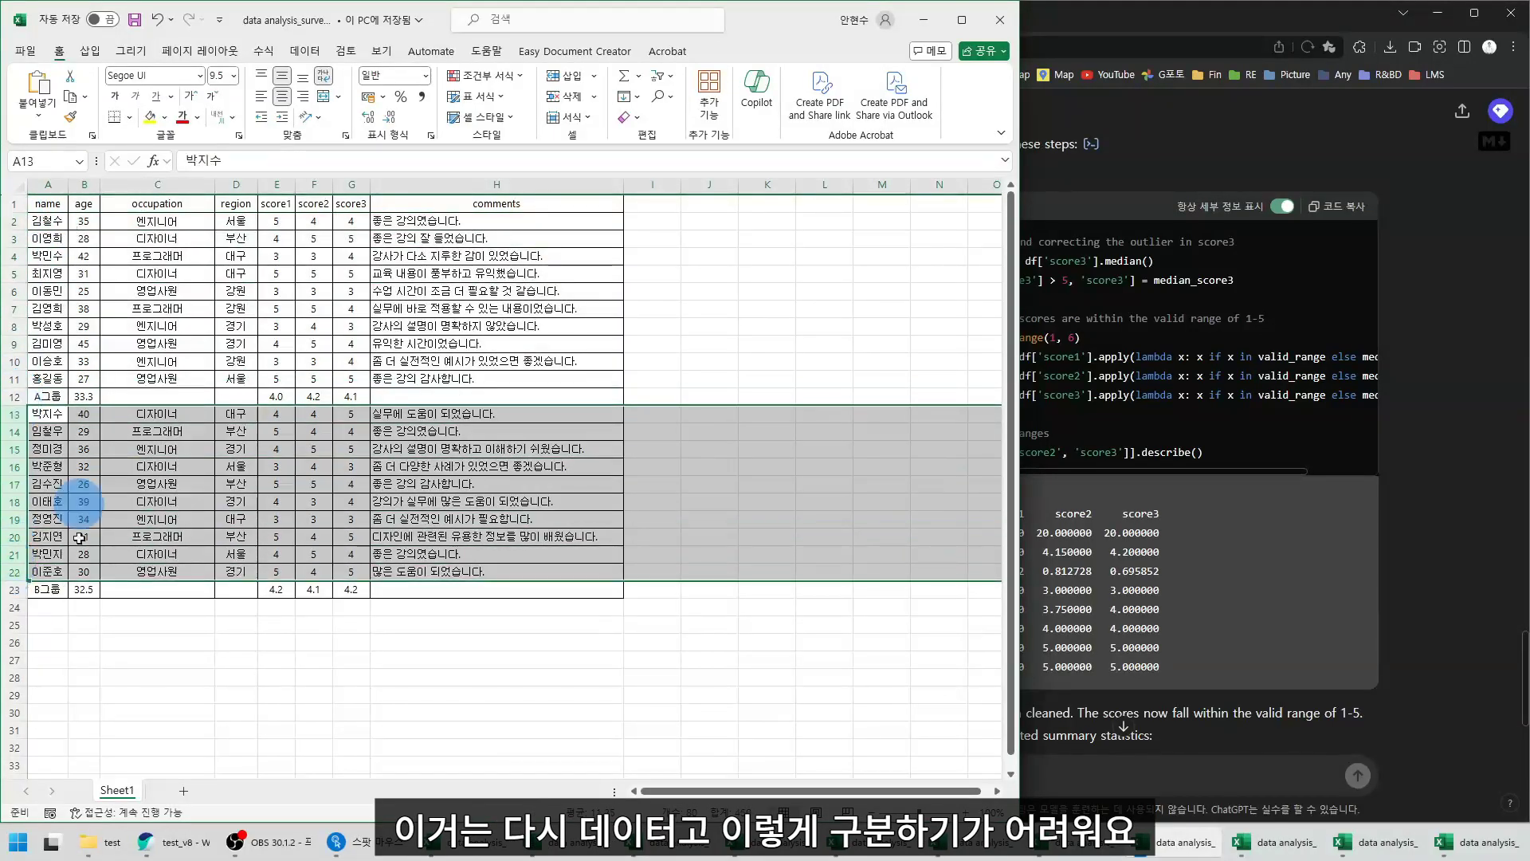
click(84, 466)
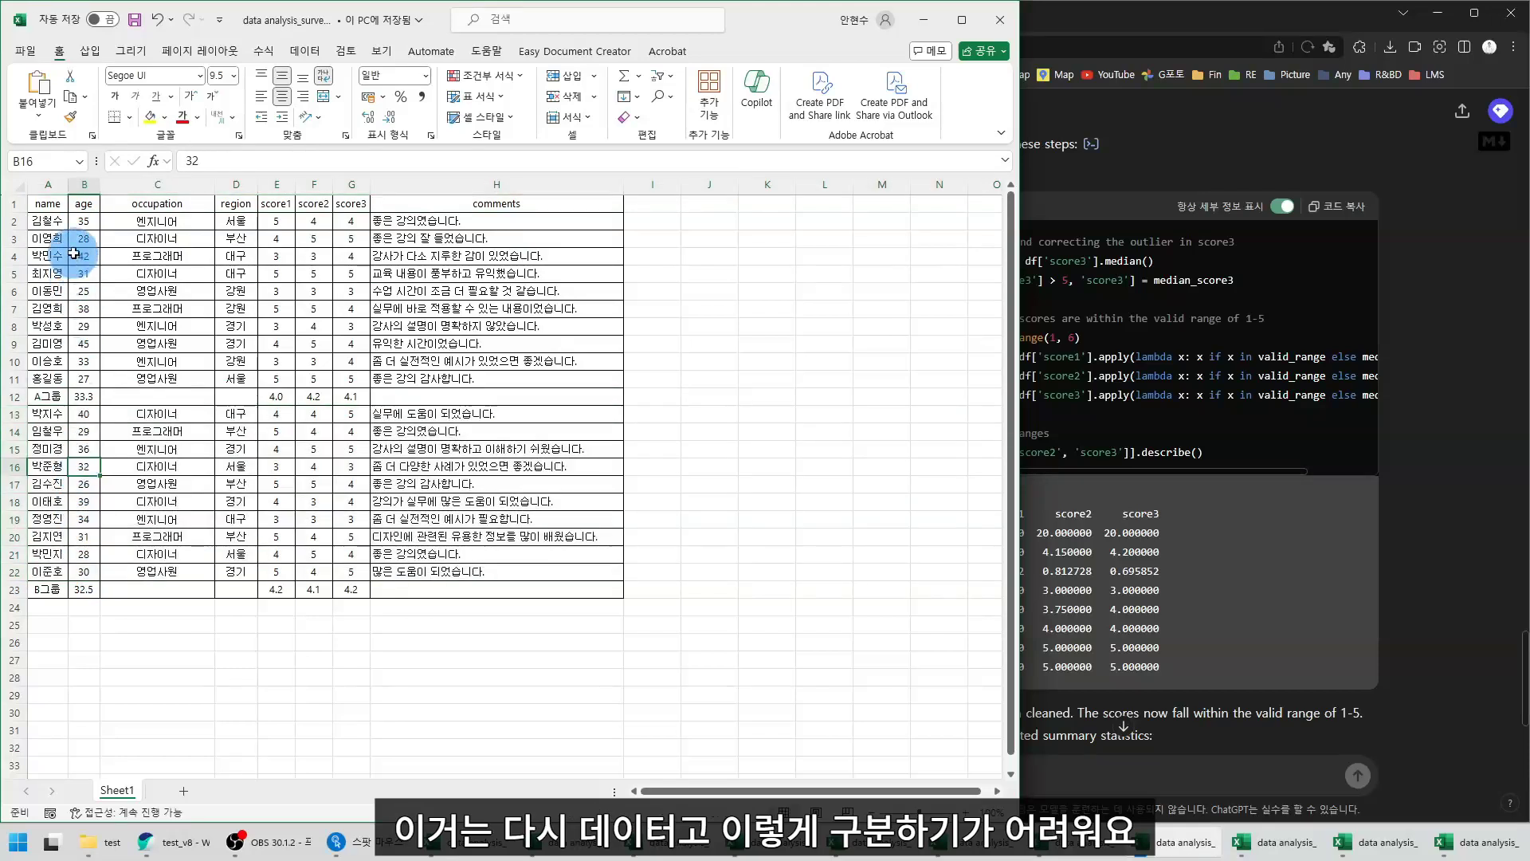
Examine how the group labels sit among the names in A2:A23, and how A그룹's age subtotal relates to B2:B11
drag(50, 223, 40, 591)
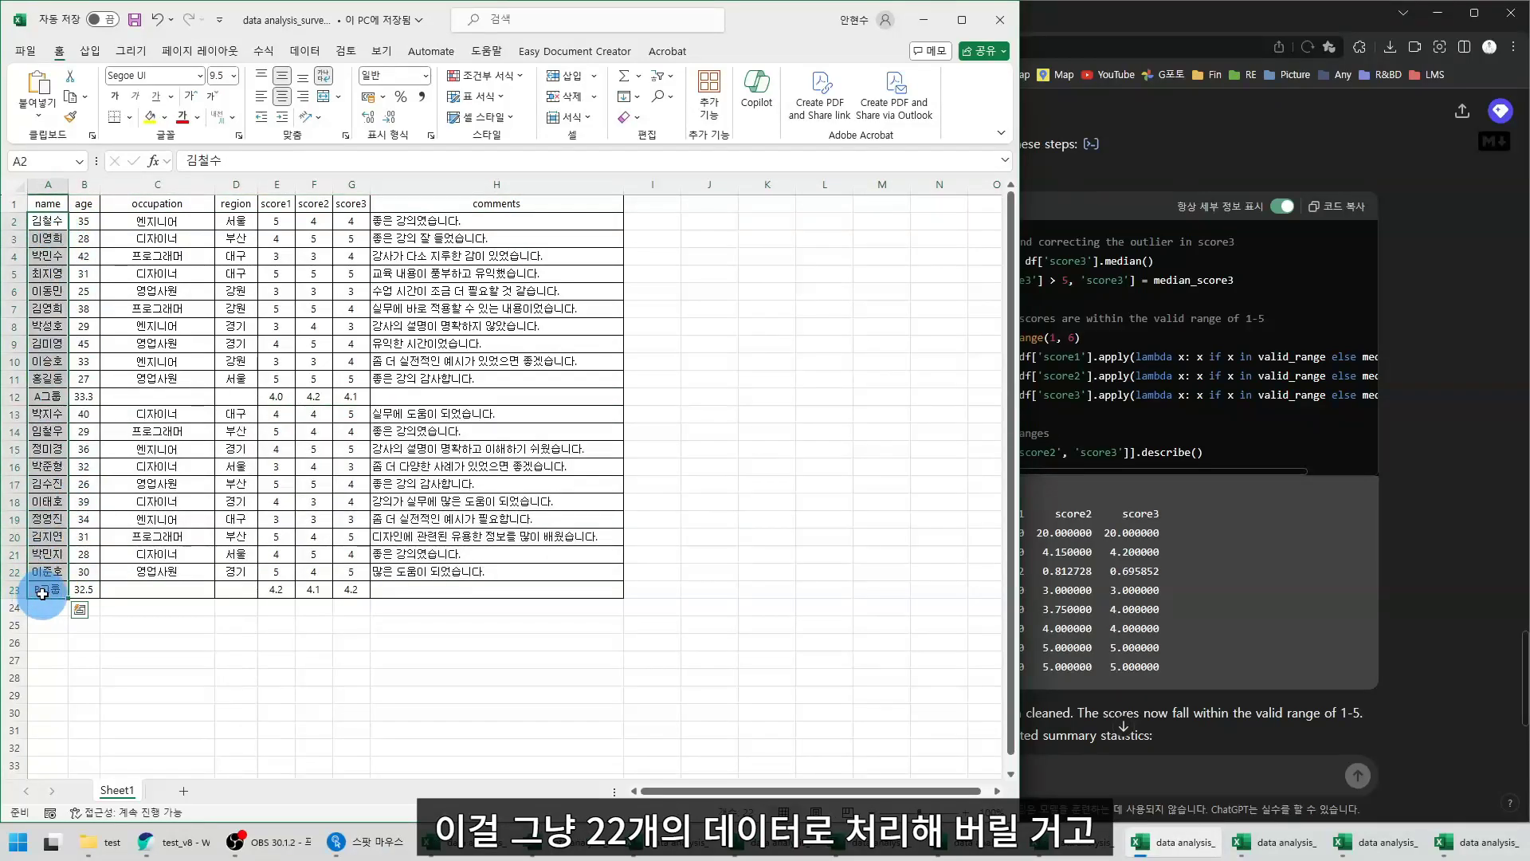
click(48, 398)
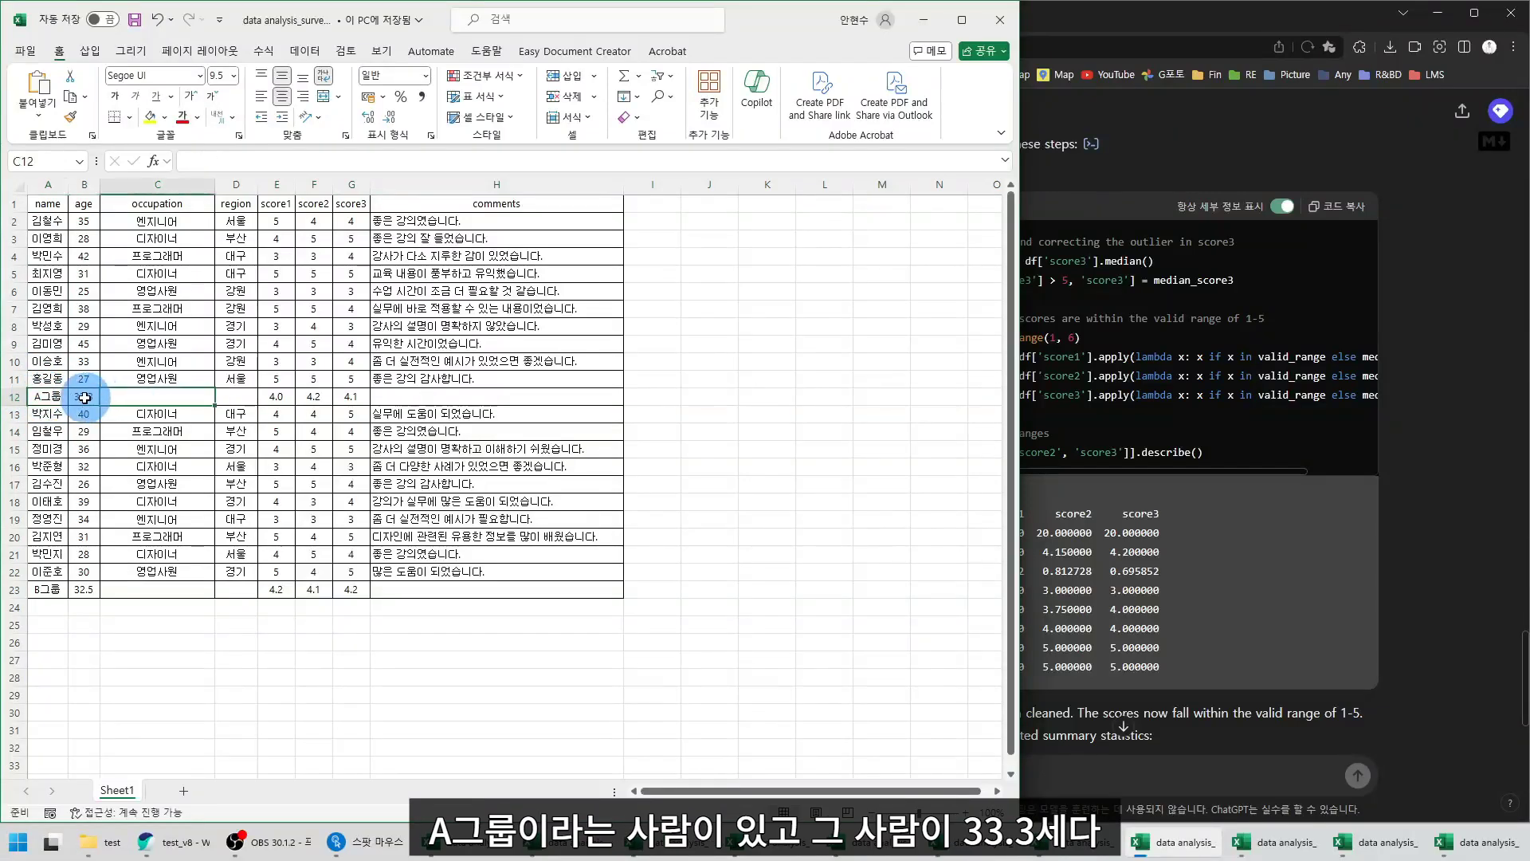
click(72, 399)
drag(80, 222, 79, 380)
click(84, 399)
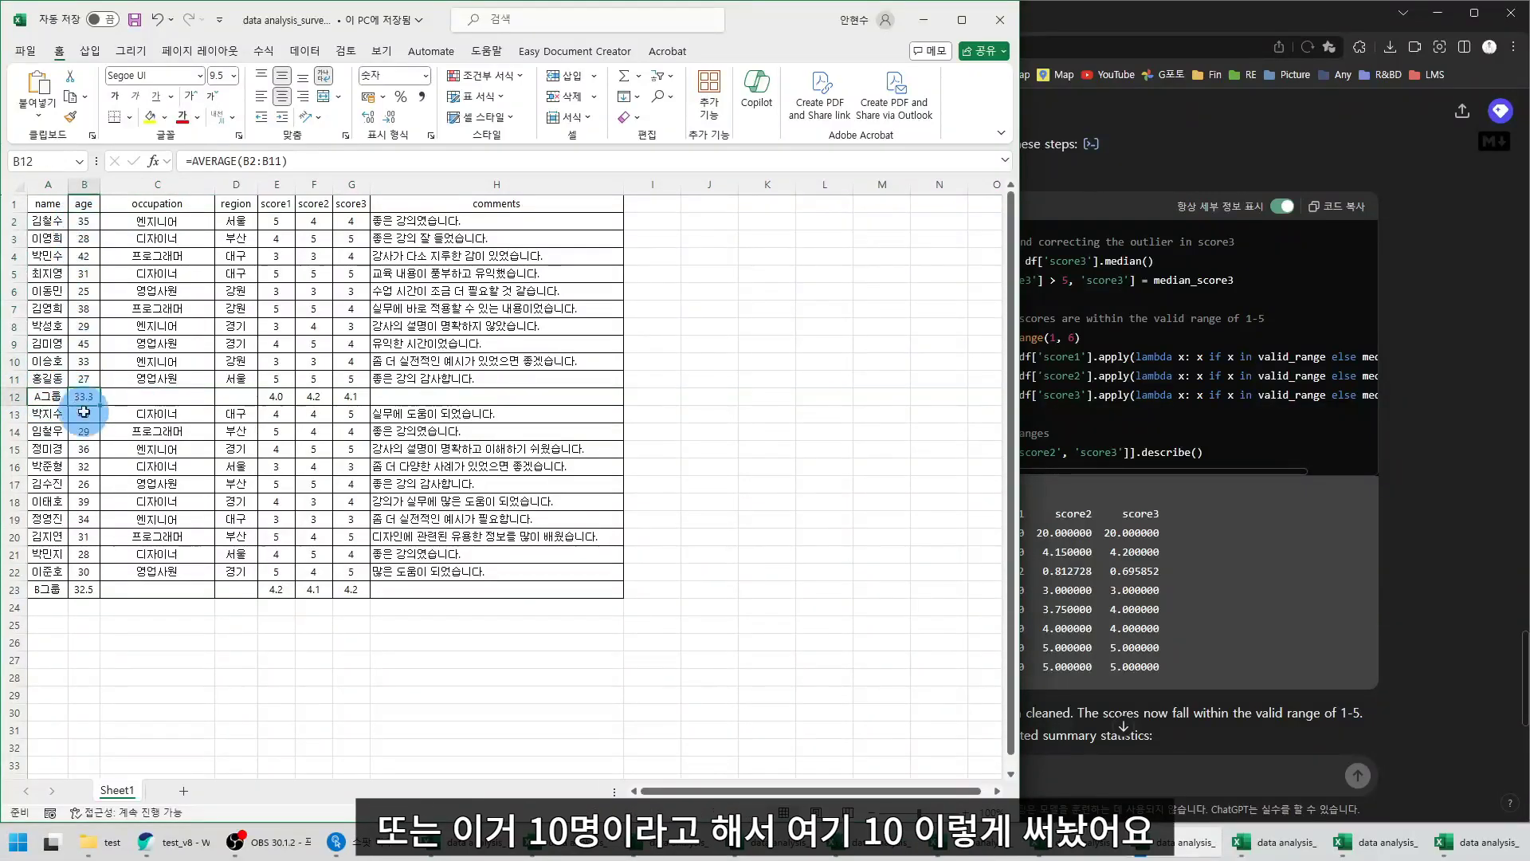
click(47, 396)
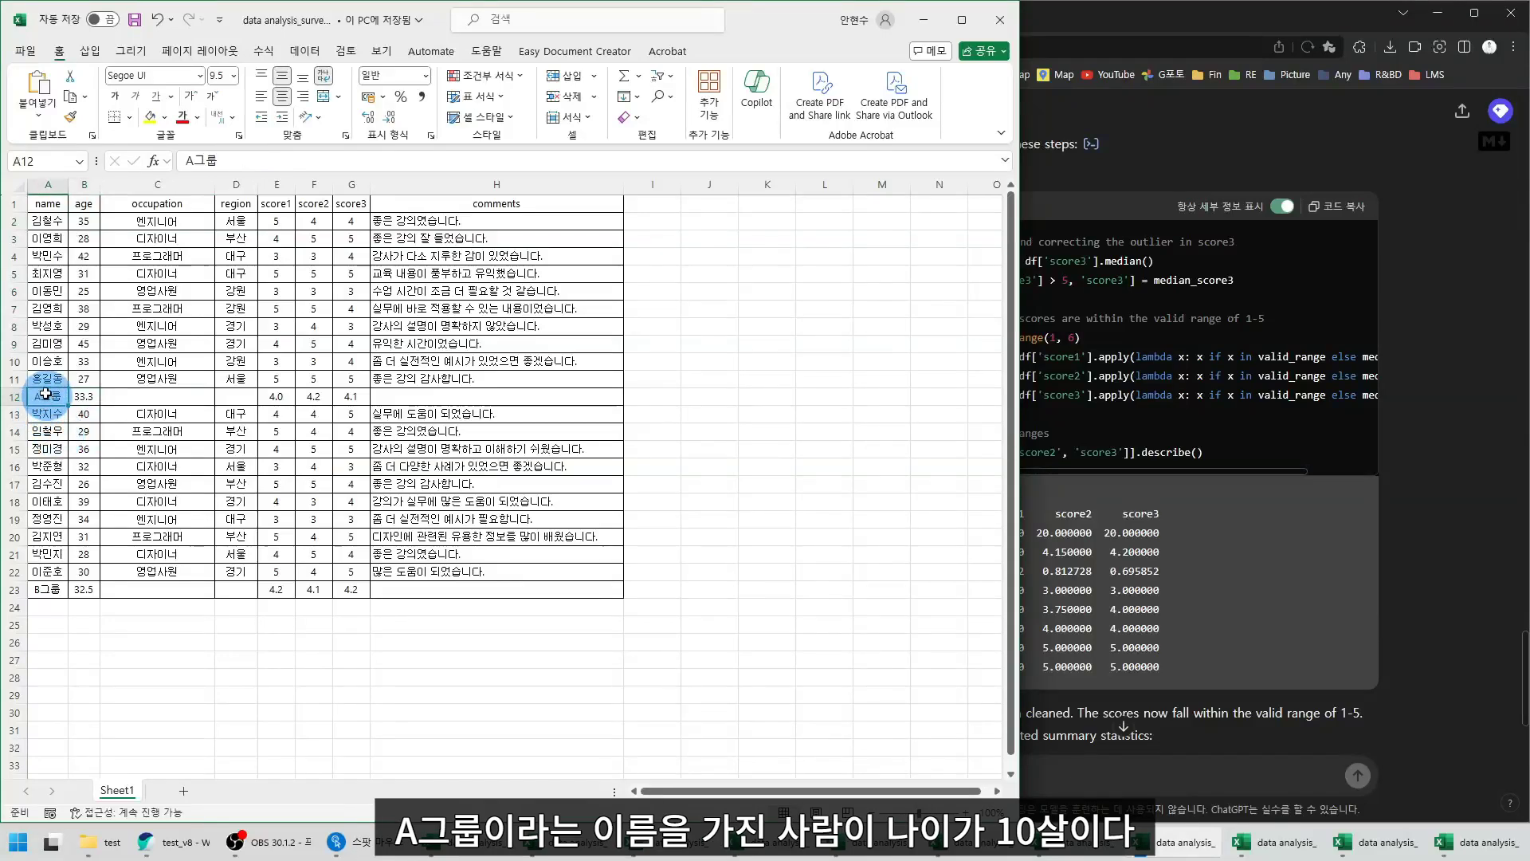
click(84, 396)
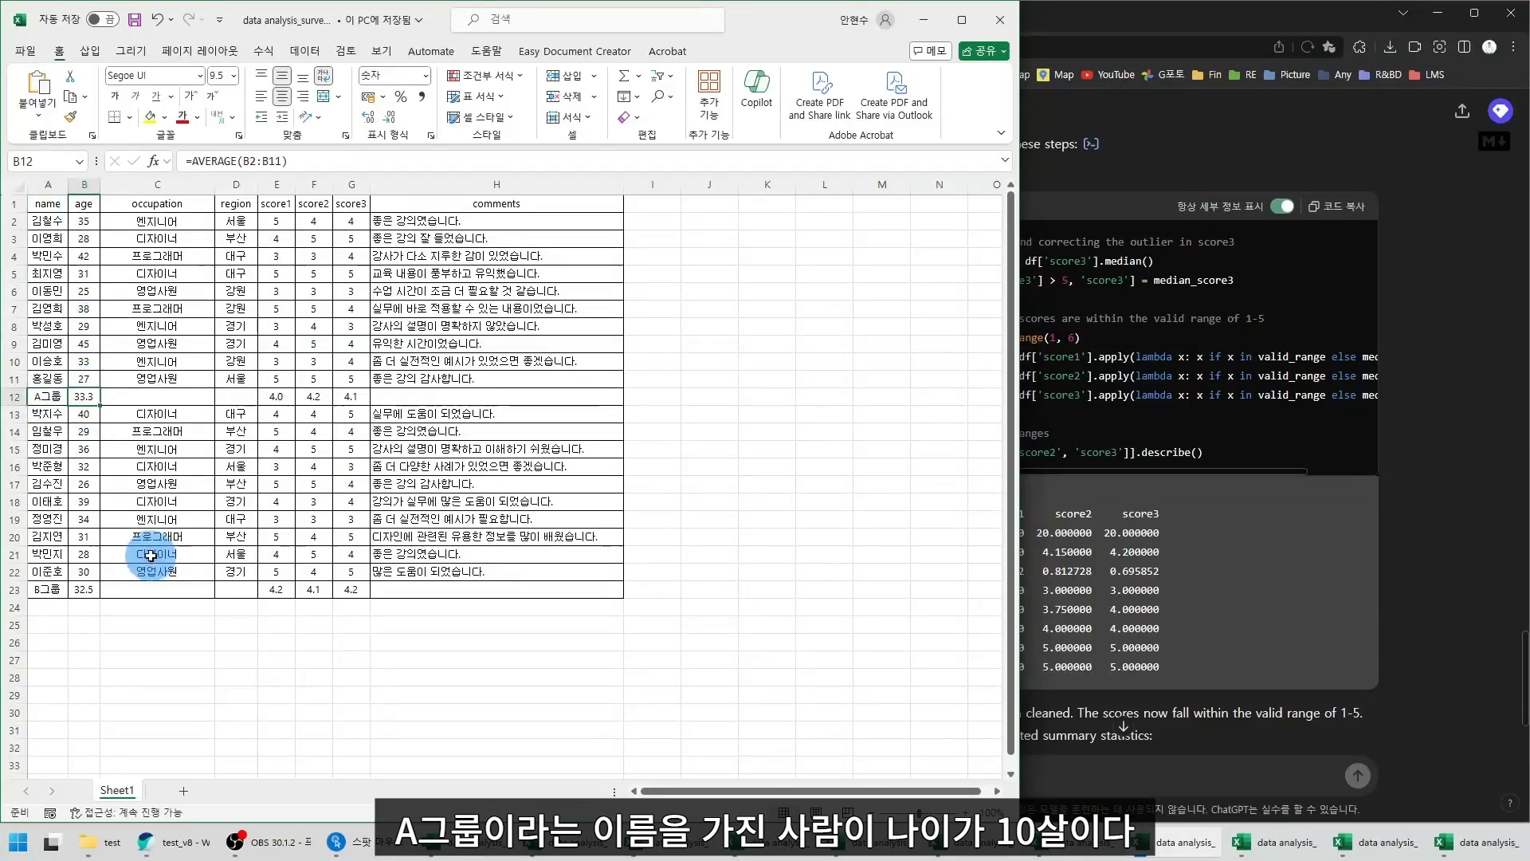
Review the age range B2:B23 including both group subtotals, and look over the whole survey table
drag(79, 221, 76, 584)
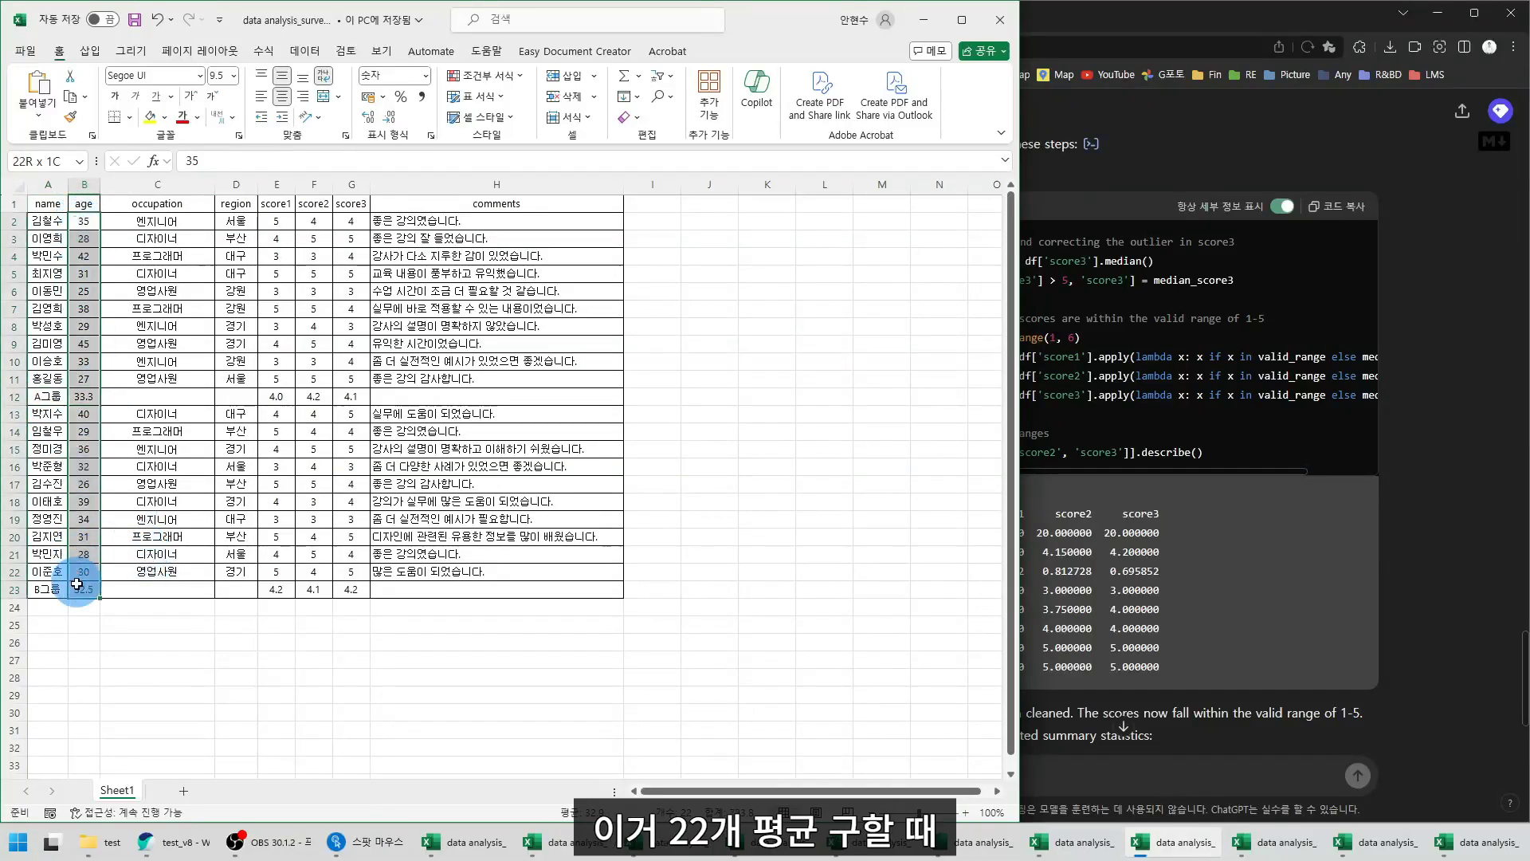
click(83, 396)
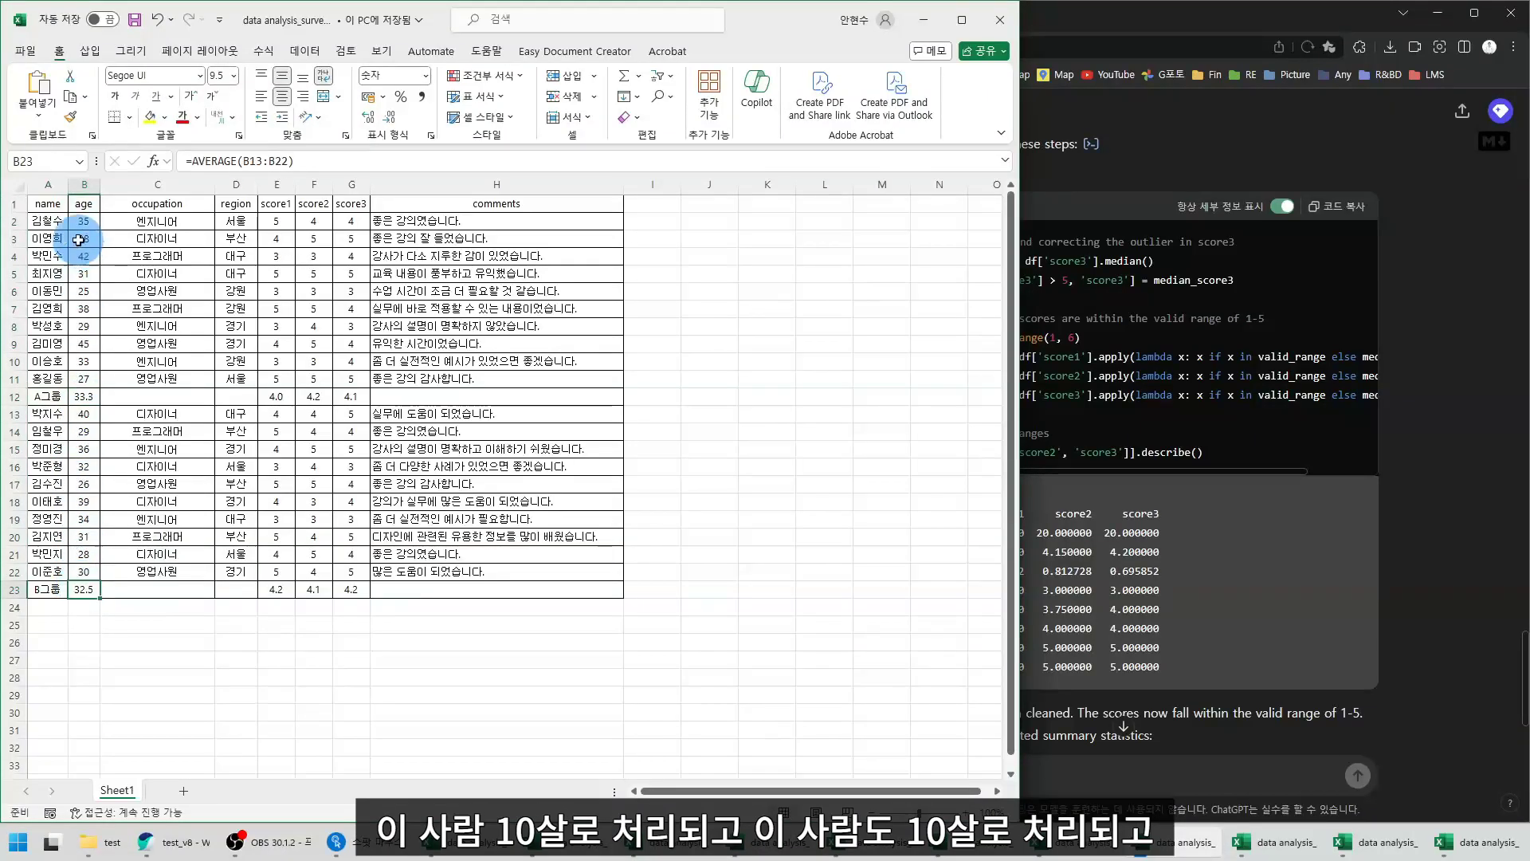
drag(83, 220, 49, 207)
click(48, 207)
key(ctrl+a)
click(413, 446)
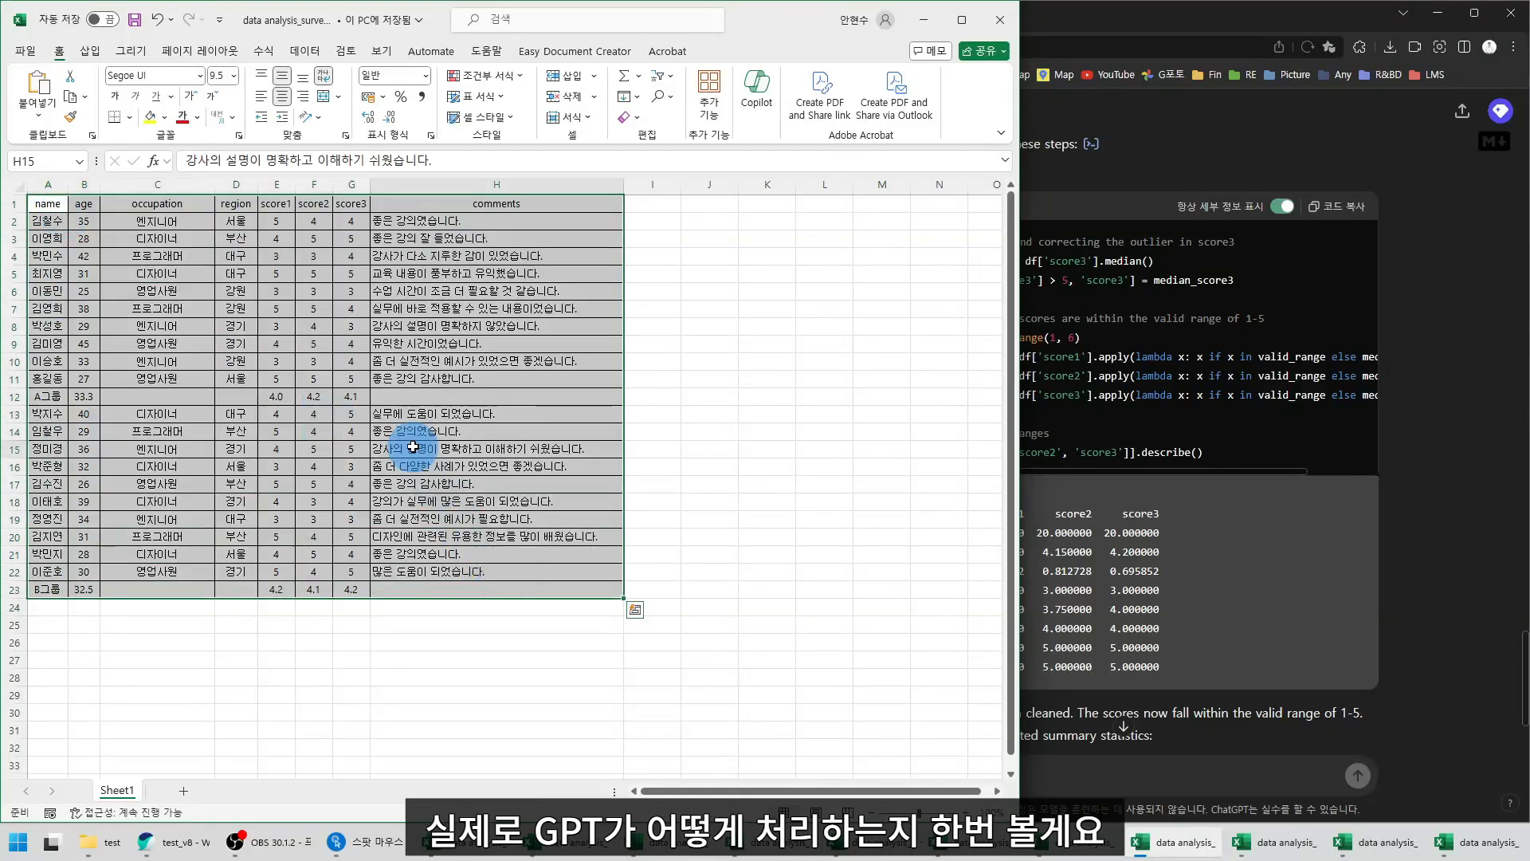
Open the test_v9 chat in ChatGPT and read the code that imports pandas, loads data analysis_survey_v9.xlsx and lists its sheet names
click(1459, 518)
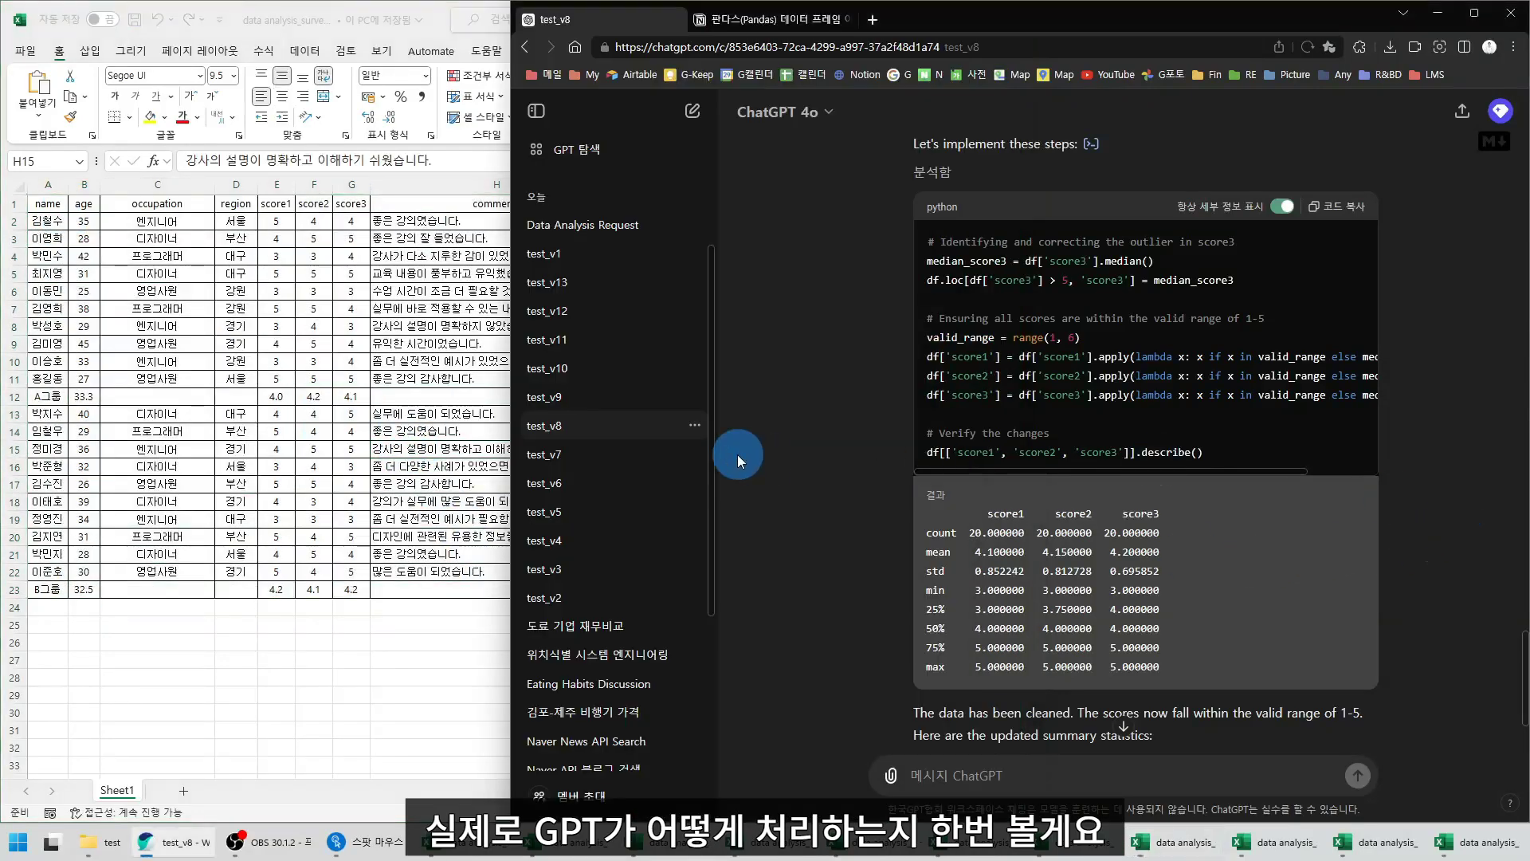
click(569, 408)
scroll(1159, 230, up, 15)
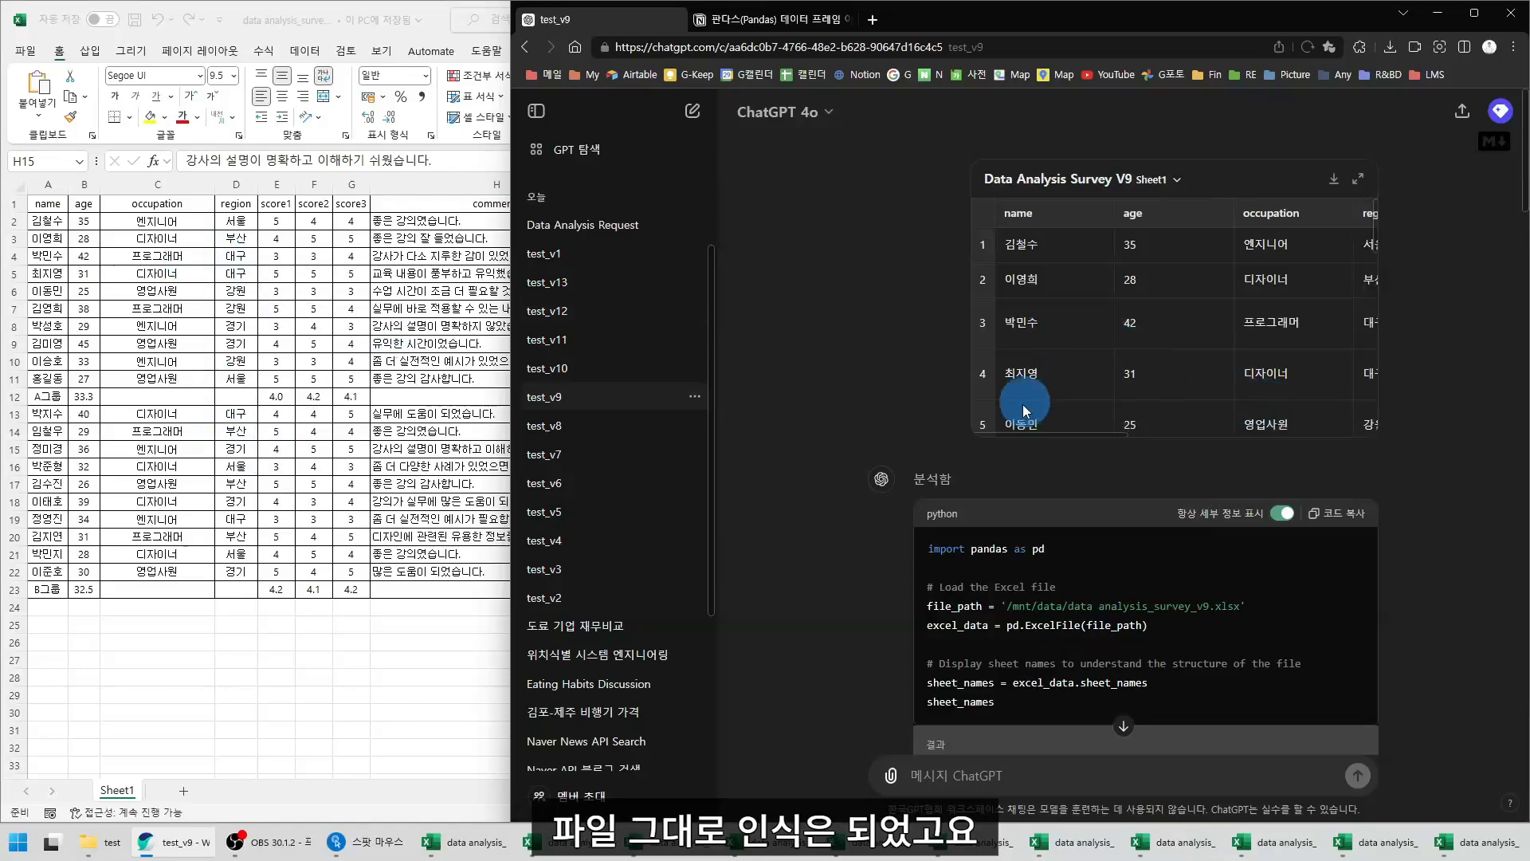
drag(925, 542, 1180, 550)
scroll(828, 404, down, 4)
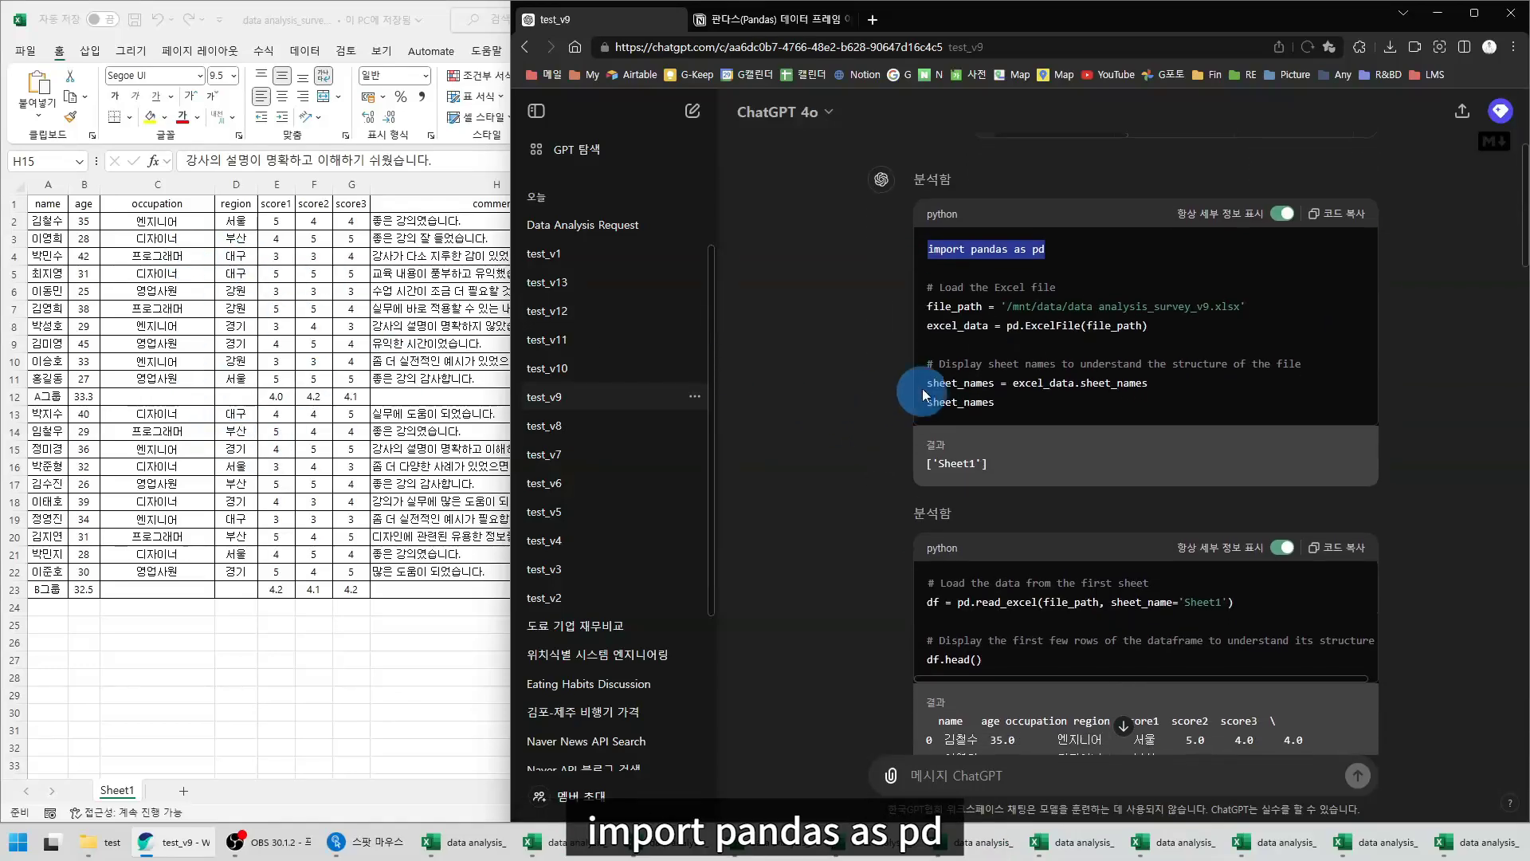
drag(952, 293, 1016, 411)
Examine the read_excel code and the df.head() preview, and compare it with the A그룹 subtotal in row 12 of the Excel sheet
scroll(891, 444, down, 4)
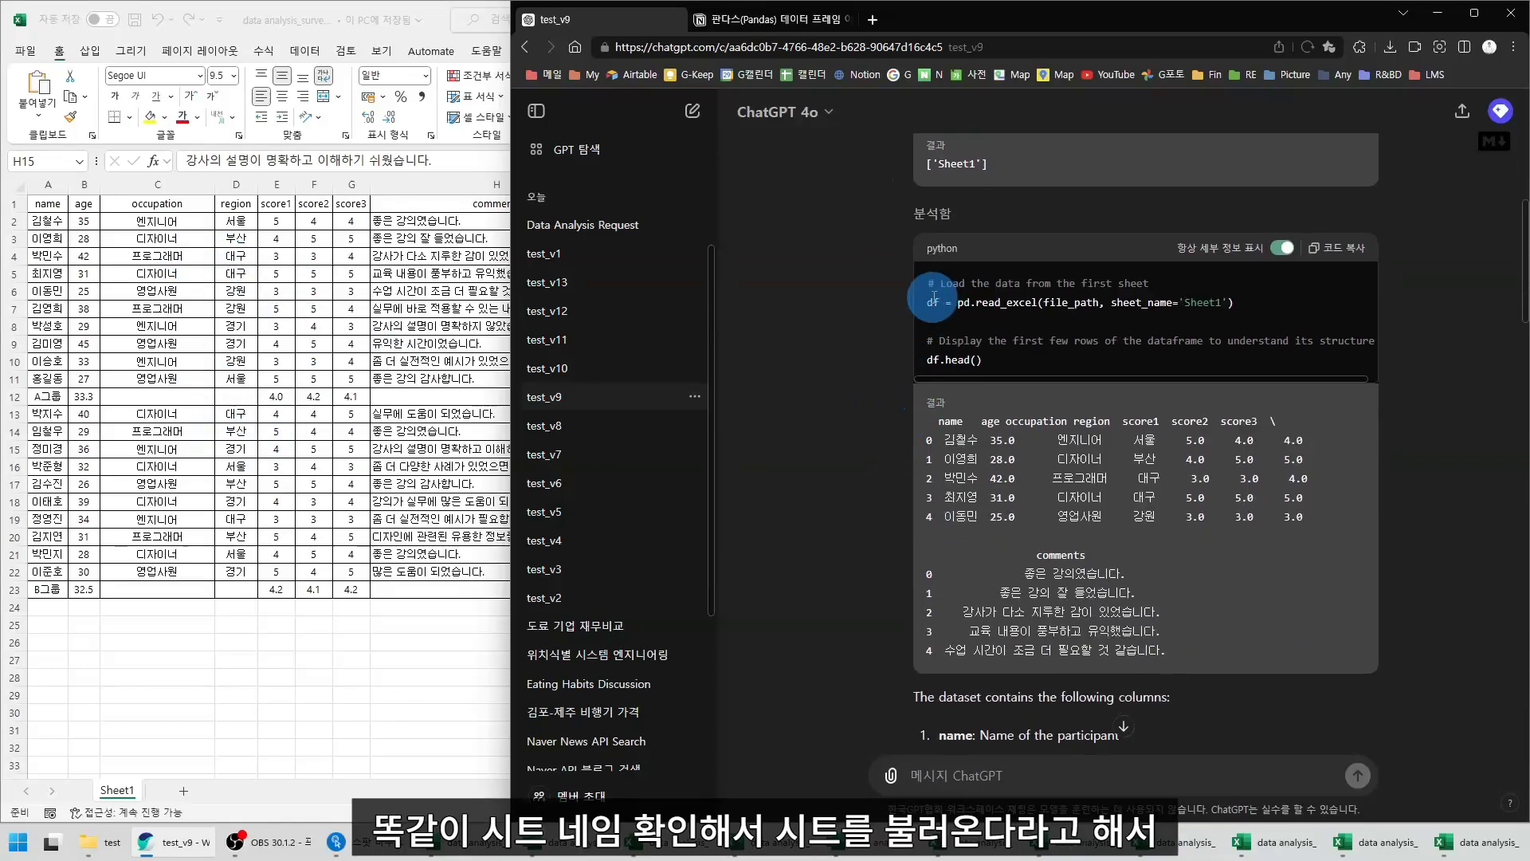
drag(934, 298, 1286, 395)
click(1123, 333)
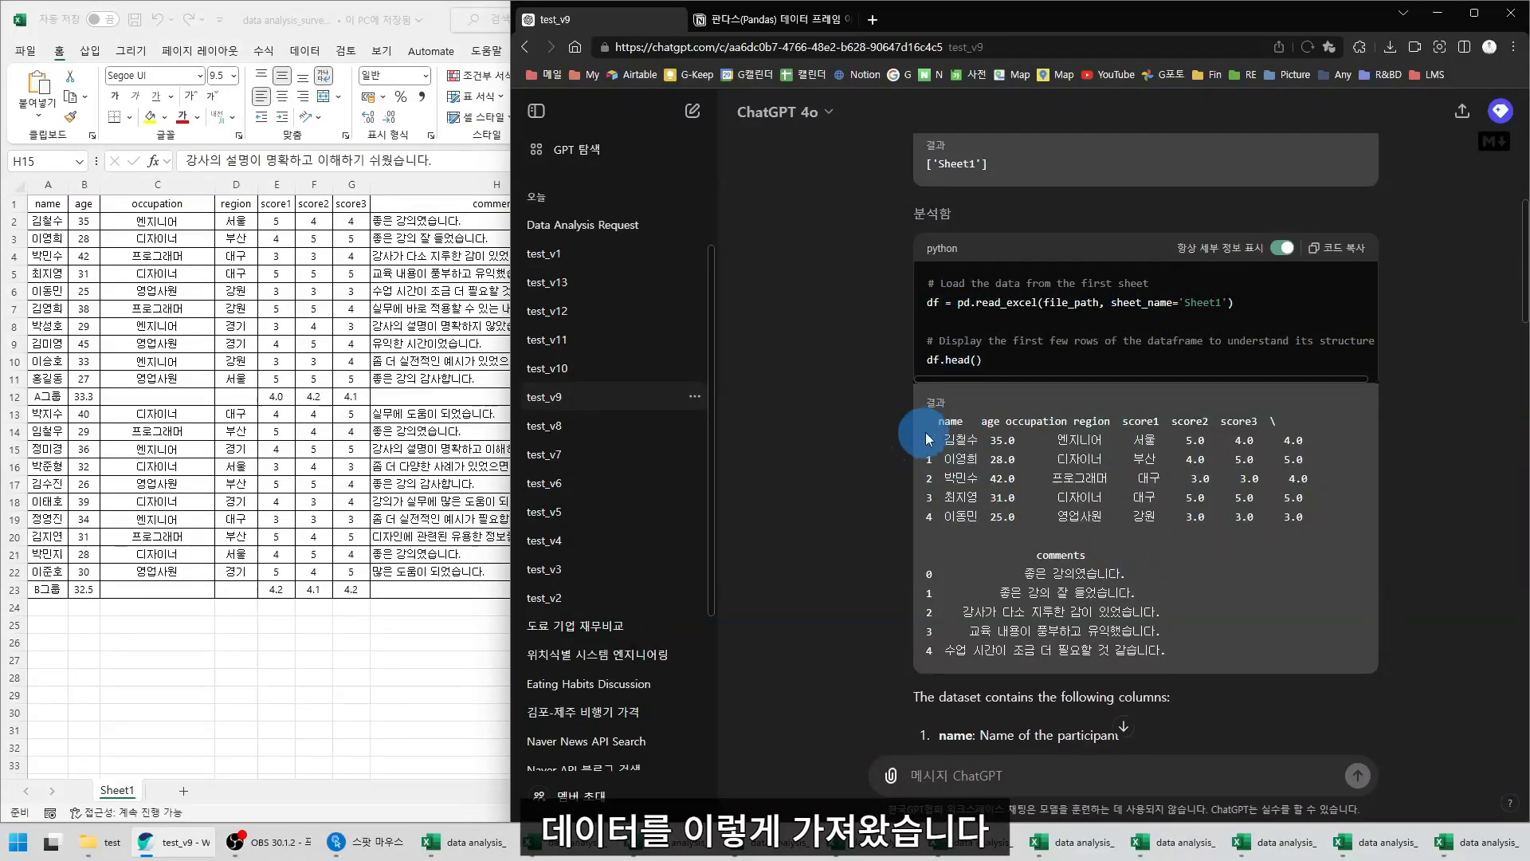
drag(934, 359, 983, 360)
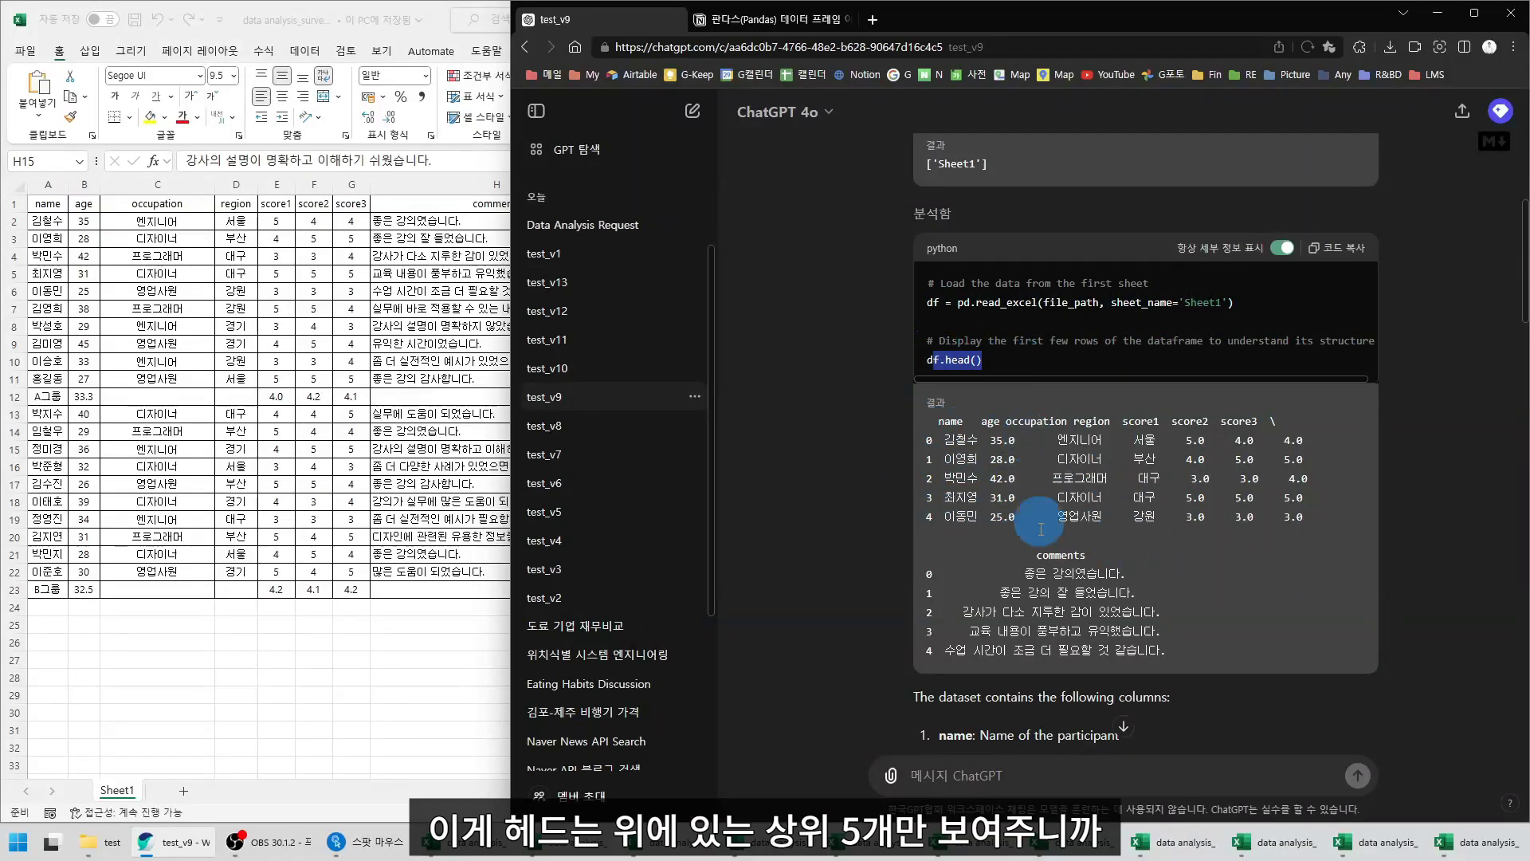
drag(918, 437, 1314, 500)
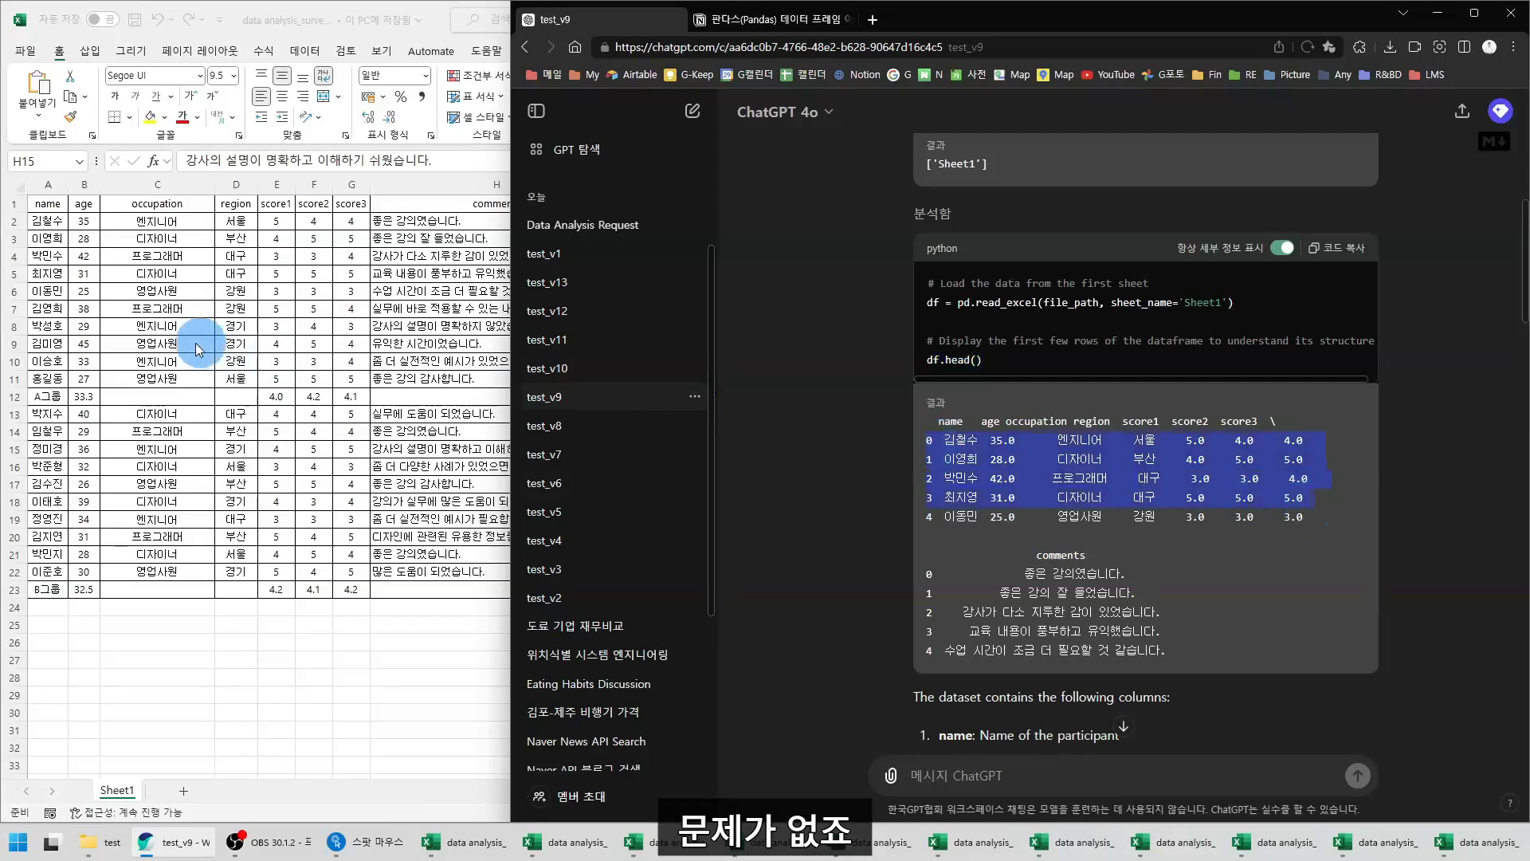
click(198, 349)
click(16, 396)
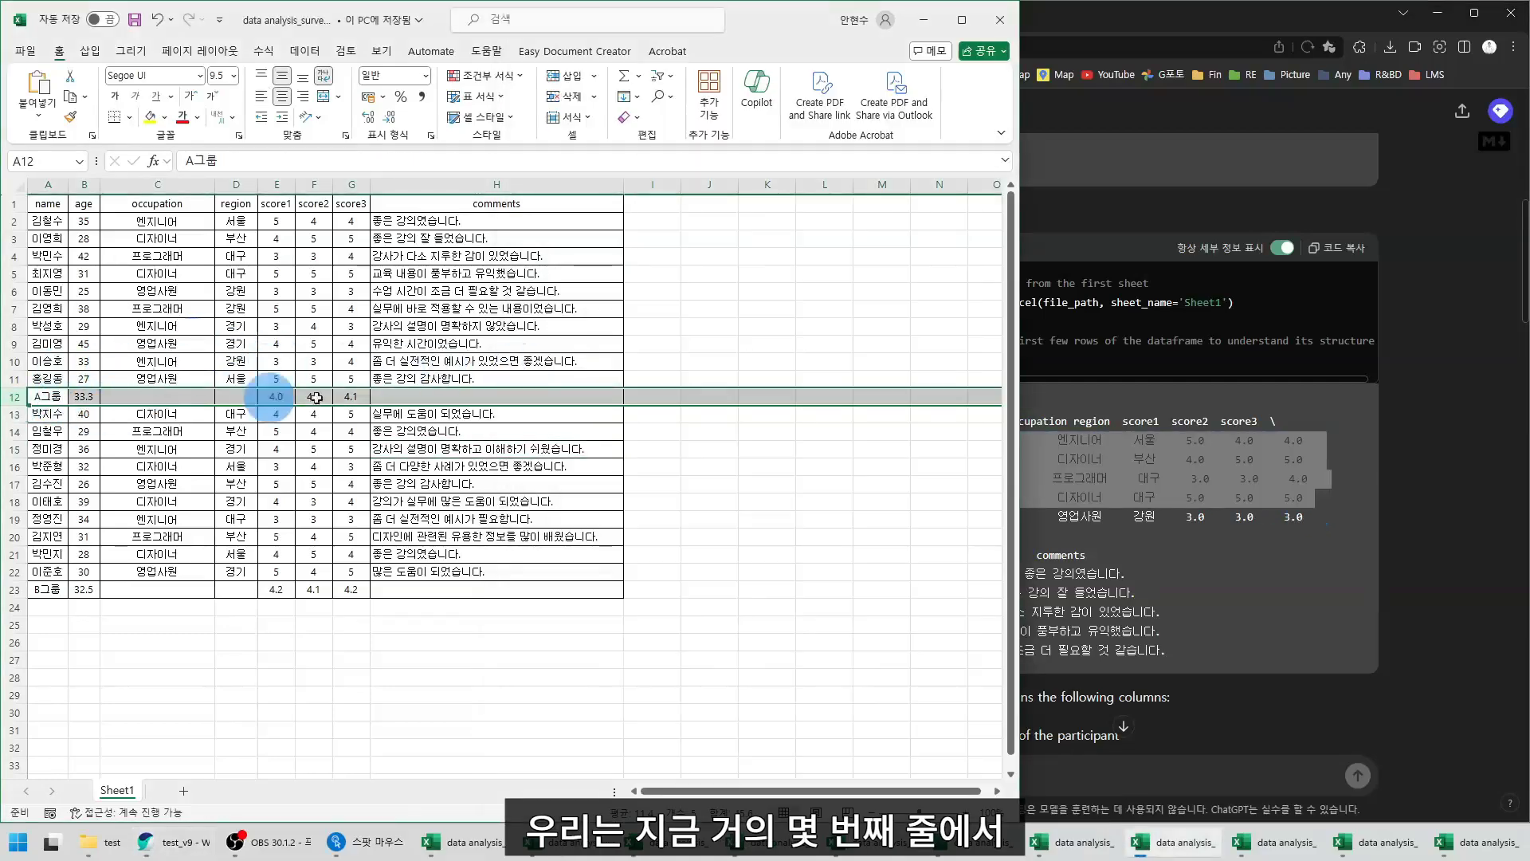
Back in the ChatGPT chat, review the 기초통계량 분석 request, its describe() code and the count row of the result
click(1284, 563)
scroll(1193, 521, down, 1)
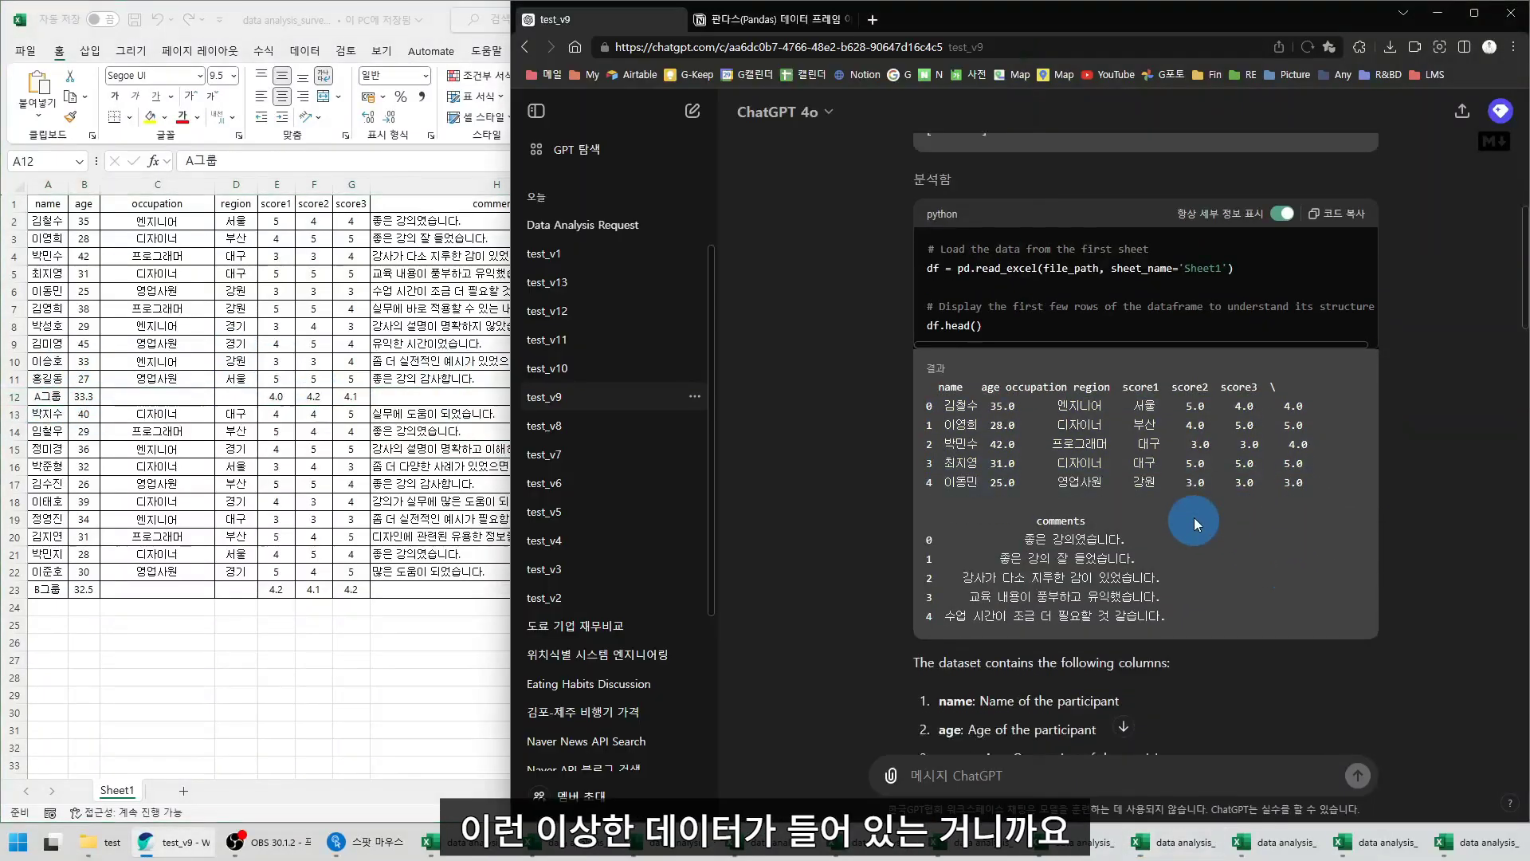
scroll(1193, 518, down, 6)
drag(1267, 451, 1386, 462)
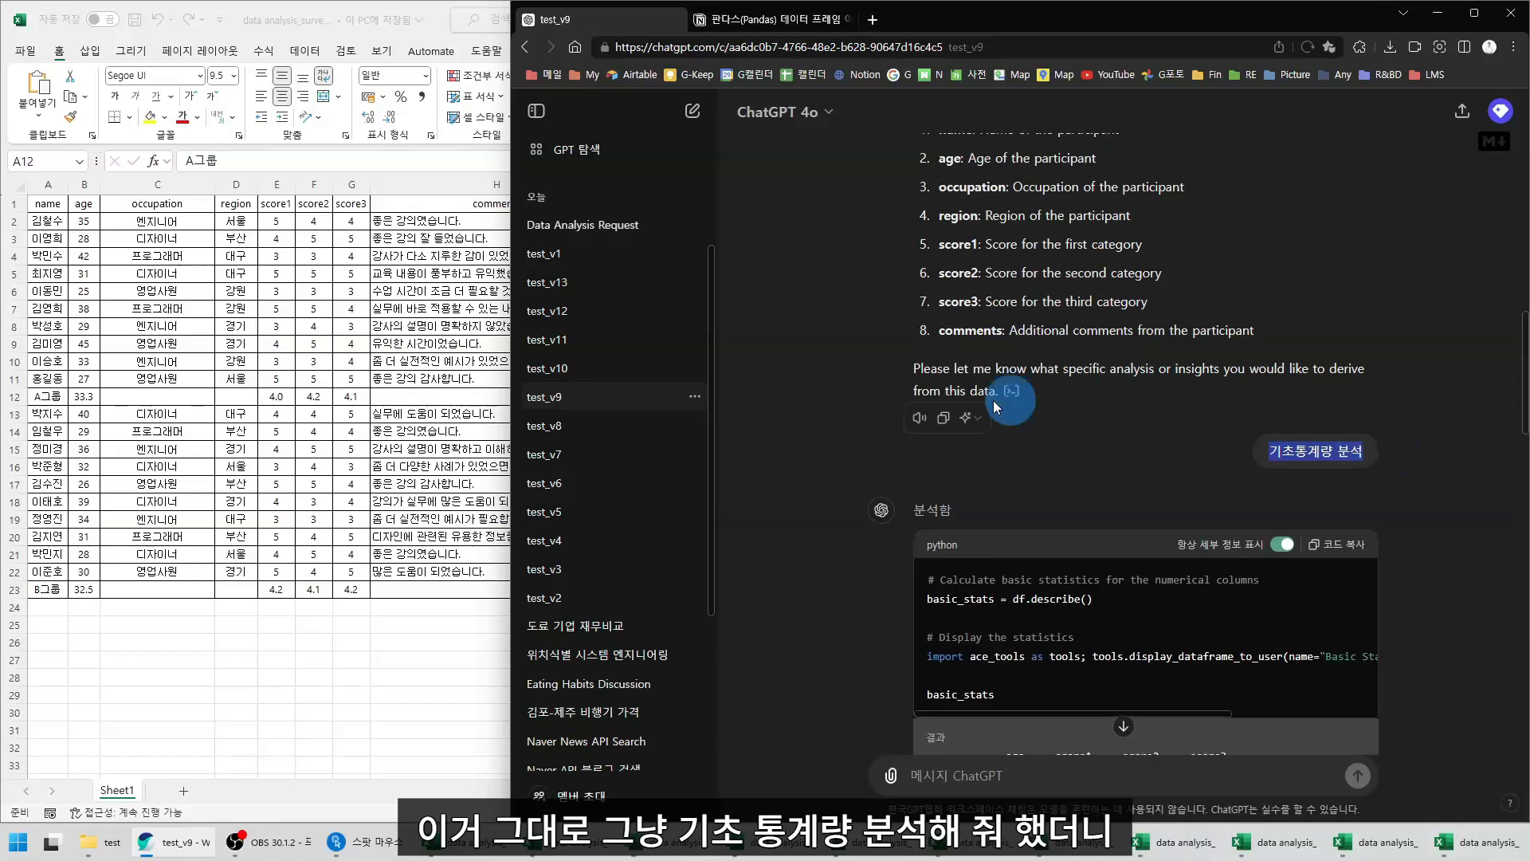
scroll(924, 394, down, 2)
scroll(861, 387, down, 1)
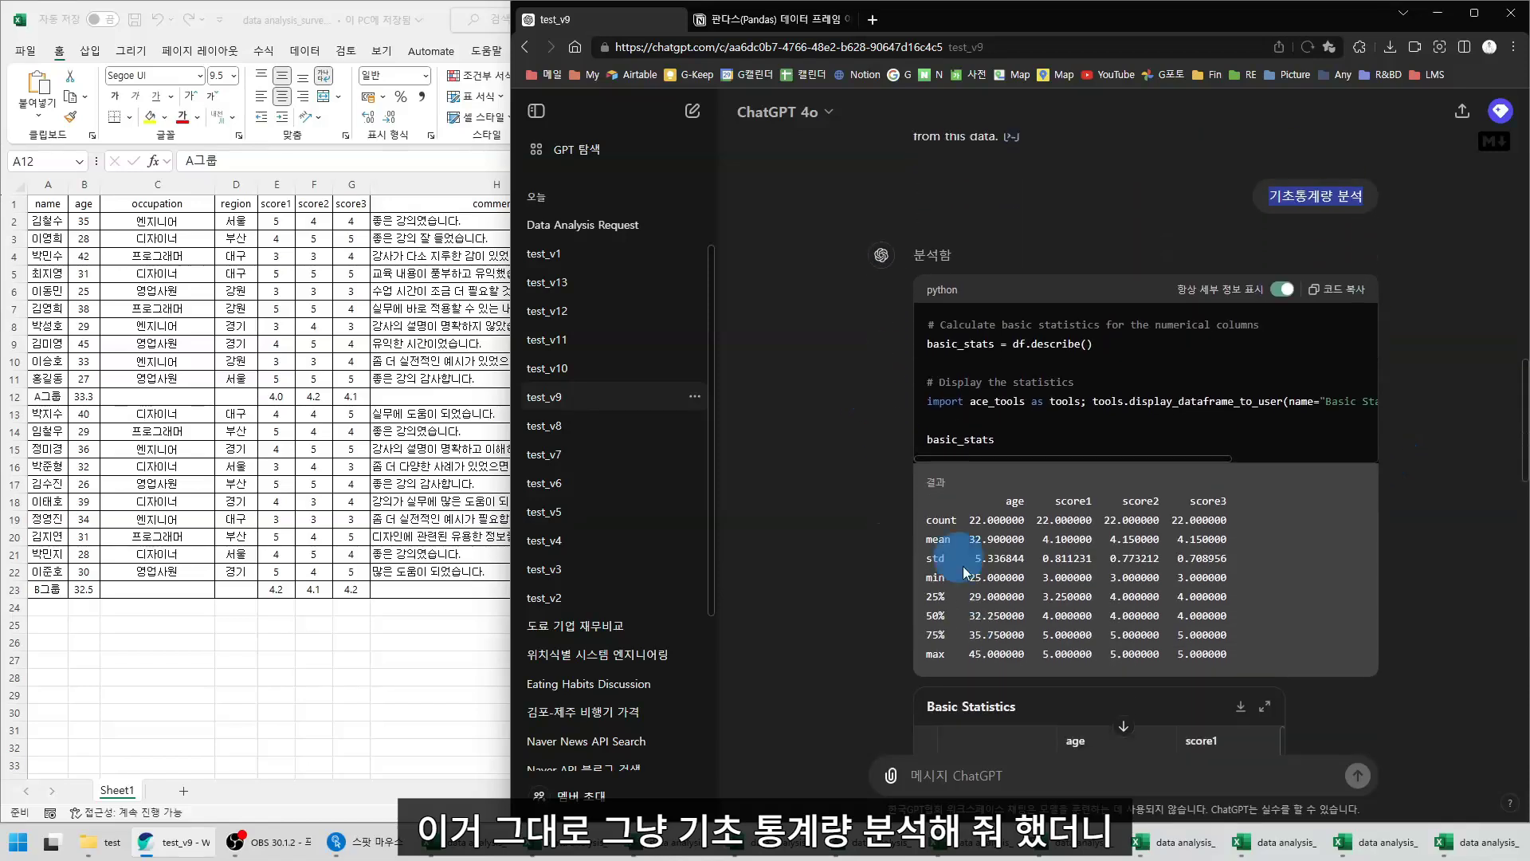
drag(929, 482, 1195, 476)
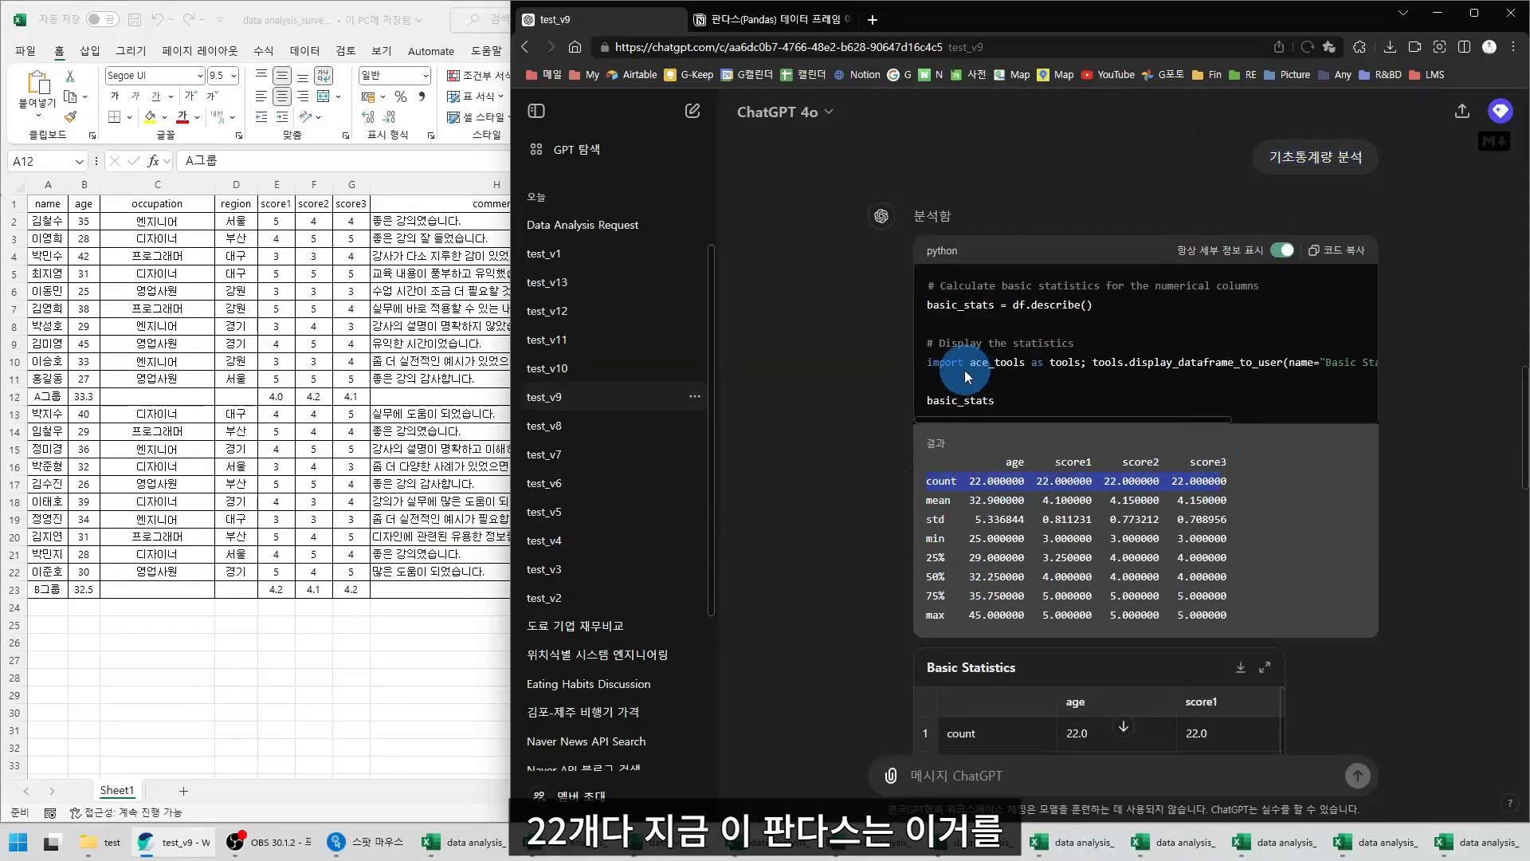
Compare the reported count with the entries in the sheet's name column, A2:A23, including both subtotal rows
click(42, 264)
drag(47, 220, 47, 589)
click(1154, 412)
click(1438, 489)
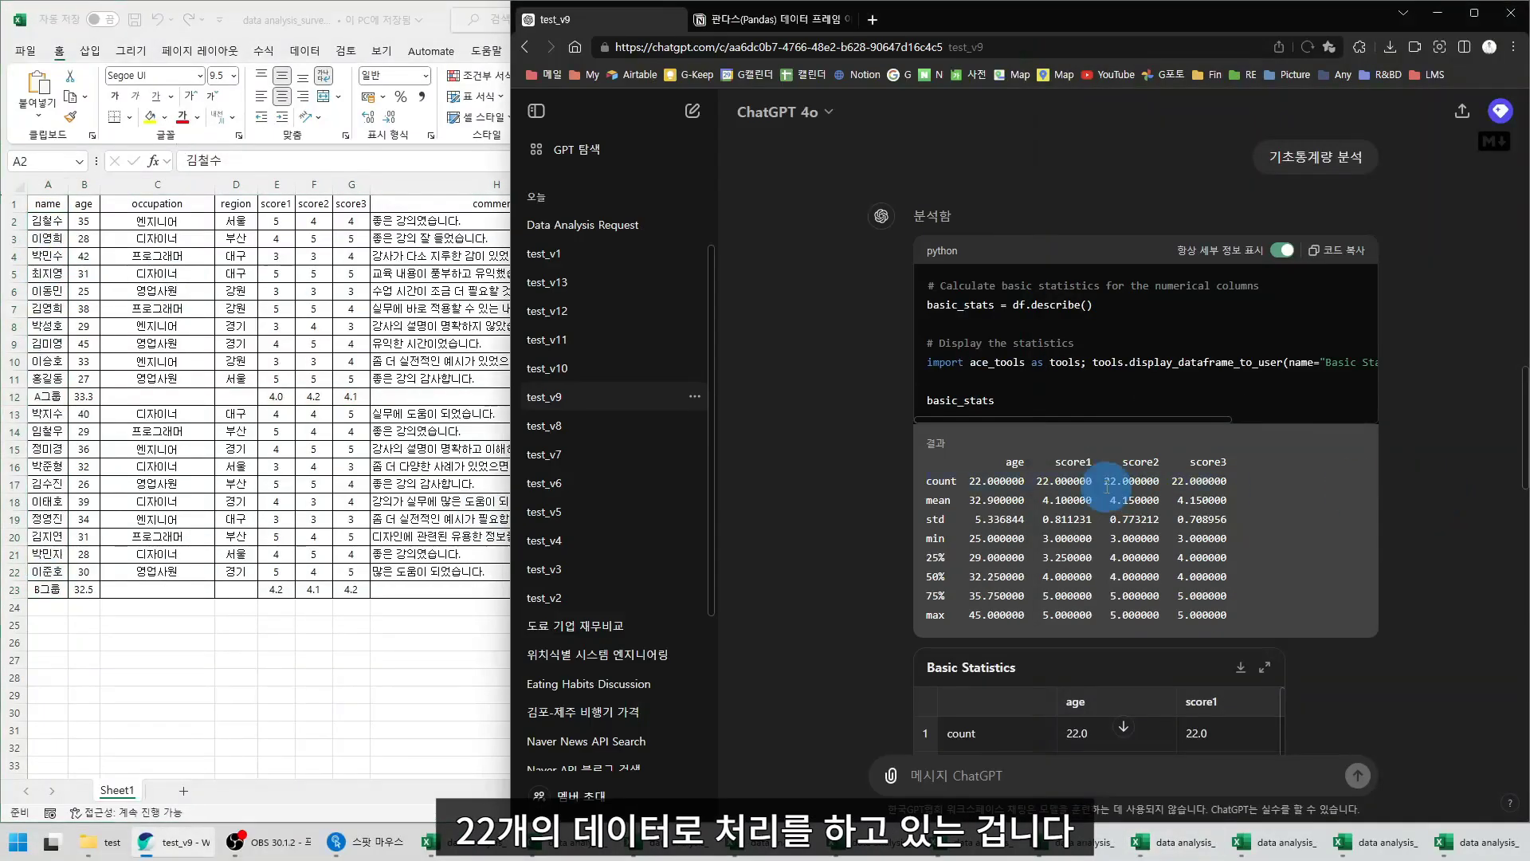
Read through ChatGPT's written statistics for age, Score1, Score2 and Score3, checking the count given for each
scroll(1107, 488, down, 8)
drag(938, 390, 1021, 428)
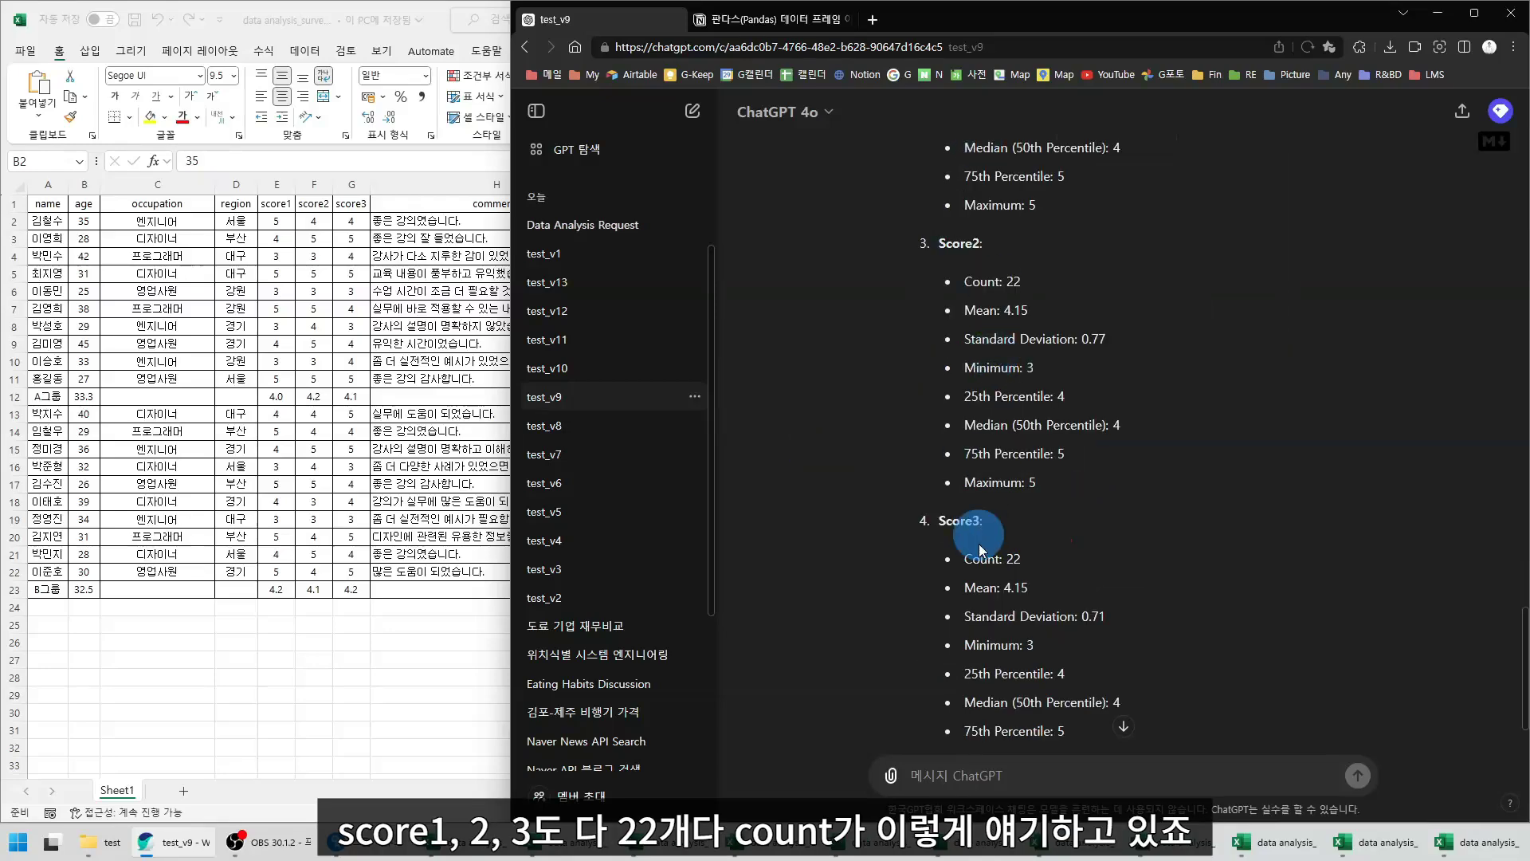
scroll(983, 536, down, 2)
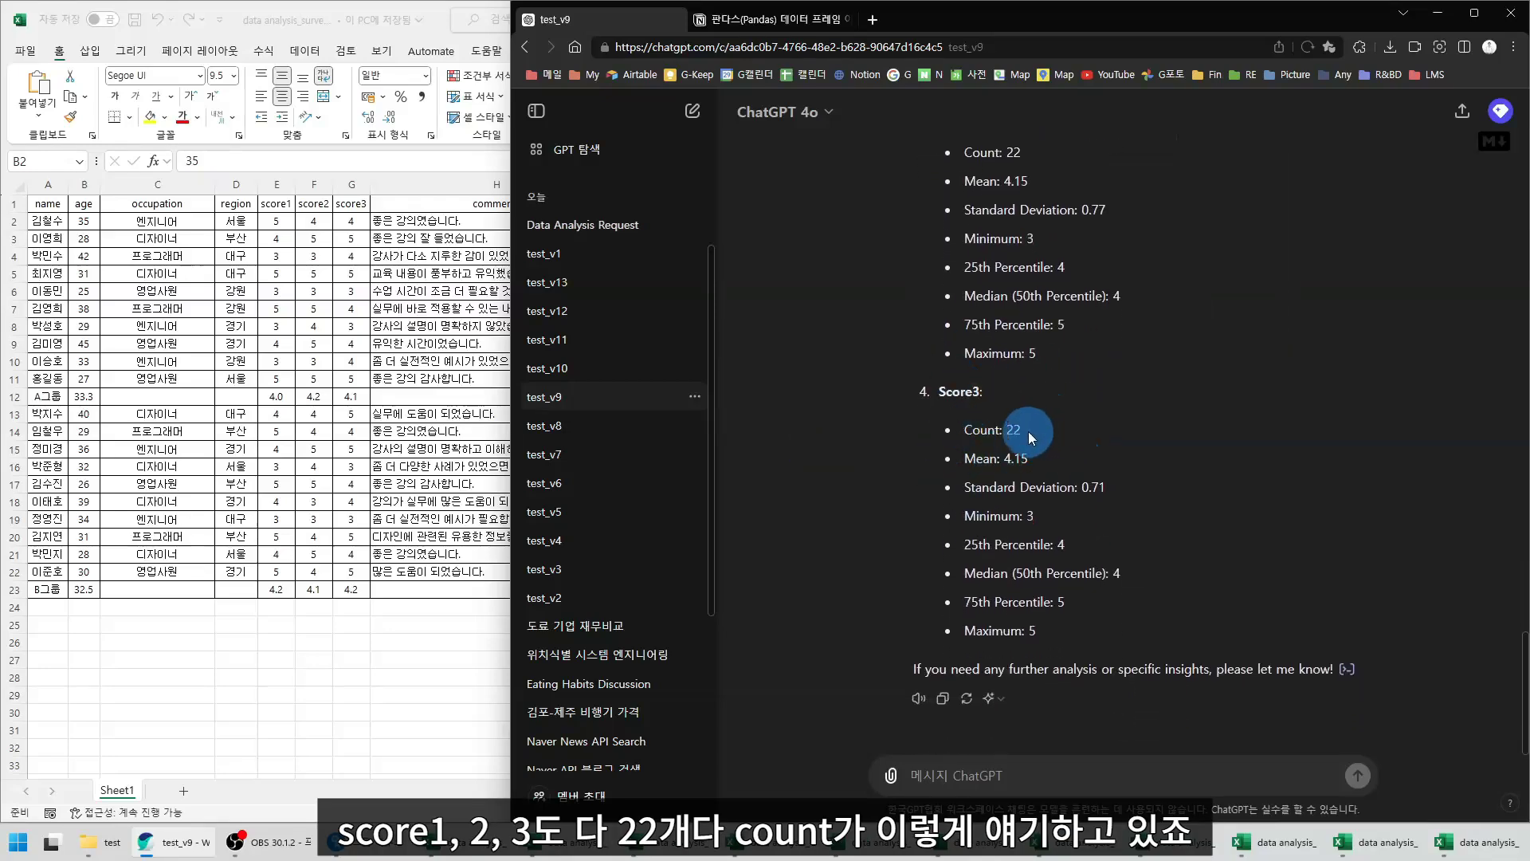
scroll(1116, 468, up, 5)
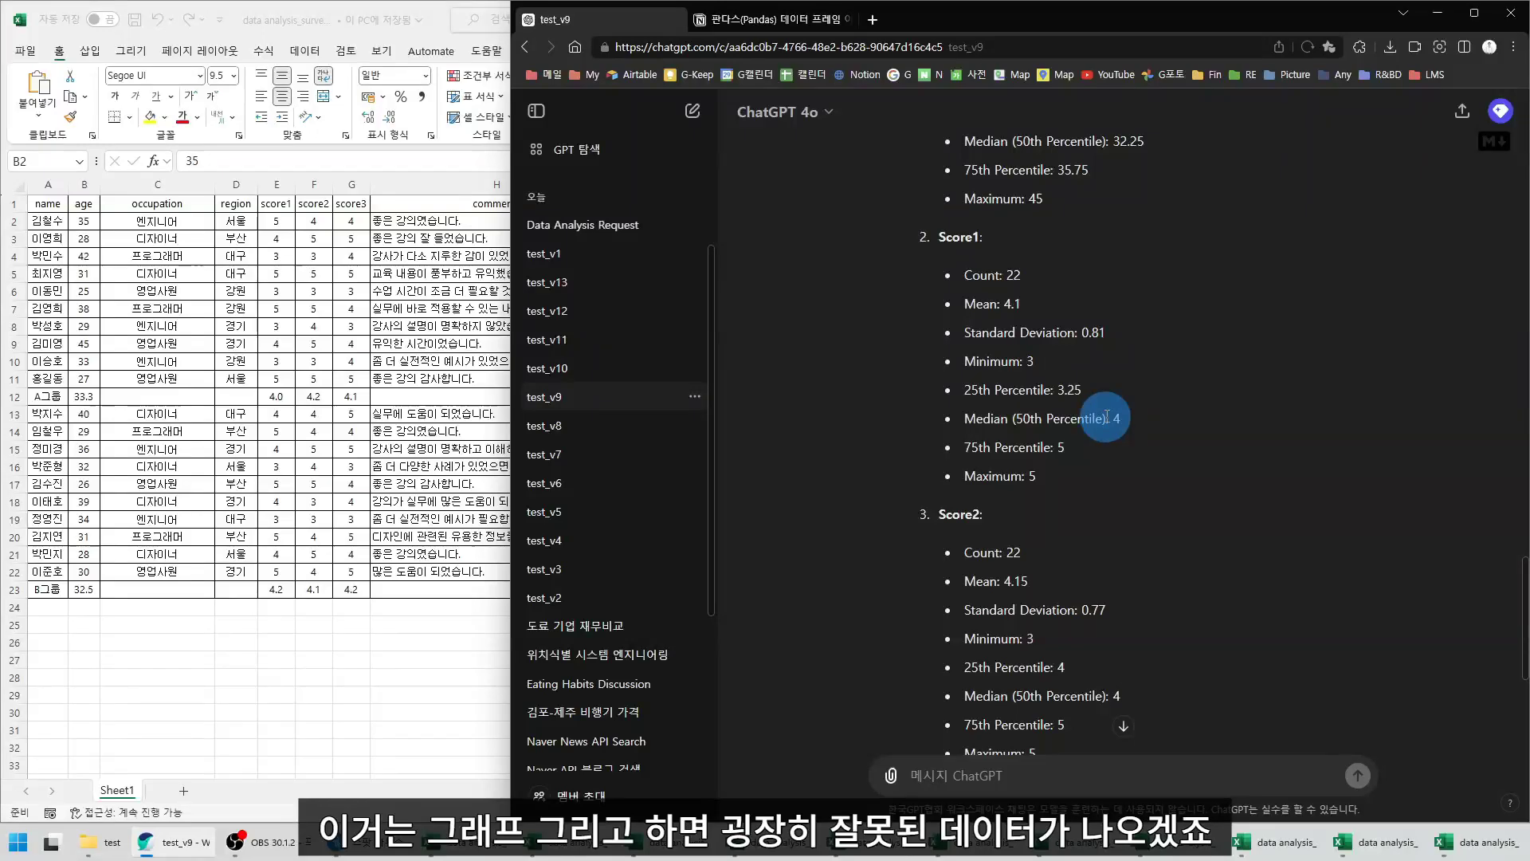
scroll(1132, 462, up, 6)
In Excel, inspect the blank occupation and region cells C12:D12 against the region values in D2:D23
click(151, 395)
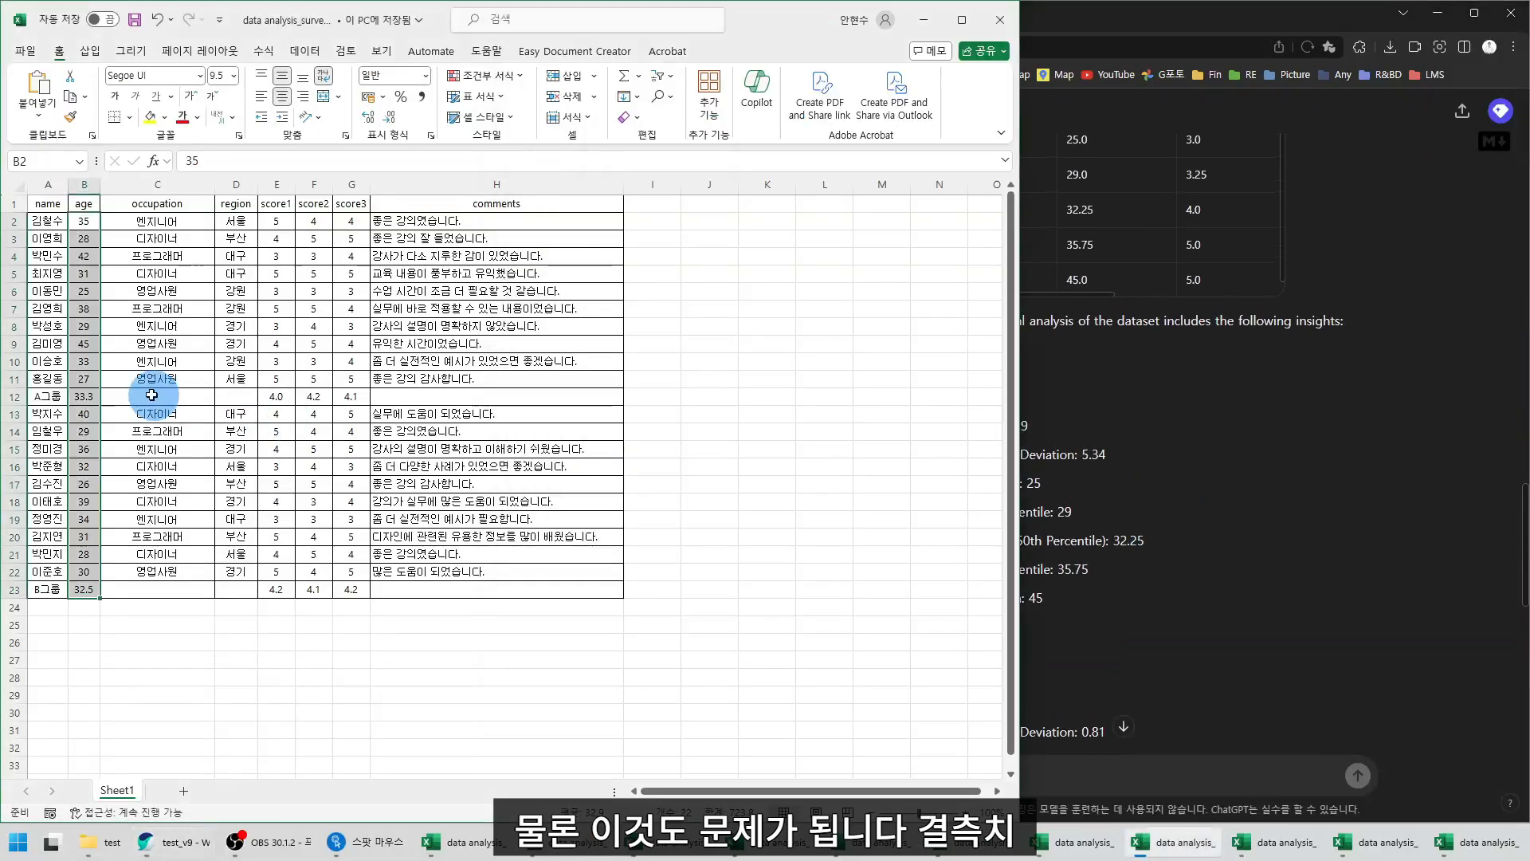
drag(152, 394, 239, 396)
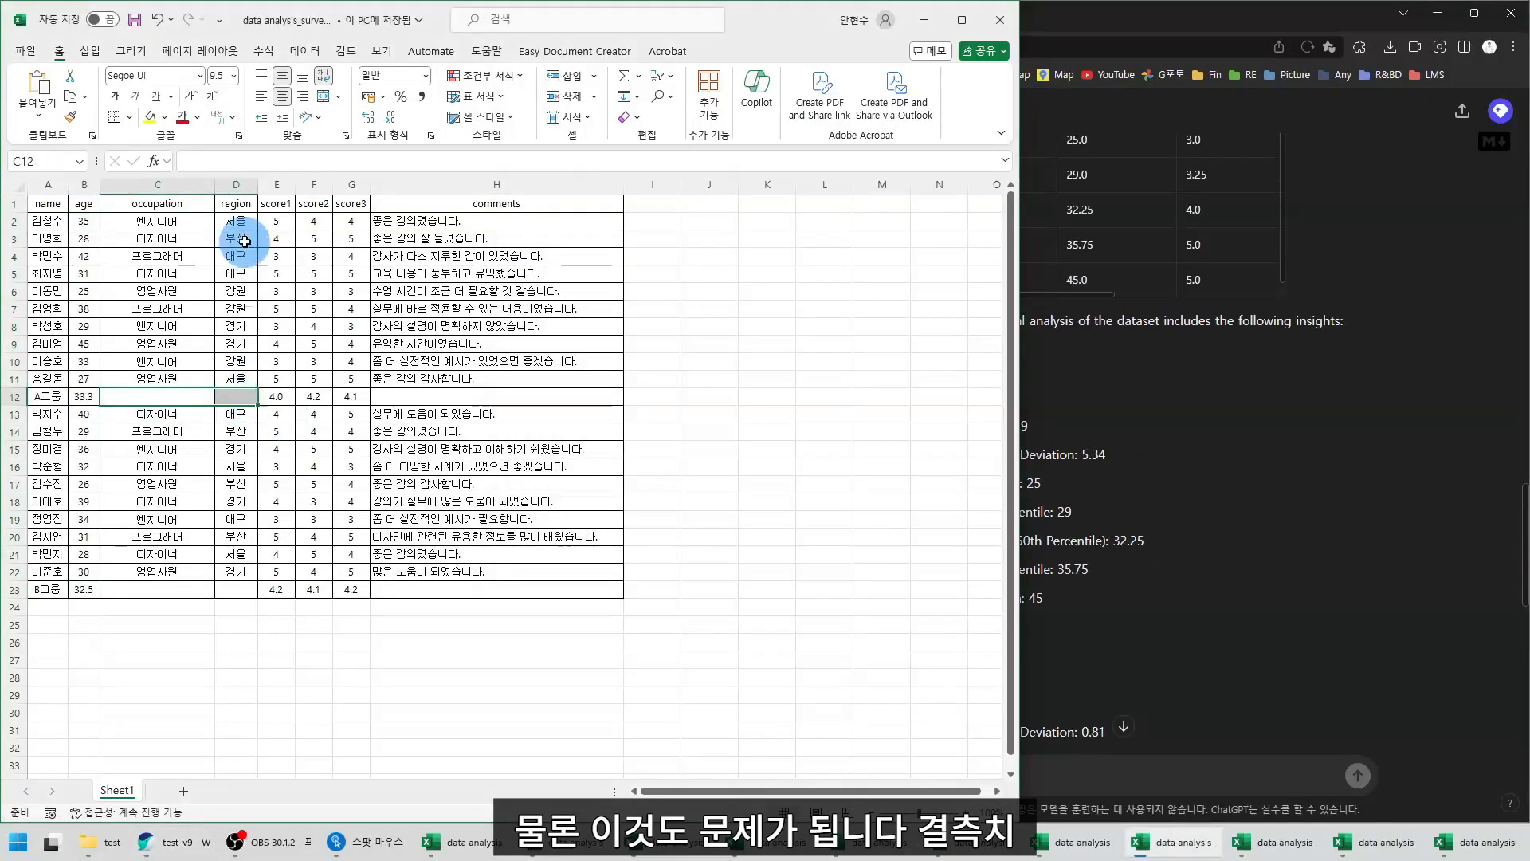
drag(236, 221, 239, 576)
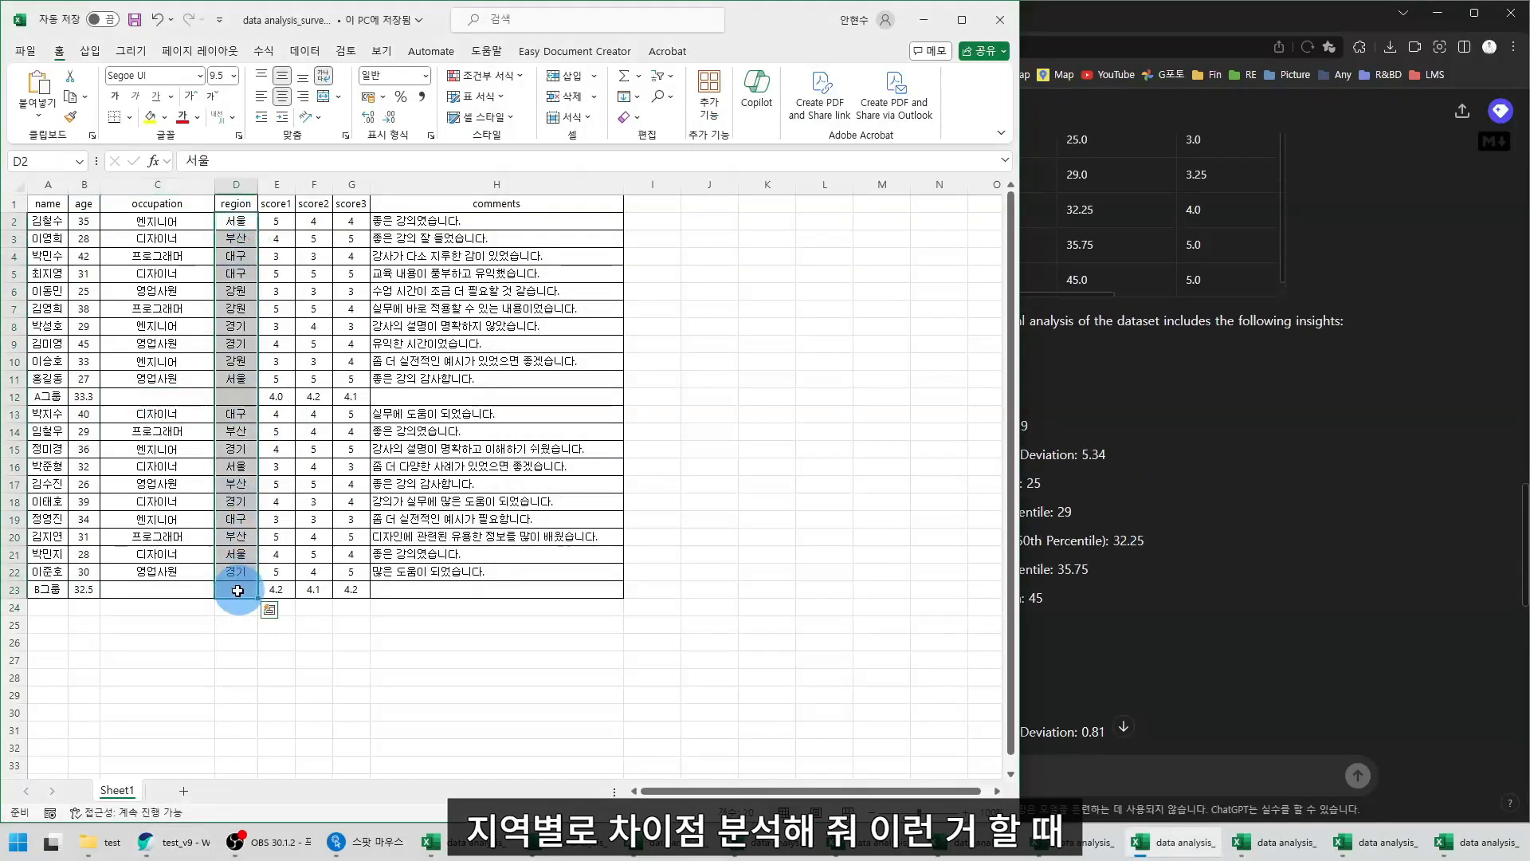
click(236, 308)
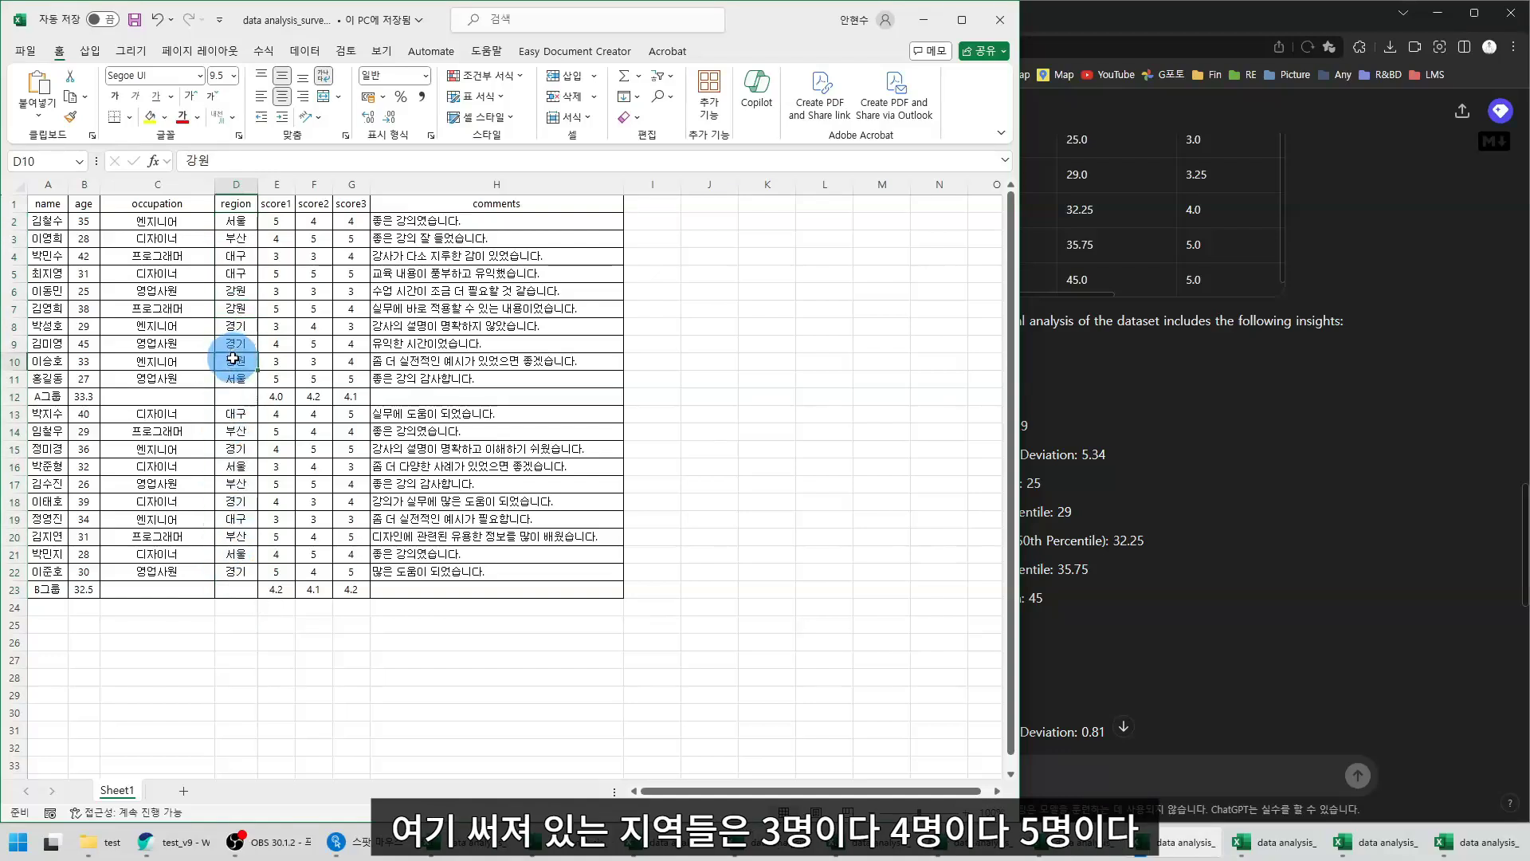
click(236, 501)
click(235, 536)
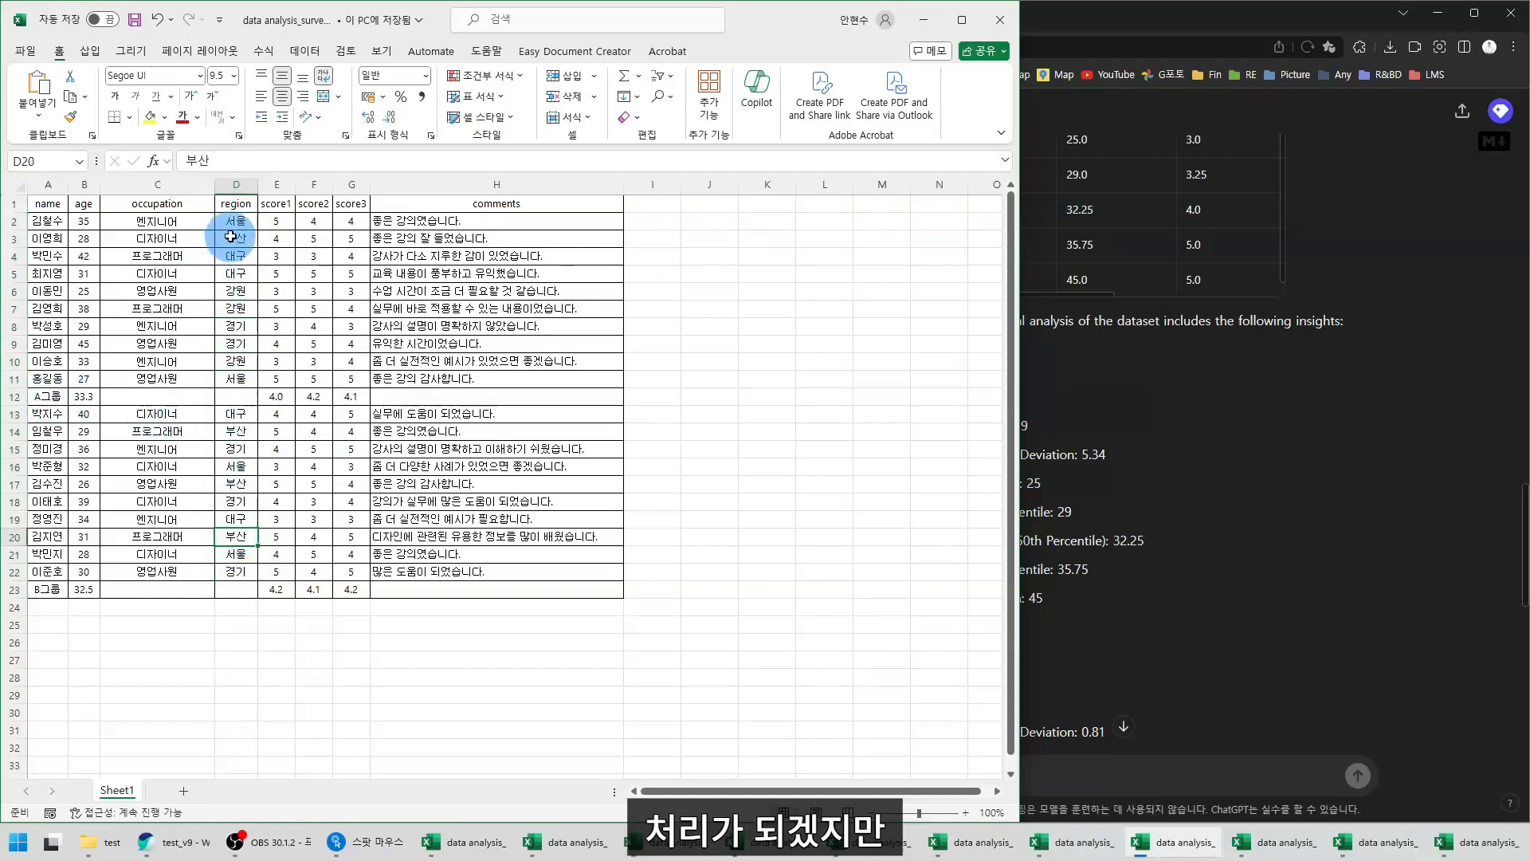
Examine subtotal row 12 as a record with a missing region, D12, alongside the other entries in the region column
click(236, 394)
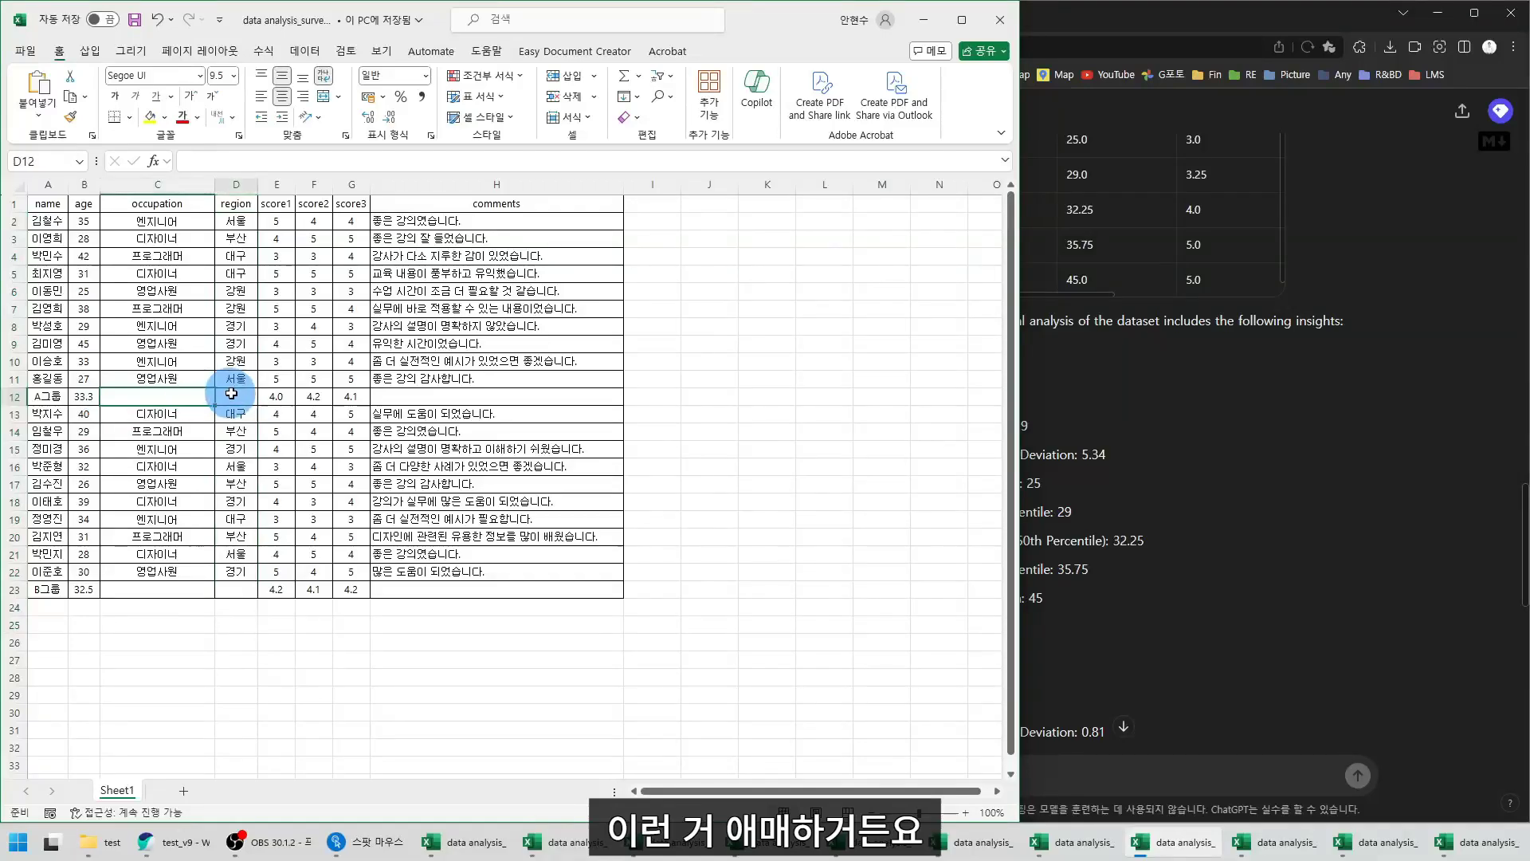
click(5, 396)
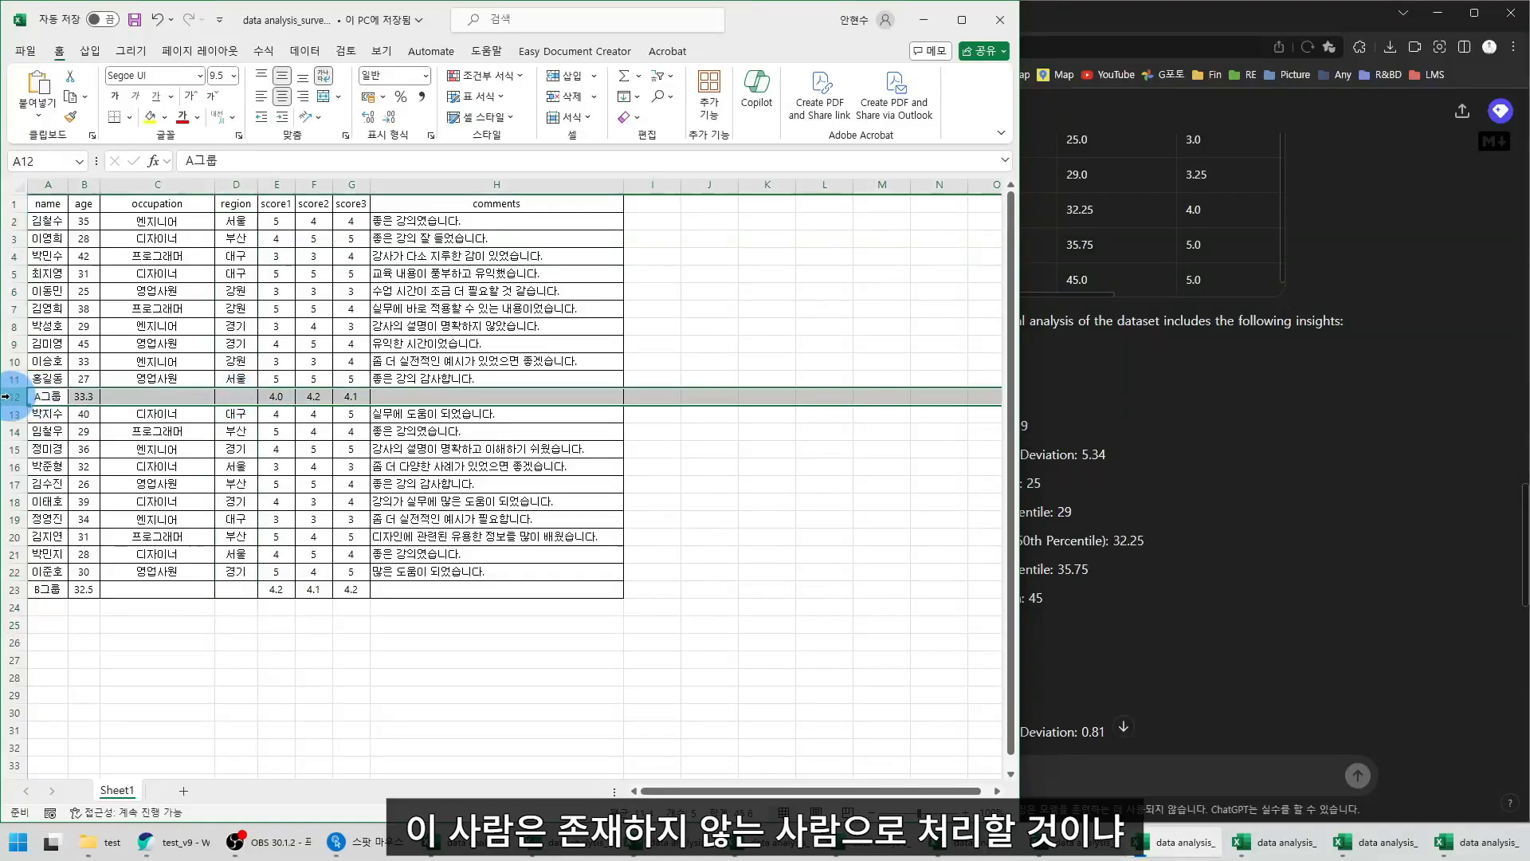
click(180, 382)
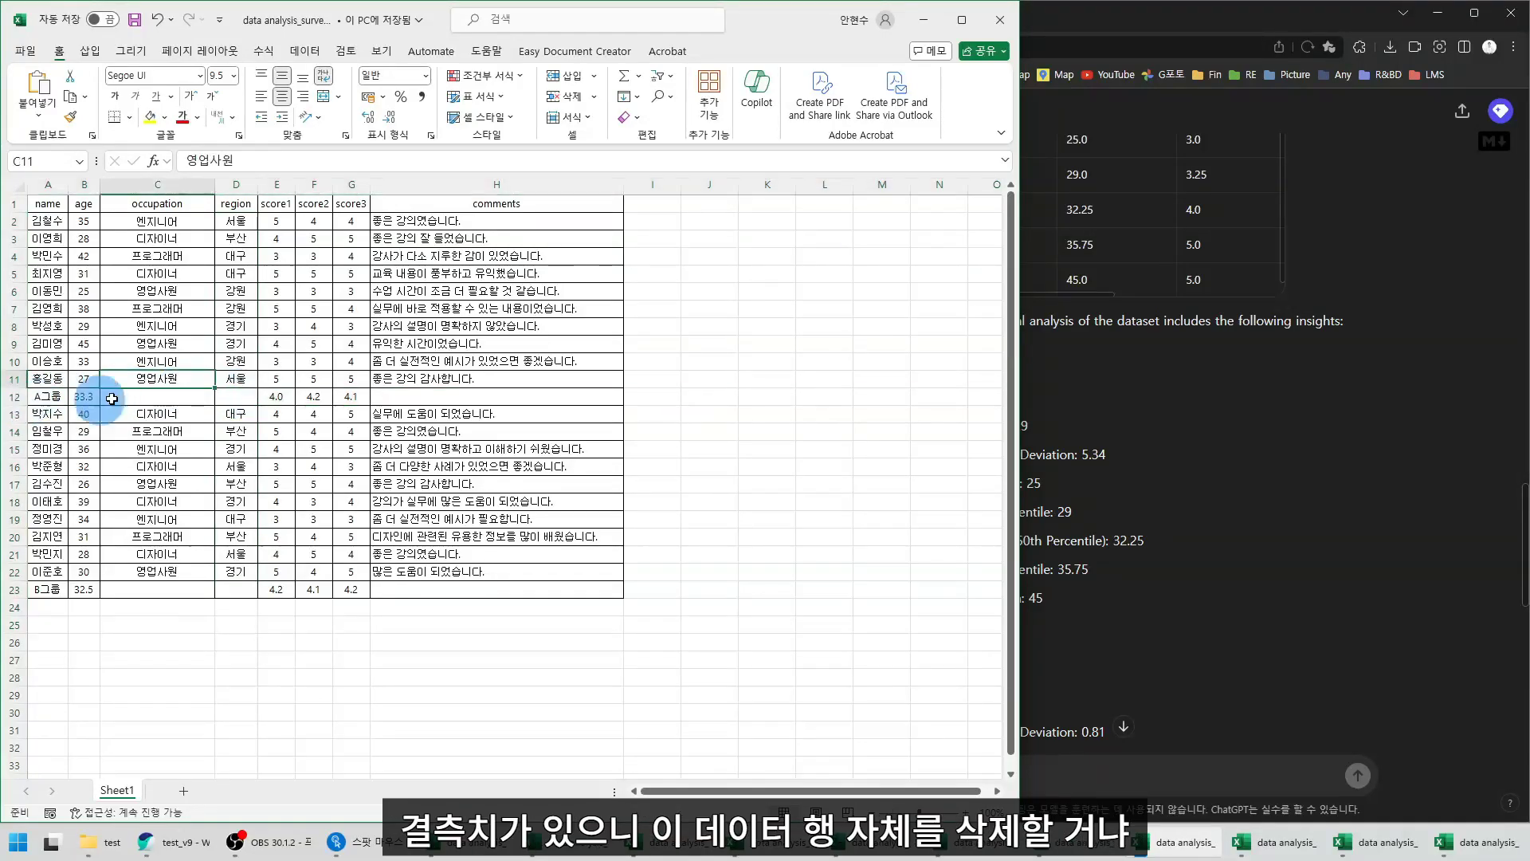
click(12, 396)
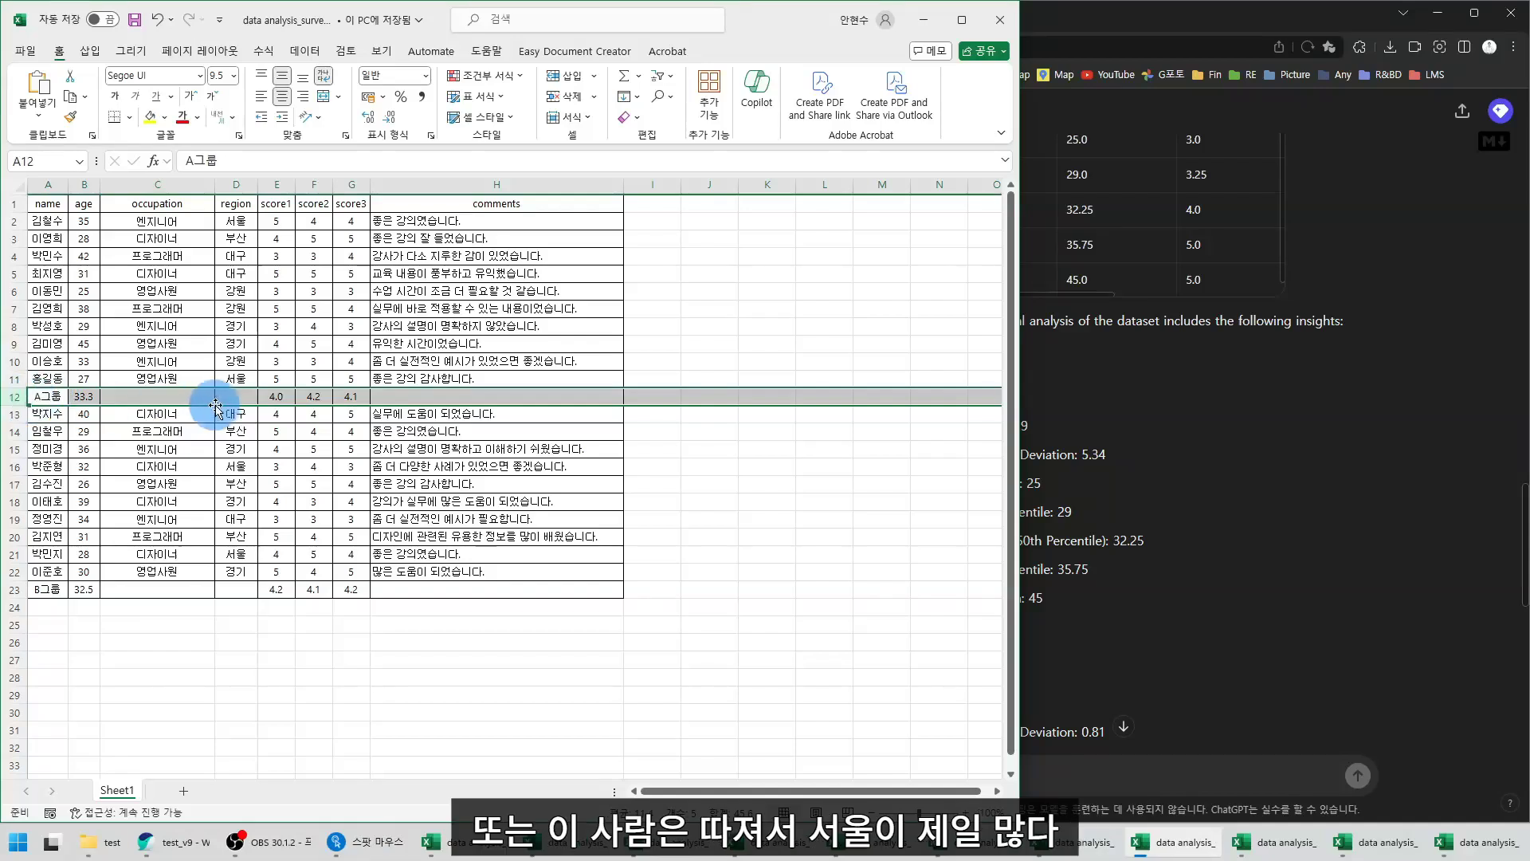
drag(236, 221, 236, 594)
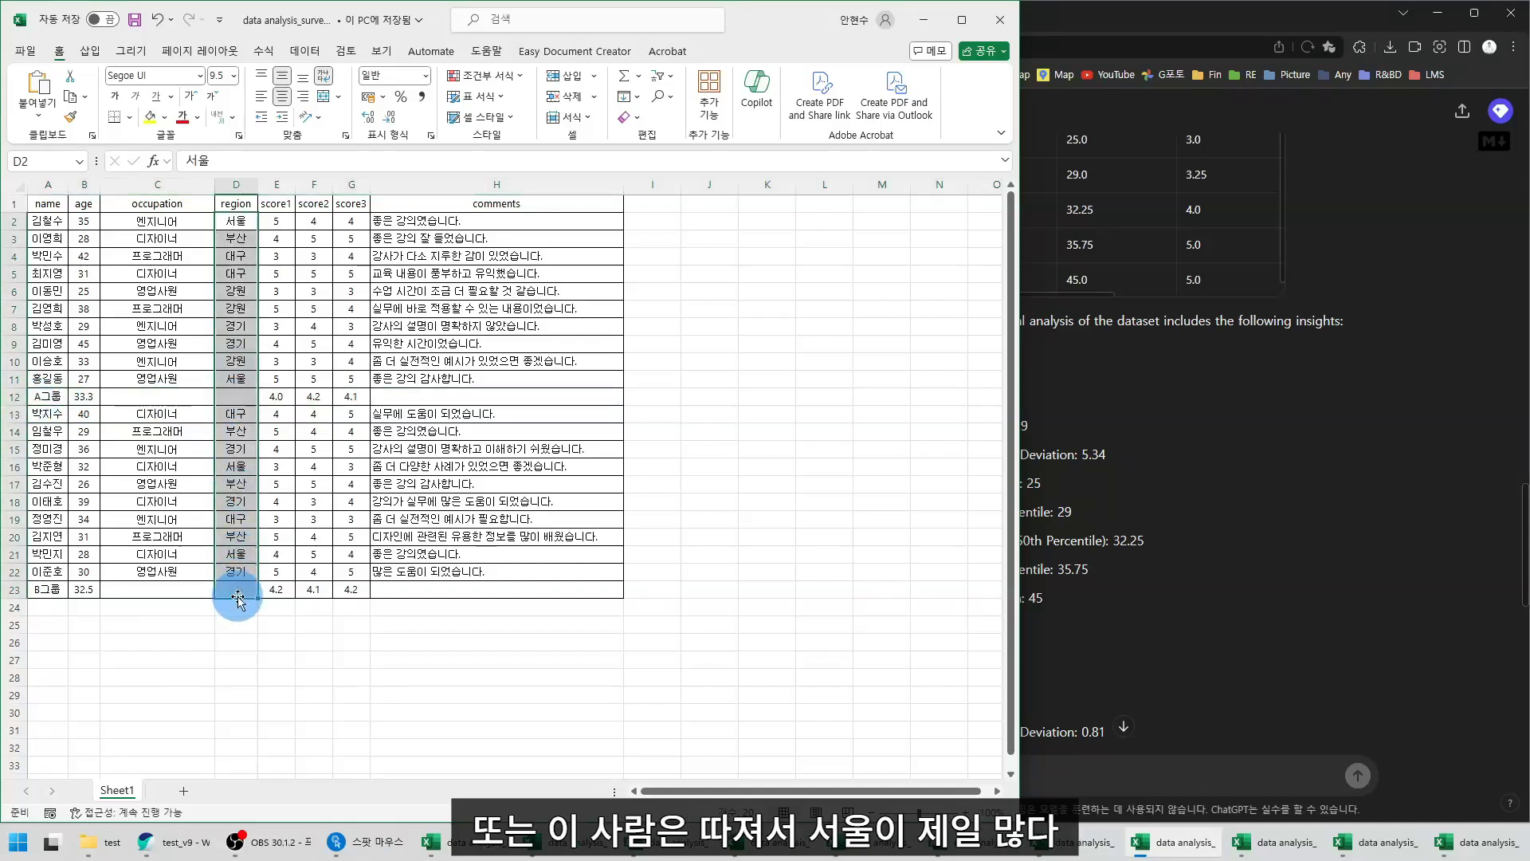
click(236, 394)
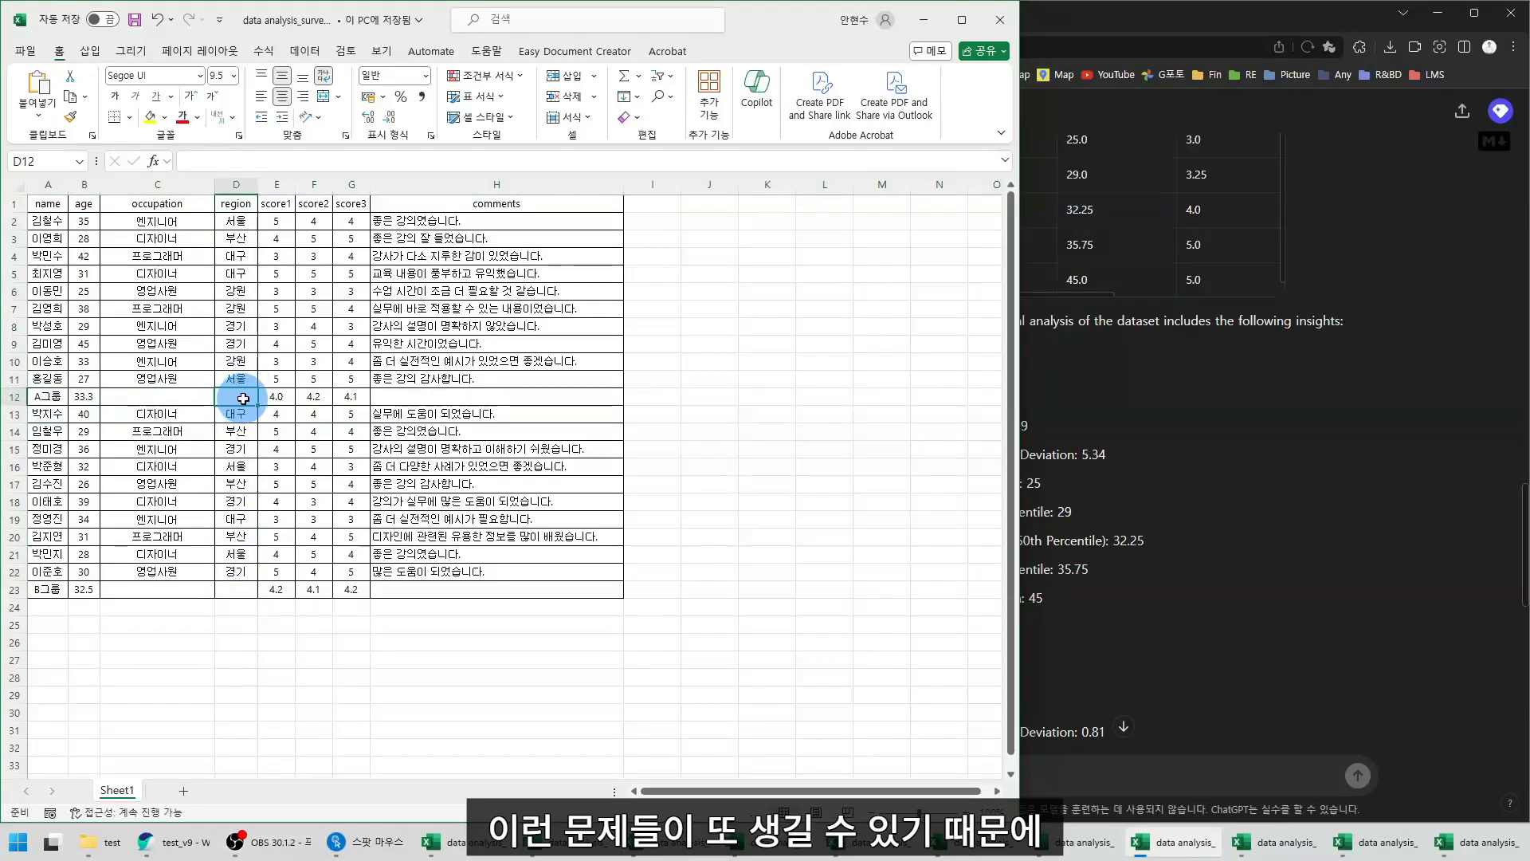
Shade the A그룹 and B그룹 subtotal rows, 12 and 23, with a gray fill
click(15, 396)
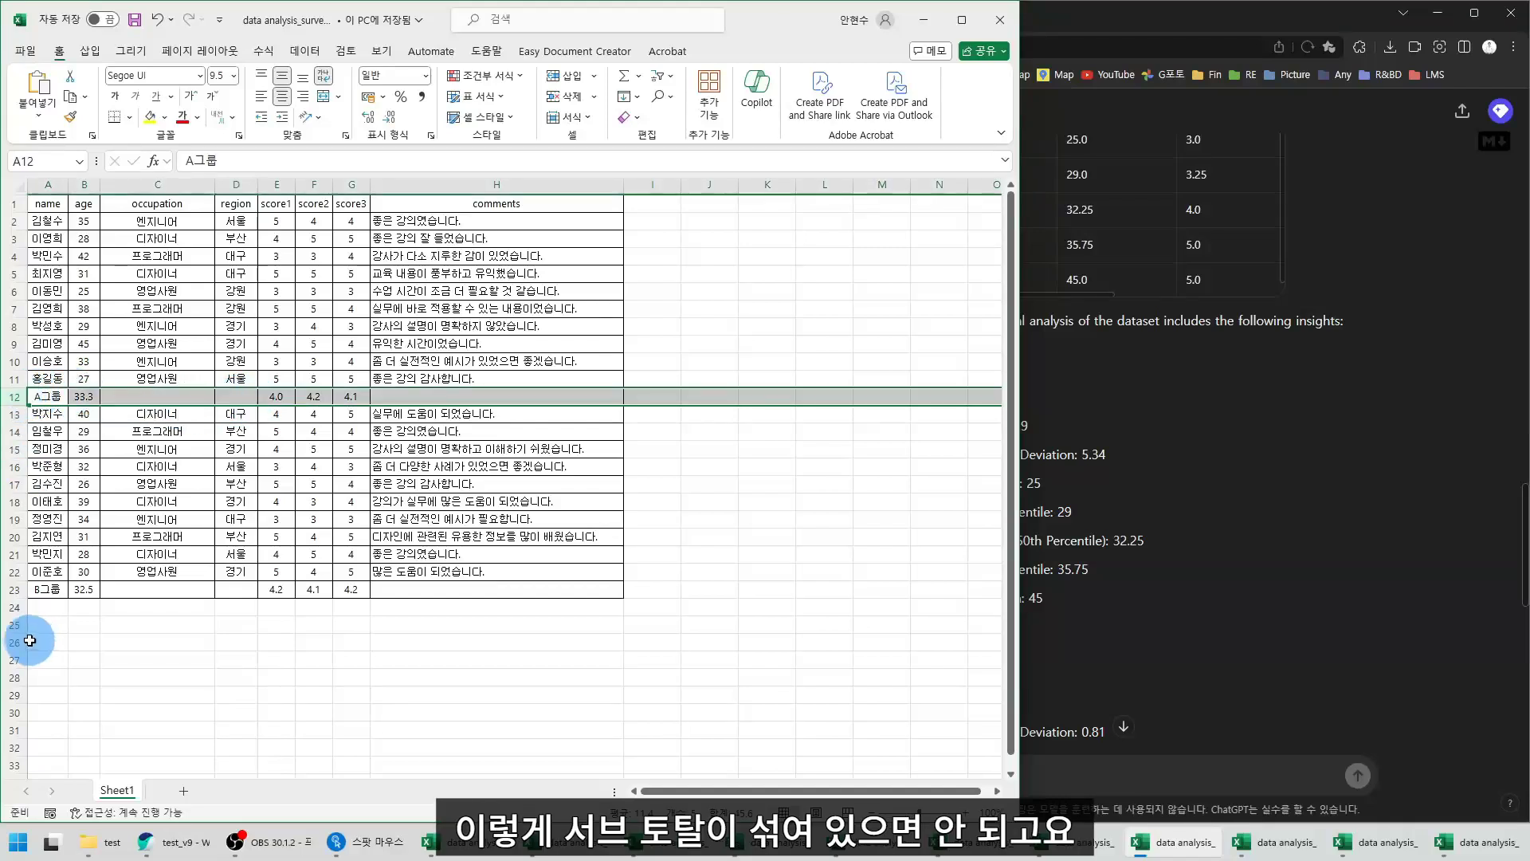
ctrl+click(12, 590)
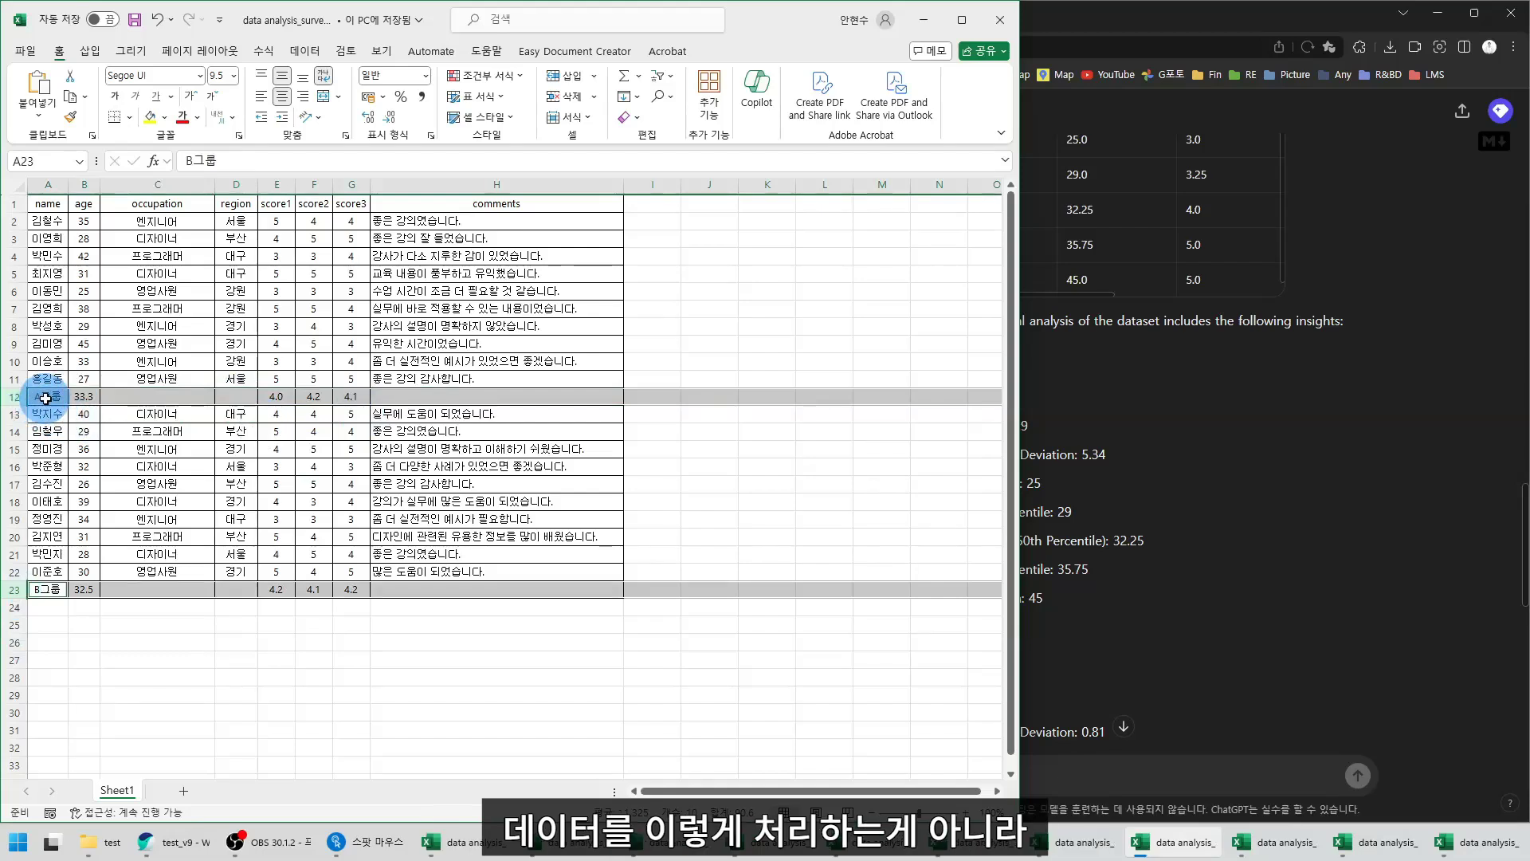
click(164, 117)
click(149, 209)
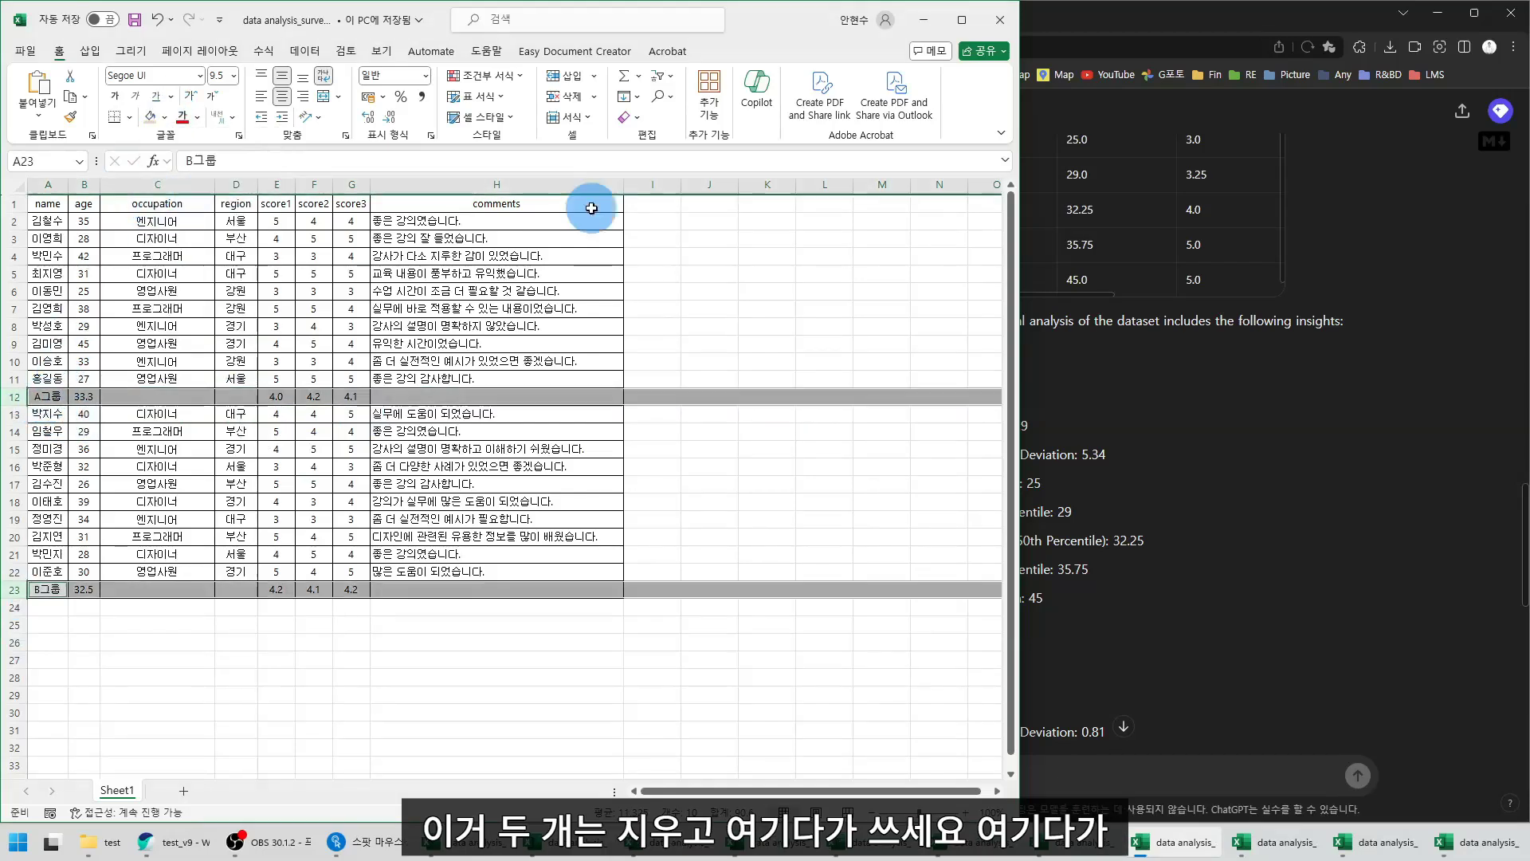
Add a 그룹 column header in I1 and enter A for the first ten respondents in I2:I11
click(649, 209)
click(650, 207)
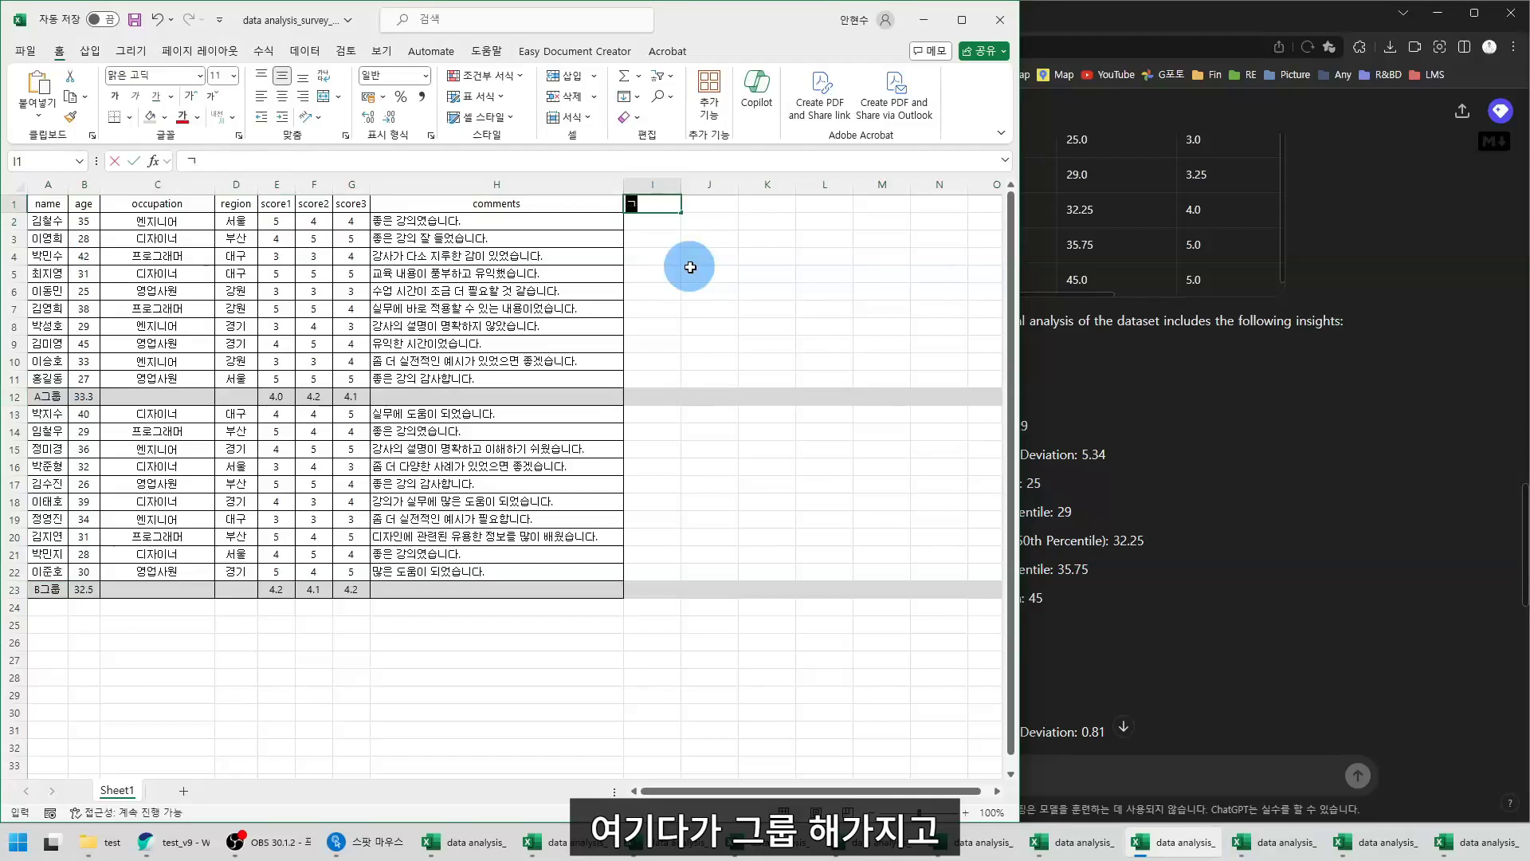
text(그룹)
key(Return)
text(A)
key(Return)
key(Up)
key(ctrl+c)
key(Down)
key(shift+Down)
key(shift+Down)
key(shift+Down)
key(shift+Down)
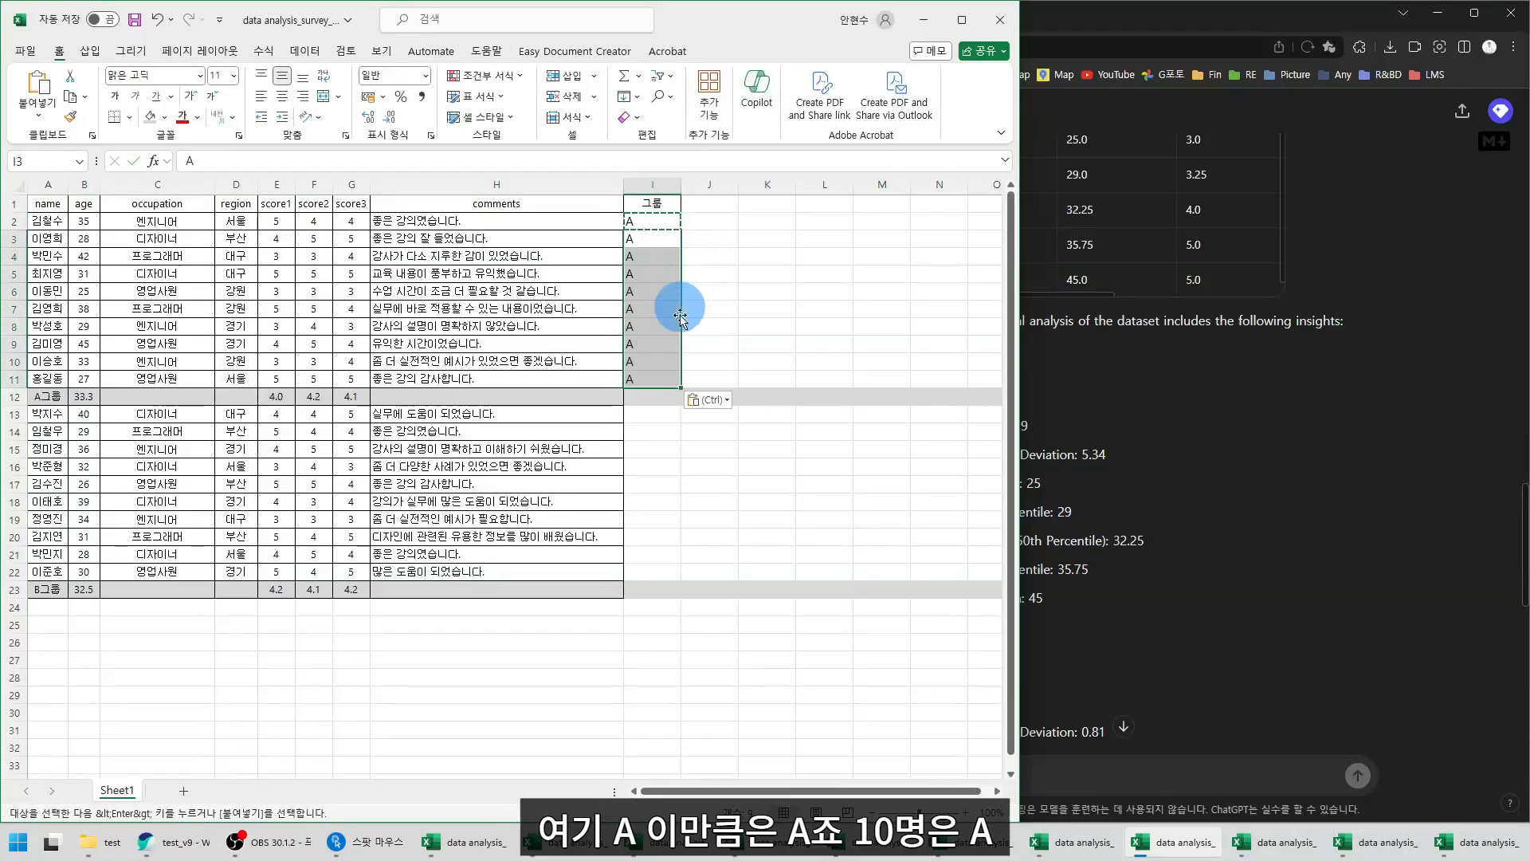
Enter B in the 그룹 column for the second ten respondents, I13:I22
click(646, 414)
text(B)
key(Return)
click(646, 413)
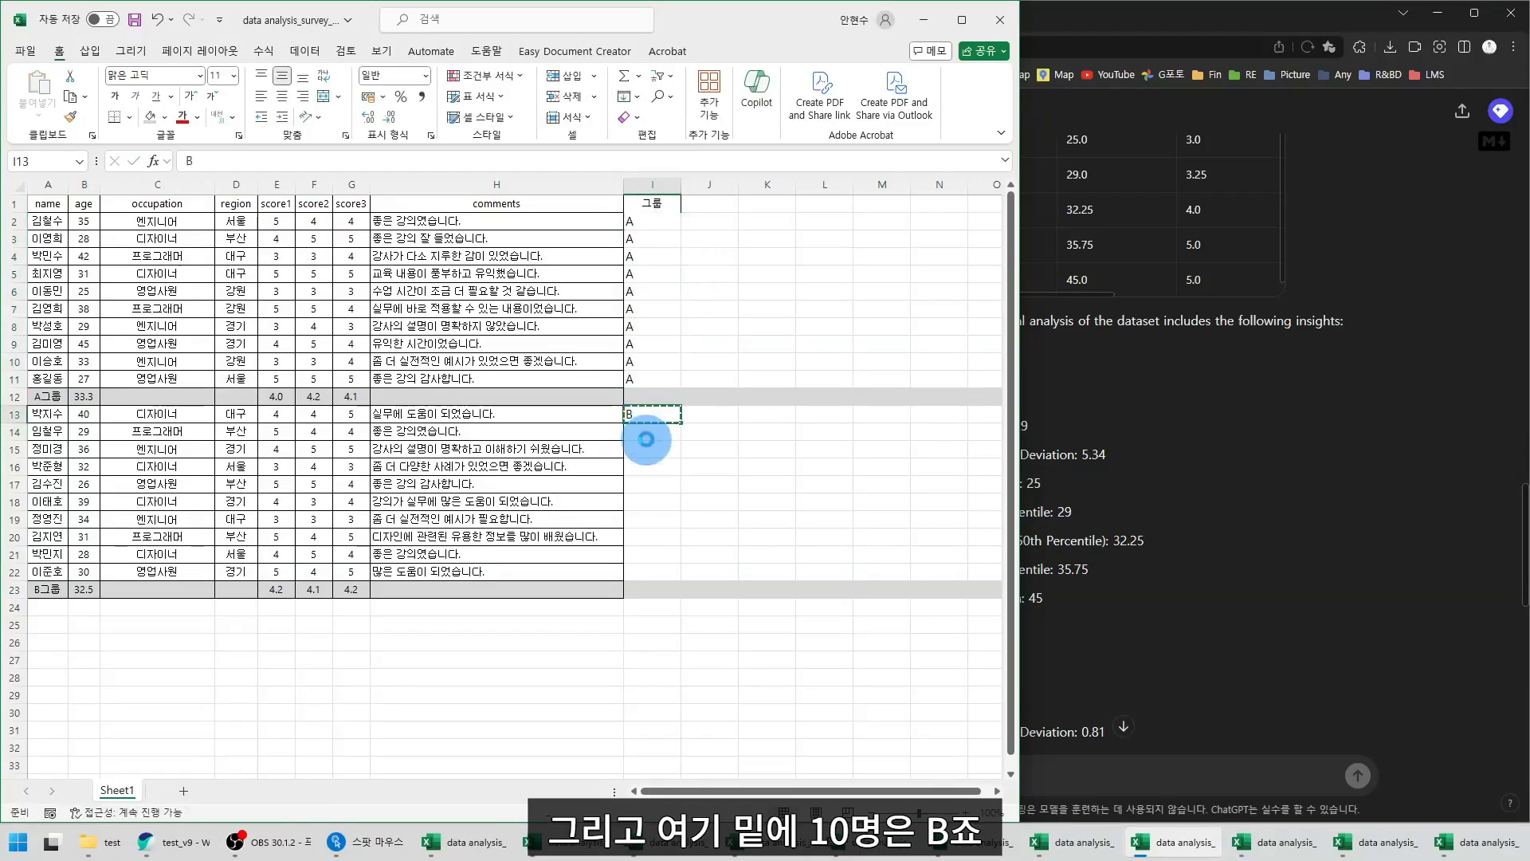
key(ctrl+c)
drag(646, 431, 647, 572)
key(ctrl+v)
Hide the A그룹 subtotal row, row 12
click(318, 401)
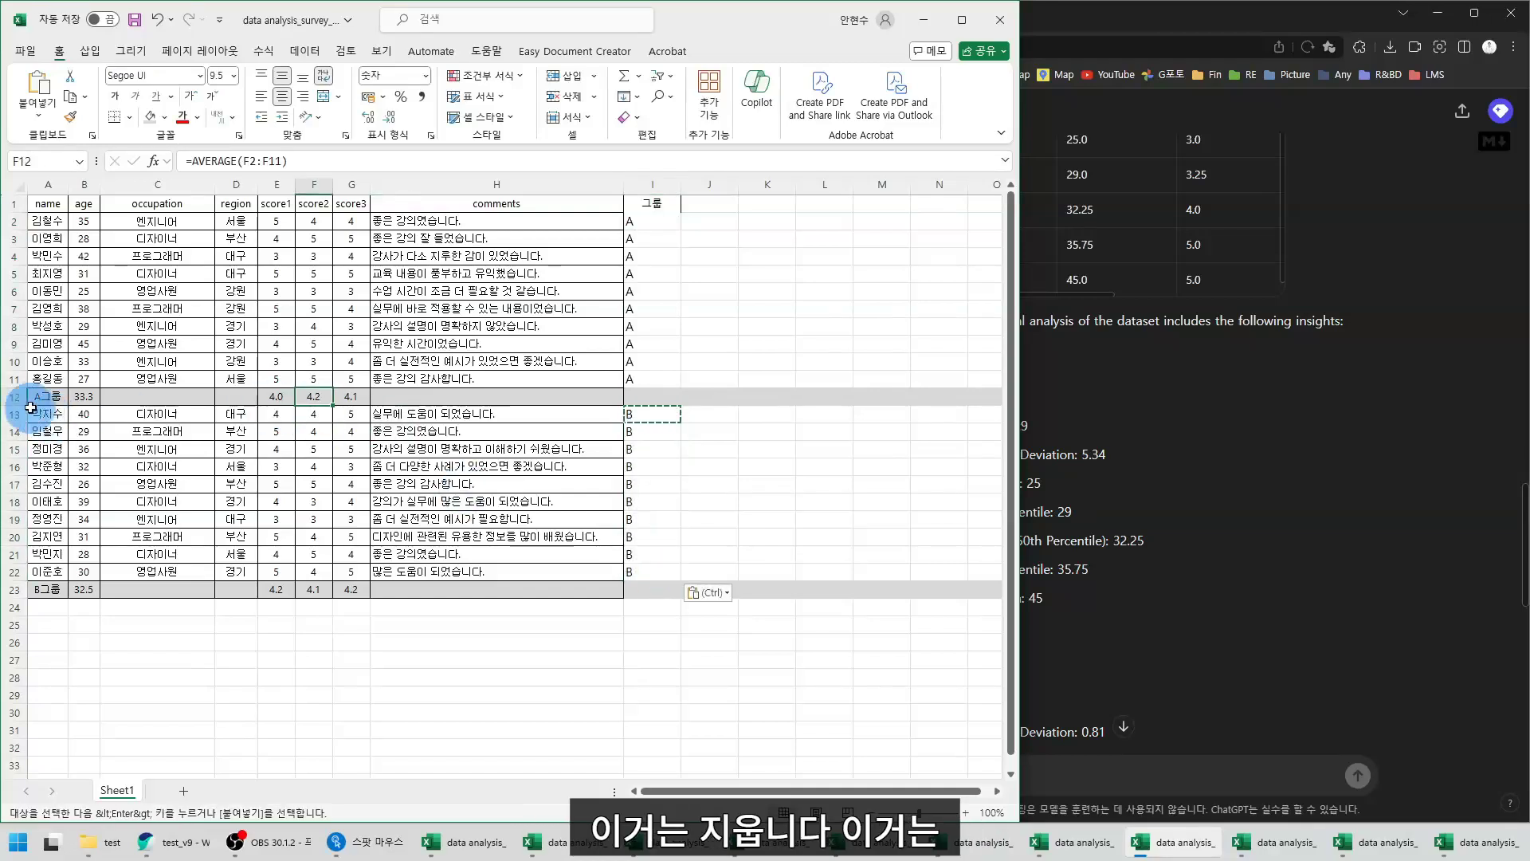
key(ctrl+9)
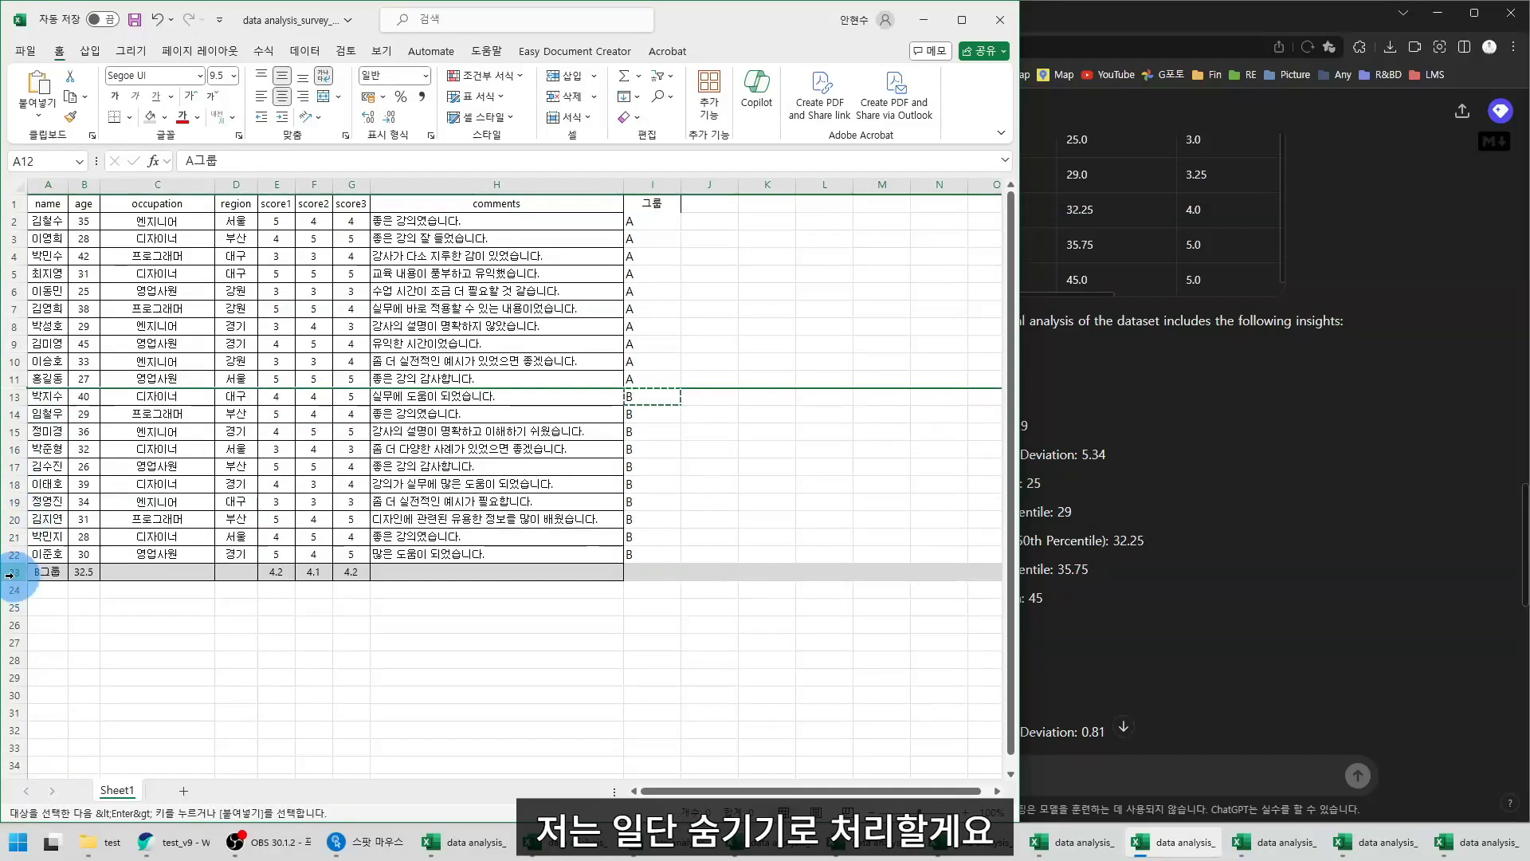
Hide the B그룹 subtotal row, row 23
click(9, 571)
key(ctrl+9)
click(374, 311)
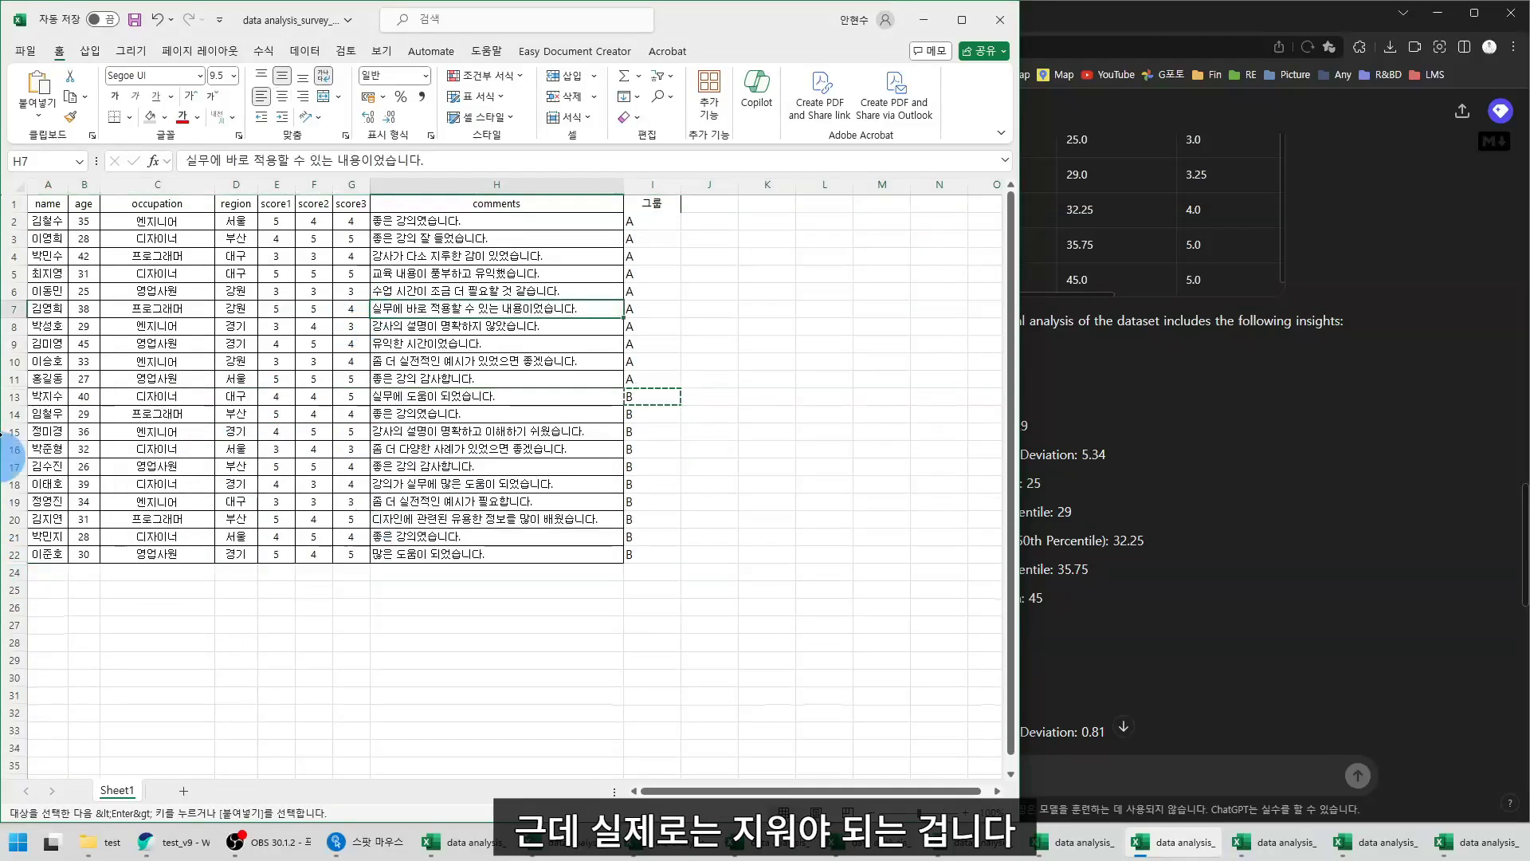
click(243, 467)
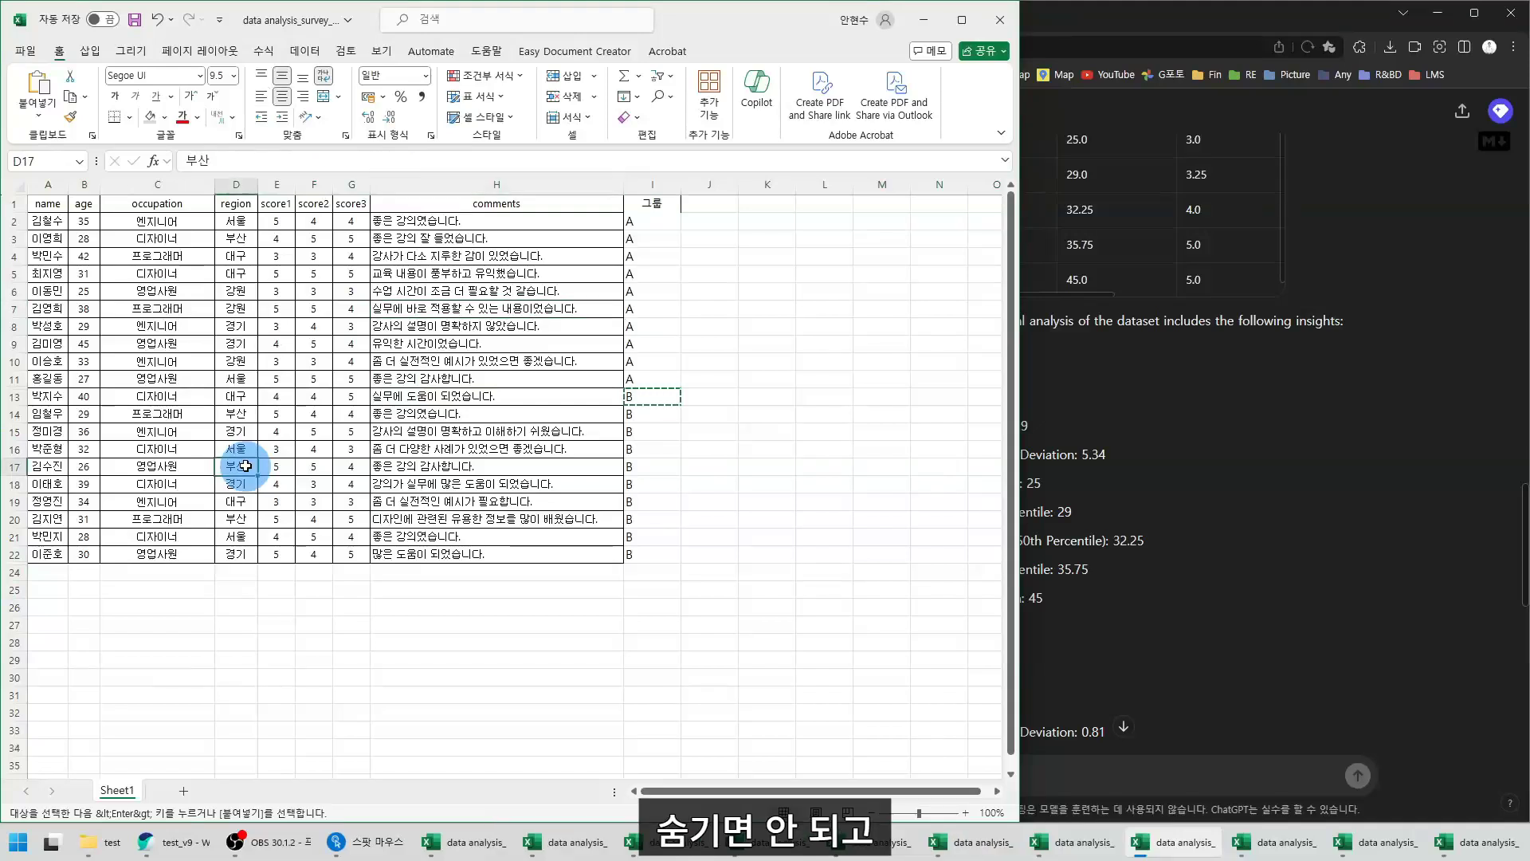
click(314, 326)
click(237, 290)
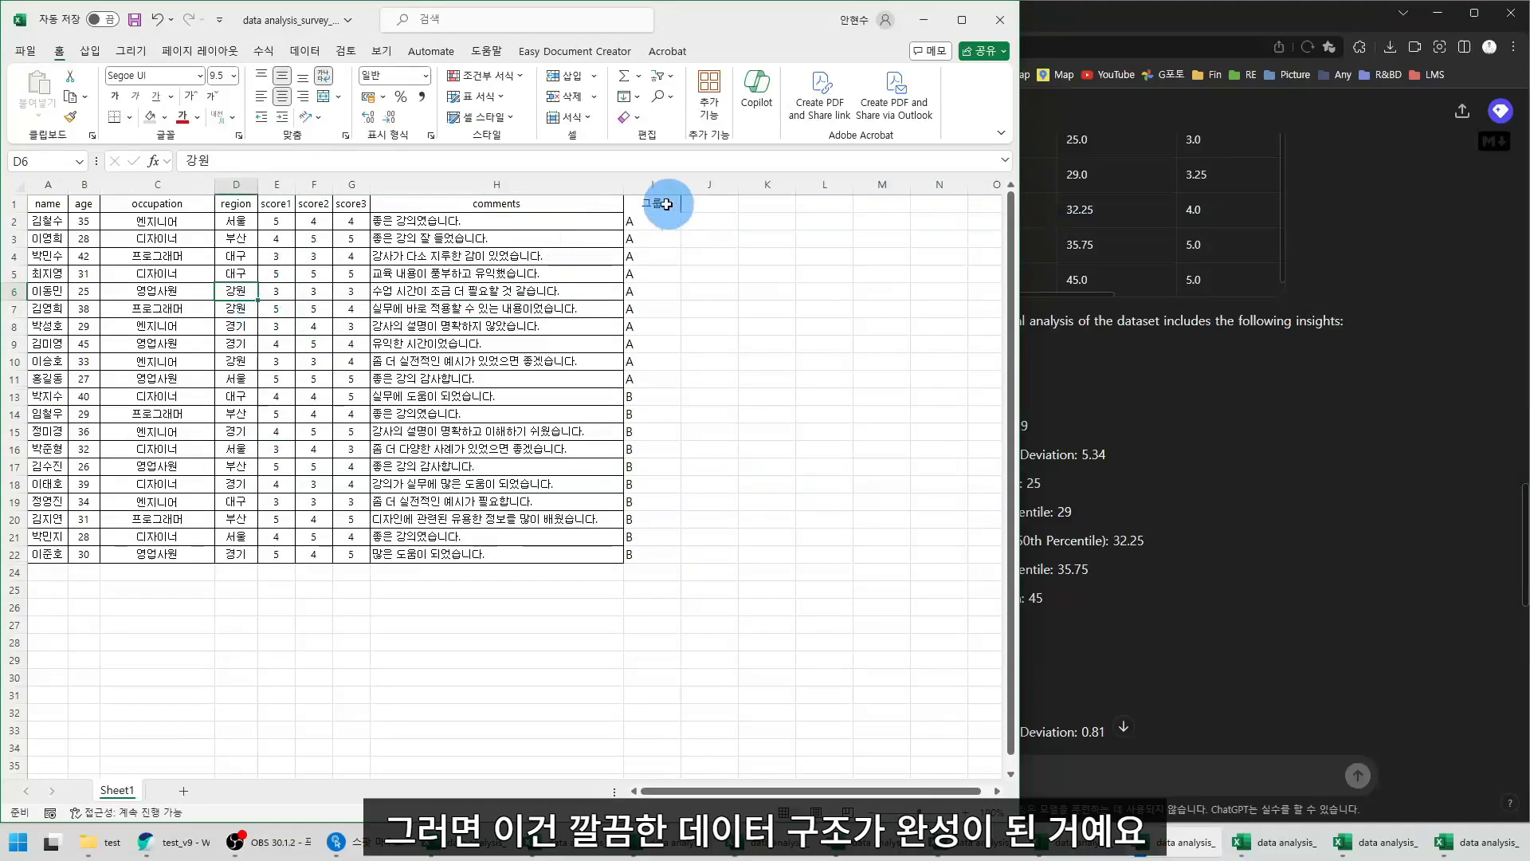
Examine the B labels in I13:I22, the A labels in I2:I11, and group A's ages in B2:B11
drag(44, 217, 650, 549)
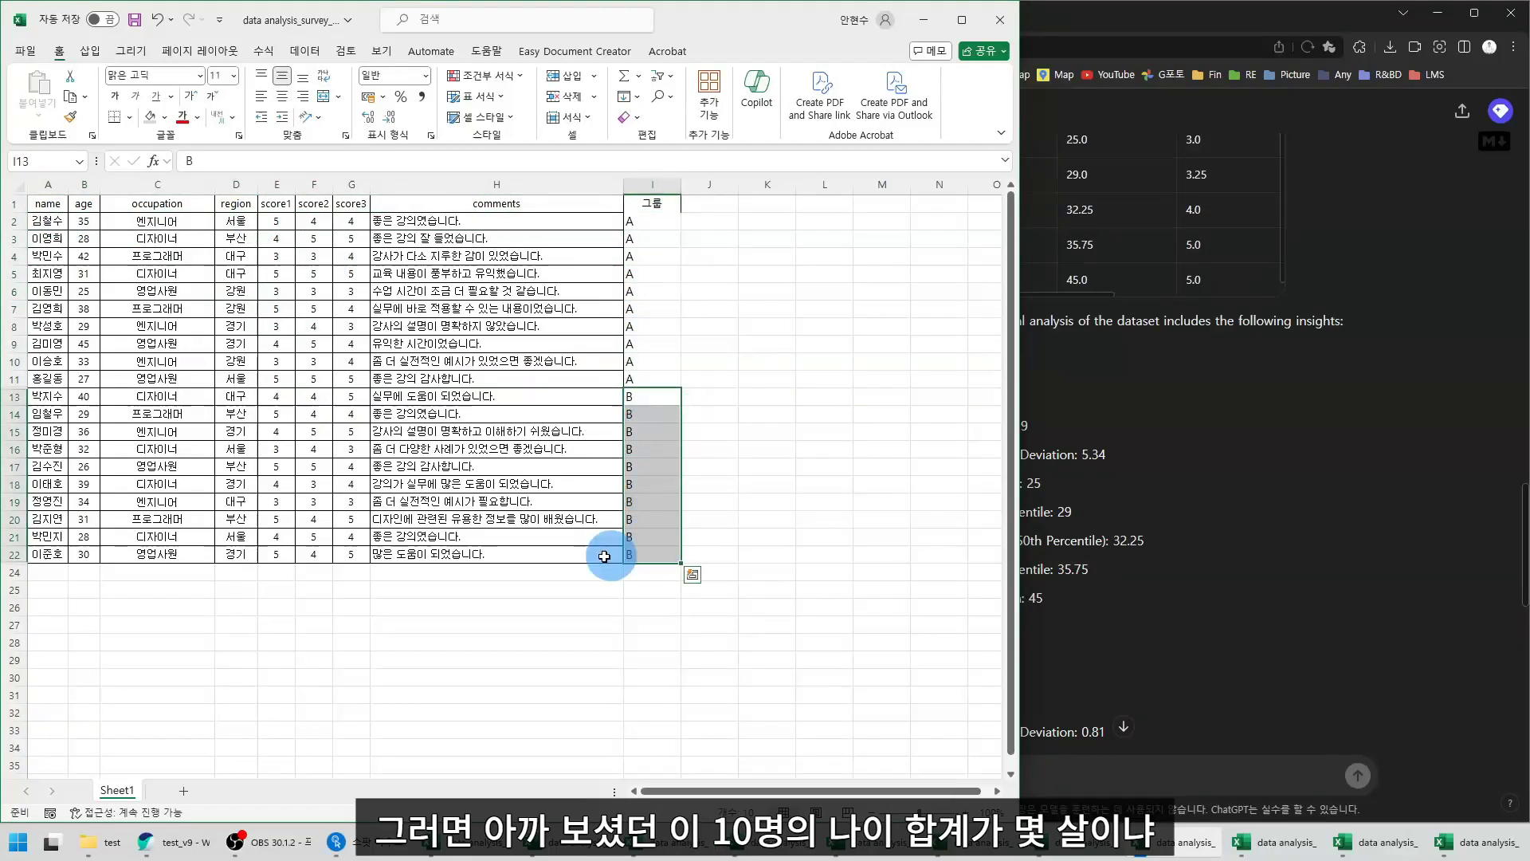
drag(655, 222, 650, 376)
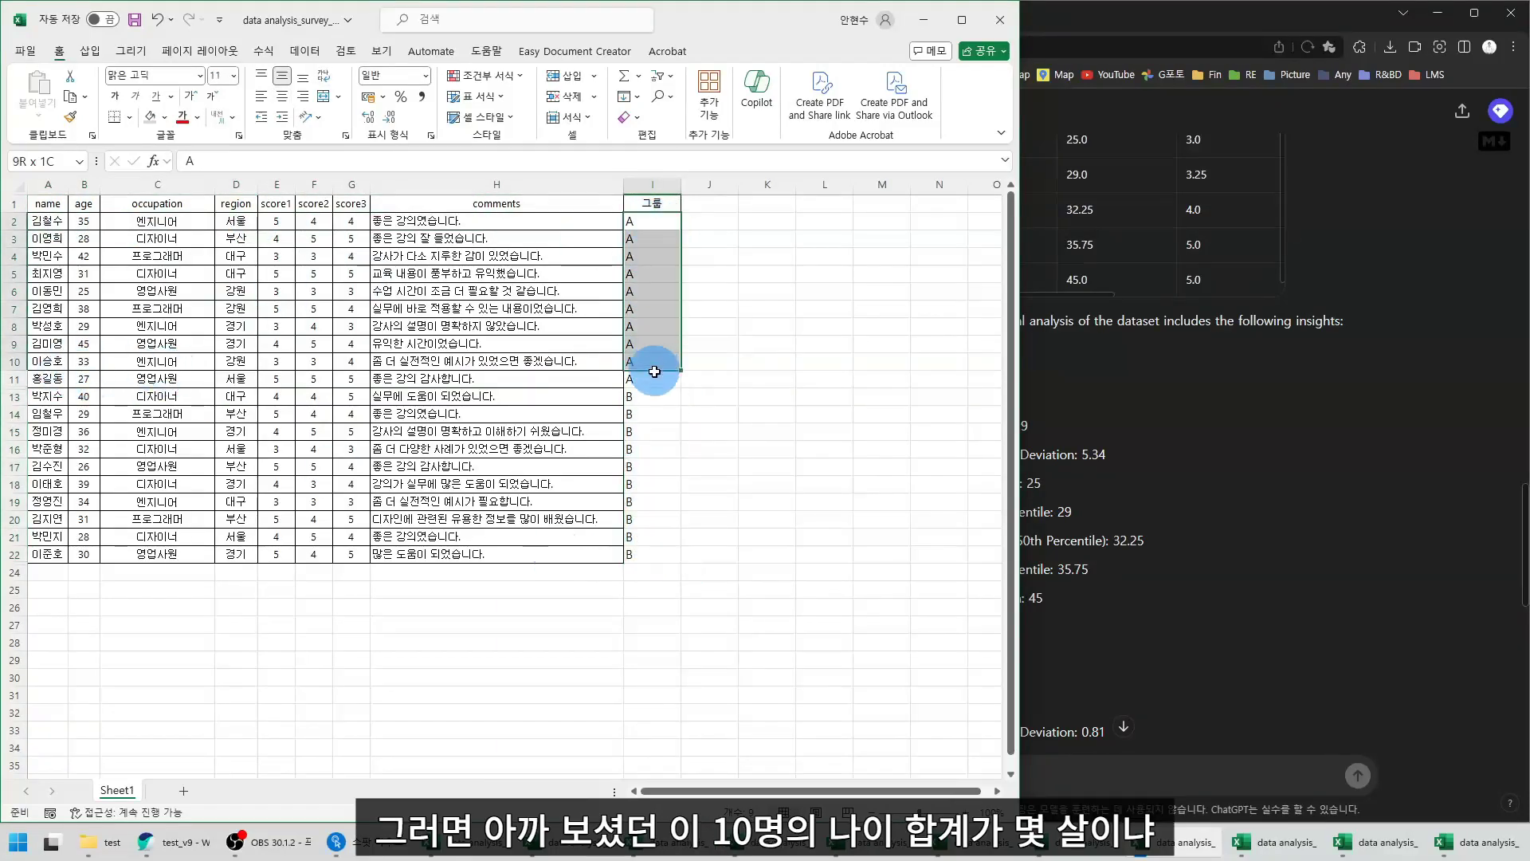
drag(84, 222, 88, 376)
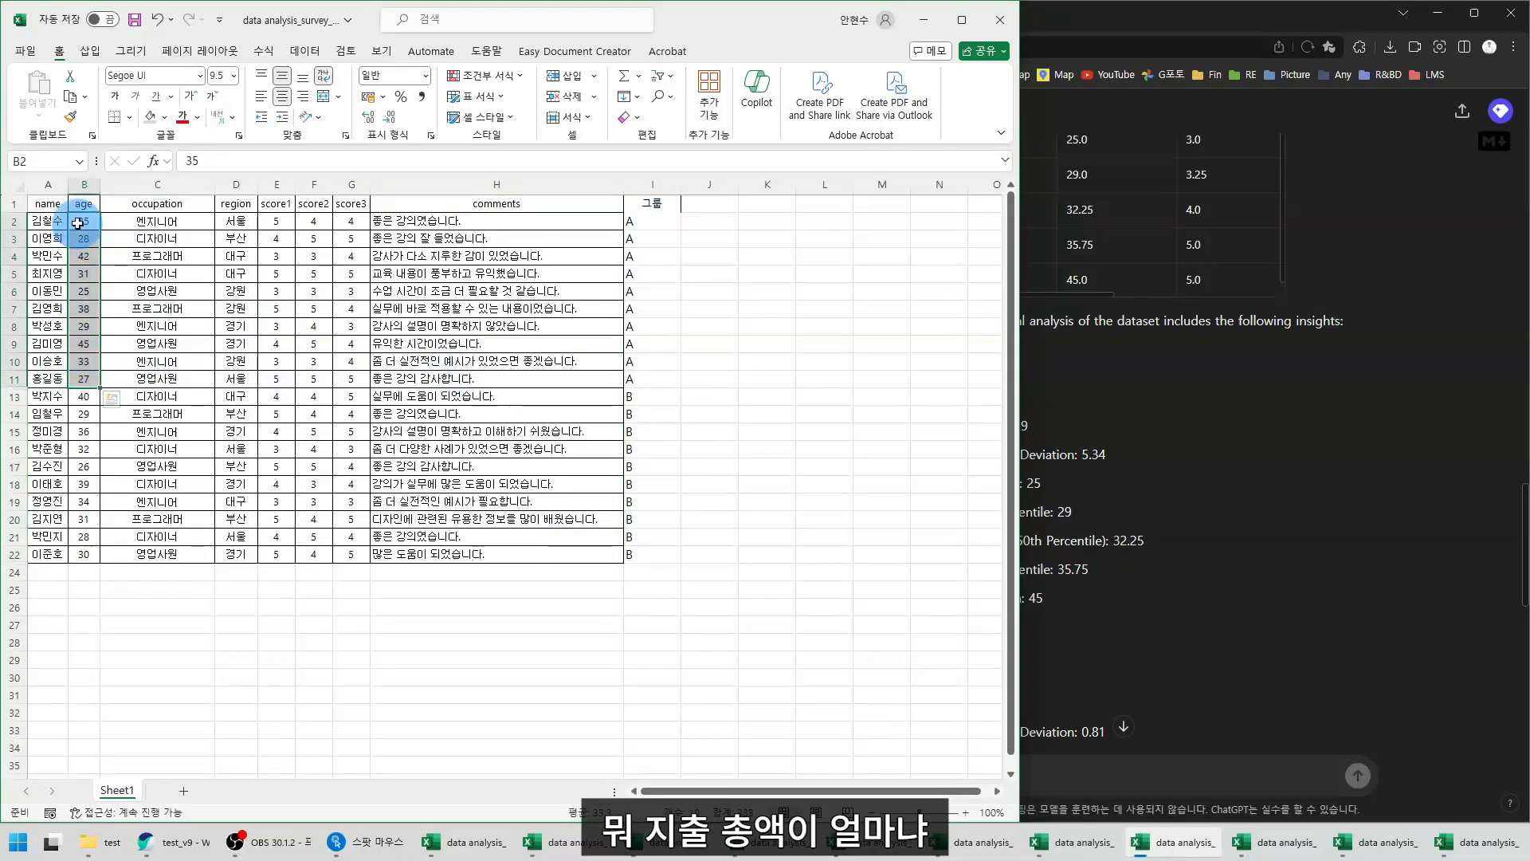
drag(78, 218, 87, 387)
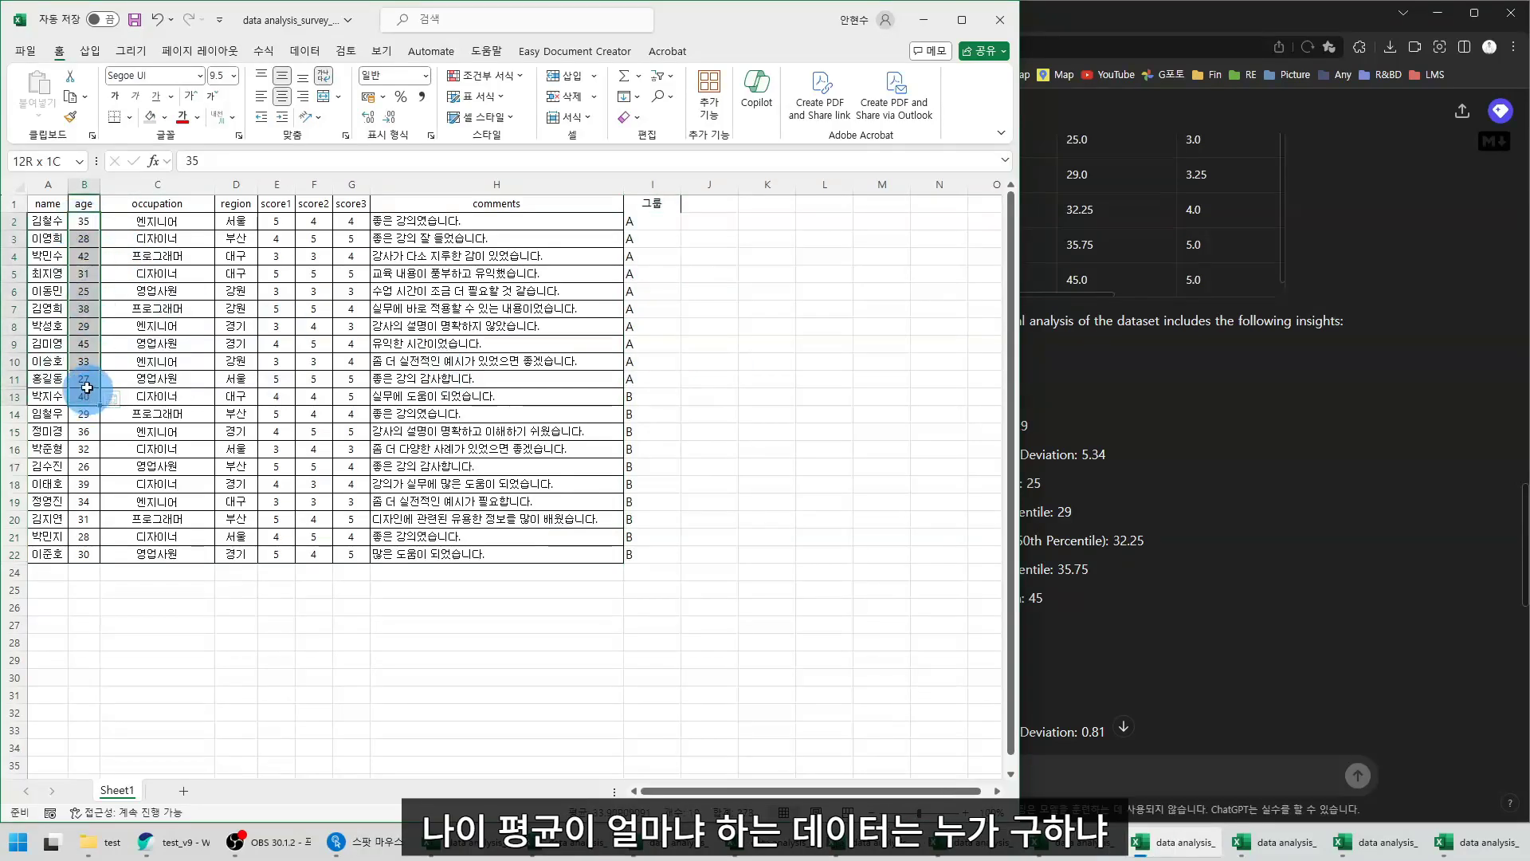
right_click(17, 396)
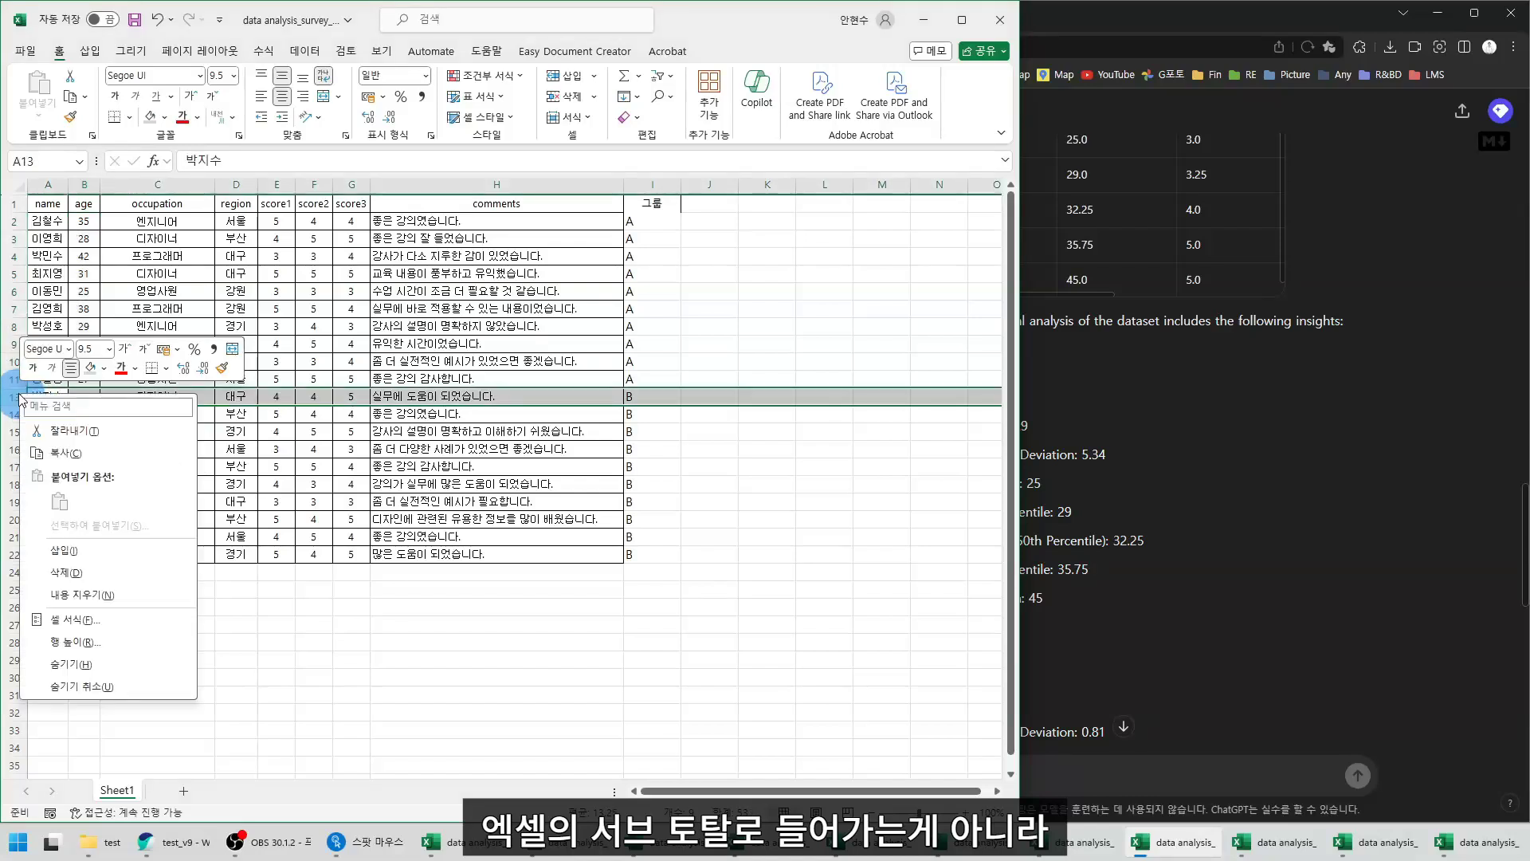
click(519, 343)
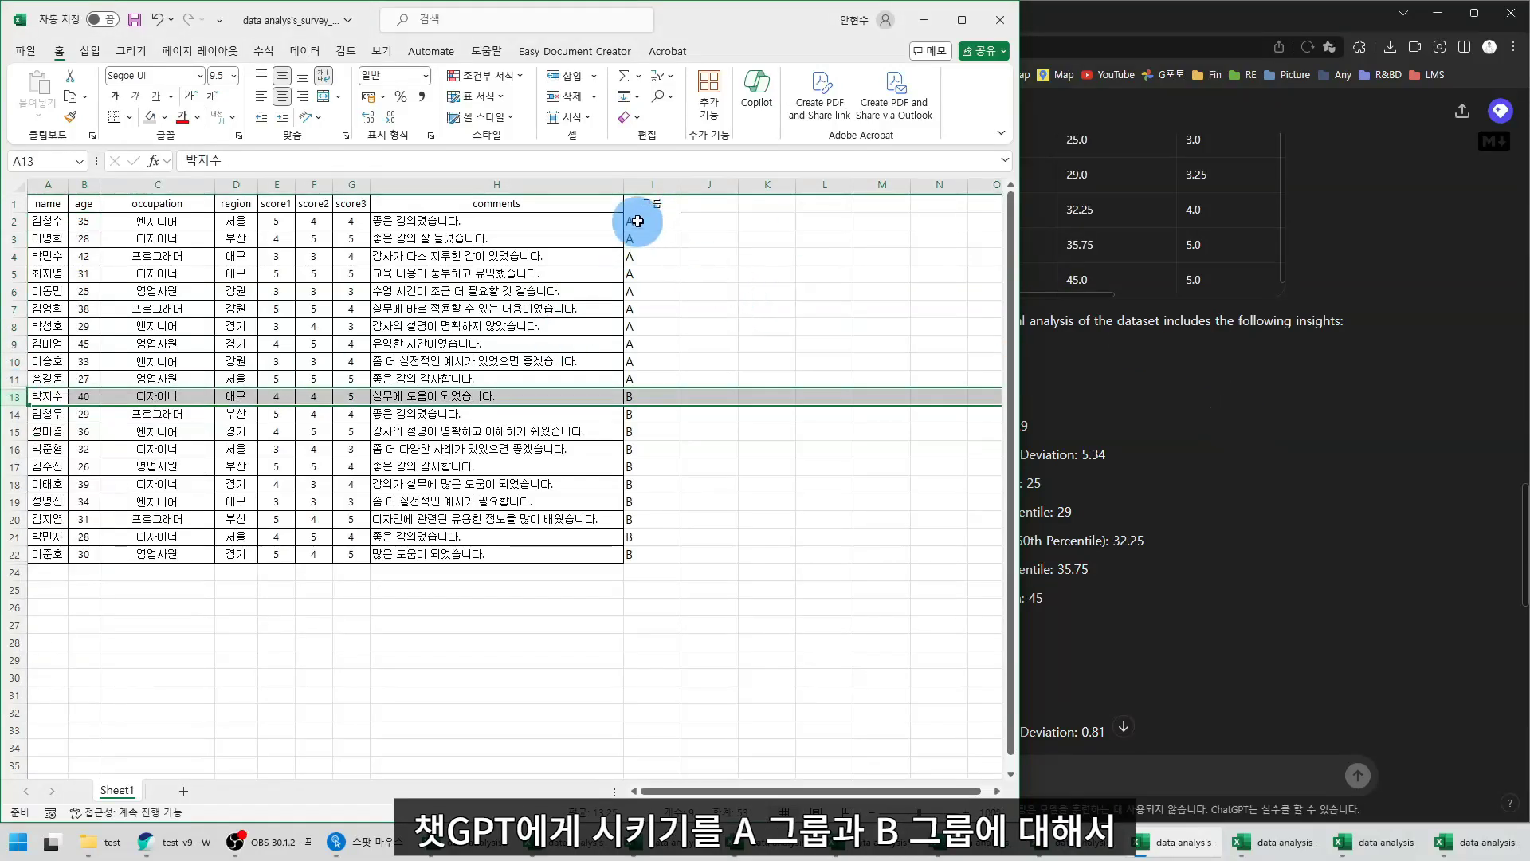
Compare the A and B labels in the 그룹 column, and match the A labels with the ages in B2:B11
drag(632, 221, 645, 559)
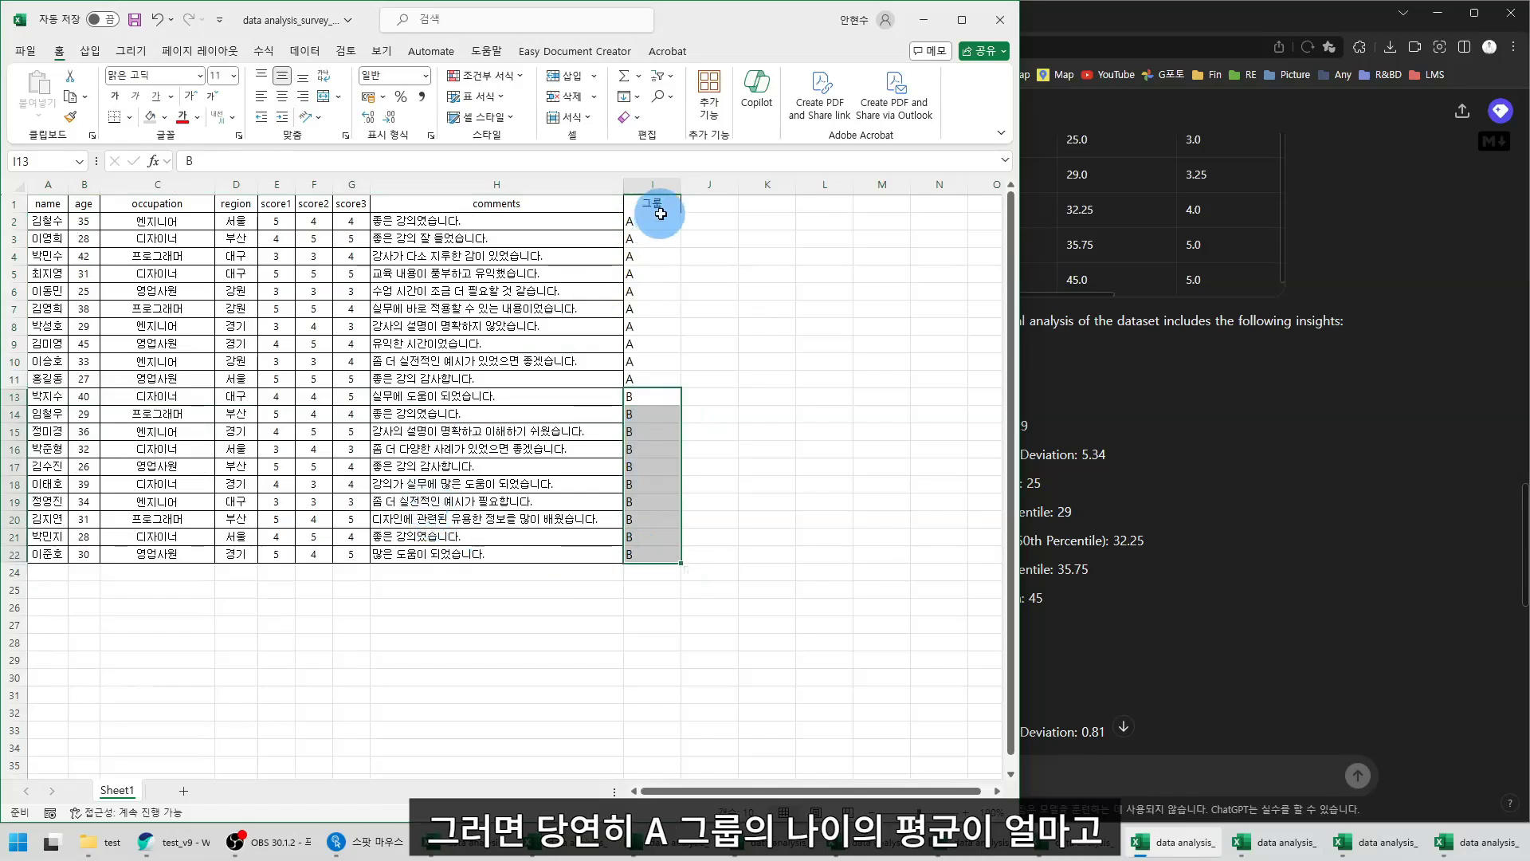
drag(658, 216, 648, 376)
ctrl+click(81, 220)
drag(81, 220, 87, 369)
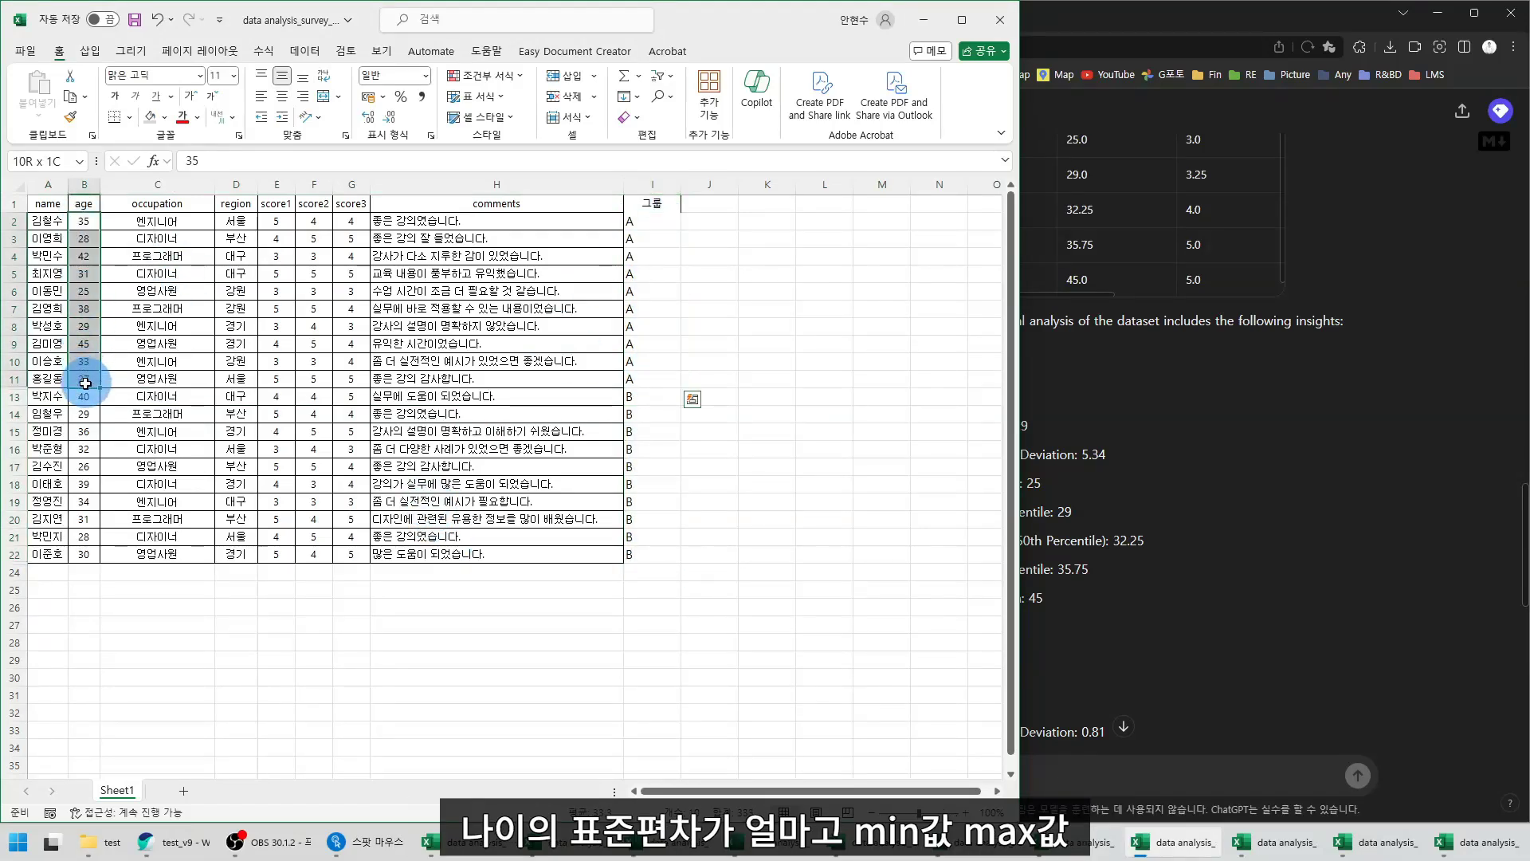
drag(85, 383, 85, 383)
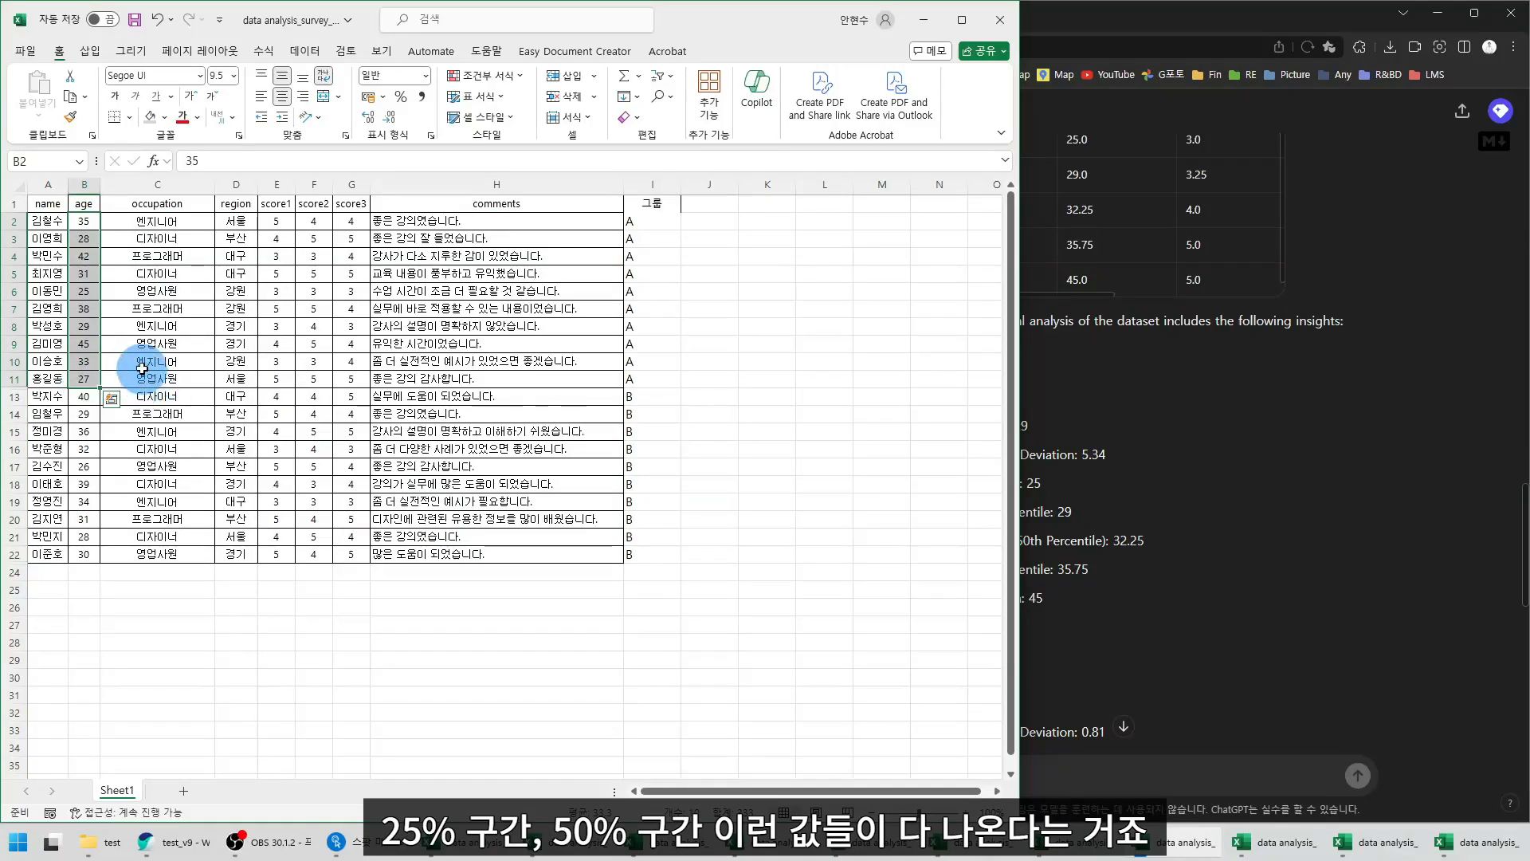
Examine group A's occupation, region and score2 values against its labels, and highlight the whole 그룹 column, I1:I22
drag(633, 220, 649, 378)
drag(168, 232, 155, 378)
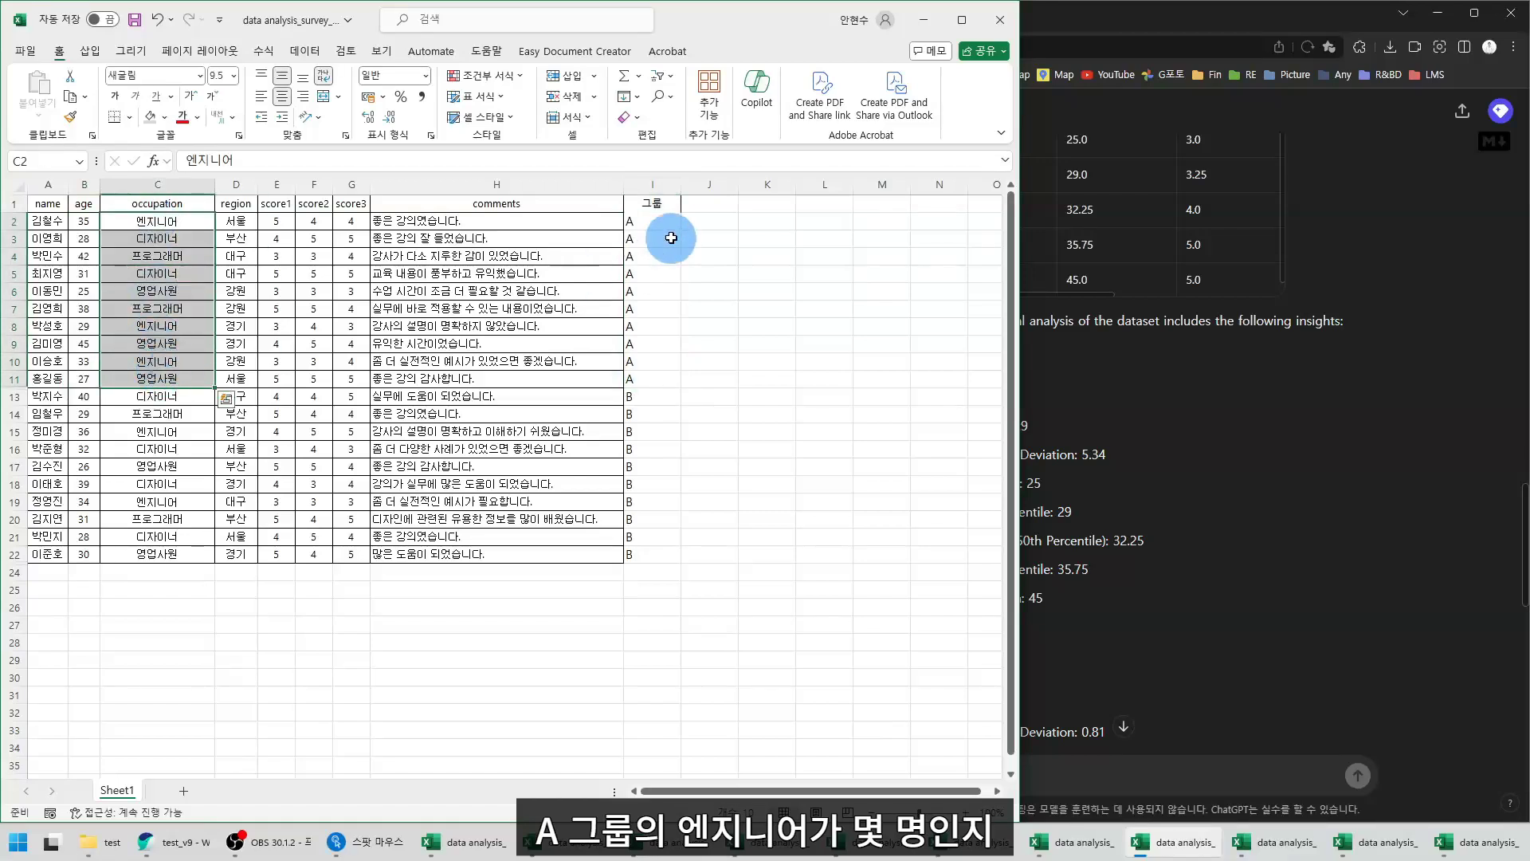
drag(653, 222, 653, 376)
drag(151, 223, 160, 376)
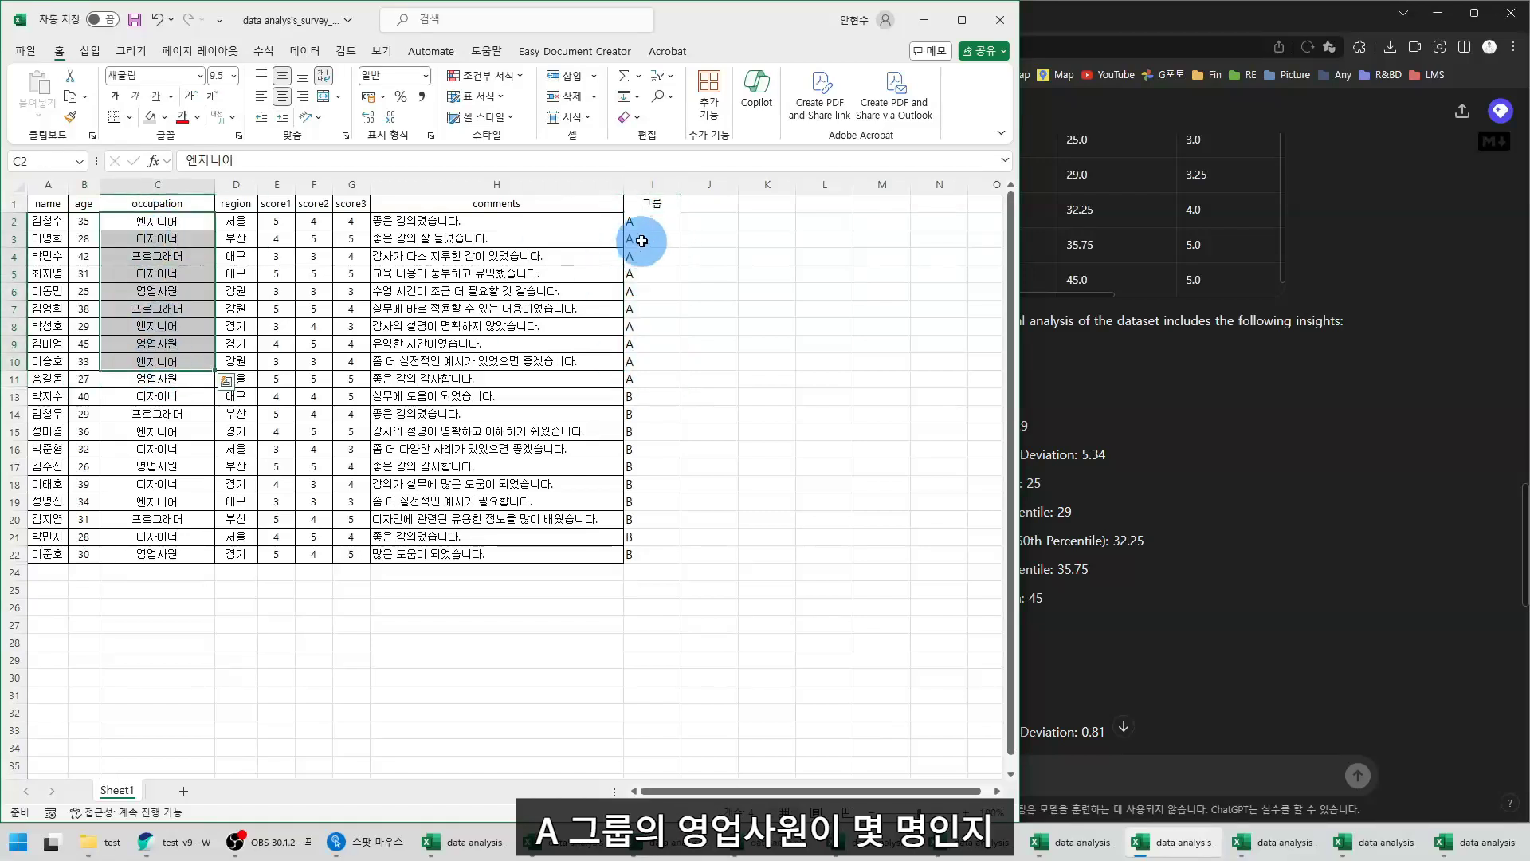
click(649, 227)
drag(234, 221, 233, 360)
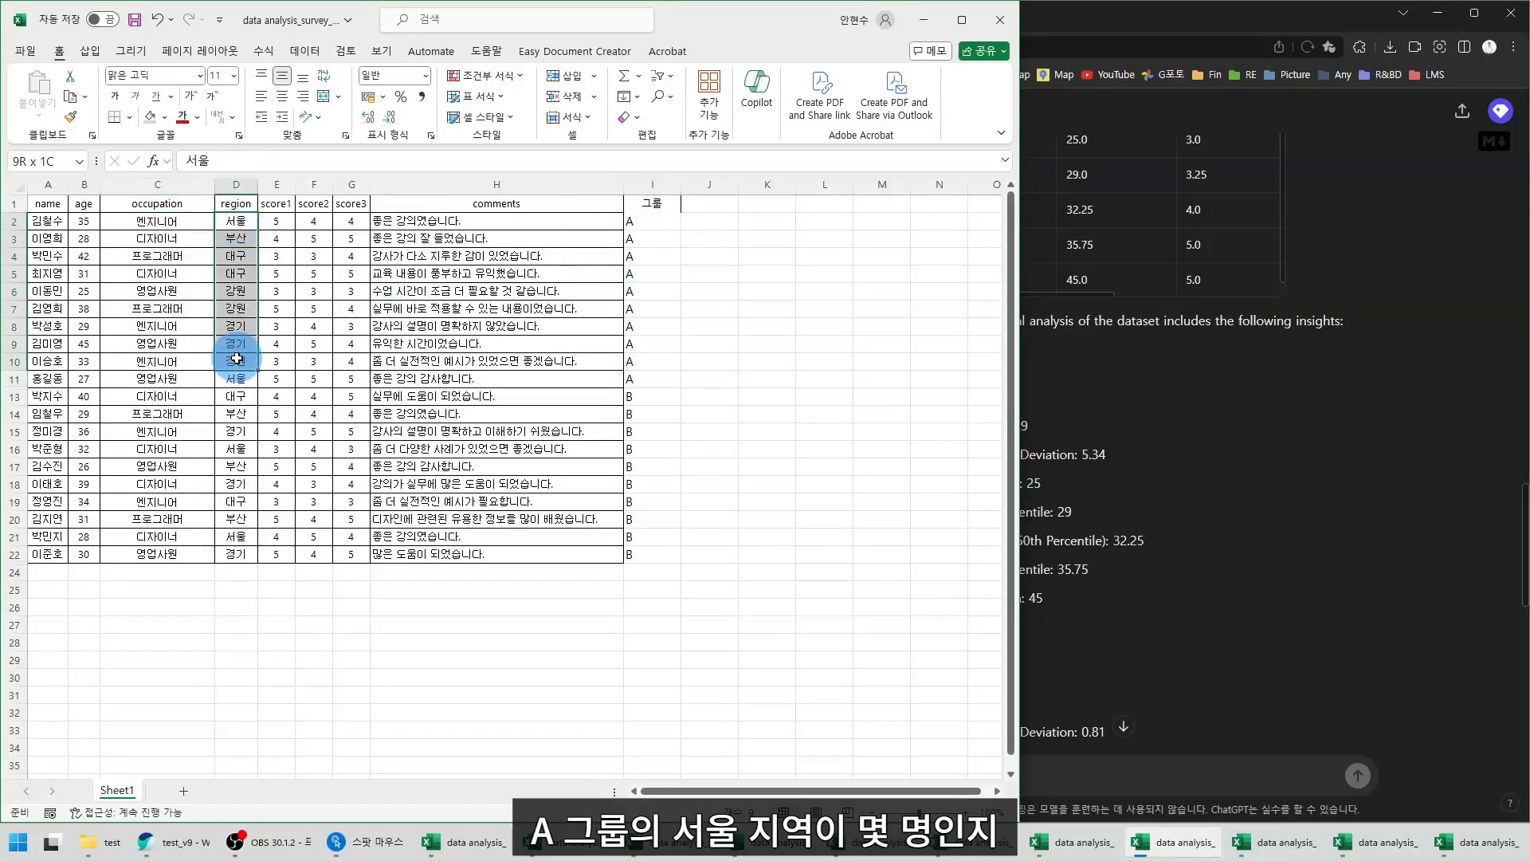
drag(653, 221, 666, 378)
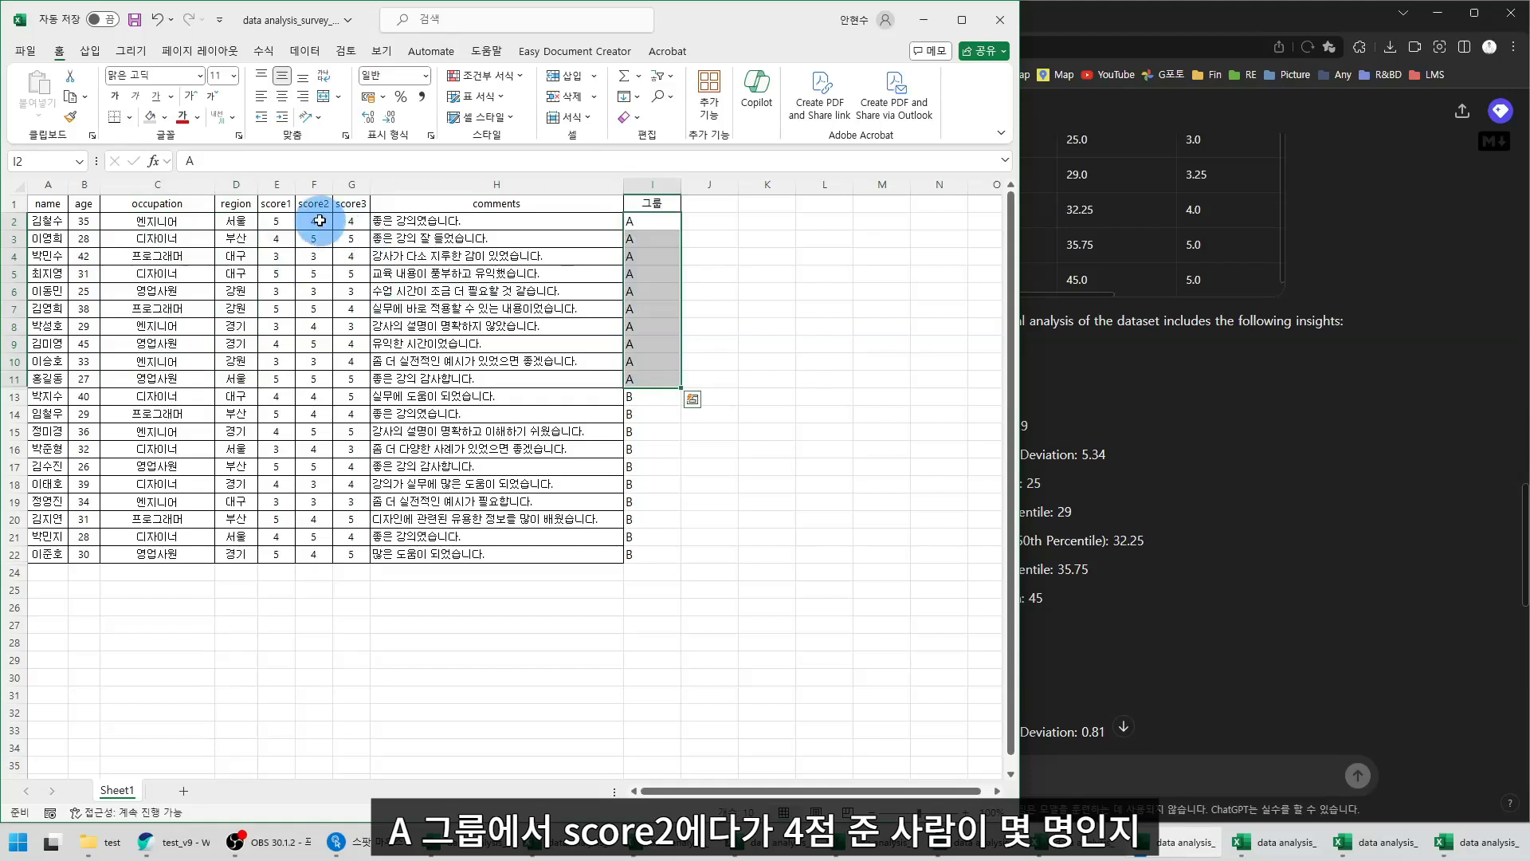
drag(314, 221, 317, 381)
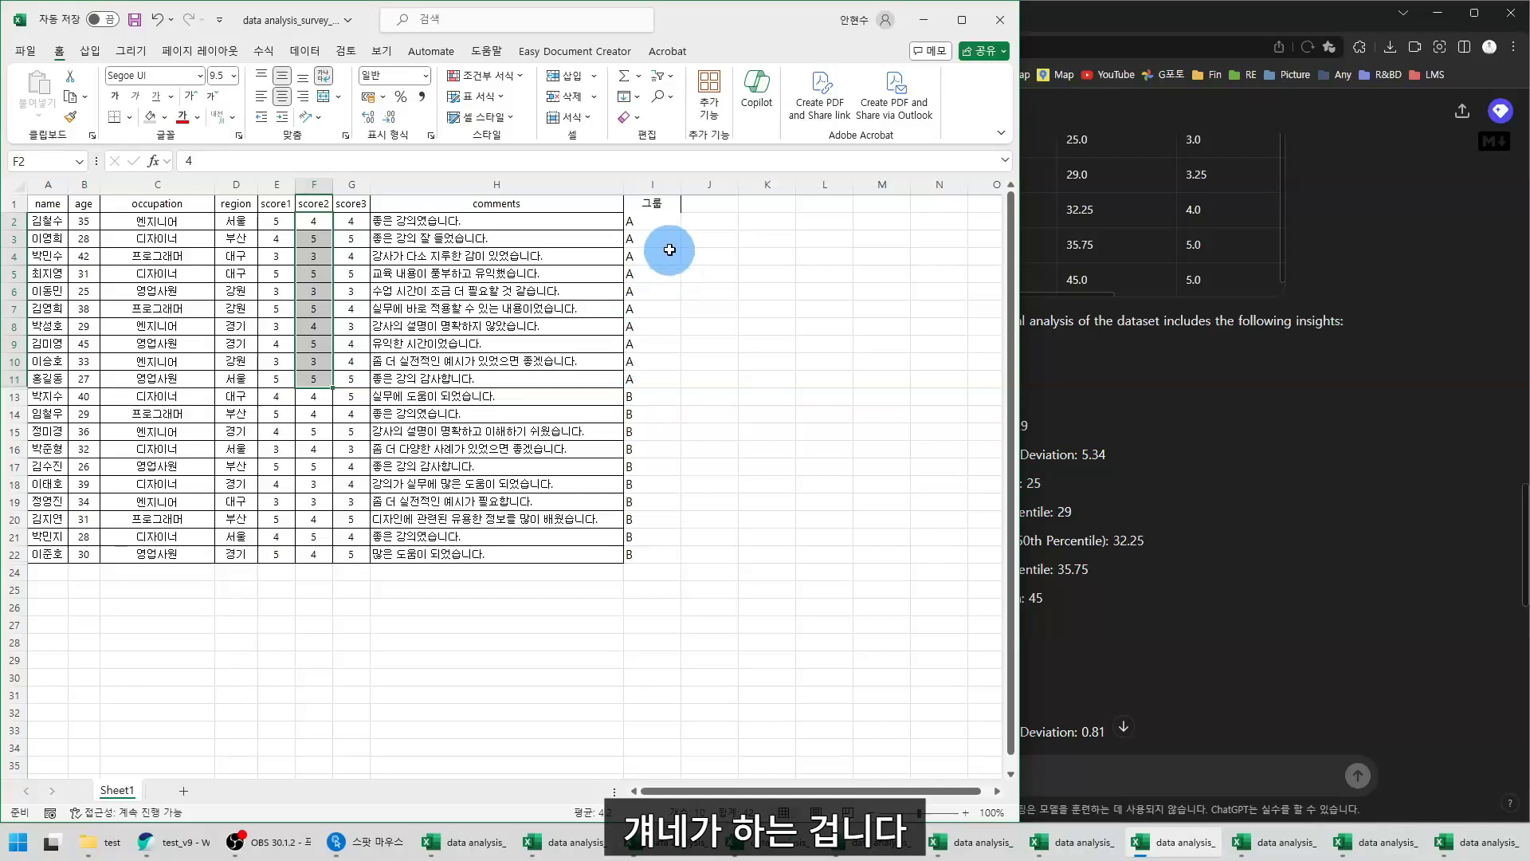
drag(659, 208, 650, 554)
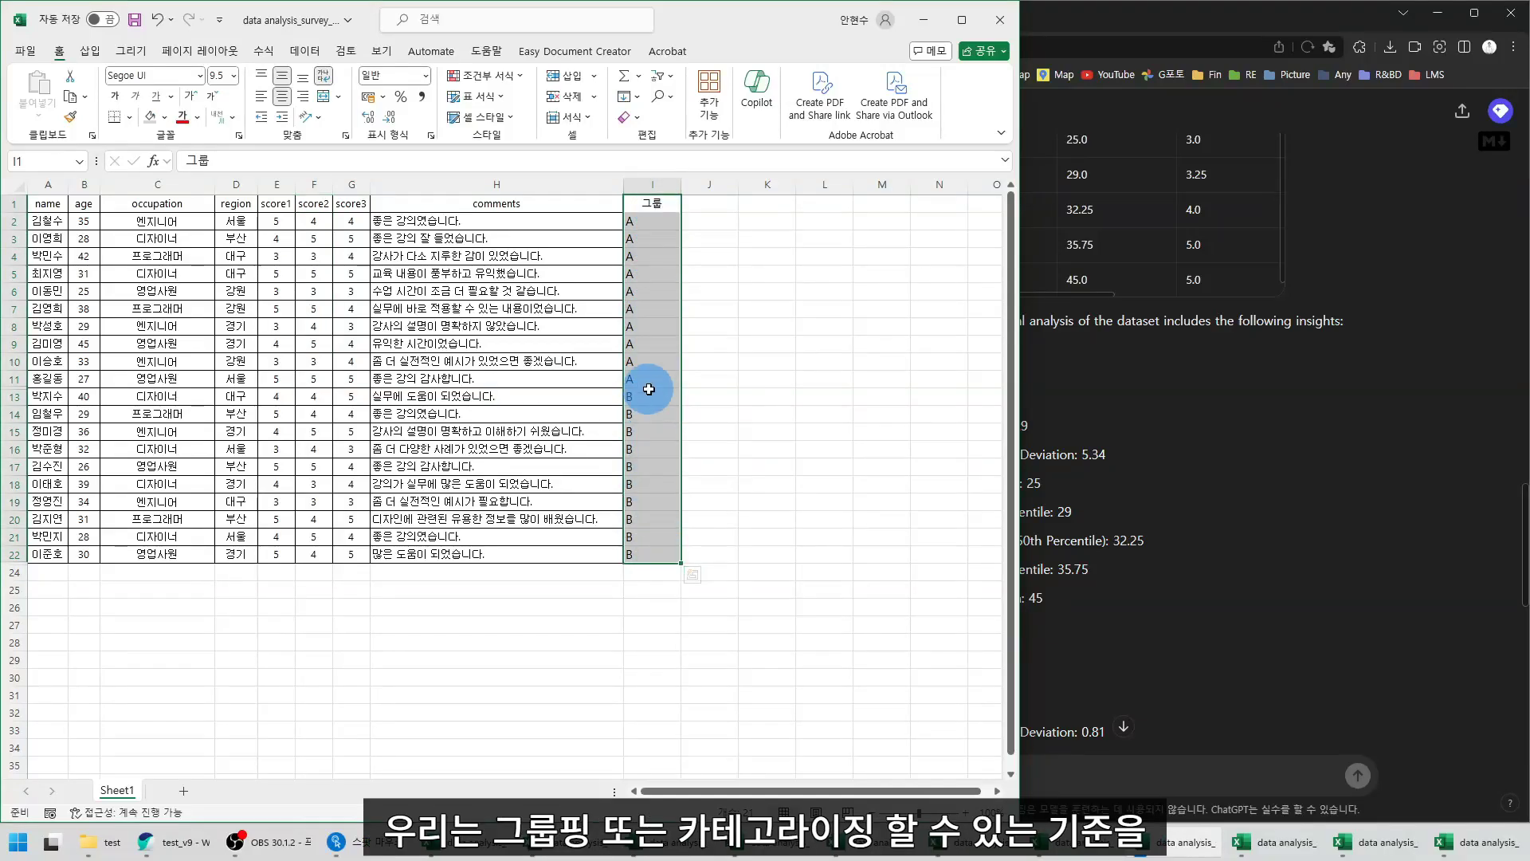
drag(652, 209, 655, 554)
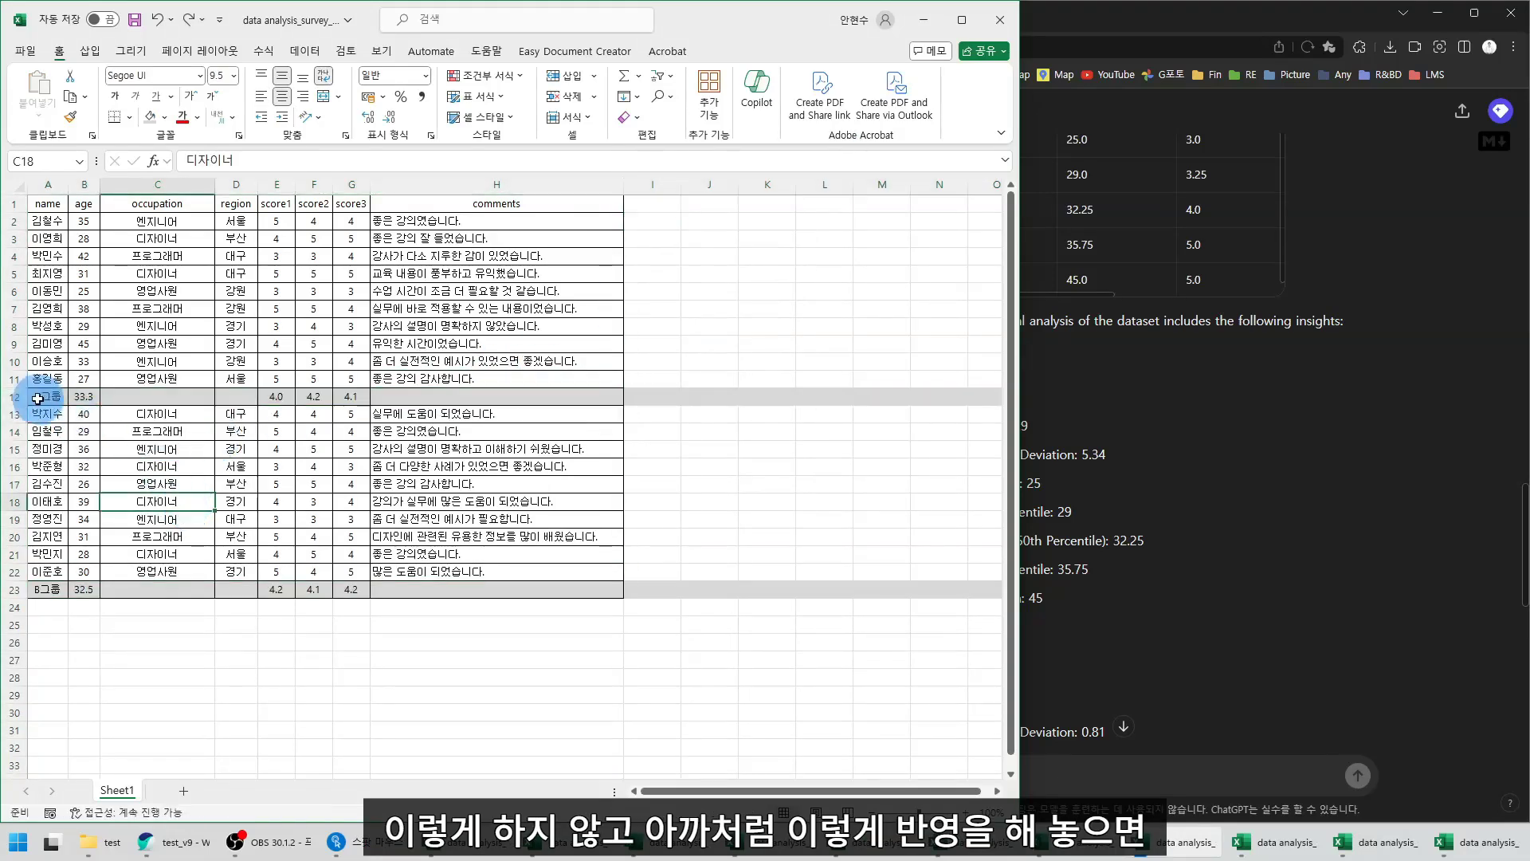
Examine the A그룹 and B그룹 subtotal rows, 12 and 23, within the full table A1:H23
click(13, 396)
drag(54, 395, 496, 398)
drag(56, 586, 454, 584)
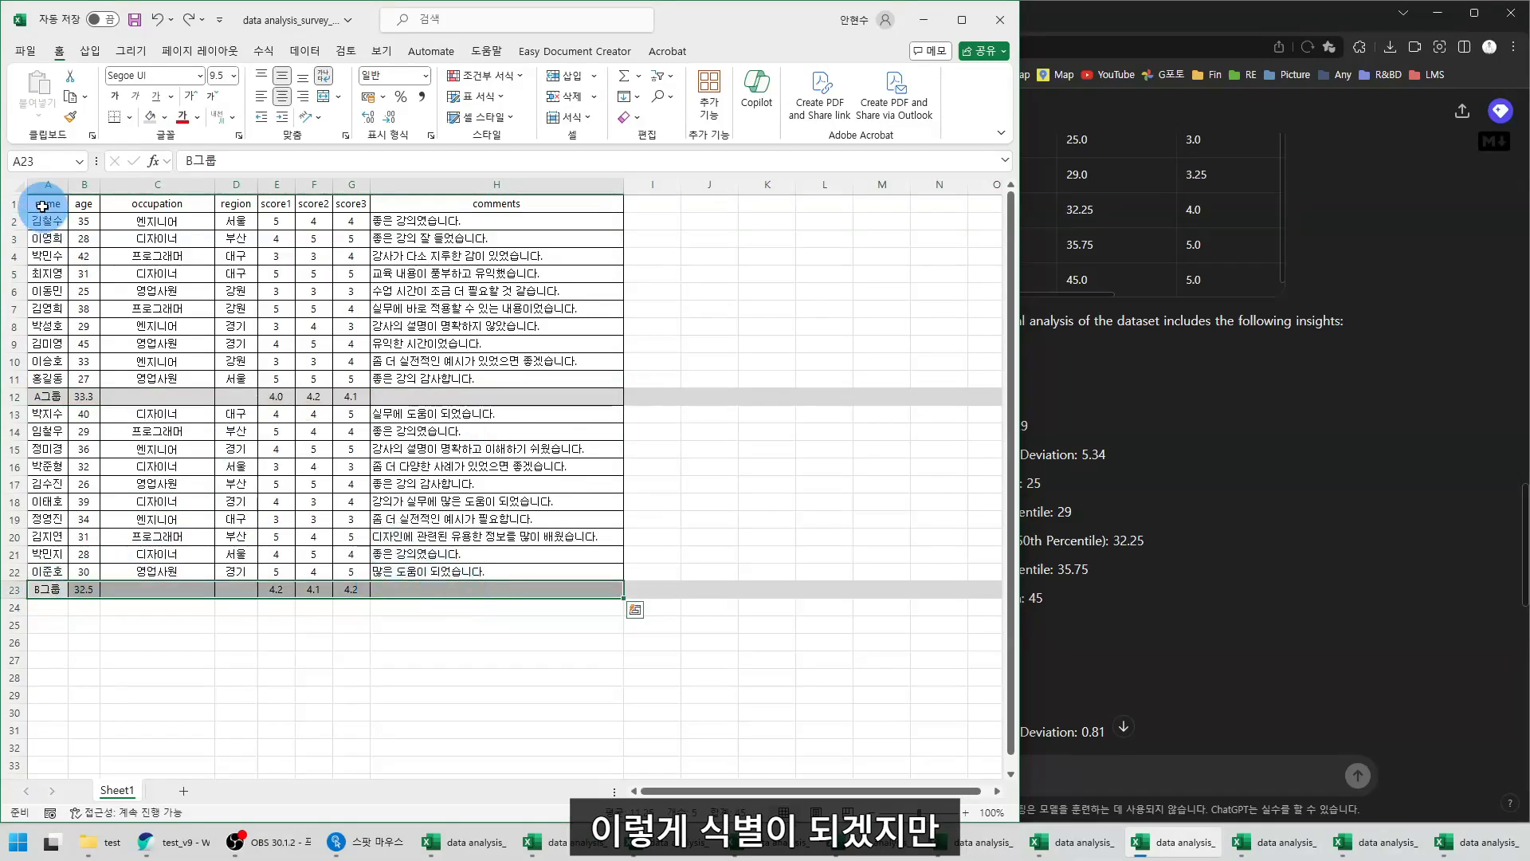
mouse_move(44, 205)
mouse_down()
mouse_move(589, 518)
mouse_move(556, 583)
mouse_move(17, 194)
mouse_up()
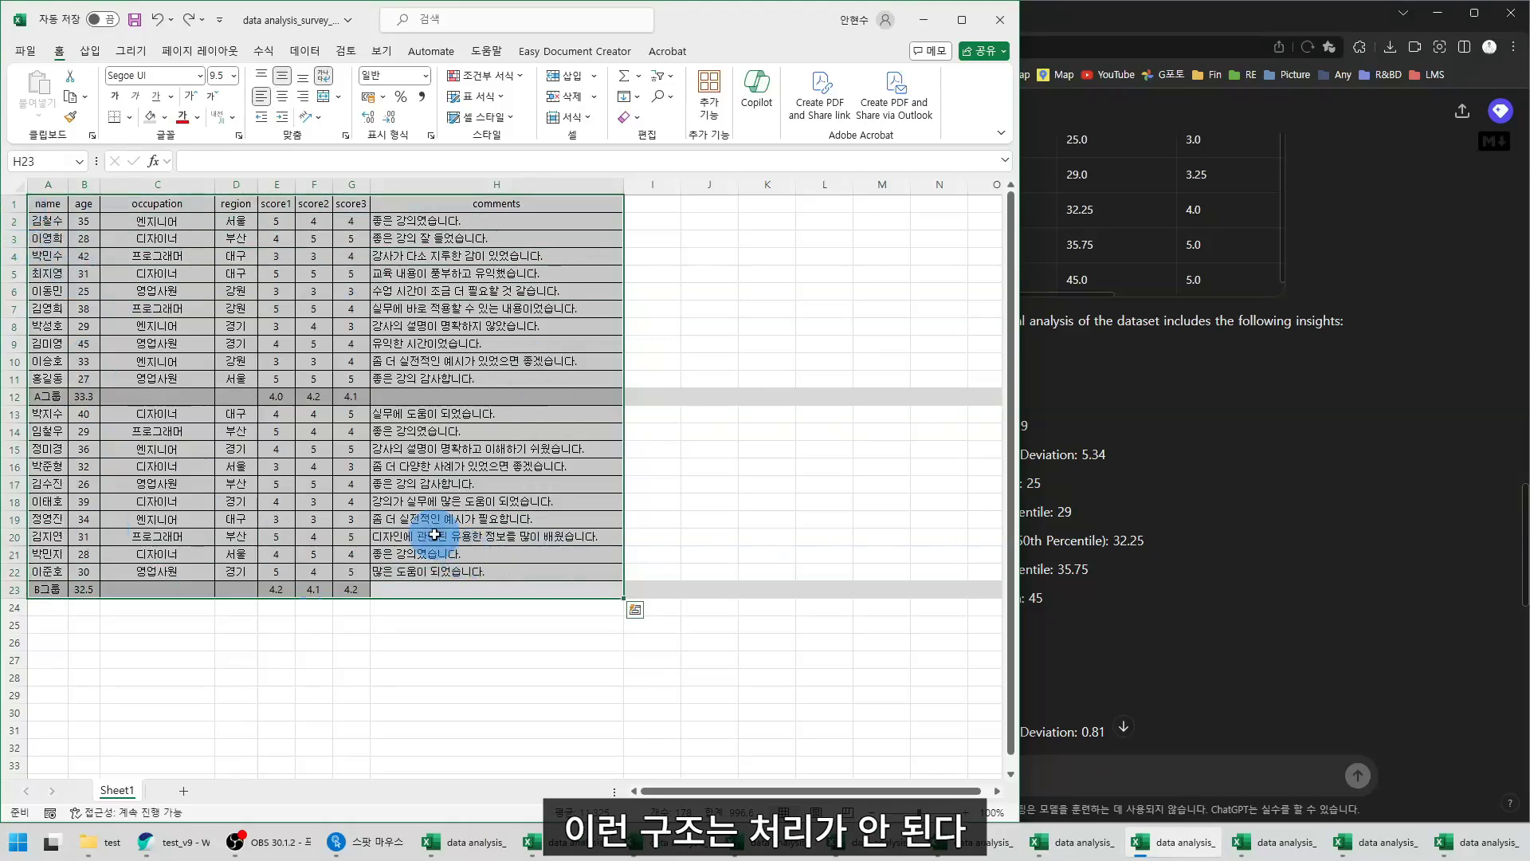
click(297, 307)
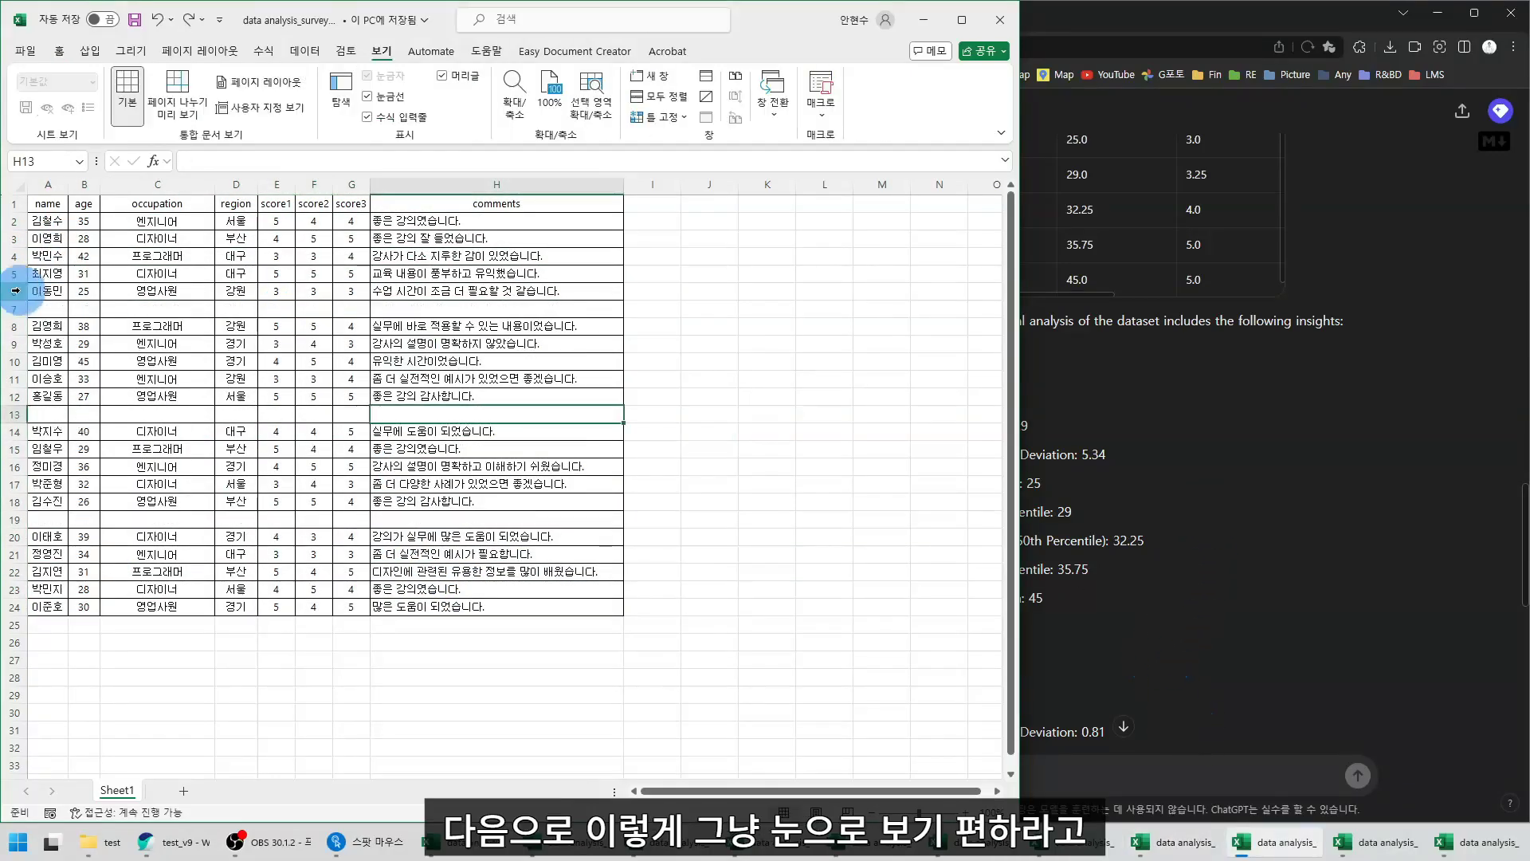
Shade the blank separator rows 7, 13 and 19 with a gray fill across columns A to H
click(7, 308)
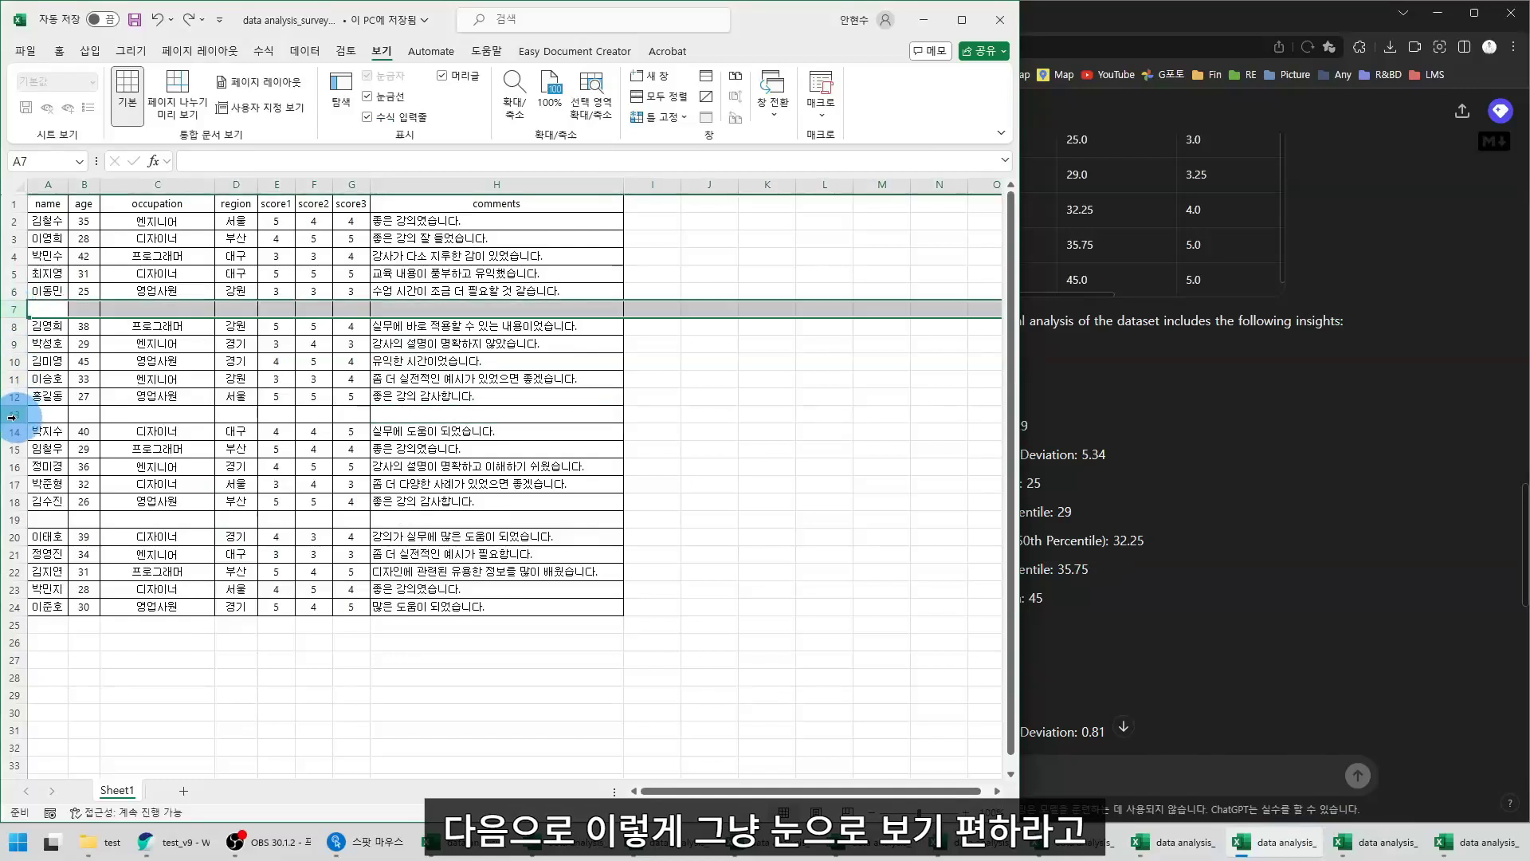
click(11, 414)
click(15, 519)
drag(44, 518, 480, 516)
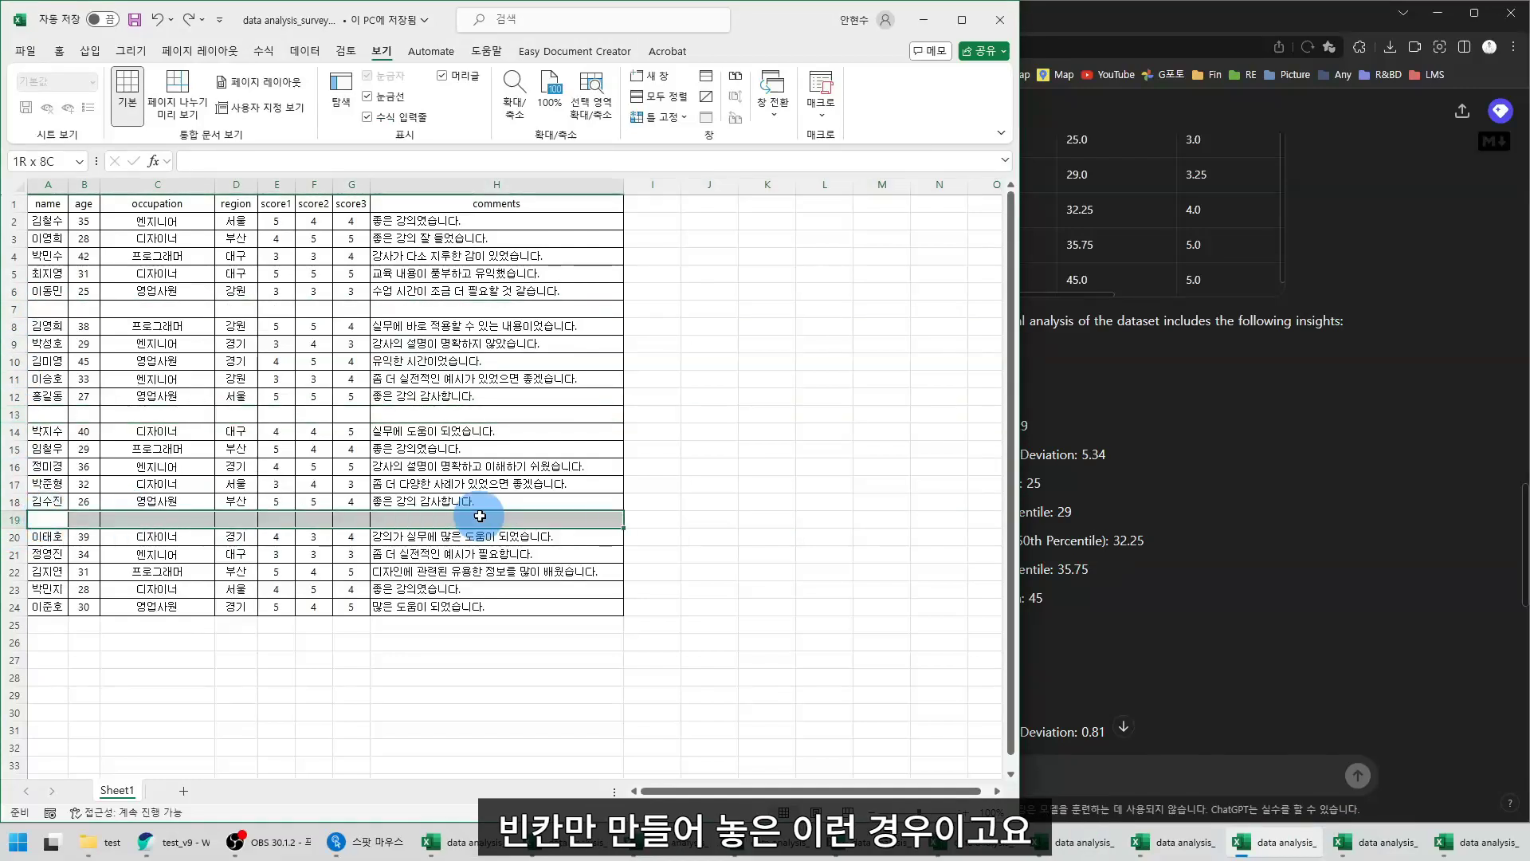
drag(422, 413, 48, 414)
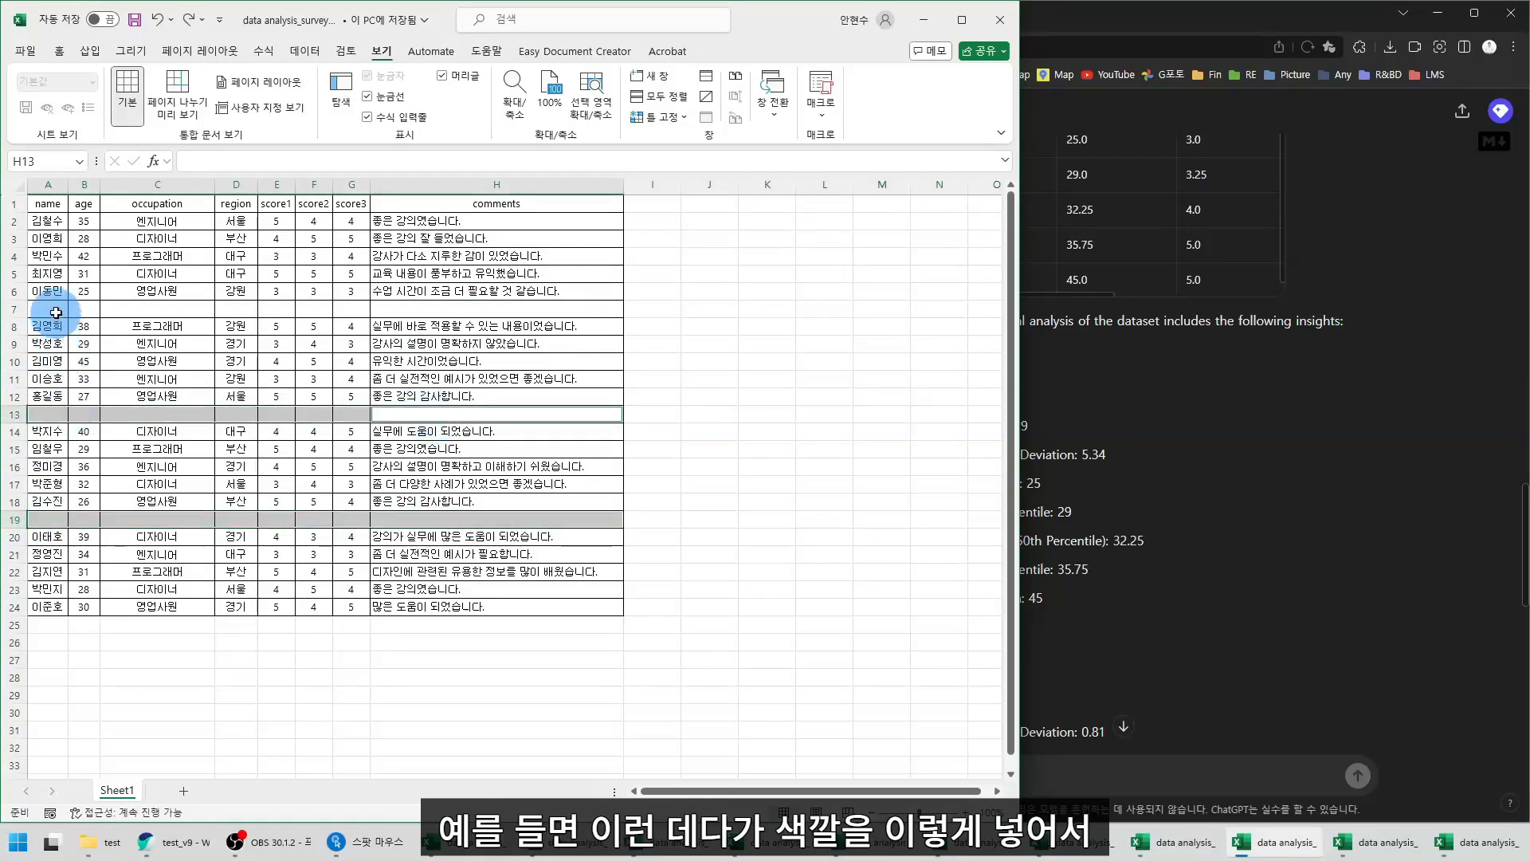
drag(55, 313, 415, 308)
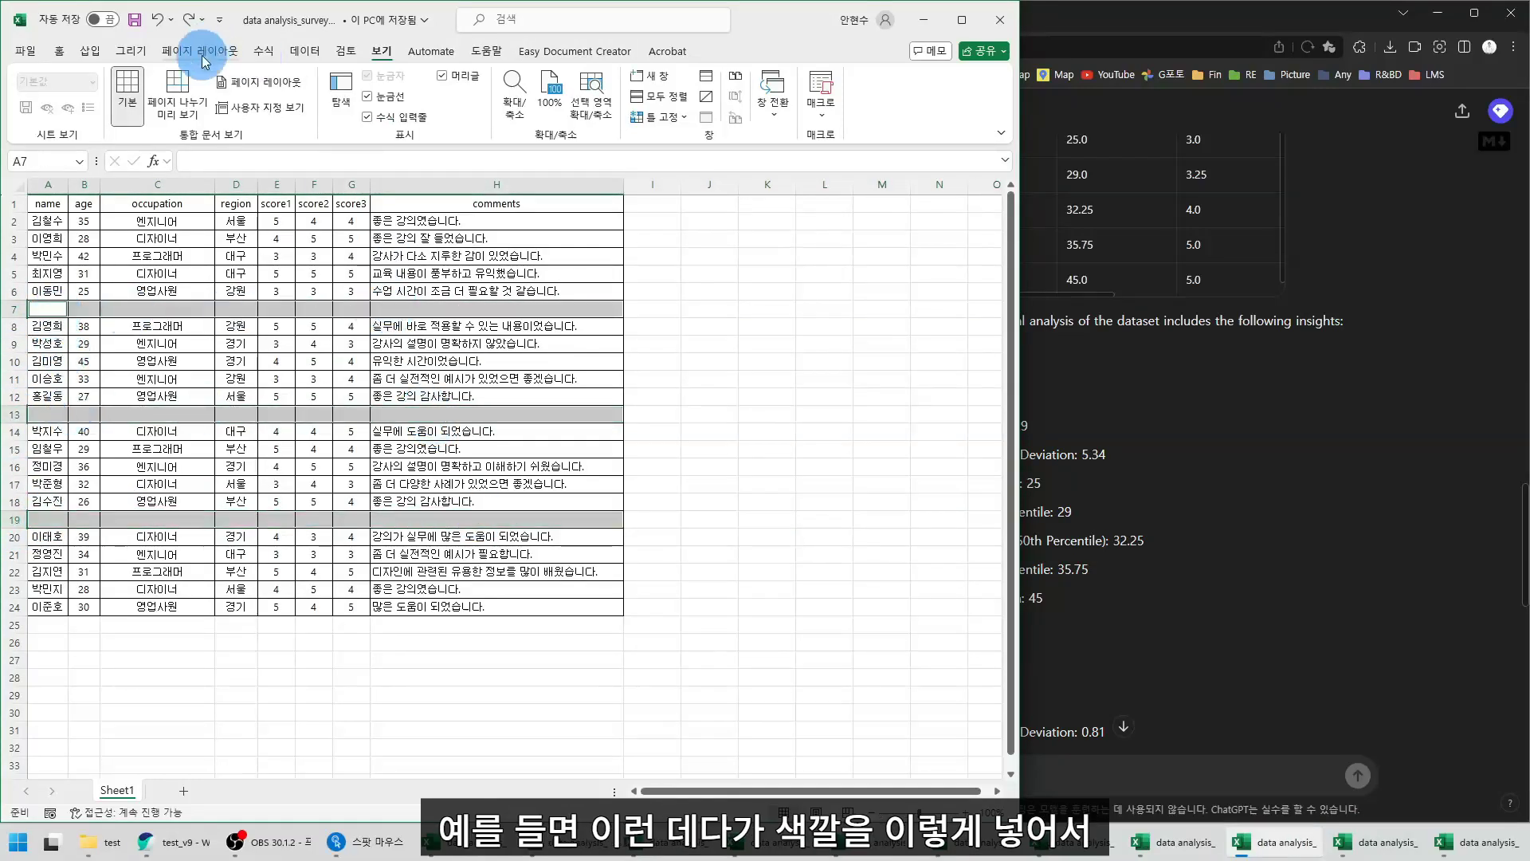
click(58, 50)
Insert a blank row above the first respondent and shade A2:H2 with the same gray fill
click(13, 221)
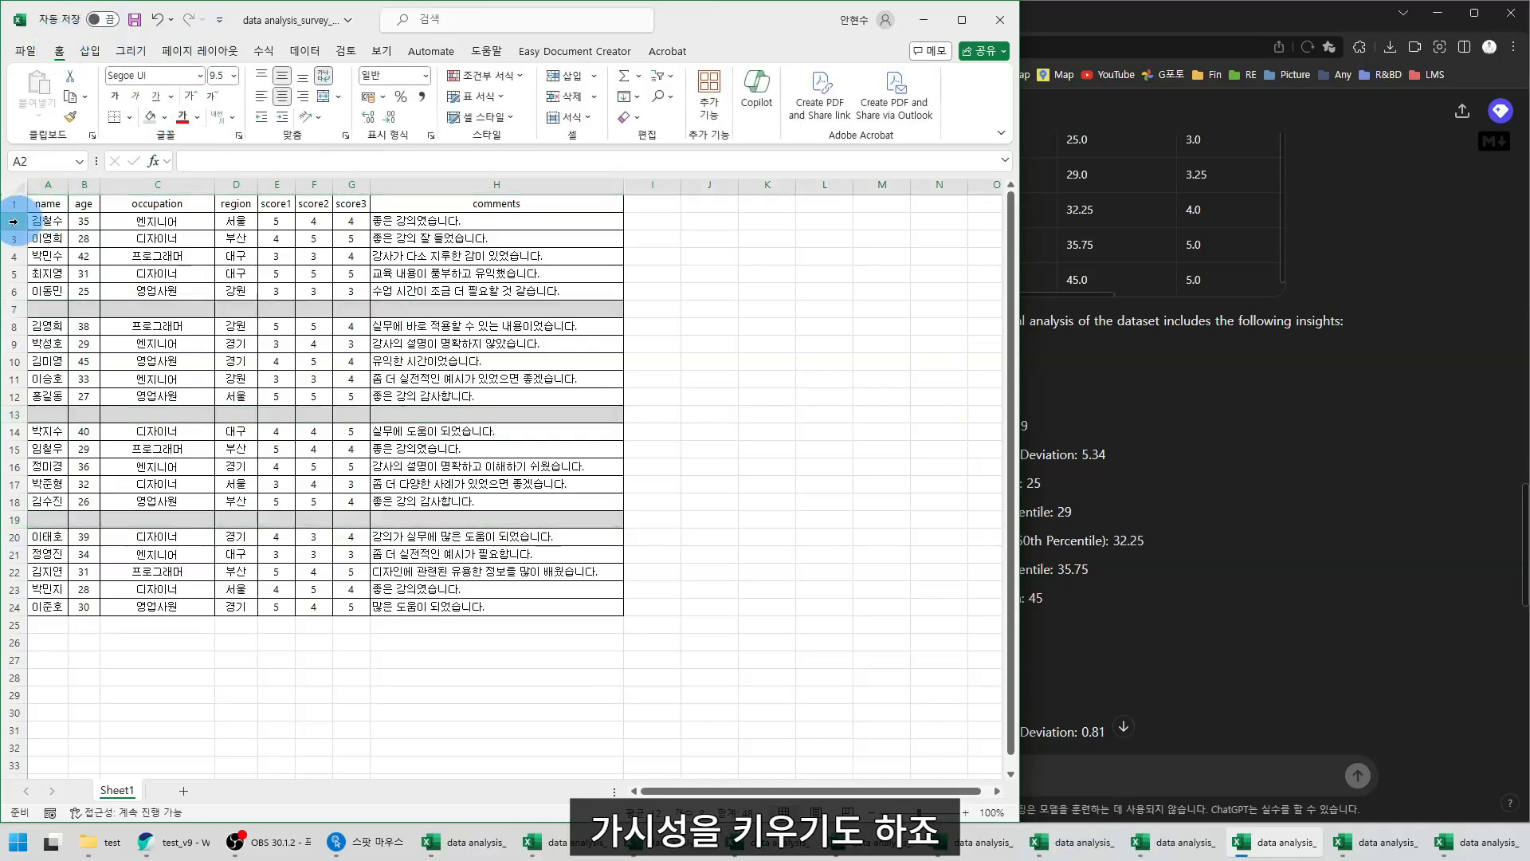
key(ctrl+shift+plus)
drag(51, 222, 89, 223)
drag(89, 222, 446, 222)
click(150, 117)
click(158, 310)
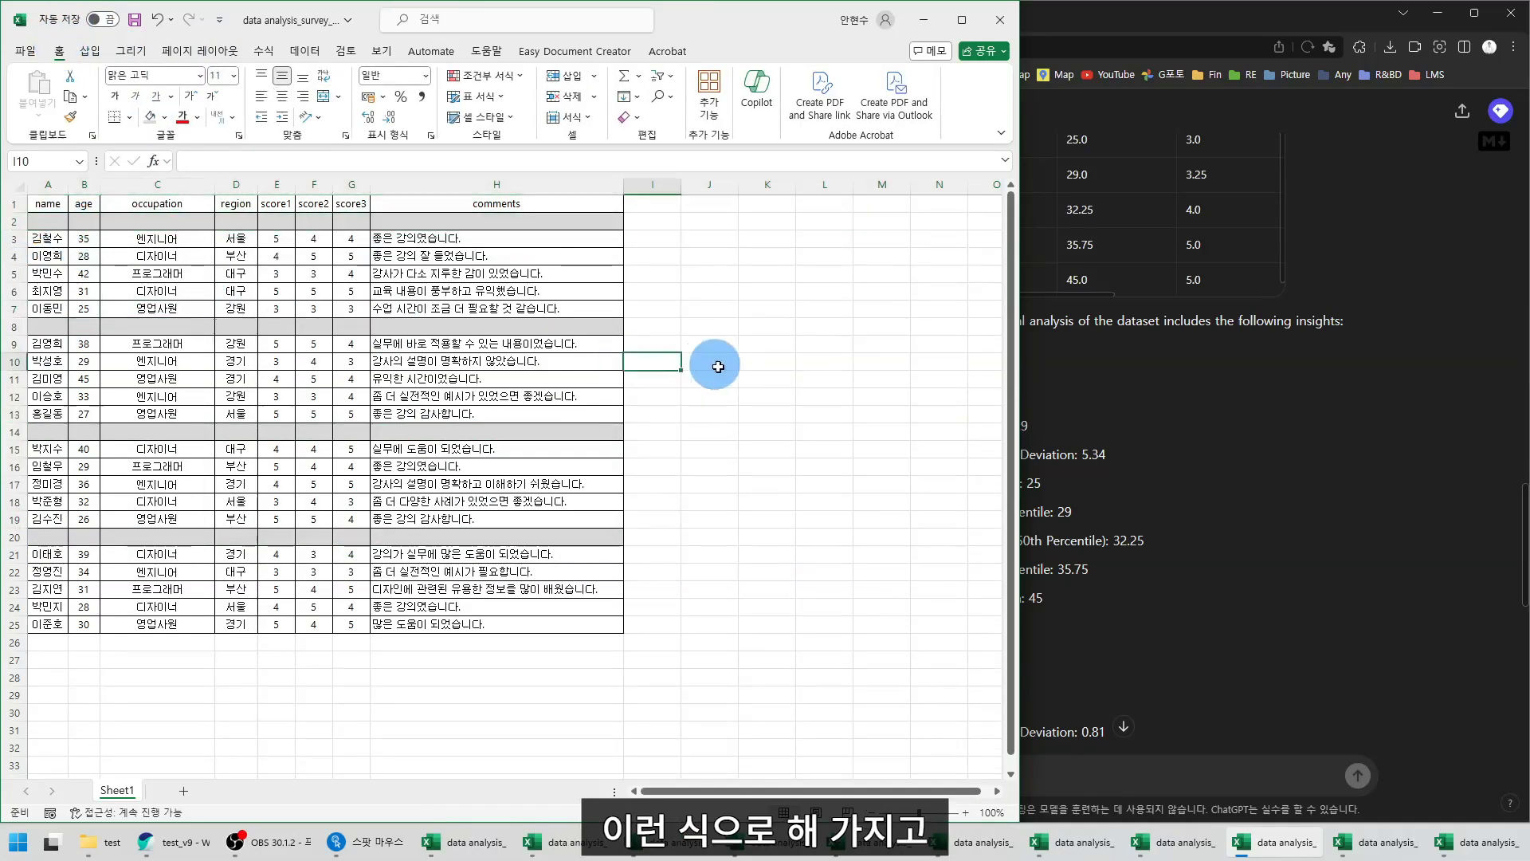
Examine the four respondent blocks separated by the gray blank rows
drag(44, 237, 310, 322)
drag(77, 363, 176, 417)
drag(51, 483, 173, 520)
drag(54, 571, 182, 626)
click(708, 466)
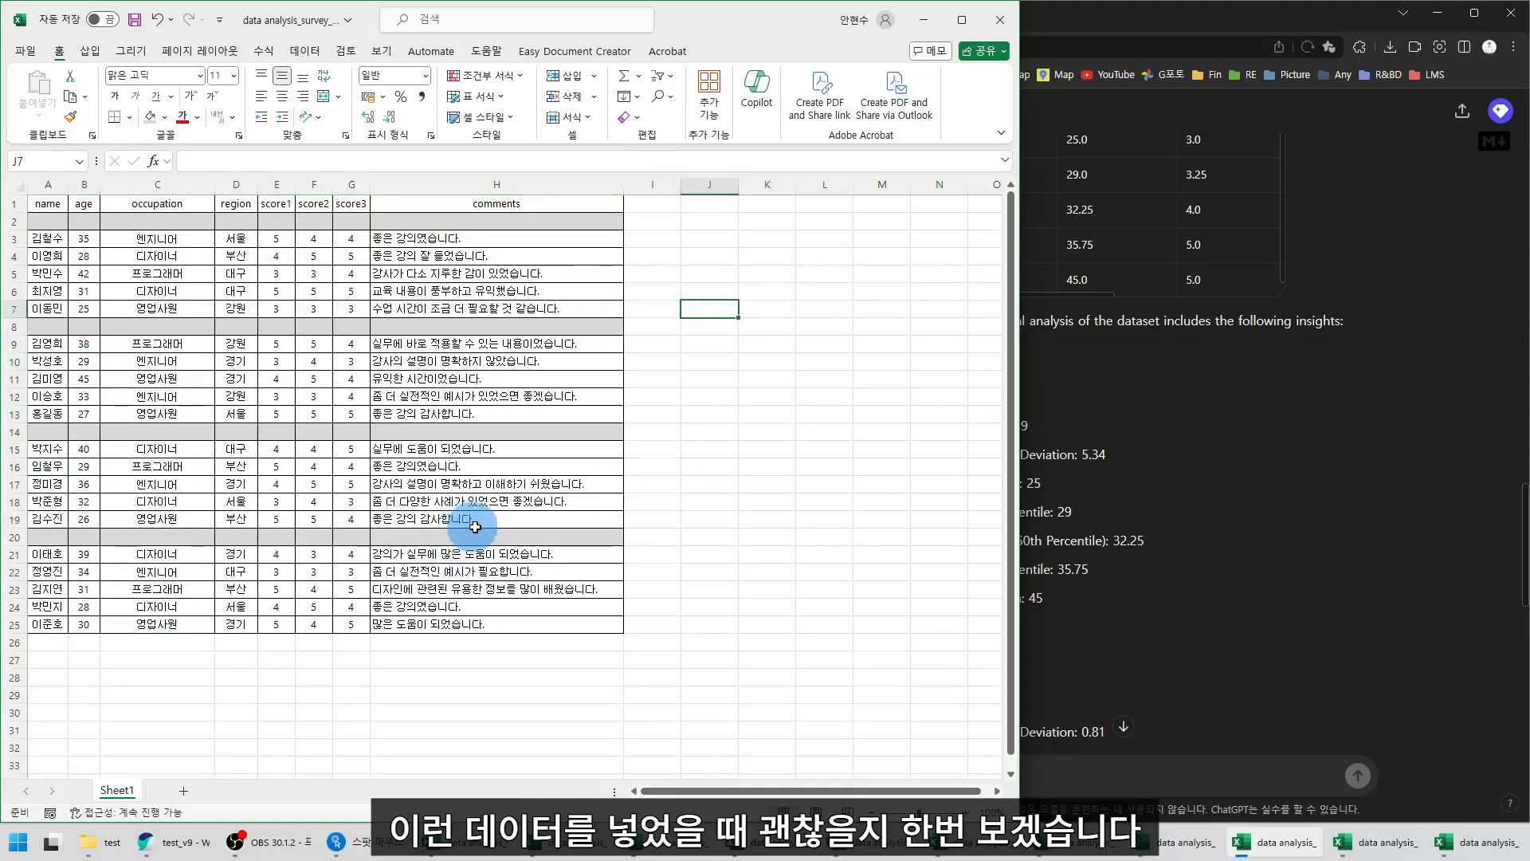
Switch to ChatGPT, open the test_v10 chat, and examine the uploaded table preview and the pandas code loading the Excel file
click(1408, 451)
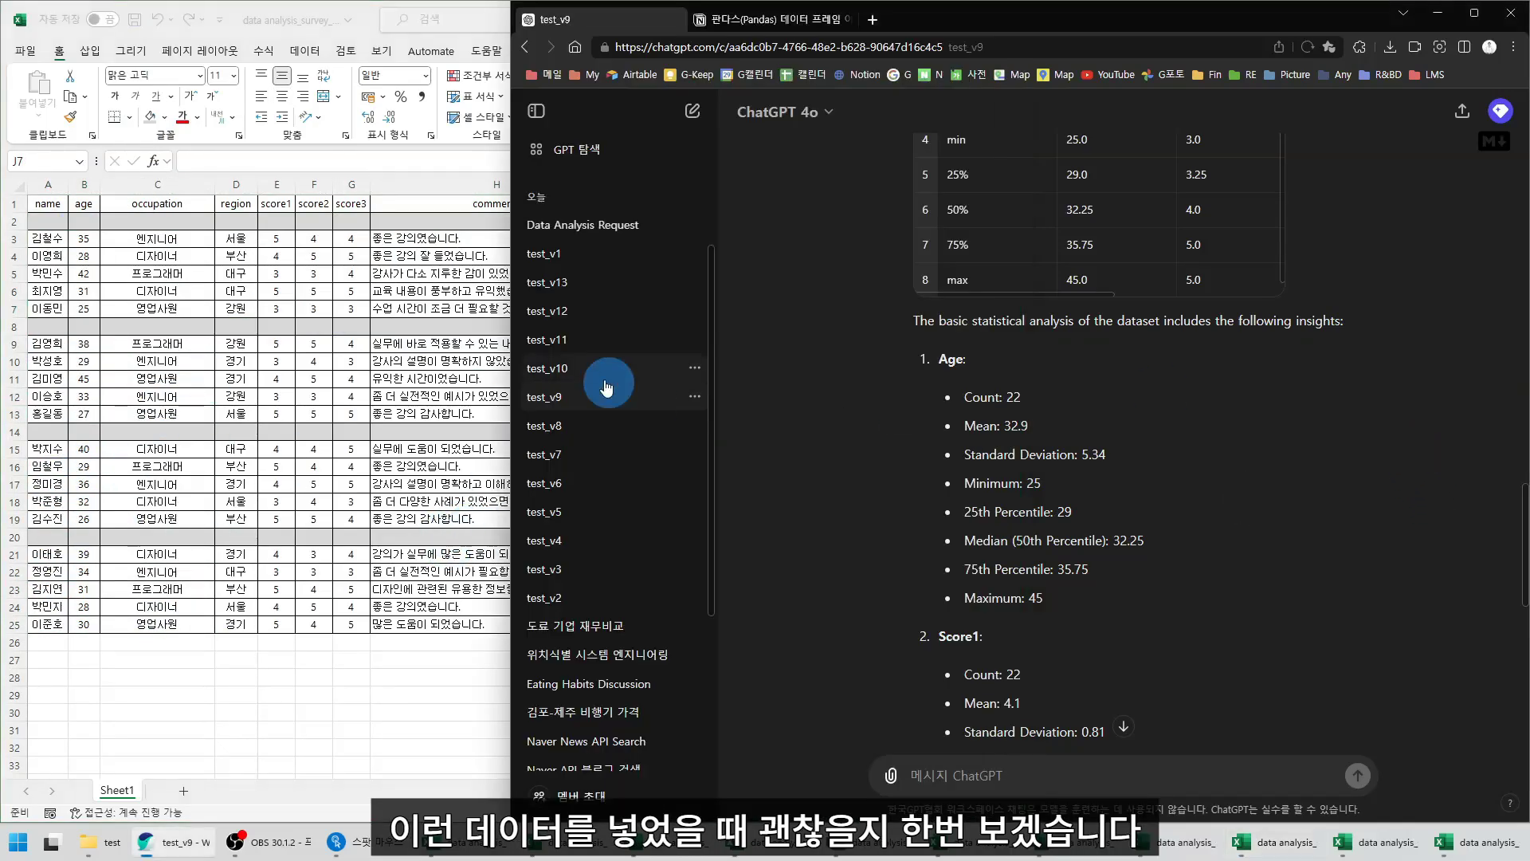
click(557, 368)
drag(1053, 248, 1367, 460)
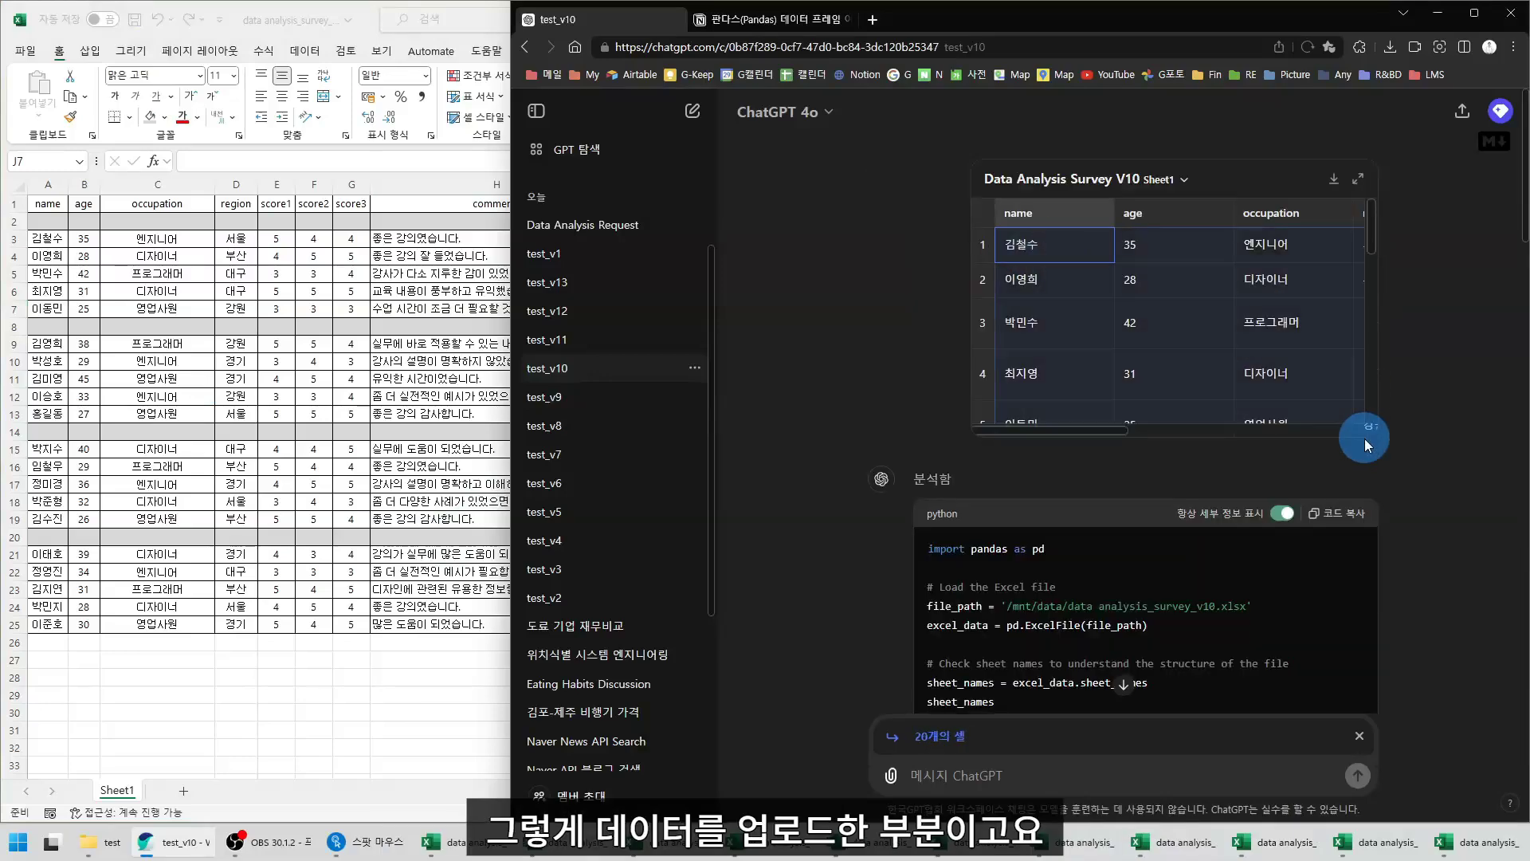
scroll(1139, 513, down, 2)
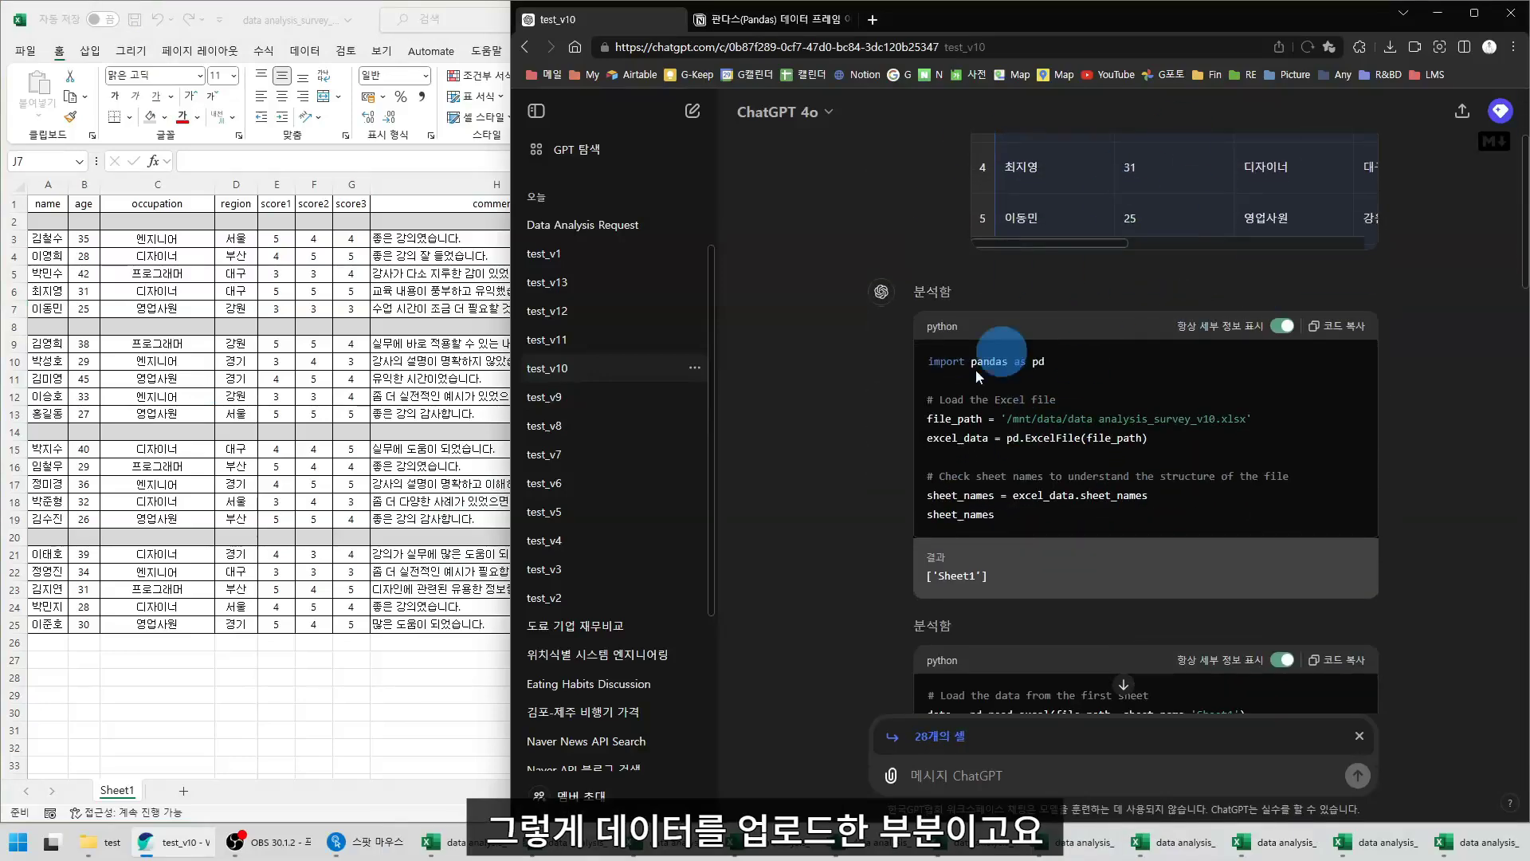
drag(927, 360, 1175, 502)
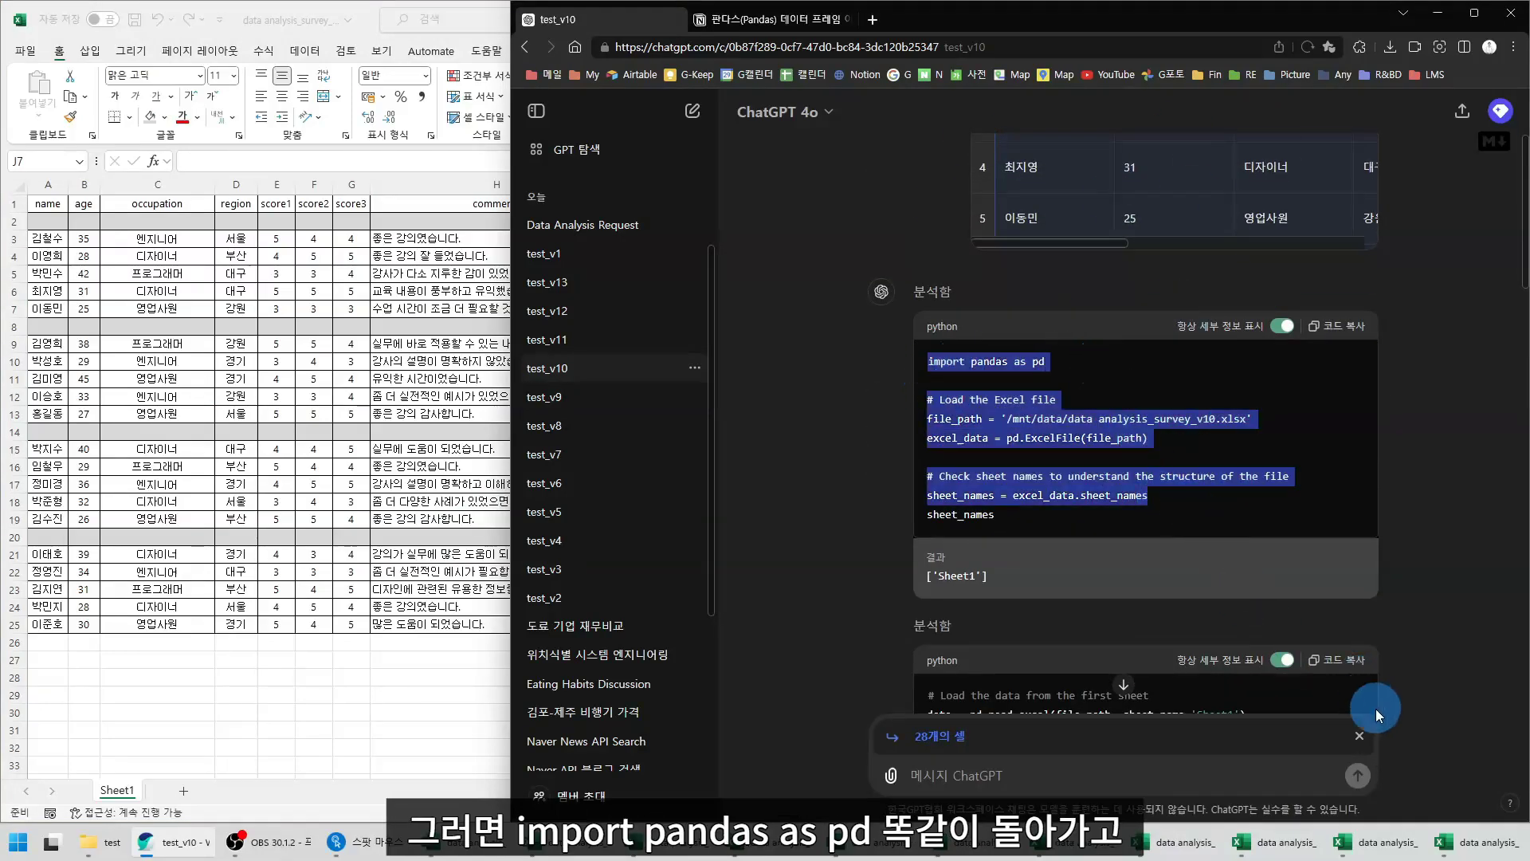
Remove the selected-cells reference from the message box and examine the data.head() result and column descriptions
click(1359, 737)
scroll(844, 547, down, 5)
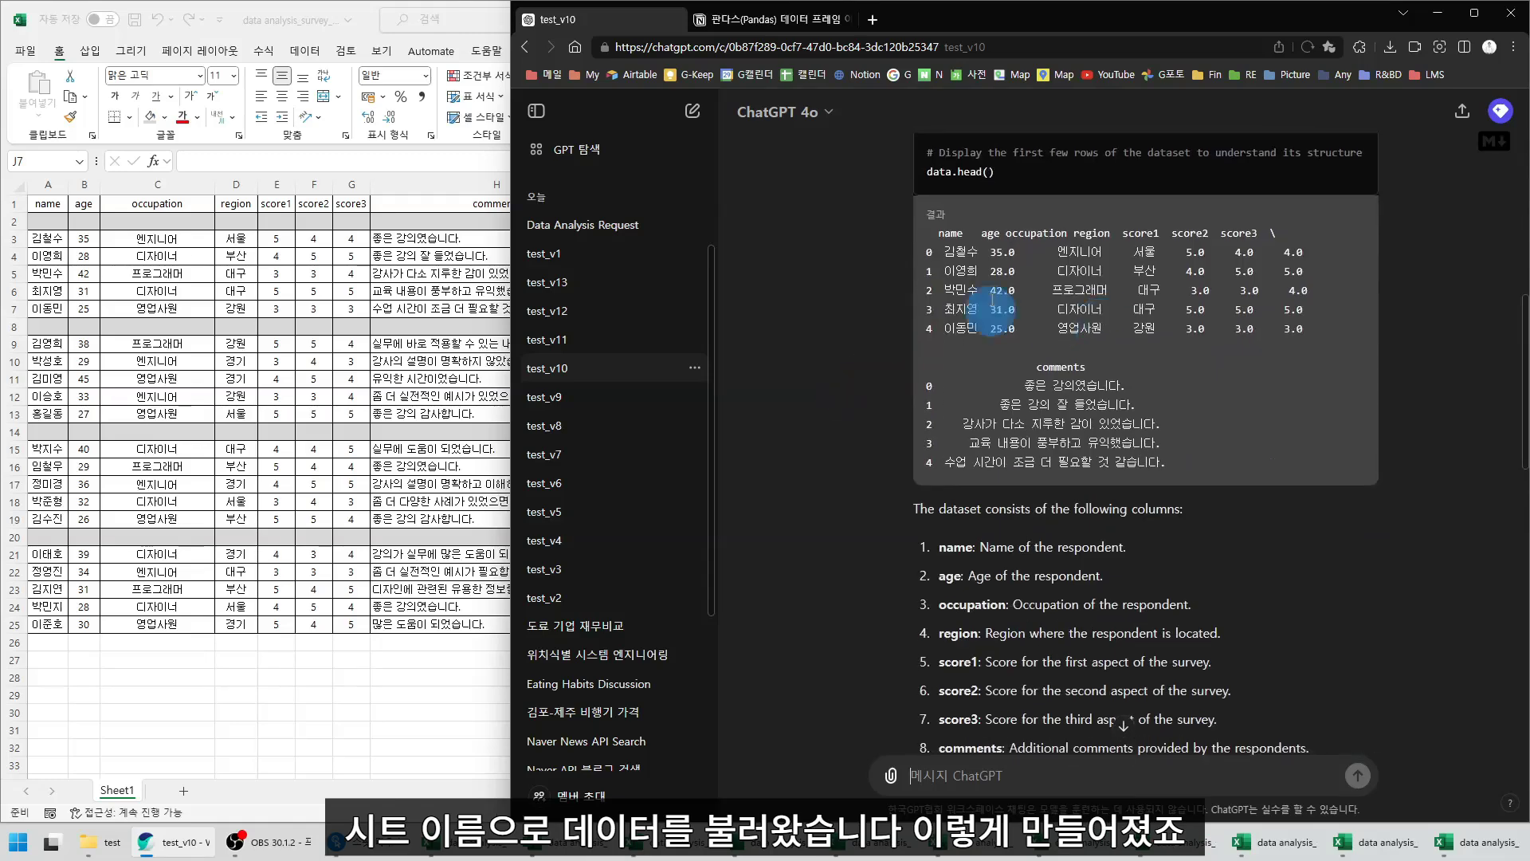
scroll(1120, 333, down, 3)
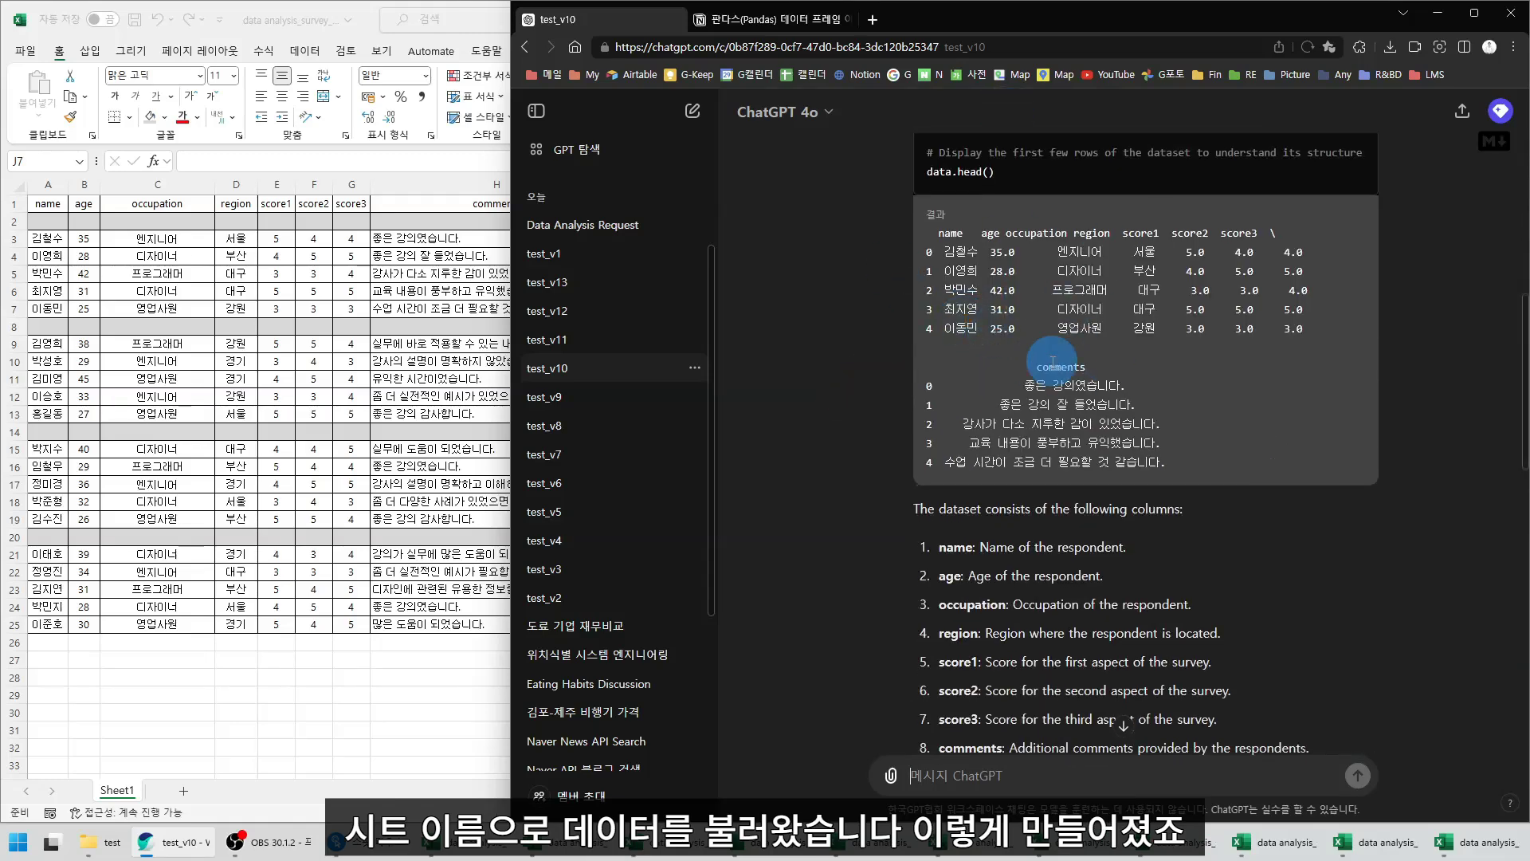
Examine the 기초통계량 분석 reply in the test_v10 chat, including the count row of the describe() result and the statistics table
scroll(1052, 363, down, 7)
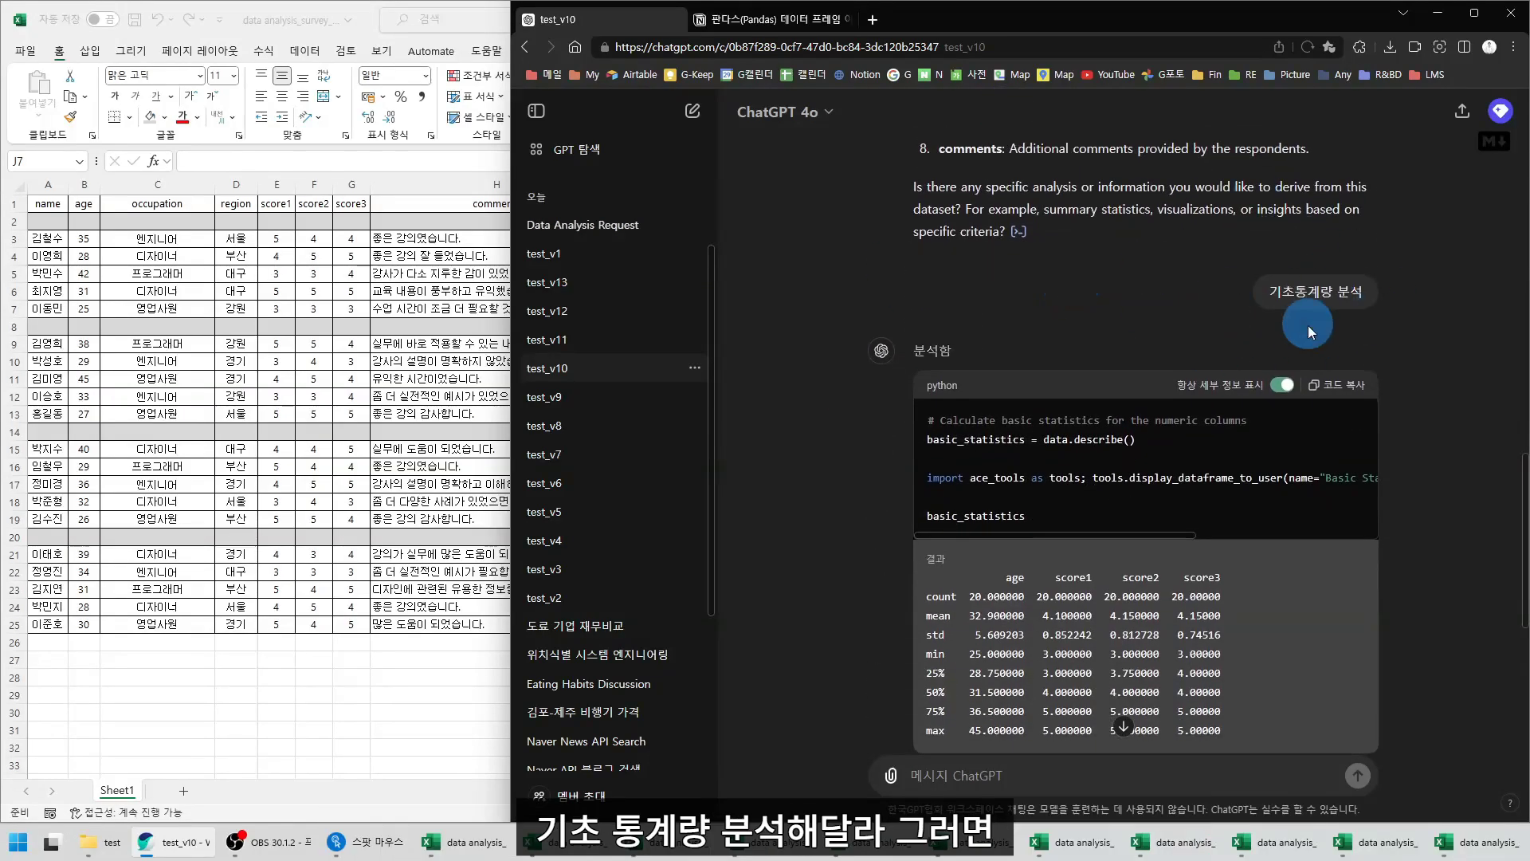
scroll(1164, 322, down, 3)
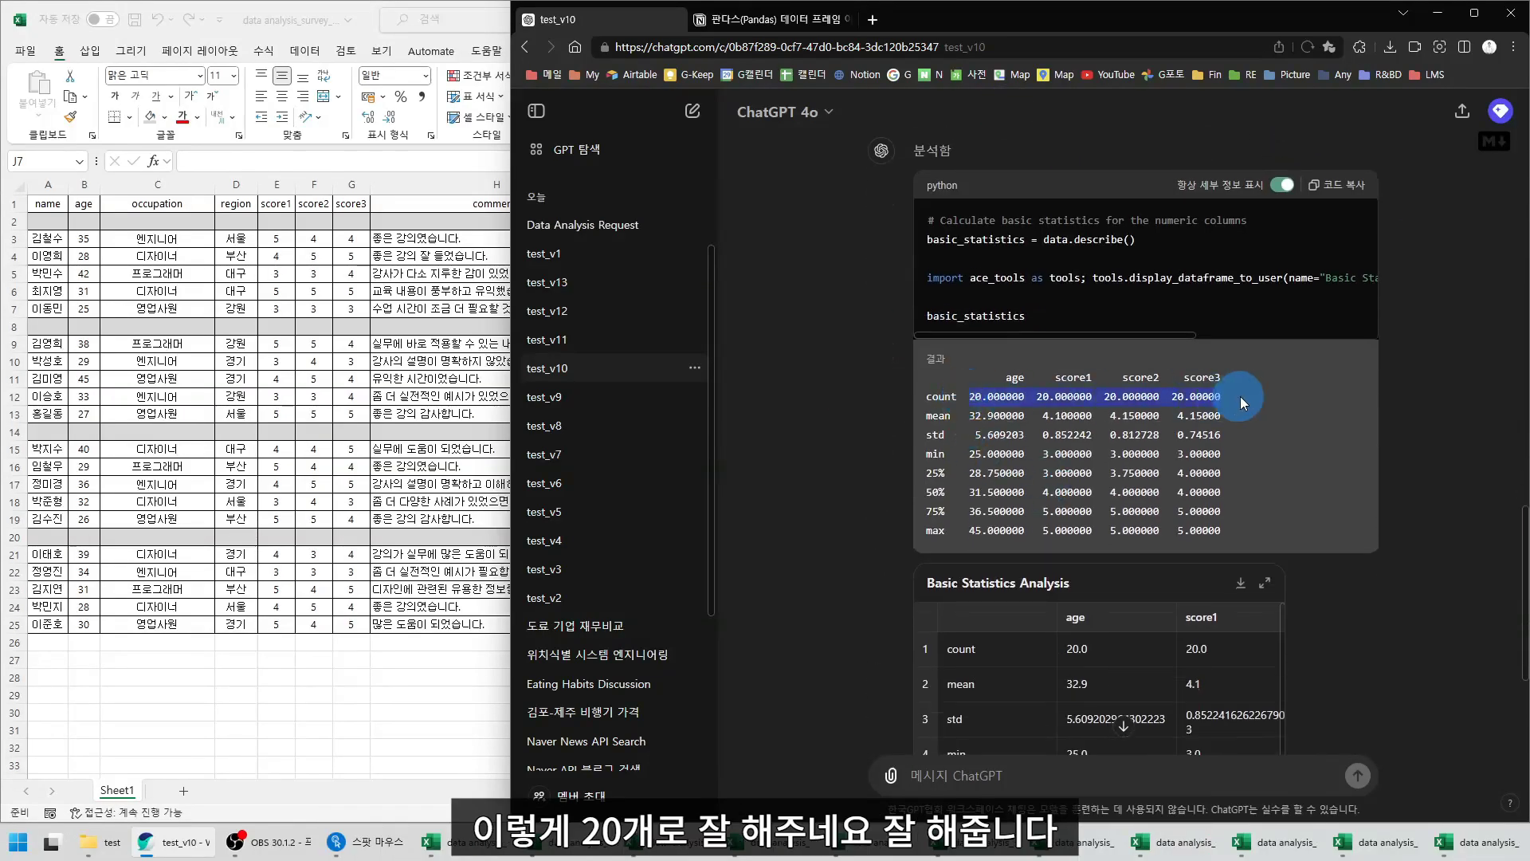
scroll(1239, 397, down, 4)
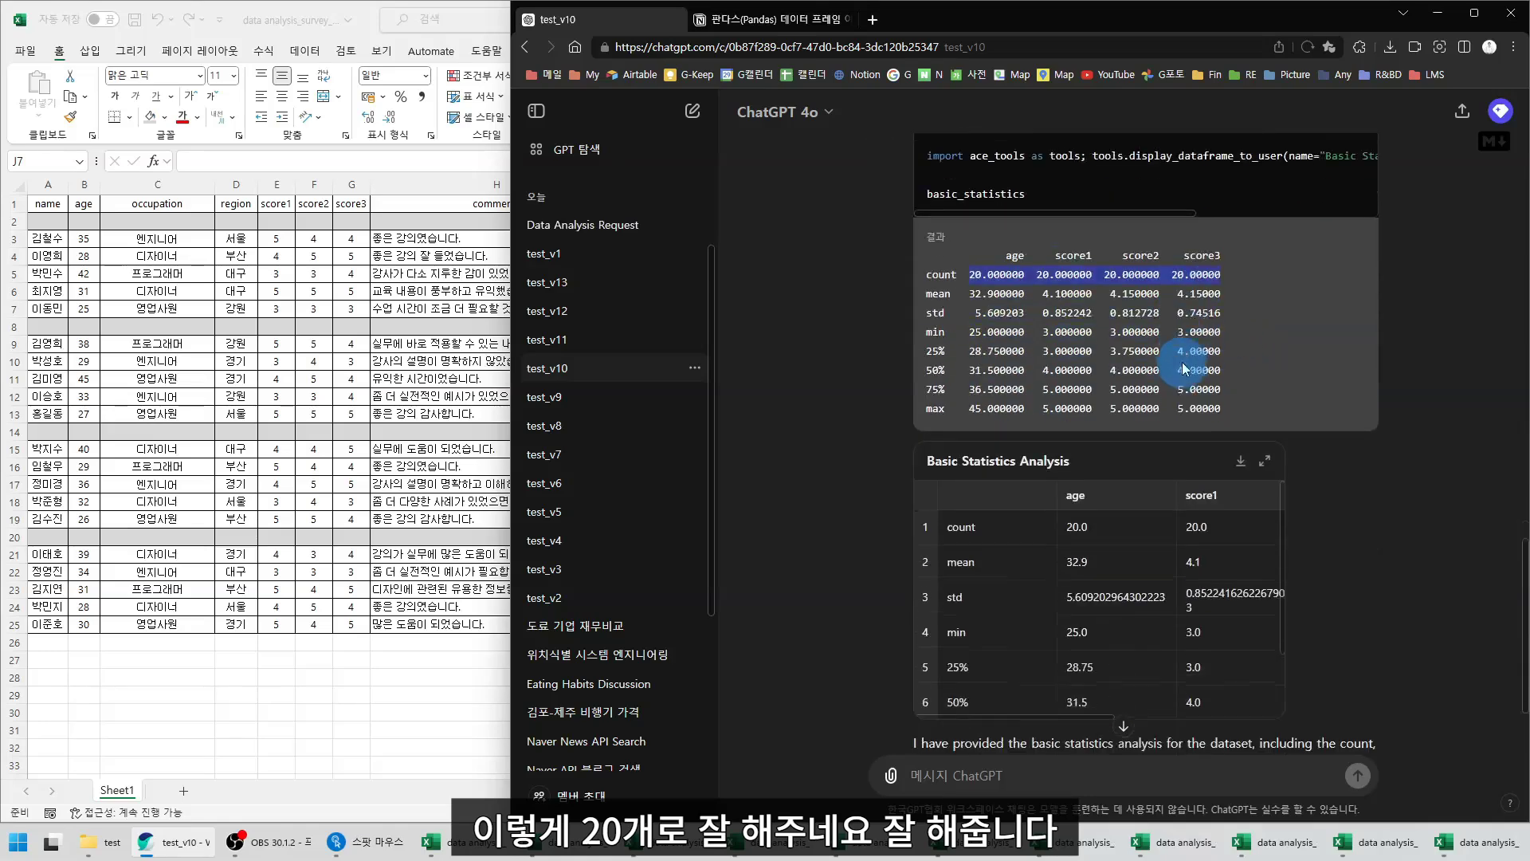
scroll(1382, 530, up, 6)
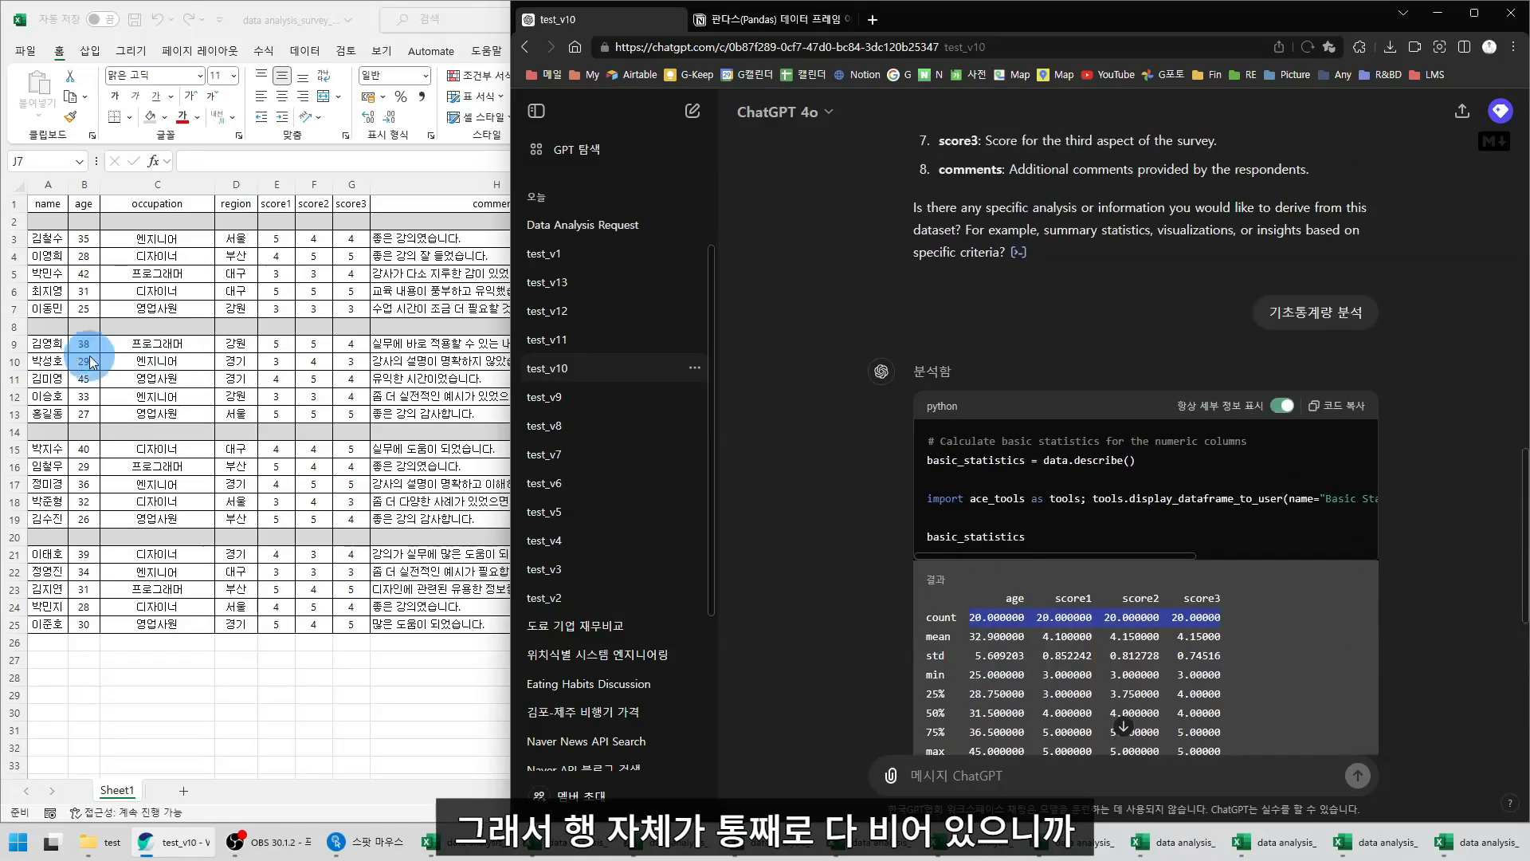
scroll(1373, 444, up, 5)
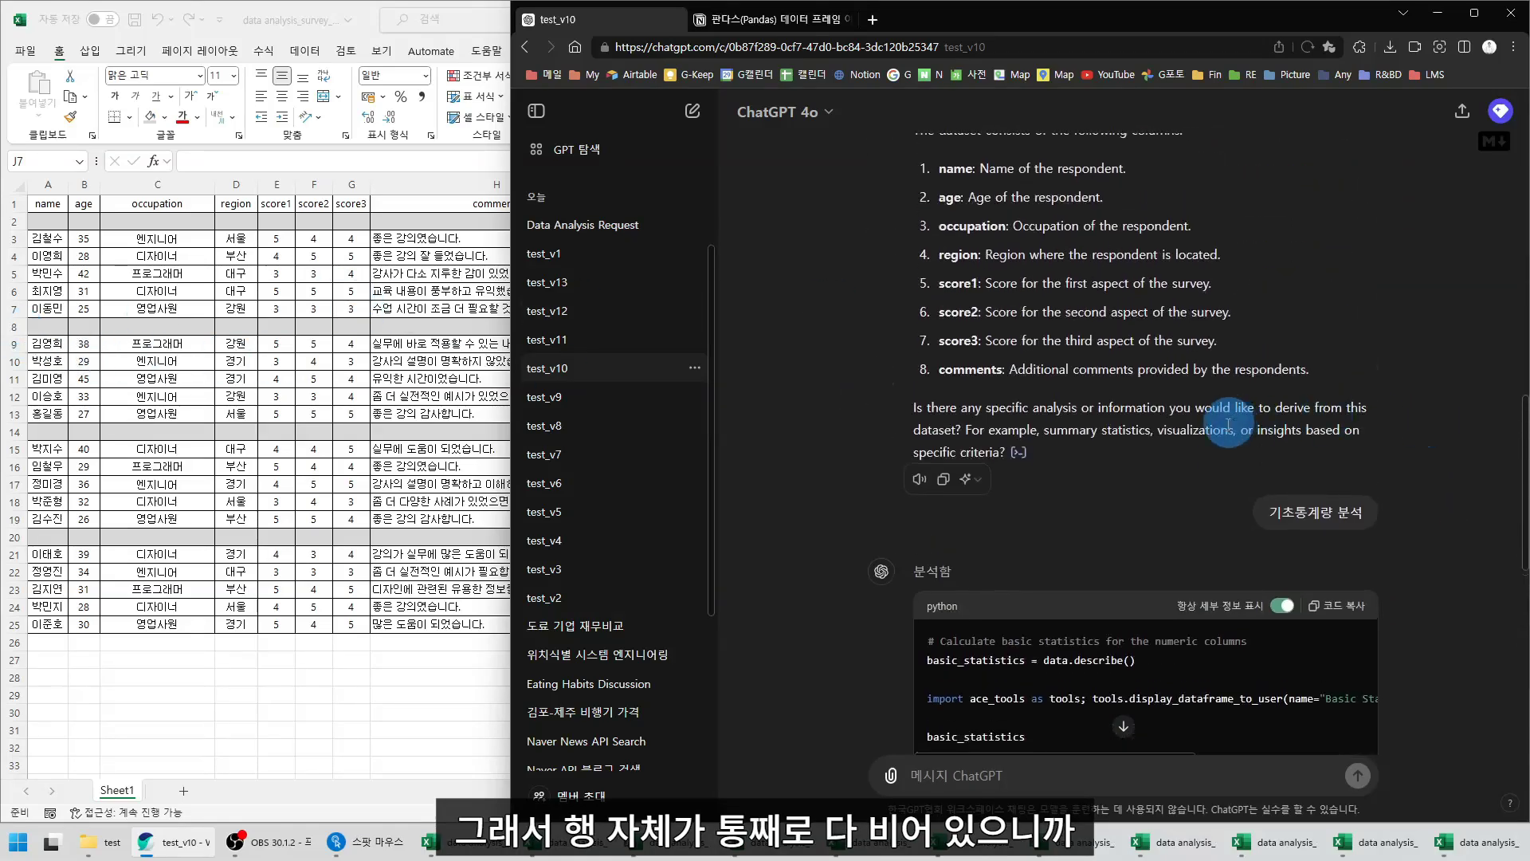
Switch to Excel and inspect the empty cells A8 and B8, and the blank separator rows 8, 2, 14 and 20
click(88, 390)
click(46, 327)
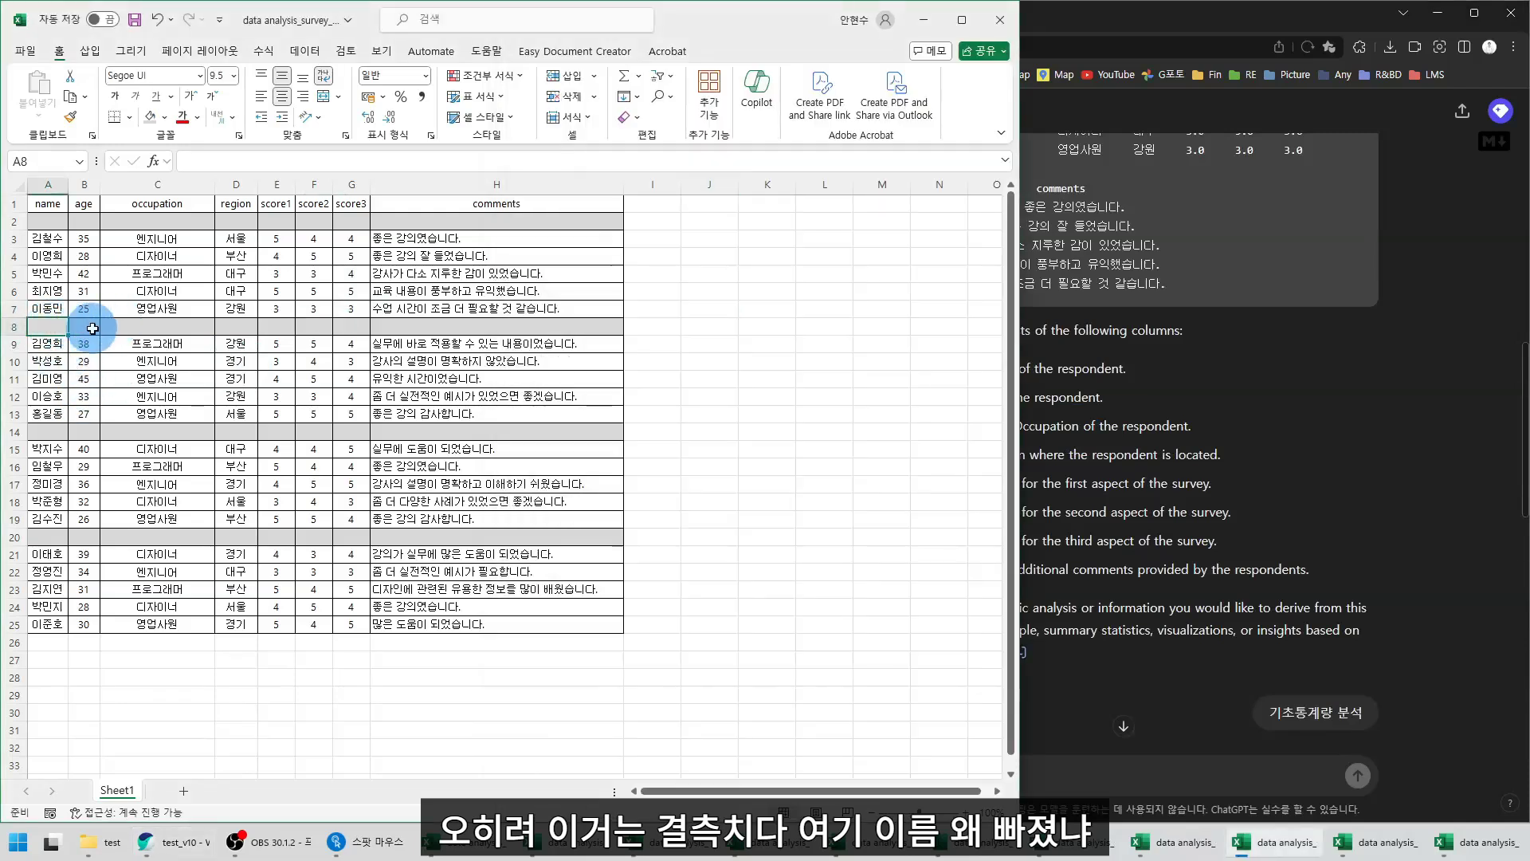
click(92, 328)
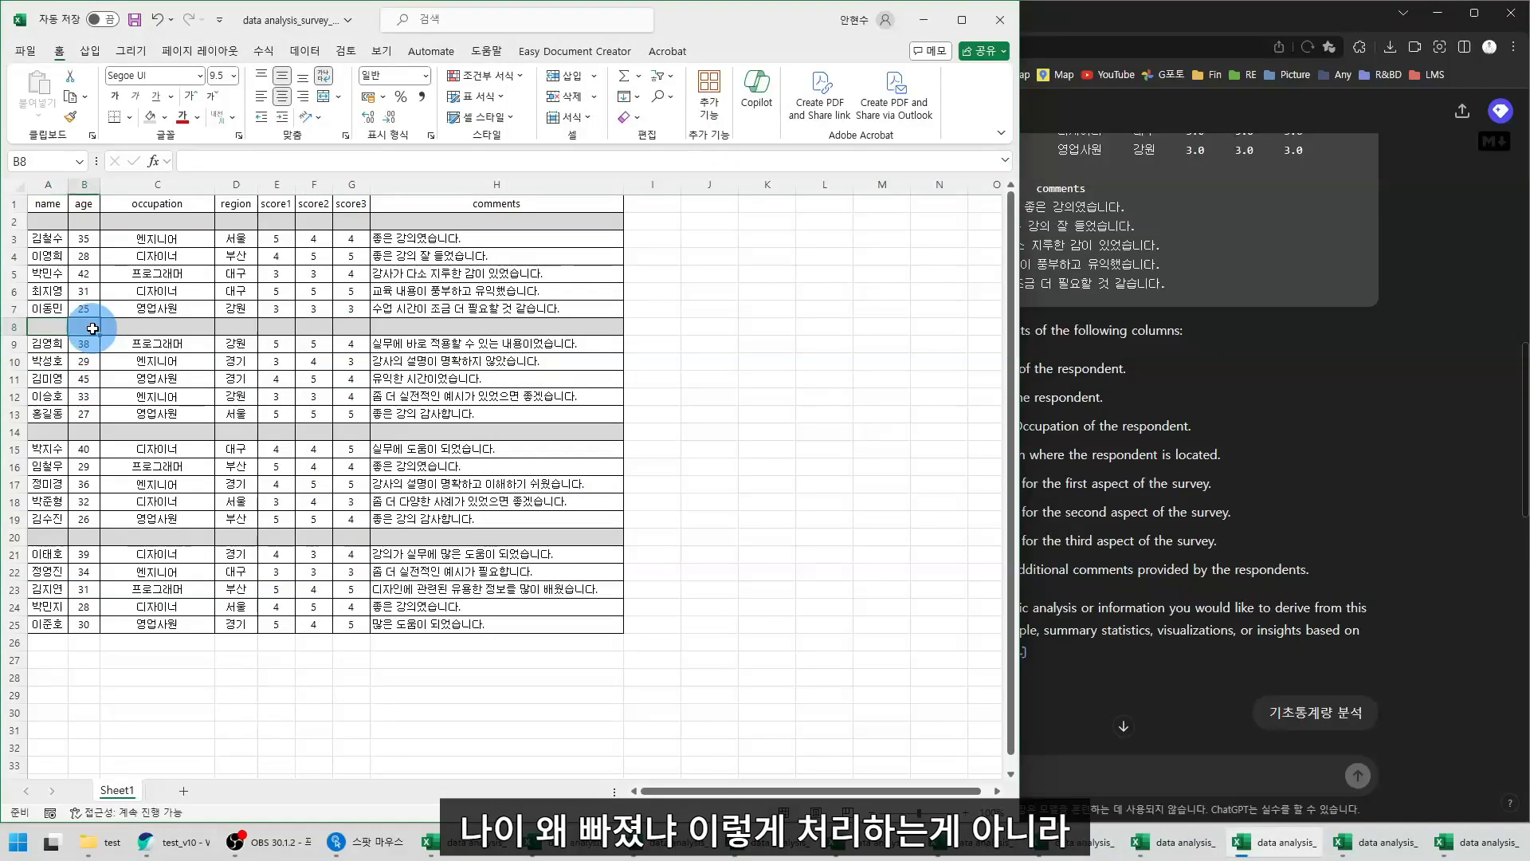
click(14, 328)
click(14, 221)
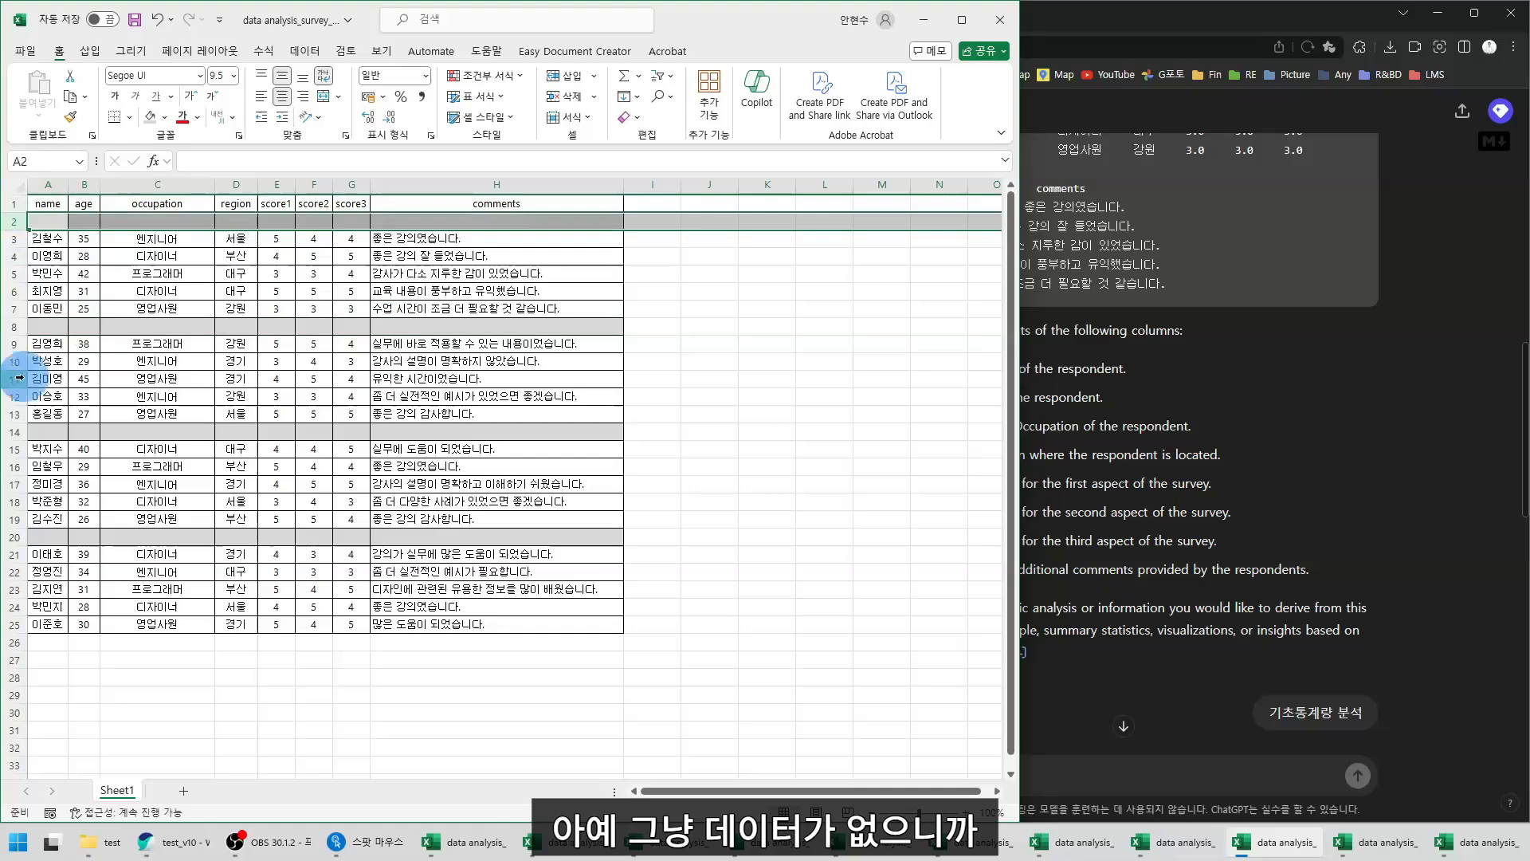
click(12, 431)
click(11, 536)
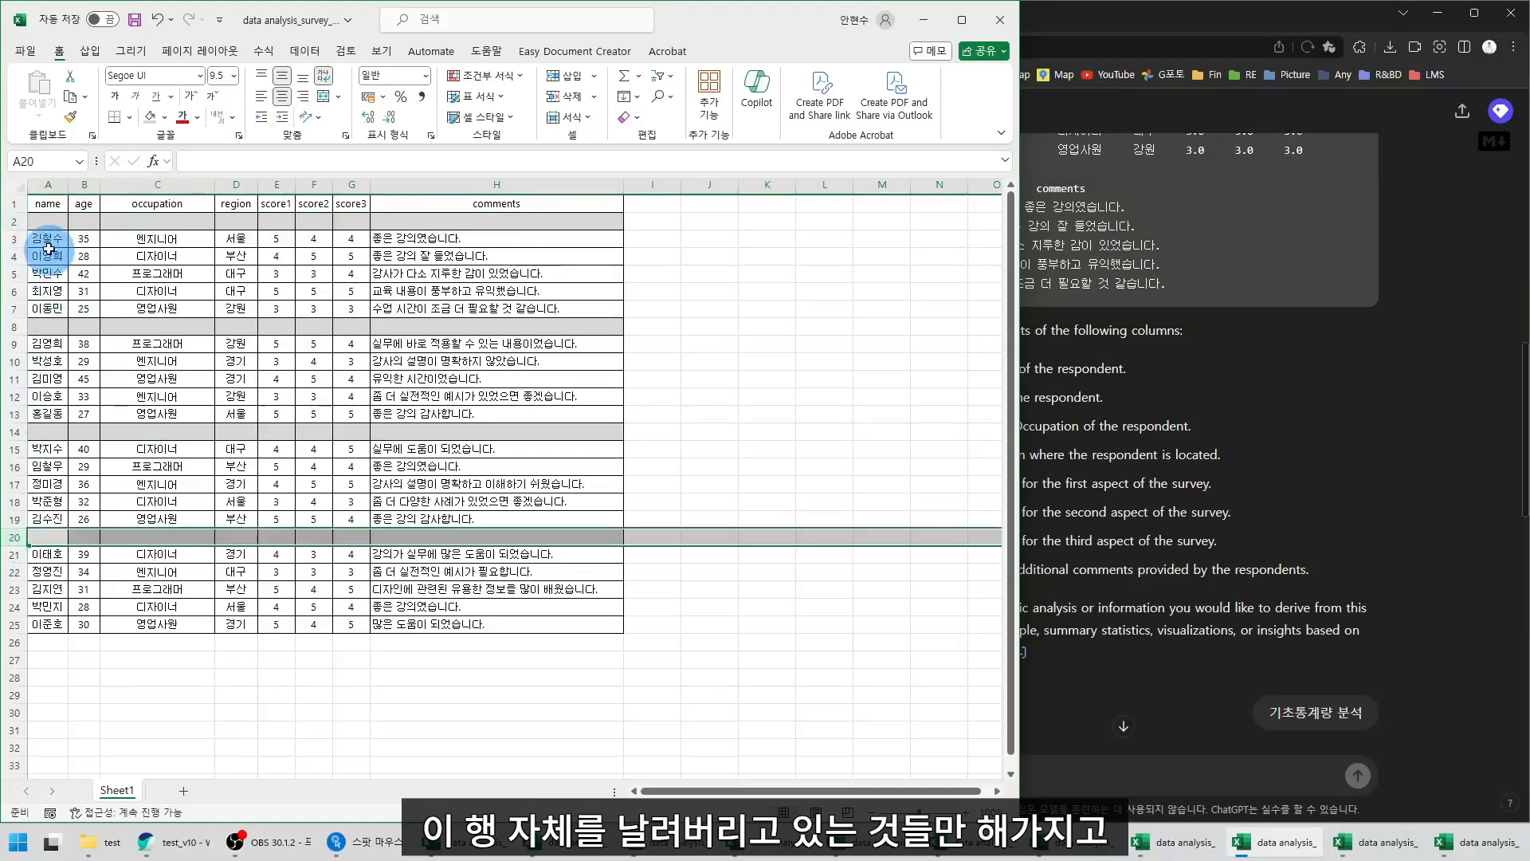
Return to ChatGPT and check the age count and the mean values of age, score1, score2 and score3 in the describe() result
click(1291, 470)
scroll(1196, 454, down, 6)
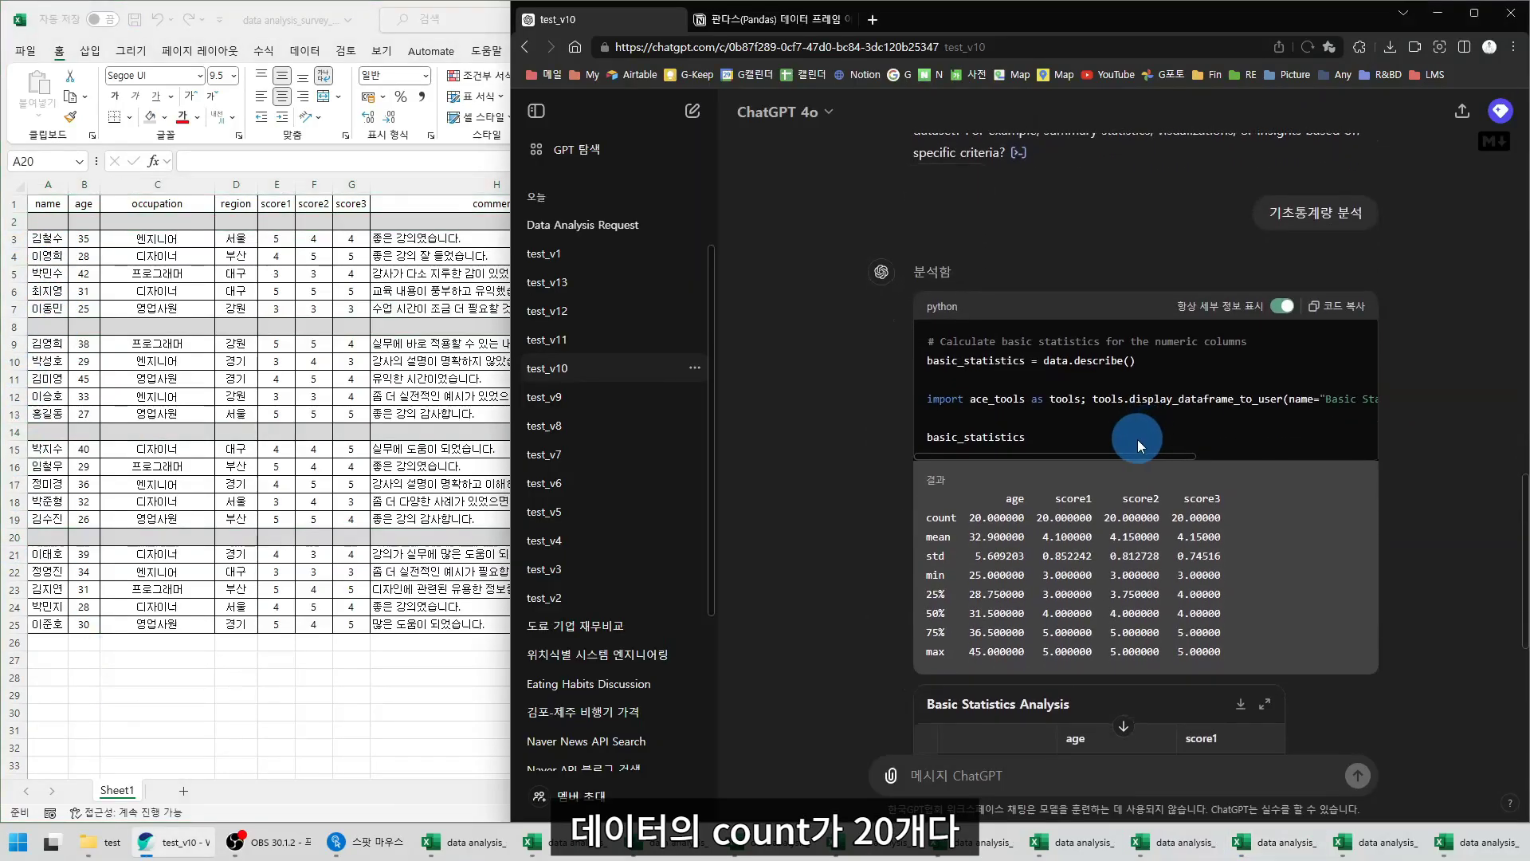
drag(972, 516, 1034, 522)
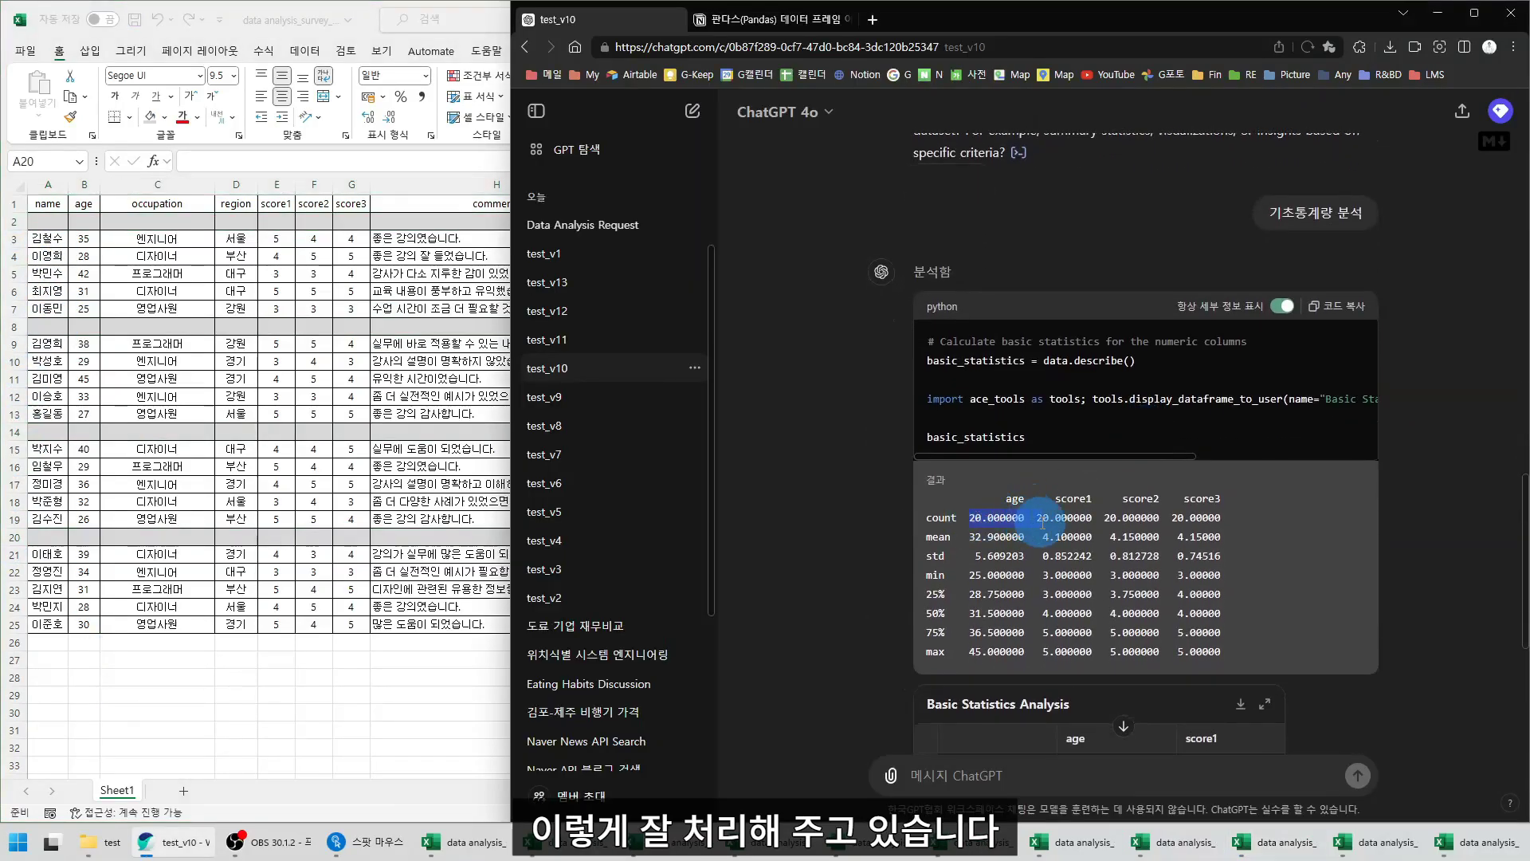
double_click(988, 537)
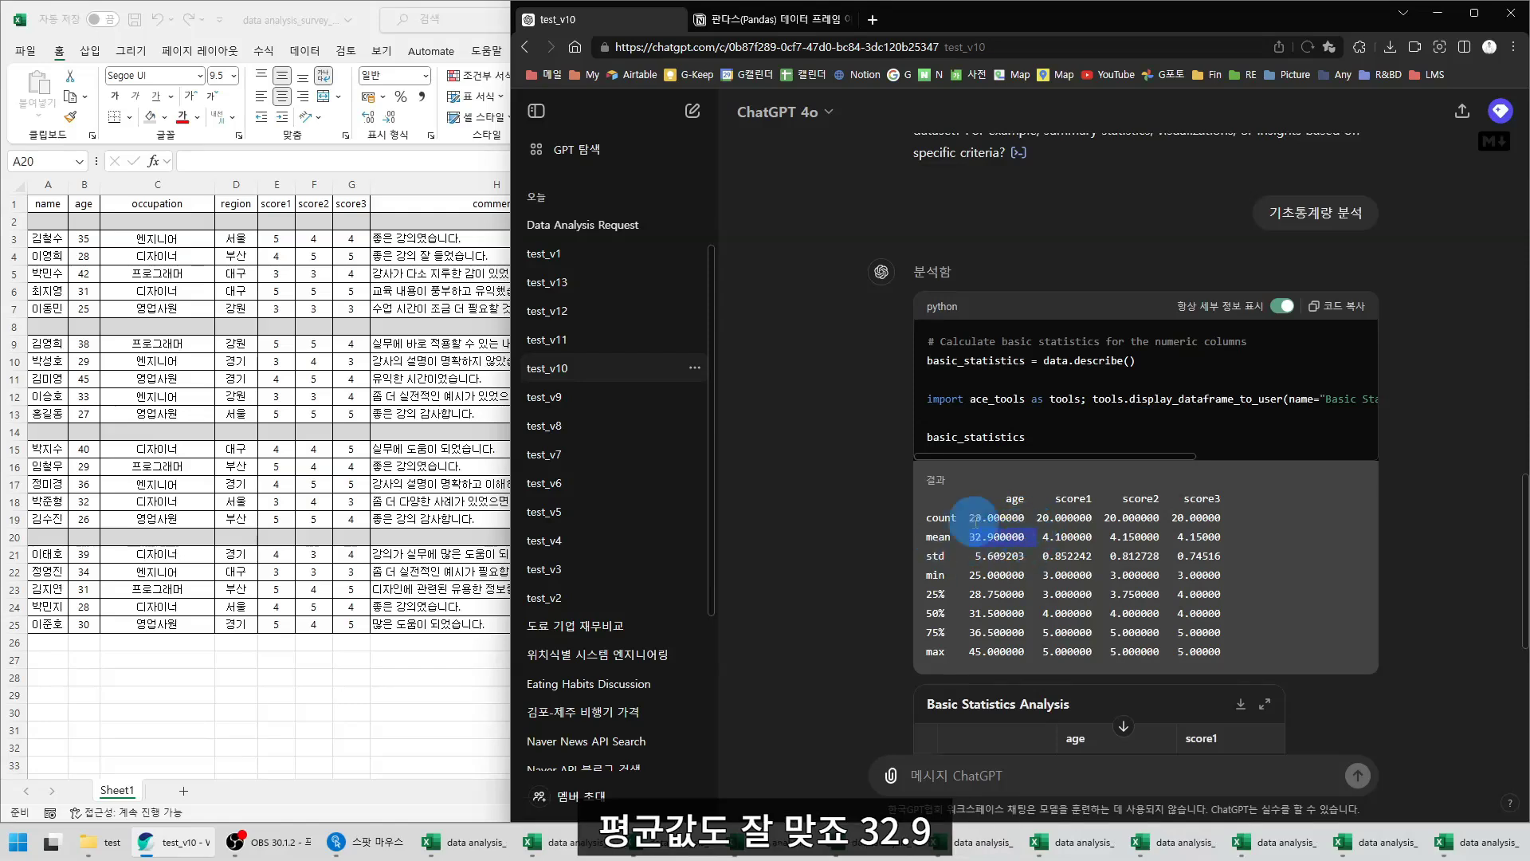
click(1071, 536)
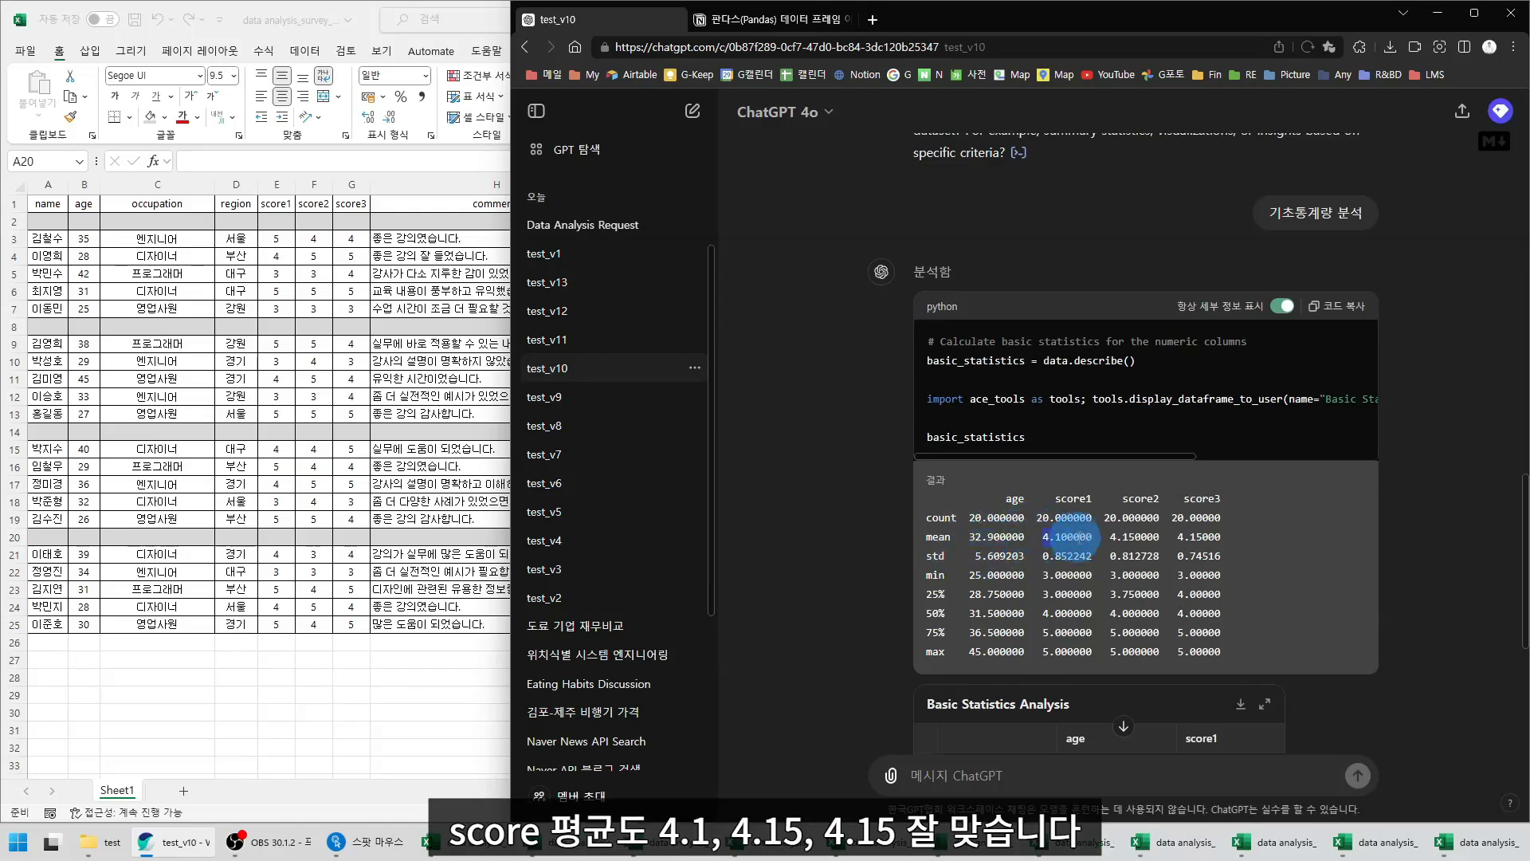
double_click(1131, 537)
drag(1131, 536, 1250, 544)
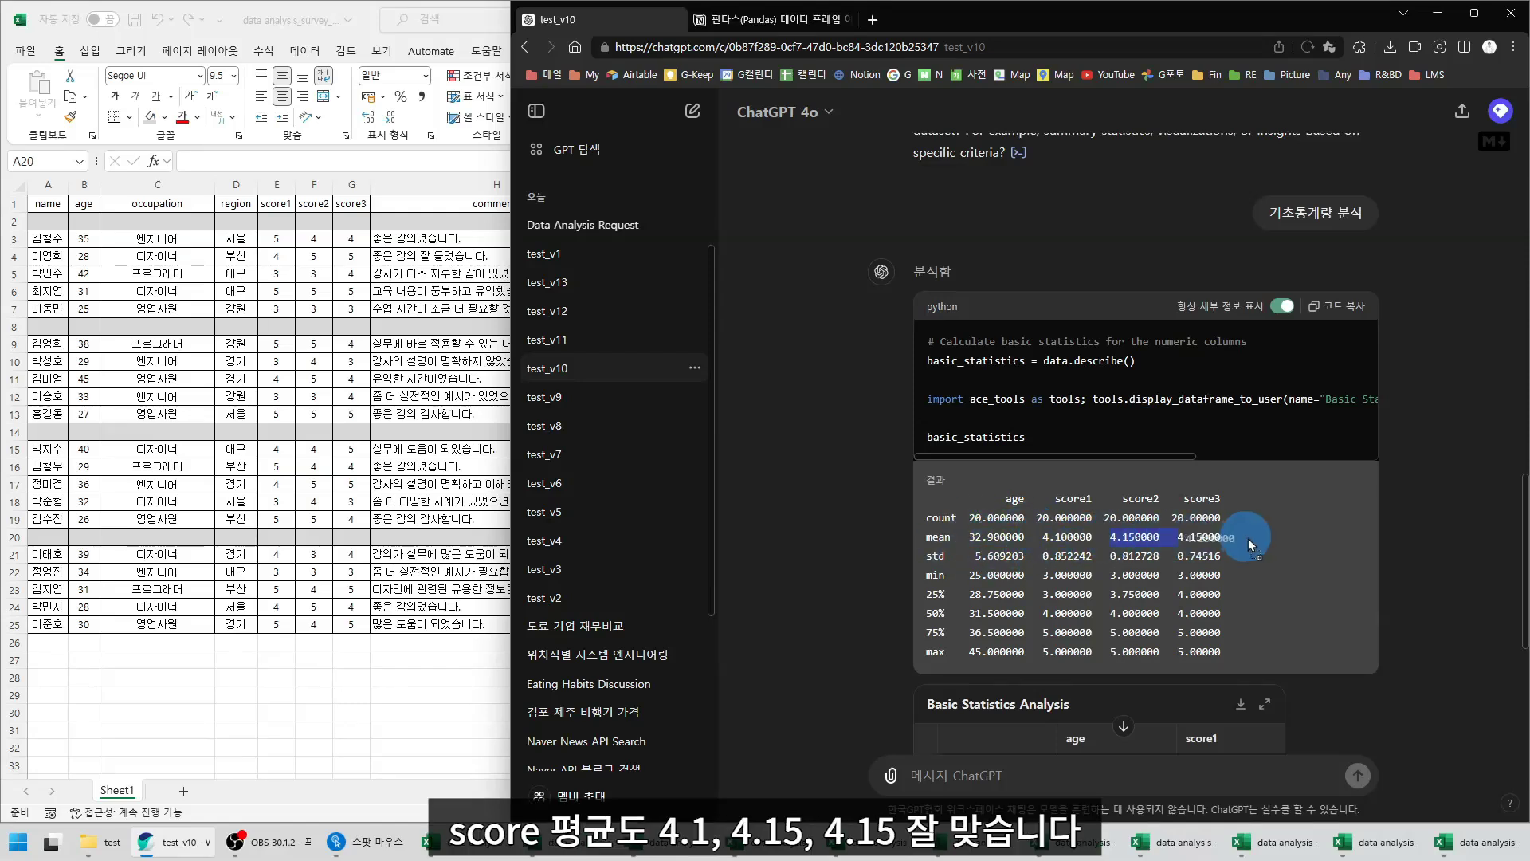
Select the score1, score2 and score3 values in Excel one column at a time to compare their averages with ChatGPT's statistics
click(311, 295)
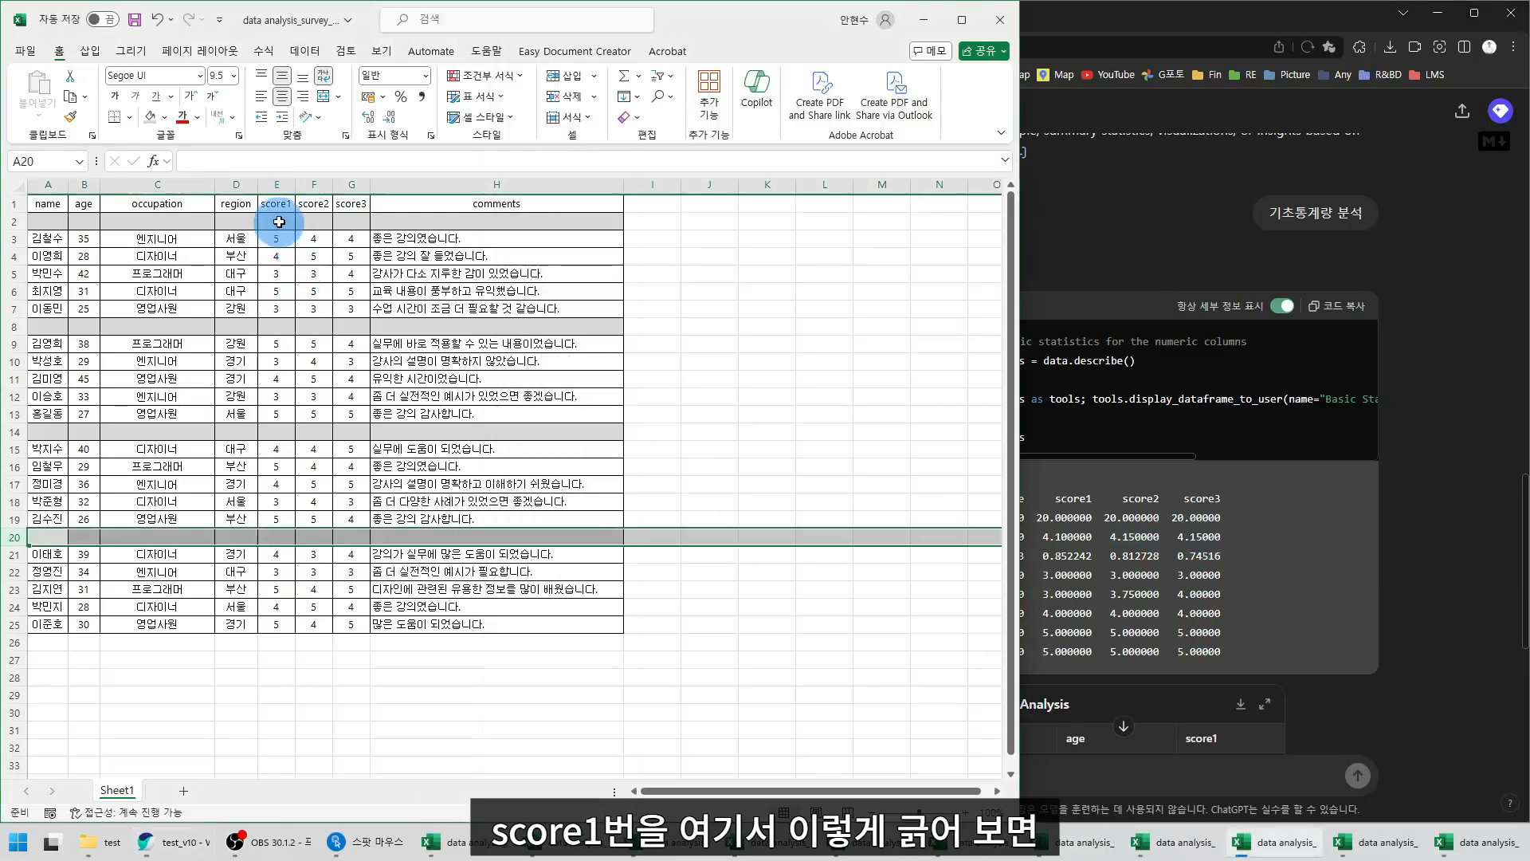
drag(276, 221, 279, 661)
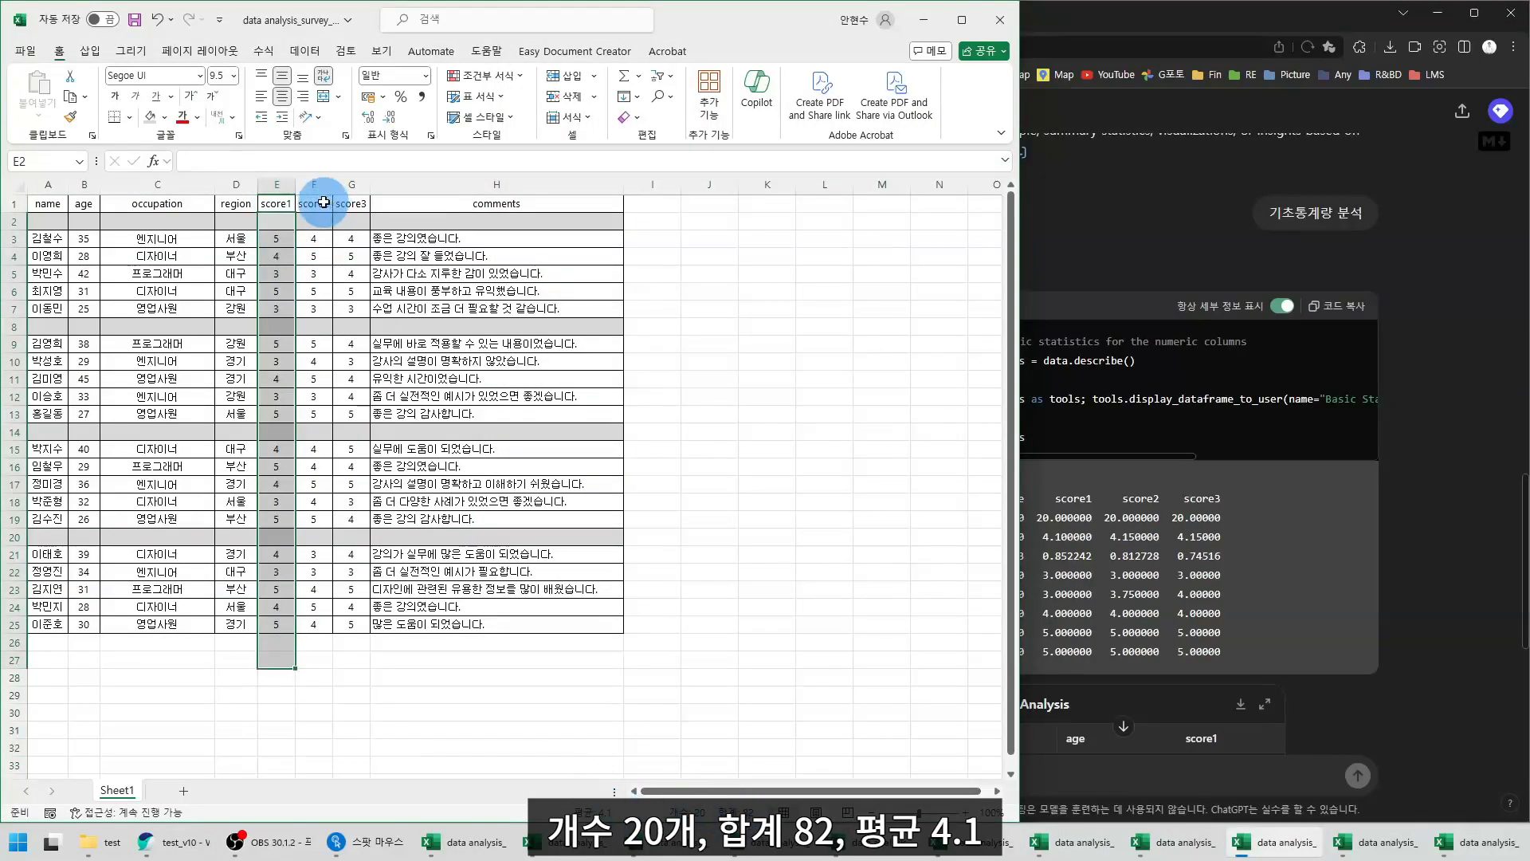
drag(314, 222, 313, 645)
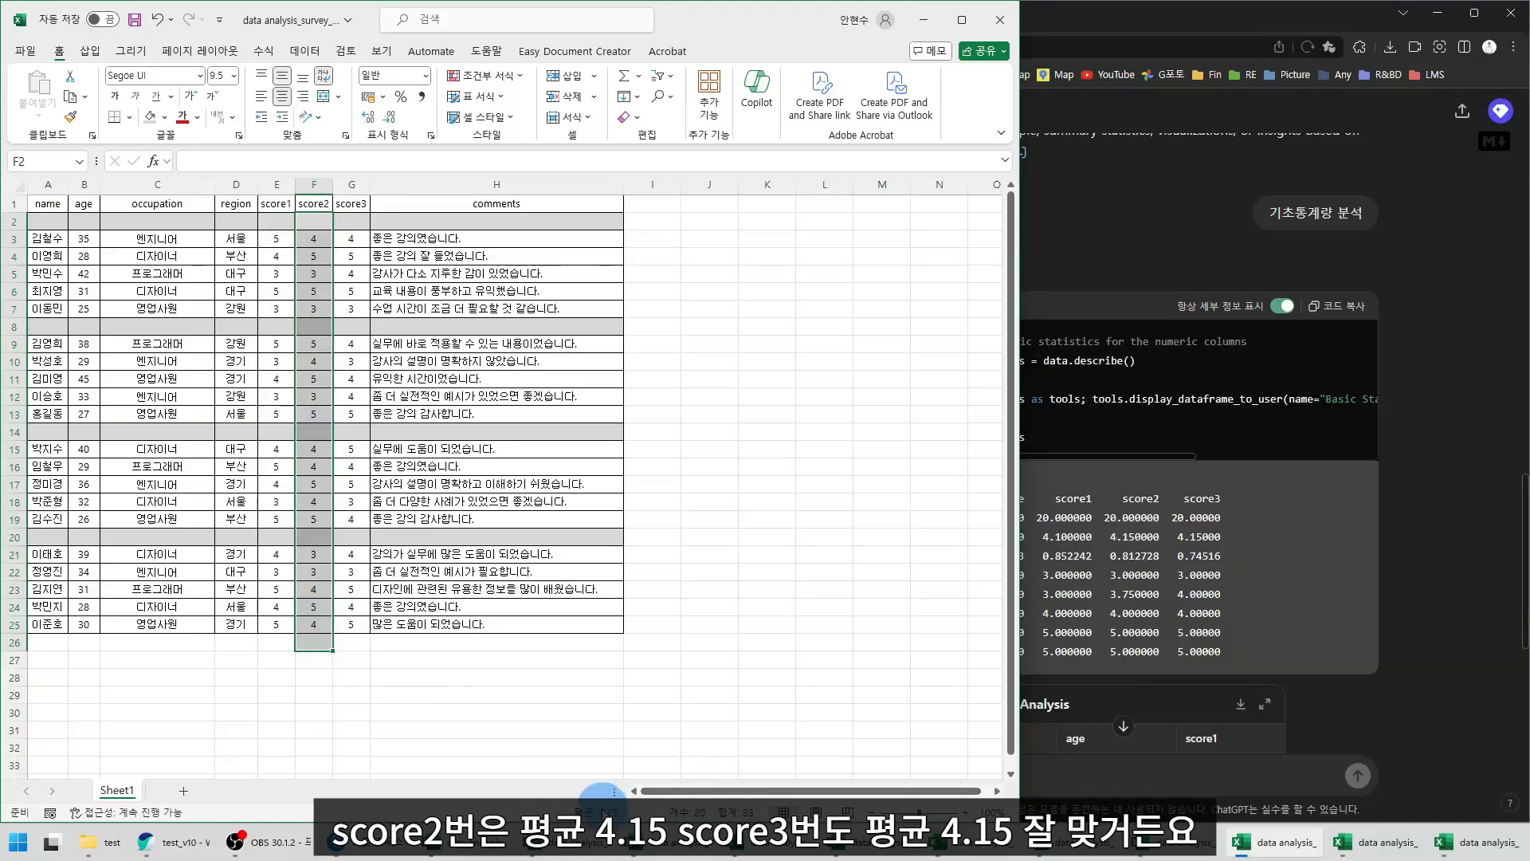
drag(352, 223, 347, 659)
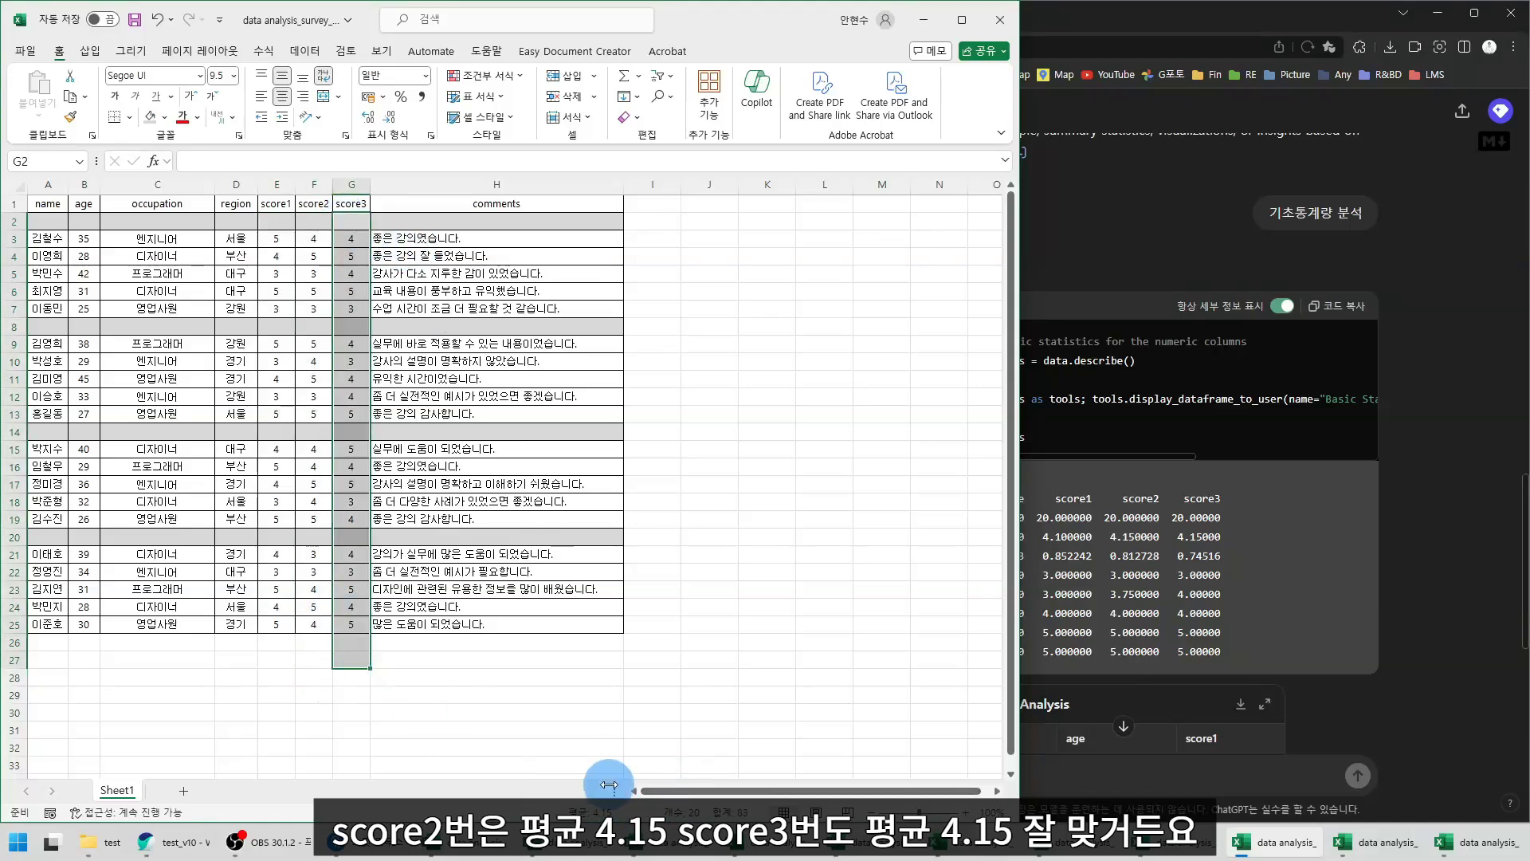
click(1394, 514)
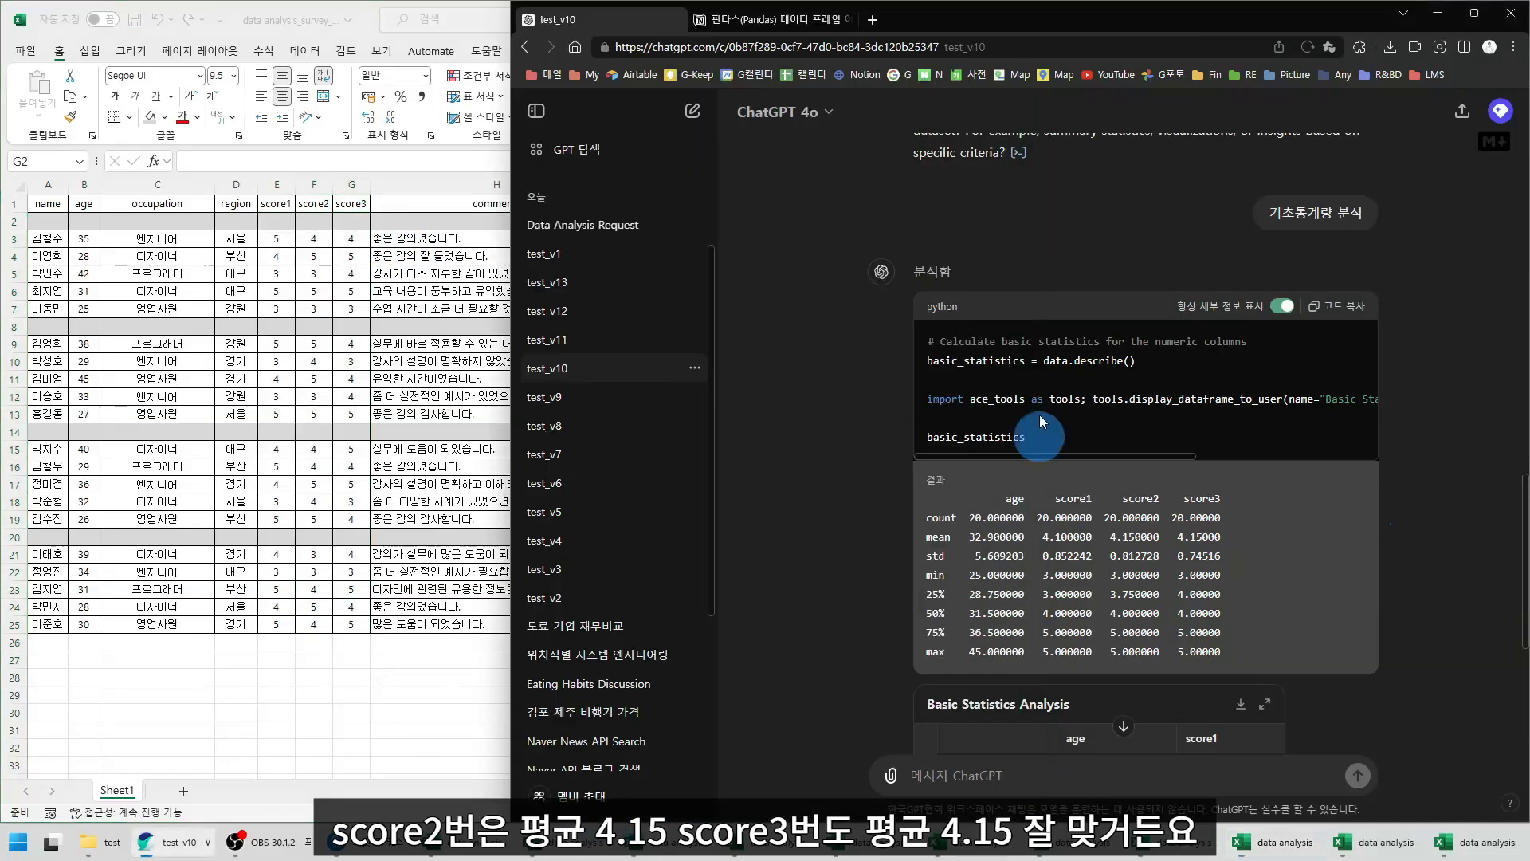
Switch to Excel and go through blank rows 8, 2, 14 and 20, finishing by selecting the survey table from A1
click(16, 327)
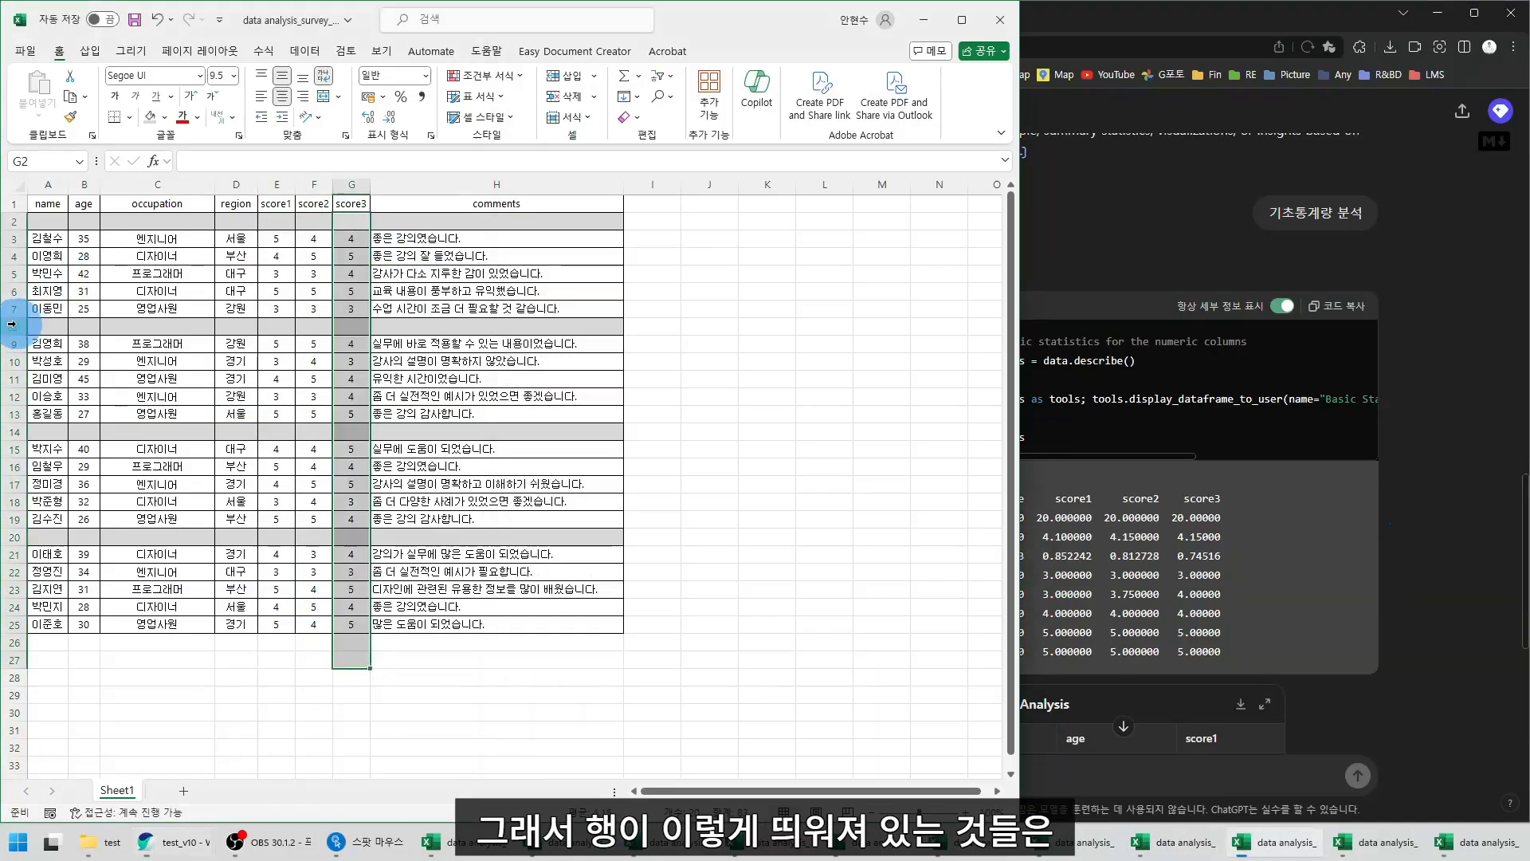
click(19, 217)
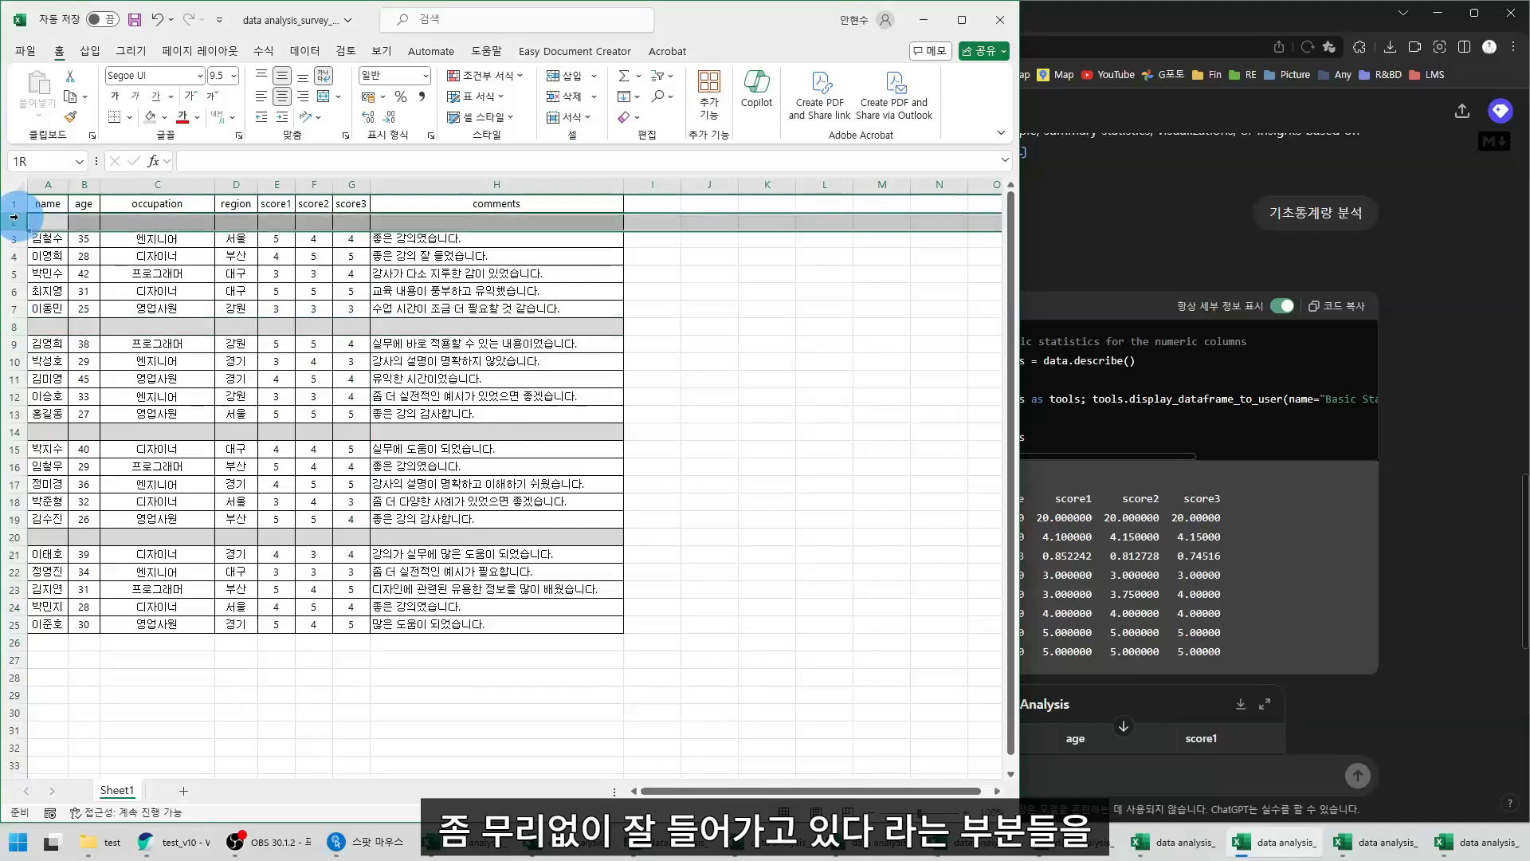
click(14, 432)
click(10, 537)
click(209, 695)
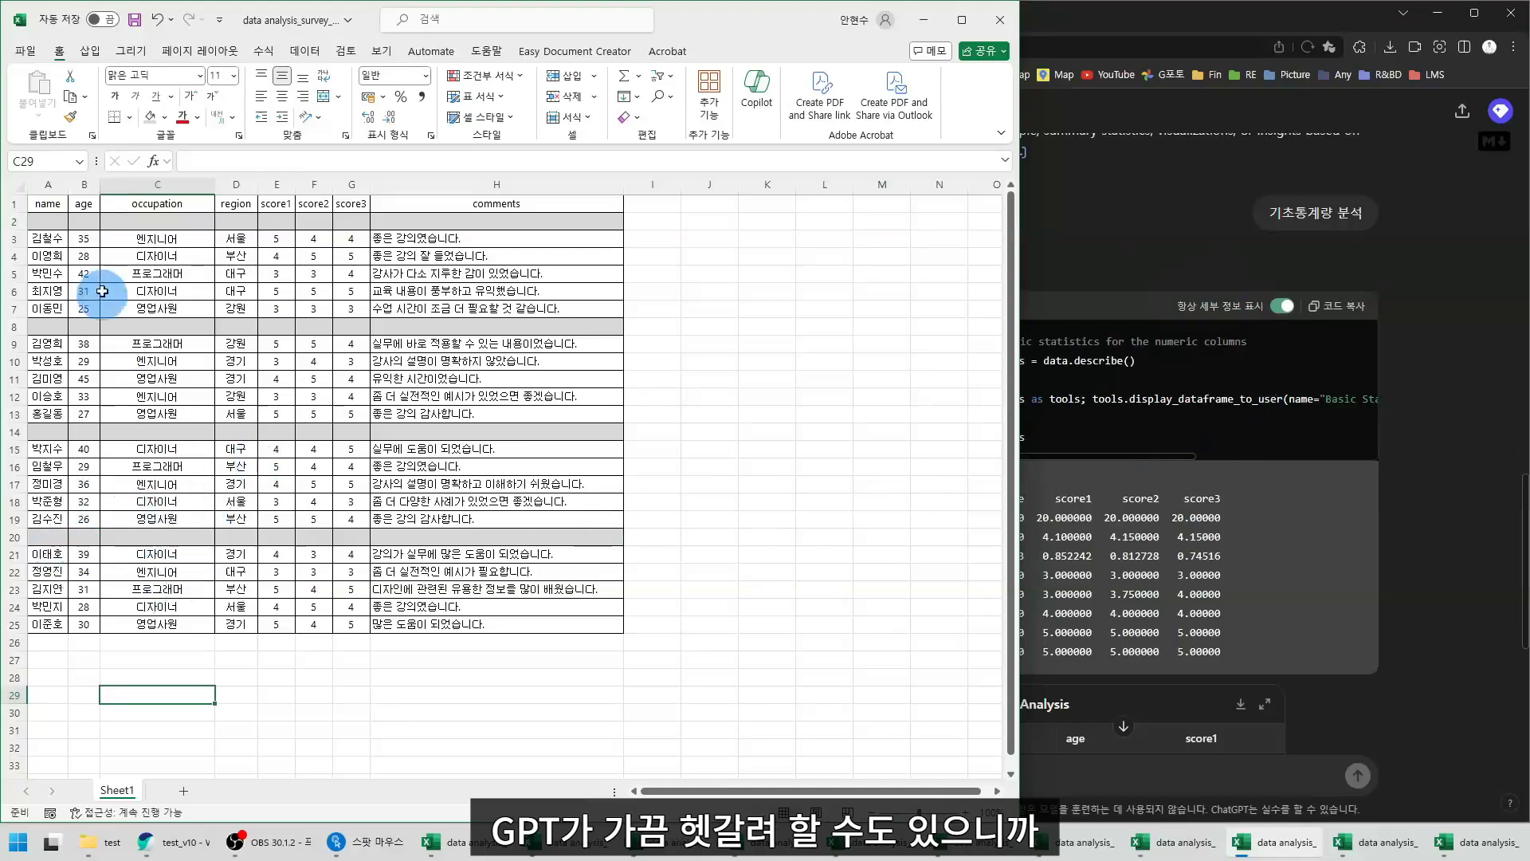
drag(48, 204, 521, 614)
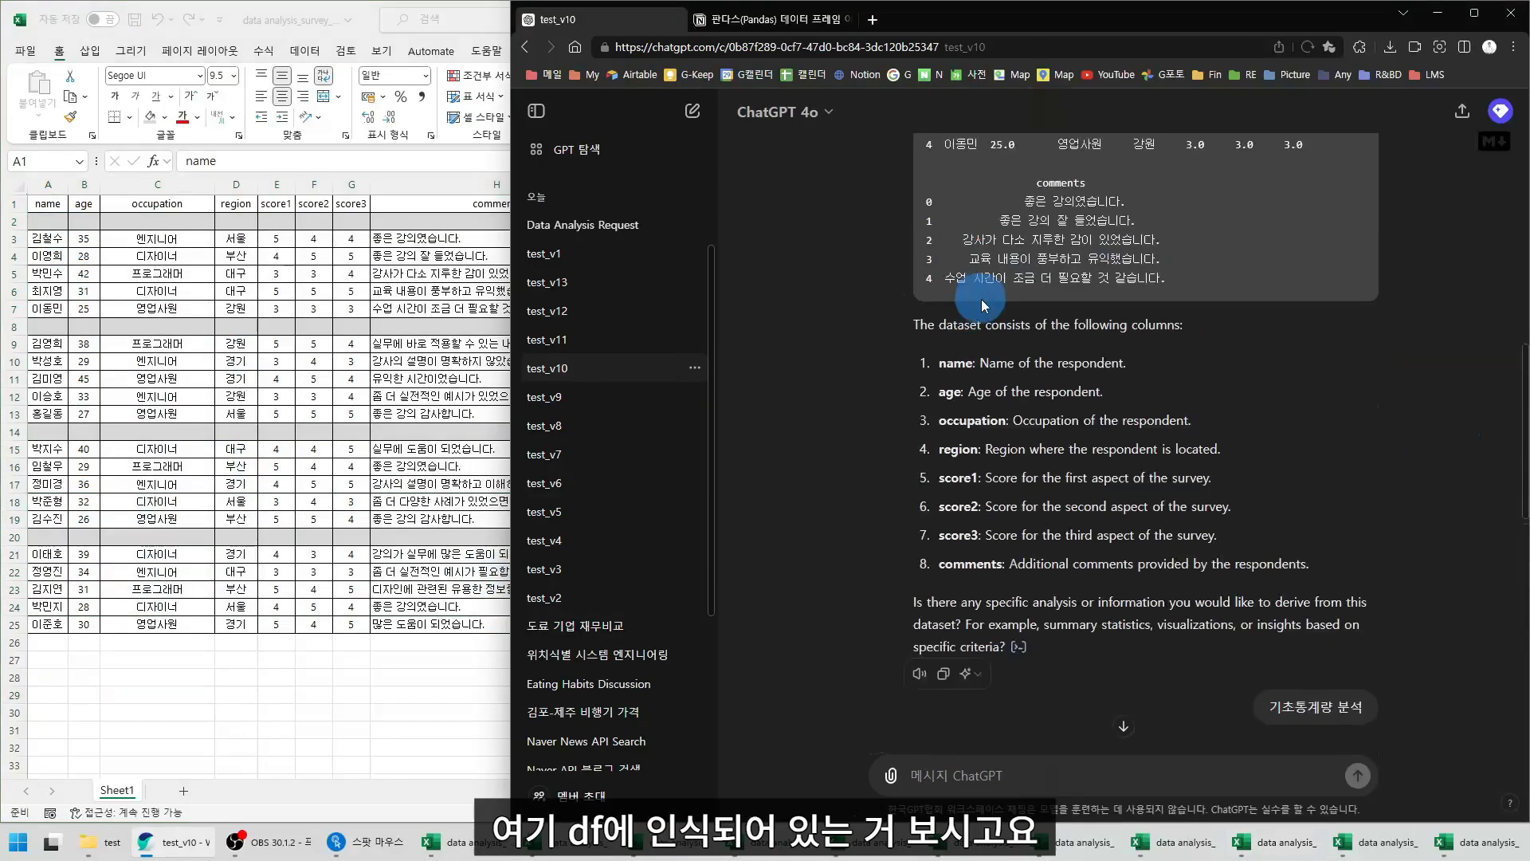
Review the Excel loading code, the data.head() call with its output, and the column list in the test_v10 chat
scroll(996, 311, up, 10)
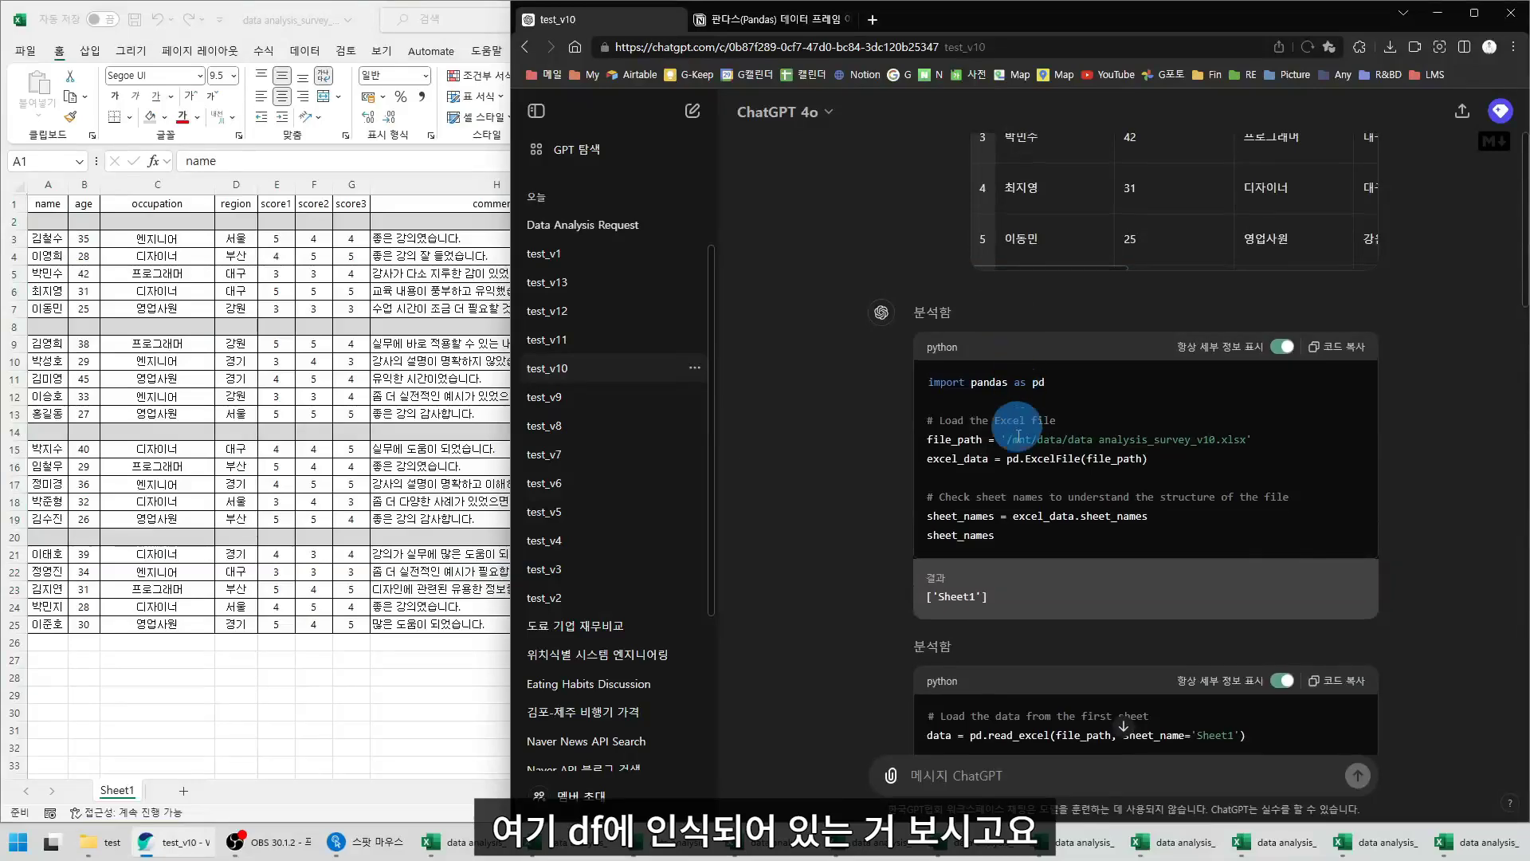
scroll(984, 478, down, 5)
drag(926, 393, 1026, 403)
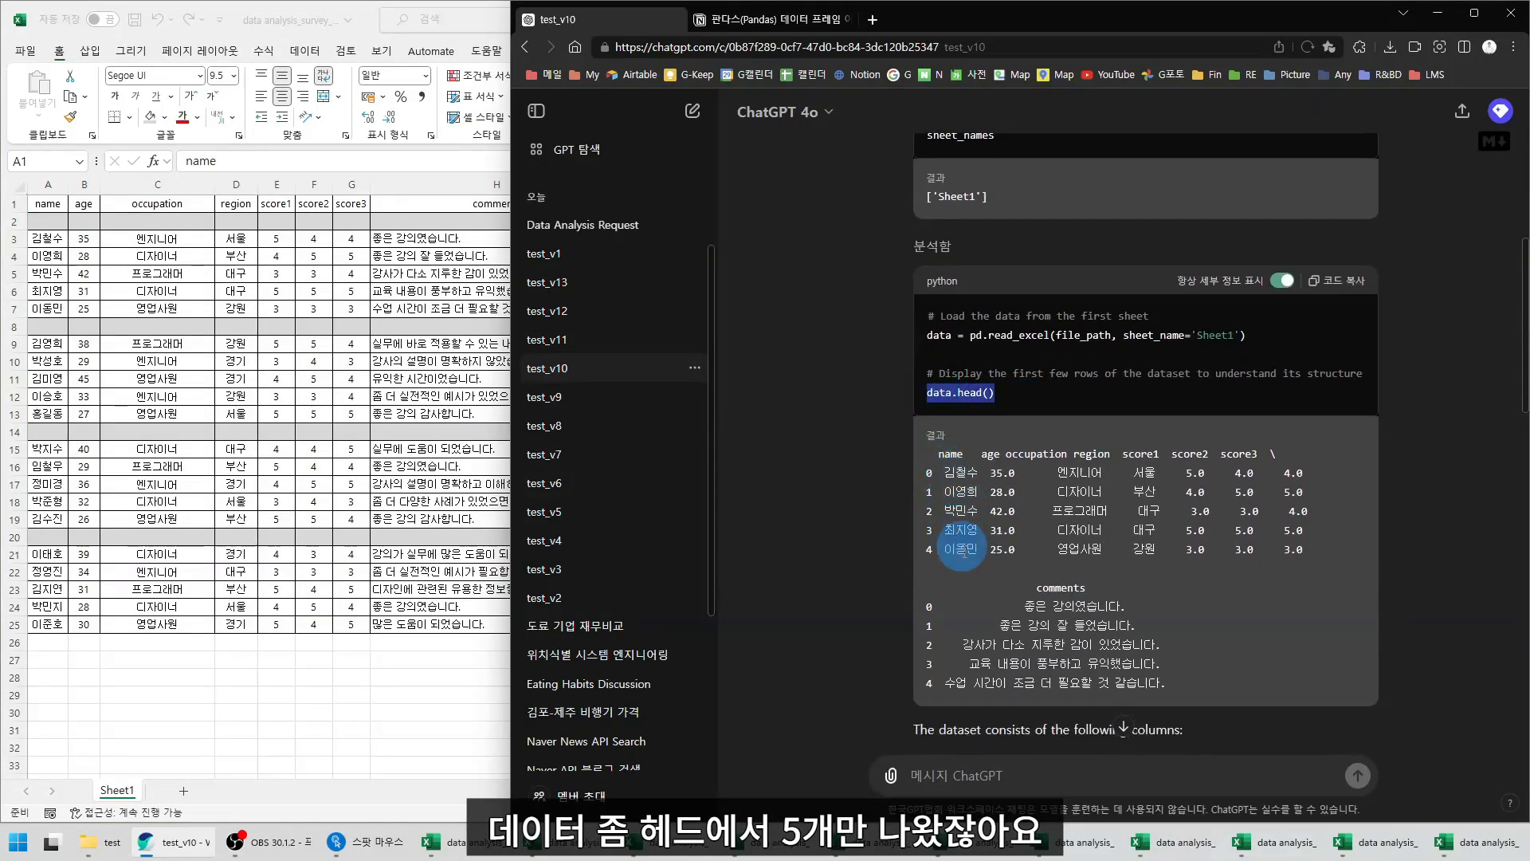
scroll(962, 446, down, 4)
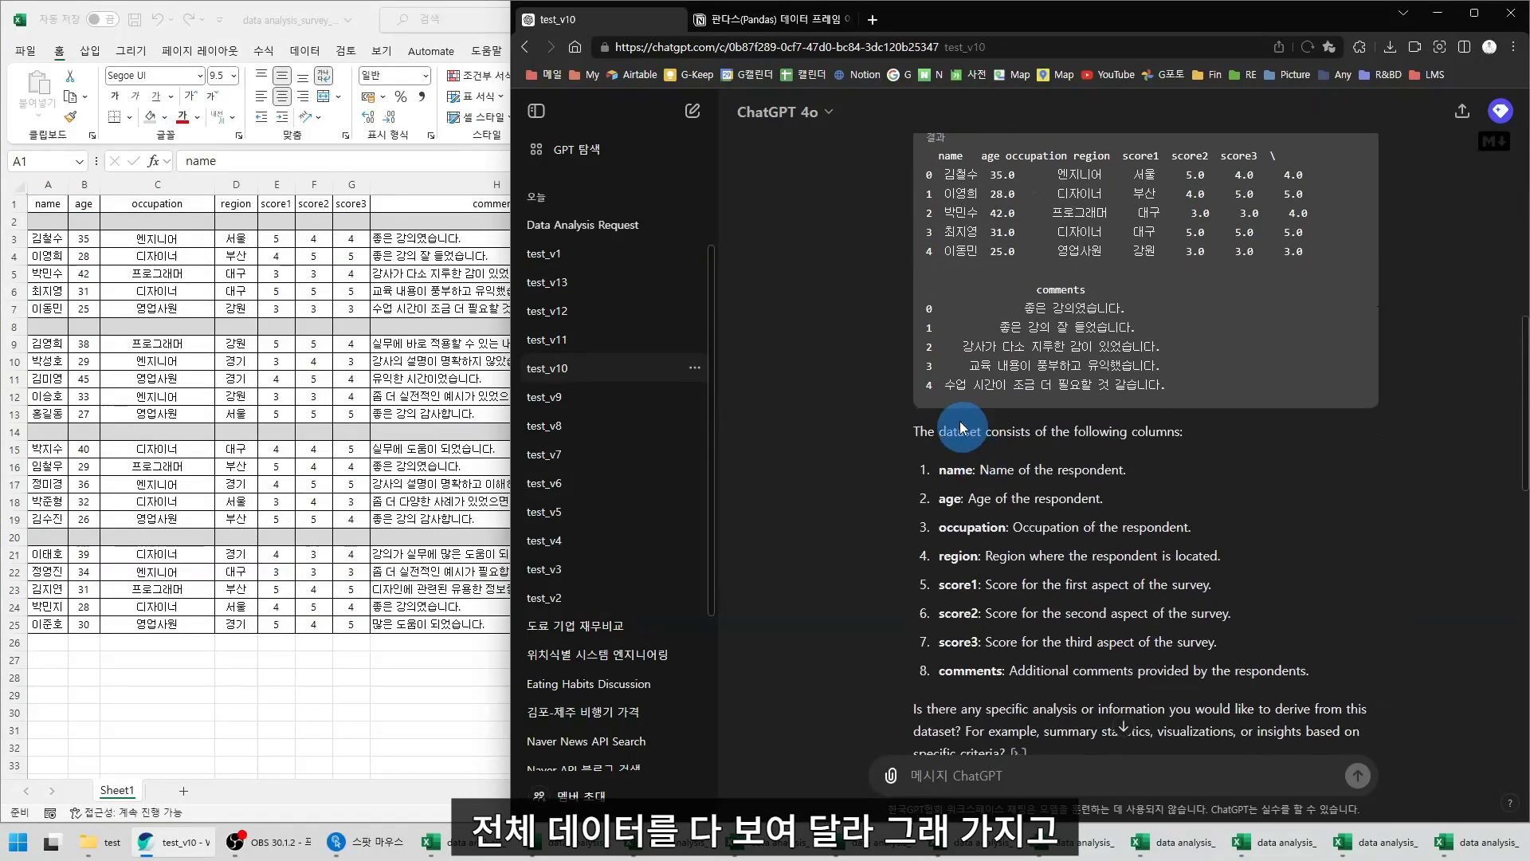
scroll(897, 384, down, 4)
scroll(898, 384, up, 15)
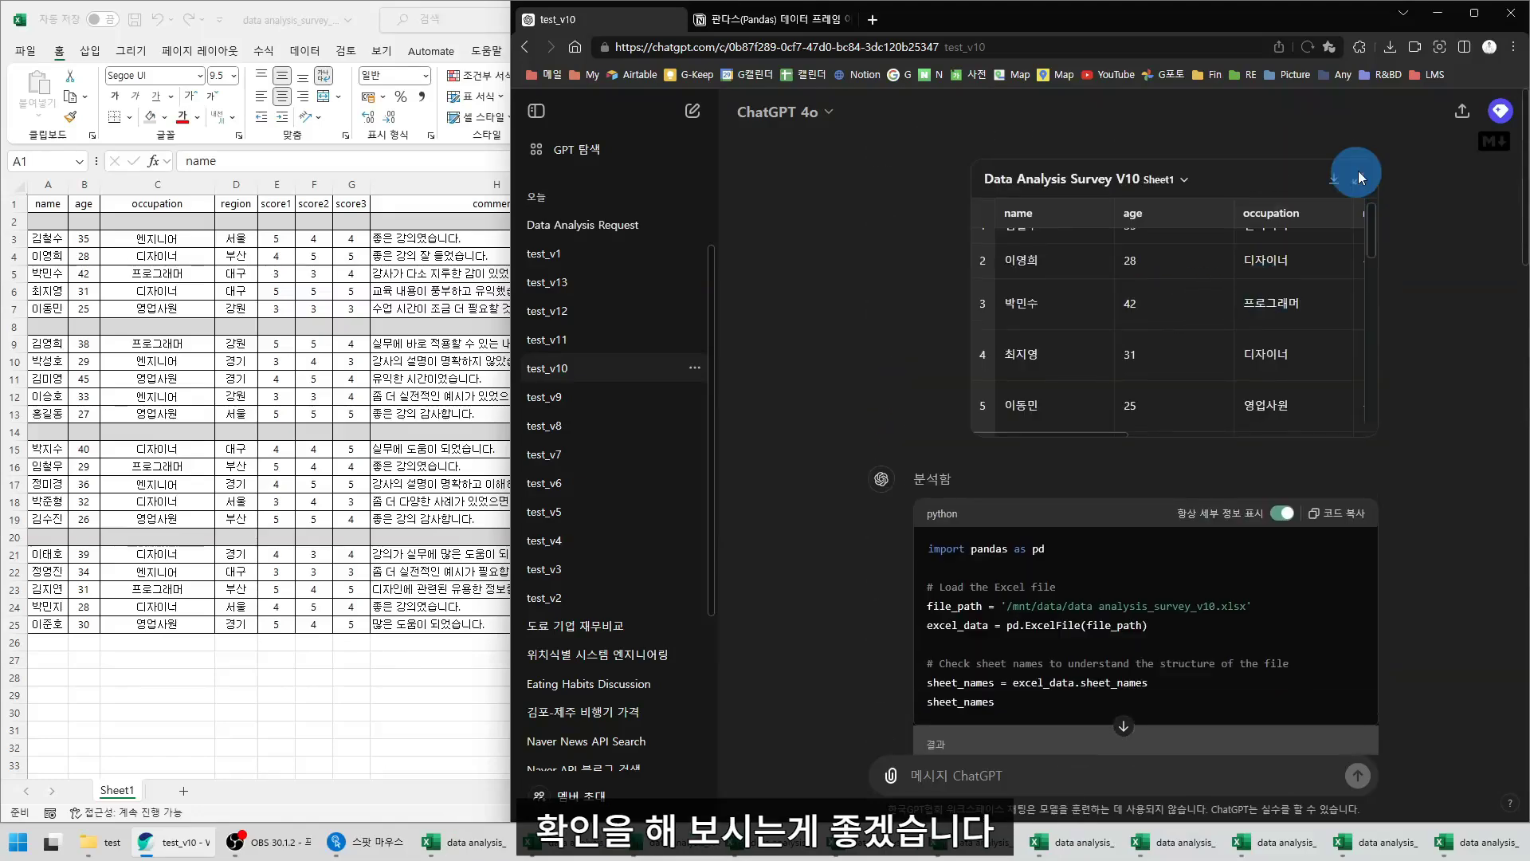
Expand the Data Analysis Survey V10 preview to examine its blank rows, and compare it with the data.head() output in the chat
click(1358, 177)
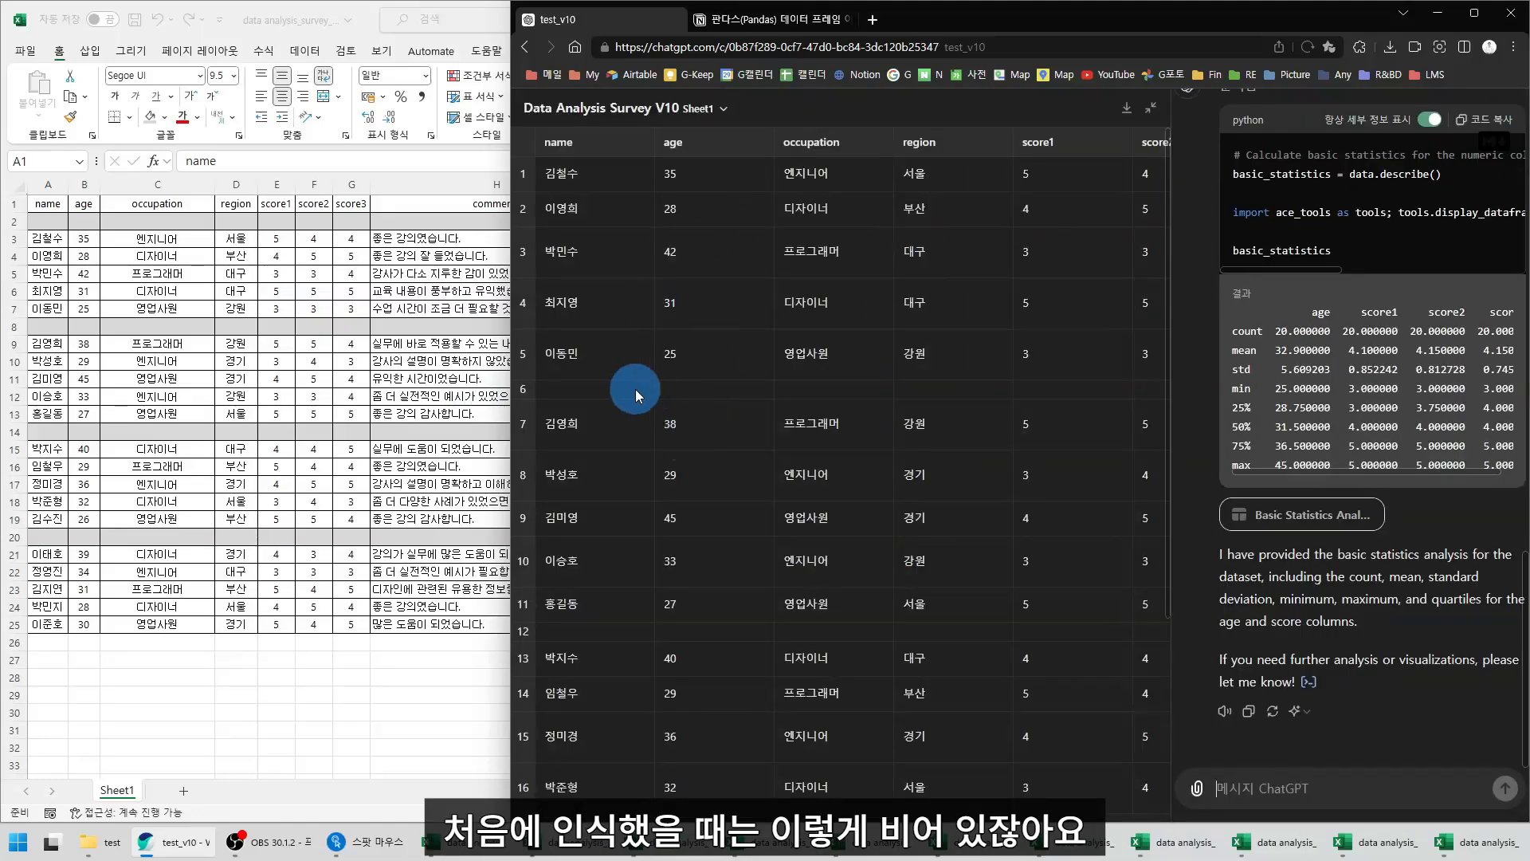
scroll(844, 435, down, 3)
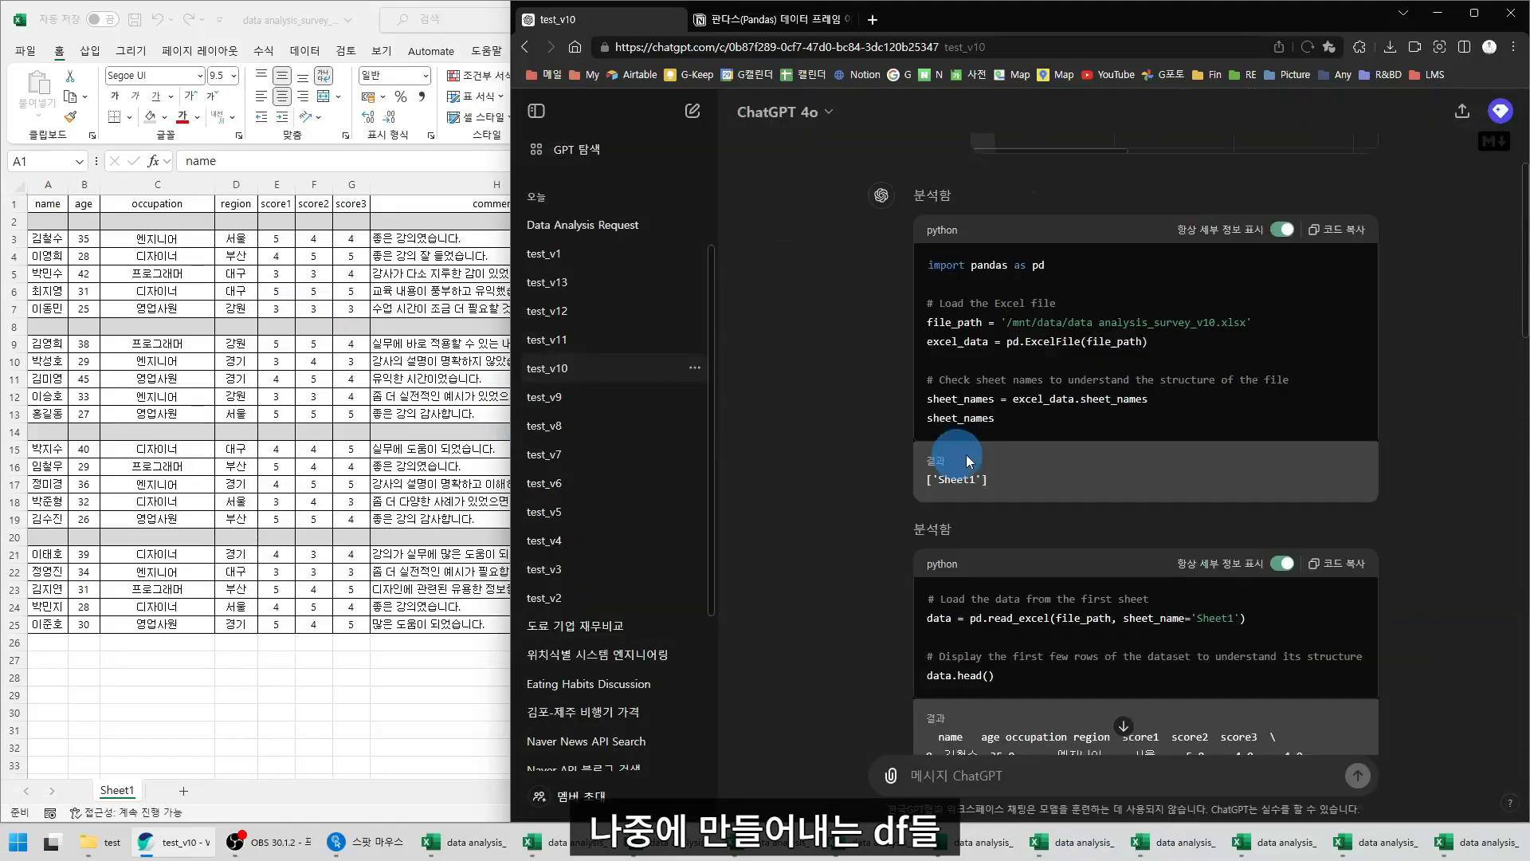
scroll(970, 454, down, 1)
scroll(1186, 371, down, 8)
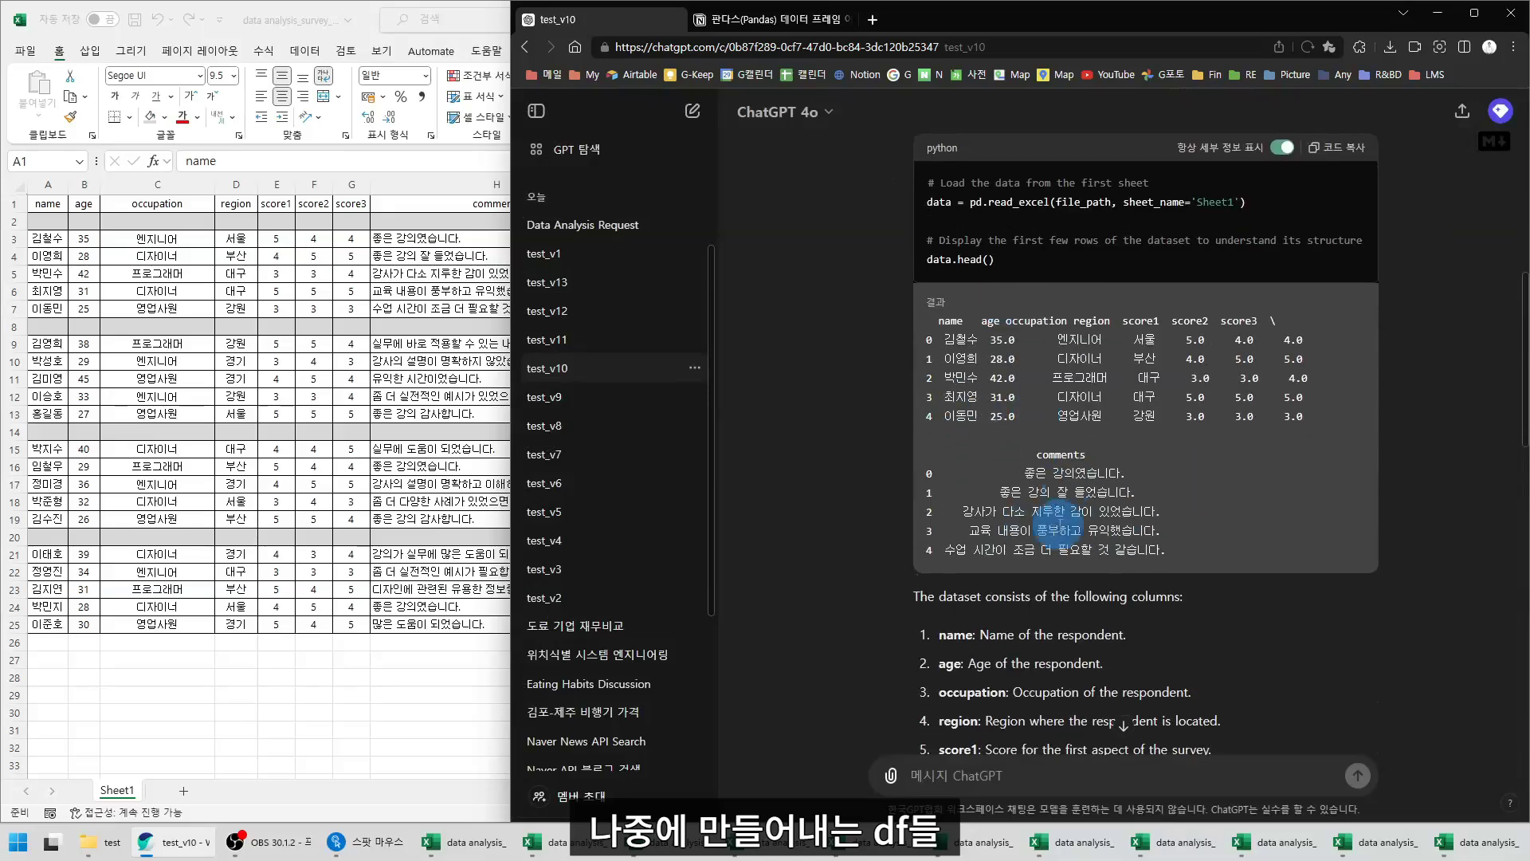
scroll(948, 494, up, 3)
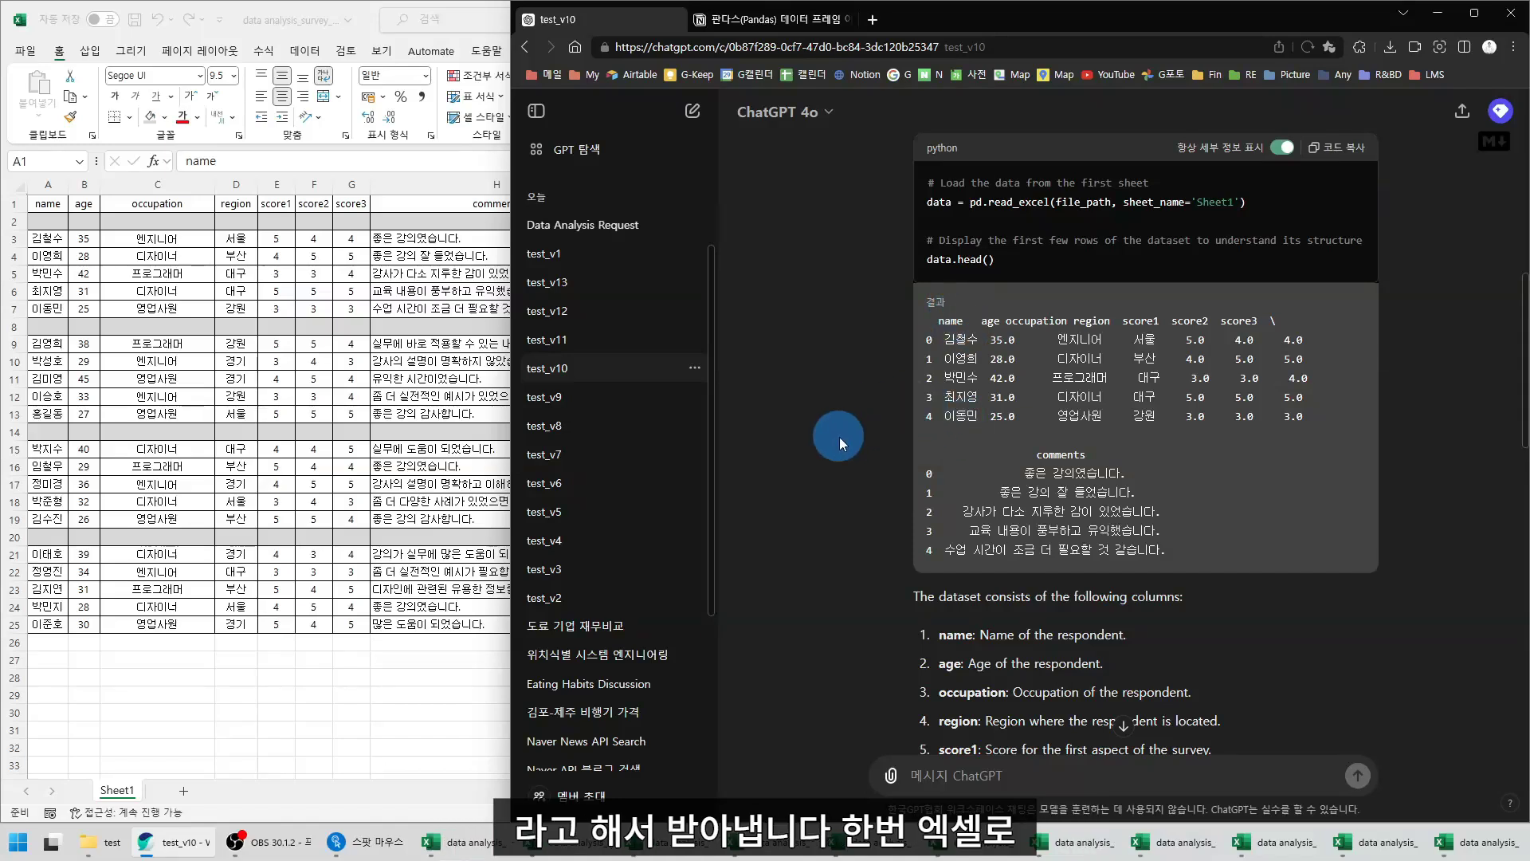
Switch to Excel and select the gray blank rows 8, 2, 14 and 20 in turn to review the original upload's structure
click(182, 358)
click(277, 360)
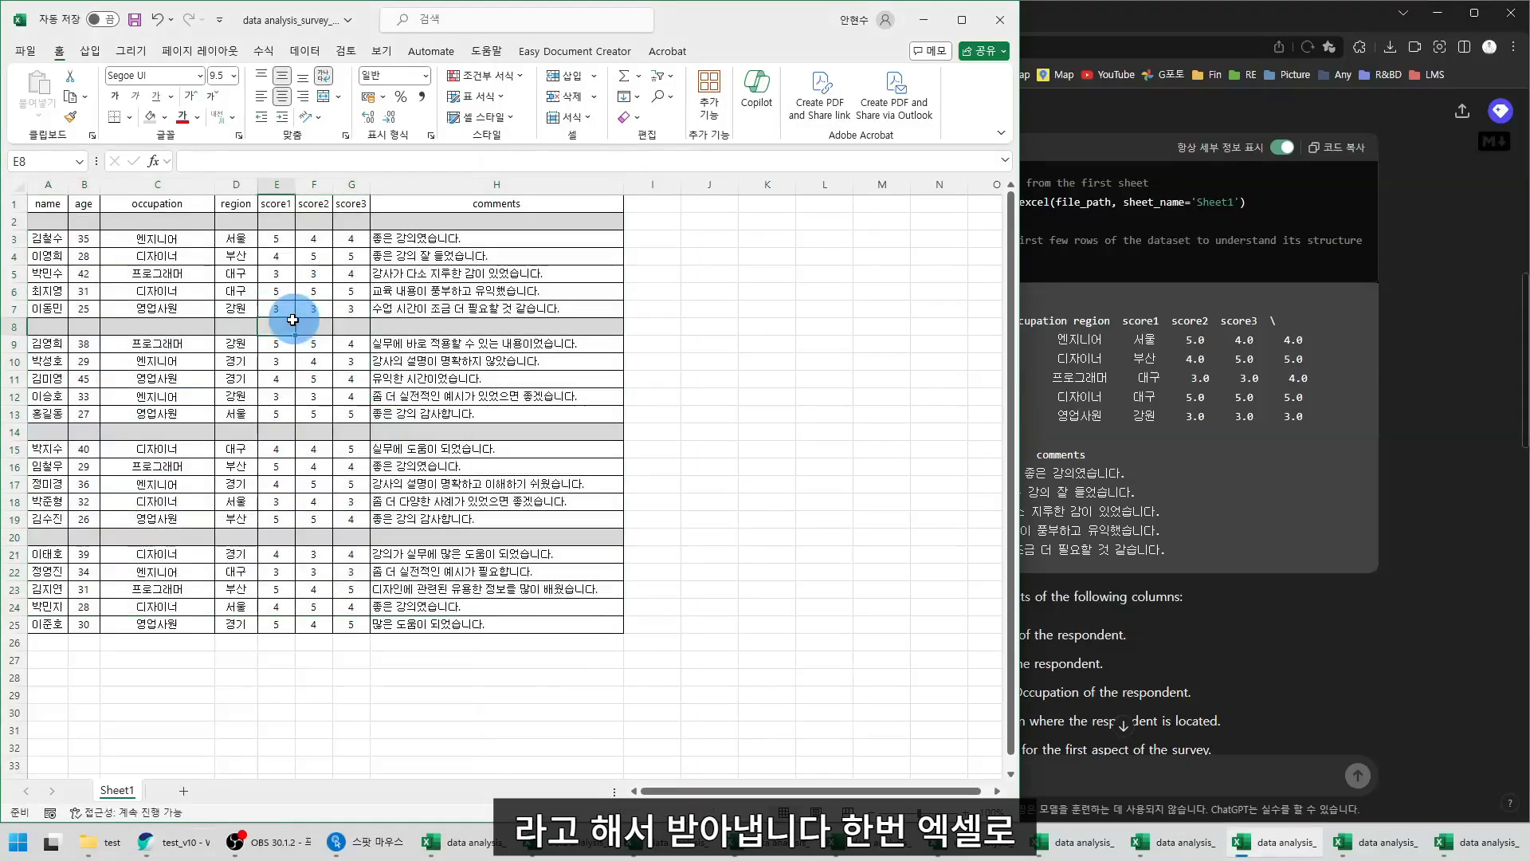
click(21, 324)
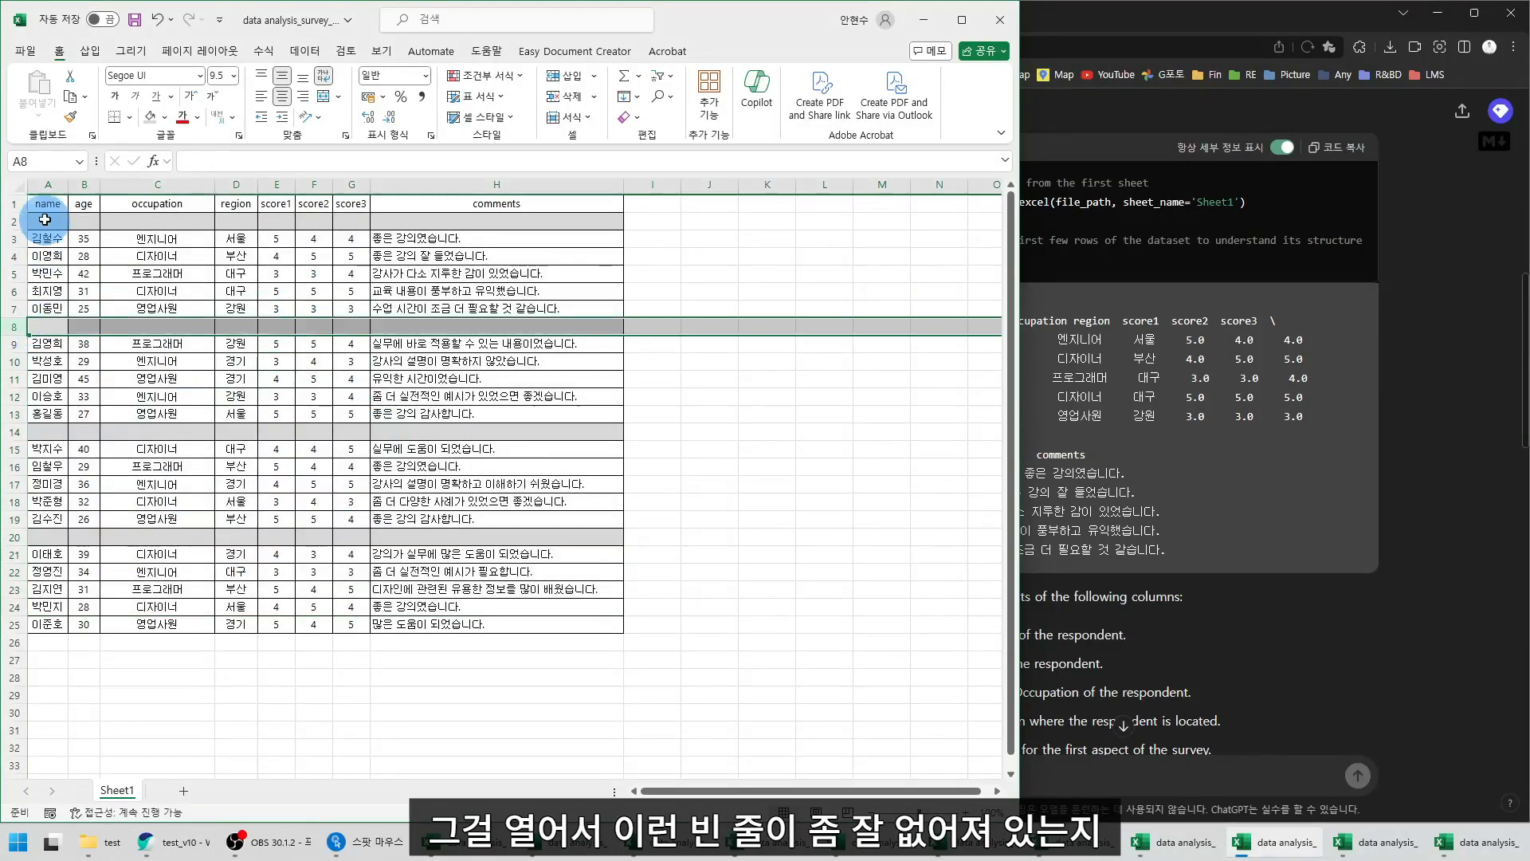
click(16, 220)
click(14, 431)
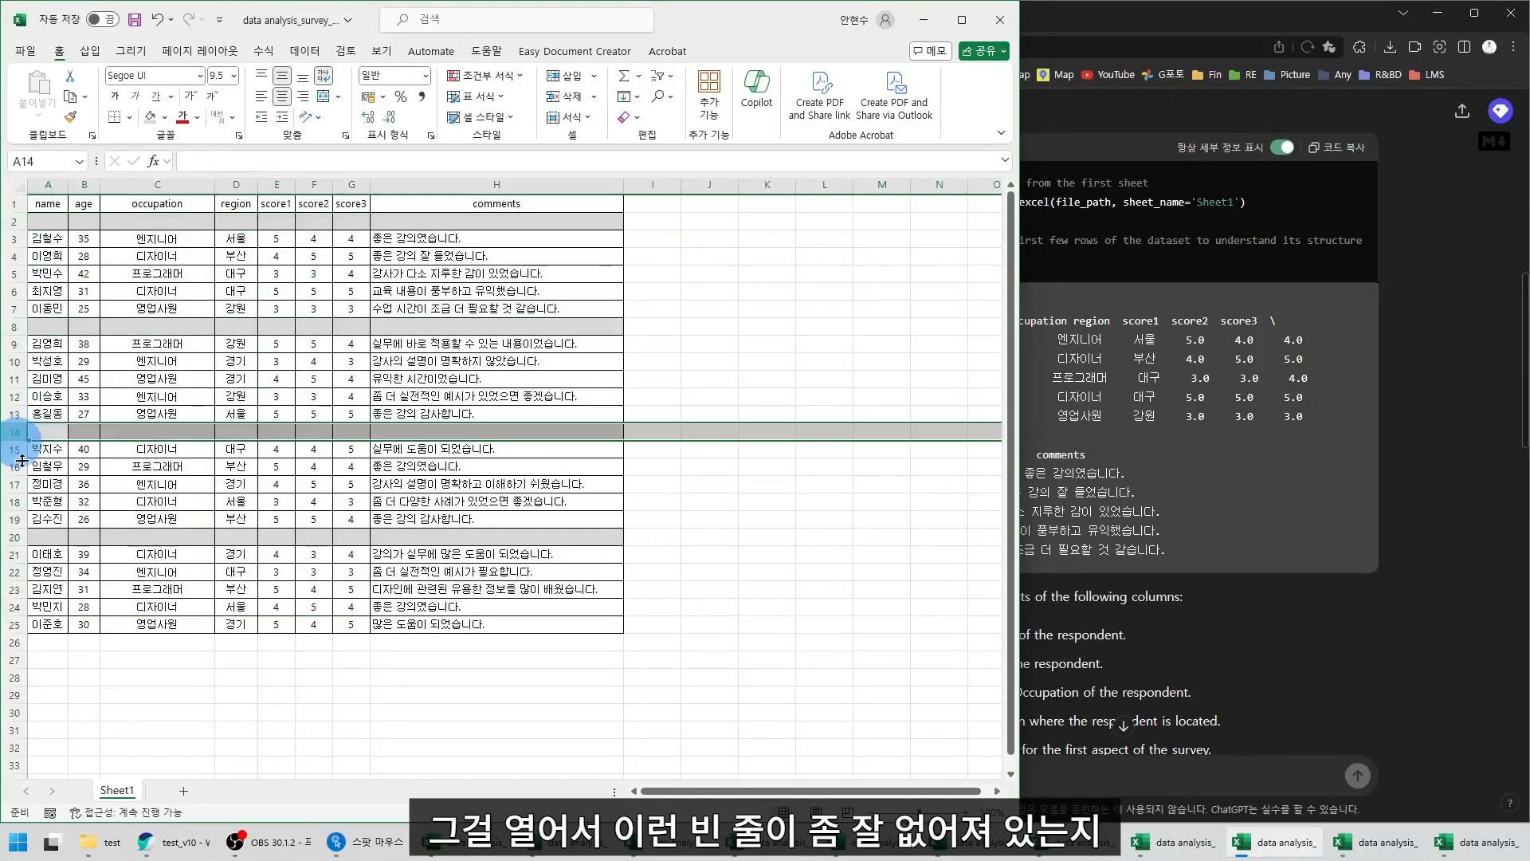
click(14, 538)
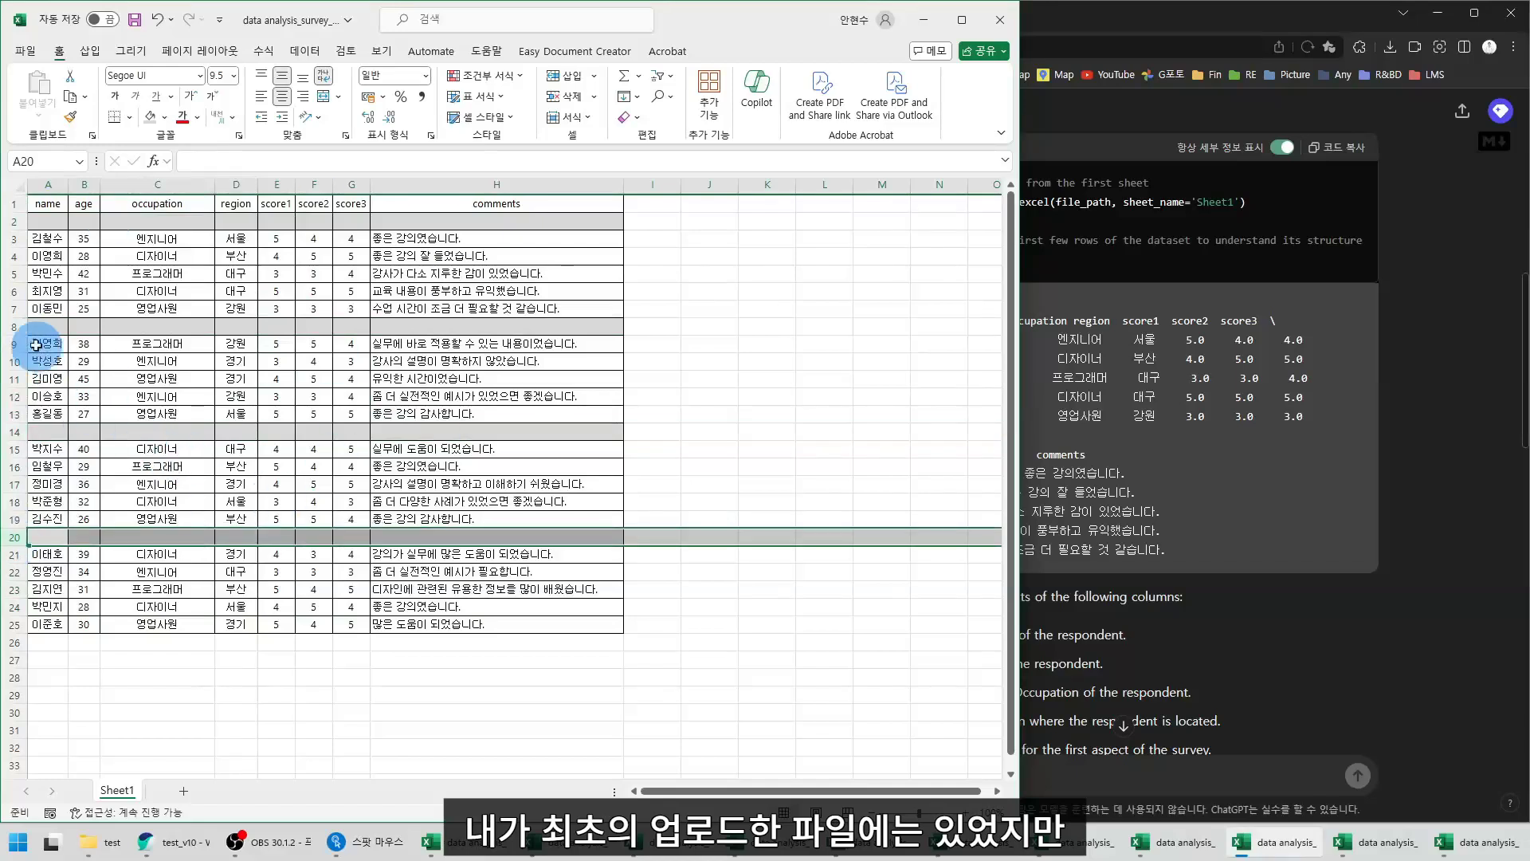
Go over blank rows 8 and 2 again and select the whole survey table down to row 25
click(14, 327)
click(16, 221)
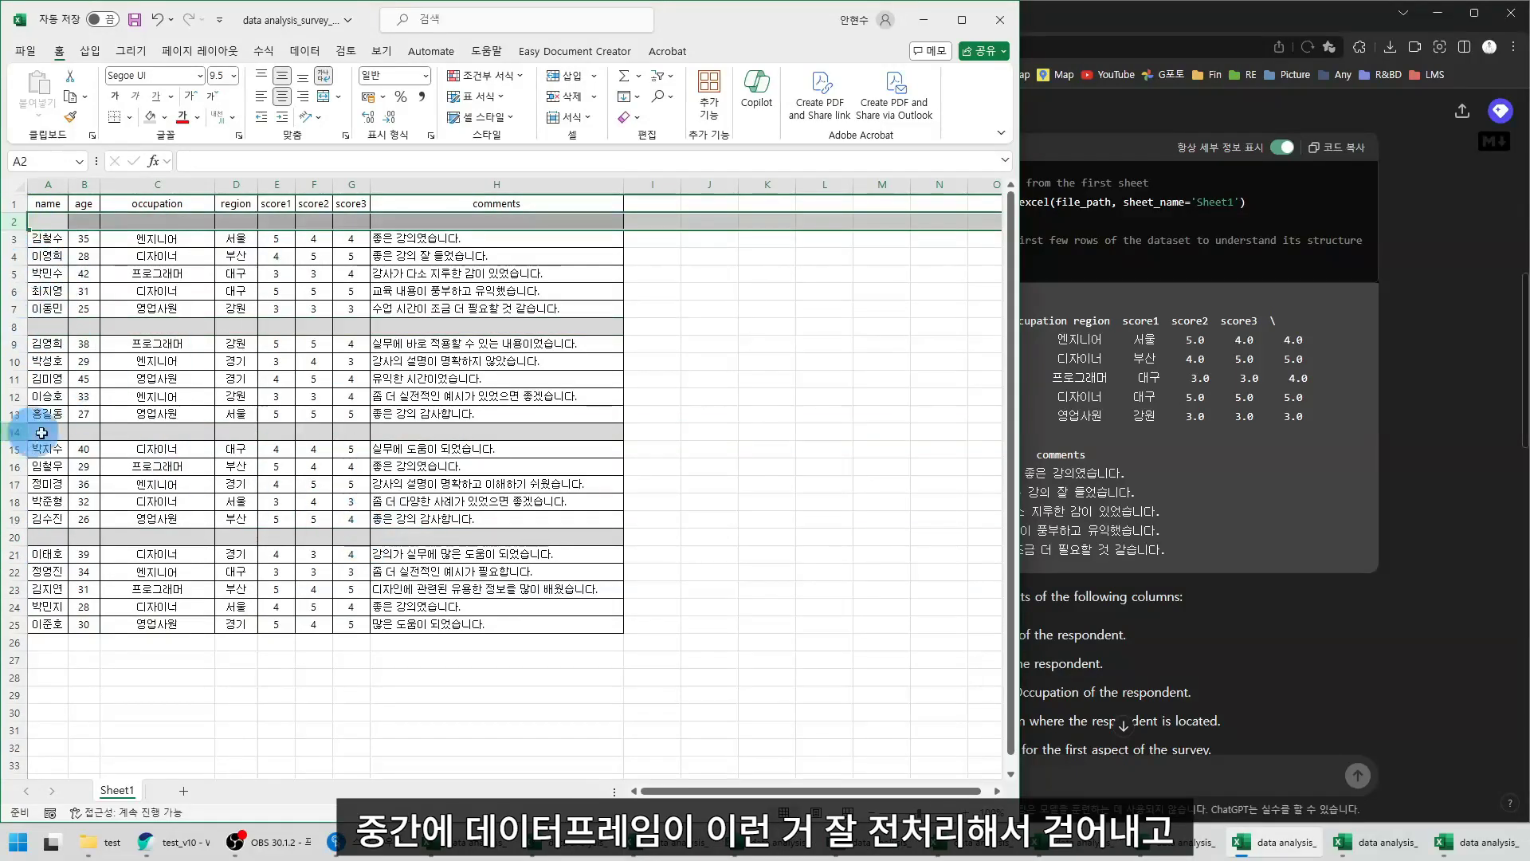
drag(35, 205, 542, 626)
click(713, 363)
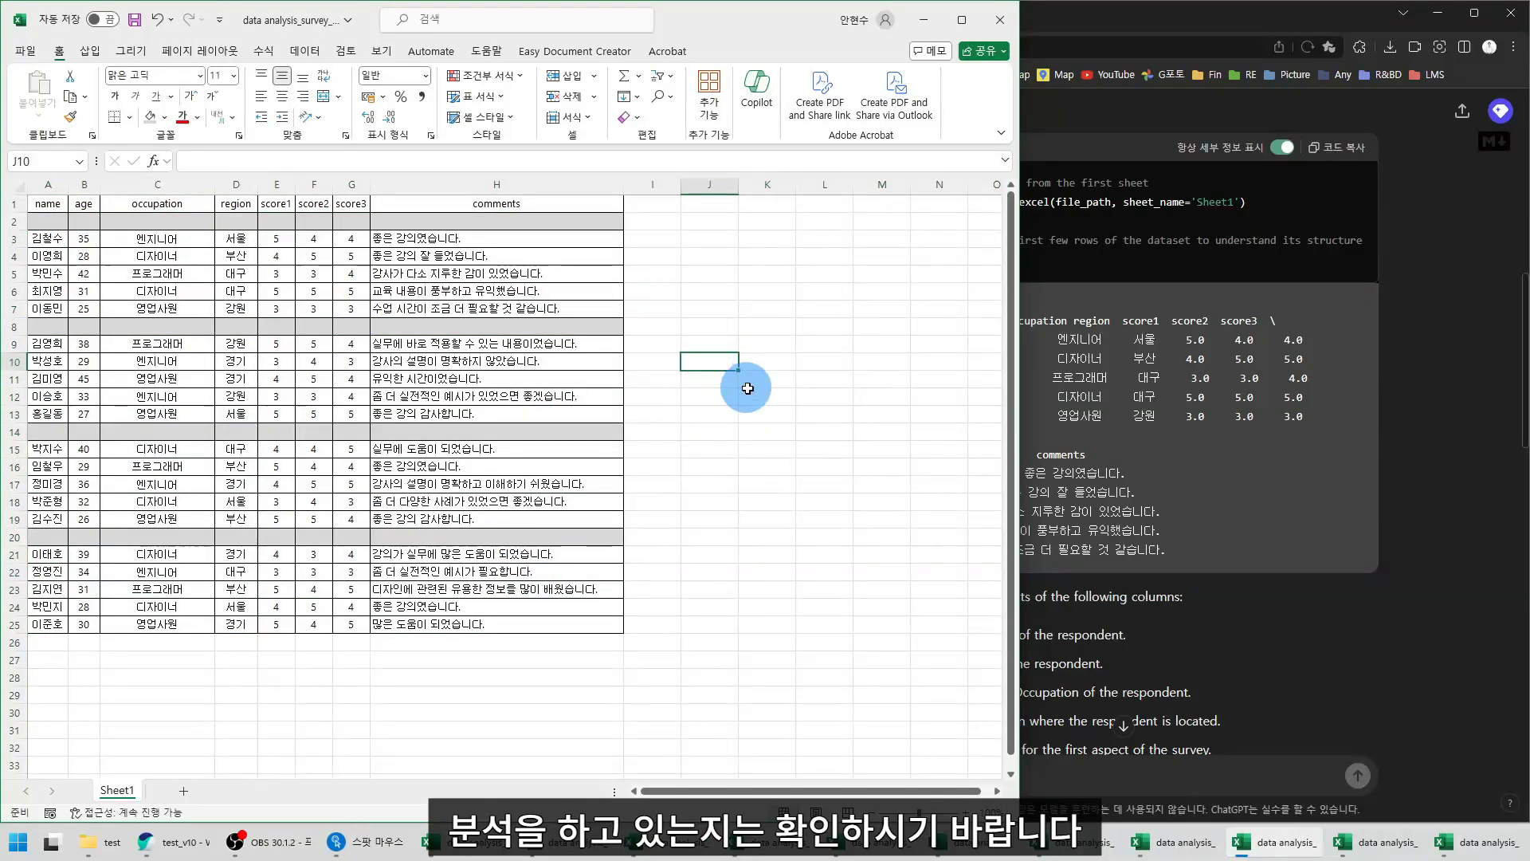
Switch to the survey workbook with department label rows and go through B본부, C본부 and D본부 in the name column
click(1380, 853)
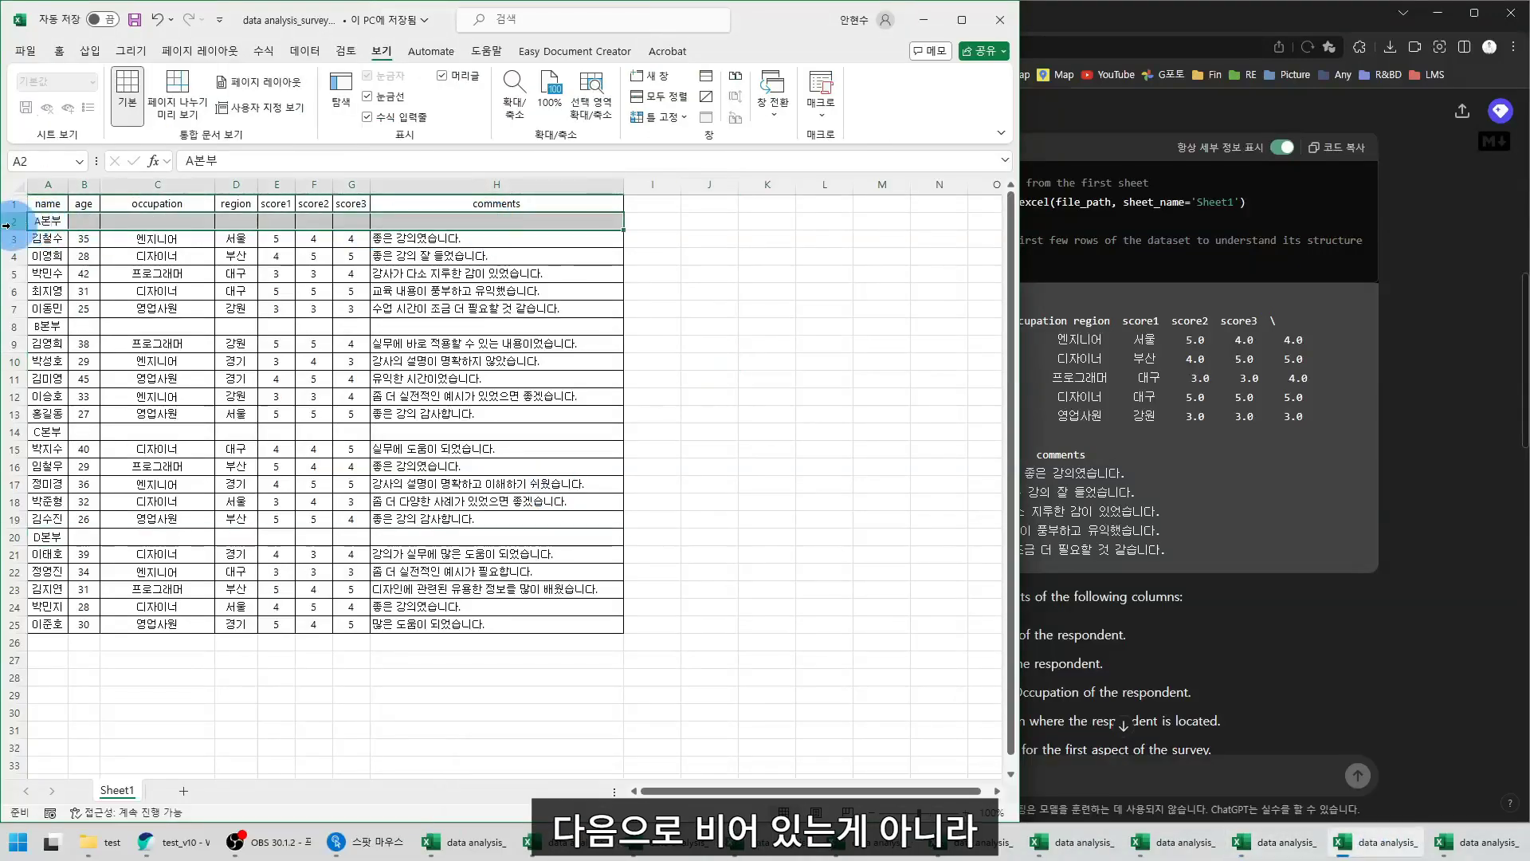
click(45, 326)
click(45, 431)
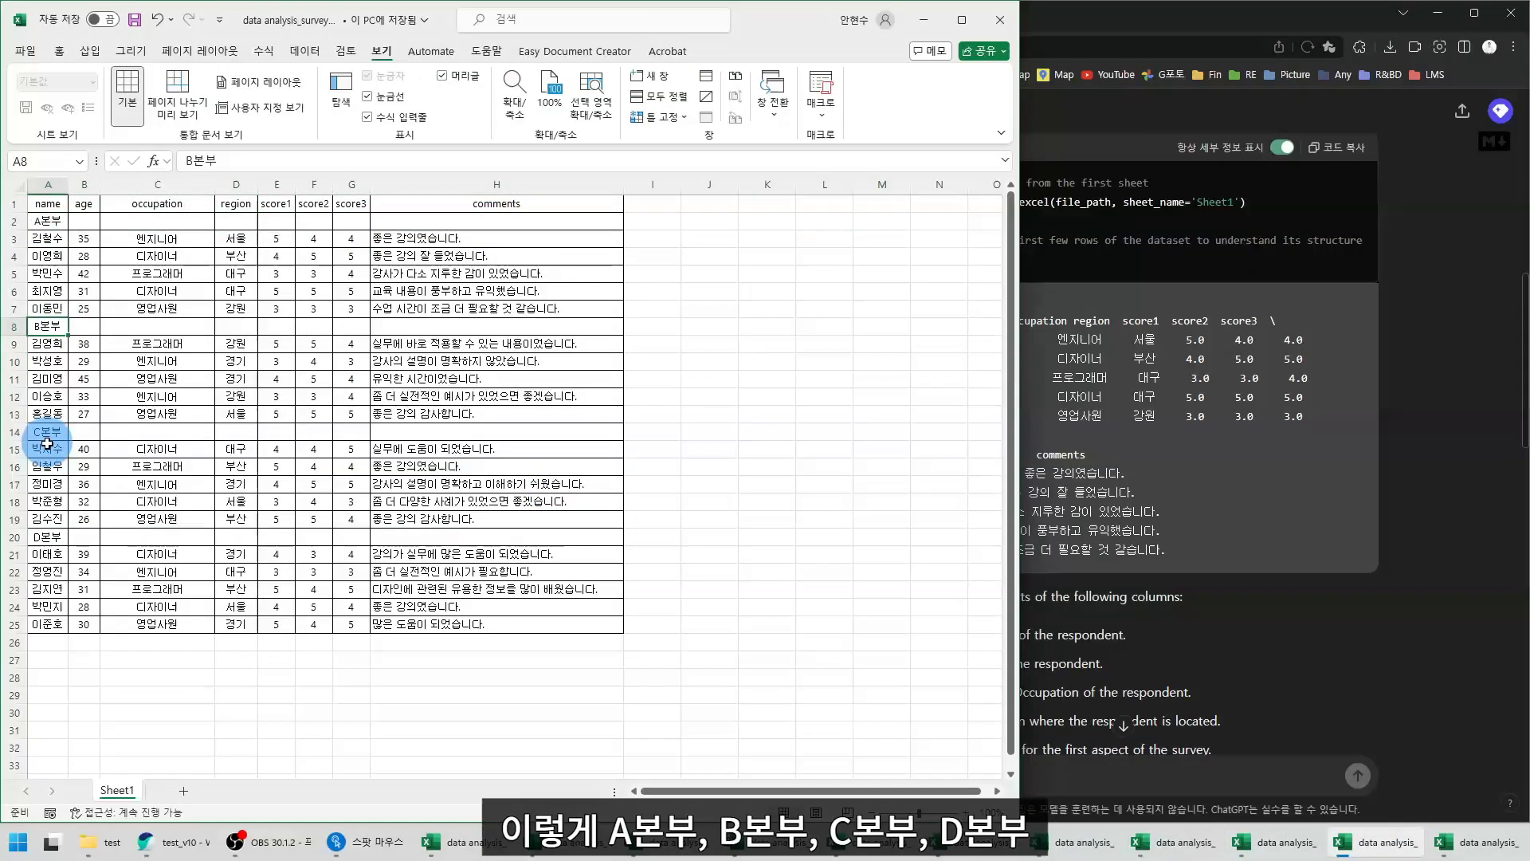
click(53, 539)
Open the test_v11 chat in ChatGPT and check the A본부, B본부 and C본부 rows in the Data Analysis Survey V11 preview
click(1403, 314)
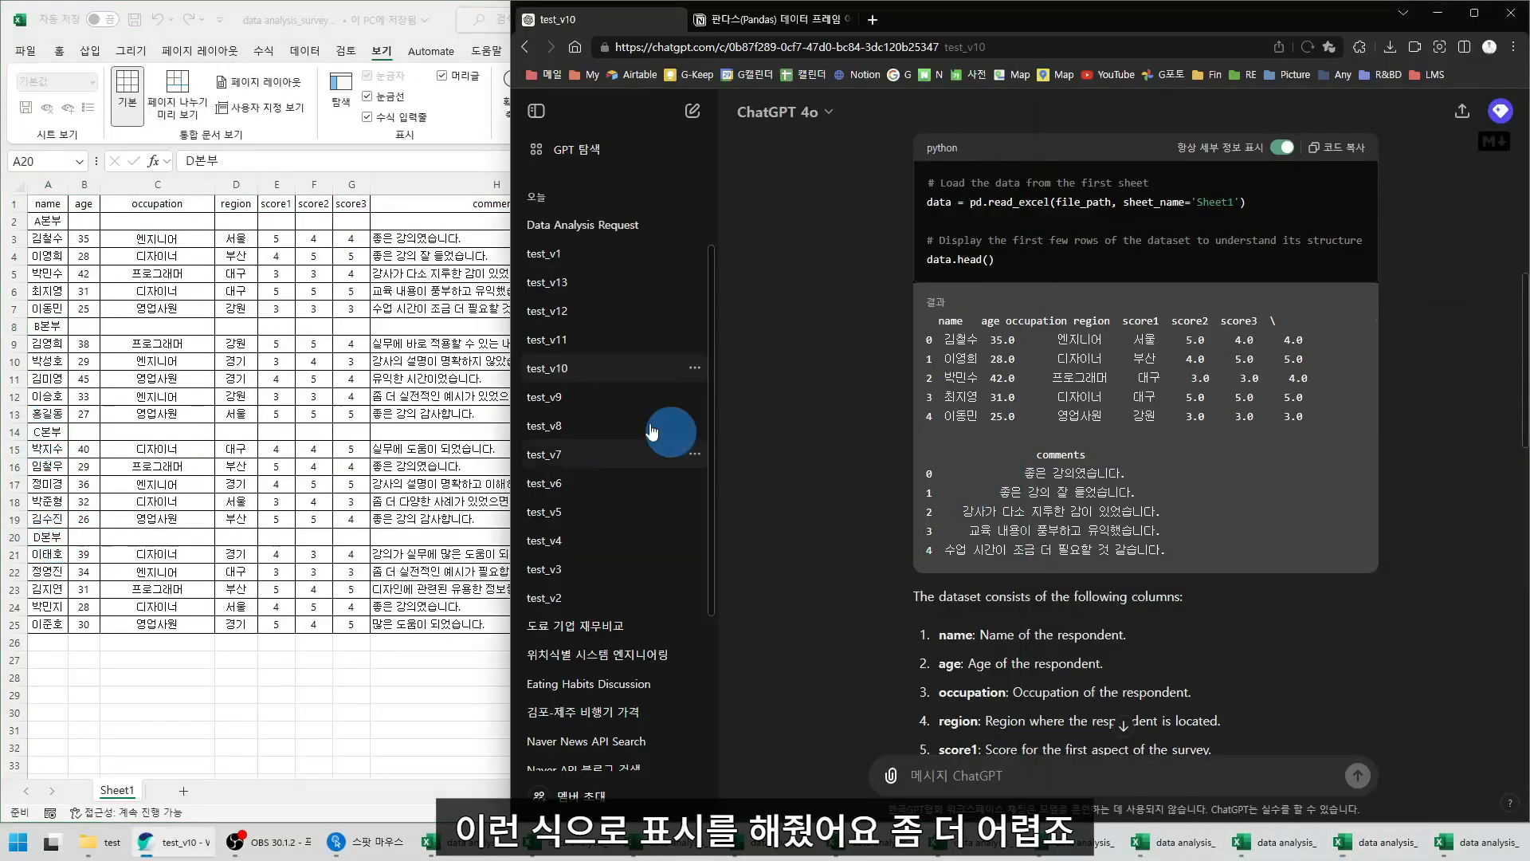
click(551, 339)
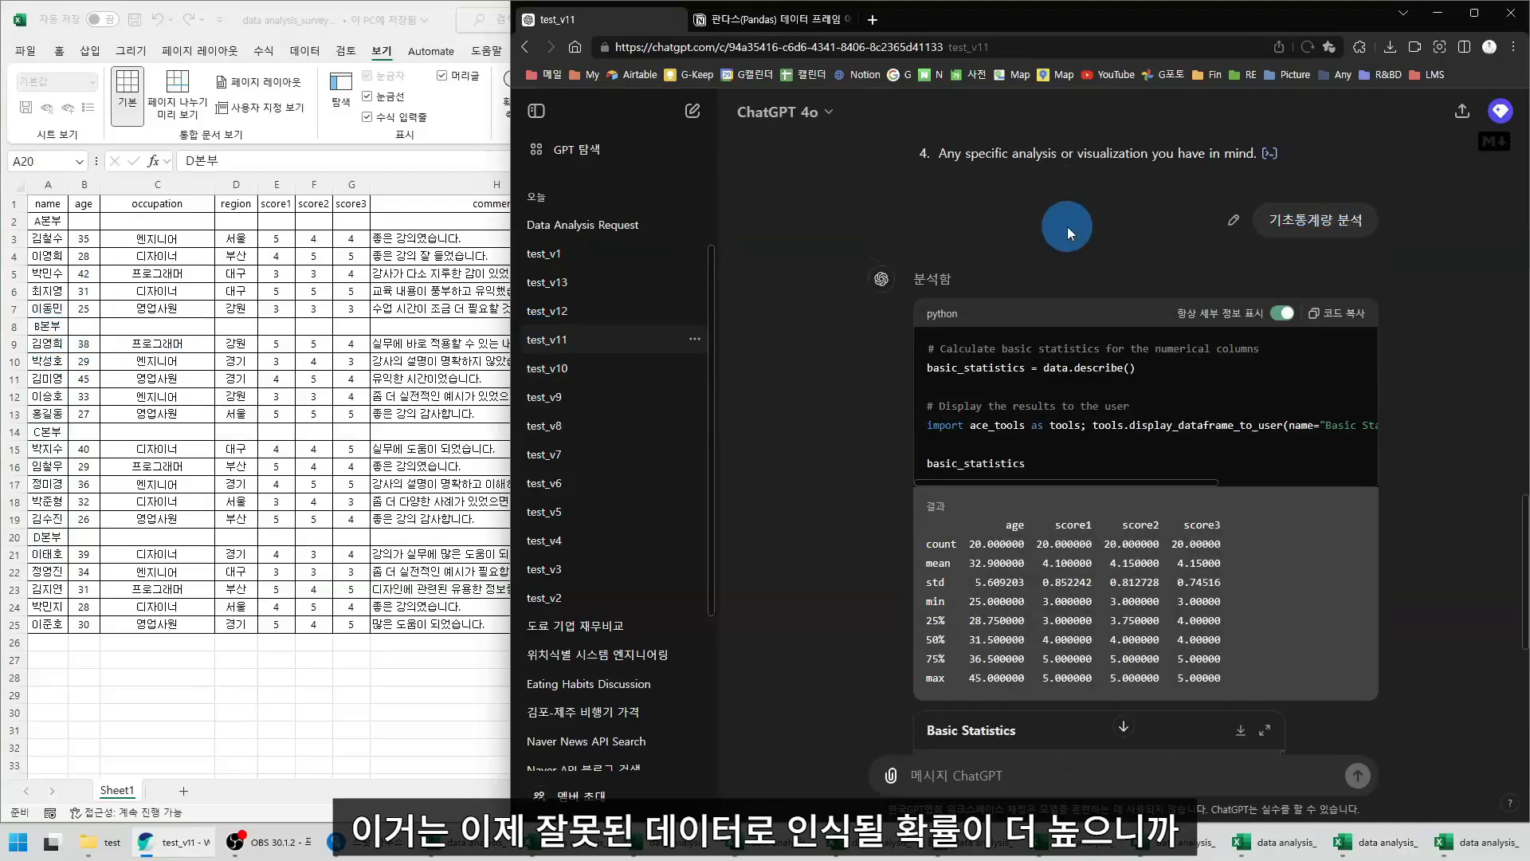
scroll(1067, 226, up, 10)
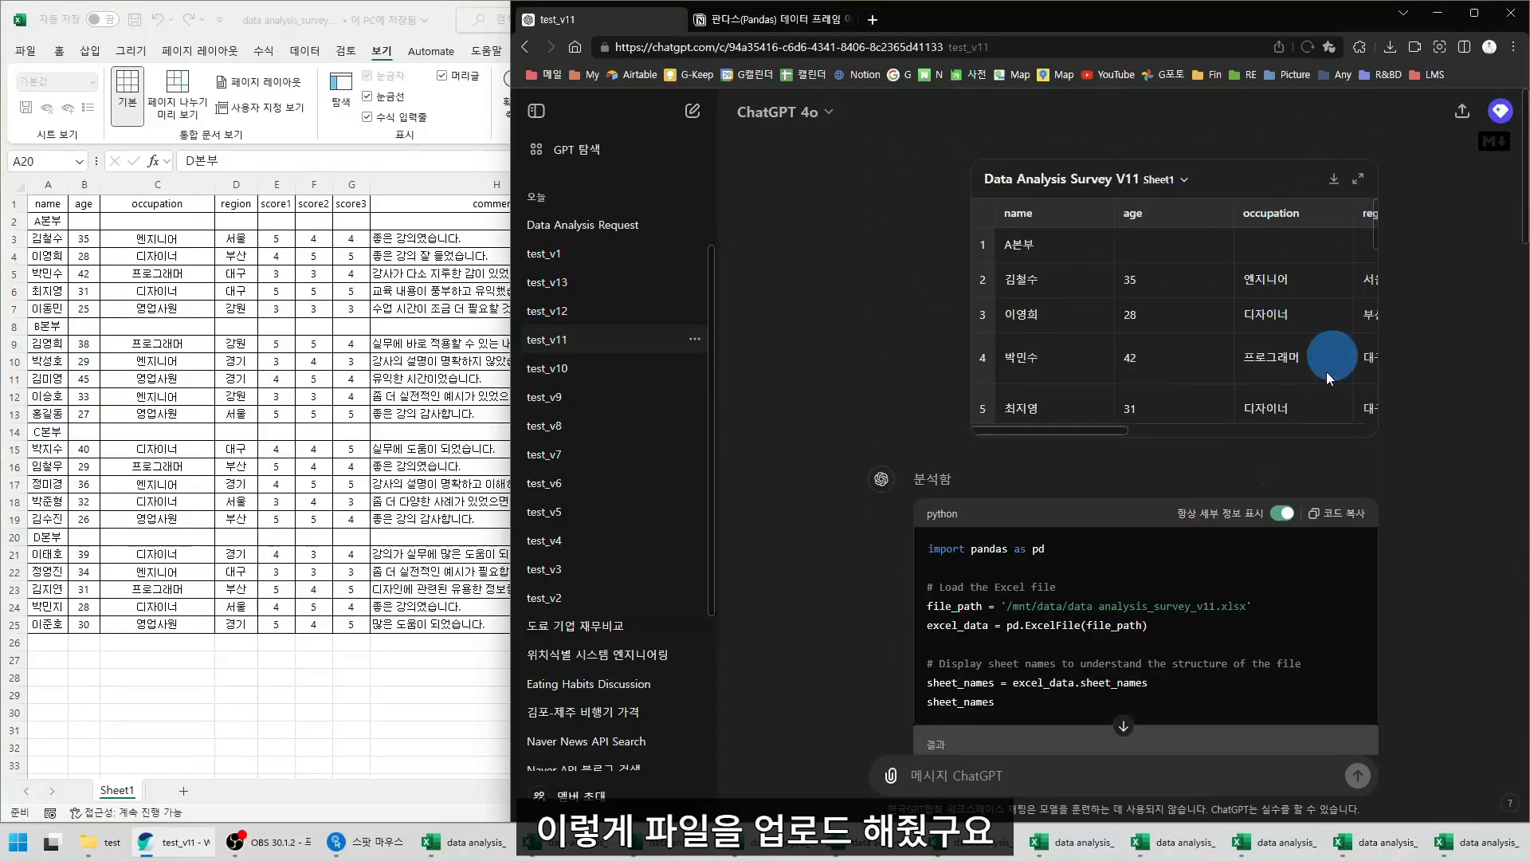
click(1016, 252)
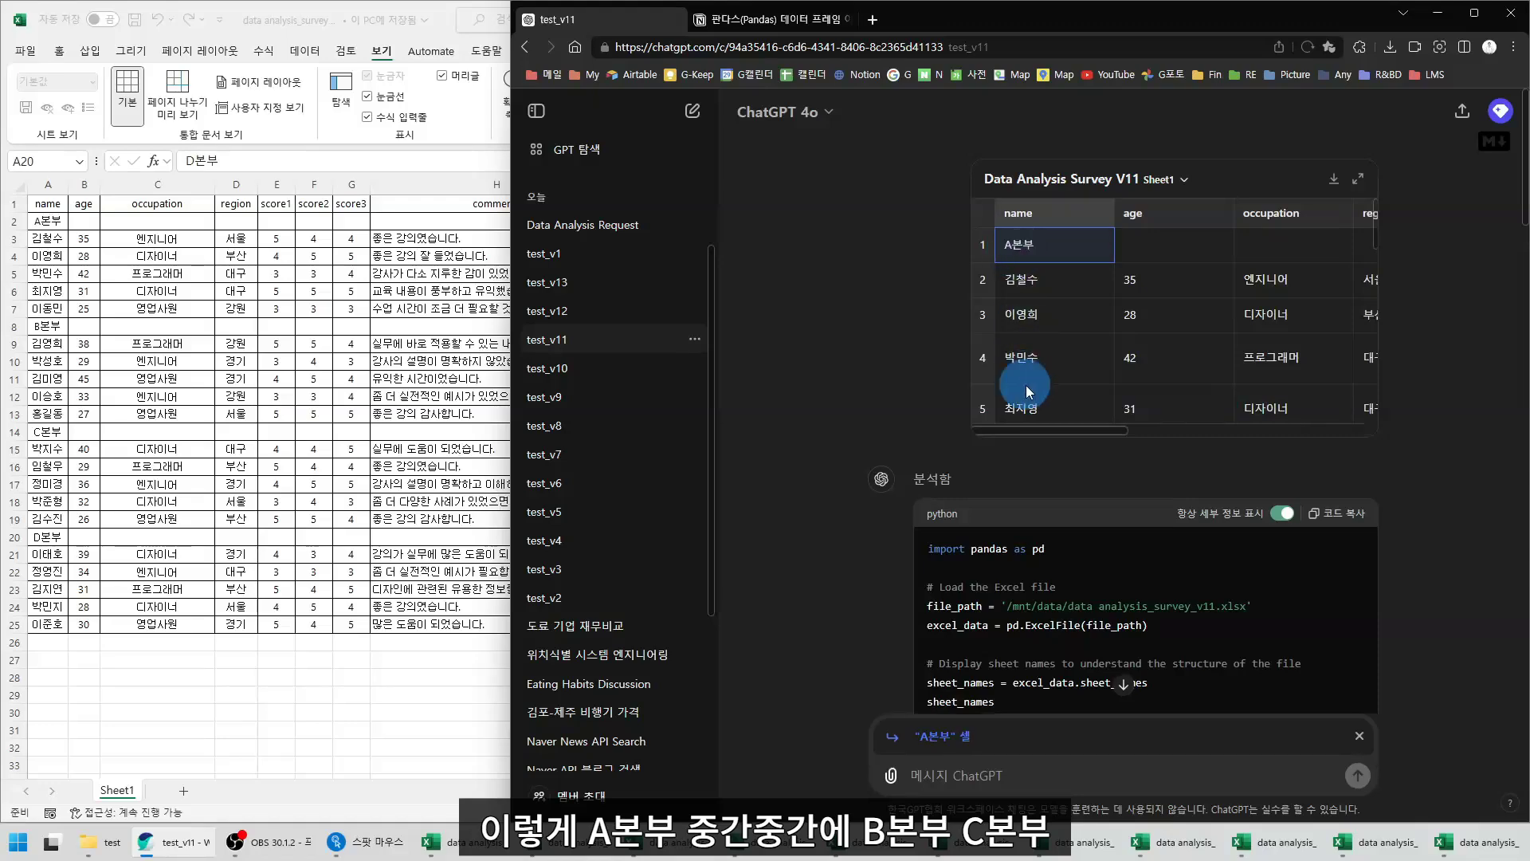
scroll(1036, 335, down, 5)
click(1036, 317)
scroll(1036, 327, down, 3)
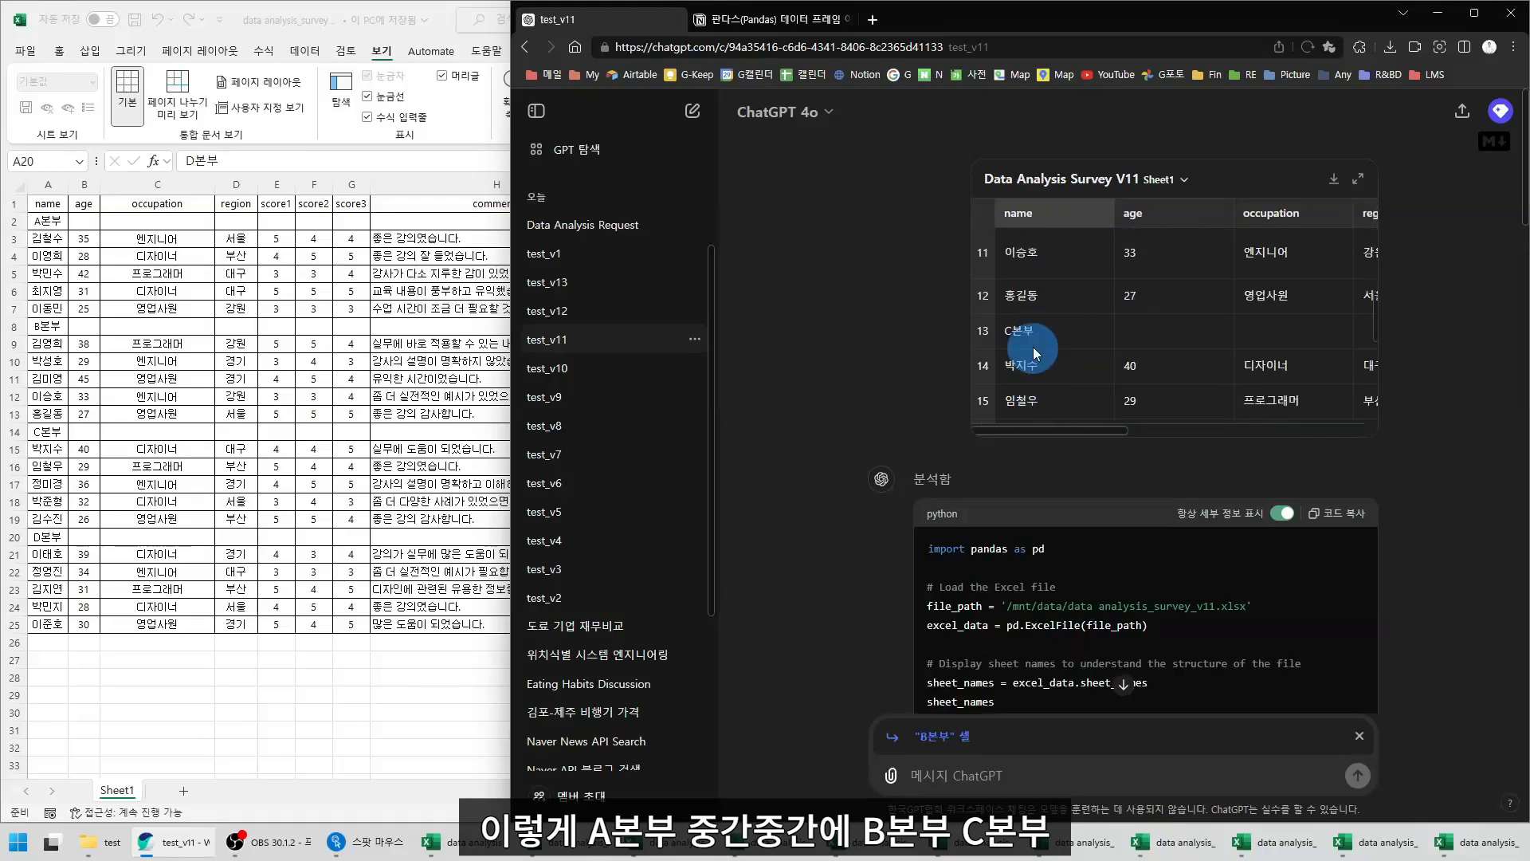
click(1032, 333)
scroll(1155, 382, down, 3)
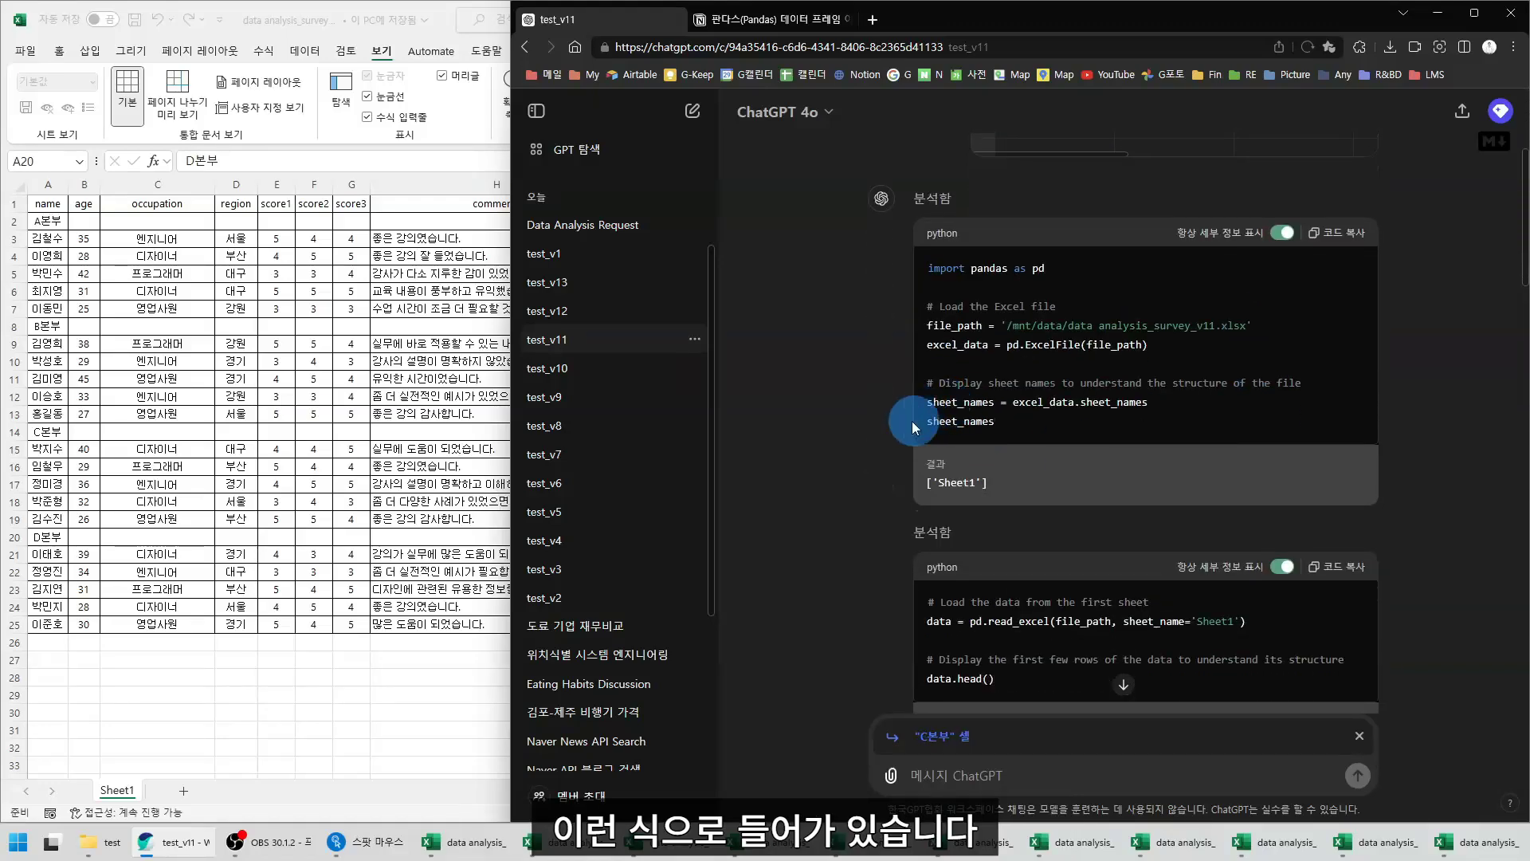
Review the sheet-loading code and the A본부 entry under name in the data.head() output
drag(940, 355, 1001, 432)
scroll(1001, 432, down, 3)
drag(948, 320, 912, 409)
click(966, 479)
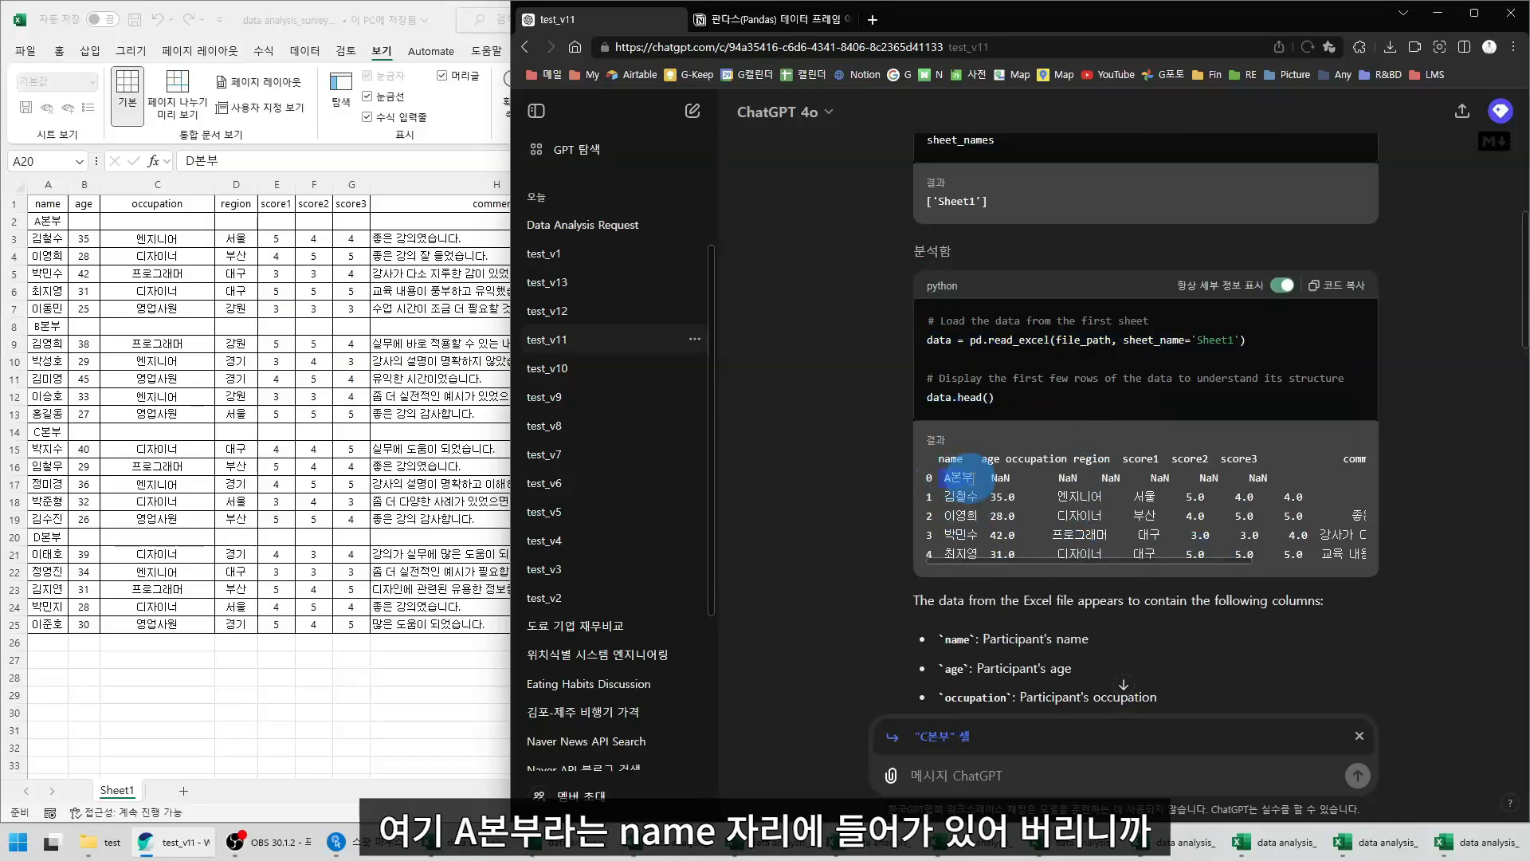
Switch to Excel and examine the A본부 label row, selecting A2, the full row 2 and its empty cells from B2 onward
click(46, 215)
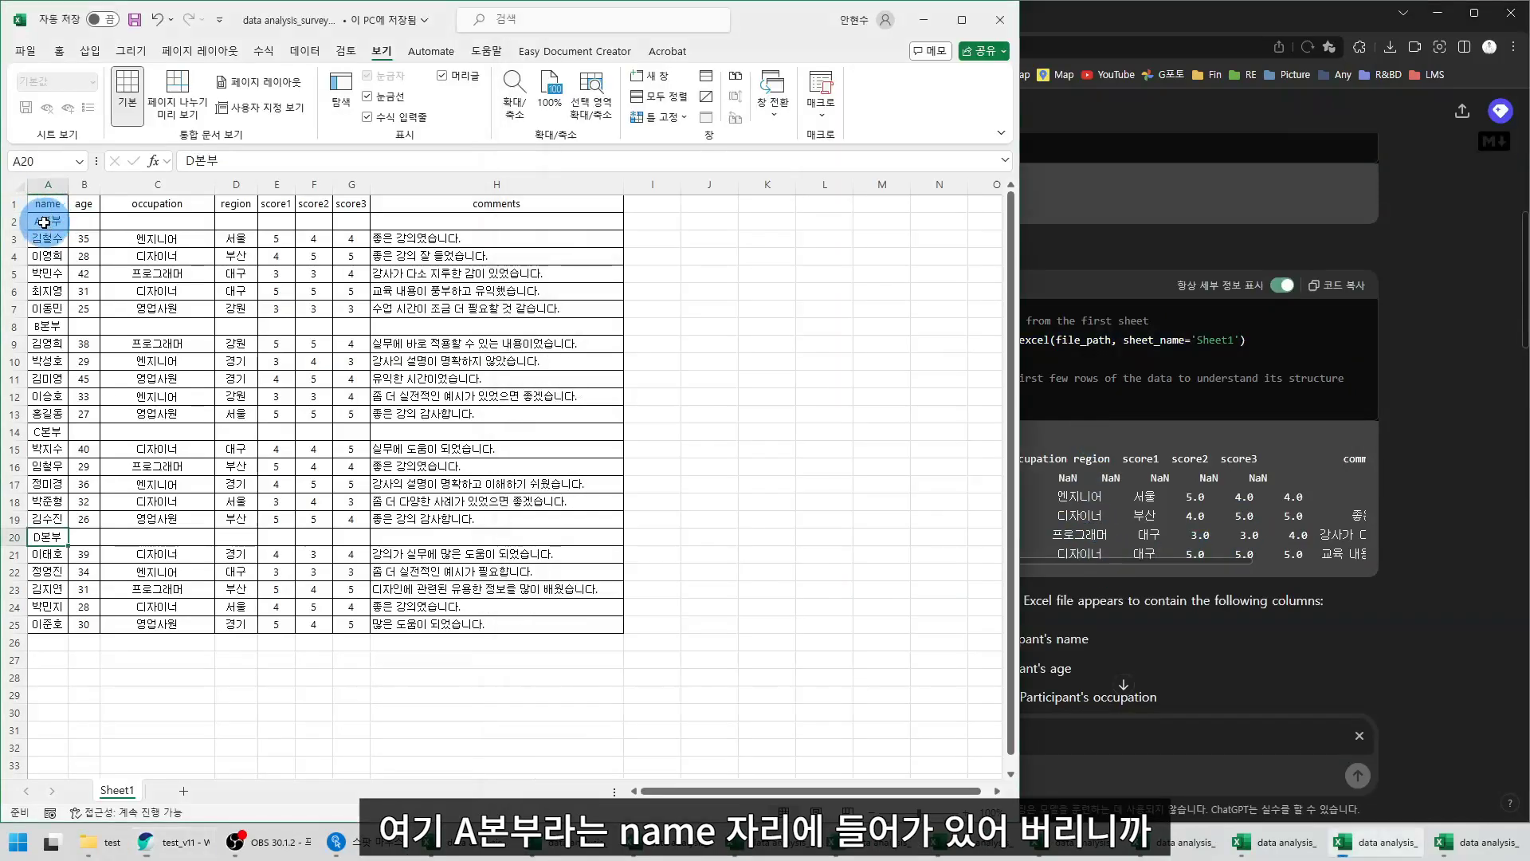
mouse_move(48, 221)
mouse_down()
mouse_move(470, 221)
mouse_move(41, 214)
mouse_up()
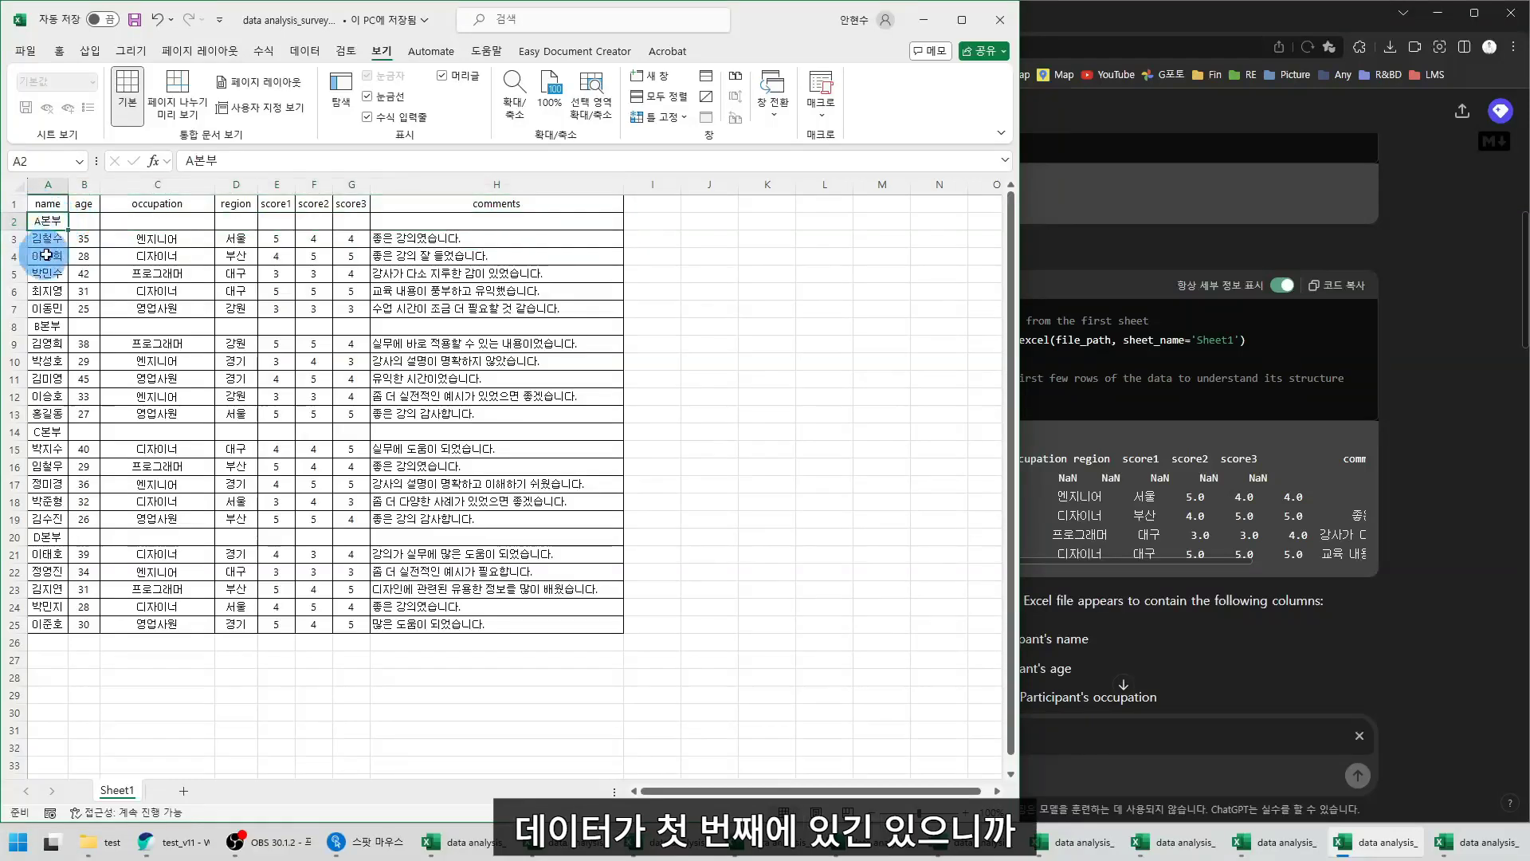
click(6, 221)
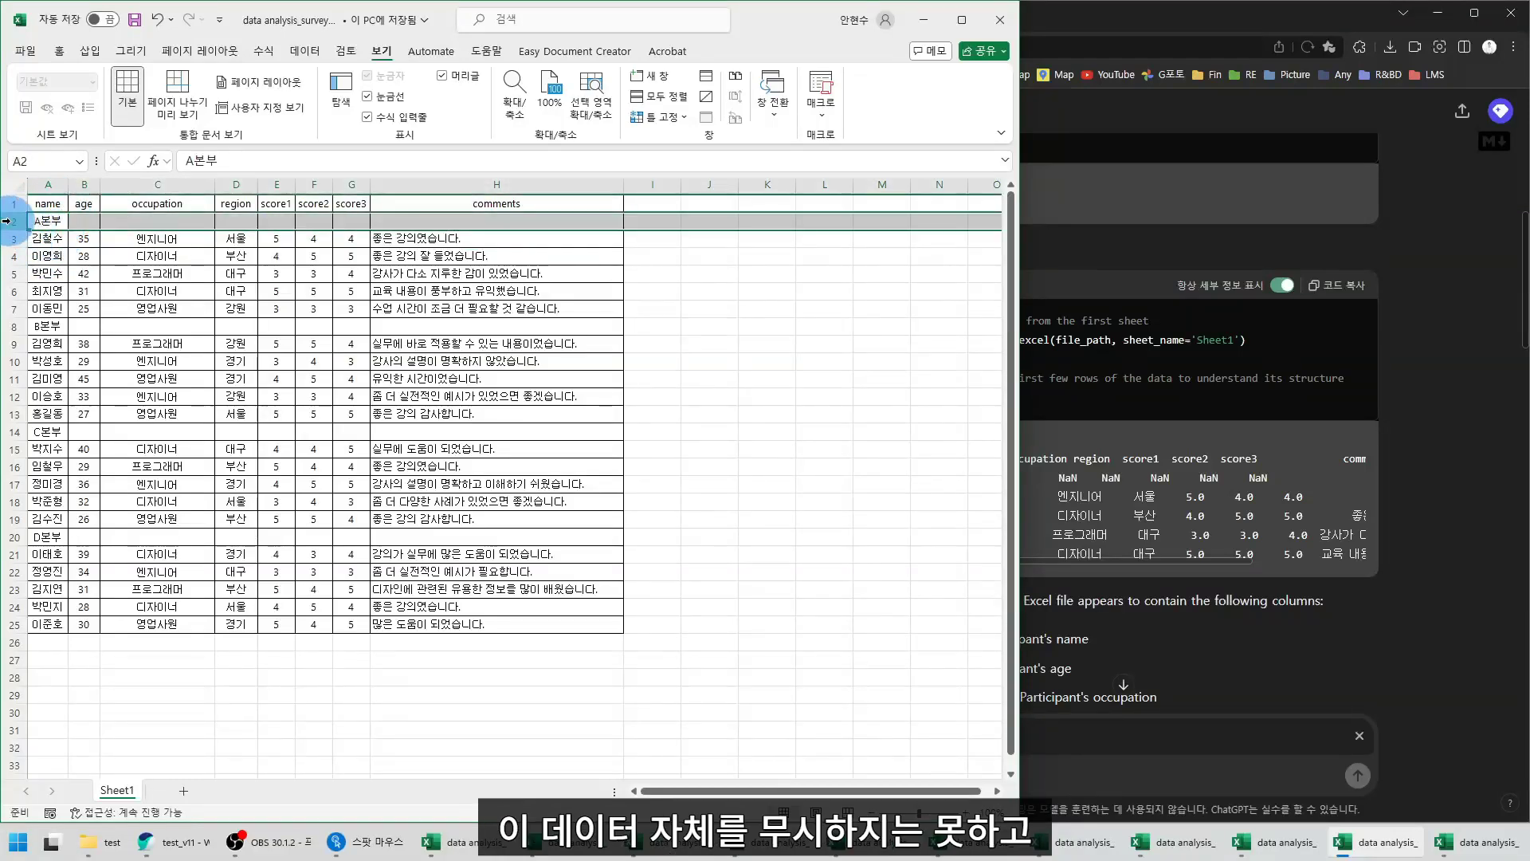
drag(597, 220, 639, 222)
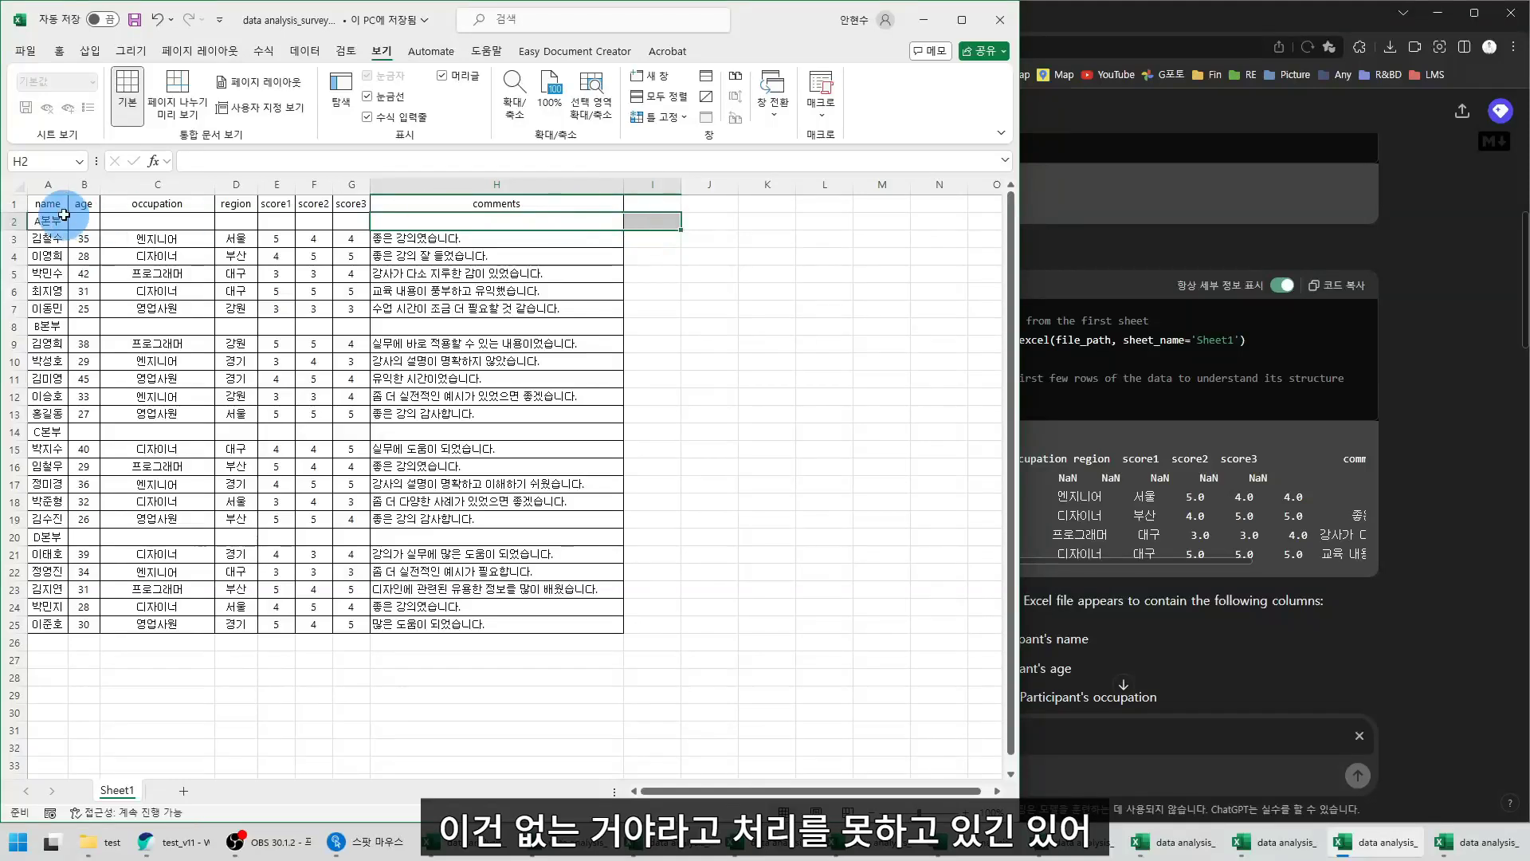
drag(83, 220, 598, 221)
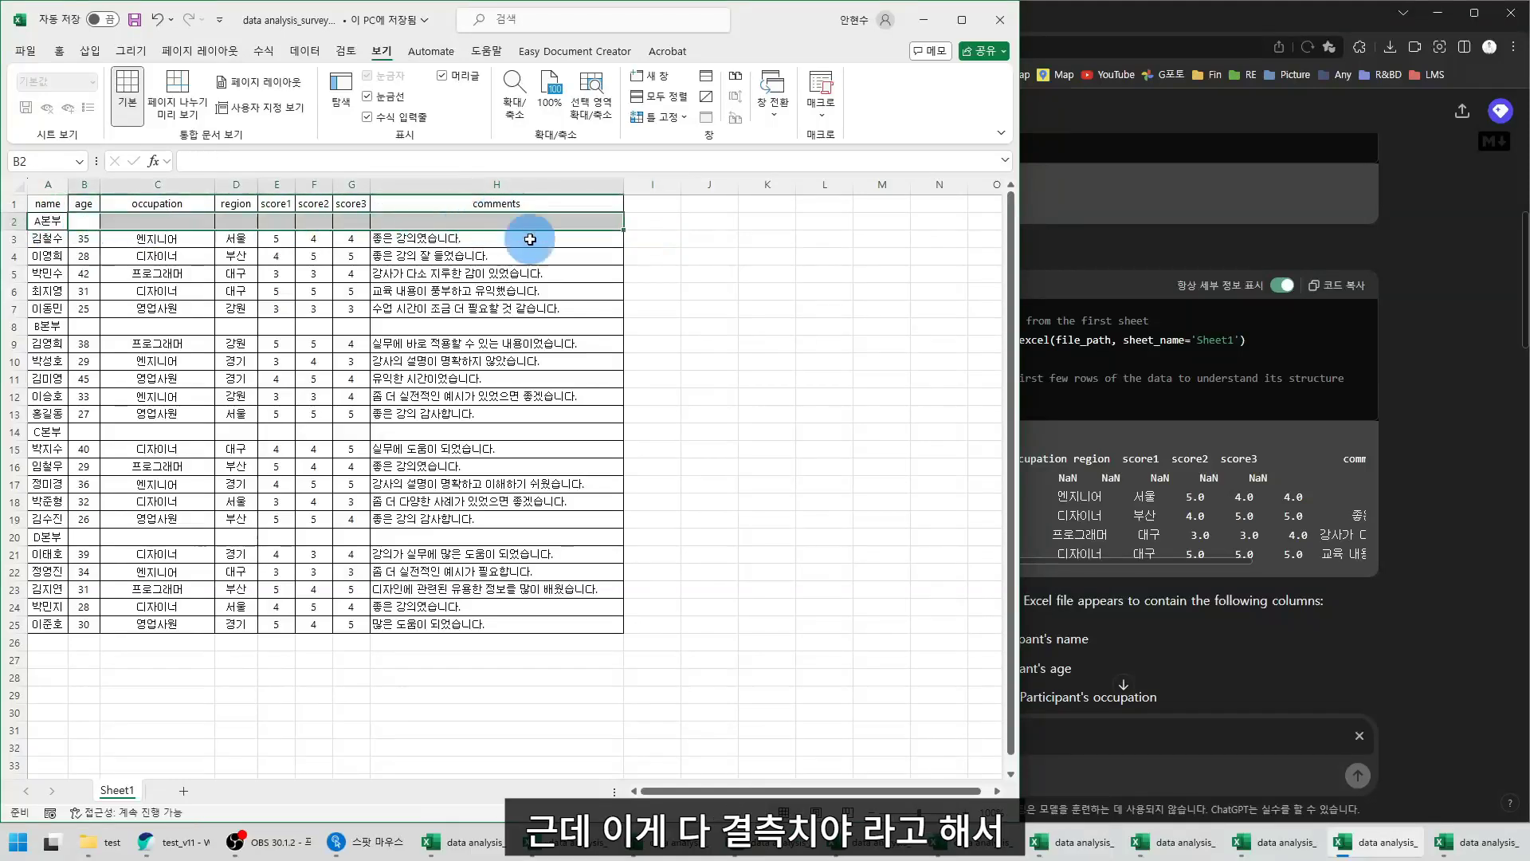
Return to the test_v11 chat and highlight the A본부 row's NaN values, then the count and mean rows of the basic statistics
click(1246, 577)
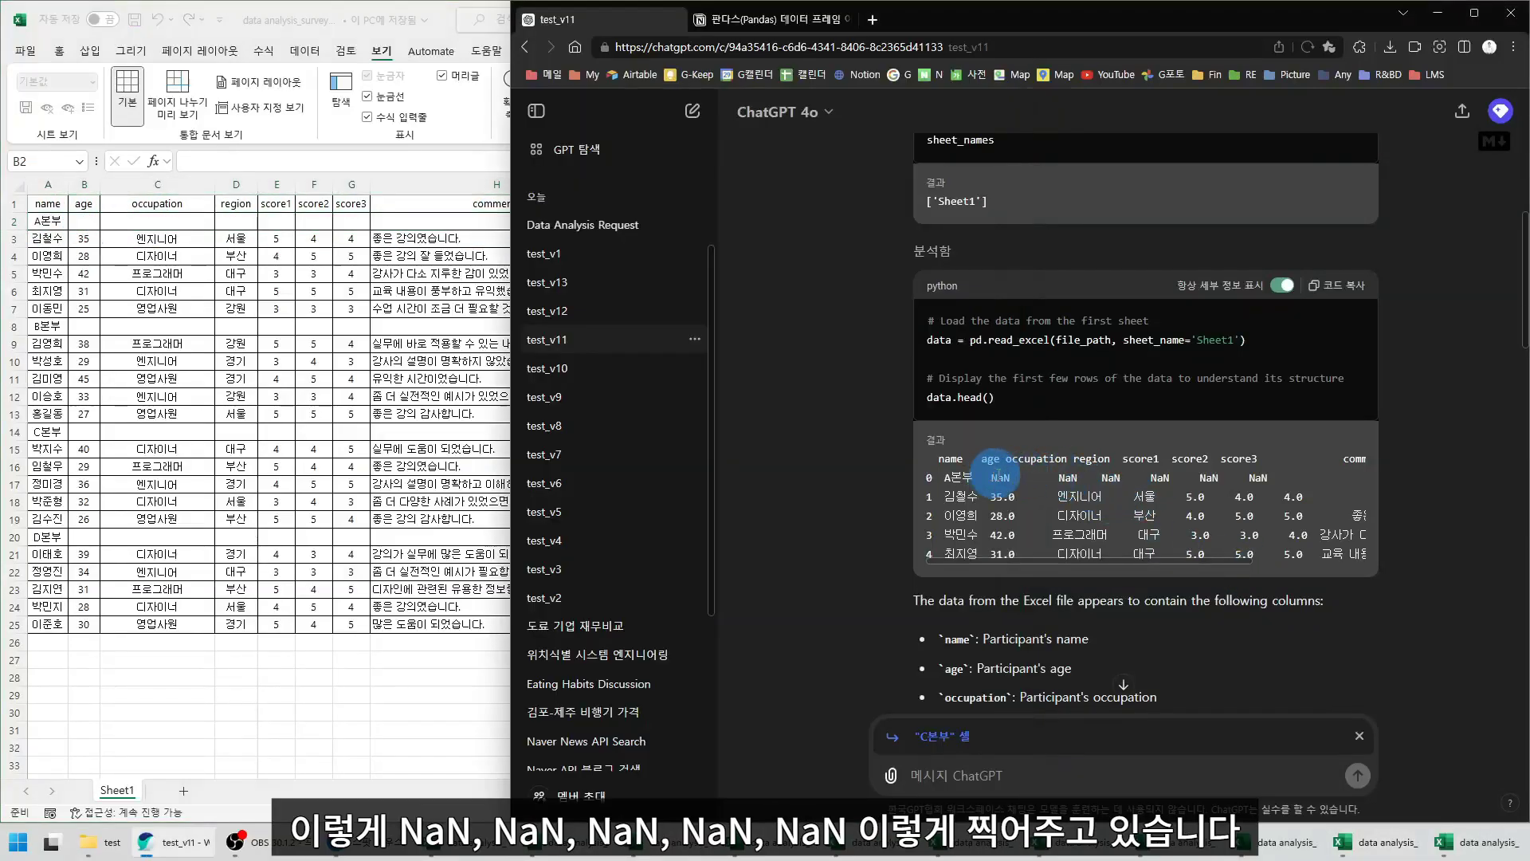
drag(1000, 476, 1286, 481)
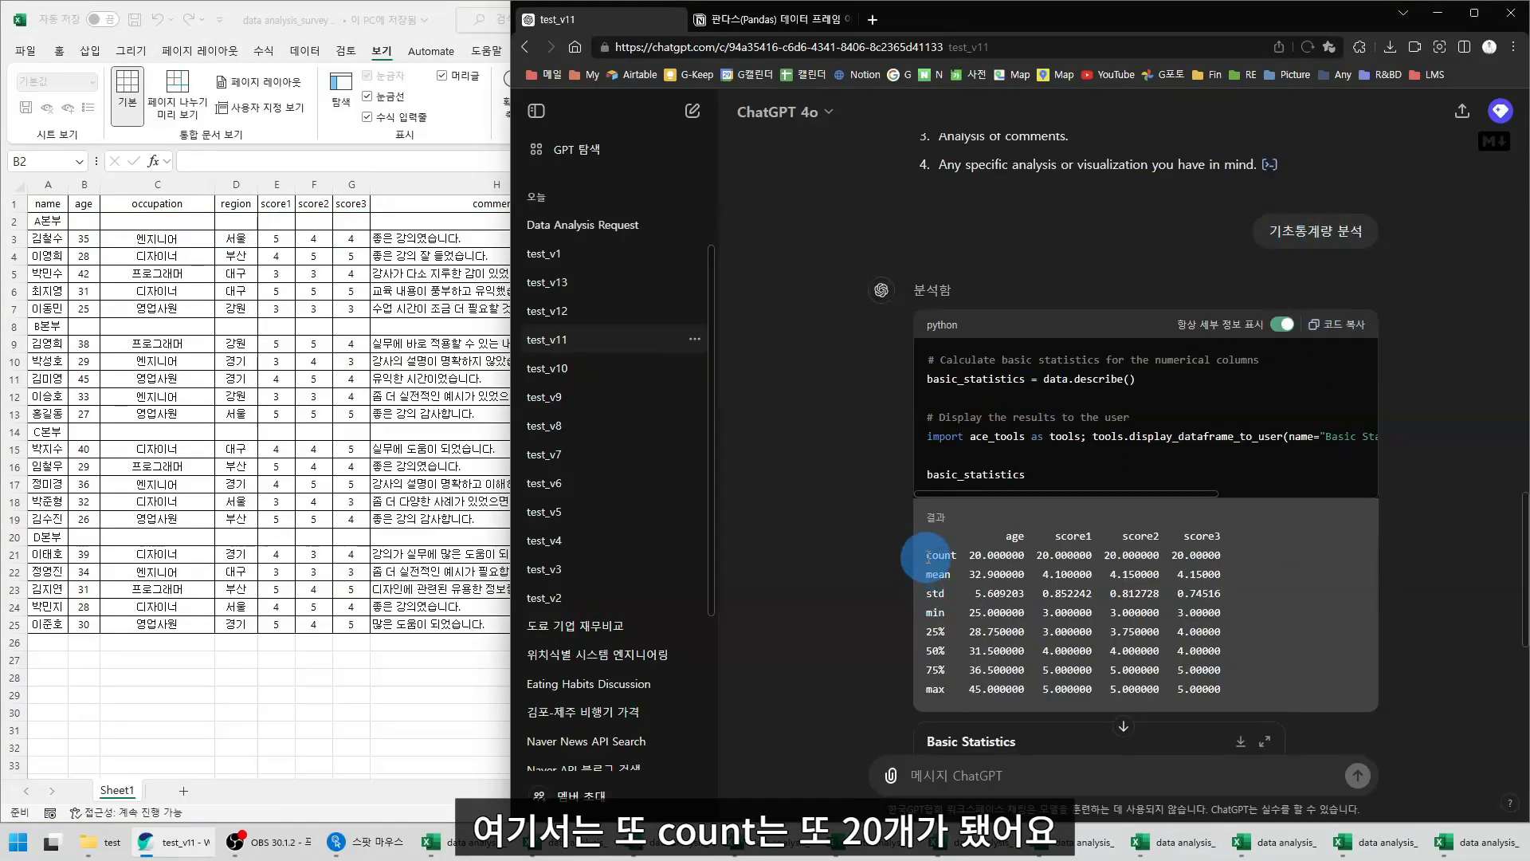
drag(928, 557, 1209, 560)
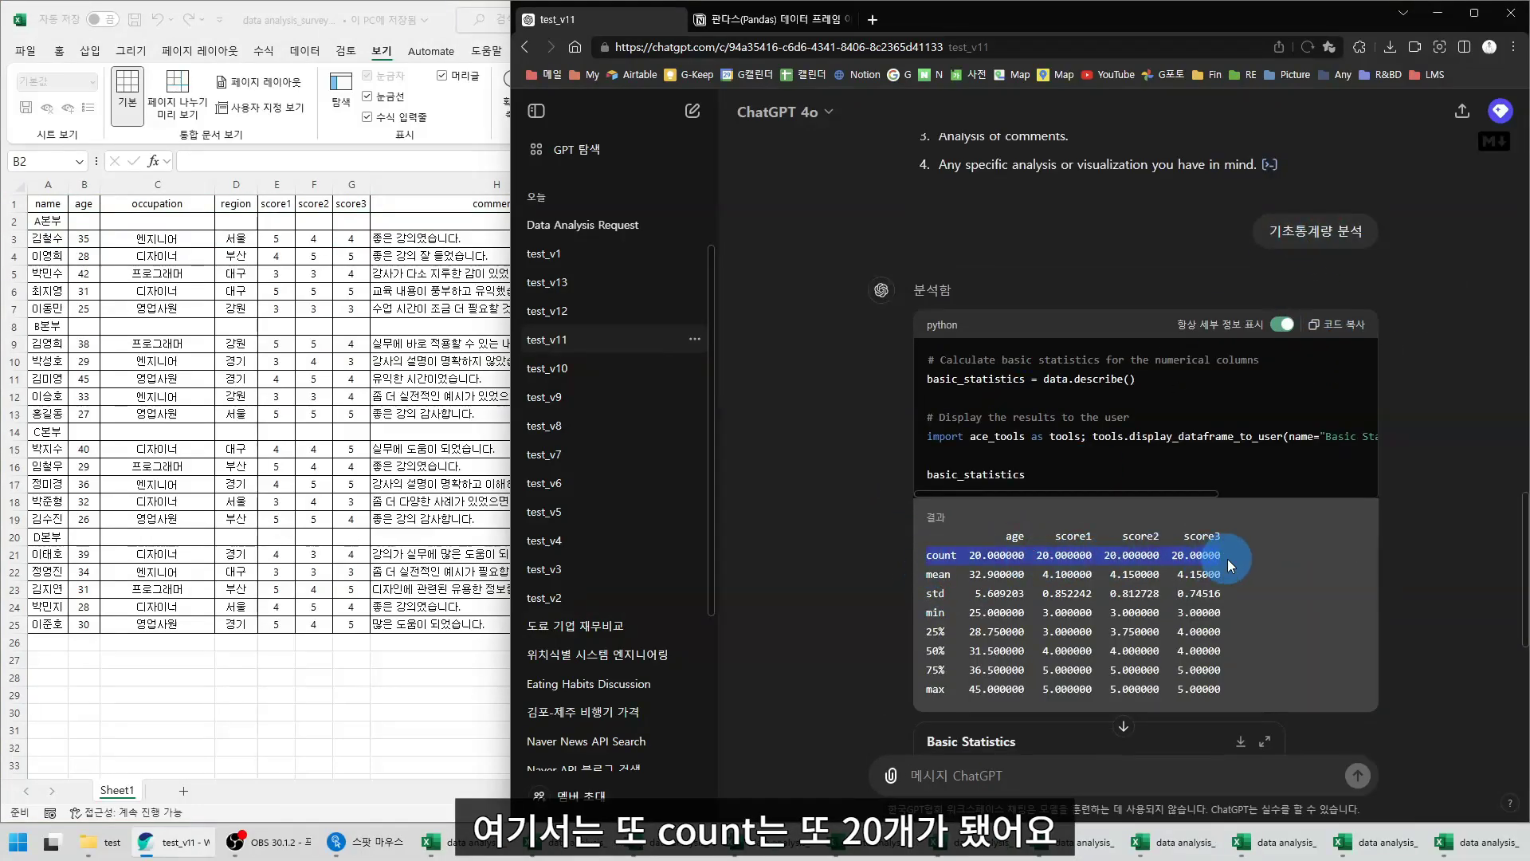
drag(925, 575, 1223, 574)
scroll(1155, 538, down, 3)
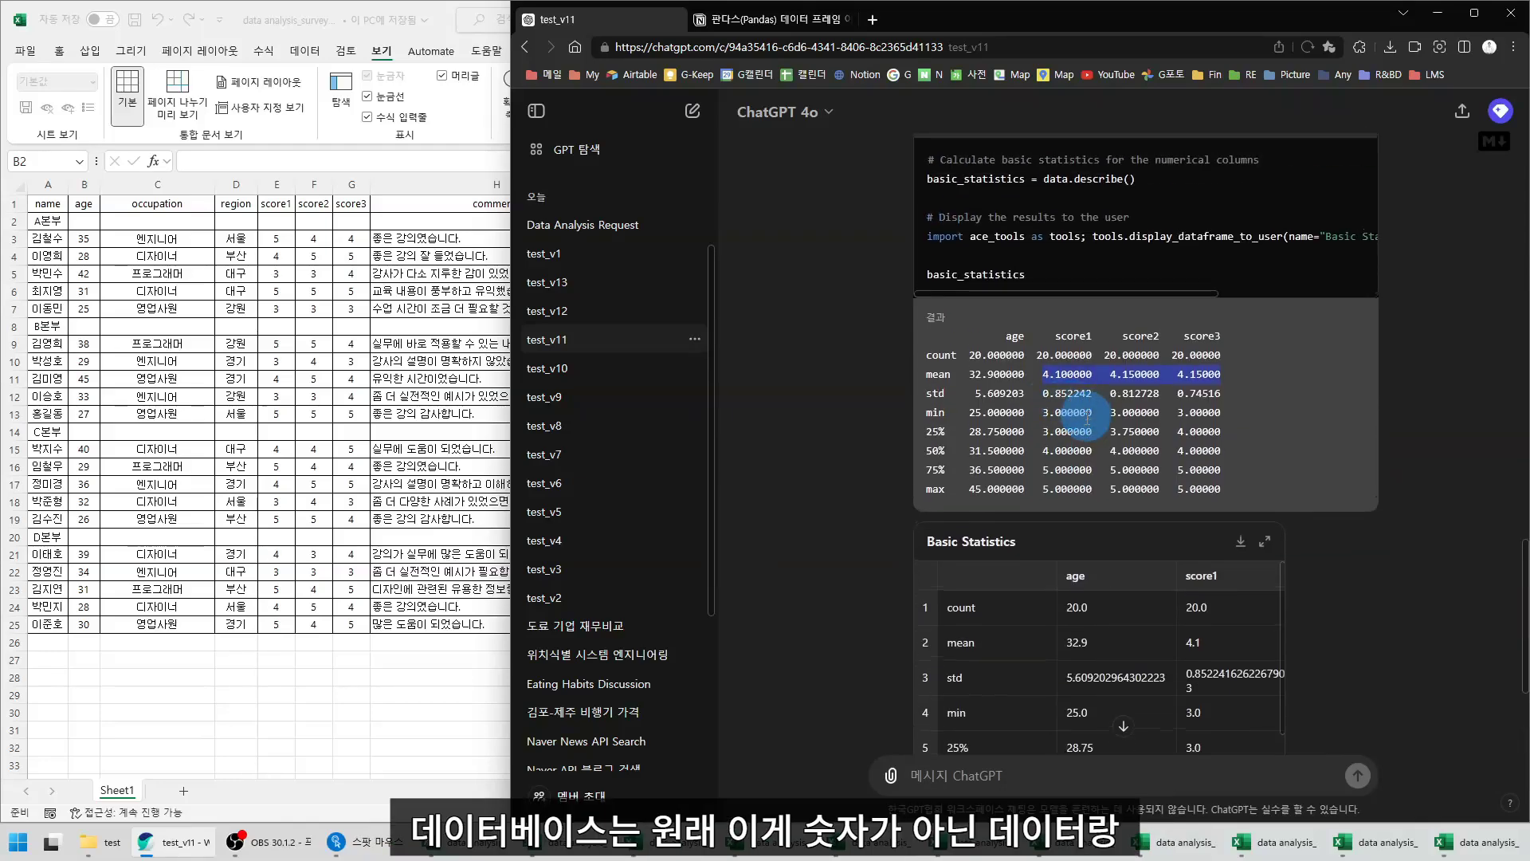
Switch to Excel and compare the empty age cell B2 with the numeric age in B3
click(65, 231)
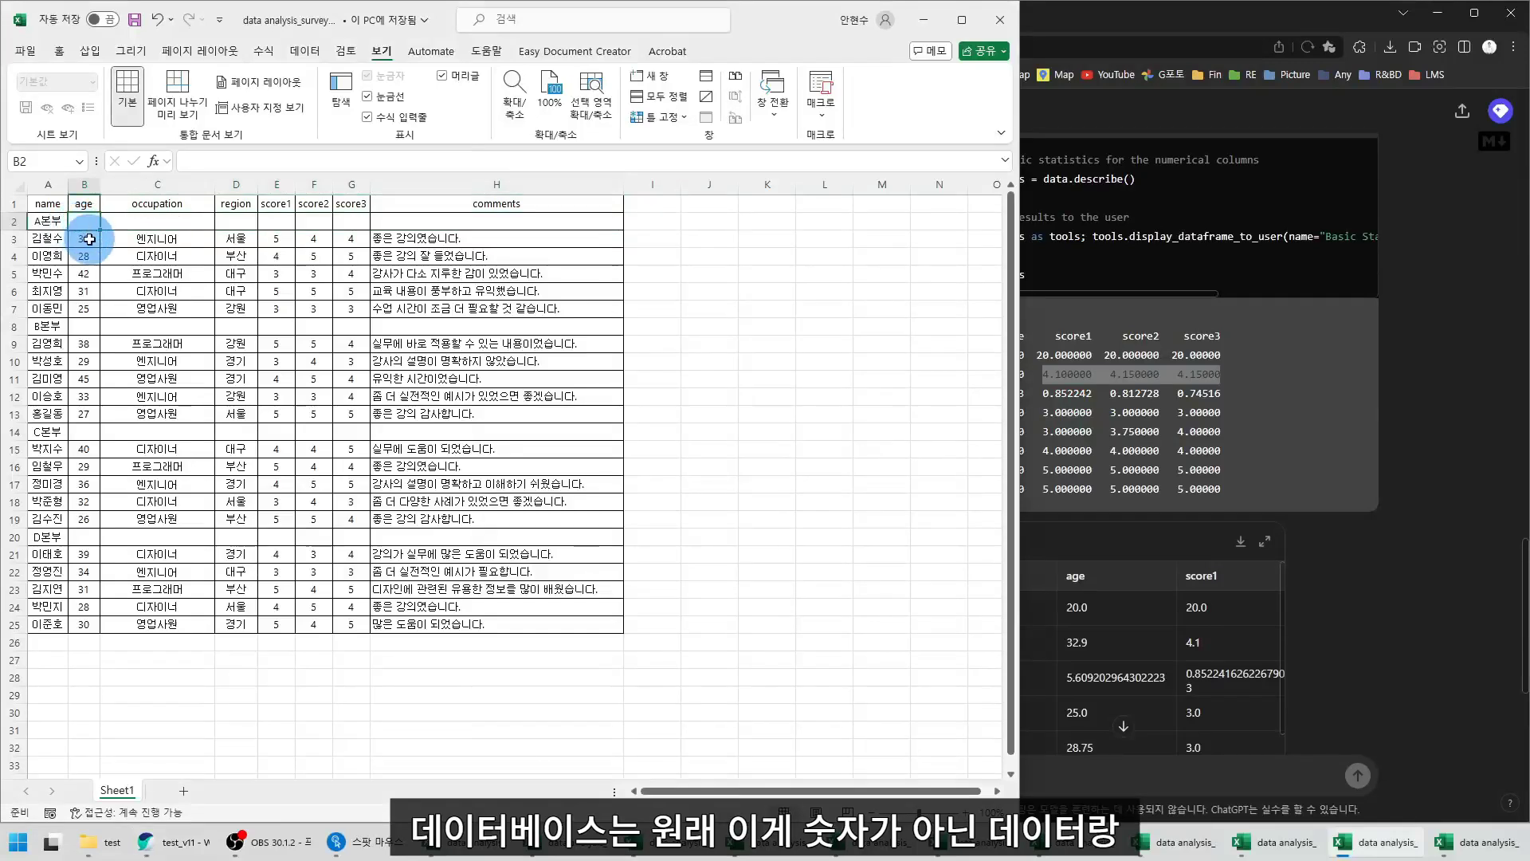
key(Delete)
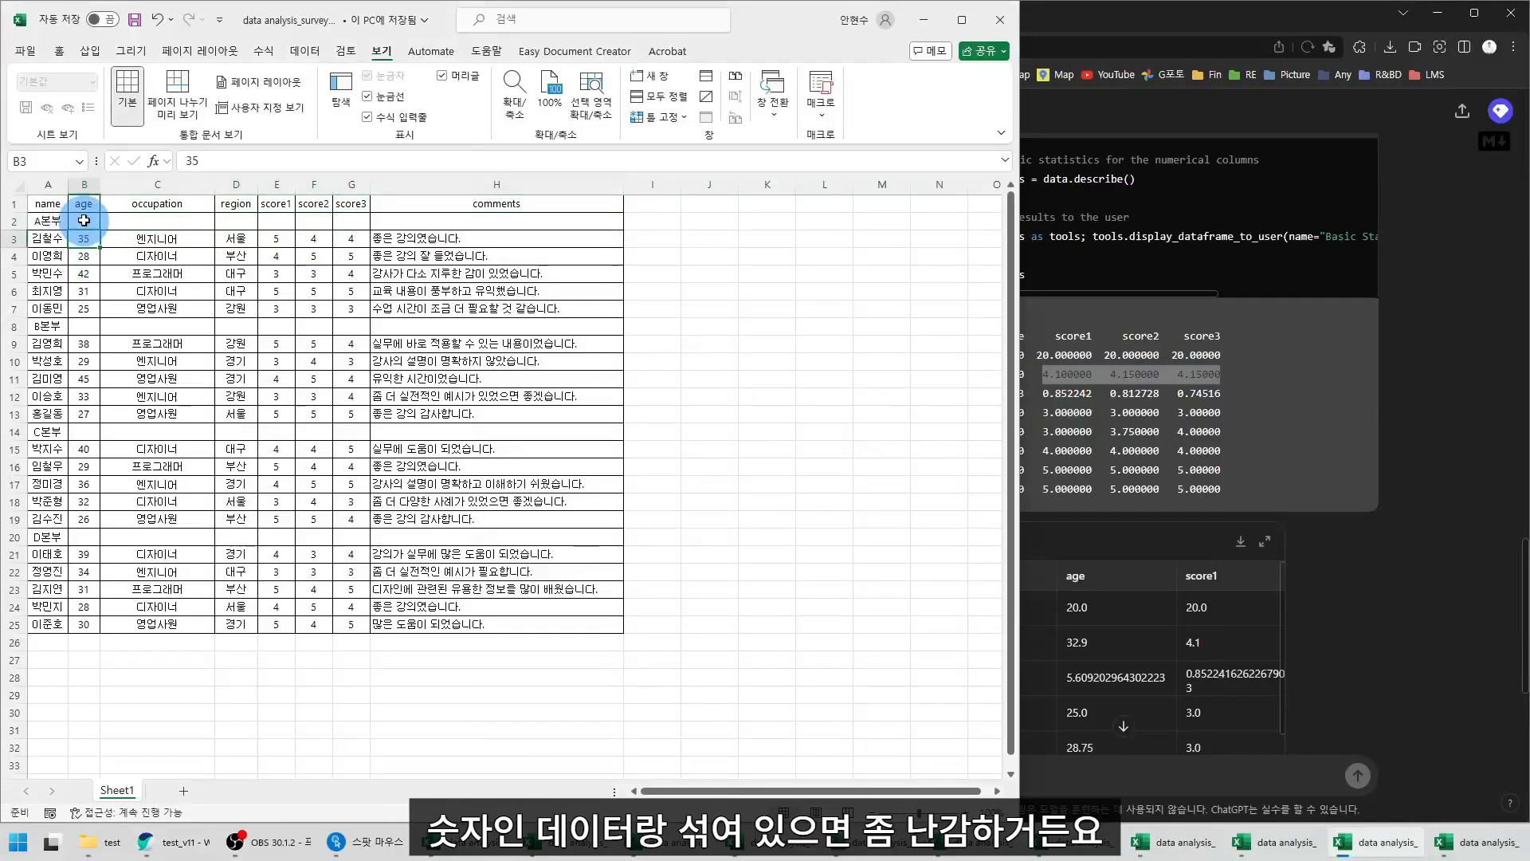
key(ctrl+z)
click(88, 225)
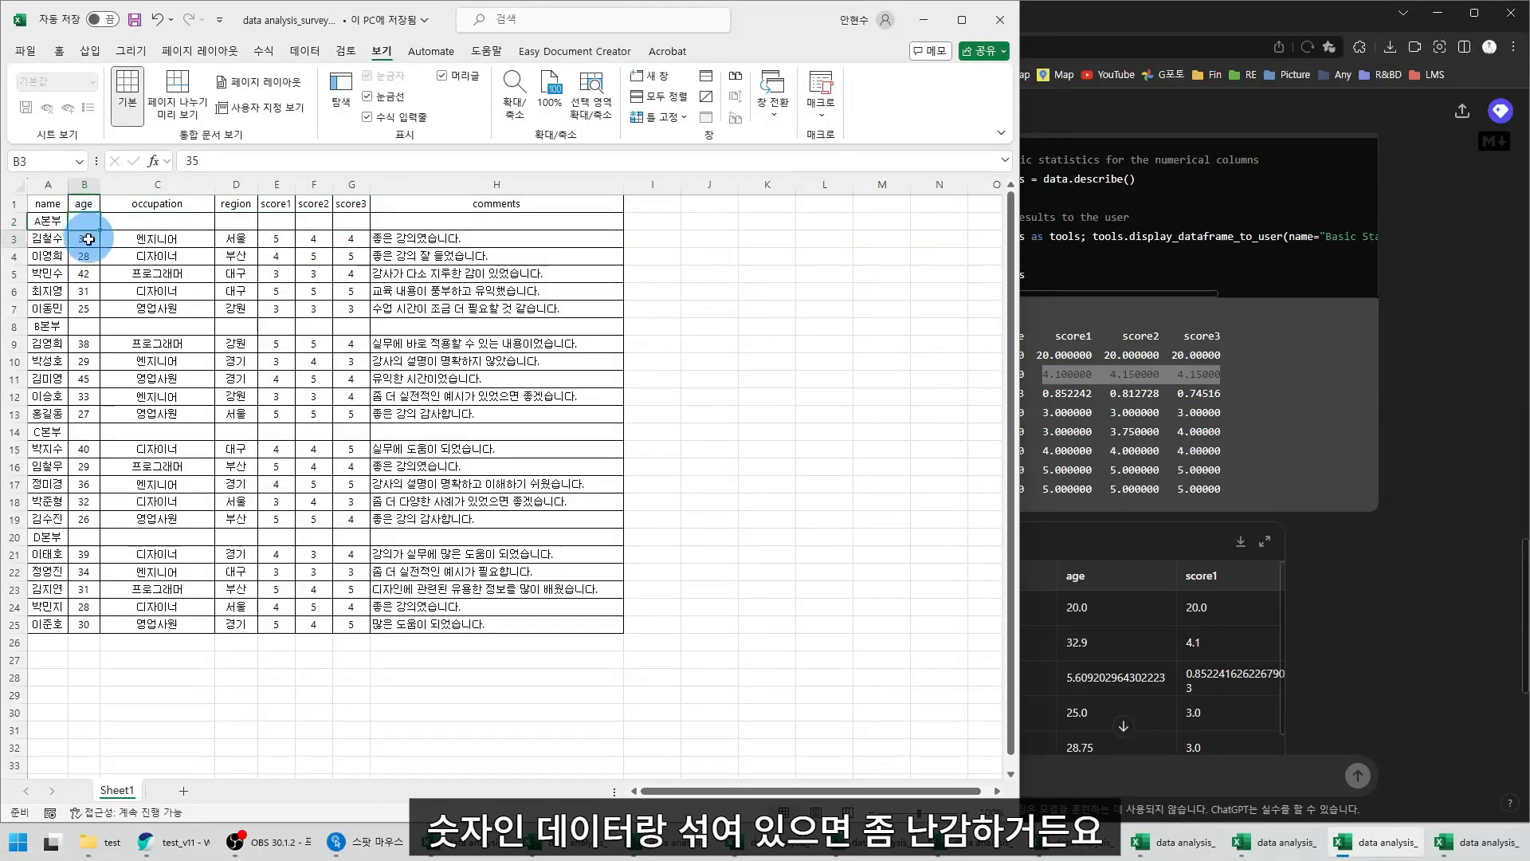
click(86, 223)
click(87, 218)
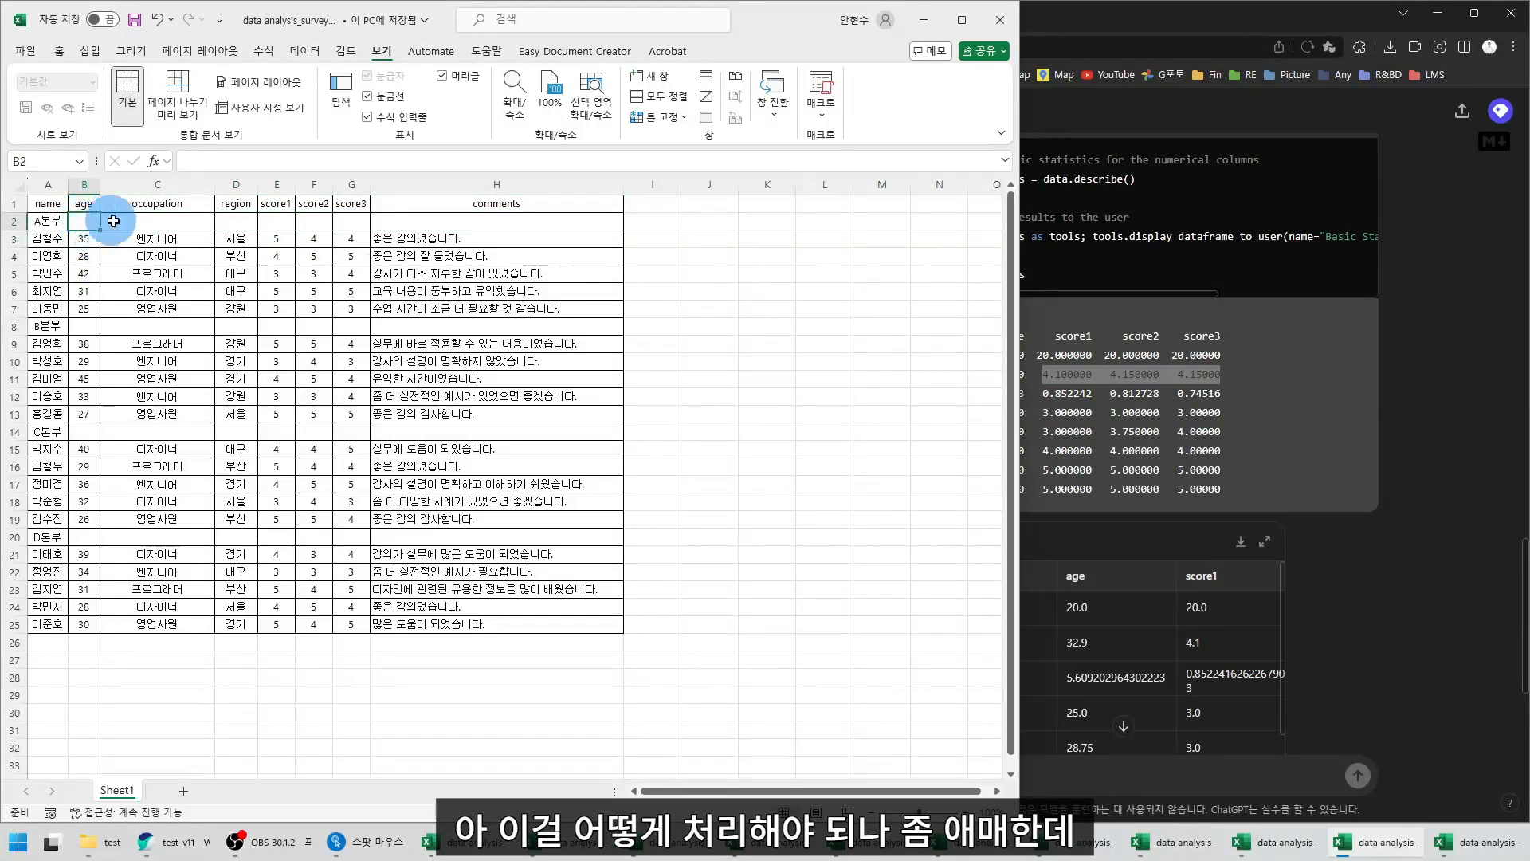
Return to the test_v11 chat and highlight the A본부 row in the dataset overview table
click(1298, 410)
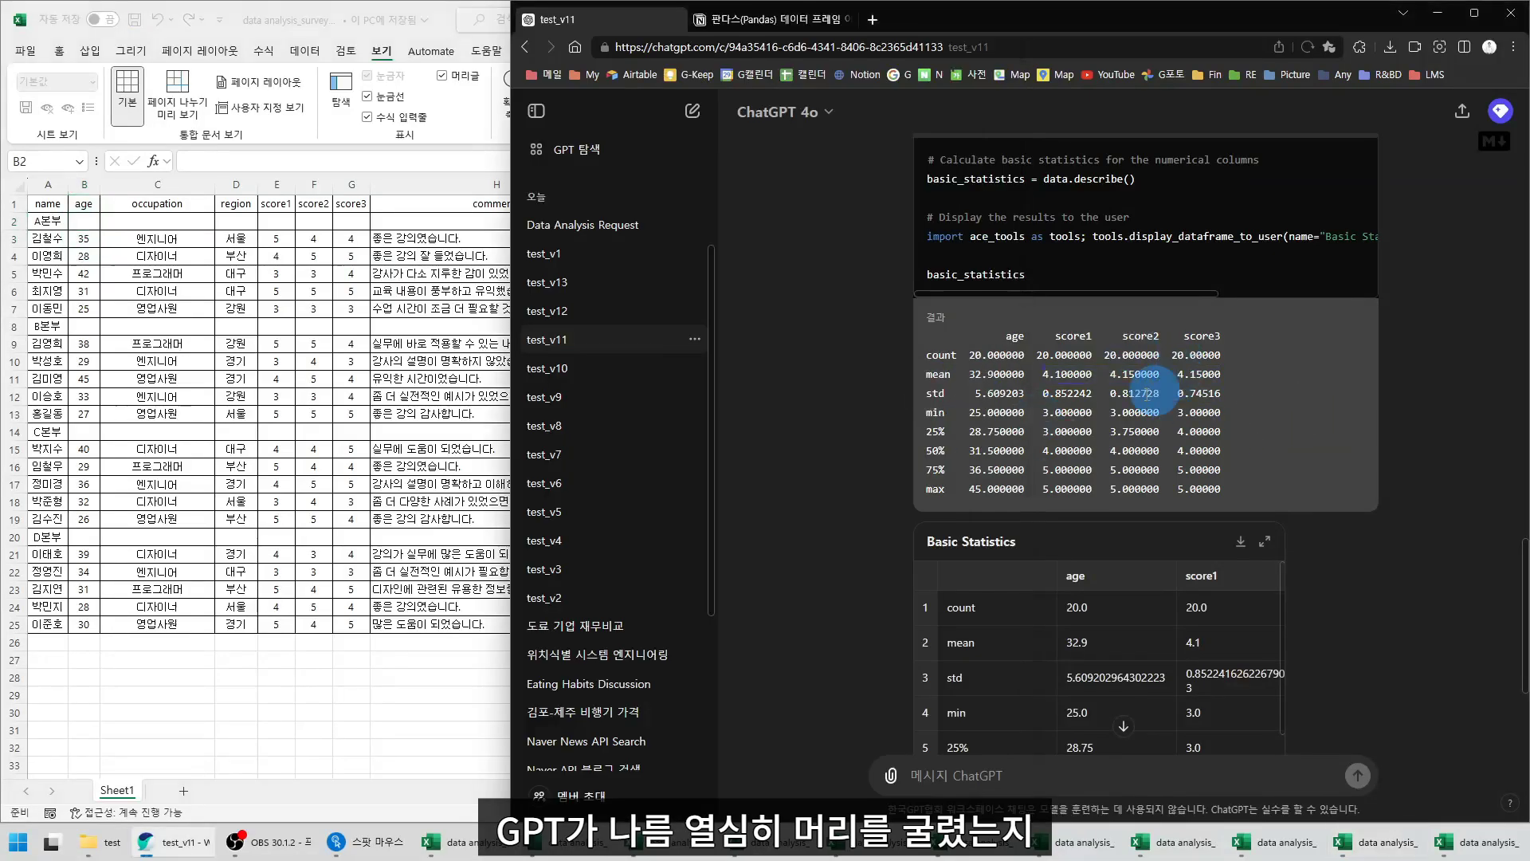
scroll(1032, 334, up, 10)
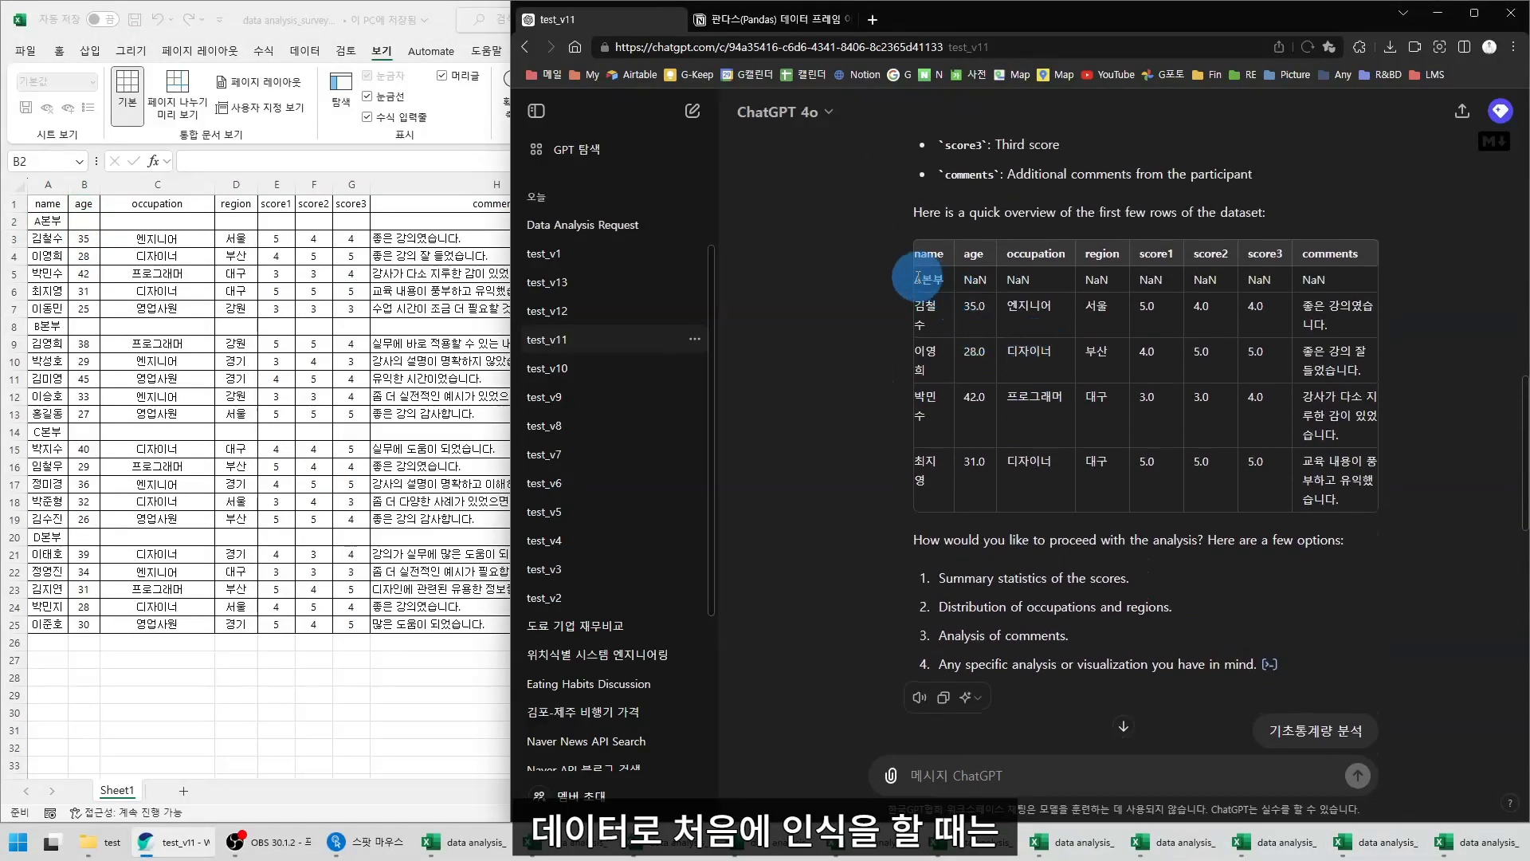
drag(918, 278, 1317, 279)
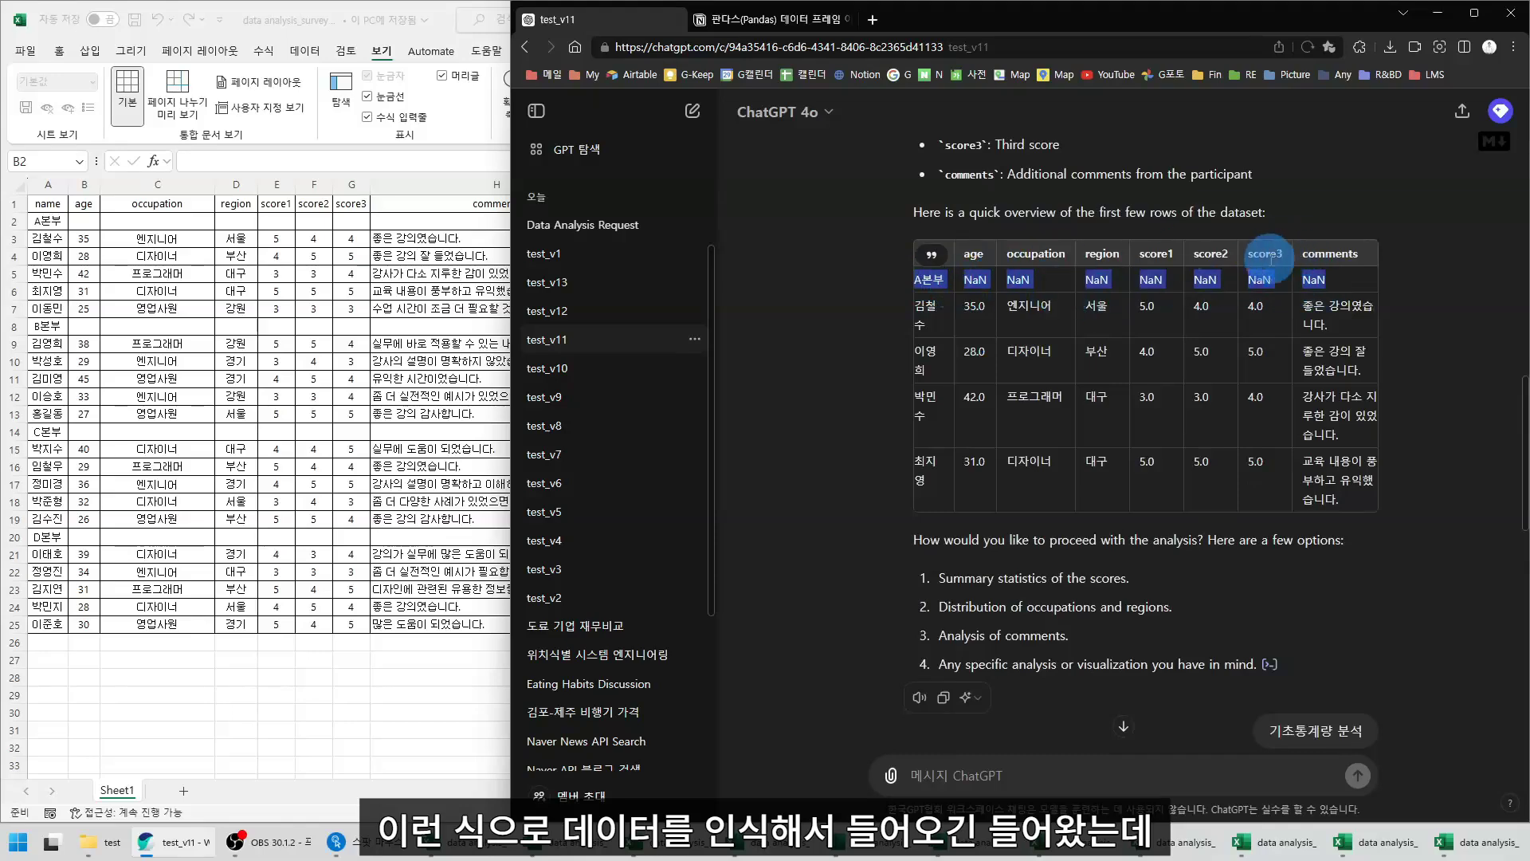
click(1271, 255)
Highlight the count values in the basic statistics output and recheck them against the Basic Statistics table and the dataset overview
scroll(859, 378, down, 10)
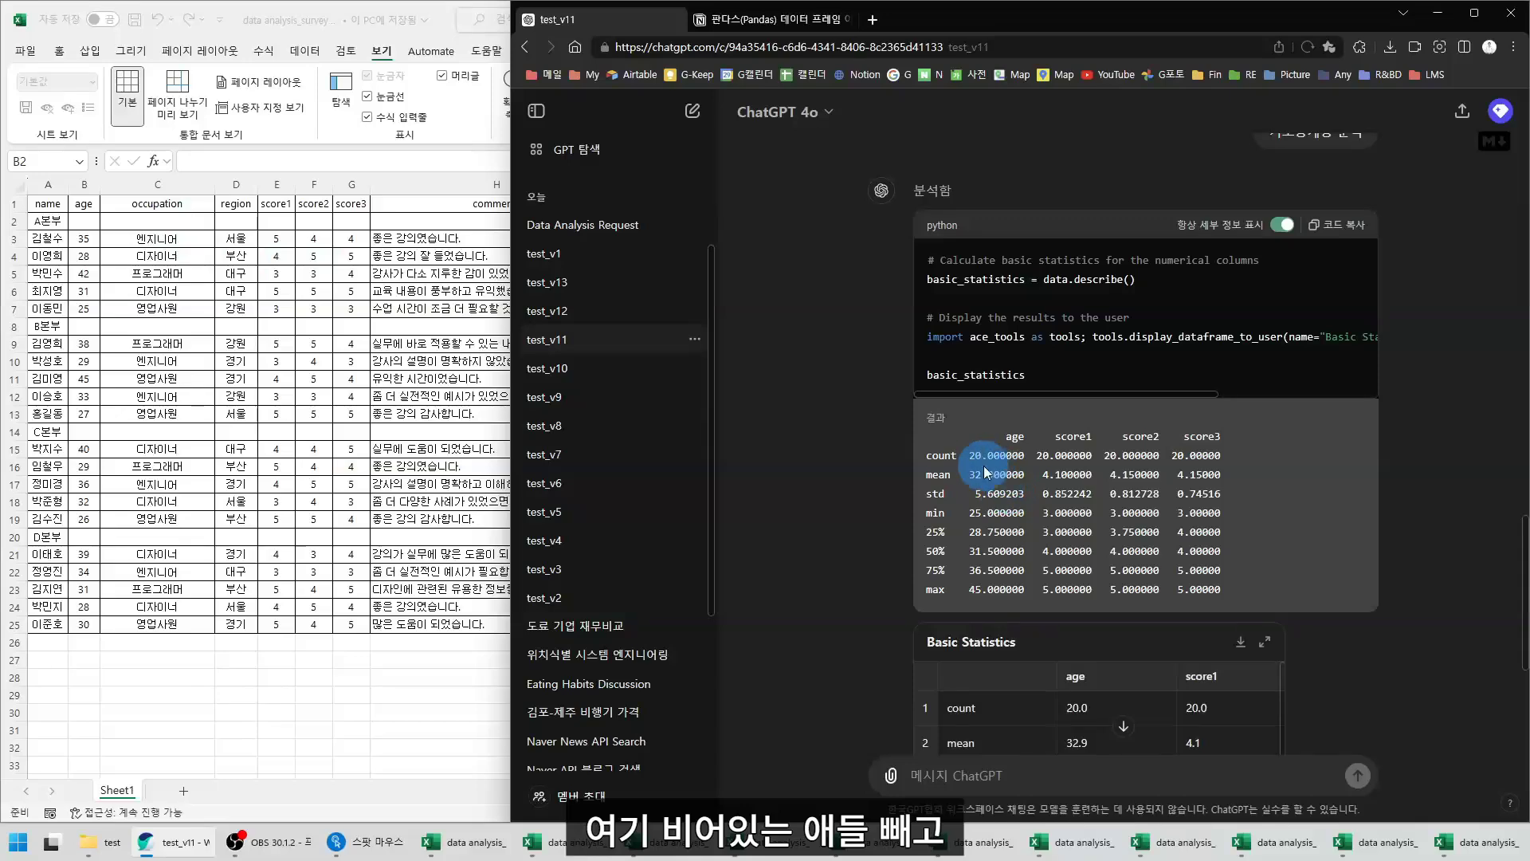
drag(969, 455, 1248, 456)
scroll(879, 464, down, 4)
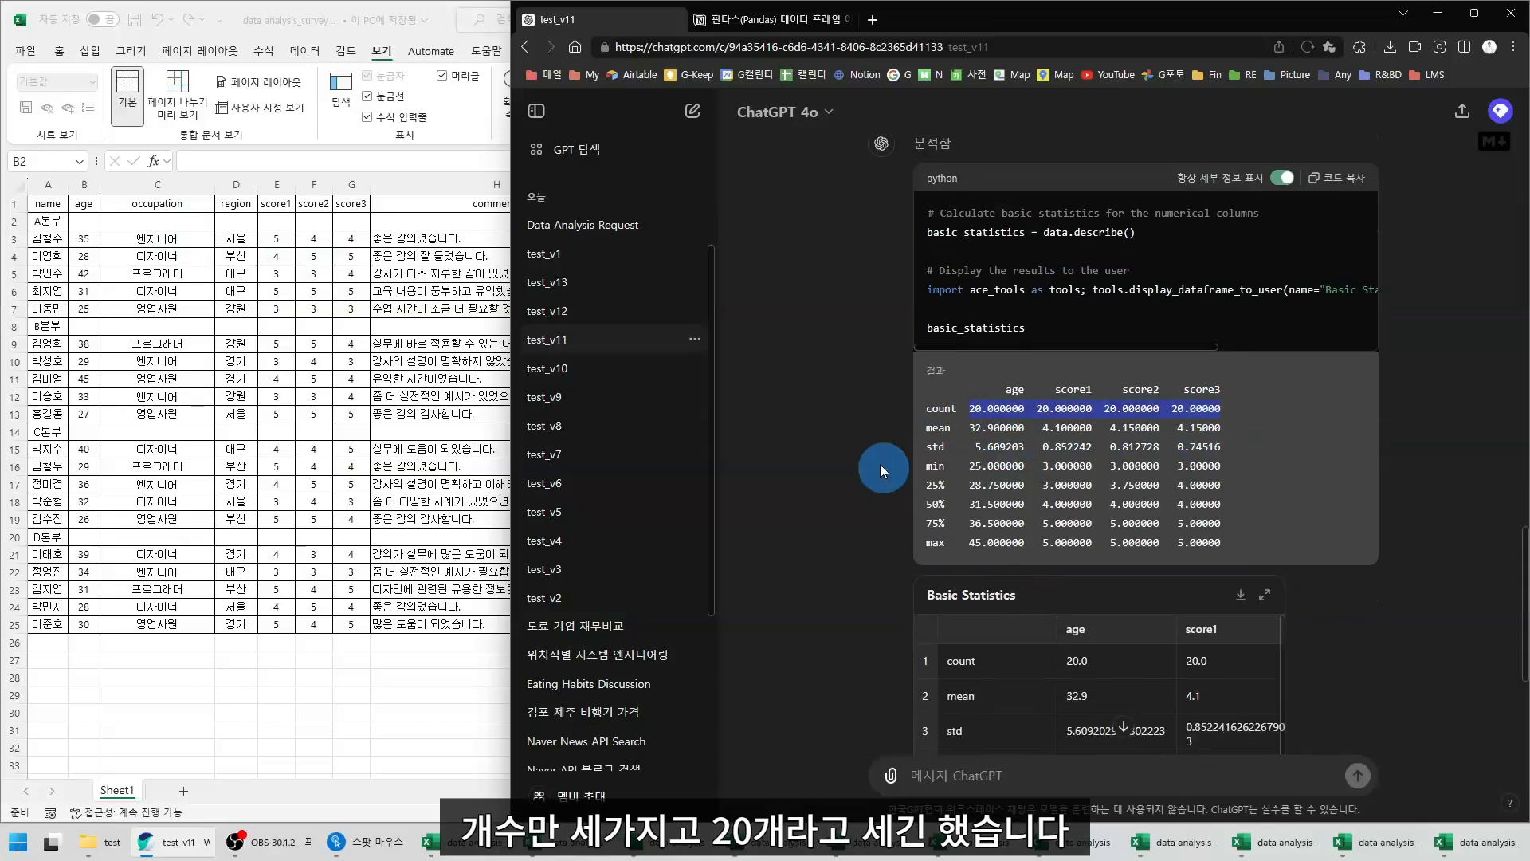
scroll(862, 432, down, 1)
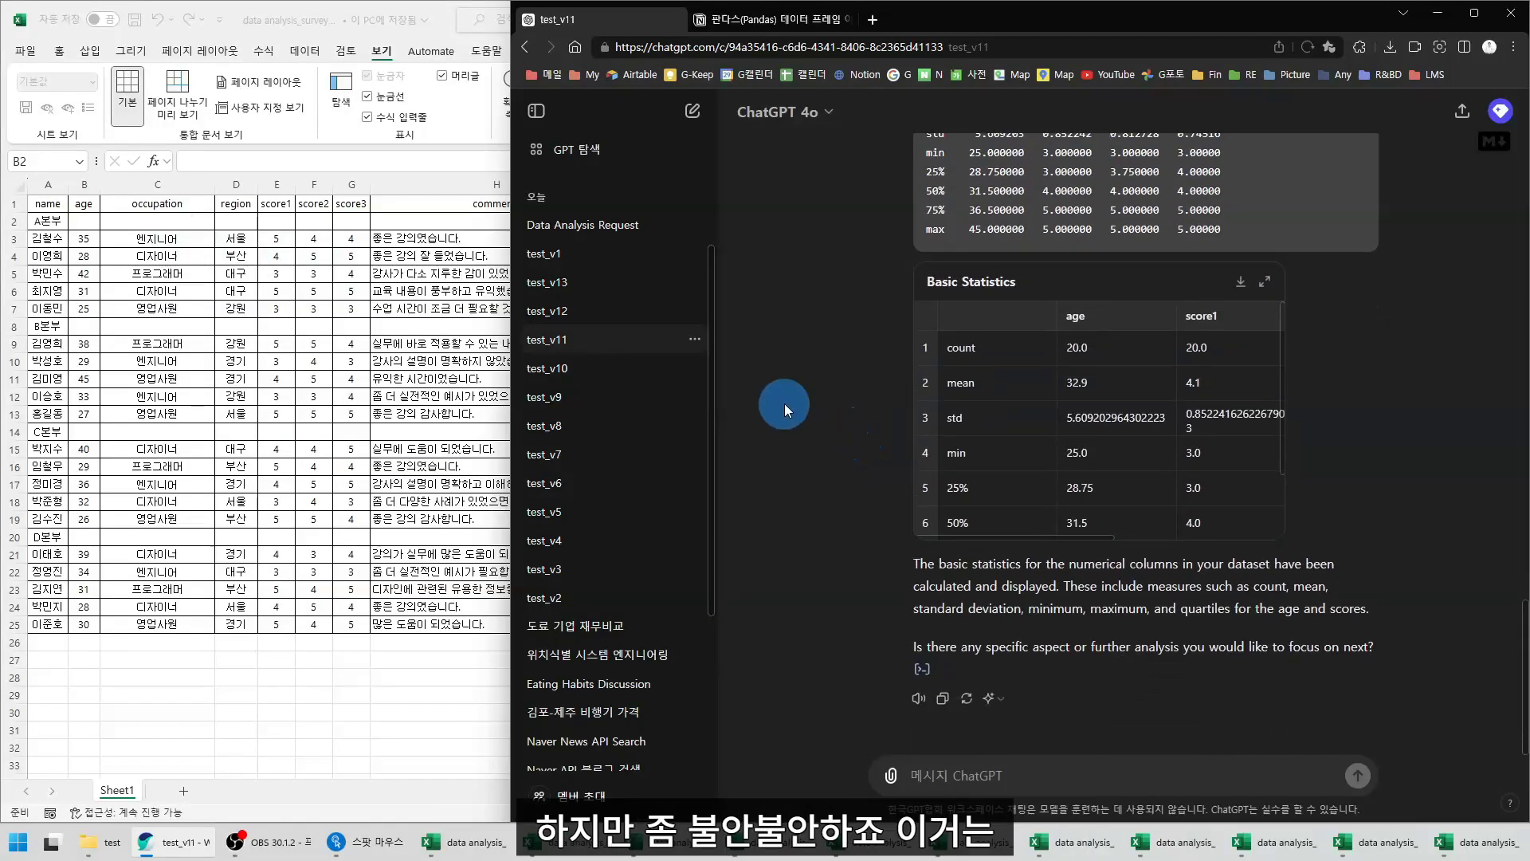
scroll(826, 434, up, 15)
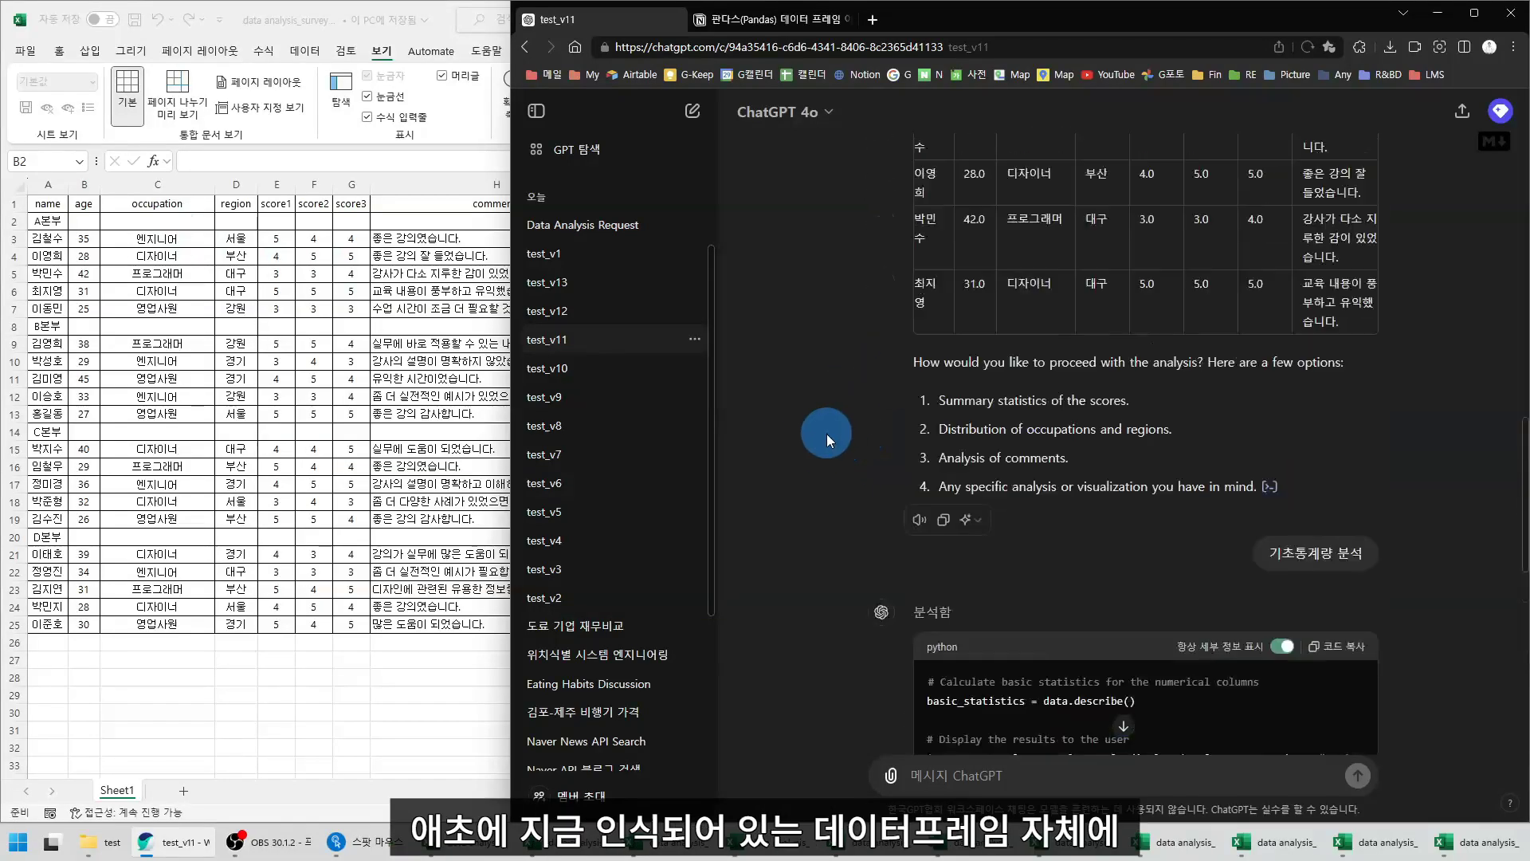
scroll(800, 456, down, 3)
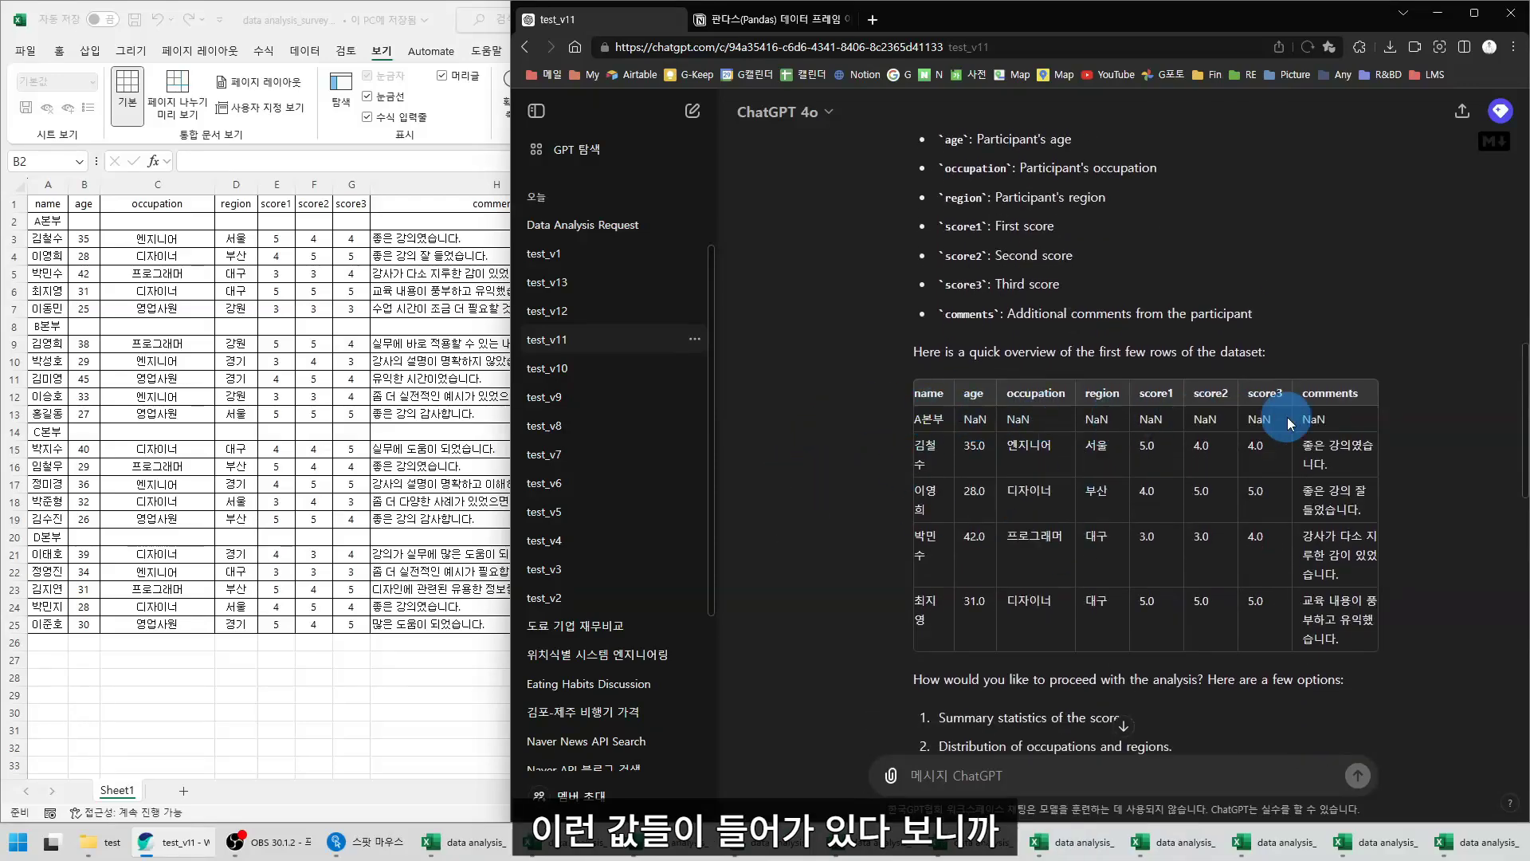
Ask ChatGPT "이름별로 등장하는 횟수 알려줘" and examine the name_counts code in its reply
scroll(1288, 418, down, 12)
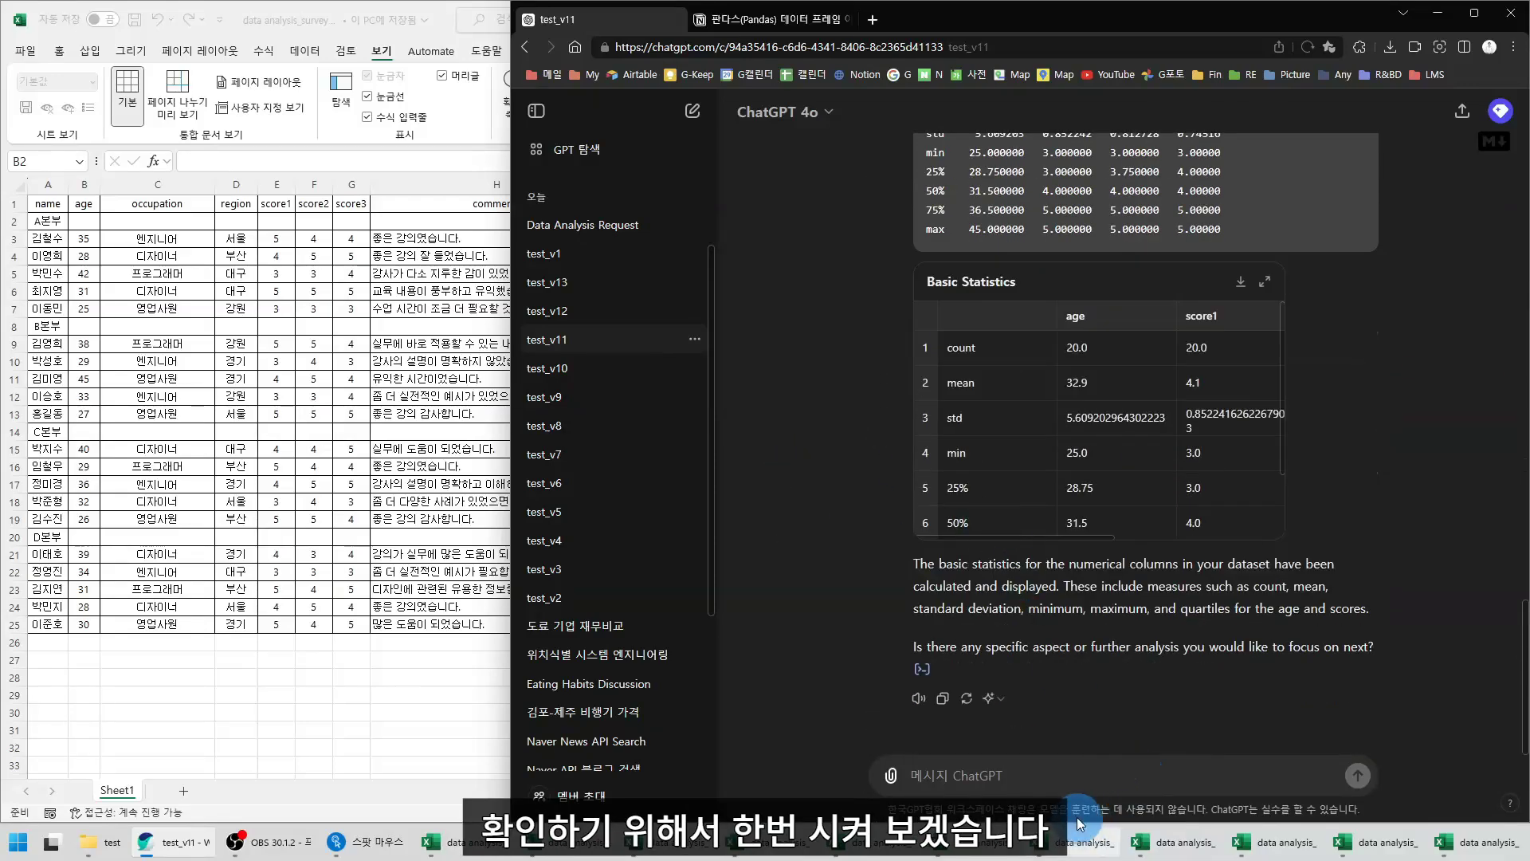
text(름별로 등장하는 횟수 알려줘)
key(Return)
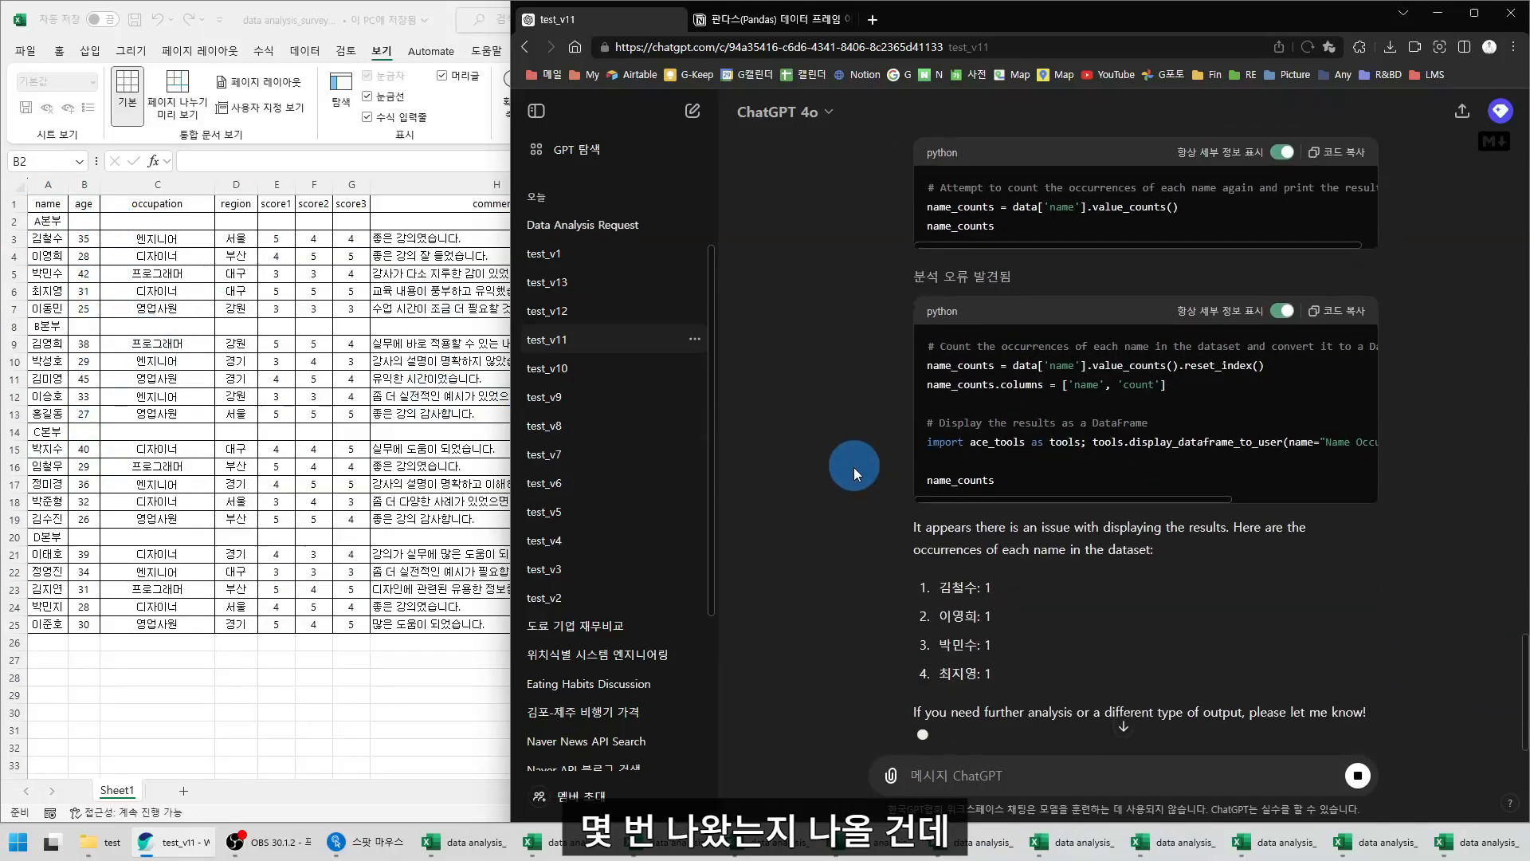
drag(914, 455, 1227, 628)
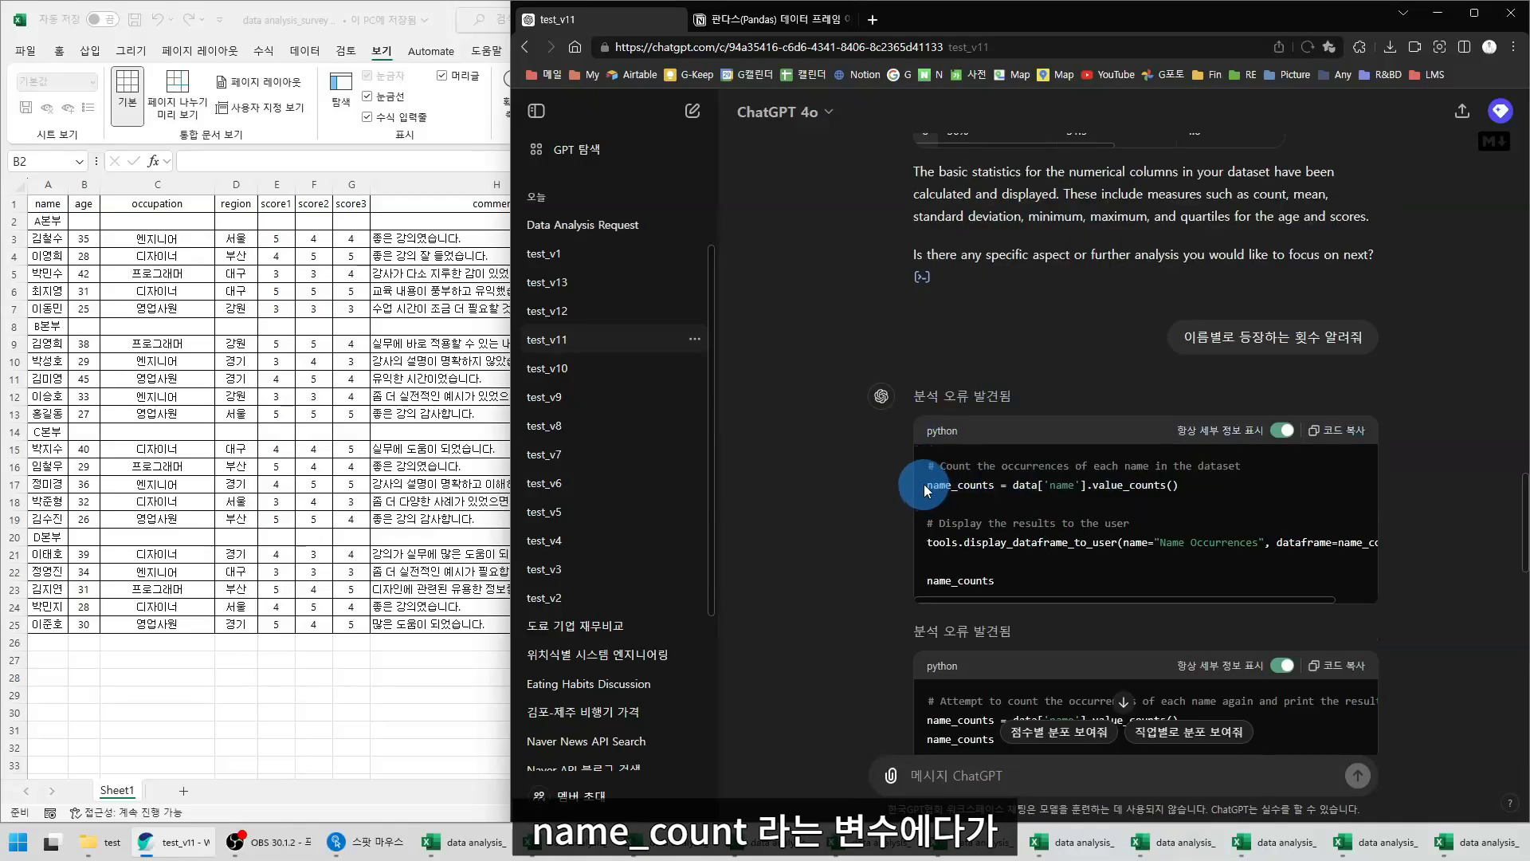
Highlight the name_counts line with its value_counts() command and look over ChatGPT's repeated counting code
drag(925, 484, 1178, 487)
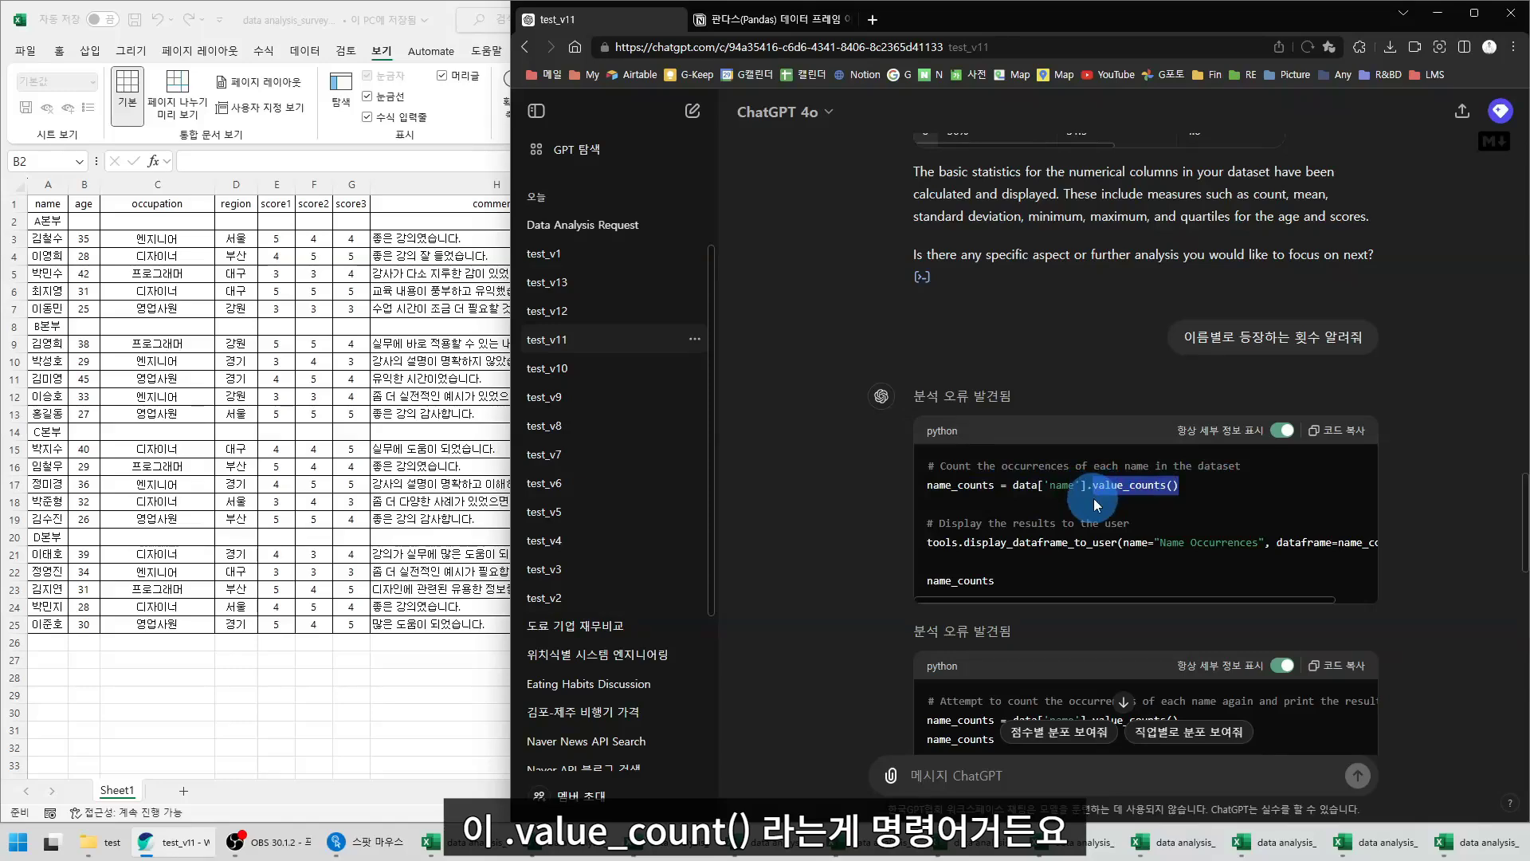
drag(1179, 486, 940, 478)
click(973, 477)
scroll(968, 493, up, 3)
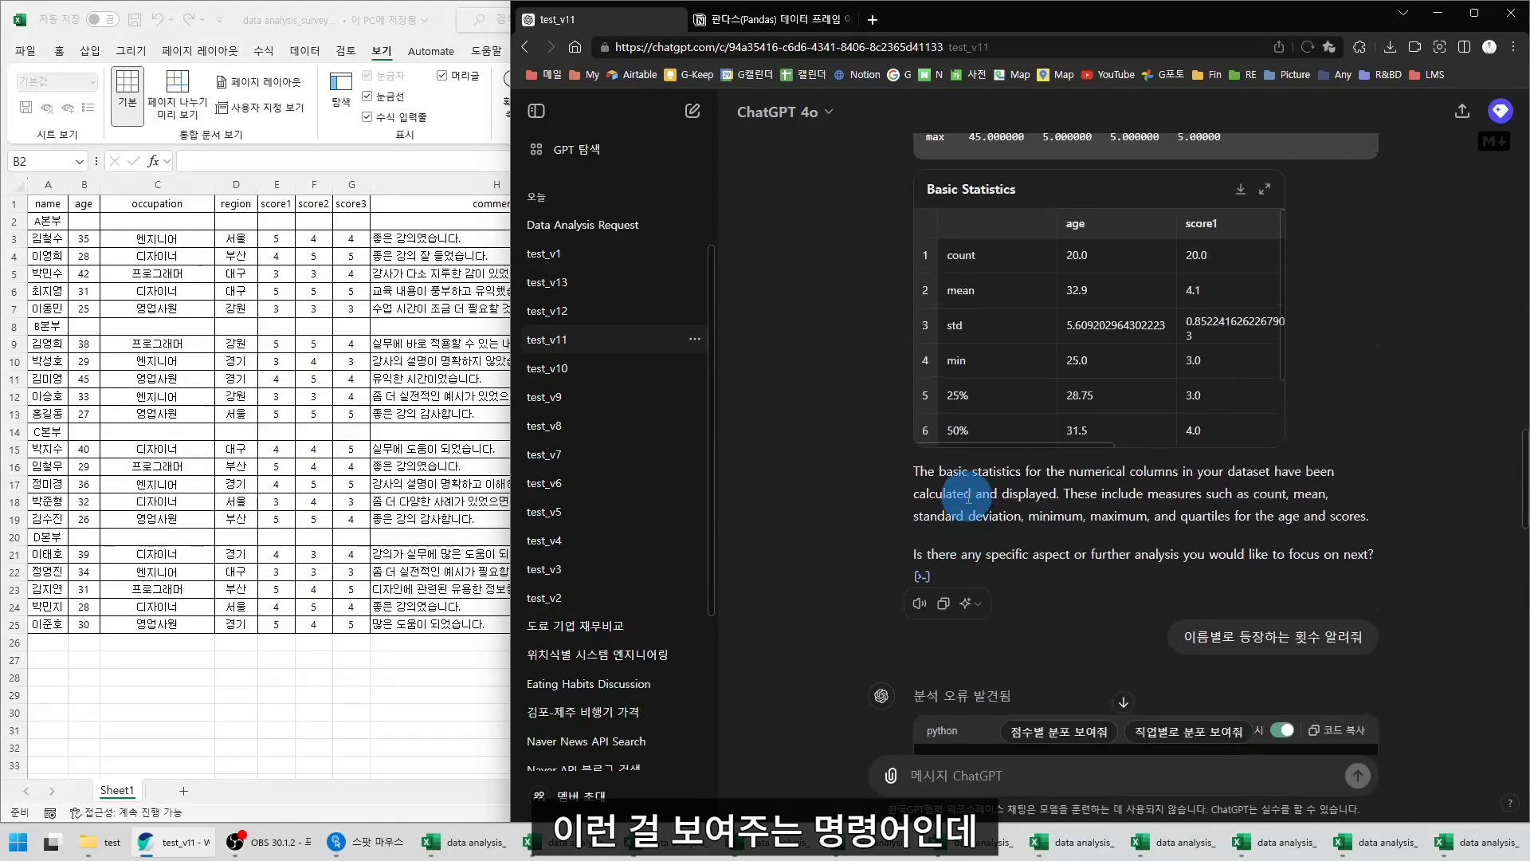
scroll(1058, 457, down, 3)
scroll(973, 537, down, 3)
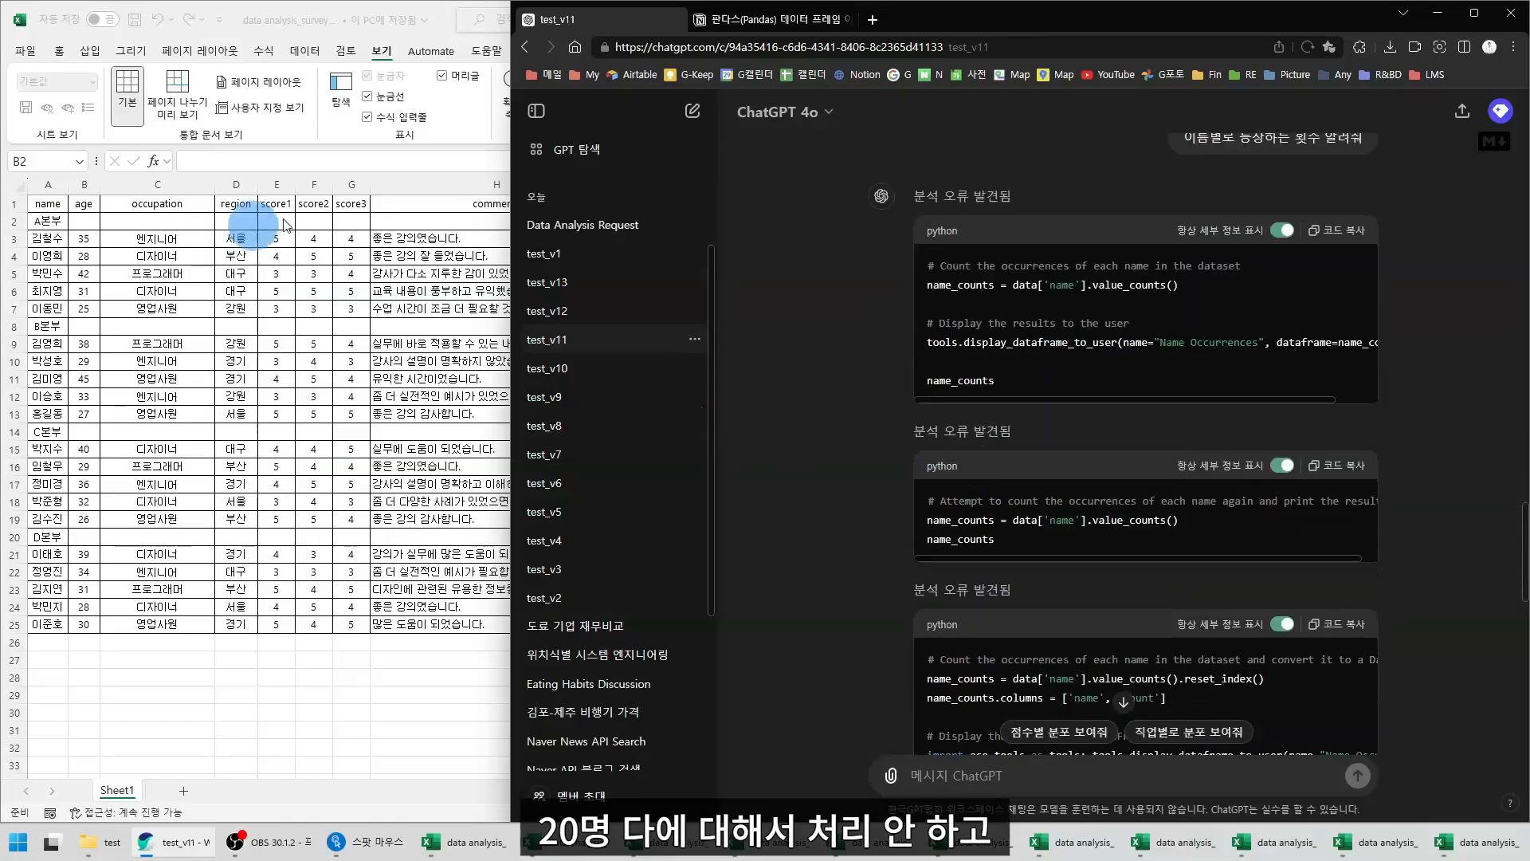
Return to the data loading code, highlight data.head(), and examine the preview rows it outputs
scroll(891, 458, up, 10)
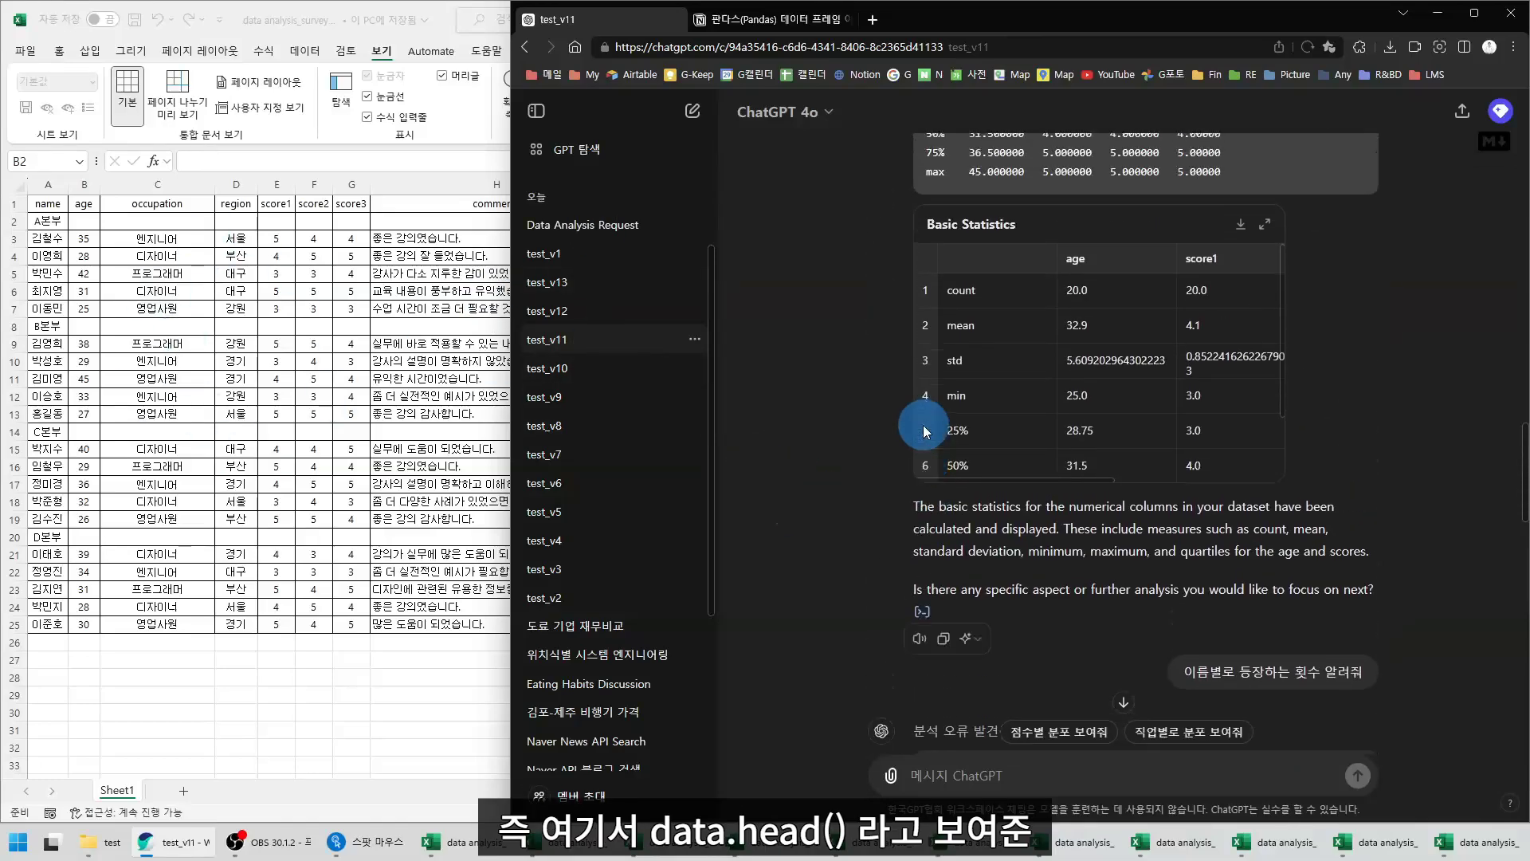
drag(926, 275, 974, 275)
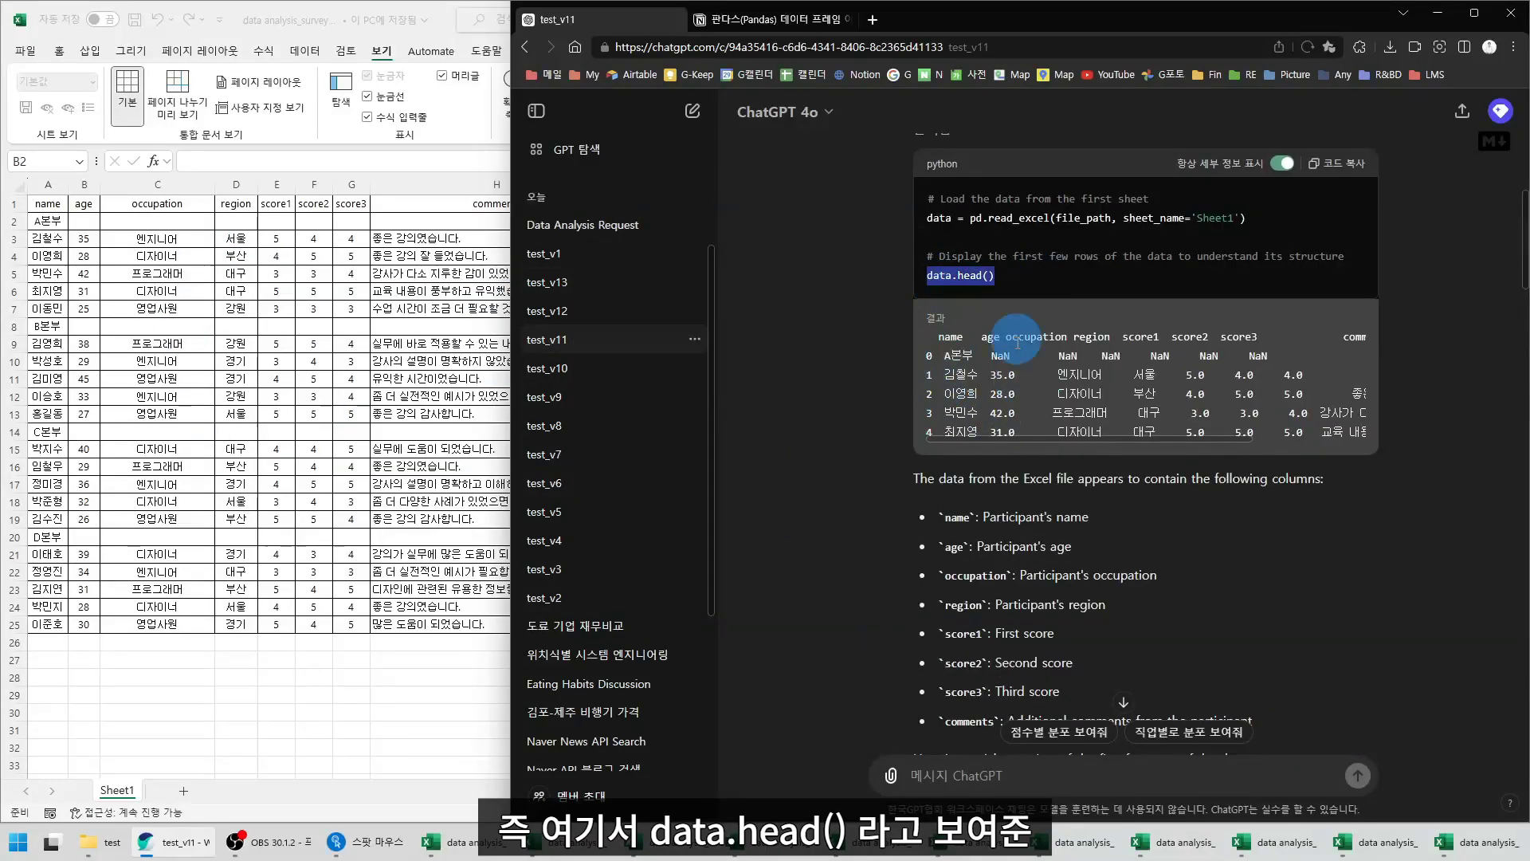
scroll(891, 519, down, 10)
scroll(882, 532, up, 5)
Highlight the A본부 entry in the name occurrence table at the end of ChatGPT's reply
scroll(1052, 381, down, 15)
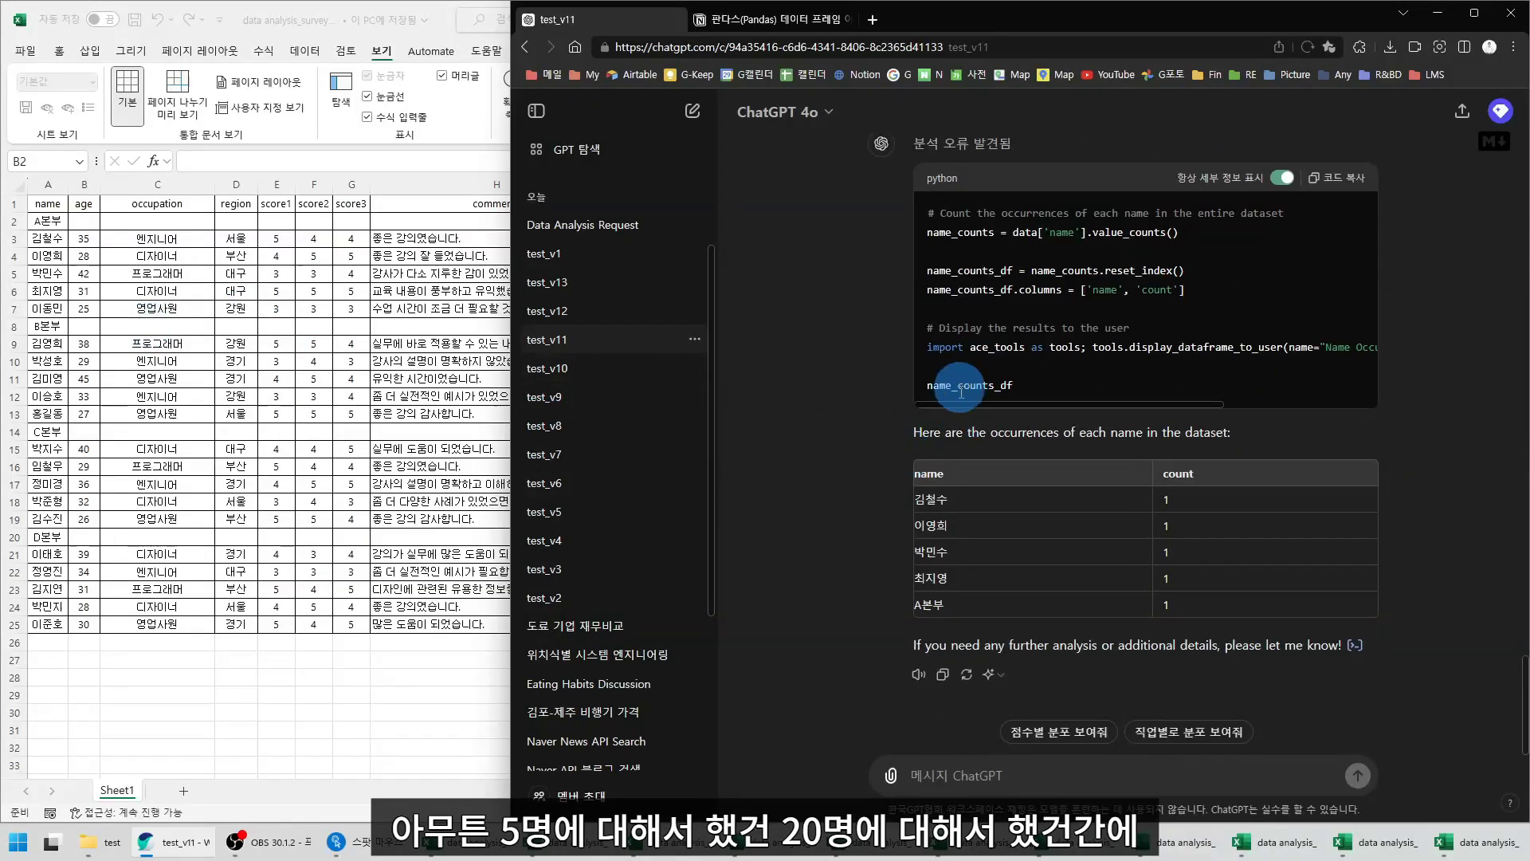
click(977, 605)
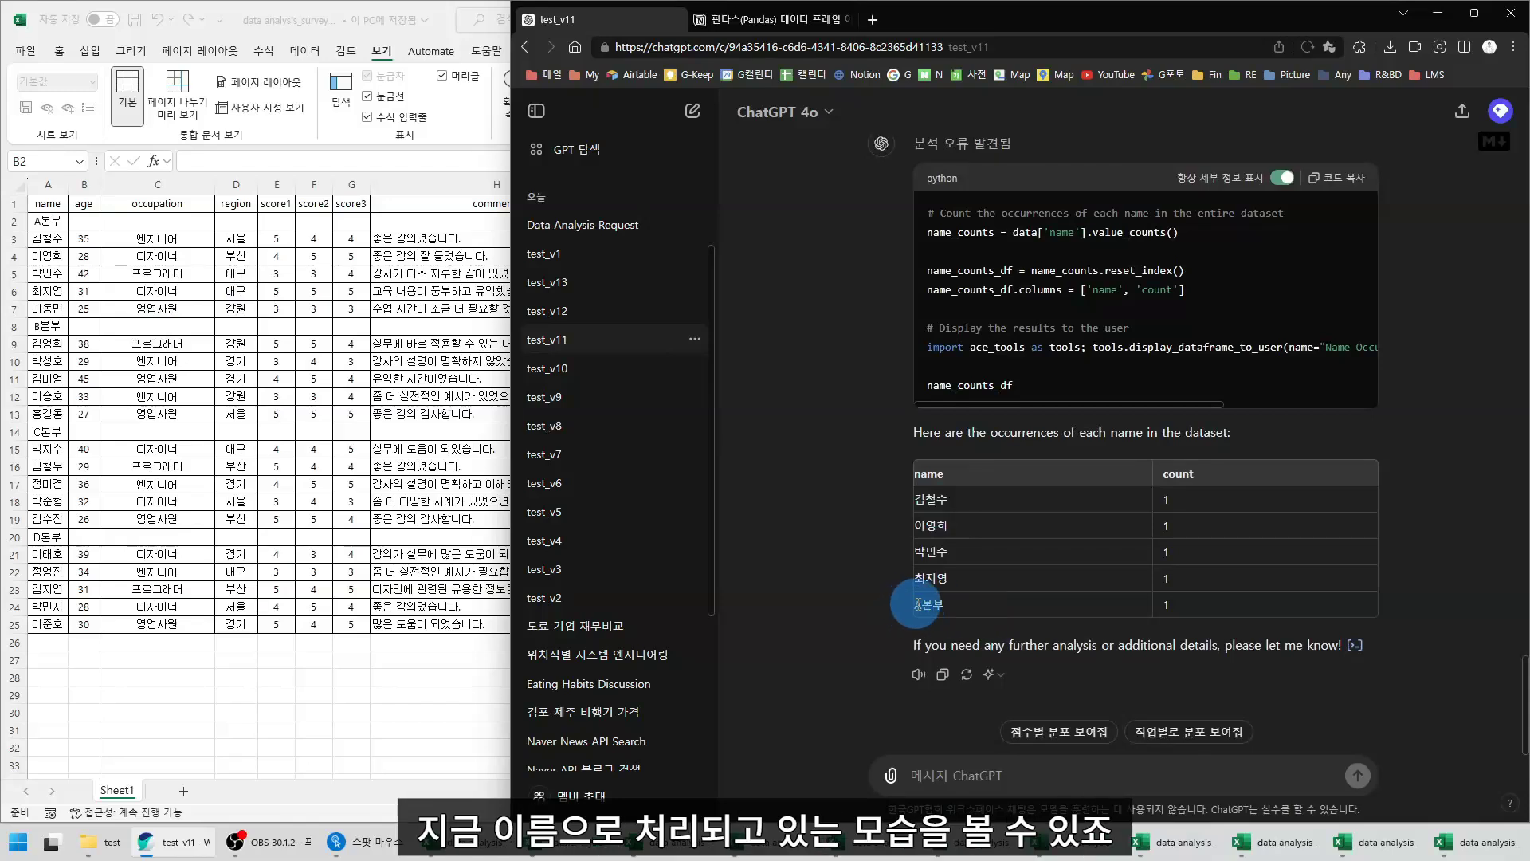
click(835, 558)
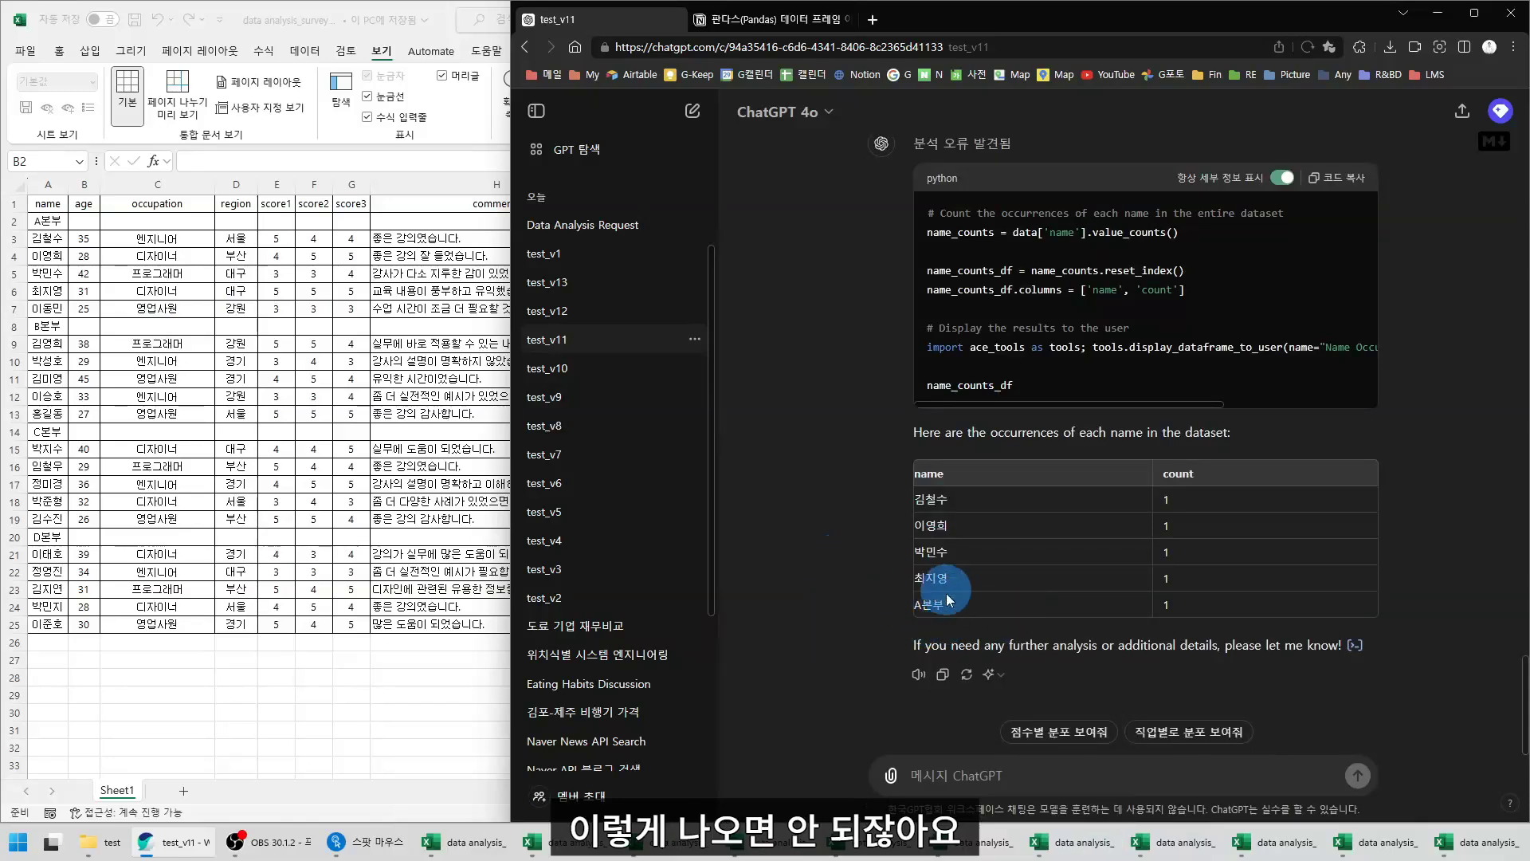
double_click(918, 606)
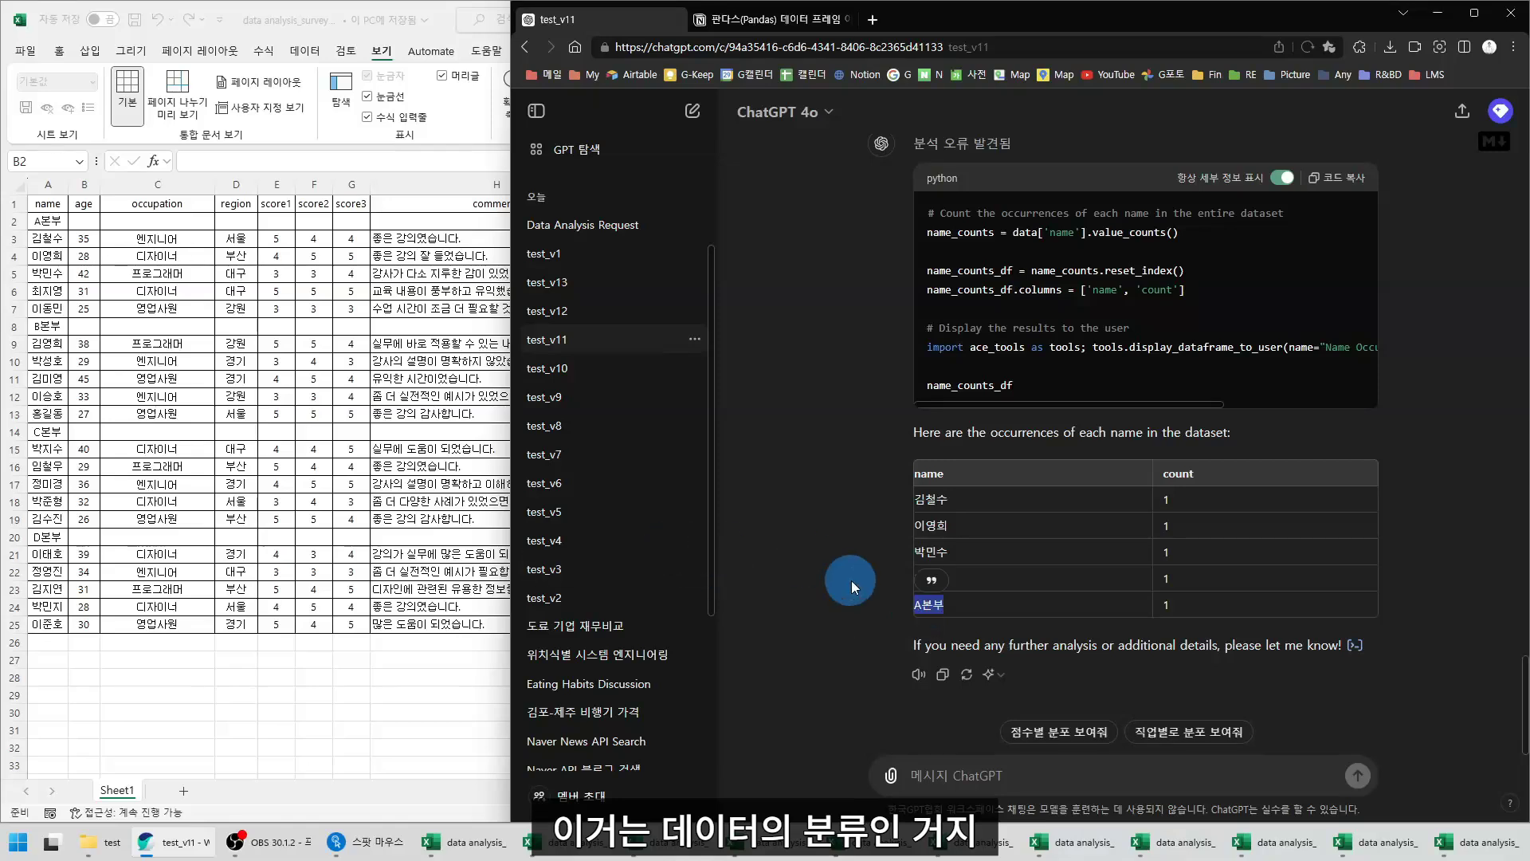
click(923, 607)
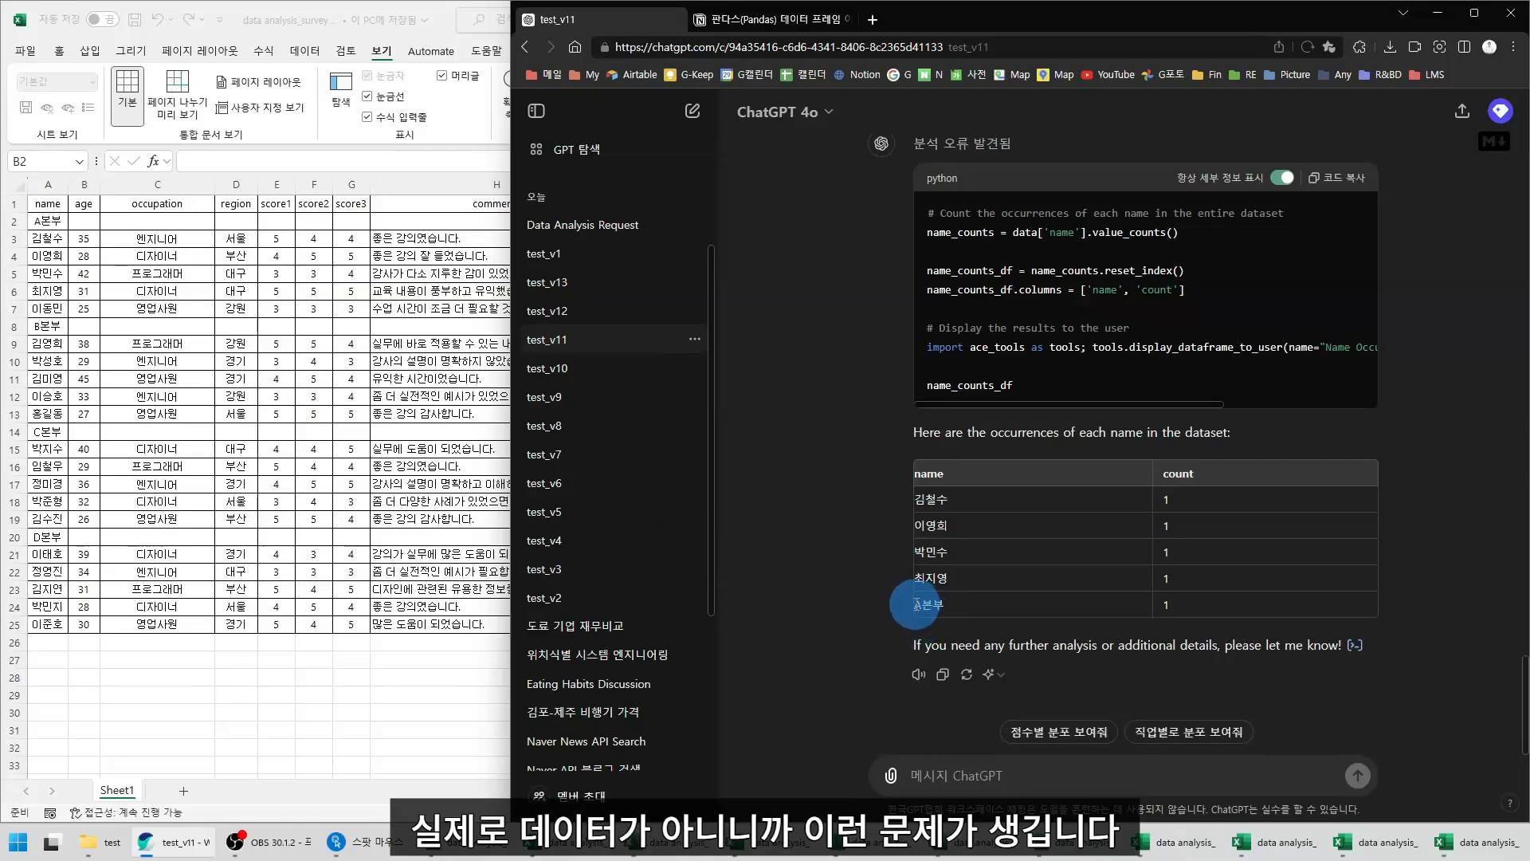
drag(915, 605, 1010, 609)
click(875, 577)
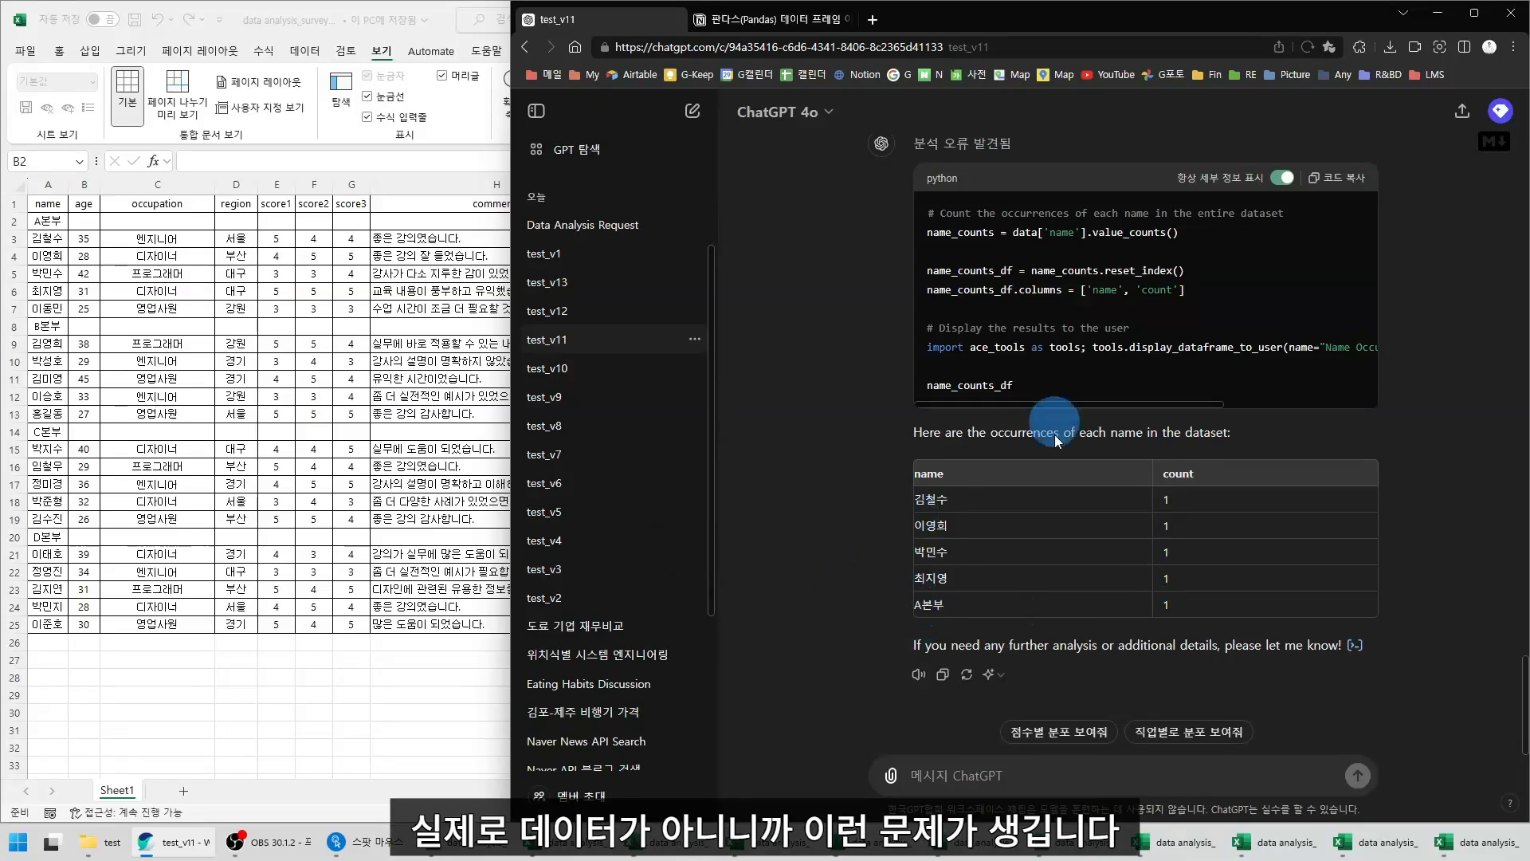
Switch to Excel and point out the department label cells A2, A8 and A14 within the name column
click(187, 267)
click(44, 220)
click(54, 322)
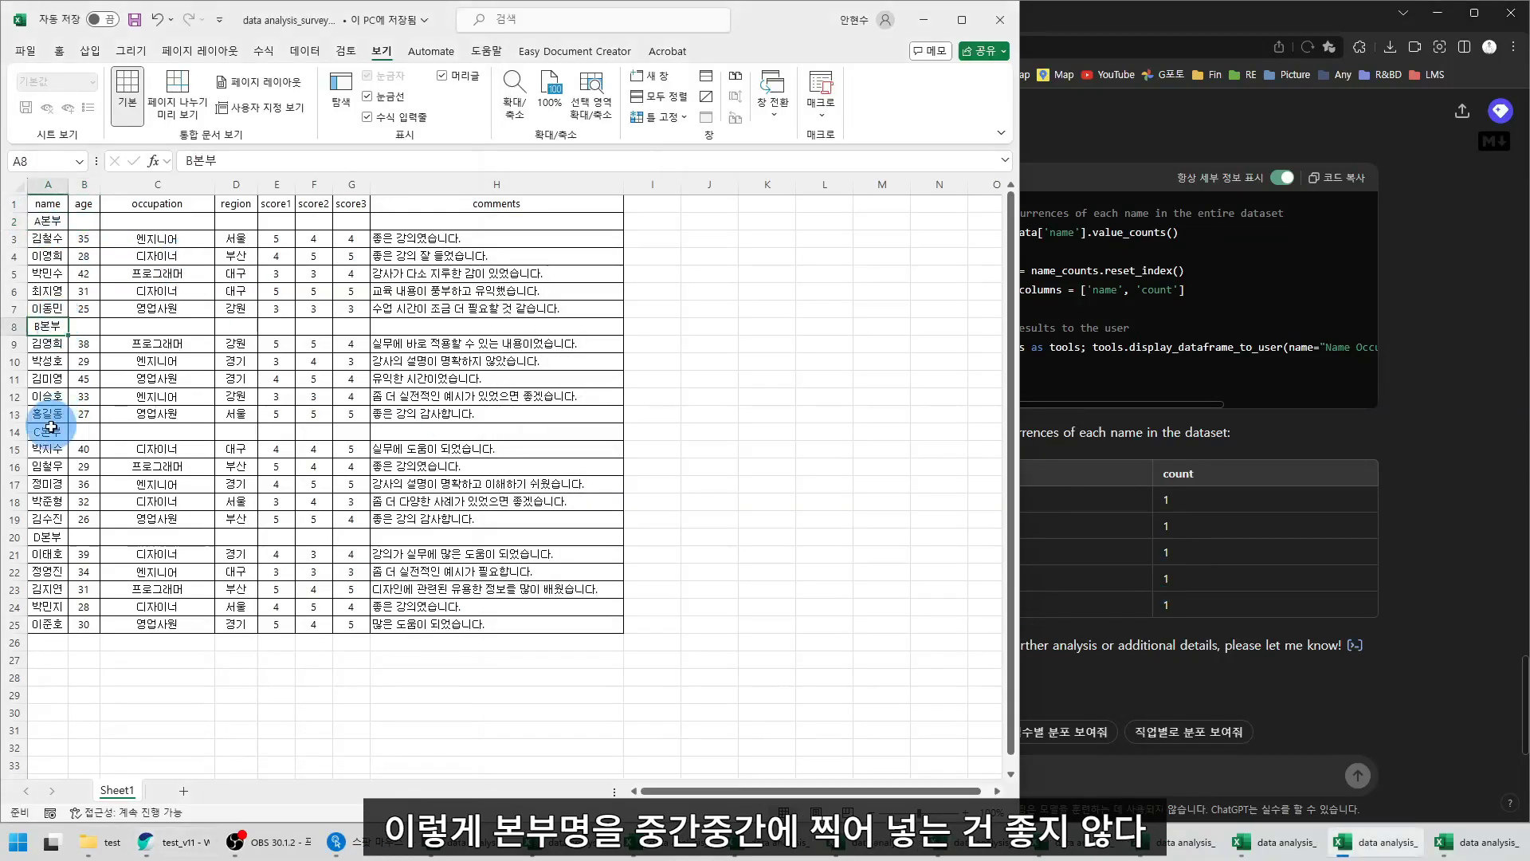
click(48, 431)
Merge and centre the four department label rows across columns A to H, with bold text and a grey fill
drag(48, 536, 537, 537)
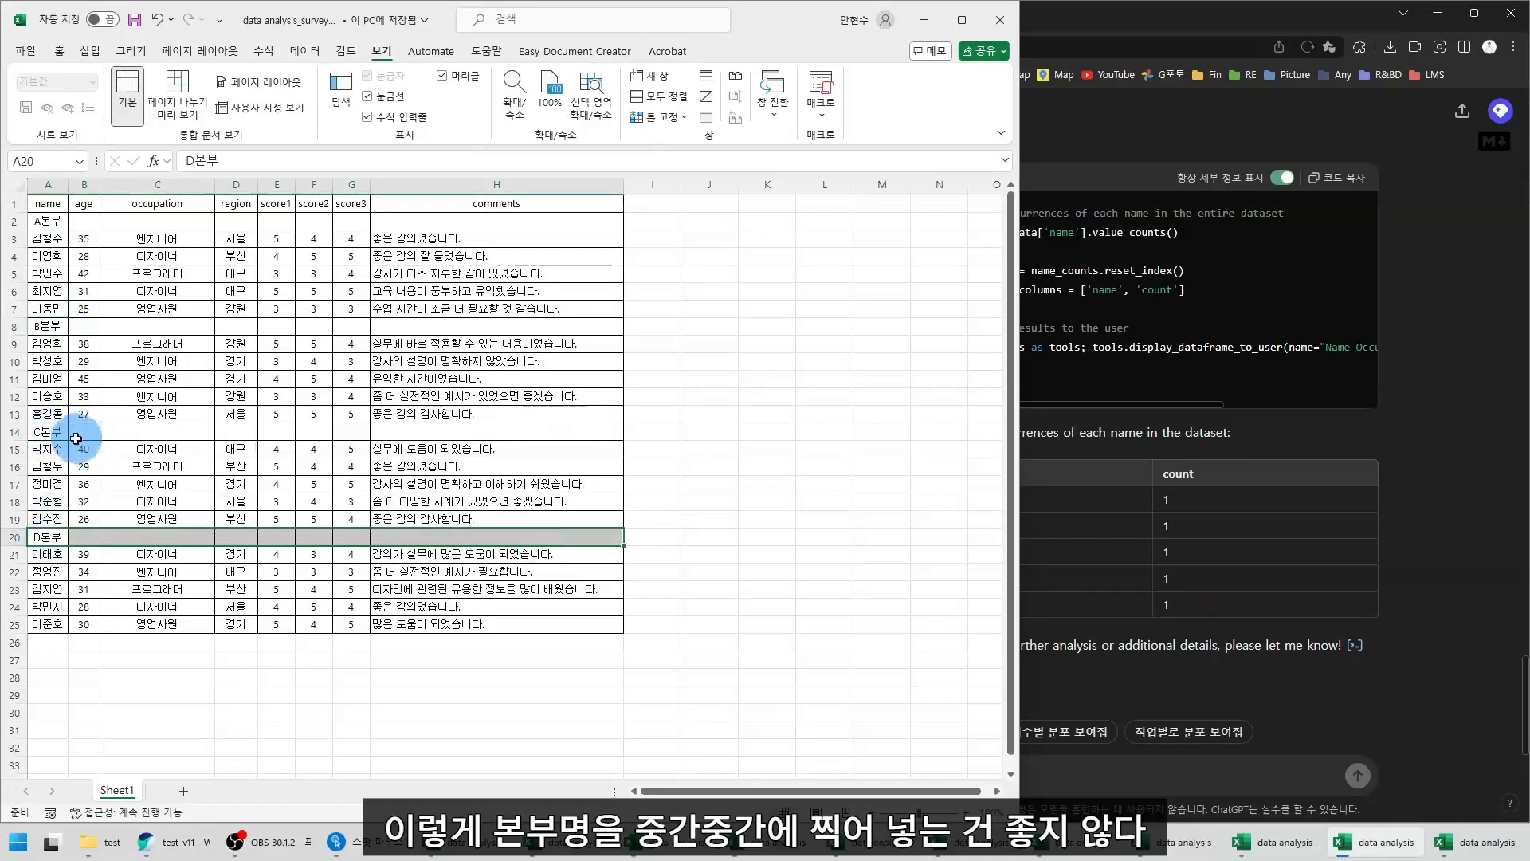
drag(49, 432, 416, 434)
drag(391, 326, 24, 326)
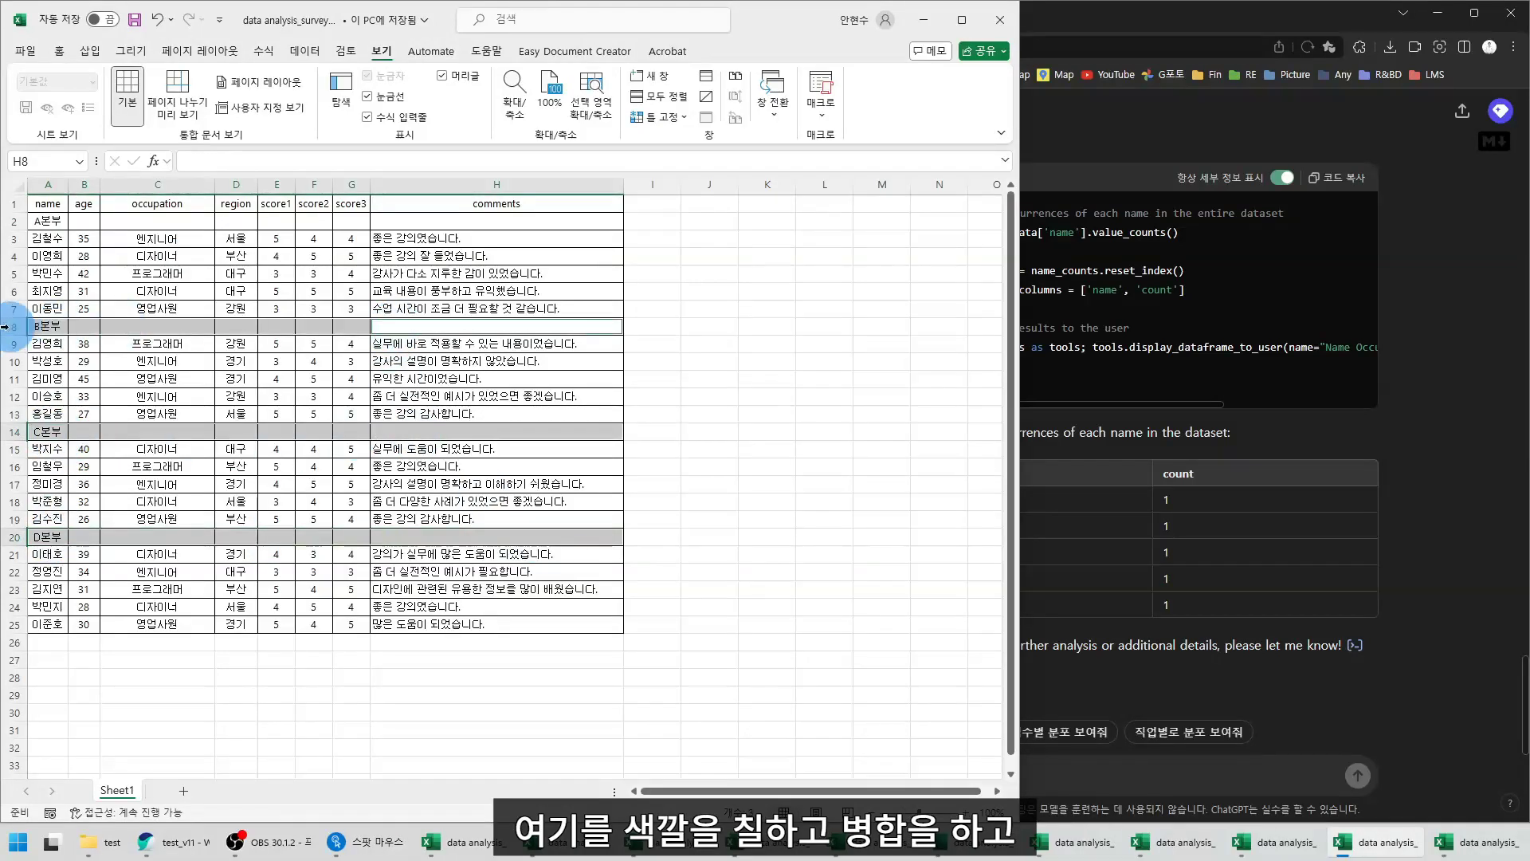
drag(36, 221, 414, 222)
click(60, 49)
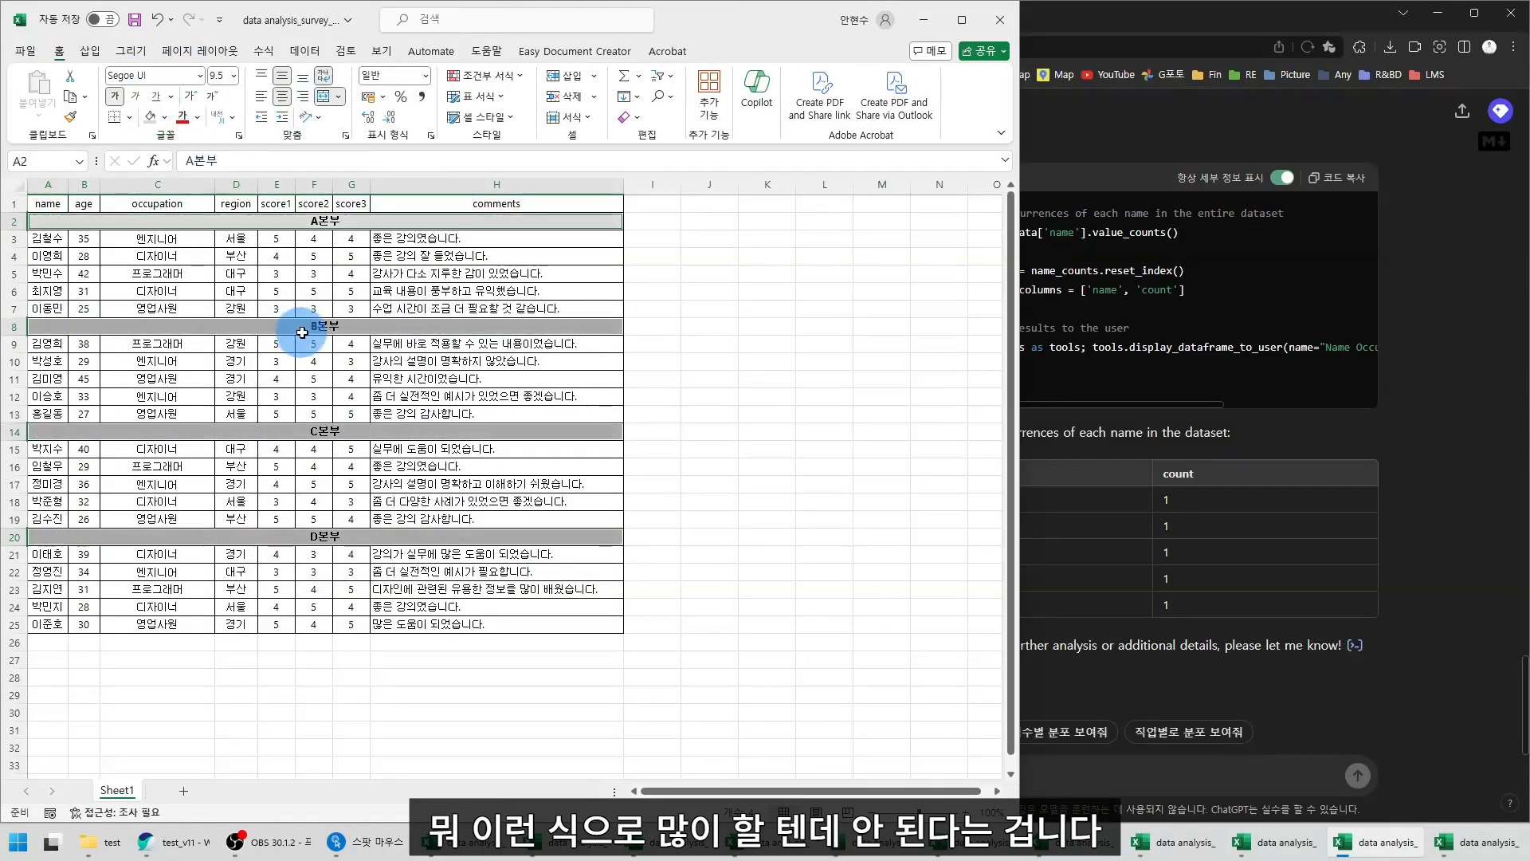
click(301, 330)
click(501, 391)
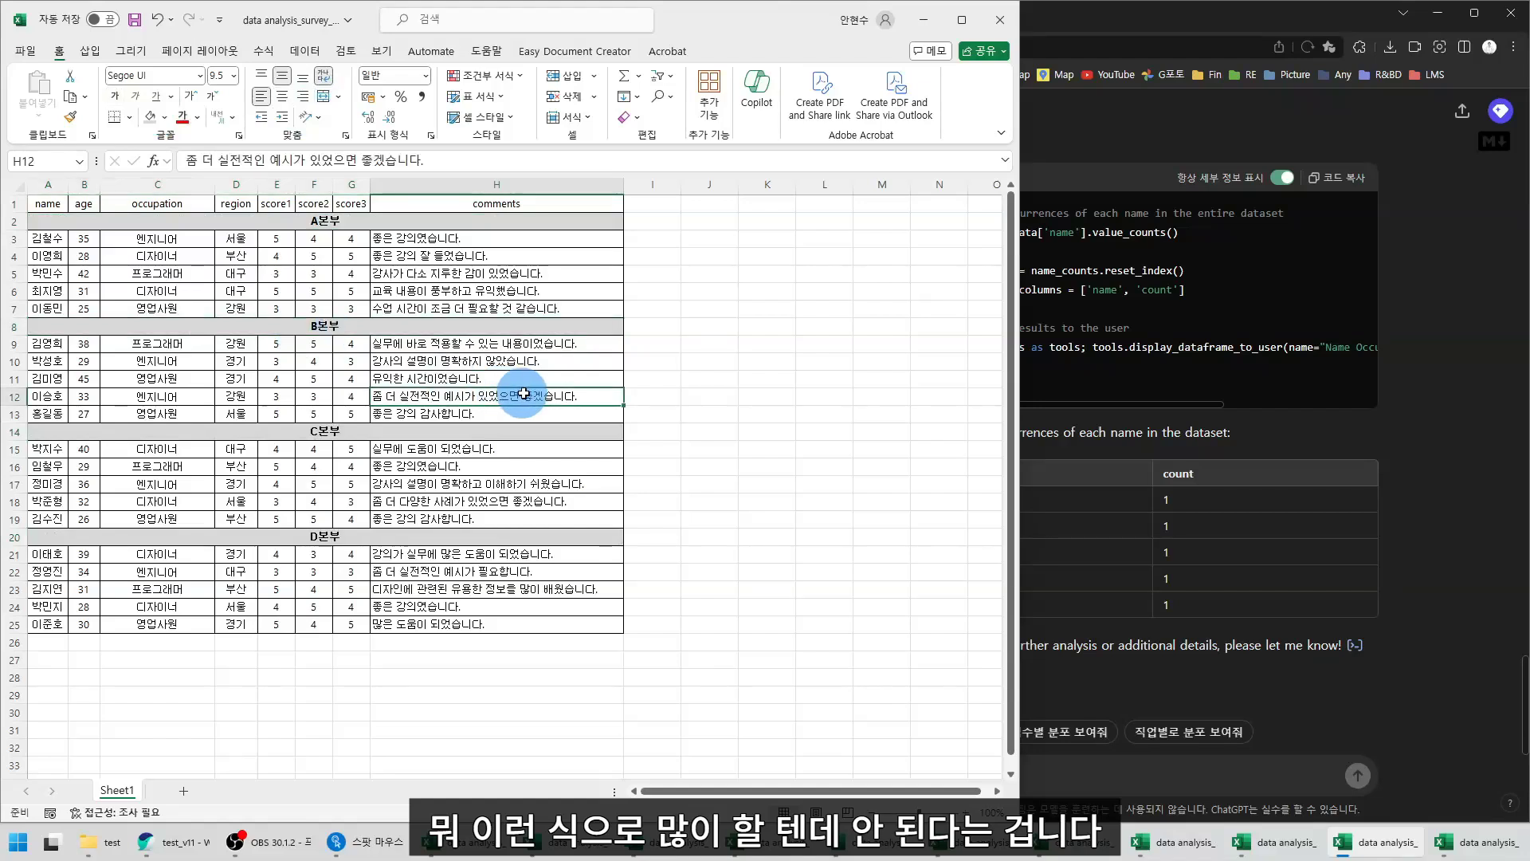
Undo the merging and formatting of the department rows, and highlight the A본부 row across A2:H2
click(341, 222)
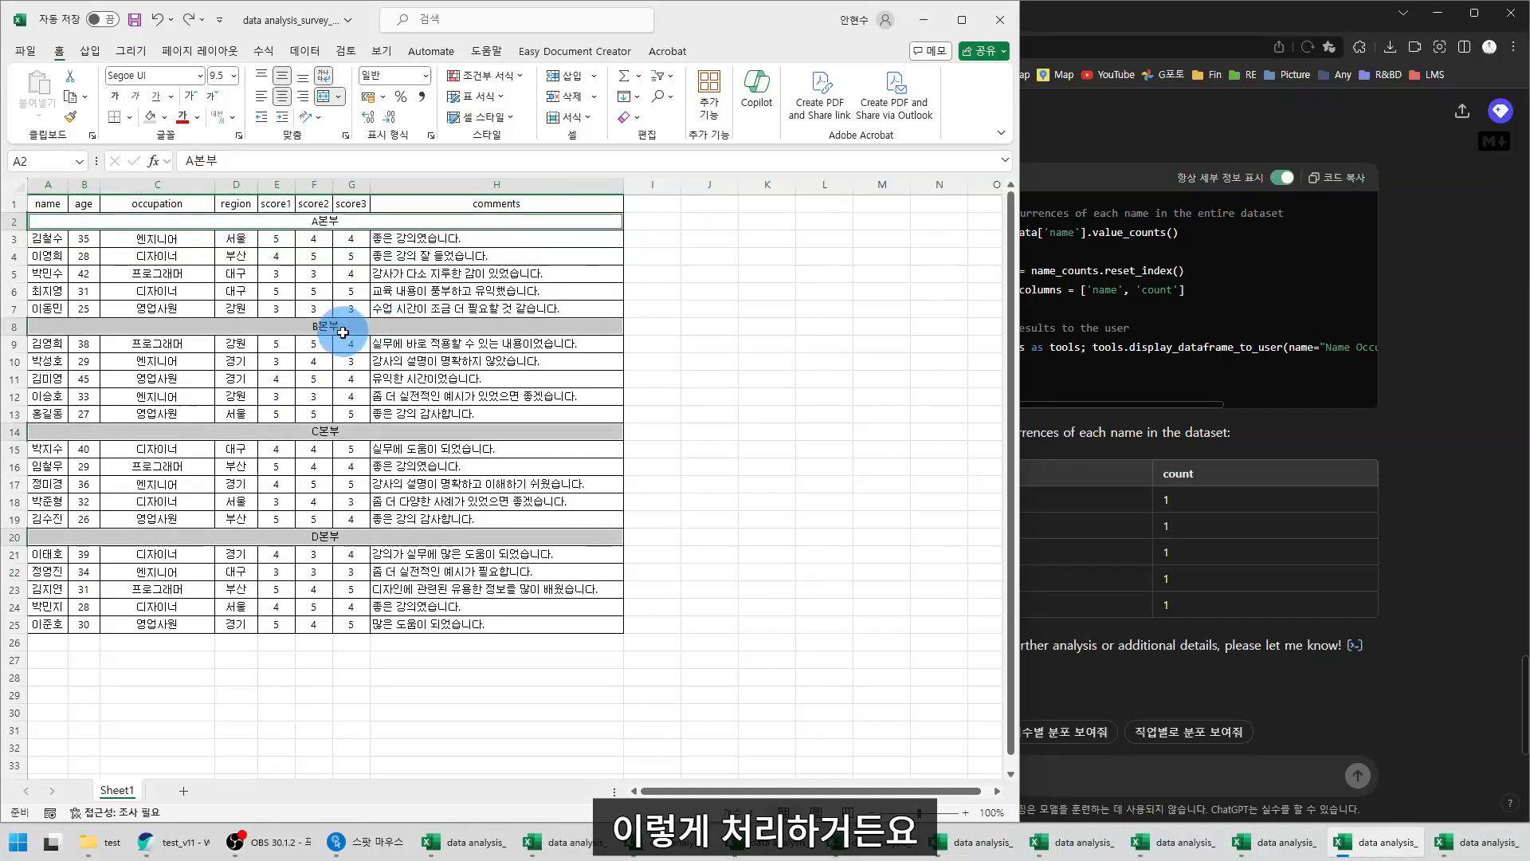
key(ctrl+z)
click(162, 376)
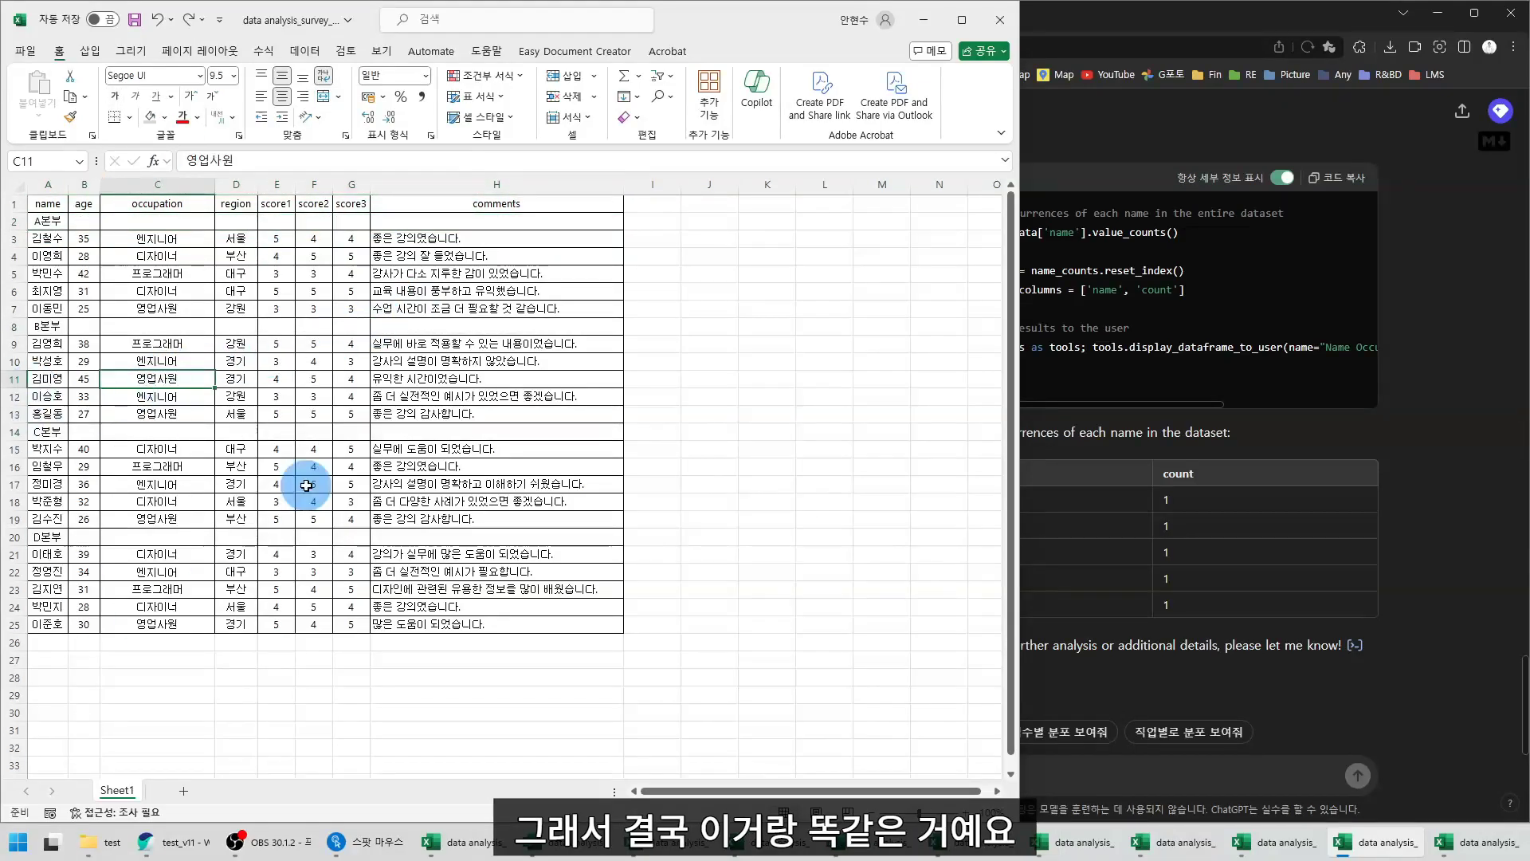
drag(41, 221, 496, 221)
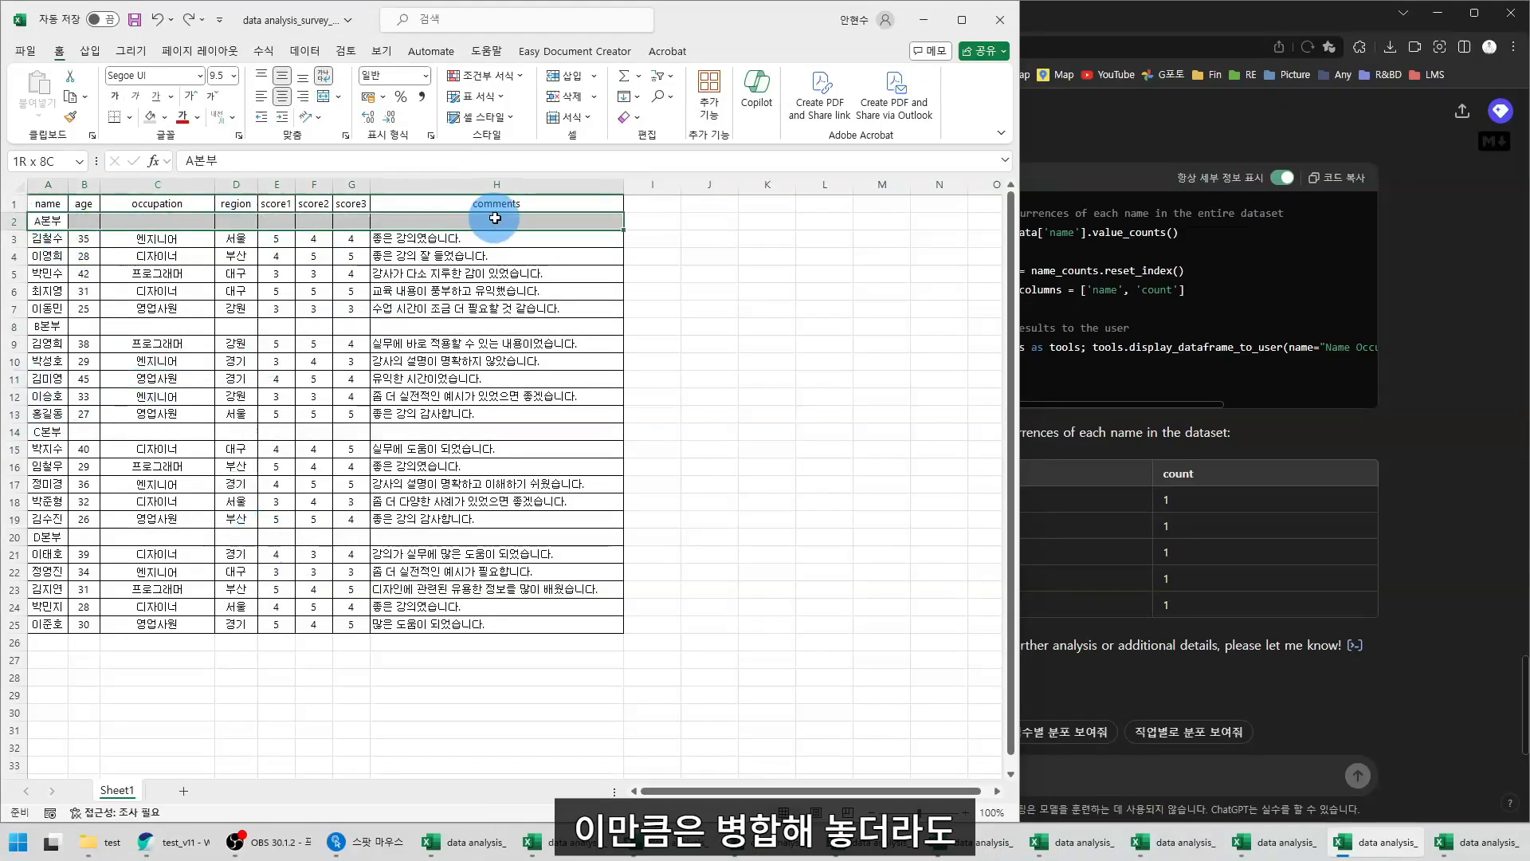
Put the A본부 label in I3:I7 beside each of its members and delete the label row 2
click(47, 223)
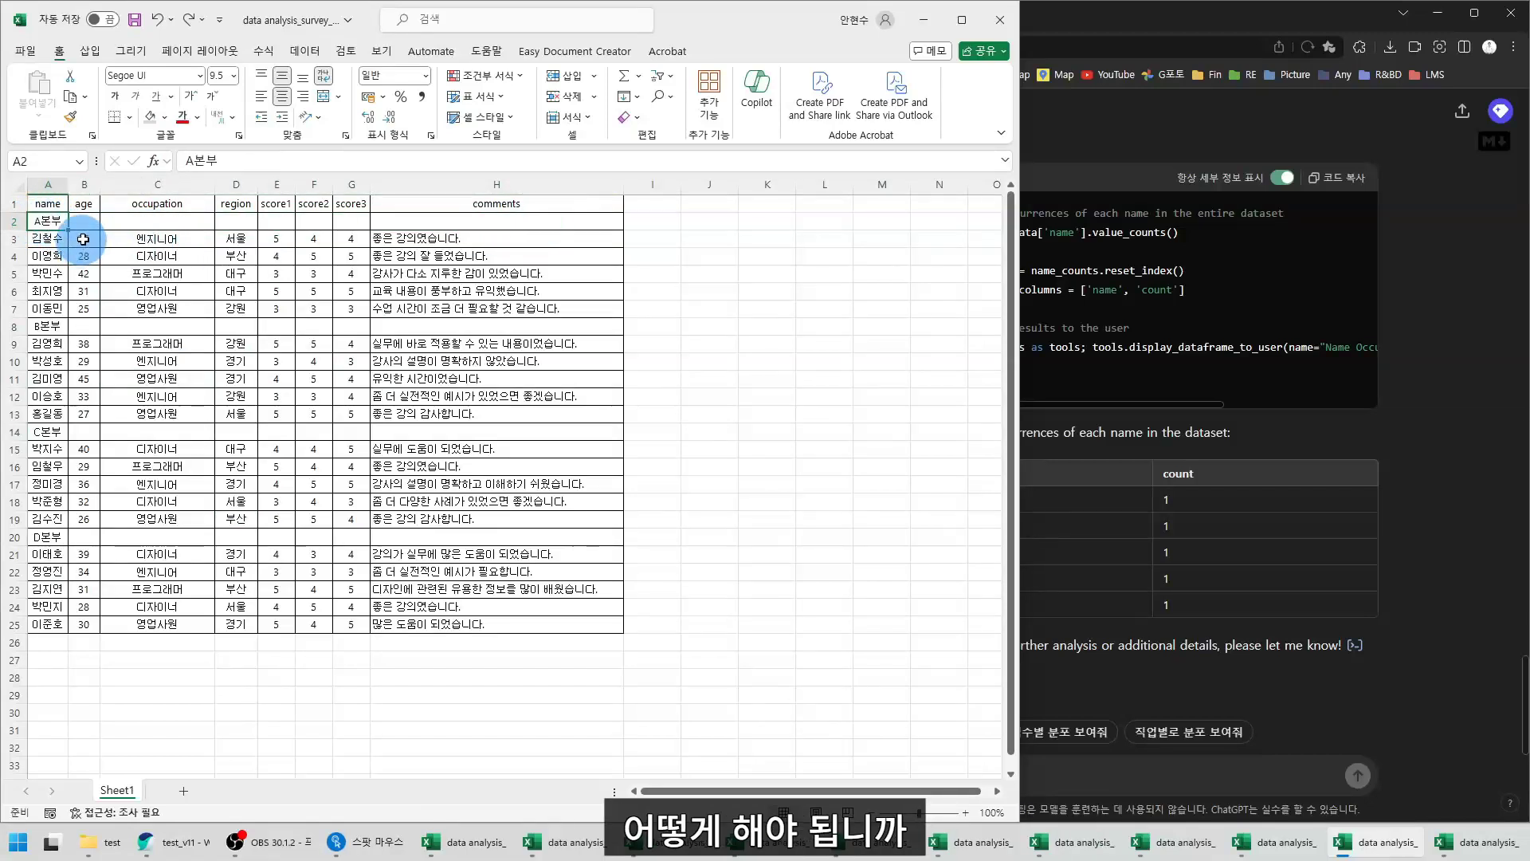
key(ctrl+c)
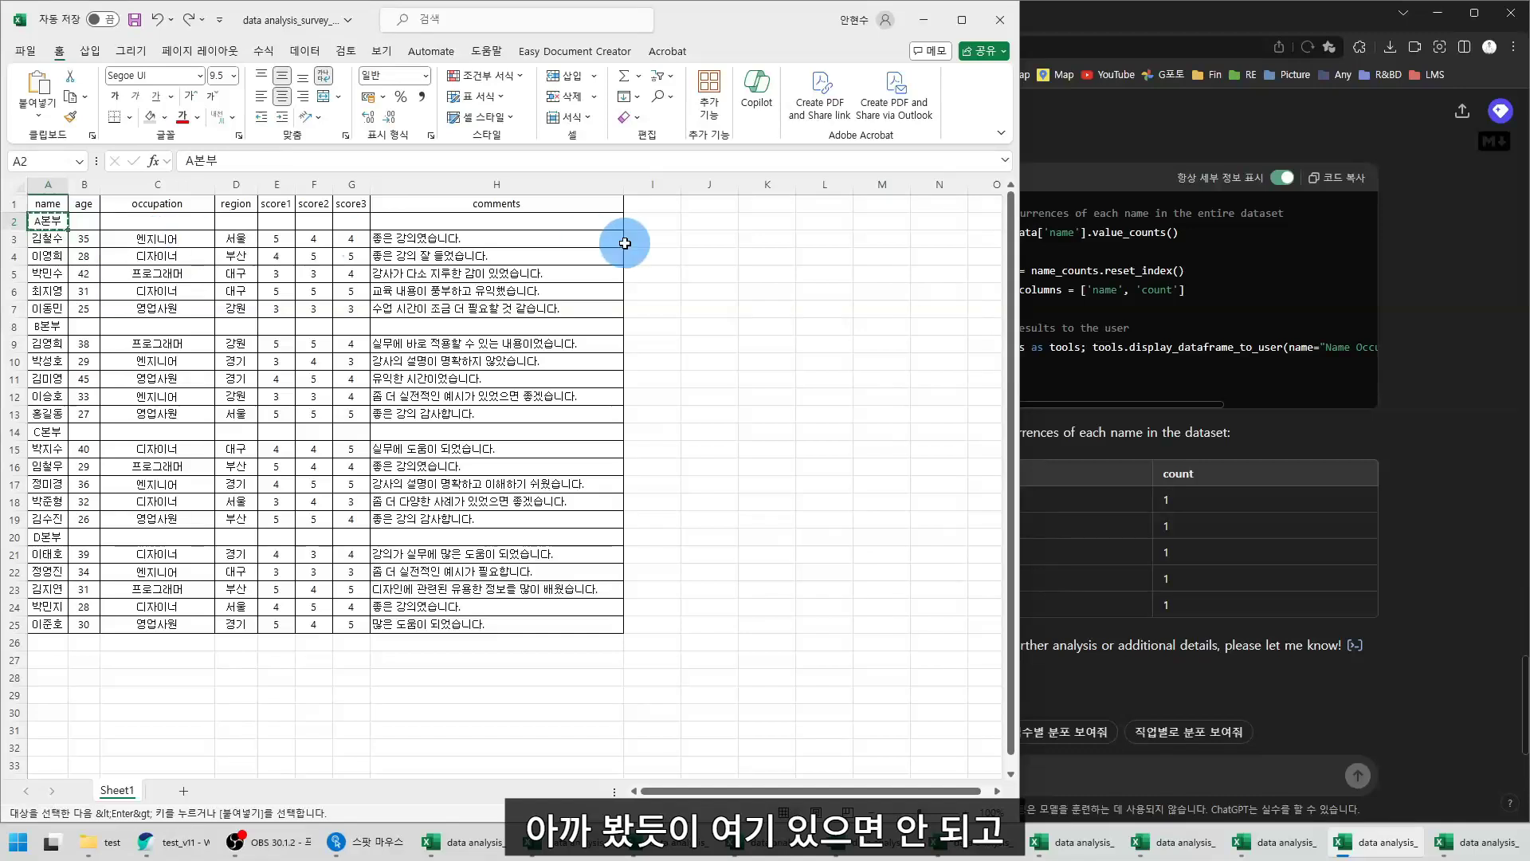
drag(643, 238, 649, 317)
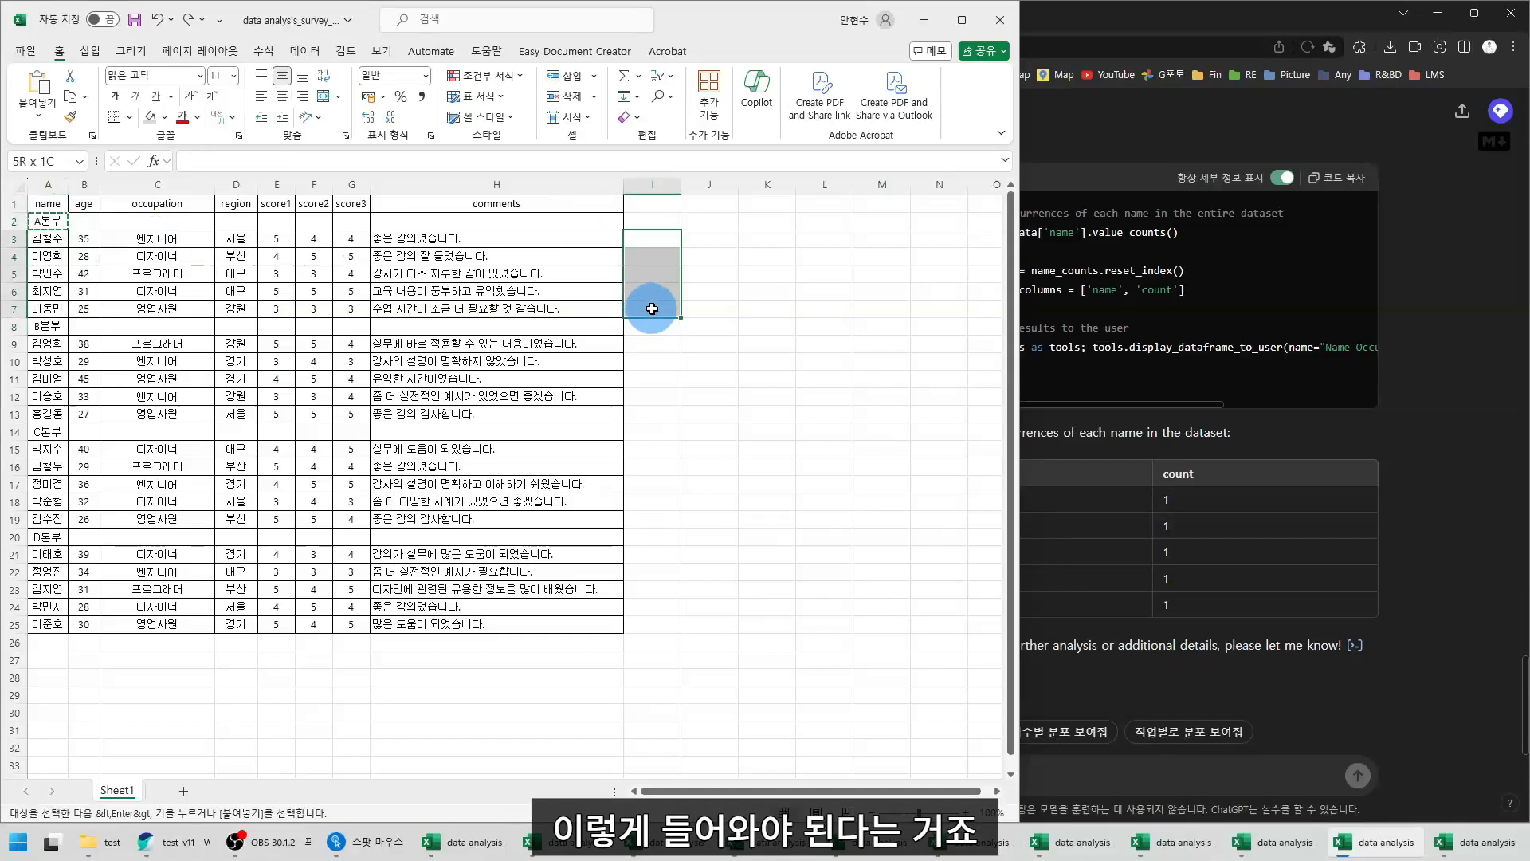
key(ctrl+v)
click(697, 377)
click(642, 253)
click(649, 239)
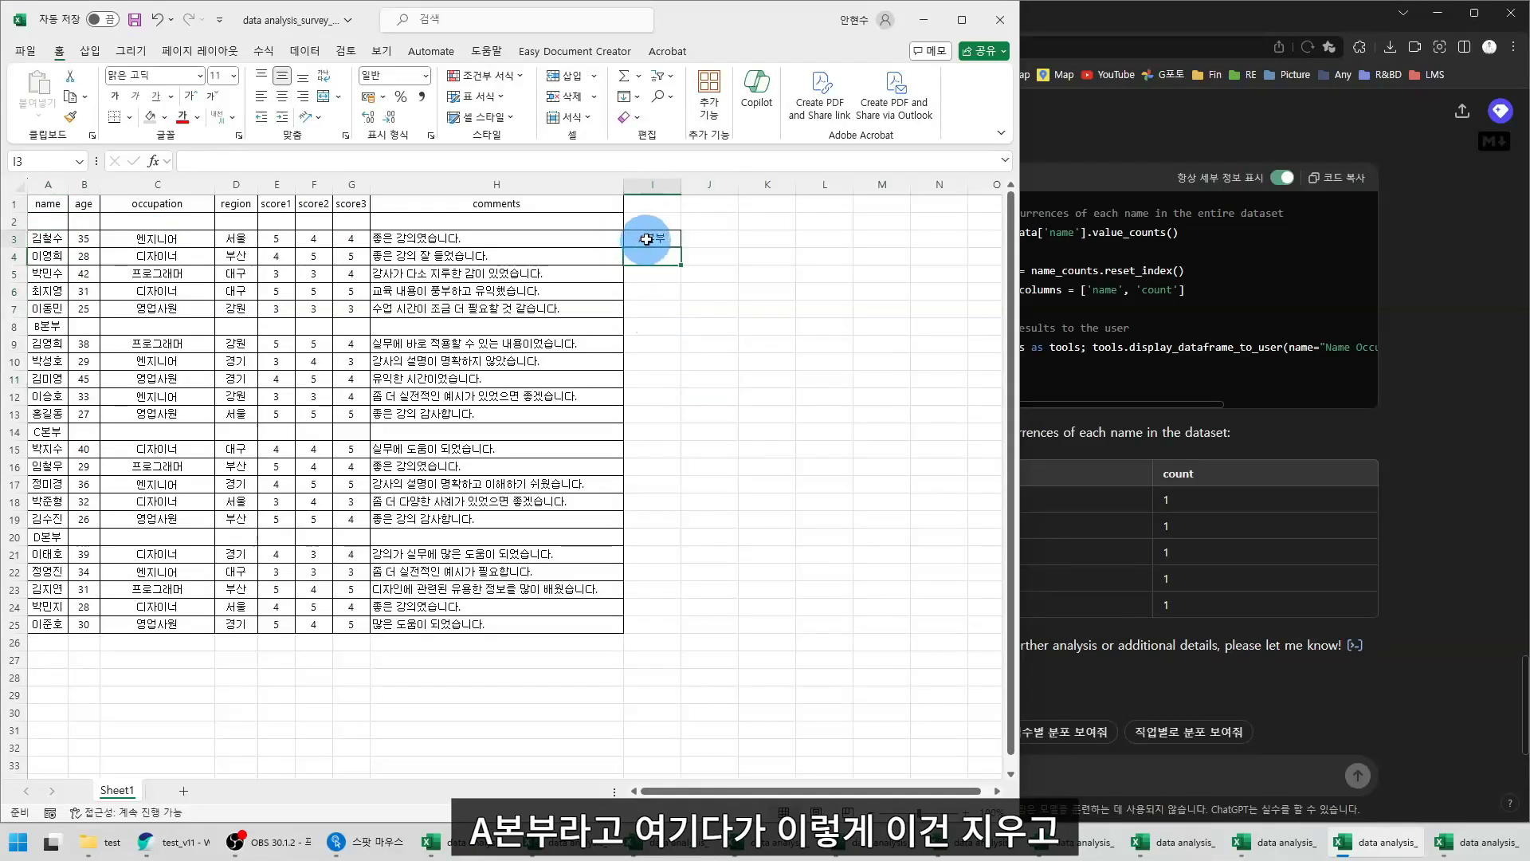
key(ctrl+c)
drag(649, 255, 642, 307)
key(ctrl+v)
click(9, 222)
key(ctrl+minus)
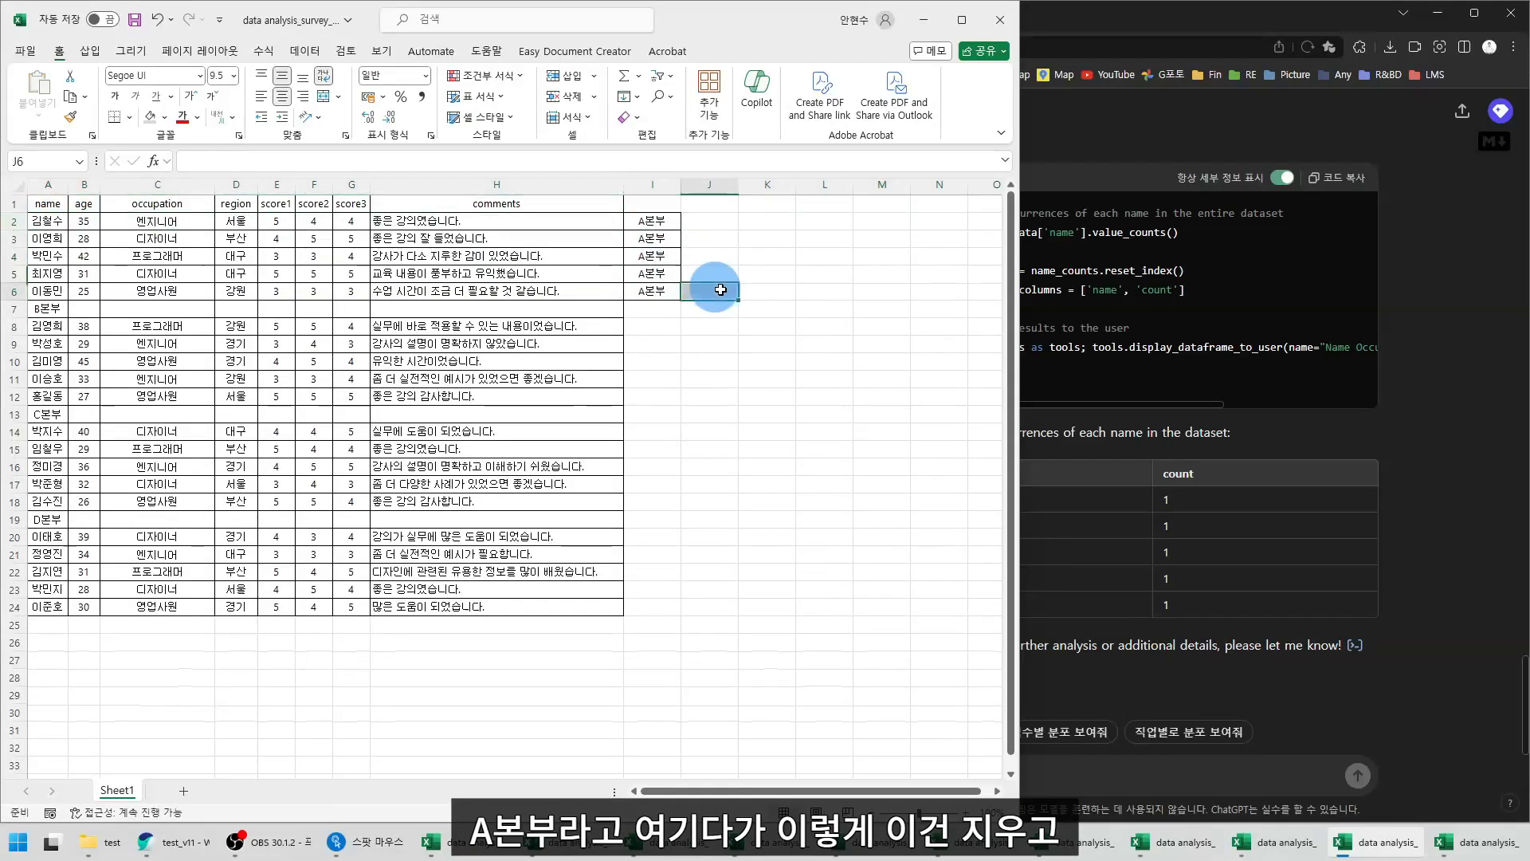
Copy the B본부 label into I8:I12 beside its members and delete the label row 7
drag(48, 220, 650, 401)
click(48, 308)
key(ctrl+c)
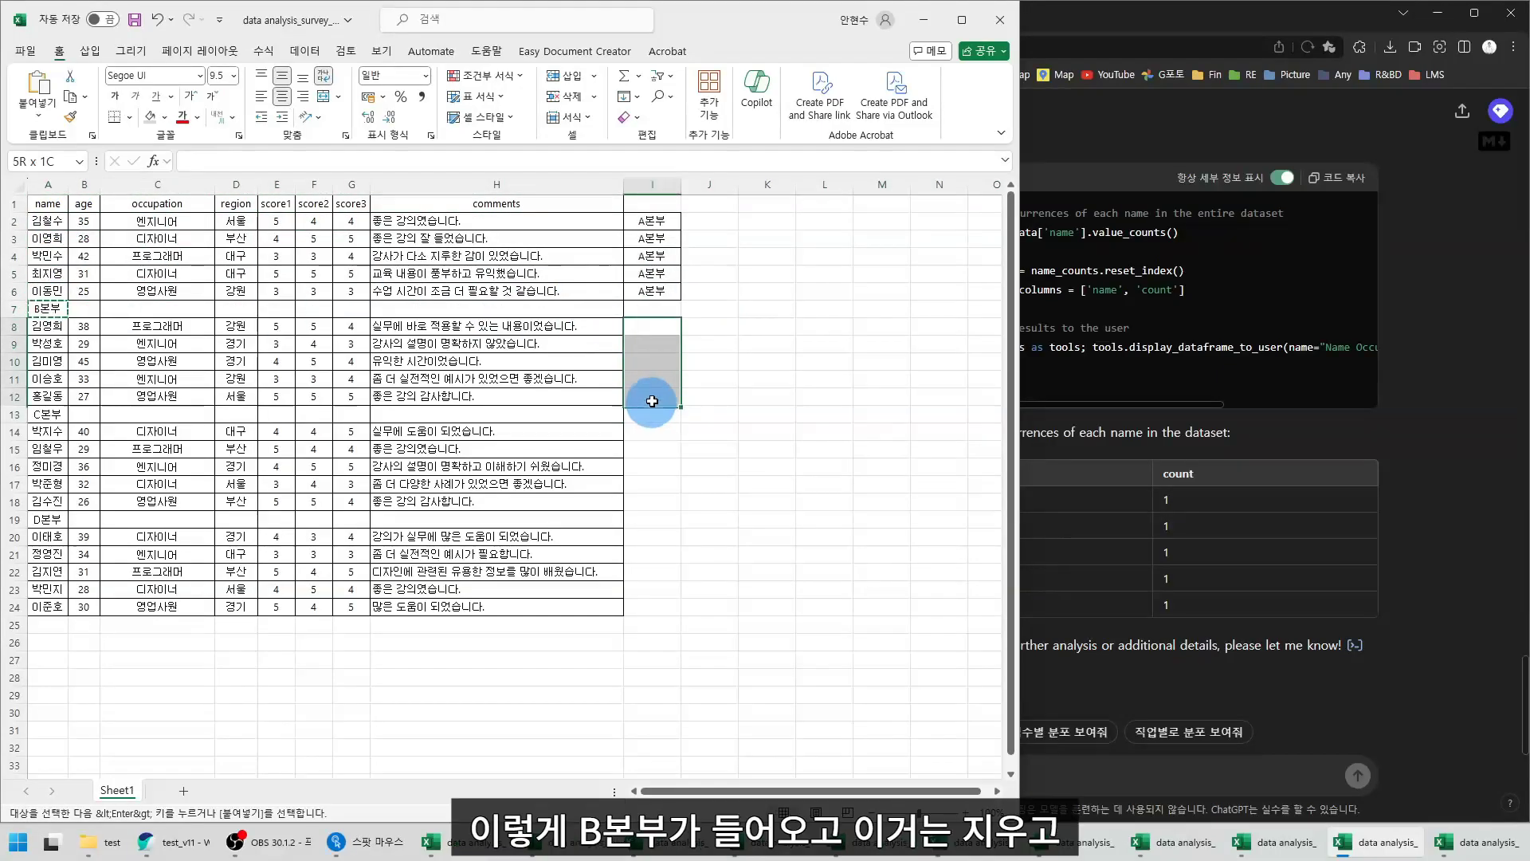
key(ctrl+v)
right_click(8, 310)
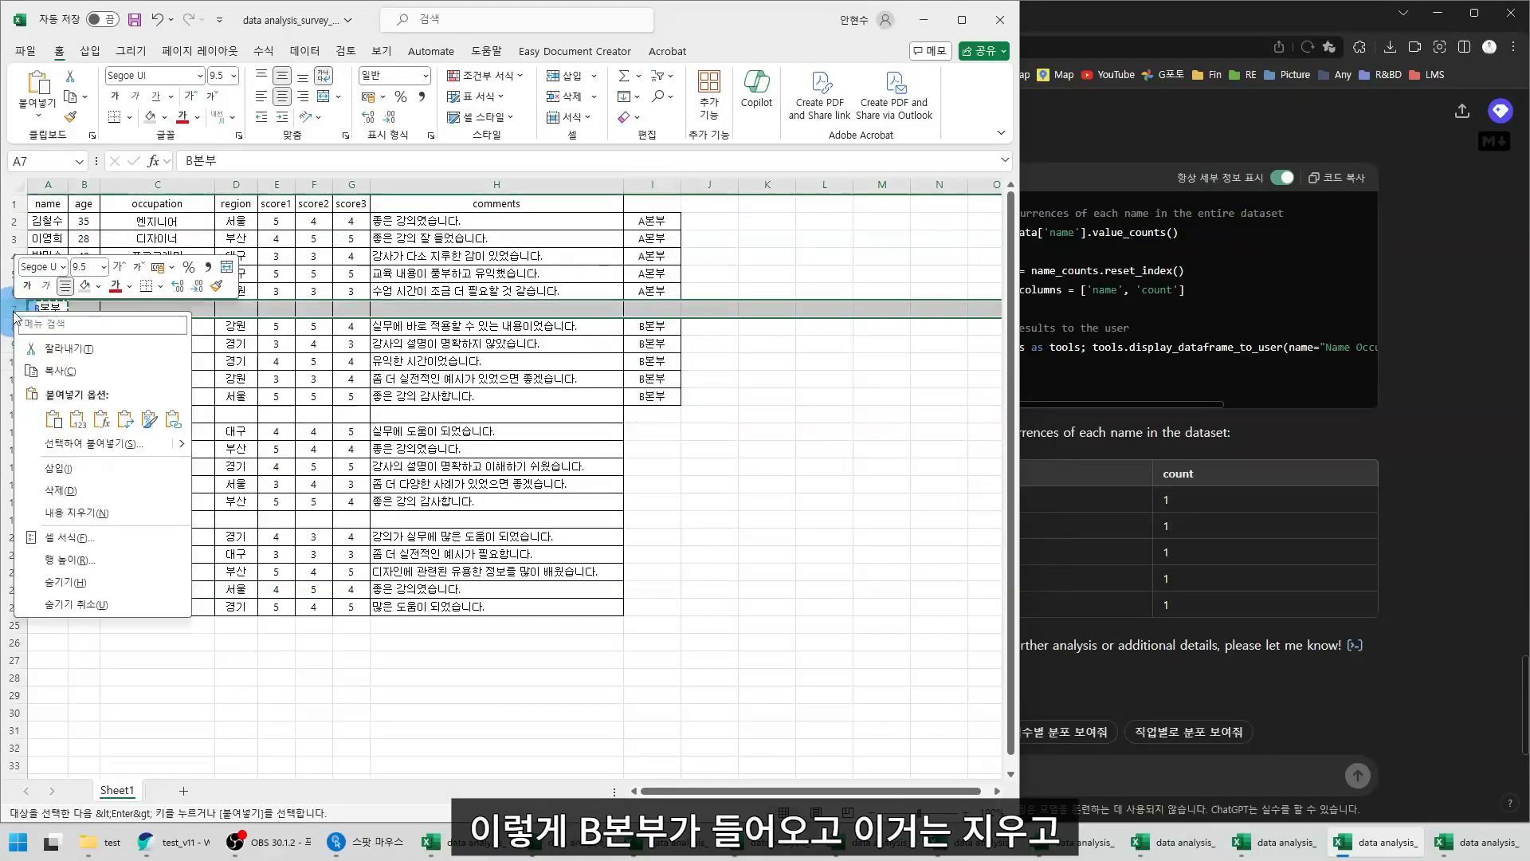
click(84, 536)
Enter the header 본부 in I1 above the department column
text(q)
key(BackSpace)
text(본부)
key(Return)
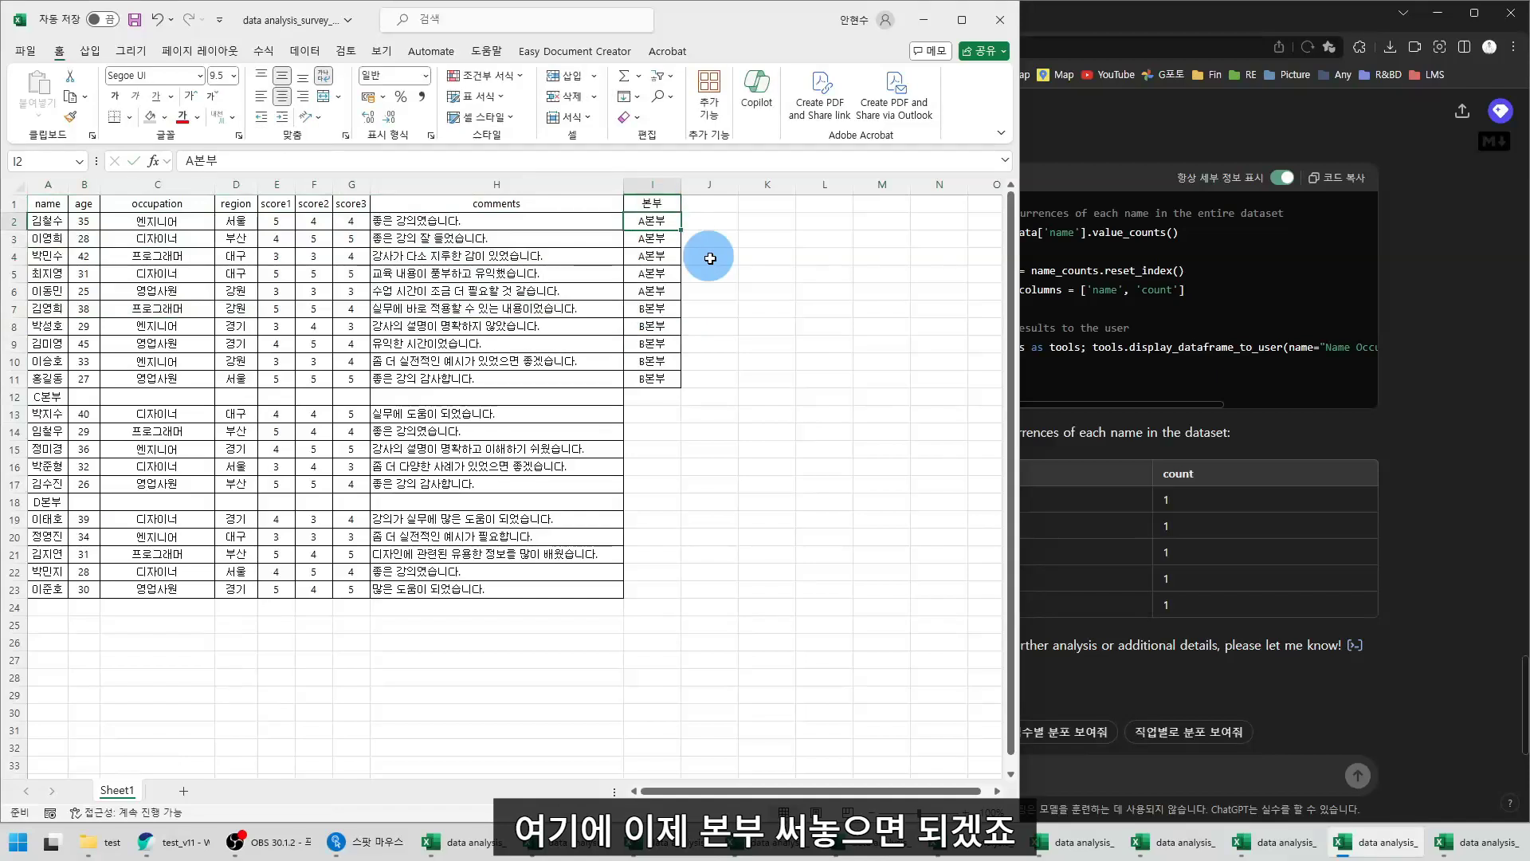
click(743, 289)
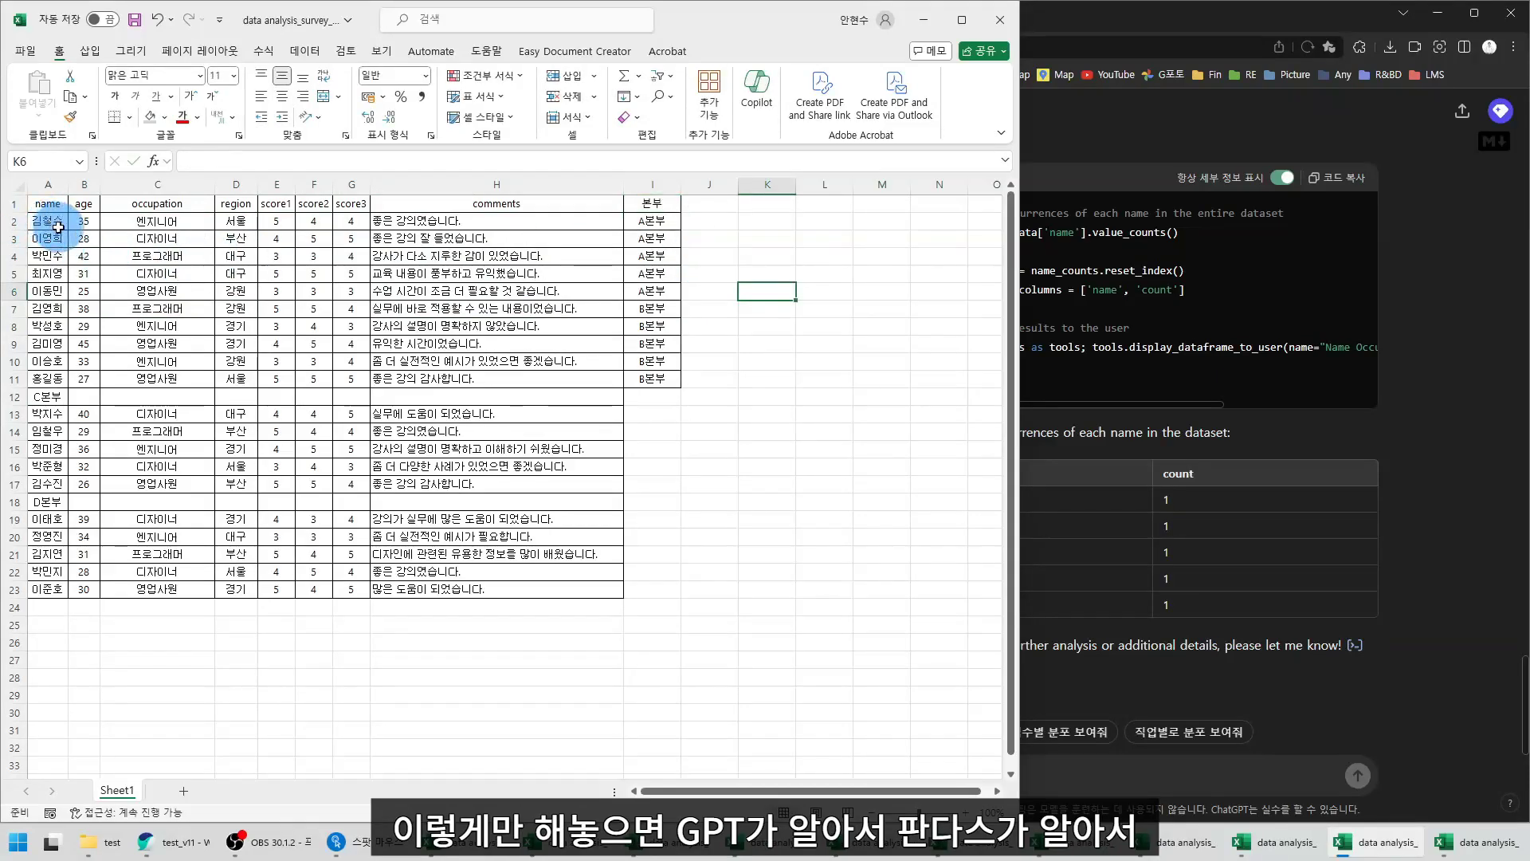
Highlight the A본부 cells in column I together with the matching score1, age and score3 values in rows 2 to 6
drag(651, 221, 651, 293)
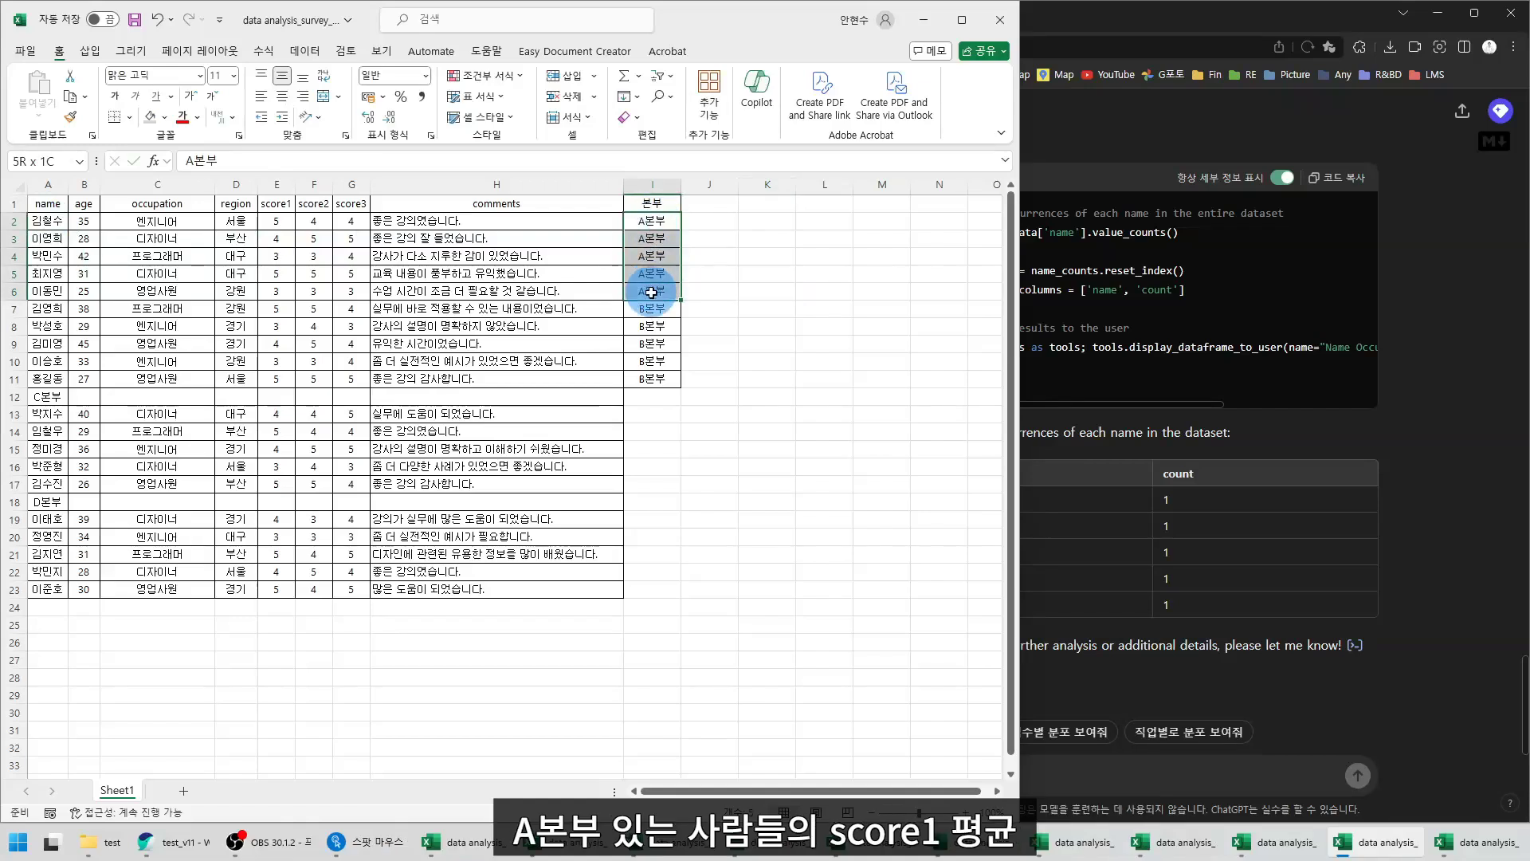
drag(271, 219, 272, 294)
drag(646, 222, 650, 287)
drag(84, 222, 80, 292)
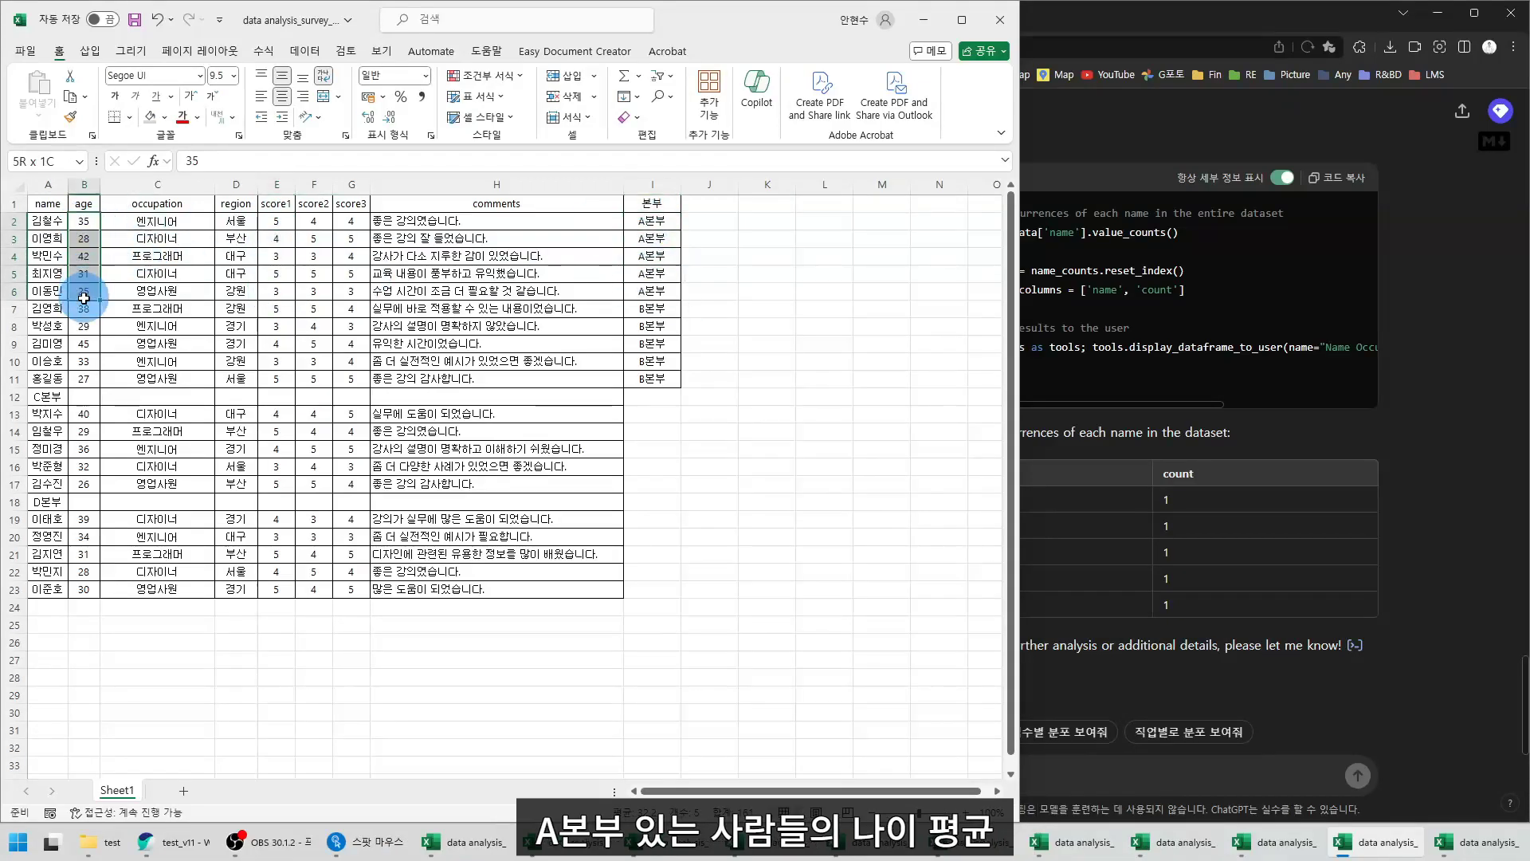
drag(647, 221, 652, 296)
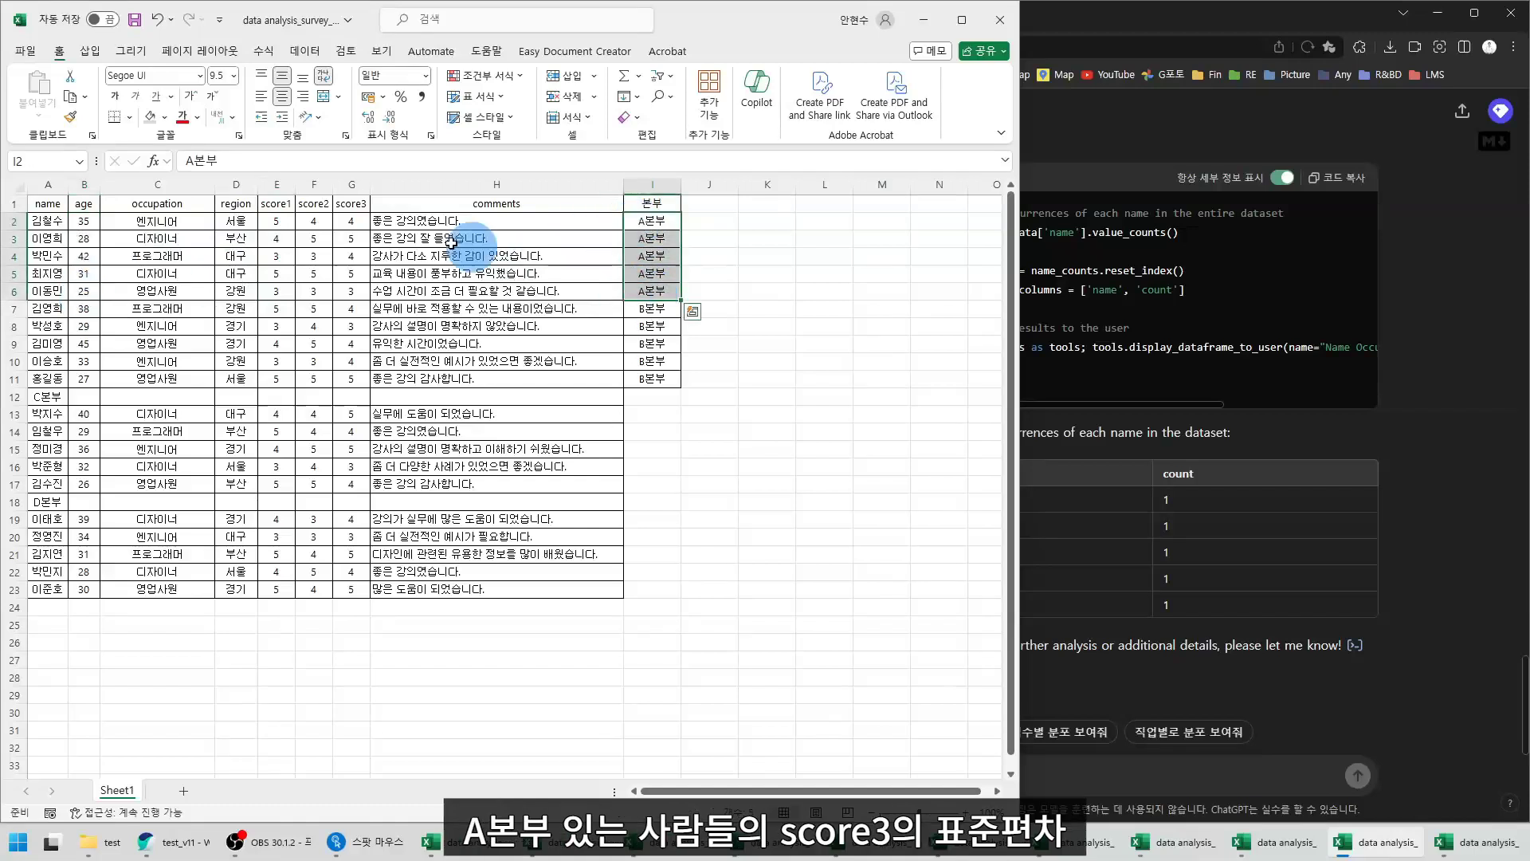
drag(351, 221, 349, 285)
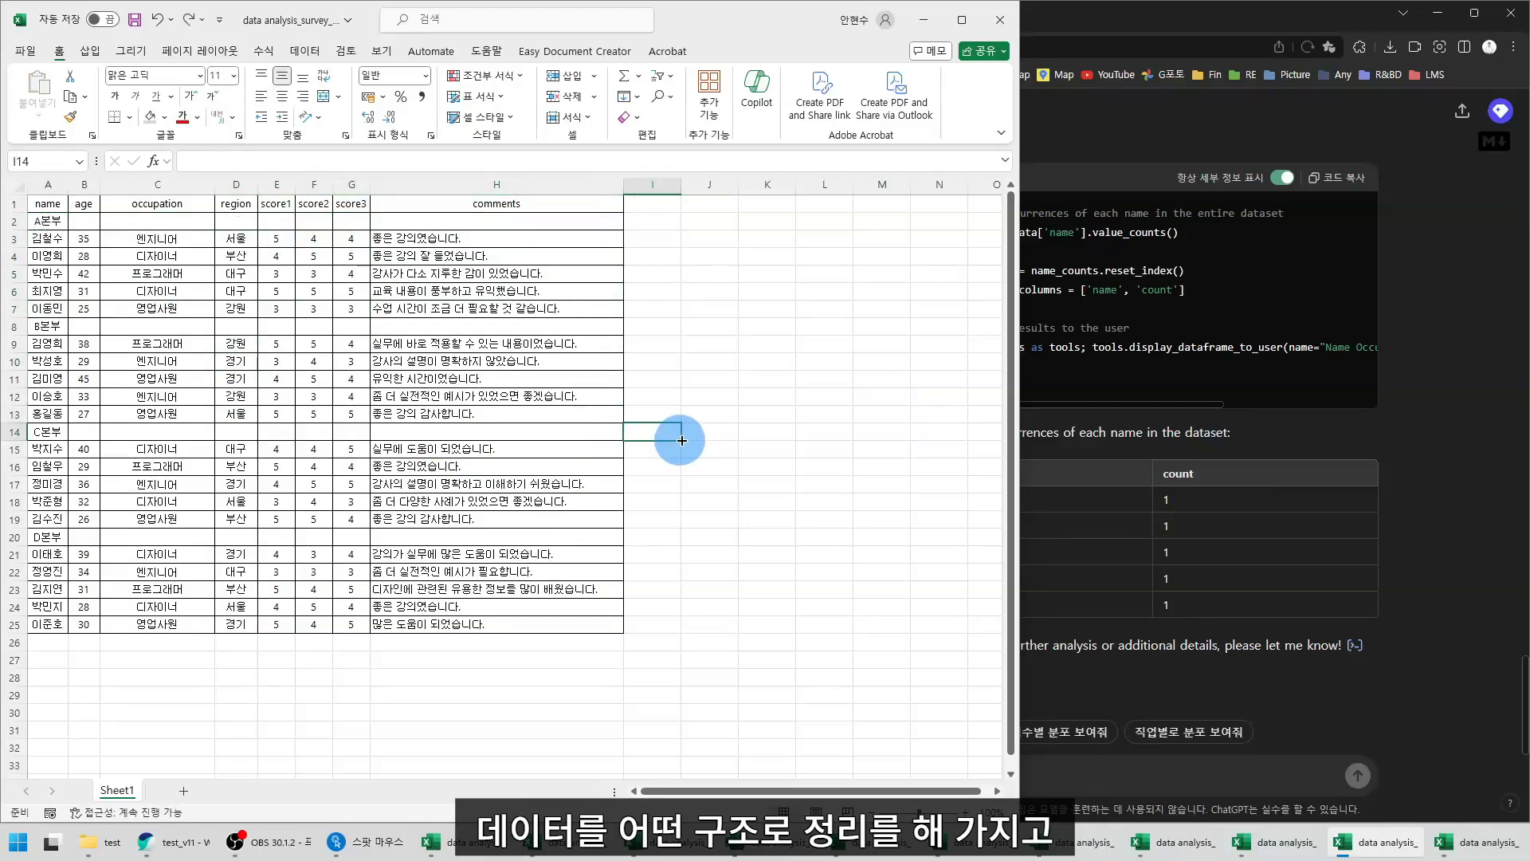
Switch to the workbook with the two-level header and highlight its header rows and the merged Scores cell
click(706, 399)
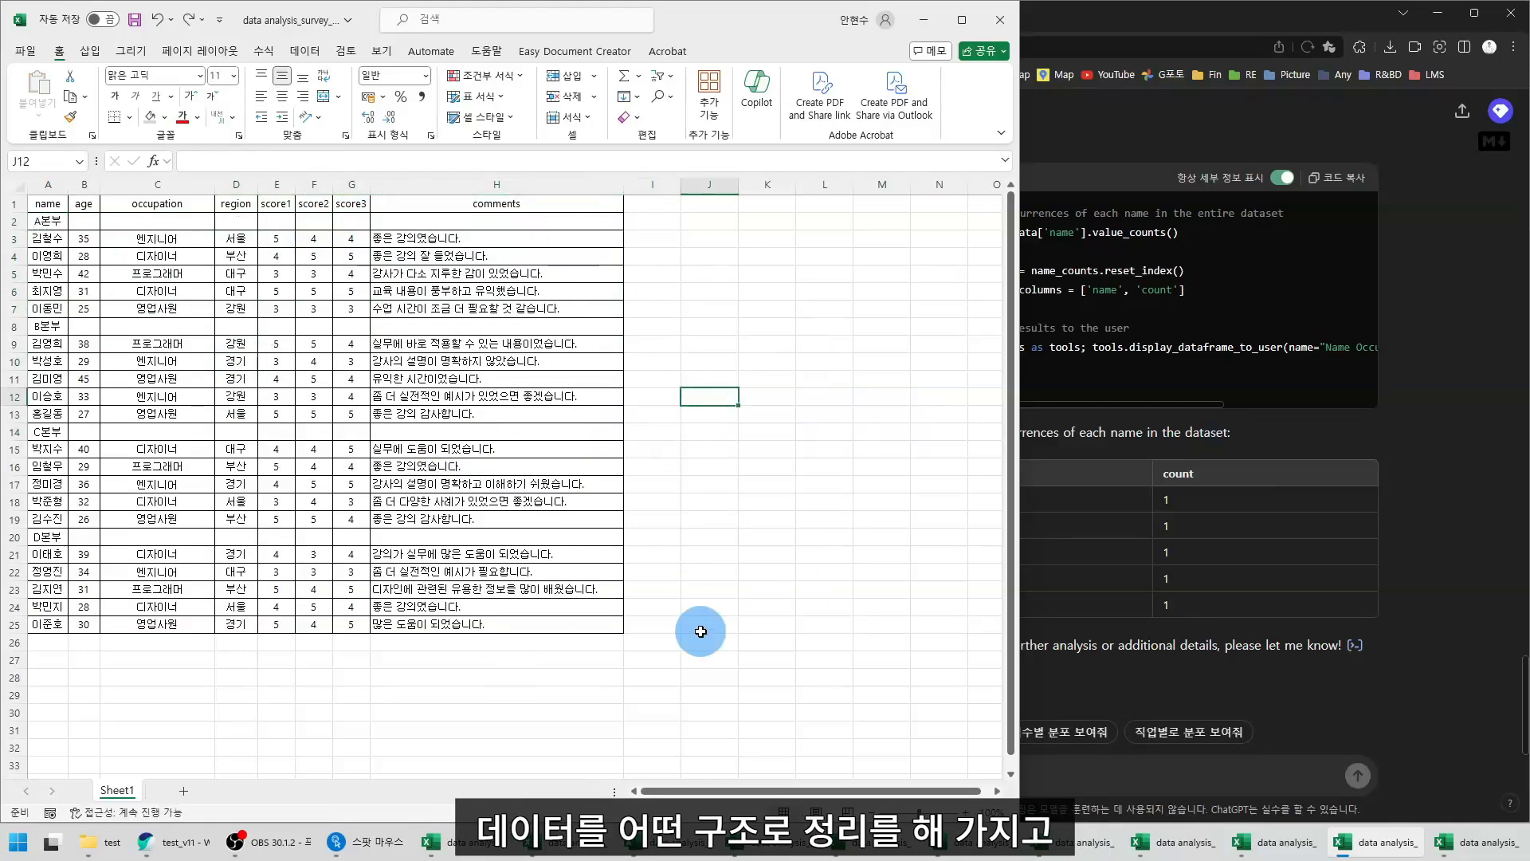
click(1494, 849)
drag(44, 205, 425, 218)
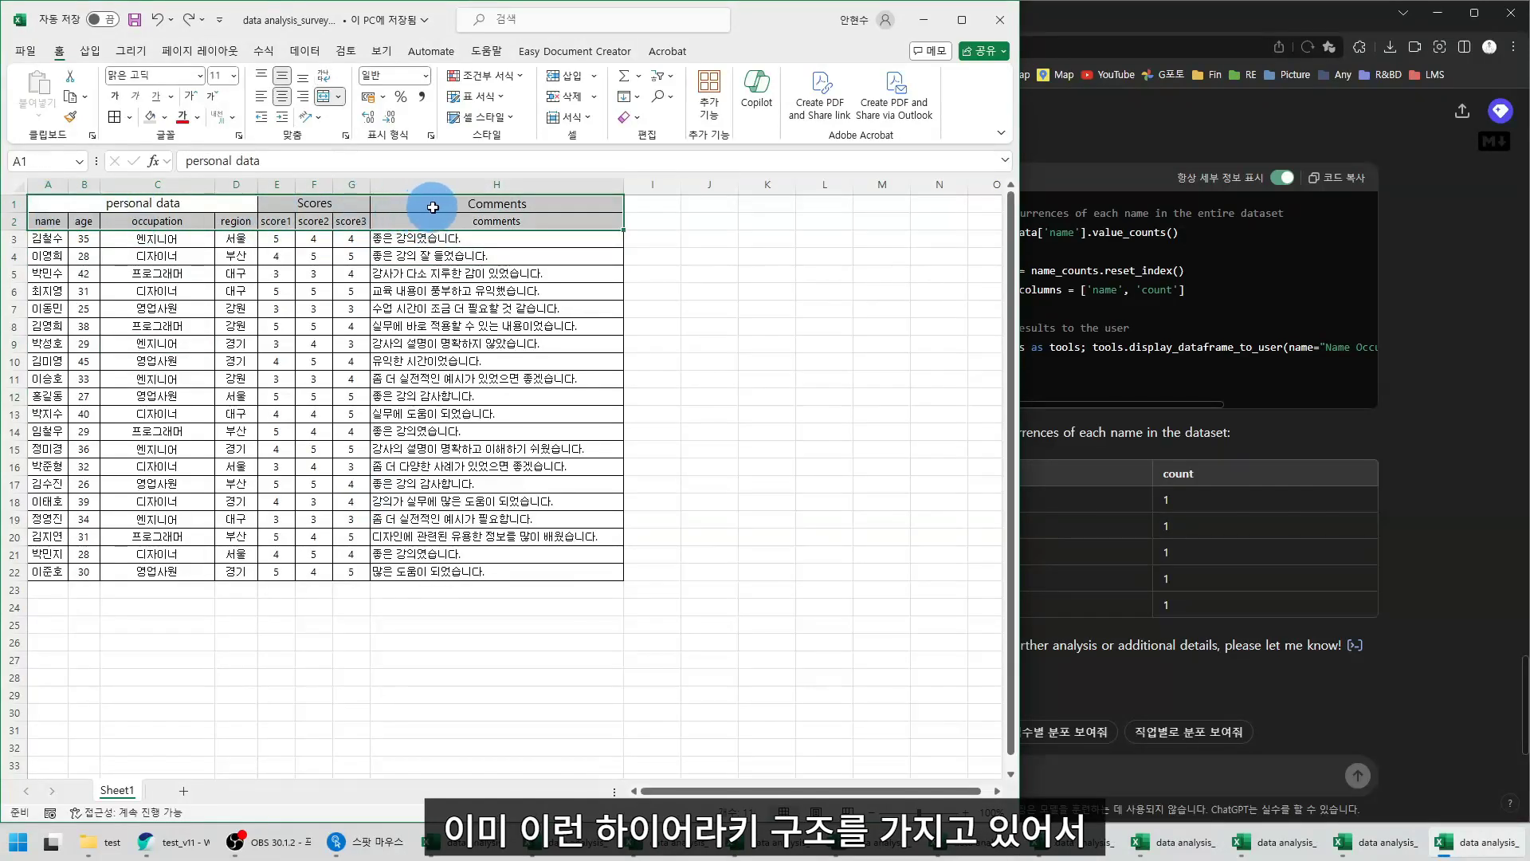
click(307, 202)
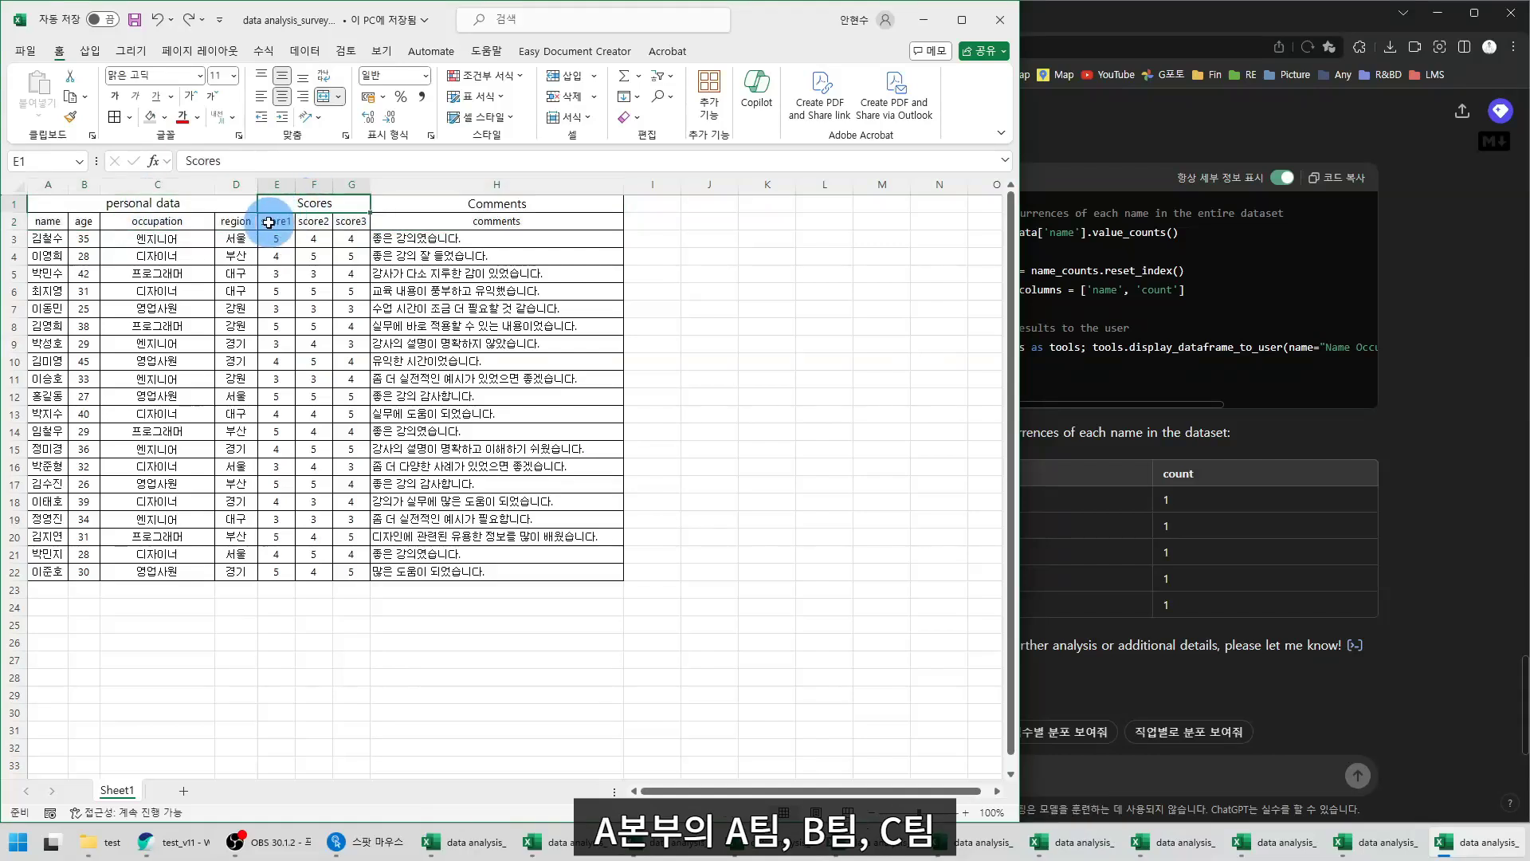
Highlight the two-level header block A1:H2 and both header rows 1 and 2 in full
click(350, 221)
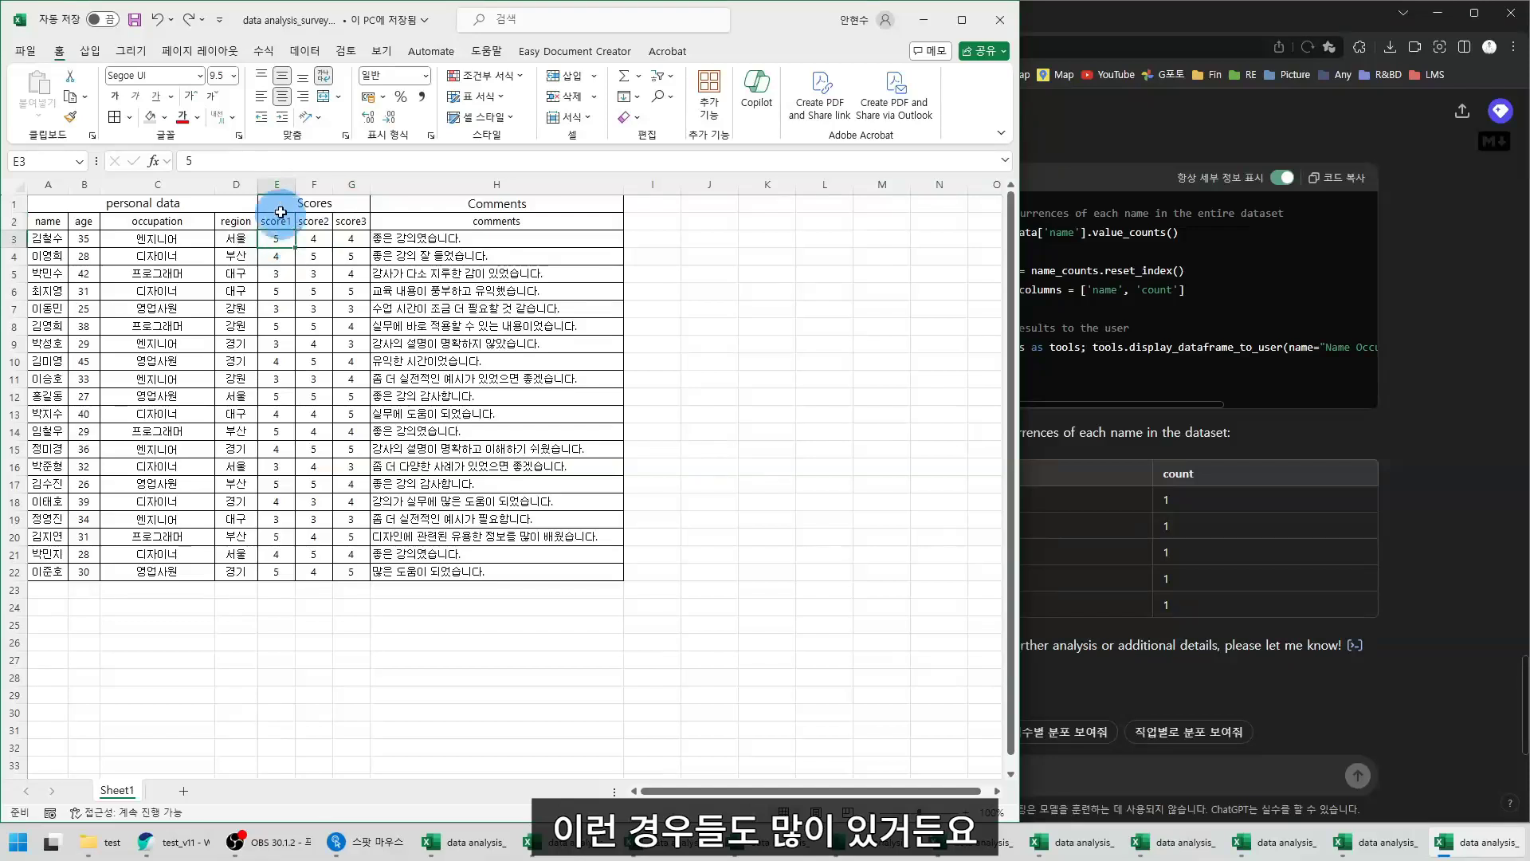
drag(39, 206, 458, 215)
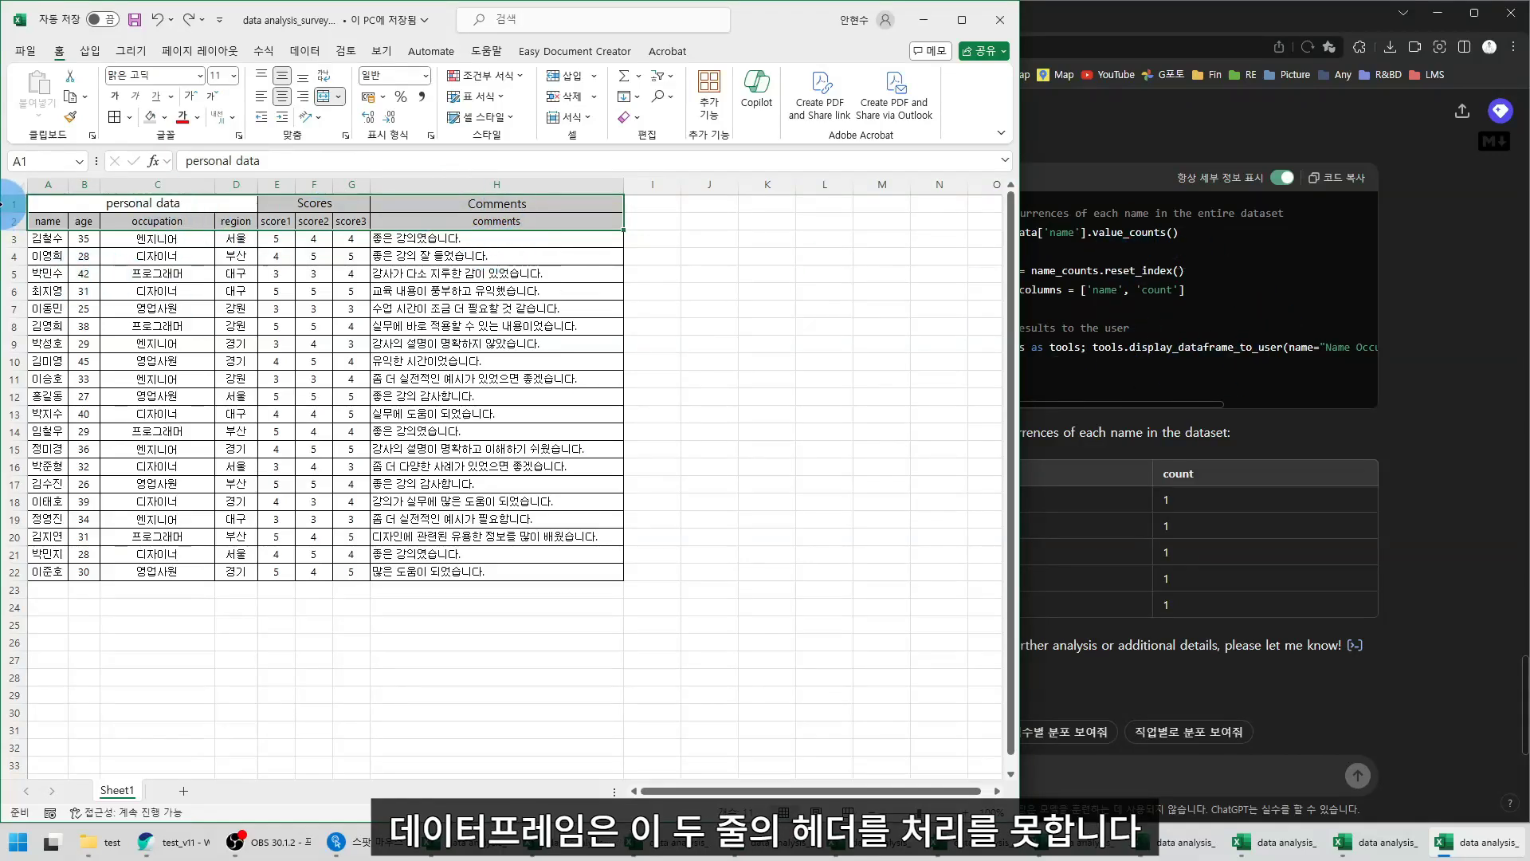
drag(4, 203, 12, 221)
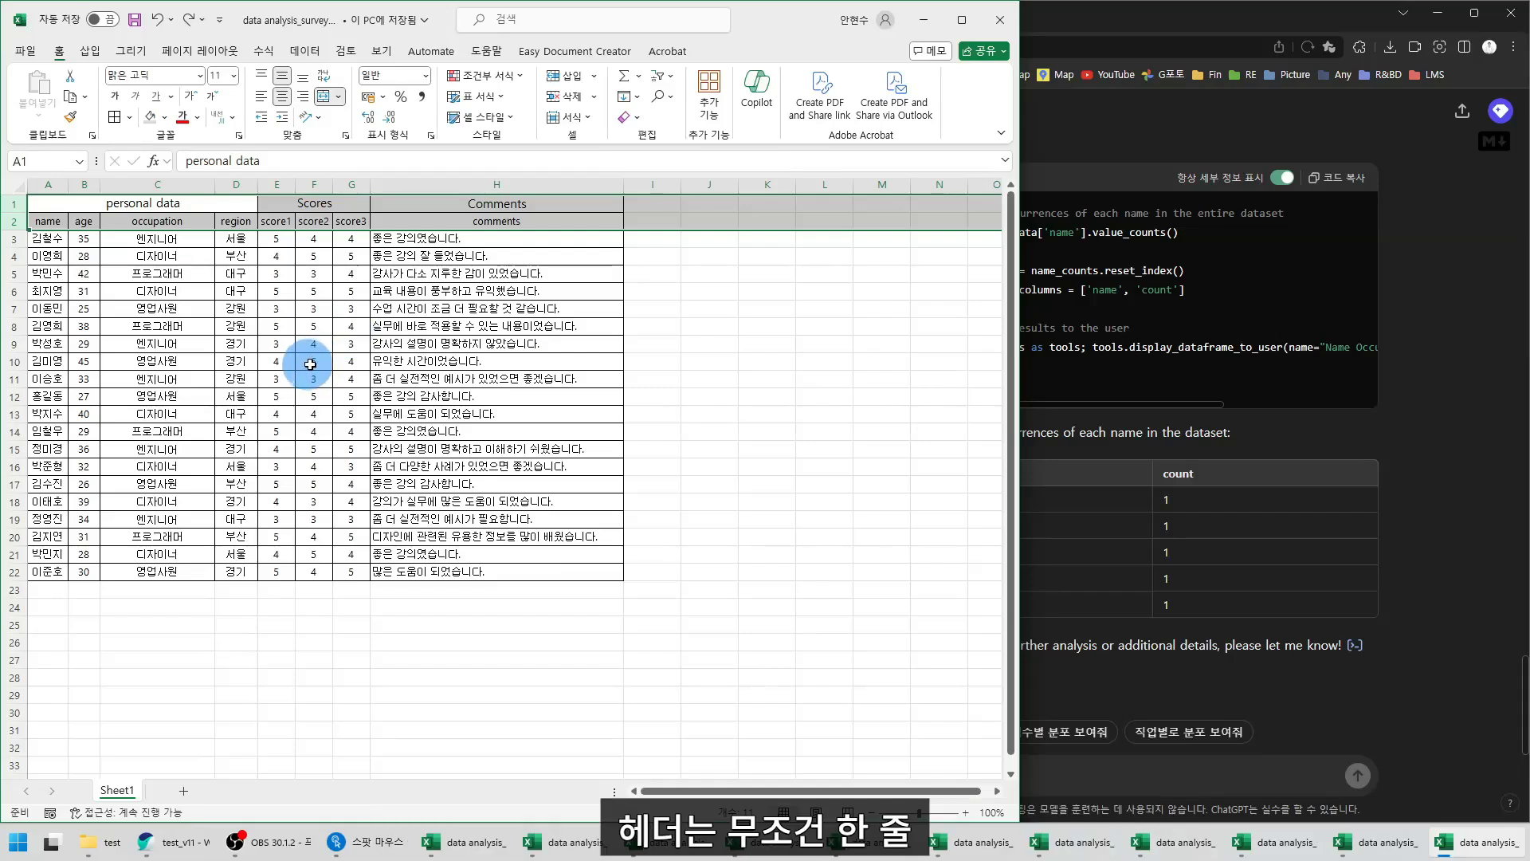
click(311, 364)
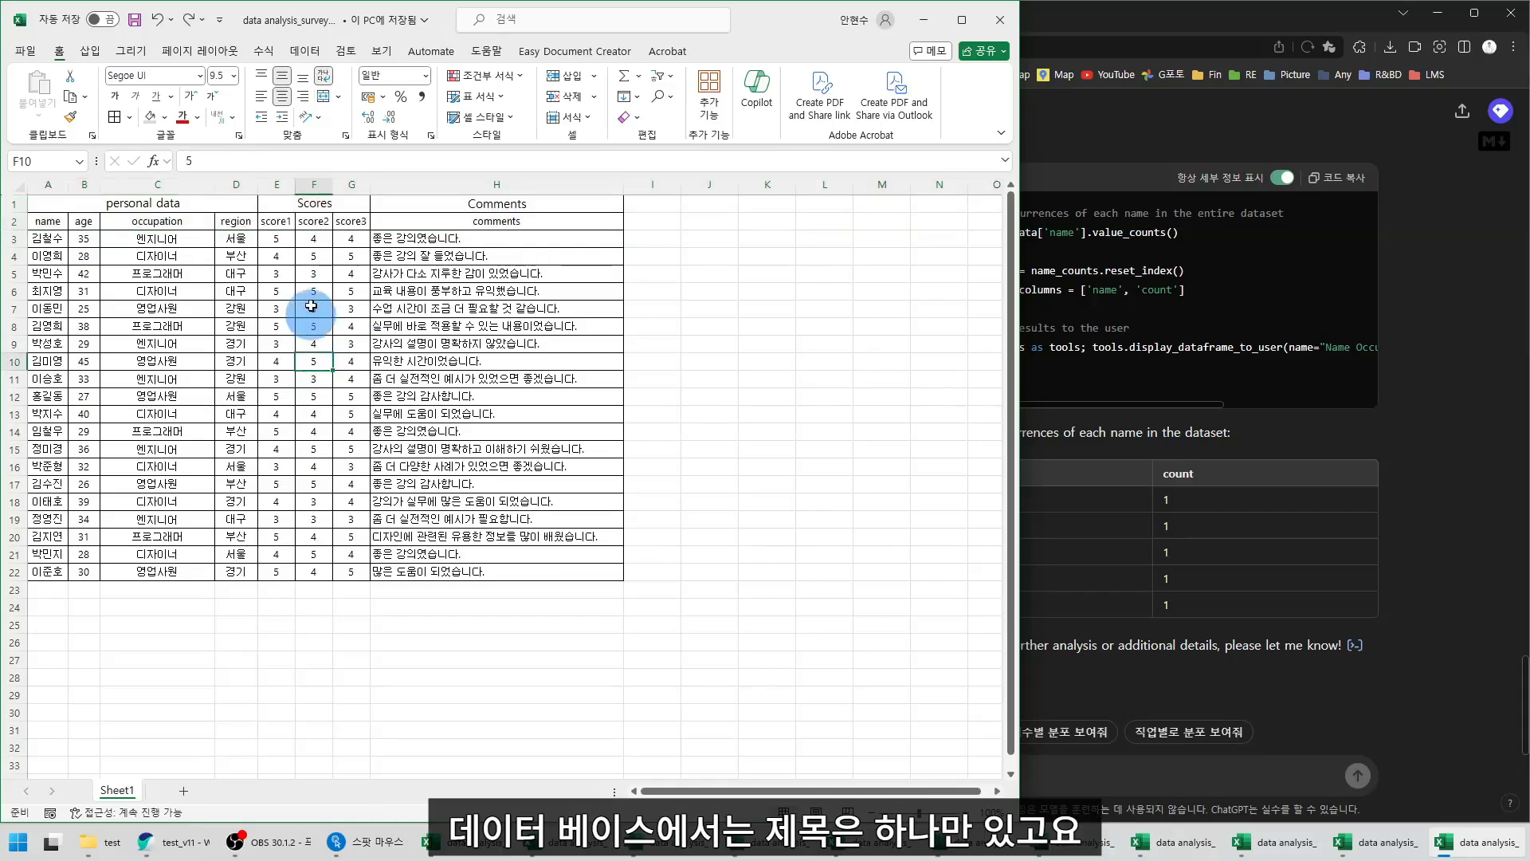
Point out the score1 header and the individual data records in rows 3 to 5 beneath it
click(280, 223)
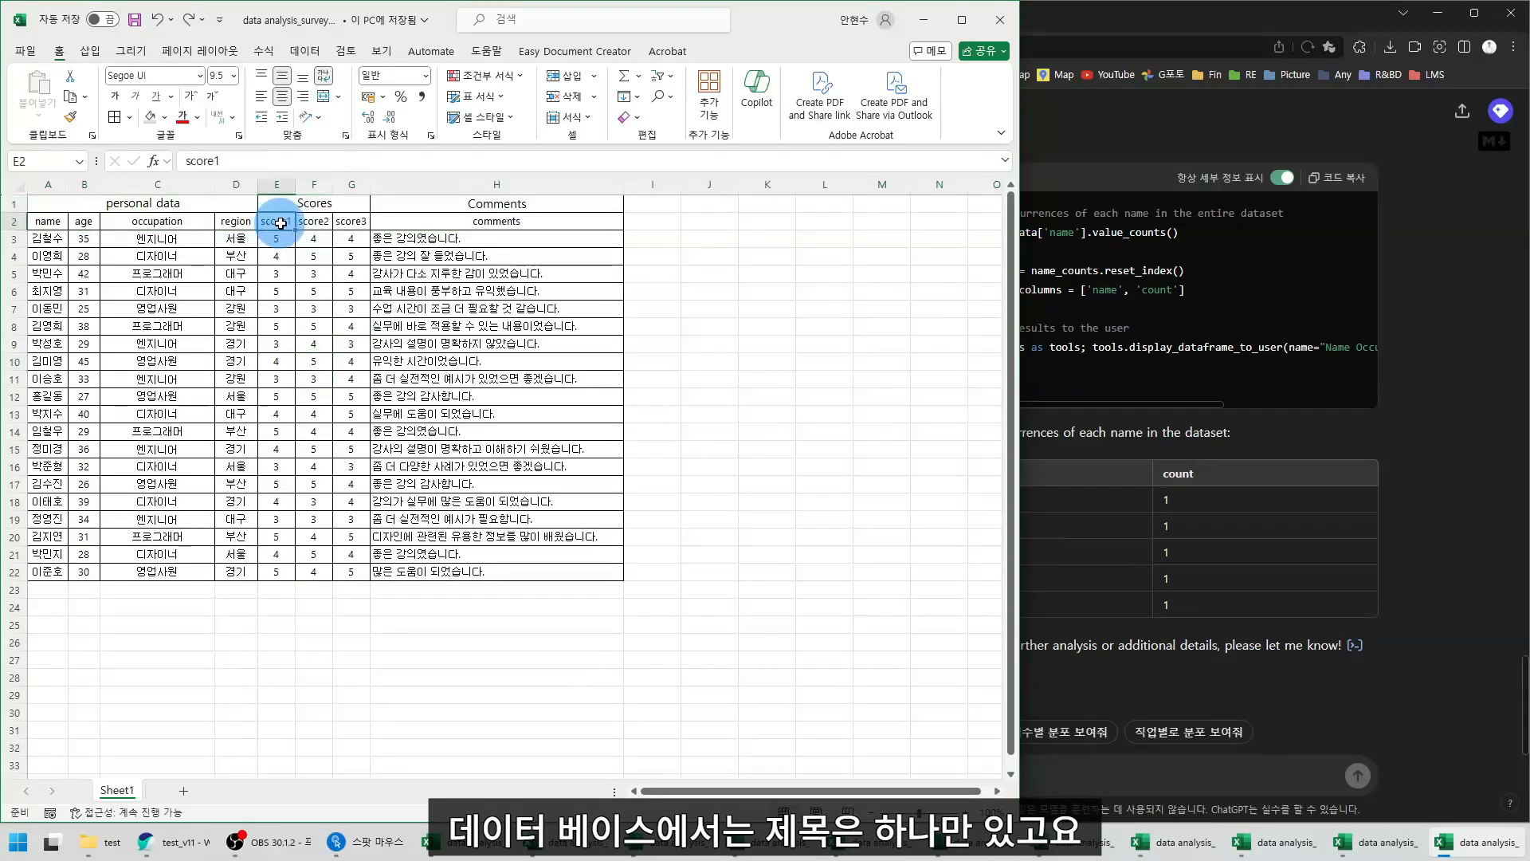
click(16, 238)
click(18, 256)
click(19, 279)
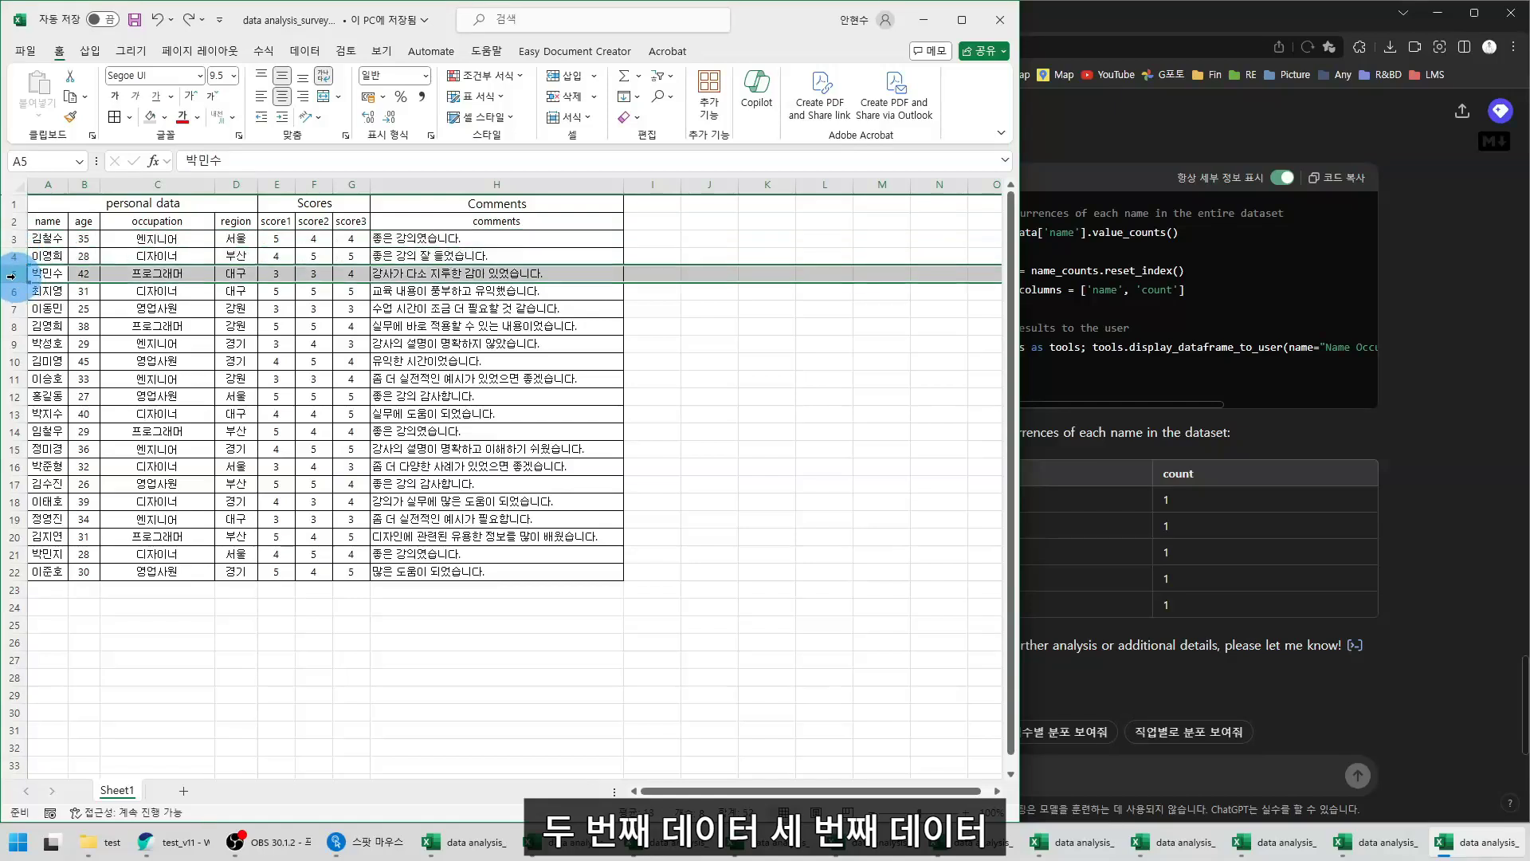
click(275, 239)
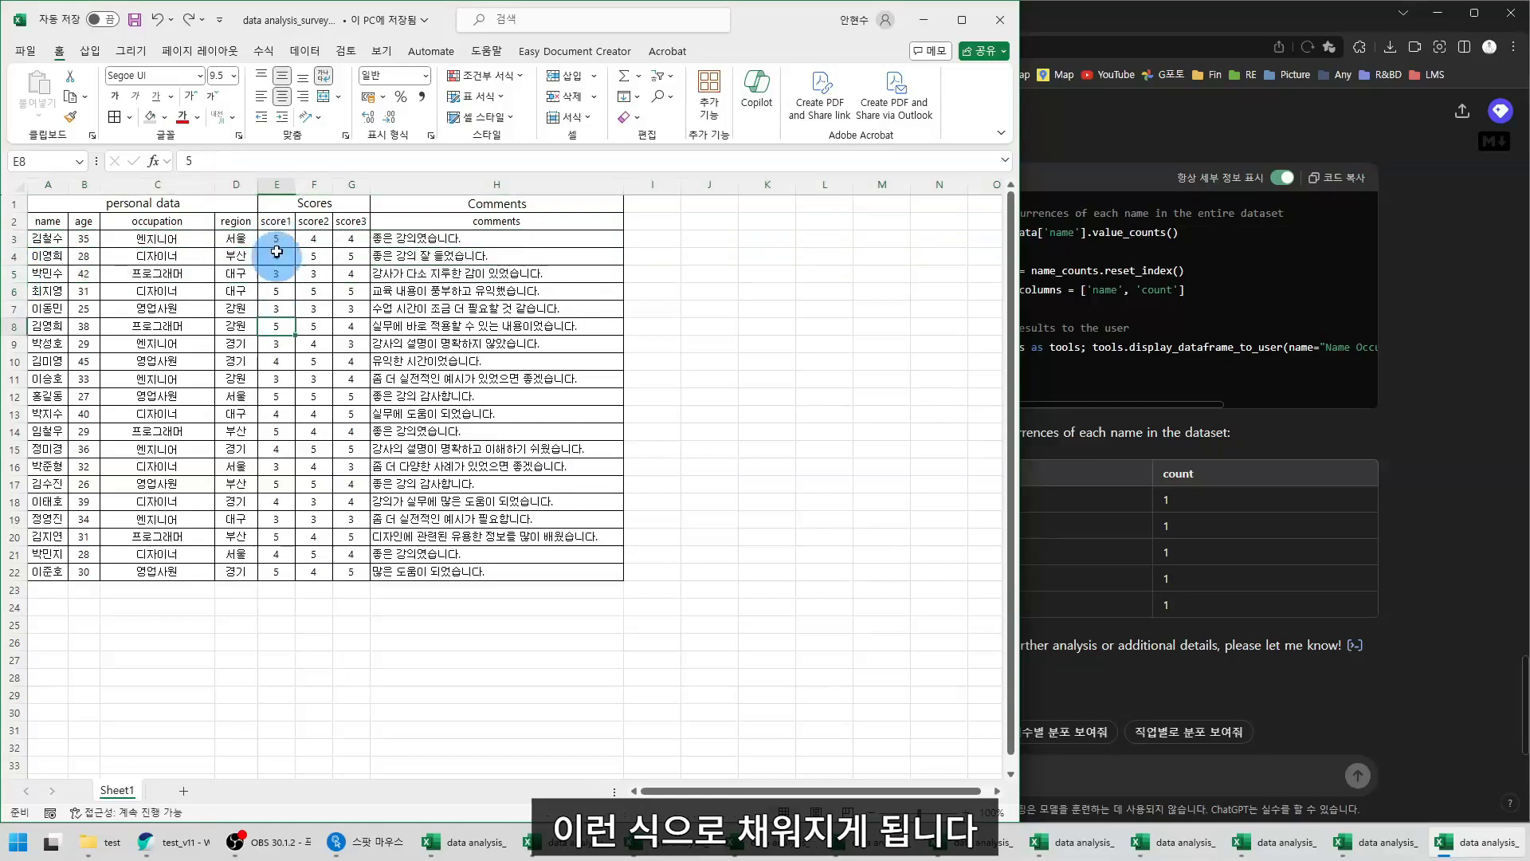
Point out the Comments and personal data group headers and the occupation values under them
click(352, 215)
click(444, 215)
click(447, 204)
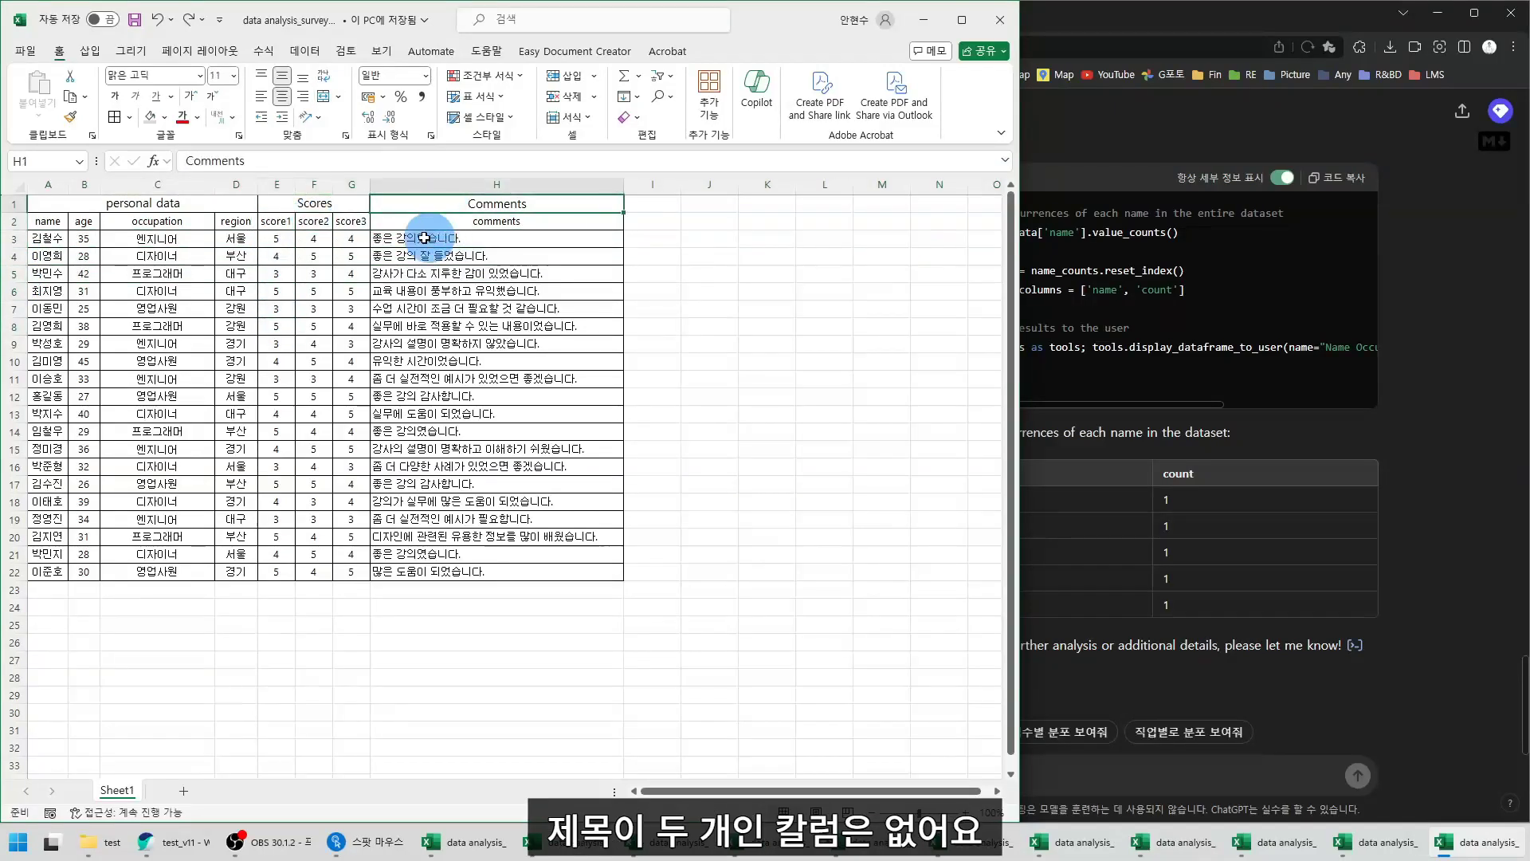
click(179, 204)
click(176, 277)
click(155, 256)
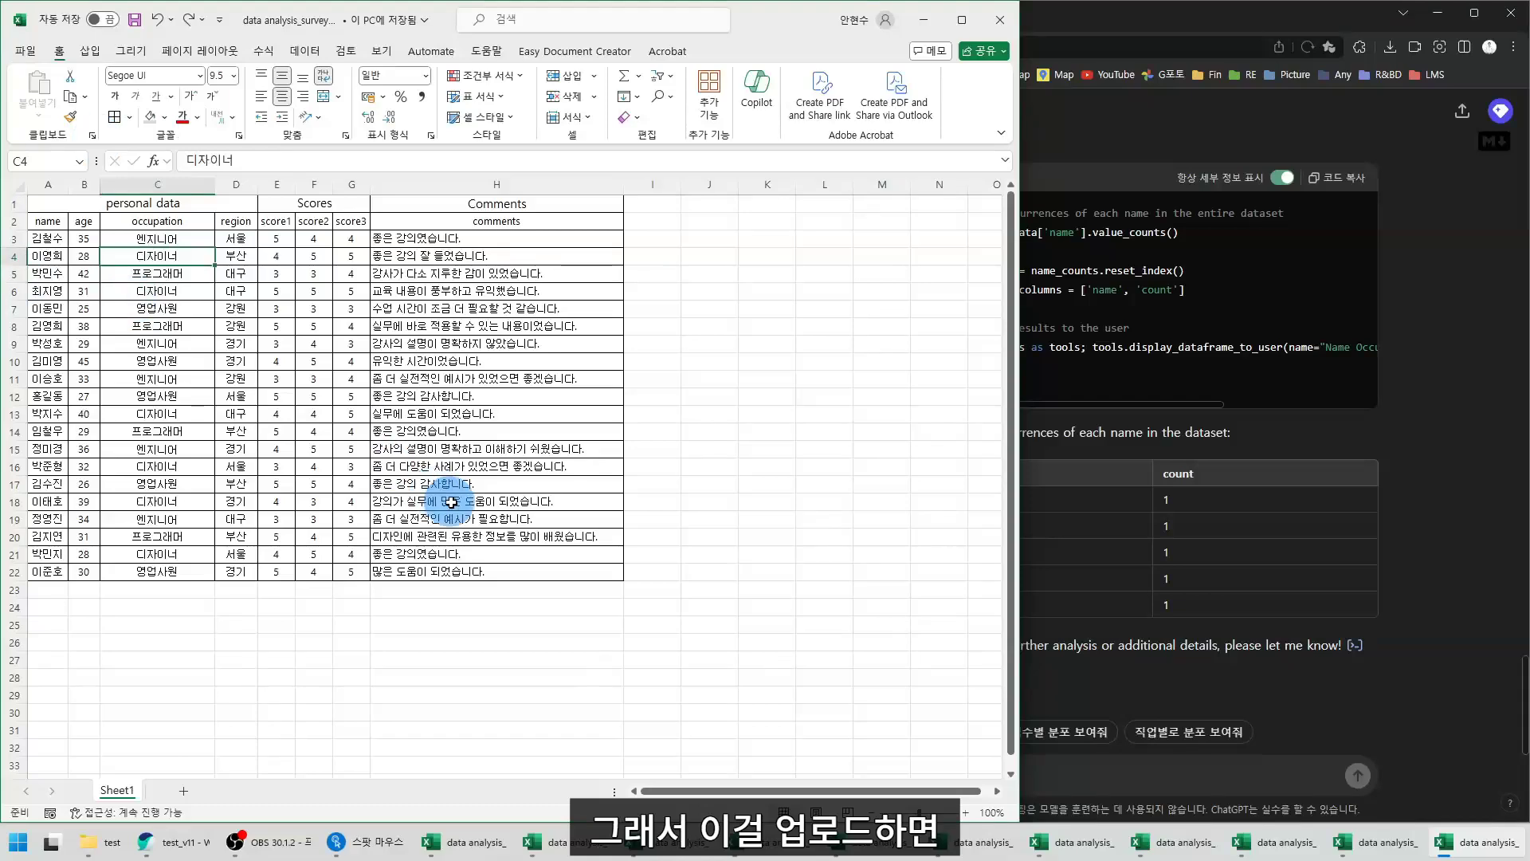
Switch to ChatGPT, open the test_v12 chat and highlight the personal data column in the uploaded table's preview
click(1470, 481)
click(538, 315)
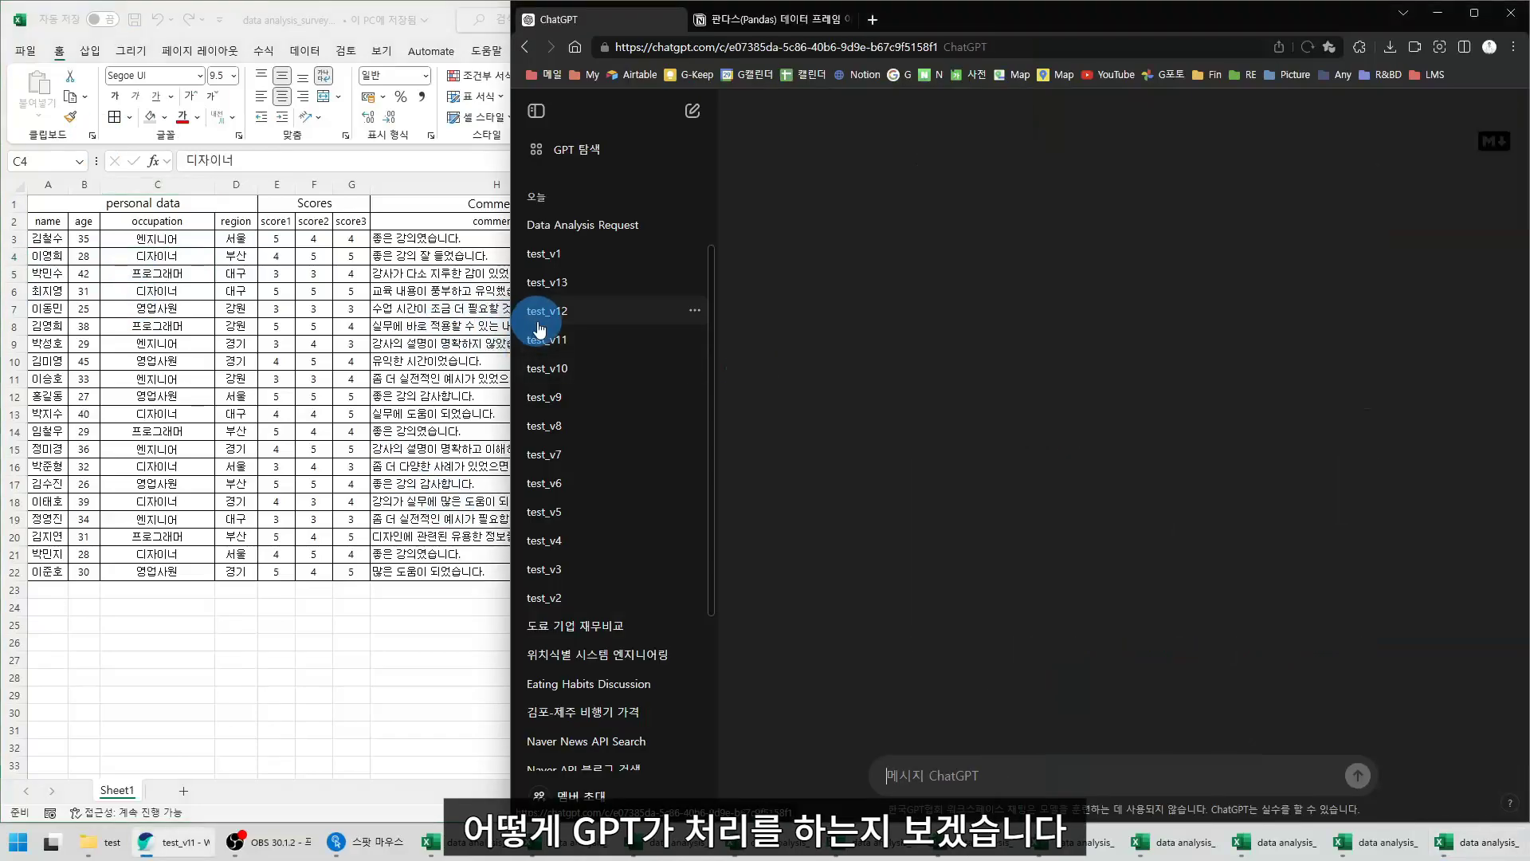
scroll(1455, 481, up, 18)
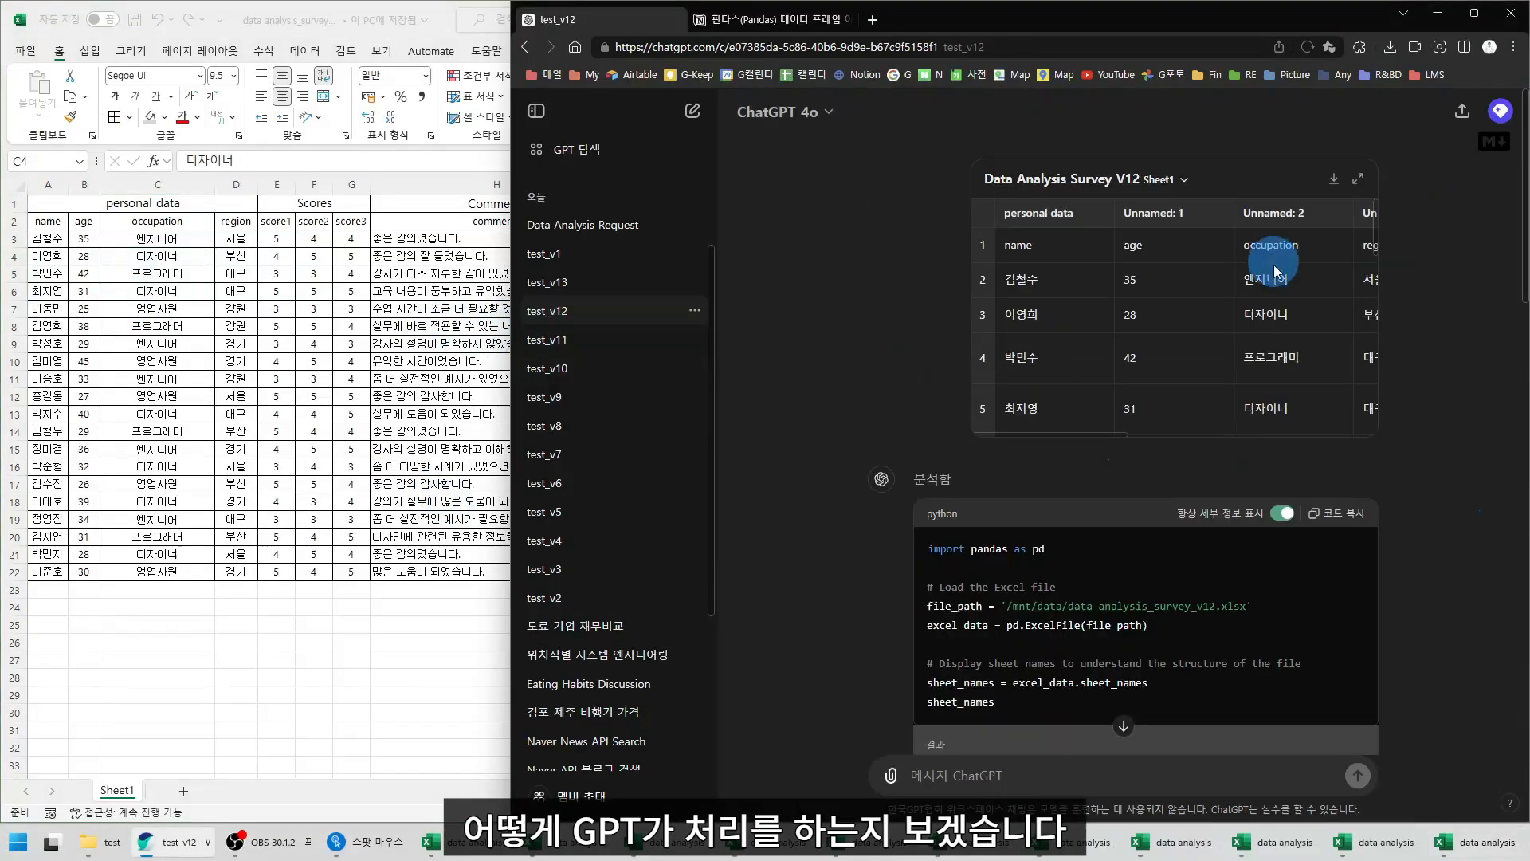
click(1016, 229)
click(180, 261)
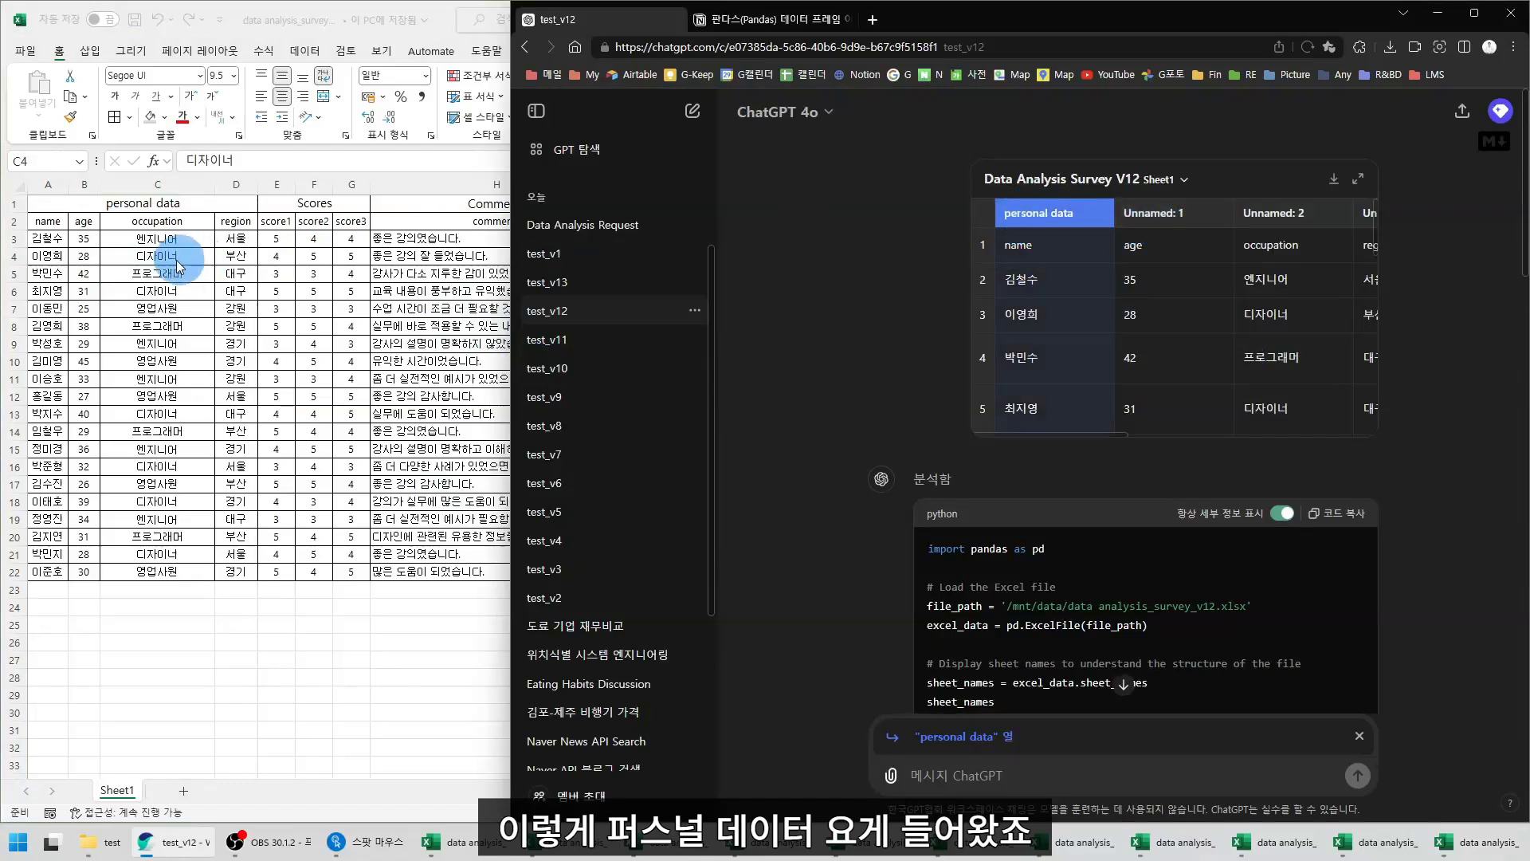
In the Excel workbook, unmerge the group header cells across A1:H1
click(137, 209)
drag(137, 209, 451, 207)
click(322, 99)
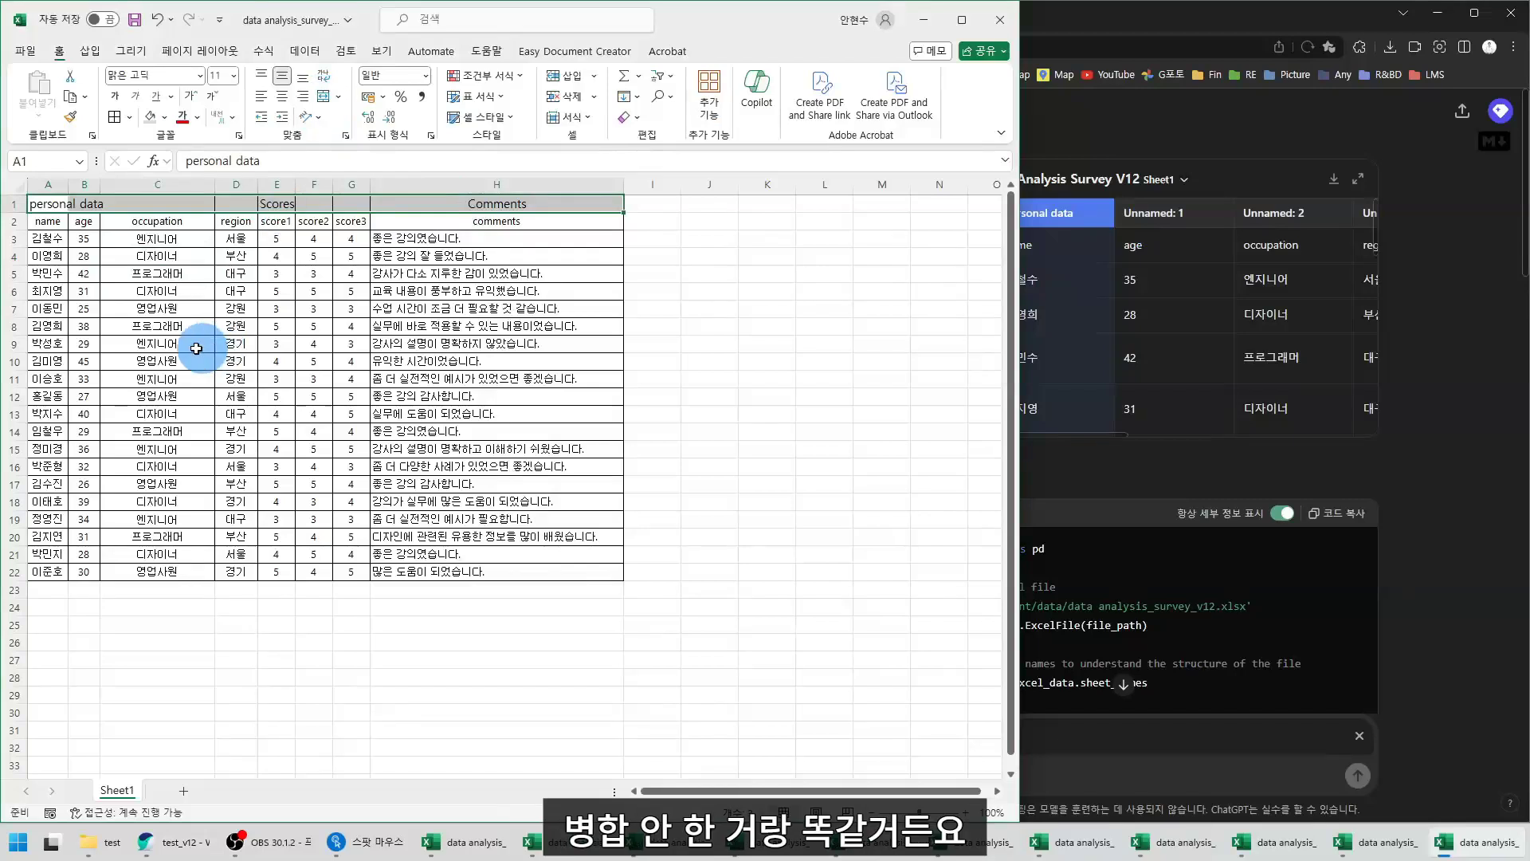
Examine the filled and empty cells of header row 1, from personal data across to Comments
click(191, 344)
click(53, 205)
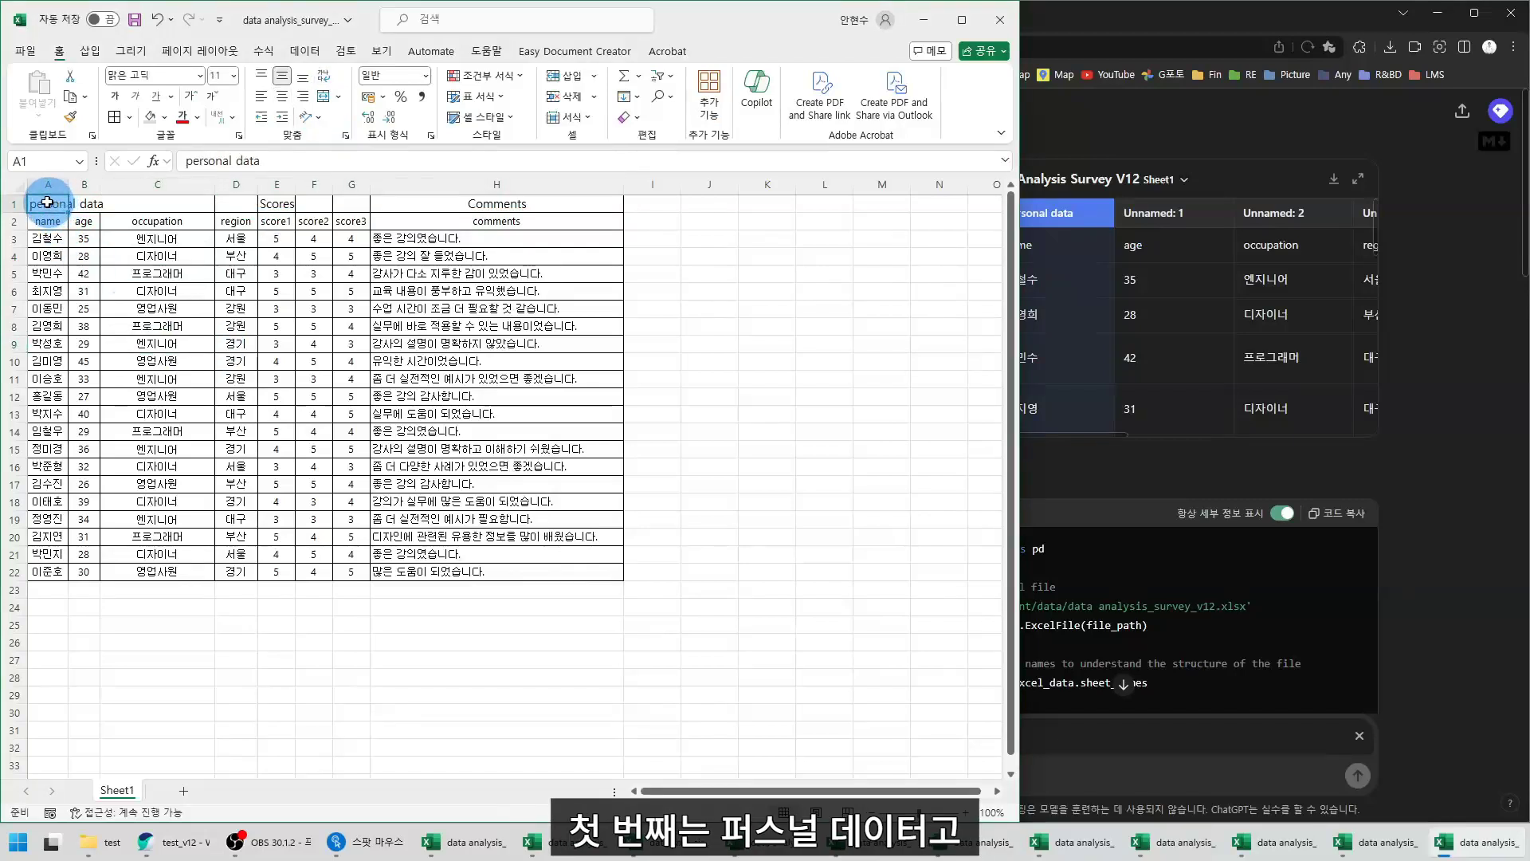
click(230, 206)
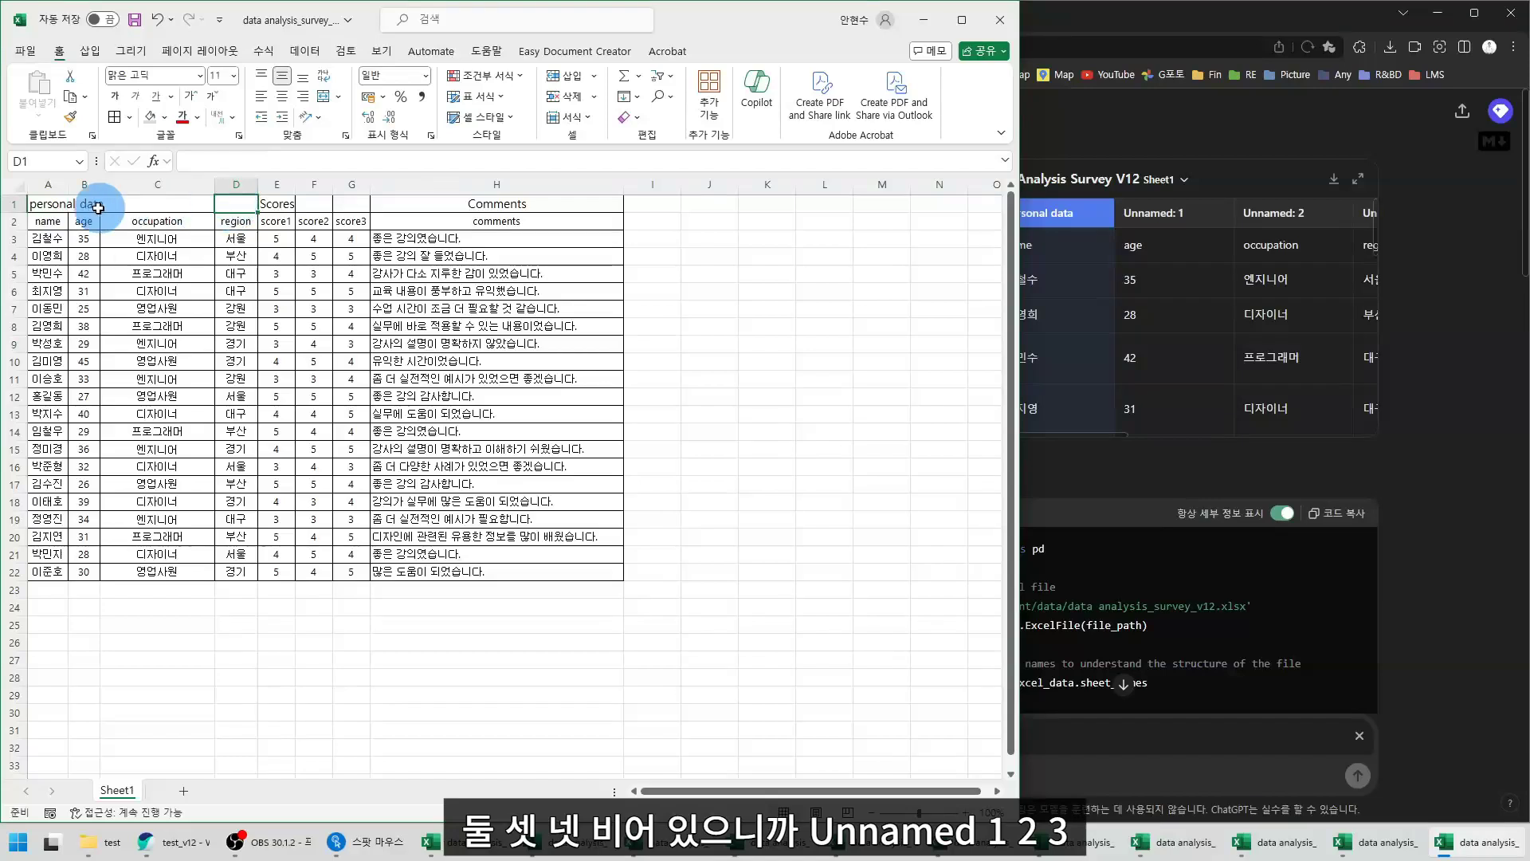
click(49, 204)
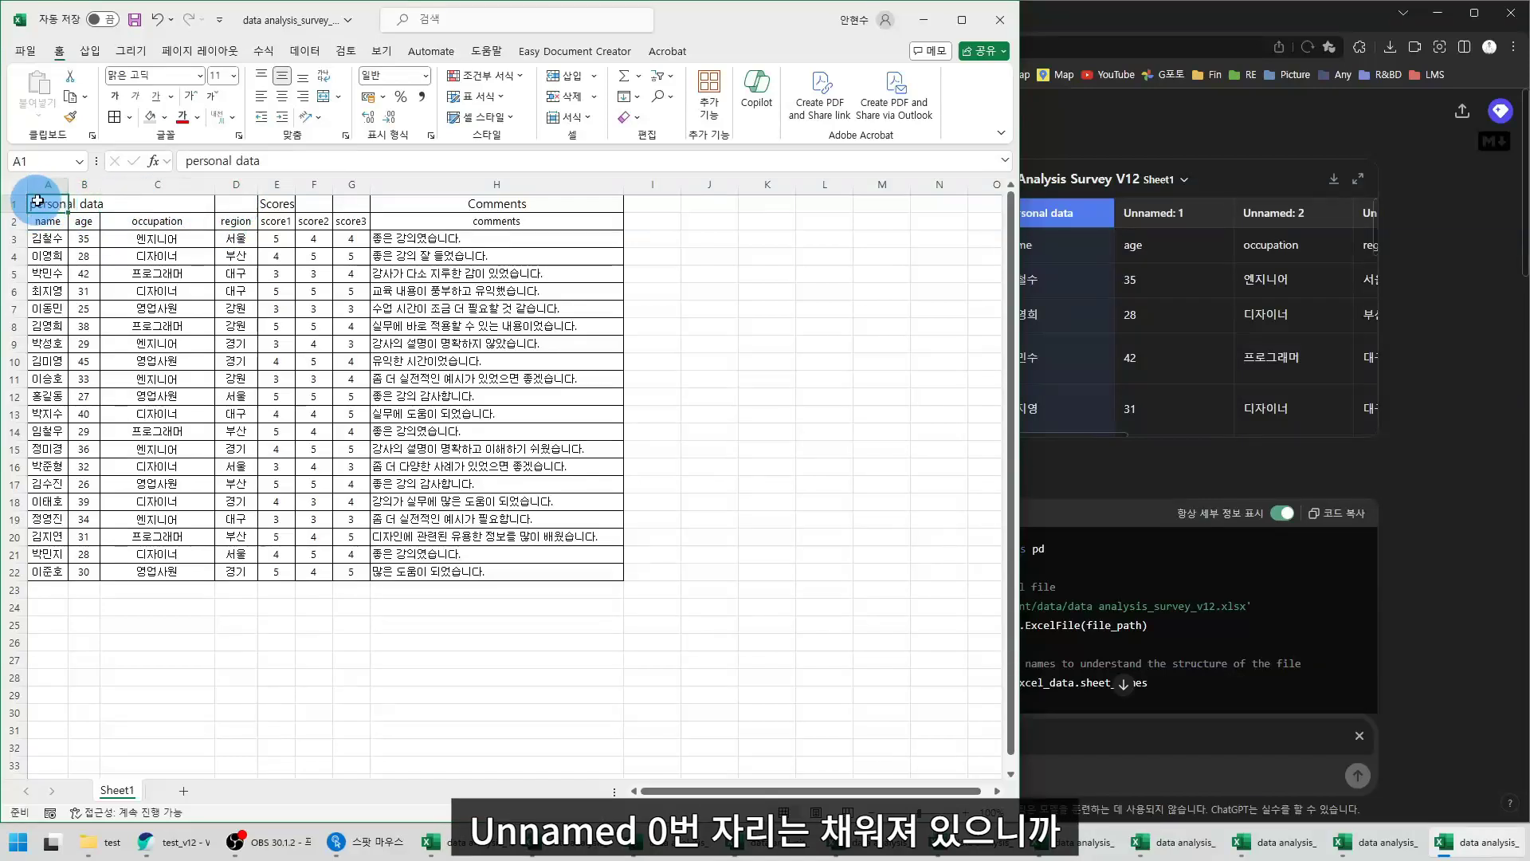
click(243, 204)
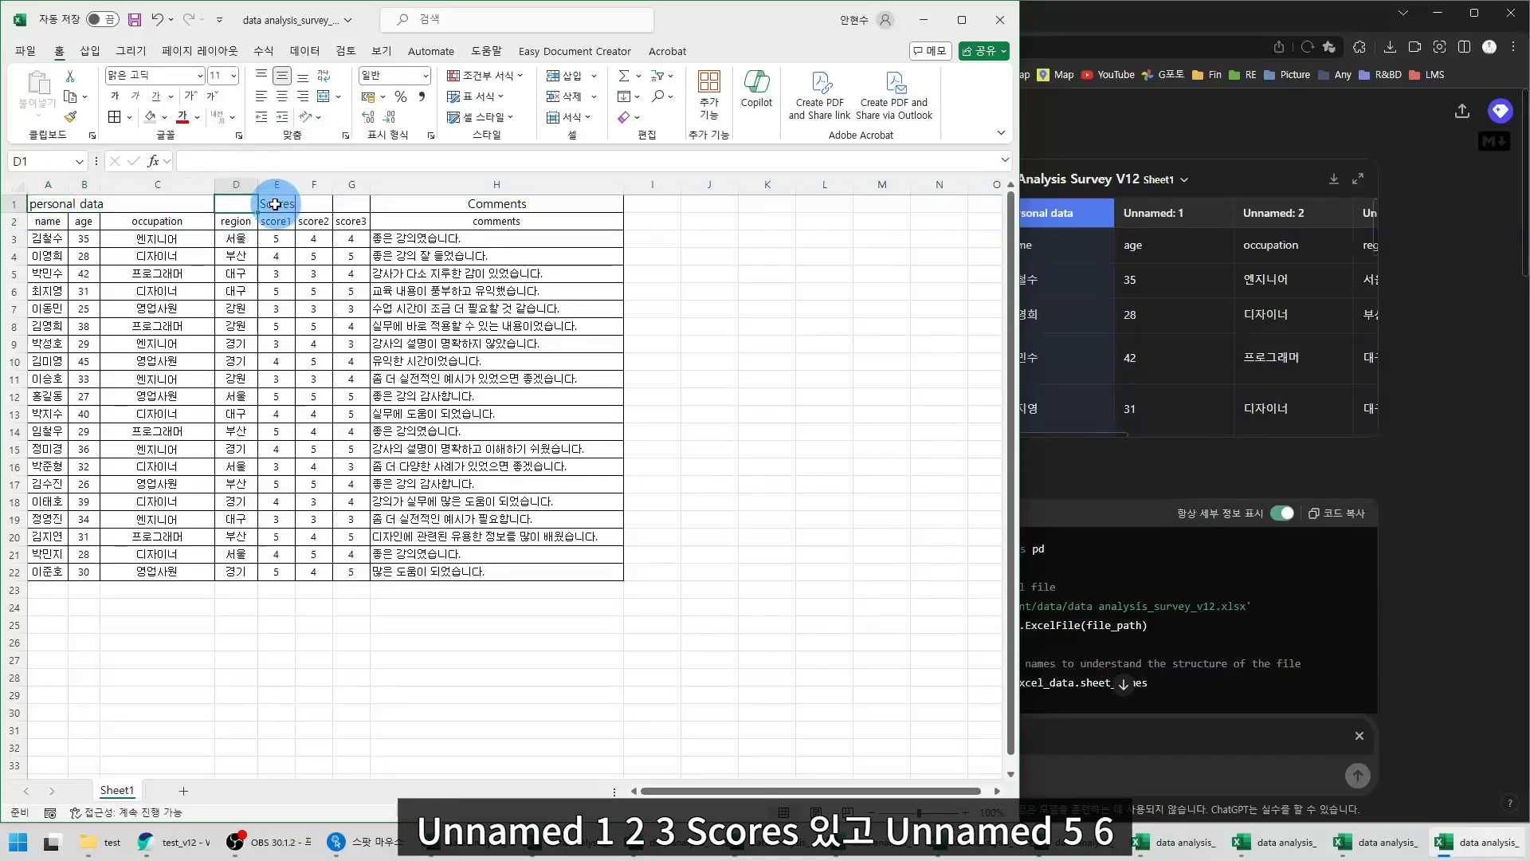
click(314, 204)
click(351, 204)
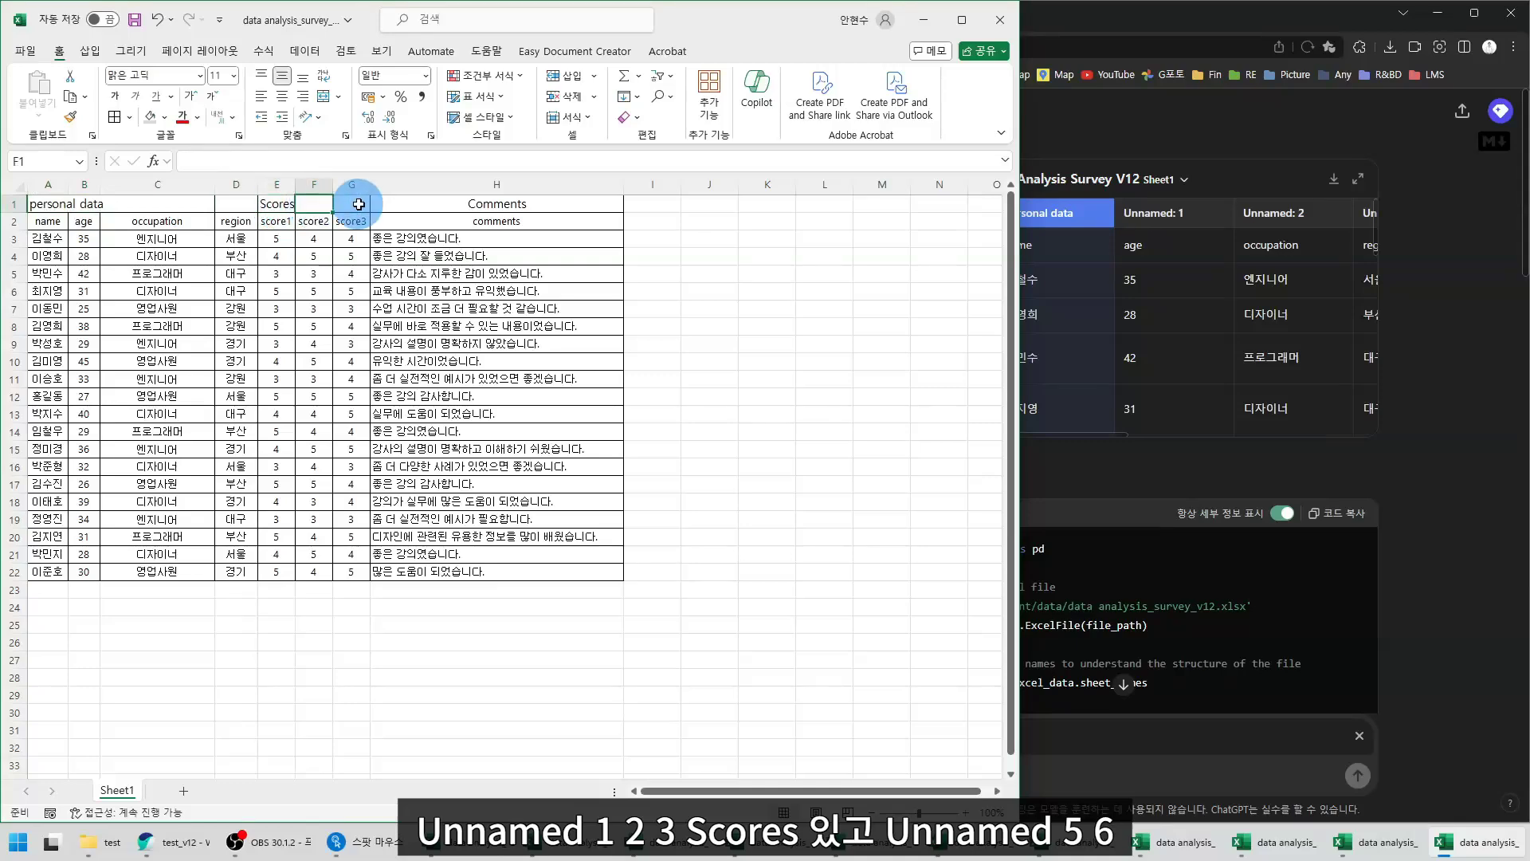
click(499, 204)
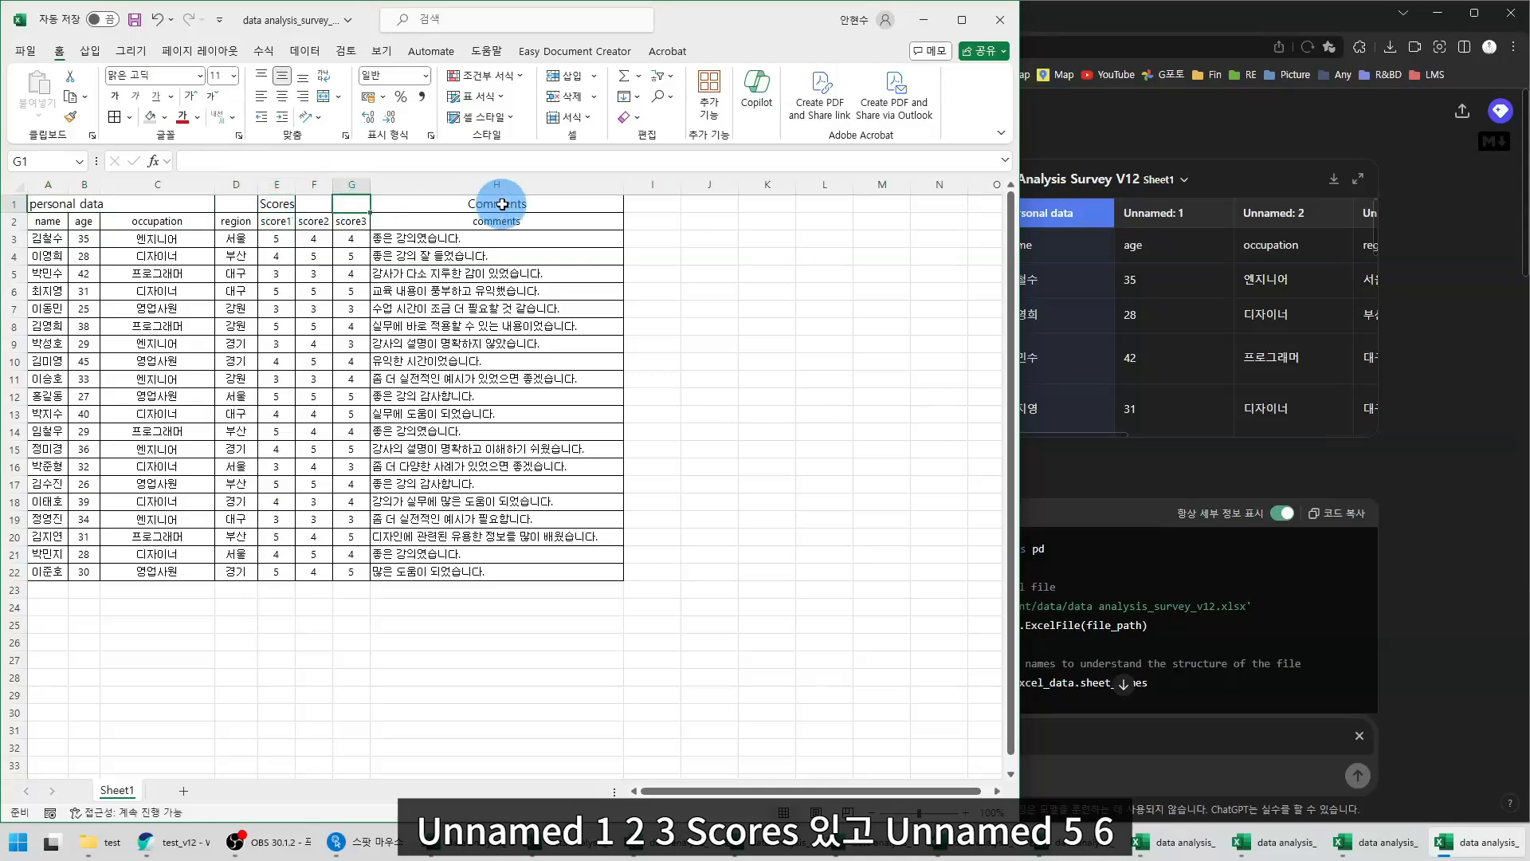
Expand ChatGPT's preview of the survey table and check its column headers, highlighting the Scores column
click(1357, 178)
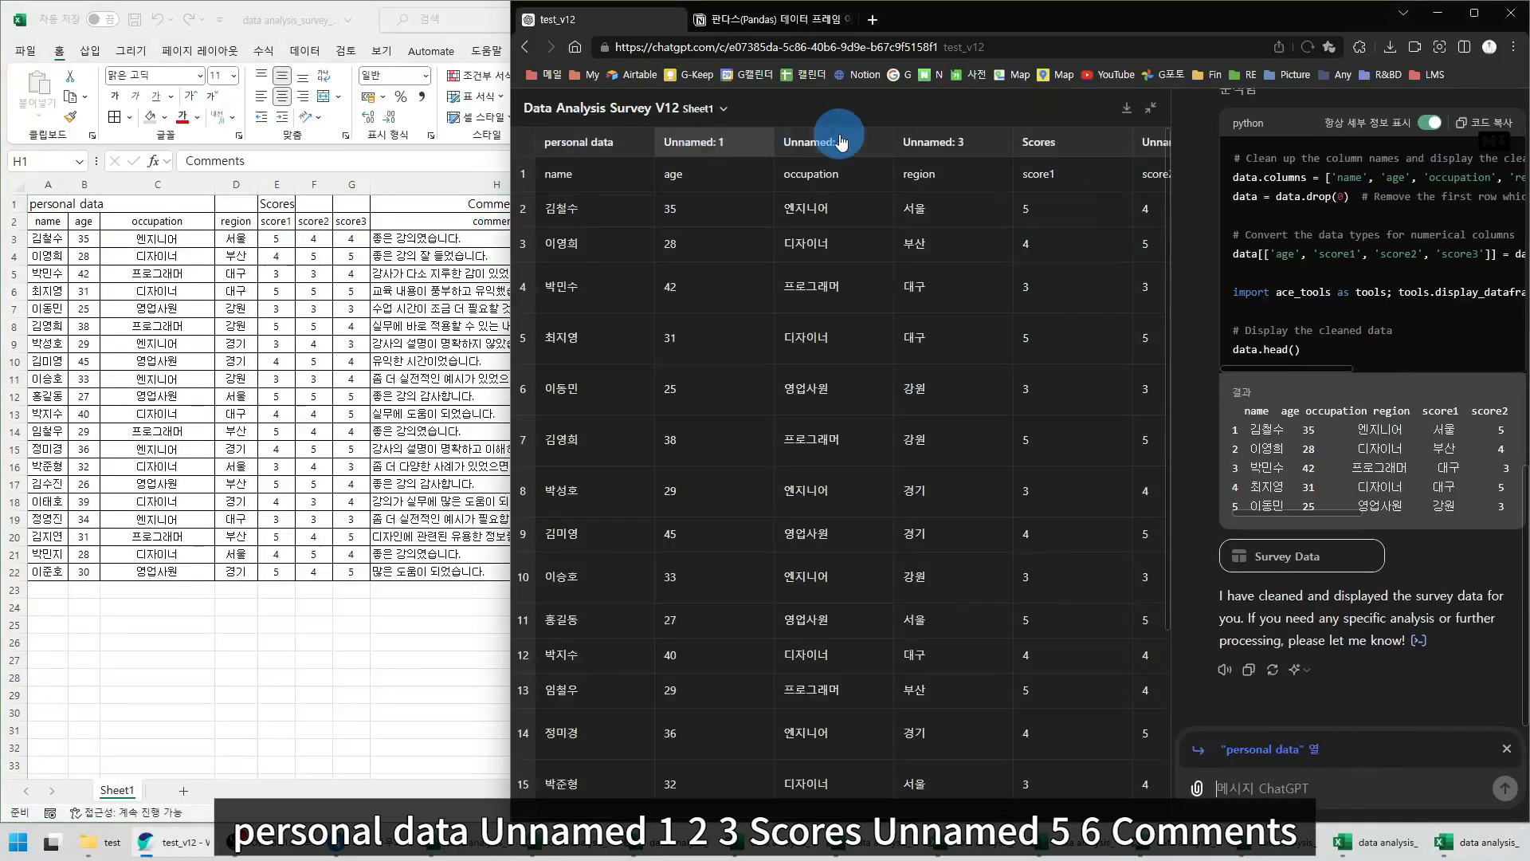
click(1083, 151)
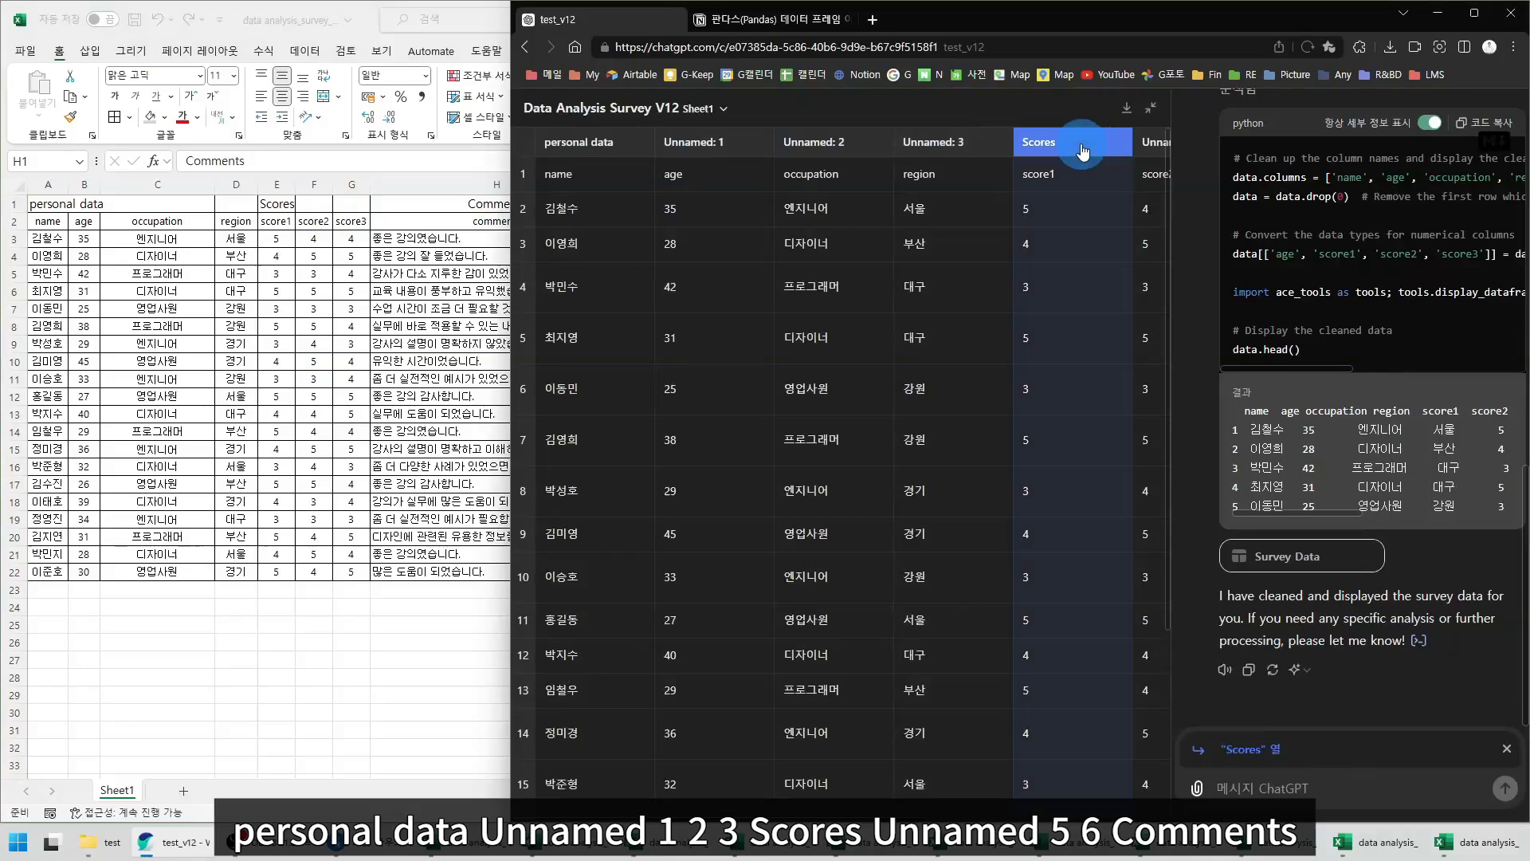
drag(910, 812, 1140, 812)
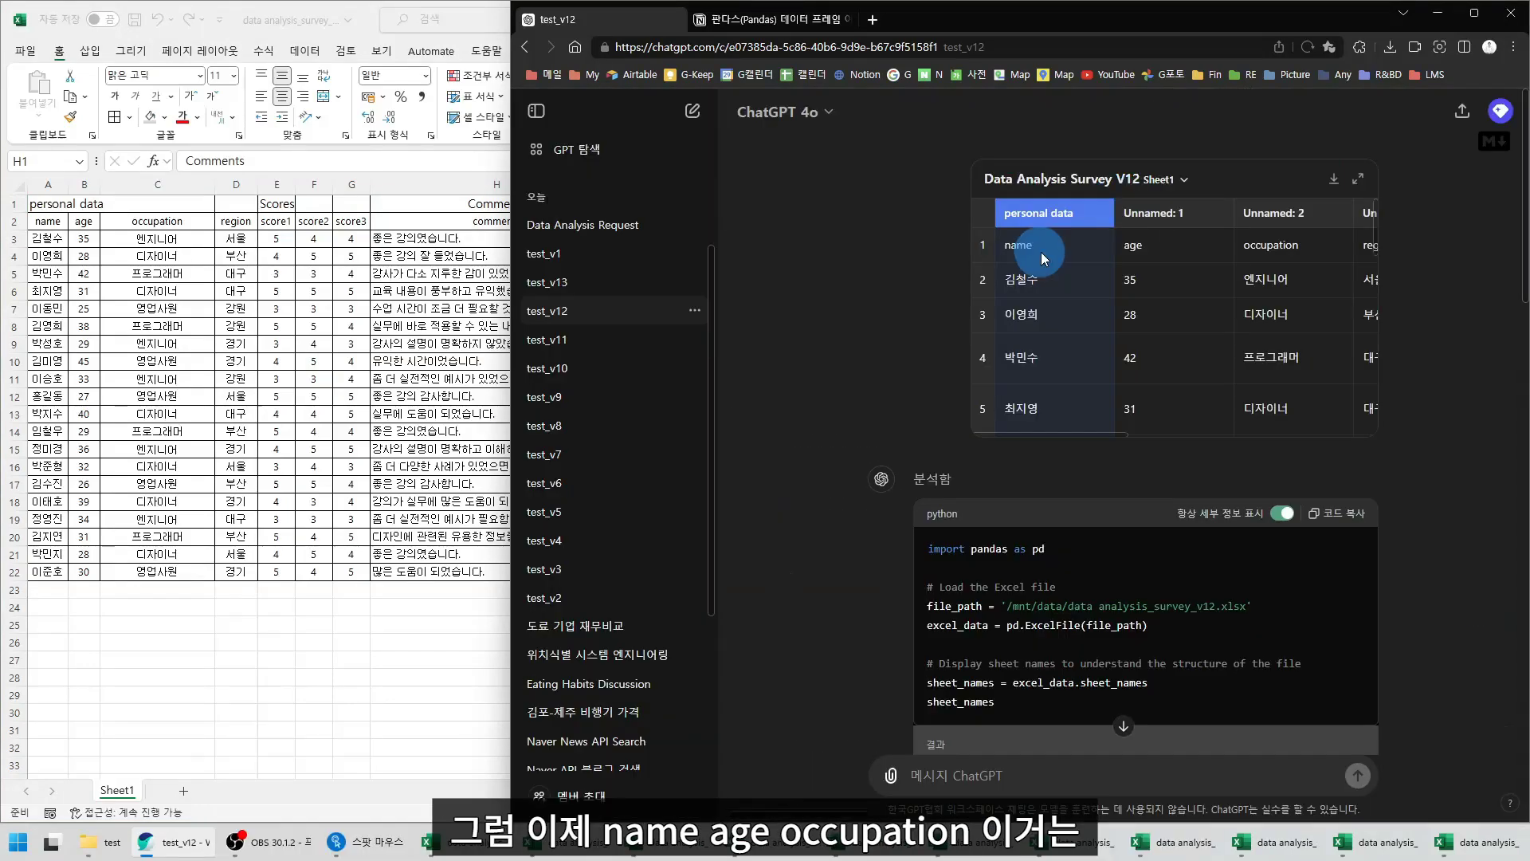
Highlight the name, age and occupation cells and the whole of row 1 in the collapsed preview table
click(1040, 253)
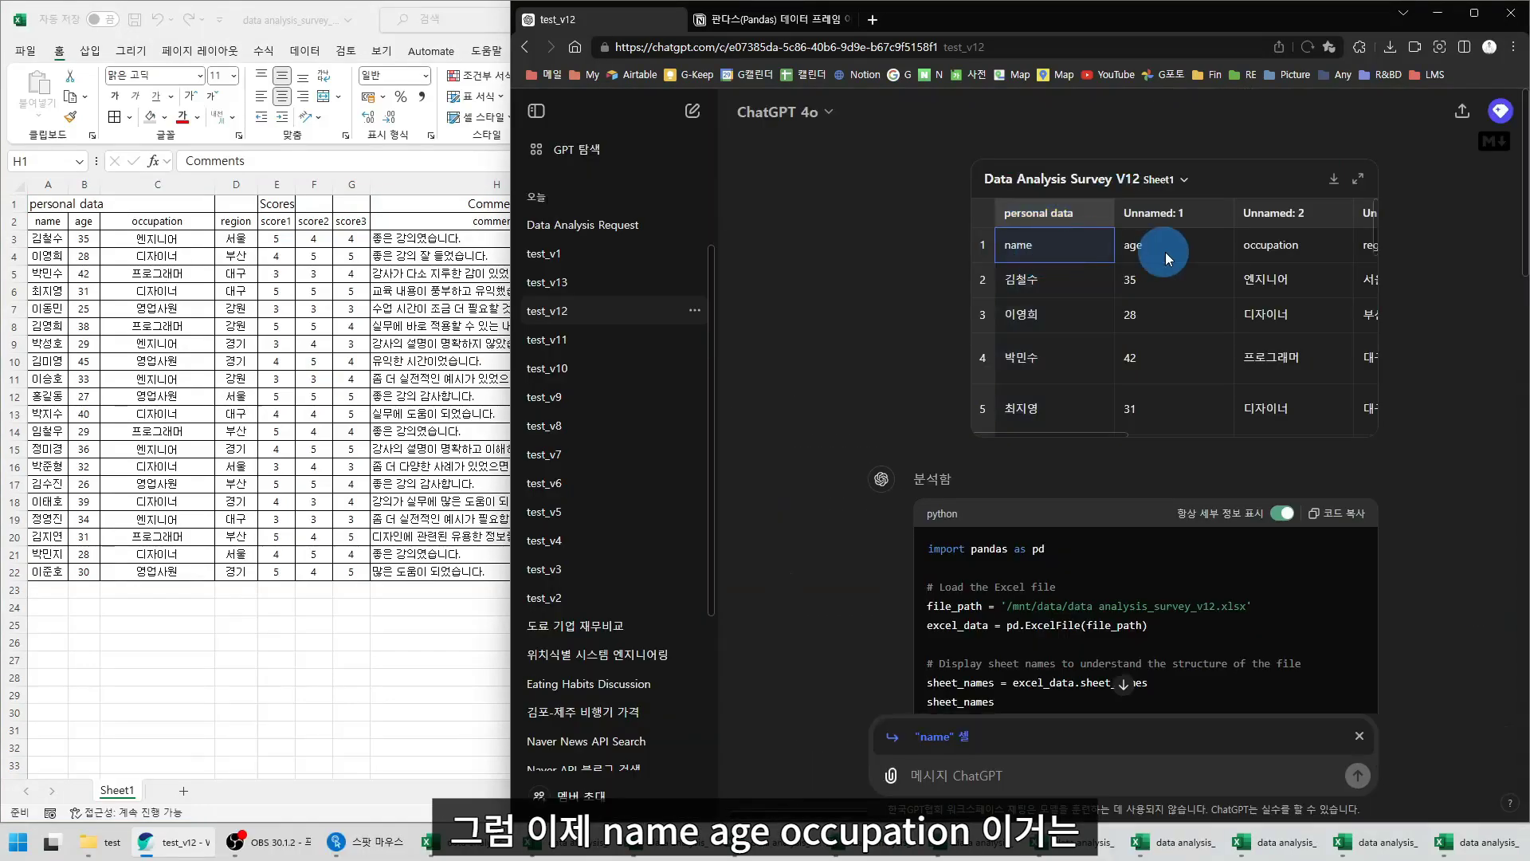
click(1164, 253)
click(1274, 252)
click(983, 244)
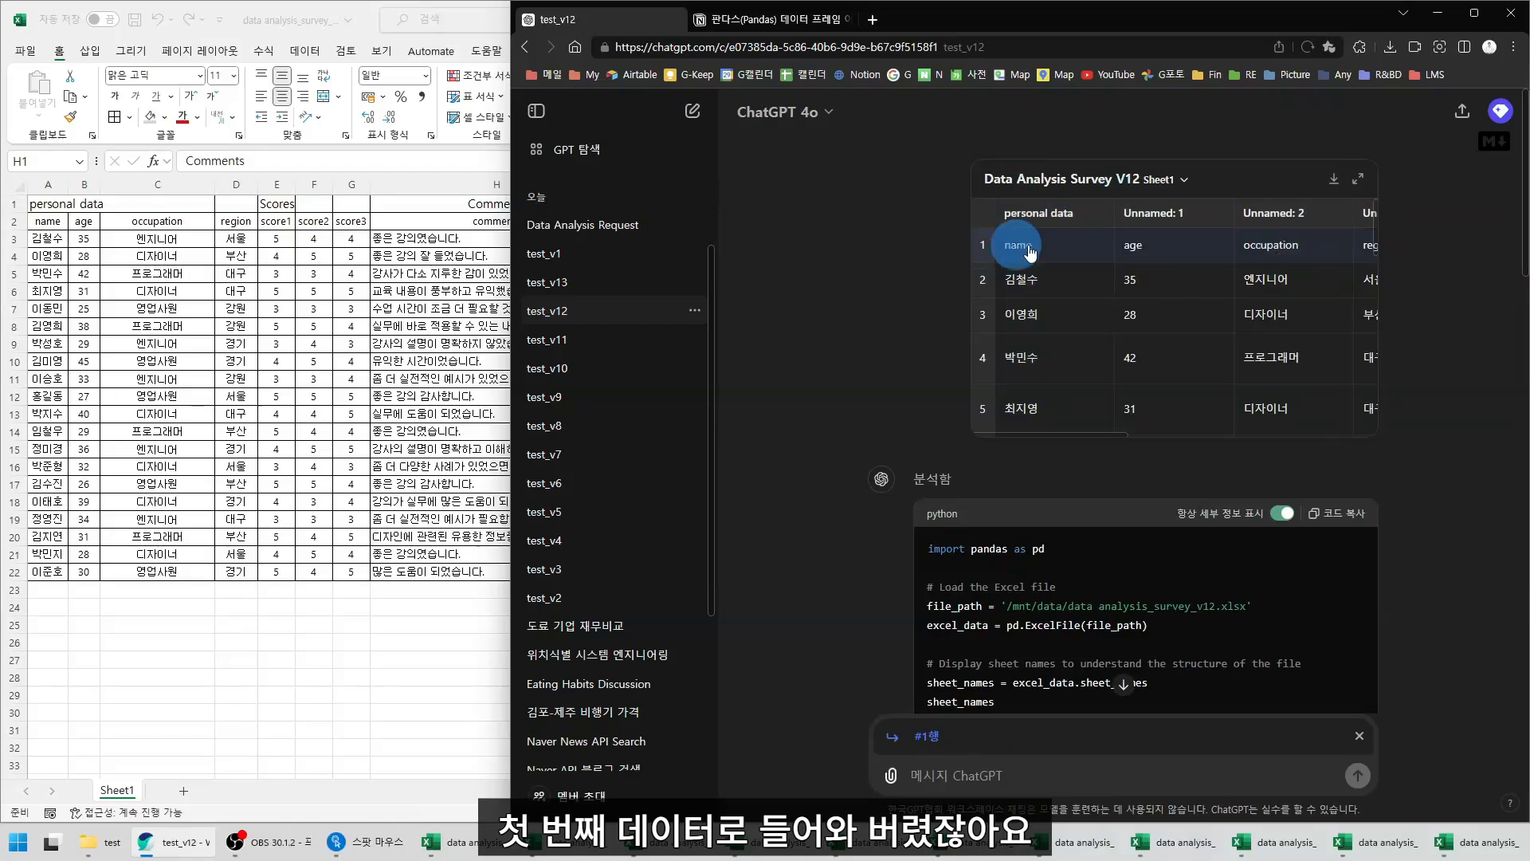
Back in Excel, highlight header cells A1:H1 and rows 2 to 22 below, and restore the merged group headers
click(15, 222)
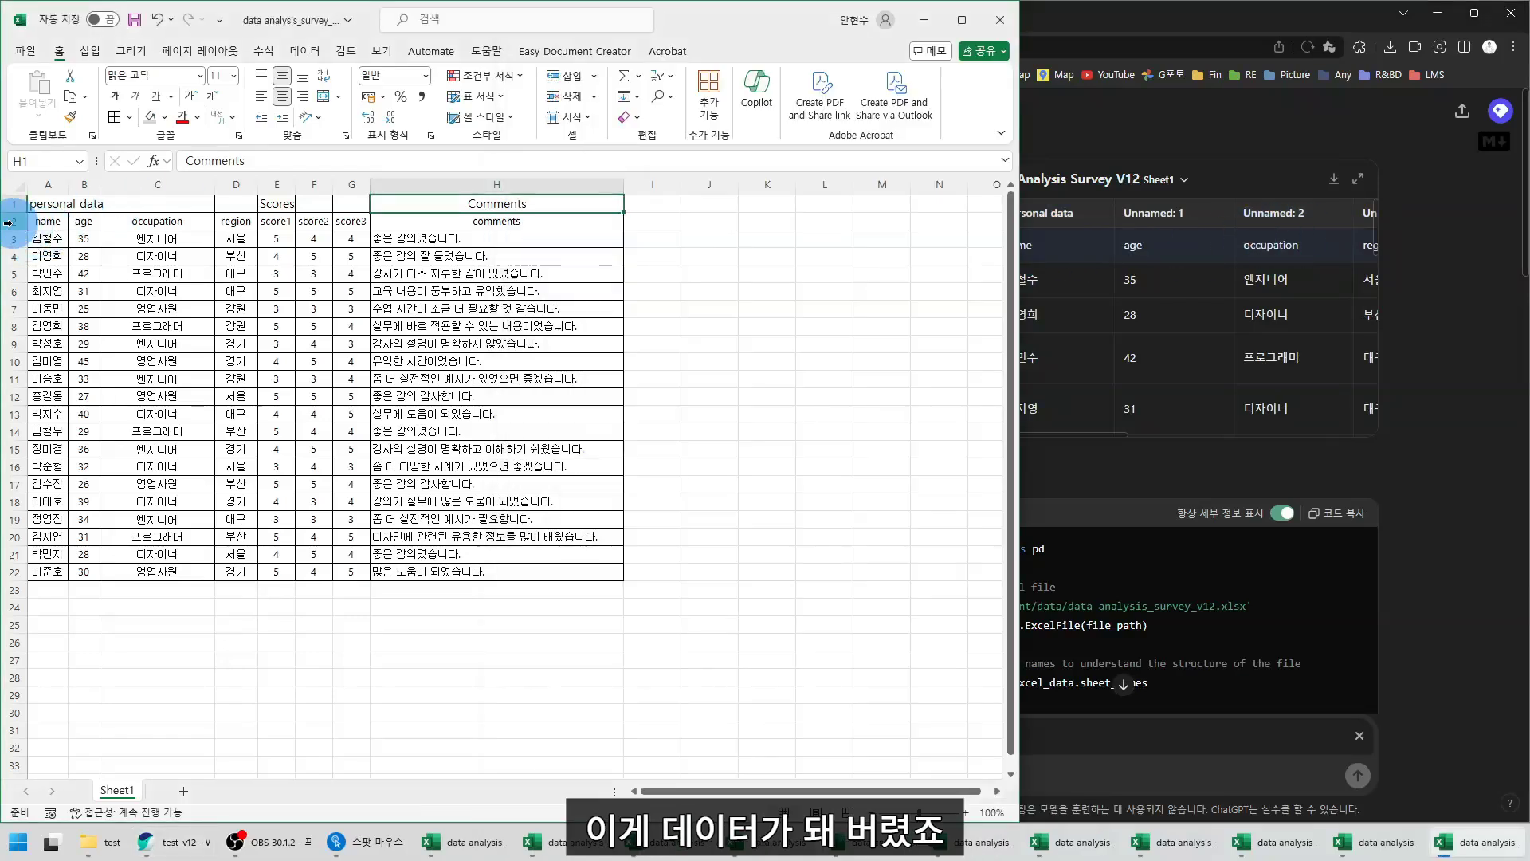
drag(69, 204, 580, 196)
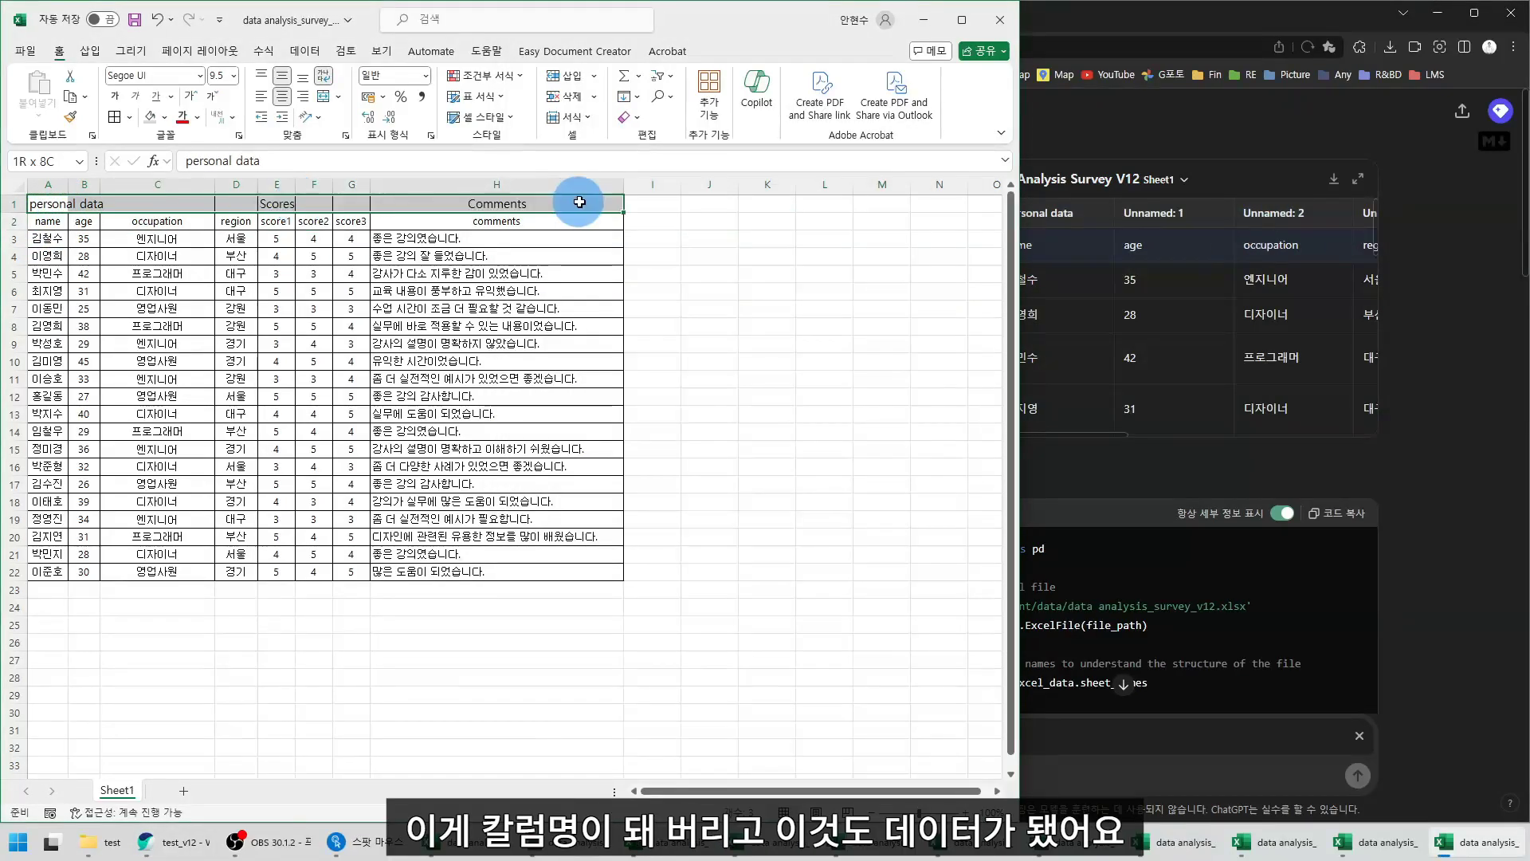
drag(6, 222, 4, 571)
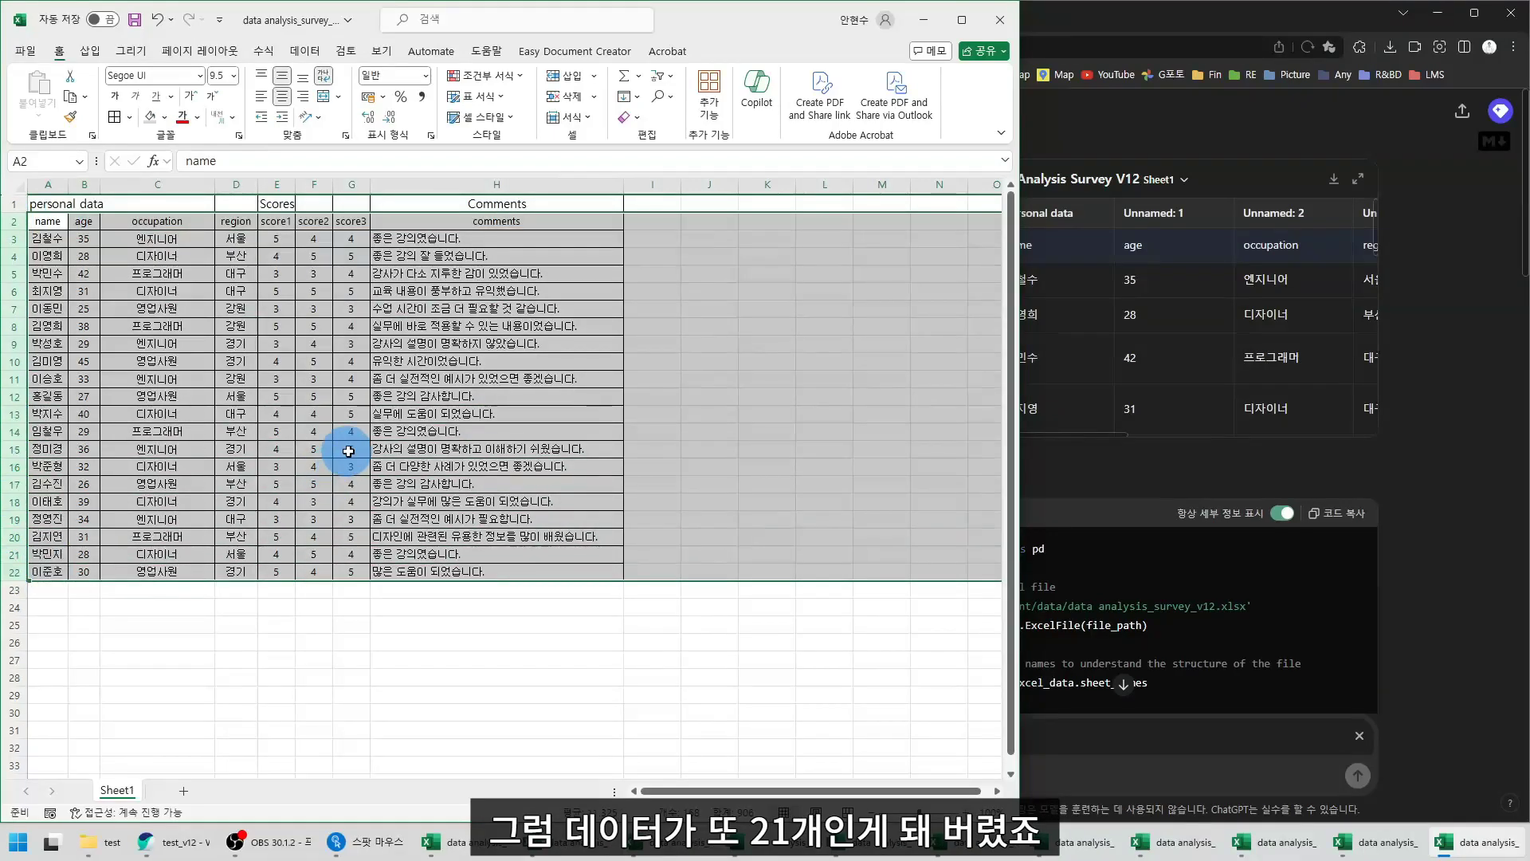
click(427, 313)
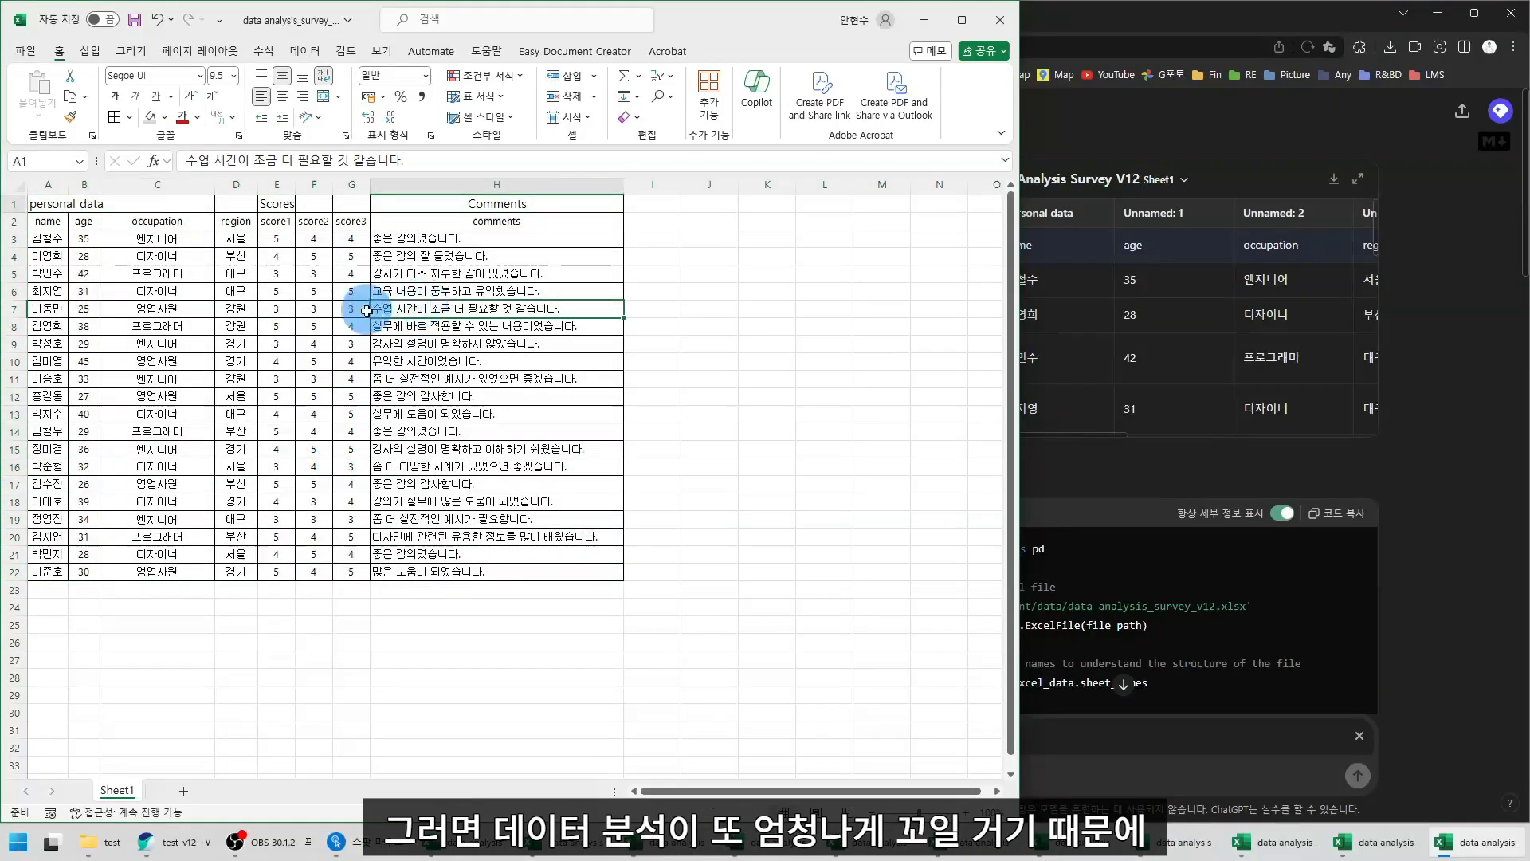
click(246, 308)
Return to the test_v12 chat and highlight the Python code that imports pandas and loads the Excel file
click(1459, 321)
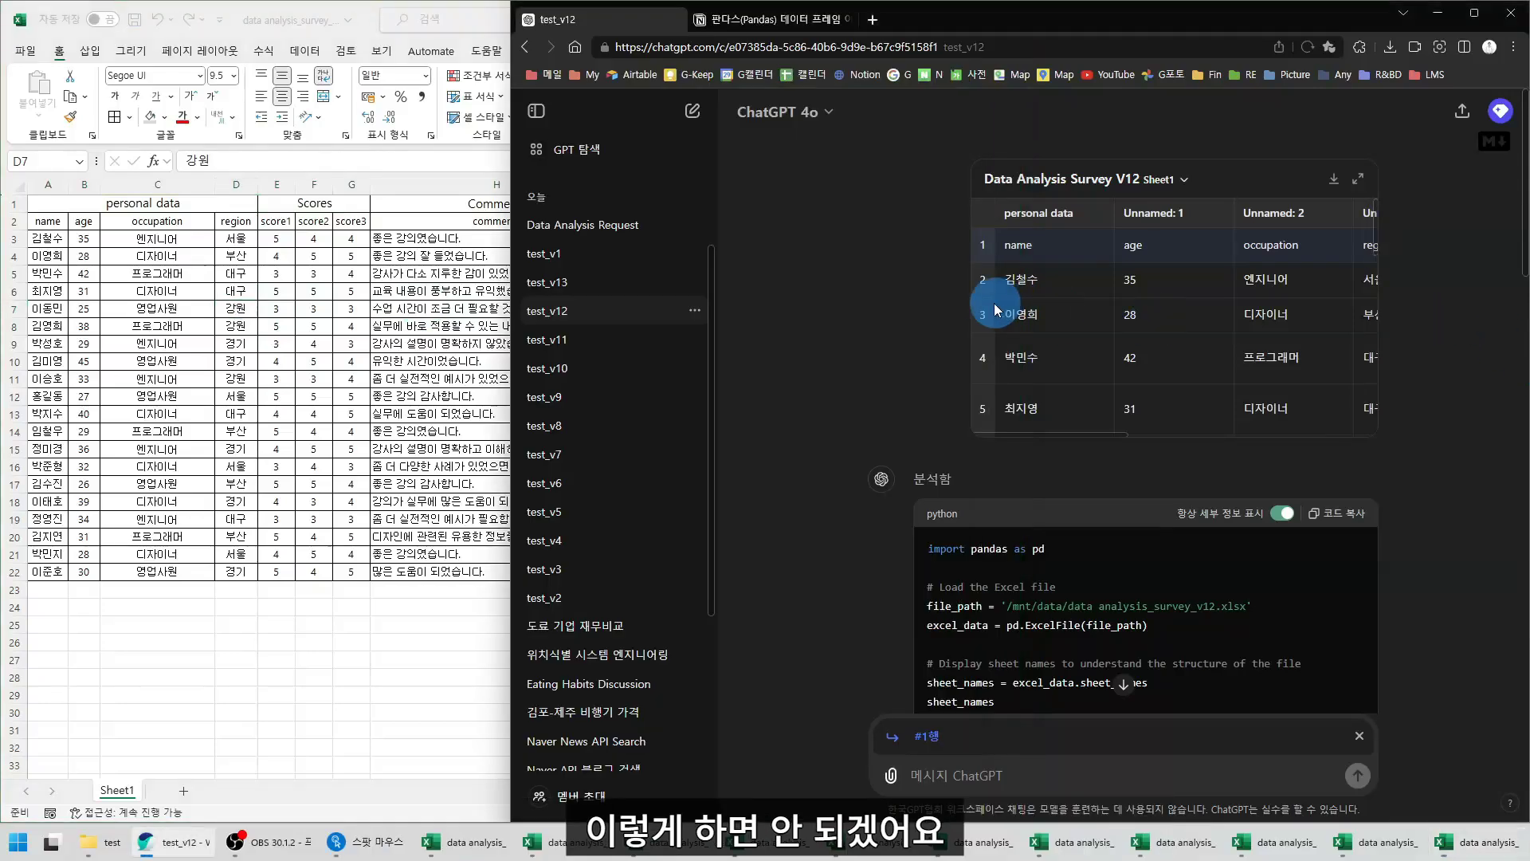
scroll(829, 361, down, 3)
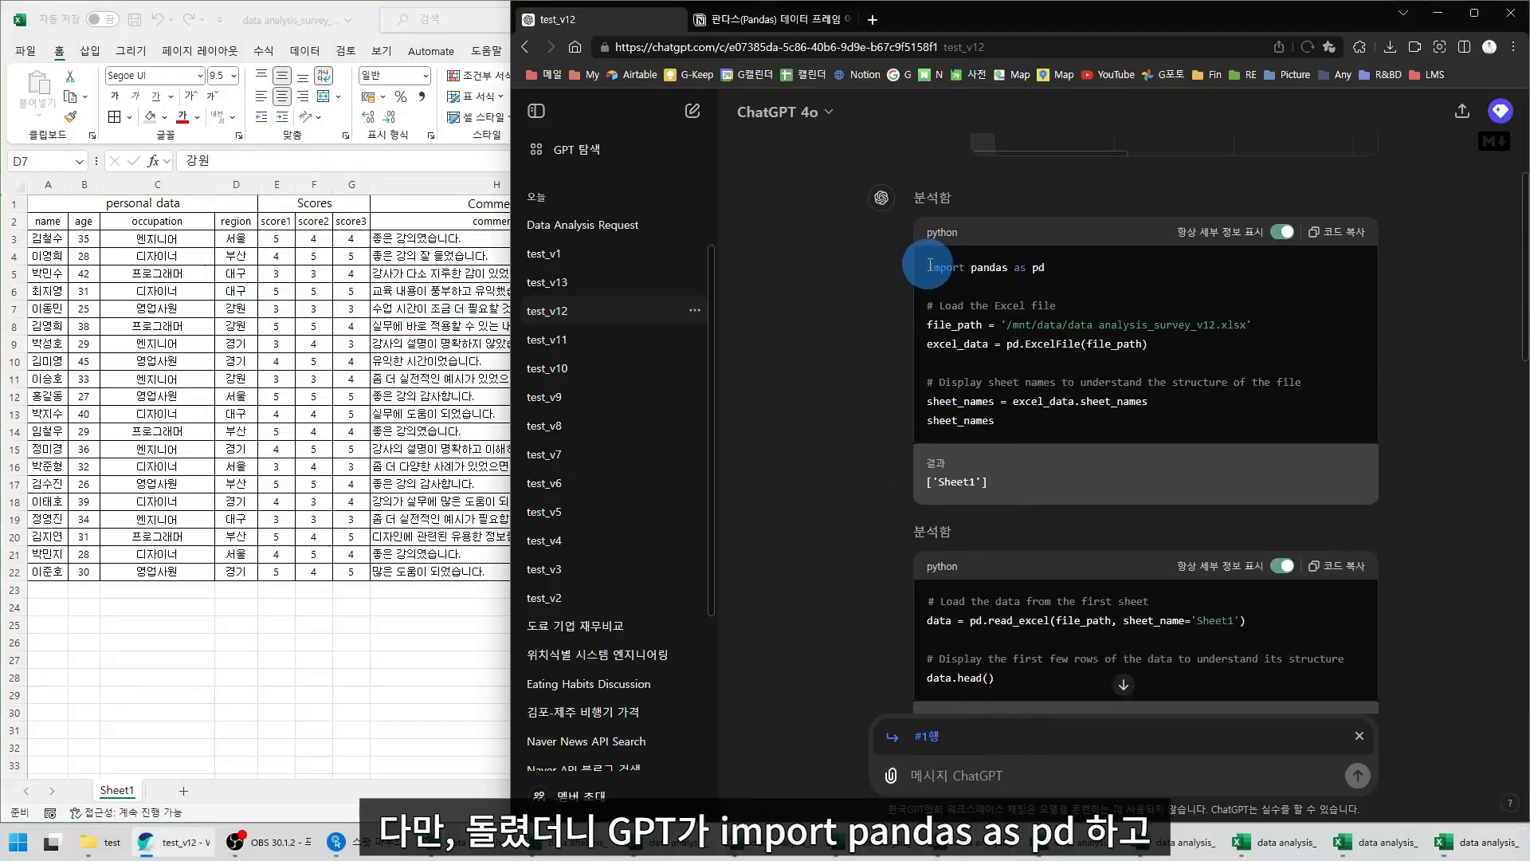
drag(927, 267, 1176, 433)
drag(926, 267, 1149, 432)
Highlight the code that reads Sheet1, the data.head() call and the table output beneath it
scroll(1149, 433, down, 3)
drag(929, 316, 1250, 406)
drag(928, 397, 1028, 416)
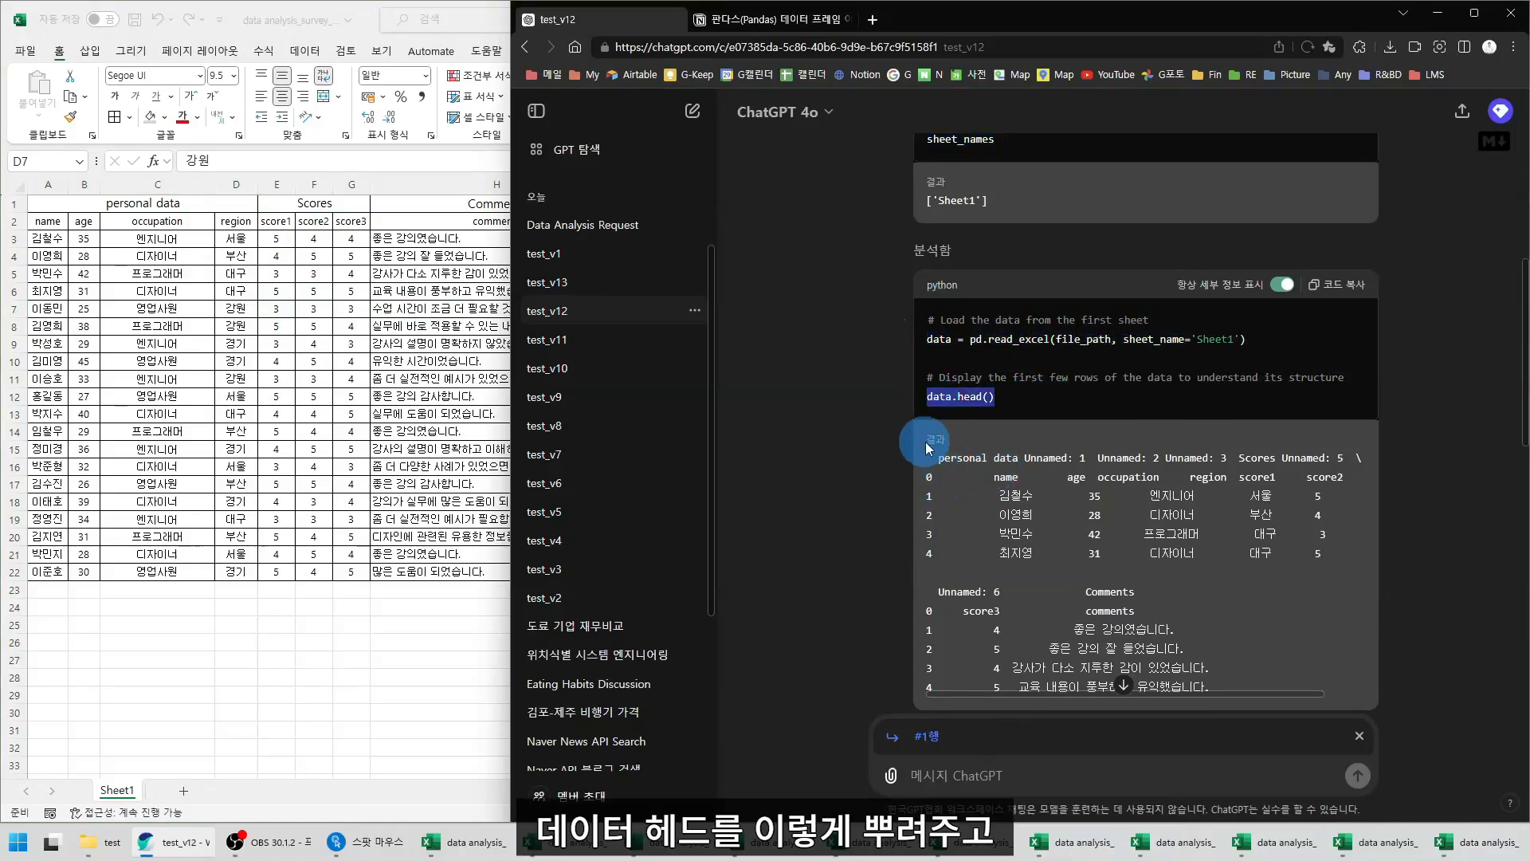
drag(924, 438, 1282, 536)
scroll(1235, 541, down, 3)
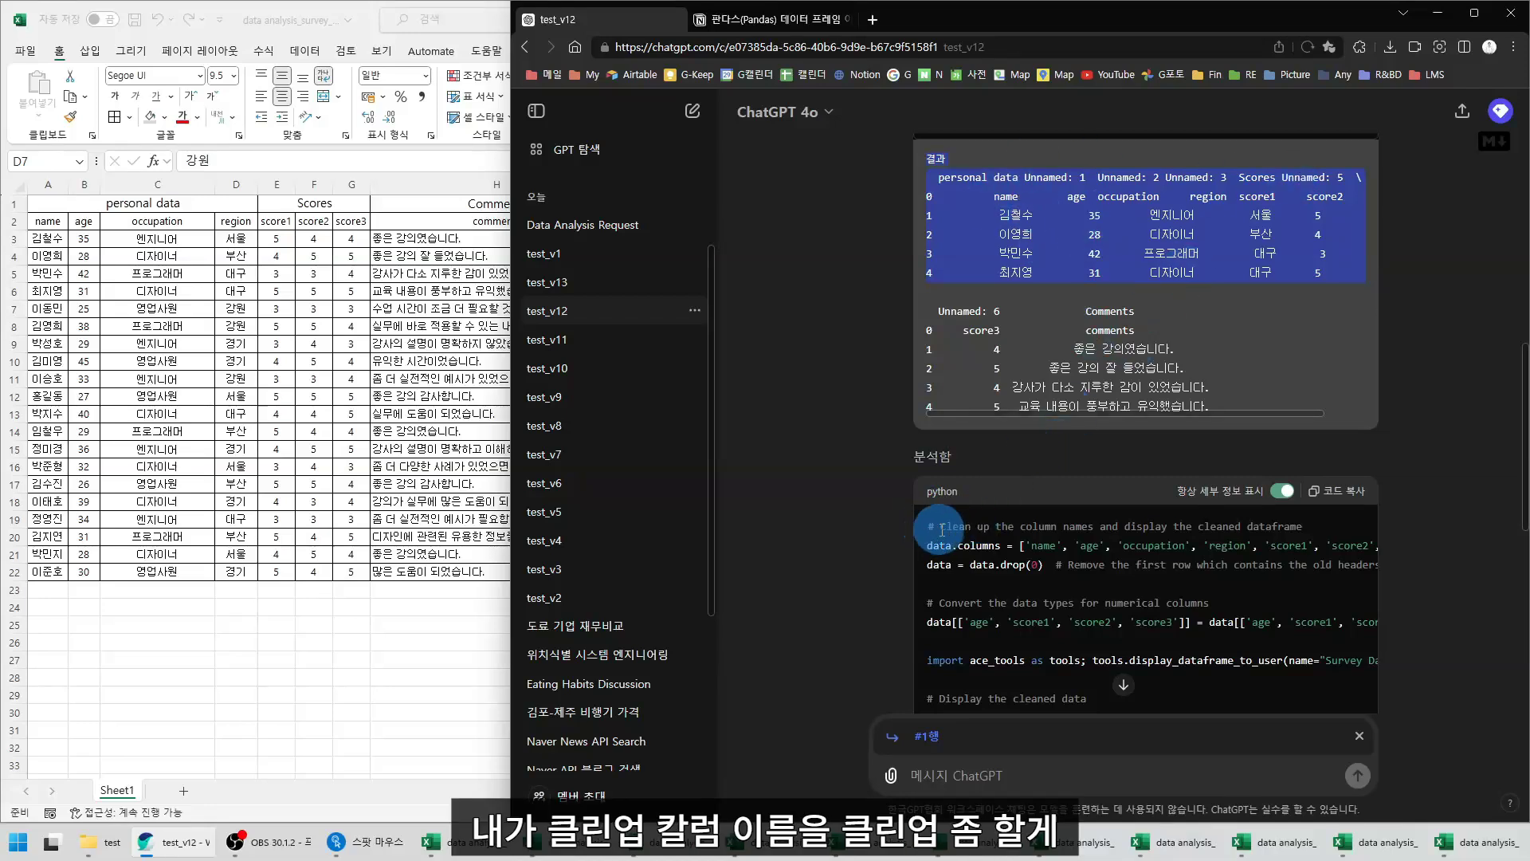
Highlight the "Clean up the column names" comment and the data.columns line that assigns new column names
drag(942, 530, 1098, 529)
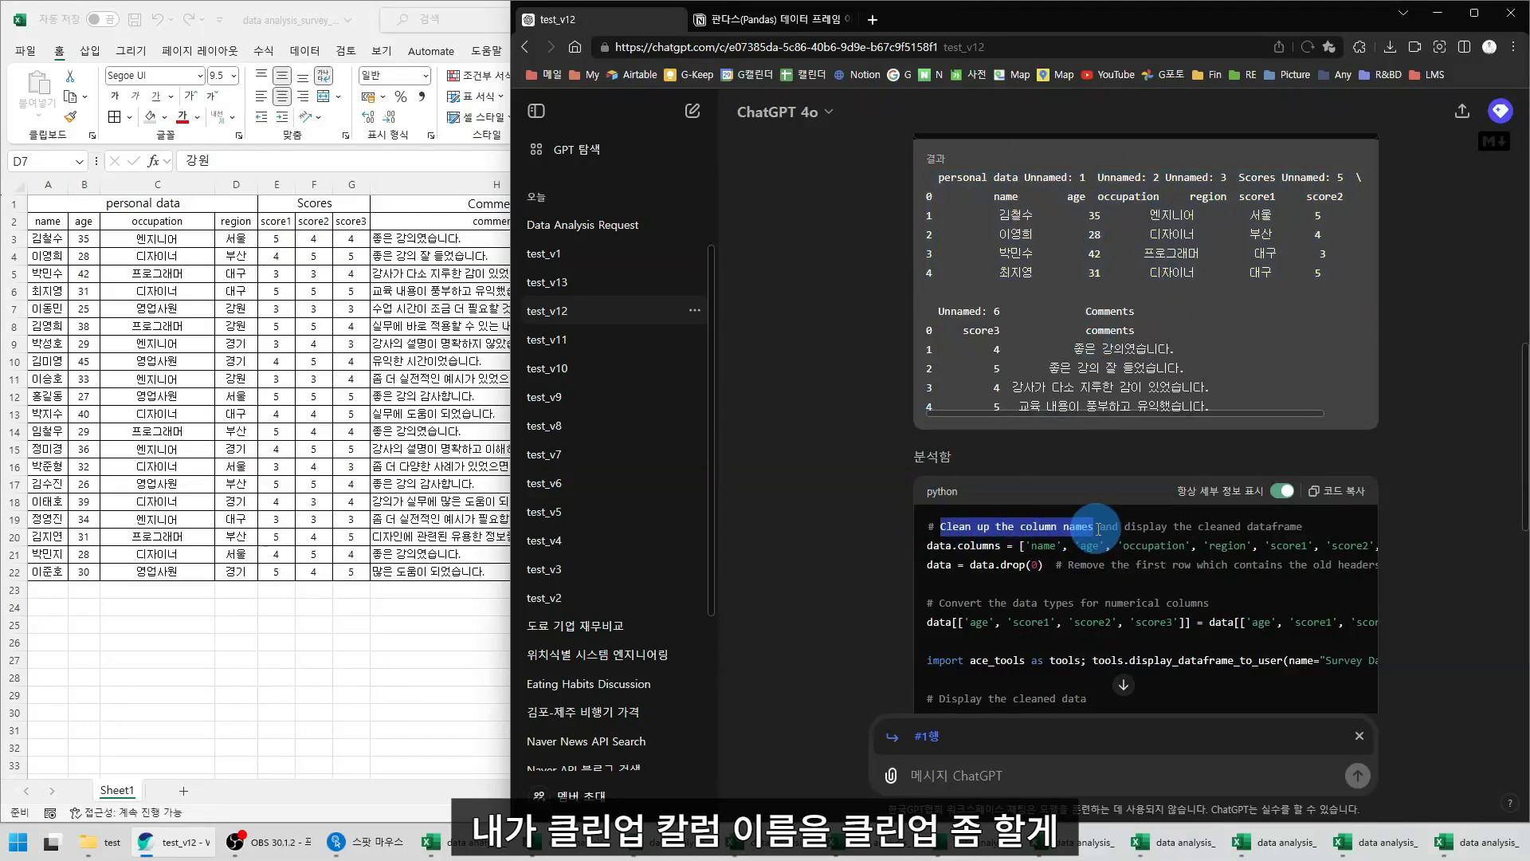
click(930, 548)
drag(930, 549, 1357, 548)
Switch to Excel and highlight row 2 and its header cells from name to comments
click(136, 247)
click(13, 221)
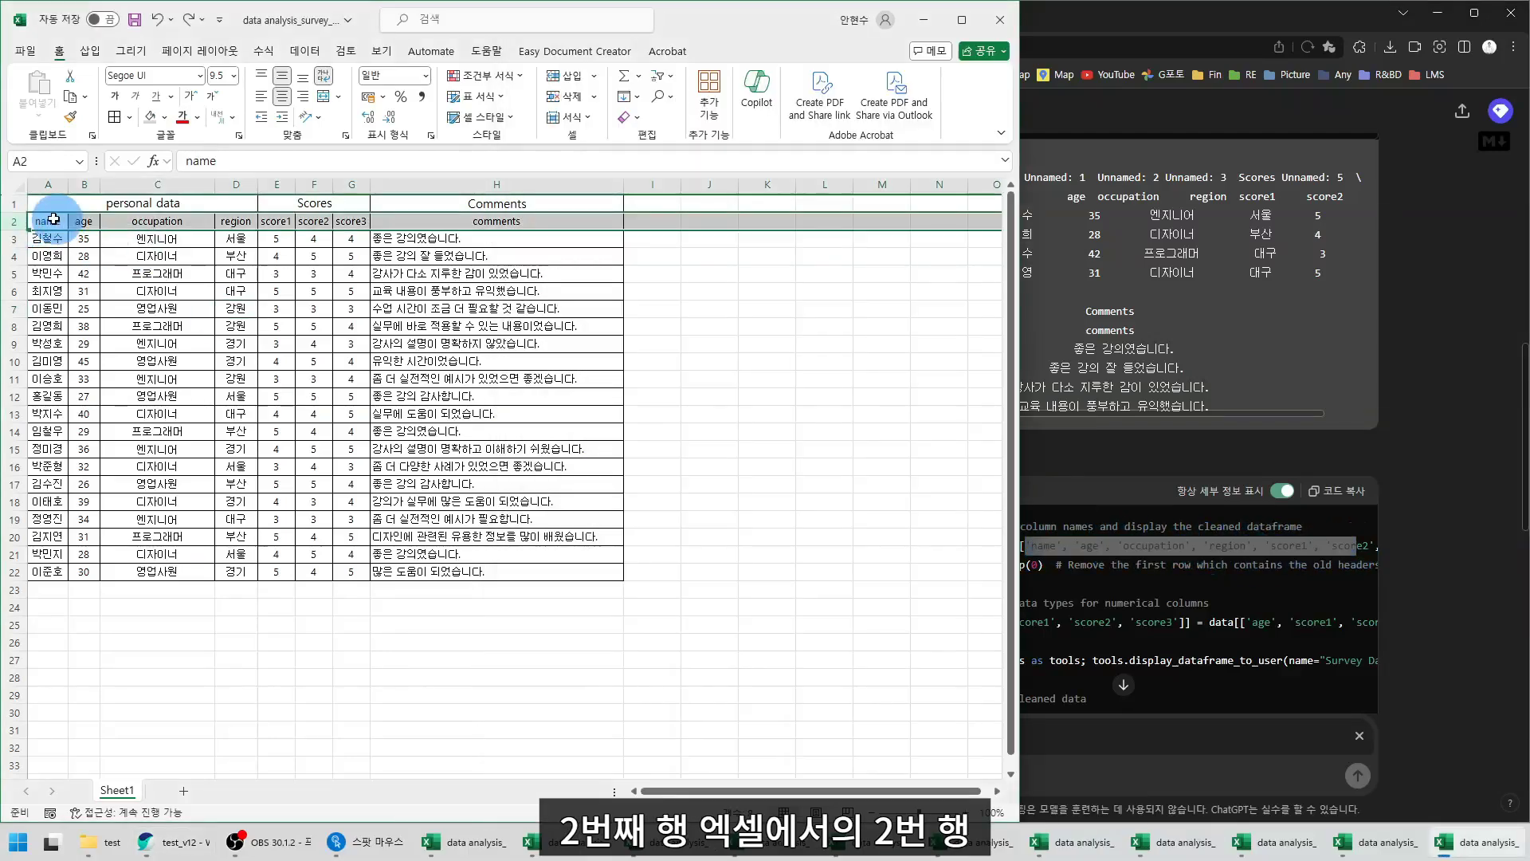
drag(40, 221, 535, 221)
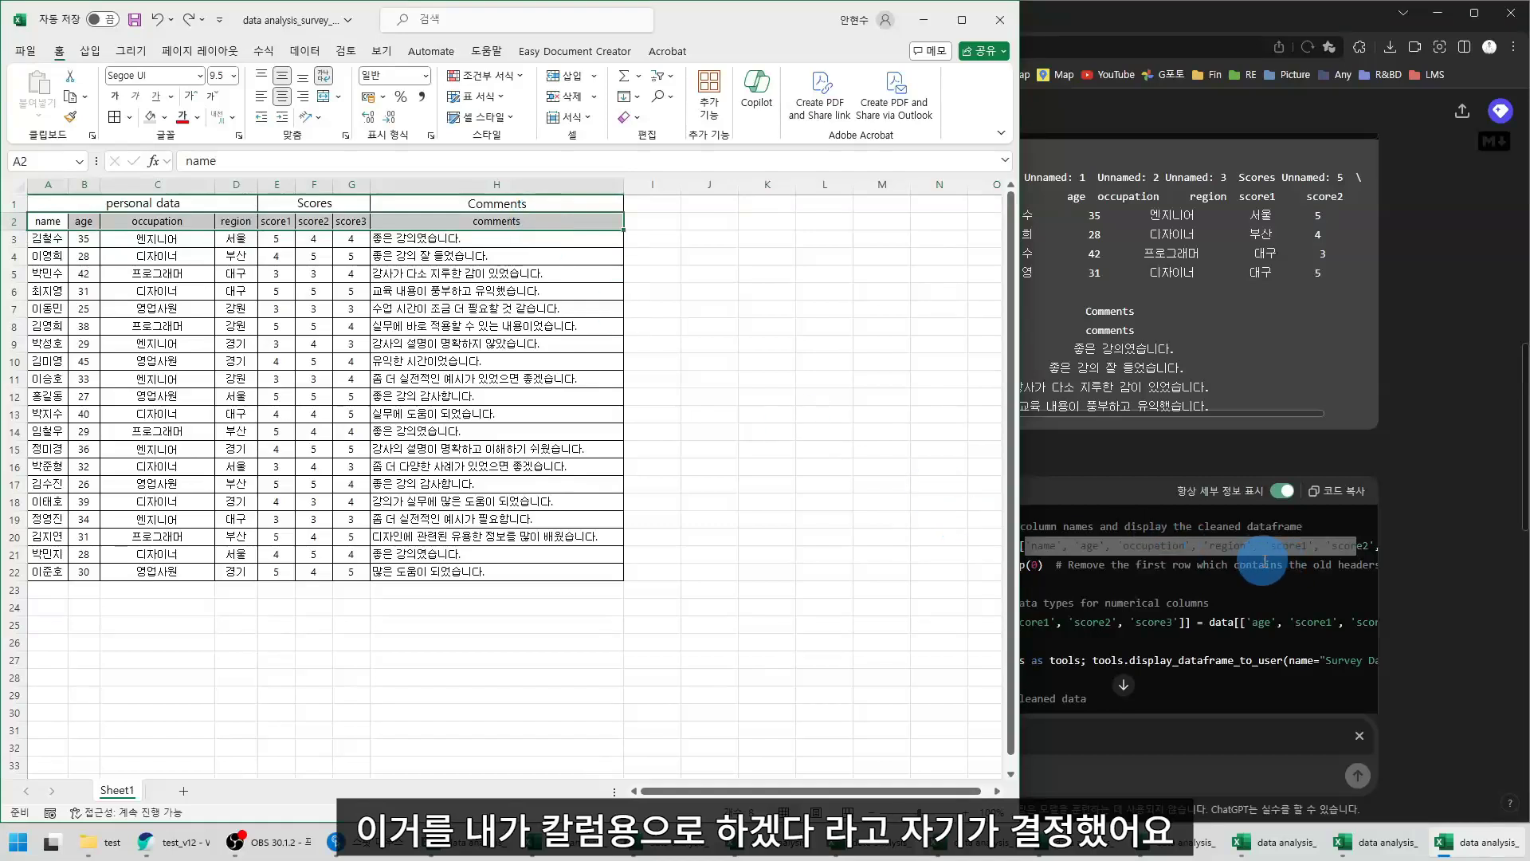
Highlight both header rows in Excel, plus the column name list and data.drop(0) in the test_v12 chat's code
drag(47, 207, 447, 221)
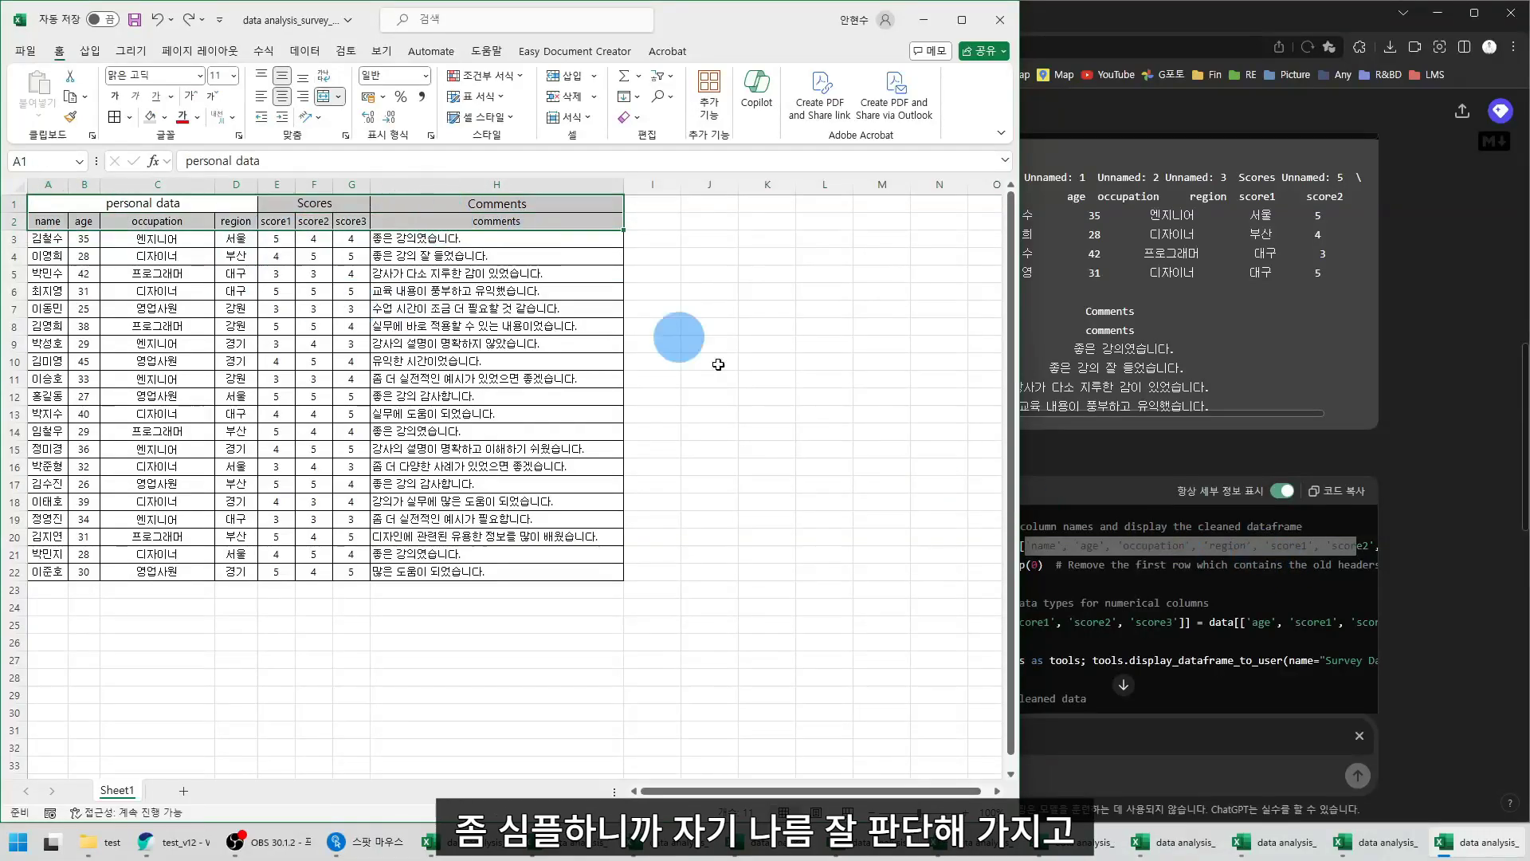
click(1088, 548)
drag(1026, 546, 1316, 547)
click(1032, 566)
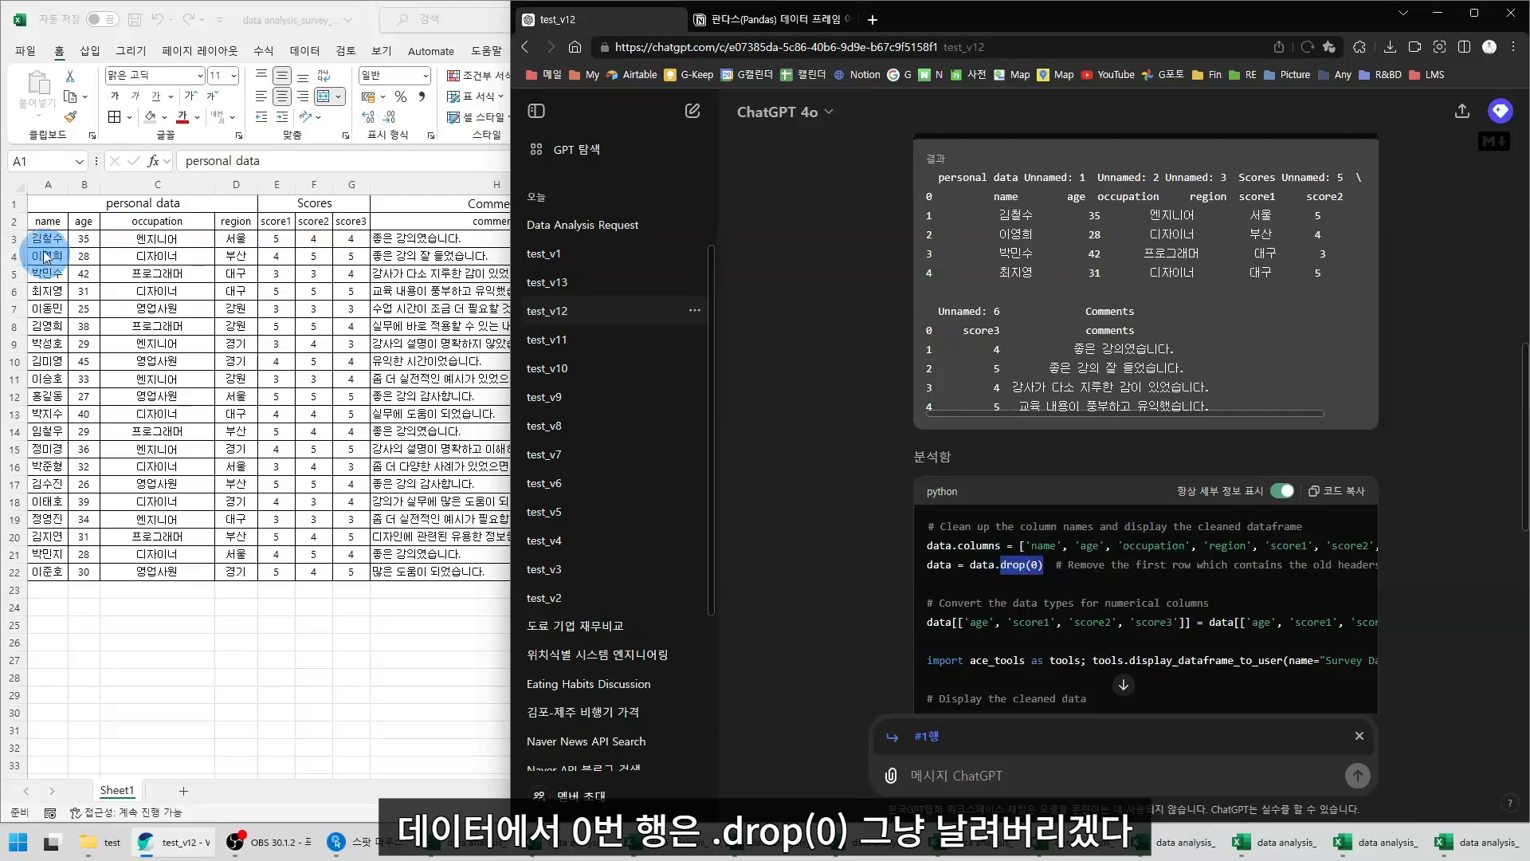
Delete row 1 of the Excel sheet and highlight the header cells from name to comments
click(11, 199)
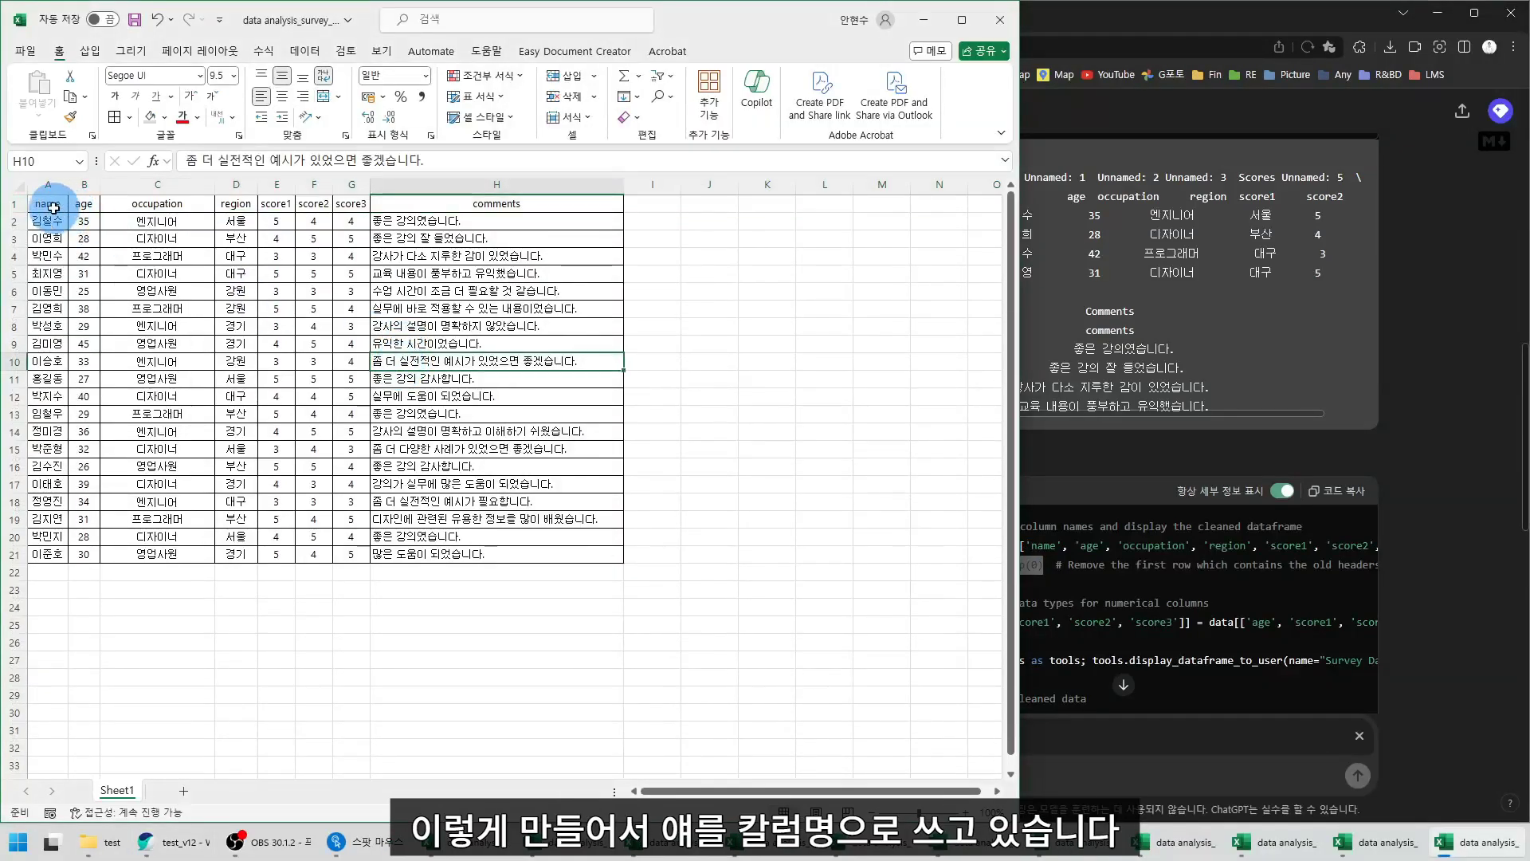
drag(53, 208, 562, 202)
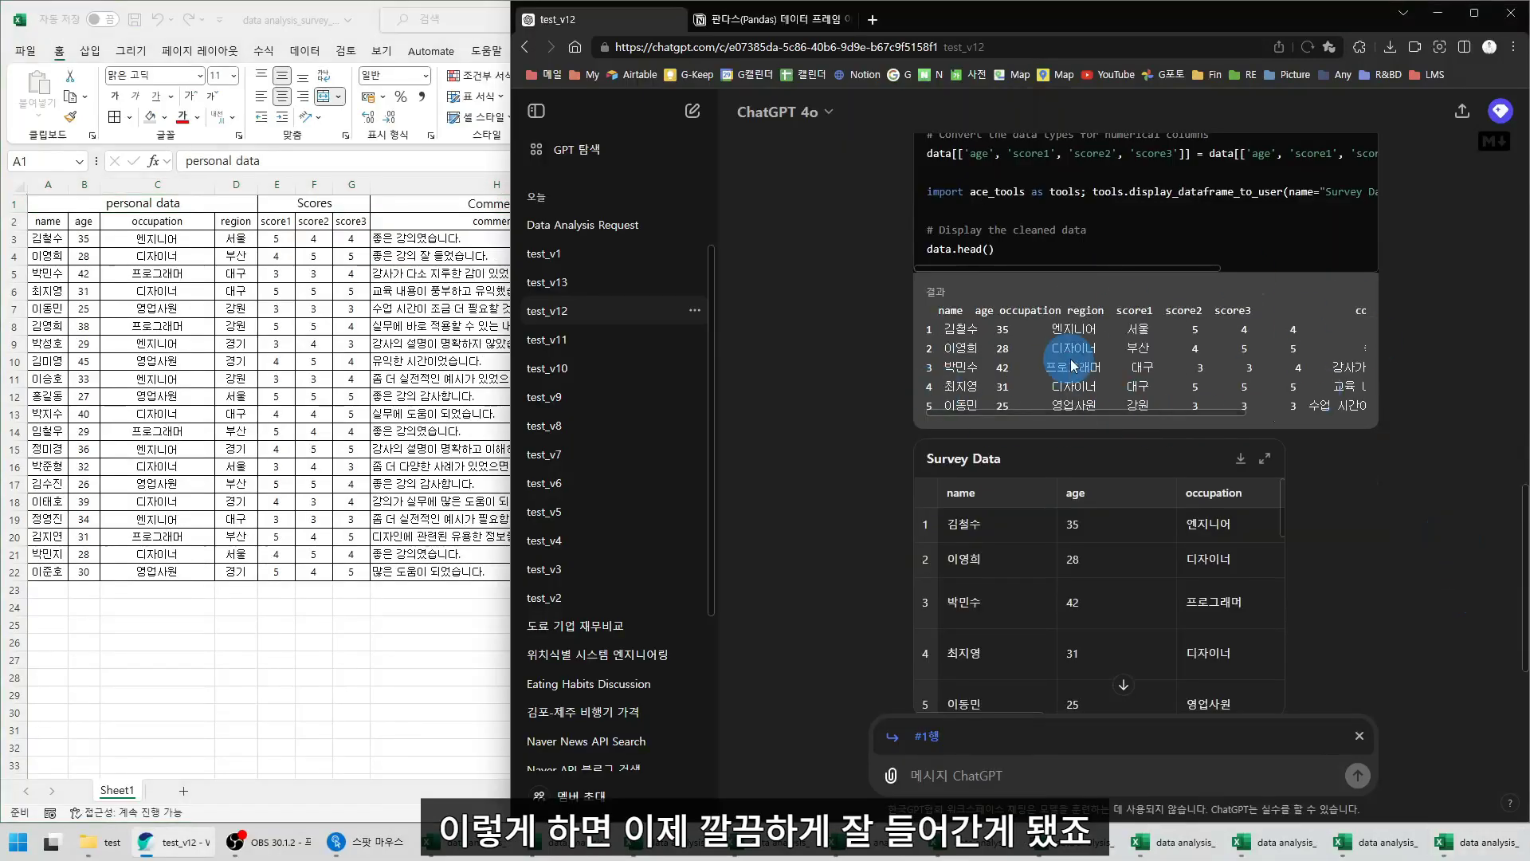
Review the cleaned data.head() output in test_v12 and highlight the code from data.columns to the "Display the cleaned data" comment
scroll(1060, 343, up, 1)
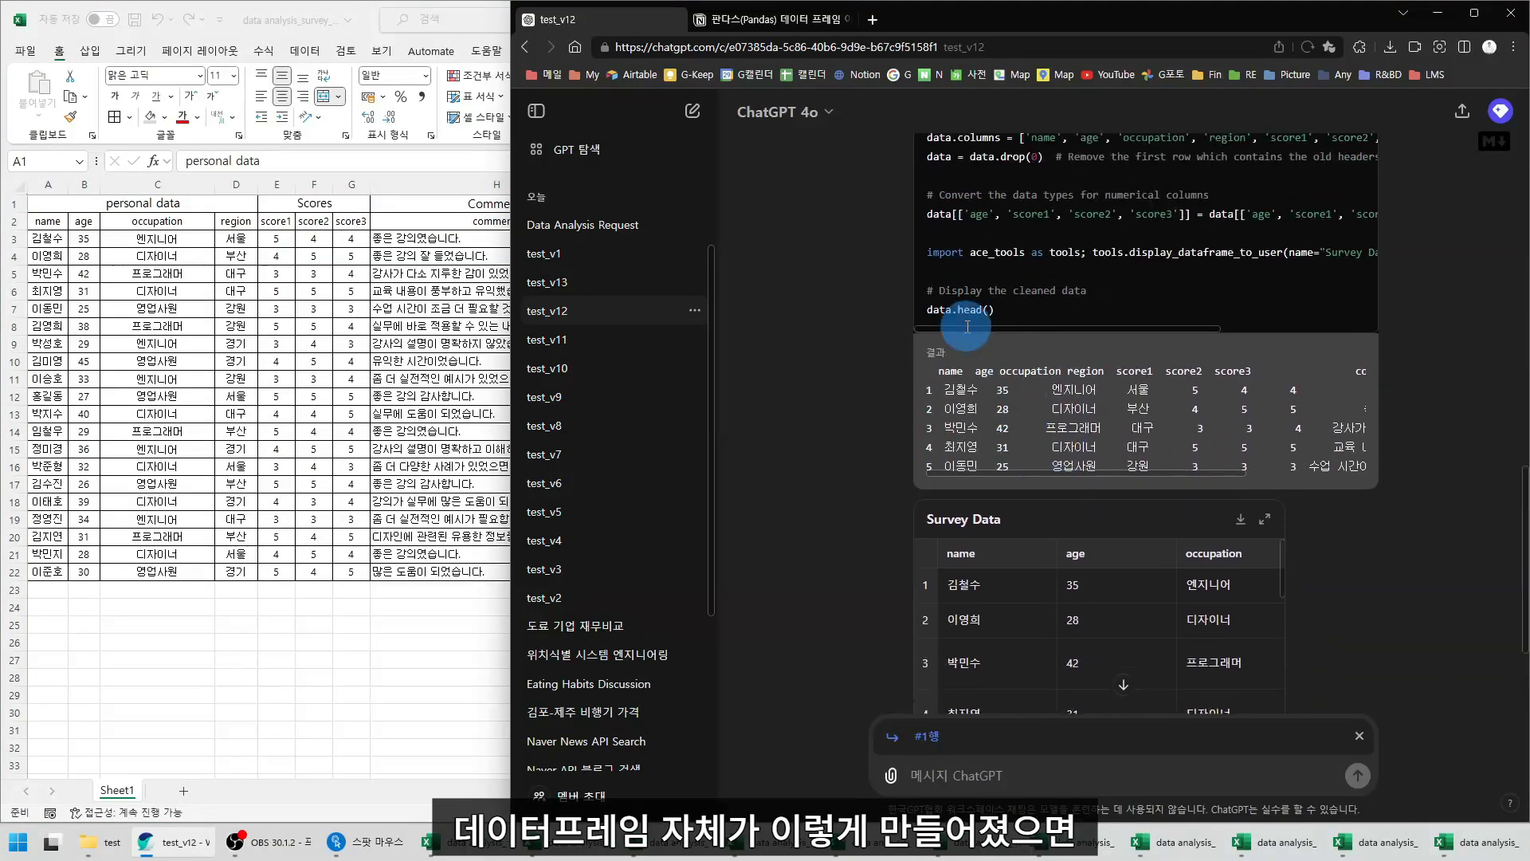
scroll(1146, 454, down, 1)
scroll(956, 239, up, 1)
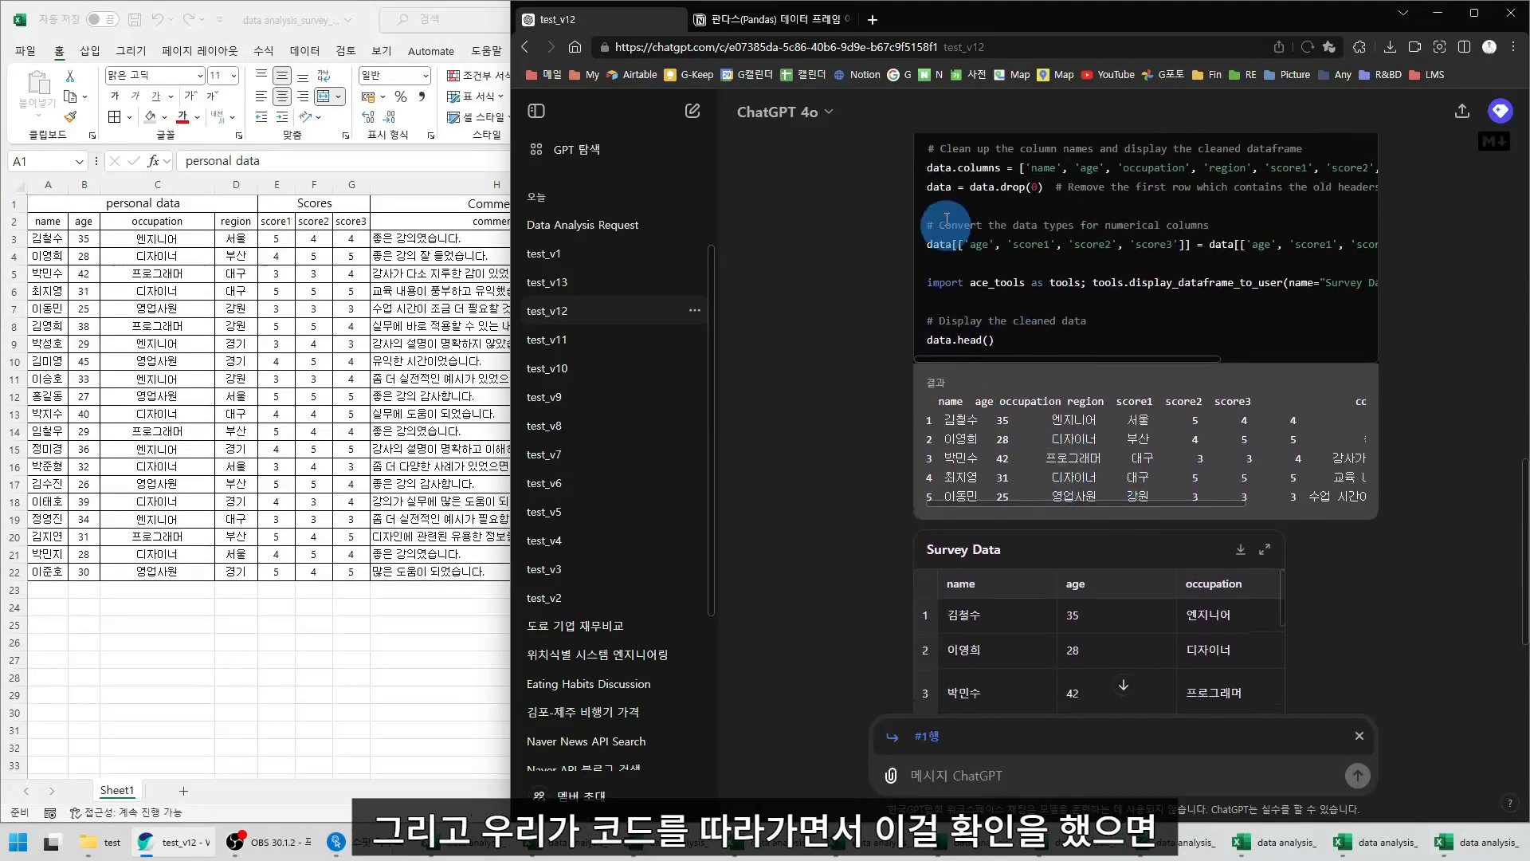
drag(943, 167, 1092, 399)
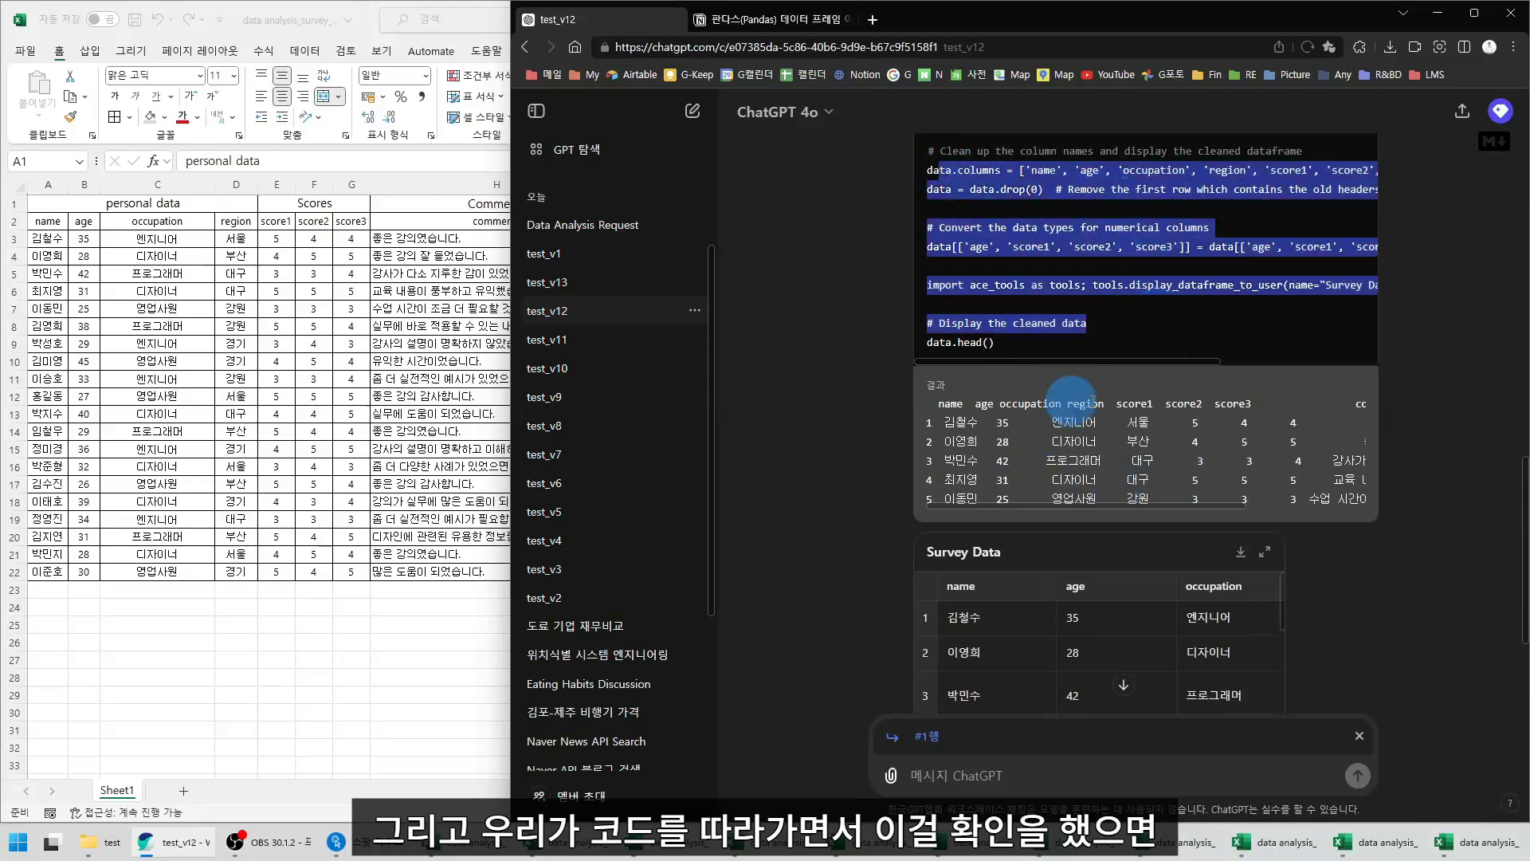
scroll(1159, 484, down, 1)
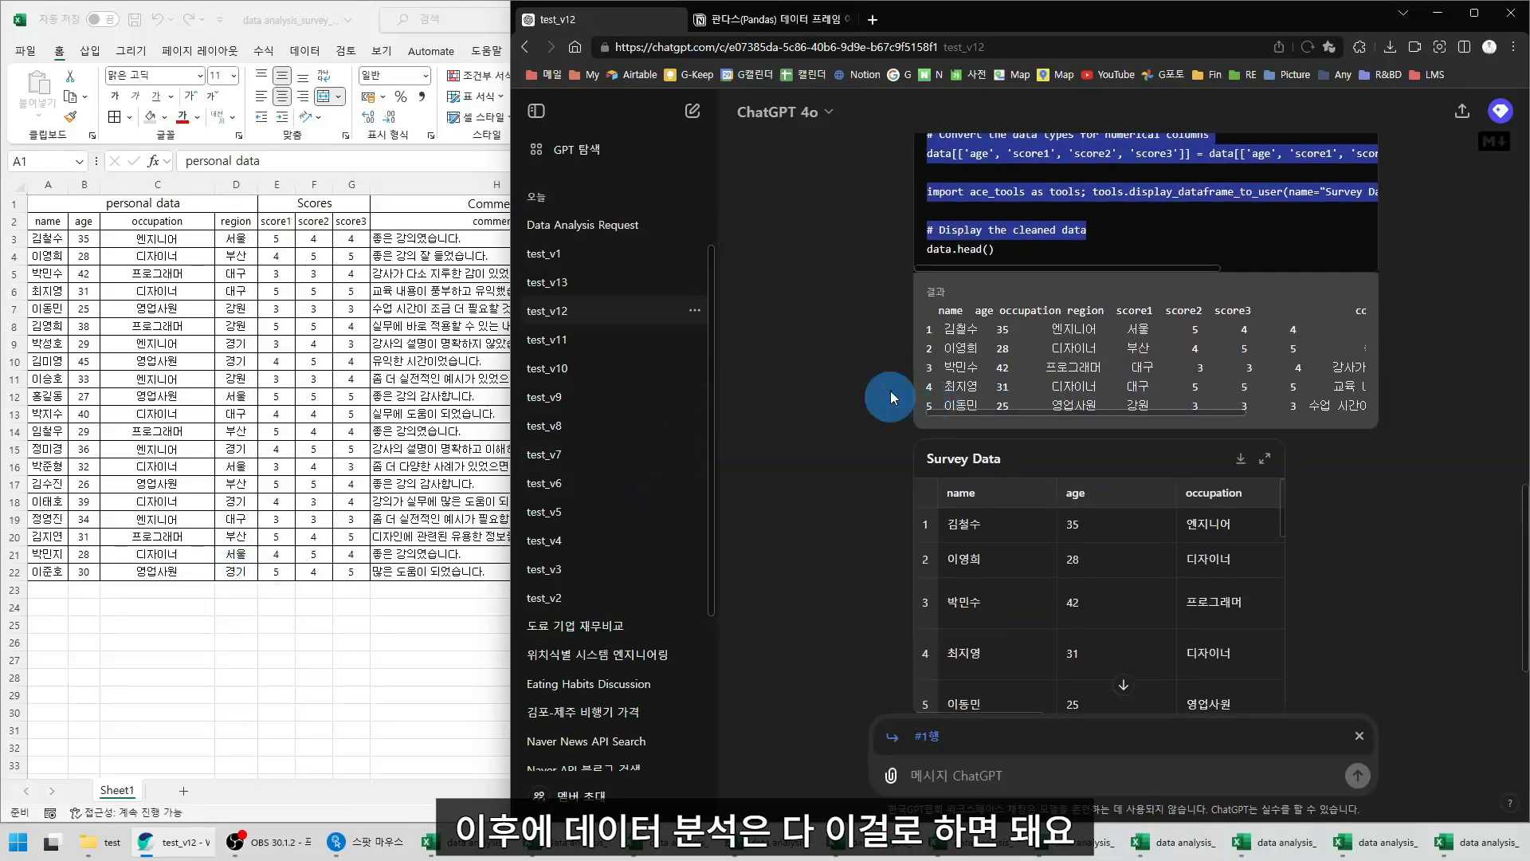
Trace the data variable from the read_excel line through data.columns, data.drop(0) and the data type conversion line, highlighting each use
scroll(922, 438, up, 5)
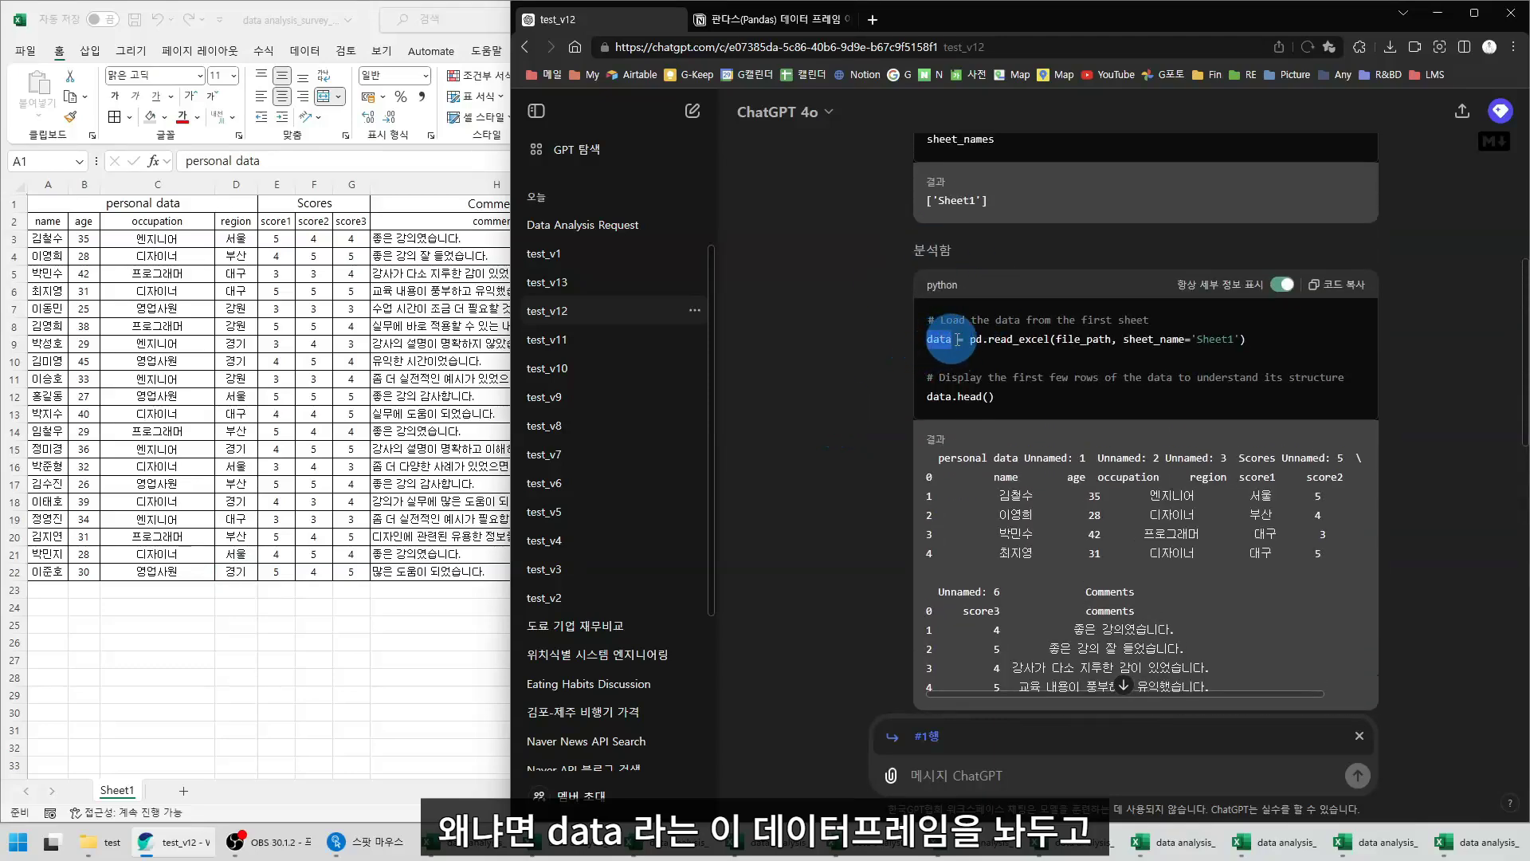
scroll(953, 340, down, 2)
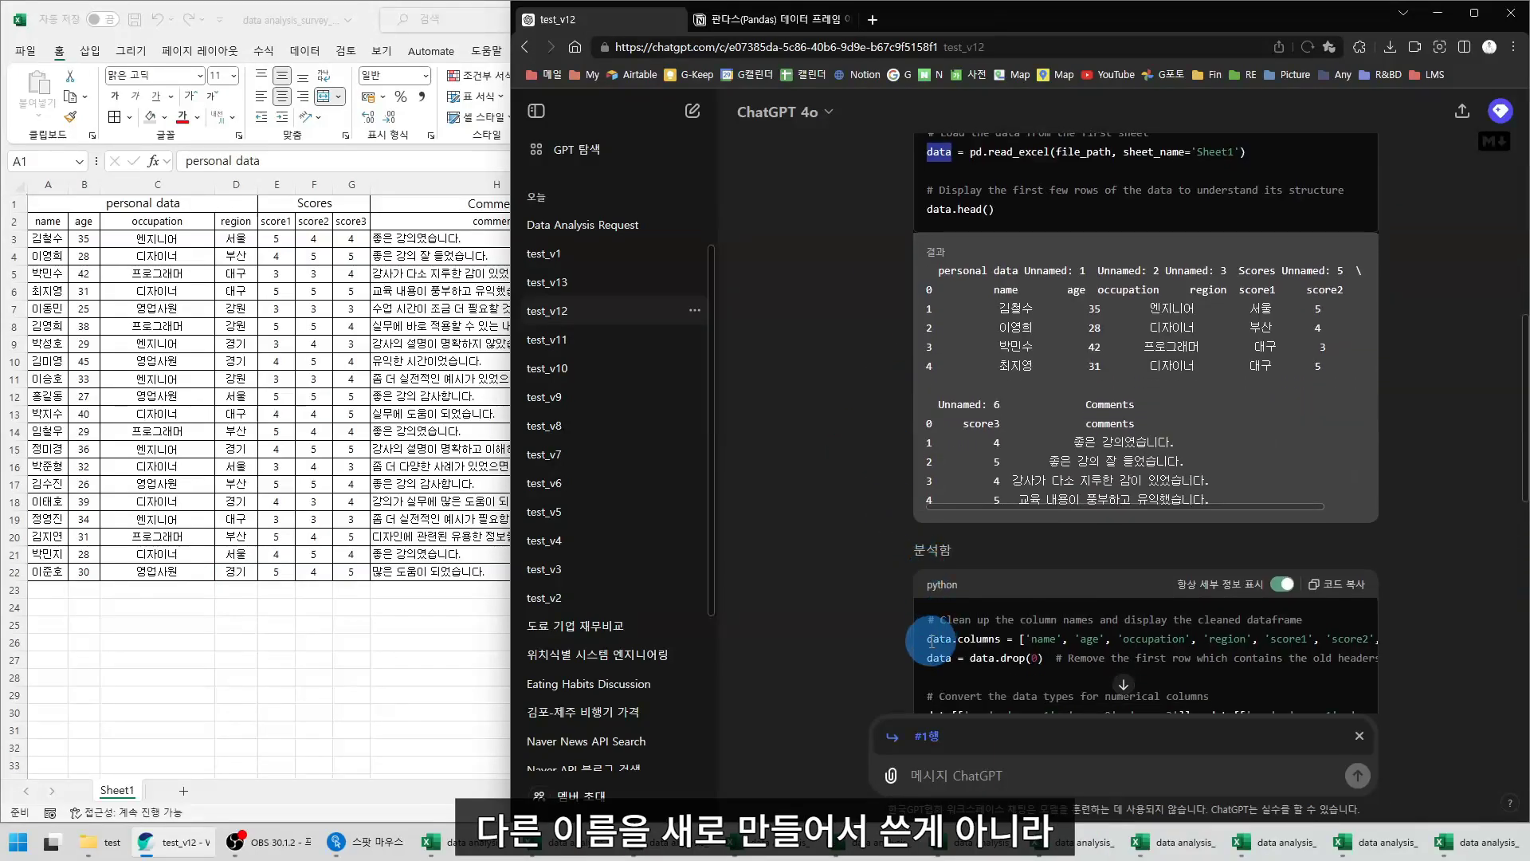
scroll(930, 641, down, 2)
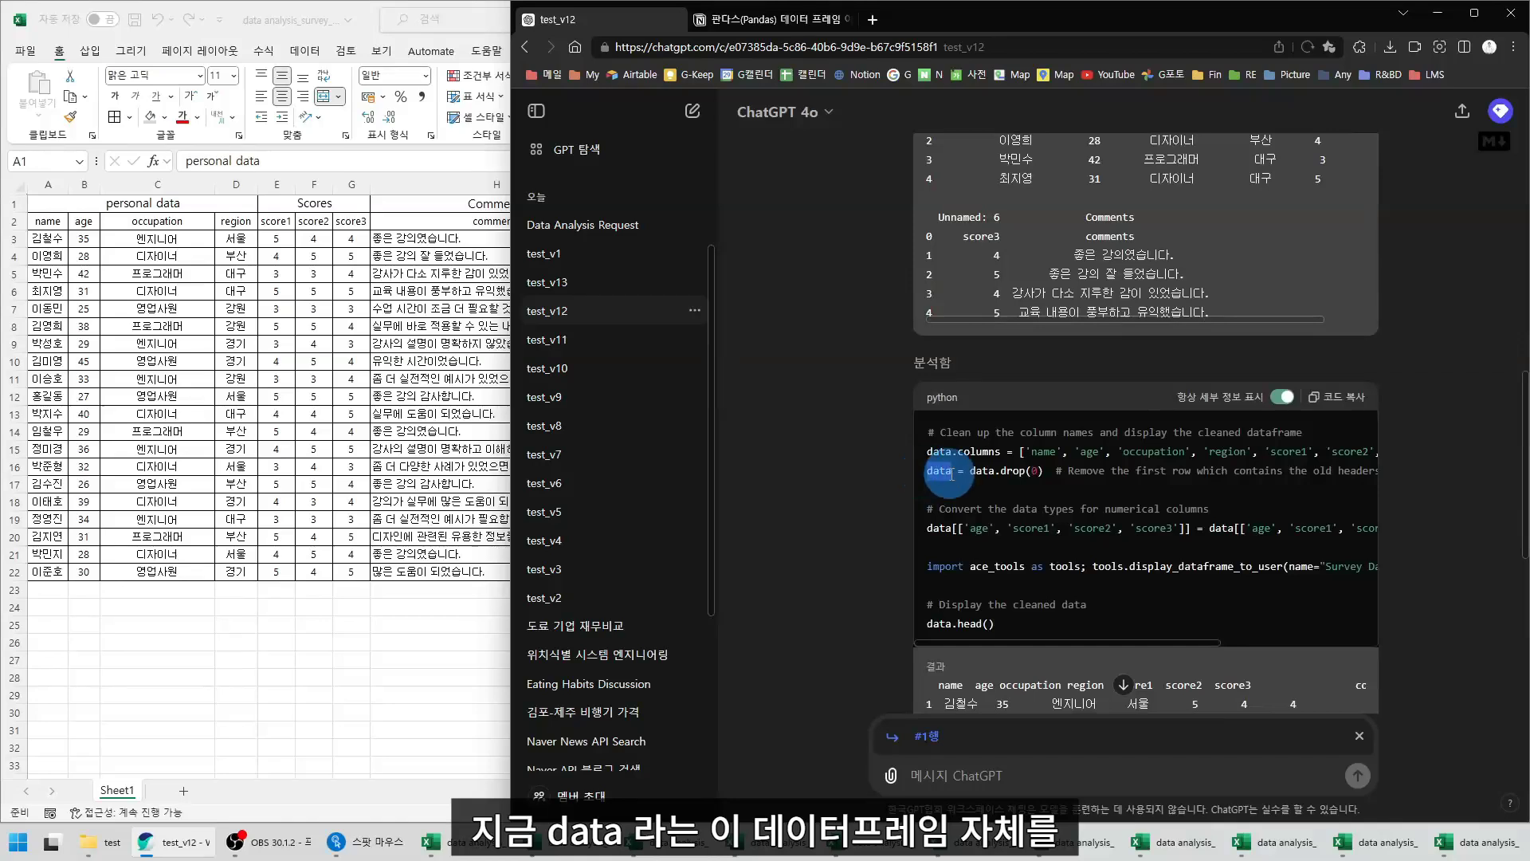
drag(969, 473, 1053, 473)
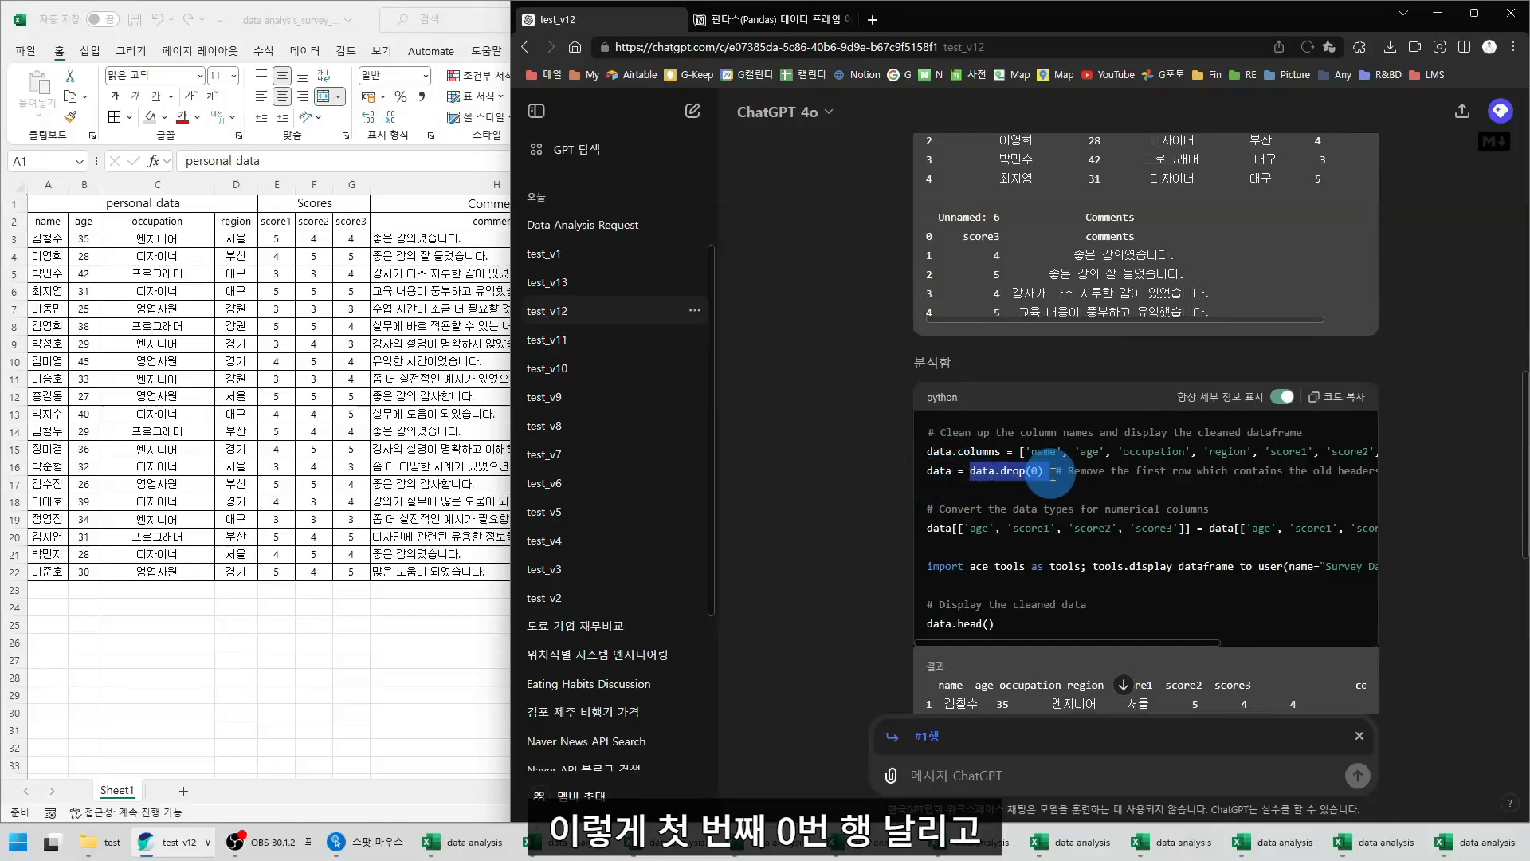
drag(927, 451, 1276, 451)
drag(929, 476, 951, 482)
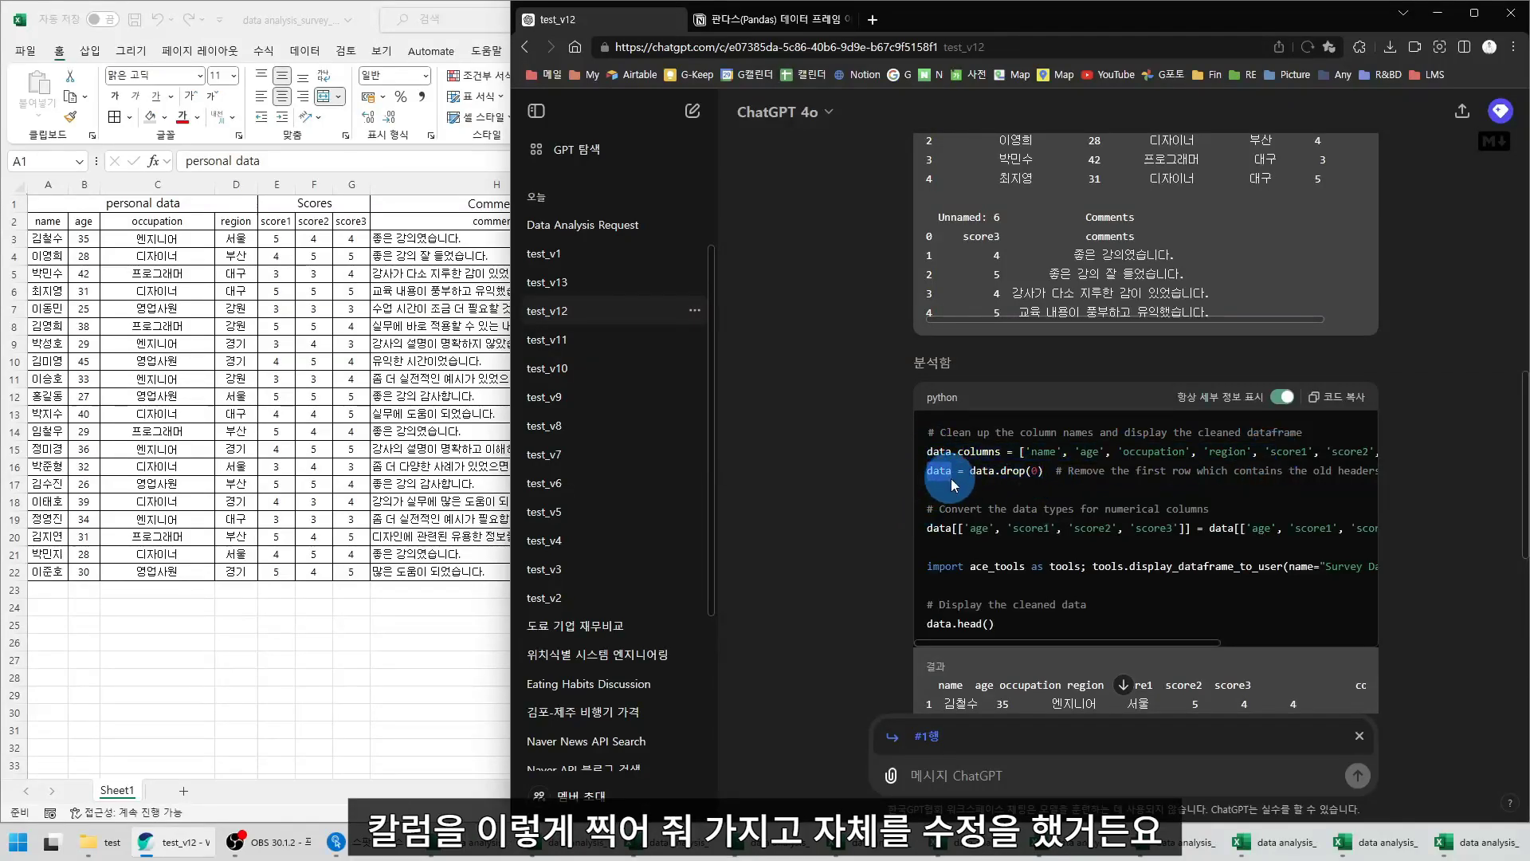
click(932, 531)
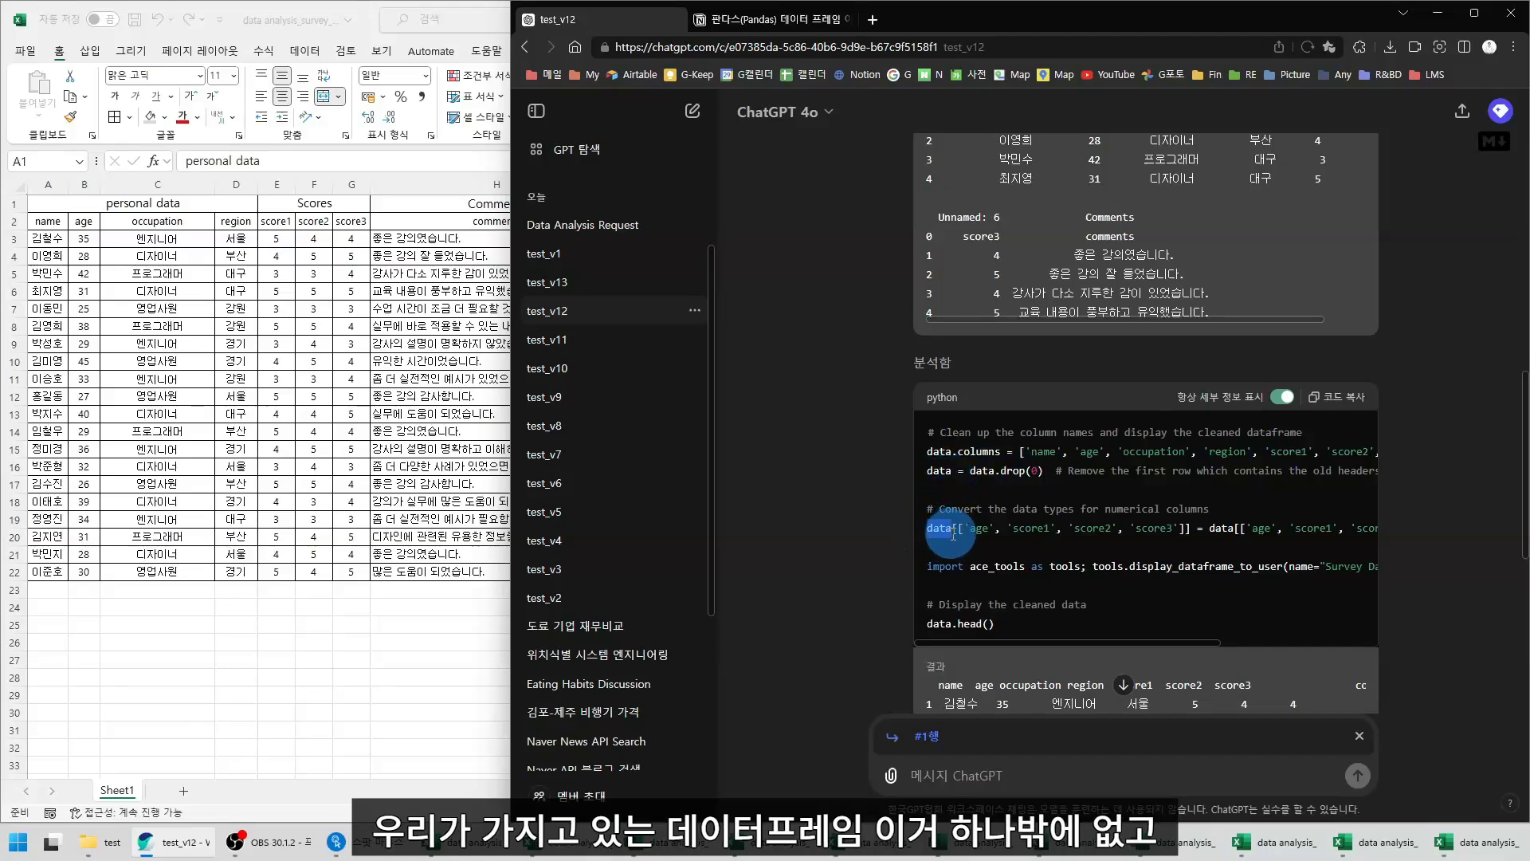
Delete the upper header row in Excel, undo the deletion, and return to the test_v12 chat
click(31, 209)
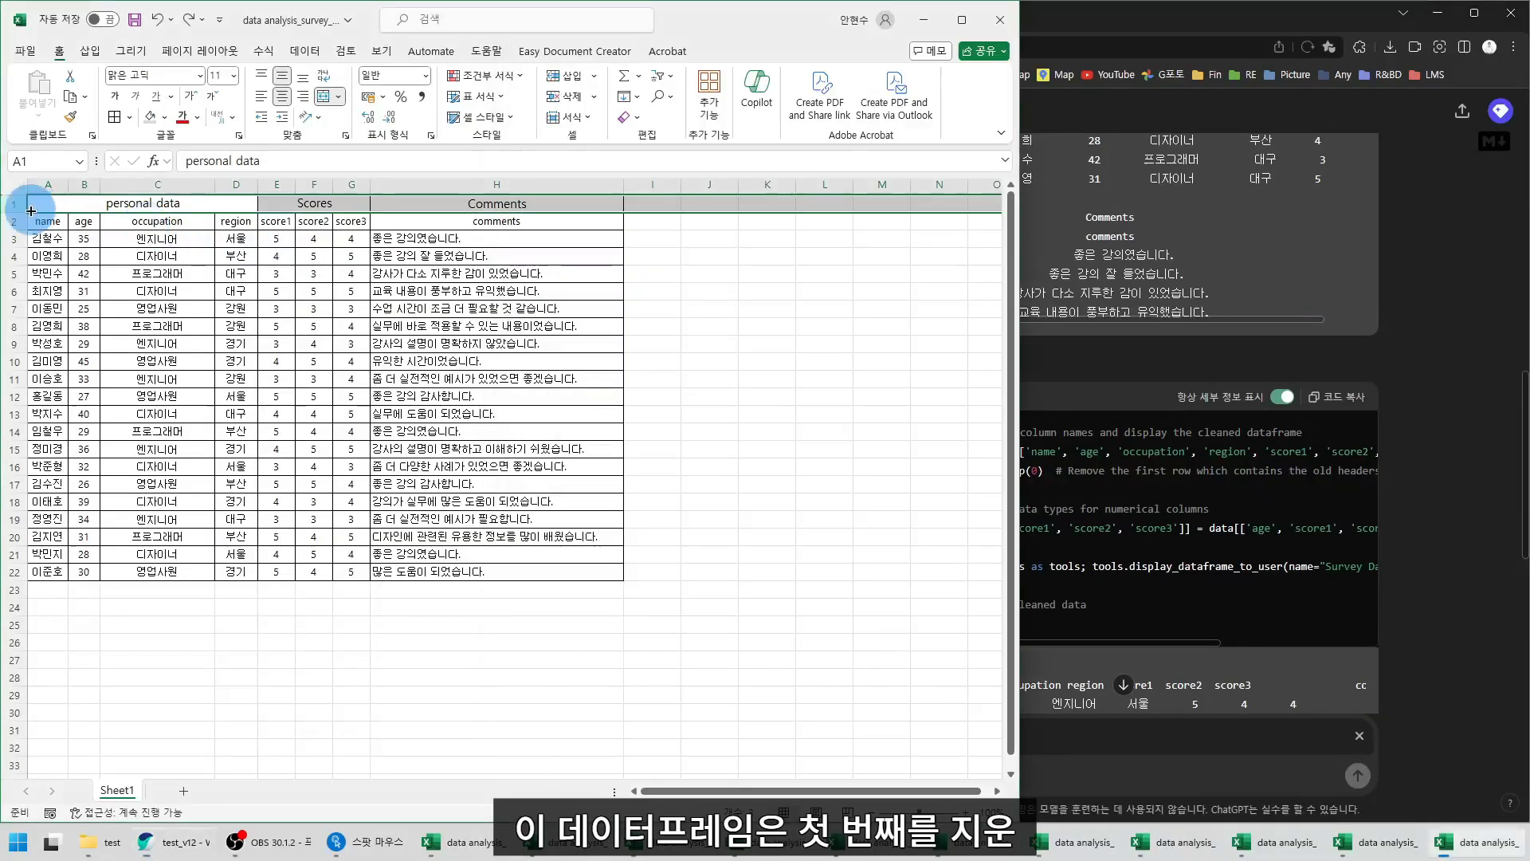
right_click(4, 202)
click(48, 390)
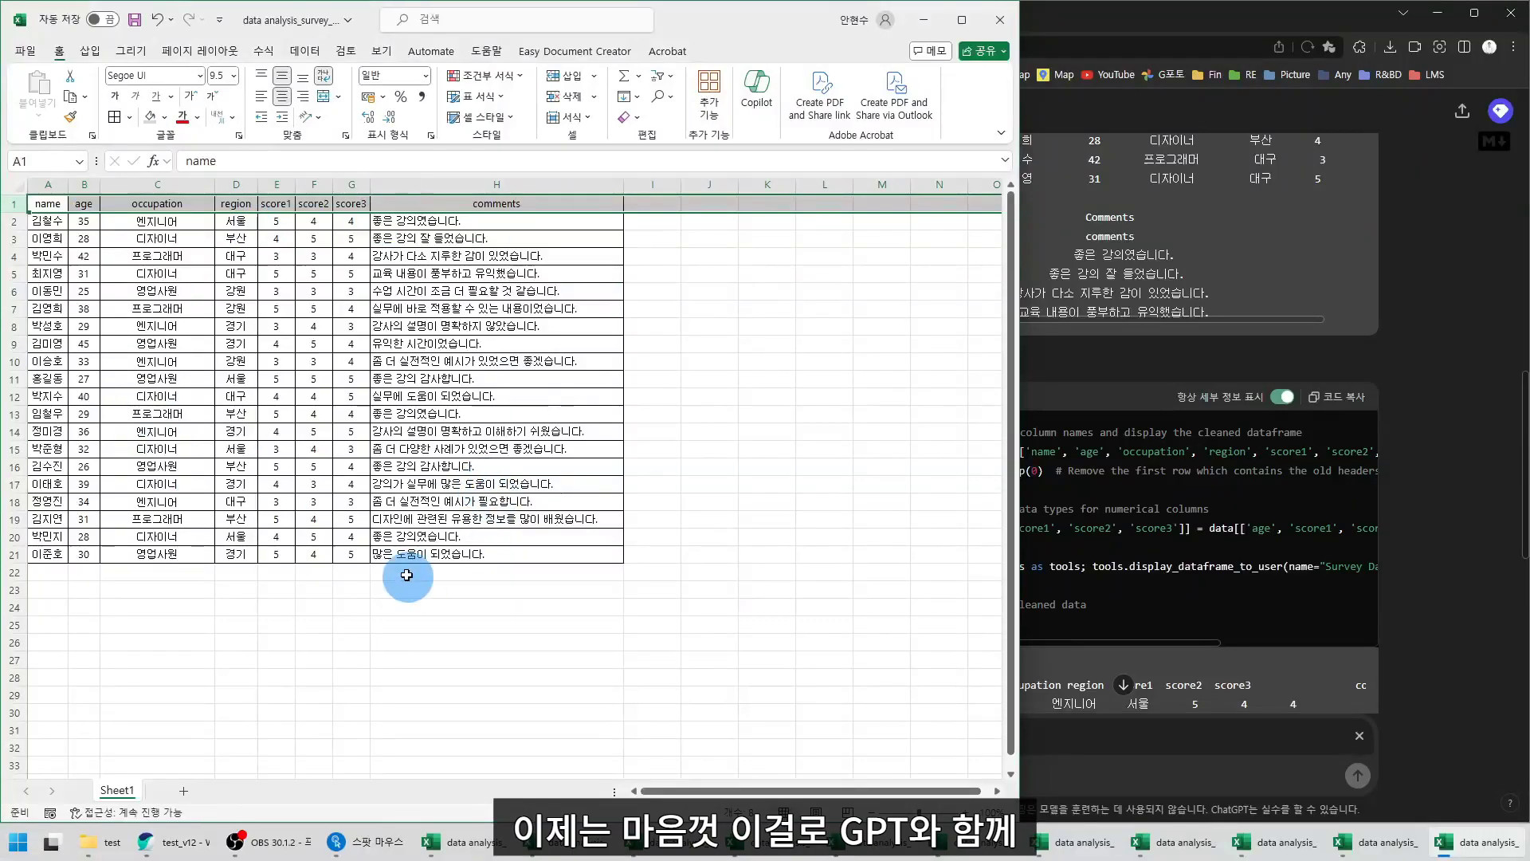
key(ctrl+z)
click(1456, 649)
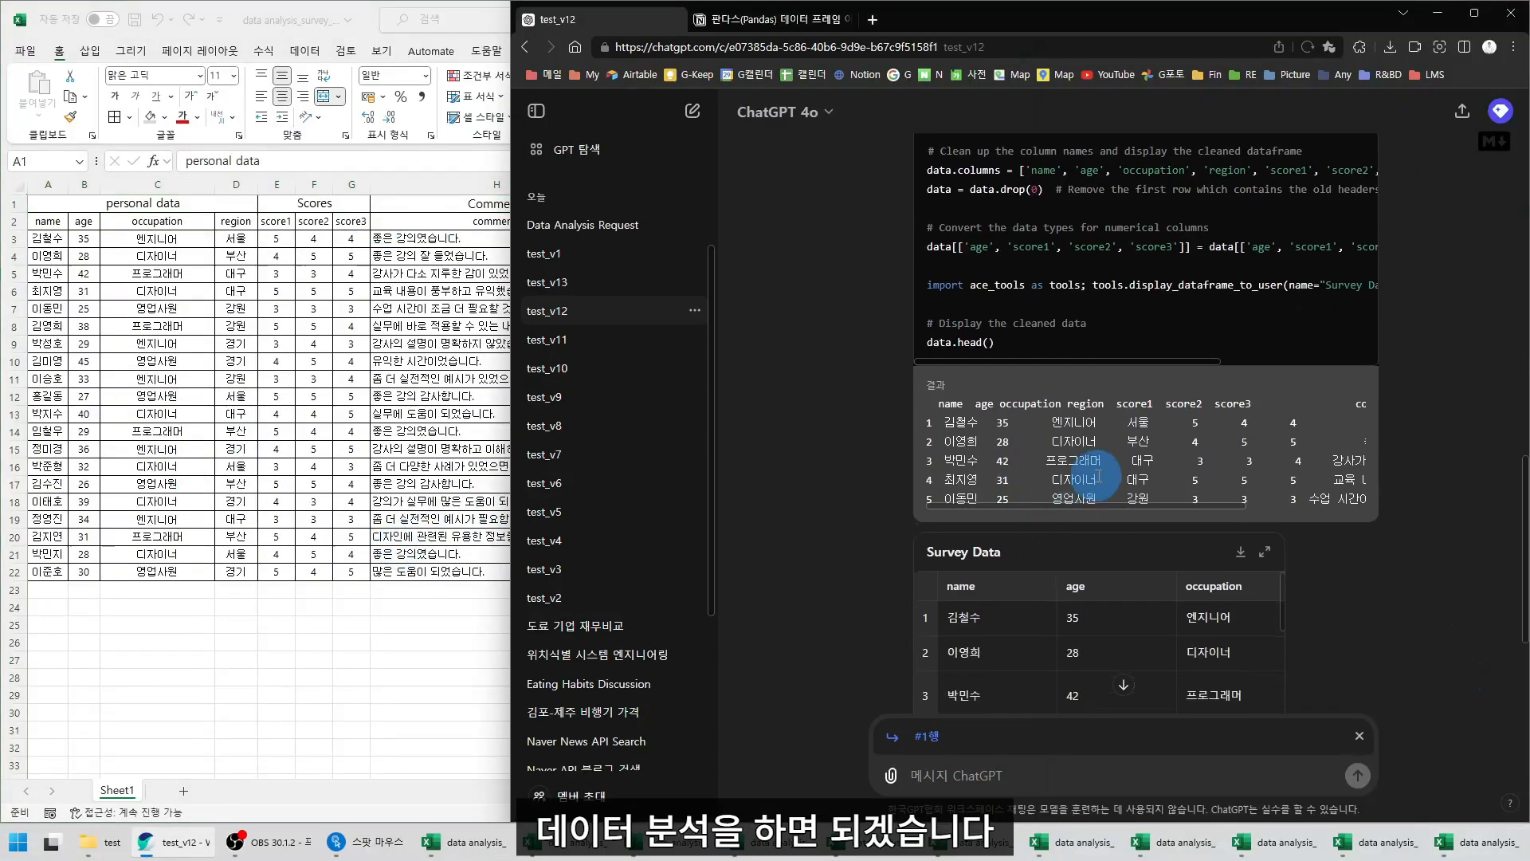
Compare the vertically merged Comments header in Excel with the separate Comments and comments cells in the other survey workbook
click(68, 204)
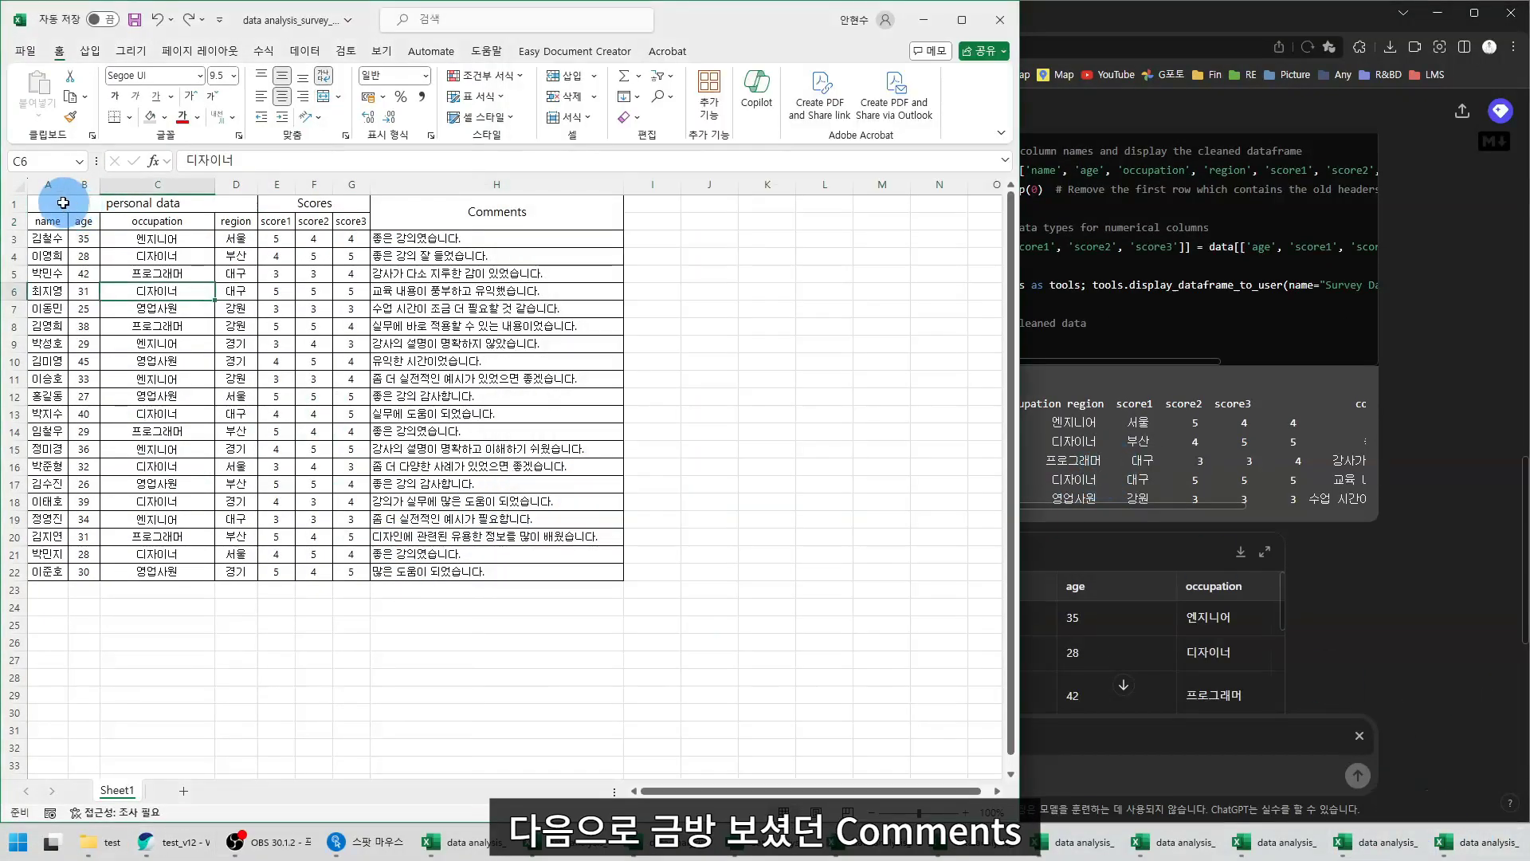
click(494, 211)
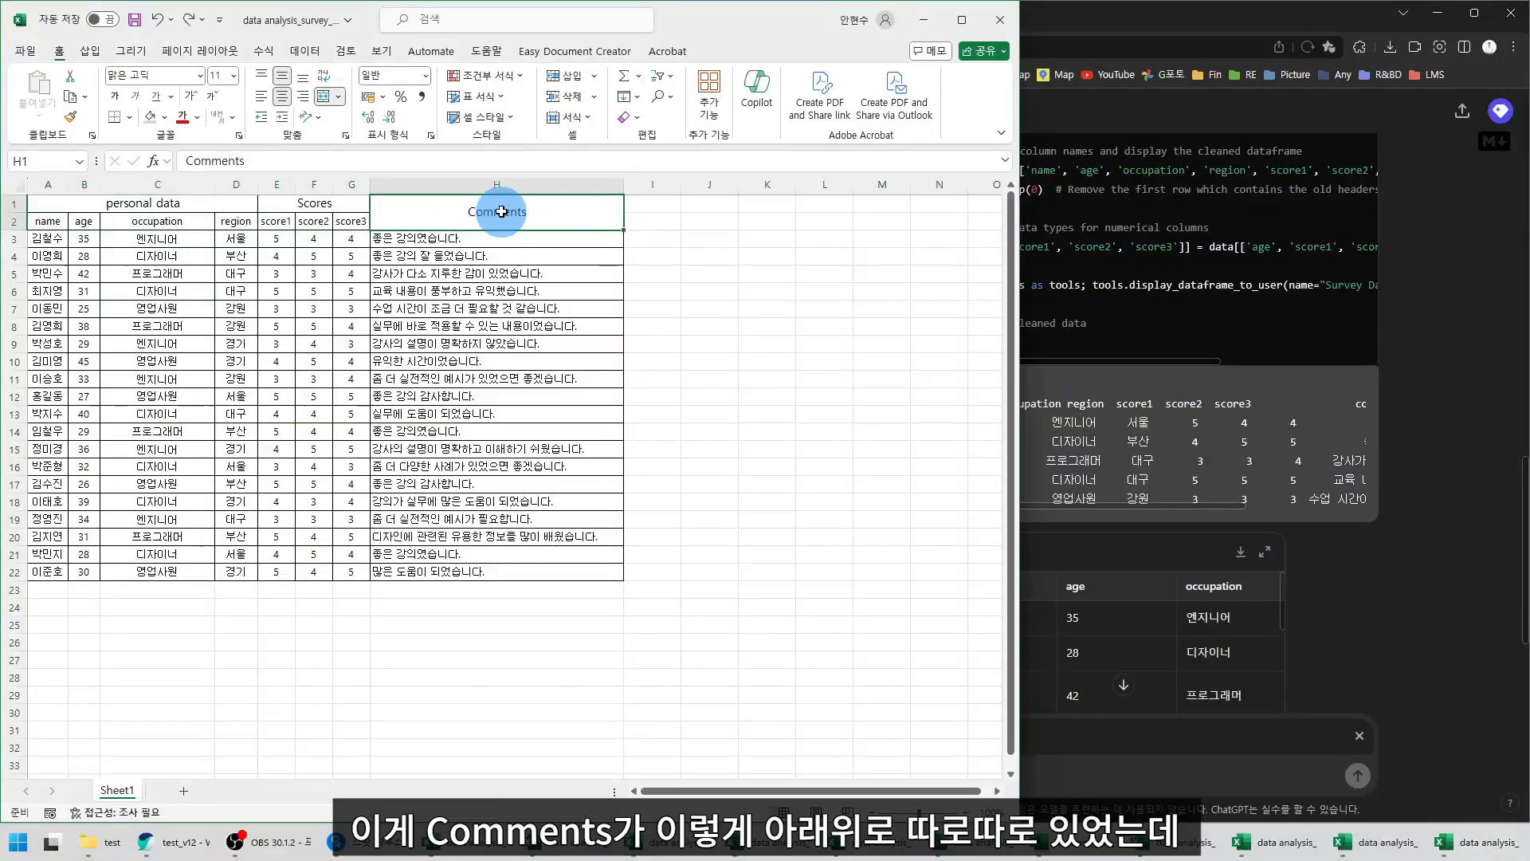
key(ctrl+z)
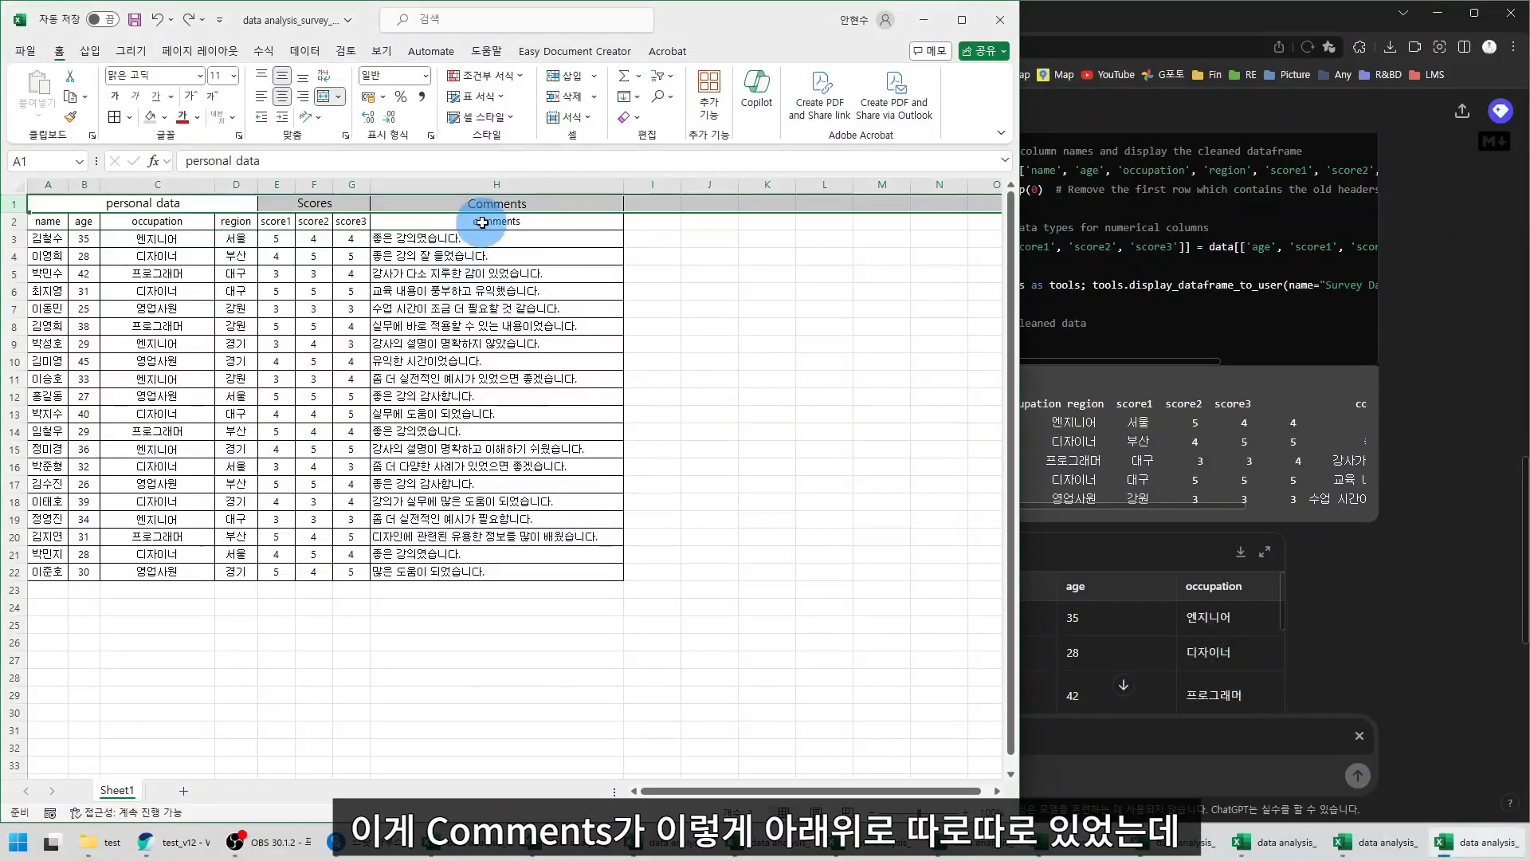
click(497, 208)
drag(498, 208, 498, 219)
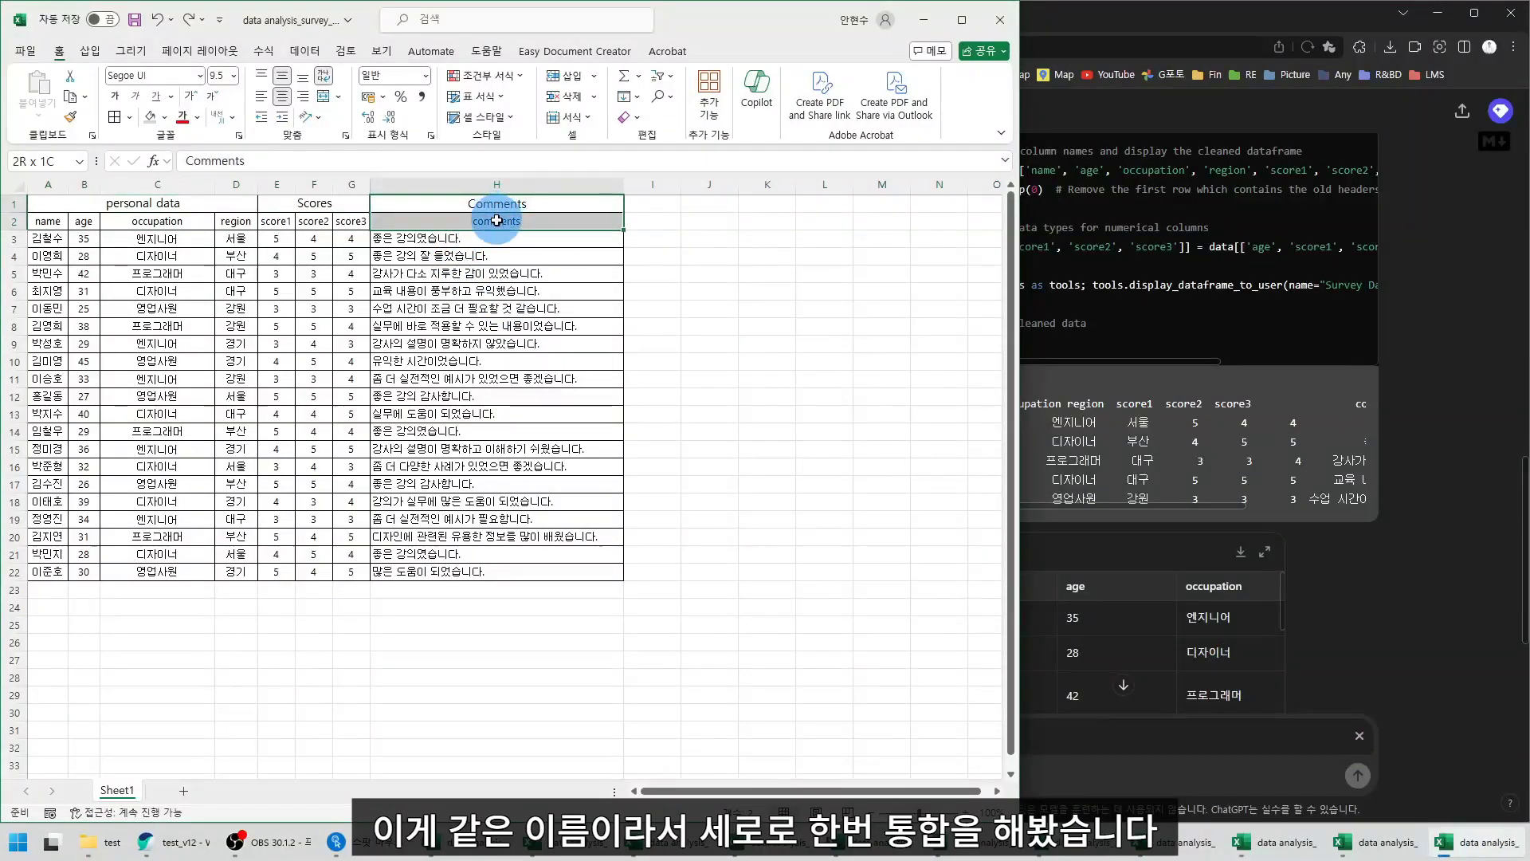
key(ctrl+y)
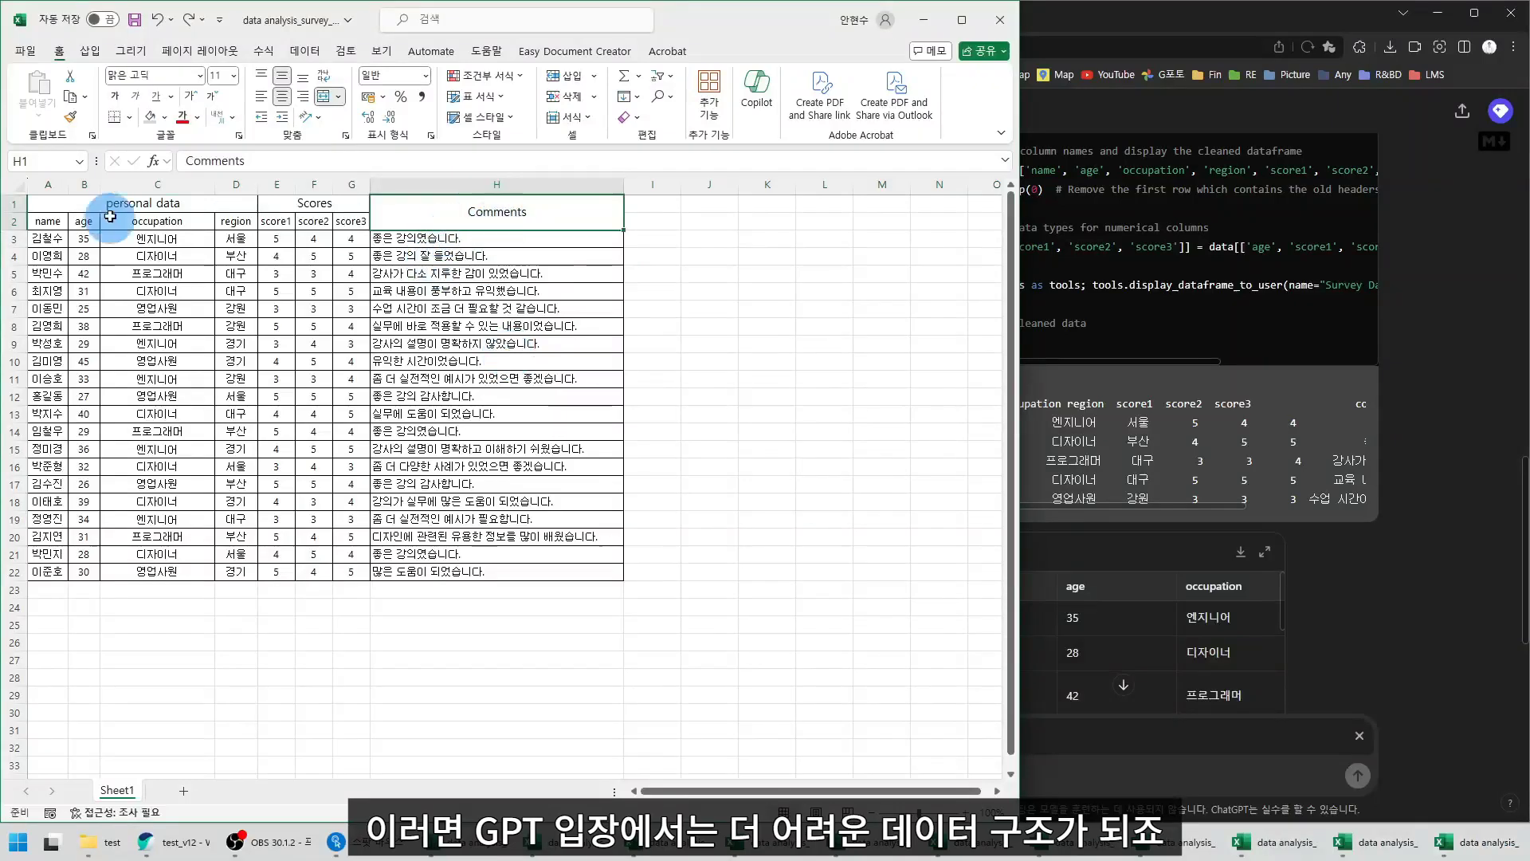
Unmerge the personal data, Scores and Comments header cells
click(231, 202)
ctrl+click(294, 203)
ctrl+click(470, 208)
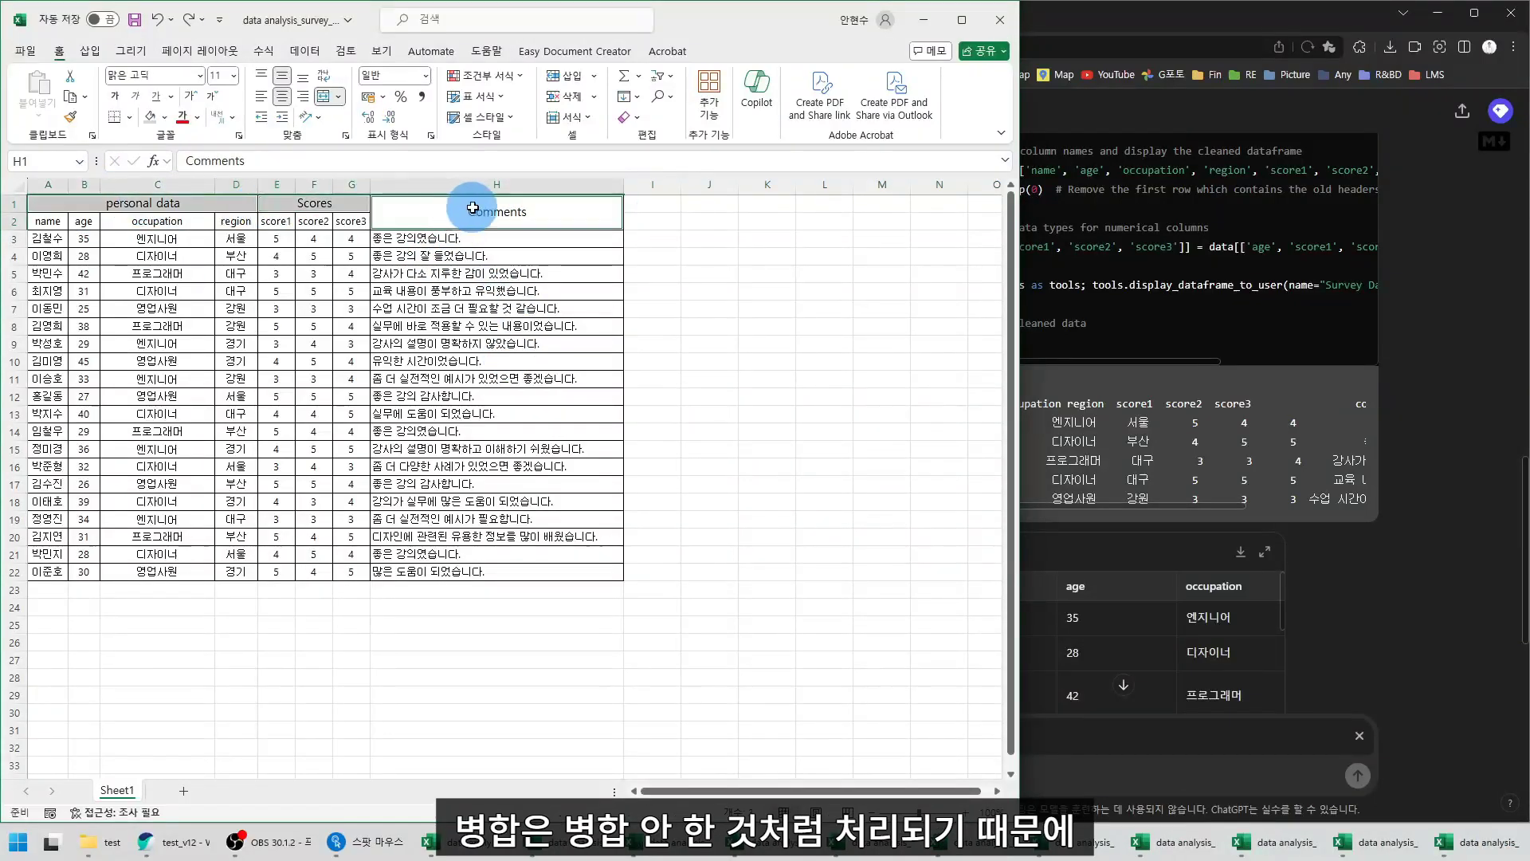
click(323, 95)
click(394, 290)
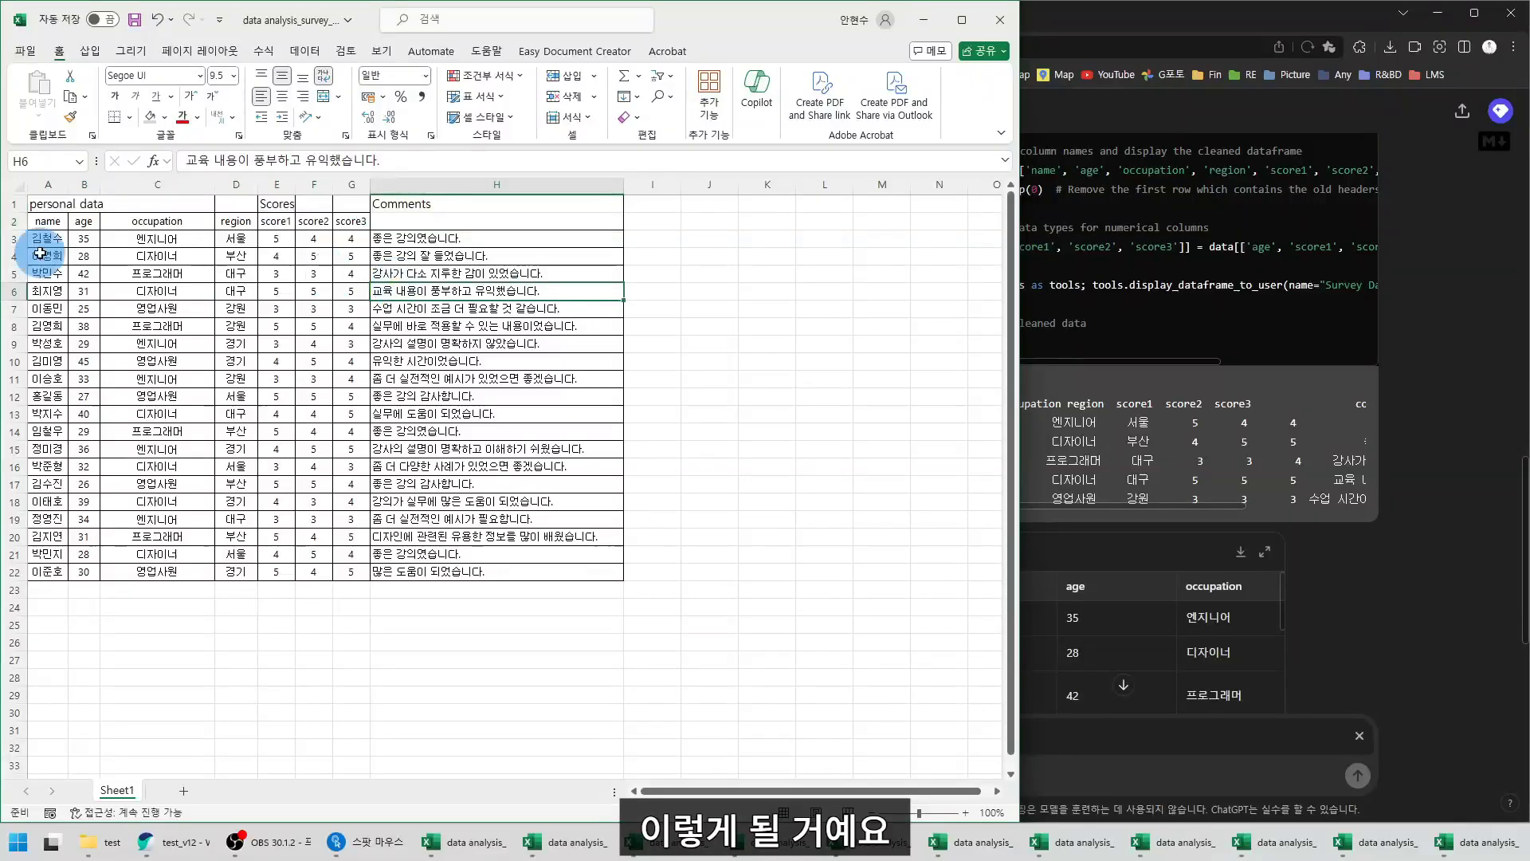
Examine each cell of row 1 from A1 to H1, including the empty cells beside personal data and Scores
click(46, 206)
click(86, 204)
click(158, 204)
click(234, 204)
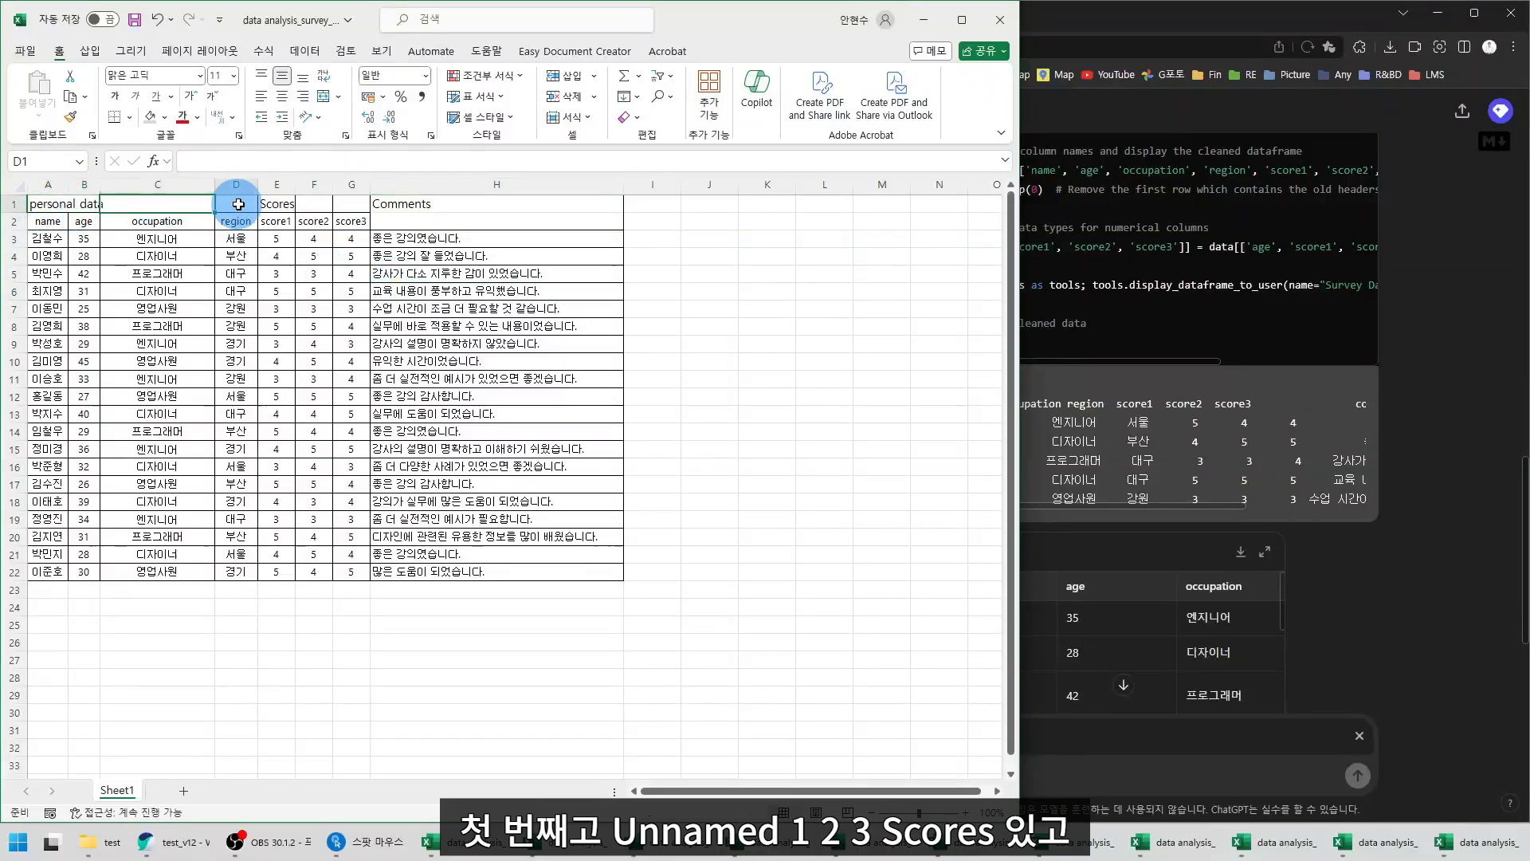
click(277, 203)
click(313, 205)
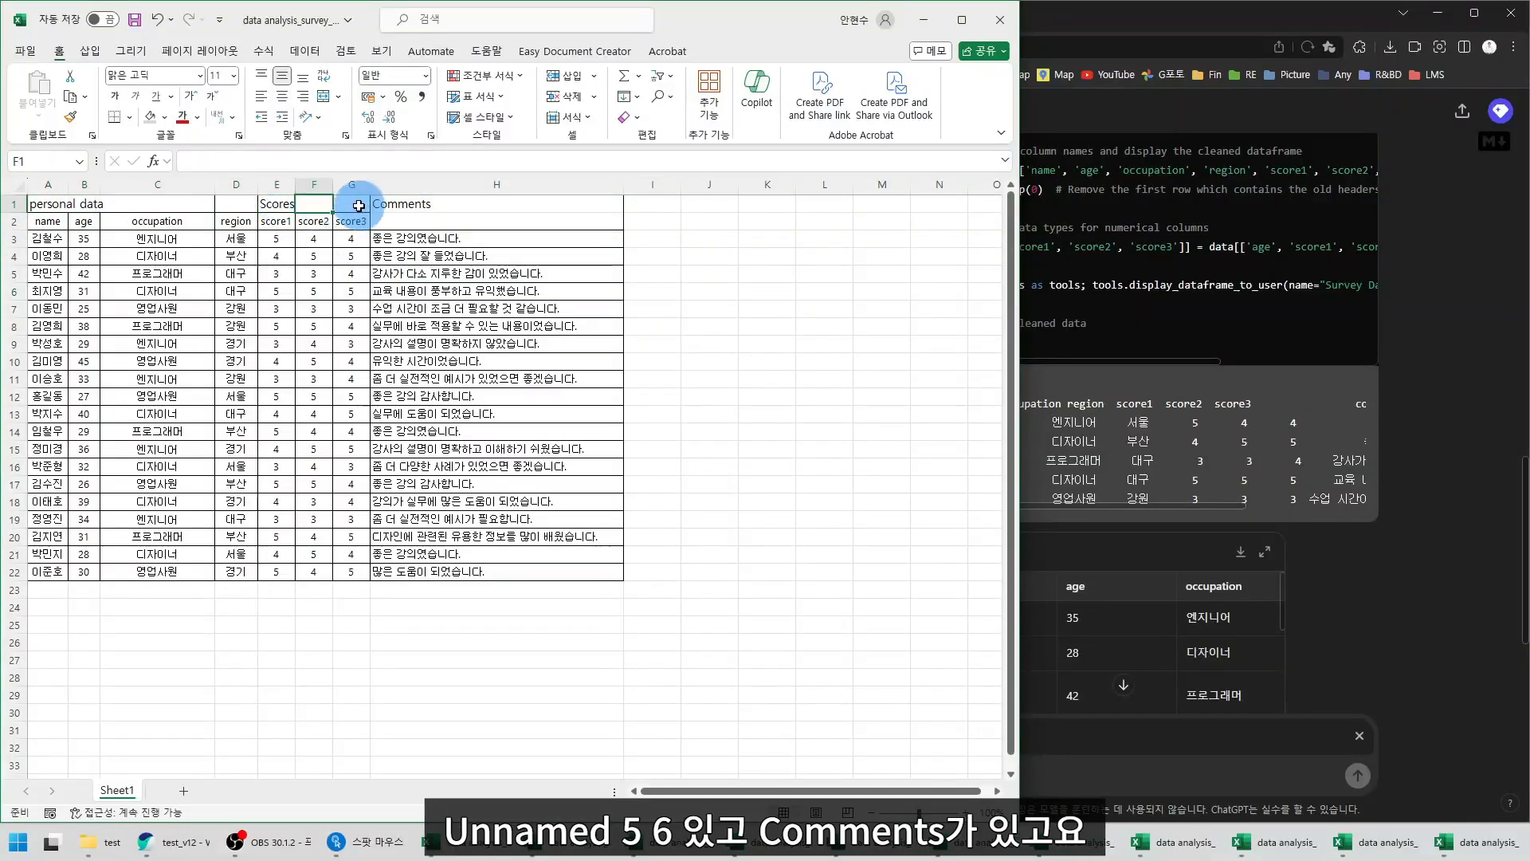
click(352, 204)
click(468, 204)
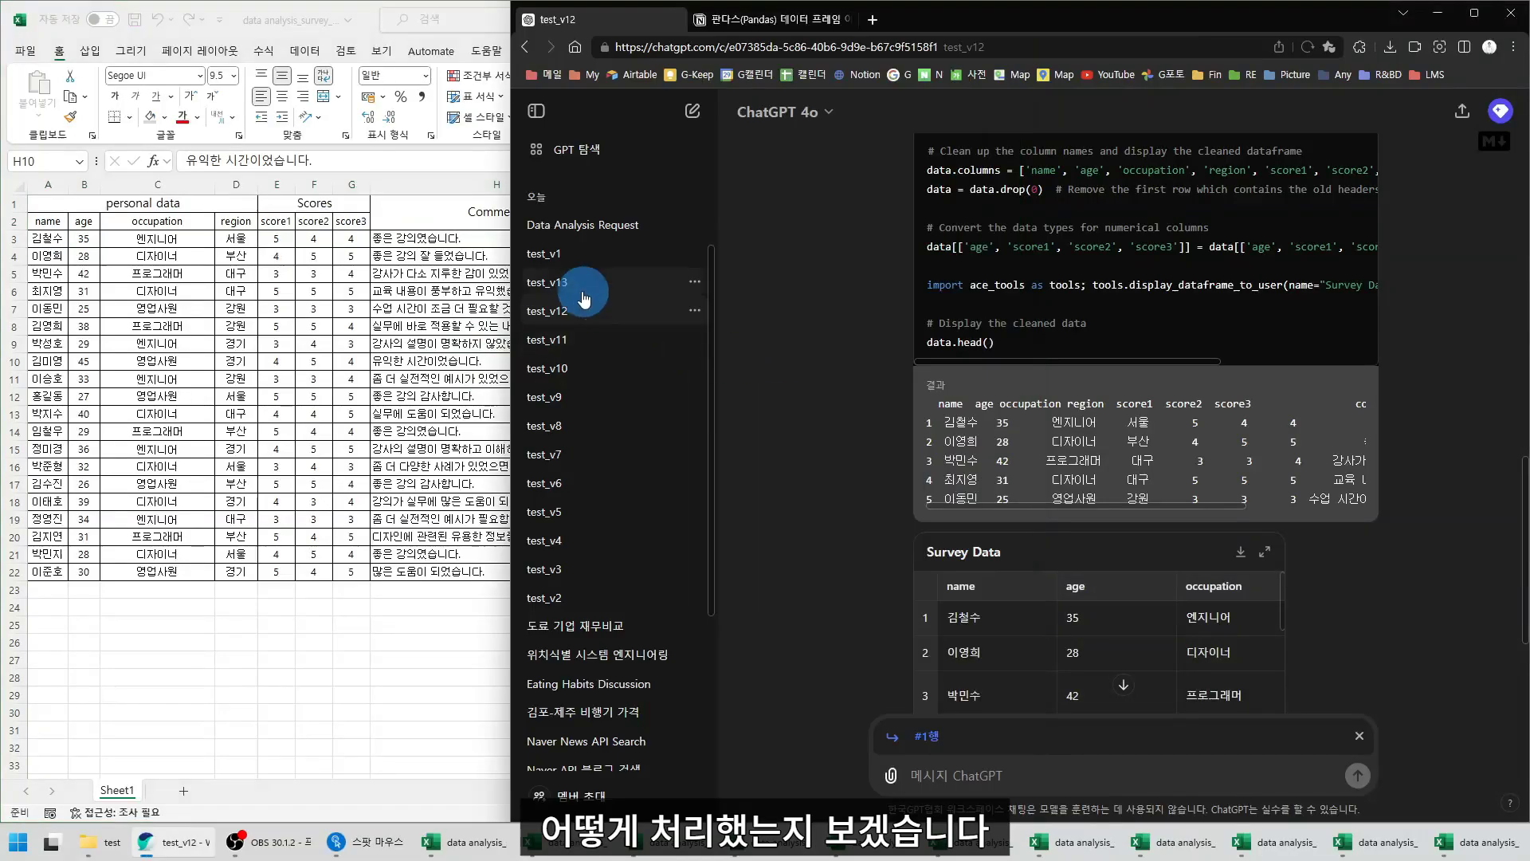
Open the test_v13 chat and highlight the "import pandas as pd" line in its first code block
click(582, 284)
scroll(1259, 343, up, 15)
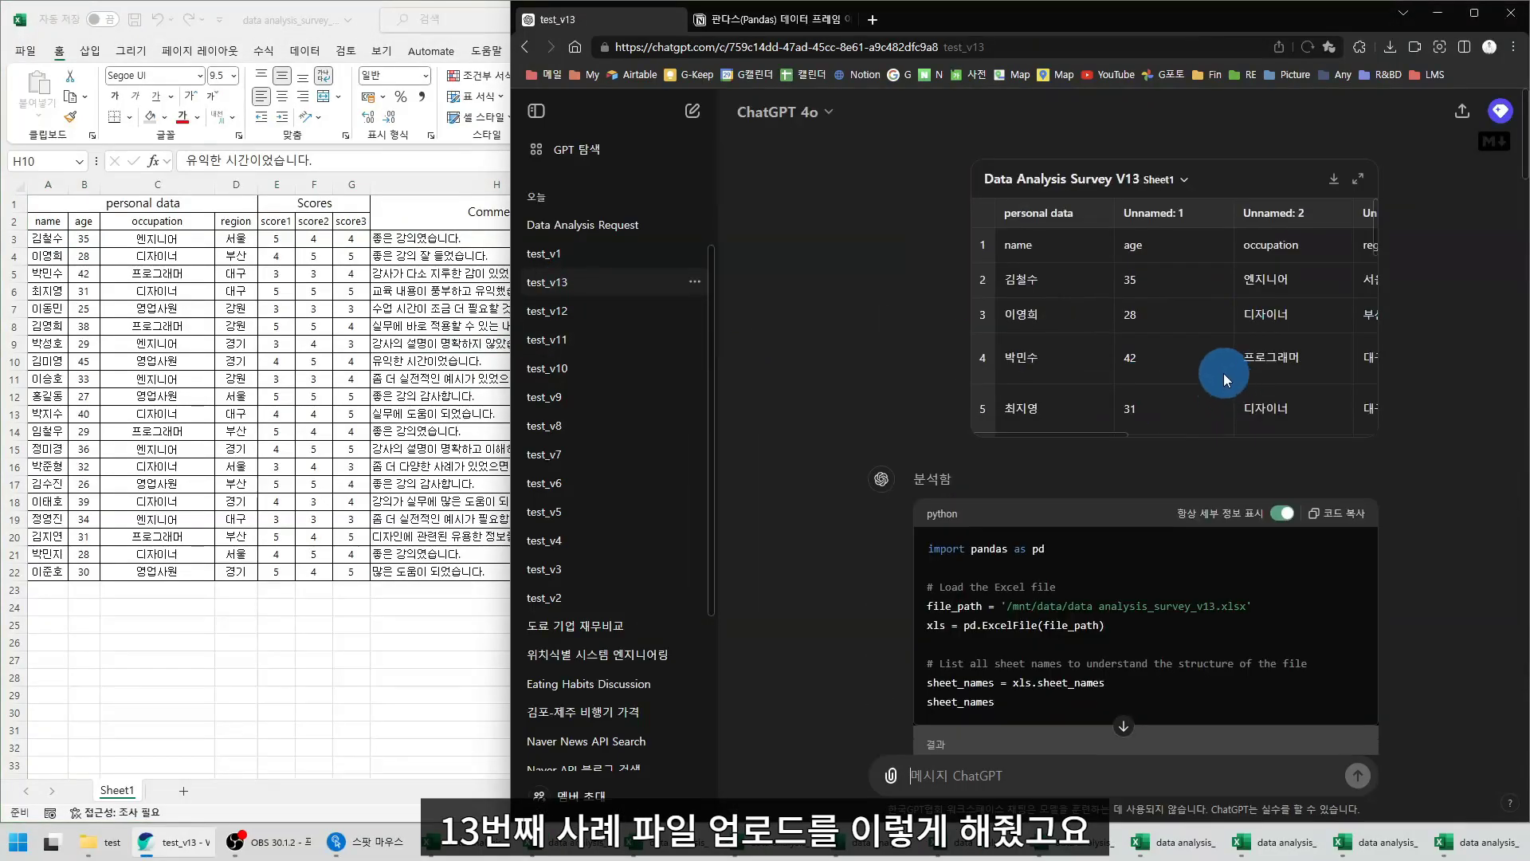
scroll(1223, 373, down, 3)
drag(922, 549, 1150, 558)
scroll(835, 386, down, 5)
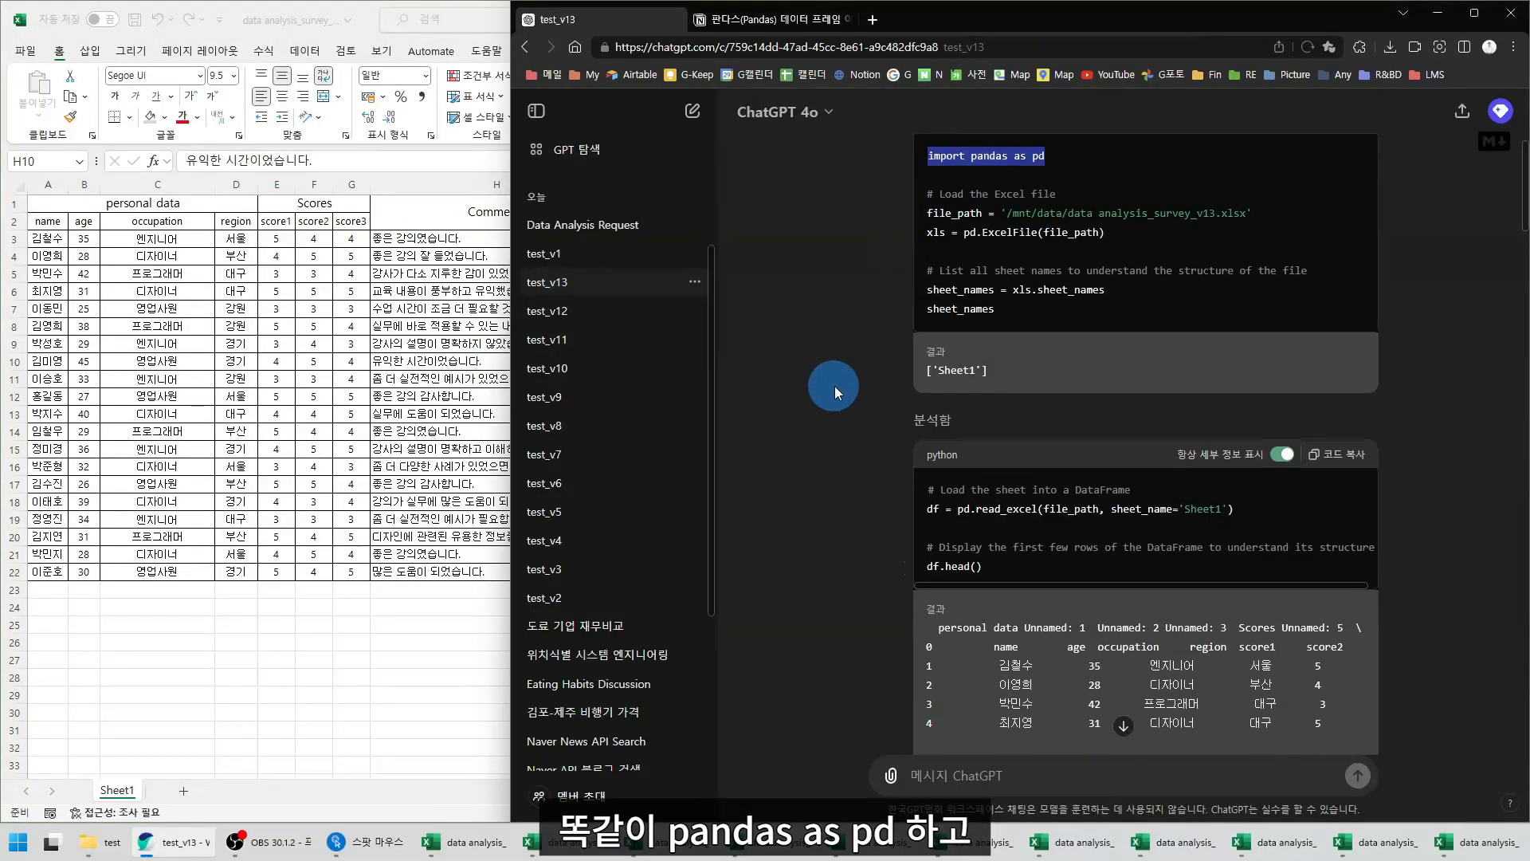
Highlight the personal data and Unnamed column names in the df.head() output and the NaN value under Comments
scroll(843, 440, down, 3)
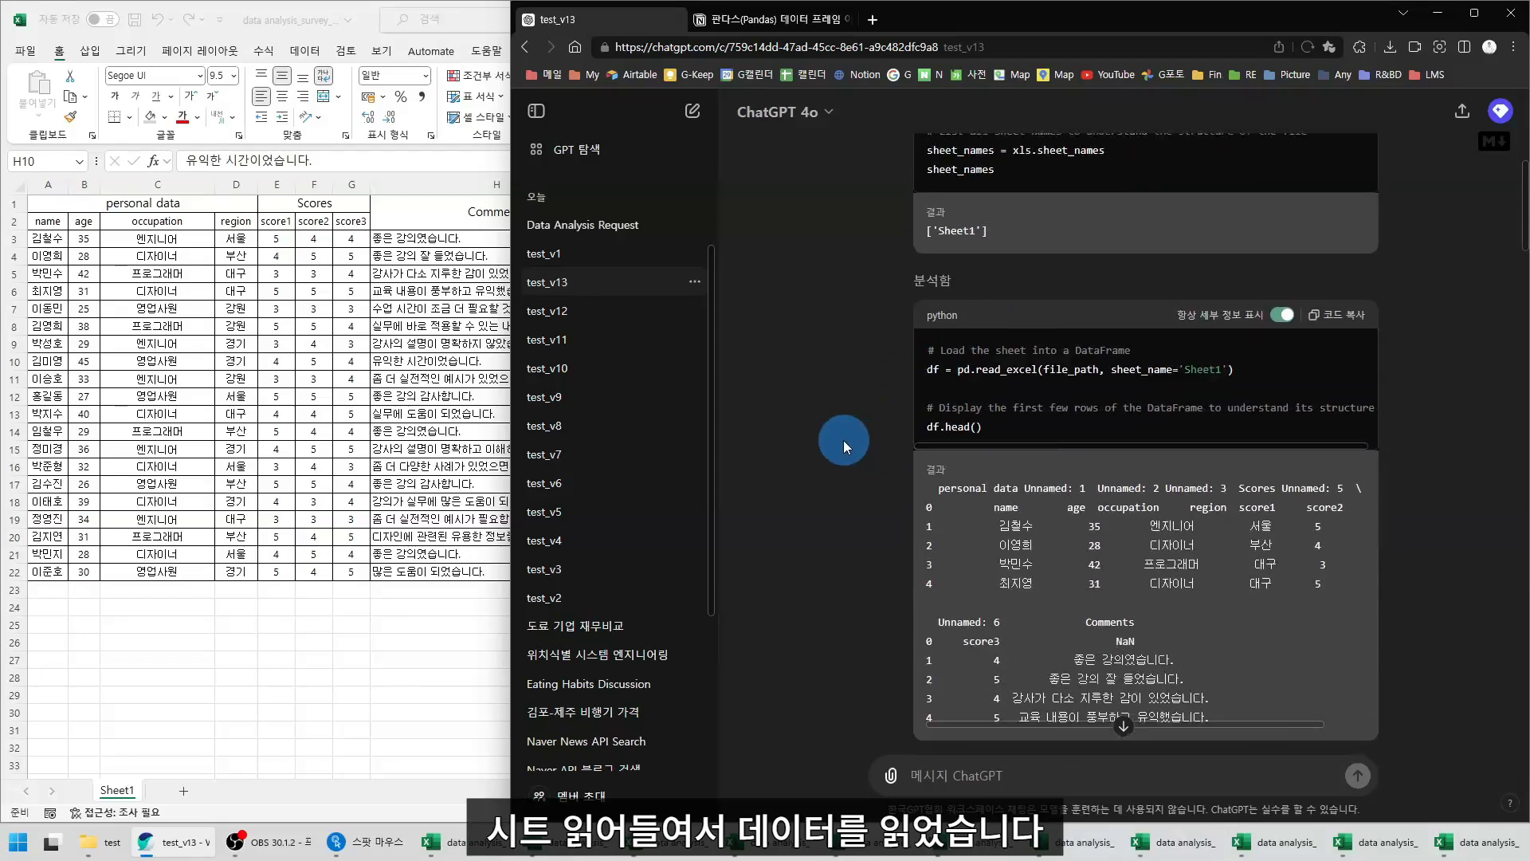
drag(952, 434, 1332, 423)
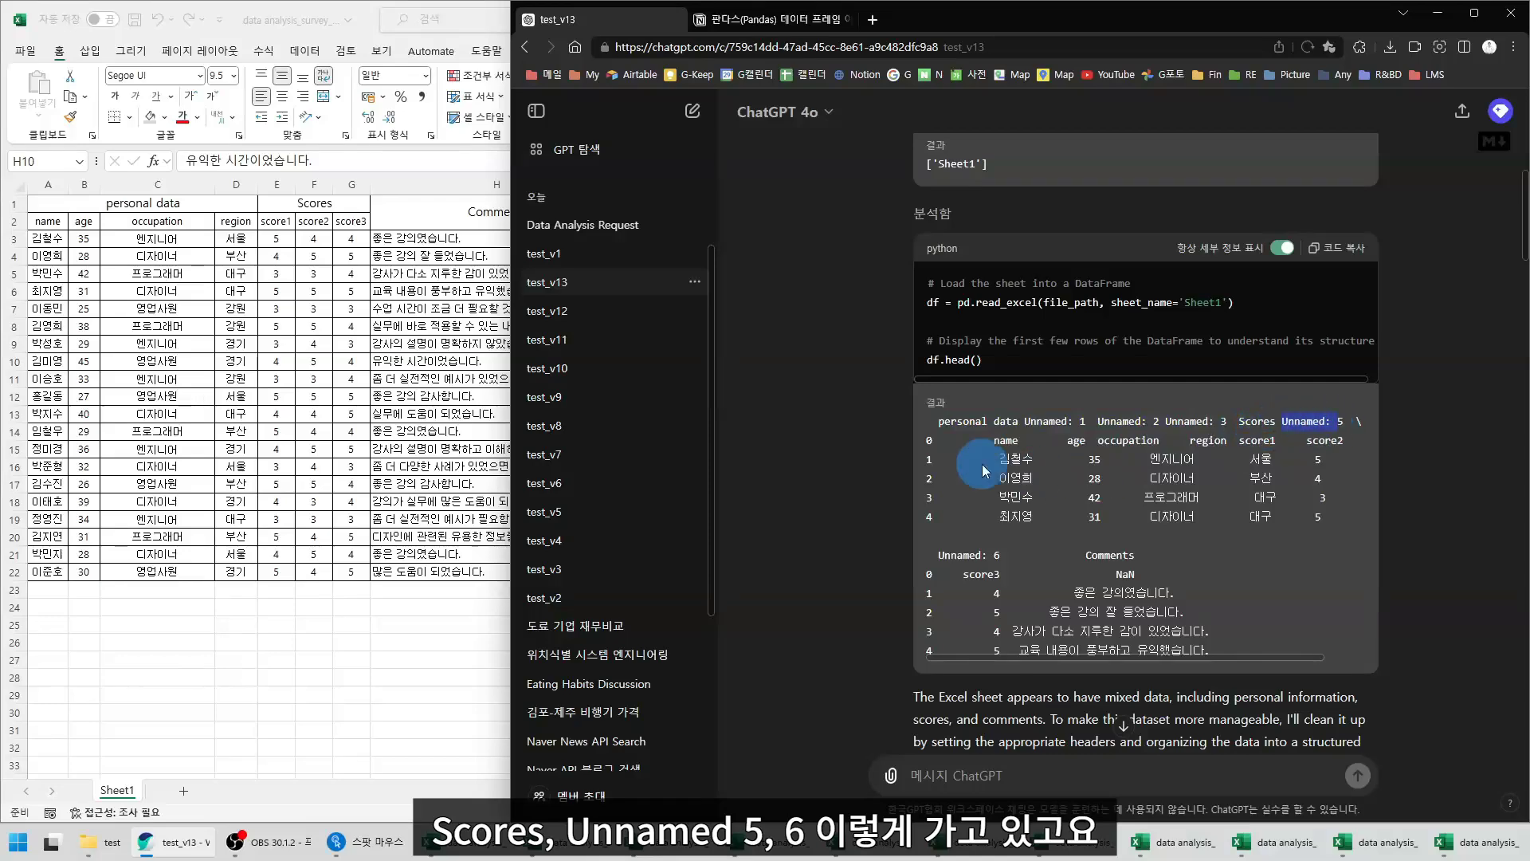
scroll(986, 486, down, 3)
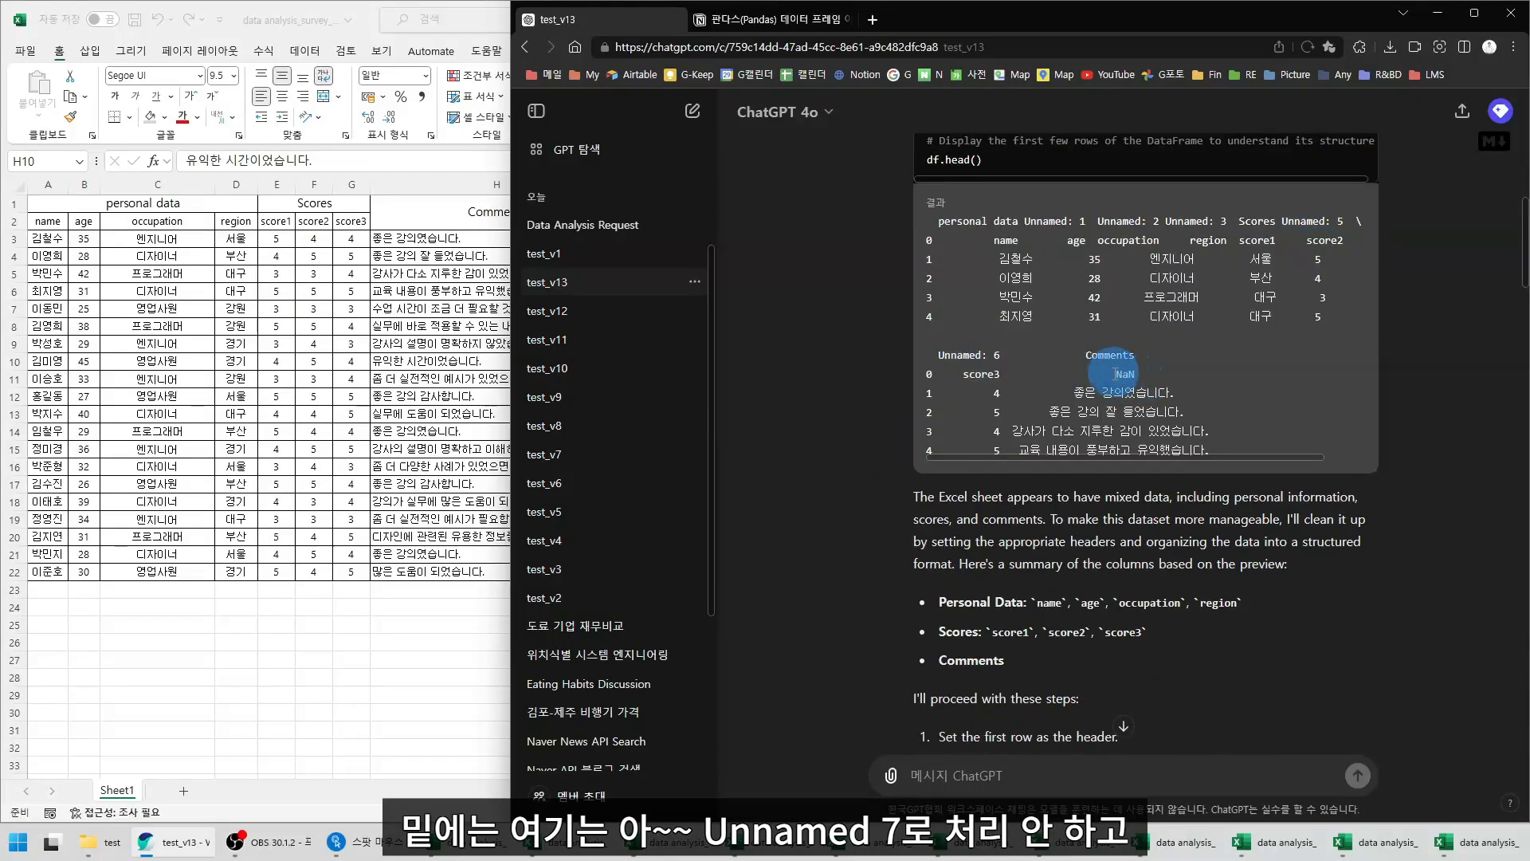
double_click(1136, 374)
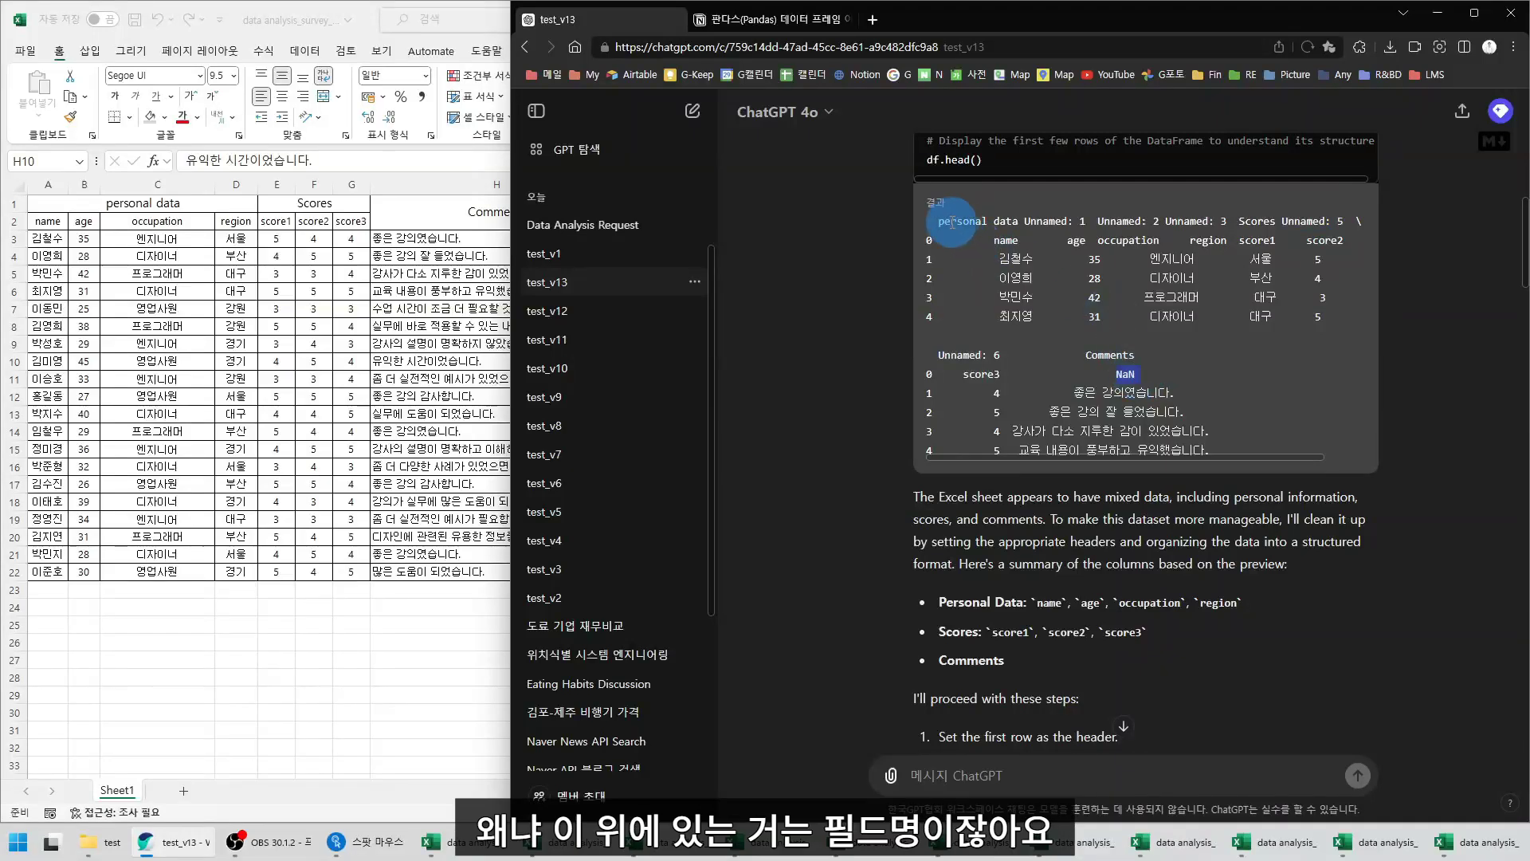
drag(938, 221, 1018, 222)
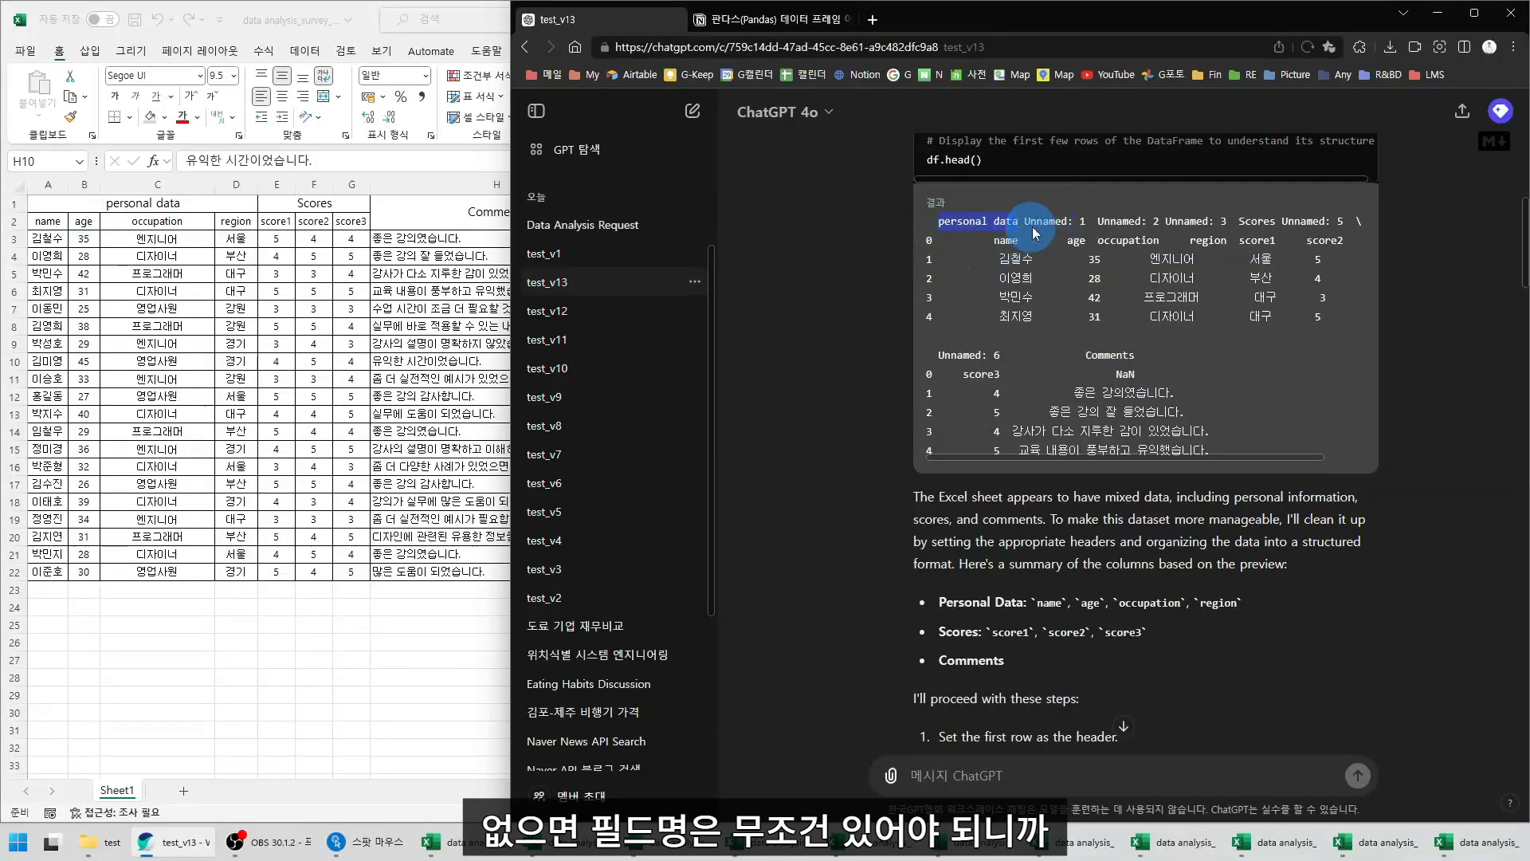
drag(1025, 221, 1156, 225)
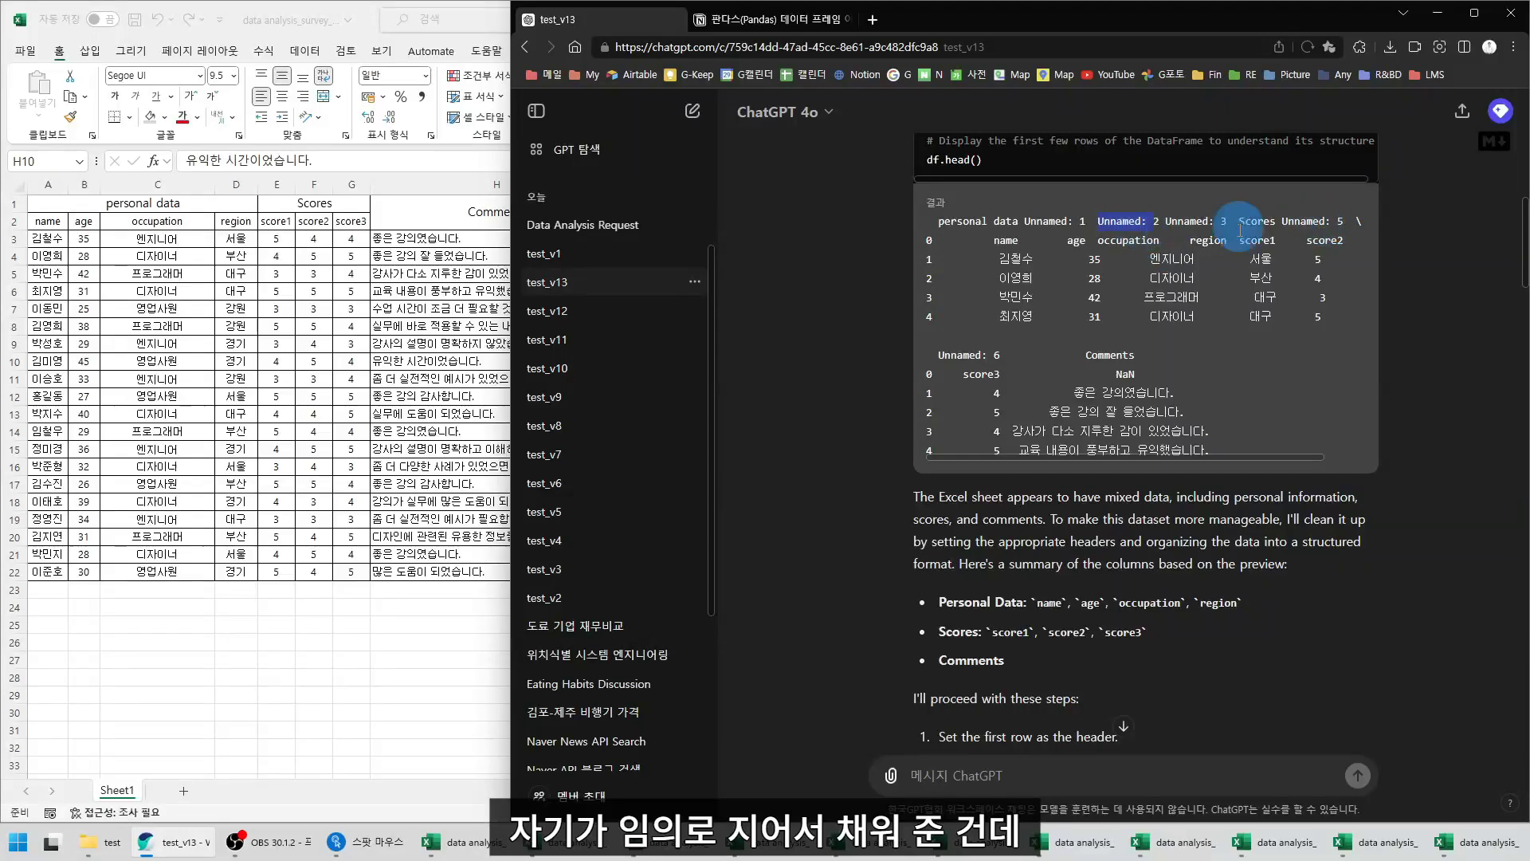
Compare row 0 of the df.head() output with row 2 of the worksheet, which holds name through score3
drag(990, 241, 1165, 241)
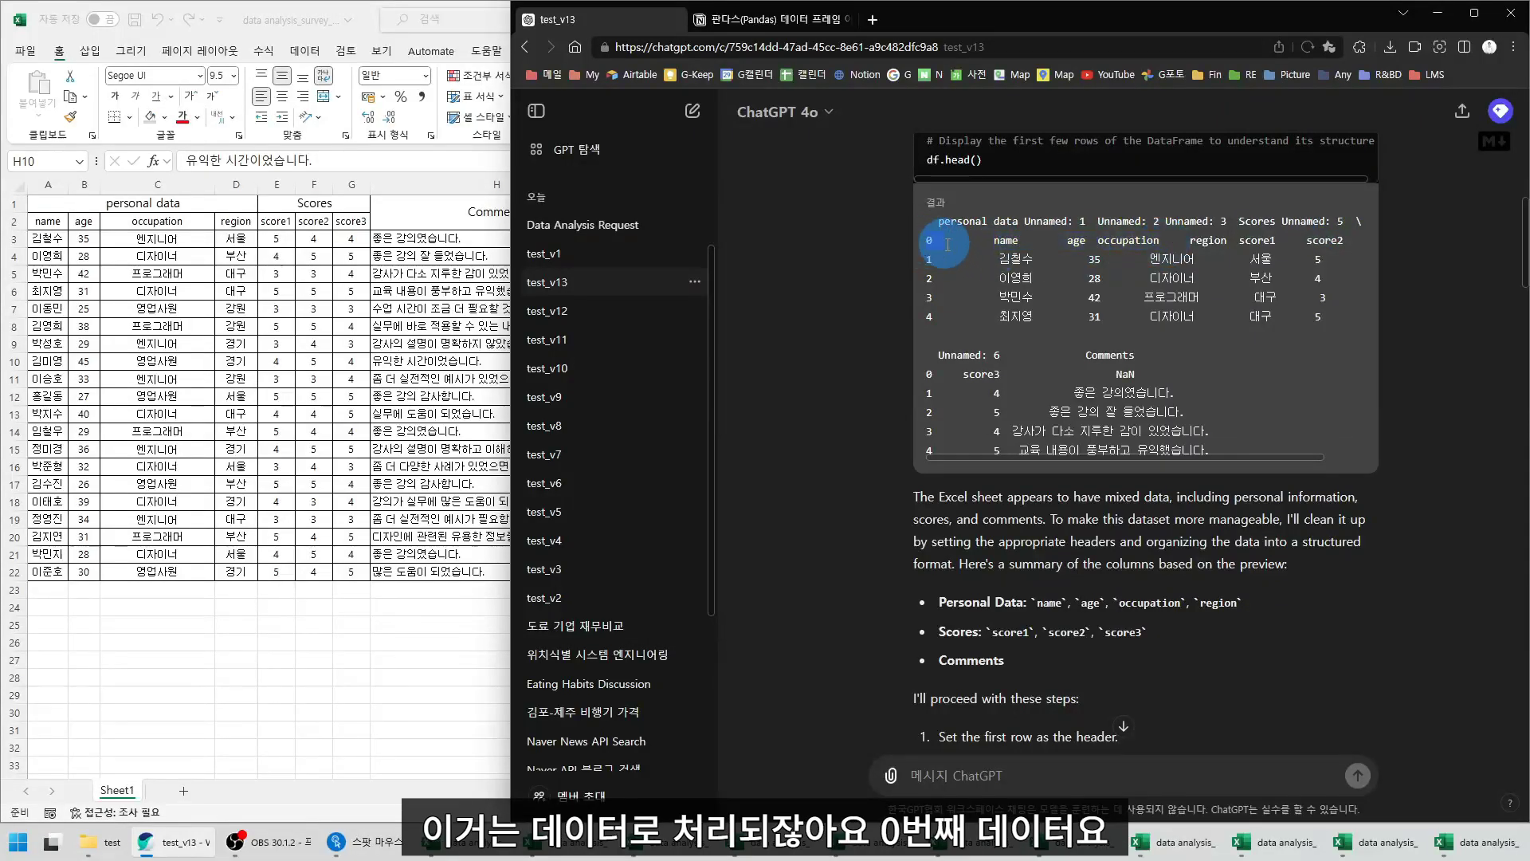
click(34, 225)
click(14, 221)
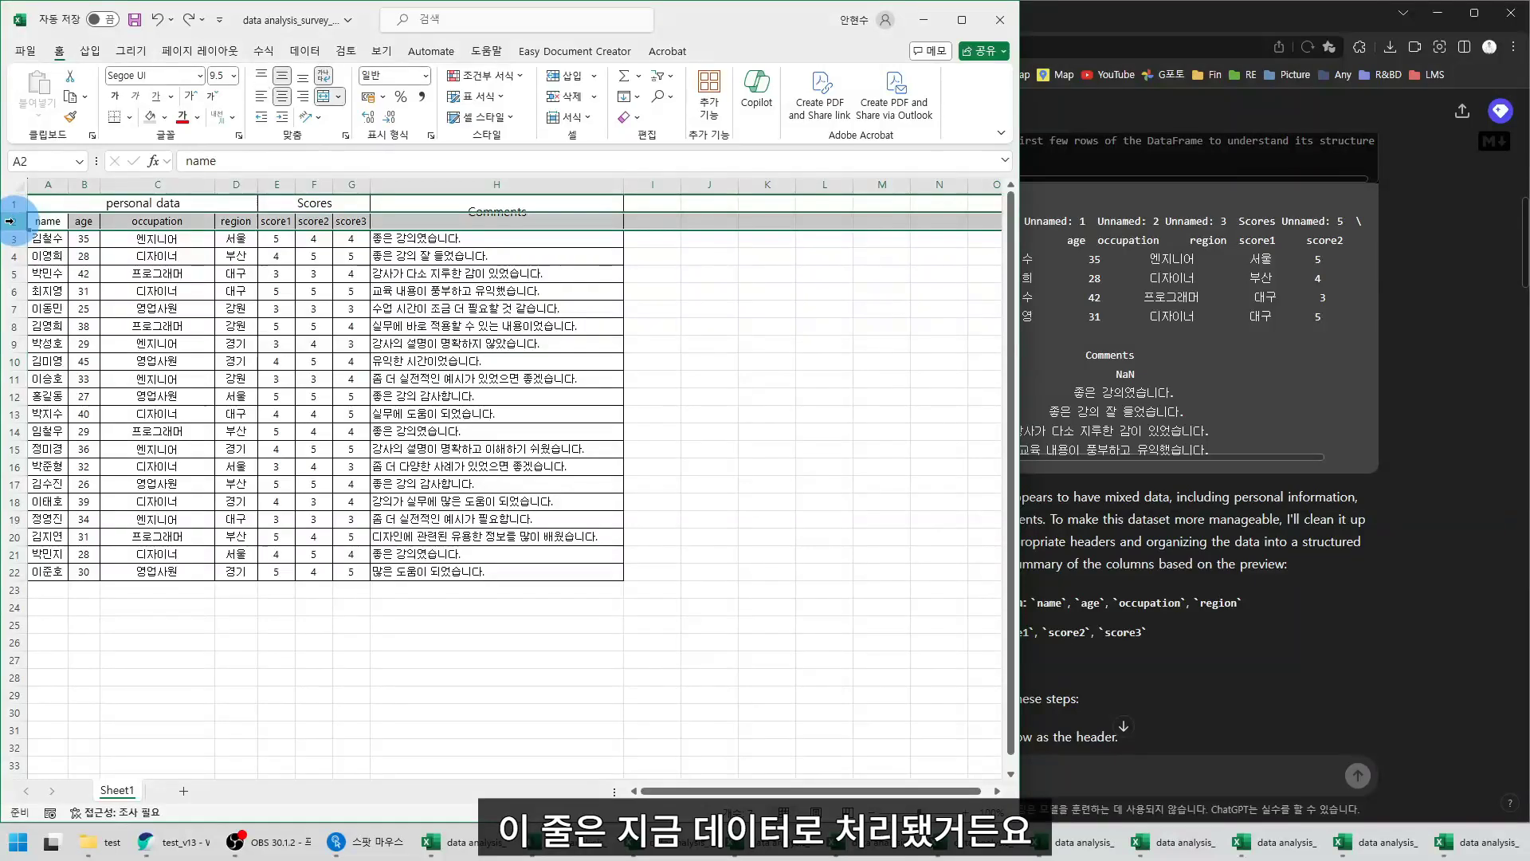
drag(43, 218, 455, 217)
Match the merged Comments header cell to the NaN value in the df.head() output and highlight data rows 0 to 4
click(486, 215)
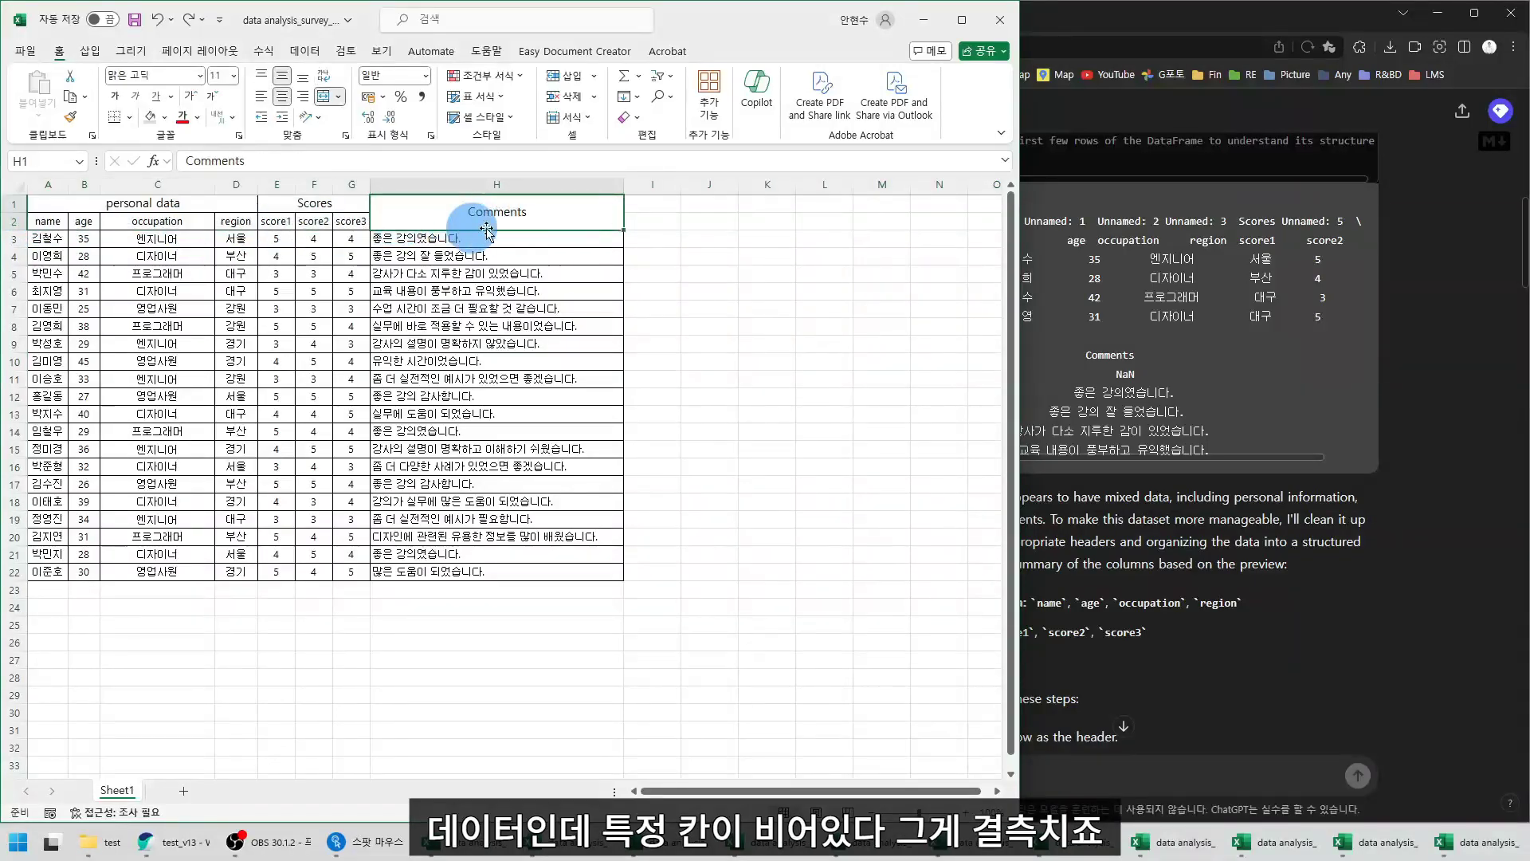
click(1166, 328)
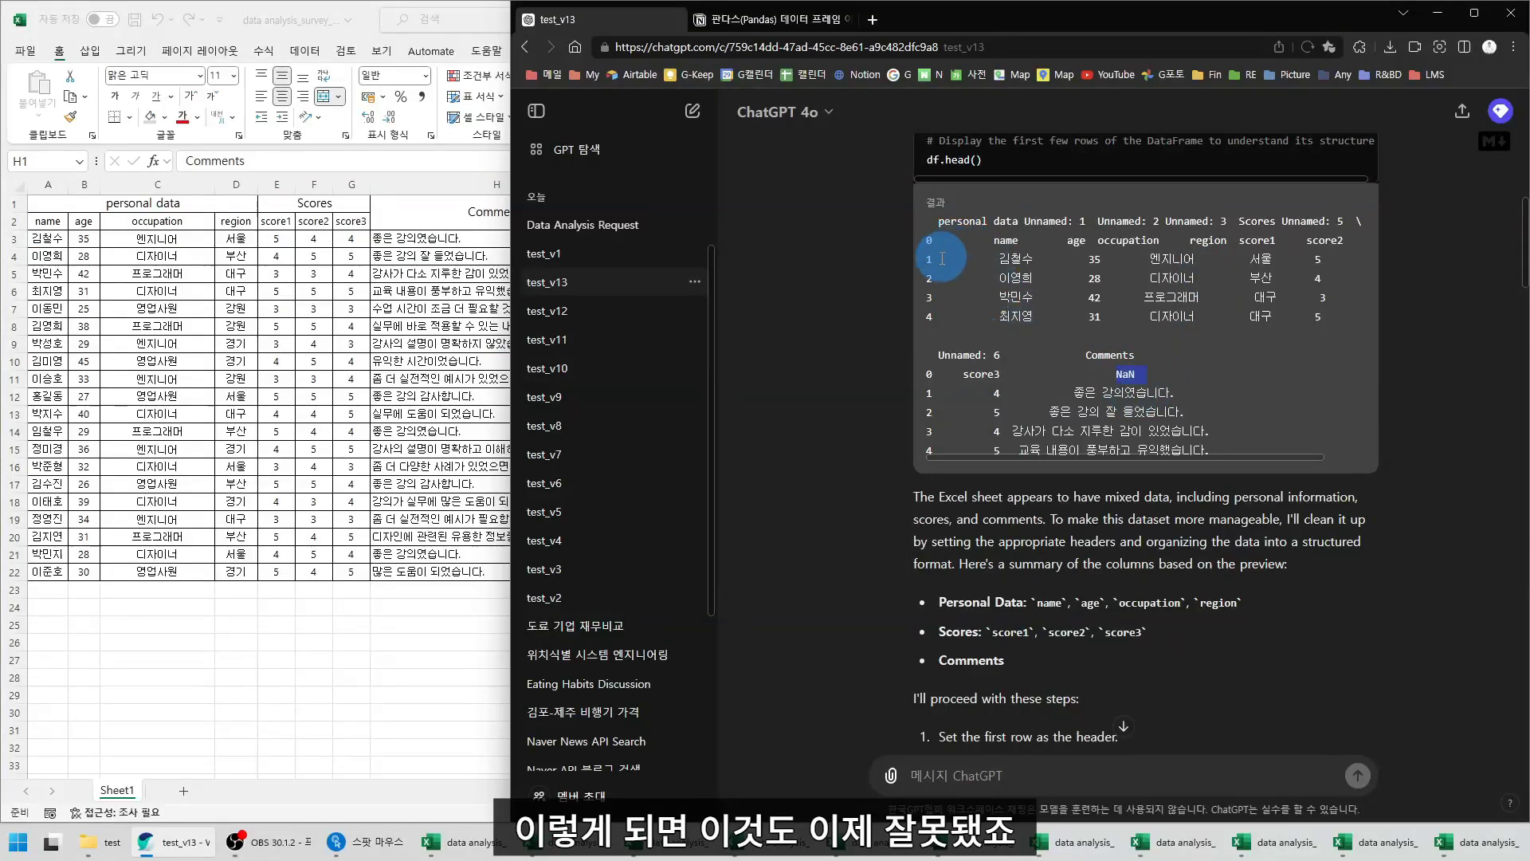
drag(927, 248, 1321, 333)
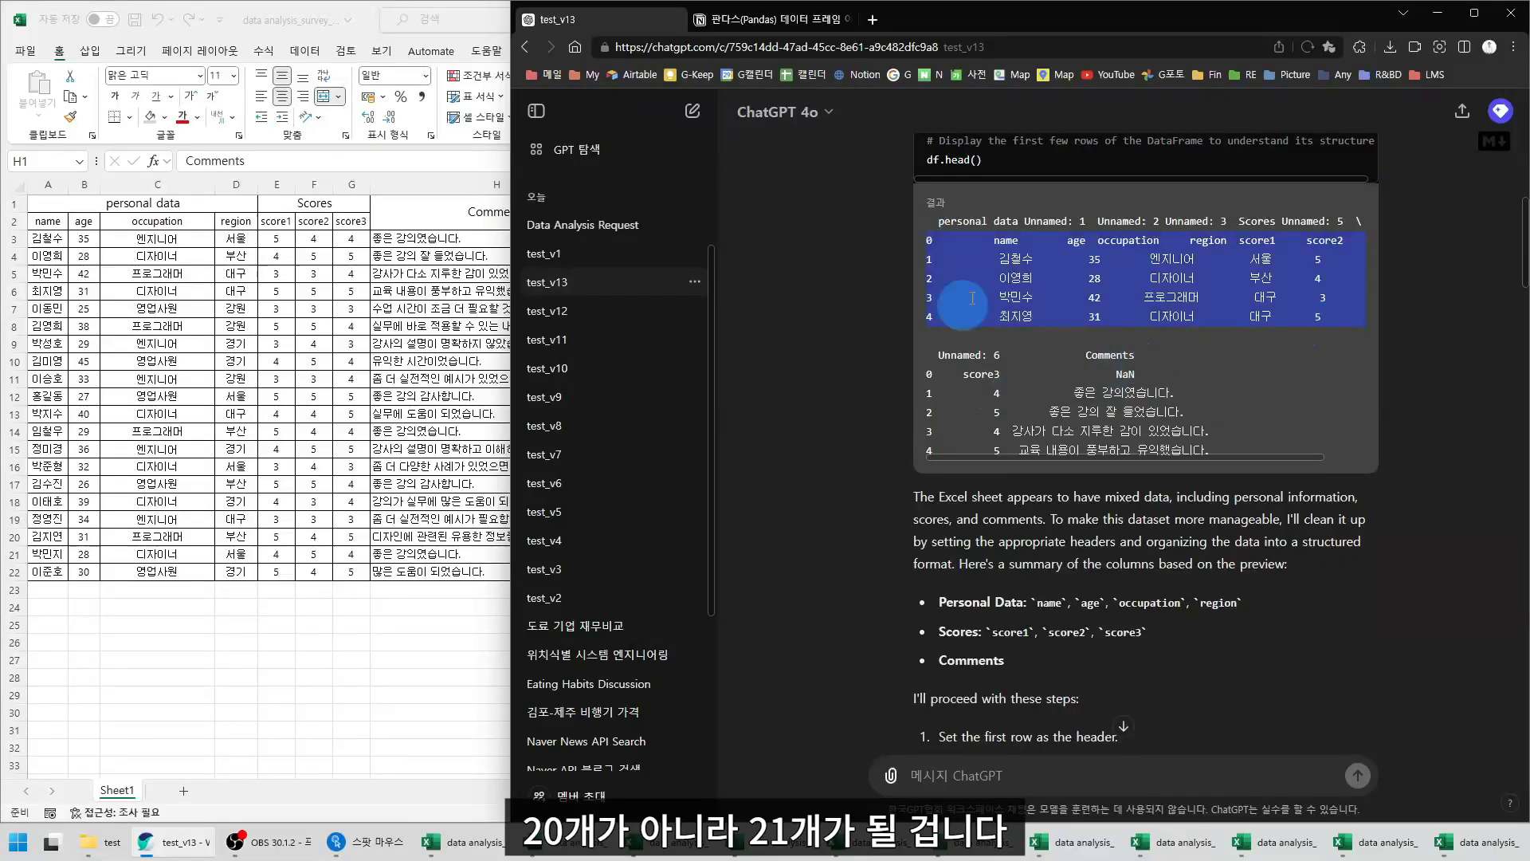
Highlight ChatGPT's column summary and its three-step plan for cleaning up the data
scroll(1111, 330, down, 2)
drag(908, 297, 1245, 434)
click(1245, 434)
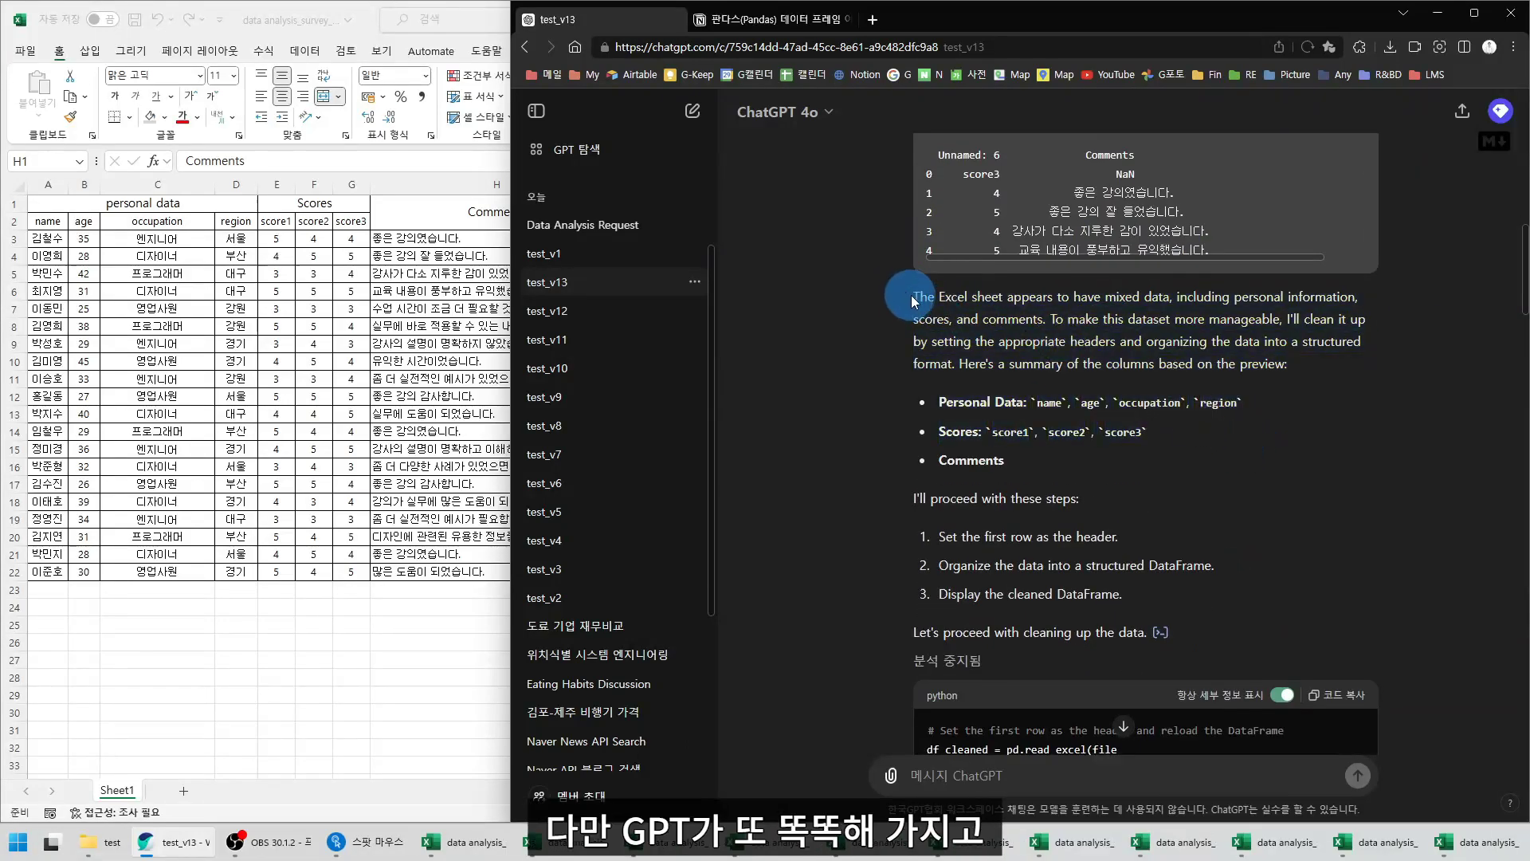
drag(921, 293, 1173, 469)
triple_click(1172, 468)
scroll(900, 375, down, 3)
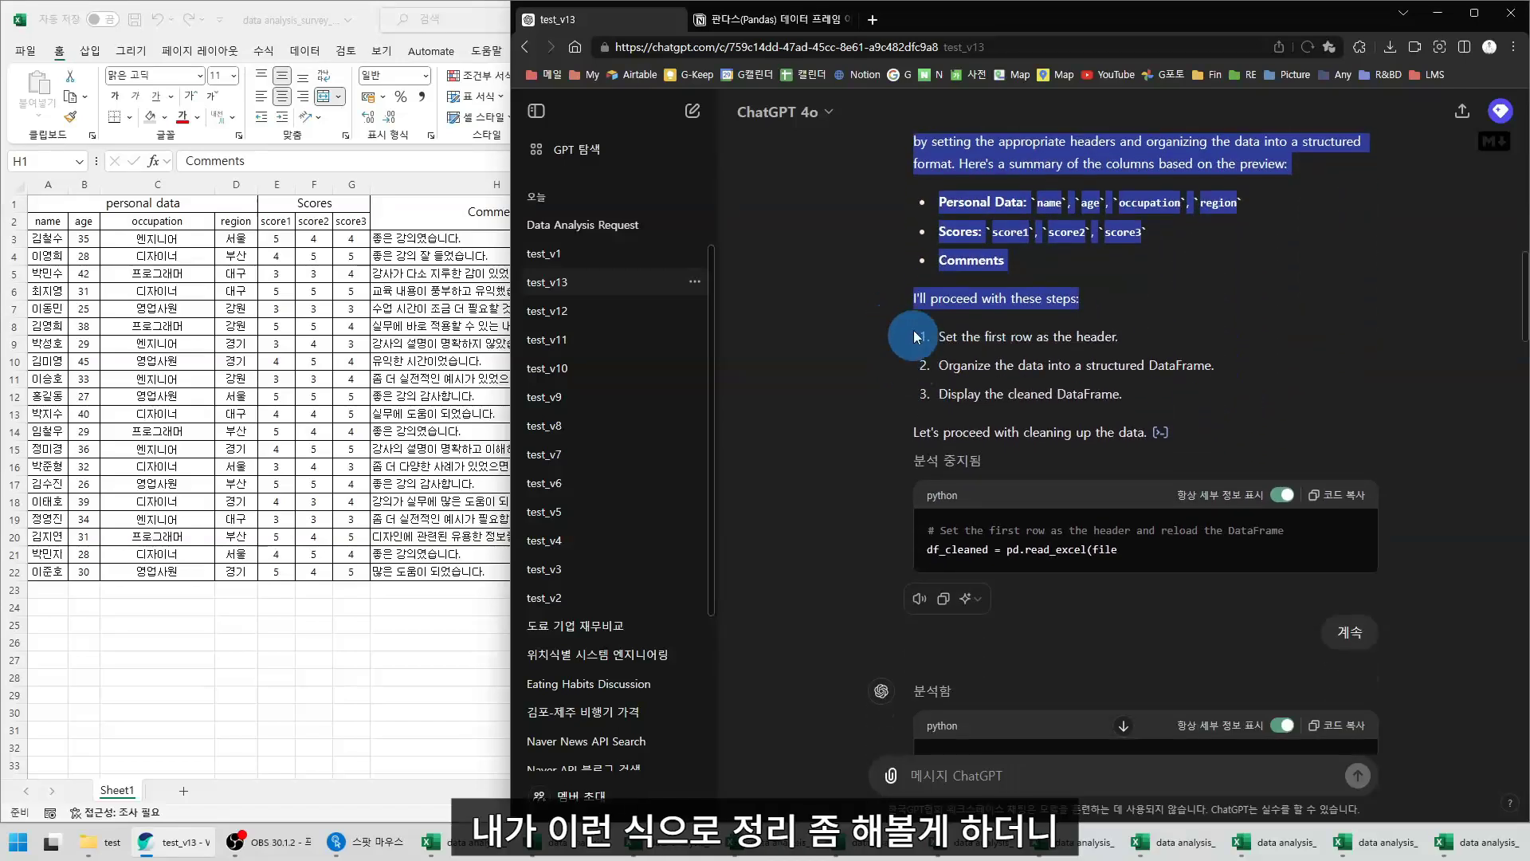
drag(917, 298, 1232, 416)
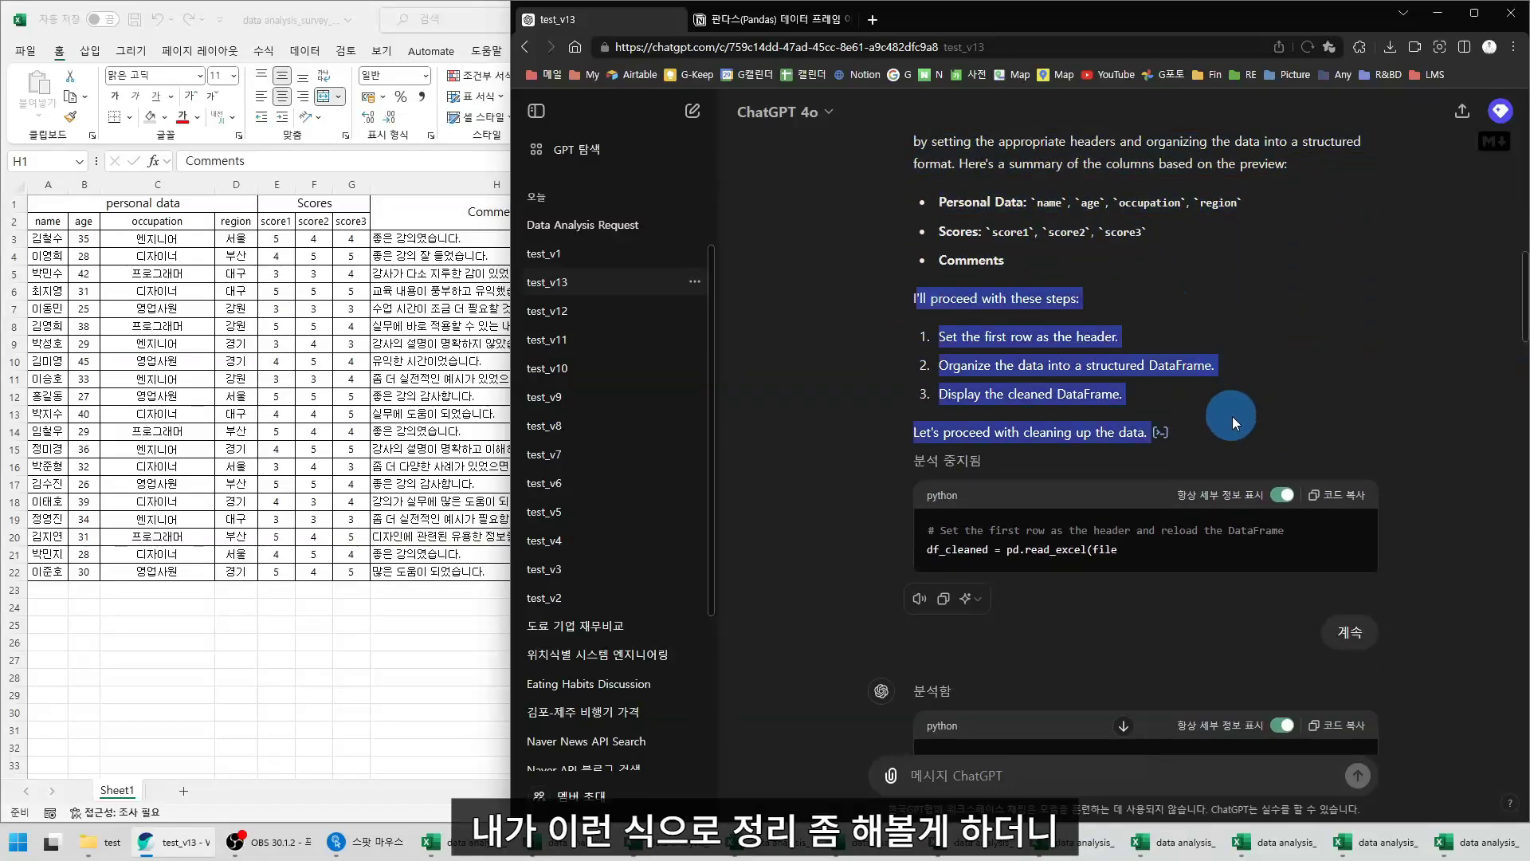
scroll(1232, 416, down, 1)
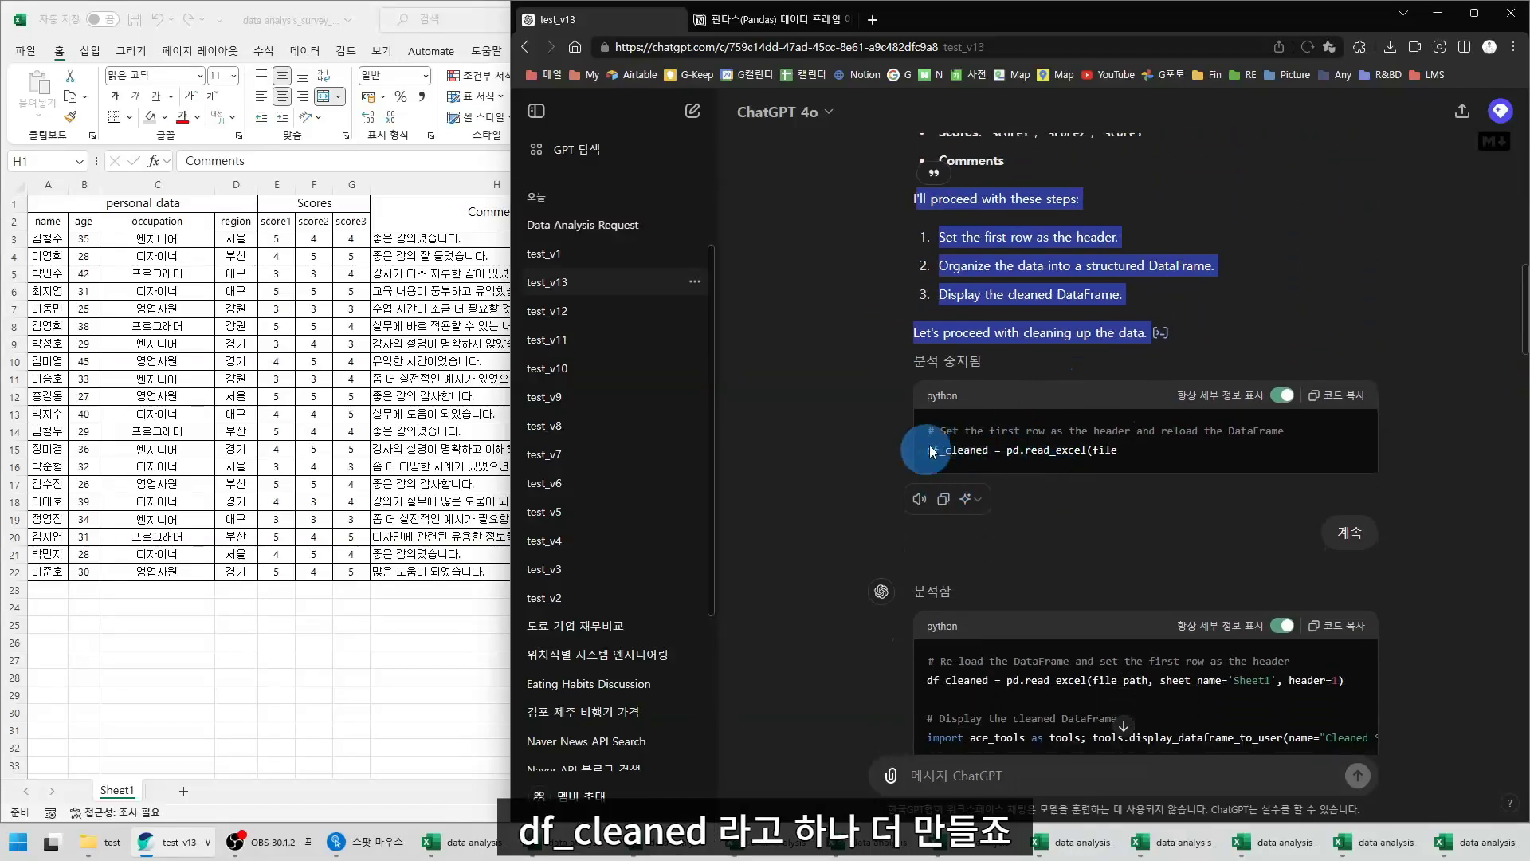
Highlight the df variable in the first read_excel line and header=1 in the df_cleaned line
scroll(976, 470, up, 1)
scroll(976, 465, up, 8)
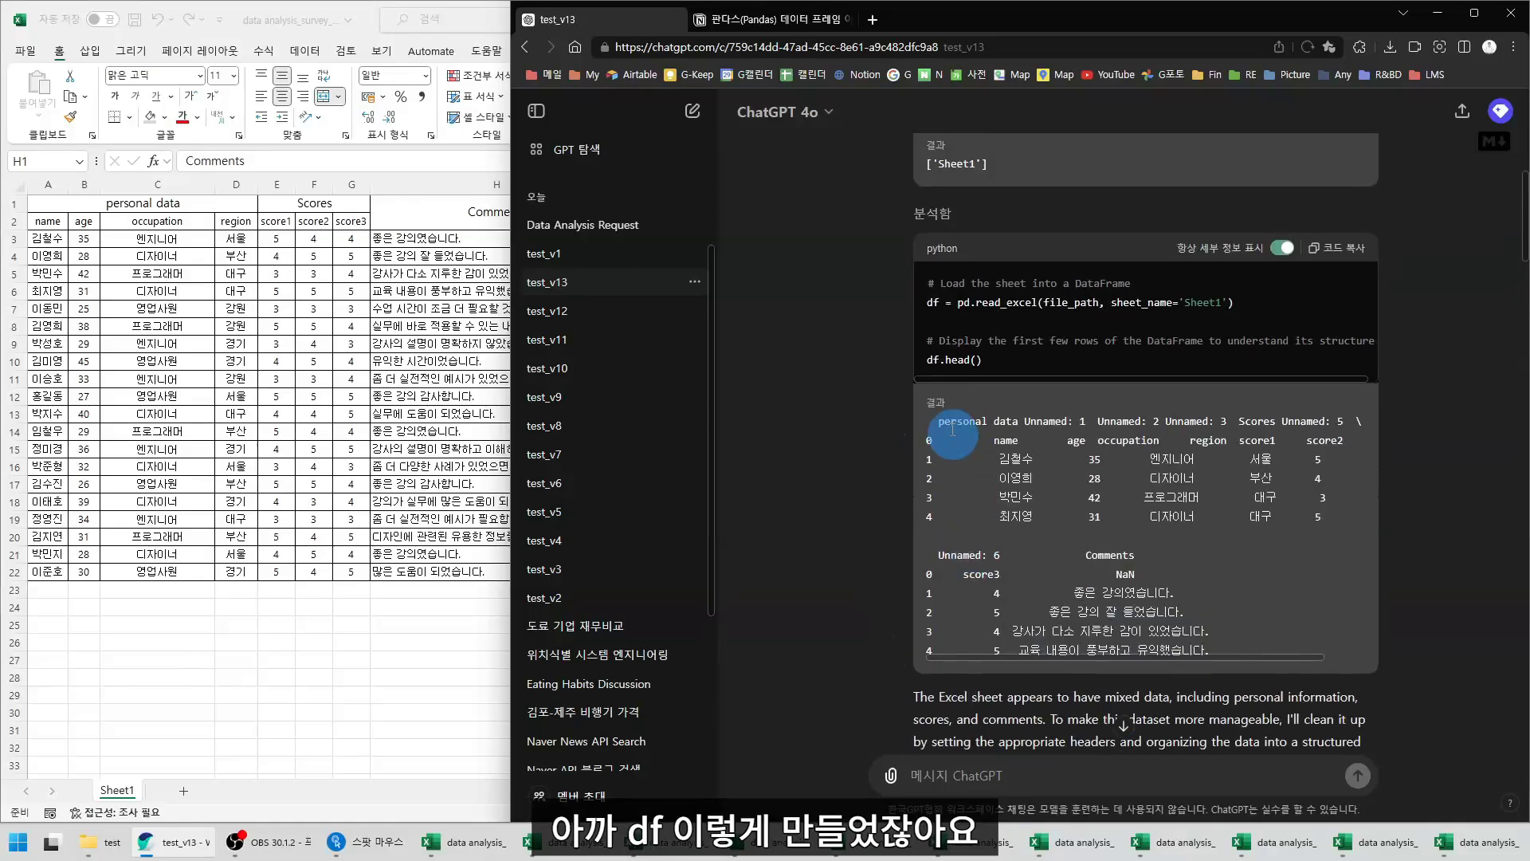
double_click(936, 302)
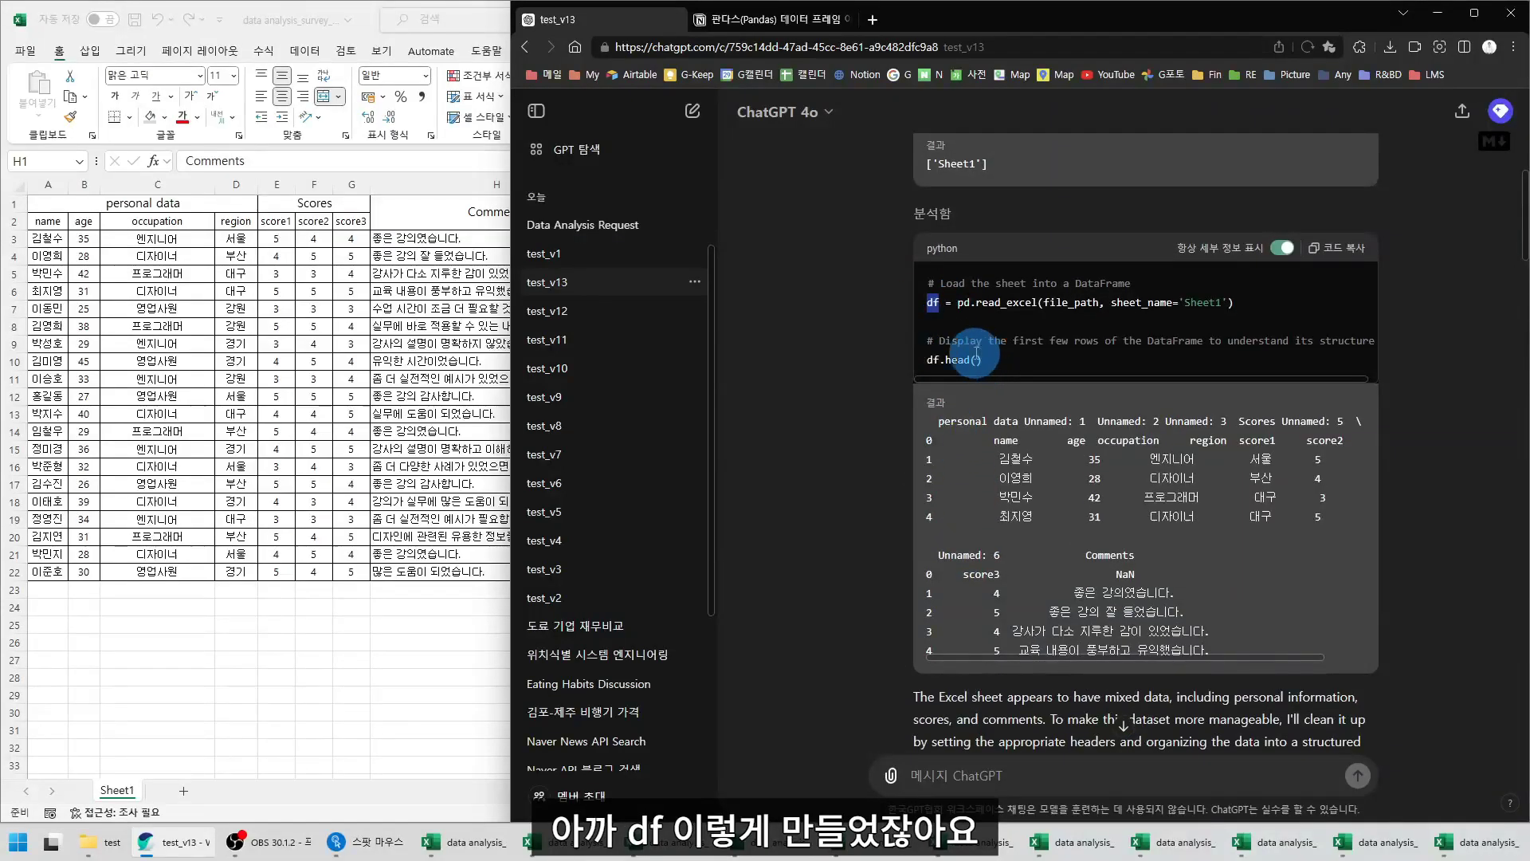
scroll(922, 314, down, 1)
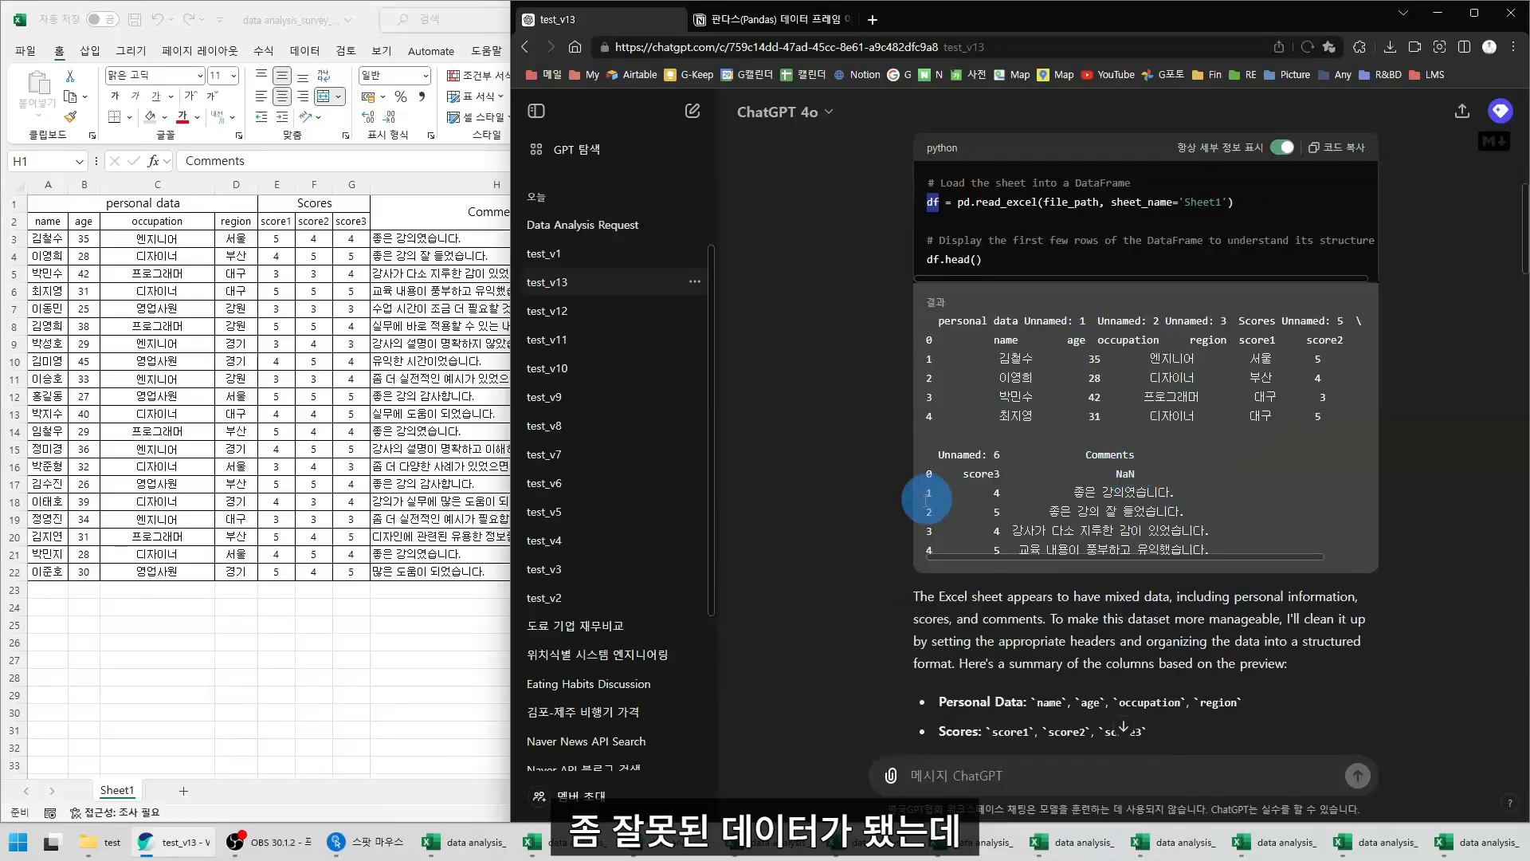
scroll(877, 496, down, 8)
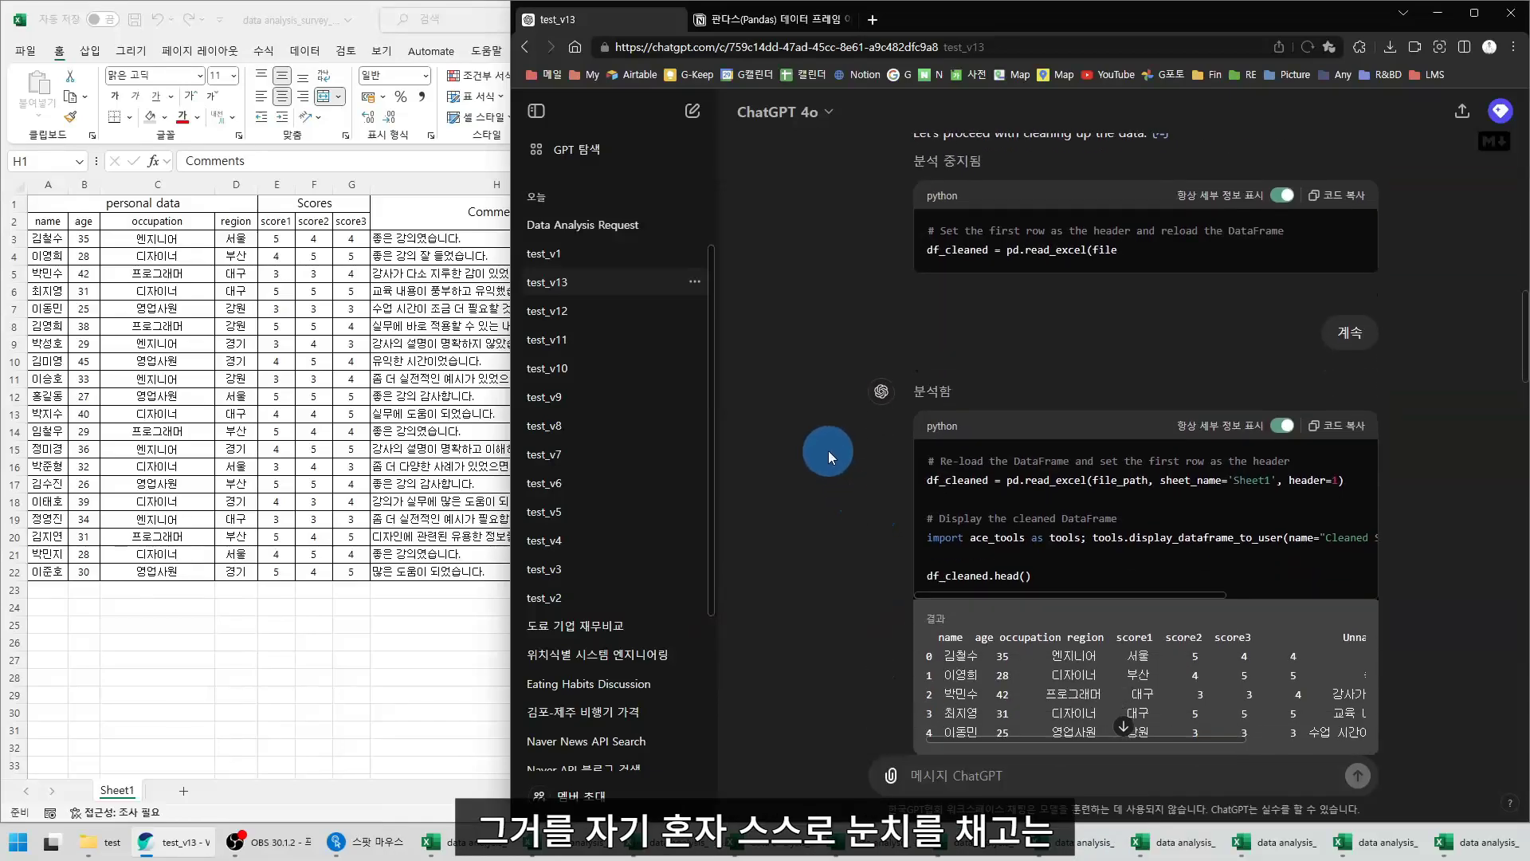
drag(925, 482, 1331, 480)
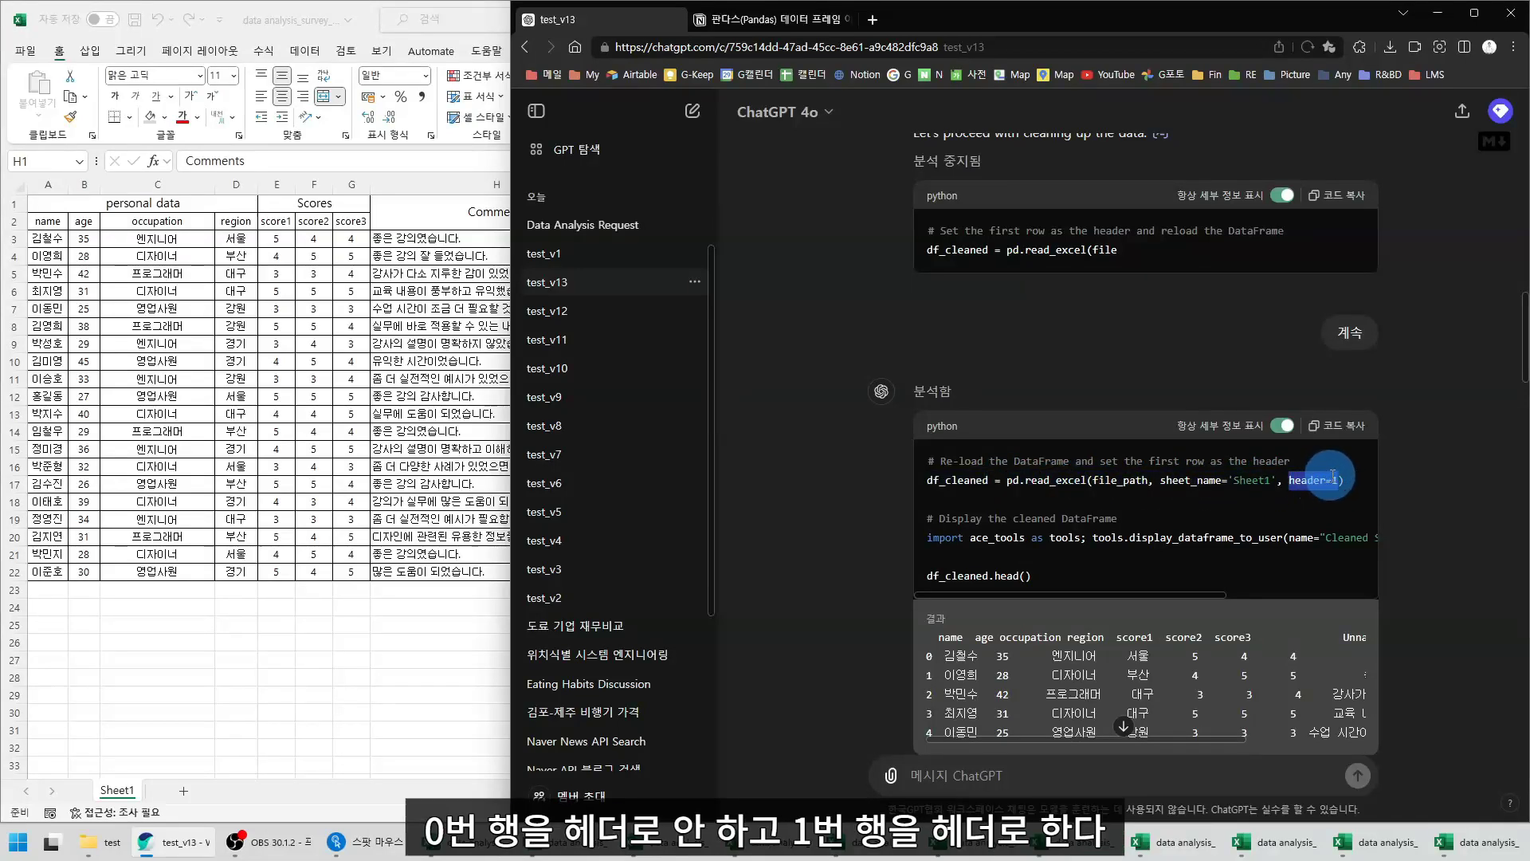
Temporarily unmerge the Comments header to inspect cell H2 in row 2, and undo the unmerge
click(40, 229)
click(11, 222)
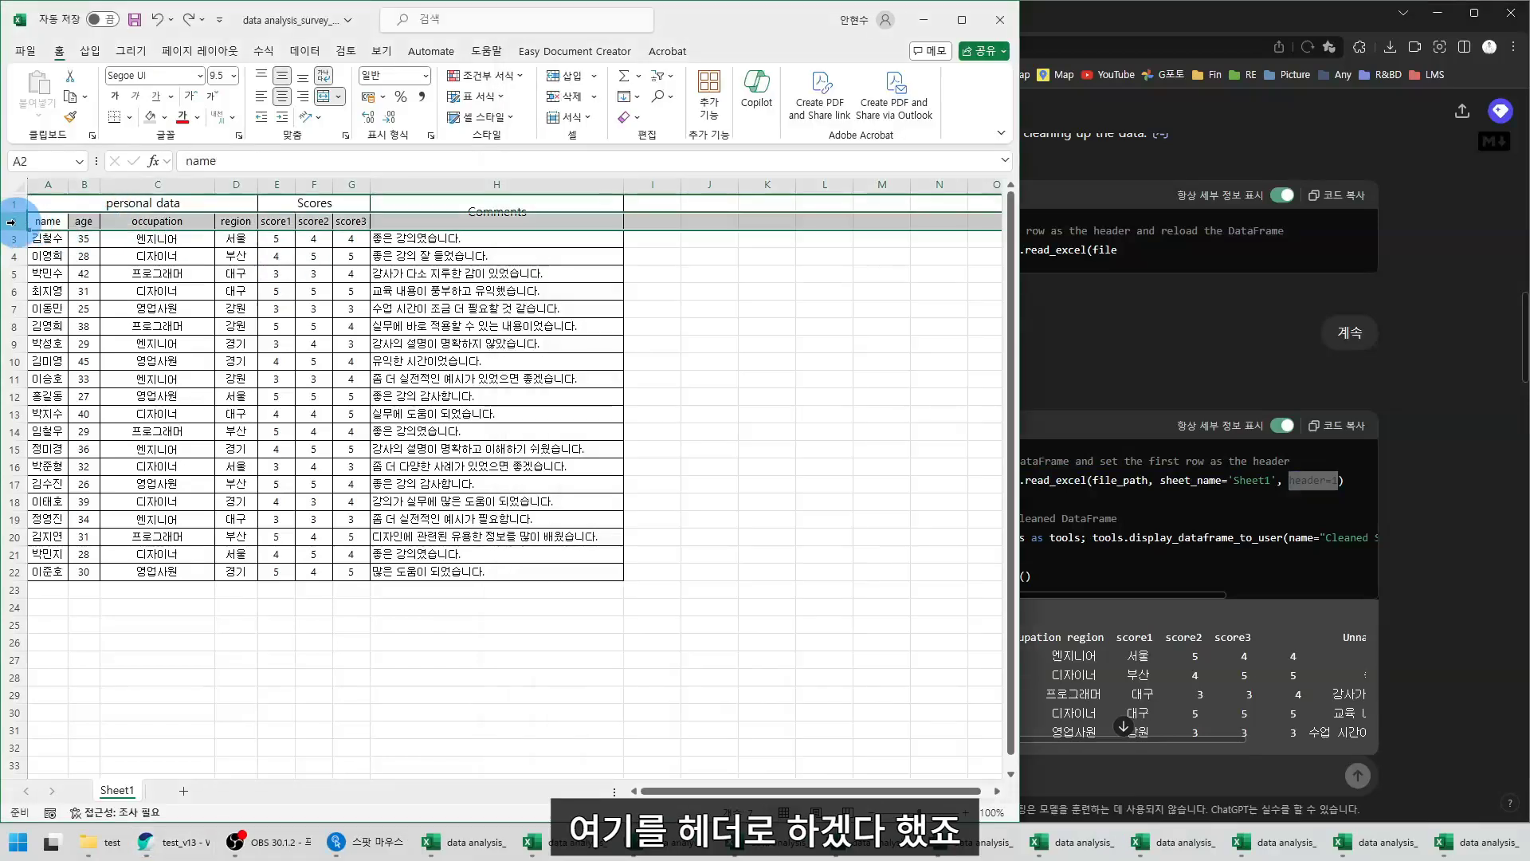
click(473, 228)
click(323, 96)
click(461, 222)
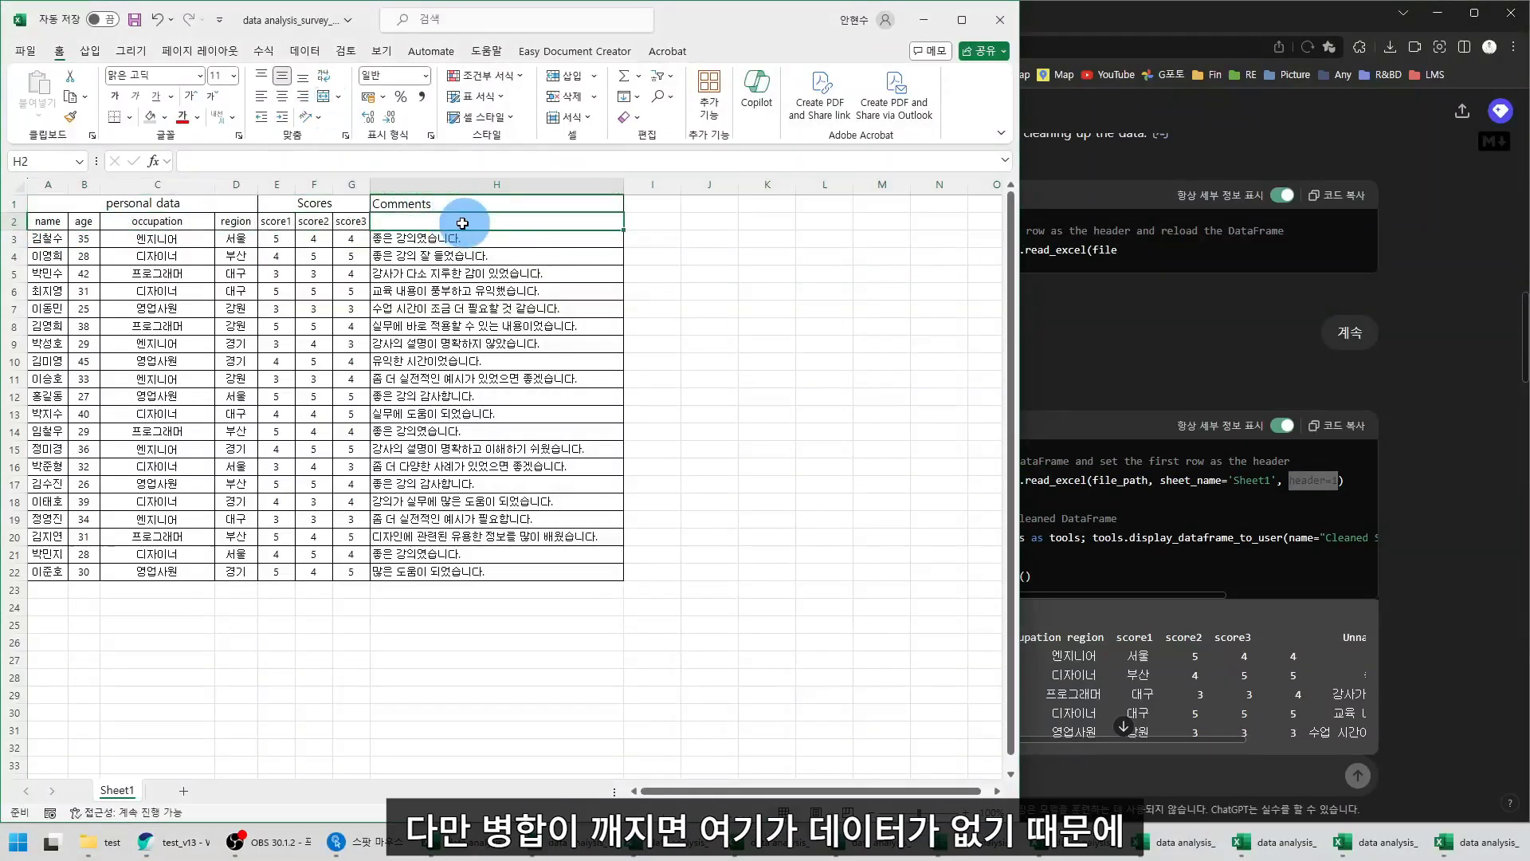
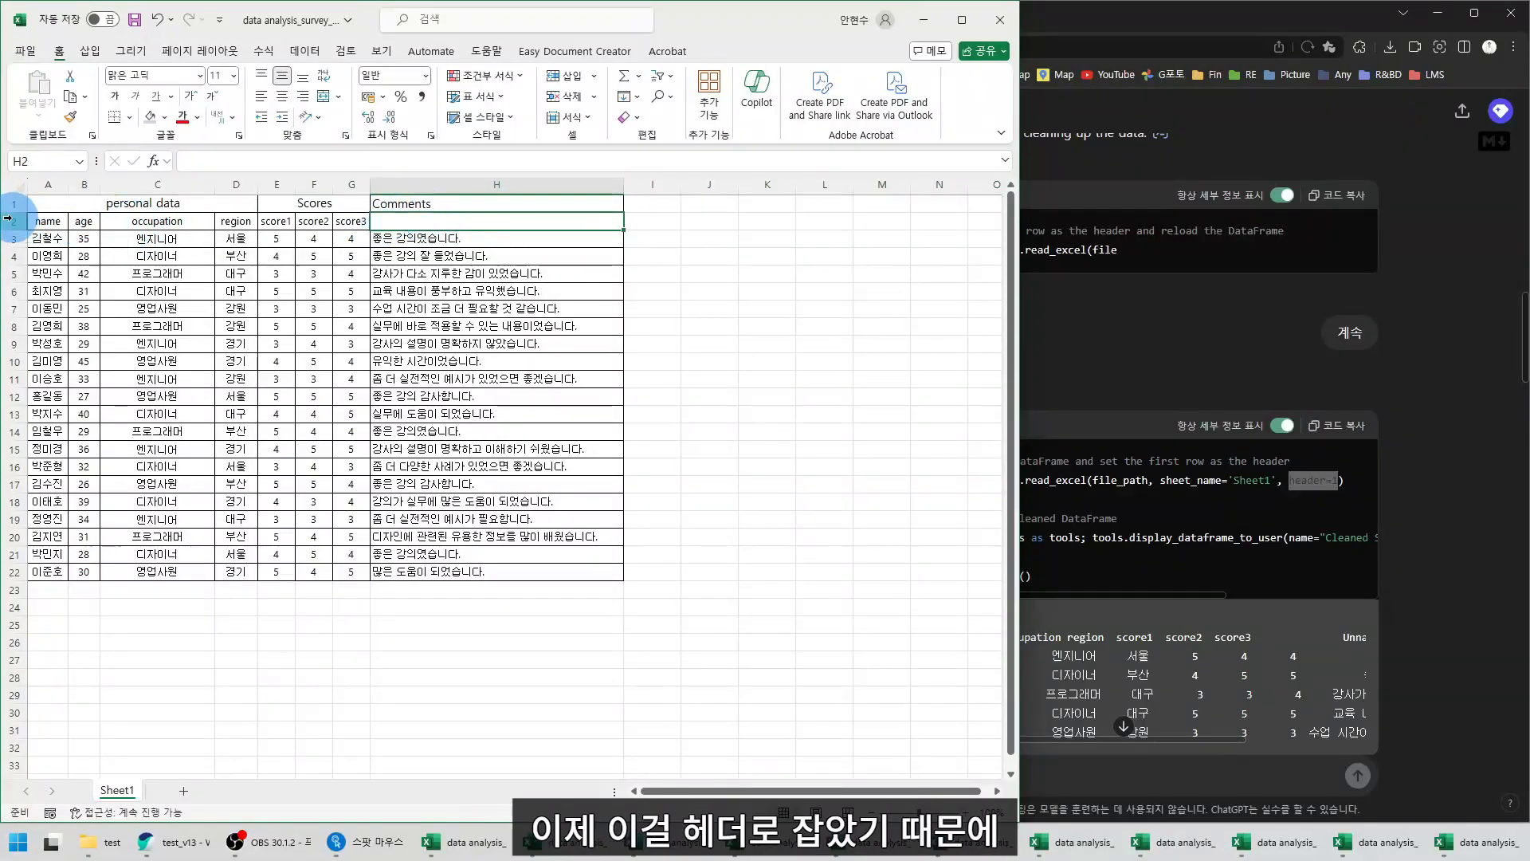
click(8, 218)
click(465, 222)
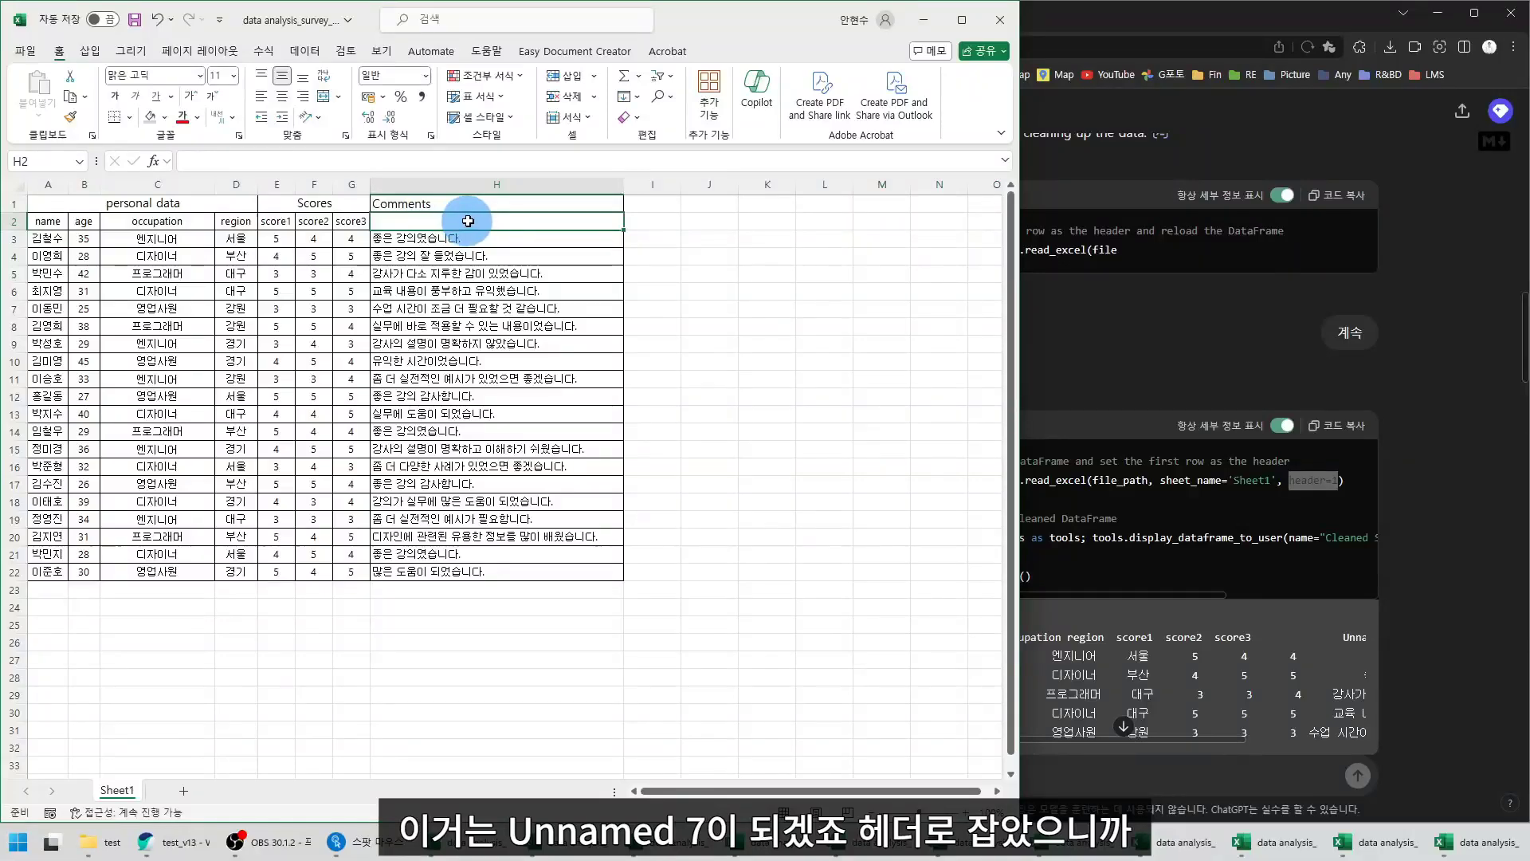
key(ctrl+z)
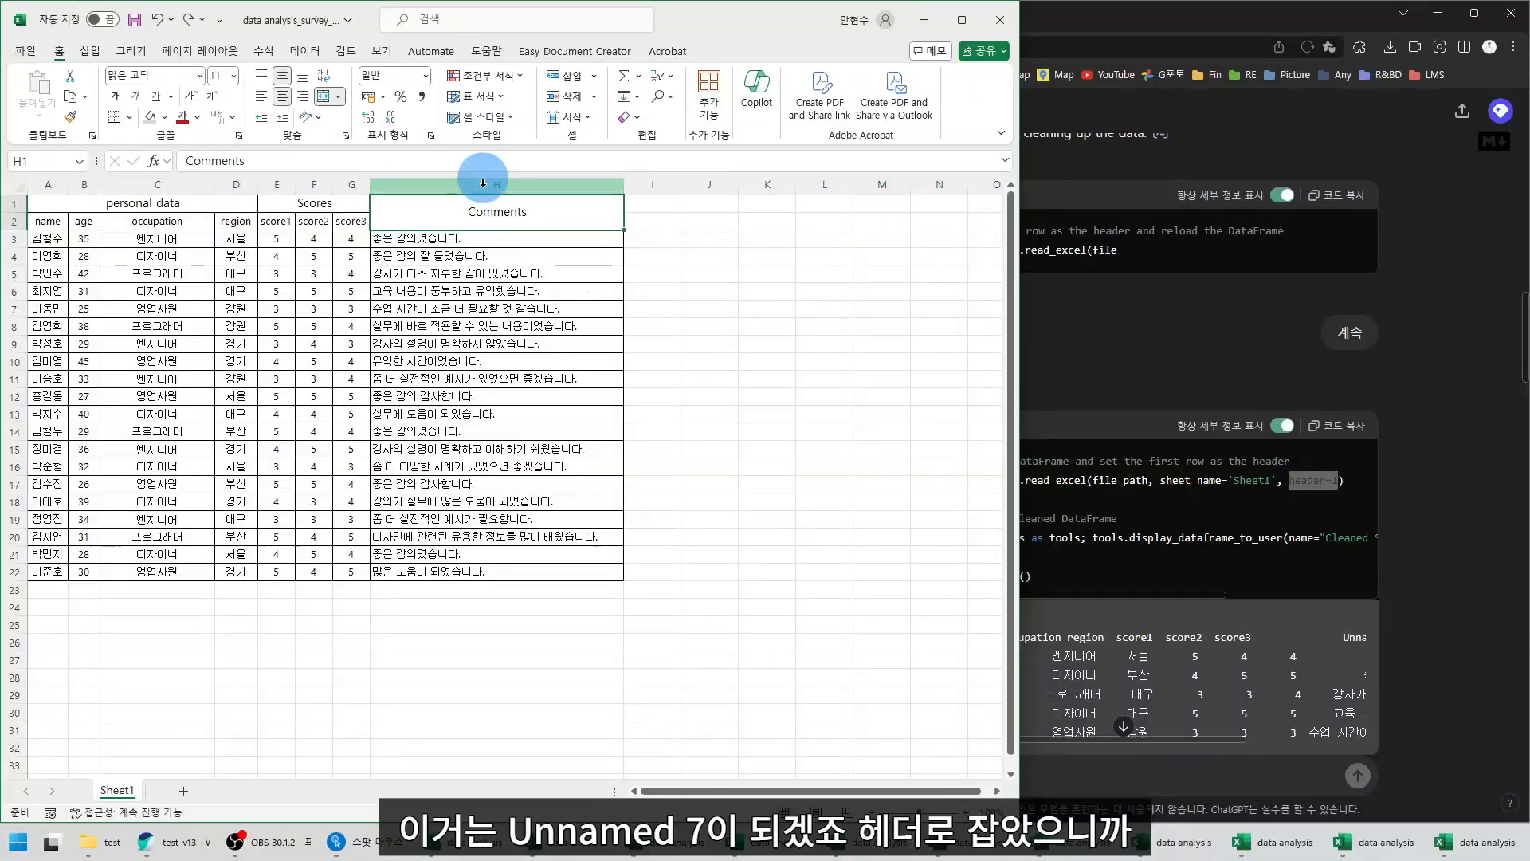
Highlight the df_cleaned.head() code and view the enlarged Cleaned Survey Data table across to its Unnamed: 7 column
click(1252, 521)
scroll(1257, 514, down, 3)
drag(929, 337, 1109, 386)
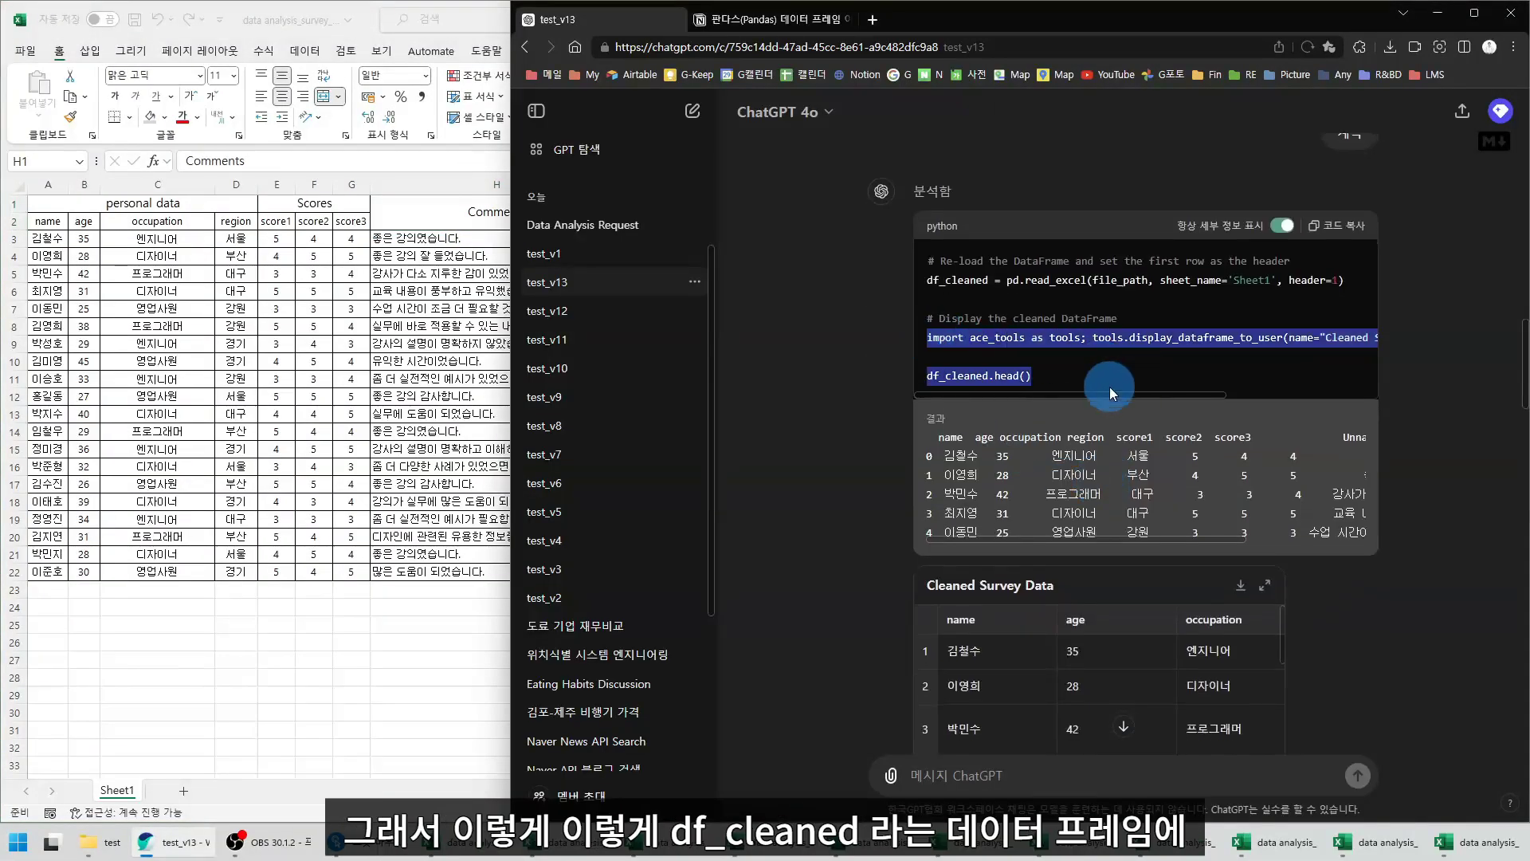
drag(939, 378, 1034, 380)
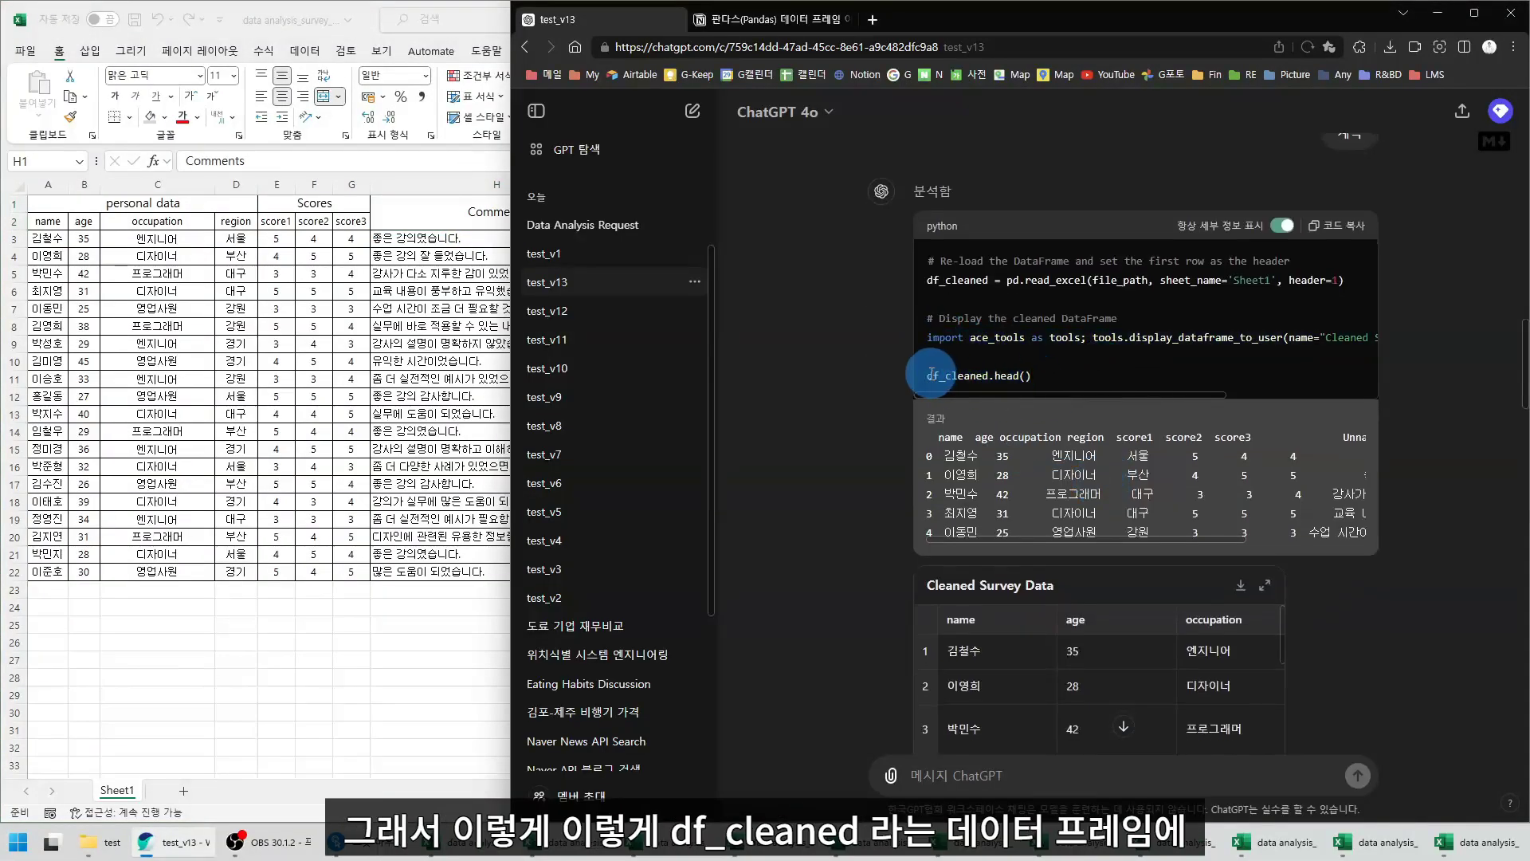
drag(932, 375, 1076, 375)
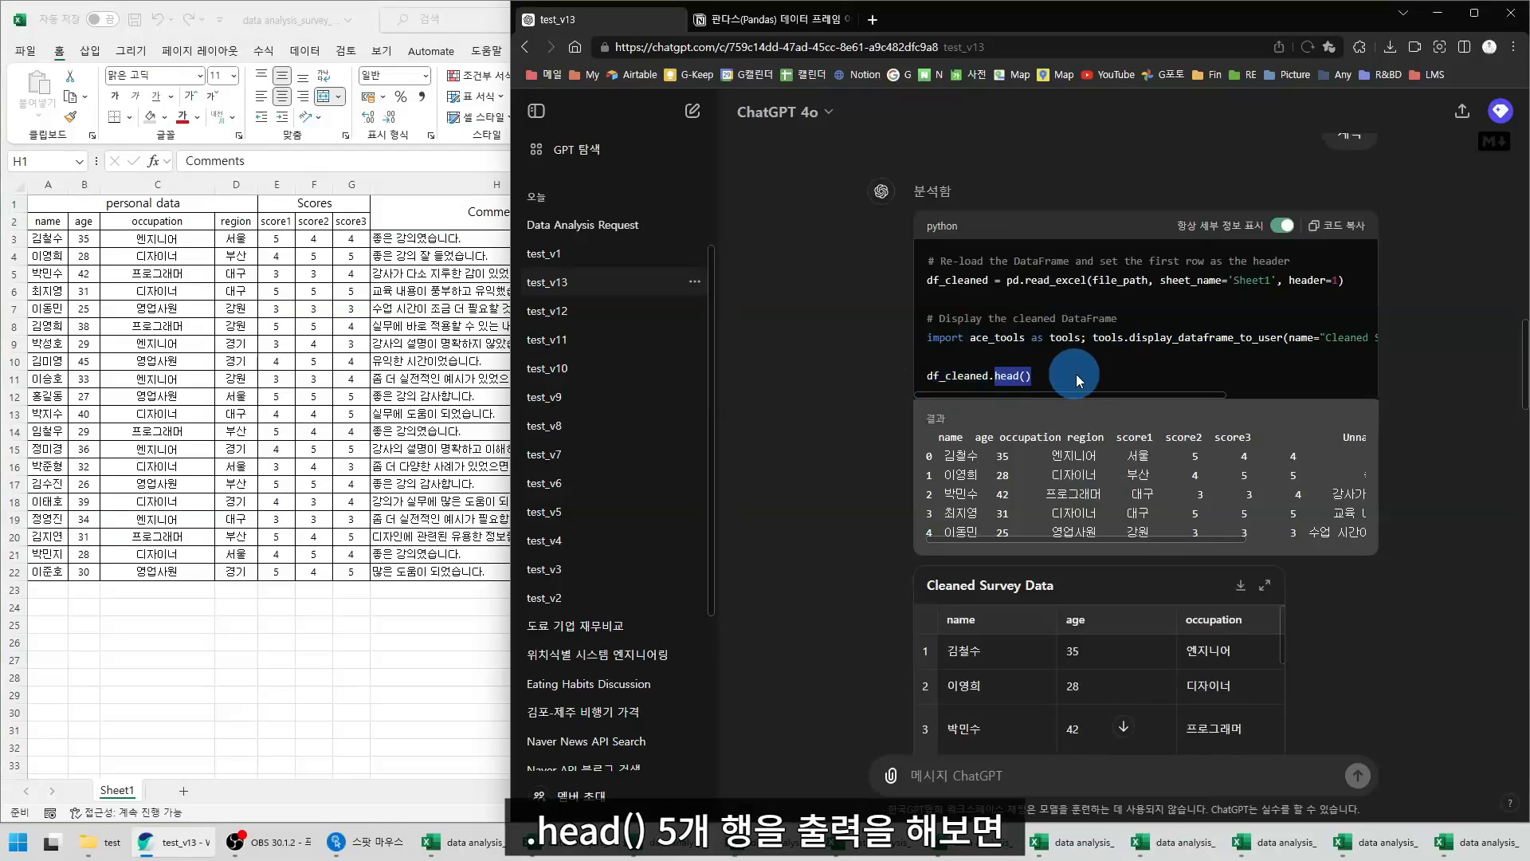
click(1082, 400)
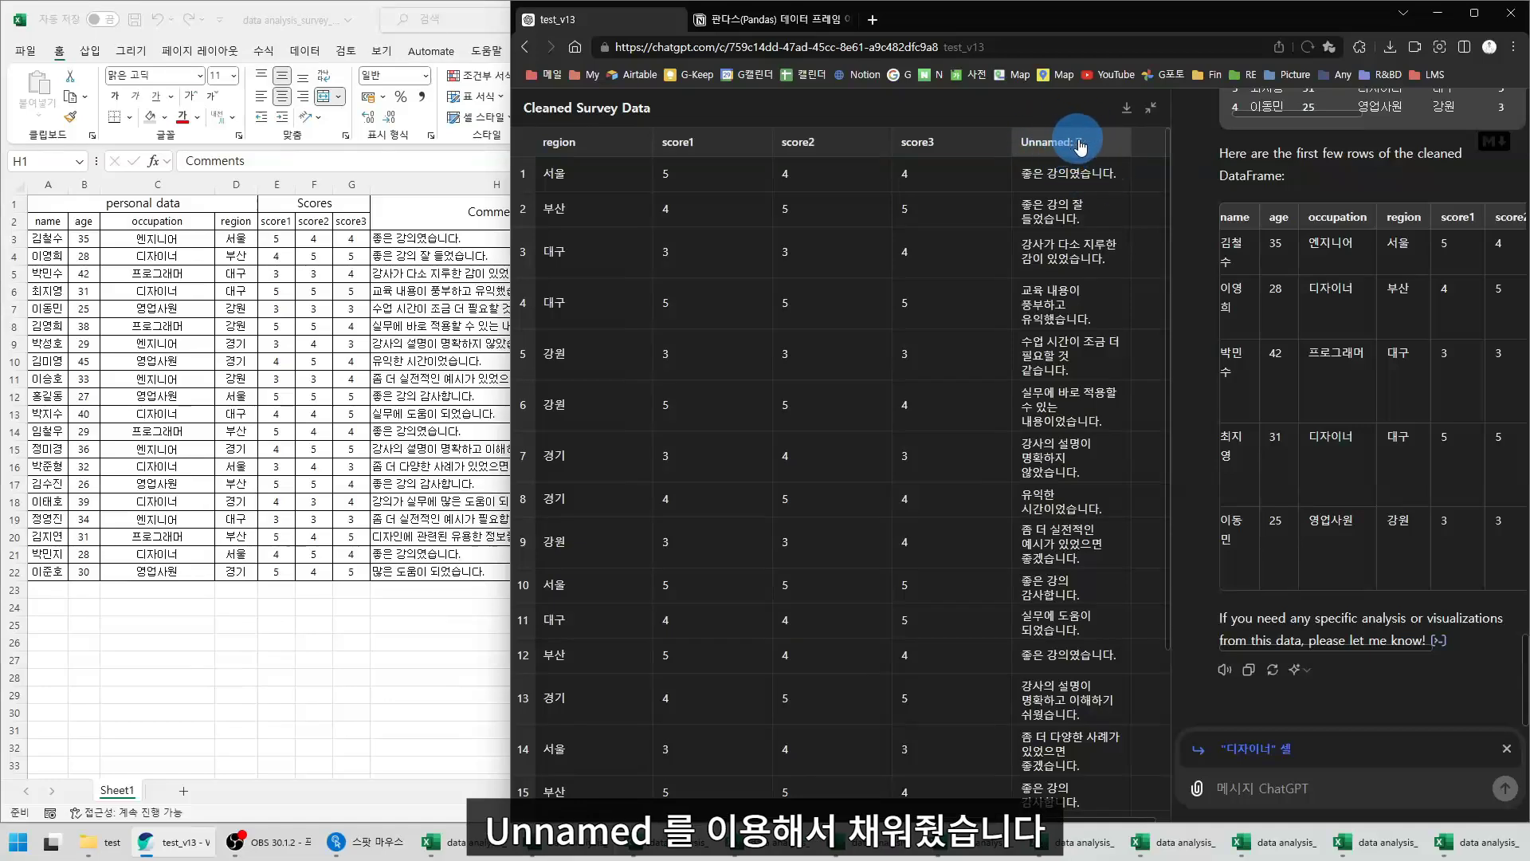
click(1150, 108)
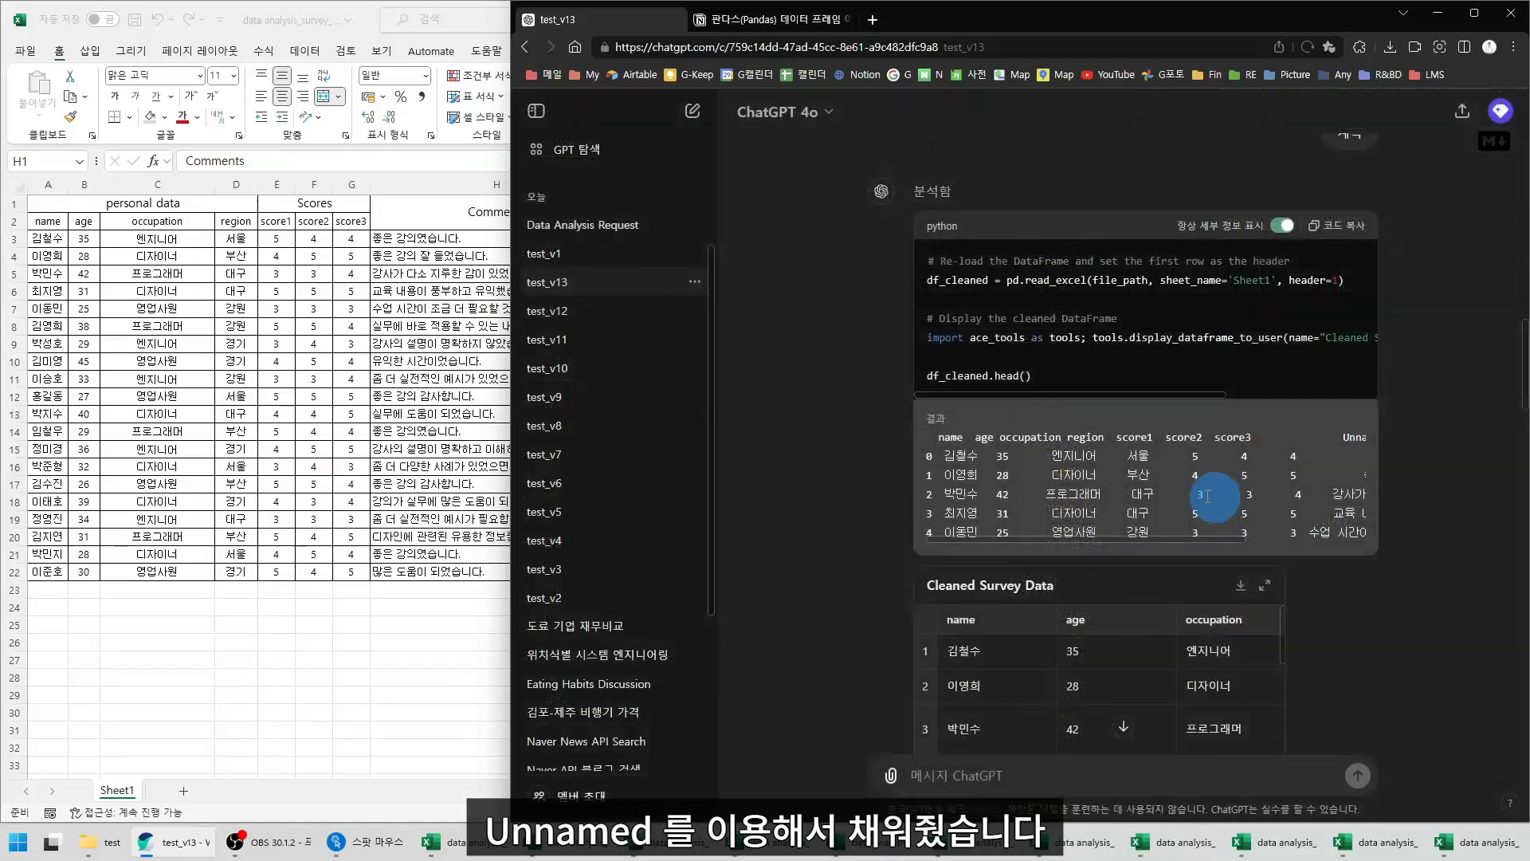
Select the Comments header cell and the range A2:G22 to compare the worksheet's structure with the cleaned output
click(396, 214)
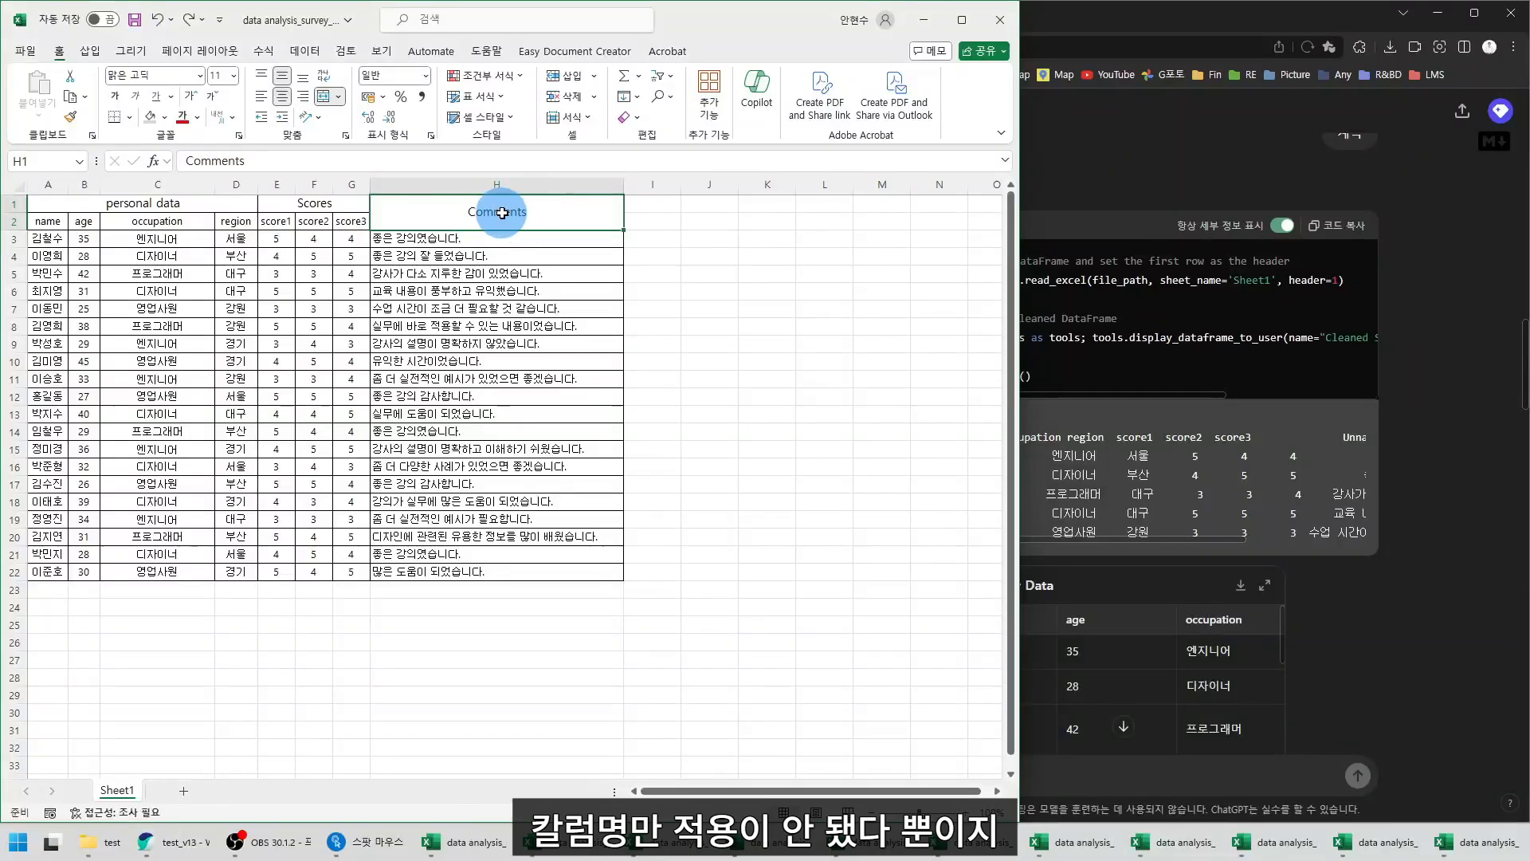
drag(44, 221, 345, 567)
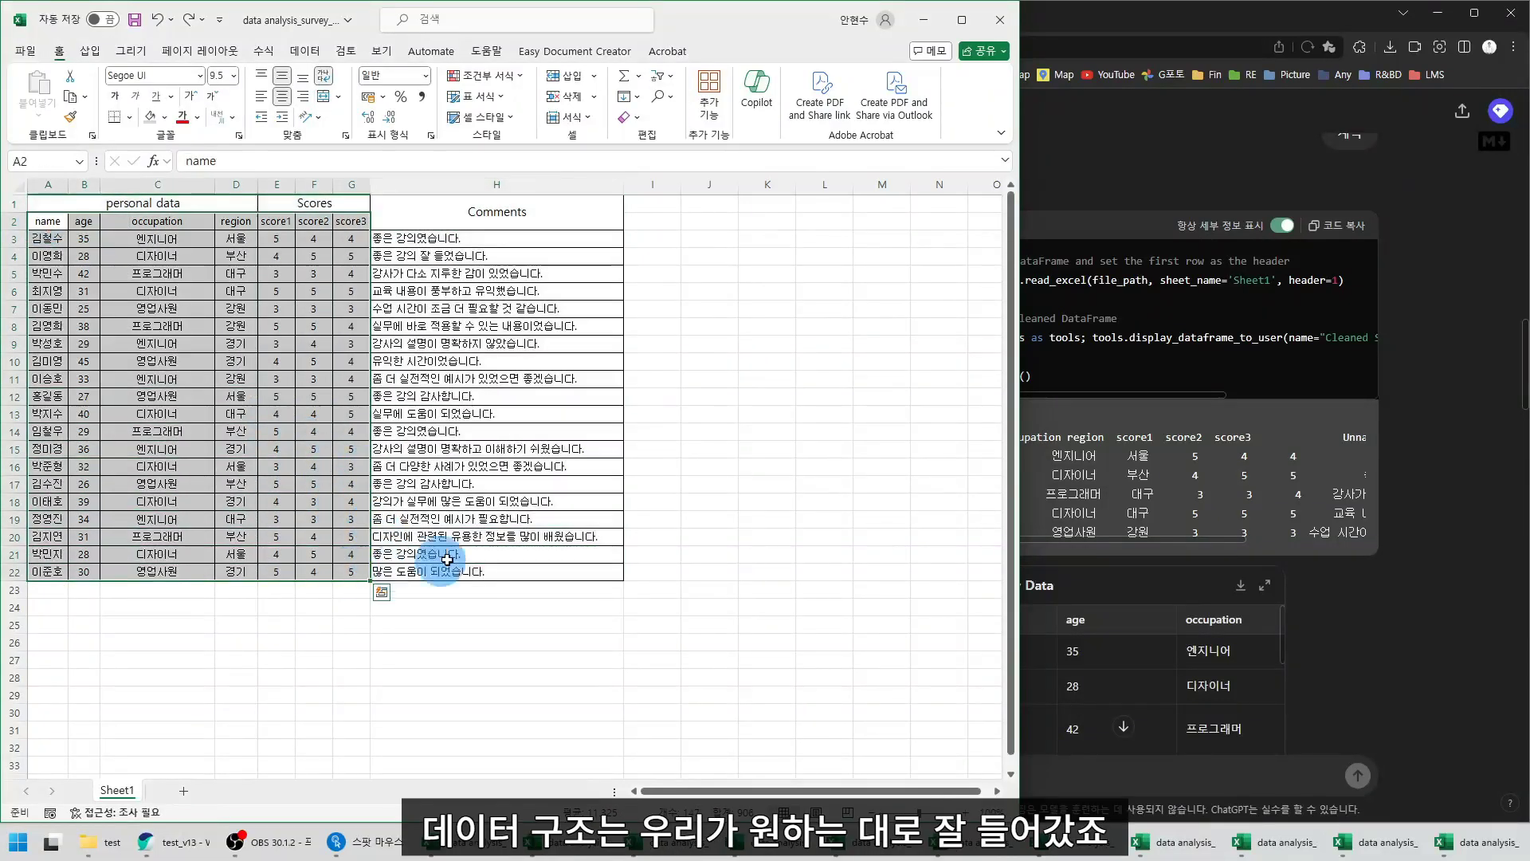
click(1406, 530)
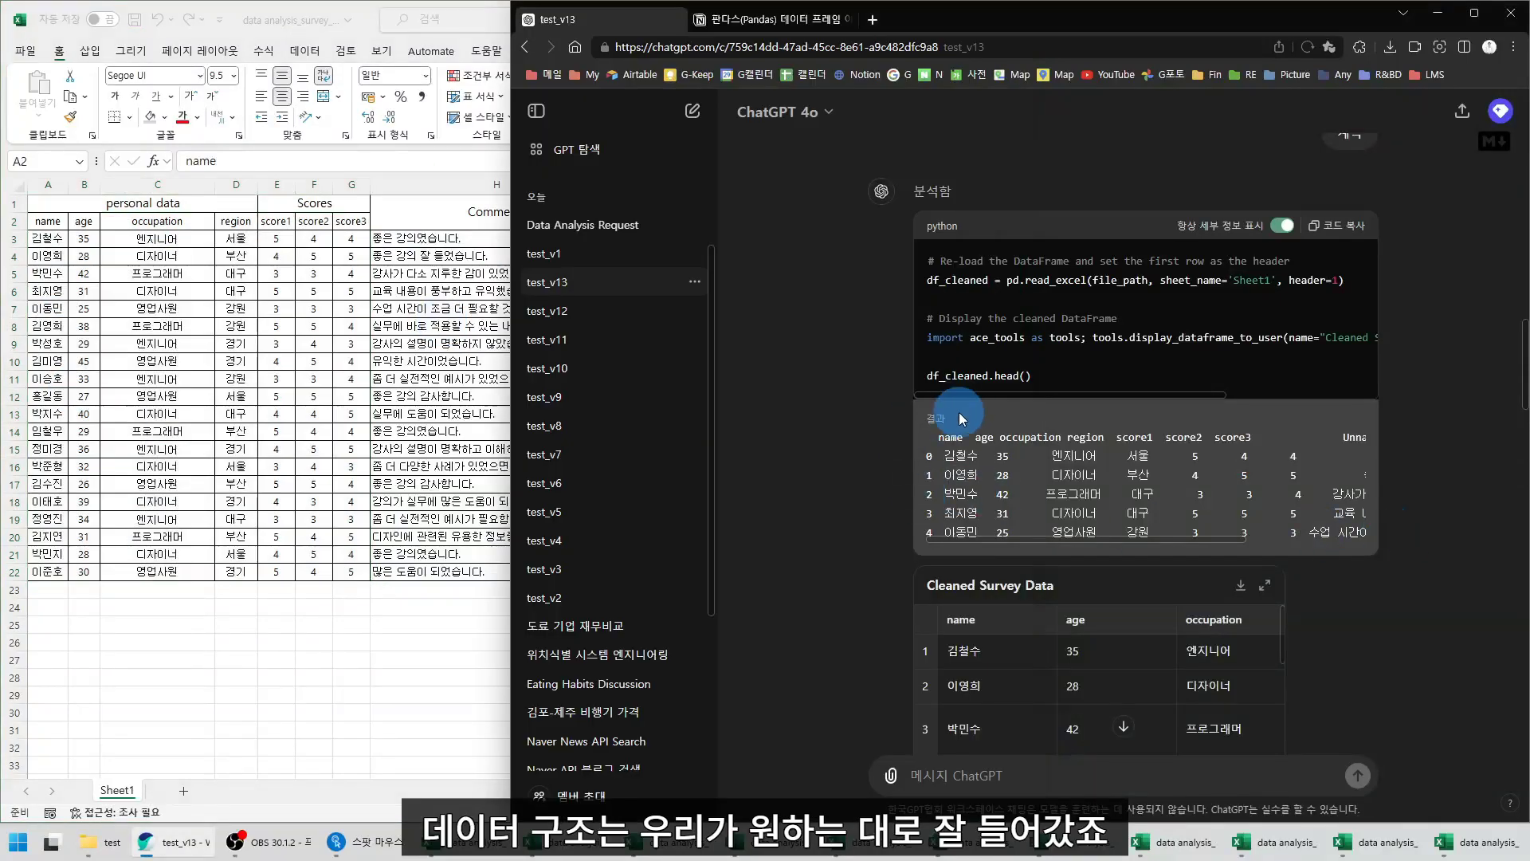
Highlight the whole df.head() output and the df_cleaned variable name in the interrupted code block
scroll(882, 322, up, 10)
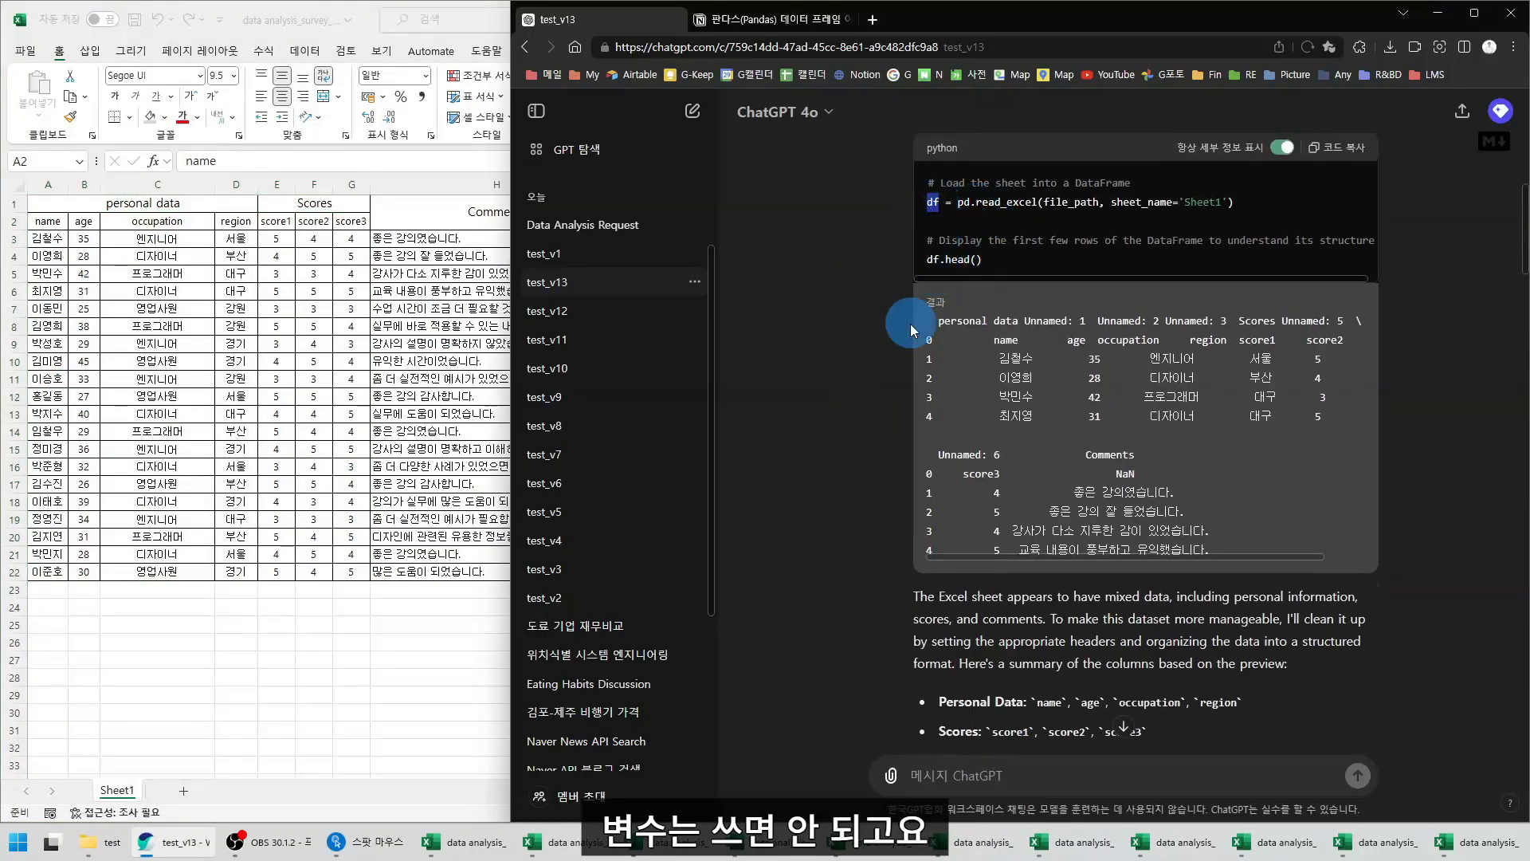
drag(962, 320, 1314, 551)
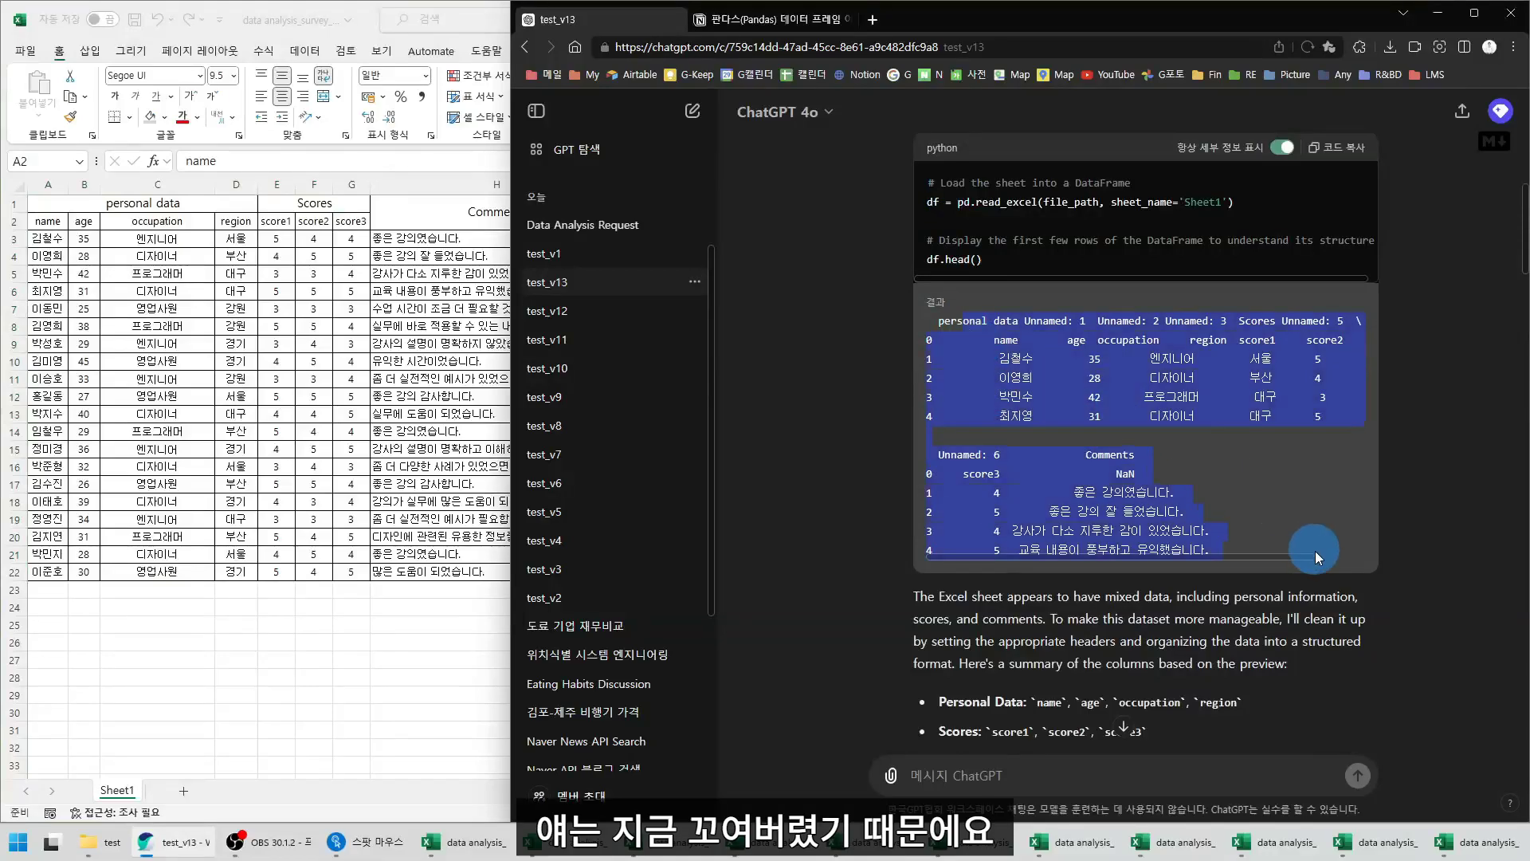
scroll(839, 480, down, 10)
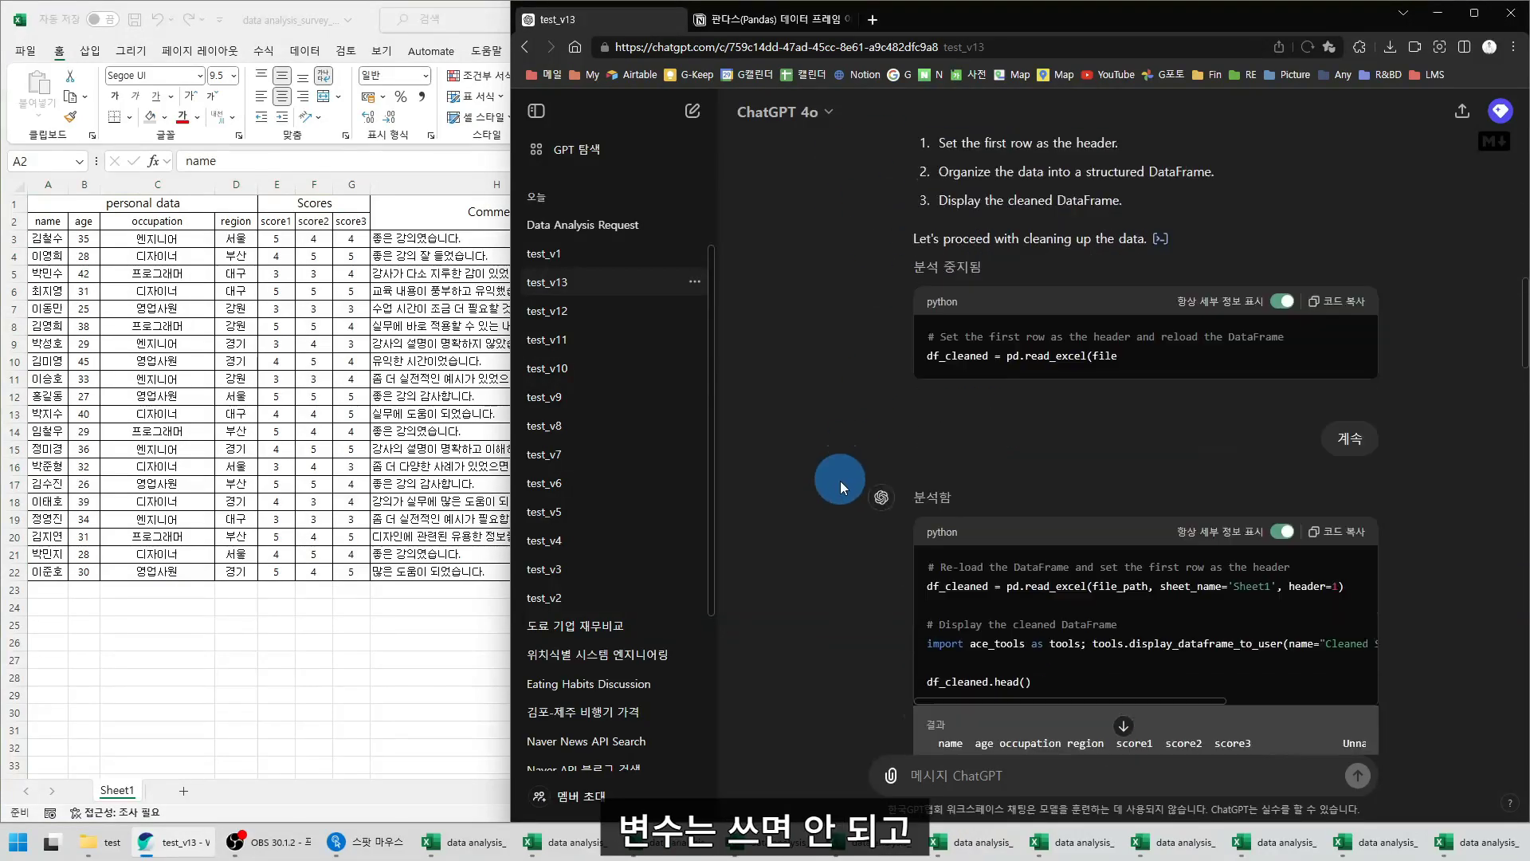
drag(920, 356, 959, 360)
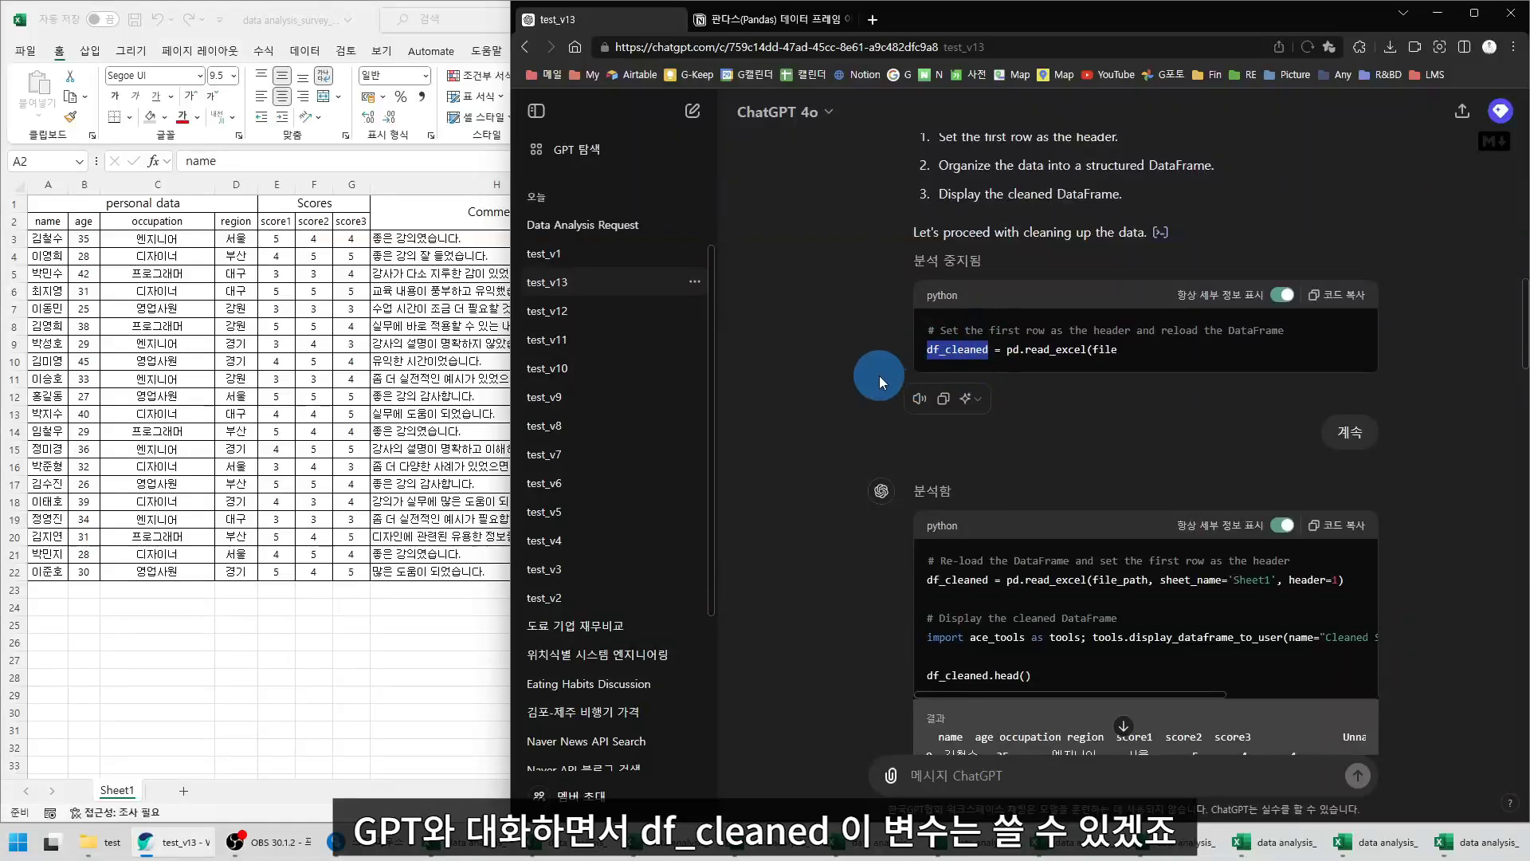
Review the cleaned data's column names and locate the code that renames Unnamed: 7 to comments
scroll(863, 384, down, 3)
scroll(826, 371, down, 3)
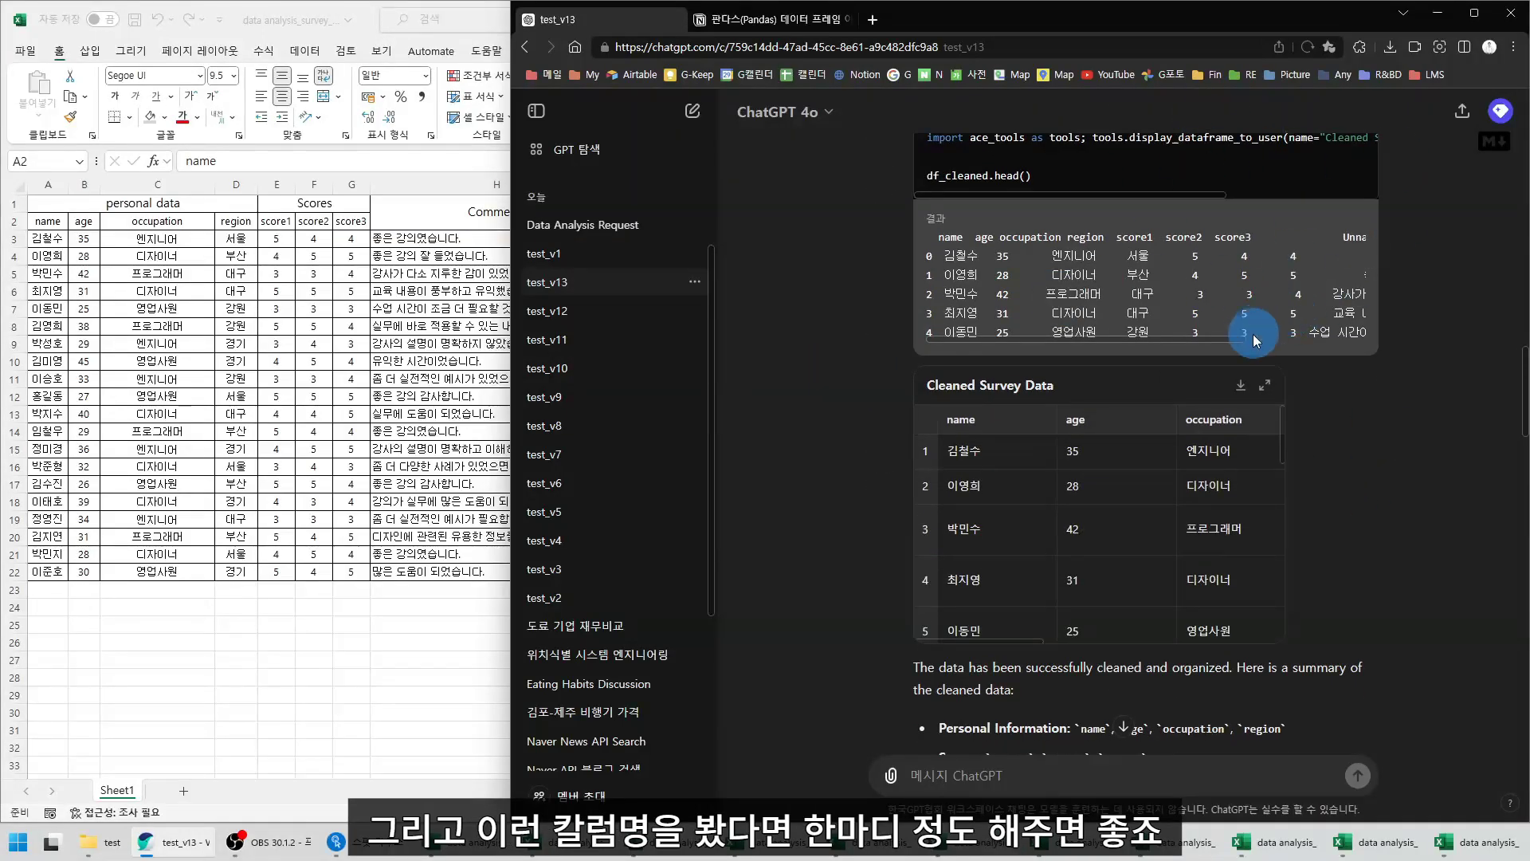
scroll(1243, 331, up, 3)
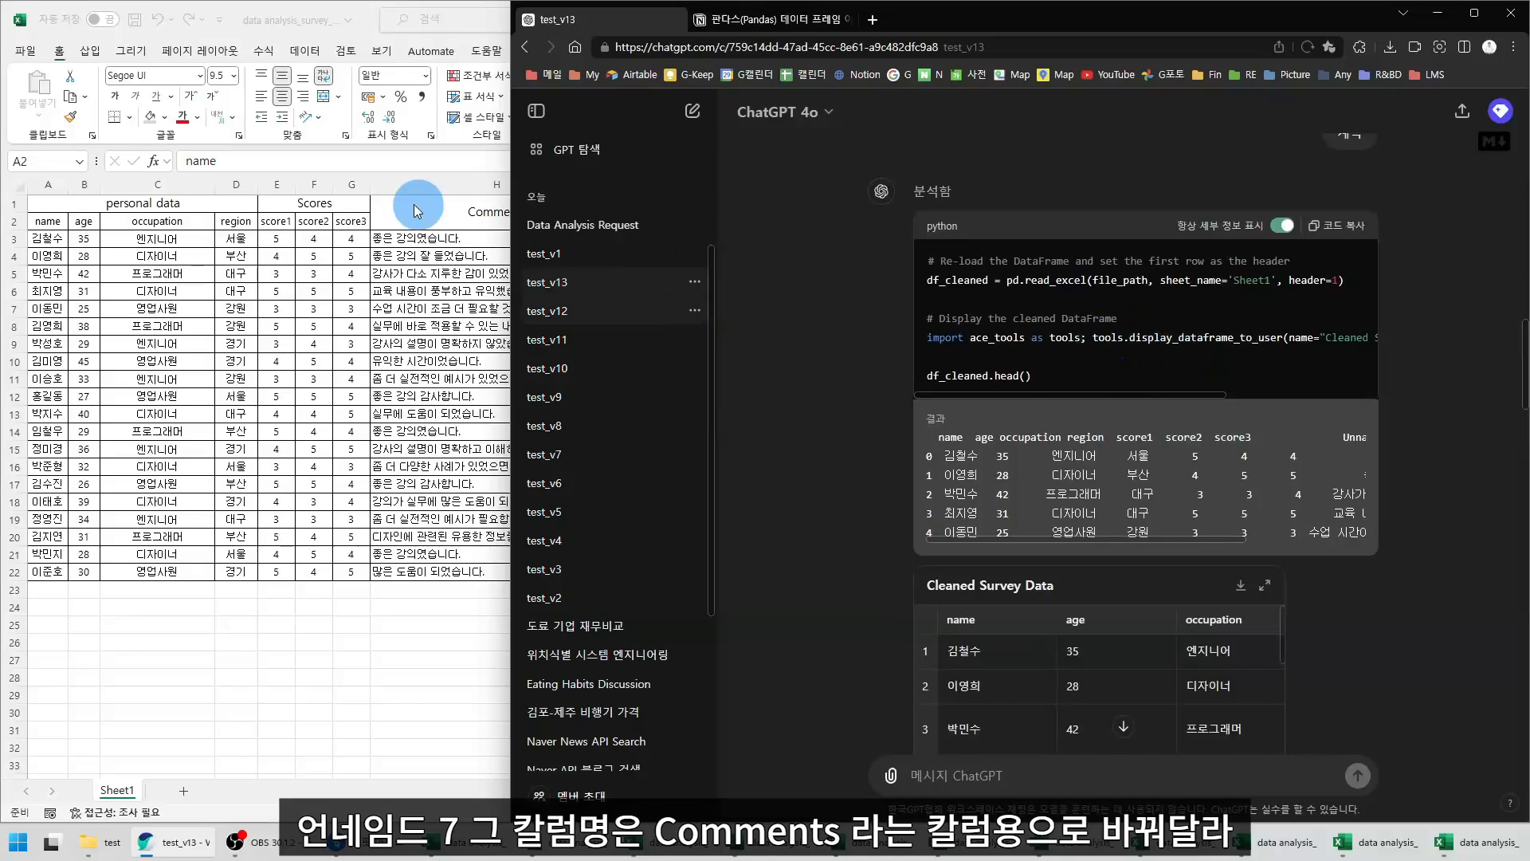
scroll(840, 437, up, 3)
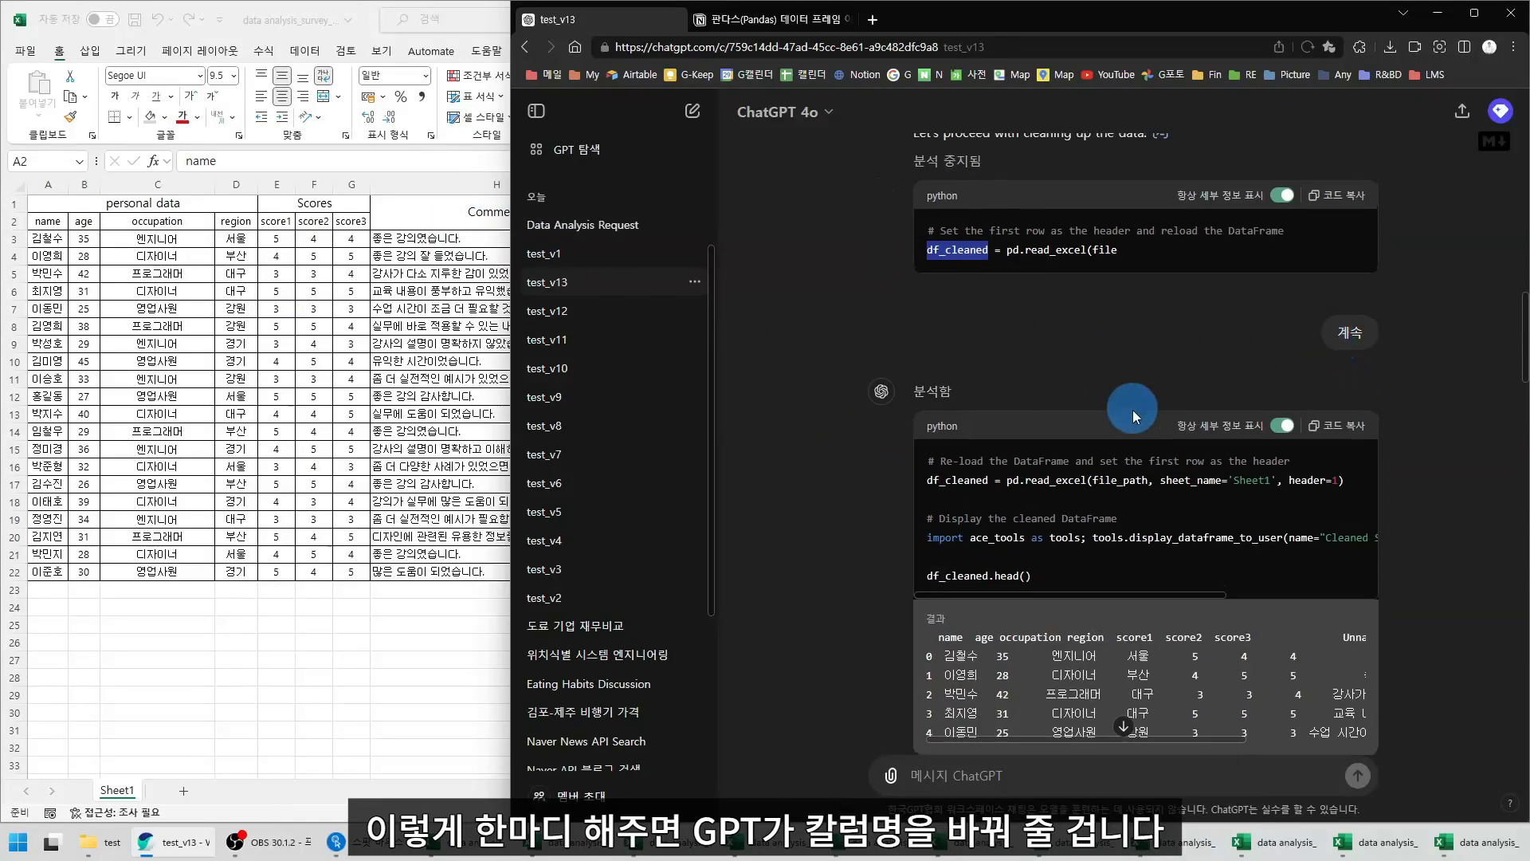
scroll(864, 488, down, 6)
scroll(858, 483, down, 5)
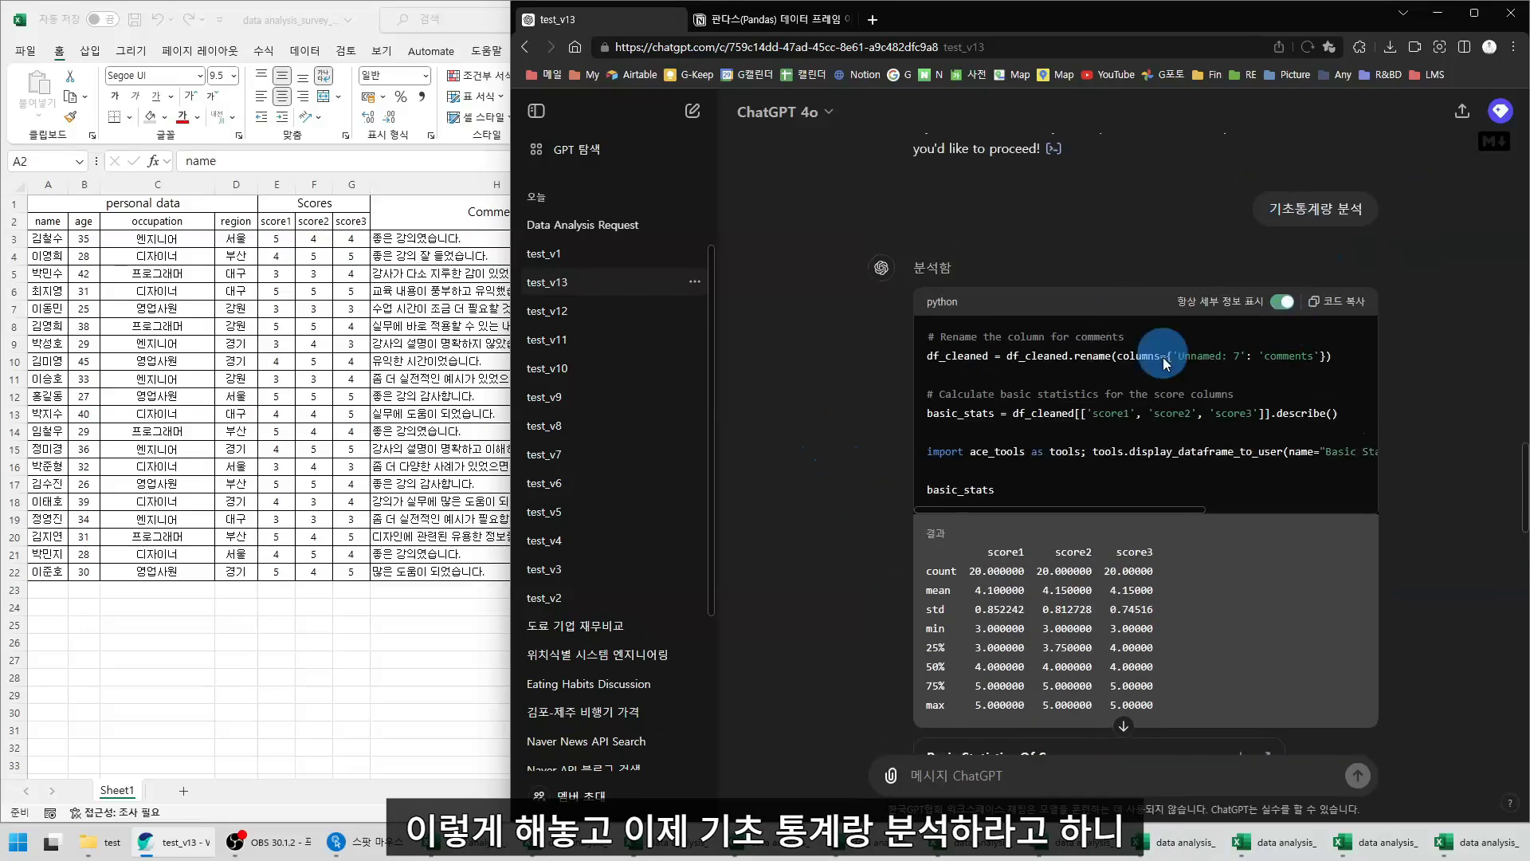
Highlight the count and mean rows of the basic_stats result and view the Basic Statistics Of Scores table
scroll(1161, 341, down, 1)
drag(970, 470, 1163, 472)
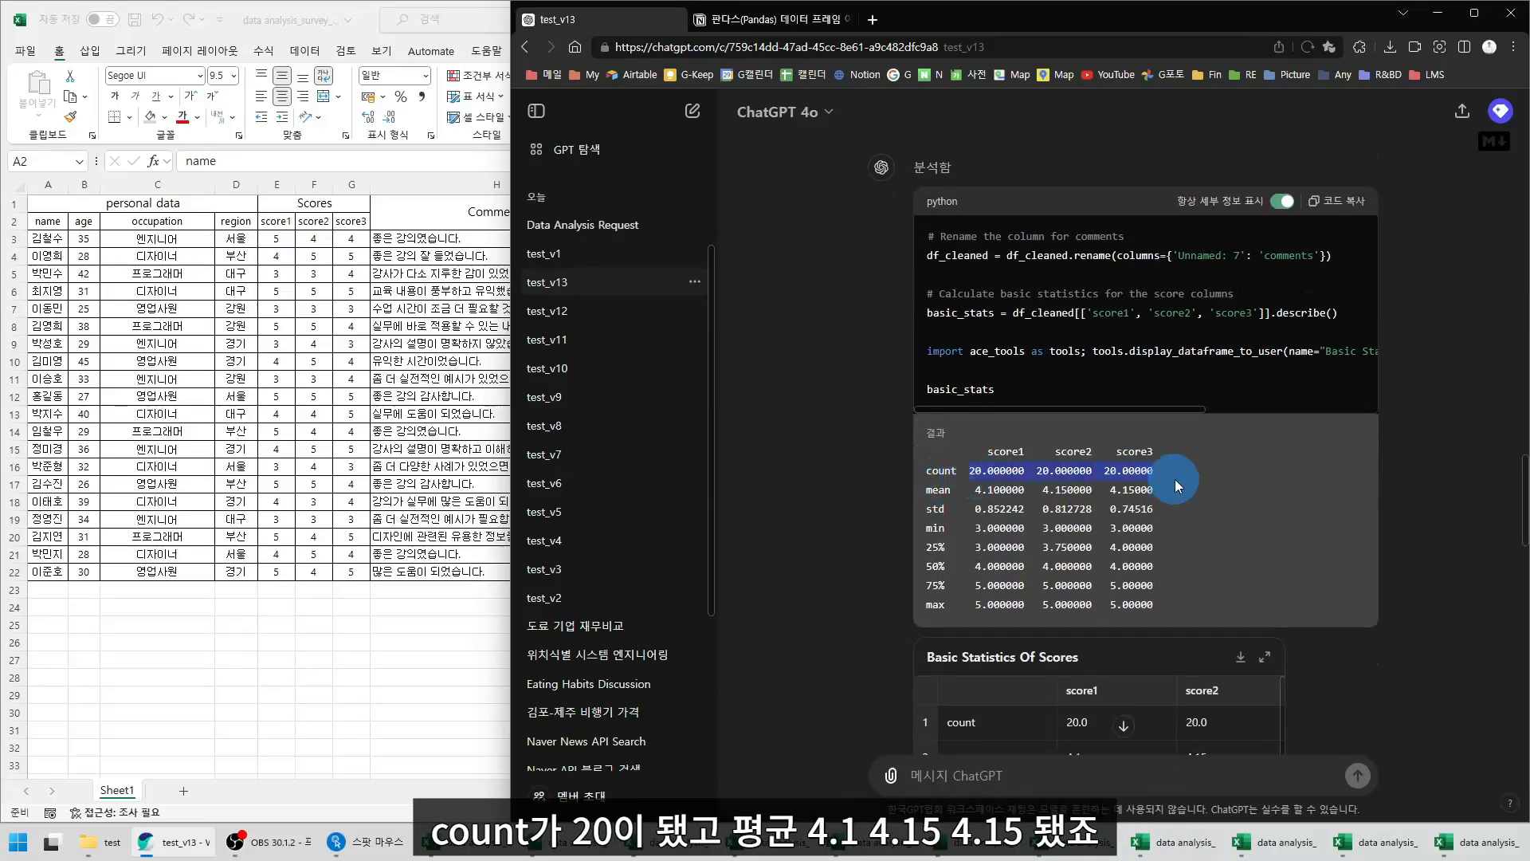
drag(1059, 494, 1167, 493)
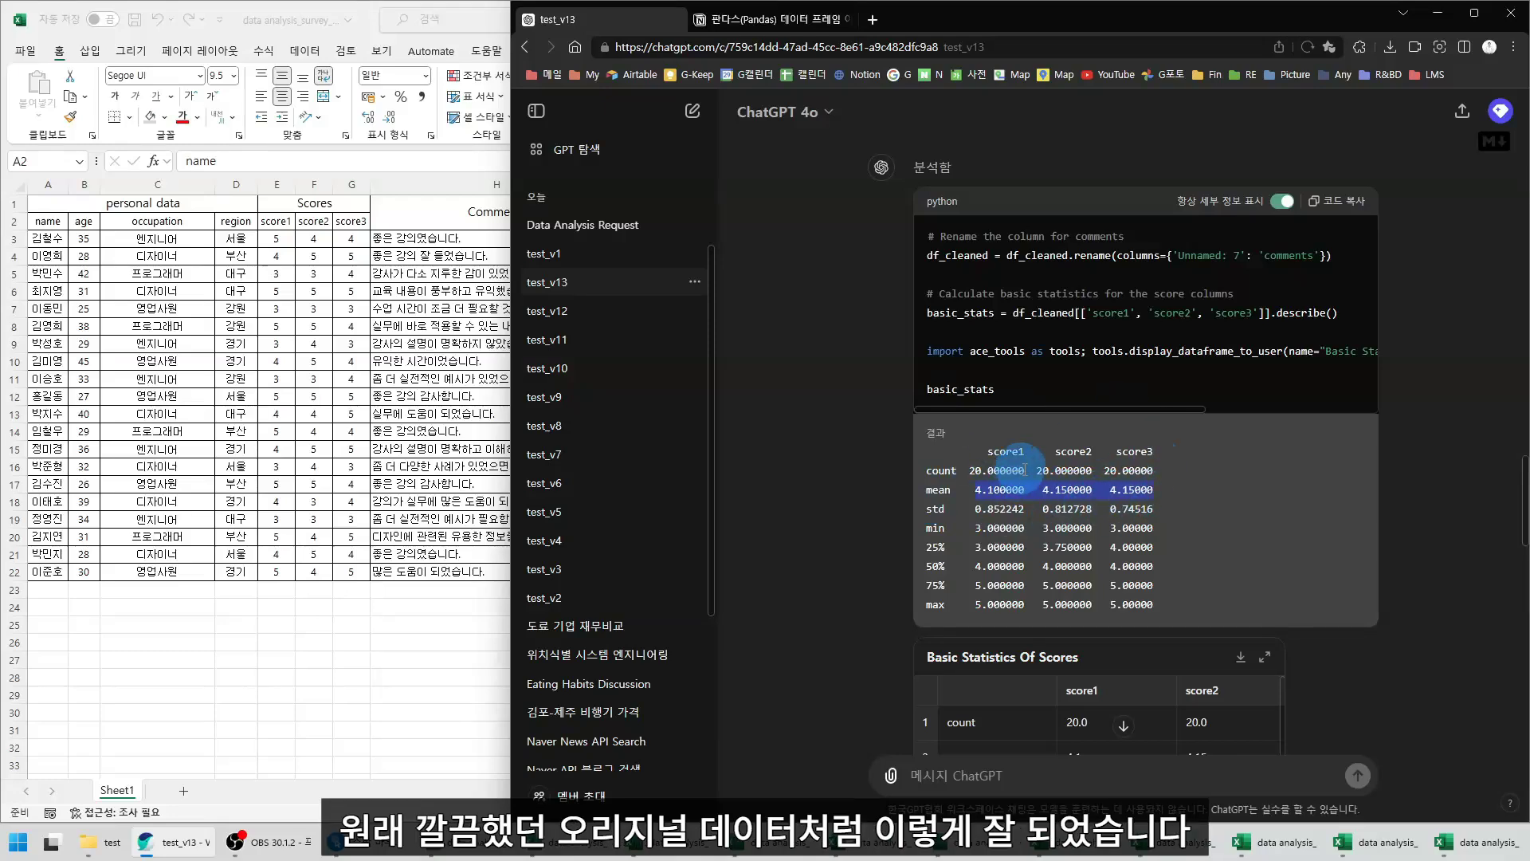
scroll(1091, 459, down, 7)
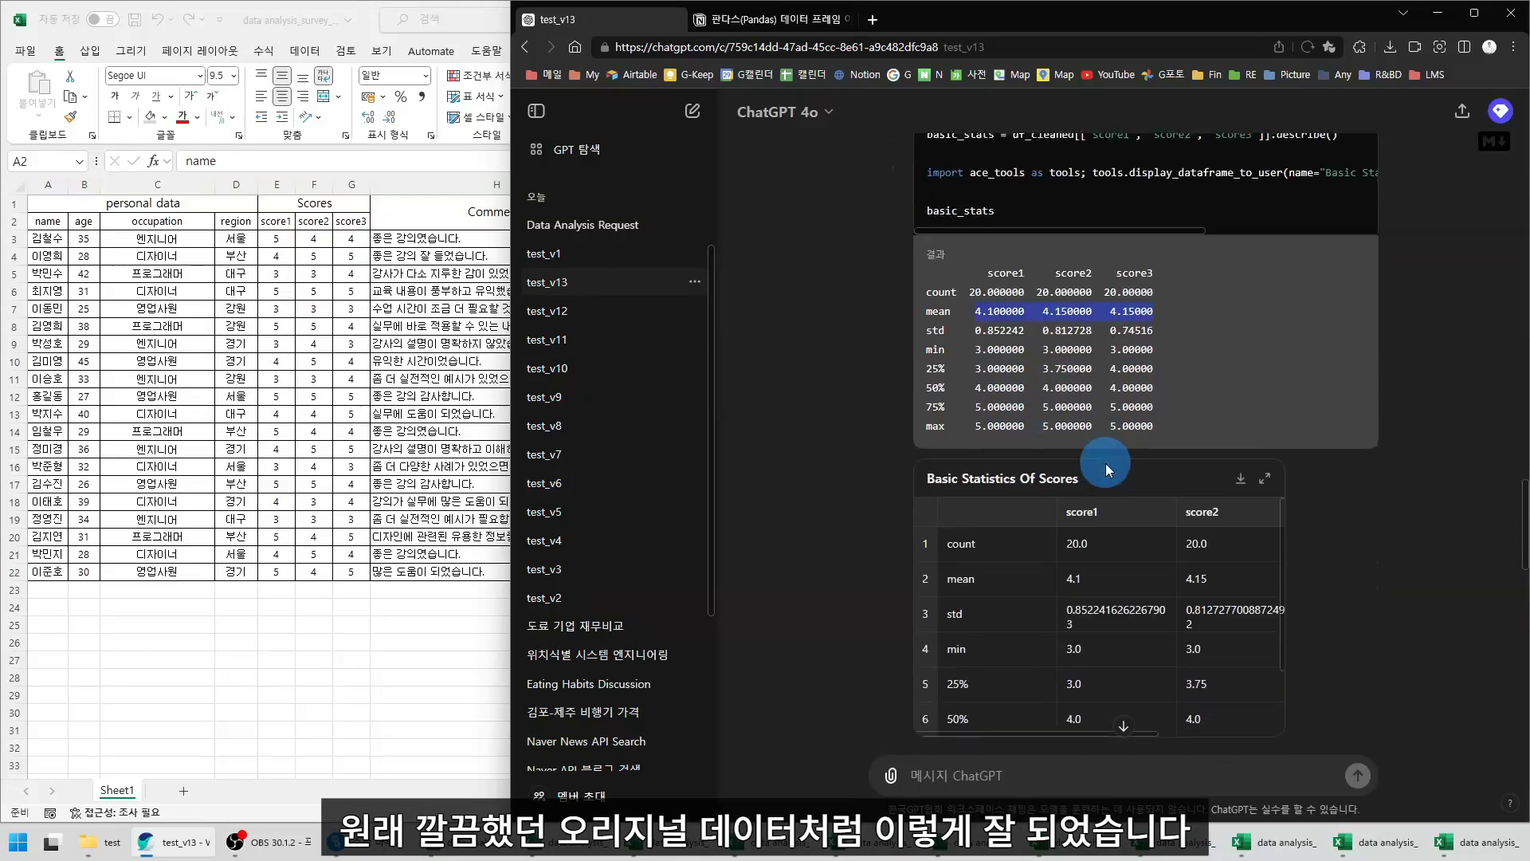
scroll(1090, 455, down, 5)
Switch to the Notion page on Pandas data frames and review its import pandas as pd and Data Frame introduction sections
click(781, 19)
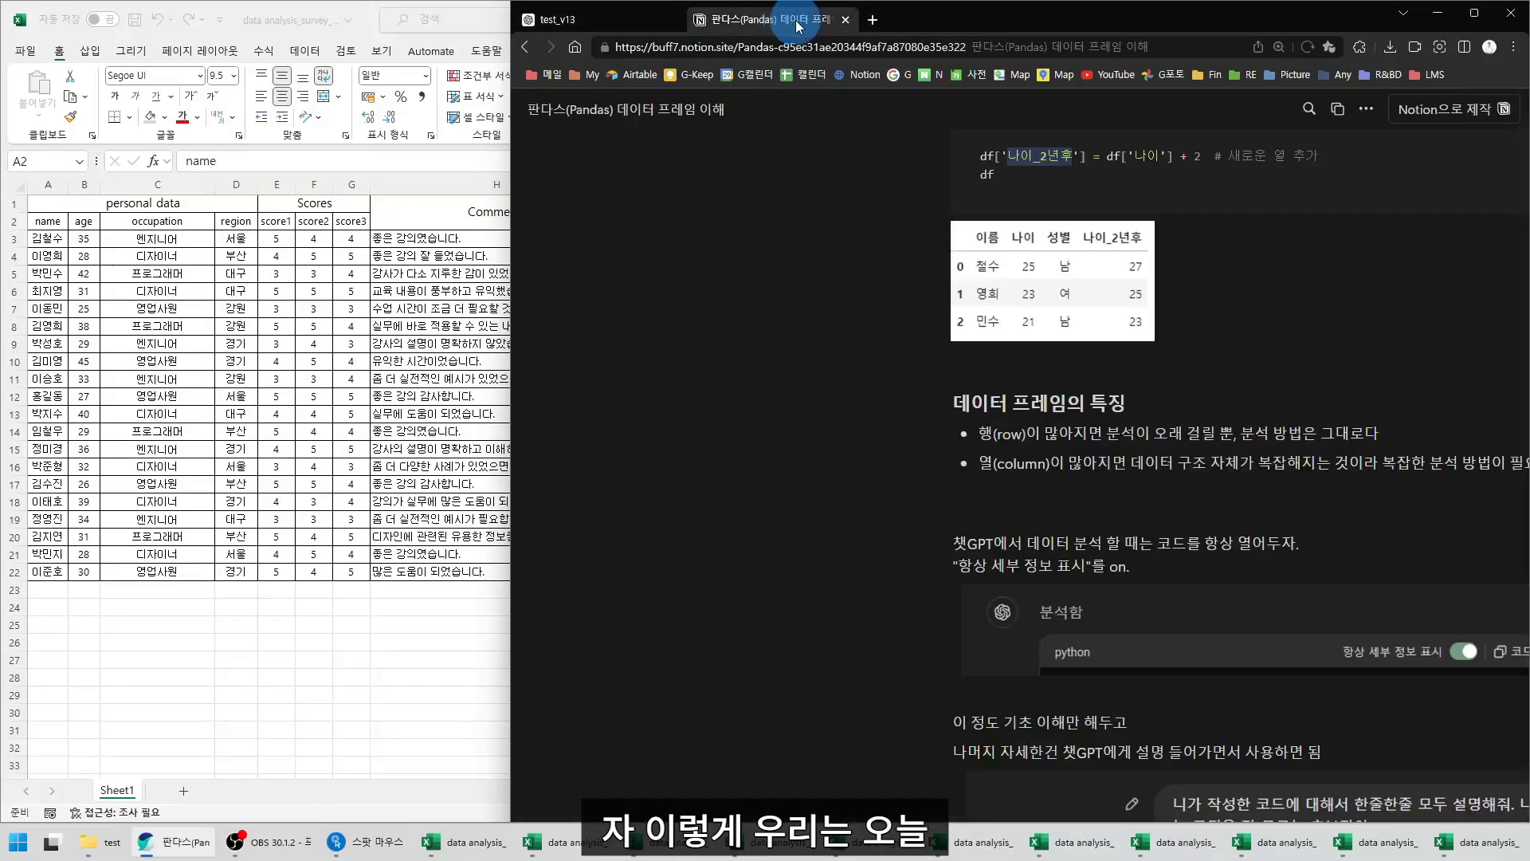
scroll(983, 361, up, 15)
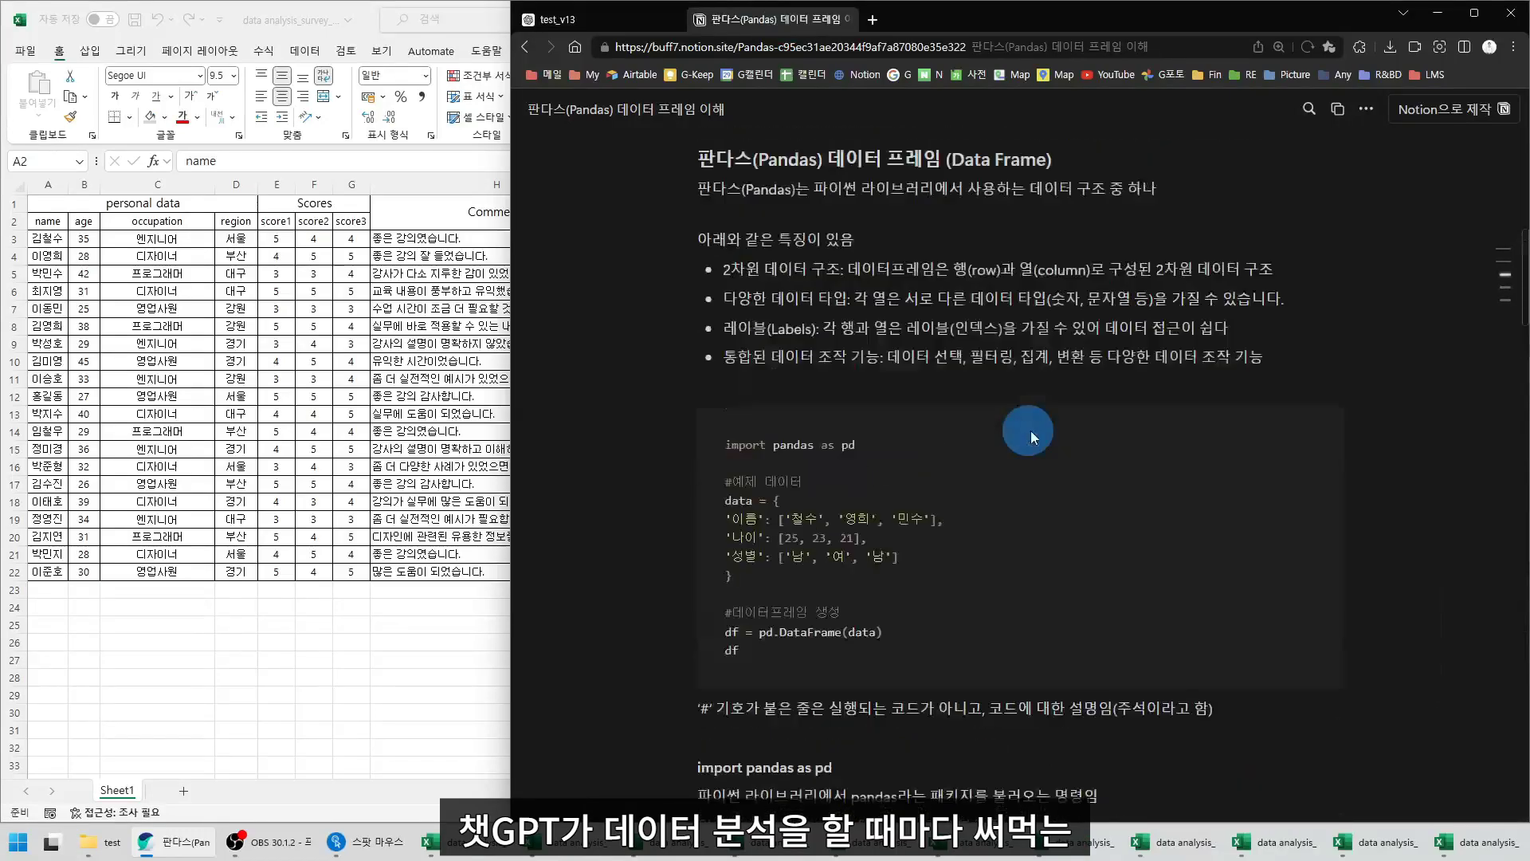
drag(700, 231, 1176, 237)
scroll(661, 287, down, 3)
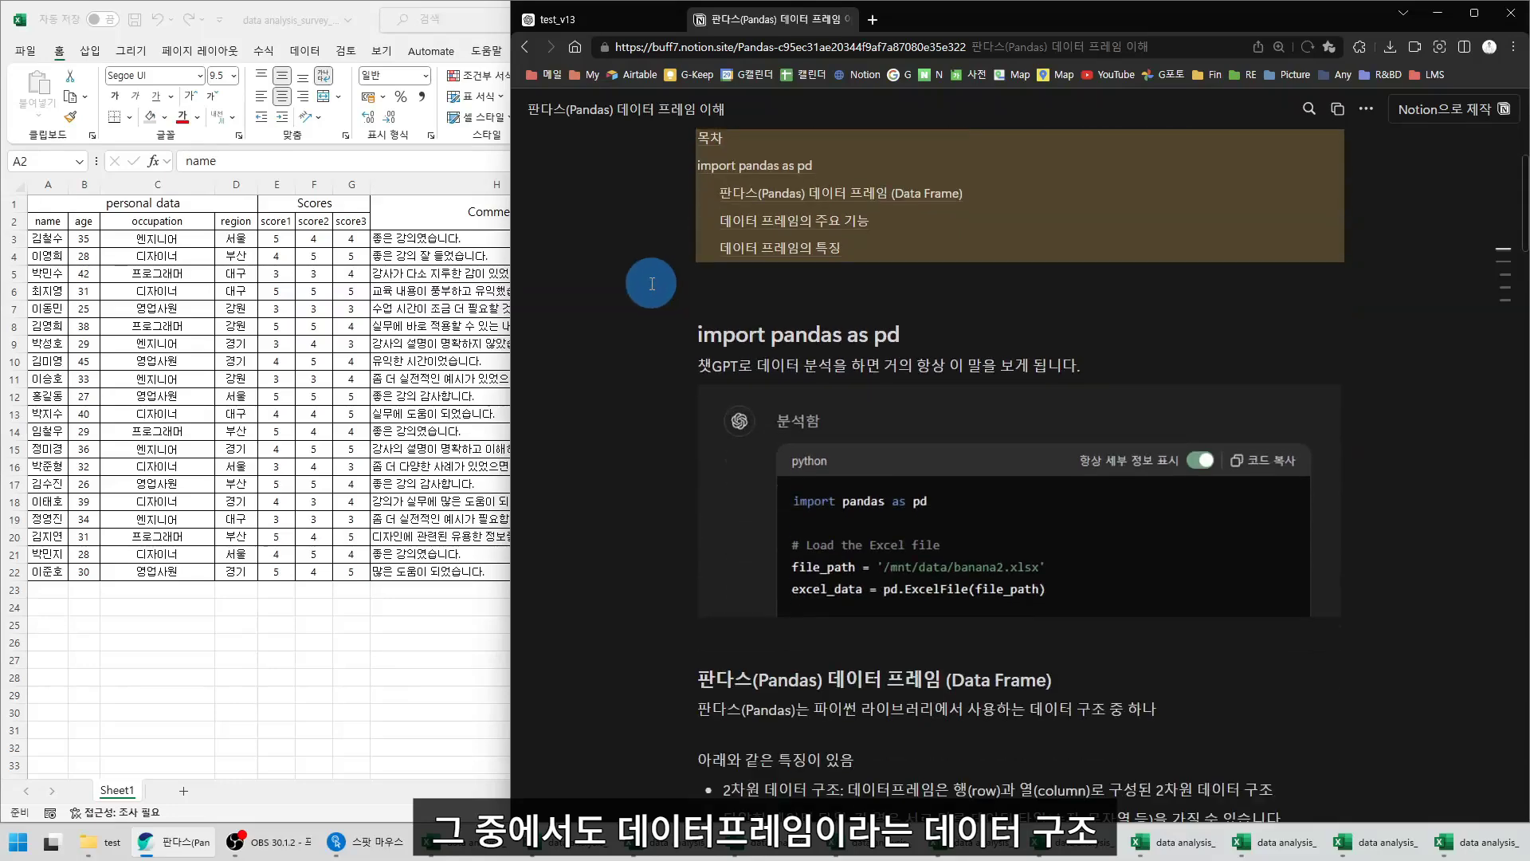
scroll(633, 405, down, 3)
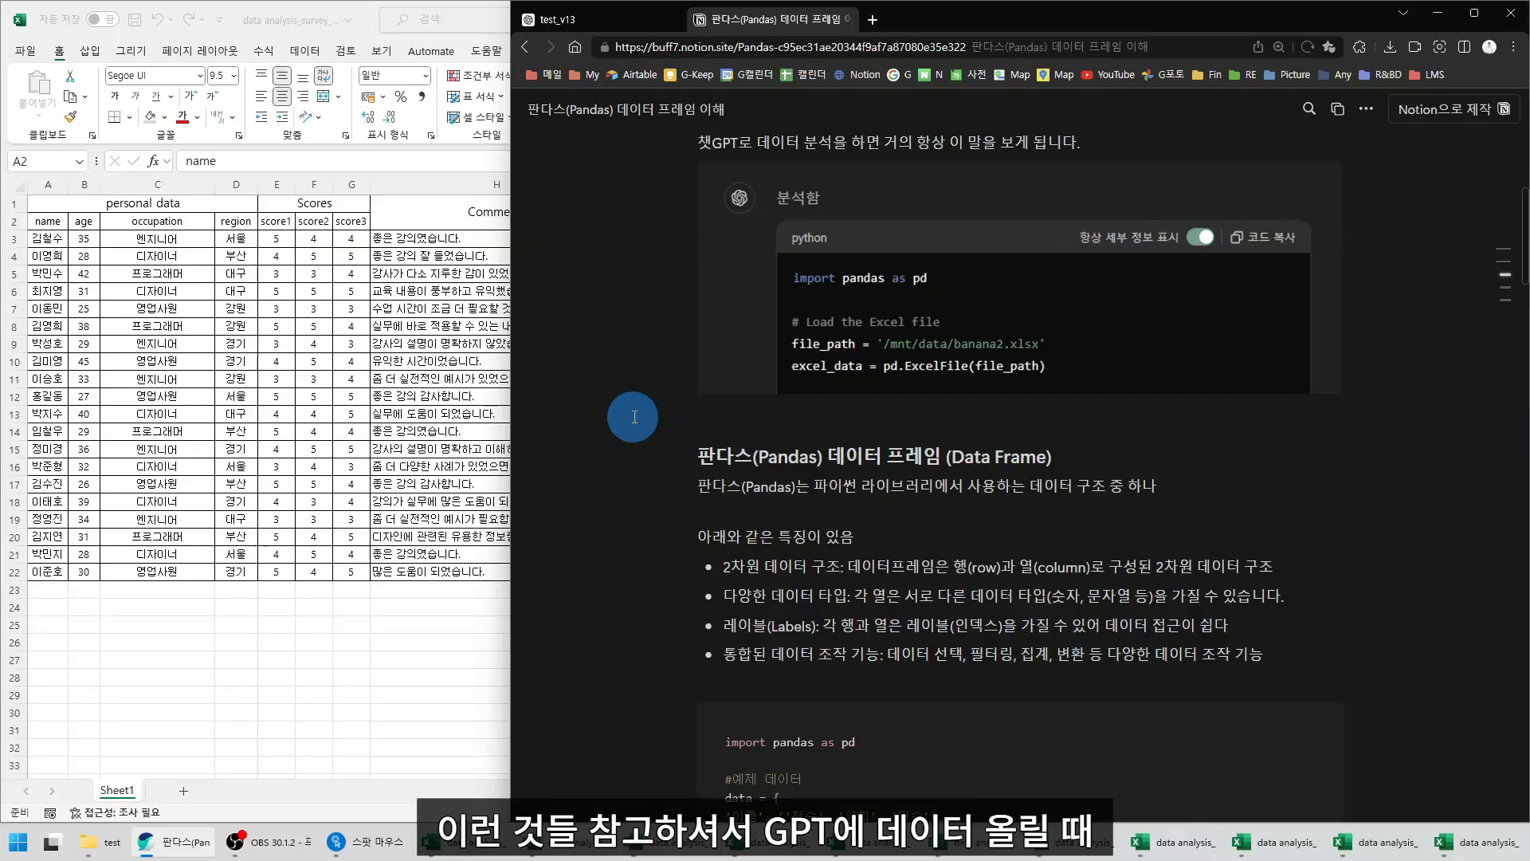
Compare the two-level-header worksheet with the single-header survey workbook by selecting each full table, A1:H21 in the latter
click(407, 382)
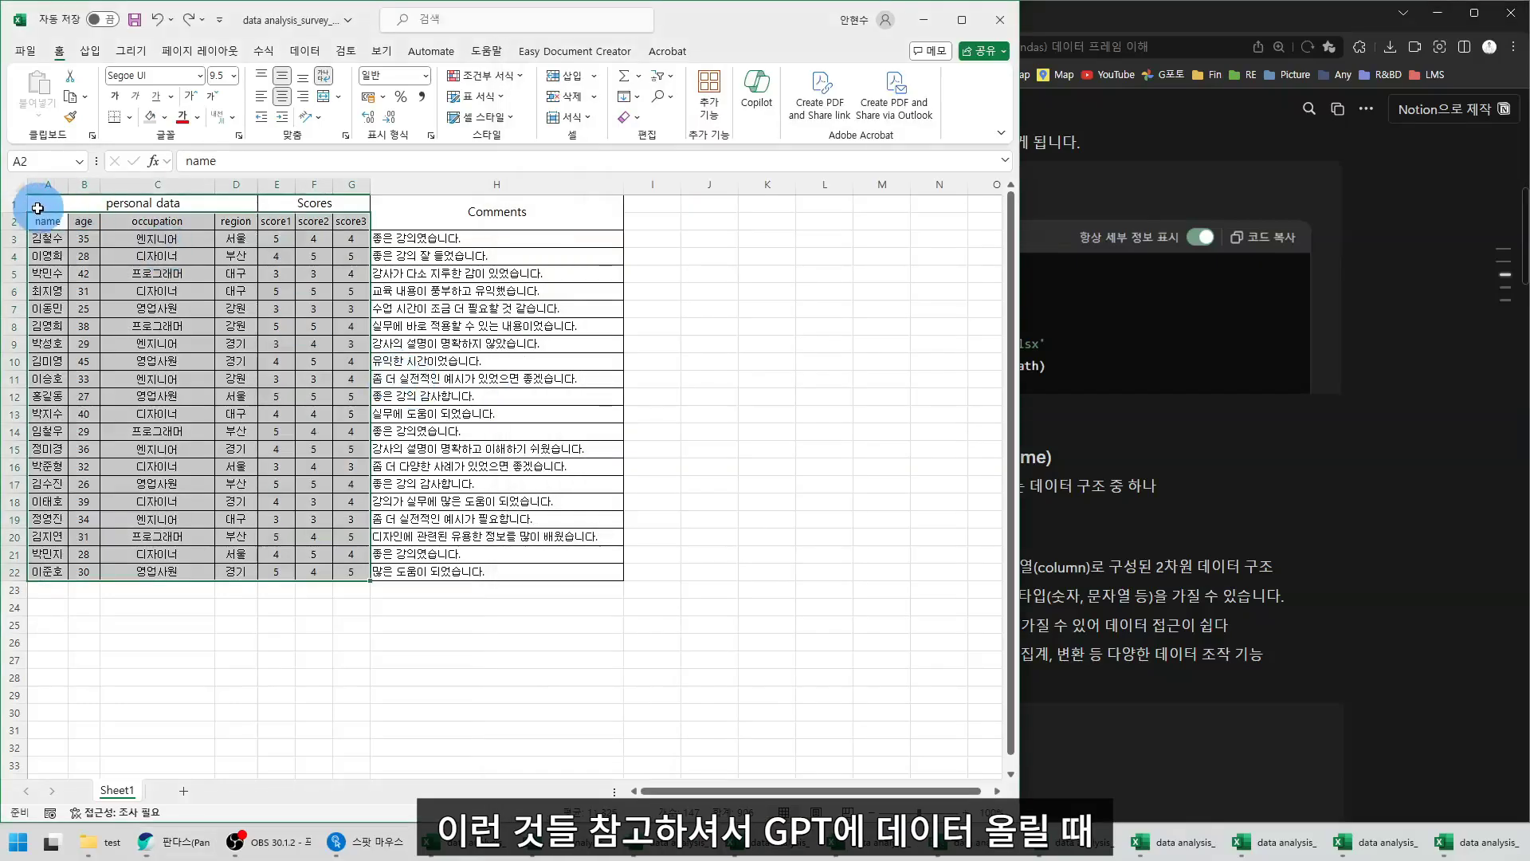
drag(40, 204, 514, 566)
click(518, 559)
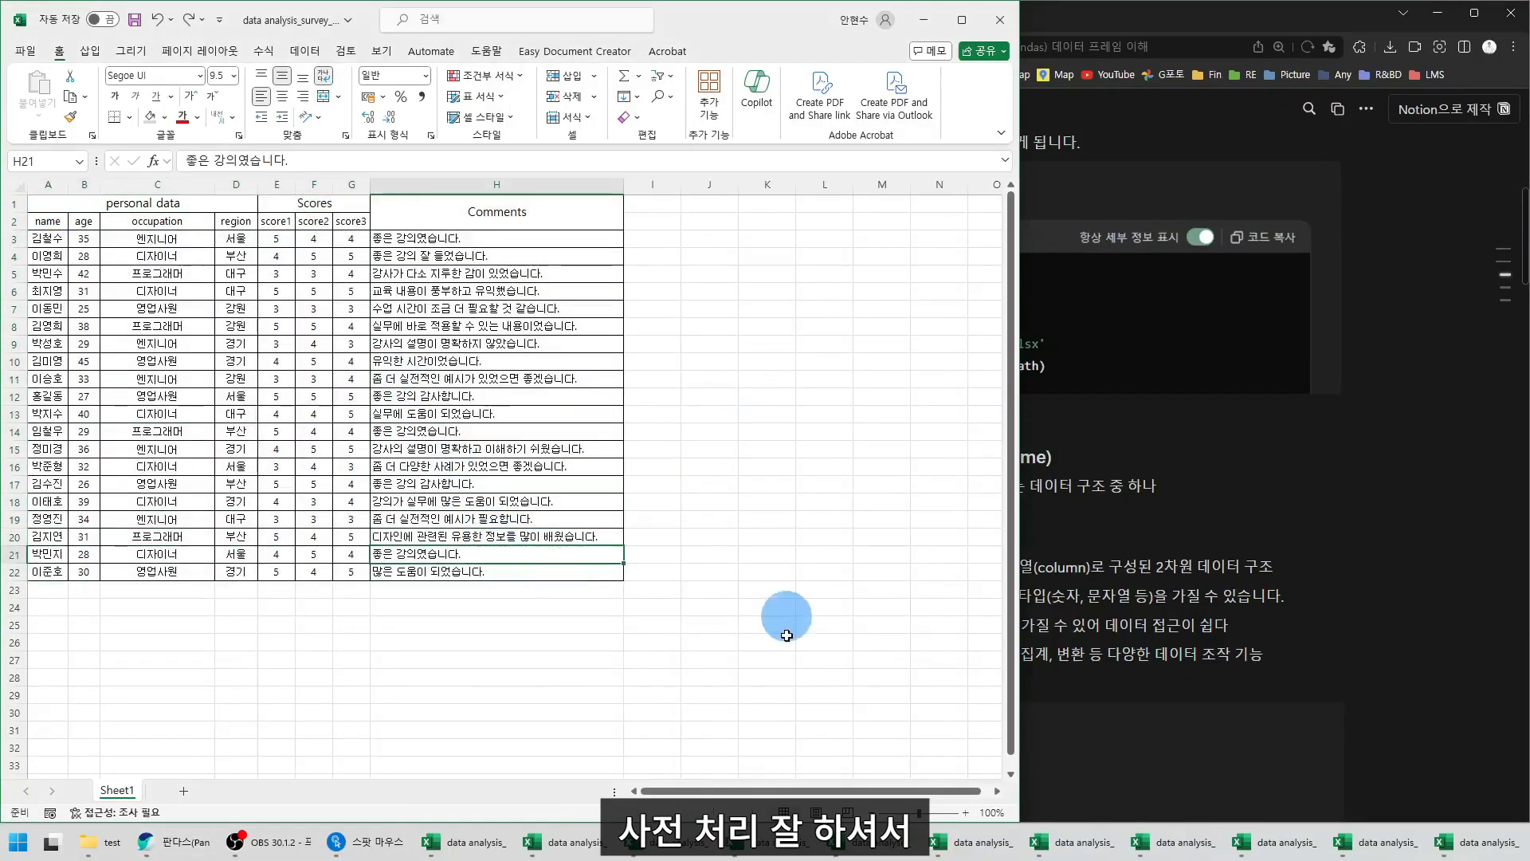
click(677, 842)
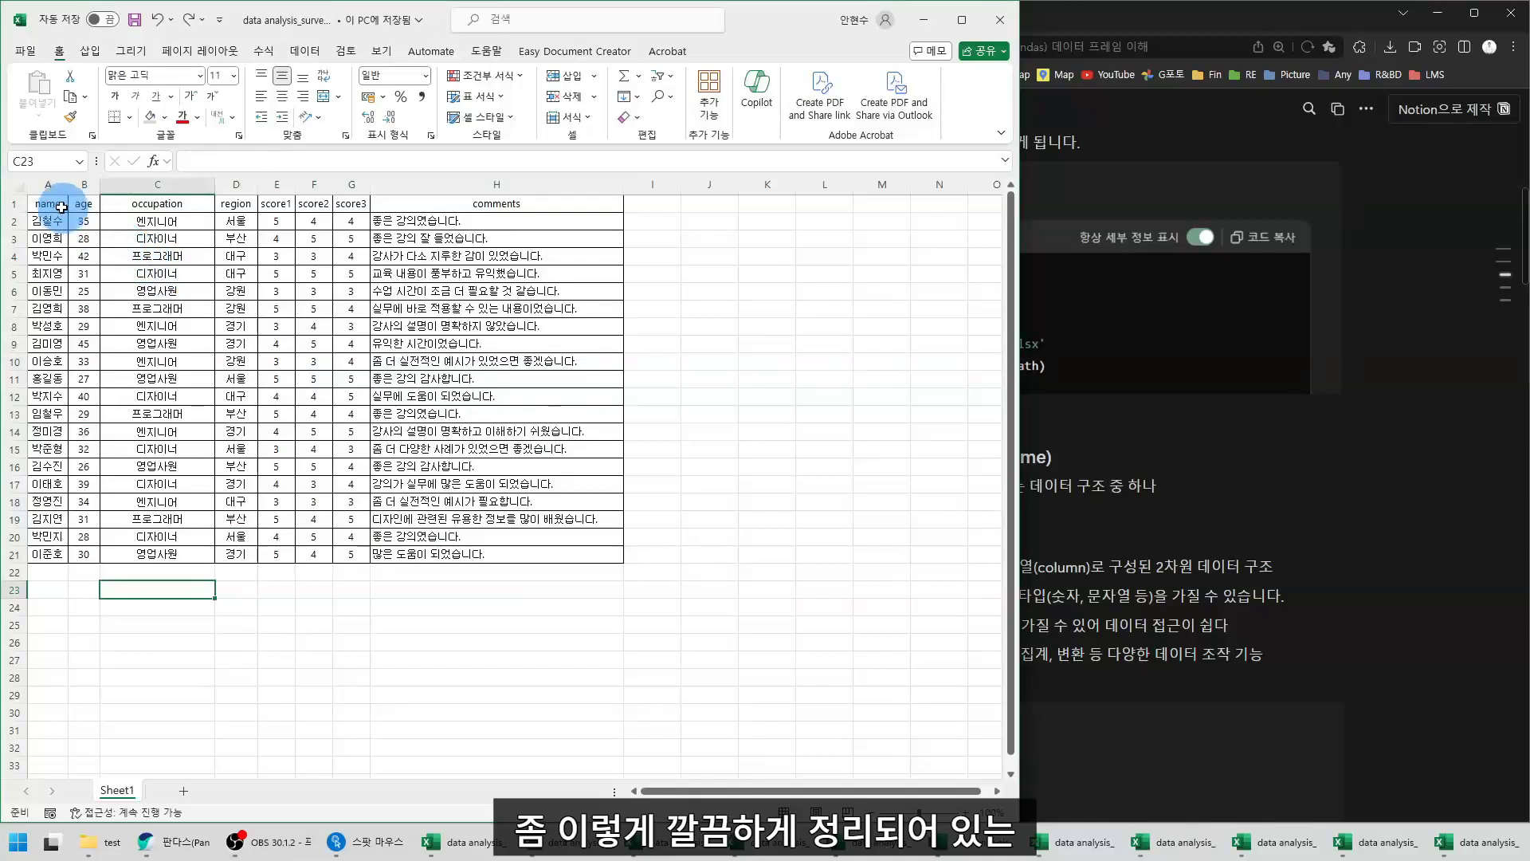
drag(48, 204, 529, 553)
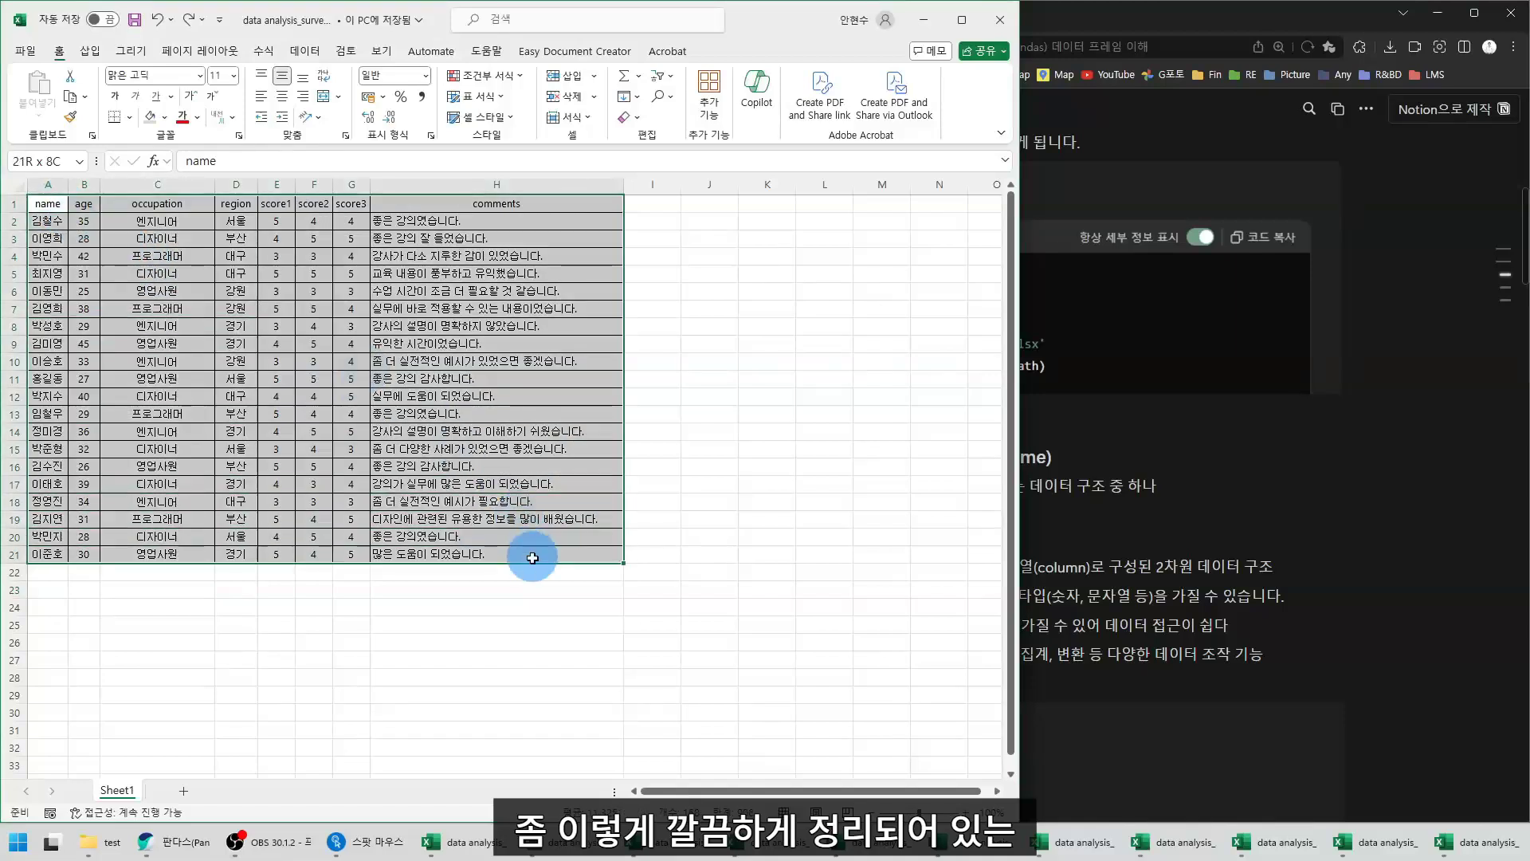
click(502, 605)
Select the header cells and data rows of blank columns I and J beside the comments column to indicate additional fields
click(652, 204)
drag(653, 225, 658, 485)
click(658, 539)
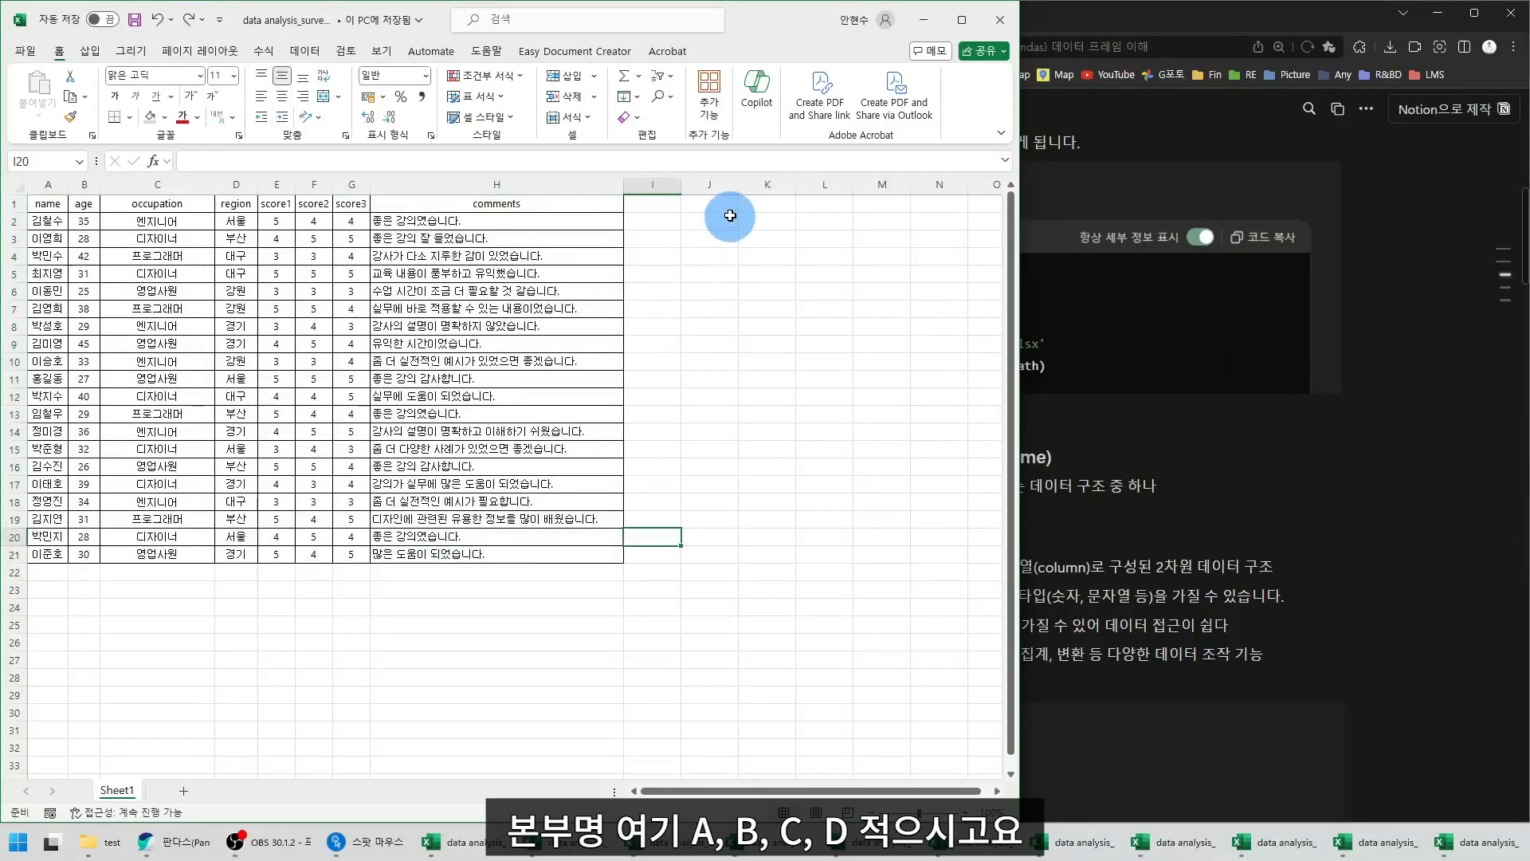
click(708, 205)
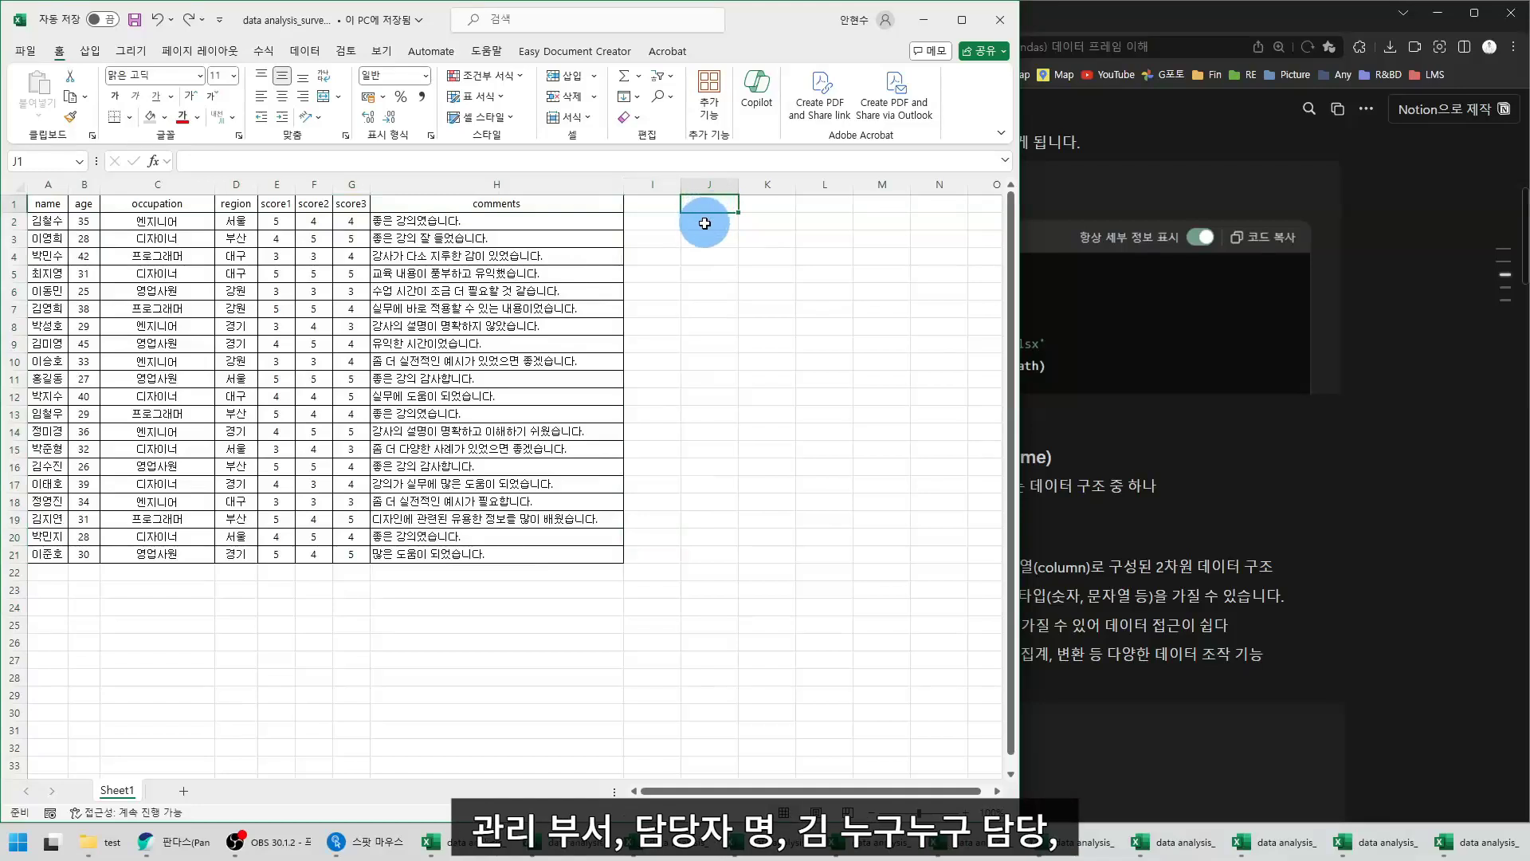
drag(705, 223, 706, 552)
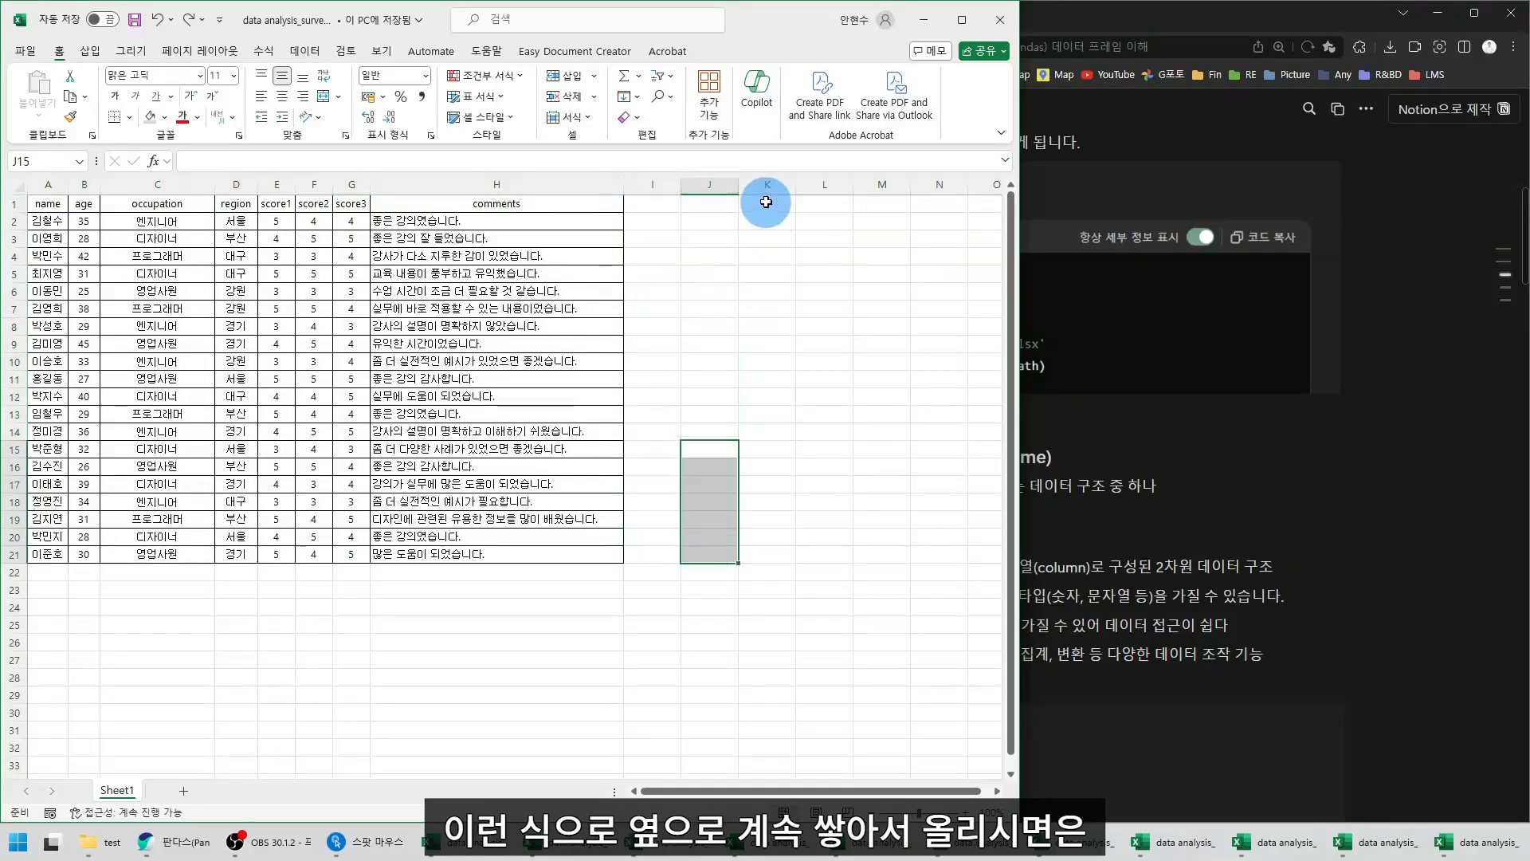
Select blank columns I through L one by one, plus cell ranges in column K, to illustrate widening the table sideways
click(655, 184)
click(707, 183)
click(769, 184)
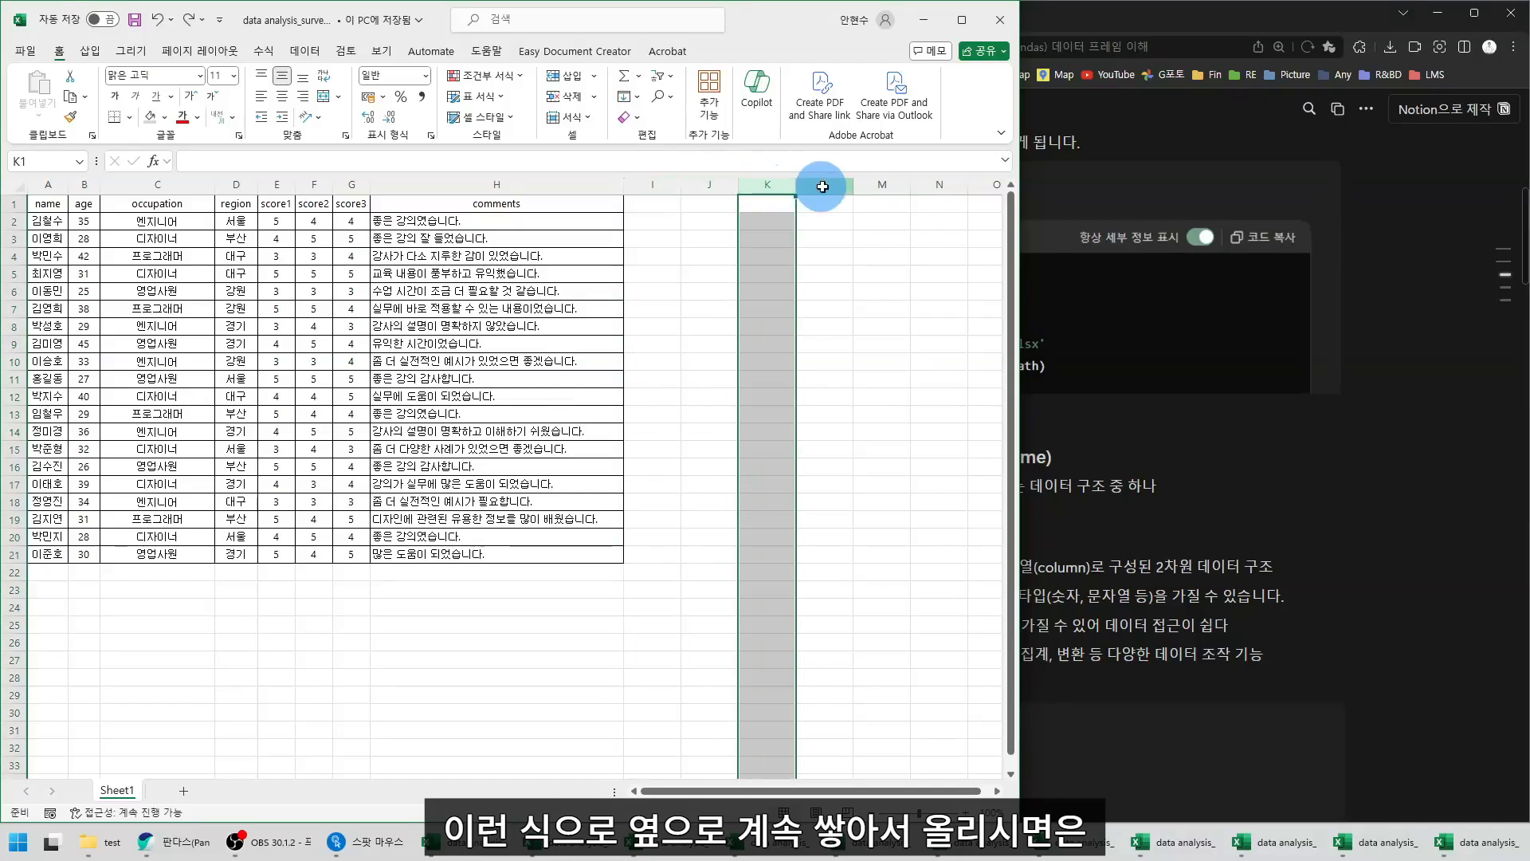
click(823, 186)
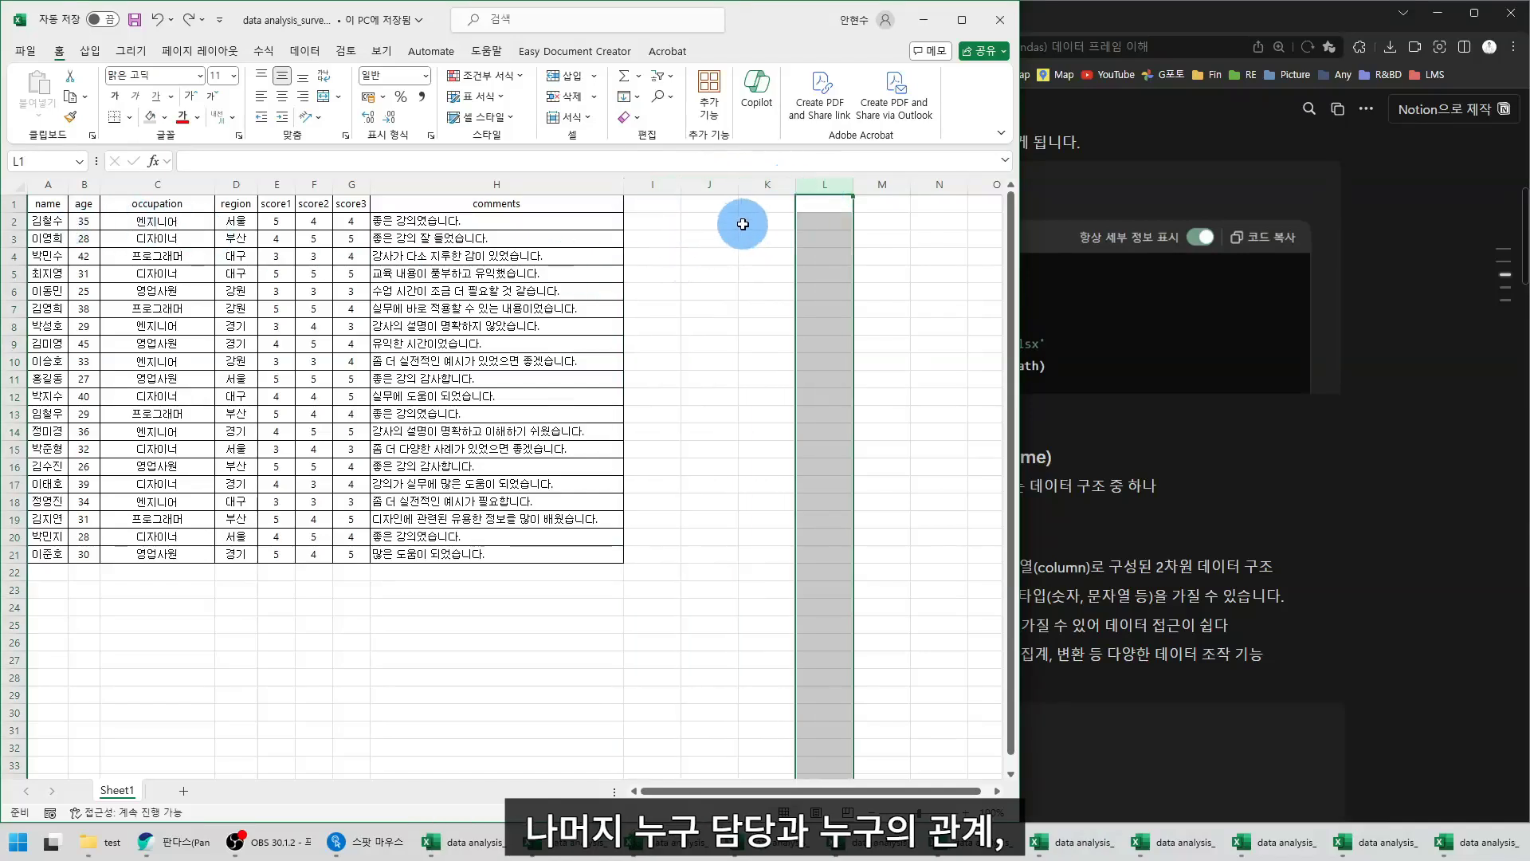
drag(756, 222, 751, 355)
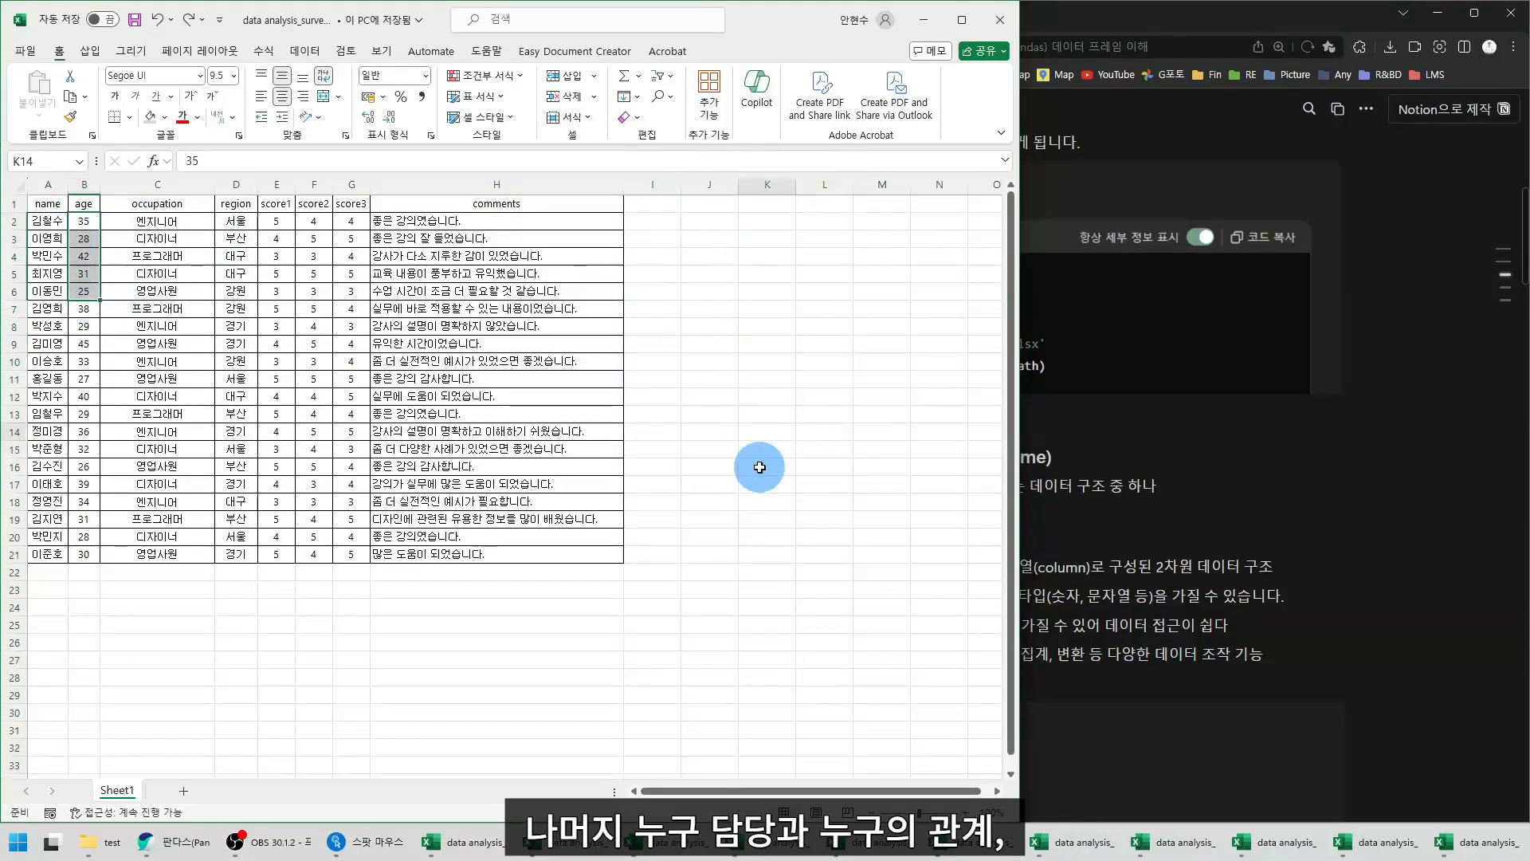
drag(765, 432, 773, 572)
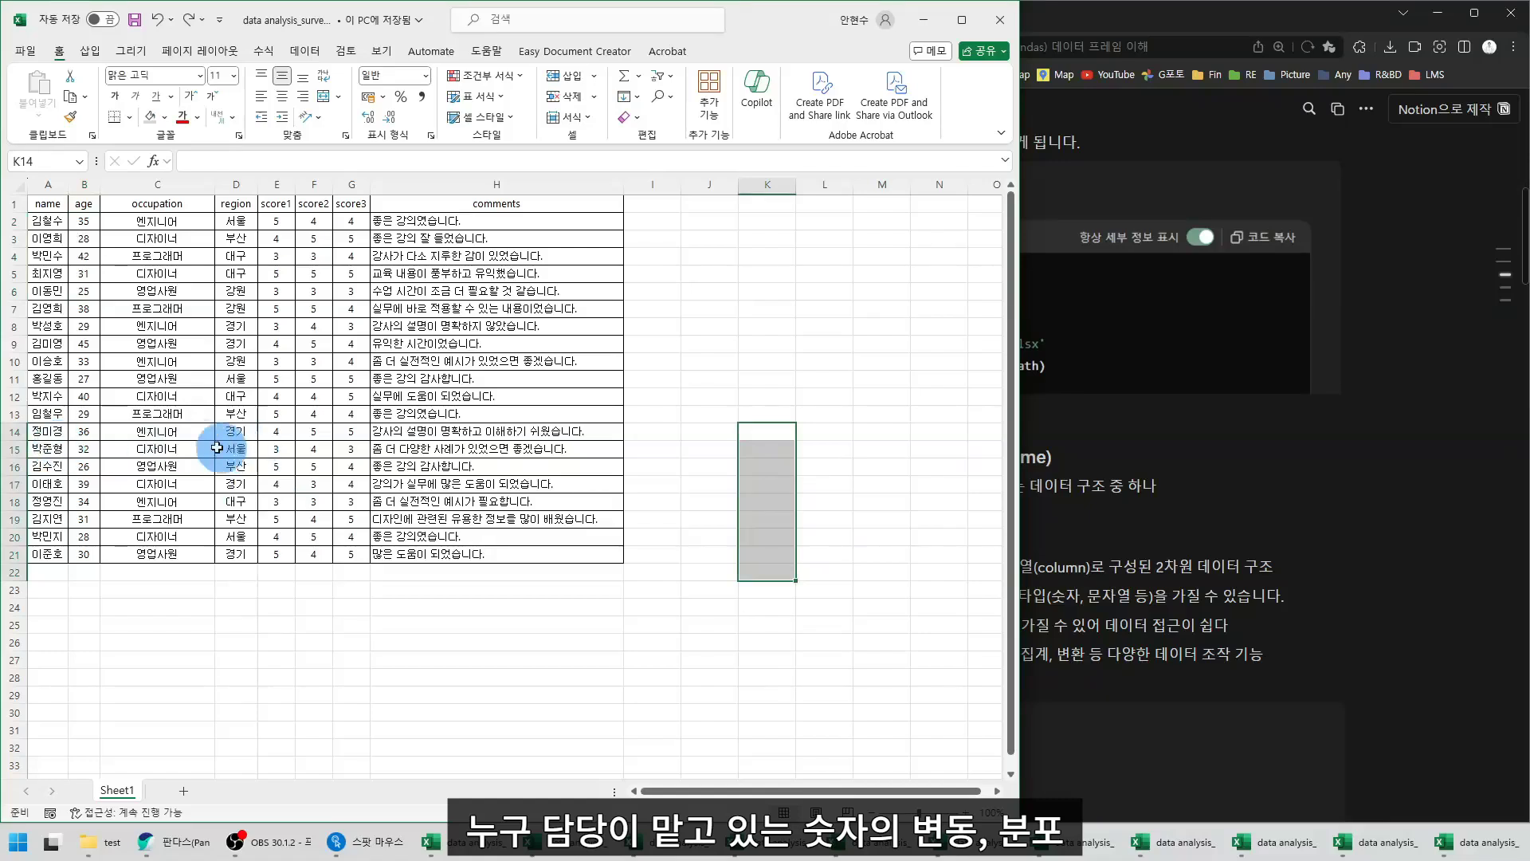
Select the score values in E15:G21 and blank columns I, J and K to illustrate adding more variables
click(285, 458)
drag(285, 457, 353, 555)
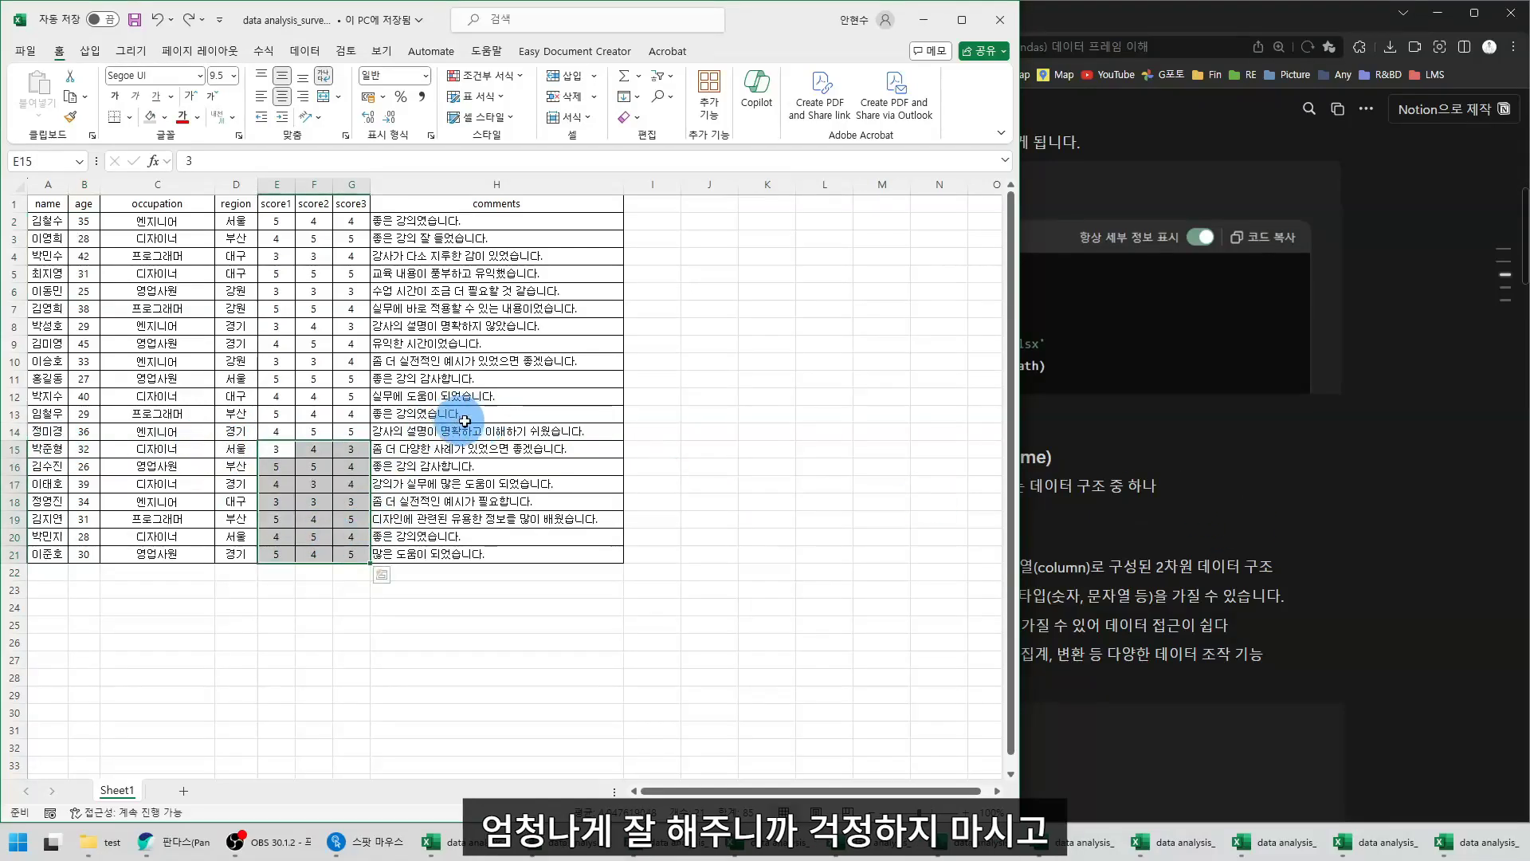
click(664, 184)
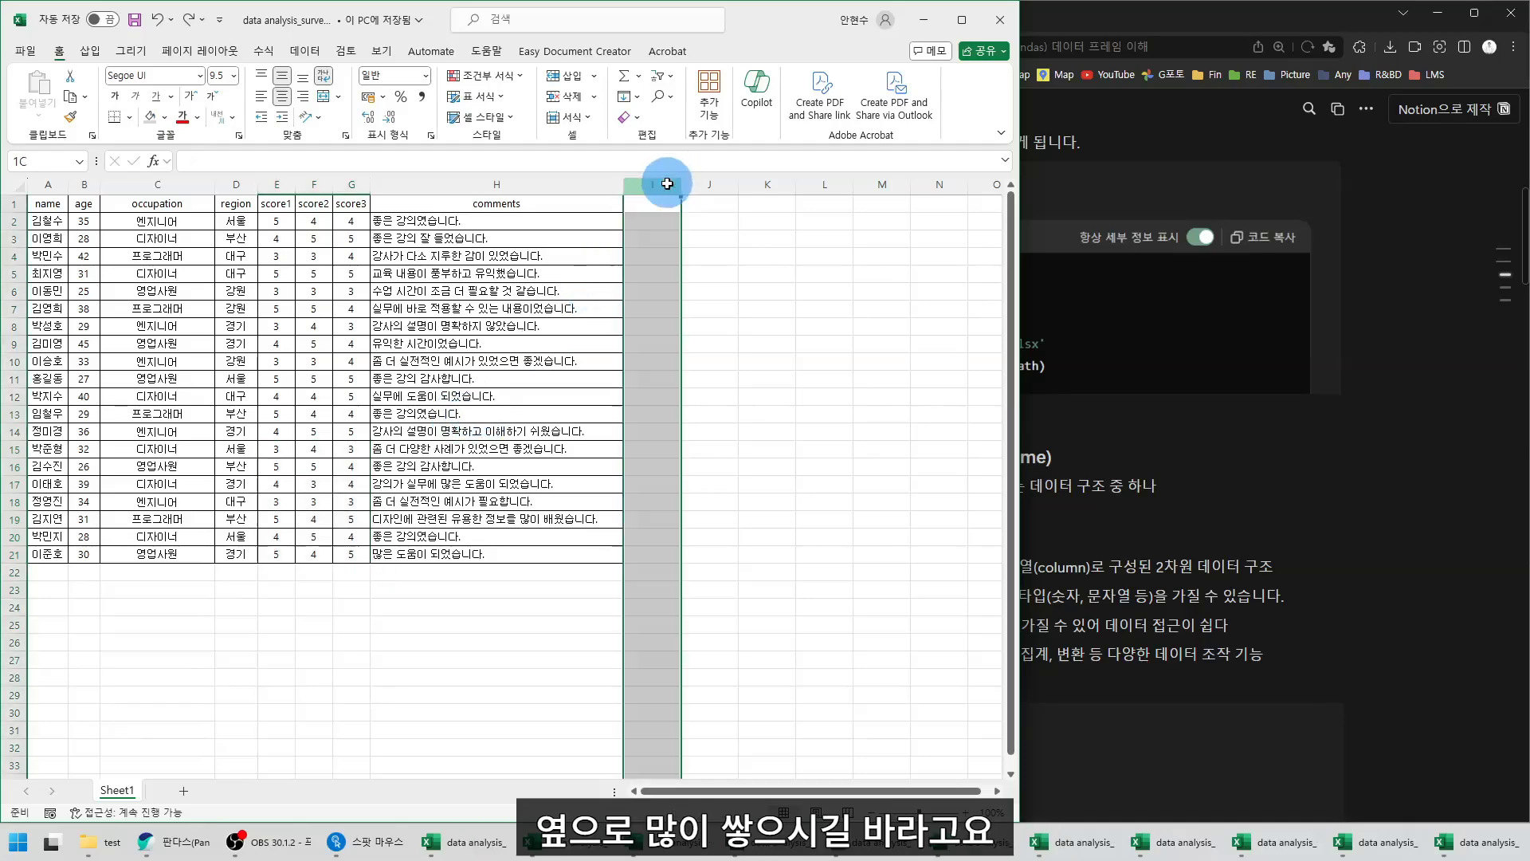
click(720, 184)
click(767, 184)
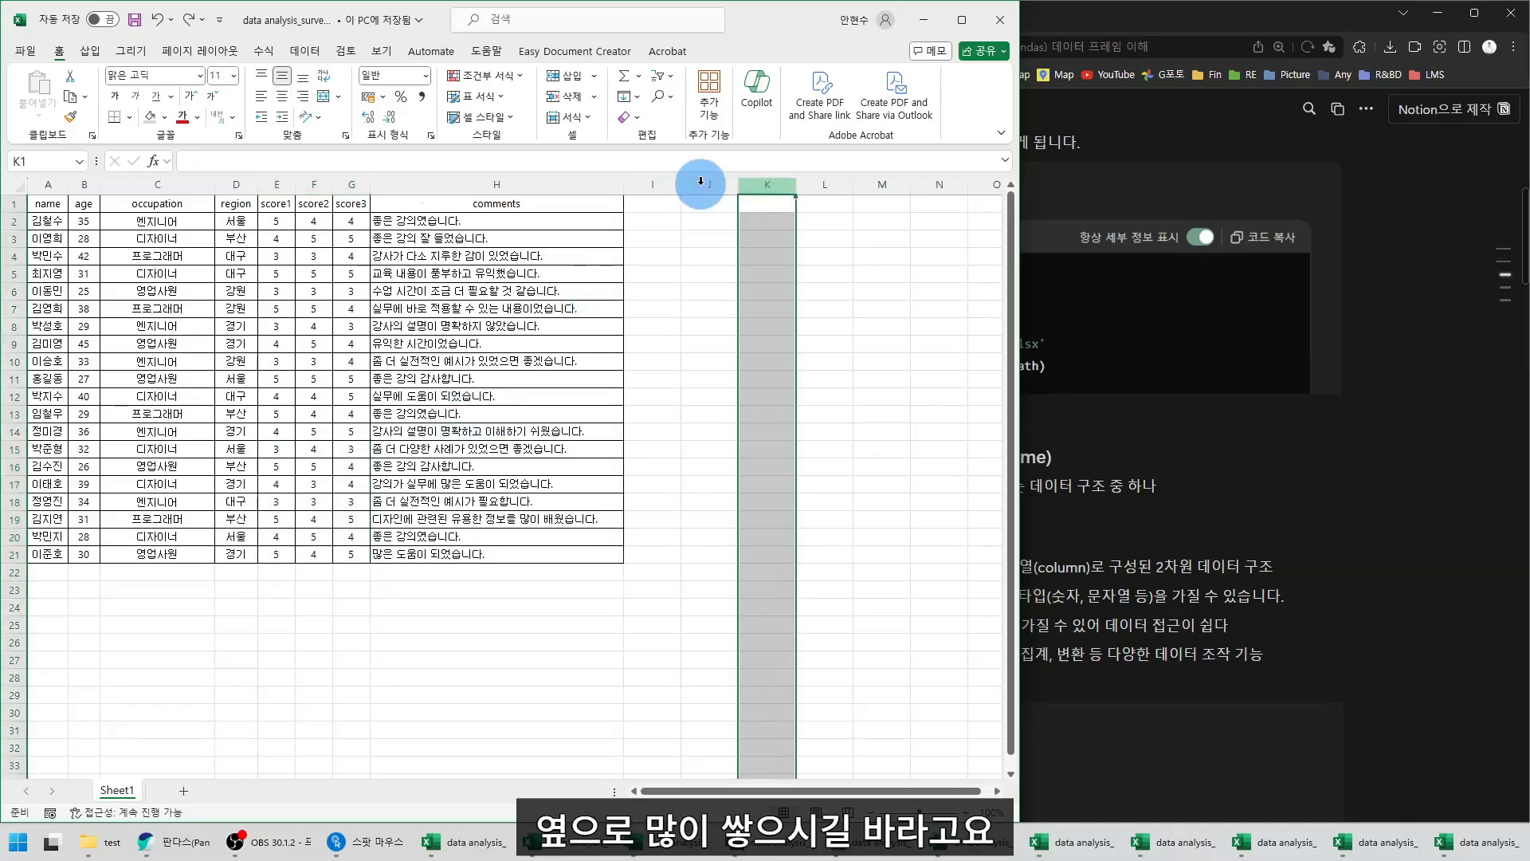
Select rows 21 to 32 below the table to illustrate the data growing downward
click(14, 185)
click(44, 238)
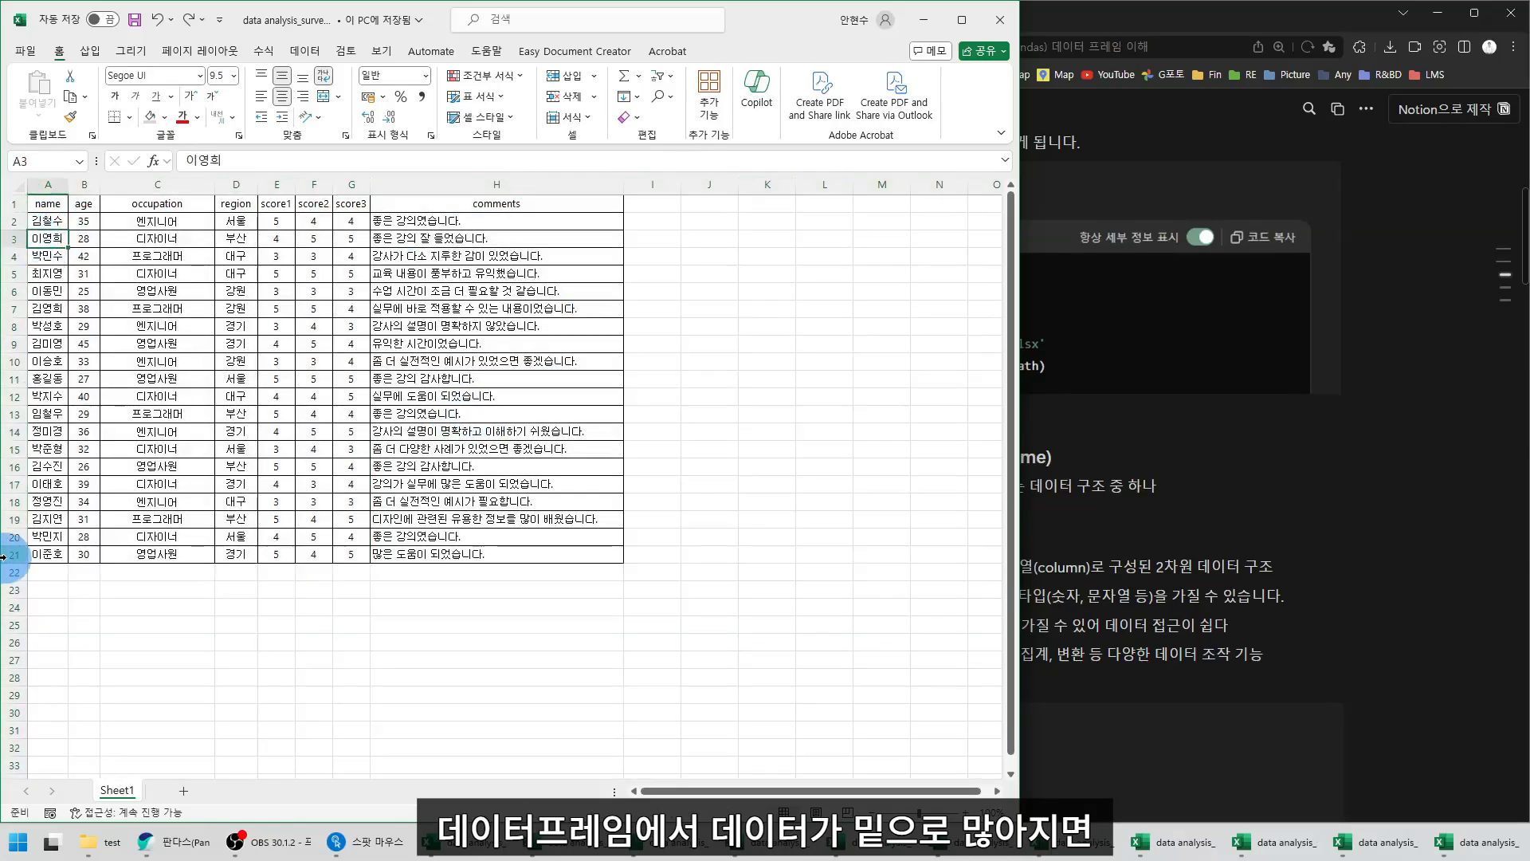
click(7, 557)
drag(7, 557, 10, 747)
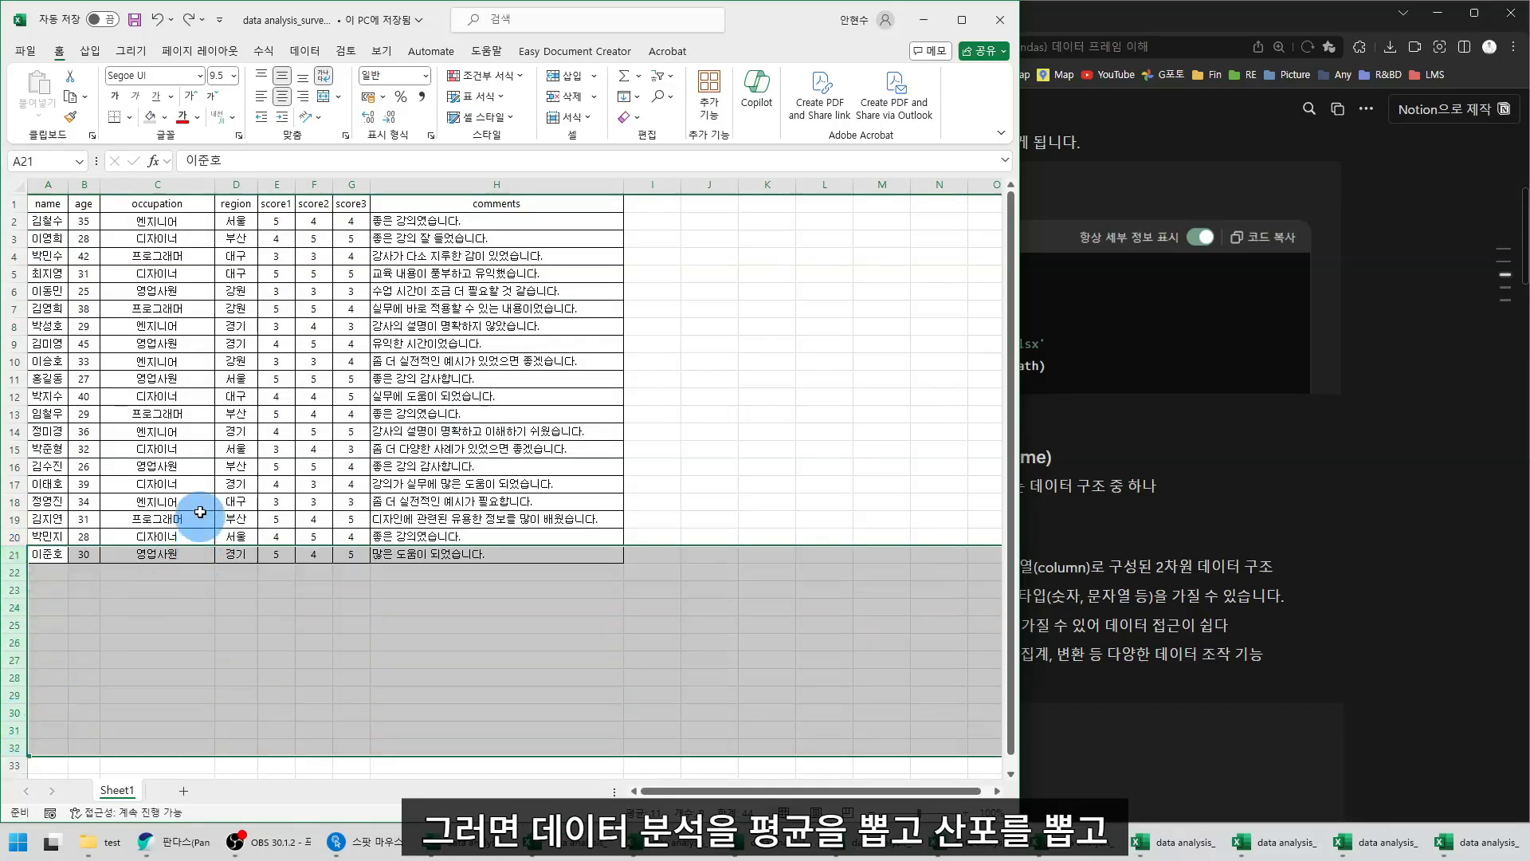
Select the score1 values down to E30 and the whole score1 and score2 columns to illustrate column-based analysis
drag(275, 219, 271, 712)
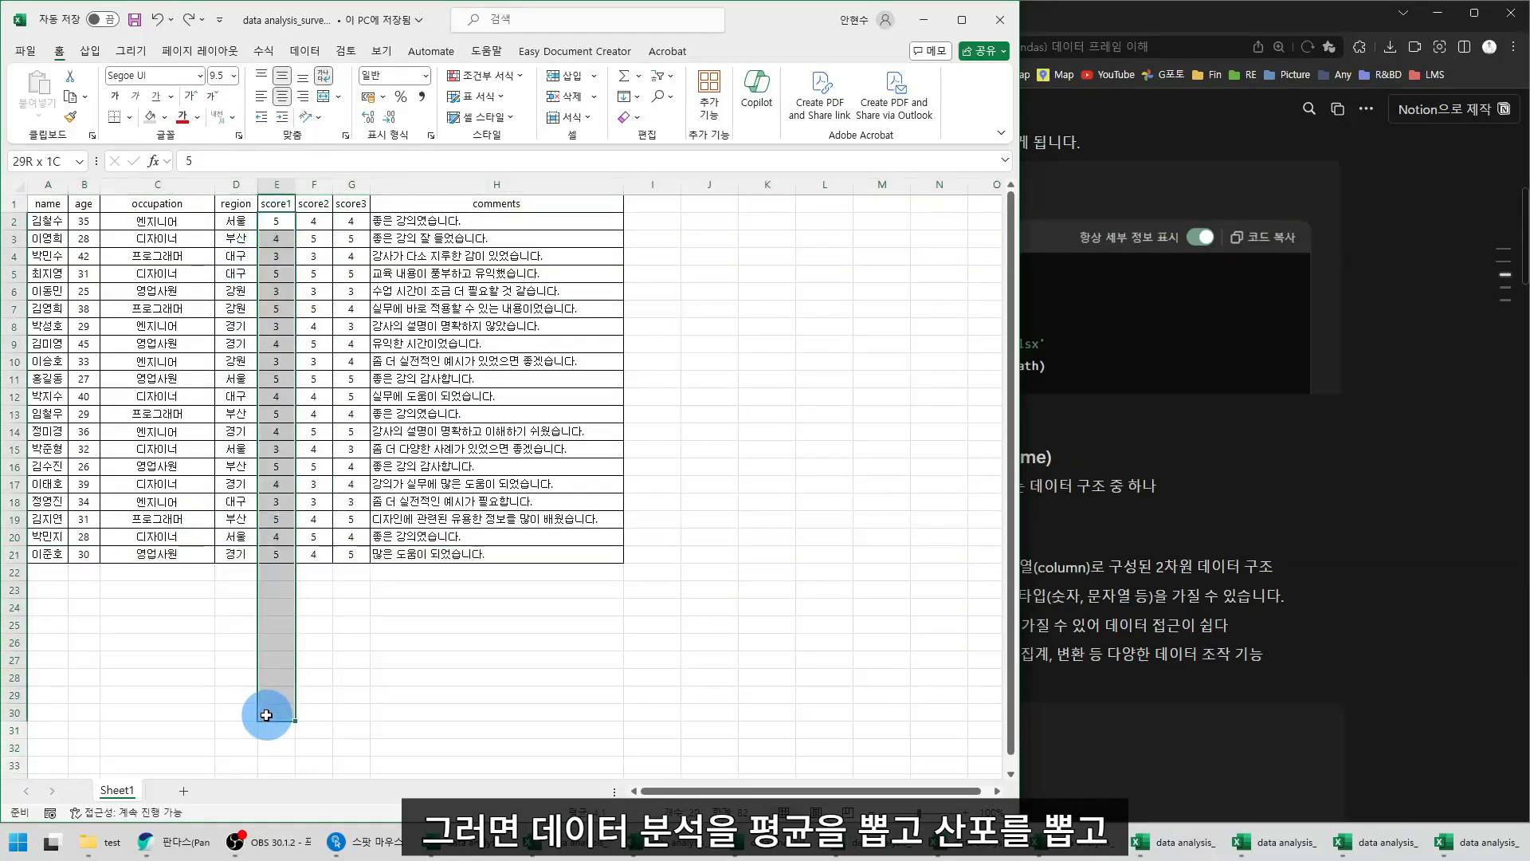
click(276, 184)
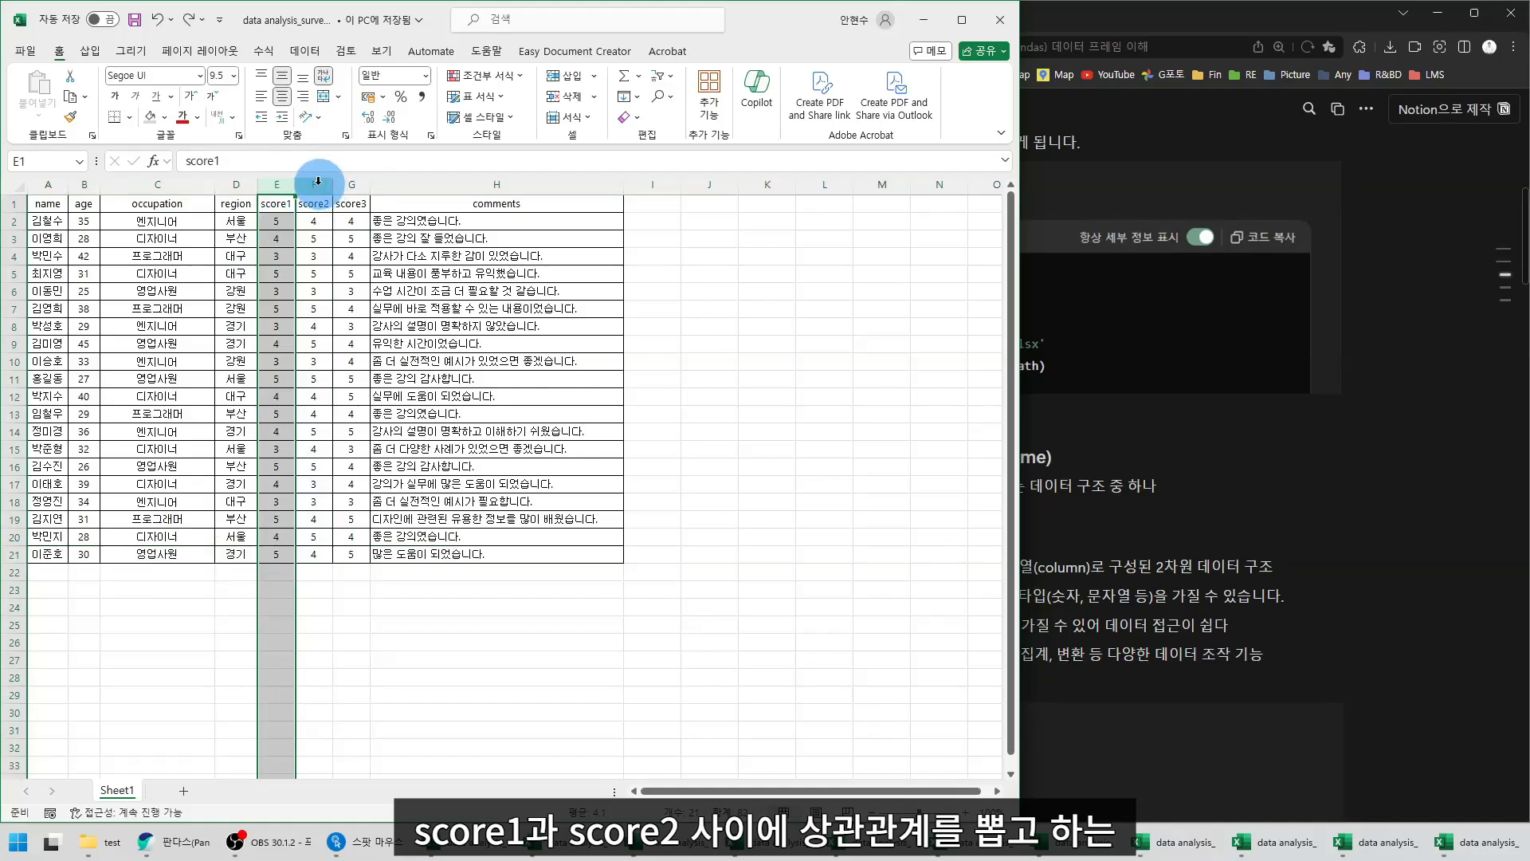
click(317, 183)
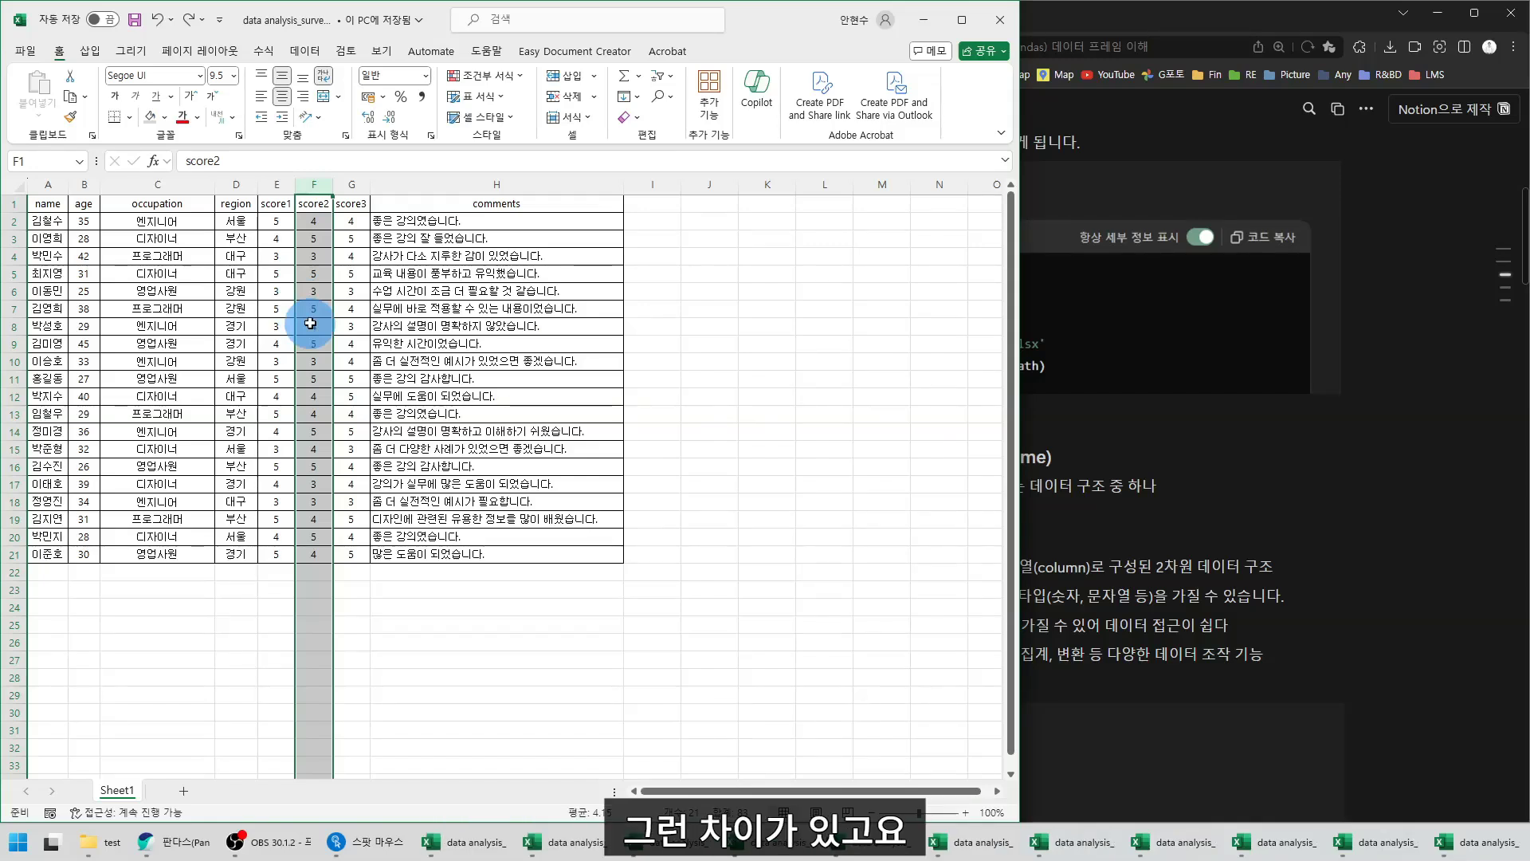
Select data rows 2 to 21 and each blank column from I to N to contrast more rows with more columns
drag(13, 220, 7, 554)
click(642, 185)
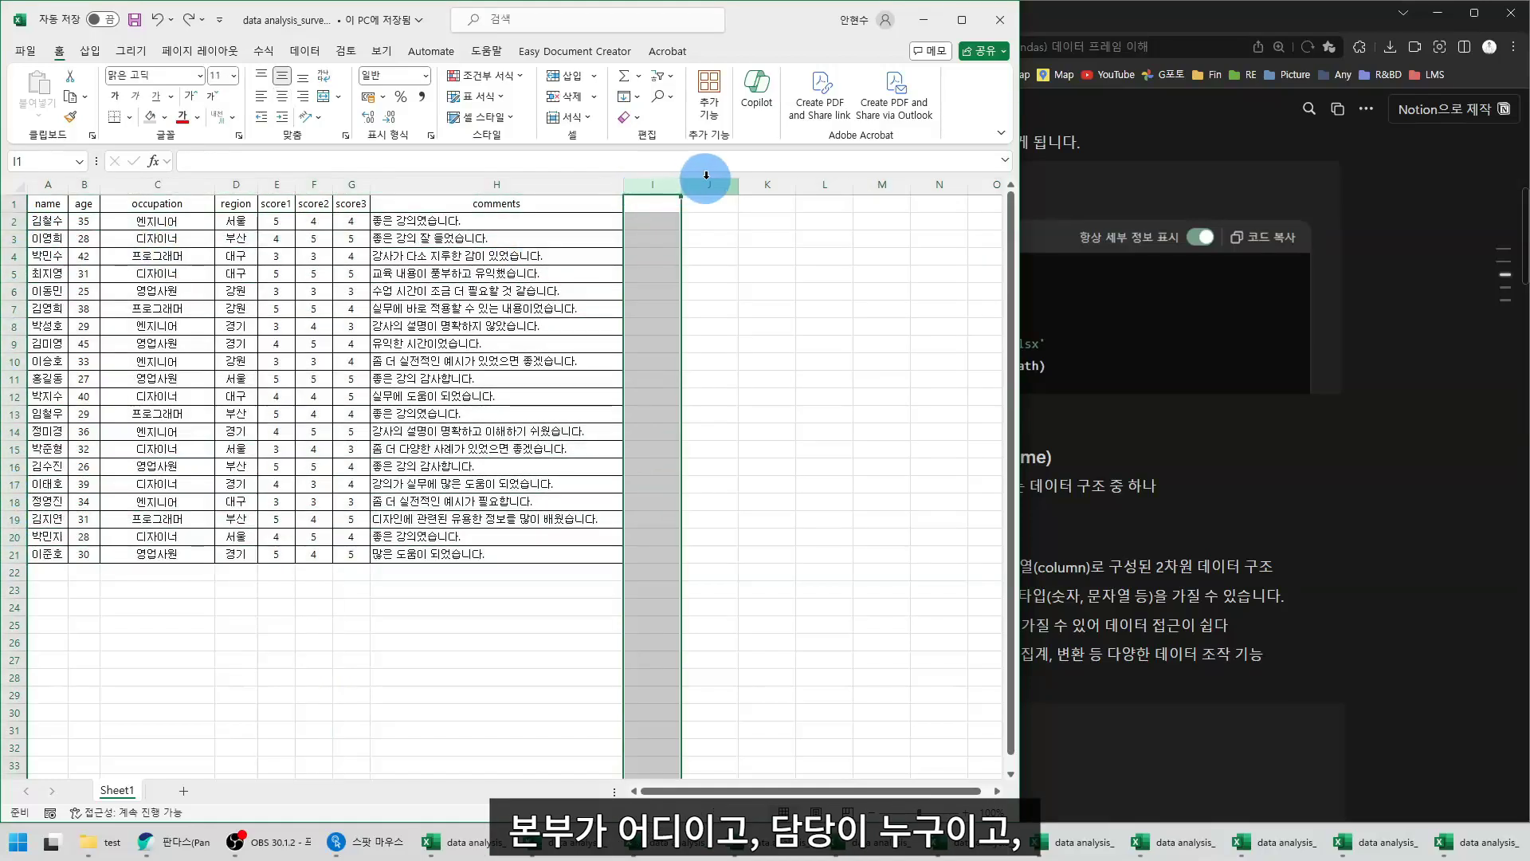
click(710, 177)
click(766, 177)
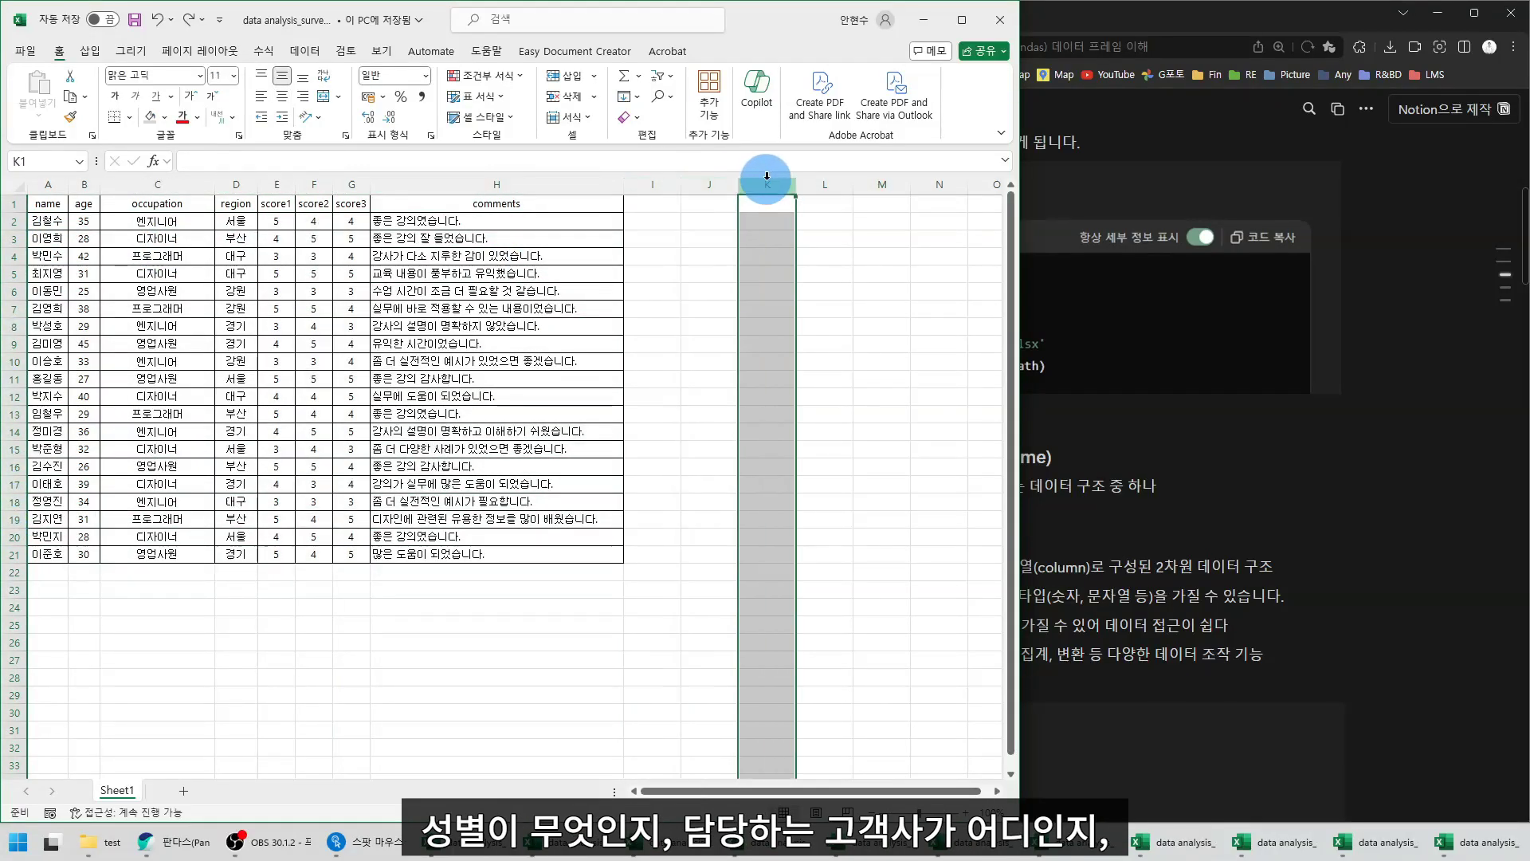
click(827, 185)
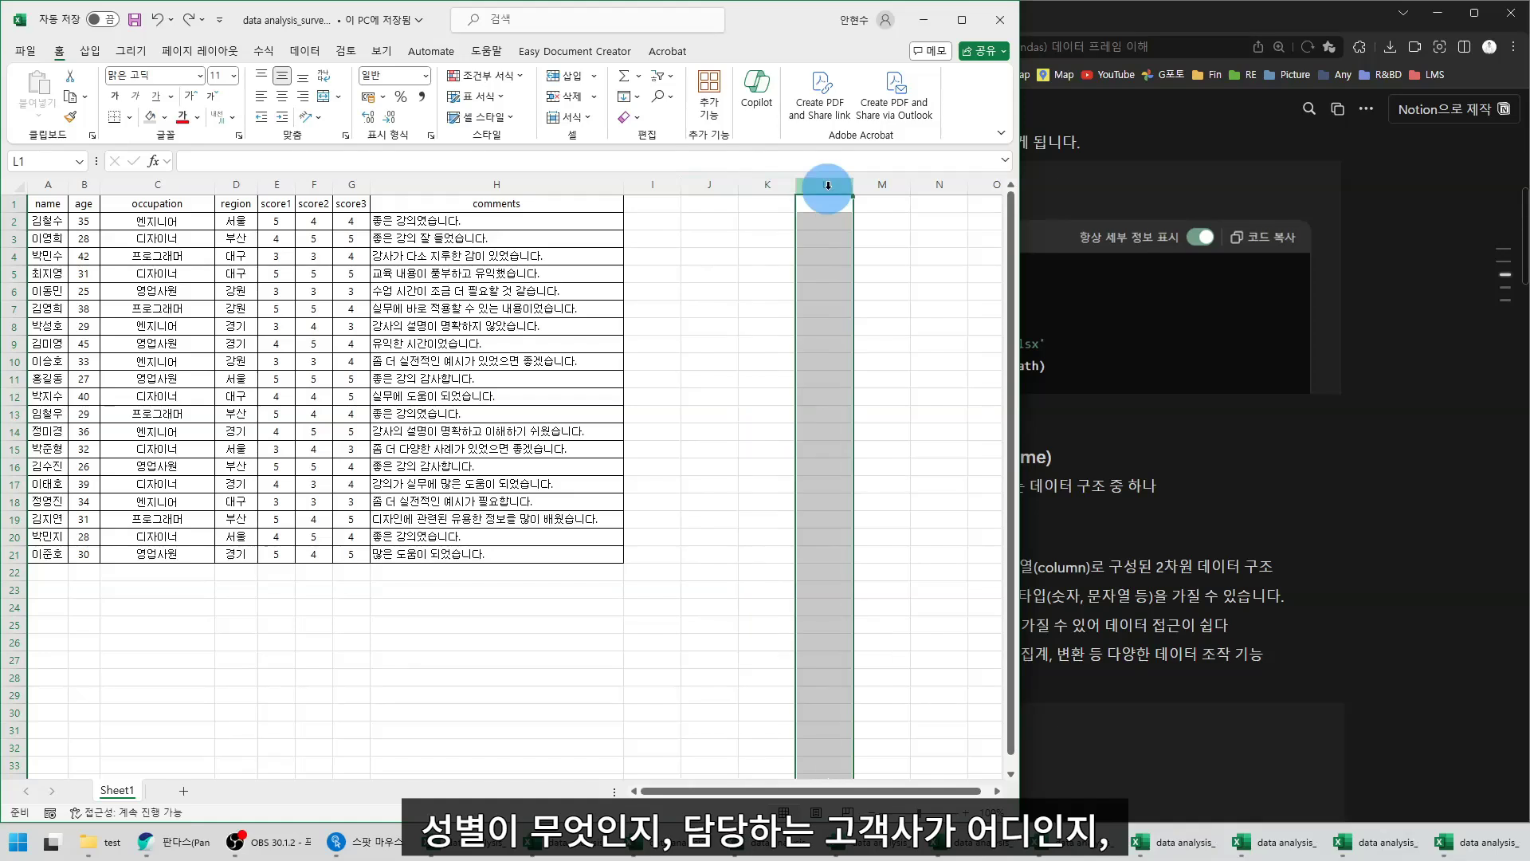
click(880, 182)
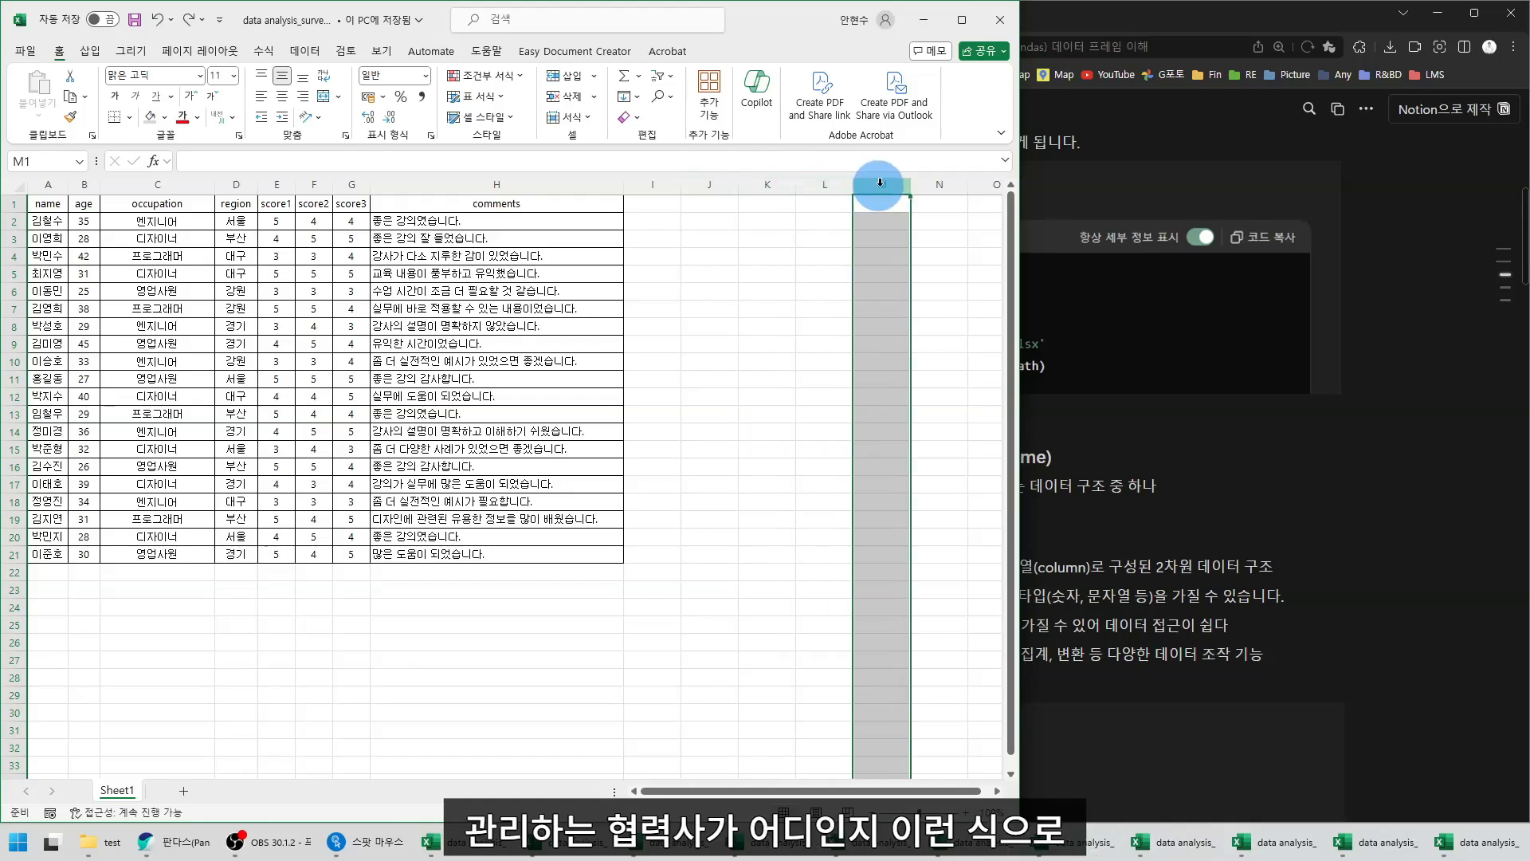
click(939, 180)
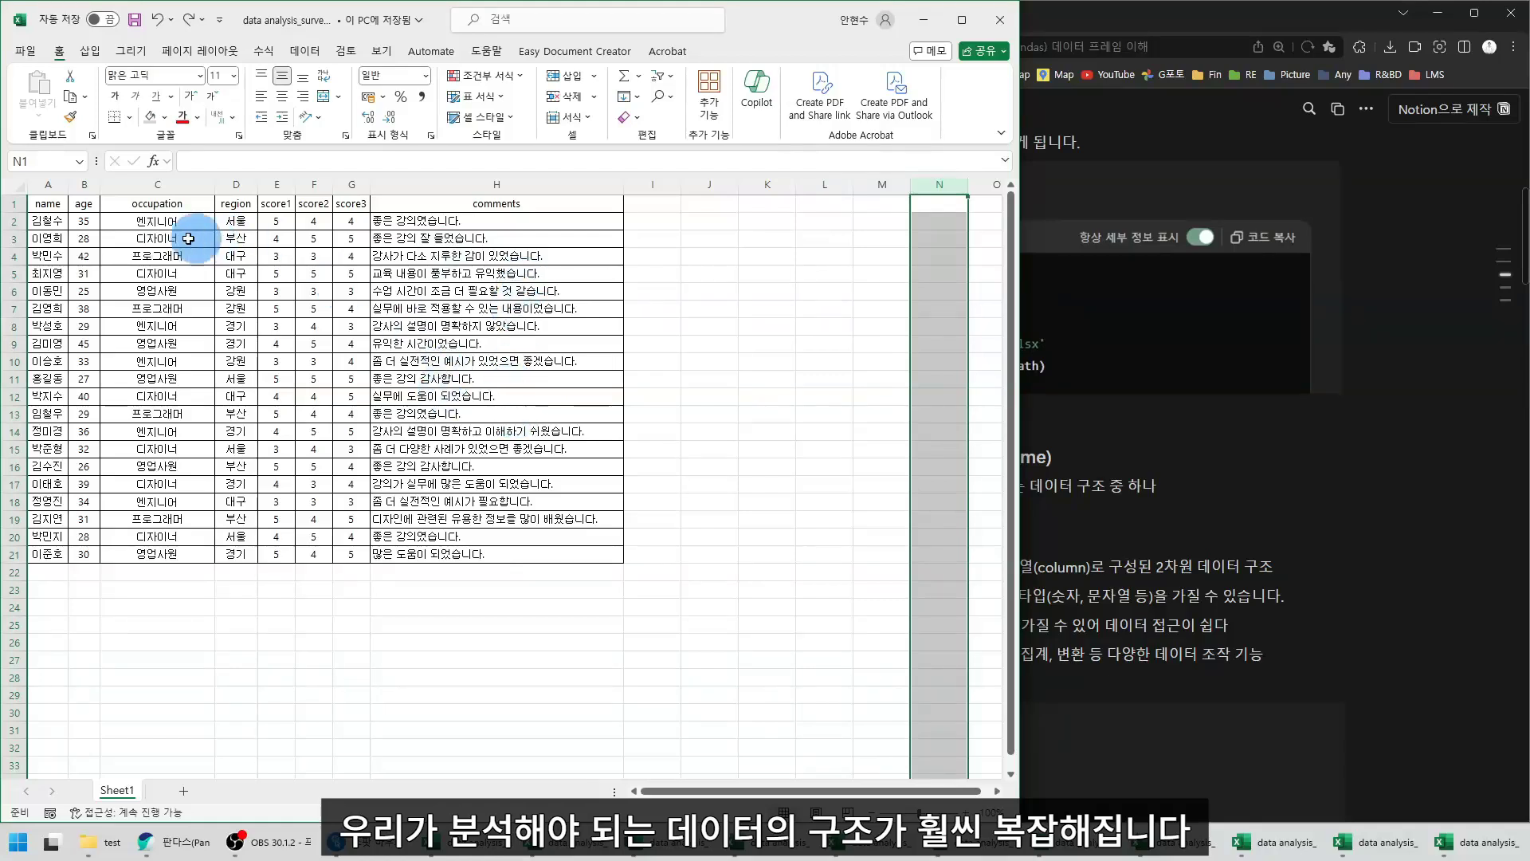
Select the score1, score2 and score3 columns in turn to illustrate two inputs affecting one output
click(278, 183)
click(318, 183)
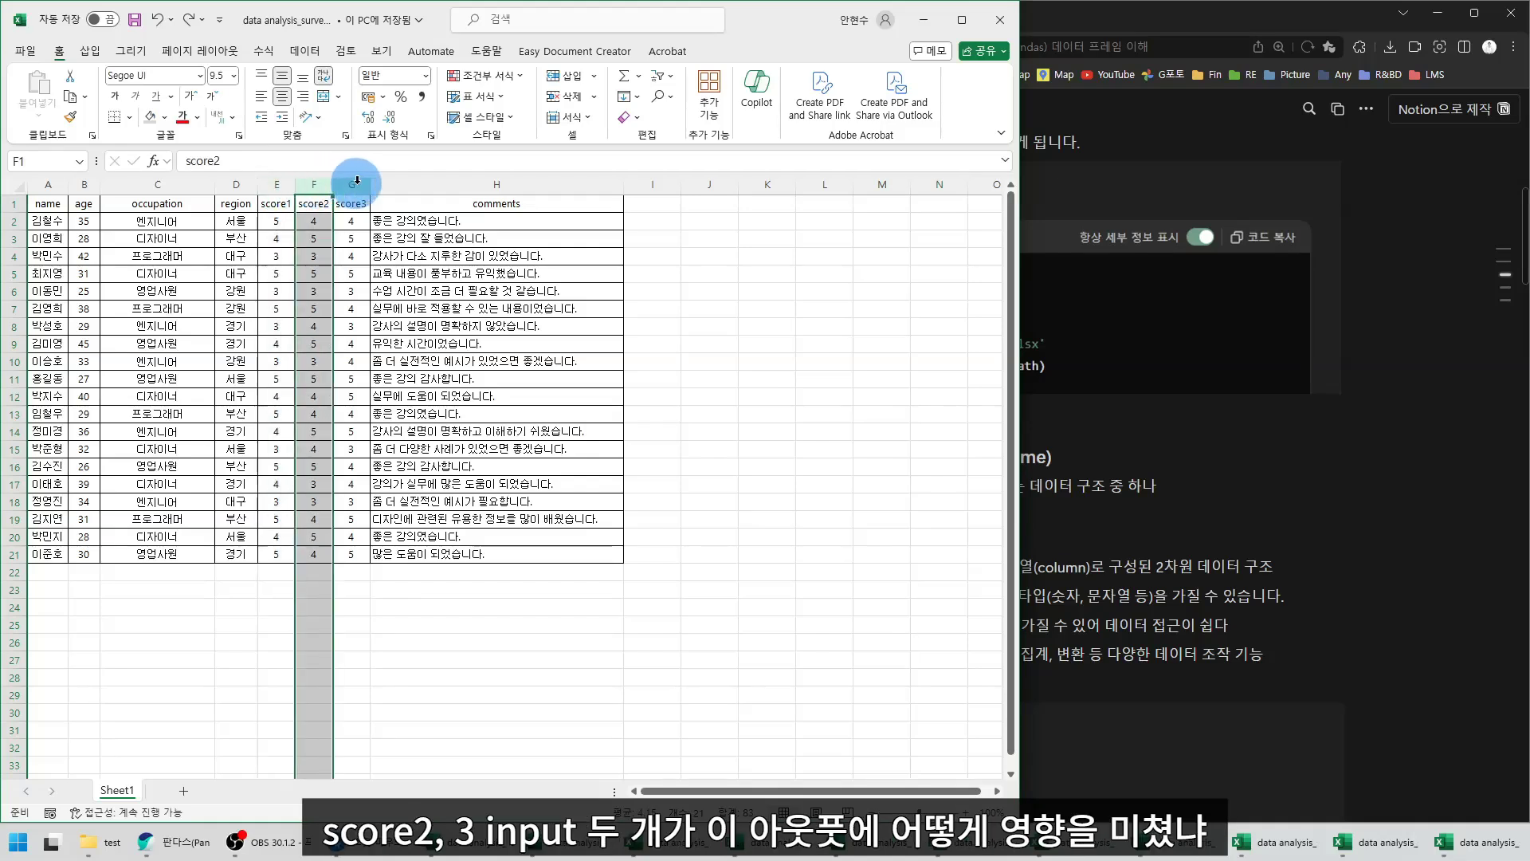
click(356, 183)
click(315, 182)
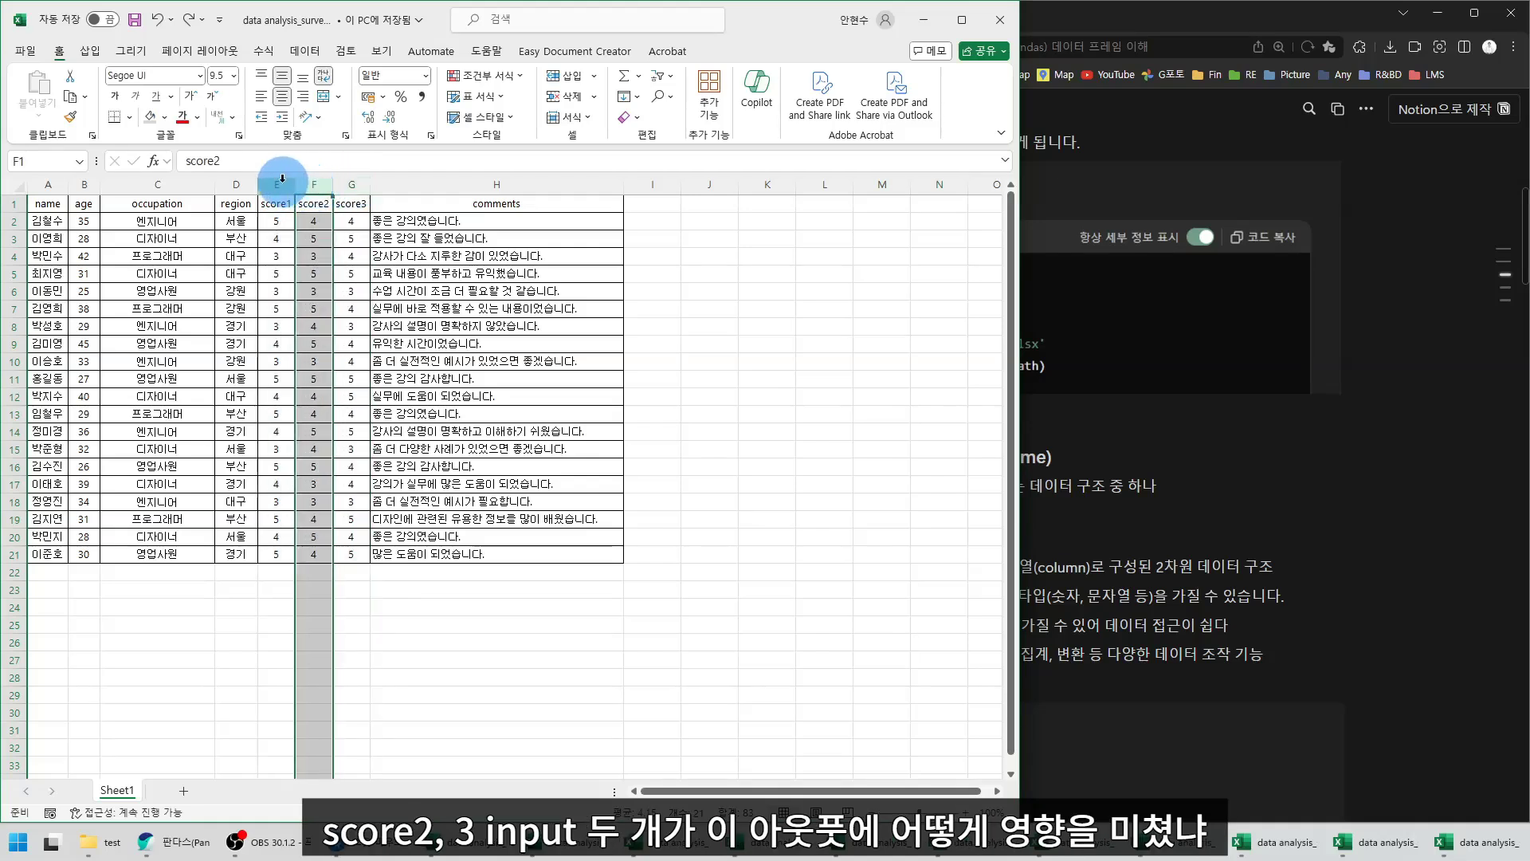
click(277, 180)
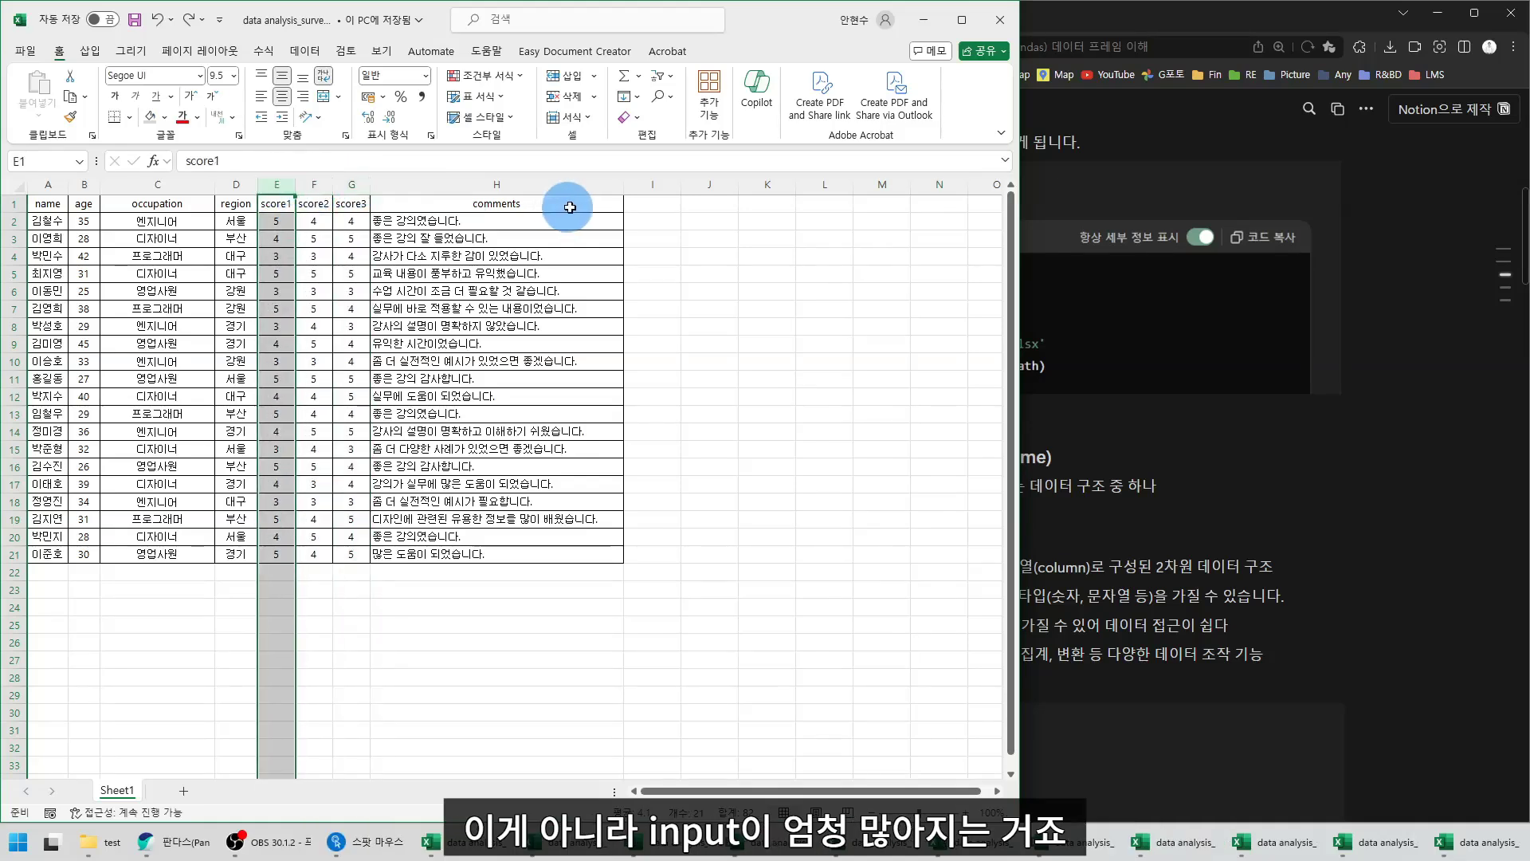
Select each blank column from I to O and the score1 column to illustrate many inputs affecting one output
click(653, 182)
click(709, 182)
click(767, 183)
click(817, 182)
click(876, 182)
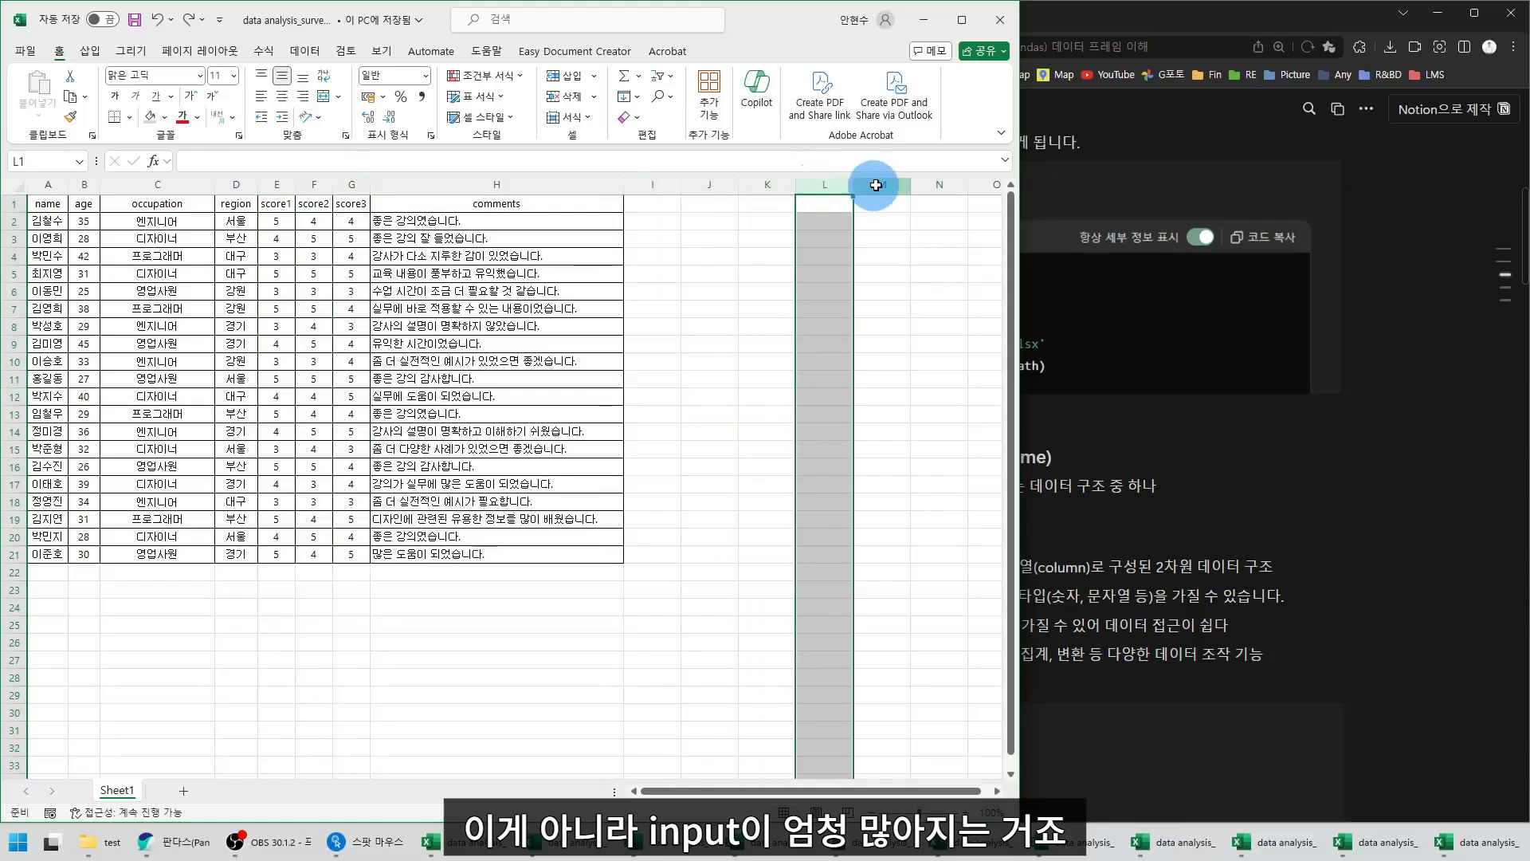
click(941, 183)
click(985, 182)
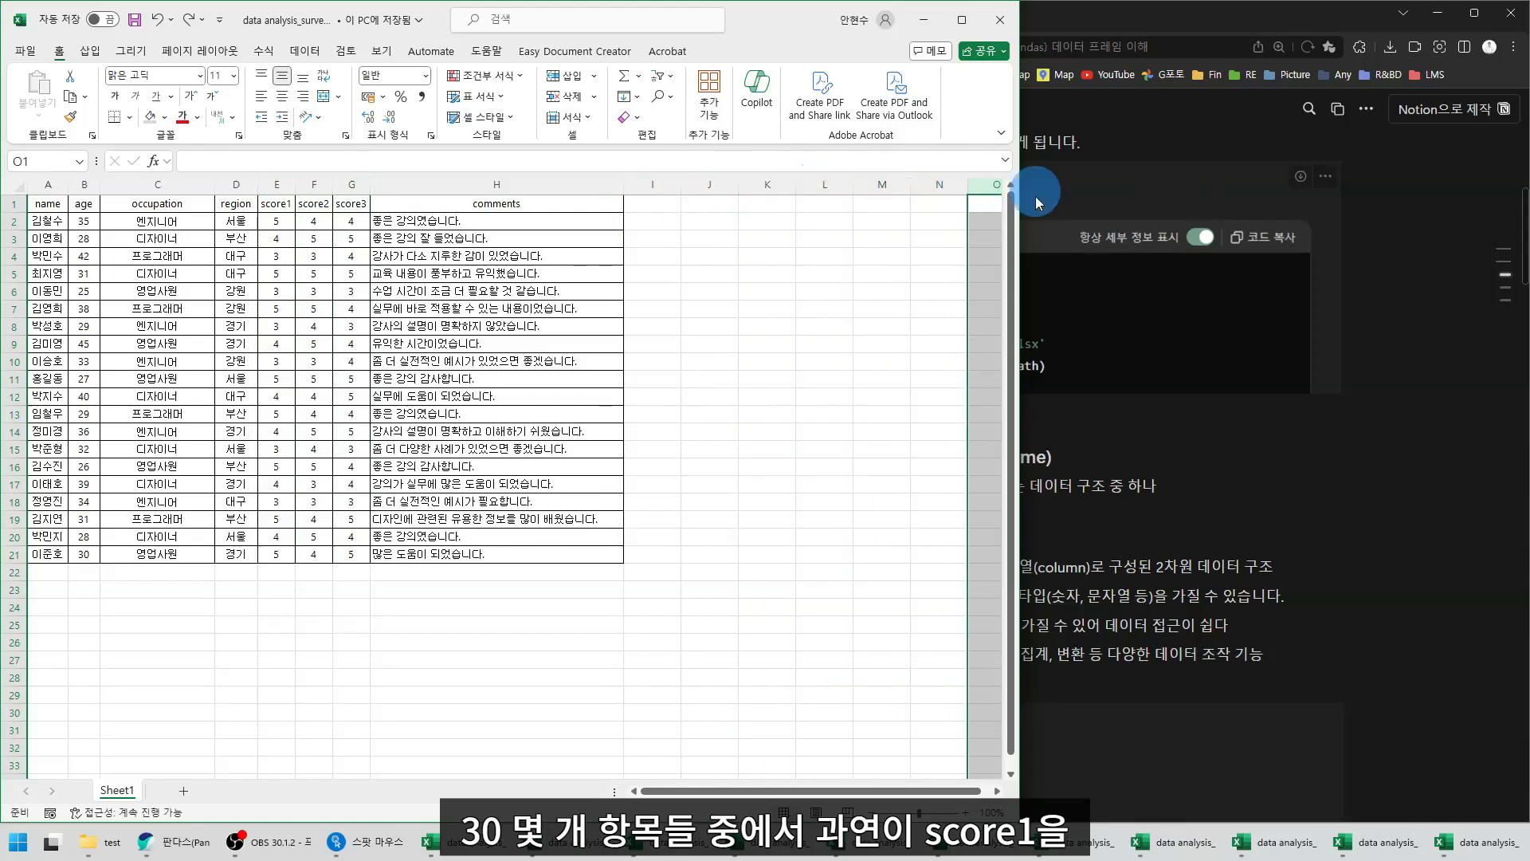
click(277, 184)
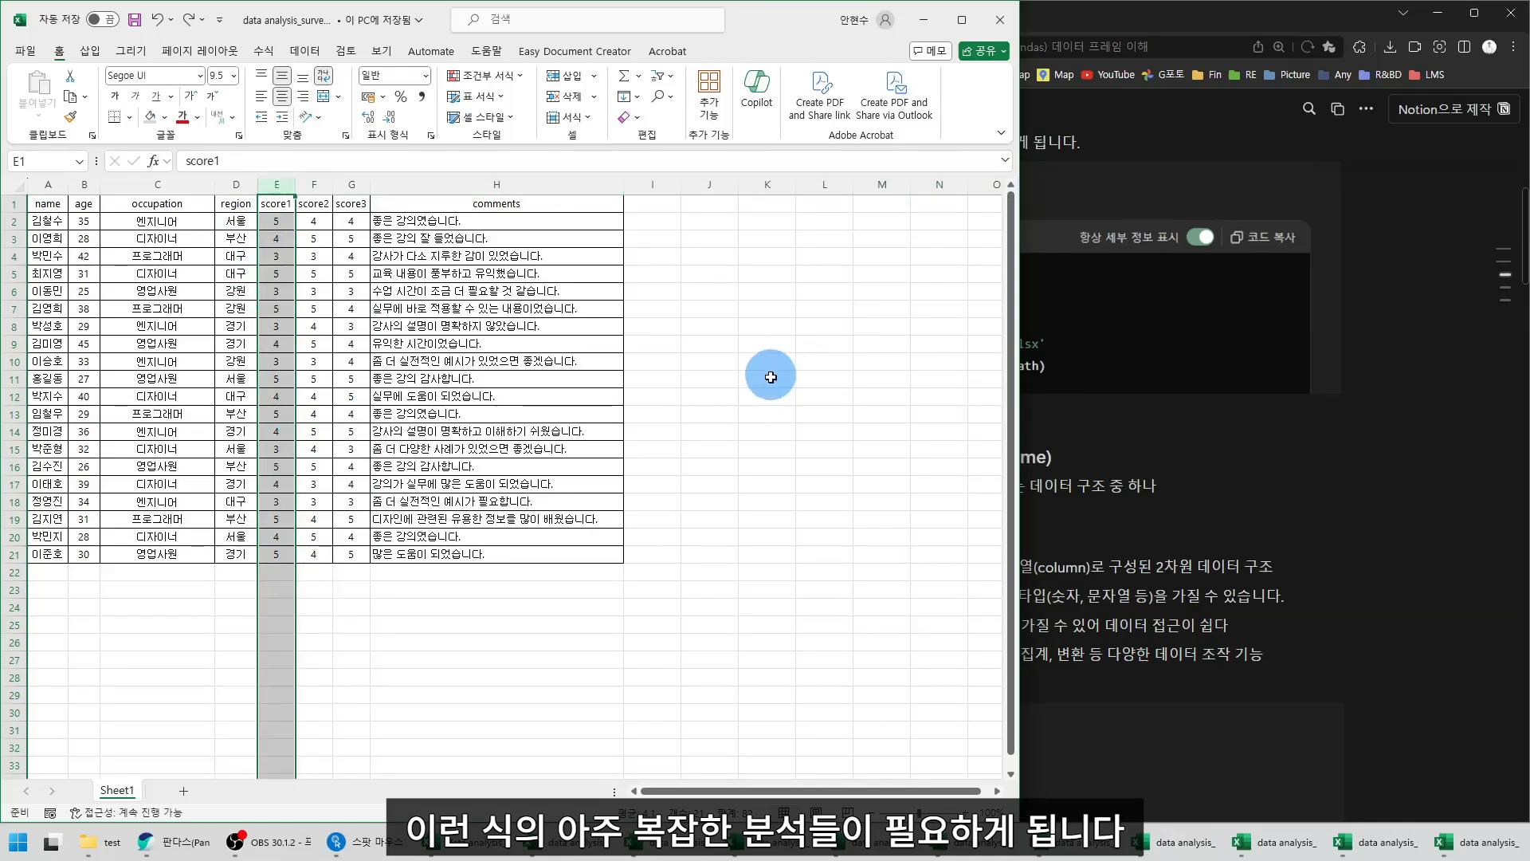
click(179, 307)
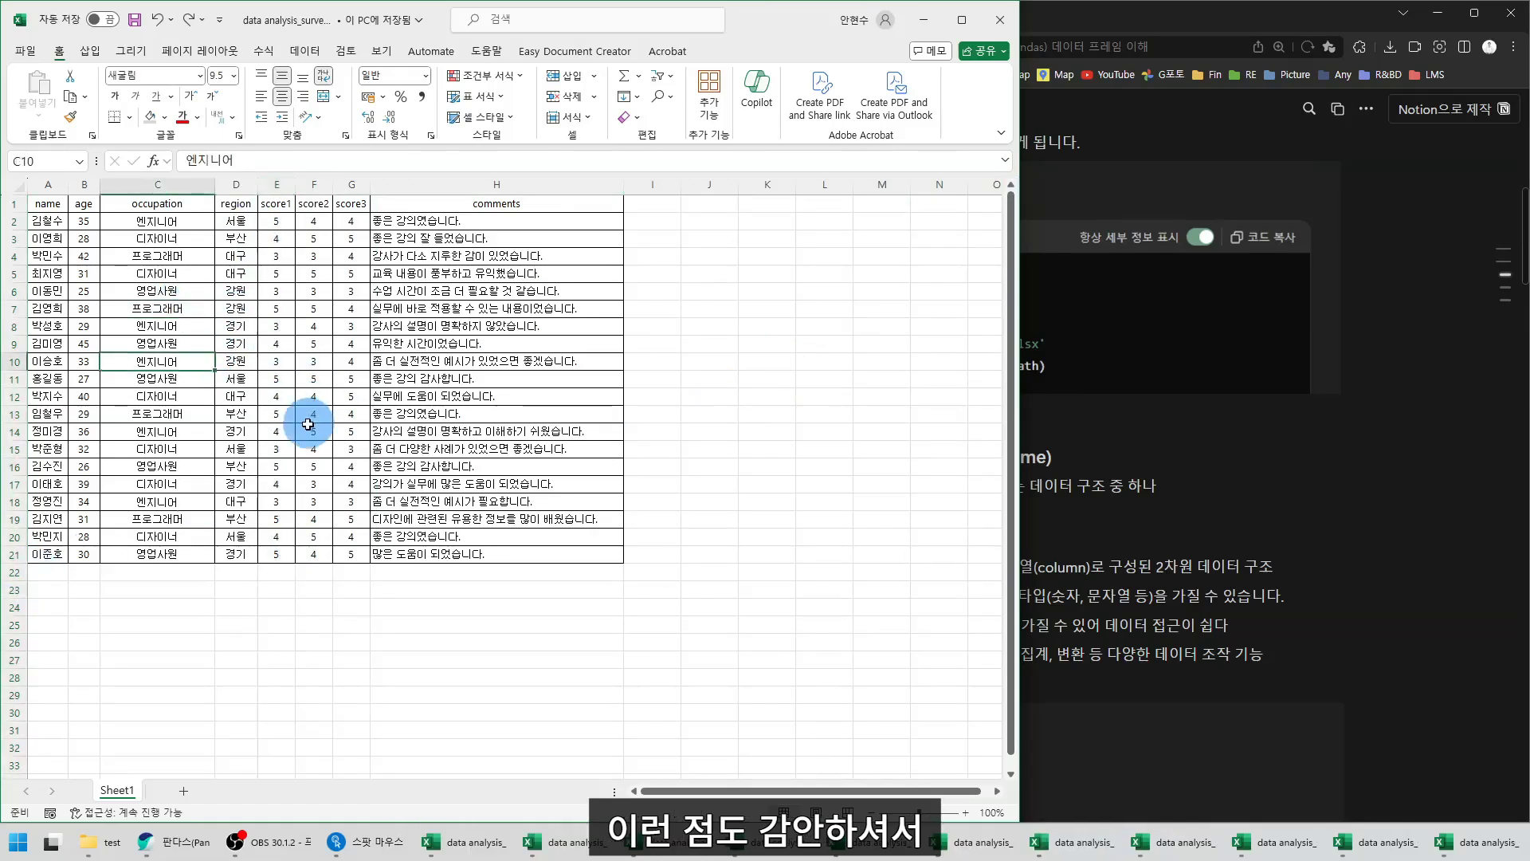
click(347, 380)
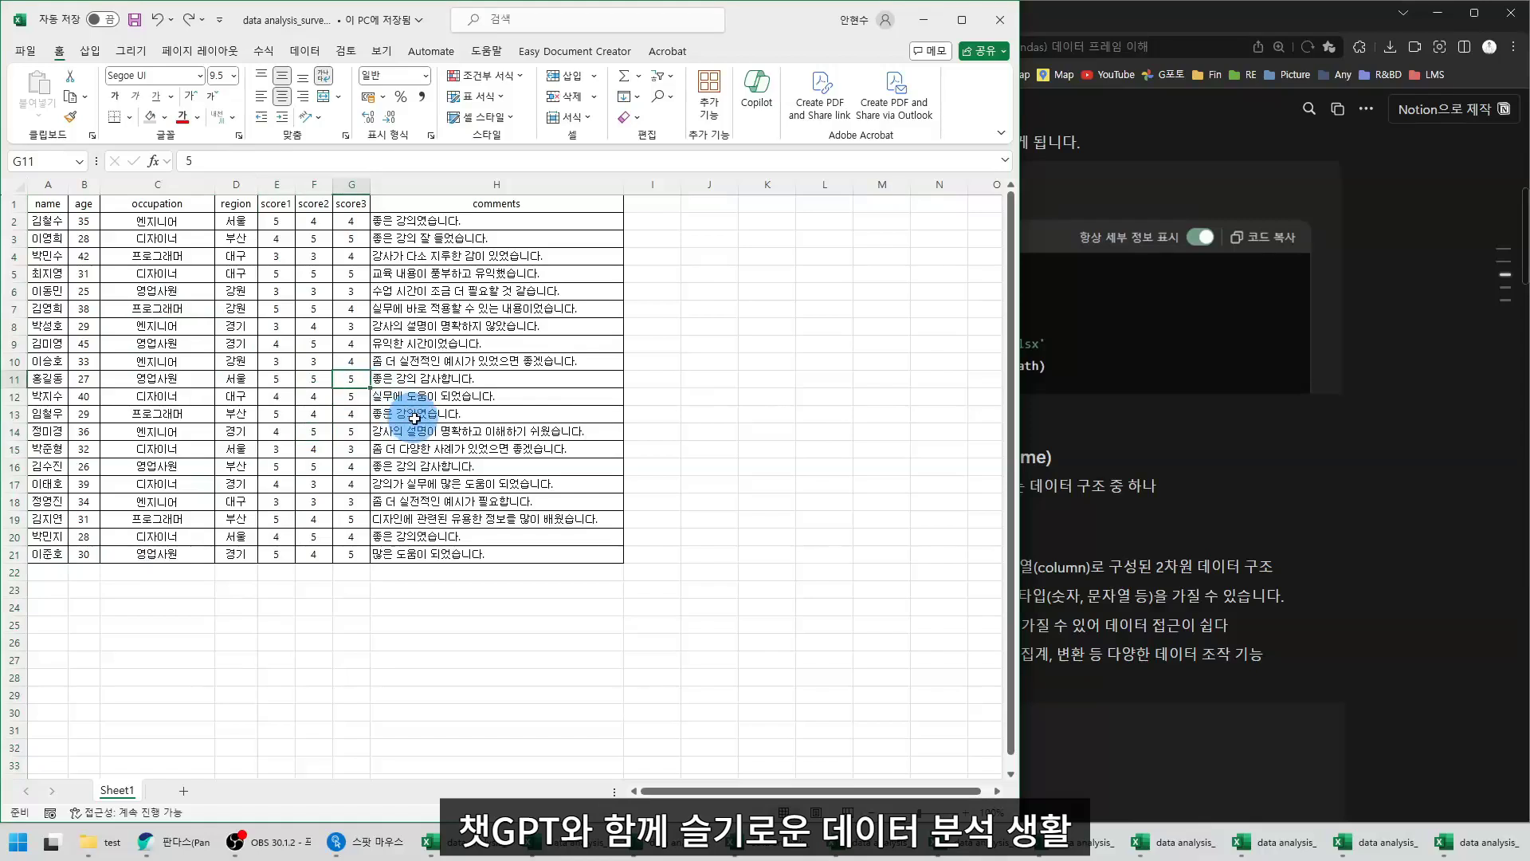